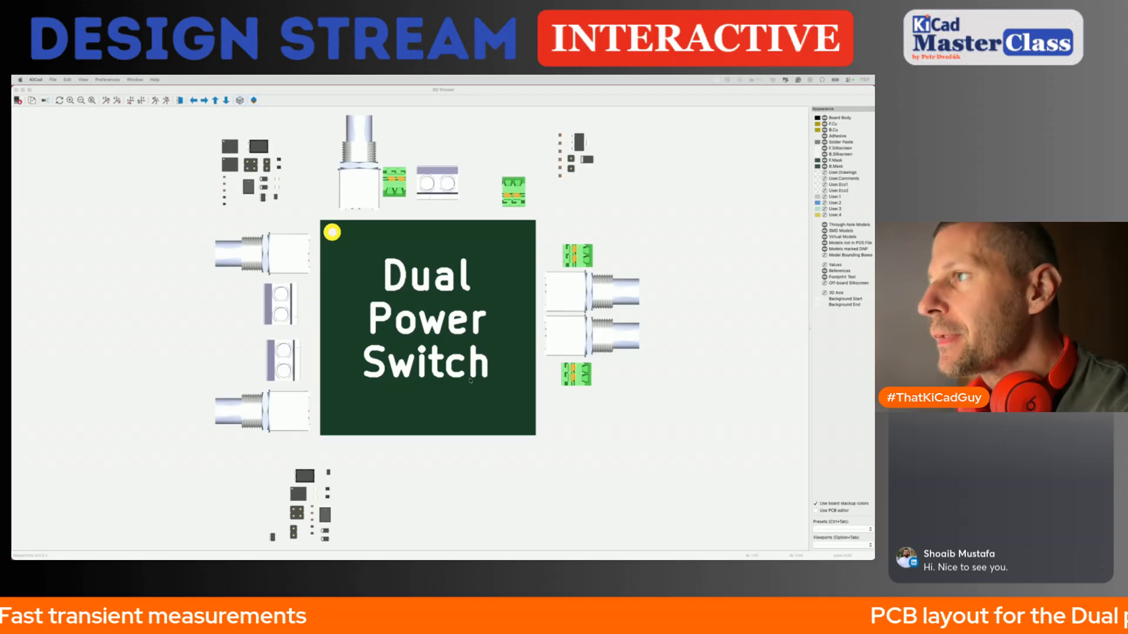
Delete the "Dual Power Switch" silkscreen text from the board layout and save the board.
{"action": "left_click", "coordinate": [430, 270]}
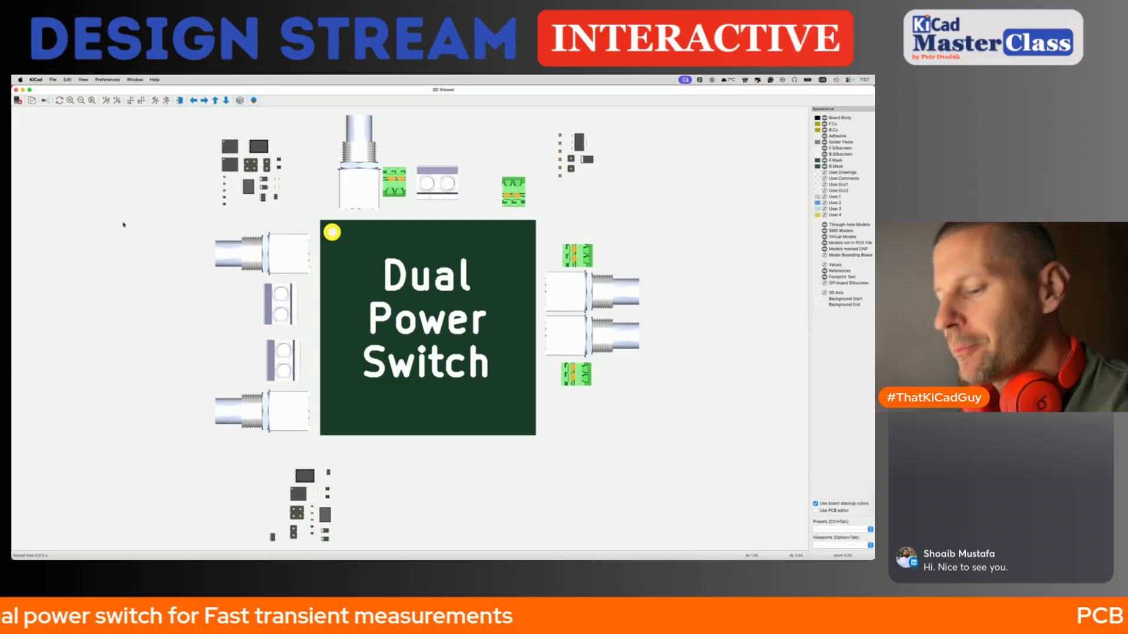
{"action": "key", "text": "super+w"}
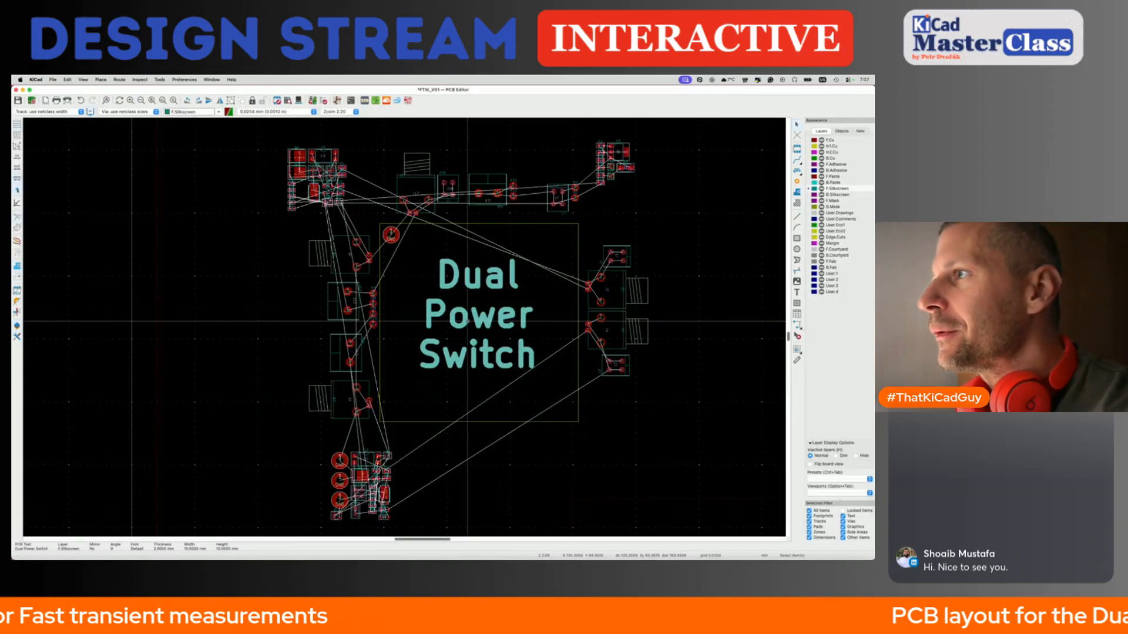
{"action": "key", "text": "Delete"}
{"action": "key", "text": "super+s"}
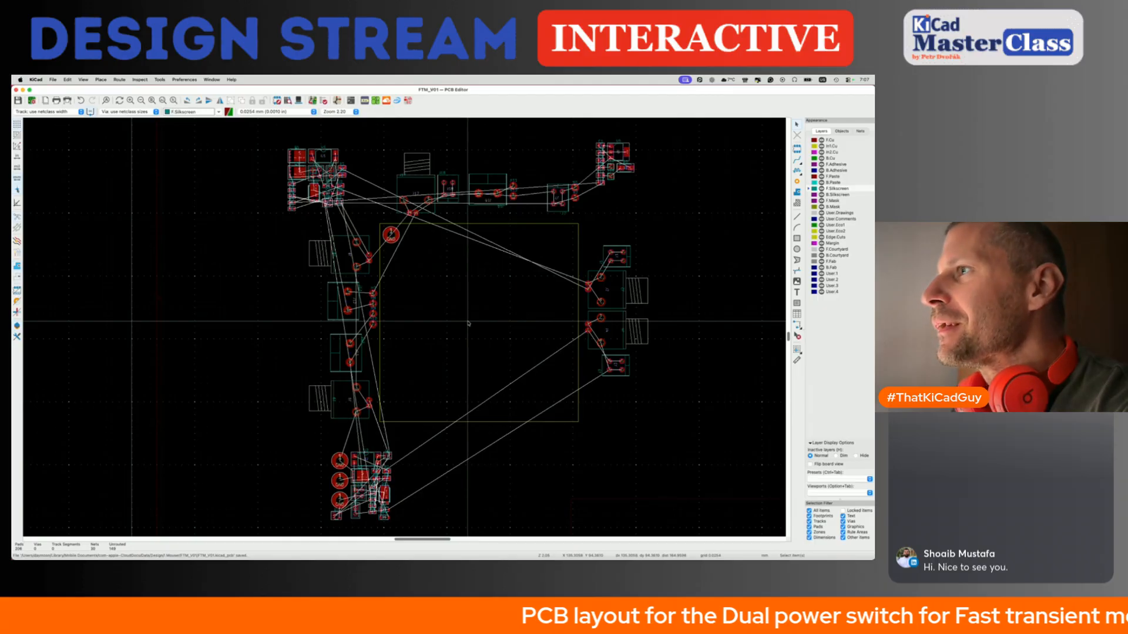
Make F.Cu the active layer and hide the layer appearance manager in the board layout.
{"action": "left_click", "coordinate": [821, 195]}
{"action": "key", "text": "Page_Up"}
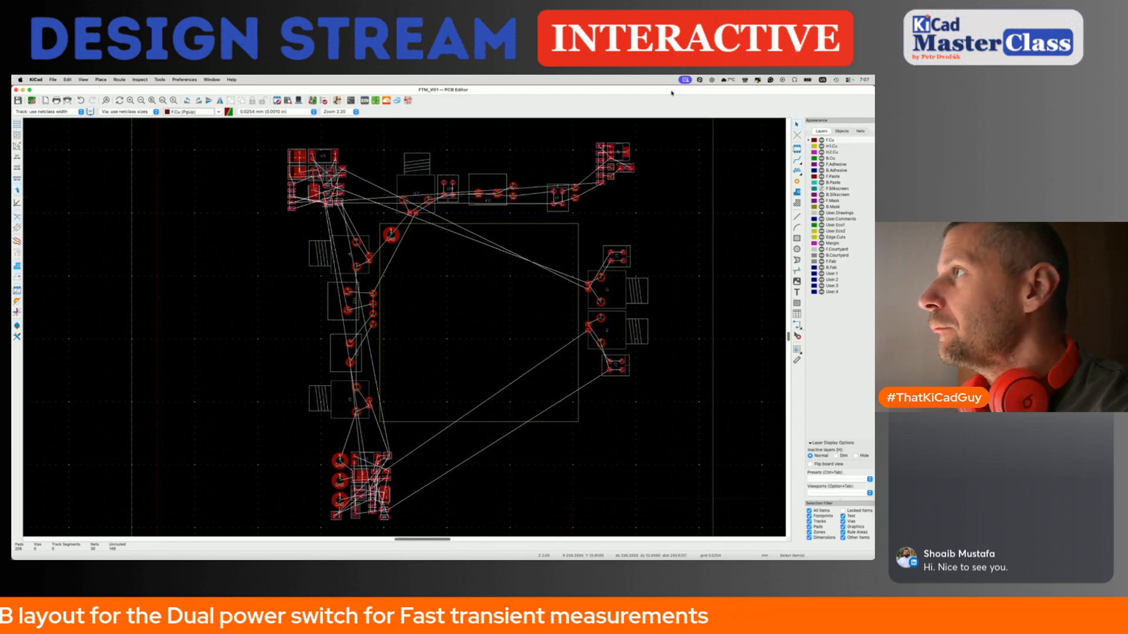
{"action": "left_click", "coordinate": [16, 324]}
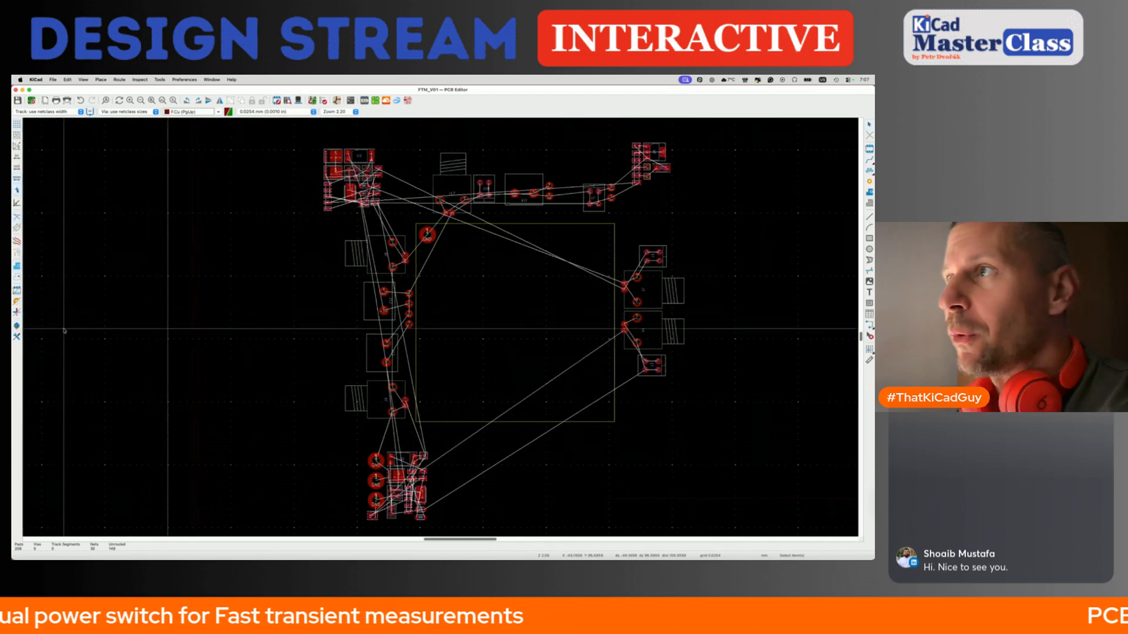
Close the 3D view and tile the board layout and the schematic side by side.
{"action": "key", "text": "ctrl+alt+Left"}
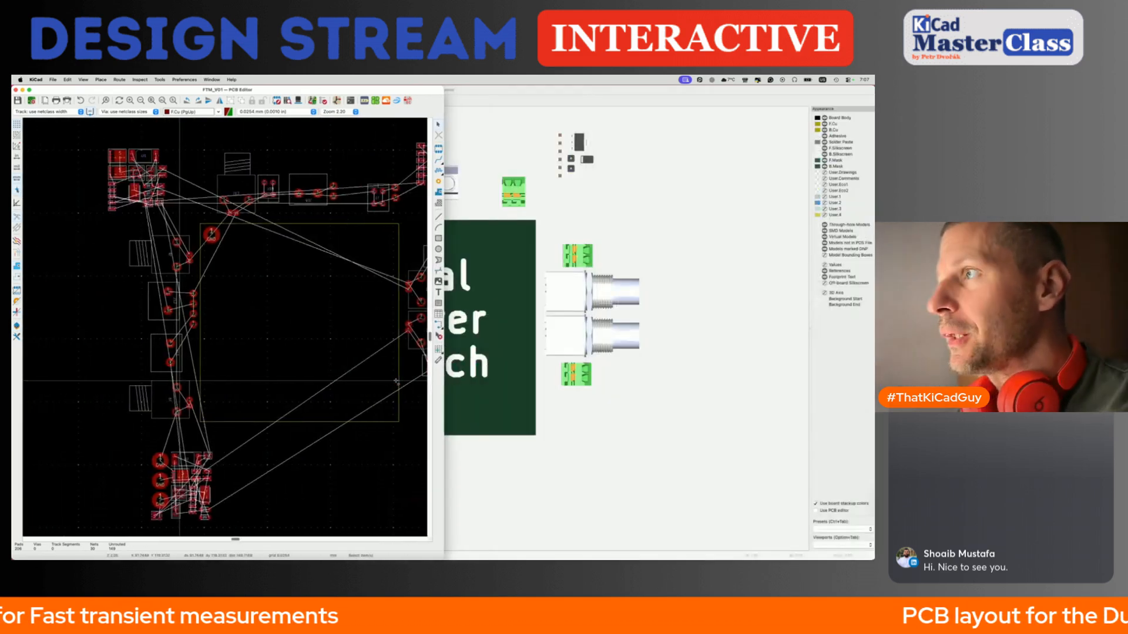
{"action": "left_click", "coordinate": [516, 242]}
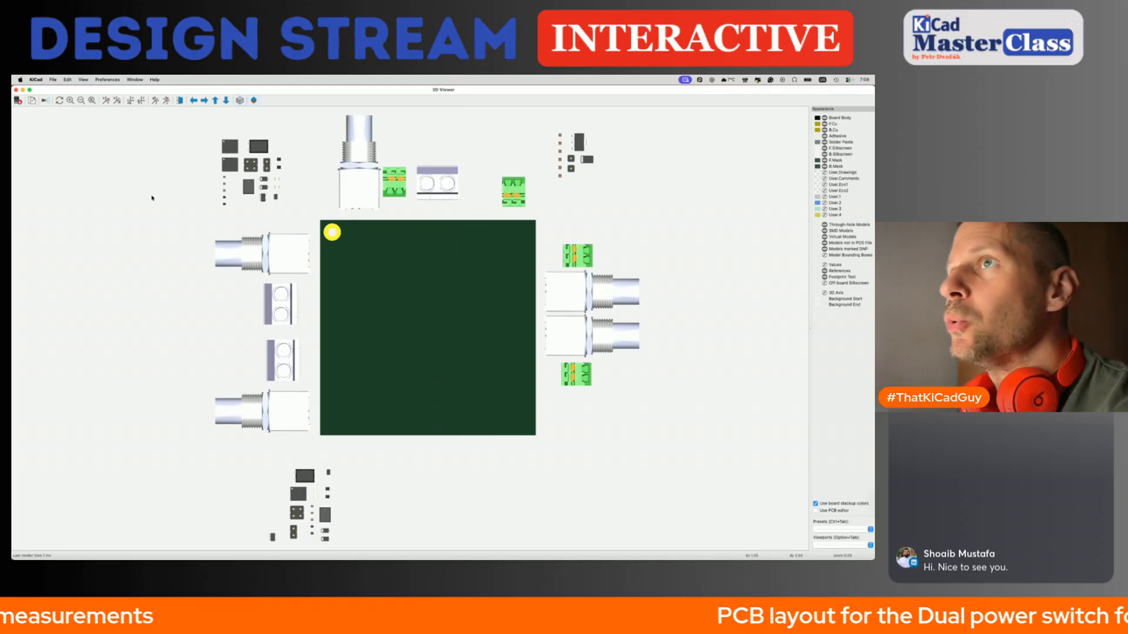
{"action": "left_click", "coordinate": [16, 90]}
{"action": "left_click", "coordinate": [594, 354]}
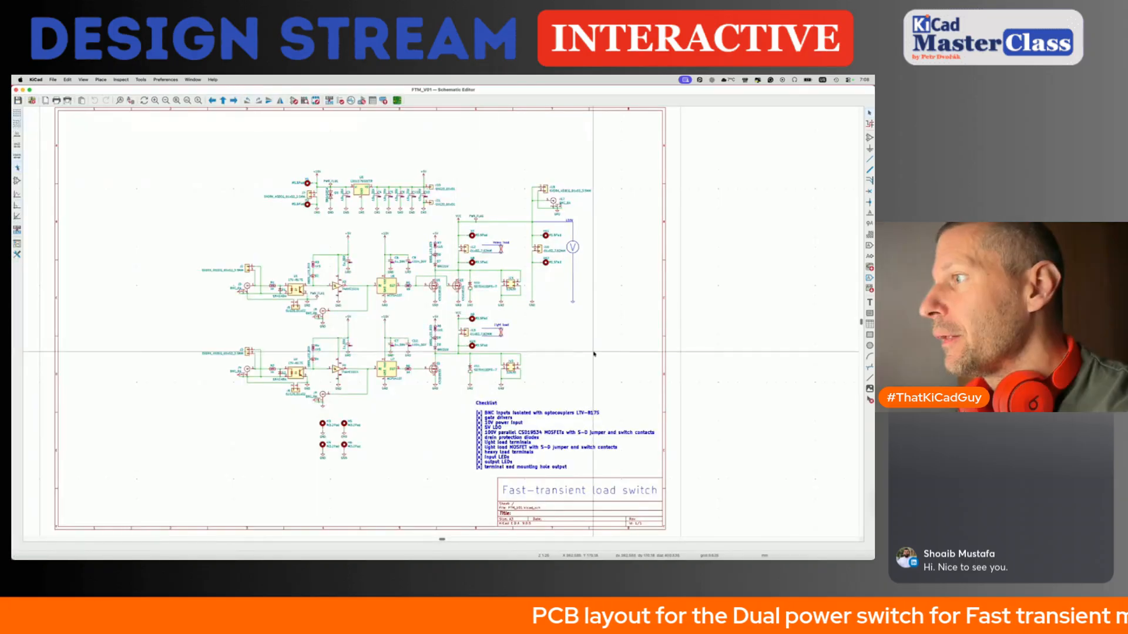
{"action": "key", "text": "ctrl+alt+Right"}
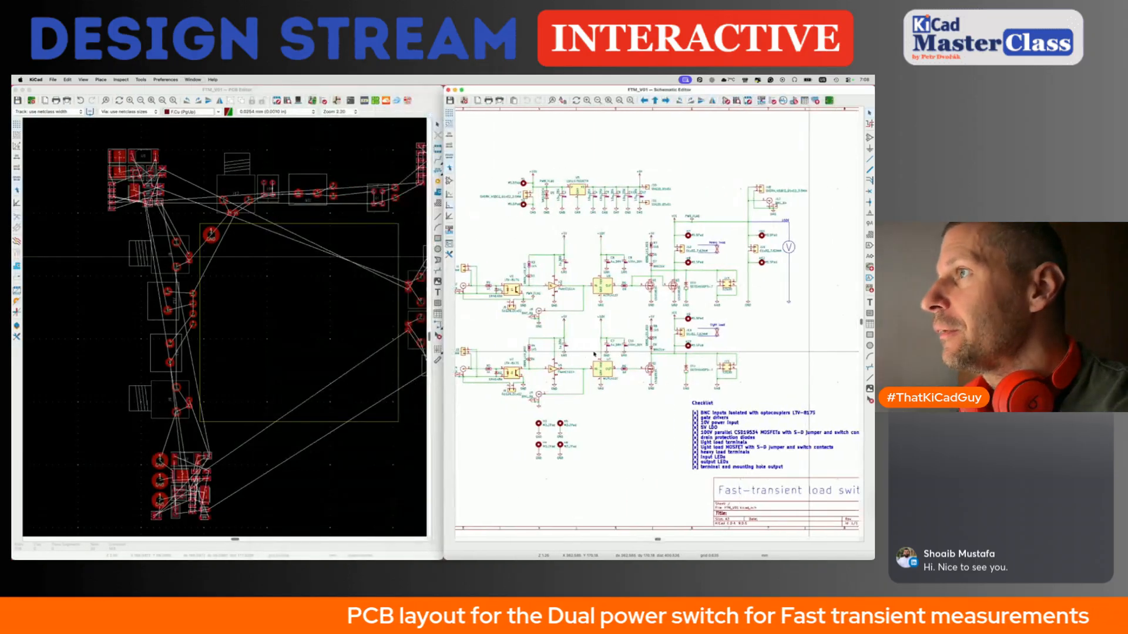
{"action": "middle_click_drag", "start_coordinate": [557, 312], "coordinate": [596, 306]}
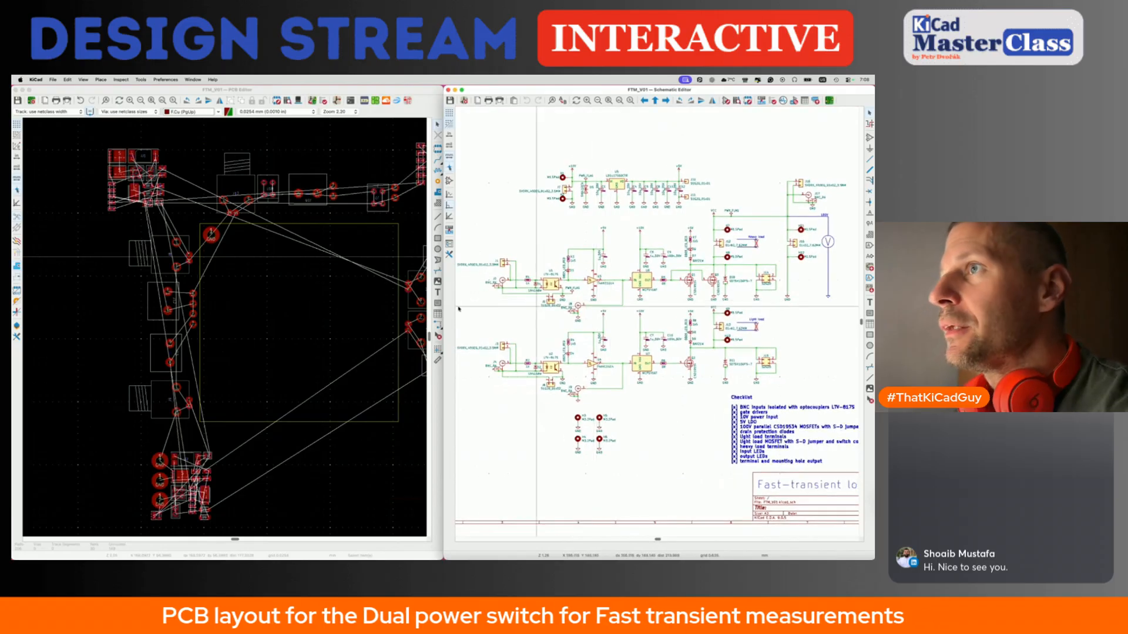
Cross-probe the optocoupler U1 from its board footprint to its symbol in the schematic.
{"action": "left_click", "coordinate": [274, 252]}
{"action": "middle_click_drag", "start_coordinate": [274, 251], "coordinate": [315, 279]}
{"action": "left_click", "coordinate": [184, 183]}
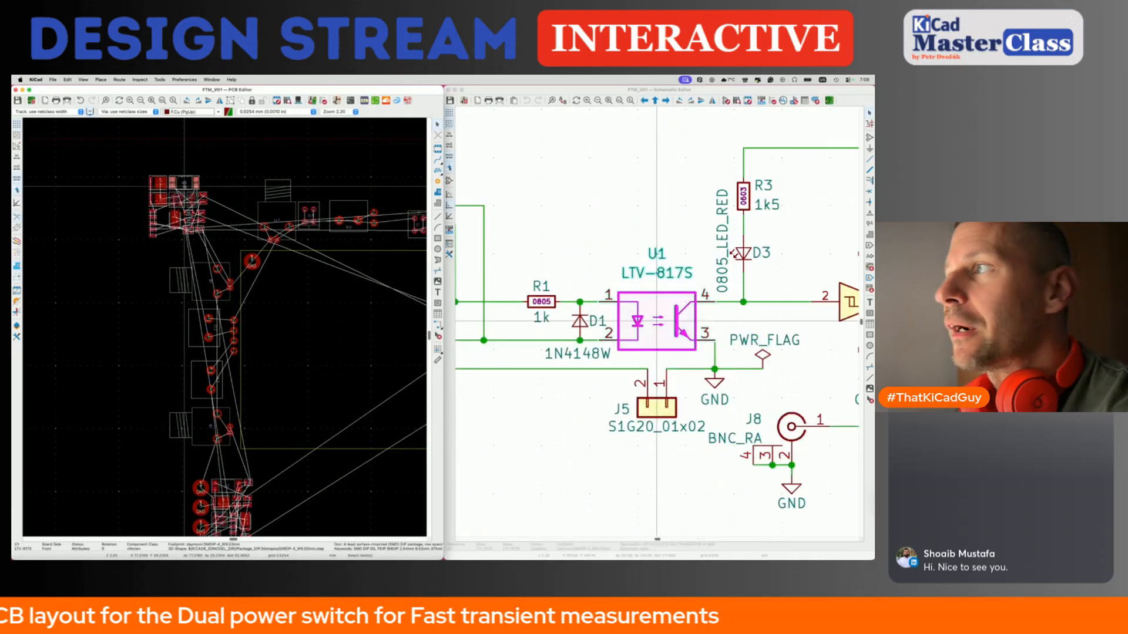
{"action": "left_click", "coordinate": [552, 212]}
{"action": "scroll", "coordinate": [553, 211], "scroll_direction": "down", "scroll_amount": 5}
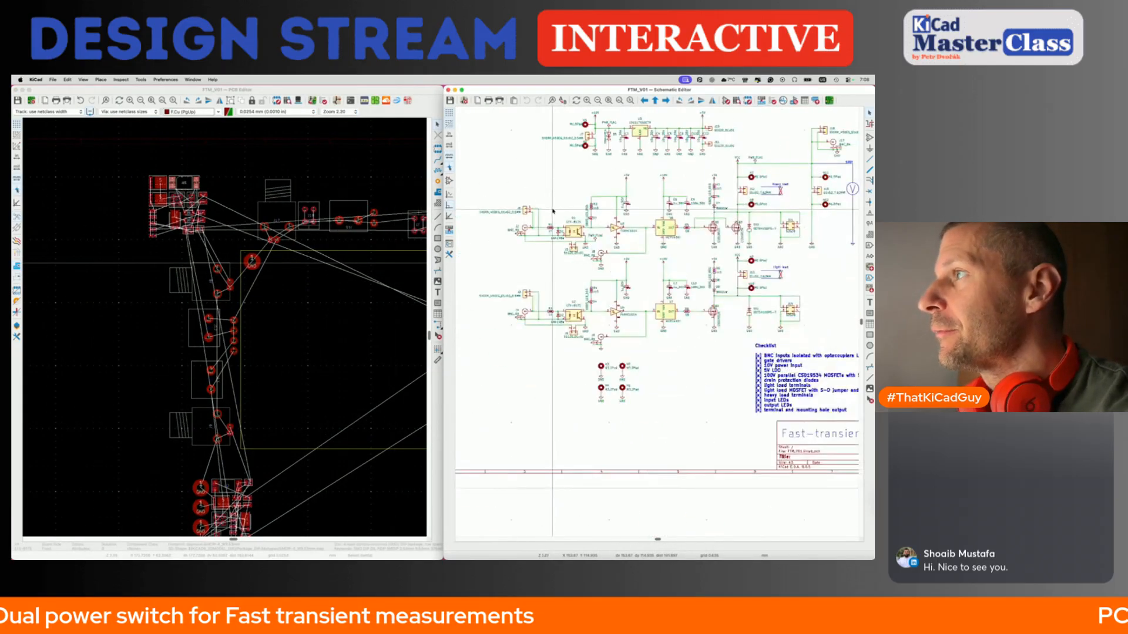
Select the footprint cluster below the board outline to identify its parts in the schematic's lower channel.
{"action": "middle_click_drag", "start_coordinate": [262, 399], "coordinate": [267, 374]}
{"action": "scroll", "coordinate": [267, 373], "scroll_direction": "right", "scroll_amount": 3}
{"action": "scroll", "coordinate": [268, 373], "scroll_direction": "up", "scroll_amount": 1}
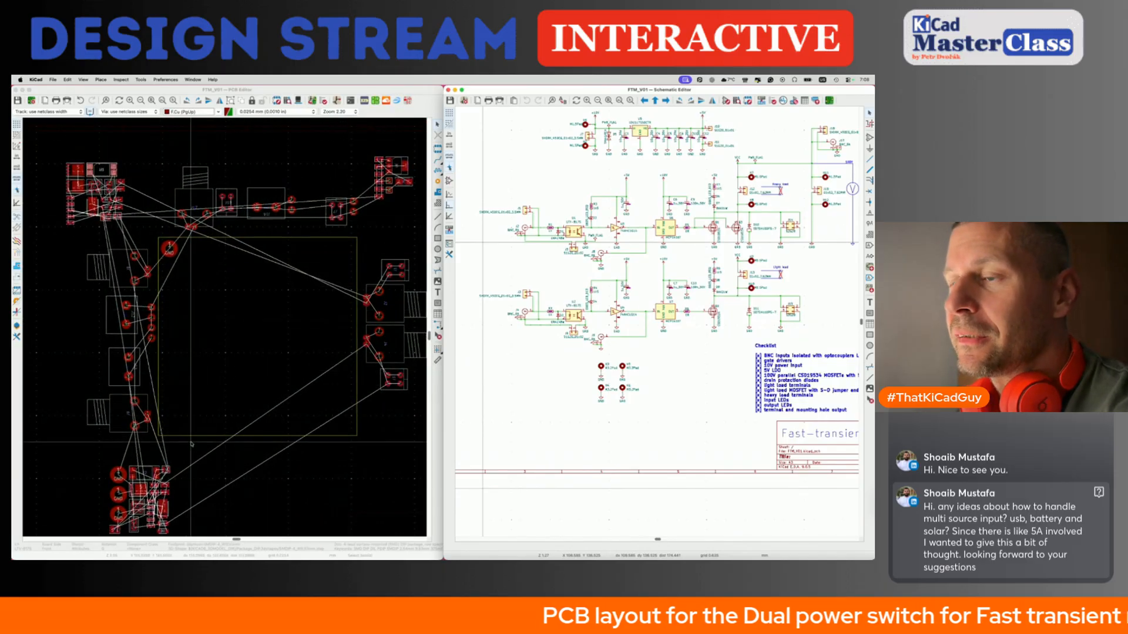
{"action": "scroll", "coordinate": [191, 445], "scroll_direction": "down", "scroll_amount": 1}
{"action": "scroll", "coordinate": [191, 445], "scroll_direction": "left", "scroll_amount": 1}
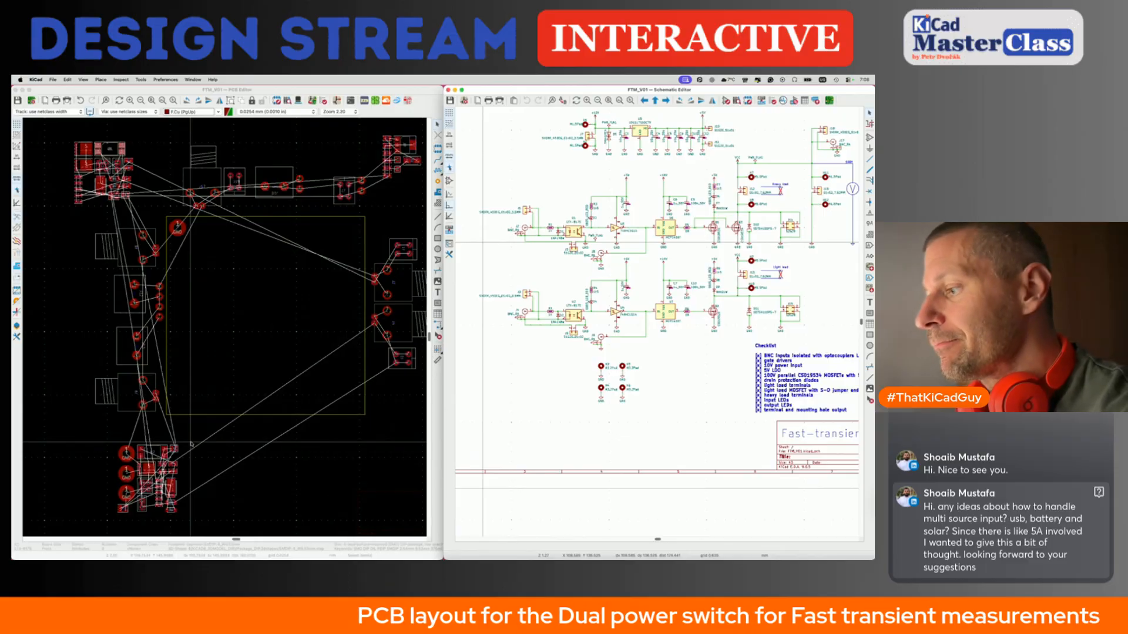
{"action": "left_click_drag", "start_coordinate": [104, 435], "coordinate": [202, 520]}
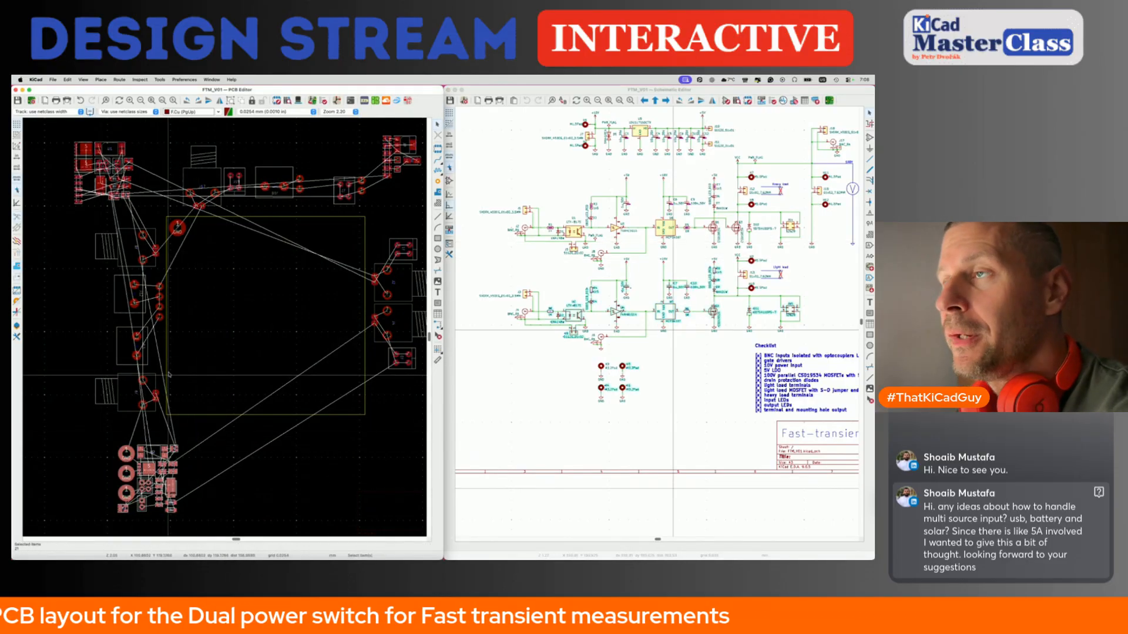
Match input connectors J1 to J4 between board and schematic by selecting them in each editor.
{"action": "scroll", "coordinate": [352, 292], "scroll_direction": "right", "scroll_amount": 2}
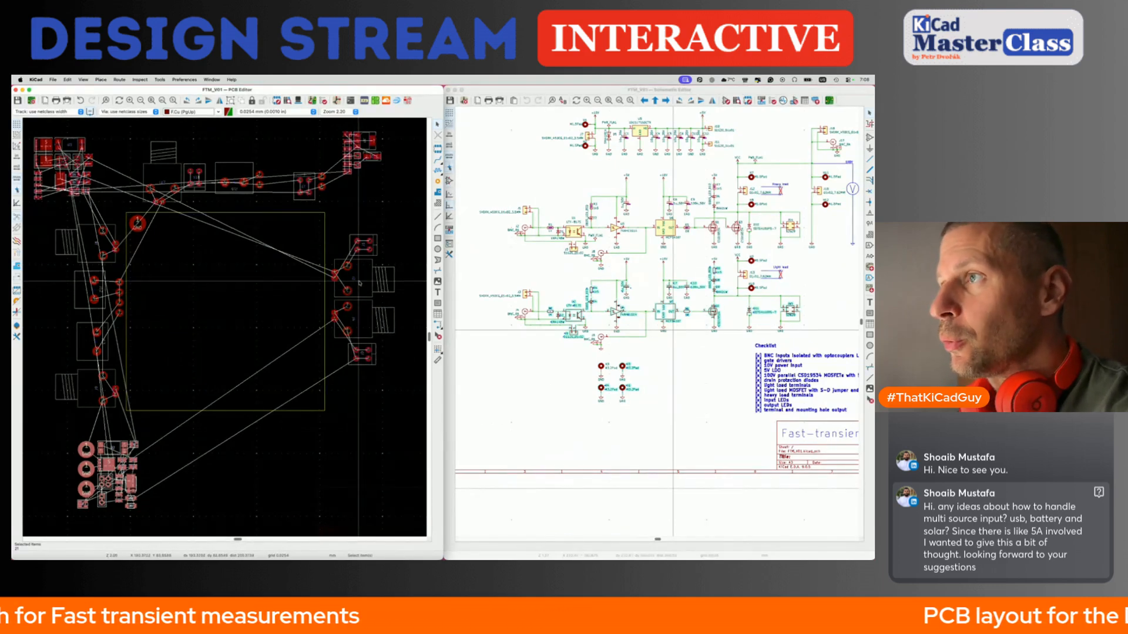
{"action": "left_click", "coordinate": [360, 314]}
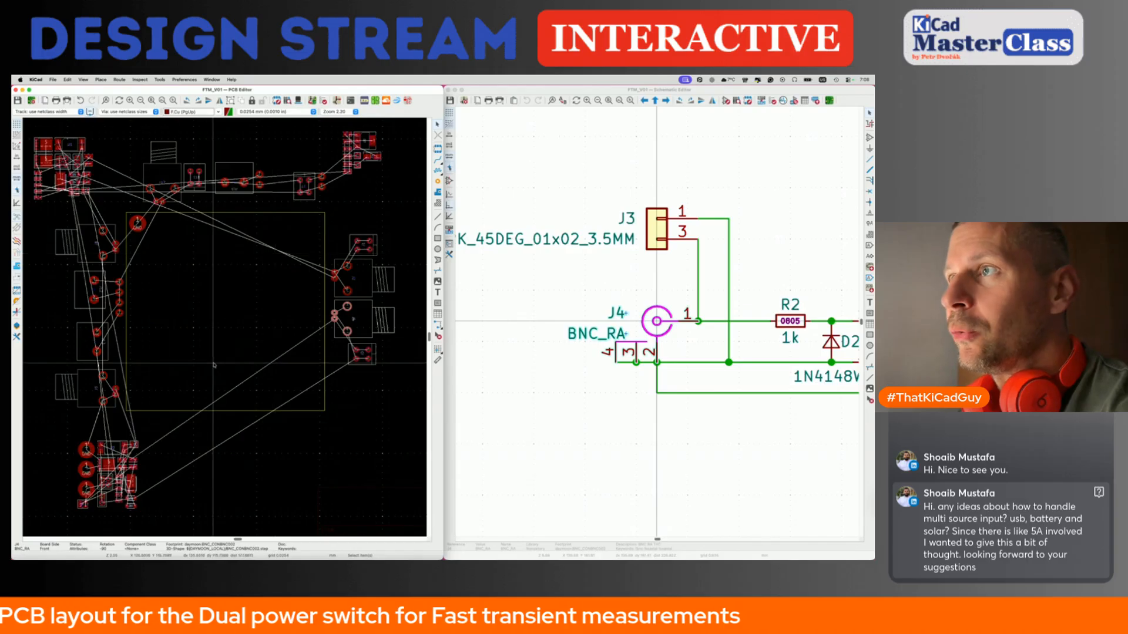
{"action": "left_click_drag", "start_coordinate": [325, 226], "coordinate": [413, 389]}
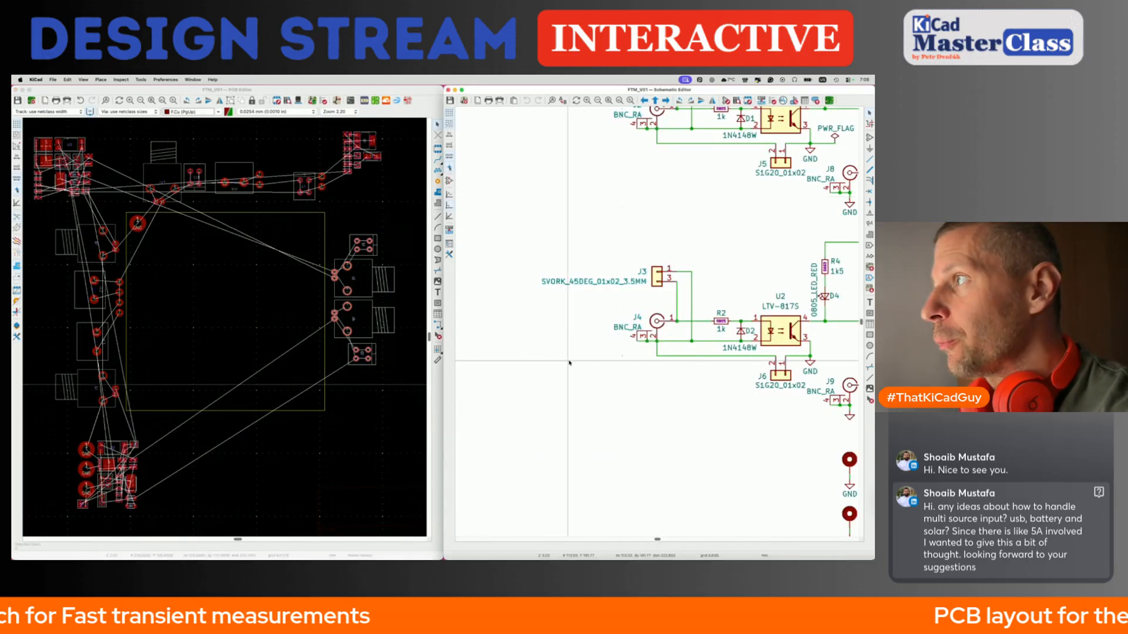
{"action": "scroll", "coordinate": [567, 361], "scroll_direction": "down", "scroll_amount": 3}
{"action": "left_click_drag", "start_coordinate": [528, 169], "coordinate": [642, 383]}
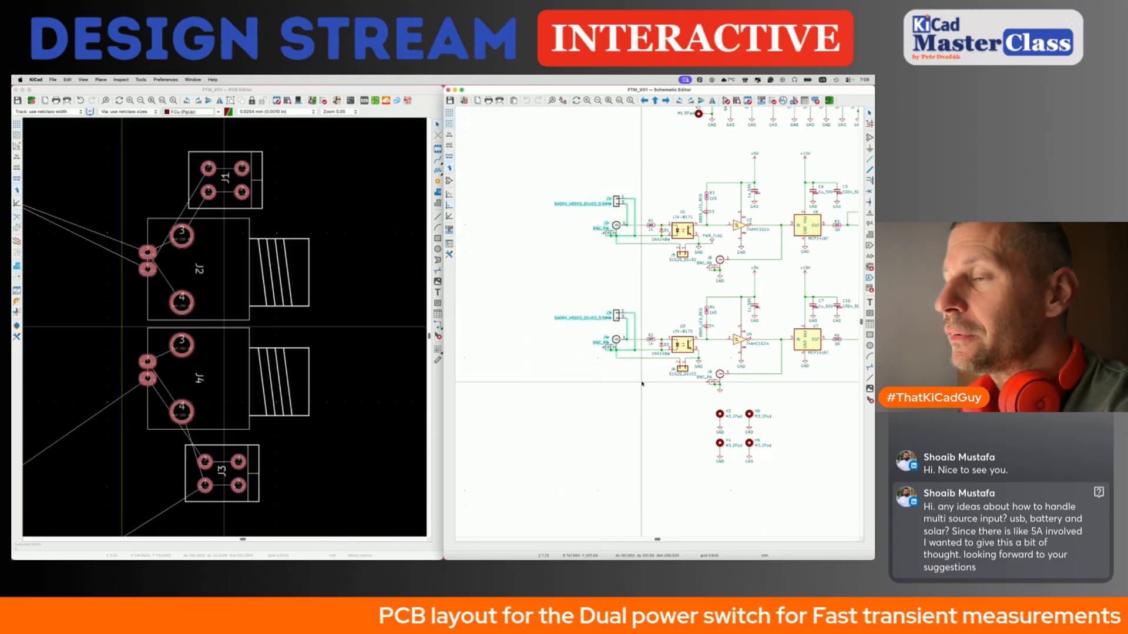
Select the small footprint cluster above the board's upper-right corner to identify the voltage regulator circuit in the schematic.
{"action": "left_click", "coordinate": [342, 278]}
{"action": "scroll", "coordinate": [342, 277], "scroll_direction": "down", "scroll_amount": 5}
{"action": "middle_click_drag", "start_coordinate": [343, 277], "coordinate": [372, 320]}
{"action": "left_click_drag", "start_coordinate": [181, 211], "coordinate": [329, 260]}
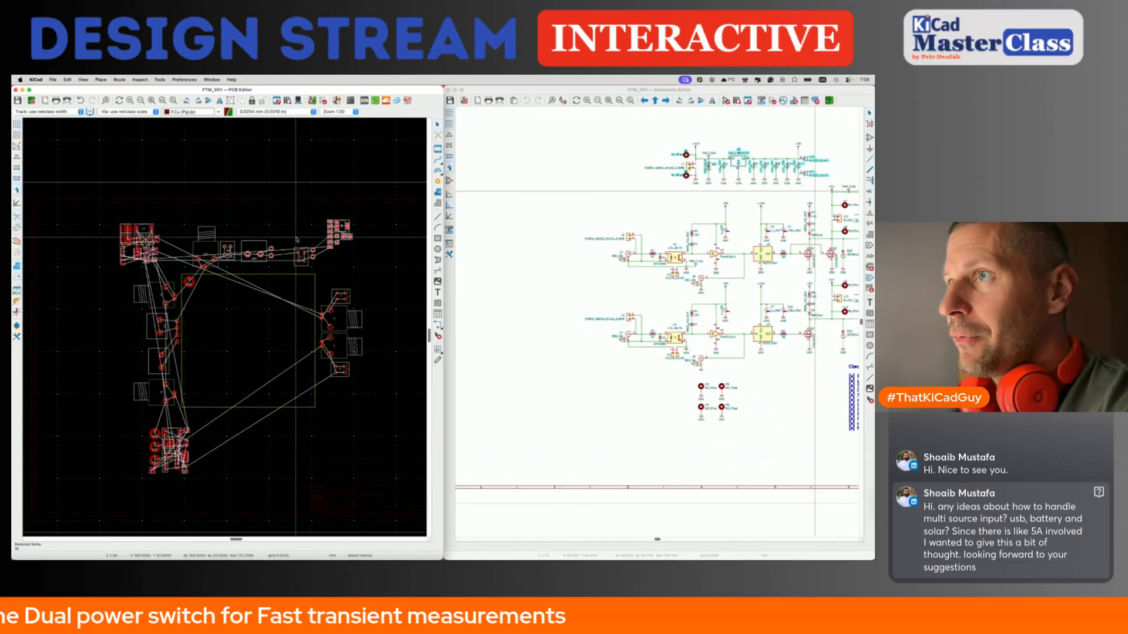
{"action": "left_click", "coordinate": [296, 238]}
Cross-probe the BNC connector J17 and the 7.62 mm terminal J16 above the board to the schematic.
{"action": "left_click", "coordinate": [211, 254]}
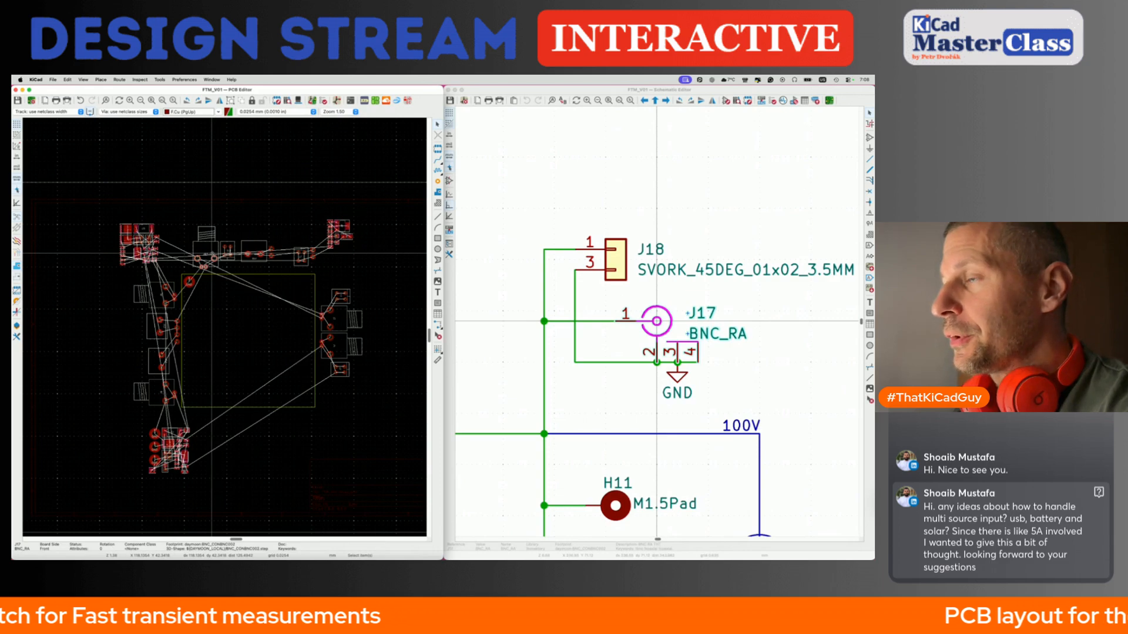
{"action": "left_click", "coordinate": [258, 246]}
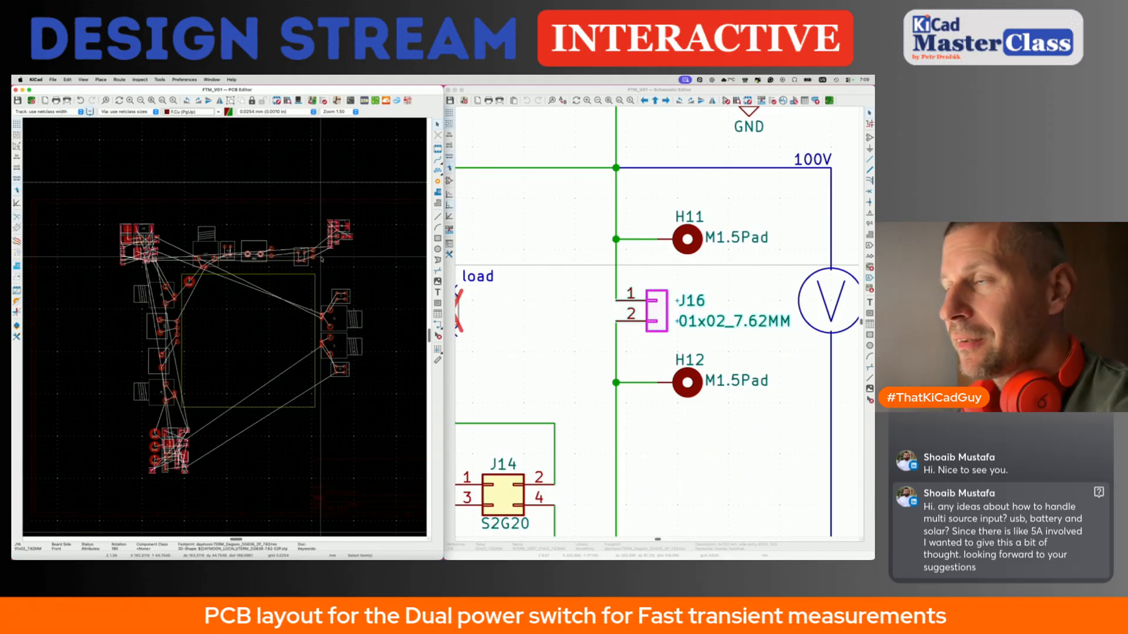
Select the column of connectors along the board's left edge to identify them in the schematic.
{"action": "scroll", "coordinate": [322, 258], "scroll_direction": "left", "scroll_amount": 3}
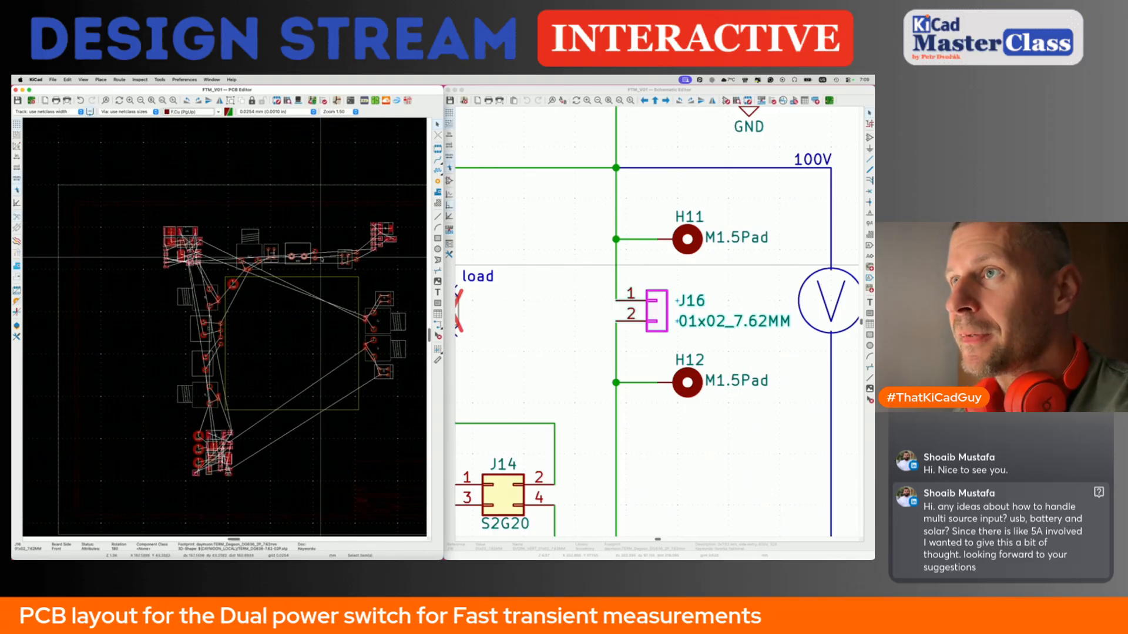
{"action": "left_click_drag", "start_coordinate": [154, 279], "coordinate": [227, 415]}
{"action": "scroll", "coordinate": [562, 355], "scroll_direction": "down", "scroll_amount": 2}
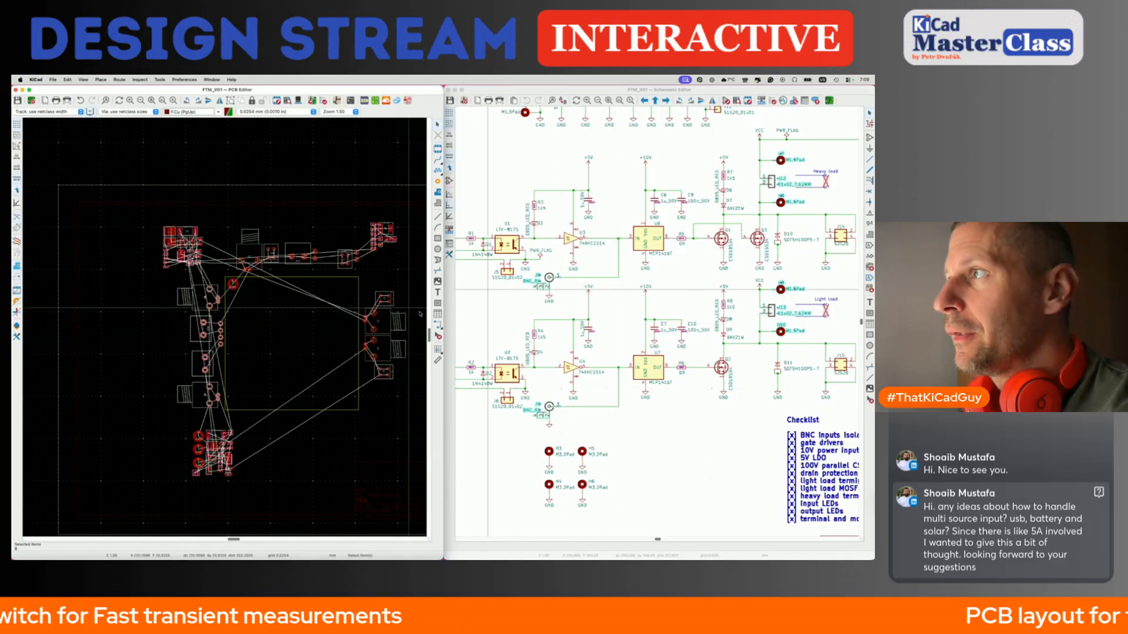
{"action": "left_click", "coordinate": [620, 308]}
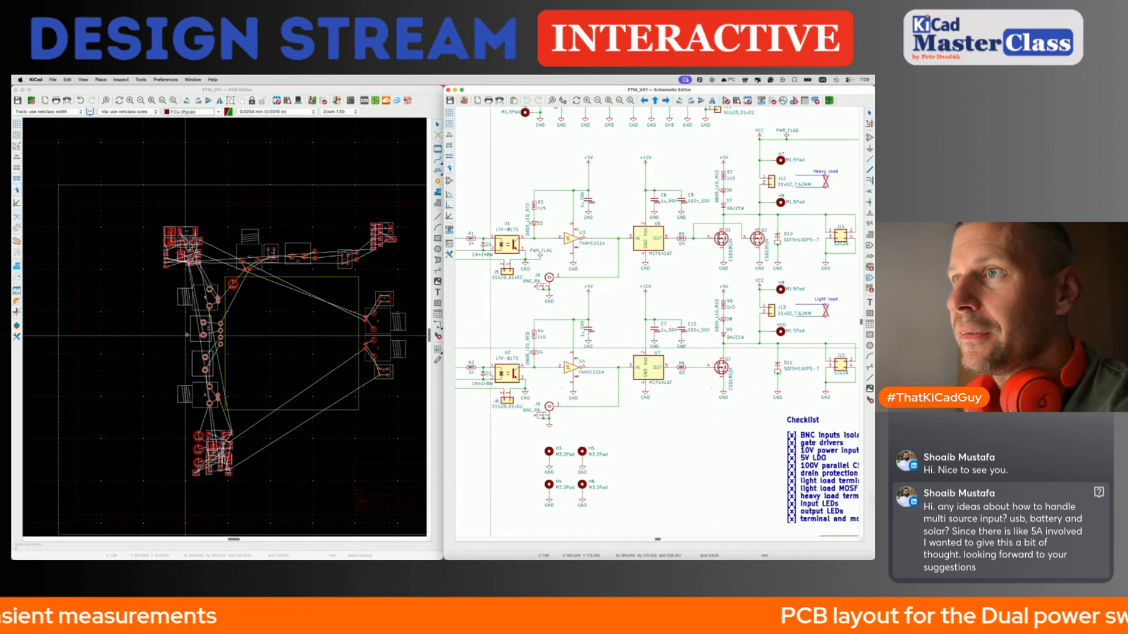
Cross-probe the load terminal J12 from the board and examine the heavy-load and light-load outputs in the schematic.
{"action": "left_click", "coordinate": [189, 337]}
{"action": "left_click", "coordinate": [546, 327]}
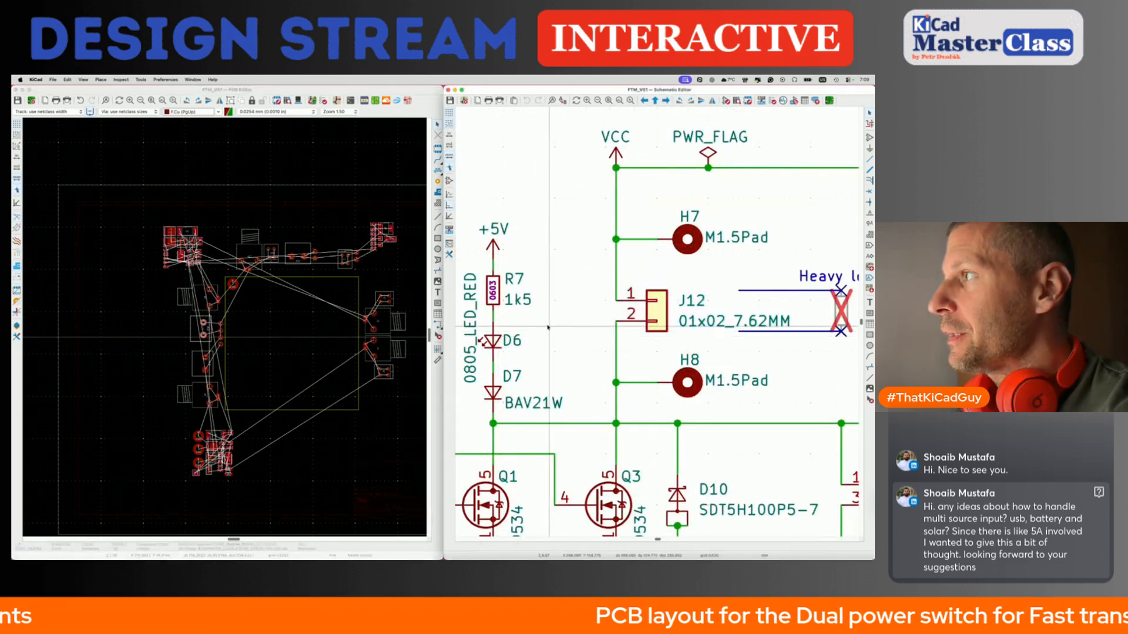
{"action": "scroll", "coordinate": [547, 328], "scroll_direction": "down", "scroll_amount": 3}
{"action": "scroll", "coordinate": [547, 328], "scroll_direction": "down", "scroll_amount": 2}
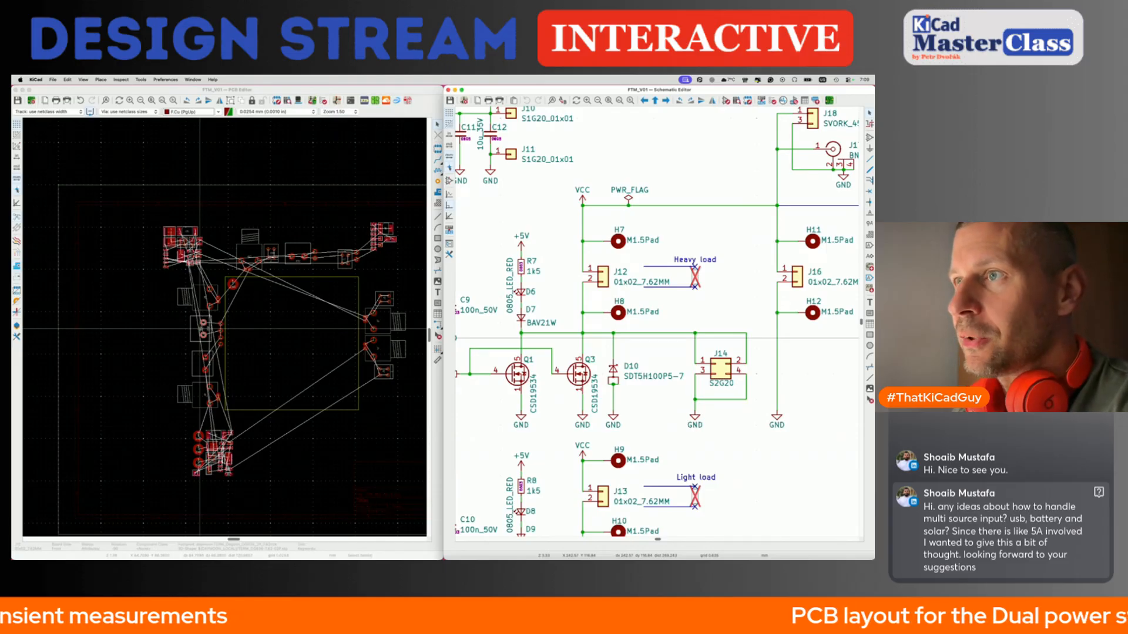
{"action": "scroll", "coordinate": [704, 411], "scroll_direction": "down", "scroll_amount": 3}
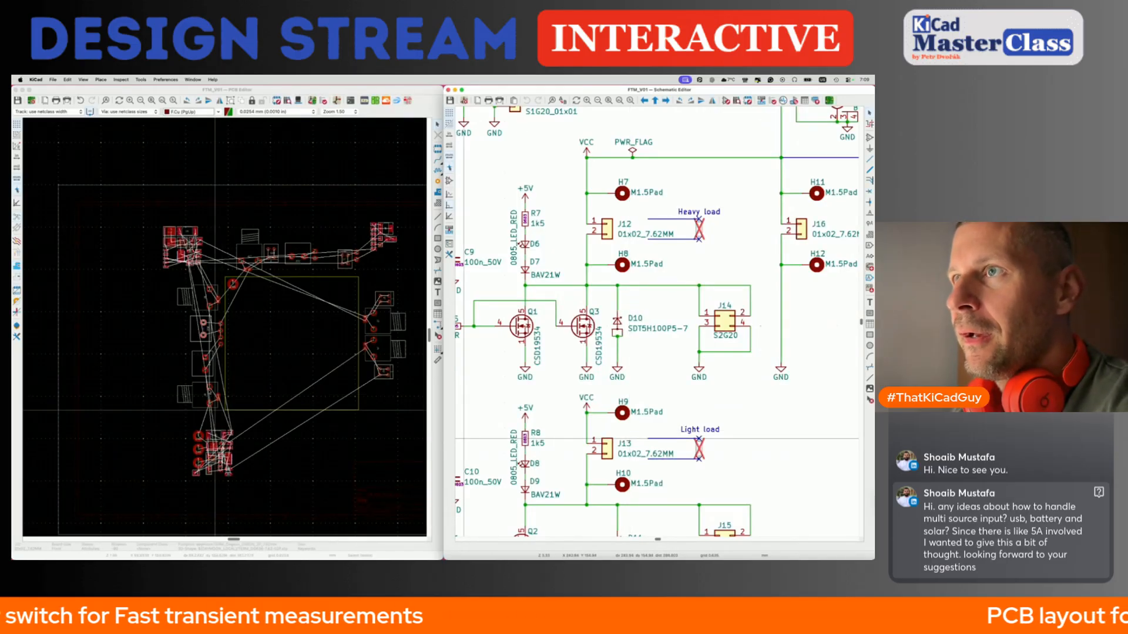
Cross-probe the footprint cluster near the board's upper-left corner, and locate MOSFETs Q1, Q3 and diode D10 from the schematic.
{"action": "left_click_drag", "start_coordinate": [135, 196], "coordinate": [212, 275]}
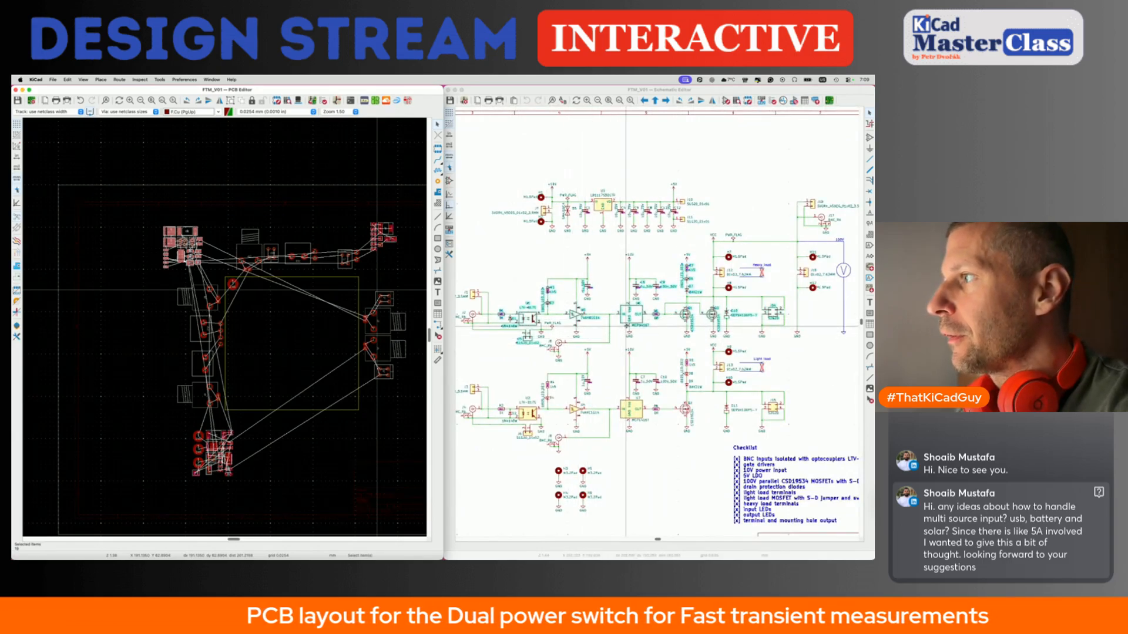
{"action": "left_click", "coordinate": [638, 321]}
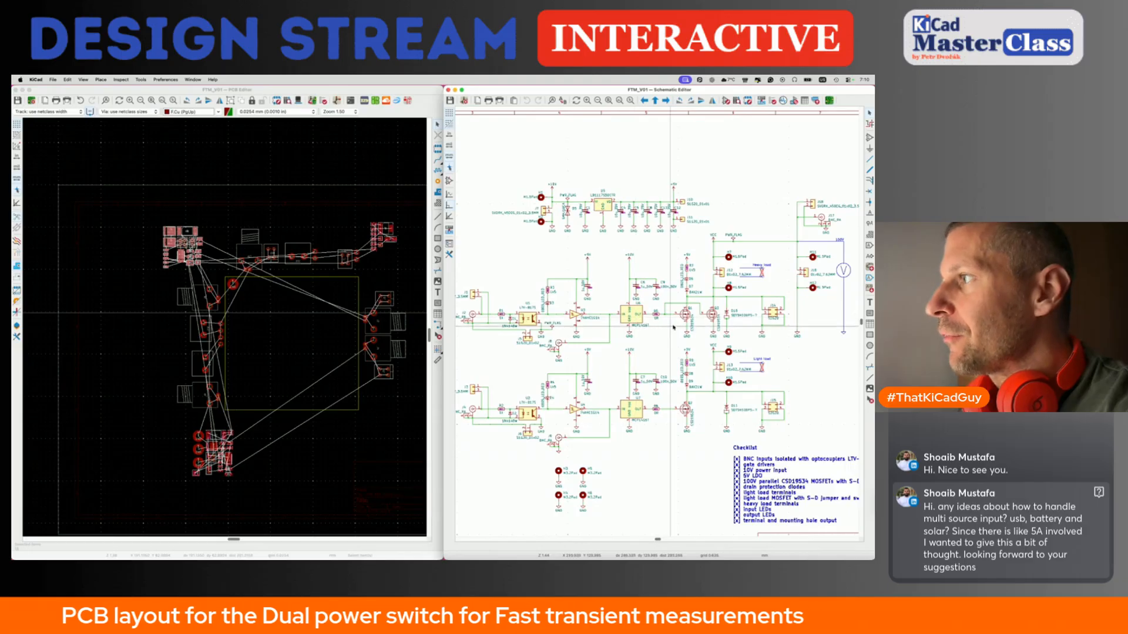
{"action": "left_click_drag", "start_coordinate": [666, 295], "coordinate": [716, 329]}
{"action": "left_click", "coordinate": [727, 312]}
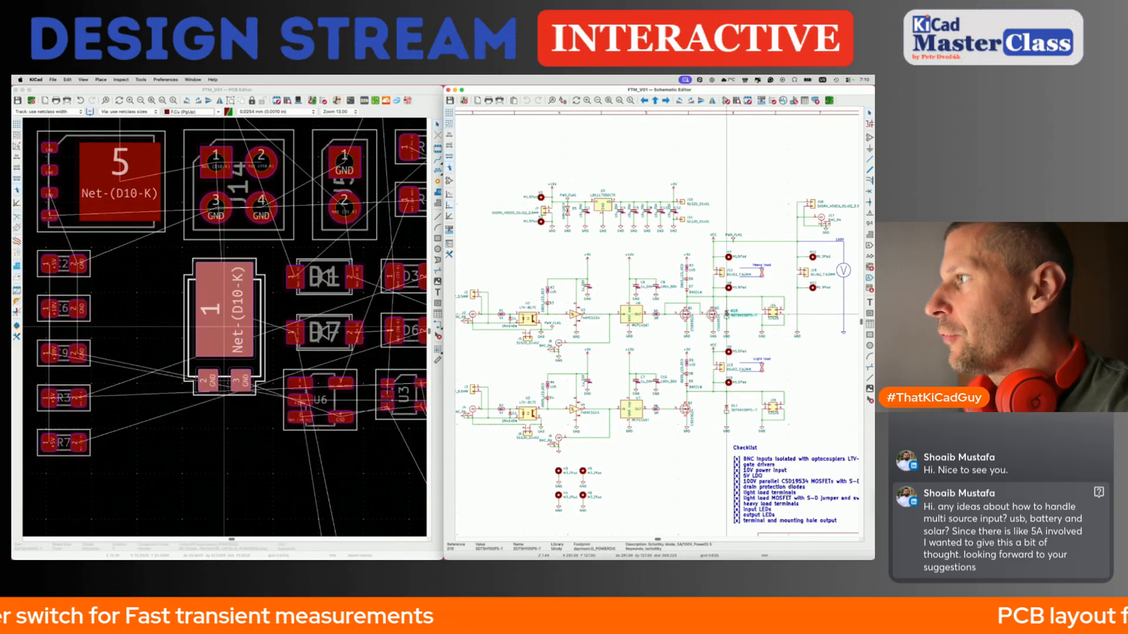
Locate R7, D6, D7 and the LED parts beside both optocouplers on the board by selecting them in the schematic.
{"action": "left_click_drag", "start_coordinate": [662, 245], "coordinate": [708, 298]}
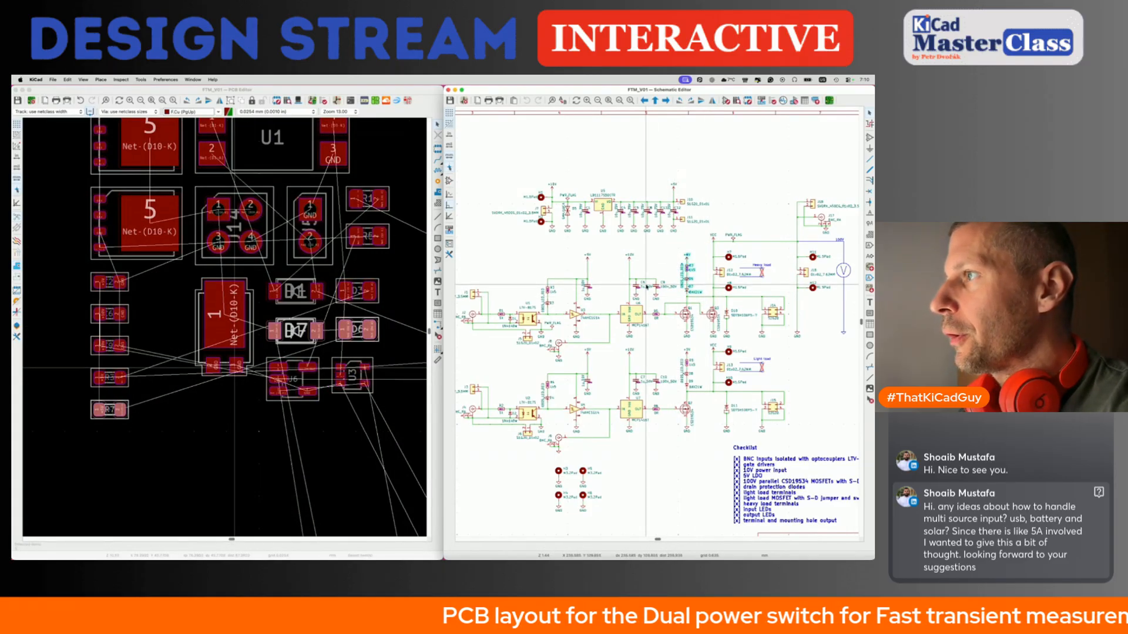
{"action": "left_click_drag", "start_coordinate": [539, 275], "coordinate": [566, 413]}
{"action": "left_click", "coordinate": [331, 229]}
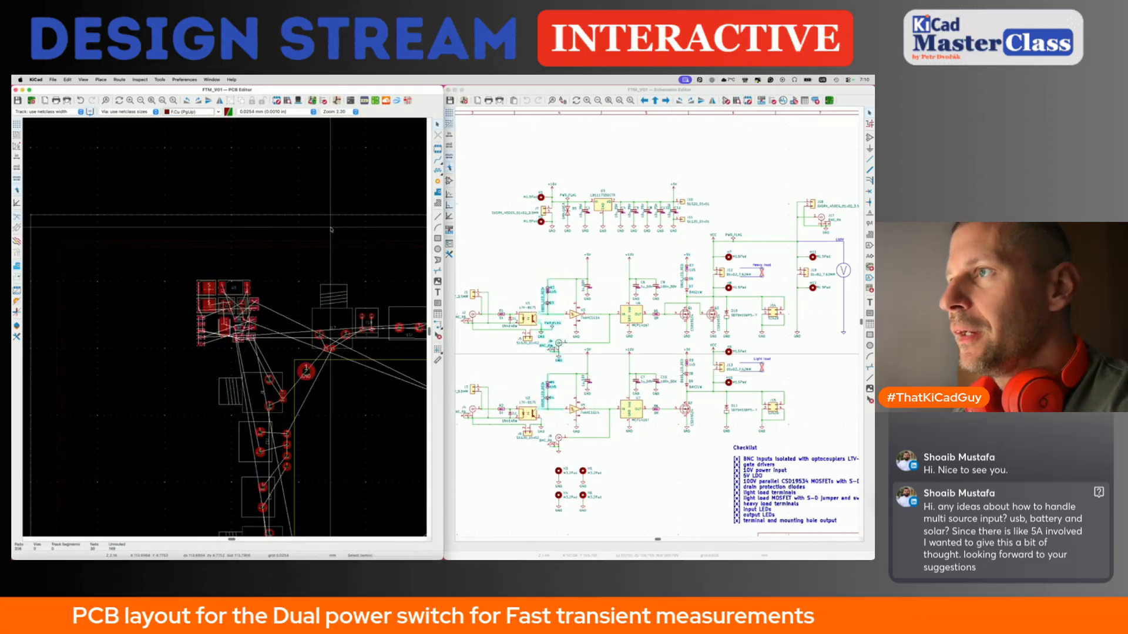
{"action": "middle_click_drag", "start_coordinate": [332, 321], "coordinate": [316, 298]}
{"action": "scroll", "coordinate": [304, 403], "scroll_direction": "down", "scroll_amount": 3}
{"action": "scroll", "coordinate": [304, 403], "scroll_direction": "right", "scroll_amount": 3}
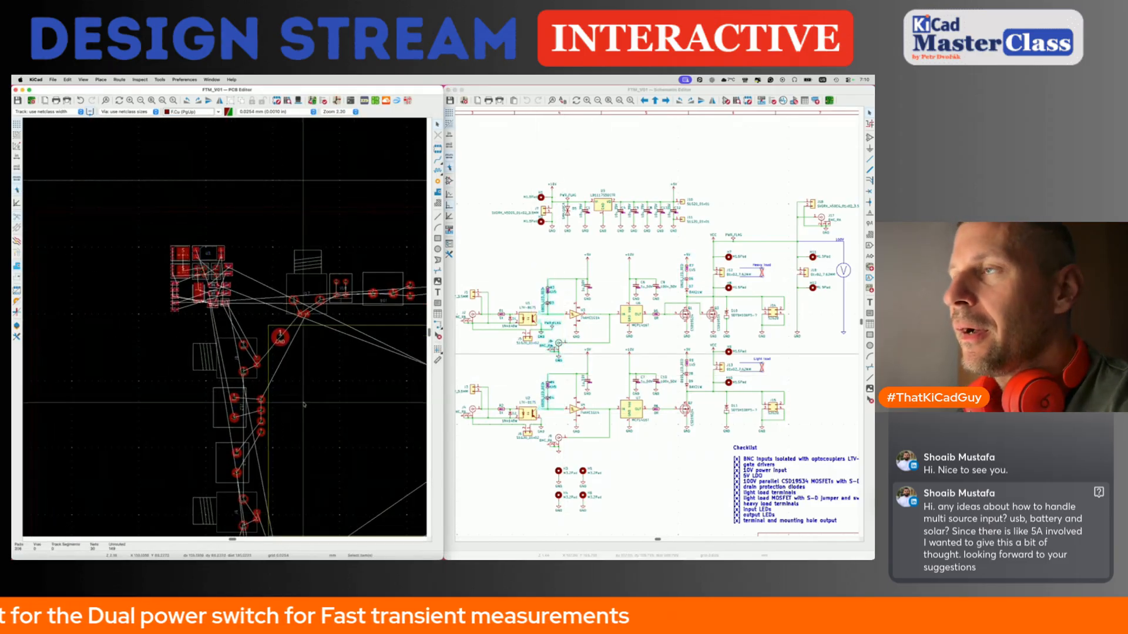
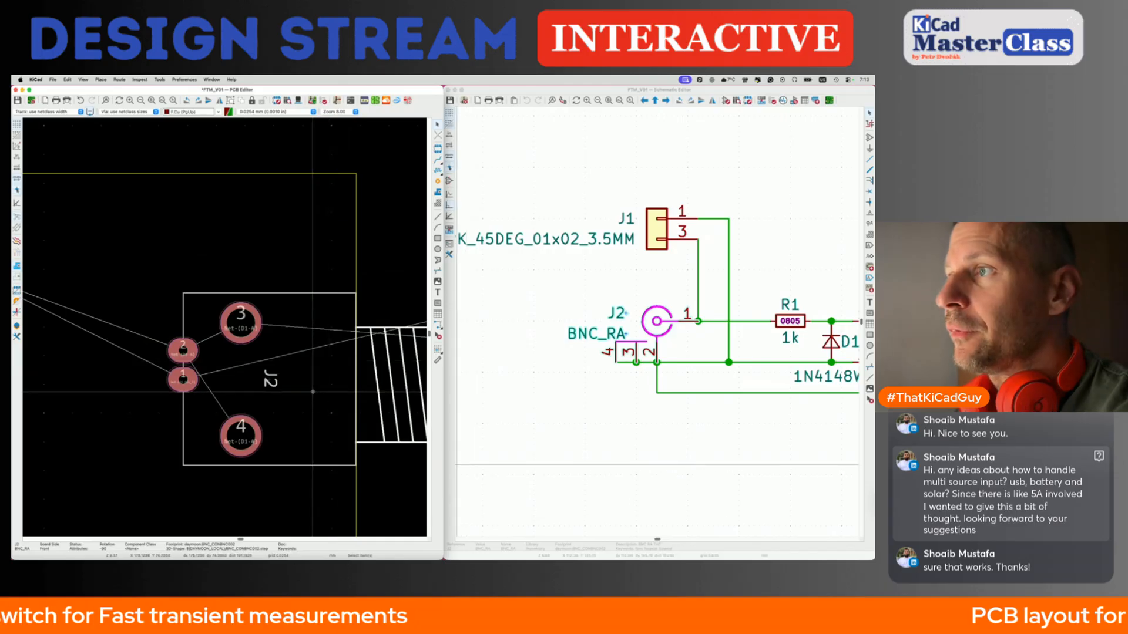
Move the BNC connector J2 exactly 2 mm along X towards the board edge and save the board.
{"action": "key", "text": "super+m"}
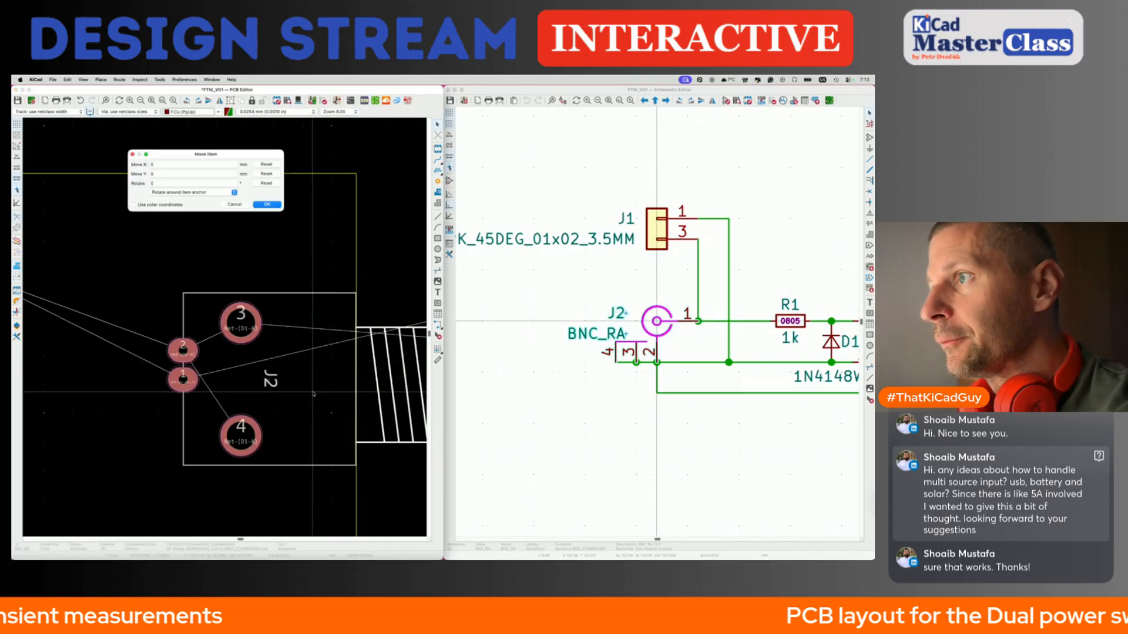
{"action": "type", "text": "2"}
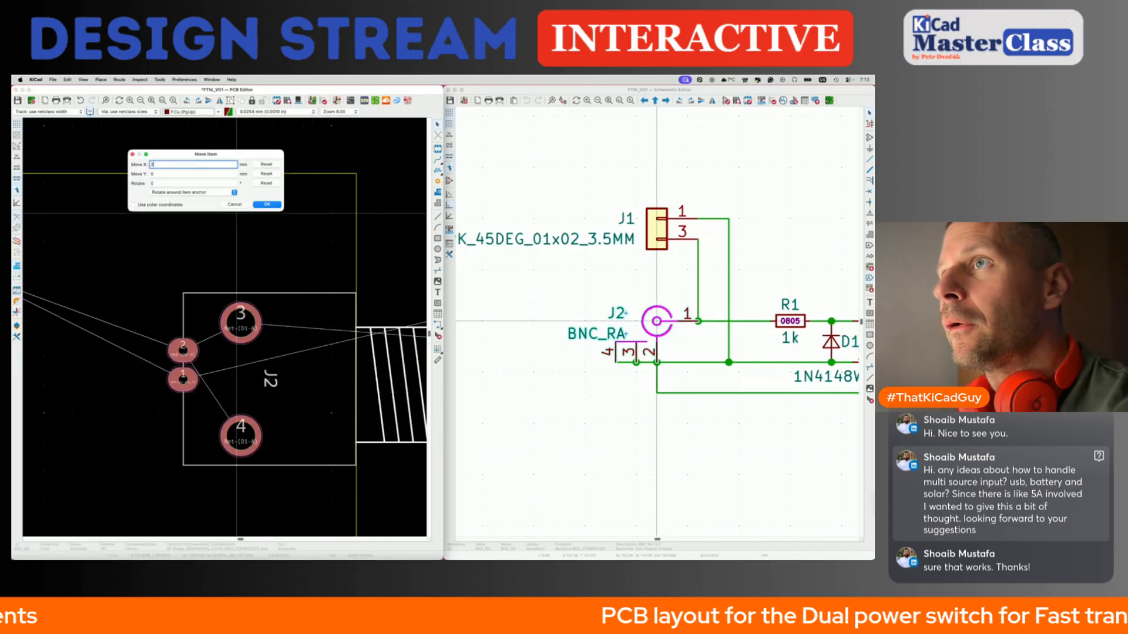
{"action": "key", "text": "Return"}
{"action": "key", "text": "super+s"}
{"action": "double_click", "coordinate": [320, 320]}
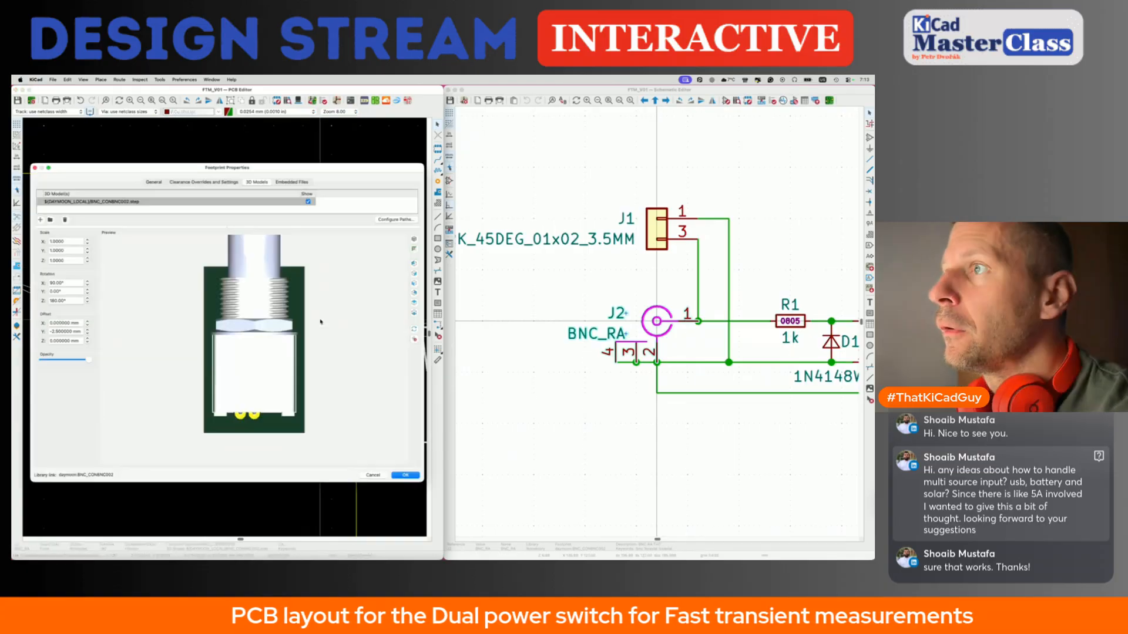
{"action": "left_click", "coordinate": [376, 477]}
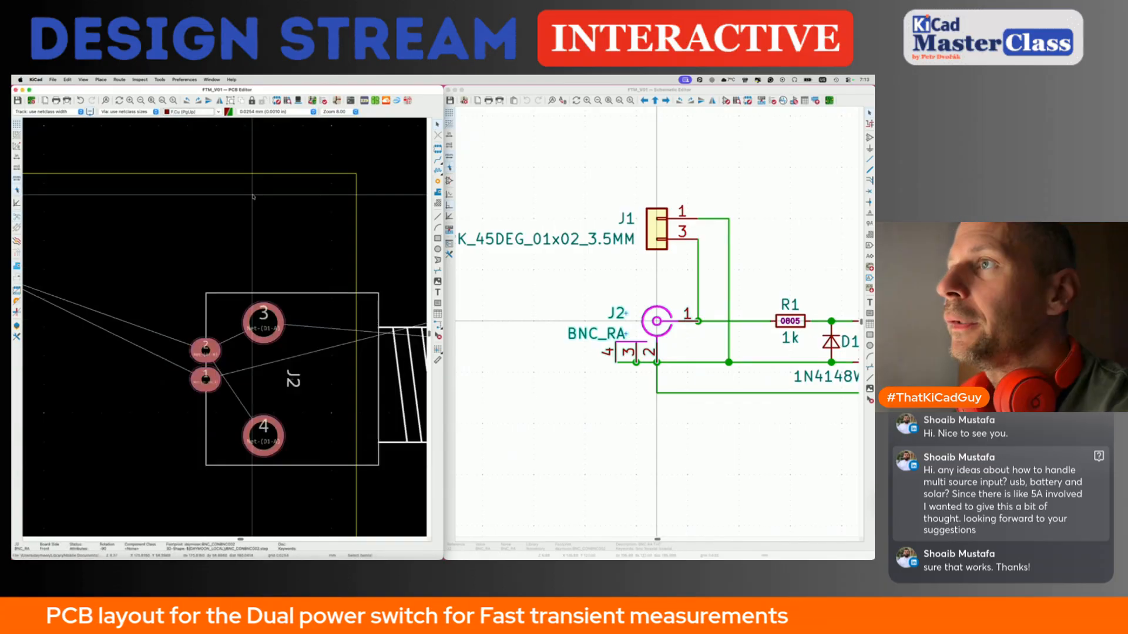
Check J2 against the board edge in the 3D view, and move it another 2 mm along X and save.
{"action": "key", "text": "alt+3"}
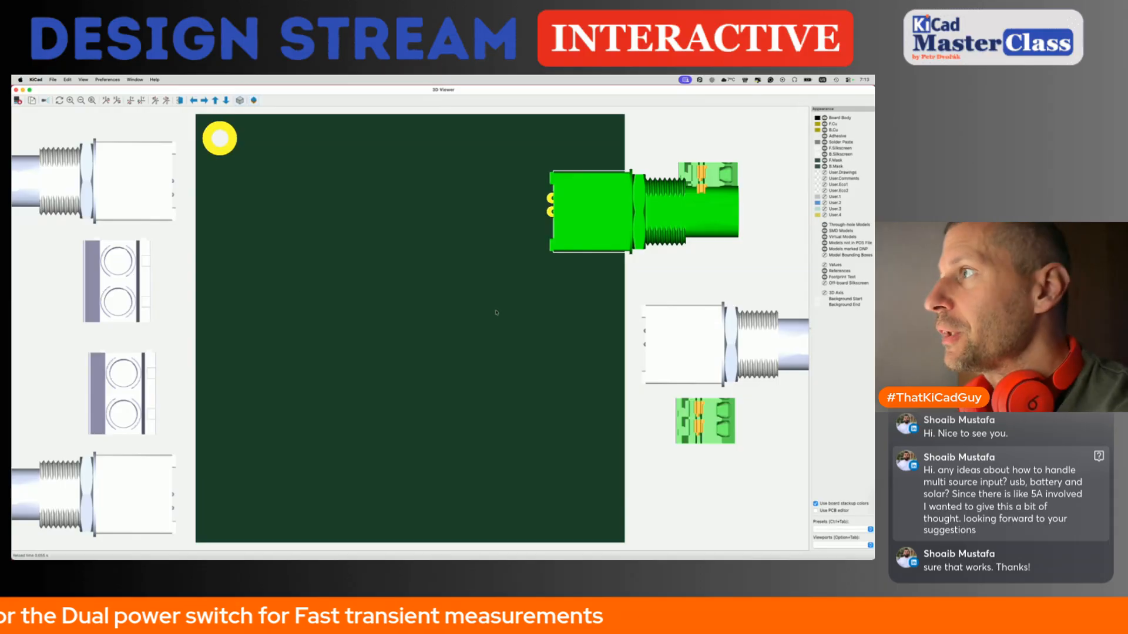
{"action": "left_click_drag", "start_coordinate": [640, 249], "coordinate": [687, 430]}
{"action": "scroll", "coordinate": [535, 172], "scroll_direction": "up", "scroll_amount": 5}
{"action": "key", "text": "super+grave"}
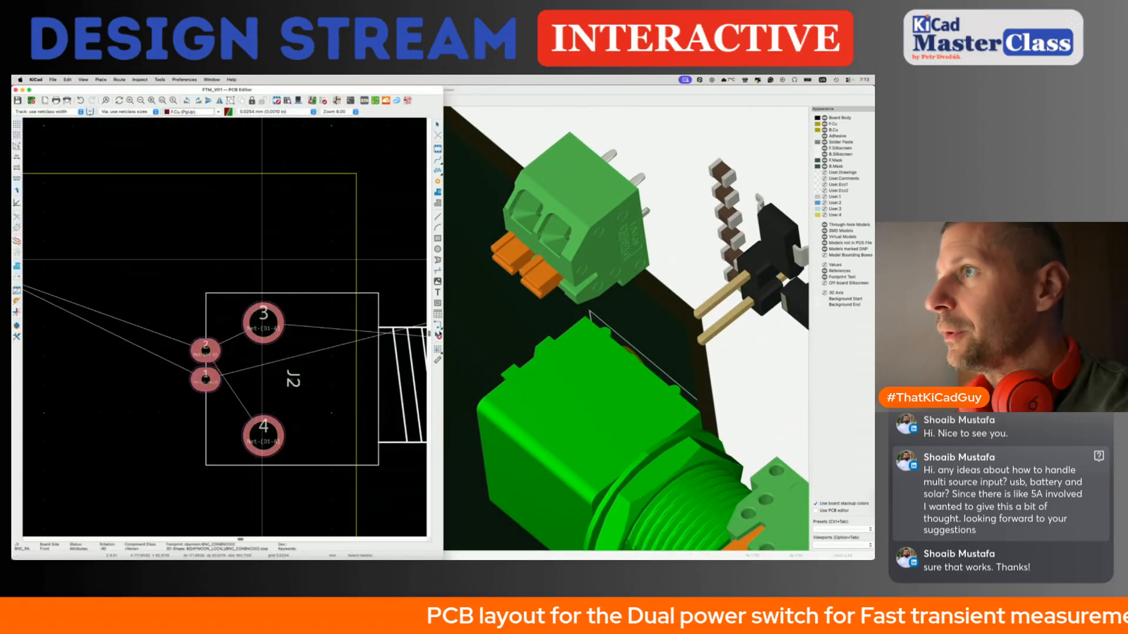
{"action": "key", "text": "shift+m"}
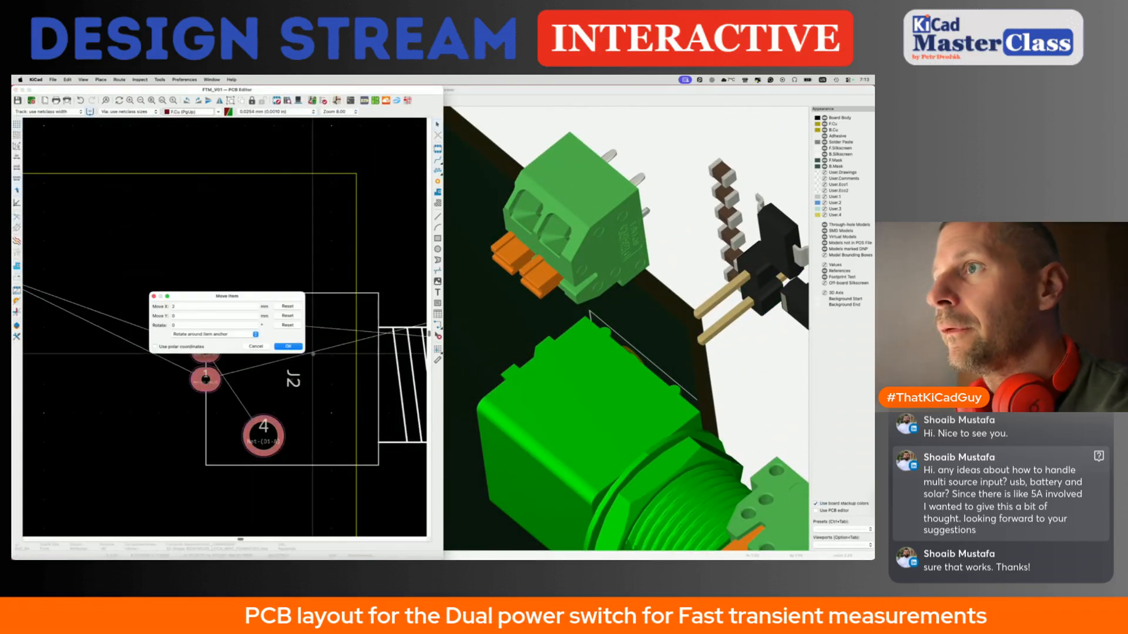
{"action": "left_click", "coordinate": [289, 345]}
{"action": "key", "text": "super+s"}
Inspect J2's overhang at the board edge in the 3D view and move the footprint by -1 mm along X.
{"action": "key", "text": "alt+3"}
{"action": "left_click_drag", "start_coordinate": [758, 379], "coordinate": [717, 407]}
{"action": "scroll", "coordinate": [717, 407], "scroll_direction": "up", "scroll_amount": 6}
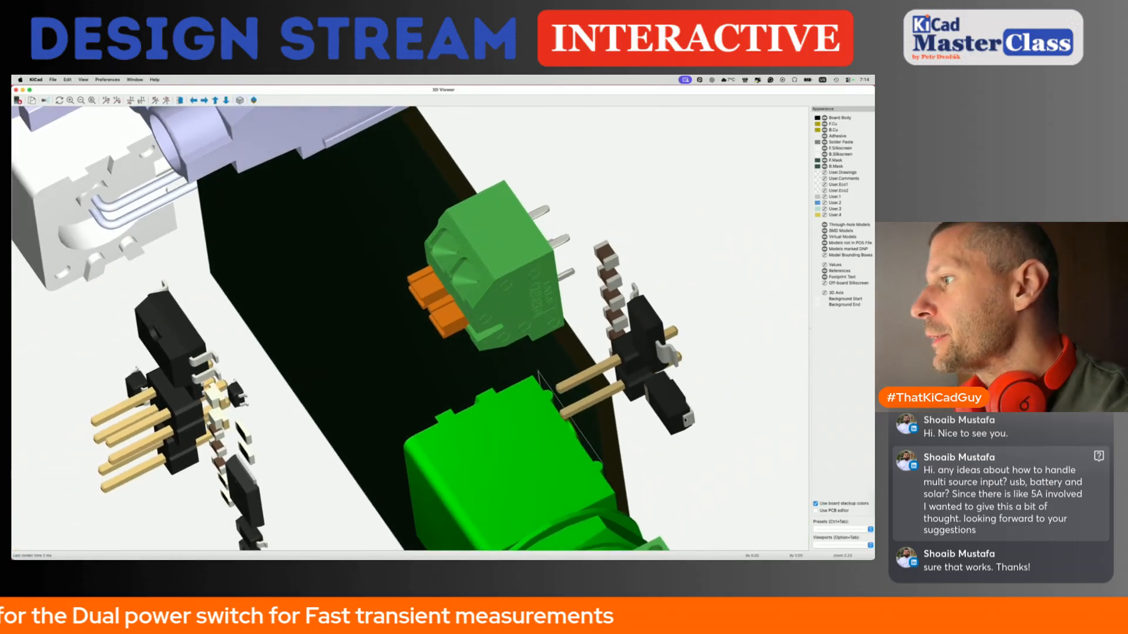
{"action": "left_click_drag", "start_coordinate": [646, 332], "coordinate": [764, 213]}
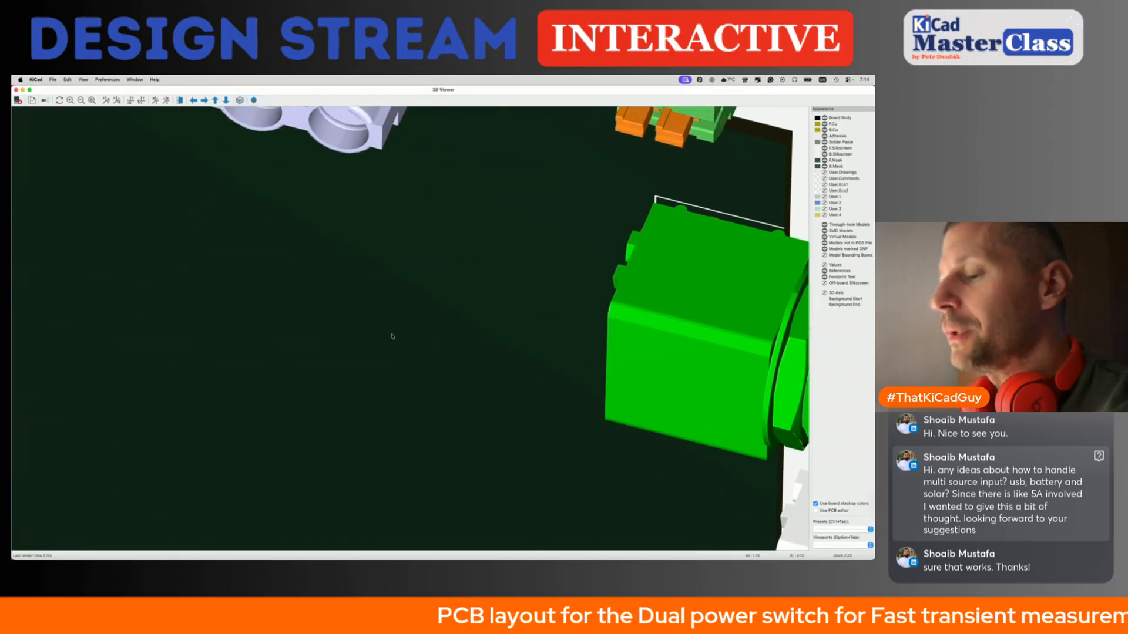
{"action": "key", "text": "super+grave"}
{"action": "key", "text": "super+shift+m"}
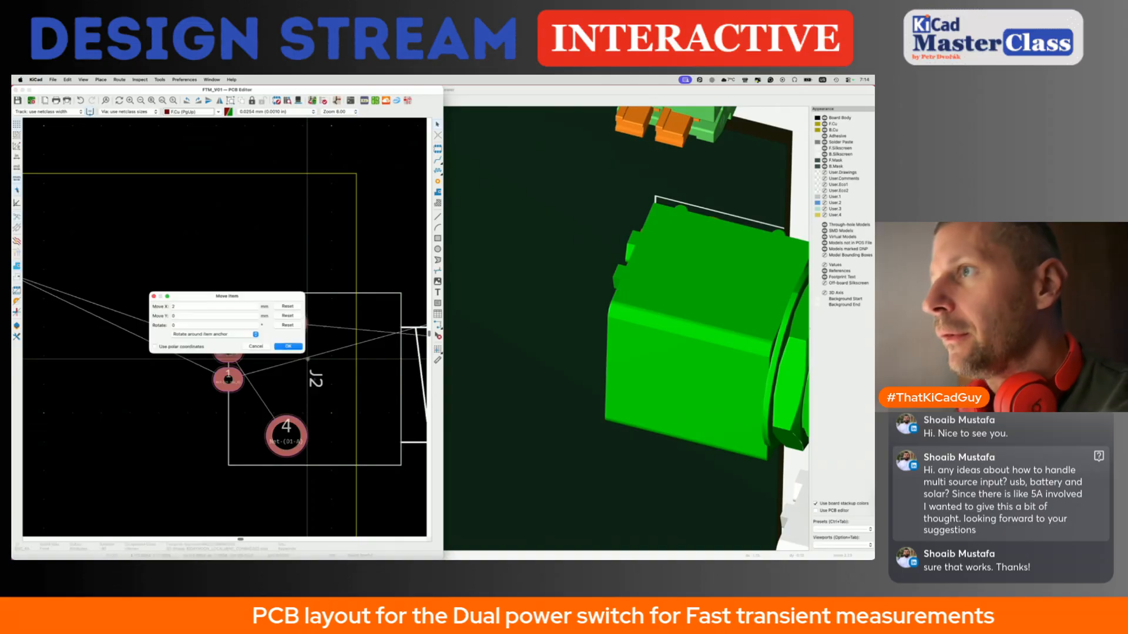
{"action": "type", "text": "2"}
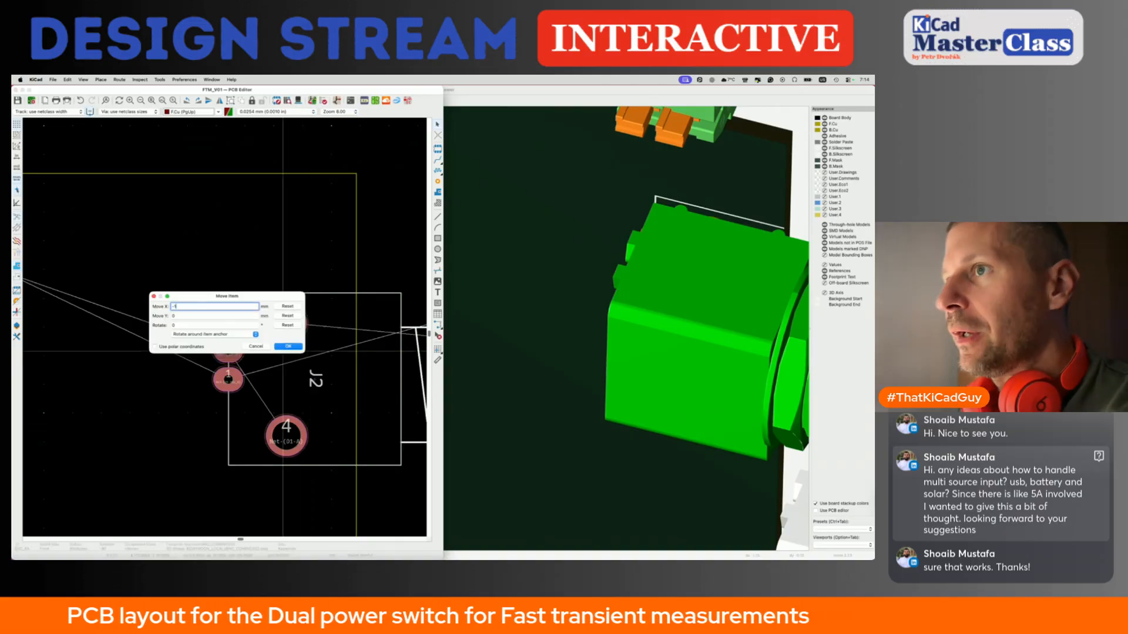
{"action": "key", "text": "Return"}
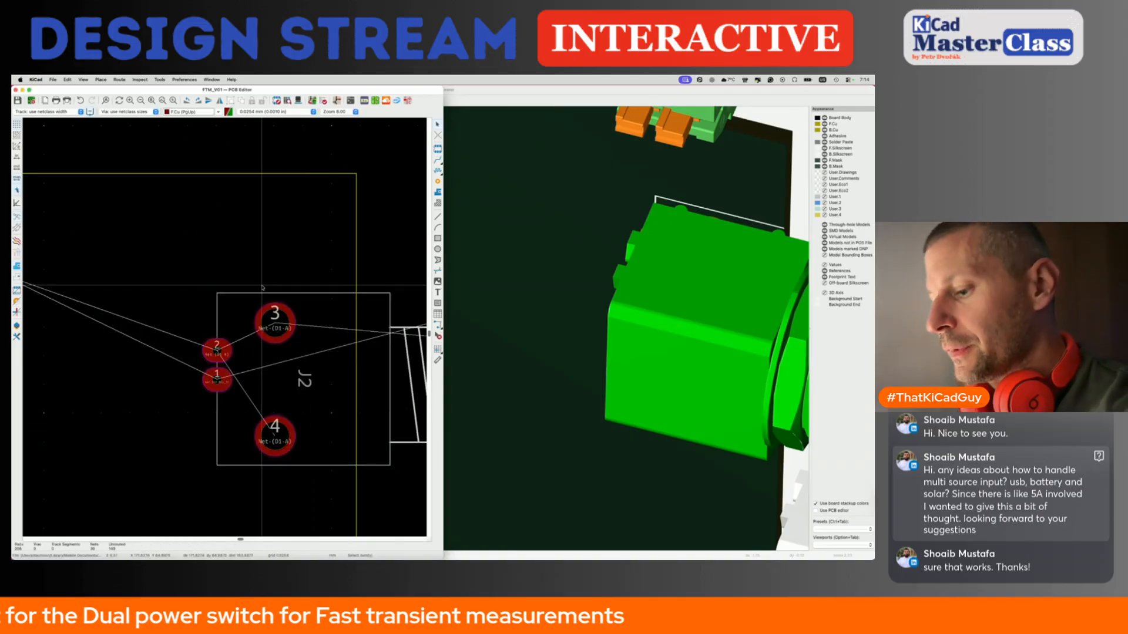
Examine J2's position and the surrounding connectors in the 3D view.
{"action": "key", "text": "super+grave"}
{"action": "left_click_drag", "start_coordinate": [752, 370], "coordinate": [722, 370]}
{"action": "scroll", "coordinate": [693, 258], "scroll_direction": "down", "scroll_amount": 6}
{"action": "left_click_drag", "start_coordinate": [692, 257], "coordinate": [575, 282]}
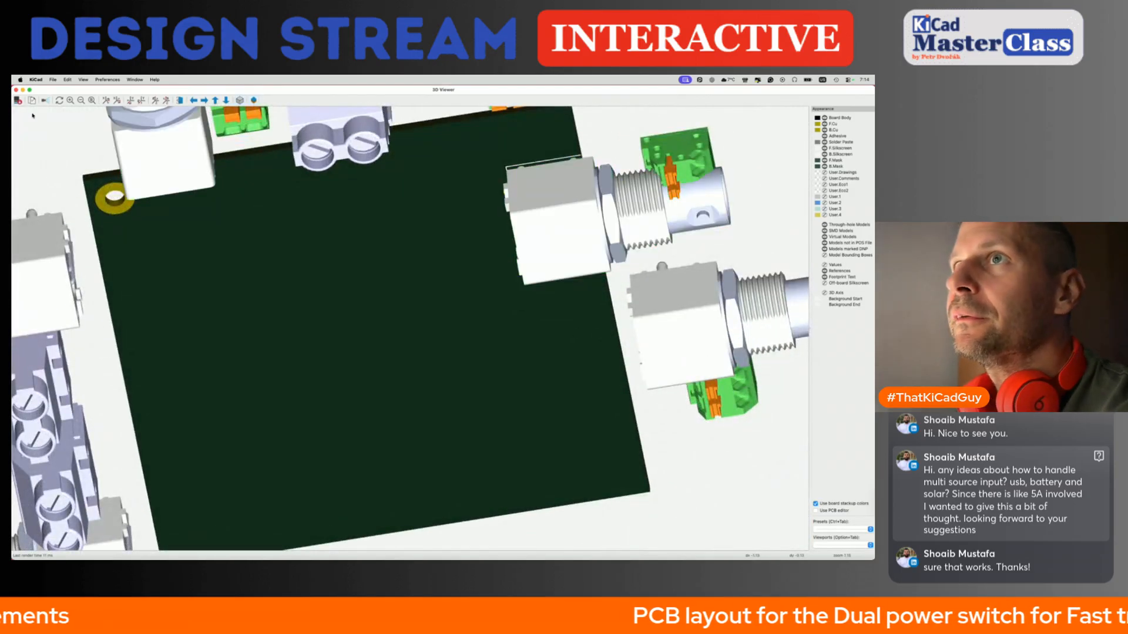
{"action": "left_click", "coordinate": [16, 89]}
Measure the horizontal distance from the board's right edge to the rear corner of J2's outline.
{"action": "scroll", "coordinate": [374, 325], "scroll_direction": "up", "scroll_amount": 3}
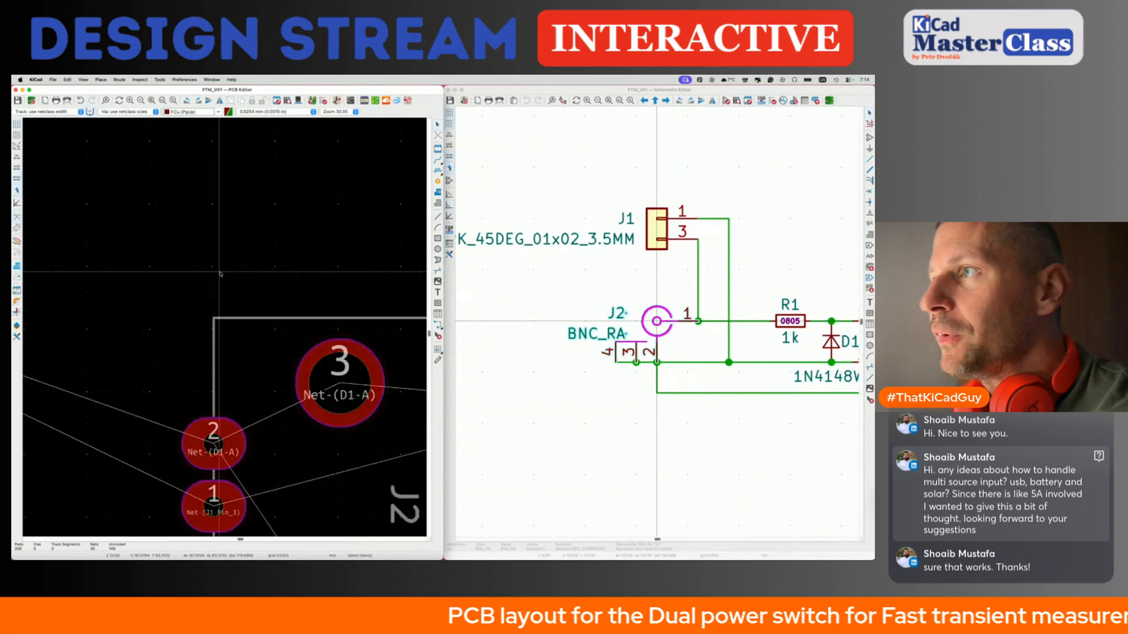
{"action": "scroll", "coordinate": [373, 325], "scroll_direction": "right", "scroll_amount": 3}
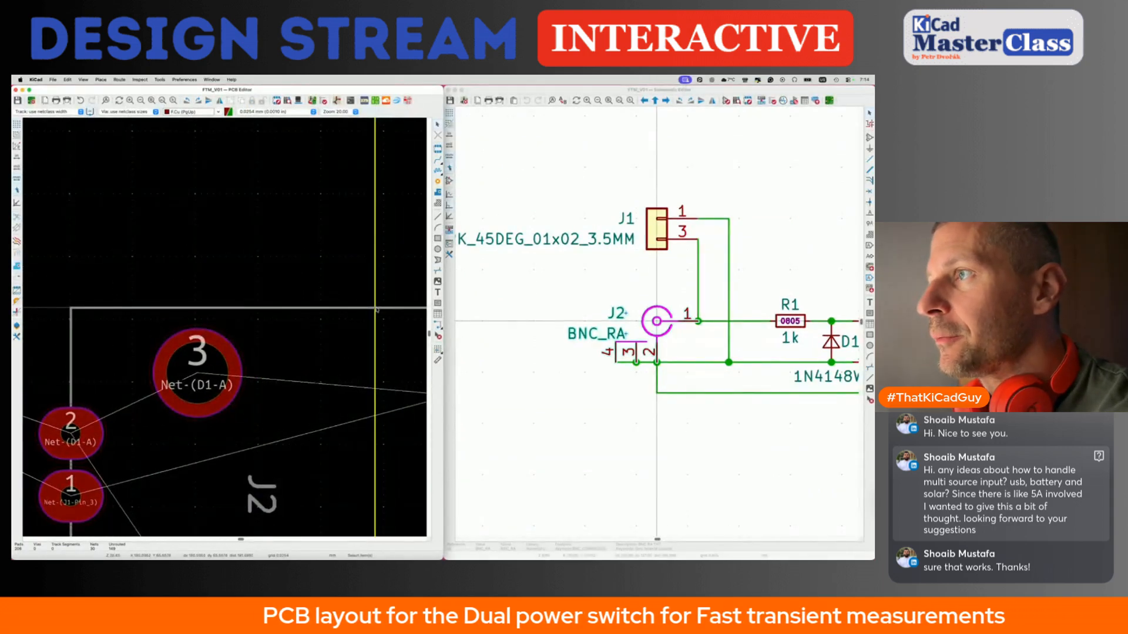
{"action": "key", "text": "space"}
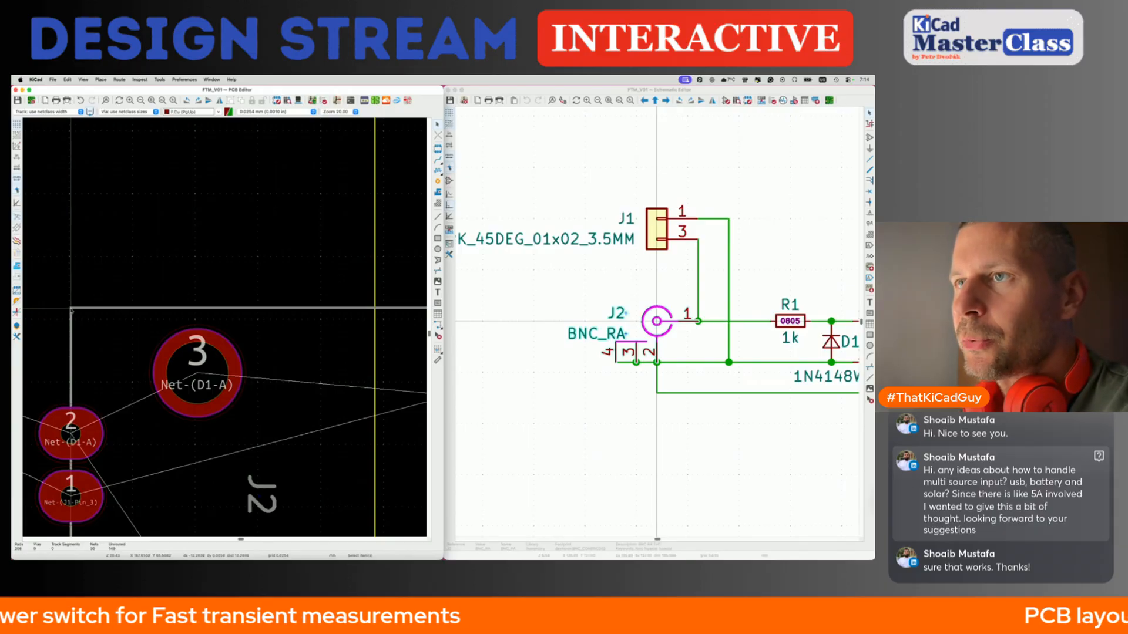
Move the terminal block J1 directly below J2, with its outer side along the board's right edge.
{"action": "scroll", "coordinate": [72, 310], "scroll_direction": "down", "scroll_amount": 6}
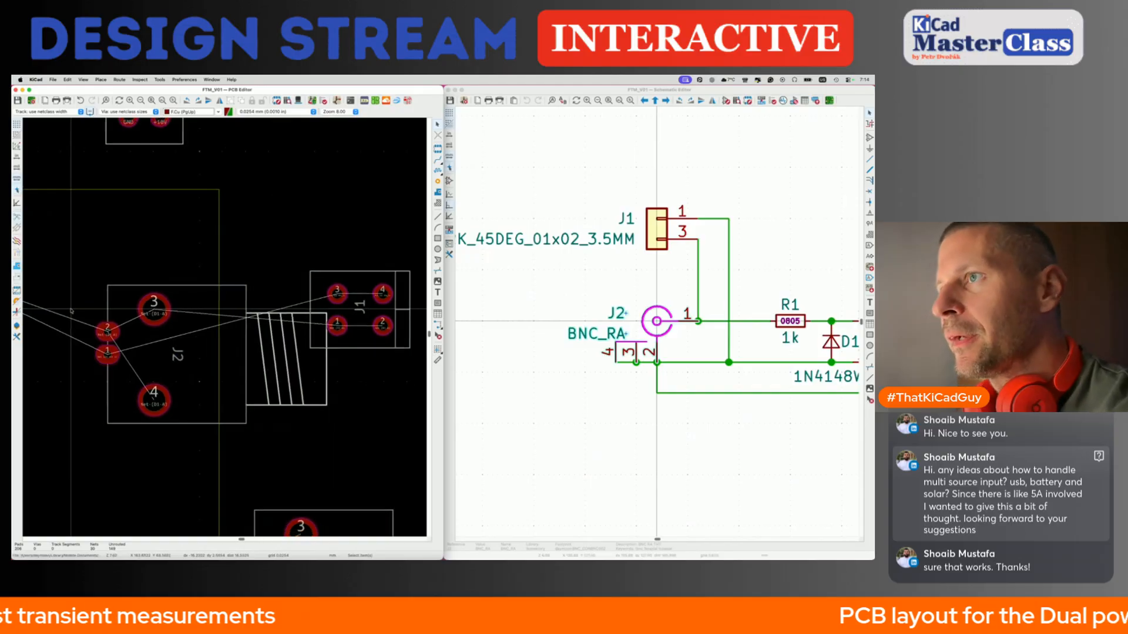
{"action": "scroll", "coordinate": [71, 310], "scroll_direction": "left", "scroll_amount": 3}
{"action": "scroll", "coordinate": [168, 276], "scroll_direction": "up", "scroll_amount": 4}
{"action": "scroll", "coordinate": [168, 282], "scroll_direction": "left", "scroll_amount": 2}
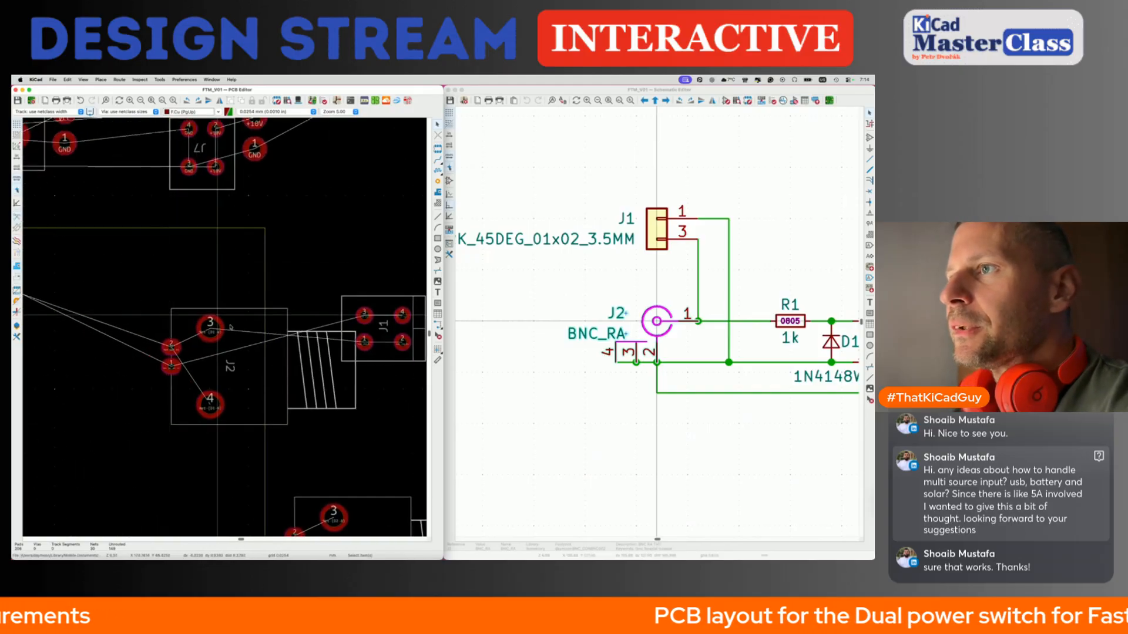
{"action": "left_click", "coordinate": [247, 344]}
{"action": "left_click", "coordinate": [384, 335]}
{"action": "key", "text": "m"}
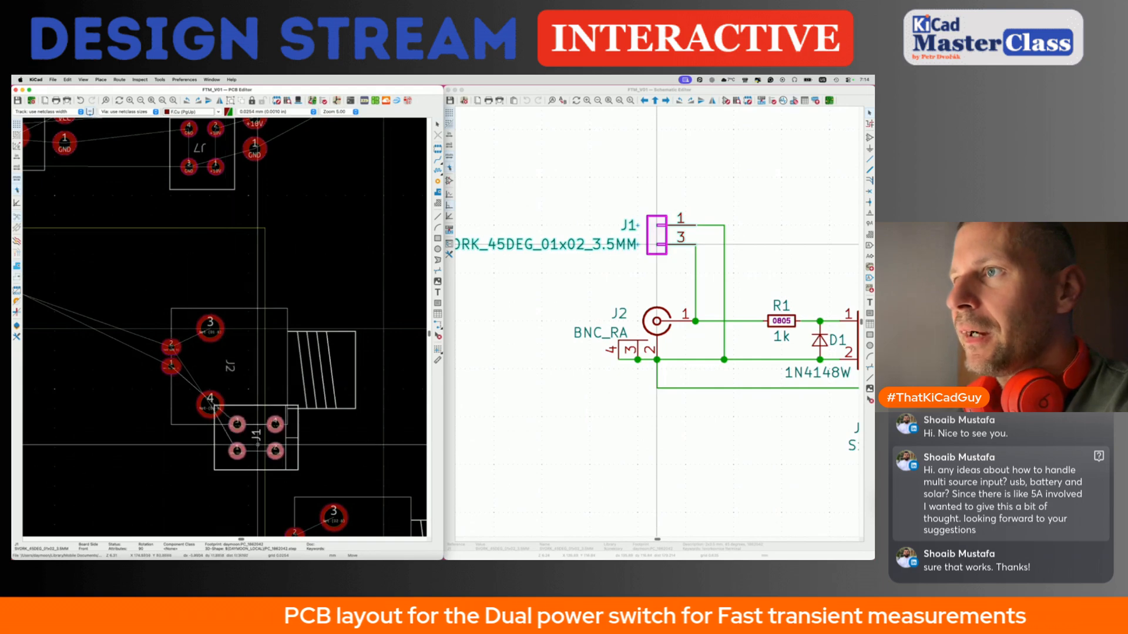
{"action": "scroll", "coordinate": [257, 436], "scroll_direction": "down", "scroll_amount": 3}
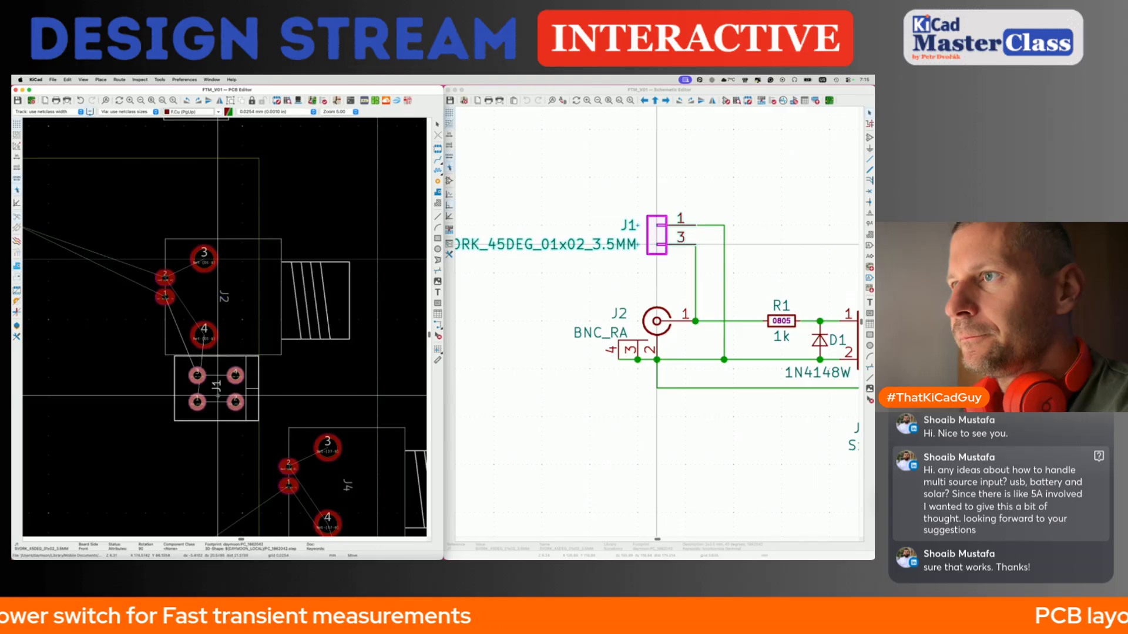
{"action": "left_click", "coordinate": [218, 399]}
Inspect J1 and J2 at the board edge in the 3D view from several angles.
{"action": "key", "text": "alt+3"}
{"action": "right_click", "coordinate": [264, 370]}
{"action": "left_click", "coordinate": [596, 324]}
{"action": "left_click_drag", "start_coordinate": [596, 325], "coordinate": [593, 294]}
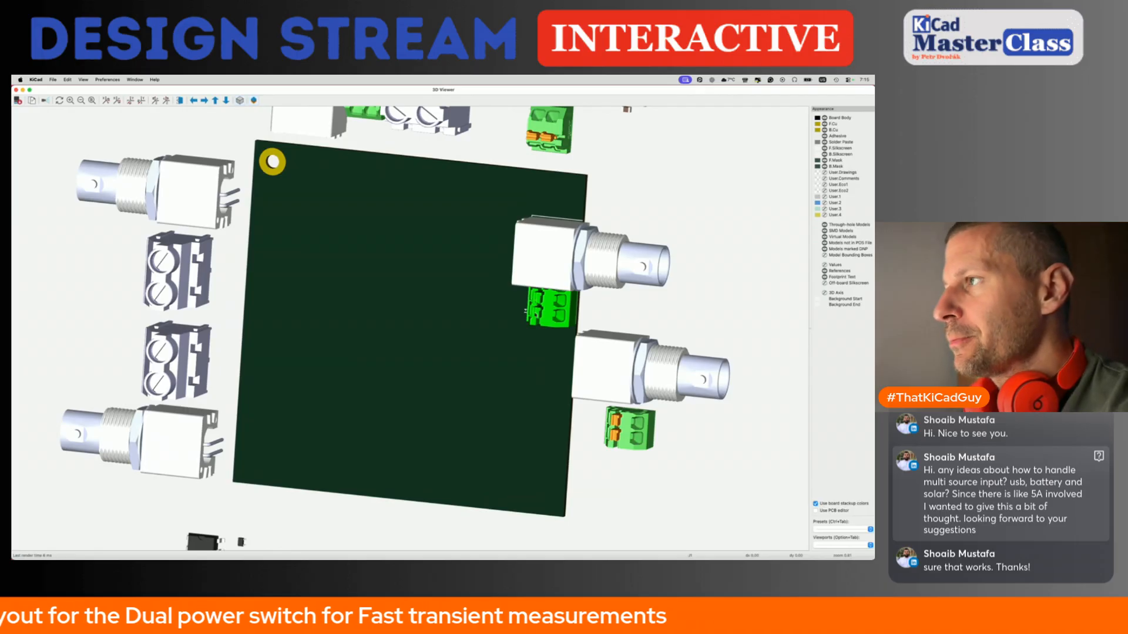
{"action": "scroll", "coordinate": [642, 335], "scroll_direction": "up", "scroll_amount": 3}
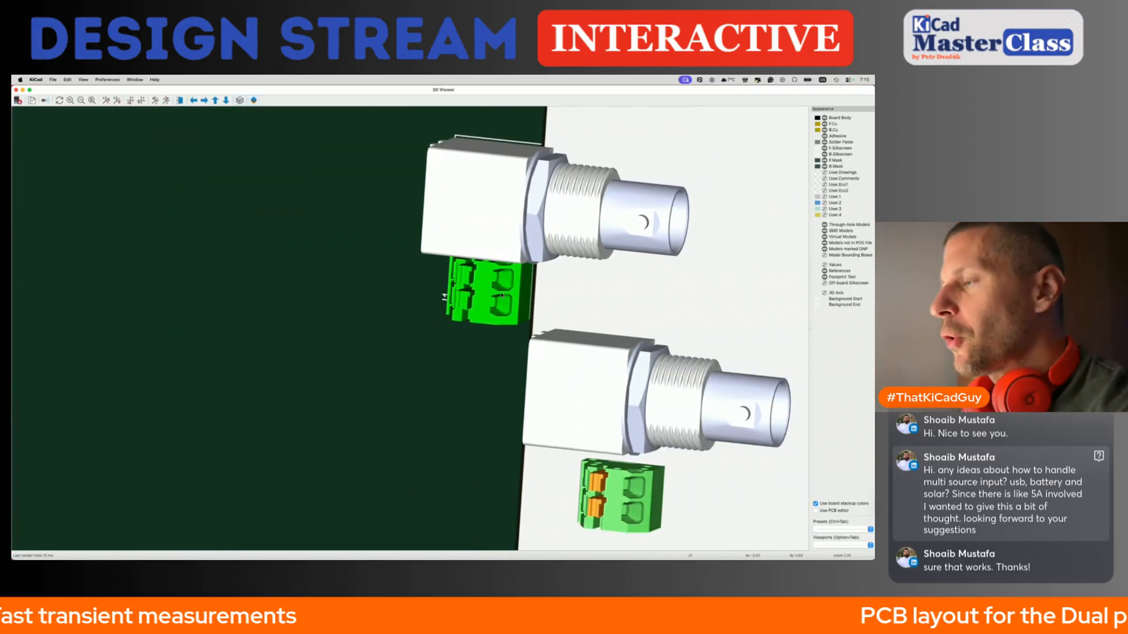
{"action": "left_click_drag", "start_coordinate": [567, 287], "coordinate": [638, 261]}
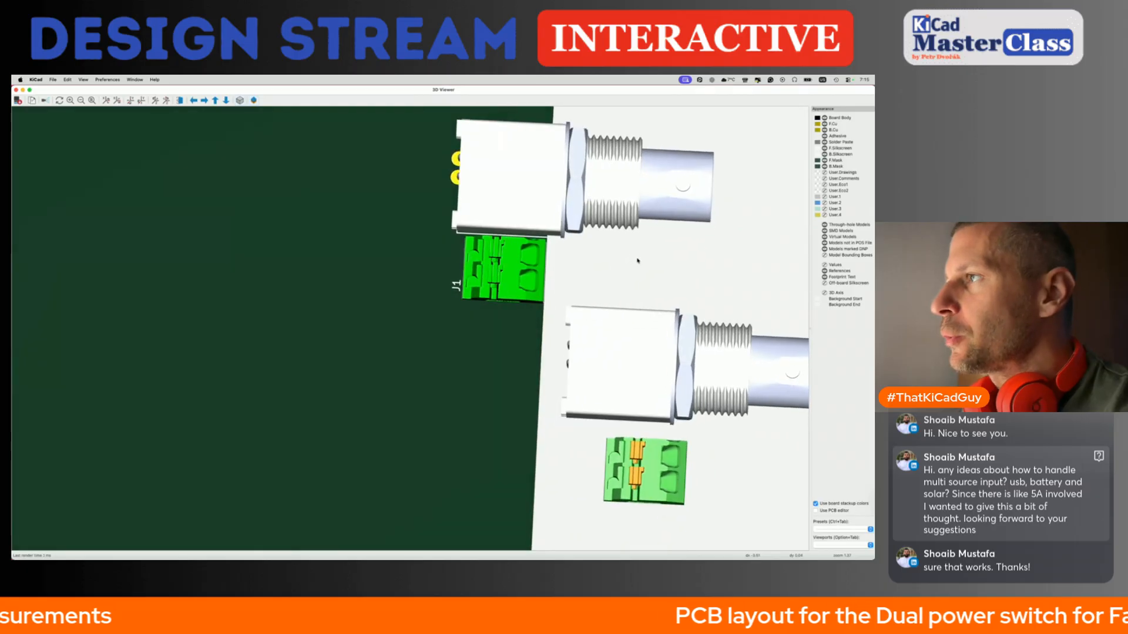
{"action": "mouse_move", "coordinate": [528, 274]}
{"action": "left_mouse_down"}
{"action": "mouse_move", "coordinate": [534, 267]}
{"action": "mouse_move", "coordinate": [497, 281]}
{"action": "mouse_move", "coordinate": [554, 245]}
{"action": "mouse_move", "coordinate": [389, 213]}
{"action": "mouse_move", "coordinate": [517, 260]}
{"action": "left_mouse_up"}
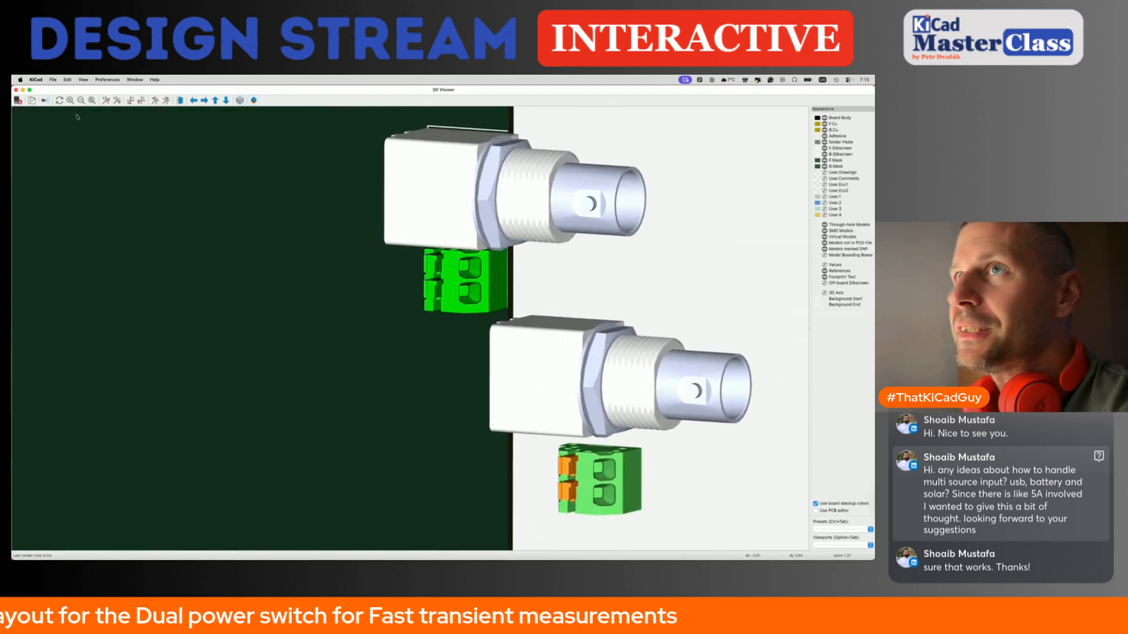
{"action": "left_click", "coordinate": [16, 89]}
Move mounting hole H4 from the footprint cluster below the board to just outside the board's upper-right corner.
{"action": "scroll", "coordinate": [250, 225], "scroll_direction": "down", "scroll_amount": 3}
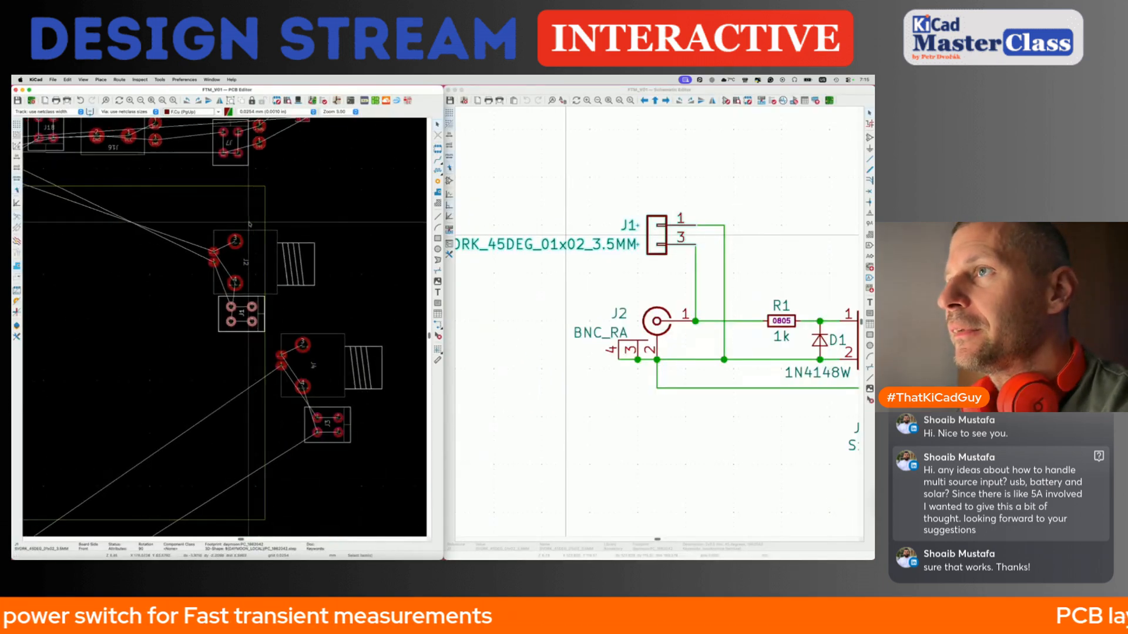
{"action": "left_click", "coordinate": [395, 315]}
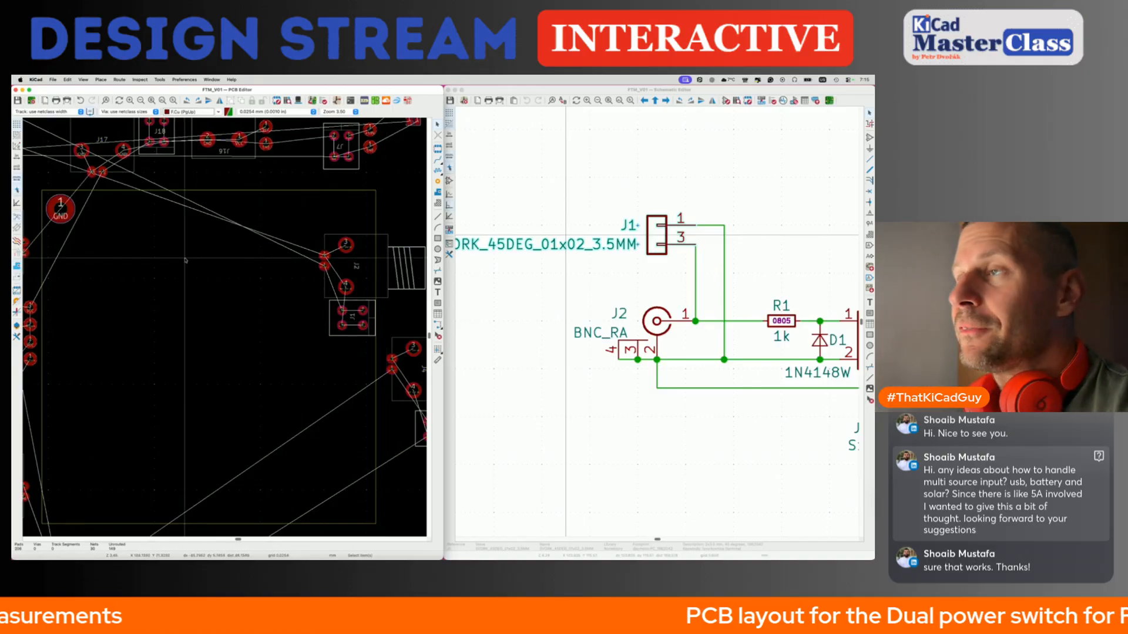
{"action": "scroll", "coordinate": [186, 260], "scroll_direction": "down", "scroll_amount": 3}
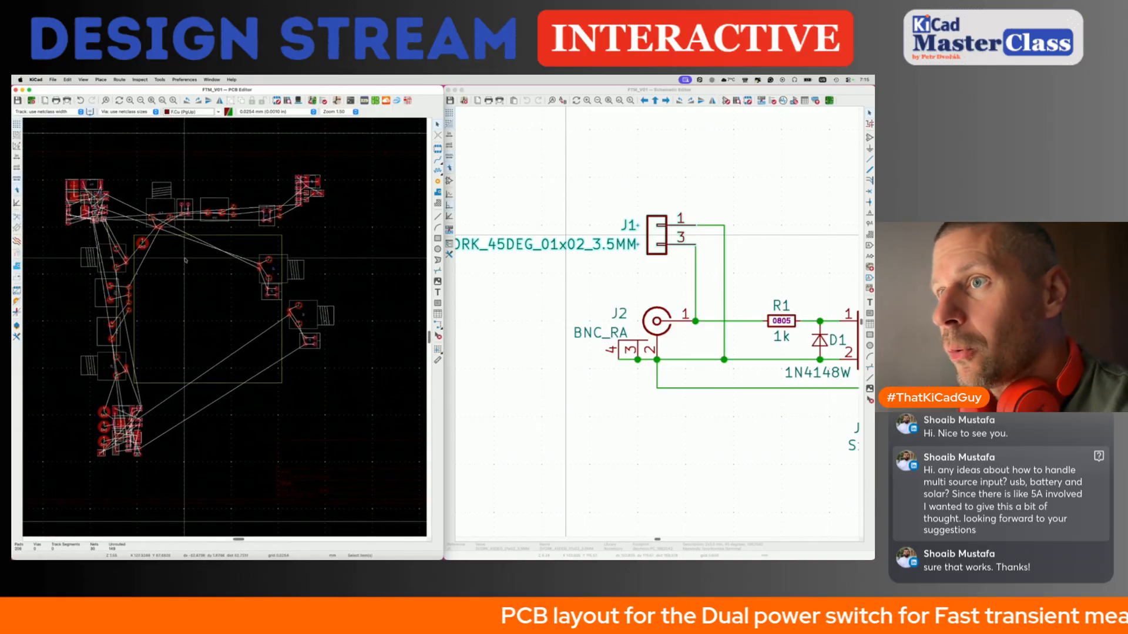
{"action": "scroll", "coordinate": [139, 261], "scroll_direction": "up", "scroll_amount": 3}
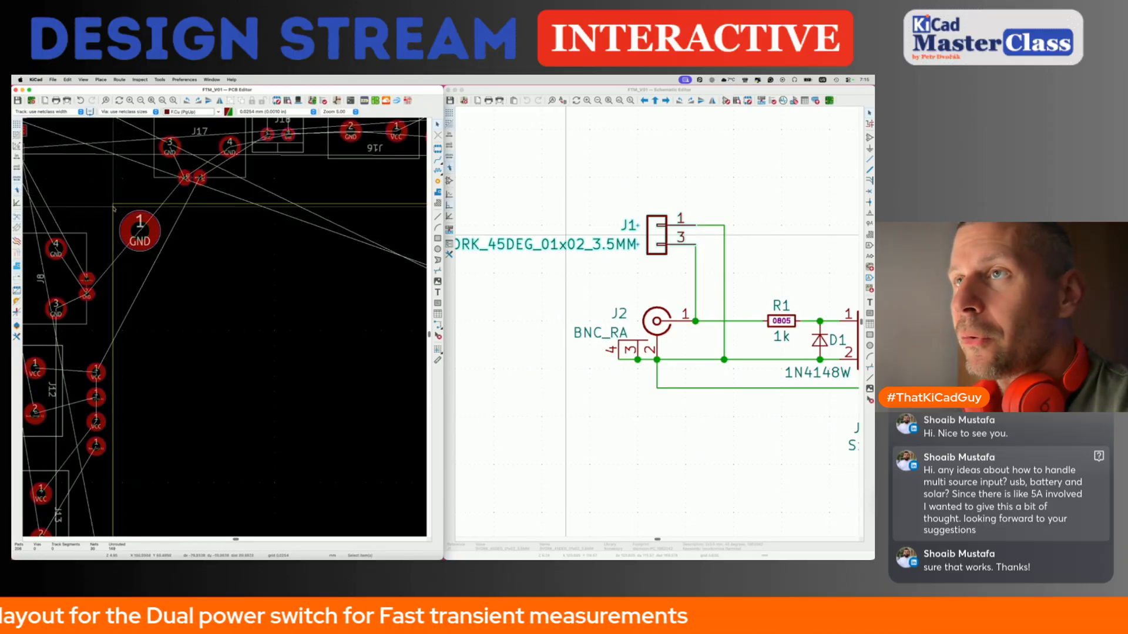
{"action": "scroll", "coordinate": [161, 319], "scroll_direction": "down", "scroll_amount": 2}
{"action": "scroll", "coordinate": [161, 319], "scroll_direction": "down", "scroll_amount": 5}
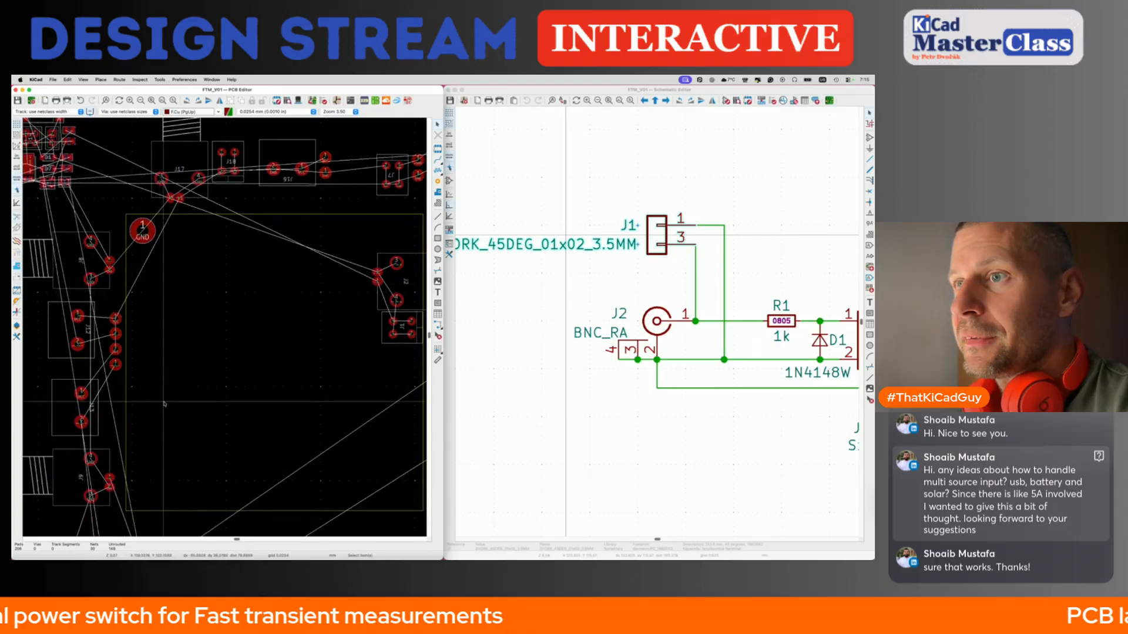
{"action": "left_click", "coordinate": [106, 475]}
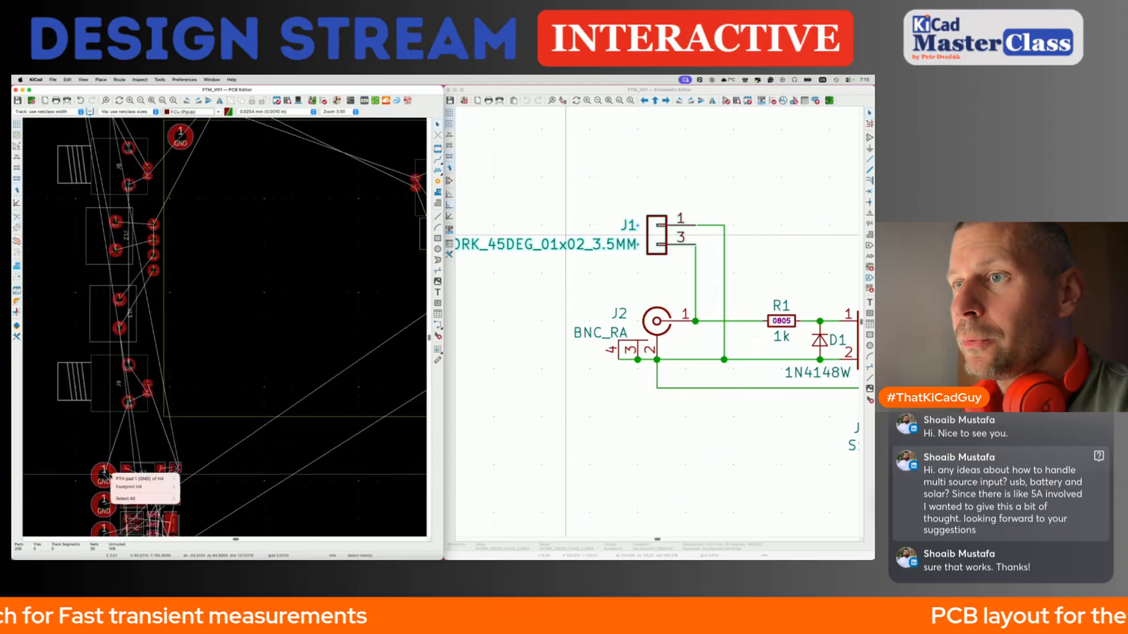
{"action": "left_click", "coordinate": [131, 487]}
{"action": "key", "text": "m"}
{"action": "scroll", "coordinate": [172, 412], "scroll_direction": "right", "scroll_amount": 7}
{"action": "scroll", "coordinate": [172, 411], "scroll_direction": "up", "scroll_amount": 4}
{"action": "scroll", "coordinate": [177, 399], "scroll_direction": "right", "scroll_amount": 3}
{"action": "scroll", "coordinate": [177, 400], "scroll_direction": "up", "scroll_amount": 2}
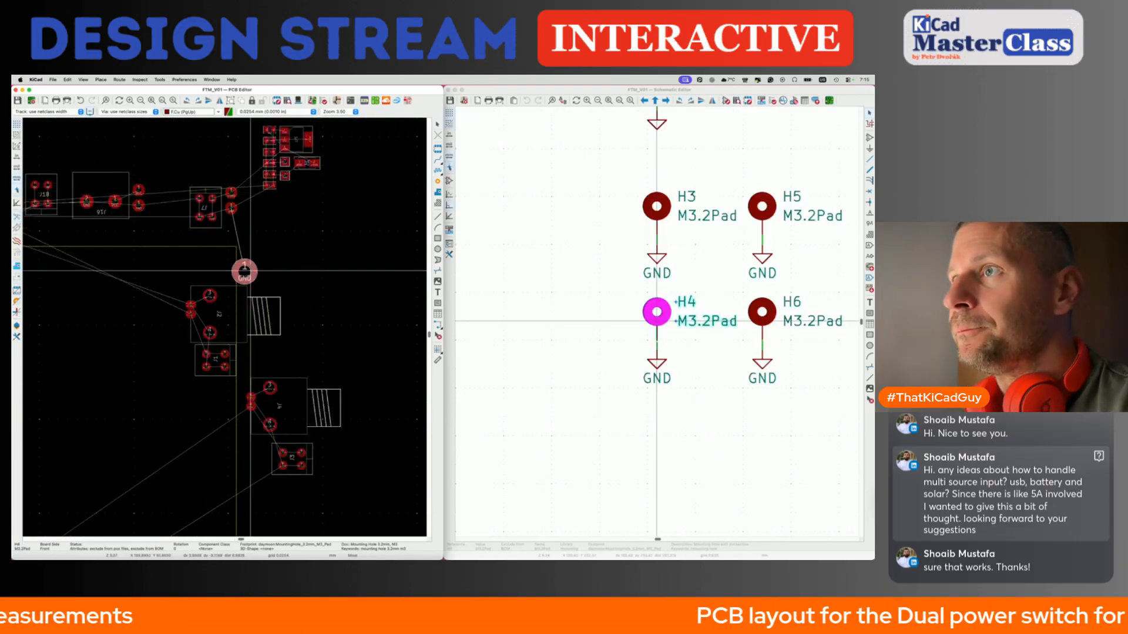
{"action": "left_click", "coordinate": [265, 232]}
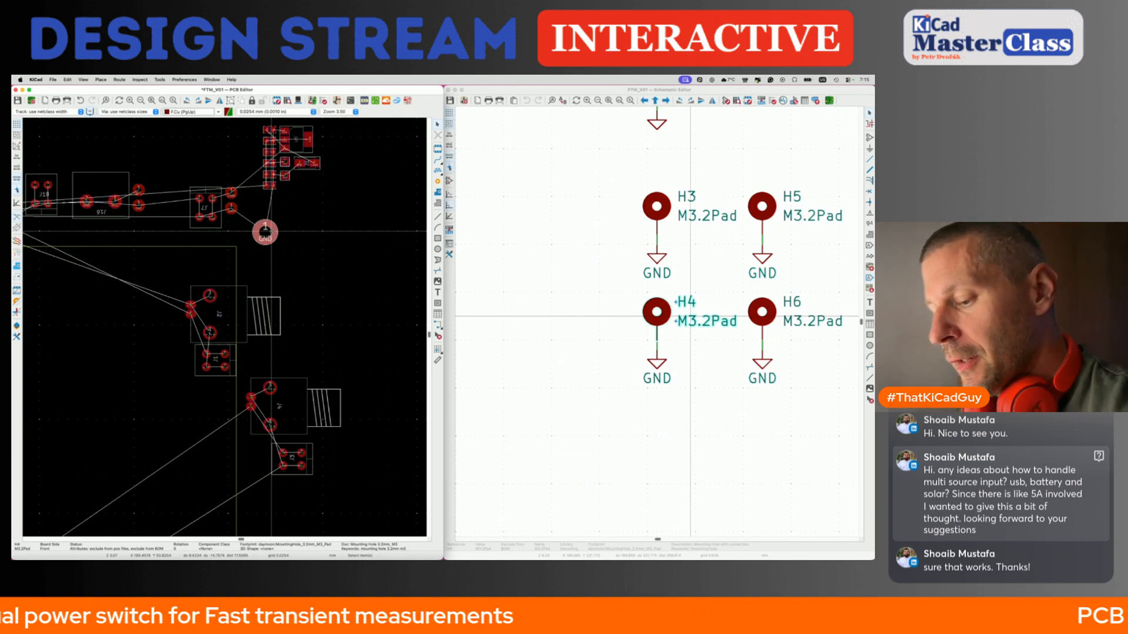
Prepare H4's relative position with offsets X -4.5 mm and Y 4.5 mm, and try to pick the board outline's upper-right corner as reference.
{"action": "key", "text": "super+Tab"}
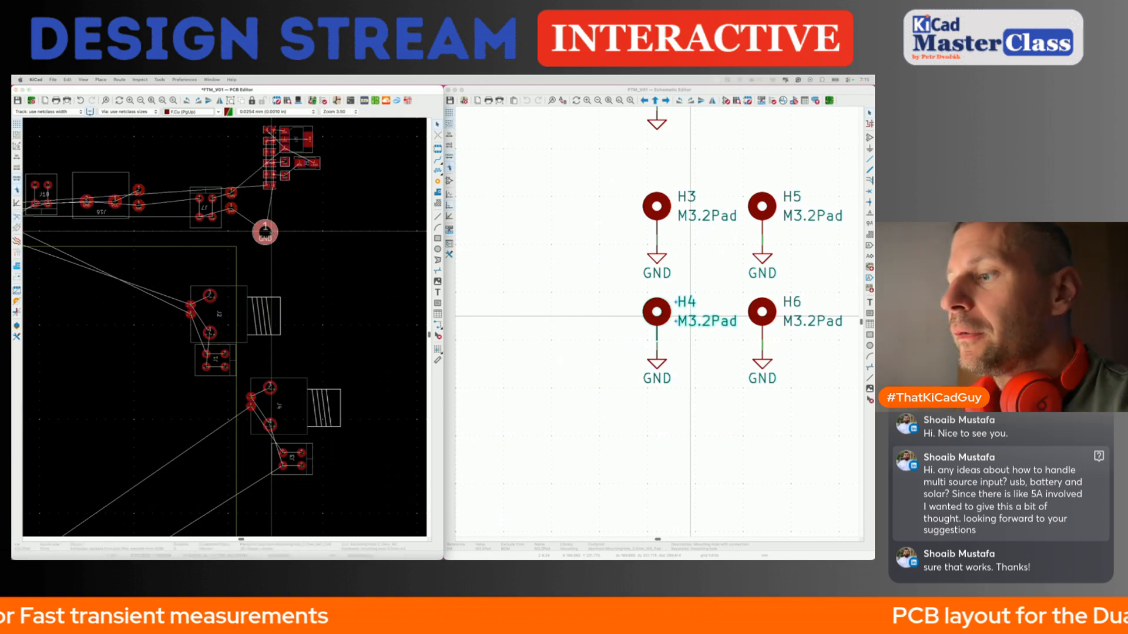
{"action": "key", "text": "shift+p"}
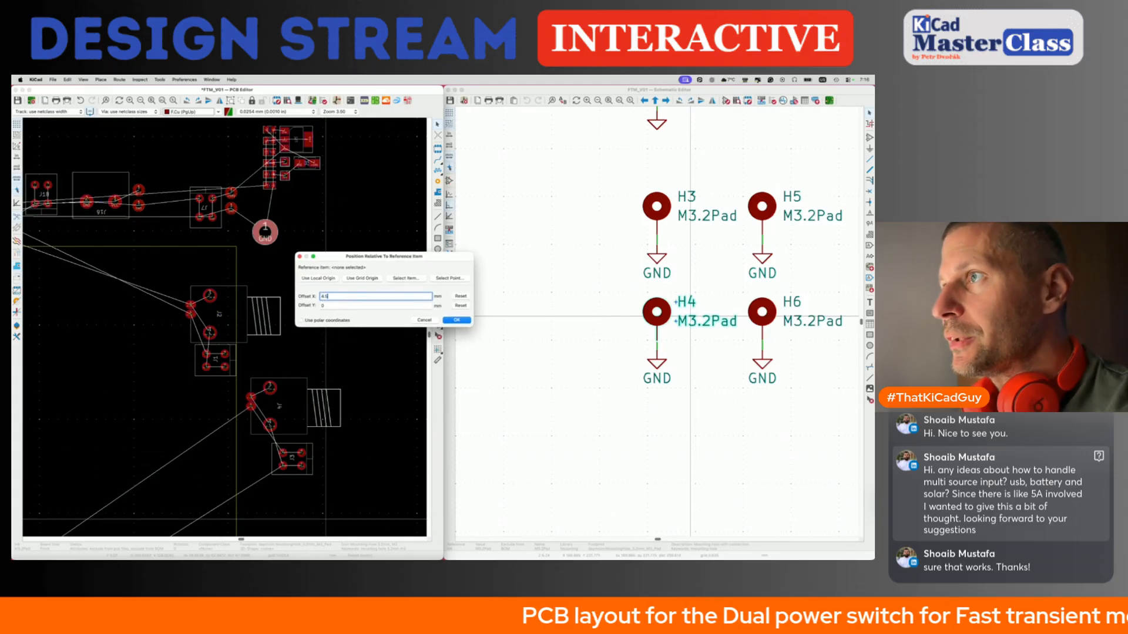
{"action": "key", "text": "Left"}
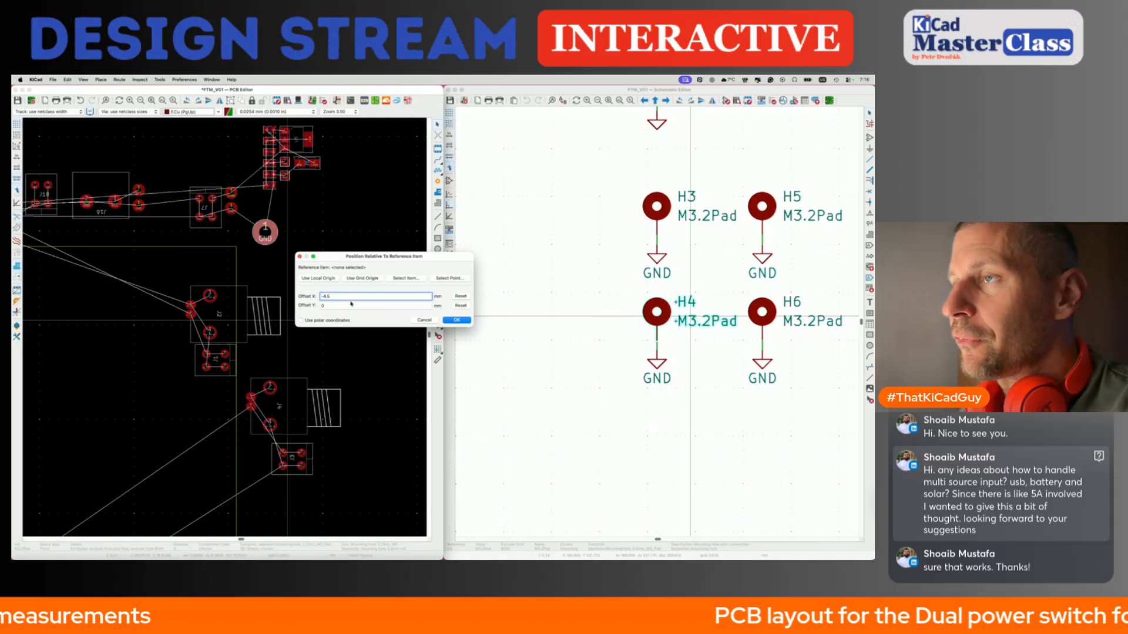
{"action": "key", "text": "Home"}
{"action": "key", "text": "Delete"}
{"action": "left_click", "coordinate": [331, 306]}
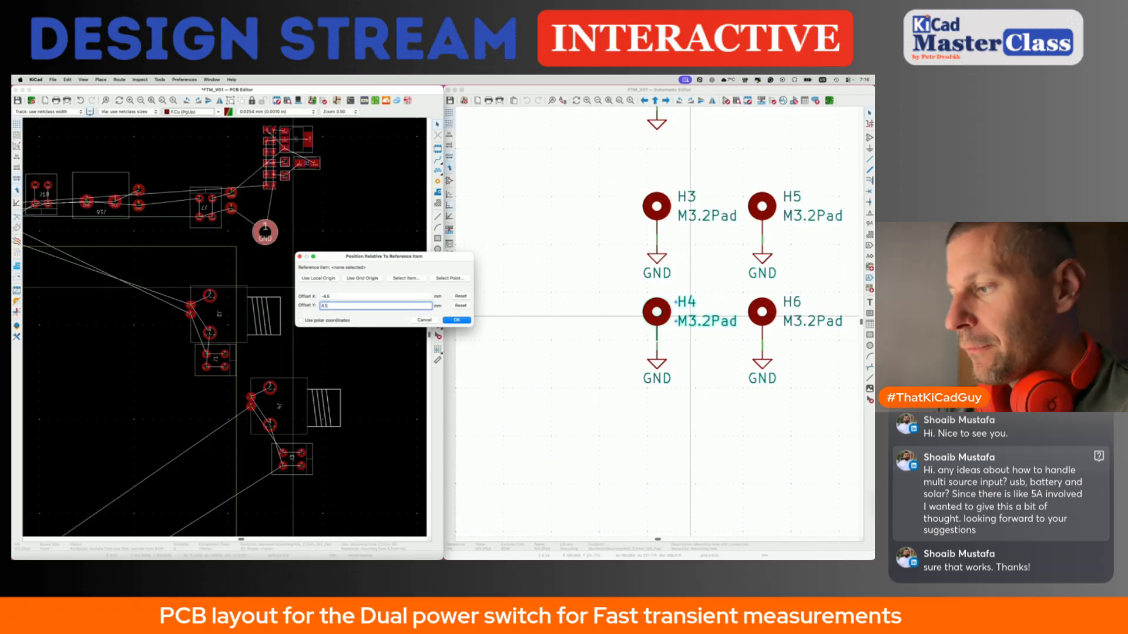
{"action": "left_click", "coordinate": [405, 279]}
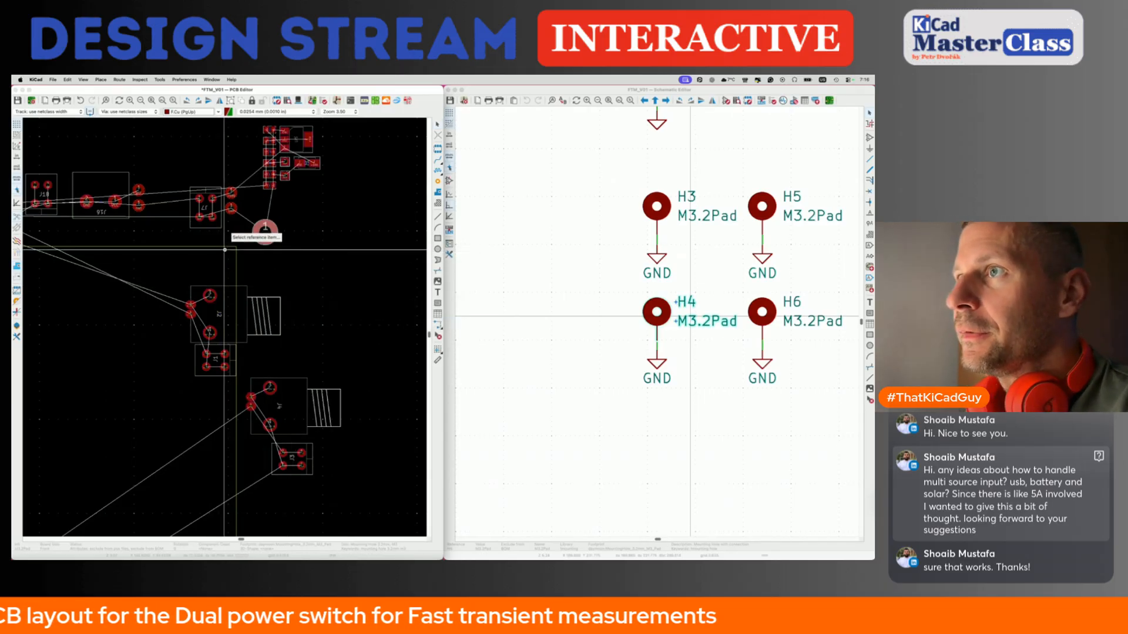
{"action": "scroll", "coordinate": [254, 244], "scroll_direction": "up", "scroll_amount": 4}
{"action": "left_click", "coordinate": [254, 244]}
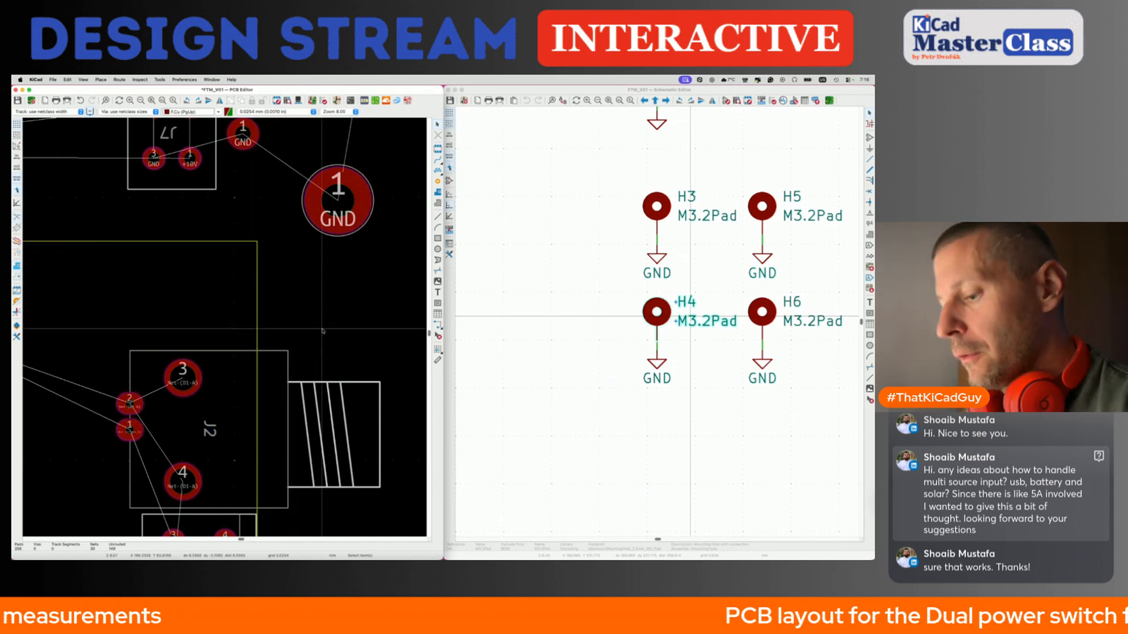
{"action": "key", "text": "super+p"}
{"action": "key", "text": "Escape"}
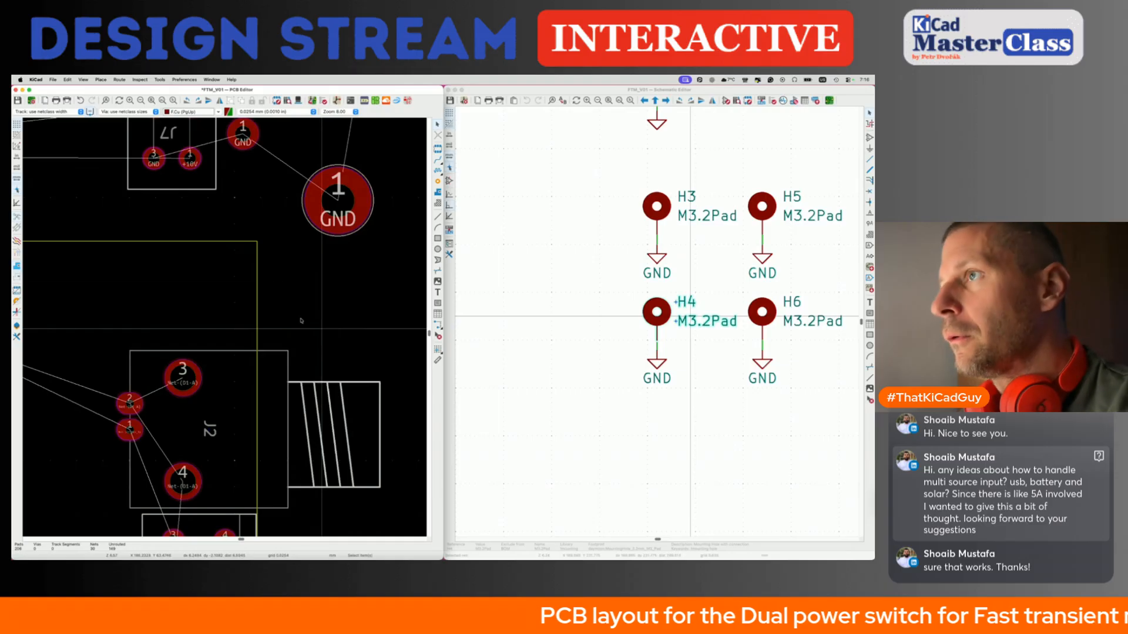
Position footprint H4 at offset X -4.5 mm, Y 4.5 mm from the board outline's upper-right corner point.
{"action": "left_click", "coordinate": [354, 208]}
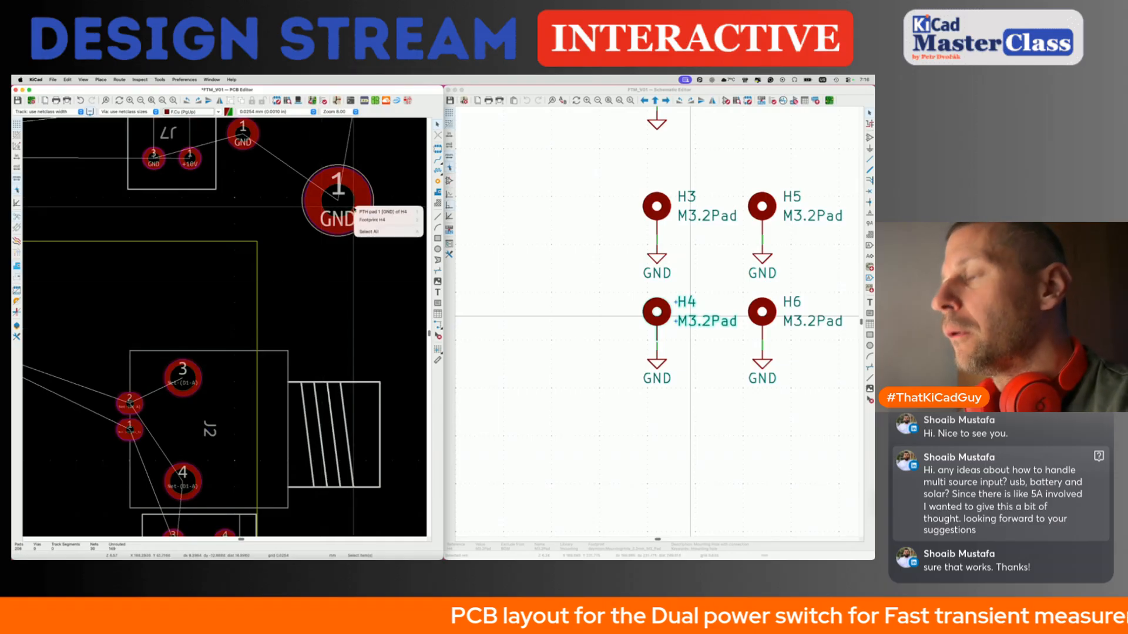
{"action": "left_click", "coordinate": [373, 219]}
{"action": "key", "text": "shift+p"}
{"action": "left_click", "coordinate": [292, 311]}
{"action": "left_click", "coordinate": [257, 242]}
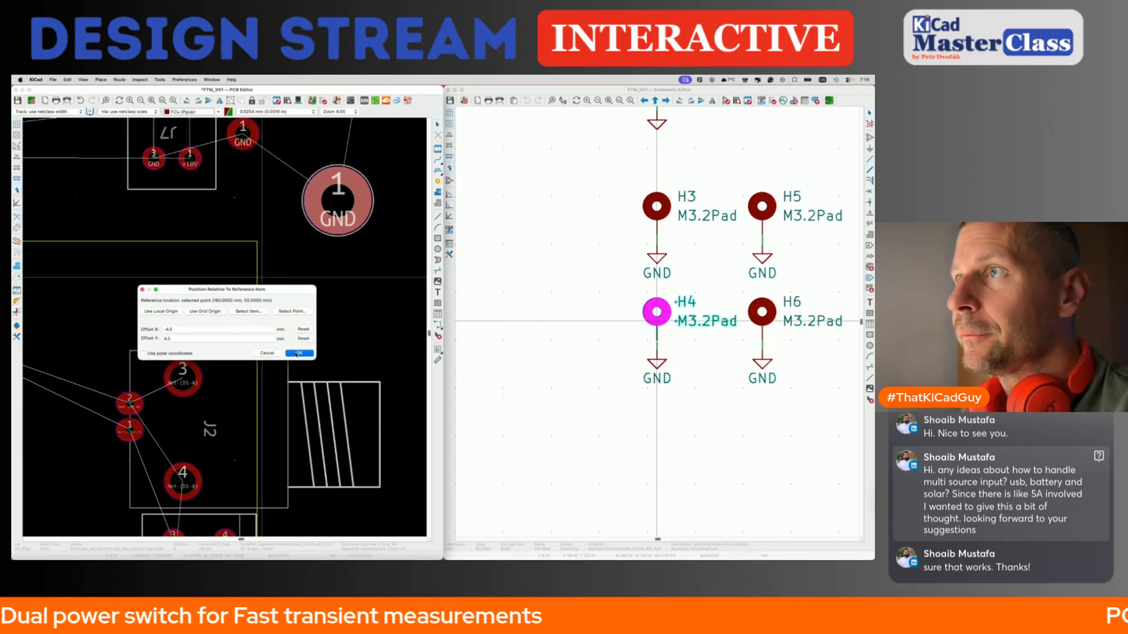
{"action": "left_click", "coordinate": [298, 353]}
{"action": "scroll", "coordinate": [240, 321], "scroll_direction": "down", "scroll_amount": 3}
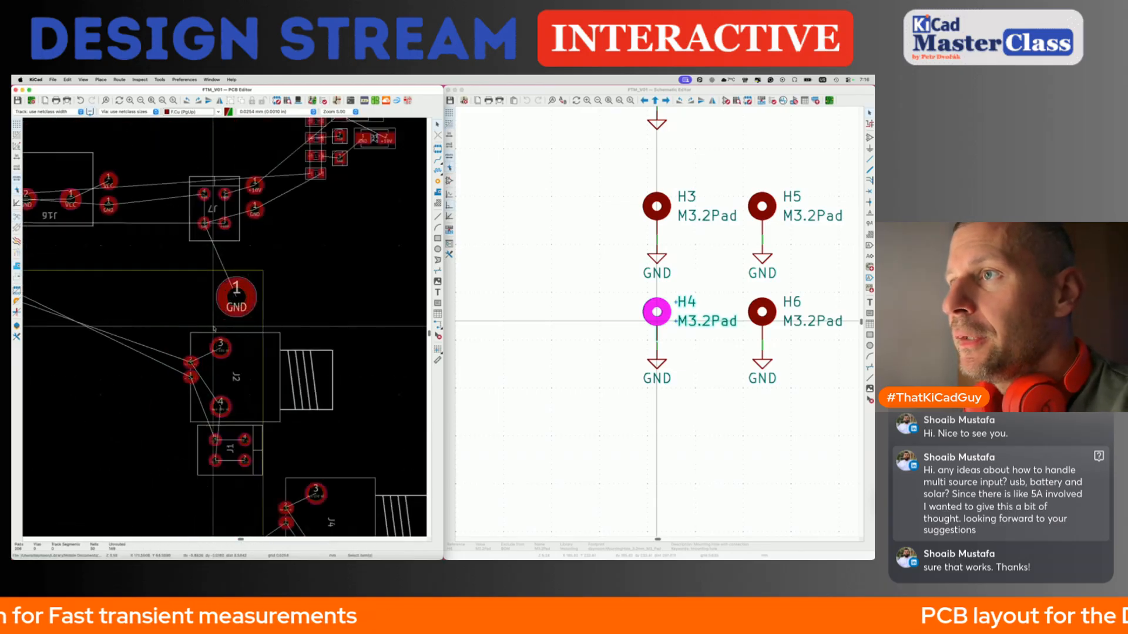
{"action": "scroll", "coordinate": [240, 321], "scroll_direction": "up", "scroll_amount": 3}
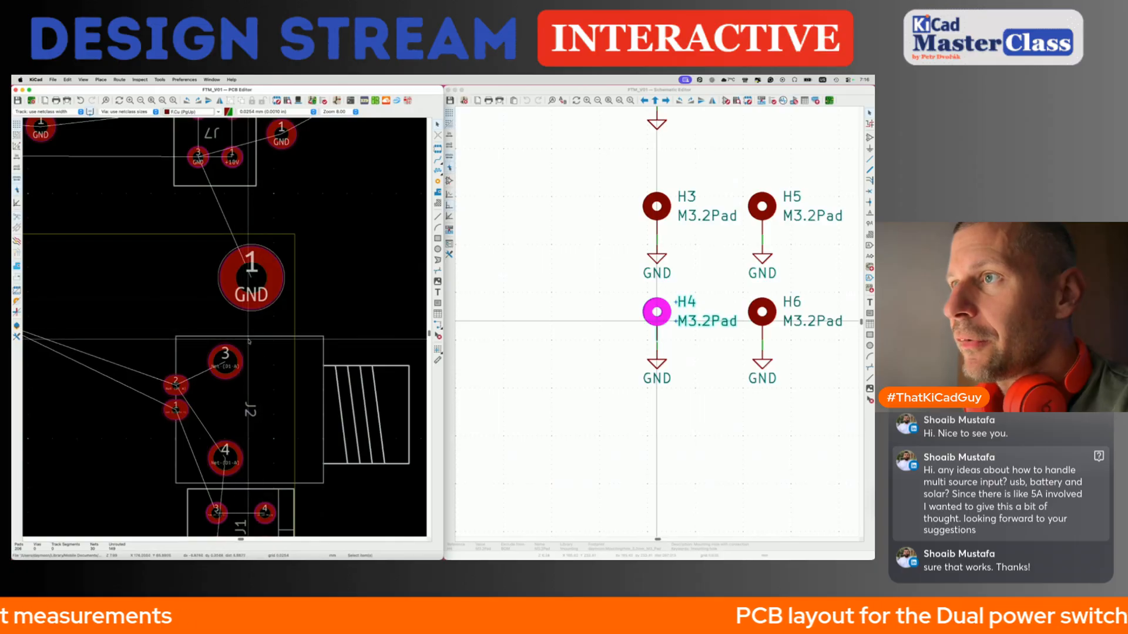
{"action": "scroll", "coordinate": [243, 333], "scroll_direction": "down", "scroll_amount": 3}
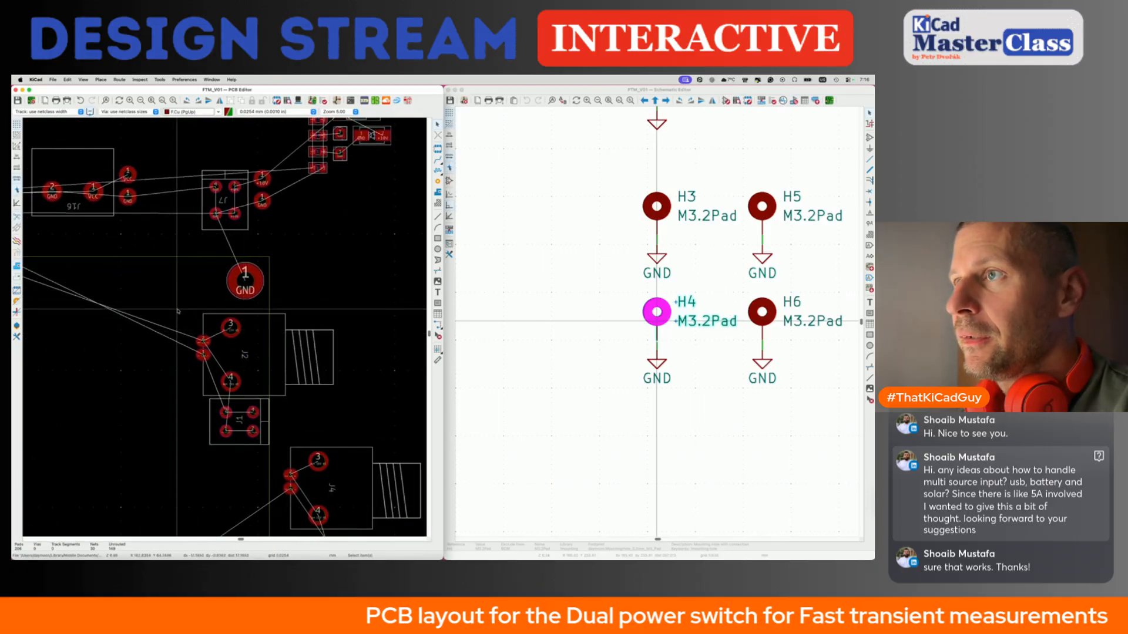
Move the terminal block J3 directly below J1, with its outer side along the board's right edge.
{"action": "scroll", "coordinate": [223, 317], "scroll_direction": "down", "scroll_amount": 3}
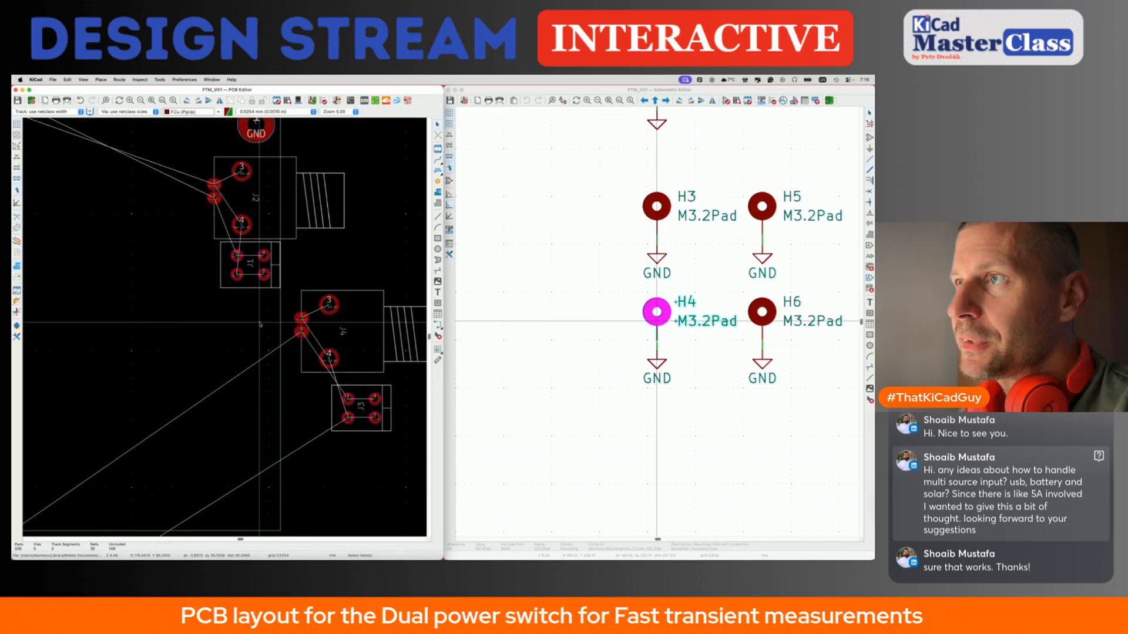
{"action": "middle_click_drag", "start_coordinate": [260, 325], "coordinate": [262, 305]}
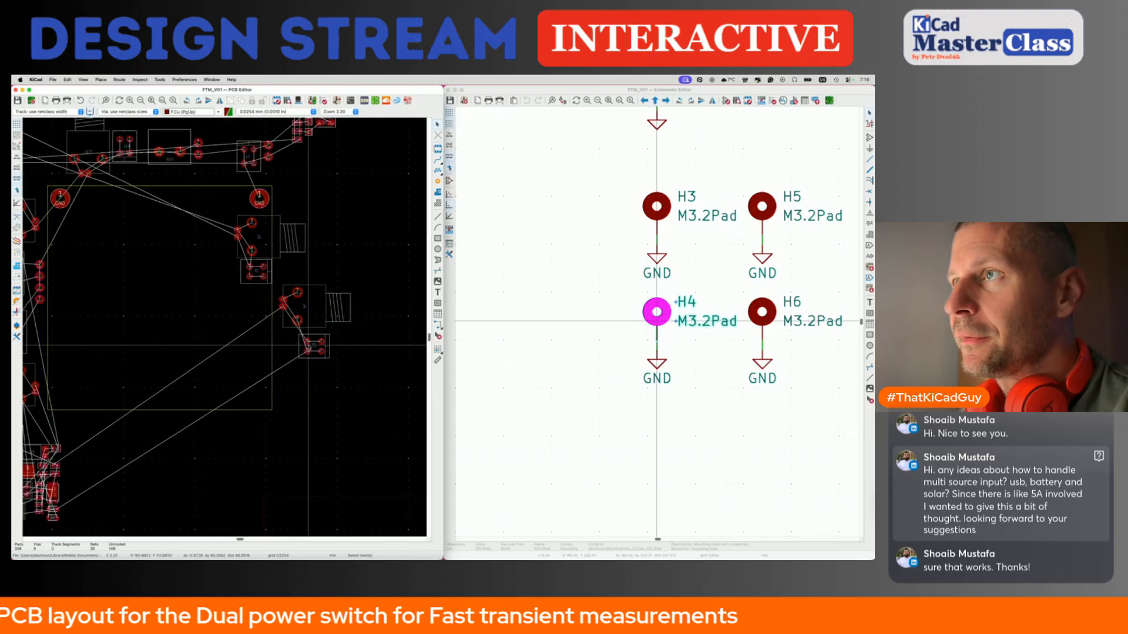
{"action": "left_click", "coordinate": [317, 356]}
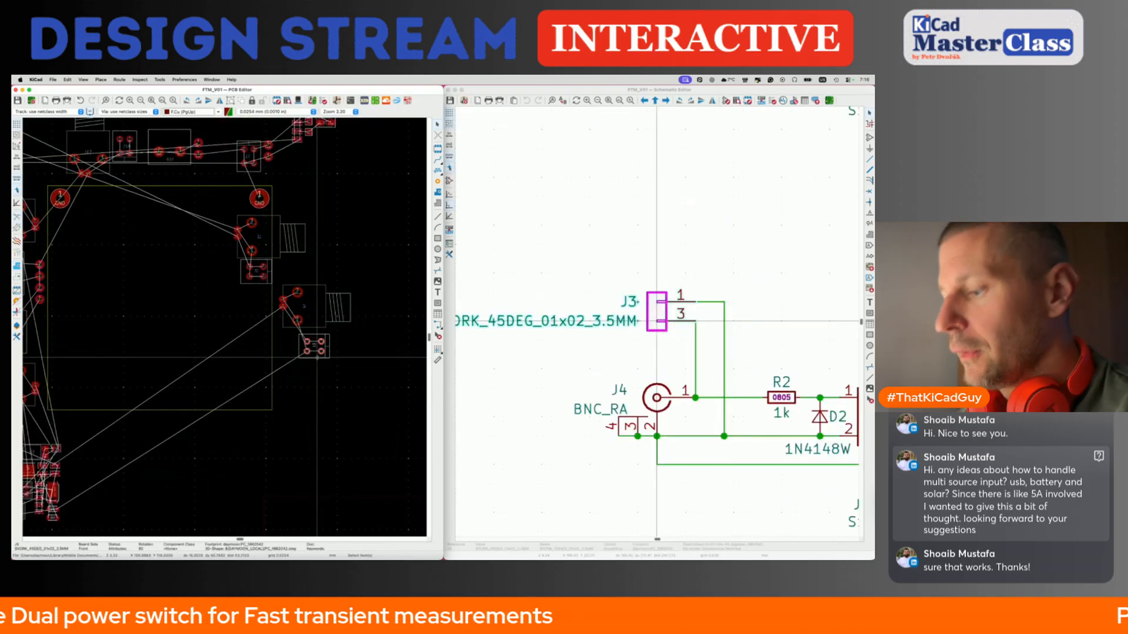
{"action": "key", "text": "m"}
{"action": "scroll", "coordinate": [242, 317], "scroll_direction": "up", "scroll_amount": 4}
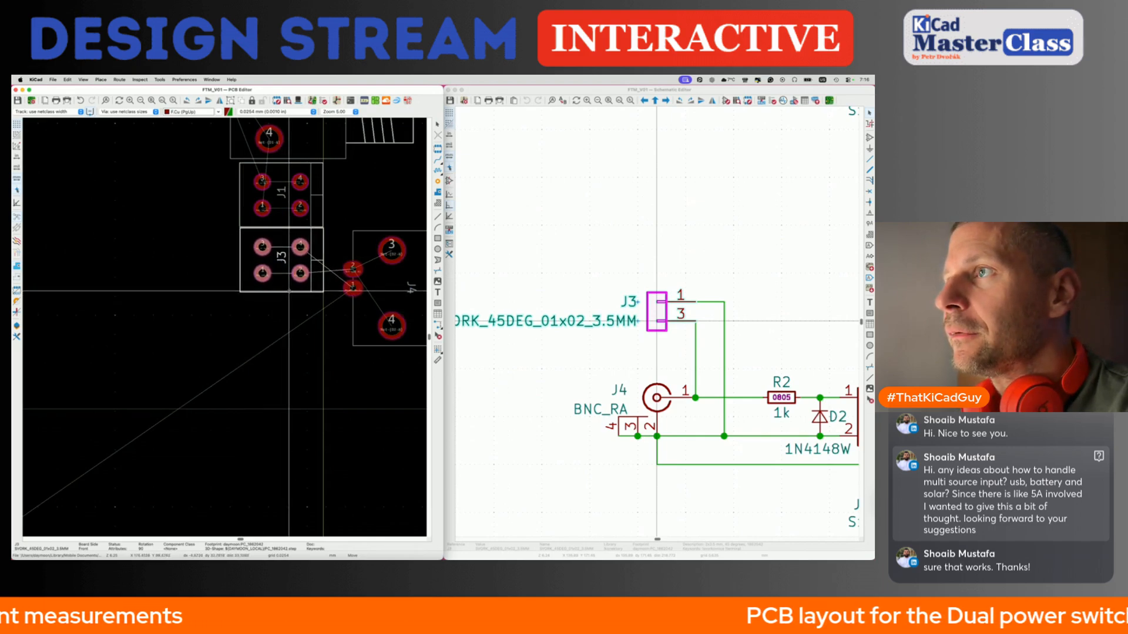
{"action": "scroll", "coordinate": [290, 292], "scroll_direction": "up", "scroll_amount": 3}
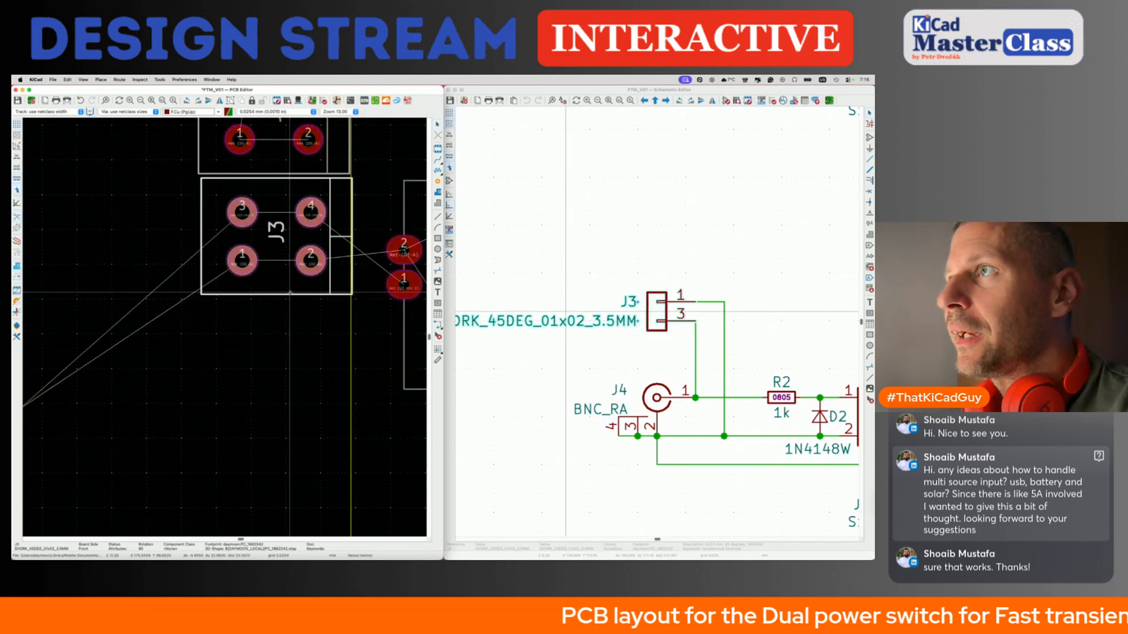
{"action": "scroll", "coordinate": [289, 292], "scroll_direction": "up", "scroll_amount": 3}
{"action": "left_click", "coordinate": [277, 339]}
{"action": "key", "text": "Escape"}
{"action": "left_click", "coordinate": [308, 305]}
{"action": "key", "text": "m"}
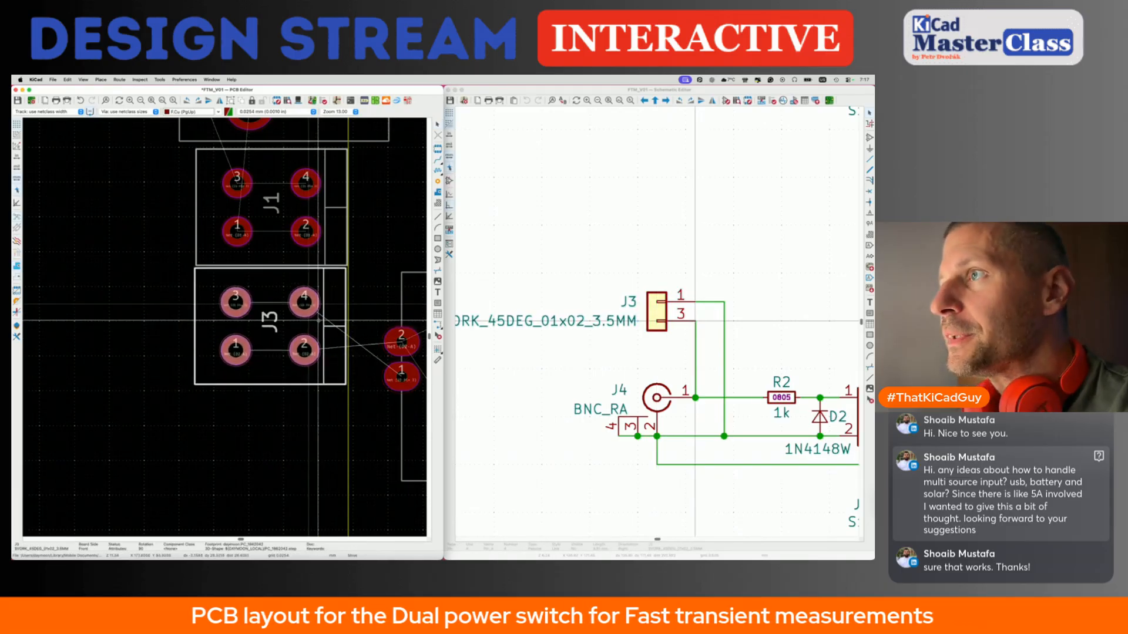
{"action": "left_click", "coordinate": [690, 218]}
{"action": "left_click", "coordinate": [640, 321]}
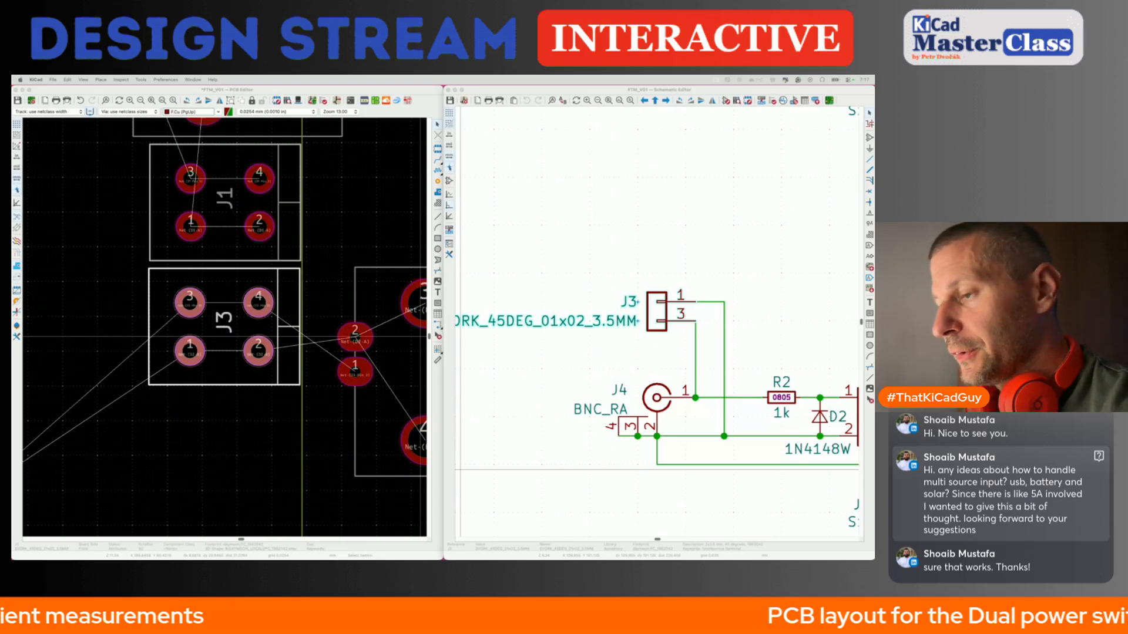
Switch to Safari and open the Phoenix Contact SPTAF 1/2-3,5-EL terminal block datasheet PDF in a new tab.
{"action": "key", "text": "super+Tab"}
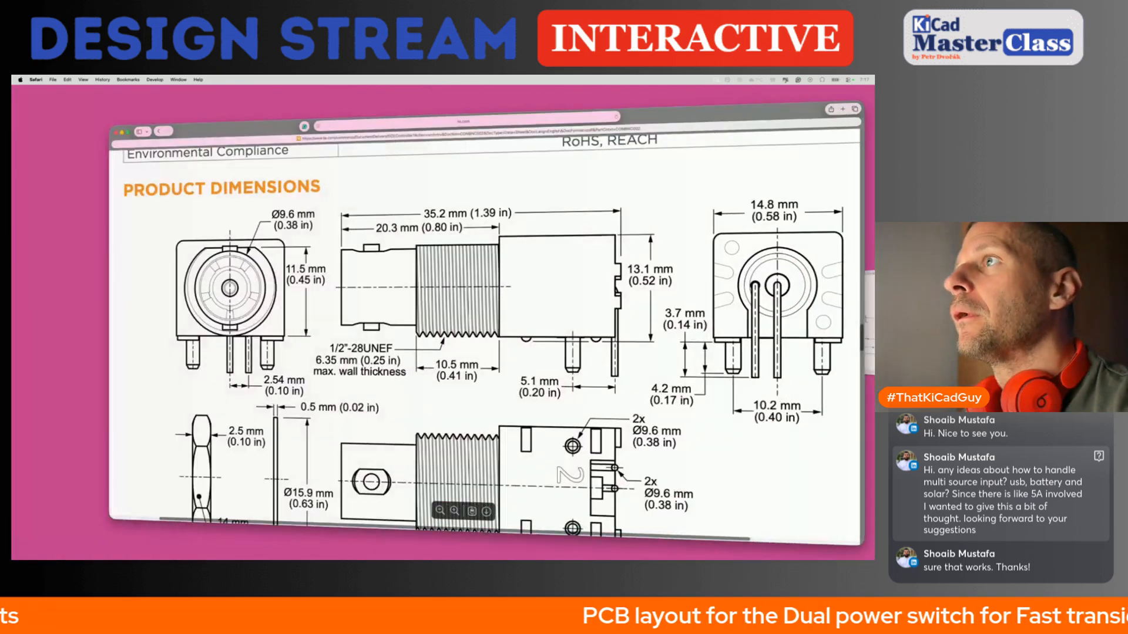
{"action": "key", "text": "super+t"}
{"action": "type", "text": "https://www.phoenixcontact.com/en-us/products/printed-circuit-board-terminal-sptaf-1-2-35-el-1862042?type=pdf"}
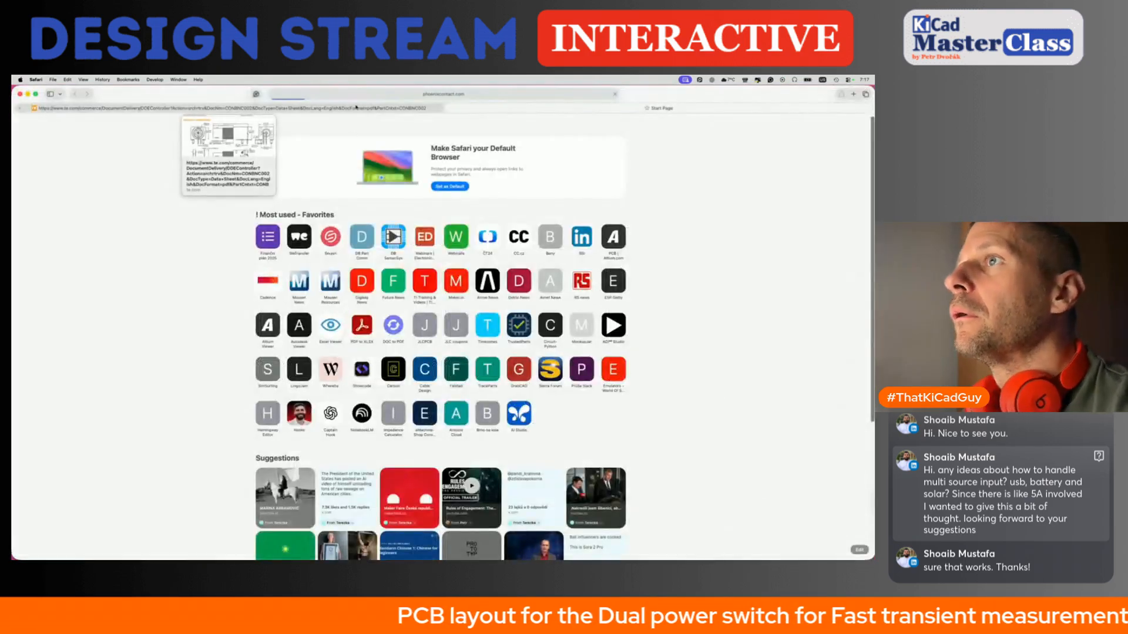
{"action": "key", "text": "Return"}
{"action": "key", "text": "super+plus"}
{"action": "key", "text": "super+plus"}
Find the dimensional drawing in the terminal block datasheet and examine the body width and pin pitch.
{"action": "scroll", "coordinate": [395, 289], "scroll_direction": "down", "scroll_amount": 16}
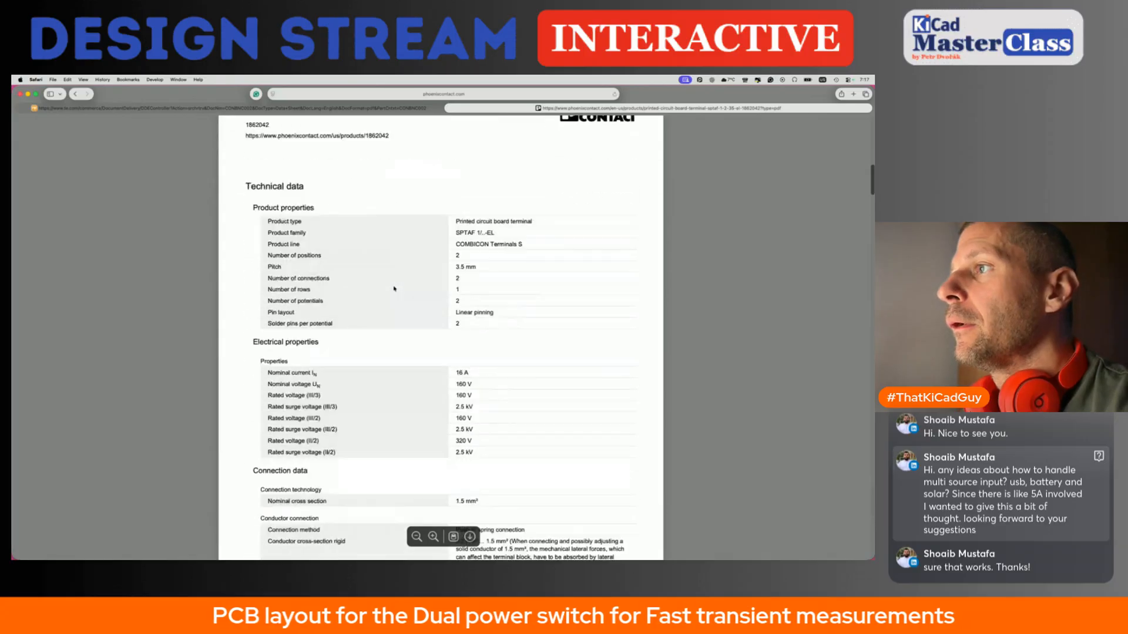
{"action": "scroll", "coordinate": [395, 289], "scroll_direction": "down", "scroll_amount": 20}
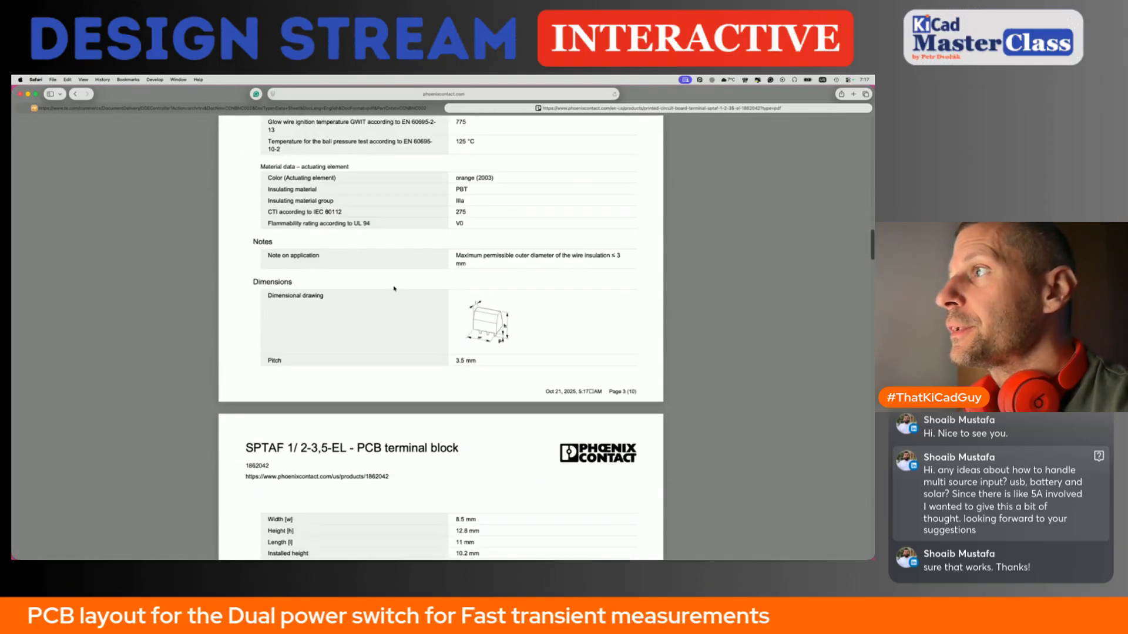
{"action": "scroll", "coordinate": [394, 288], "scroll_direction": "down", "scroll_amount": 20}
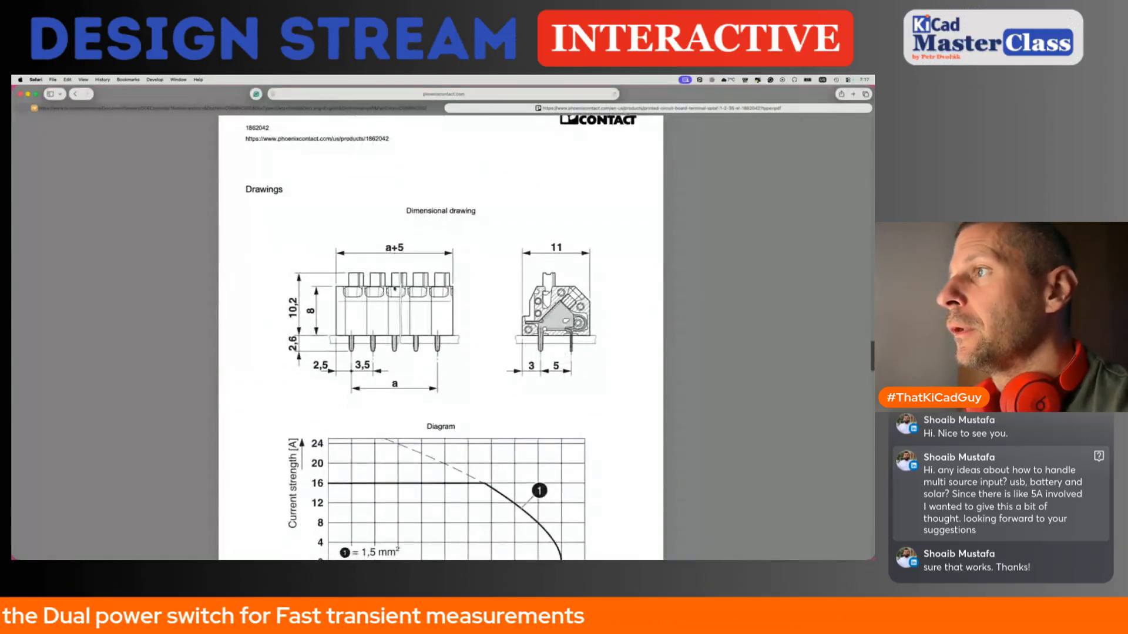
{"action": "scroll", "coordinate": [498, 333], "scroll_direction": "down", "scroll_amount": 2}
{"action": "scroll", "coordinate": [355, 311], "scroll_direction": "up", "scroll_amount": 5, "text": "ctrl"}
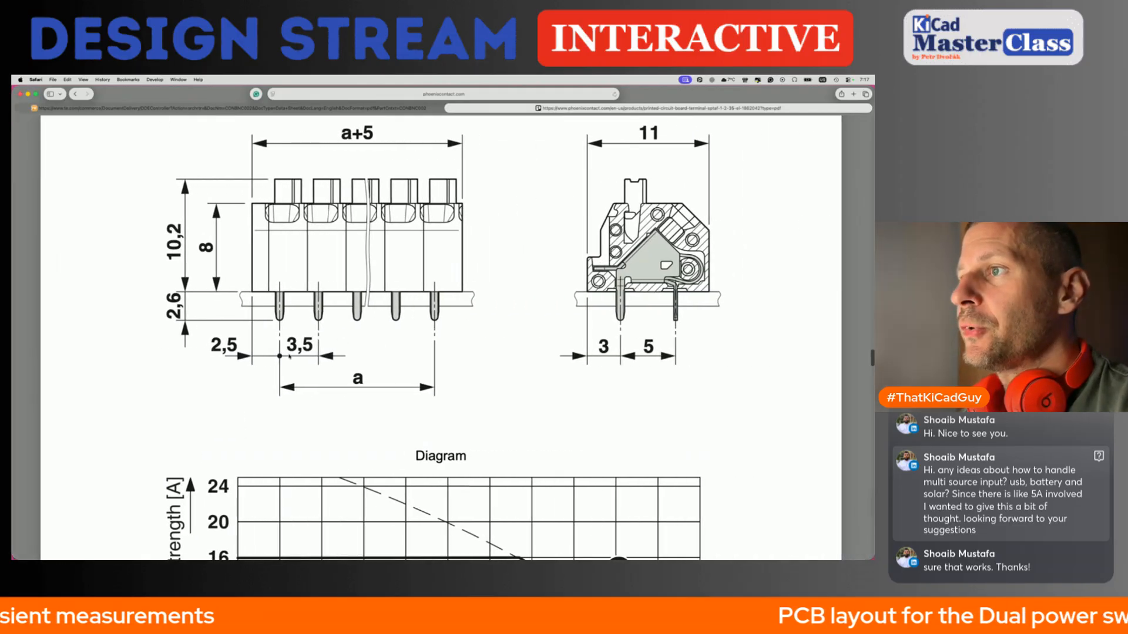
{"action": "left_click_drag", "start_coordinate": [309, 346], "coordinate": [286, 347]}
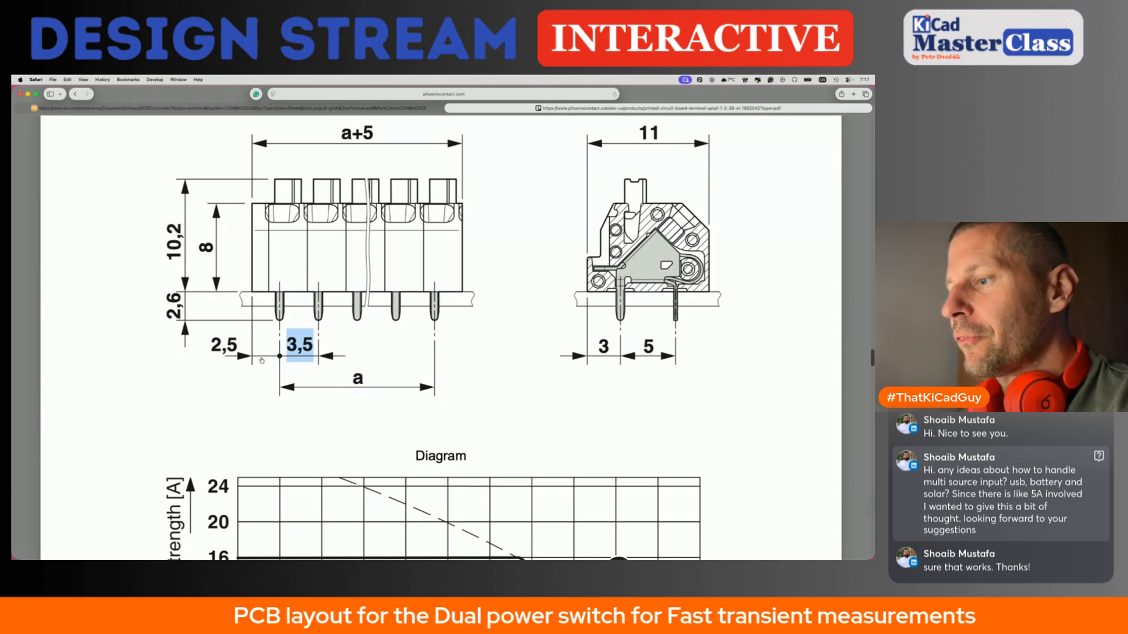
Switch back to the PCB editor and position J3 relative to footprint J1 with offsets X 0 and Y 8.5 mm.
{"action": "key", "text": "super+Tab"}
{"action": "left_click", "coordinate": [237, 373]}
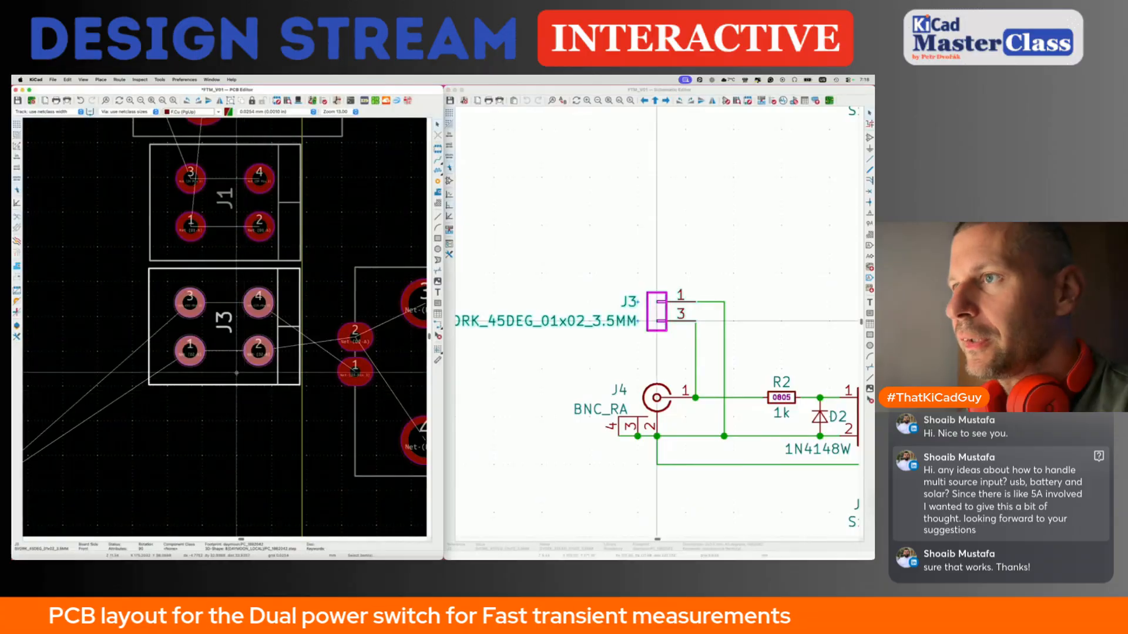
{"action": "key", "text": "shift+p"}
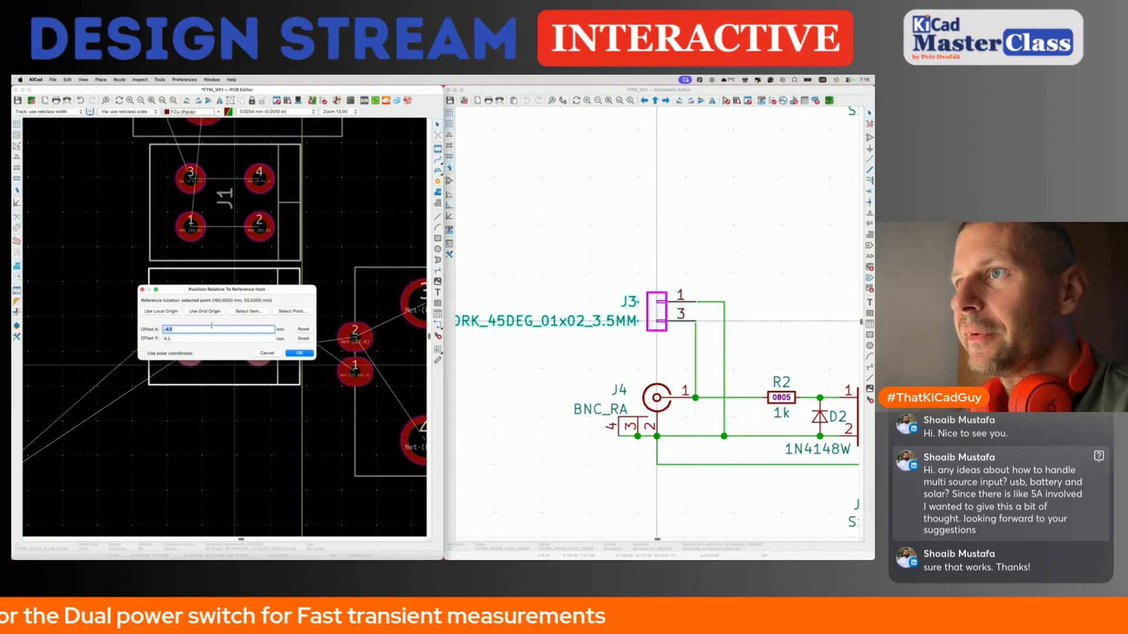
{"action": "type", "text": "0"}
{"action": "key", "text": "Tab"}
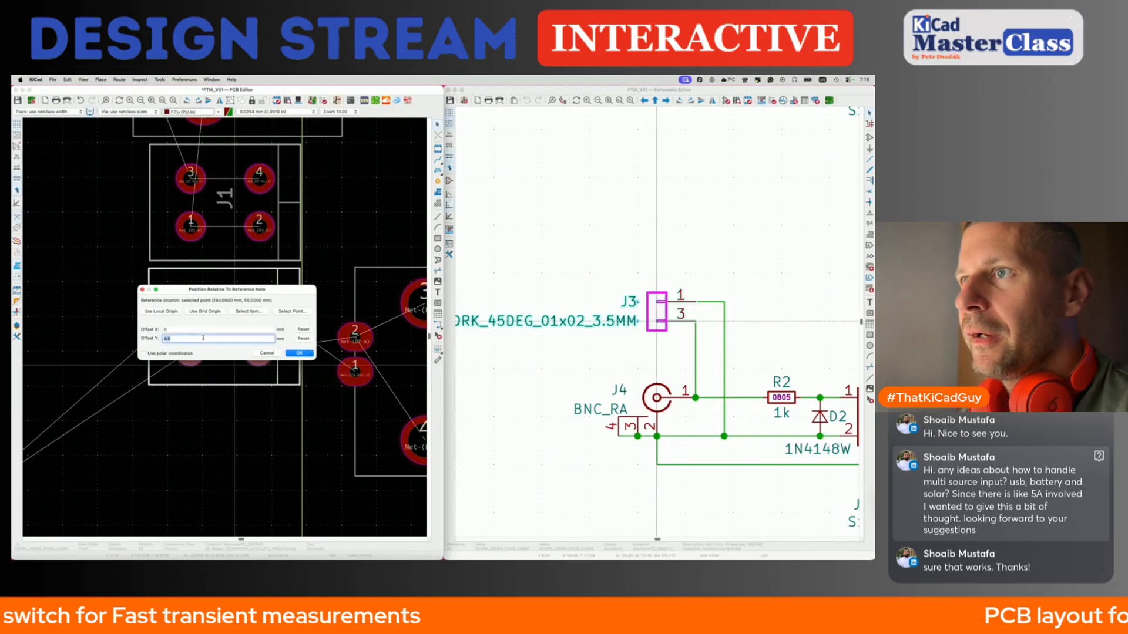
{"action": "left_click", "coordinate": [248, 311]}
{"action": "left_click", "coordinate": [253, 189]}
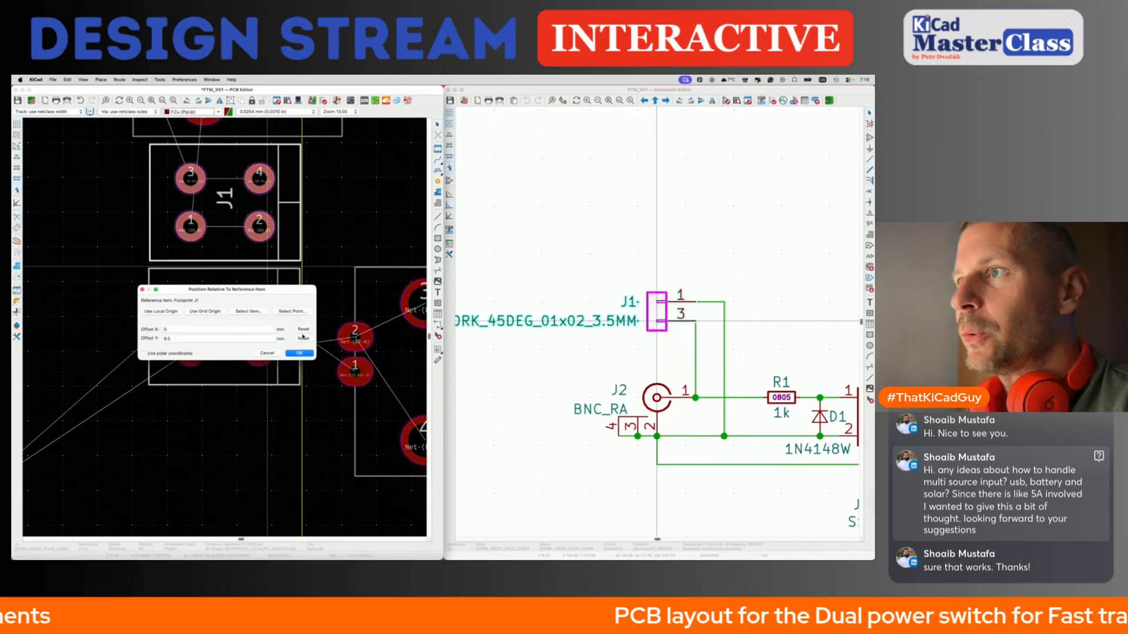
{"action": "left_click", "coordinate": [300, 353]}
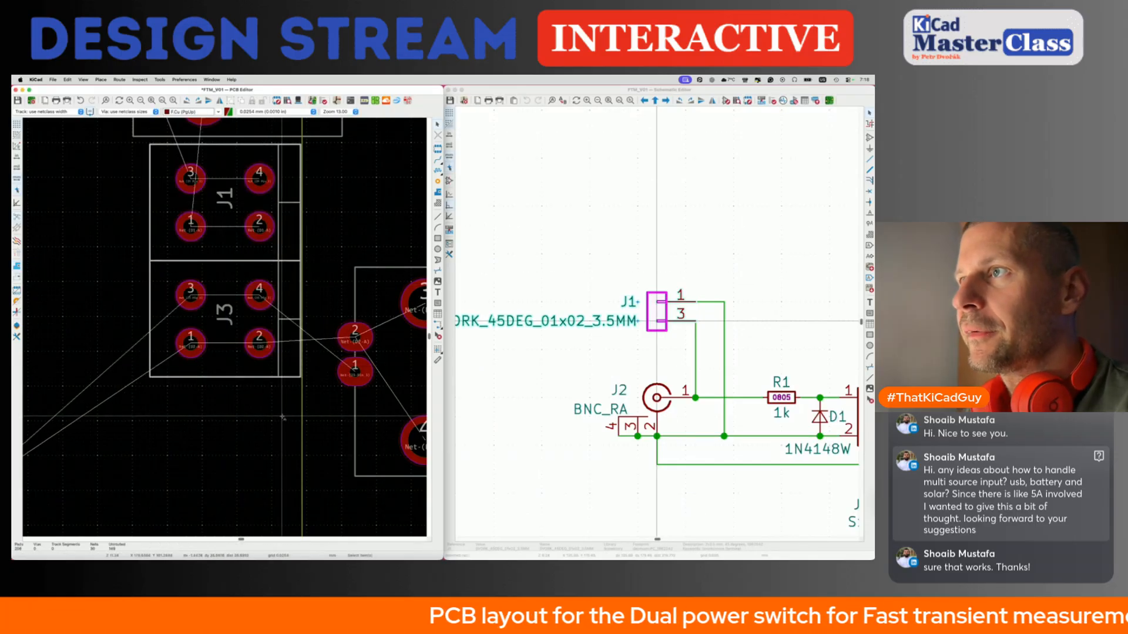
Check how J1 and J3 adjoin, save the board, and compare with the terminal block's dimensional drawing in the datasheet.
{"action": "scroll", "coordinate": [245, 310], "scroll_direction": "up", "scroll_amount": 3}
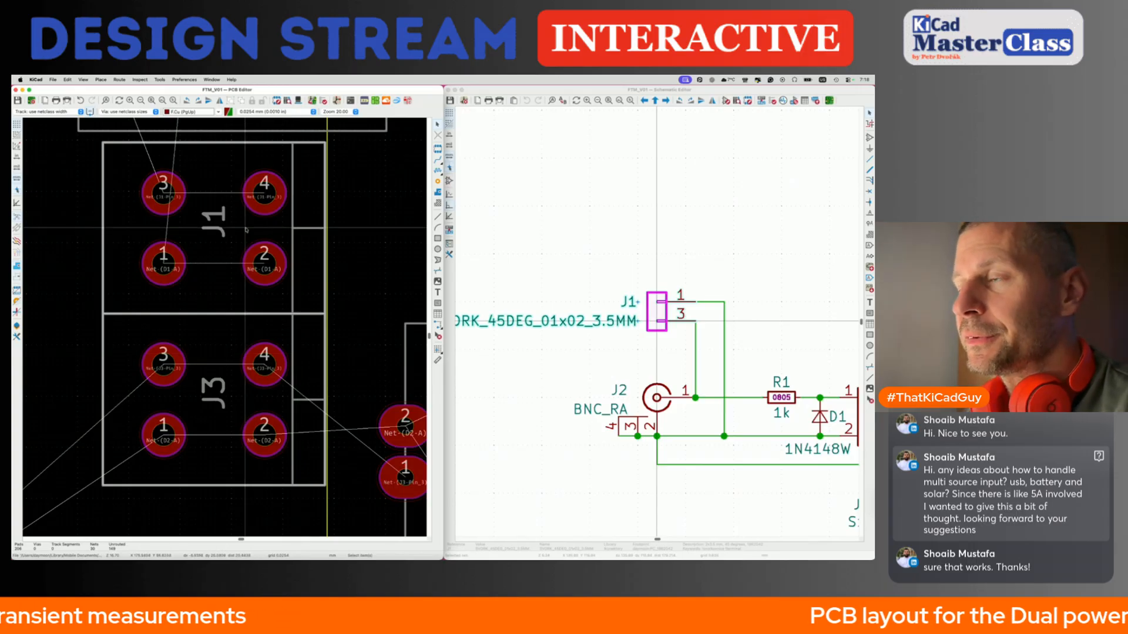
{"action": "scroll", "coordinate": [293, 273], "scroll_direction": "down", "scroll_amount": 4}
{"action": "key", "text": "super+s"}
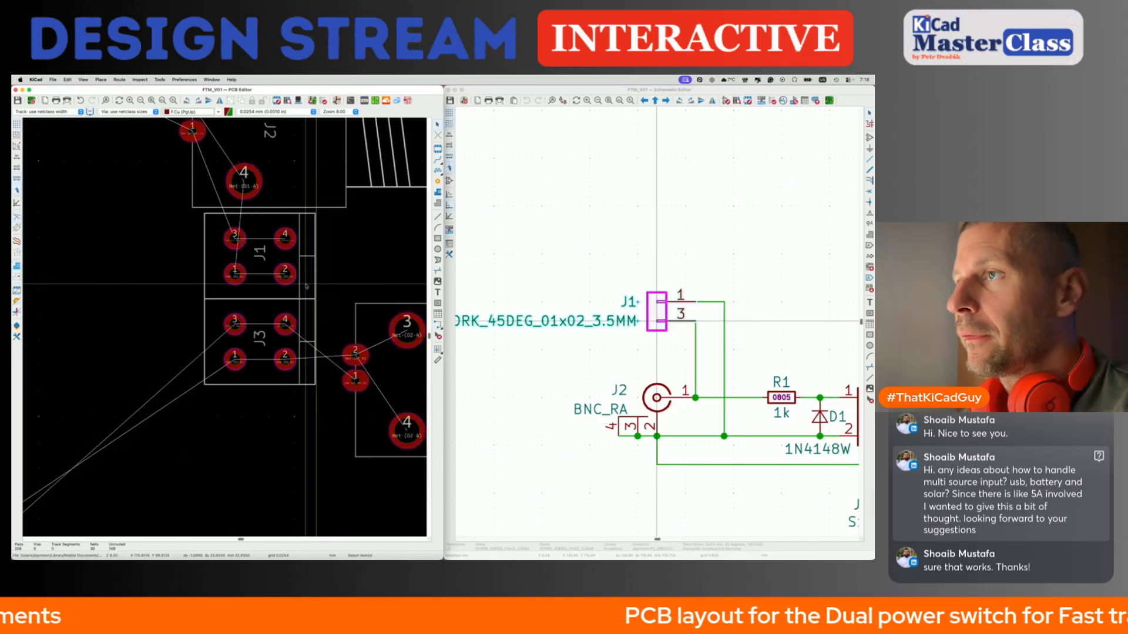
{"action": "key", "text": "super+Tab"}
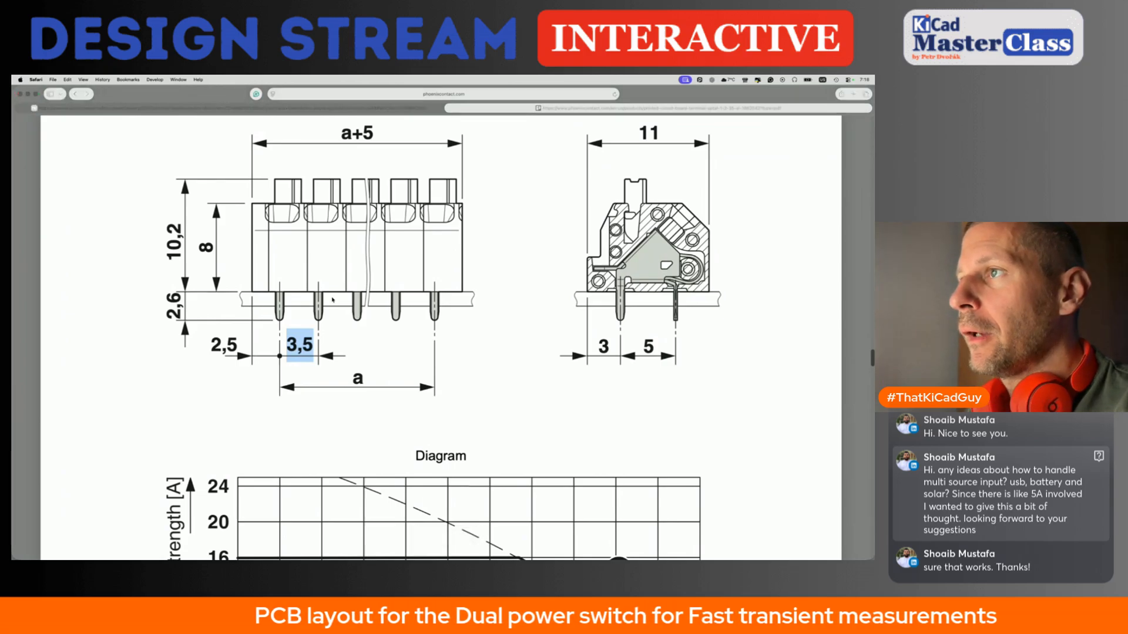
{"action": "key", "text": "super+Tab"}
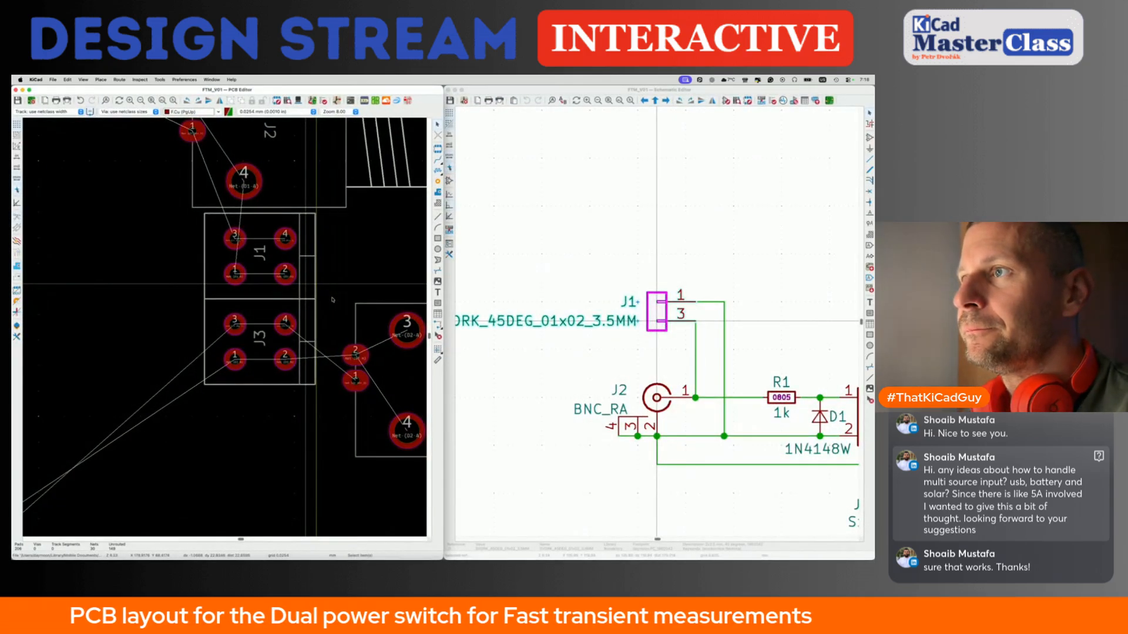
Compare the terminal block's dimensional drawing in the Safari datasheet with the J1 and J3 footprints in the PCB editor.
{"action": "key", "text": "super+Tab"}
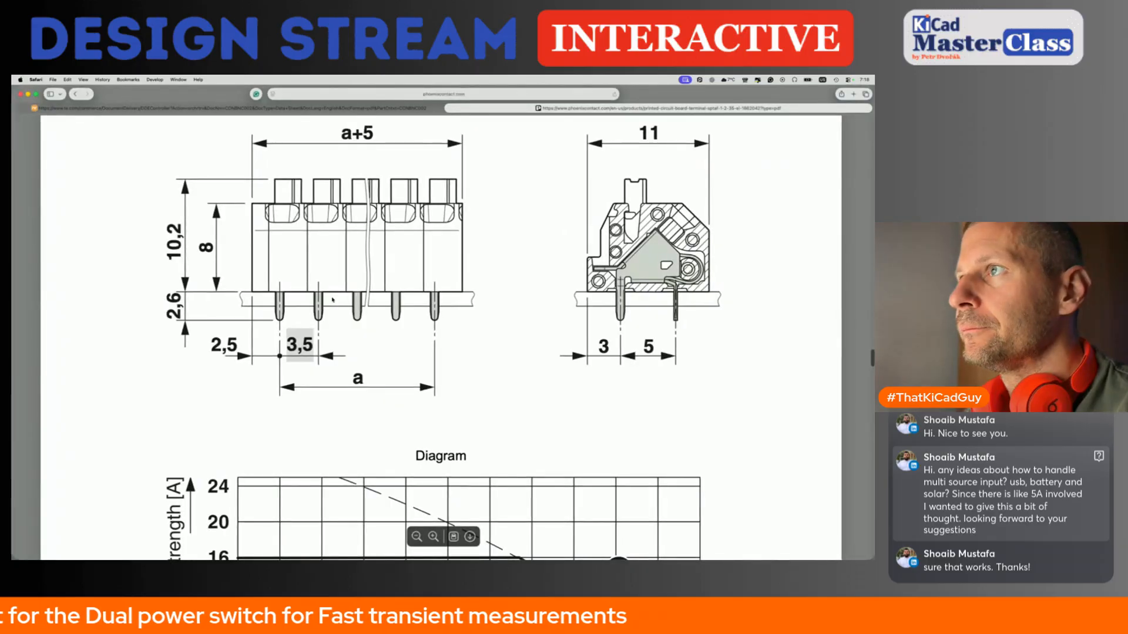
{"action": "key", "text": "super+Tab"}
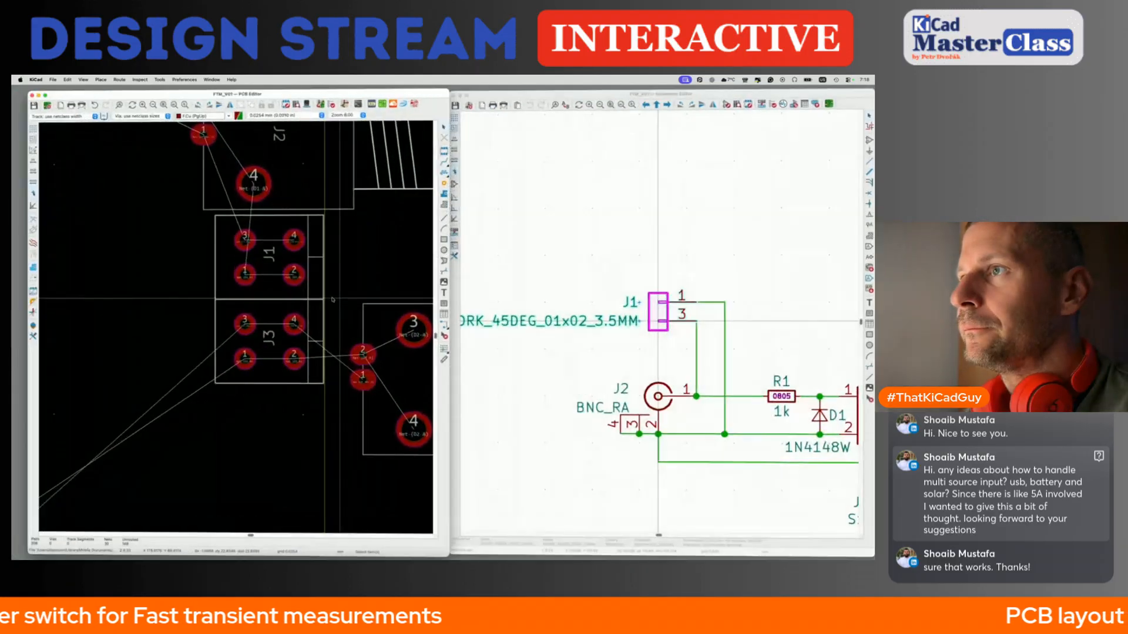
{"action": "key", "text": "super+Tab"}
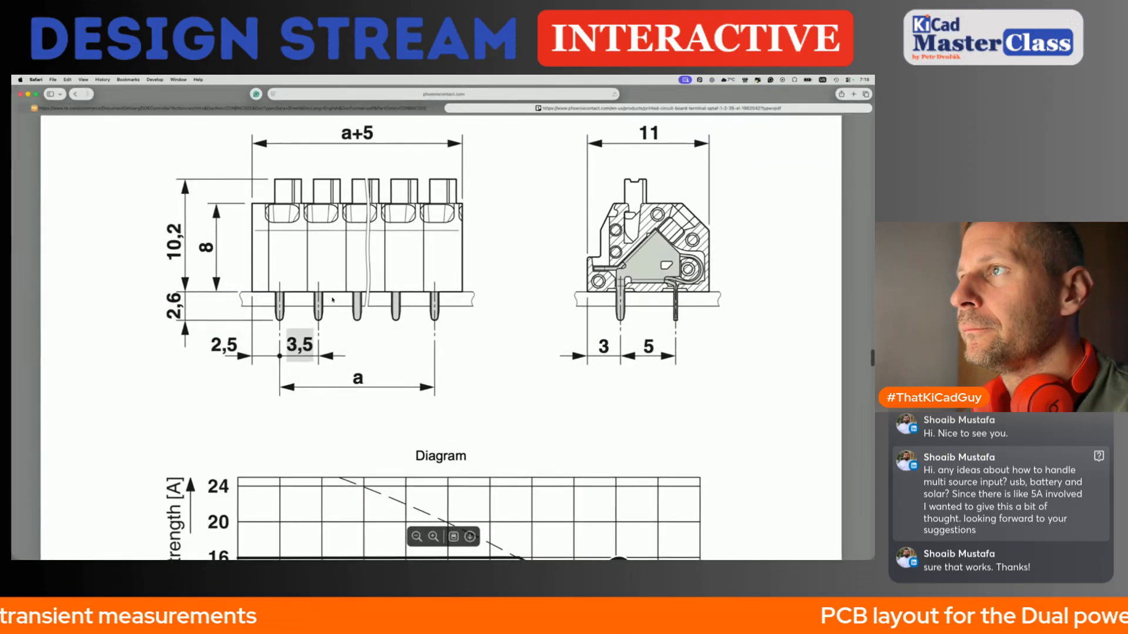
{"action": "key", "text": "super+minus"}
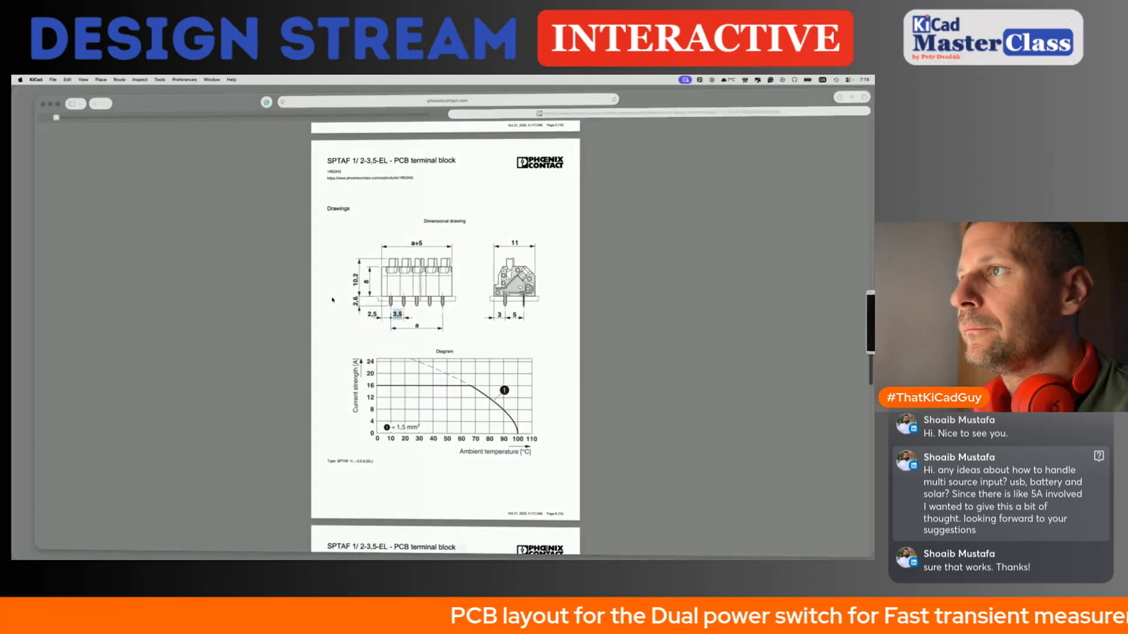
{"action": "key", "text": "super+Tab"}
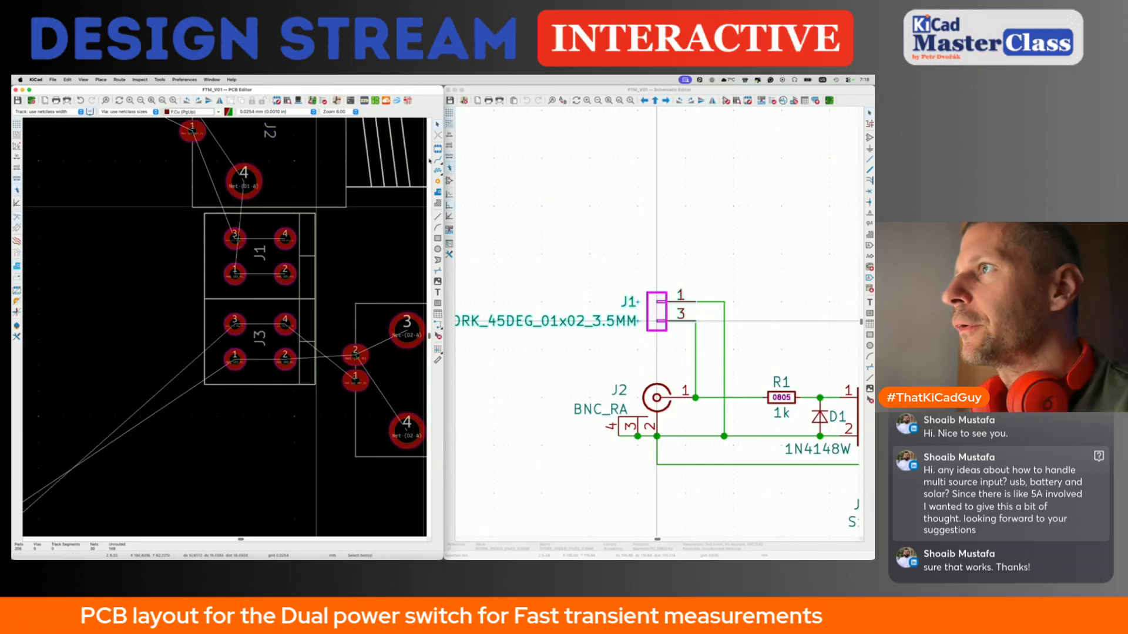
Show the front silkscreen layer and inspect the silkscreen outlines where J1 and J3 meet.
{"action": "left_click", "coordinate": [17, 326]}
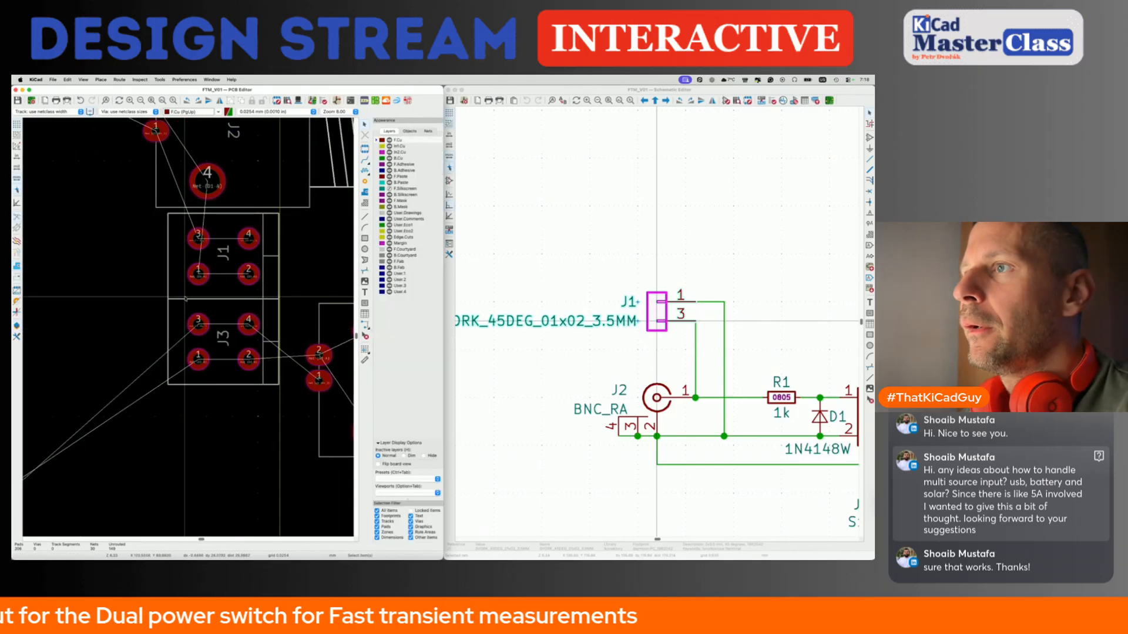
{"action": "left_click", "coordinate": [389, 189]}
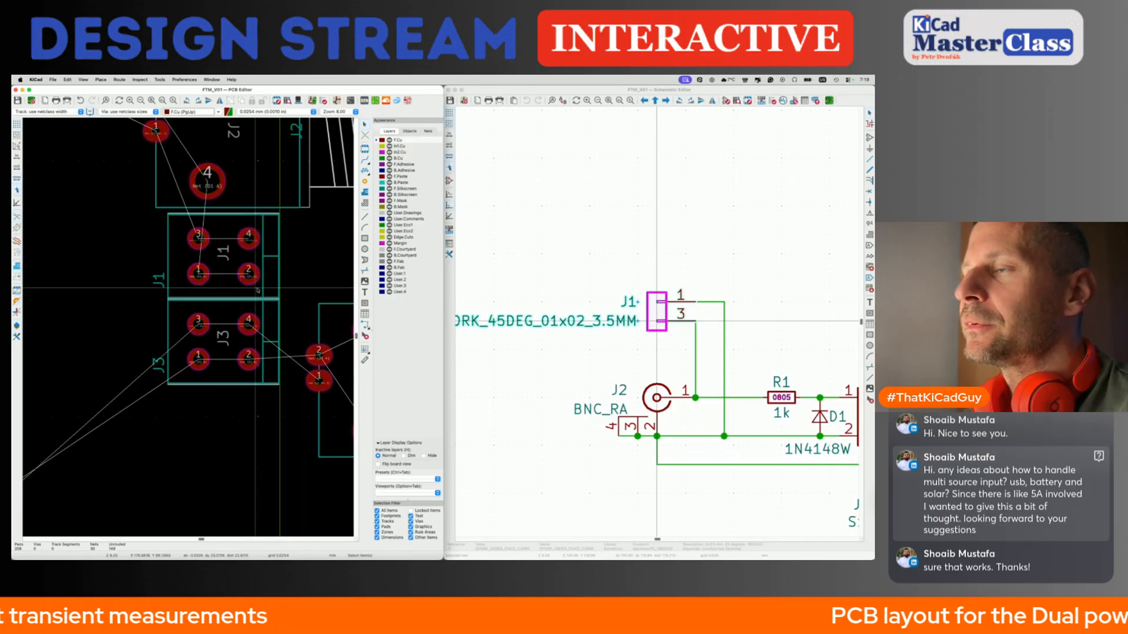
{"action": "scroll", "coordinate": [244, 298], "scroll_direction": "up", "scroll_amount": 2}
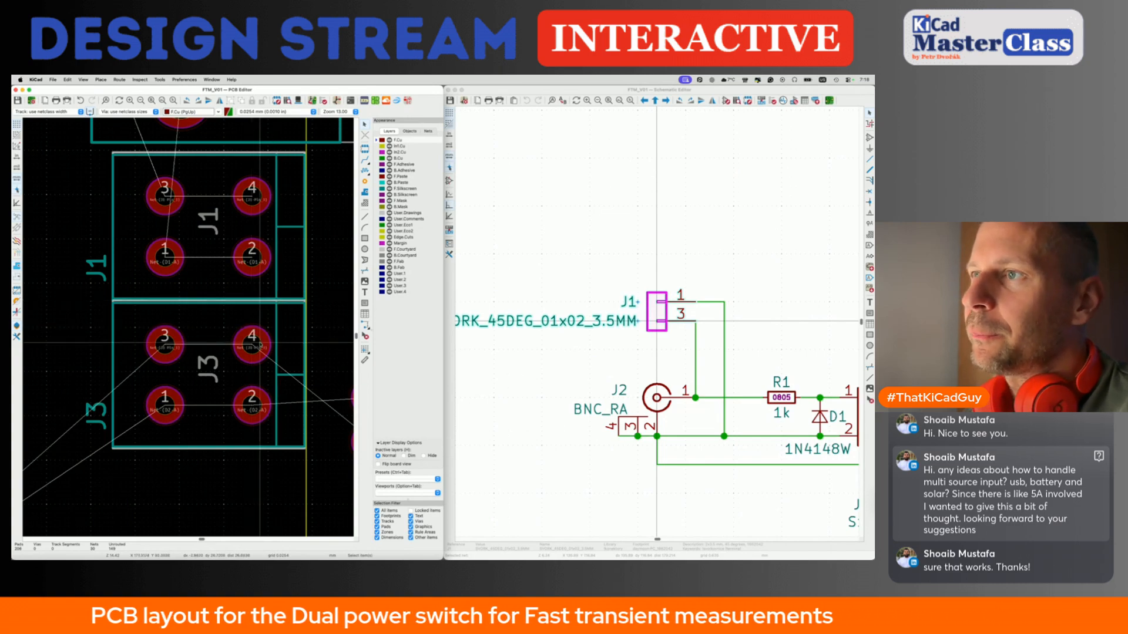
Select J3 and examine it beside J1 in the 3D view, then return to the PCB layout.
{"action": "left_click", "coordinate": [253, 344]}
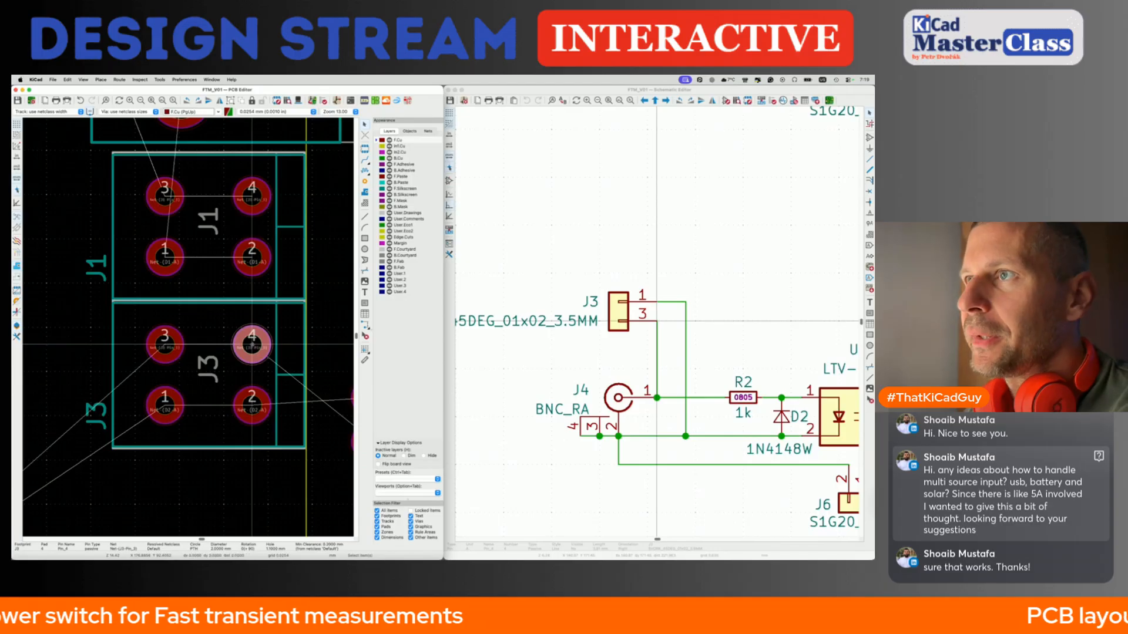
{"action": "left_click", "coordinate": [274, 321]}
{"action": "key", "text": "alt+3"}
{"action": "left_click_drag", "start_coordinate": [652, 259], "coordinate": [571, 309]}
{"action": "scroll", "coordinate": [383, 298], "scroll_direction": "up", "scroll_amount": 5}
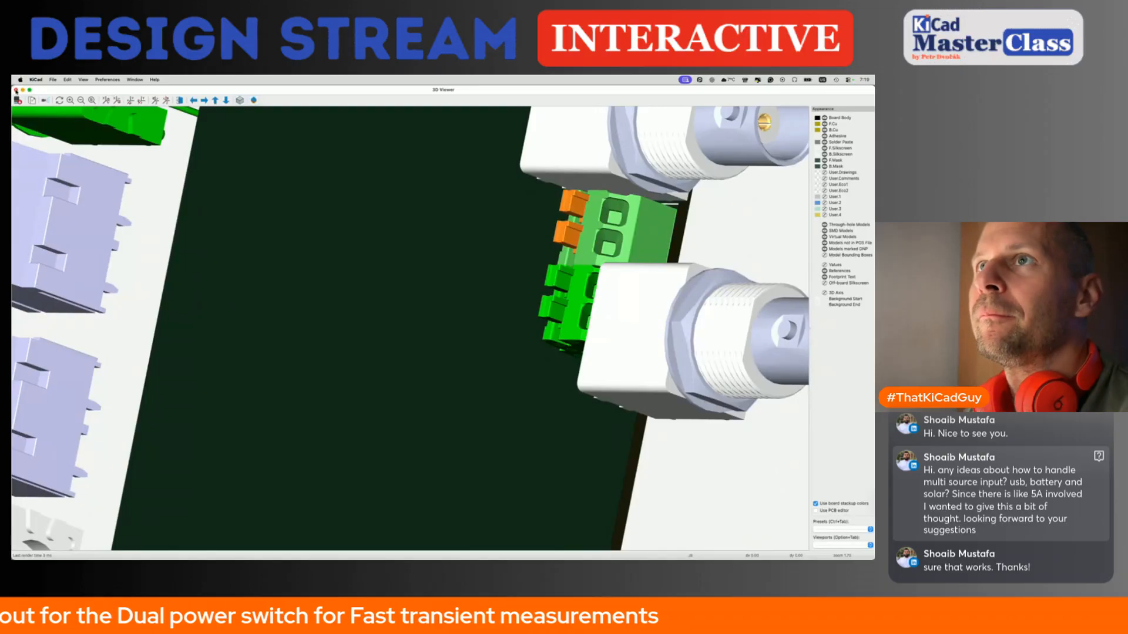
{"action": "key", "text": "super+grave"}
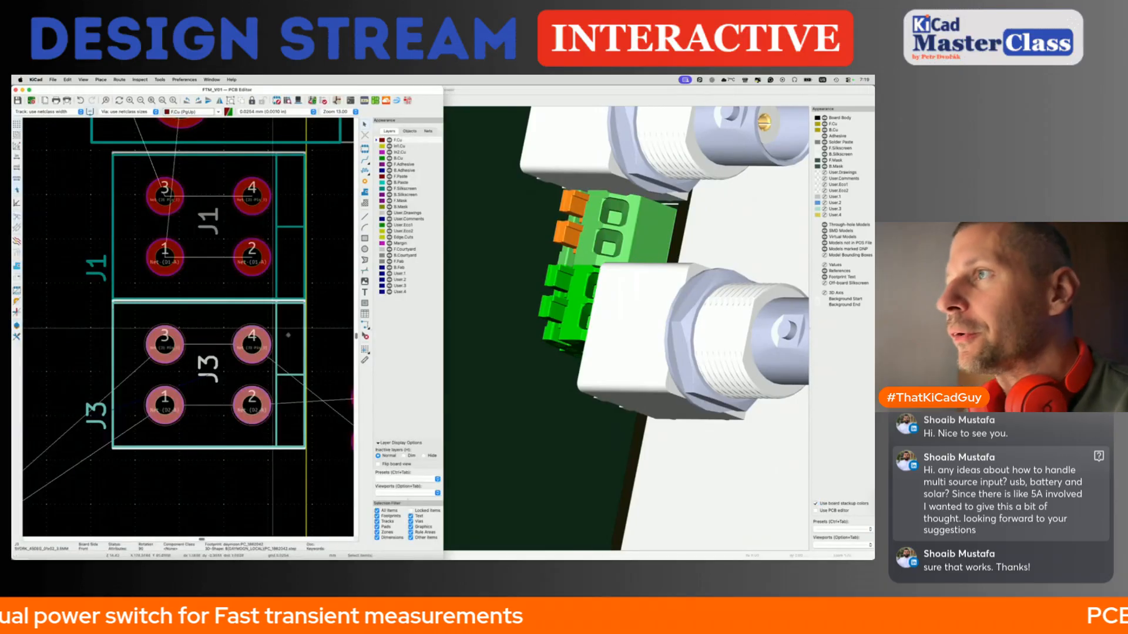
Hide the front silkscreen and layer controls, and place BNC connector J4 roughly on the board edge just below J3.
{"action": "left_click", "coordinate": [330, 339]}
{"action": "scroll", "coordinate": [330, 340], "scroll_direction": "down", "scroll_amount": 5}
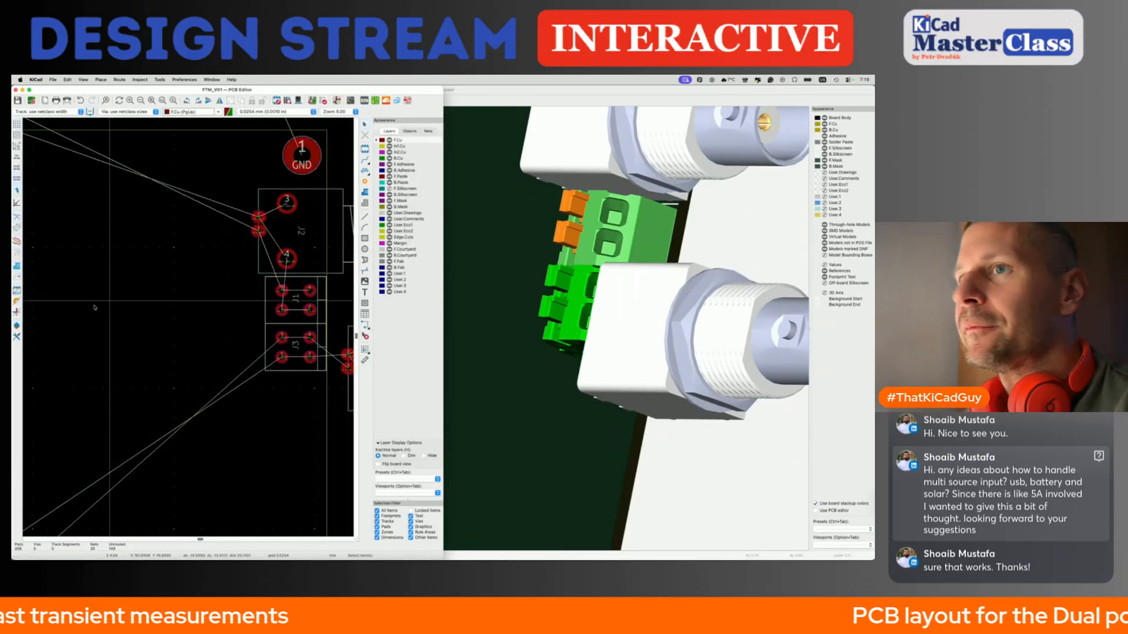
{"action": "left_click", "coordinate": [16, 326]}
{"action": "scroll", "coordinate": [279, 341], "scroll_direction": "down", "scroll_amount": 2}
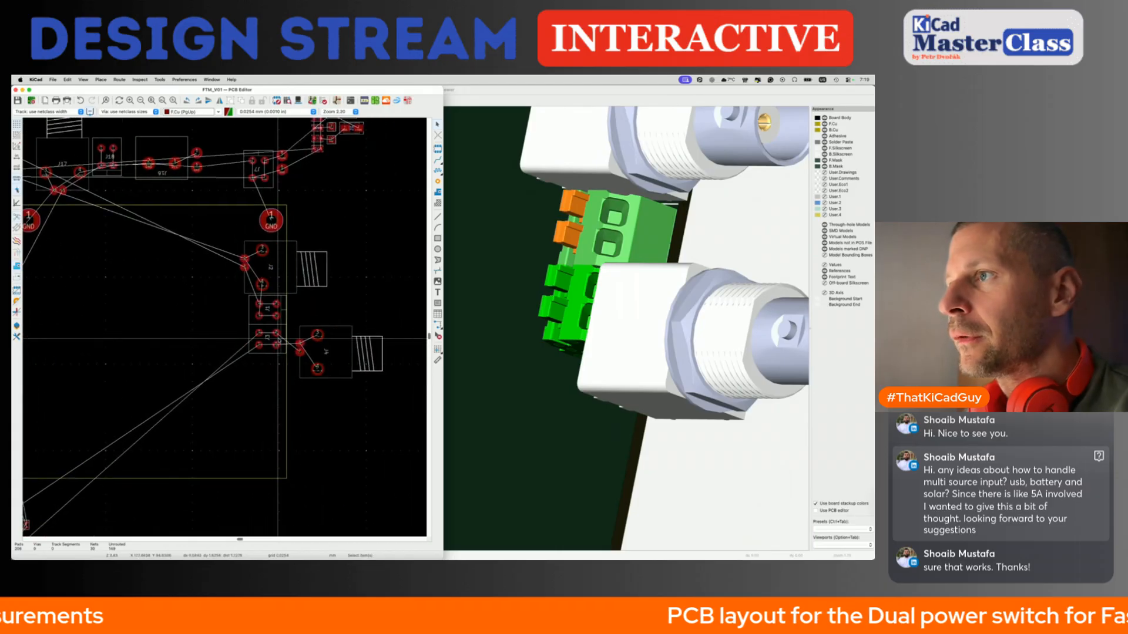
{"action": "key", "text": "m"}
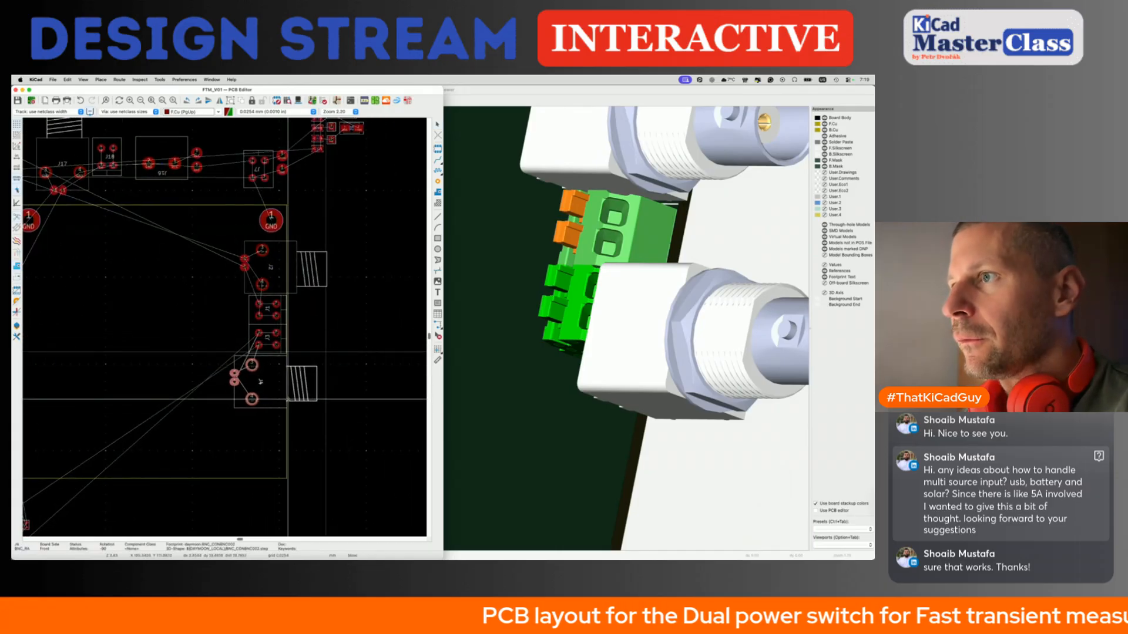
{"action": "left_click", "coordinate": [297, 398]}
Position J4 relative to footprint J2 with offsets X 0 and Y 20 mm.
{"action": "key", "text": "shift+p"}
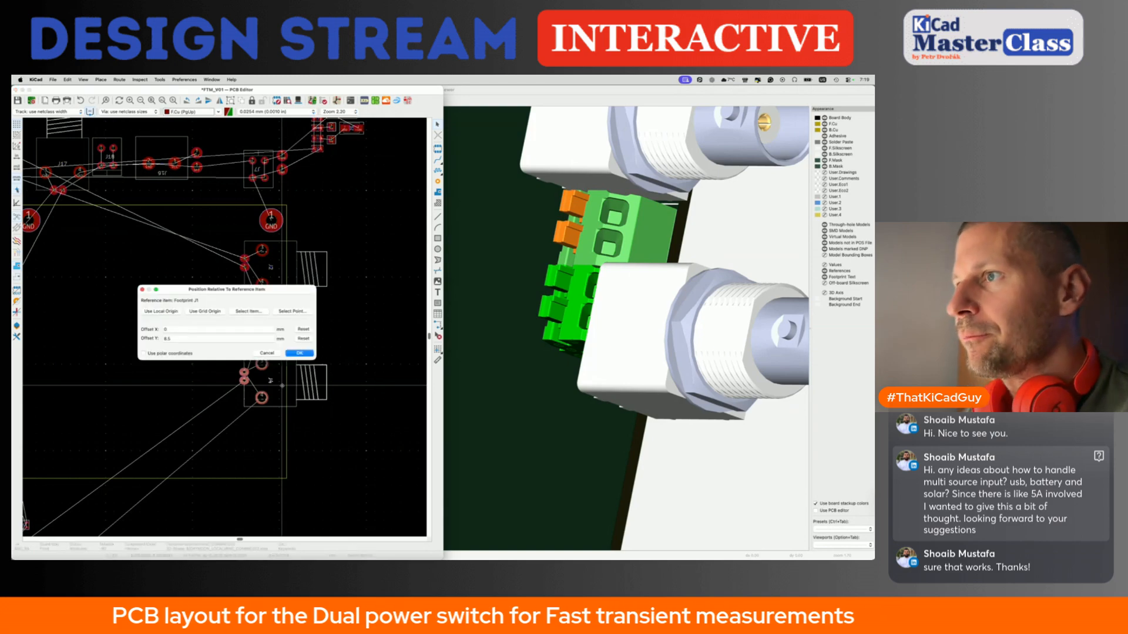
{"action": "left_click", "coordinate": [205, 339]}
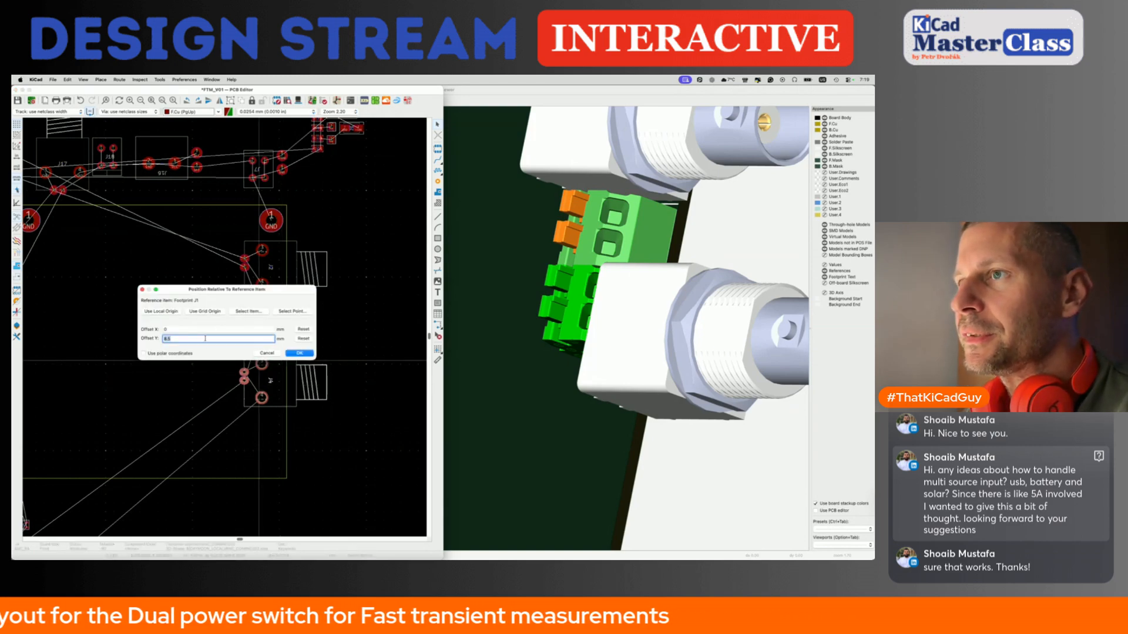
{"action": "type", "text": "10"}
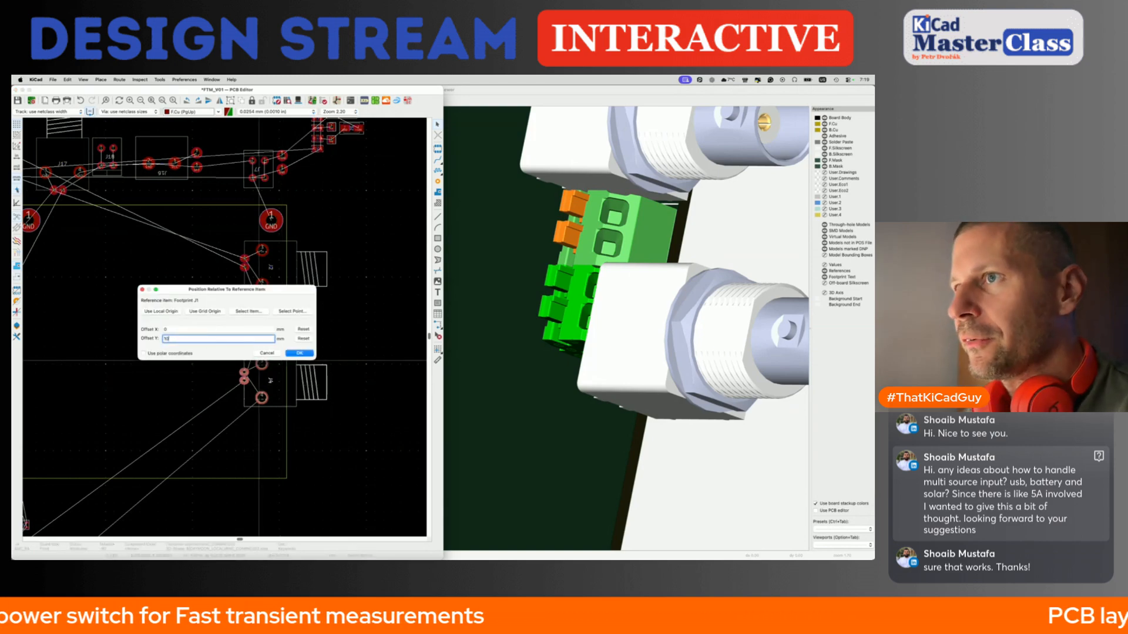
{"action": "left_click", "coordinate": [248, 312]}
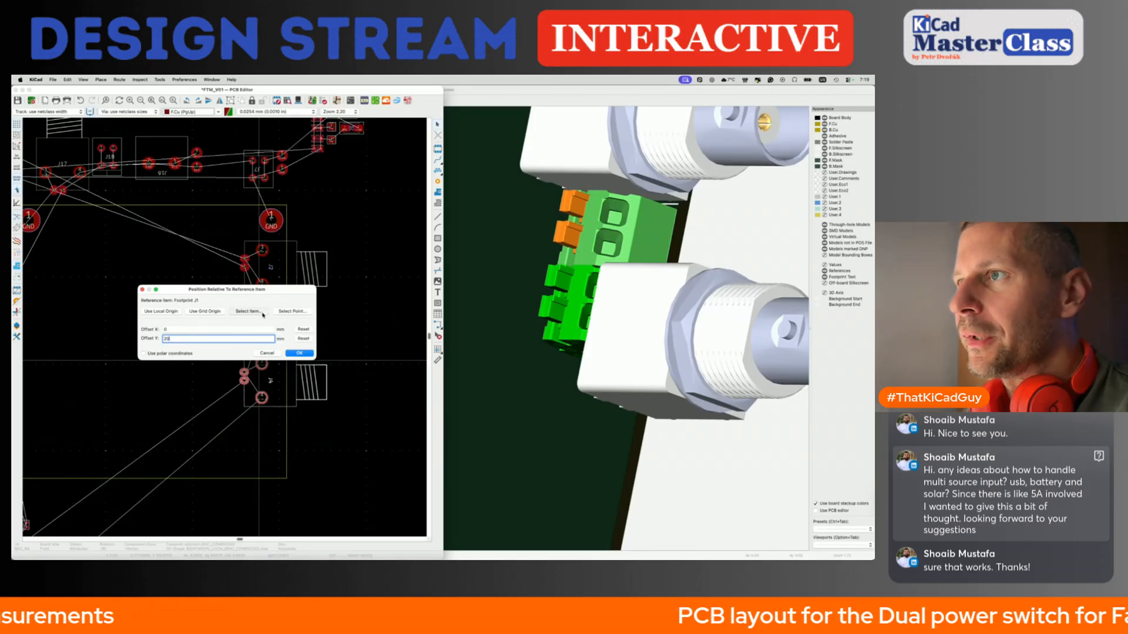
{"action": "left_click", "coordinate": [281, 267]}
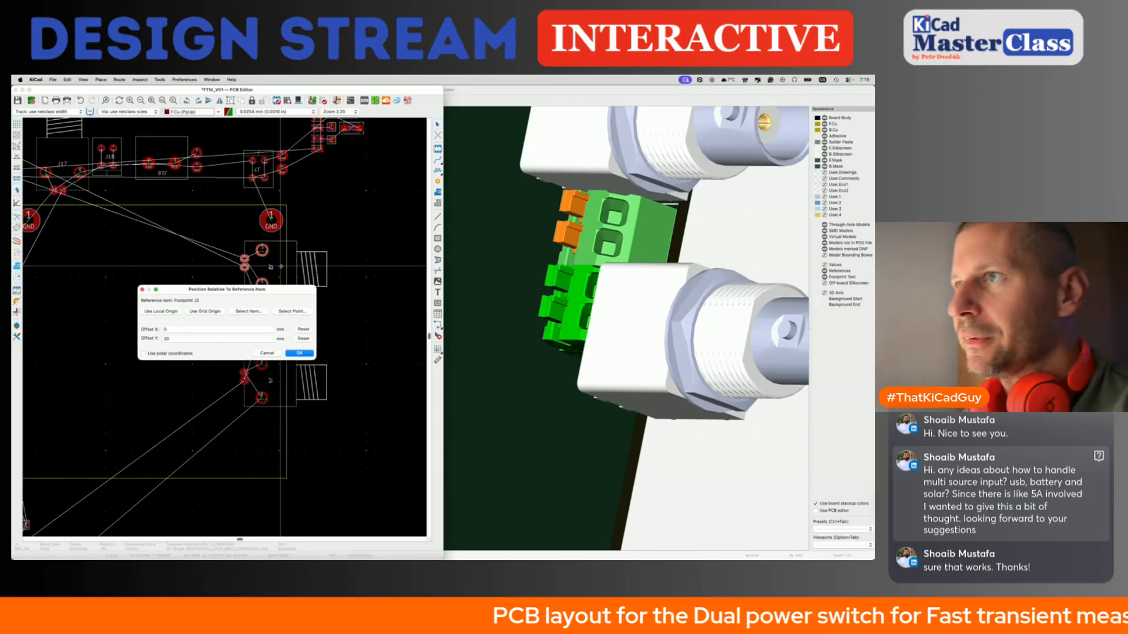
{"action": "left_click", "coordinate": [299, 353]}
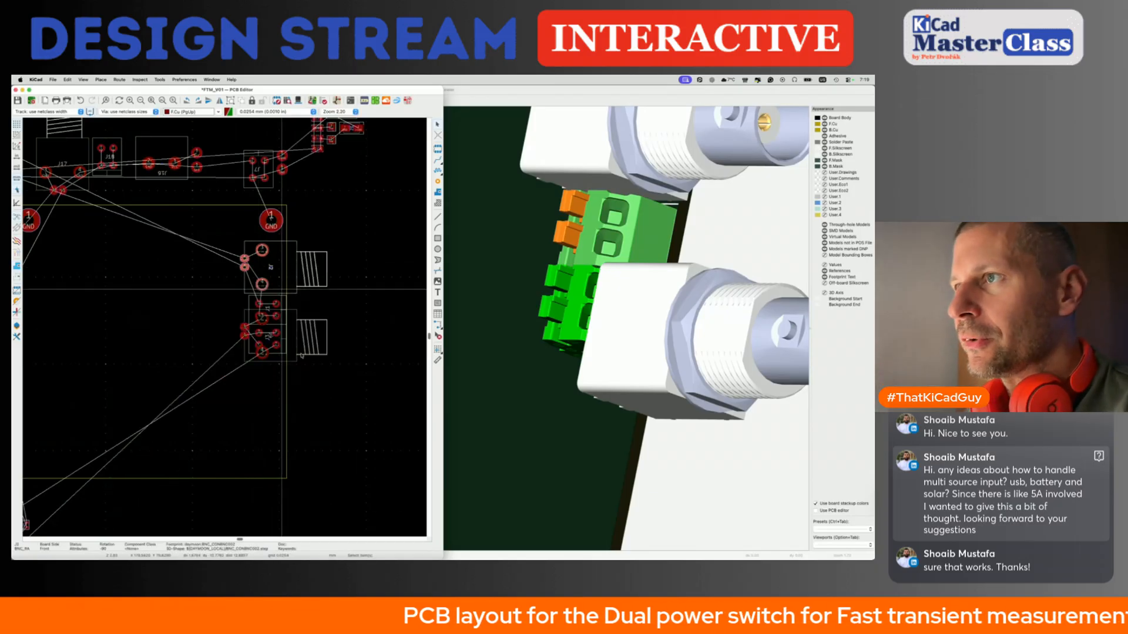
Move J4 exactly by X 0 and Y 5 mm, and apply the same move a second time.
{"action": "left_click", "coordinate": [292, 339]}
{"action": "key", "text": "super+m"}
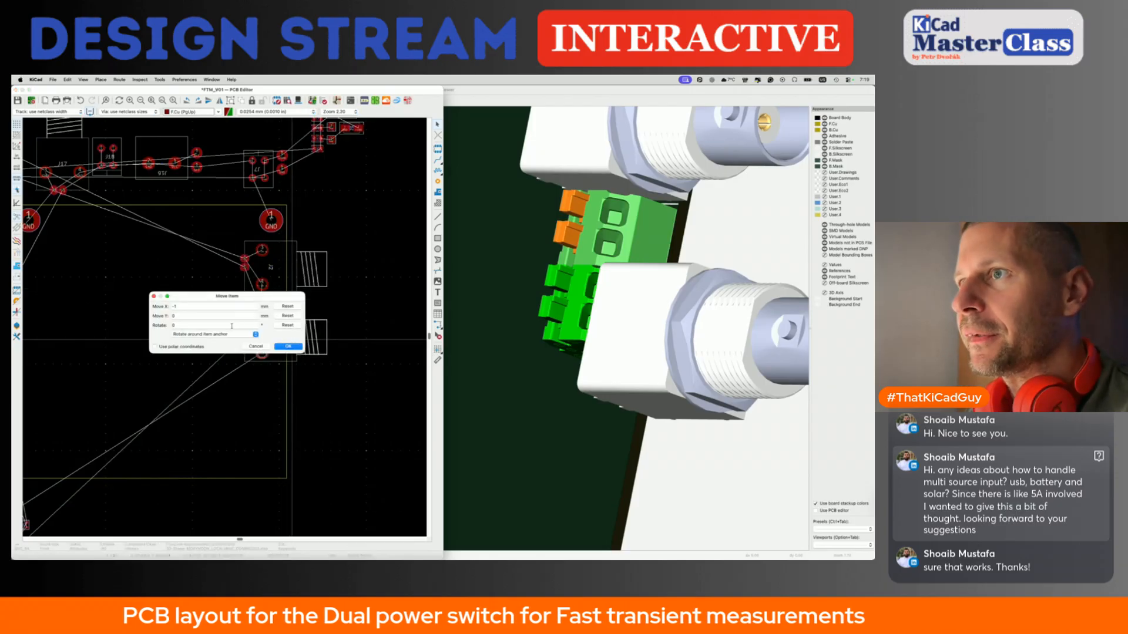
{"action": "left_click", "coordinate": [223, 306]}
{"action": "type", "text": "0"}
{"action": "key", "text": "Tab"}
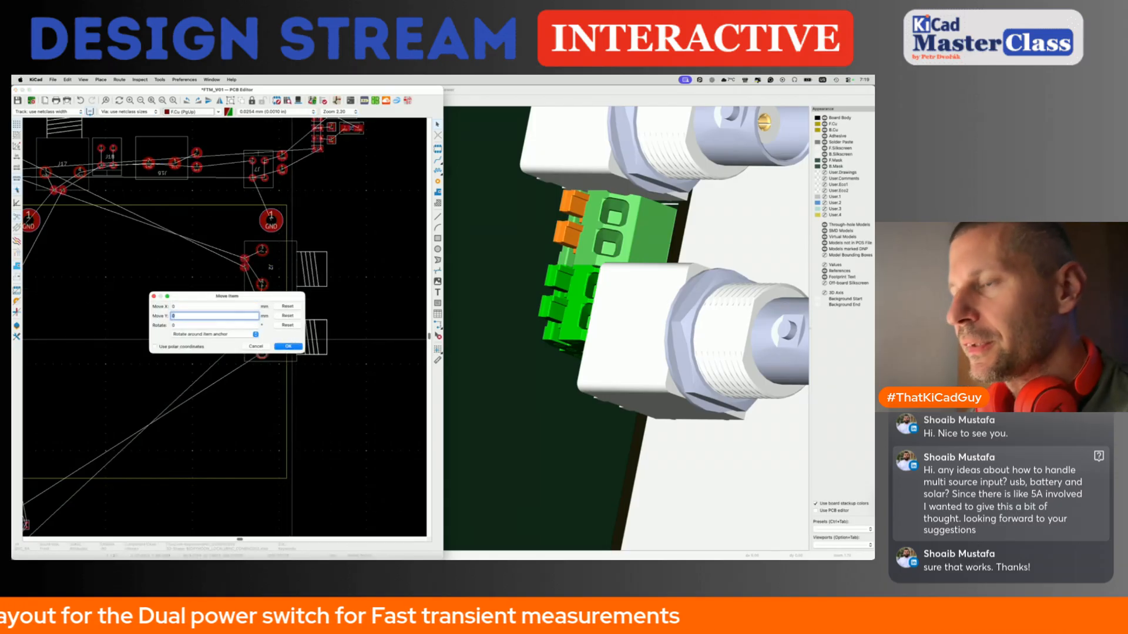
{"action": "key", "text": "Return"}
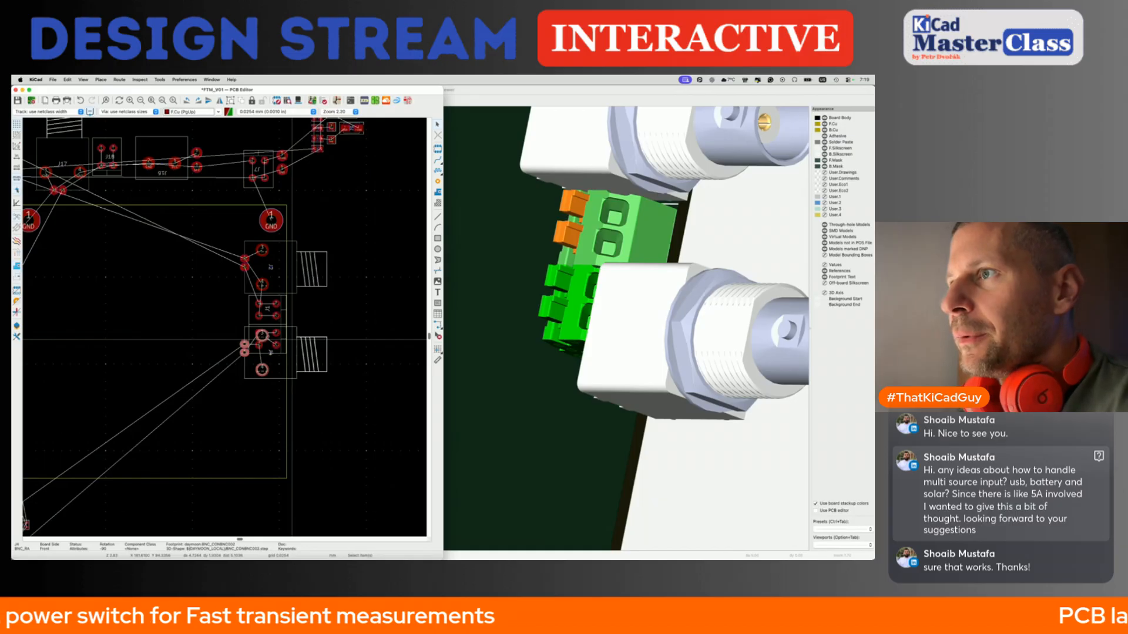
{"action": "key", "text": "super+m"}
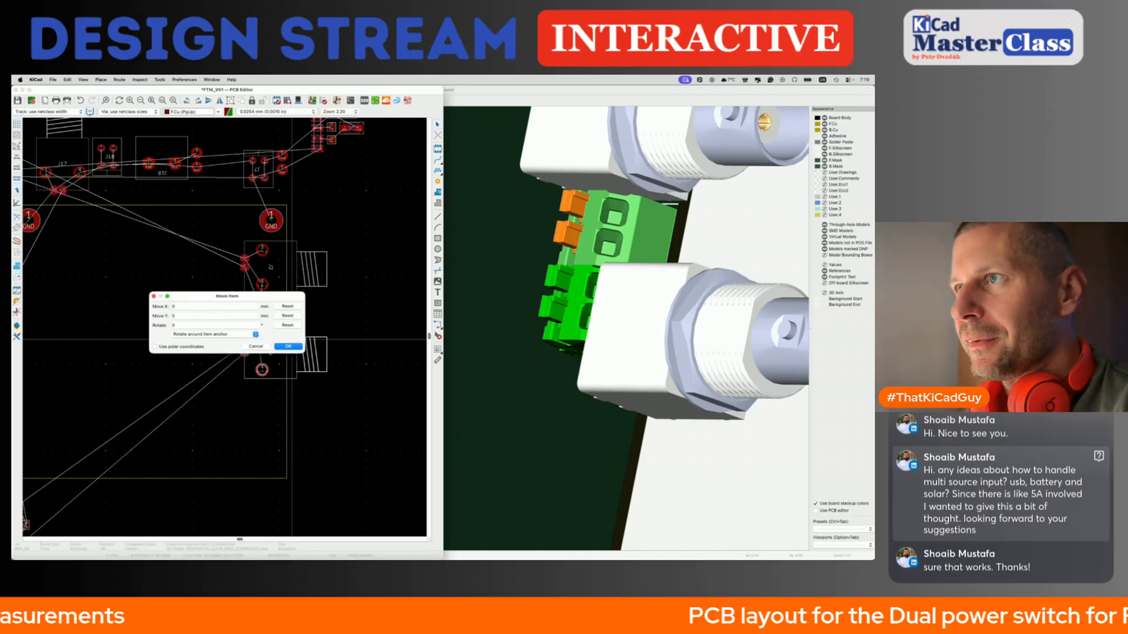
{"action": "left_click_drag", "start_coordinate": [243, 298], "coordinate": [282, 406]}
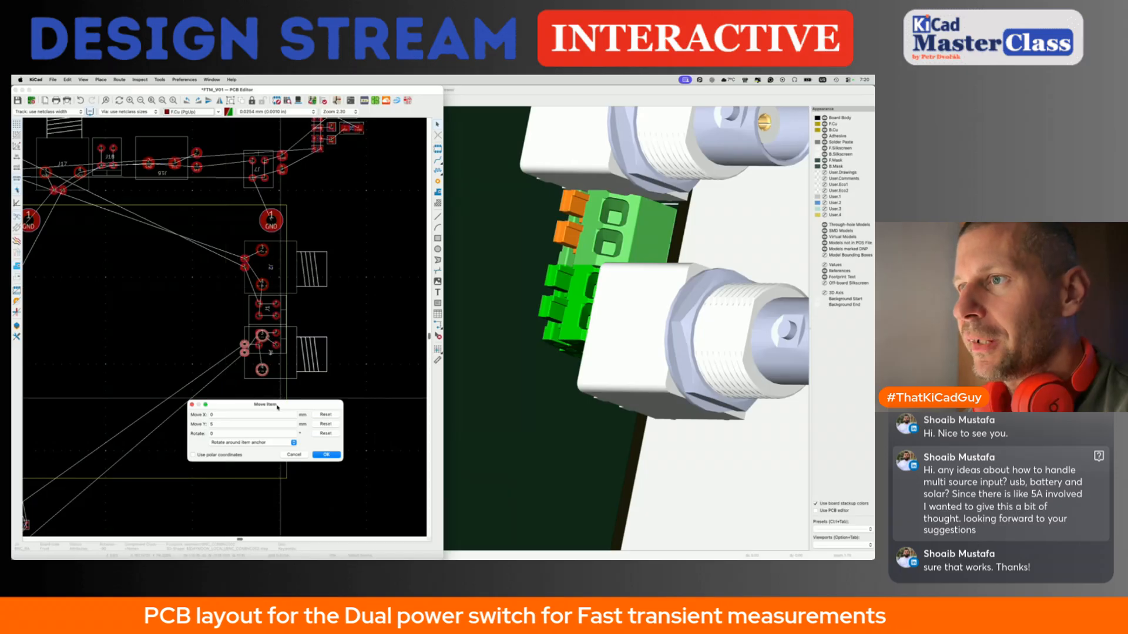
{"action": "left_click", "coordinate": [326, 456]}
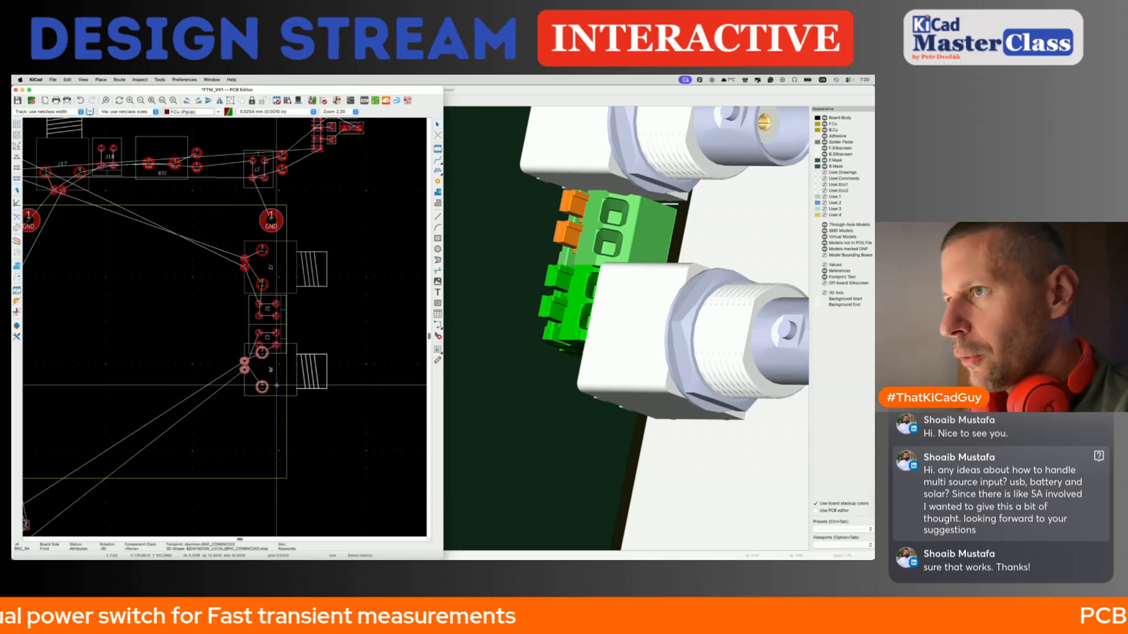
Shift J4 further away from J3 with three exact moves of Y 1 mm each.
{"action": "key", "text": "ctrl+m"}
{"action": "left_click", "coordinate": [231, 316]}
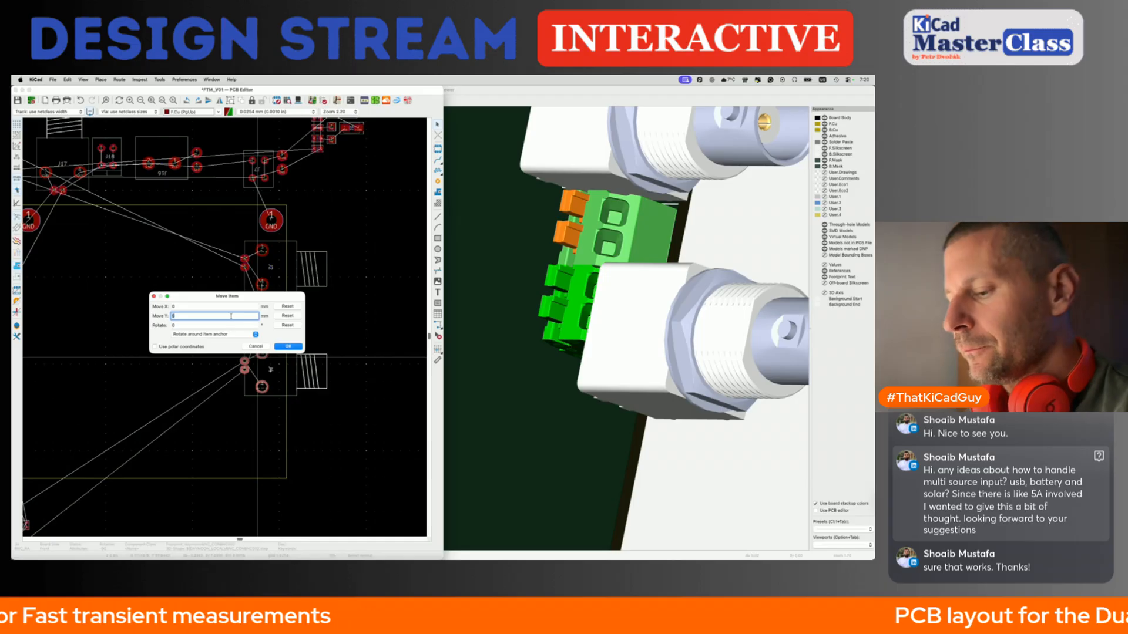
{"action": "type", "text": "1"}
{"action": "key", "text": "Return"}
{"action": "key", "text": "shift+m"}
{"action": "key", "text": "Return"}
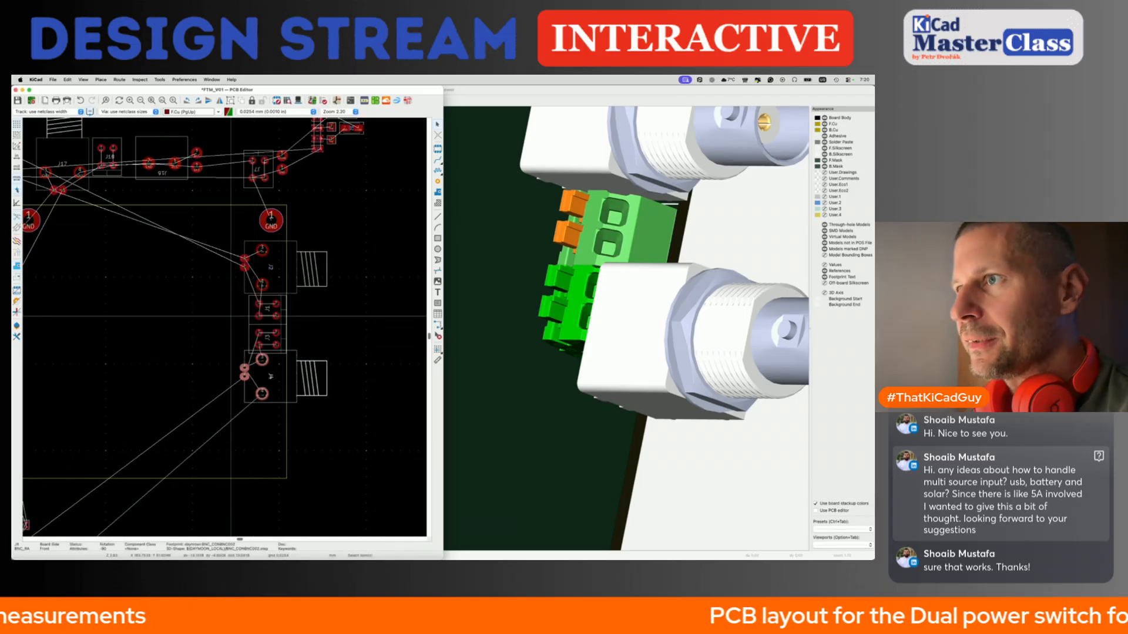
{"action": "key", "text": "shift+m"}
{"action": "key", "text": "Return"}
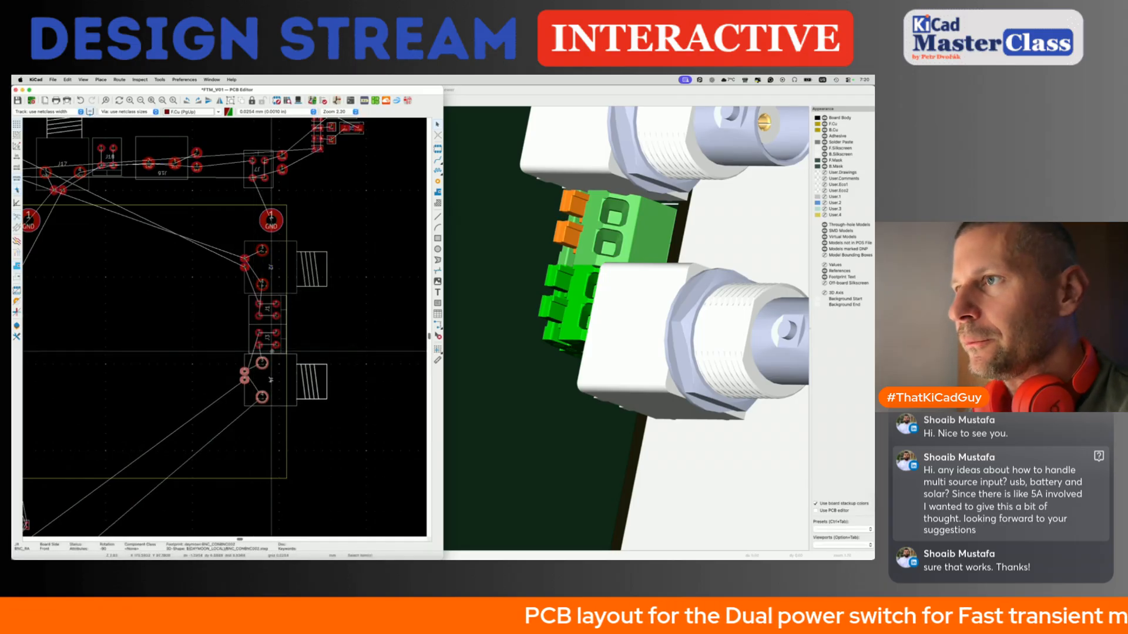
Move BNC connector J4 exactly by a further Y 1 mm away from J3.
{"action": "scroll", "coordinate": [238, 318], "scroll_direction": "up", "scroll_amount": 5}
{"action": "key", "text": "ctrl+m"}
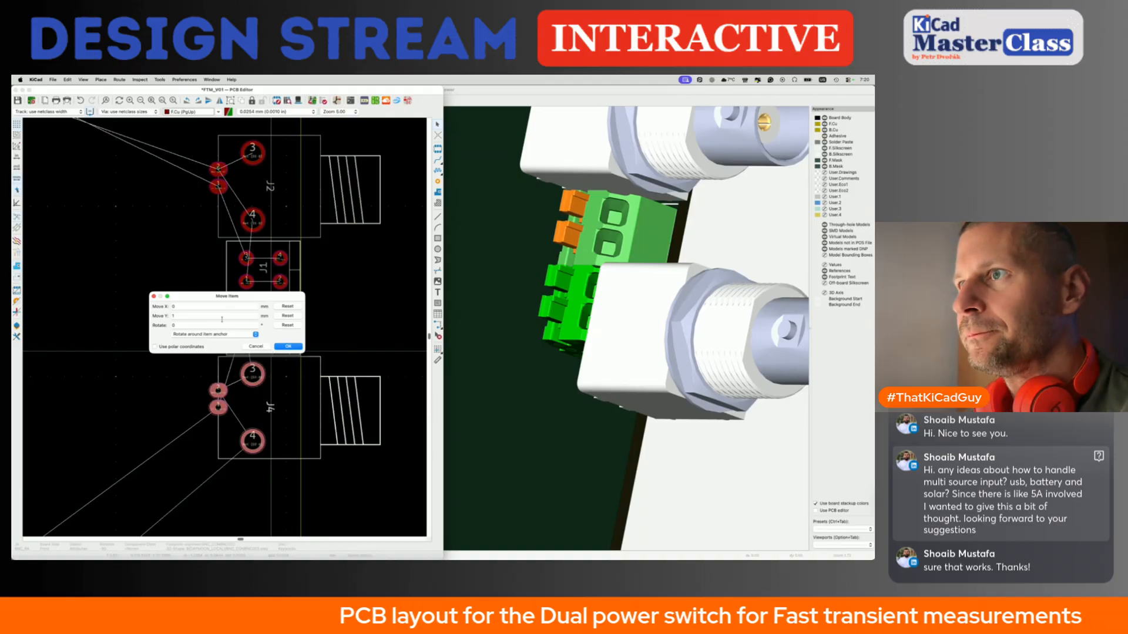
{"action": "key", "text": "Return"}
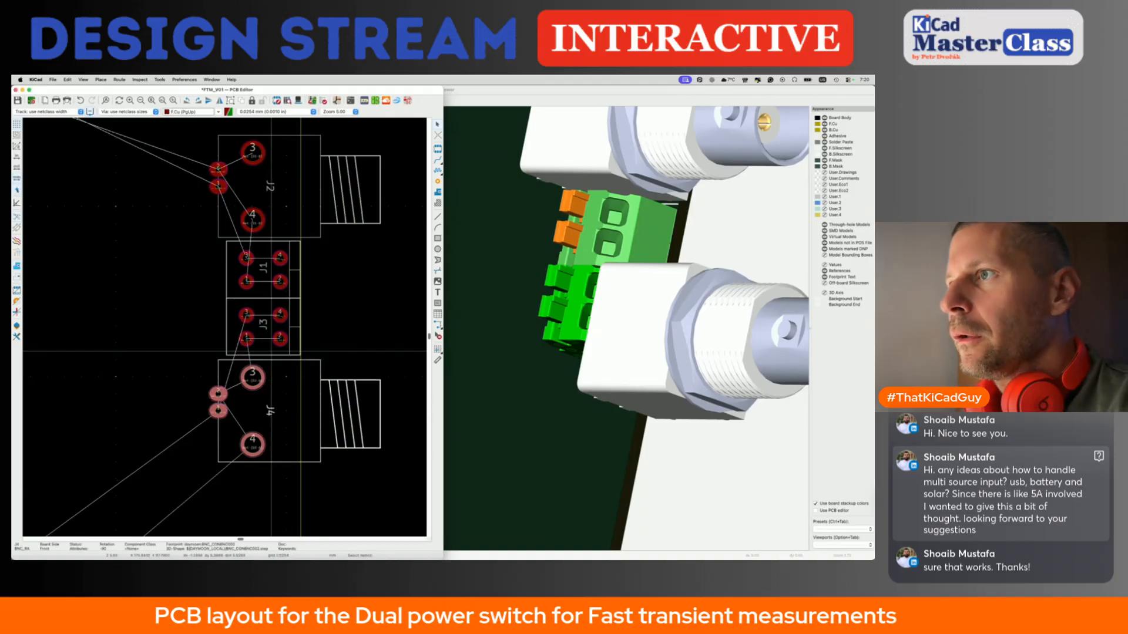
Fine-tune J4's spacing from J3 with two exact Y moves of less than 1 mm, and save the board.
{"action": "key", "text": "ctrl+m"}
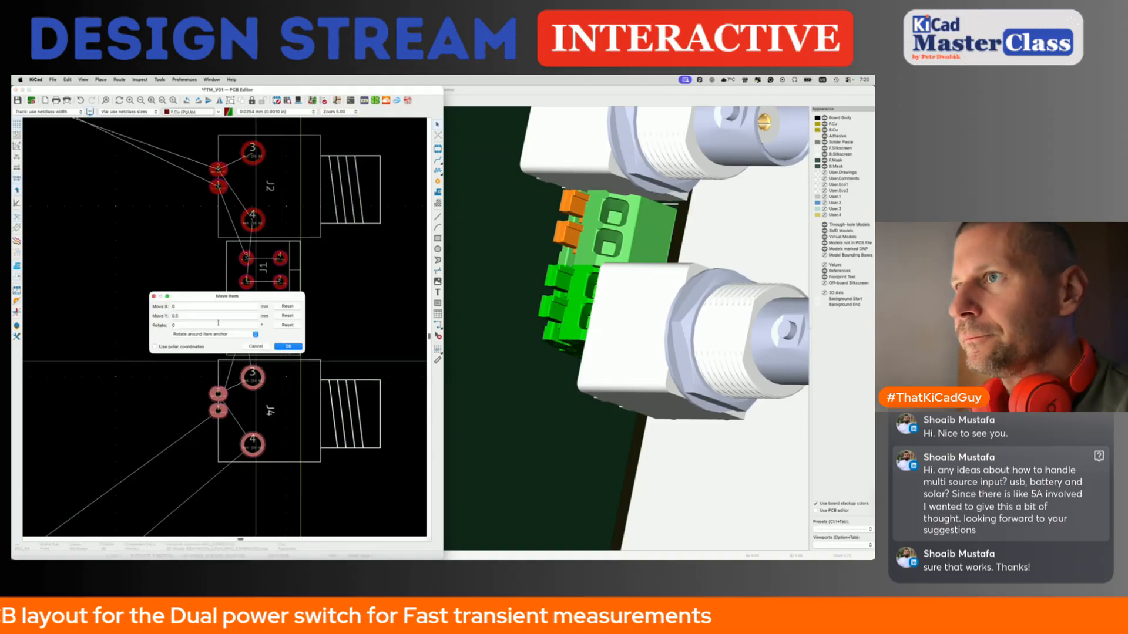
{"action": "left_click", "coordinate": [208, 317]}
{"action": "key", "text": "BackSpace"}
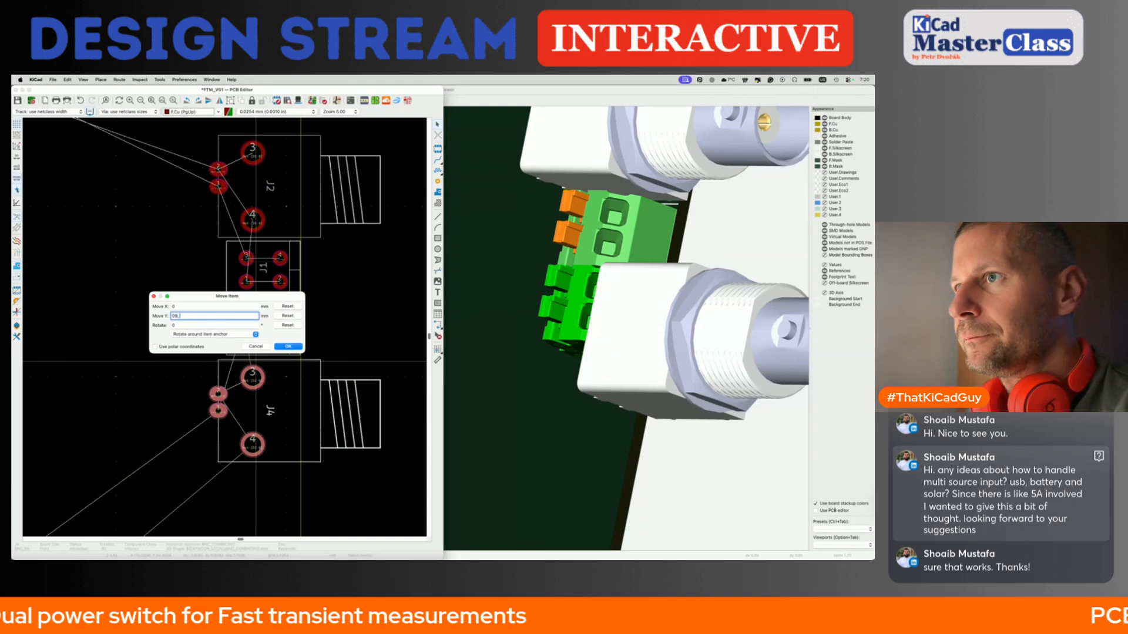
{"action": "key", "text": "Return"}
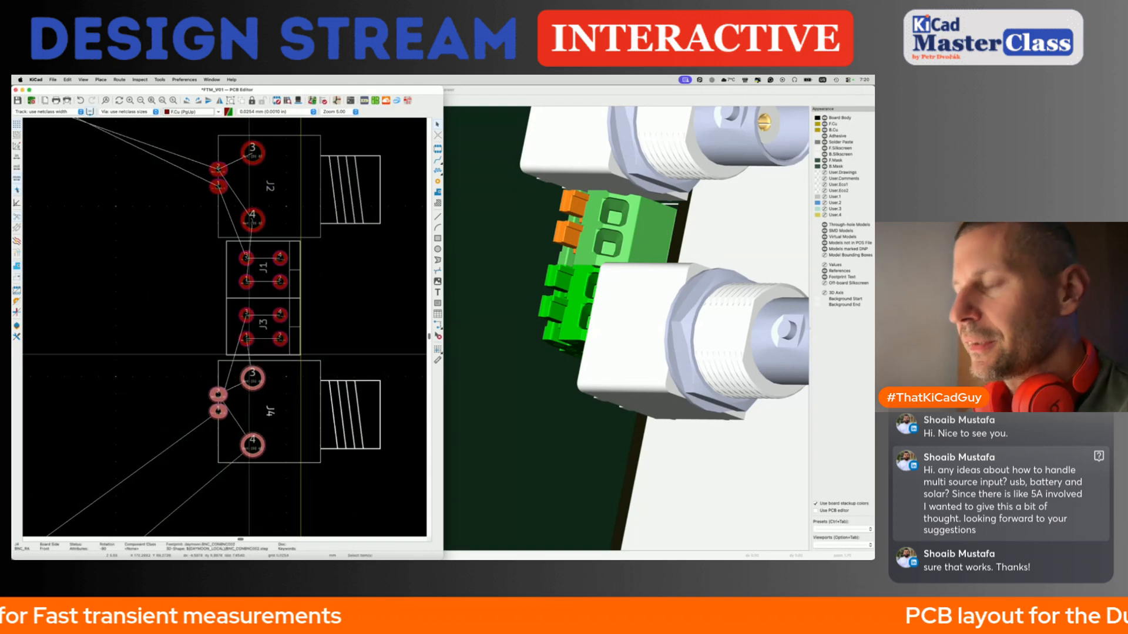
{"action": "key", "text": "ctrl+m"}
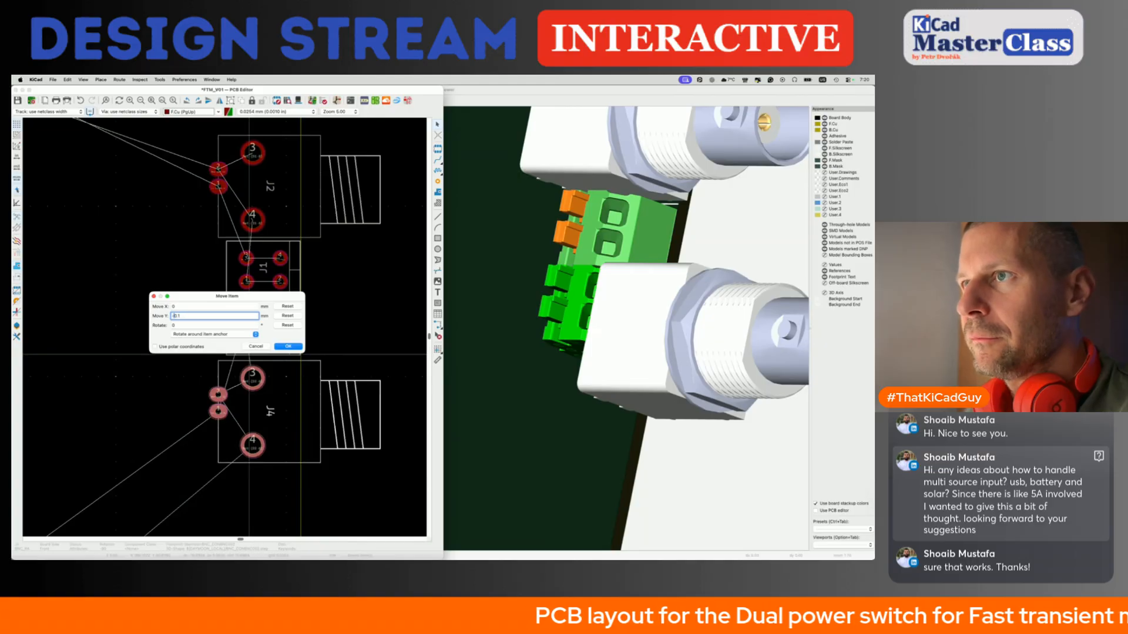
{"action": "key", "text": "Return"}
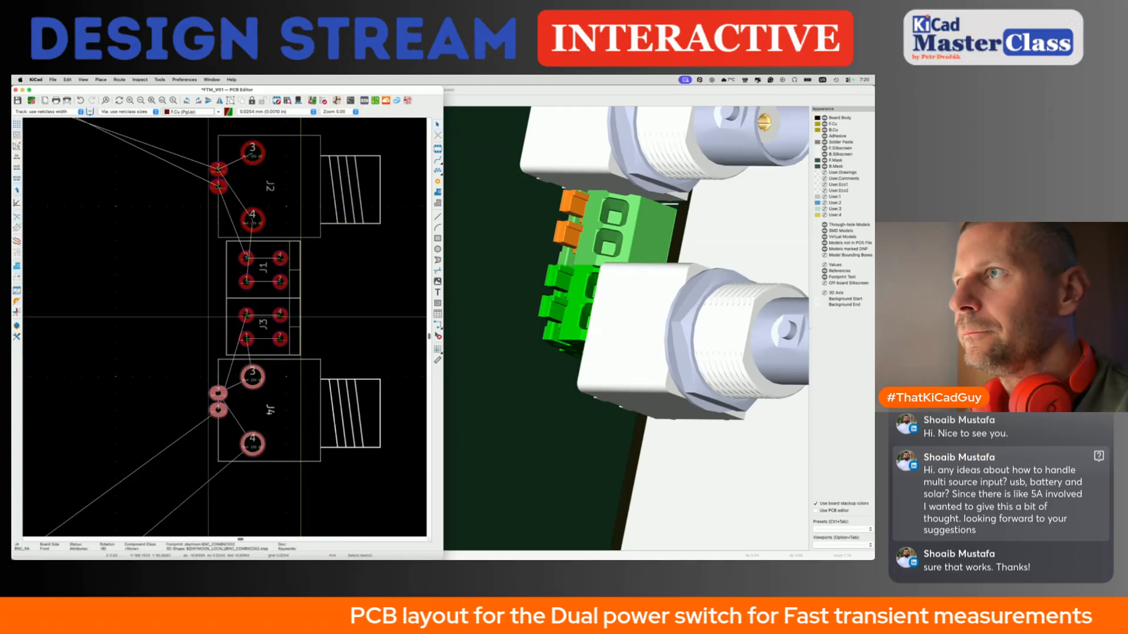
{"action": "left_click", "coordinate": [339, 327]}
{"action": "key", "text": "super+s"}
{"action": "scroll", "coordinate": [340, 327], "scroll_direction": "down", "scroll_amount": 3}
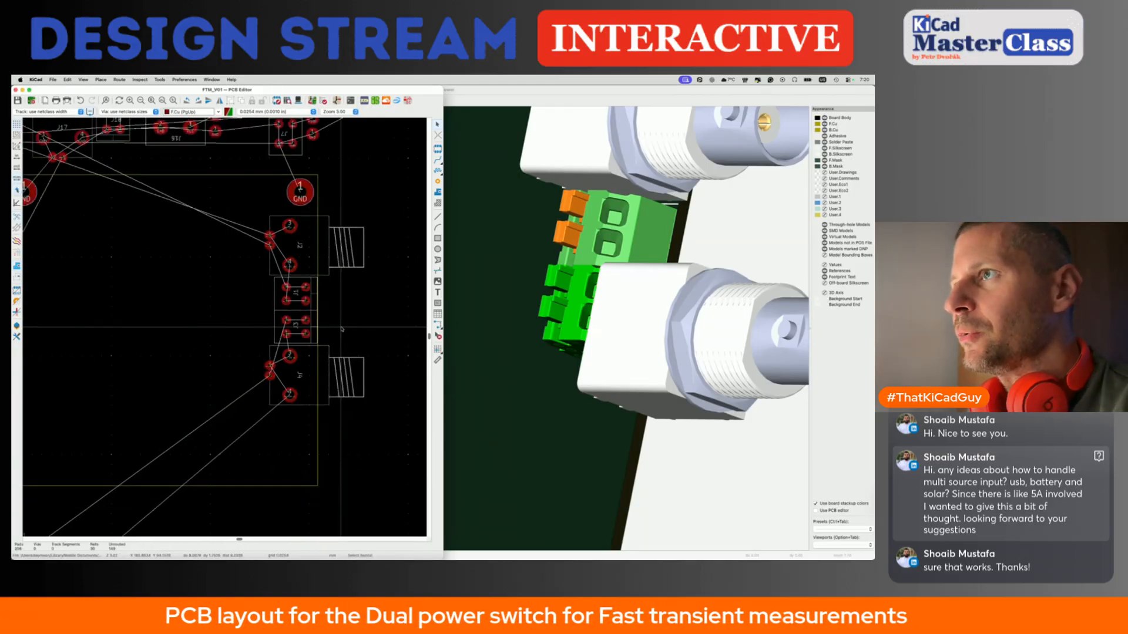
{"action": "scroll", "coordinate": [342, 329], "scroll_direction": "down", "scroll_amount": 3}
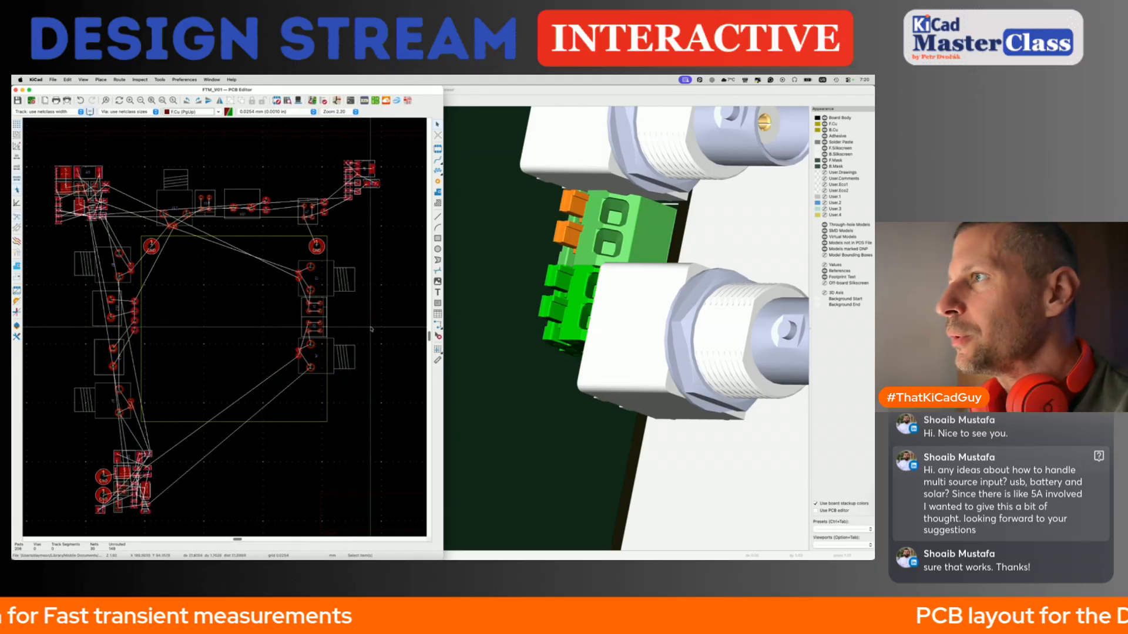
Inspect the placement of the two BNC connectors and terminals along the board edge in the 3D Viewer.
{"action": "left_click", "coordinate": [472, 286]}
{"action": "left_click", "coordinate": [671, 310]}
{"action": "scroll", "coordinate": [673, 310], "scroll_direction": "down", "scroll_amount": 5}
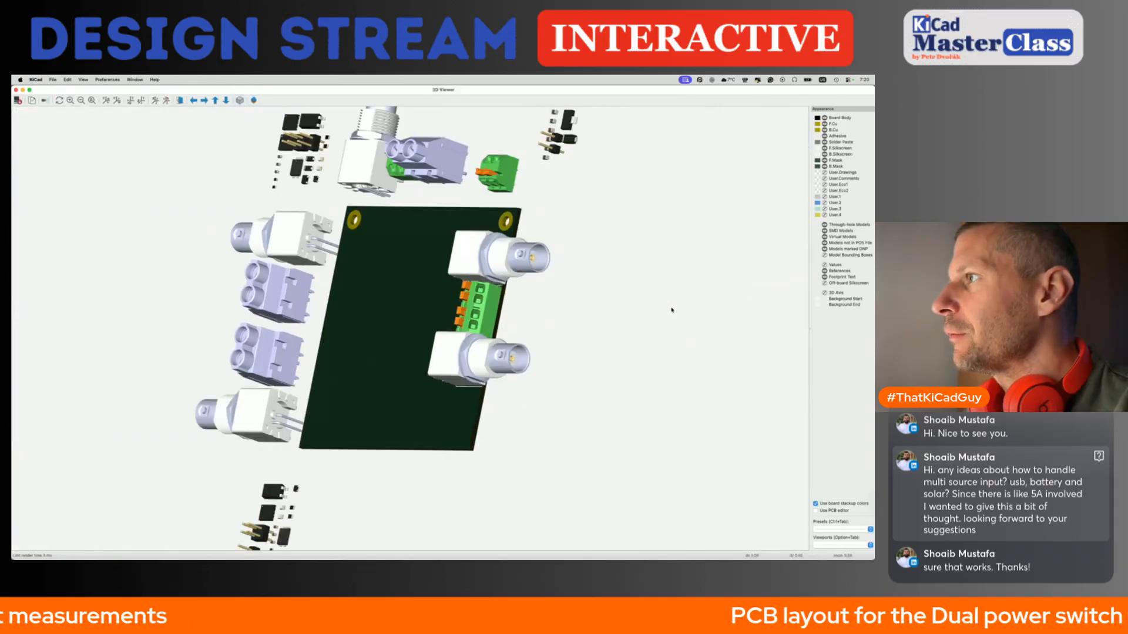
{"action": "left_click_drag", "start_coordinate": [502, 315], "coordinate": [465, 306]}
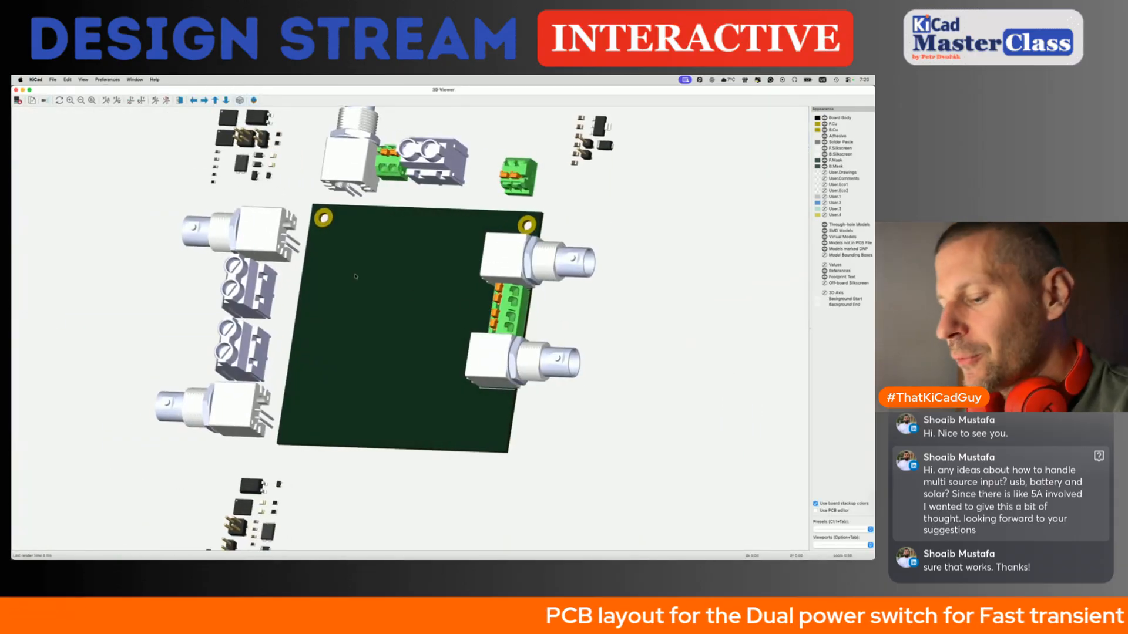
Switch to the schematic and select optocoupler U2, diode D2 and resistor R2 of the J4 input circuit.
{"action": "key", "text": "super+grave"}
{"action": "key", "text": "super+grave"}
{"action": "key", "text": "super+grave"}
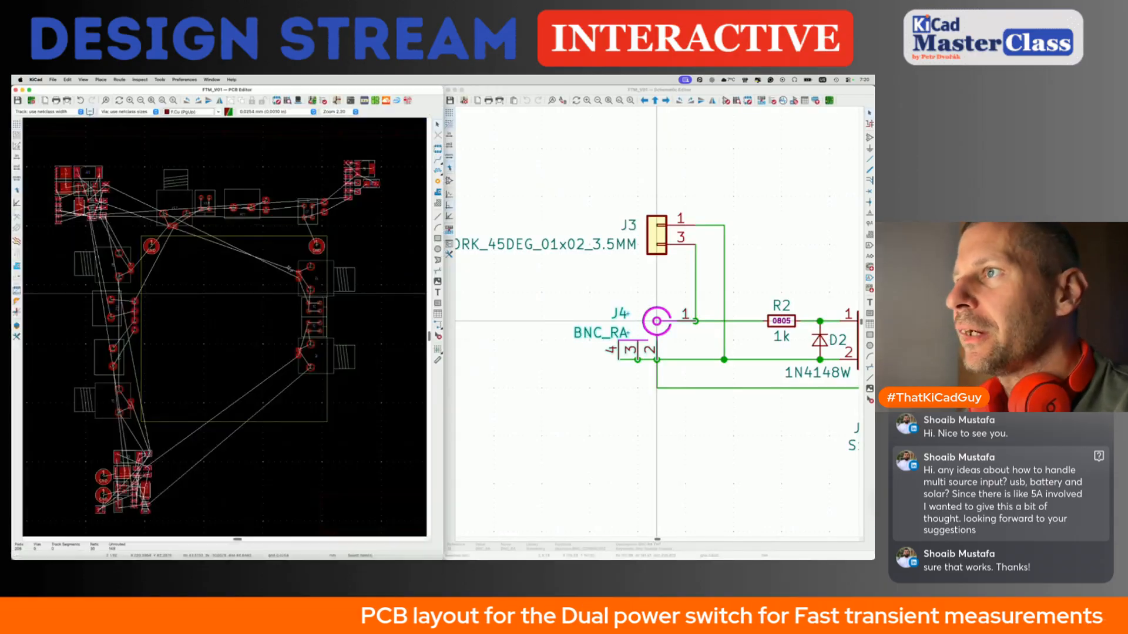
{"action": "left_click", "coordinate": [554, 305]}
{"action": "scroll", "coordinate": [554, 305], "scroll_direction": "down", "scroll_amount": 5}
{"action": "middle_click_drag", "start_coordinate": [554, 305], "coordinate": [476, 307]}
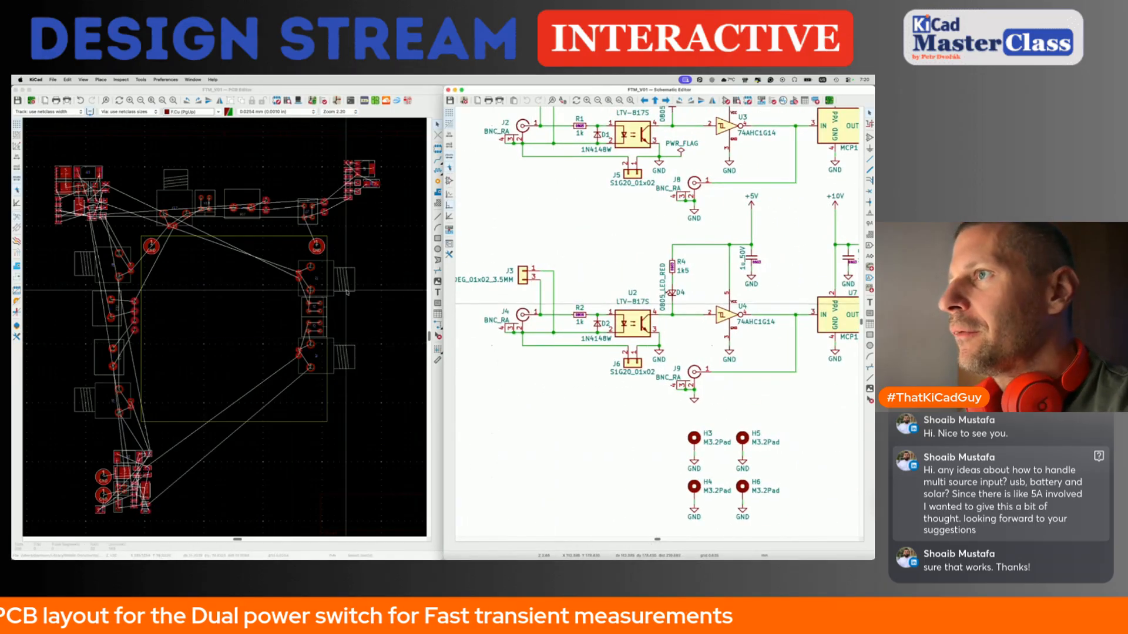
{"action": "scroll", "coordinate": [643, 335], "scroll_direction": "up", "scroll_amount": 3}
{"action": "middle_click_drag", "start_coordinate": [644, 334], "coordinate": [608, 328]}
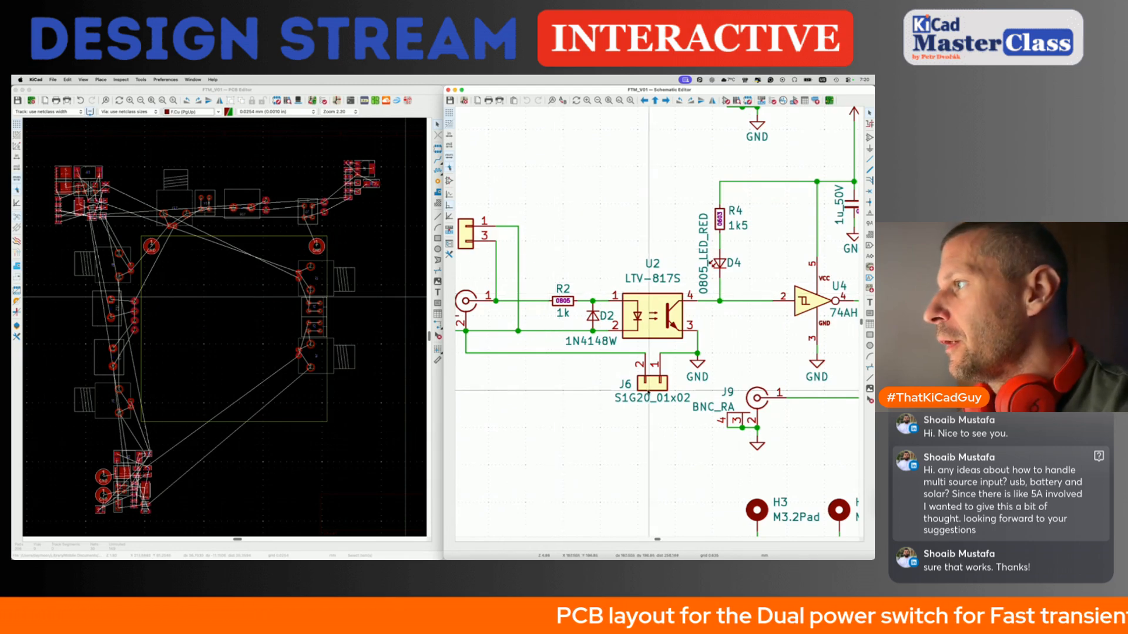
{"action": "left_click_drag", "start_coordinate": [535, 274], "coordinate": [699, 351]}
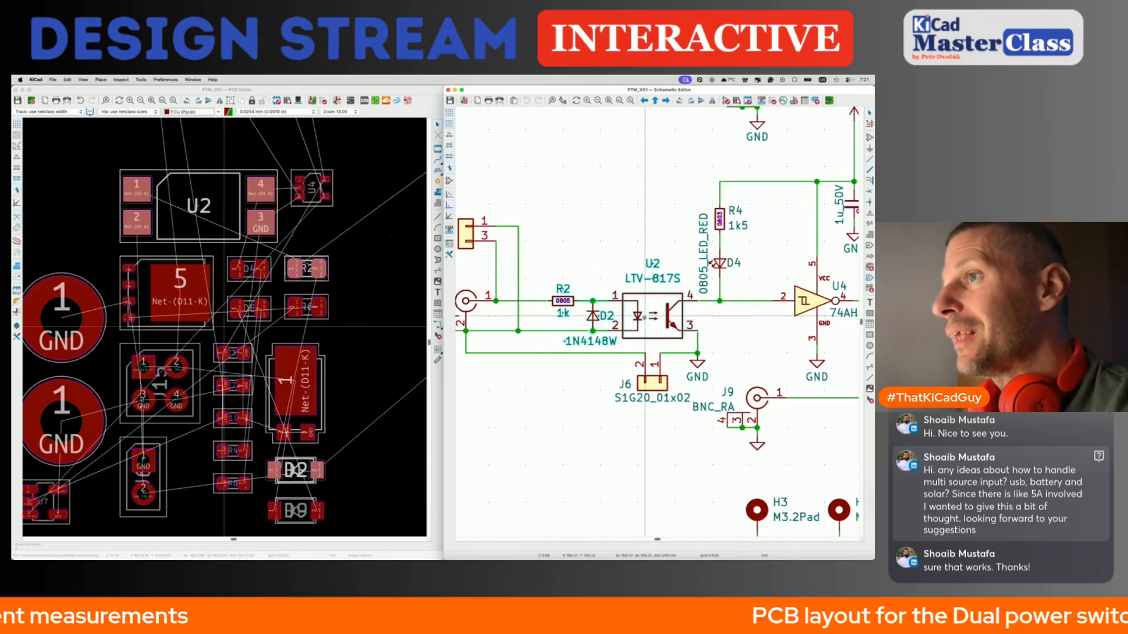
Pack the selected footprints U2, D2 and R2 in the PCB Editor and place them inside the board outline.
{"action": "left_click", "coordinate": [425, 94]}
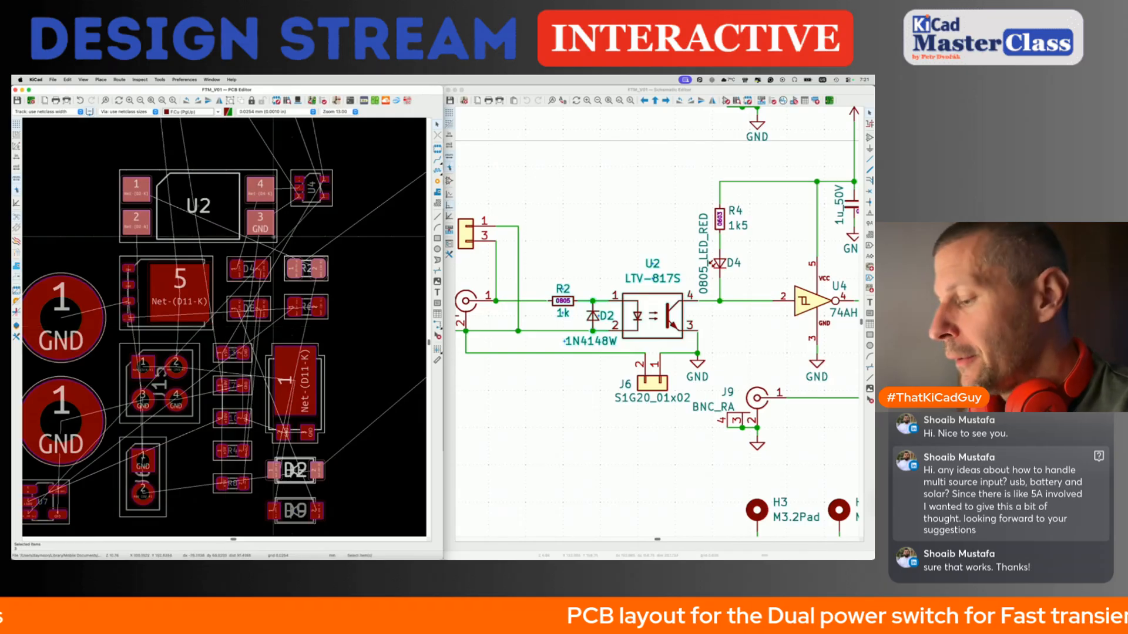
{"action": "key", "text": "p"}
{"action": "scroll", "coordinate": [273, 237], "scroll_direction": "down", "scroll_amount": 6}
{"action": "middle_click_drag", "start_coordinate": [272, 127], "coordinate": [275, 280]}
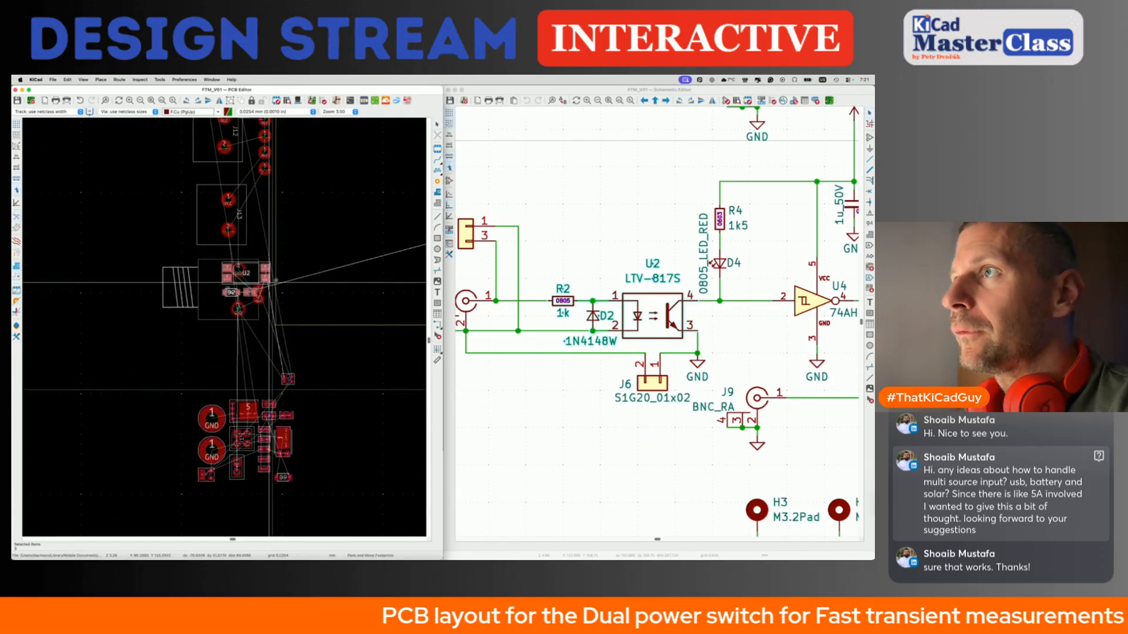
{"action": "scroll", "coordinate": [276, 281], "scroll_direction": "right", "scroll_amount": 6}
{"action": "scroll", "coordinate": [276, 281], "scroll_direction": "up", "scroll_amount": 4}
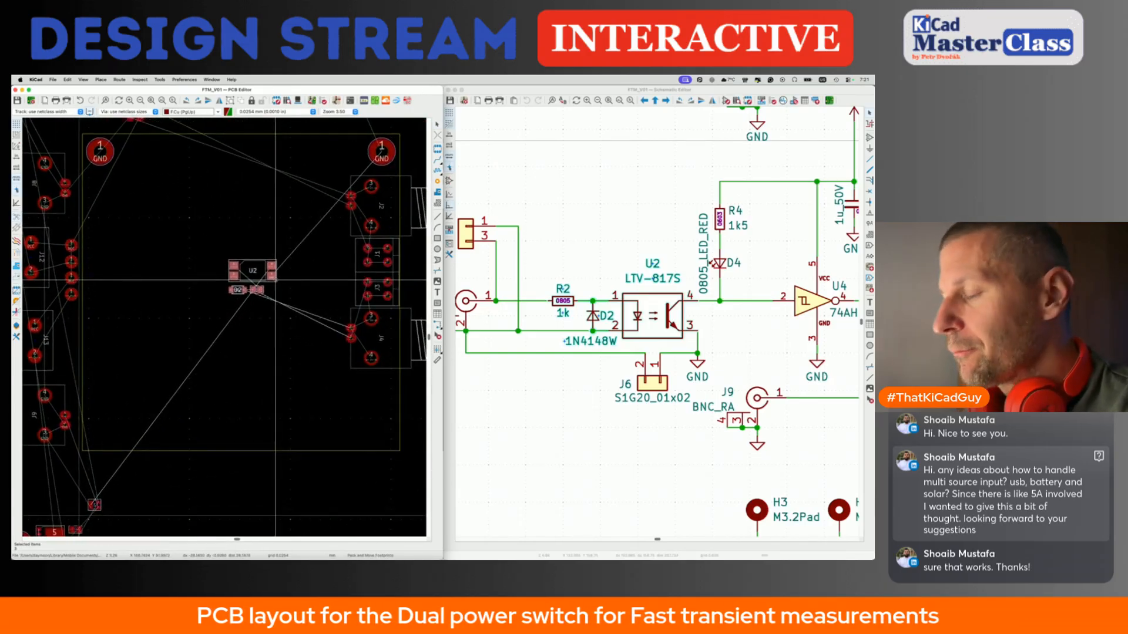
{"action": "left_click", "coordinate": [266, 223]}
{"action": "right_click", "coordinate": [266, 223]}
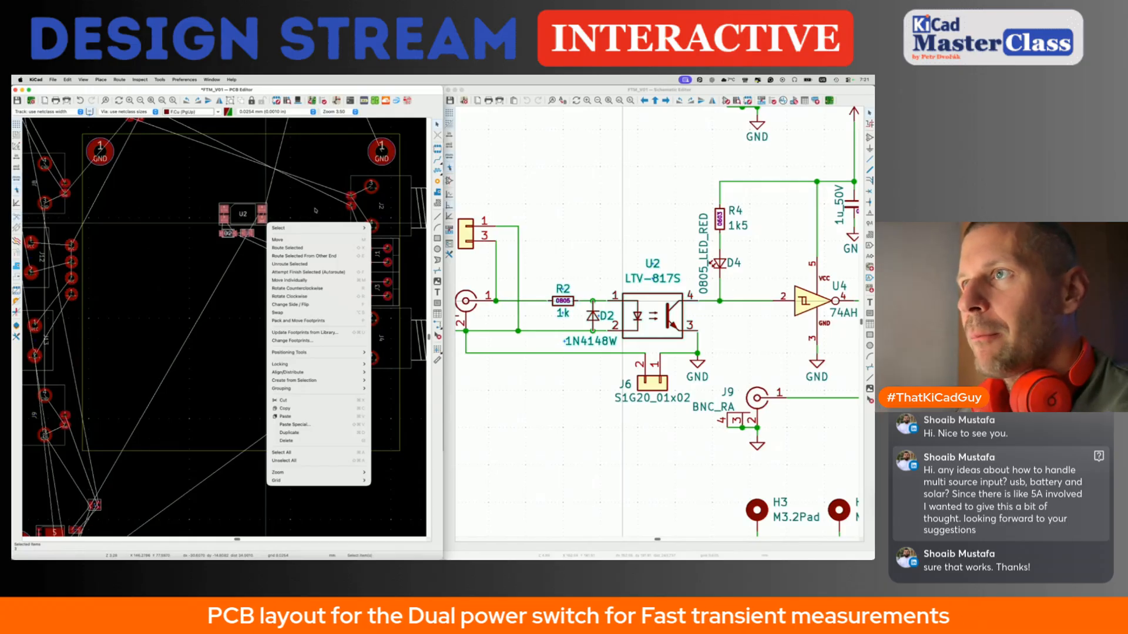
{"action": "left_click", "coordinate": [264, 93]}
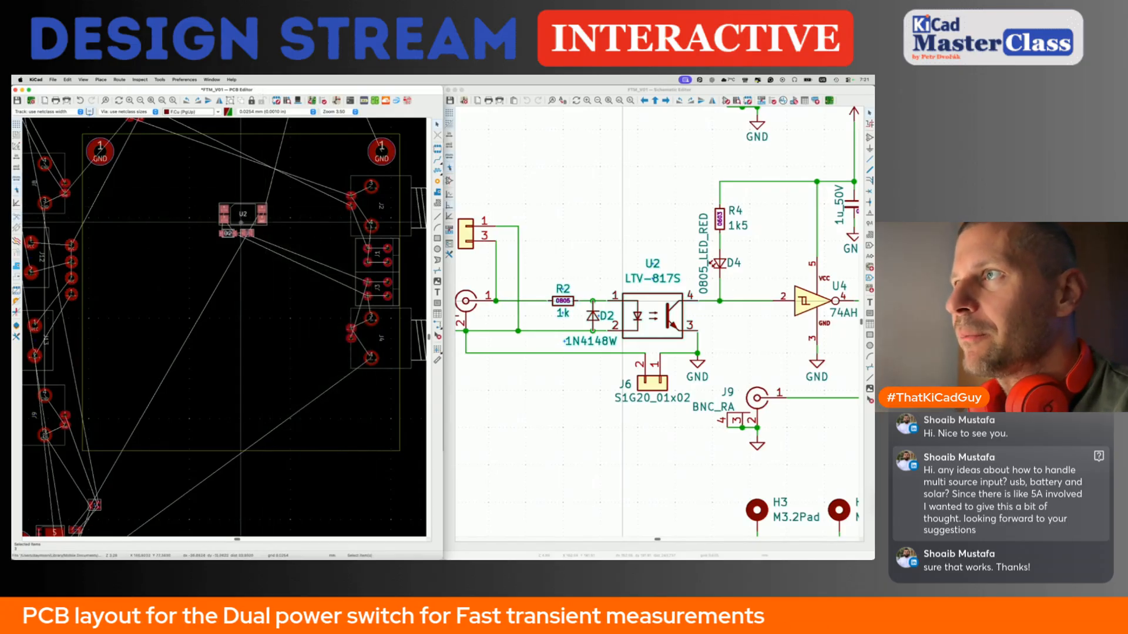
Rotate U2 by 180° and place it beside J2 with pads 1 and 2 facing the connector.
{"action": "scroll", "coordinate": [243, 222], "scroll_direction": "up", "scroll_amount": 5}
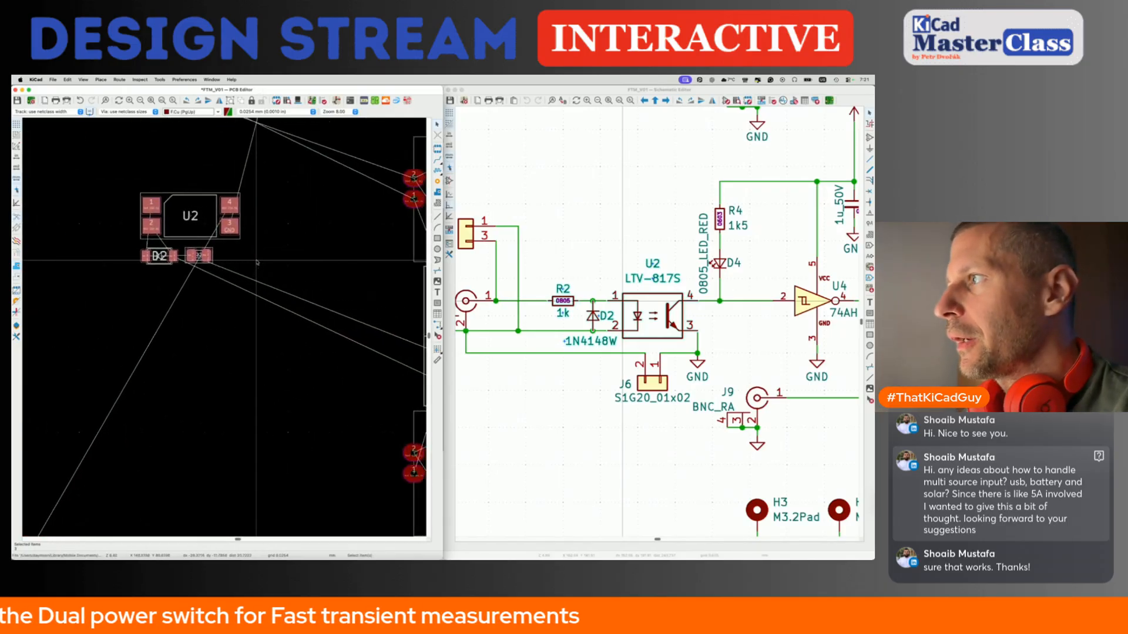
{"action": "left_click", "coordinate": [192, 228]}
{"action": "key", "text": "r"}
{"action": "key", "text": "r"}
{"action": "key", "text": "m"}
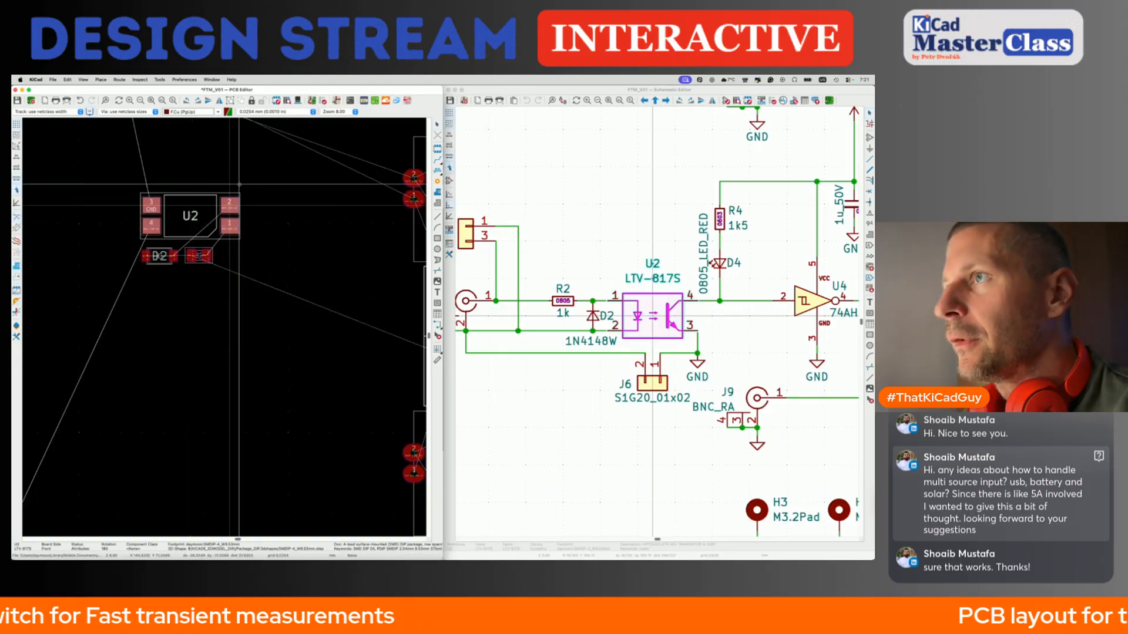
{"action": "scroll", "coordinate": [236, 206], "scroll_direction": "right", "scroll_amount": 5}
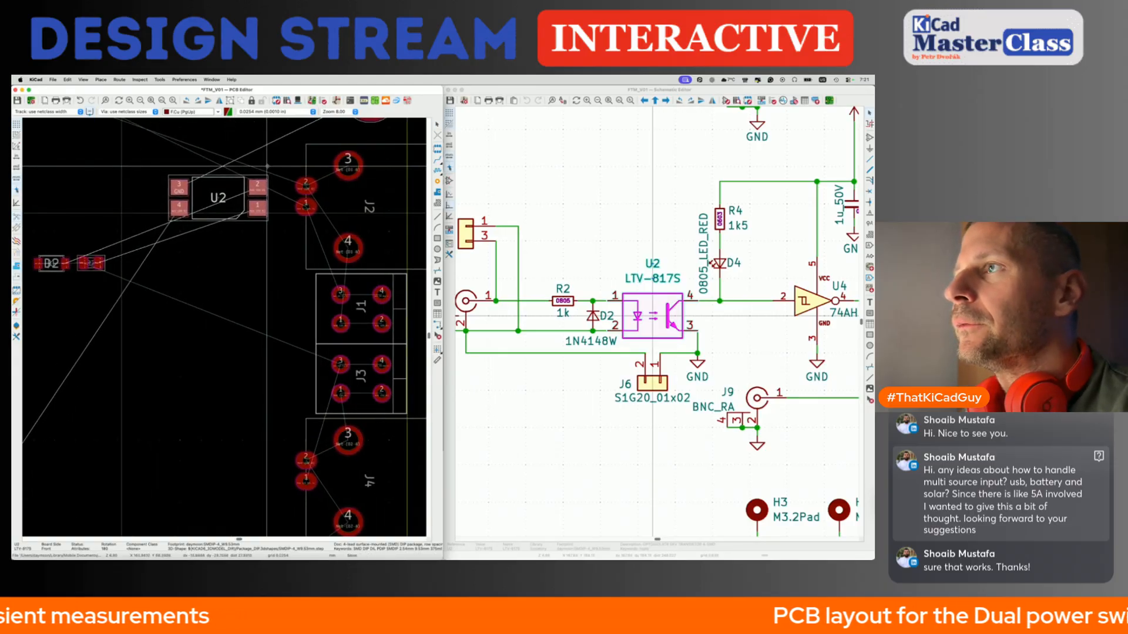
{"action": "left_click", "coordinate": [249, 165]}
Rotate D2 by 90° and place it directly beside pads 1 and 2 of U2.
{"action": "left_click", "coordinate": [53, 272]}
{"action": "key", "text": "m"}
{"action": "key", "text": "r"}
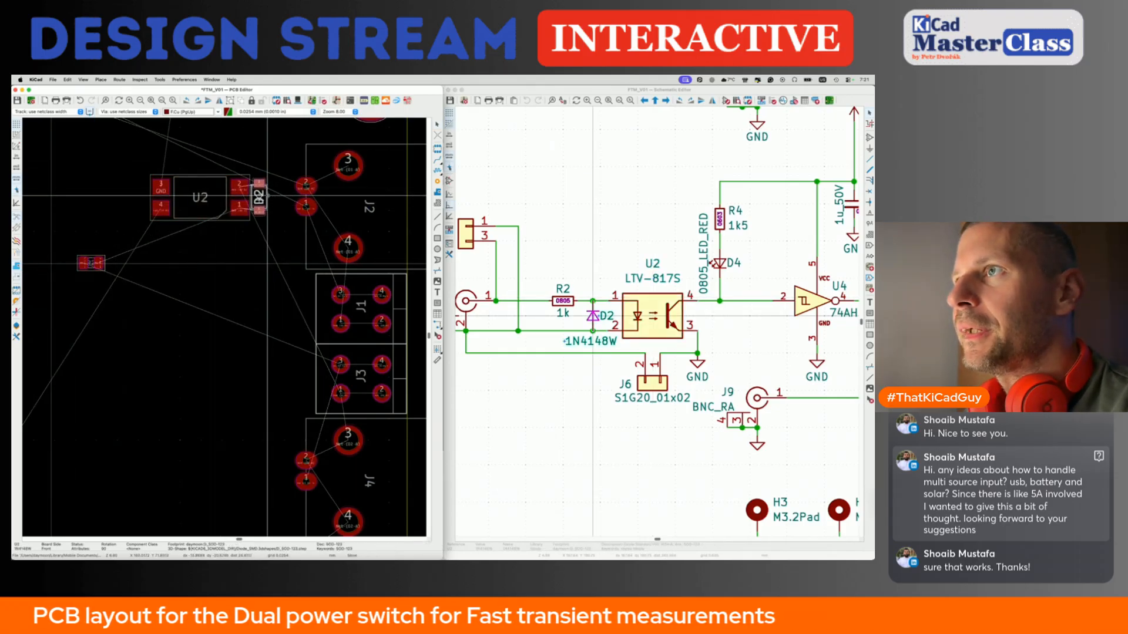
{"action": "scroll", "coordinate": [268, 195], "scroll_direction": "up", "scroll_amount": 5}
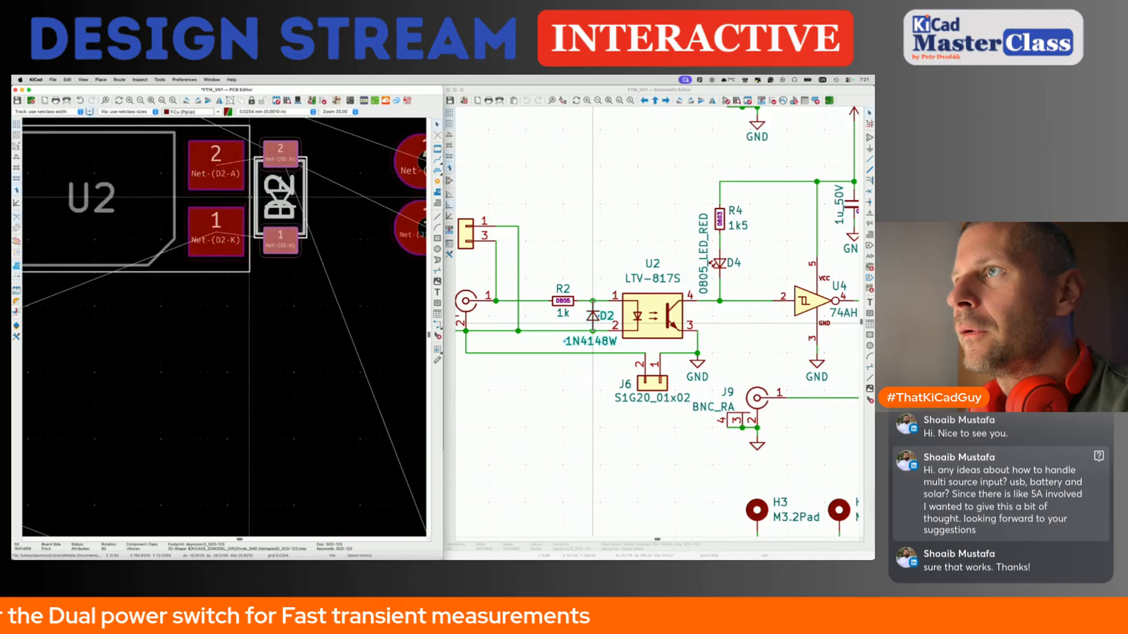
{"action": "key", "text": "m"}
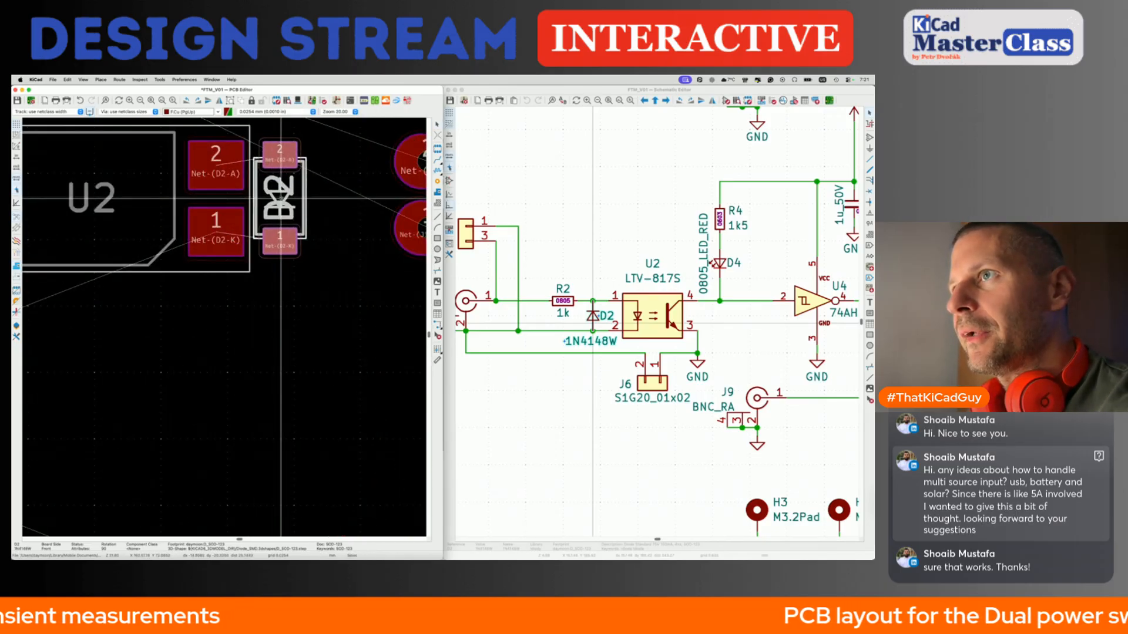
{"action": "left_click", "coordinate": [281, 199]}
{"action": "scroll", "coordinate": [280, 199], "scroll_direction": "down", "scroll_amount": 5}
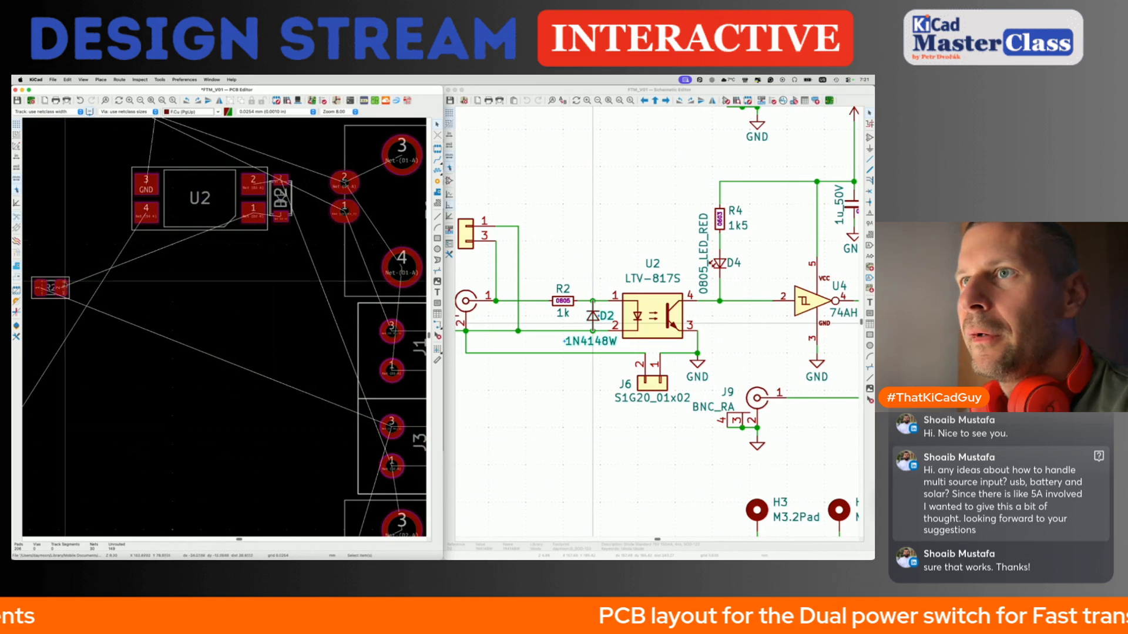
Rotate R2 by 180° and place it between D2's pad 1 and J2's pad 1.
{"action": "left_click", "coordinate": [54, 298]}
{"action": "key", "text": "m"}
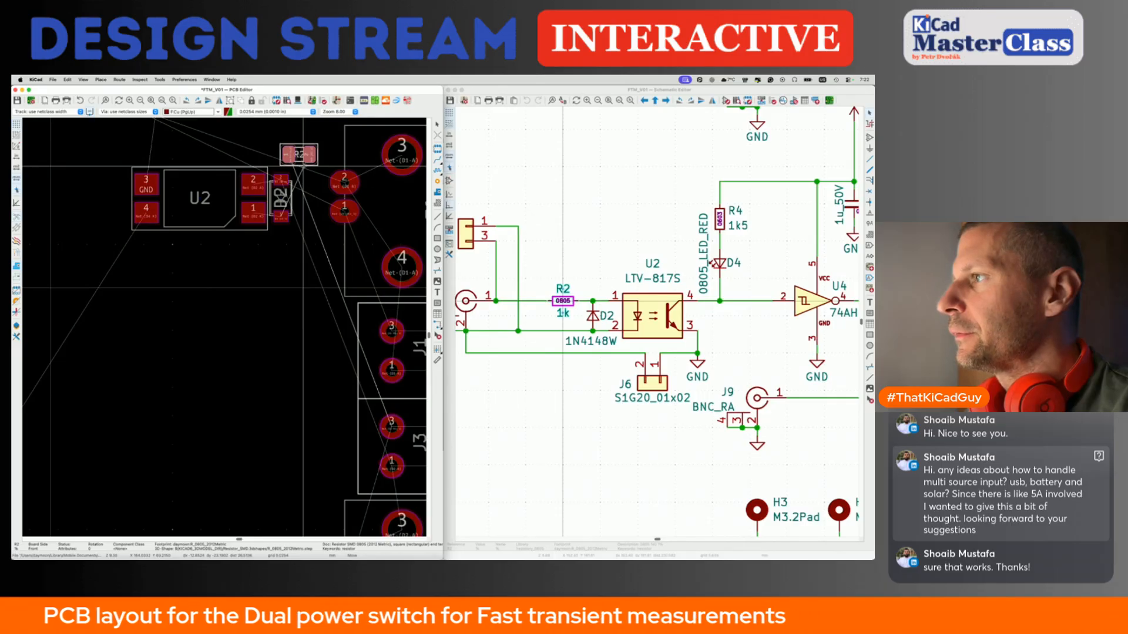
{"action": "scroll", "coordinate": [306, 247], "scroll_direction": "up", "scroll_amount": 4}
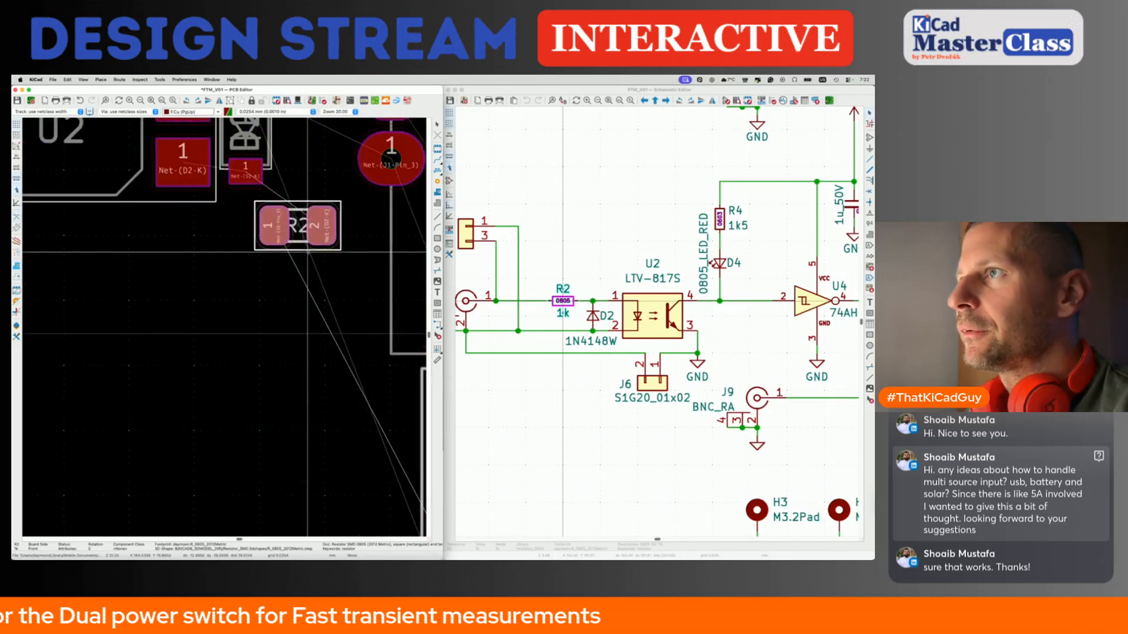
{"action": "key", "text": "r"}
{"action": "key", "text": "r"}
{"action": "scroll", "coordinate": [308, 241], "scroll_direction": "up", "scroll_amount": 3}
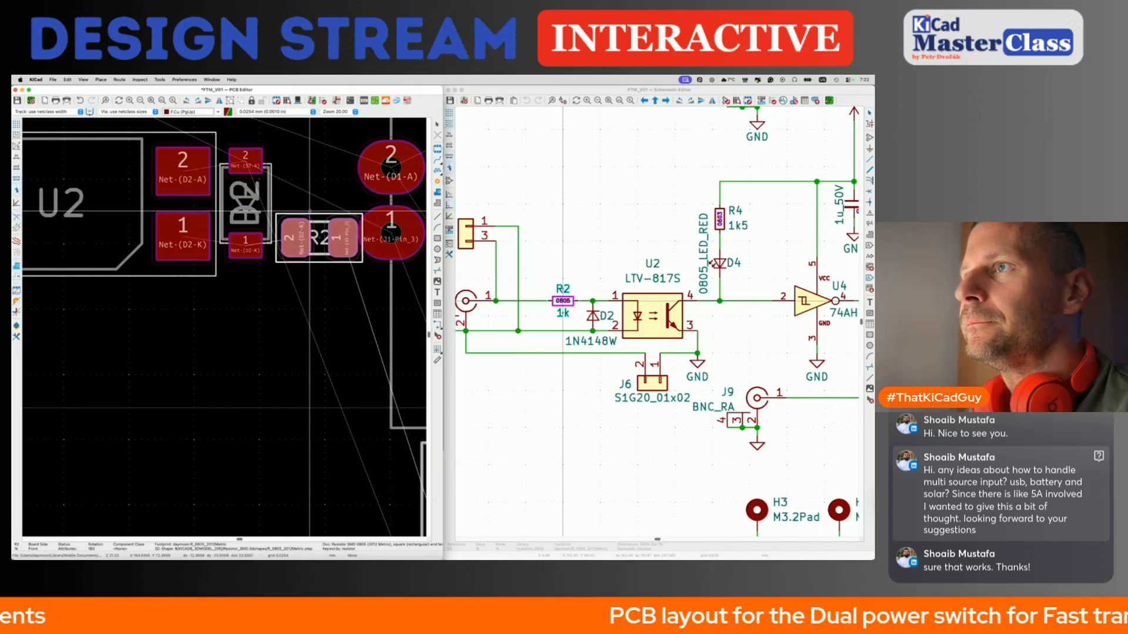
{"action": "scroll", "coordinate": [309, 211], "scroll_direction": "down", "scroll_amount": 2}
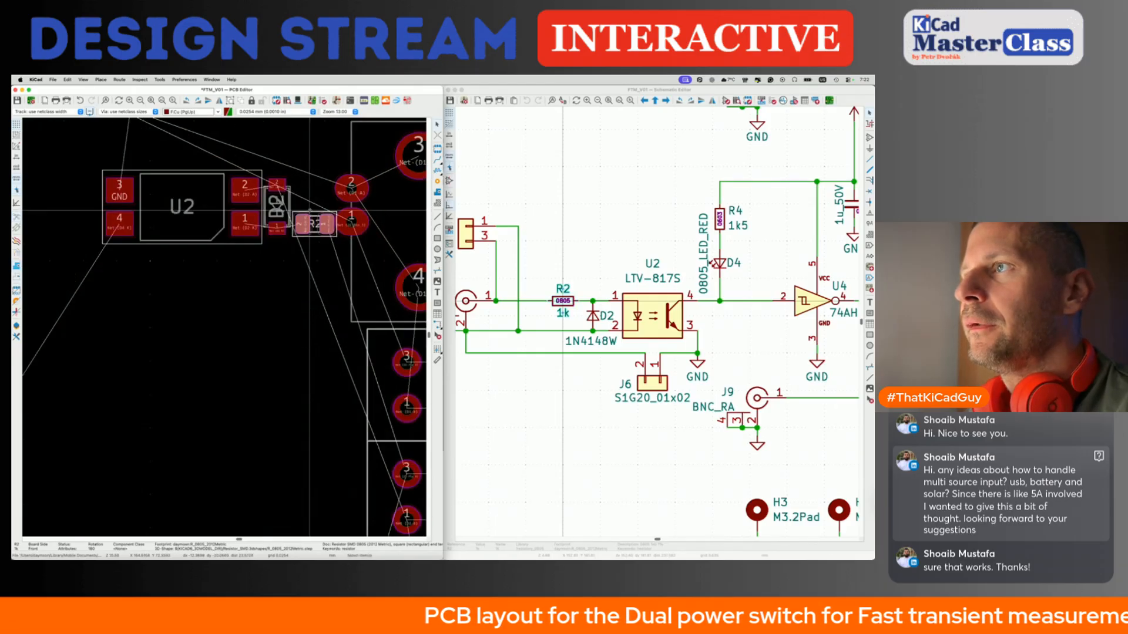
{"action": "scroll", "coordinate": [306, 237], "scroll_direction": "down", "scroll_amount": 4}
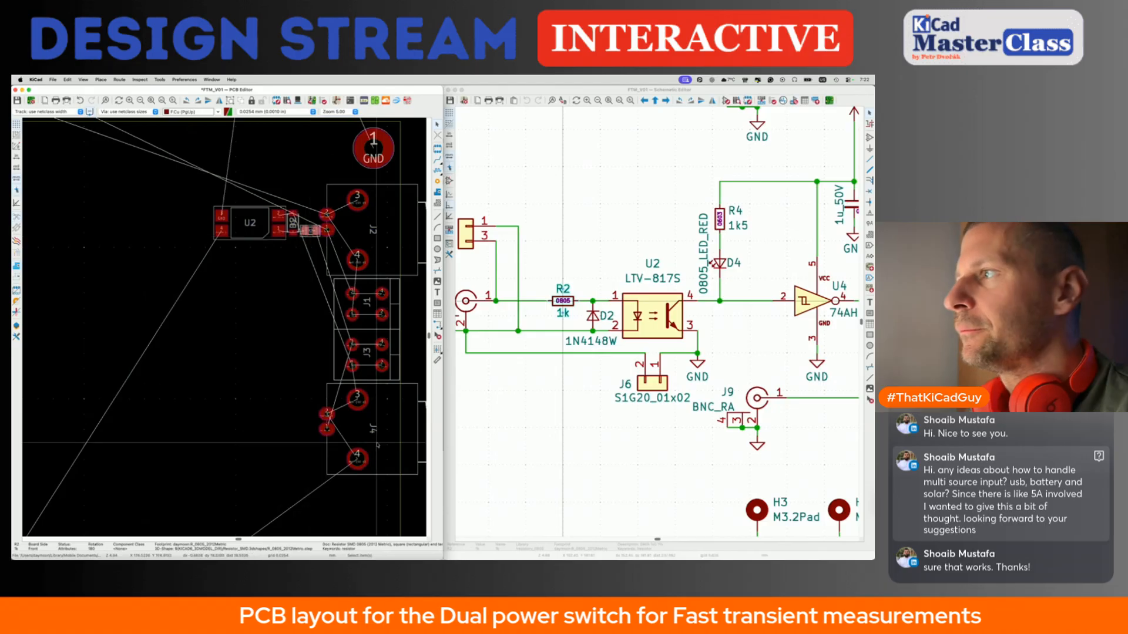
Check the input circuit in the schematic, and move U2, D2 and R2 together to sit beside J4.
{"action": "left_click", "coordinate": [516, 379]}
{"action": "key", "text": "Home"}
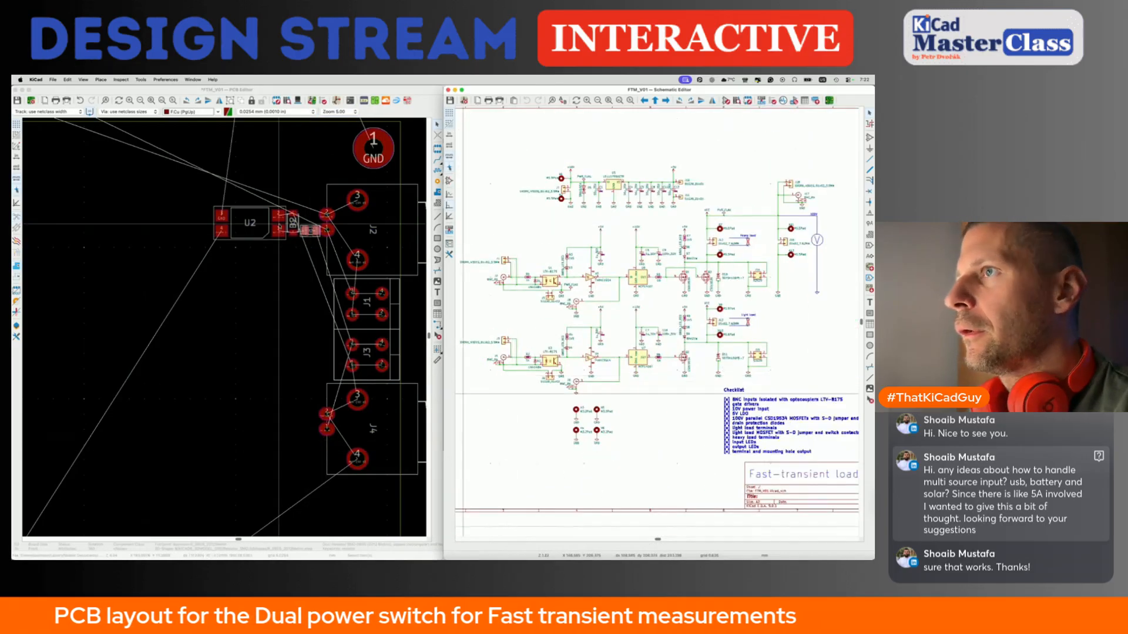
{"action": "left_click_drag", "start_coordinate": [188, 196], "coordinate": [275, 433]}
{"action": "scroll", "coordinate": [275, 433], "scroll_direction": "down", "scroll_amount": 5}
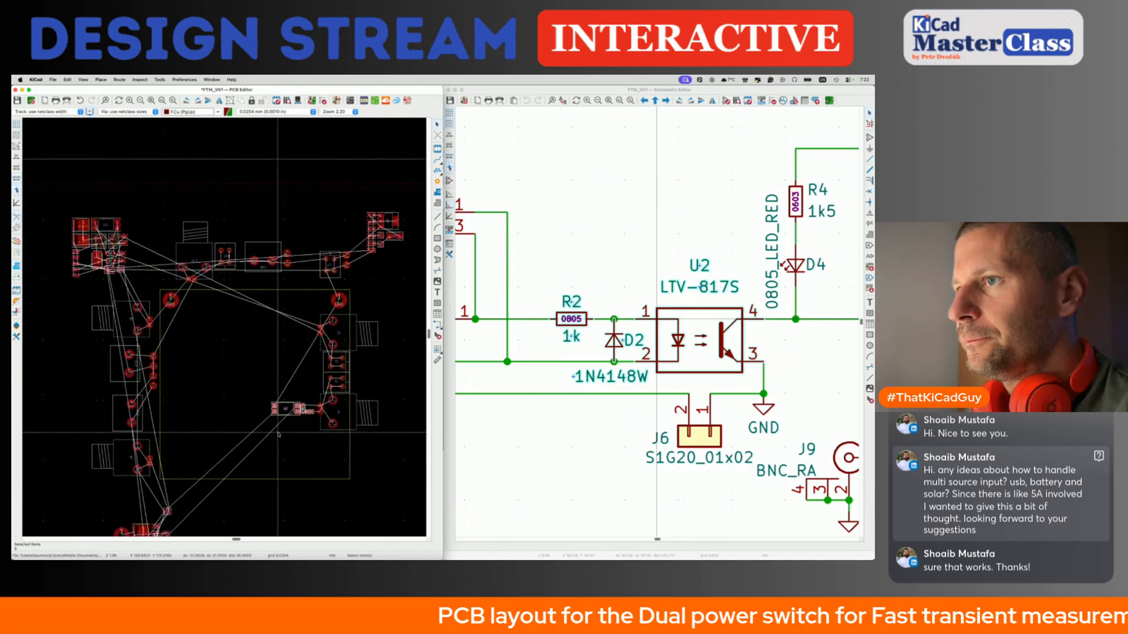
{"action": "scroll", "coordinate": [284, 439], "scroll_direction": "up", "scroll_amount": 5}
{"action": "scroll", "coordinate": [283, 439], "scroll_direction": "down", "scroll_amount": 3}
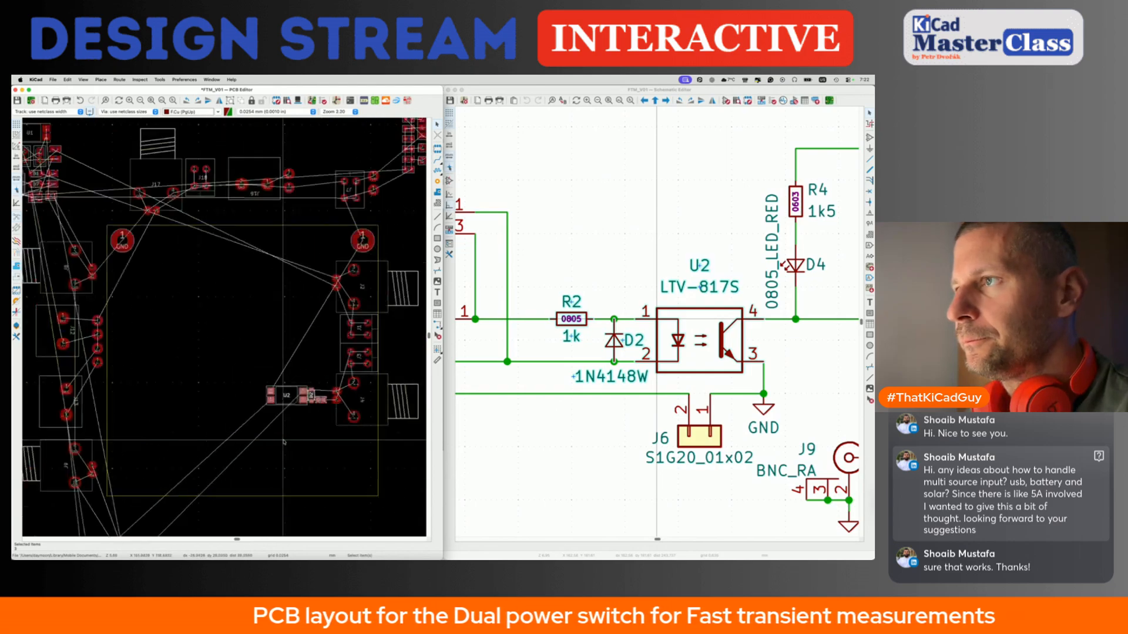
Move U2, D2 and R2 together closer to J4, keeping their original orientation, and save the board.
{"action": "scroll", "coordinate": [285, 442], "scroll_direction": "up", "scroll_amount": 6}
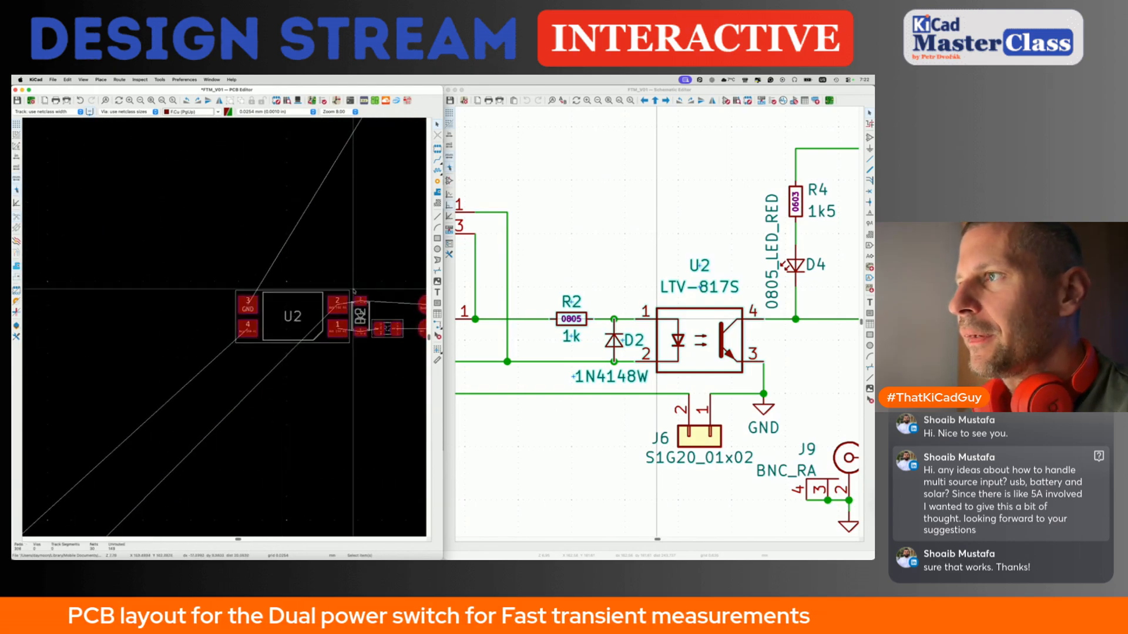
{"action": "scroll", "coordinate": [345, 304], "scroll_direction": "down", "scroll_amount": 3}
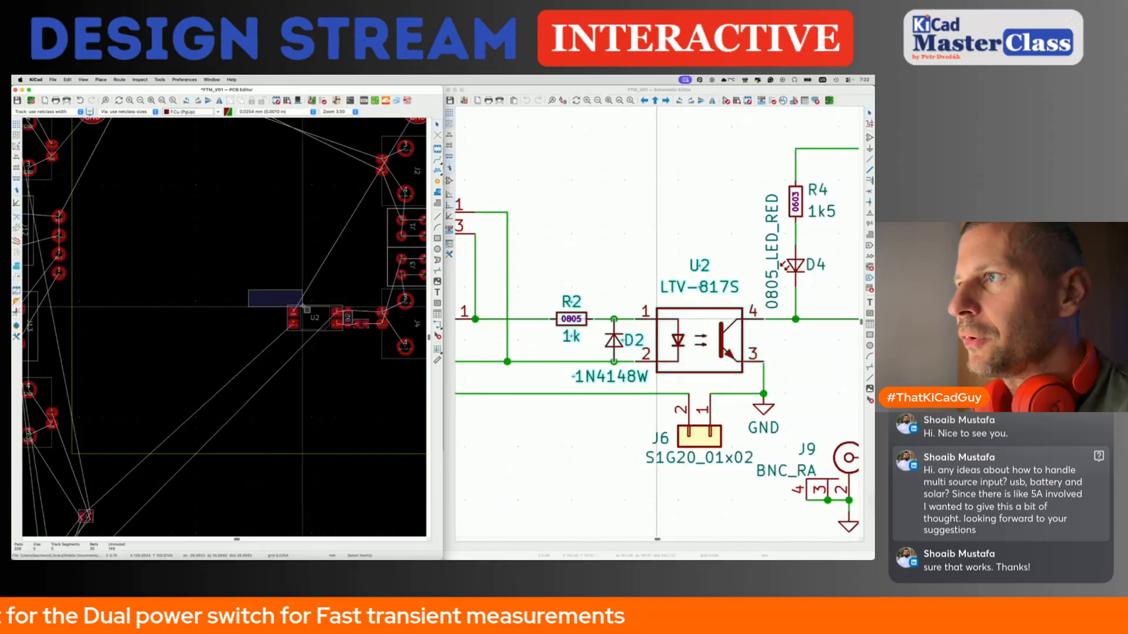
{"action": "left_click_drag", "start_coordinate": [361, 341], "coordinate": [363, 342]}
{"action": "key", "text": "m"}
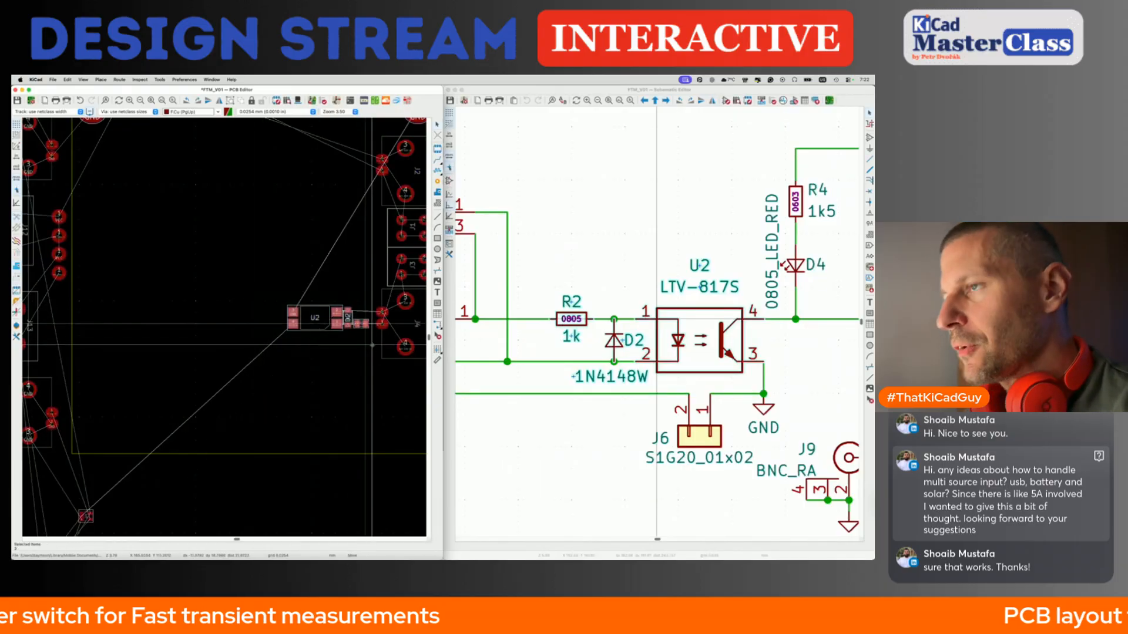
{"action": "key", "text": "r"}
{"action": "key", "text": "r"}
{"action": "key", "text": "r"}
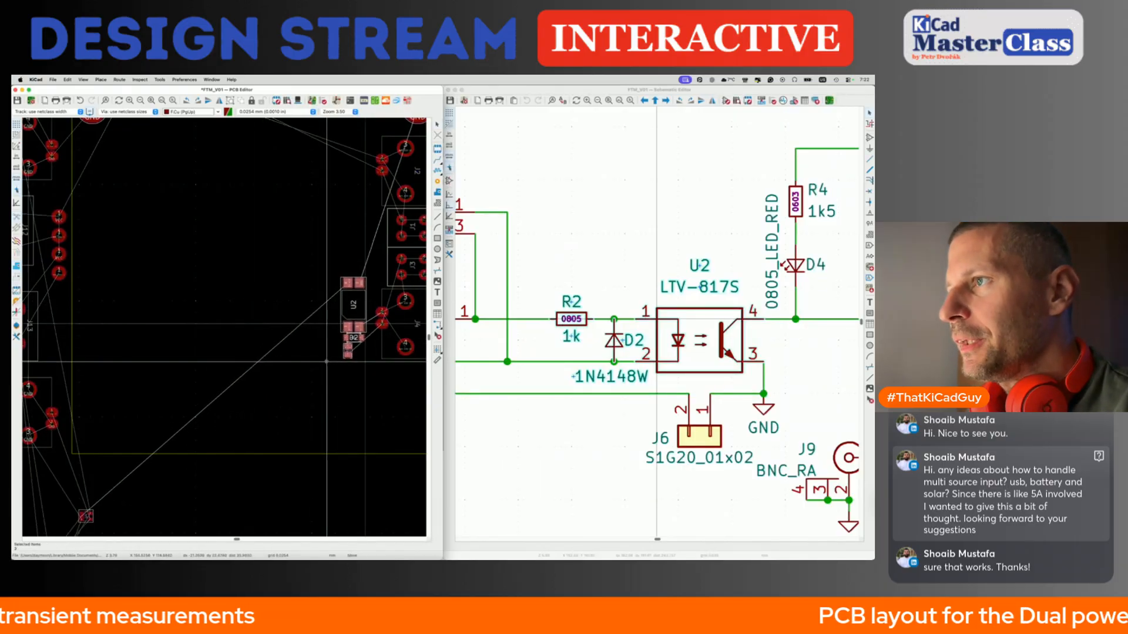
{"action": "key", "text": "r"}
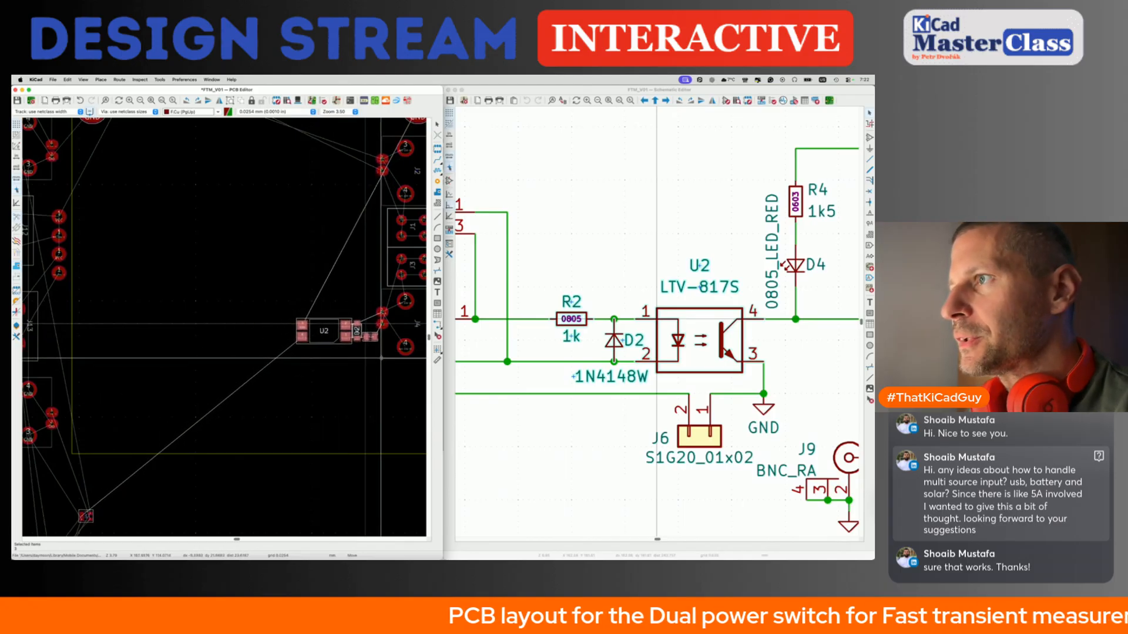
{"action": "left_click", "coordinate": [382, 358]}
{"action": "left_click", "coordinate": [375, 327]}
{"action": "key", "text": "super+s"}
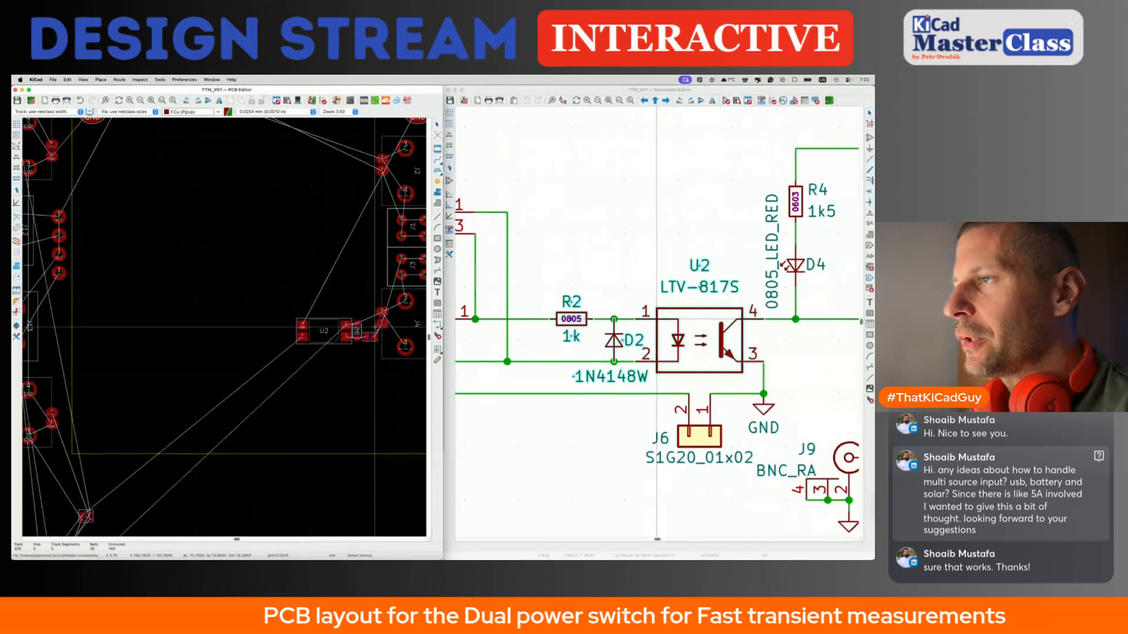
Find header J6 through the schematic, rotate it by 90° and place it on the board directly above U2.
{"action": "scroll", "coordinate": [375, 327], "scroll_direction": "down", "scroll_amount": 4}
{"action": "scroll", "coordinate": [374, 328], "scroll_direction": "right", "scroll_amount": 2}
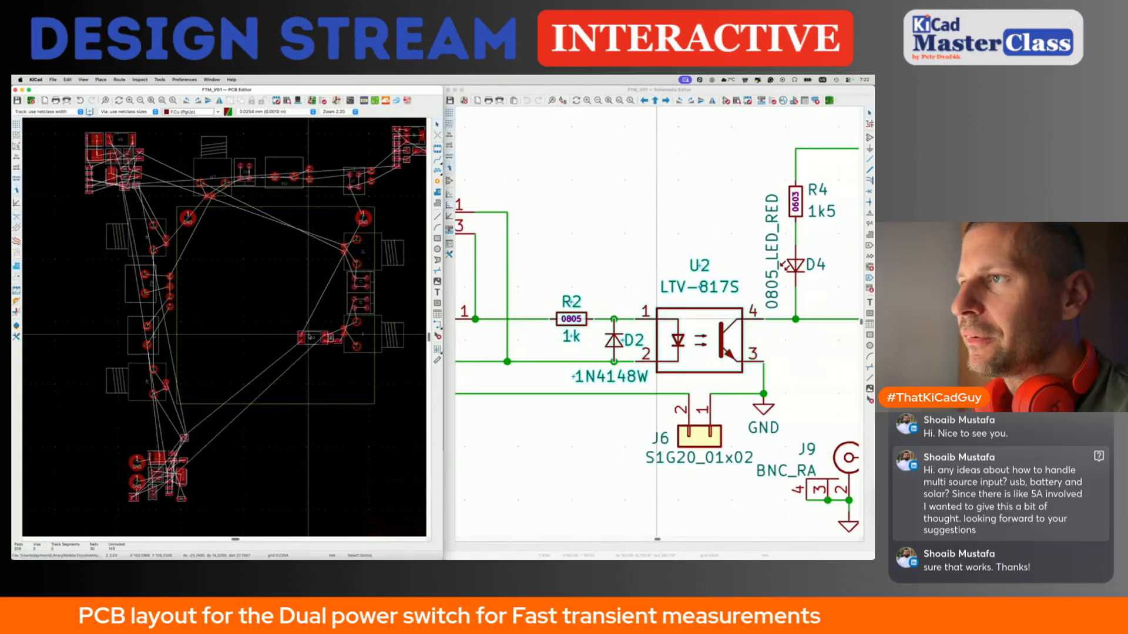
{"action": "scroll", "coordinate": [311, 330], "scroll_direction": "up", "scroll_amount": 5}
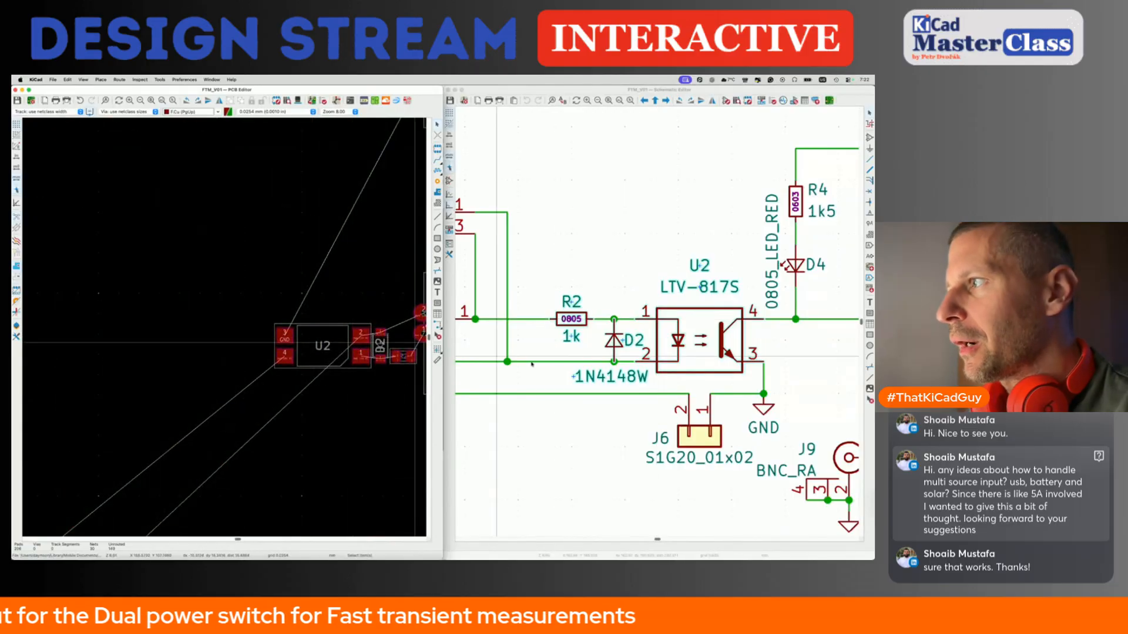
{"action": "left_click", "coordinate": [554, 404]}
{"action": "scroll", "coordinate": [553, 404], "scroll_direction": "down", "scroll_amount": 5}
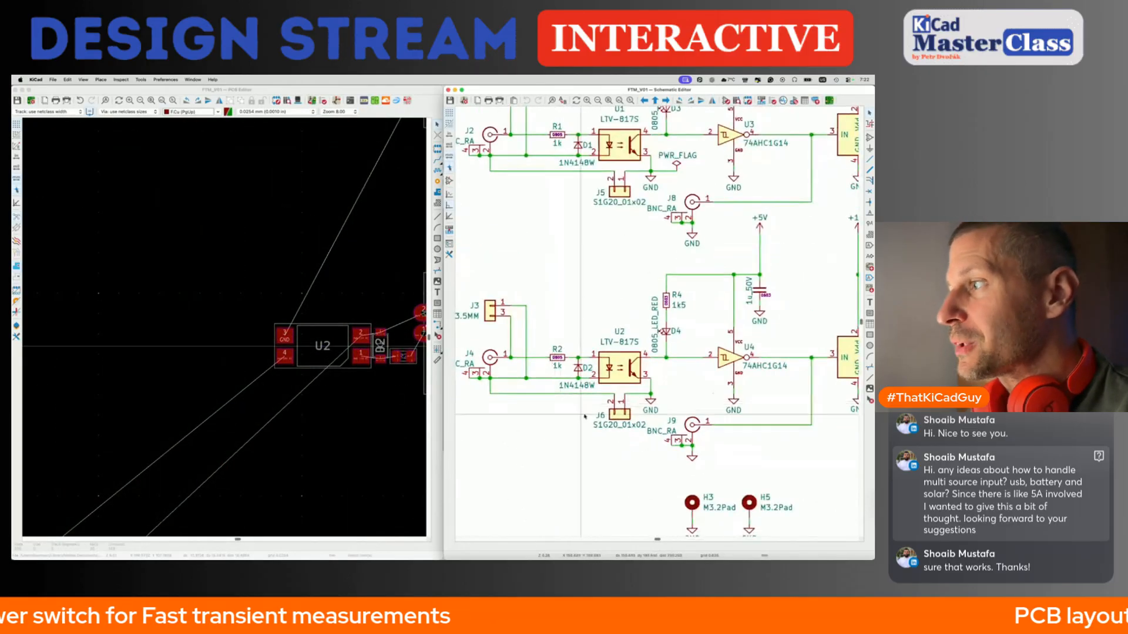
{"action": "left_click", "coordinate": [614, 413]}
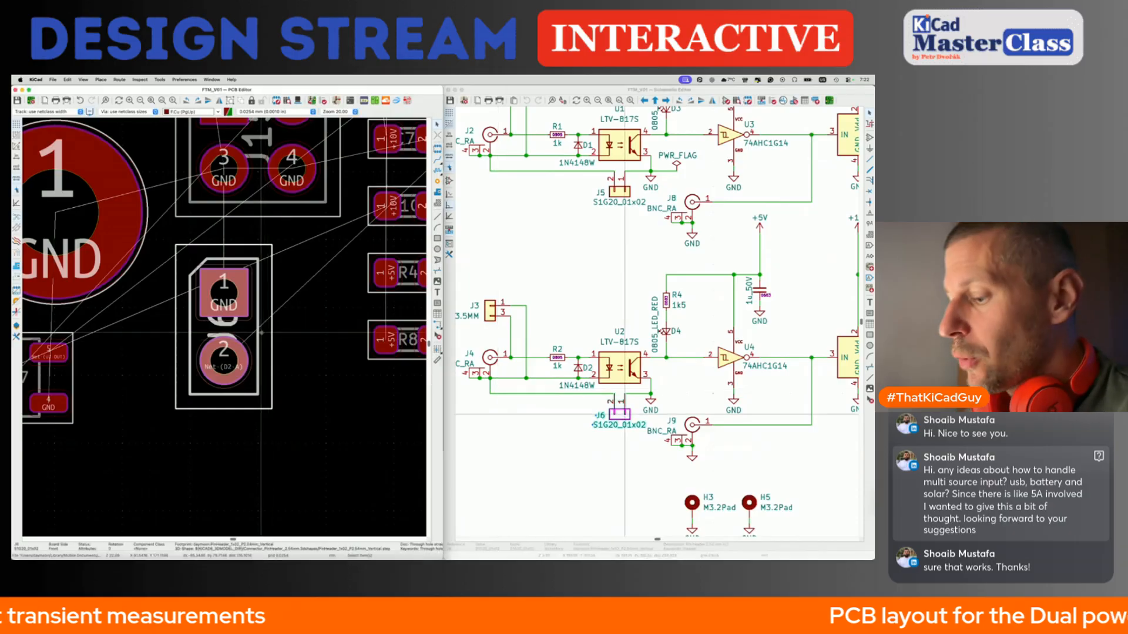
{"action": "scroll", "coordinate": [260, 332], "scroll_direction": "down", "scroll_amount": 5}
{"action": "scroll", "coordinate": [260, 332], "scroll_direction": "down", "scroll_amount": 5}
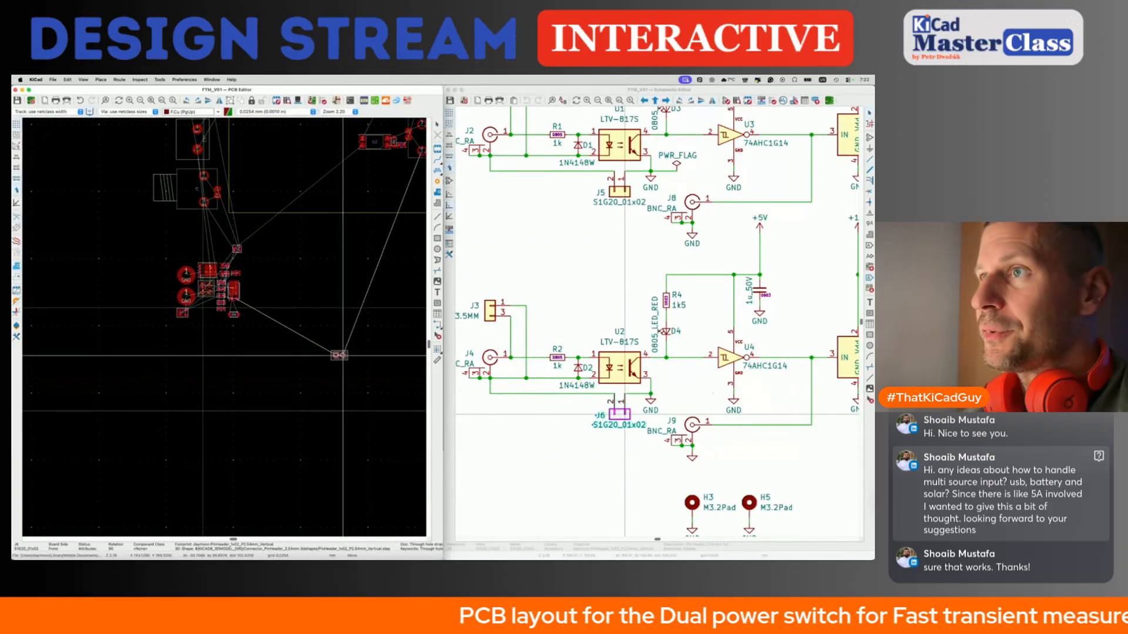
{"action": "scroll", "coordinate": [343, 355], "scroll_direction": "right", "scroll_amount": 3}
{"action": "left_click", "coordinate": [343, 348]}
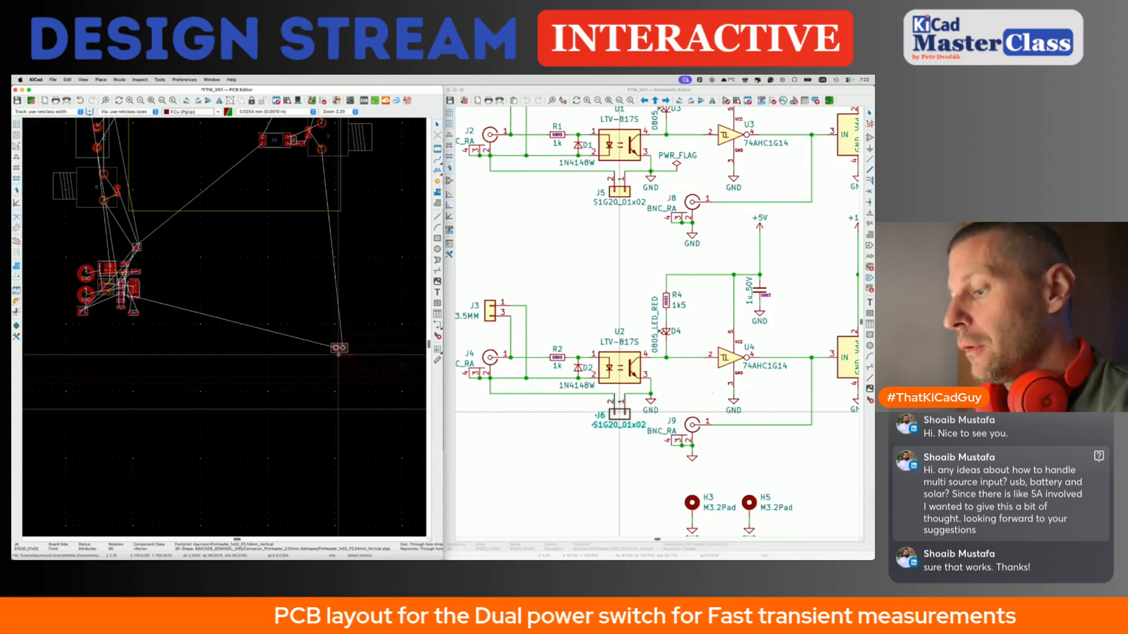
{"action": "scroll", "coordinate": [339, 347], "scroll_direction": "up", "scroll_amount": 10}
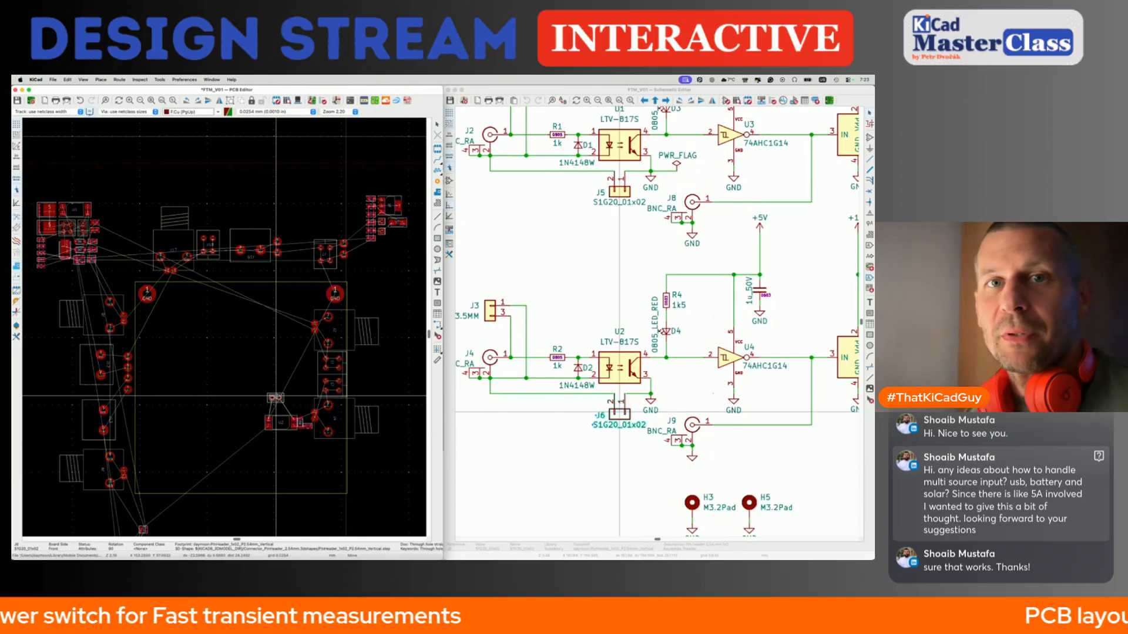
{"action": "scroll", "coordinate": [277, 395], "scroll_direction": "up", "scroll_amount": 6}
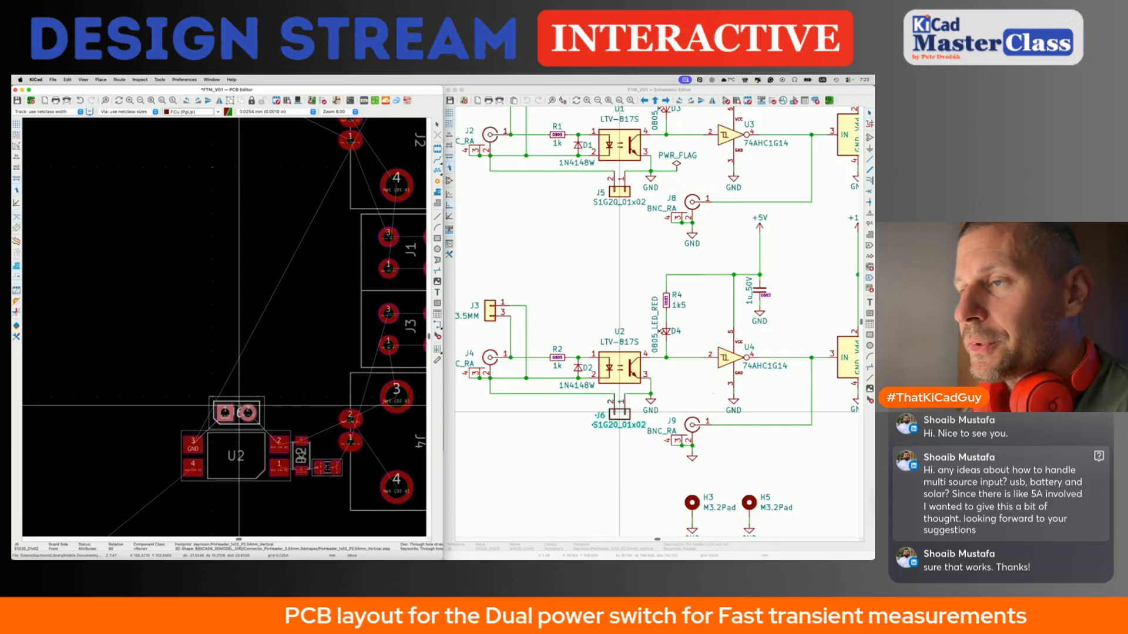
{"action": "left_click", "coordinate": [239, 404]}
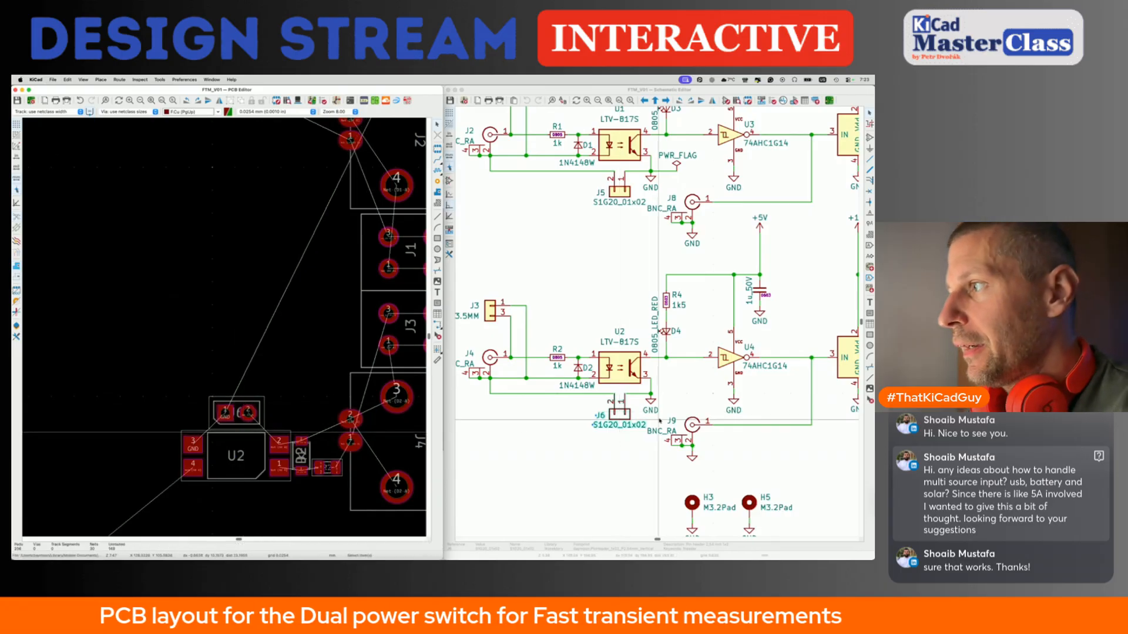
Check J6's connections in the schematic, and nudge J6, U2, D2 and R2 together slightly downward beside J4.
{"action": "left_click", "coordinate": [615, 437]}
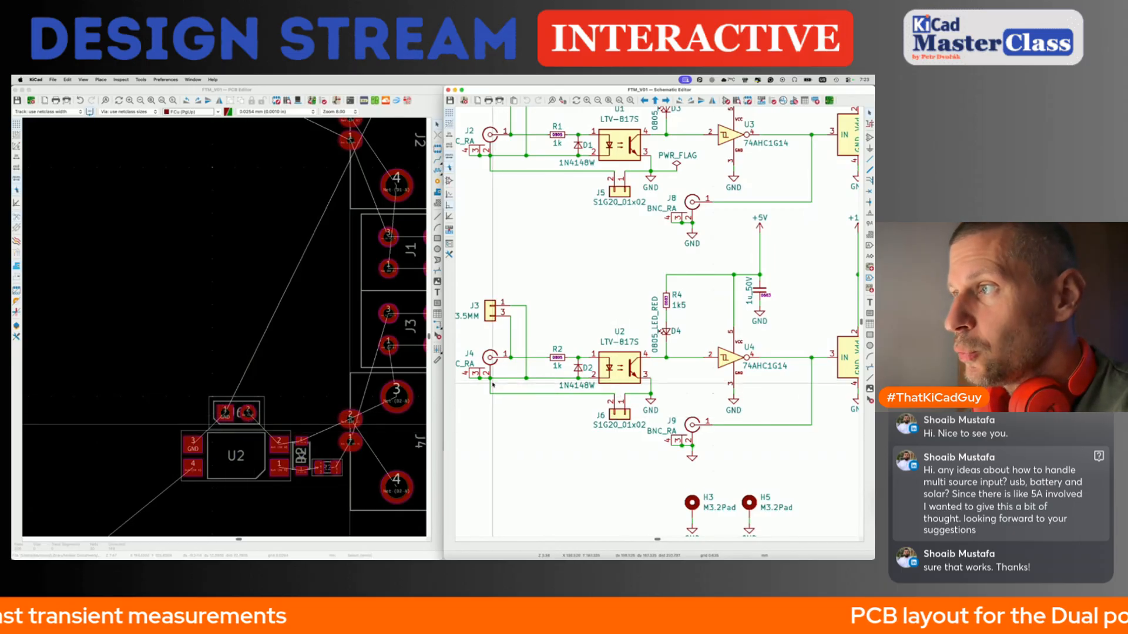
{"action": "left_click", "coordinate": [298, 390]}
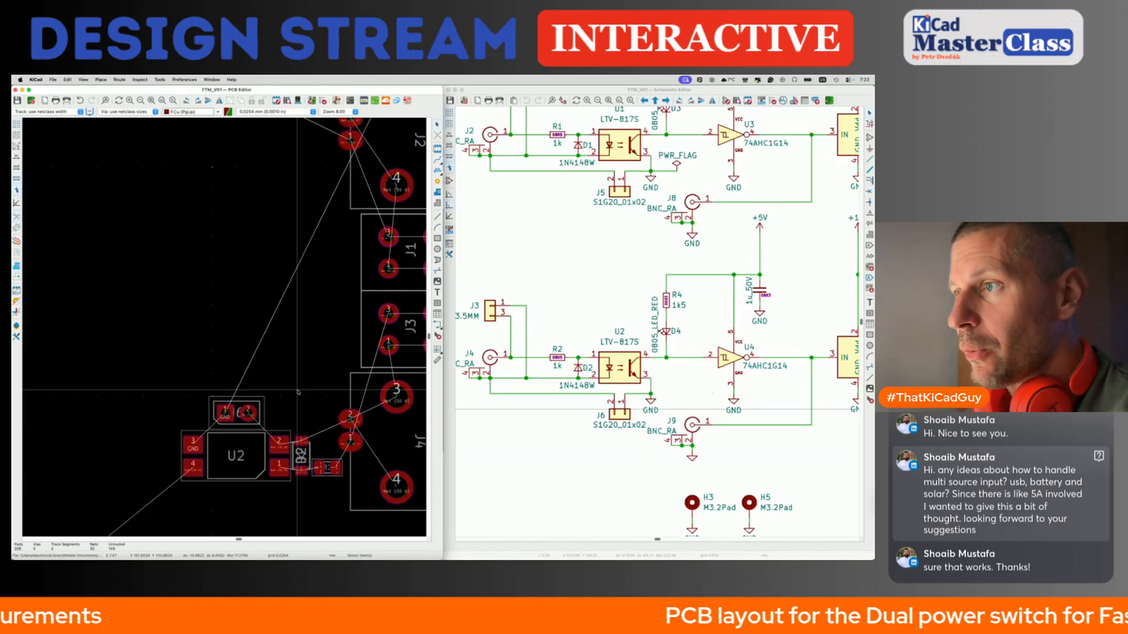
{"action": "scroll", "coordinate": [297, 391], "scroll_direction": "down", "scroll_amount": 3}
{"action": "left_click_drag", "start_coordinate": [199, 390], "coordinate": [320, 455]}
{"action": "key", "text": "Down"}
{"action": "key", "text": "Down"}
{"action": "key", "text": "Down"}
{"action": "key", "text": "Down"}
{"action": "key", "text": "Down"}
{"action": "key", "text": "Down"}
{"action": "key", "text": "Down"}
{"action": "key", "text": "Down"}
{"action": "key", "text": "Down"}
{"action": "key", "text": "Down"}
{"action": "key", "text": "Down"}
{"action": "key", "text": "Down"}
{"action": "key", "text": "Down"}
{"action": "key", "text": "Down"}
{"action": "key", "text": "Down"}
{"action": "key", "text": "Down"}
{"action": "key", "text": "Down"}
{"action": "key", "text": "Down"}
{"action": "key", "text": "Down"}
{"action": "key", "text": "Down"}
{"action": "left_click", "coordinate": [328, 462]}
{"action": "key", "text": "Escape"}
{"action": "scroll", "coordinate": [306, 441], "scroll_direction": "up", "scroll_amount": 3}
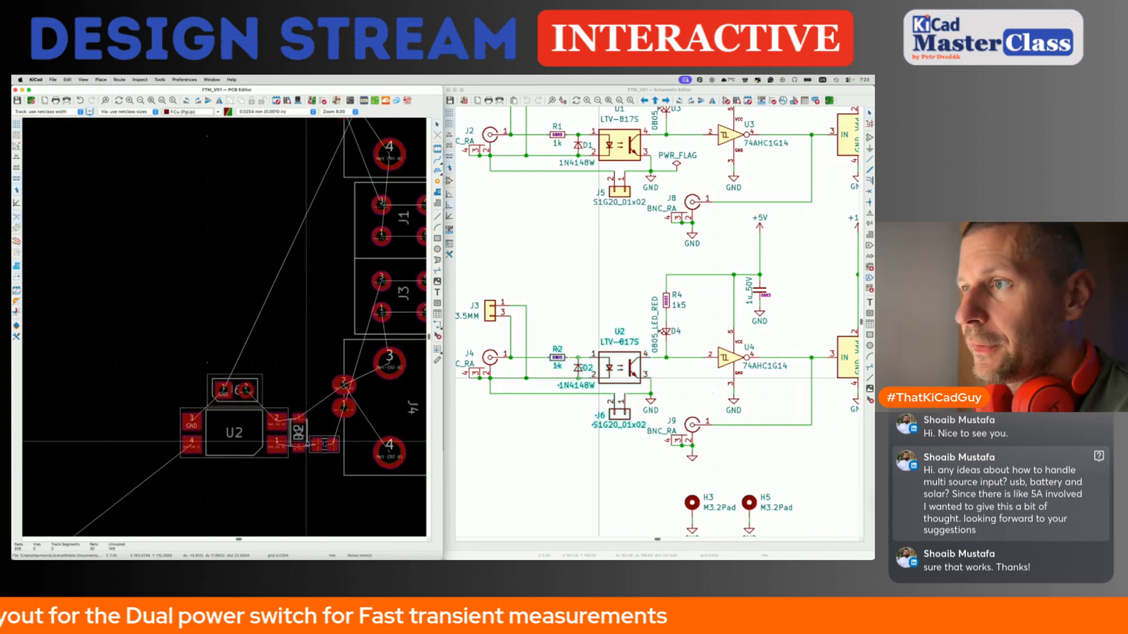
Rotate R2 by 90° and place it upright directly beside D2.
{"action": "left_click", "coordinate": [320, 445]}
{"action": "key", "text": "m"}
{"action": "key", "text": "r"}
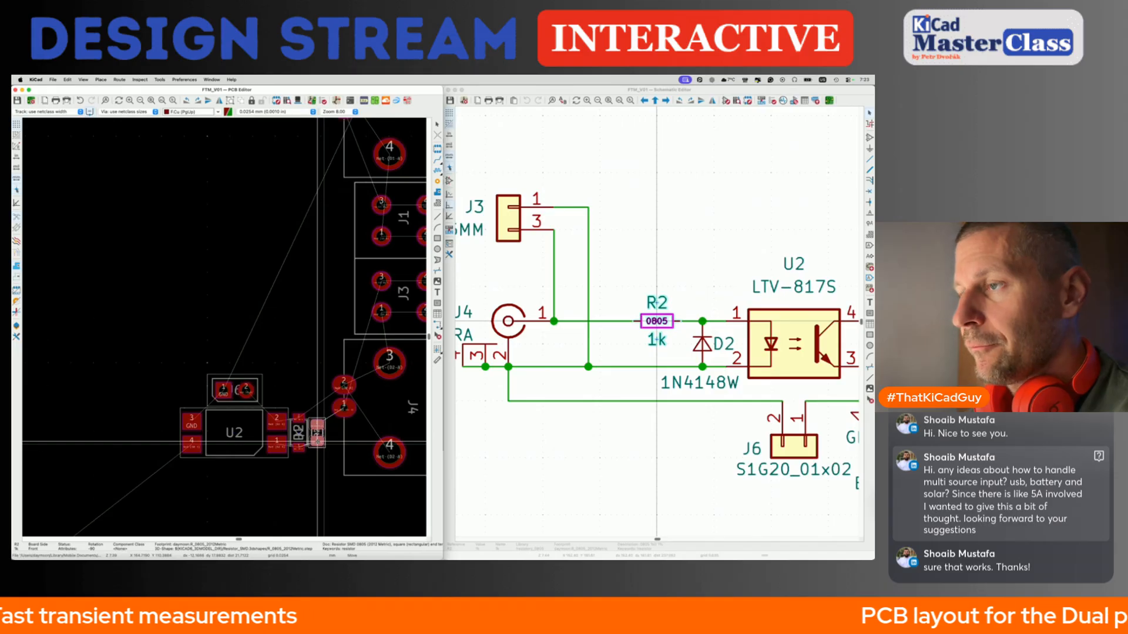
{"action": "left_click", "coordinate": [317, 434]}
Move J6, U2, D2 and R2 together closer to J4's signal pads.
{"action": "left_click_drag", "start_coordinate": [157, 357], "coordinate": [331, 483]}
{"action": "key", "text": "m"}
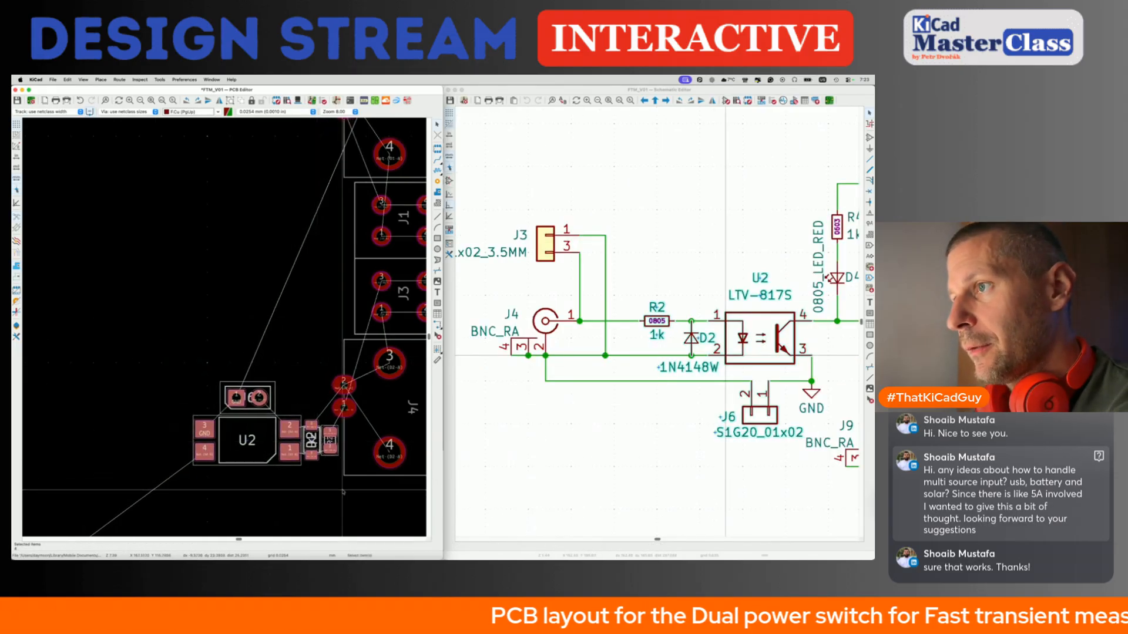
{"action": "left_click", "coordinate": [343, 490]}
Examine the second channel in the schematic from J4 to the U7 gate driver, and locate U4 and its 1u_50V capacitor on the board.
{"action": "scroll", "coordinate": [343, 491], "scroll_direction": "down", "scroll_amount": 5}
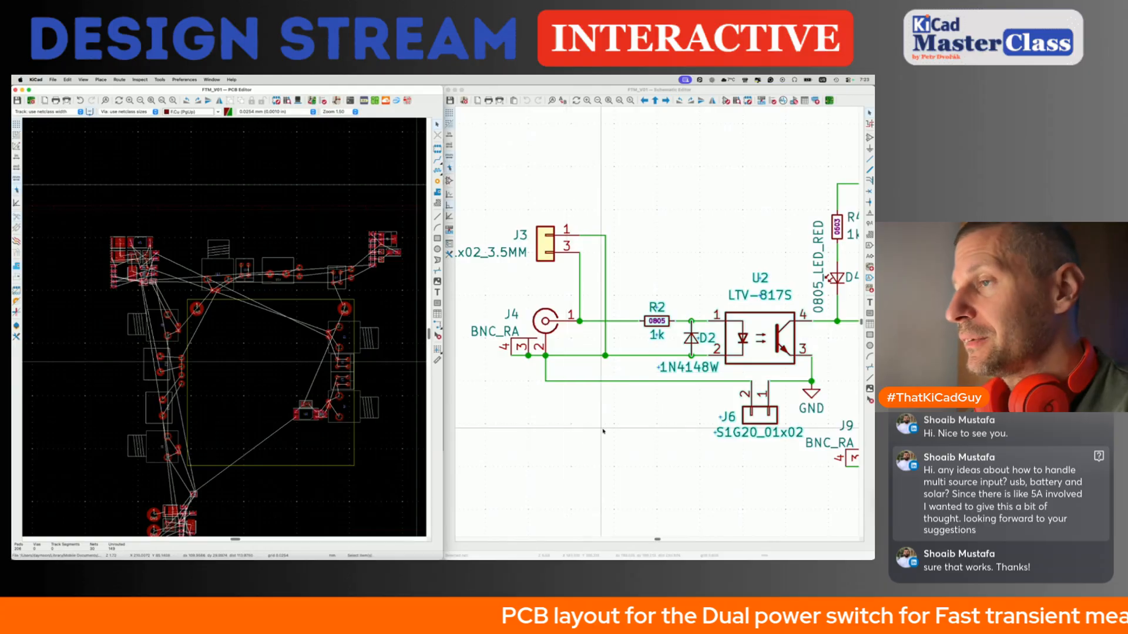
{"action": "left_click", "coordinate": [676, 411]}
{"action": "scroll", "coordinate": [676, 411], "scroll_direction": "down", "scroll_amount": 3}
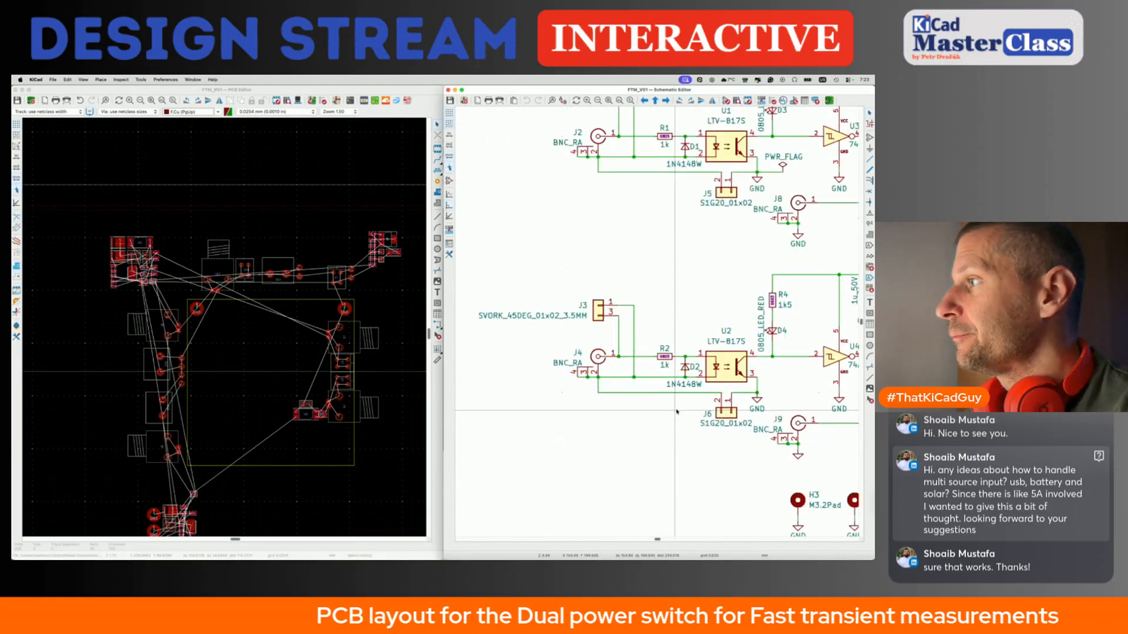
{"action": "scroll", "coordinate": [676, 412], "scroll_direction": "right", "scroll_amount": 3}
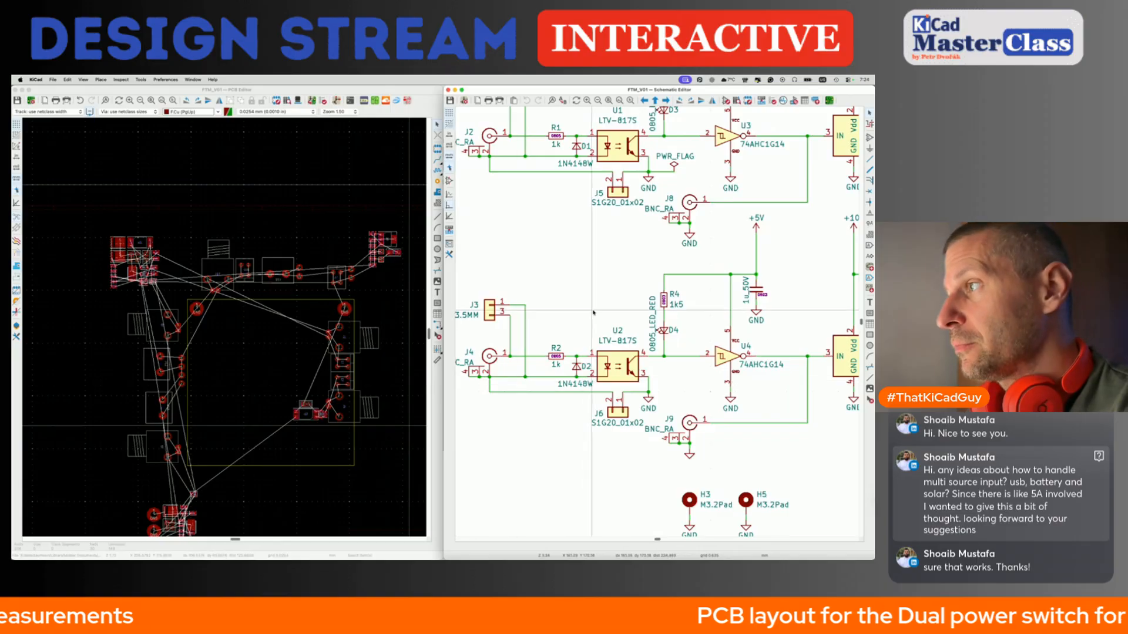
{"action": "scroll", "coordinate": [592, 312], "scroll_direction": "right", "scroll_amount": 2}
{"action": "scroll", "coordinate": [593, 312], "scroll_direction": "up", "scroll_amount": 1}
{"action": "scroll", "coordinate": [593, 392], "scroll_direction": "right", "scroll_amount": 3}
{"action": "scroll", "coordinate": [594, 392], "scroll_direction": "up", "scroll_amount": 1}
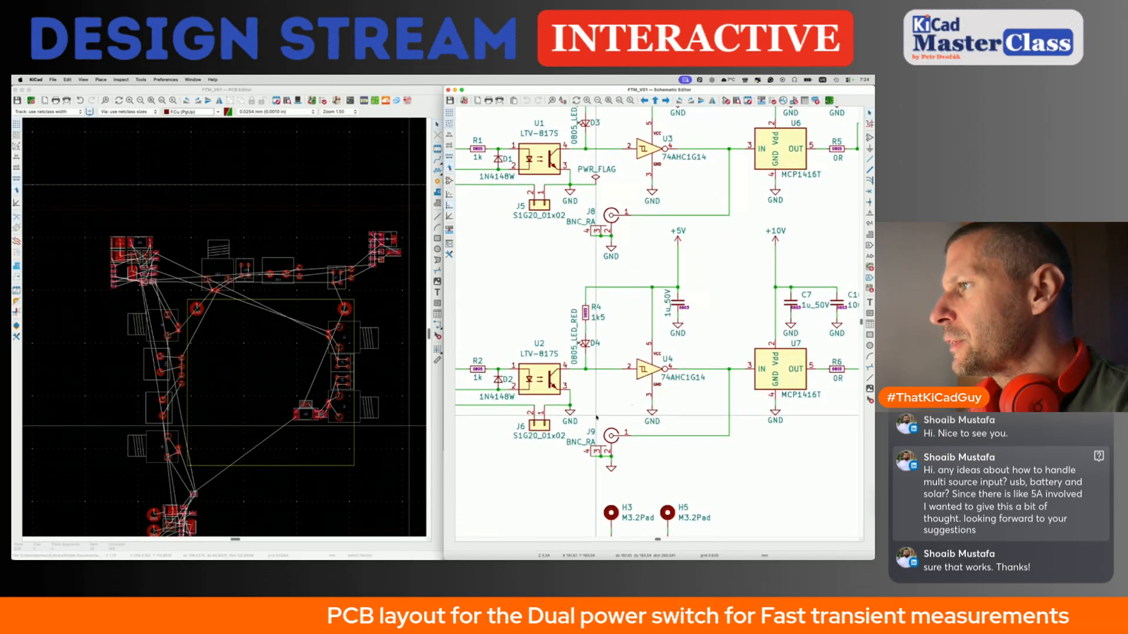
{"action": "left_click_drag", "start_coordinate": [569, 259], "coordinate": [599, 391]}
{"action": "left_click_drag", "start_coordinate": [608, 270], "coordinate": [716, 423]}
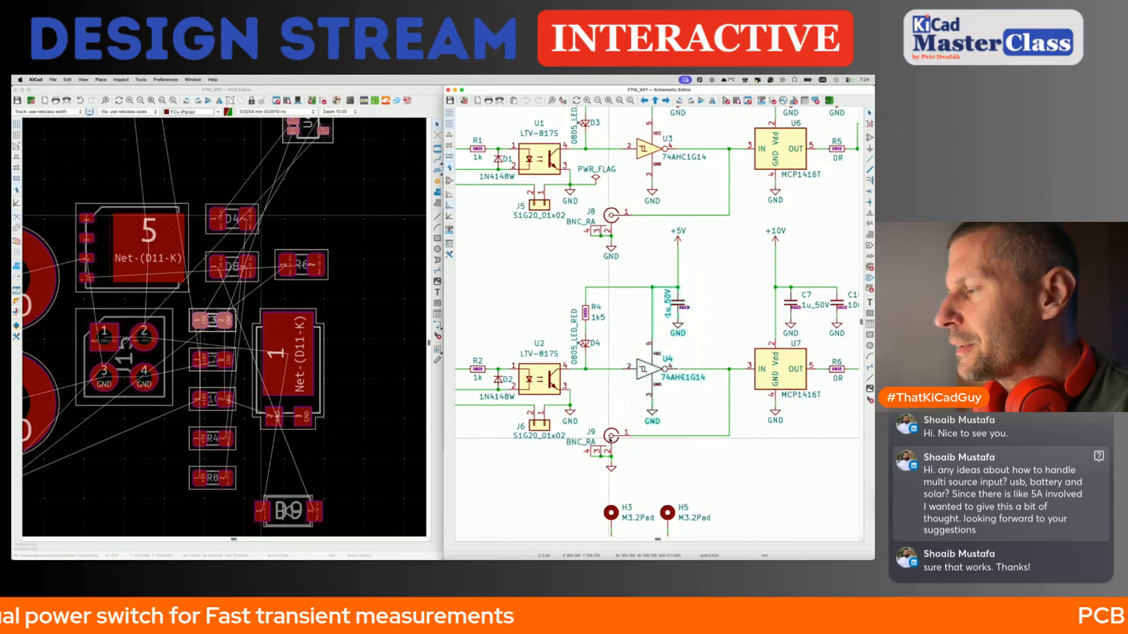
Locate BNC connector J9 on the board from the schematic, and trace its connections in the second channel.
{"action": "left_click", "coordinate": [610, 439]}
{"action": "left_click", "coordinate": [367, 236]}
{"action": "scroll", "coordinate": [368, 236], "scroll_direction": "down", "scroll_amount": 5}
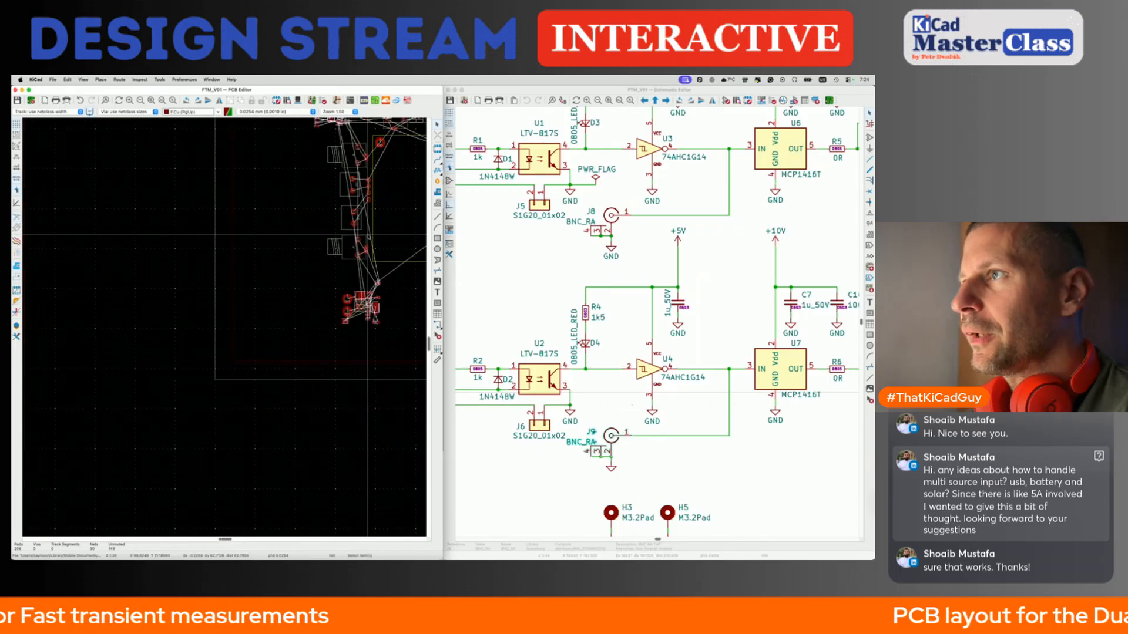
{"action": "scroll", "coordinate": [368, 235], "scroll_direction": "right", "scroll_amount": 5}
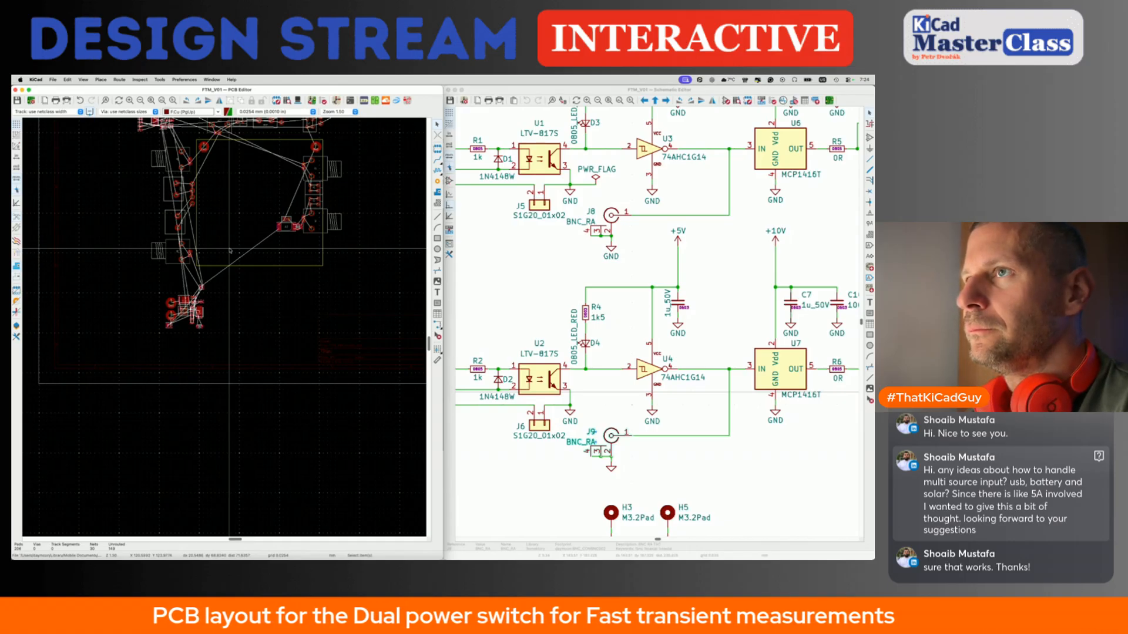
{"action": "scroll", "coordinate": [229, 251], "scroll_direction": "up", "scroll_amount": 2}
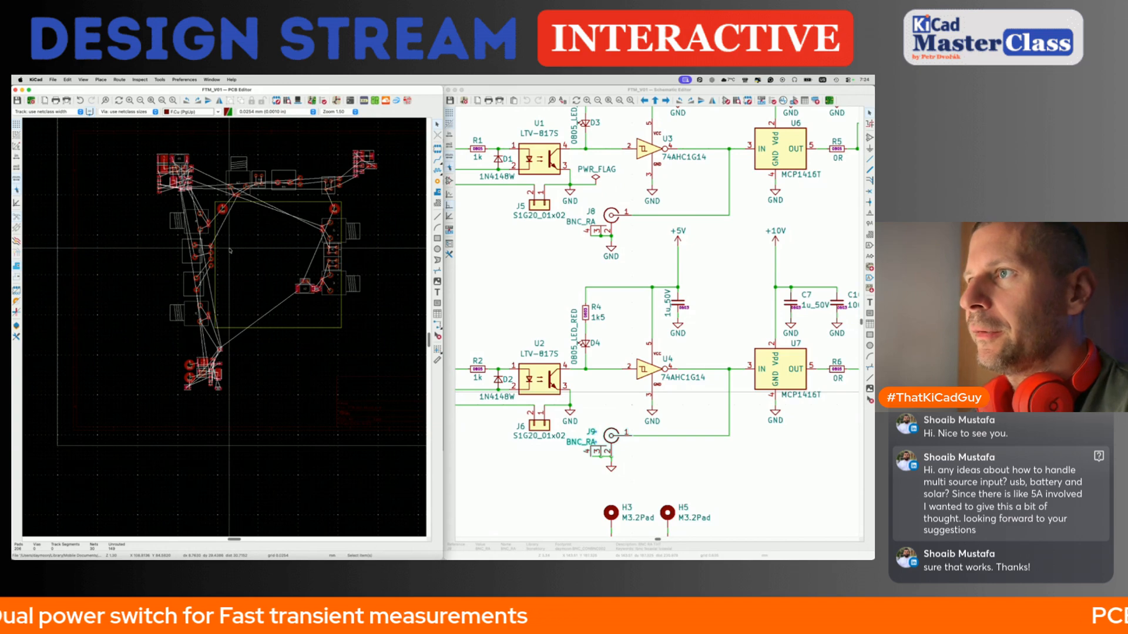
{"action": "scroll", "coordinate": [229, 251], "scroll_direction": "up", "scroll_amount": 4}
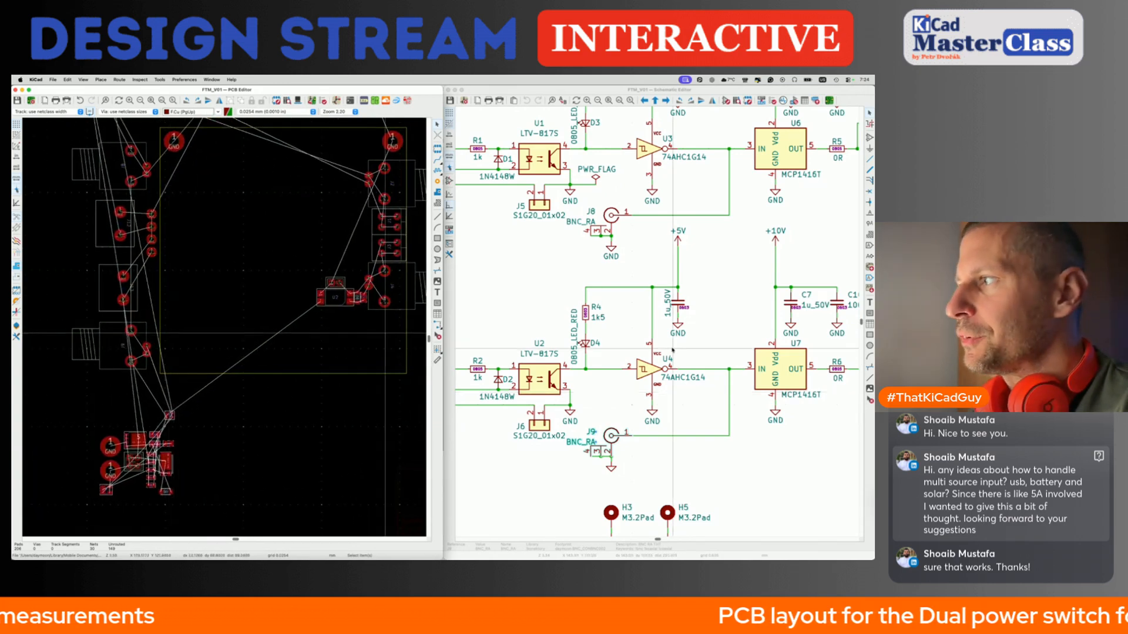
{"action": "left_click", "coordinate": [606, 443]}
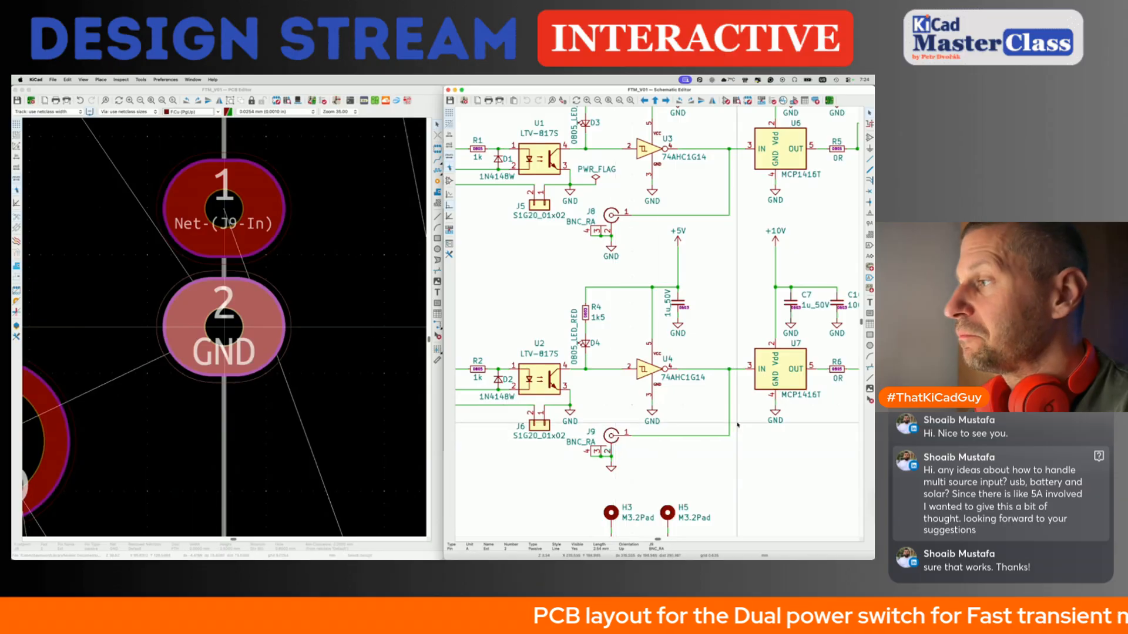
{"action": "scroll", "coordinate": [738, 425], "scroll_direction": "down", "scroll_amount": 5}
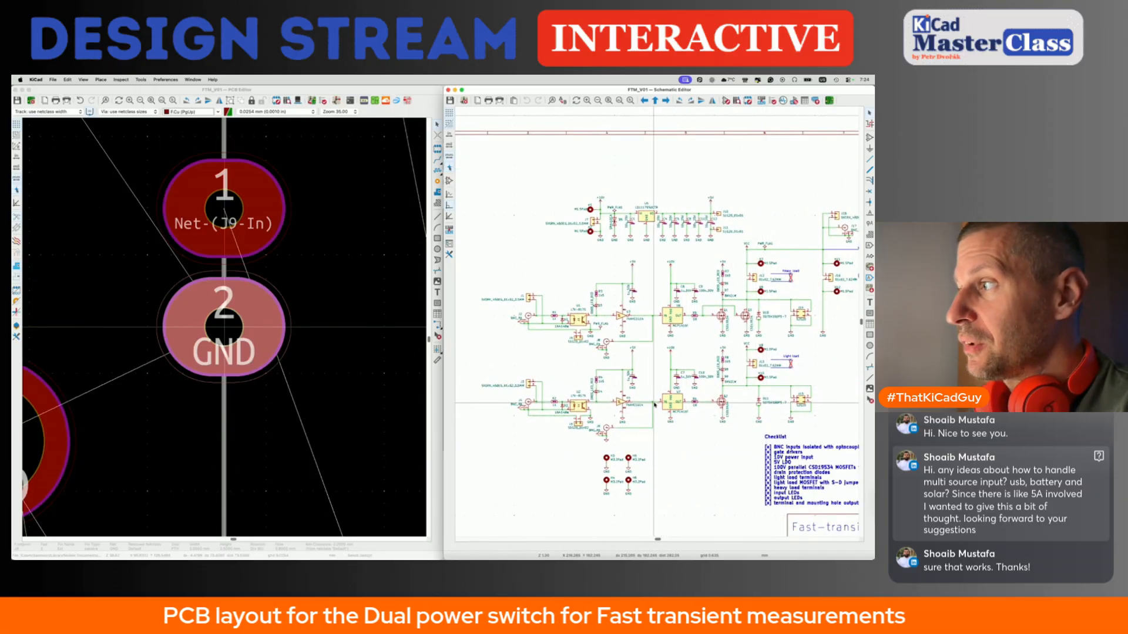
Try BNC connector J9 in several rotations along the board's edges, and place it facing left just outside the left edge below J13.
{"action": "left_click", "coordinate": [341, 347]}
{"action": "scroll", "coordinate": [341, 347], "scroll_direction": "down", "scroll_amount": 6}
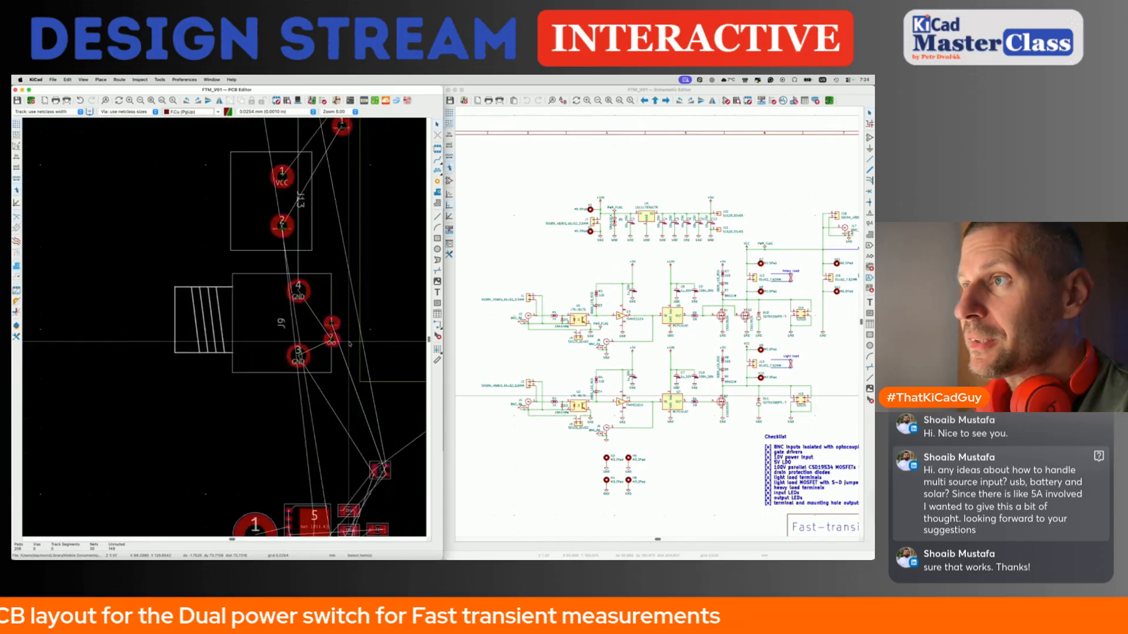
{"action": "scroll", "coordinate": [337, 347], "scroll_direction": "down", "scroll_amount": 7}
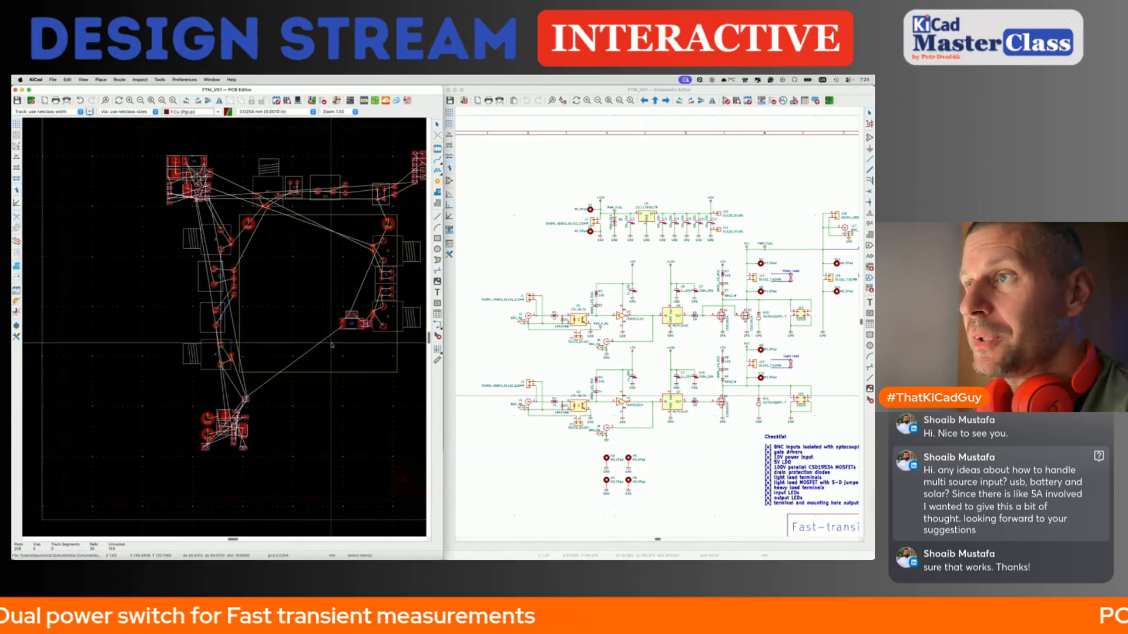
{"action": "scroll", "coordinate": [332, 345], "scroll_direction": "right", "scroll_amount": 1}
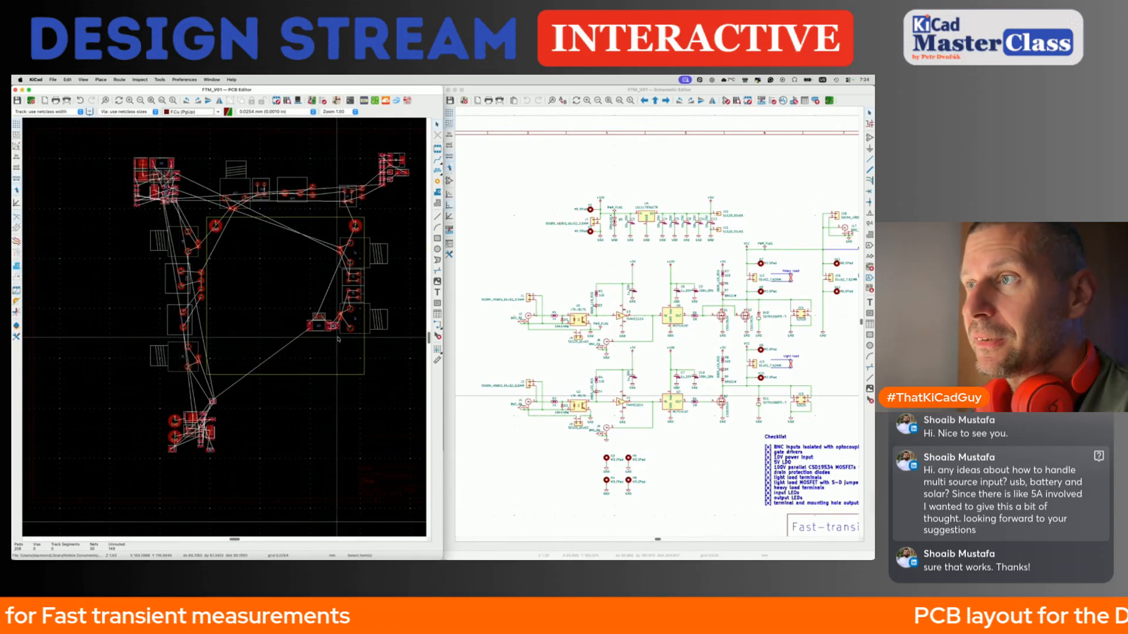
{"action": "left_click", "coordinate": [184, 354]}
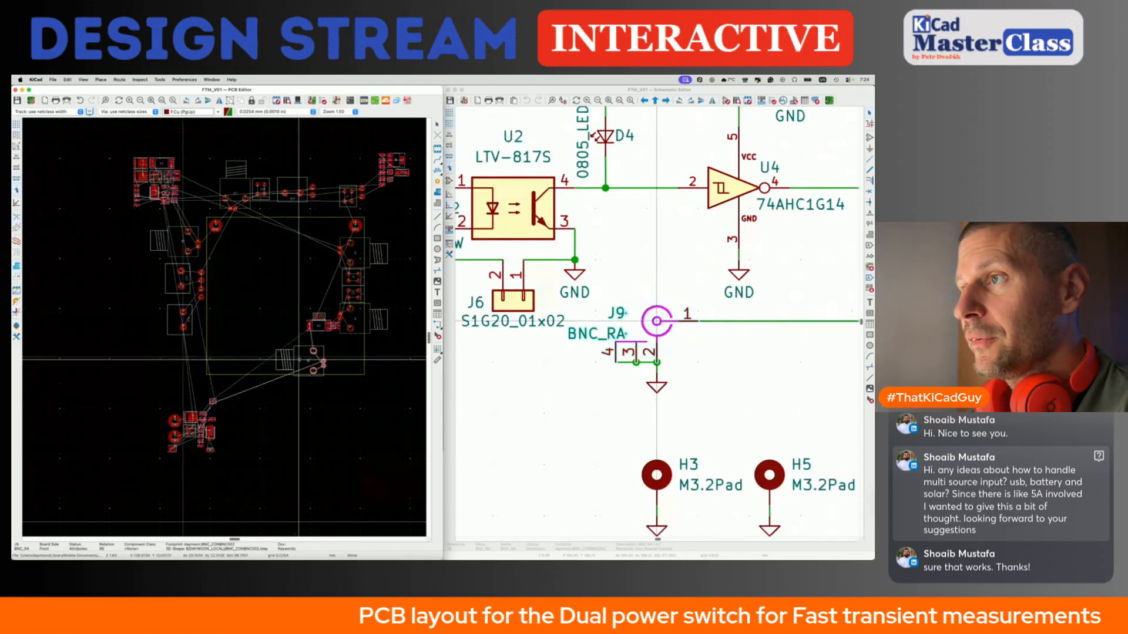
{"action": "key", "text": "r"}
{"action": "key", "text": "r"}
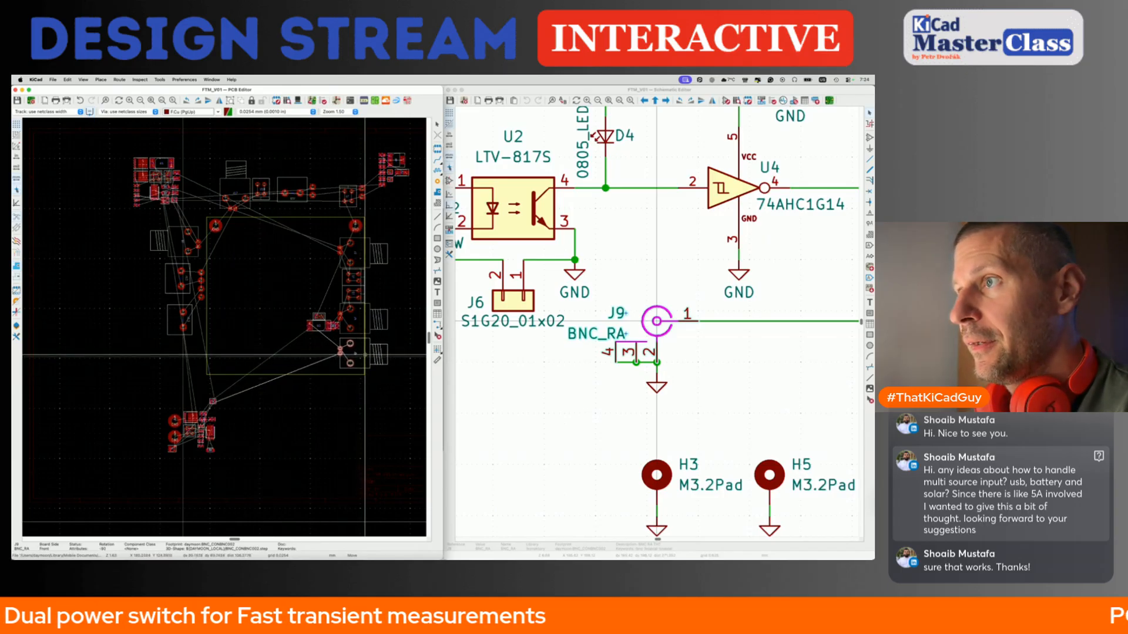
{"action": "key", "text": "r"}
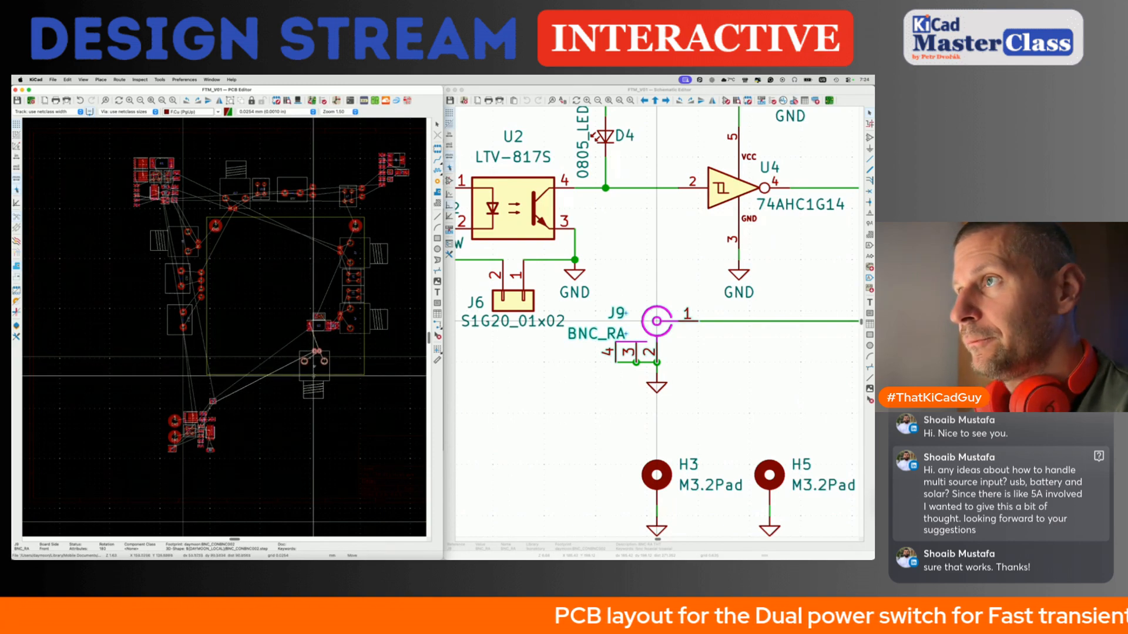
{"action": "key", "text": "r"}
{"action": "key", "text": "r"}
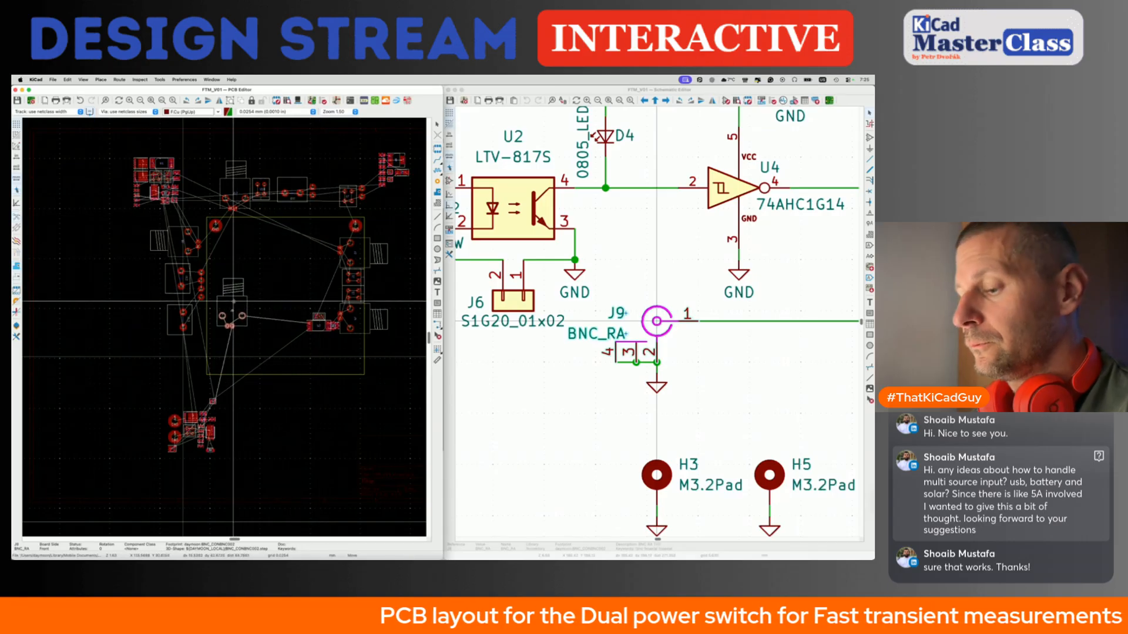
{"action": "key", "text": "r"}
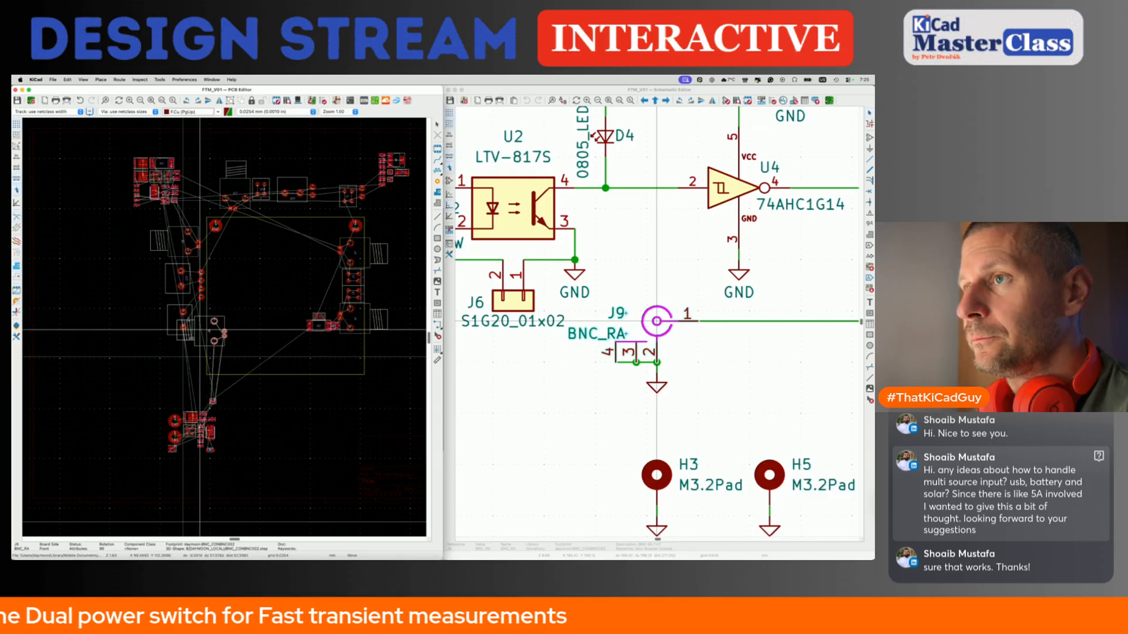
{"action": "left_click", "coordinate": [168, 365]}
Match load terminals J13 and J12 and terminal J16 on the board with their symbols in the schematic.
{"action": "left_click", "coordinate": [173, 317]}
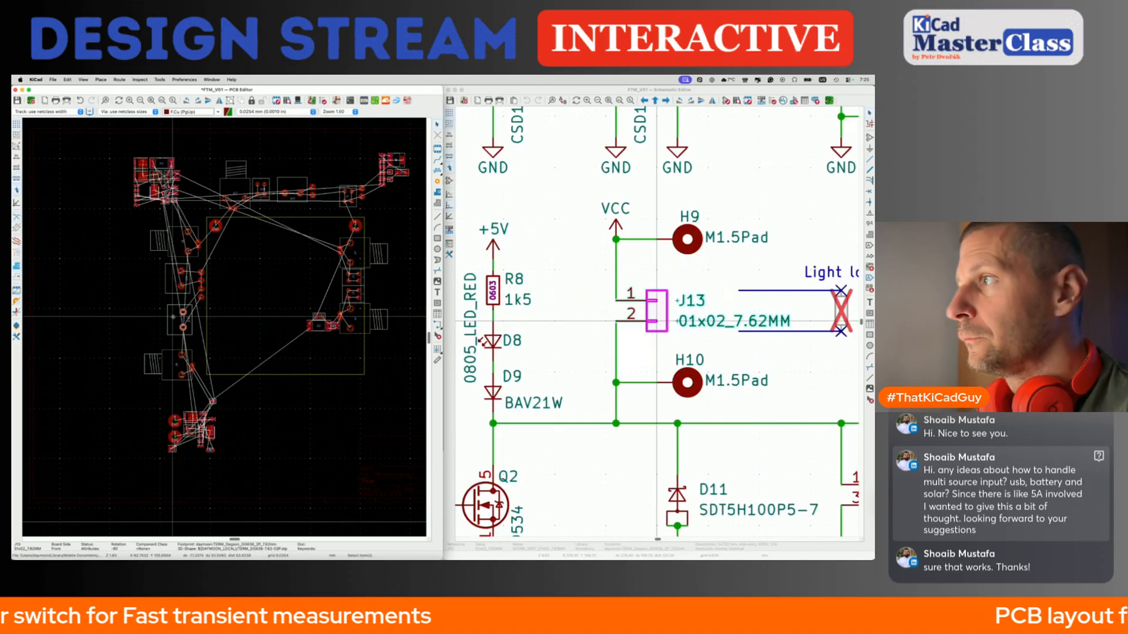
{"action": "left_click", "coordinate": [628, 329]}
{"action": "scroll", "coordinate": [627, 329], "scroll_direction": "down", "scroll_amount": 5}
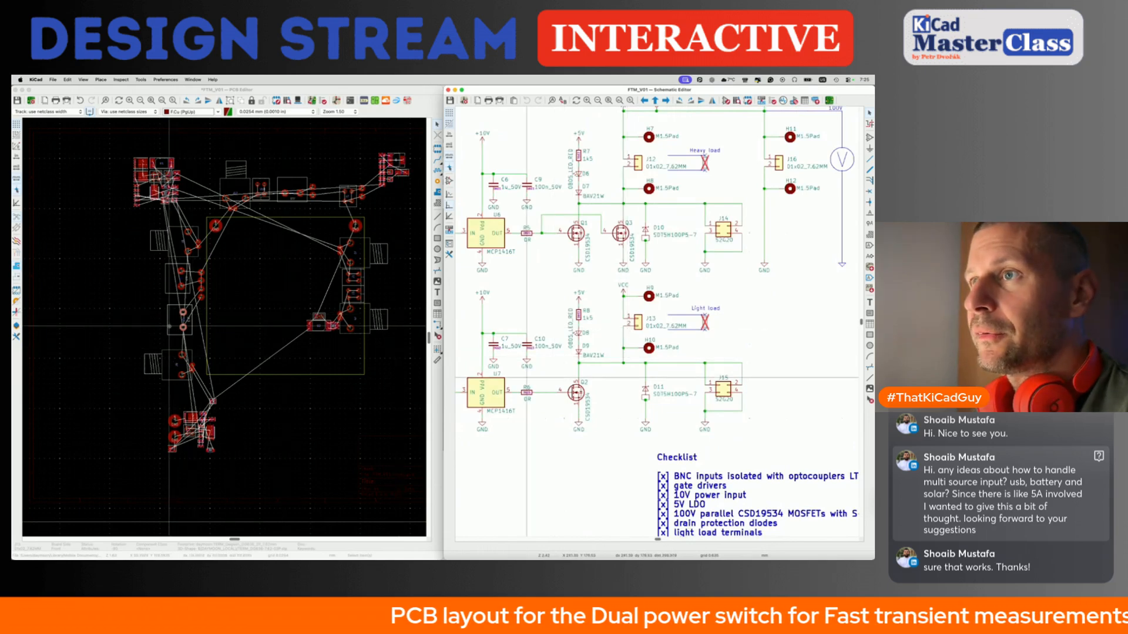
{"action": "left_click", "coordinate": [293, 183]}
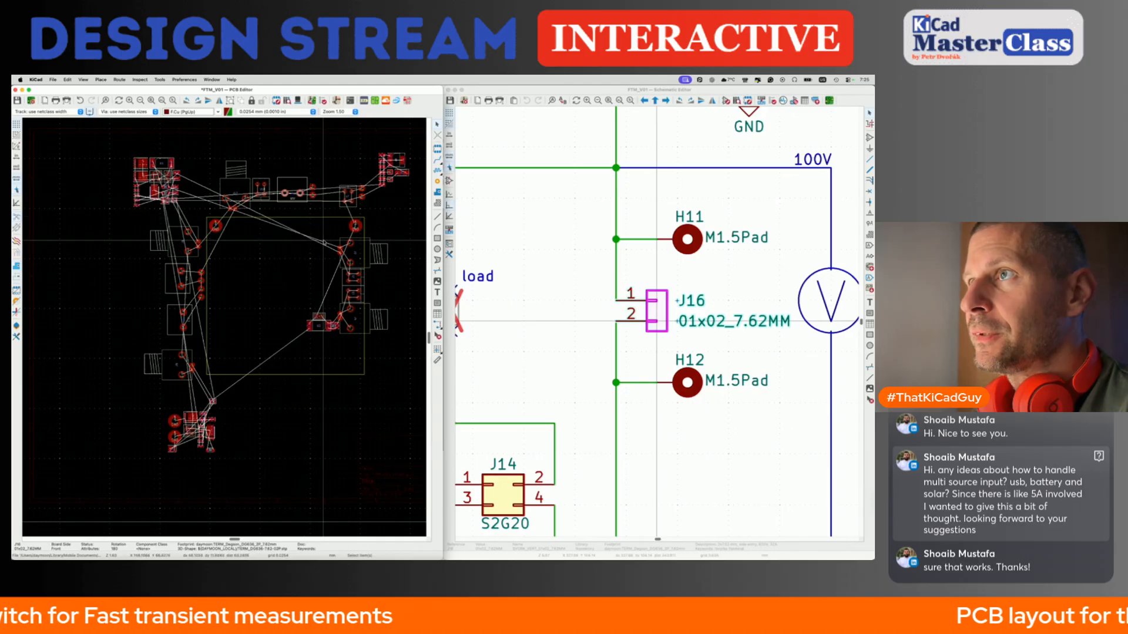
{"action": "left_click", "coordinate": [533, 260]}
{"action": "scroll", "coordinate": [533, 260], "scroll_direction": "down", "scroll_amount": 5}
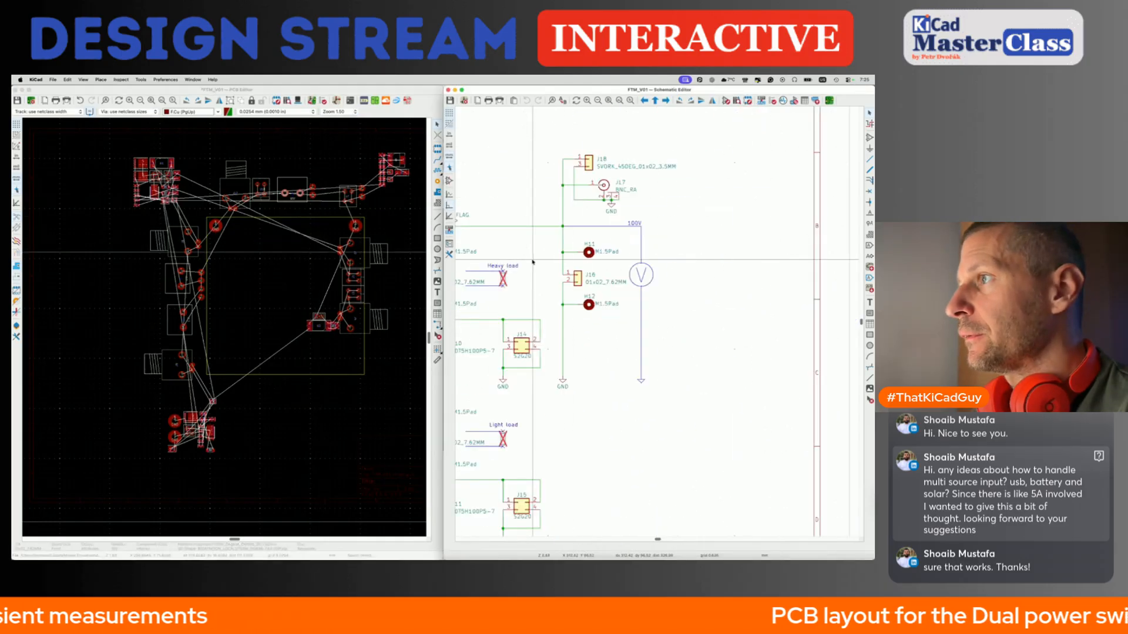
{"action": "scroll", "coordinate": [530, 275], "scroll_direction": "left", "scroll_amount": 2}
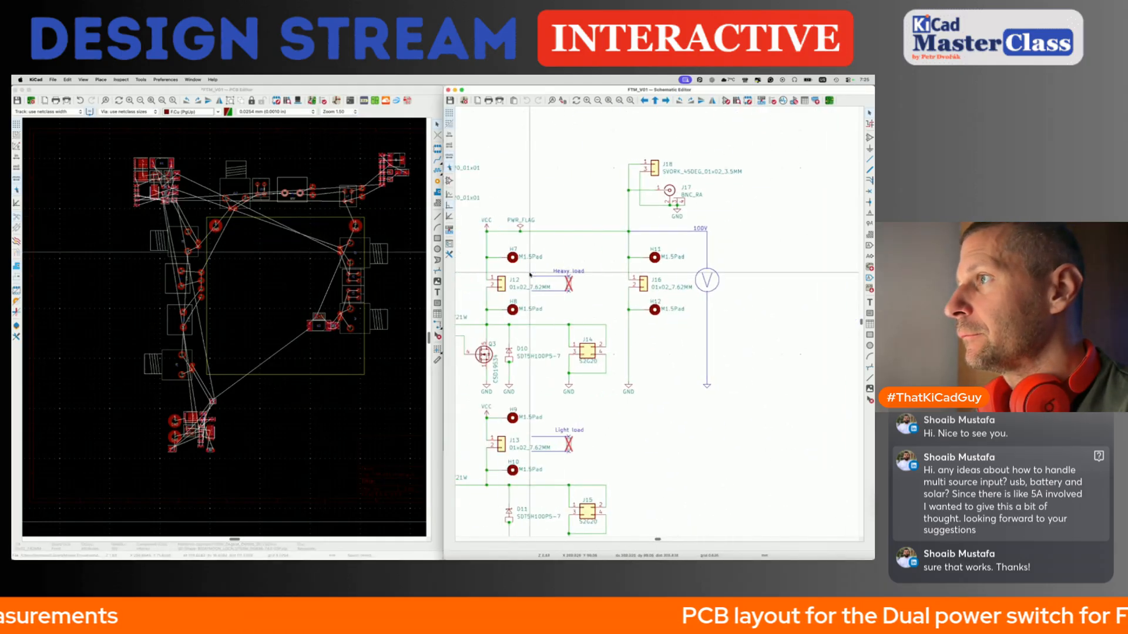
{"action": "left_click", "coordinate": [502, 286]}
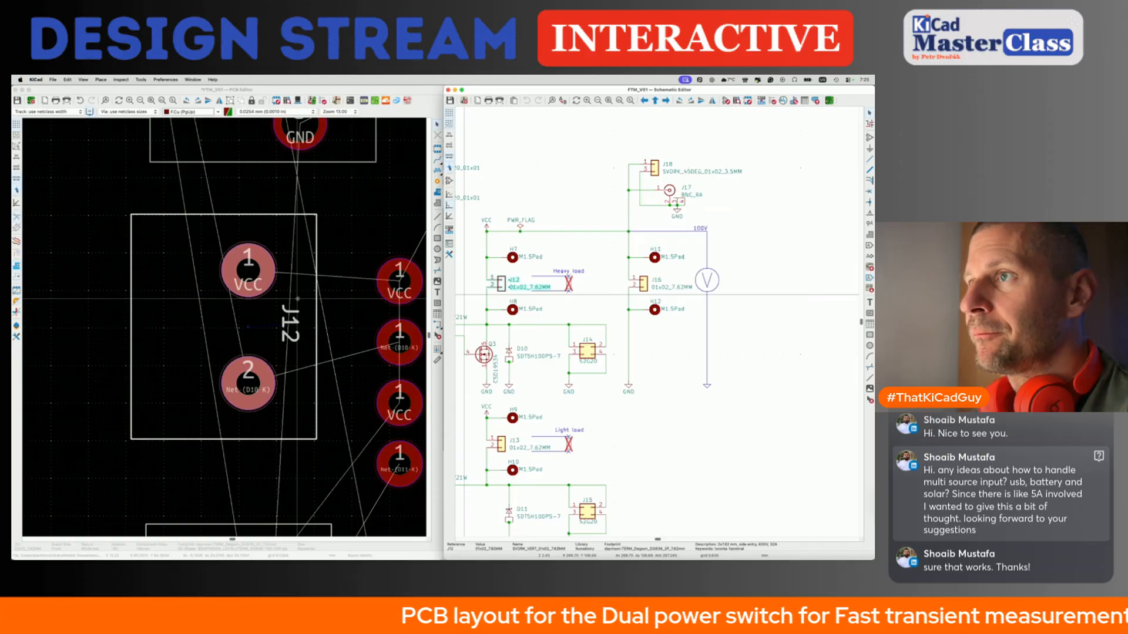
Move BNC connector J9 farther outside the board's left edge, below and outward of terminal J13.
{"action": "left_click", "coordinate": [327, 290]}
{"action": "scroll", "coordinate": [326, 290], "scroll_direction": "down", "scroll_amount": 8}
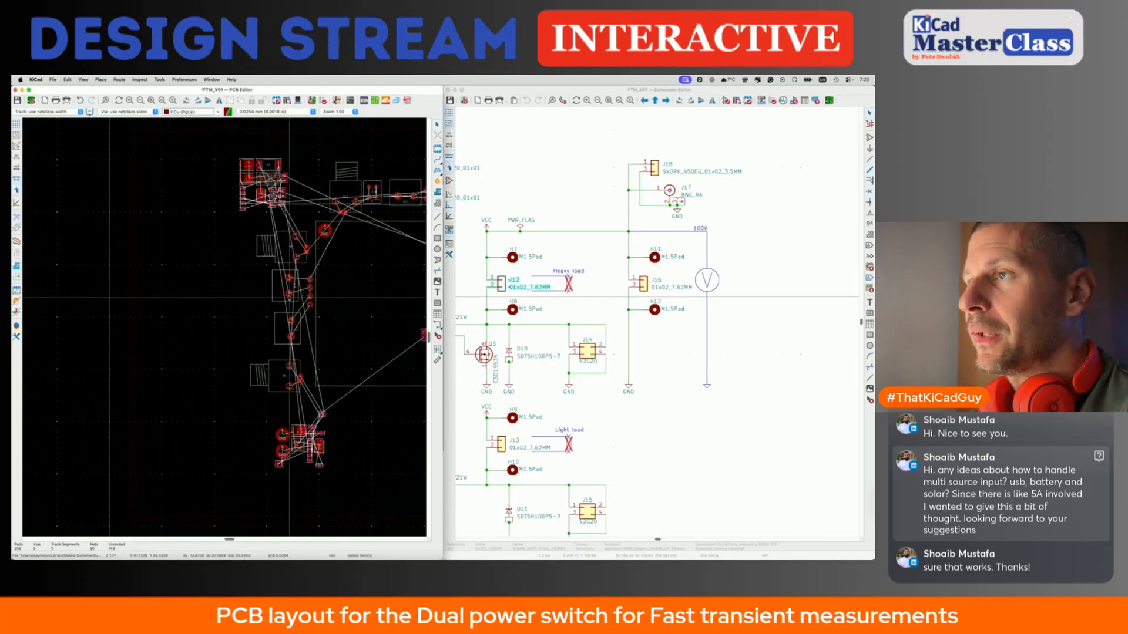
{"action": "scroll", "coordinate": [327, 291], "scroll_direction": "up", "scroll_amount": 2}
{"action": "scroll", "coordinate": [310, 306], "scroll_direction": "up", "scroll_amount": 2}
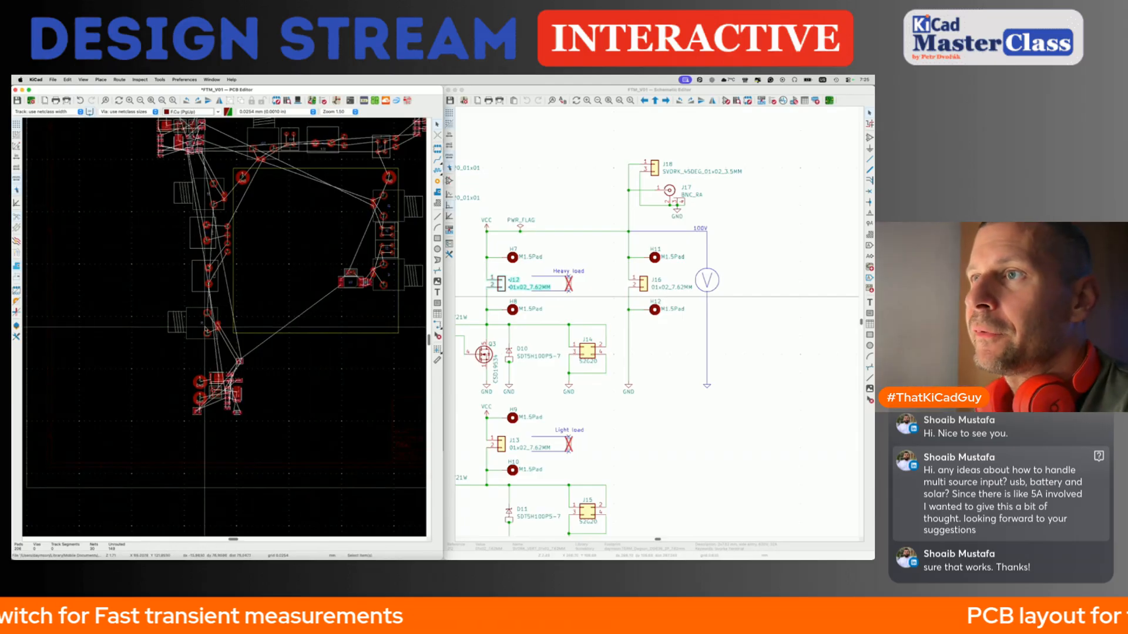
{"action": "left_click", "coordinate": [194, 324]}
{"action": "left_click_drag", "start_coordinate": [193, 325], "coordinate": [238, 299]}
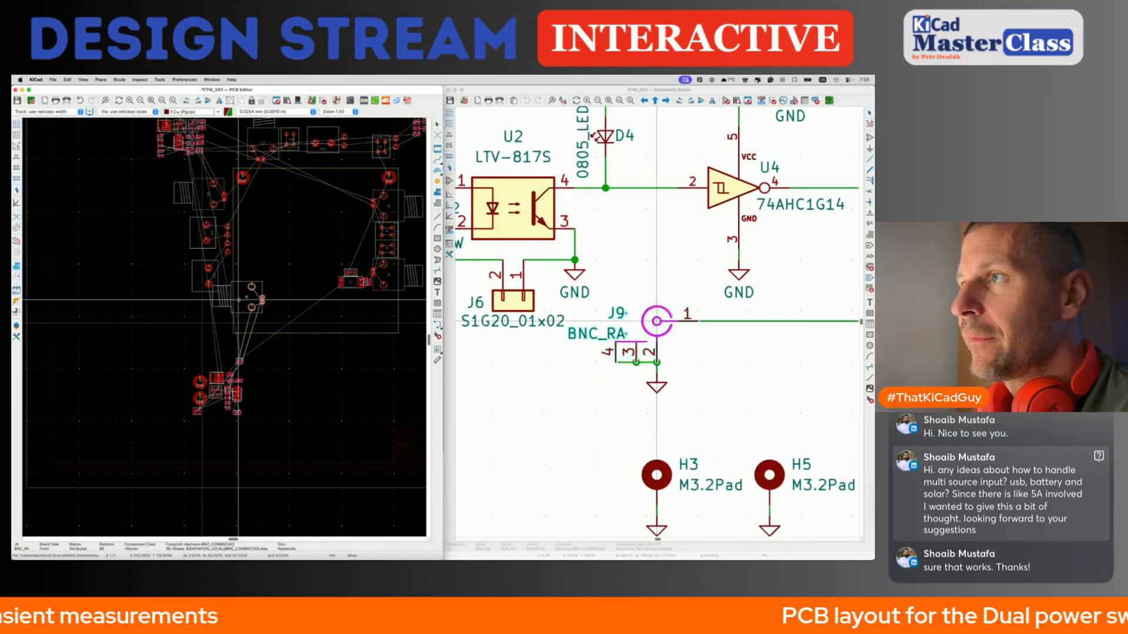
{"action": "scroll", "coordinate": [238, 300], "scroll_direction": "up", "scroll_amount": 5}
Inspect heavy-load terminal J12 and its neighbouring connectors in the 3D view, and compare J12's pads with its schematic connections.
{"action": "left_click", "coordinate": [209, 268]}
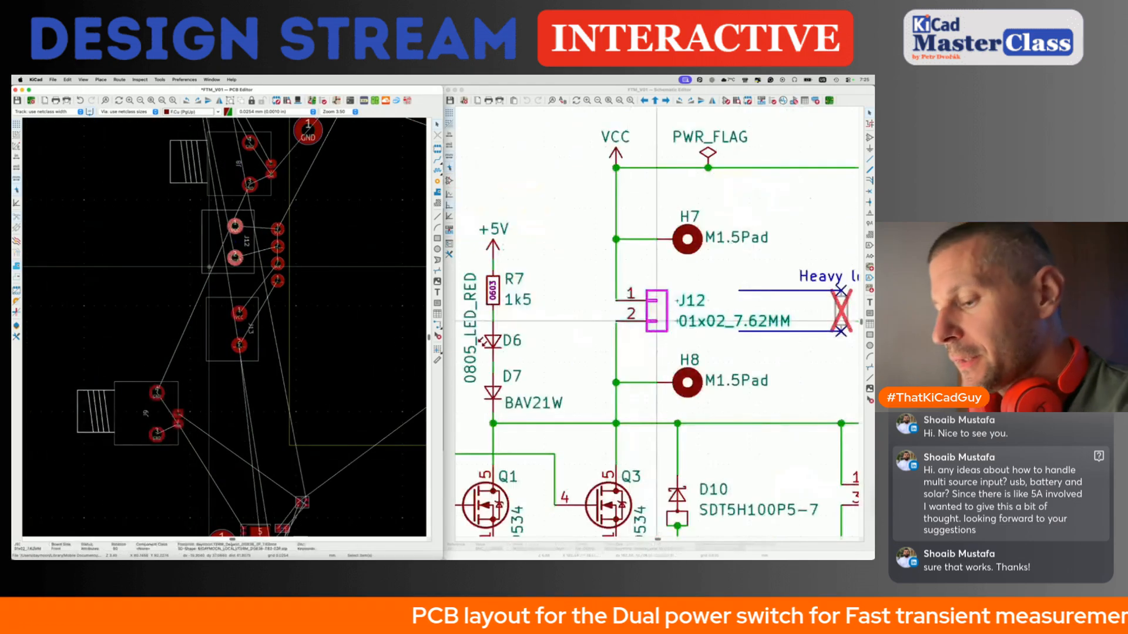
{"action": "key", "text": "alt+3"}
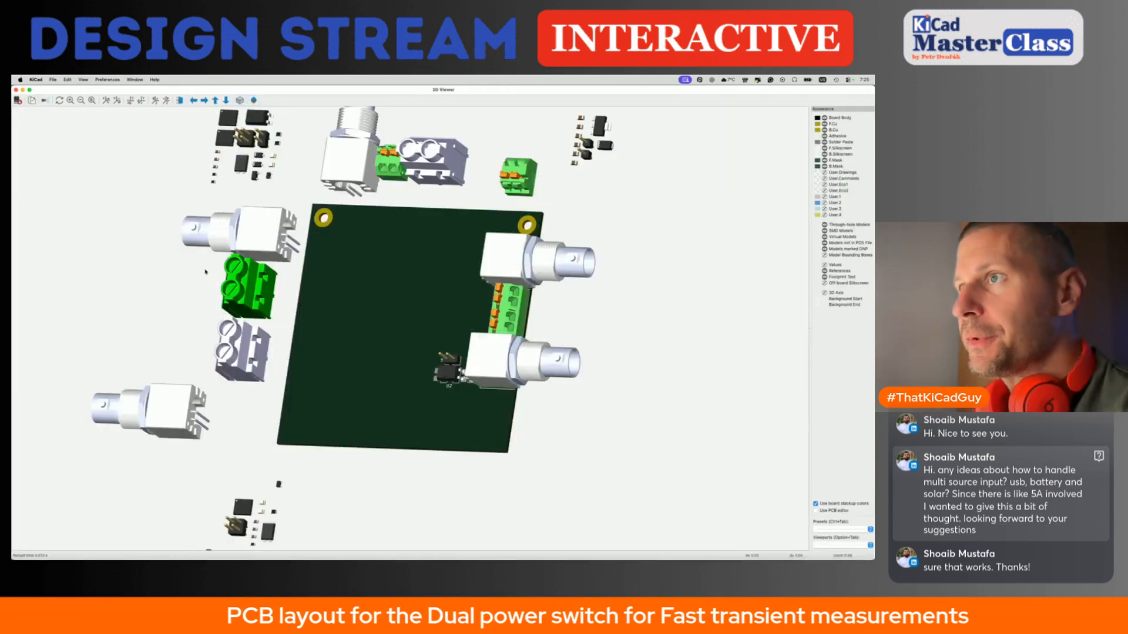
{"action": "left_click_drag", "start_coordinate": [281, 323], "coordinate": [370, 331]}
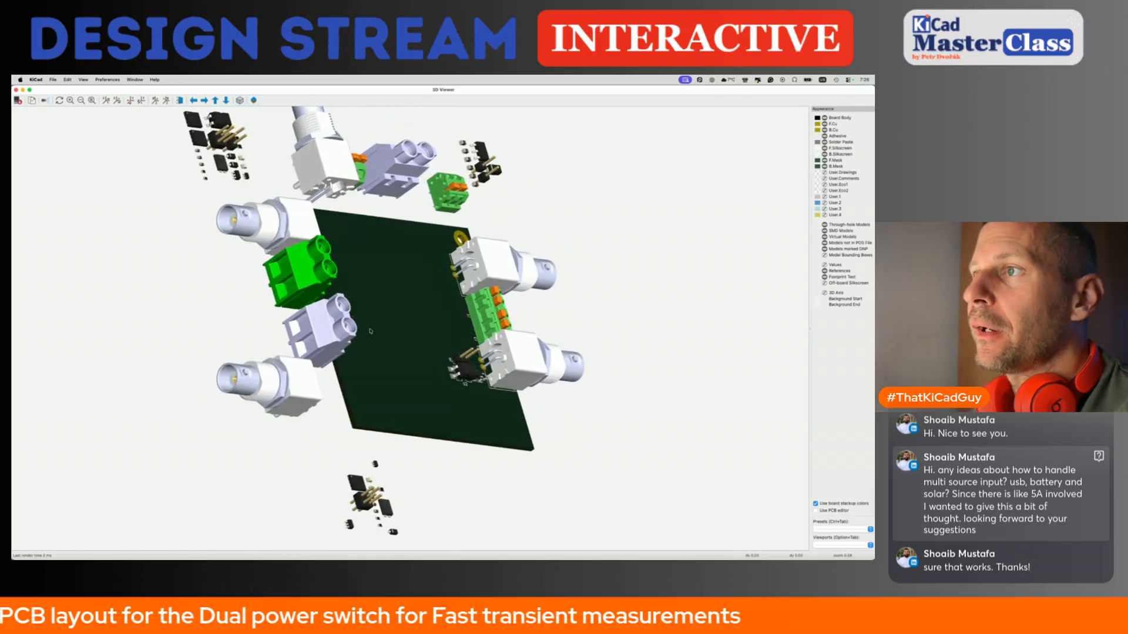
{"action": "left_click", "coordinate": [16, 90]}
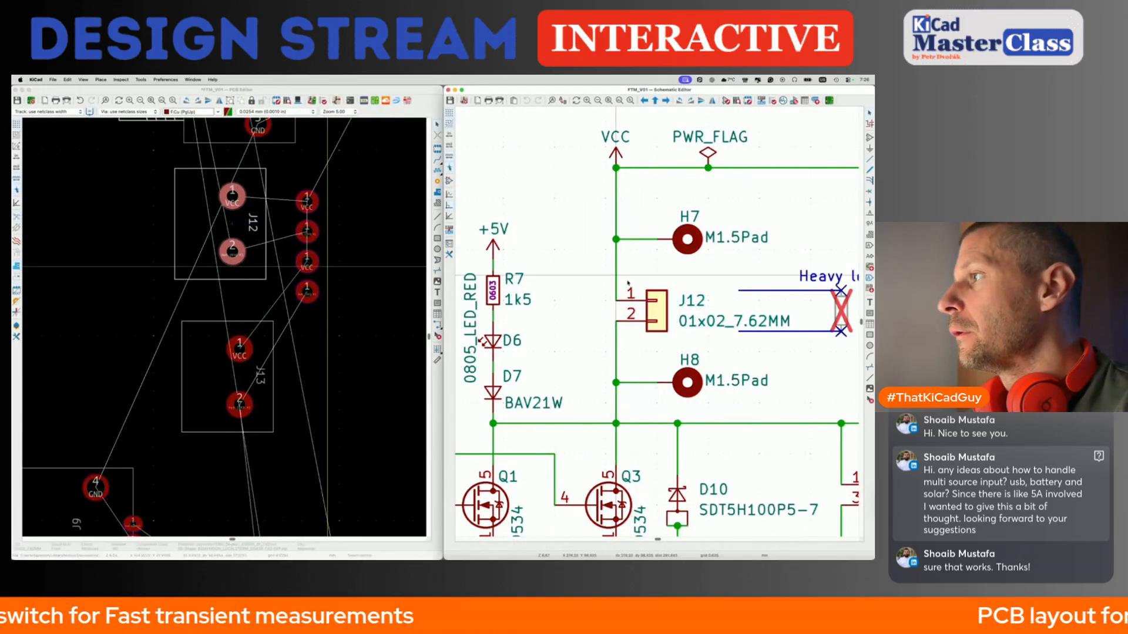
{"action": "left_click", "coordinate": [661, 306]}
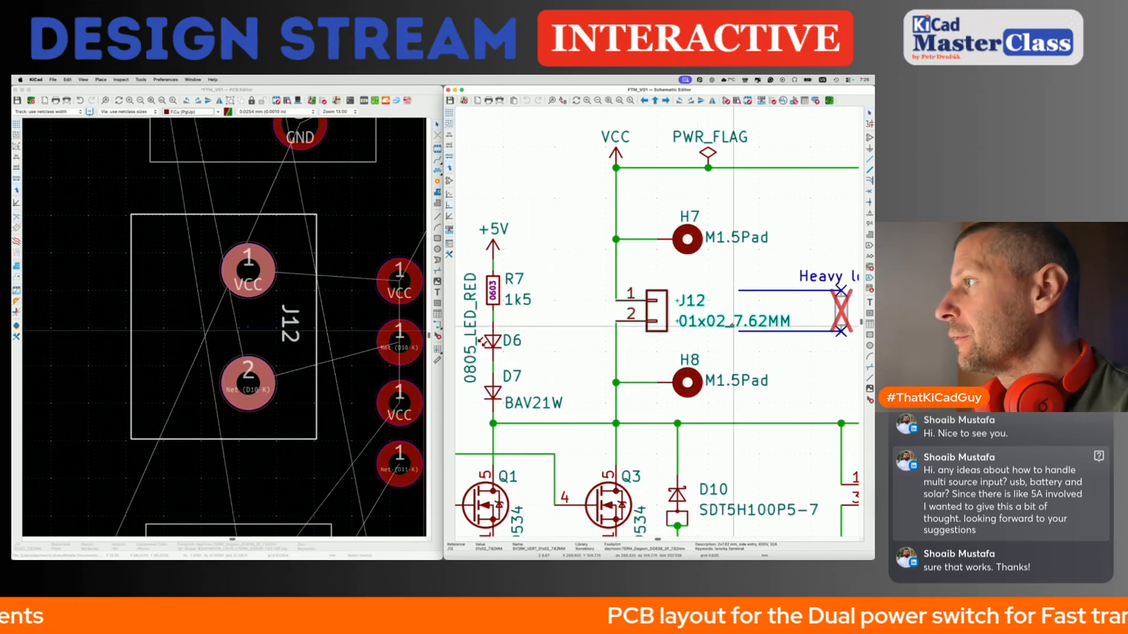
{"action": "scroll", "coordinate": [280, 370], "scroll_direction": "down", "scroll_amount": 5}
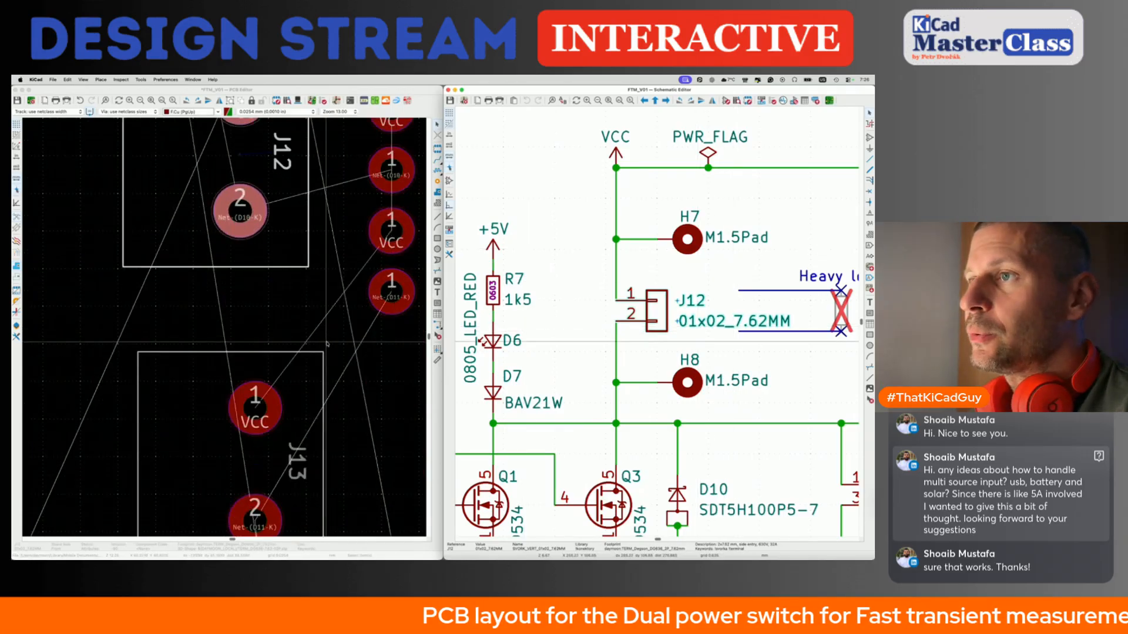
{"action": "left_click", "coordinate": [280, 370]}
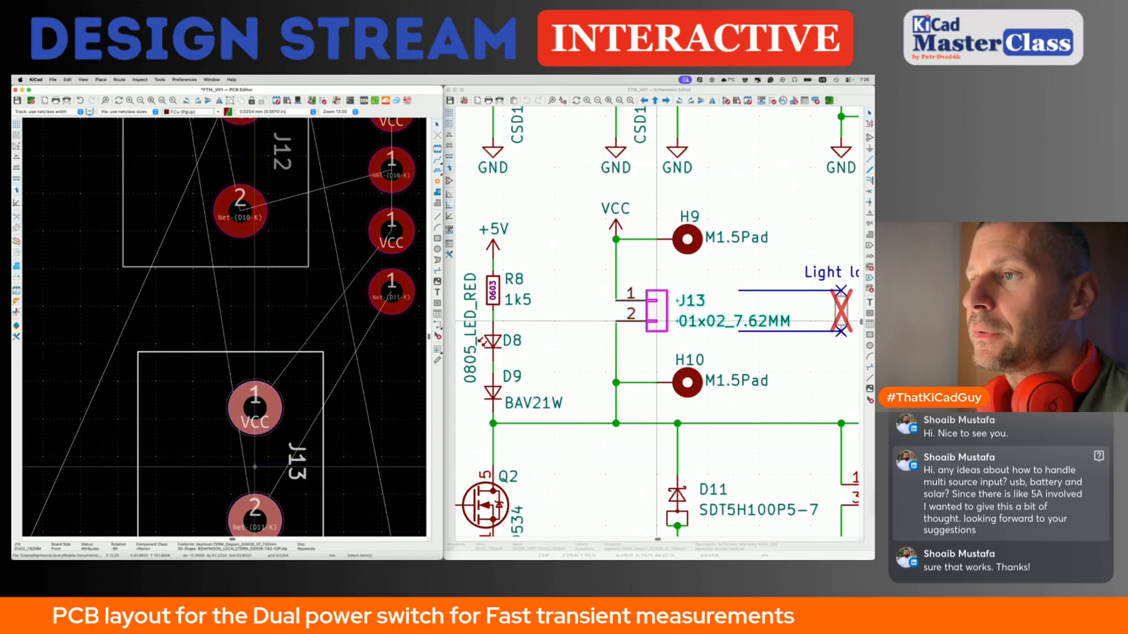
{"action": "key", "text": "shift+p"}
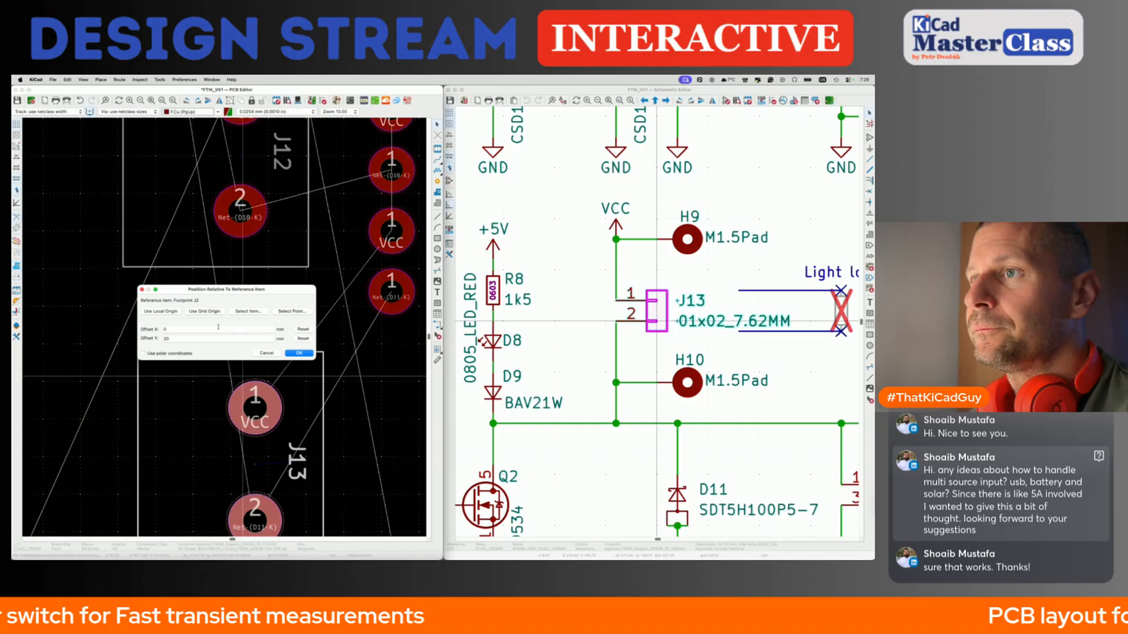
{"action": "key", "text": "Return"}
Move heavy-load terminal J12 across the column of M1.5 pads to just inside the board's left edge.
{"action": "scroll", "coordinate": [218, 327], "scroll_direction": "down", "scroll_amount": 5}
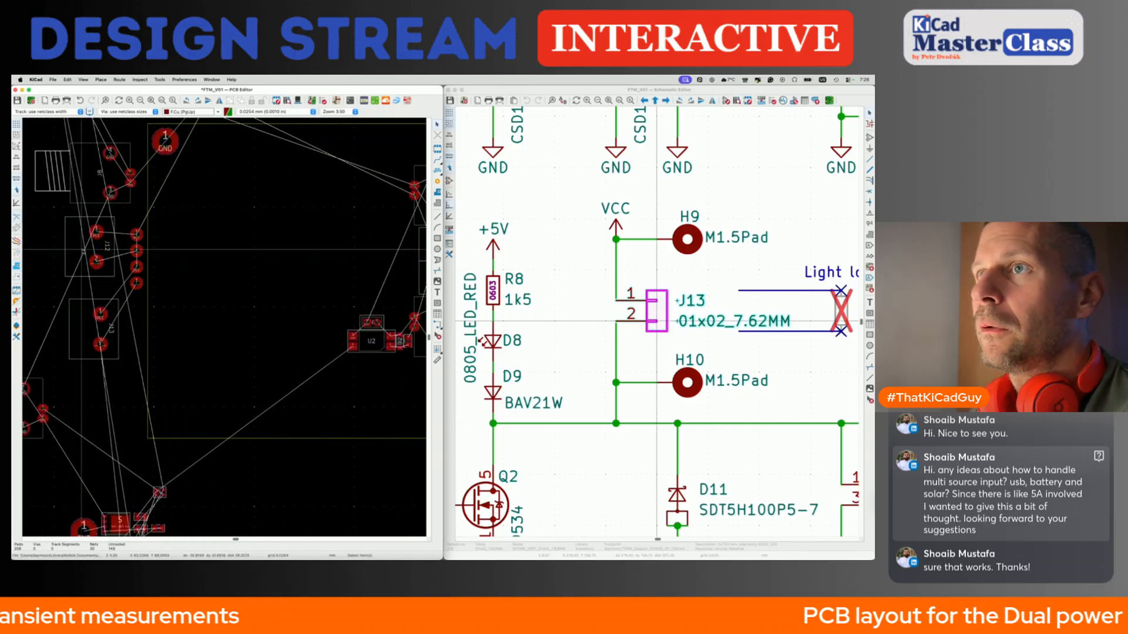
{"action": "left_click", "coordinate": [90, 250]}
{"action": "key", "text": "m"}
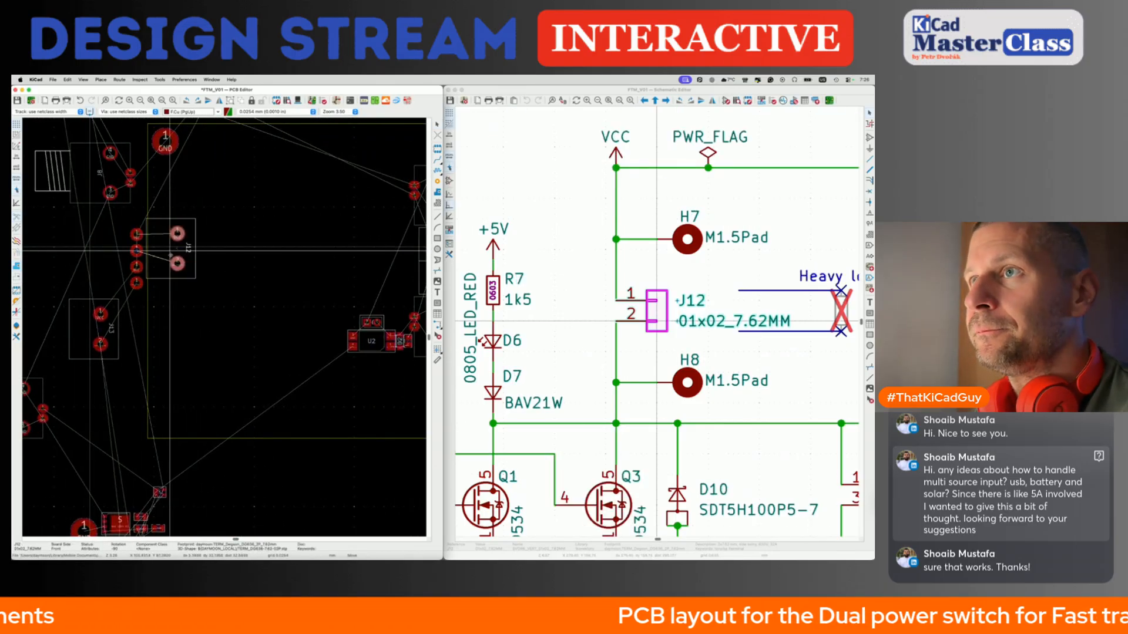
{"action": "left_click", "coordinate": [184, 258]}
Position light-load terminal J13 relative to J12 with offset X 0 and offset Y 7.62*2 mm.
{"action": "scroll", "coordinate": [184, 261], "scroll_direction": "down", "scroll_amount": 3}
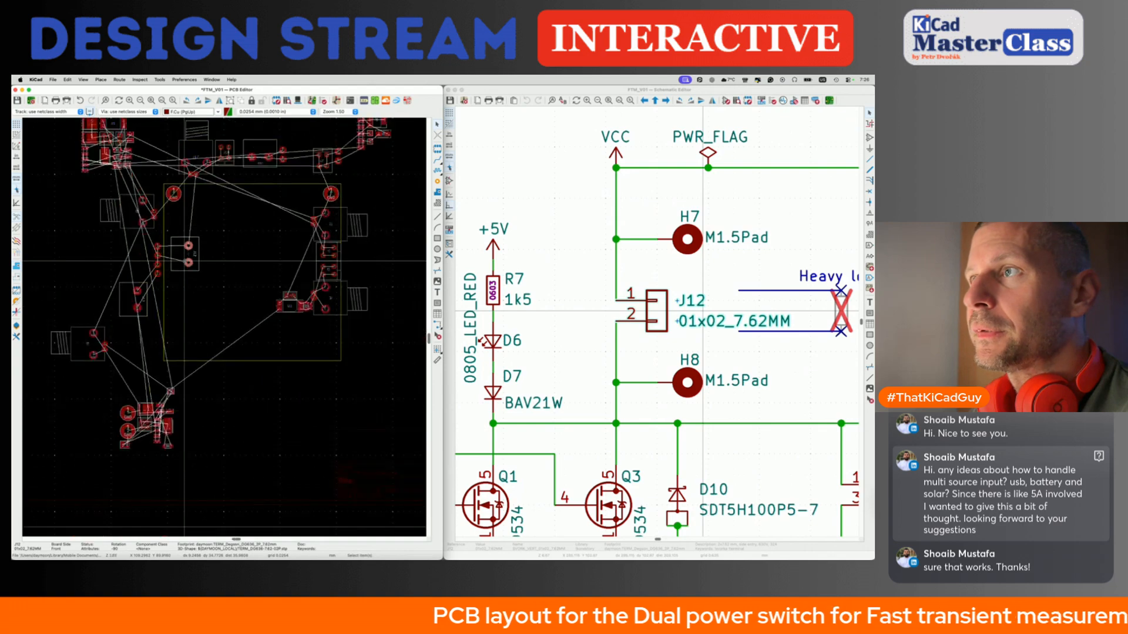
{"action": "left_click", "coordinate": [130, 301]}
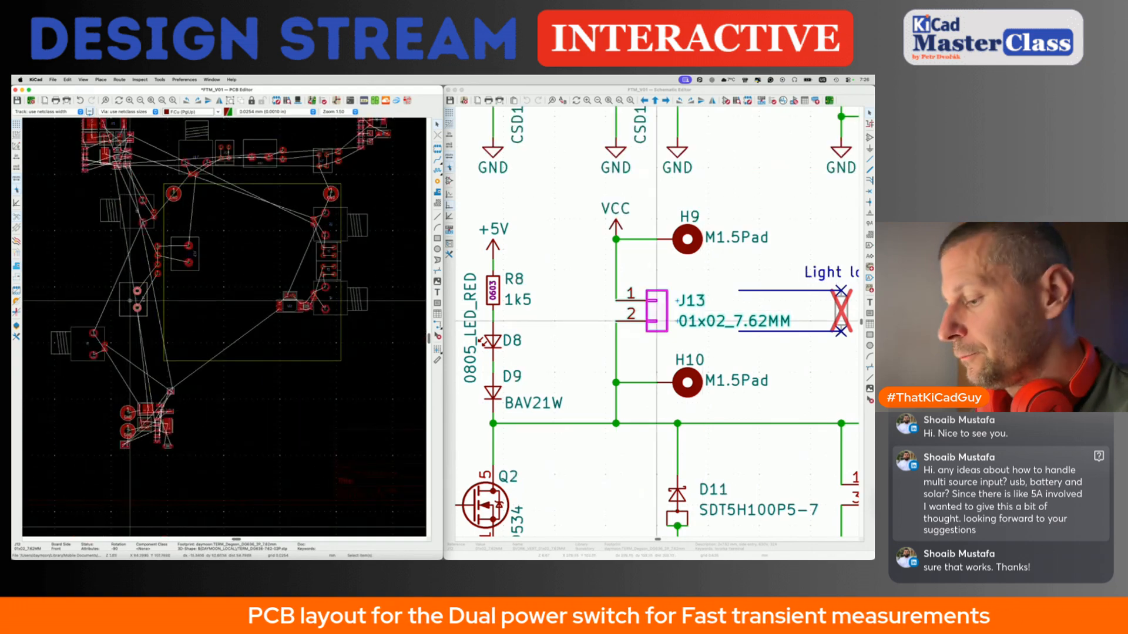
{"action": "key", "text": "shift+p"}
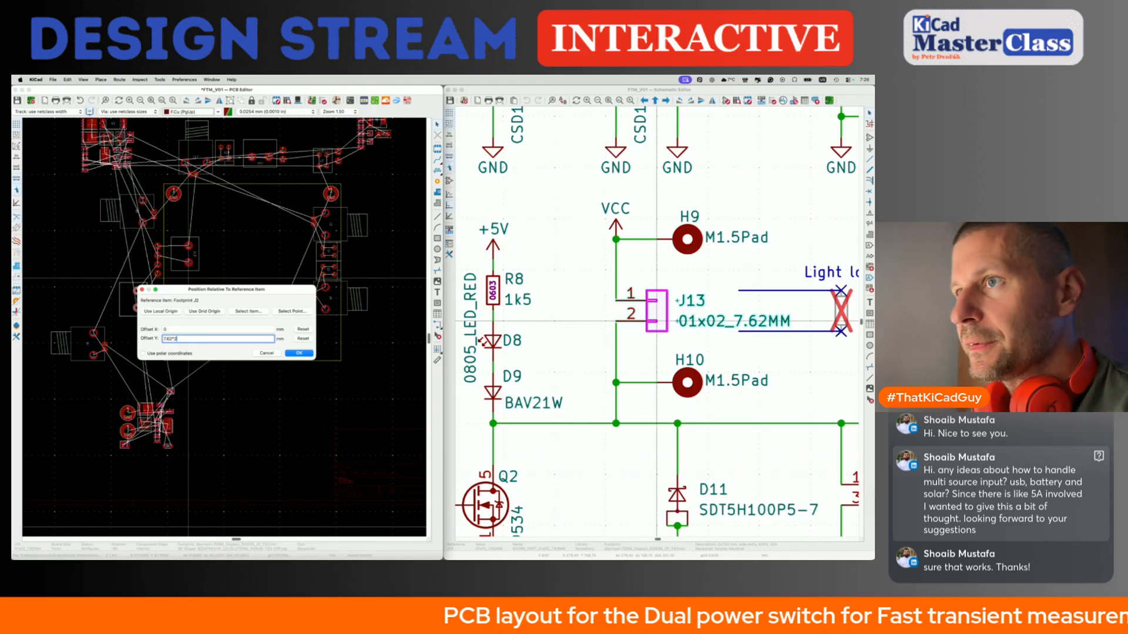
{"action": "left_click", "coordinate": [245, 312]}
{"action": "left_click", "coordinate": [189, 253]}
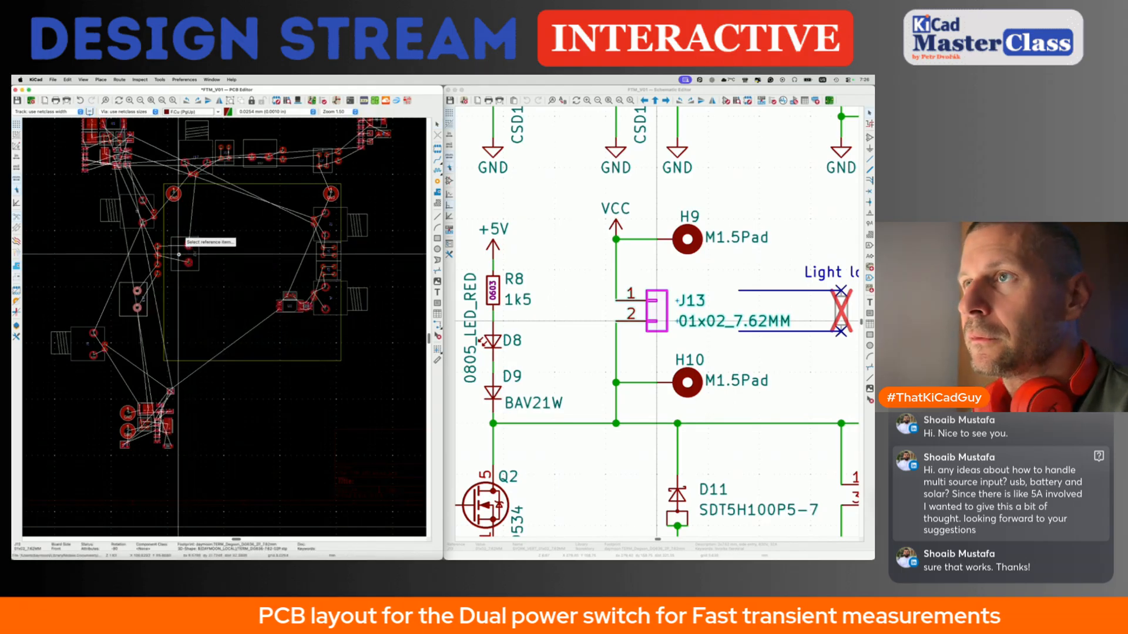
{"action": "left_click", "coordinate": [297, 354]}
Move M1.5 pad H7 just inside the board's left edge, level with pad 1 of terminal J12.
{"action": "scroll", "coordinate": [190, 262], "scroll_direction": "up", "scroll_amount": 4}
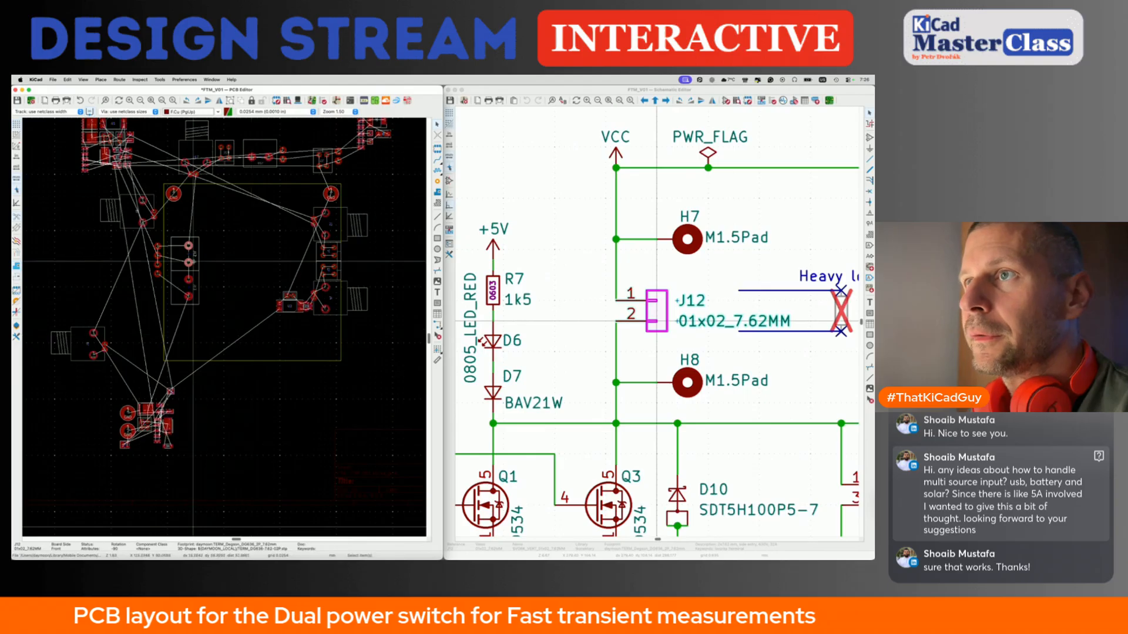
{"action": "scroll", "coordinate": [120, 229], "scroll_direction": "up", "scroll_amount": 5}
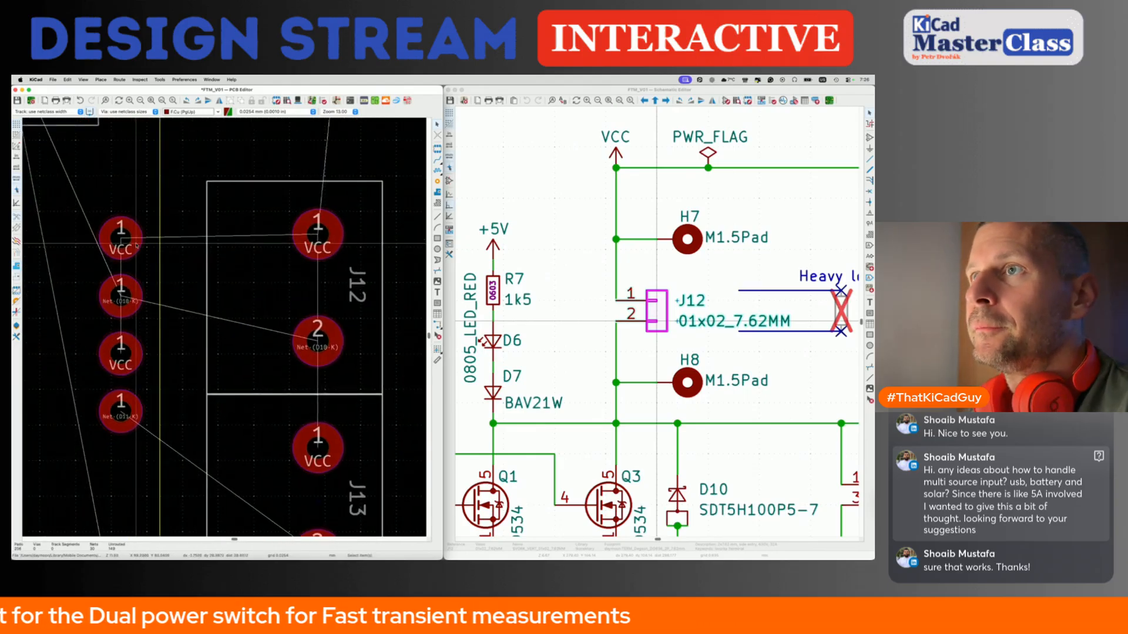
{"action": "left_click", "coordinate": [136, 240]}
{"action": "left_click", "coordinate": [154, 252]}
{"action": "key", "text": "m"}
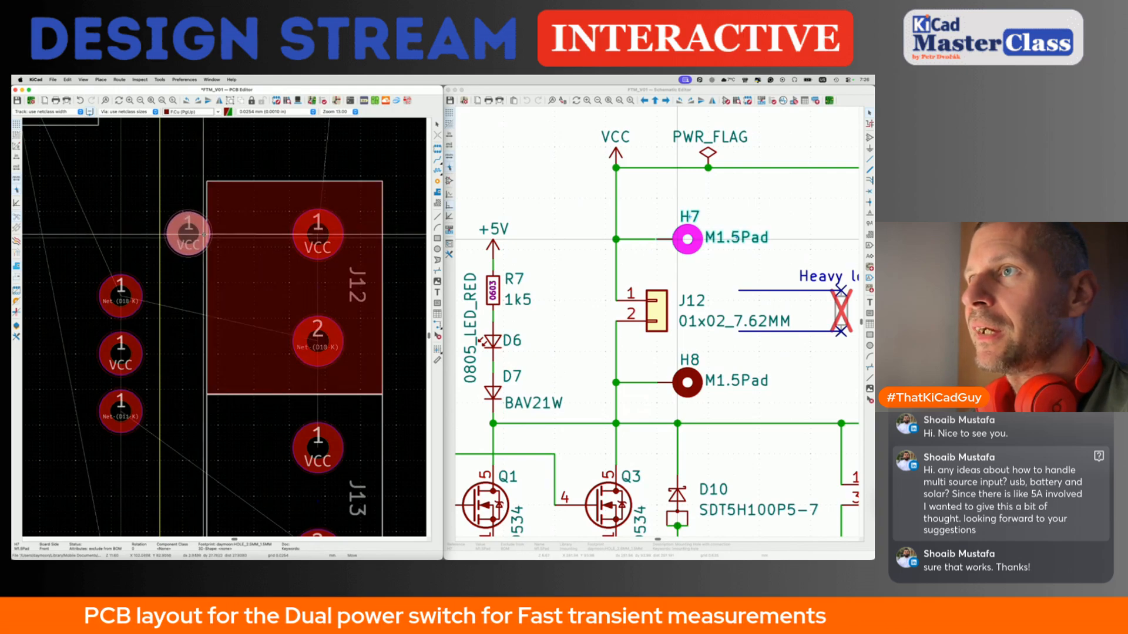
{"action": "key", "text": "Escape"}
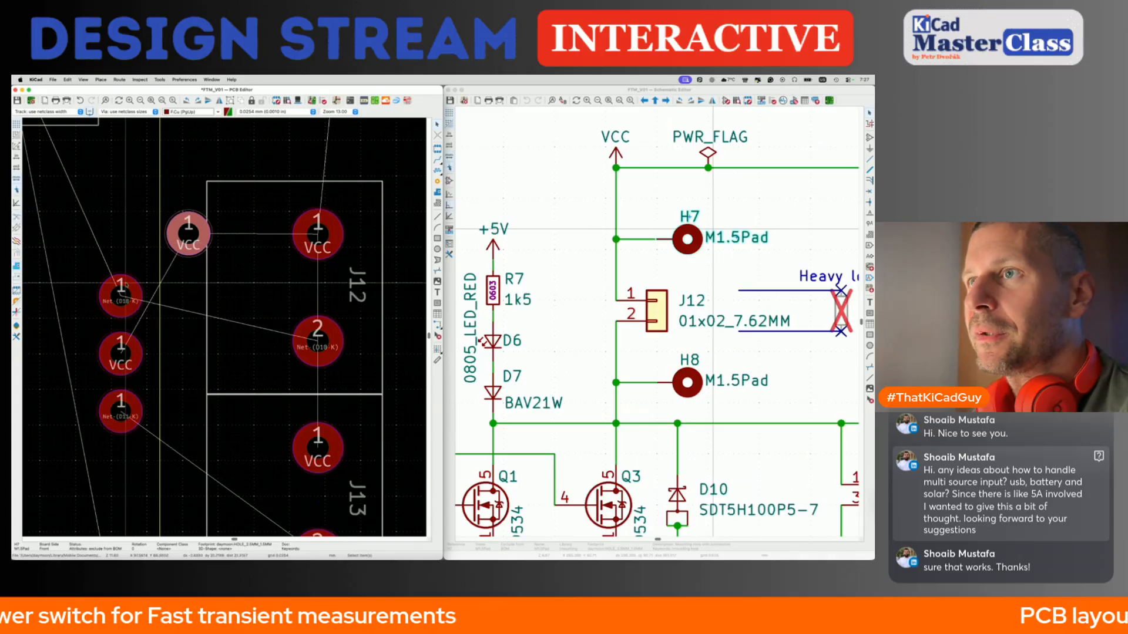
{"action": "scroll", "coordinate": [191, 225], "scroll_direction": "up", "scroll_amount": 3}
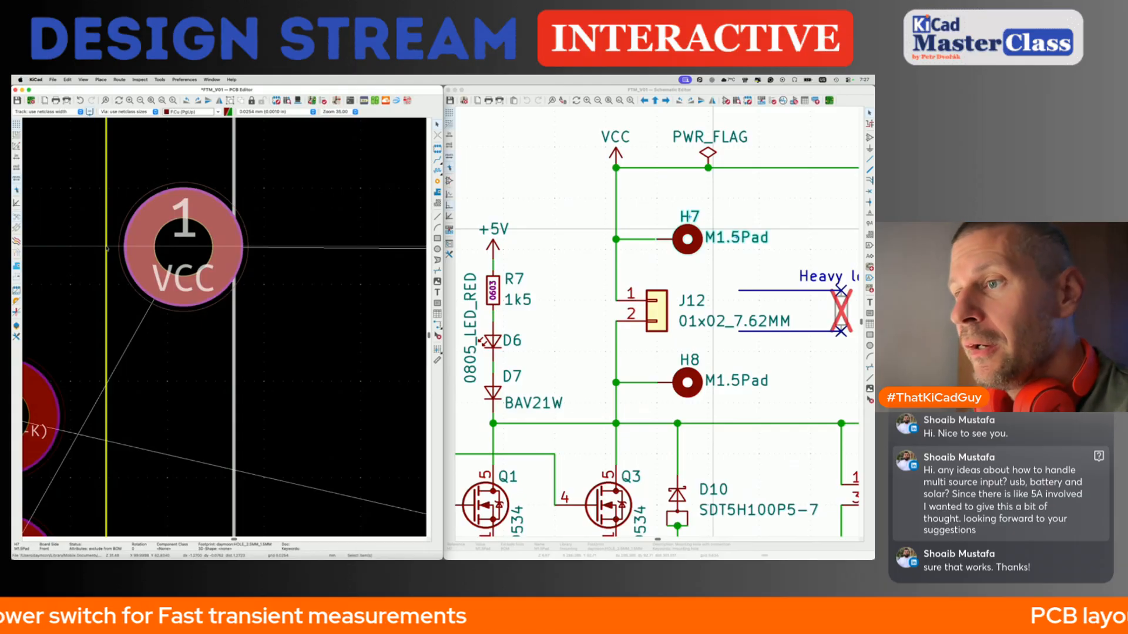
{"action": "scroll", "coordinate": [170, 260], "scroll_direction": "down", "scroll_amount": 2}
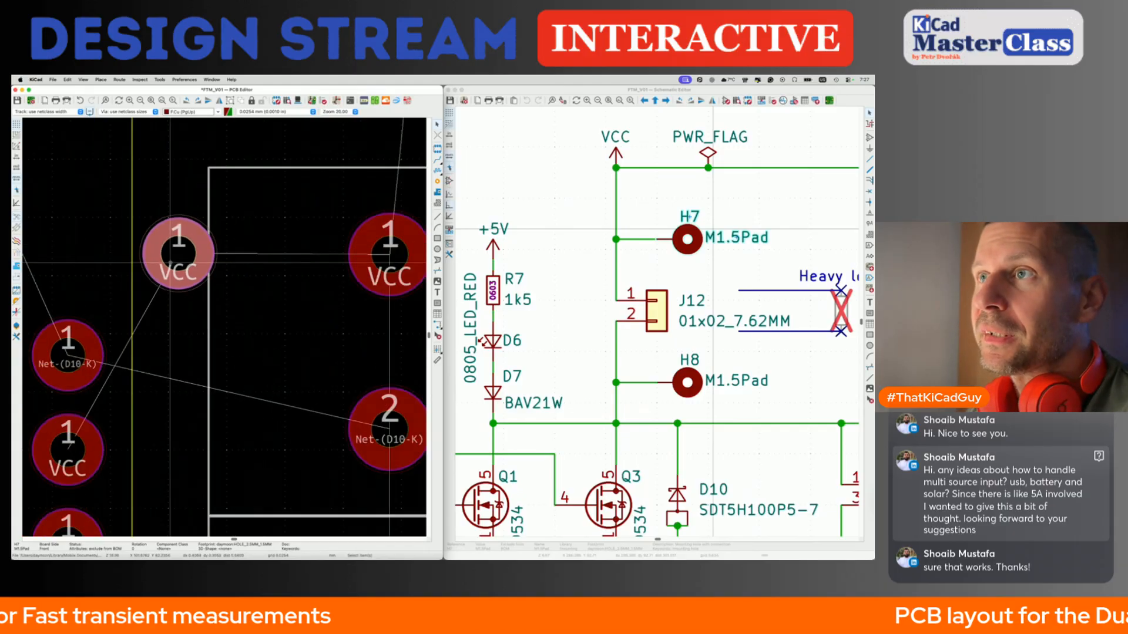
Move M1.5 pad H8 directly below H7, level with pad 2 of terminal J12.
{"action": "left_click", "coordinate": [83, 352]}
{"action": "left_click", "coordinate": [94, 360]}
{"action": "key", "text": "m"}
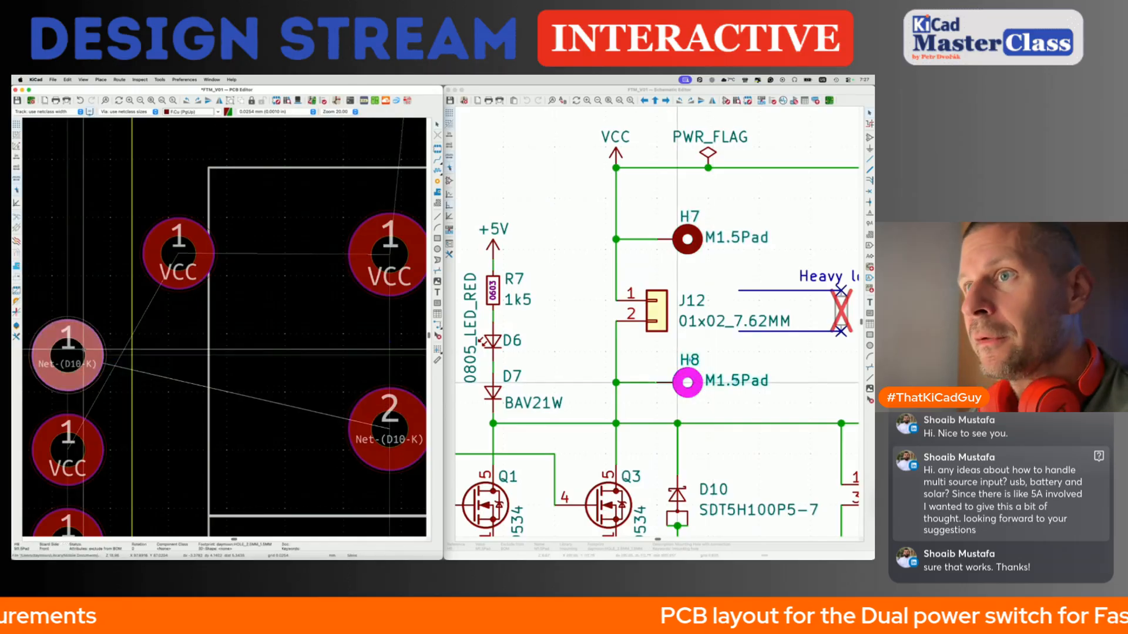
{"action": "left_click", "coordinate": [164, 349]}
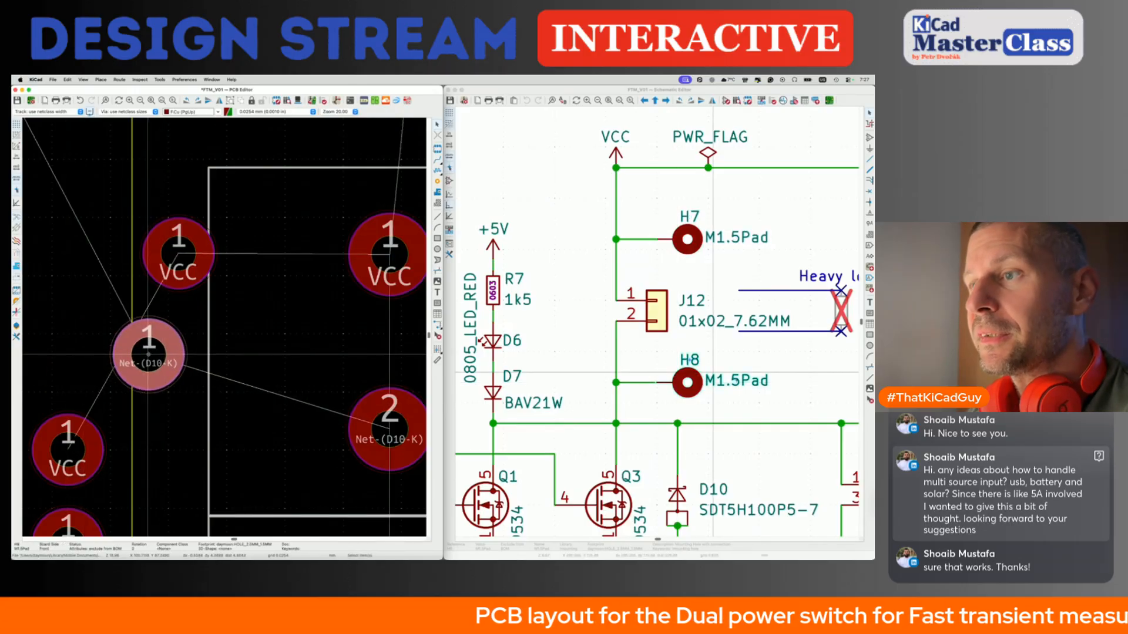
{"action": "key", "text": "m"}
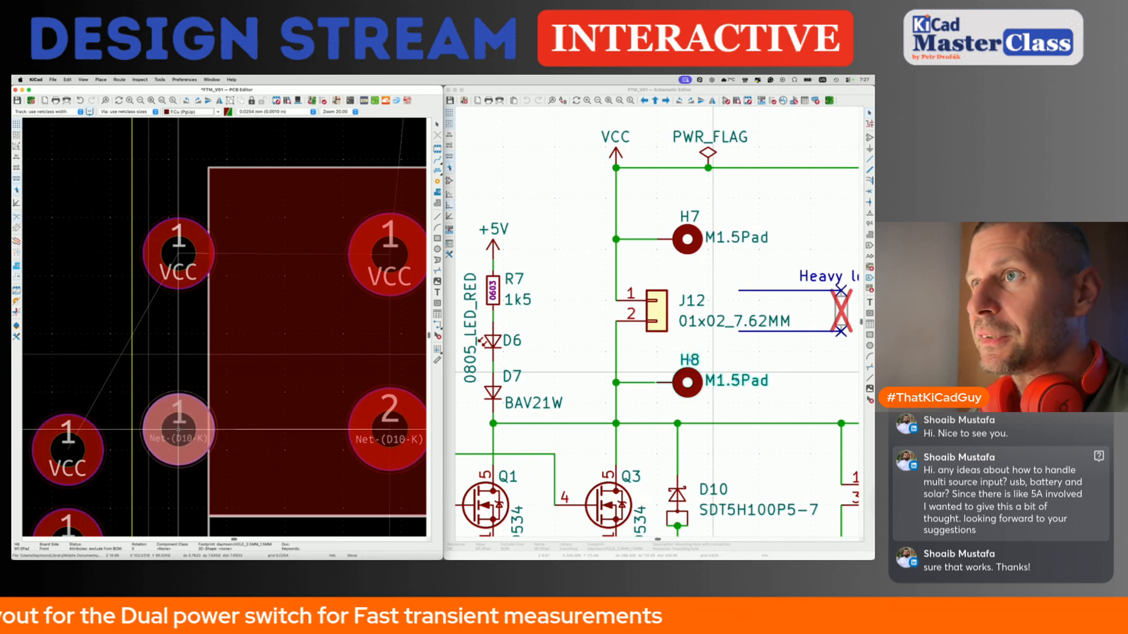
{"action": "left_click", "coordinate": [178, 429]}
Move M1.5 pad H9 into the column below H8, level with pad 1 of terminal J13.
{"action": "scroll", "coordinate": [176, 411], "scroll_direction": "down", "scroll_amount": 2}
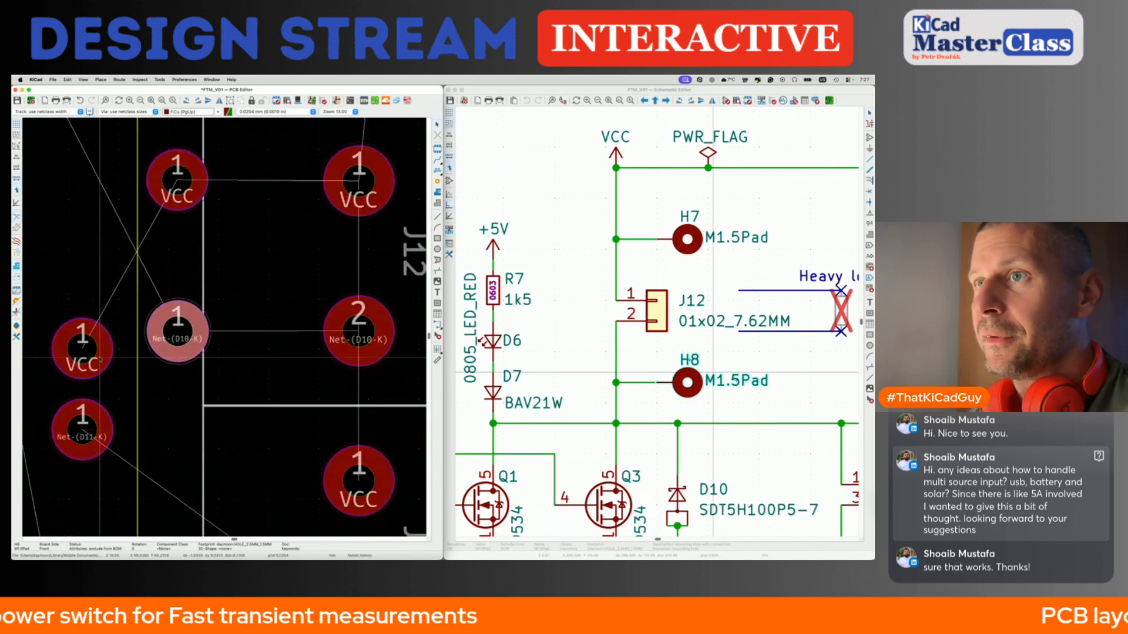
{"action": "left_click", "coordinate": [86, 347]}
{"action": "left_click", "coordinate": [104, 356]}
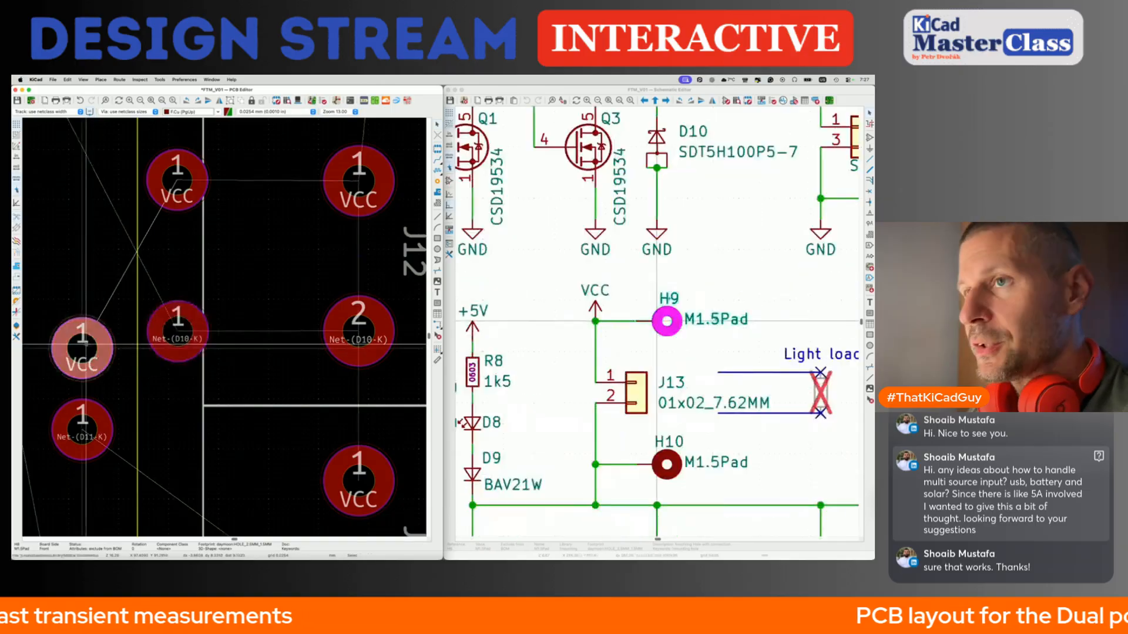
{"action": "key", "text": "m"}
{"action": "scroll", "coordinate": [182, 411], "scroll_direction": "down", "scroll_amount": 2}
{"action": "left_click", "coordinate": [169, 424]}
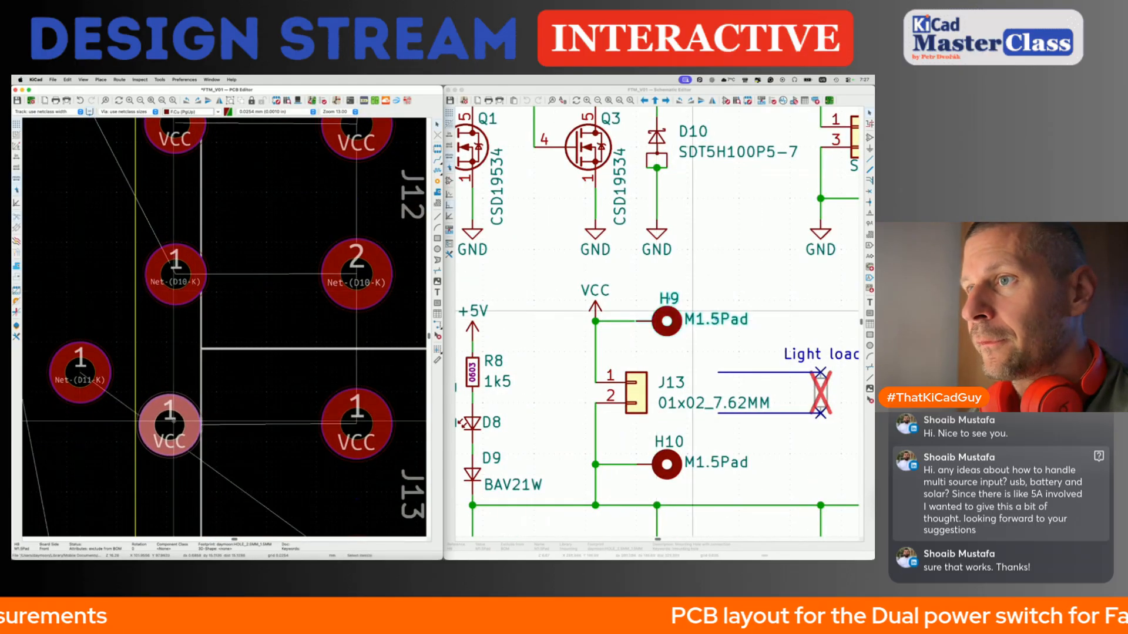
{"action": "key", "text": "m"}
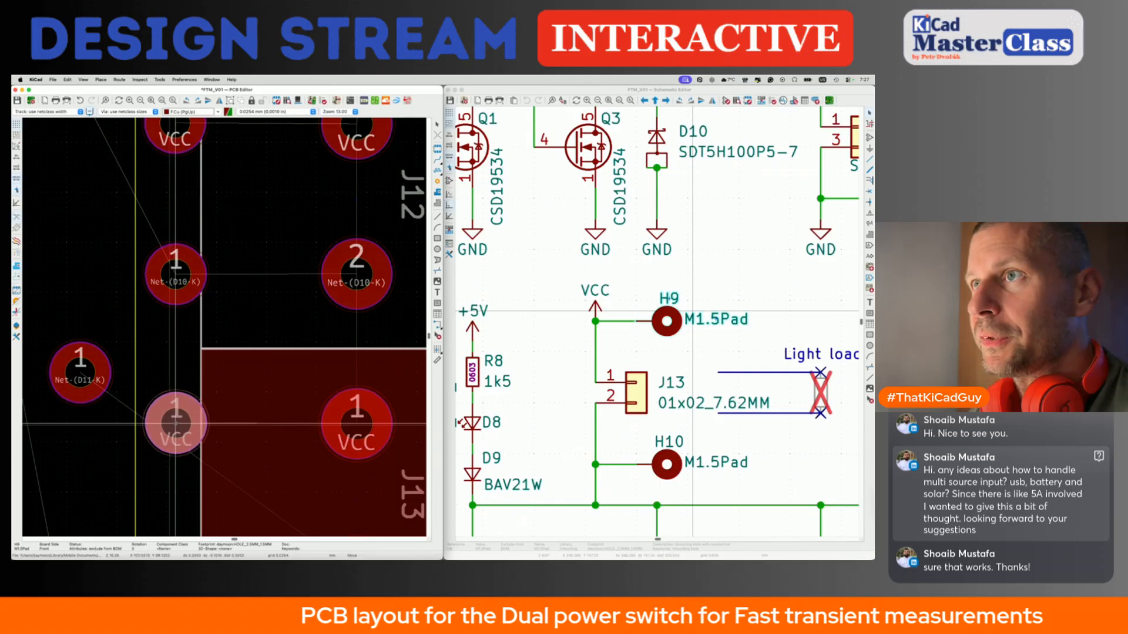
{"action": "left_click", "coordinate": [176, 423]}
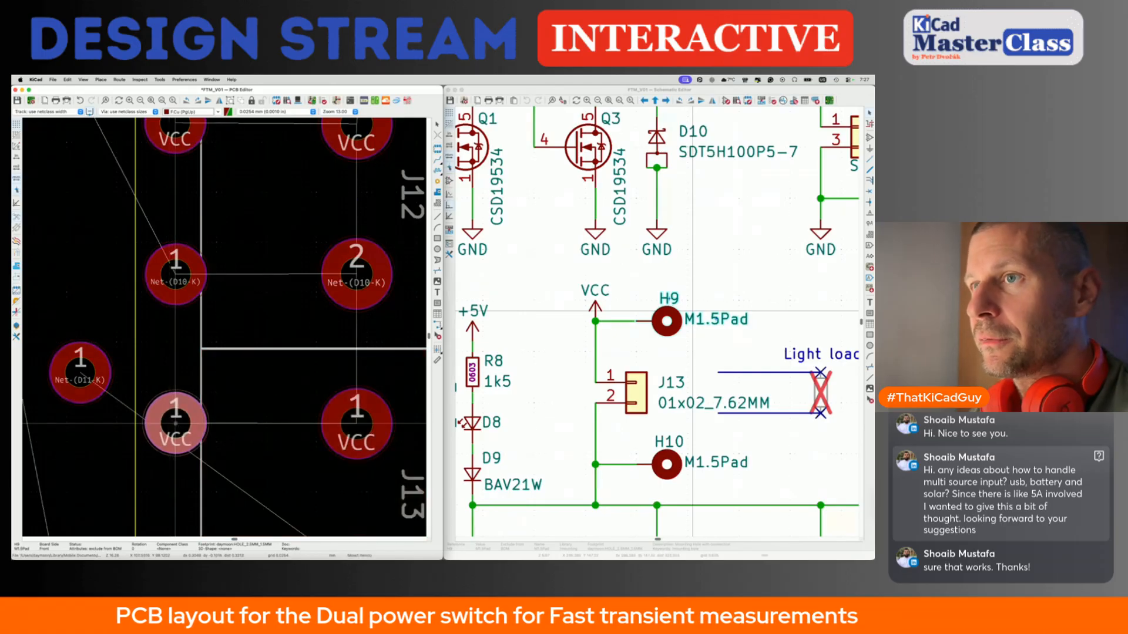
Move M1.5 pad H10 into the column below H9, level with pad 2 of terminal J13.
{"action": "scroll", "coordinate": [175, 420], "scroll_direction": "down", "scroll_amount": 6}
{"action": "left_click", "coordinate": [84, 203]}
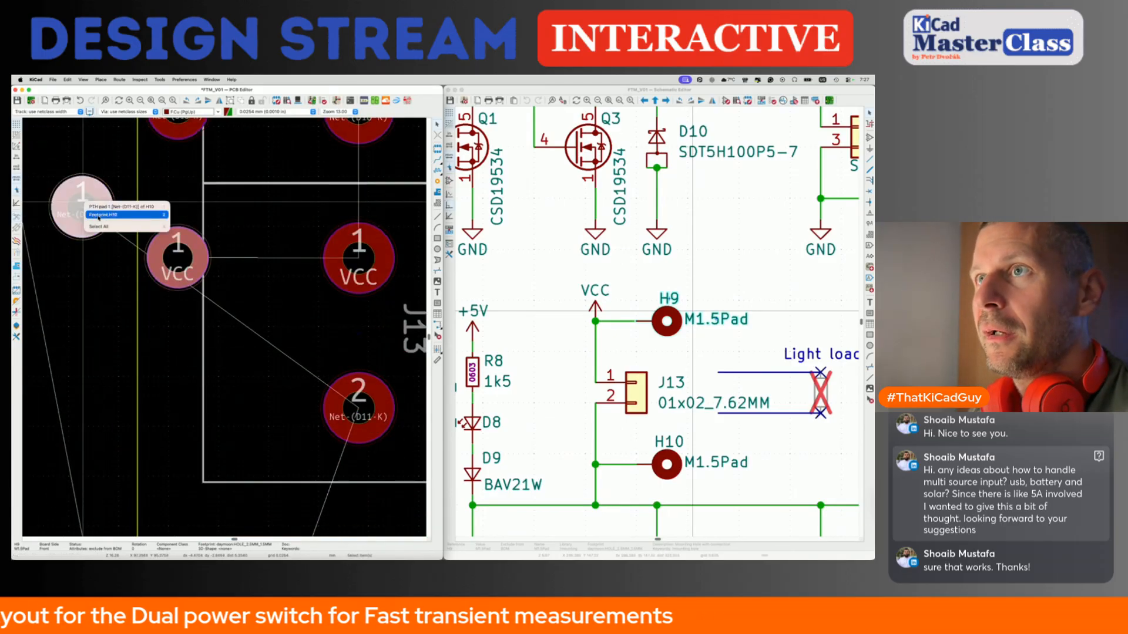
{"action": "left_click", "coordinate": [97, 211]}
{"action": "key", "text": "m"}
{"action": "left_click", "coordinate": [203, 357]}
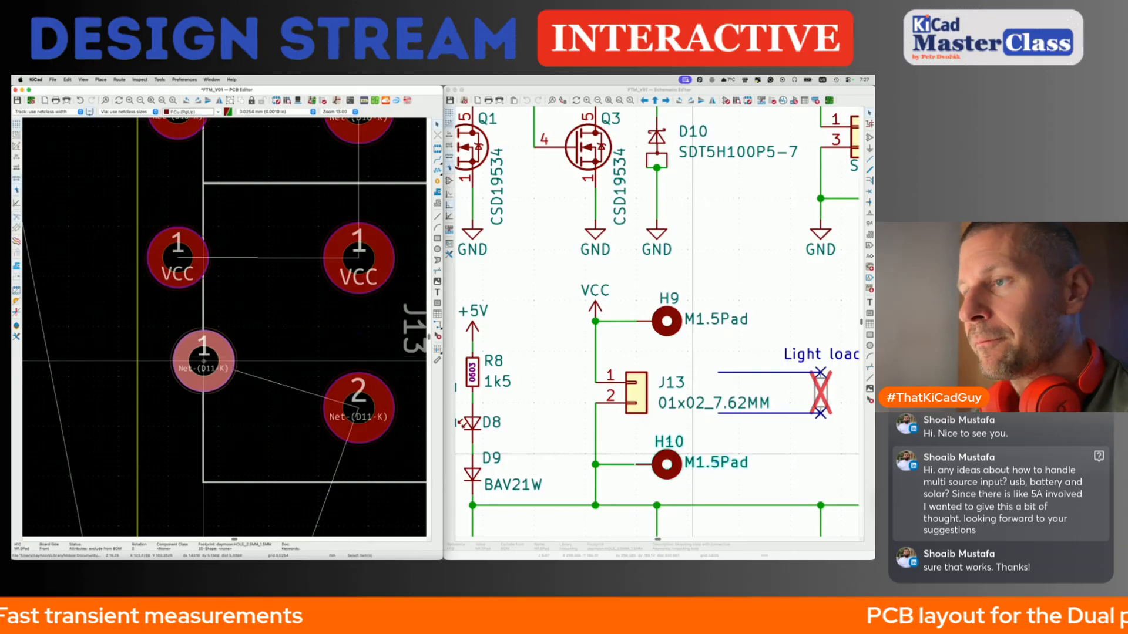
{"action": "key", "text": "m"}
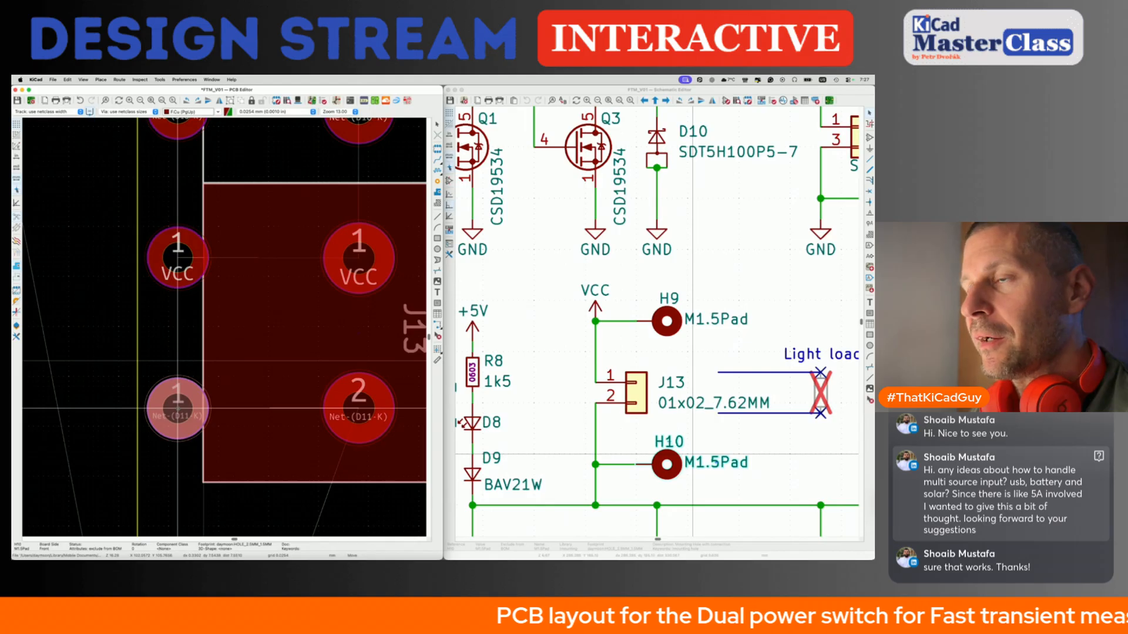
{"action": "left_click", "coordinate": [177, 408]}
Shift terminals J12 and J13 together horizontally, slightly away from the M1.5 pads, using an exact move, and save the board.
{"action": "scroll", "coordinate": [177, 407], "scroll_direction": "down", "scroll_amount": 4}
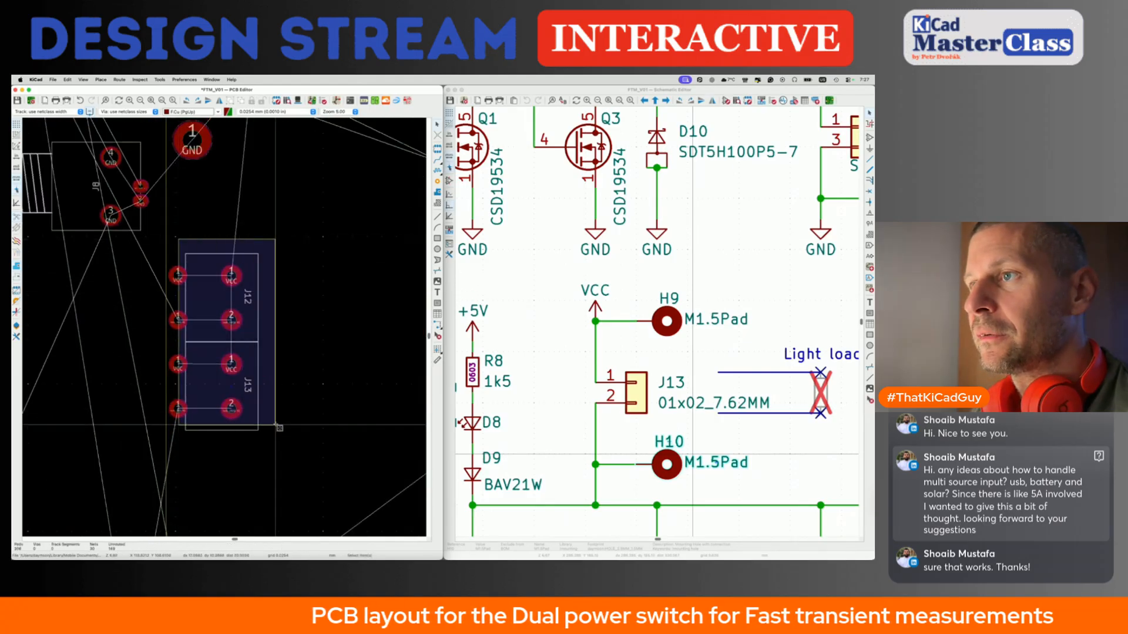
{"action": "left_click_drag", "start_coordinate": [280, 429], "coordinate": [281, 430]}
{"action": "key", "text": "super+m"}
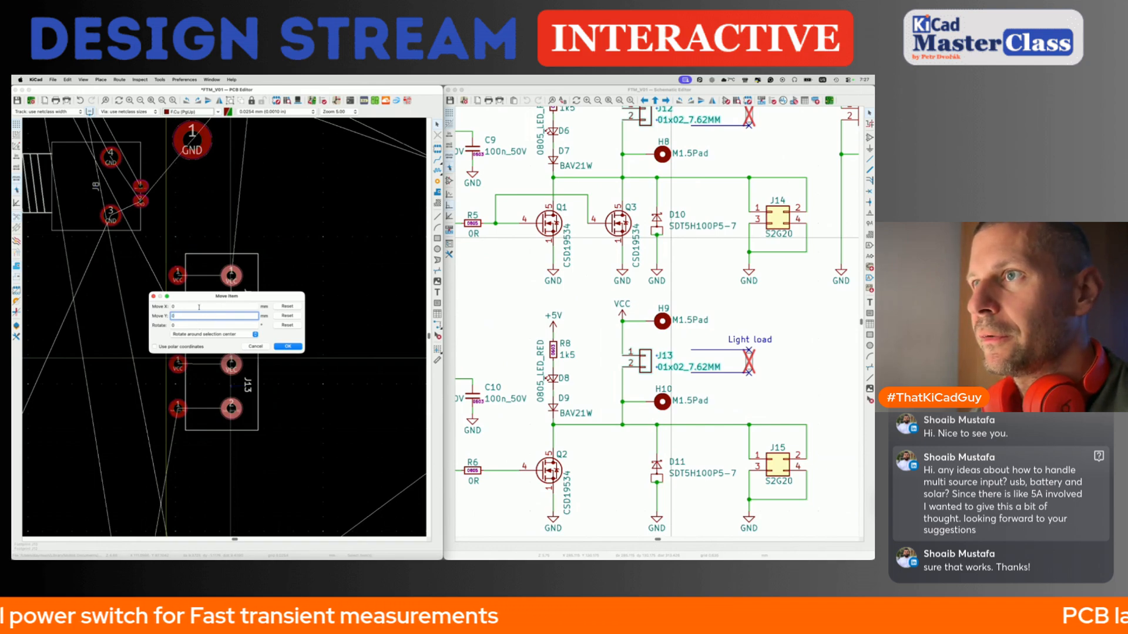
{"action": "left_click", "coordinate": [287, 346]}
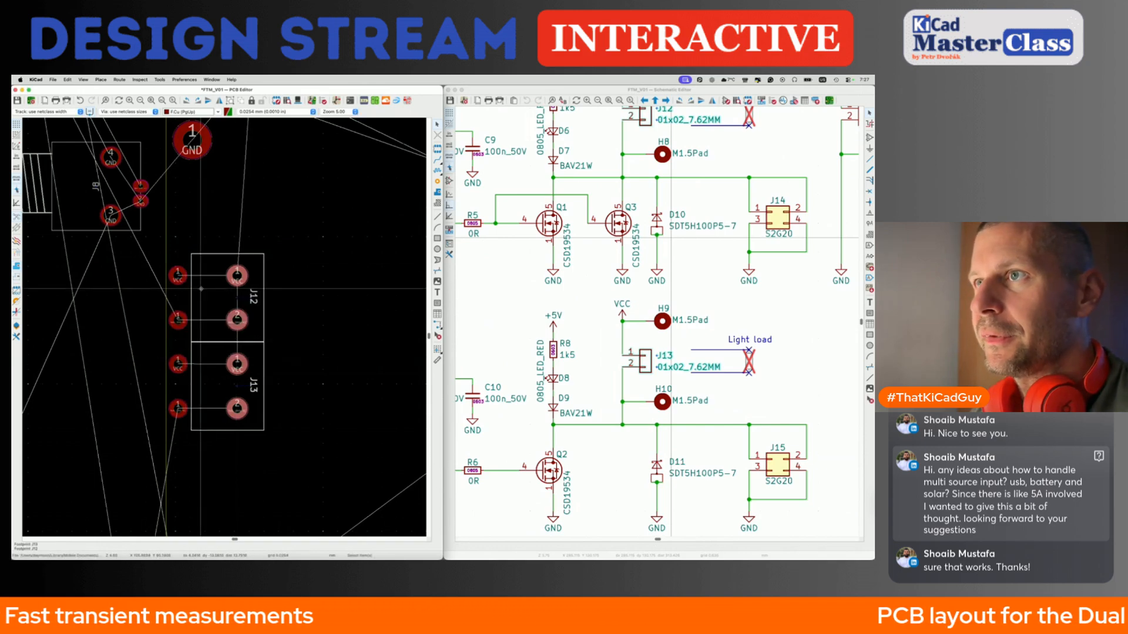
{"action": "key", "text": "Escape"}
{"action": "key", "text": "super+s"}
Compare BNC connector J9 and light-load terminal J13 on the board with their places in the schematic.
{"action": "scroll", "coordinate": [201, 289], "scroll_direction": "down", "scroll_amount": 4}
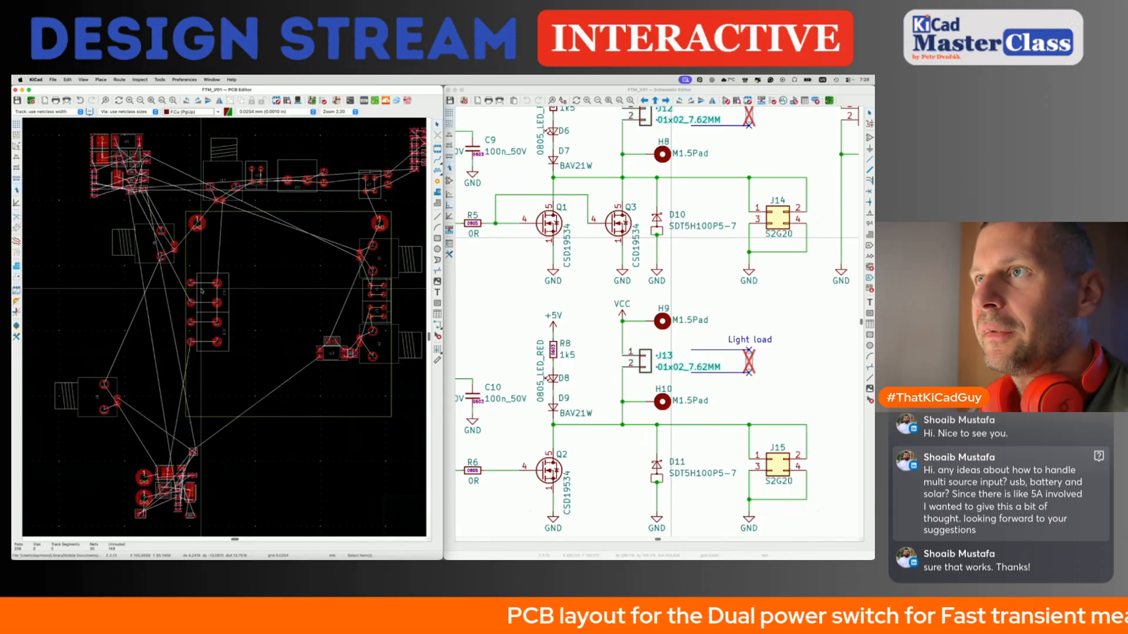
{"action": "left_click", "coordinate": [94, 400]}
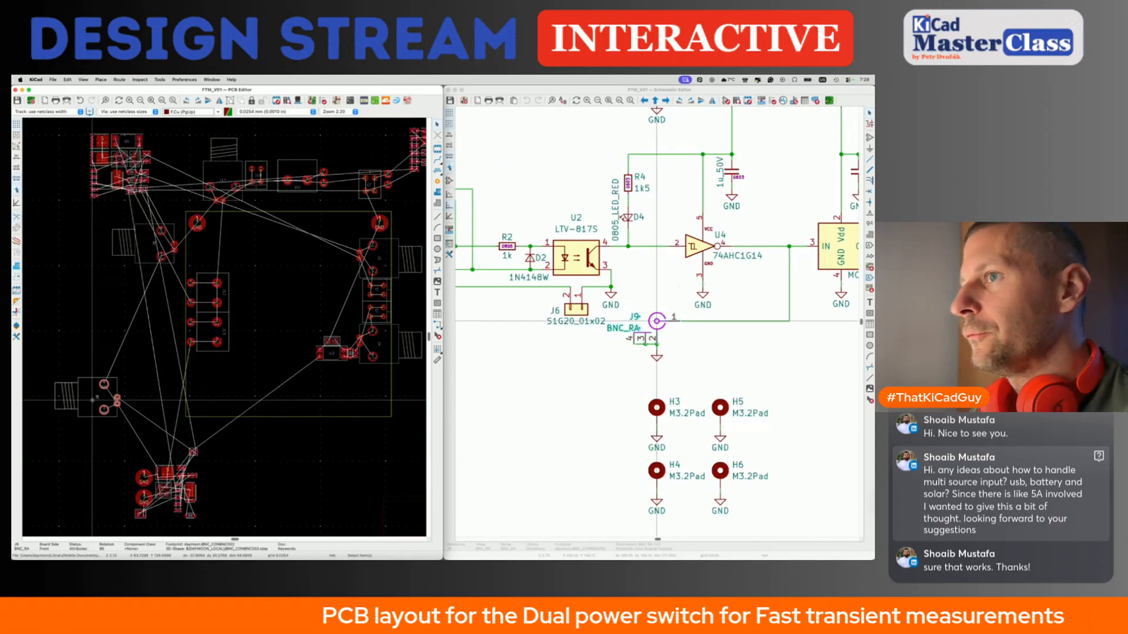
{"action": "left_click", "coordinate": [559, 346]}
{"action": "scroll", "coordinate": [559, 346], "scroll_direction": "down", "scroll_amount": 5}
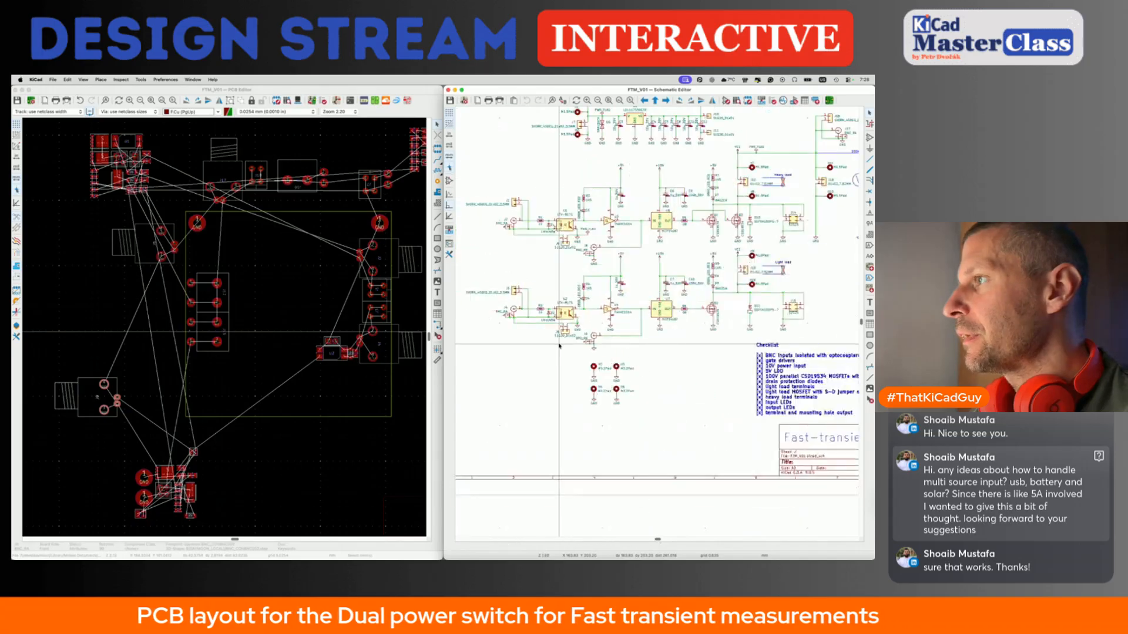
{"action": "left_click", "coordinate": [593, 337]}
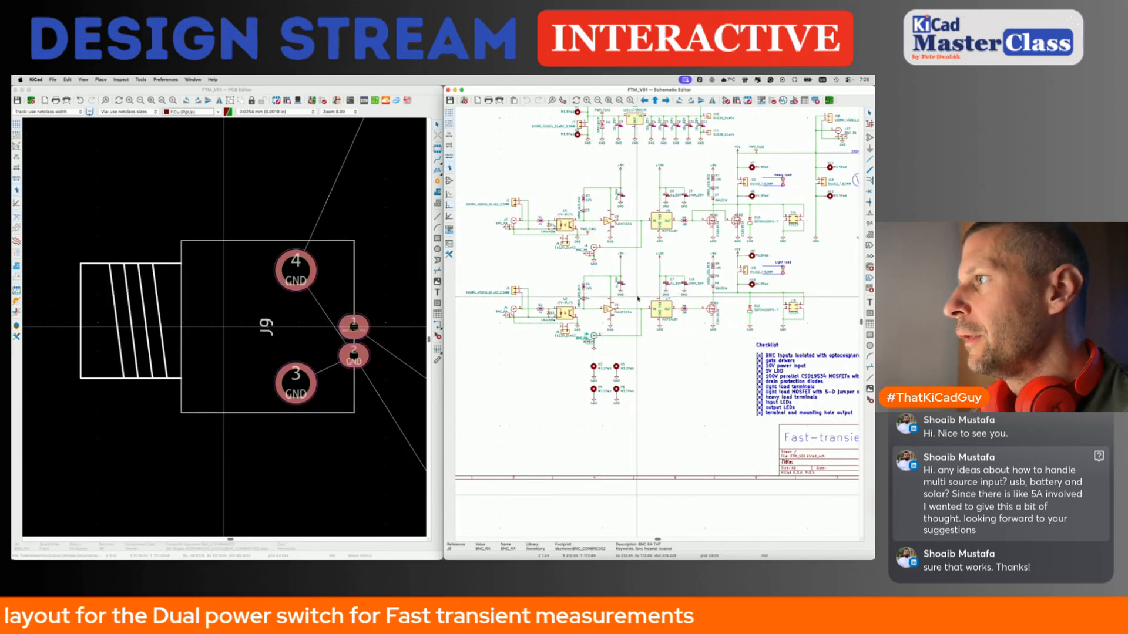
{"action": "left_click", "coordinate": [745, 272]}
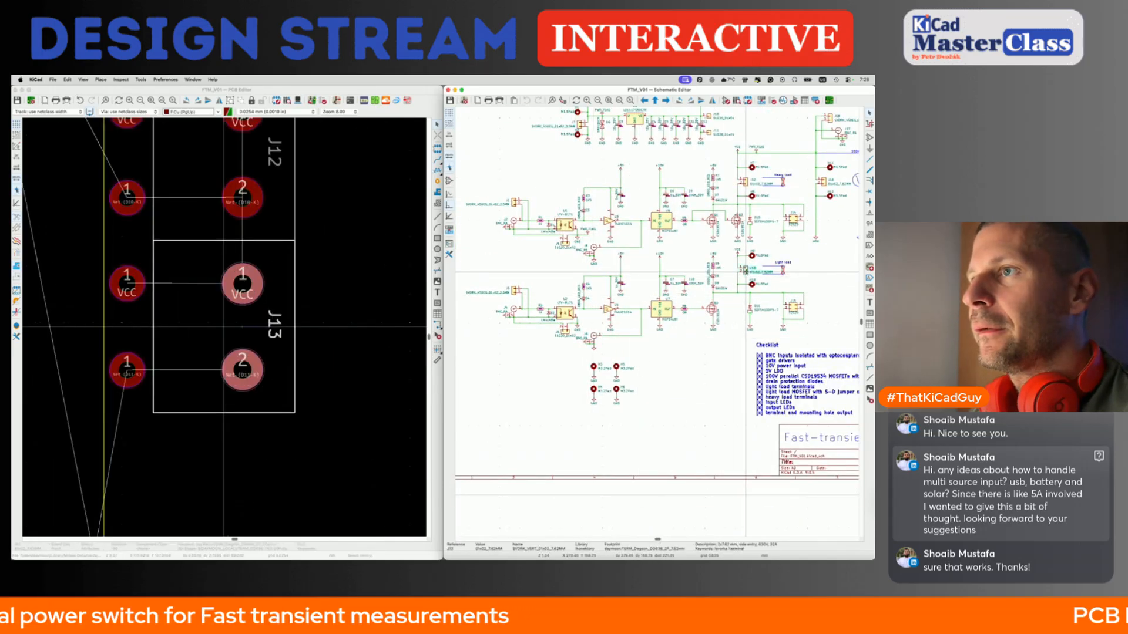
{"action": "left_click", "coordinate": [369, 348]}
{"action": "scroll", "coordinate": [369, 347], "scroll_direction": "down", "scroll_amount": 5}
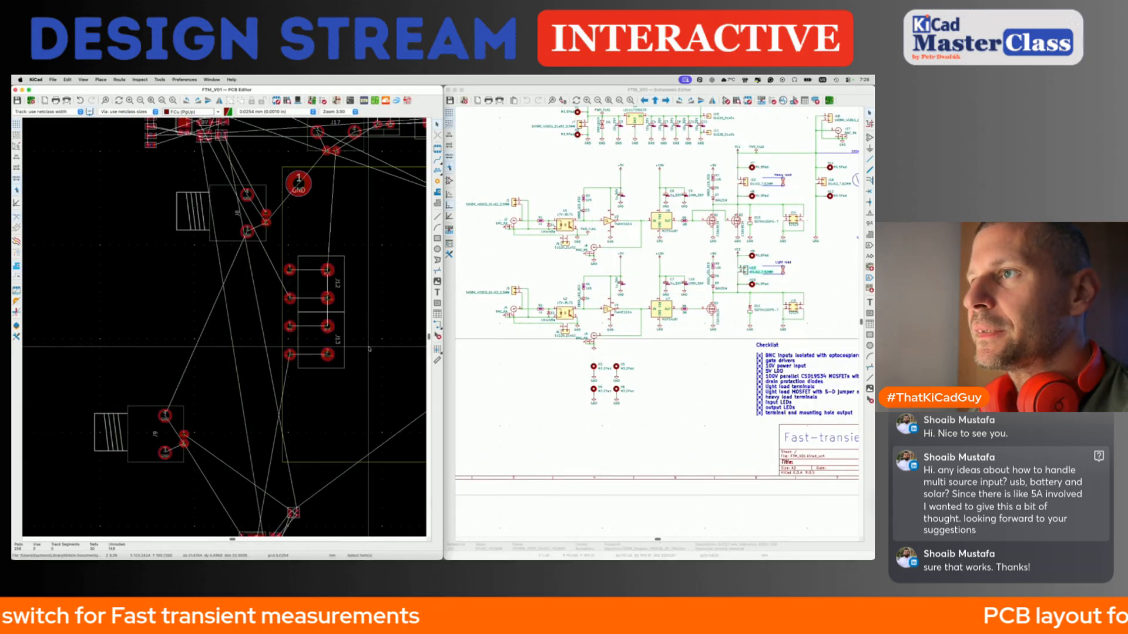
Move BNC connector J9 to the board's left edge, directly below terminal J13.
{"action": "left_click", "coordinate": [142, 441]}
{"action": "key", "text": "m"}
{"action": "scroll", "coordinate": [308, 407], "scroll_direction": "up", "scroll_amount": 5}
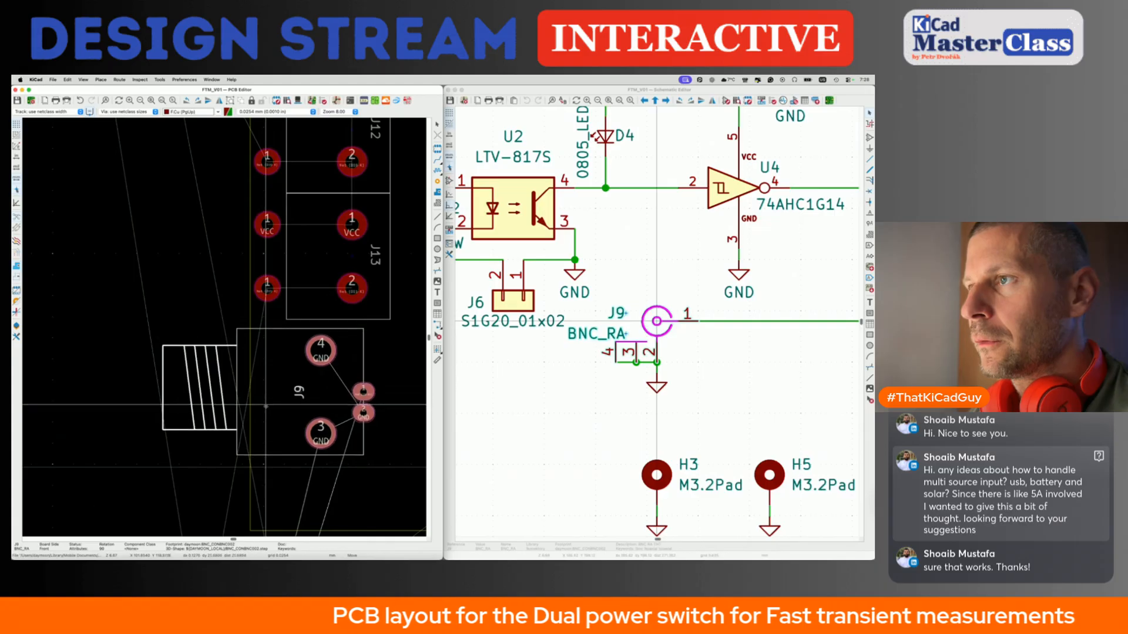
{"action": "middle_click_drag", "start_coordinate": [265, 411], "coordinate": [264, 403]}
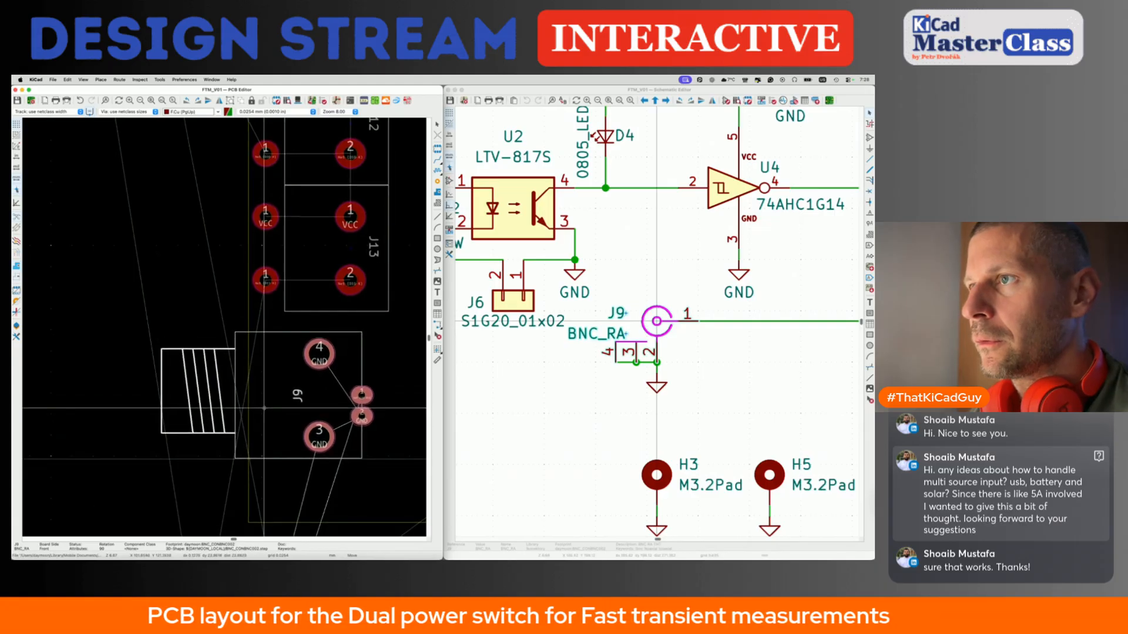
{"action": "left_click", "coordinate": [263, 409]}
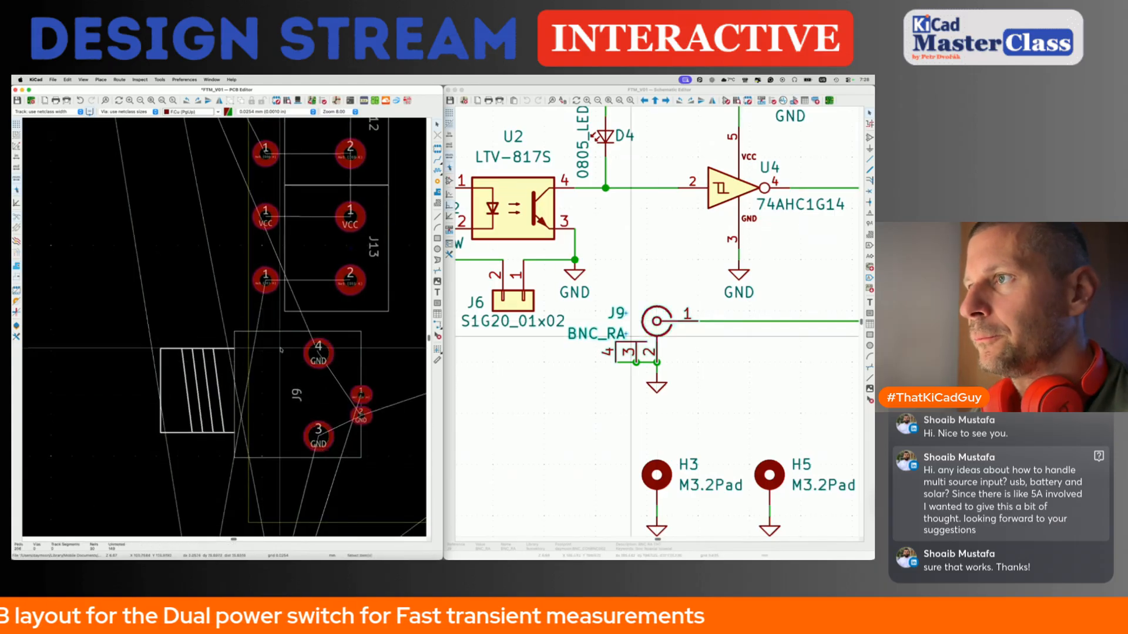
Shift BNC connector J9 so its signal pins line up with pad 2 of terminal J13, and save the board.
{"action": "scroll", "coordinate": [281, 349], "scroll_direction": "up", "scroll_amount": 3}
{"action": "middle_click_drag", "start_coordinate": [374, 351], "coordinate": [321, 345]}
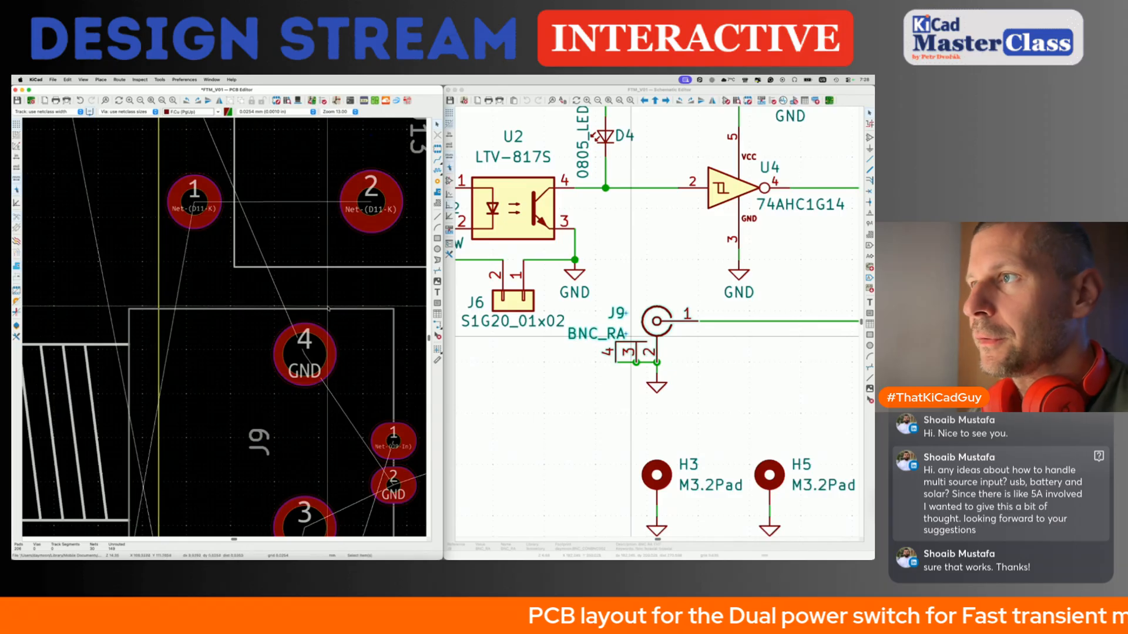
{"action": "left_click", "coordinate": [394, 309]}
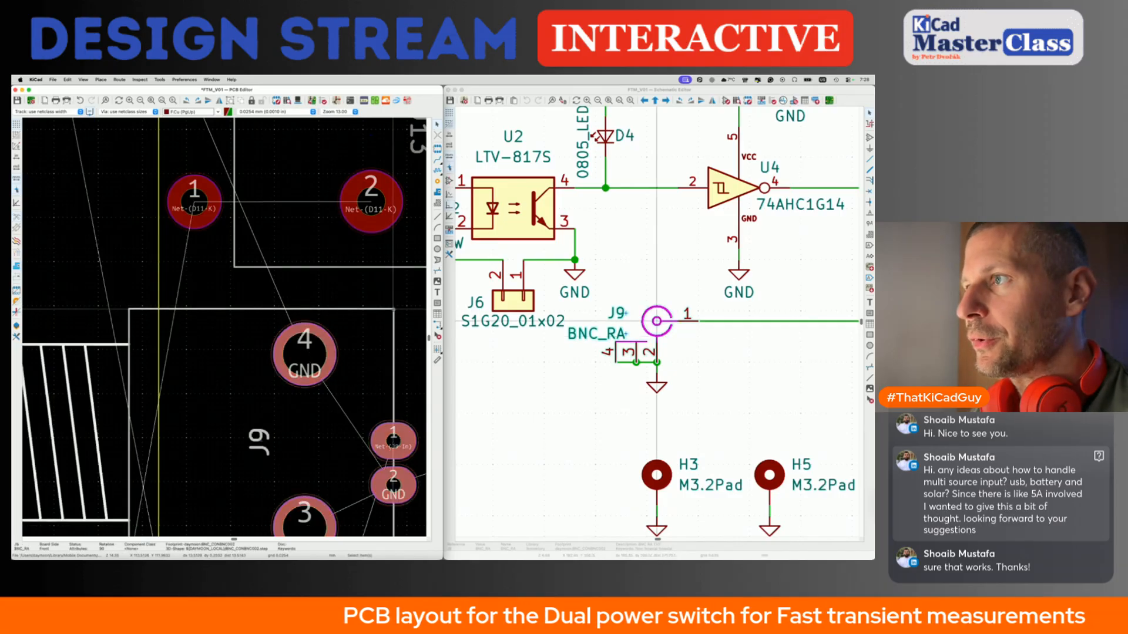
{"action": "key", "text": "m"}
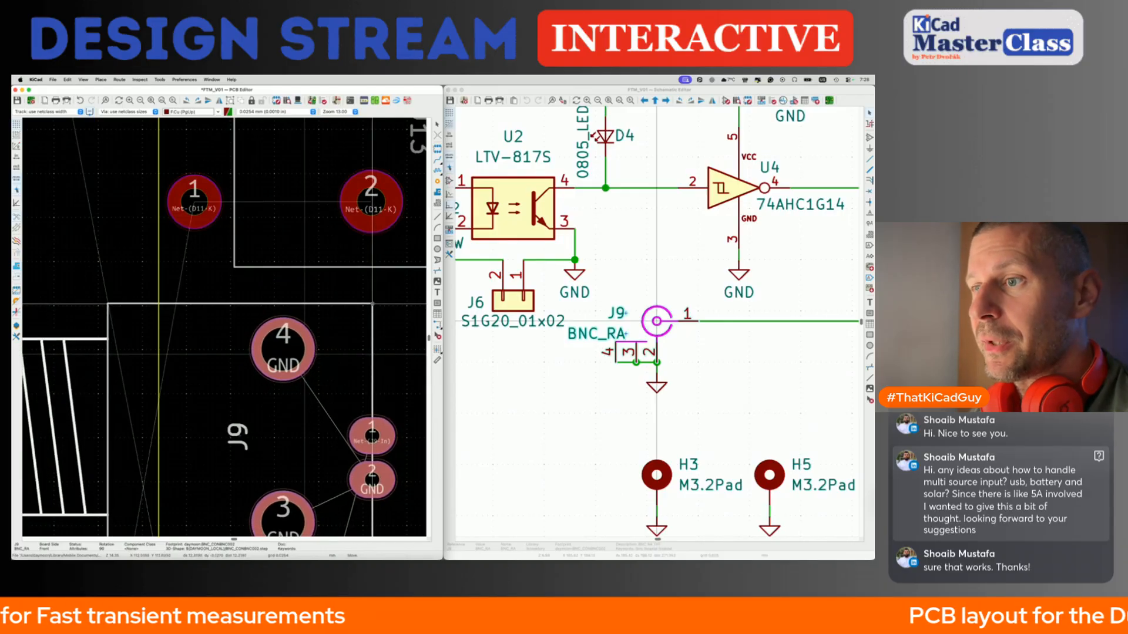
{"action": "left_click", "coordinate": [371, 304]}
{"action": "key", "text": "ctrl+s"}
Move BNC connector J8 directly above terminal J12, with its signal pins in line with the terminal's pad 2 column.
{"action": "scroll", "coordinate": [372, 304], "scroll_direction": "down", "scroll_amount": 8}
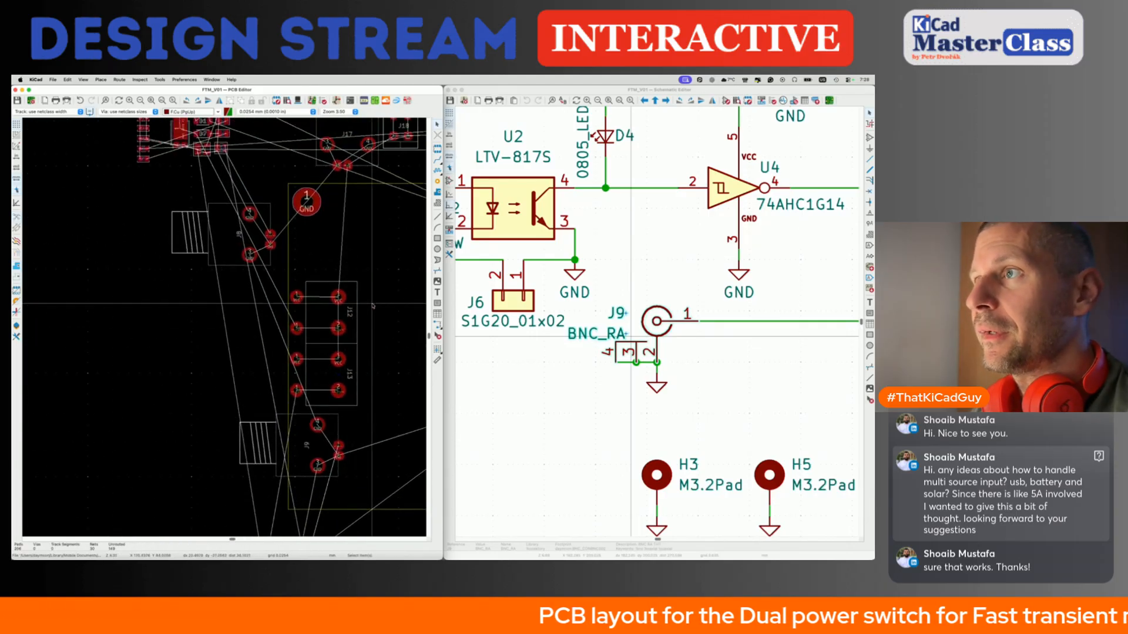
{"action": "left_click", "coordinate": [222, 235]}
{"action": "scroll", "coordinate": [274, 206], "scroll_direction": "up", "scroll_amount": 8}
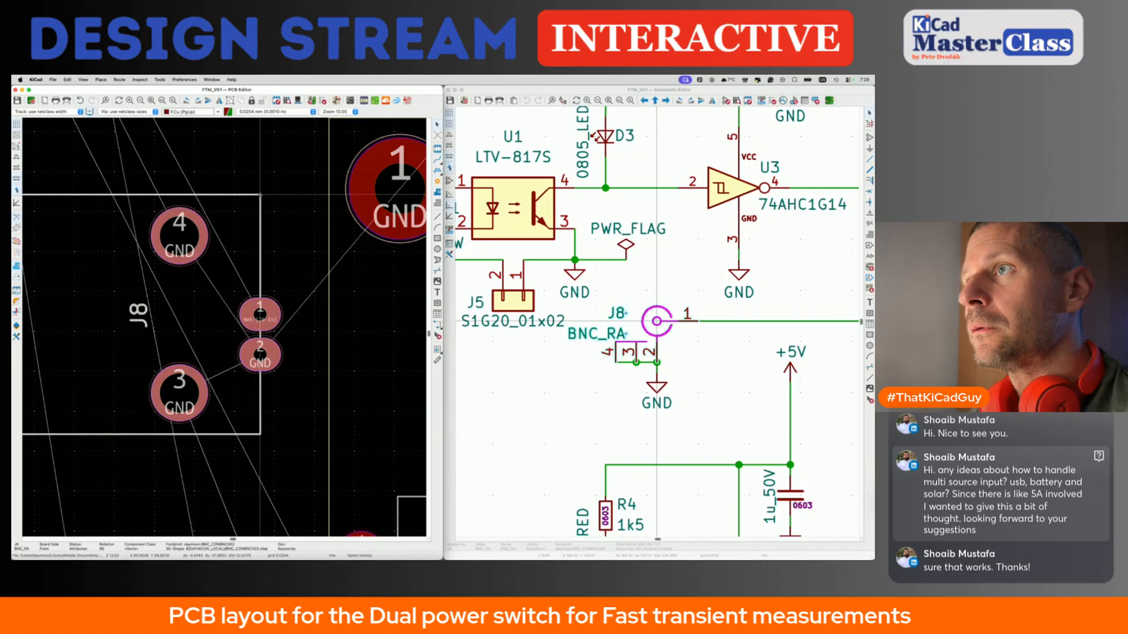
{"action": "scroll", "coordinate": [260, 195], "scroll_direction": "down", "scroll_amount": 5}
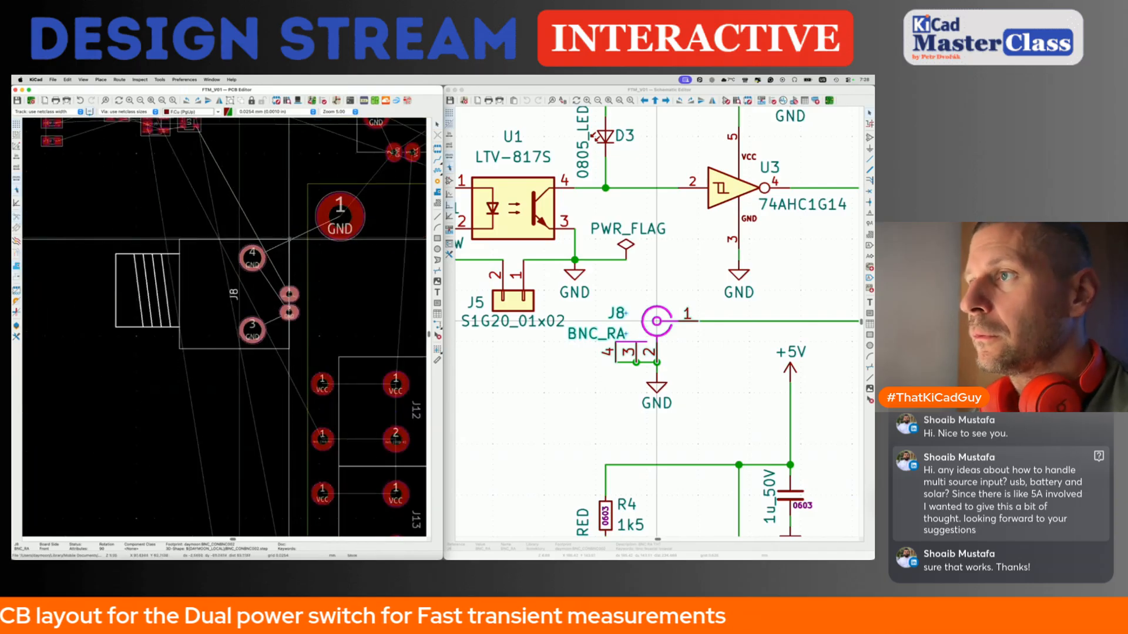
{"action": "left_click_drag", "start_coordinate": [376, 212], "coordinate": [333, 219]}
{"action": "left_click", "coordinate": [333, 220]}
{"action": "scroll", "coordinate": [278, 245], "scroll_direction": "down", "scroll_amount": 3}
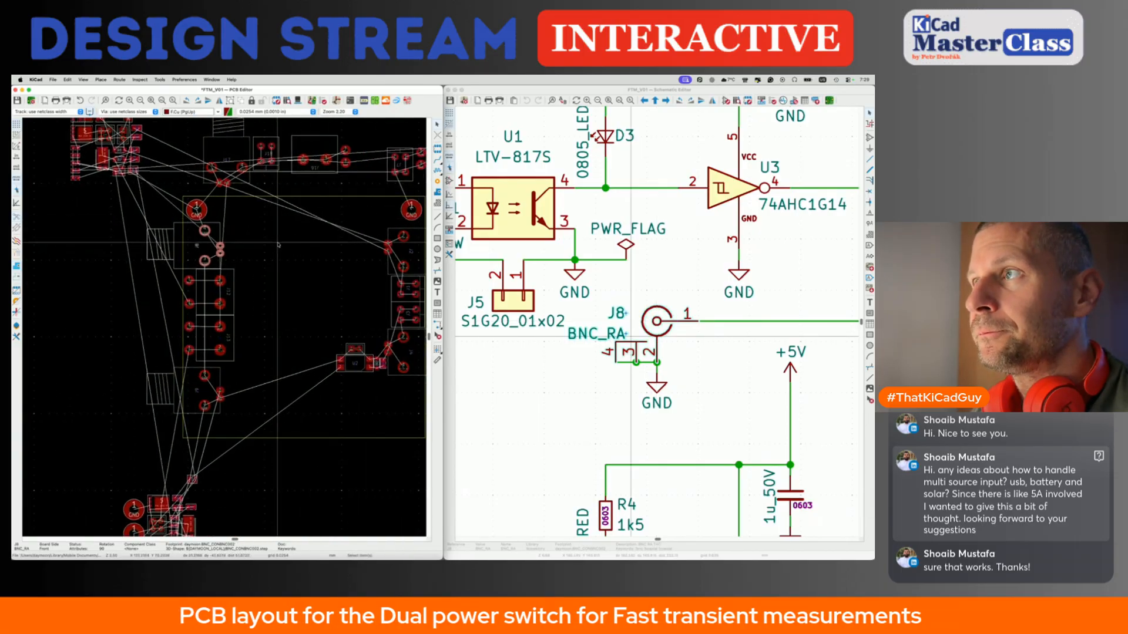
Shift terminals J12 and J13 with M1.5 pads H7 to H10 slightly down between BNC connectors J8 and J9, and save.
{"action": "scroll", "coordinate": [273, 242], "scroll_direction": "right", "scroll_amount": 2}
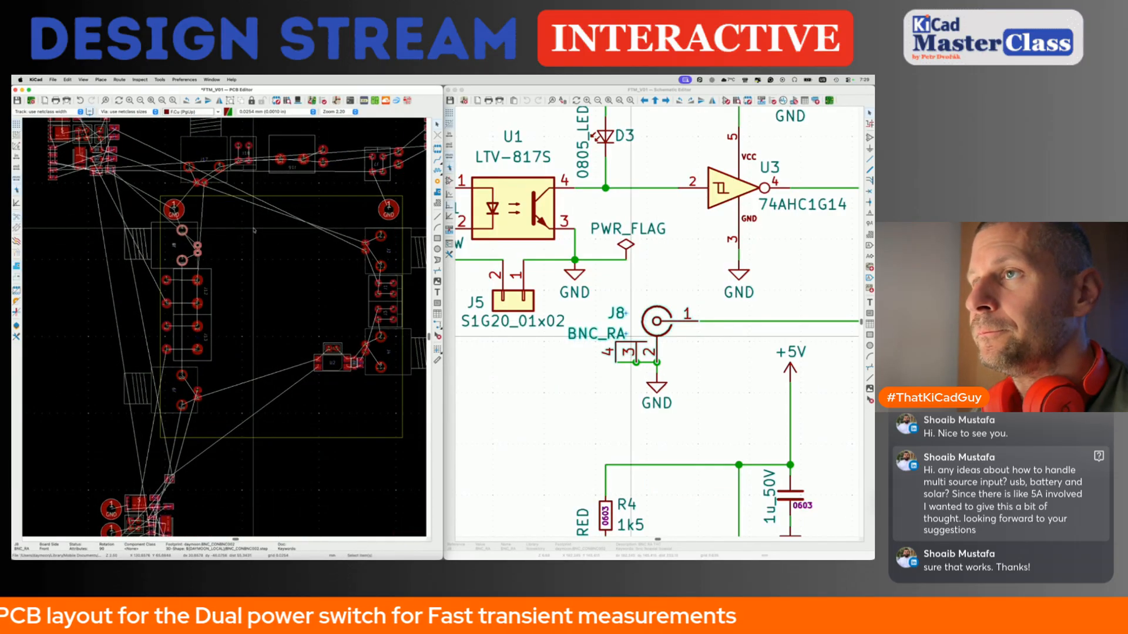
{"action": "scroll", "coordinate": [176, 376], "scroll_direction": "up", "scroll_amount": 2}
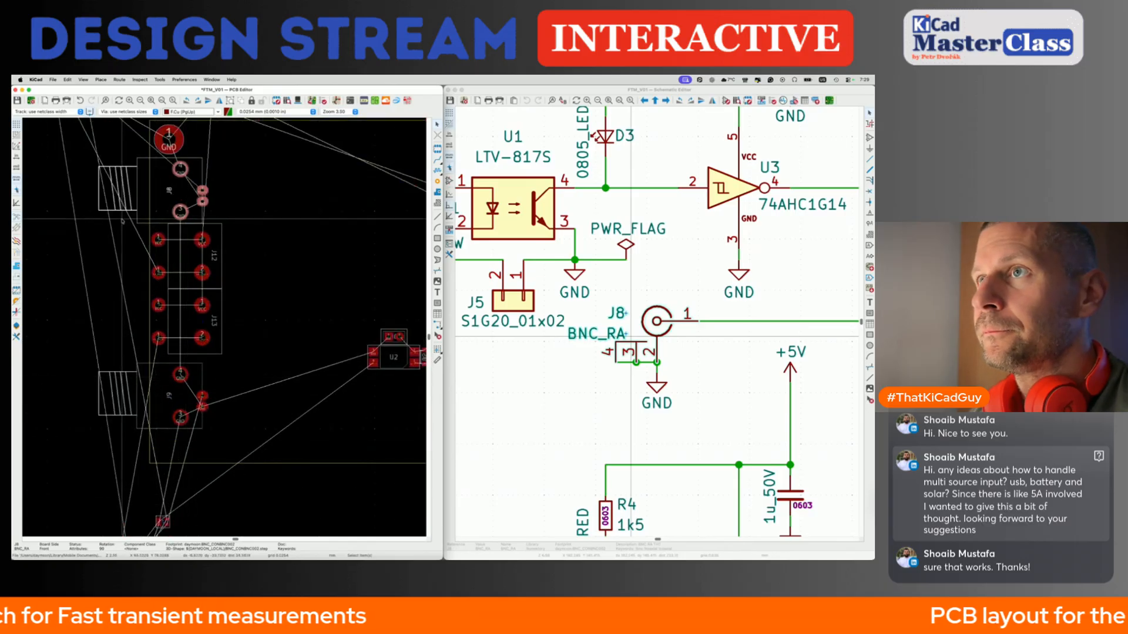
{"action": "left_click_drag", "start_coordinate": [122, 219], "coordinate": [245, 363]}
{"action": "key", "text": "m"}
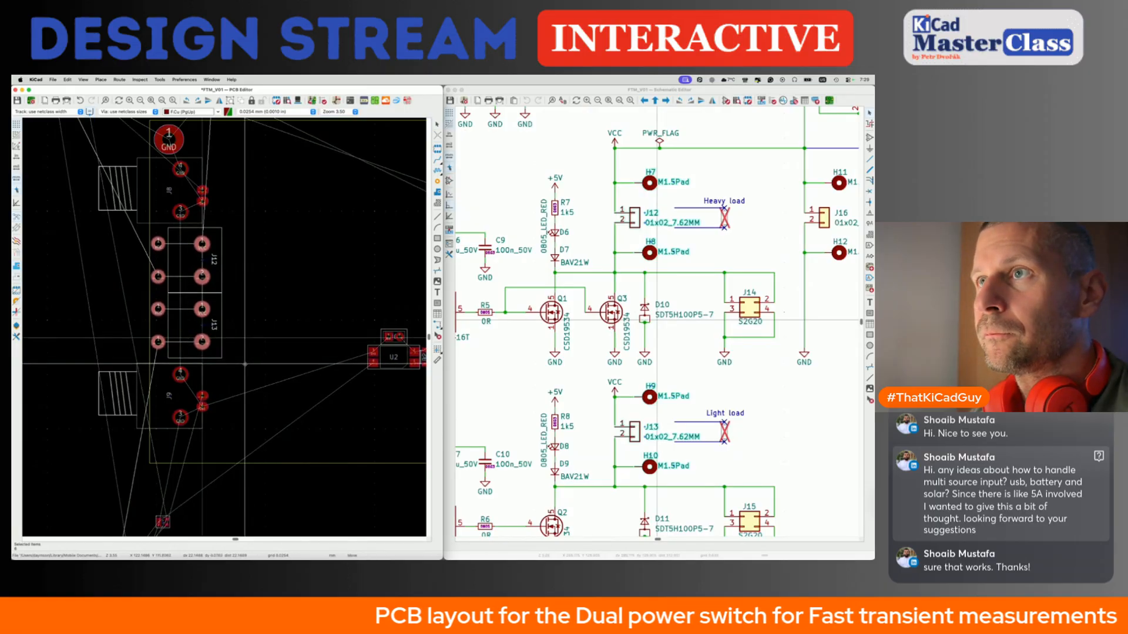
{"action": "left_click", "coordinate": [245, 364]}
{"action": "left_click", "coordinate": [245, 365]}
{"action": "scroll", "coordinate": [245, 364], "scroll_direction": "down", "scroll_amount": 5}
{"action": "left_click_drag", "start_coordinate": [137, 250], "coordinate": [272, 429]}
{"action": "key", "text": "super+s"}
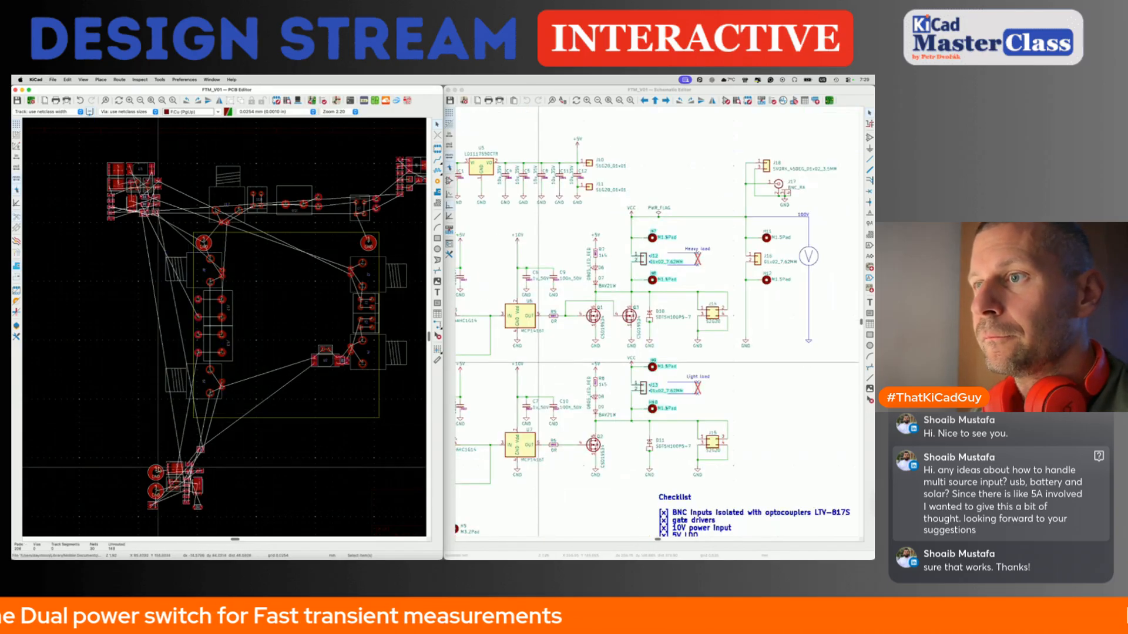
Position mounting hole H5 relative to the board's bottom-left corner with offsets X 4.5 mm and Y -4.5 mm.
{"action": "left_click", "coordinate": [156, 471]}
{"action": "key", "text": "shift+p"}
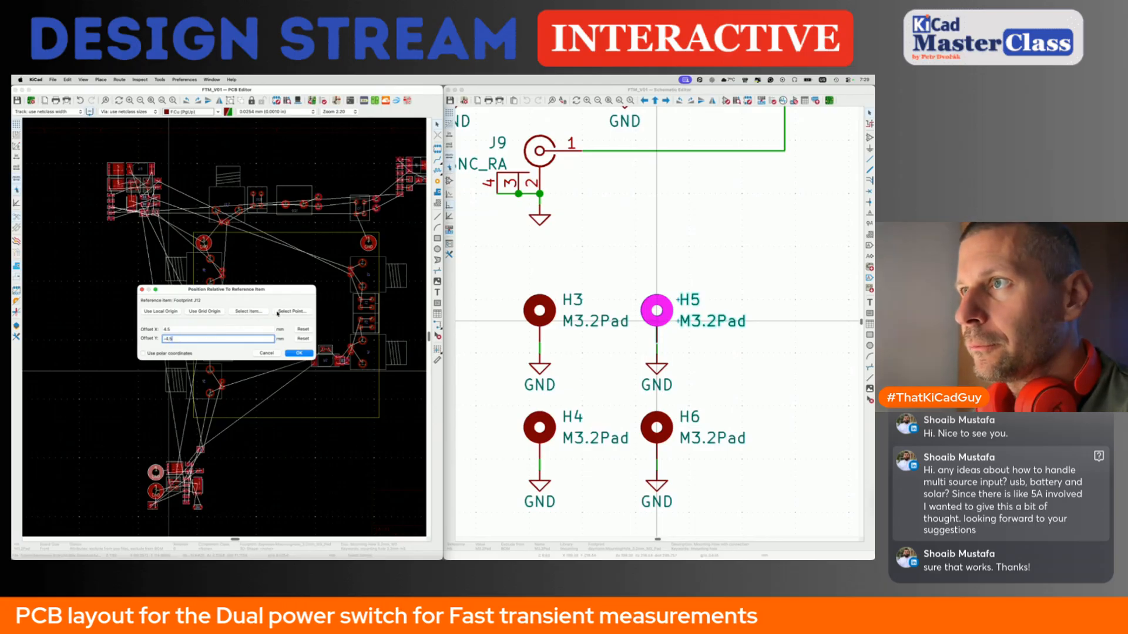
{"action": "left_click", "coordinate": [289, 312]}
{"action": "left_click", "coordinate": [194, 417]}
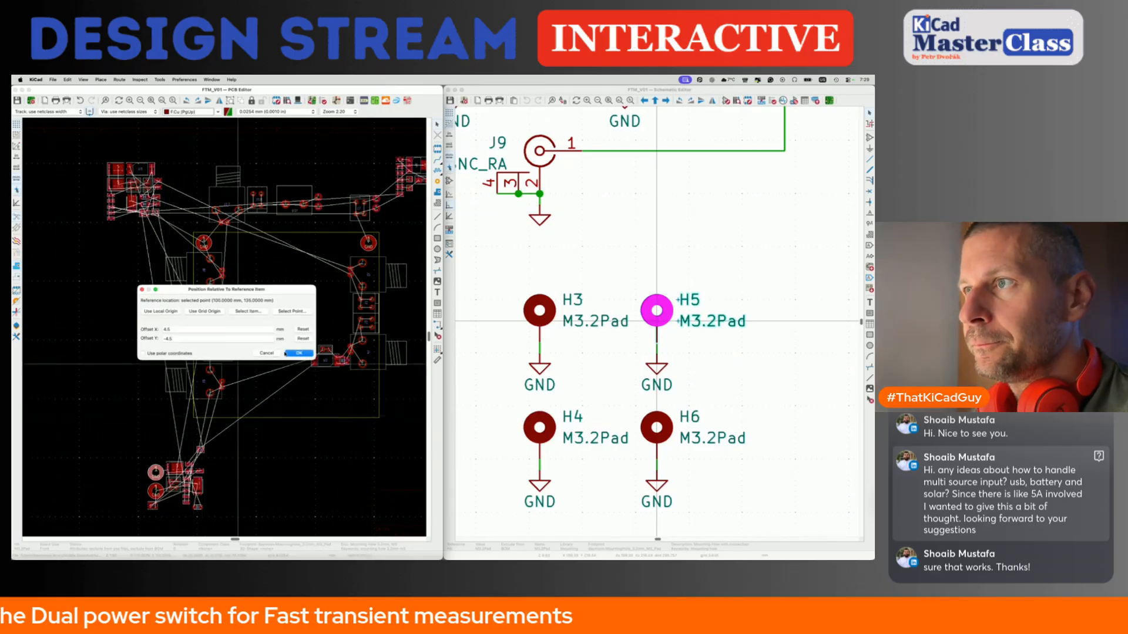
{"action": "left_click", "coordinate": [294, 354]}
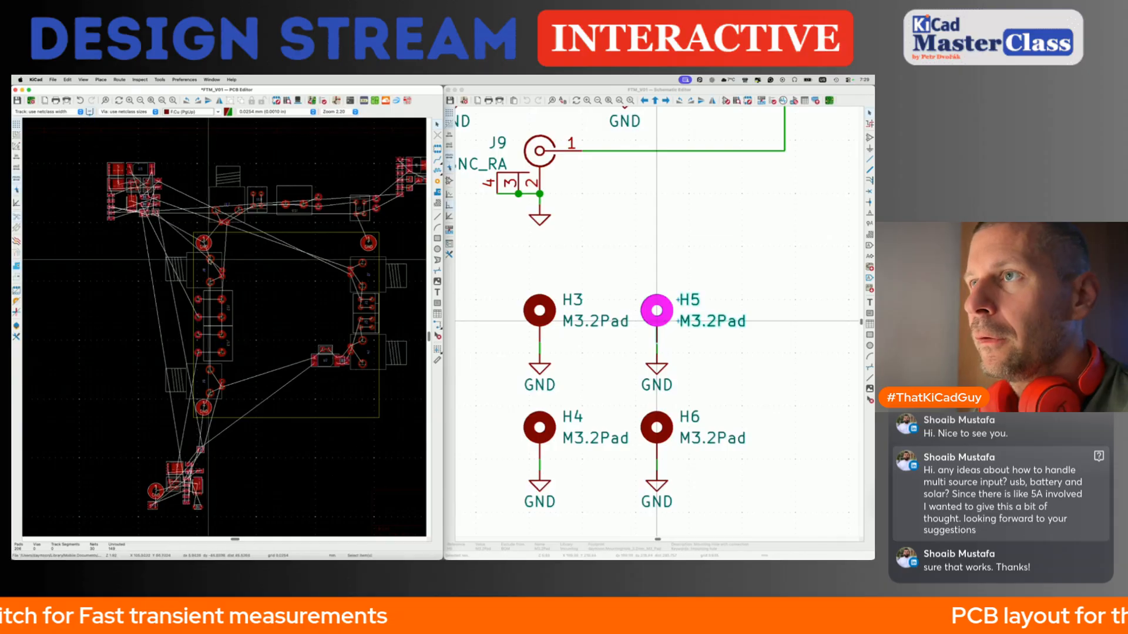
Move J8, J9, J12, J13 and their M1.5 pads together to centre them between the left edge's two mounting holes.
{"action": "left_click_drag", "start_coordinate": [150, 250], "coordinate": [267, 411]}
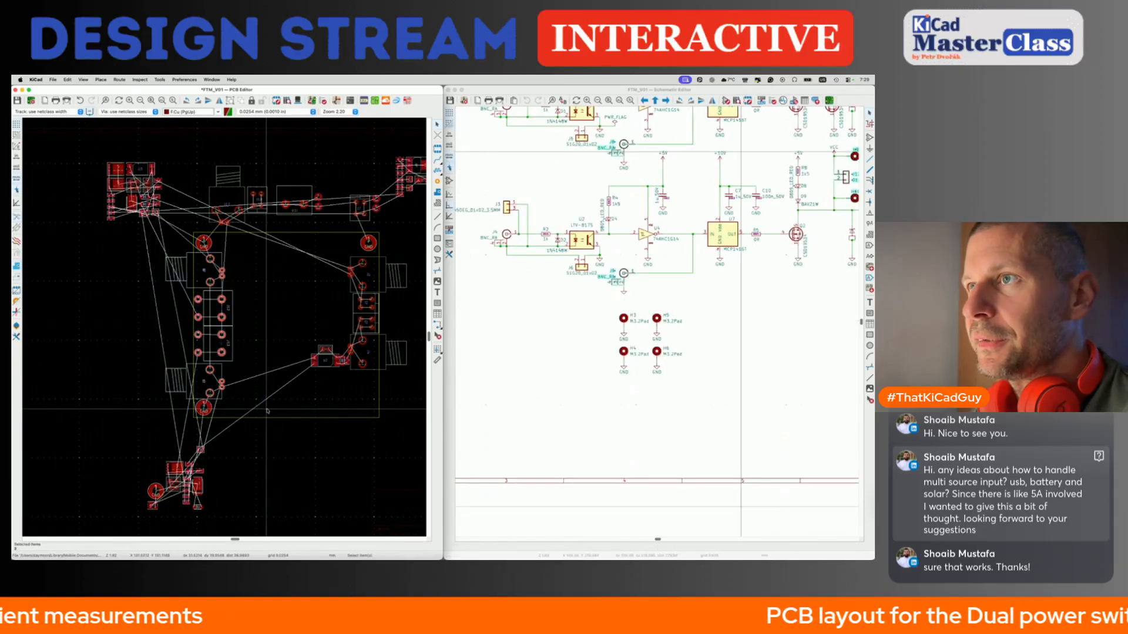
{"action": "key", "text": "m"}
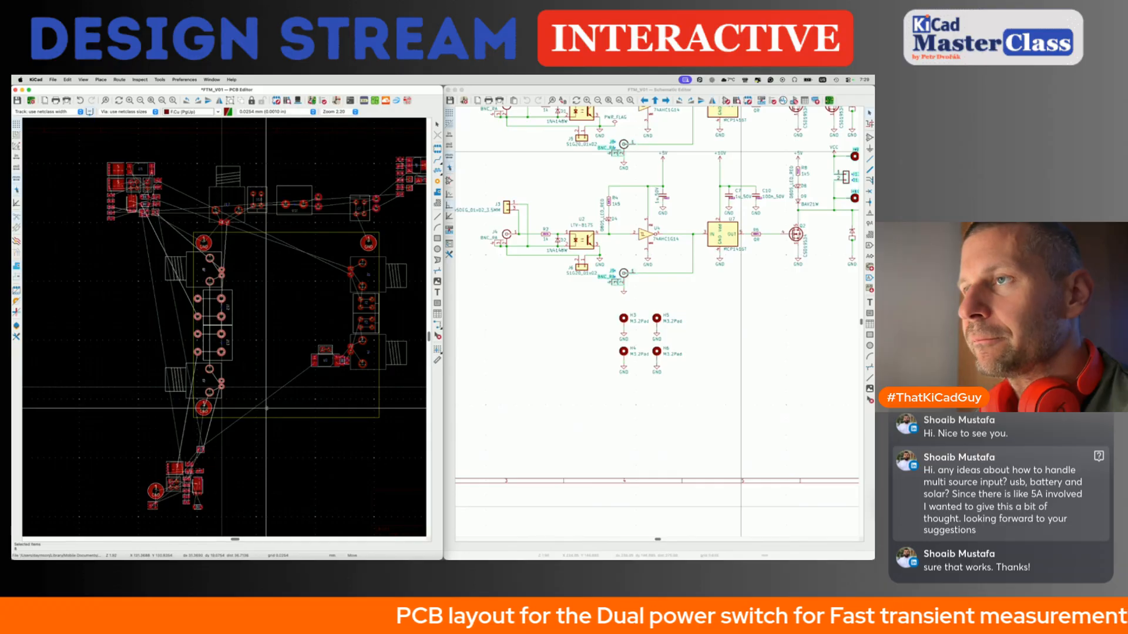
{"action": "key", "text": "Escape"}
{"action": "scroll", "coordinate": [216, 343], "scroll_direction": "up", "scroll_amount": 5}
{"action": "scroll", "coordinate": [216, 343], "scroll_direction": "down", "scroll_amount": 4}
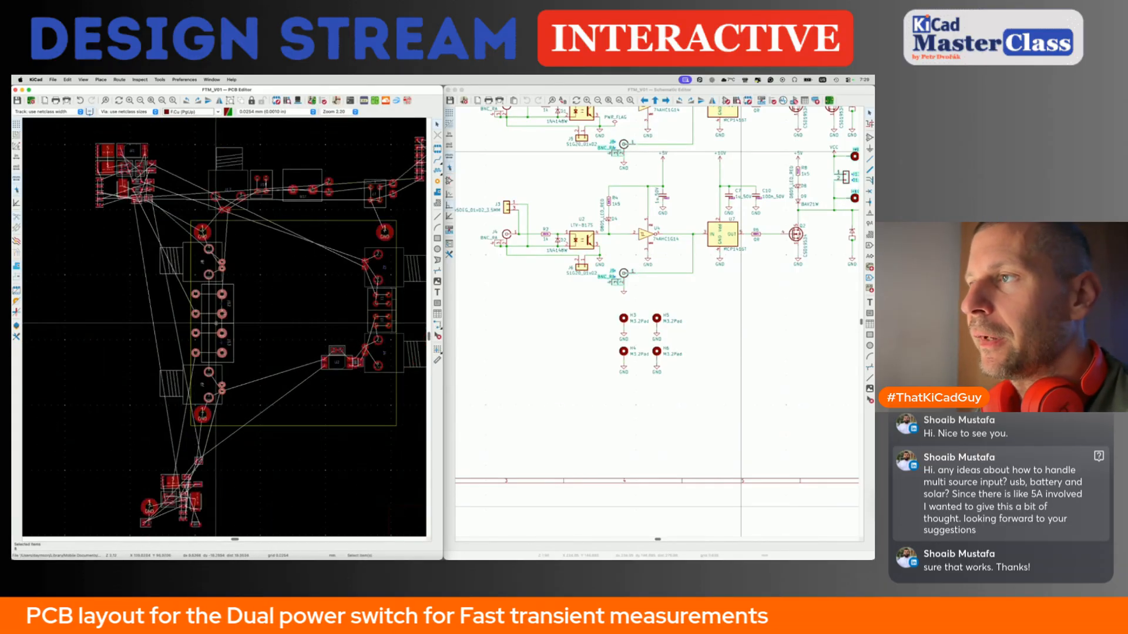
Move the input group with connectors J1 to J4 and optocoupler U2 to centre it along the board's right edge.
{"action": "scroll", "coordinate": [287, 296], "scroll_direction": "down", "scroll_amount": 2}
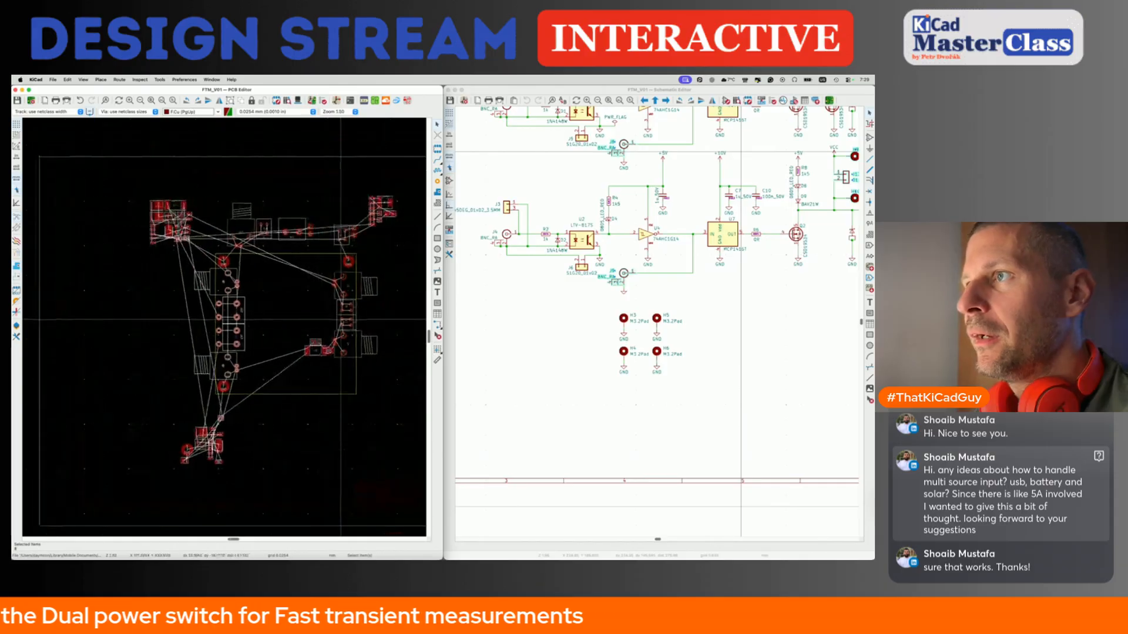
{"action": "left_click_drag", "start_coordinate": [265, 269], "coordinate": [403, 378]}
{"action": "scroll", "coordinate": [327, 301], "scroll_direction": "up", "scroll_amount": 2}
{"action": "key", "text": "m"}
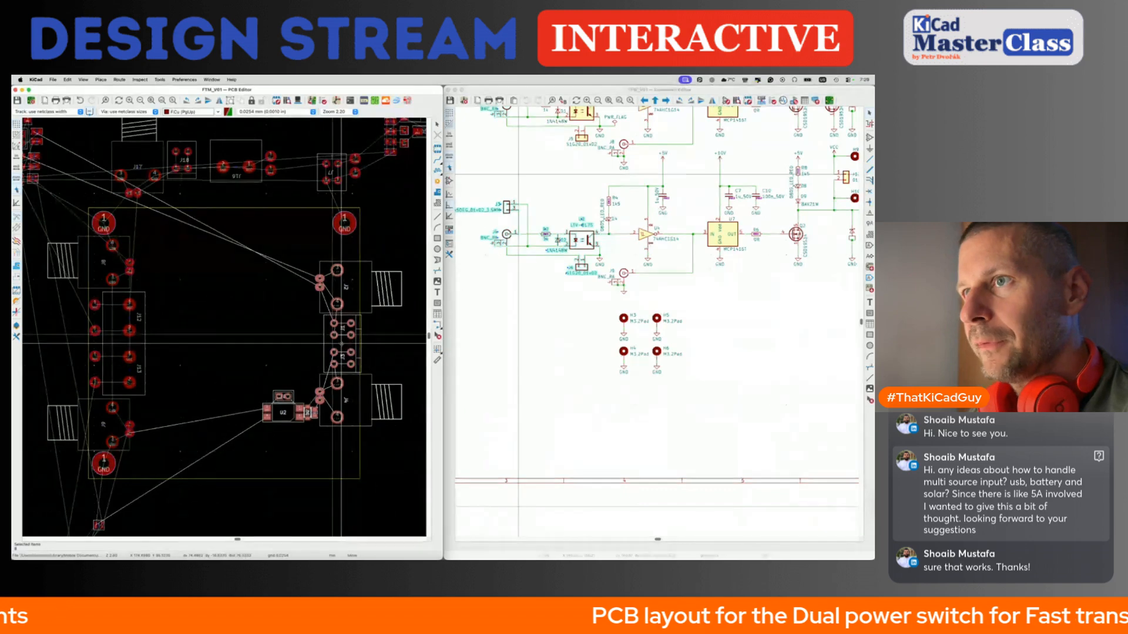
{"action": "left_click", "coordinate": [340, 343]}
{"action": "scroll", "coordinate": [342, 235], "scroll_direction": "up", "scroll_amount": 3}
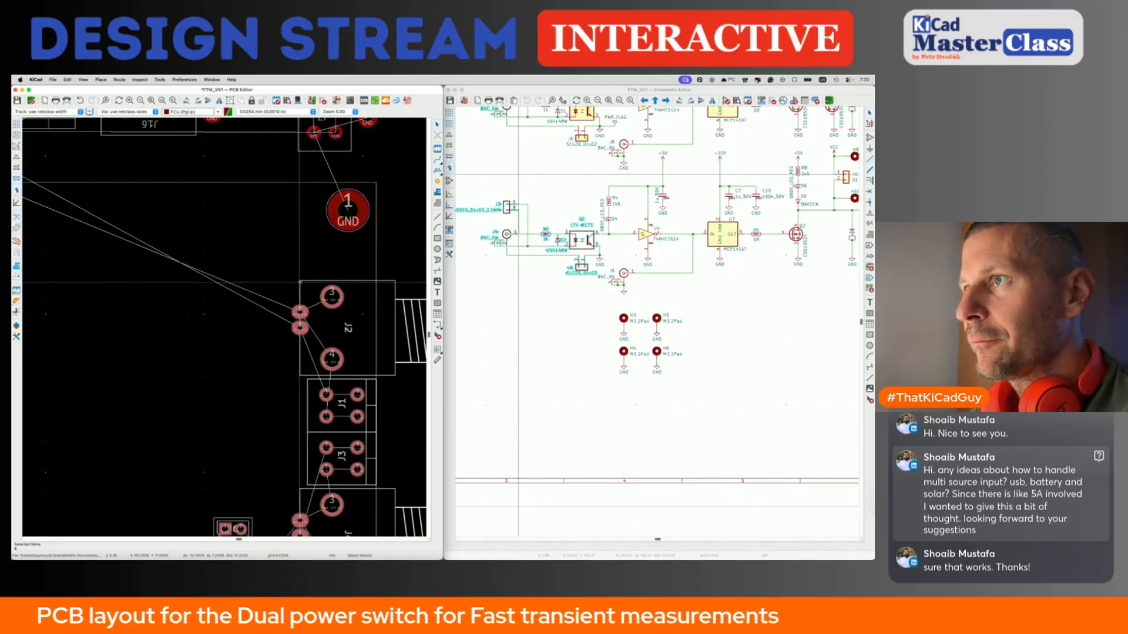
{"action": "key", "text": "m"}
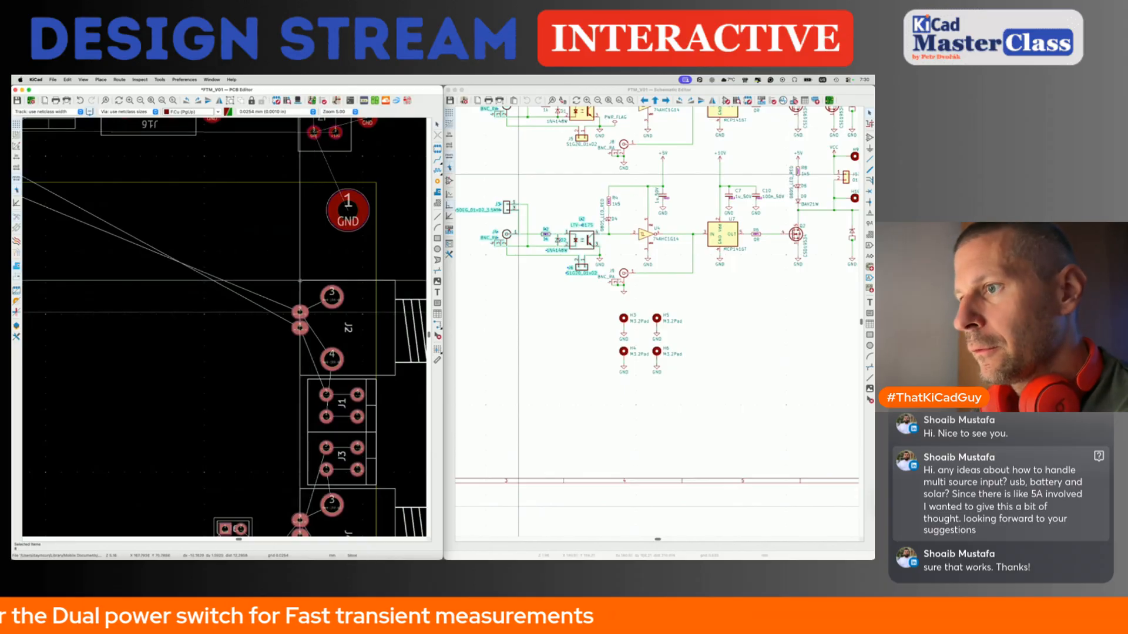
{"action": "left_click", "coordinate": [300, 280]}
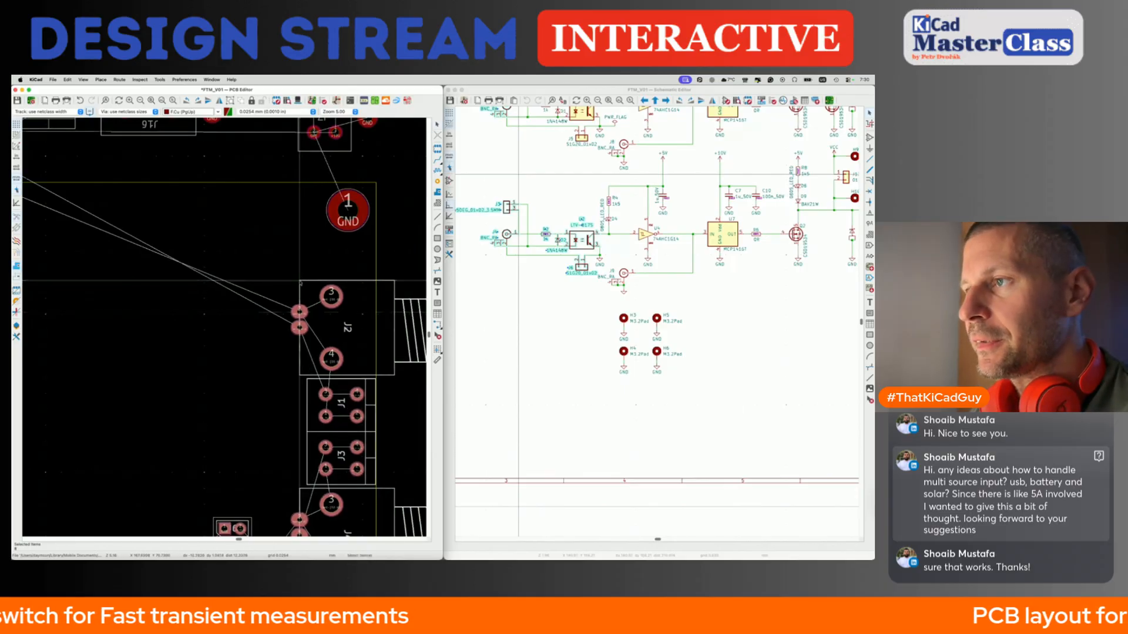
{"action": "scroll", "coordinate": [300, 282], "scroll_direction": "down", "scroll_amount": 3}
{"action": "key", "text": "Escape"}
{"action": "scroll", "coordinate": [293, 387], "scroll_direction": "down", "scroll_amount": 4}
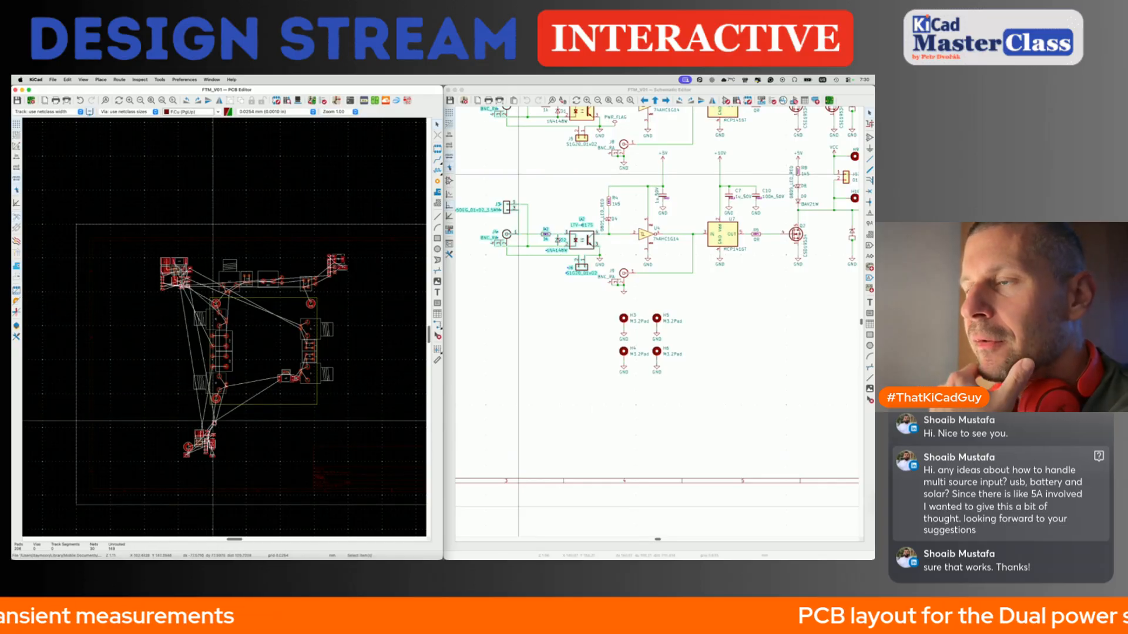
Position mounting hole H6 relative to the board's bottom-right corner with offsets X -4.5 mm and Y -4.5 mm, and save.
{"action": "scroll", "coordinate": [186, 447], "scroll_direction": "up", "scroll_amount": 2}
{"action": "left_click", "coordinate": [188, 446]}
{"action": "scroll", "coordinate": [187, 447], "scroll_direction": "up", "scroll_amount": 2}
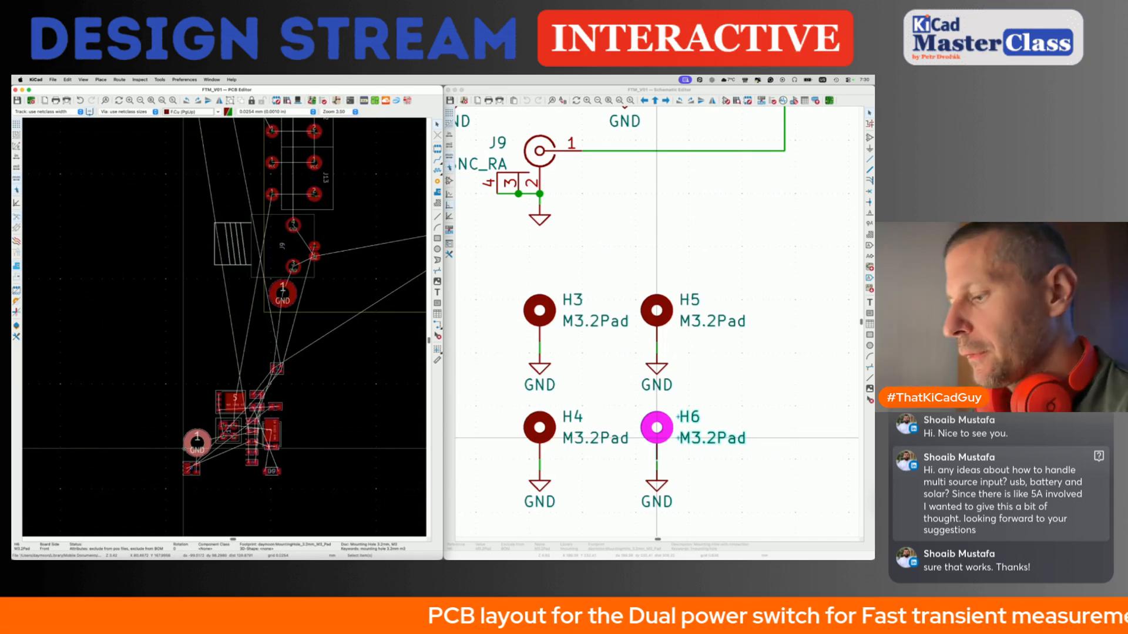
{"action": "key", "text": "shift+p"}
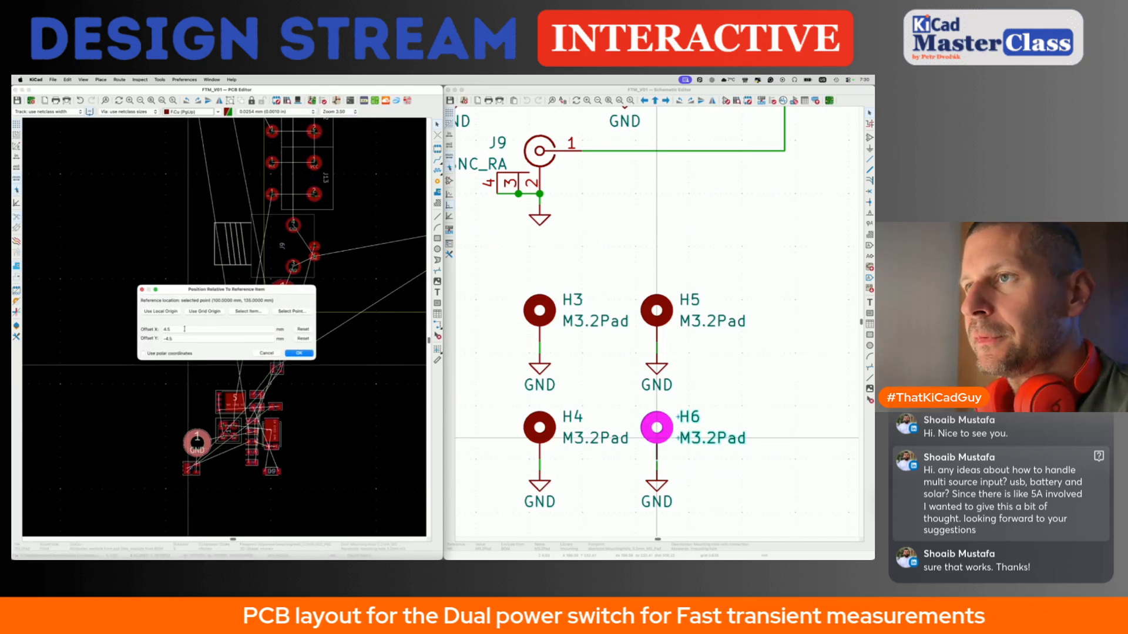
{"action": "double_click", "coordinate": [185, 329]}
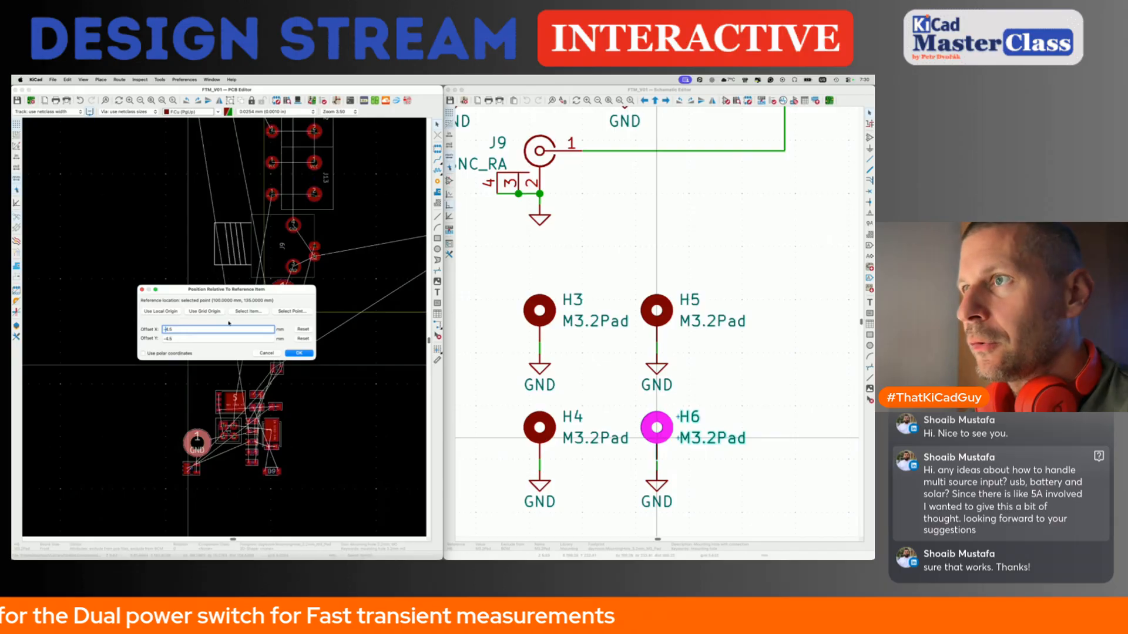
{"action": "left_click", "coordinate": [282, 312]}
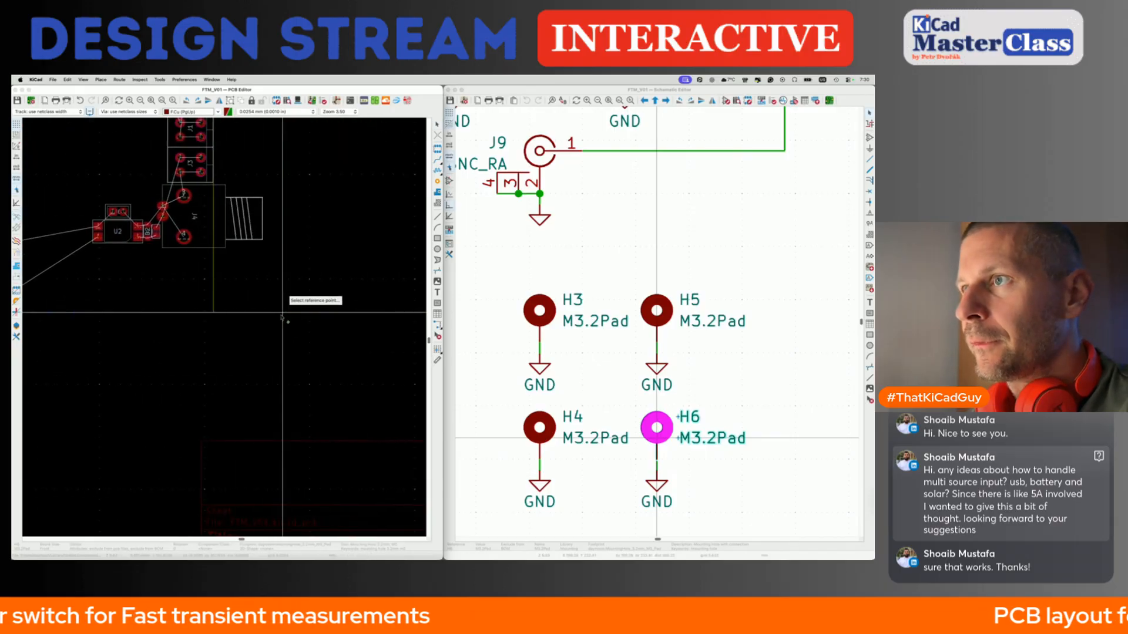
{"action": "left_click", "coordinate": [214, 313]}
{"action": "key", "text": "Return"}
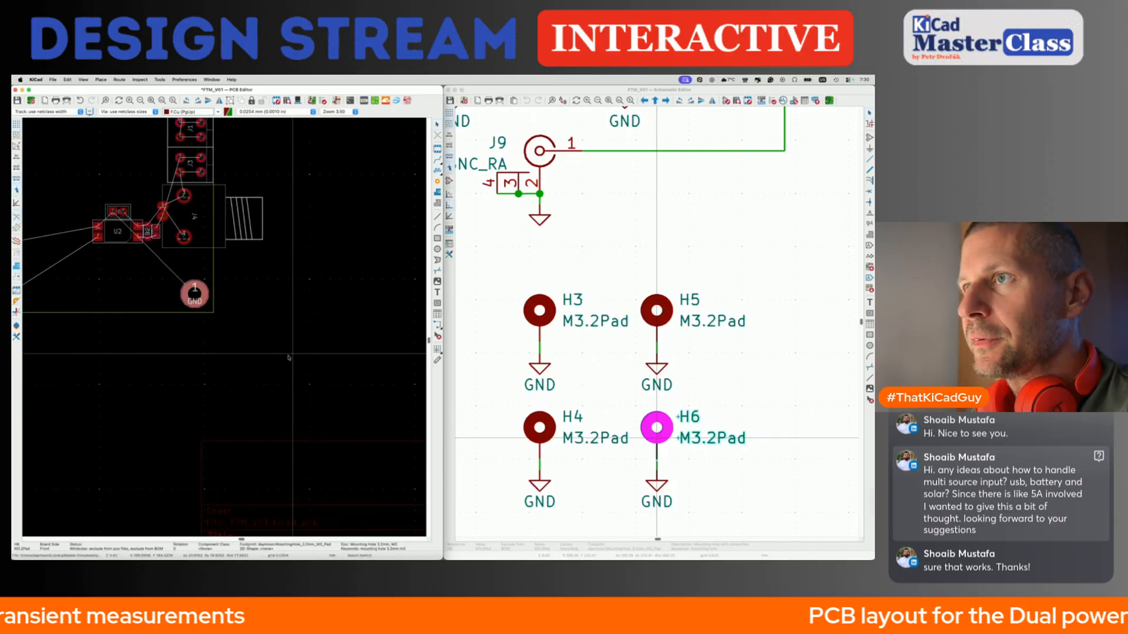
{"action": "key", "text": "super+s"}
Compare terminals J12 and J13 and BNC connectors J9 and J8 on the board with their places in the schematic.
{"action": "scroll", "coordinate": [235, 351], "scroll_direction": "down", "scroll_amount": 5}
{"action": "scroll", "coordinate": [236, 352], "scroll_direction": "left", "scroll_amount": 2}
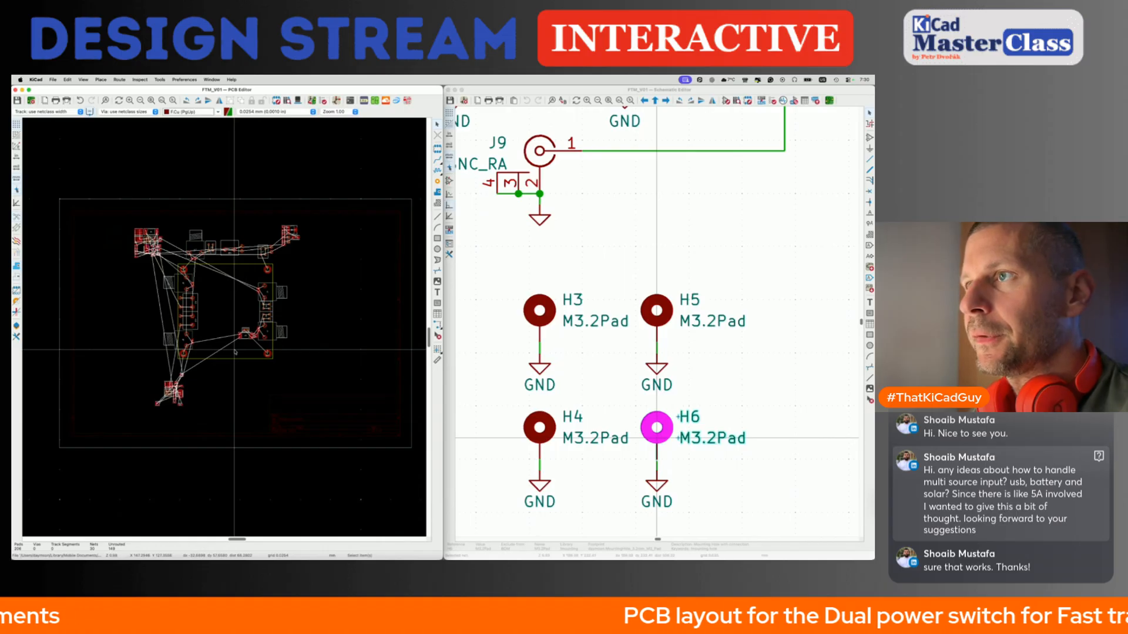
{"action": "scroll", "coordinate": [210, 303], "scroll_direction": "up", "scroll_amount": 5}
{"action": "left_click", "coordinate": [199, 307]}
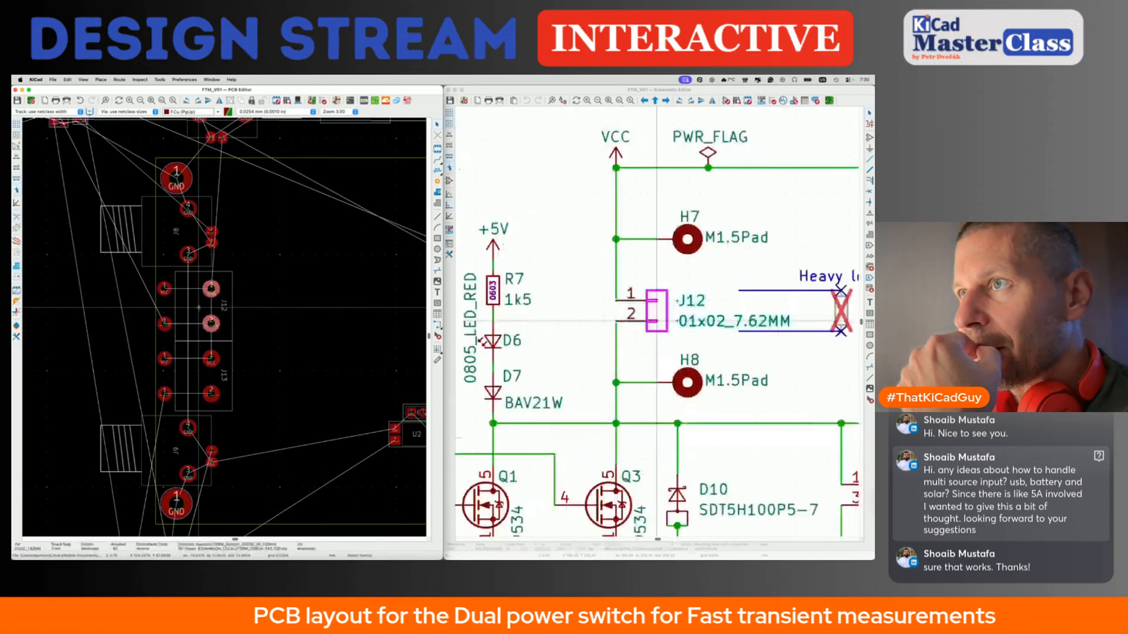
{"action": "left_click", "coordinate": [195, 369]}
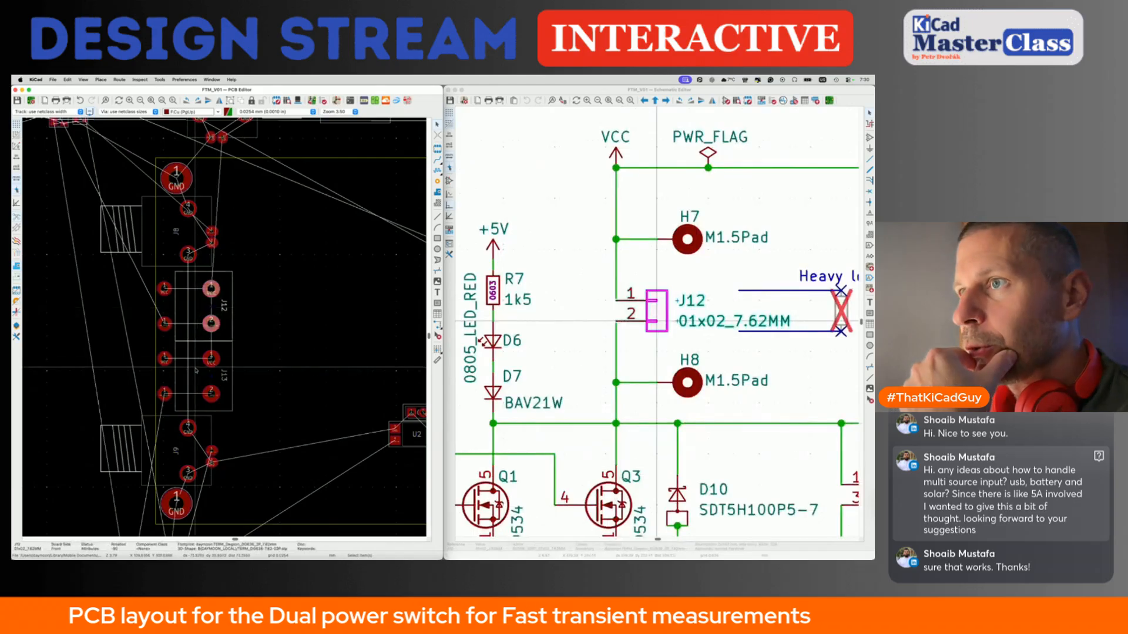
{"action": "scroll", "coordinate": [195, 369], "scroll_direction": "down", "scroll_amount": 2}
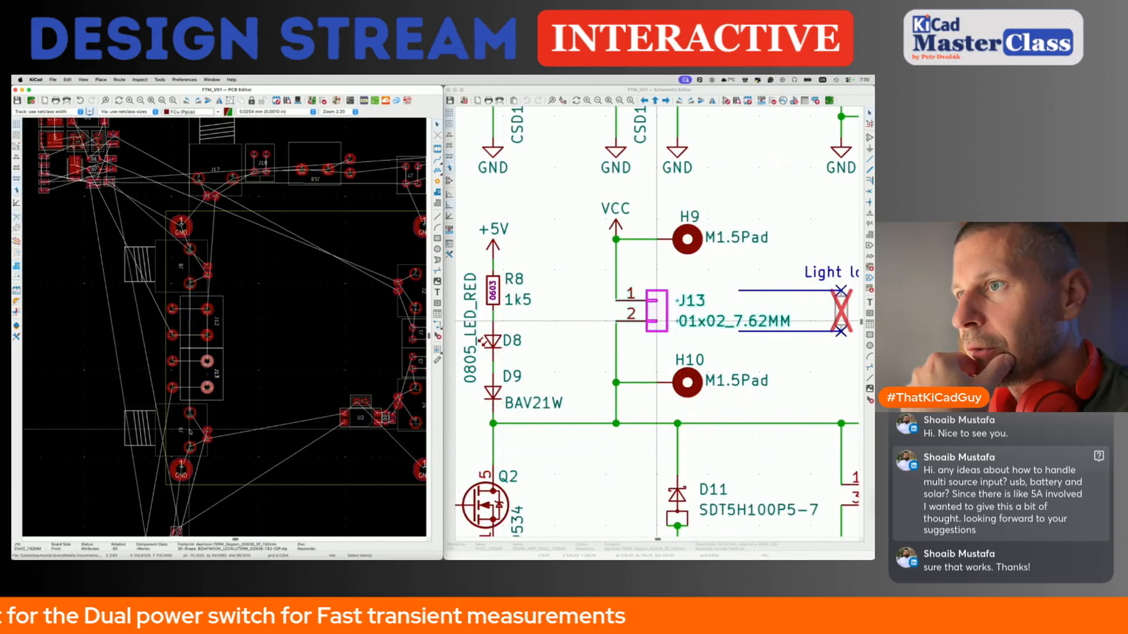
{"action": "left_click", "coordinate": [198, 431]}
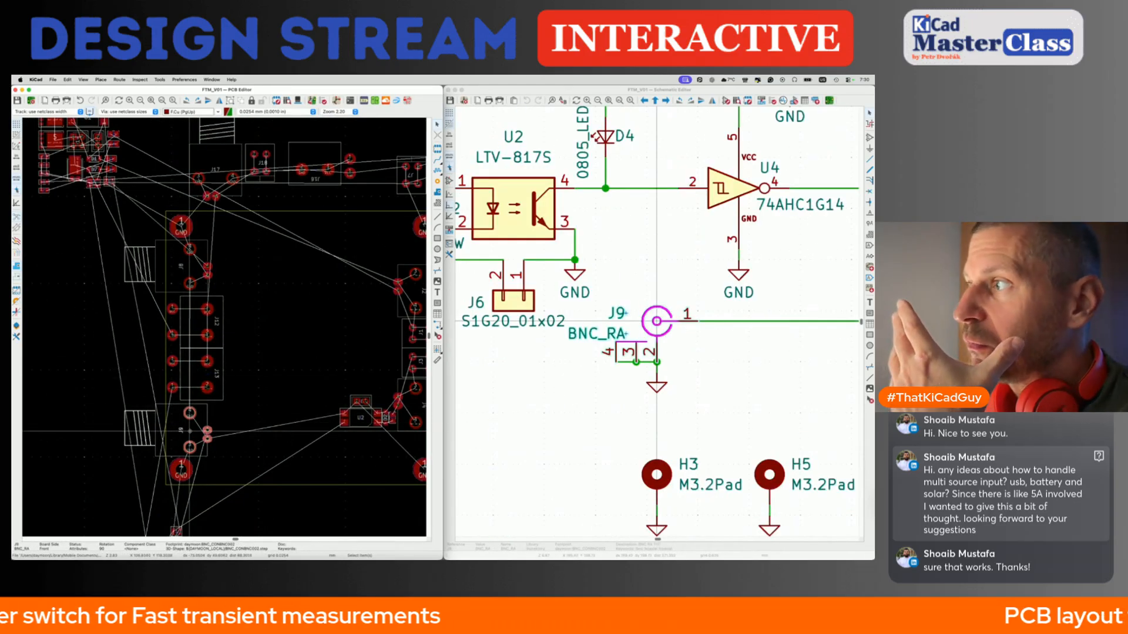
{"action": "left_click", "coordinate": [695, 282]}
{"action": "scroll", "coordinate": [694, 280], "scroll_direction": "down", "scroll_amount": 4}
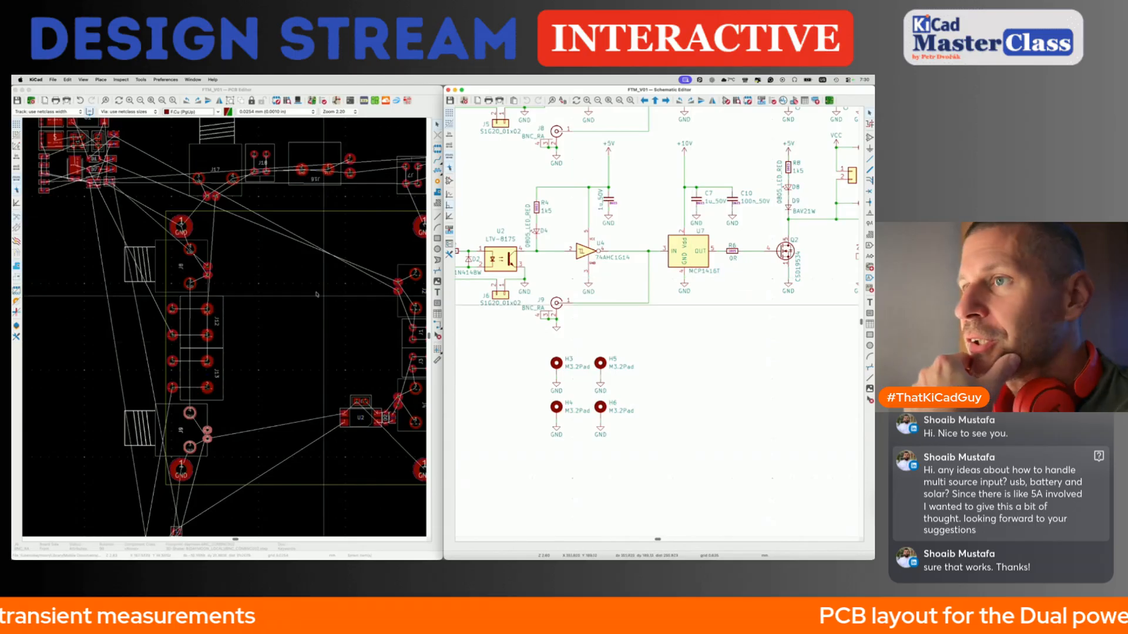
{"action": "left_click", "coordinate": [175, 263]}
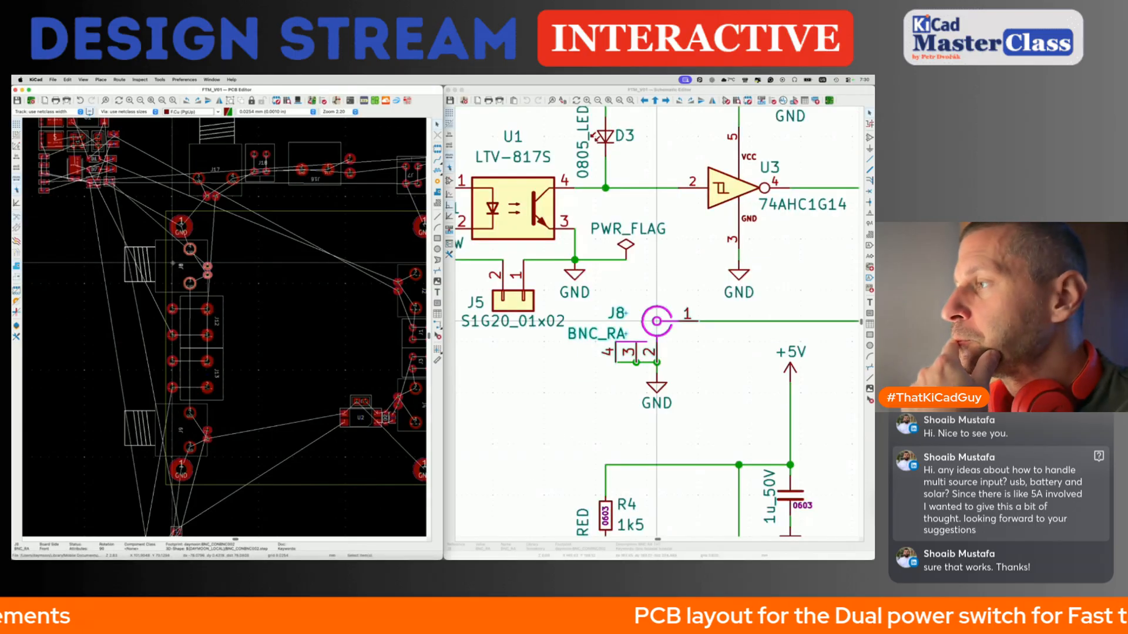
Compare connectors J16, J17 and J18 above the board outline with their places in the schematic.
{"action": "left_click", "coordinate": [278, 319]}
{"action": "scroll", "coordinate": [278, 320], "scroll_direction": "down", "scroll_amount": 4}
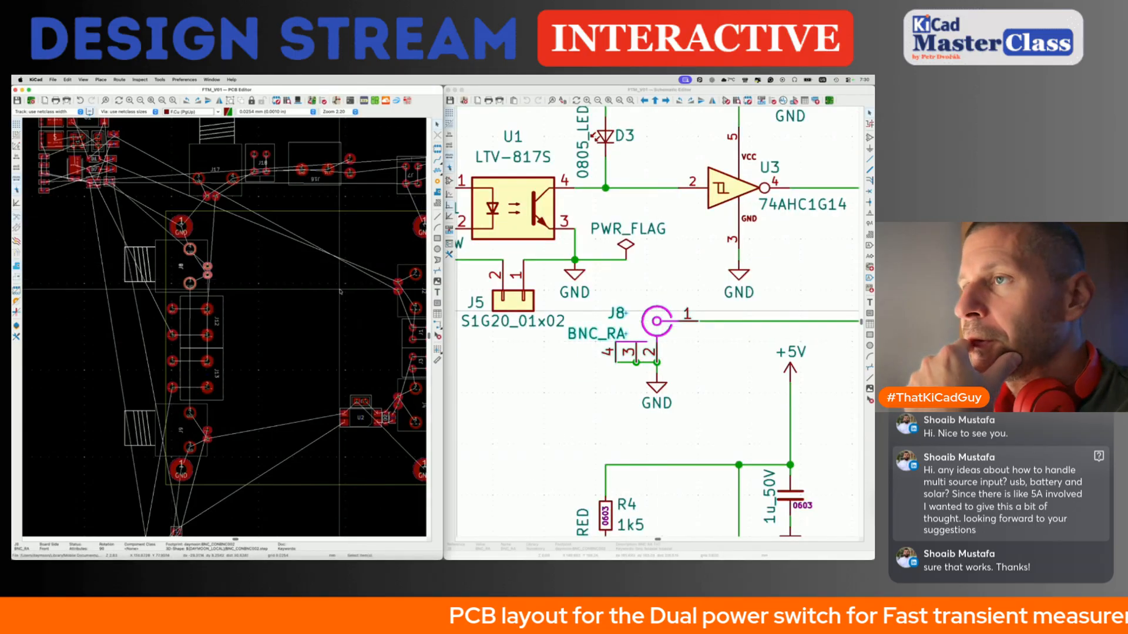
{"action": "left_click", "coordinate": [300, 224]}
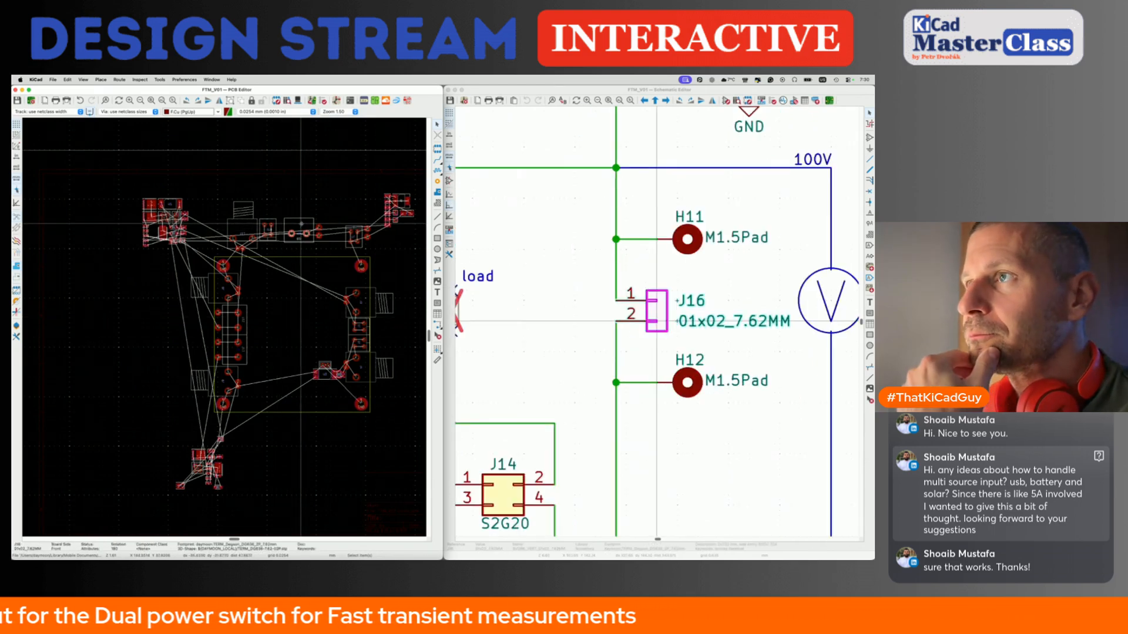
{"action": "left_click", "coordinate": [242, 235]}
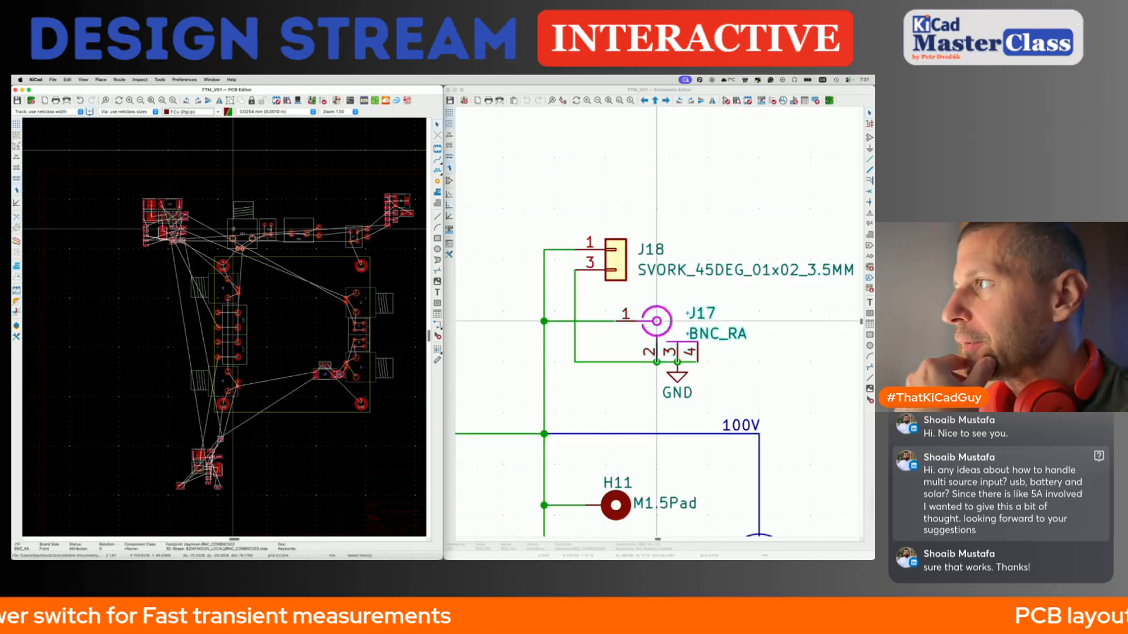
{"action": "left_click", "coordinate": [614, 287]}
{"action": "scroll", "coordinate": [647, 258], "scroll_direction": "down", "scroll_amount": 5}
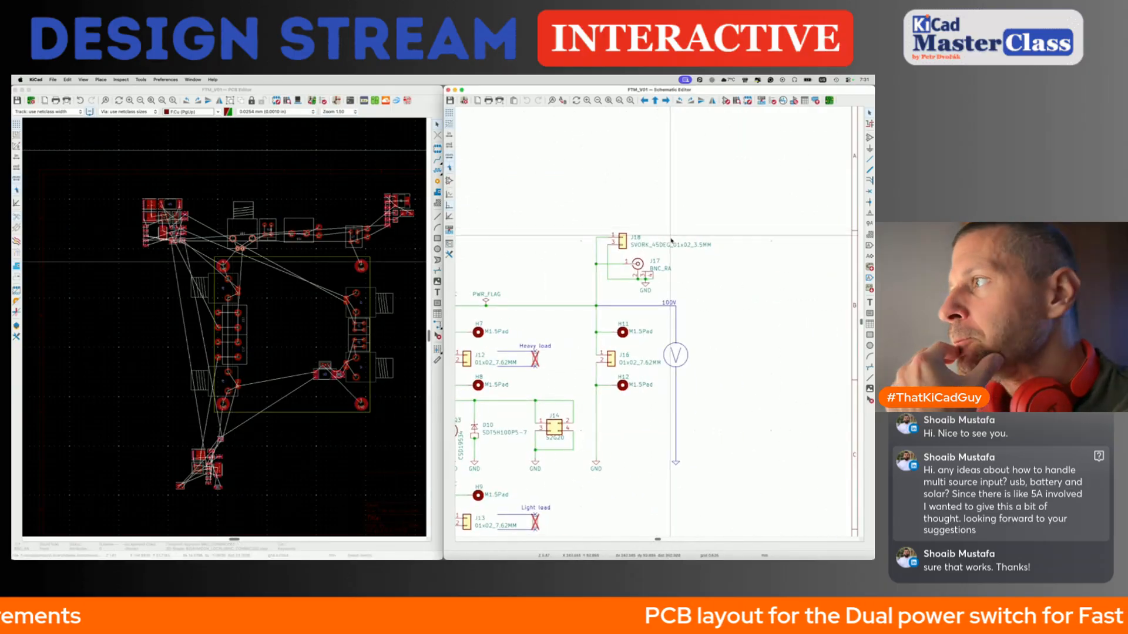
{"action": "scroll", "coordinate": [671, 231], "scroll_direction": "down", "scroll_amount": 3}
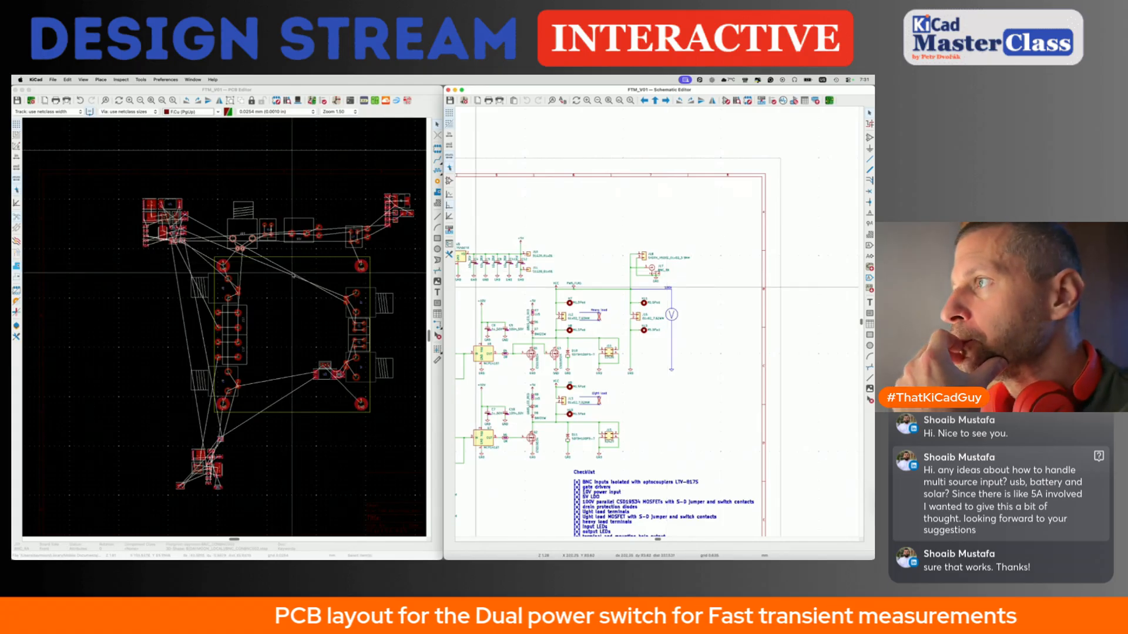
{"action": "left_click", "coordinate": [289, 336]}
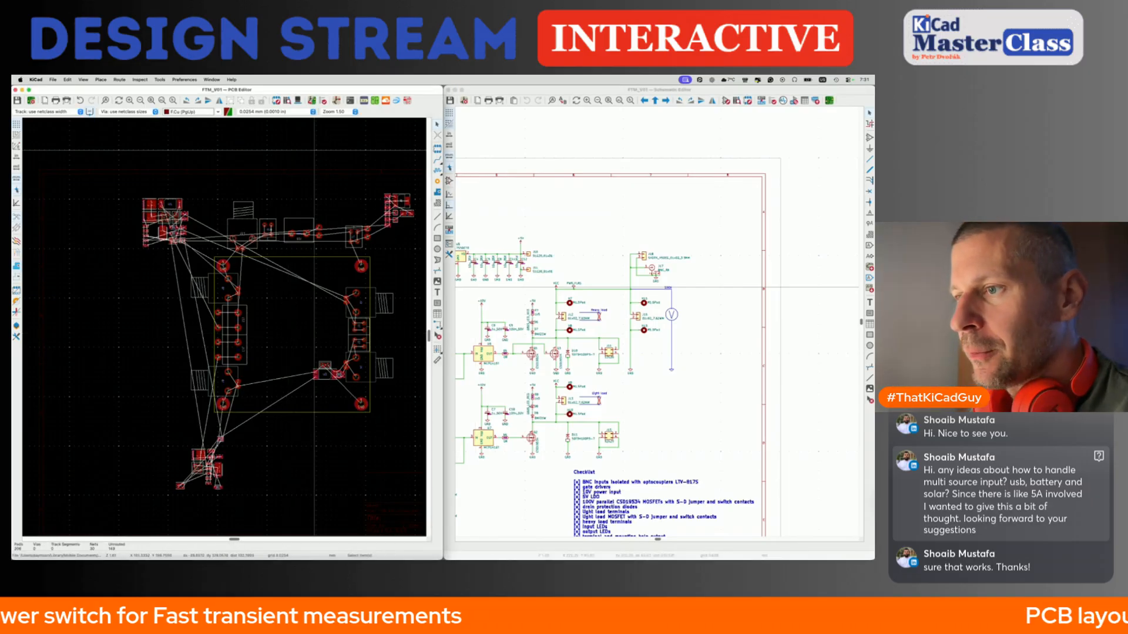
Inspect the connector and mounting-hole placement on the board in the 3D viewer, and save the schematic.
{"action": "key", "text": "super+Tab"}
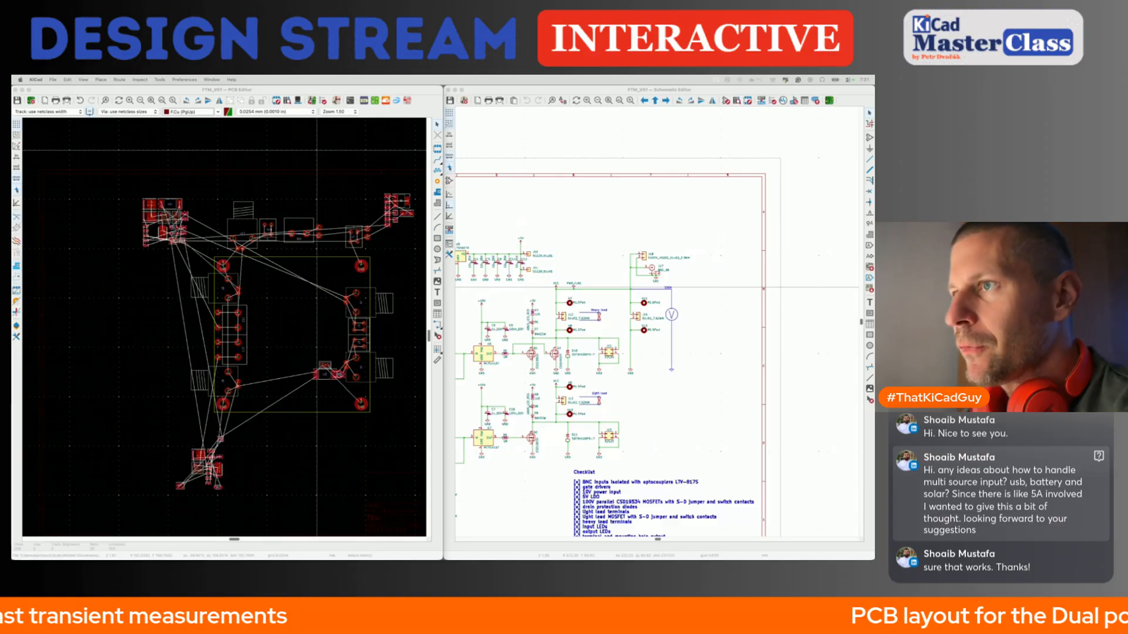
{"action": "left_click", "coordinate": [392, 333]}
{"action": "scroll", "coordinate": [394, 334], "scroll_direction": "right", "scroll_amount": 2}
{"action": "scroll", "coordinate": [394, 334], "scroll_direction": "up", "scroll_amount": 2}
{"action": "scroll", "coordinate": [251, 353], "scroll_direction": "up", "scroll_amount": 5}
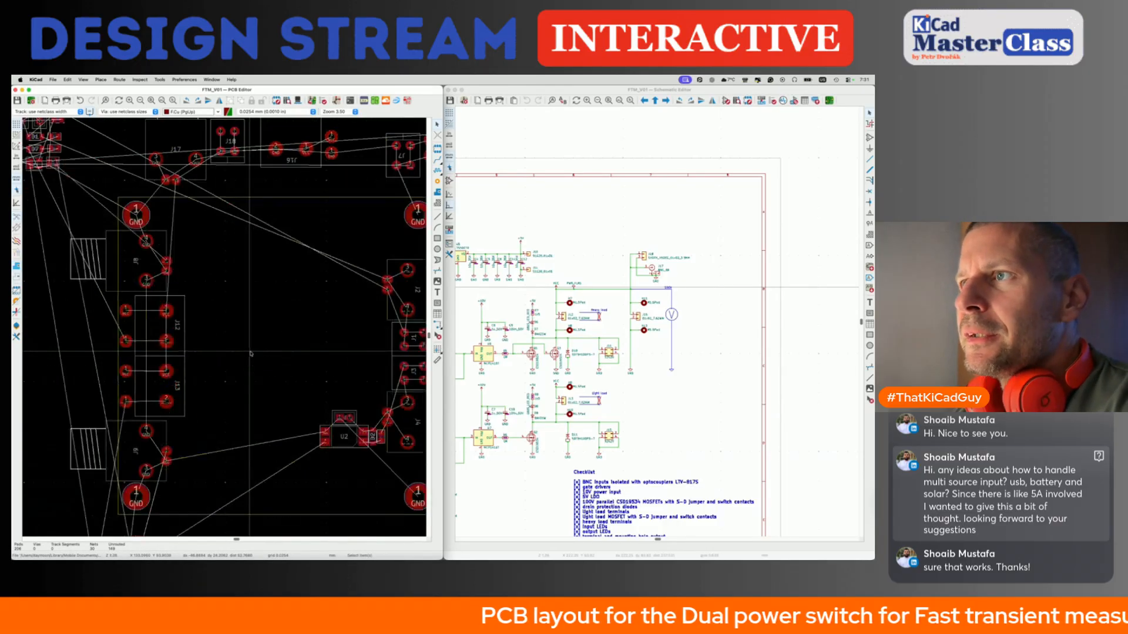
{"action": "scroll", "coordinate": [252, 354], "scroll_direction": "down", "scroll_amount": 2}
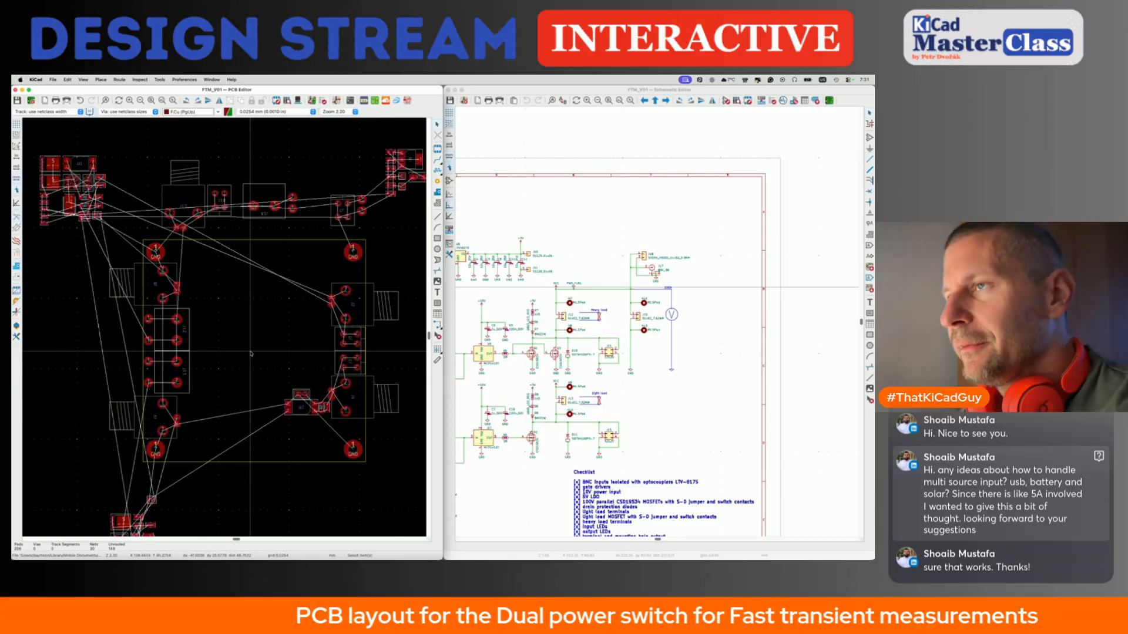
{"action": "key", "text": "alt+3"}
{"action": "scroll", "coordinate": [340, 368], "scroll_direction": "down", "scroll_amount": 5}
{"action": "left_click_drag", "start_coordinate": [340, 368], "coordinate": [313, 420]}
{"action": "scroll", "coordinate": [294, 410], "scroll_direction": "up", "scroll_amount": 6}
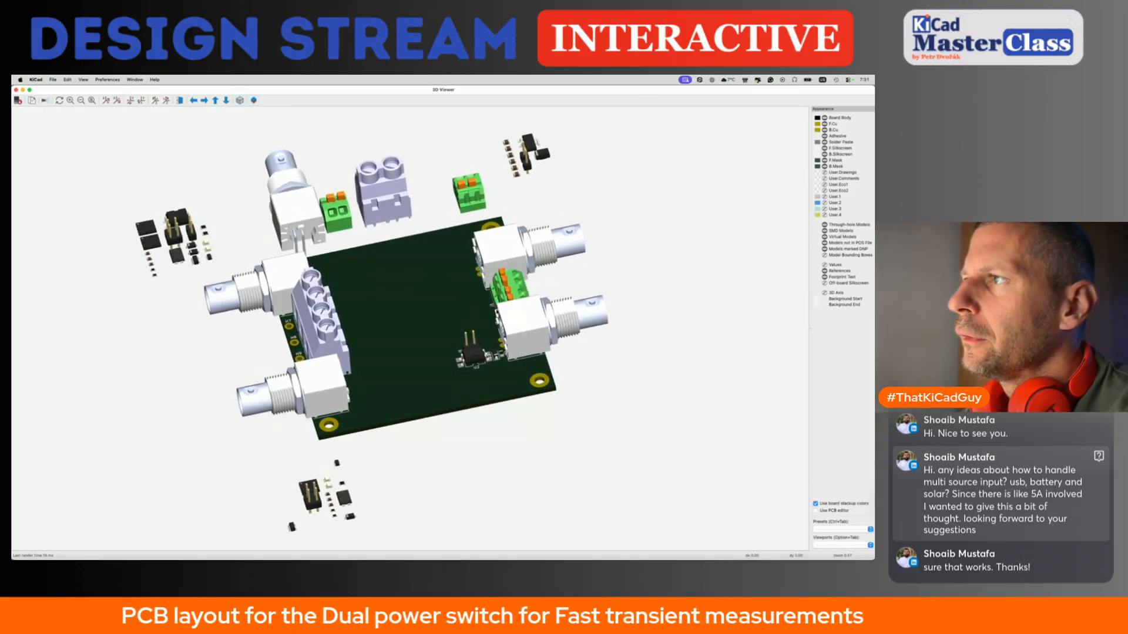
{"action": "left_click_drag", "start_coordinate": [489, 315], "coordinate": [512, 382]}
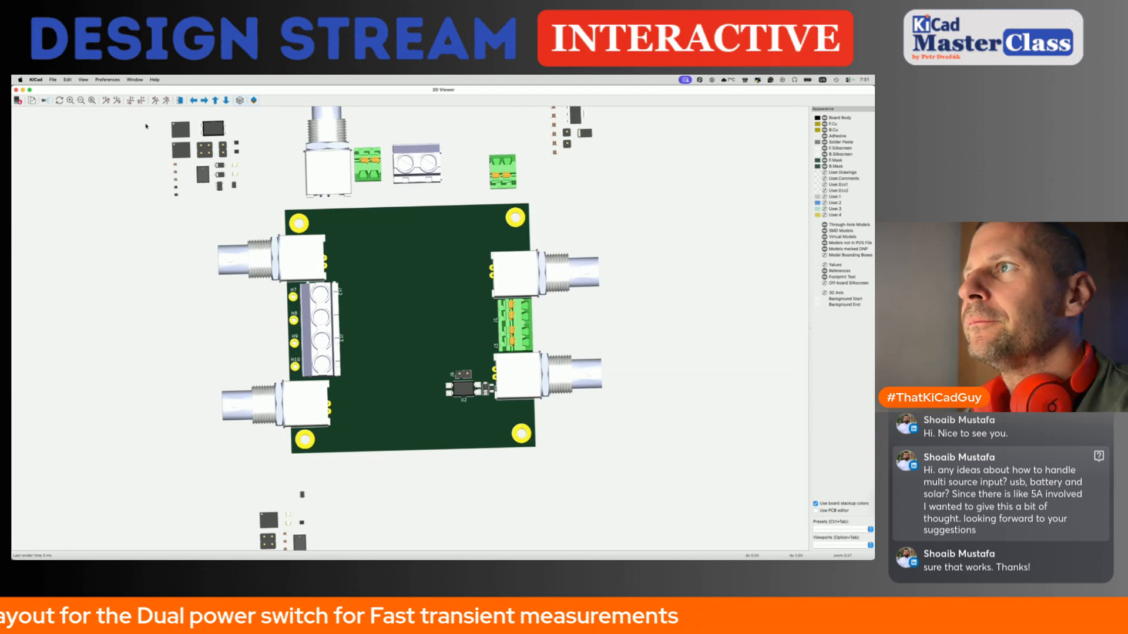
{"action": "scroll", "coordinate": [513, 337], "scroll_direction": "down", "scroll_amount": 3}
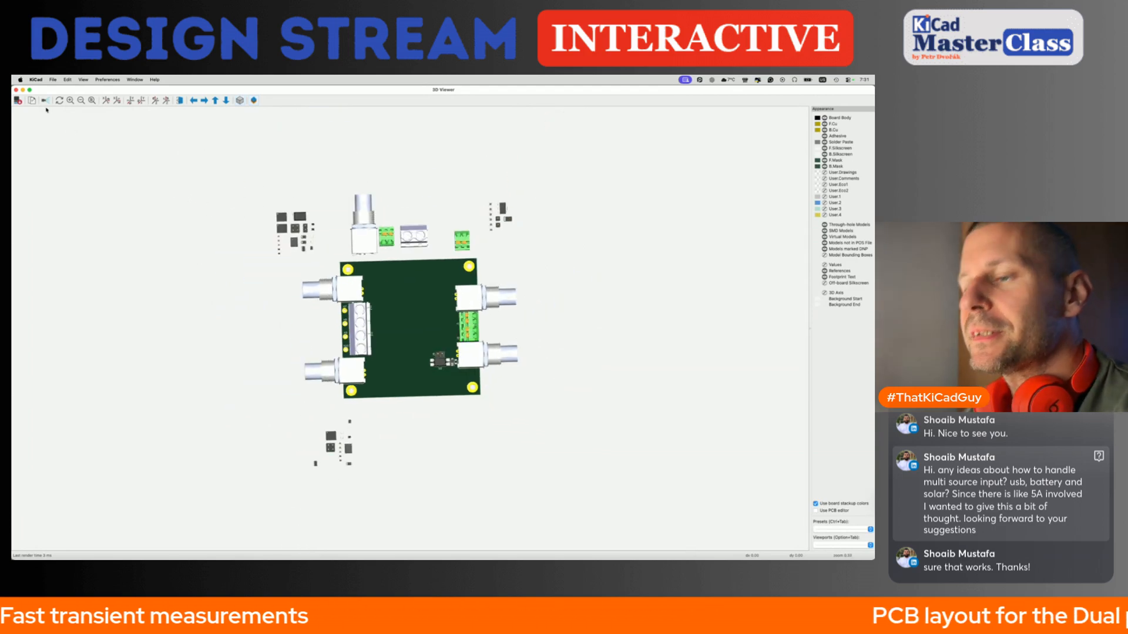
{"action": "key", "text": "super+grave"}
{"action": "key", "text": "super+grave"}
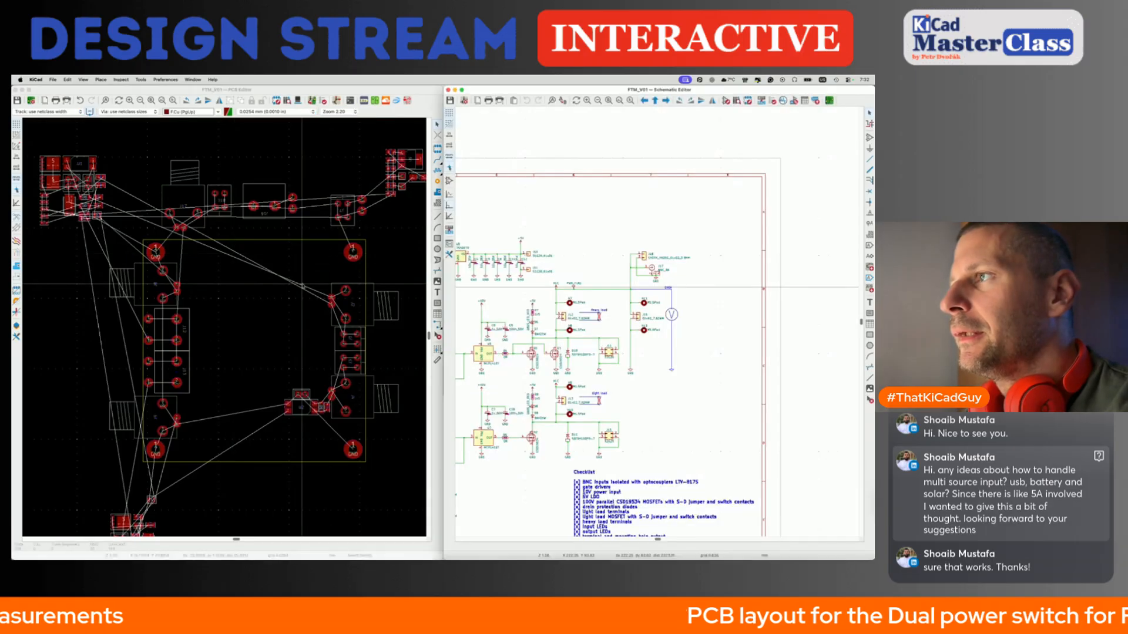
{"action": "scroll", "coordinate": [541, 228], "scroll_direction": "left", "scroll_amount": 4}
{"action": "key", "text": "super+s"}
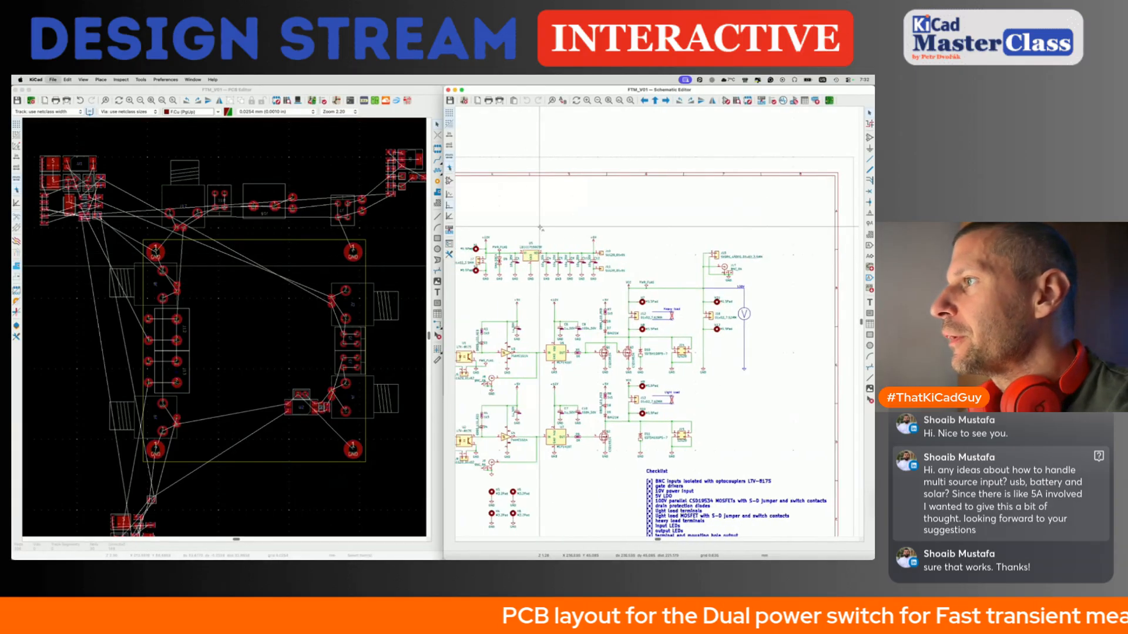
Pick R4 and LED D4 in the schematic and move both footprints to just below optocoupler U2 on the board.
{"action": "left_click", "coordinate": [111, 341]}
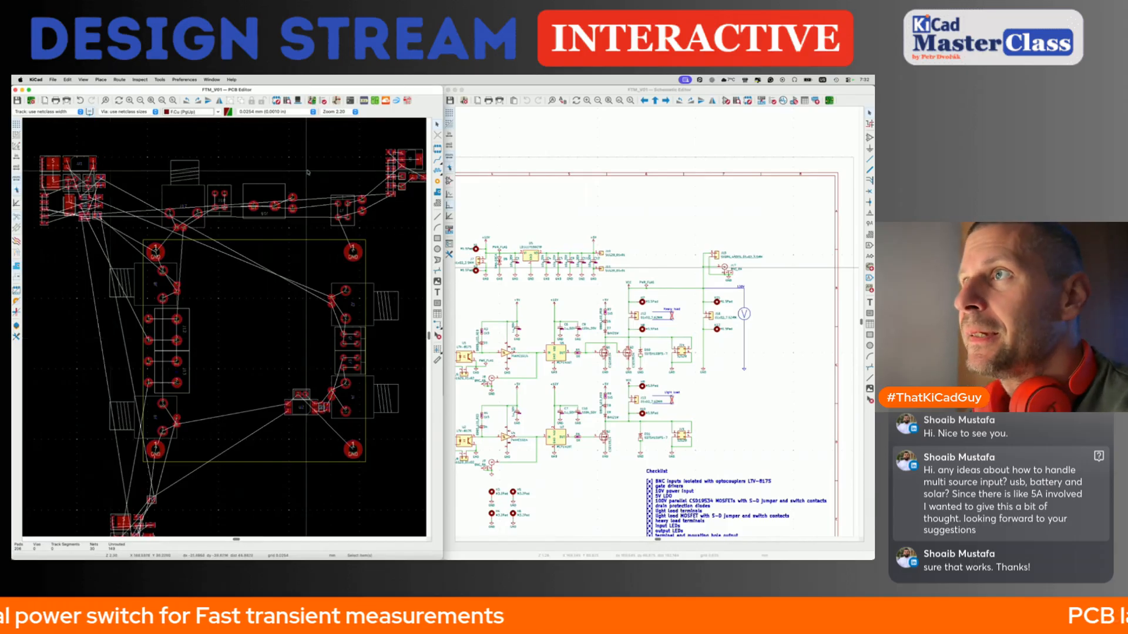
{"action": "scroll", "coordinate": [500, 289], "scroll_direction": "up", "scroll_amount": 3}
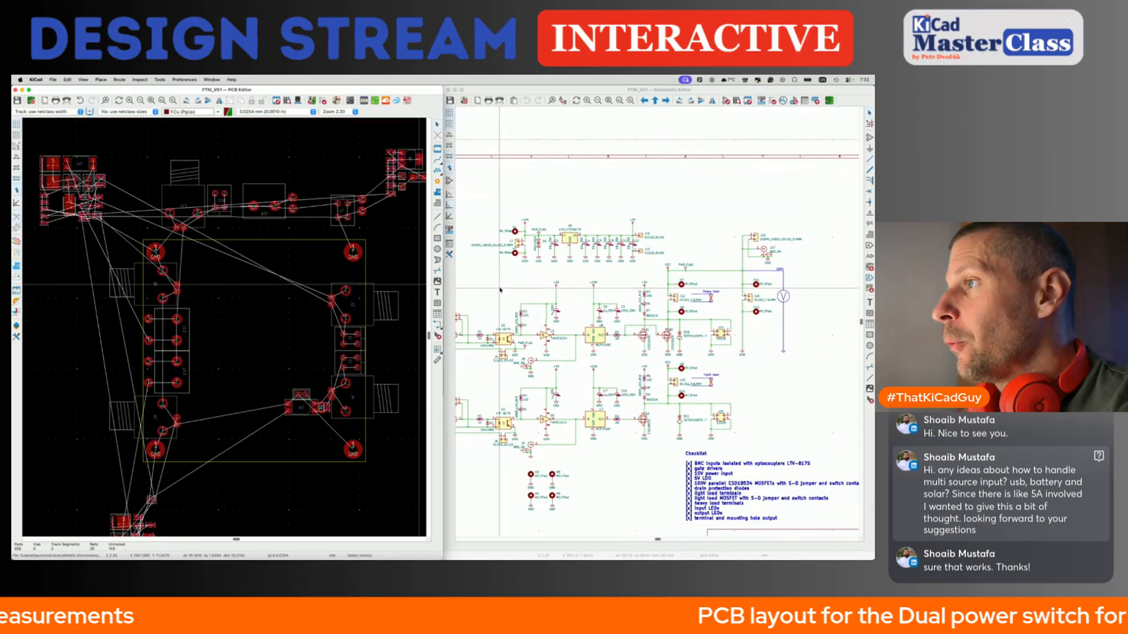
{"action": "middle_click_drag", "start_coordinate": [648, 329], "coordinate": [656, 333]}
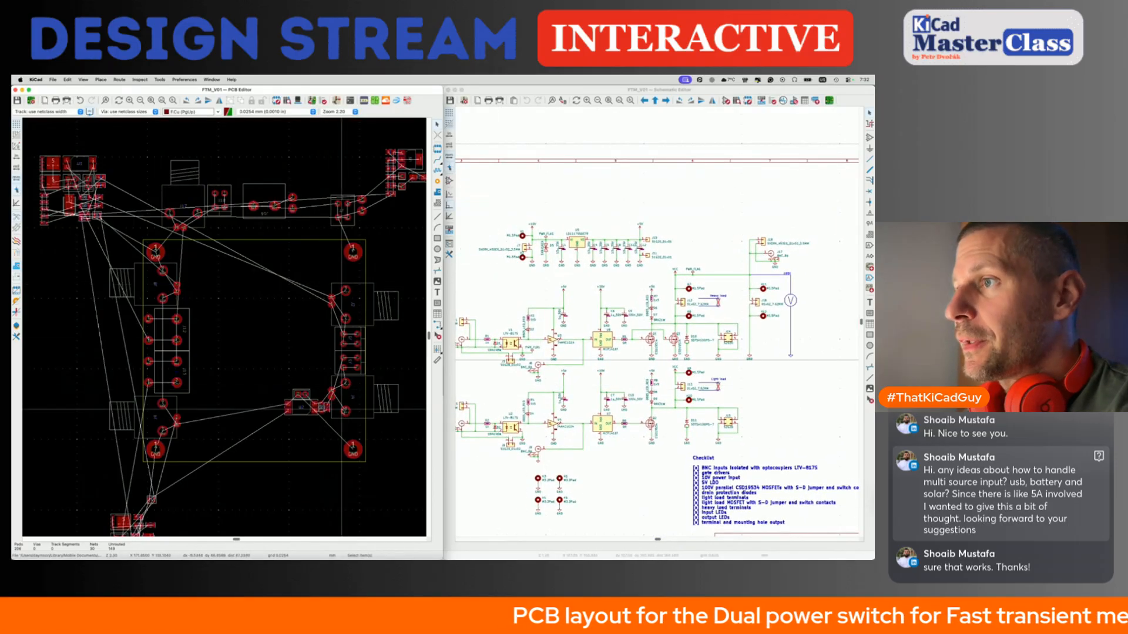
{"action": "left_click", "coordinate": [541, 422]}
{"action": "scroll", "coordinate": [542, 422], "scroll_direction": "up", "scroll_amount": 6}
{"action": "middle_click_drag", "start_coordinate": [541, 422], "coordinate": [608, 340]}
{"action": "left_click_drag", "start_coordinate": [549, 223], "coordinate": [594, 375]}
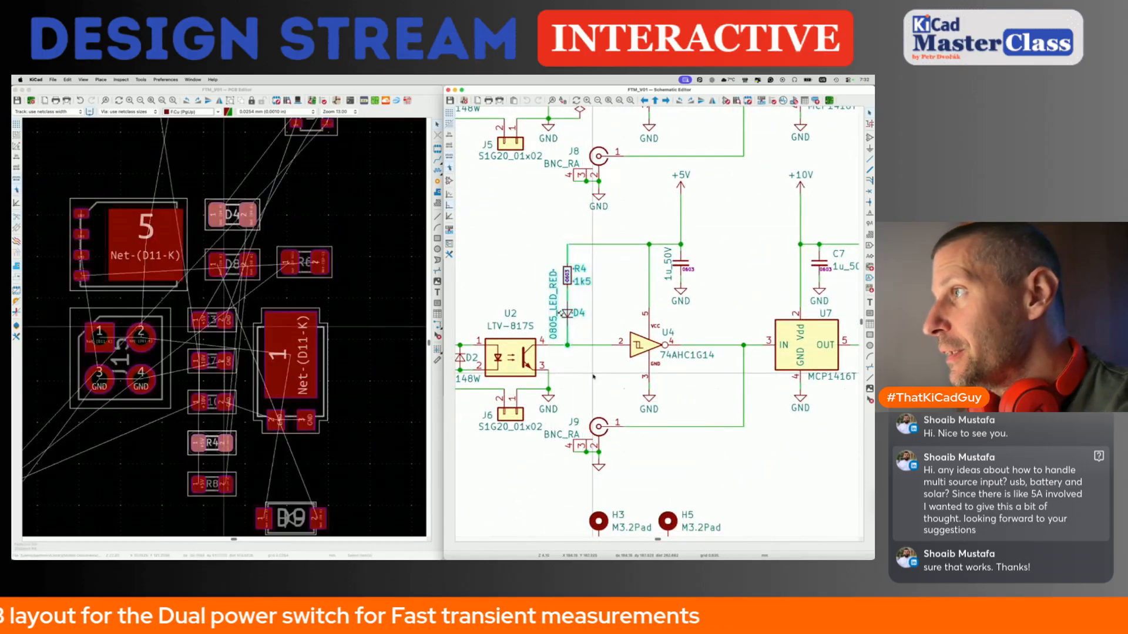
{"action": "scroll", "coordinate": [239, 231], "scroll_direction": "down", "scroll_amount": 6}
{"action": "scroll", "coordinate": [226, 258], "scroll_direction": "up", "scroll_amount": 5}
{"action": "scroll", "coordinate": [232, 294], "scroll_direction": "right", "scroll_amount": 4}
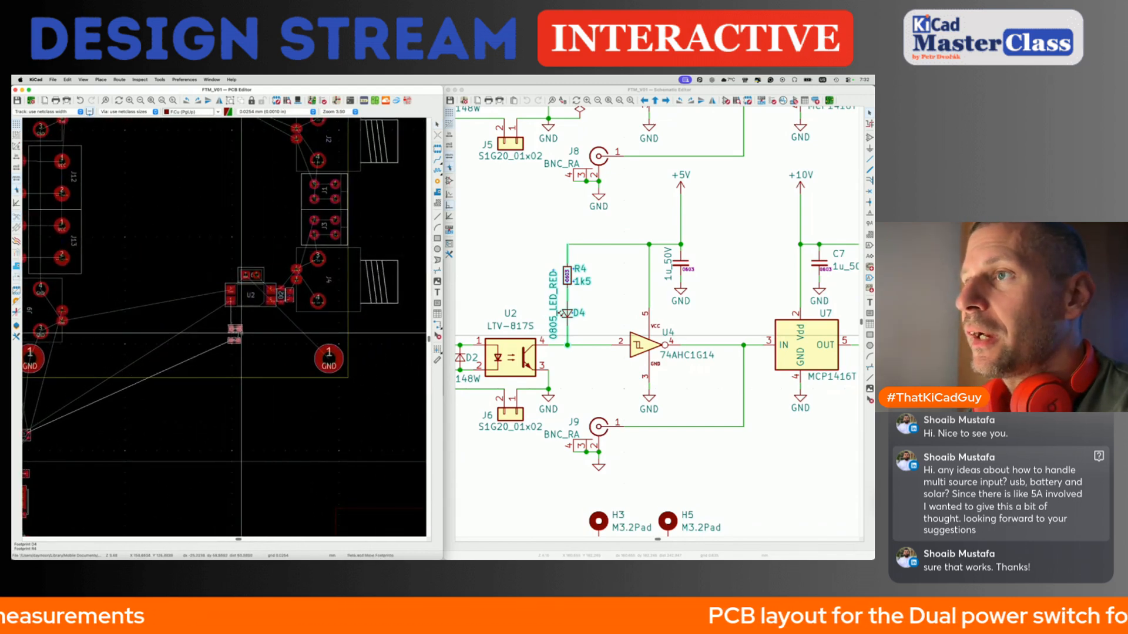
{"action": "scroll", "coordinate": [241, 333], "scroll_direction": "up", "scroll_amount": 6}
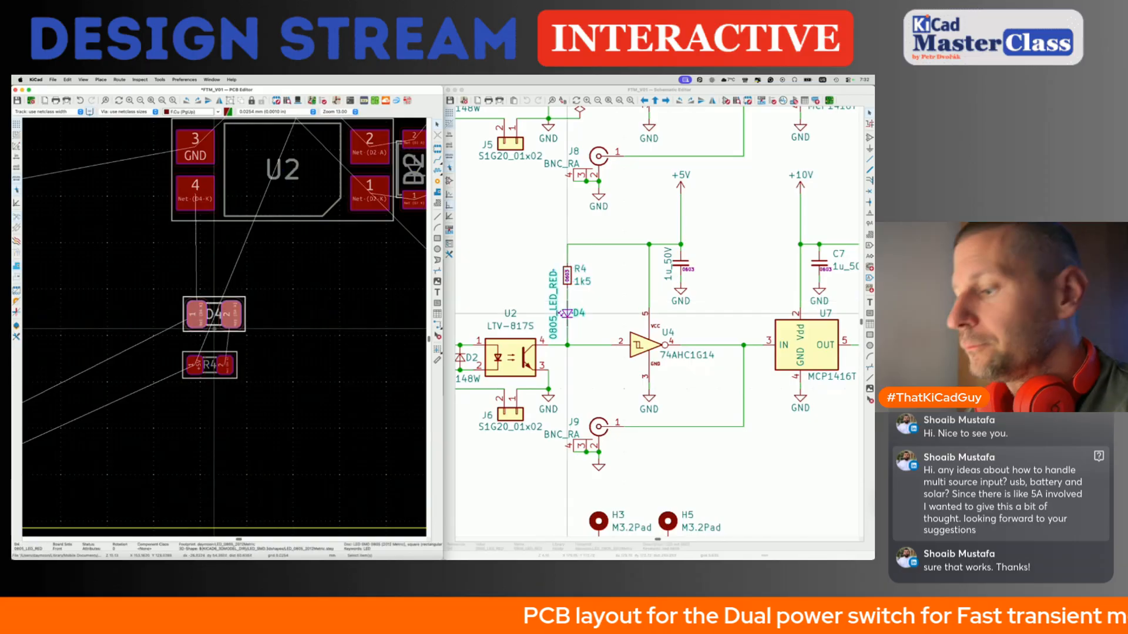
Place D4 directly beneath U2 and put R4, rotated 180°, in line to its right.
{"action": "left_click_drag", "start_coordinate": [213, 329], "coordinate": [256, 268]}
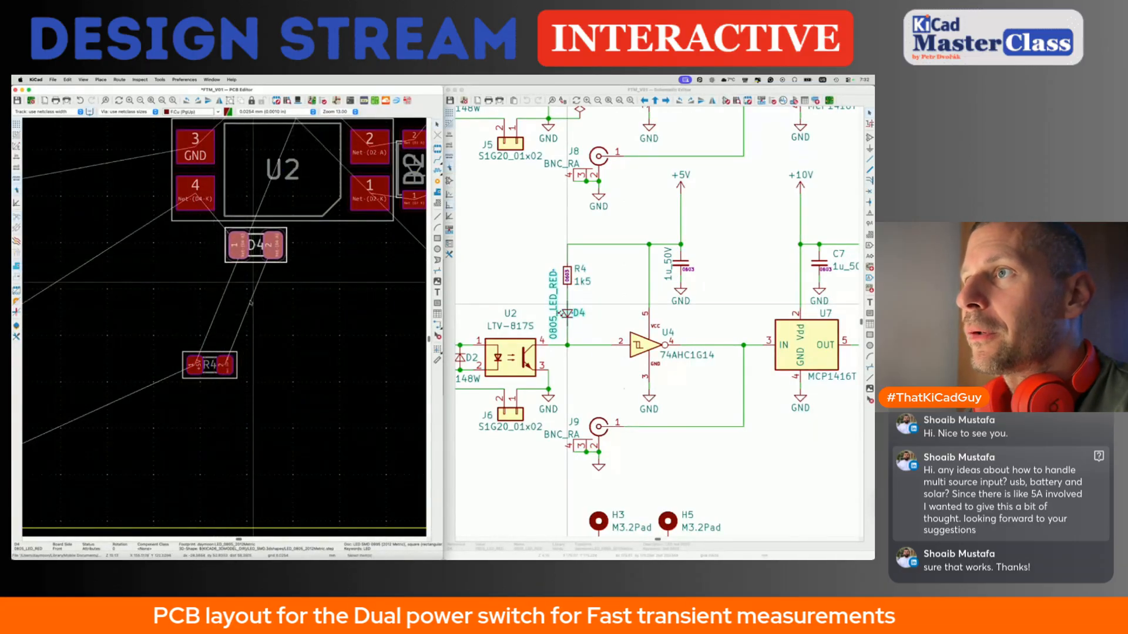
{"action": "left_click", "coordinate": [220, 378]}
{"action": "left_click_drag", "start_coordinate": [220, 378], "coordinate": [311, 231]}
{"action": "key", "text": "r"}
{"action": "key", "text": "r"}
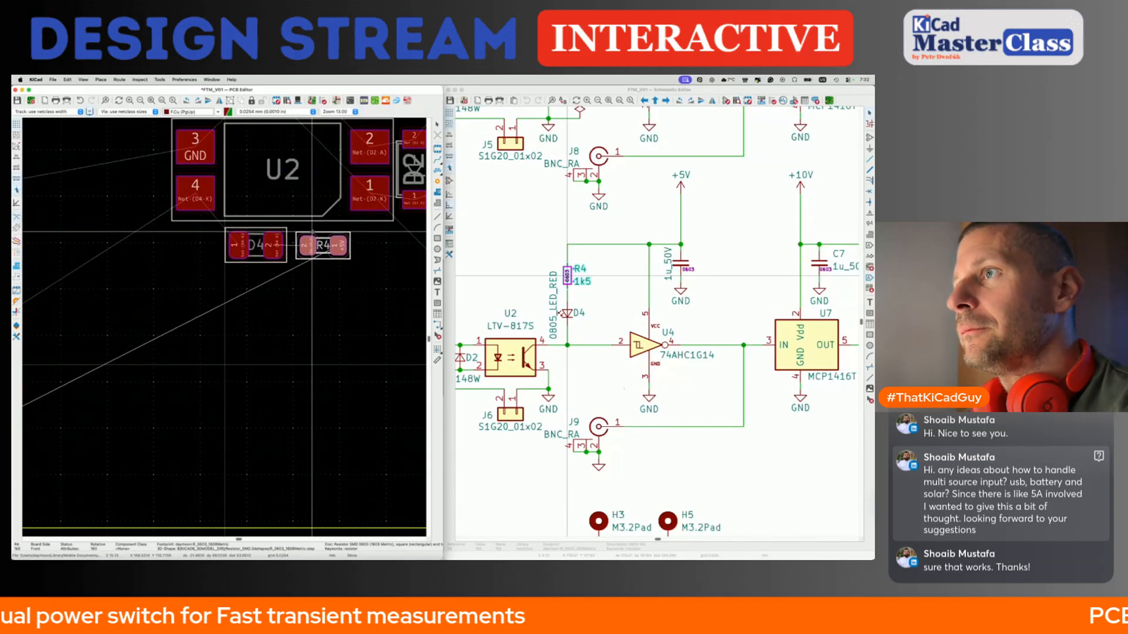
{"action": "left_click", "coordinate": [312, 232]}
Shift D4 and R4 together slightly to the right under U2 and save the board.
{"action": "left_click", "coordinate": [276, 253]}
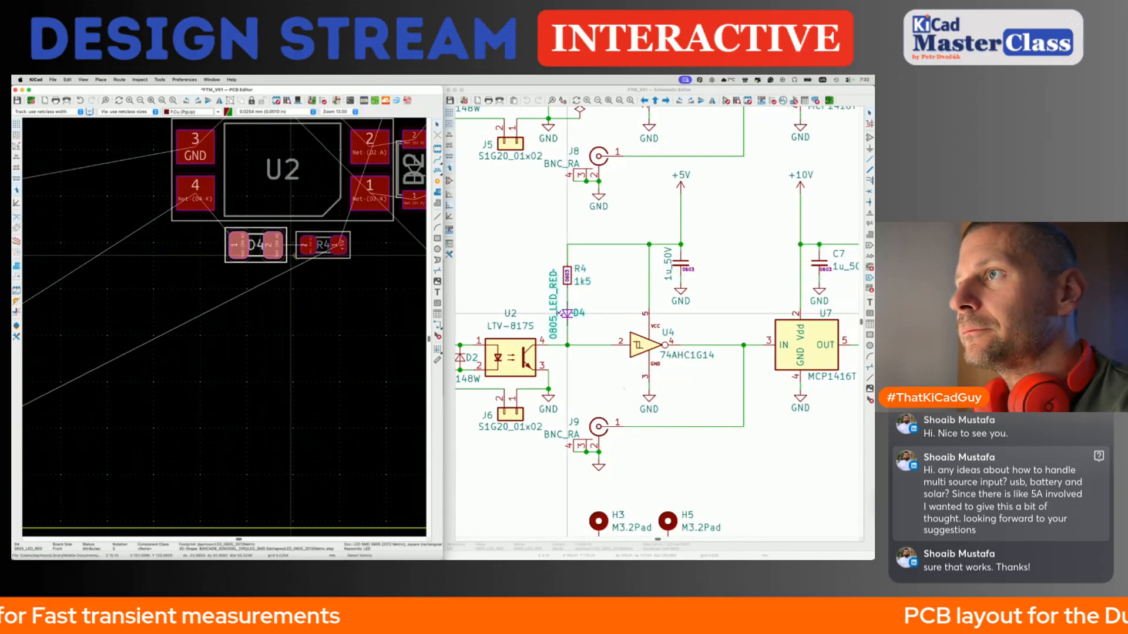
{"action": "left_click", "coordinate": [312, 255], "text": "shift"}
{"action": "key", "text": "m"}
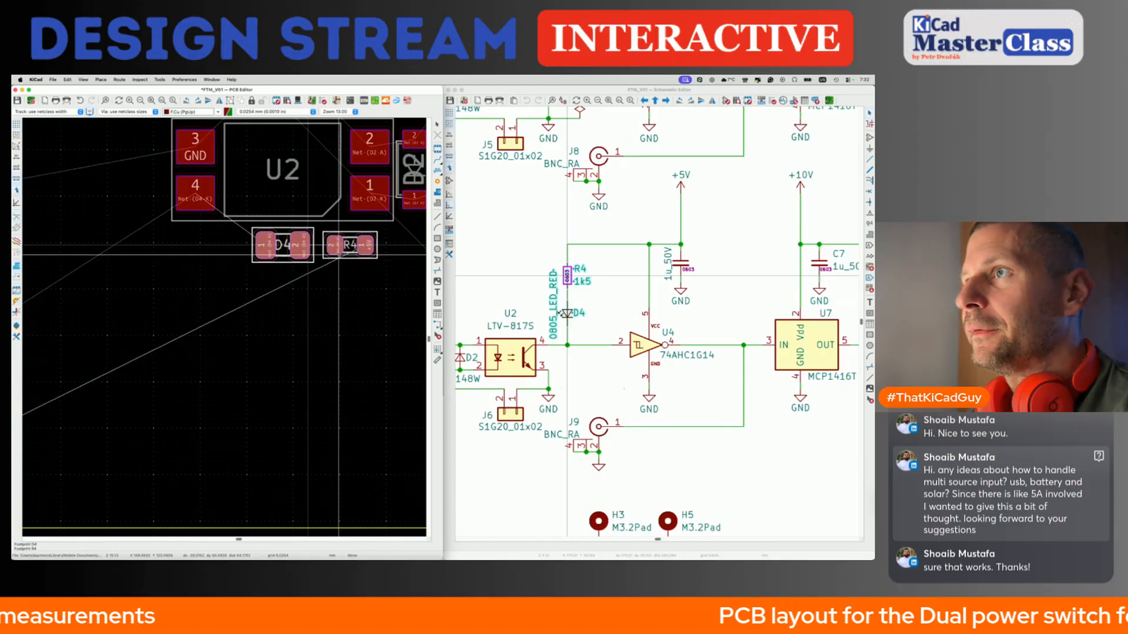
{"action": "left_click", "coordinate": [337, 255]}
{"action": "left_click", "coordinate": [339, 267]}
{"action": "scroll", "coordinate": [339, 268], "scroll_direction": "down", "scroll_amount": 3}
{"action": "key", "text": "super+s"}
{"action": "scroll", "coordinate": [339, 268], "scroll_direction": "down", "scroll_amount": 3}
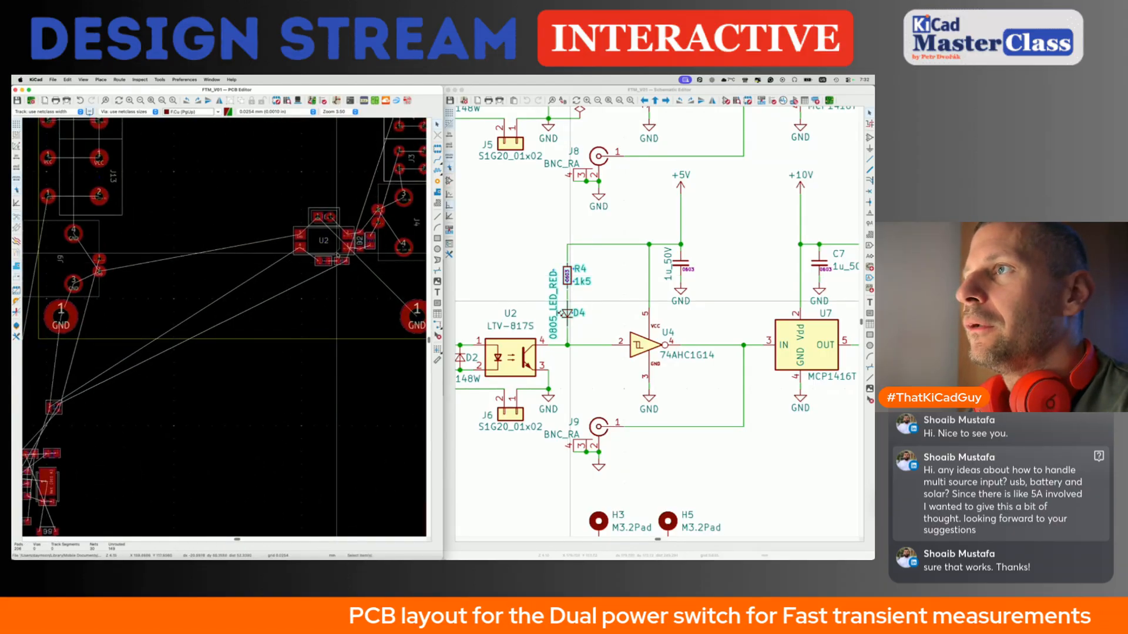
{"action": "middle_click_drag", "start_coordinate": [338, 256], "coordinate": [339, 329]}
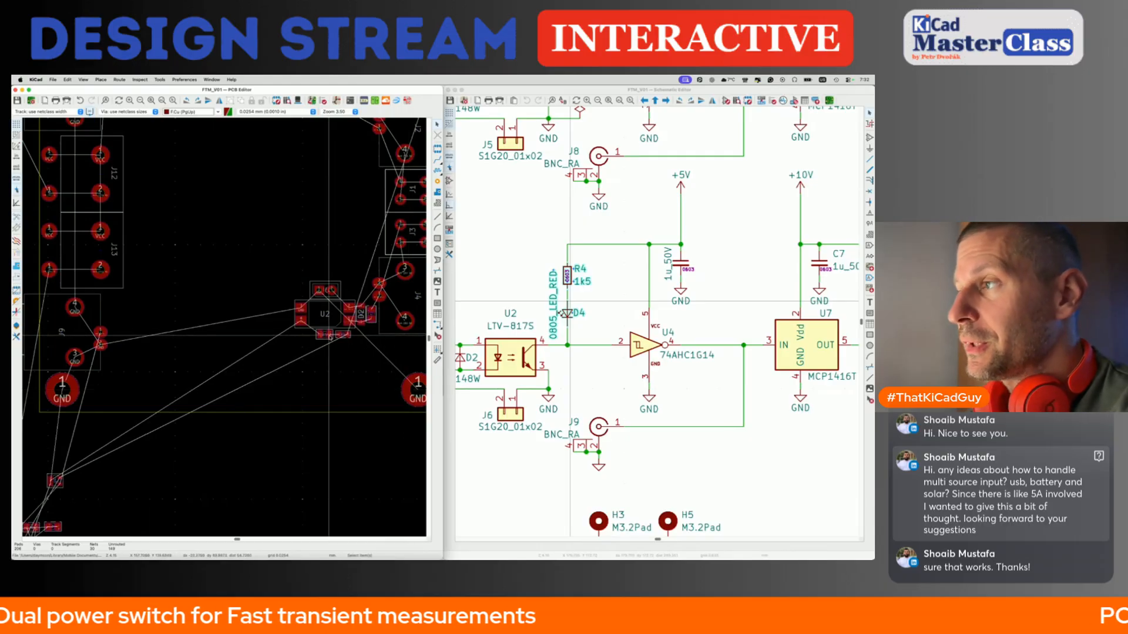
Locate inverter U4 and its 1u_50V capacitor on the board by selecting them in the schematic.
{"action": "left_click", "coordinate": [605, 384]}
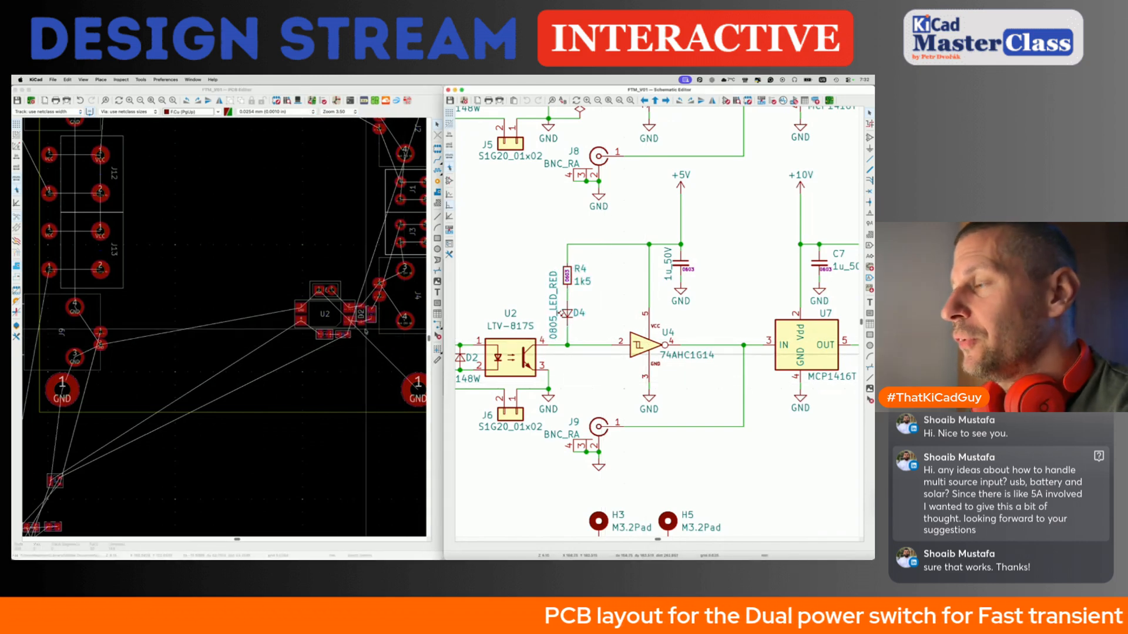
{"action": "left_click", "coordinate": [643, 350]}
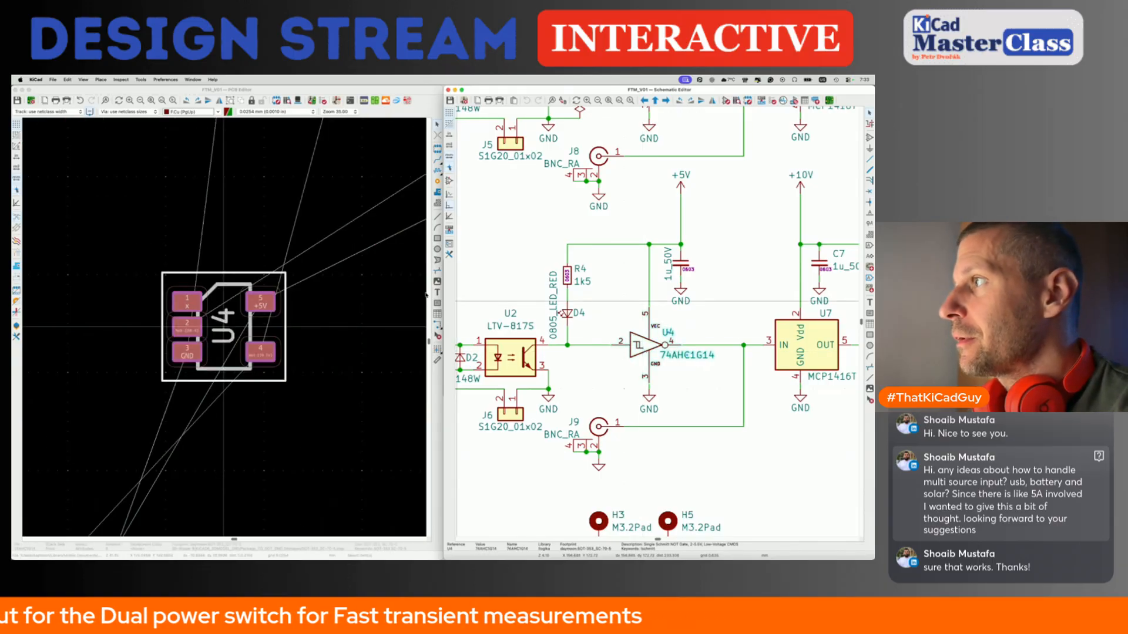
{"action": "left_click", "coordinate": [682, 264], "text": "shift"}
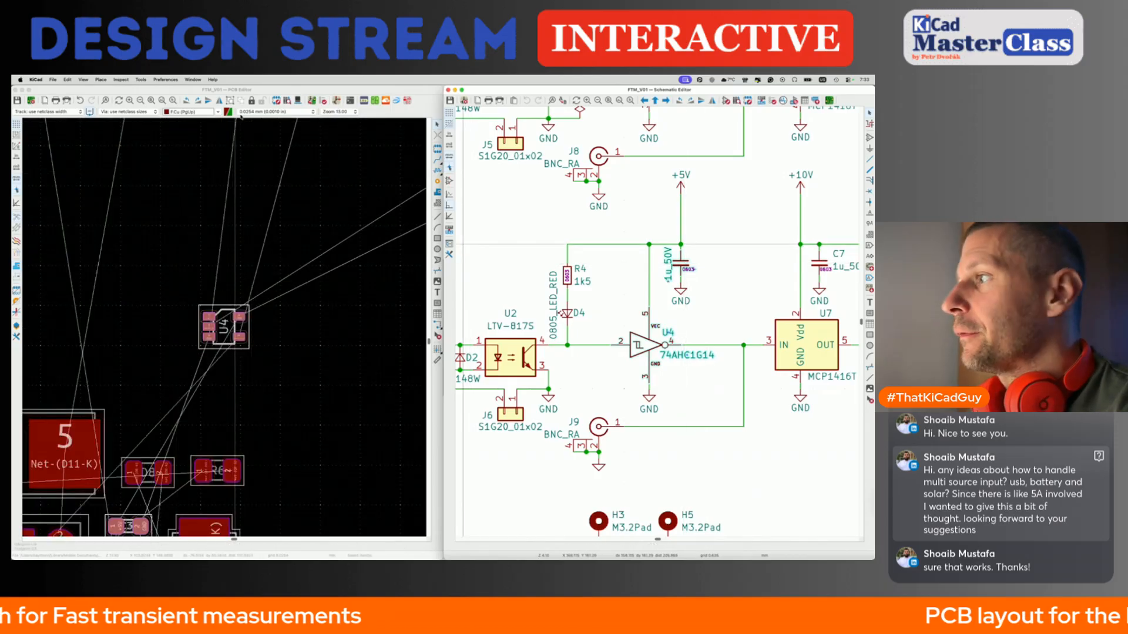
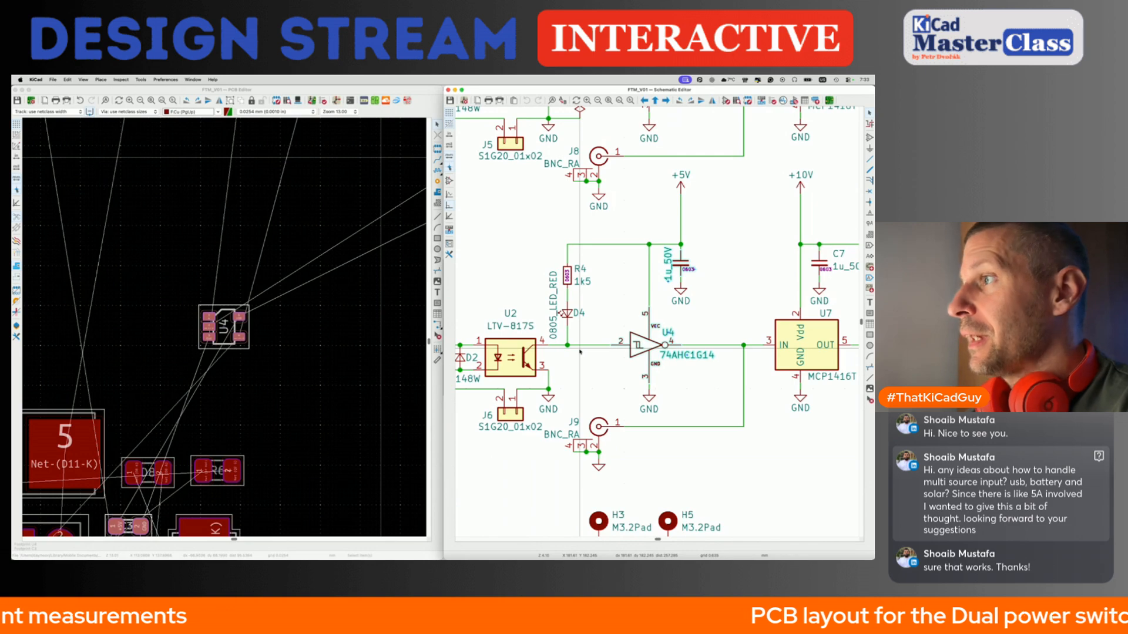
Shift R4 and LED D4 to the right in the schematic with their wires attached, towards inverter U4.
{"action": "left_click_drag", "start_coordinate": [544, 253], "coordinate": [611, 327]}
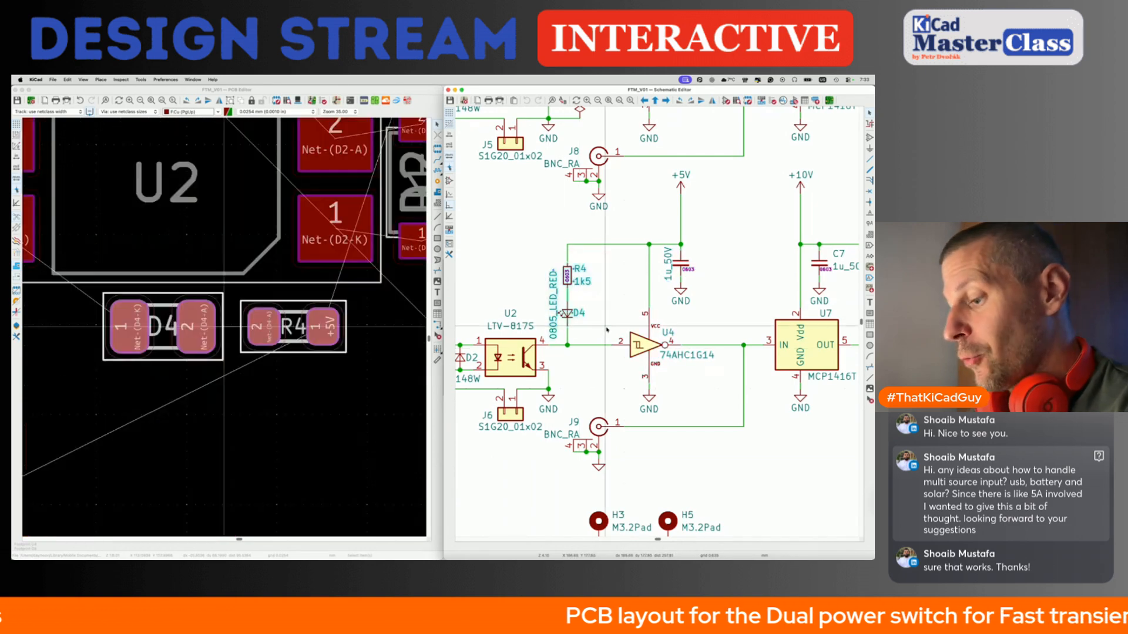
{"action": "key", "text": "g"}
{"action": "left_click", "coordinate": [627, 326]}
{"action": "key", "text": "Escape"}
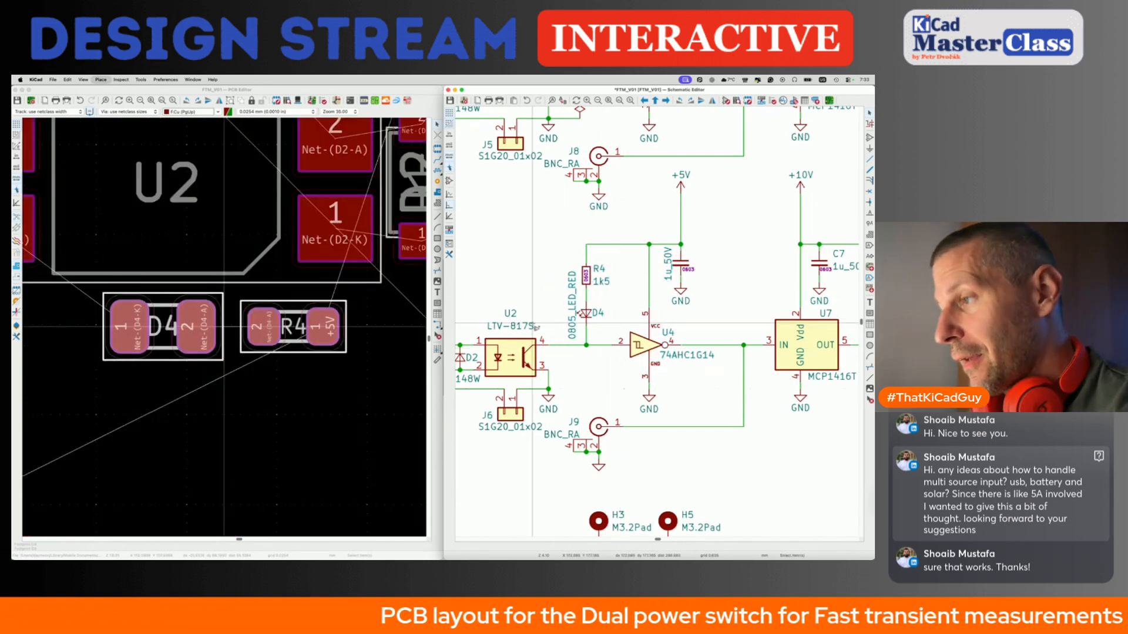
Add a 10k 0603 resistor symbol to the schematic, to the left of R4.
{"action": "key", "text": "a"}
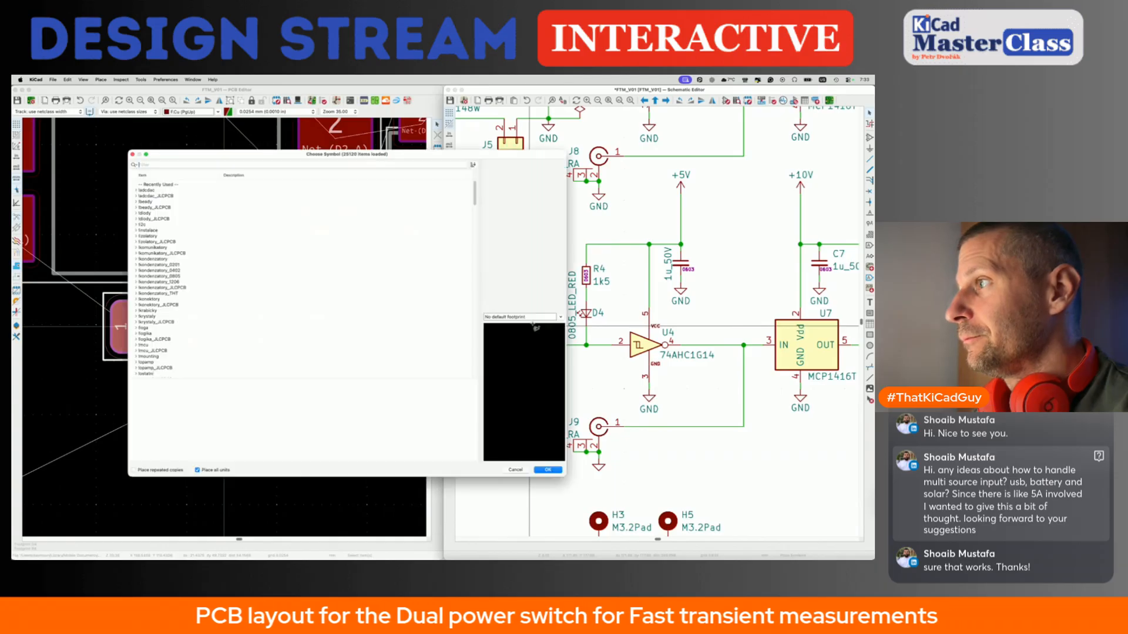
{"action": "type", "text": "10k"}
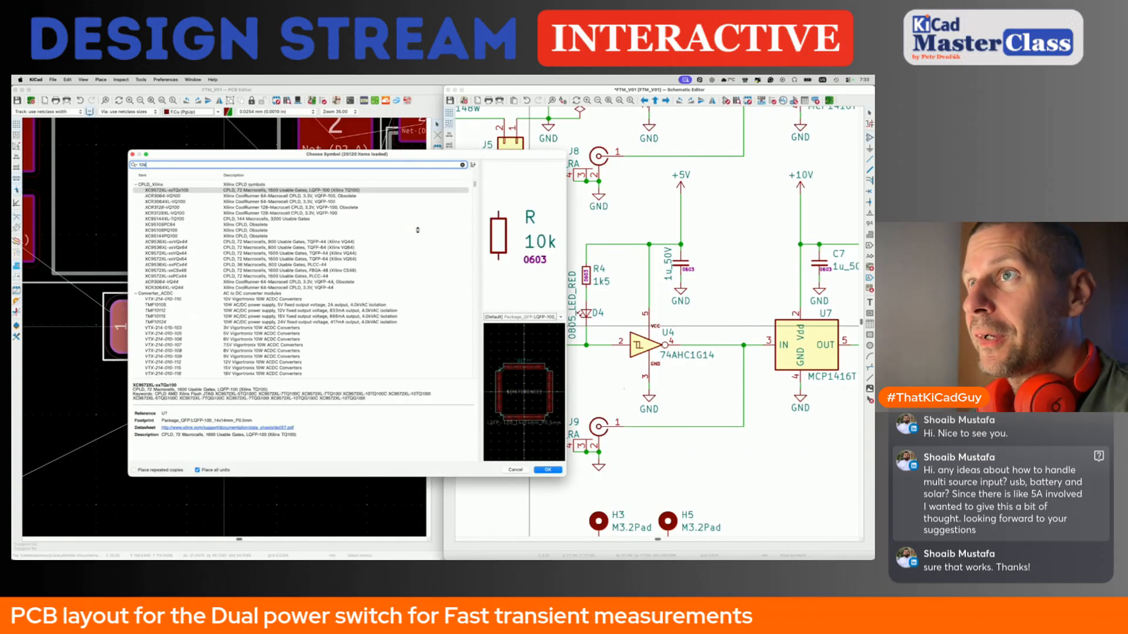
{"action": "double_click", "coordinate": [205, 193]}
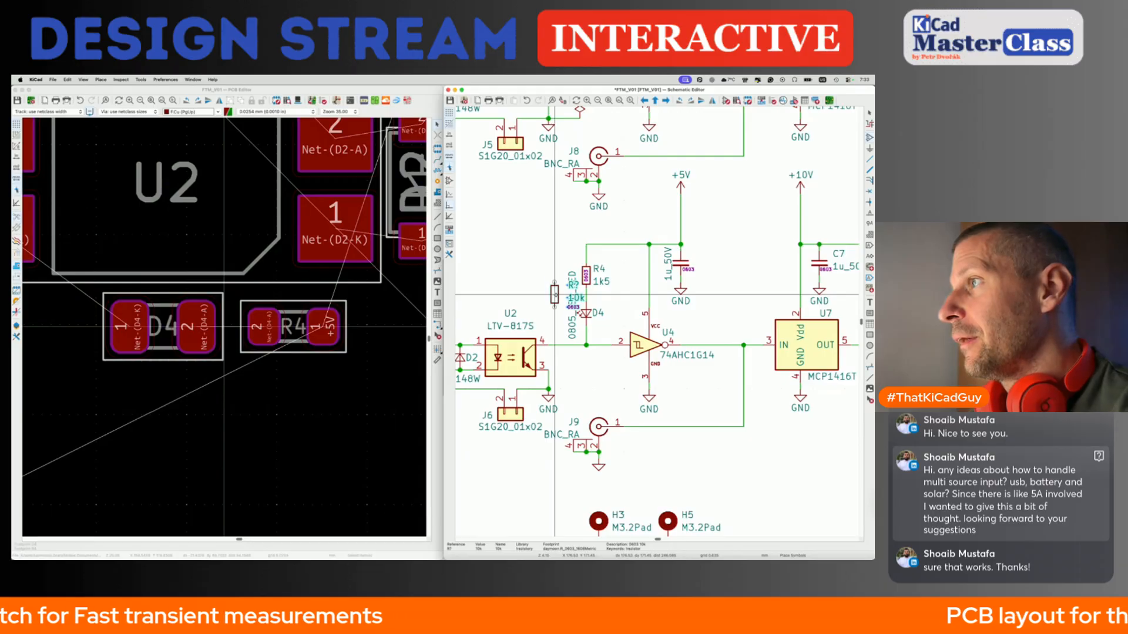
{"action": "scroll", "coordinate": [554, 293], "scroll_direction": "up", "scroll_amount": 3}
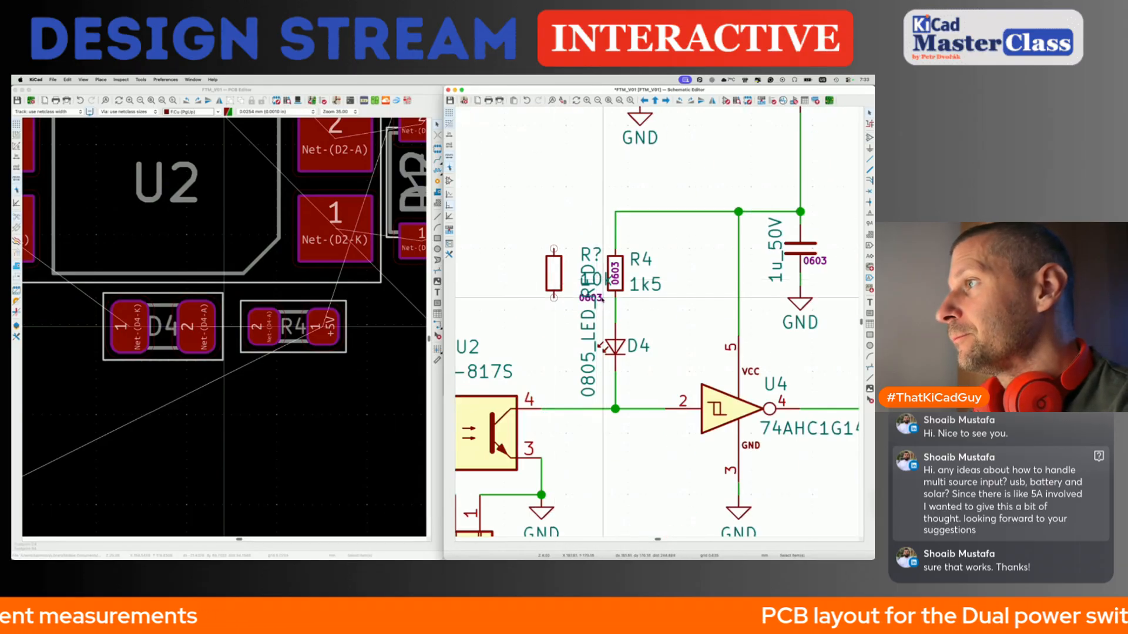
Rotate the new resistor's 0603 label into its body and move its value and reference labels to its left side.
{"action": "key", "text": "m"}
{"action": "key", "text": "r"}
{"action": "left_click", "coordinate": [579, 286]}
{"action": "key", "text": "m"}
{"action": "left_click", "coordinate": [533, 283]}
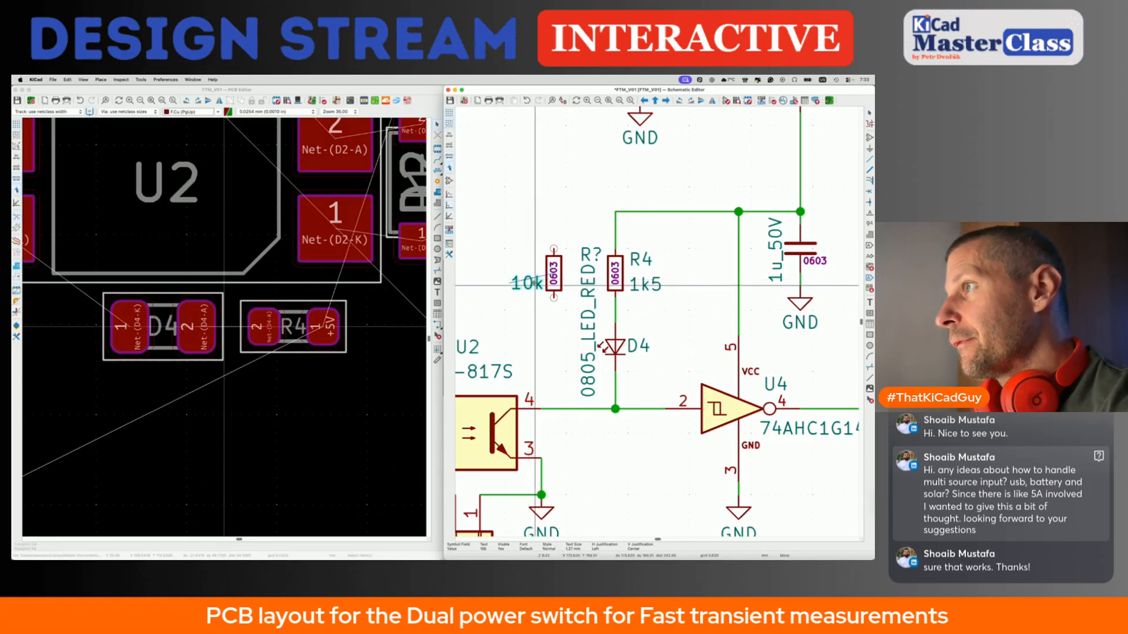
{"action": "left_click", "coordinate": [591, 254]}
{"action": "key", "text": "m"}
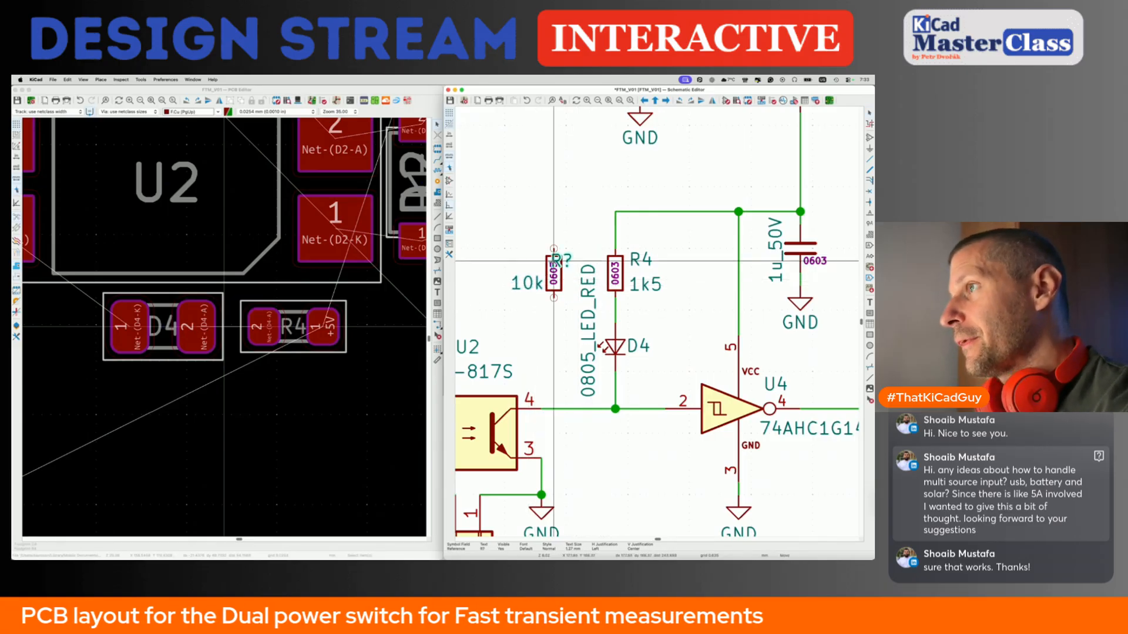
{"action": "left_click", "coordinate": [530, 267]}
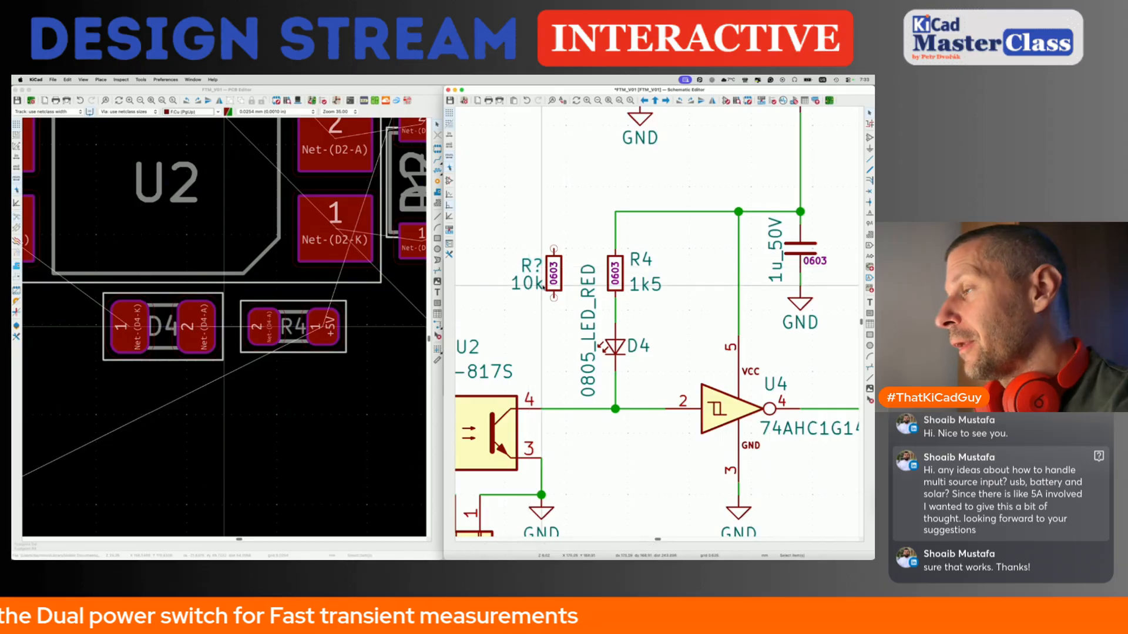
Wire the new 10k resistor between R4's +5V line and U2's pin 4 output line, and save the schematic.
{"action": "key", "text": "w"}
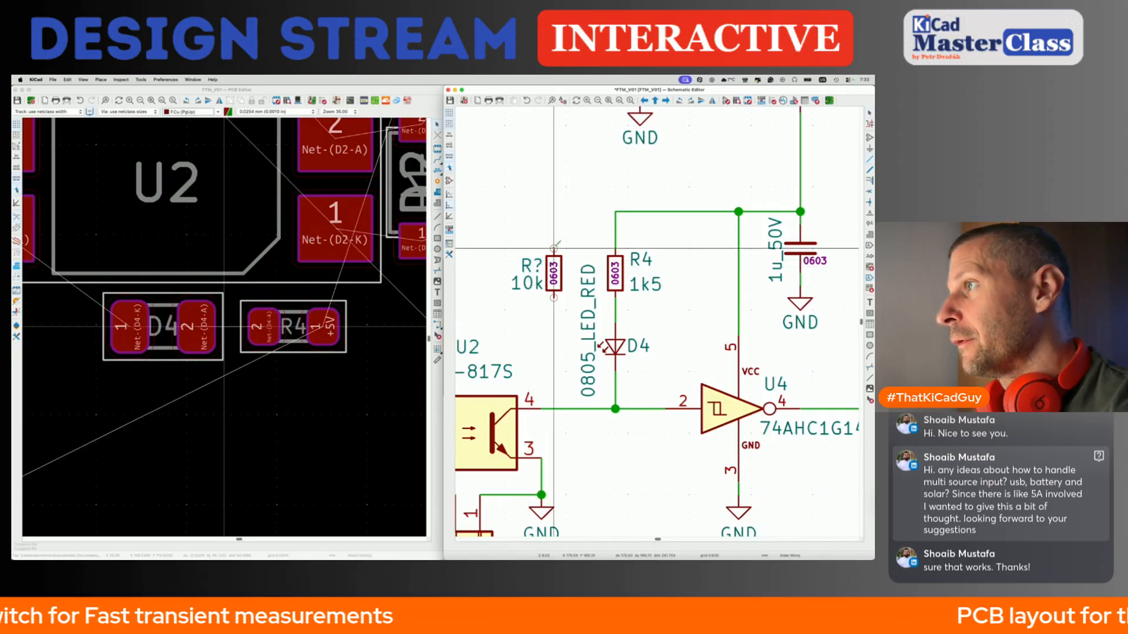
{"action": "left_click", "coordinate": [616, 212]}
{"action": "left_click", "coordinate": [554, 298]}
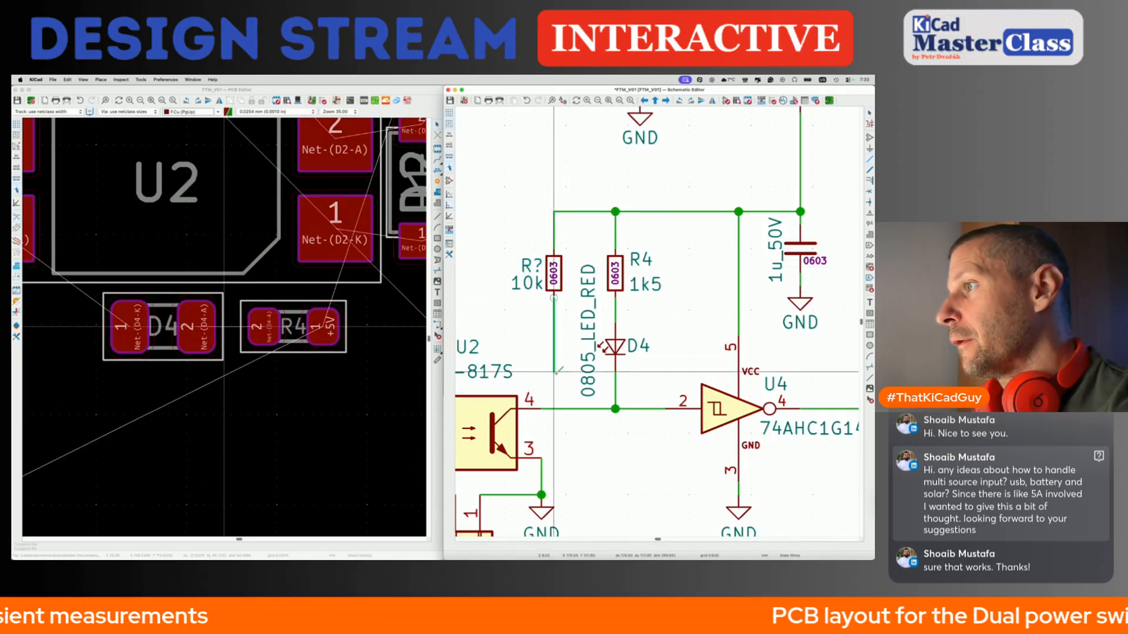
{"action": "left_click", "coordinate": [554, 409]}
{"action": "key", "text": "ctrl+s"}
Shift R3 and LED D3 together to the right in the schematic with their wires attached, towards inverter U3.
{"action": "scroll", "coordinate": [553, 408], "scroll_direction": "down", "scroll_amount": 5}
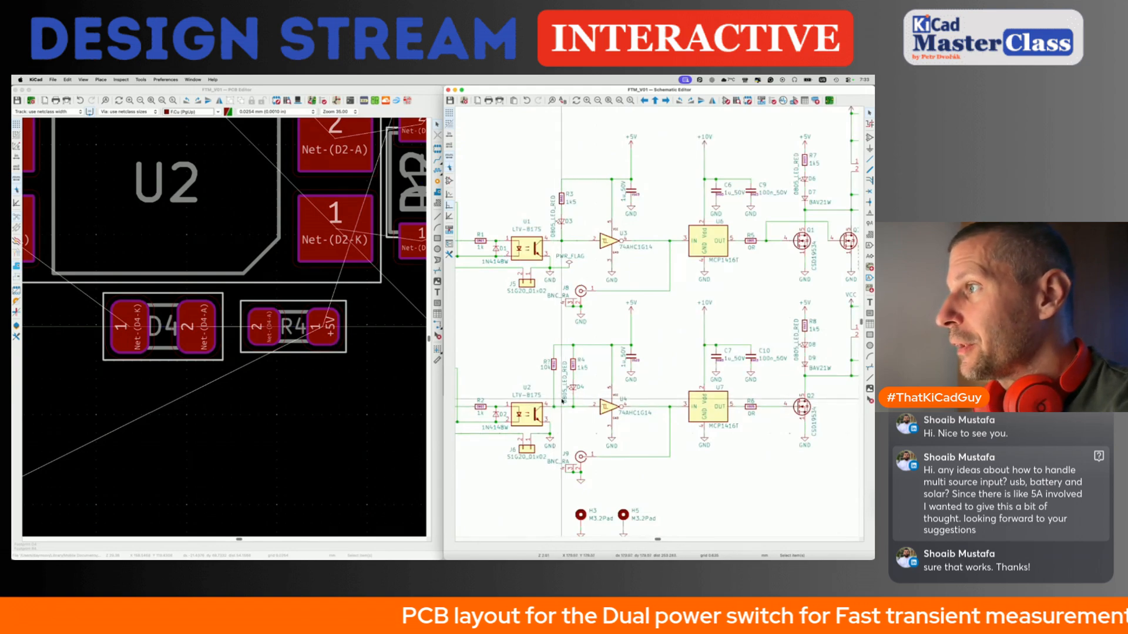
{"action": "left_click_drag", "start_coordinate": [551, 169], "coordinate": [577, 244]}
{"action": "key", "text": "g"}
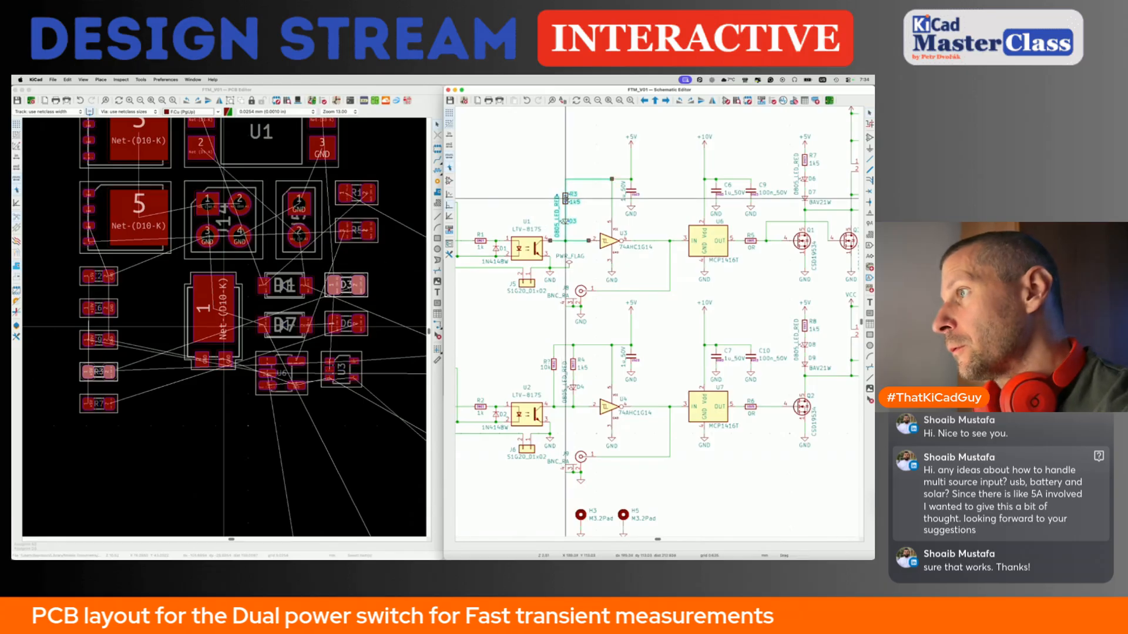
{"action": "left_click", "coordinate": [574, 199]}
Duplicate the 10k resistor to the left of R3, wire it between +5V and U1's output line, and save the schematic.
{"action": "left_click_drag", "start_coordinate": [540, 345], "coordinate": [560, 384]}
{"action": "key", "text": "ctrl+d"}
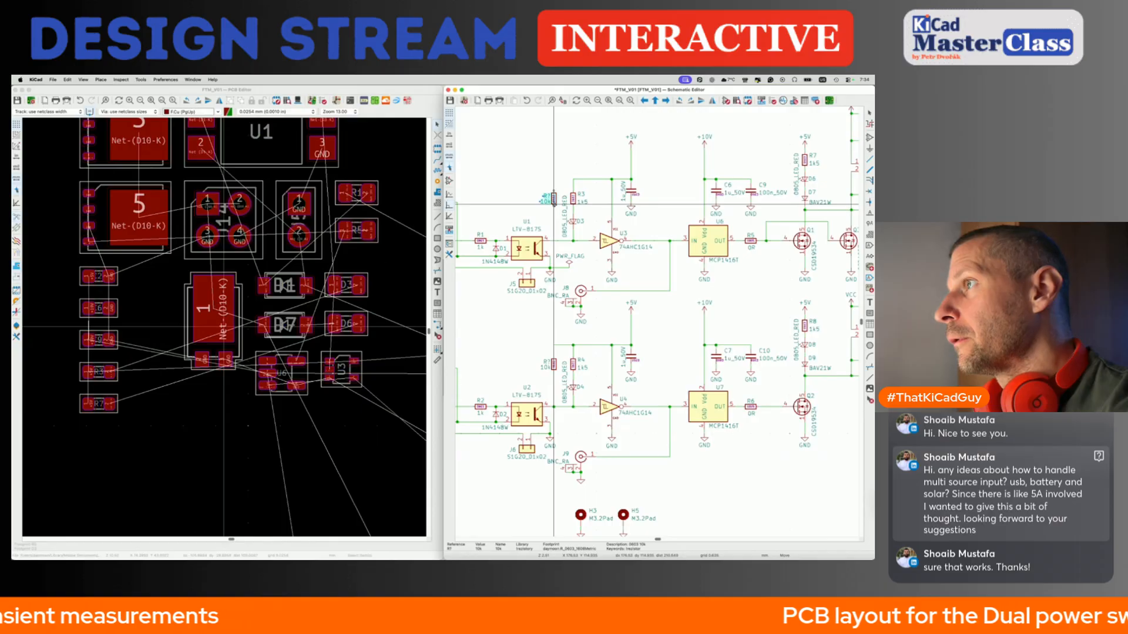
{"action": "left_click", "coordinate": [553, 205]}
{"action": "left_click", "coordinate": [554, 192]}
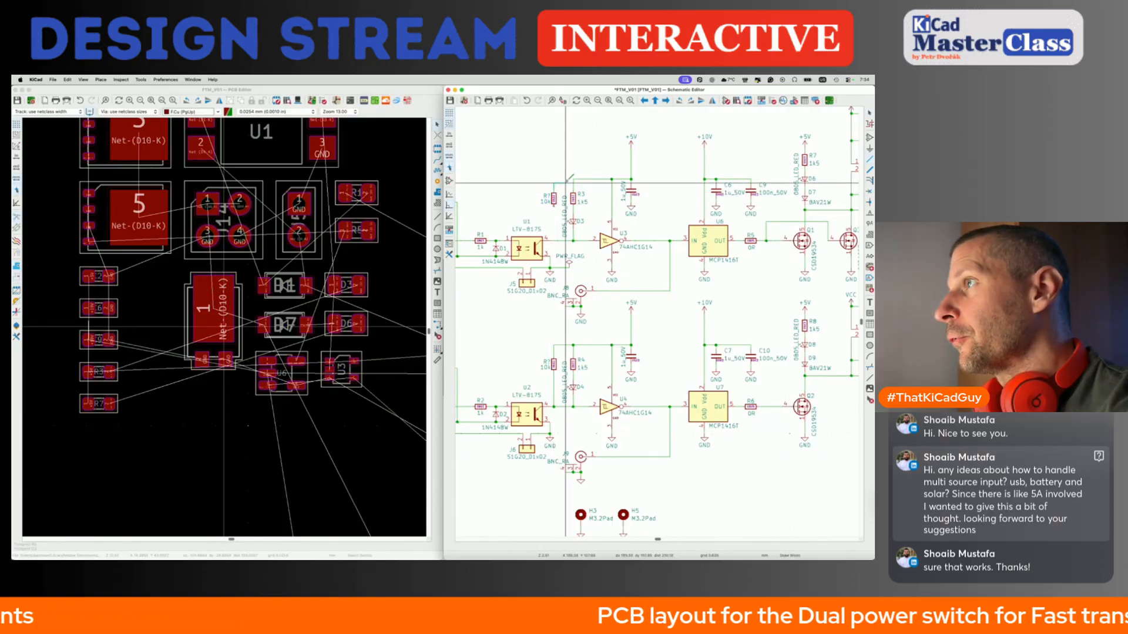
{"action": "left_click", "coordinate": [573, 179]}
{"action": "key", "text": "Escape"}
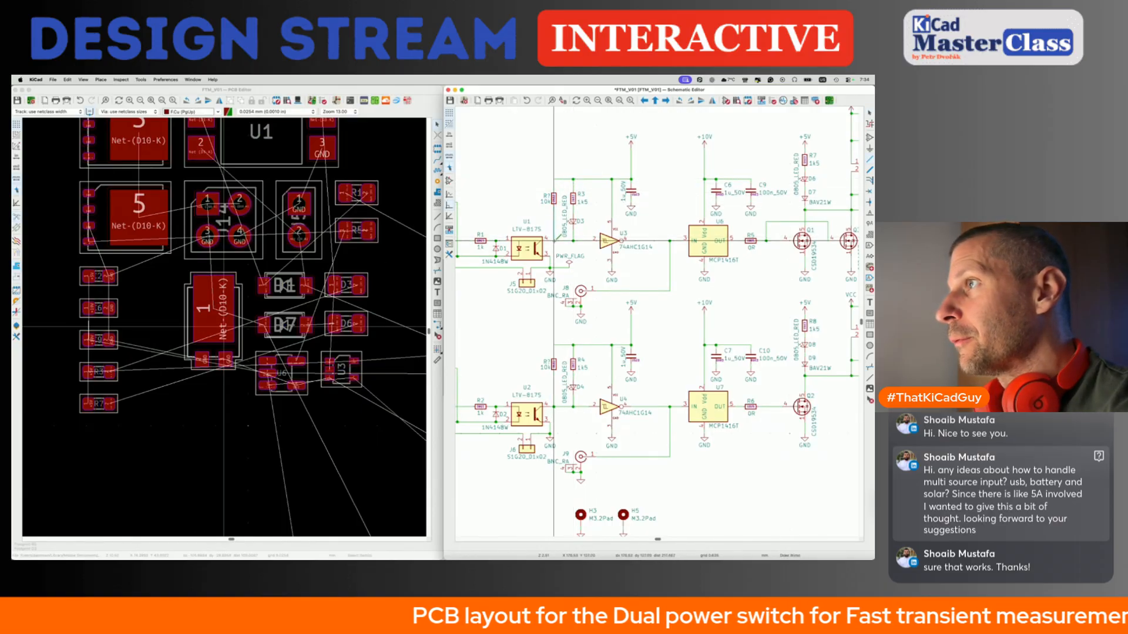
{"action": "key", "text": "super+s"}
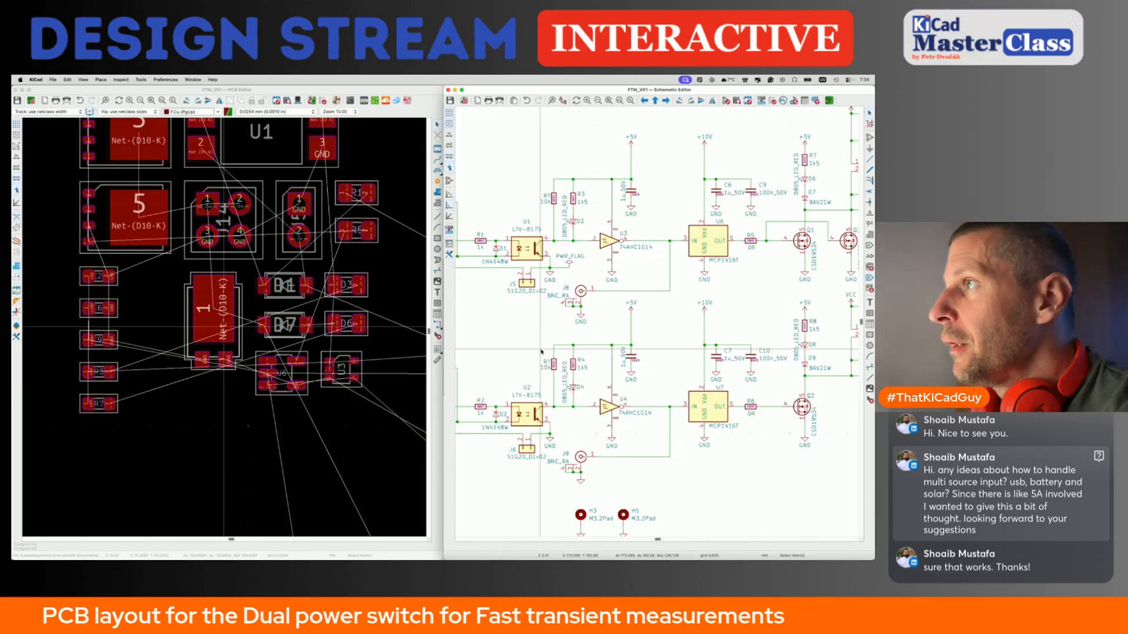
Review the upper channel's schematic from R3 and D3 through U3, U6 and R5 to transistors Q1 and Q3.
{"action": "scroll", "coordinate": [541, 352], "scroll_direction": "right", "scroll_amount": 1}
{"action": "scroll", "coordinate": [541, 352], "scroll_direction": "up", "scroll_amount": 1}
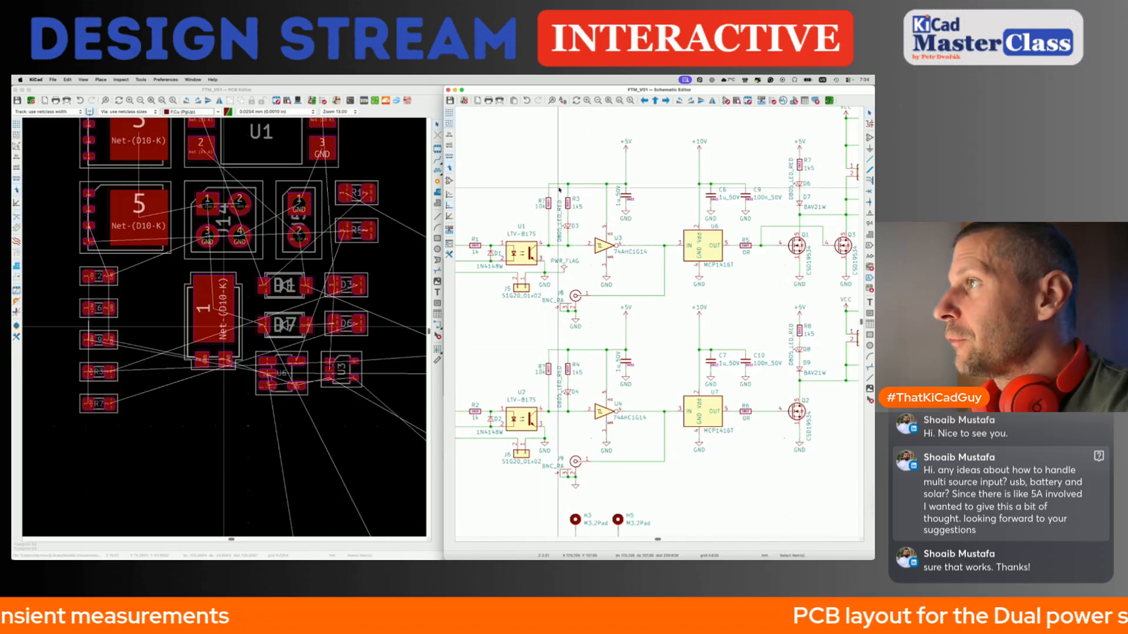
{"action": "left_click_drag", "start_coordinate": [560, 190], "coordinate": [590, 236]}
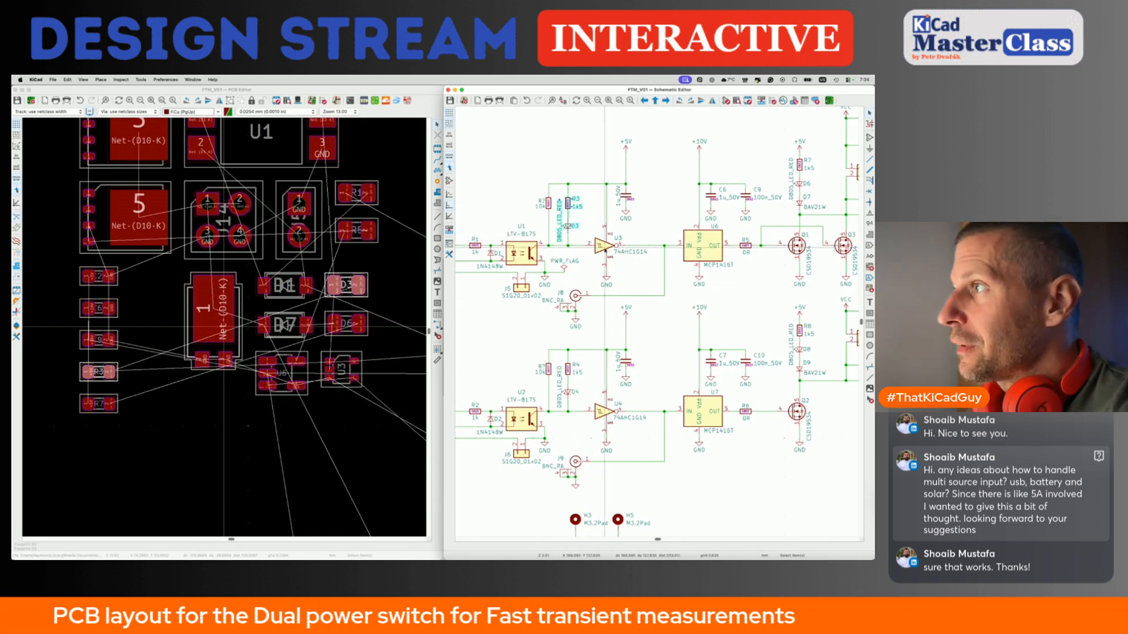
{"action": "middle_click_drag", "start_coordinate": [497, 257], "coordinate": [532, 249]}
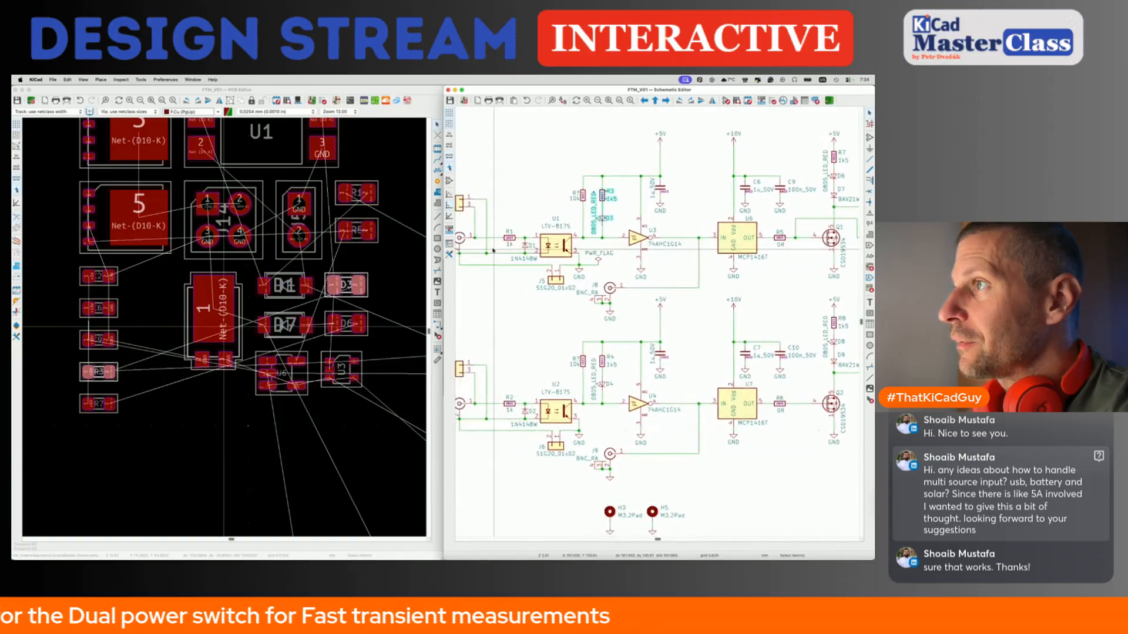
{"action": "middle_click_drag", "start_coordinate": [665, 241], "coordinate": [625, 248]}
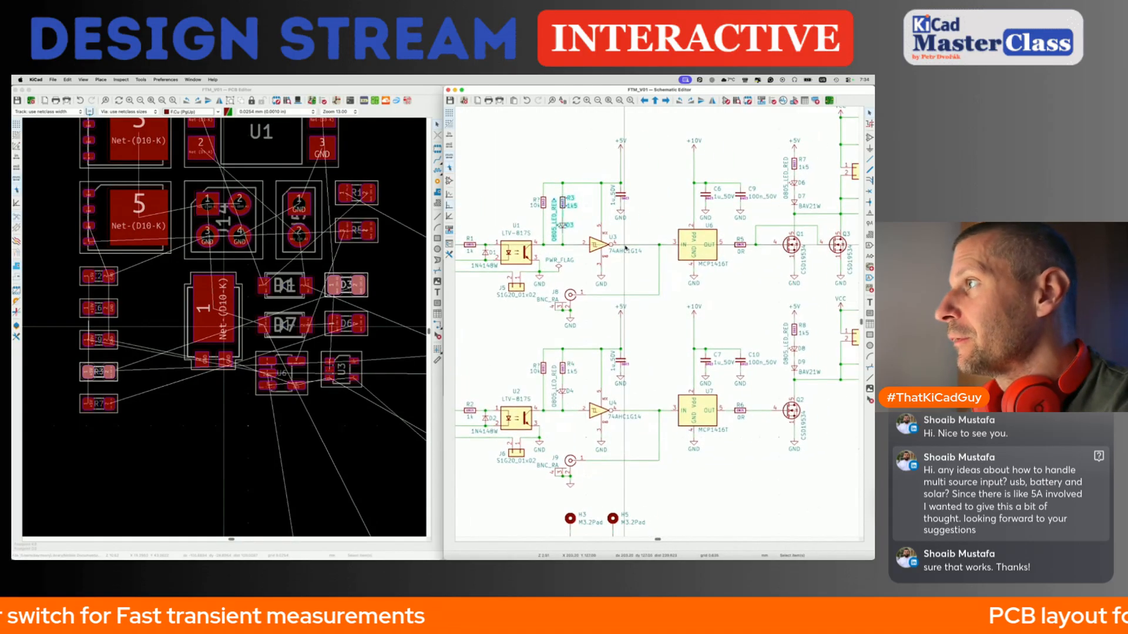
{"action": "middle_click_drag", "start_coordinate": [694, 250], "coordinate": [637, 257]}
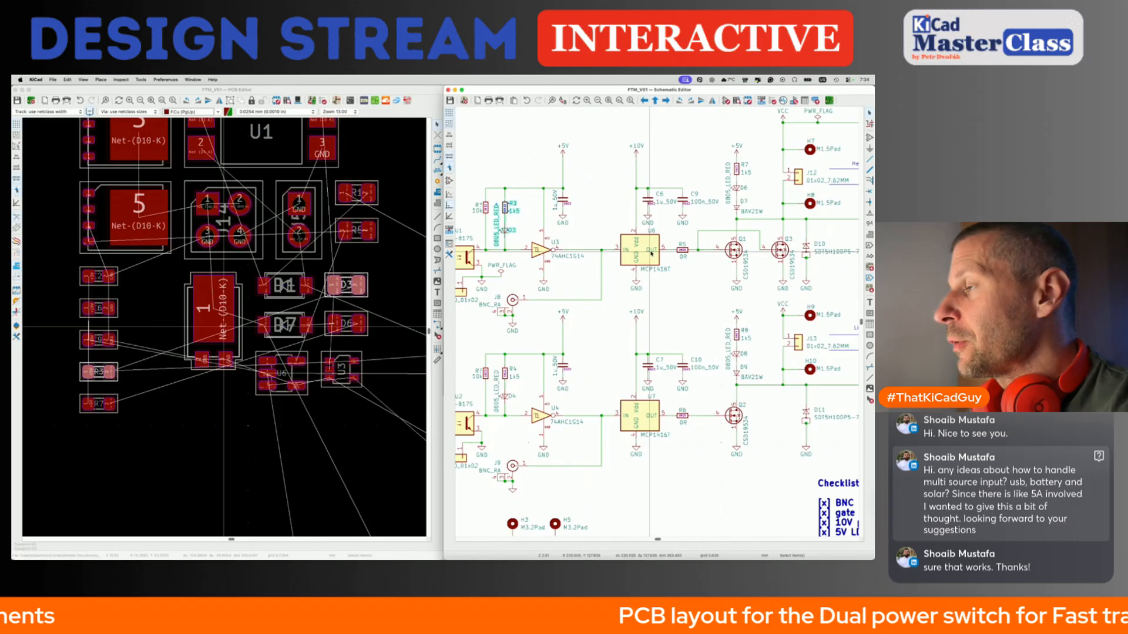
{"action": "left_click", "coordinate": [681, 250]}
{"action": "left_click", "coordinate": [777, 250]}
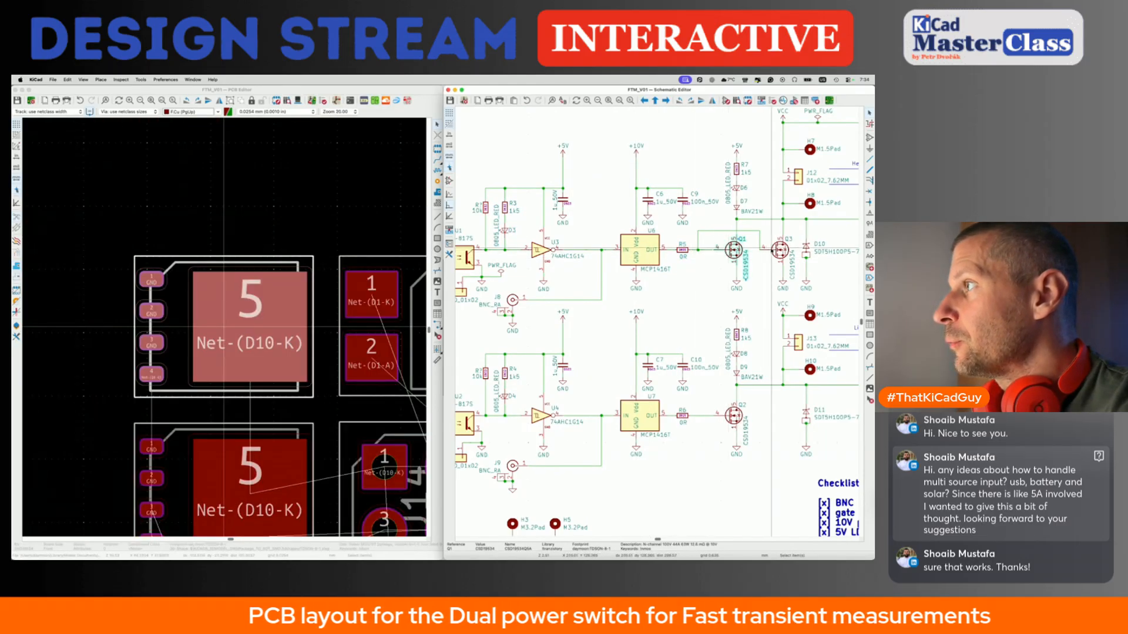
{"action": "scroll", "coordinate": [727, 112], "scroll_direction": "down", "scroll_amount": 5}
{"action": "scroll", "coordinate": [726, 111], "scroll_direction": "left", "scroll_amount": 3}
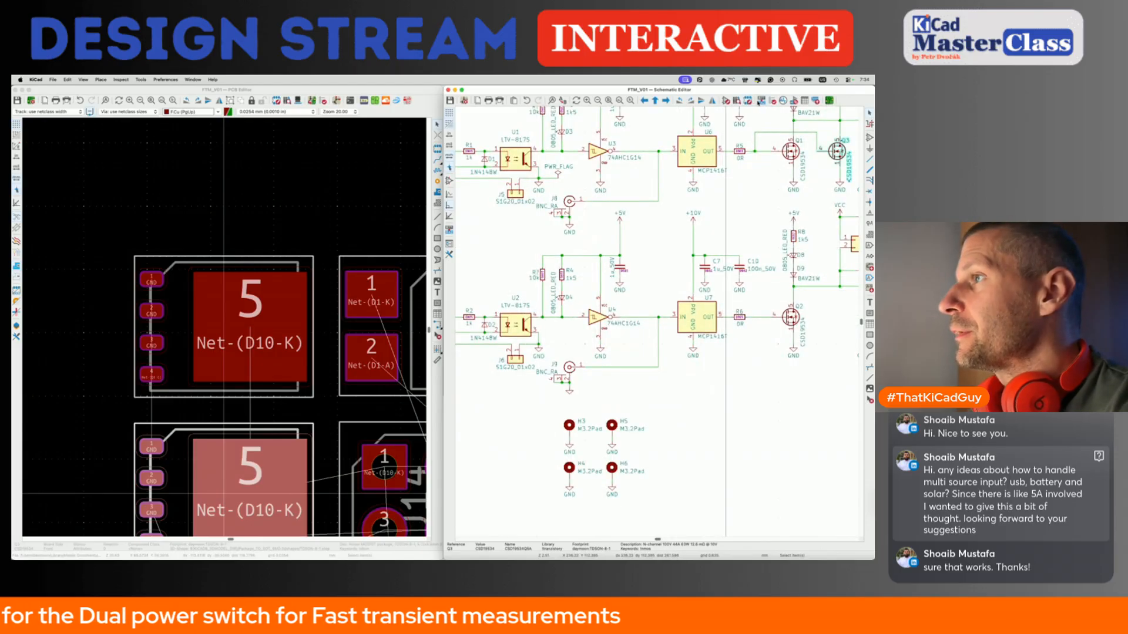
Annotate the entire schematic, keeping existing annotations, and update the PCB from the schematic.
{"action": "left_click", "coordinate": [762, 101]}
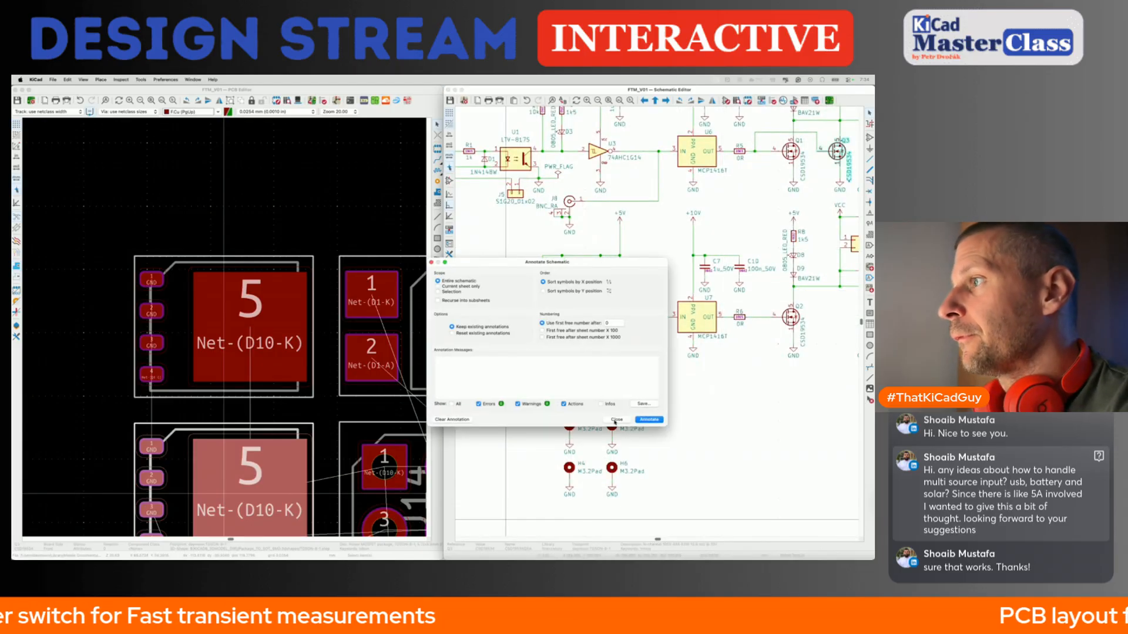
{"action": "left_click", "coordinate": [649, 419]}
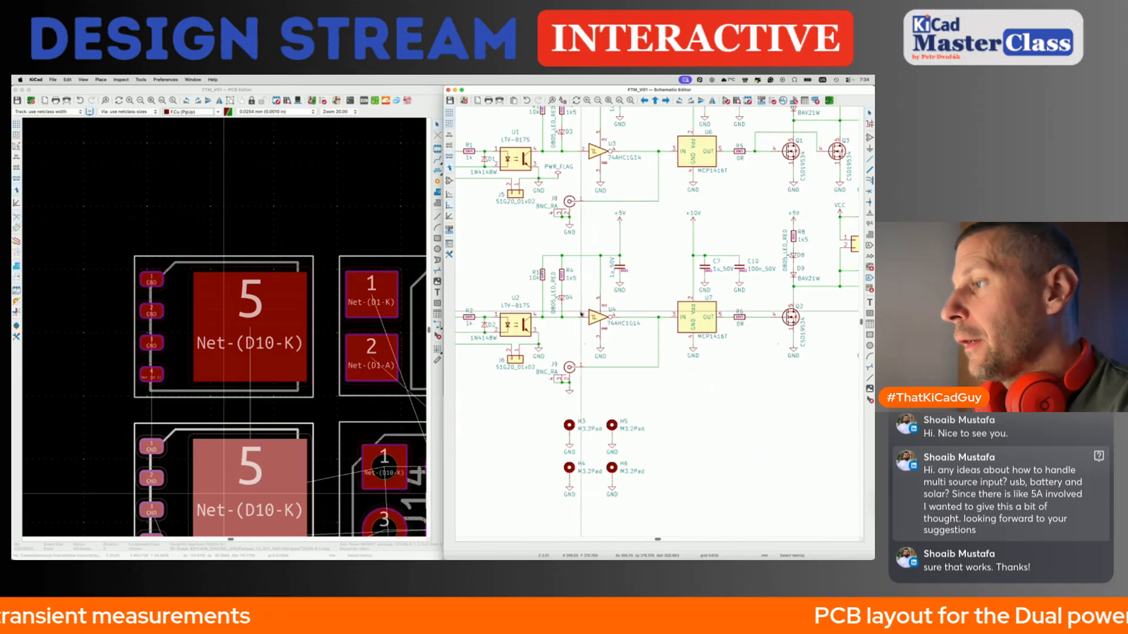
{"action": "key", "text": "F8"}
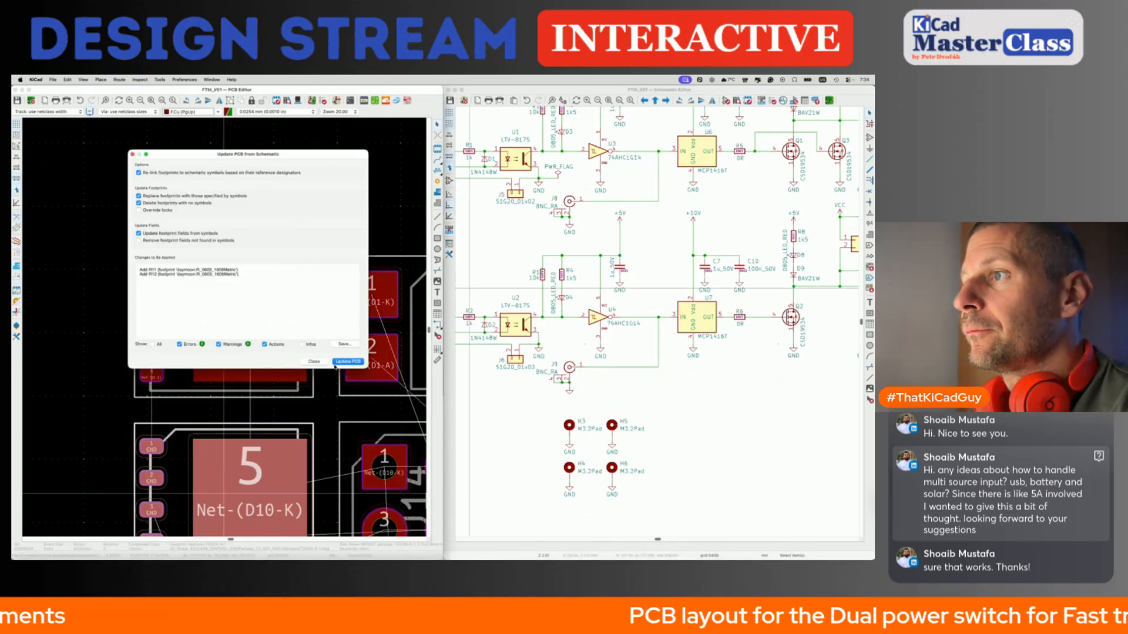
{"action": "left_click", "coordinate": [347, 361]}
{"action": "left_click", "coordinate": [314, 362]}
Drop the two new resistor footprints outside the board outline, below the upper group of unplaced parts.
{"action": "scroll", "coordinate": [253, 257], "scroll_direction": "down", "scroll_amount": 5}
{"action": "scroll", "coordinate": [252, 257], "scroll_direction": "down", "scroll_amount": 3}
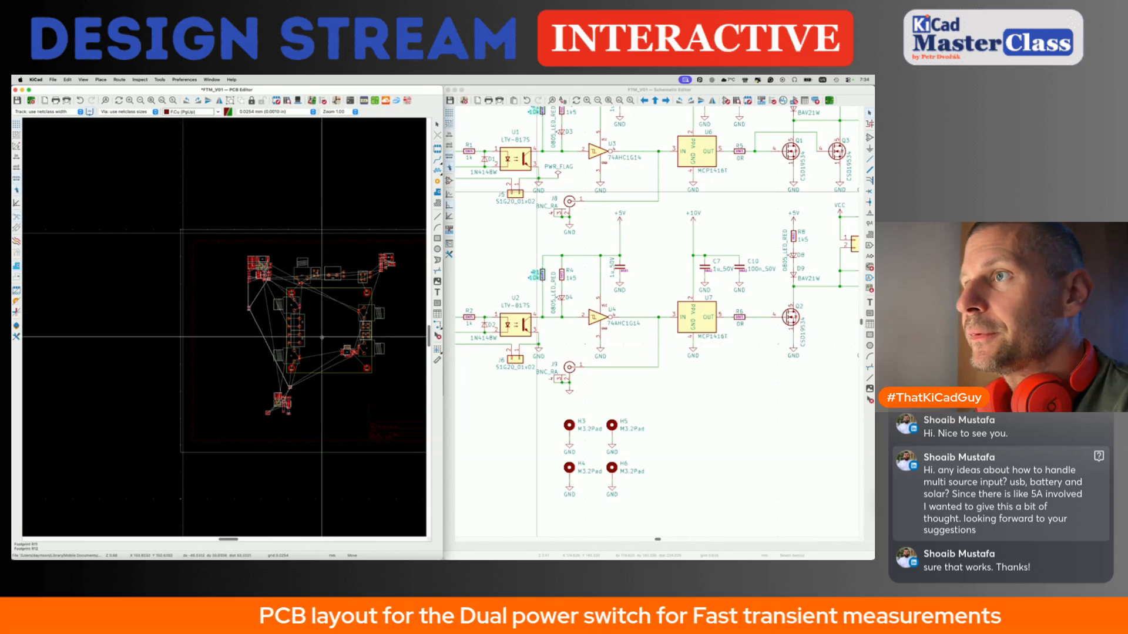
{"action": "scroll", "coordinate": [181, 296], "scroll_direction": "up", "scroll_amount": 2}
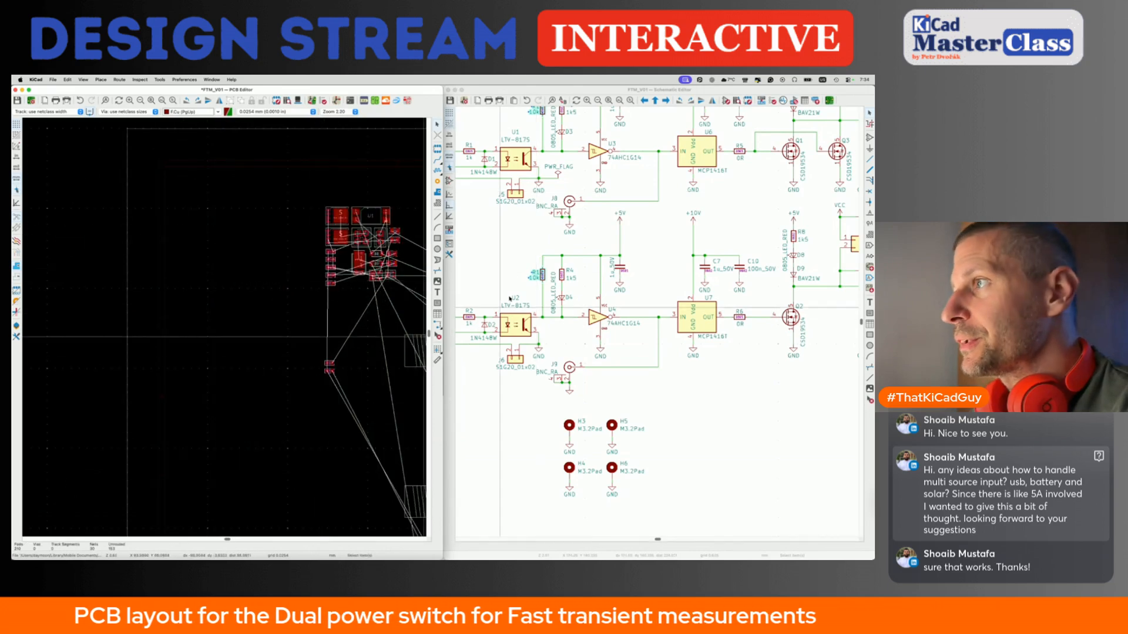
Move the reference labels of R12 and R11 to the left, clear of their symbols, and save the schematic.
{"action": "left_click", "coordinate": [539, 268]}
{"action": "left_click", "coordinate": [531, 273]}
{"action": "scroll", "coordinate": [530, 273], "scroll_direction": "up", "scroll_amount": 3}
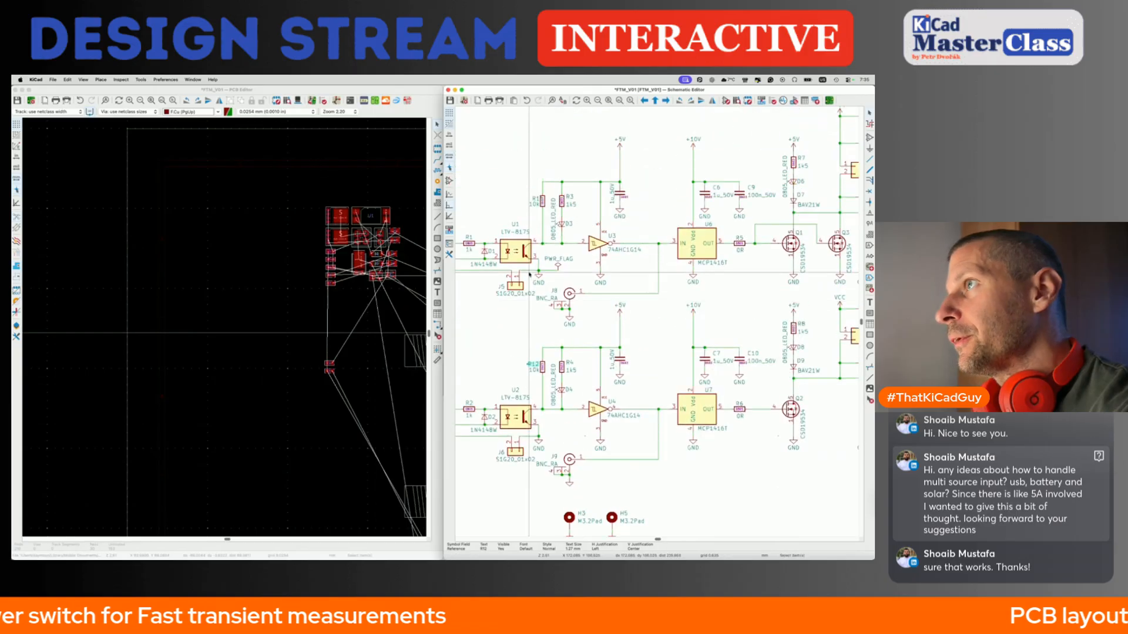
{"action": "left_click", "coordinate": [529, 199]}
{"action": "key", "text": "super+s"}
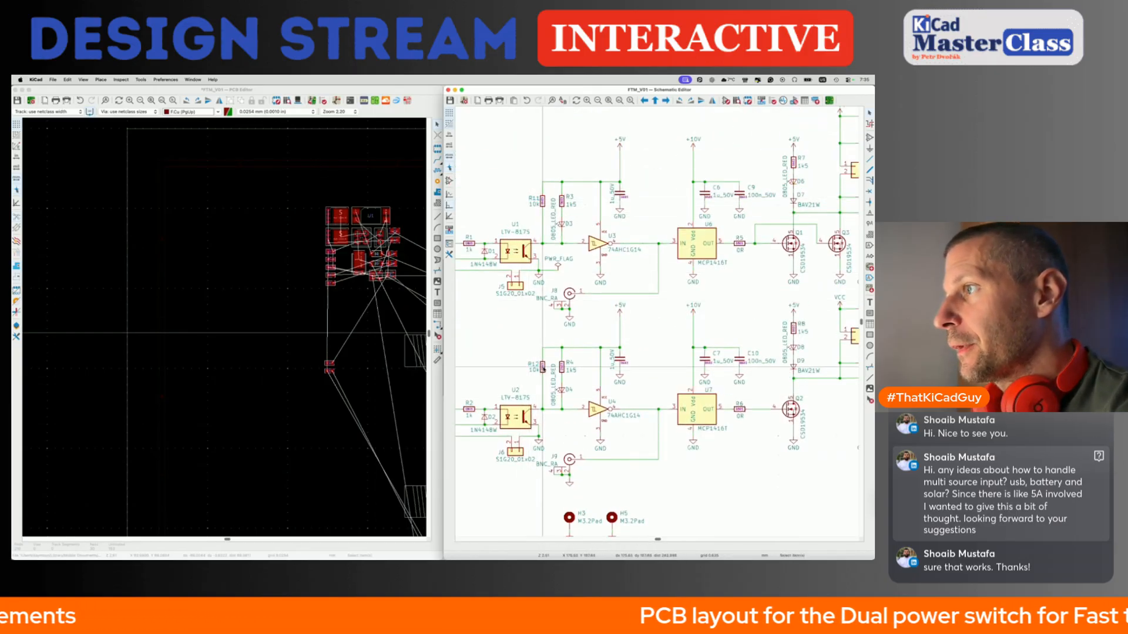
Place R12, rotated 180°, on the board directly beneath R4 near U2 and save.
{"action": "left_click", "coordinate": [543, 367]}
{"action": "scroll", "coordinate": [544, 367], "scroll_direction": "up", "scroll_amount": 5}
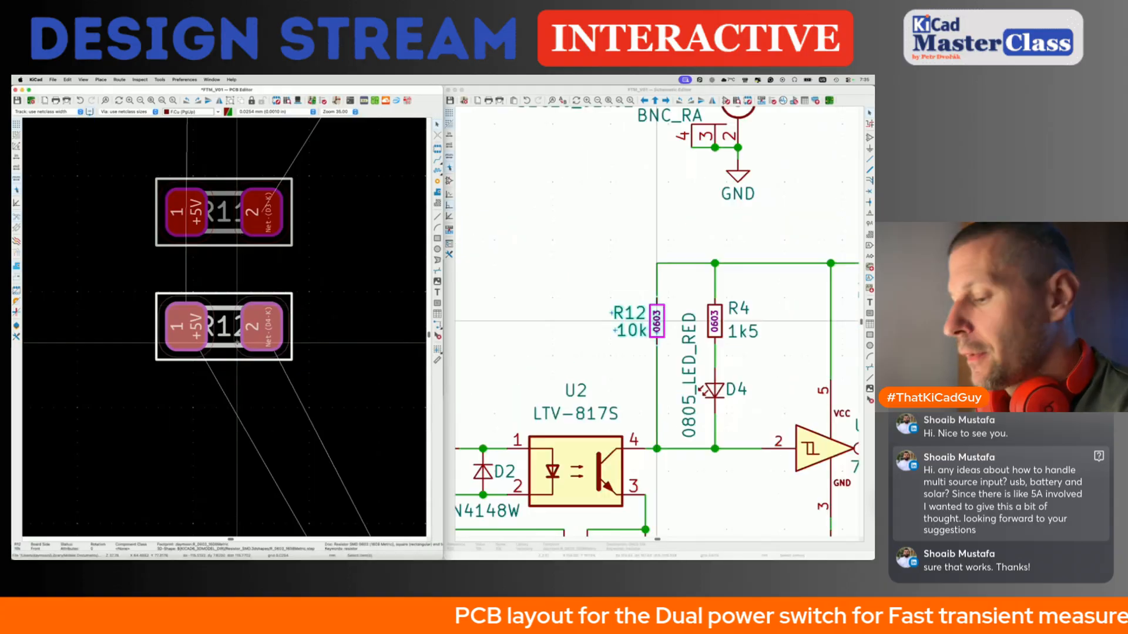
{"action": "scroll", "coordinate": [236, 340], "scroll_direction": "down", "scroll_amount": 7}
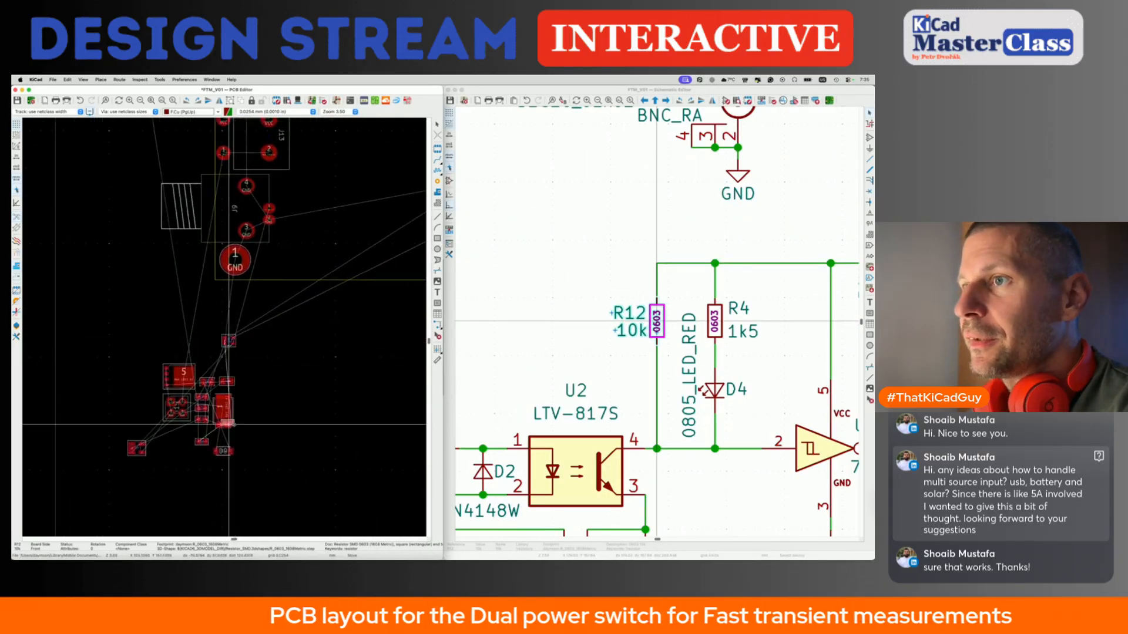
{"action": "scroll", "coordinate": [232, 427], "scroll_direction": "right", "scroll_amount": 4}
{"action": "scroll", "coordinate": [231, 429], "scroll_direction": "up", "scroll_amount": 10, "text": "ctrl"}
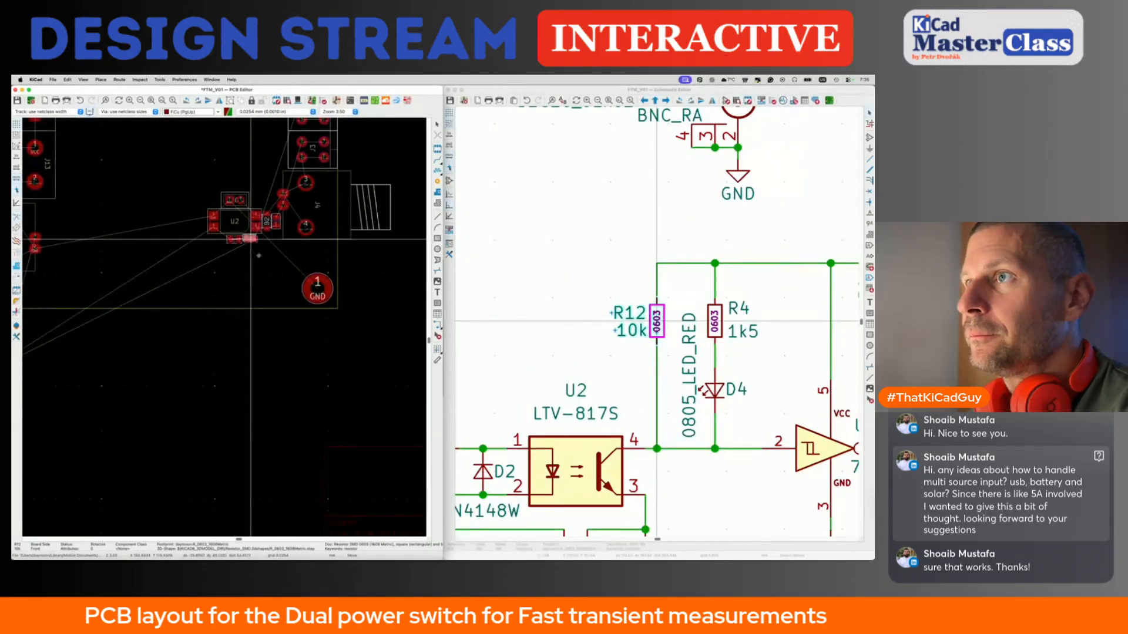
{"action": "key", "text": "r"}
{"action": "key", "text": "r"}
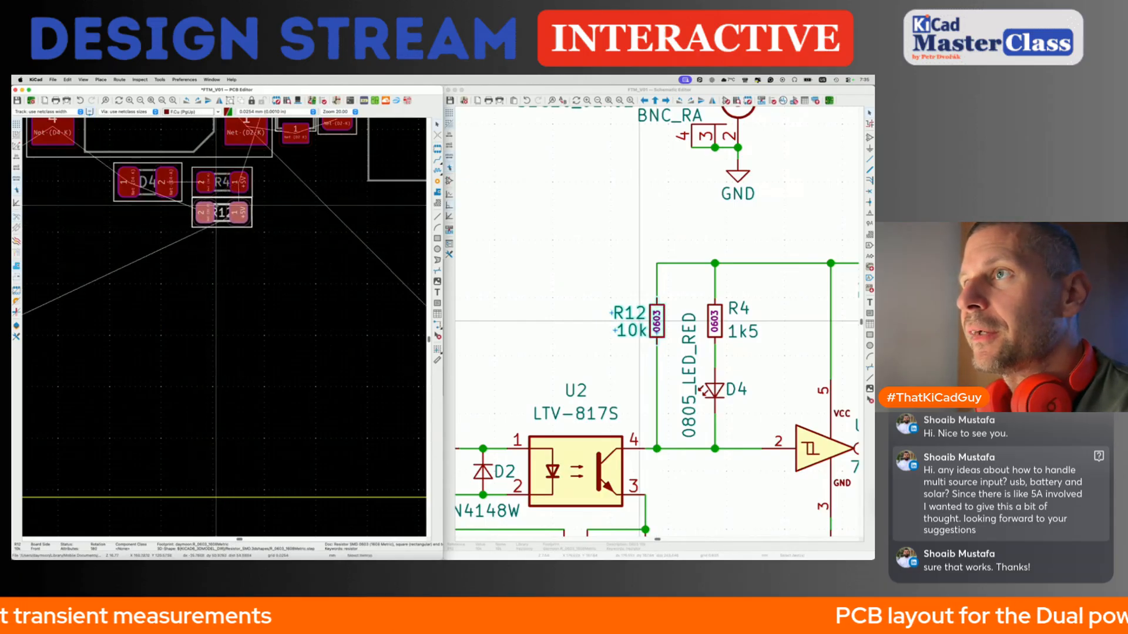
{"action": "left_click", "coordinate": [216, 205]}
{"action": "key", "text": "ctrl+s"}
Adjust R12's position slightly beneath R4 and save the board again.
{"action": "scroll", "coordinate": [185, 196], "scroll_direction": "down", "scroll_amount": 4}
{"action": "scroll", "coordinate": [185, 326], "scroll_direction": "up", "scroll_amount": 3}
{"action": "left_click", "coordinate": [291, 242]}
{"action": "key", "text": "m"}
{"action": "left_click", "coordinate": [292, 243]}
{"action": "key", "text": "super+s"}
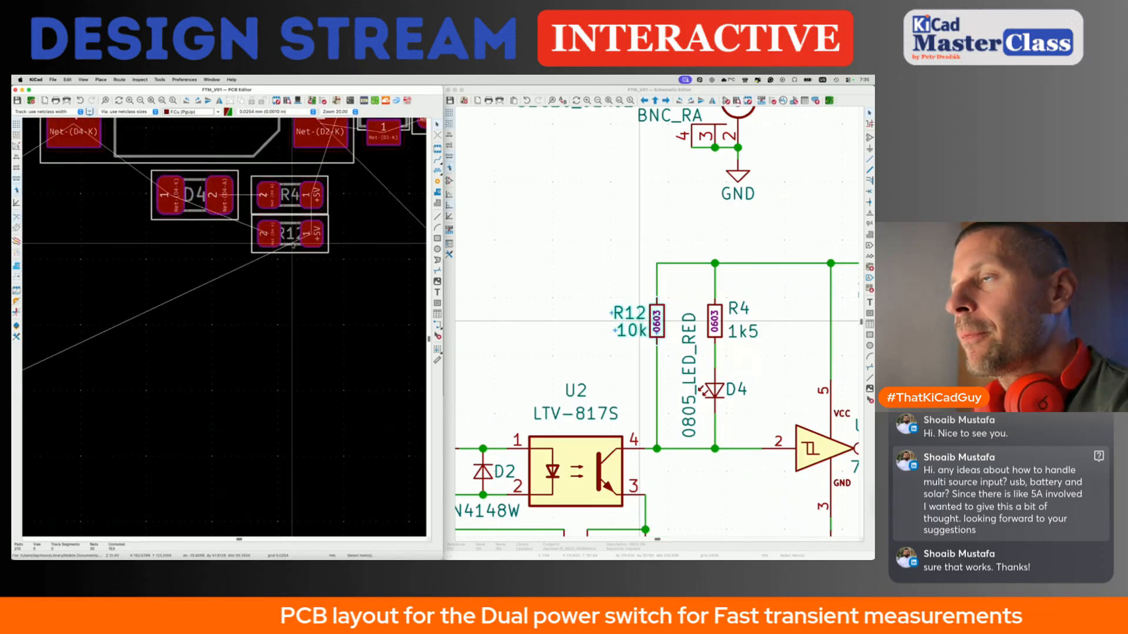
{"action": "scroll", "coordinate": [292, 243], "scroll_direction": "down", "scroll_amount": 5}
{"action": "middle_click_drag", "start_coordinate": [292, 242], "coordinate": [292, 308]}
{"action": "left_click", "coordinate": [638, 398]}
{"action": "scroll", "coordinate": [638, 398], "scroll_direction": "down", "scroll_amount": 3}
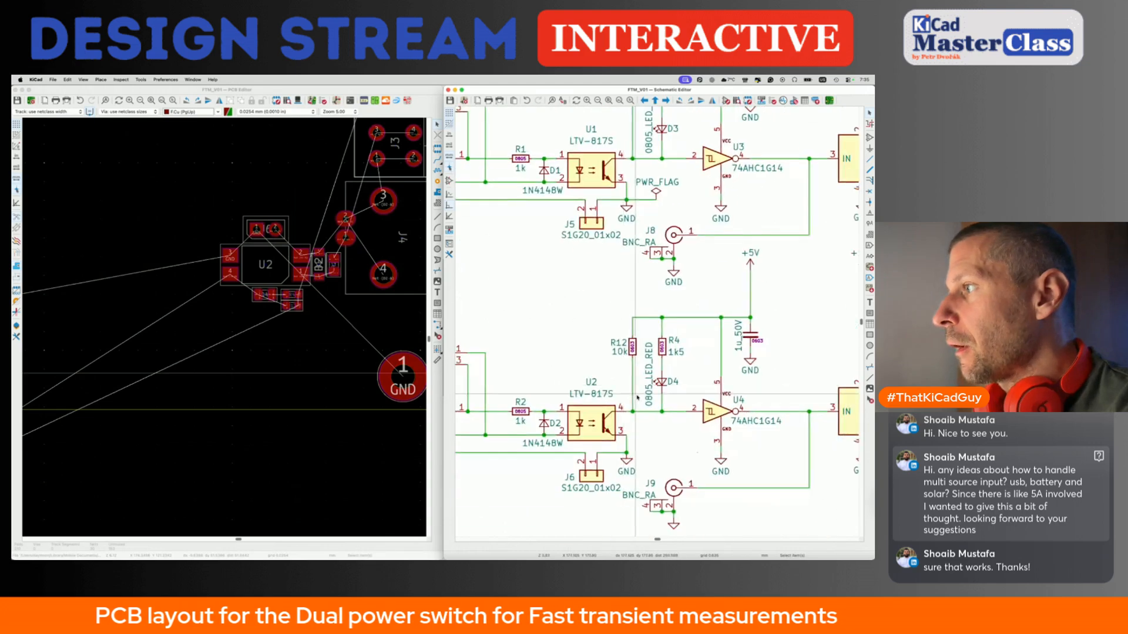
Bring inverter U4 and its 1u_50V supply capacitor onto the board as a group, below the parts around U2.
{"action": "left_click", "coordinate": [624, 379]}
{"action": "left_click", "coordinate": [667, 301], "text": "shift"}
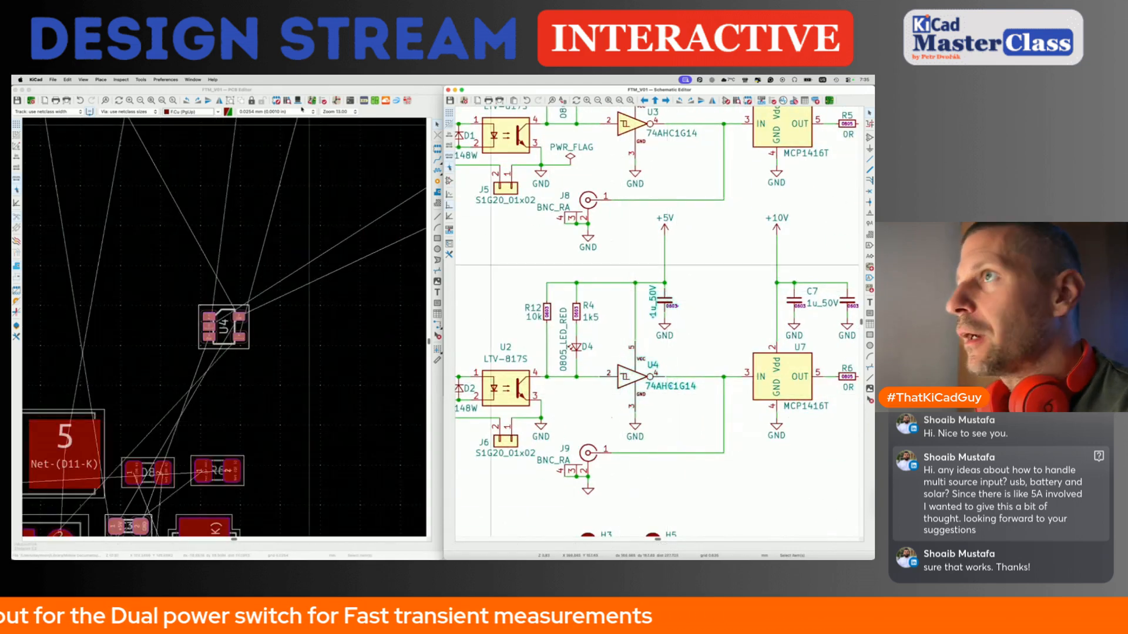
{"action": "left_click", "coordinate": [290, 95]}
{"action": "key", "text": "p"}
{"action": "scroll", "coordinate": [201, 321], "scroll_direction": "down", "scroll_amount": 5}
{"action": "middle_click_drag", "start_coordinate": [218, 354], "coordinate": [107, 325]}
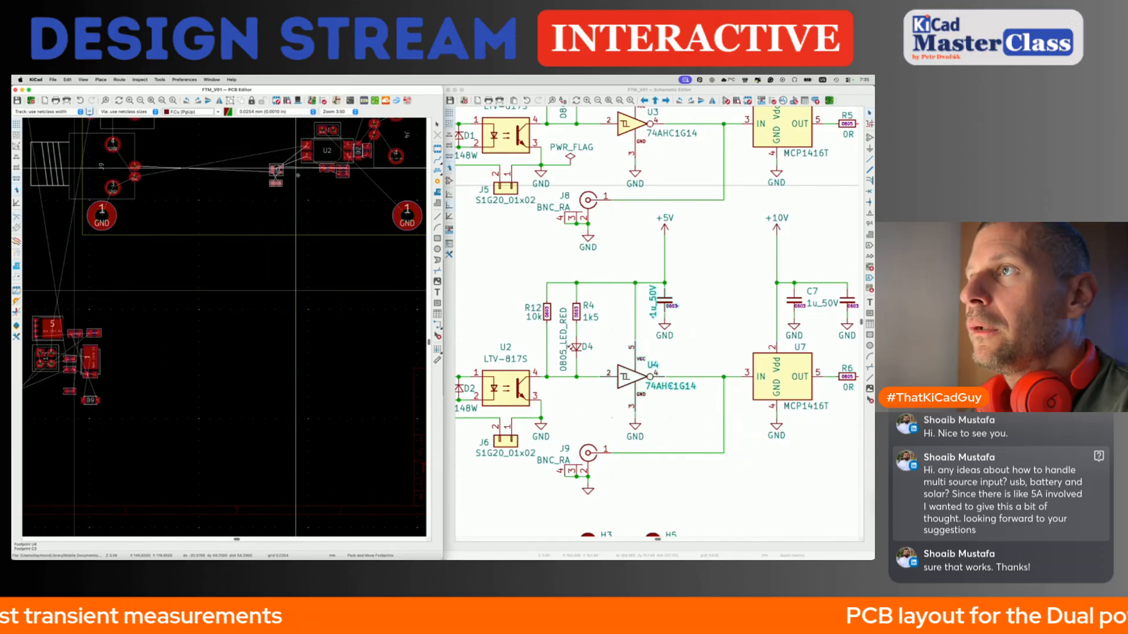
{"action": "left_click", "coordinate": [327, 181]}
{"action": "scroll", "coordinate": [327, 182], "scroll_direction": "up", "scroll_amount": 5}
{"action": "middle_click_drag", "start_coordinate": [328, 181], "coordinate": [324, 327]}
{"action": "scroll", "coordinate": [223, 342], "scroll_direction": "up", "scroll_amount": 2}
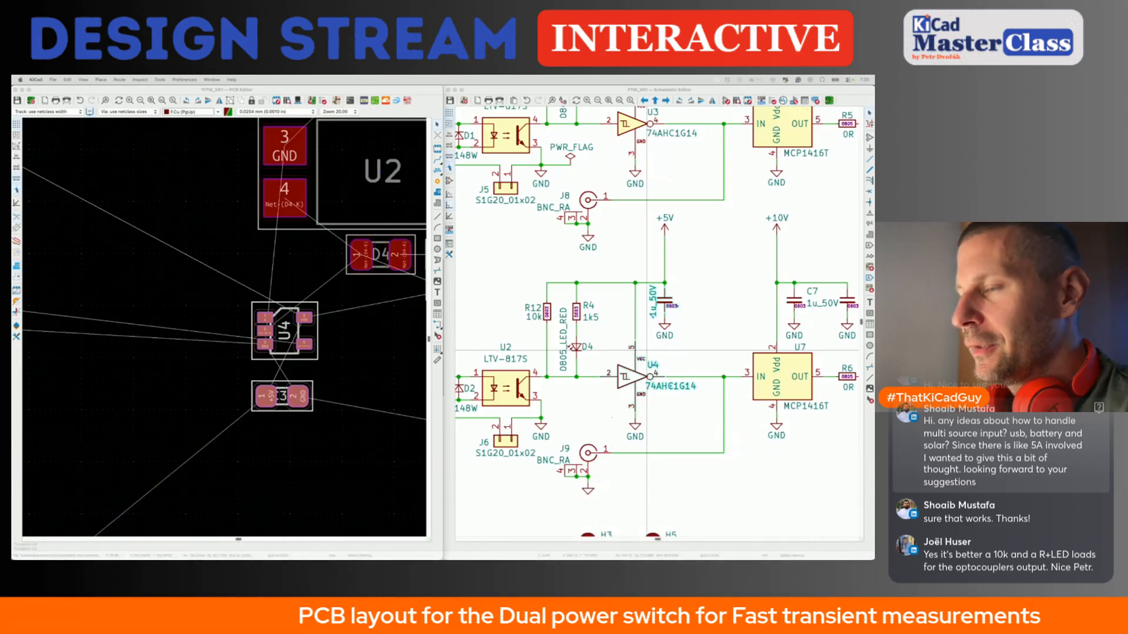
Rotate U4 by 90° and place it directly beneath pad 4 of U2.
{"action": "left_click", "coordinate": [306, 348]}
{"action": "left_click_drag", "start_coordinate": [312, 352], "coordinate": [264, 305]}
{"action": "key", "text": "r"}
{"action": "left_click", "coordinate": [265, 306]}
Rotate U4's 1u_50V capacitor by 180° and place it directly beneath U4.
{"action": "left_click", "coordinate": [265, 390]}
{"action": "key", "text": "m"}
{"action": "key", "text": "r"}
{"action": "key", "text": "r"}
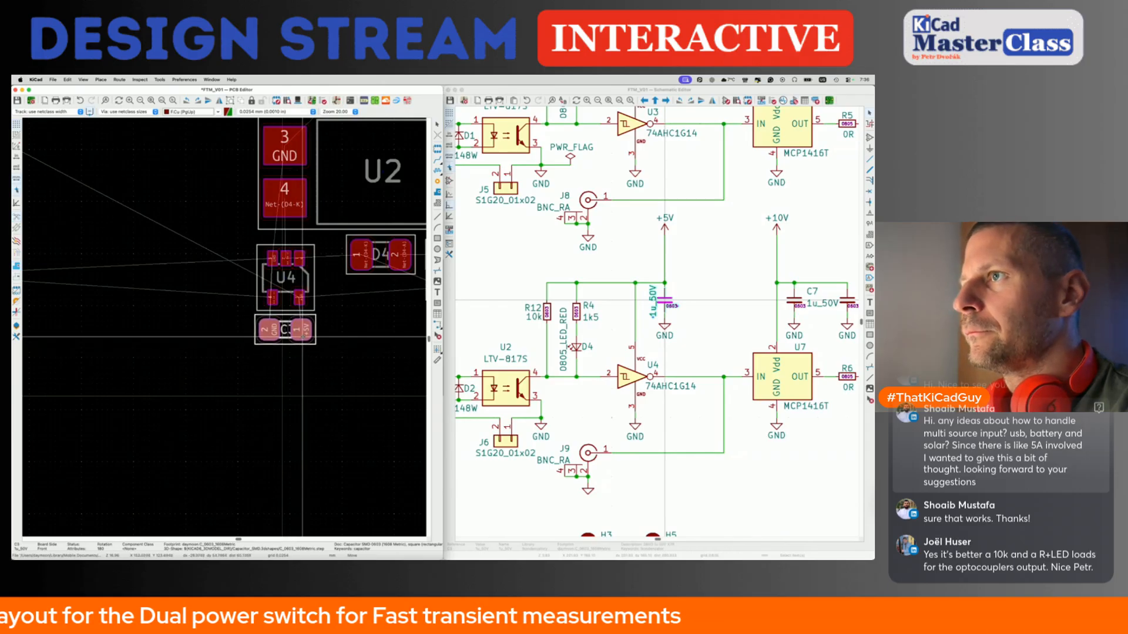
{"action": "left_click", "coordinate": [282, 337]}
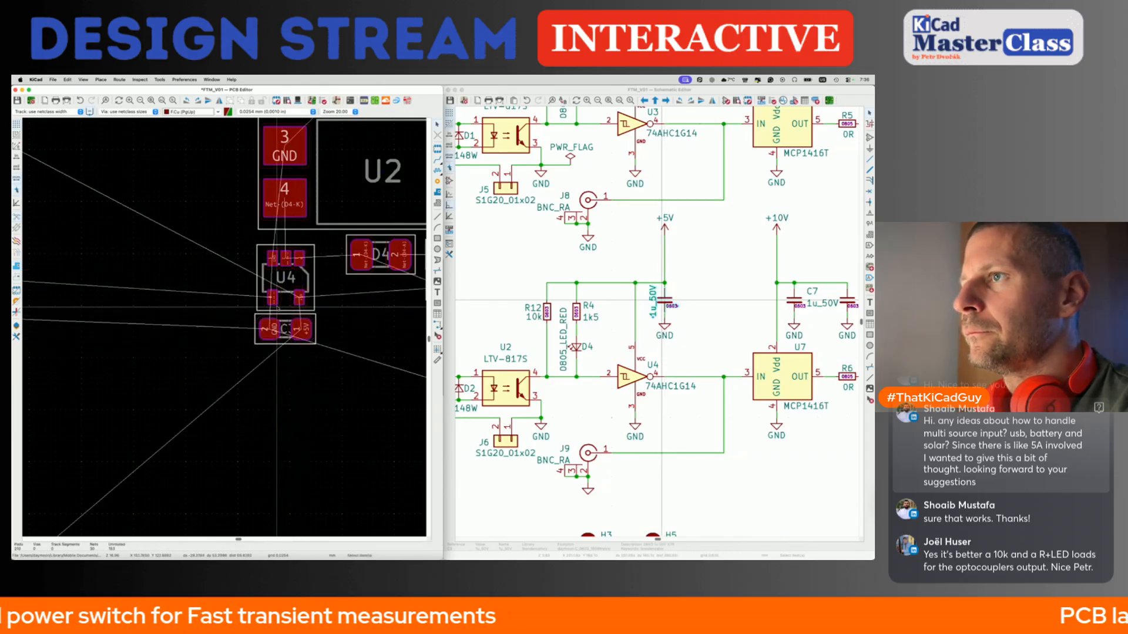
Move U4 and its capacitor together slightly closer to the underside of U2, keeping their orientation.
{"action": "scroll", "coordinate": [277, 318], "scroll_direction": "down", "scroll_amount": 5}
{"action": "scroll", "coordinate": [275, 302], "scroll_direction": "down", "scroll_amount": 4}
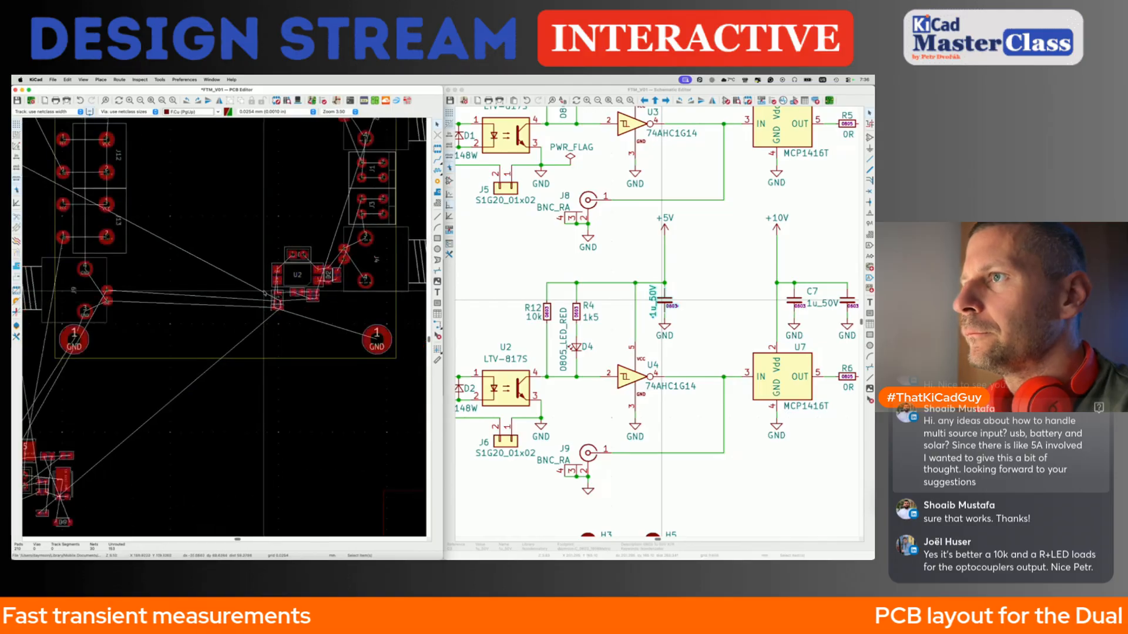
{"action": "scroll", "coordinate": [266, 293], "scroll_direction": "up", "scroll_amount": 6}
{"action": "left_click_drag", "start_coordinate": [269, 285], "coordinate": [338, 371]}
{"action": "key", "text": "m"}
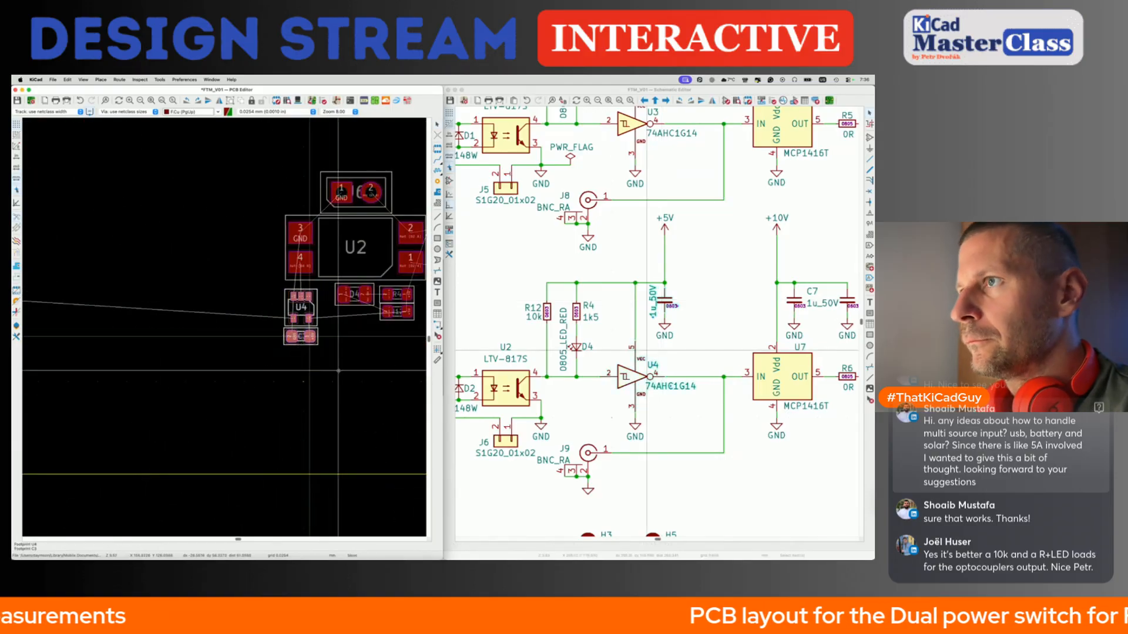
{"action": "key", "text": "r"}
{"action": "key", "text": "shift+r"}
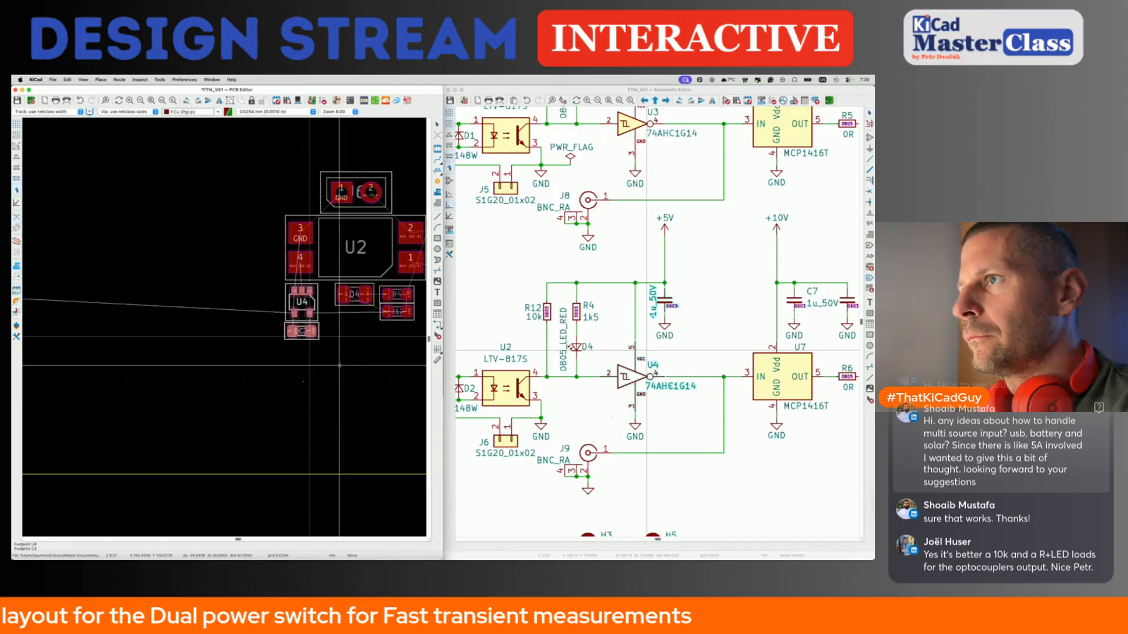
{"action": "left_click", "coordinate": [338, 367]}
Set LED D4 slightly lower beneath U2, between U4 and the resistors, and save the board.
{"action": "left_click", "coordinate": [355, 303]}
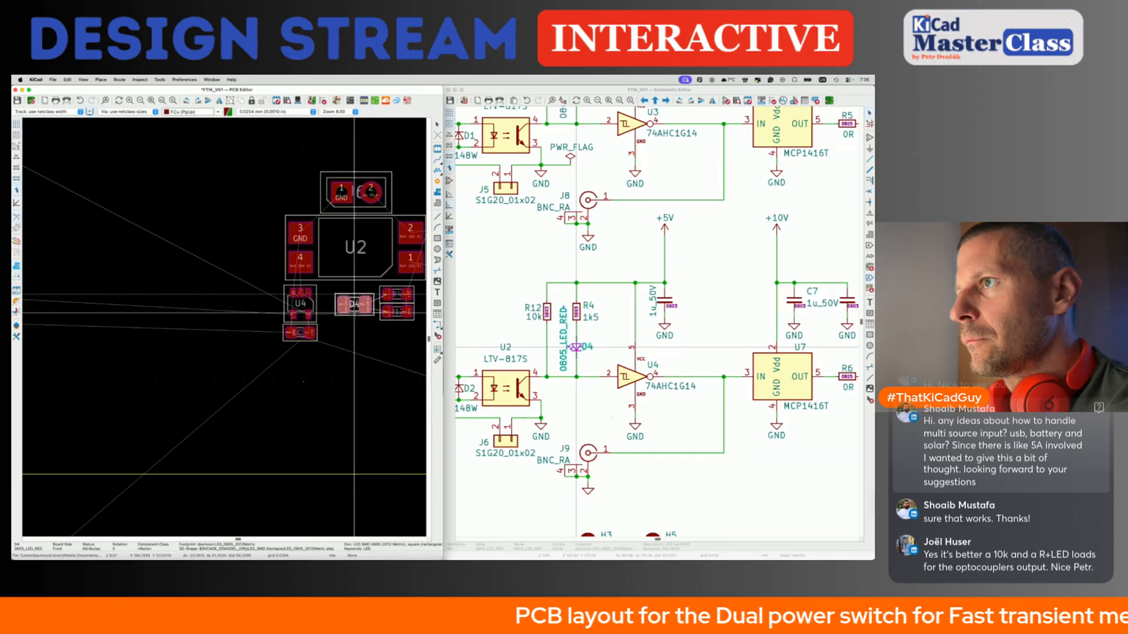
{"action": "scroll", "coordinate": [355, 312], "scroll_direction": "down", "scroll_amount": 5}
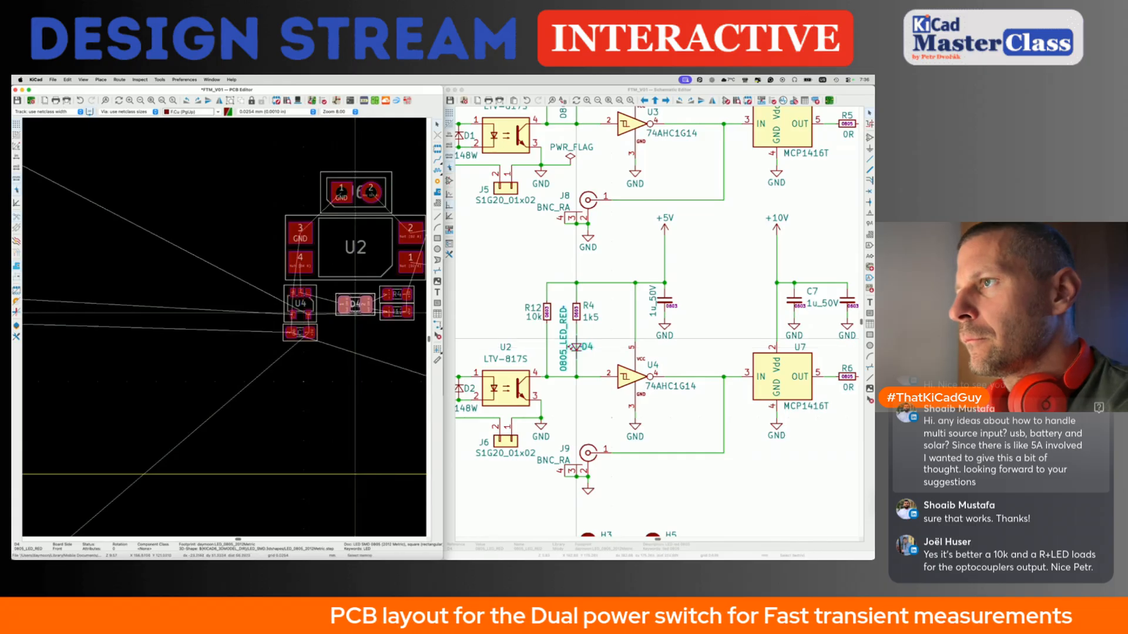
{"action": "scroll", "coordinate": [333, 311], "scroll_direction": "up", "scroll_amount": 5}
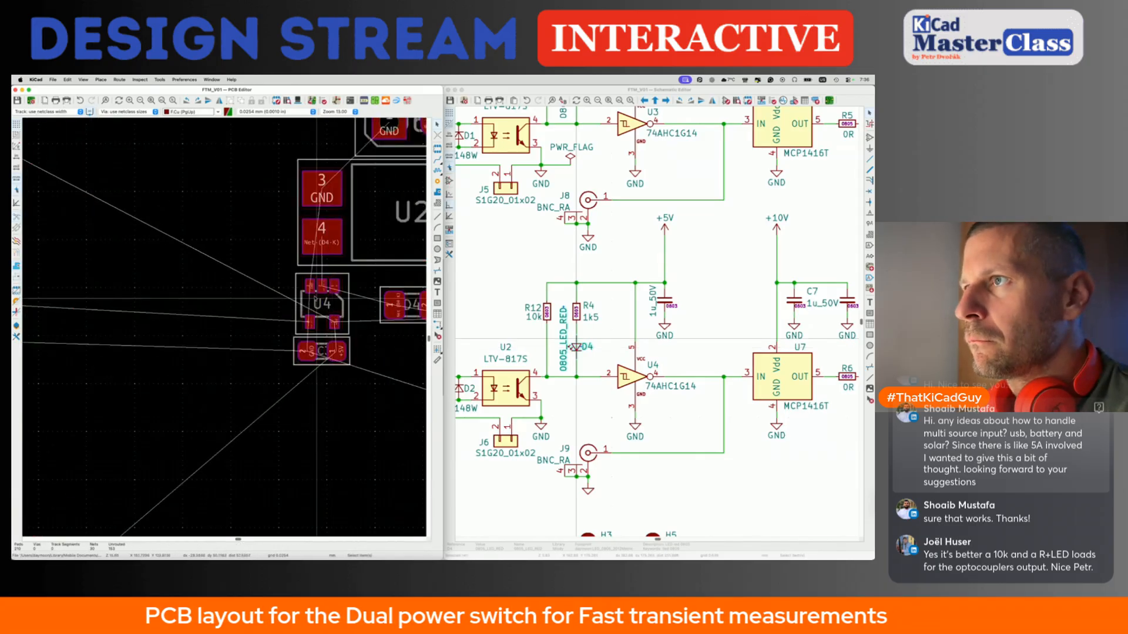
Fine-tune the shared position of U4 and its capacitor beneath pad 4 of U2.
{"action": "left_click_drag", "start_coordinate": [289, 268], "coordinate": [375, 391]}
{"action": "key", "text": "m"}
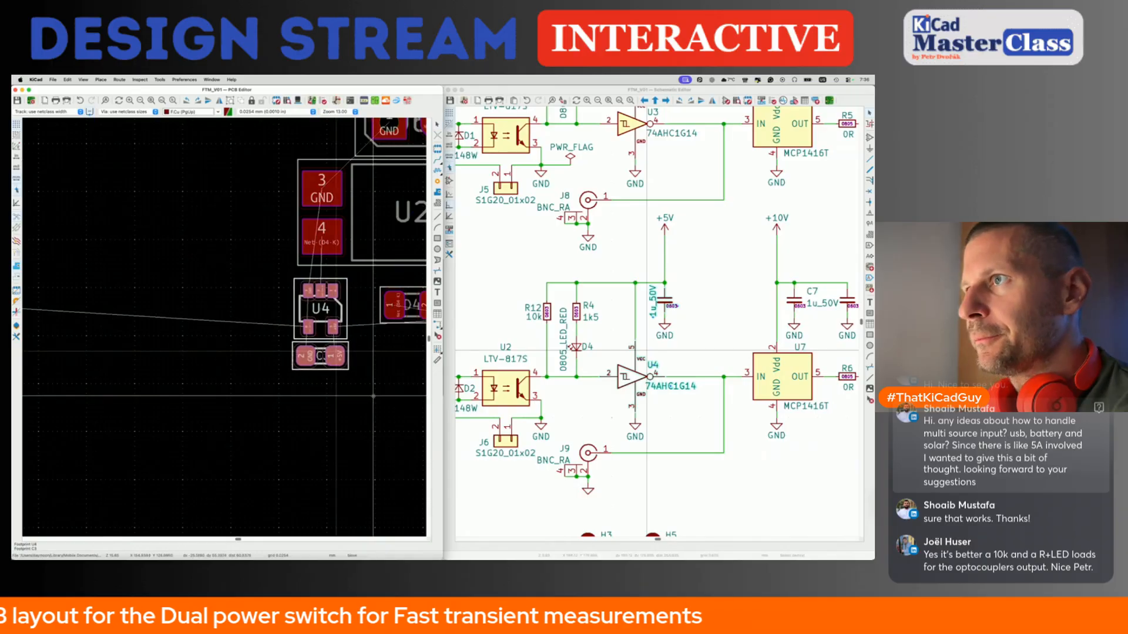
{"action": "left_click", "coordinate": [374, 396]}
{"action": "scroll", "coordinate": [374, 396], "scroll_direction": "down", "scroll_amount": 5}
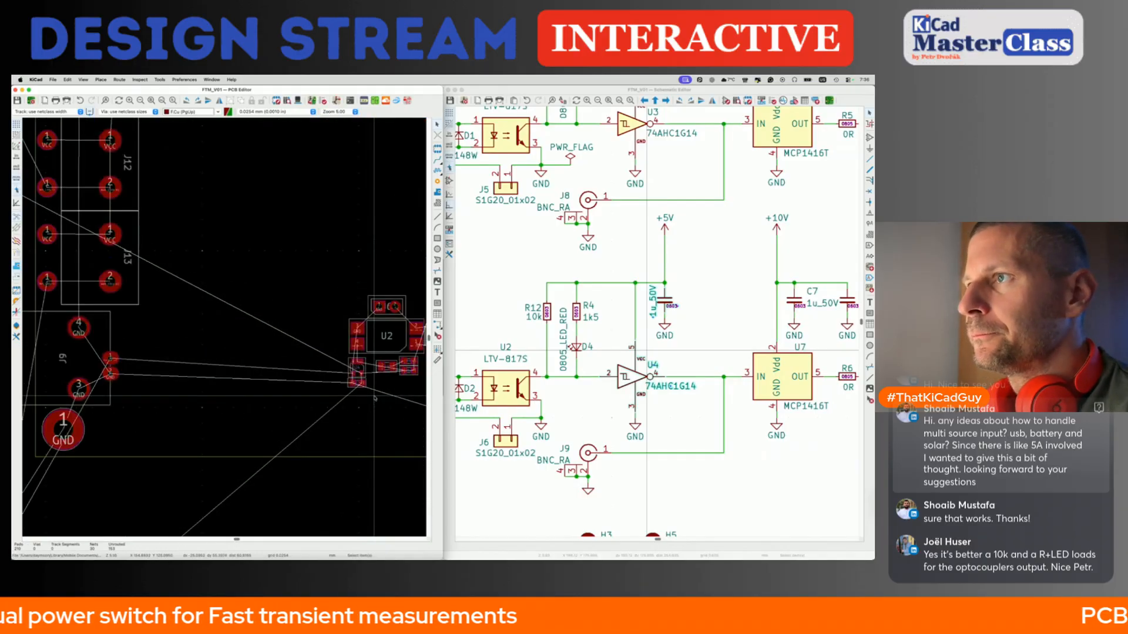
{"action": "middle_click_drag", "start_coordinate": [355, 349], "coordinate": [324, 338]}
Bring driver U7 with its capacitors C7 and C10 onto the board as a group, below U4.
{"action": "left_click", "coordinate": [738, 343]}
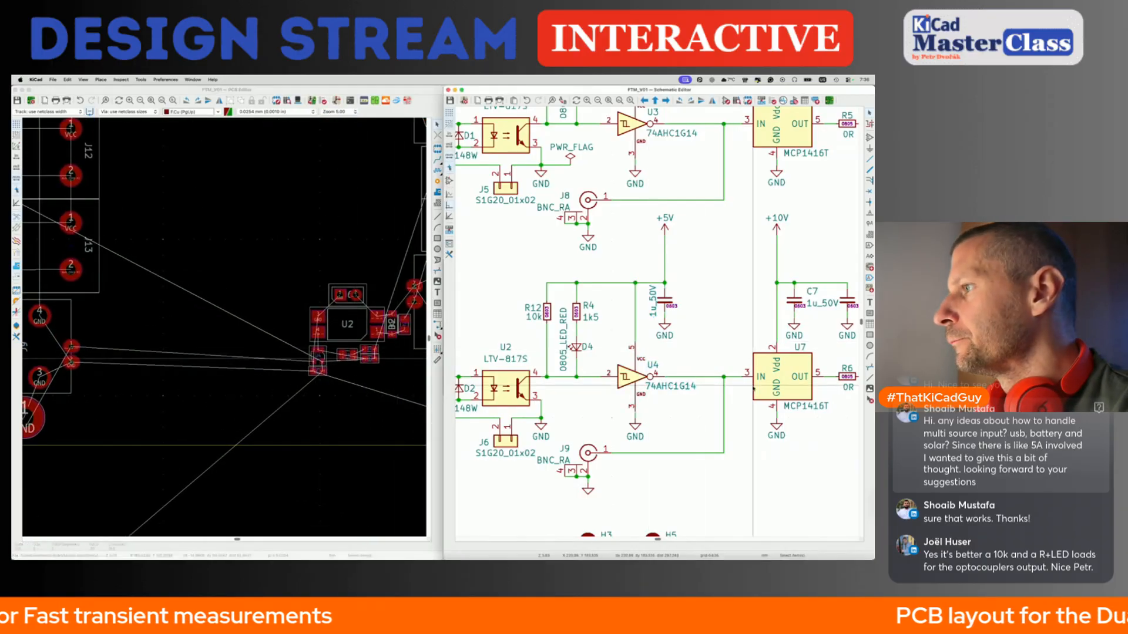
{"action": "middle_click_drag", "start_coordinate": [792, 393], "coordinate": [754, 388]}
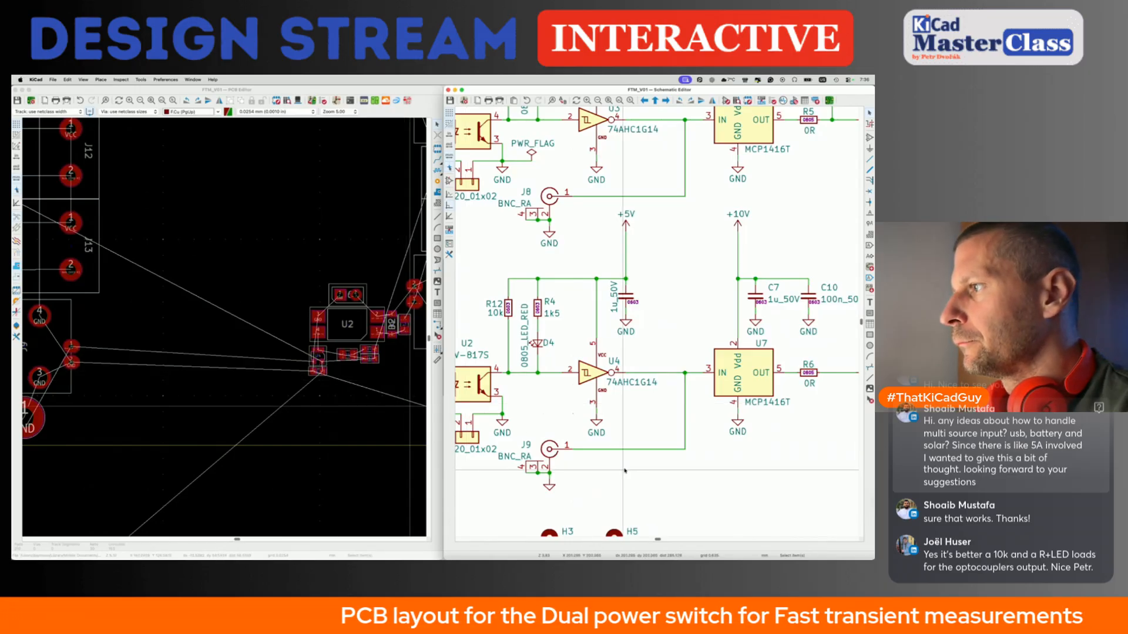
{"action": "scroll", "coordinate": [627, 470], "scroll_direction": "down", "scroll_amount": 2}
{"action": "middle_click_drag", "start_coordinate": [651, 449], "coordinate": [626, 470]}
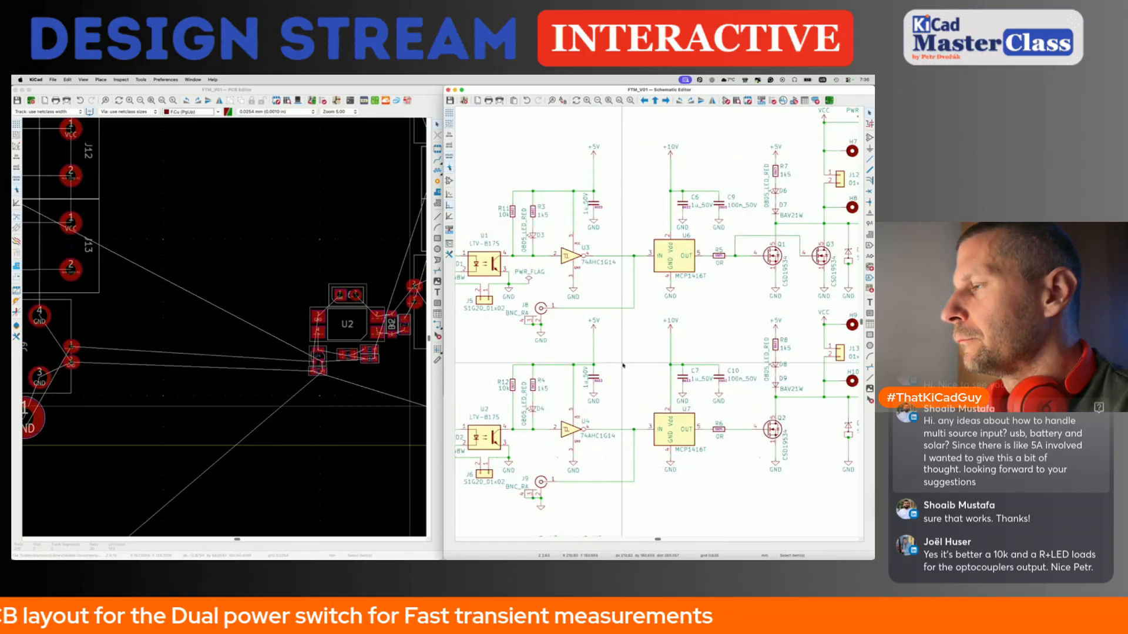
{"action": "left_click", "coordinate": [676, 432]}
{"action": "left_click", "coordinate": [683, 375]}
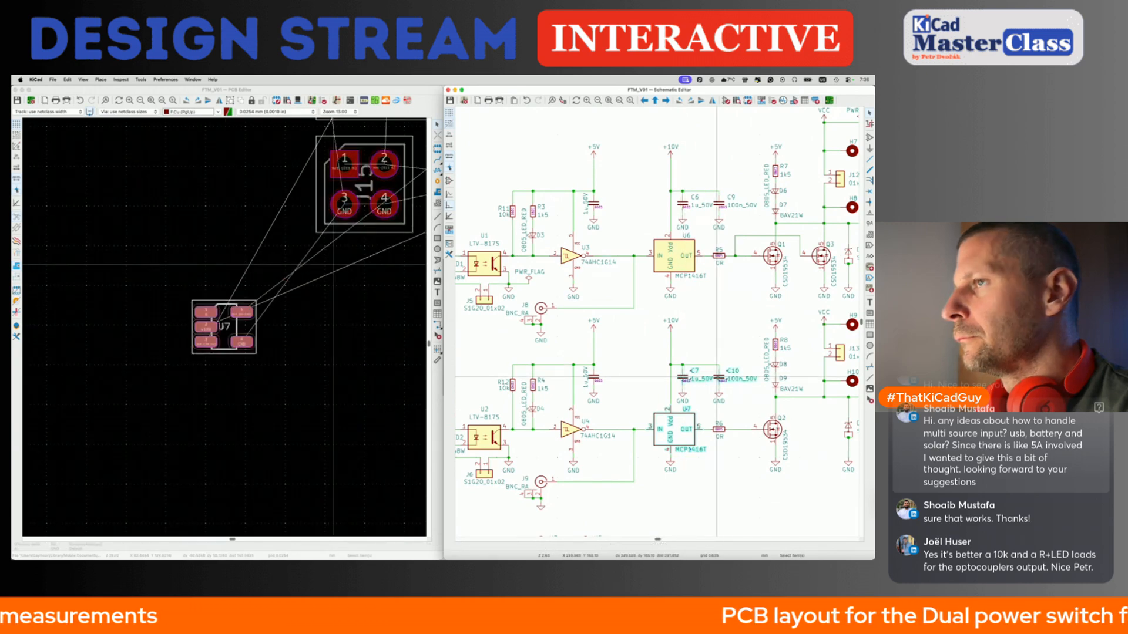
{"action": "left_click", "coordinate": [388, 91]}
{"action": "key", "text": "p"}
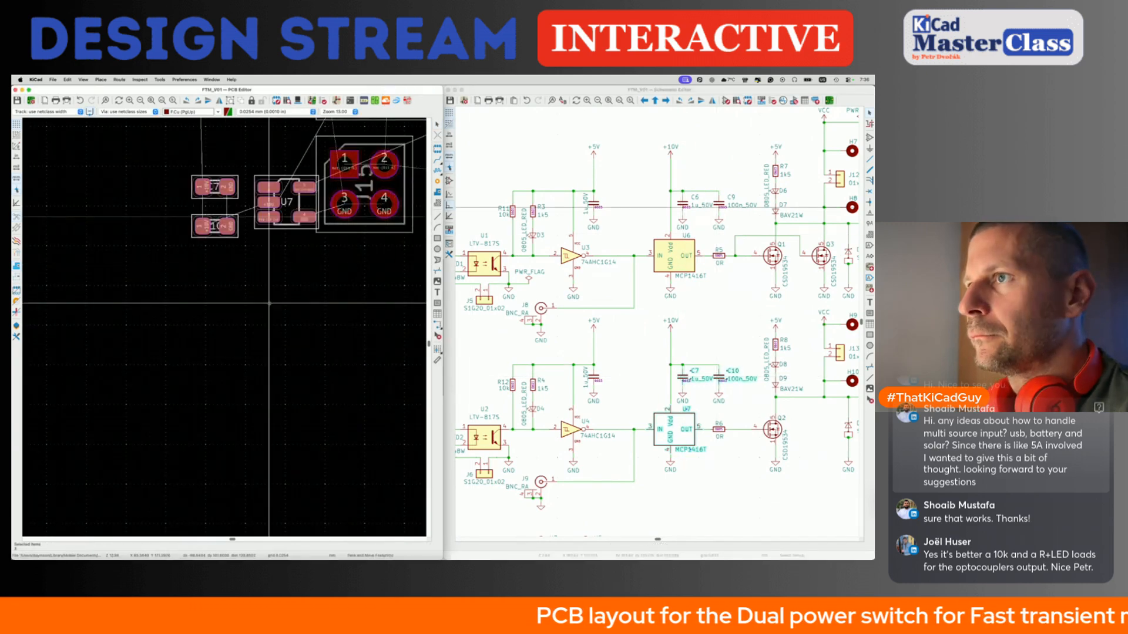
{"action": "scroll", "coordinate": [269, 303], "scroll_direction": "down", "scroll_amount": 6}
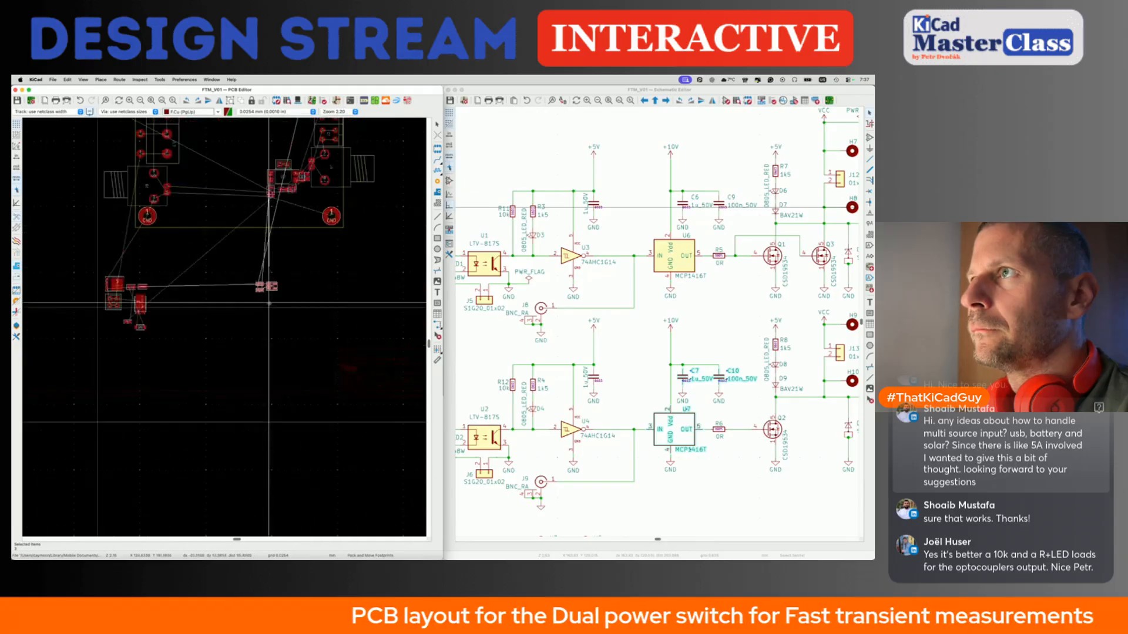
{"action": "middle_click_drag", "start_coordinate": [269, 303], "coordinate": [257, 335]}
{"action": "left_click", "coordinate": [268, 259]}
{"action": "scroll", "coordinate": [228, 218], "scroll_direction": "up", "scroll_amount": 5}
{"action": "scroll", "coordinate": [228, 219], "scroll_direction": "down", "scroll_amount": 3}
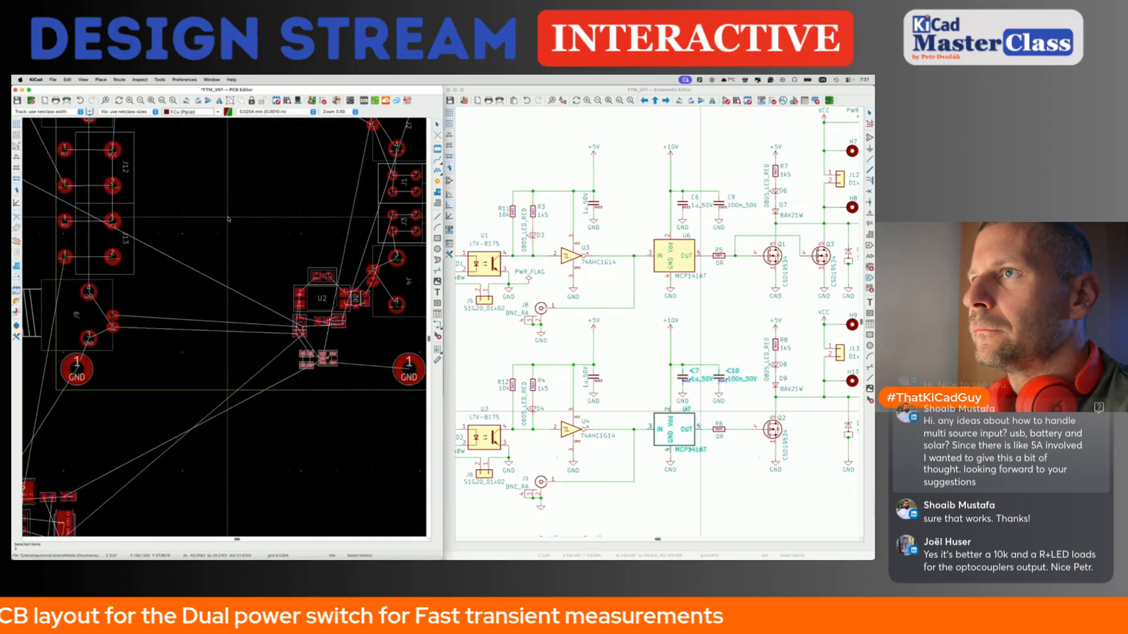
Examine the free board area between J13 and U2 and the footprint sizes of the output MOSFETs Q1 and Q3.
{"action": "left_click_drag", "start_coordinate": [136, 207], "coordinate": [293, 311]}
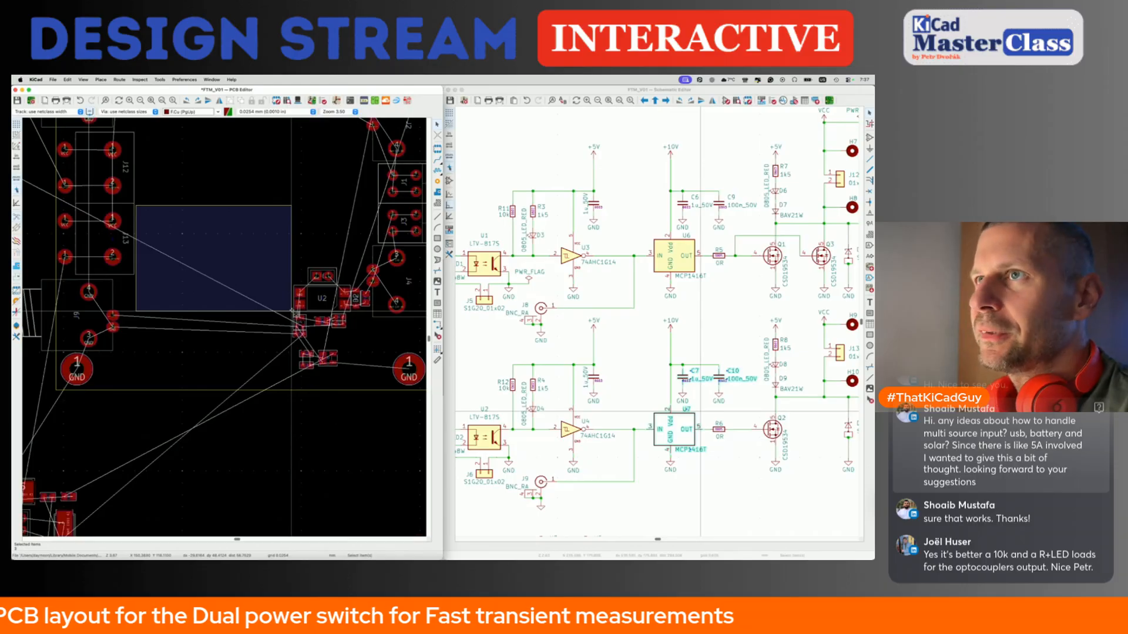
{"action": "left_click_drag", "start_coordinate": [292, 312], "coordinate": [292, 311]}
{"action": "scroll", "coordinate": [292, 311], "scroll_direction": "up", "scroll_amount": 5}
{"action": "left_click_drag", "start_coordinate": [140, 246], "coordinate": [295, 378]}
{"action": "left_click", "coordinate": [820, 256]}
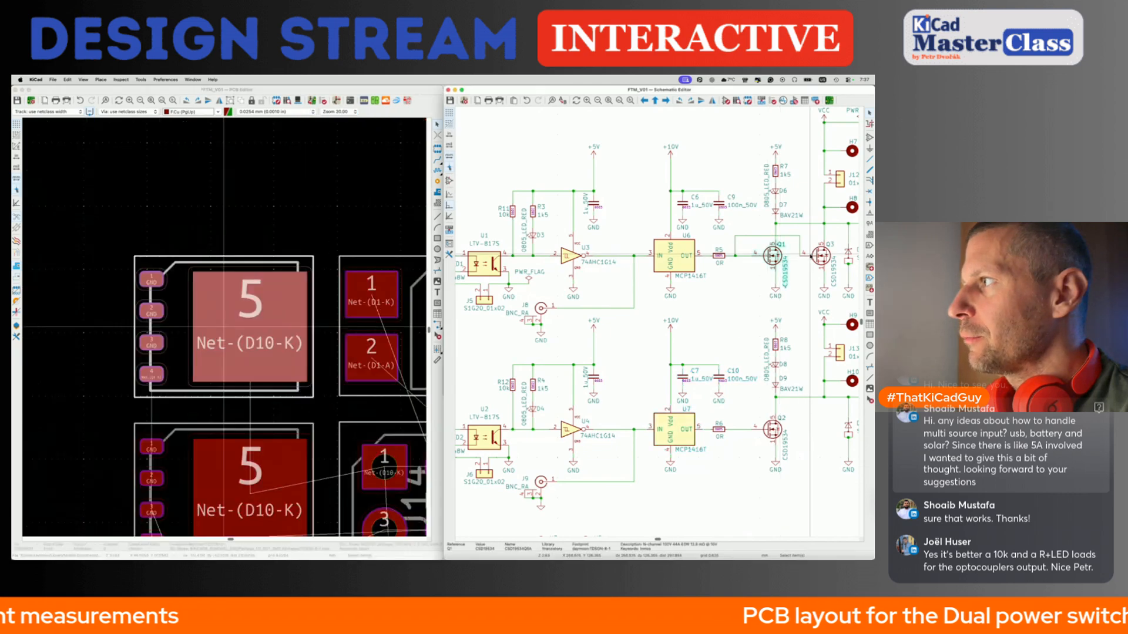
{"action": "left_click", "coordinate": [287, 235]}
{"action": "scroll", "coordinate": [286, 235], "scroll_direction": "down", "scroll_amount": 5}
{"action": "scroll", "coordinate": [287, 235], "scroll_direction": "right", "scroll_amount": 3}
{"action": "scroll", "coordinate": [287, 235], "scroll_direction": "down", "scroll_amount": 3}
{"action": "scroll", "coordinate": [286, 235], "scroll_direction": "down", "scroll_amount": 5}
{"action": "scroll", "coordinate": [287, 235], "scroll_direction": "right", "scroll_amount": 7}
{"action": "scroll", "coordinate": [287, 235], "scroll_direction": "down", "scroll_amount": 5}
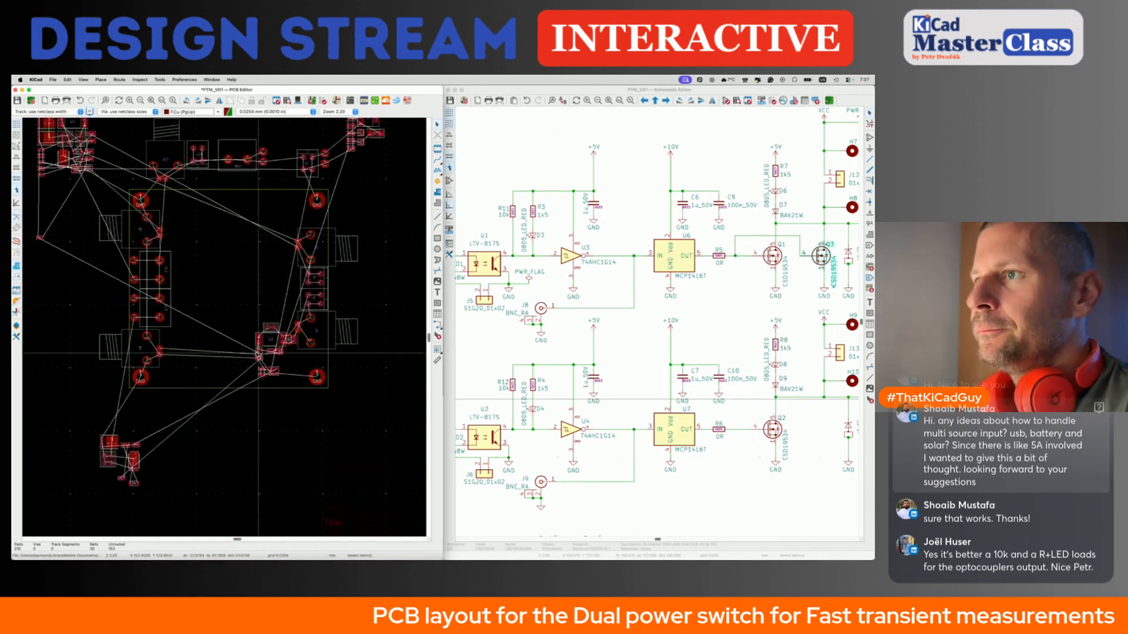
{"action": "scroll", "coordinate": [250, 350], "scroll_direction": "up", "scroll_amount": 2}
{"action": "scroll", "coordinate": [250, 350], "scroll_direction": "up", "scroll_amount": 3}
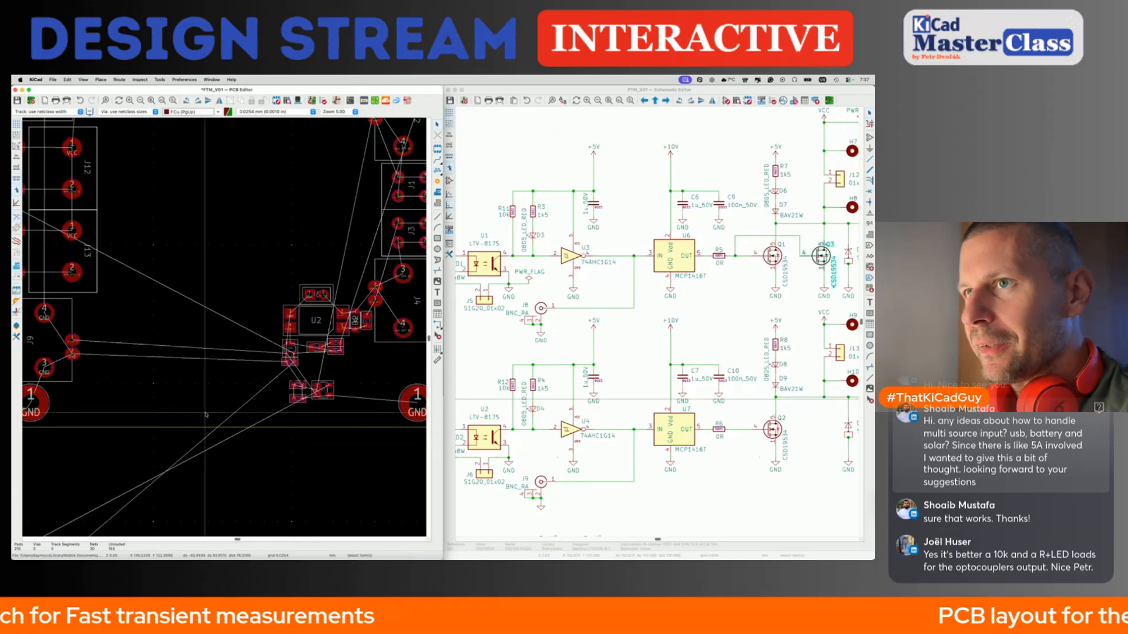
{"action": "scroll", "coordinate": [173, 286], "scroll_direction": "left", "scroll_amount": 3}
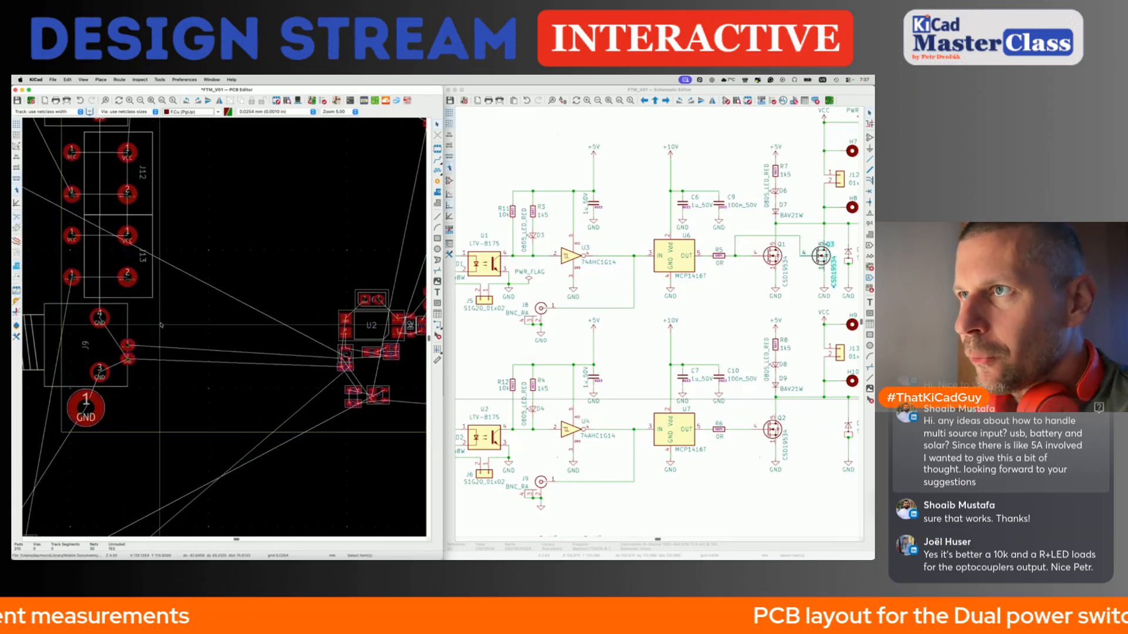
{"action": "left_click_drag", "start_coordinate": [156, 217], "coordinate": [335, 340]}
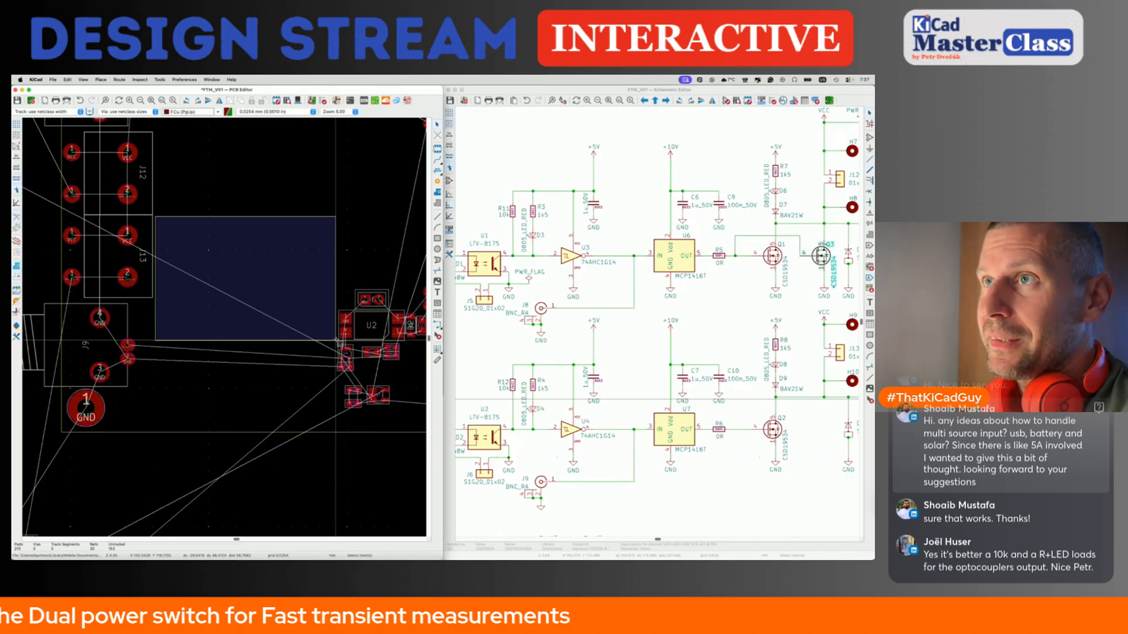
{"action": "left_click_drag", "start_coordinate": [336, 339], "coordinate": [338, 341]}
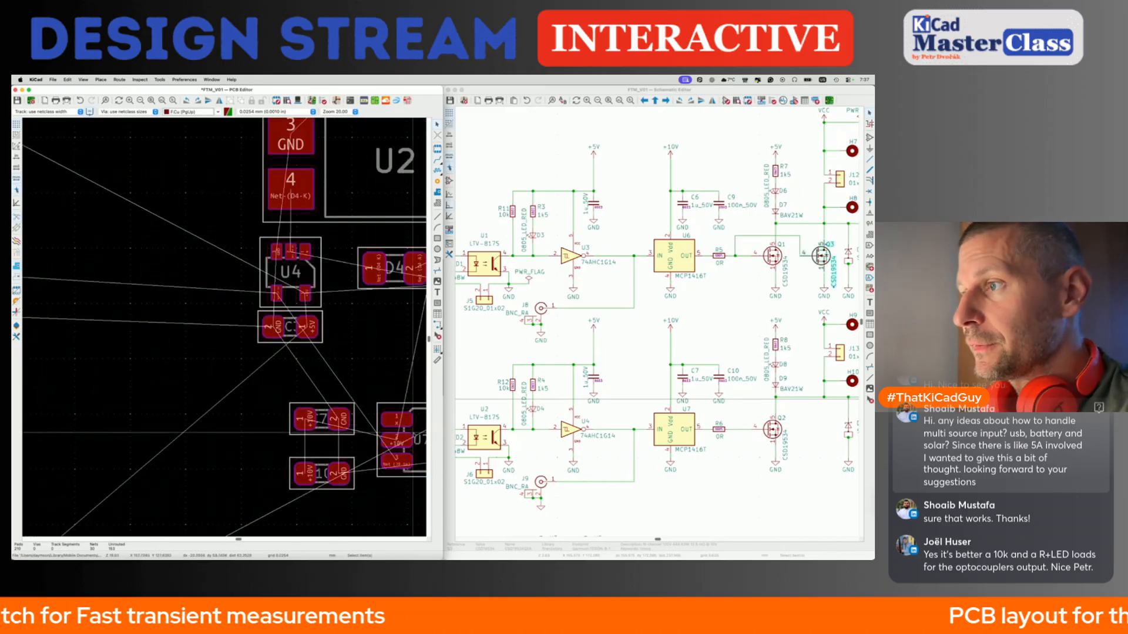
Rotate U7 by 90° beneath U4's capacitor and place C7 beside it.
{"action": "left_click", "coordinate": [405, 460]}
{"action": "left_click_drag", "start_coordinate": [406, 460], "coordinate": [274, 418]}
{"action": "key", "text": "r"}
{"action": "left_click_drag", "start_coordinate": [348, 431], "coordinate": [370, 434]}
{"action": "scroll", "coordinate": [377, 427], "scroll_direction": "down", "scroll_amount": 3}
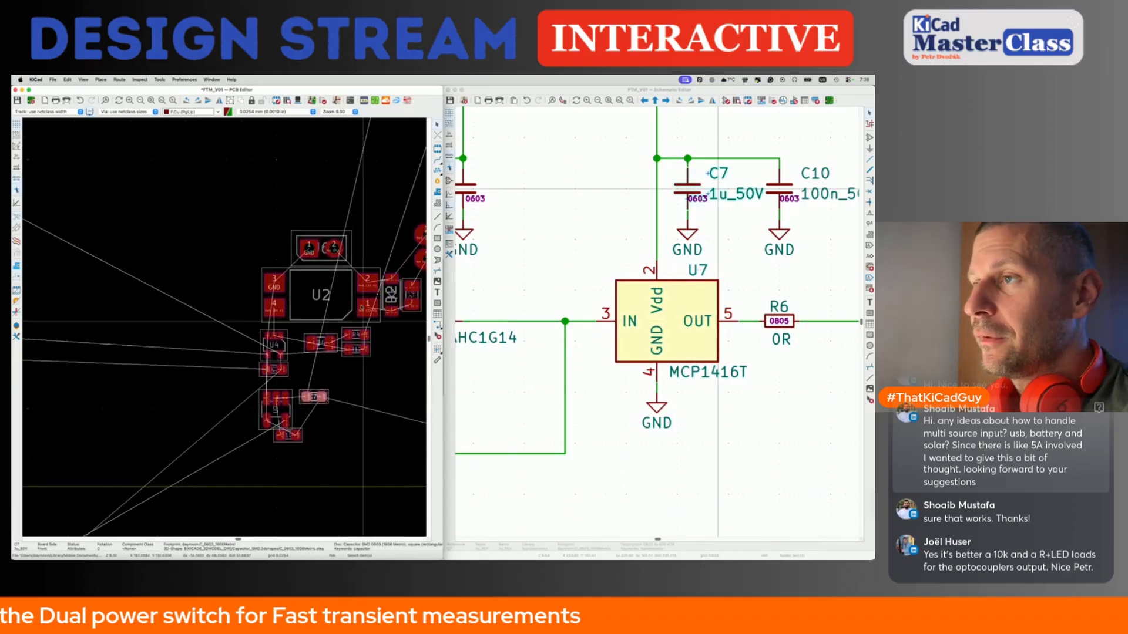
{"action": "scroll", "coordinate": [280, 382], "scroll_direction": "up", "scroll_amount": 3}
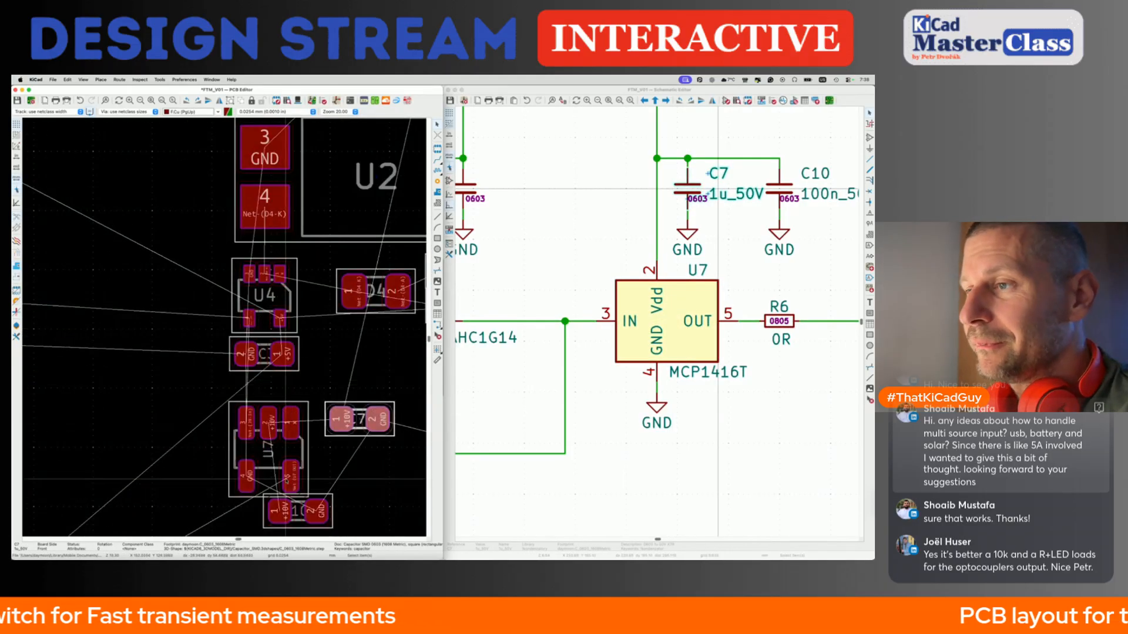
Turn capacitor C10 upright with its +10V pad uppermost and place it directly beside U7.
{"action": "left_click", "coordinate": [297, 524]}
{"action": "key", "text": "m"}
{"action": "scroll", "coordinate": [297, 511], "scroll_direction": "down", "scroll_amount": 3}
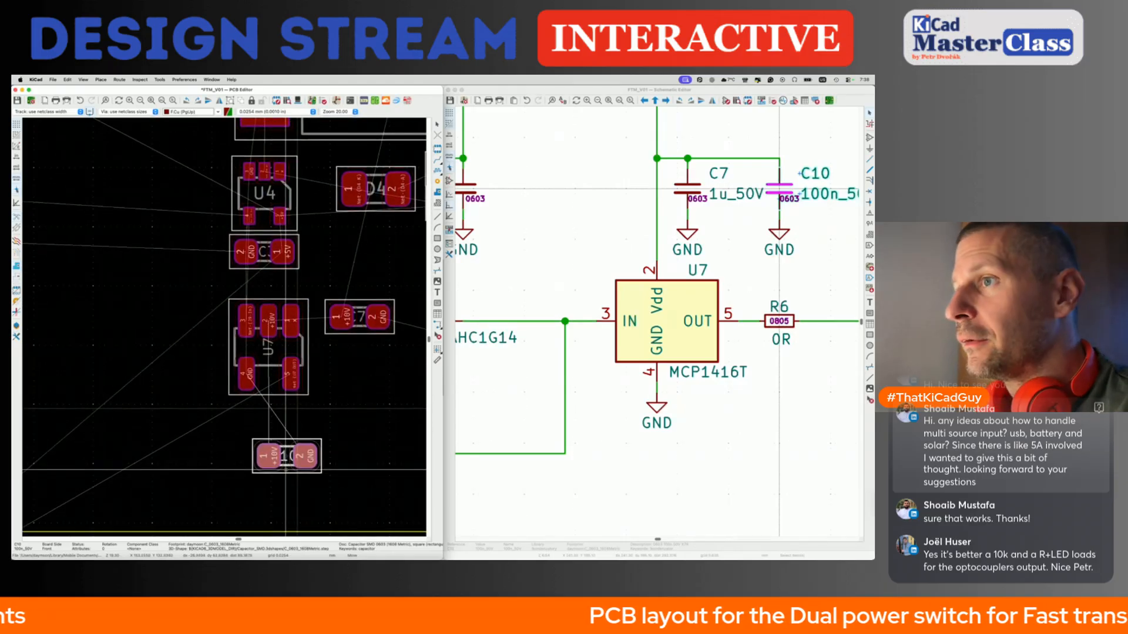
{"action": "key", "text": "r"}
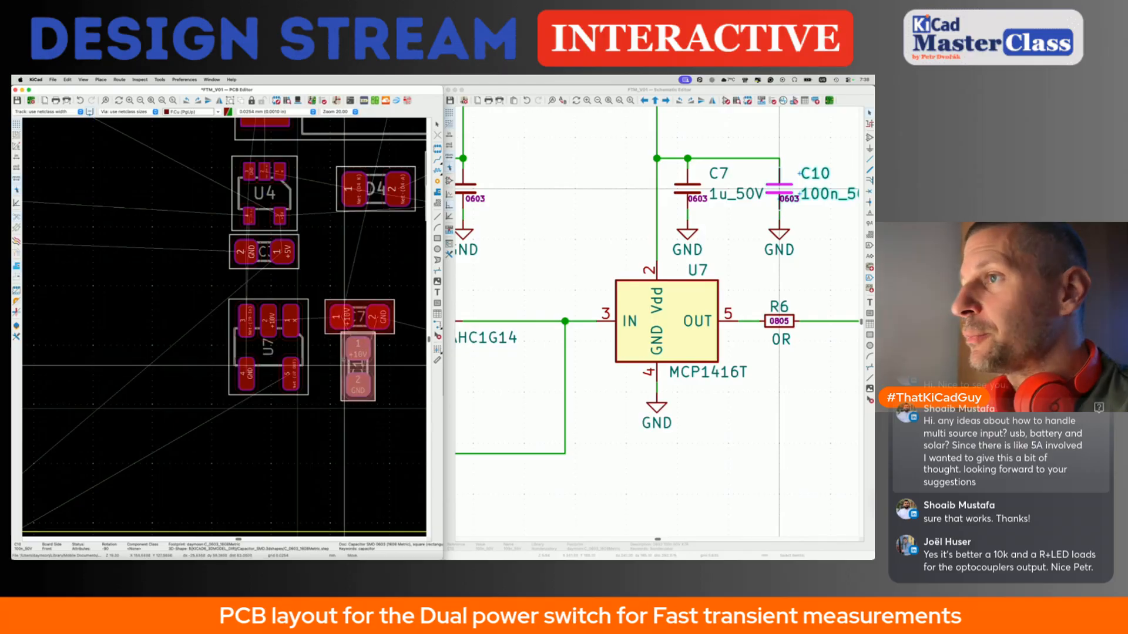
{"action": "left_click", "coordinate": [313, 333]}
Turn capacitor C7 upright with its +10V pad uppermost and place it alongside C10.
{"action": "key", "text": "m"}
{"action": "key", "text": "r"}
{"action": "key", "text": "r"}
{"action": "key", "text": "r"}
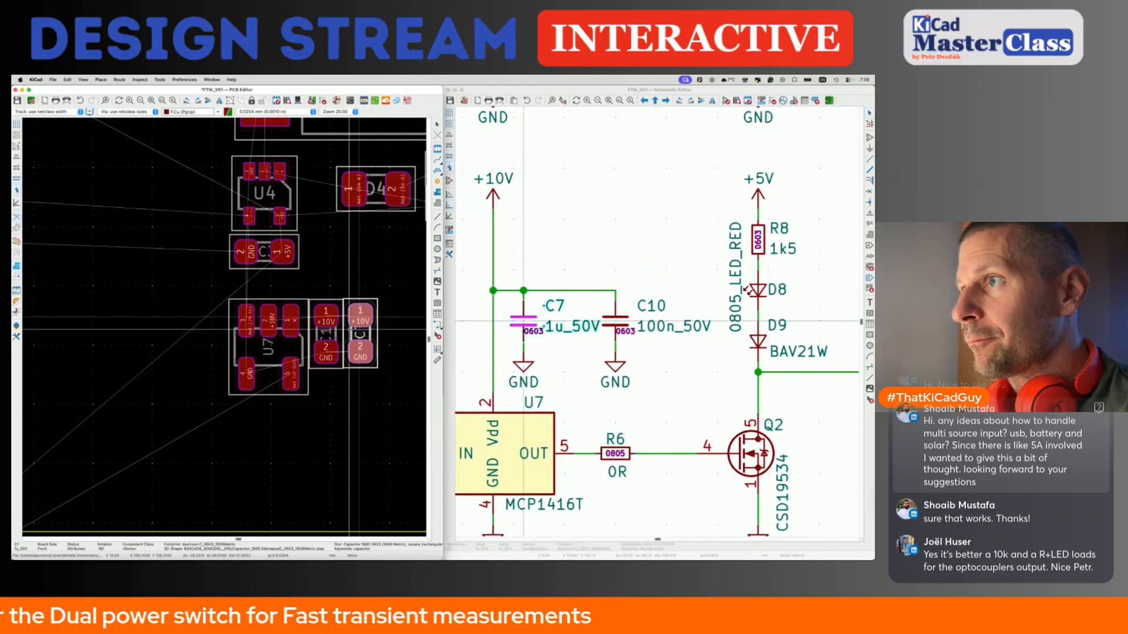
Place capacitor C7 directly beside C10, next to gate driver U7 on the PCB.
{"action": "left_click", "coordinate": [349, 331]}
{"action": "left_click", "coordinate": [349, 376]}
{"action": "scroll", "coordinate": [347, 376], "scroll_direction": "down", "scroll_amount": 3}
{"action": "middle_click_drag", "start_coordinate": [343, 360], "coordinate": [339, 384]}
{"action": "scroll", "coordinate": [314, 389], "scroll_direction": "up", "scroll_amount": 4}
{"action": "scroll", "coordinate": [314, 390], "scroll_direction": "down", "scroll_amount": 4}
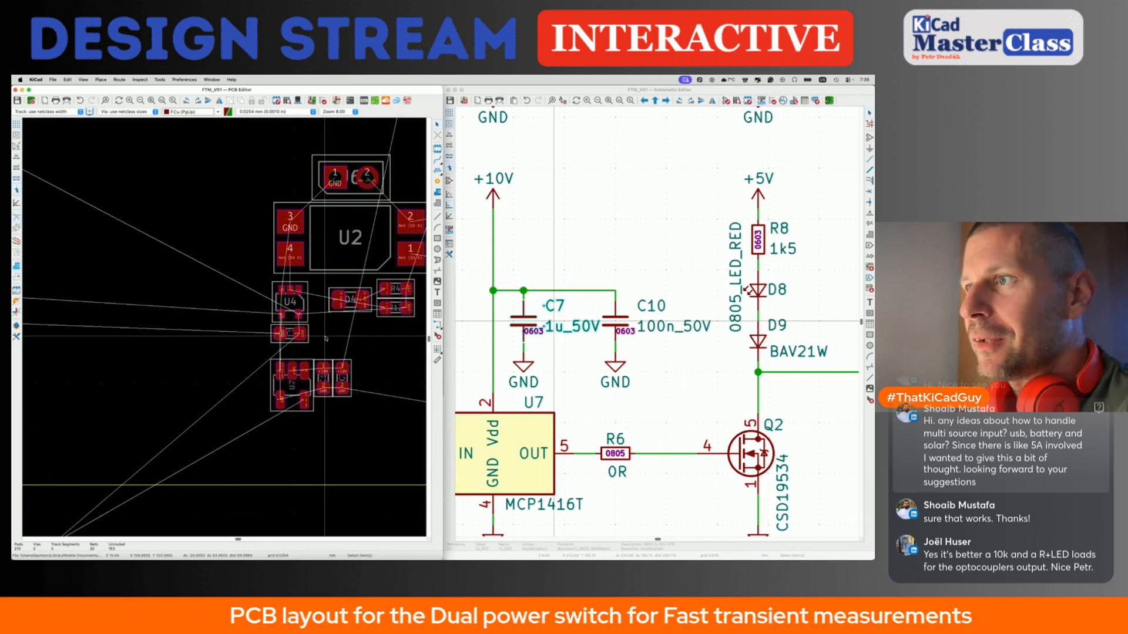
{"action": "scroll", "coordinate": [368, 368], "scroll_direction": "down", "scroll_amount": 2}
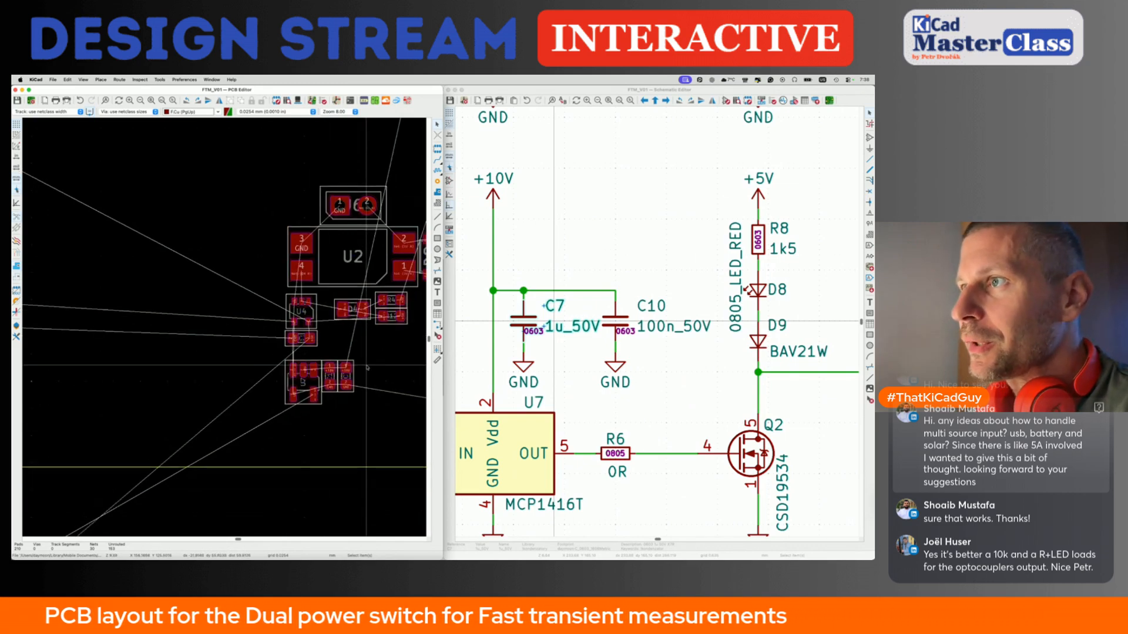
Examine the placement of U7, C7 and C10 and their ratsnest connections to U4 and the rest of the board.
{"action": "left_click_drag", "start_coordinate": [211, 360], "coordinate": [306, 422]}
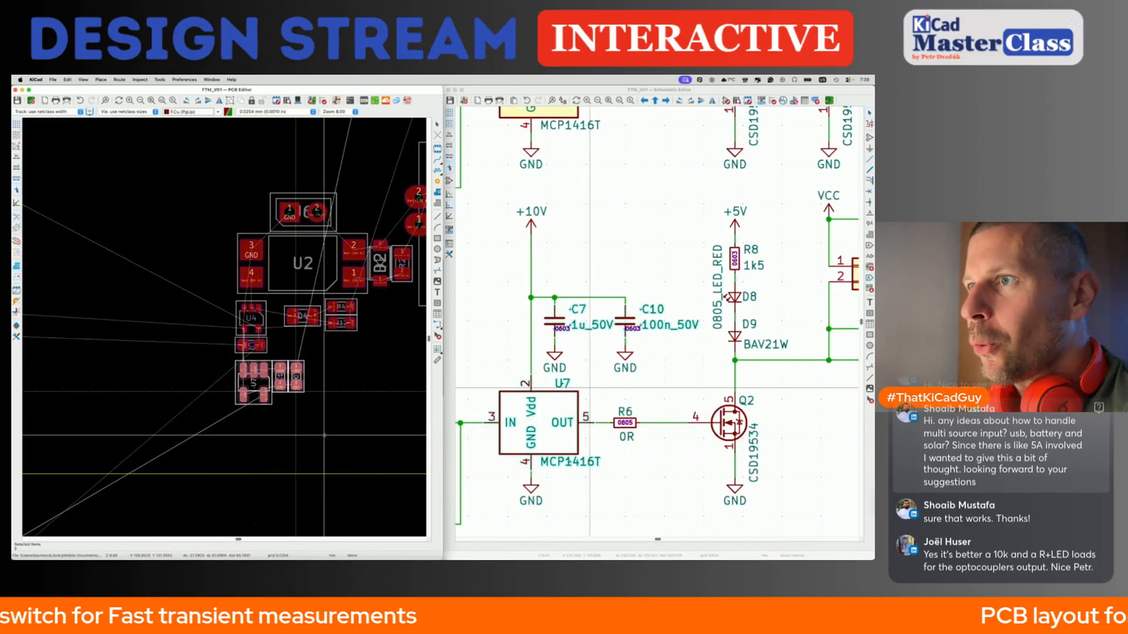
{"action": "key", "text": "Escape"}
{"action": "scroll", "coordinate": [251, 451], "scroll_direction": "up", "scroll_amount": 3}
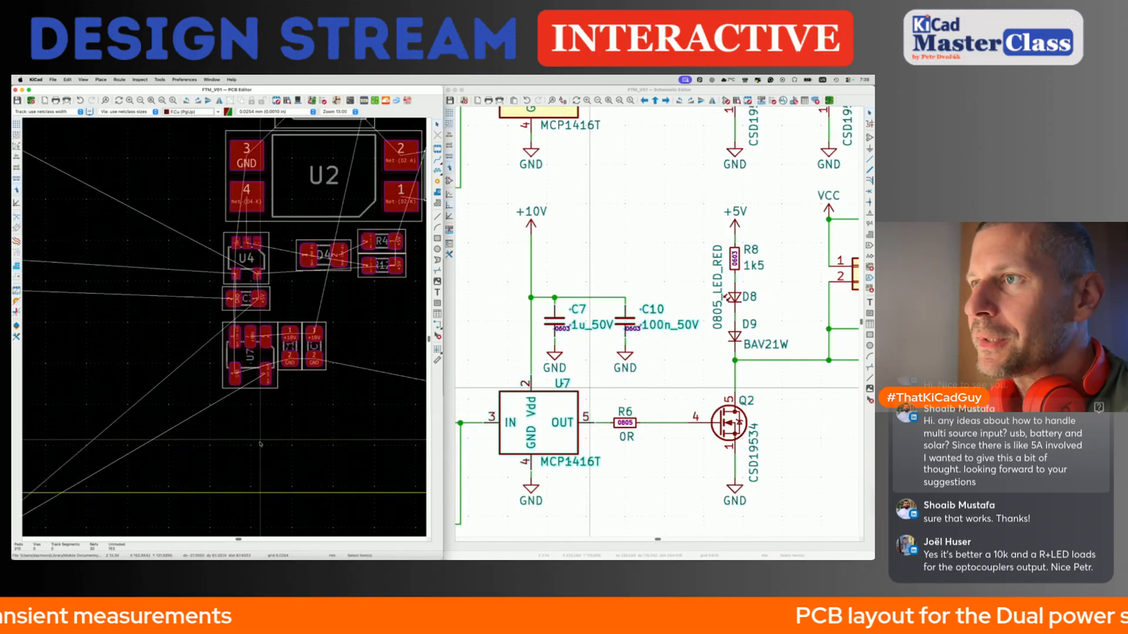
{"action": "scroll", "coordinate": [251, 451], "scroll_direction": "down", "scroll_amount": 4}
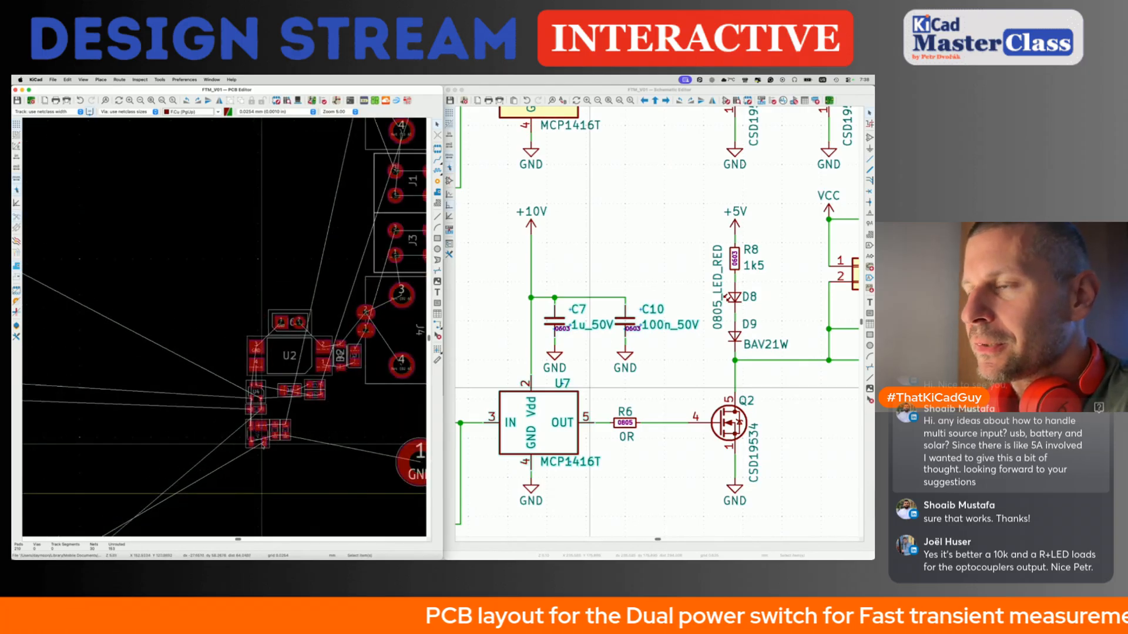
{"action": "scroll", "coordinate": [263, 445], "scroll_direction": "up", "scroll_amount": 6}
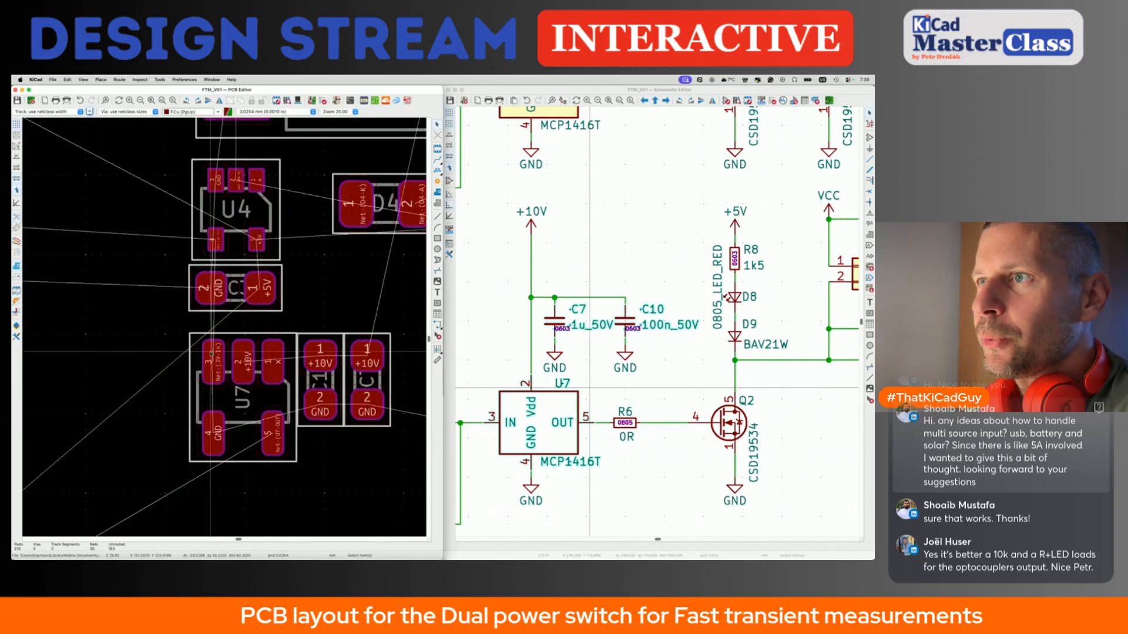
{"action": "key", "text": "x"}
{"action": "scroll", "coordinate": [209, 347], "scroll_direction": "down", "scroll_amount": 2}
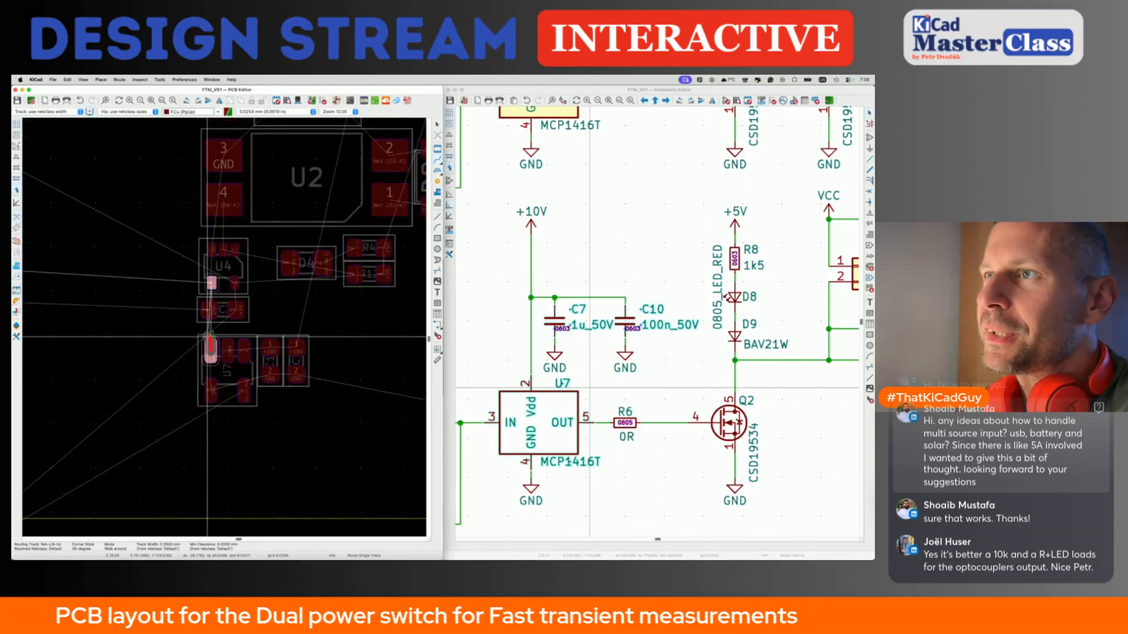
{"action": "key", "text": "Escape"}
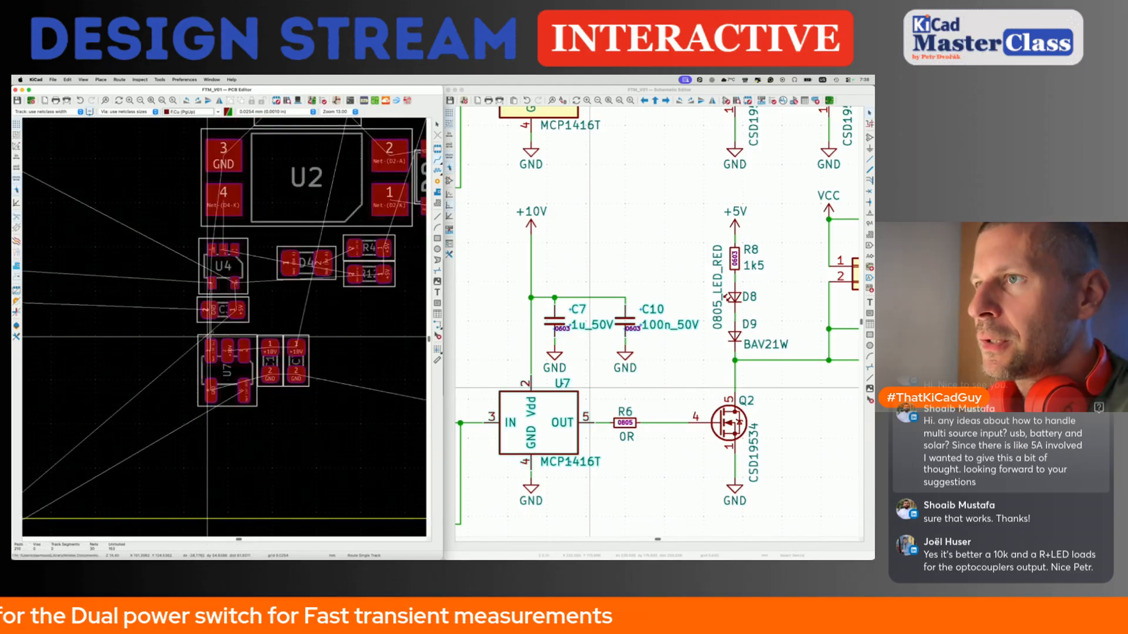
{"action": "scroll", "coordinate": [208, 336], "scroll_direction": "down", "scroll_amount": 2}
{"action": "scroll", "coordinate": [193, 412], "scroll_direction": "up", "scroll_amount": 4}
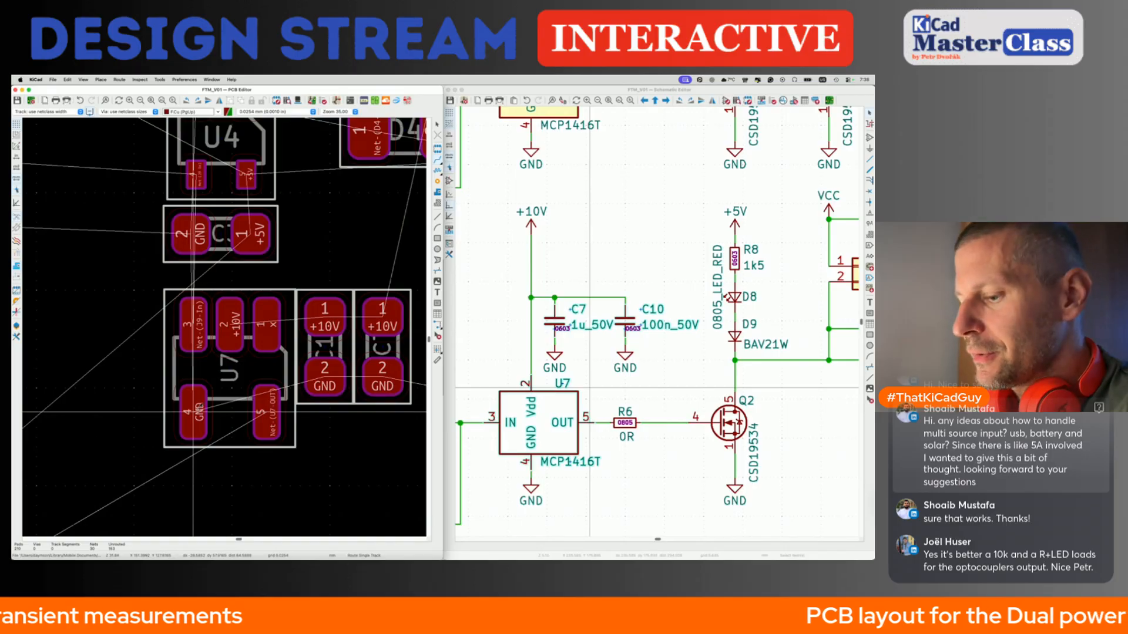
{"action": "scroll", "coordinate": [194, 412], "scroll_direction": "down", "scroll_amount": 5}
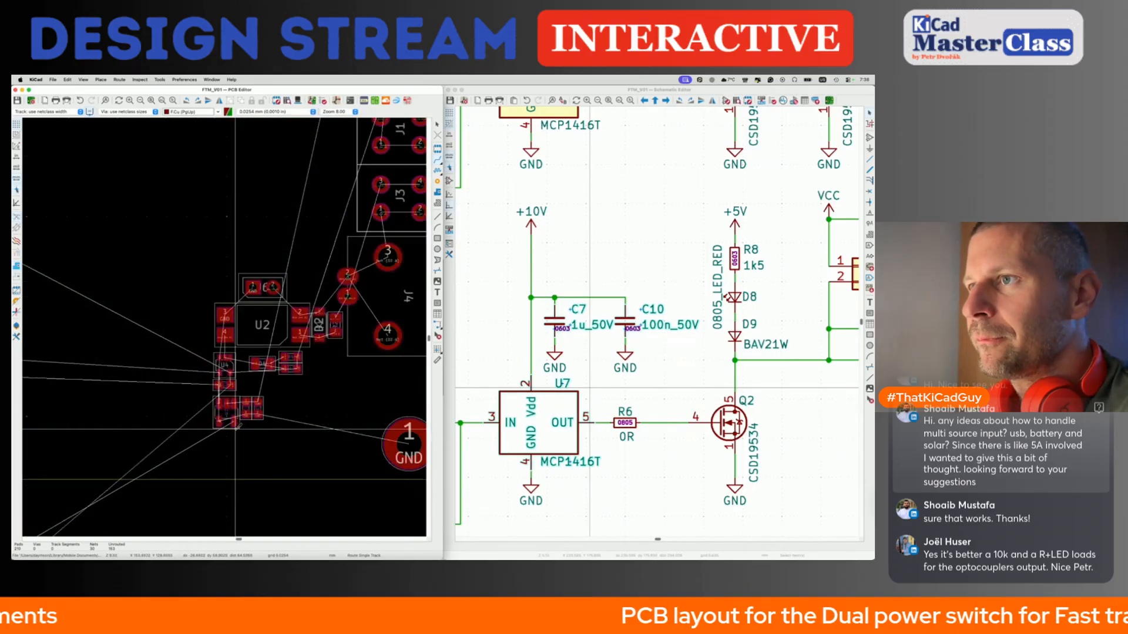
{"action": "scroll", "coordinate": [239, 426], "scroll_direction": "down", "scroll_amount": 3}
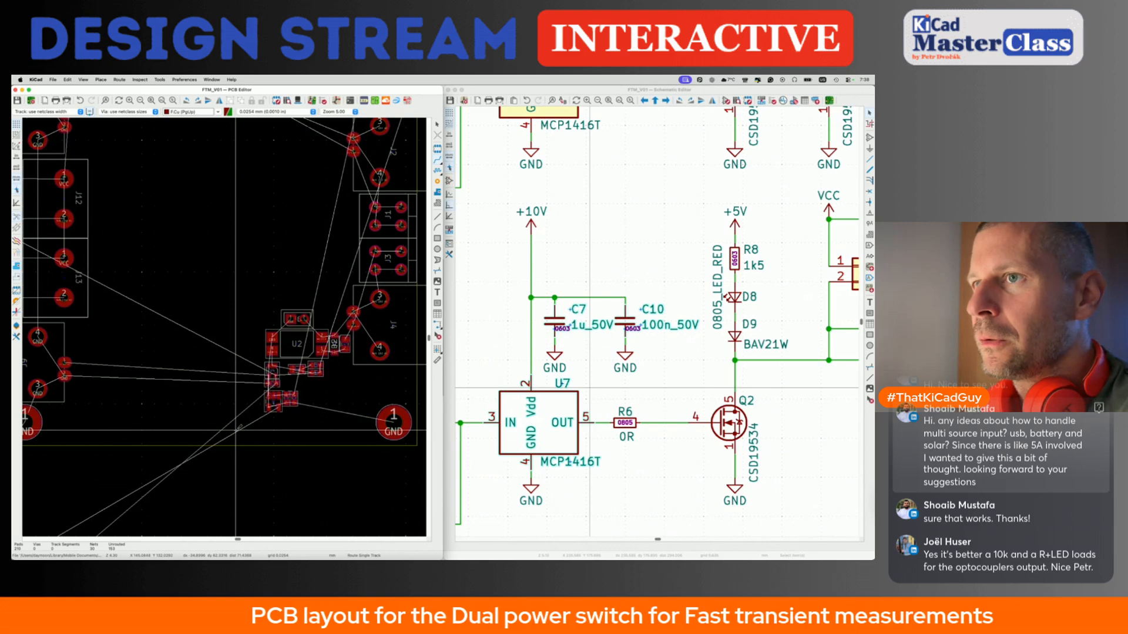
{"action": "scroll", "coordinate": [264, 405], "scroll_direction": "up", "scroll_amount": 5}
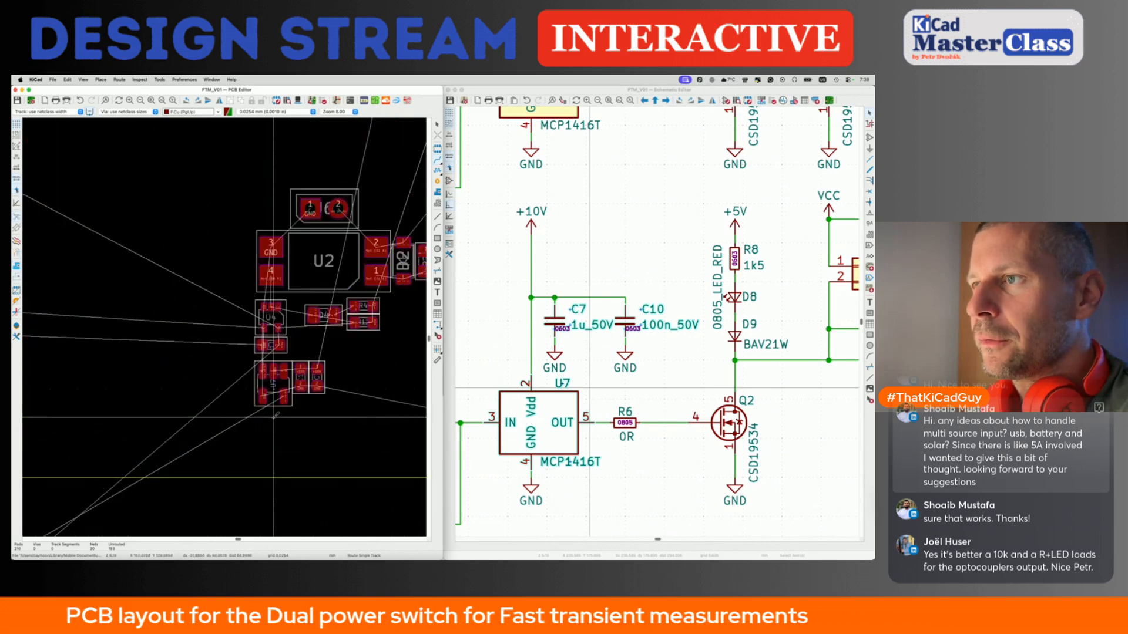
{"action": "left_click", "coordinate": [626, 429]}
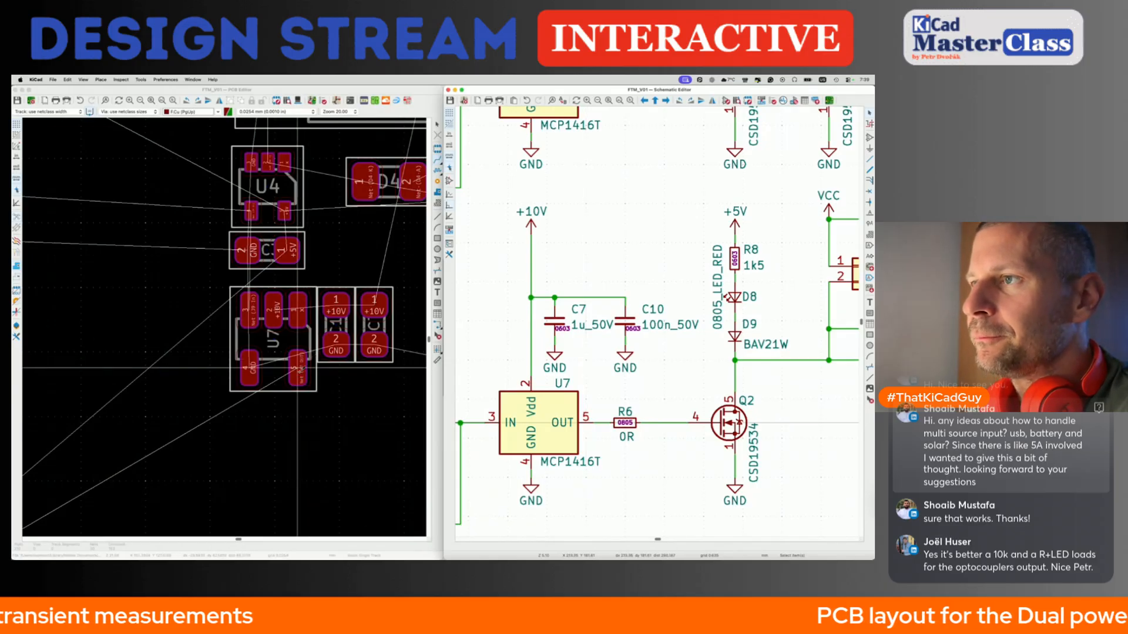
{"action": "left_click", "coordinate": [298, 369]}
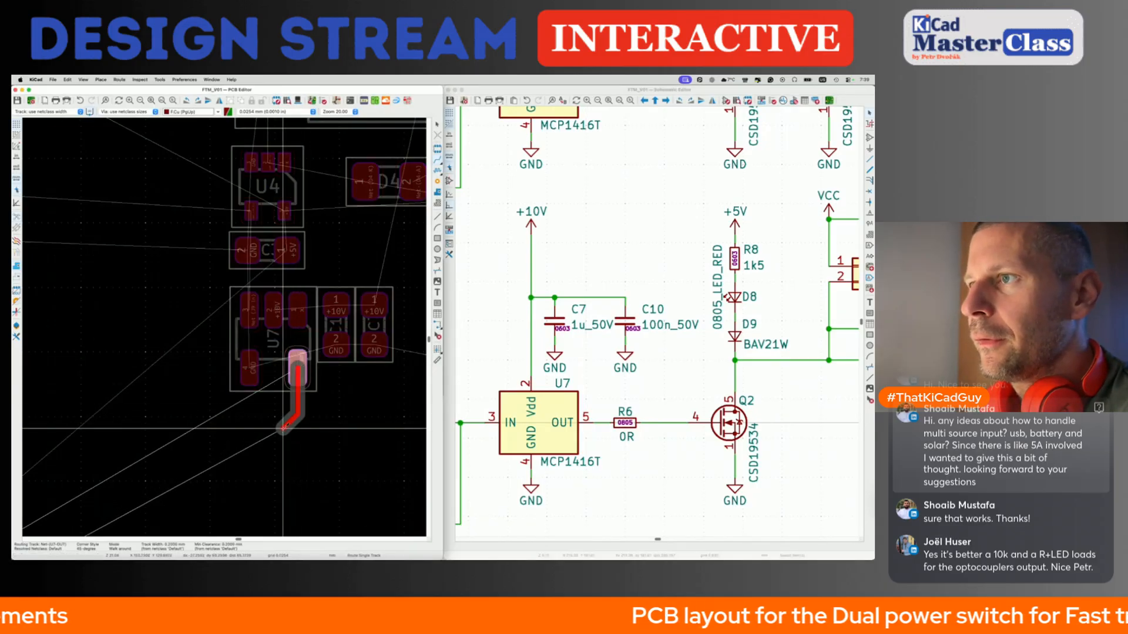
{"action": "scroll", "coordinate": [282, 429], "scroll_direction": "down", "scroll_amount": 4}
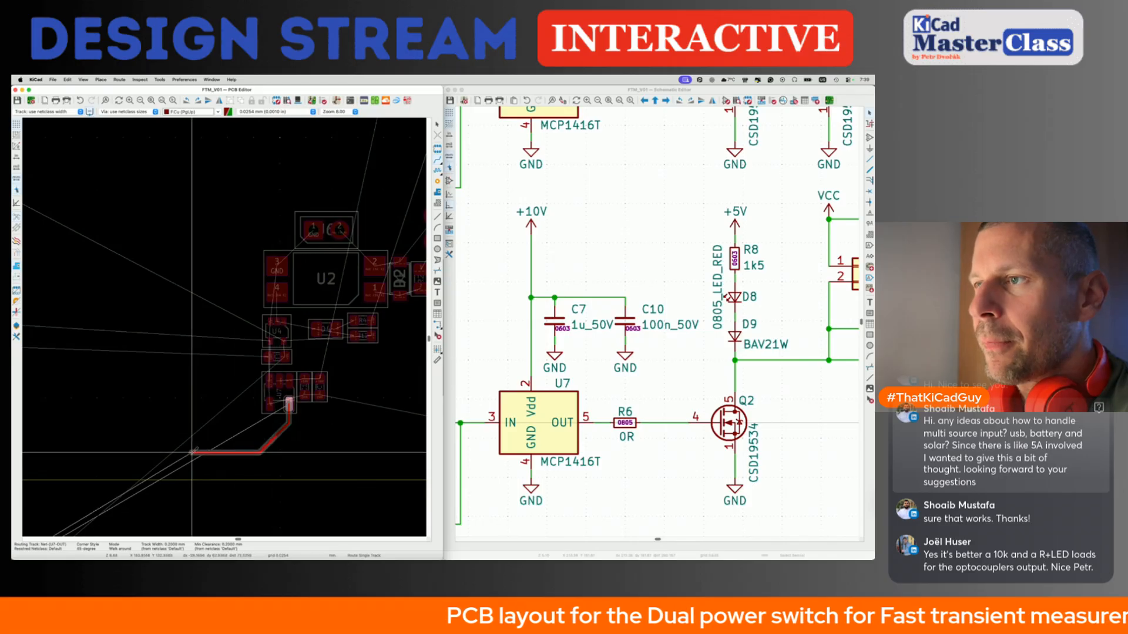
{"action": "scroll", "coordinate": [192, 451], "scroll_direction": "down", "scroll_amount": 2}
{"action": "key", "text": "Escape"}
Save the PCB layout.
{"action": "key", "text": "super+s"}
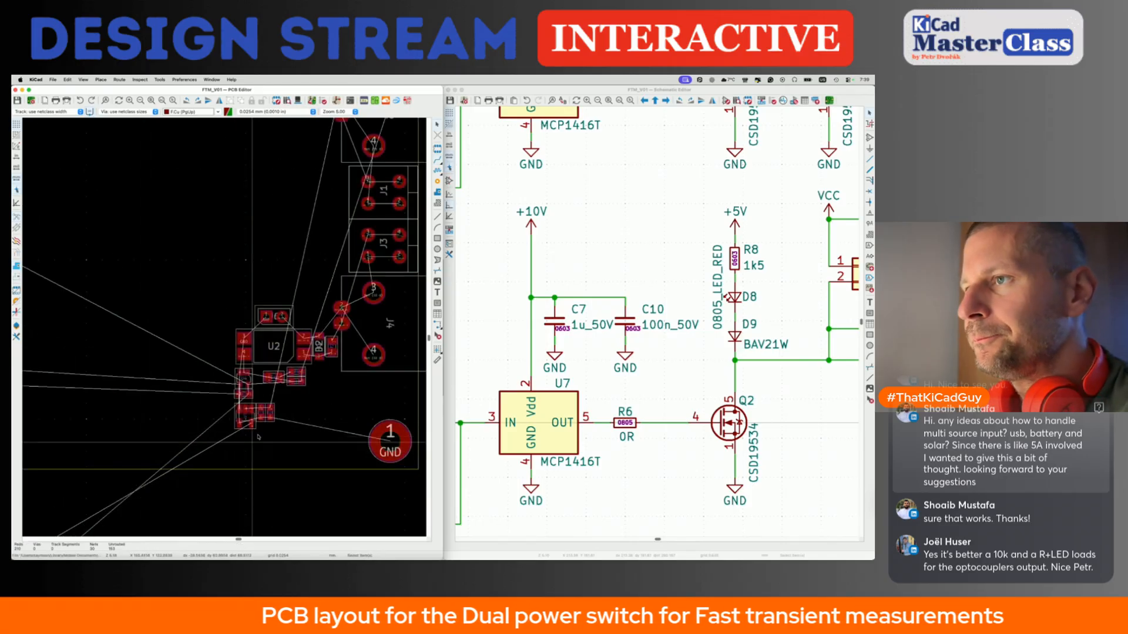
{"action": "scroll", "coordinate": [259, 406], "scroll_direction": "up", "scroll_amount": 4}
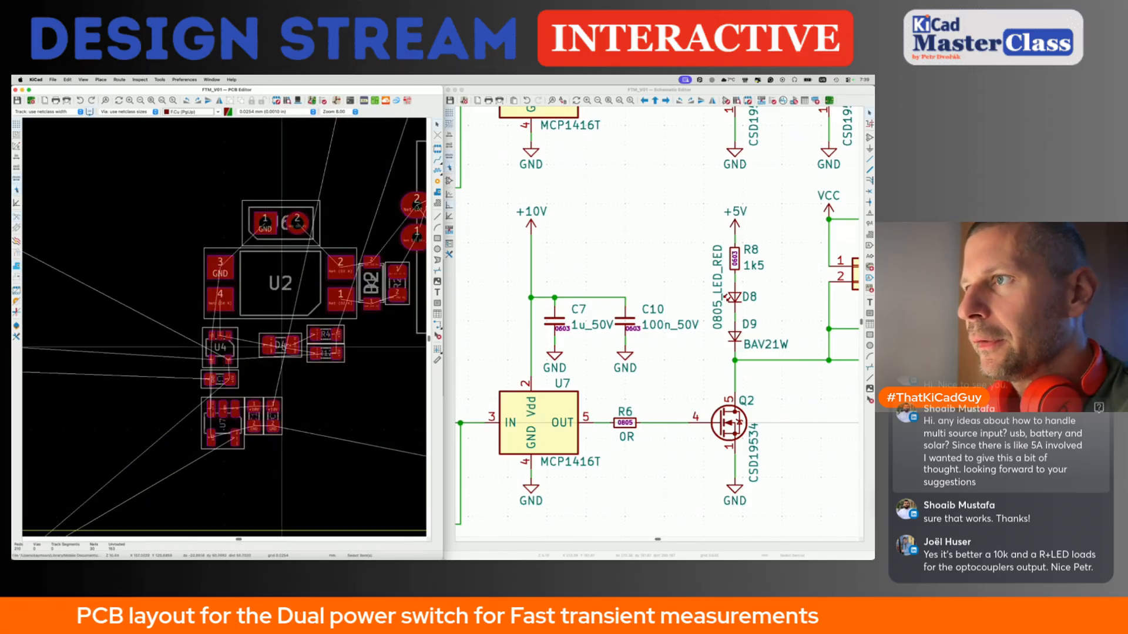
{"action": "scroll", "coordinate": [275, 350], "scroll_direction": "down", "scroll_amount": 2}
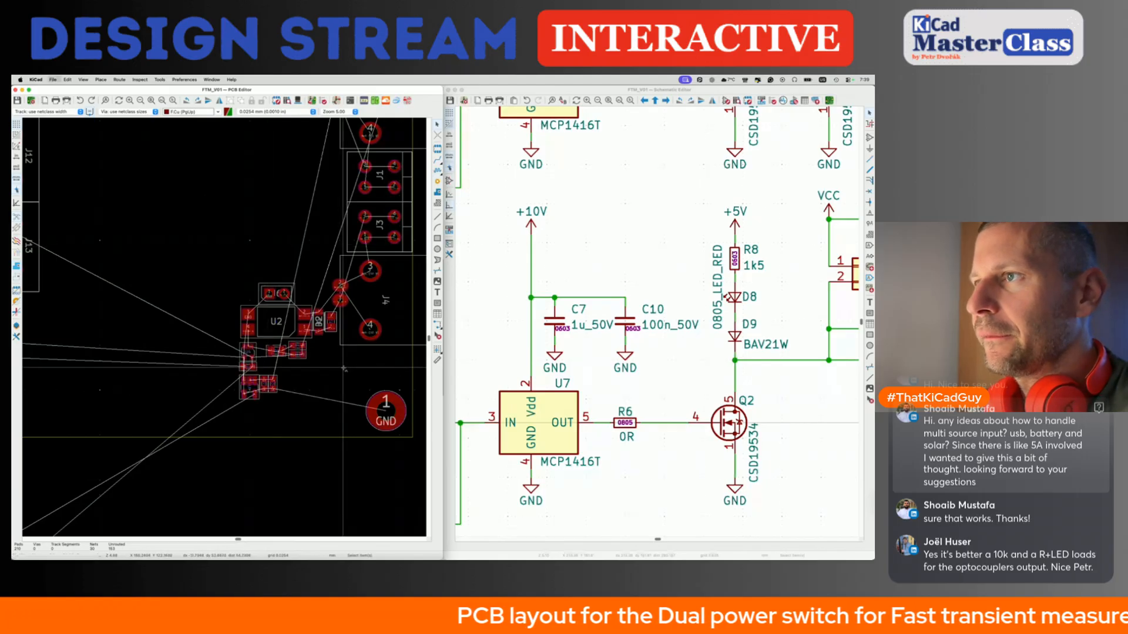
Select R6, Q2 and D11 through the schematic, then pack and move their footprints together to just below the board's lower edge.
{"action": "scroll", "coordinate": [345, 369], "scroll_direction": "down", "scroll_amount": 3}
{"action": "left_click", "coordinate": [656, 370]}
{"action": "scroll", "coordinate": [656, 370], "scroll_direction": "down", "scroll_amount": 3}
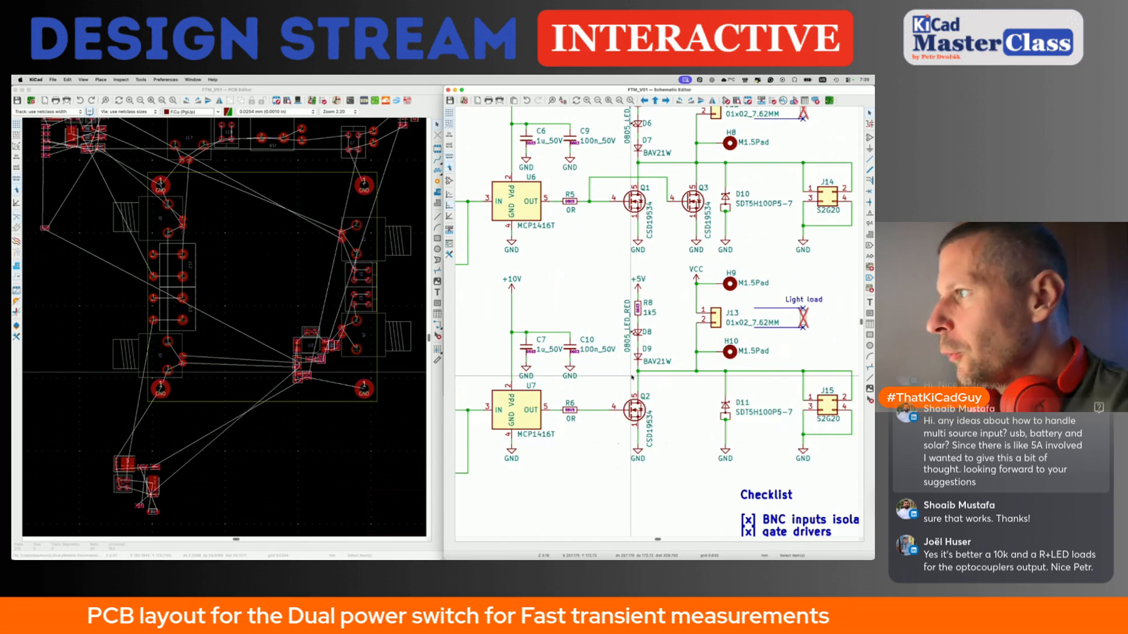
{"action": "middle_click_drag", "start_coordinate": [602, 428], "coordinate": [581, 425]}
{"action": "left_click", "coordinate": [552, 415]}
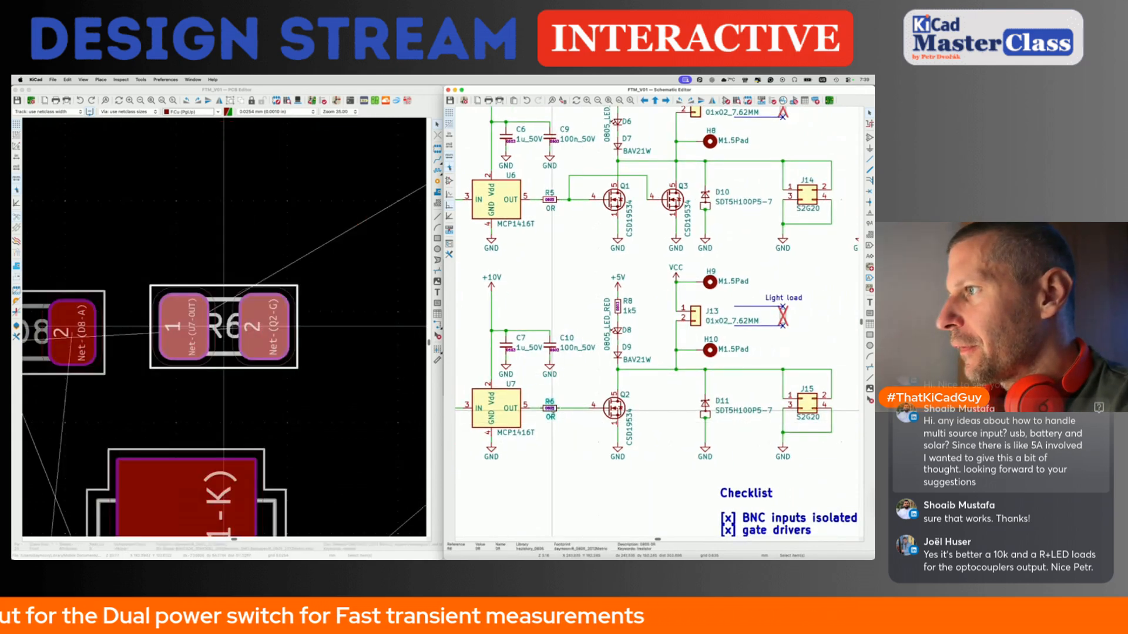
{"action": "left_click", "coordinate": [613, 410], "text": "shift"}
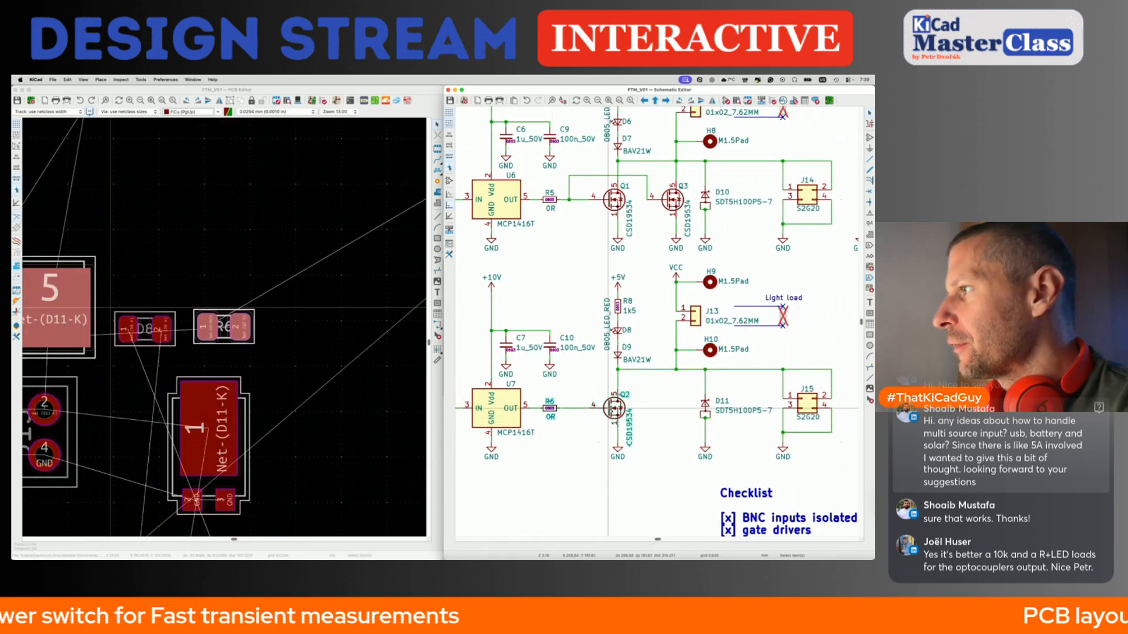
{"action": "left_click", "coordinate": [705, 405], "text": "shift"}
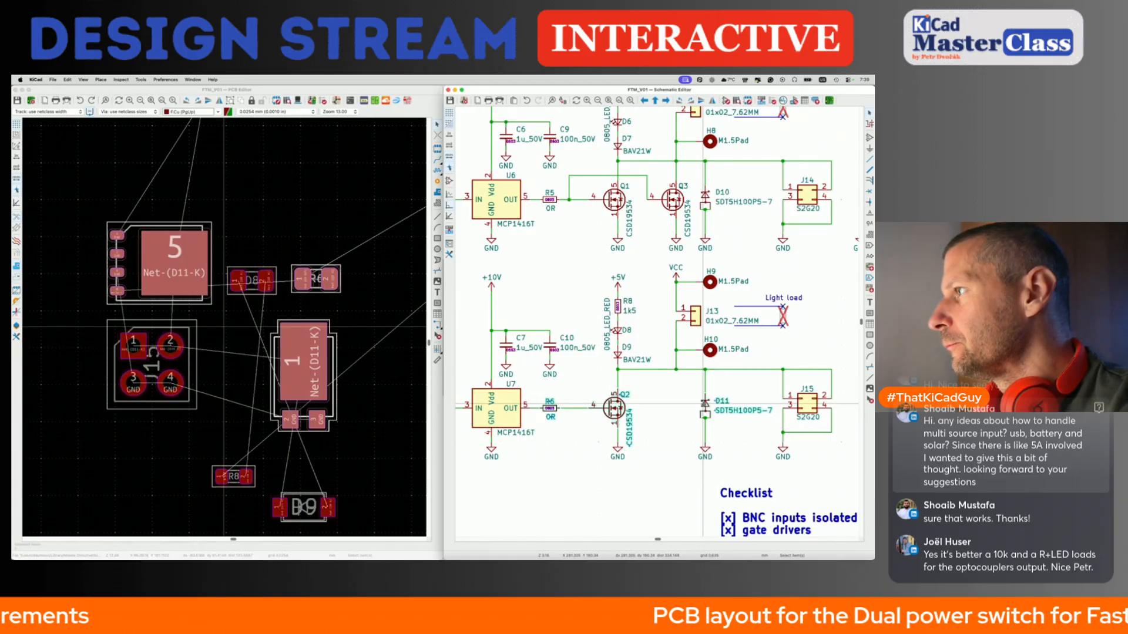
{"action": "left_click", "coordinate": [286, 249]}
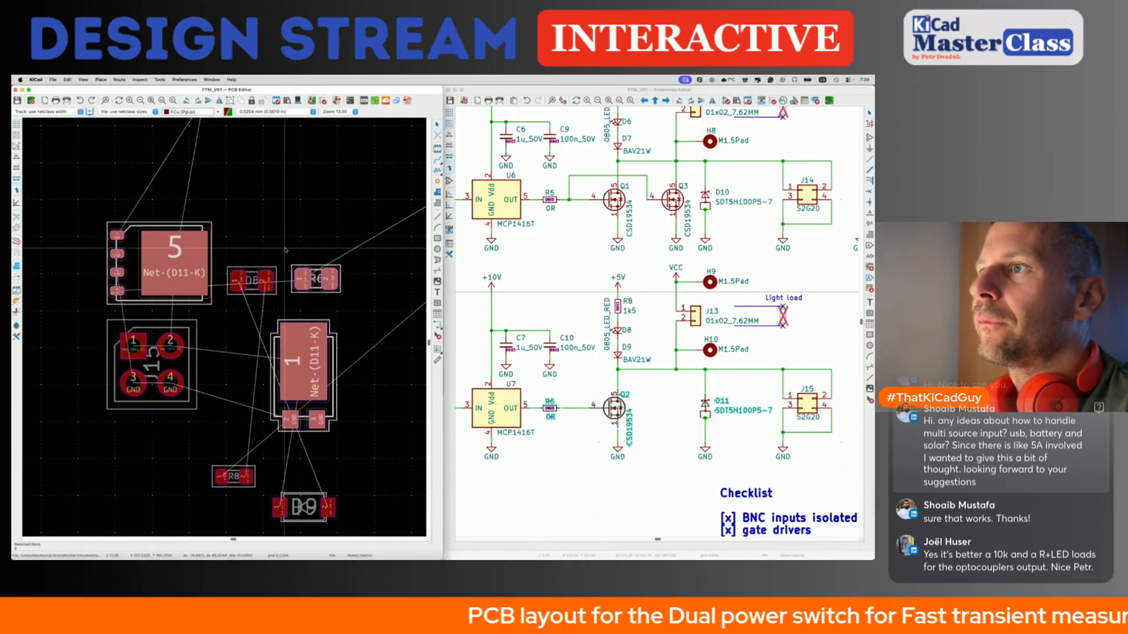
{"action": "key", "text": "p"}
{"action": "scroll", "coordinate": [286, 250], "scroll_direction": "down", "scroll_amount": 10}
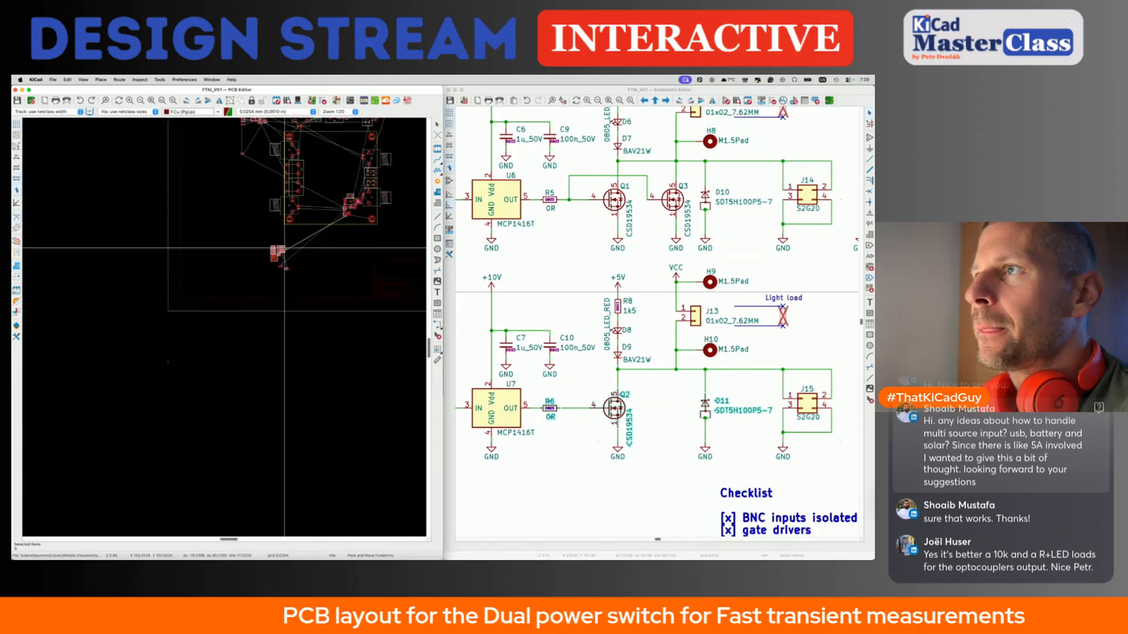
{"action": "left_click", "coordinate": [340, 233]}
{"action": "scroll", "coordinate": [309, 180], "scroll_direction": "up", "scroll_amount": 5}
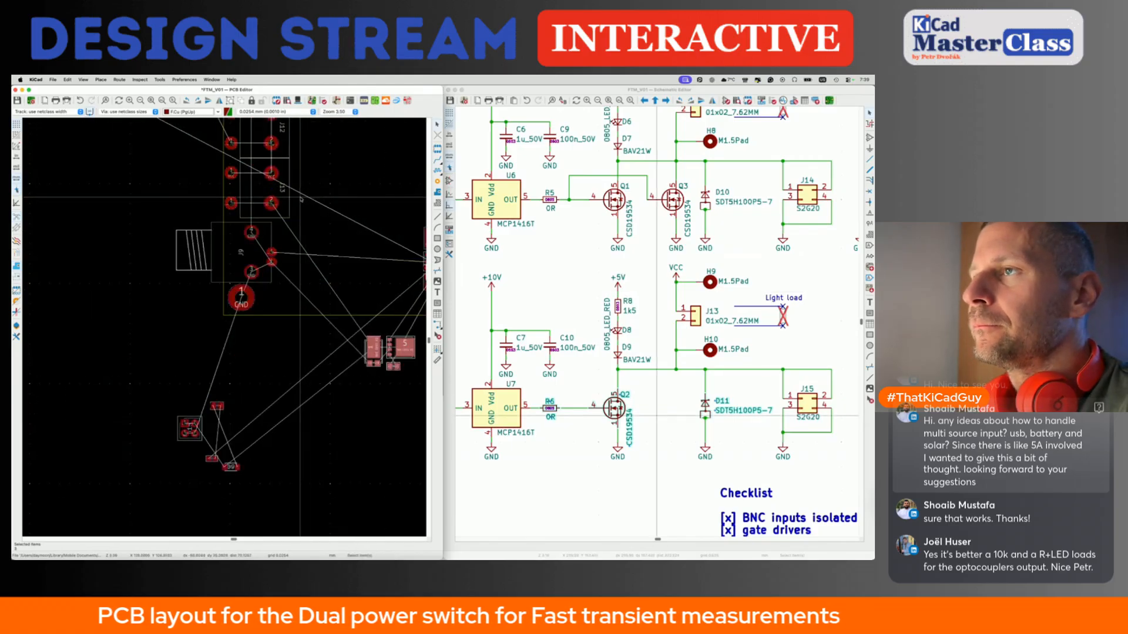
Compare the pads of load connectors J13 and J12 with the schematic, checking their VCC and MOSFET-side connections and the ratsnest to the moved footprints.
{"action": "middle_click_drag", "start_coordinate": [307, 121], "coordinate": [300, 199]}
{"action": "scroll", "coordinate": [300, 199], "scroll_direction": "up", "scroll_amount": 2}
{"action": "left_click", "coordinate": [245, 320]}
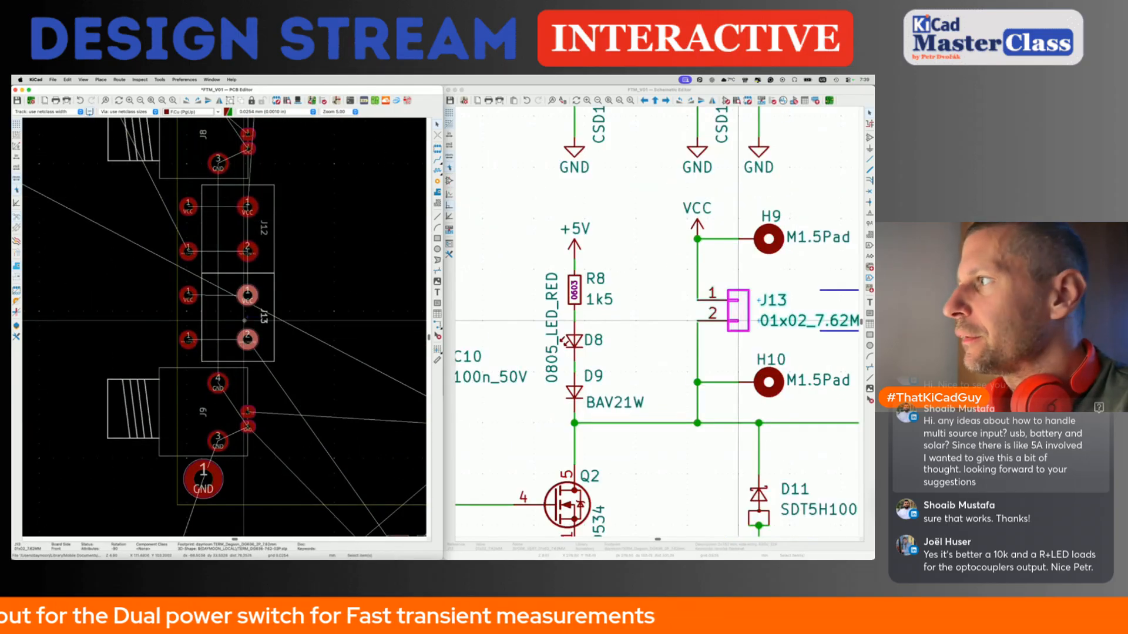
{"action": "middle_click_drag", "start_coordinate": [782, 316], "coordinate": [679, 308]}
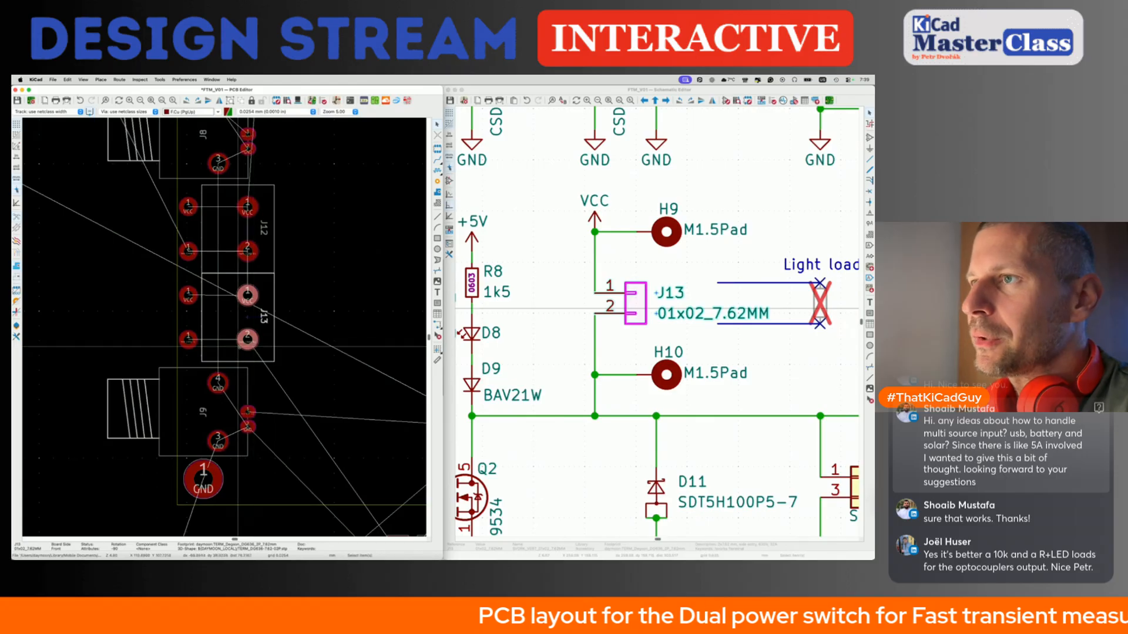
{"action": "middle_click_drag", "start_coordinate": [504, 489], "coordinate": [558, 463]}
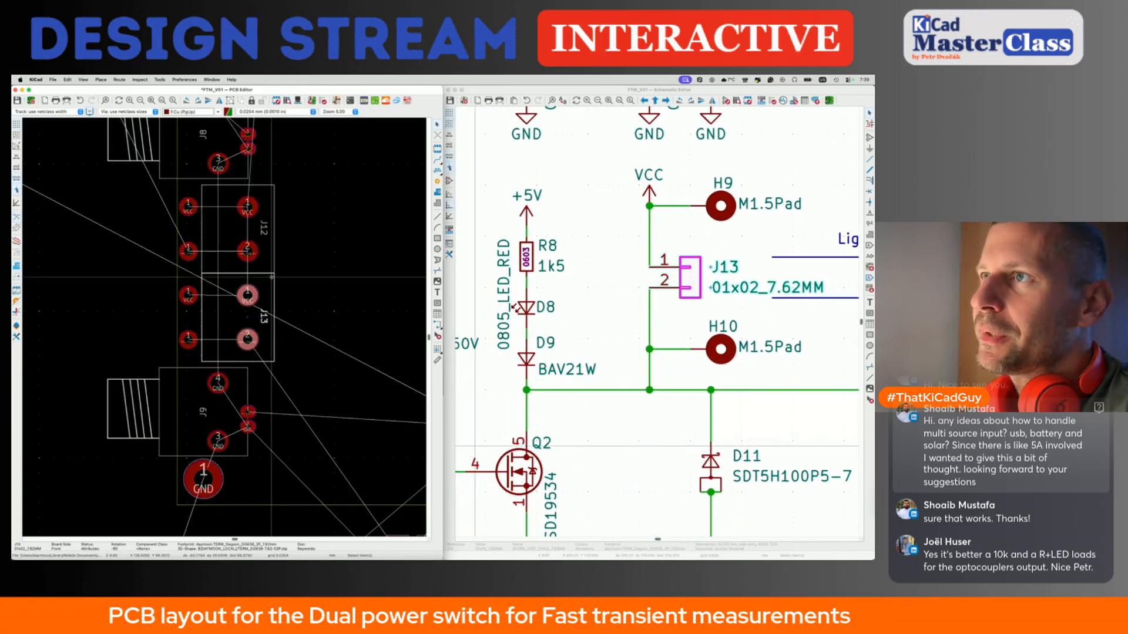
{"action": "left_click", "coordinate": [264, 194]}
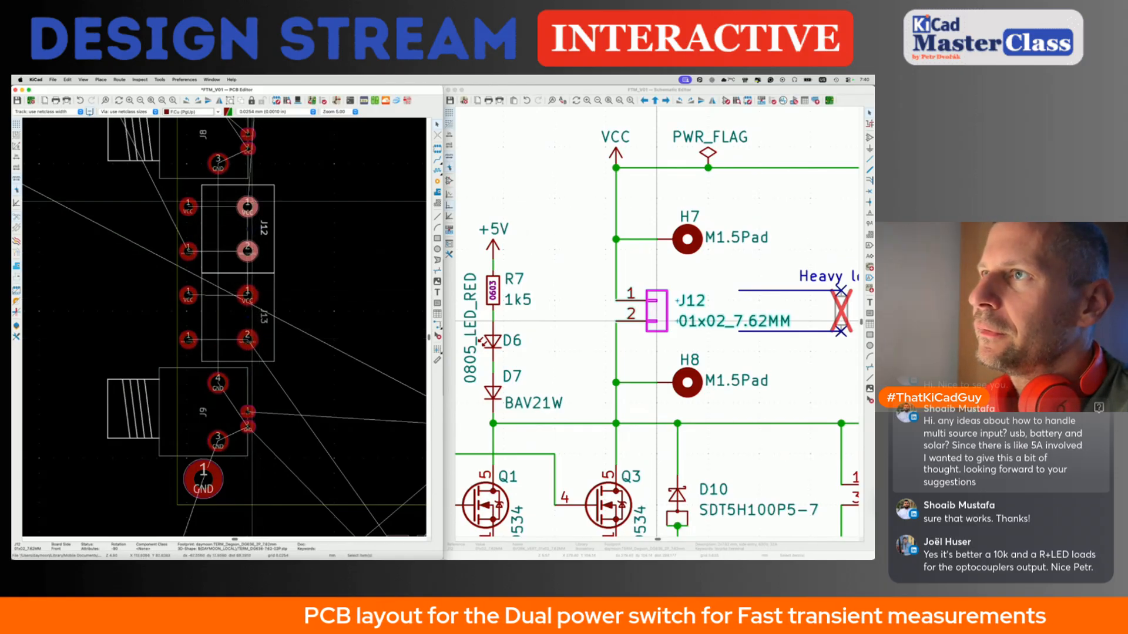
{"action": "scroll", "coordinate": [248, 298], "scroll_direction": "up", "scroll_amount": 3}
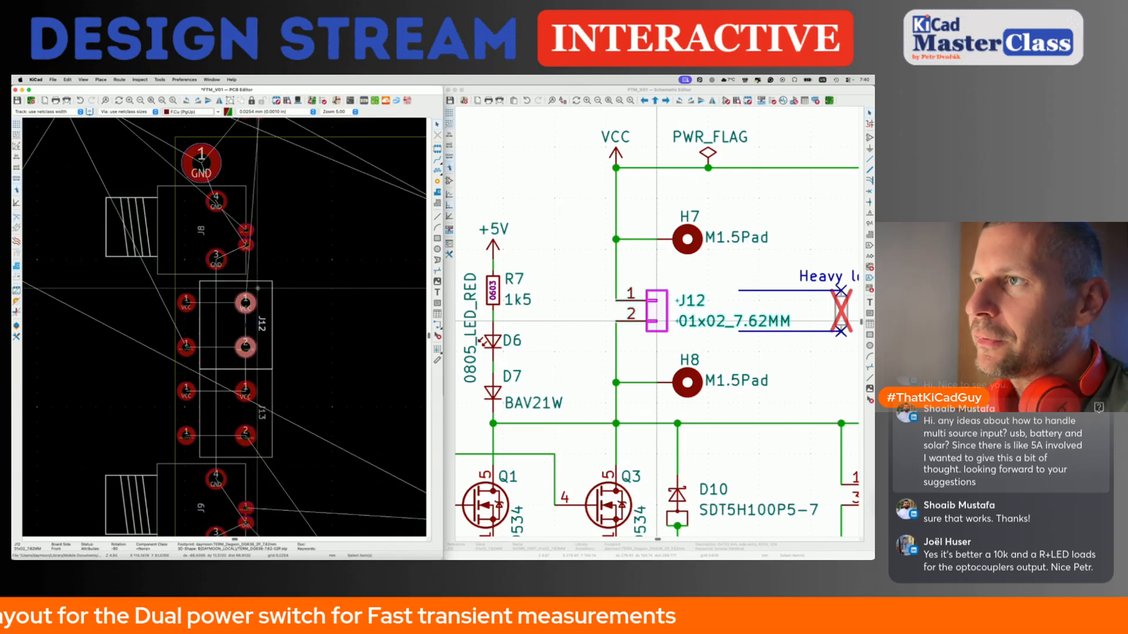
{"action": "left_click", "coordinate": [246, 436]}
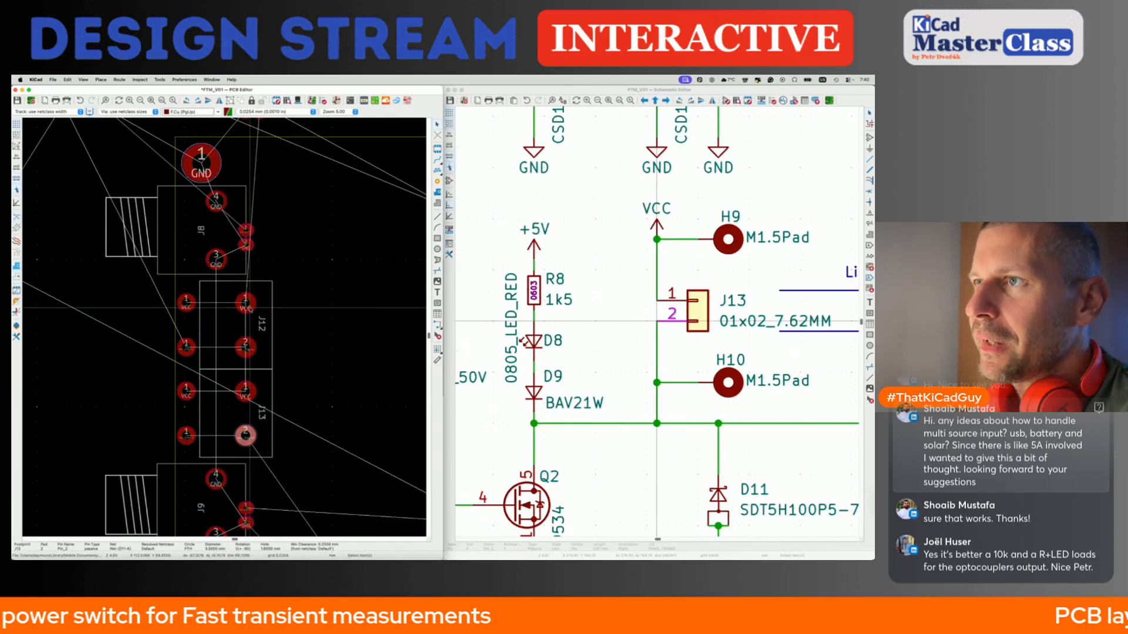
{"action": "left_click", "coordinate": [245, 304]}
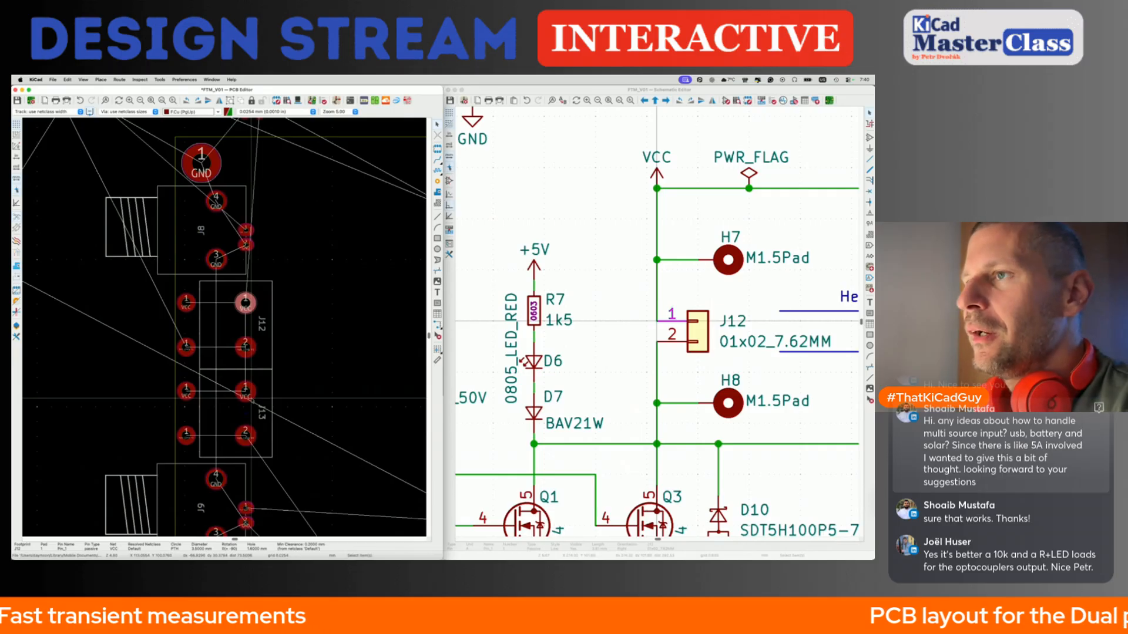
{"action": "scroll", "coordinate": [318, 405], "scroll_direction": "down", "scroll_amount": 5}
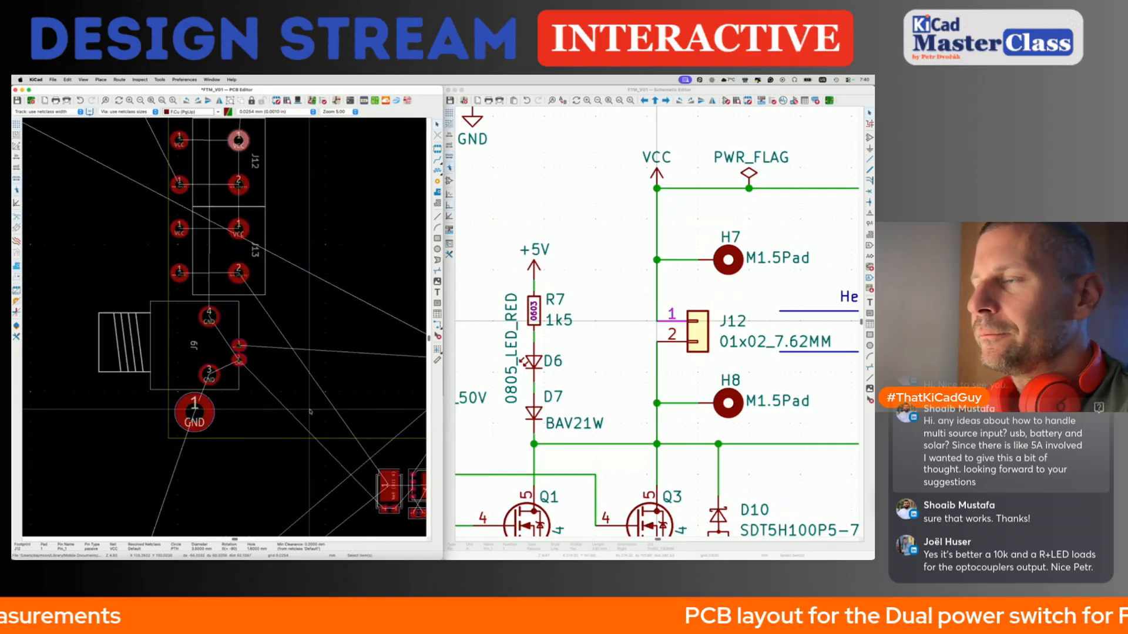
{"action": "scroll", "coordinate": [310, 413], "scroll_direction": "down", "scroll_amount": 5}
{"action": "scroll", "coordinate": [311, 411], "scroll_direction": "right", "scroll_amount": 1}
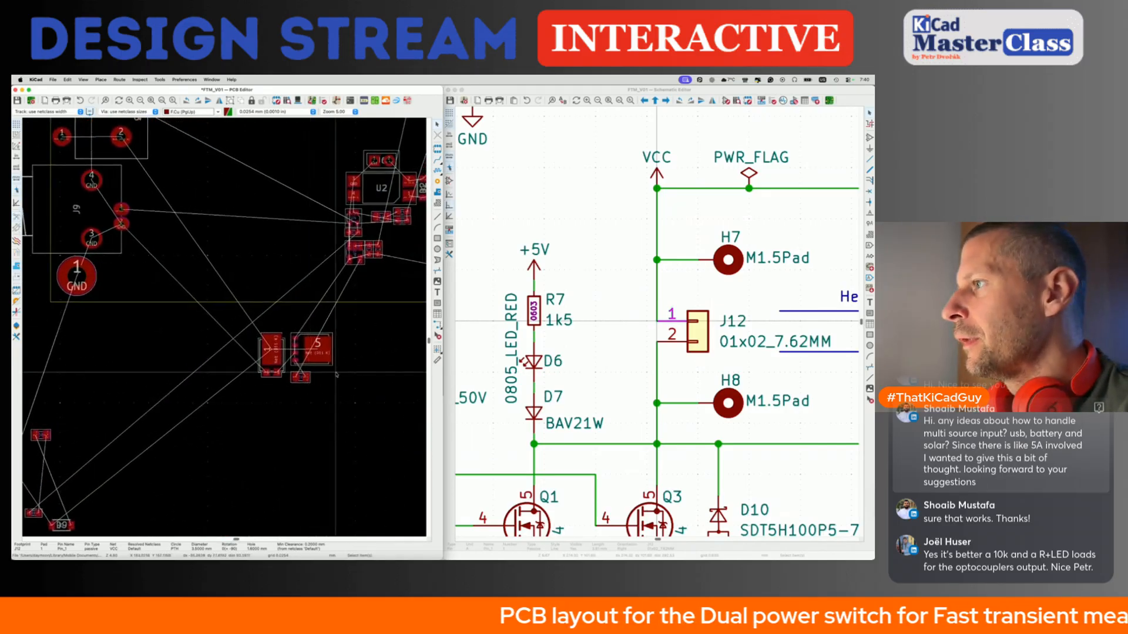
{"action": "left_click", "coordinate": [632, 391]}
{"action": "scroll", "coordinate": [633, 390], "scroll_direction": "down", "scroll_amount": 5}
{"action": "scroll", "coordinate": [633, 391], "scroll_direction": "down", "scroll_amount": 2}
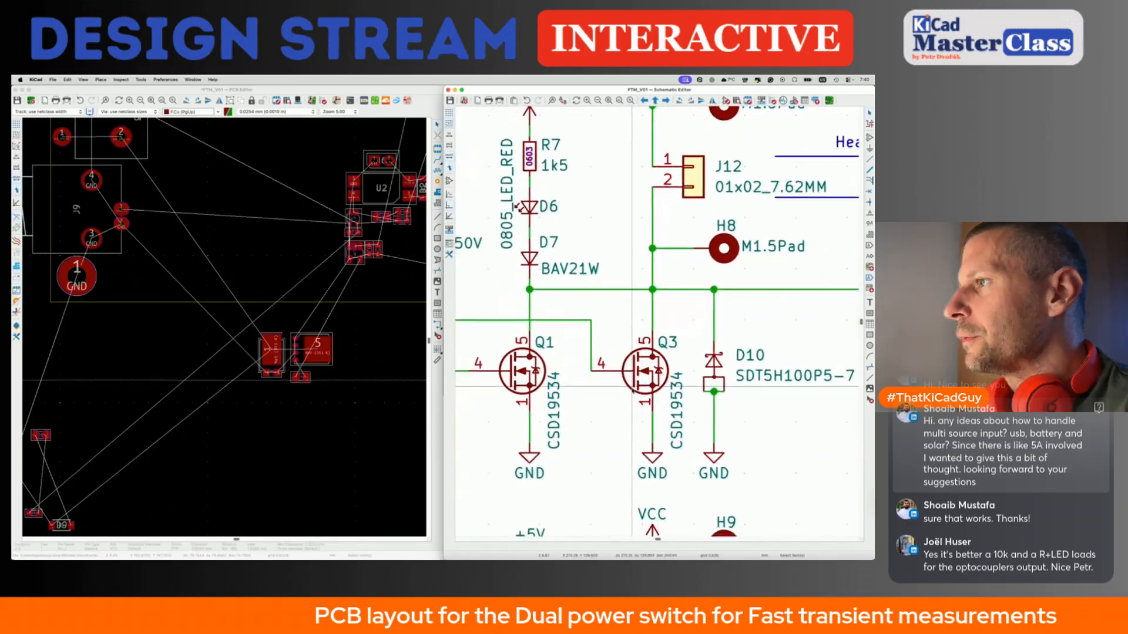
Find gate resistor R6 between U7 and Q2 in the schematic, and move its footprint to directly below gate driver U7.
{"action": "scroll", "coordinate": [633, 390], "scroll_direction": "down", "scroll_amount": 10}
{"action": "scroll", "coordinate": [632, 391], "scroll_direction": "left", "scroll_amount": 4}
{"action": "scroll", "coordinate": [633, 390], "scroll_direction": "up", "scroll_amount": 2}
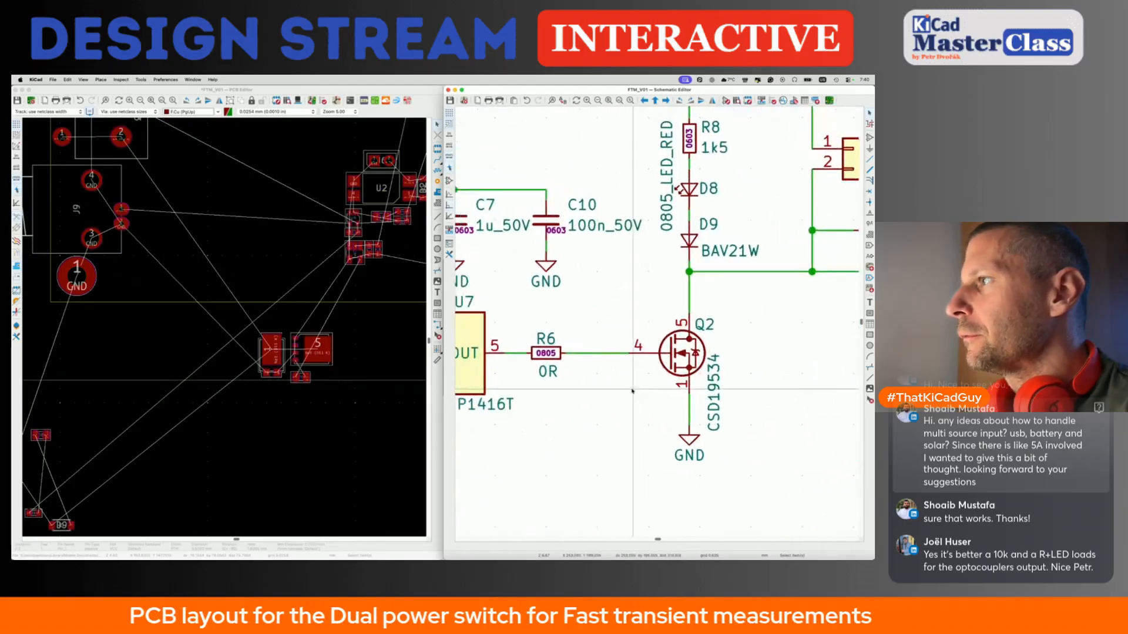
{"action": "left_click_drag", "start_coordinate": [492, 304], "coordinate": [733, 405]}
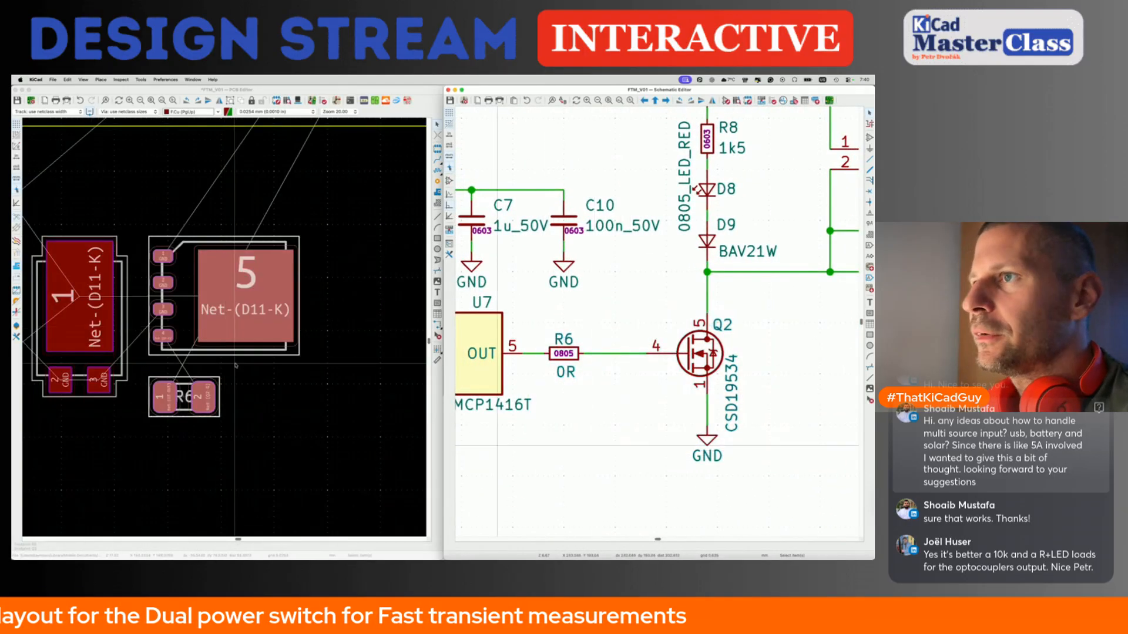
{"action": "left_click", "coordinate": [256, 315]}
{"action": "left_click", "coordinate": [201, 405]}
{"action": "key", "text": "m"}
{"action": "scroll", "coordinate": [201, 407], "scroll_direction": "down", "scroll_amount": 5}
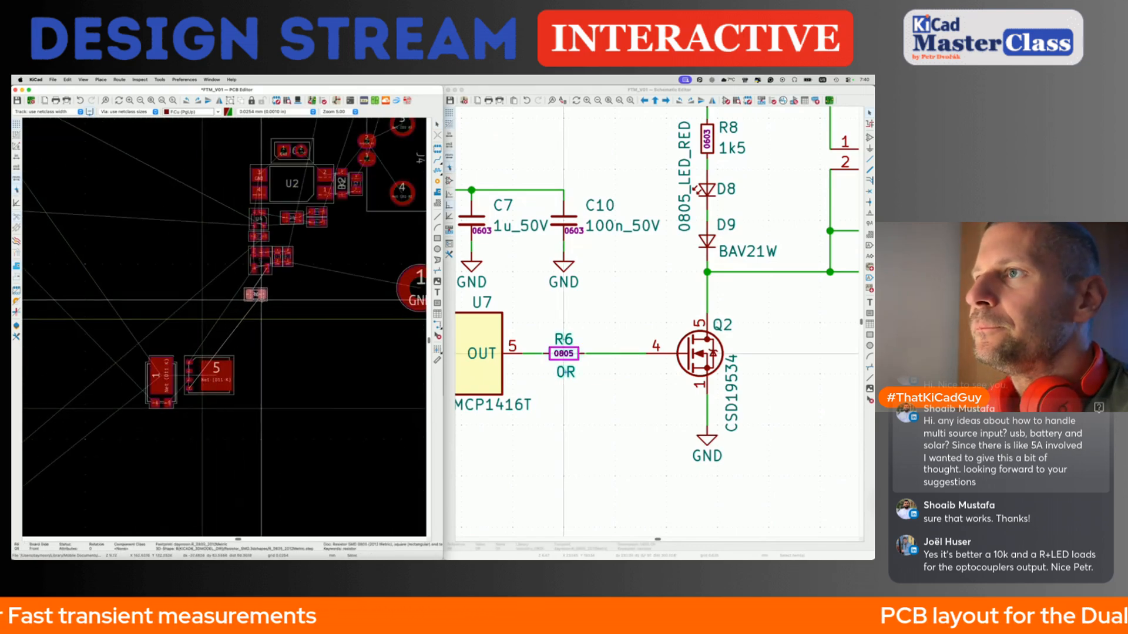
{"action": "scroll", "coordinate": [256, 293], "scroll_direction": "up", "scroll_amount": 4}
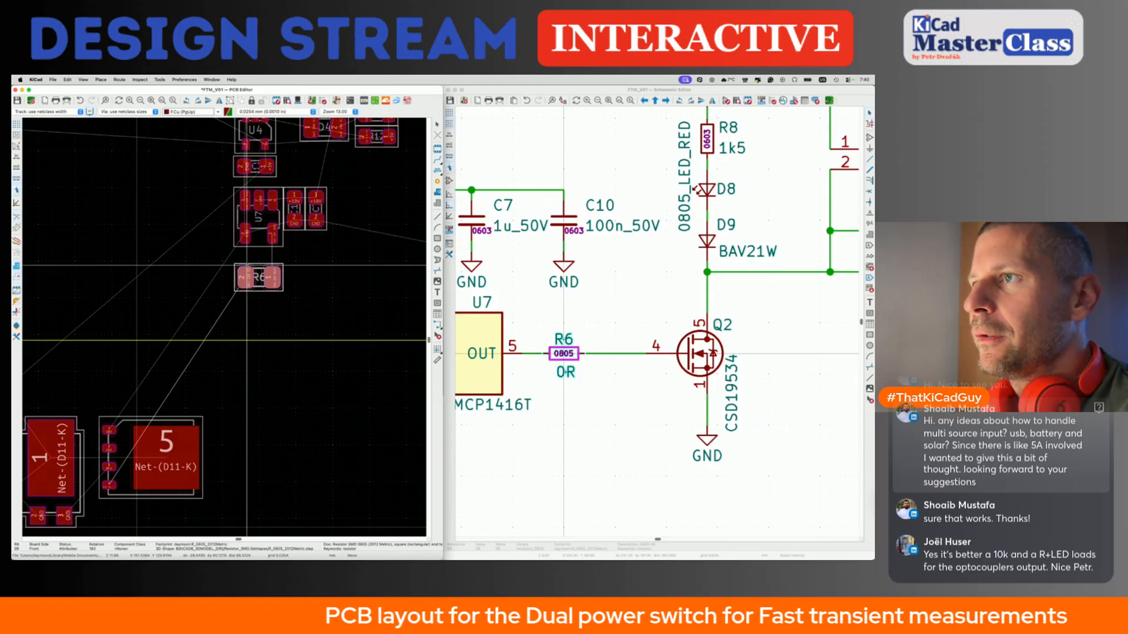
{"action": "left_click", "coordinate": [258, 276]}
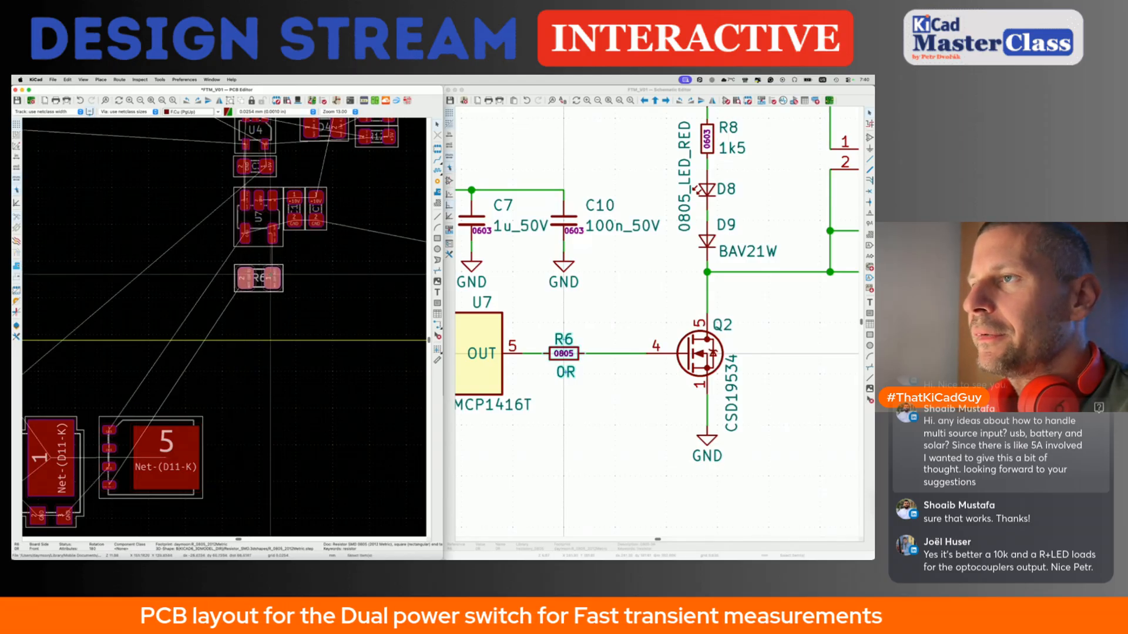
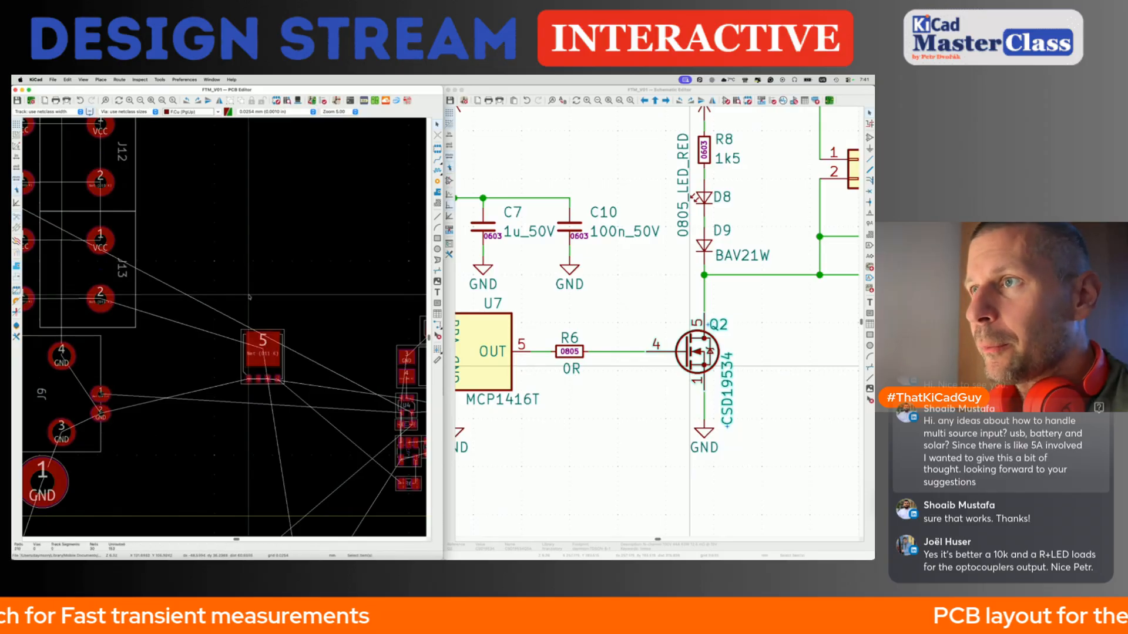
Examine Q2's pads on the board, highlighting its three source pads.
{"action": "scroll", "coordinate": [253, 318], "scroll_direction": "up", "scroll_amount": 5}
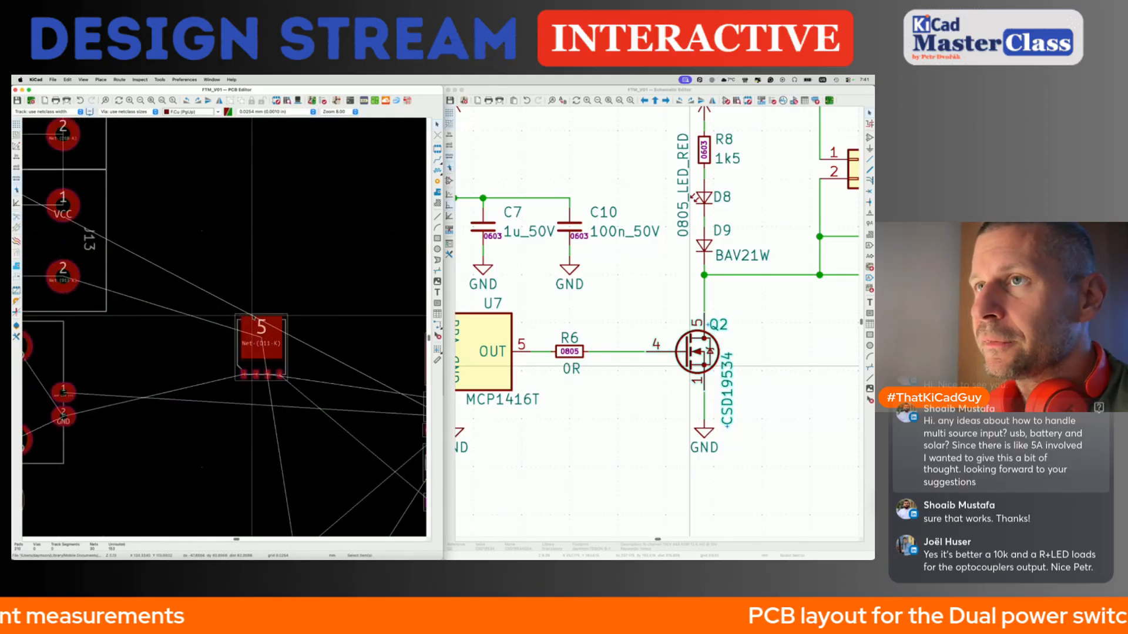
{"action": "scroll", "coordinate": [253, 318], "scroll_direction": "up", "scroll_amount": 4}
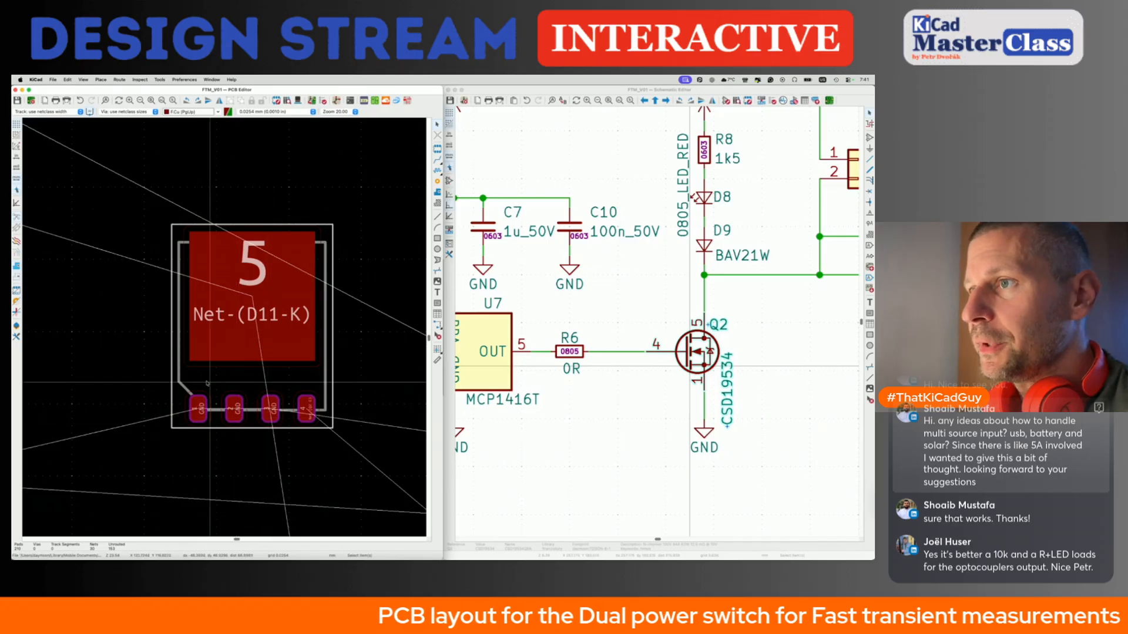
{"action": "left_click_drag", "start_coordinate": [171, 379], "coordinate": [290, 503]}
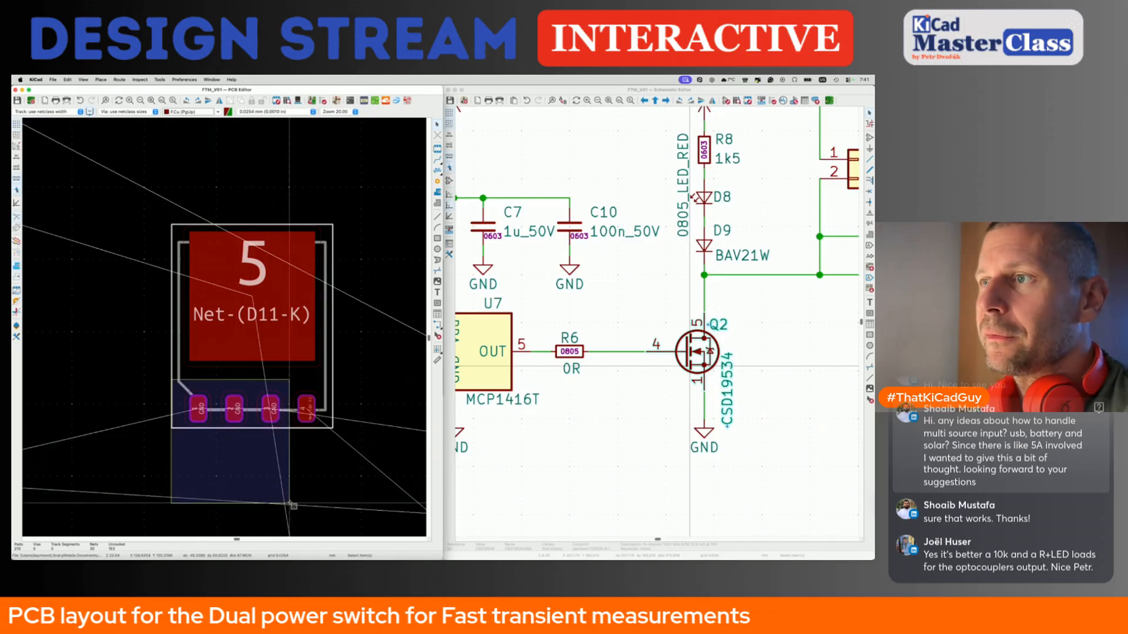
{"action": "left_click_drag", "start_coordinate": [290, 503], "coordinate": [289, 503]}
{"action": "scroll", "coordinate": [291, 502], "scroll_direction": "down", "scroll_amount": 3}
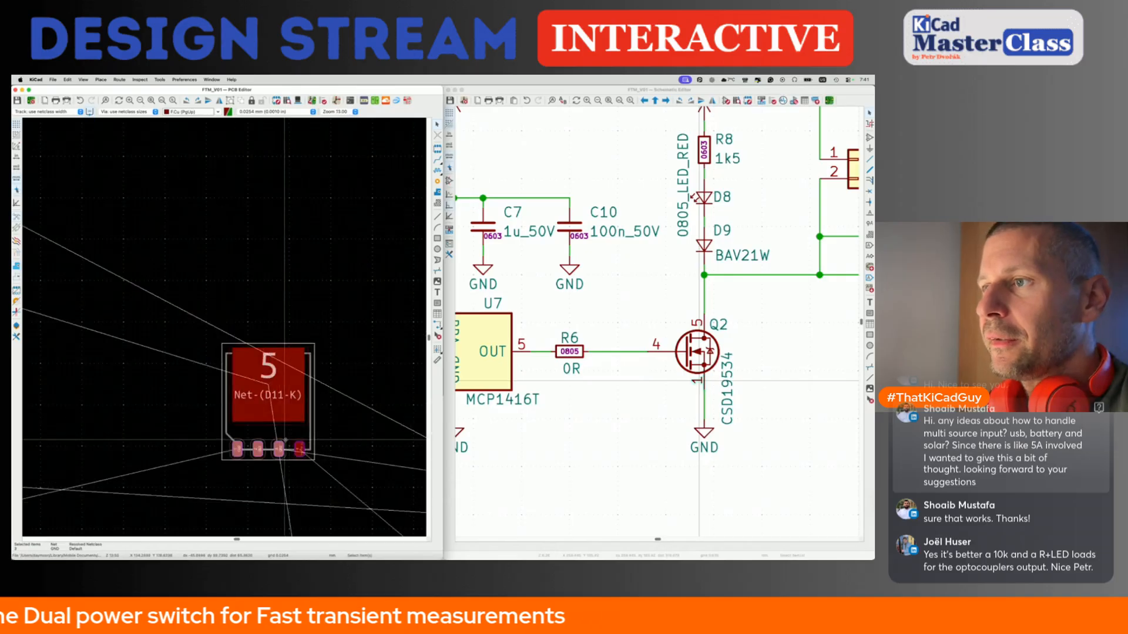
{"action": "key", "text": "x"}
{"action": "scroll", "coordinate": [301, 466], "scroll_direction": "down", "scroll_amount": 5}
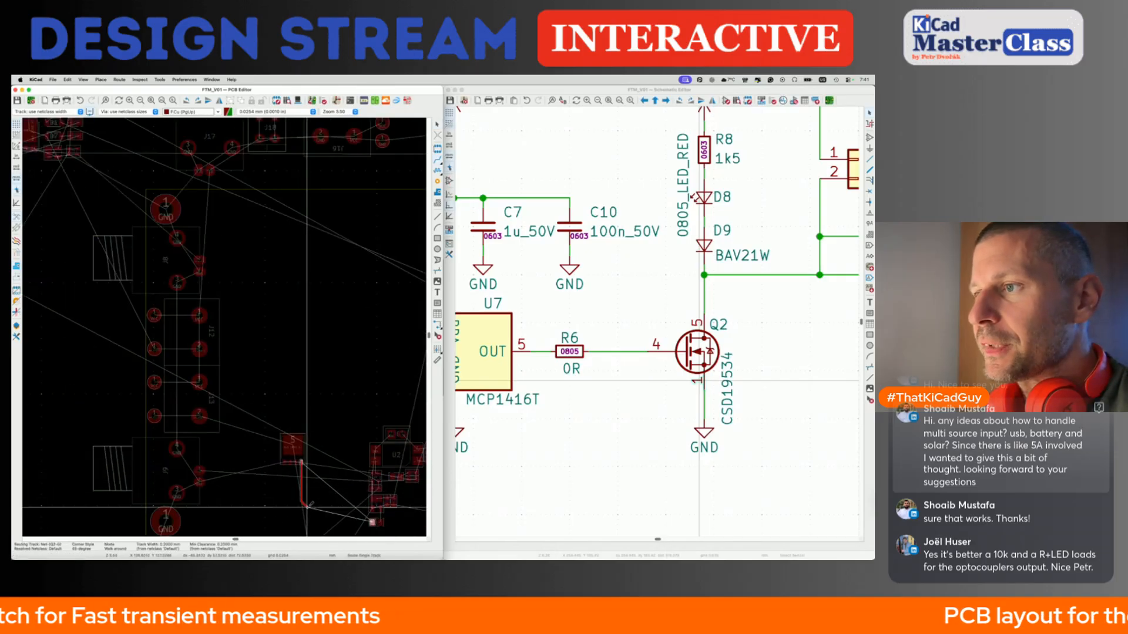
{"action": "key", "text": "Escape"}
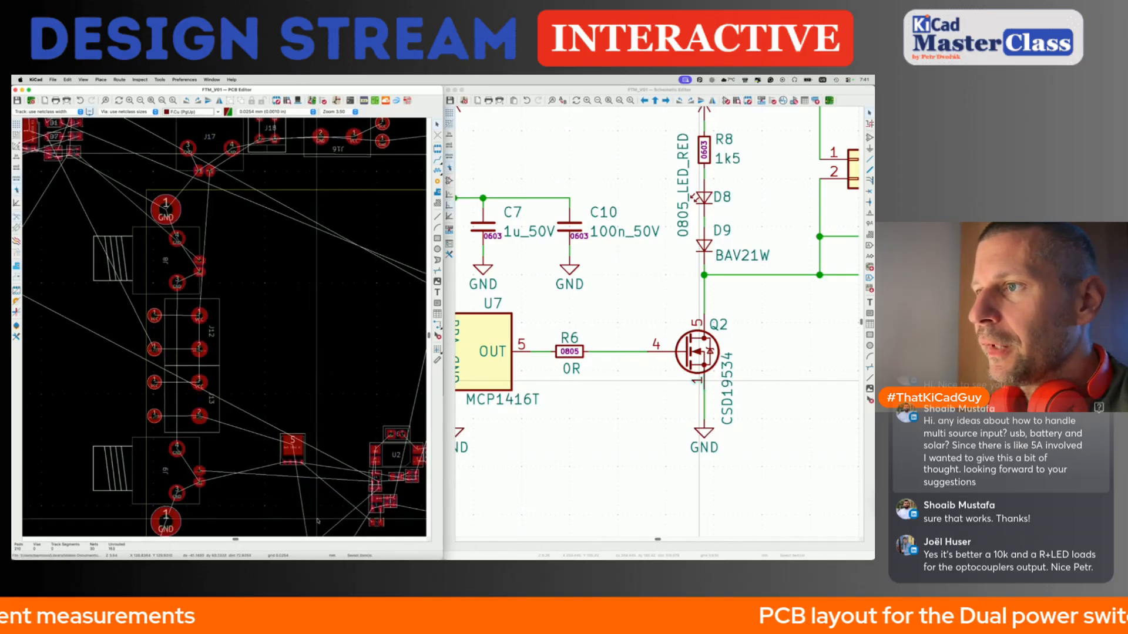
{"action": "scroll", "coordinate": [305, 515], "scroll_direction": "down", "scroll_amount": 1}
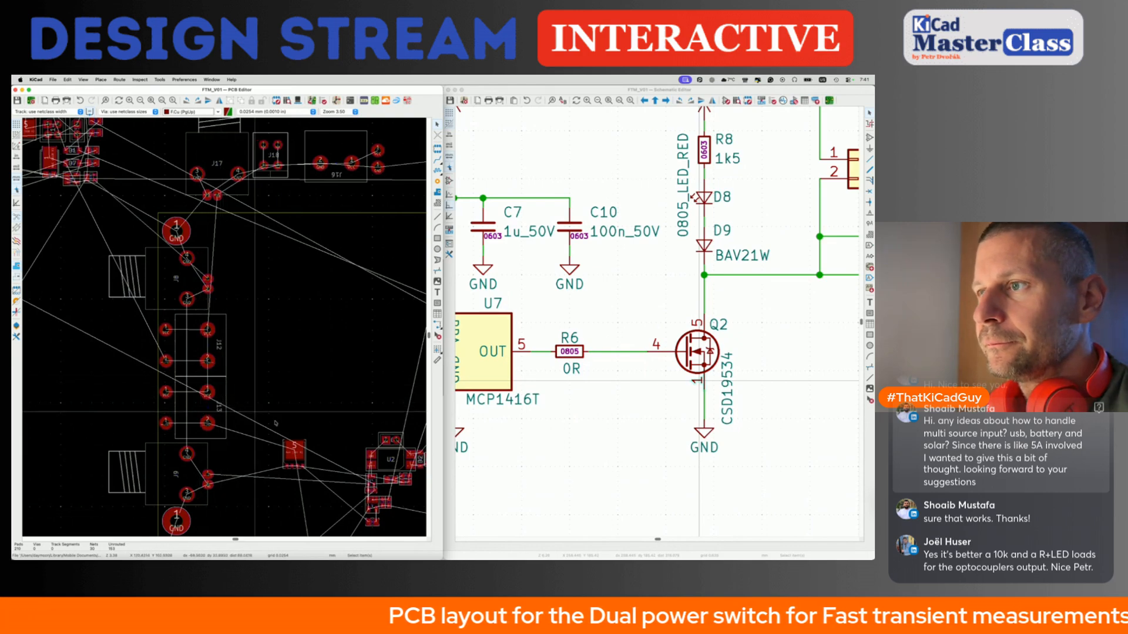
{"action": "left_click", "coordinate": [282, 445]}
{"action": "key", "text": "Escape"}
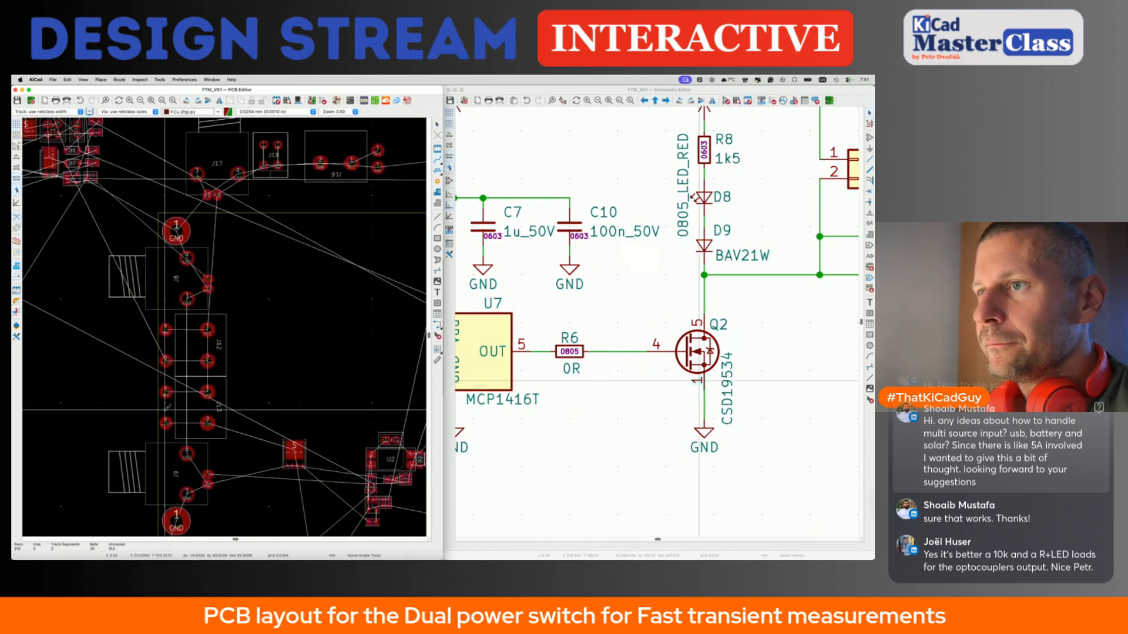
{"action": "left_click_drag", "start_coordinate": [146, 408], "coordinate": [367, 469]}
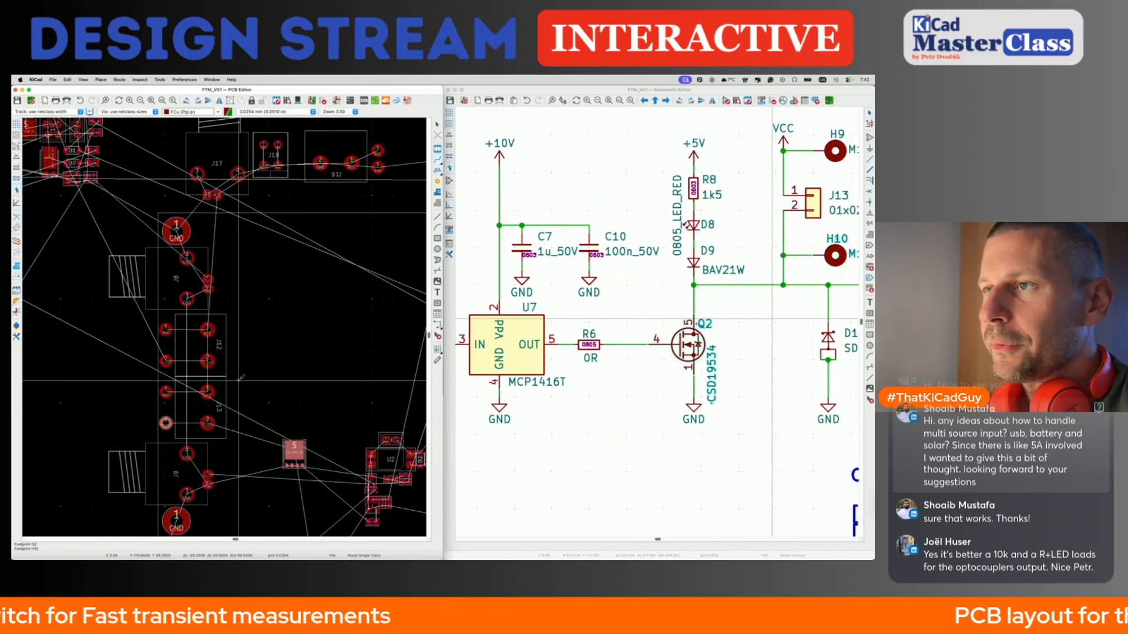
{"action": "key", "text": "Escape"}
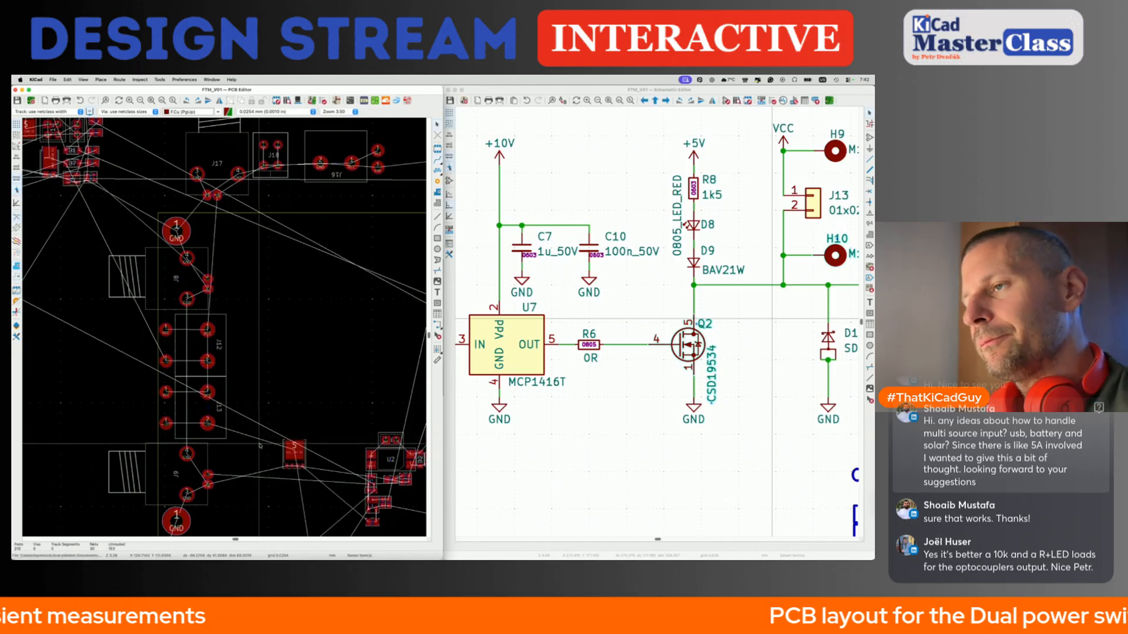
Move diode D11 inside the board outline and place it close beside Q2, on the side facing connector J13.
{"action": "scroll", "coordinate": [260, 446], "scroll_direction": "up", "scroll_amount": 3}
{"action": "middle_click_drag", "start_coordinate": [260, 446], "coordinate": [219, 302]}
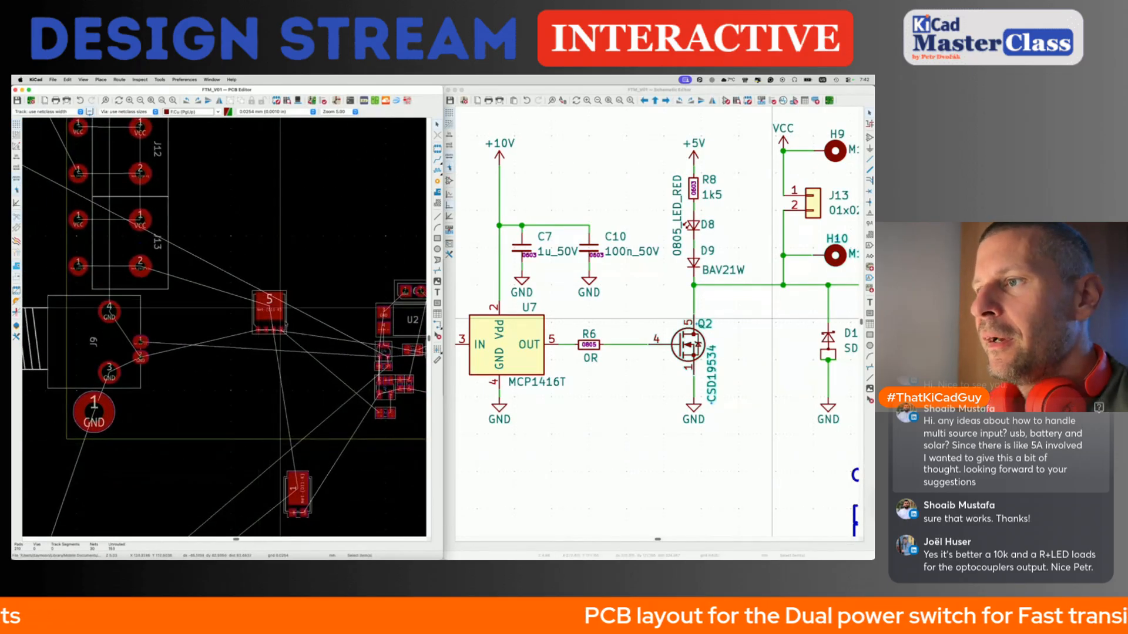
{"action": "left_click", "coordinate": [305, 490]}
{"action": "key", "text": "m"}
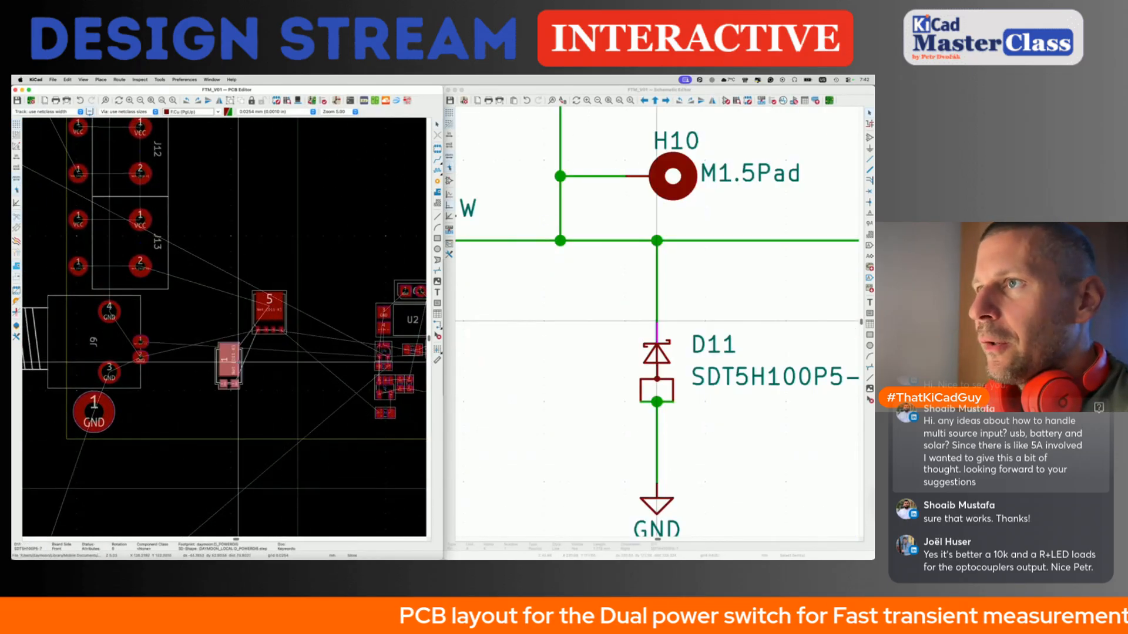
{"action": "scroll", "coordinate": [232, 317], "scroll_direction": "up", "scroll_amount": 5}
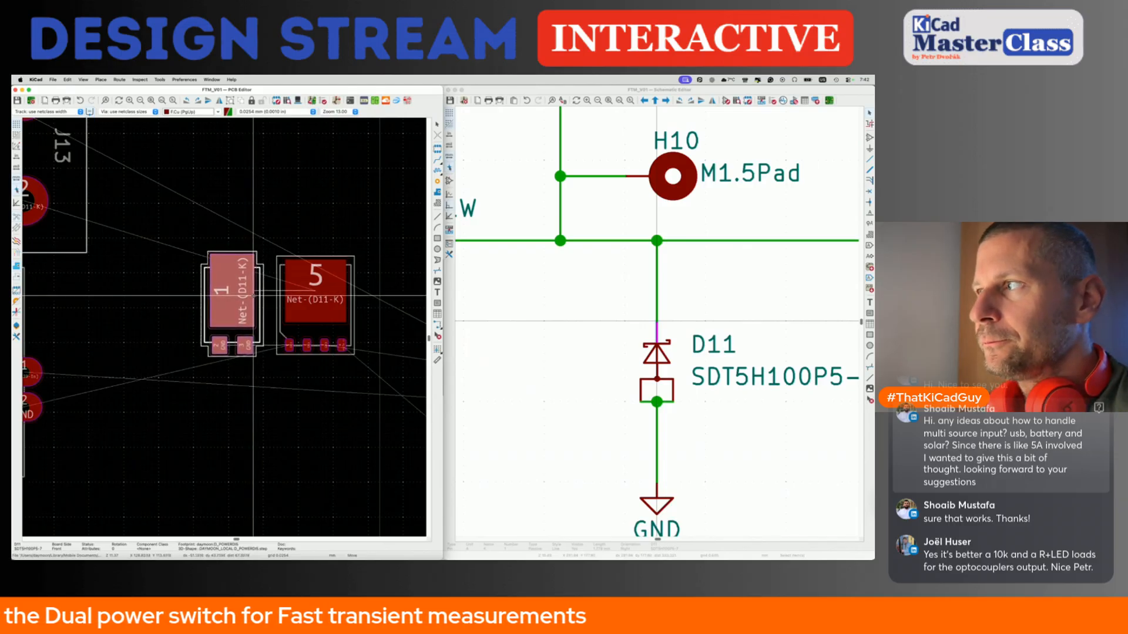
{"action": "left_click", "coordinate": [253, 296]}
Check D11's connection to Q2 in the schematic and read its description in the symbol properties, leaving them unchanged.
{"action": "left_click", "coordinate": [540, 325]}
{"action": "scroll", "coordinate": [540, 325], "scroll_direction": "down", "scroll_amount": 3}
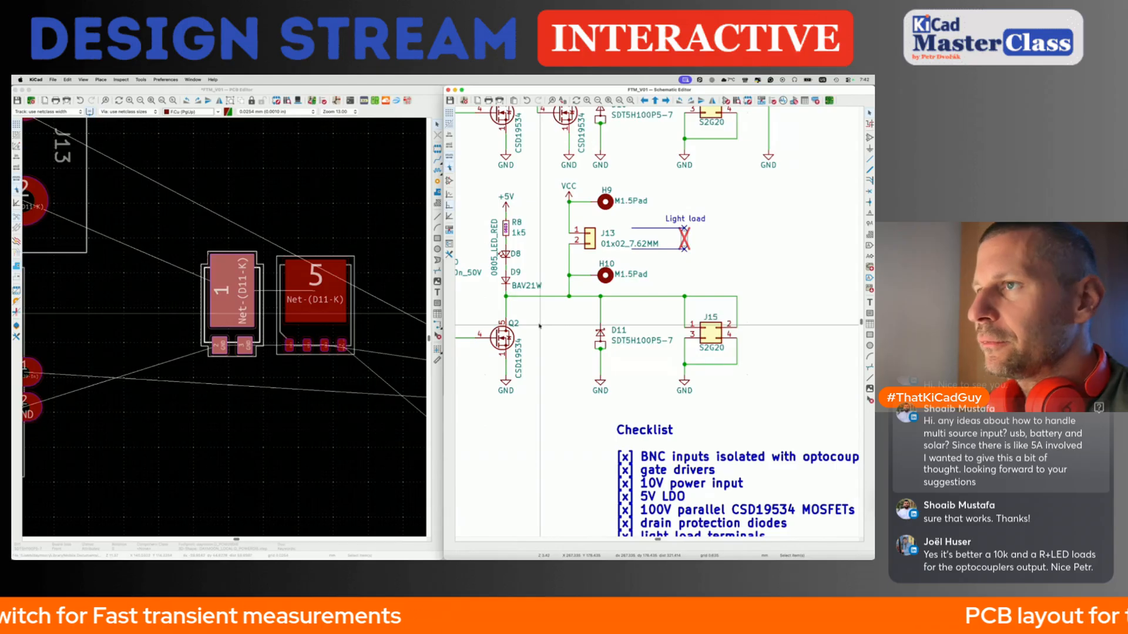
{"action": "scroll", "coordinate": [539, 325], "scroll_direction": "up", "scroll_amount": 2}
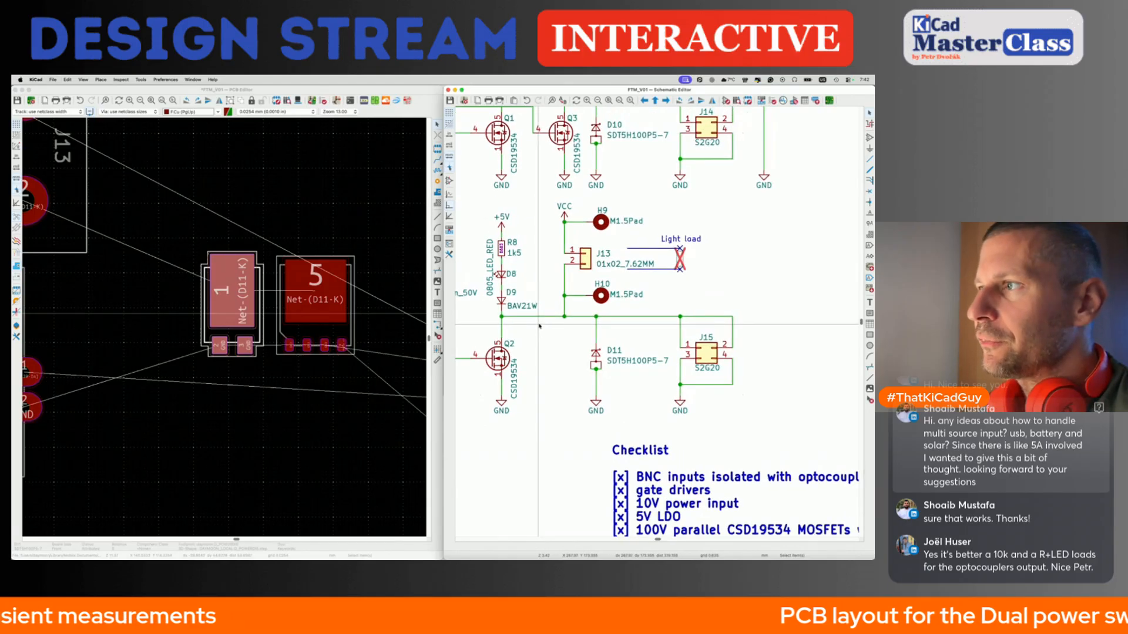
{"action": "scroll", "coordinate": [500, 359], "scroll_direction": "up", "scroll_amount": 3}
{"action": "scroll", "coordinate": [509, 359], "scroll_direction": "up", "scroll_amount": 2}
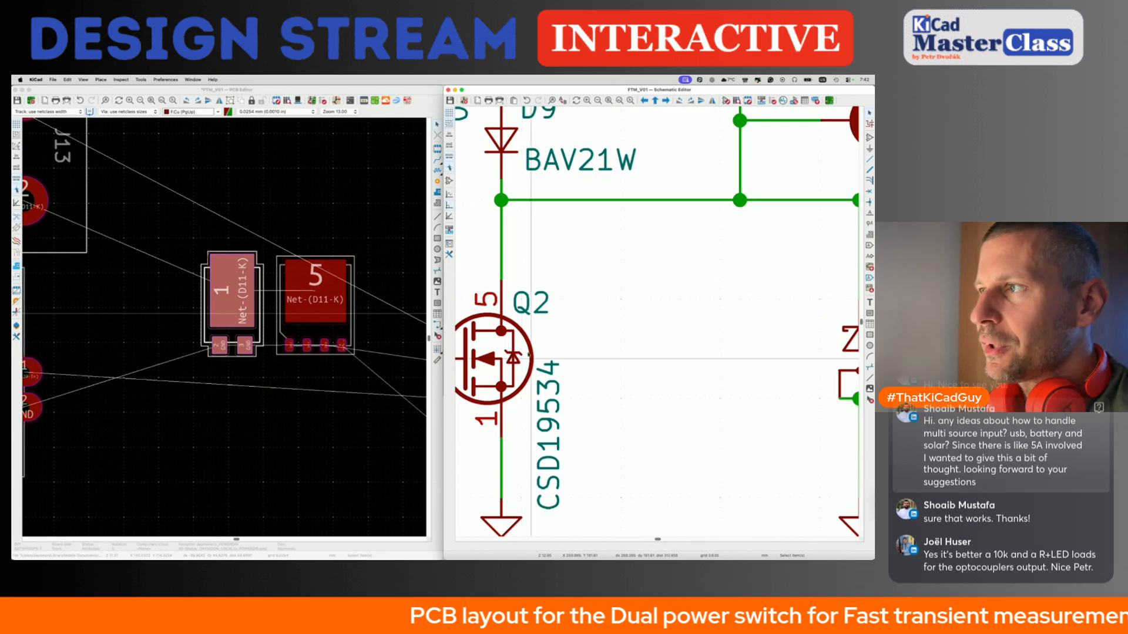
{"action": "scroll", "coordinate": [511, 349], "scroll_direction": "down", "scroll_amount": 3}
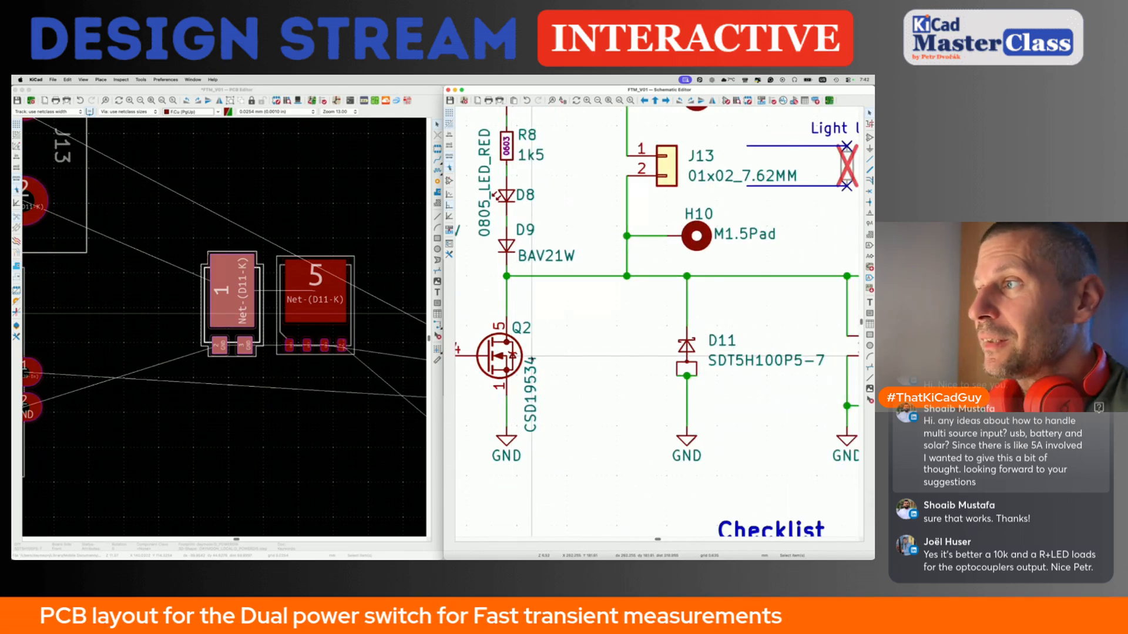
{"action": "left_click", "coordinate": [686, 353]}
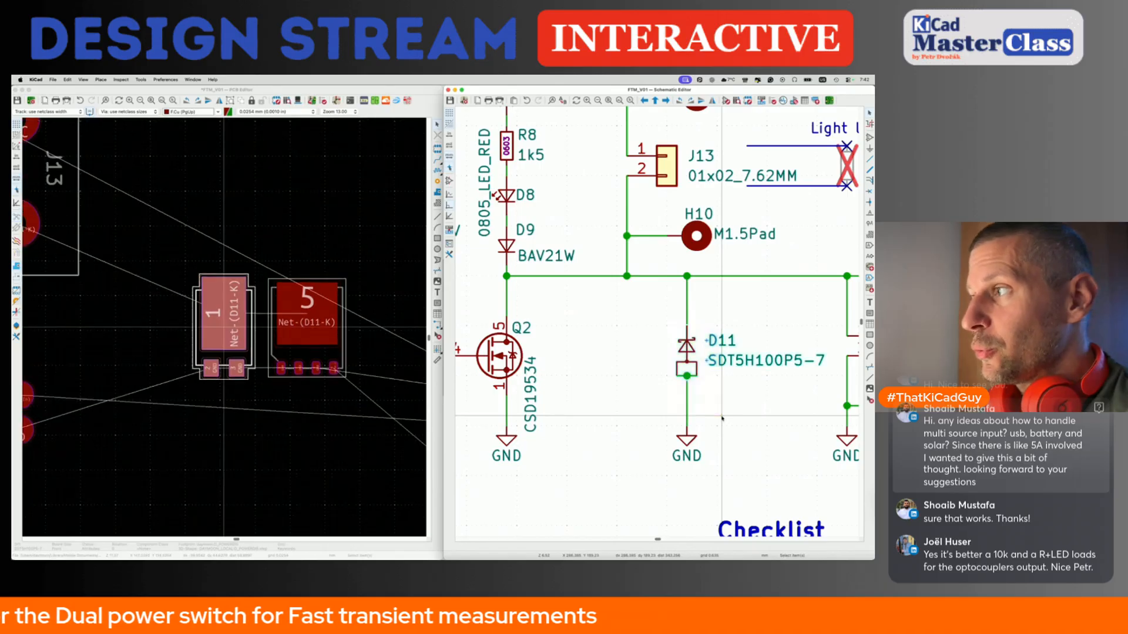
{"action": "left_click", "coordinate": [639, 341]}
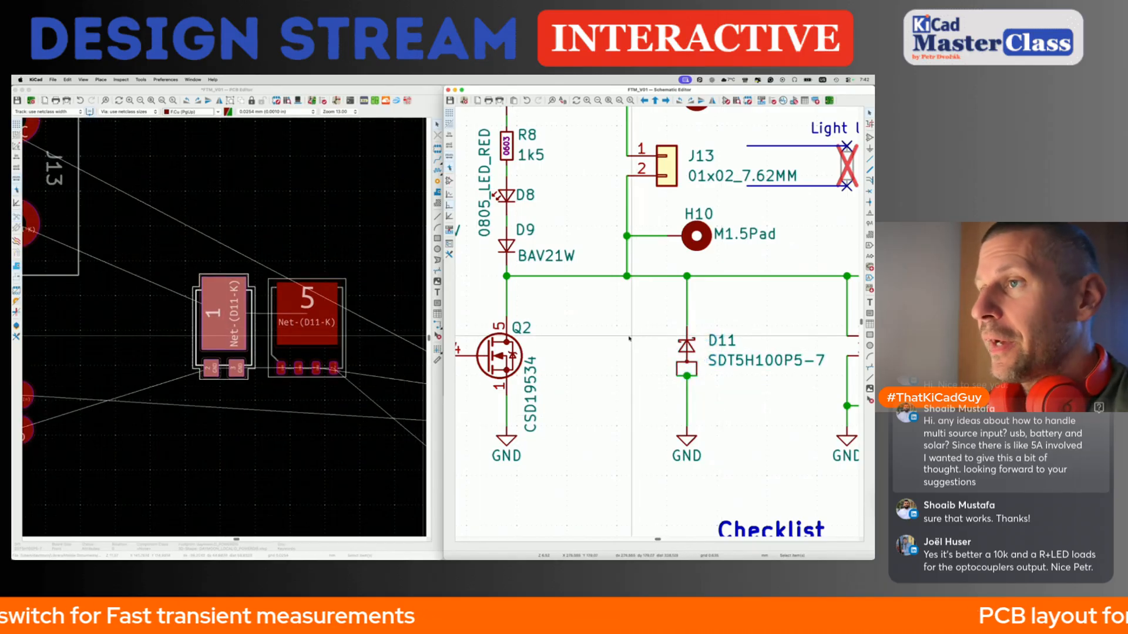
{"action": "left_click", "coordinate": [688, 341]}
{"action": "double_click", "coordinate": [689, 348]}
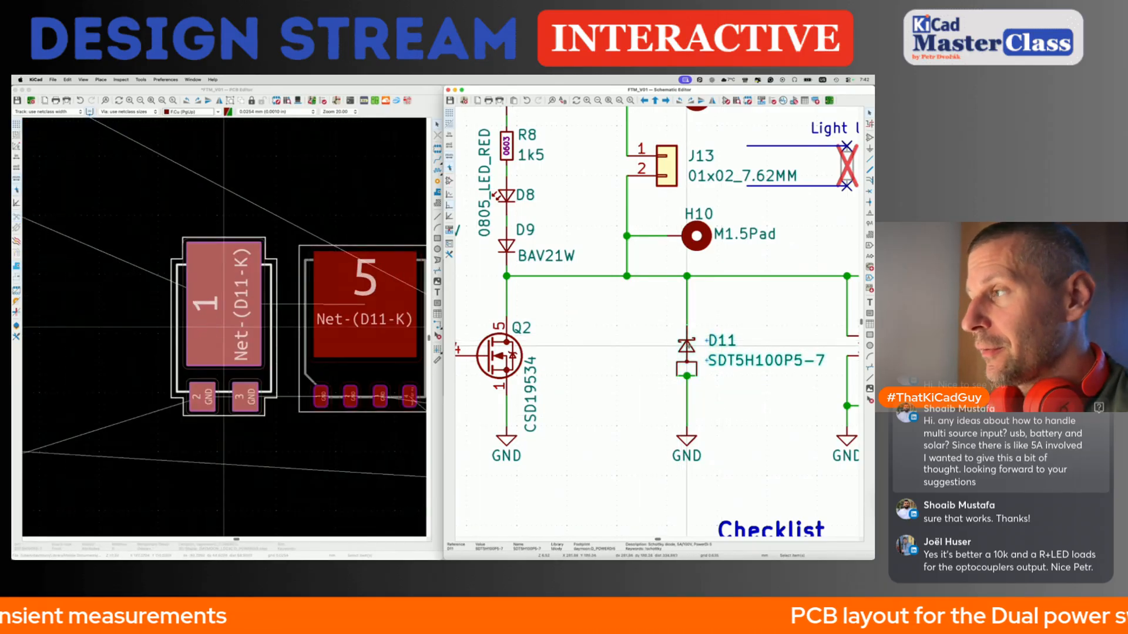
{"action": "scroll", "coordinate": [225, 231], "scroll_direction": "down", "scroll_amount": 1}
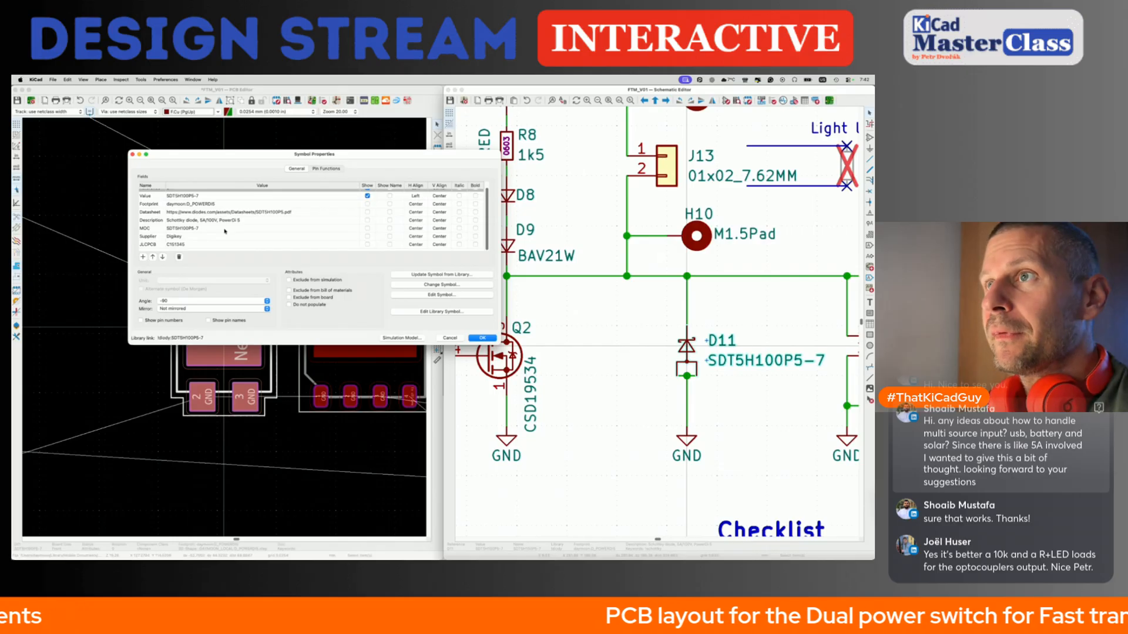
{"action": "left_click", "coordinate": [210, 221]}
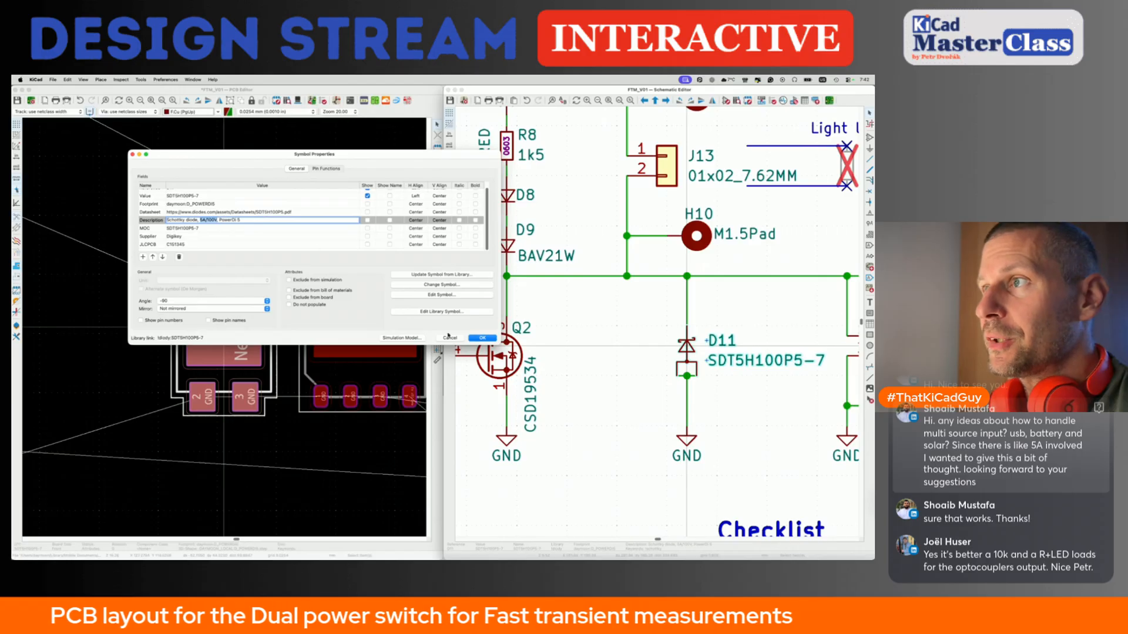
{"action": "left_click", "coordinate": [451, 339]}
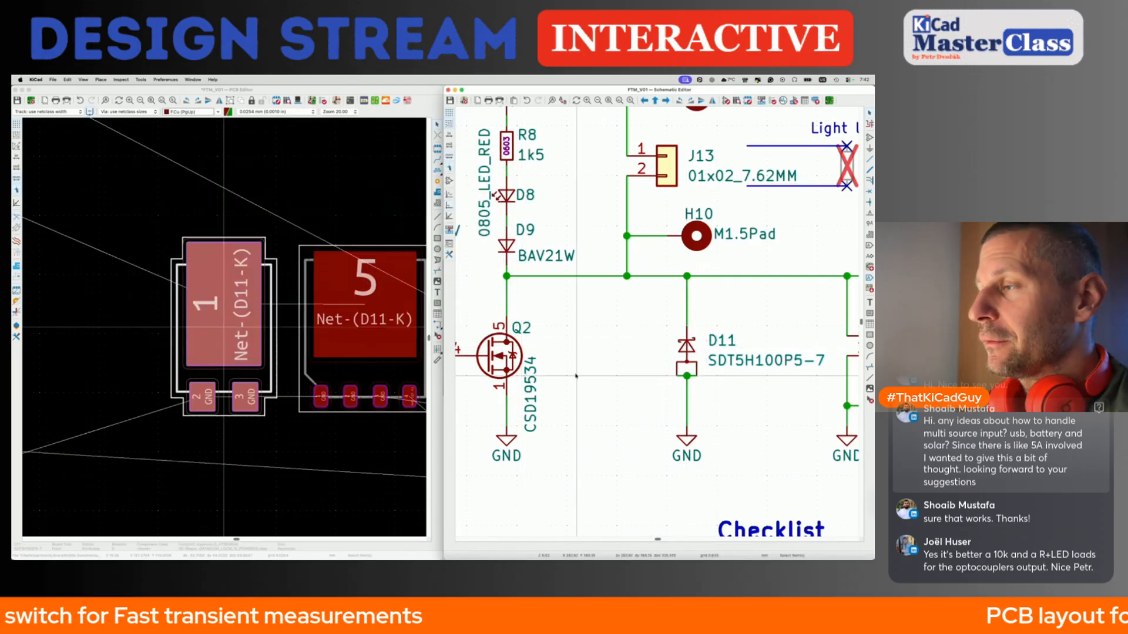
Select jumper J15 next to D11 in the schematic and bring its footprint inside the board outline near Q2.
{"action": "scroll", "coordinate": [586, 374], "scroll_direction": "down", "scroll_amount": 3}
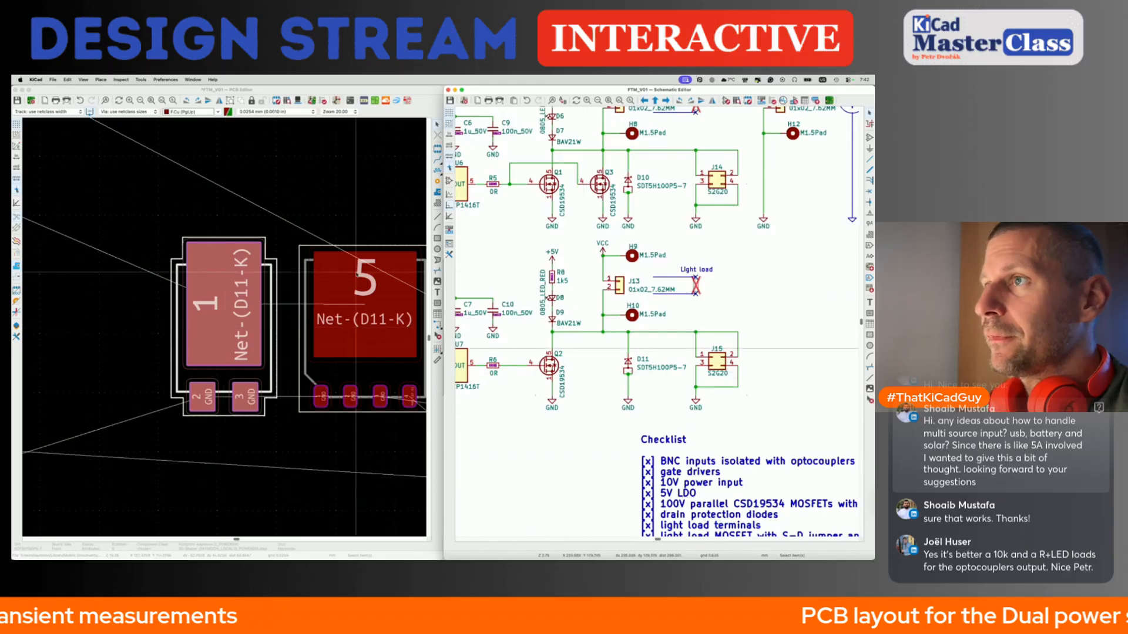
{"action": "scroll", "coordinate": [330, 207], "scroll_direction": "down", "scroll_amount": 5}
{"action": "middle_click_drag", "start_coordinate": [330, 207], "coordinate": [308, 278]}
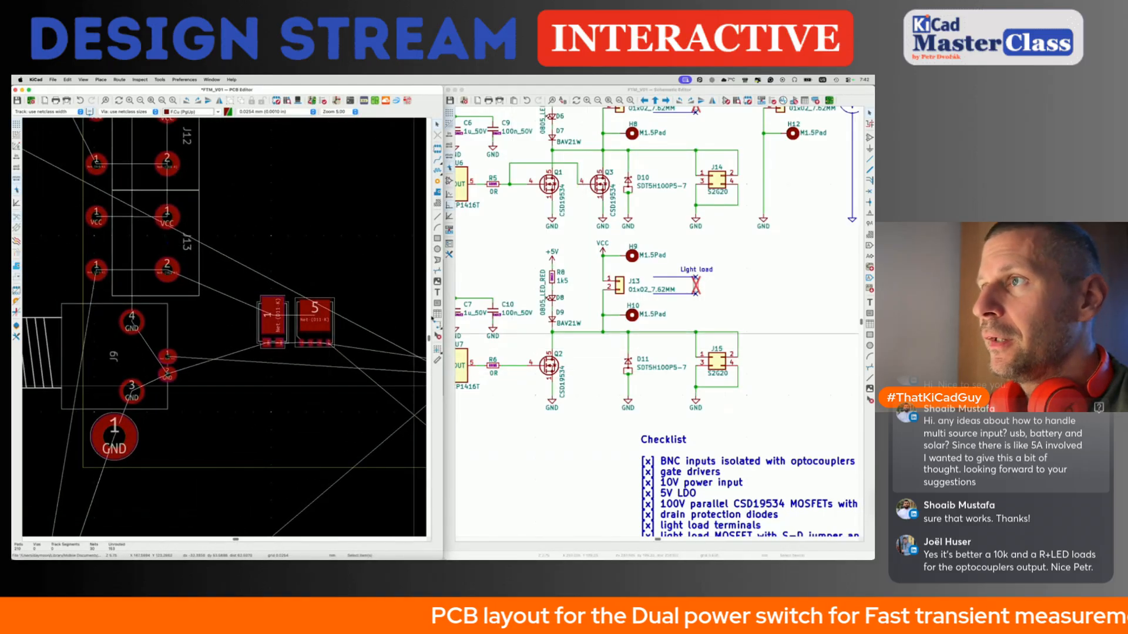
{"action": "scroll", "coordinate": [385, 272], "scroll_direction": "down", "scroll_amount": 2}
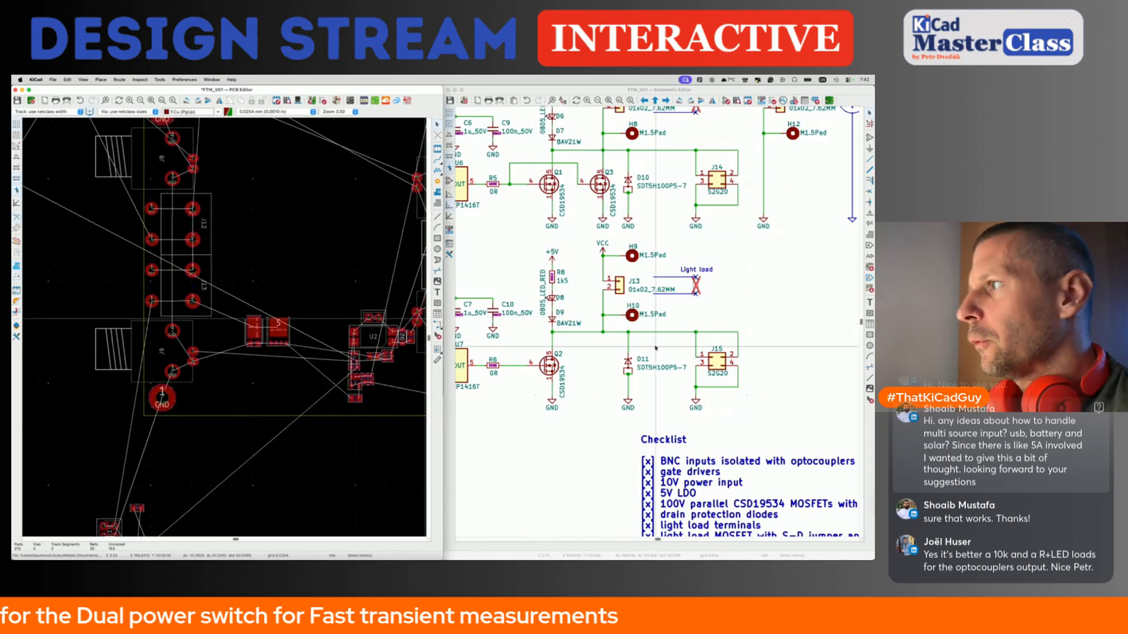
{"action": "left_click", "coordinate": [719, 365]}
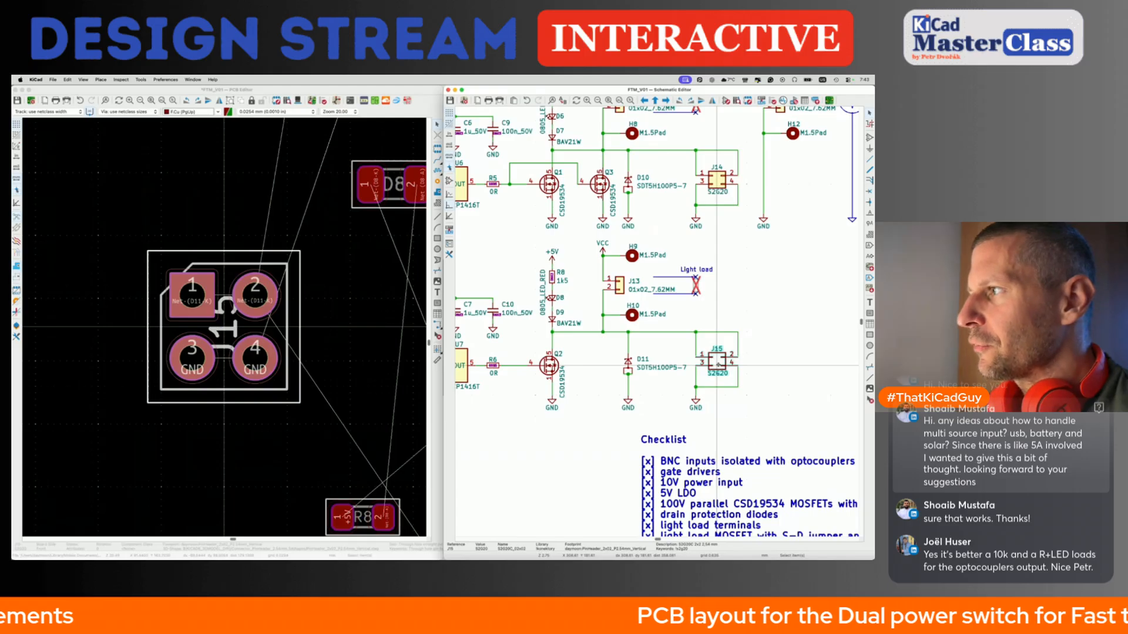
{"action": "left_click", "coordinate": [335, 306]}
{"action": "left_click", "coordinate": [277, 329]}
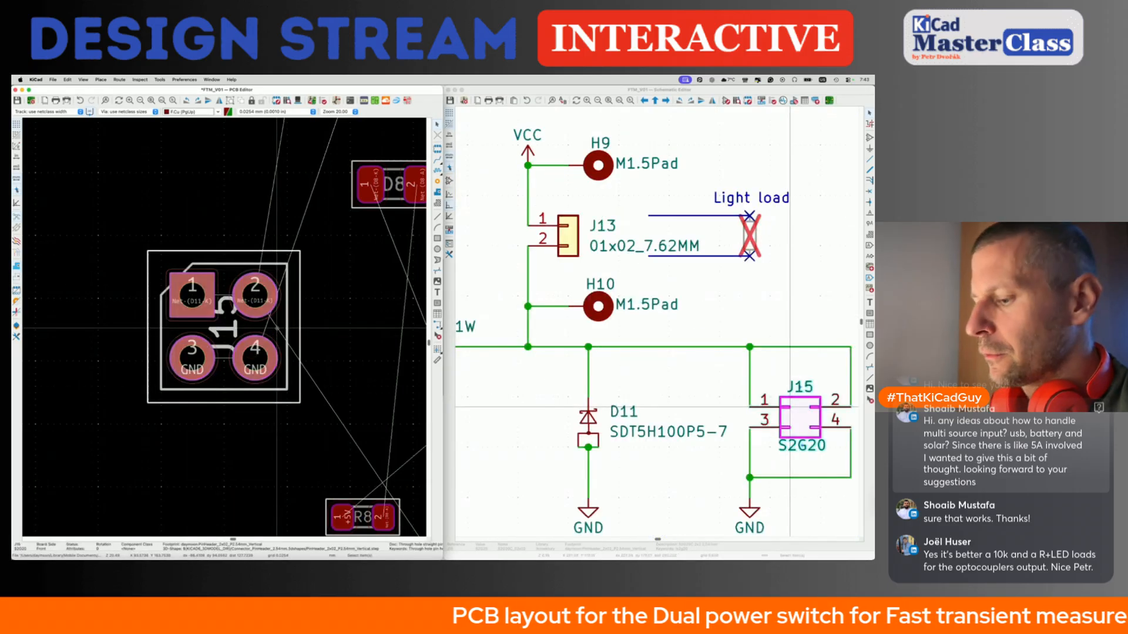
{"action": "scroll", "coordinate": [277, 328], "scroll_direction": "down", "scroll_amount": 8}
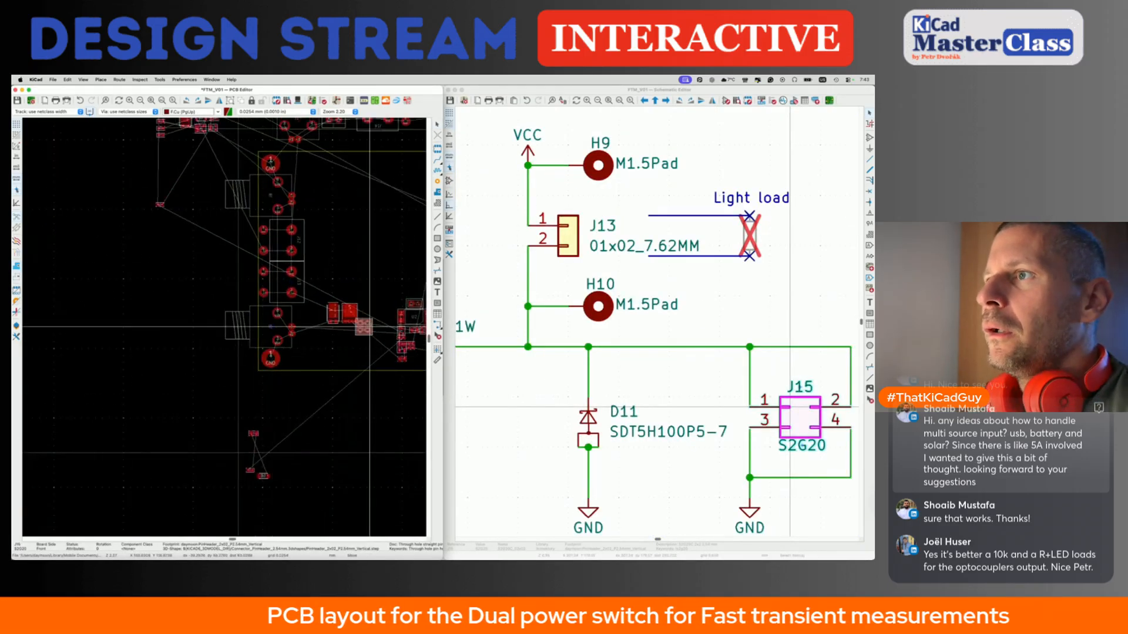
{"action": "scroll", "coordinate": [373, 322], "scroll_direction": "up", "scroll_amount": 5}
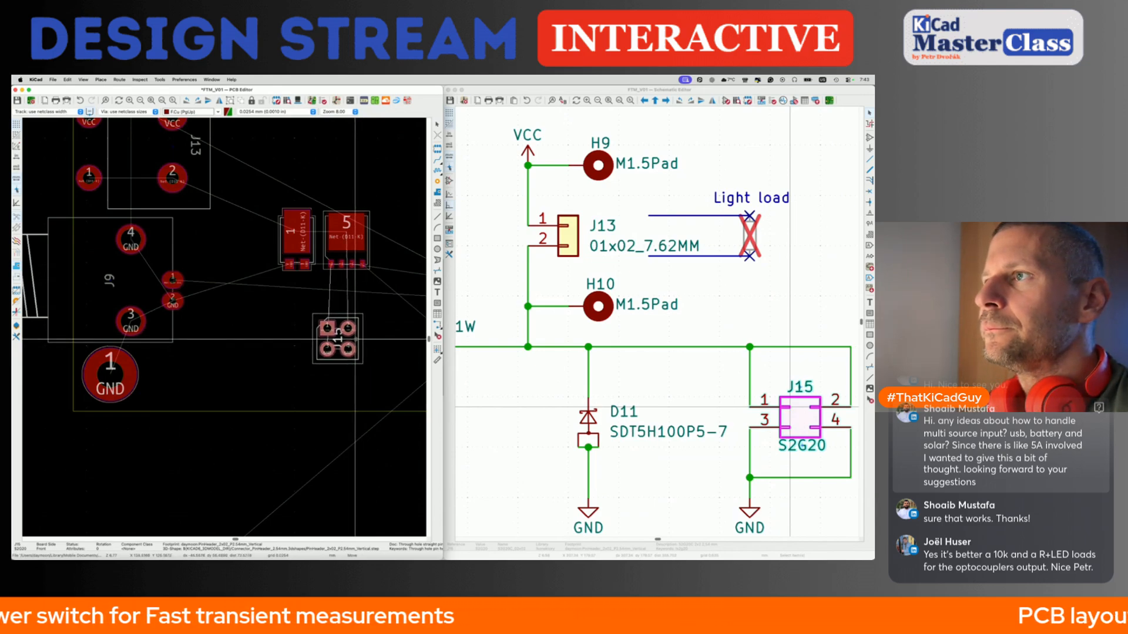
{"action": "middle_click_drag", "start_coordinate": [347, 185], "coordinate": [352, 256]}
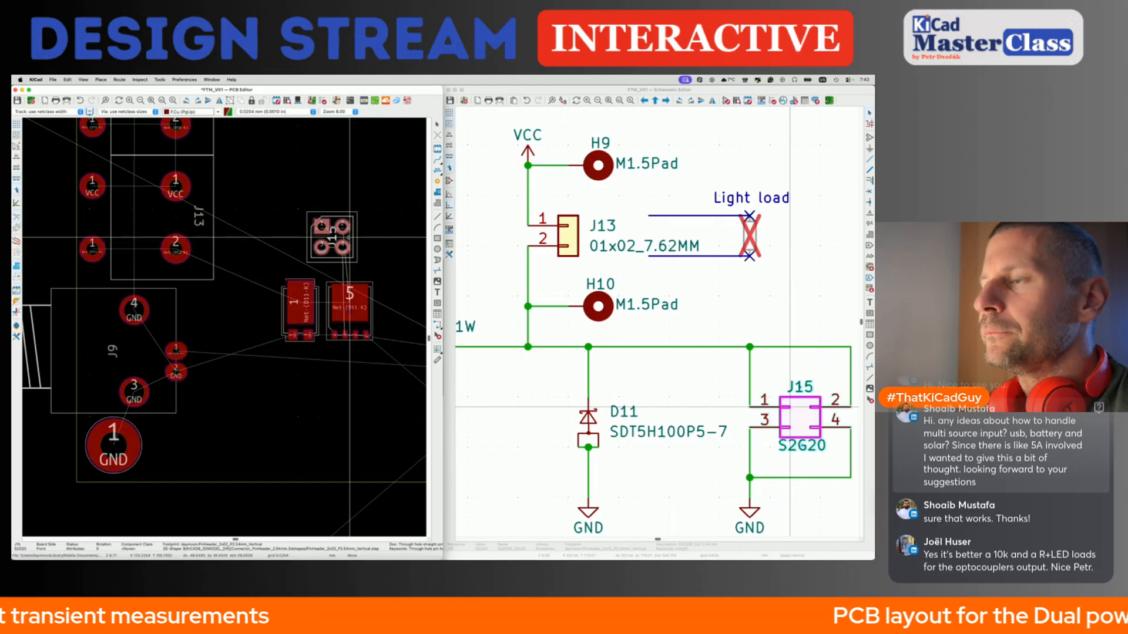
Rotate J15 by 180° and place it above D11 and Q2, with pads 1 and 2 facing them.
{"action": "key", "text": "r"}
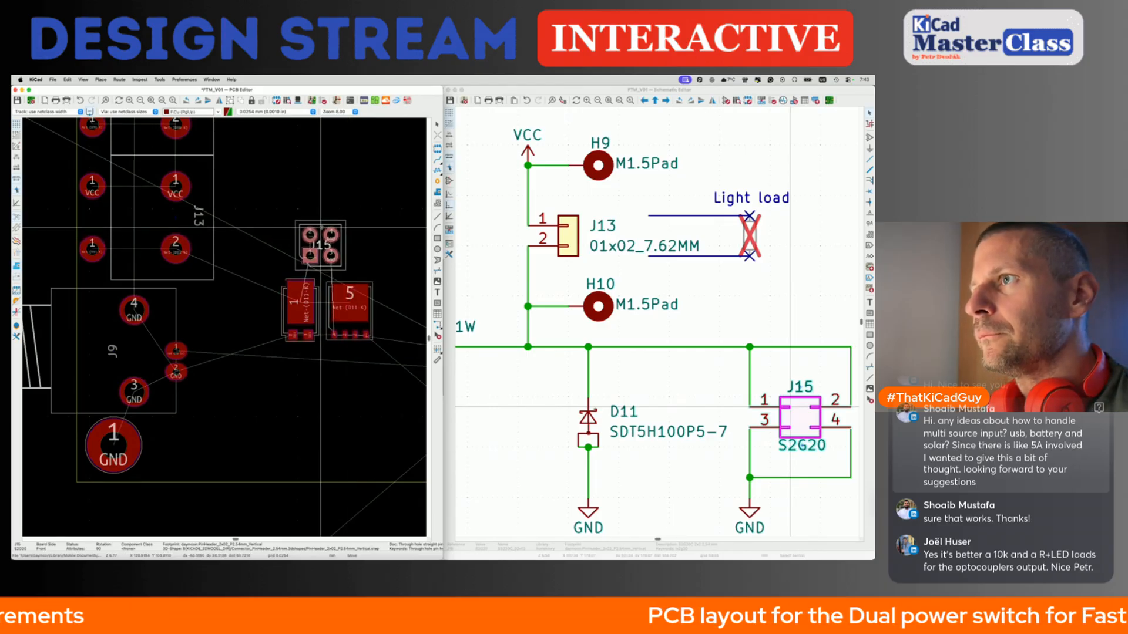
{"action": "scroll", "coordinate": [328, 223], "scroll_direction": "up", "scroll_amount": 3}
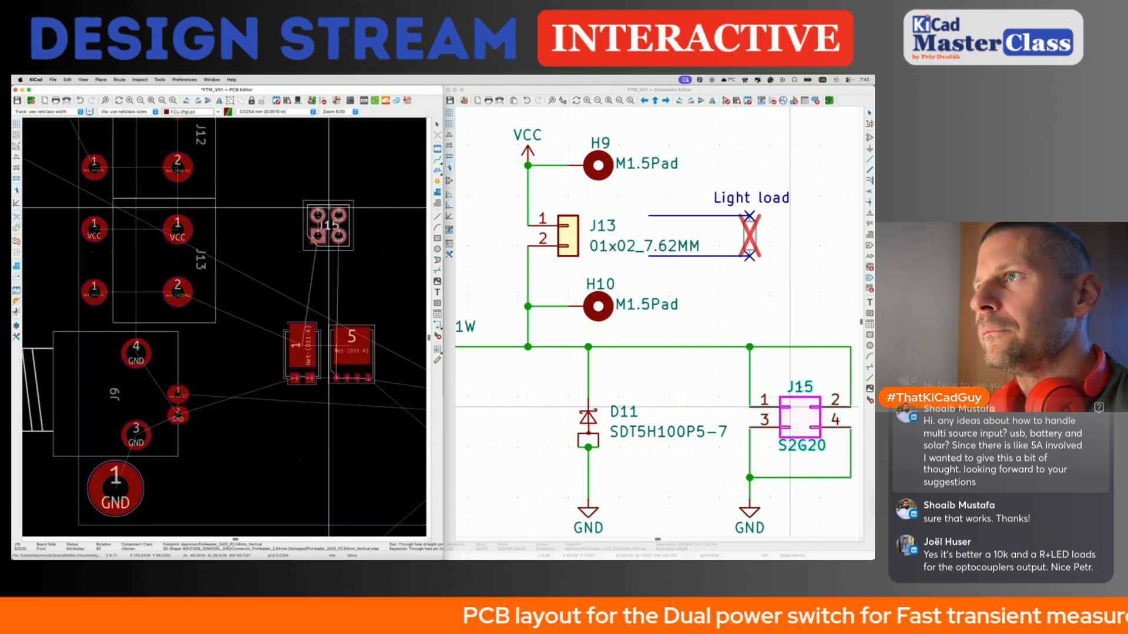
{"action": "key", "text": "r"}
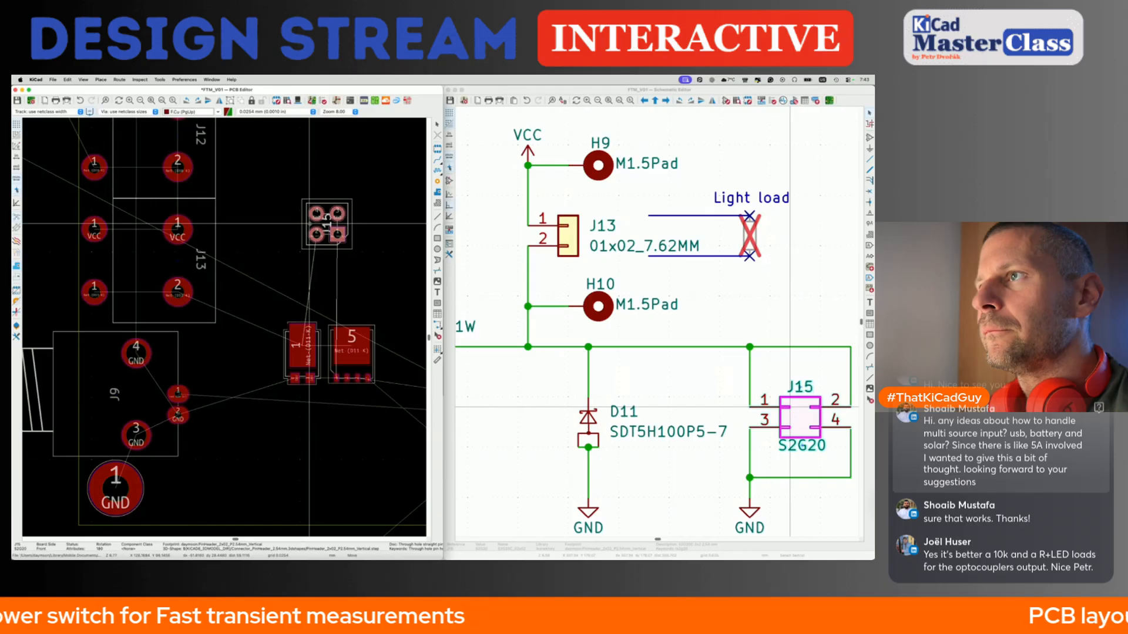
{"action": "left_click", "coordinate": [310, 224]}
{"action": "scroll", "coordinate": [310, 256], "scroll_direction": "down", "scroll_amount": 2}
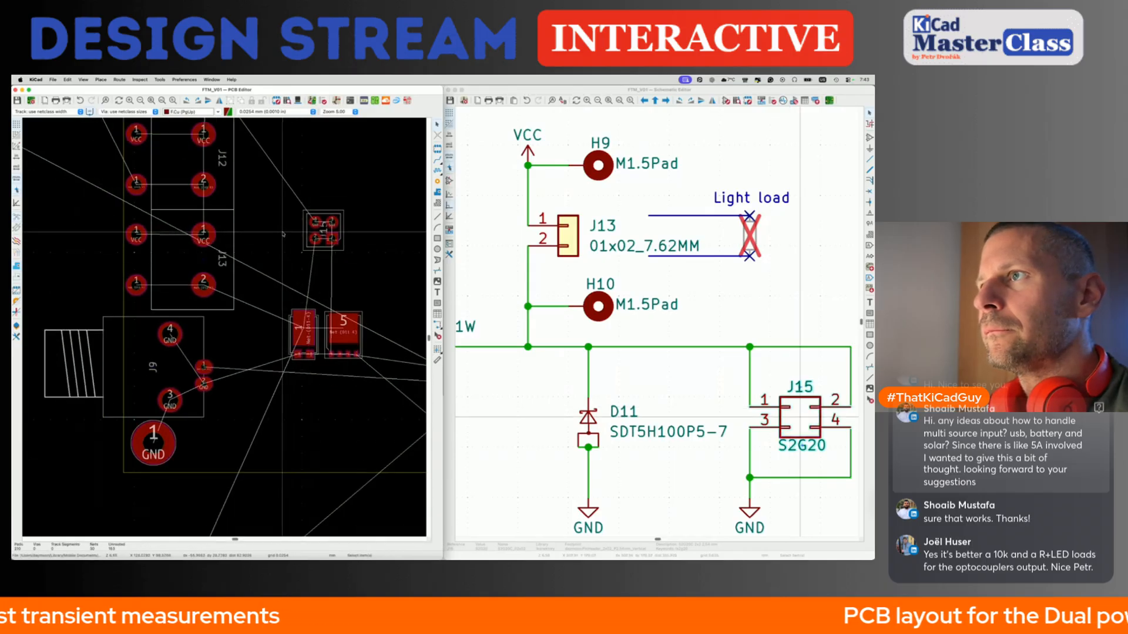
Examine the net shared by J13, D11, Q2 and J15 on the board, starting trial traces to highlight it.
{"action": "key", "text": "x"}
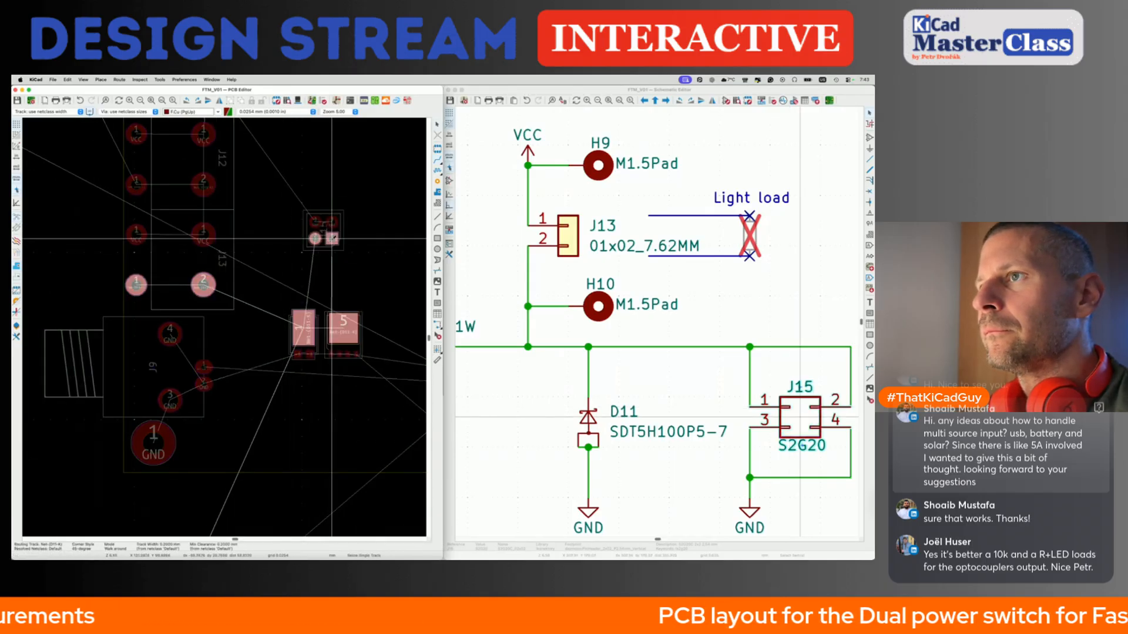
{"action": "key", "text": "Escape"}
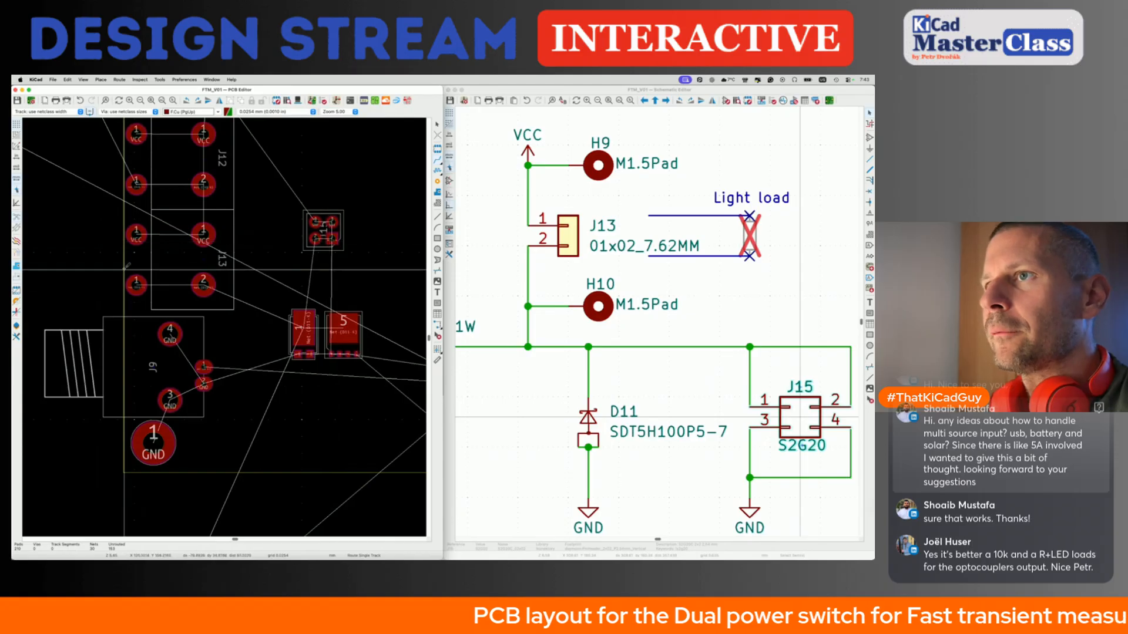
{"action": "left_click_drag", "start_coordinate": [114, 239], "coordinate": [419, 331]}
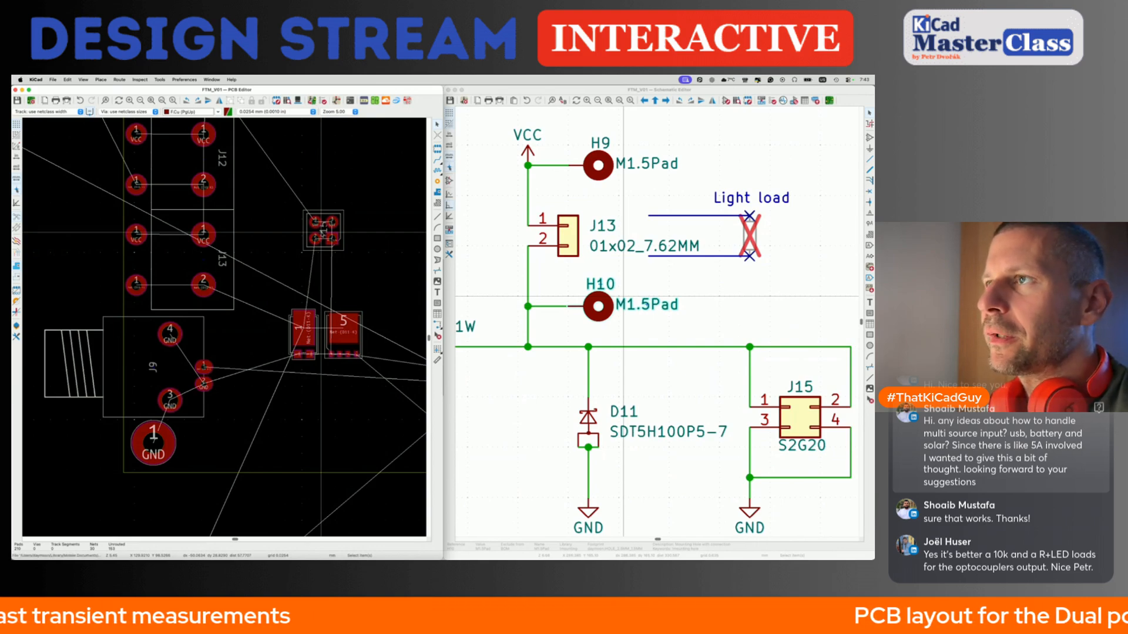
{"action": "scroll", "coordinate": [322, 259], "scroll_direction": "up", "scroll_amount": 5}
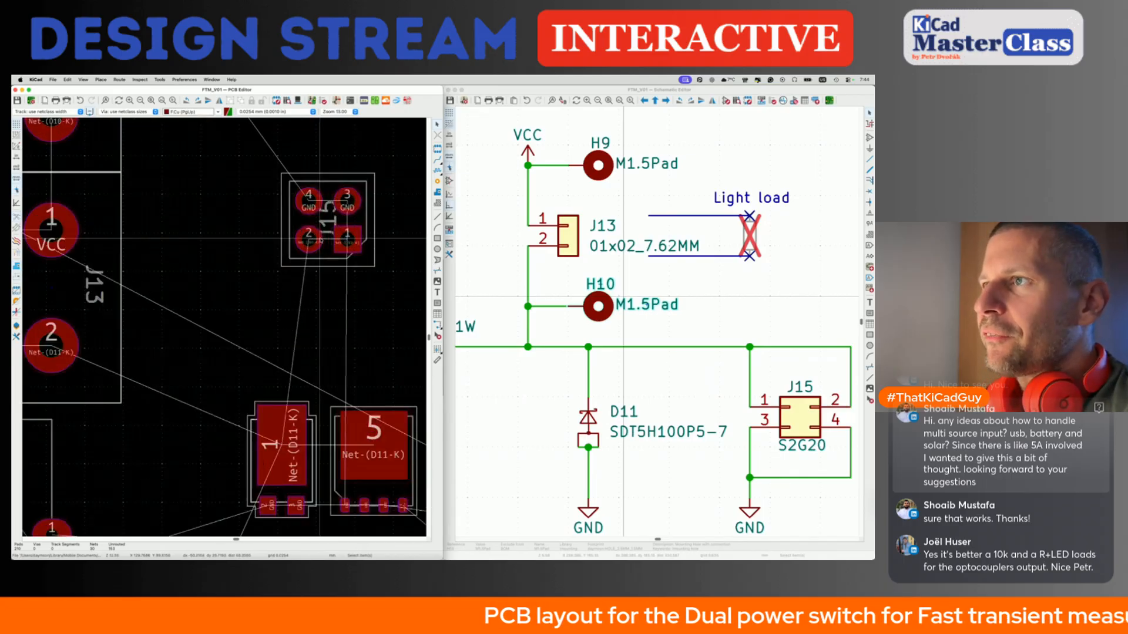
{"action": "scroll", "coordinate": [321, 240], "scroll_direction": "down", "scroll_amount": 4}
{"action": "key", "text": "x"}
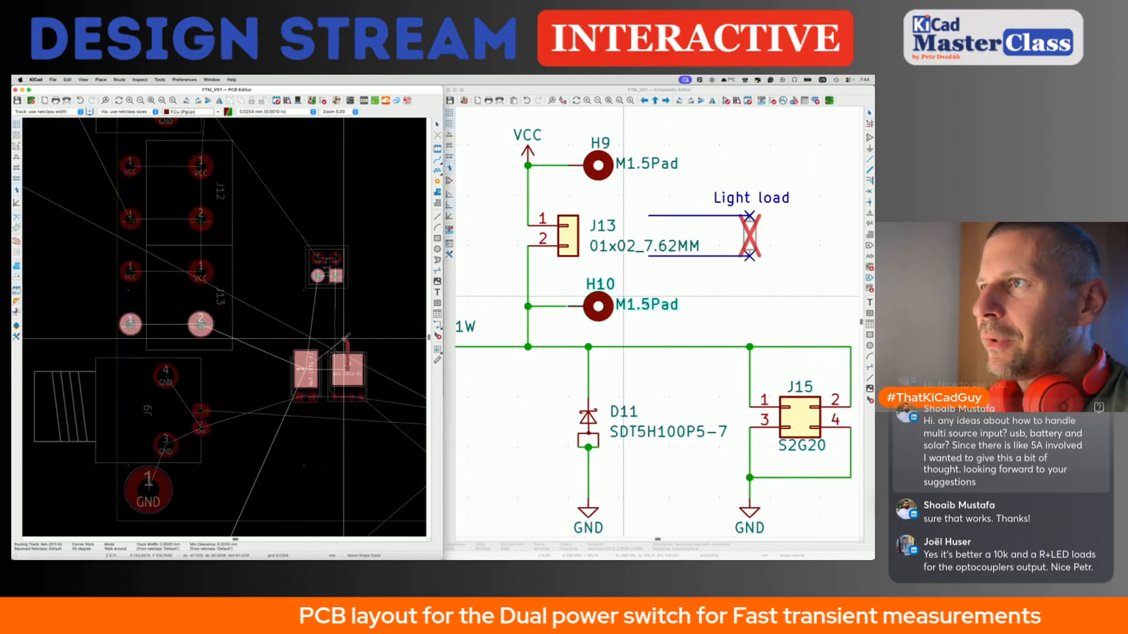
{"action": "key", "text": "Escape"}
{"action": "left_click_drag", "start_coordinate": [214, 307], "coordinate": [378, 363]}
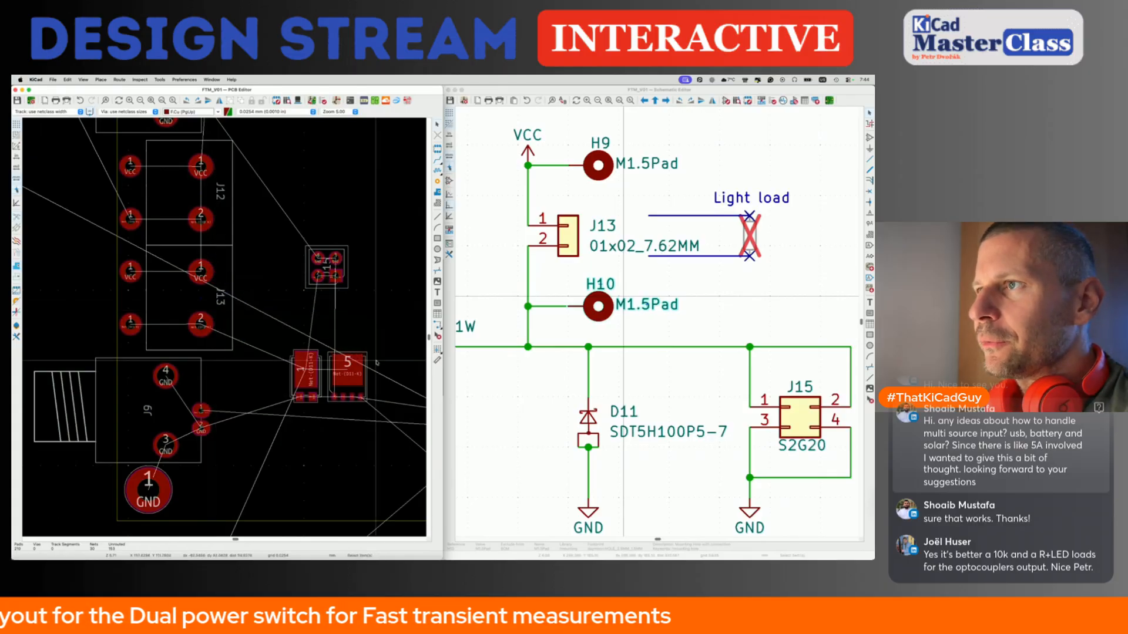
Select R8, D8 and D9 above Q2 in the schematic to locate their footprints on the board.
{"action": "scroll", "coordinate": [377, 363], "scroll_direction": "down", "scroll_amount": 3}
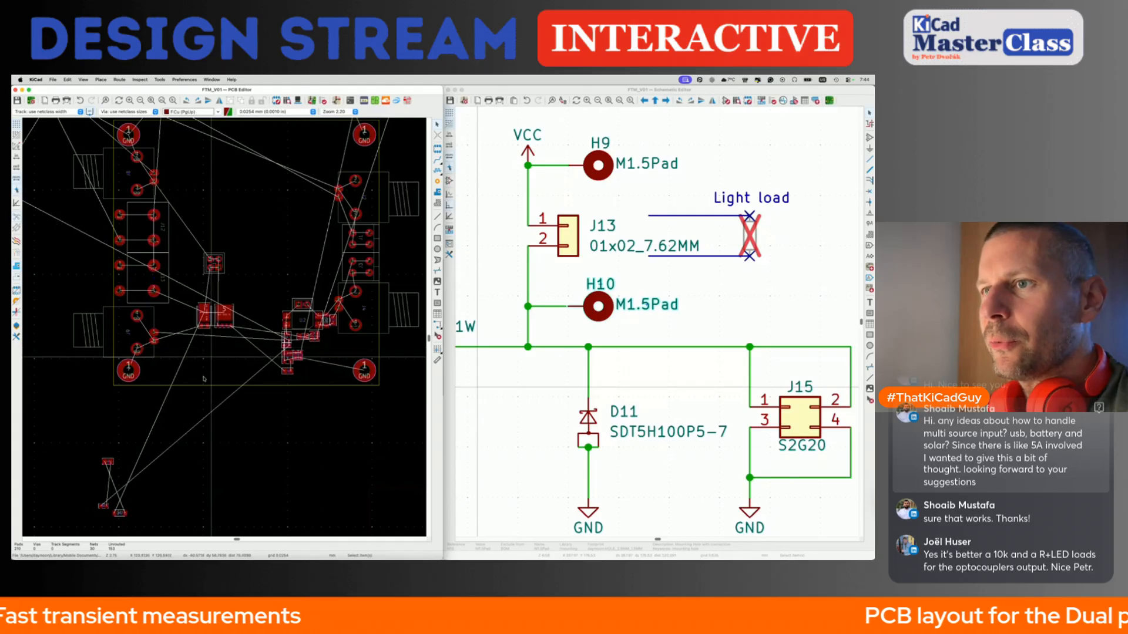
{"action": "left_click", "coordinate": [702, 333]}
{"action": "scroll", "coordinate": [702, 334], "scroll_direction": "down", "scroll_amount": 3}
{"action": "scroll", "coordinate": [702, 333], "scroll_direction": "up", "scroll_amount": 2}
{"action": "scroll", "coordinate": [702, 334], "scroll_direction": "left", "scroll_amount": 2}
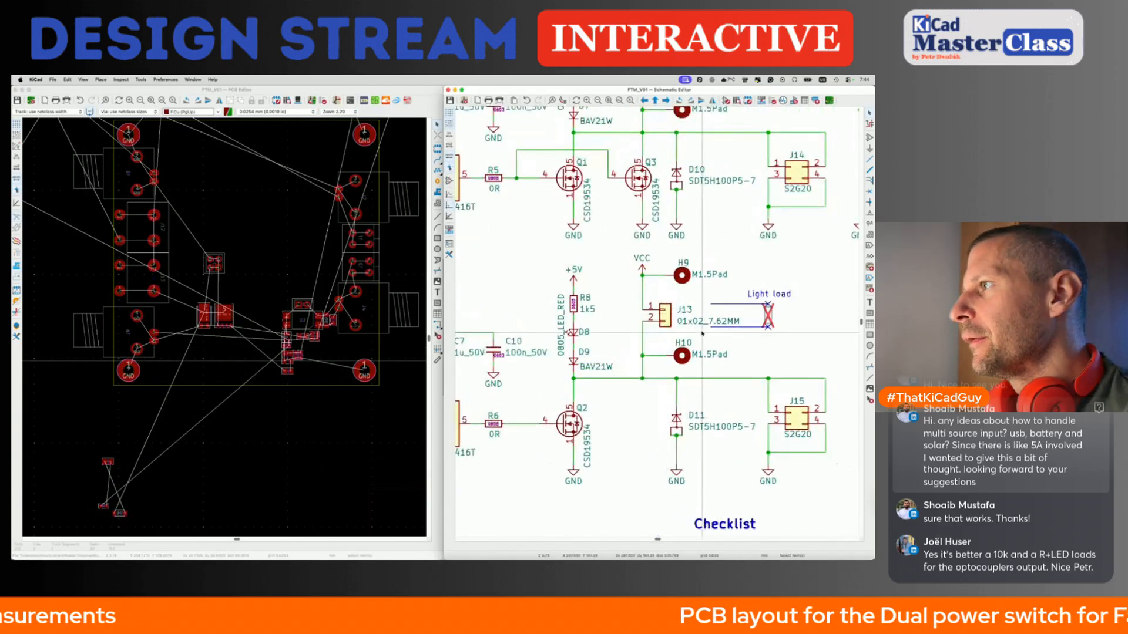
{"action": "left_click_drag", "start_coordinate": [541, 282], "coordinate": [625, 376]}
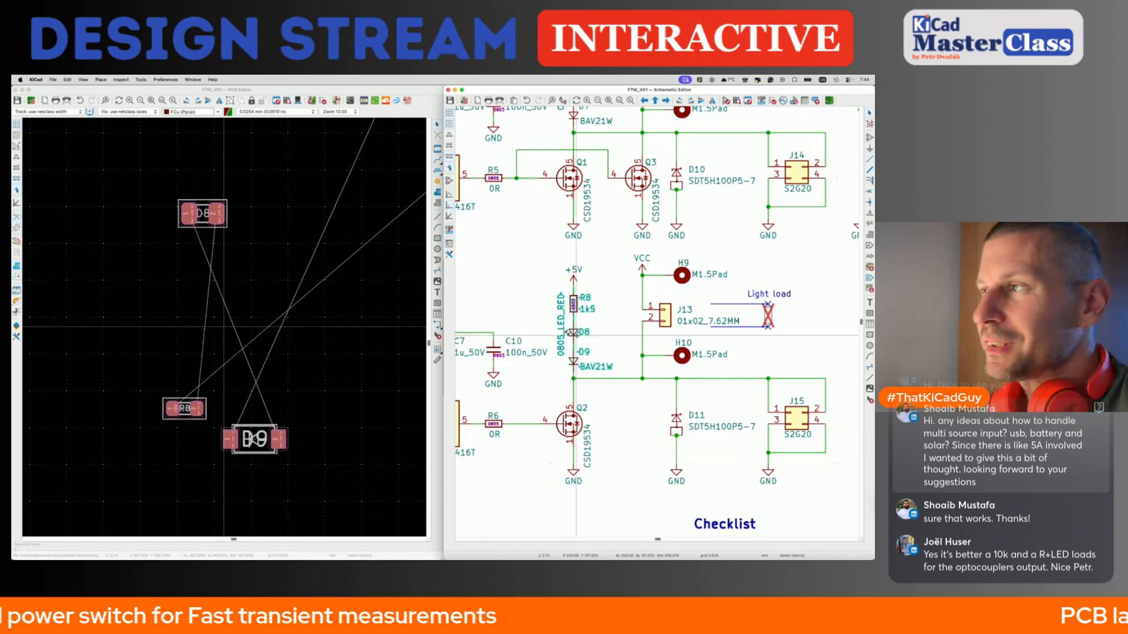
Examine the 100V supply branch around J16 in the schematic, and return to the light load section.
{"action": "middle_click_drag", "start_coordinate": [752, 276], "coordinate": [710, 328]}
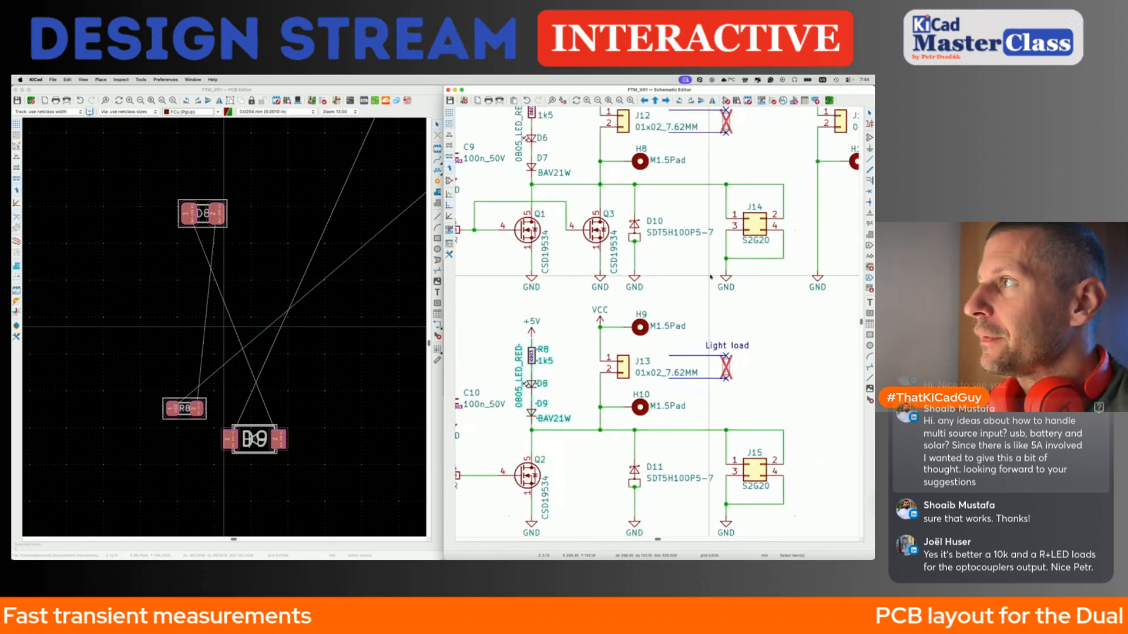
{"action": "scroll", "coordinate": [633, 315], "scroll_direction": "right", "scroll_amount": 5}
{"action": "scroll", "coordinate": [633, 315], "scroll_direction": "up", "scroll_amount": 4}
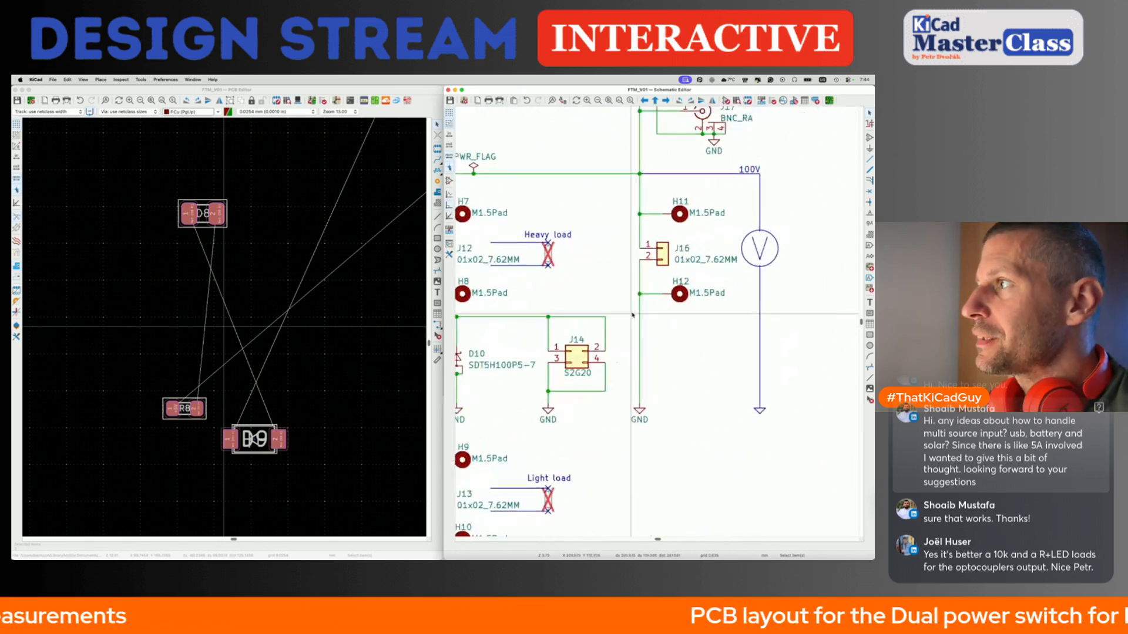
{"action": "mouse_move", "coordinate": [637, 223]}
{"action": "left_mouse_down"}
{"action": "mouse_move", "coordinate": [703, 352]}
{"action": "mouse_move", "coordinate": [709, 497]}
{"action": "left_mouse_up"}
{"action": "scroll", "coordinate": [598, 424], "scroll_direction": "down", "scroll_amount": 5}
{"action": "scroll", "coordinate": [598, 424], "scroll_direction": "left", "scroll_amount": 5}
{"action": "scroll", "coordinate": [598, 424], "scroll_direction": "down", "scroll_amount": 3}
{"action": "scroll", "coordinate": [598, 424], "scroll_direction": "left", "scroll_amount": 5}
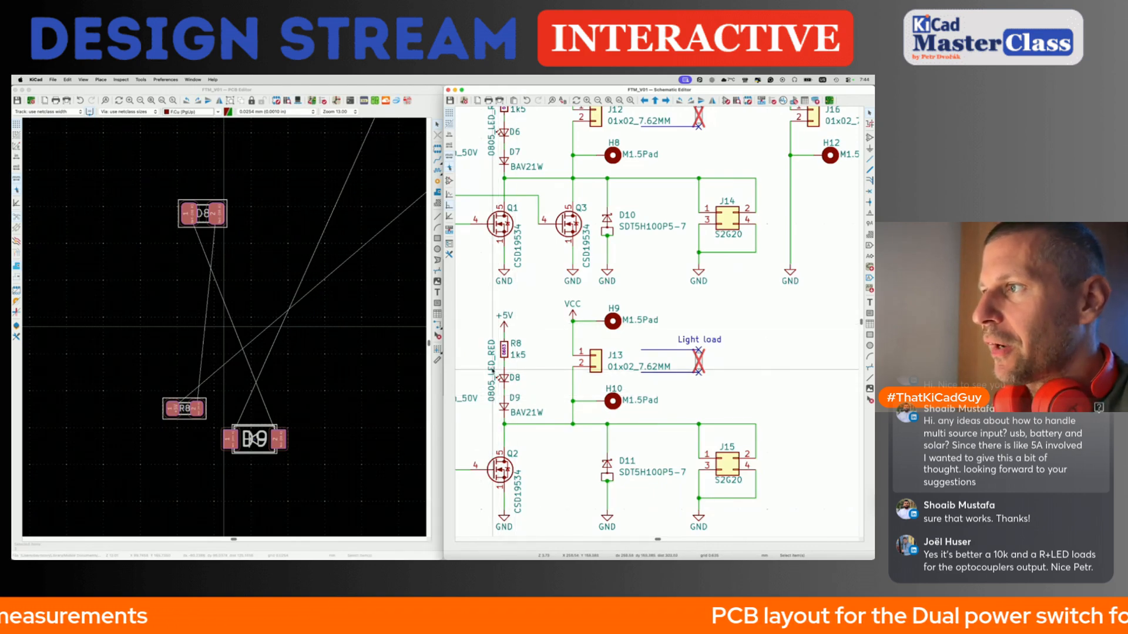
Locate LED D8 and diode D9 from the schematic, and read D9's description in the symbol properties, leaving them unchanged.
{"action": "left_click", "coordinate": [520, 388]}
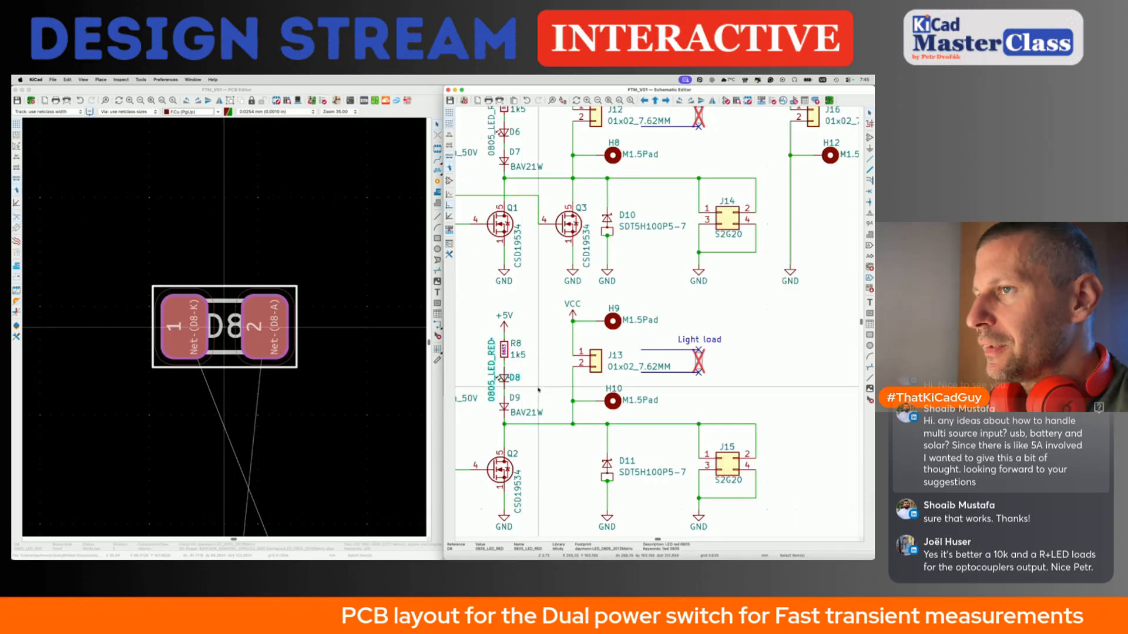
{"action": "left_click", "coordinate": [539, 446]}
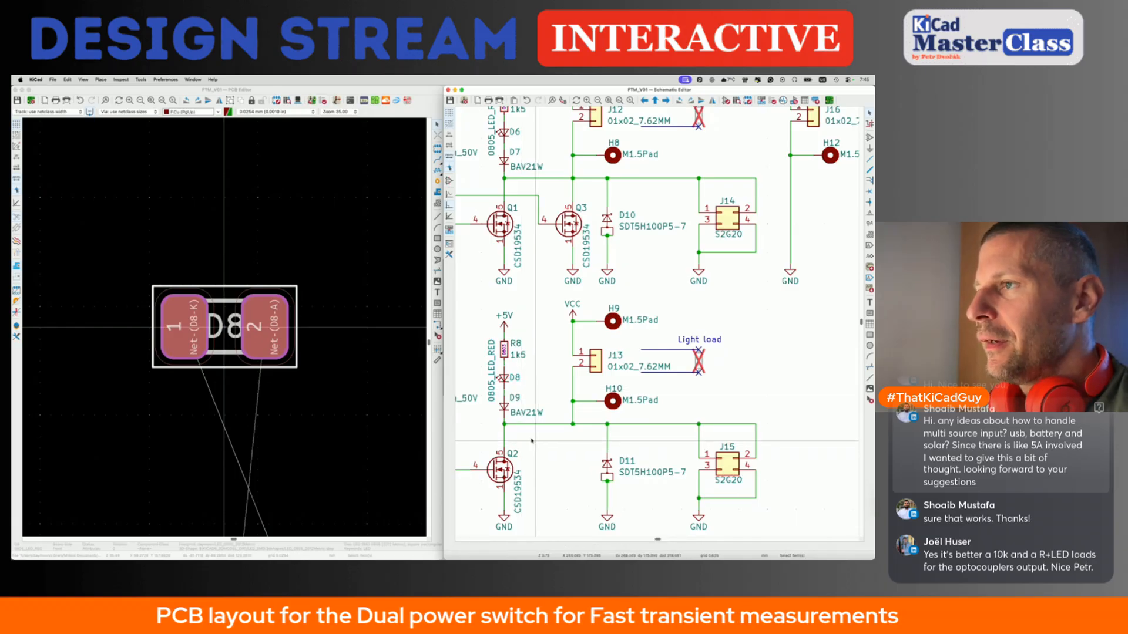
{"action": "left_click", "coordinate": [380, 345]}
{"action": "scroll", "coordinate": [378, 344], "scroll_direction": "down", "scroll_amount": 3}
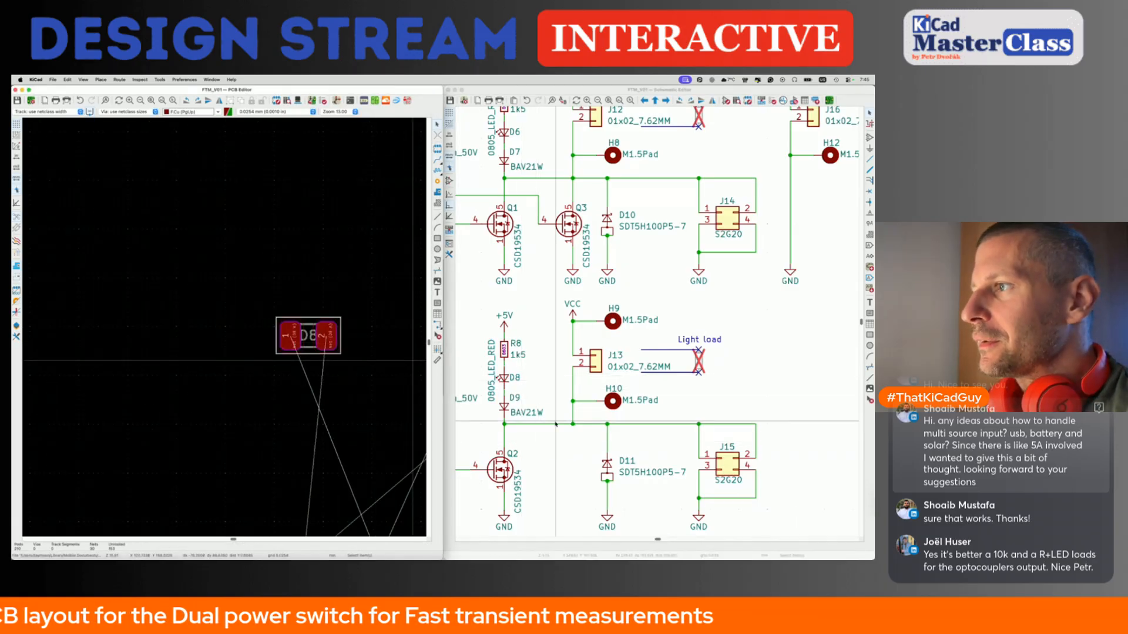
{"action": "left_click", "coordinate": [504, 405]}
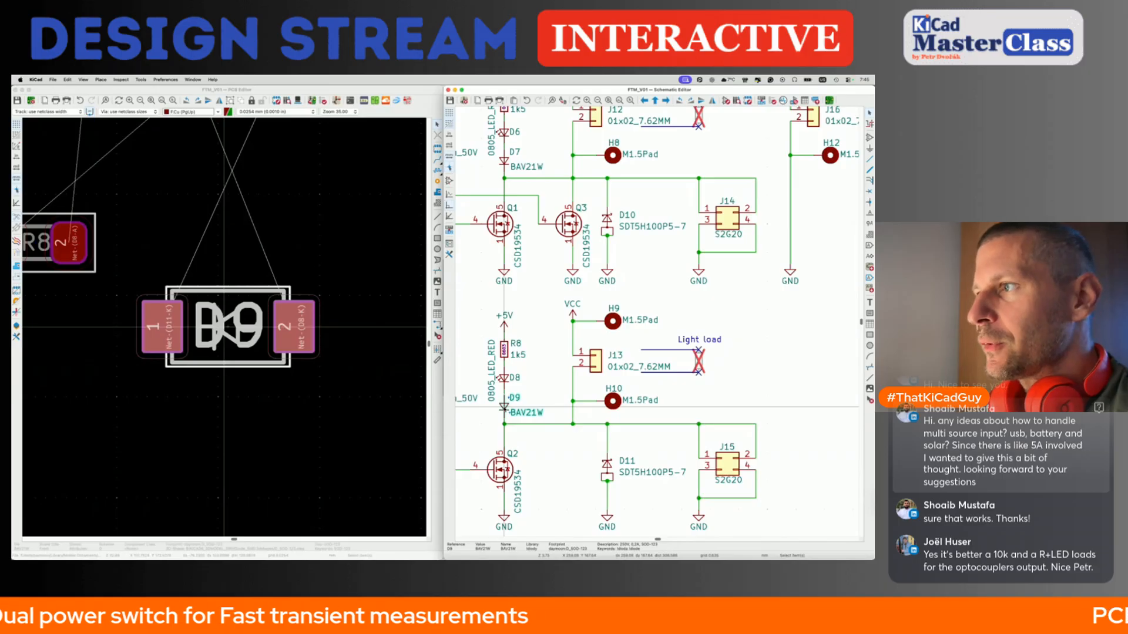
{"action": "double_click", "coordinate": [505, 406]}
{"action": "left_click", "coordinate": [179, 227]}
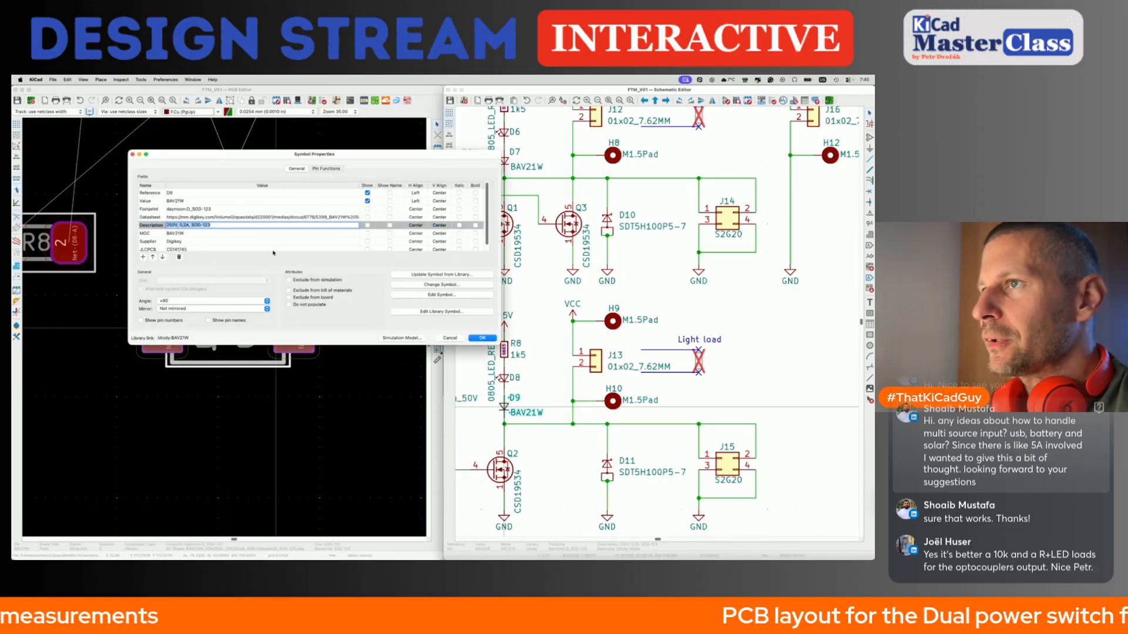
{"action": "key", "text": "Return"}
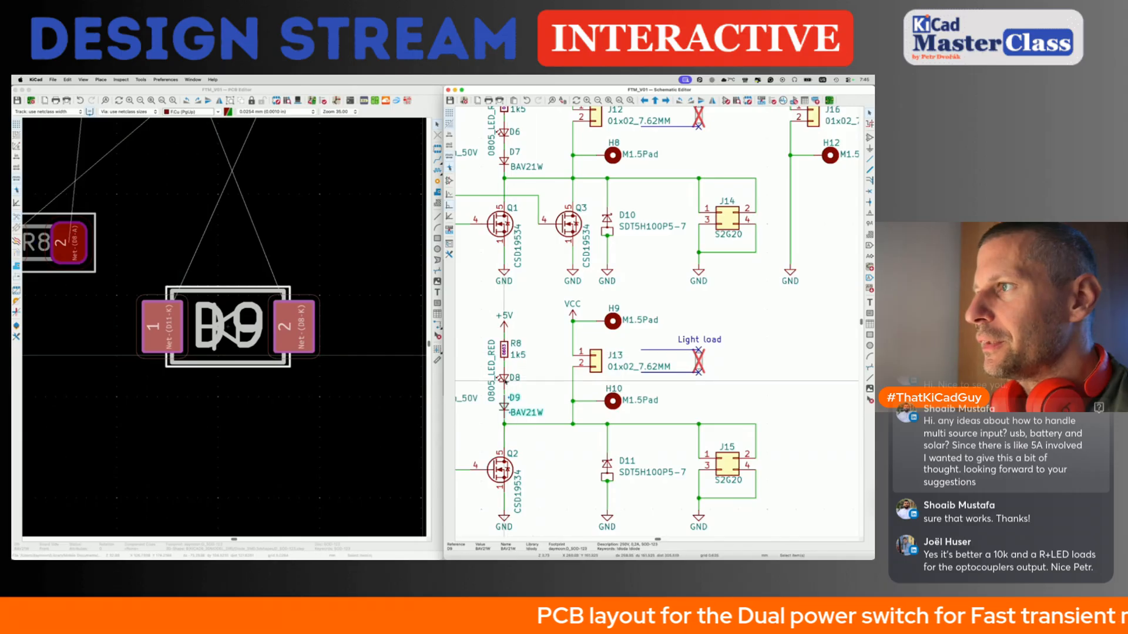
Select R8, D8 and D9 in the schematic, pack their footprints together, and place the group inside the board outline below Q2.
{"action": "scroll", "coordinate": [504, 381], "scroll_direction": "down", "scroll_amount": 3}
{"action": "middle_click_drag", "start_coordinate": [509, 366], "coordinate": [526, 370]}
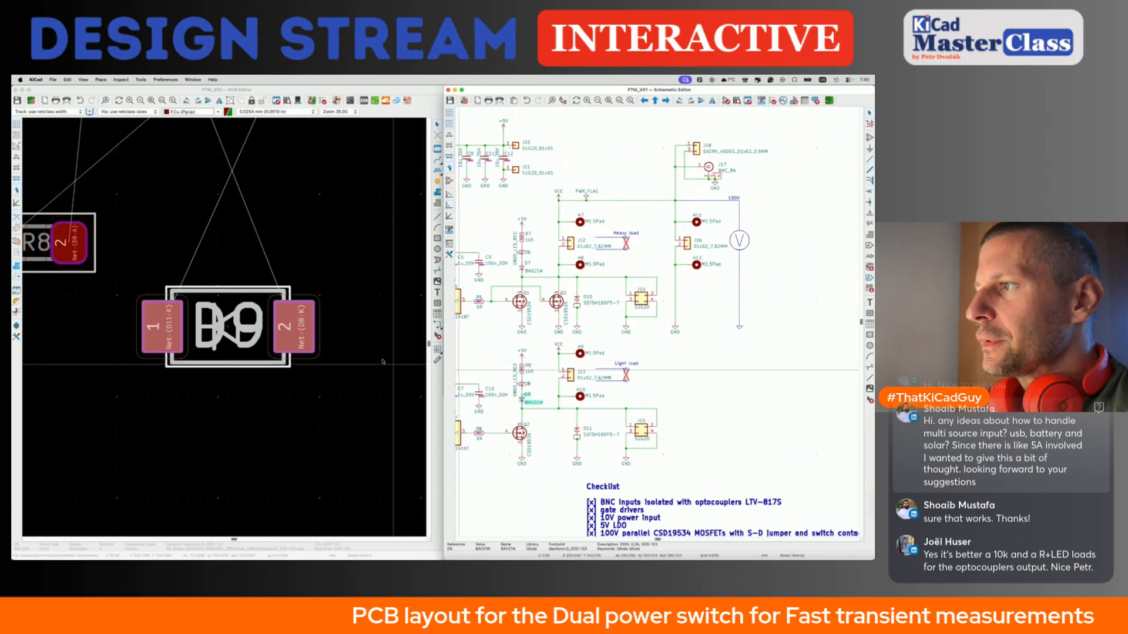
{"action": "left_click_drag", "start_coordinate": [498, 349], "coordinate": [544, 406]}
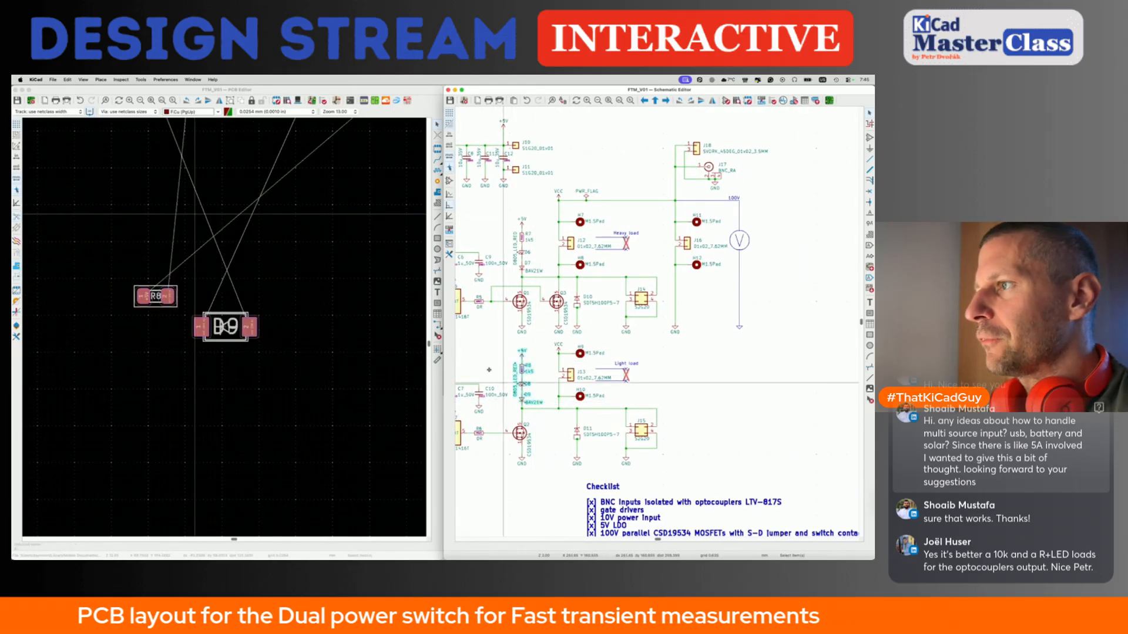
{"action": "left_click", "coordinate": [344, 88]}
{"action": "key", "text": "p"}
{"action": "scroll", "coordinate": [264, 305], "scroll_direction": "down", "scroll_amount": 5}
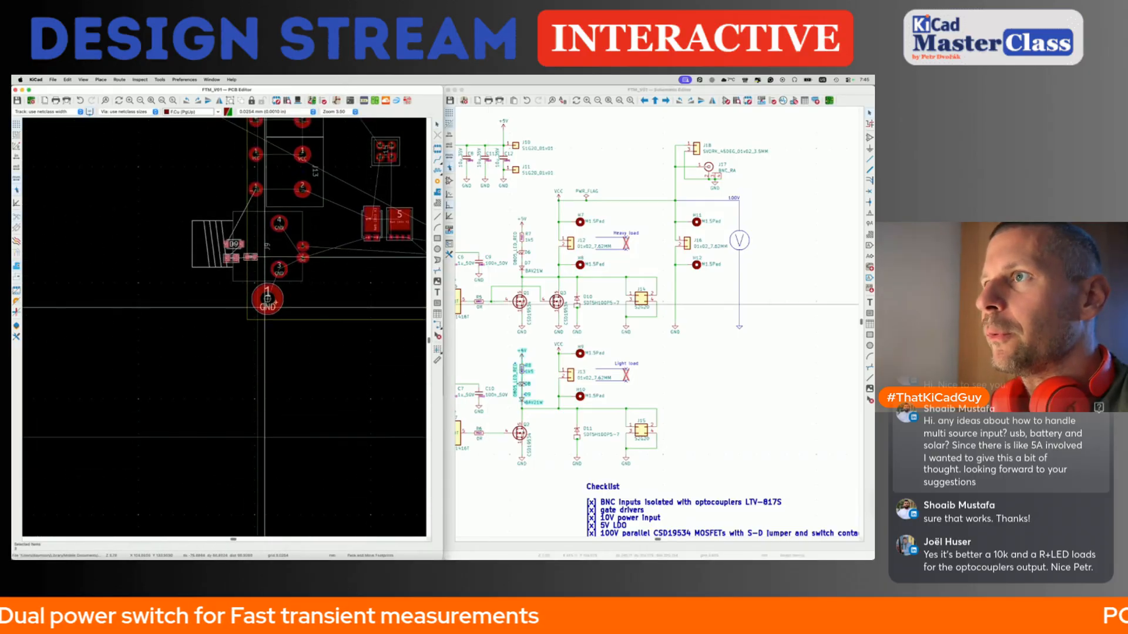
{"action": "scroll", "coordinate": [264, 305], "scroll_direction": "up", "scroll_amount": 2}
{"action": "scroll", "coordinate": [264, 311], "scroll_direction": "right", "scroll_amount": 5}
{"action": "left_click", "coordinate": [259, 371]}
Move LED D8 out of the group below Q2 and place it beside U4, in line with LED D4.
{"action": "scroll", "coordinate": [244, 286], "scroll_direction": "up", "scroll_amount": 5}
{"action": "scroll", "coordinate": [244, 286], "scroll_direction": "down", "scroll_amount": 4}
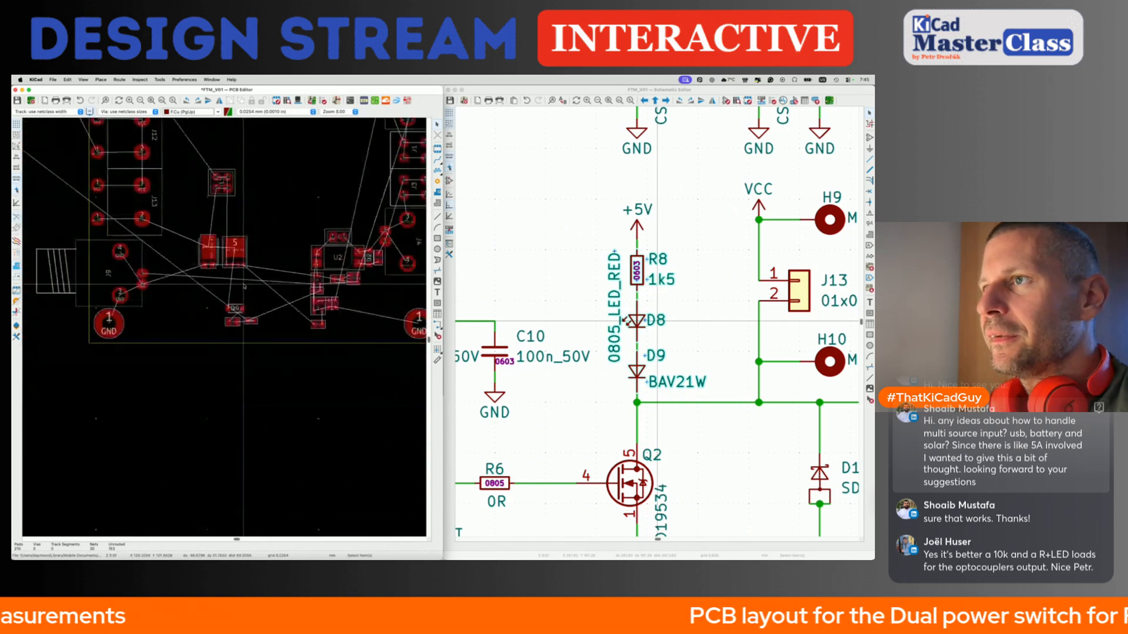
{"action": "left_click", "coordinate": [225, 326]}
{"action": "key", "text": "m"}
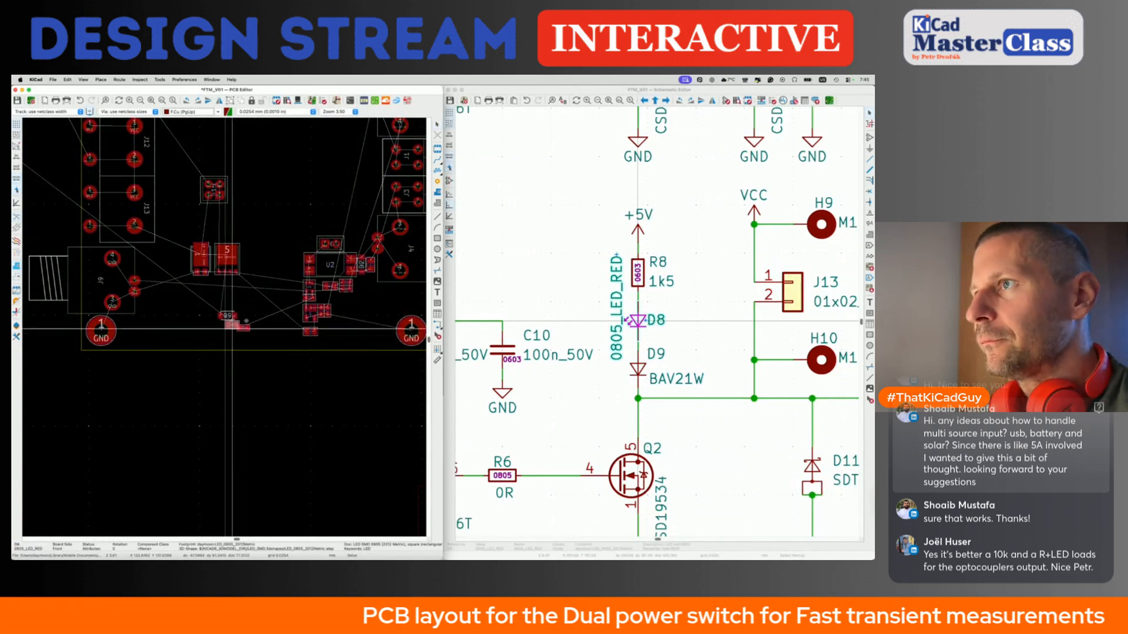
{"action": "left_click", "coordinate": [274, 288]}
{"action": "left_click", "coordinate": [332, 290]}
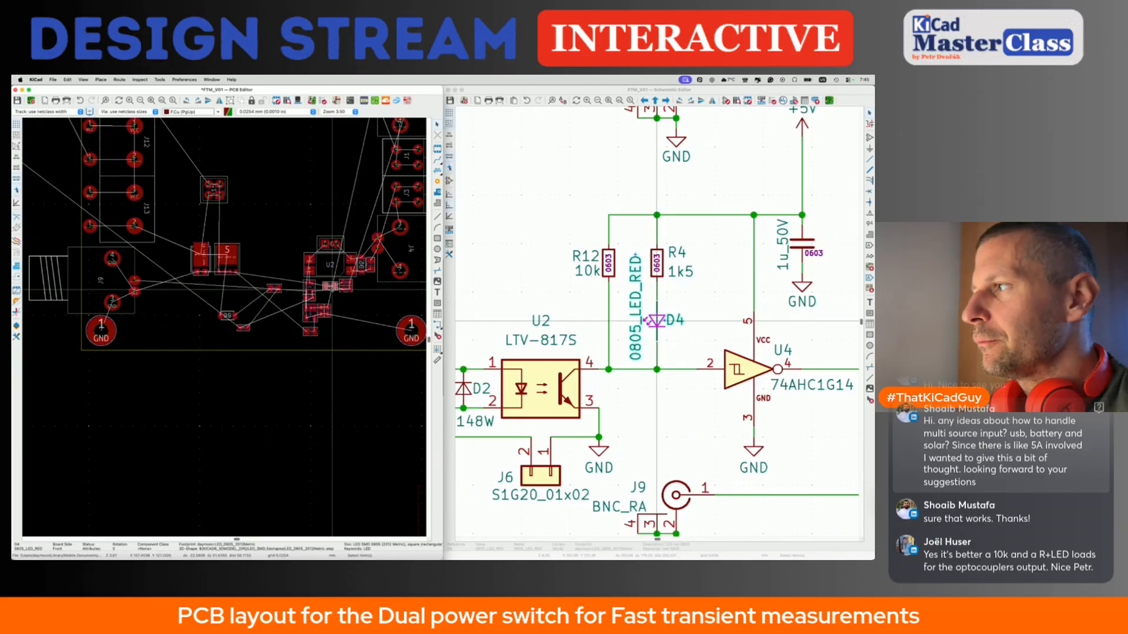
{"action": "left_click", "coordinate": [273, 288]}
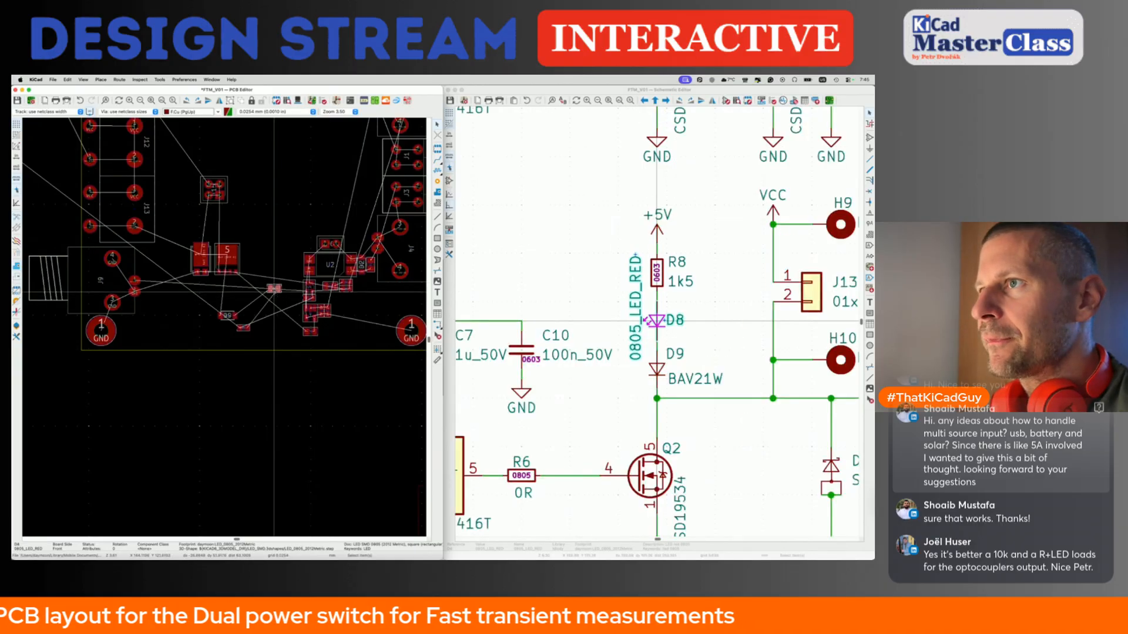
{"action": "key", "text": "m"}
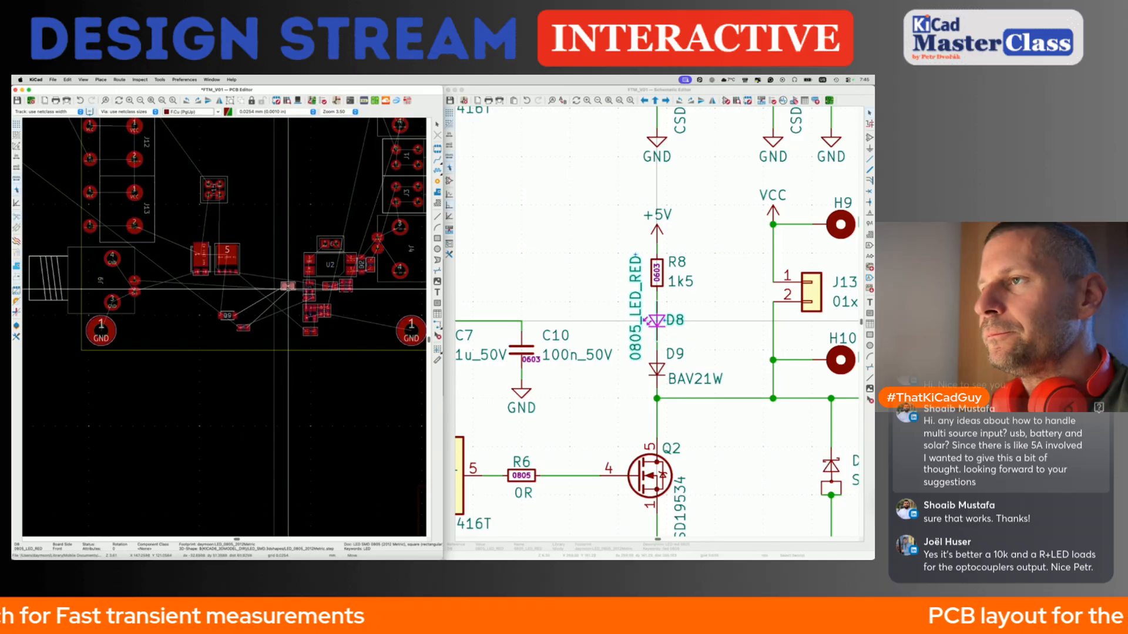
{"action": "scroll", "coordinate": [290, 288], "scroll_direction": "up", "scroll_amount": 4}
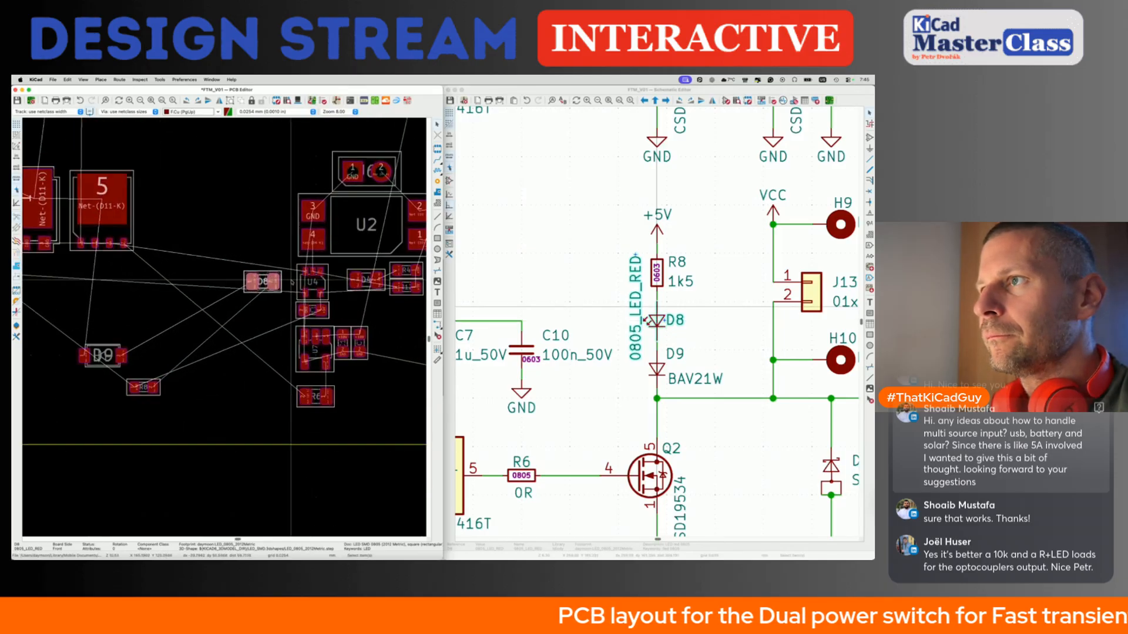
{"action": "scroll", "coordinate": [292, 283], "scroll_direction": "up", "scroll_amount": 3}
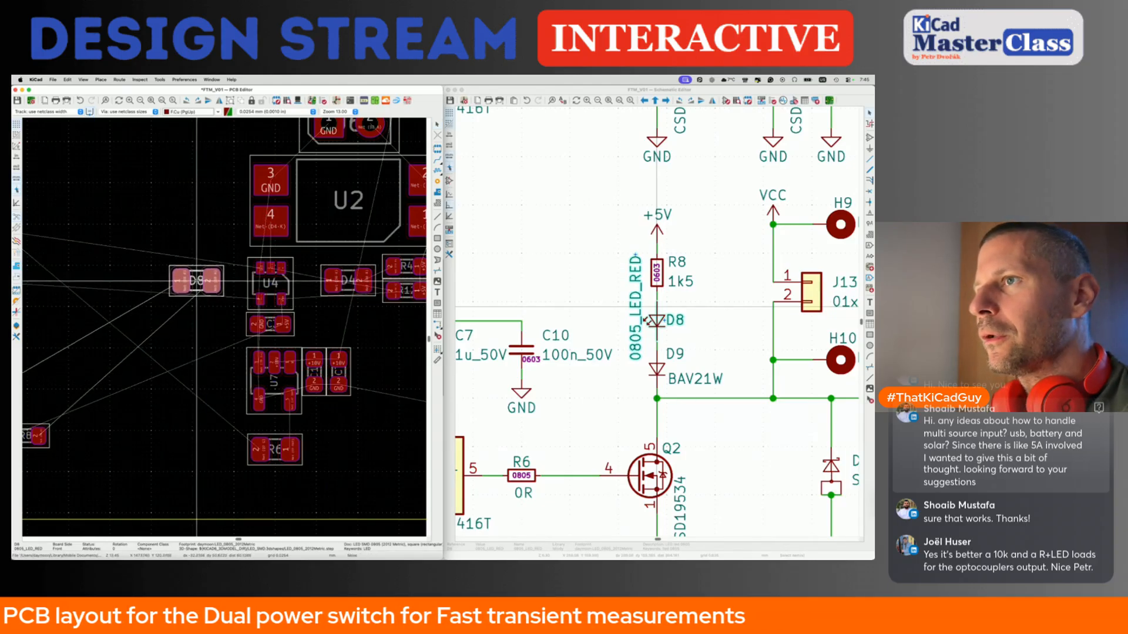
Rotate resistor R8 by 180° and place it directly below LED D8, next to U4.
{"action": "scroll", "coordinate": [197, 281], "scroll_direction": "down", "scroll_amount": 3}
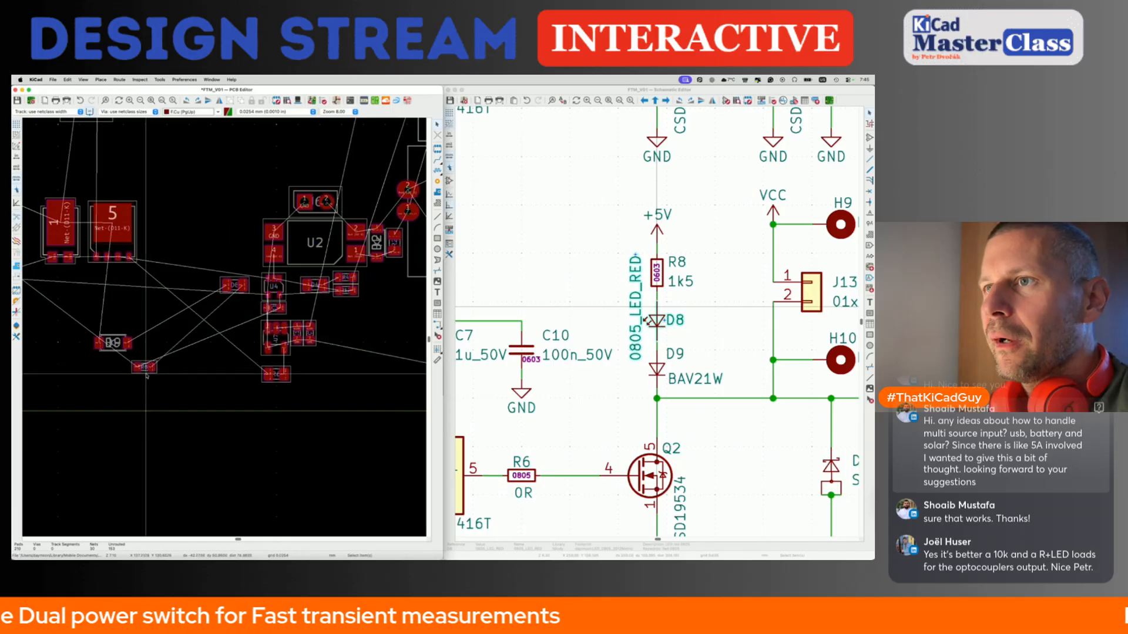
{"action": "key", "text": "m"}
{"action": "scroll", "coordinate": [223, 318], "scroll_direction": "up", "scroll_amount": 3}
{"action": "key", "text": "r"}
{"action": "key", "text": "r"}
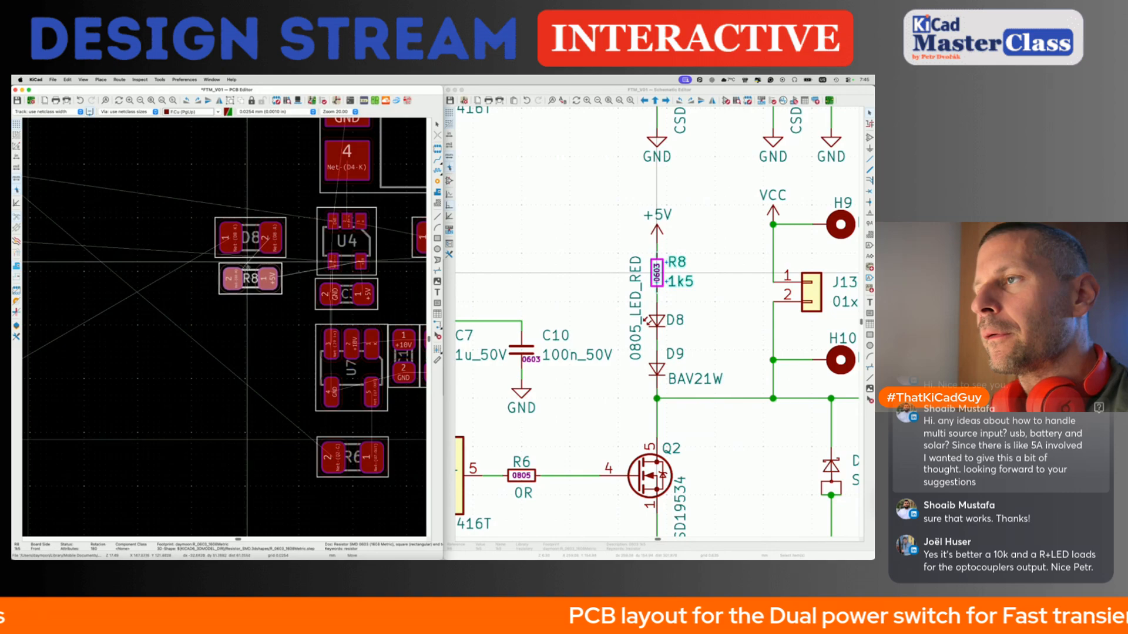
{"action": "left_click", "coordinate": [248, 276]}
{"action": "left_click", "coordinate": [252, 253]}
{"action": "scroll", "coordinate": [252, 253], "scroll_direction": "down", "scroll_amount": 5}
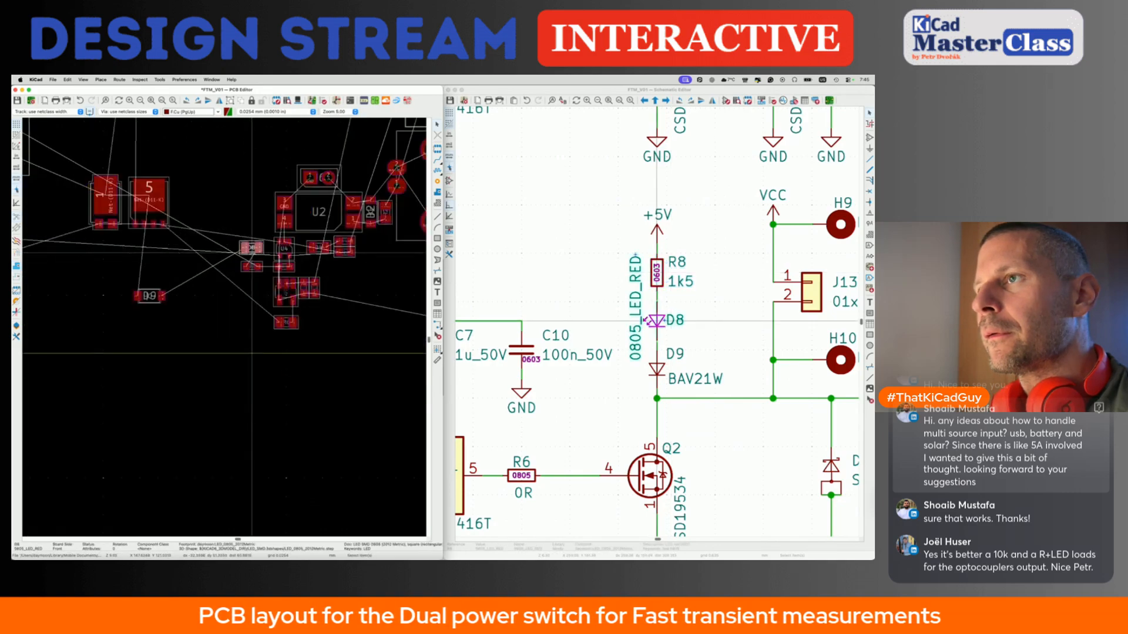
Move diode D9 from below Q2 to directly above LED D8, oriented horizontally.
{"action": "left_click", "coordinate": [149, 297]}
{"action": "key", "text": "m"}
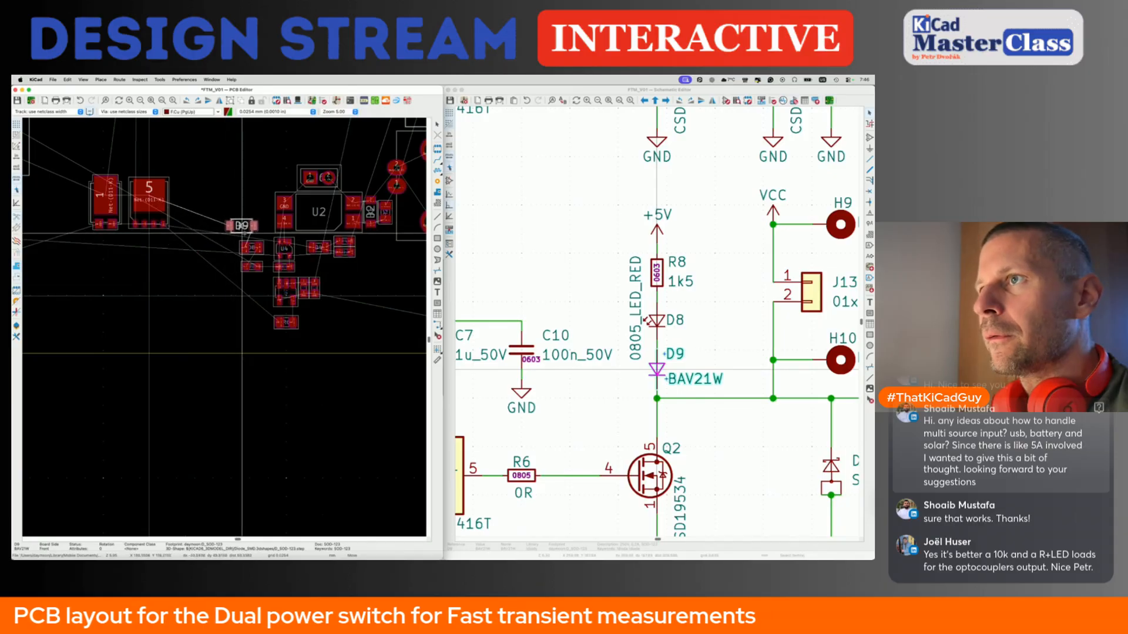
{"action": "key", "text": "r"}
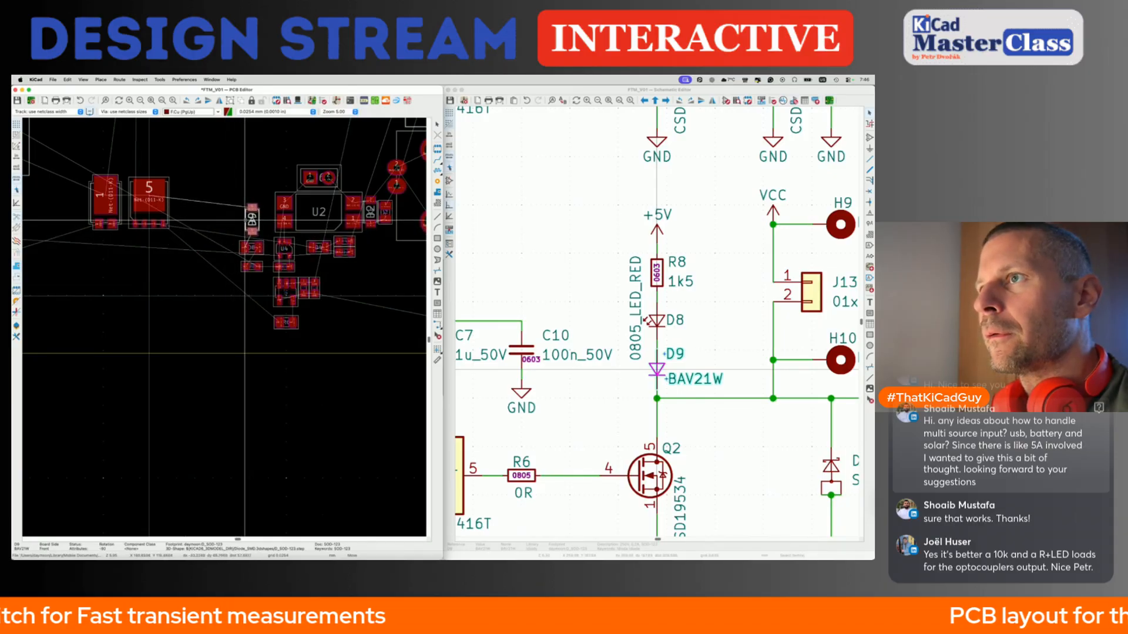
{"action": "key", "text": "r"}
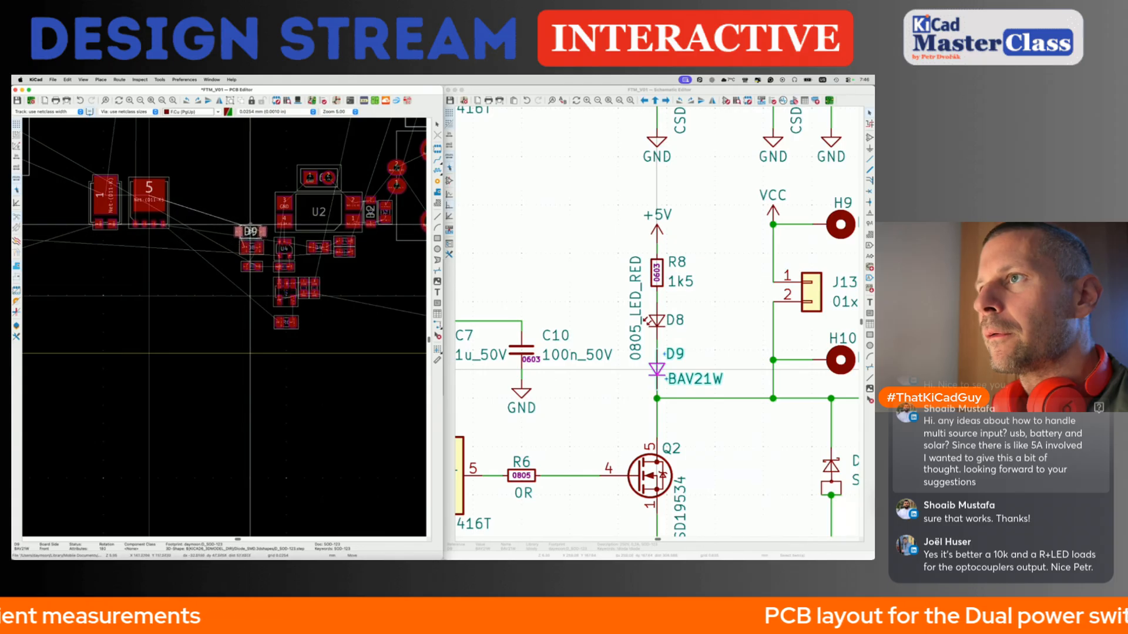
{"action": "key", "text": "r"}
{"action": "key", "text": "r"}
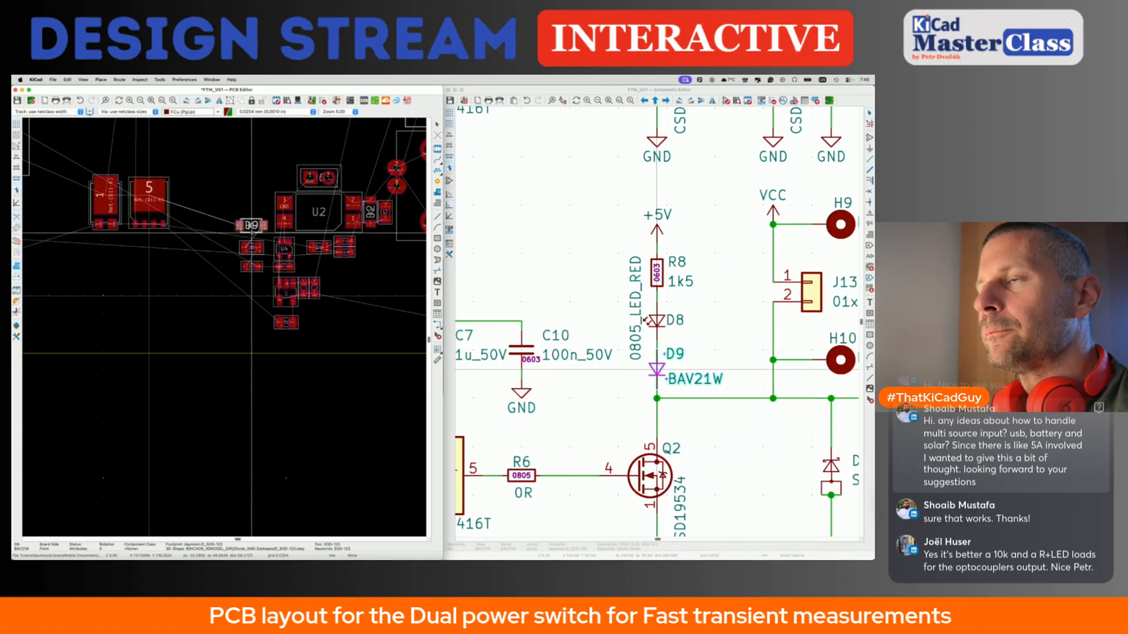
{"action": "left_click", "coordinate": [251, 231]}
{"action": "scroll", "coordinate": [243, 247], "scroll_direction": "up", "scroll_amount": 4}
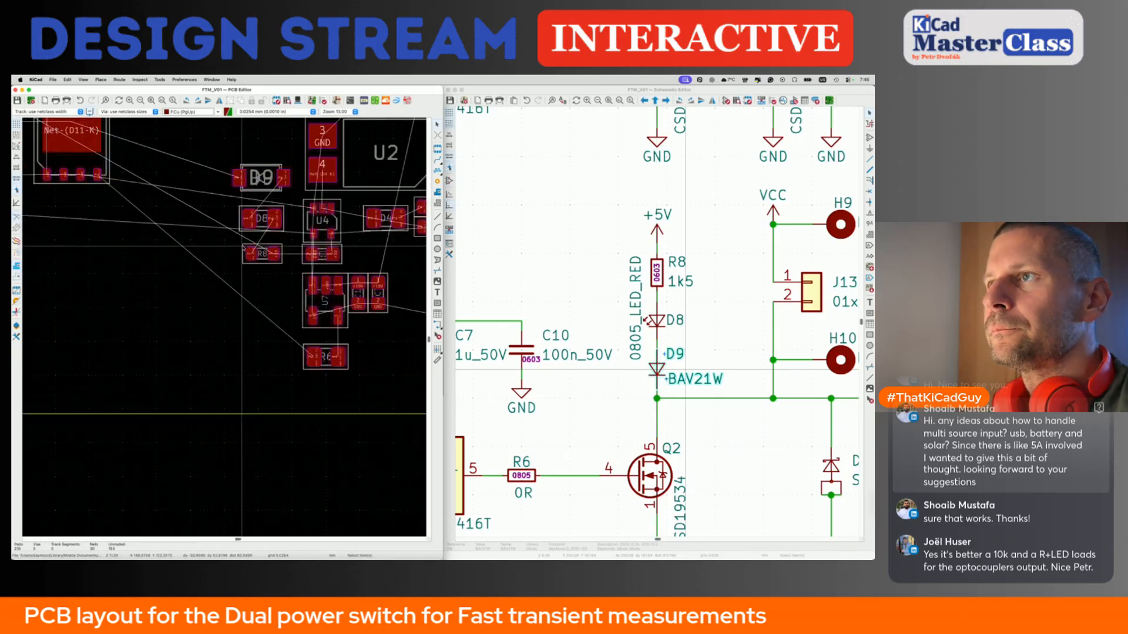
Rotate LED D8 by 180° to untangle its ratsnest connections to D9 and R8.
{"action": "scroll", "coordinate": [275, 254], "scroll_direction": "down", "scroll_amount": 4}
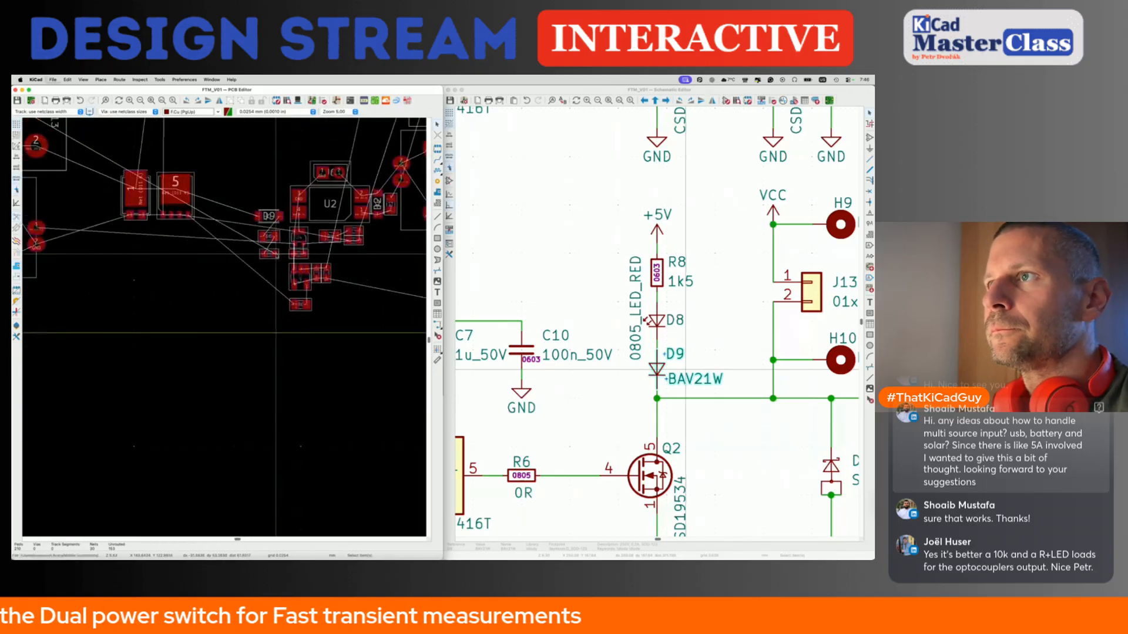
{"action": "scroll", "coordinate": [297, 262], "scroll_direction": "up", "scroll_amount": 4}
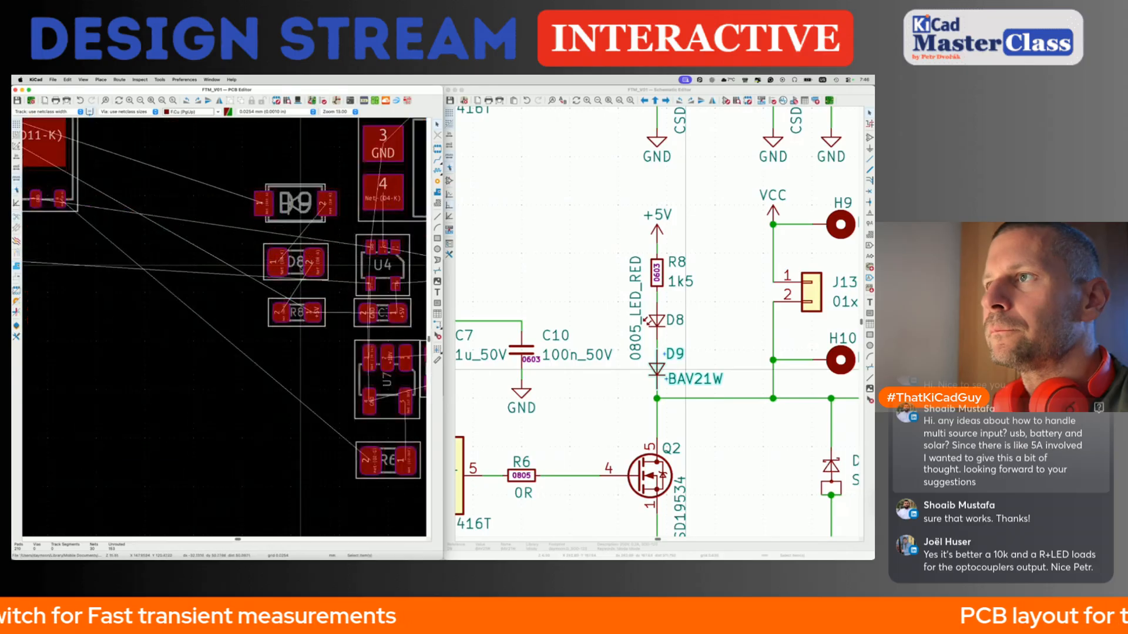
{"action": "left_click", "coordinate": [295, 269]}
{"action": "key", "text": "Escape"}
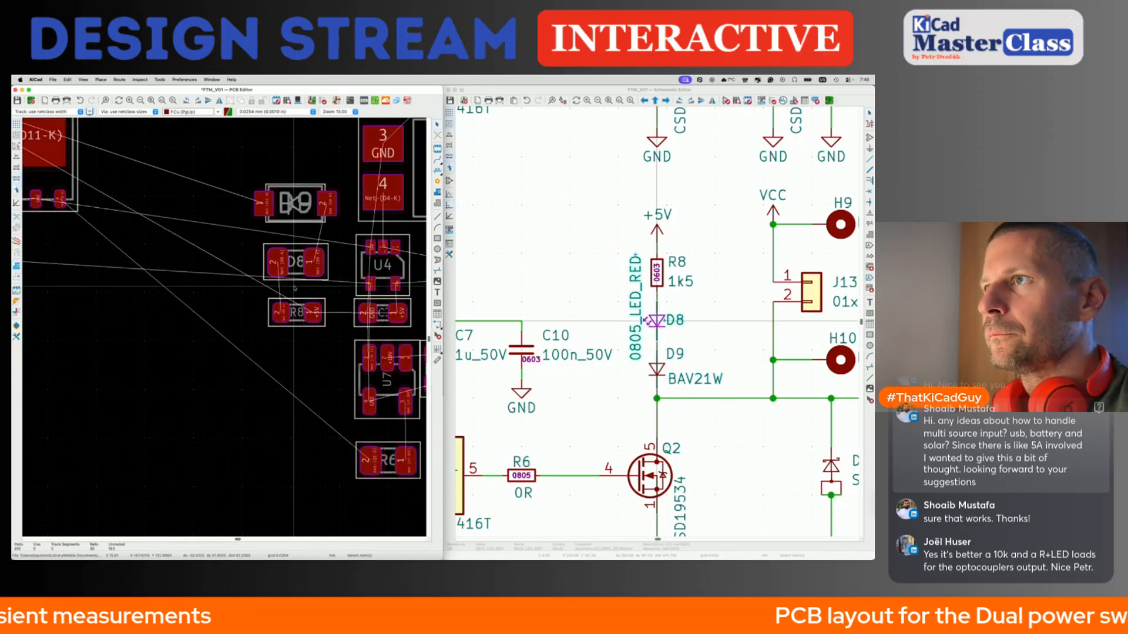
{"action": "scroll", "coordinate": [296, 281], "scroll_direction": "down", "scroll_amount": 4}
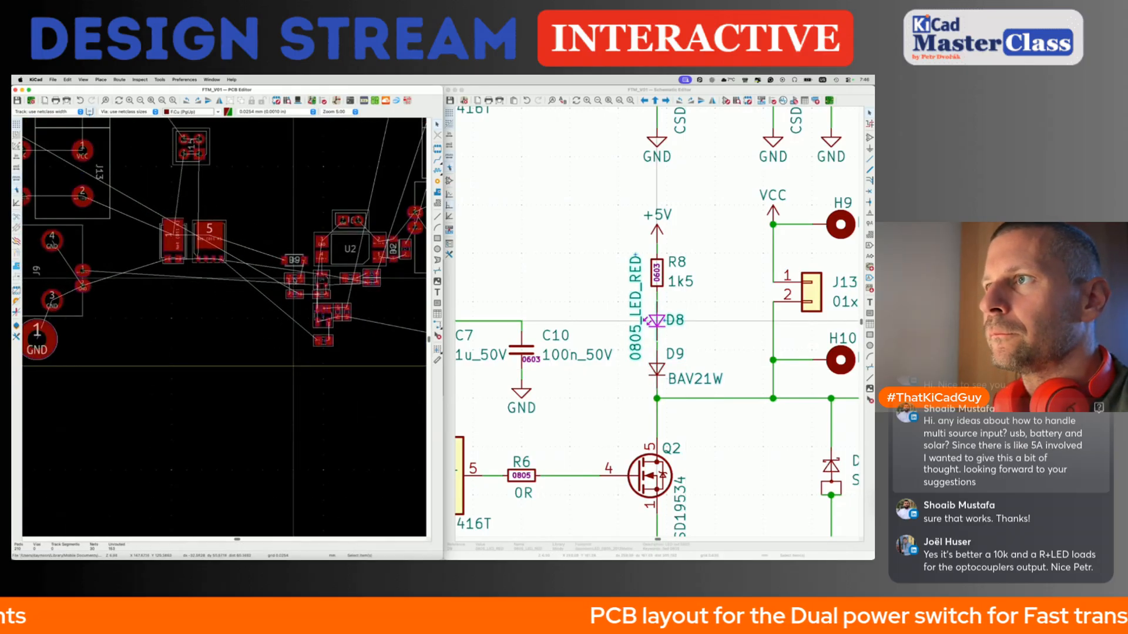
Inspect the placed components in the 3D viewer with the front silkscreen hidden, and return to the PCB editor.
{"action": "key", "text": "alt+3"}
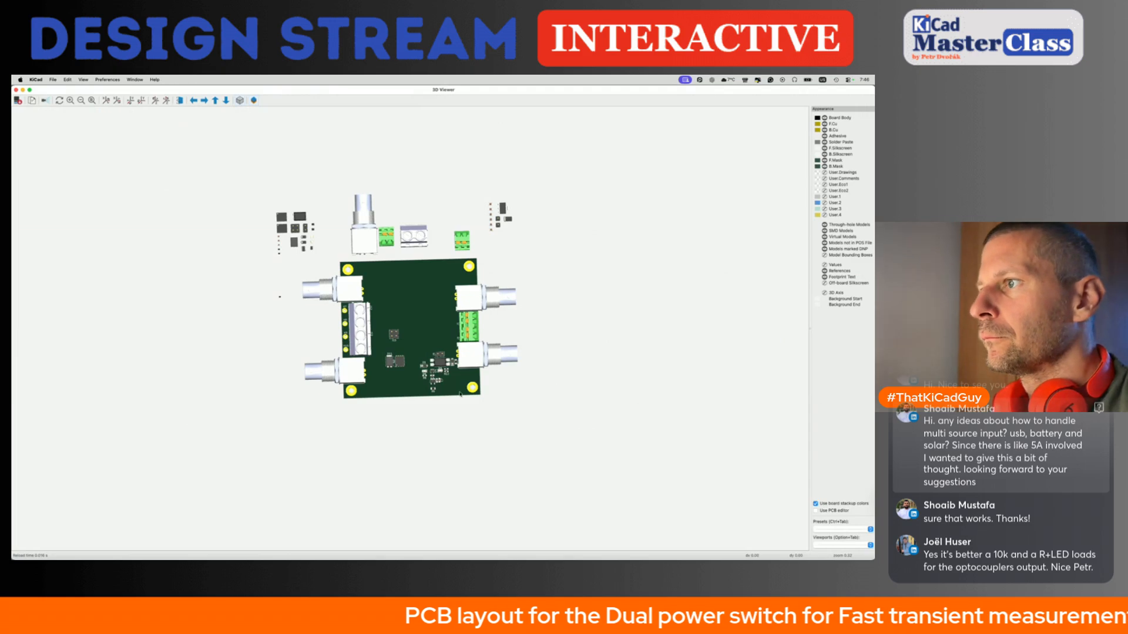
{"action": "scroll", "coordinate": [461, 395], "scroll_direction": "up", "scroll_amount": 5}
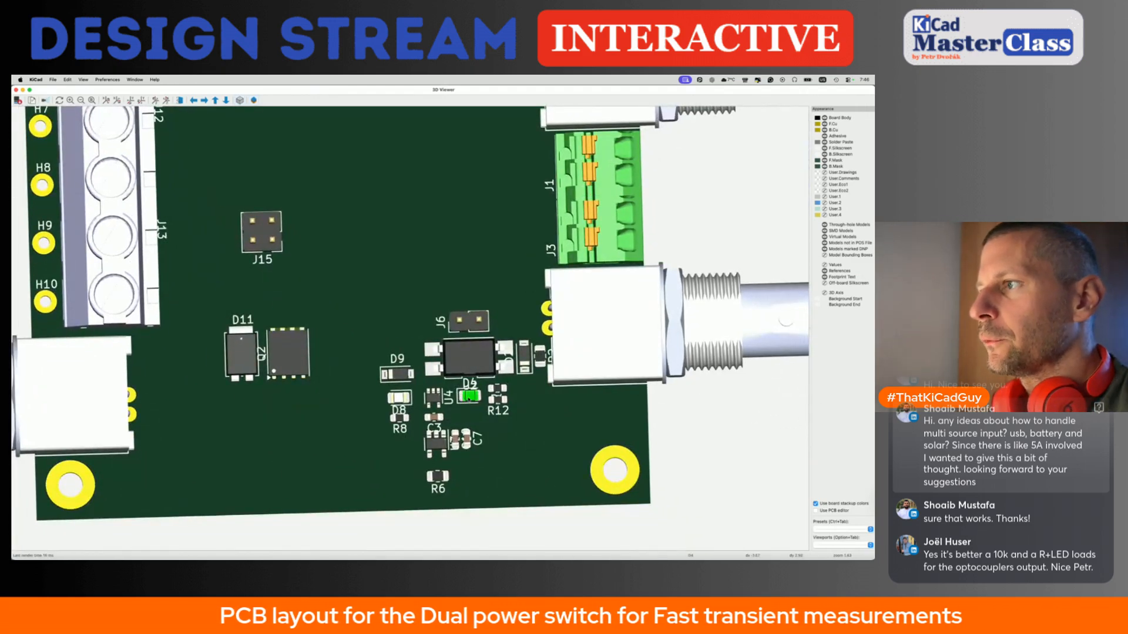
{"action": "left_click", "coordinate": [825, 148]}
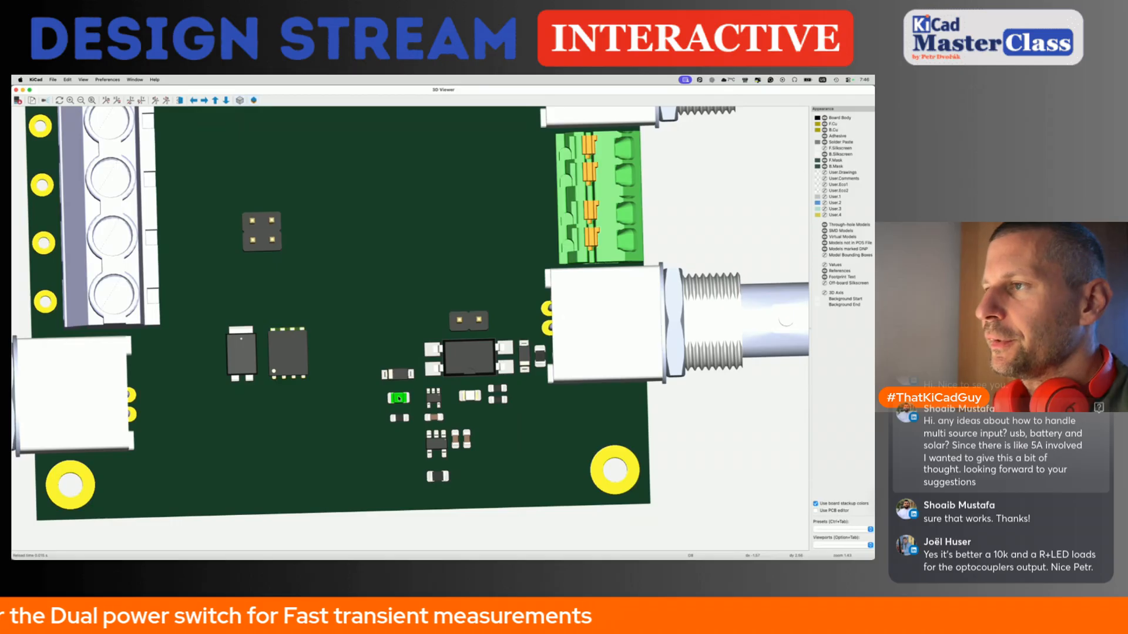
{"action": "mouse_move", "coordinate": [159, 298]}
{"action": "left_mouse_down"}
{"action": "mouse_move", "coordinate": [162, 344]}
{"action": "mouse_move", "coordinate": [197, 402]}
{"action": "mouse_move", "coordinate": [171, 358]}
{"action": "mouse_move", "coordinate": [162, 299]}
{"action": "left_mouse_up"}
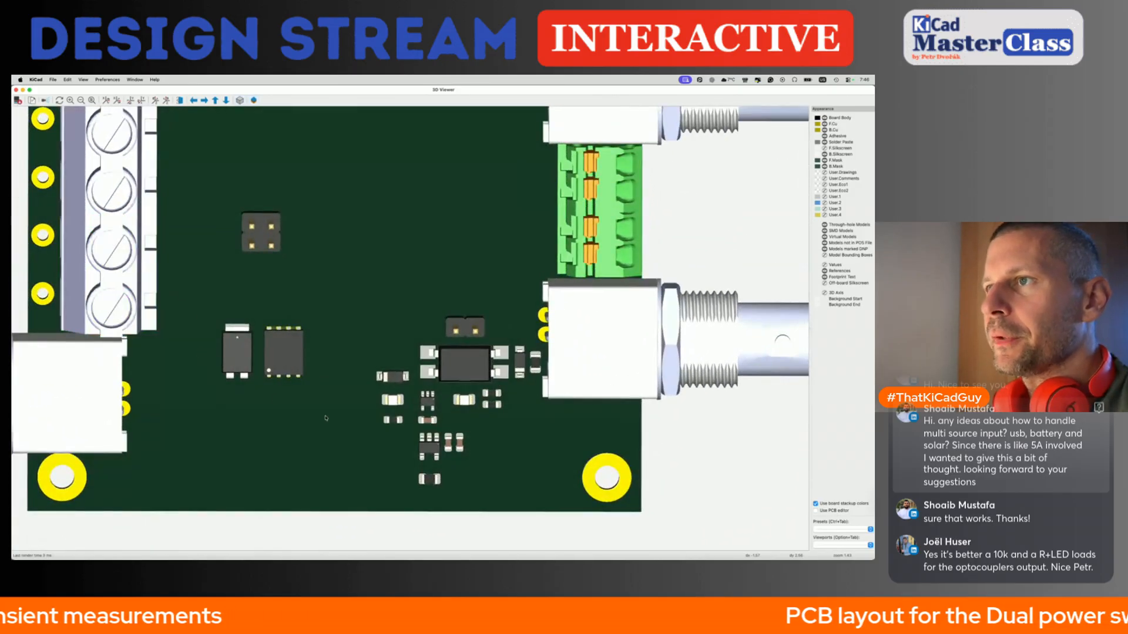
{"action": "left_click_drag", "start_coordinate": [254, 263], "coordinate": [254, 215]}
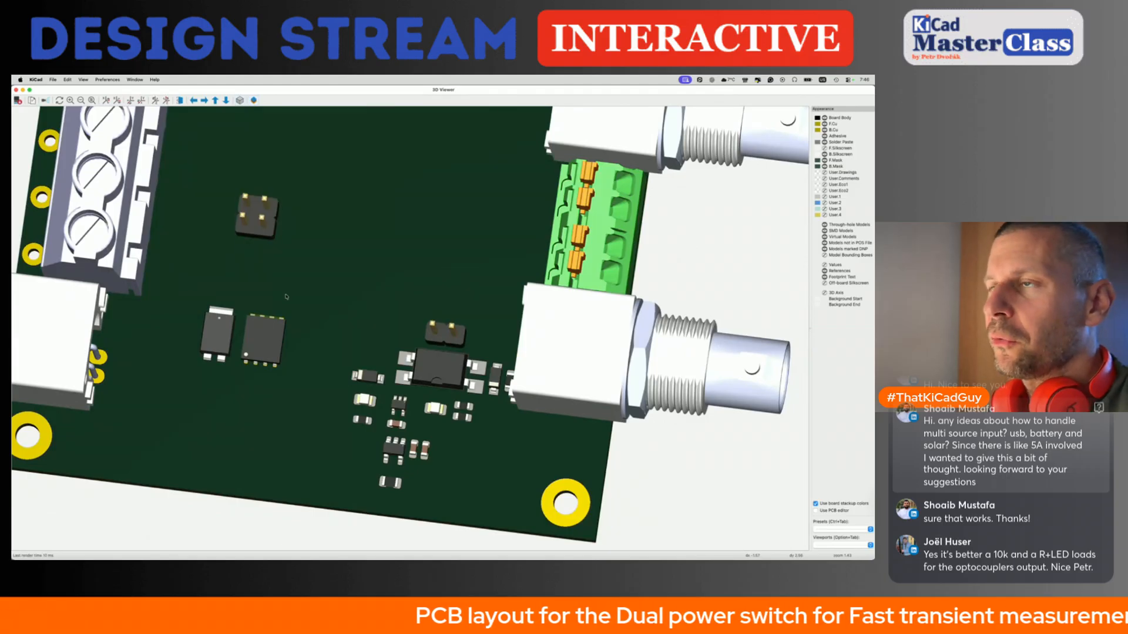
{"action": "scroll", "coordinate": [286, 297], "scroll_direction": "down", "scroll_amount": 3}
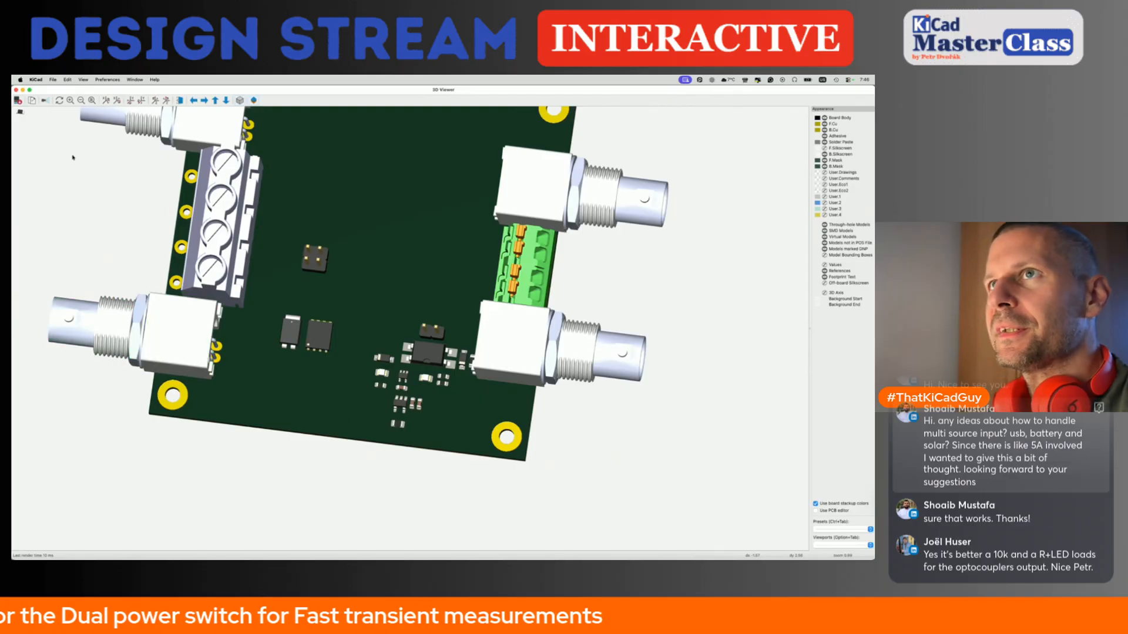
{"action": "key", "text": "super+grave"}
{"action": "key", "text": "super+grave"}
{"action": "key", "text": "super+grave"}
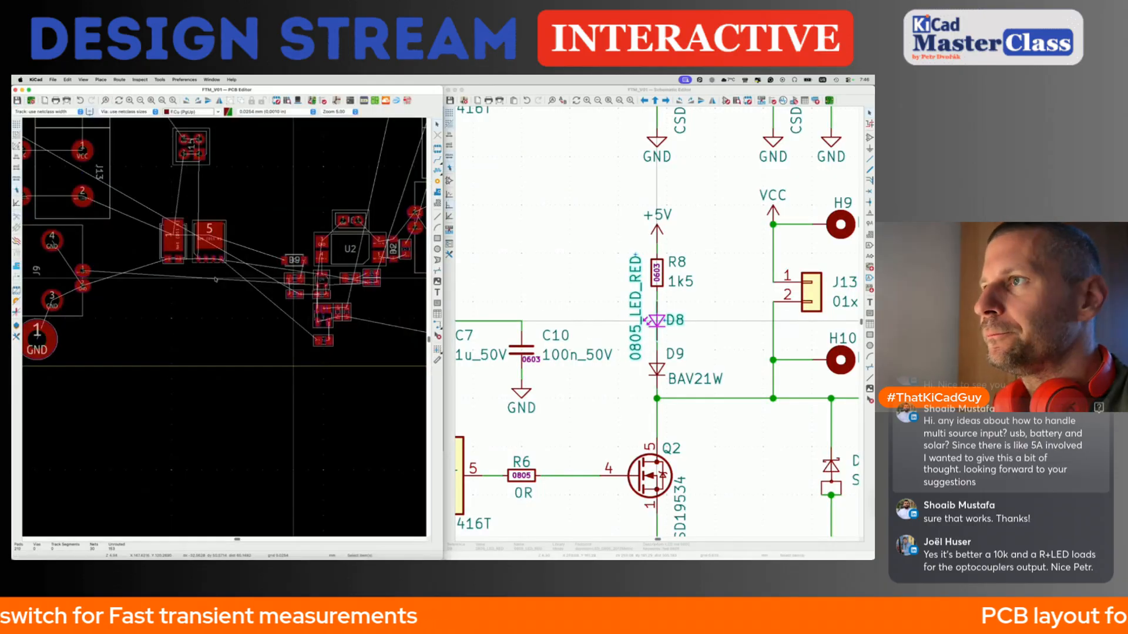
Examine the overall board placement and ratsnest against the complete schematic.
{"action": "scroll", "coordinate": [231, 327], "scroll_direction": "down", "scroll_amount": 4}
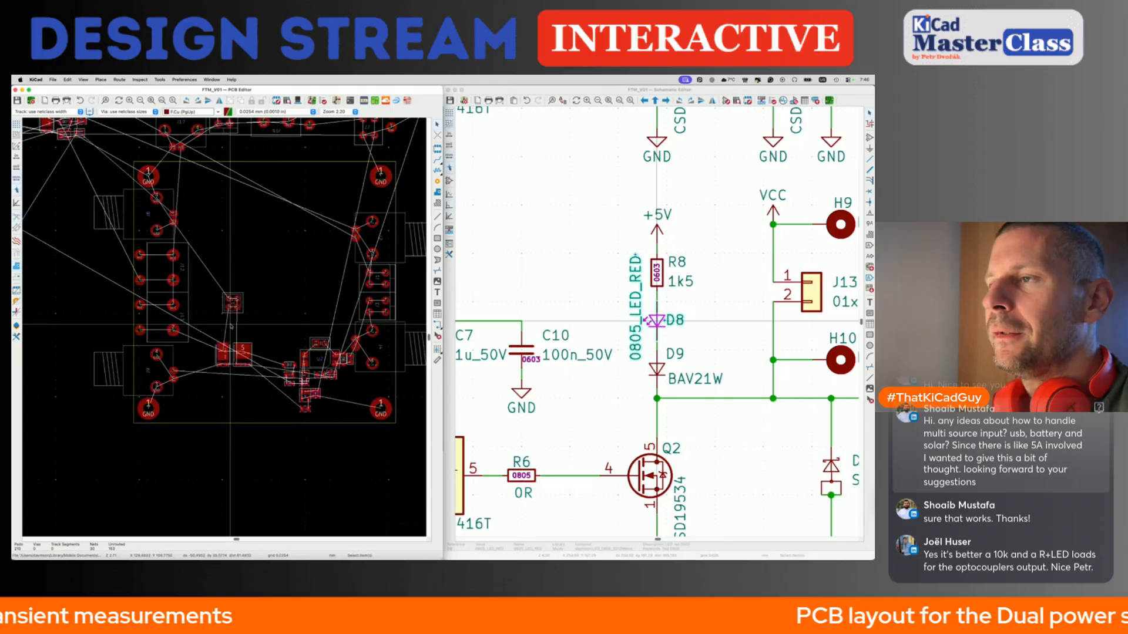
{"action": "scroll", "coordinate": [231, 327], "scroll_direction": "down", "scroll_amount": 2}
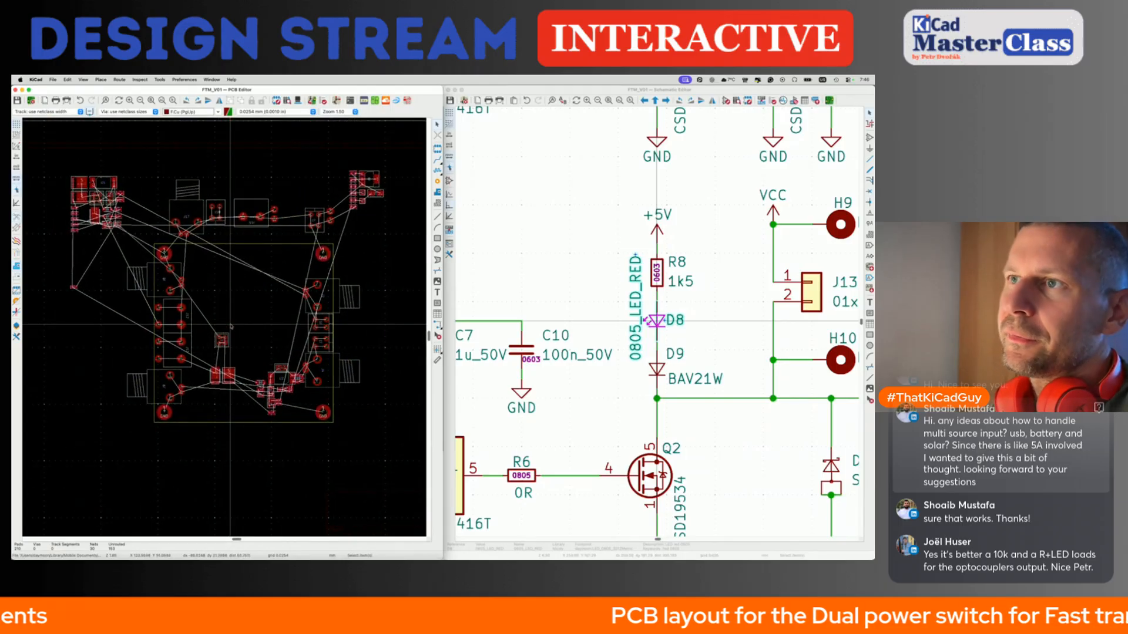
{"action": "scroll", "coordinate": [186, 324], "scroll_direction": "up", "scroll_amount": 8}
{"action": "scroll", "coordinate": [187, 324], "scroll_direction": "down", "scroll_amount": 7}
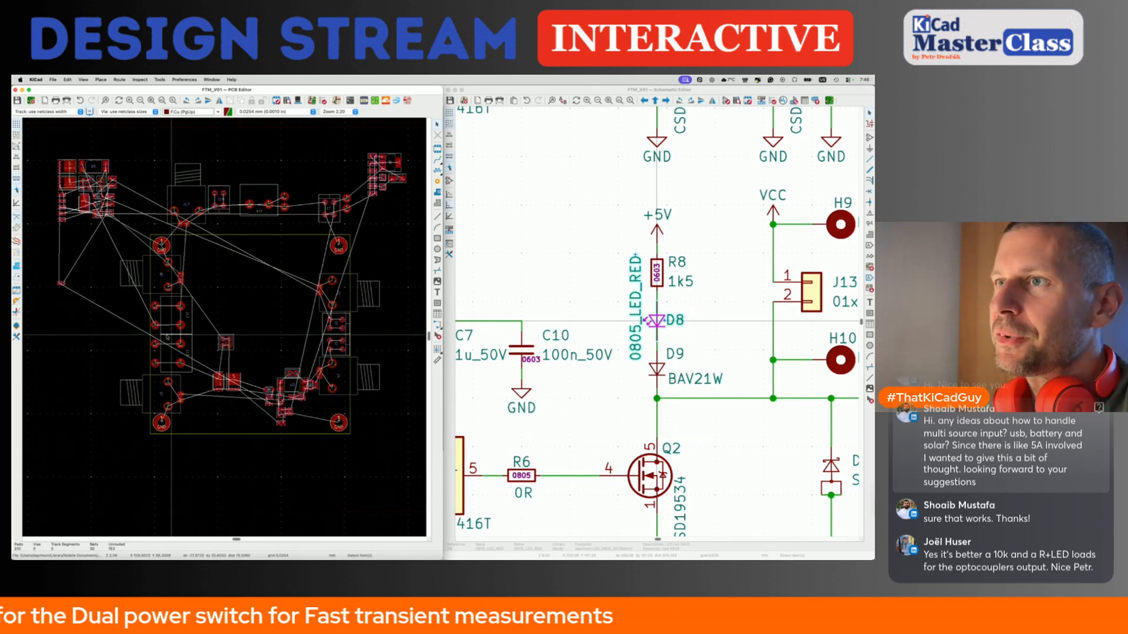
{"action": "left_click_drag", "start_coordinate": [131, 335], "coordinate": [372, 338]}
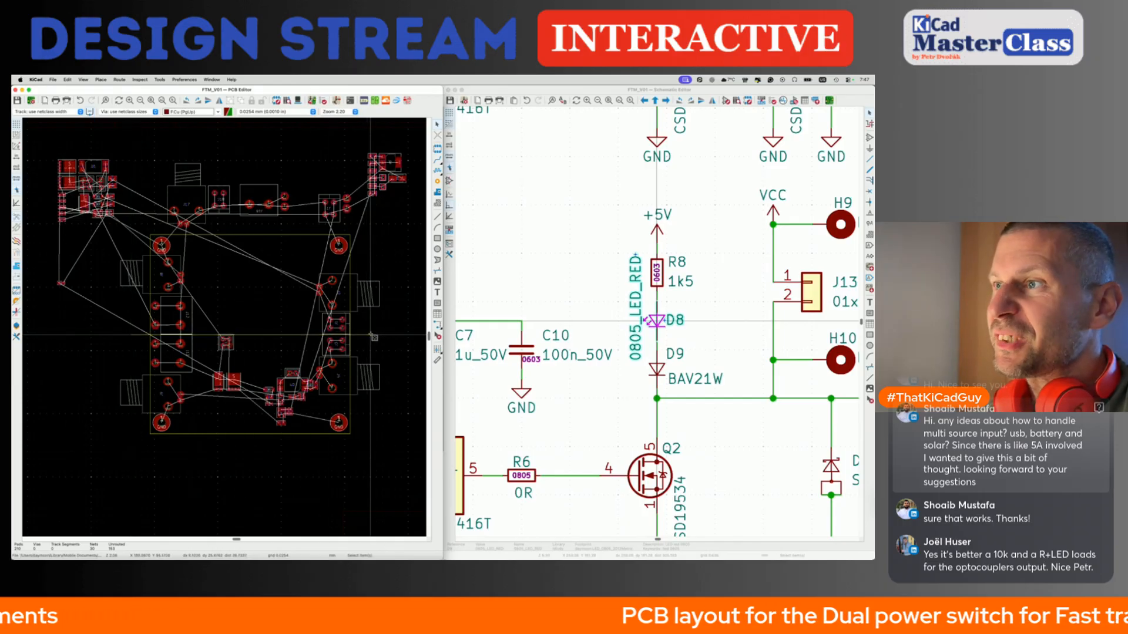
{"action": "left_click_drag", "start_coordinate": [372, 337], "coordinate": [393, 273]}
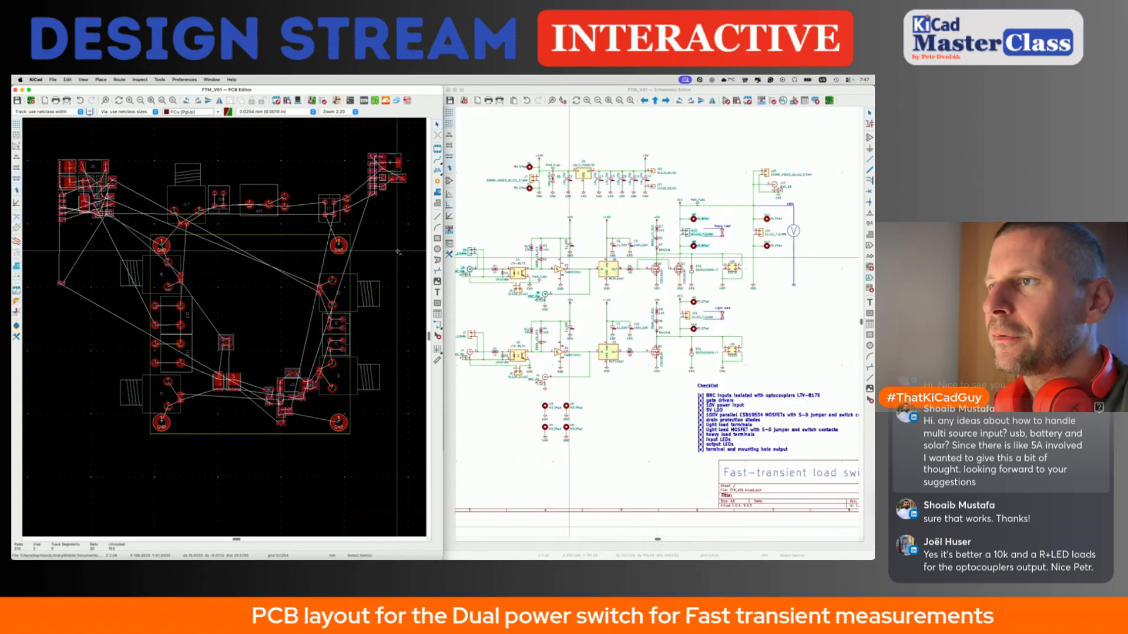
{"action": "scroll", "coordinate": [216, 303], "scroll_direction": "up", "scroll_amount": 3}
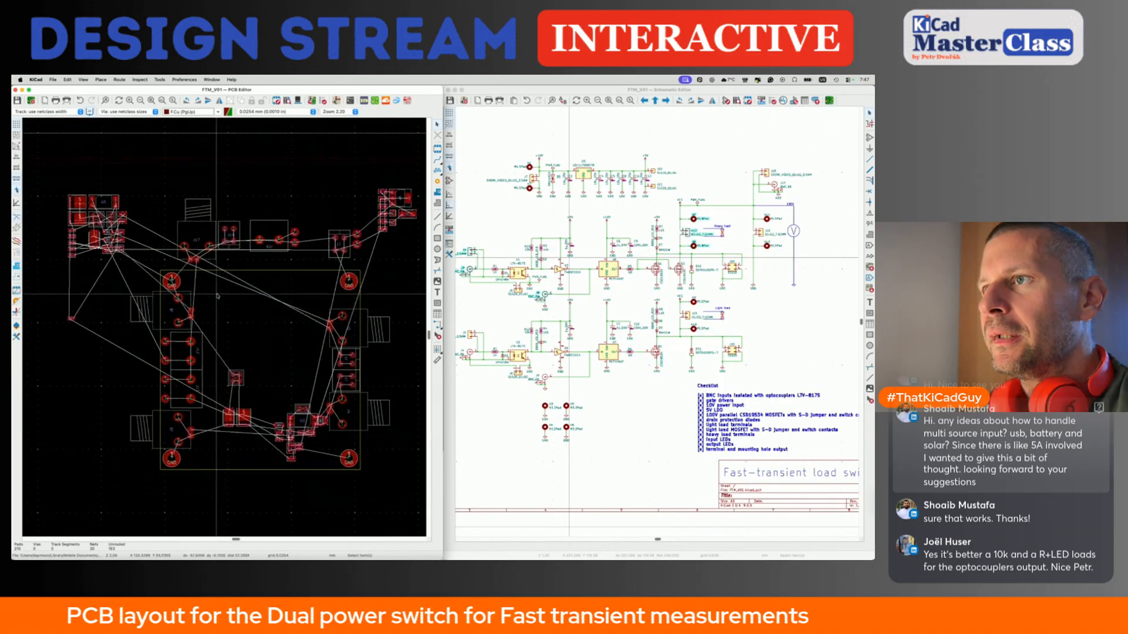
Flip heavy load terminal J12 in the schematic so pin 2 connects to VCC and pin 1 to the MOSFET side.
{"action": "scroll", "coordinate": [201, 325], "scroll_direction": "up", "scroll_amount": 3}
{"action": "left_click", "coordinate": [153, 376]}
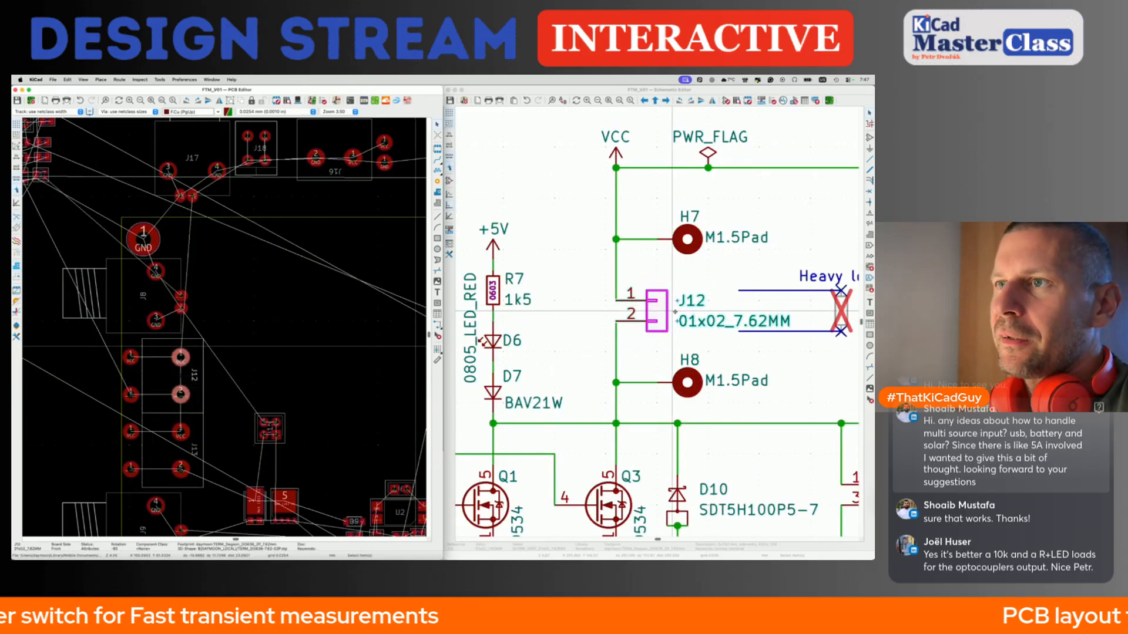
{"action": "left_click", "coordinate": [659, 311]}
{"action": "key", "text": "x"}
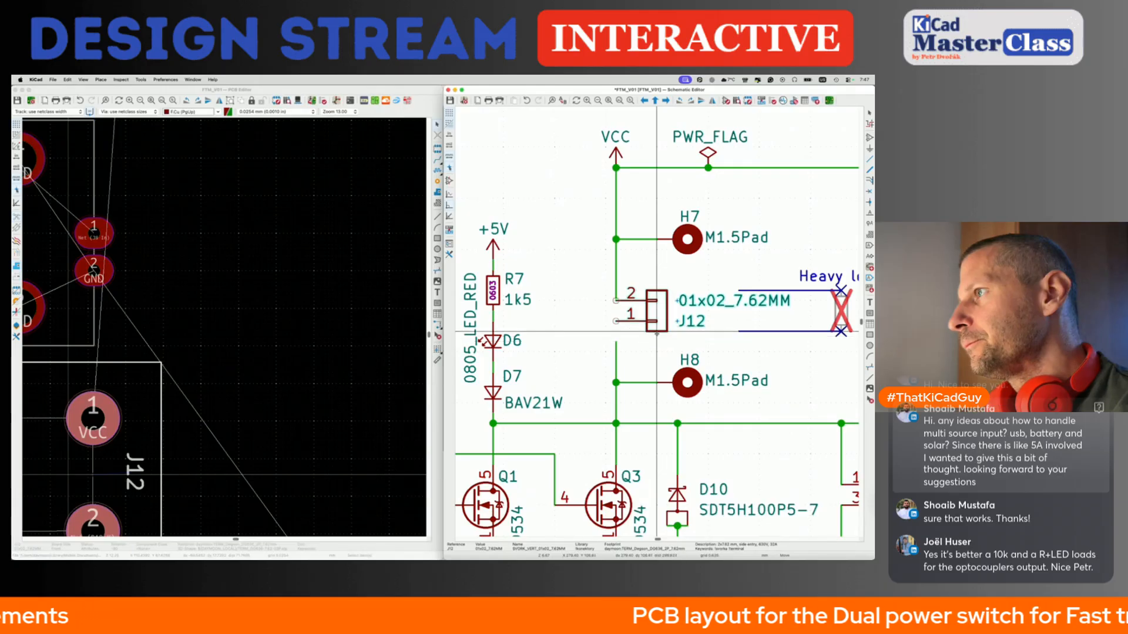
{"action": "left_click", "coordinate": [657, 332]}
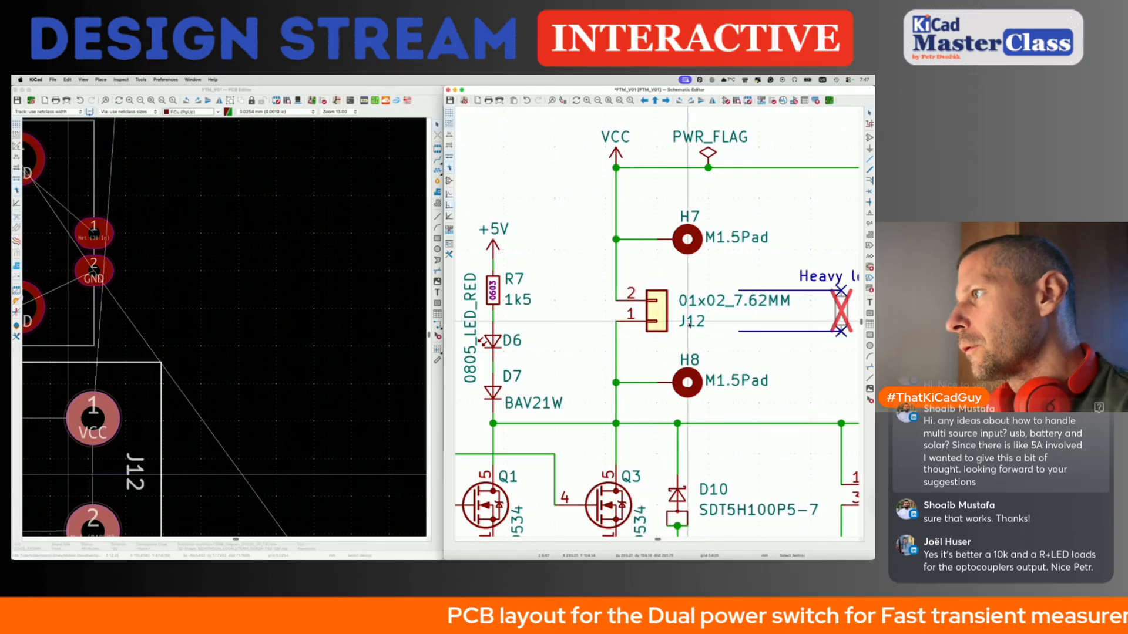
Arrange J12's labels in the schematic with the reference above the value, and save the schematic.
{"action": "mouse_move", "coordinate": [693, 321]}
{"action": "left_mouse_down"}
{"action": "mouse_move", "coordinate": [692, 284]}
{"action": "mouse_move", "coordinate": [692, 321]}
{"action": "left_mouse_up"}
{"action": "key", "text": "super+s"}
{"action": "left_click", "coordinate": [571, 367]}
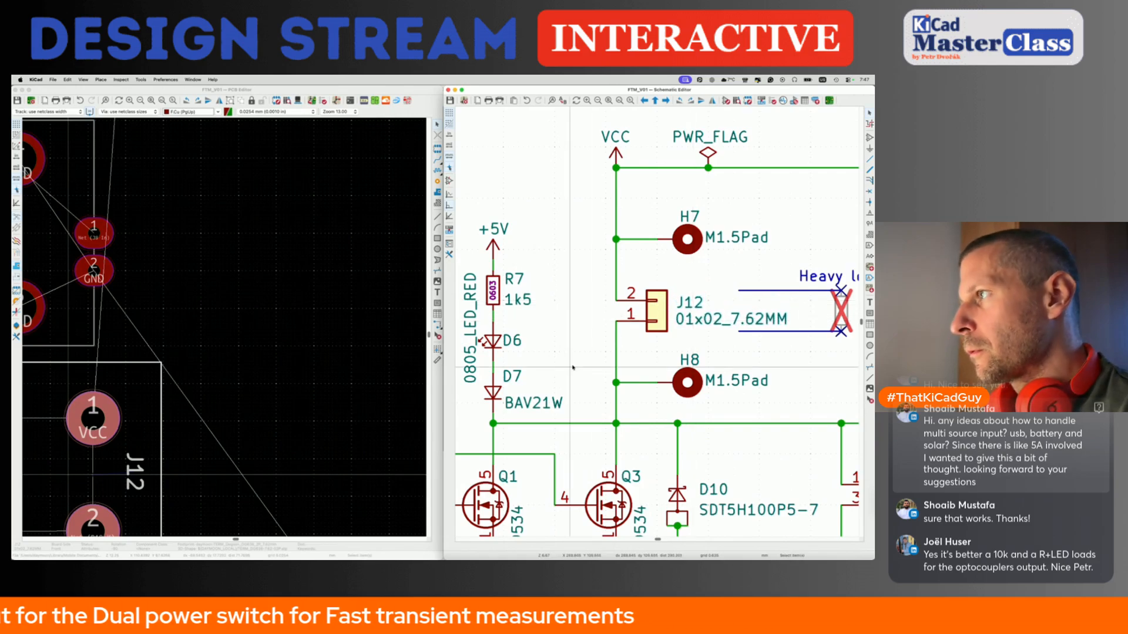
Update the PCB from the schematic to apply the swapped pin connections of J12.
{"action": "middle_click_drag", "start_coordinate": [86, 489], "coordinate": [209, 319]}
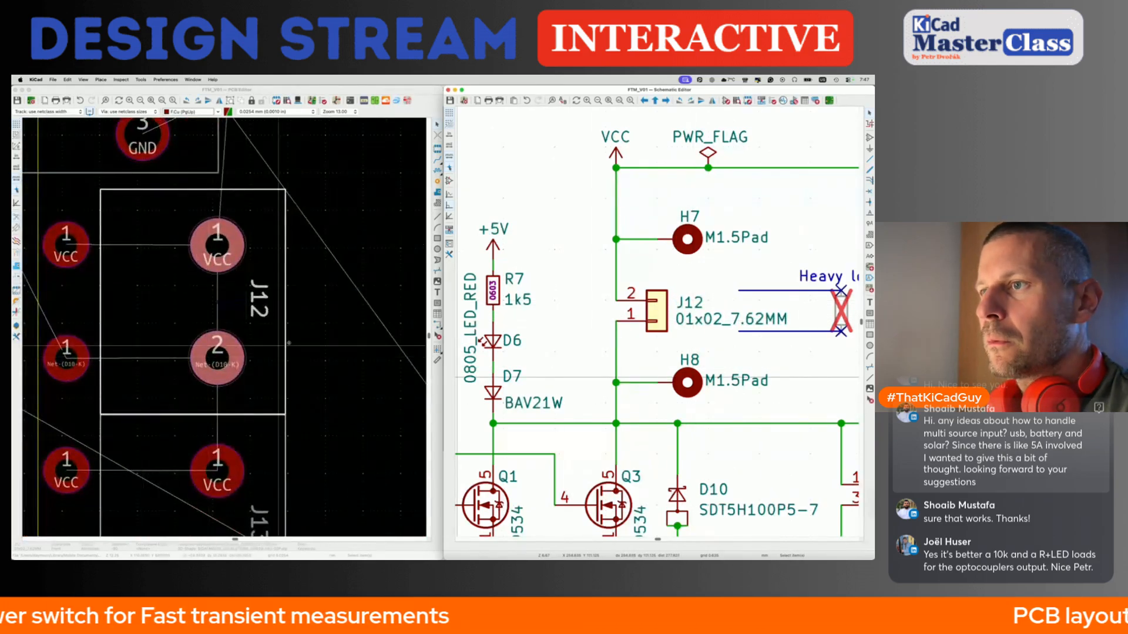
{"action": "left_click", "coordinate": [298, 342]}
{"action": "scroll", "coordinate": [298, 343], "scroll_direction": "down", "scroll_amount": 4}
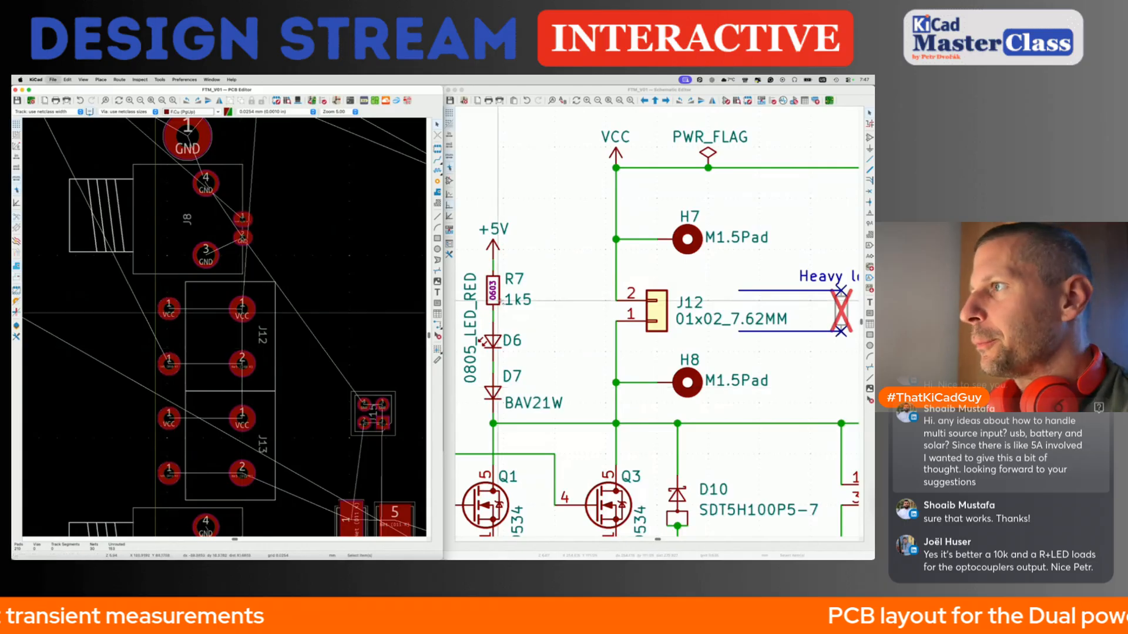
{"action": "key", "text": "F8"}
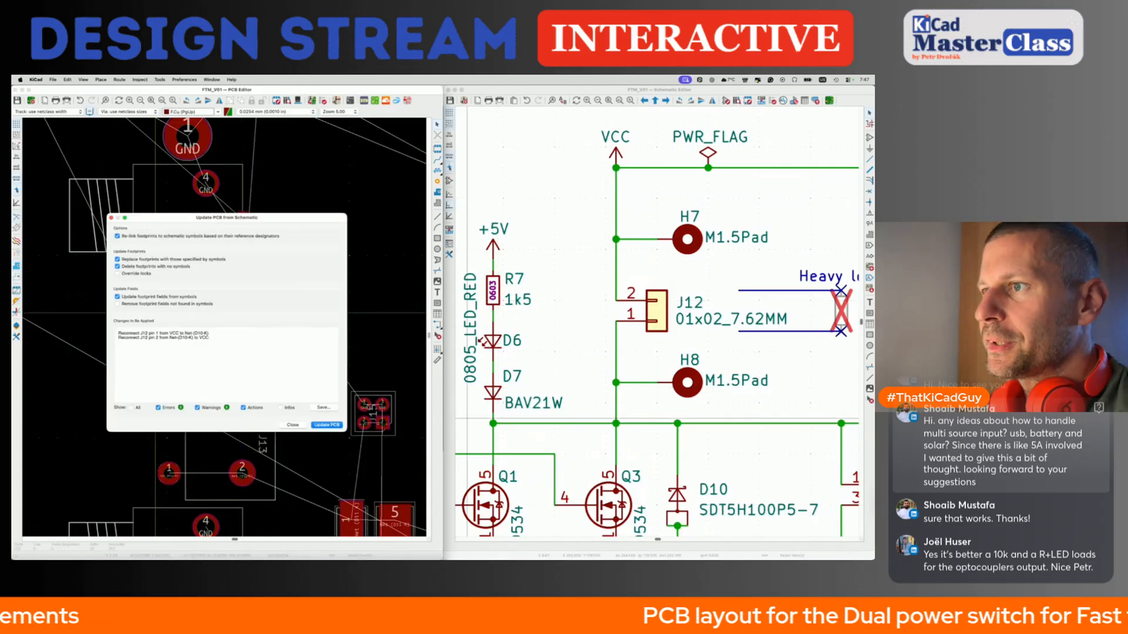
{"action": "left_click", "coordinate": [327, 425]}
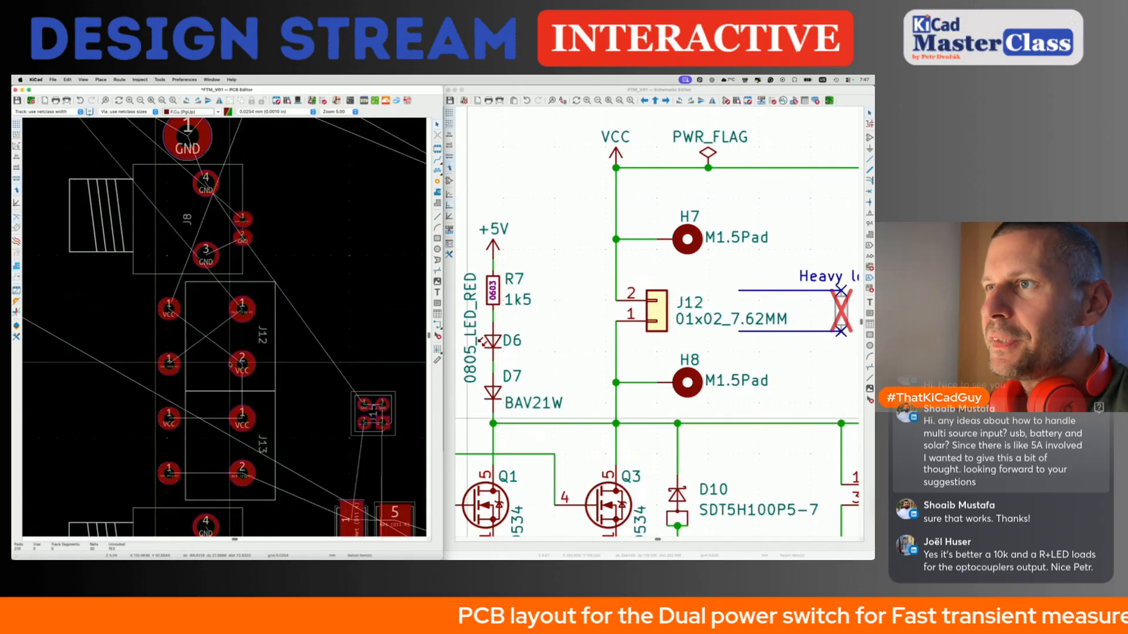
{"action": "left_click_drag", "start_coordinate": [220, 347], "coordinate": [268, 438]}
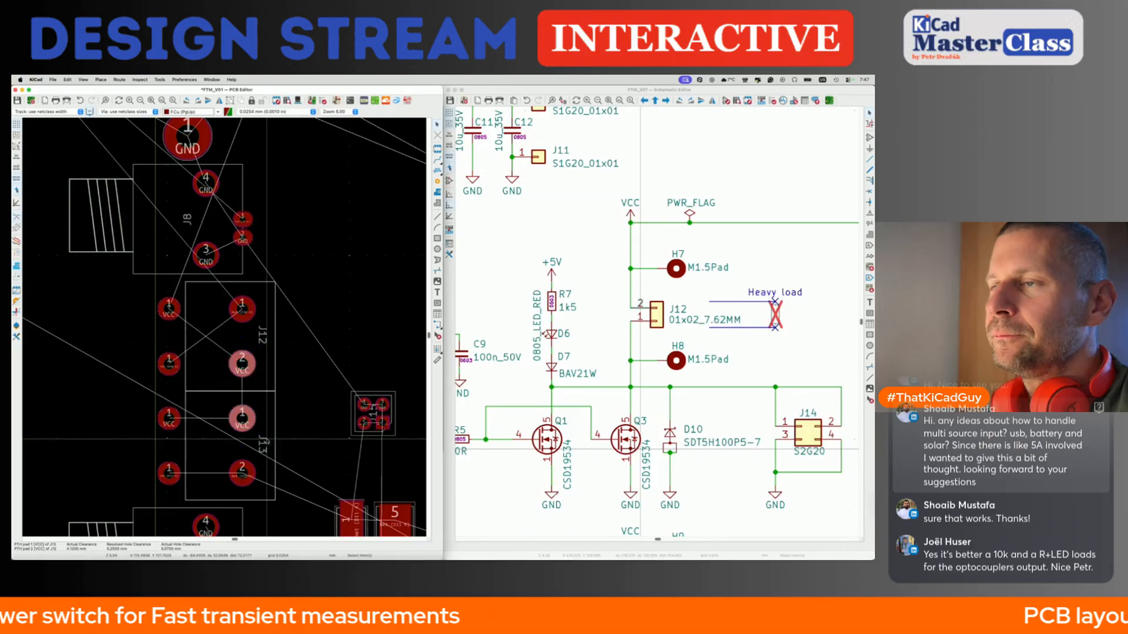
{"action": "key", "text": "x"}
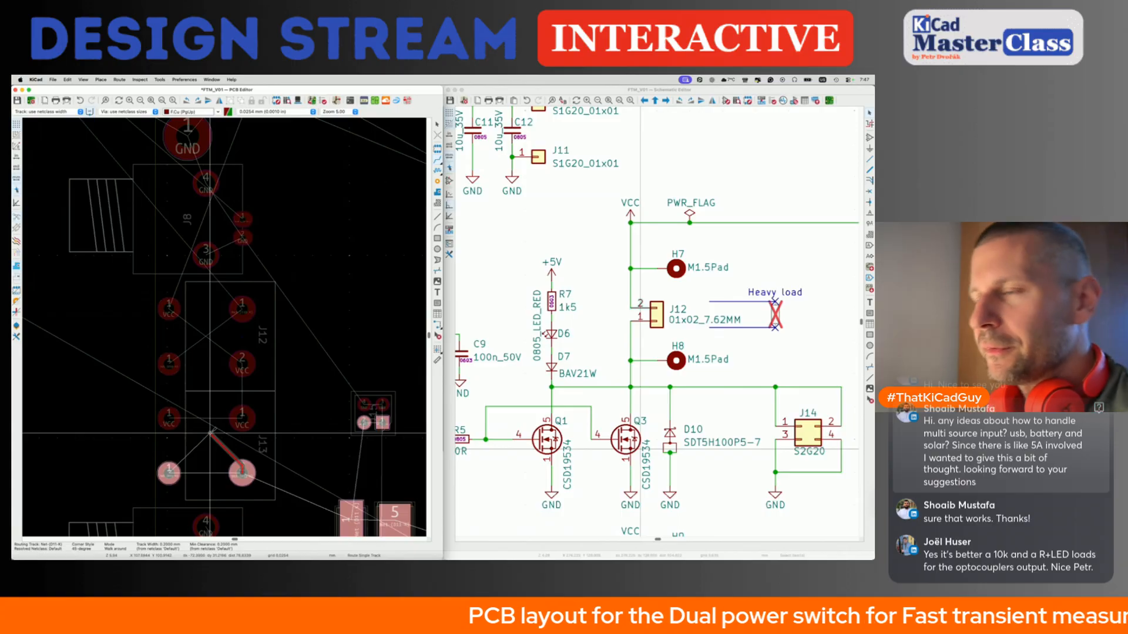
{"action": "key", "text": "Escape"}
Move solder pad H7 aside to free its spot, and place pad H8 level with pin 1 of J12.
{"action": "scroll", "coordinate": [176, 387], "scroll_direction": "up", "scroll_amount": 5}
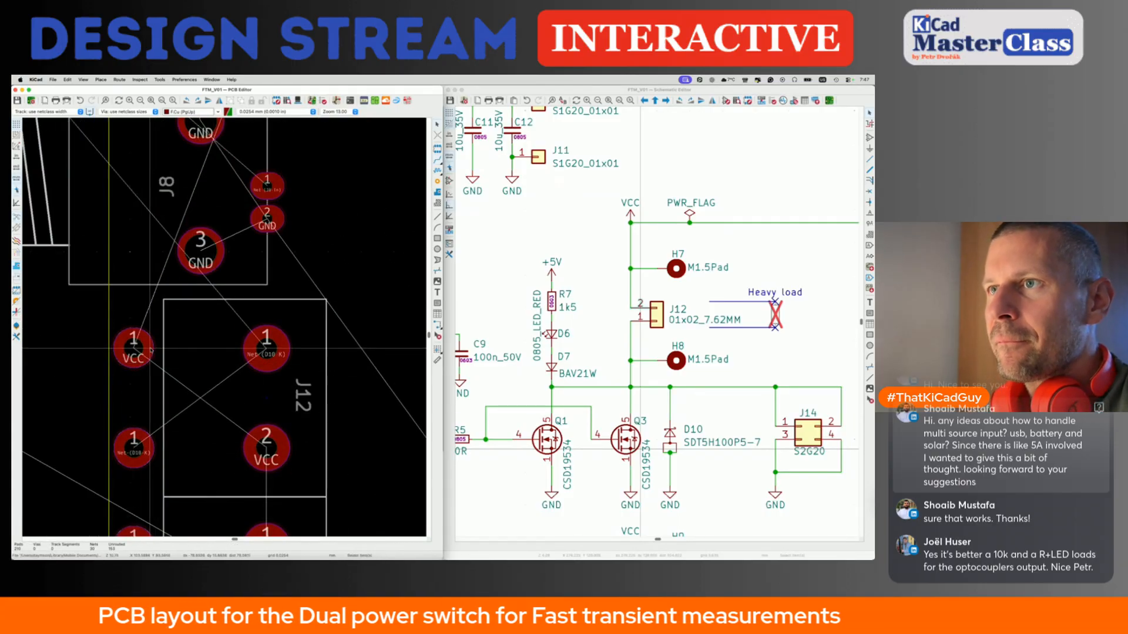
{"action": "left_click", "coordinate": [149, 349]}
{"action": "left_click", "coordinate": [167, 360]}
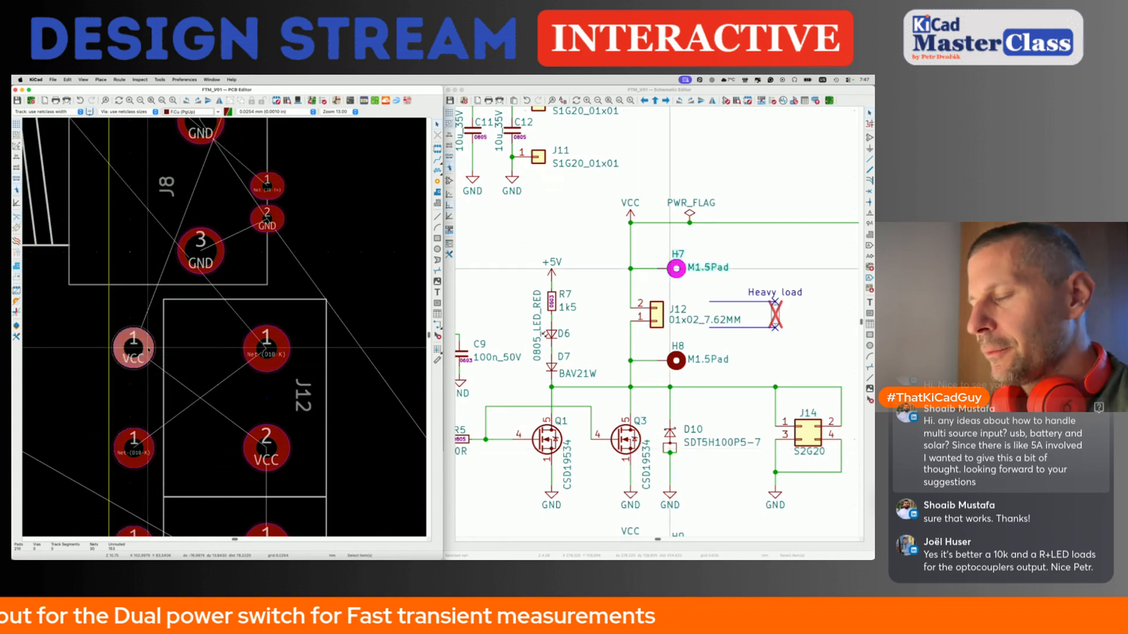
{"action": "left_click_drag", "start_coordinate": [148, 347], "coordinate": [73, 404]}
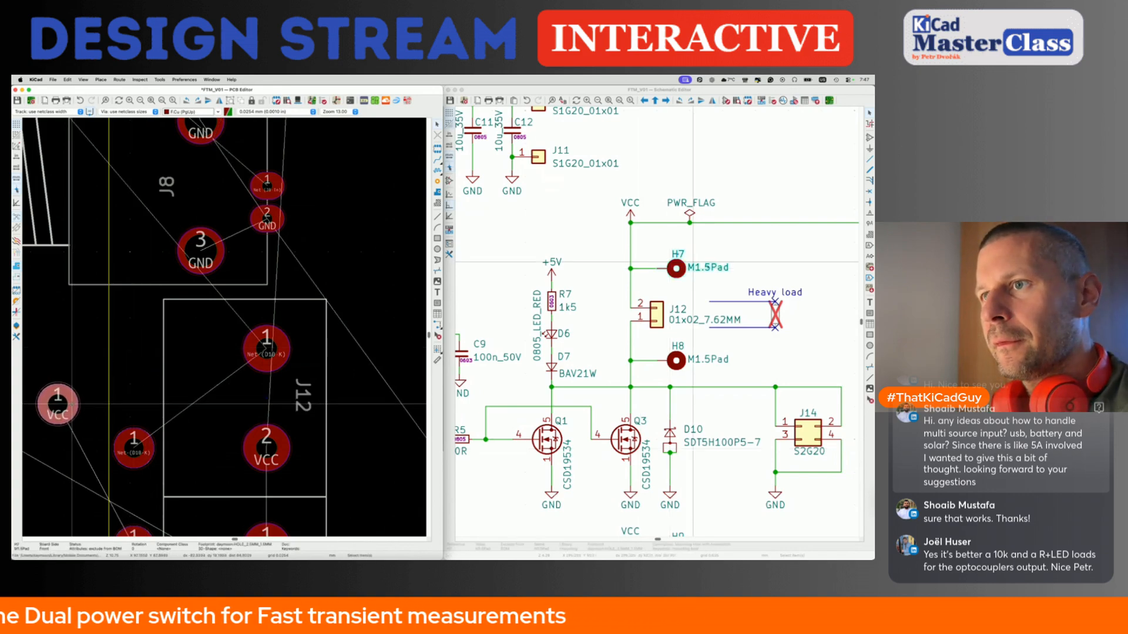
{"action": "left_click", "coordinate": [134, 448]}
{"action": "left_click", "coordinate": [141, 457]}
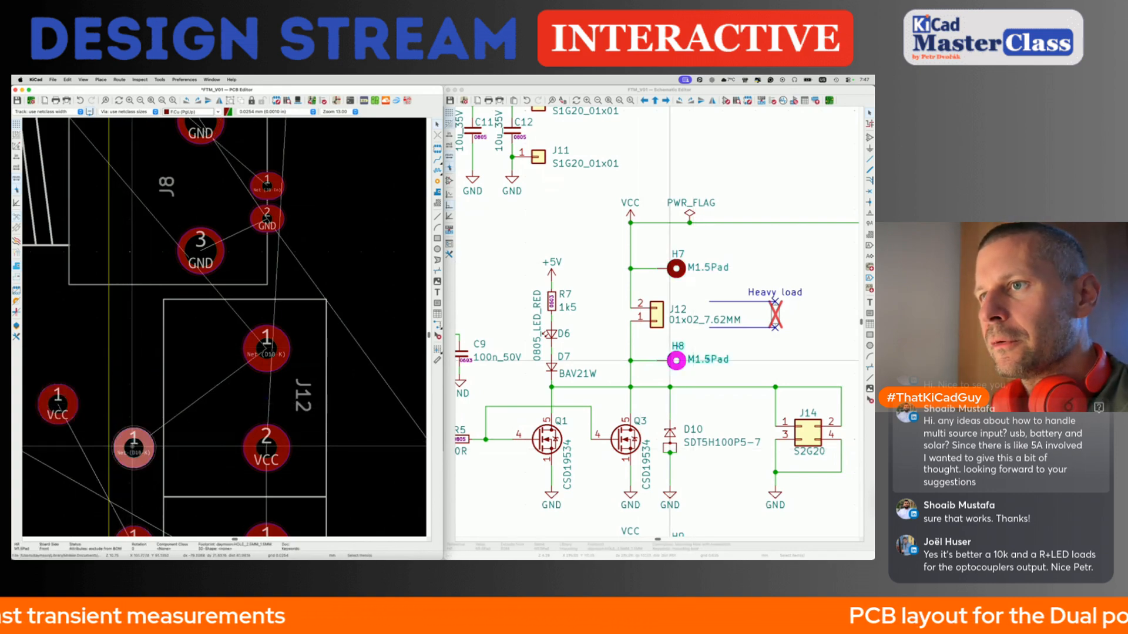
{"action": "key", "text": "m"}
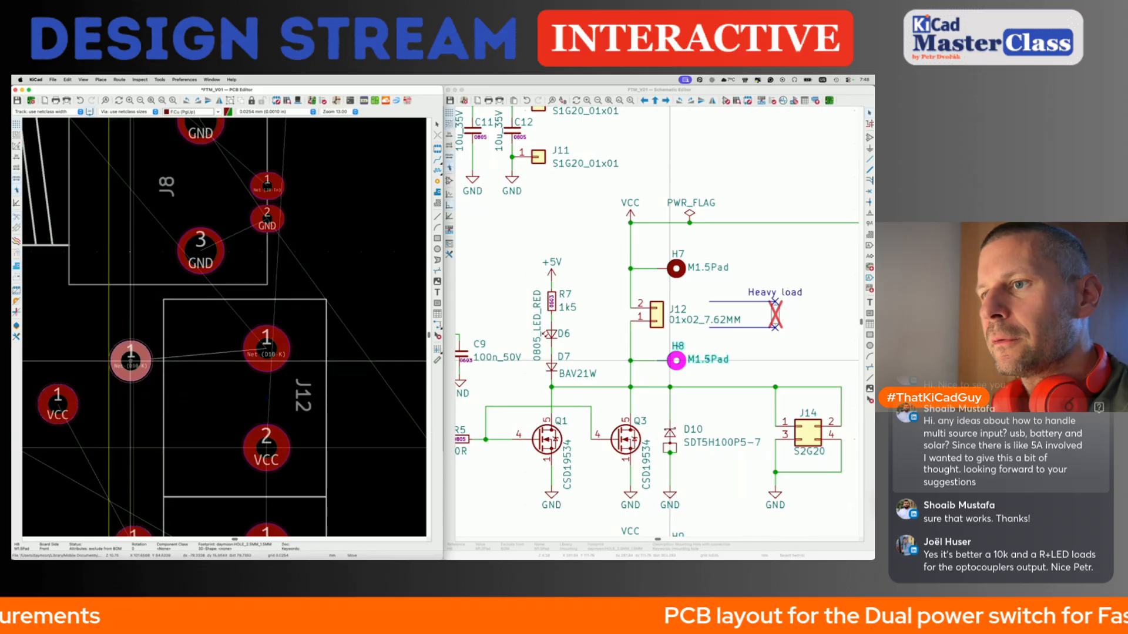
{"action": "scroll", "coordinate": [131, 361], "scroll_direction": "down", "scroll_amount": 3}
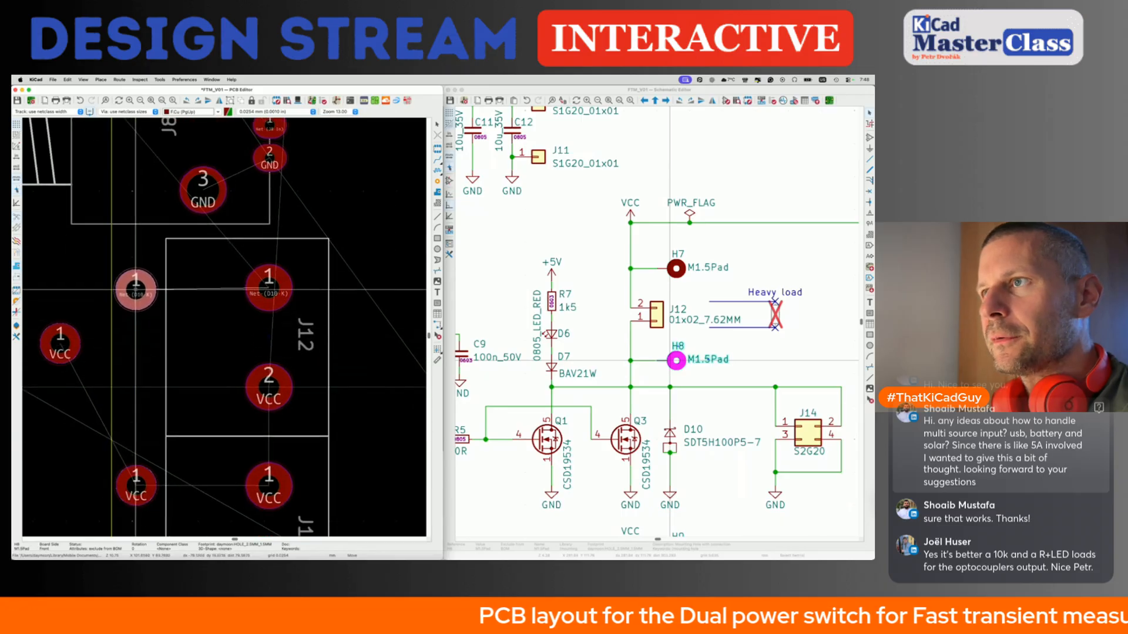
{"action": "left_click", "coordinate": [136, 287]}
Place solder pad H7 directly below H8, level with pin 2 of J12.
{"action": "left_click", "coordinate": [64, 341]}
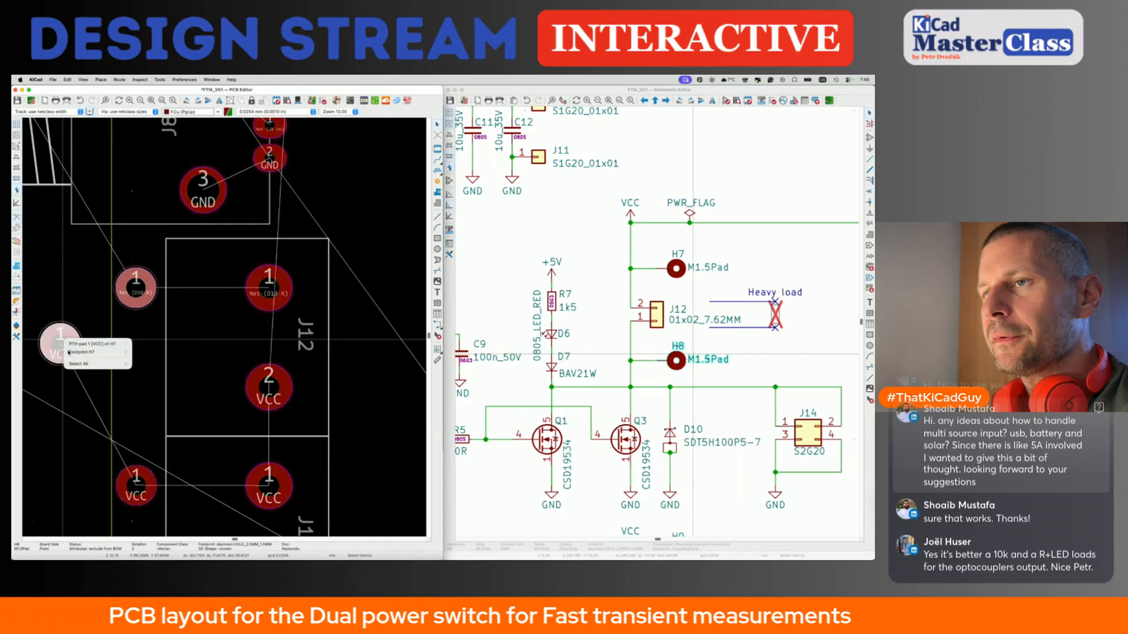
{"action": "left_click", "coordinate": [82, 351]}
{"action": "key", "text": "m"}
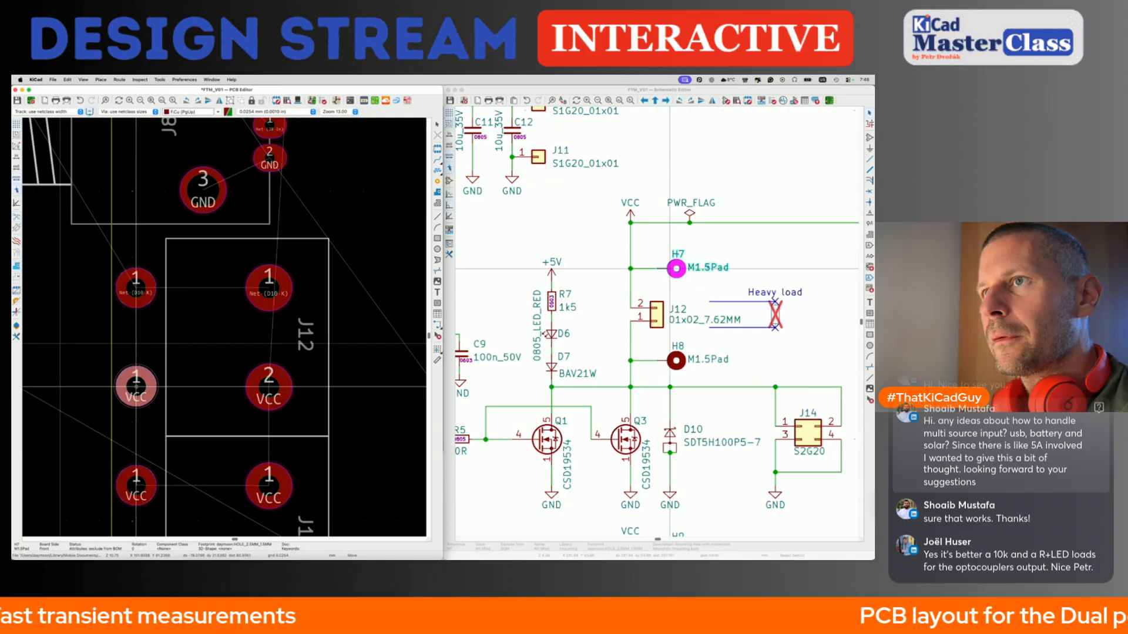
{"action": "left_click", "coordinate": [136, 386]}
Find heavy load jumper J14 through the schematic and place its footprint directly above J15 on the PCB.
{"action": "scroll", "coordinate": [136, 386], "scroll_direction": "down", "scroll_amount": 10}
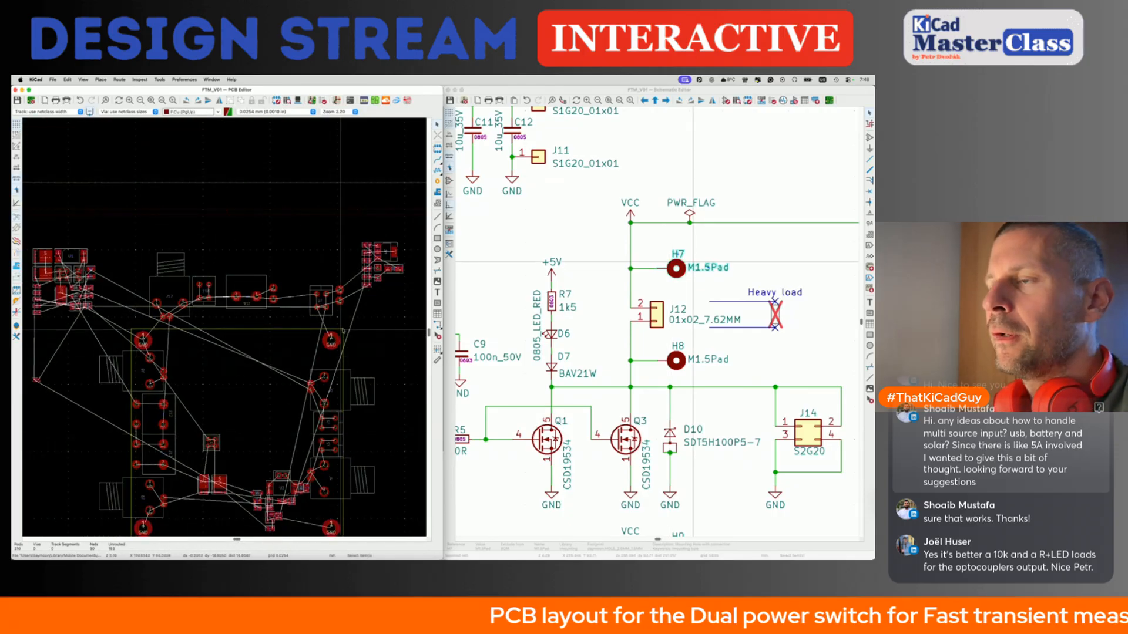
{"action": "scroll", "coordinate": [261, 405], "scroll_direction": "up", "scroll_amount": 5}
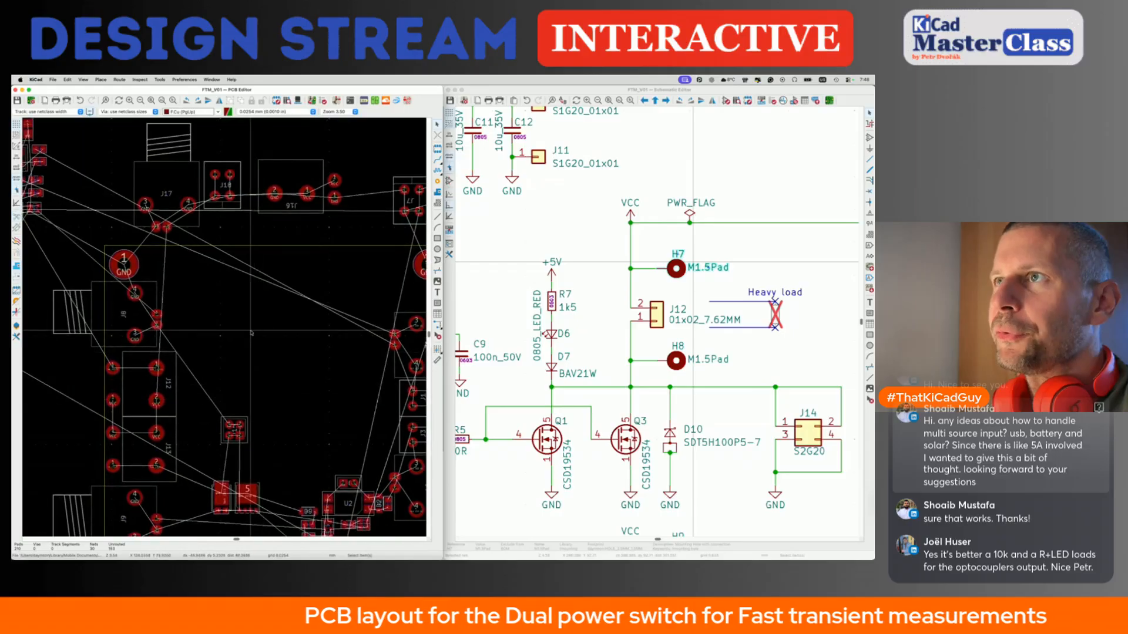
{"action": "left_click", "coordinate": [593, 306]}
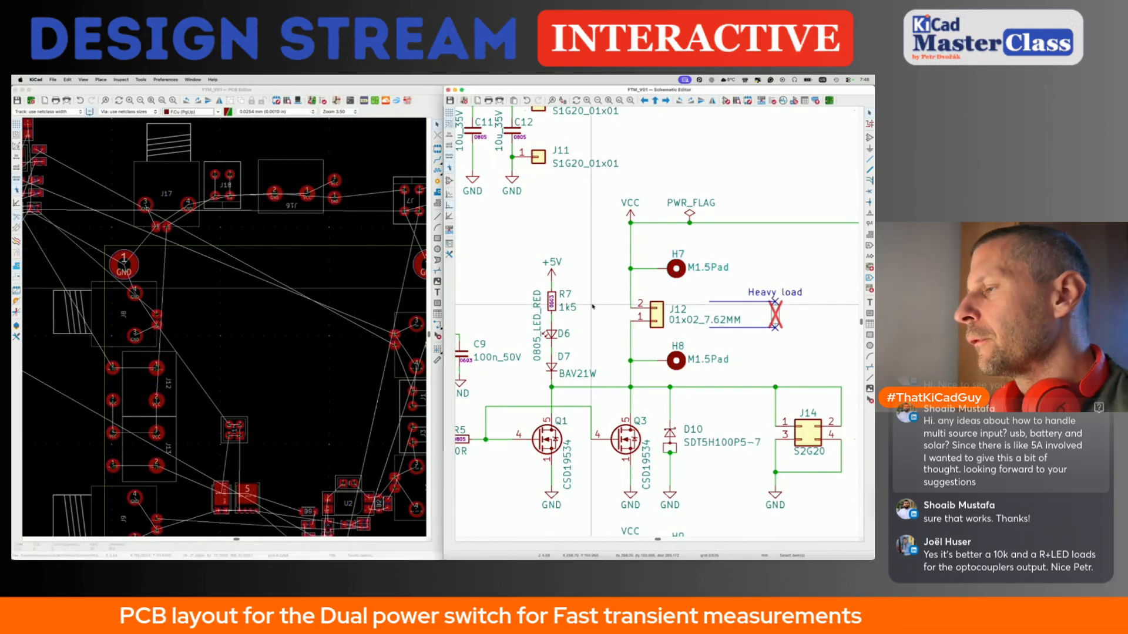
{"action": "scroll", "coordinate": [593, 306], "scroll_direction": "down", "scroll_amount": 4}
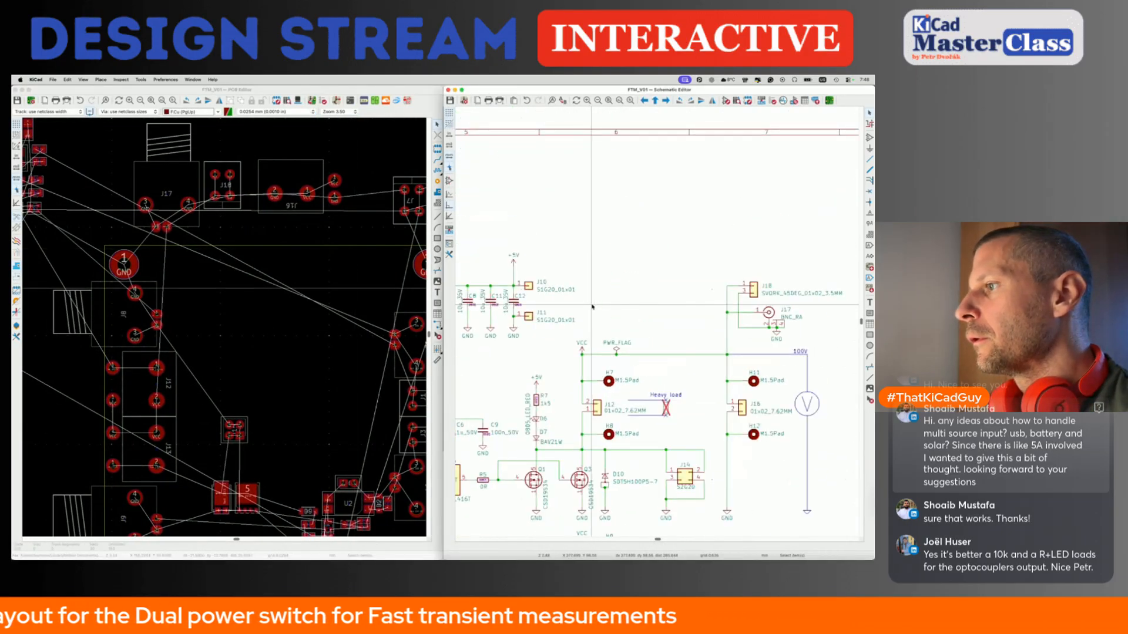
{"action": "scroll", "coordinate": [593, 306], "scroll_direction": "down", "scroll_amount": 5}
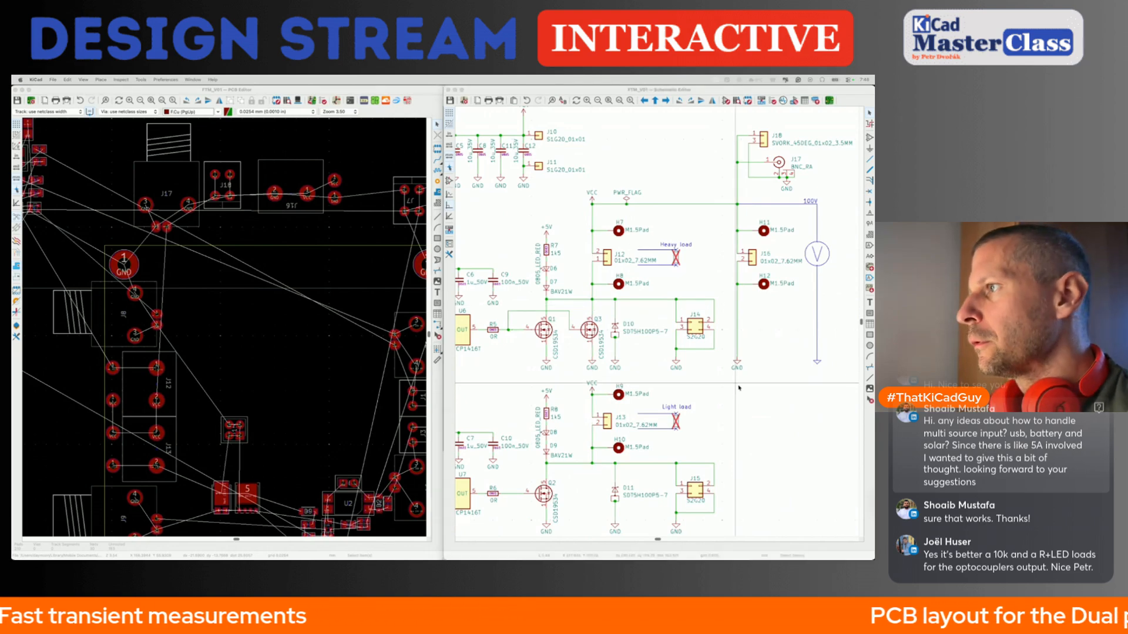
{"action": "left_click", "coordinate": [590, 330]}
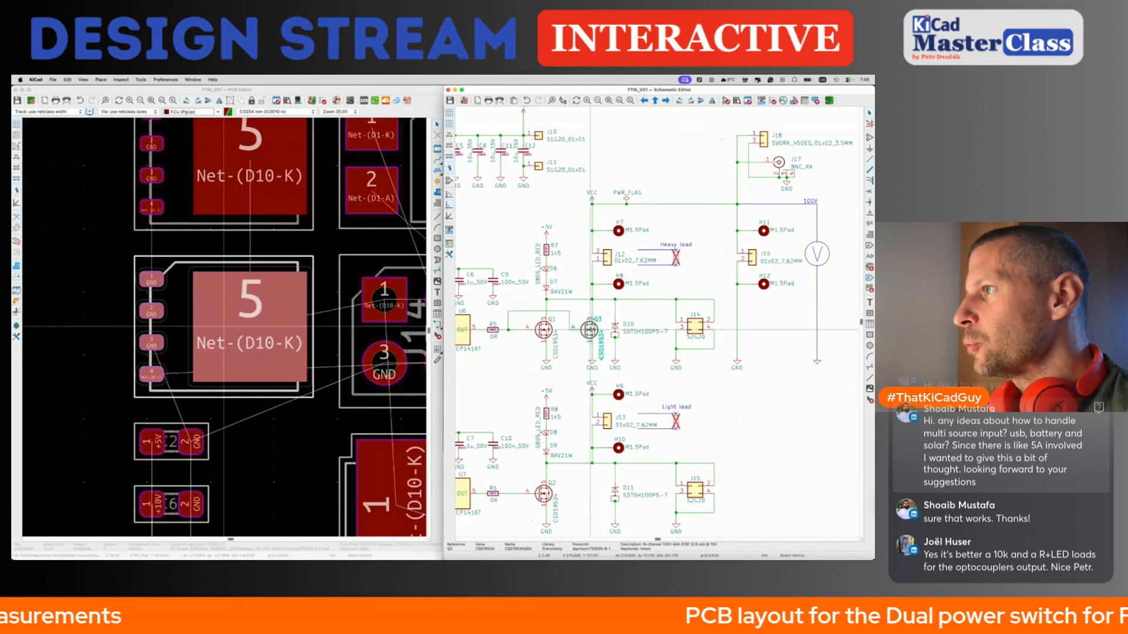
{"action": "left_click", "coordinate": [695, 326]}
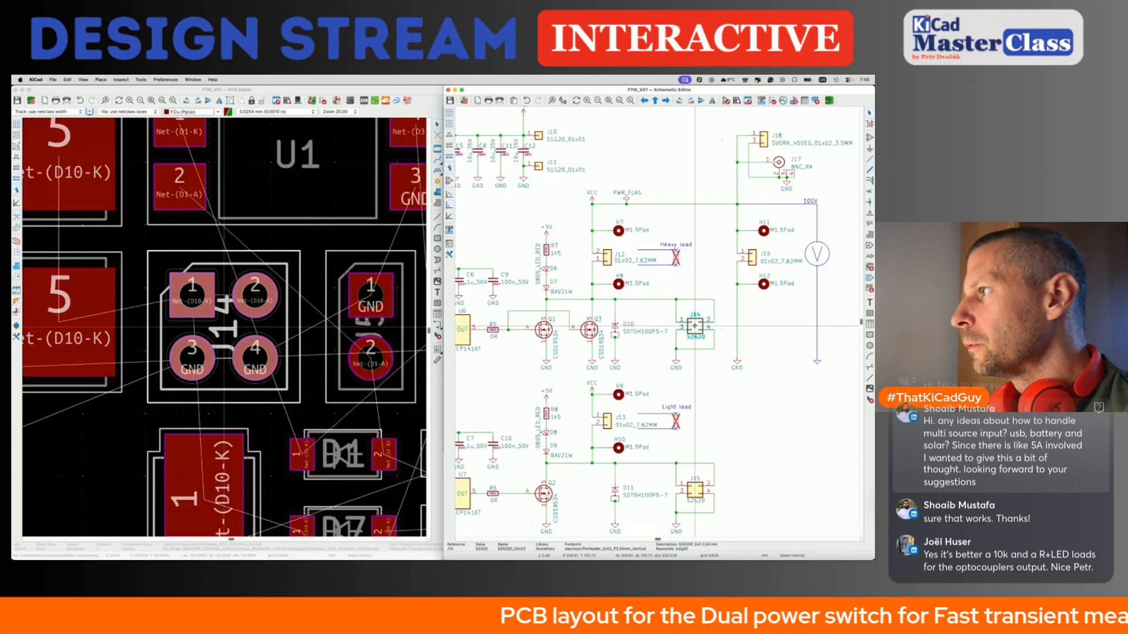
{"action": "scroll", "coordinate": [697, 326], "scroll_direction": "up", "scroll_amount": 3}
{"action": "scroll", "coordinate": [291, 383], "scroll_direction": "down", "scroll_amount": 8}
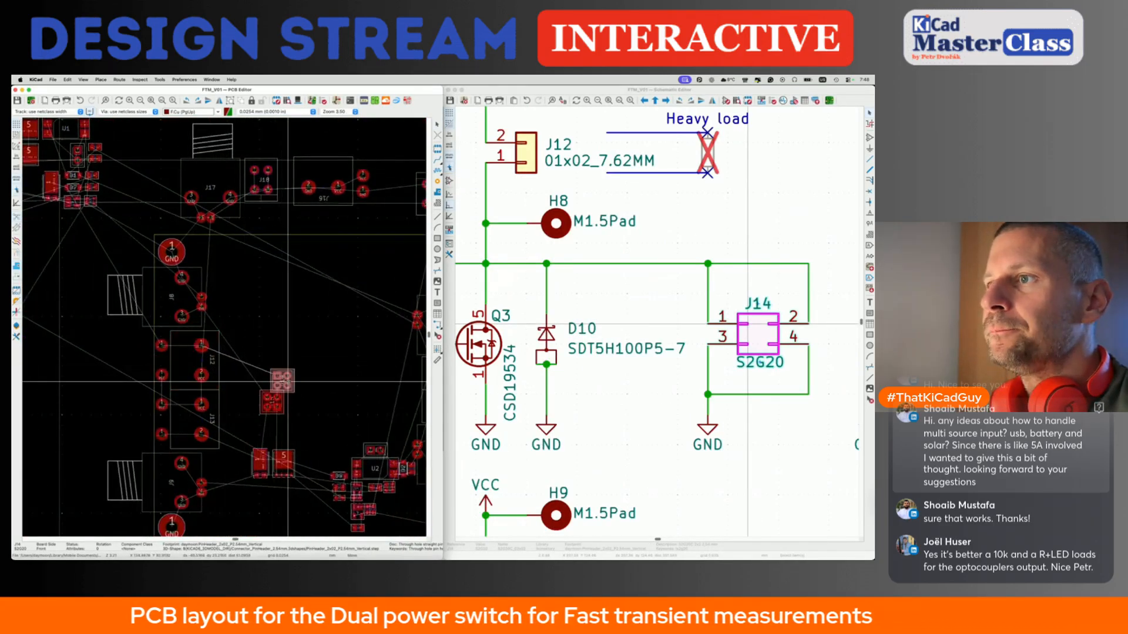
{"action": "scroll", "coordinate": [287, 382], "scroll_direction": "up", "scroll_amount": 6}
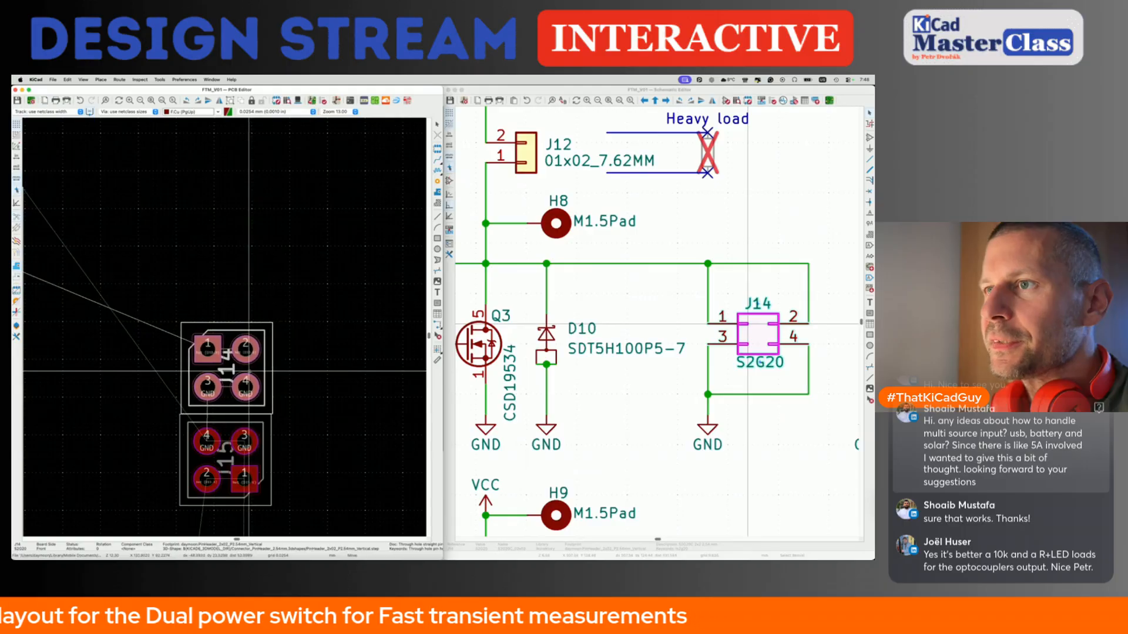
{"action": "left_click", "coordinate": [248, 371]}
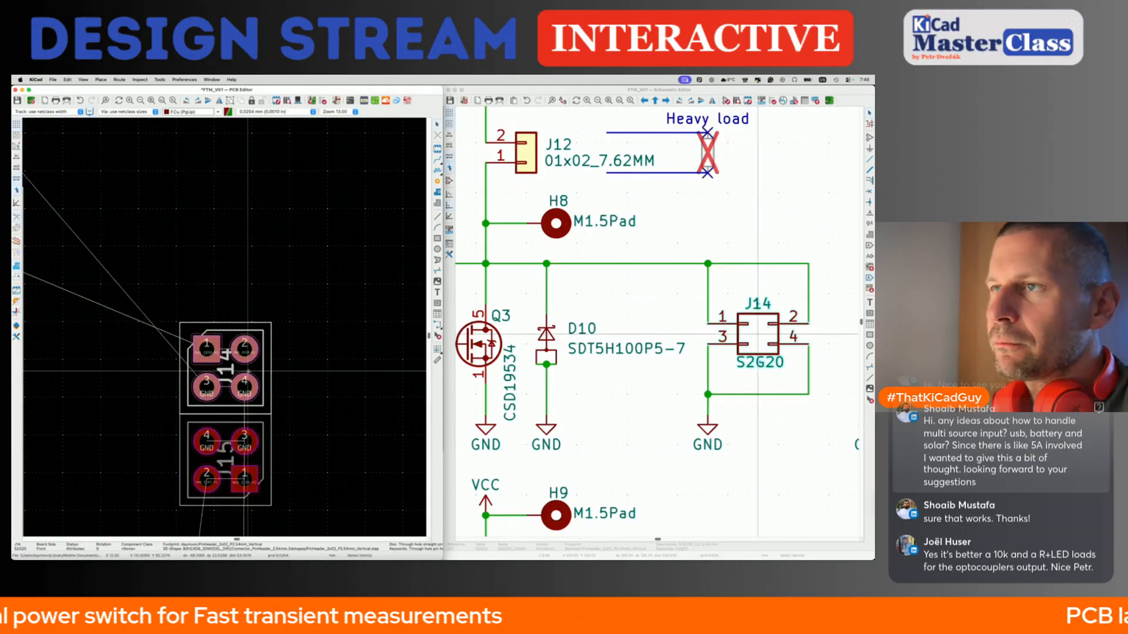
Position jumper J14 relative to footprint J15 with a Y offset of -5.08 mm.
{"action": "left_click", "coordinate": [250, 382]}
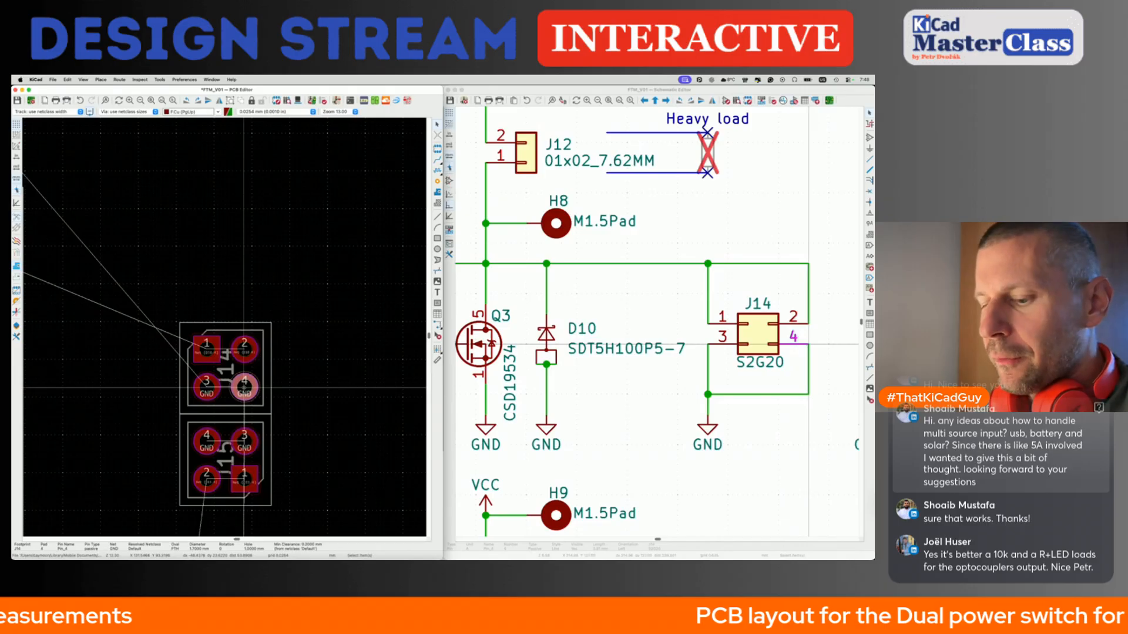
{"action": "left_click", "coordinate": [232, 368]}
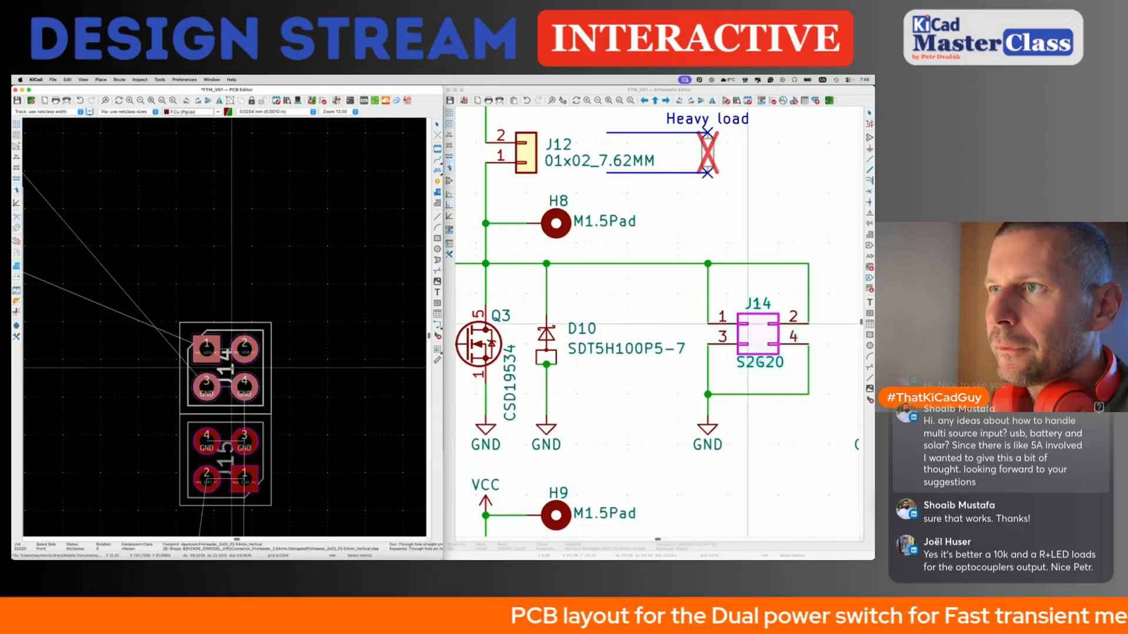
{"action": "key", "text": "shift+p"}
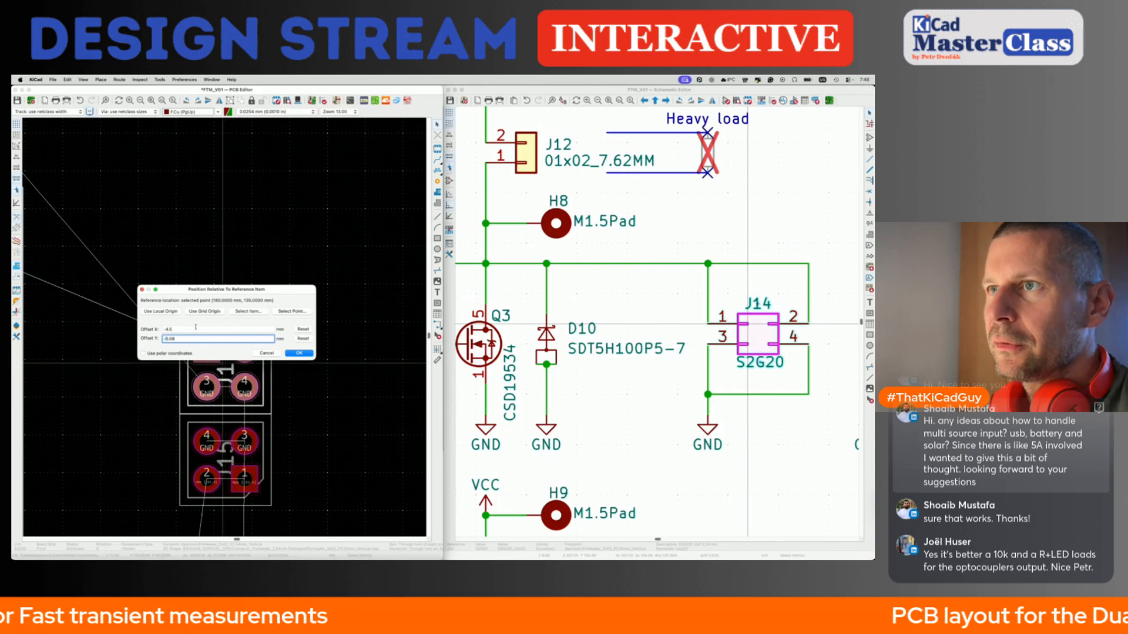
{"action": "left_click", "coordinate": [264, 316]}
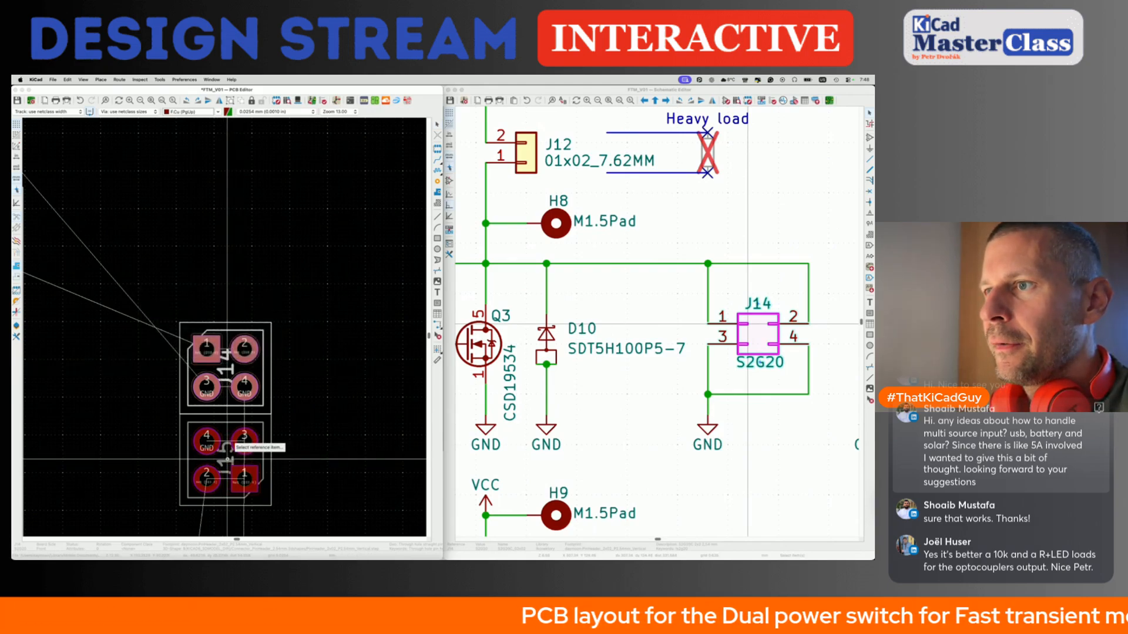
{"action": "left_click", "coordinate": [258, 452]}
{"action": "left_click", "coordinate": [297, 353]}
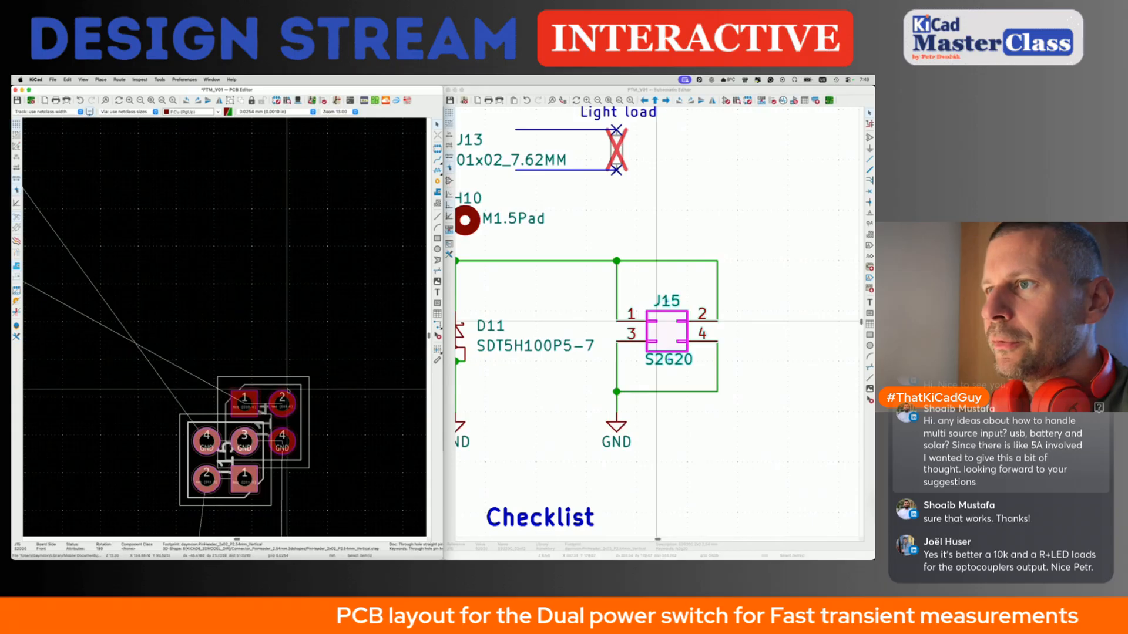
Try the relative positioning again with J15 as reference, using offsets X 0 and Y -5.08 mm.
{"action": "left_click", "coordinate": [295, 424]}
{"action": "key", "text": "shift+p"}
{"action": "left_click", "coordinate": [258, 312]}
{"action": "left_click", "coordinate": [211, 462]}
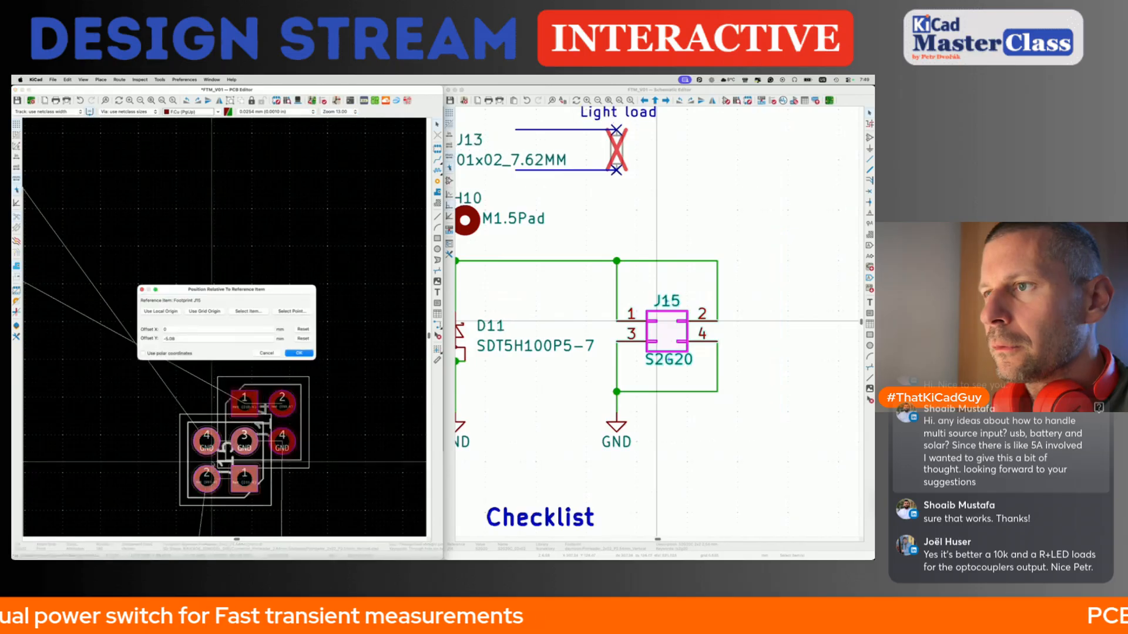
{"action": "left_click", "coordinate": [293, 353]}
{"action": "key", "text": "Escape"}
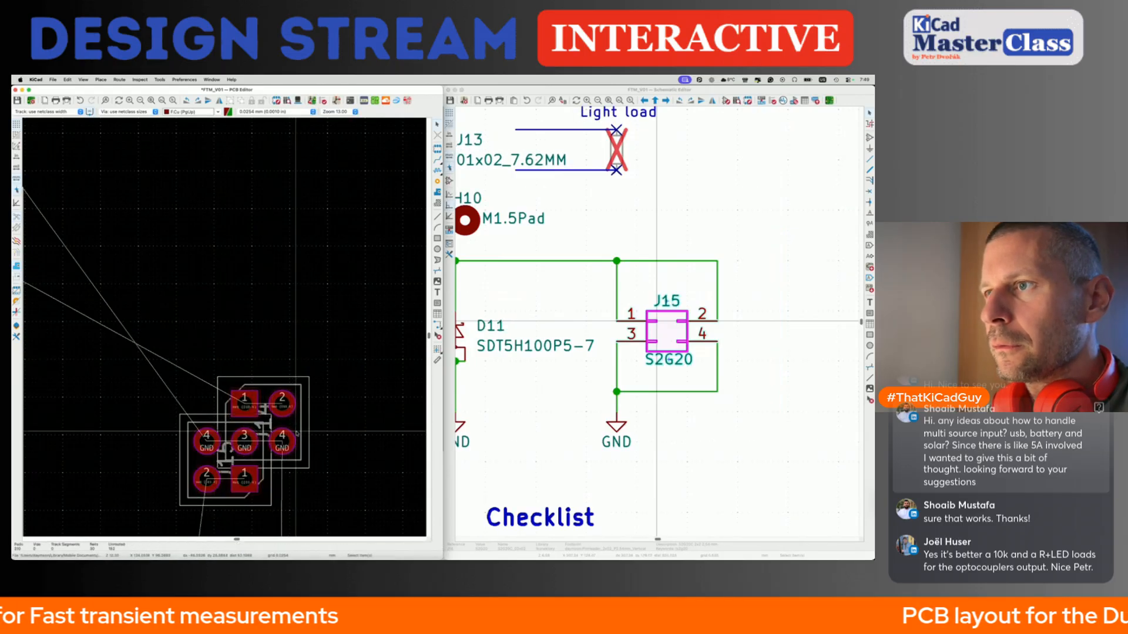
Move jumper J14 off J15 into the clear space above it, and select its pin 1 pad.
{"action": "left_click", "coordinate": [297, 434]}
{"action": "scroll", "coordinate": [296, 434], "scroll_direction": "up", "scroll_amount": 3}
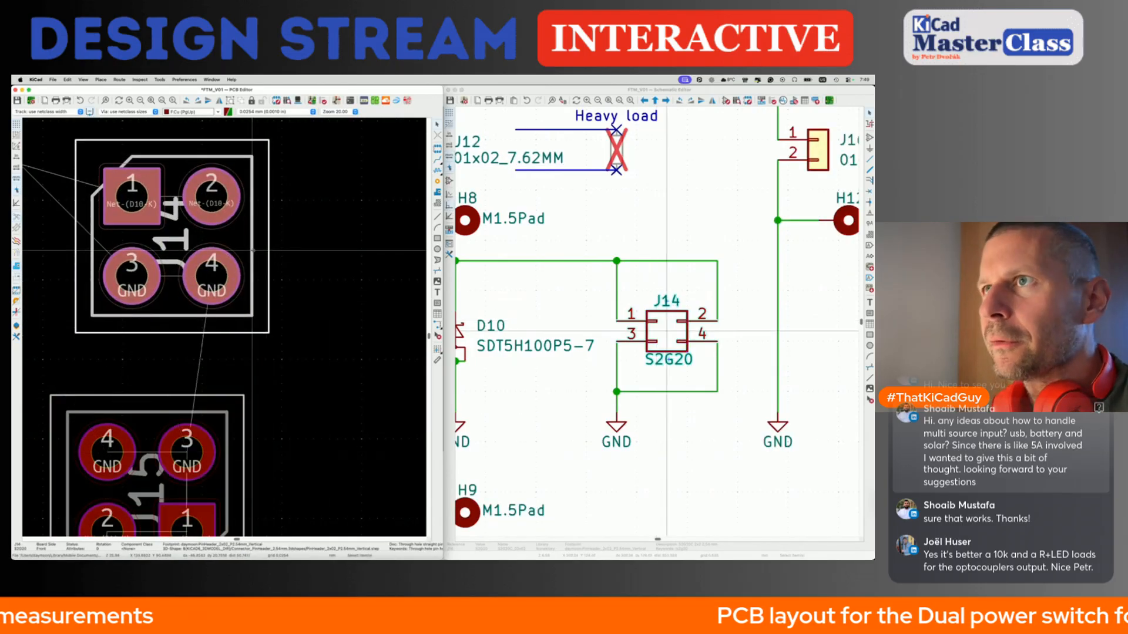
{"action": "key", "text": "Escape"}
{"action": "middle_click_drag", "start_coordinate": [161, 275], "coordinate": [201, 272]}
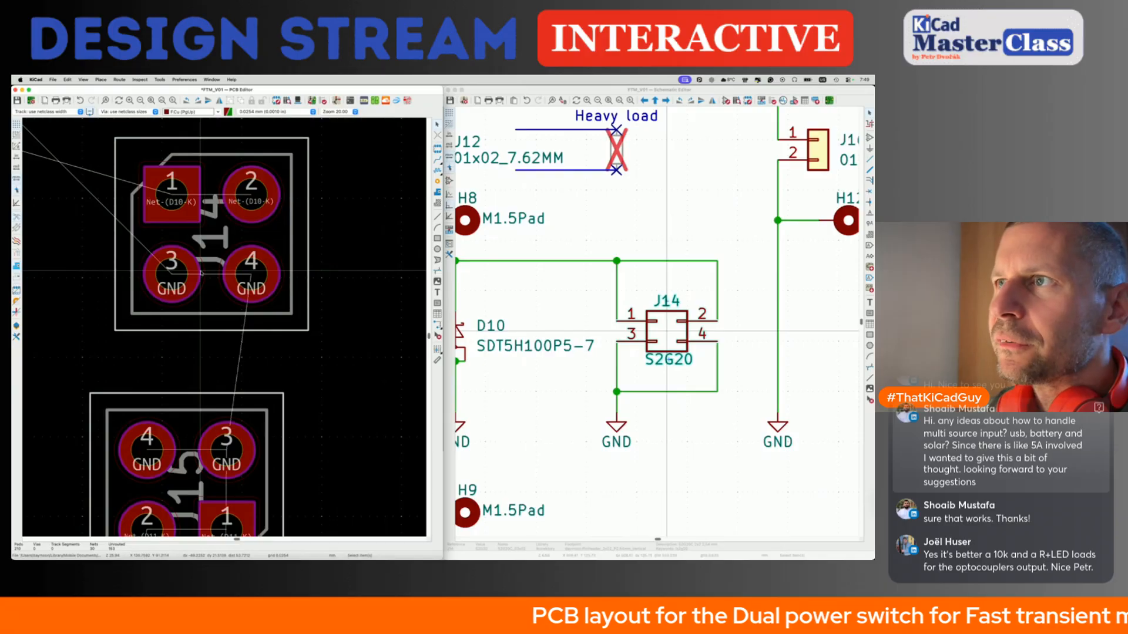
{"action": "left_click", "coordinate": [197, 185]}
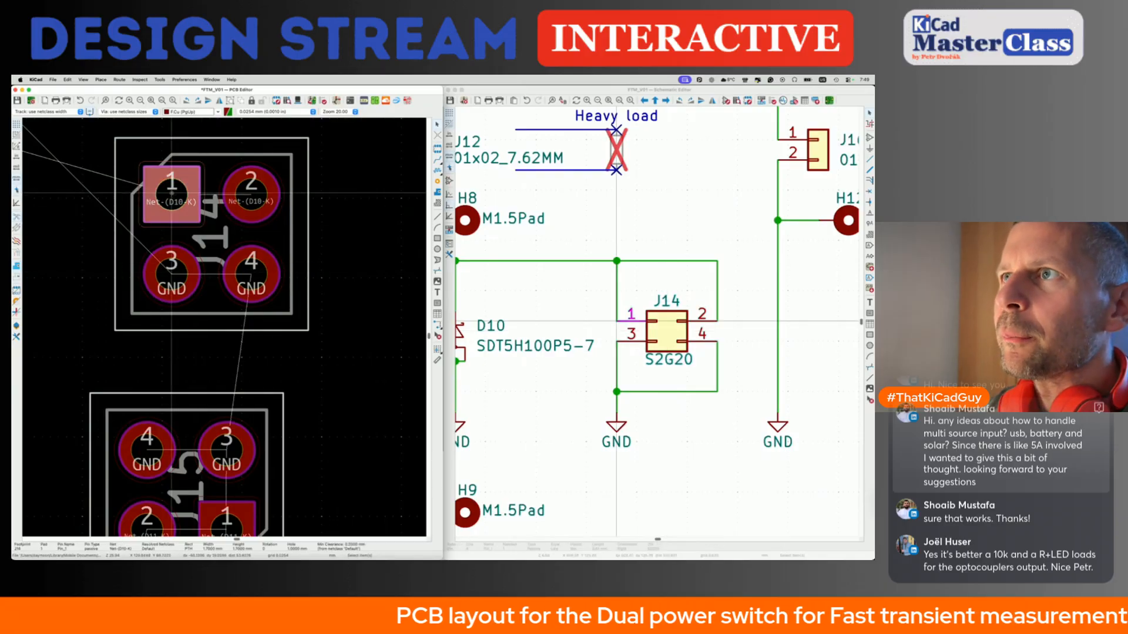
Position jumper J14 from its pin 1 relative to pad 4 of J15, stacking it directly above J15 with the pad columns aligned.
{"action": "left_click", "coordinate": [209, 184]}
{"action": "scroll", "coordinate": [210, 184], "scroll_direction": "up", "scroll_amount": 3}
{"action": "key", "text": "Escape"}
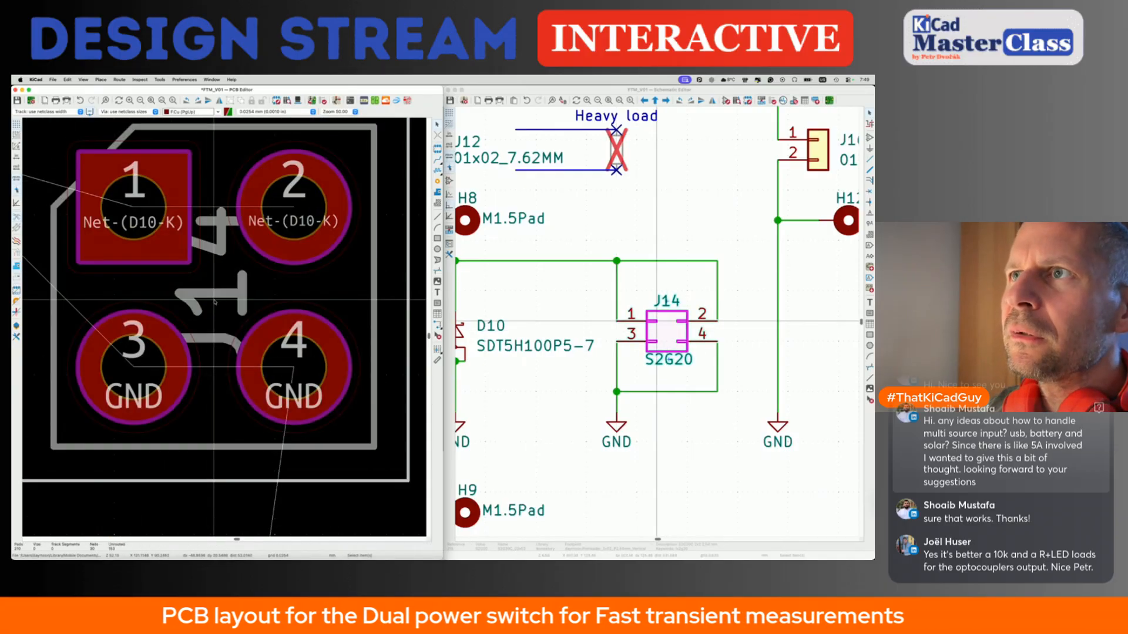
{"action": "double_click", "coordinate": [215, 303]}
{"action": "key", "text": "Escape"}
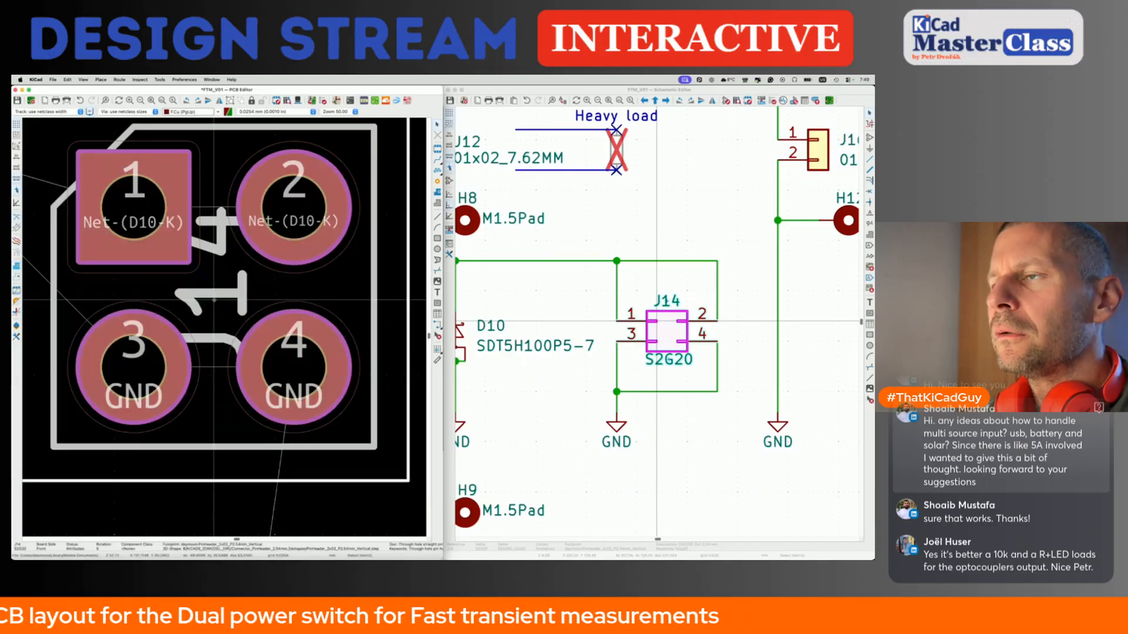
{"action": "scroll", "coordinate": [199, 309], "scroll_direction": "down", "scroll_amount": 5}
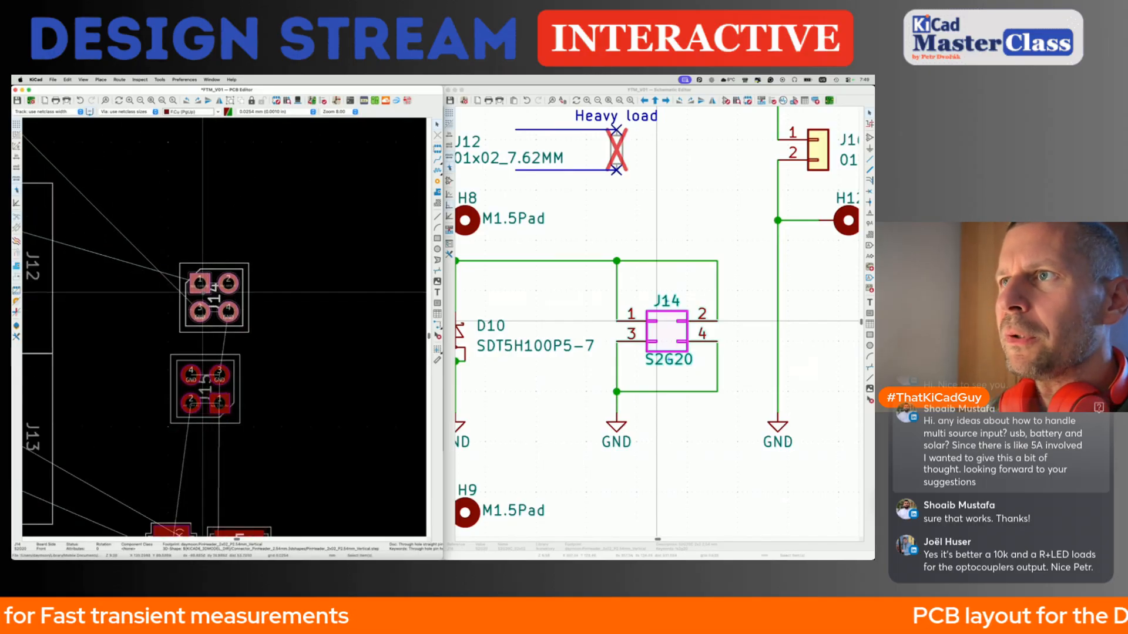
{"action": "left_click", "coordinate": [201, 287]}
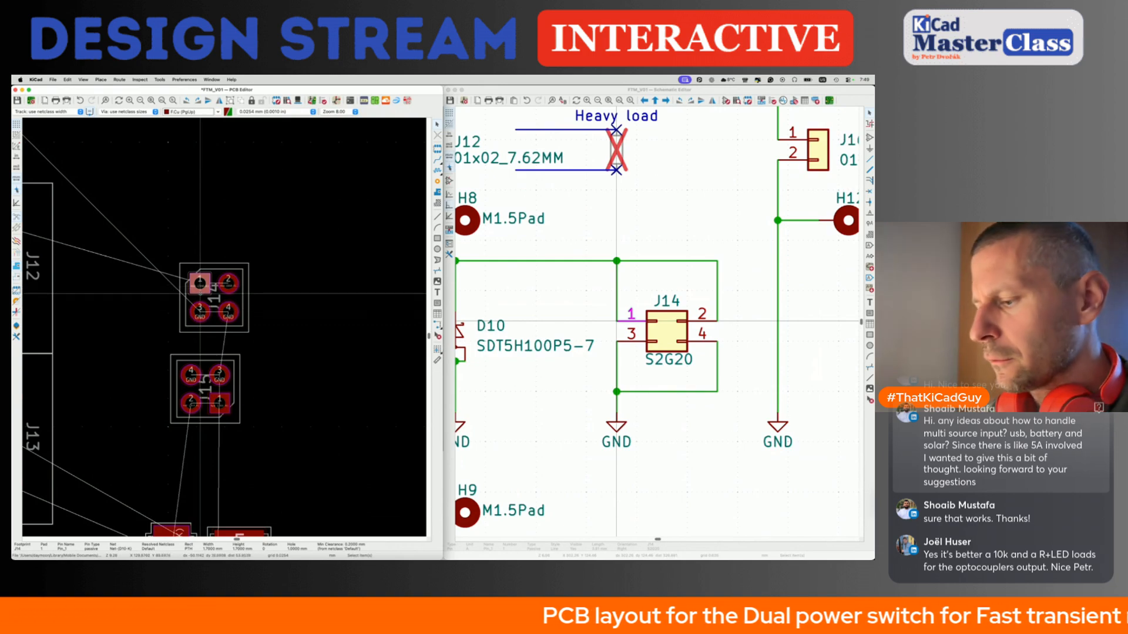
{"action": "key", "text": "shift+p"}
{"action": "left_click", "coordinate": [261, 312]}
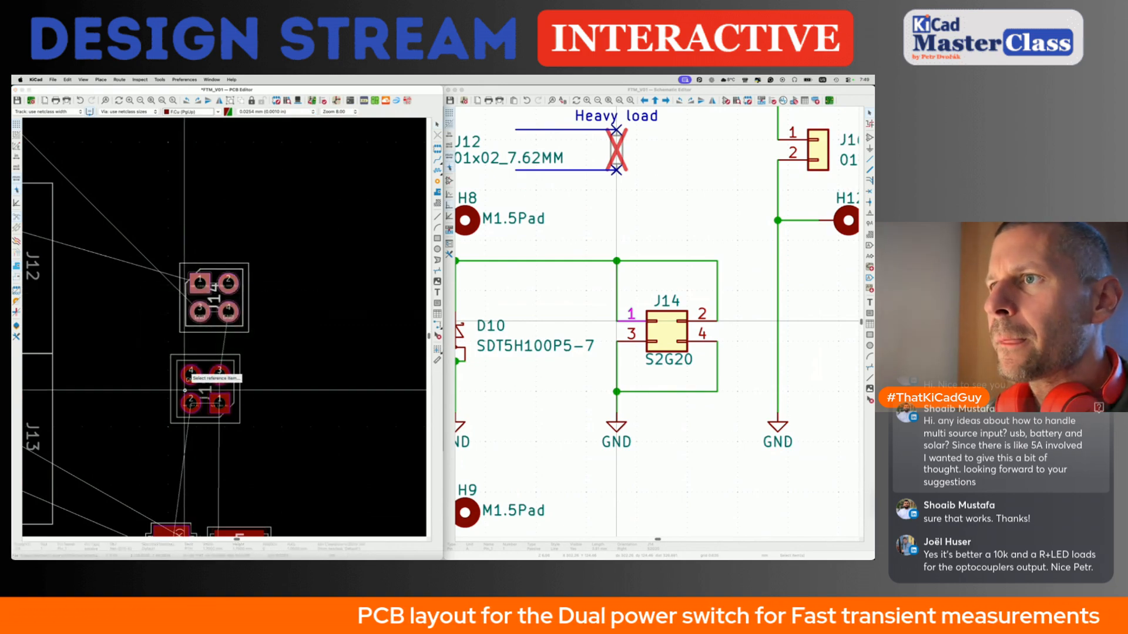
{"action": "left_click", "coordinate": [190, 374]}
{"action": "left_click", "coordinate": [298, 354]}
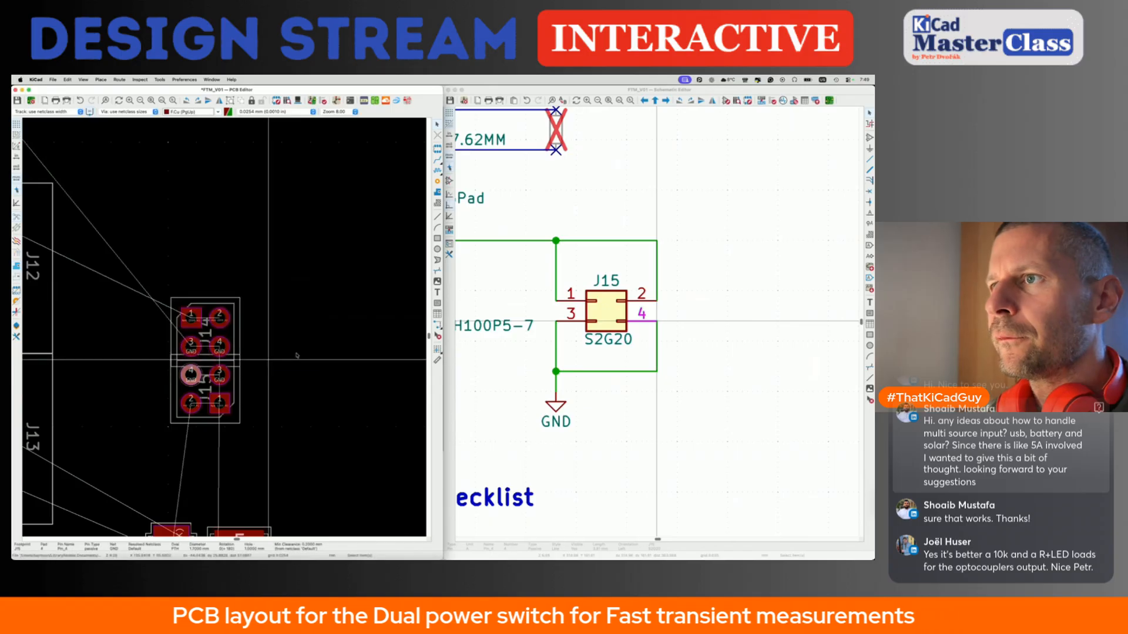
{"action": "scroll", "coordinate": [209, 358], "scroll_direction": "up", "scroll_amount": 3}
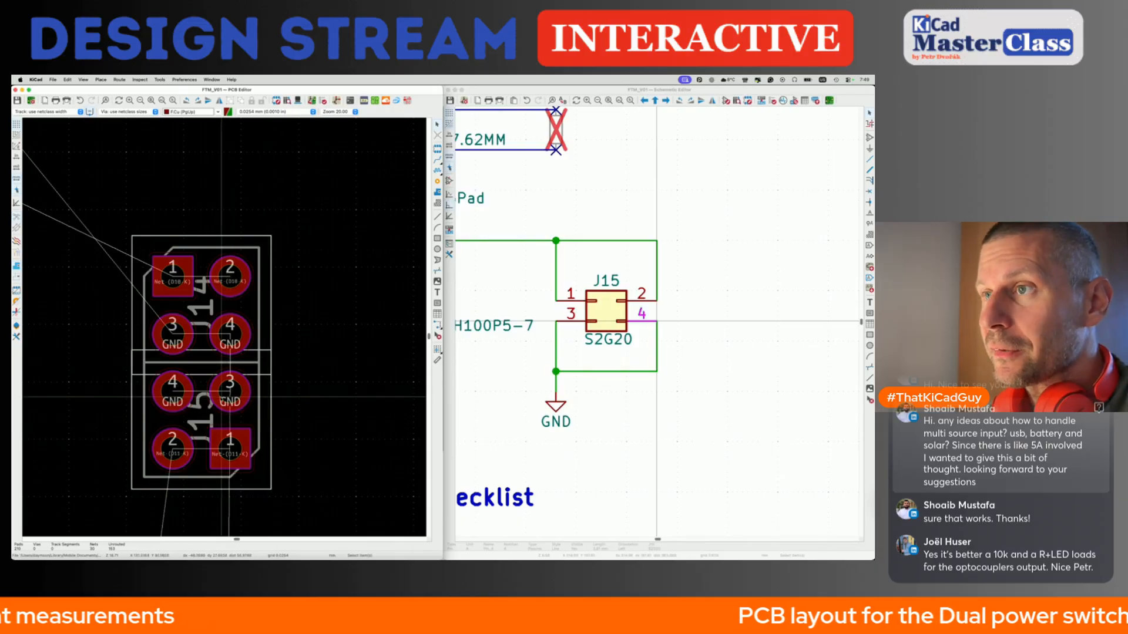
Check the stacked J14 and J15 jumpers on the board in the 3D view, and return to the PCB layout.
{"action": "left_click_drag", "start_coordinate": [113, 357], "coordinate": [244, 473]}
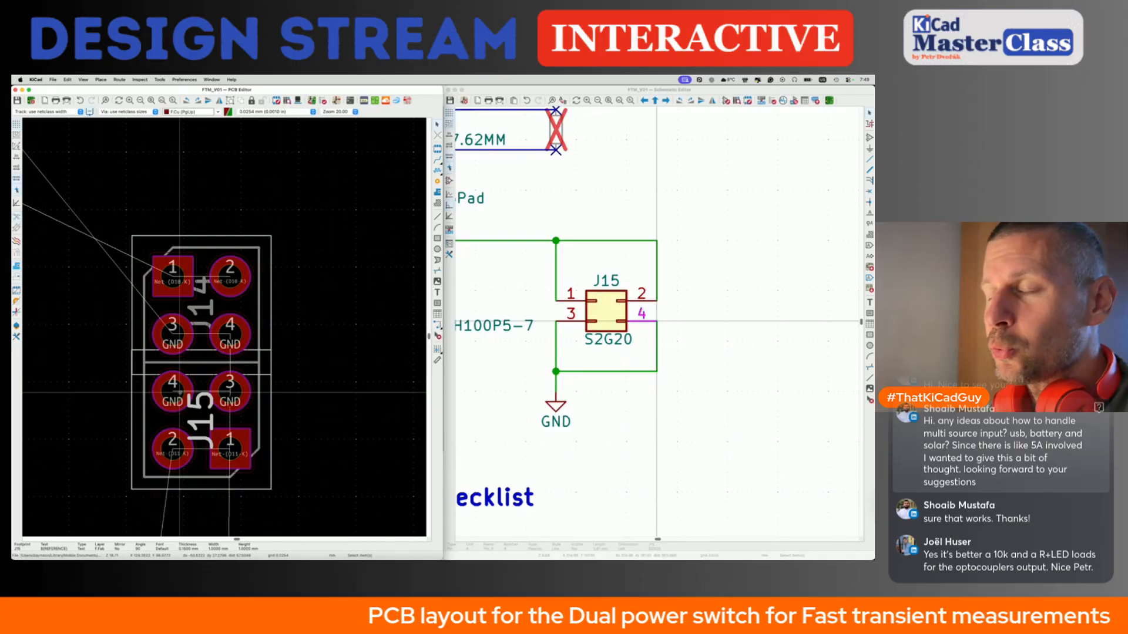
{"action": "scroll", "coordinate": [311, 448], "scroll_direction": "down", "scroll_amount": 5}
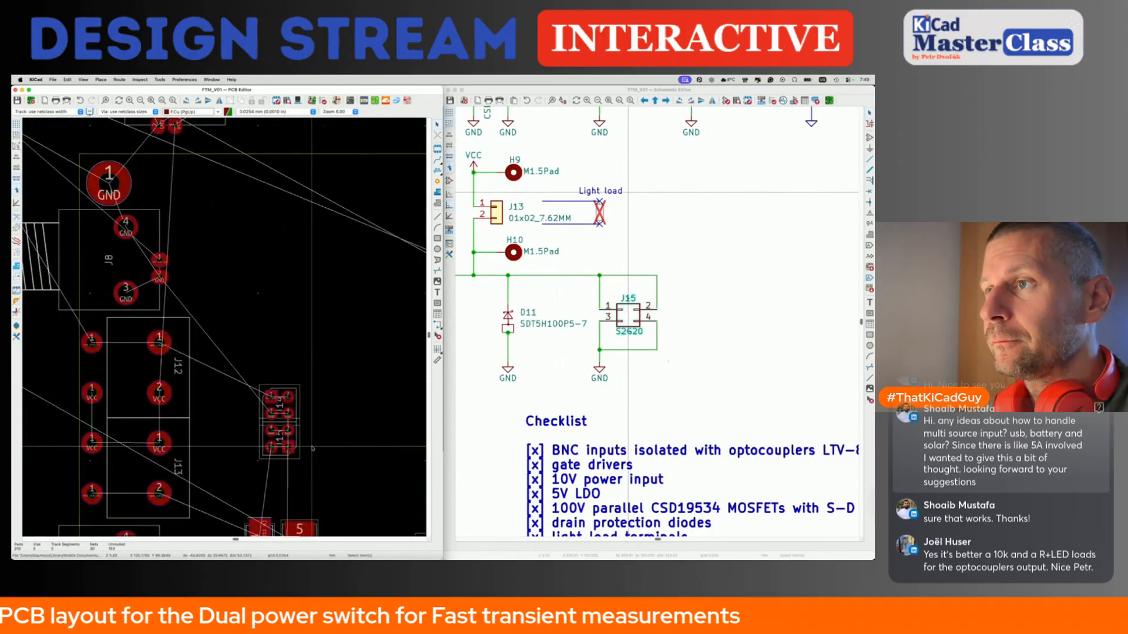
{"action": "key", "text": "alt+3"}
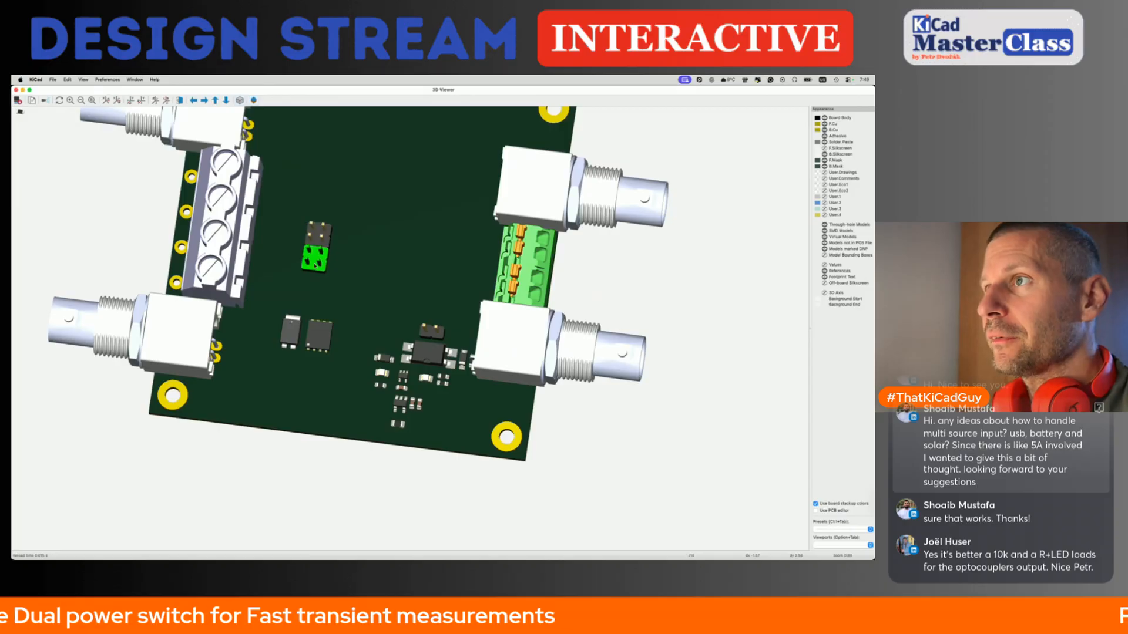
{"action": "left_click", "coordinate": [17, 90]}
{"action": "scroll", "coordinate": [246, 328], "scroll_direction": "down", "scroll_amount": 5}
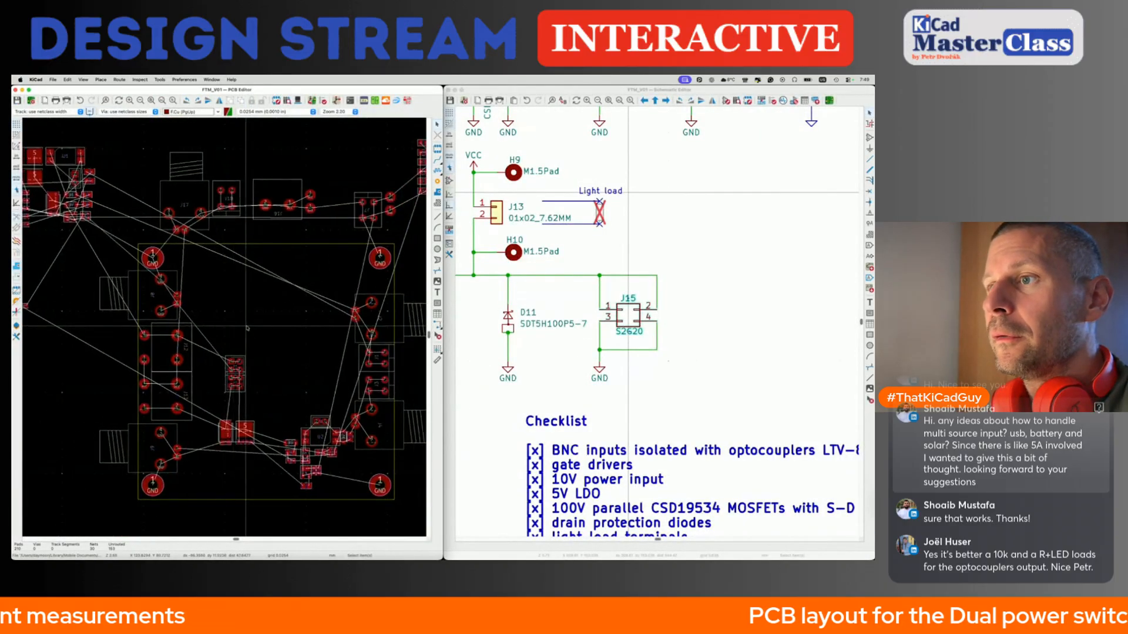
Select MOSFETs Q1 and Q3 and diode D10 through the schematic and place their footprints inside the board outline above J14.
{"action": "left_click", "coordinate": [593, 408]}
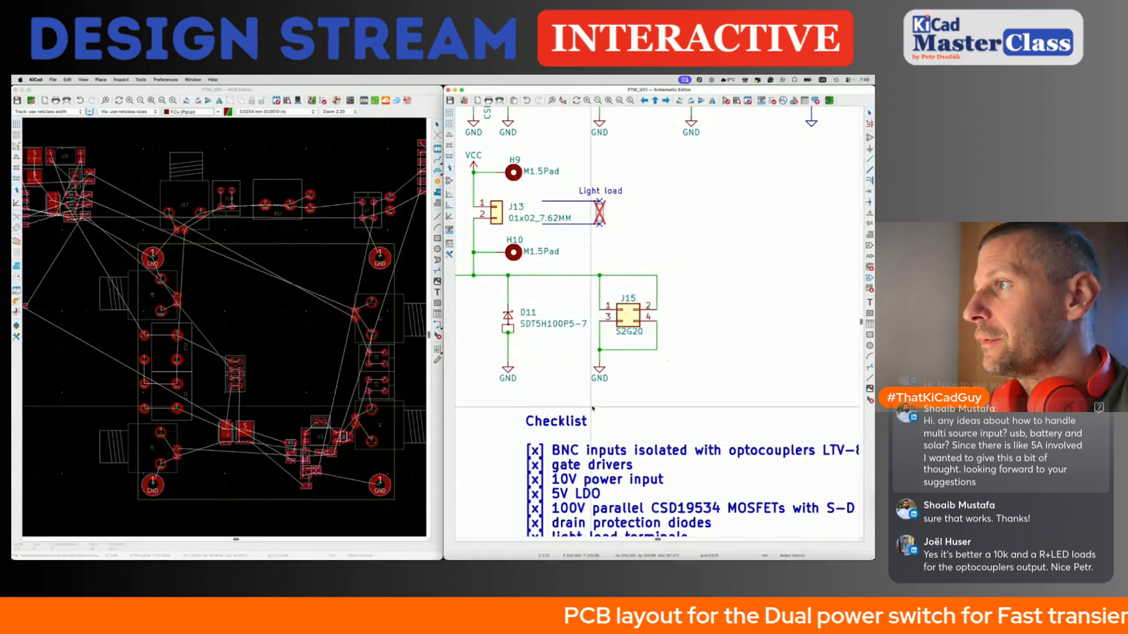
{"action": "scroll", "coordinate": [593, 407], "scroll_direction": "down", "scroll_amount": 5}
{"action": "left_click_drag", "start_coordinate": [489, 279], "coordinate": [570, 323]}
{"action": "left_click", "coordinate": [249, 334]}
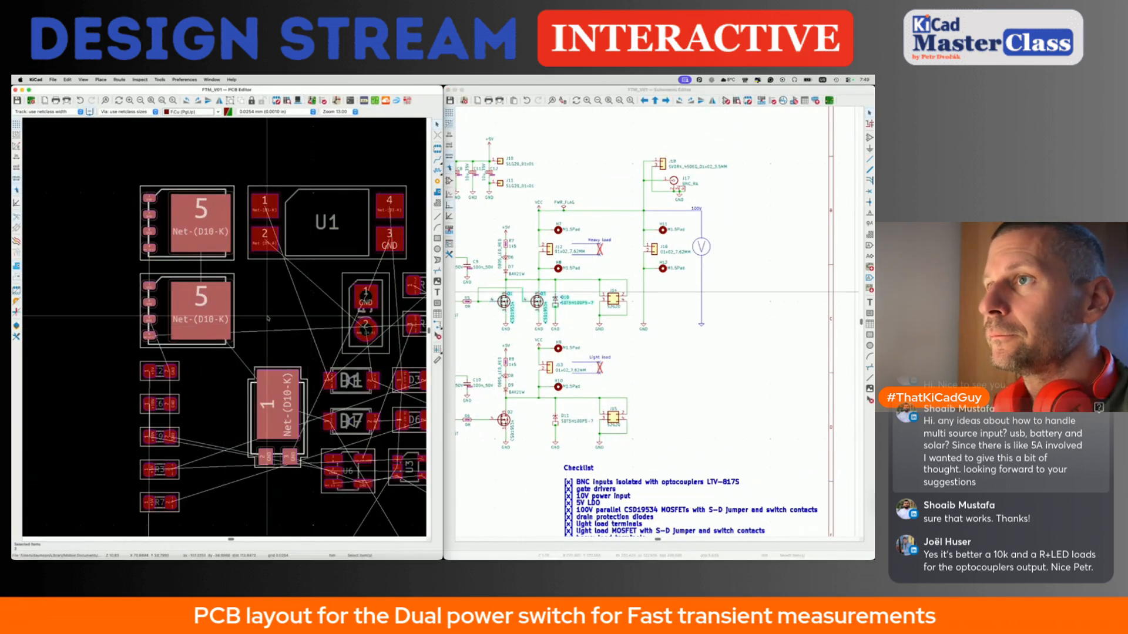
{"action": "scroll", "coordinate": [250, 334], "scroll_direction": "down", "scroll_amount": 8}
{"action": "middle_click_drag", "start_coordinate": [250, 334], "coordinate": [146, 184]}
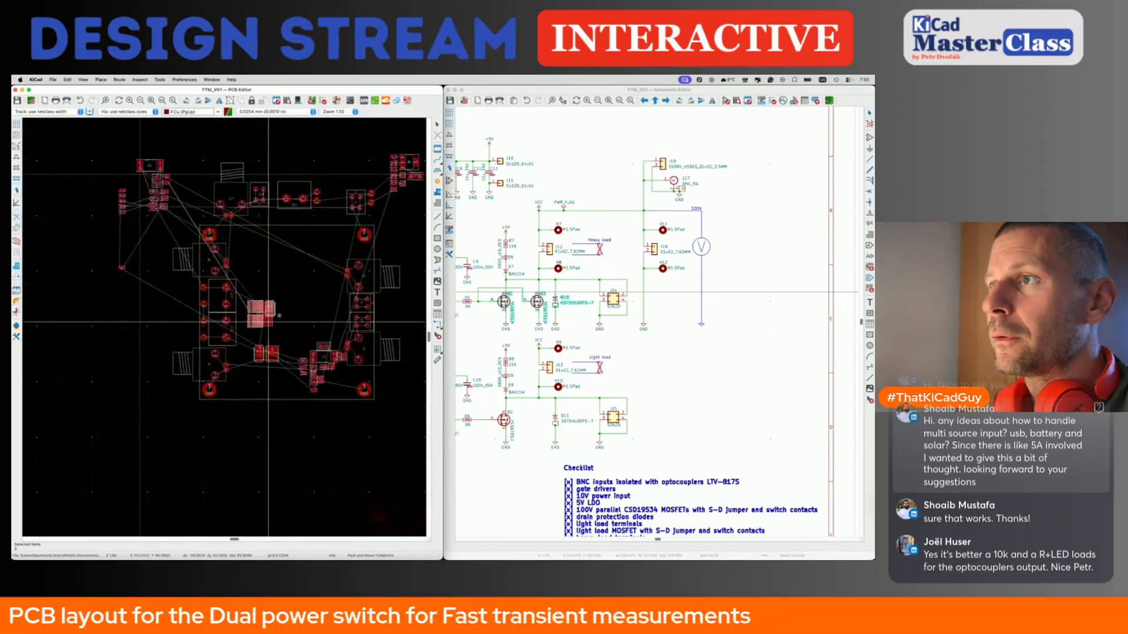
{"action": "left_click", "coordinate": [275, 280]}
{"action": "scroll", "coordinate": [273, 280], "scroll_direction": "up", "scroll_amount": 3}
{"action": "scroll", "coordinate": [273, 280], "scroll_direction": "up", "scroll_amount": 5}
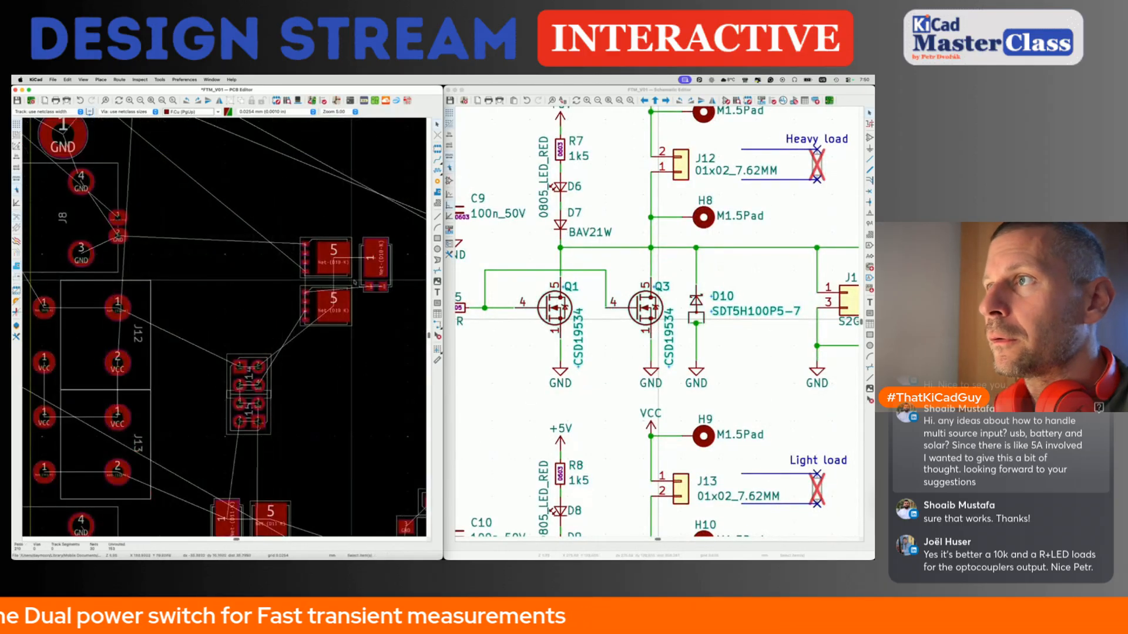
Rotate diode D10 and place it between J12 and the MOSFETs, above J14 and in line with D11.
{"action": "left_click", "coordinate": [370, 272]}
{"action": "left_click_drag", "start_coordinate": [371, 272], "coordinate": [227, 284]}
{"action": "middle_click_drag", "start_coordinate": [338, 289], "coordinate": [333, 253]}
Rotate MOSFET Q1 so its small pads face the upper board edge, and place it beside D10 in line with Q2.
{"action": "left_click", "coordinate": [324, 235]}
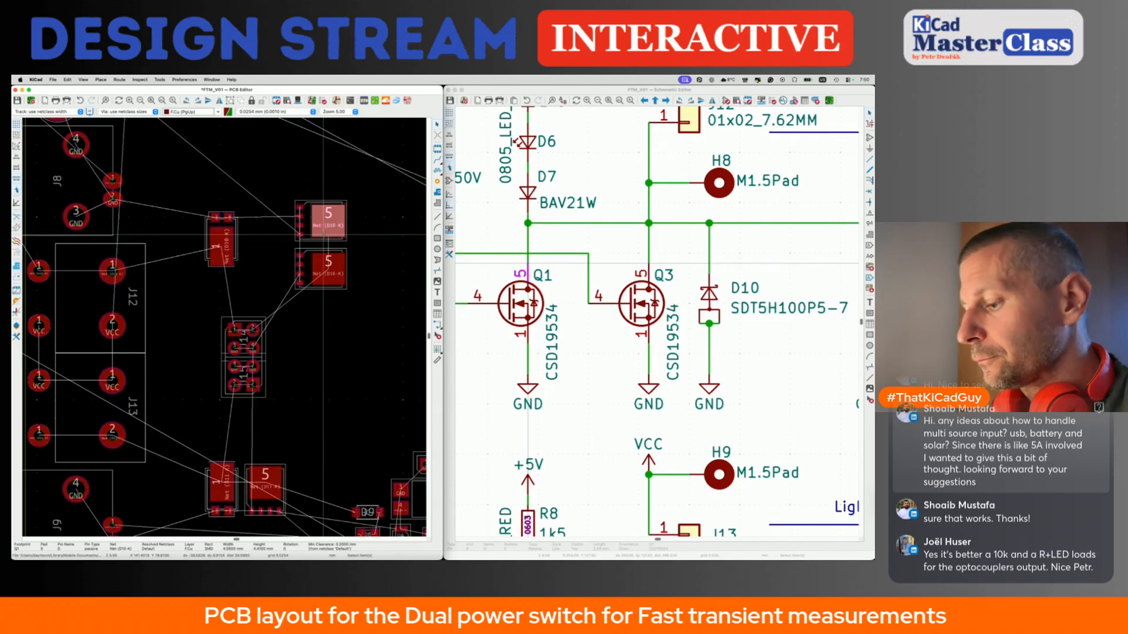
{"action": "key", "text": "m"}
{"action": "key", "text": "r"}
{"action": "key", "text": "r"}
{"action": "key", "text": "r"}
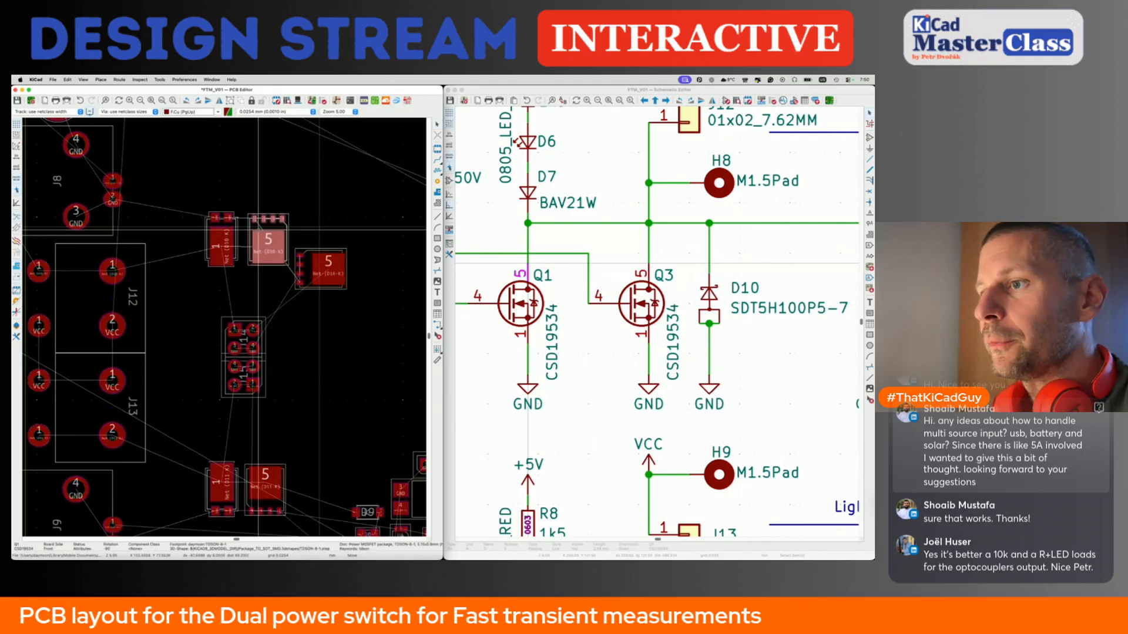
{"action": "left_click", "coordinate": [261, 228]}
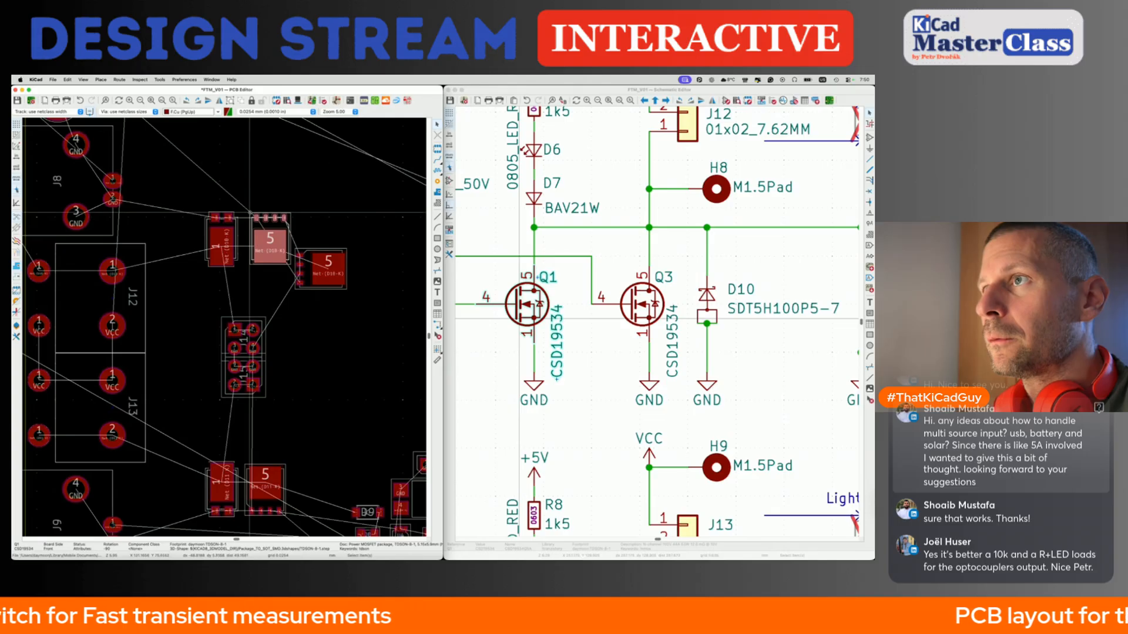
{"action": "key", "text": "m"}
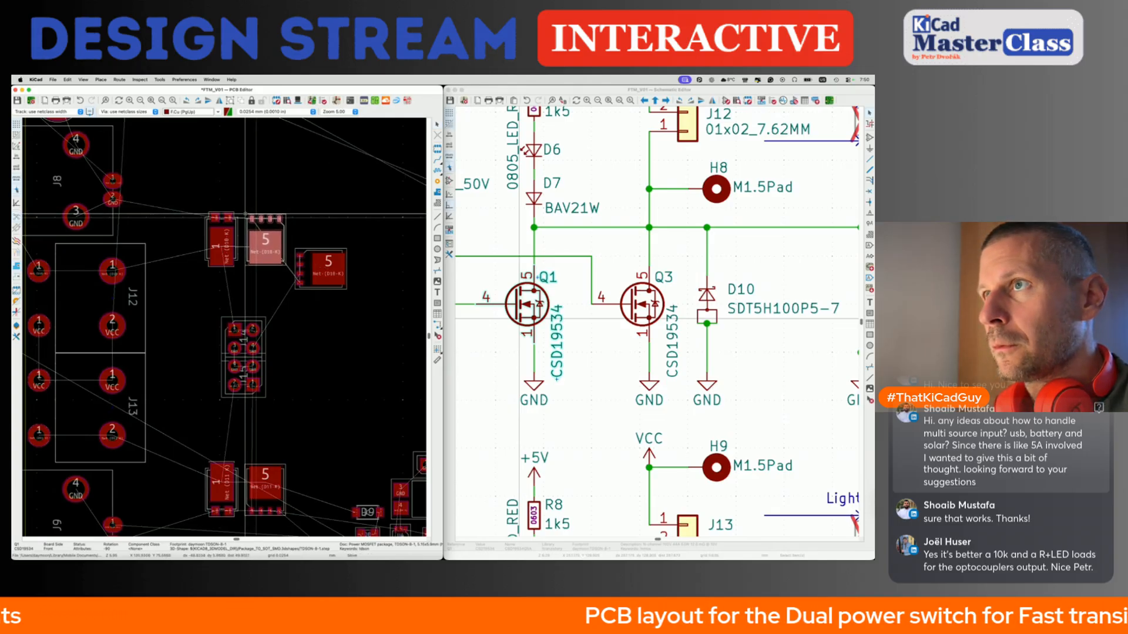
{"action": "left_click", "coordinate": [256, 215]}
Rotate MOSFET Q3 to match Q1 and place it beside Q1 in the same row.
{"action": "left_click", "coordinate": [318, 282]}
{"action": "key", "text": "r"}
{"action": "key", "text": "r"}
{"action": "key", "text": "r"}
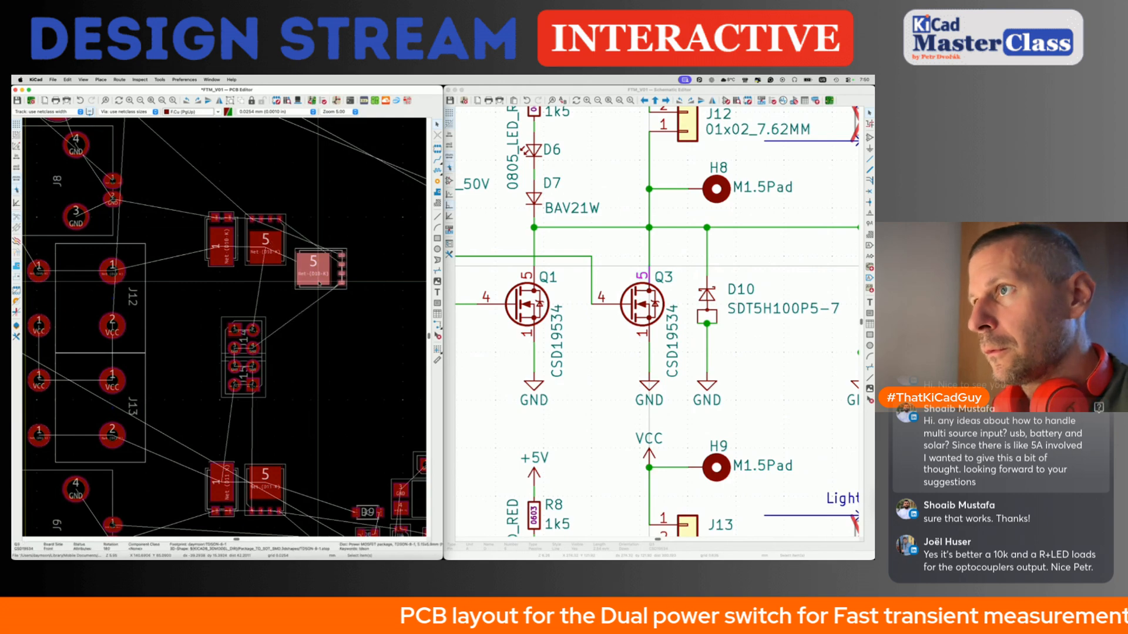
{"action": "key", "text": "m"}
{"action": "left_click", "coordinate": [314, 250]}
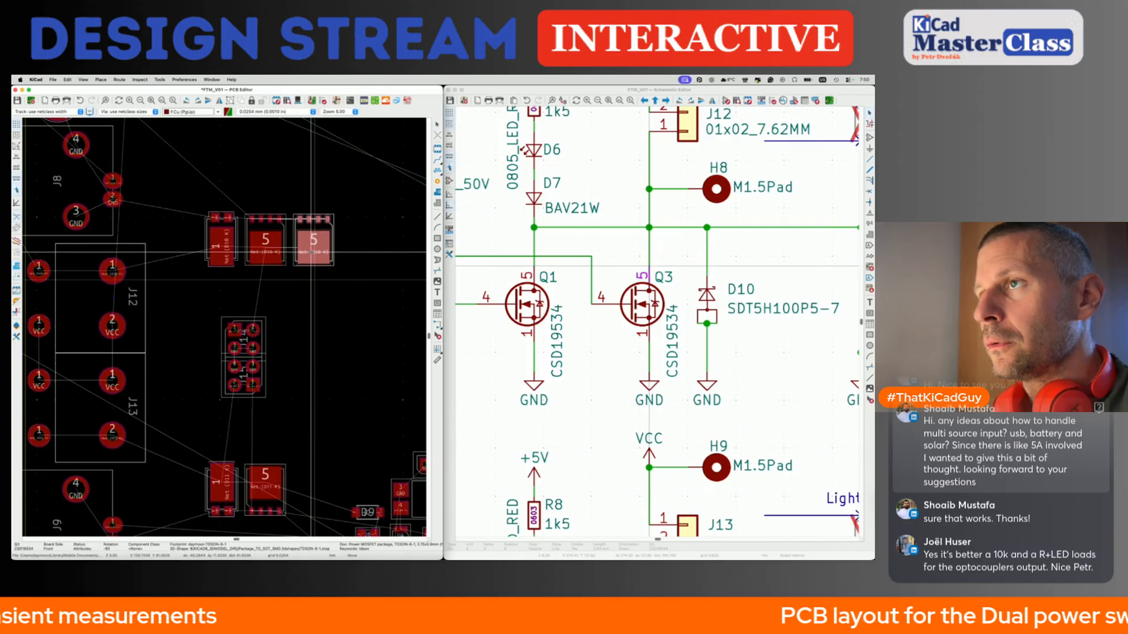
{"action": "left_click", "coordinate": [313, 252]}
Select U1, R1, D1 and J5 through the schematic and place the group on the board near connector J2.
{"action": "scroll", "coordinate": [312, 288], "scroll_direction": "down", "scroll_amount": 3}
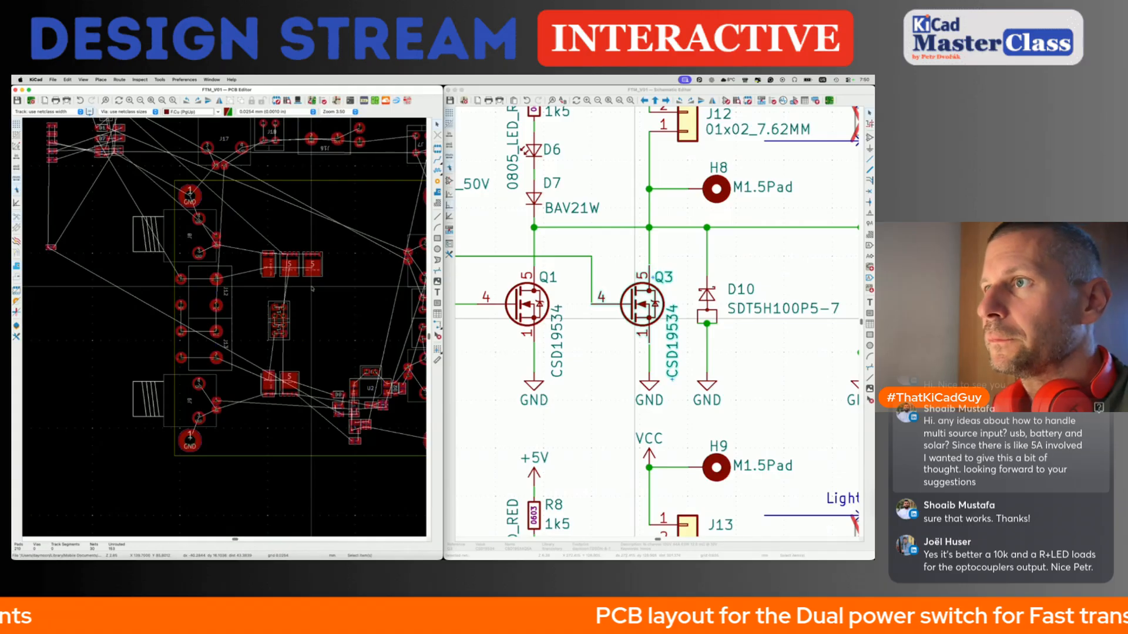
{"action": "scroll", "coordinate": [312, 287], "scroll_direction": "right", "scroll_amount": 3}
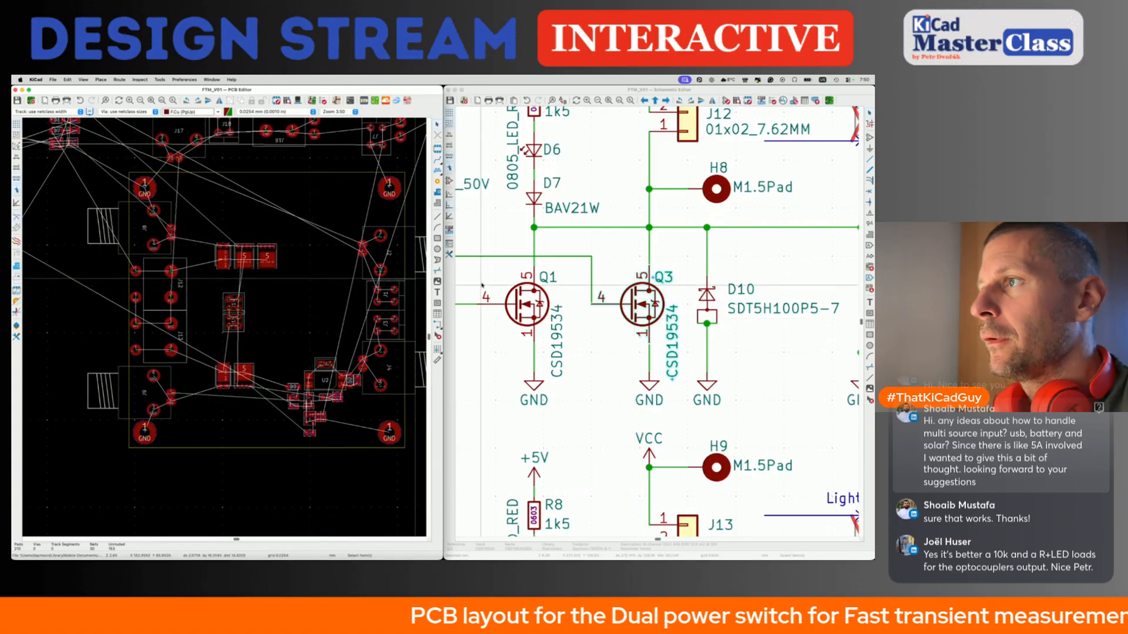
{"action": "left_click", "coordinate": [529, 254]}
{"action": "scroll", "coordinate": [529, 253], "scroll_direction": "down", "scroll_amount": 4}
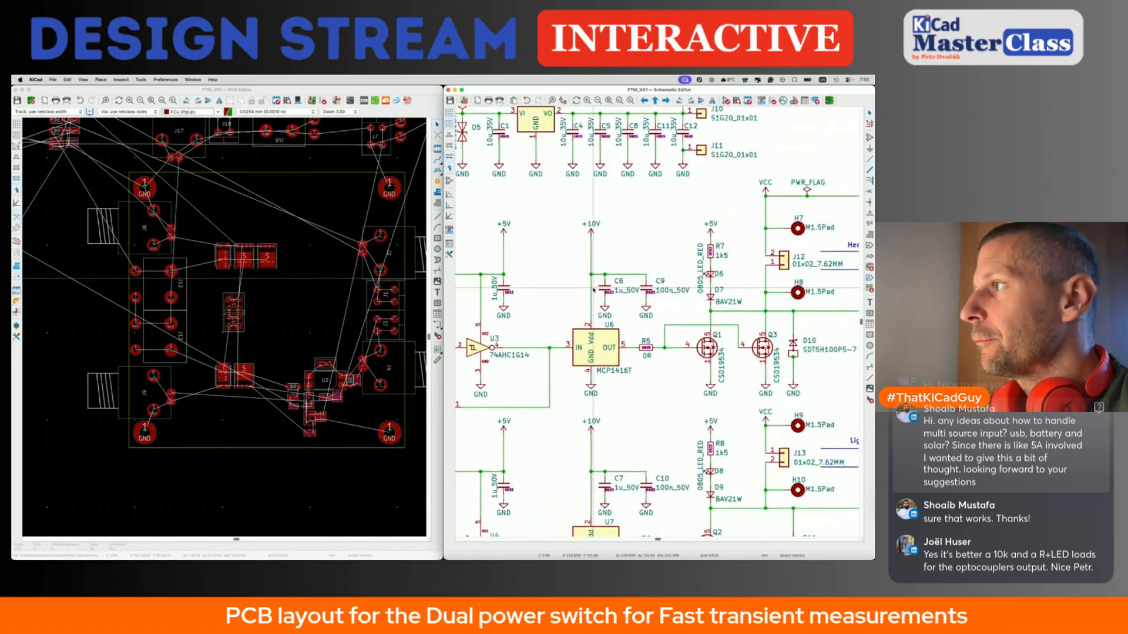
{"action": "scroll", "coordinate": [593, 289], "scroll_direction": "left", "scroll_amount": 5}
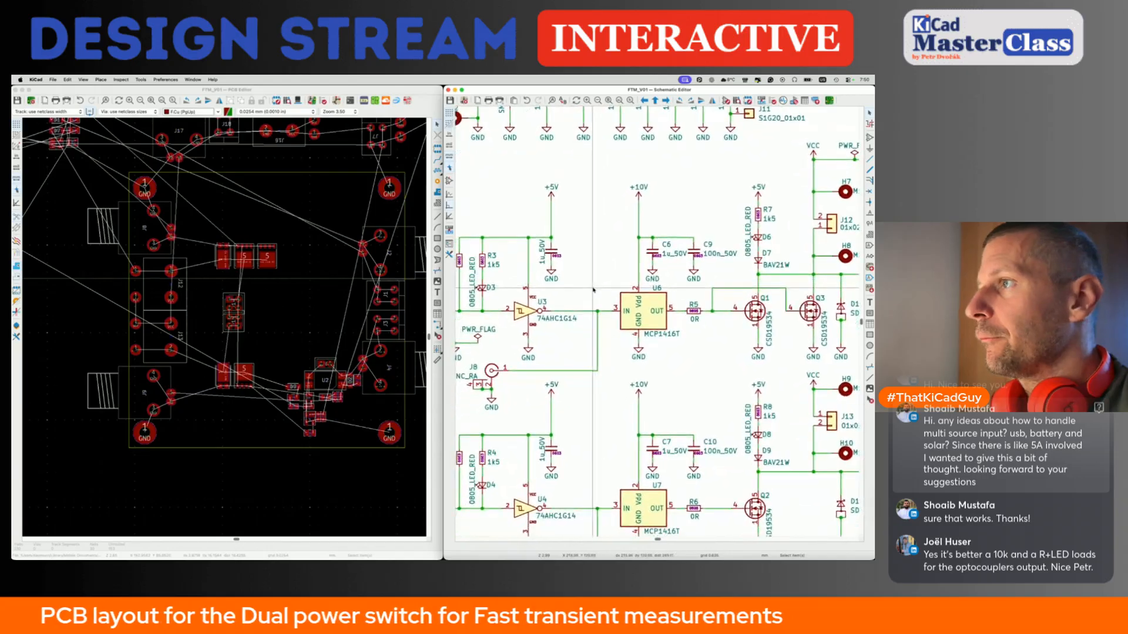
{"action": "scroll", "coordinate": [594, 289], "scroll_direction": "left", "scroll_amount": 4}
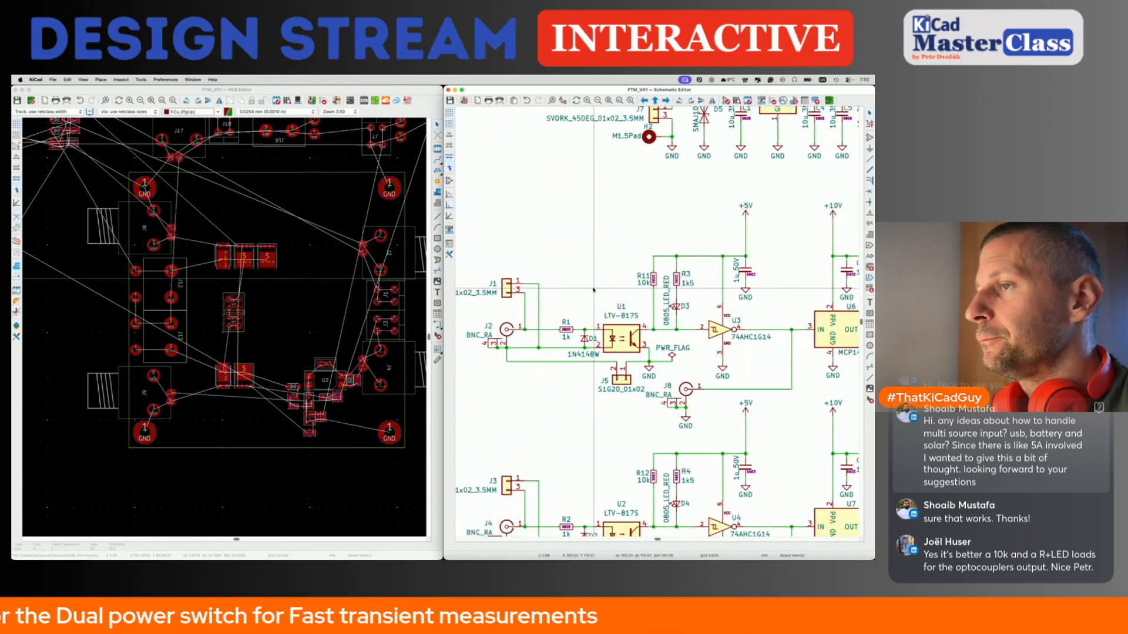
{"action": "left_click_drag", "start_coordinate": [542, 246], "coordinate": [644, 400]}
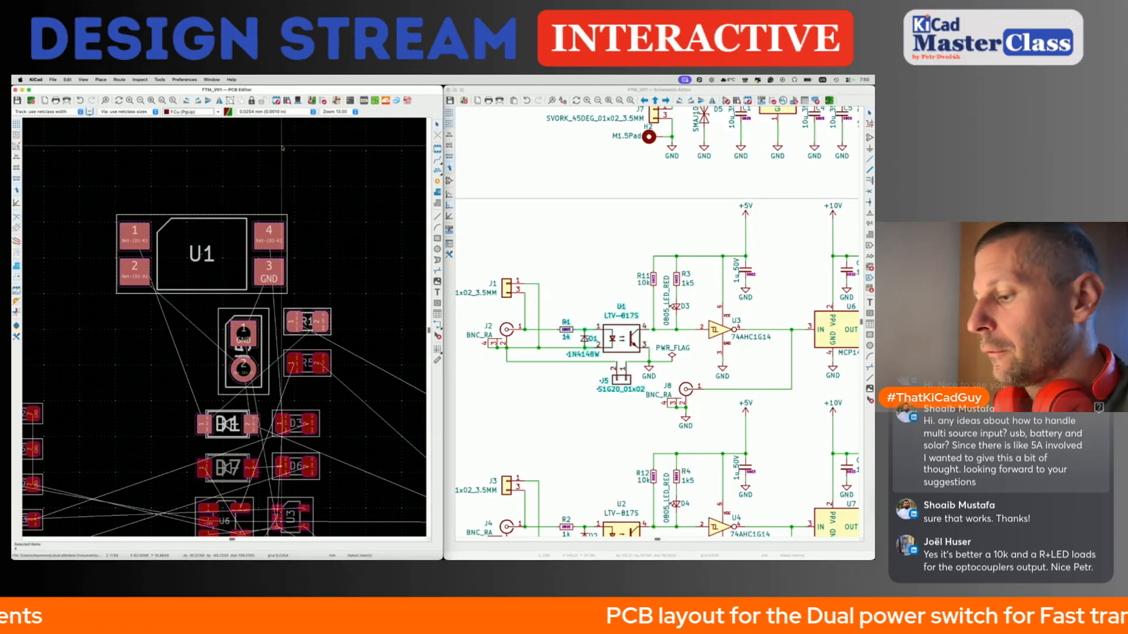
{"action": "scroll", "coordinate": [282, 148], "scroll_direction": "down", "scroll_amount": 8}
{"action": "scroll", "coordinate": [282, 146], "scroll_direction": "right", "scroll_amount": 2}
{"action": "left_click", "coordinate": [272, 215]}
{"action": "scroll", "coordinate": [238, 226], "scroll_direction": "up", "scroll_amount": 6}
Rotate optocoupler U1 by 180° and position it beside J2, below J5 and in line with U2.
{"action": "left_click", "coordinate": [224, 259]}
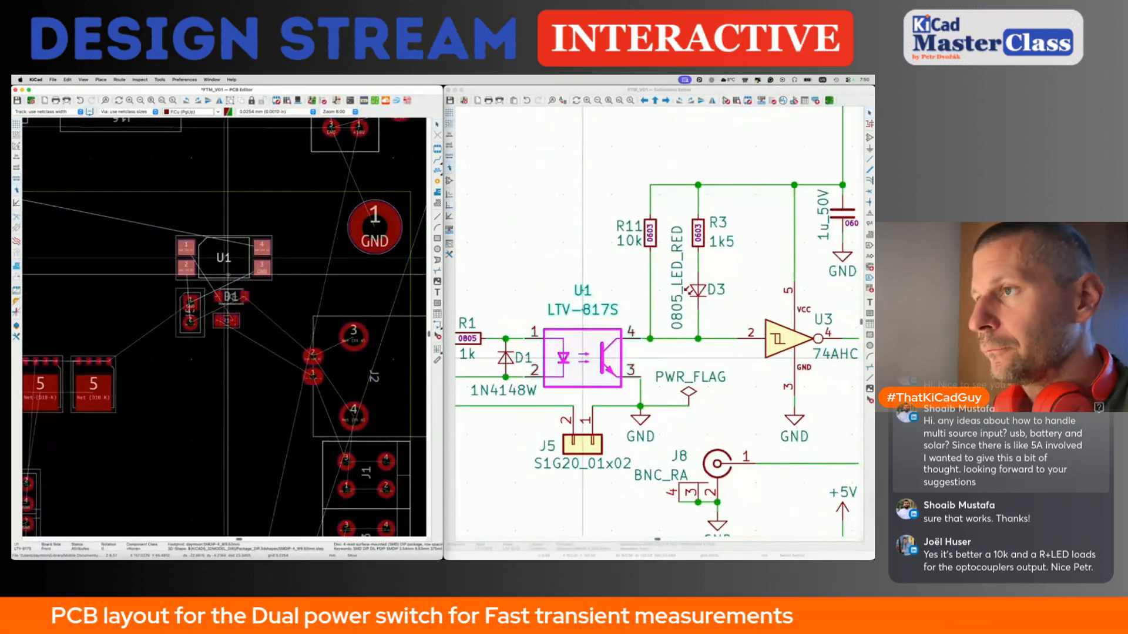
{"action": "scroll", "coordinate": [242, 337], "scroll_direction": "down", "scroll_amount": 4}
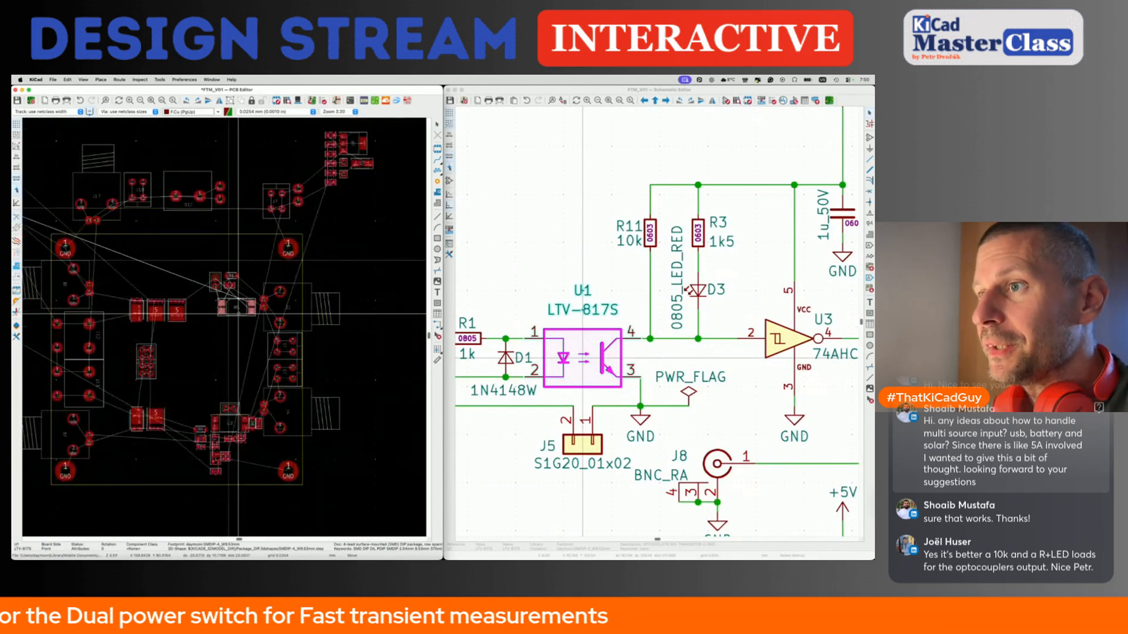
{"action": "scroll", "coordinate": [235, 311], "scroll_direction": "up", "scroll_amount": 4}
{"action": "scroll", "coordinate": [234, 310], "scroll_direction": "down", "scroll_amount": 3}
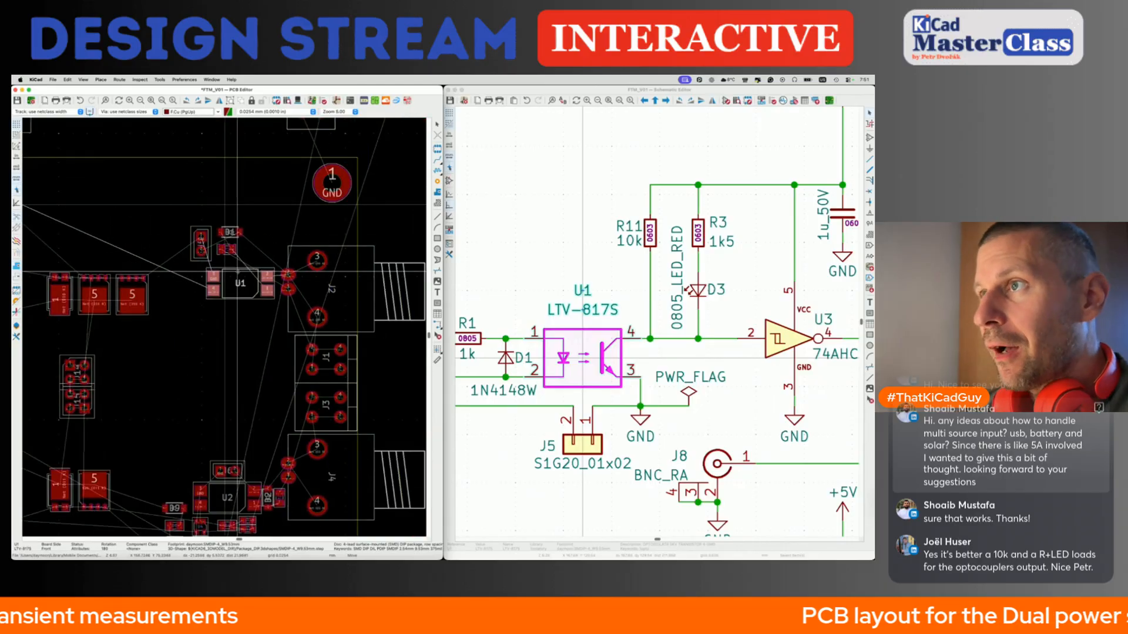
{"action": "left_click", "coordinate": [235, 269]}
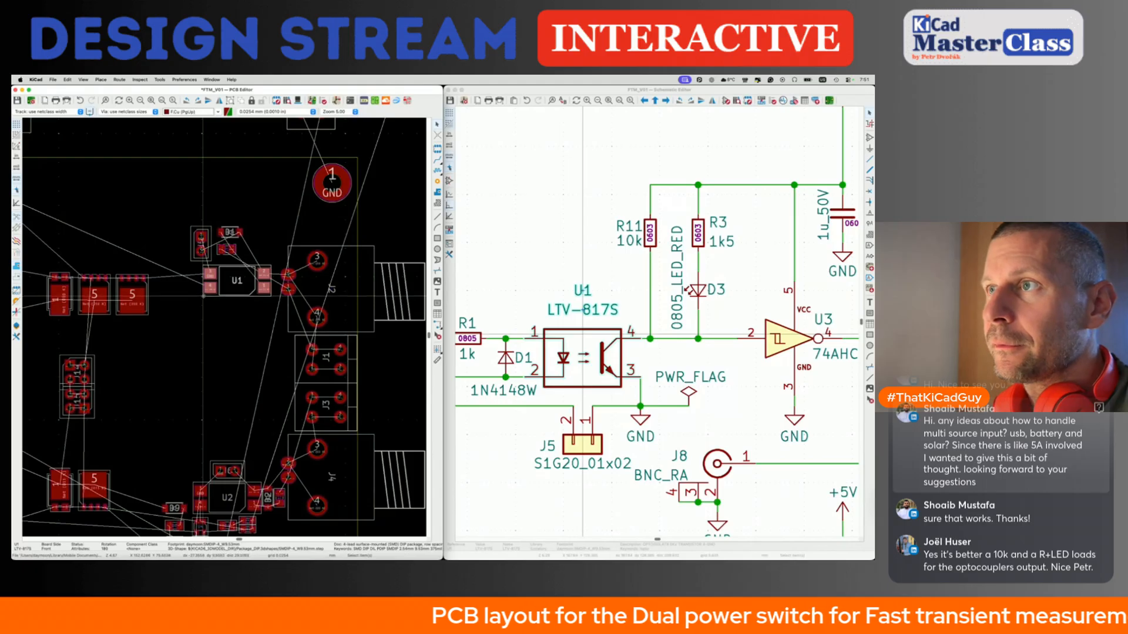
{"action": "key", "text": "m"}
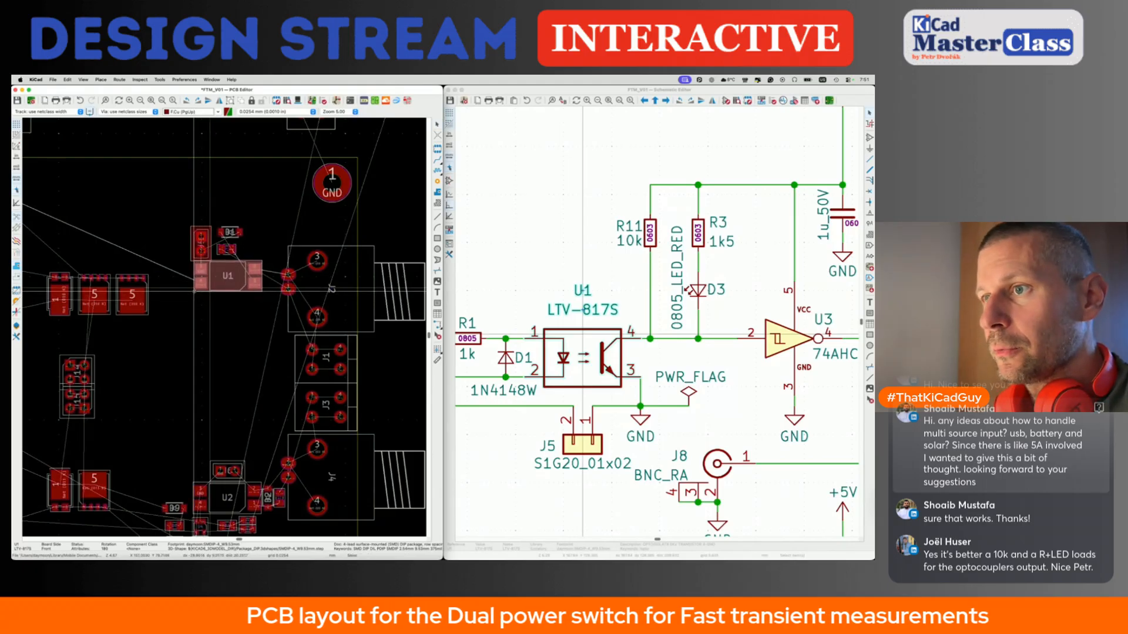
{"action": "left_click", "coordinate": [228, 279]}
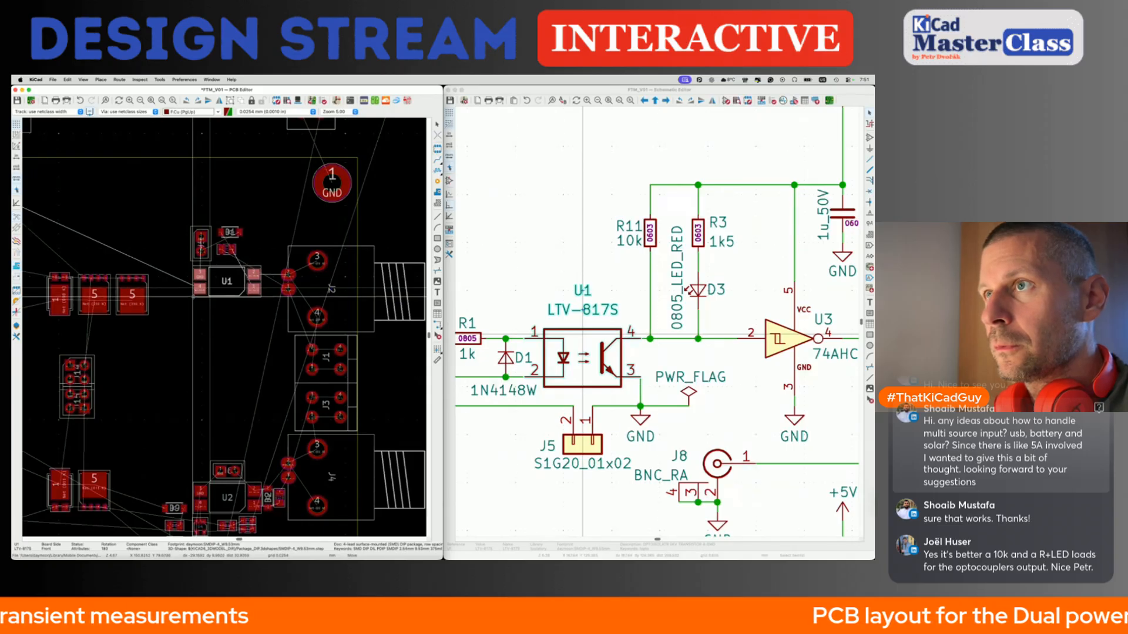
Move diode D1 and resistor R1 together into the clear space above J5.
{"action": "left_click", "coordinate": [252, 258]}
{"action": "key", "text": "m"}
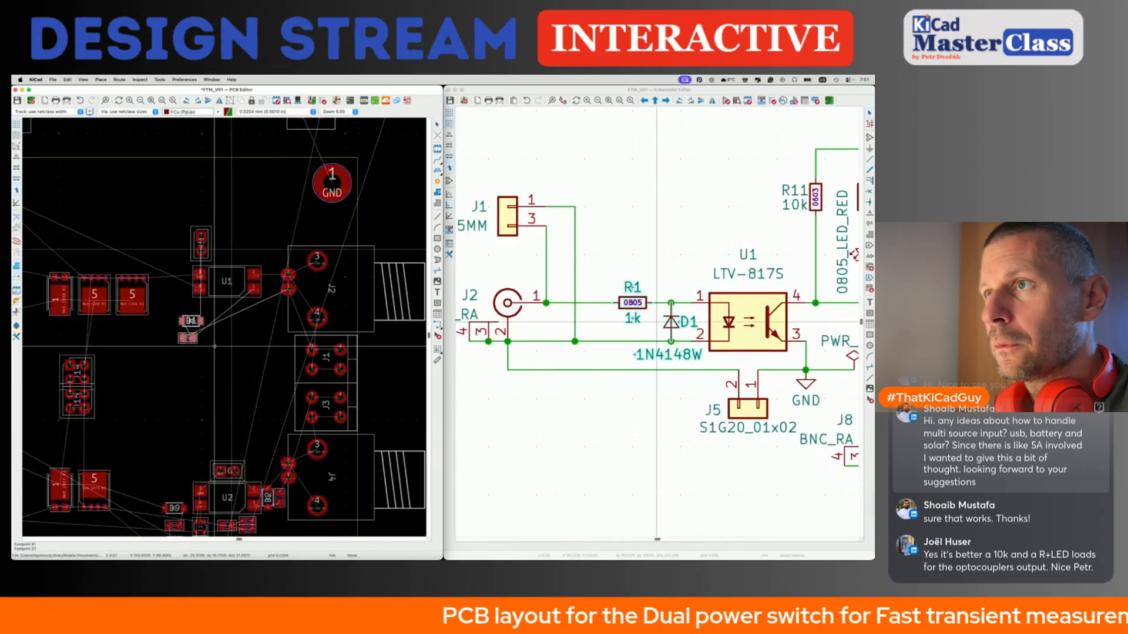
{"action": "left_click", "coordinate": [203, 187]}
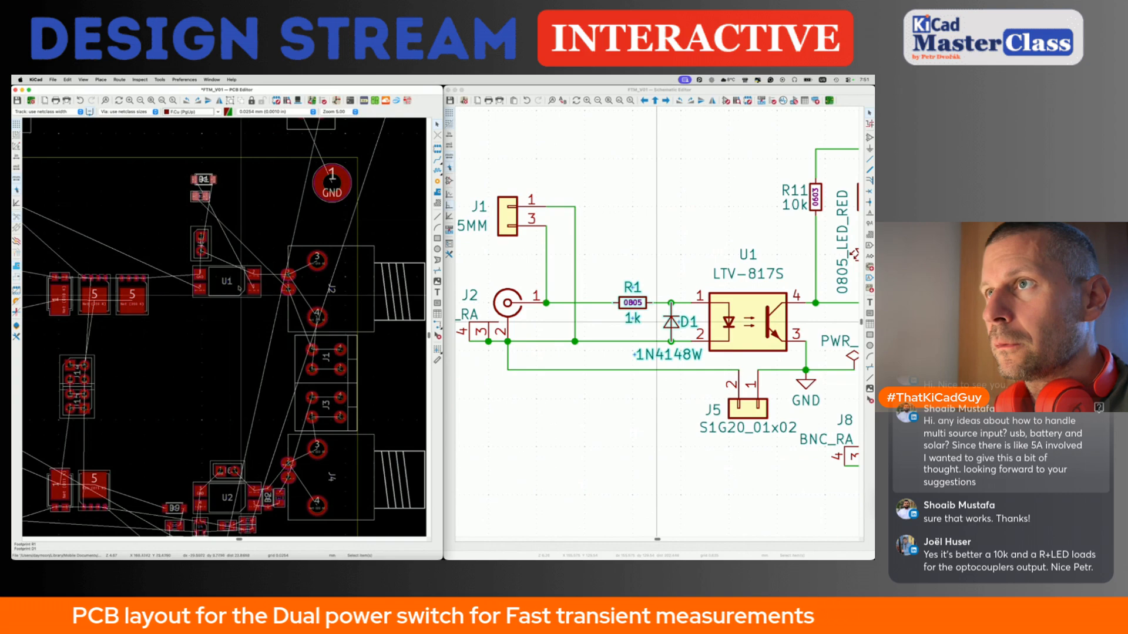
Rotate J5 to lie horizontally, place it directly below optocoupler U1, and save the board.
{"action": "left_click", "coordinate": [201, 242]}
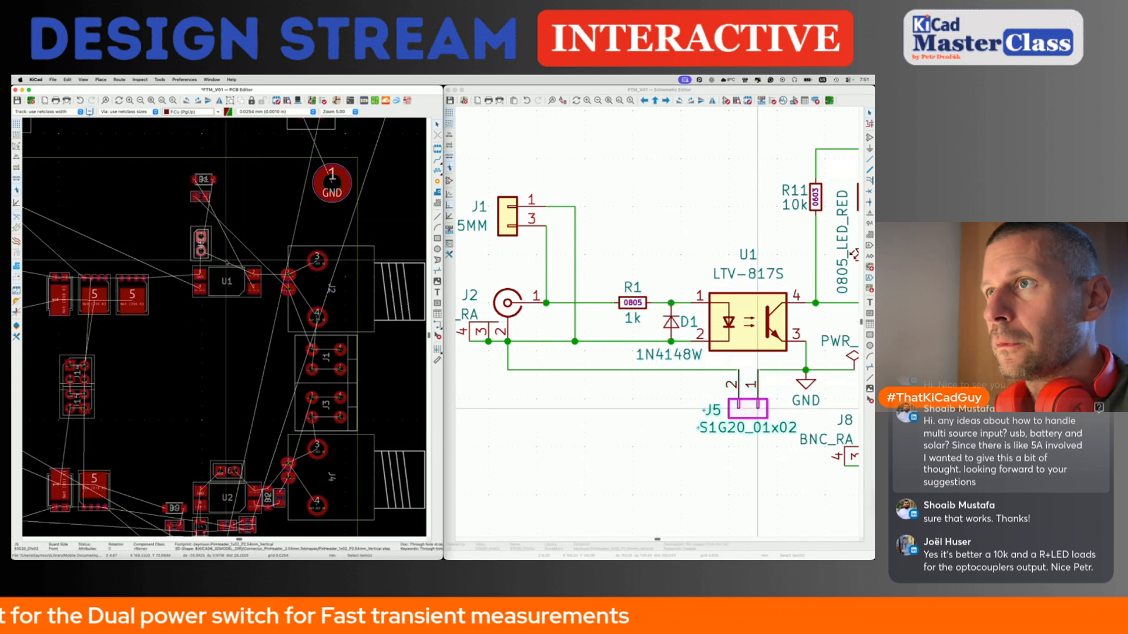
{"action": "key", "text": "m"}
{"action": "key", "text": "r"}
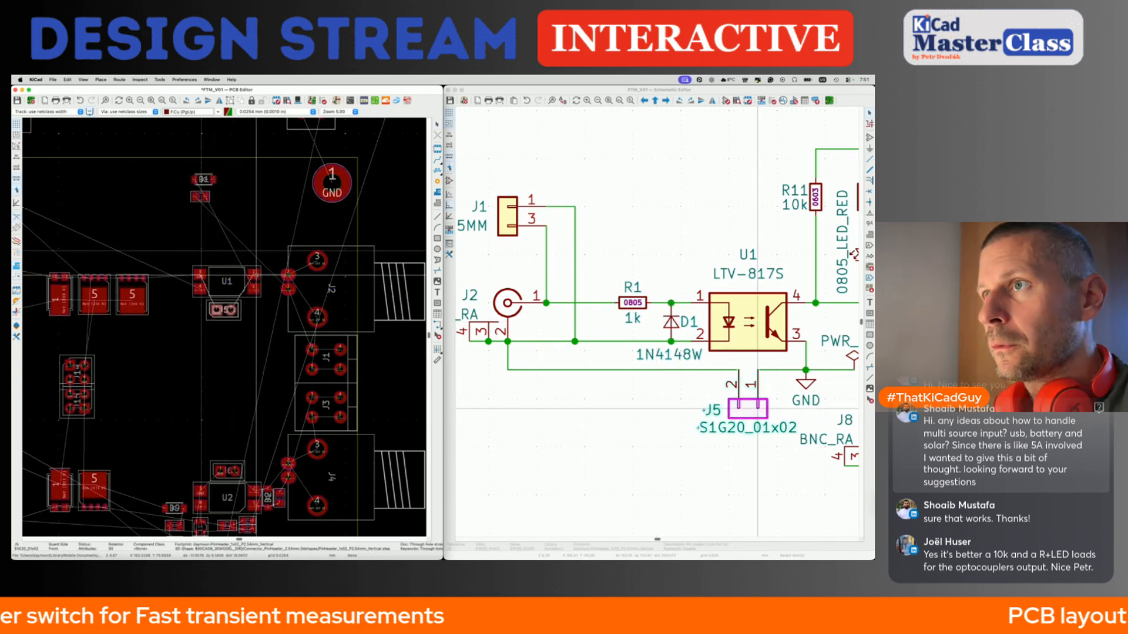
{"action": "scroll", "coordinate": [261, 276], "scroll_direction": "up", "scroll_amount": 3}
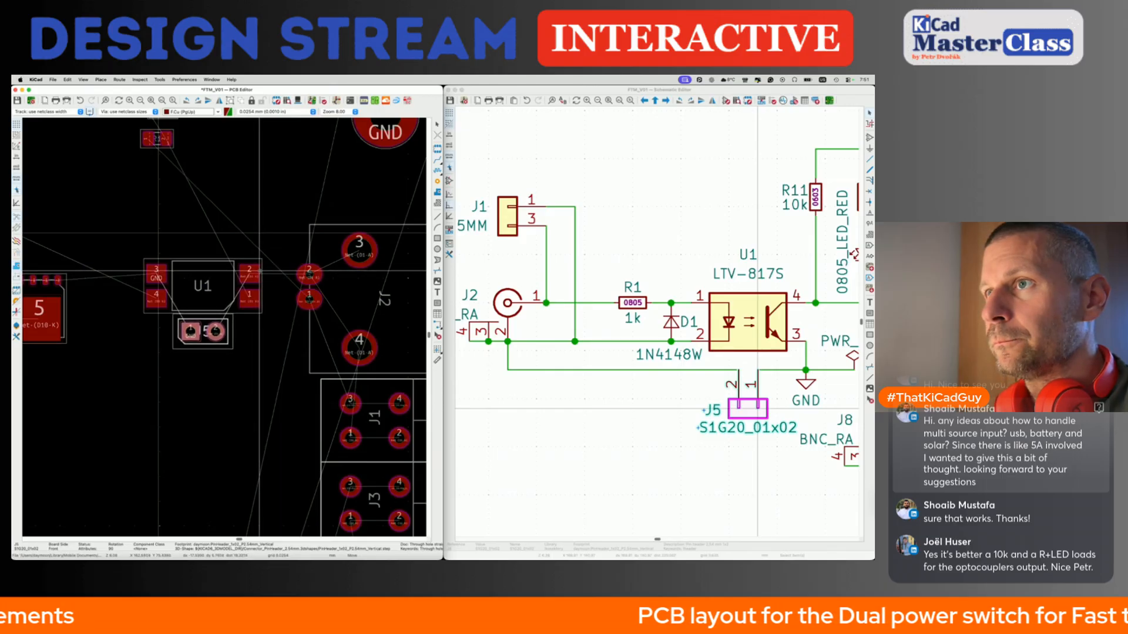
{"action": "scroll", "coordinate": [256, 274], "scroll_direction": "down", "scroll_amount": 5}
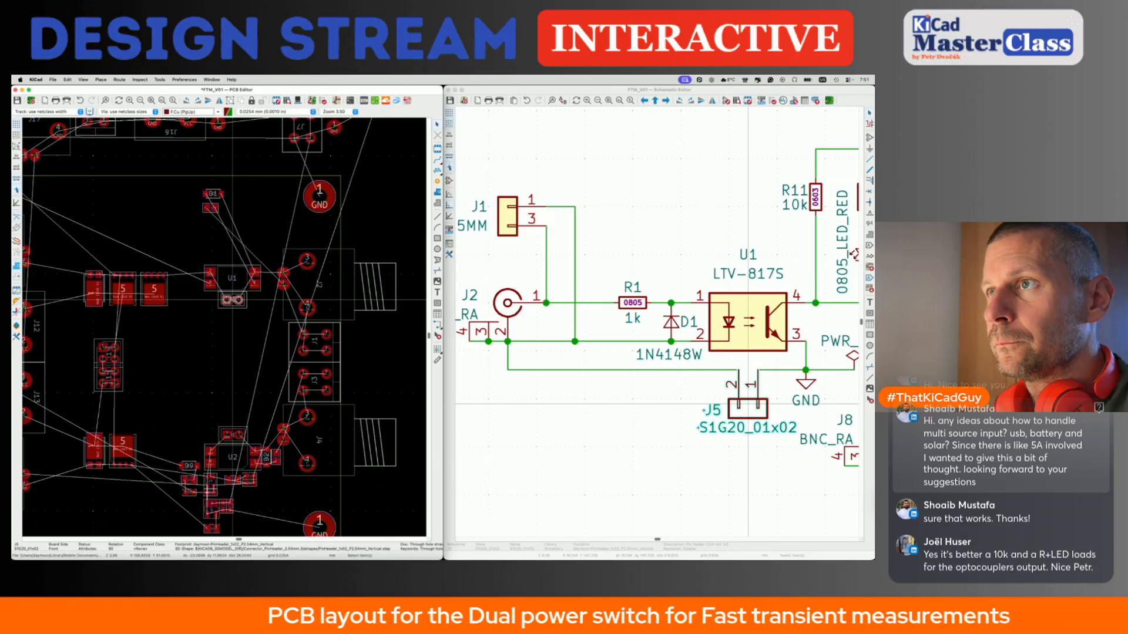
{"action": "left_click", "coordinate": [218, 286]}
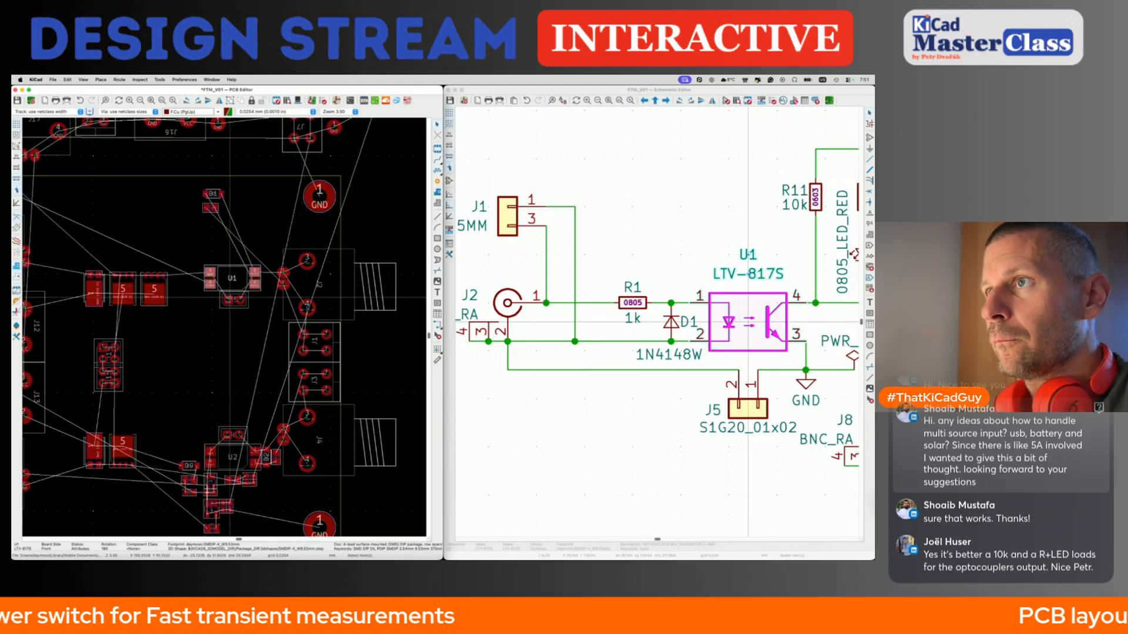
{"action": "left_click", "coordinate": [219, 248]}
{"action": "key", "text": "super+s"}
Select pull-up resistor R11 through the schematic and place it on the board in the free space above U1, near J2.
{"action": "scroll", "coordinate": [220, 249], "scroll_direction": "up", "scroll_amount": 5}
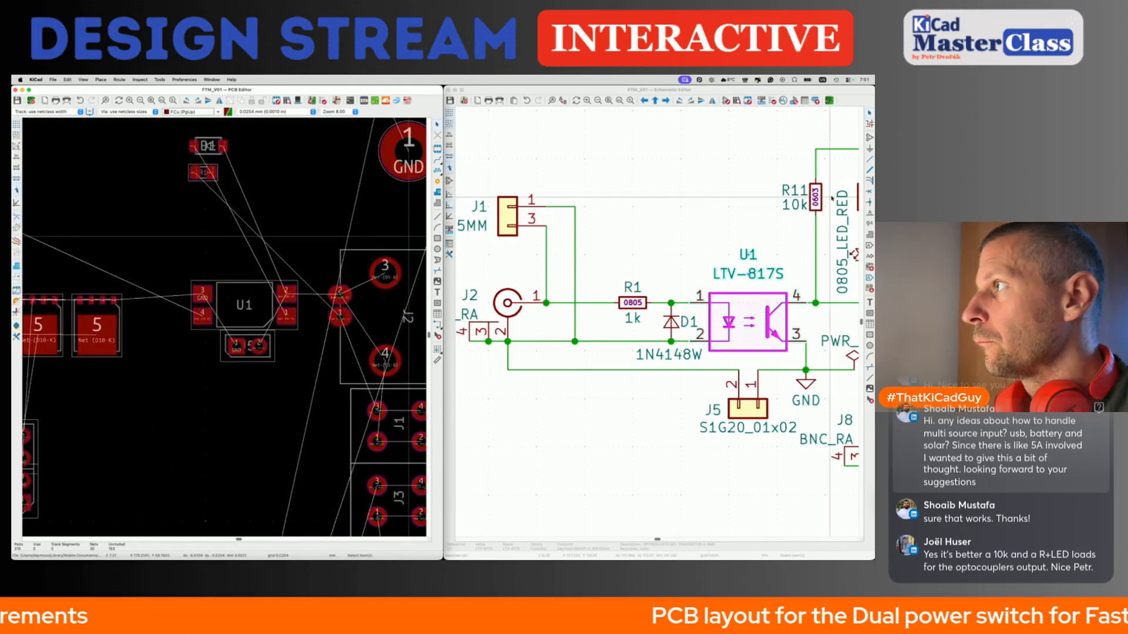
{"action": "left_click", "coordinate": [822, 199]}
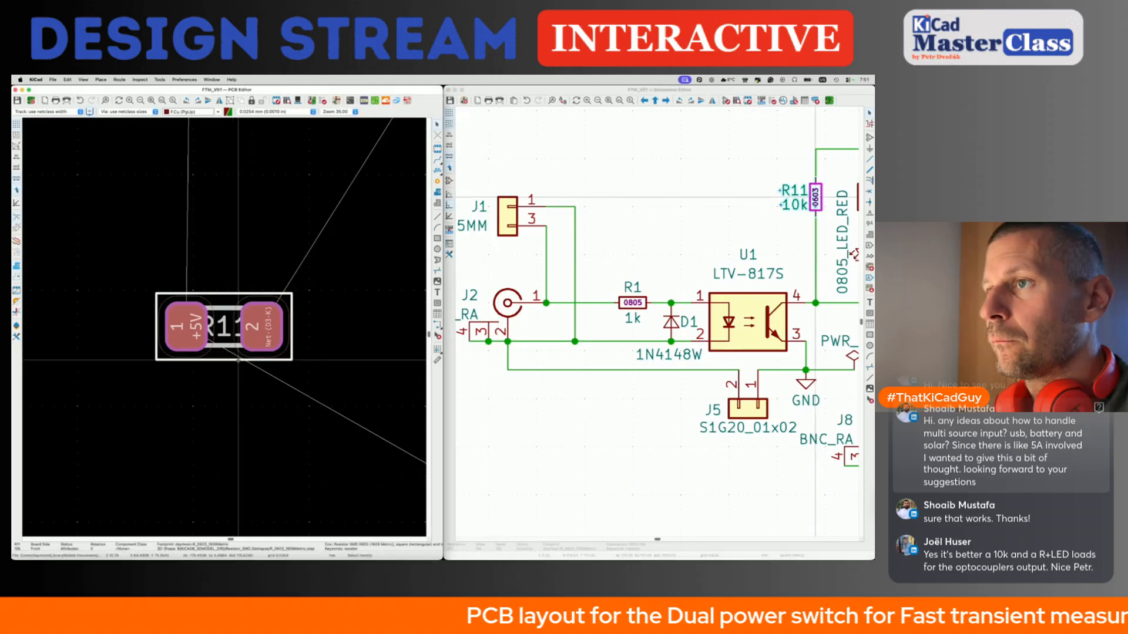
{"action": "scroll", "coordinate": [238, 360], "scroll_direction": "down", "scroll_amount": 10}
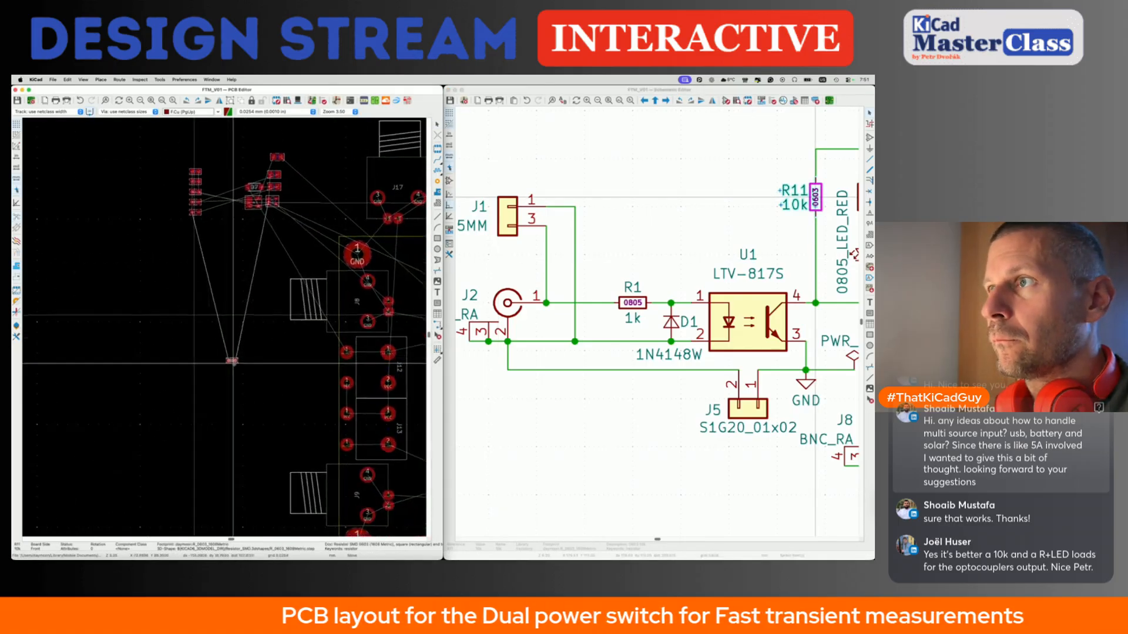
{"action": "middle_click_drag", "start_coordinate": [220, 364], "coordinate": [122, 355]}
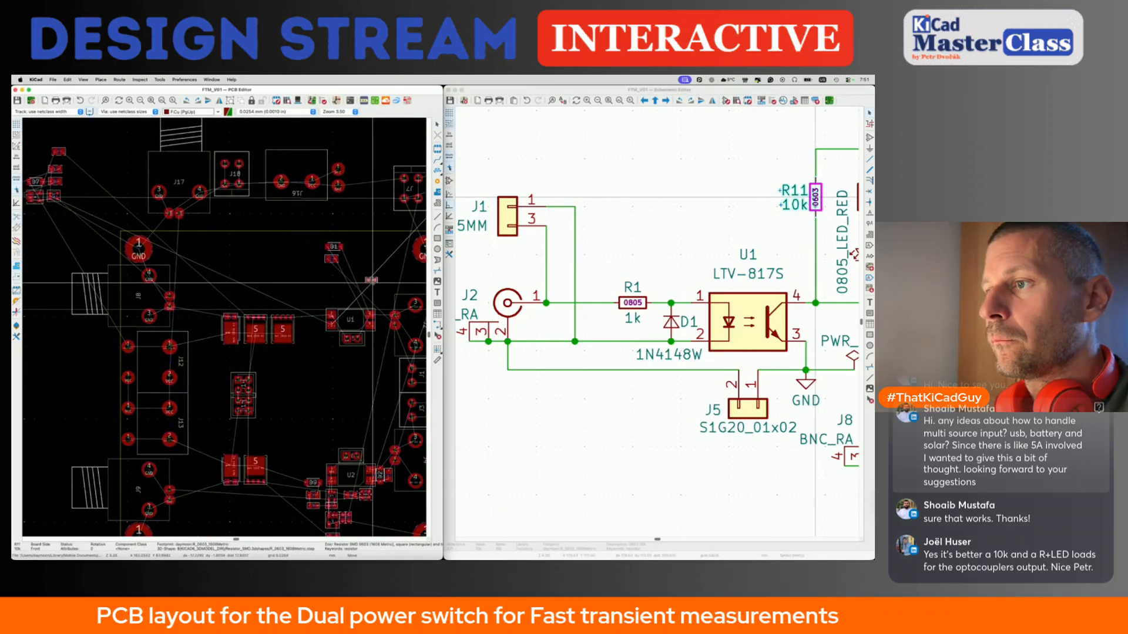
{"action": "left_click", "coordinate": [330, 272]}
{"action": "scroll", "coordinate": [374, 285], "scroll_direction": "right", "scroll_amount": 1}
{"action": "scroll", "coordinate": [298, 294], "scroll_direction": "up", "scroll_amount": 1}
{"action": "scroll", "coordinate": [307, 275], "scroll_direction": "down", "scroll_amount": 4}
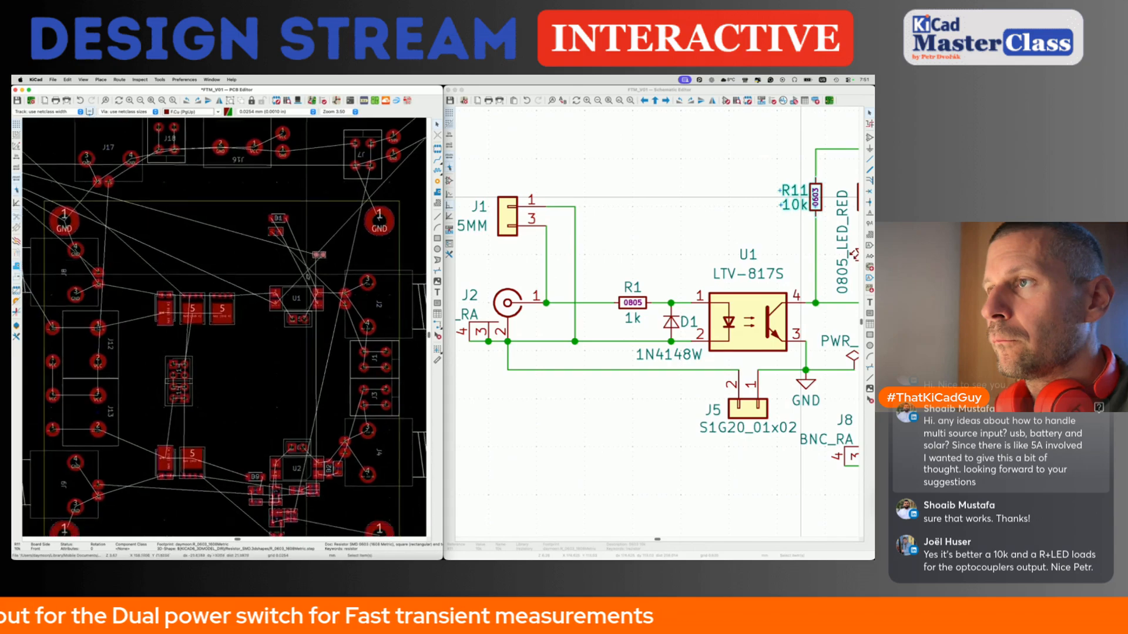
{"action": "scroll", "coordinate": [308, 276], "scroll_direction": "up", "scroll_amount": 3}
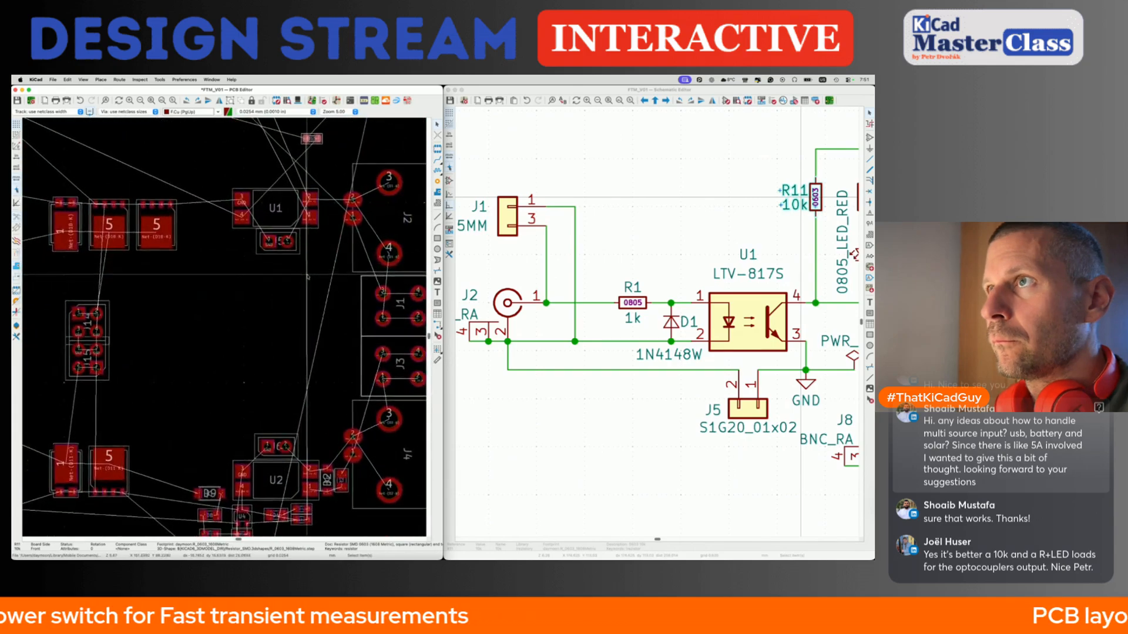
Select diode D1 through the schematic, rotate it upright and place it directly beside pins 1 and 2 of U1.
{"action": "left_click", "coordinate": [633, 318]}
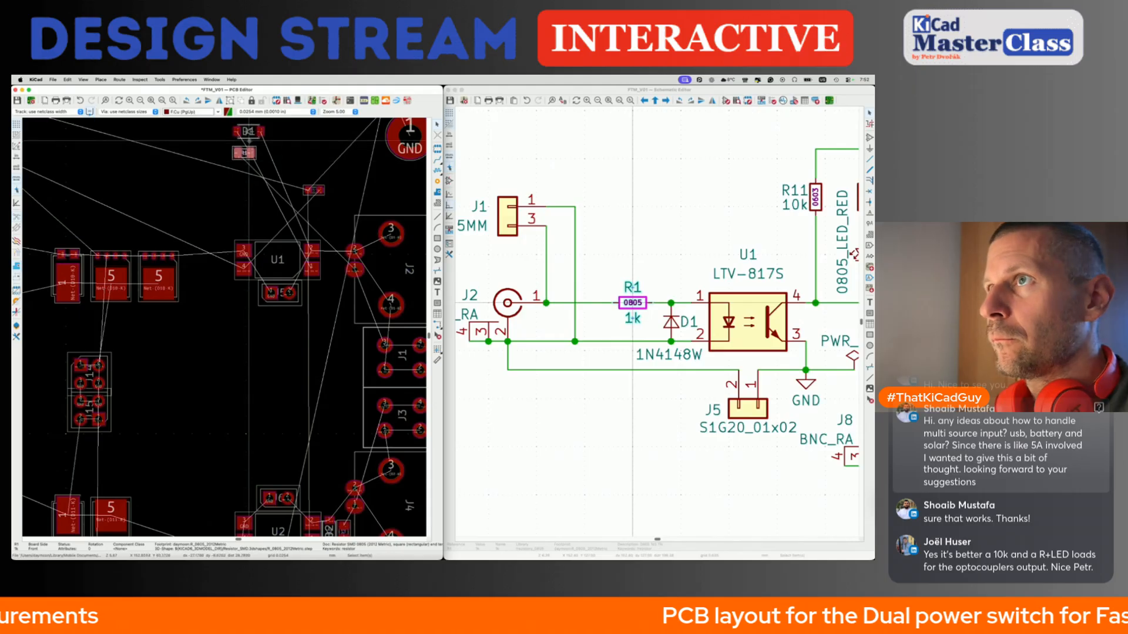
{"action": "left_click", "coordinate": [671, 322]}
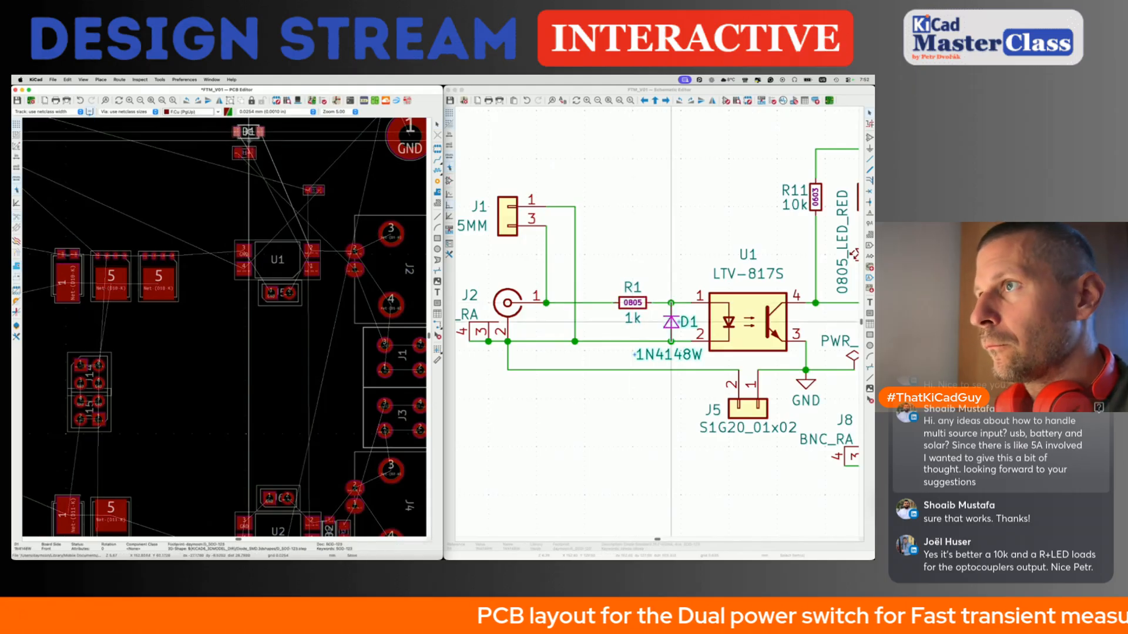
{"action": "scroll", "coordinate": [327, 260], "scroll_direction": "up", "scroll_amount": 4}
{"action": "key", "text": "r"}
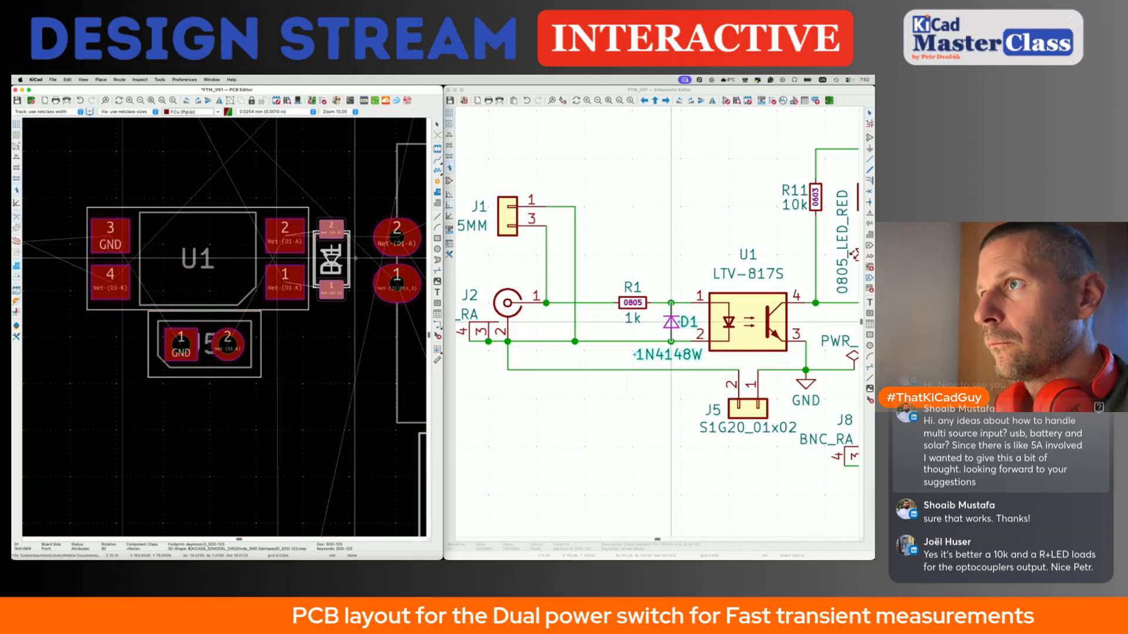
{"action": "scroll", "coordinate": [327, 260], "scroll_direction": "down", "scroll_amount": 4}
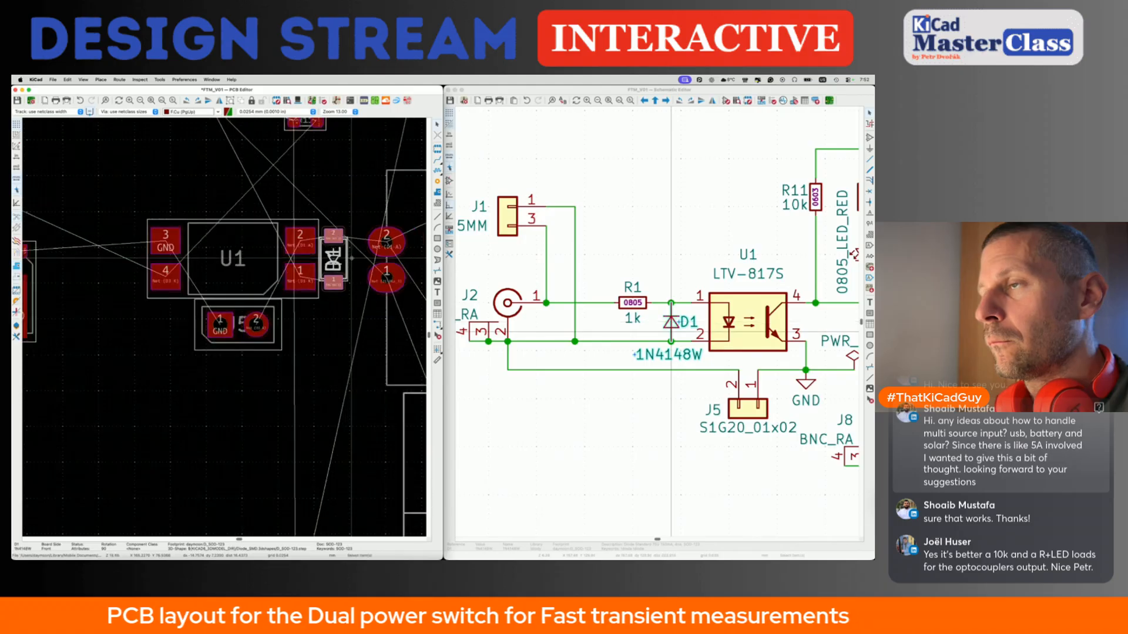
{"action": "left_click", "coordinate": [345, 259]}
Rotate resistor R1 by 180° and place it directly below diode D1.
{"action": "left_click", "coordinate": [291, 188]}
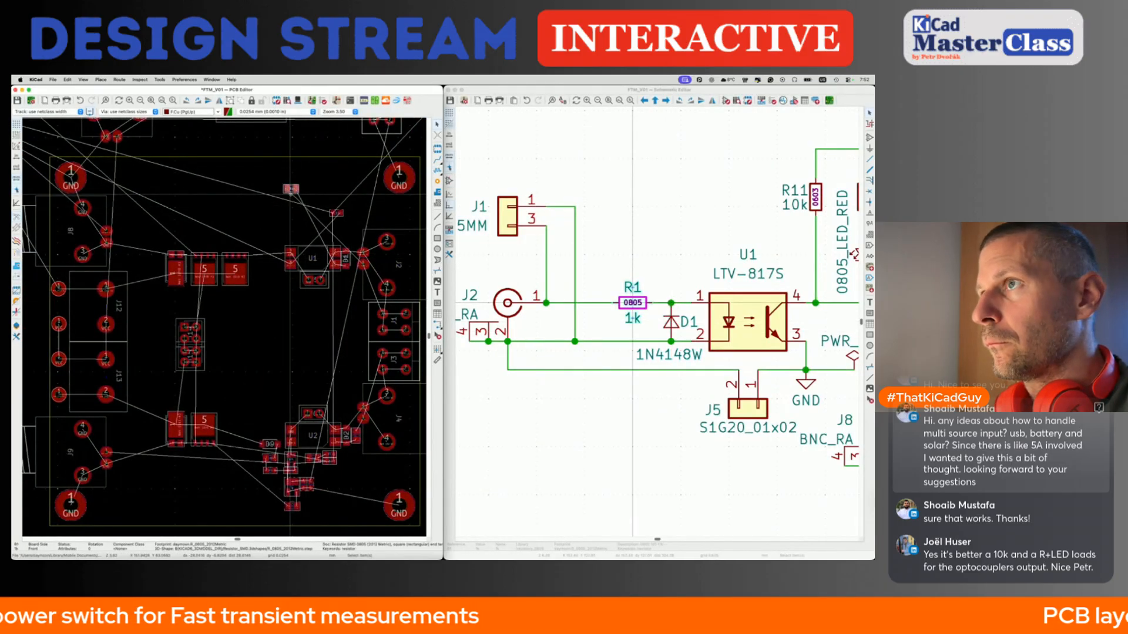
{"action": "key", "text": "m"}
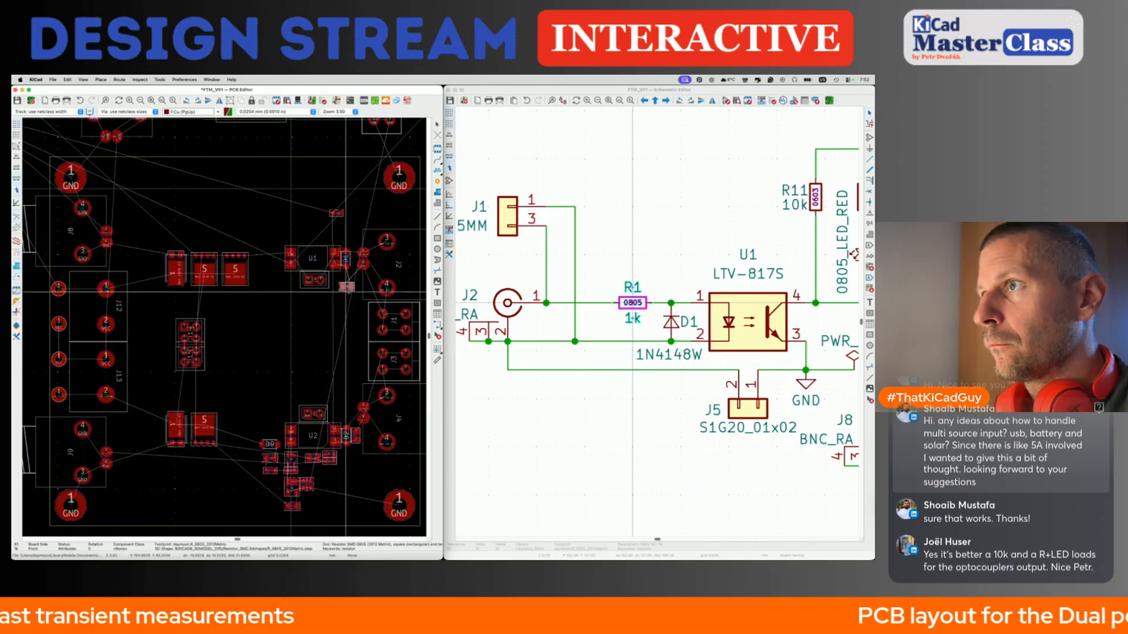
{"action": "scroll", "coordinate": [349, 291], "scroll_direction": "up", "scroll_amount": 4}
{"action": "key", "text": "r"}
{"action": "key", "text": "r"}
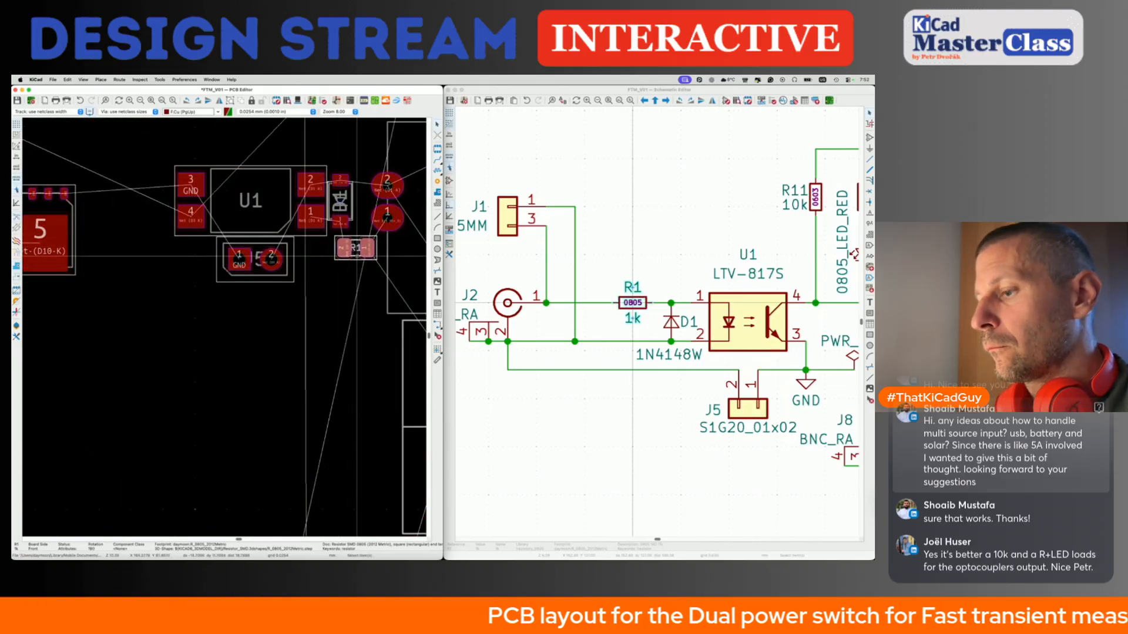
{"action": "left_click", "coordinate": [353, 245]}
Turn resistor R1 upright and shift it toward J2, just below the J2 jumper pads.
{"action": "scroll", "coordinate": [352, 247], "scroll_direction": "down", "scroll_amount": 5}
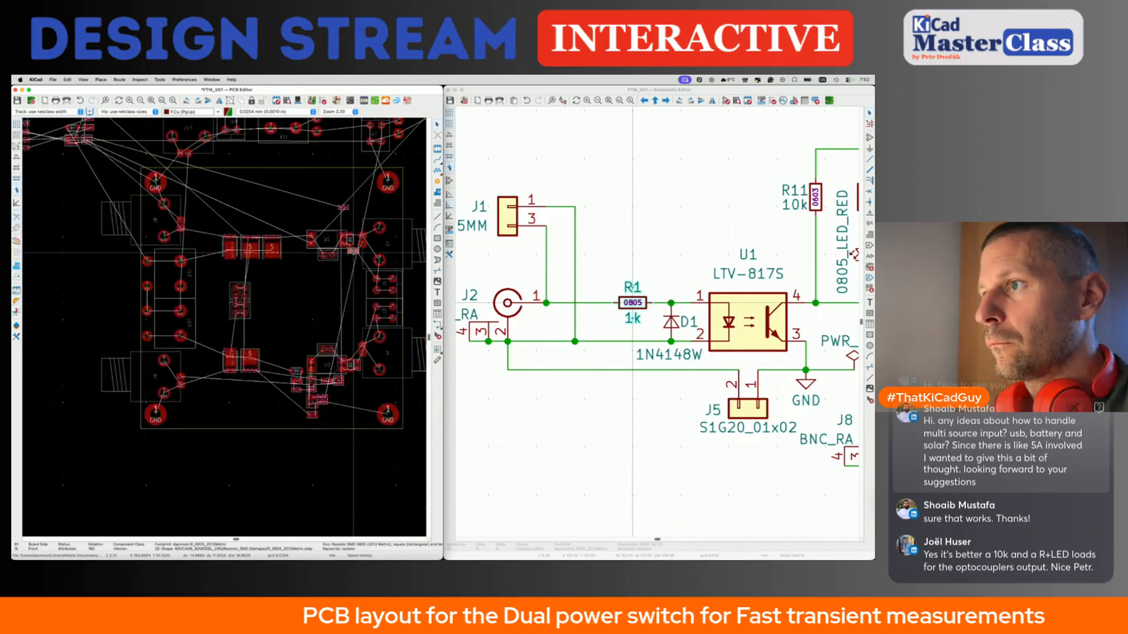
{"action": "scroll", "coordinate": [352, 249], "scroll_direction": "up", "scroll_amount": 5}
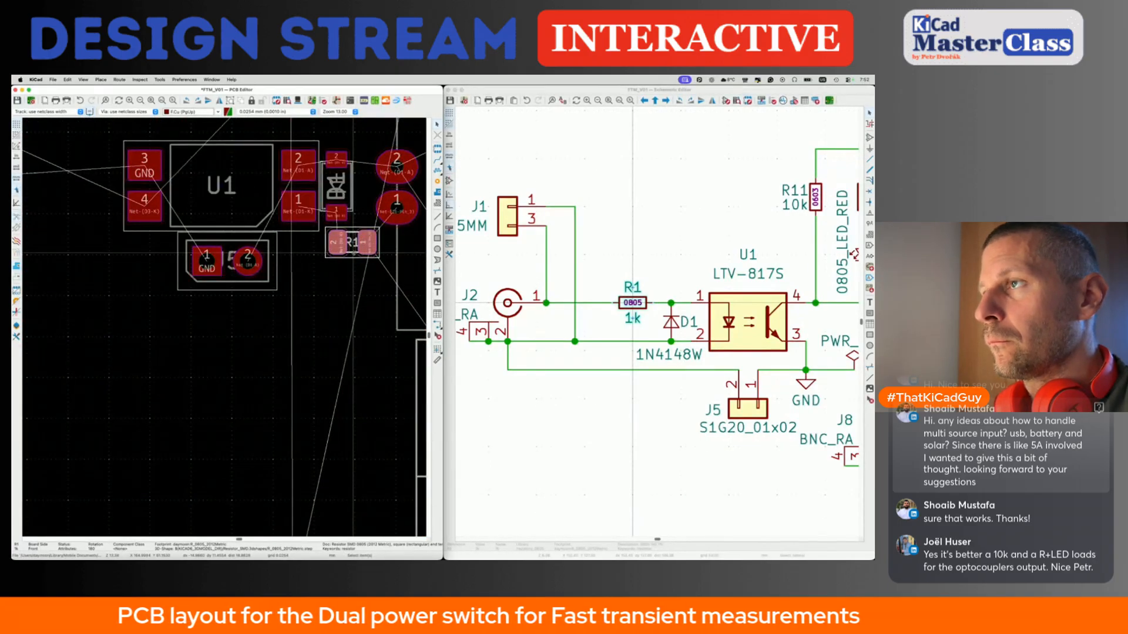
{"action": "scroll", "coordinate": [353, 250], "scroll_direction": "down", "scroll_amount": 4}
{"action": "scroll", "coordinate": [352, 249], "scroll_direction": "up", "scroll_amount": 4}
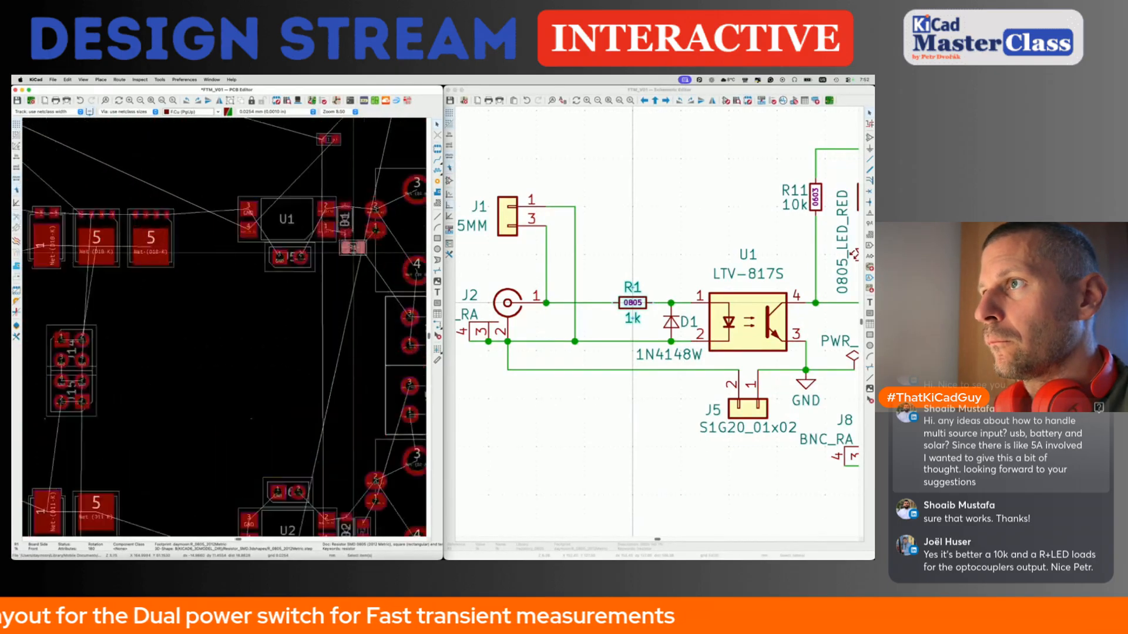
{"action": "left_click_drag", "start_coordinate": [353, 254], "coordinate": [373, 265]}
{"action": "scroll", "coordinate": [373, 267], "scroll_direction": "down", "scroll_amount": 3}
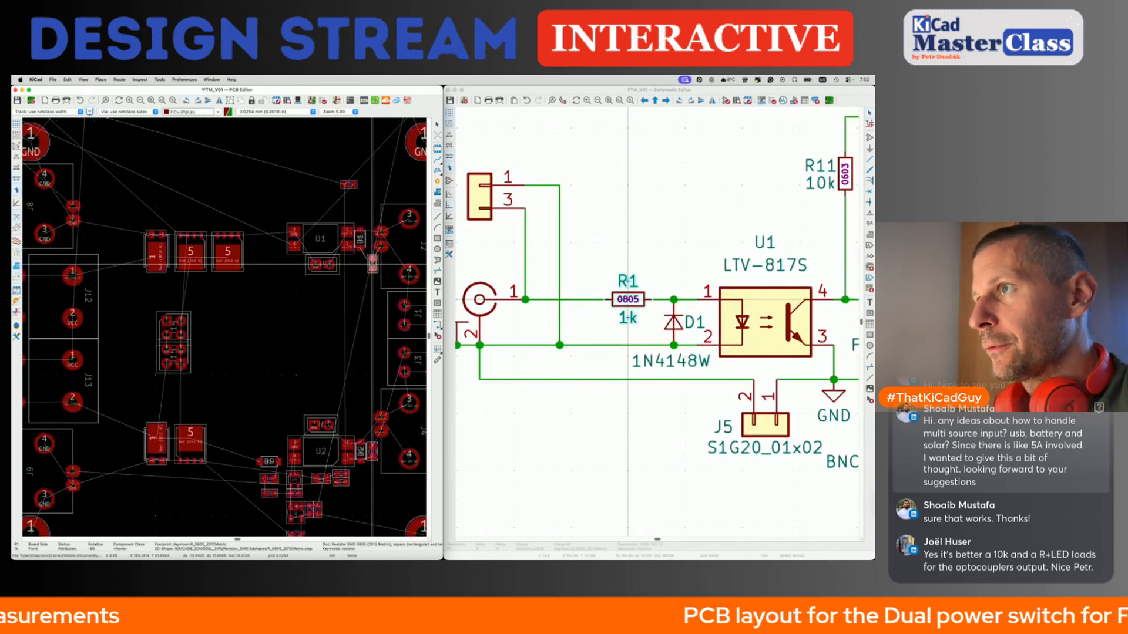
{"action": "left_click_drag", "start_coordinate": [373, 266], "coordinate": [372, 265]}
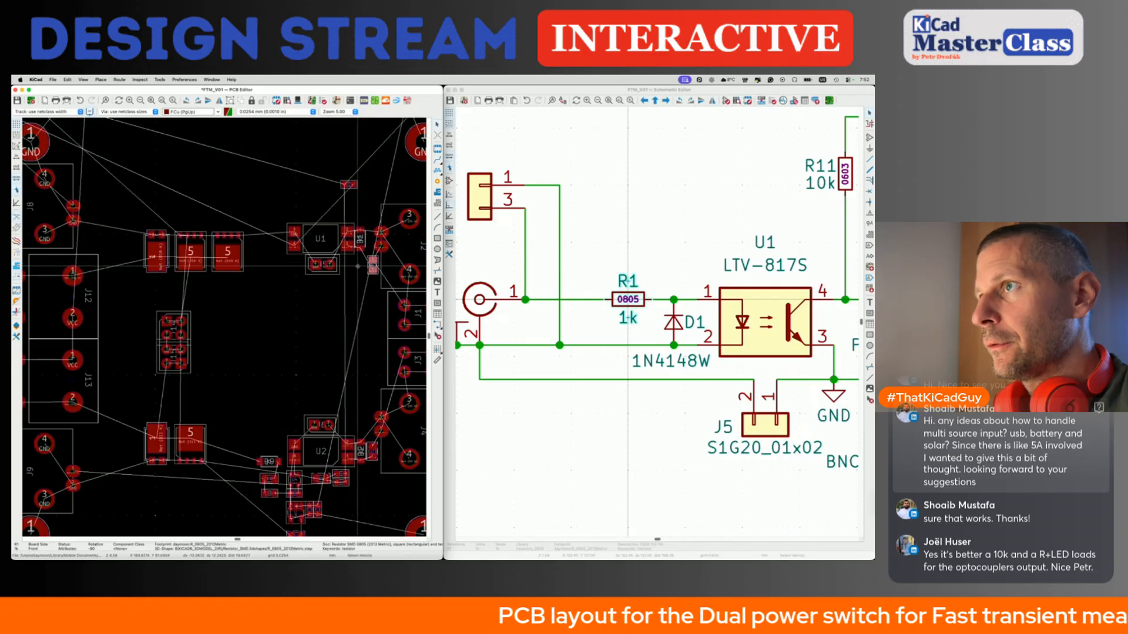
Move U1, J5 and D1 together downward so that D1 sits beside R1 in the same row.
{"action": "left_click_drag", "start_coordinate": [272, 216], "coordinate": [365, 295]}
{"action": "key", "text": "m"}
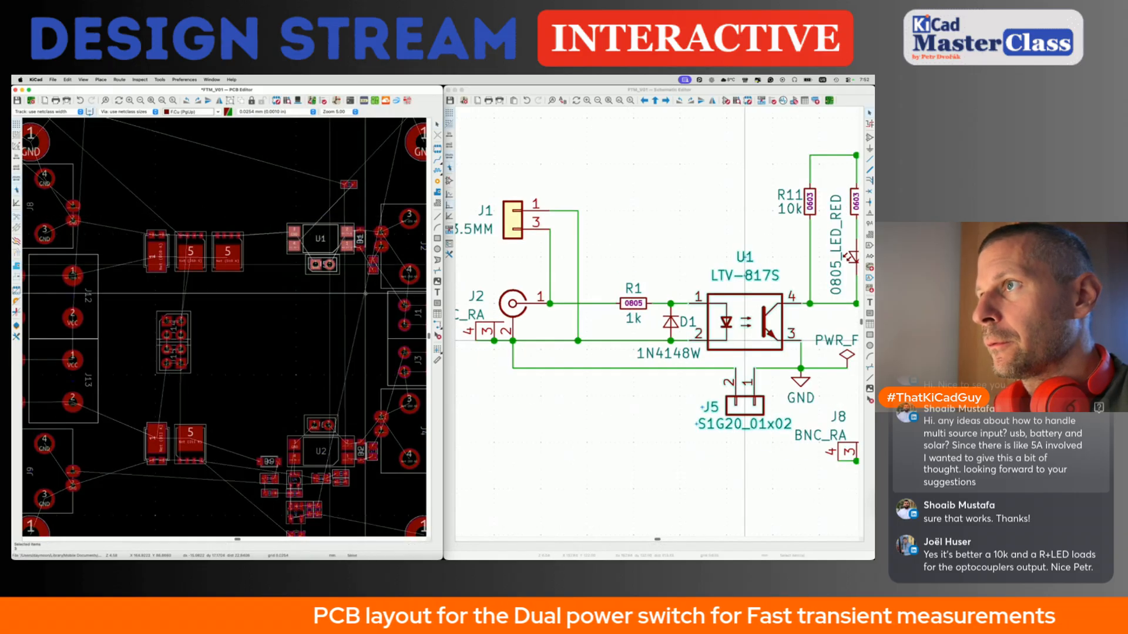
{"action": "key", "text": "Escape"}
{"action": "left_click", "coordinate": [362, 247], "text": "shift"}
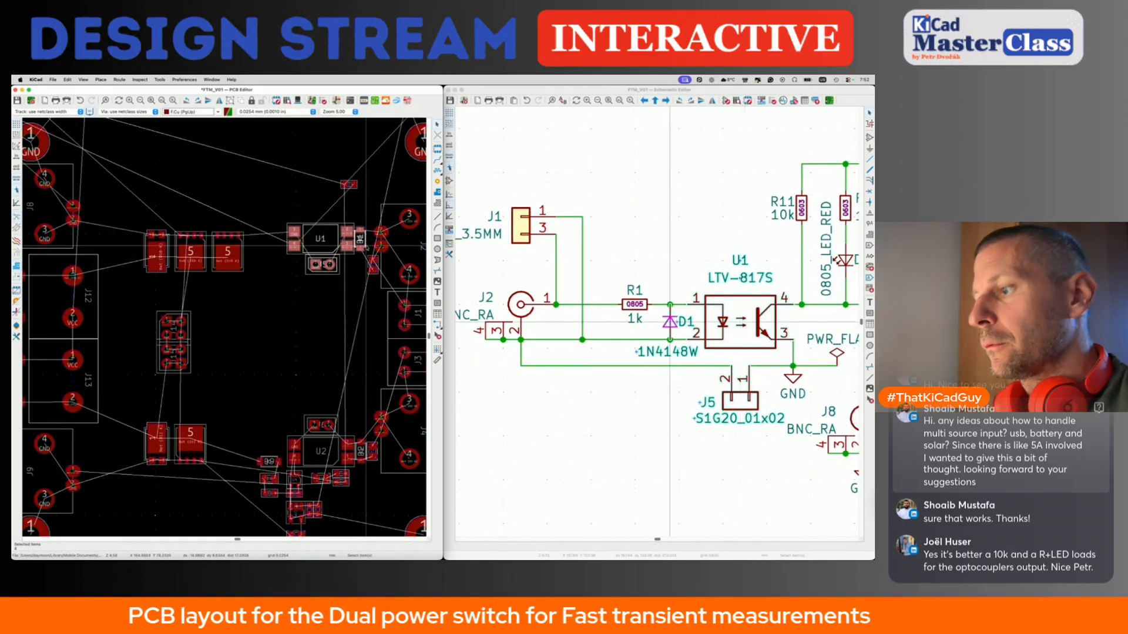
{"action": "key", "text": "m"}
{"action": "left_click", "coordinate": [360, 274]}
{"action": "key", "text": "m"}
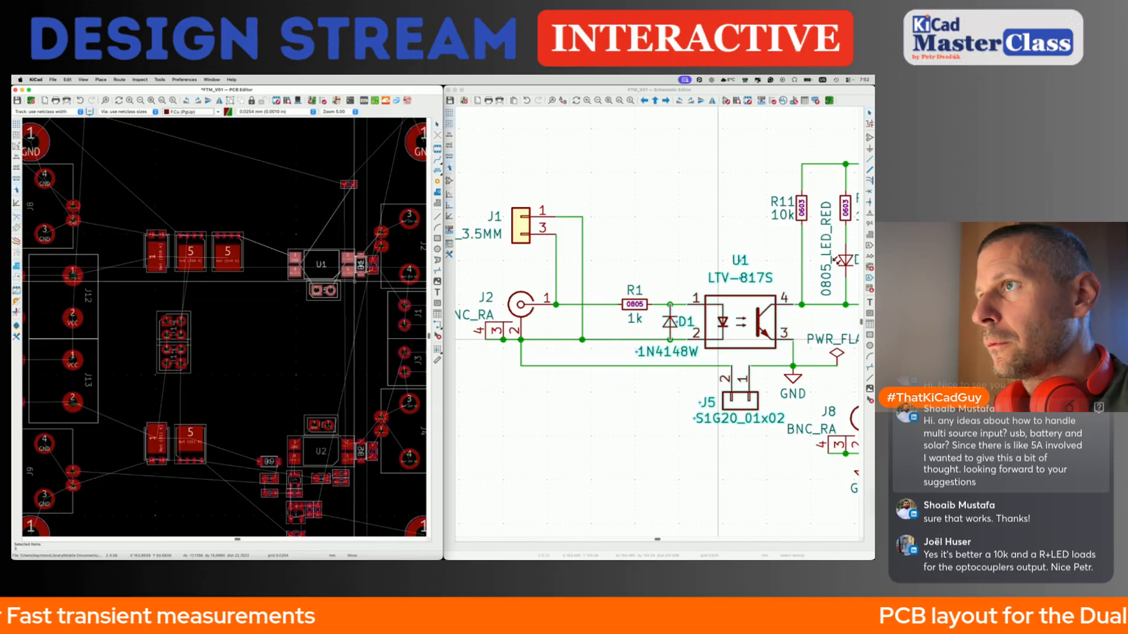
{"action": "left_click", "coordinate": [354, 280]}
{"action": "left_click", "coordinate": [352, 331]}
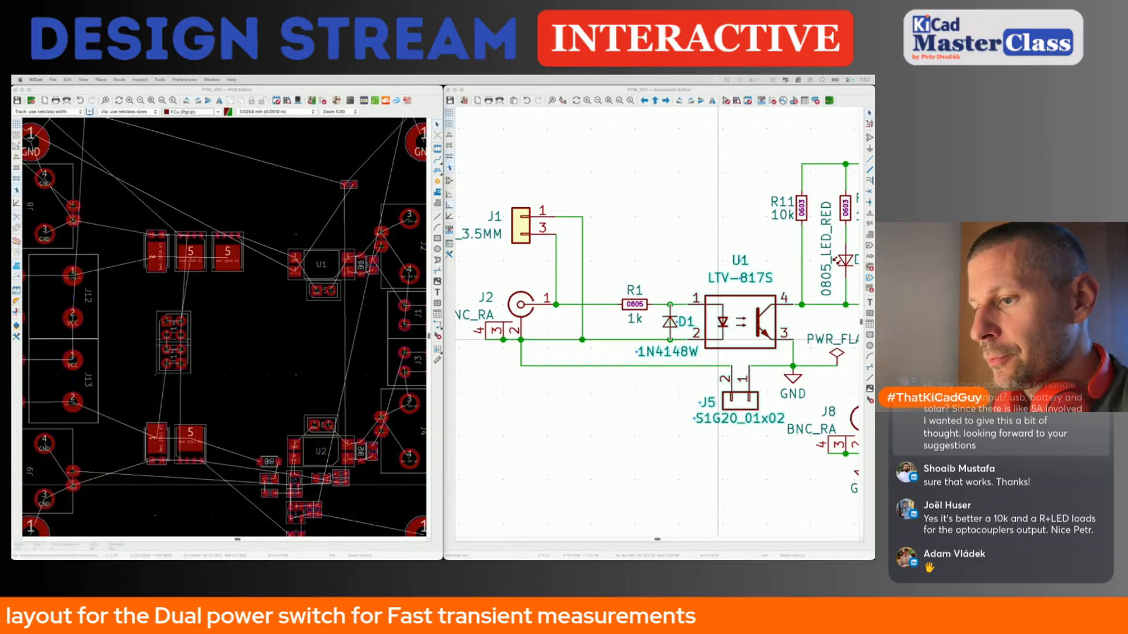
Move resistor R11 from above U1 to the clear space beside connector J1.
{"action": "left_click", "coordinate": [349, 185]}
{"action": "key", "text": "m"}
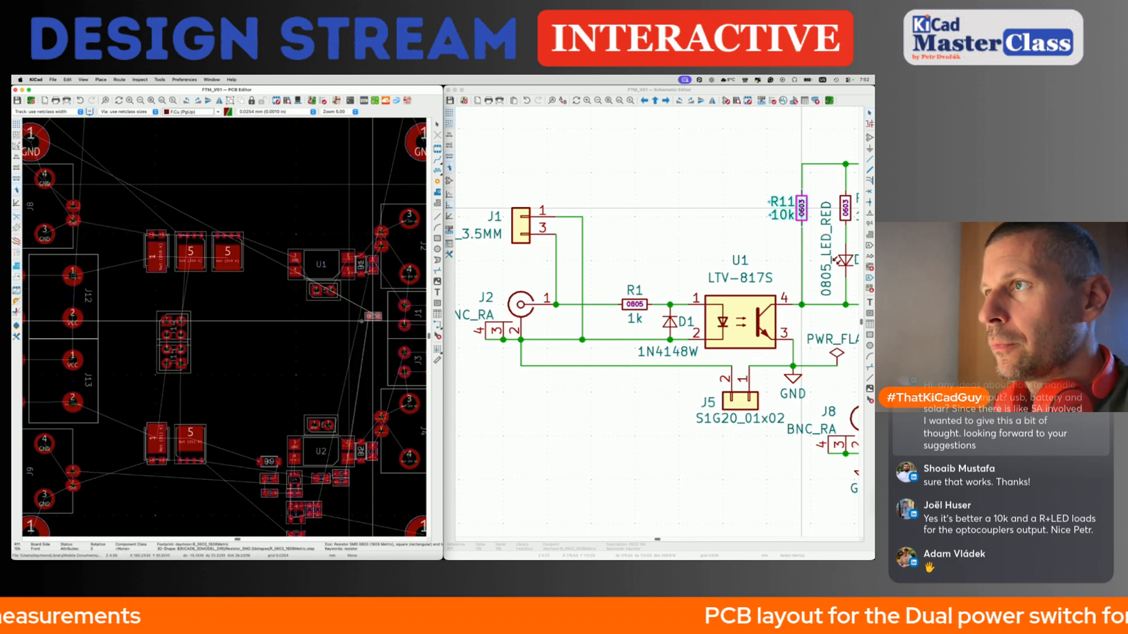
{"action": "left_click", "coordinate": [372, 322]}
Locate resistor R12 of the second channel through the schematic and examine its placement near U2, R4 and D4.
{"action": "left_click", "coordinate": [682, 236]}
{"action": "middle_click_drag", "start_coordinate": [744, 267], "coordinate": [683, 226]}
{"action": "scroll", "coordinate": [683, 247], "scroll_direction": "down", "scroll_amount": 5}
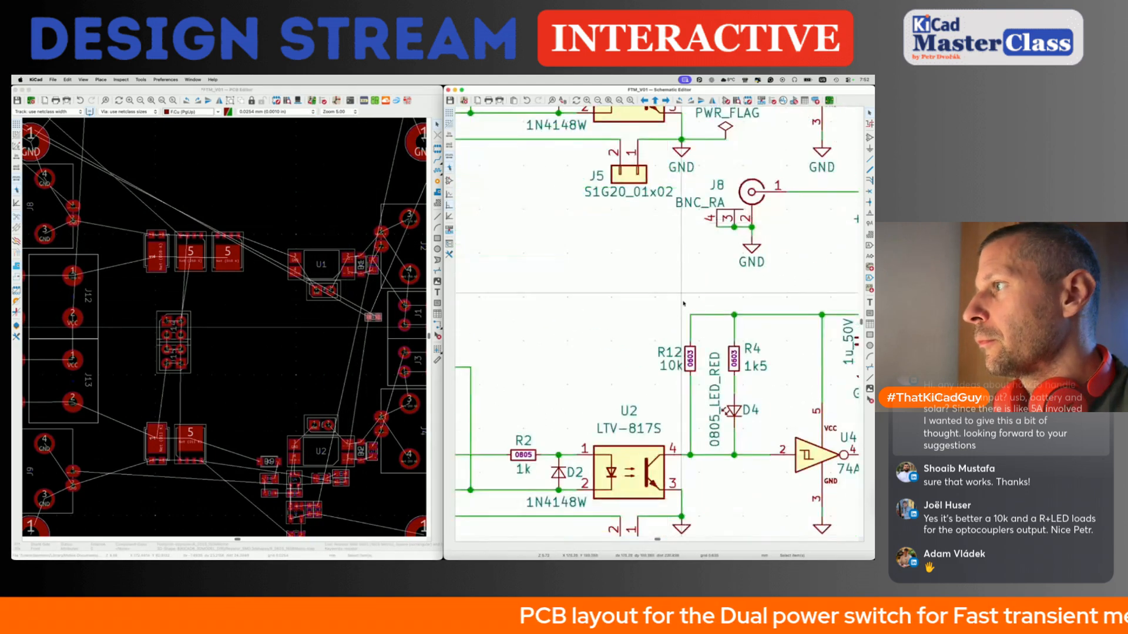
{"action": "left_click", "coordinate": [689, 358]}
{"action": "scroll", "coordinate": [317, 254], "scroll_direction": "down", "scroll_amount": 4}
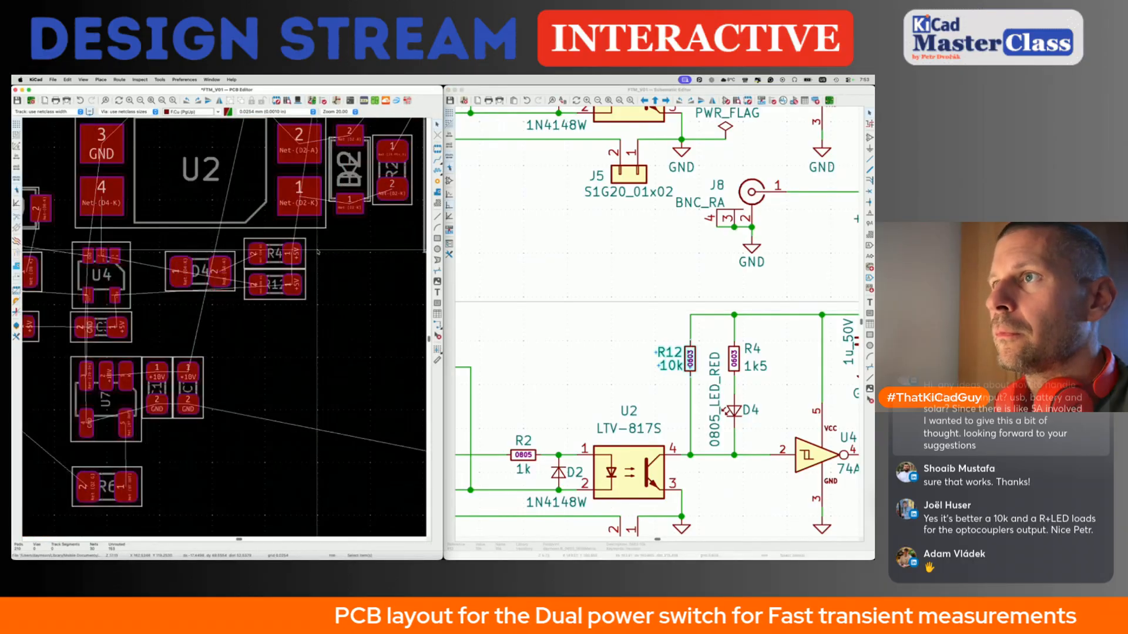
Select resistor R3 and LED D3 through the schematic and place them together on the board above U1.
{"action": "scroll", "coordinate": [671, 252], "scroll_direction": "up", "scroll_amount": 5}
{"action": "scroll", "coordinate": [672, 253], "scroll_direction": "up", "scroll_amount": 1}
{"action": "left_click", "coordinate": [733, 257]}
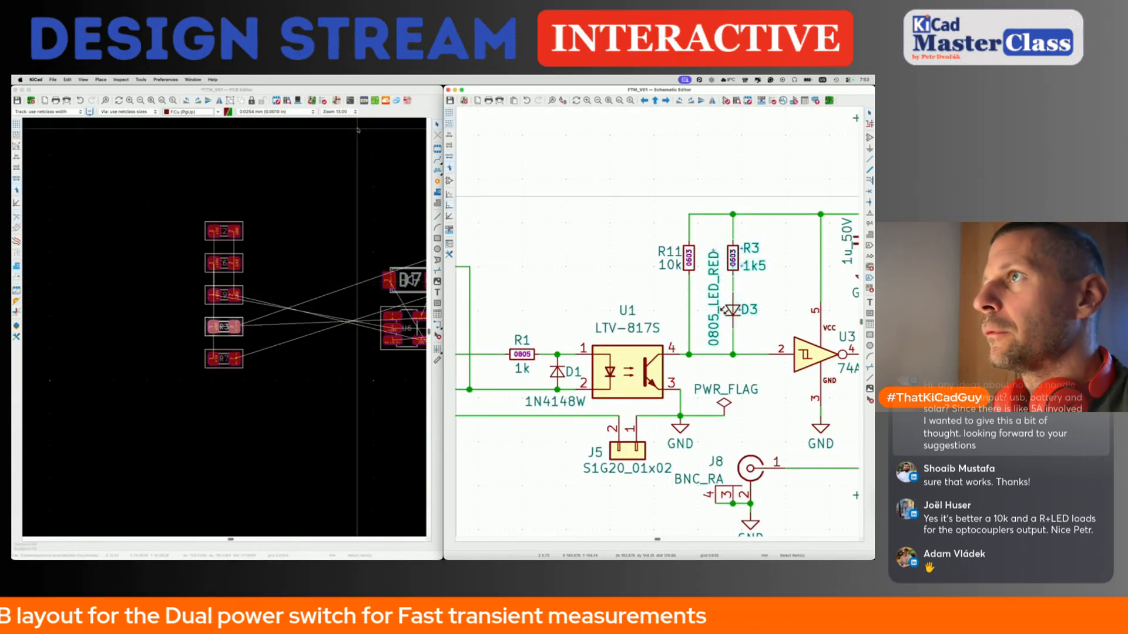
{"action": "left_click", "coordinate": [216, 339]}
{"action": "scroll", "coordinate": [216, 339], "scroll_direction": "down", "scroll_amount": 8}
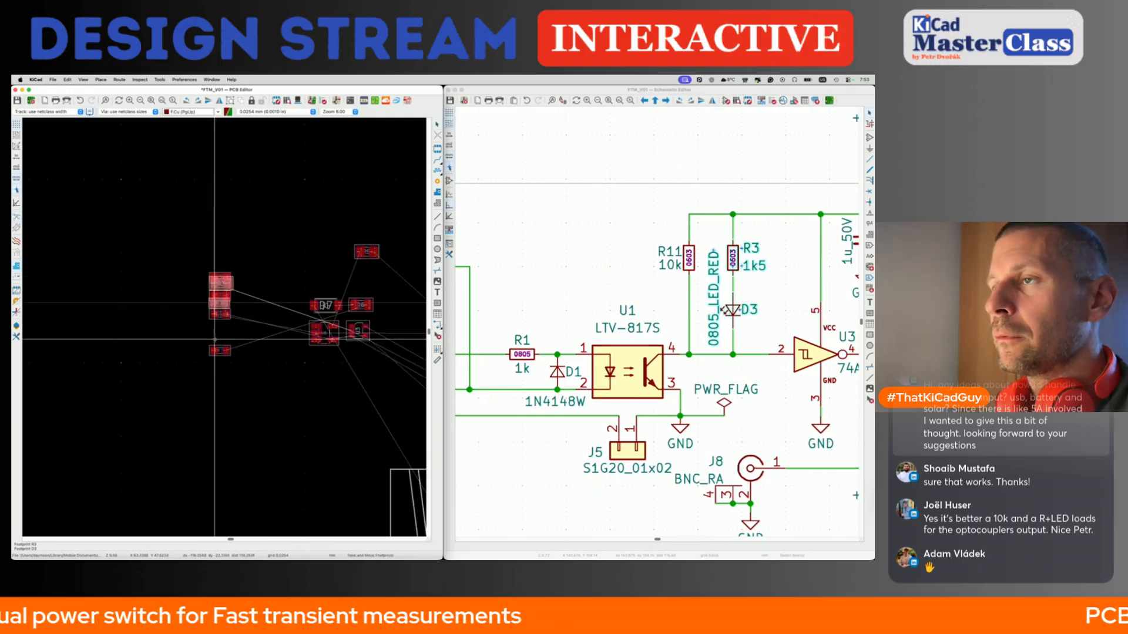
{"action": "scroll", "coordinate": [215, 339], "scroll_direction": "up", "scroll_amount": 6}
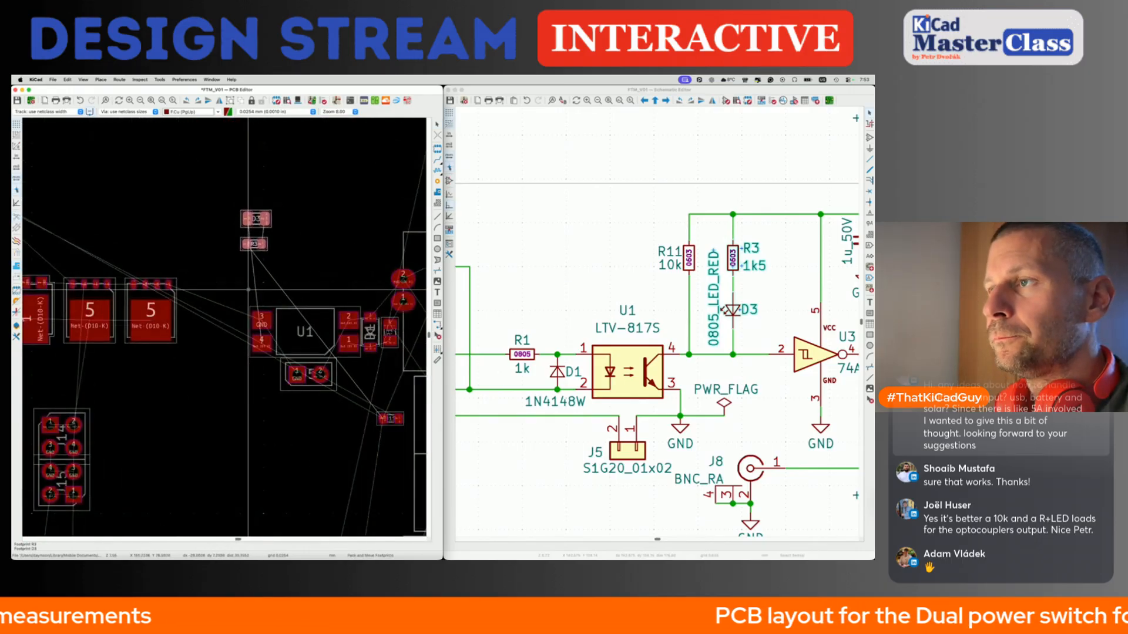
{"action": "scroll", "coordinate": [249, 291], "scroll_direction": "down", "scroll_amount": 3}
{"action": "scroll", "coordinate": [249, 292], "scroll_direction": "up", "scroll_amount": 1}
{"action": "left_click", "coordinate": [249, 292]}
Move LED D3 away from R3 and place it directly above optocoupler U1.
{"action": "left_click", "coordinate": [253, 242]}
{"action": "key", "text": "m"}
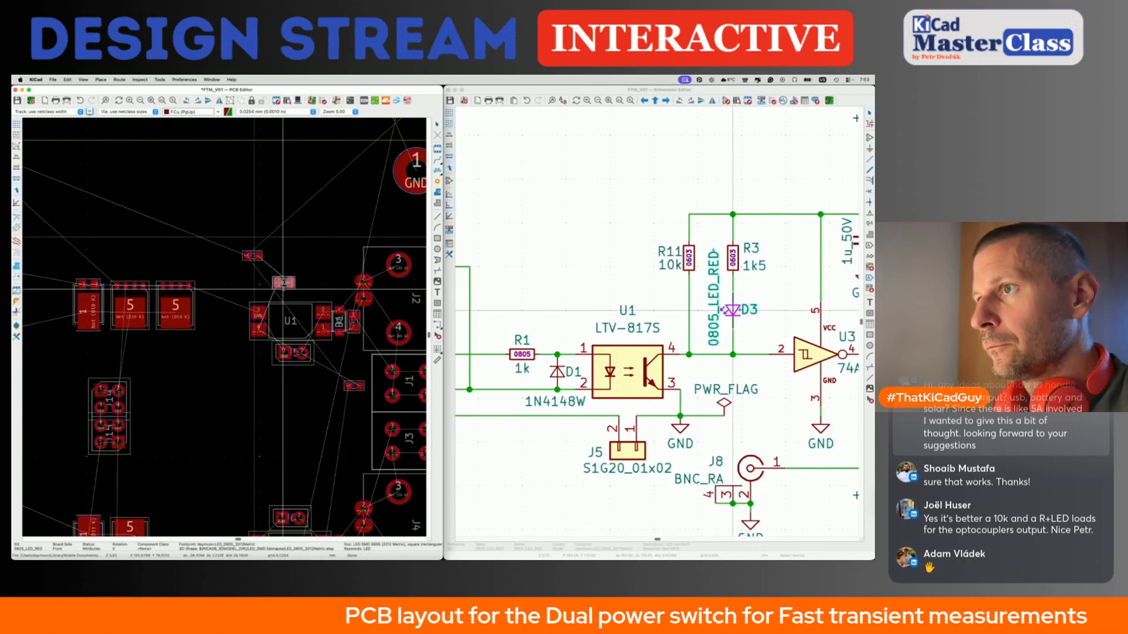
{"action": "scroll", "coordinate": [285, 285], "scroll_direction": "down", "scroll_amount": 3, "text": "shift"}
{"action": "left_click", "coordinate": [353, 304]}
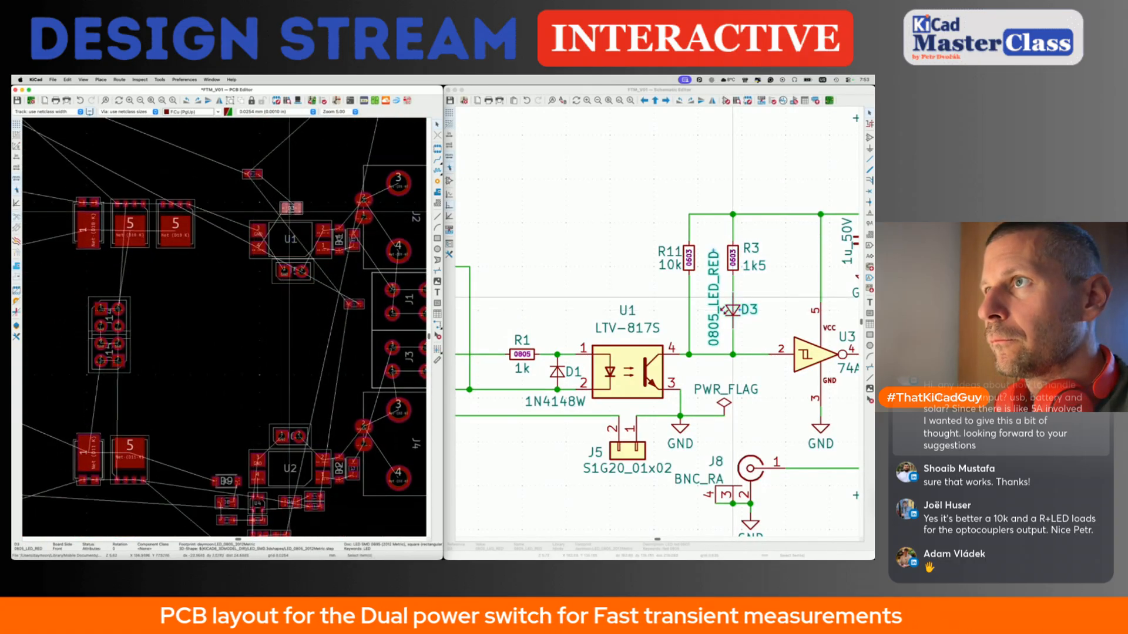
Fine-tune LED D3's position above optocoupler U1 and place resistor R3 directly beside it, on the side facing J2.
{"action": "key", "text": "m"}
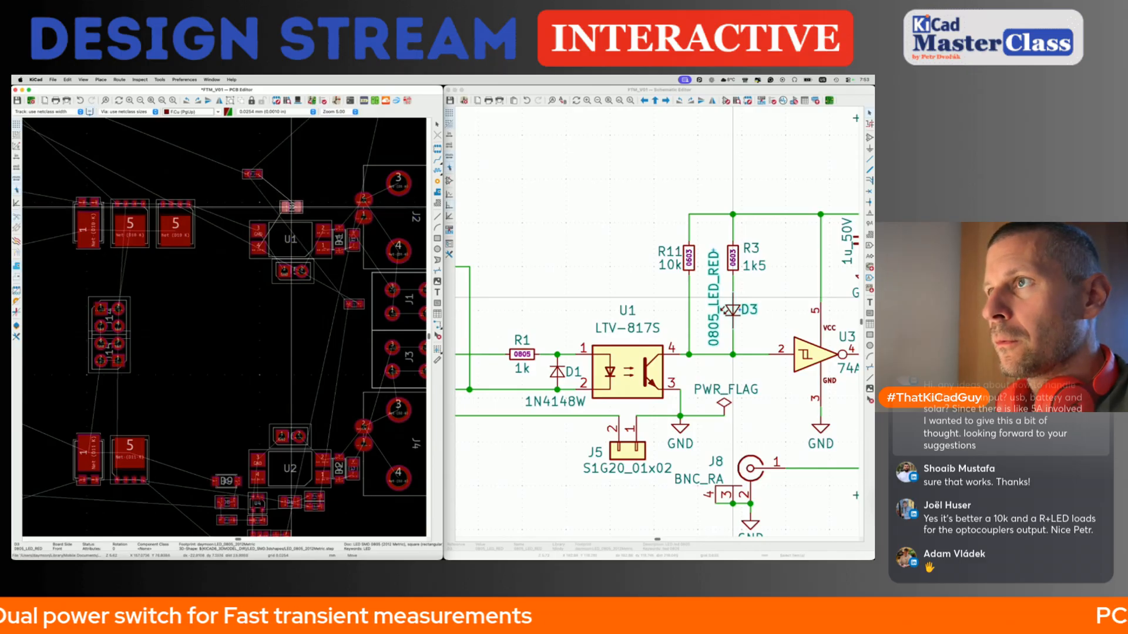
{"action": "left_click", "coordinate": [292, 207]}
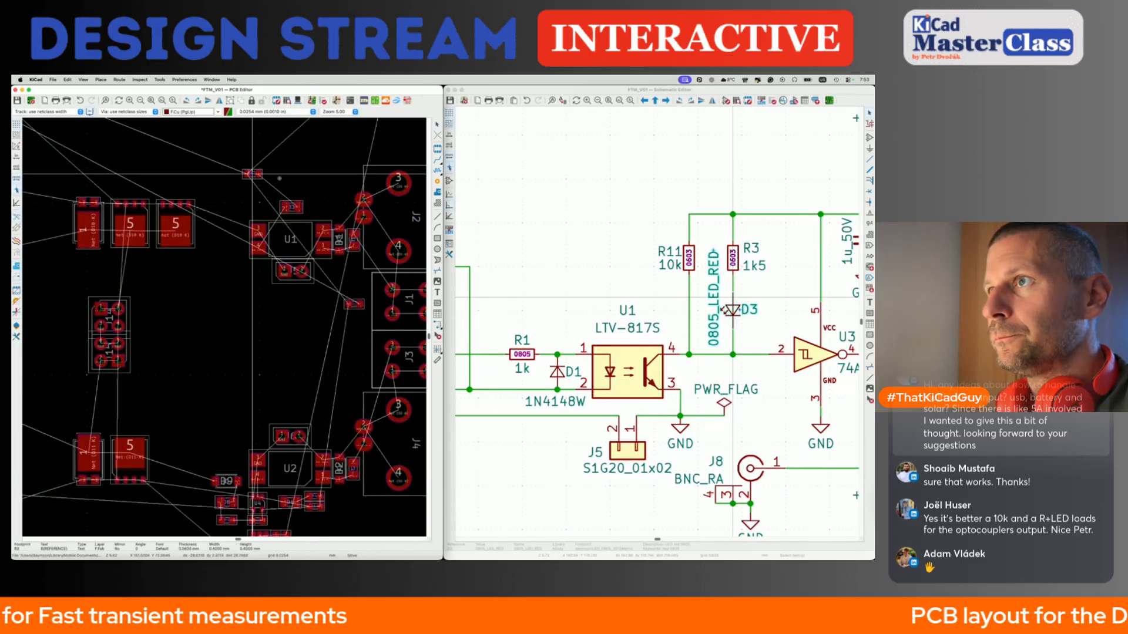
{"action": "left_click", "coordinate": [252, 174]}
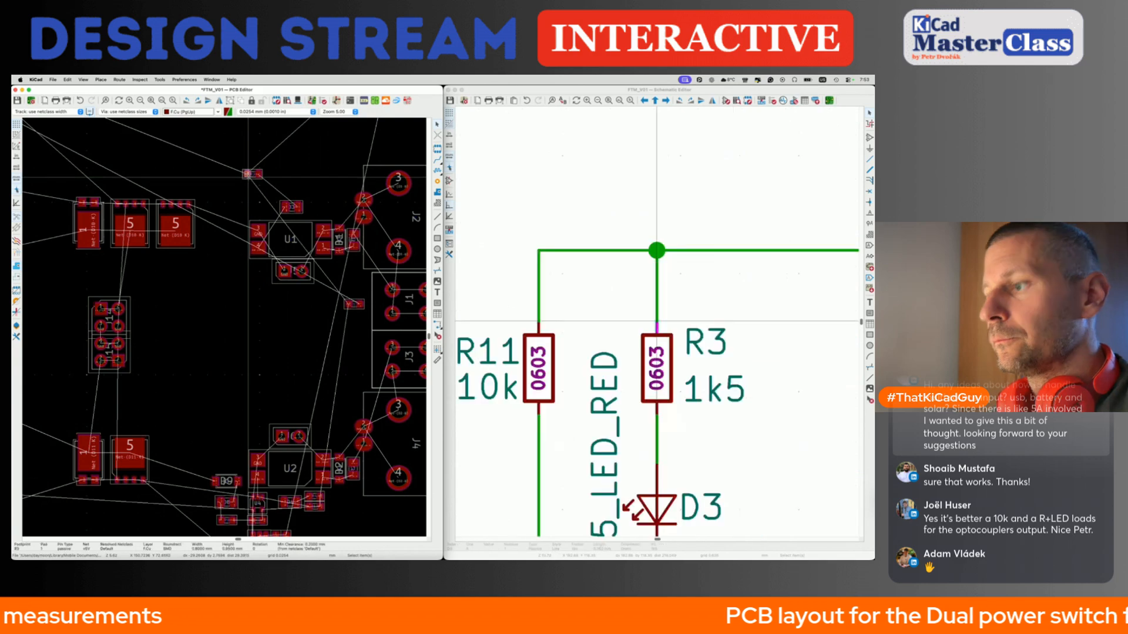
{"action": "key", "text": "m"}
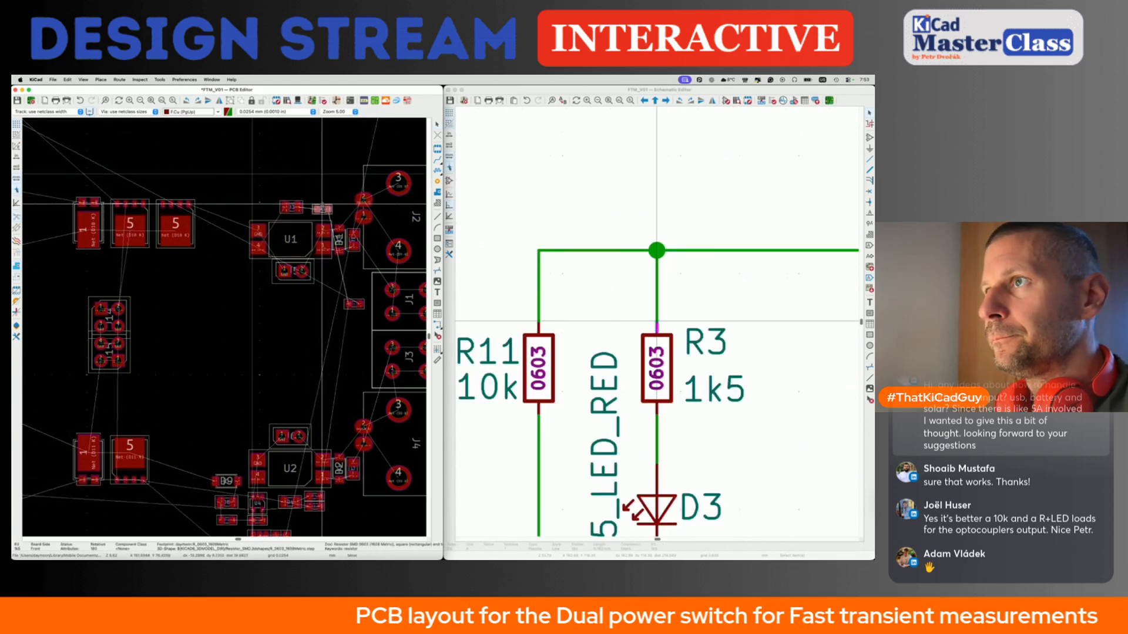
{"action": "scroll", "coordinate": [657, 321], "scroll_direction": "down", "scroll_amount": 3}
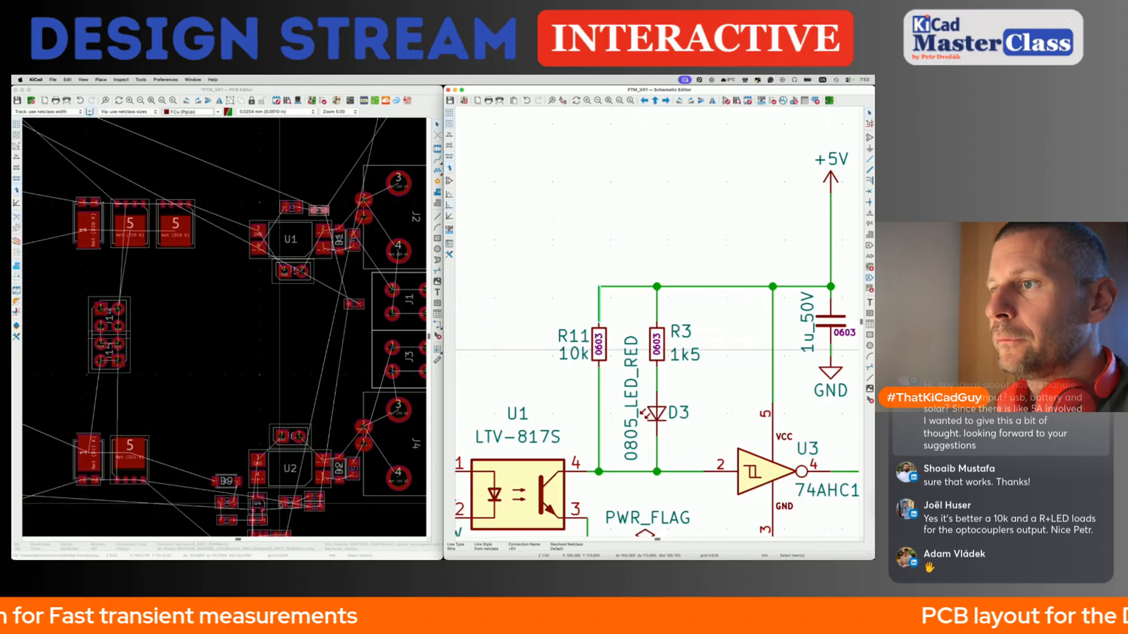
{"action": "left_click", "coordinate": [258, 490]}
{"action": "key", "text": "x"}
{"action": "key", "text": "Escape"}
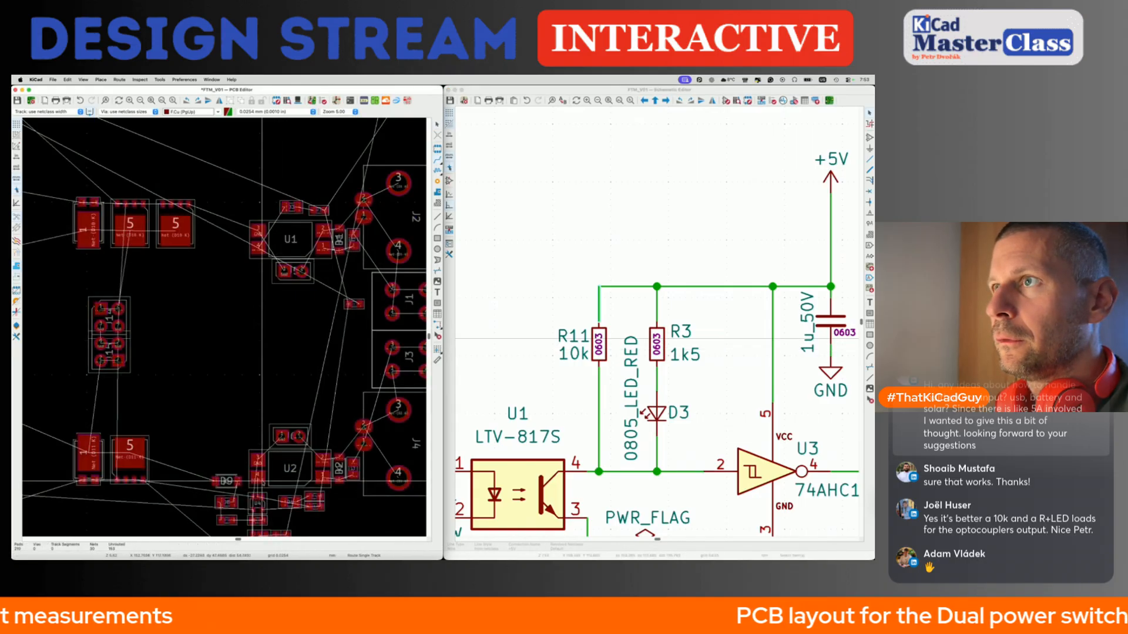
Select resistor R11 through the schematic, rotate it by 180 degrees, place it directly above R3, and save the board.
{"action": "left_click", "coordinate": [599, 345]}
{"action": "key", "text": "m"}
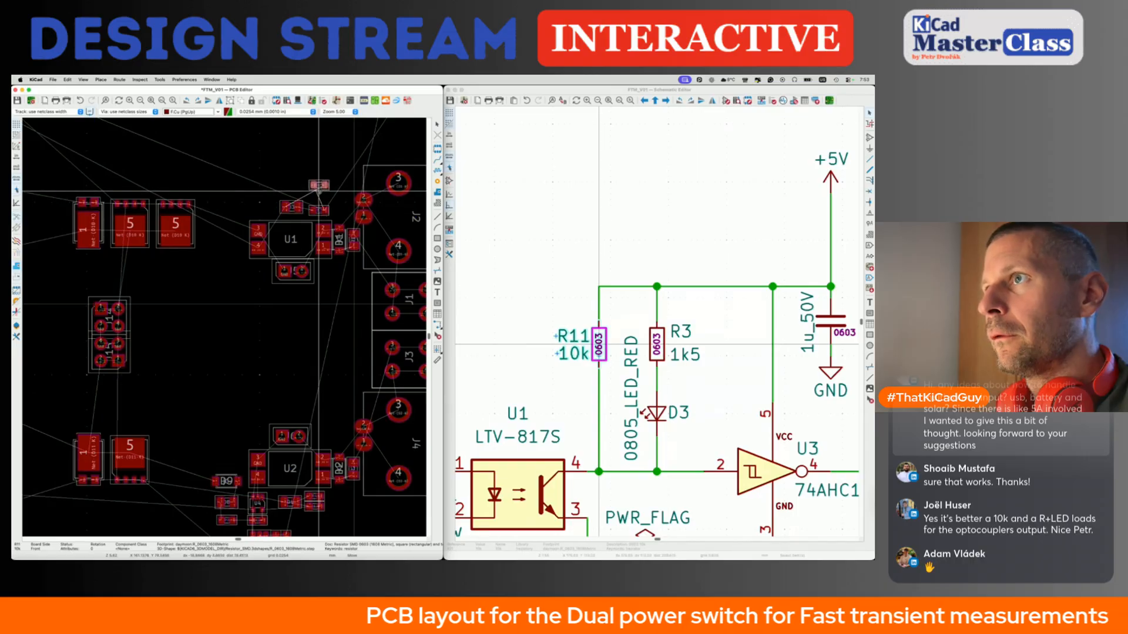
{"action": "scroll", "coordinate": [318, 208], "scroll_direction": "up", "scroll_amount": 3}
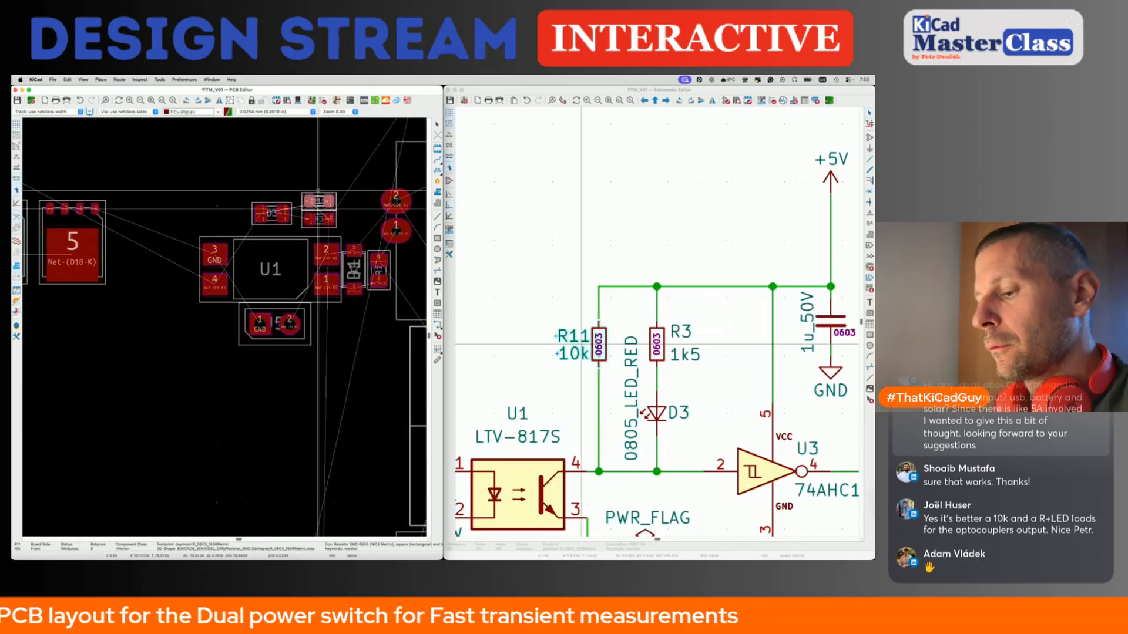
{"action": "key", "text": "r"}
{"action": "key", "text": "r"}
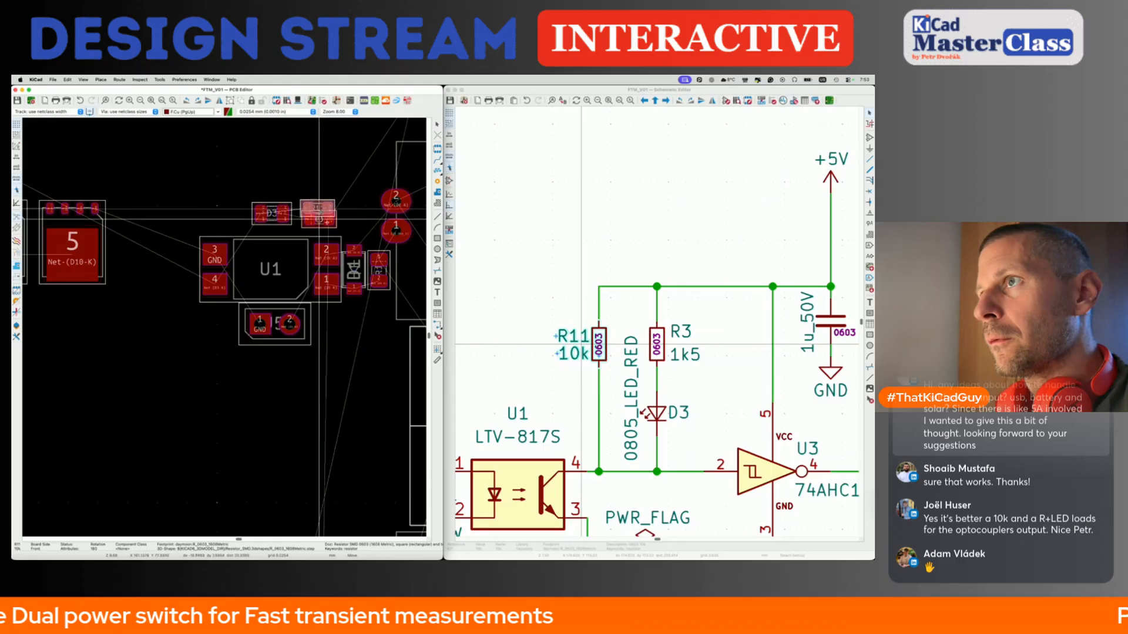
{"action": "scroll", "coordinate": [318, 212], "scroll_direction": "up", "scroll_amount": 5}
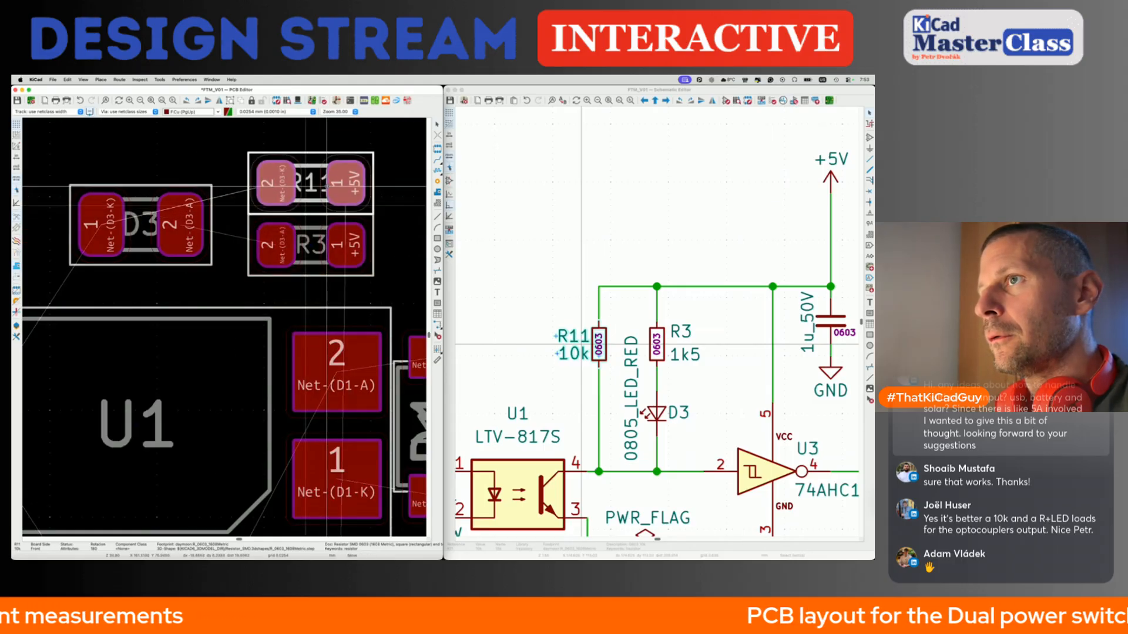
{"action": "scroll", "coordinate": [327, 187], "scroll_direction": "down", "scroll_amount": 5}
{"action": "left_click", "coordinate": [327, 187]}
{"action": "key", "text": "super+s"}
{"action": "scroll", "coordinate": [327, 187], "scroll_direction": "down", "scroll_amount": 2}
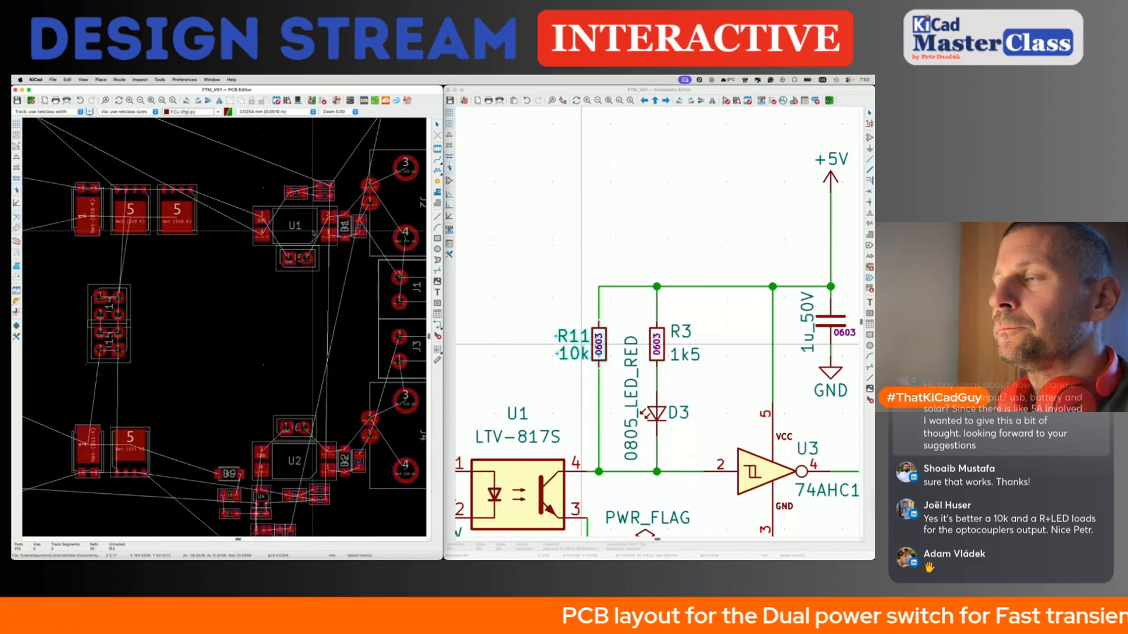
Select resistors R12 and R4 together and align them below U2 in the same column as R11 and R3.
{"action": "scroll", "coordinate": [313, 233], "scroll_direction": "down", "scroll_amount": 2}
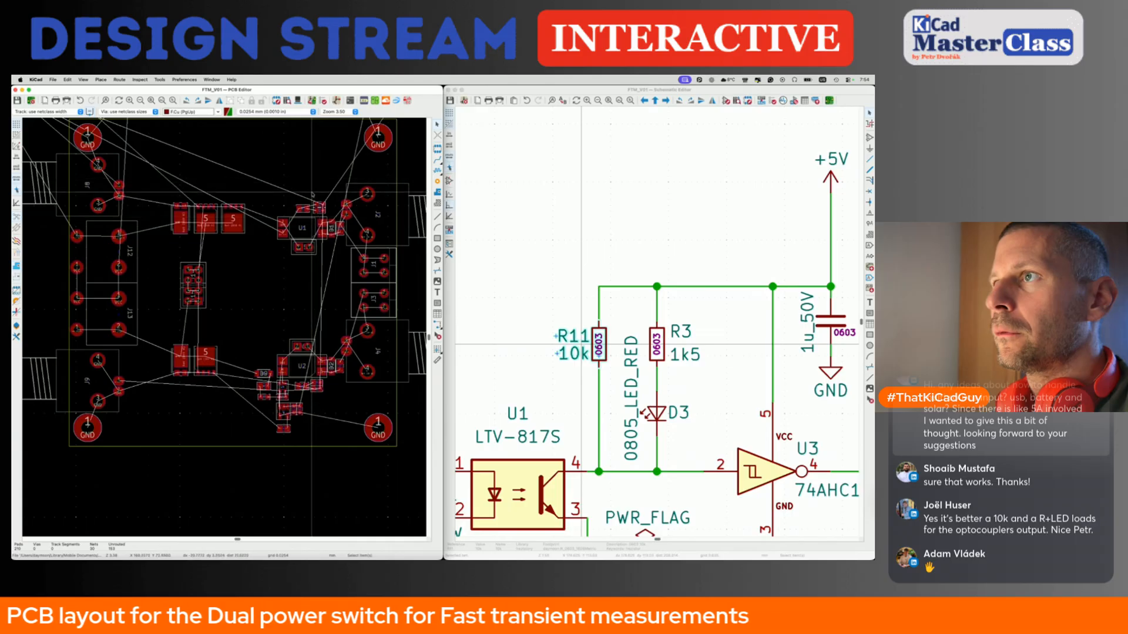
{"action": "left_click_drag", "start_coordinate": [309, 379], "coordinate": [324, 395]}
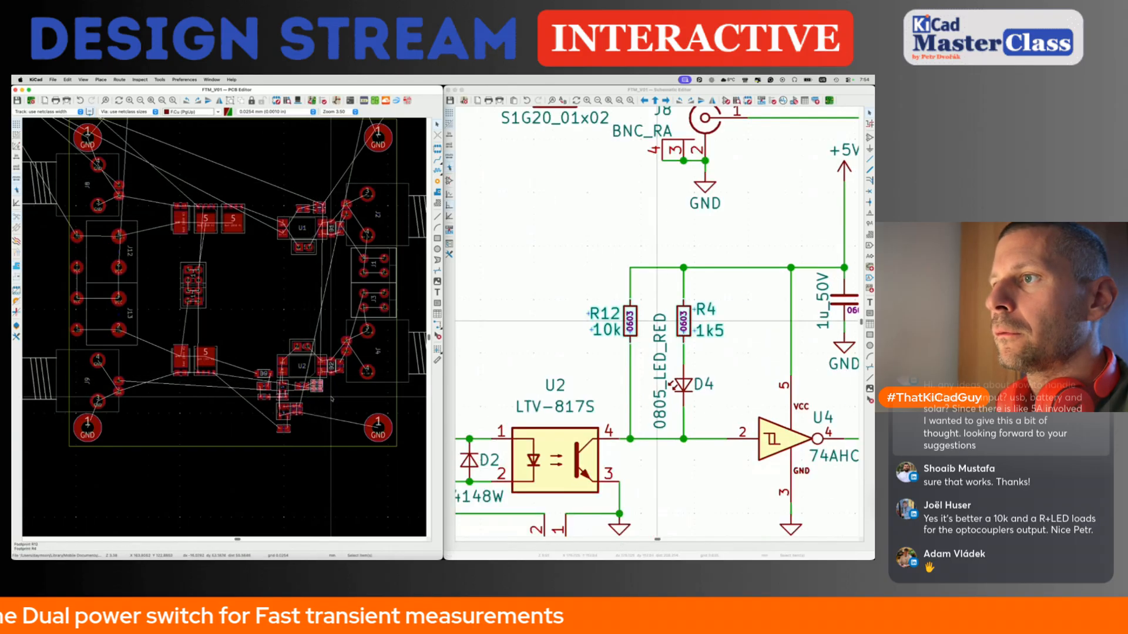
{"action": "key", "text": "m"}
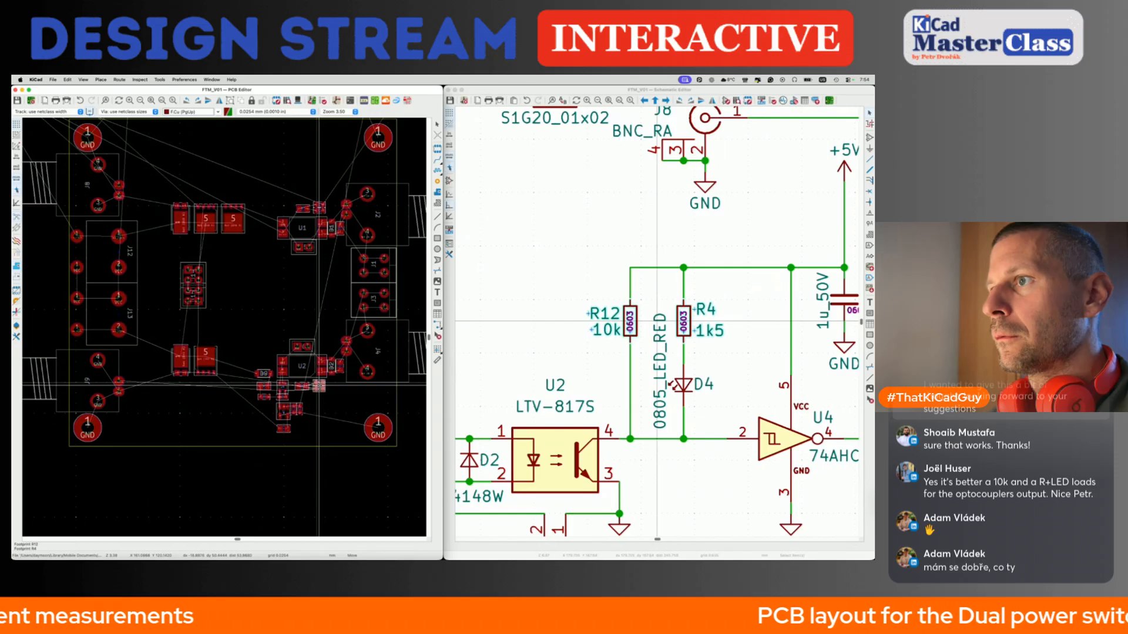
{"action": "left_click", "coordinate": [319, 385]}
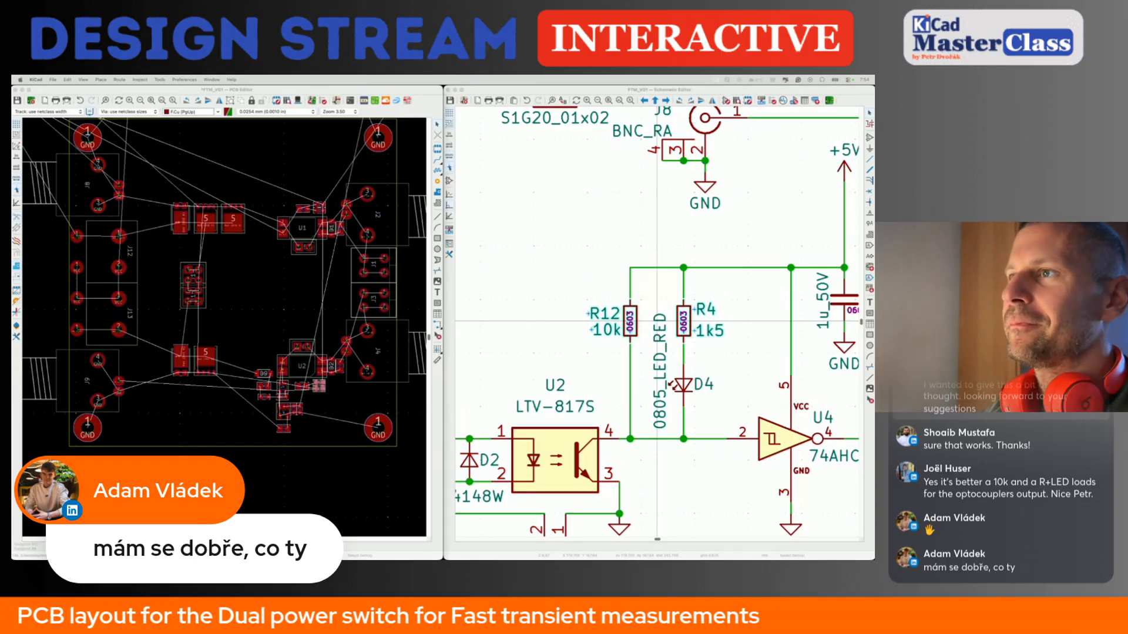
{"action": "left_click", "coordinate": [402, 533]}
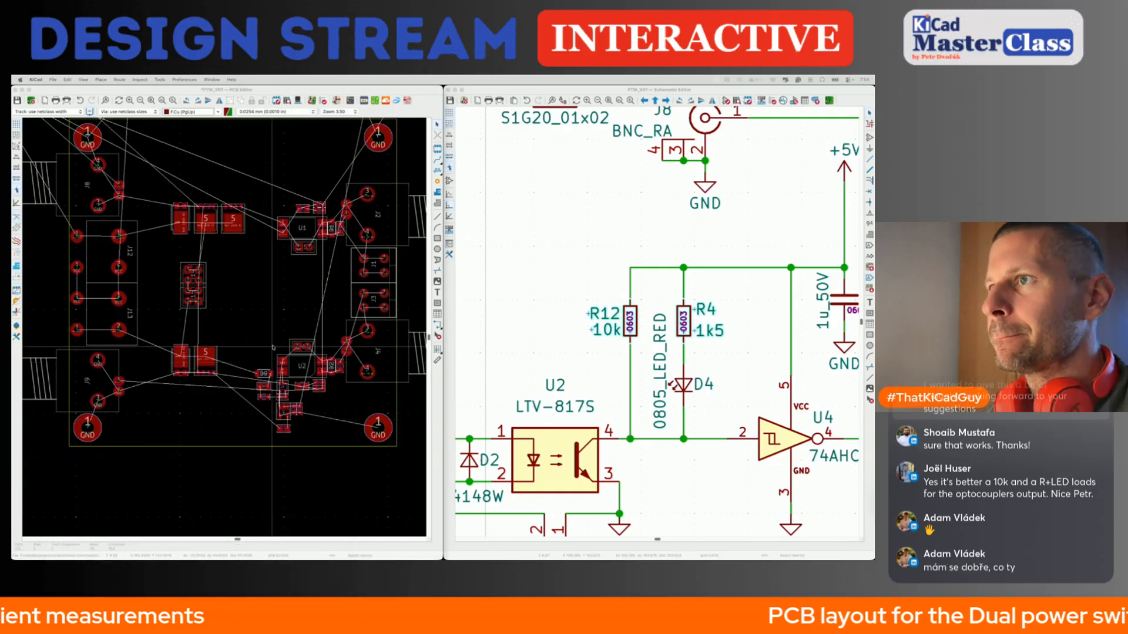
Select inverter U4 and its 1u_50V capacitor through the schematic and place them together above U1, with the capacitor on top.
{"action": "scroll", "coordinate": [272, 347], "scroll_direction": "down", "scroll_amount": 4}
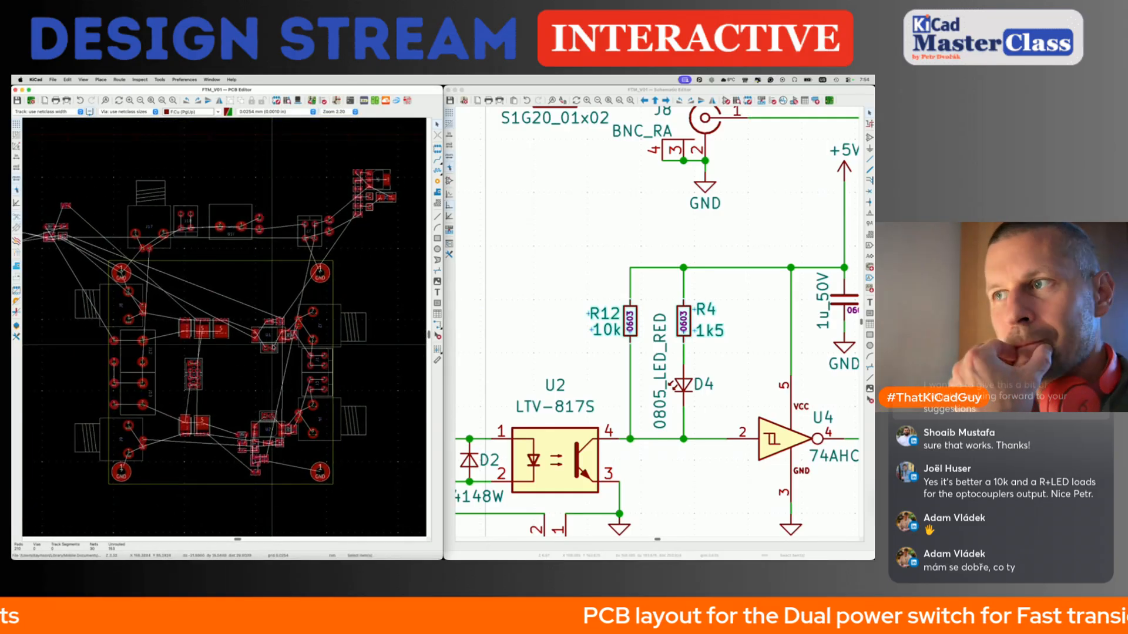
{"action": "scroll", "coordinate": [261, 328], "scroll_direction": "up", "scroll_amount": 4}
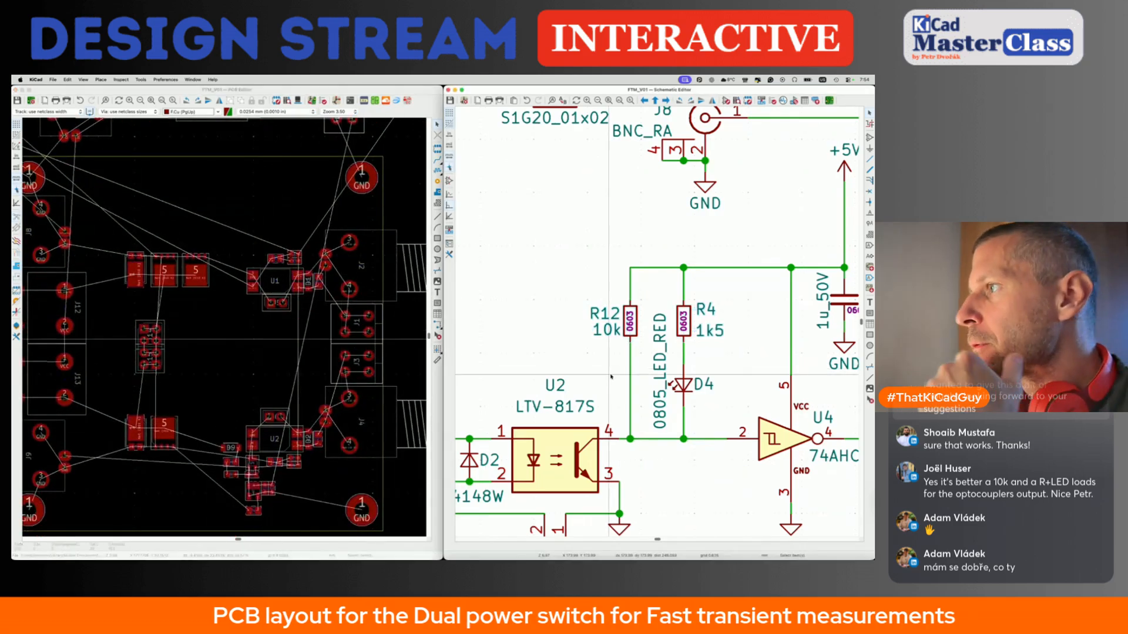
{"action": "scroll", "coordinate": [612, 377], "scroll_direction": "down", "scroll_amount": 3}
{"action": "scroll", "coordinate": [612, 377], "scroll_direction": "down", "scroll_amount": 3}
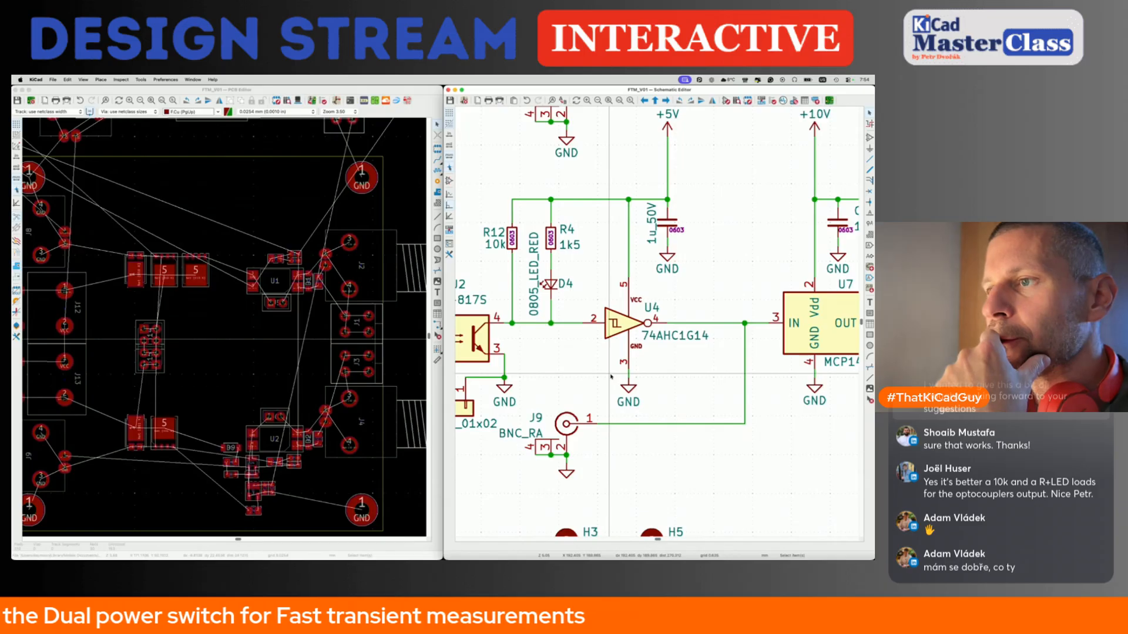
{"action": "left_click", "coordinate": [668, 225]}
{"action": "left_click", "coordinate": [623, 329], "text": "shift"}
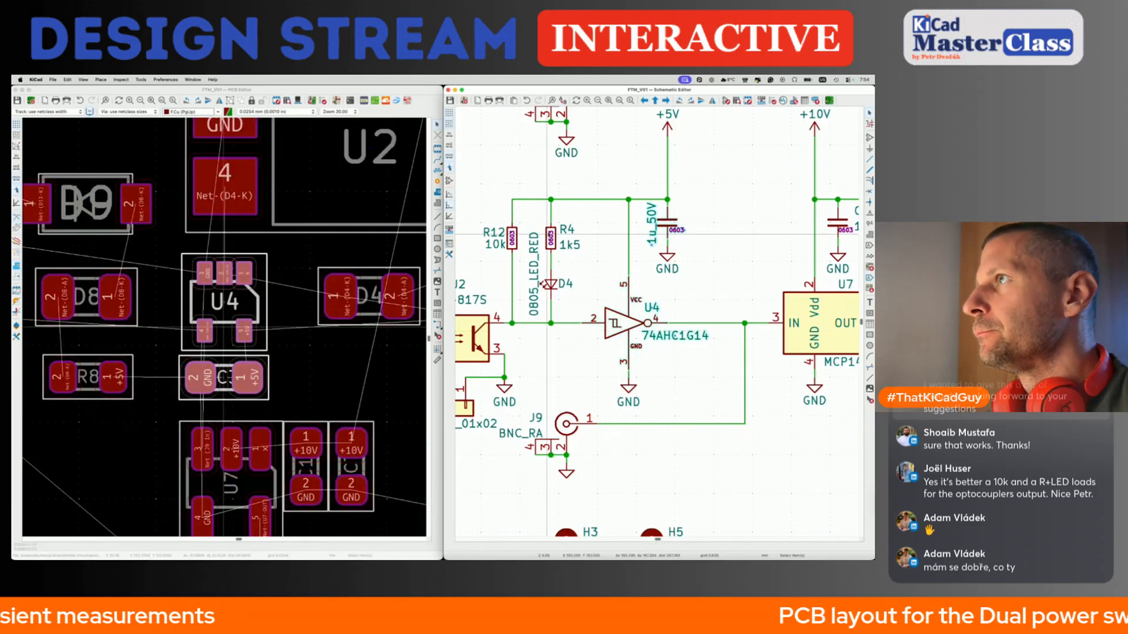
{"action": "scroll", "coordinate": [300, 267], "scroll_direction": "down", "scroll_amount": 10}
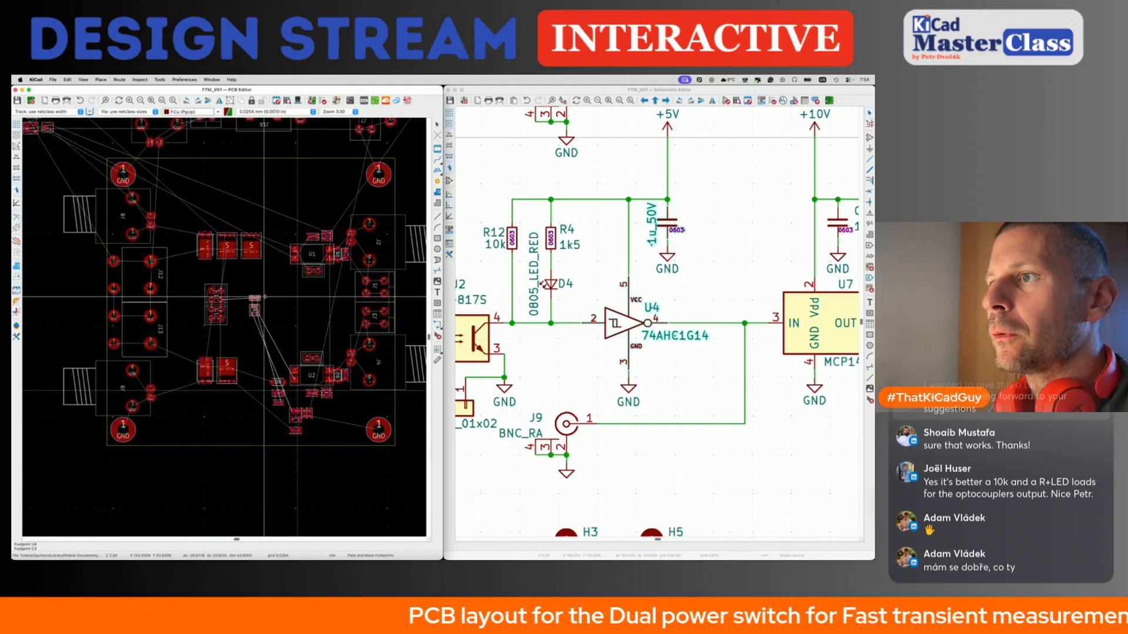
{"action": "left_click", "coordinate": [302, 204]}
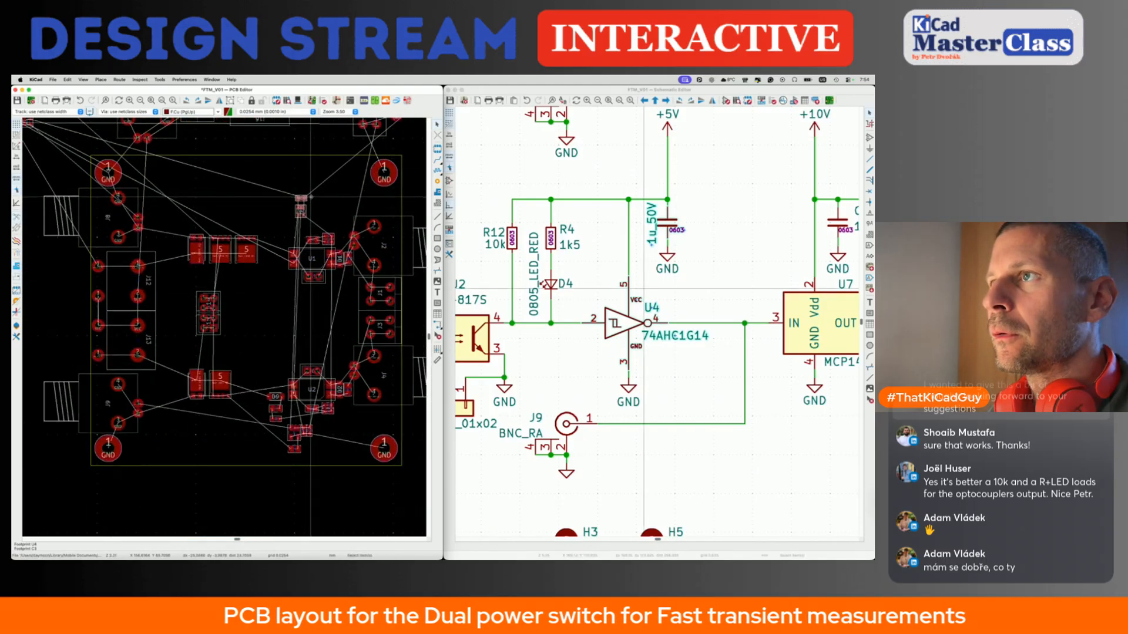
Move U4 on its own away from the capacitor so that it lines up above pins 3 and 4 of U1.
{"action": "scroll", "coordinate": [301, 204], "scroll_direction": "up", "scroll_amount": 5}
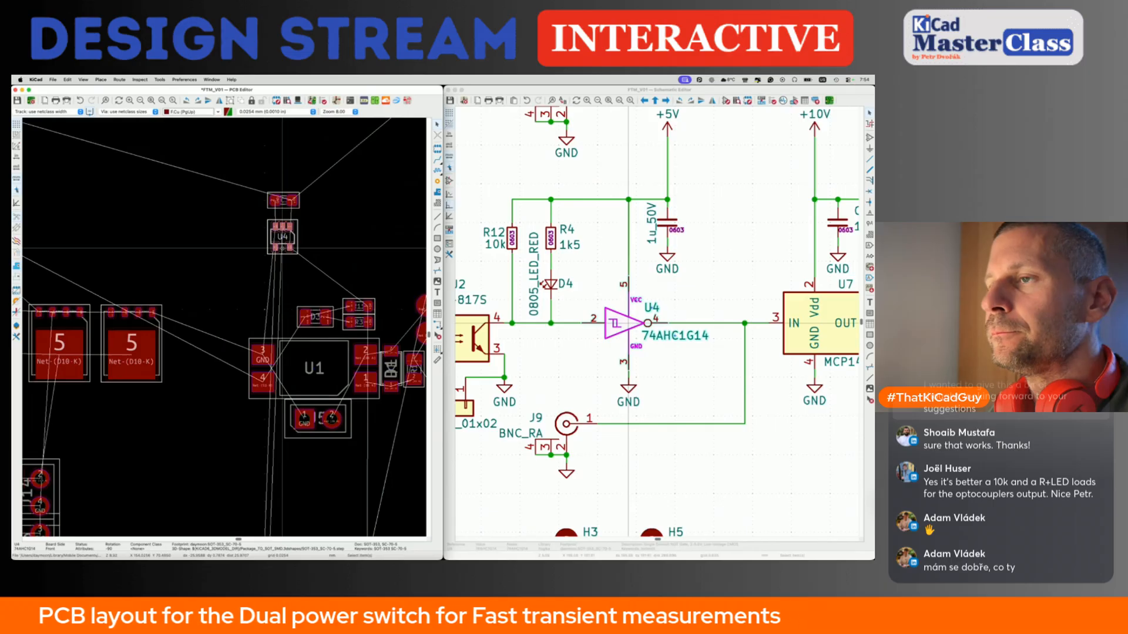
{"action": "scroll", "coordinate": [281, 238], "scroll_direction": "down", "scroll_amount": 5}
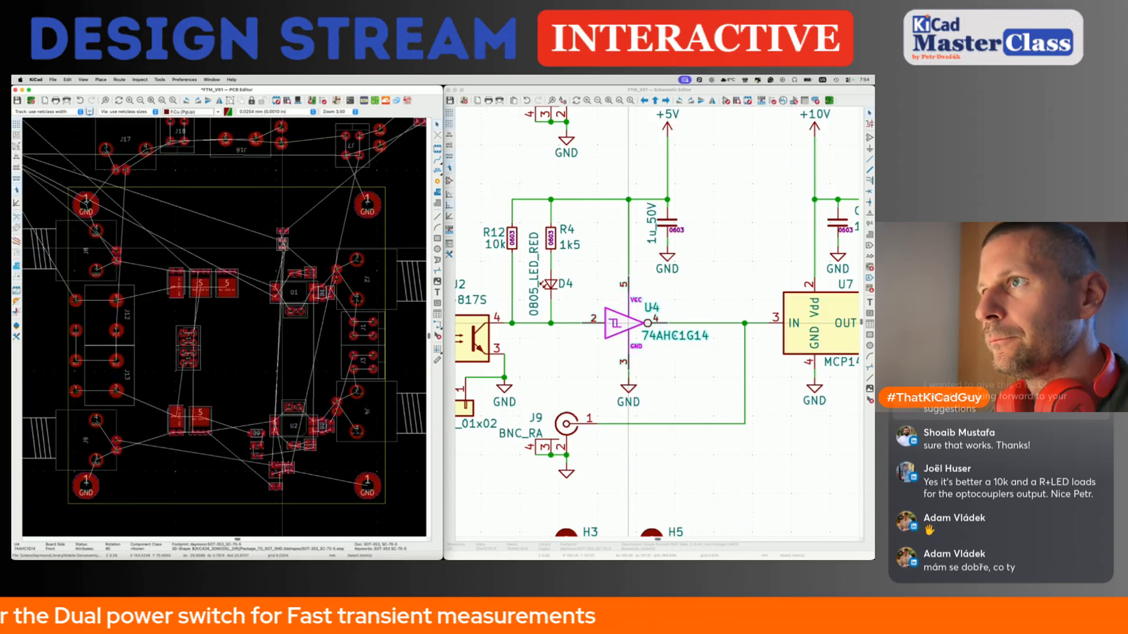
{"action": "scroll", "coordinate": [283, 241], "scroll_direction": "up", "scroll_amount": 5}
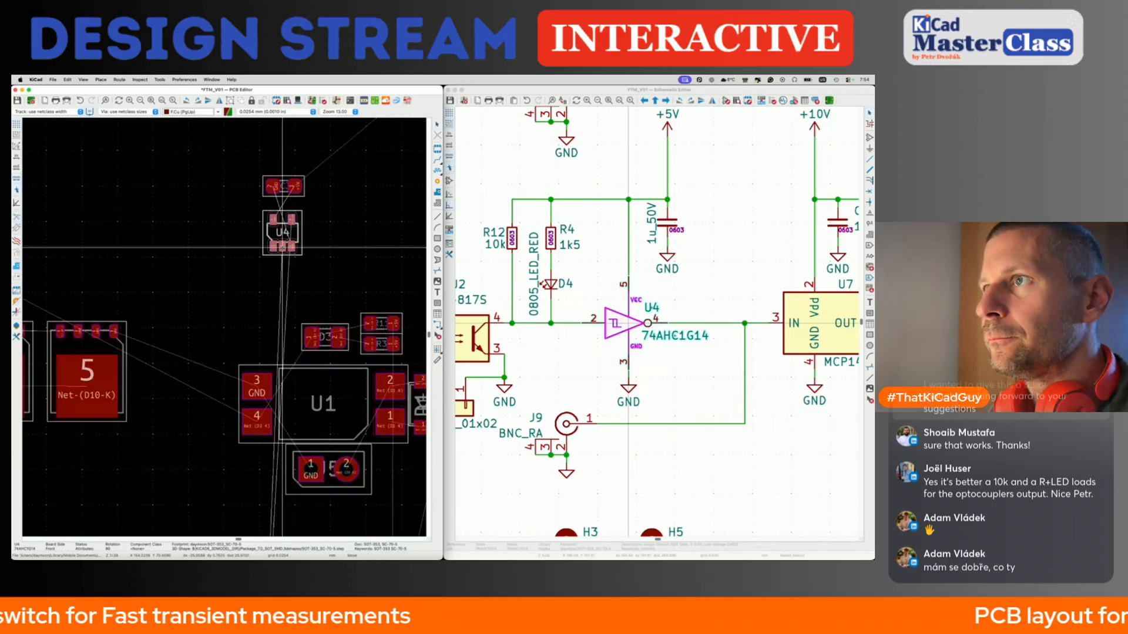
{"action": "scroll", "coordinate": [269, 264], "scroll_direction": "down", "scroll_amount": 5}
{"action": "scroll", "coordinate": [271, 264], "scroll_direction": "down", "scroll_amount": 6}
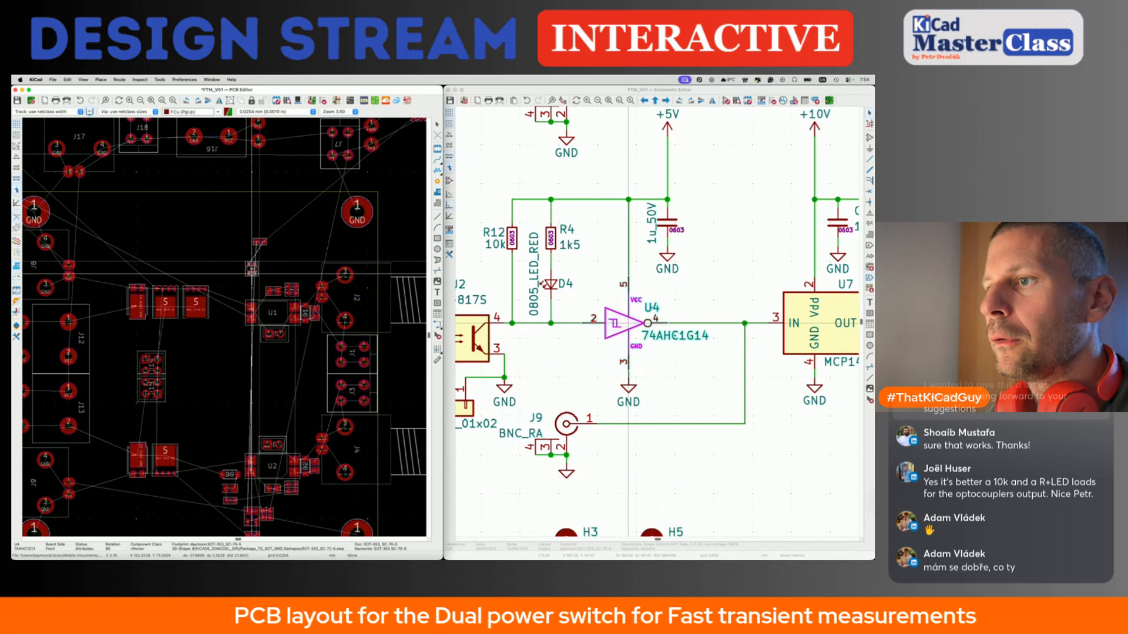
{"action": "left_click", "coordinate": [252, 274]}
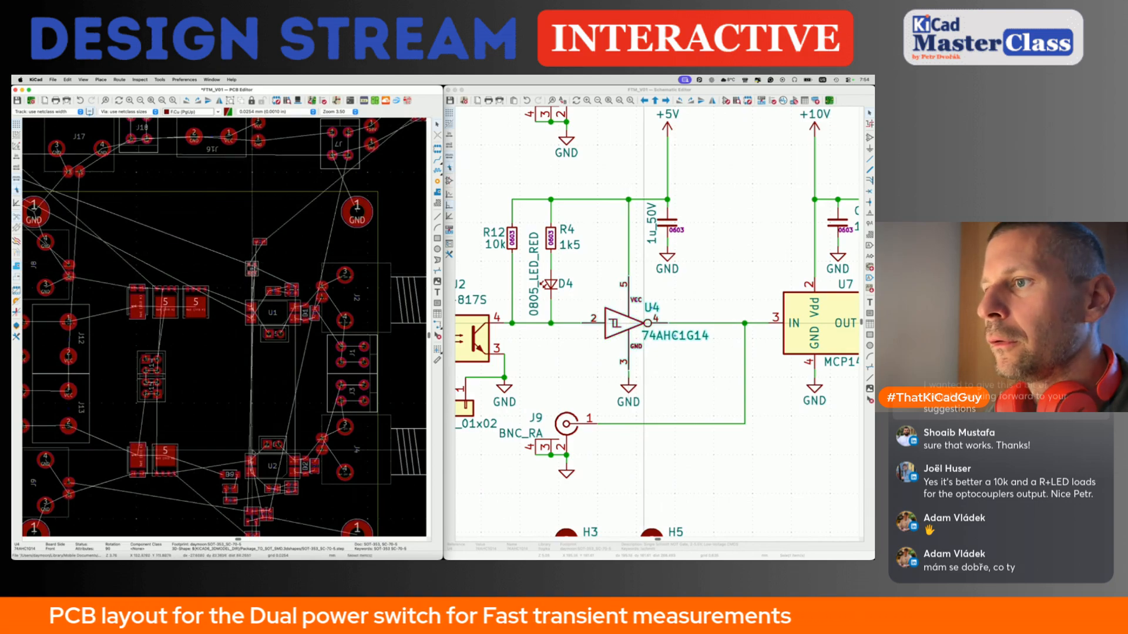
Examine the U7 driver group and U4's connections on the board against both channels in the schematic.
{"action": "scroll", "coordinate": [259, 464], "scroll_direction": "up", "scroll_amount": 6}
{"action": "scroll", "coordinate": [247, 385], "scroll_direction": "up", "scroll_amount": 3}
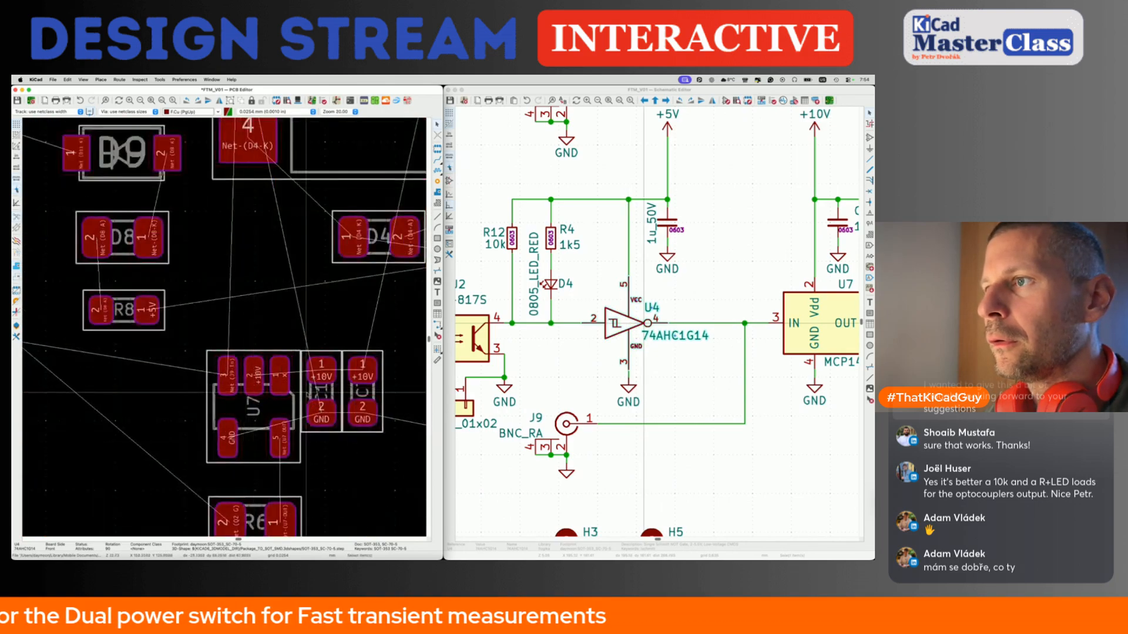
{"action": "scroll", "coordinate": [345, 400], "scroll_direction": "down", "scroll_amount": 4}
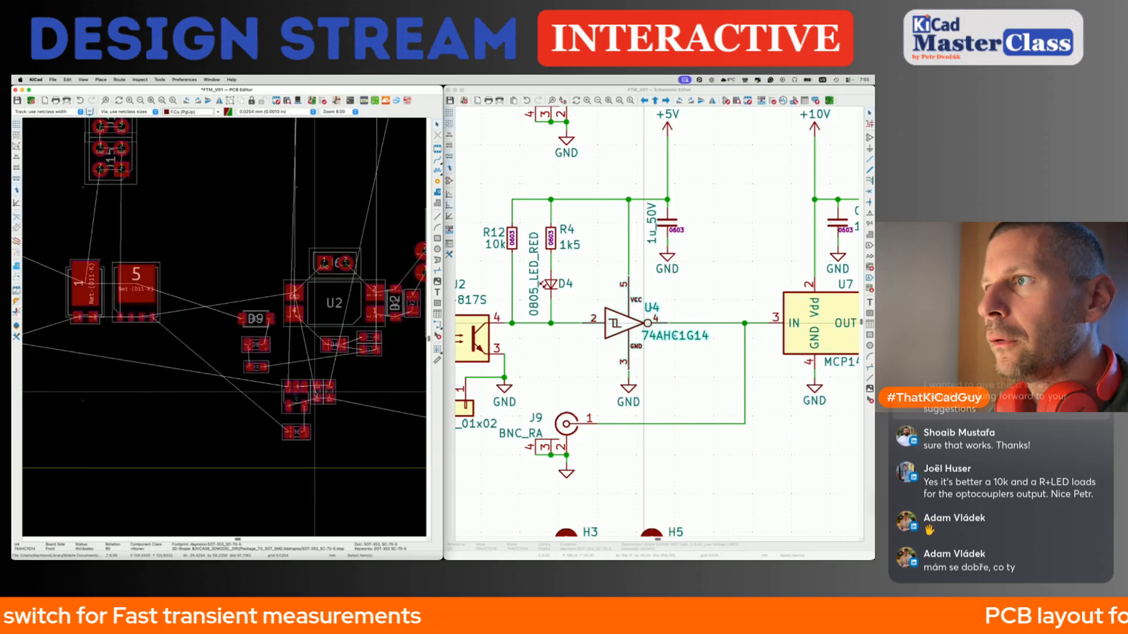
{"action": "left_click", "coordinate": [610, 348]}
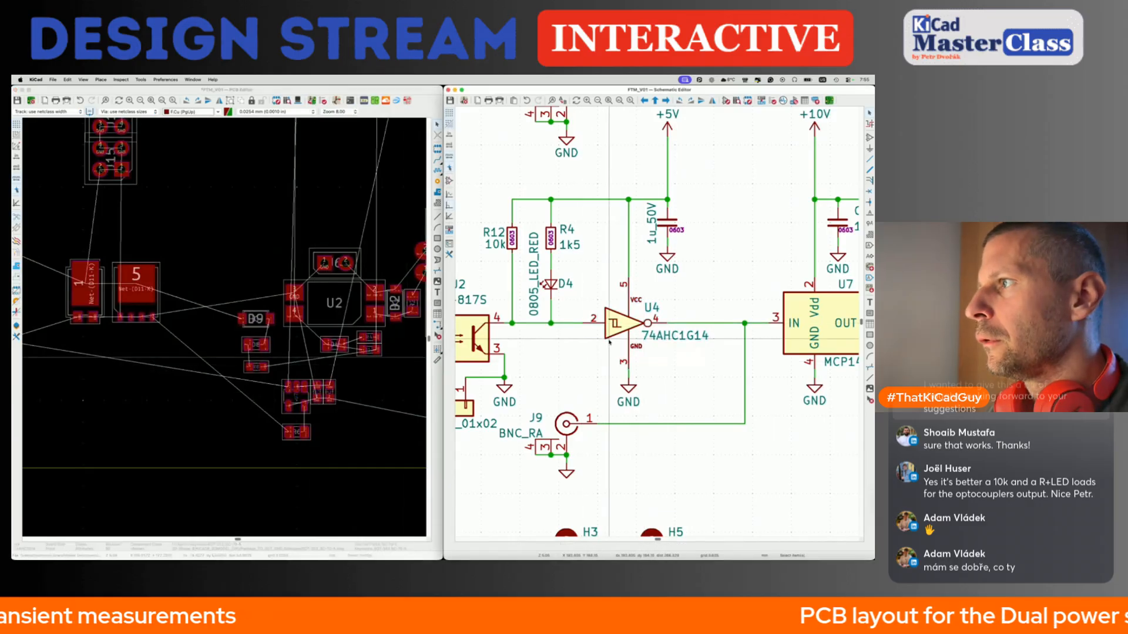
{"action": "scroll", "coordinate": [616, 329], "scroll_direction": "down", "scroll_amount": 5}
{"action": "middle_click_drag", "start_coordinate": [615, 329], "coordinate": [607, 146]}
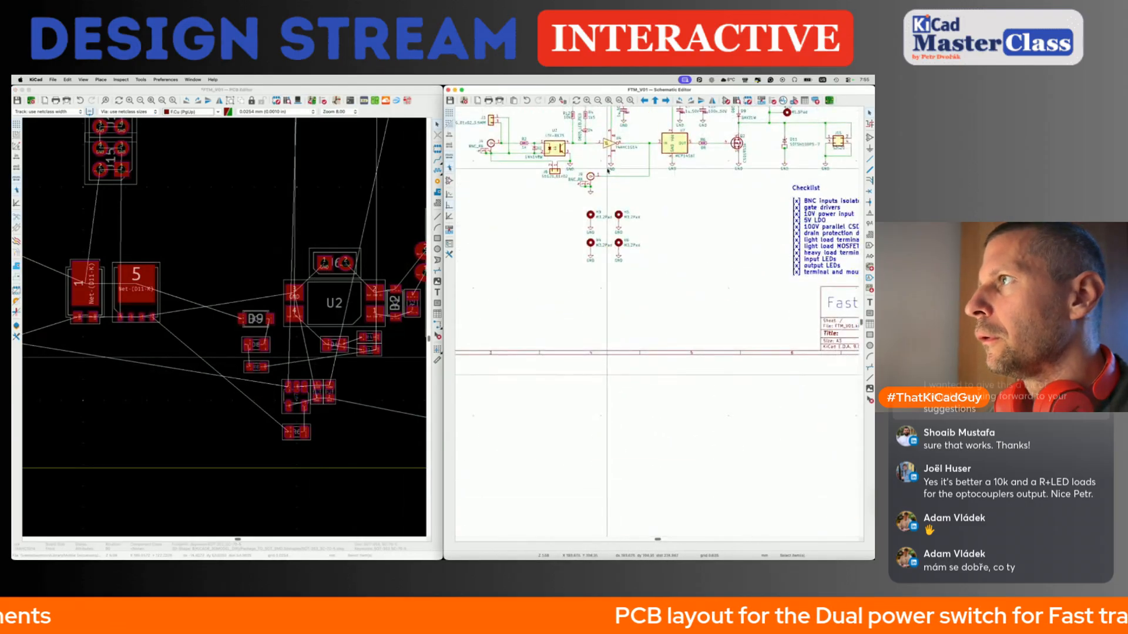
{"action": "left_click", "coordinate": [606, 146]}
{"action": "left_click", "coordinate": [362, 322]}
{"action": "scroll", "coordinate": [362, 322], "scroll_direction": "down", "scroll_amount": 6}
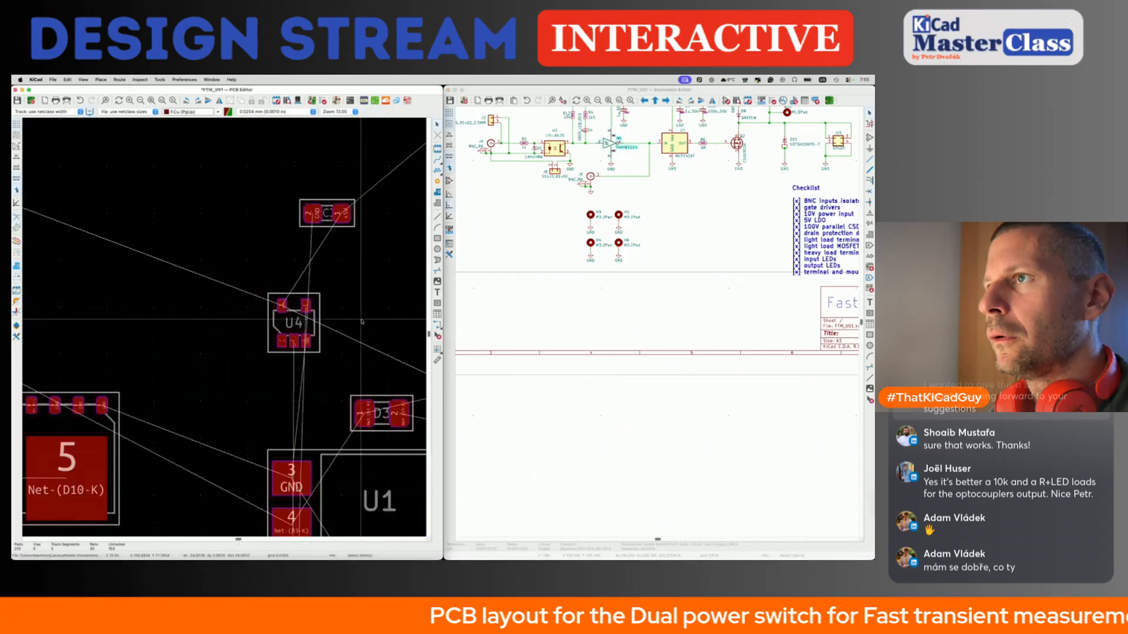
{"action": "scroll", "coordinate": [362, 321], "scroll_direction": "down", "scroll_amount": 5}
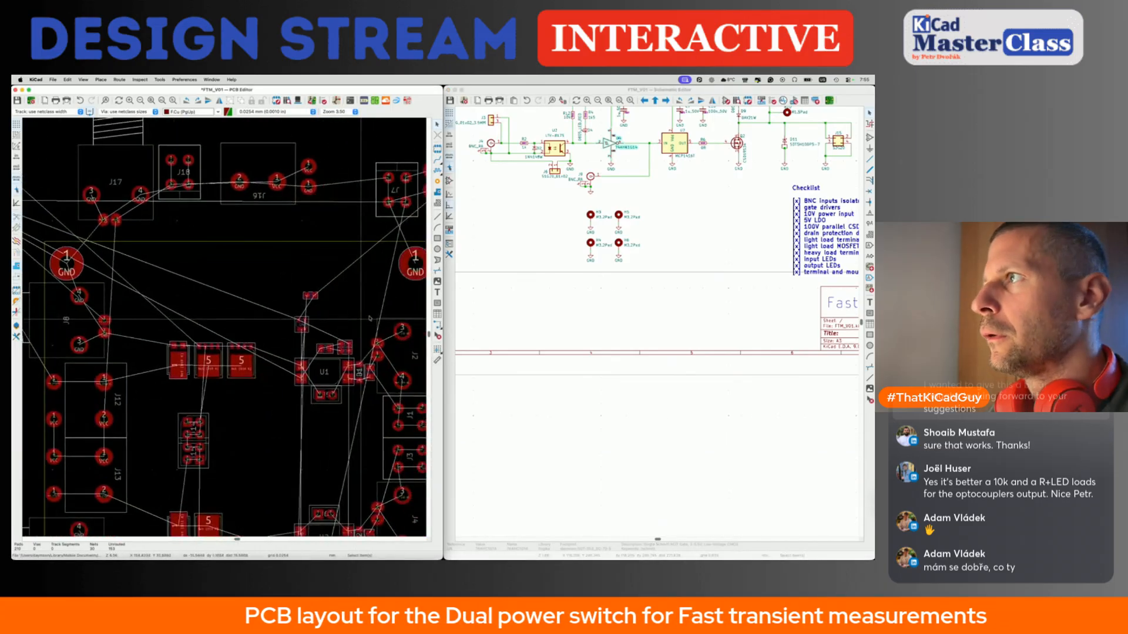
{"action": "left_click", "coordinate": [550, 243]}
{"action": "scroll", "coordinate": [550, 243], "scroll_direction": "up", "scroll_amount": 5}
{"action": "scroll", "coordinate": [550, 243], "scroll_direction": "down", "scroll_amount": 2}
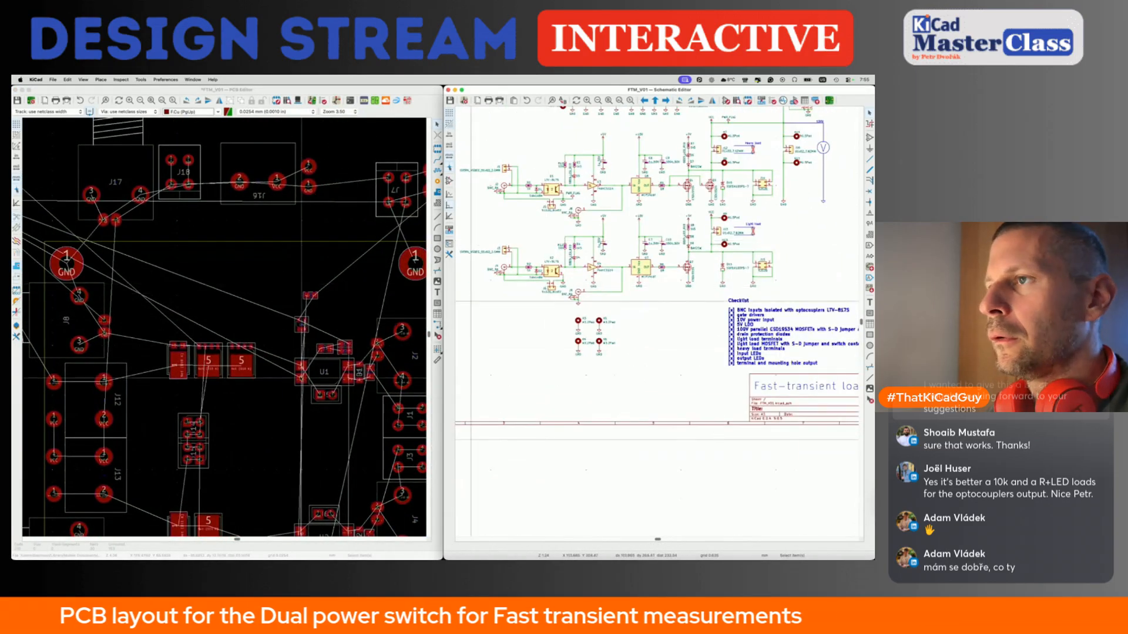
{"action": "left_click", "coordinate": [380, 307]}
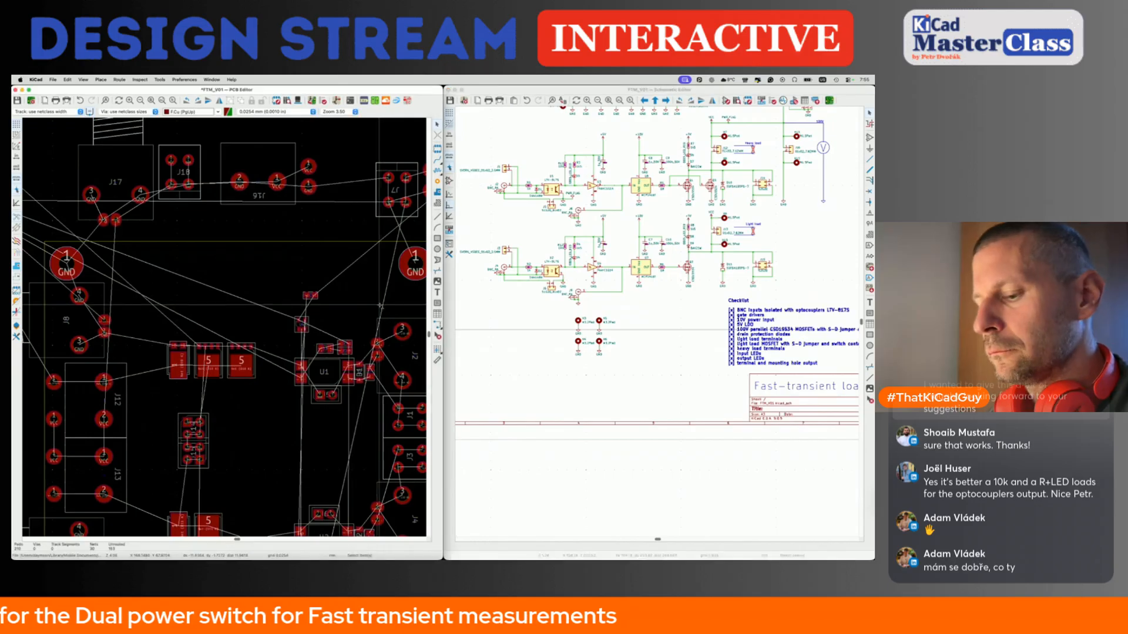
Undo the latest placement of inverter U4 and its capacitor above U1, returning both to the U7 driver group below U2.
{"action": "key", "text": "super+grave"}
{"action": "key", "text": "super+grave"}
{"action": "key", "text": "super+grave"}
{"action": "key", "text": "super+grave"}
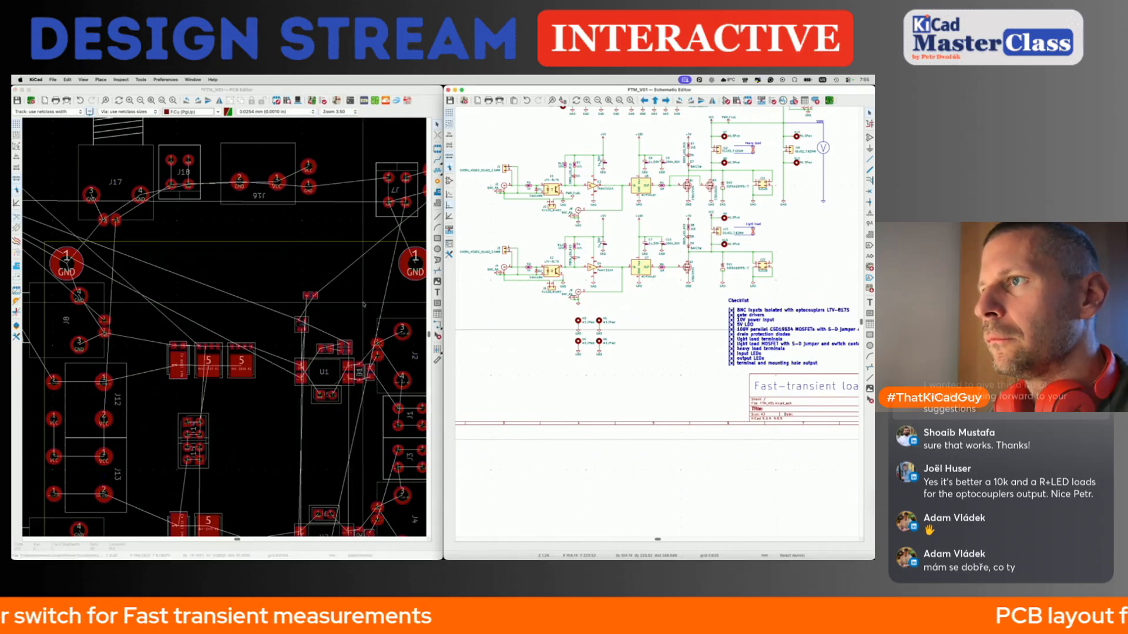
{"action": "left_click", "coordinate": [358, 89]}
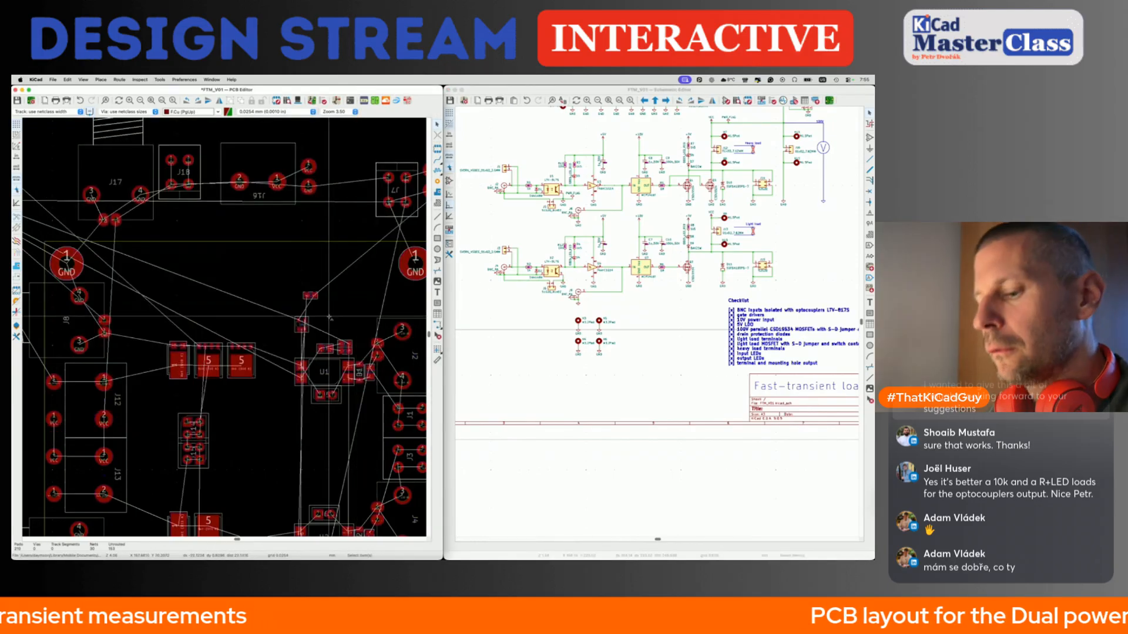
{"action": "key", "text": "super+z"}
{"action": "key", "text": "super+z"}
{"action": "key", "text": "super+z"}
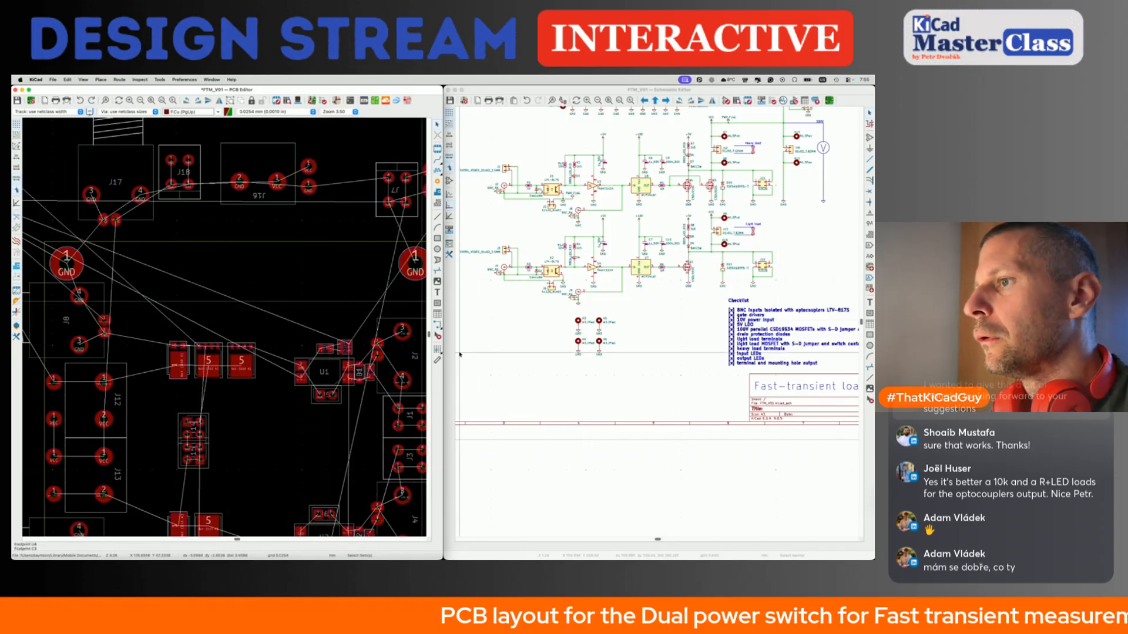
{"action": "scroll", "coordinate": [312, 315], "scroll_direction": "up", "scroll_amount": 3}
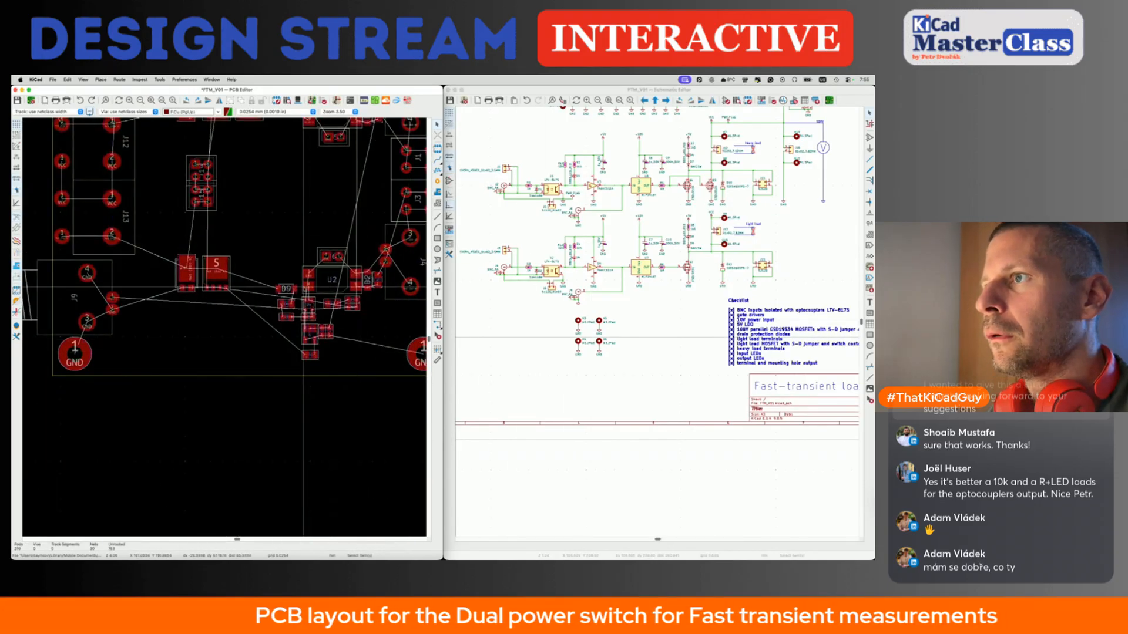
{"action": "scroll", "coordinate": [311, 316], "scroll_direction": "up", "scroll_amount": 3}
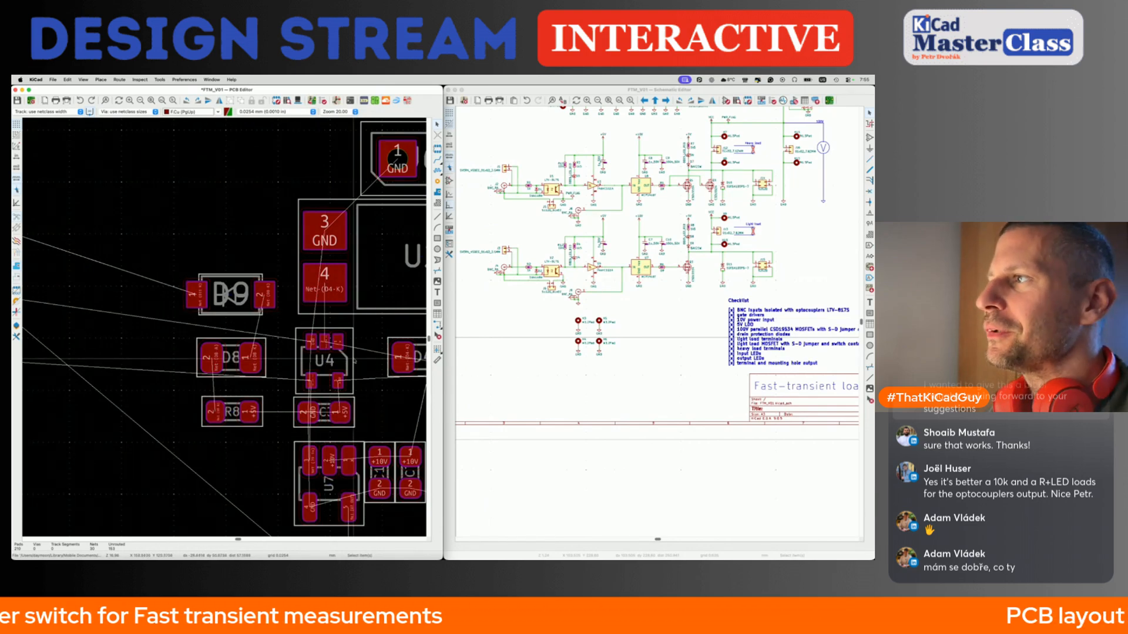
Select inverter U3 and its 1u_50V capacitor through the schematic and place them together above U1.
{"action": "left_click", "coordinate": [585, 229]}
{"action": "scroll", "coordinate": [585, 229], "scroll_direction": "up", "scroll_amount": 2}
{"action": "left_click", "coordinate": [586, 229]}
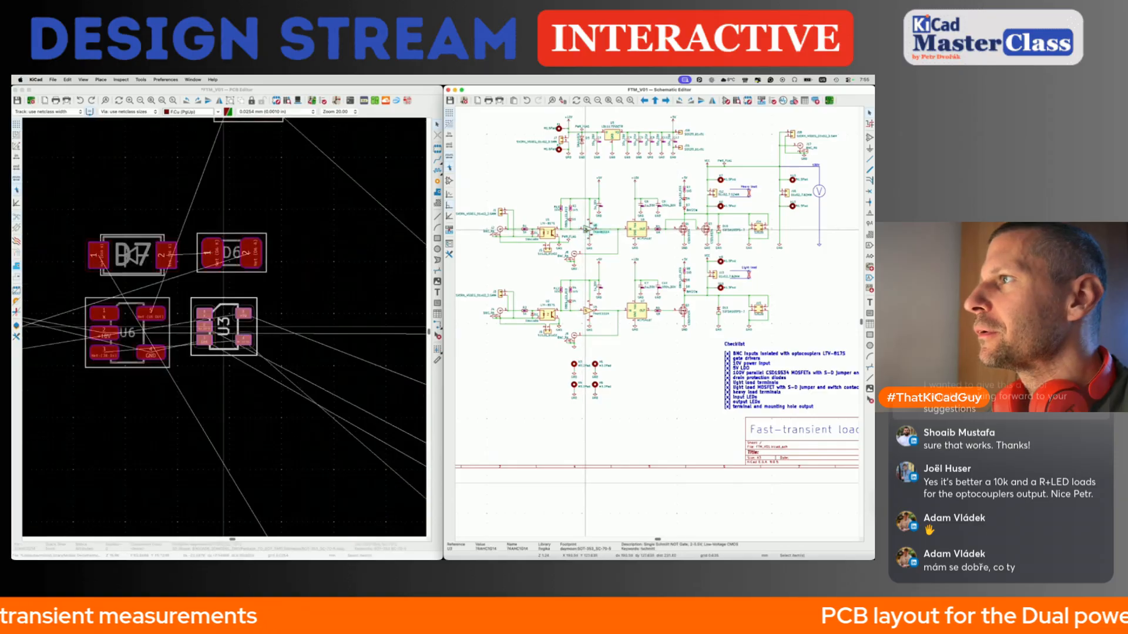
{"action": "left_click", "coordinate": [599, 205], "text": "shift"}
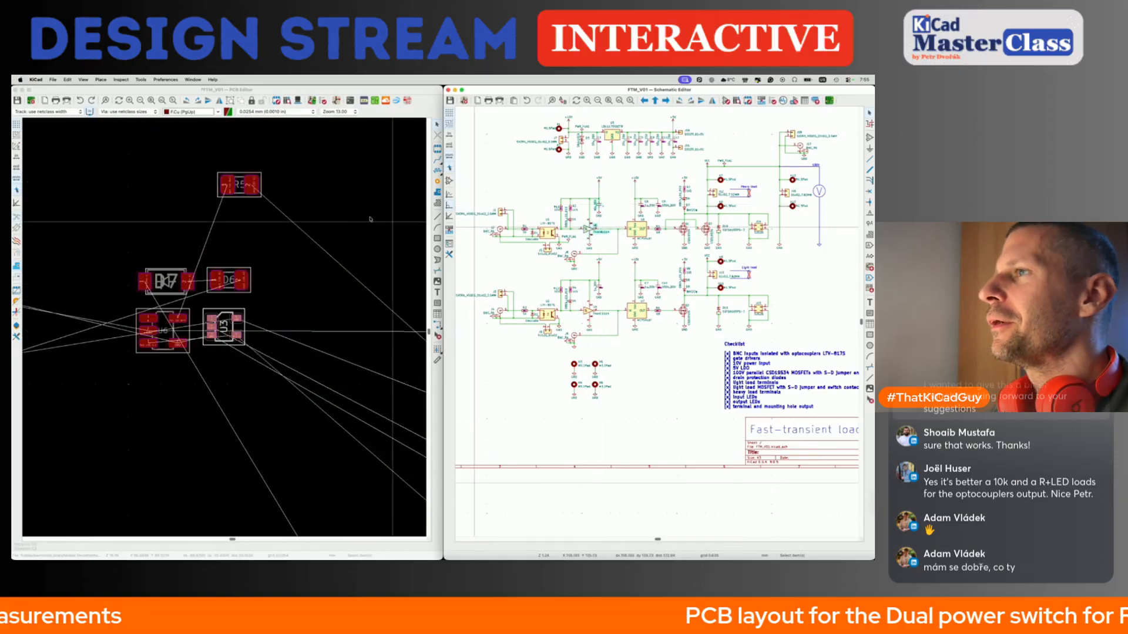
{"action": "left_click", "coordinate": [306, 96]}
{"action": "scroll", "coordinate": [269, 317], "scroll_direction": "down", "scroll_amount": 6}
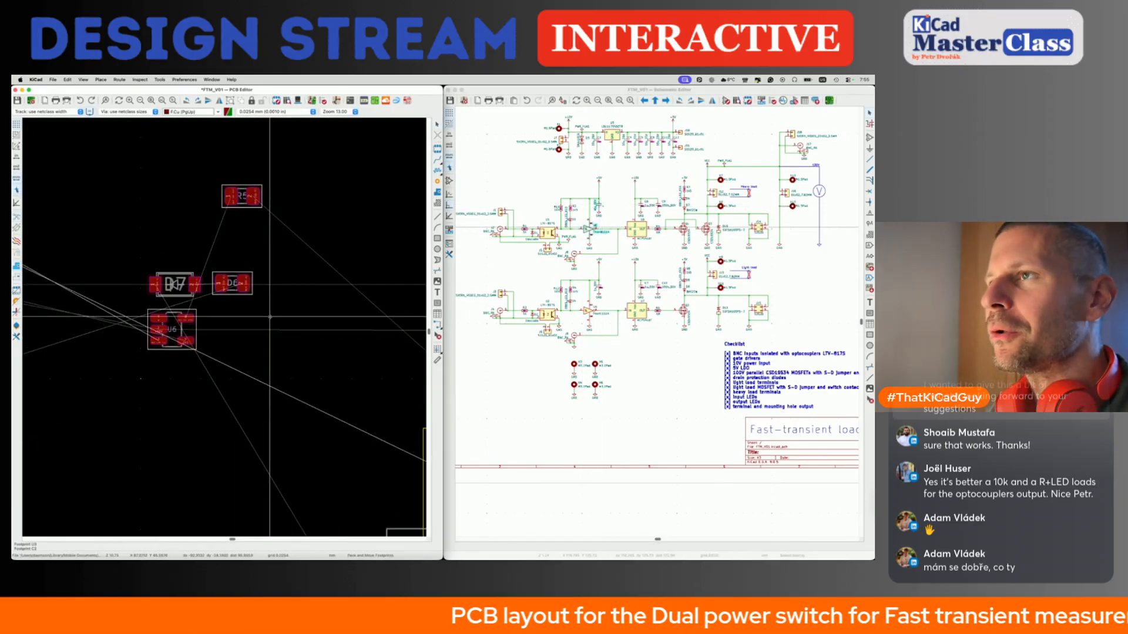
{"action": "scroll", "coordinate": [269, 318], "scroll_direction": "up", "scroll_amount": 3}
{"action": "scroll", "coordinate": [270, 317], "scroll_direction": "down", "scroll_amount": 5}
{"action": "scroll", "coordinate": [269, 317], "scroll_direction": "right", "scroll_amount": 4}
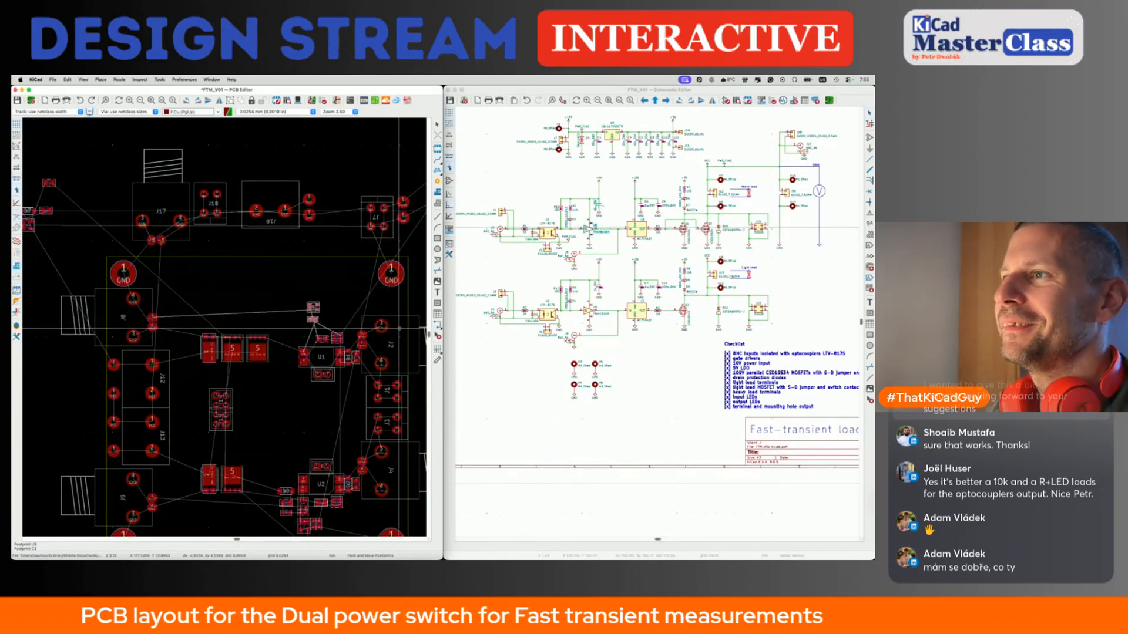
{"action": "left_click", "coordinate": [318, 315]}
{"action": "scroll", "coordinate": [324, 320], "scroll_direction": "down", "scroll_amount": 2}
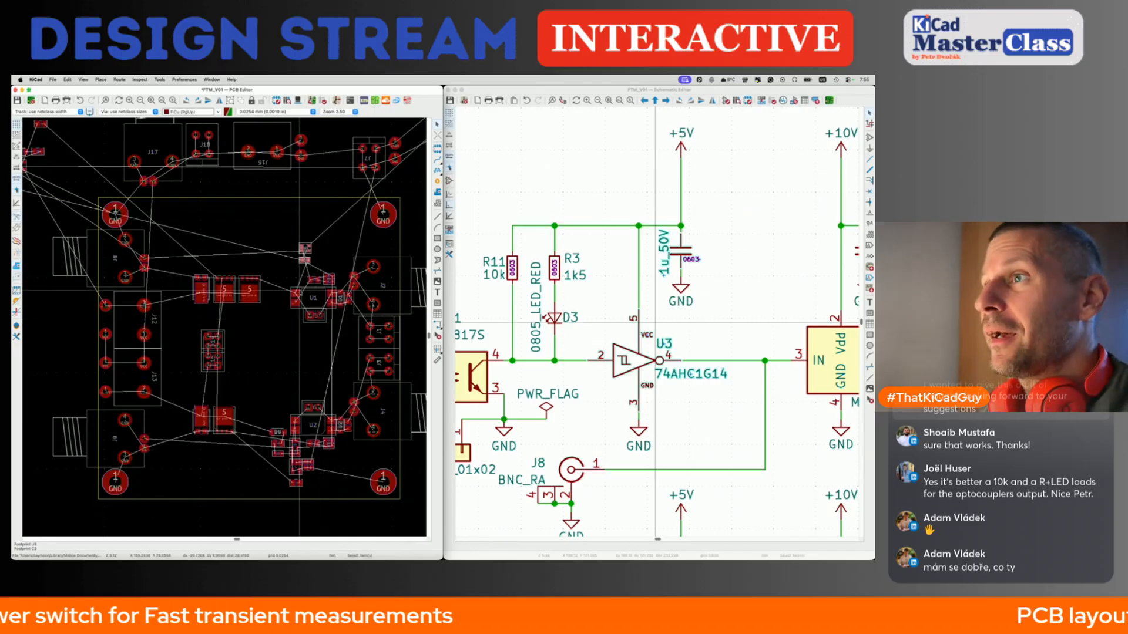
Move U3 on its own so that it sits directly above pins 3 and 4 of U1.
{"action": "scroll", "coordinate": [325, 321], "scroll_direction": "up", "scroll_amount": 3}
{"action": "scroll", "coordinate": [317, 247], "scroll_direction": "down", "scroll_amount": 2}
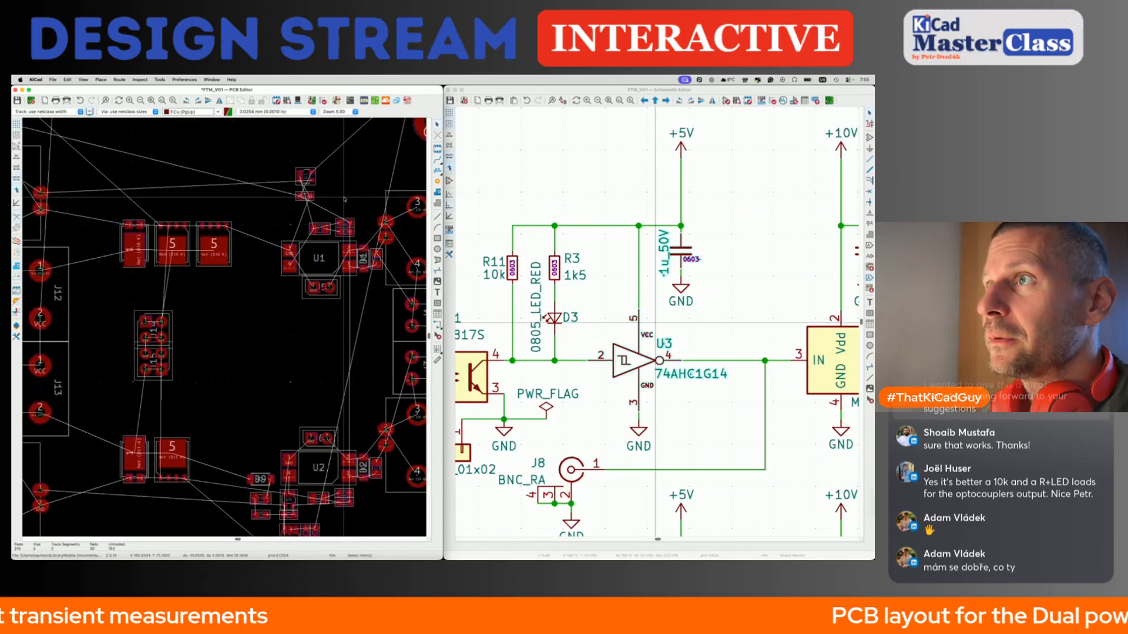
{"action": "left_click", "coordinate": [311, 183]}
{"action": "key", "text": "m"}
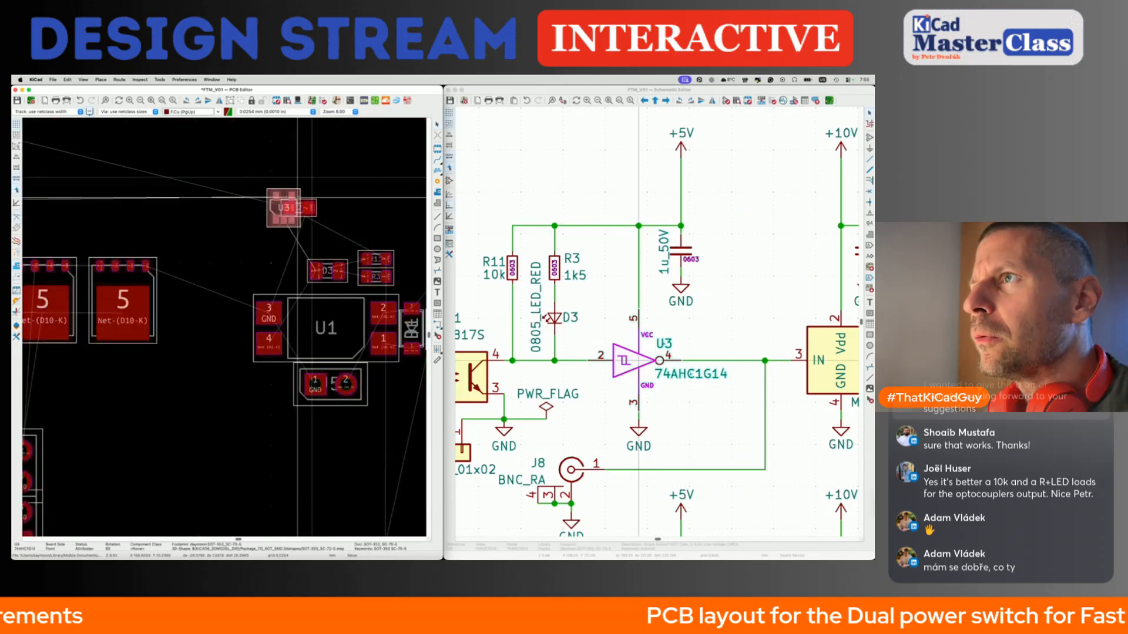
{"action": "scroll", "coordinate": [285, 240], "scroll_direction": "up", "scroll_amount": 7}
{"action": "scroll", "coordinate": [285, 240], "scroll_direction": "down", "scroll_amount": 5}
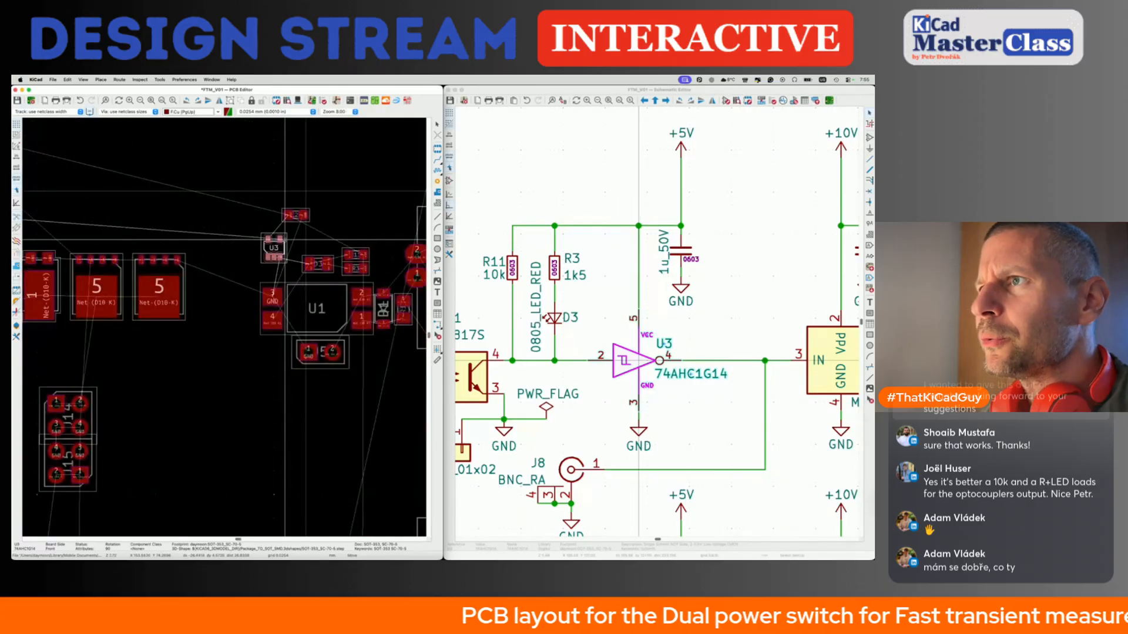
{"action": "scroll", "coordinate": [285, 240], "scroll_direction": "down", "scroll_amount": 4}
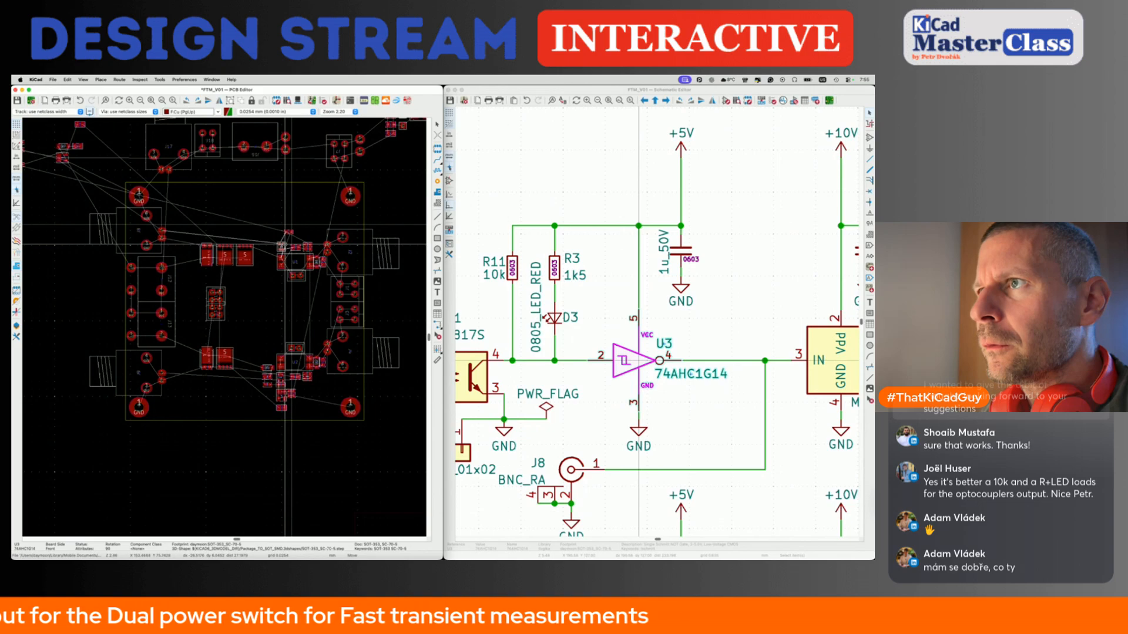
{"action": "scroll", "coordinate": [285, 240], "scroll_direction": "up", "scroll_amount": 4}
Move U3's 1u_50V capacitor C2 directly above U3, centred on the same column.
{"action": "left_click", "coordinate": [680, 251]}
{"action": "scroll", "coordinate": [287, 224], "scroll_direction": "up", "scroll_amount": 5}
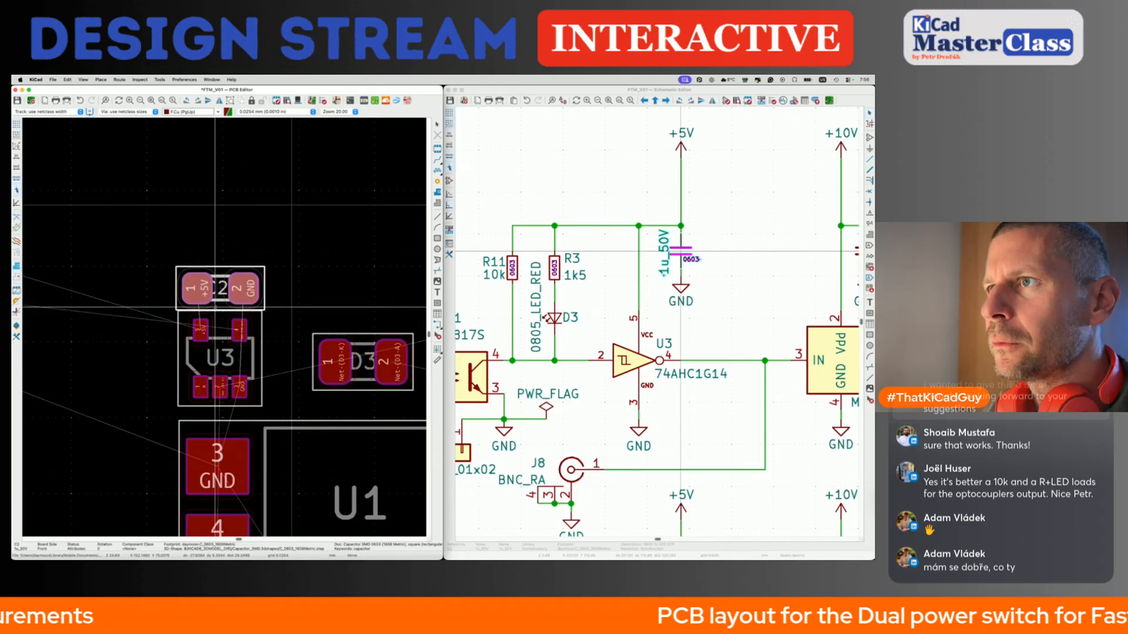
{"action": "scroll", "coordinate": [215, 307], "scroll_direction": "down", "scroll_amount": 4}
{"action": "scroll", "coordinate": [215, 307], "scroll_direction": "down", "scroll_amount": 4}
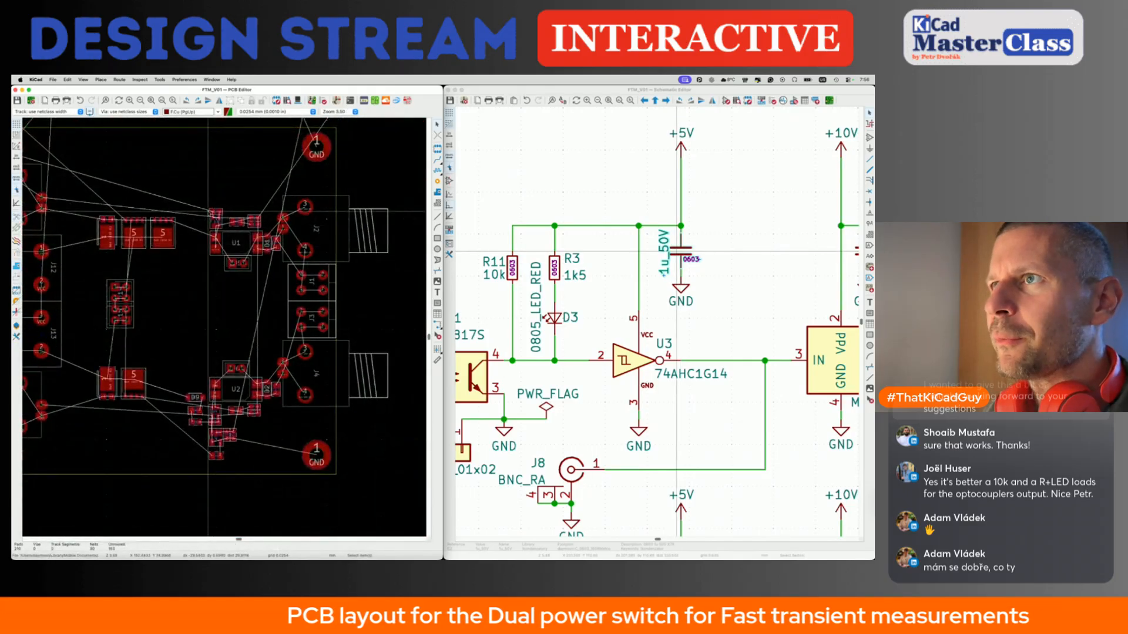
{"action": "scroll", "coordinate": [207, 212], "scroll_direction": "up", "scroll_amount": 6}
{"action": "key", "text": "m"}
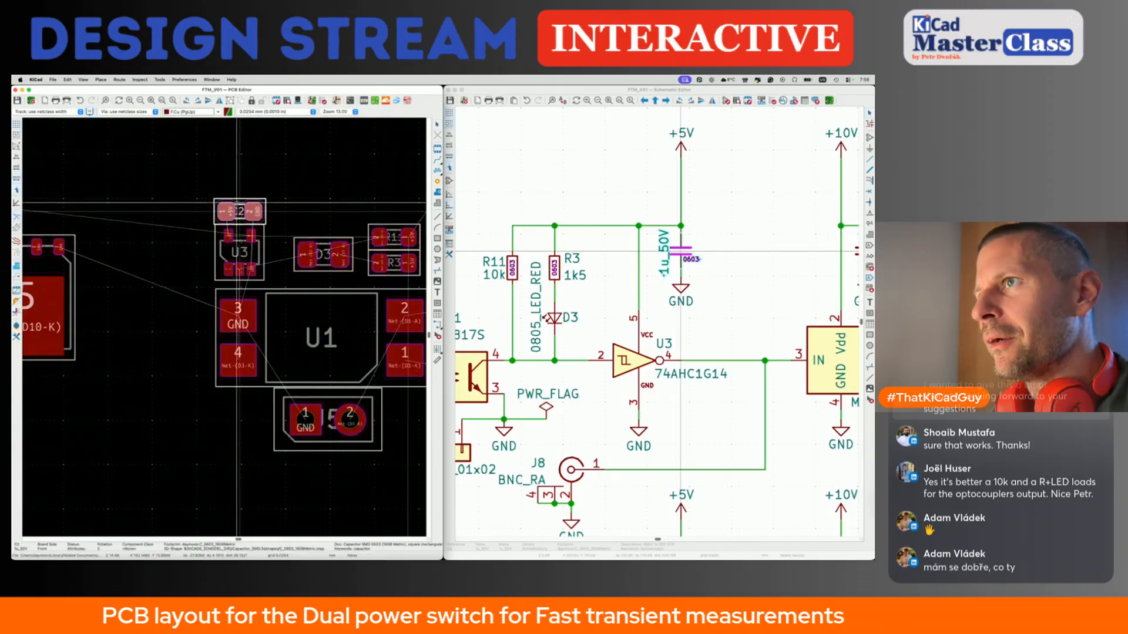
{"action": "left_click", "coordinate": [237, 211]}
{"action": "scroll", "coordinate": [238, 210], "scroll_direction": "down", "scroll_amount": 3}
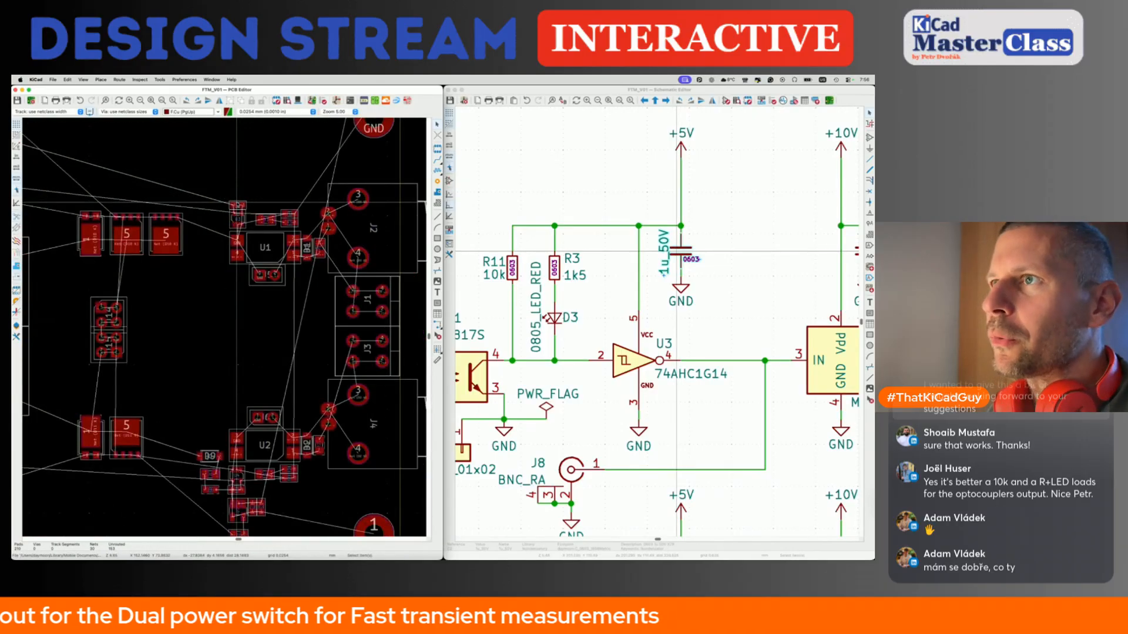
Select capacitors C6 and C9 and gate driver U6 through the schematic and place them together above the U3 group.
{"action": "scroll", "coordinate": [237, 205], "scroll_direction": "down", "scroll_amount": 4}
{"action": "left_click", "coordinate": [600, 297]}
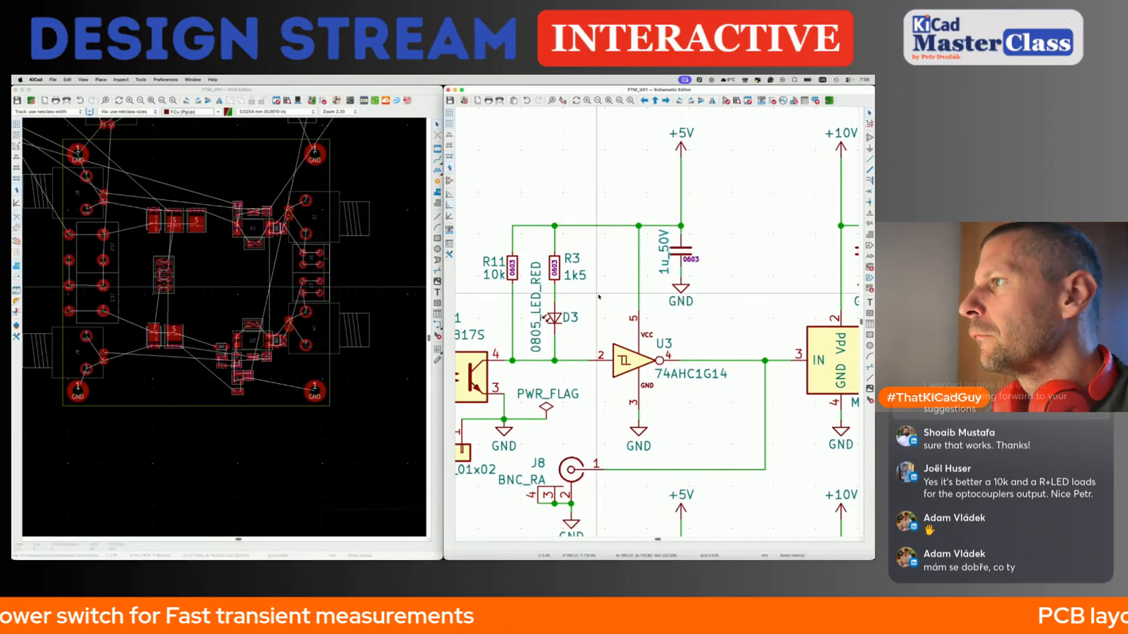
{"action": "scroll", "coordinate": [599, 297], "scroll_direction": "down", "scroll_amount": 4}
{"action": "scroll", "coordinate": [599, 297], "scroll_direction": "right", "scroll_amount": 5}
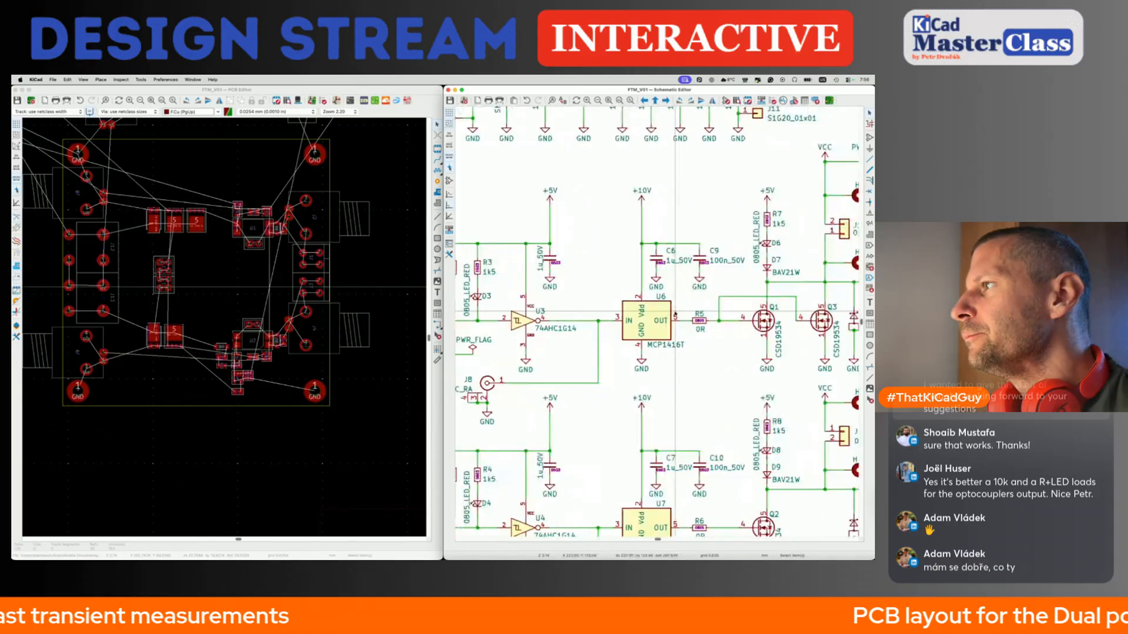
{"action": "left_click", "coordinate": [656, 259]}
{"action": "left_click", "coordinate": [699, 259], "text": "shift"}
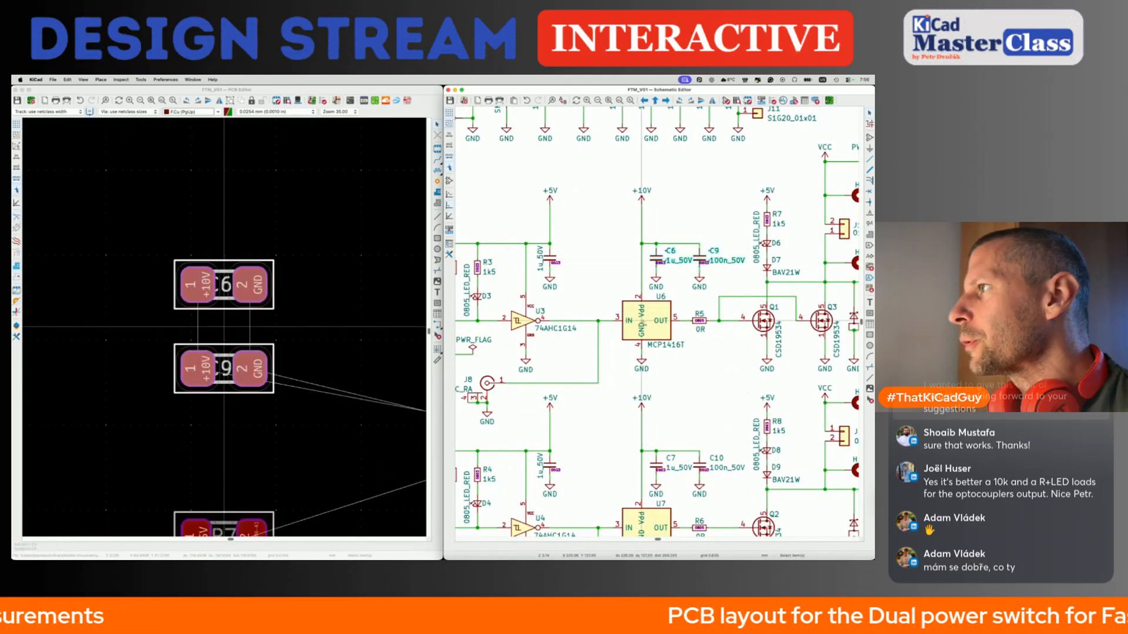
{"action": "left_click", "coordinate": [652, 316], "text": "shift"}
{"action": "left_click", "coordinate": [339, 91]}
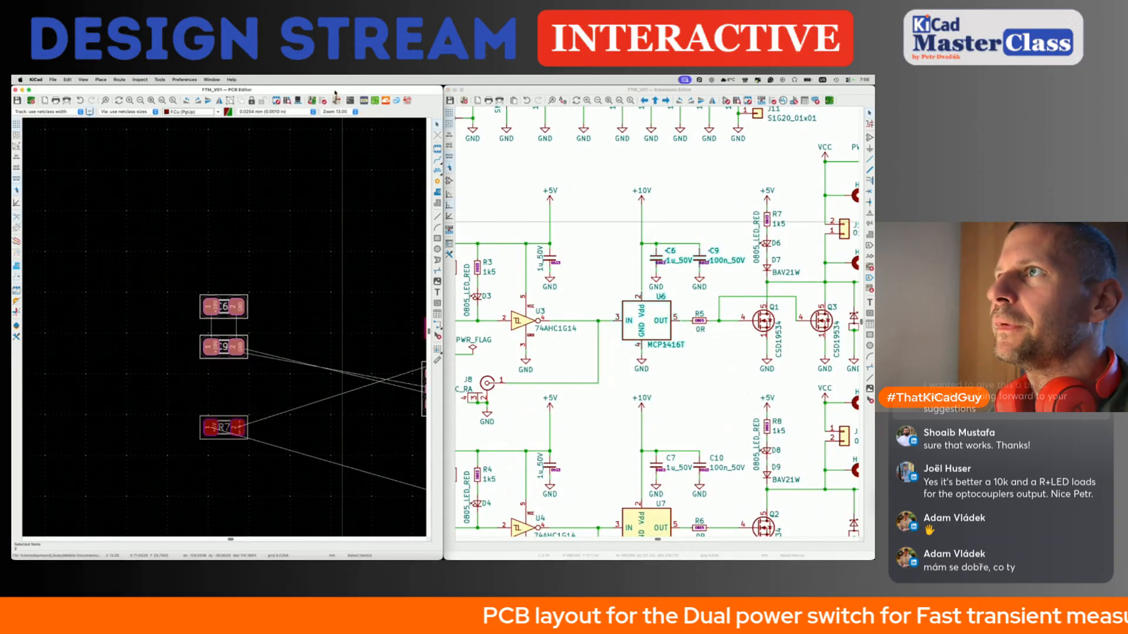
{"action": "scroll", "coordinate": [245, 328], "scroll_direction": "down", "scroll_amount": 5}
{"action": "key", "text": "p"}
{"action": "scroll", "coordinate": [245, 328], "scroll_direction": "down", "scroll_amount": 8}
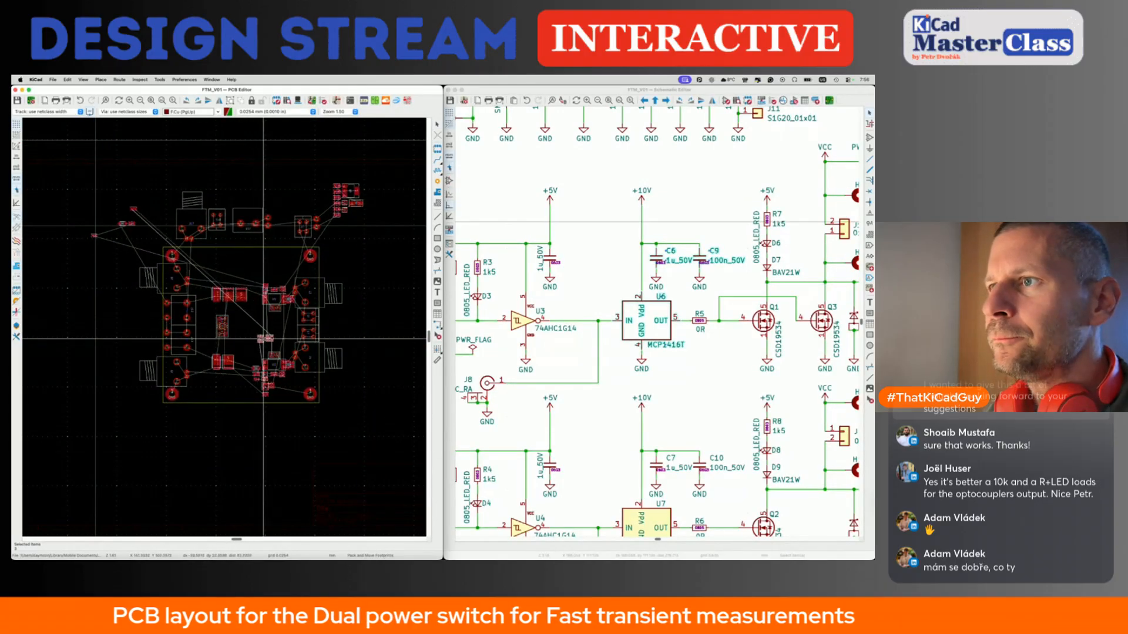
{"action": "left_click", "coordinate": [275, 272]}
Rotate gate driver U6 and place it directly above capacitor C2, in the same column as U3.
{"action": "scroll", "coordinate": [247, 283], "scroll_direction": "up", "scroll_amount": 6}
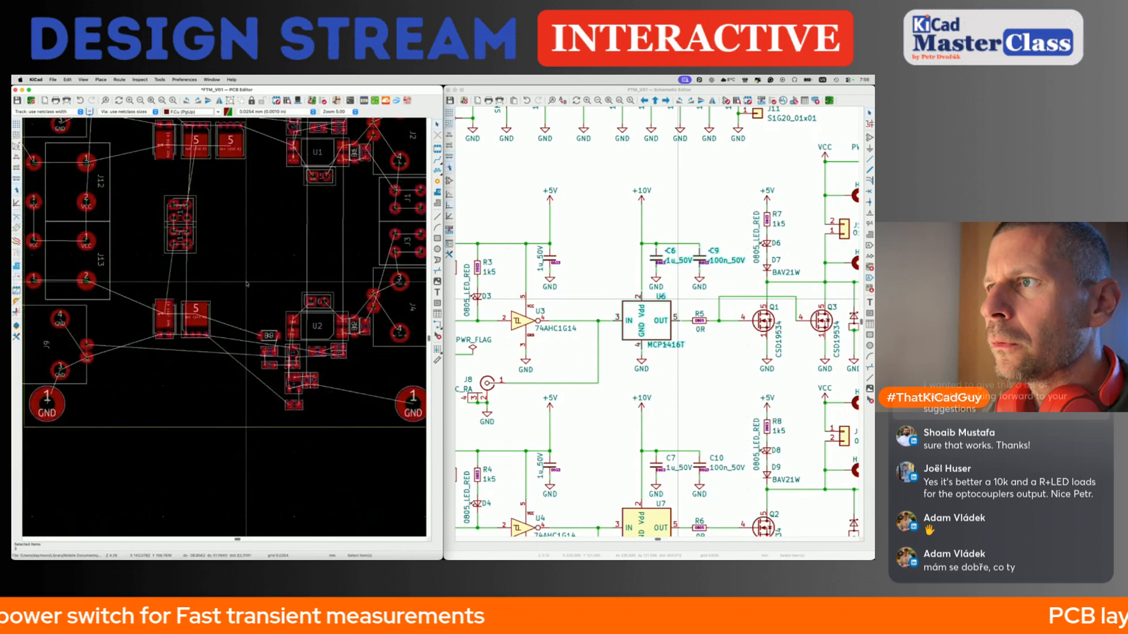
{"action": "scroll", "coordinate": [247, 284], "scroll_direction": "up", "scroll_amount": 5, "text": "shift"}
{"action": "left_click", "coordinate": [323, 282]}
{"action": "scroll", "coordinate": [314, 259], "scroll_direction": "up", "scroll_amount": 4}
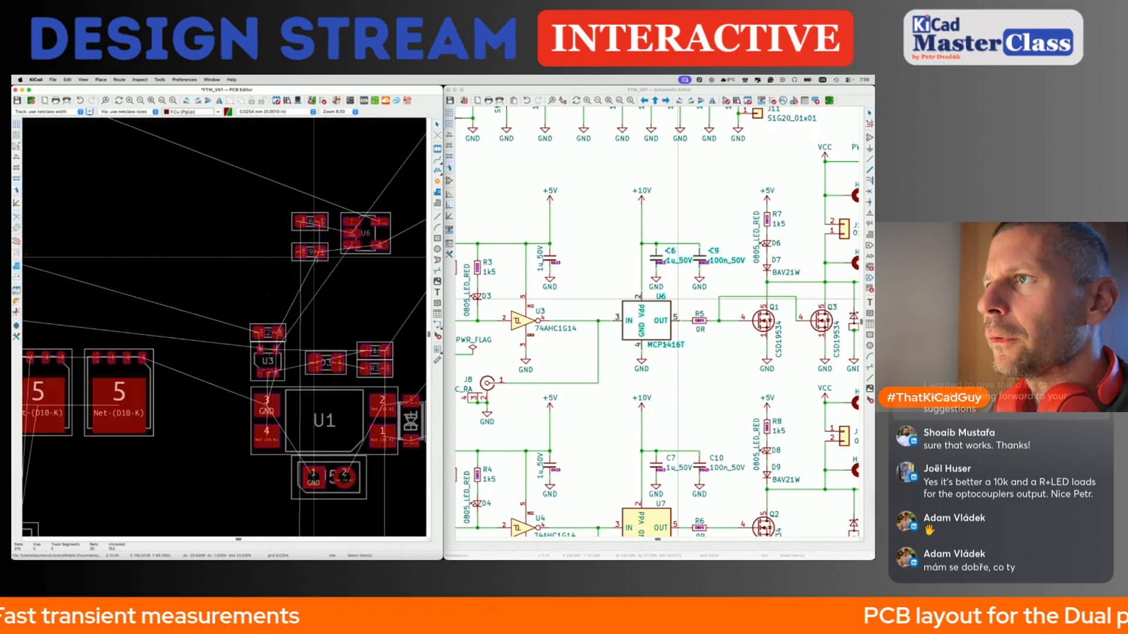
{"action": "left_click", "coordinate": [346, 249]}
{"action": "key", "text": "m"}
{"action": "key", "text": "r"}
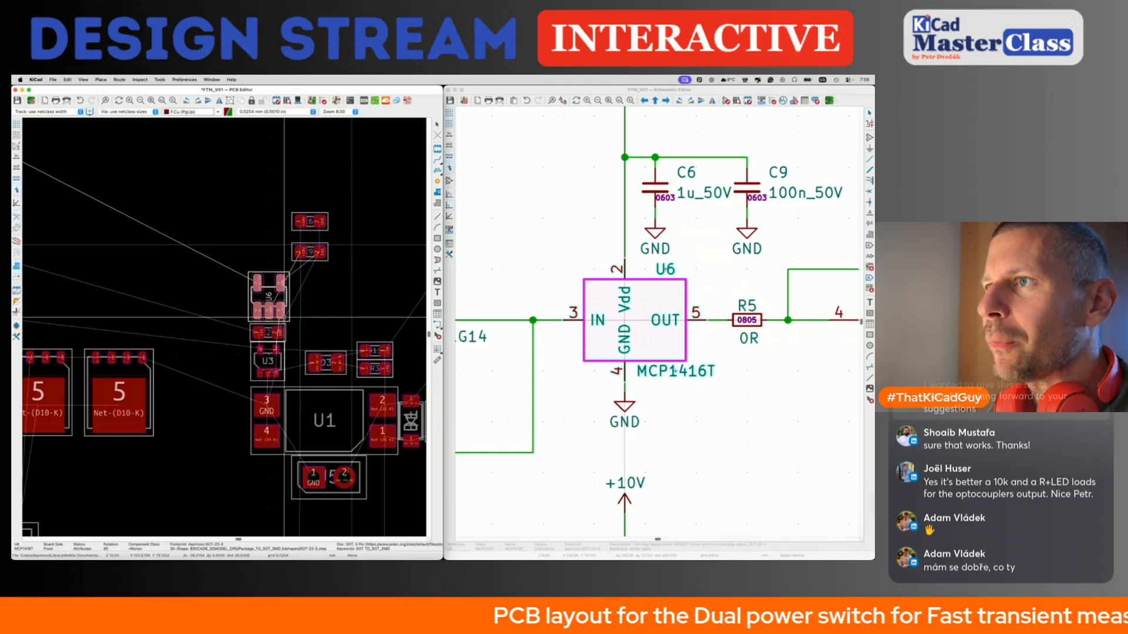
{"action": "left_click", "coordinate": [284, 318]}
Examine U6's placement and locate its Vdd pin on the board from the schematic.
{"action": "scroll", "coordinate": [284, 318], "scroll_direction": "down", "scroll_amount": 5}
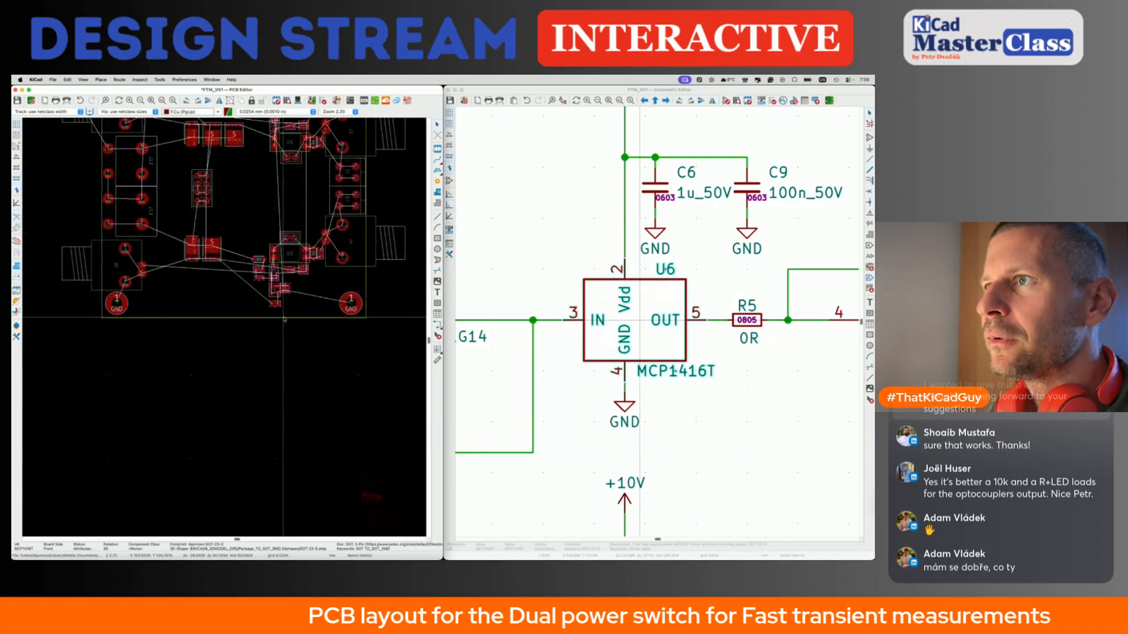
{"action": "scroll", "coordinate": [284, 319], "scroll_direction": "up", "scroll_amount": 5}
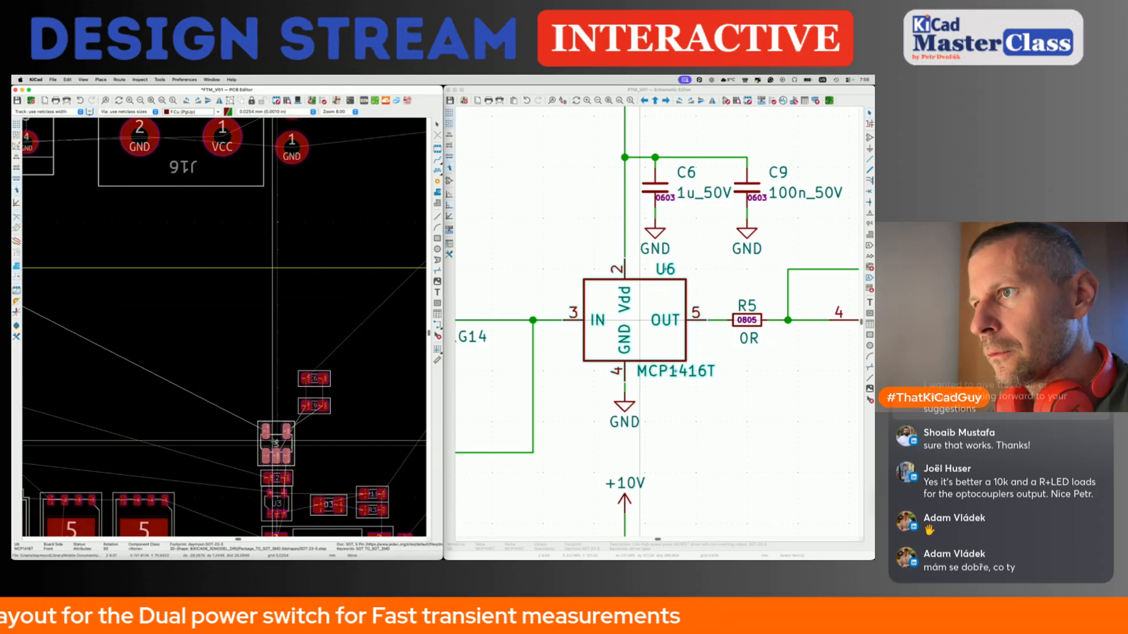
{"action": "scroll", "coordinate": [273, 441], "scroll_direction": "up", "scroll_amount": 3}
{"action": "left_click", "coordinate": [731, 244]}
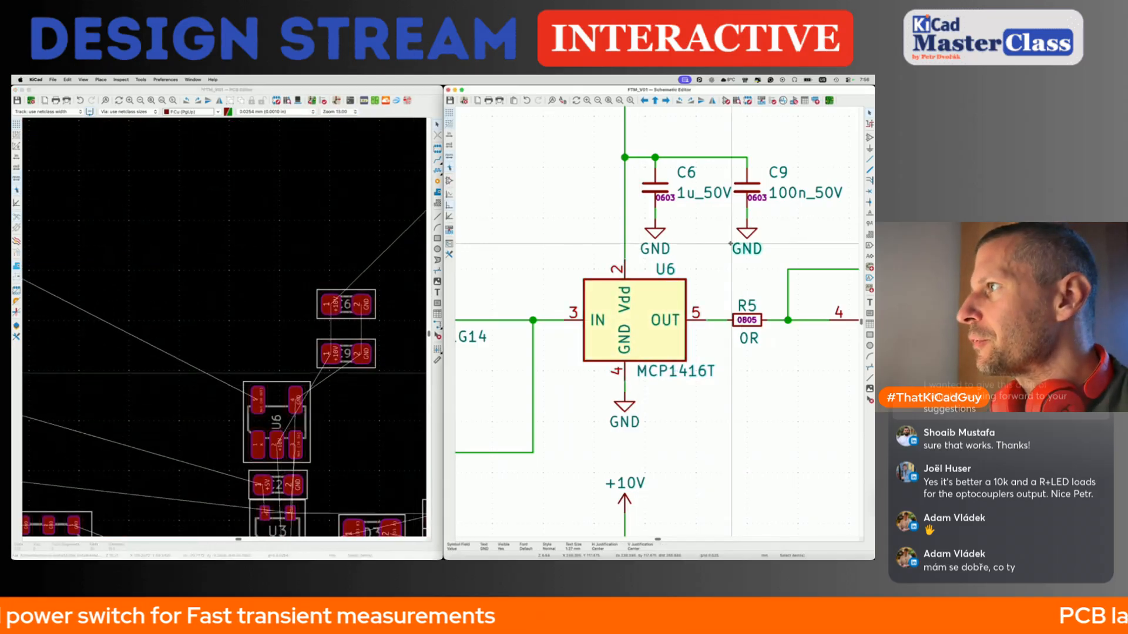
{"action": "left_click", "coordinate": [617, 271]}
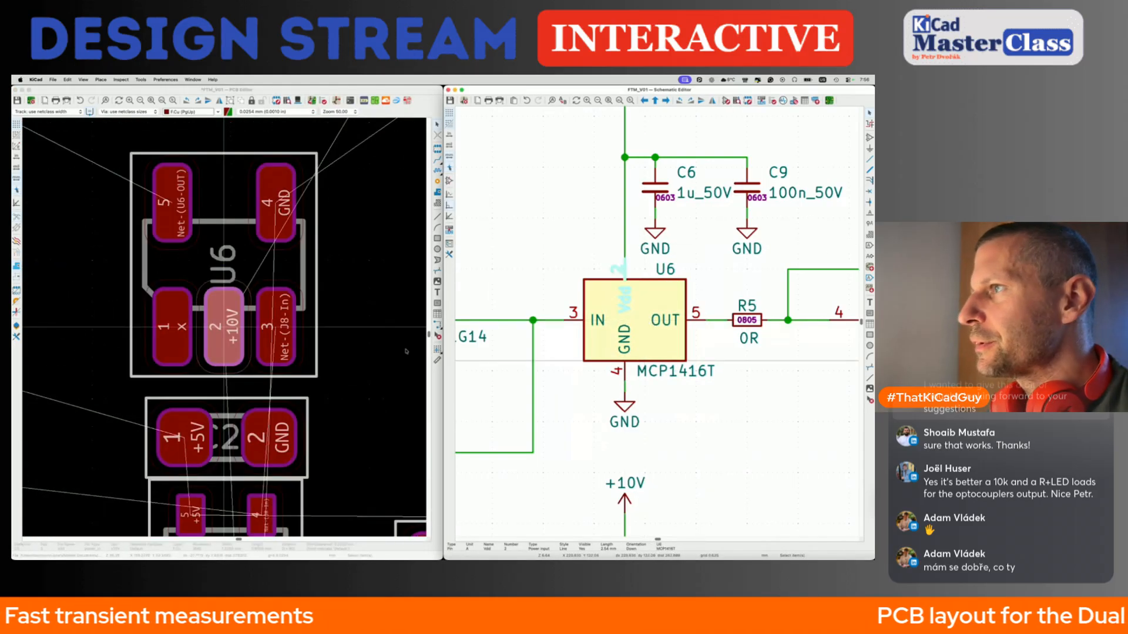
{"action": "left_click", "coordinate": [378, 326]}
{"action": "scroll", "coordinate": [378, 326], "scroll_direction": "down", "scroll_amount": 4}
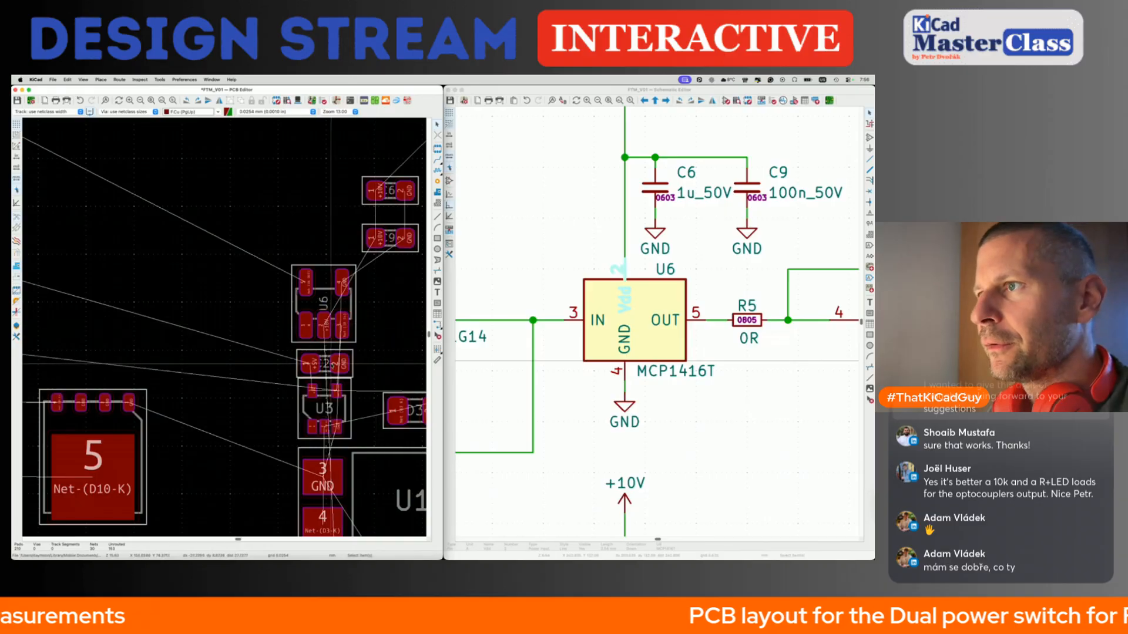
Rotate the 100n_50V capacitor C9 upright and place it beside U6, with its +10V pad next to pin 1.
{"action": "left_click", "coordinate": [747, 188]}
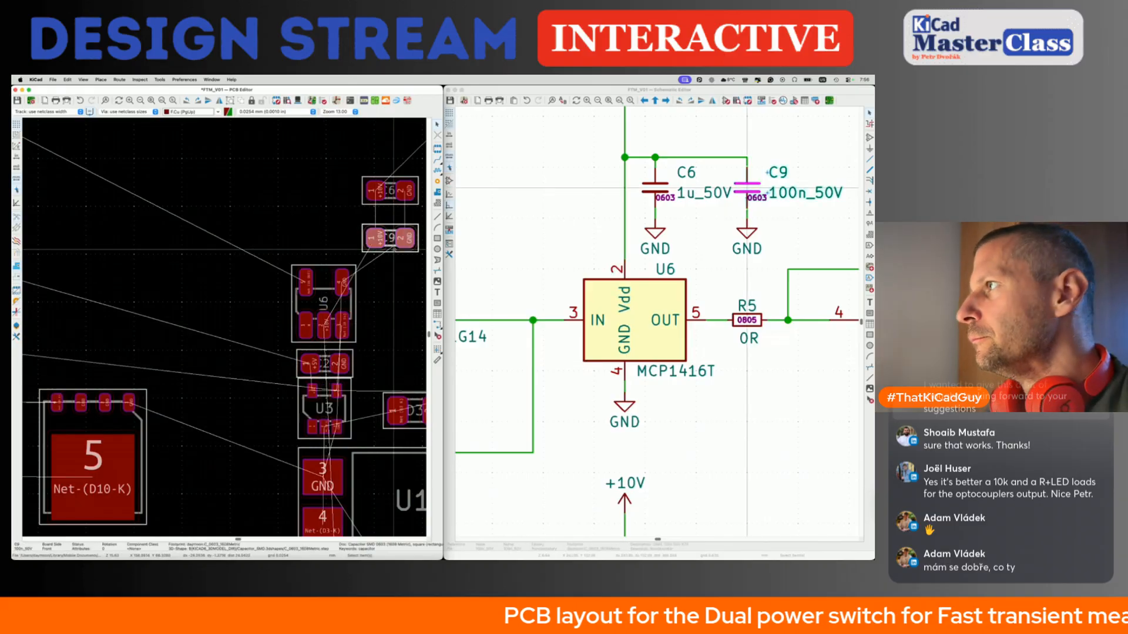
{"action": "key", "text": "m"}
{"action": "key", "text": "r"}
{"action": "scroll", "coordinate": [298, 319], "scroll_direction": "up", "scroll_amount": 2}
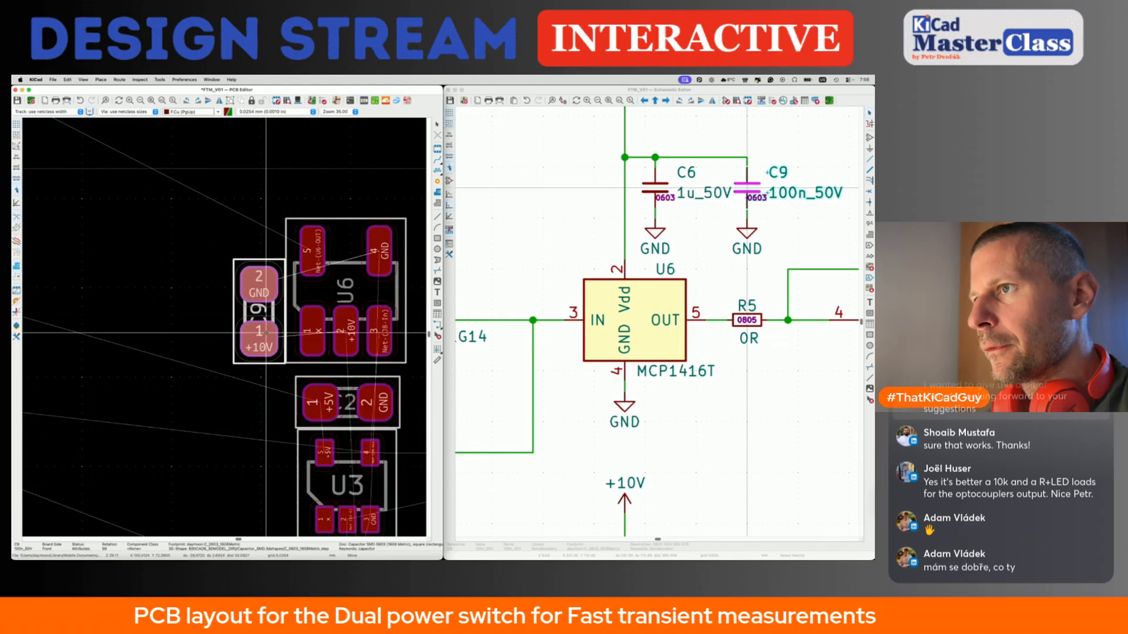
{"action": "left_click", "coordinate": [265, 332]}
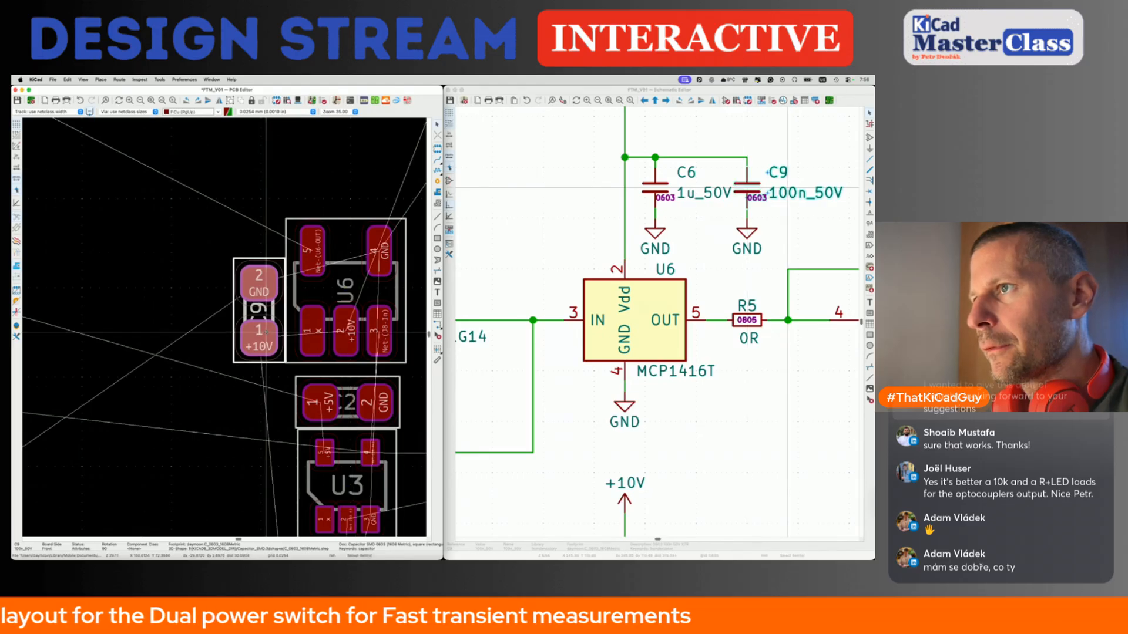
Place the 1u_50V capacitor C6 upright directly beside C9, on the side away from gate driver U6.
{"action": "scroll", "coordinate": [266, 332], "scroll_direction": "down", "scroll_amount": 2}
{"action": "left_click", "coordinate": [656, 188]}
{"action": "key", "text": "m"}
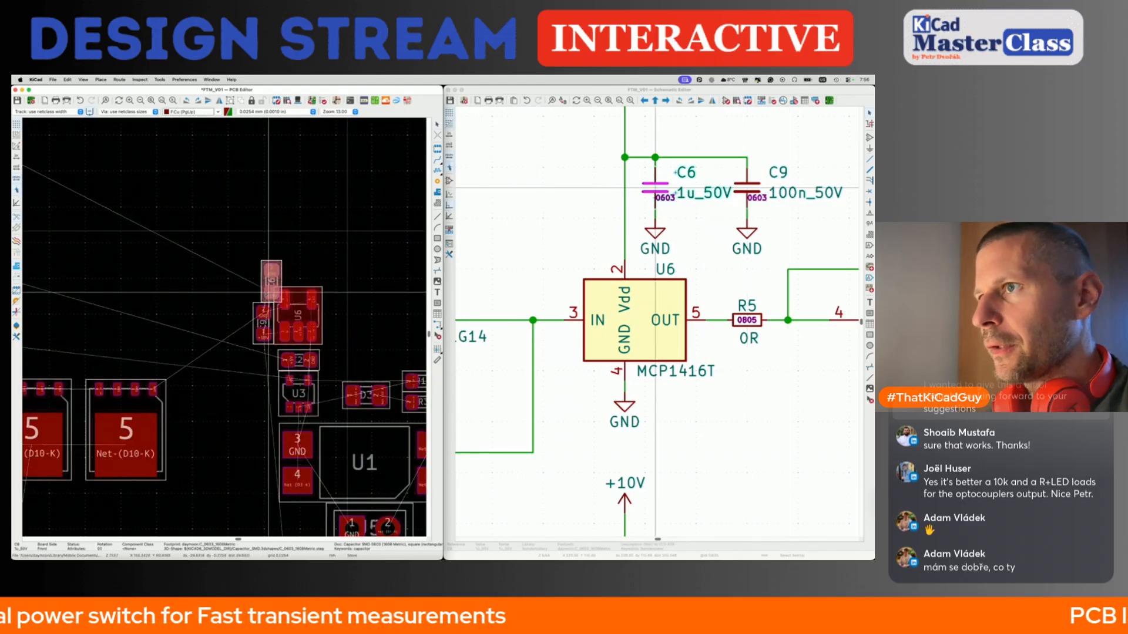
{"action": "scroll", "coordinate": [241, 340], "scroll_direction": "up", "scroll_amount": 1}
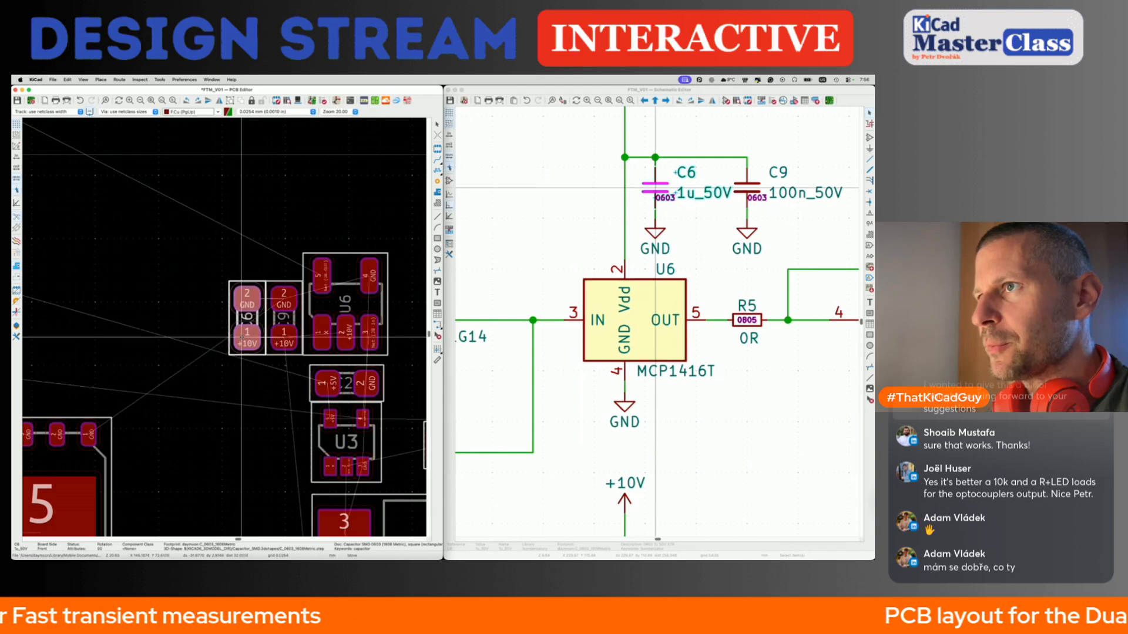
{"action": "left_click", "coordinate": [242, 337]}
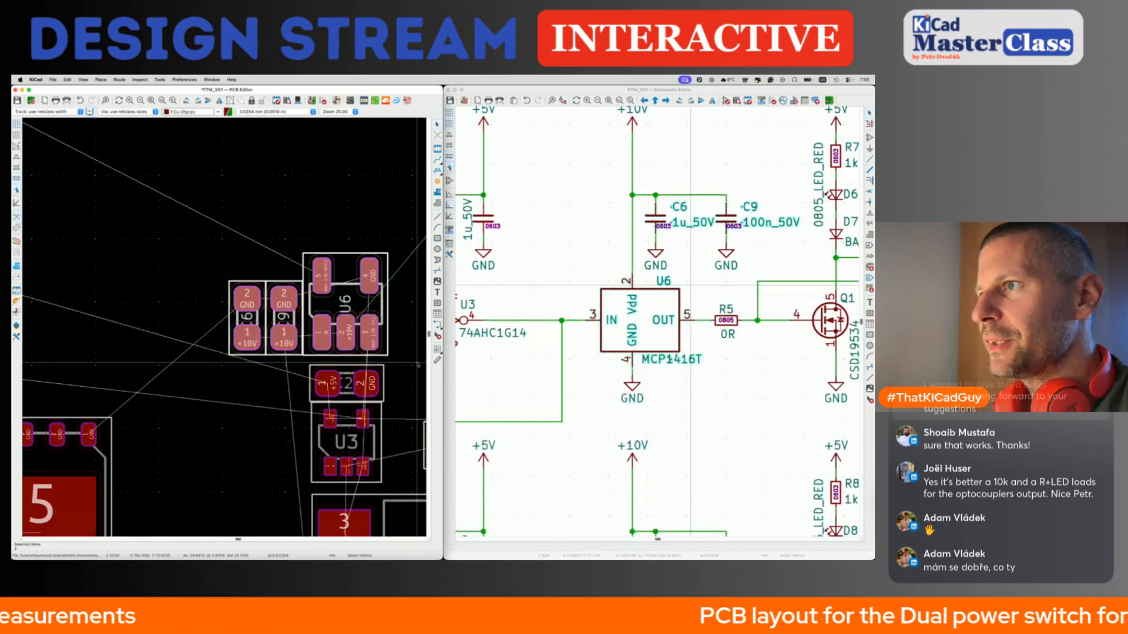
Shift U6 with C6 and C9 slightly away from C2, and reposition U7 together with C7 and C10 beyond U4.
{"action": "key", "text": "m"}
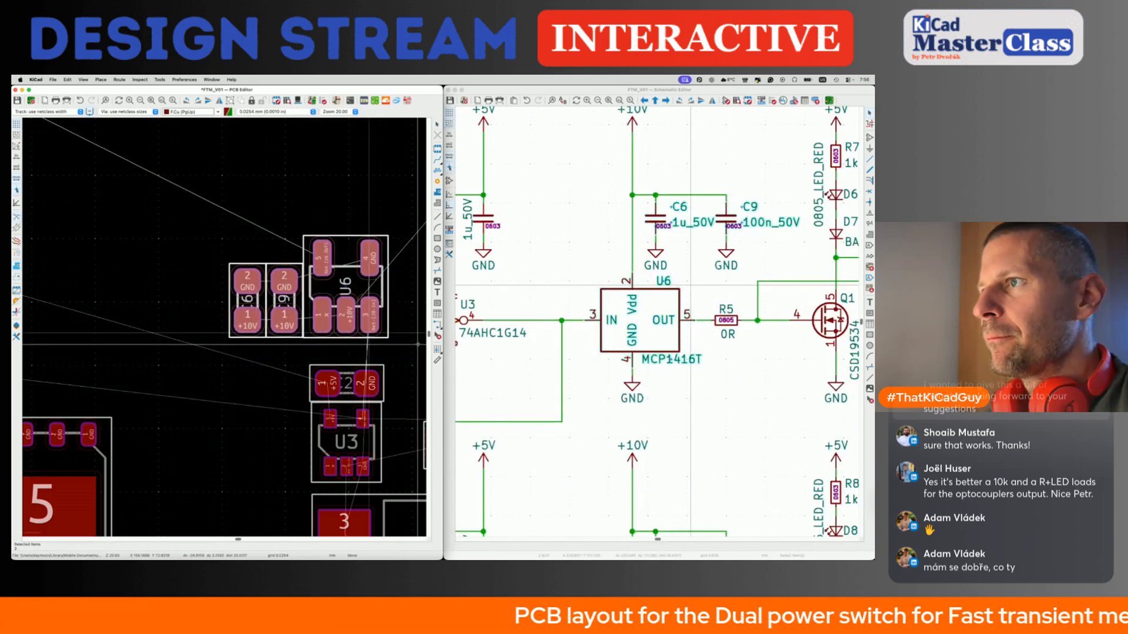
{"action": "scroll", "coordinate": [368, 343], "scroll_direction": "down", "scroll_amount": 5}
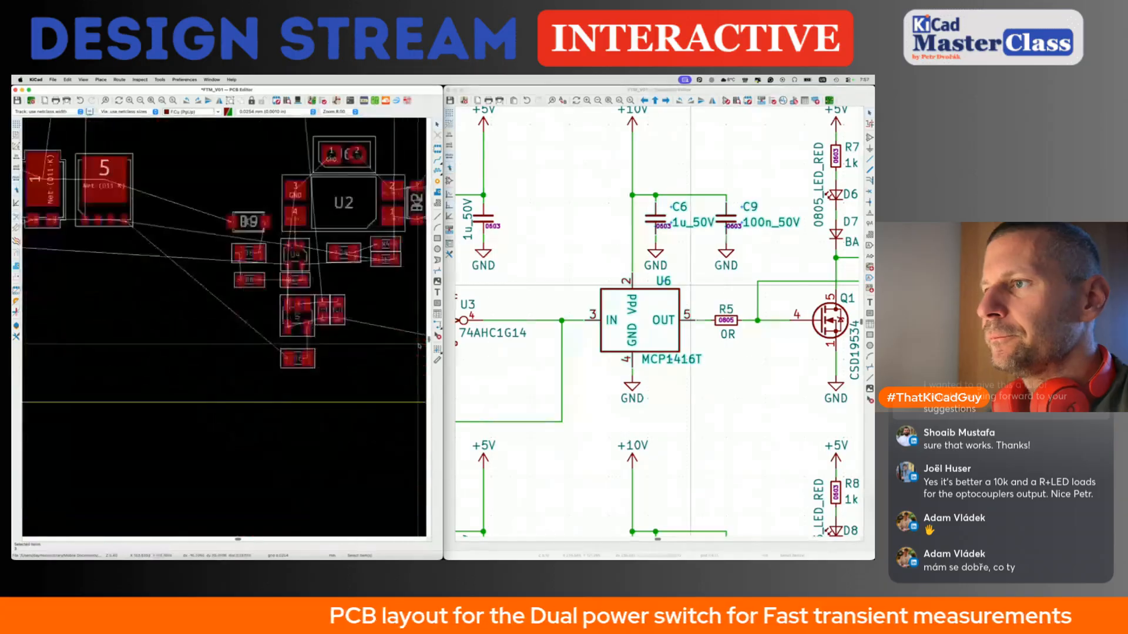
{"action": "left_click_drag", "start_coordinate": [276, 249], "coordinate": [353, 296]}
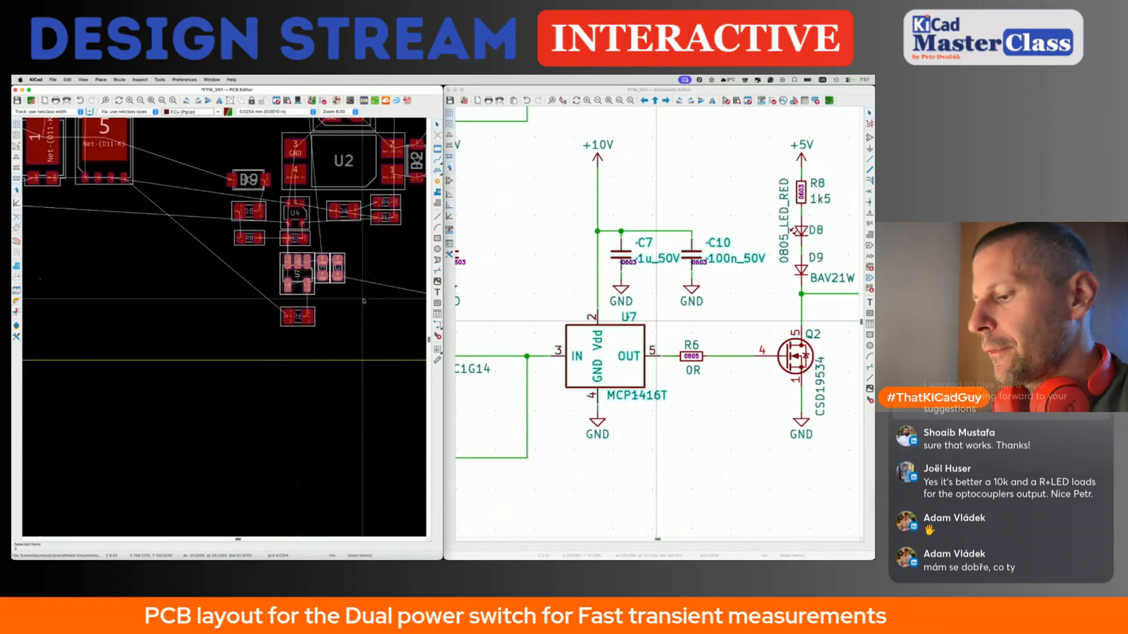
{"action": "key", "text": "m"}
{"action": "left_click", "coordinate": [363, 303]}
{"action": "scroll", "coordinate": [360, 300], "scroll_direction": "down", "scroll_amount": 3}
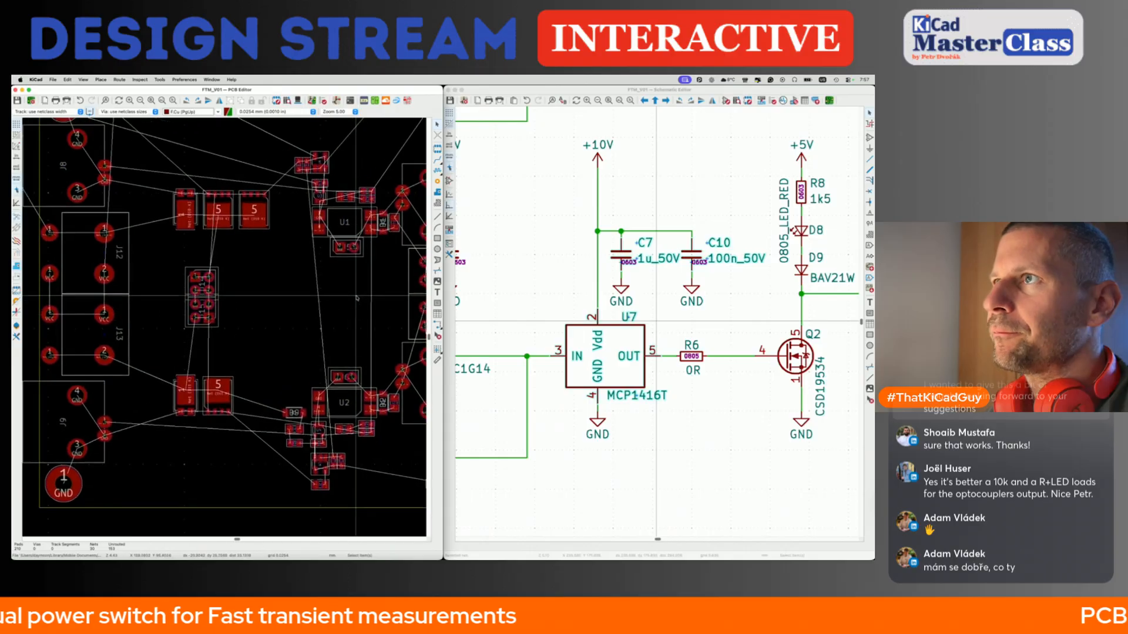
Examine the placement around C2, U3 and U6 on the board and the gate driver and MOSFET circuitry in the schematic.
{"action": "scroll", "coordinate": [310, 165], "scroll_direction": "up", "scroll_amount": 3}
{"action": "left_click", "coordinate": [315, 182]}
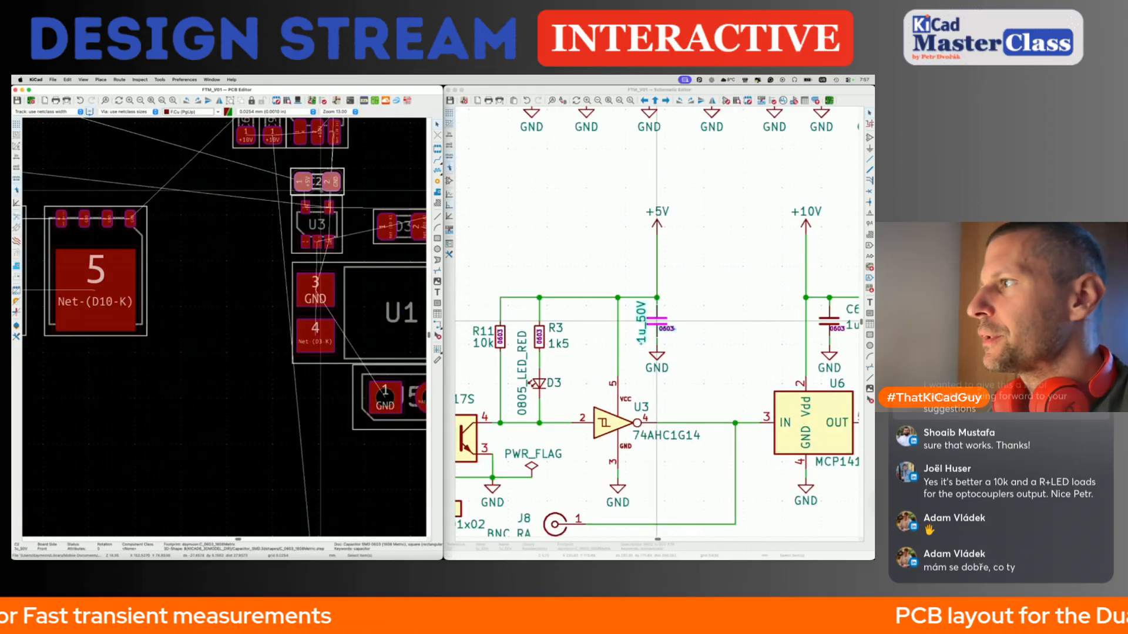
{"action": "scroll", "coordinate": [320, 192], "scroll_direction": "down", "scroll_amount": 3}
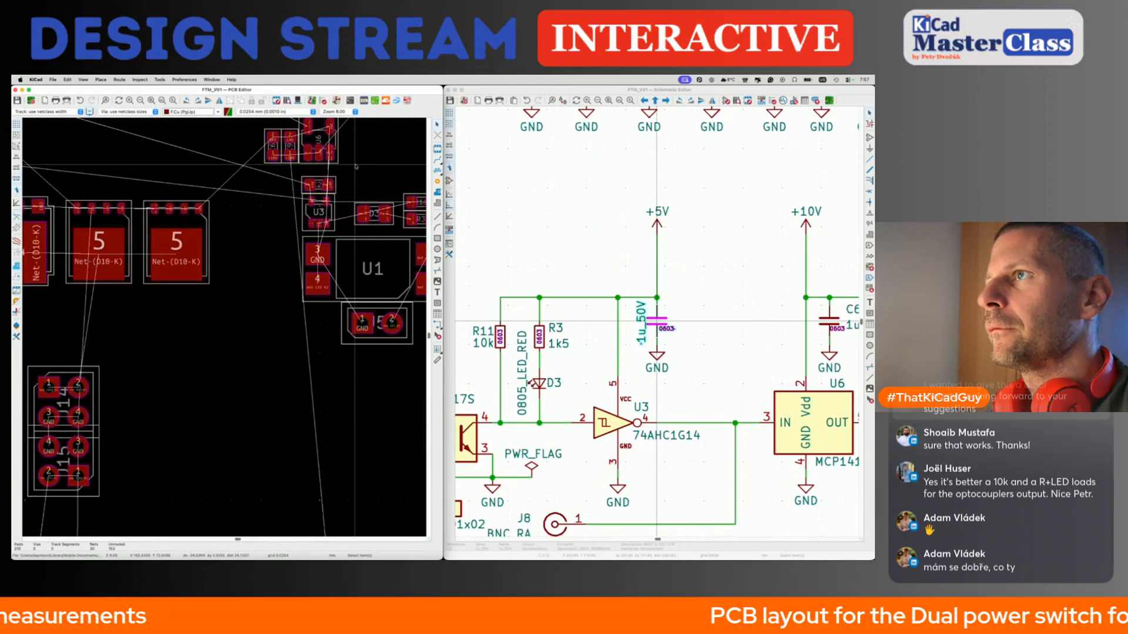
{"action": "scroll", "coordinate": [295, 405], "scroll_direction": "down", "scroll_amount": 3}
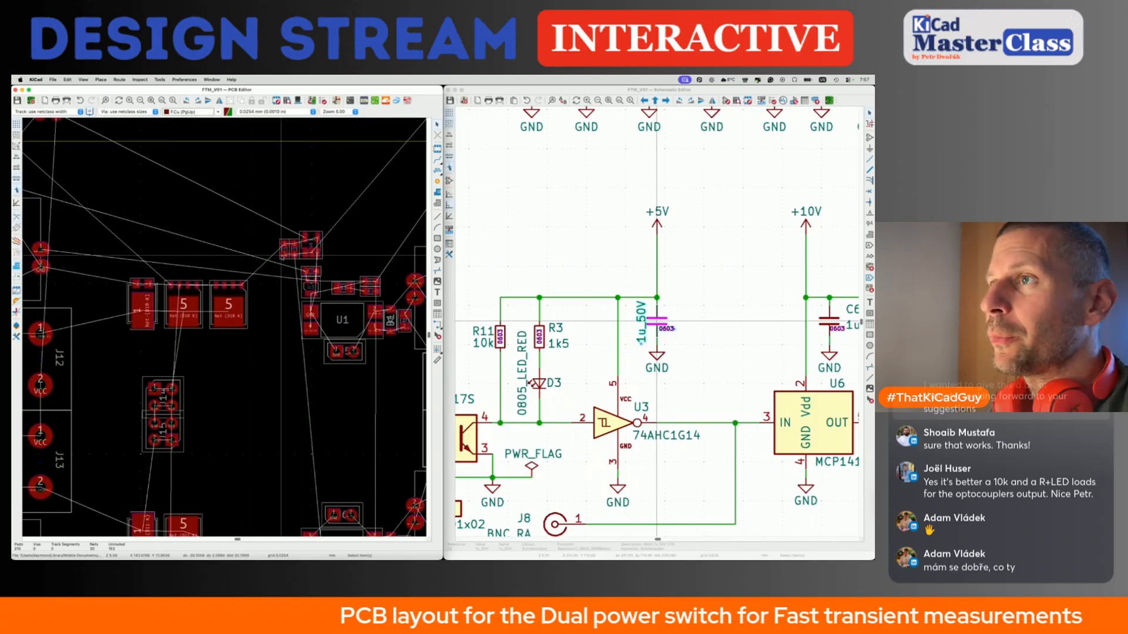
{"action": "scroll", "coordinate": [305, 268], "scroll_direction": "up", "scroll_amount": 4}
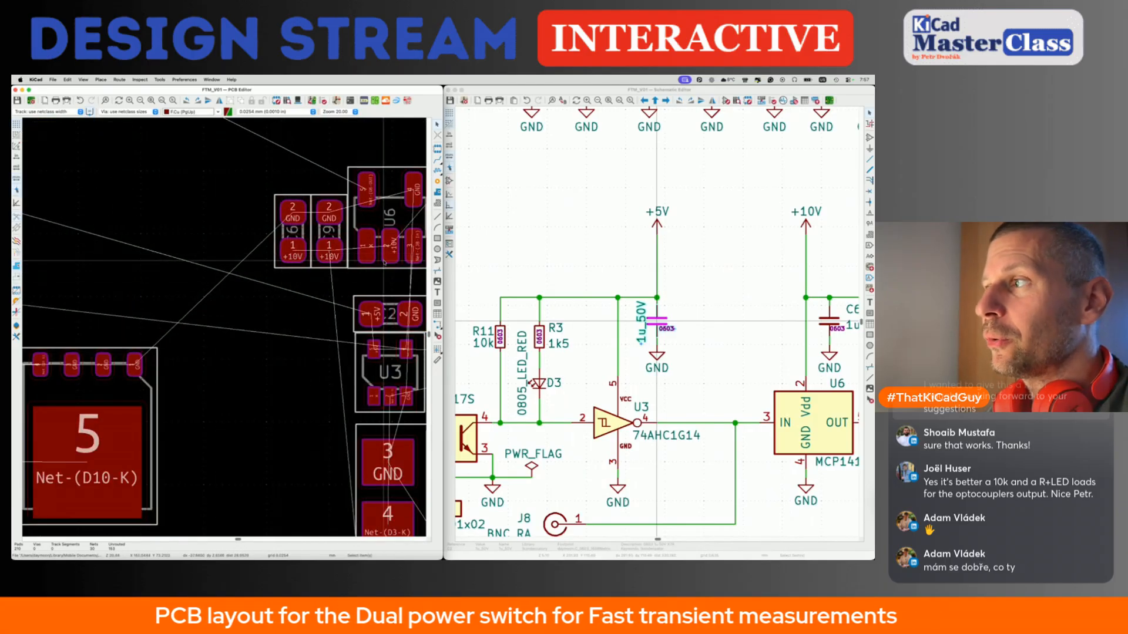
{"action": "left_click", "coordinate": [657, 321]}
{"action": "scroll", "coordinate": [587, 271], "scroll_direction": "down", "scroll_amount": 4}
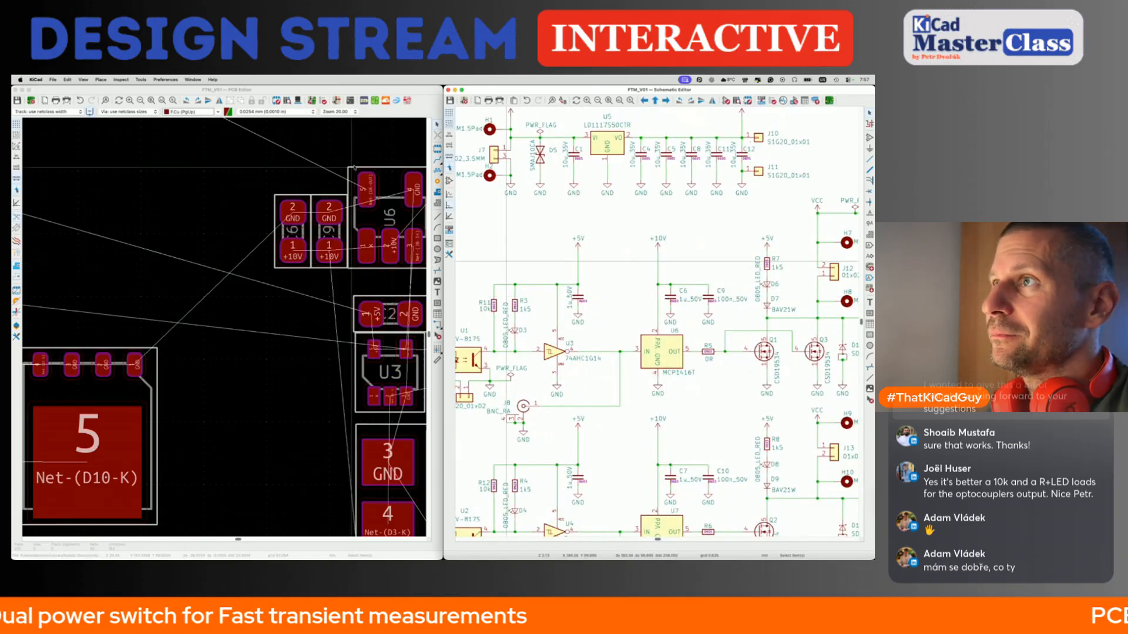
{"action": "left_click", "coordinate": [366, 161]}
{"action": "scroll", "coordinate": [367, 161], "scroll_direction": "down", "scroll_amount": 2}
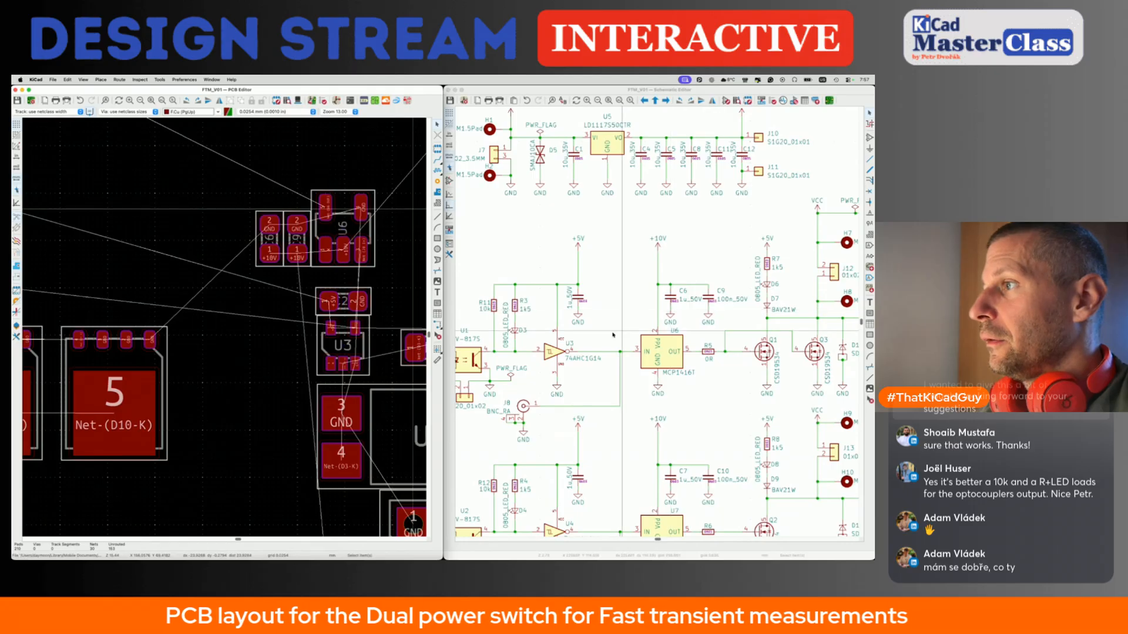
{"action": "left_click", "coordinate": [701, 293]}
{"action": "middle_click_drag", "start_coordinate": [701, 293], "coordinate": [637, 296]}
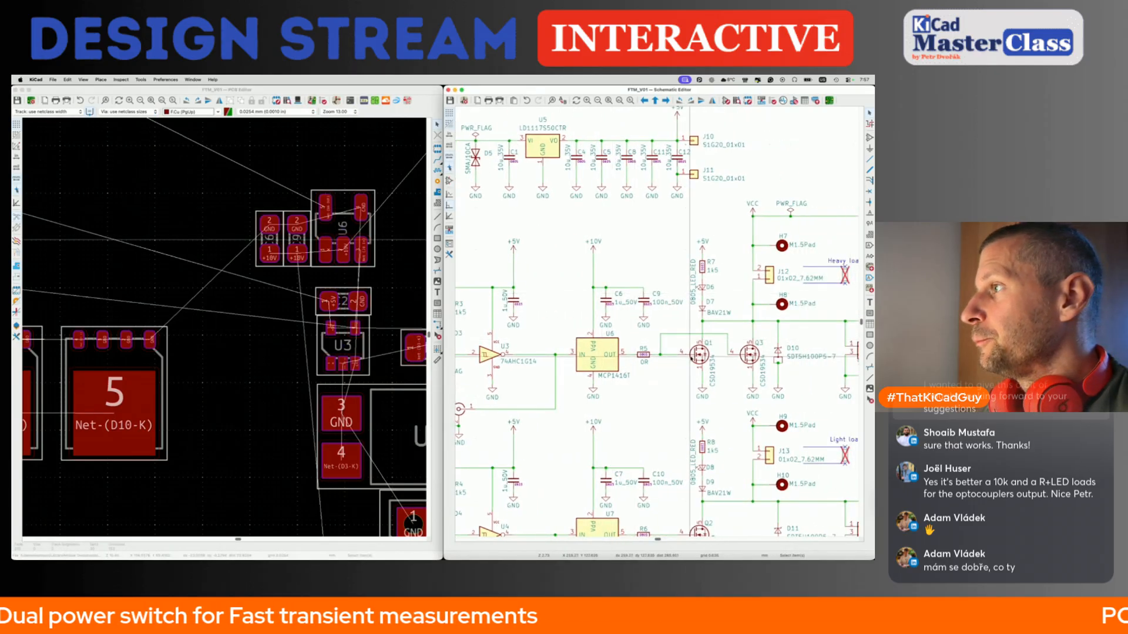
{"action": "scroll", "coordinate": [691, 359], "scroll_direction": "right", "scroll_amount": 3}
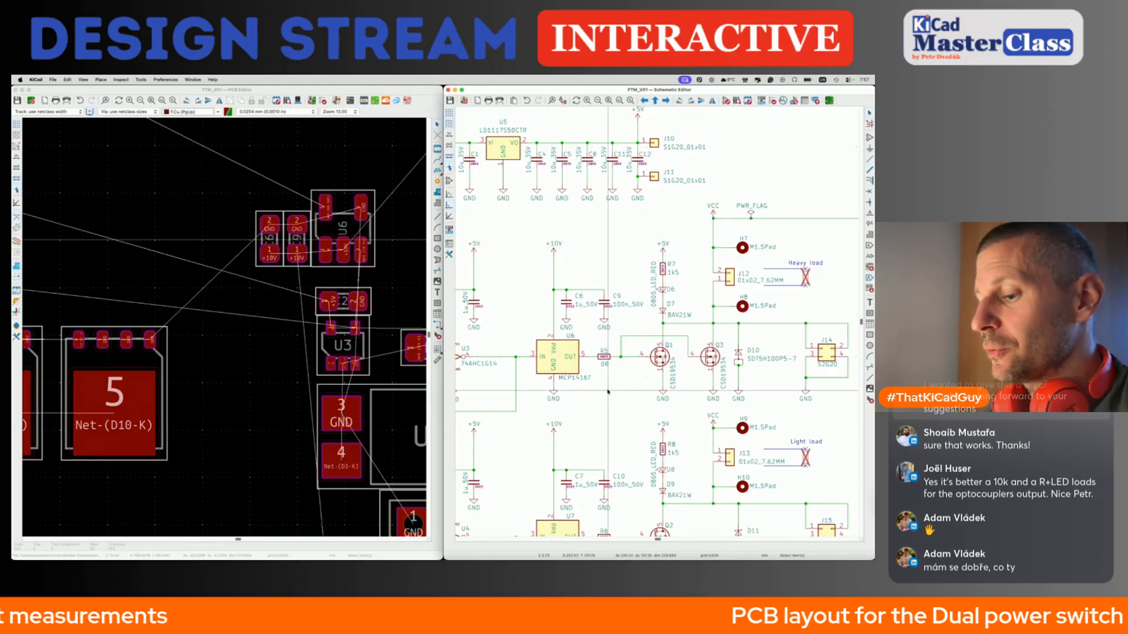
{"action": "scroll", "coordinate": [530, 257], "scroll_direction": "down", "scroll_amount": 2}
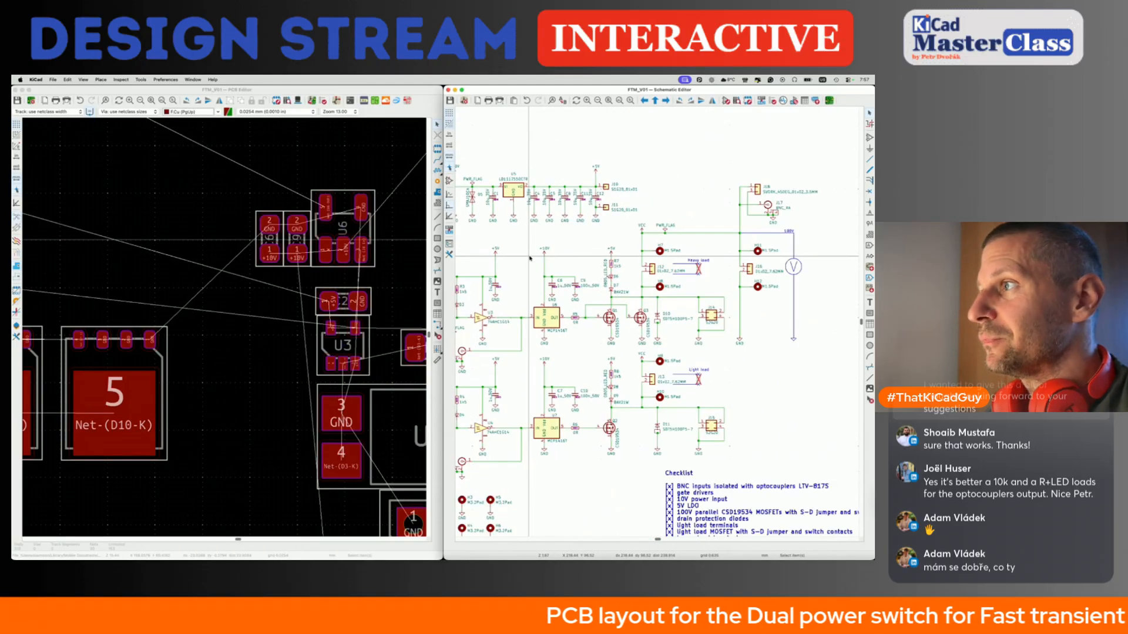
{"action": "left_click", "coordinate": [346, 153]}
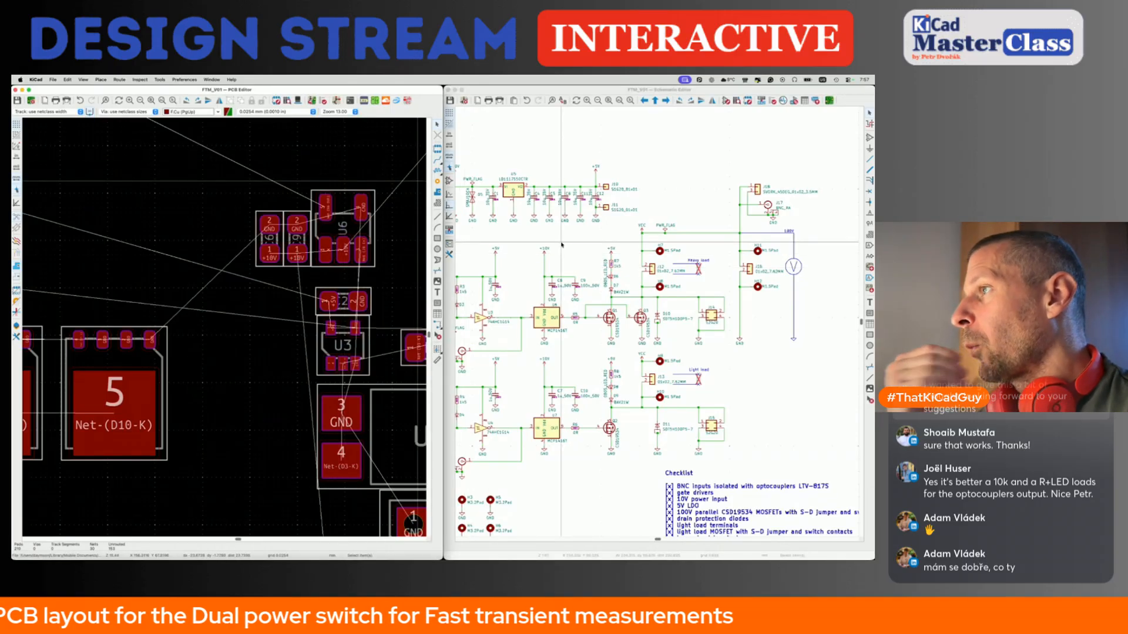
Select R7, D6 and D7 through the schematic, pack them together and place them between the two channels beside J14.
{"action": "left_click_drag", "start_coordinate": [597, 255], "coordinate": [630, 297]}
{"action": "left_click", "coordinate": [224, 318]}
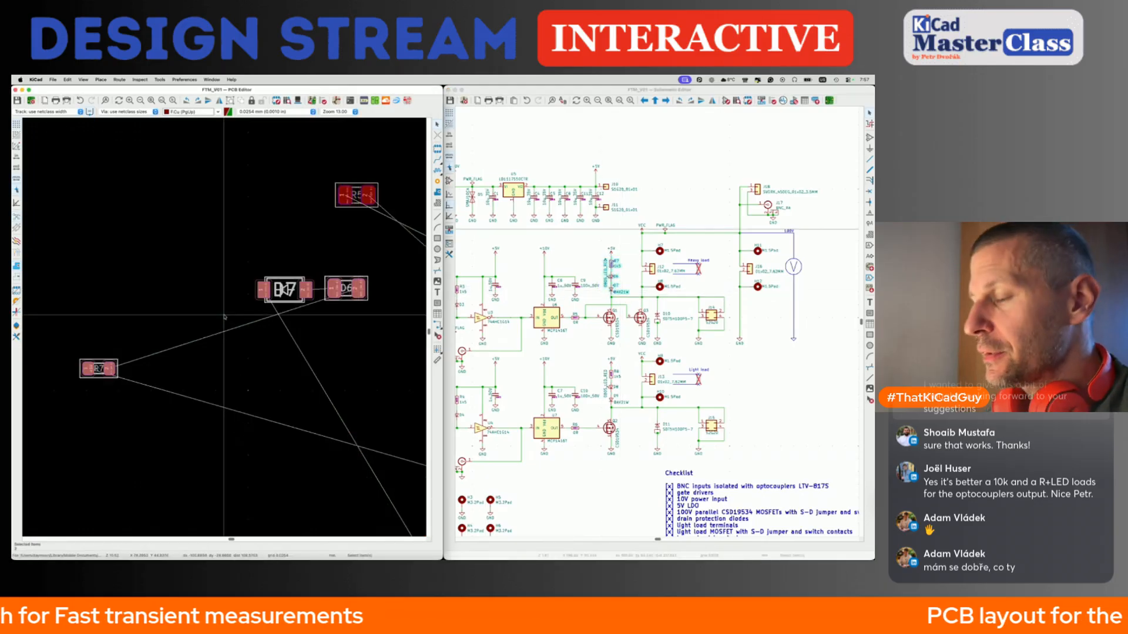
{"action": "scroll", "coordinate": [225, 317], "scroll_direction": "down", "scroll_amount": 10}
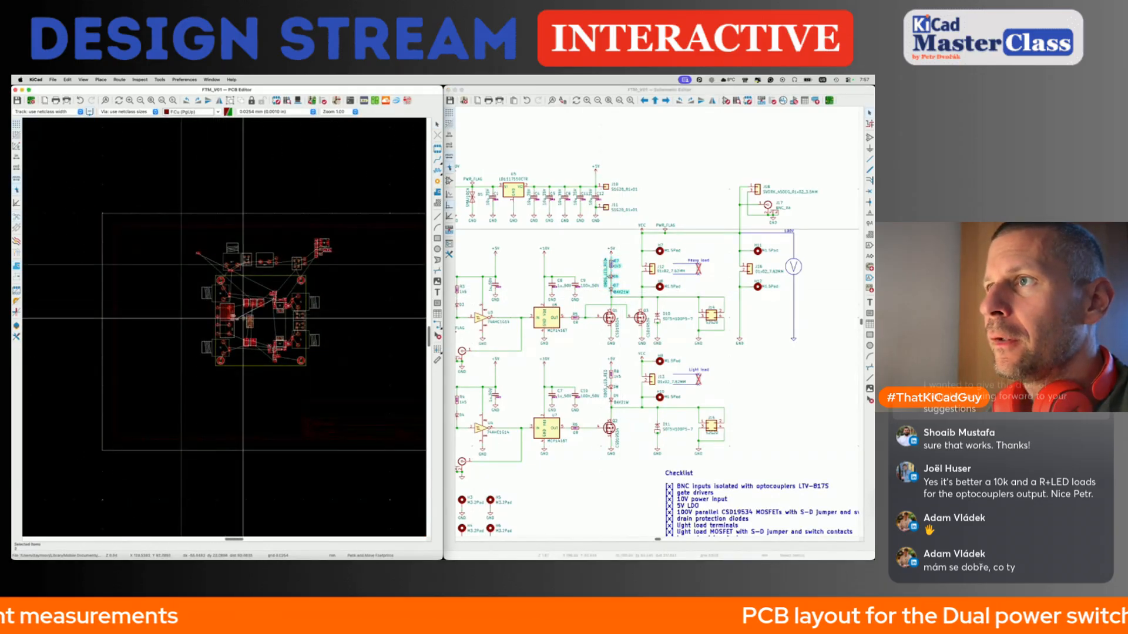
{"action": "scroll", "coordinate": [242, 317], "scroll_direction": "up", "scroll_amount": 5}
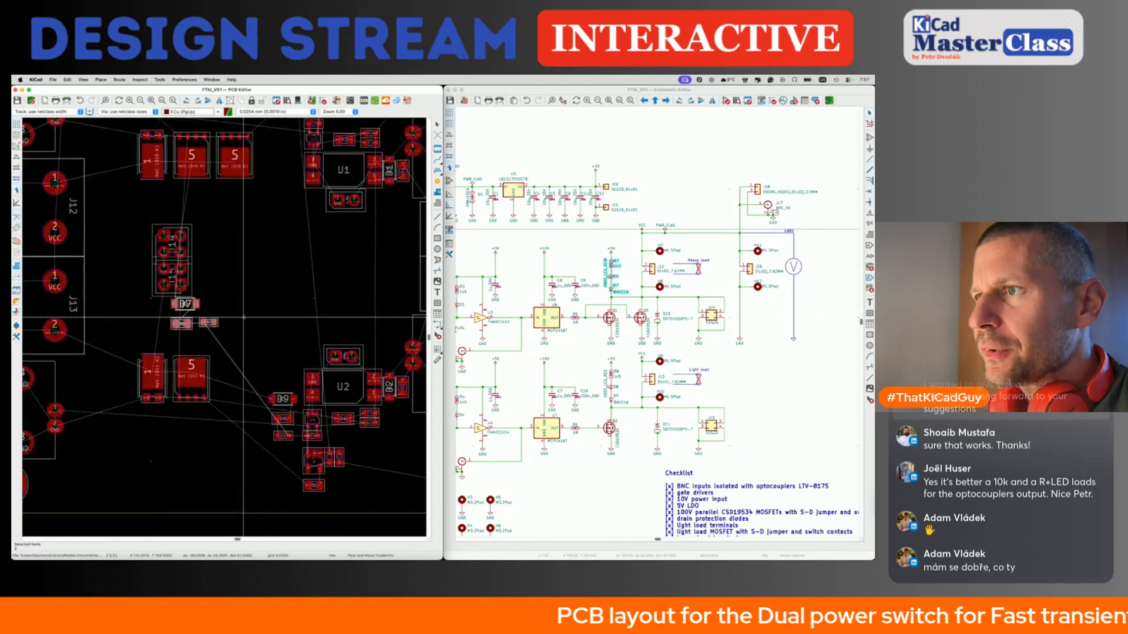
{"action": "middle_click_drag", "start_coordinate": [287, 253], "coordinate": [284, 313]}
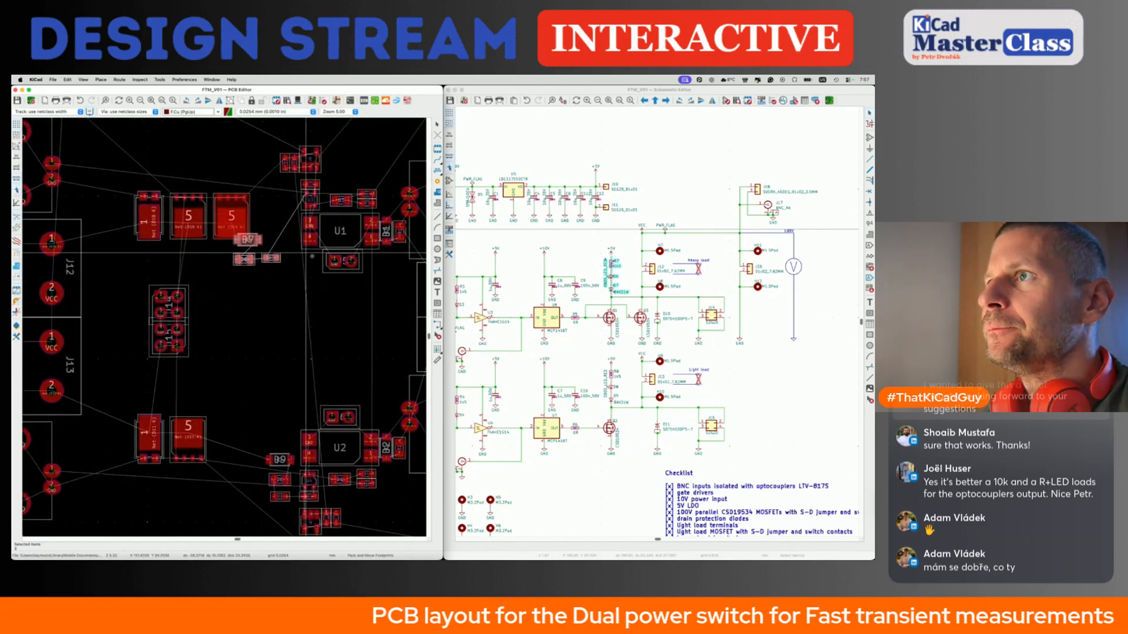
{"action": "left_click", "coordinate": [332, 309]}
{"action": "left_click", "coordinate": [300, 295]}
Place LED D6 between the upper channel's MOSFETs and inverter U3, and move diode D7 directly above it.
{"action": "left_click", "coordinate": [269, 316]}
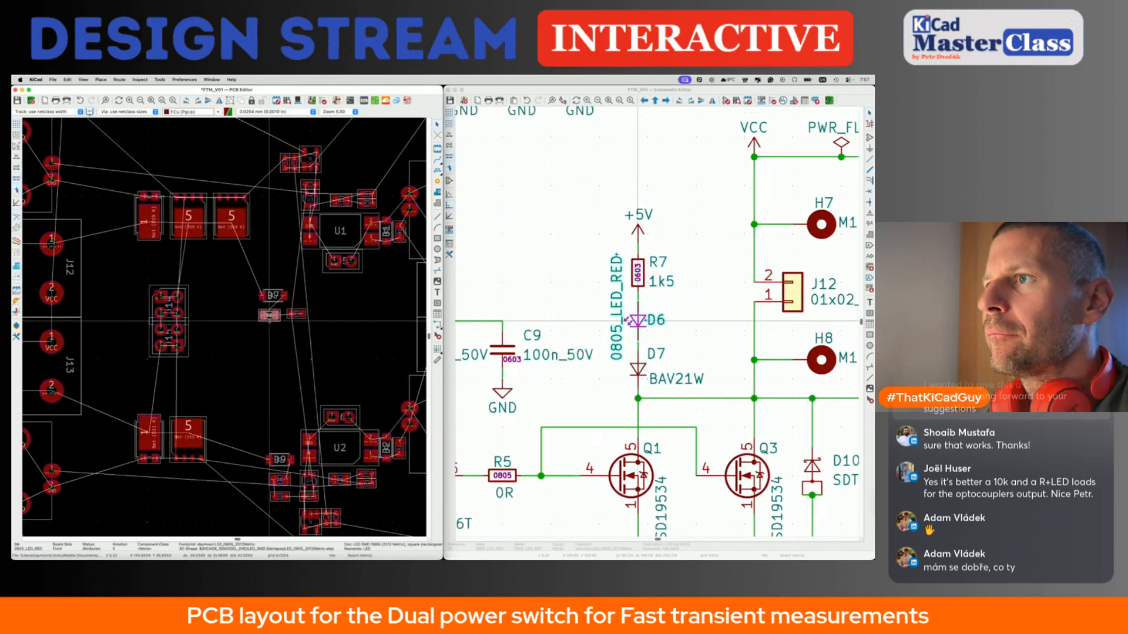
{"action": "key", "text": "m"}
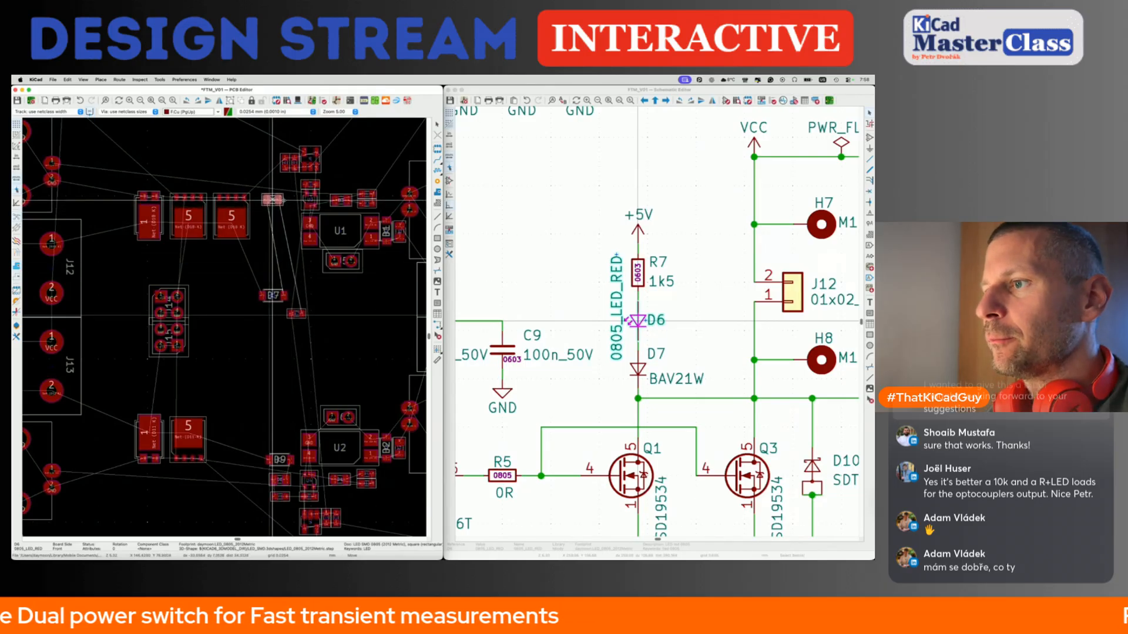
{"action": "left_click", "coordinate": [272, 200]}
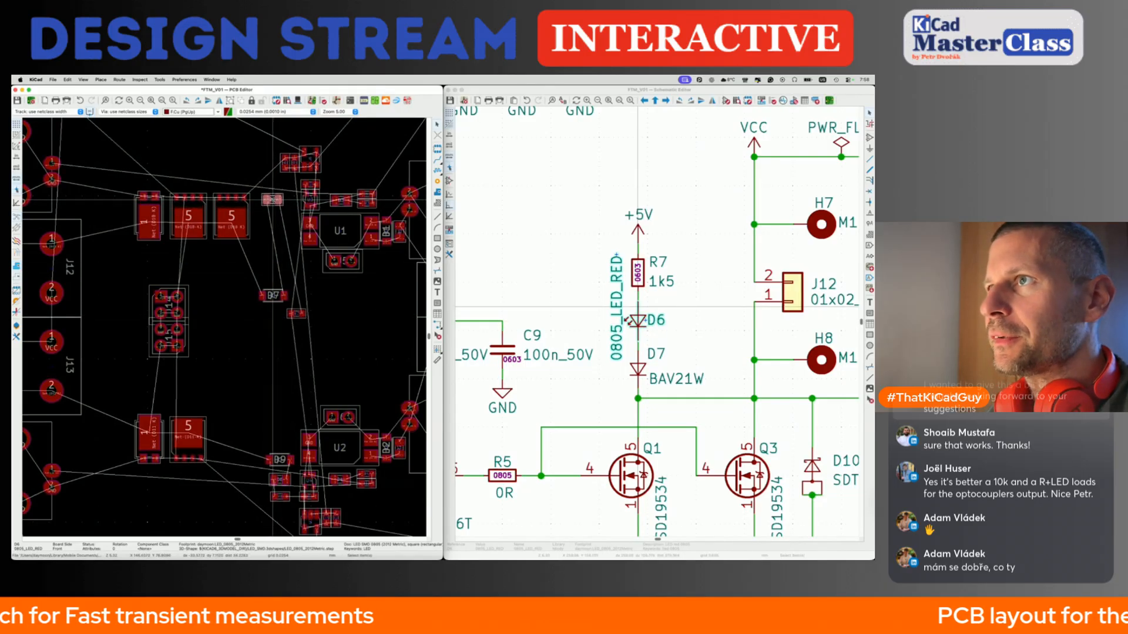
{"action": "key", "text": "m"}
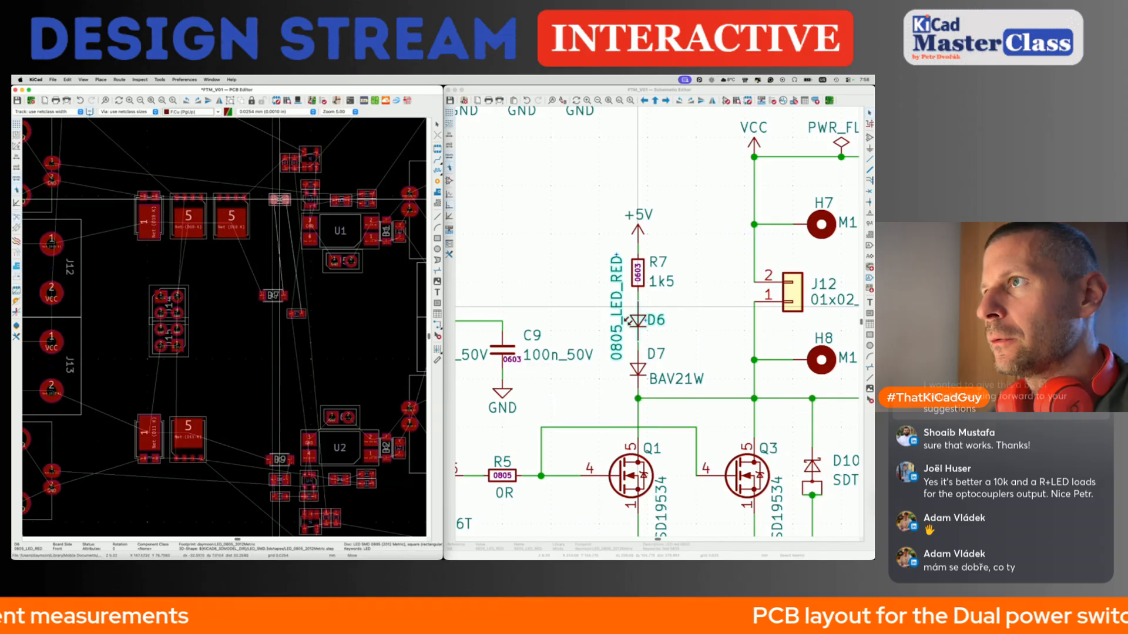
{"action": "left_click", "coordinate": [275, 200]}
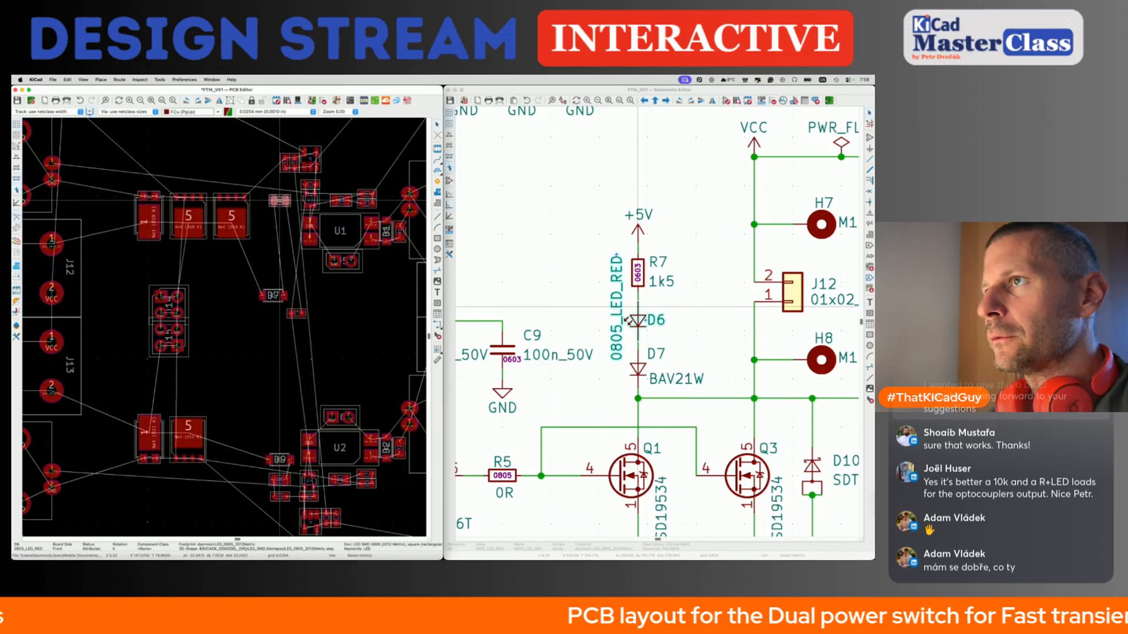
{"action": "left_click", "coordinate": [274, 296]}
{"action": "key", "text": "m"}
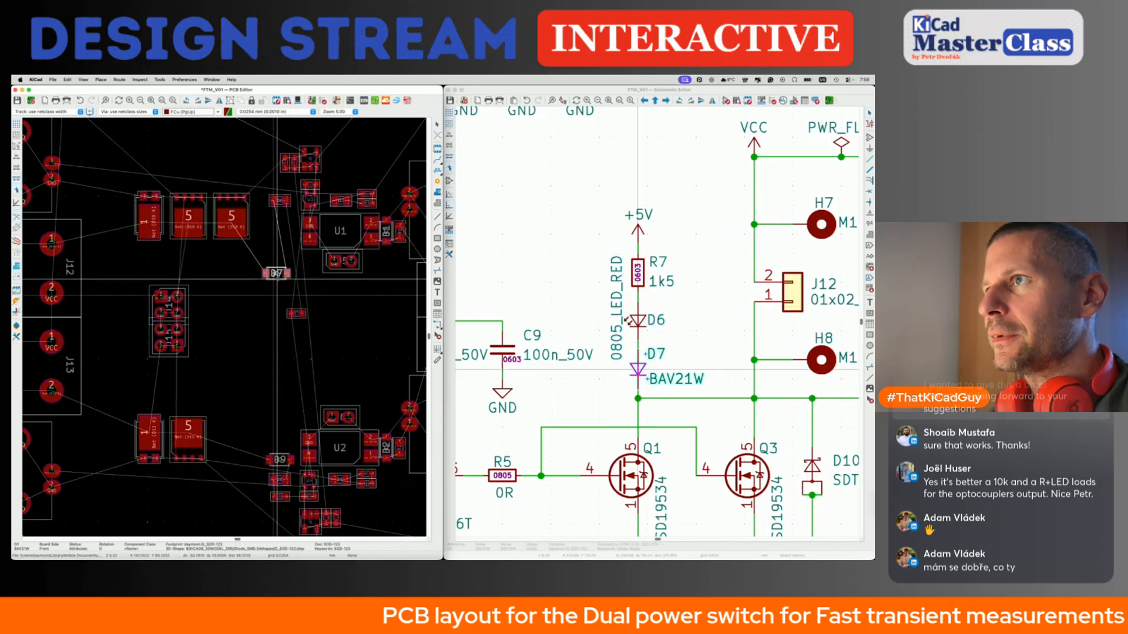
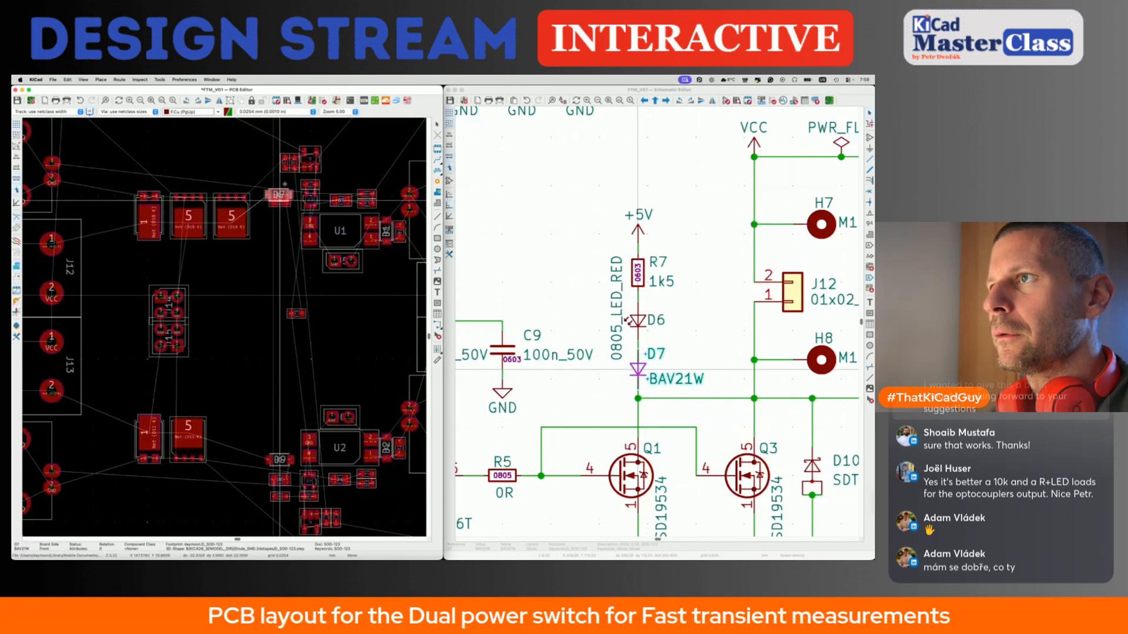
Move MOSFETs Q1 and Q3 and diode D10 together slightly upward so their small pads line up with D7.
{"action": "scroll", "coordinate": [278, 176], "scroll_direction": "down", "scroll_amount": 2}
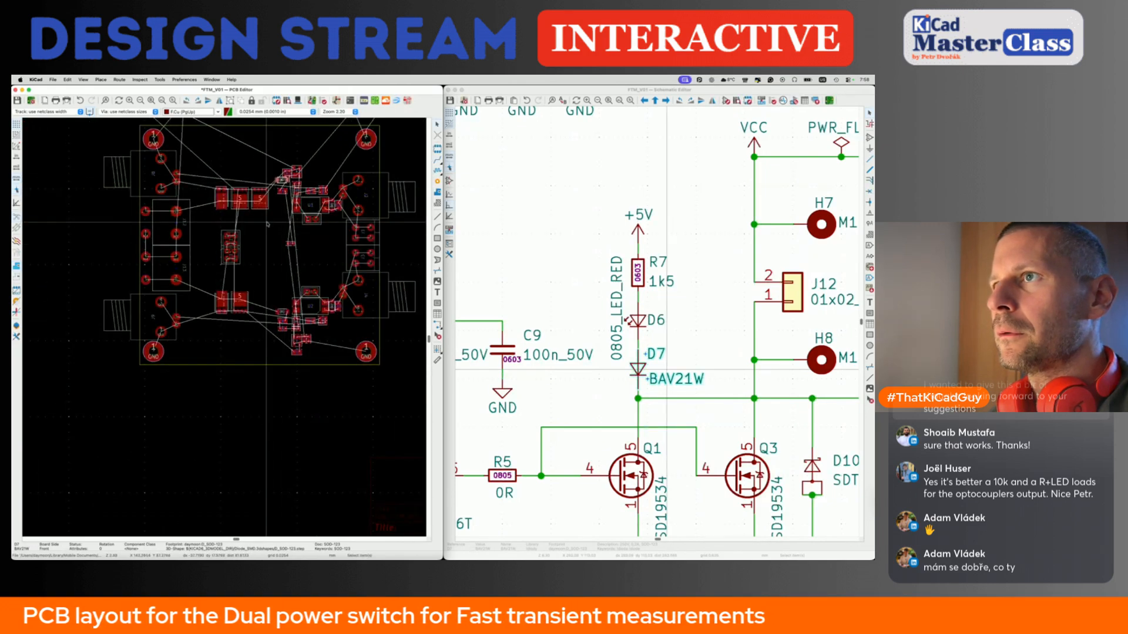
{"action": "left_click_drag", "start_coordinate": [205, 181], "coordinate": [277, 225]}
{"action": "key", "text": "m"}
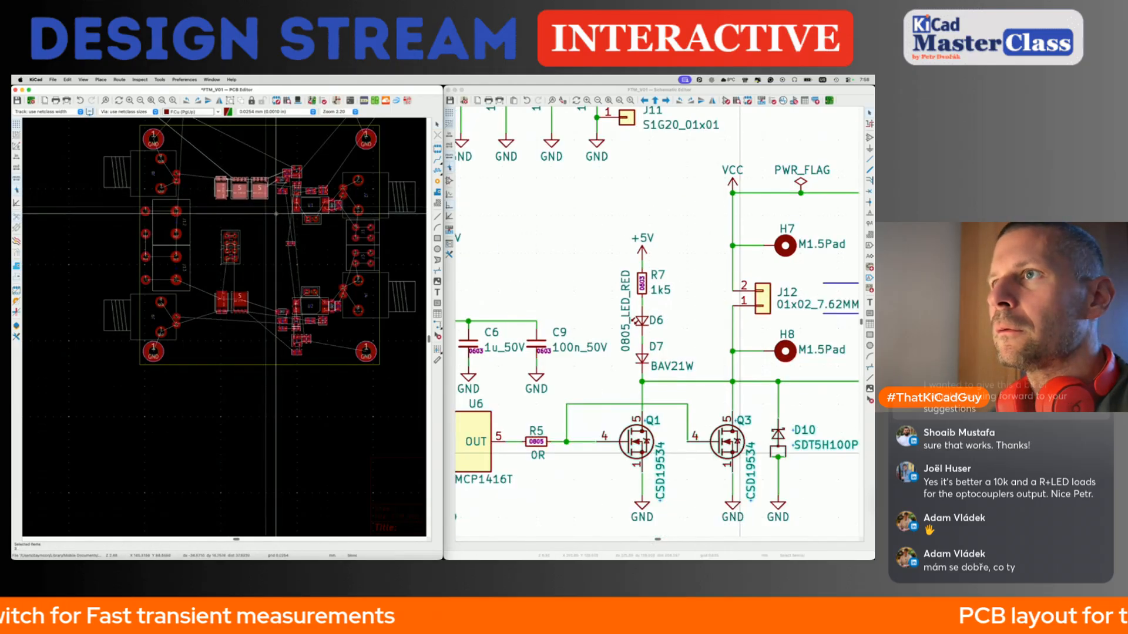
{"action": "scroll", "coordinate": [276, 213], "scroll_direction": "up", "scroll_amount": 5}
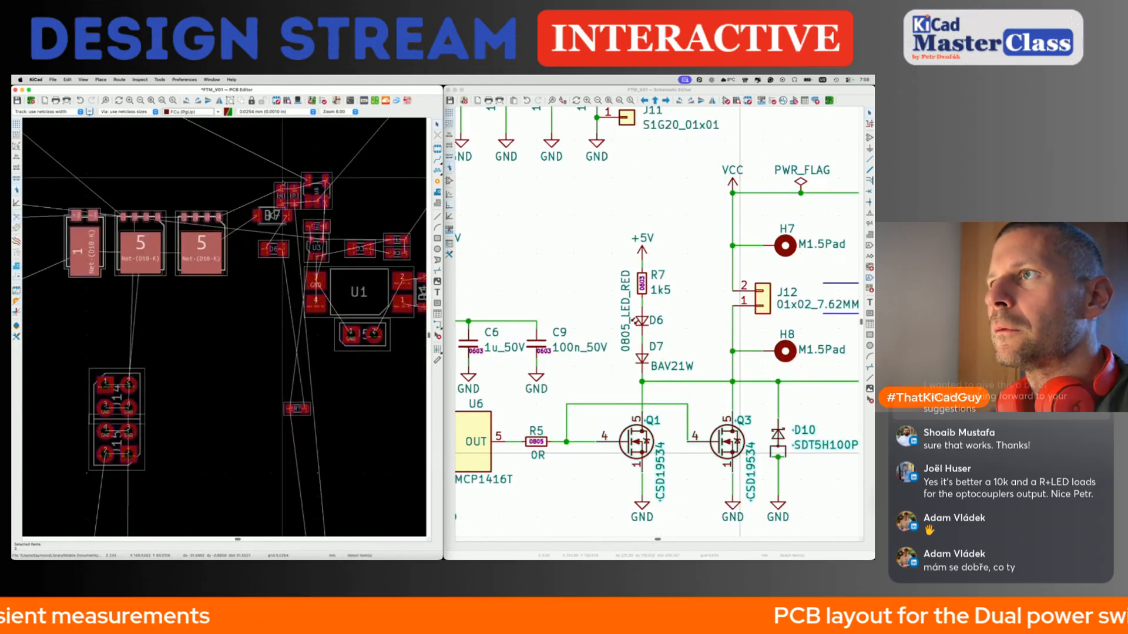
{"action": "left_click", "coordinate": [273, 224]}
{"action": "scroll", "coordinate": [273, 225], "scroll_direction": "down", "scroll_amount": 4}
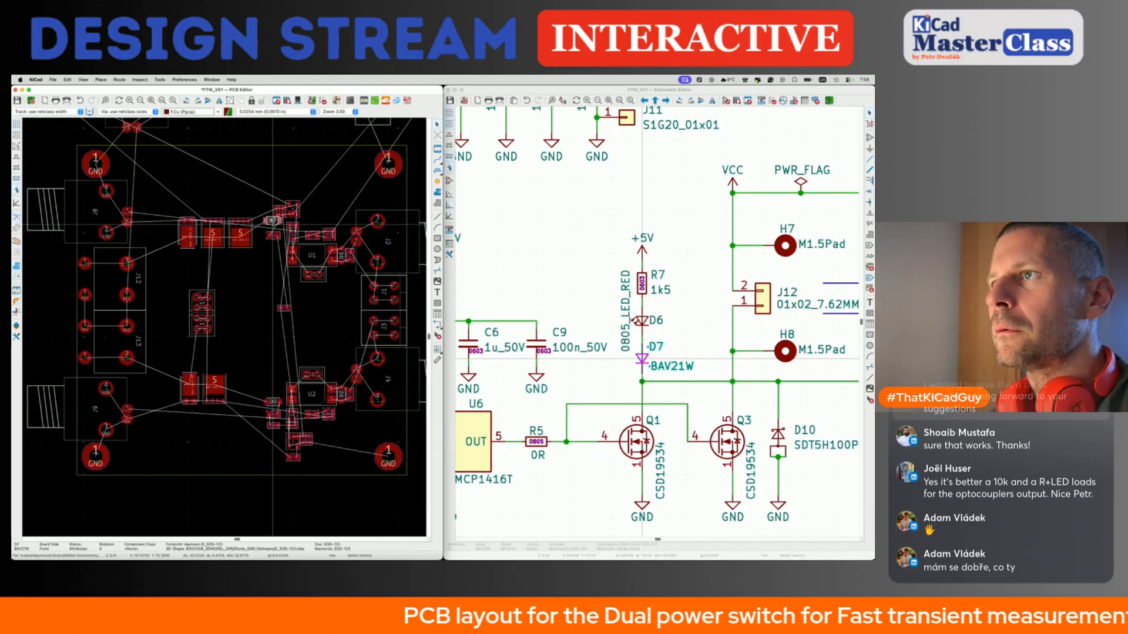
Trace U6's input connection to inverter U3 on the board and in the schematic.
{"action": "scroll", "coordinate": [297, 210], "scroll_direction": "up", "scroll_amount": 7}
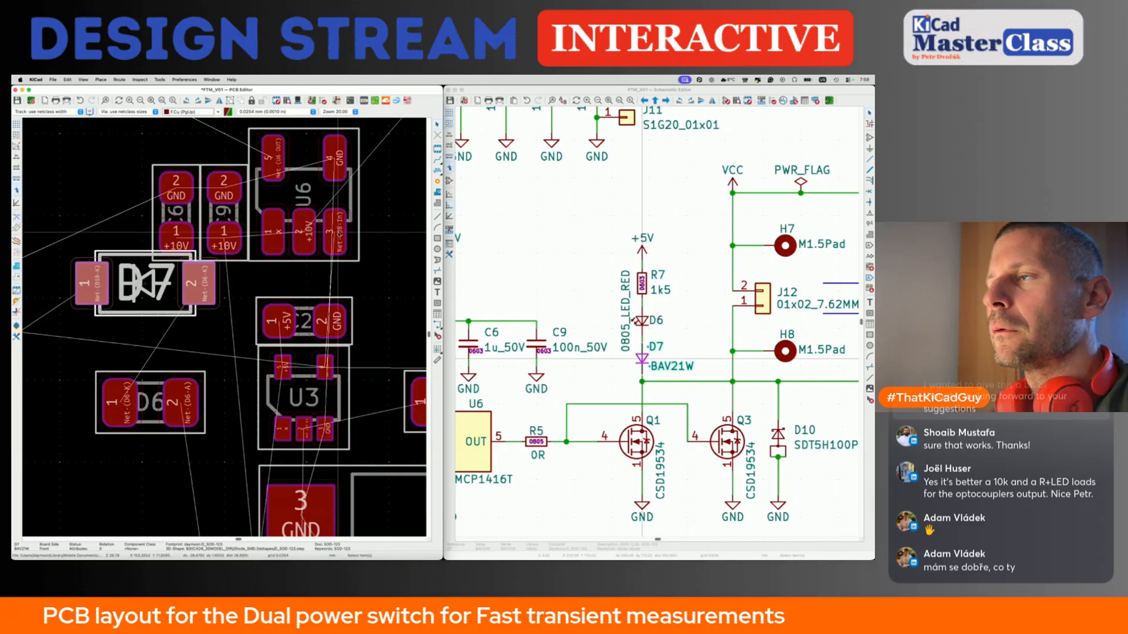
{"action": "left_click", "coordinate": [529, 405]}
{"action": "middle_click_drag", "start_coordinate": [529, 406], "coordinate": [608, 400]}
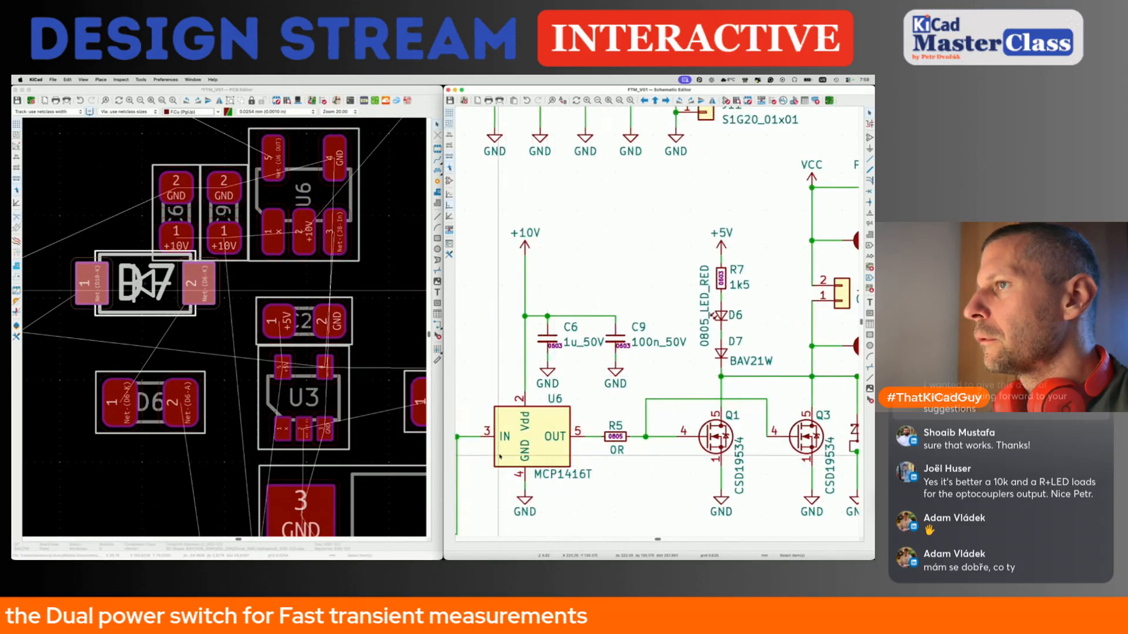
{"action": "left_click", "coordinate": [336, 235]}
{"action": "key", "text": "x"}
{"action": "scroll", "coordinate": [339, 260], "scroll_direction": "down", "scroll_amount": 3}
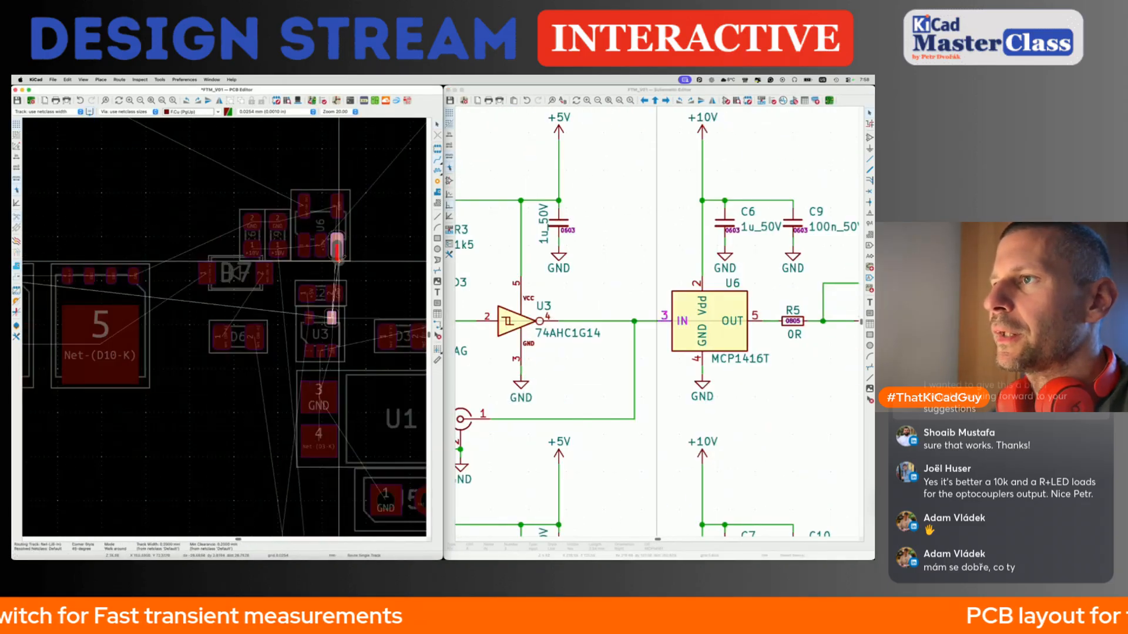
{"action": "scroll", "coordinate": [339, 260], "scroll_direction": "down", "scroll_amount": 4}
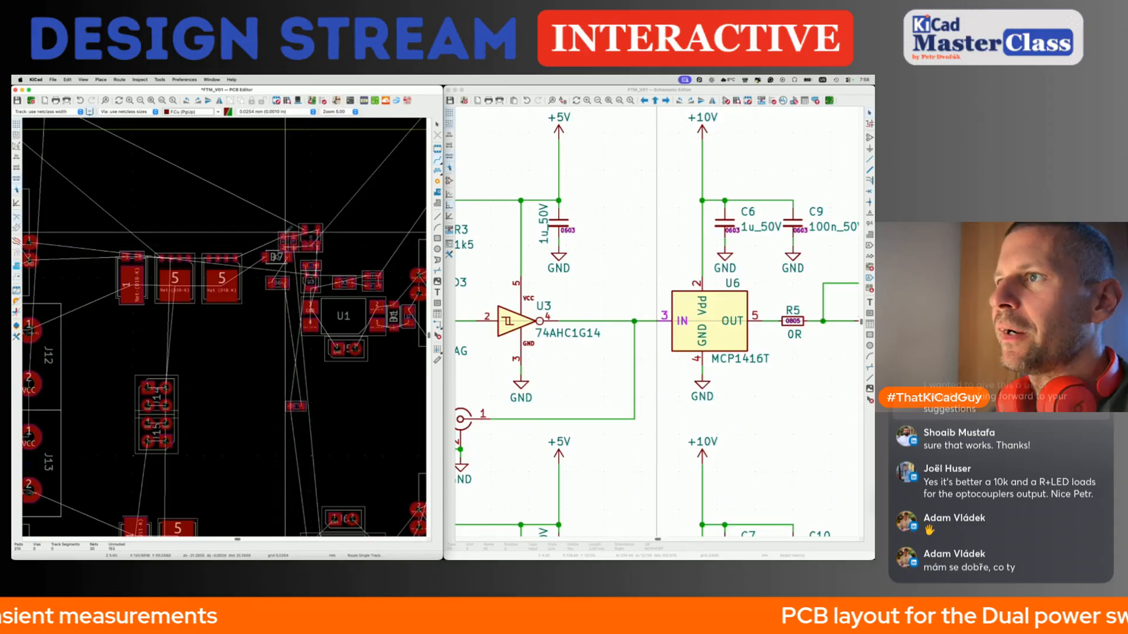
Move gate driver U6 together with capacitors C6 and C9 slightly right, keeping the group above C2 and U3.
{"action": "scroll", "coordinate": [285, 233], "scroll_direction": "down", "scroll_amount": 2}
{"action": "scroll", "coordinate": [285, 233], "scroll_direction": "up", "scroll_amount": 2}
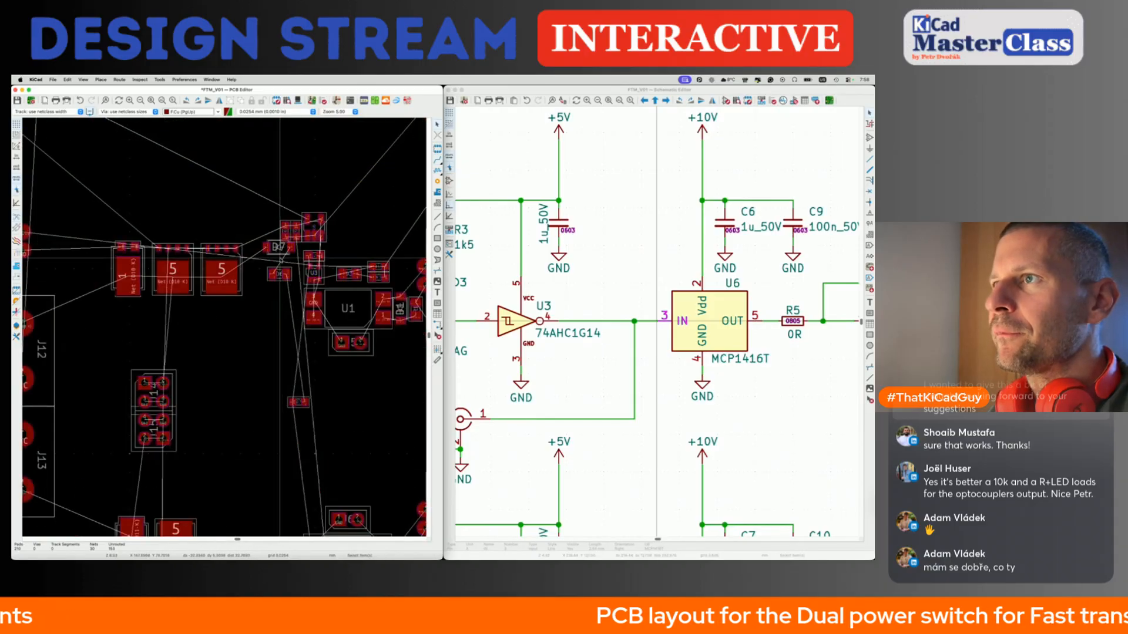
{"action": "scroll", "coordinate": [280, 282], "scroll_direction": "up", "scroll_amount": 1}
{"action": "scroll", "coordinate": [280, 279], "scroll_direction": "up", "scroll_amount": 2}
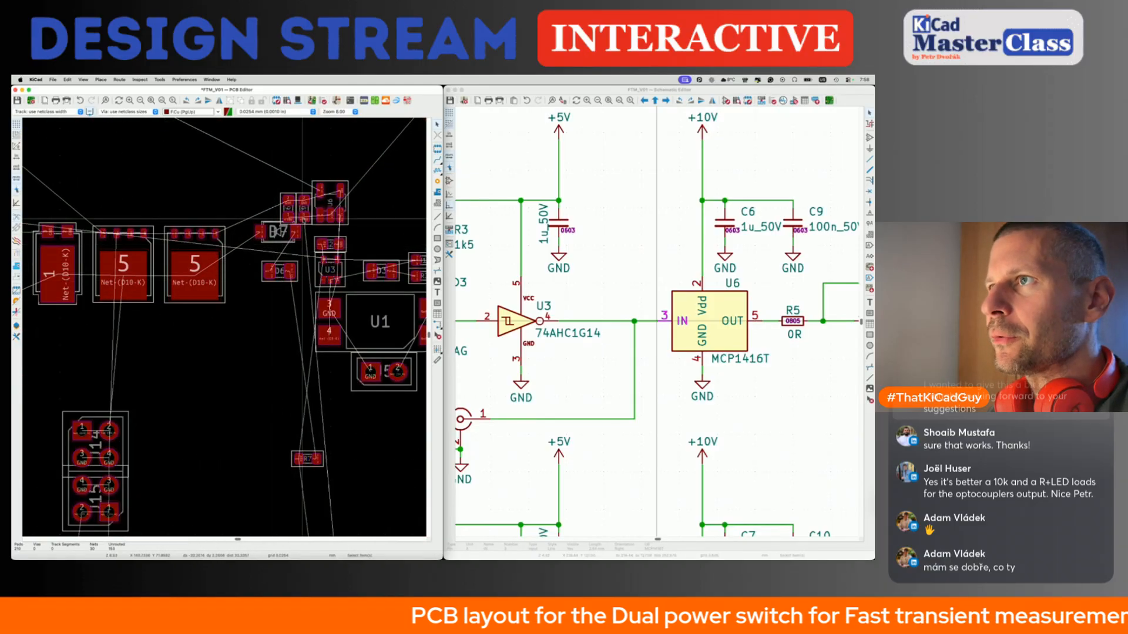
{"action": "left_click_drag", "start_coordinate": [265, 164], "coordinate": [370, 225]}
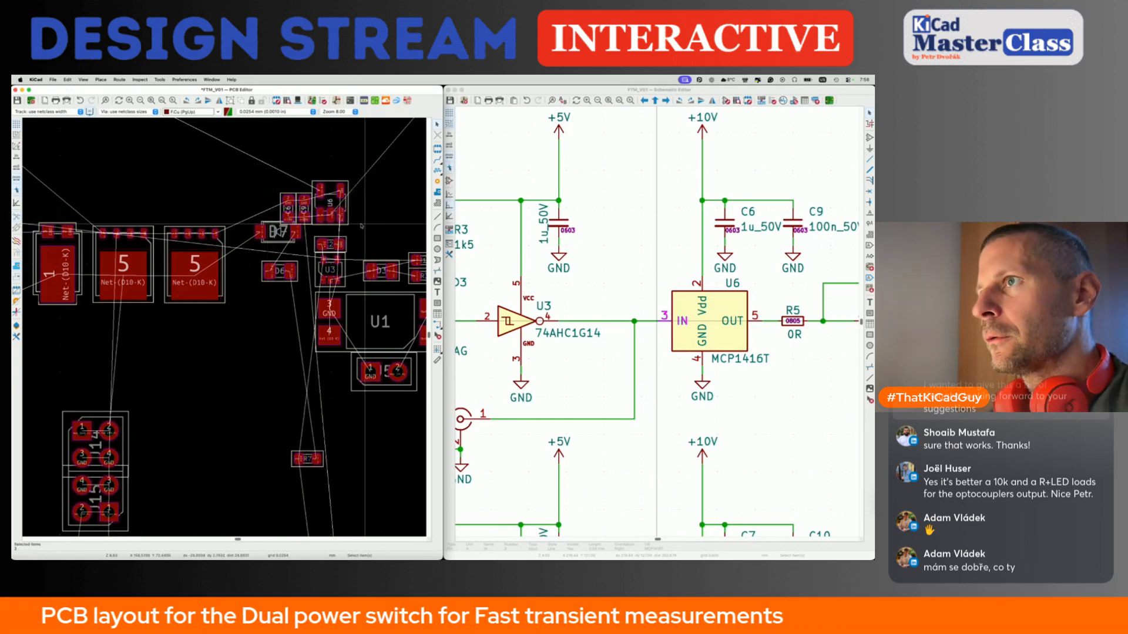
{"action": "left_click_drag", "start_coordinate": [266, 170], "coordinate": [365, 238]}
{"action": "key", "text": "m"}
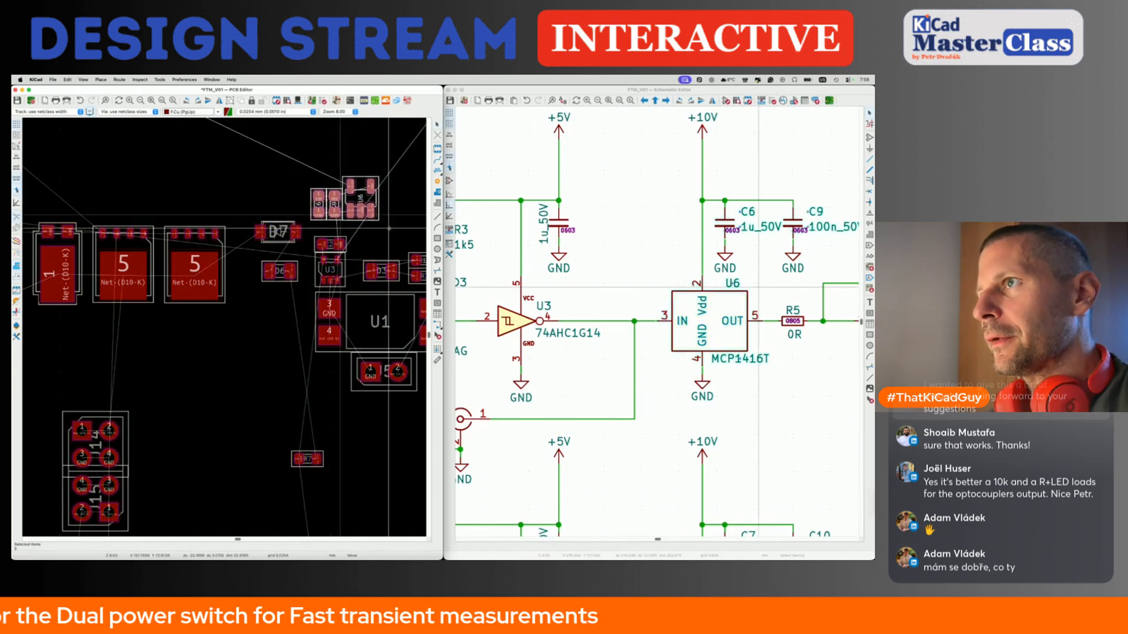
{"action": "left_click", "coordinate": [393, 231]}
Move diode D7 from above LED D6 to directly below it.
{"action": "scroll", "coordinate": [278, 259], "scroll_direction": "down", "scroll_amount": 5}
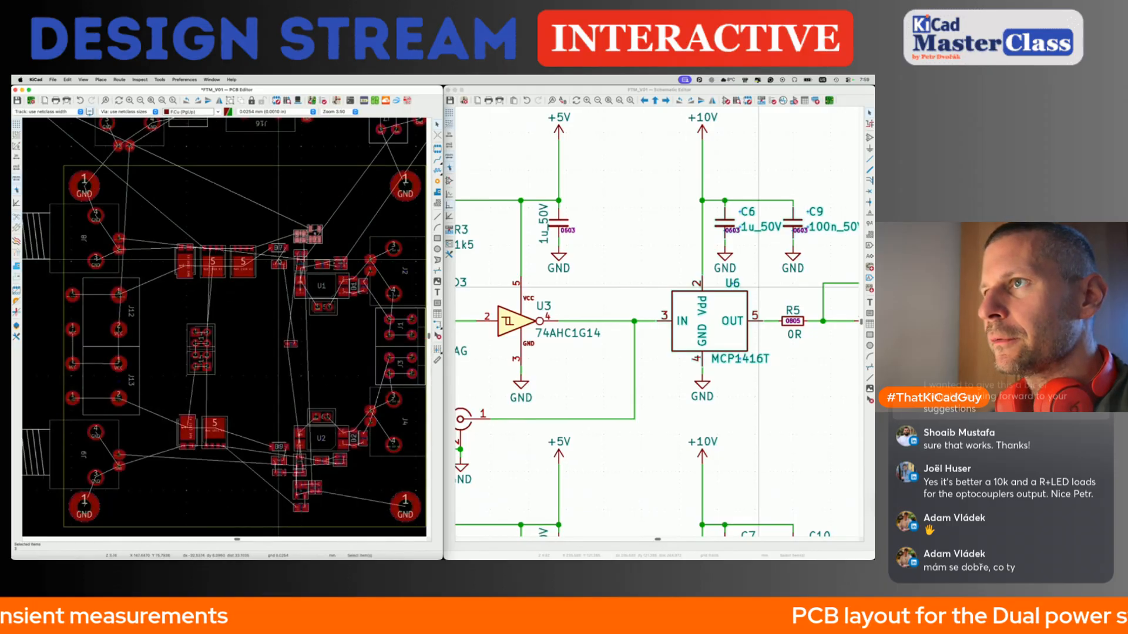
{"action": "scroll", "coordinate": [279, 260], "scroll_direction": "up", "scroll_amount": 3}
{"action": "left_click", "coordinate": [279, 289]}
{"action": "left_click_drag", "start_coordinate": [279, 288], "coordinate": [270, 284]}
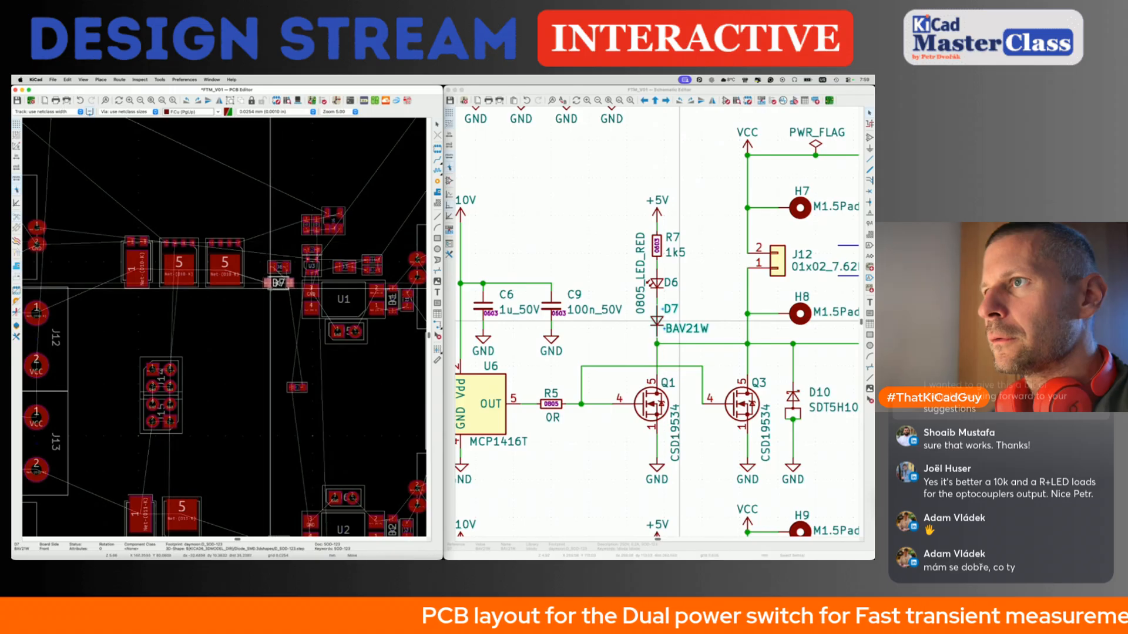
{"action": "scroll", "coordinate": [270, 285], "scroll_direction": "down", "scroll_amount": 2}
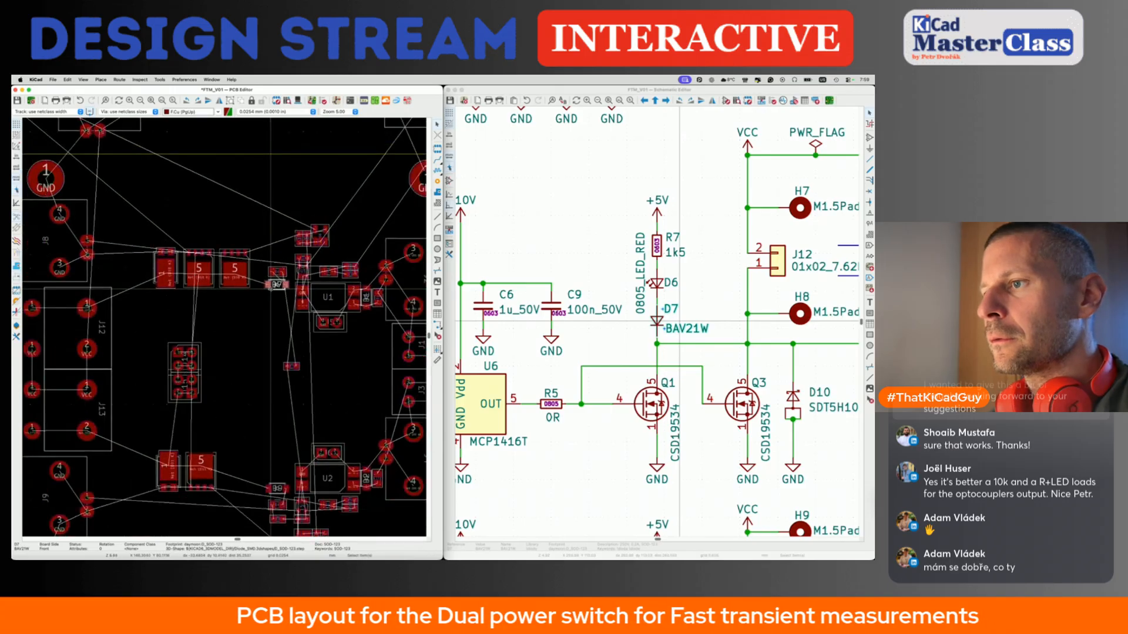
{"action": "left_click_drag", "start_coordinate": [271, 293], "coordinate": [271, 292]}
Move resistor R7 from between the two channels to directly above LED D6.
{"action": "left_click_drag", "start_coordinate": [293, 370], "coordinate": [279, 272]}
{"action": "scroll", "coordinate": [283, 259], "scroll_direction": "up", "scroll_amount": 2}
{"action": "scroll", "coordinate": [283, 259], "scroll_direction": "up", "scroll_amount": 2}
{"action": "mouse_move", "coordinate": [276, 238]}
{"action": "left_mouse_down"}
{"action": "mouse_move", "coordinate": [277, 219]}
{"action": "mouse_move", "coordinate": [275, 241]}
{"action": "left_mouse_up"}
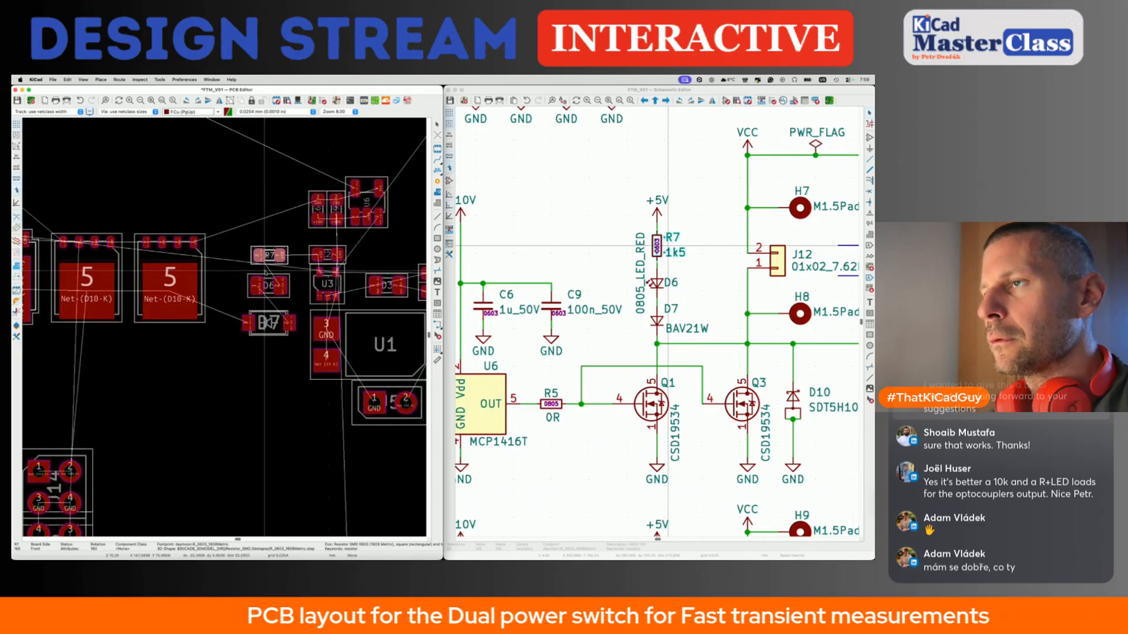
Check LED D6 and diode D7 on the board against their symbols in the schematic.
{"action": "scroll", "coordinate": [264, 271], "scroll_direction": "down", "scroll_amount": 4}
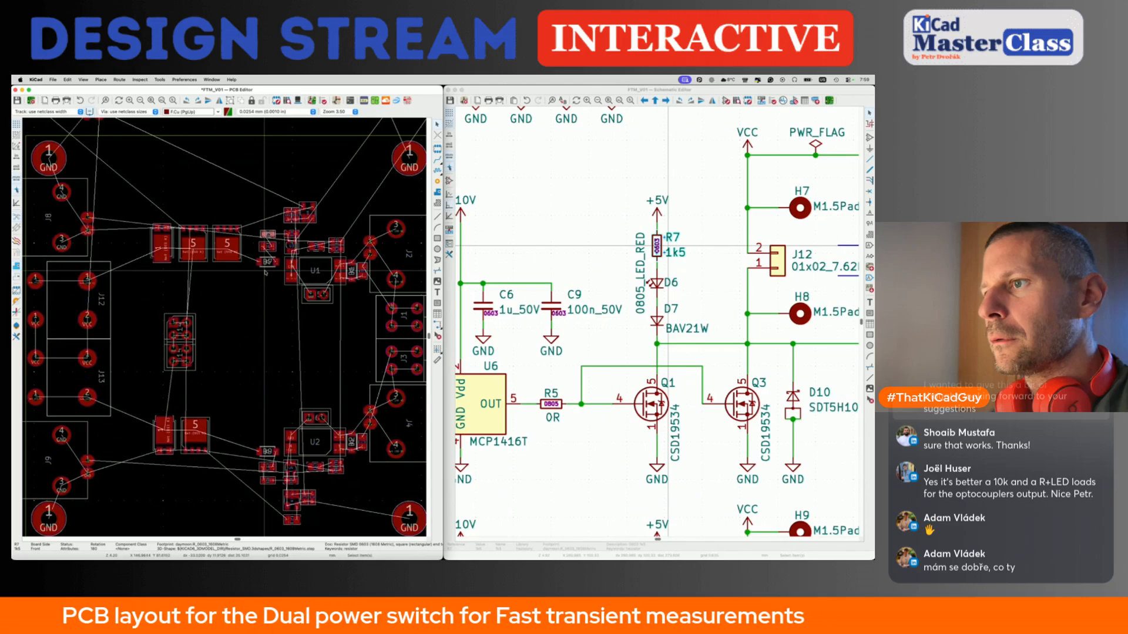
{"action": "left_click", "coordinate": [268, 245]}
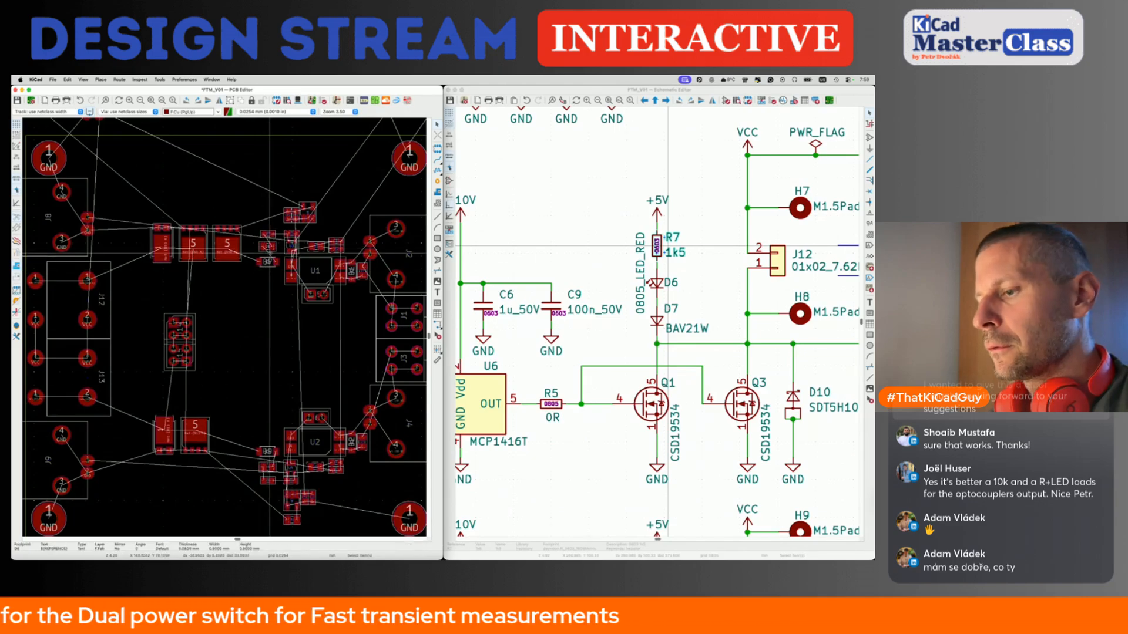
{"action": "key", "text": "Escape"}
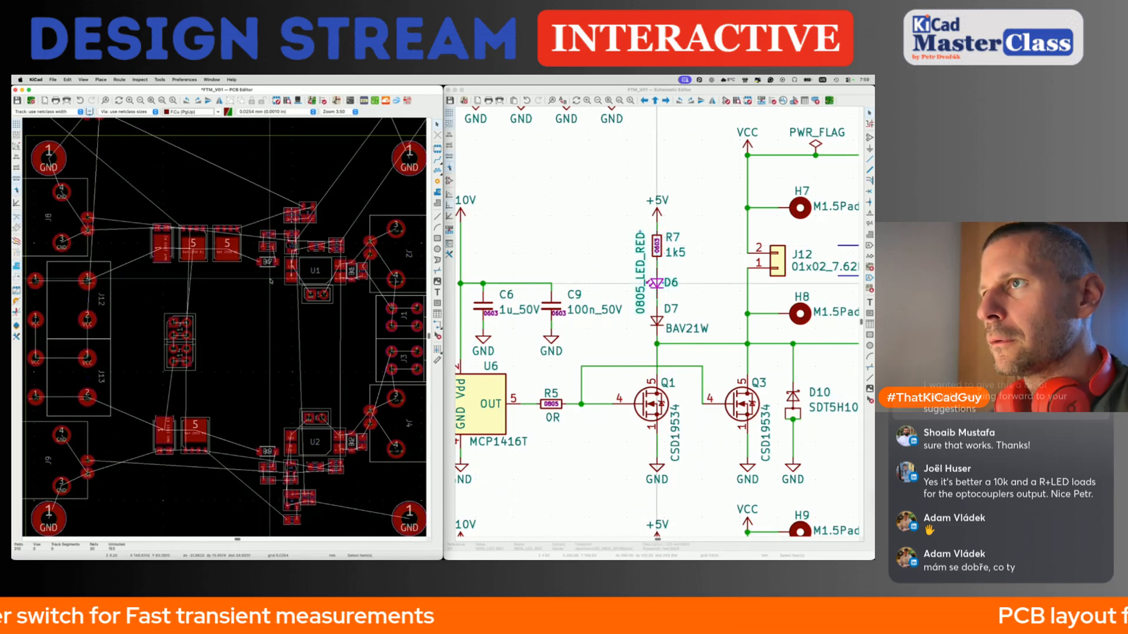
{"action": "left_click", "coordinate": [268, 260]}
{"action": "key", "text": "Escape"}
{"action": "scroll", "coordinate": [267, 265], "scroll_direction": "up", "scroll_amount": 1}
{"action": "scroll", "coordinate": [267, 265], "scroll_direction": "left", "scroll_amount": 1}
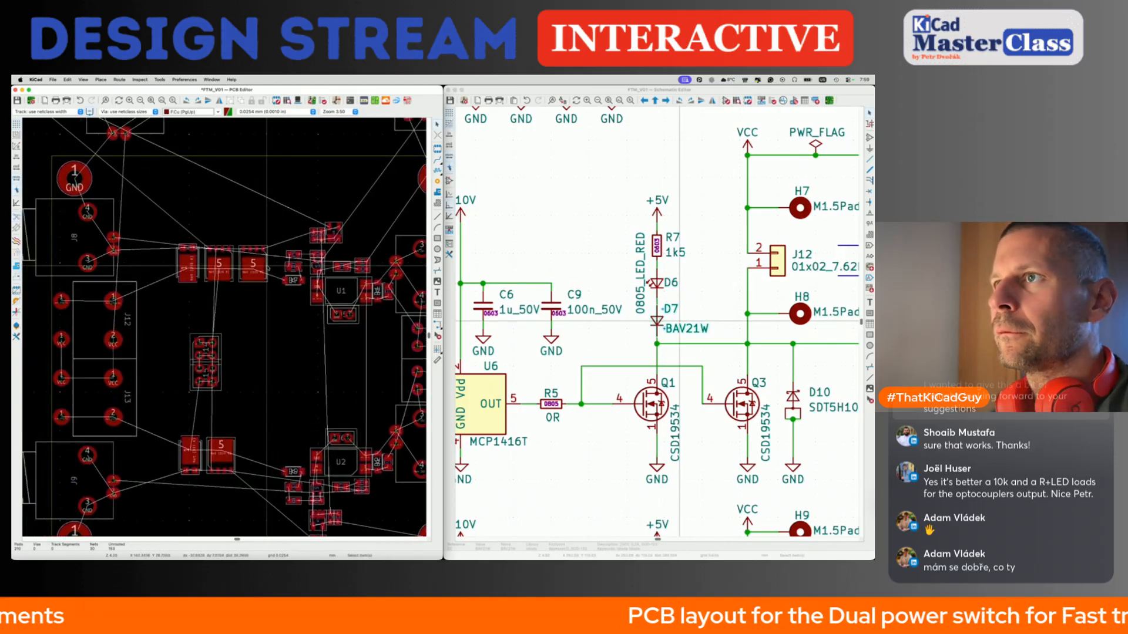
Shift MOSFETs Q1 and Q3 and diode D10 together to the left, centring them above J14.
{"action": "scroll", "coordinate": [204, 256], "scroll_direction": "down", "scroll_amount": 1}
{"action": "left_click_drag", "start_coordinate": [170, 235], "coordinate": [259, 291]}
{"action": "key", "text": "m"}
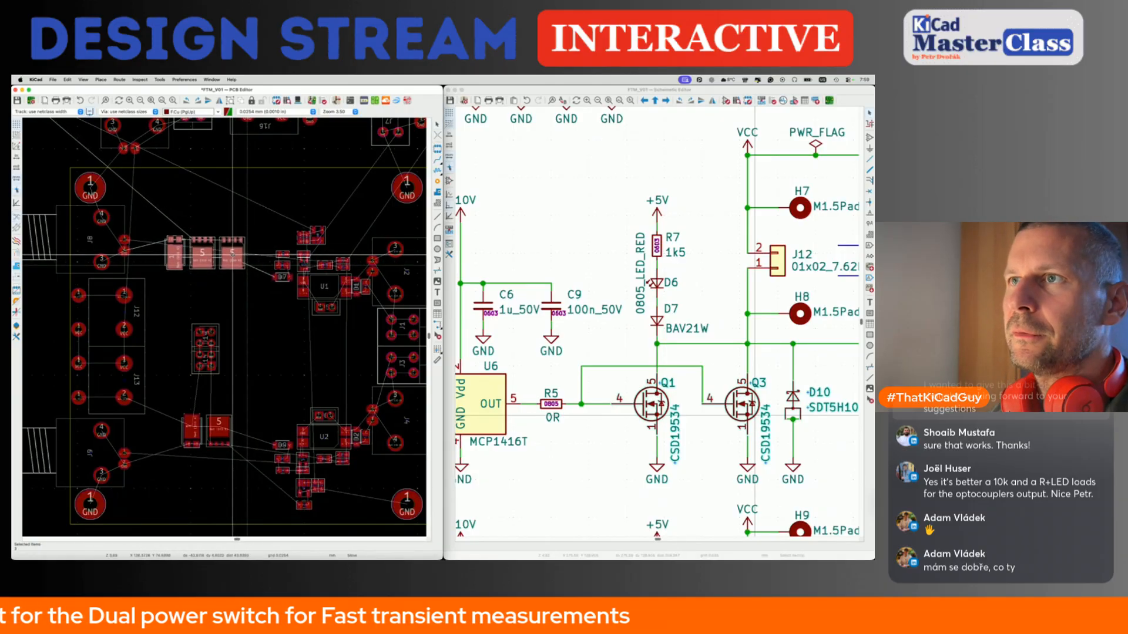
{"action": "left_click", "coordinate": [233, 254]}
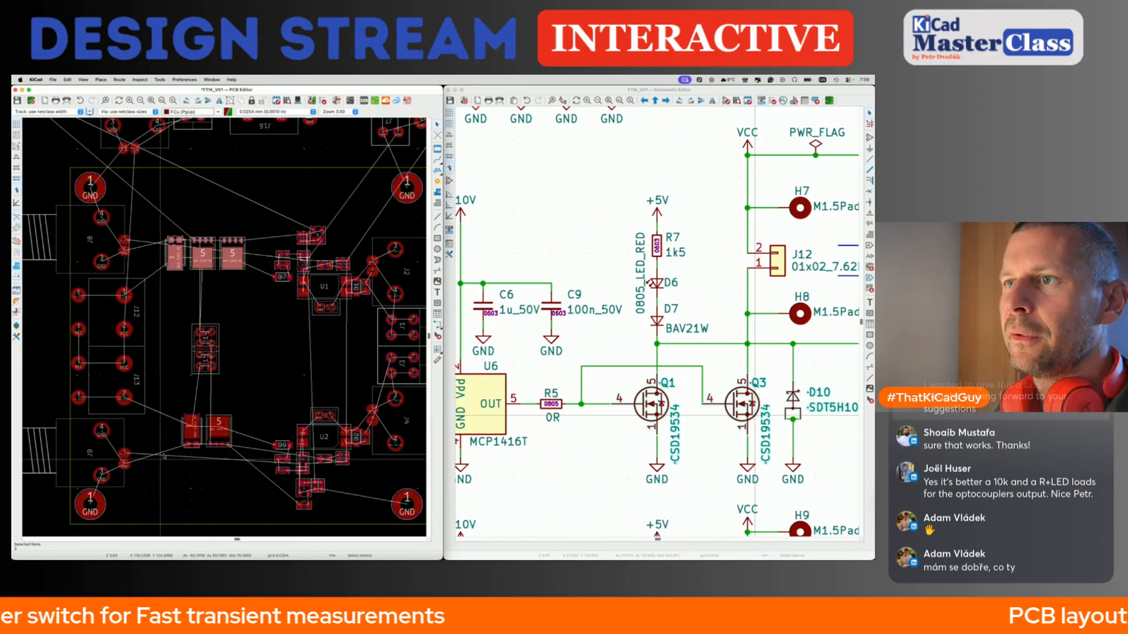
Shift MOSFET Q2 and diode D11 together slightly left below J15.
{"action": "left_click_drag", "start_coordinate": [168, 400], "coordinate": [264, 469]}
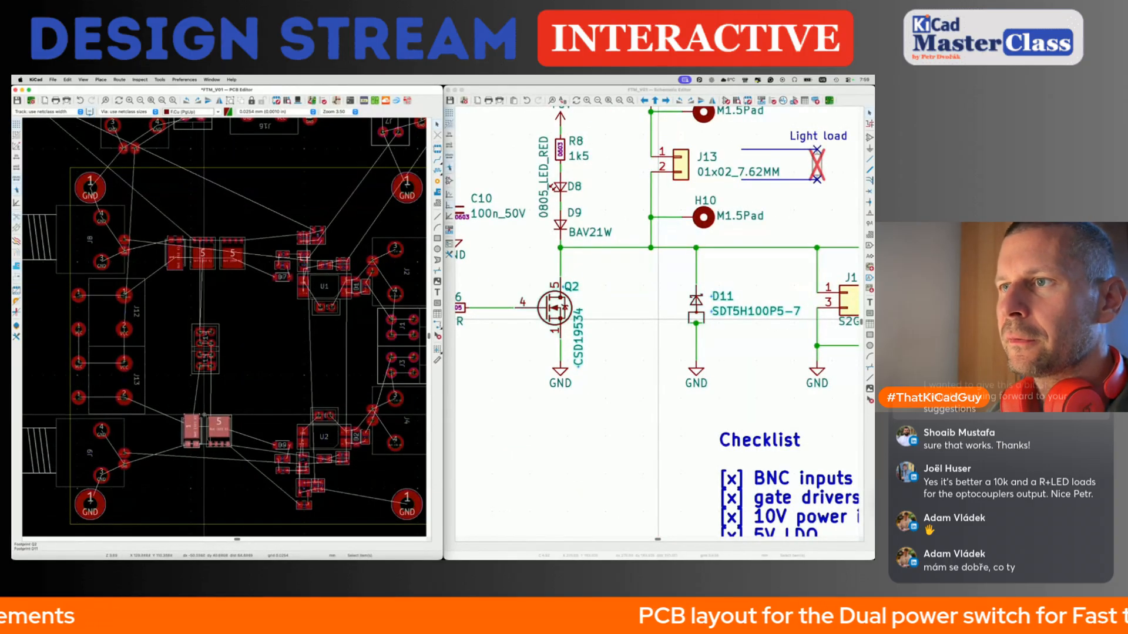
{"action": "key", "text": "m"}
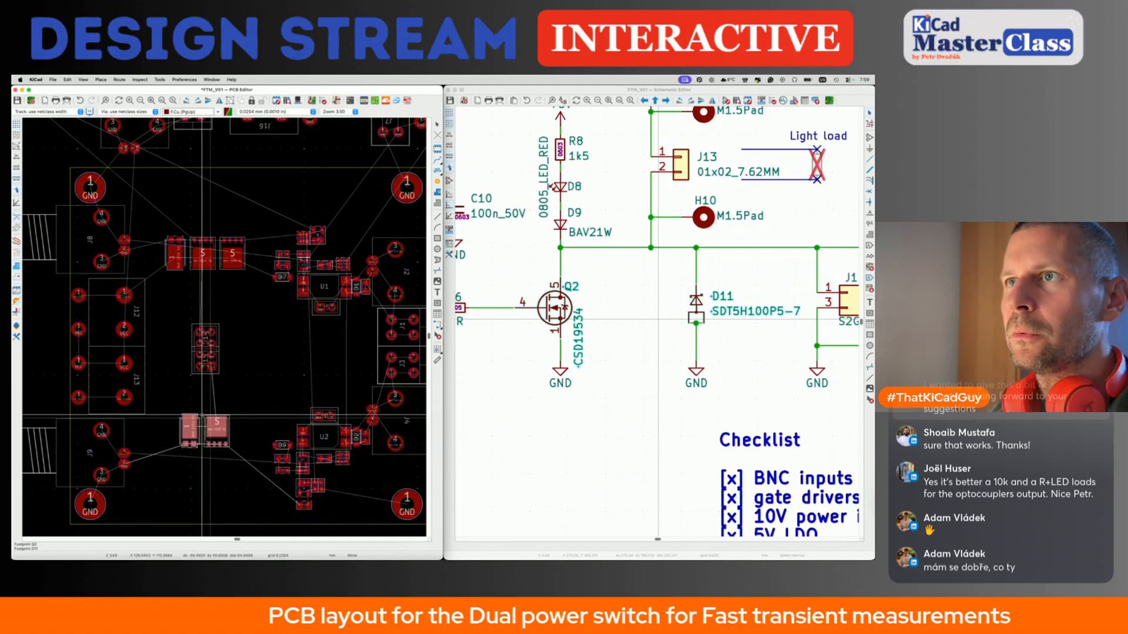
{"action": "left_click", "coordinate": [202, 417]}
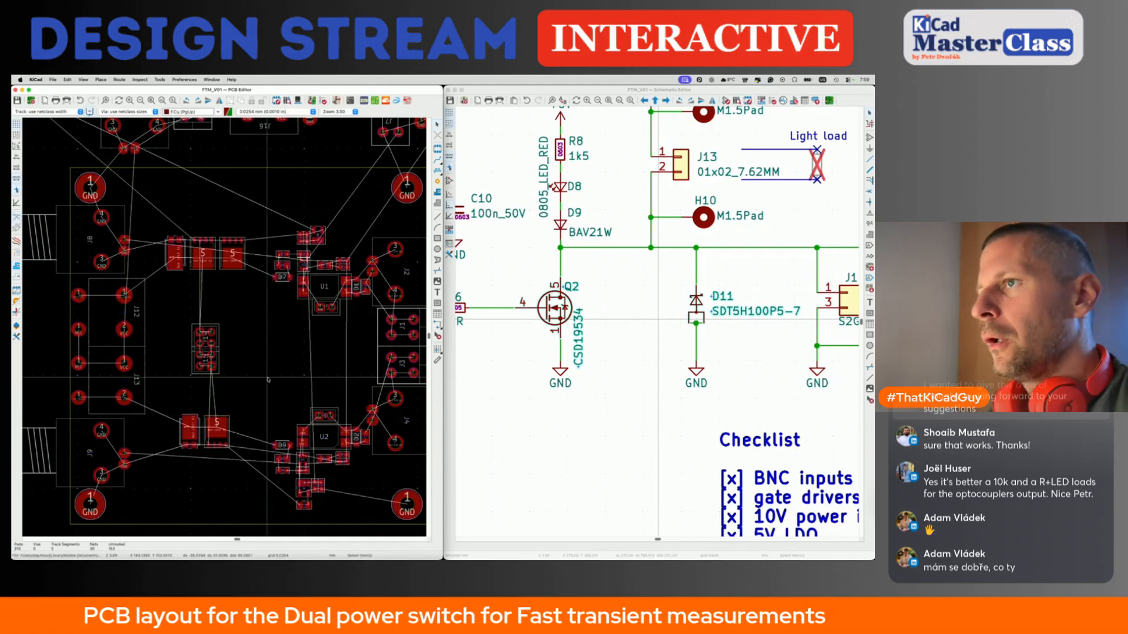
Examine the unplaced power supply parts and the connectors above the board, including J16, J17 and J18, against the schematic.
{"action": "scroll", "coordinate": [270, 372], "scroll_direction": "down", "scroll_amount": 5}
{"action": "middle_click_drag", "start_coordinate": [284, 166], "coordinate": [241, 191]}
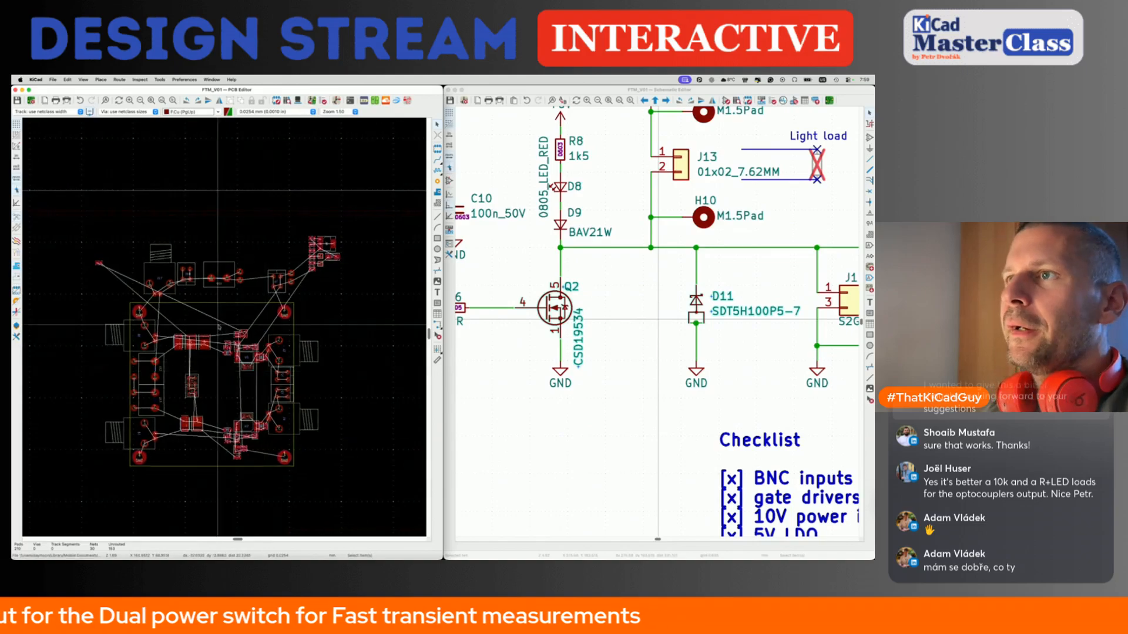
{"action": "scroll", "coordinate": [218, 327], "scroll_direction": "up", "scroll_amount": 6}
{"action": "scroll", "coordinate": [219, 328], "scroll_direction": "down", "scroll_amount": 4}
{"action": "left_click_drag", "start_coordinate": [315, 159], "coordinate": [406, 257]}
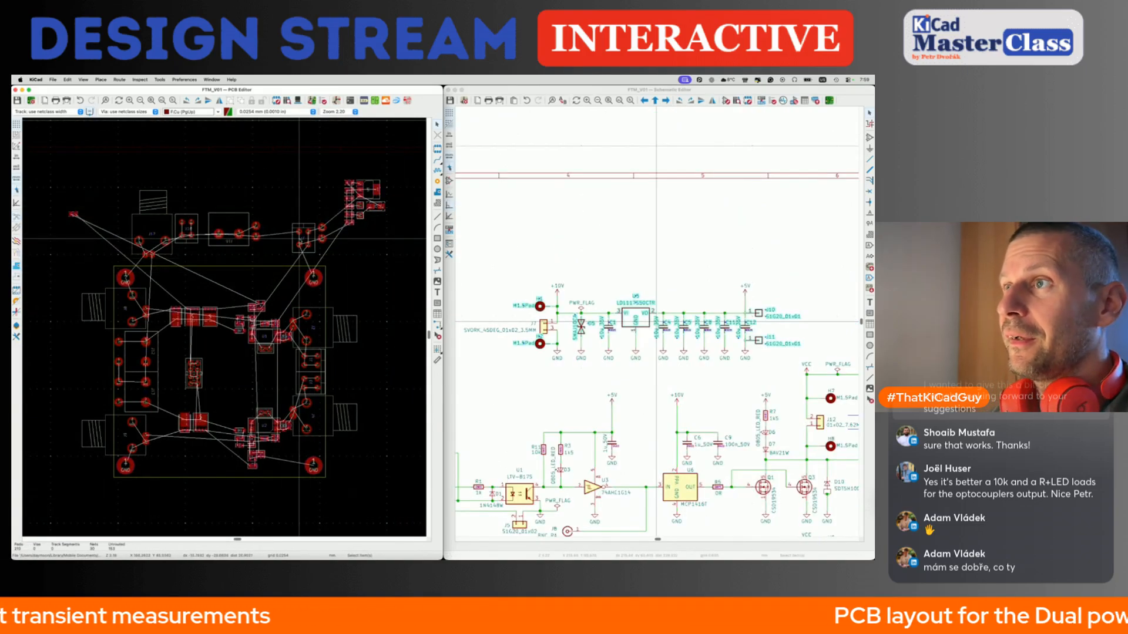
{"action": "left_click", "coordinate": [233, 239]}
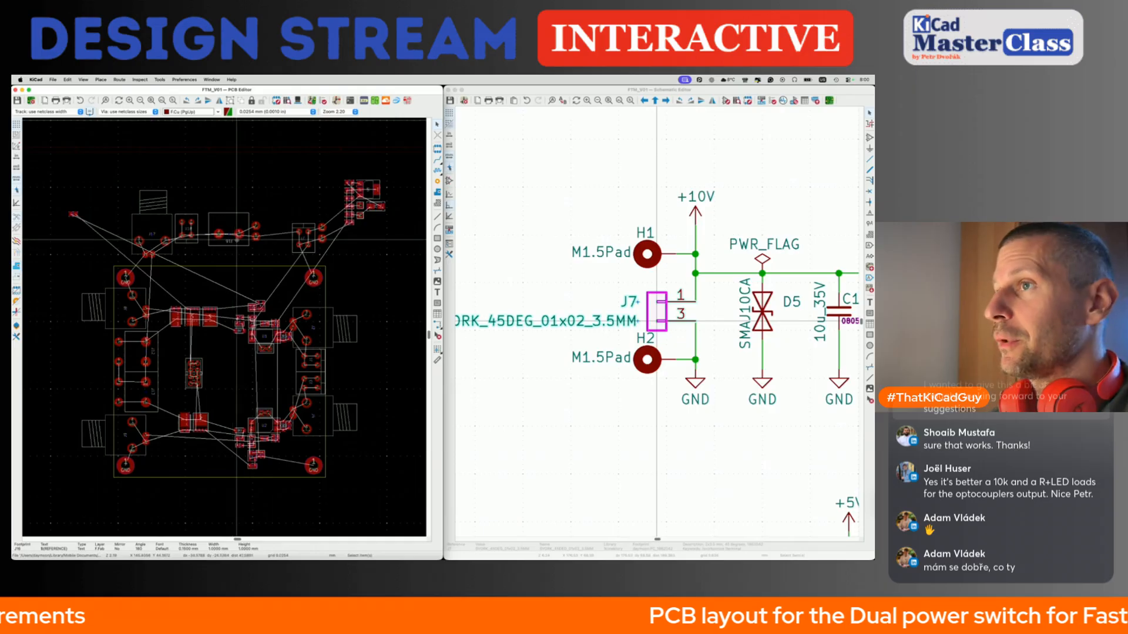
{"action": "left_click", "coordinate": [190, 233]}
{"action": "left_click", "coordinate": [155, 234]}
{"action": "left_click", "coordinate": [178, 264]}
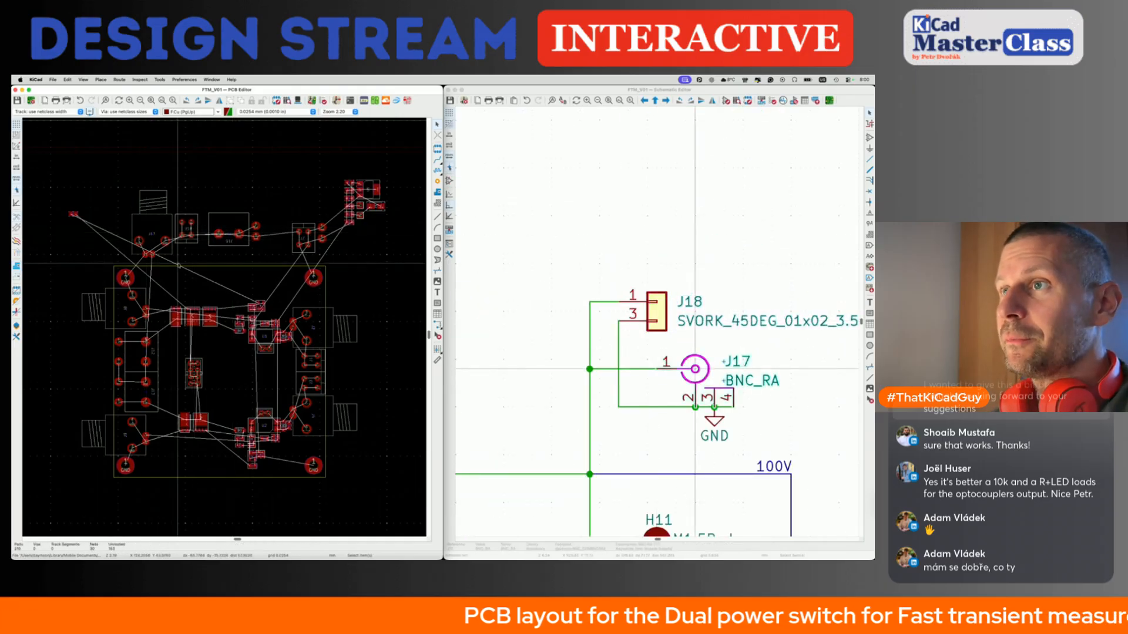
Move gate resistor R5 from outside the board to the left of capacitors C6 and C9, above R7.
{"action": "scroll", "coordinate": [178, 264], "scroll_direction": "up", "scroll_amount": 3}
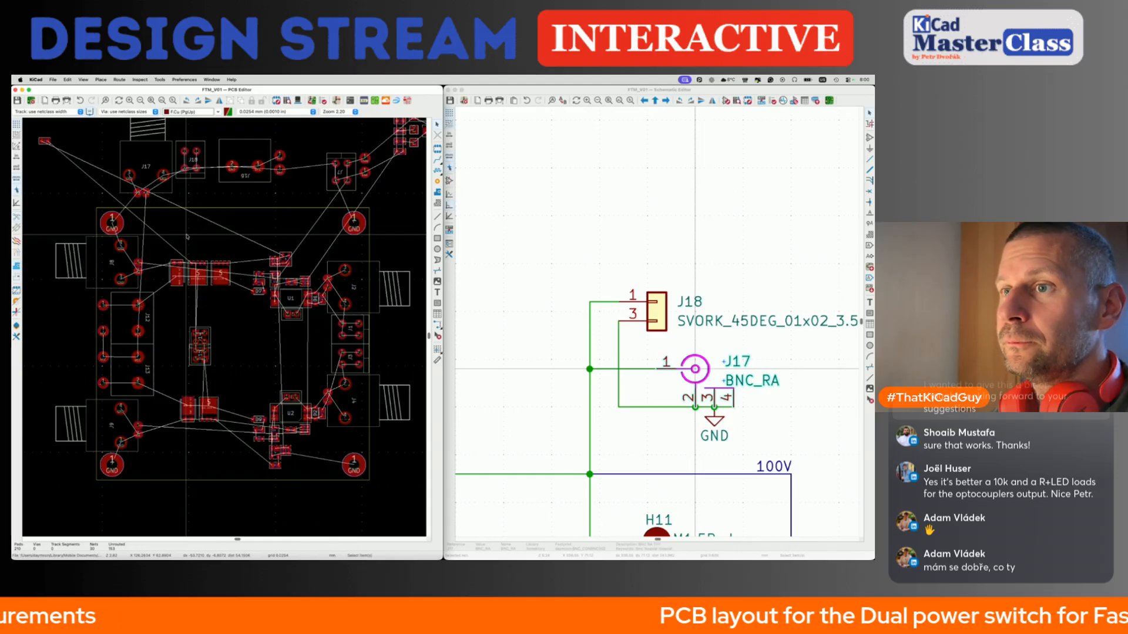
{"action": "scroll", "coordinate": [187, 236], "scroll_direction": "up", "scroll_amount": 3}
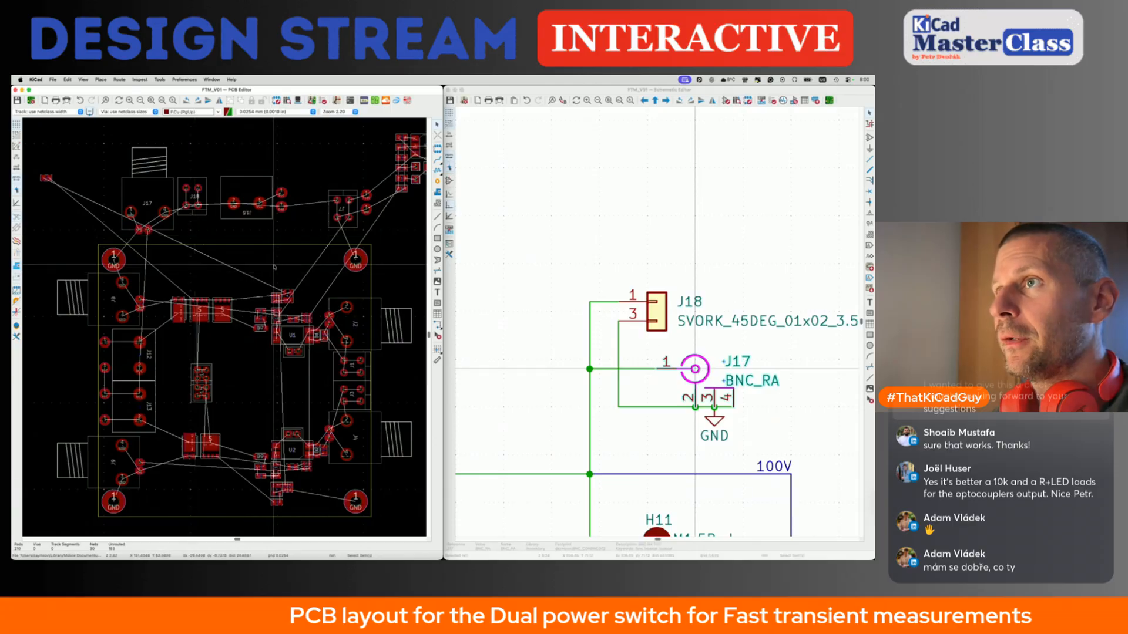
{"action": "scroll", "coordinate": [274, 268], "scroll_direction": "up", "scroll_amount": 3}
{"action": "scroll", "coordinate": [274, 268], "scroll_direction": "left", "scroll_amount": 4}
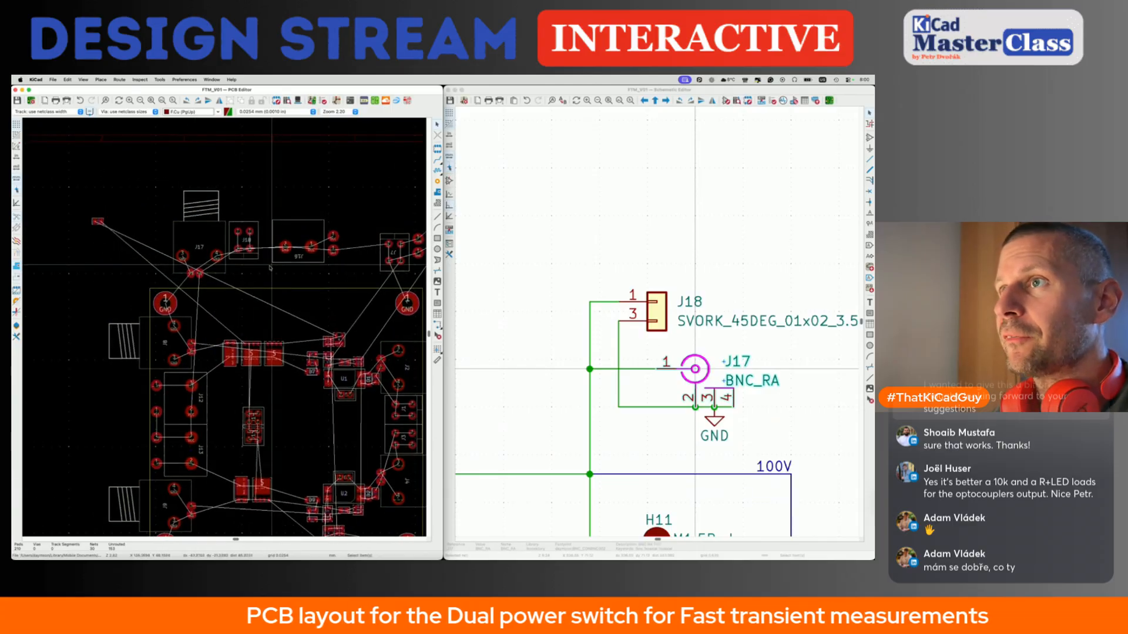
{"action": "left_click", "coordinate": [98, 221]}
{"action": "key", "text": "m"}
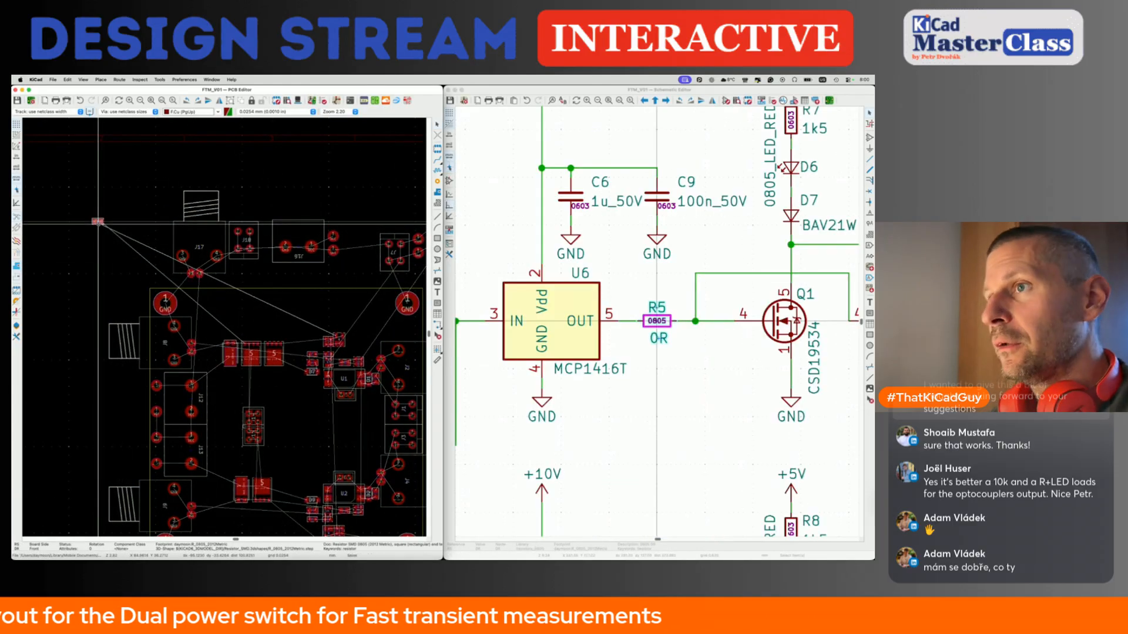
{"action": "scroll", "coordinate": [237, 366], "scroll_direction": "down", "scroll_amount": 4}
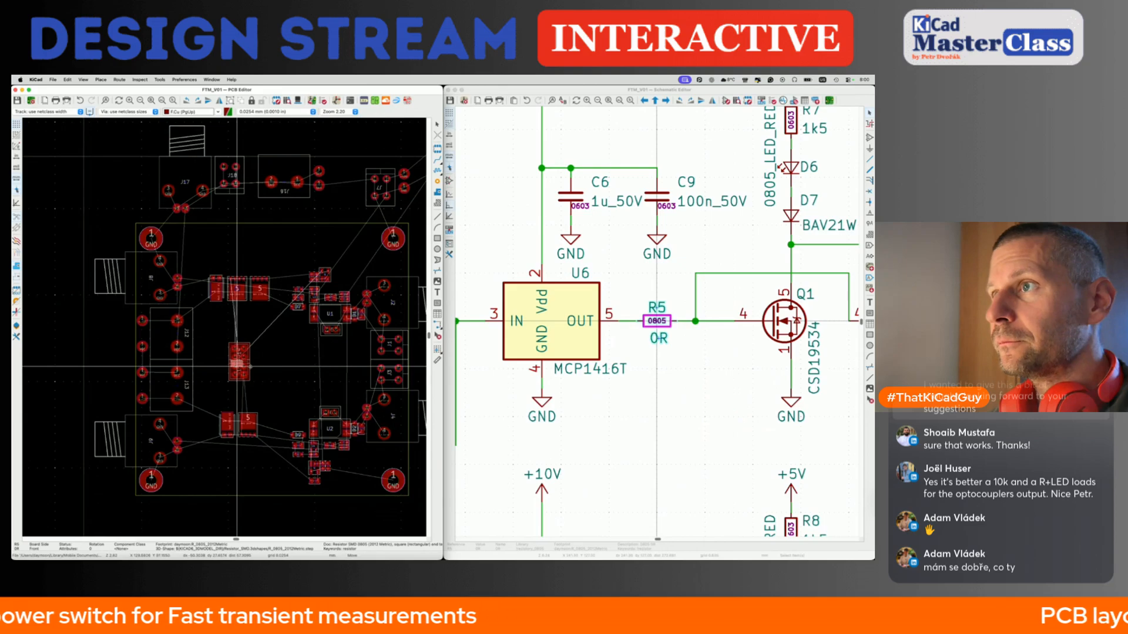
{"action": "scroll", "coordinate": [318, 261], "scroll_direction": "up", "scroll_amount": 5}
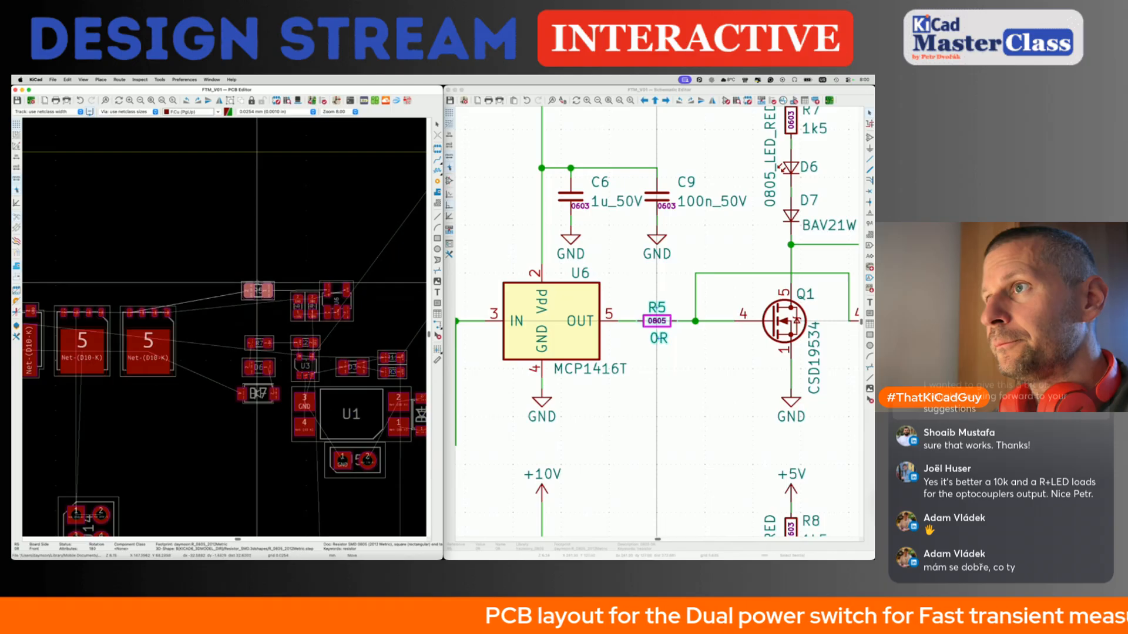
{"action": "left_click", "coordinate": [257, 283]}
Move two-pin connector J16 down onto the board's upper edge, between the two upper mounting holes.
{"action": "scroll", "coordinate": [257, 283], "scroll_direction": "down", "scroll_amount": 3}
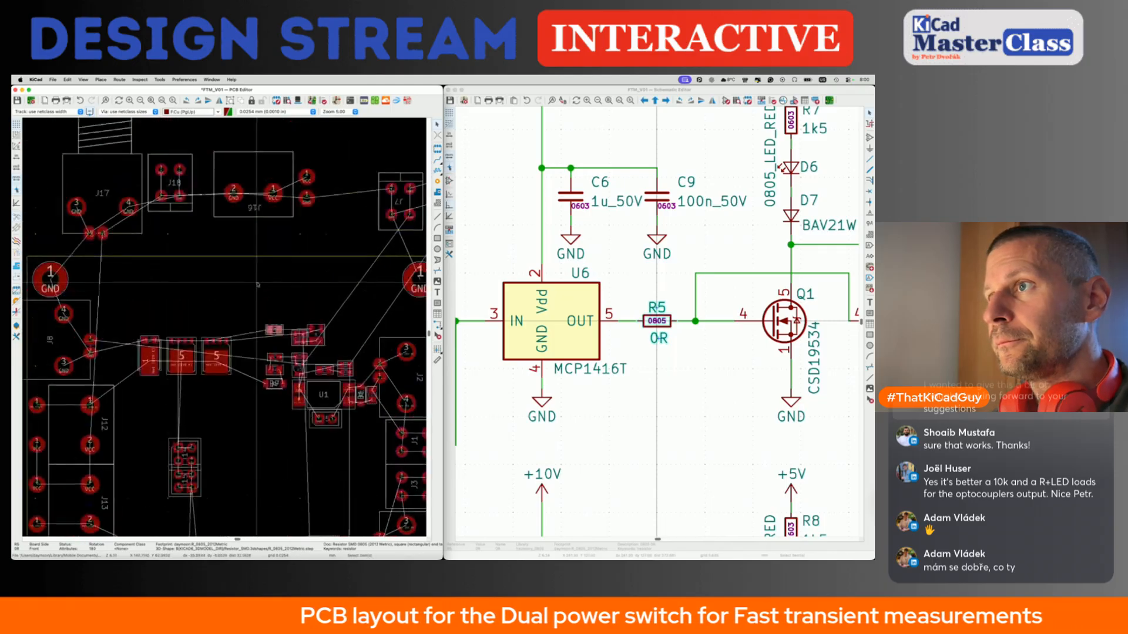
{"action": "left_click", "coordinate": [118, 200]}
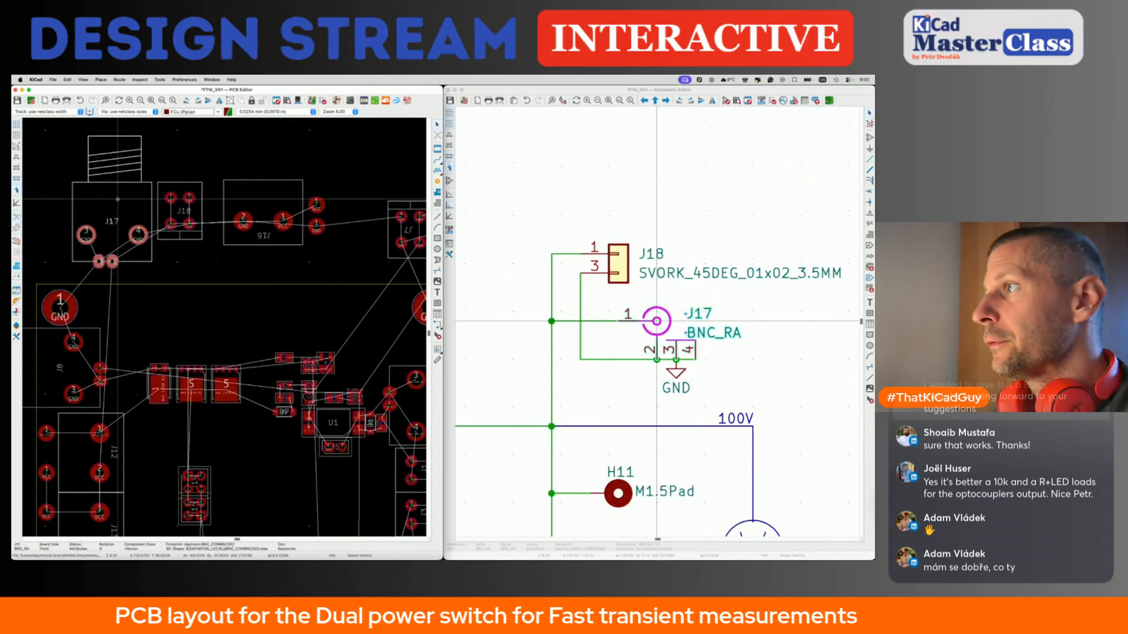
{"action": "scroll", "coordinate": [292, 196], "scroll_direction": "down", "scroll_amount": 2}
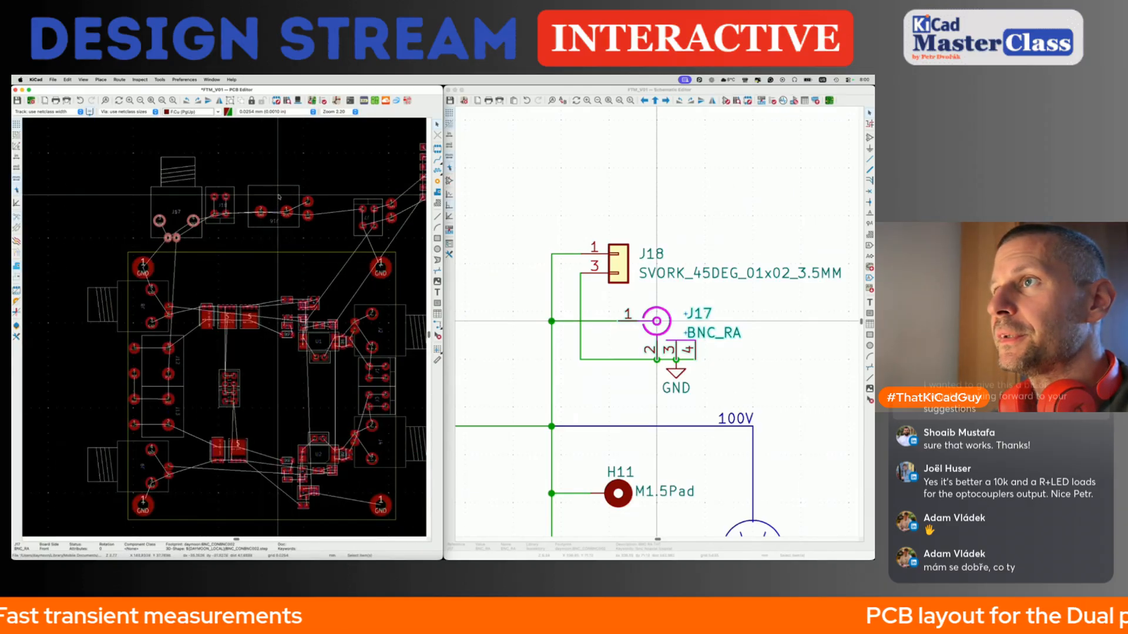
{"action": "left_click", "coordinate": [273, 193]}
{"action": "left_click_drag", "start_coordinate": [273, 193], "coordinate": [257, 238]}
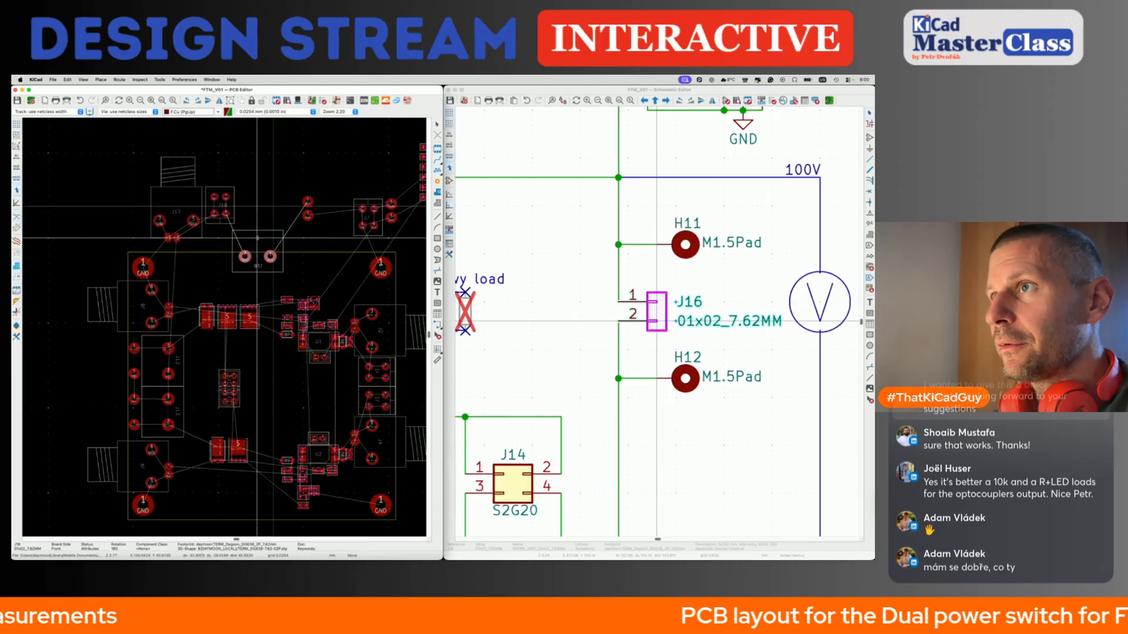
Inspect the board in the 3D viewer from several angles, checking how J16 sits at the upper edge beside J17 and J18.
{"action": "key", "text": "alt+3"}
{"action": "scroll", "coordinate": [378, 267], "scroll_direction": "up", "scroll_amount": 5}
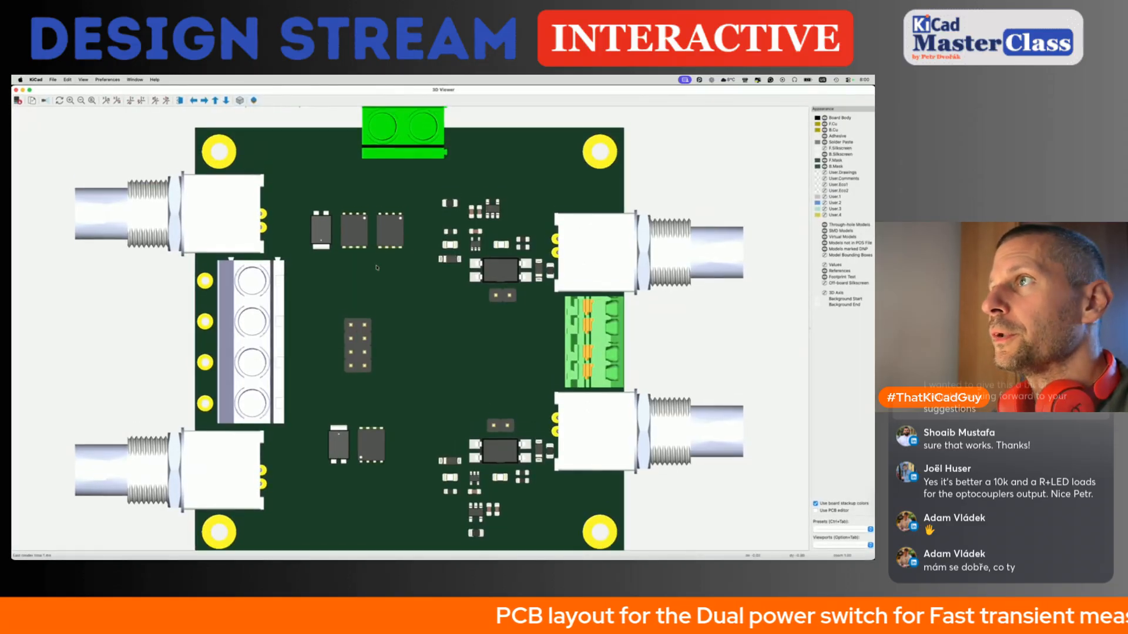
{"action": "left_click_drag", "start_coordinate": [383, 295], "coordinate": [417, 323]}
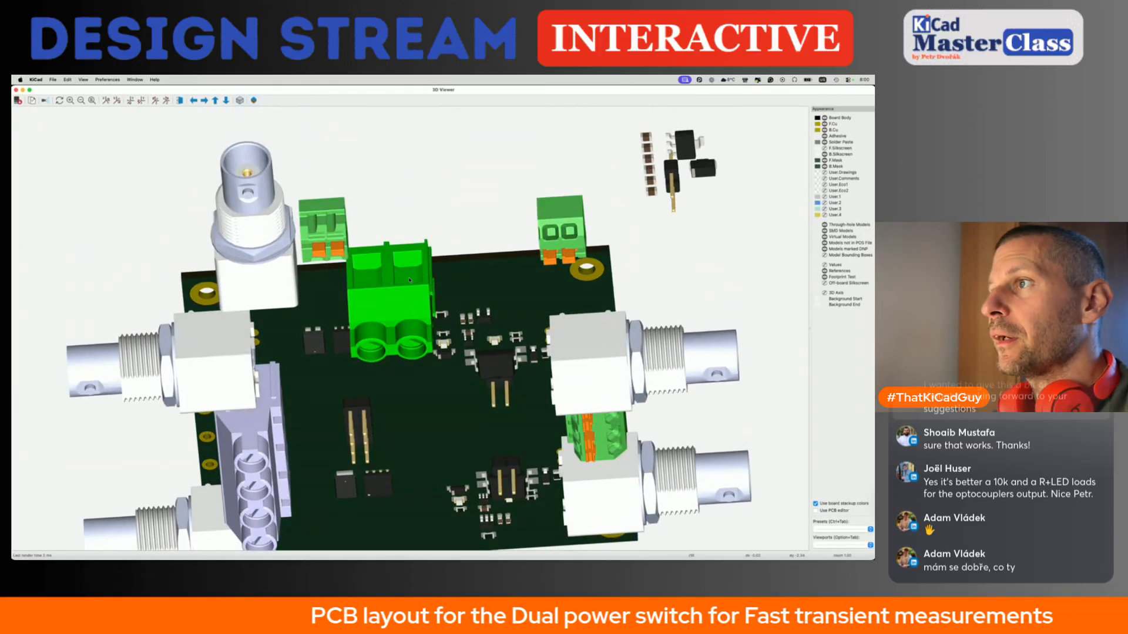
{"action": "left_click_drag", "start_coordinate": [352, 247], "coordinate": [350, 156]}
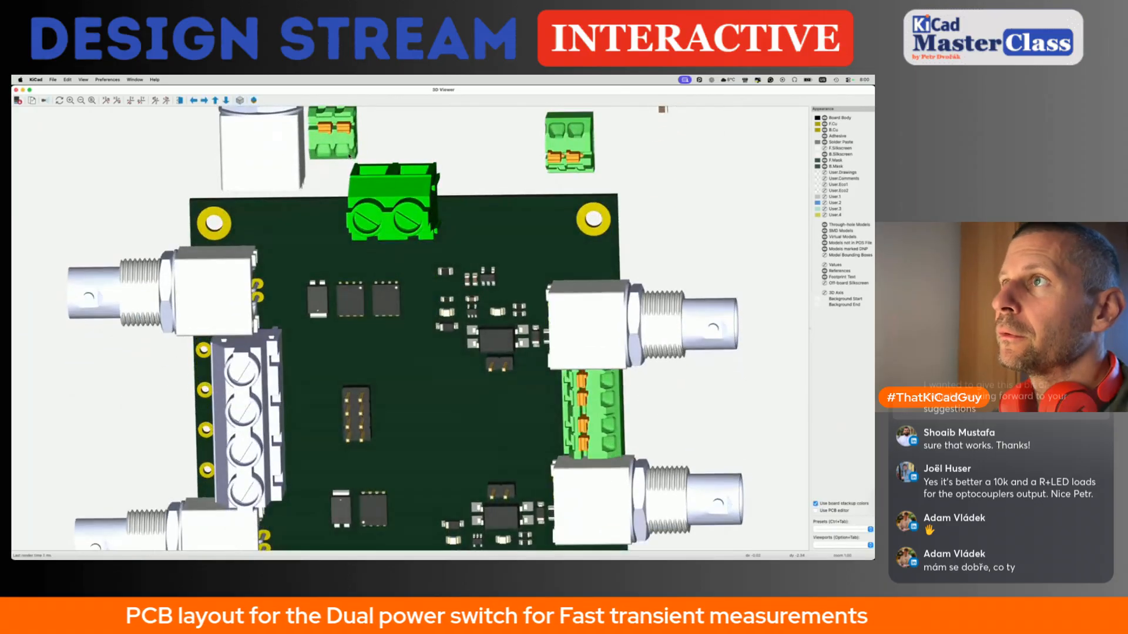
{"action": "left_click_drag", "start_coordinate": [197, 171], "coordinate": [93, 125]}
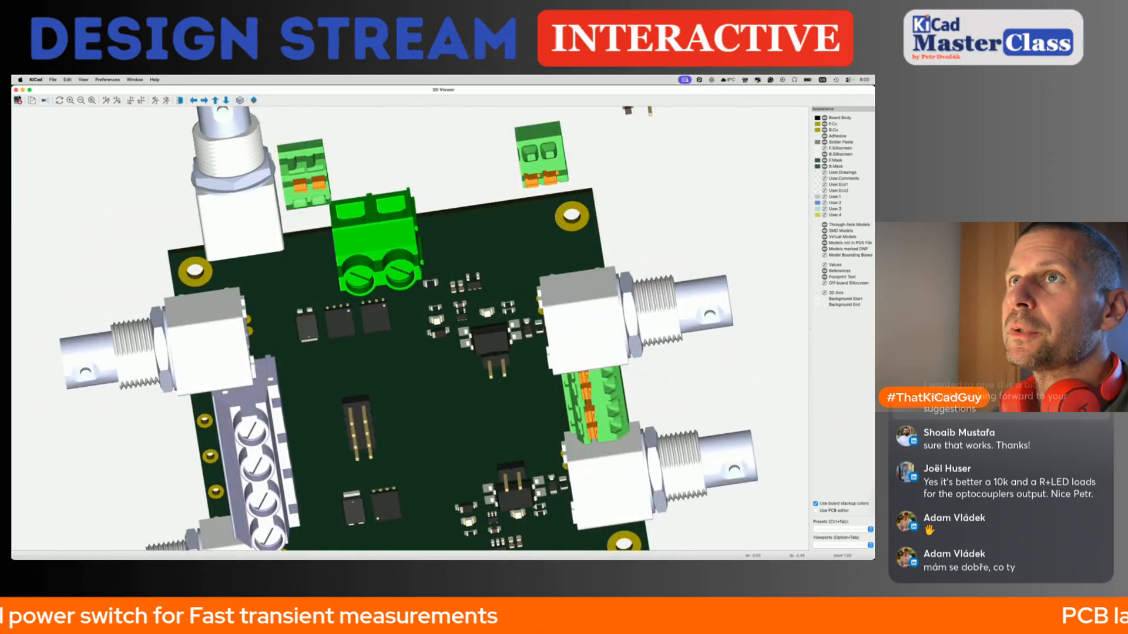
{"action": "left_click", "coordinate": [15, 90]}
Move BNC connector J17 onto the board between the upper-left mounting hole and diode D10, with its threaded barrel overhanging the upper edge, and save.
{"action": "left_click", "coordinate": [231, 207]}
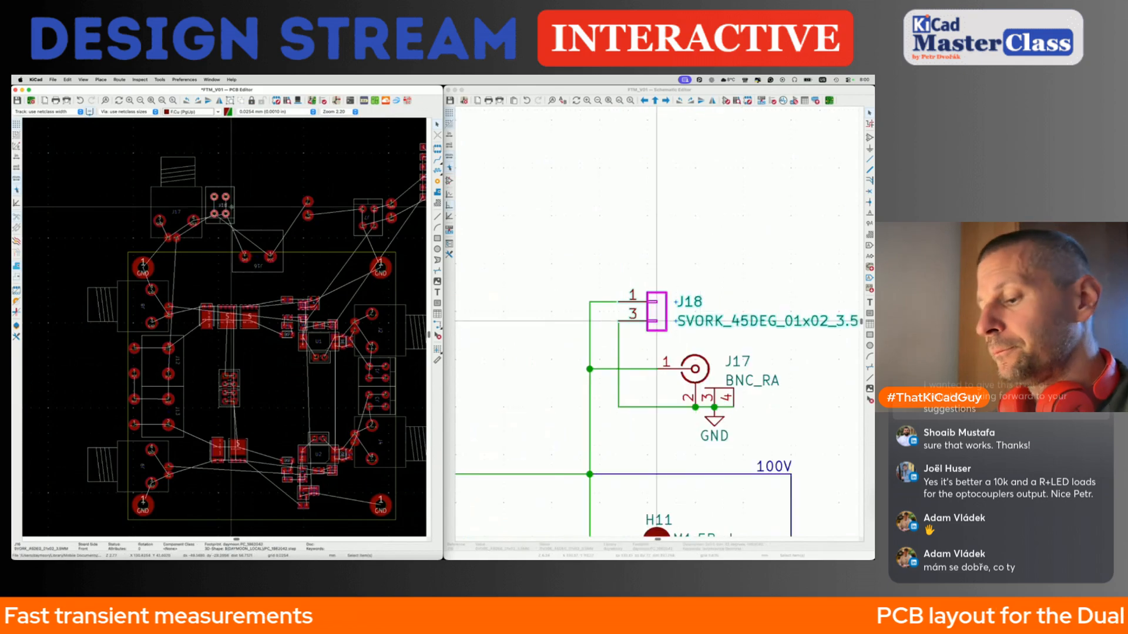
{"action": "scroll", "coordinate": [232, 208], "scroll_direction": "up", "scroll_amount": 5}
{"action": "left_click", "coordinate": [147, 201]}
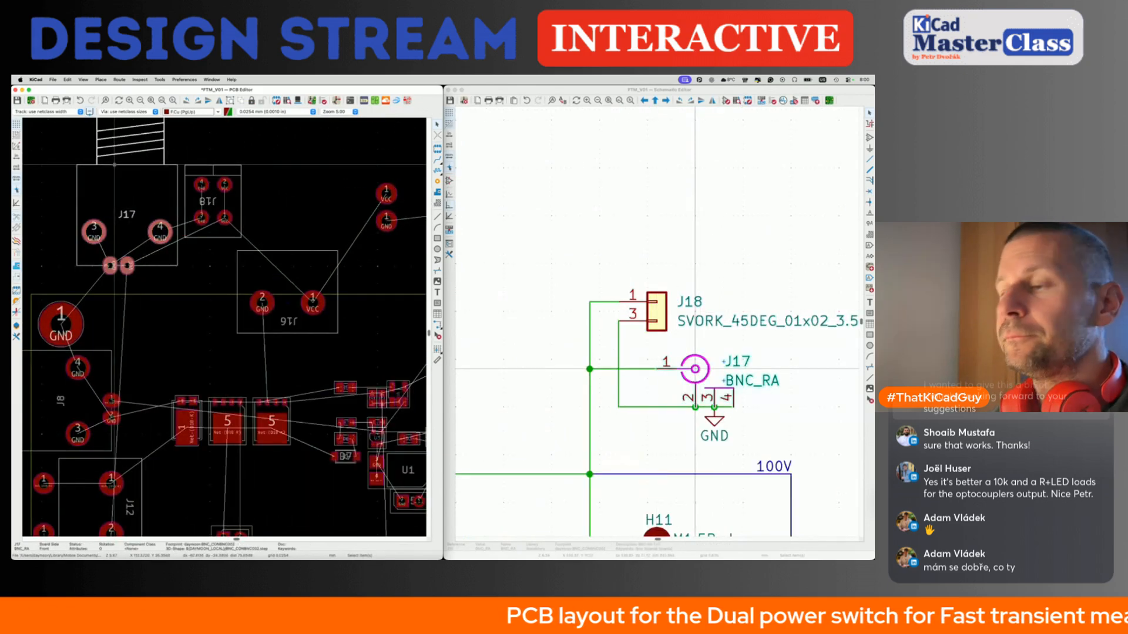
{"action": "key", "text": "m"}
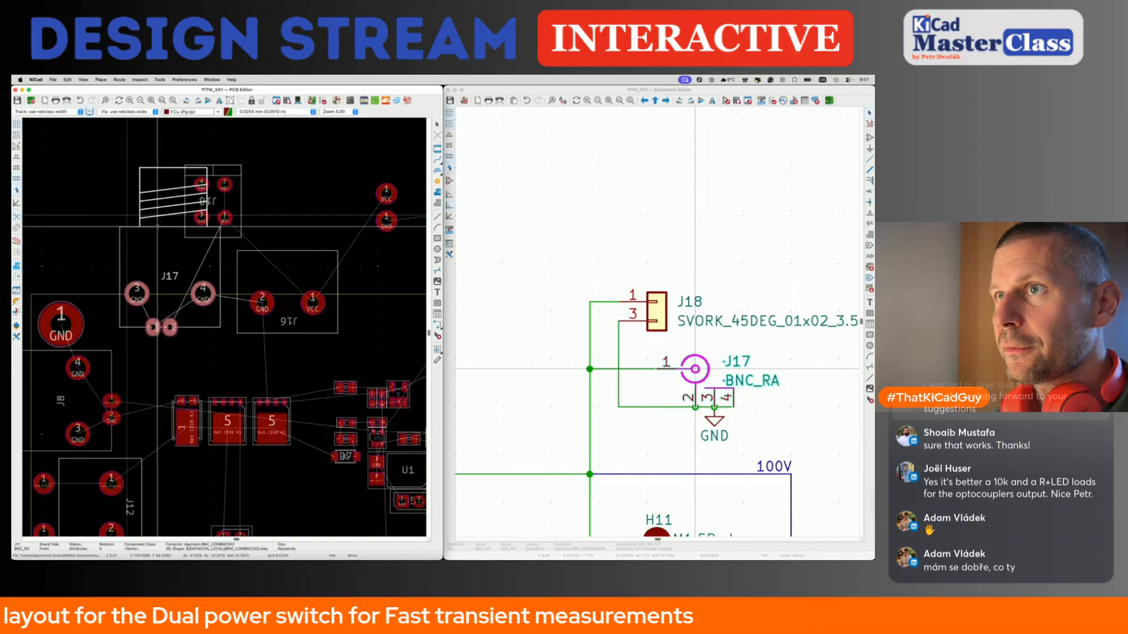
{"action": "left_click", "coordinate": [157, 276]}
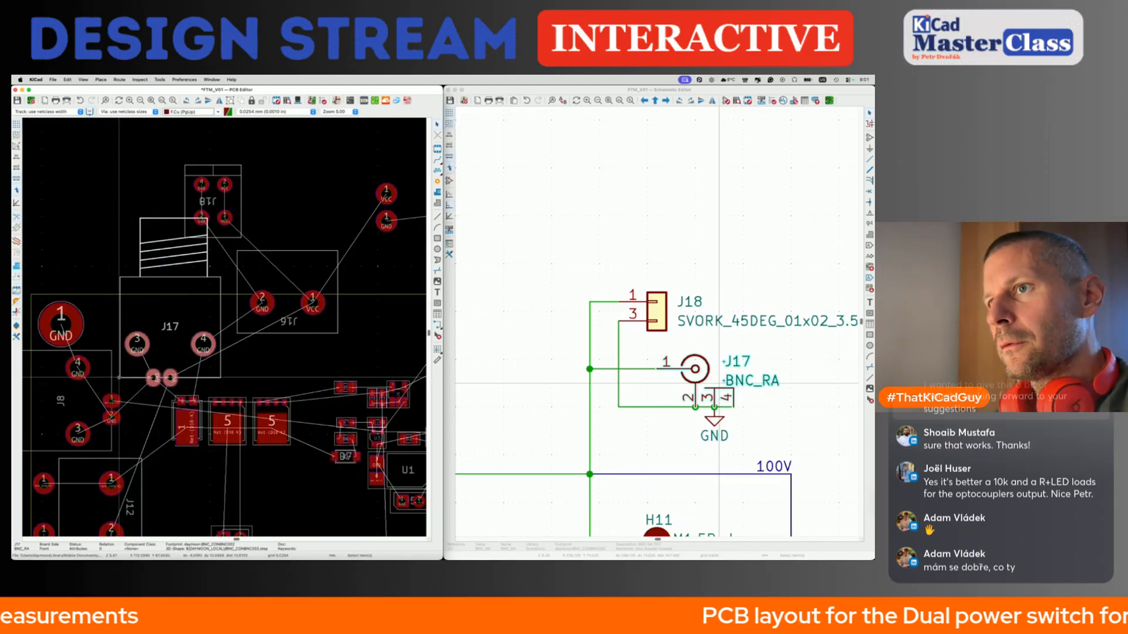
{"action": "key", "text": "m"}
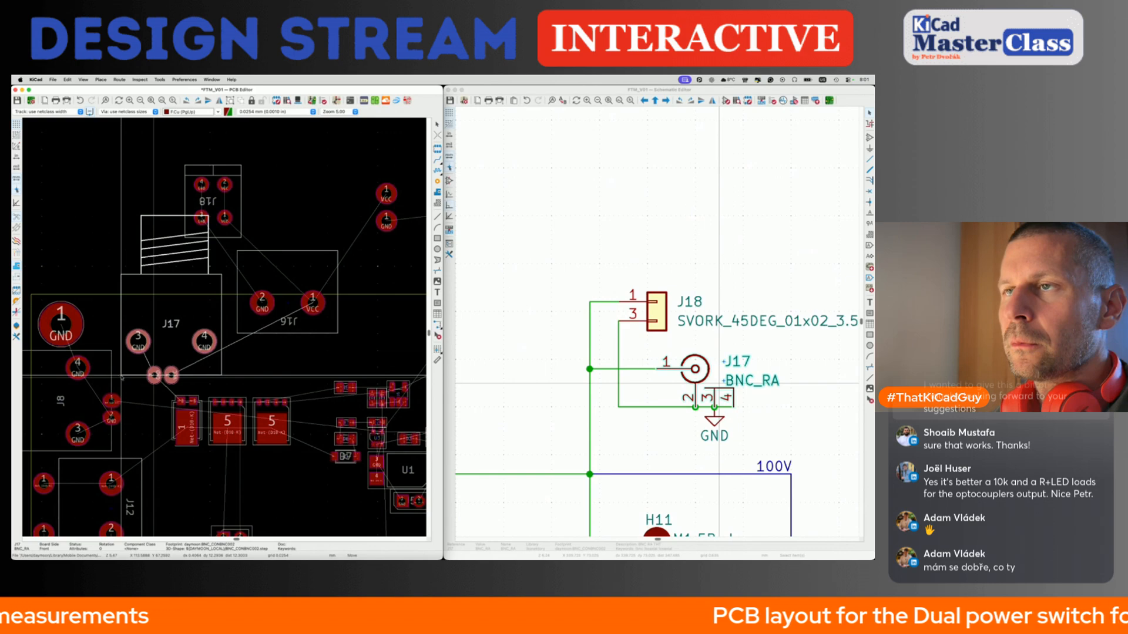
{"action": "left_click", "coordinate": [122, 375]}
{"action": "key", "text": "super+s"}
Move J16 off the board to clear space and place connector J18 inside the upper edge, directly right of J17.
{"action": "left_click", "coordinate": [278, 266]}
{"action": "key", "text": "m"}
{"action": "left_click", "coordinate": [326, 137]}
{"action": "key", "text": "m"}
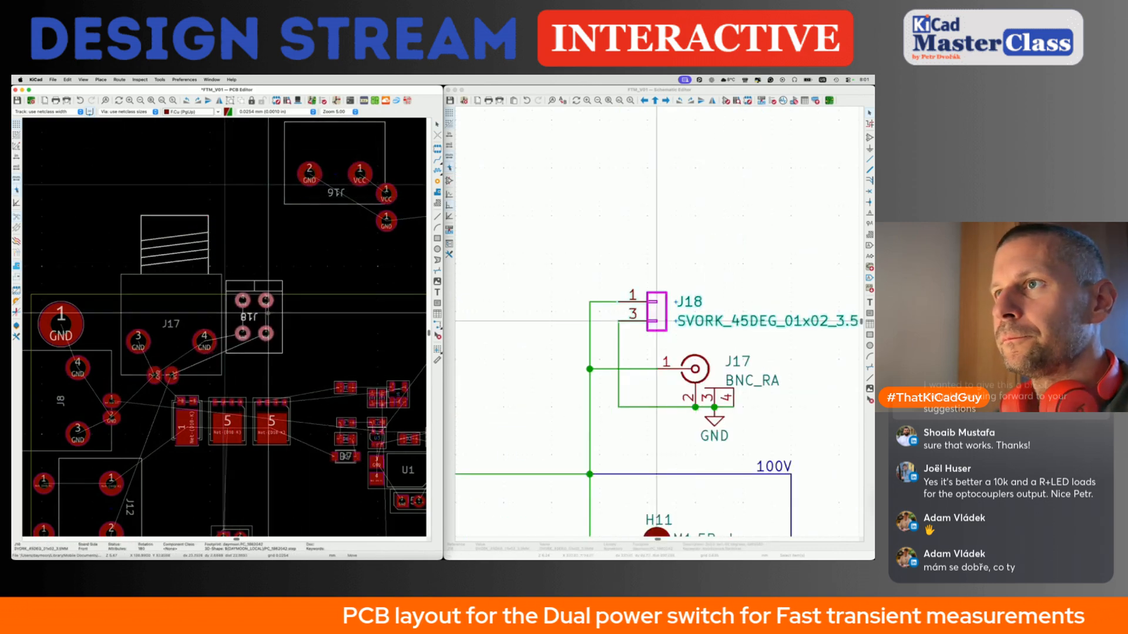
{"action": "scroll", "coordinate": [270, 316], "scroll_direction": "down", "scroll_amount": 3}
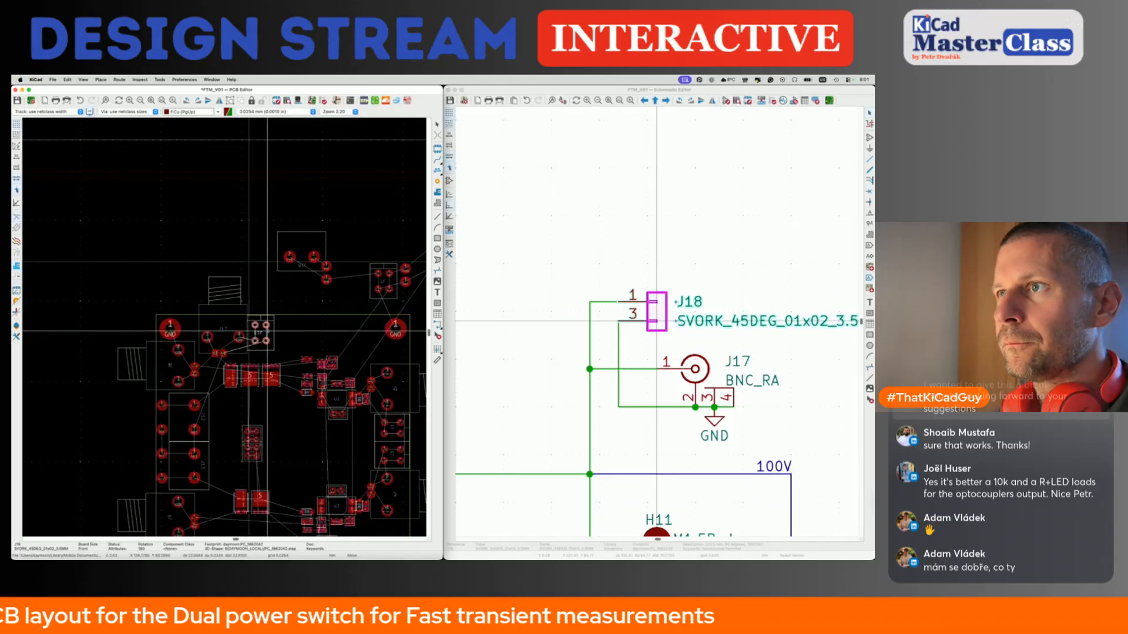
{"action": "left_click", "coordinate": [267, 331]}
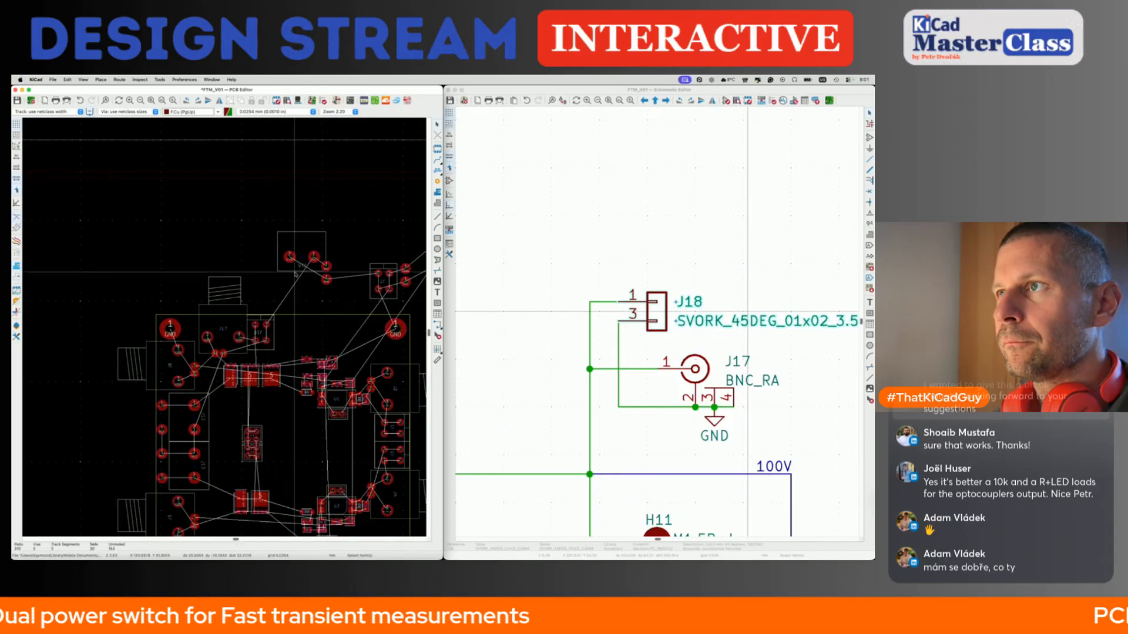
Move connector J16 onto the board directly right of J18, just inside the upper edge.
{"action": "scroll", "coordinate": [267, 331], "scroll_direction": "up", "scroll_amount": 3}
{"action": "left_click", "coordinate": [308, 225]}
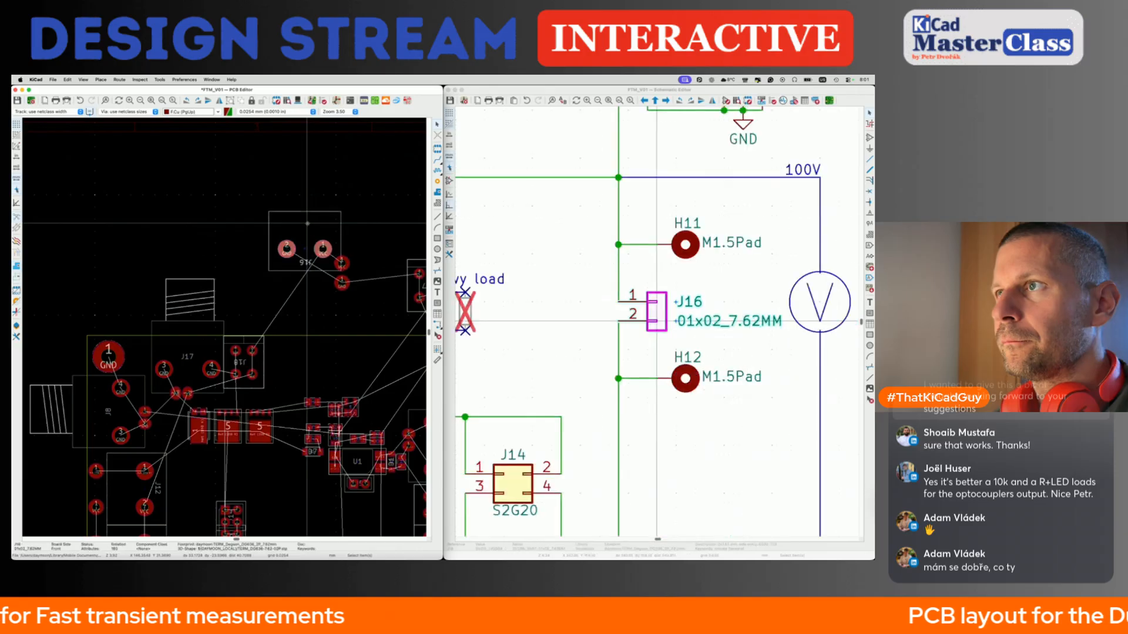
{"action": "key", "text": "m"}
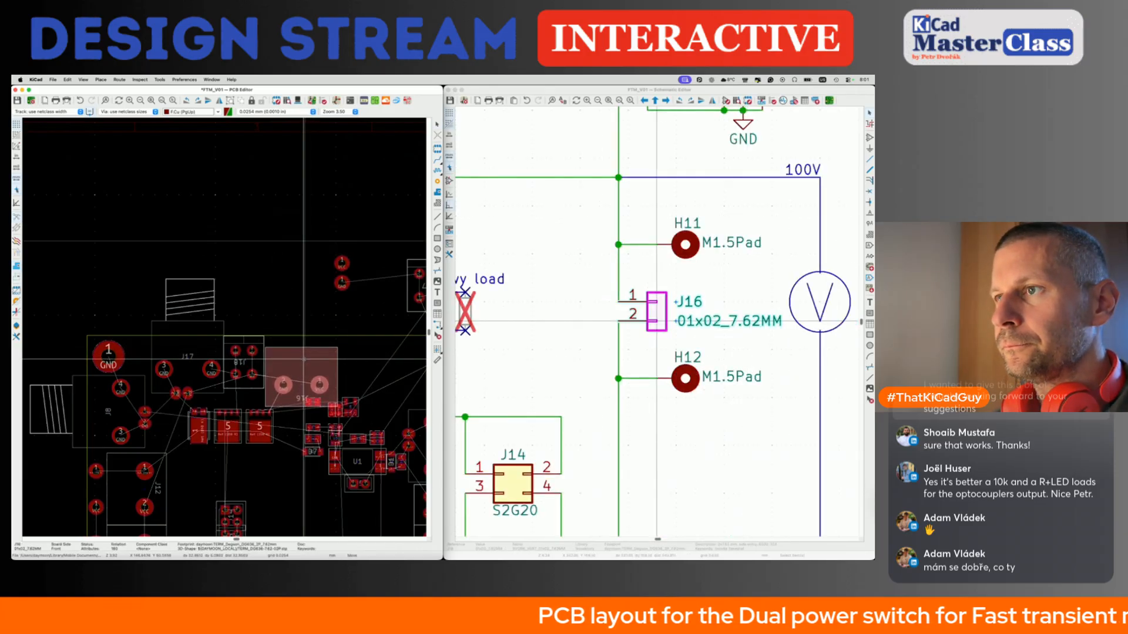
{"action": "left_click", "coordinate": [303, 360]}
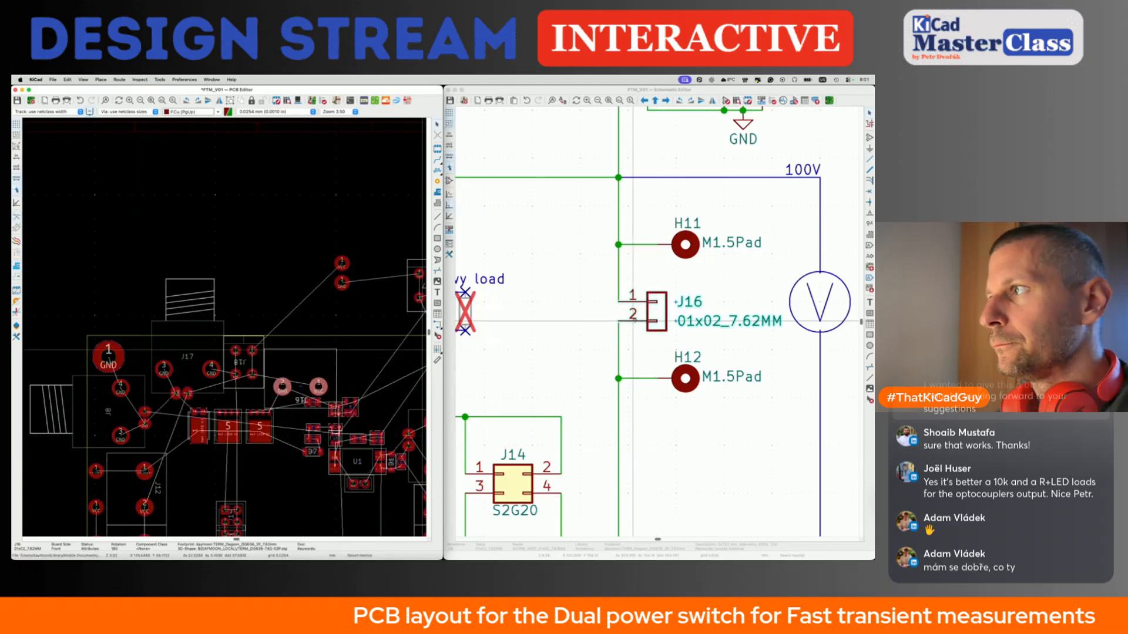
Mirror connector symbol J16 vertically in the schematic to swap pins 1 and 2, and reposition it beside the wires between H11 and H12.
{"action": "left_click", "coordinate": [662, 319]}
{"action": "key", "text": "y"}
{"action": "key", "text": "m"}
{"action": "left_click", "coordinate": [654, 333]}
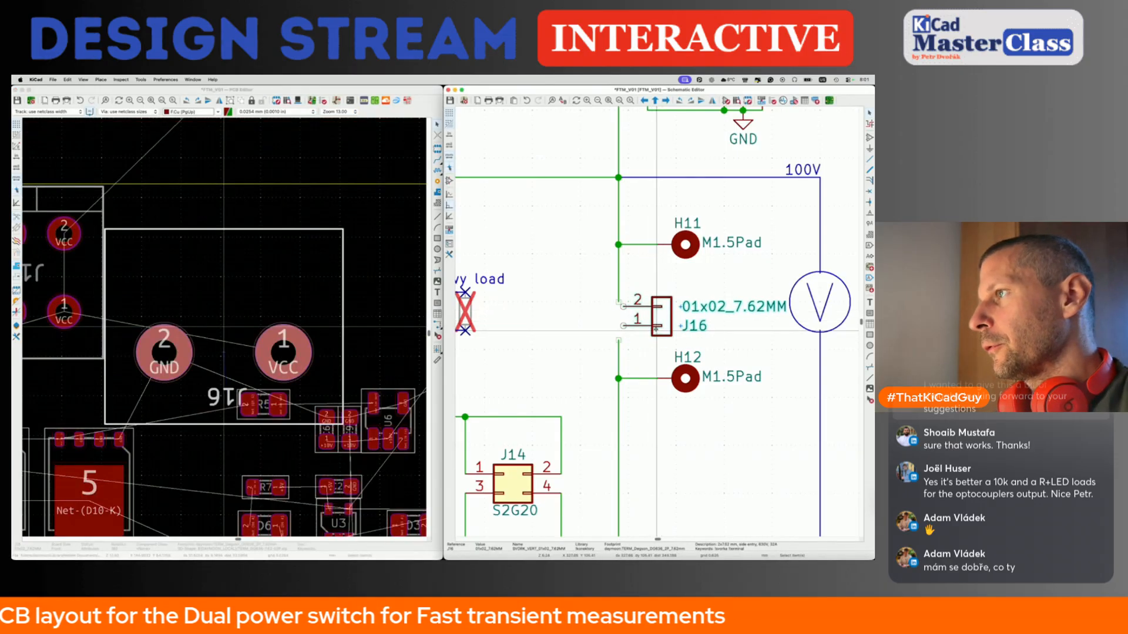
{"action": "right_click", "coordinate": [658, 329]}
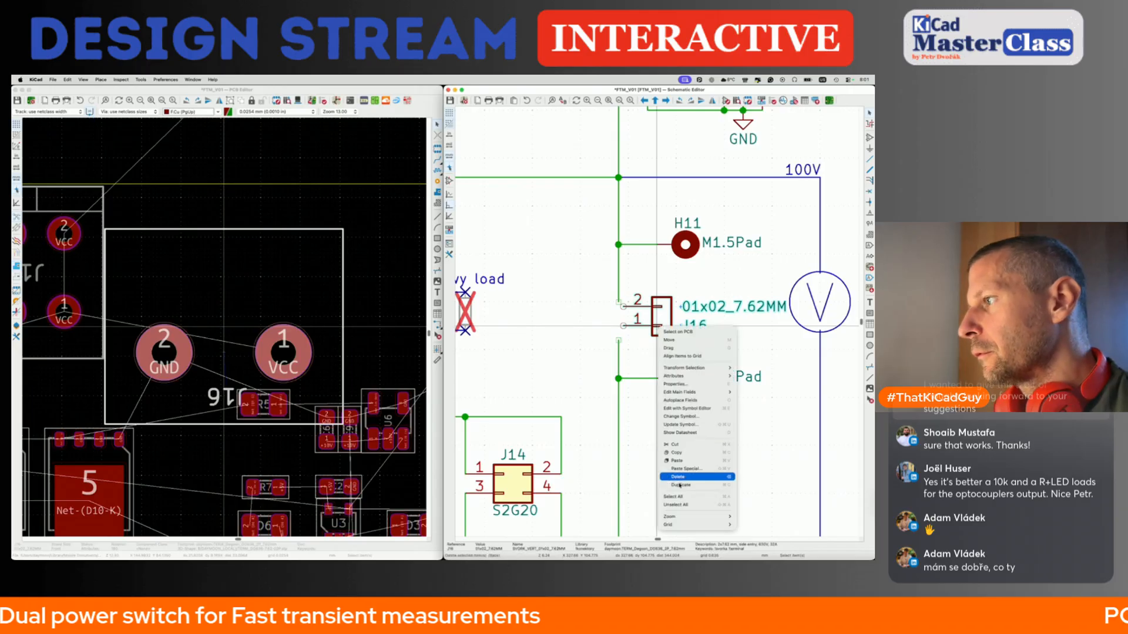
Reposition connector J16 in the schematic and wire its pin 2 to the upper net and pin 1 to the lower GND net.
{"action": "mouse_move", "coordinate": [687, 530]}
{"action": "left_click", "coordinate": [750, 528]}
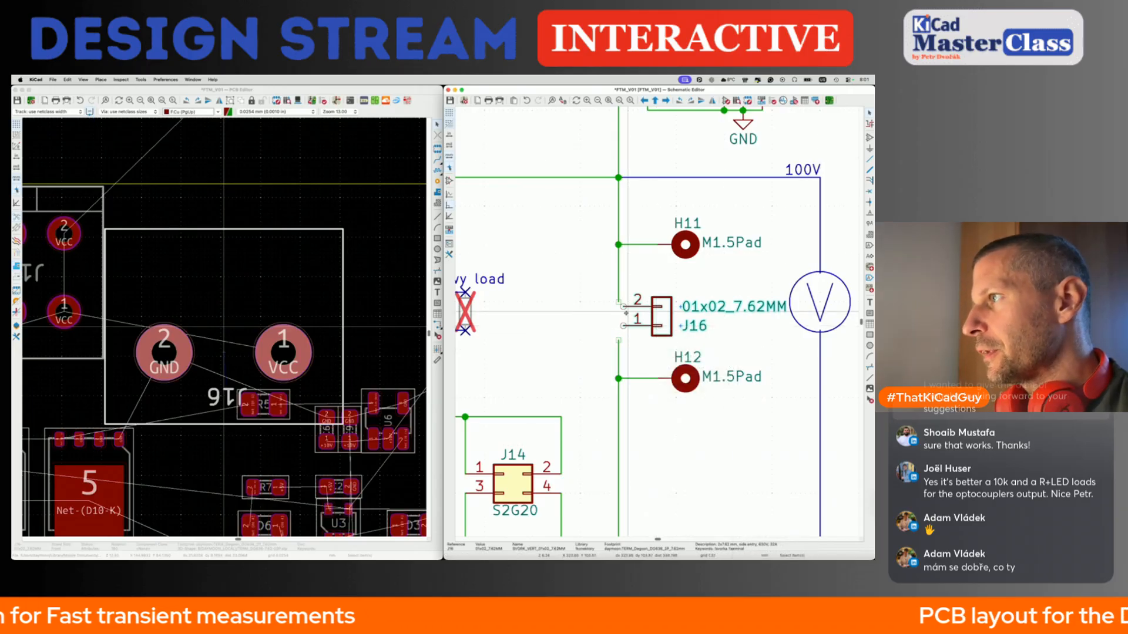
{"action": "left_click", "coordinate": [667, 311]}
{"action": "right_click", "coordinate": [672, 309]}
{"action": "left_click", "coordinate": [686, 337]}
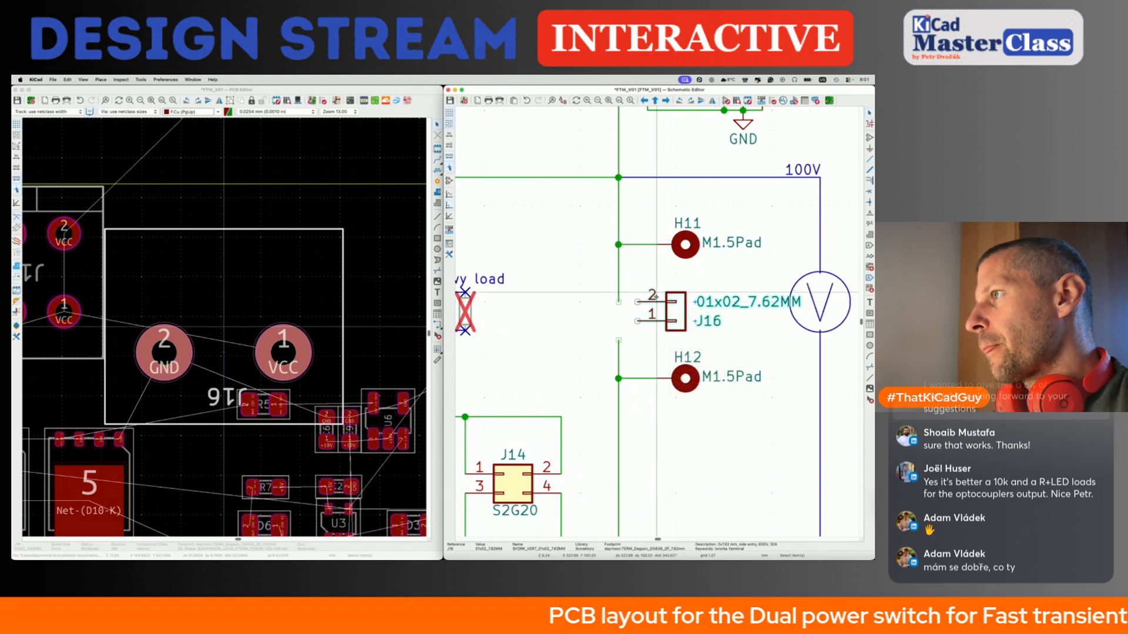
{"action": "left_click", "coordinate": [619, 340]}
{"action": "left_click", "coordinate": [620, 321]}
{"action": "mouse_move", "coordinate": [683, 321]}
{"action": "left_mouse_down"}
{"action": "mouse_move", "coordinate": [685, 283]}
{"action": "mouse_move", "coordinate": [675, 321]}
{"action": "left_mouse_up"}
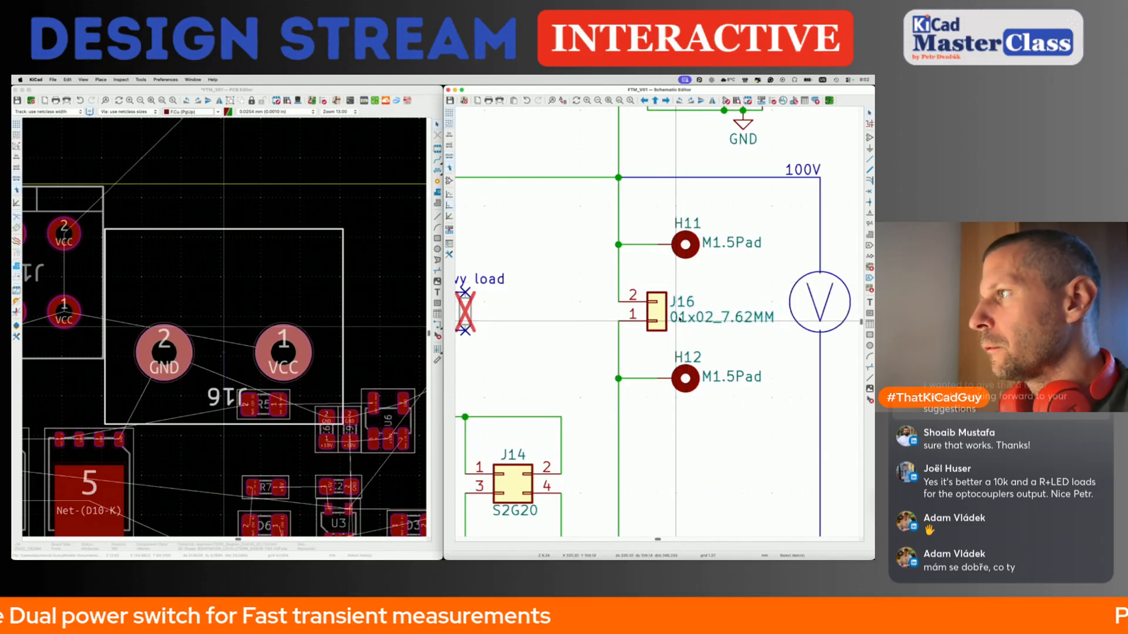
Update the PCB from the schematic to apply J16's swapped pin connections.
{"action": "scroll", "coordinate": [677, 321], "scroll_direction": "down", "scroll_amount": 2}
{"action": "key", "text": "F8"}
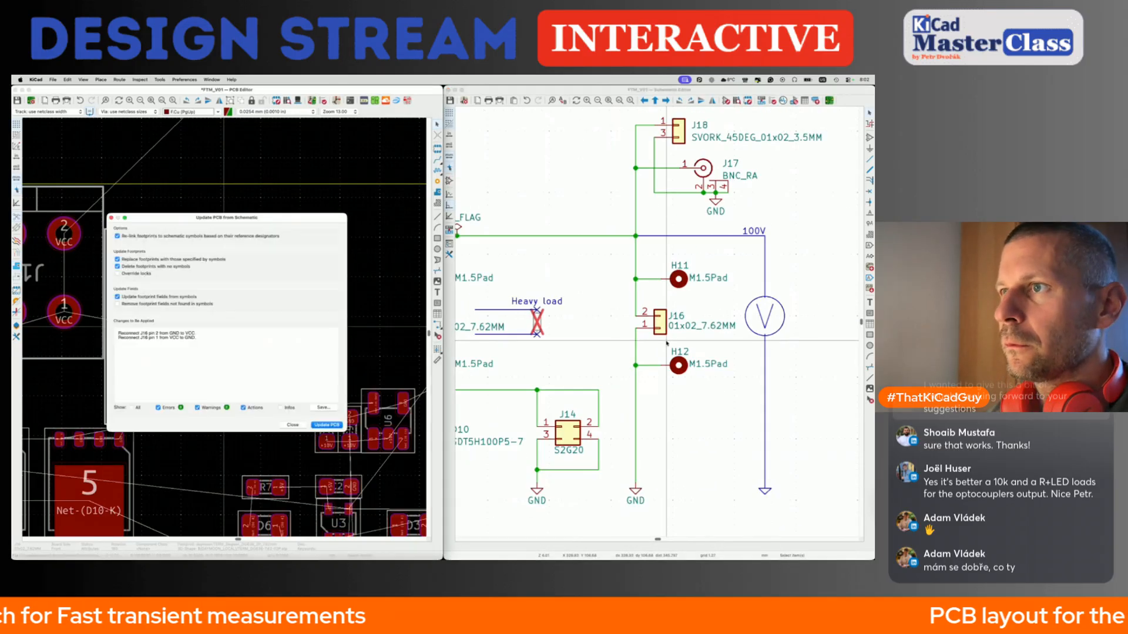
{"action": "left_click", "coordinate": [327, 425]}
{"action": "left_click", "coordinate": [293, 425]}
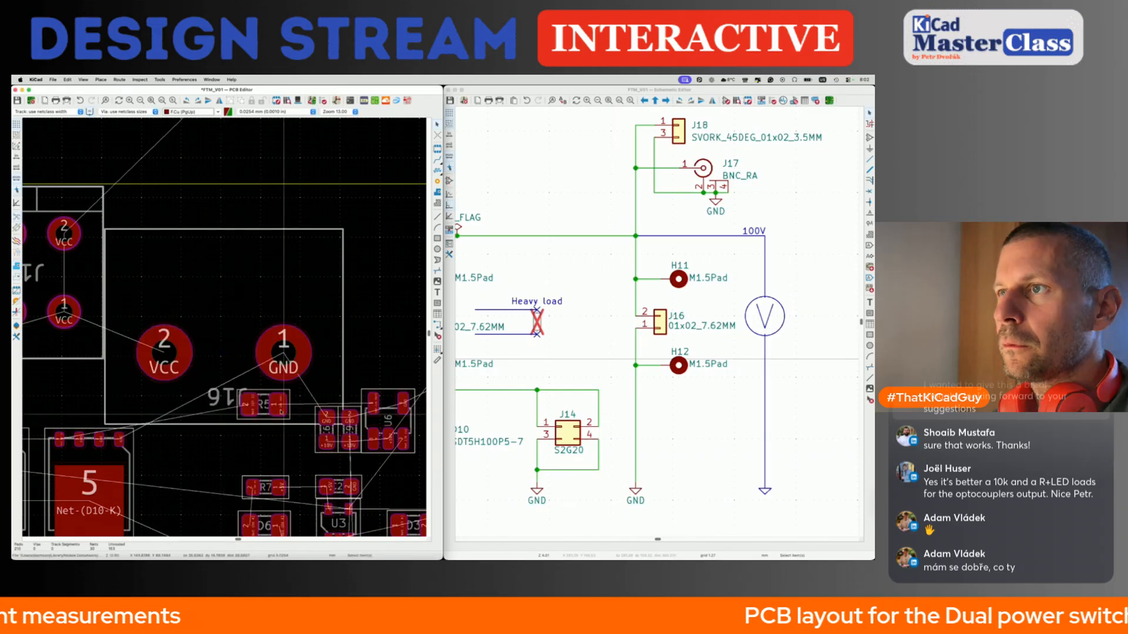
Shift the J16 footprint slightly upward beside J18 near the board's upper edge.
{"action": "left_click", "coordinate": [252, 339]}
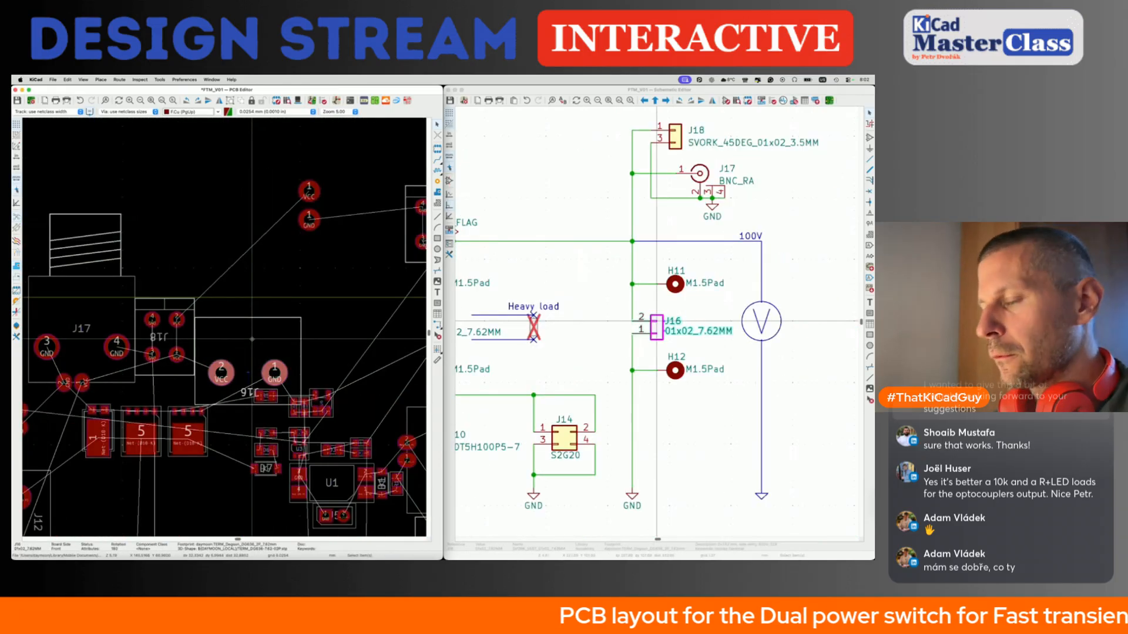
{"action": "mouse_move", "coordinate": [253, 339]}
{"action": "left_mouse_down"}
{"action": "mouse_move", "coordinate": [253, 319]}
{"action": "mouse_move", "coordinate": [253, 332]}
{"action": "left_mouse_up"}
{"action": "left_click", "coordinate": [252, 332]}
Check J12's outline spacing from the board edge and place J16 with its upper corner flush against J18 at the matching edge distance.
{"action": "scroll", "coordinate": [254, 353], "scroll_direction": "up", "scroll_amount": 5}
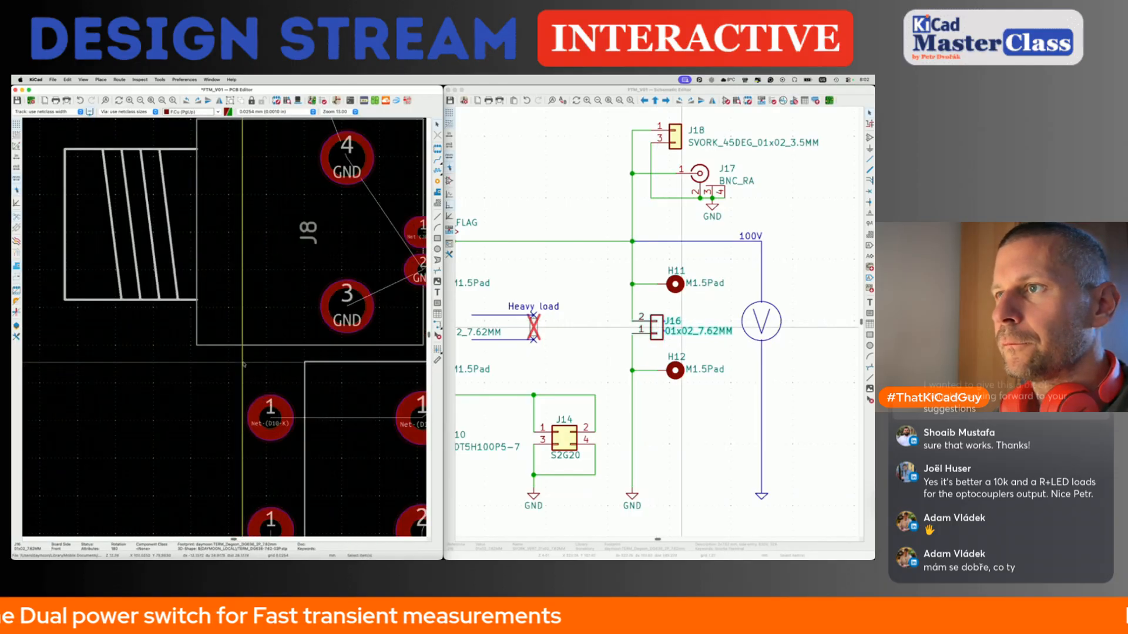
{"action": "key", "text": "space"}
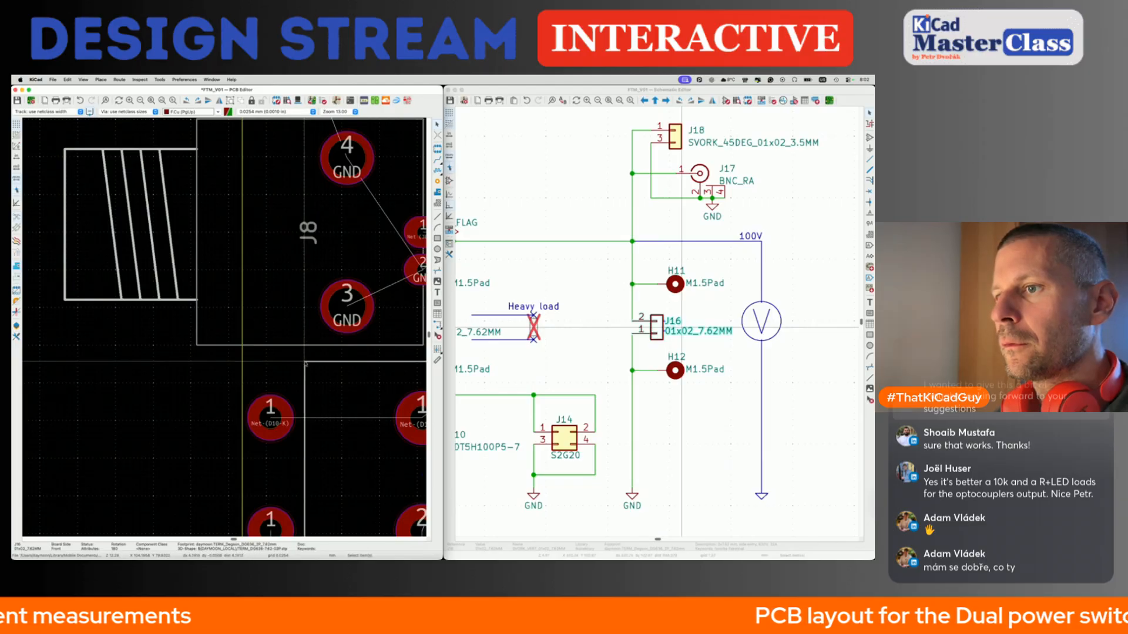
{"action": "scroll", "coordinate": [305, 363], "scroll_direction": "up", "scroll_amount": 8}
{"action": "scroll", "coordinate": [306, 363], "scroll_direction": "right", "scroll_amount": 6}
{"action": "scroll", "coordinate": [306, 363], "scroll_direction": "down", "scroll_amount": 2}
{"action": "scroll", "coordinate": [306, 363], "scroll_direction": "right", "scroll_amount": 5}
{"action": "scroll", "coordinate": [307, 399], "scroll_direction": "up", "scroll_amount": 2}
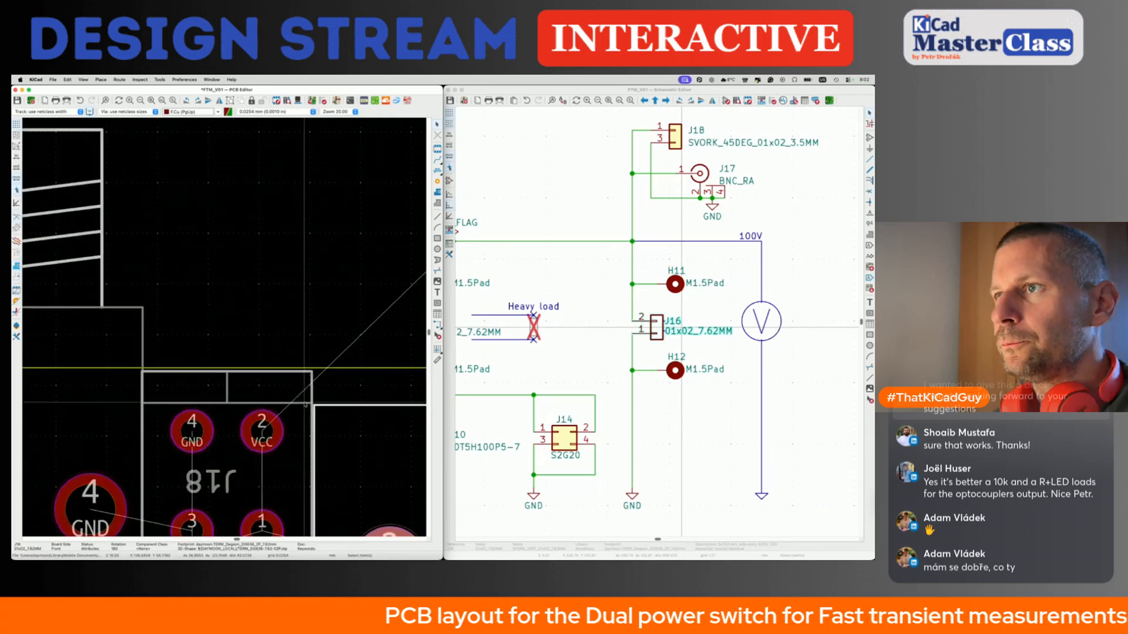
{"action": "scroll", "coordinate": [276, 332], "scroll_direction": "right", "scroll_amount": 3}
{"action": "left_click", "coordinate": [257, 332]}
{"action": "left_click", "coordinate": [235, 367]}
{"action": "key", "text": "m"}
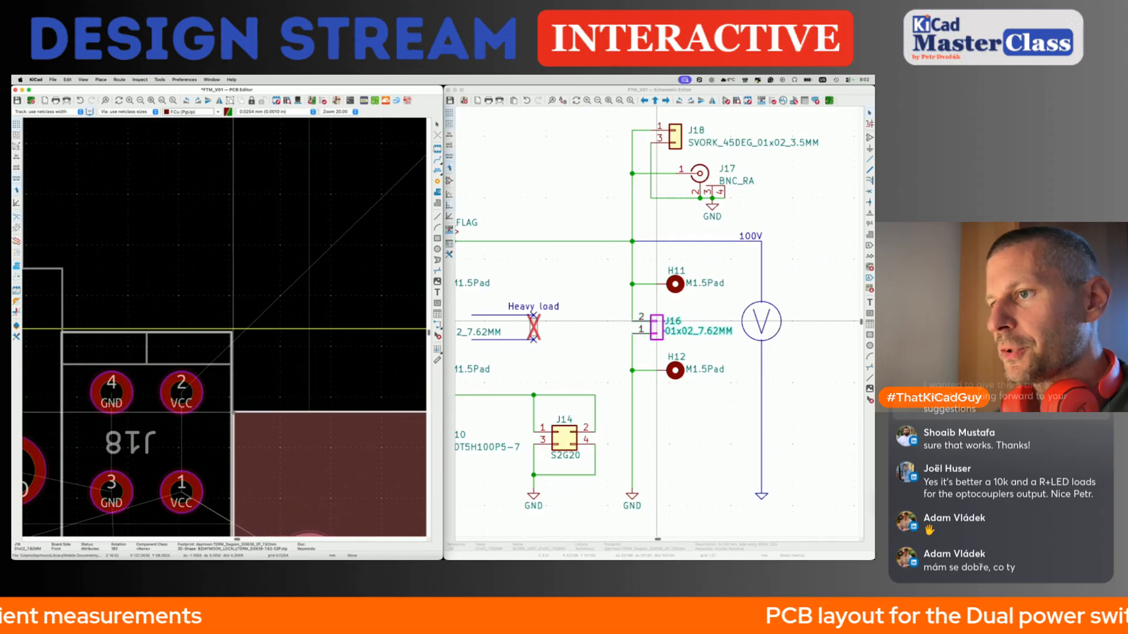
{"action": "left_click", "coordinate": [233, 413]}
{"action": "scroll", "coordinate": [233, 414], "scroll_direction": "down", "scroll_amount": 4}
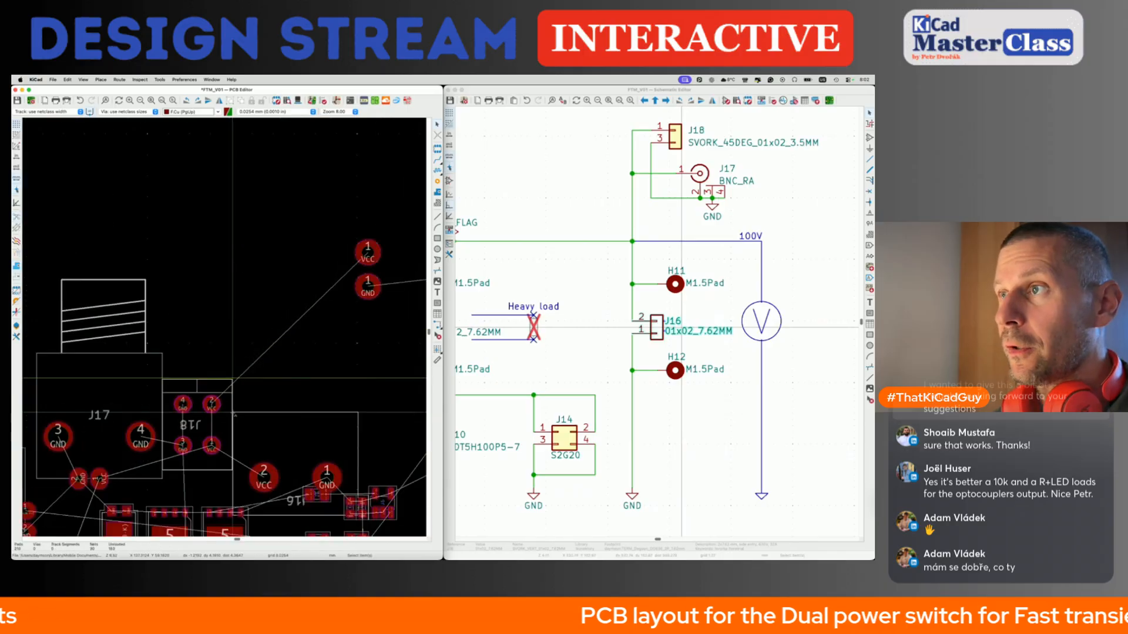
Move the VCC pad footprint H11 directly above pin 2 of J16, just inside the board's upper edge.
{"action": "scroll", "coordinate": [351, 242], "scroll_direction": "up", "scroll_amount": 3}
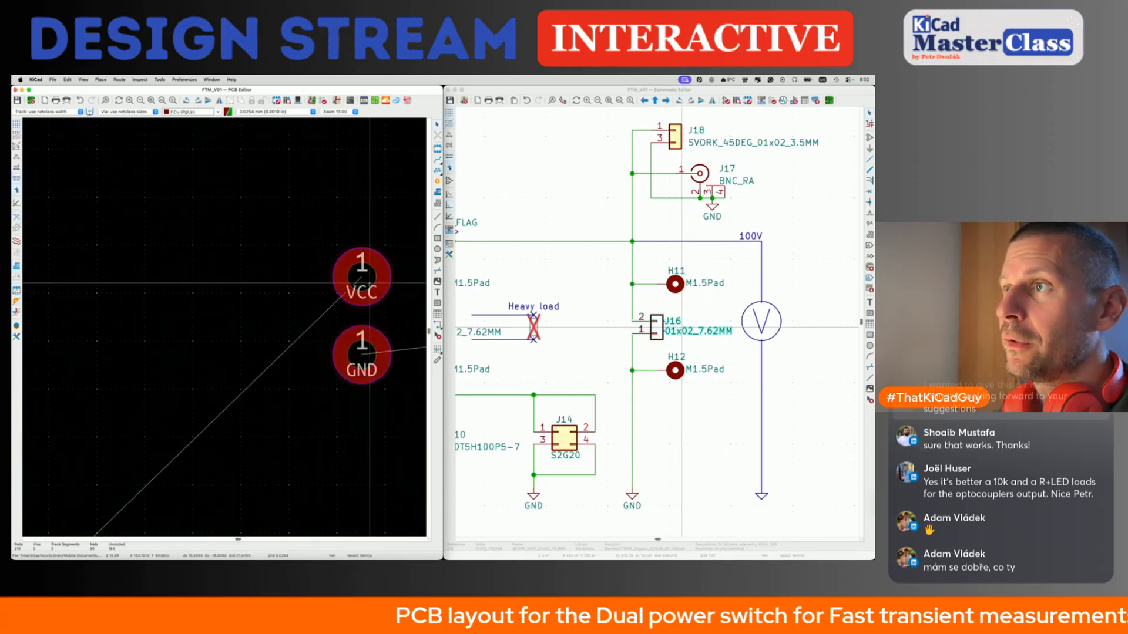
{"action": "left_click", "coordinate": [360, 281]}
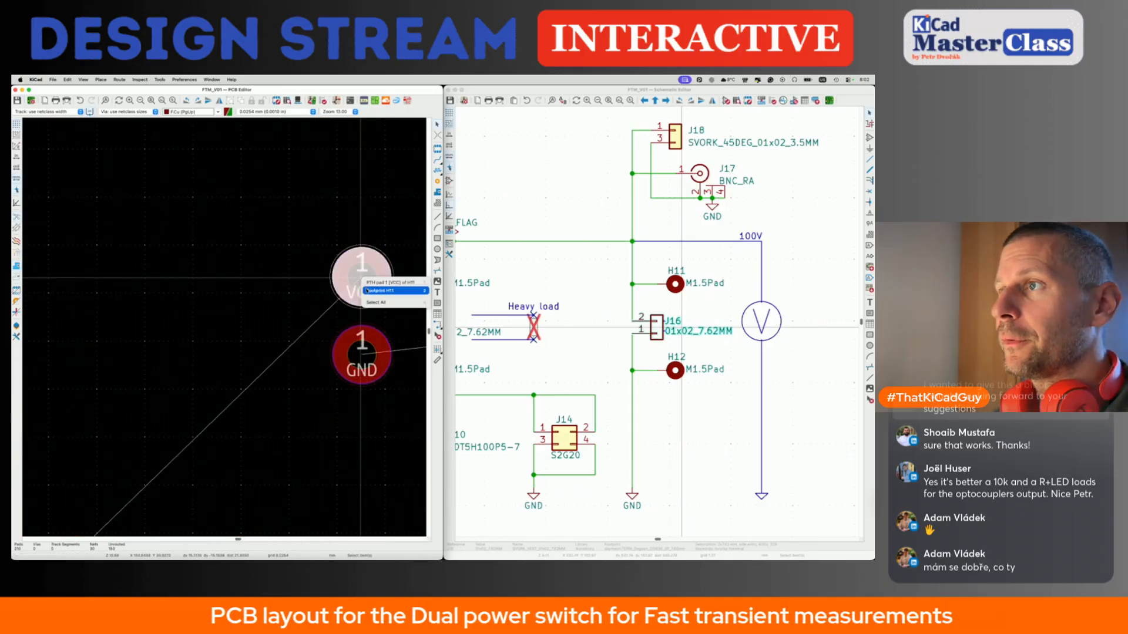
{"action": "left_click", "coordinate": [367, 286]}
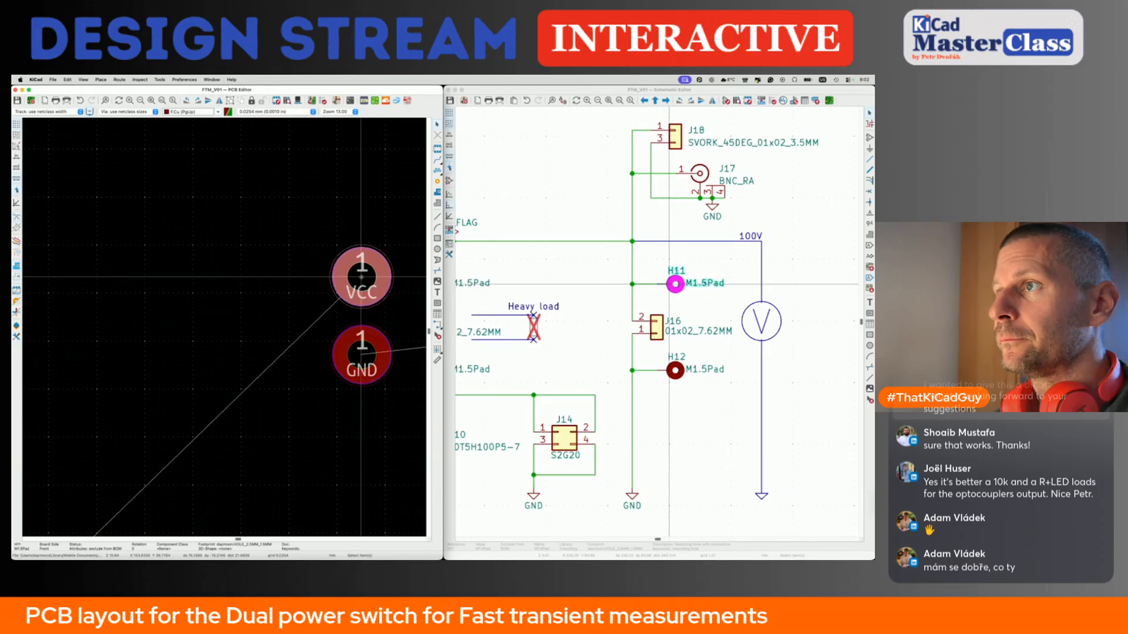
{"action": "key", "text": "m"}
{"action": "scroll", "coordinate": [361, 276], "scroll_direction": "down", "scroll_amount": 5}
{"action": "scroll", "coordinate": [282, 363], "scroll_direction": "down", "scroll_amount": 2}
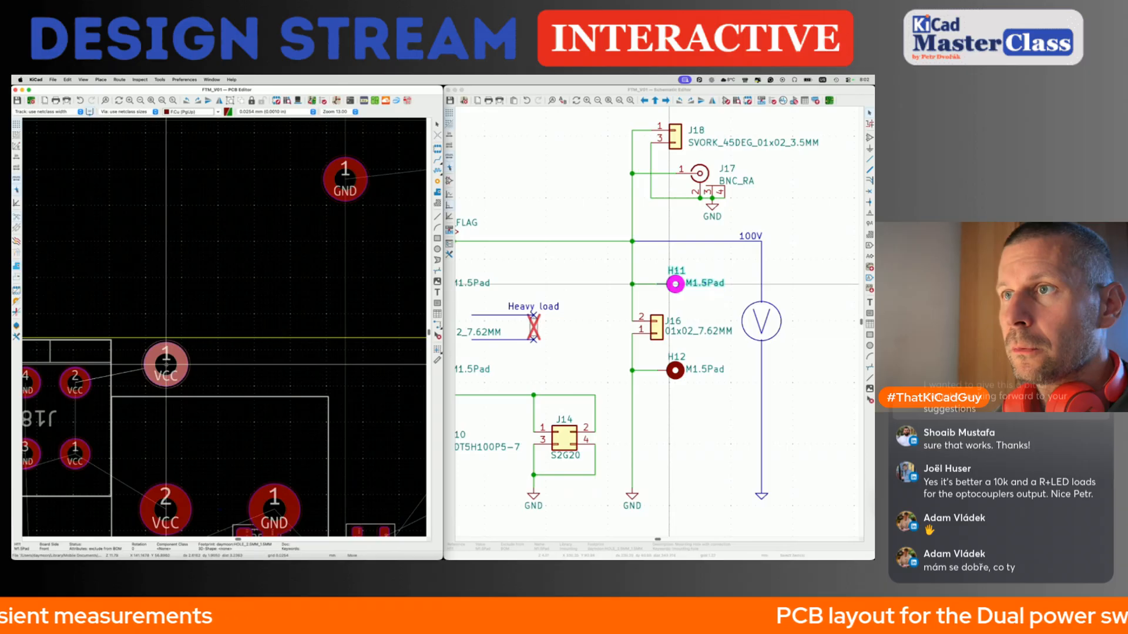
{"action": "left_click", "coordinate": [167, 365]}
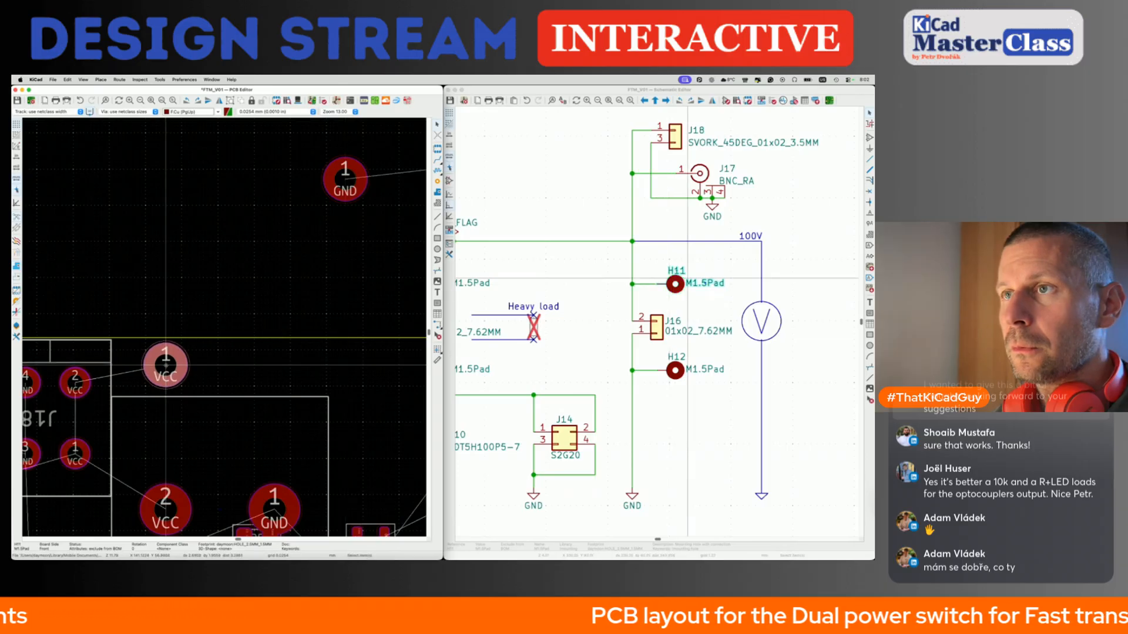
Reselect footprint H11 and nudge it slightly upward toward the board edge, keeping it aligned with J16's pin 2.
{"action": "scroll", "coordinate": [167, 308], "scroll_direction": "up", "scroll_amount": 2}
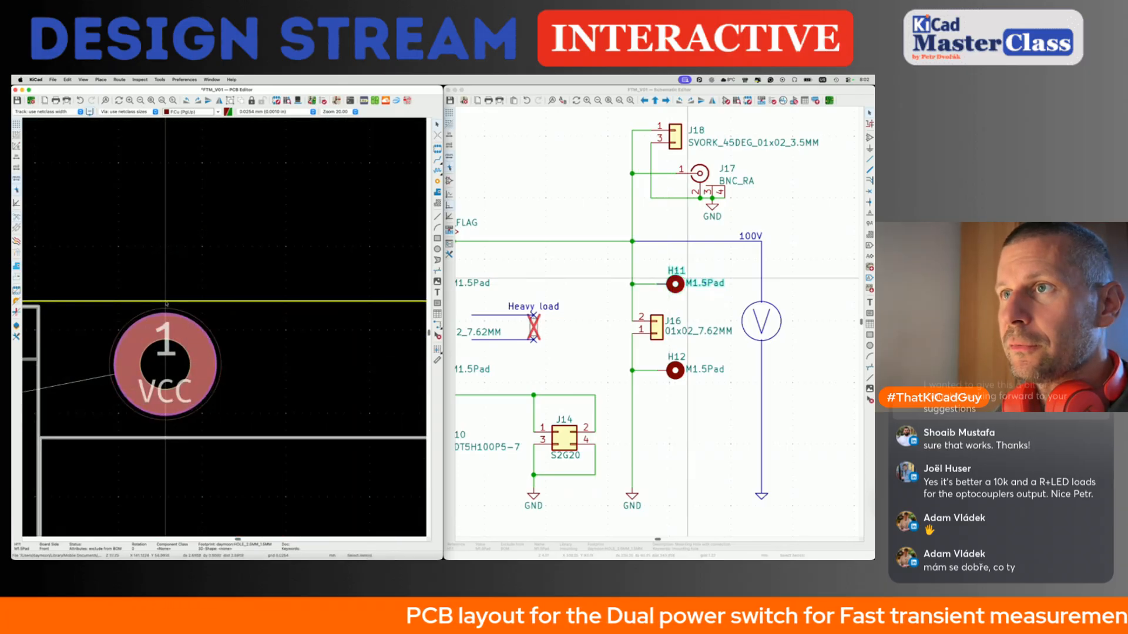
{"action": "left_click", "coordinate": [166, 365]}
{"action": "left_click", "coordinate": [172, 376]}
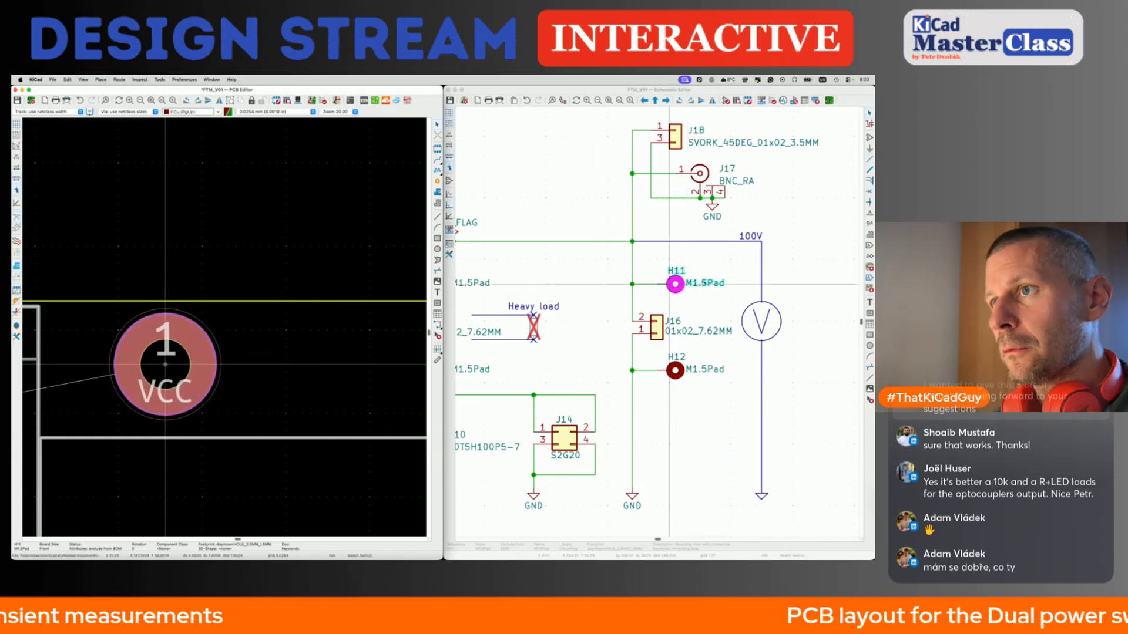
{"action": "left_click", "coordinate": [166, 366]}
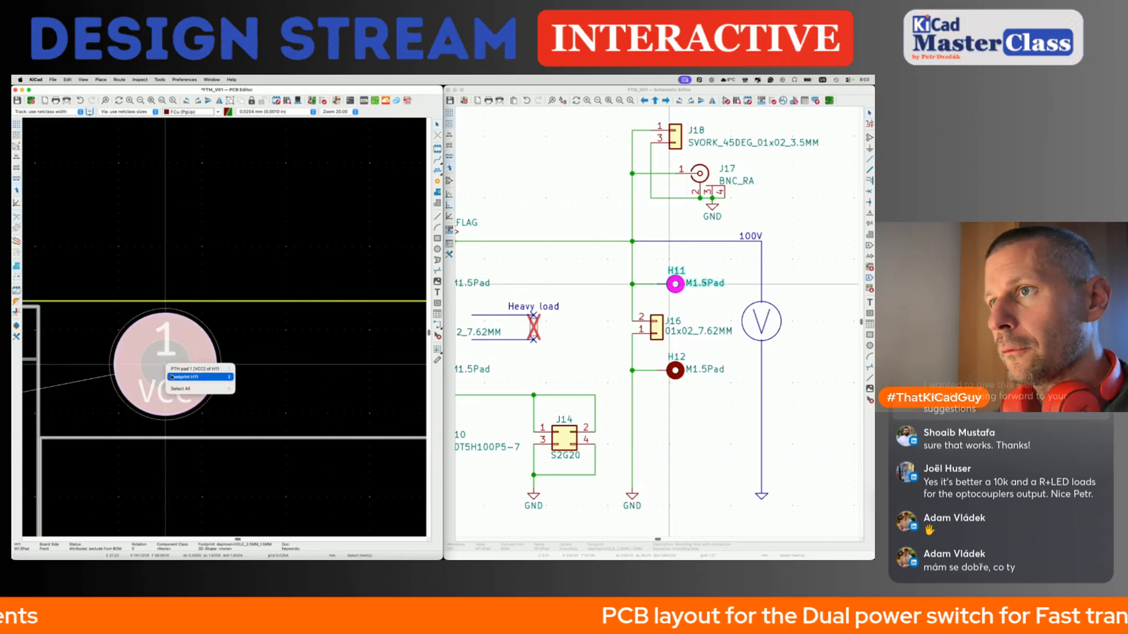
{"action": "left_click", "coordinate": [172, 376]}
{"action": "key", "text": "m"}
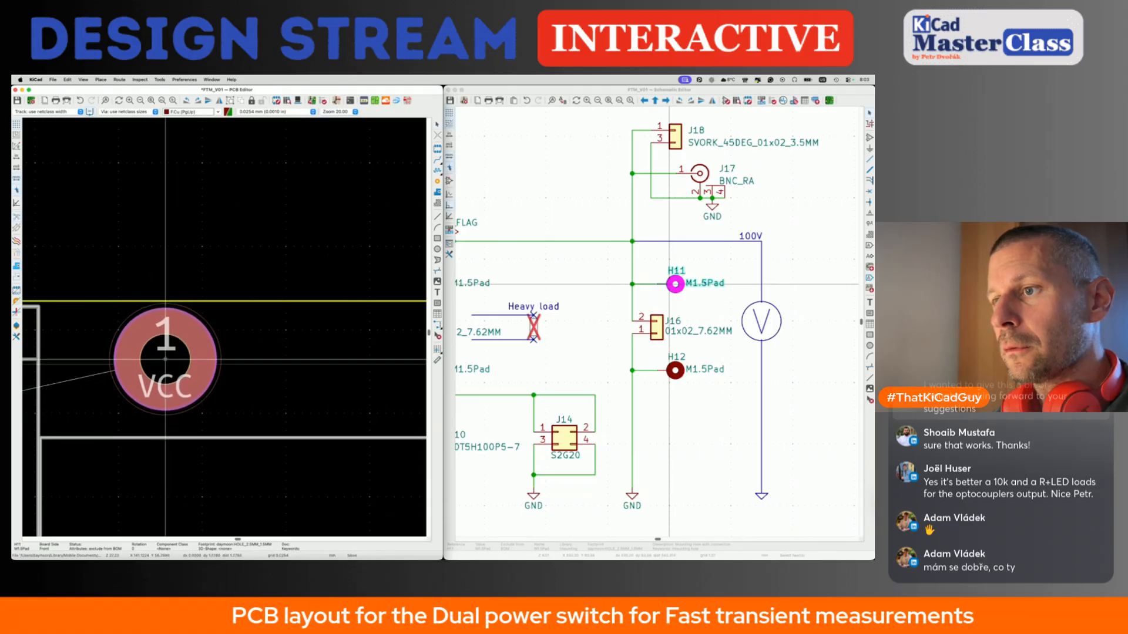
{"action": "left_click", "coordinate": [165, 357]}
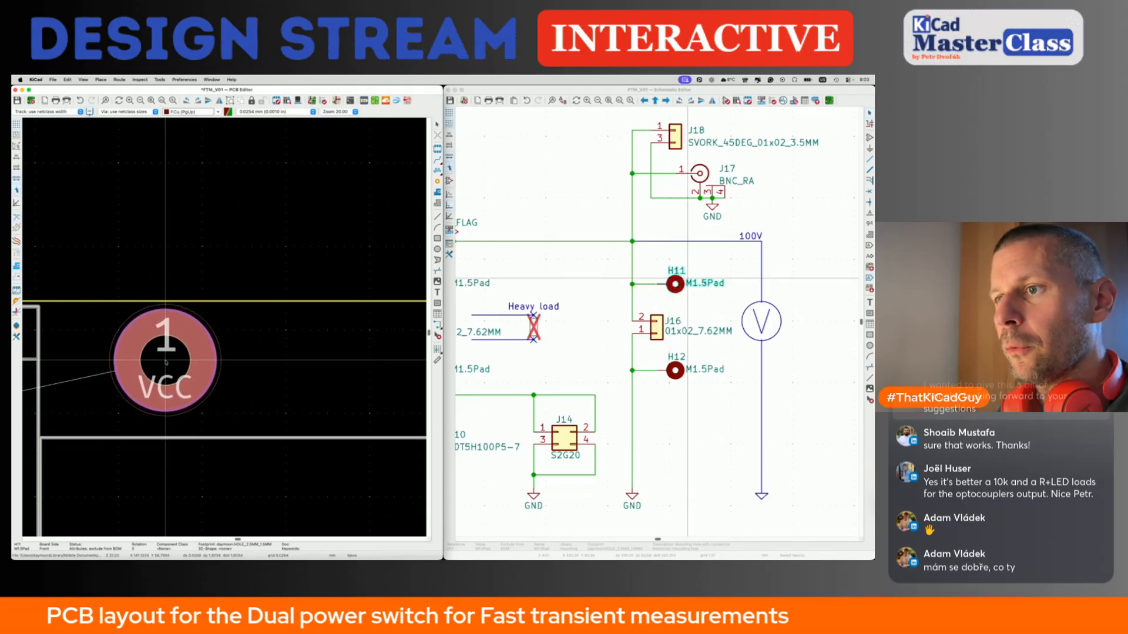
Examine how far the single pad beside J12's pin 1 sits from the board edge.
{"action": "scroll", "coordinate": [165, 360], "scroll_direction": "down", "scroll_amount": 5}
{"action": "scroll", "coordinate": [166, 362], "scroll_direction": "left", "scroll_amount": 10}
{"action": "scroll", "coordinate": [165, 363], "scroll_direction": "down", "scroll_amount": 7}
{"action": "scroll", "coordinate": [166, 362], "scroll_direction": "left", "scroll_amount": 5}
{"action": "scroll", "coordinate": [166, 362], "scroll_direction": "down", "scroll_amount": 2}
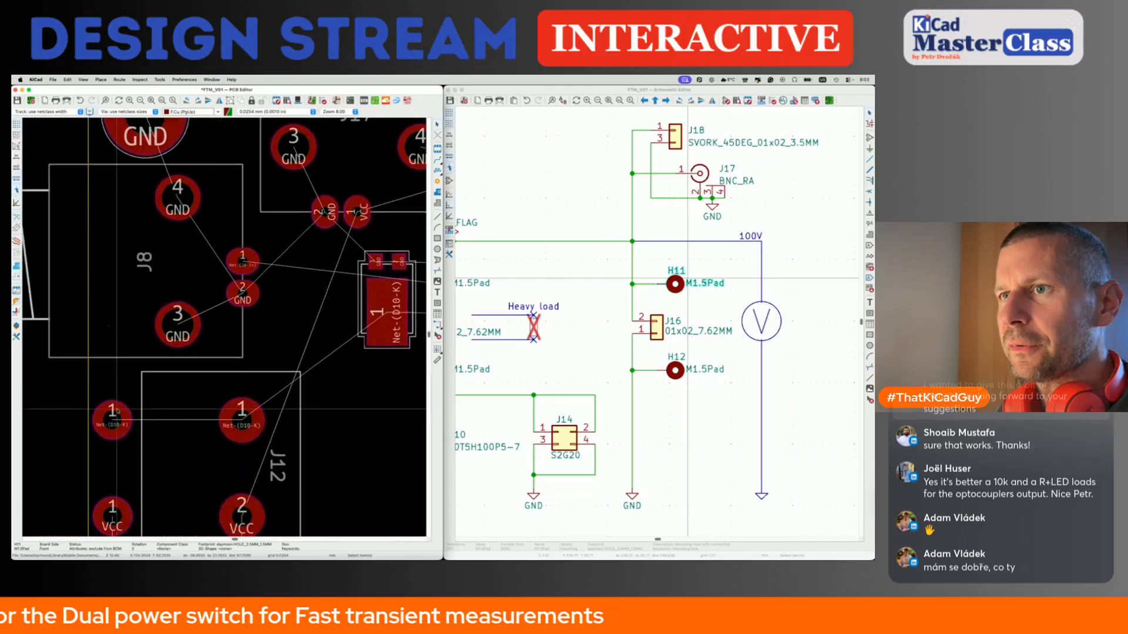
{"action": "scroll", "coordinate": [119, 409], "scroll_direction": "up", "scroll_amount": 5}
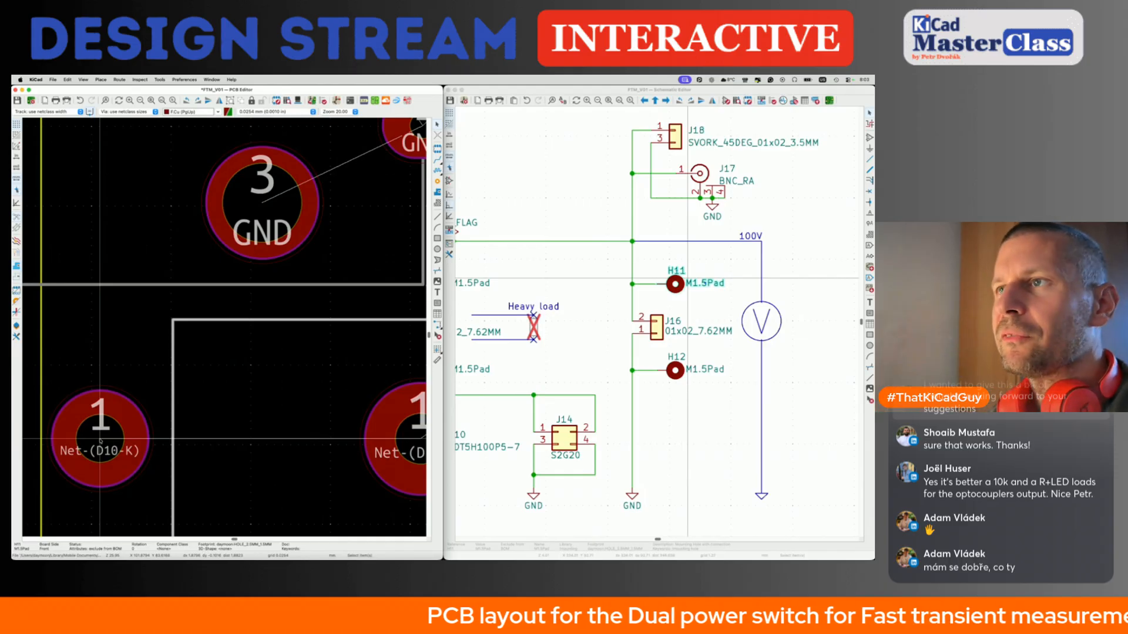
Reposition H11 above J16's pin 2 with the same board-edge distance as the single pad beside J12.
{"action": "scroll", "coordinate": [168, 375], "scroll_direction": "up", "scroll_amount": 8}
{"action": "scroll", "coordinate": [168, 375], "scroll_direction": "right", "scroll_amount": 5}
{"action": "scroll", "coordinate": [168, 375], "scroll_direction": "up", "scroll_amount": 4}
{"action": "scroll", "coordinate": [168, 375], "scroll_direction": "right", "scroll_amount": 1}
{"action": "scroll", "coordinate": [168, 375], "scroll_direction": "down", "scroll_amount": 5, "text": "ctrl"}
{"action": "scroll", "coordinate": [168, 374], "scroll_direction": "right", "scroll_amount": 2}
{"action": "scroll", "coordinate": [168, 375], "scroll_direction": "up", "scroll_amount": 1}
{"action": "scroll", "coordinate": [372, 383], "scroll_direction": "up", "scroll_amount": 5, "text": "ctrl"}
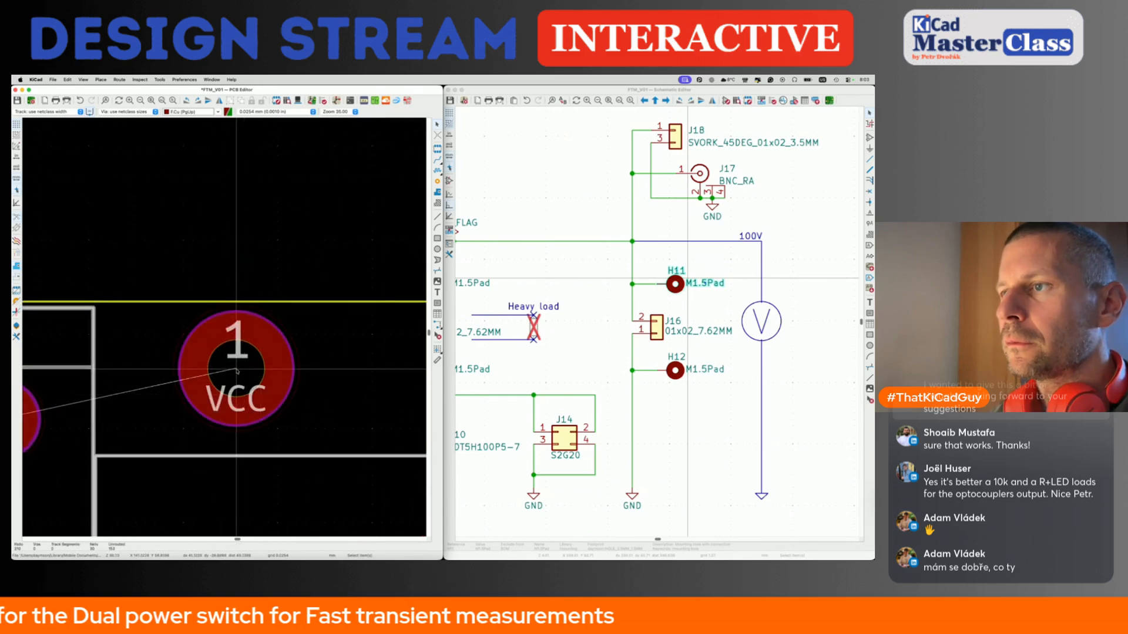
{"action": "left_click_drag", "start_coordinate": [238, 372], "coordinate": [231, 301]}
{"action": "scroll", "coordinate": [231, 301], "scroll_direction": "down", "scroll_amount": 3, "text": "ctrl"}
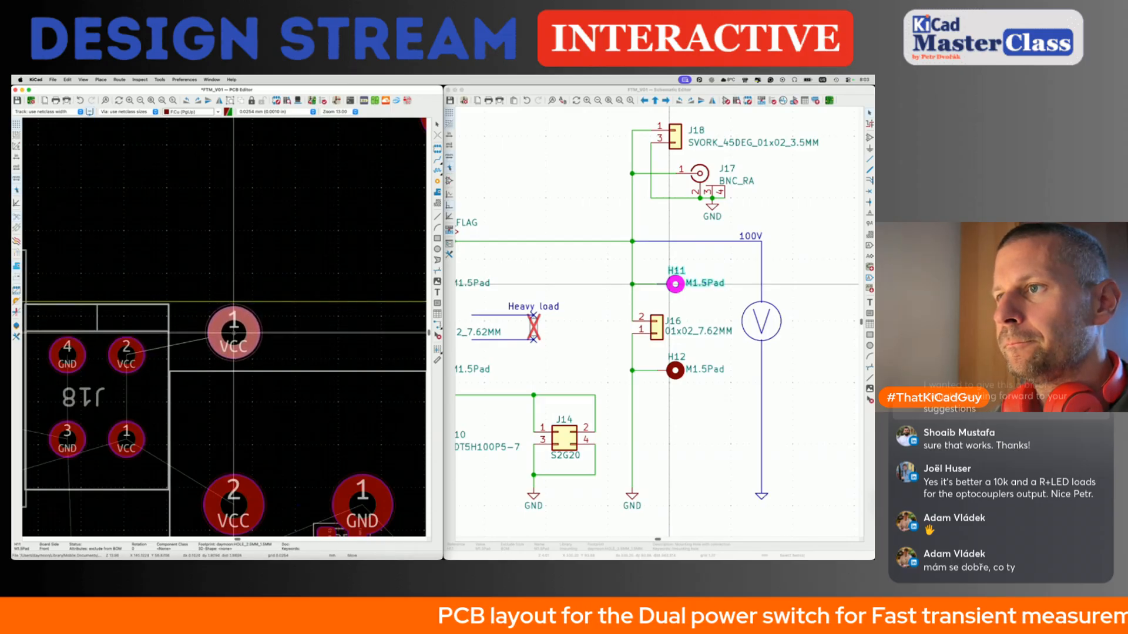
{"action": "left_click", "coordinate": [233, 333]}
Move the GND pad footprint H12 above J16's pin 1, level with H11 along the board's upper edge.
{"action": "scroll", "coordinate": [234, 334], "scroll_direction": "down", "scroll_amount": 2, "text": "ctrl"}
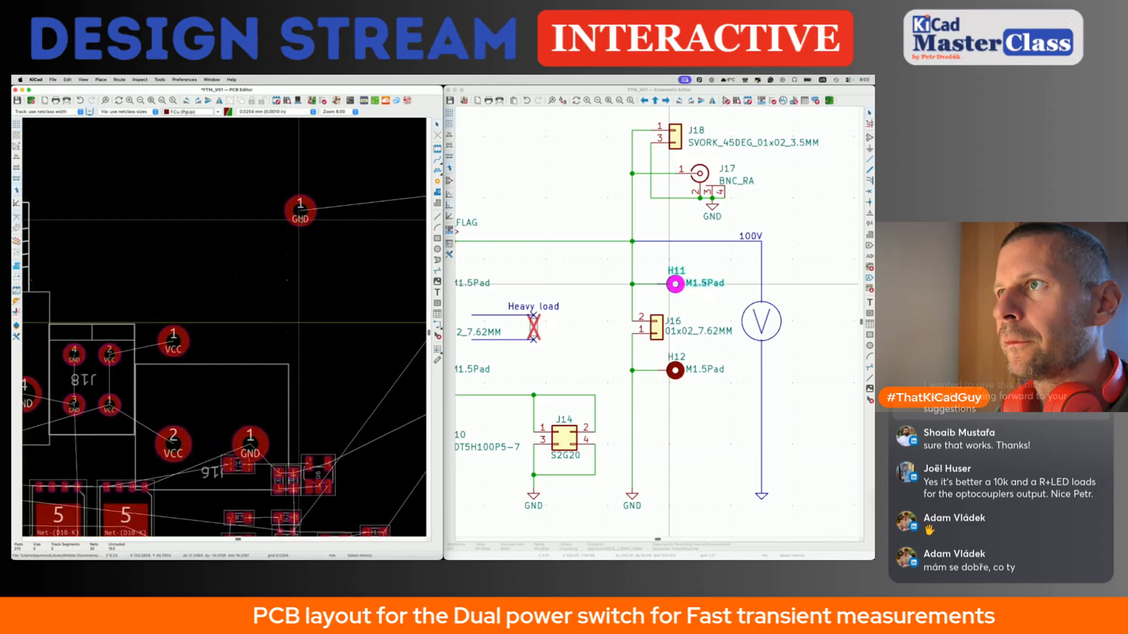
{"action": "left_click", "coordinate": [301, 213]}
{"action": "left_click", "coordinate": [321, 226]}
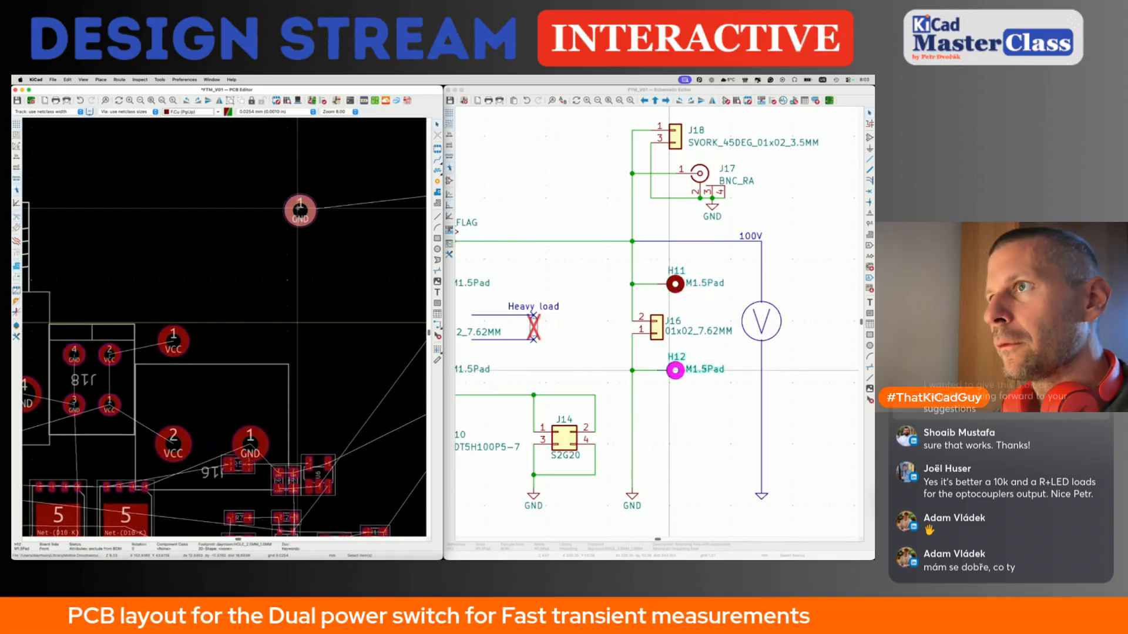
{"action": "scroll", "coordinate": [300, 210], "scroll_direction": "up", "scroll_amount": 4, "text": "ctrl"}
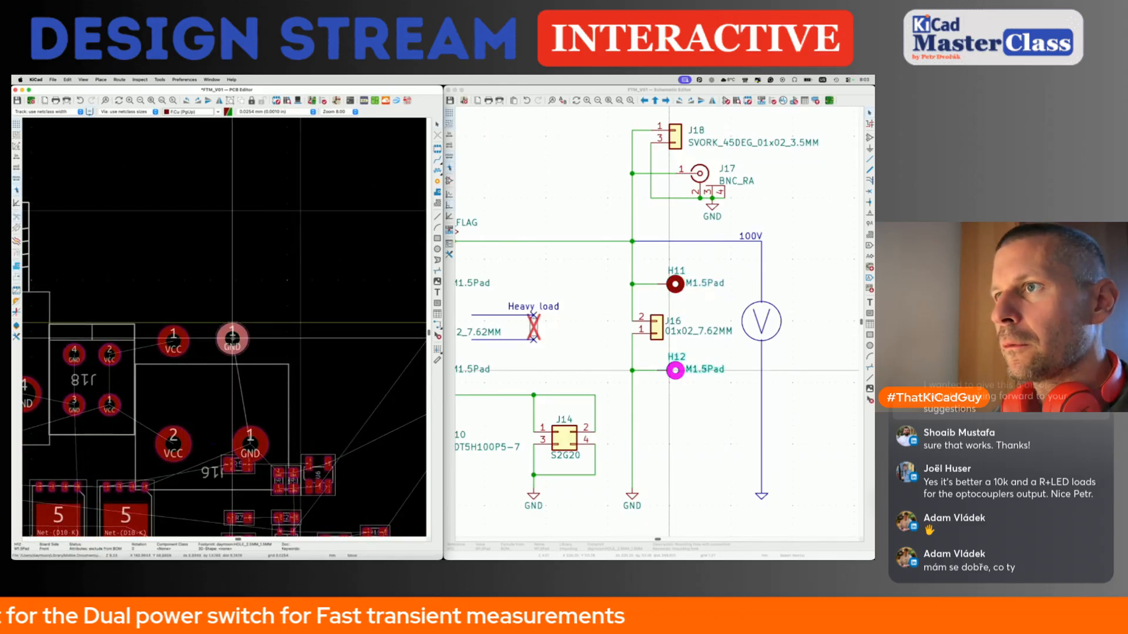
{"action": "scroll", "coordinate": [259, 343], "scroll_direction": "down", "scroll_amount": 2}
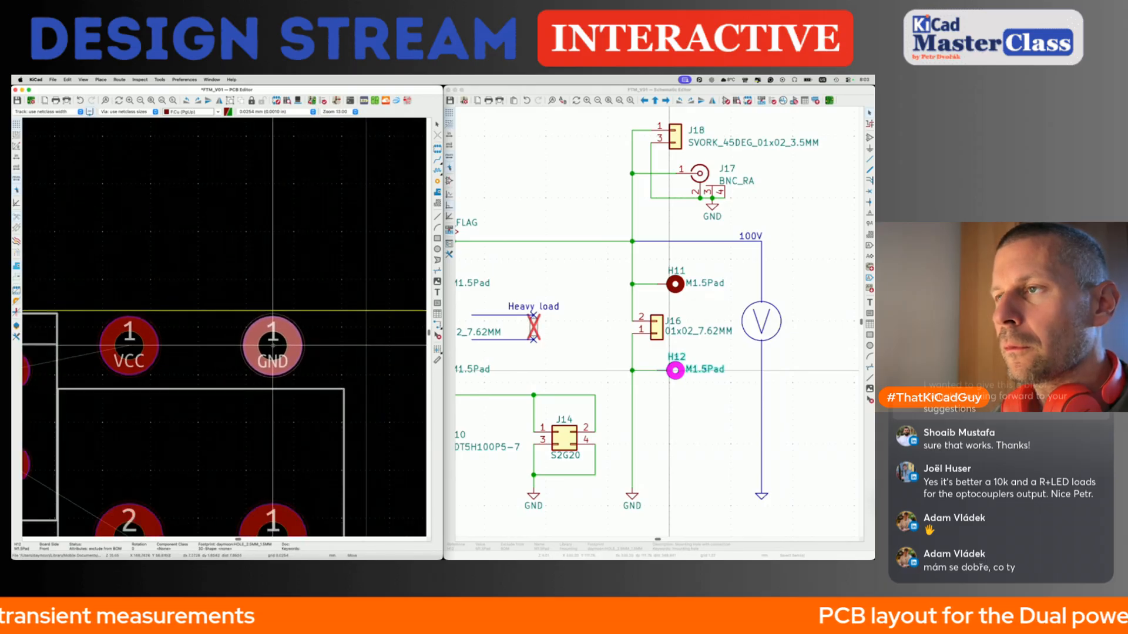
{"action": "key", "text": "Escape"}
{"action": "scroll", "coordinate": [272, 346], "scroll_direction": "down", "scroll_amount": 2}
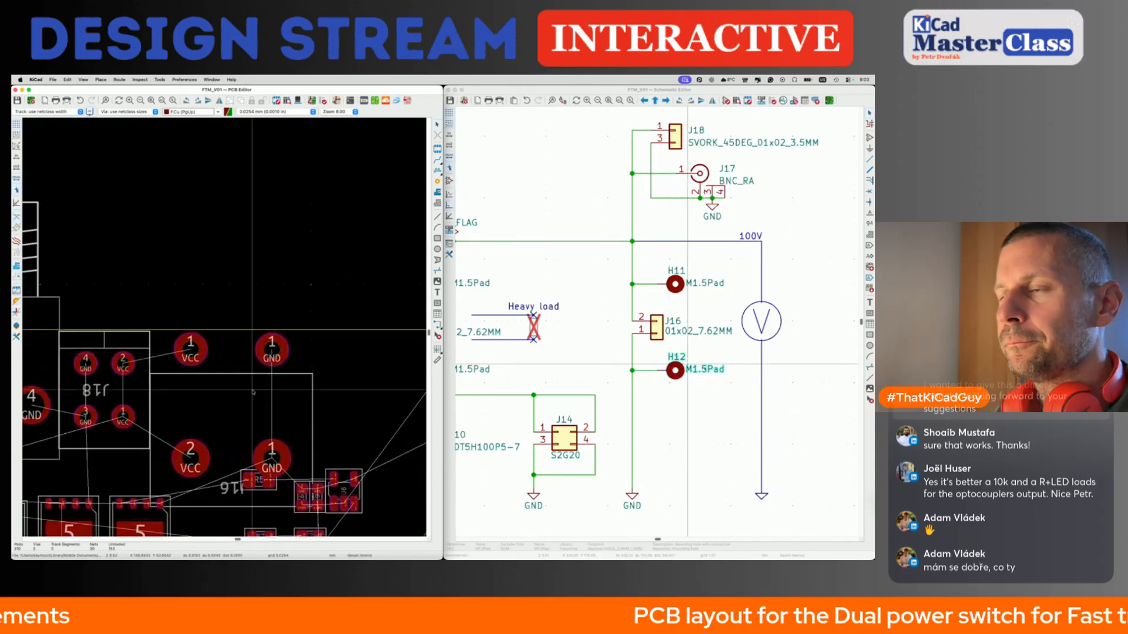
Select Q1, Q3 and D10 in the PCB layout and shift them together downward along Y with an exact move.
{"action": "scroll", "coordinate": [271, 354], "scroll_direction": "down", "scroll_amount": 4}
{"action": "scroll", "coordinate": [254, 392], "scroll_direction": "up", "scroll_amount": 2}
{"action": "scroll", "coordinate": [253, 393], "scroll_direction": "up", "scroll_amount": 5}
{"action": "scroll", "coordinate": [253, 392], "scroll_direction": "right", "scroll_amount": 3}
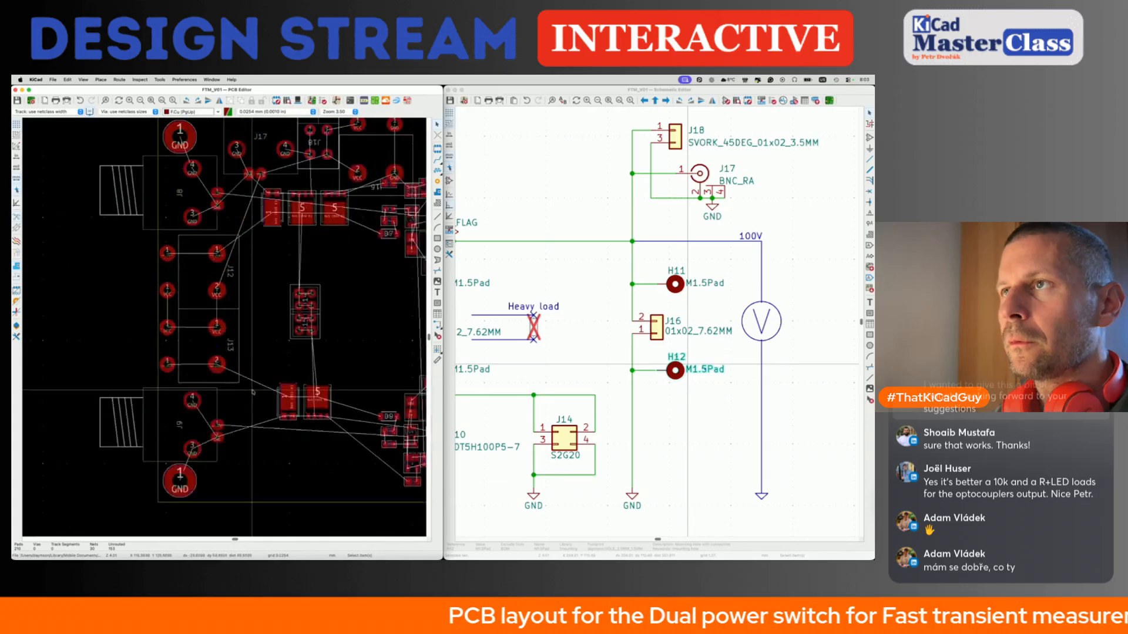
{"action": "scroll", "coordinate": [229, 343], "scroll_direction": "down", "scroll_amount": 2}
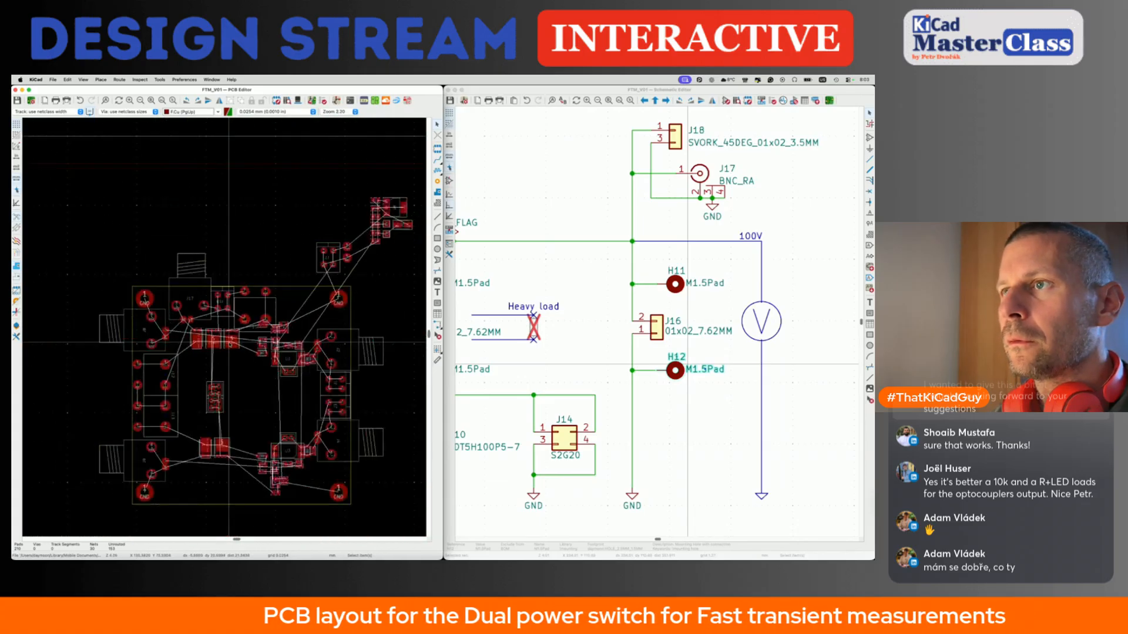
{"action": "left_click_drag", "start_coordinate": [183, 323], "coordinate": [245, 362]}
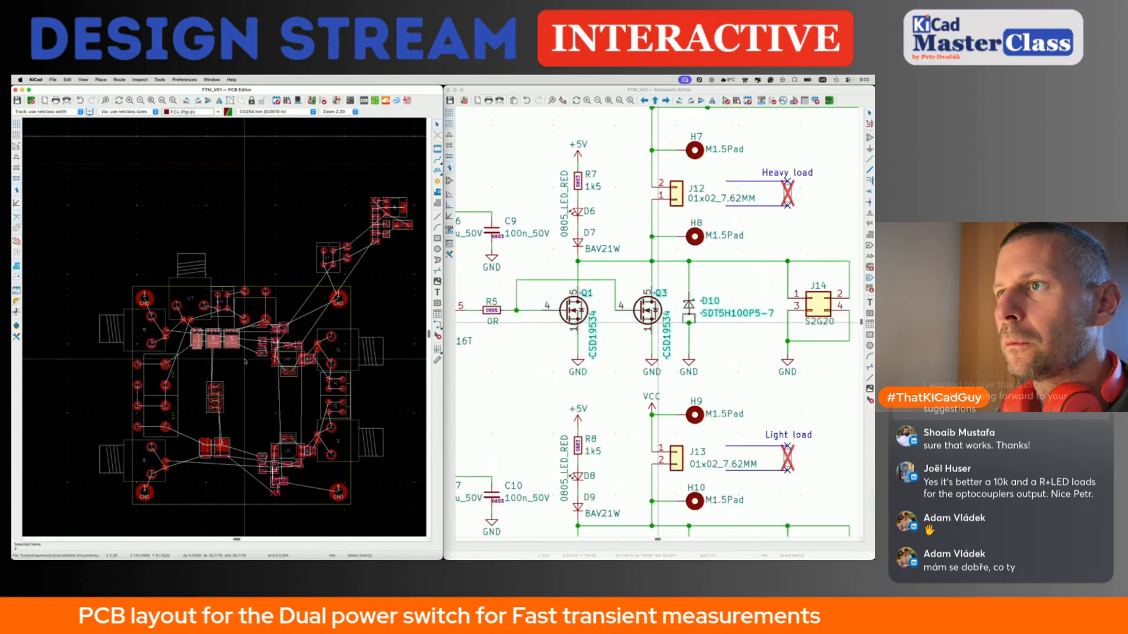
{"action": "key", "text": "ctrl+m"}
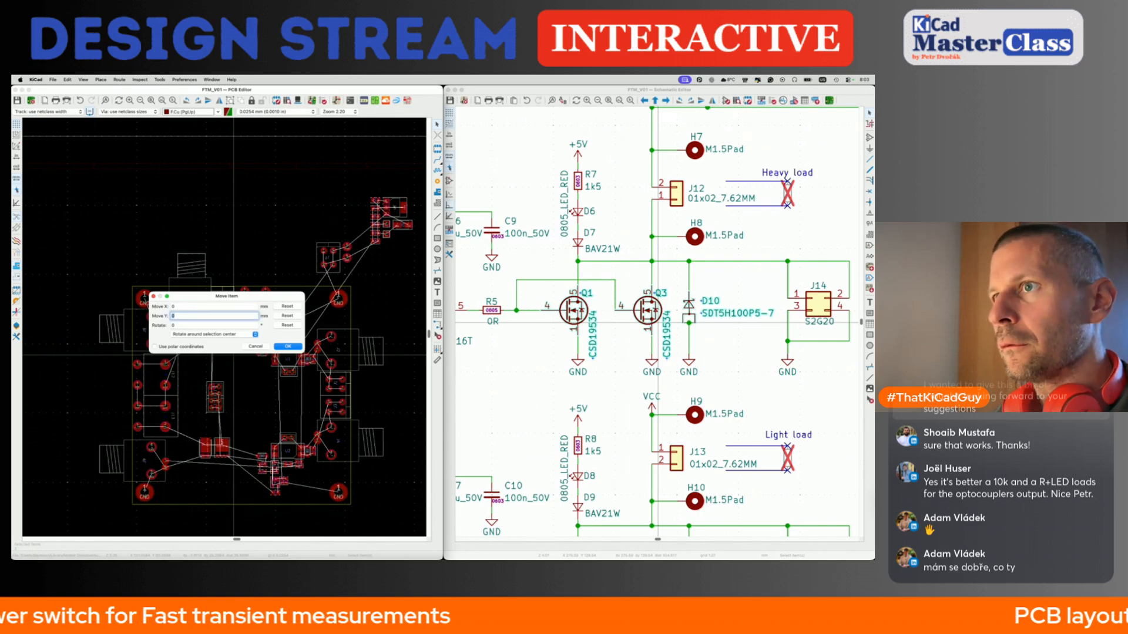
{"action": "key", "text": "Return"}
{"action": "key", "text": "Escape"}
{"action": "scroll", "coordinate": [267, 344], "scroll_direction": "up", "scroll_amount": 3}
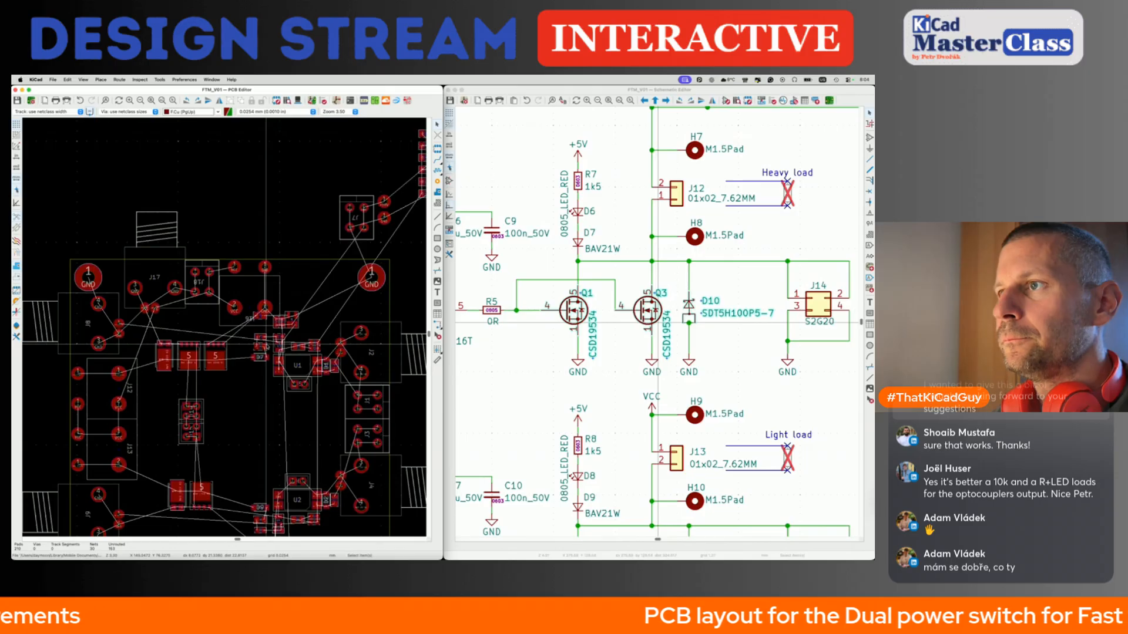
Move resistor R6 in the PCB layout so it sits directly below R8, beside gate driver U7.
{"action": "scroll", "coordinate": [266, 322], "scroll_direction": "down", "scroll_amount": 2}
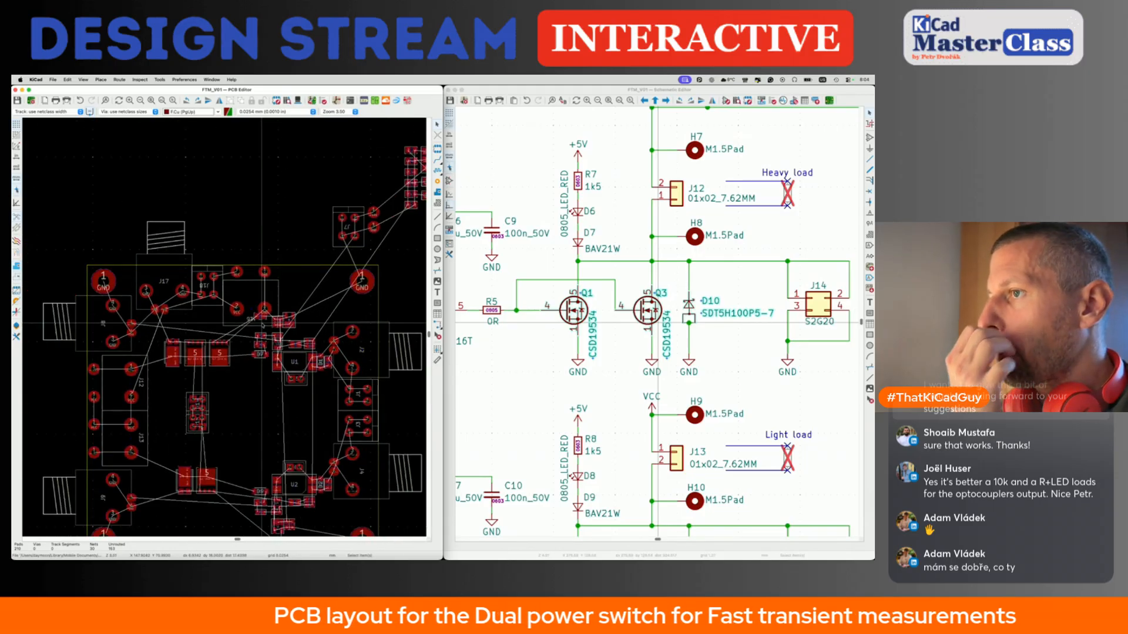
{"action": "scroll", "coordinate": [276, 341], "scroll_direction": "down", "scroll_amount": 3}
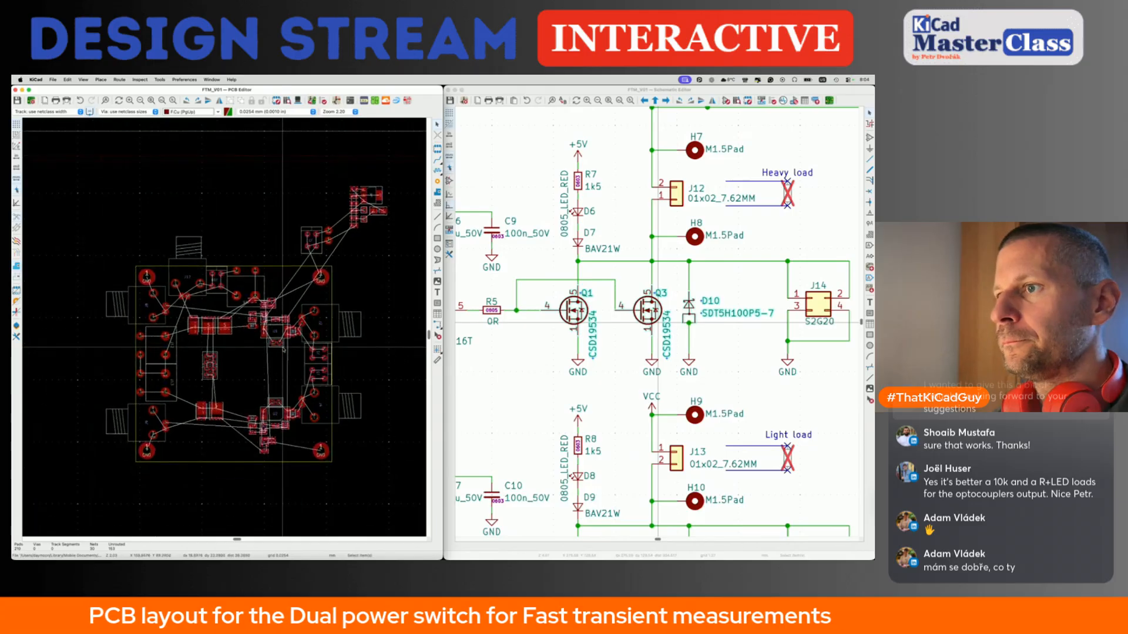
{"action": "scroll", "coordinate": [269, 411], "scroll_direction": "up", "scroll_amount": 8}
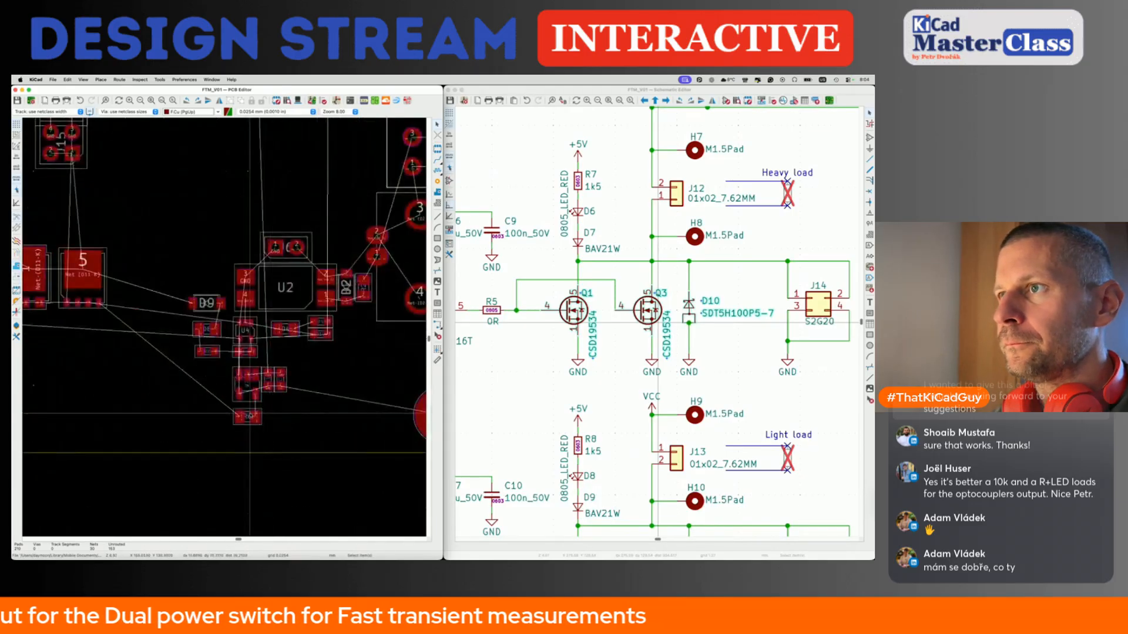
{"action": "left_click", "coordinate": [253, 442]}
{"action": "key", "text": "m"}
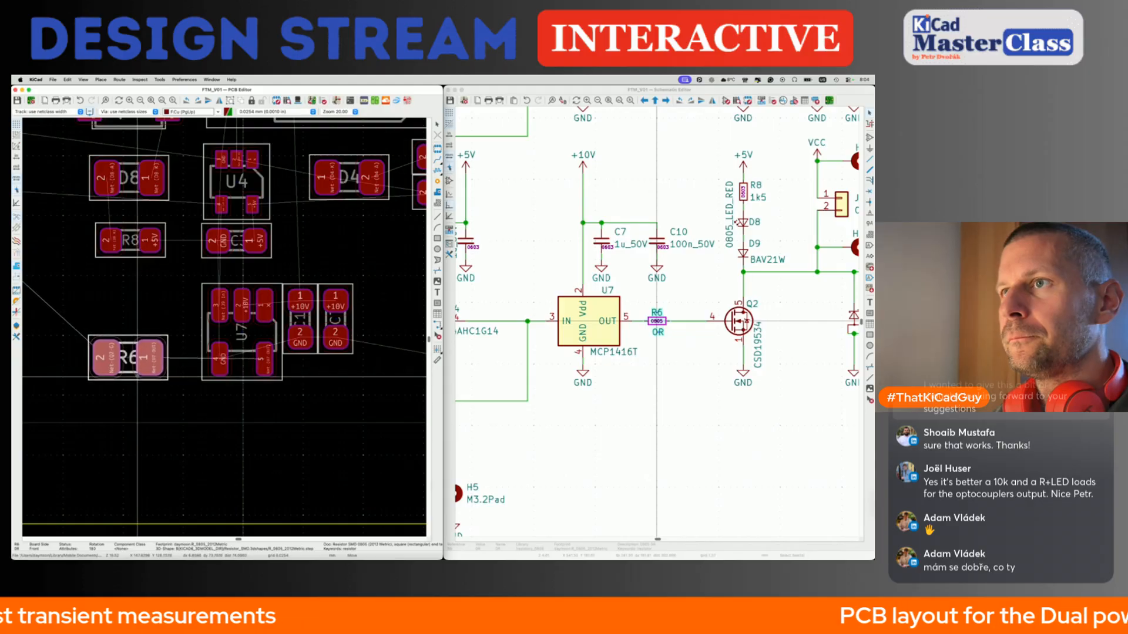
{"action": "left_click", "coordinate": [137, 324]}
Move U7 together with C7 and C10 to just below D4, closer to U4 and its capacitor.
{"action": "scroll", "coordinate": [137, 325], "scroll_direction": "down", "scroll_amount": 3}
{"action": "middle_click_drag", "start_coordinate": [137, 325], "coordinate": [104, 328]}
{"action": "left_click_drag", "start_coordinate": [135, 296], "coordinate": [240, 356]}
{"action": "key", "text": "m"}
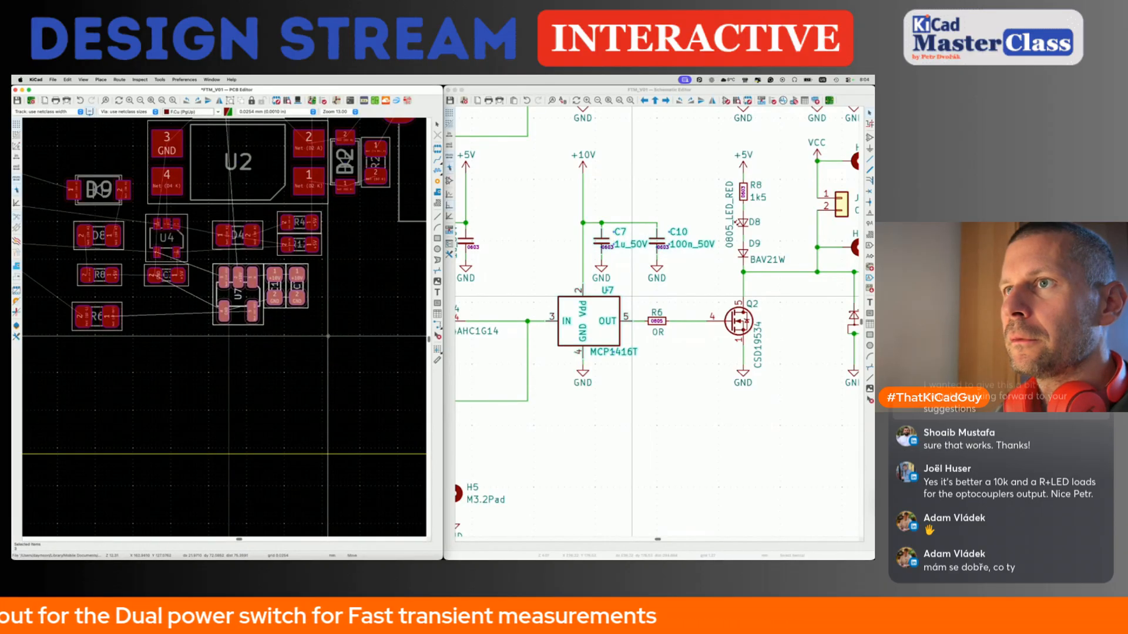
{"action": "scroll", "coordinate": [328, 336], "scroll_direction": "down", "scroll_amount": 5}
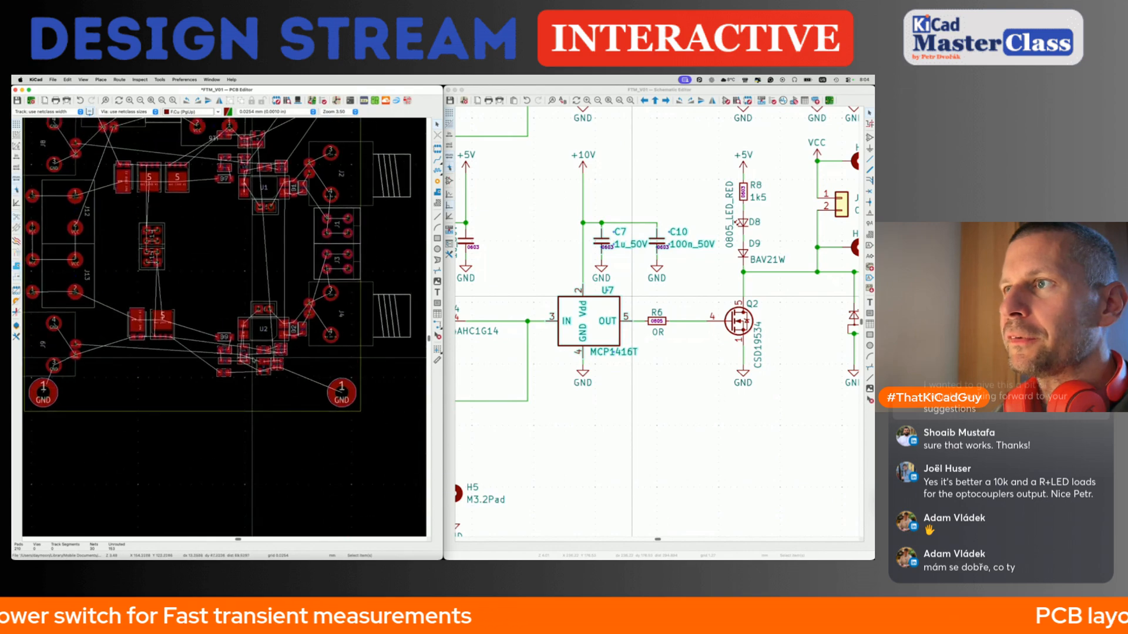
Rotate U6, C6 and C9 together by 90 degrees, place them above D3 and R3 near U1, and save the board.
{"action": "scroll", "coordinate": [394, 258], "scroll_direction": "up", "scroll_amount": 2}
{"action": "scroll", "coordinate": [394, 259], "scroll_direction": "down", "scroll_amount": 1}
{"action": "scroll", "coordinate": [394, 258], "scroll_direction": "up", "scroll_amount": 2}
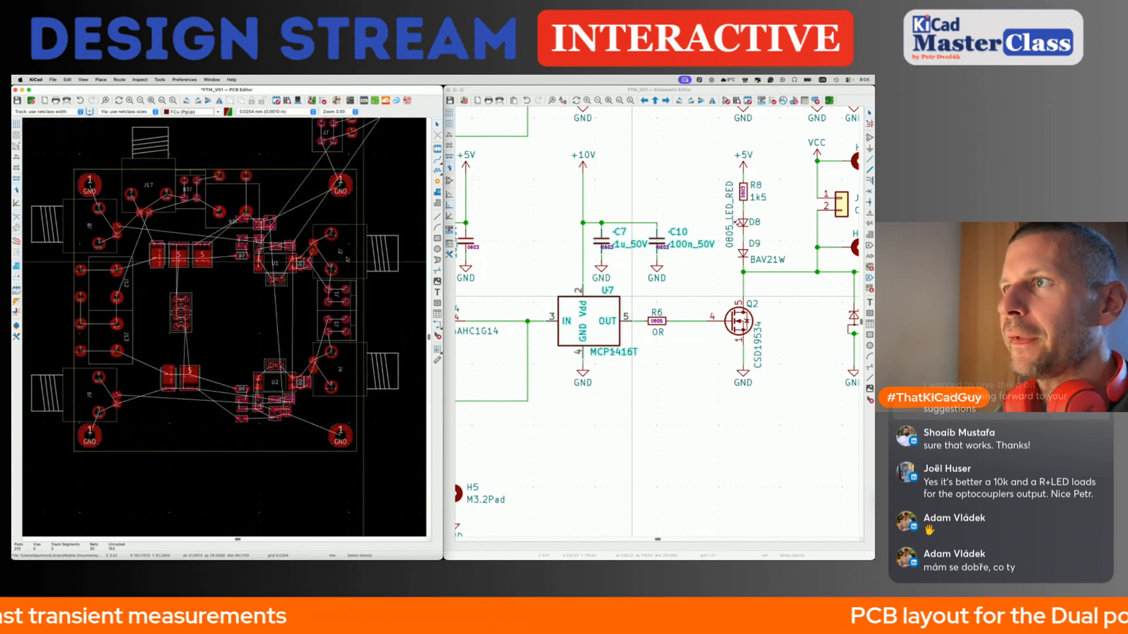
{"action": "scroll", "coordinate": [247, 256], "scroll_direction": "up", "scroll_amount": 2}
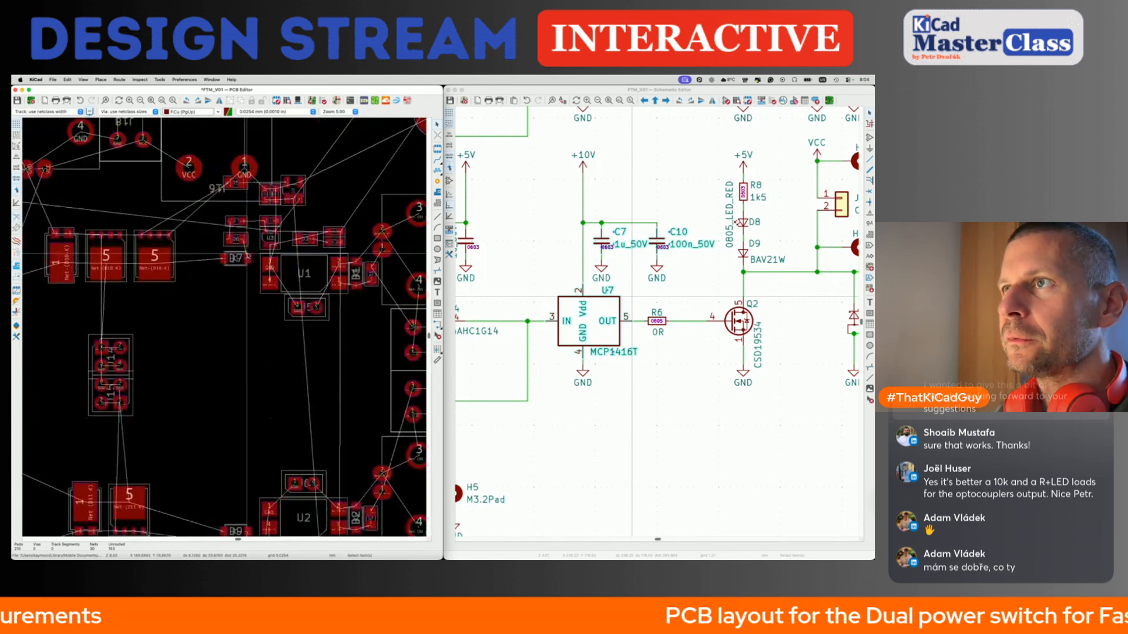
{"action": "scroll", "coordinate": [268, 197], "scroll_direction": "up", "scroll_amount": 2}
{"action": "scroll", "coordinate": [277, 197], "scroll_direction": "down", "scroll_amount": 2}
{"action": "scroll", "coordinate": [142, 234], "scroll_direction": "down", "scroll_amount": 3}
{"action": "left_click_drag", "start_coordinate": [221, 177], "coordinate": [260, 211]}
{"action": "key", "text": "m"}
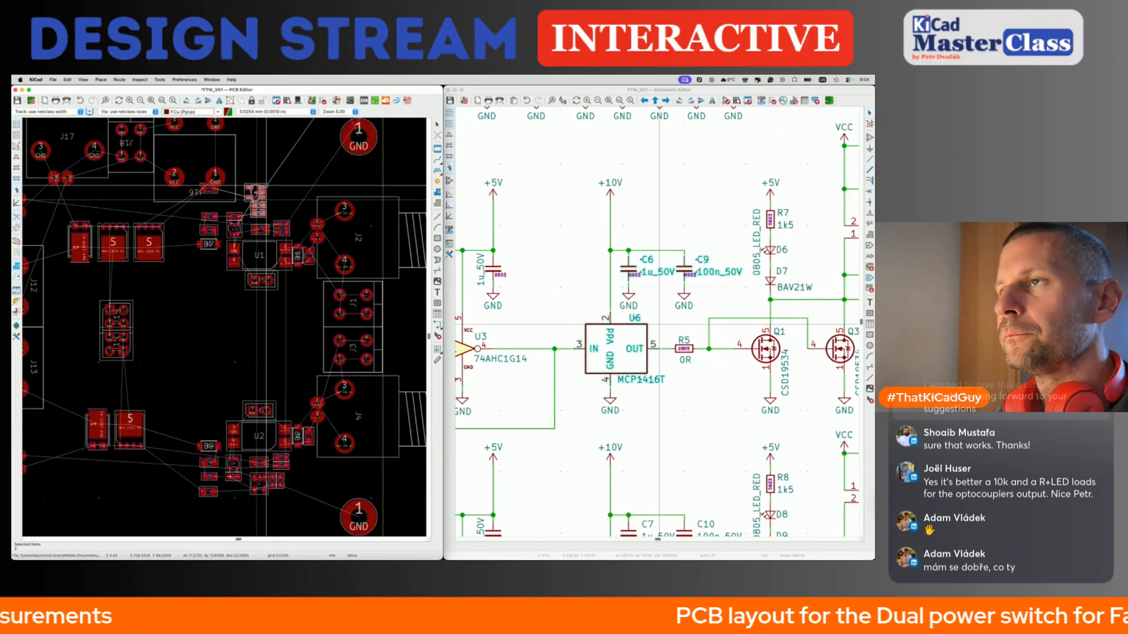
{"action": "scroll", "coordinate": [268, 165], "scroll_direction": "up", "scroll_amount": 4}
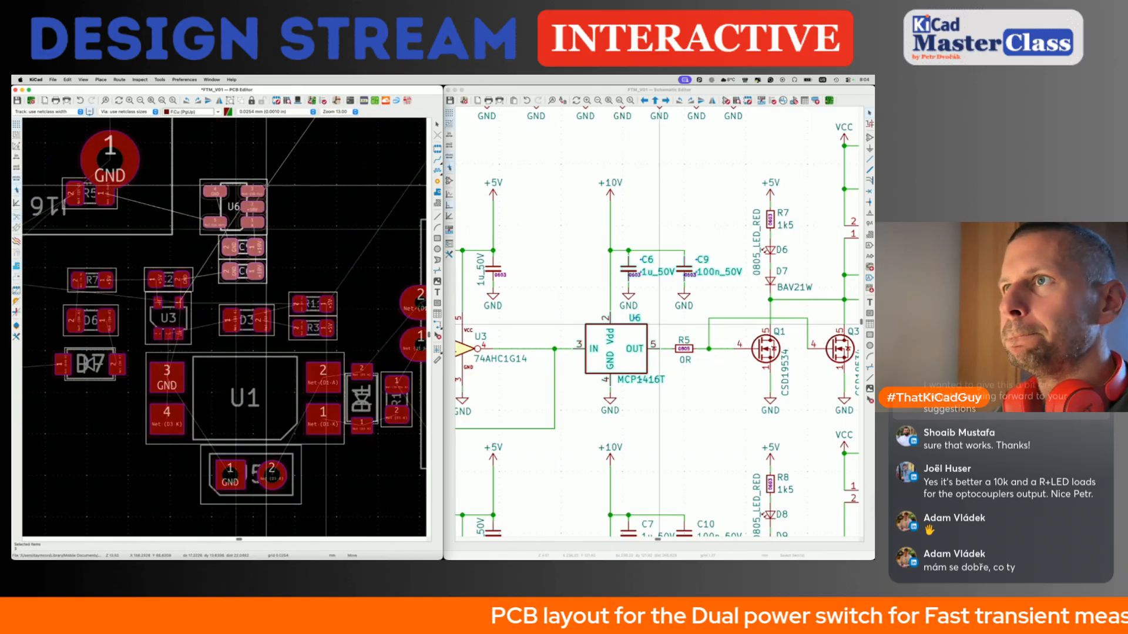
{"action": "scroll", "coordinate": [265, 200], "scroll_direction": "down", "scroll_amount": 4}
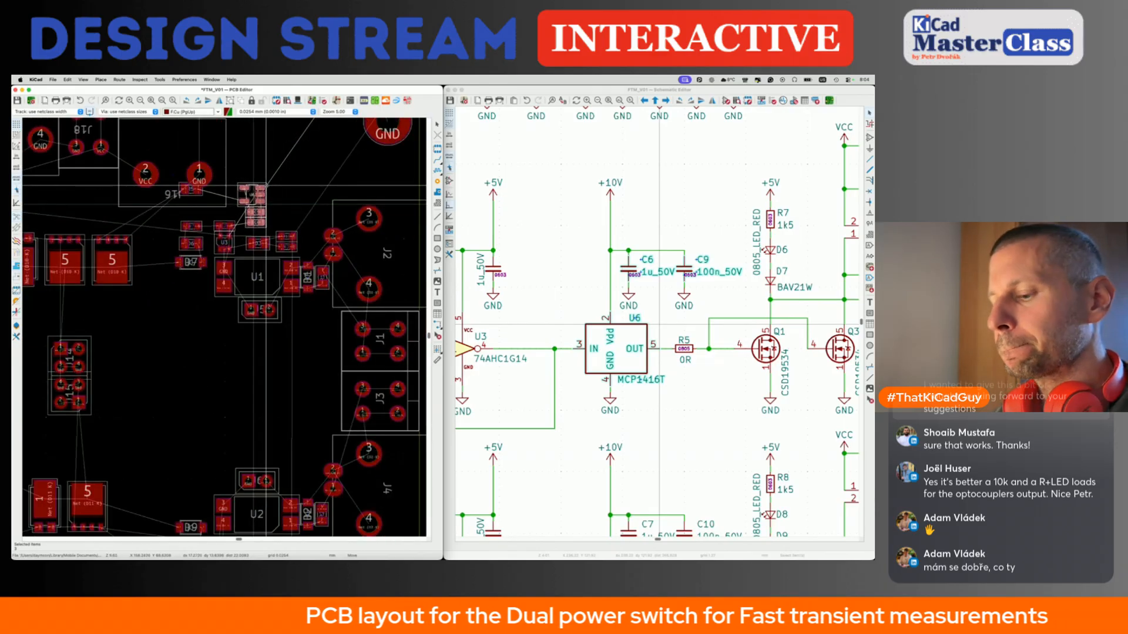
{"action": "key", "text": "r"}
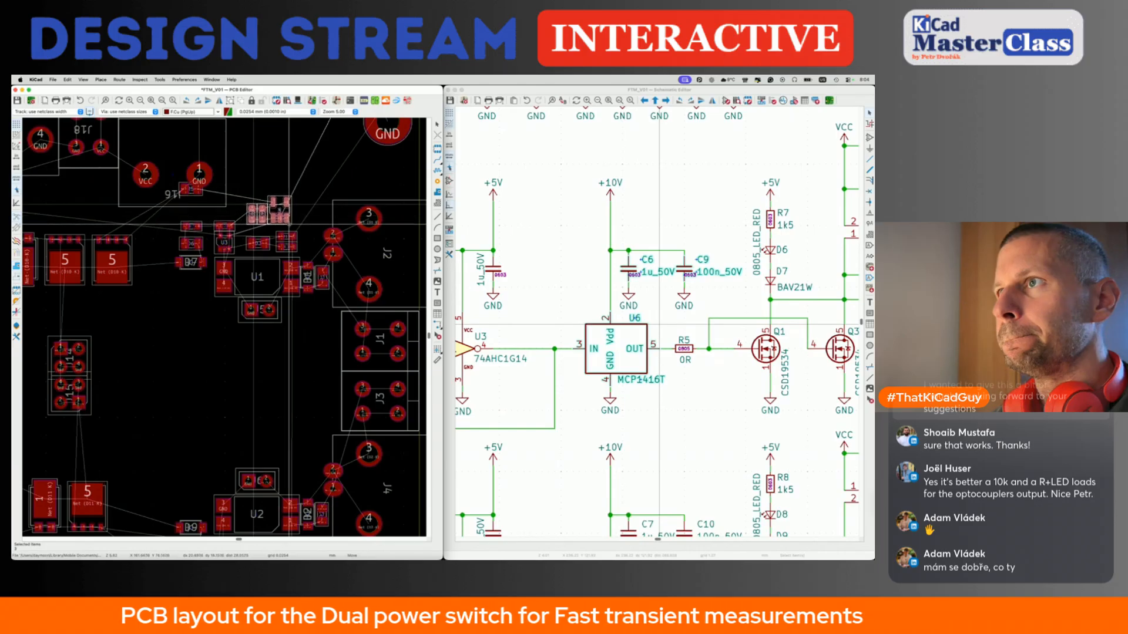
{"action": "scroll", "coordinate": [281, 210], "scroll_direction": "down", "scroll_amount": 2}
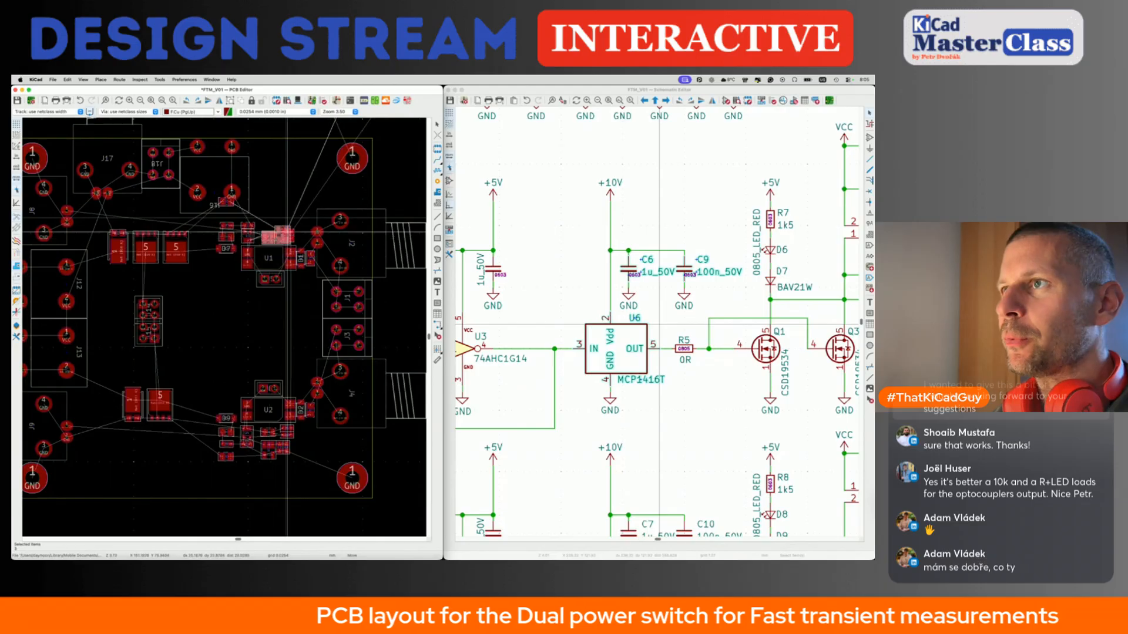
{"action": "scroll", "coordinate": [275, 207], "scroll_direction": "up", "scroll_amount": 5}
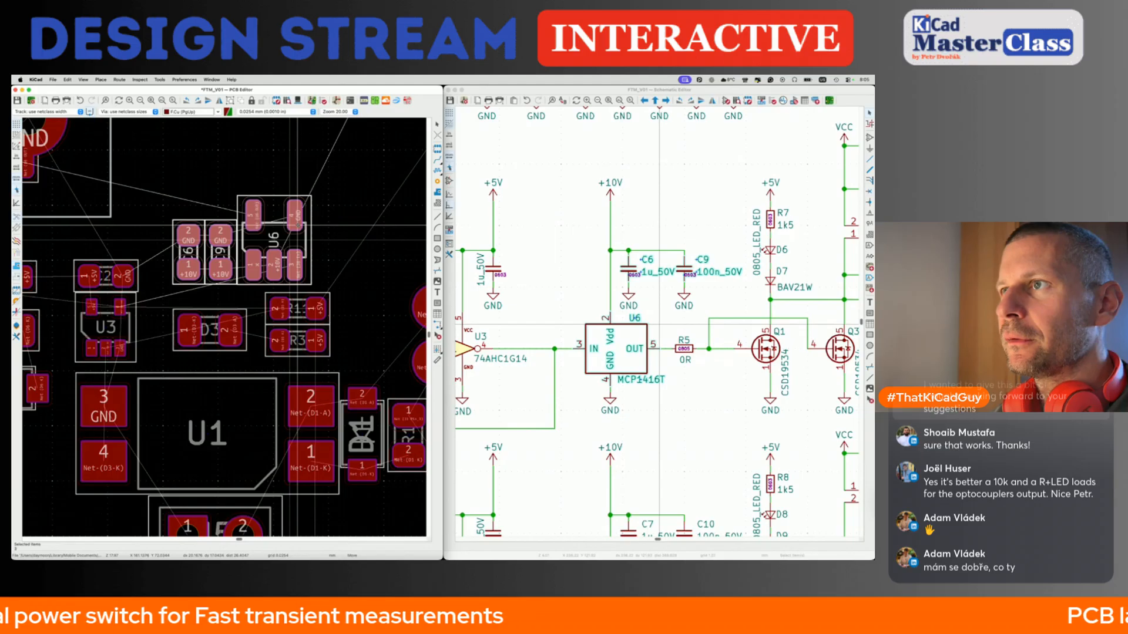
{"action": "left_click", "coordinate": [298, 227]}
{"action": "scroll", "coordinate": [297, 231], "scroll_direction": "down", "scroll_amount": 3}
{"action": "key", "text": "super+s"}
{"action": "scroll", "coordinate": [297, 234], "scroll_direction": "down", "scroll_amount": 2}
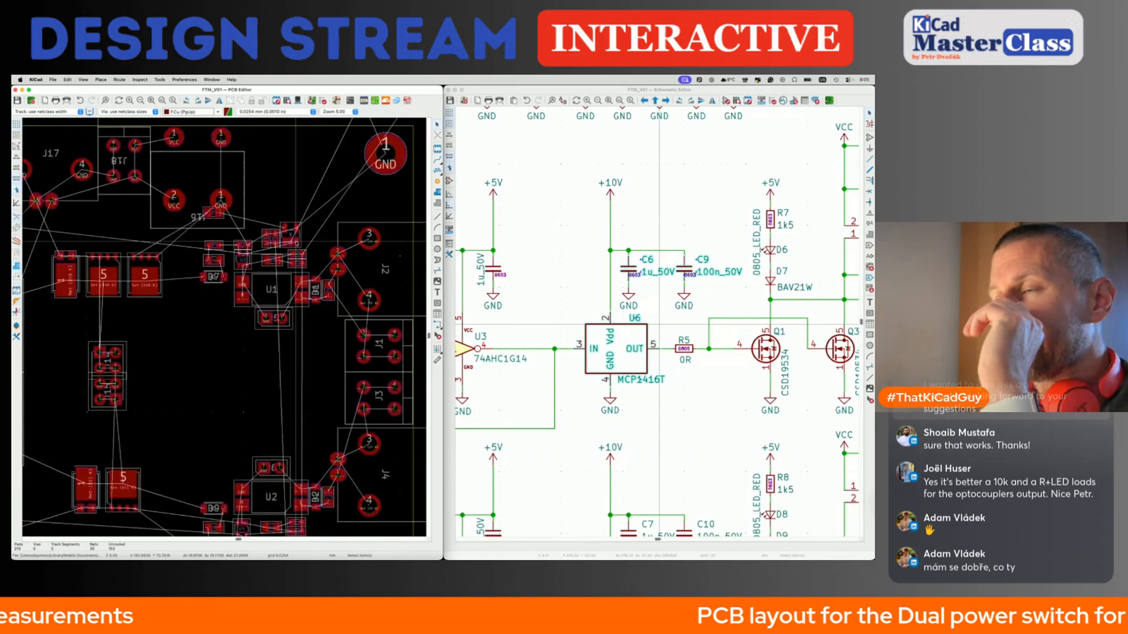
Move resistor R5 to J16's corner near the GND pin, directly above U3 and its capacitor.
{"action": "scroll", "coordinate": [297, 239], "scroll_direction": "down", "scroll_amount": 1}
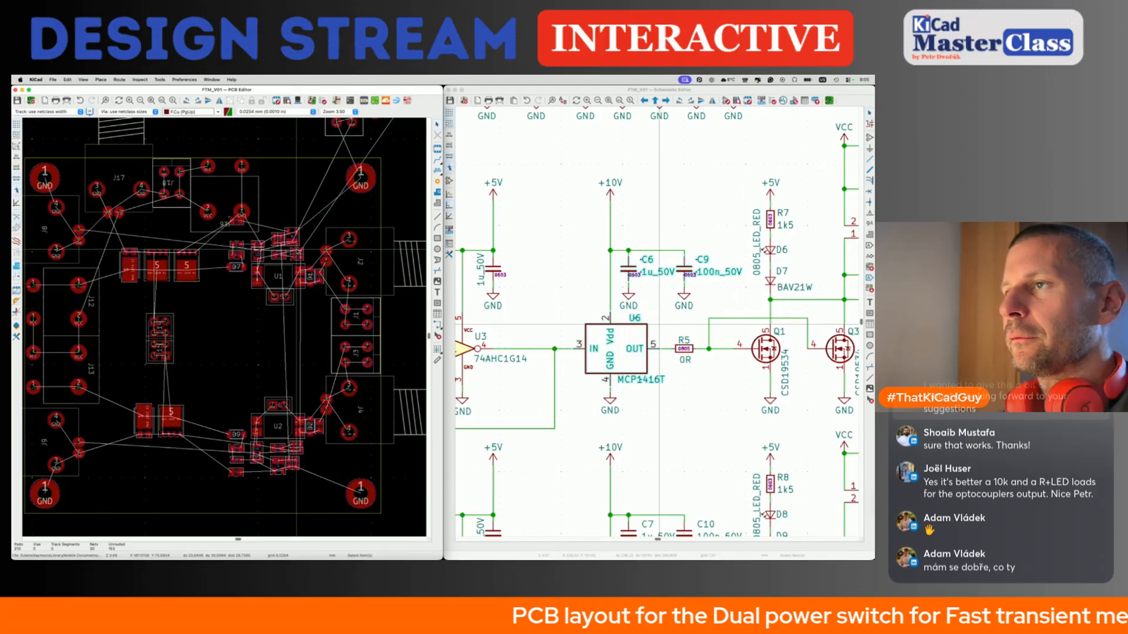
{"action": "scroll", "coordinate": [238, 230], "scroll_direction": "up", "scroll_amount": 2}
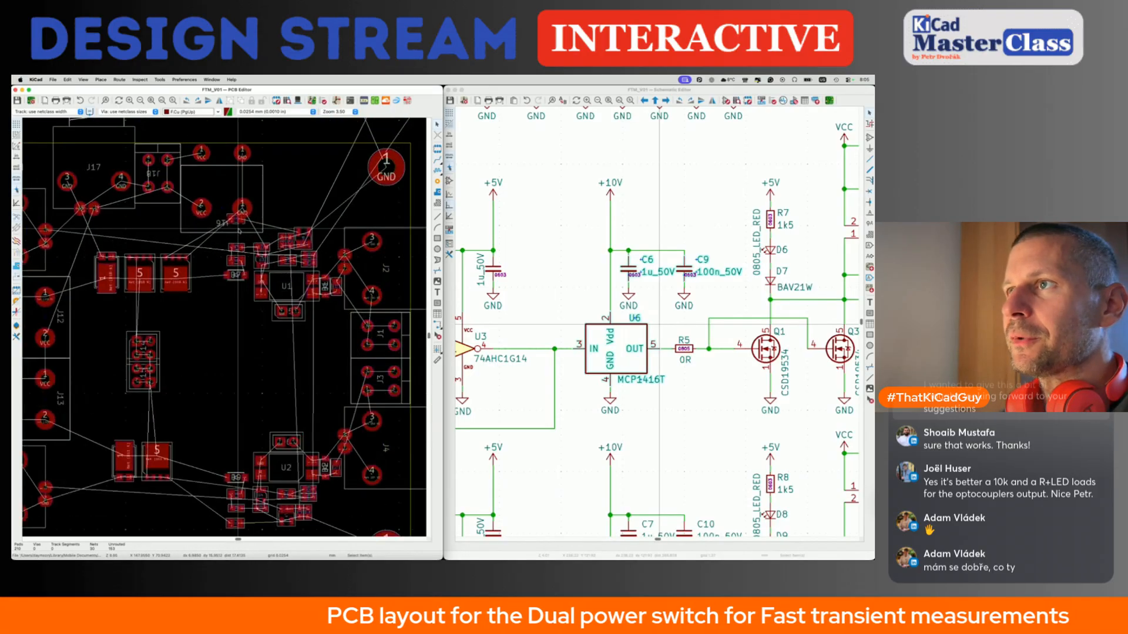
{"action": "left_click", "coordinate": [233, 221]}
{"action": "left_click", "coordinate": [230, 219]}
{"action": "key", "text": "m"}
{"action": "scroll", "coordinate": [301, 224], "scroll_direction": "down", "scroll_amount": 2}
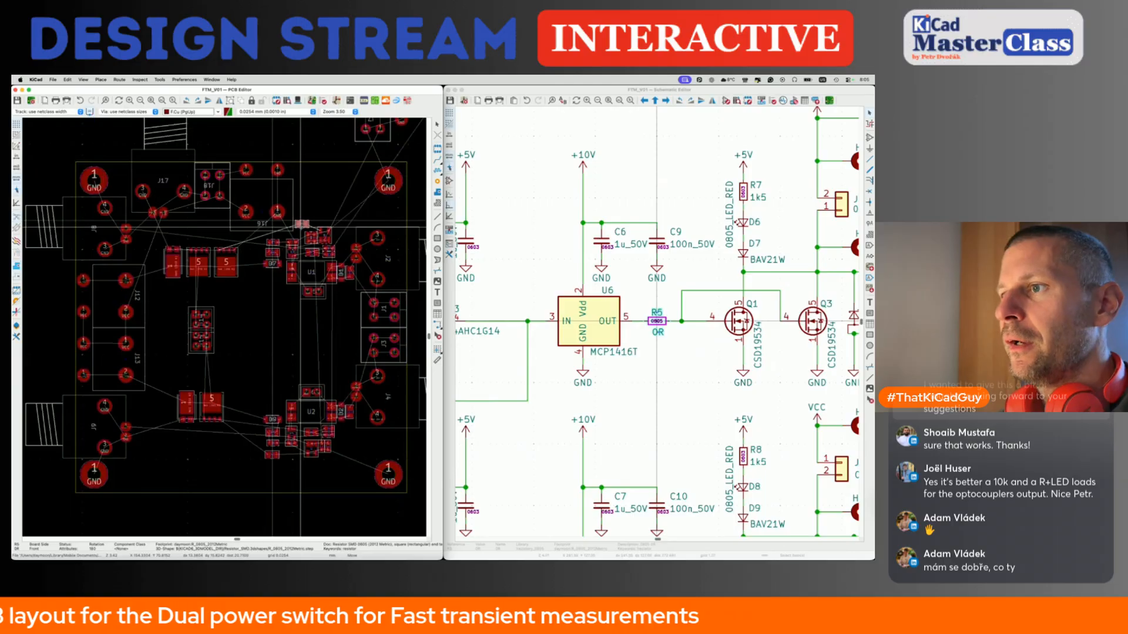
{"action": "left_click", "coordinate": [292, 225]}
{"action": "scroll", "coordinate": [292, 225], "scroll_direction": "up", "scroll_amount": 2}
{"action": "scroll", "coordinate": [292, 225], "scroll_direction": "down", "scroll_amount": 1}
{"action": "scroll", "coordinate": [292, 238], "scroll_direction": "up", "scroll_amount": 3}
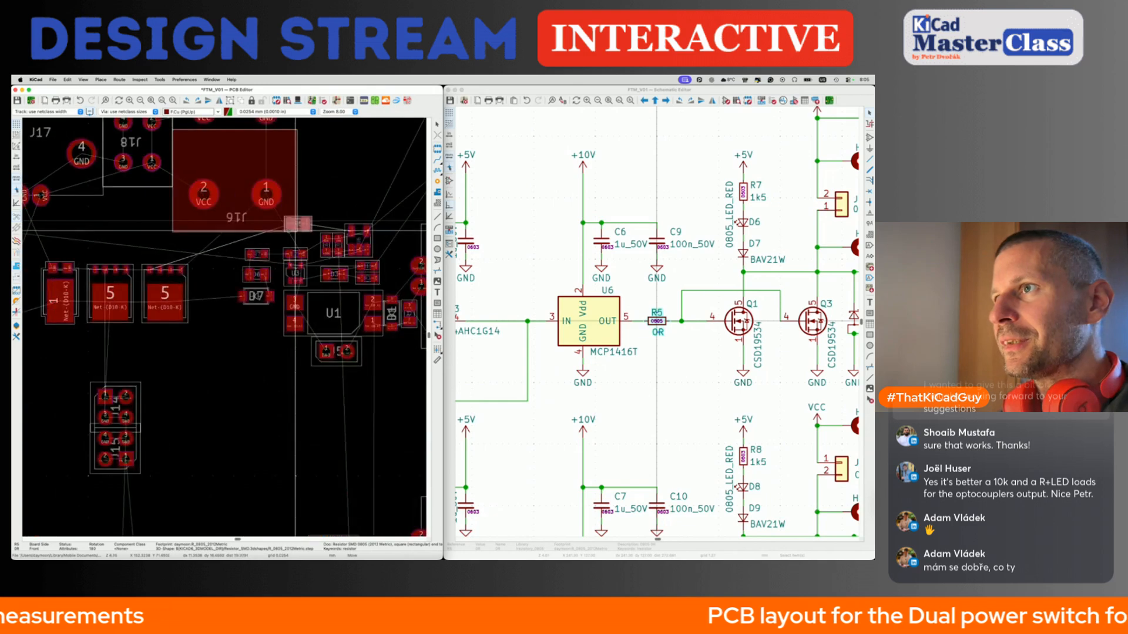
{"action": "key", "text": "m"}
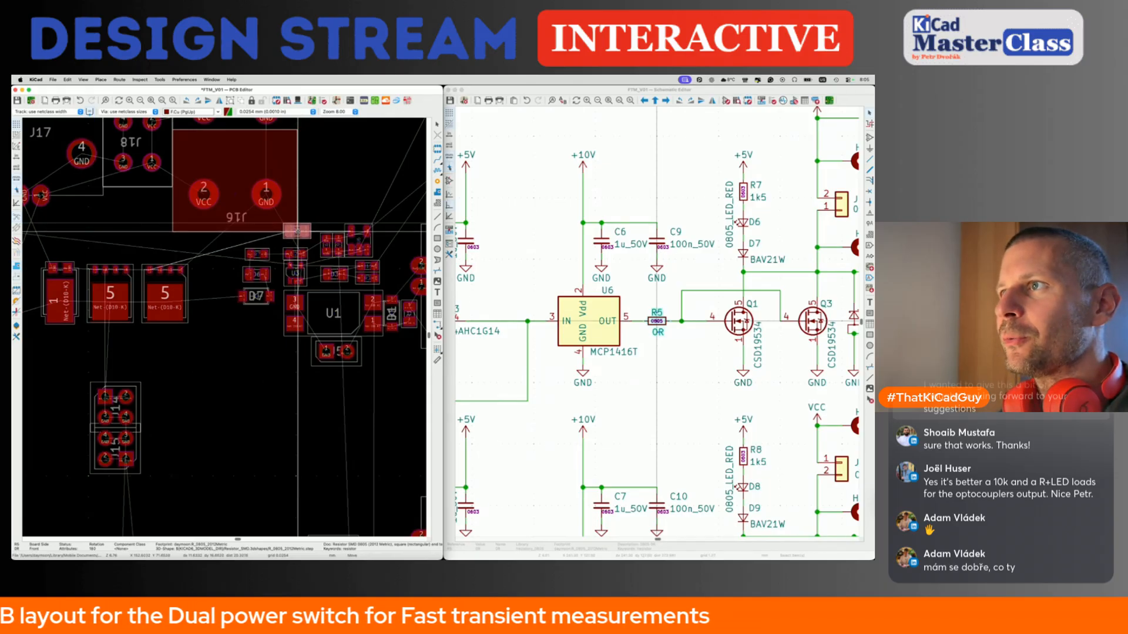
{"action": "left_click", "coordinate": [297, 231]}
Select both channels' optocoupler and gate-driver components around U1 and U2 and shift them together downward with an exact move.
{"action": "scroll", "coordinate": [297, 231], "scroll_direction": "down", "scroll_amount": 5}
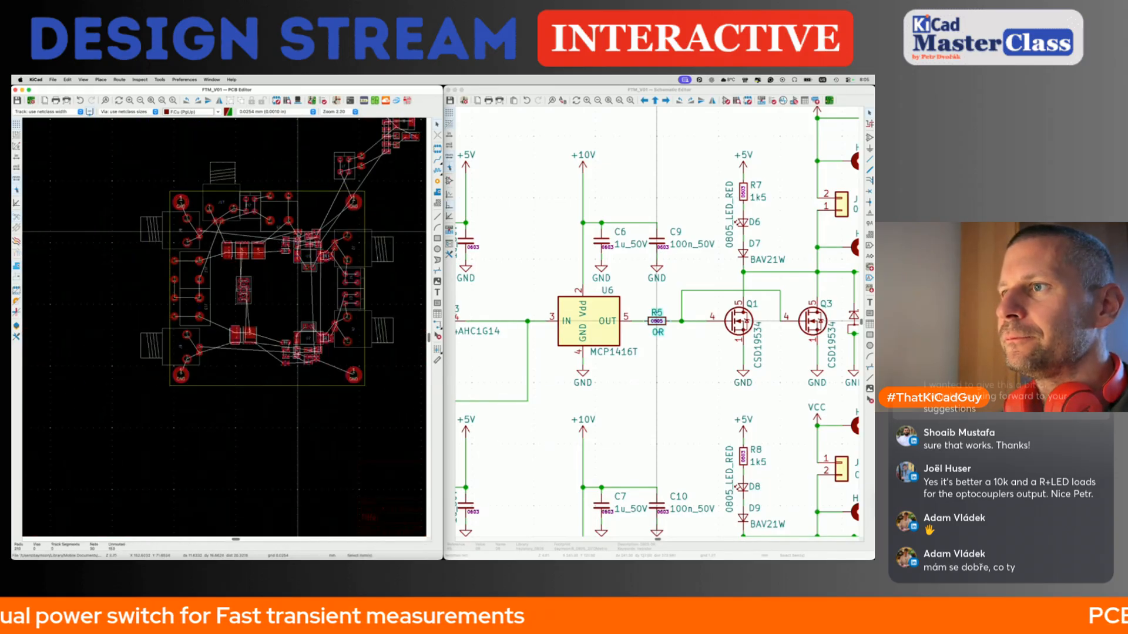
{"action": "left_click_drag", "start_coordinate": [272, 226], "coordinate": [403, 372]}
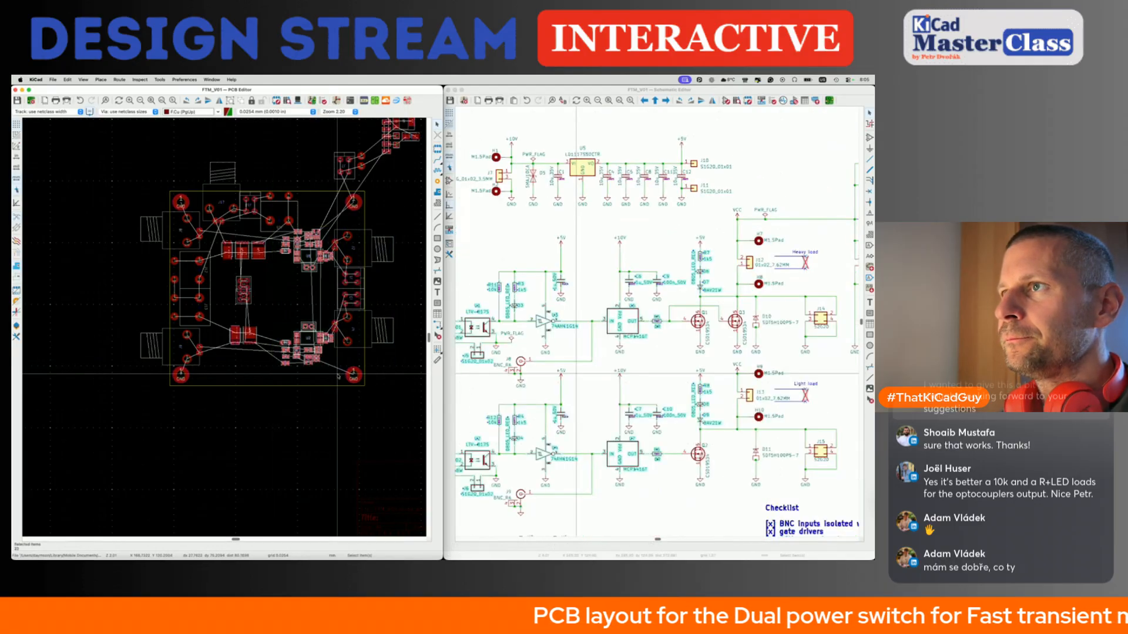
{"action": "key", "text": "ctrl+shift+m"}
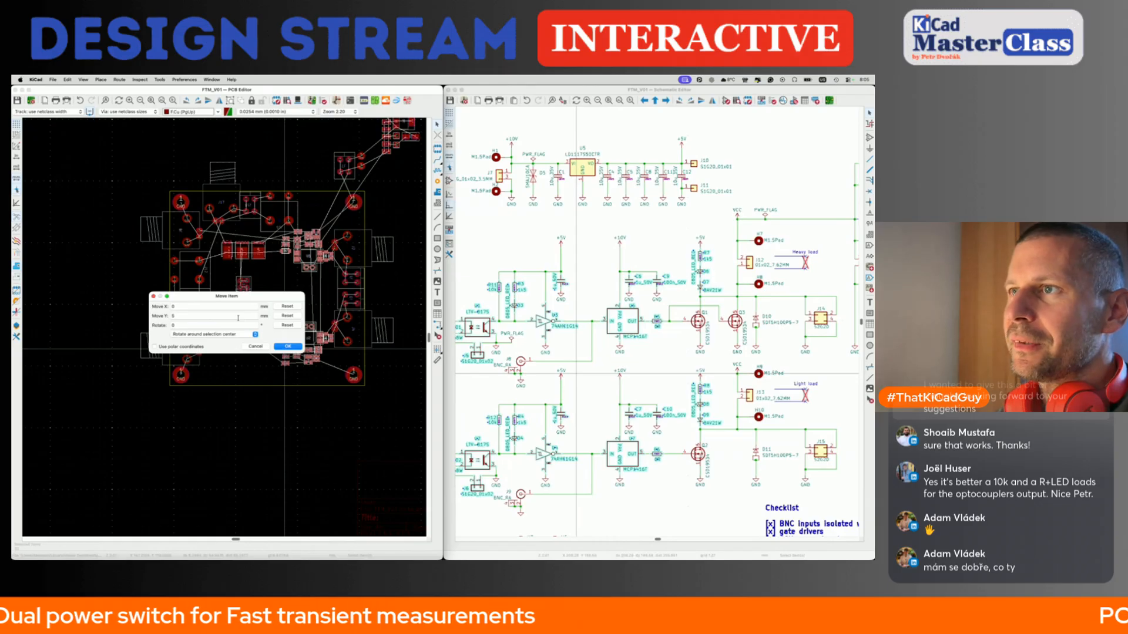
{"action": "left_click", "coordinate": [287, 347]}
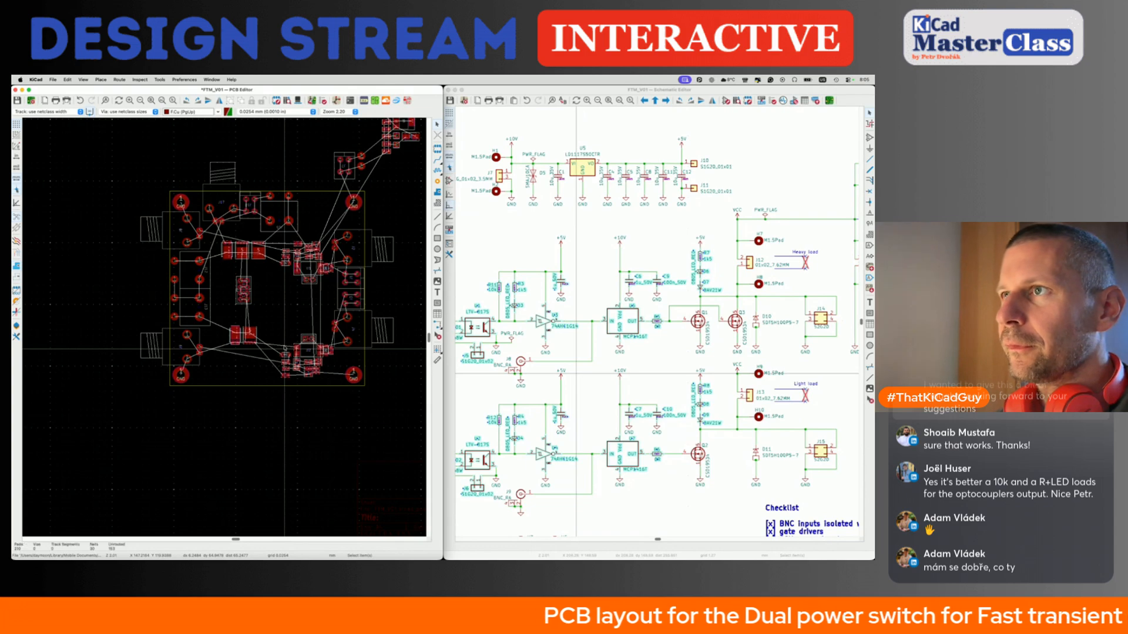
{"action": "scroll", "coordinate": [222, 231], "scroll_direction": "up", "scroll_amount": 3}
{"action": "scroll", "coordinate": [222, 231], "scroll_direction": "down", "scroll_amount": 3}
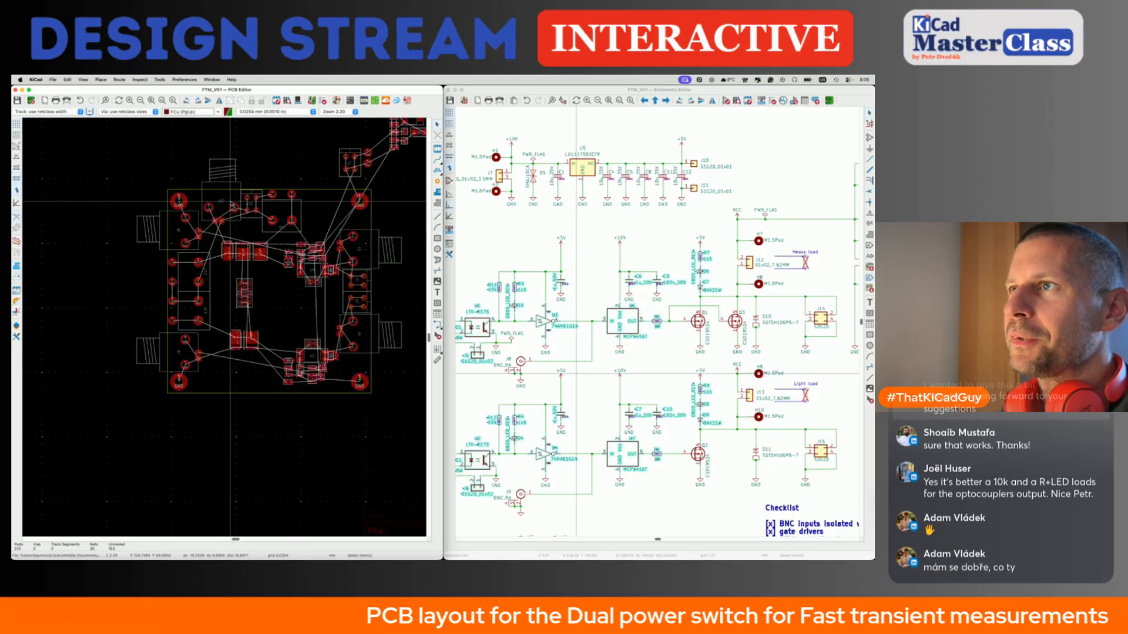
Examine which schematic circuits the upper and lower footprint groups belong to by selecting them in the layout.
{"action": "scroll", "coordinate": [230, 202], "scroll_direction": "down", "scroll_amount": 3}
{"action": "left_click_drag", "start_coordinate": [185, 216], "coordinate": [320, 301]}
{"action": "left_click", "coordinate": [249, 333]}
{"action": "scroll", "coordinate": [249, 333], "scroll_direction": "up", "scroll_amount": 4}
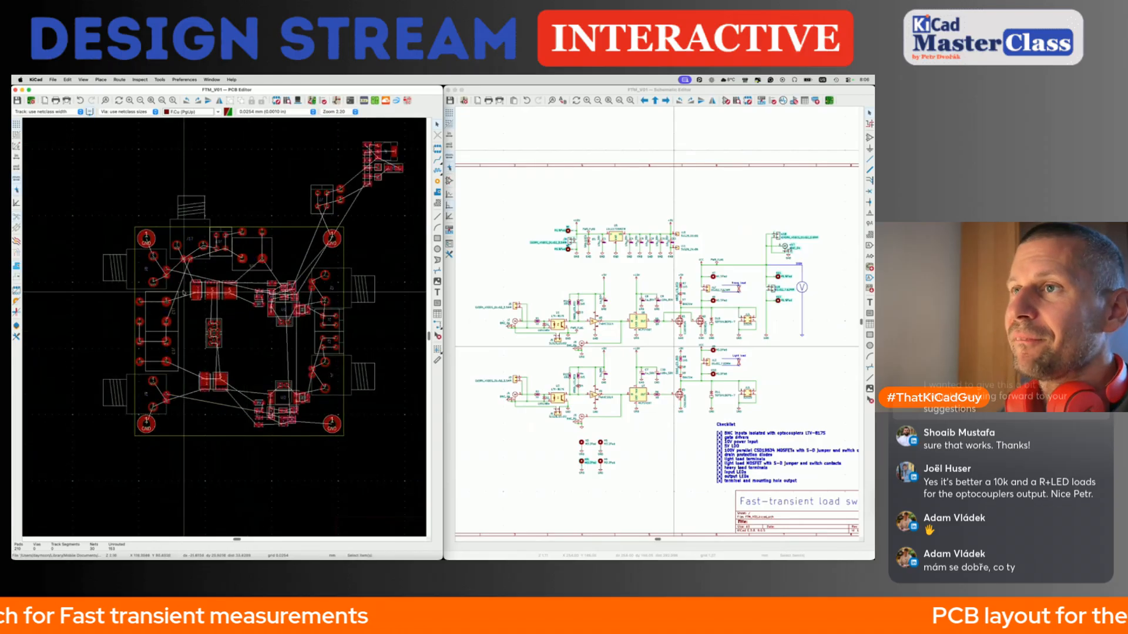
{"action": "left_click_drag", "start_coordinate": [327, 320], "coordinate": [367, 336]}
{"action": "left_click", "coordinate": [263, 313]}
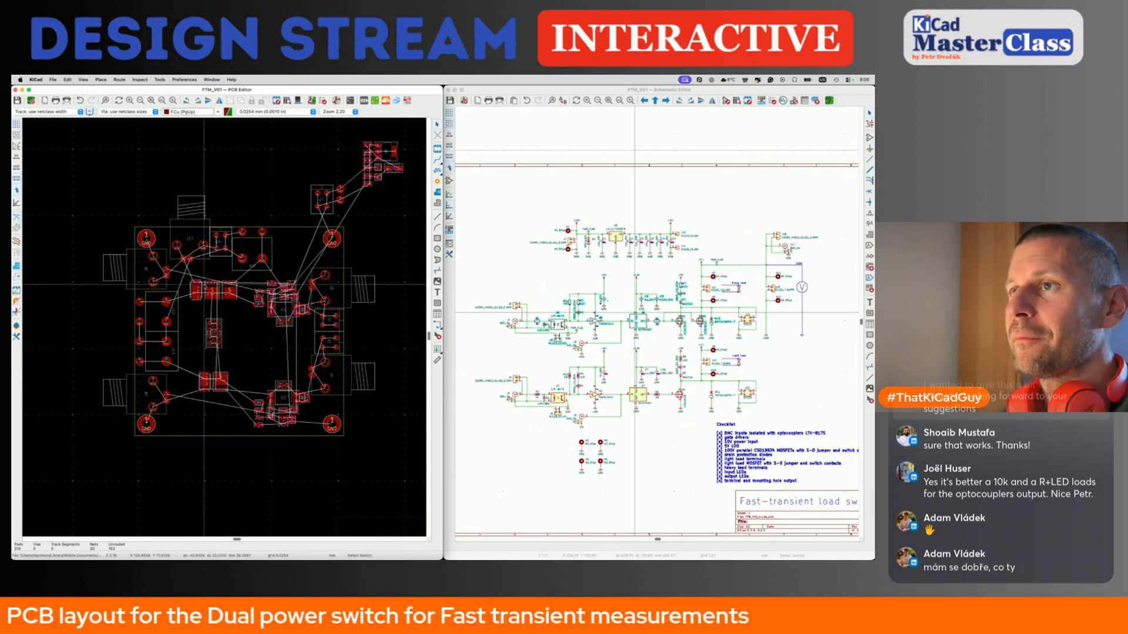
{"action": "left_click_drag", "start_coordinate": [175, 270], "coordinate": [252, 323]}
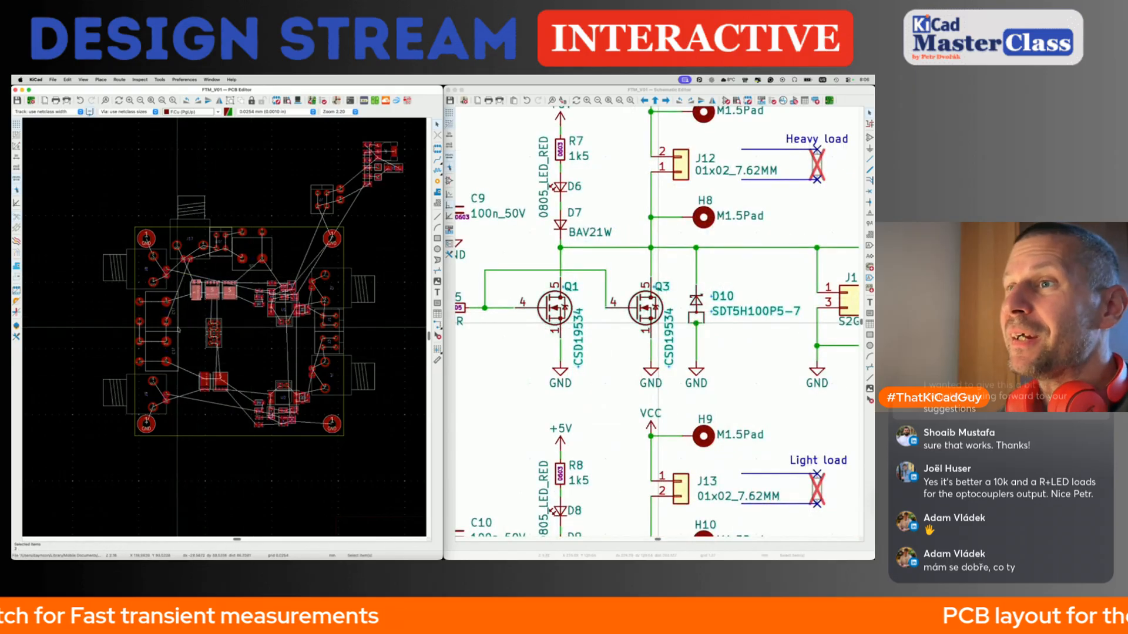
{"action": "left_click_drag", "start_coordinate": [178, 334], "coordinate": [309, 447]}
{"action": "left_click", "coordinate": [262, 371]}
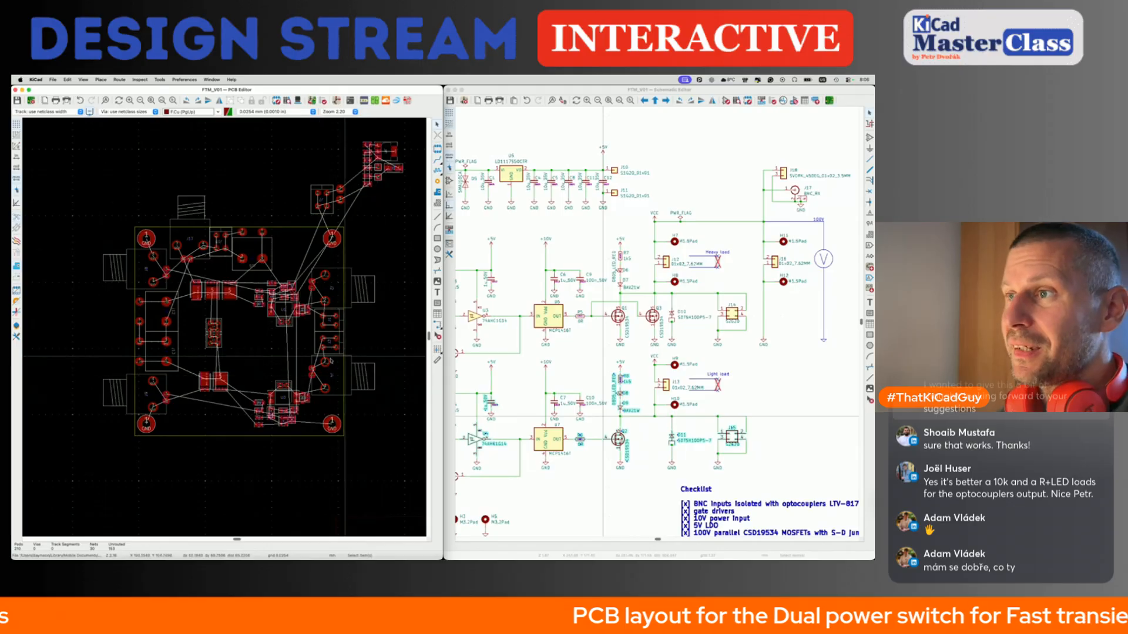
{"action": "left_click_drag", "start_coordinate": [75, 348], "coordinate": [387, 446]}
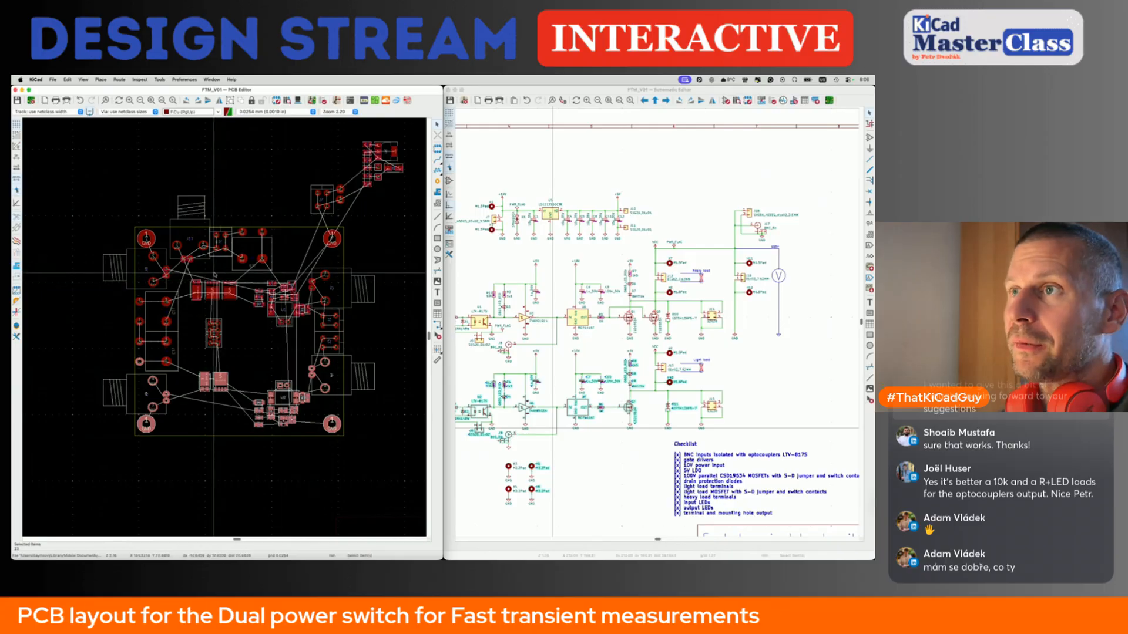
{"action": "left_click", "coordinate": [247, 346]}
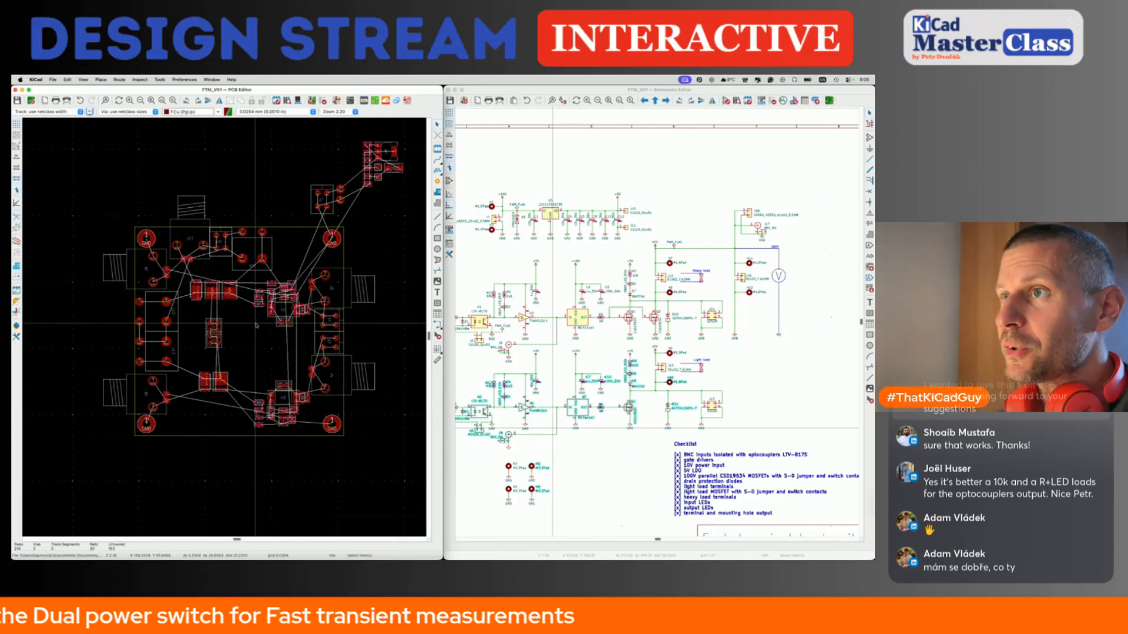
Select Q1, Q3 and D10 in the layout and examine their heavy-load switching circuit in the schematic.
{"action": "left_click_drag", "start_coordinate": [171, 256], "coordinate": [263, 335]}
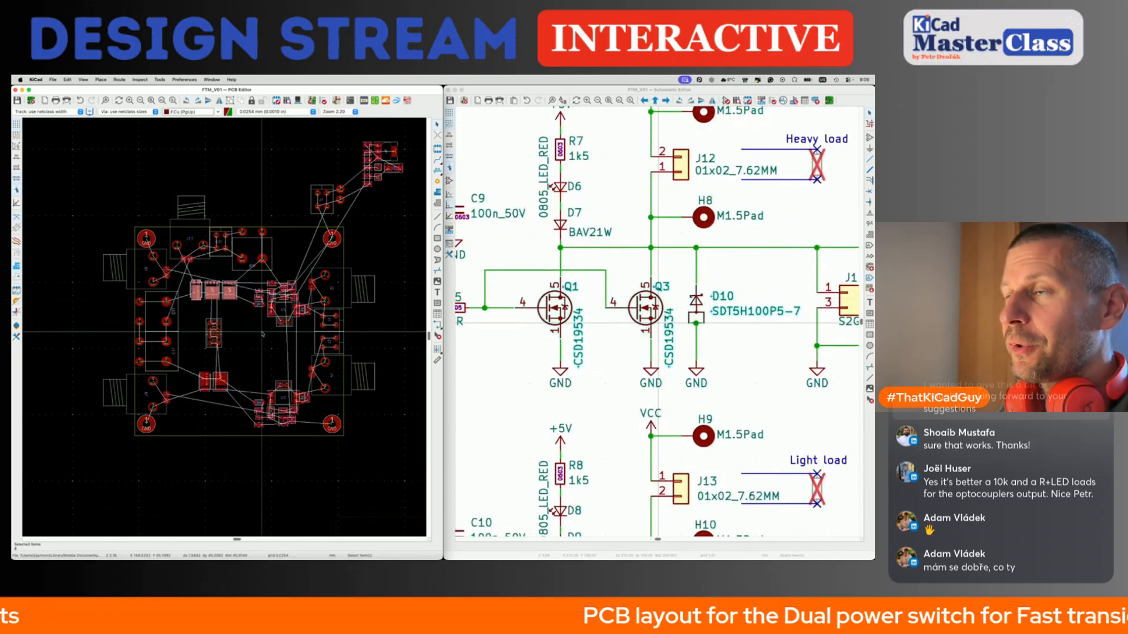
{"action": "left_click", "coordinate": [633, 264]}
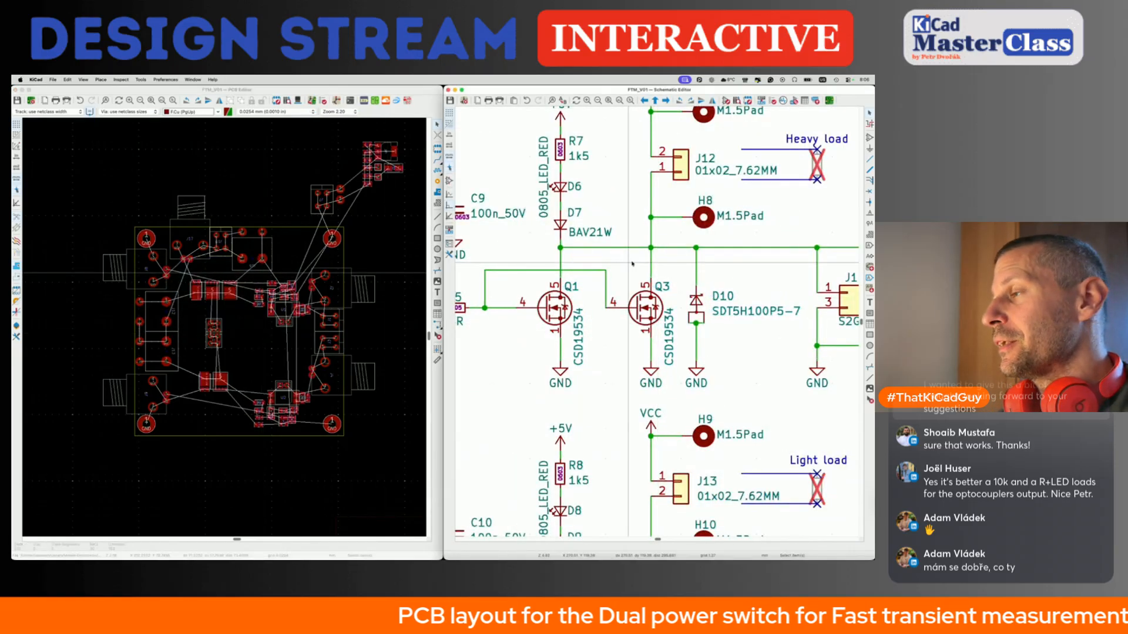
{"action": "scroll", "coordinate": [633, 264], "scroll_direction": "down", "scroll_amount": 5}
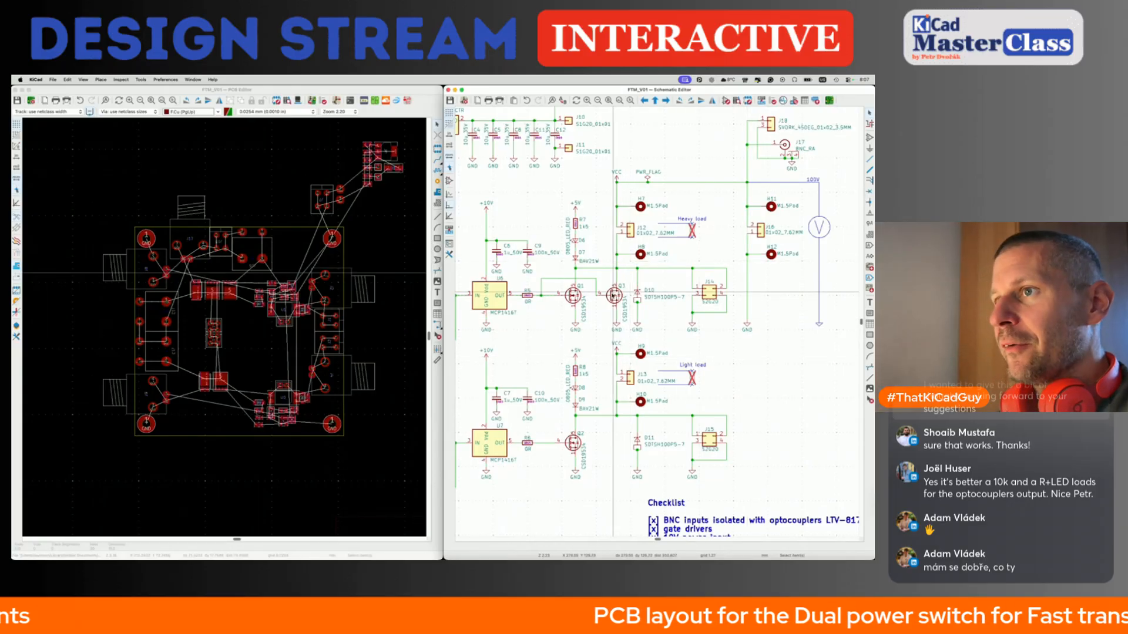
{"action": "scroll", "coordinate": [615, 295], "scroll_direction": "up", "scroll_amount": 3}
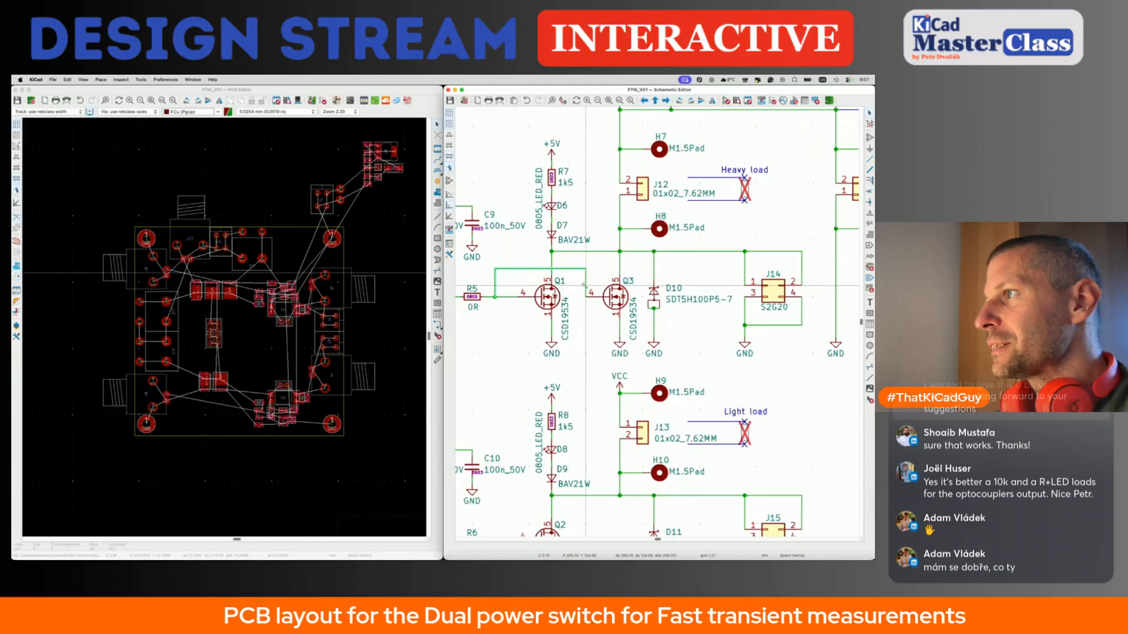
Move MOSFET Q3 in the schematic from the upper channel down into the lower channel, in parallel with Q2.
{"action": "left_click", "coordinate": [615, 297]}
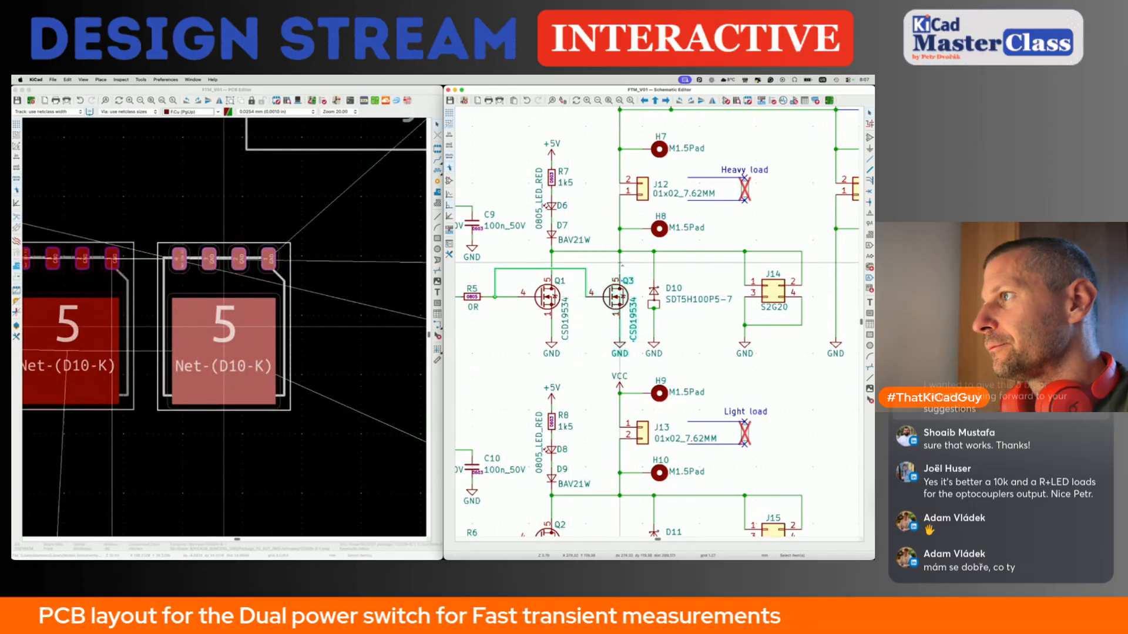
{"action": "scroll", "coordinate": [619, 263], "scroll_direction": "down", "scroll_amount": 8}
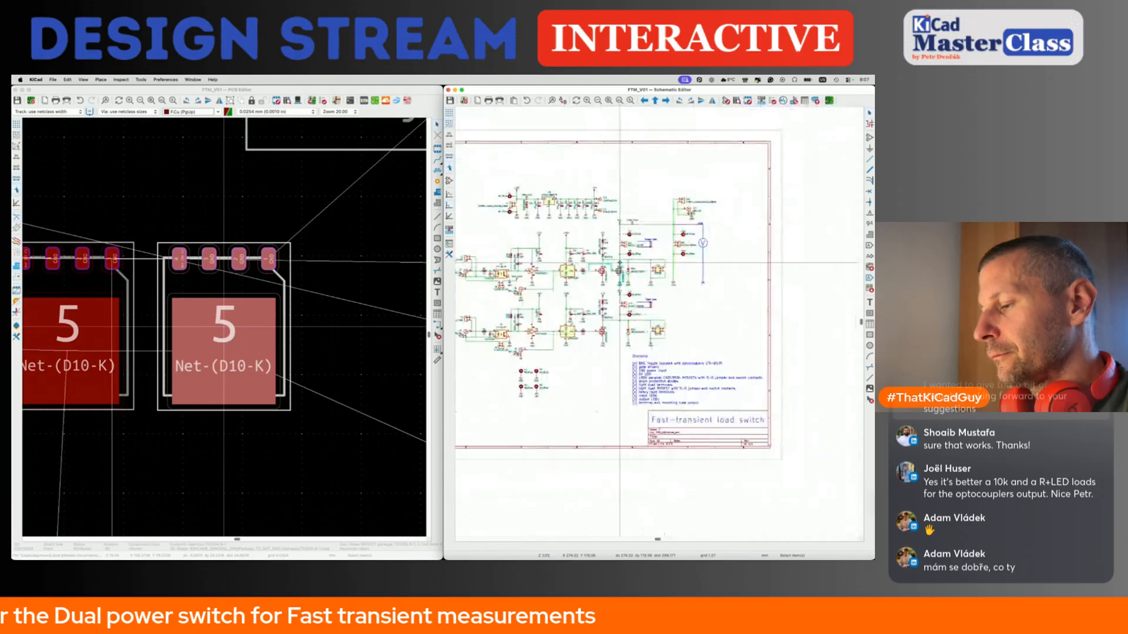
{"action": "key", "text": "m"}
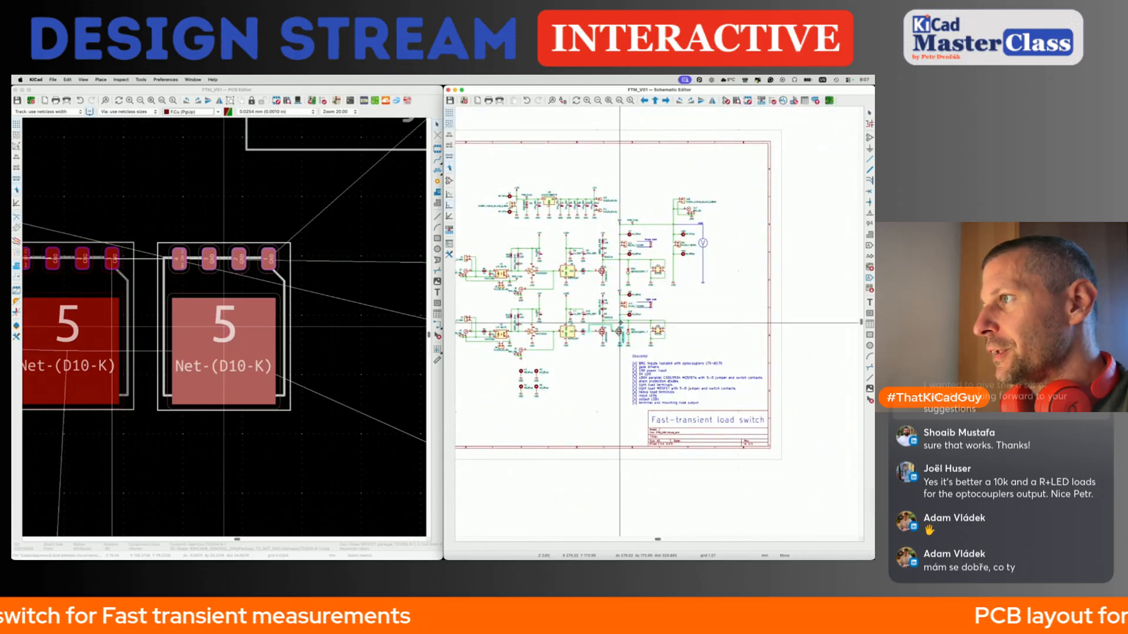
{"action": "left_click", "coordinate": [620, 323]}
{"action": "scroll", "coordinate": [614, 332], "scroll_direction": "up", "scroll_amount": 3}
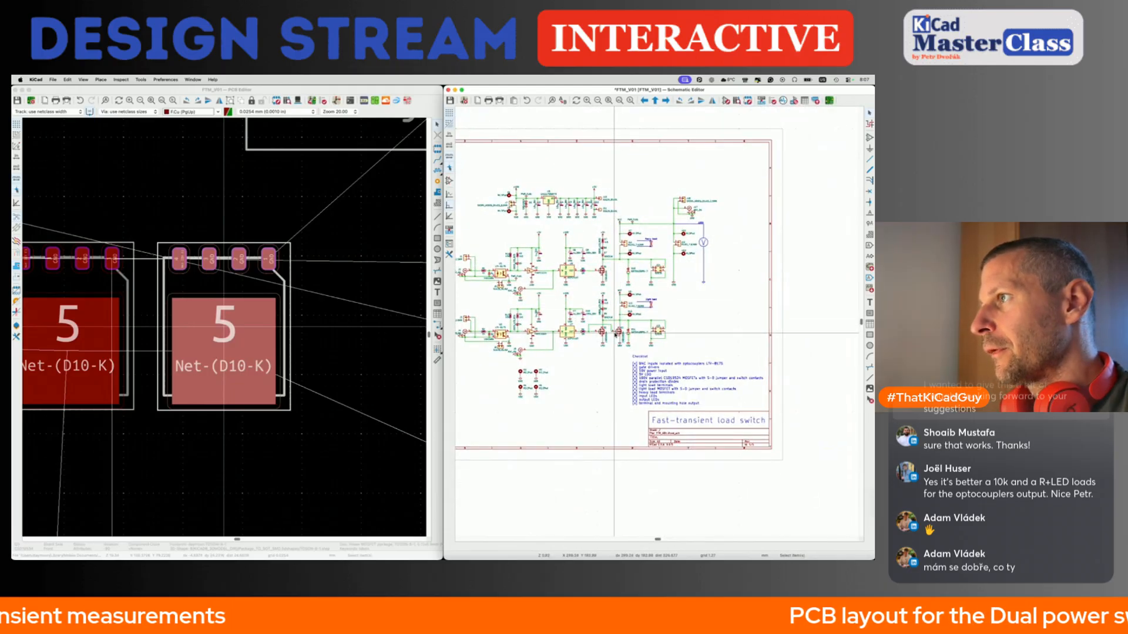
{"action": "scroll", "coordinate": [655, 295], "scroll_direction": "up", "scroll_amount": 3}
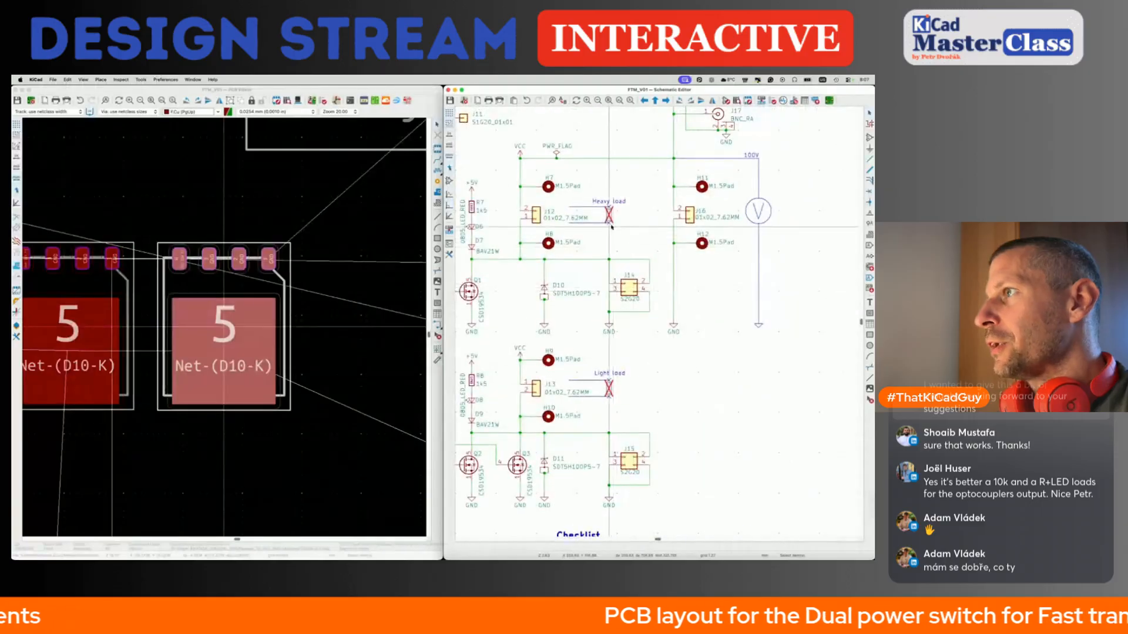
Swap the load labels in the schematic so Light load marks J12 and Heavy load marks J13.
{"action": "left_click_drag", "start_coordinate": [621, 204], "coordinate": [687, 356]}
{"action": "left_click_drag", "start_coordinate": [620, 375], "coordinate": [618, 201]}
{"action": "left_click_drag", "start_coordinate": [664, 356], "coordinate": [605, 380]}
Examine the light-load and heavy-load channels in the schematic by selecting each whole circuit row in turn.
{"action": "scroll", "coordinate": [605, 381], "scroll_direction": "down", "scroll_amount": 3}
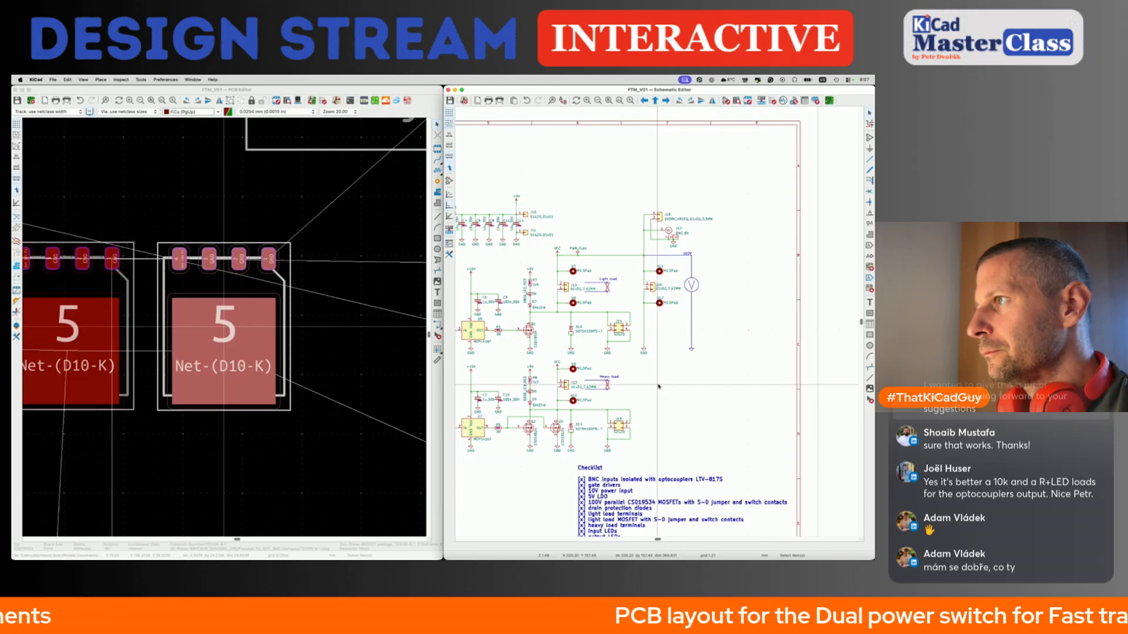
{"action": "scroll", "coordinate": [659, 386], "scroll_direction": "left", "scroll_amount": 5}
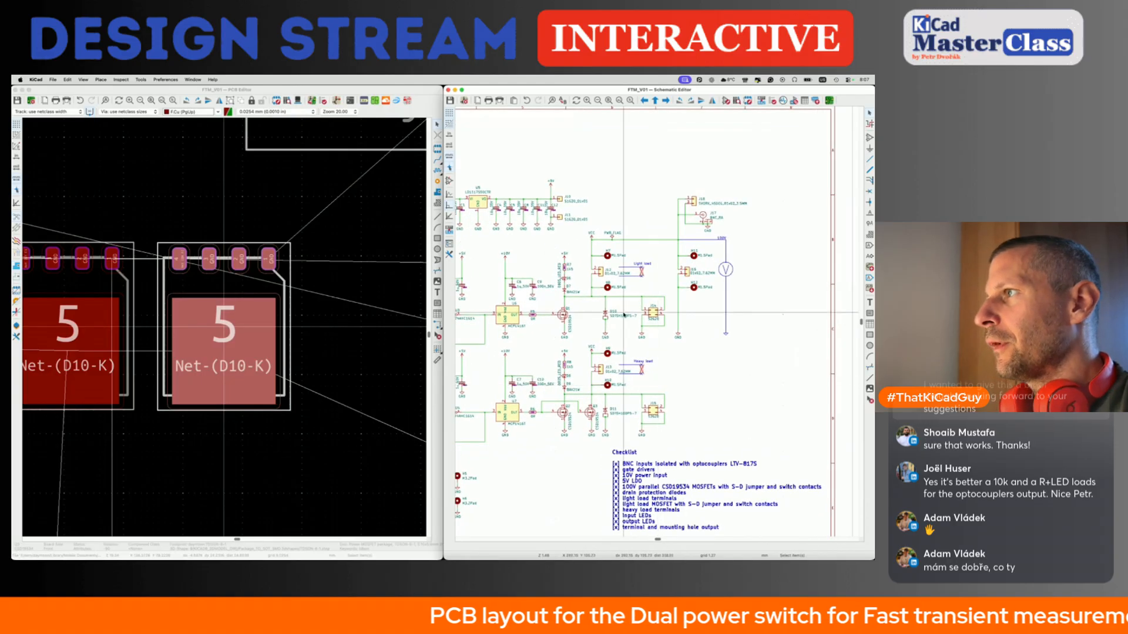
{"action": "scroll", "coordinate": [624, 316], "scroll_direction": "down", "scroll_amount": 3}
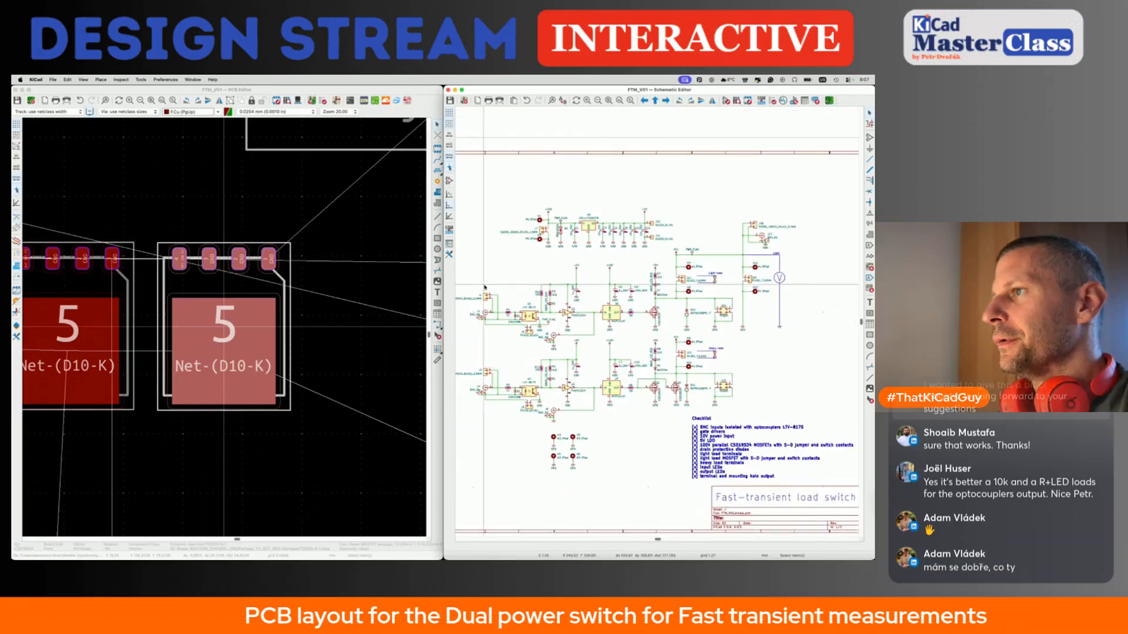
{"action": "left_click_drag", "start_coordinate": [462, 259], "coordinate": [821, 354]}
{"action": "left_click_drag", "start_coordinate": [459, 343], "coordinate": [786, 423]}
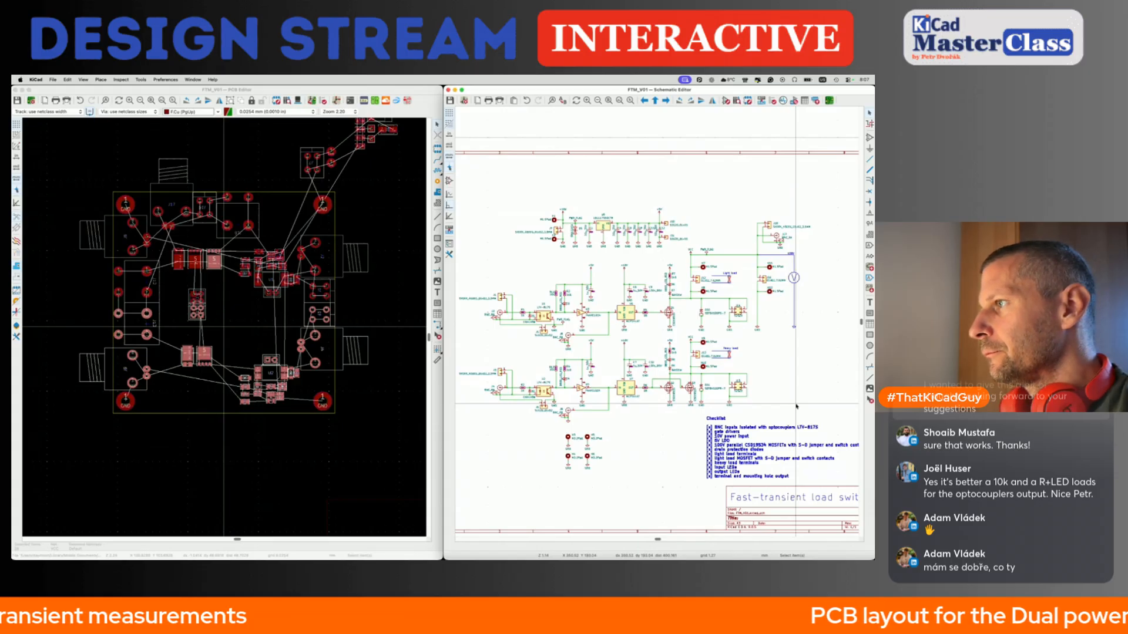
Update the PCB from the schematic to apply Q3's new net connections.
{"action": "left_click", "coordinate": [363, 210]}
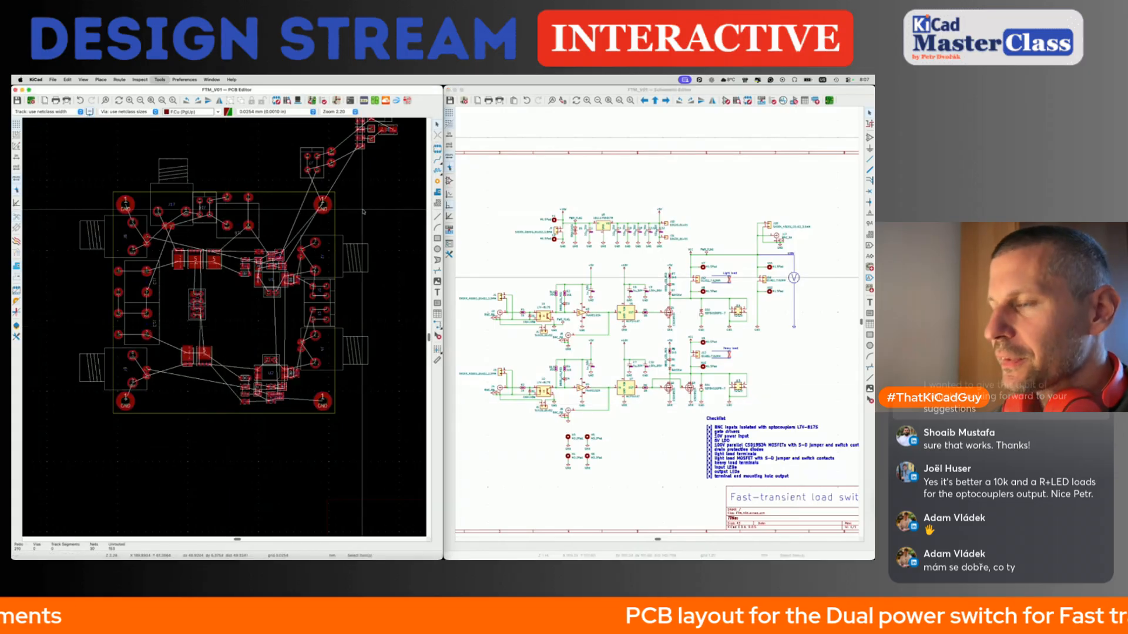
{"action": "key", "text": "F8"}
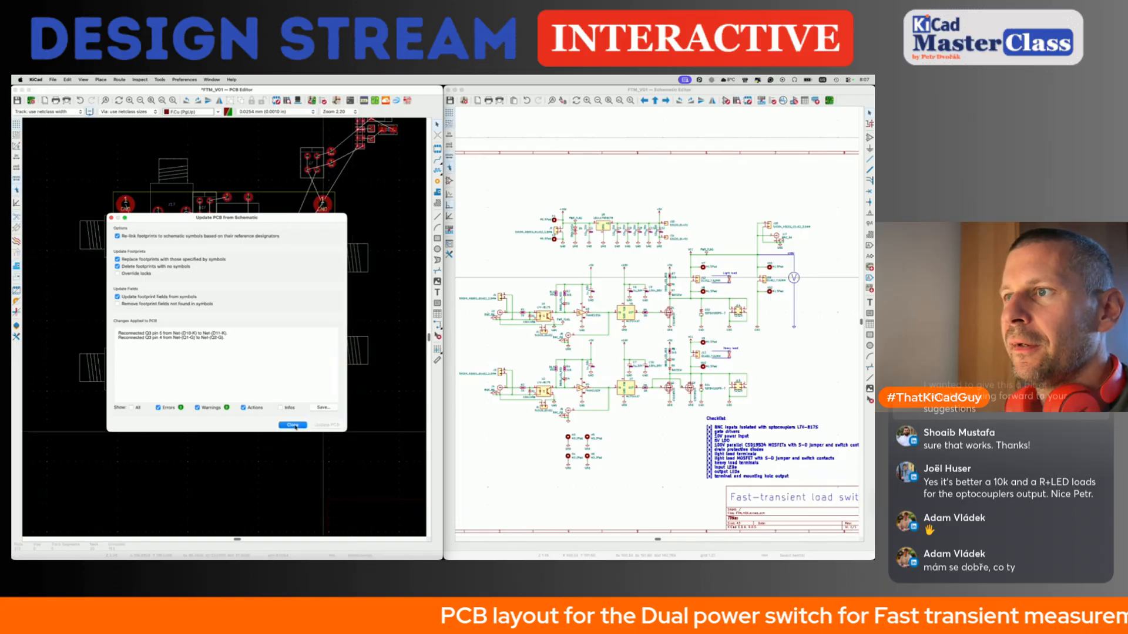
{"action": "left_click", "coordinate": [325, 425]}
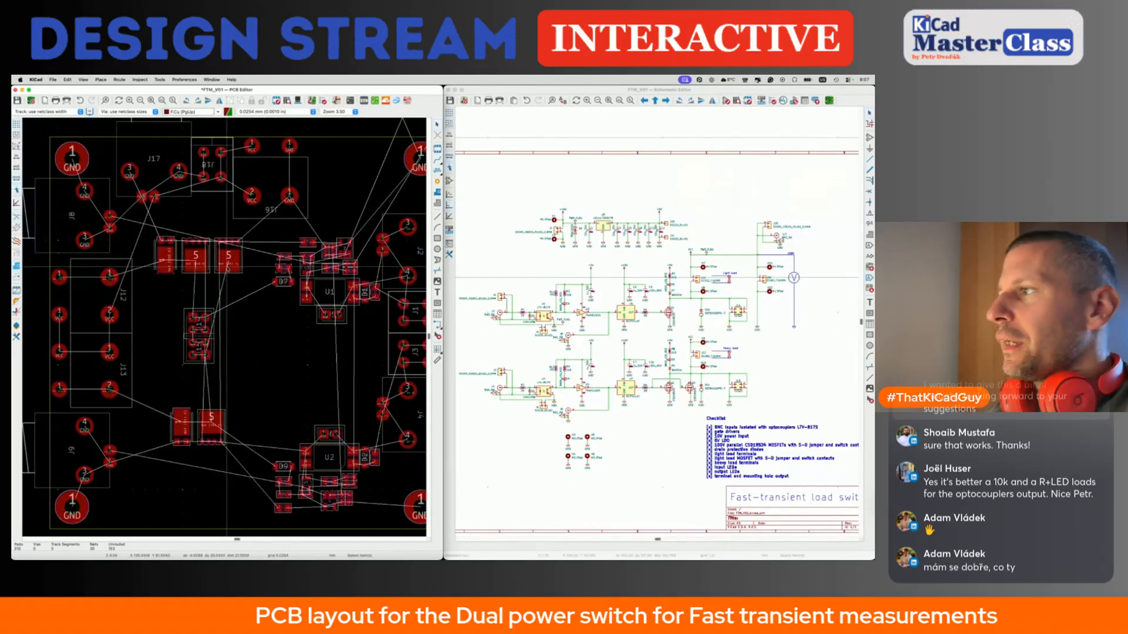
Locate Q3 from the schematic and move its footprint in the layout directly beside Q2 in the lower power group.
{"action": "left_click", "coordinate": [691, 388]}
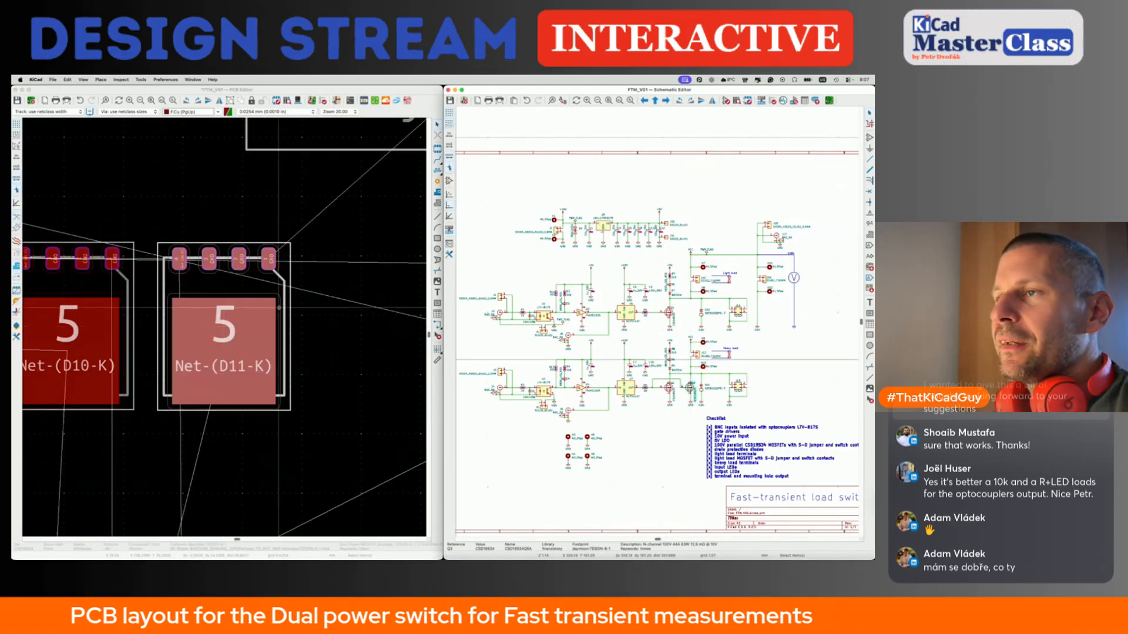
{"action": "left_click", "coordinate": [277, 301]}
{"action": "scroll", "coordinate": [277, 302], "scroll_direction": "down", "scroll_amount": 5}
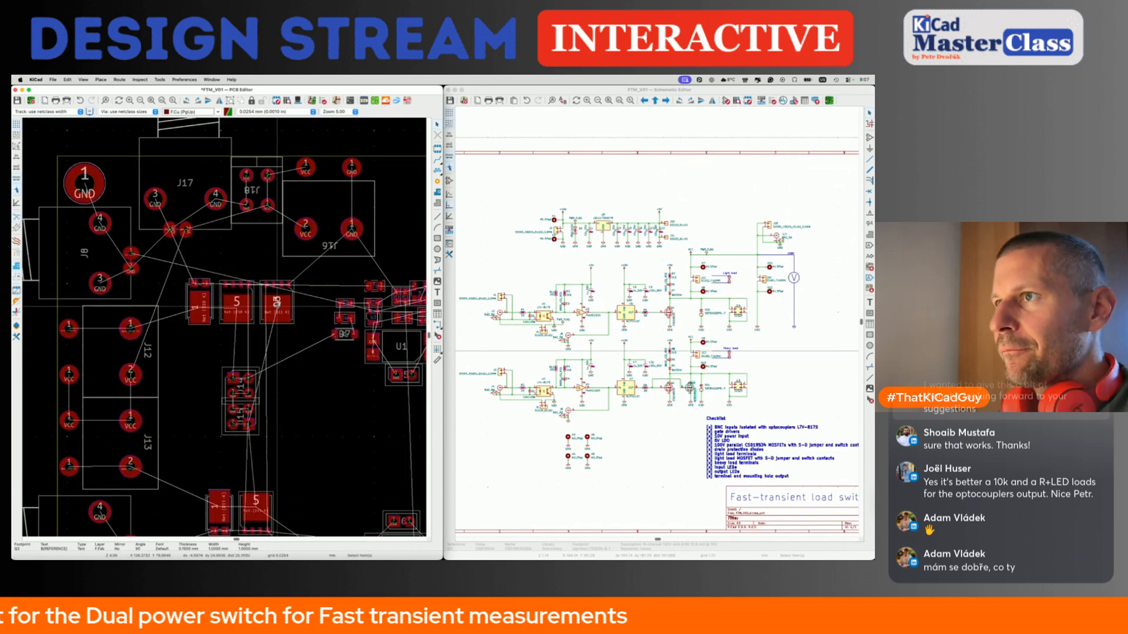
{"action": "left_click", "coordinate": [287, 307]}
{"action": "key", "text": "m"}
{"action": "scroll", "coordinate": [278, 506], "scroll_direction": "down", "scroll_amount": 2}
{"action": "scroll", "coordinate": [288, 475], "scroll_direction": "up", "scroll_amount": 2}
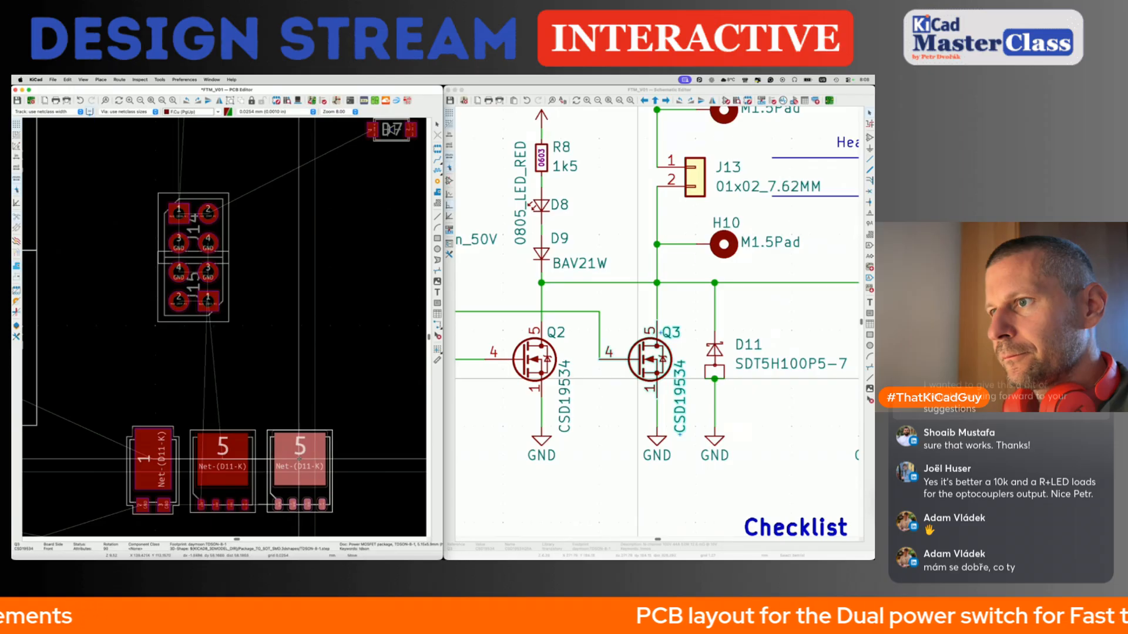
{"action": "left_click", "coordinate": [299, 459]}
{"action": "scroll", "coordinate": [299, 459], "scroll_direction": "down", "scroll_amount": 2}
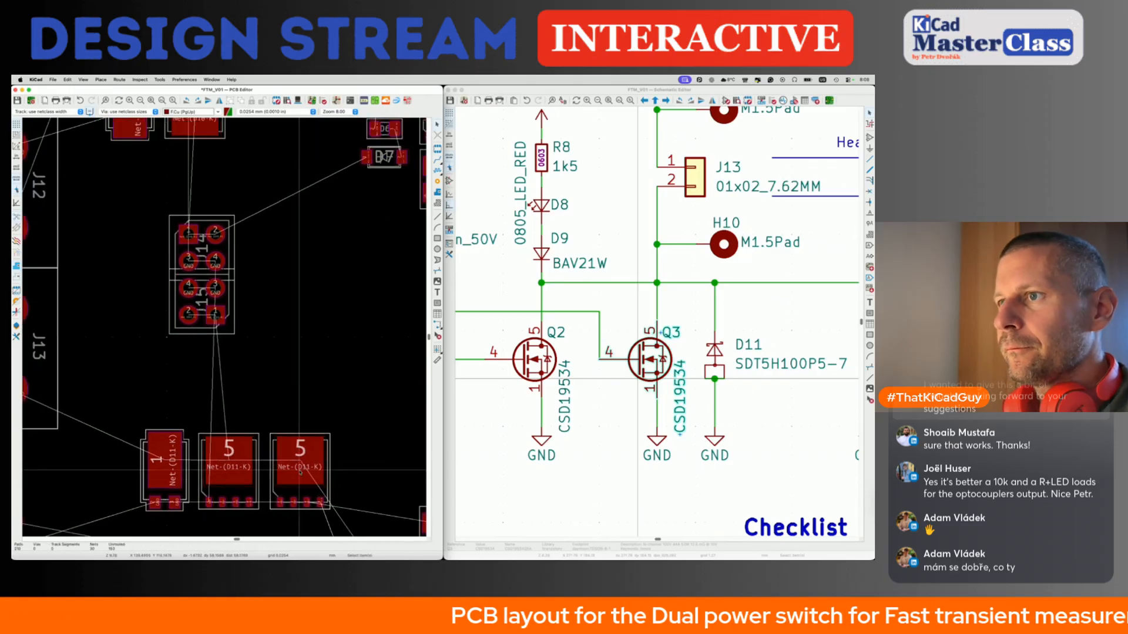
Move D11, Q2 and Q3 together so they line up in column with D10 and Q1, and save the board.
{"action": "scroll", "coordinate": [277, 339], "scroll_direction": "down", "scroll_amount": 5}
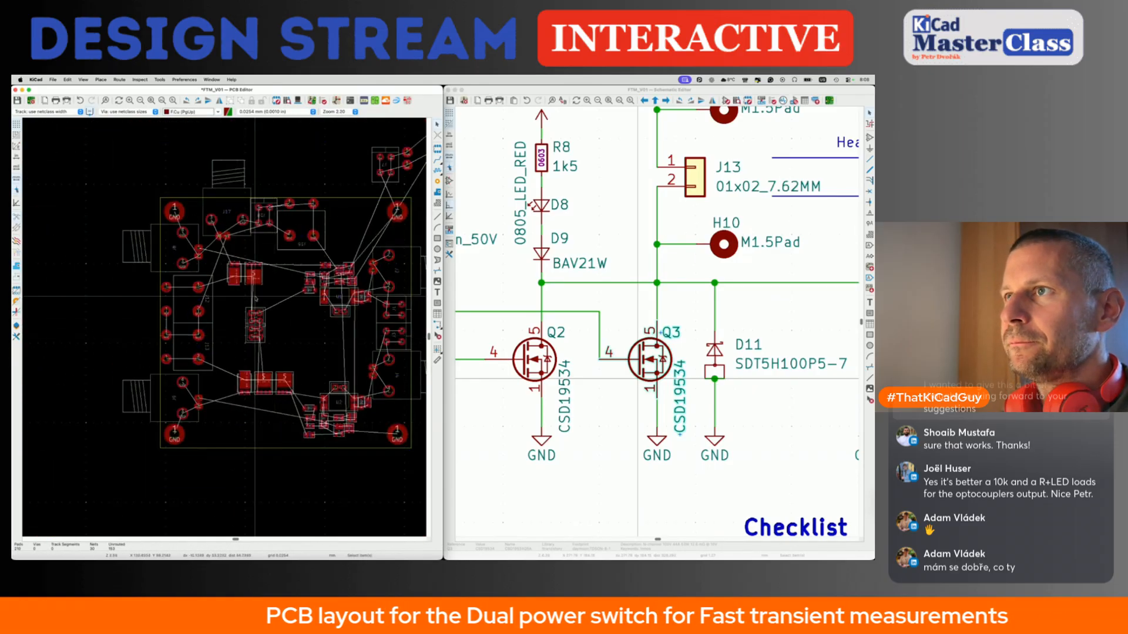
{"action": "left_click", "coordinate": [244, 381]}
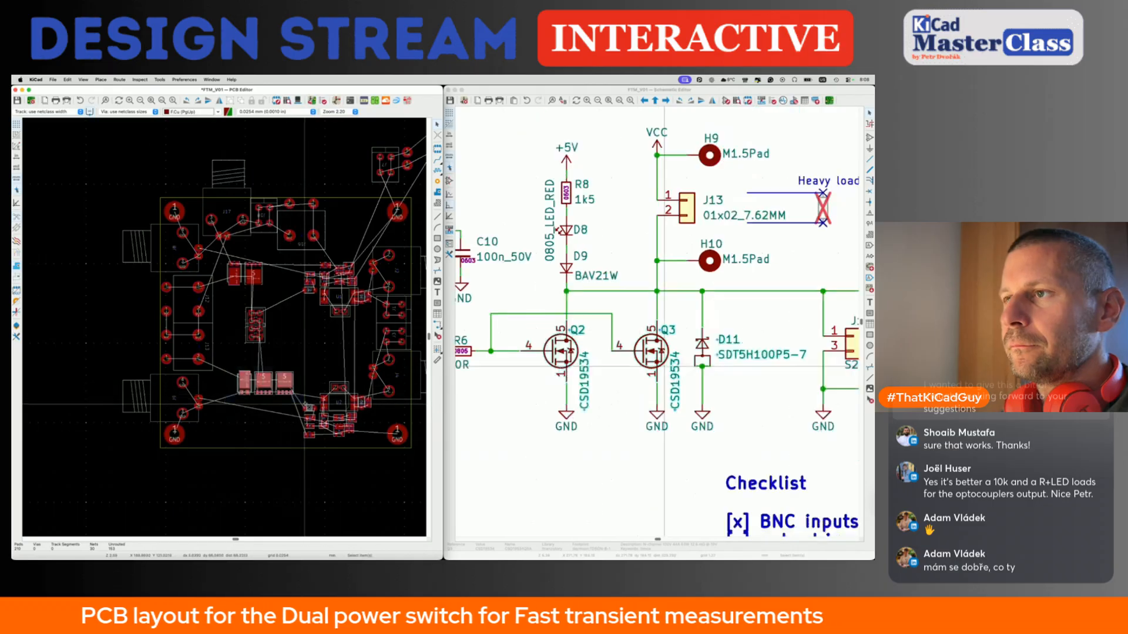
{"action": "scroll", "coordinate": [241, 380], "scroll_direction": "up", "scroll_amount": 4}
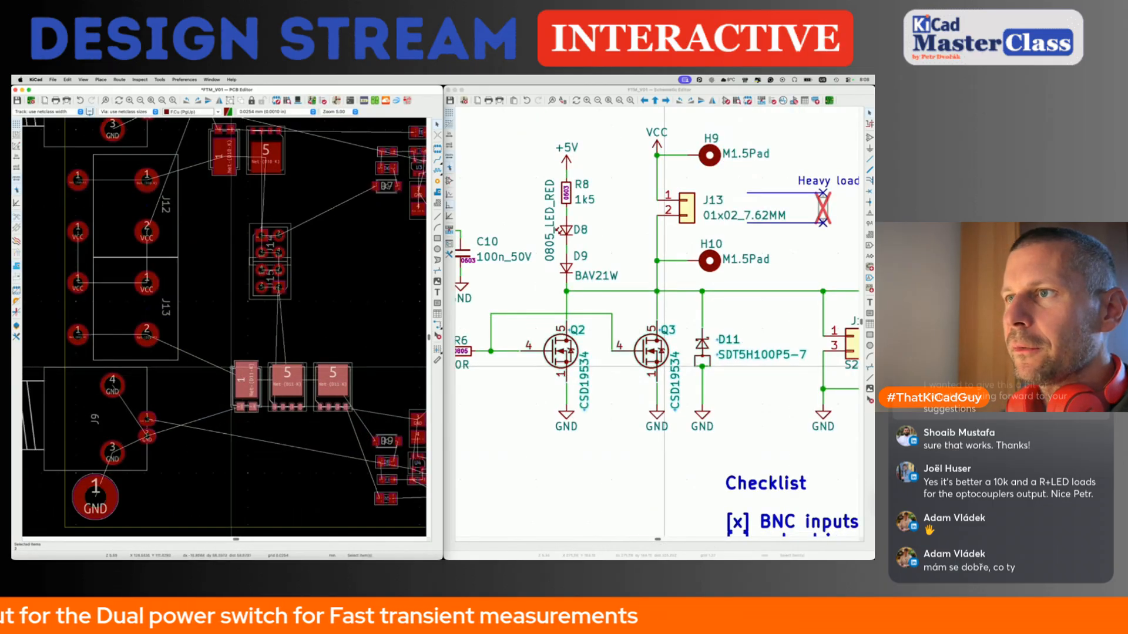
{"action": "key", "text": "m"}
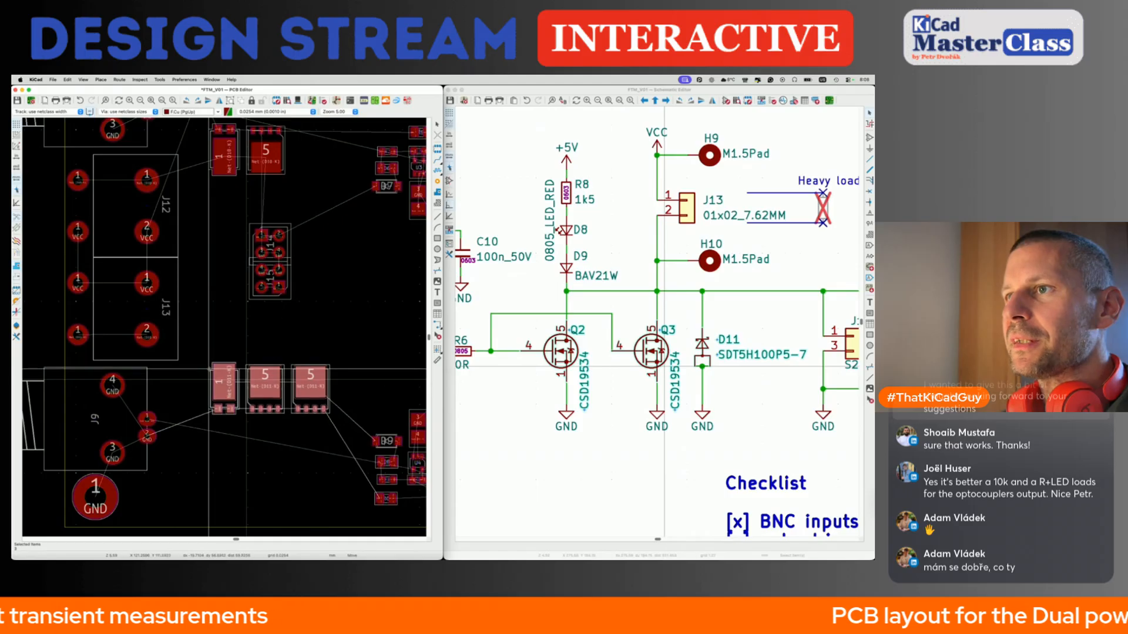
{"action": "left_click", "coordinate": [209, 369]}
{"action": "key", "text": "super+s"}
{"action": "scroll", "coordinate": [229, 423], "scroll_direction": "down", "scroll_amount": 4}
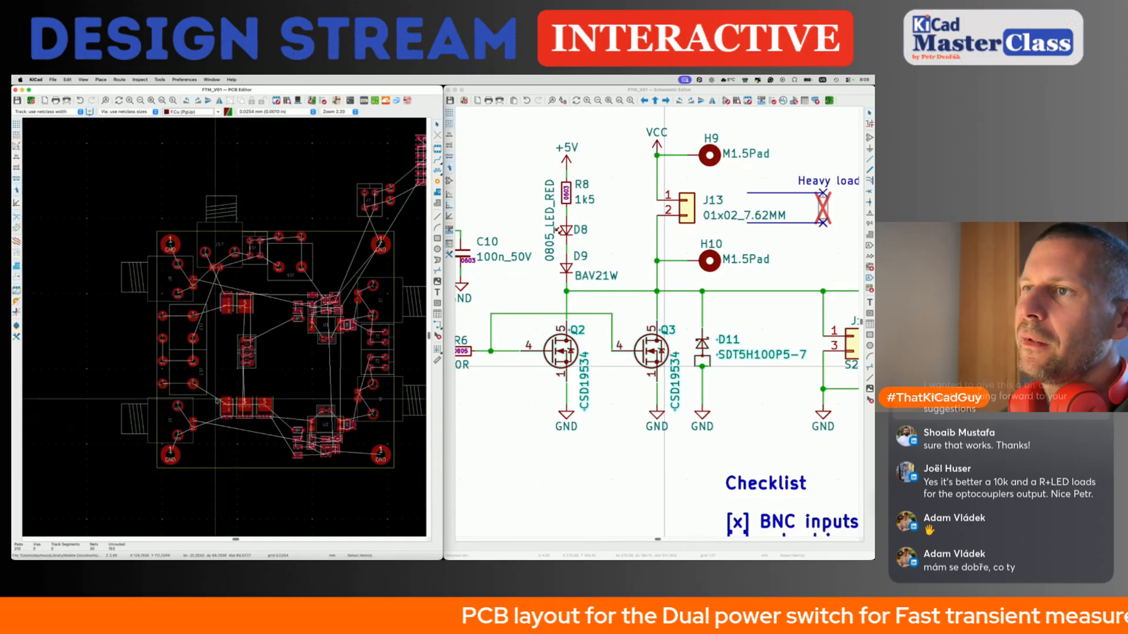
Select the lower and upper power component groups in the layout and examine their heavy-load and light-load circuits in the schematic.
{"action": "left_click_drag", "start_coordinate": [171, 372], "coordinate": [292, 465]}
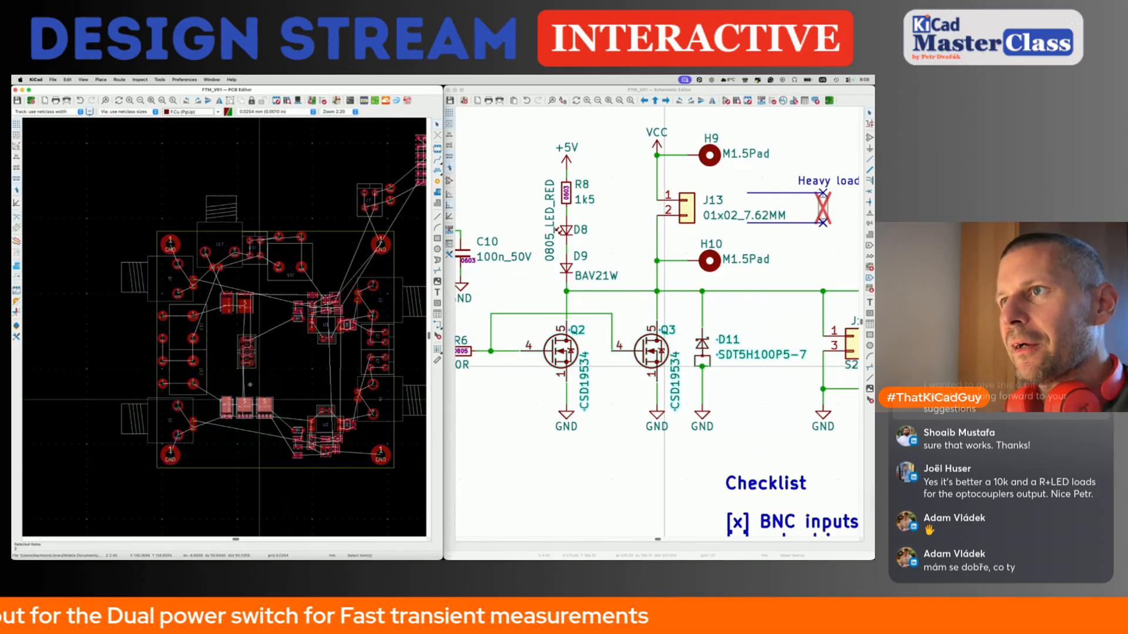
{"action": "left_click_drag", "start_coordinate": [203, 269], "coordinate": [280, 334]}
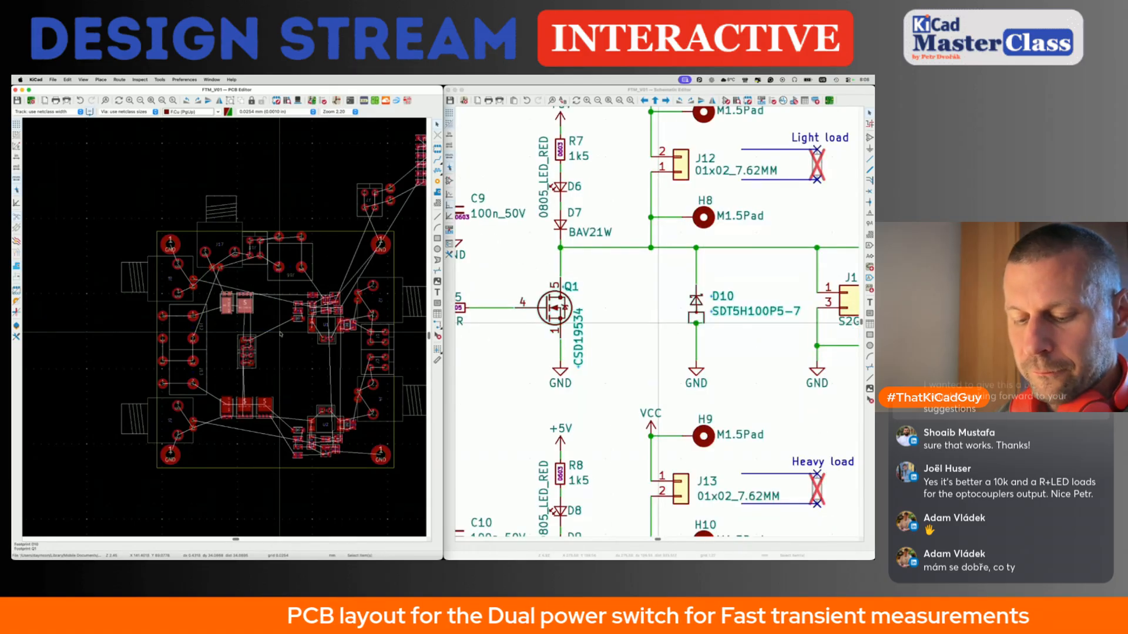
{"action": "scroll", "coordinate": [286, 353], "scroll_direction": "down", "scroll_amount": 2}
{"action": "scroll", "coordinate": [342, 271], "scroll_direction": "up", "scroll_amount": 4}
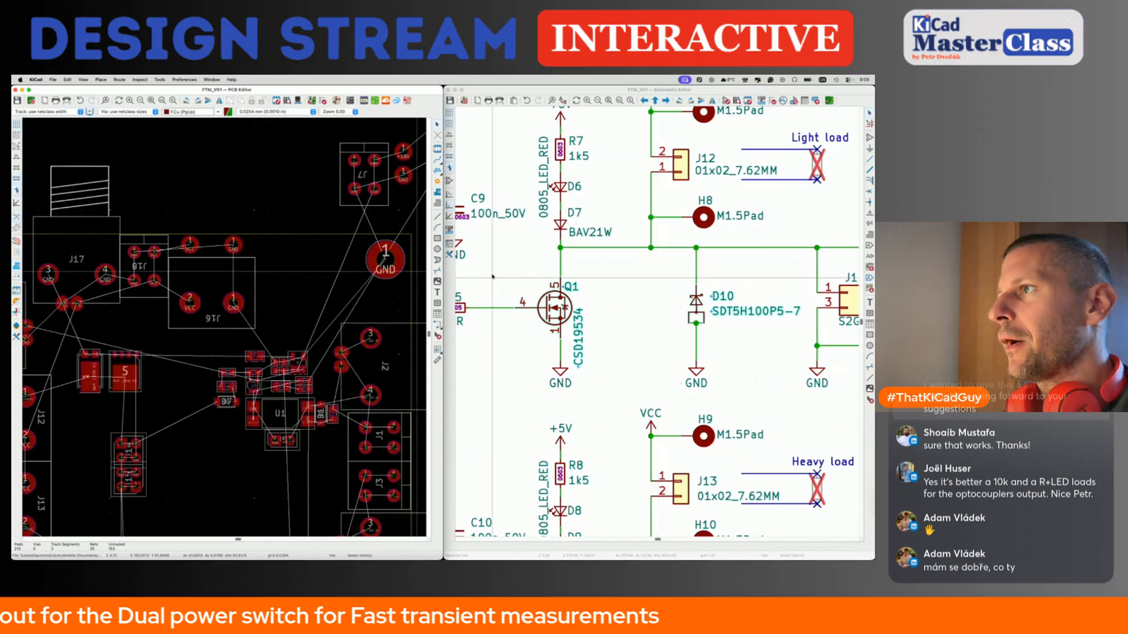
{"action": "scroll", "coordinate": [464, 250], "scroll_direction": "up", "scroll_amount": 3}
{"action": "scroll", "coordinate": [464, 251], "scroll_direction": "right", "scroll_amount": 2}
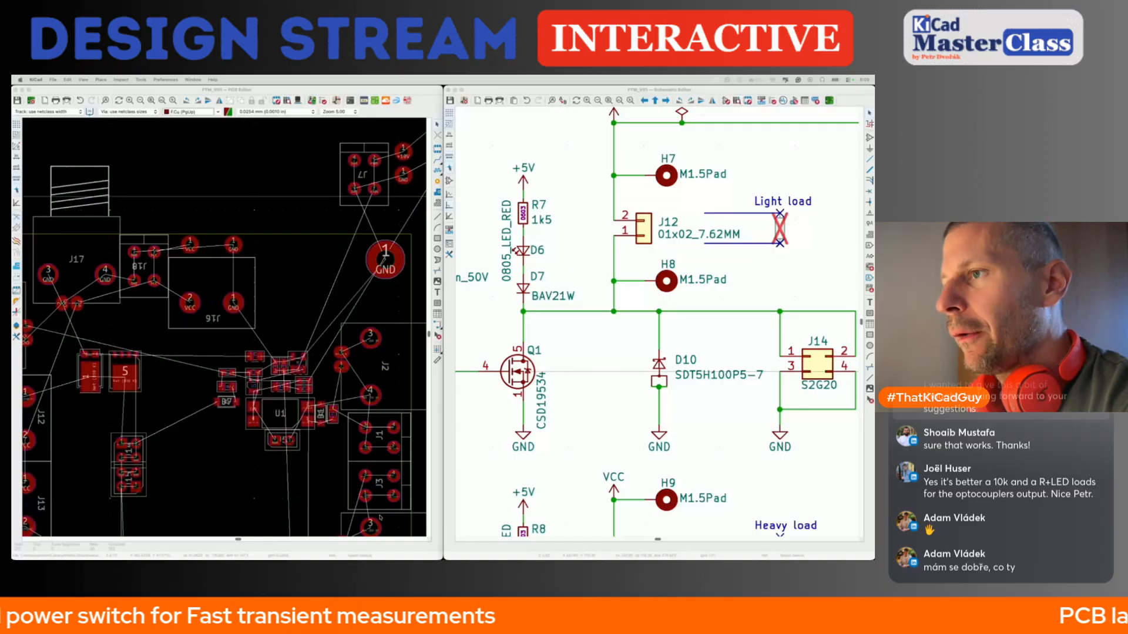
{"action": "key", "text": "super+Tab"}
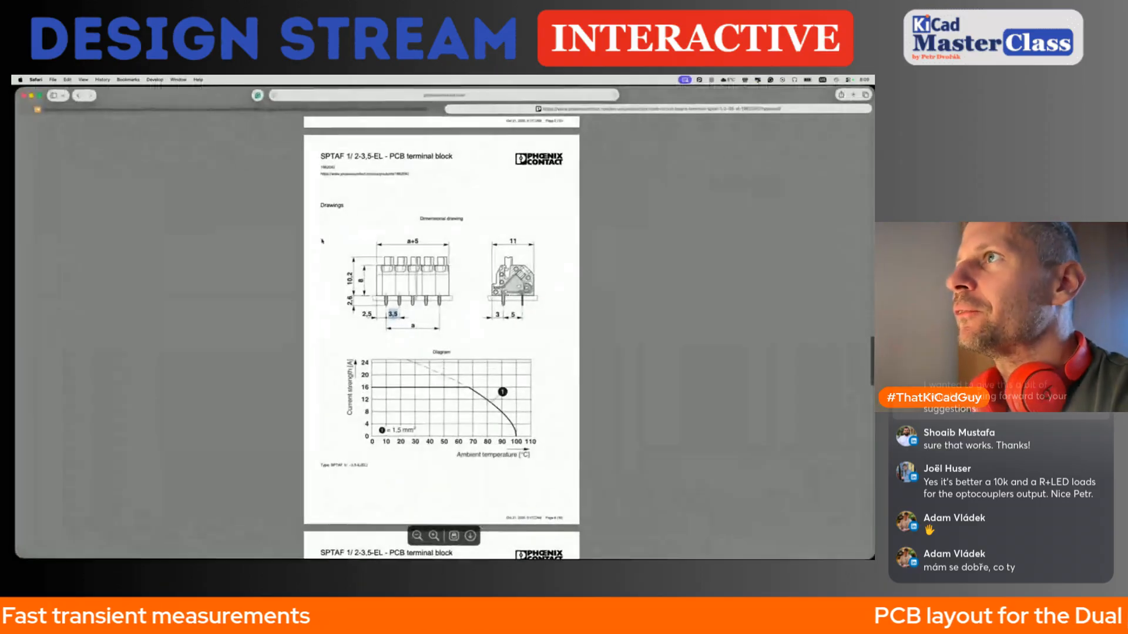
{"action": "key", "text": "super+y"}
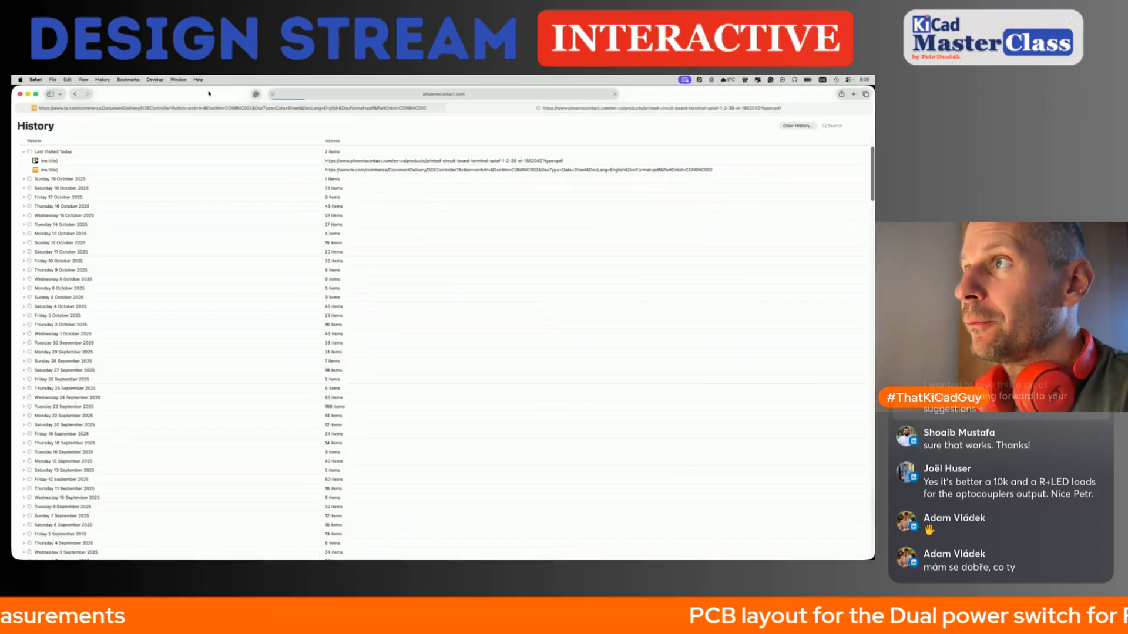
{"action": "key", "text": "super+y"}
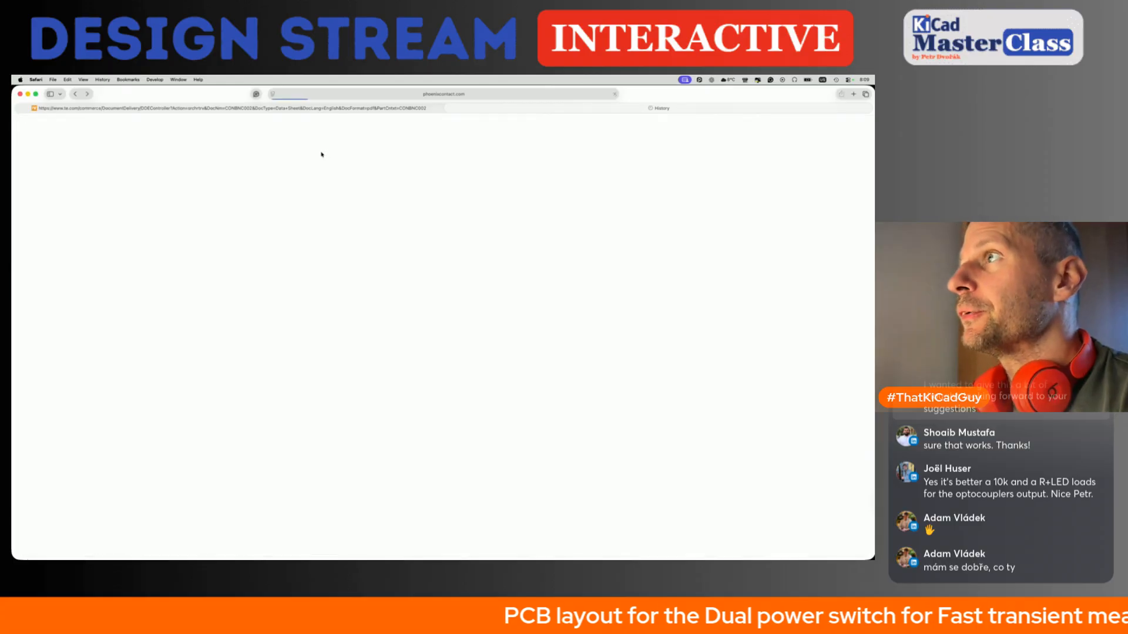
{"action": "key", "text": "super+t"}
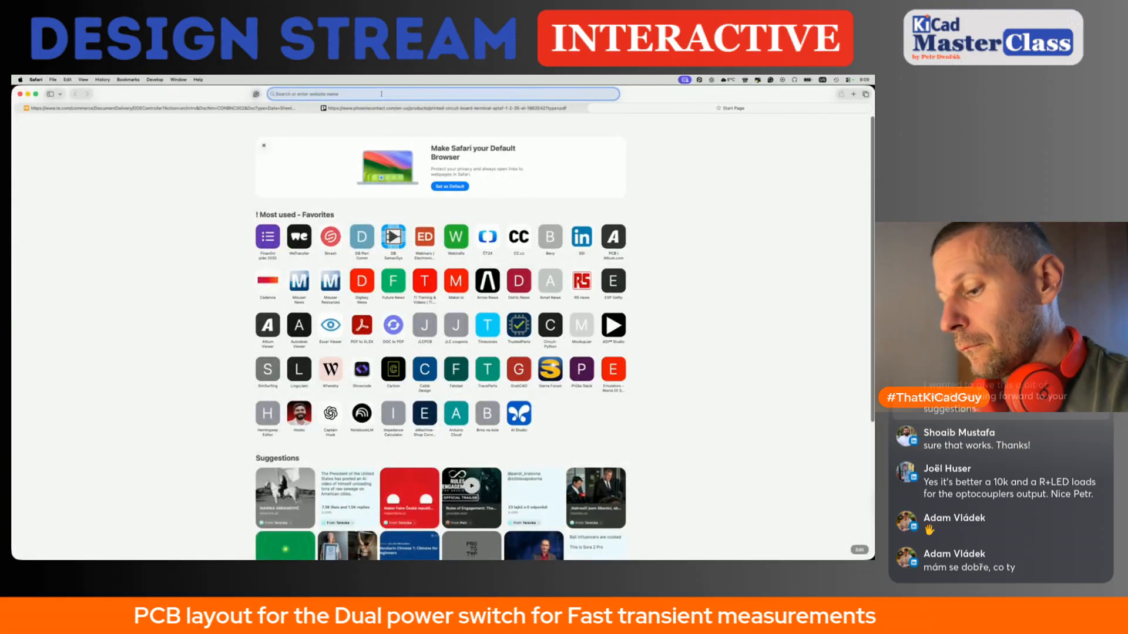
{"action": "key", "text": "super+Tab"}
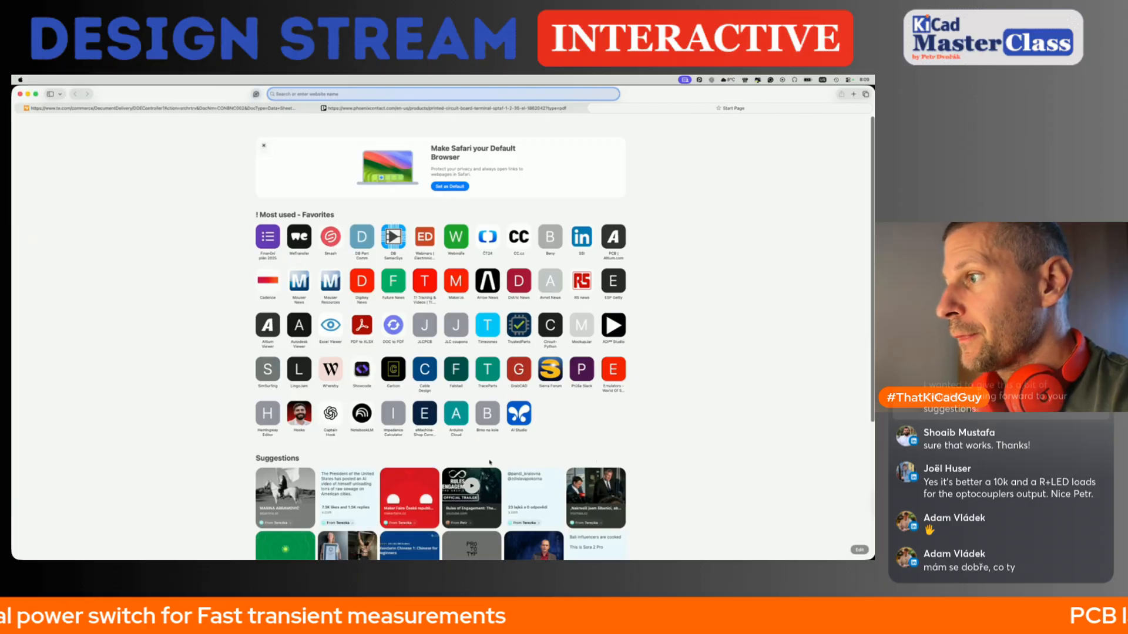
{"action": "key", "text": "super+Tab"}
{"action": "type", "text": "https://fedevel.com/courses/kicad-for-makers"}
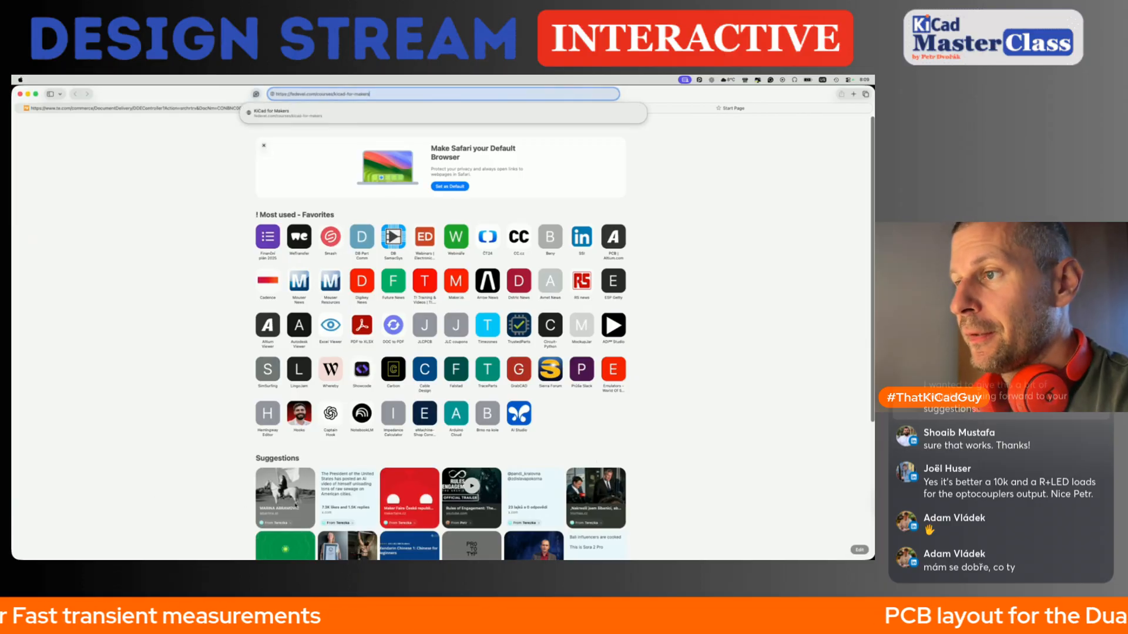
{"action": "key", "text": "Return"}
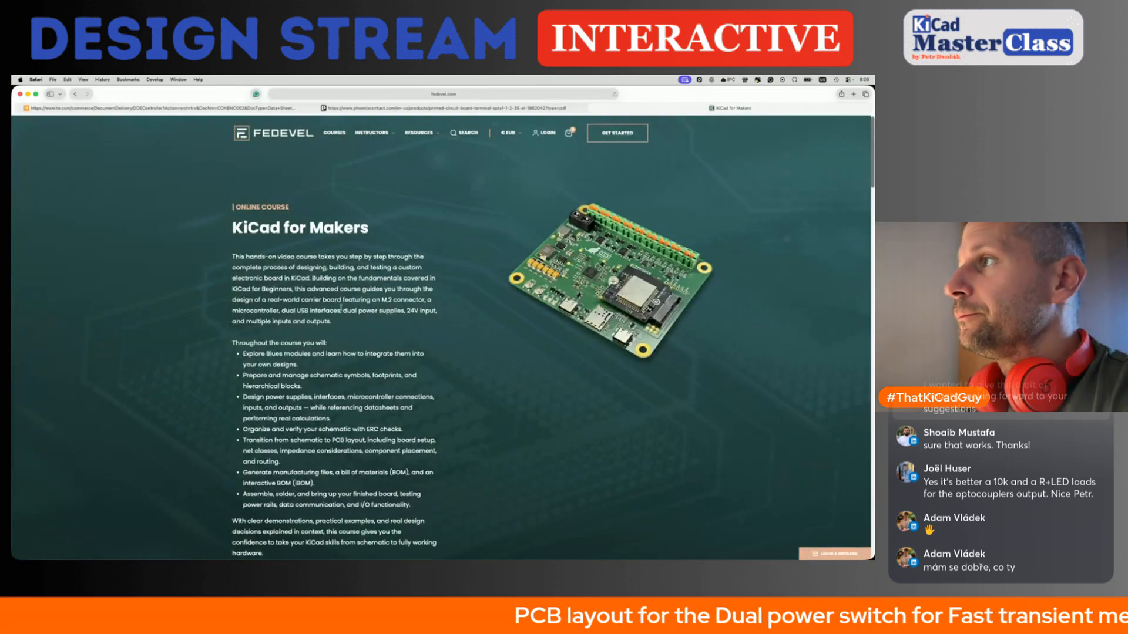
Enlarge the KiCad for Makers course page and examine its description, course benefits and pricing options.
{"action": "scroll", "coordinate": [341, 307], "scroll_direction": "up", "scroll_amount": 5, "text": "ctrl"}
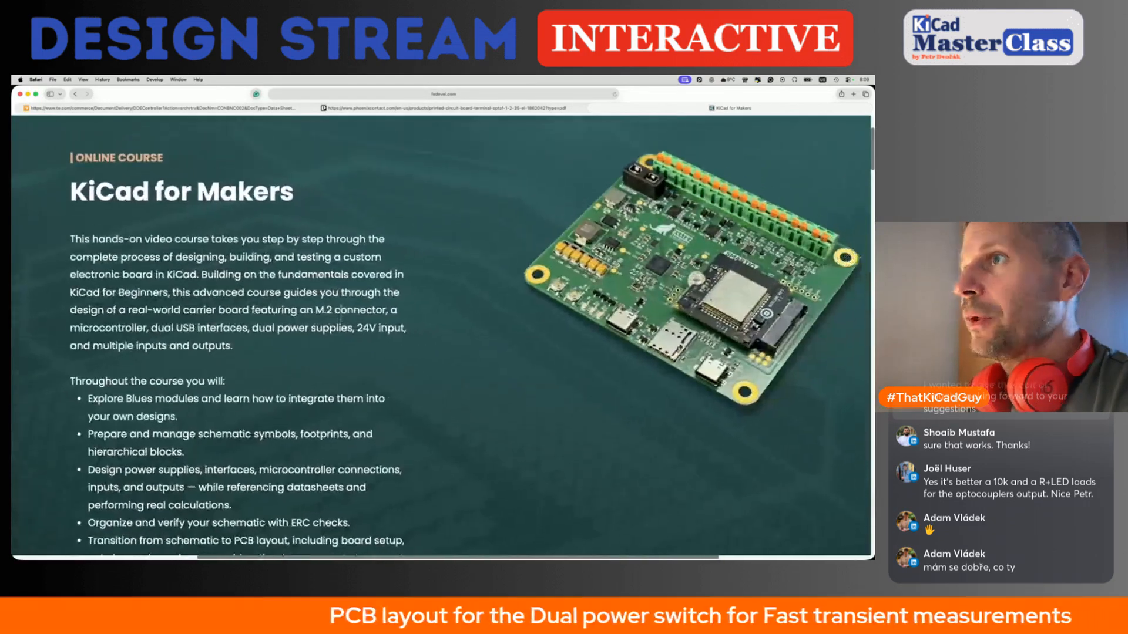
{"action": "scroll", "coordinate": [341, 308], "scroll_direction": "down", "scroll_amount": 15}
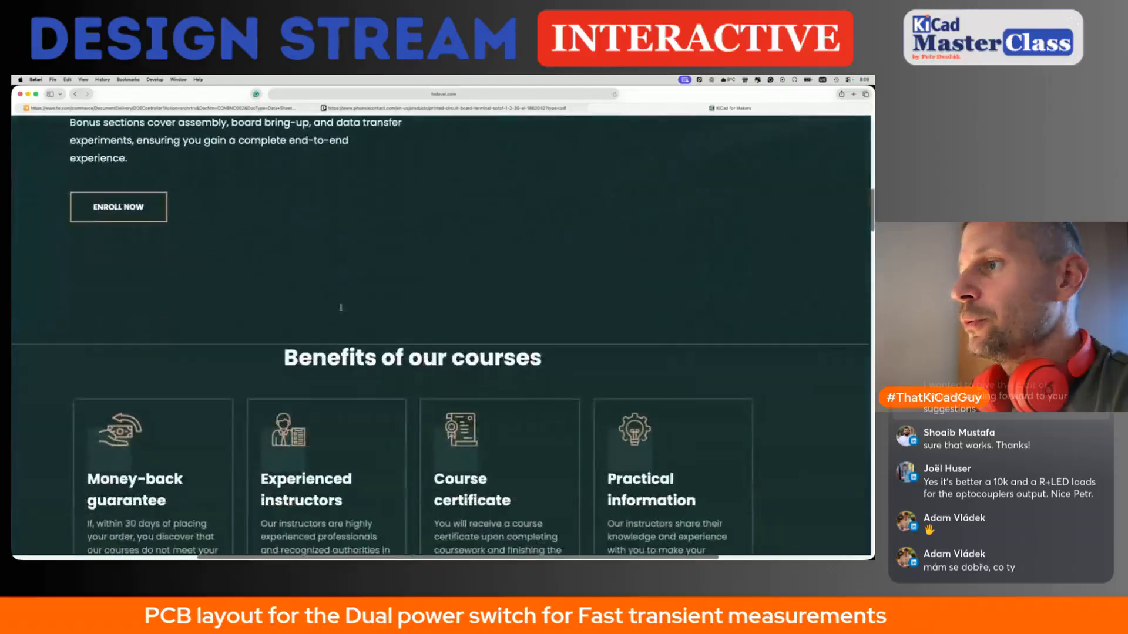
{"action": "scroll", "coordinate": [341, 309], "scroll_direction": "down", "scroll_amount": 15}
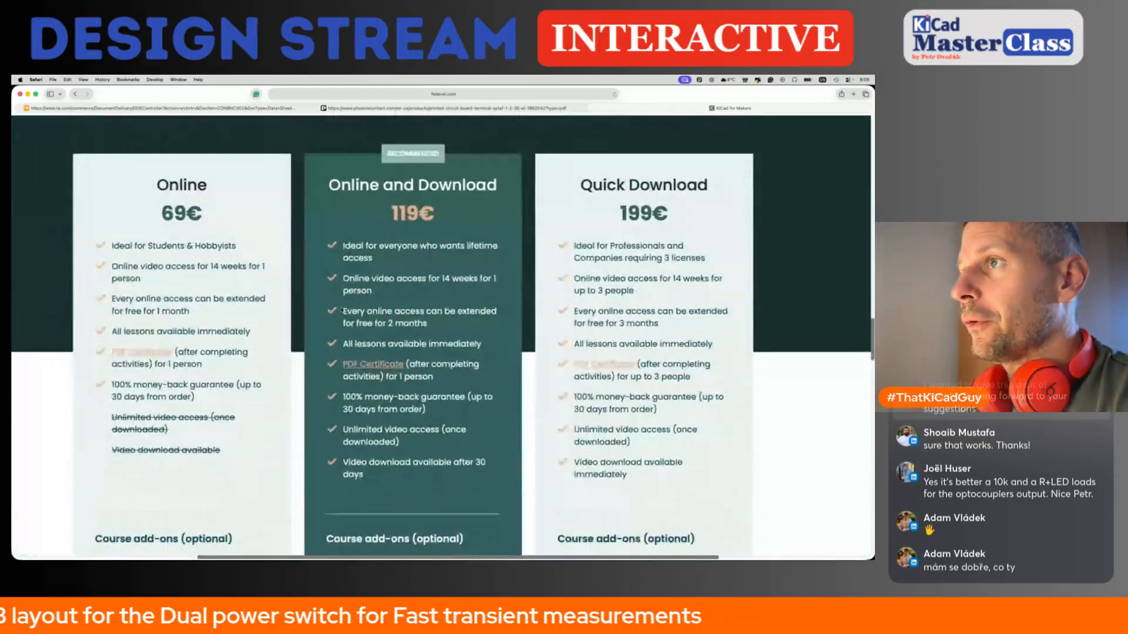
Return to the beginning of the KiCad for Makers course page and view its full web address.
{"action": "scroll", "coordinate": [341, 310], "scroll_direction": "up", "scroll_amount": 15}
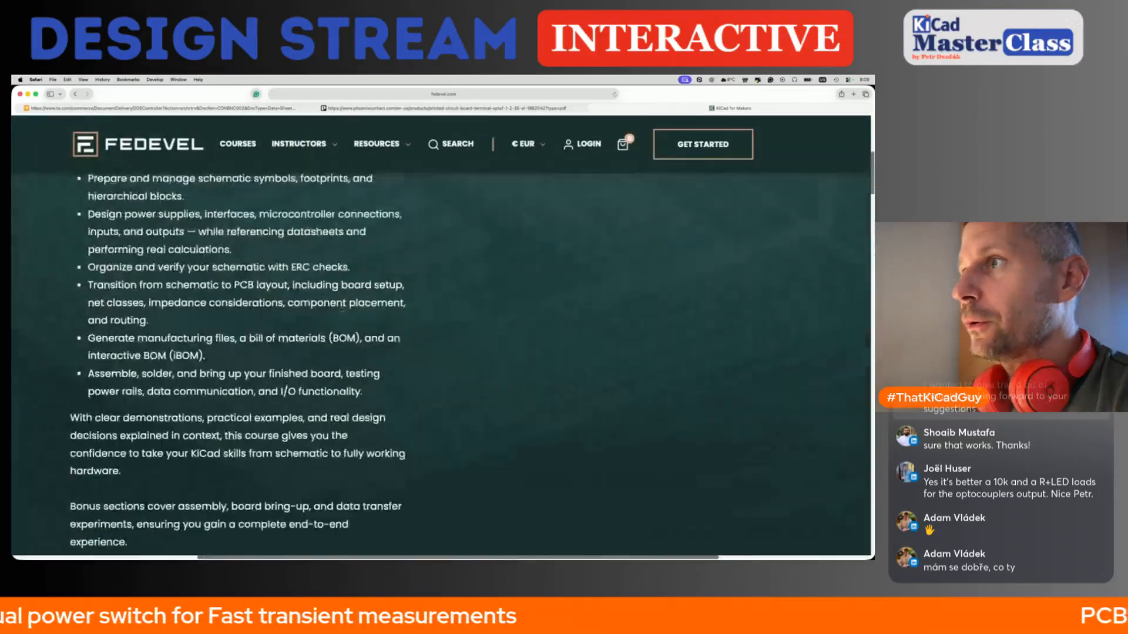
{"action": "scroll", "coordinate": [341, 310], "scroll_direction": "up", "scroll_amount": 5}
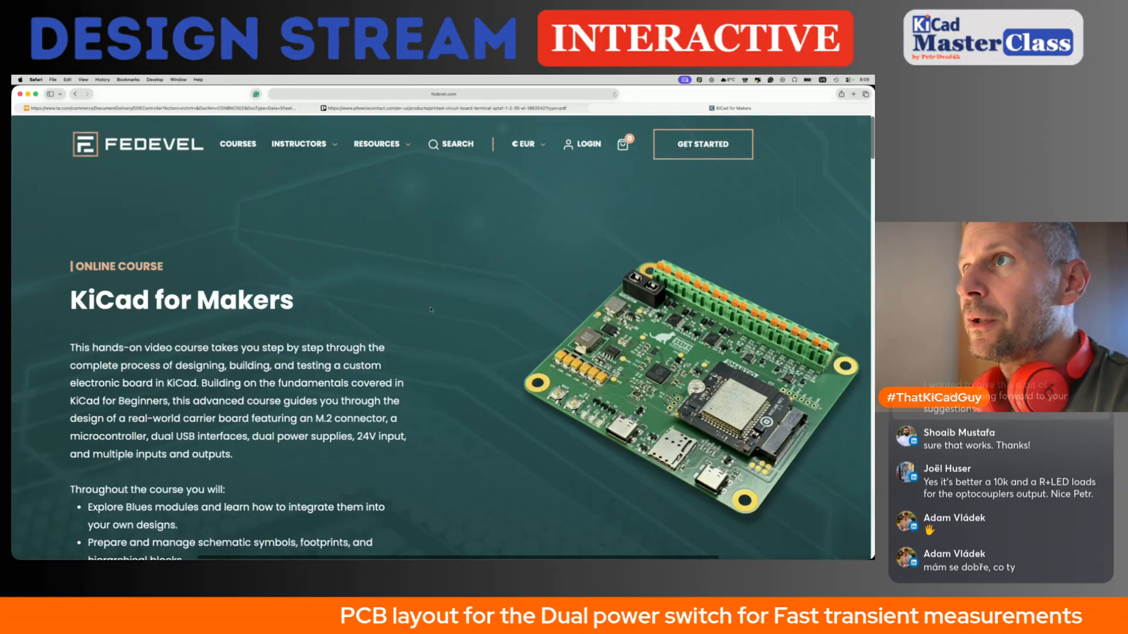
{"action": "left_click", "coordinate": [413, 93]}
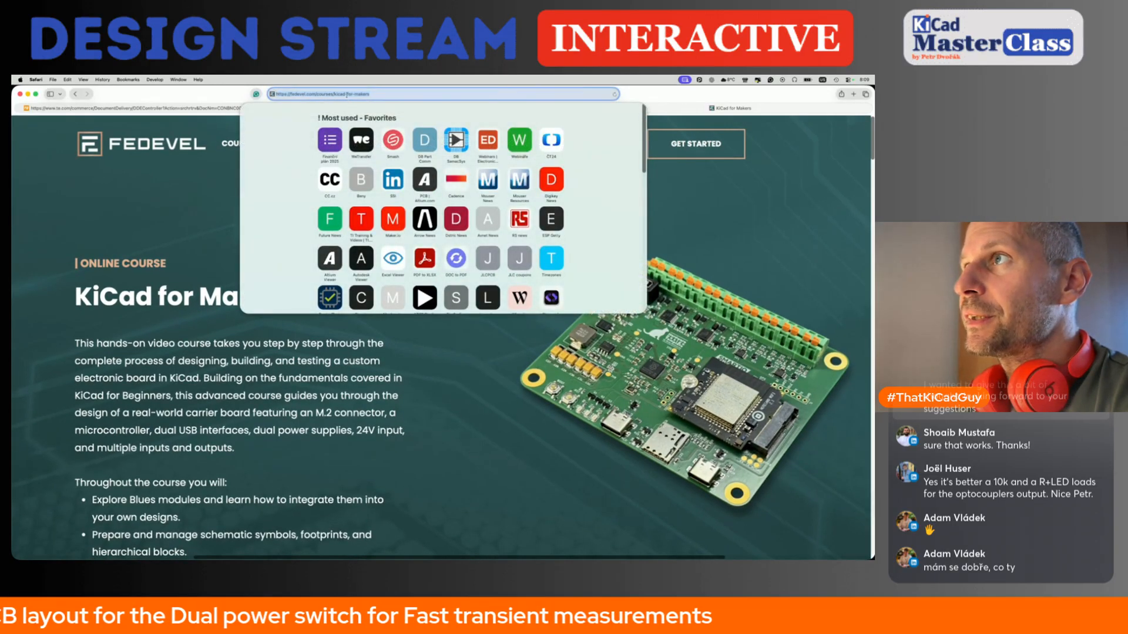
{"action": "left_click", "coordinate": [375, 373]}
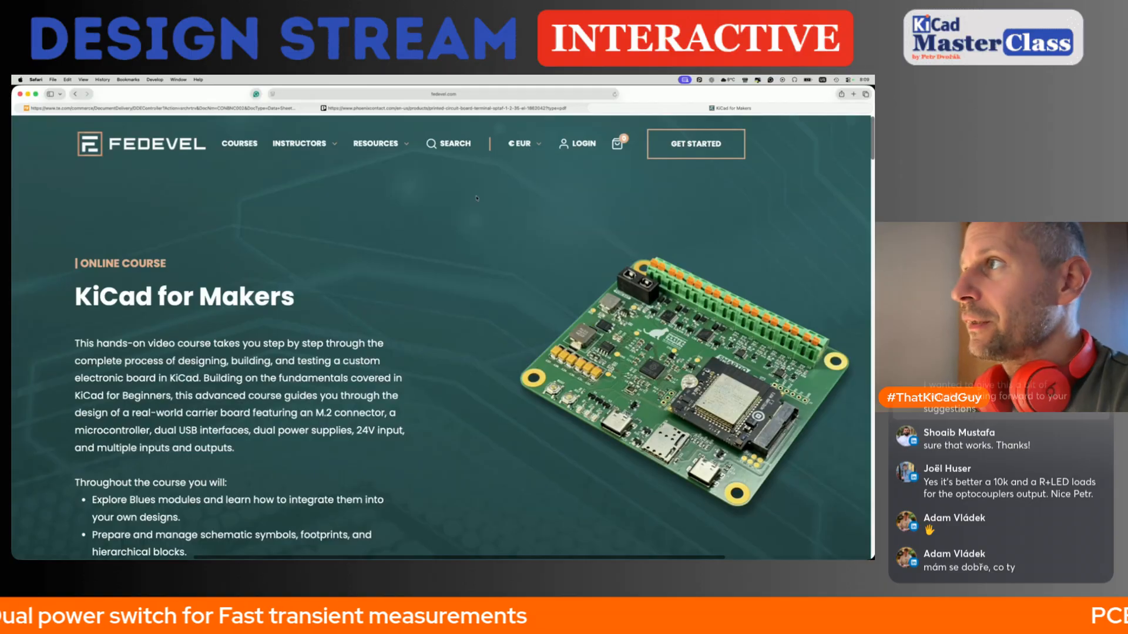
Search the Fedevel site for "makers" and look through the course results.
{"action": "left_click", "coordinate": [449, 144]}
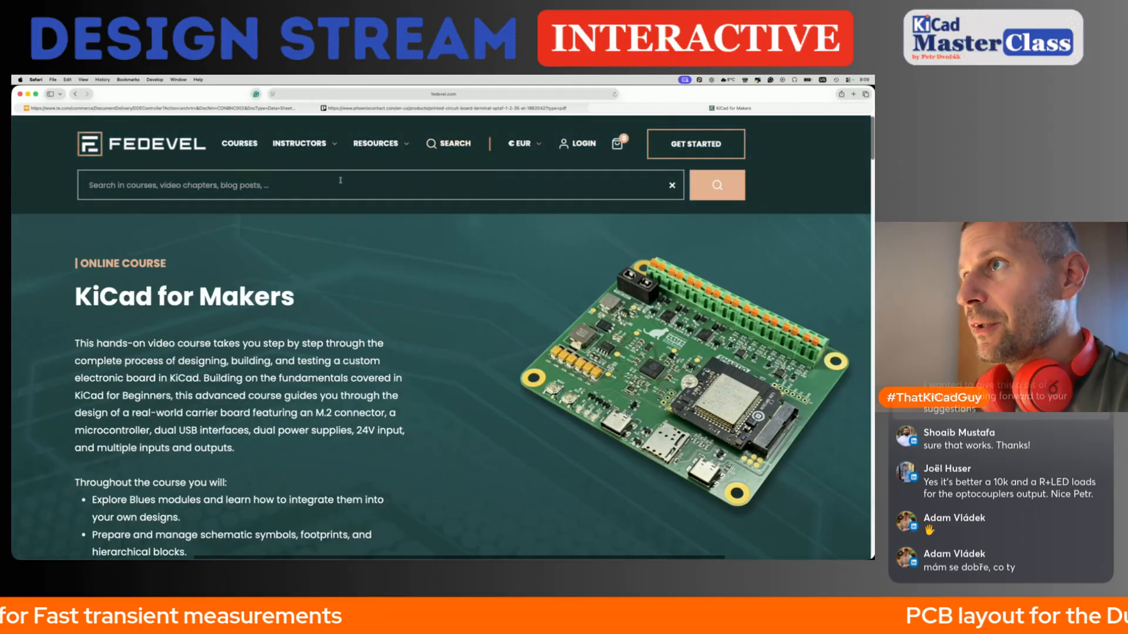
{"action": "type", "text": "makers"}
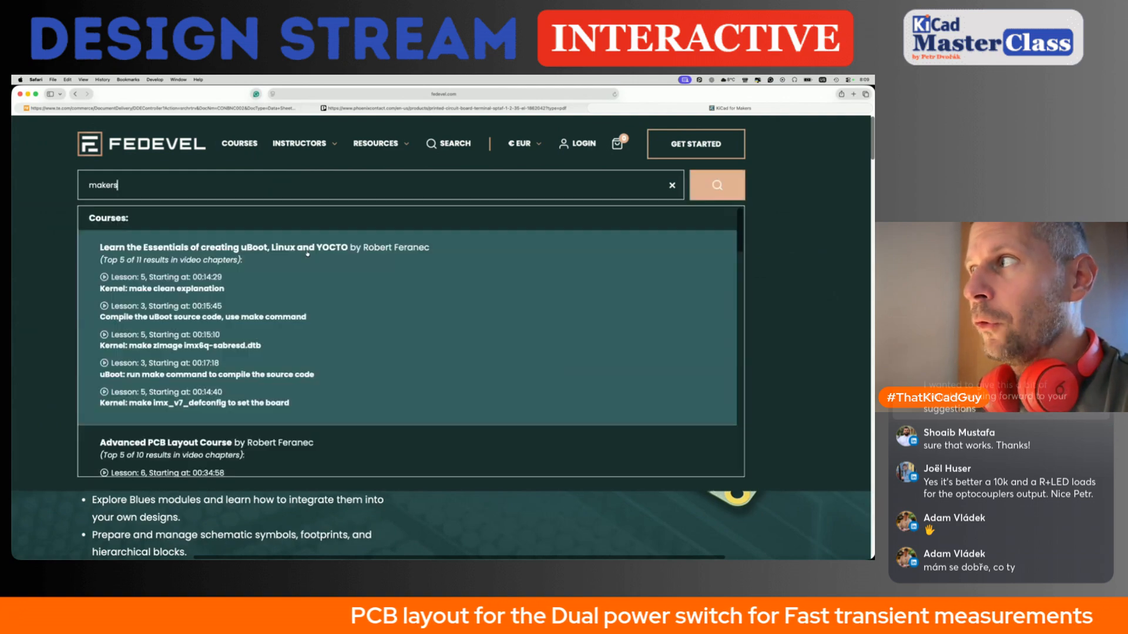
{"action": "scroll", "coordinate": [220, 333], "scroll_direction": "down", "scroll_amount": 4}
{"action": "scroll", "coordinate": [219, 333], "scroll_direction": "down", "scroll_amount": 10}
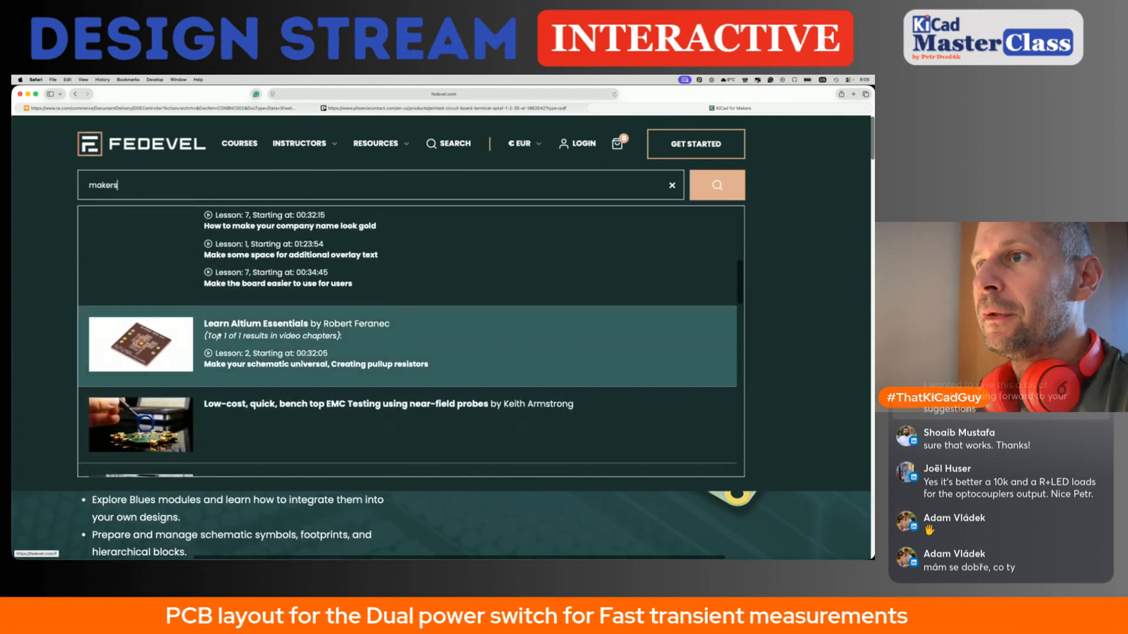
{"action": "scroll", "coordinate": [219, 333], "scroll_direction": "up", "scroll_amount": 15}
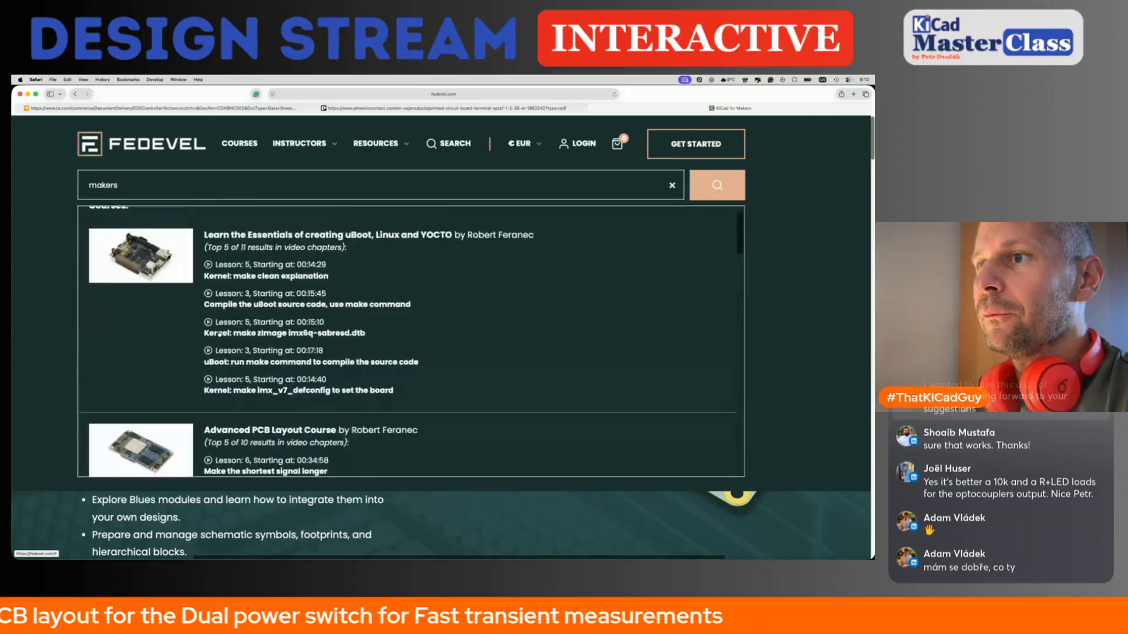
Search the site for "kicad for makers", look through the results and open the KiCad for Beginners course.
{"action": "double_click", "coordinate": [152, 184]}
{"action": "type", "text": "cicada"}
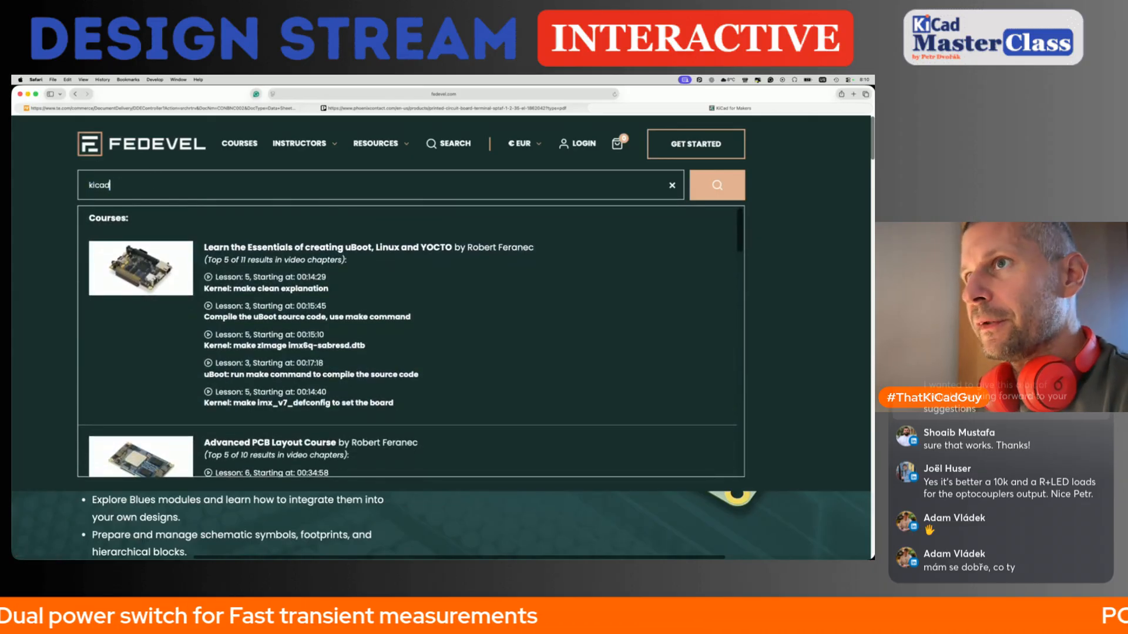
{"action": "type", "text": " for"}
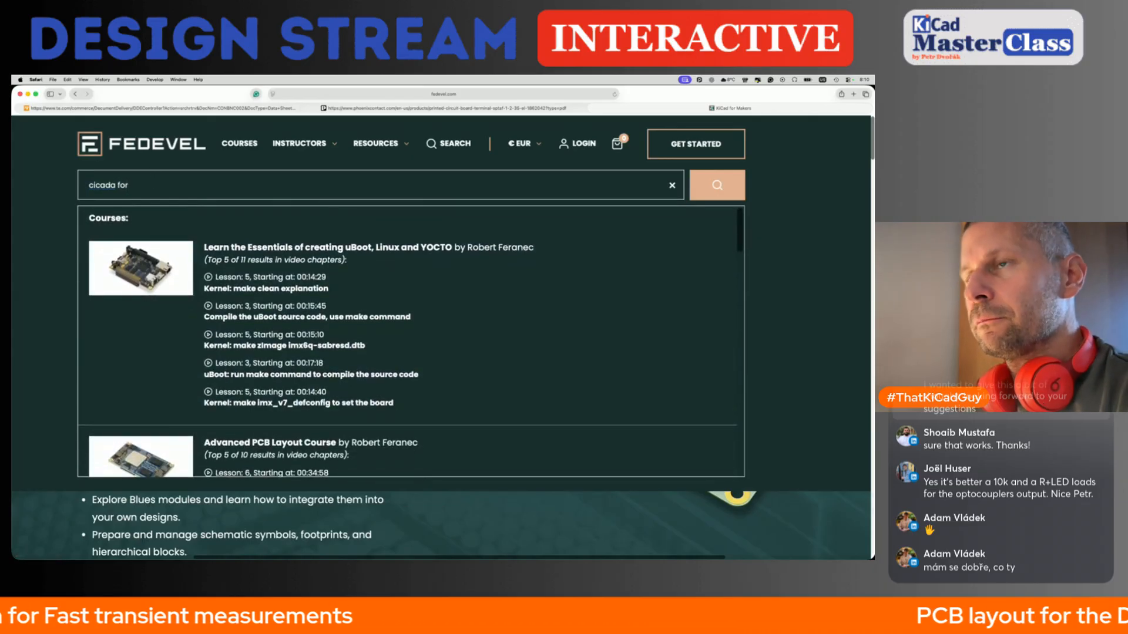
{"action": "key", "text": "super+a"}
{"action": "type", "text": "kicad for makers"}
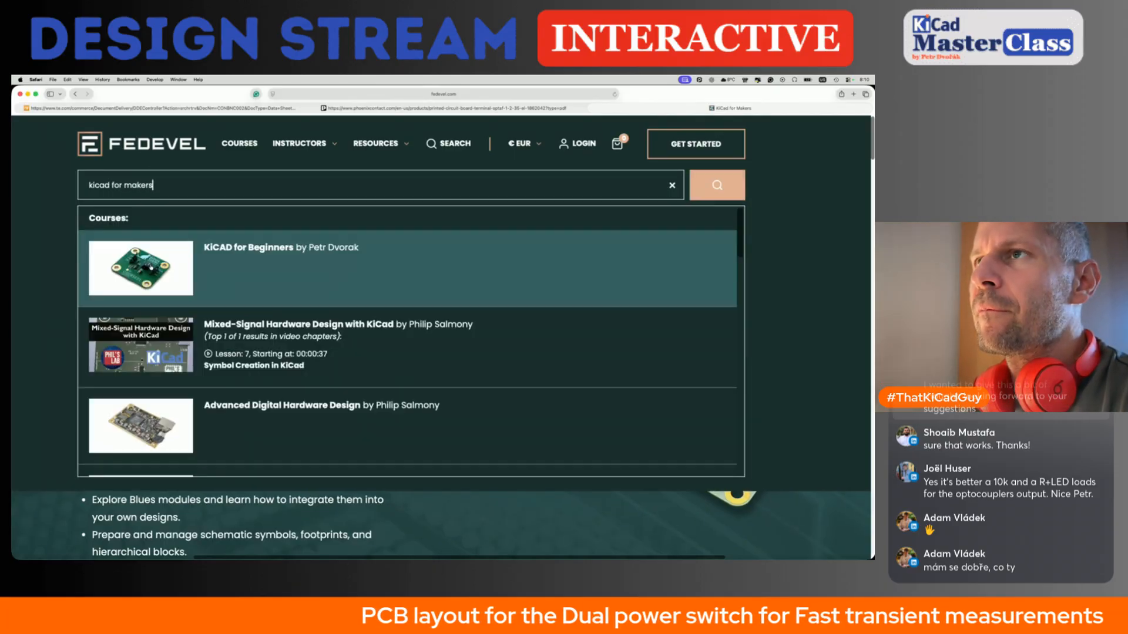
{"action": "scroll", "coordinate": [144, 285], "scroll_direction": "down", "scroll_amount": 10}
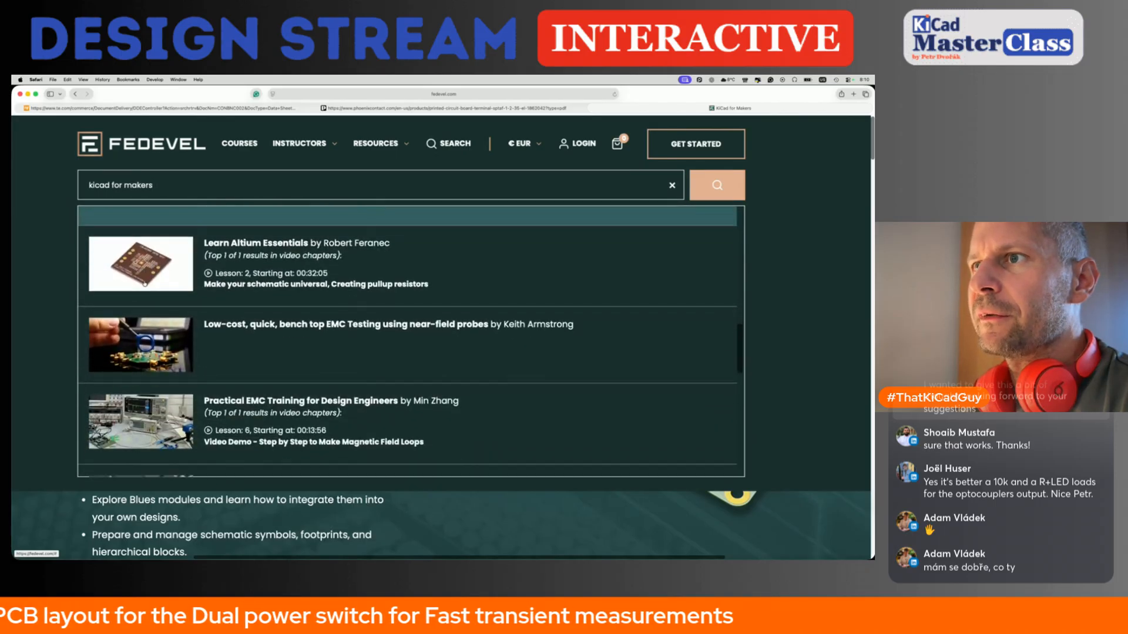
{"action": "scroll", "coordinate": [144, 285], "scroll_direction": "down", "scroll_amount": 15}
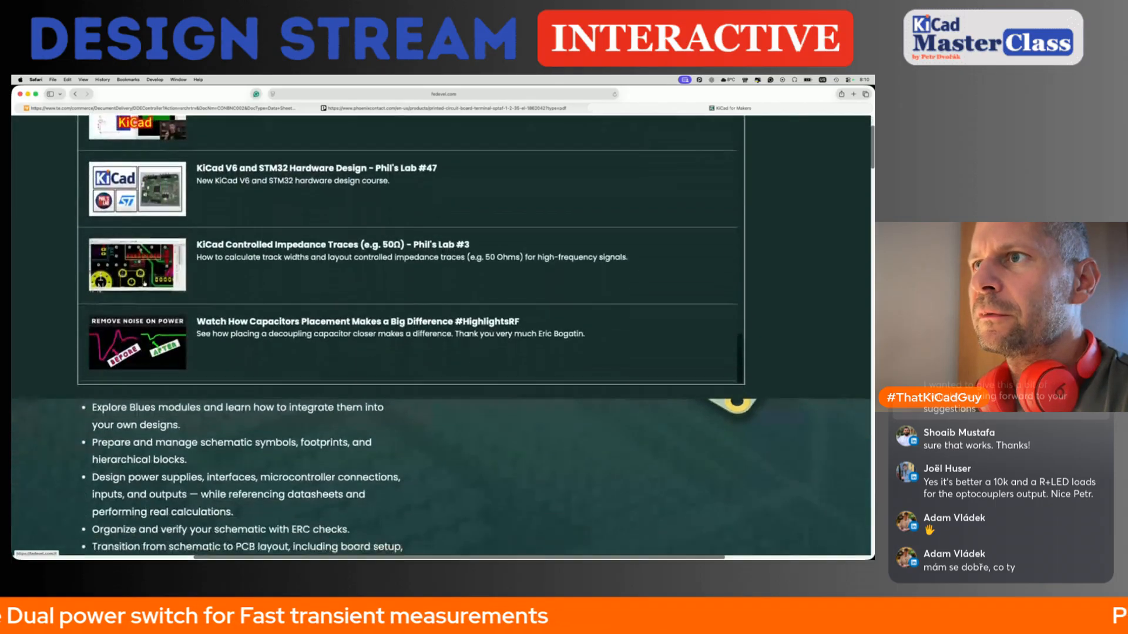
{"action": "scroll", "coordinate": [145, 284], "scroll_direction": "up", "scroll_amount": 10}
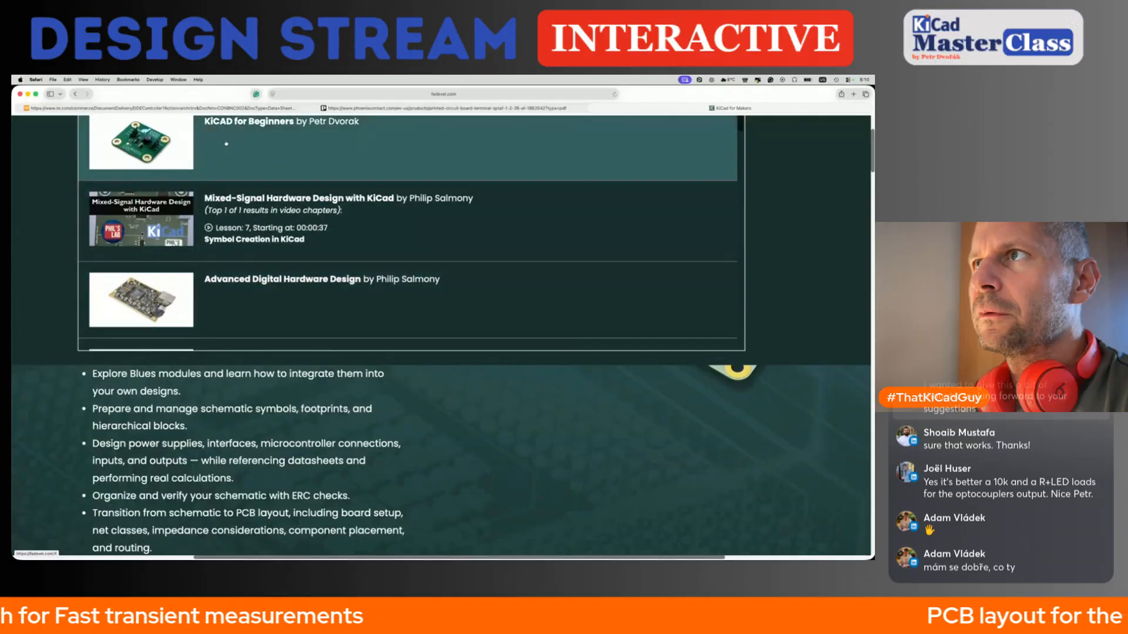
{"action": "left_click", "coordinate": [236, 124]}
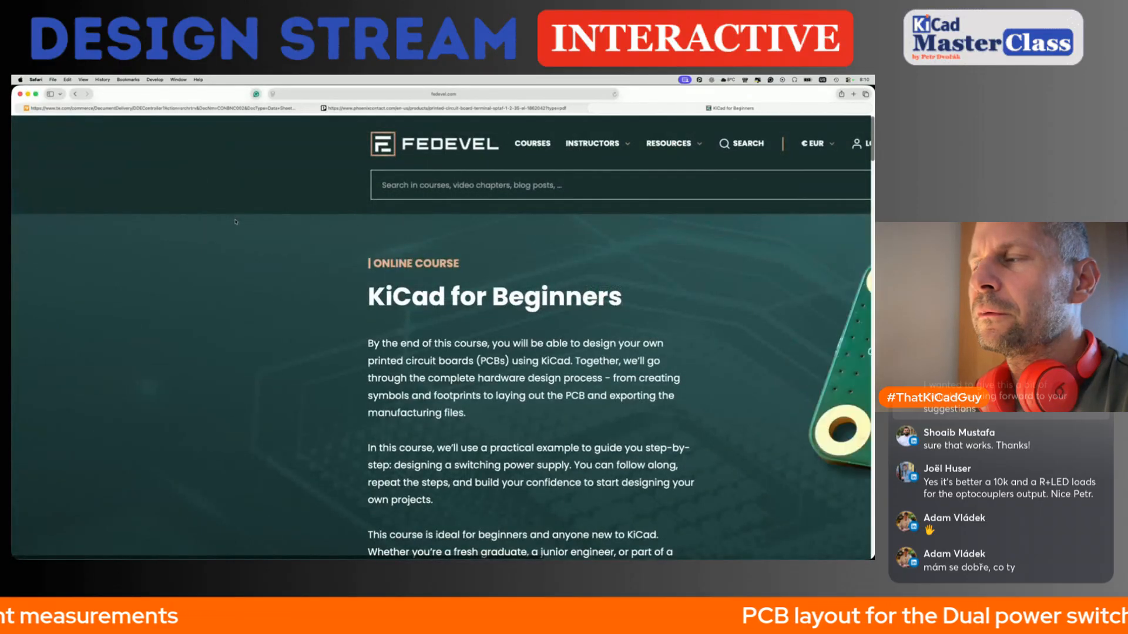
Zoom the KiCad for Beginners page out two levels and search the site again for "kicad for makers".
{"action": "left_click", "coordinate": [735, 145]}
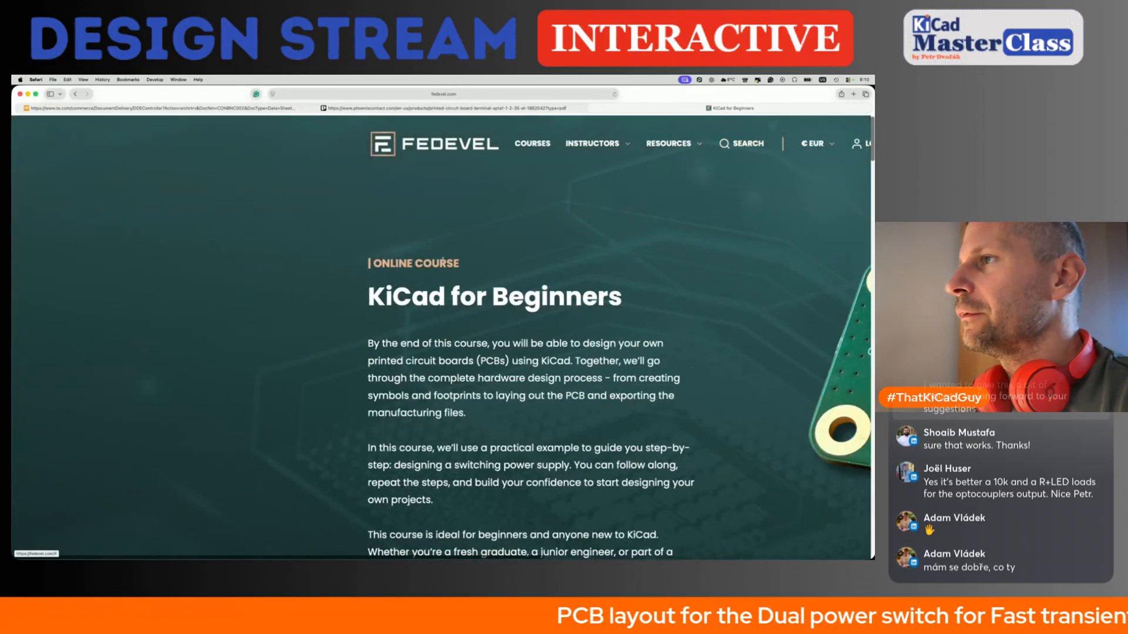
{"action": "key", "text": "super+minus"}
{"action": "key", "text": "super+minus"}
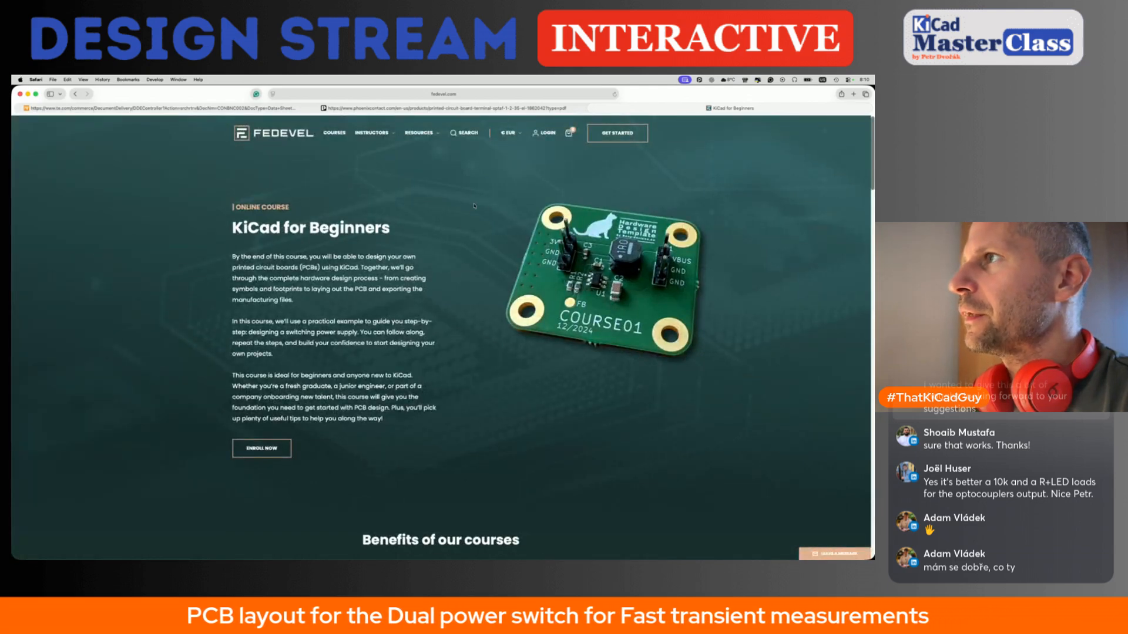
{"action": "left_click", "coordinate": [465, 133]}
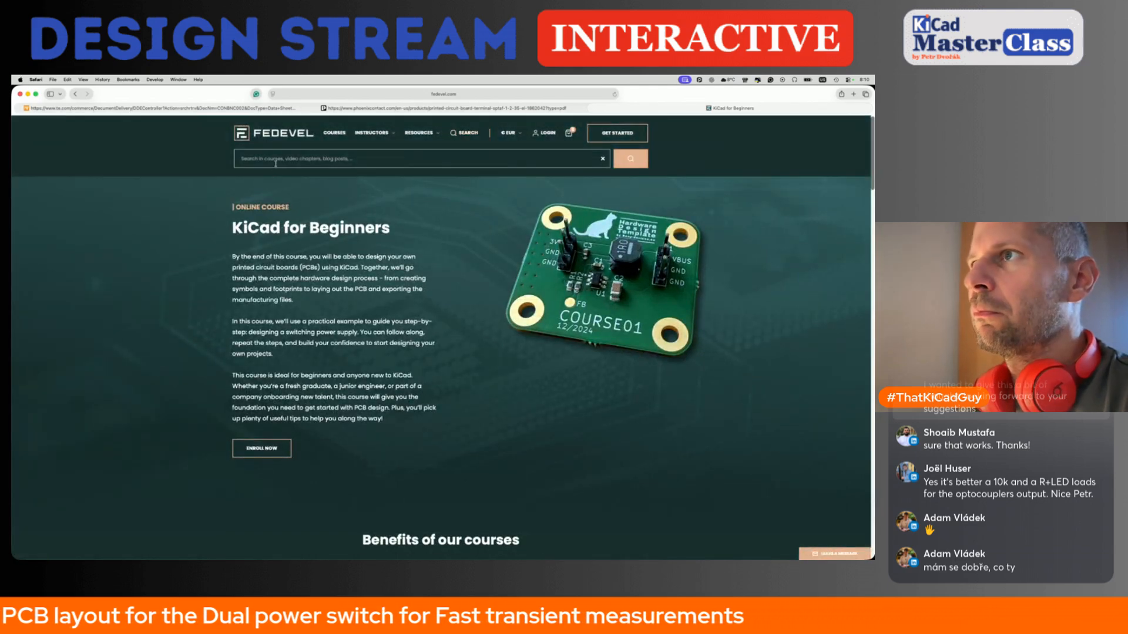
{"action": "type", "text": "kicad fo"}
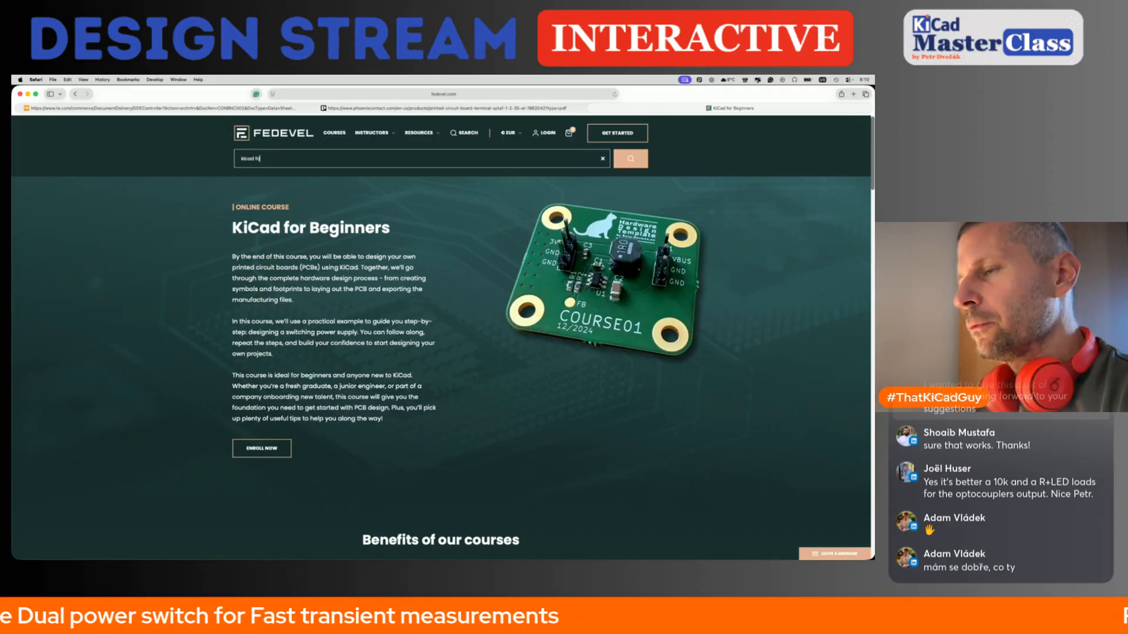
{"action": "type", "text": "r makers"}
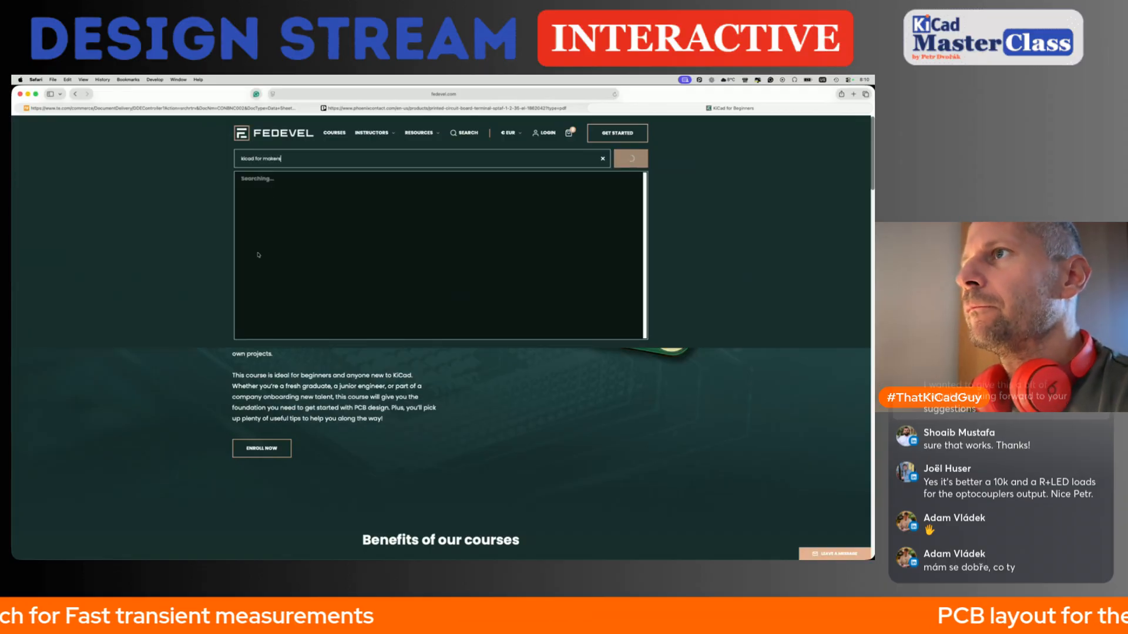
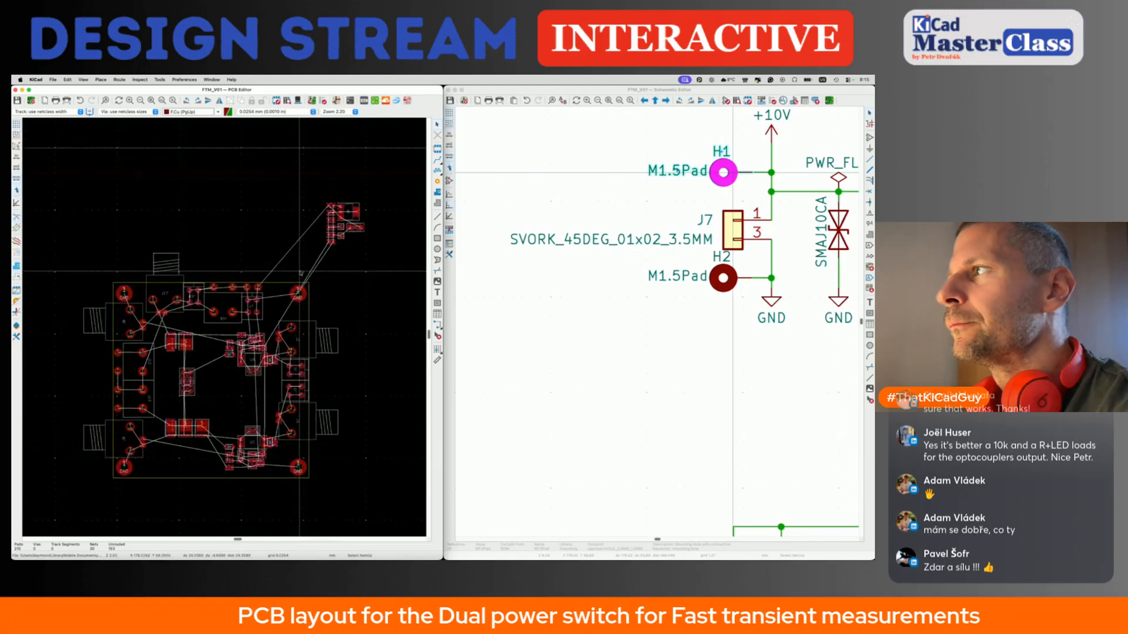
Pick diode D5 from the 10 V input circuit and place it rotated vertically beside J7, next to the +10V pad on the PCB.
{"action": "scroll", "coordinate": [590, 269], "scroll_direction": "right", "scroll_amount": 5}
{"action": "left_click", "coordinate": [588, 268]}
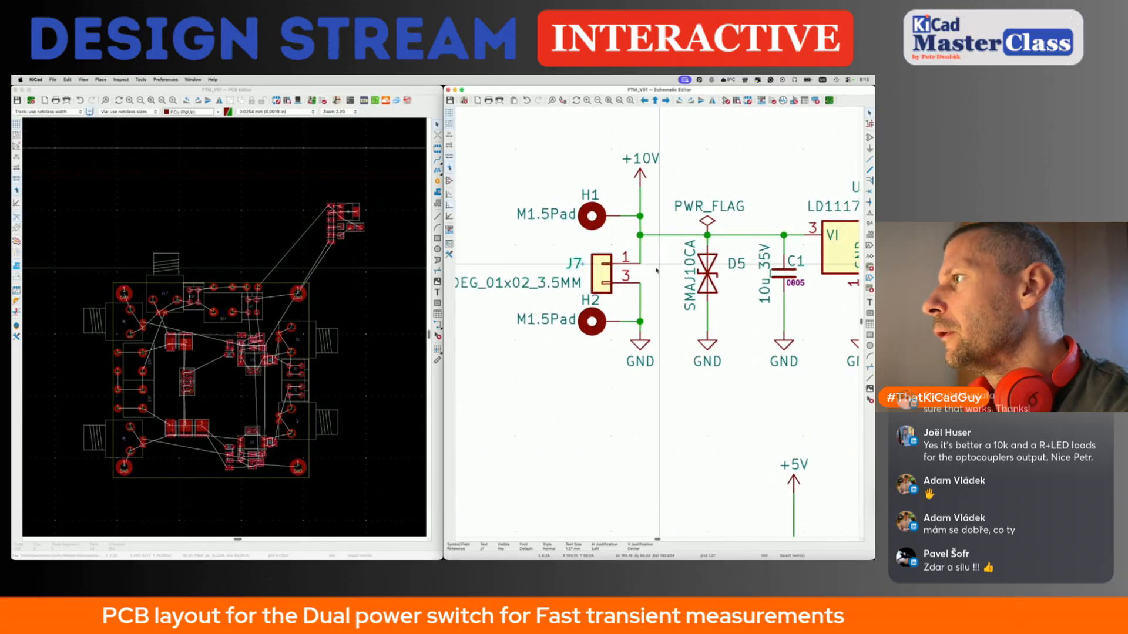
{"action": "left_click", "coordinate": [707, 273]}
{"action": "scroll", "coordinate": [212, 352], "scroll_direction": "down", "scroll_amount": 5}
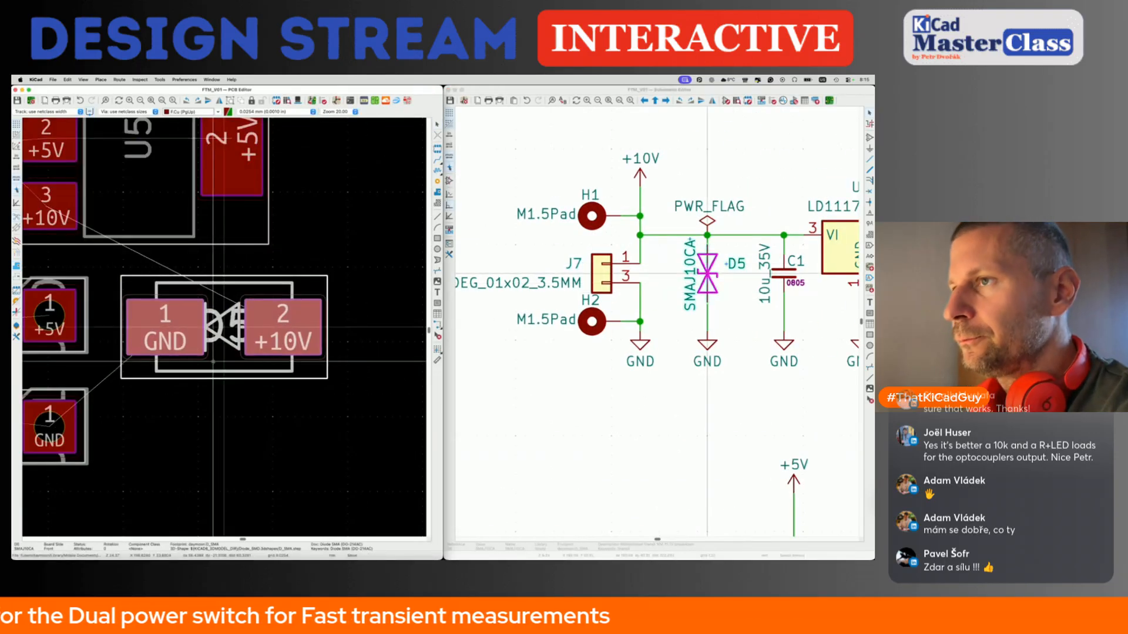
{"action": "scroll", "coordinate": [213, 345], "scroll_direction": "down", "scroll_amount": 5}
{"action": "scroll", "coordinate": [212, 344], "scroll_direction": "left", "scroll_amount": 6}
{"action": "scroll", "coordinate": [213, 345], "scroll_direction": "up", "scroll_amount": 5}
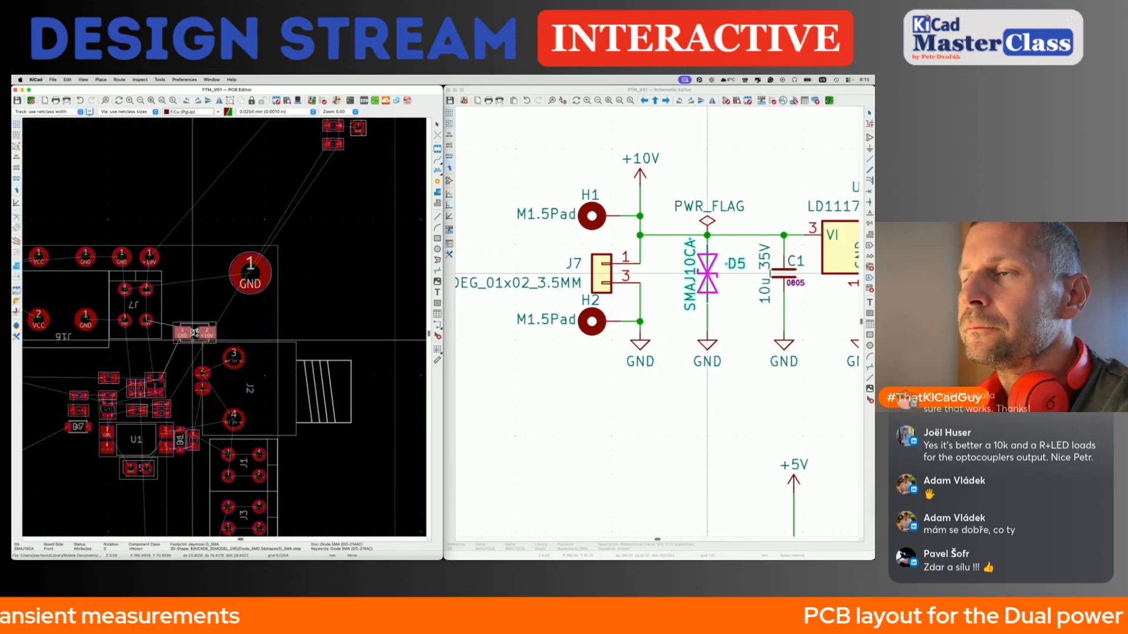
{"action": "scroll", "coordinate": [194, 344], "scroll_direction": "up", "scroll_amount": 3}
{"action": "key", "text": "r"}
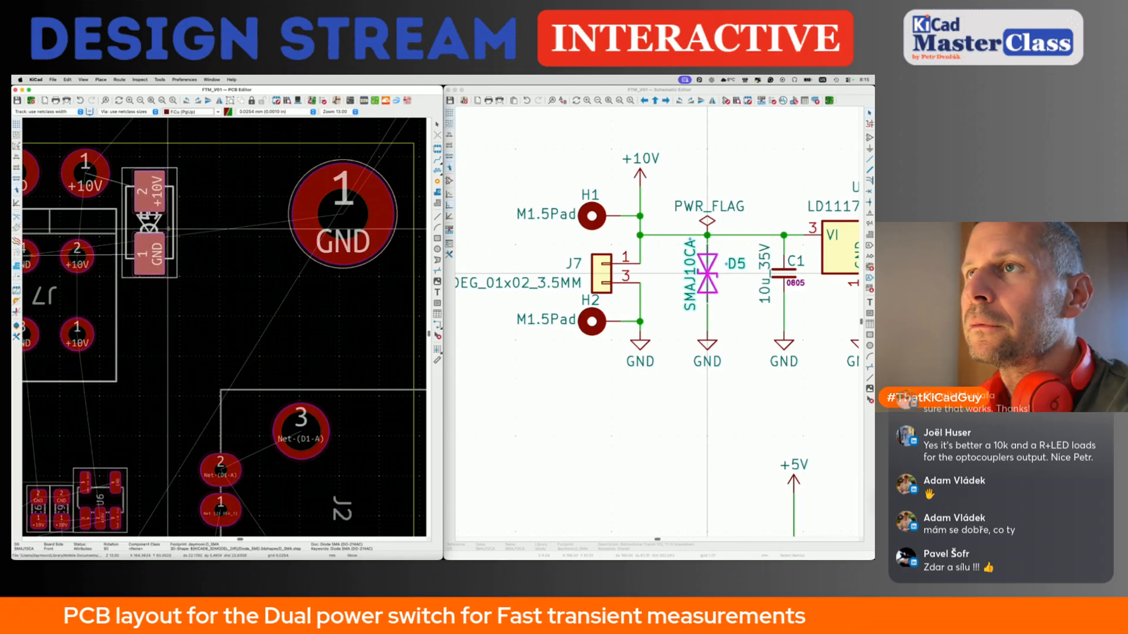
{"action": "scroll", "coordinate": [168, 229], "scroll_direction": "down", "scroll_amount": 4}
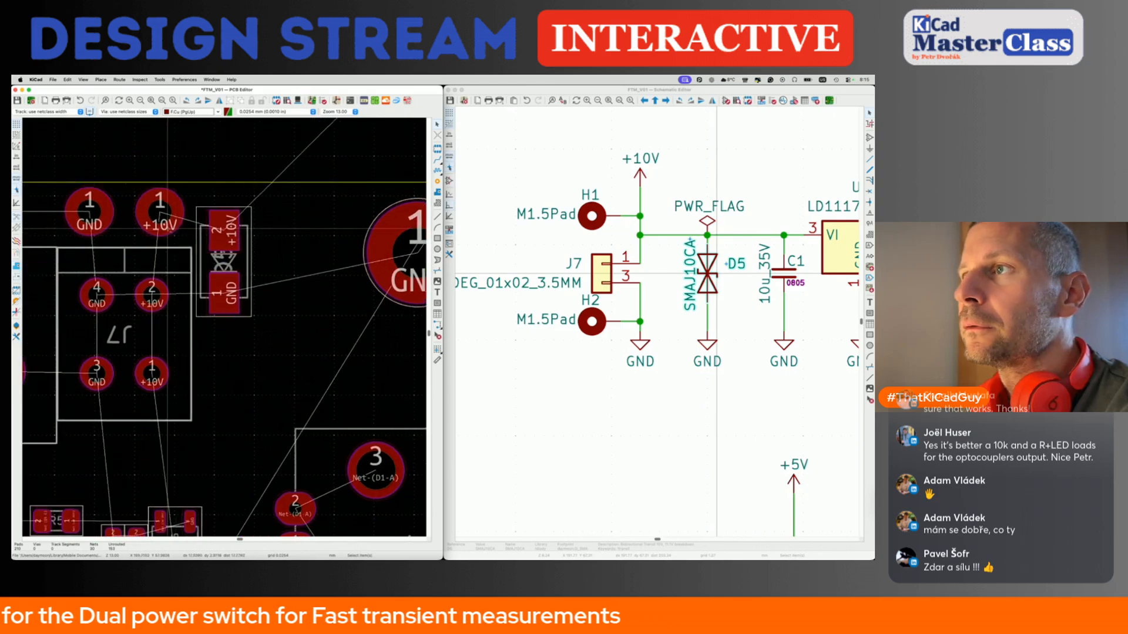
Locate voltage regulator U5 and its input capacitor C1 in the schematic and cross-highlight them in the layout.
{"action": "middle_click_drag", "start_coordinate": [840, 246], "coordinate": [606, 303]}
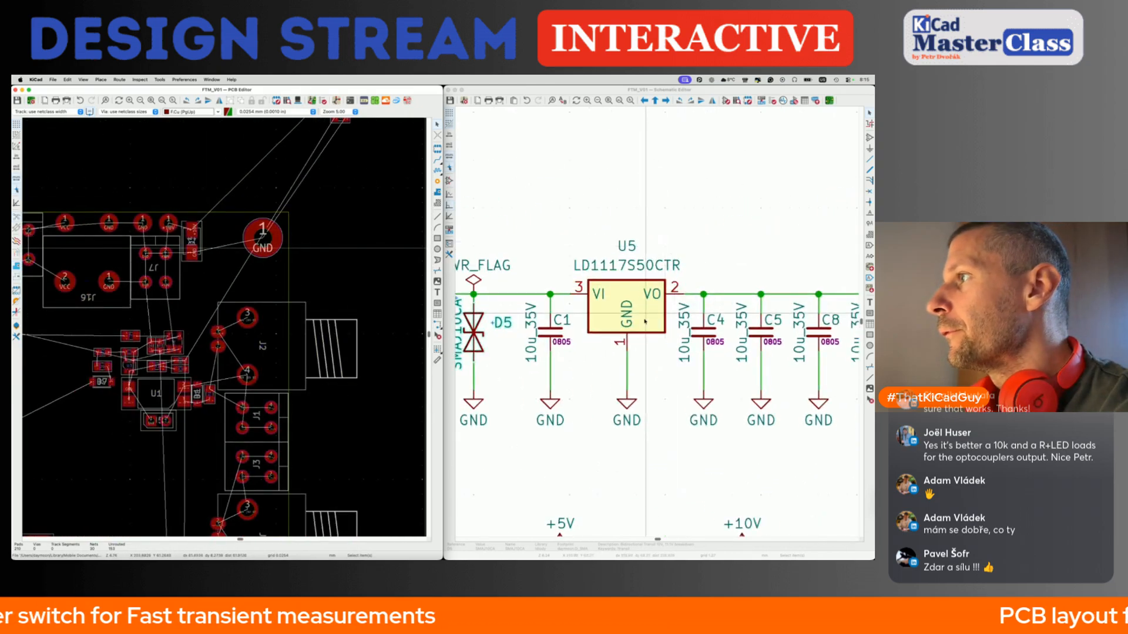
{"action": "left_click", "coordinate": [641, 321]}
{"action": "scroll", "coordinate": [642, 321], "scroll_direction": "down", "scroll_amount": 5}
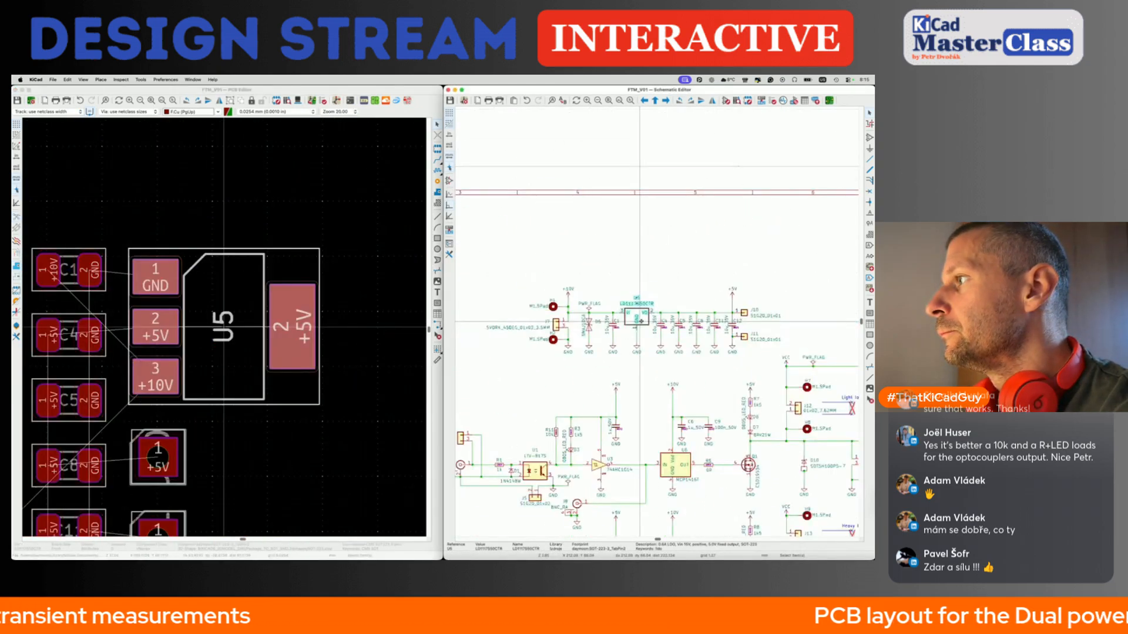
{"action": "scroll", "coordinate": [618, 323], "scroll_direction": "up", "scroll_amount": 3}
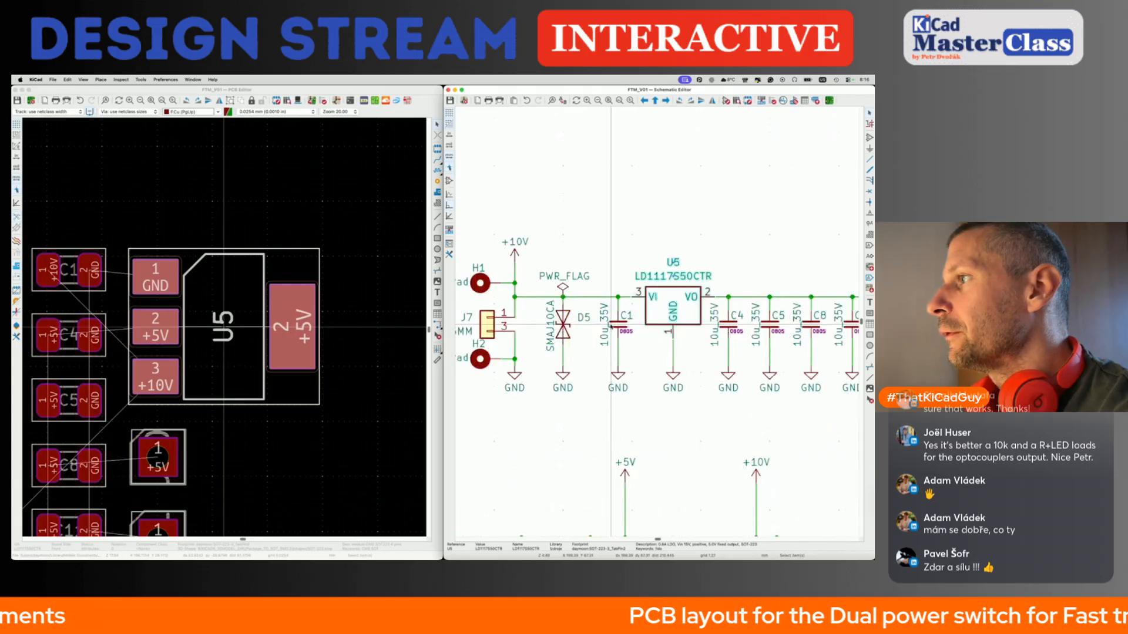
{"action": "left_click", "coordinate": [621, 325]}
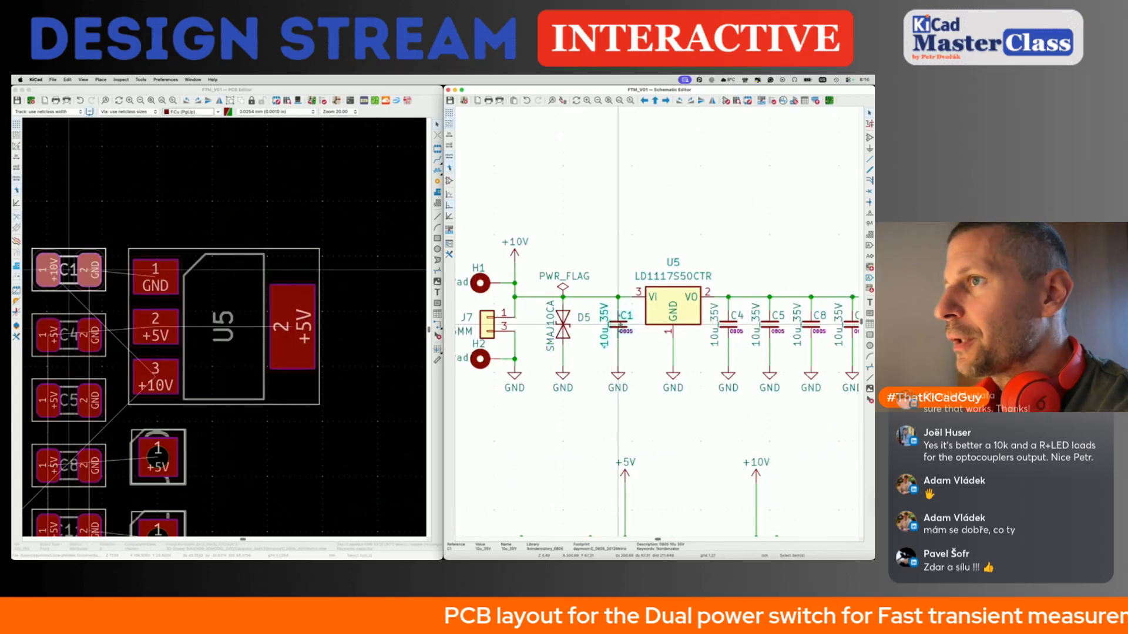
{"action": "scroll", "coordinate": [621, 325], "scroll_direction": "down", "scroll_amount": 3}
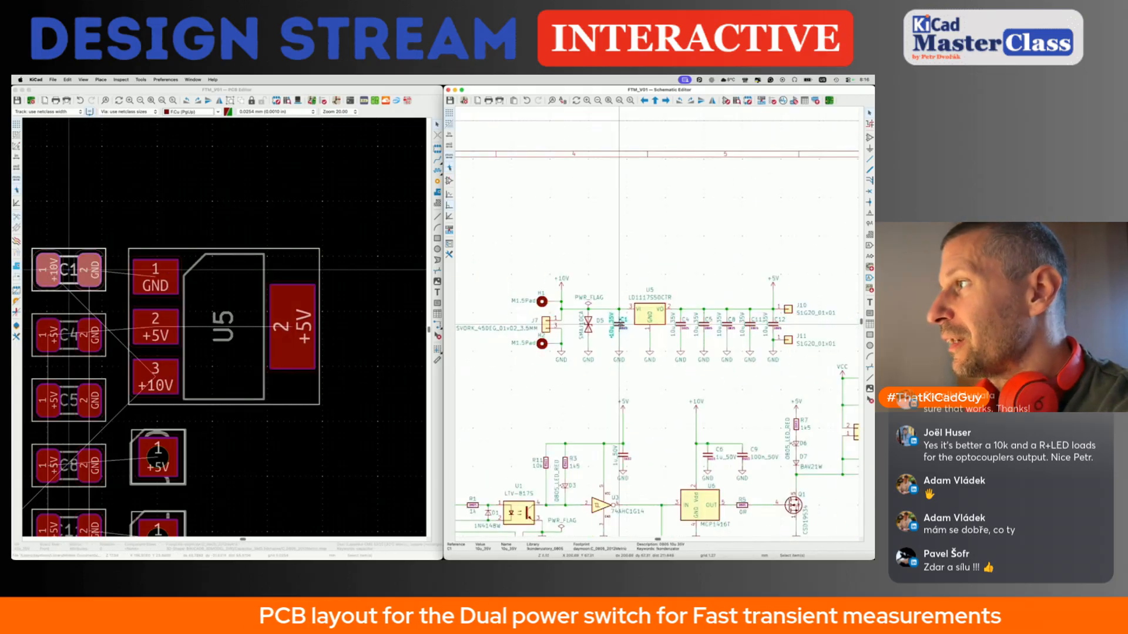
Select the row of +5V output capacitors between U5 and J10 in the schematic to identify their footprints on the PCB.
{"action": "left_click_drag", "start_coordinate": [669, 298], "coordinate": [784, 334]}
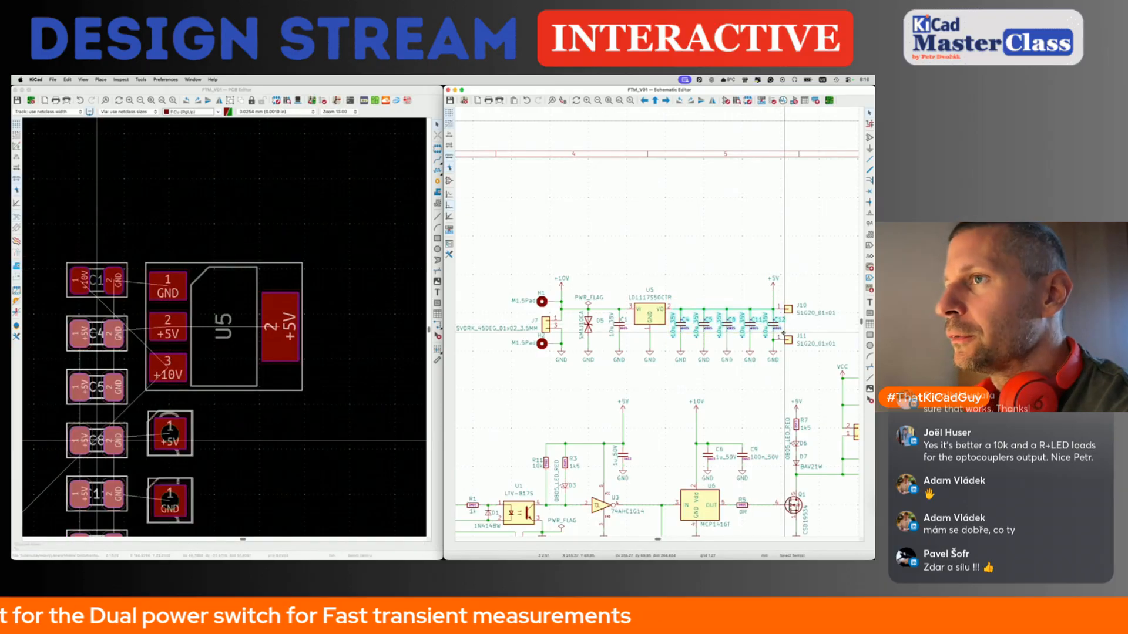
{"action": "left_click", "coordinate": [658, 288]}
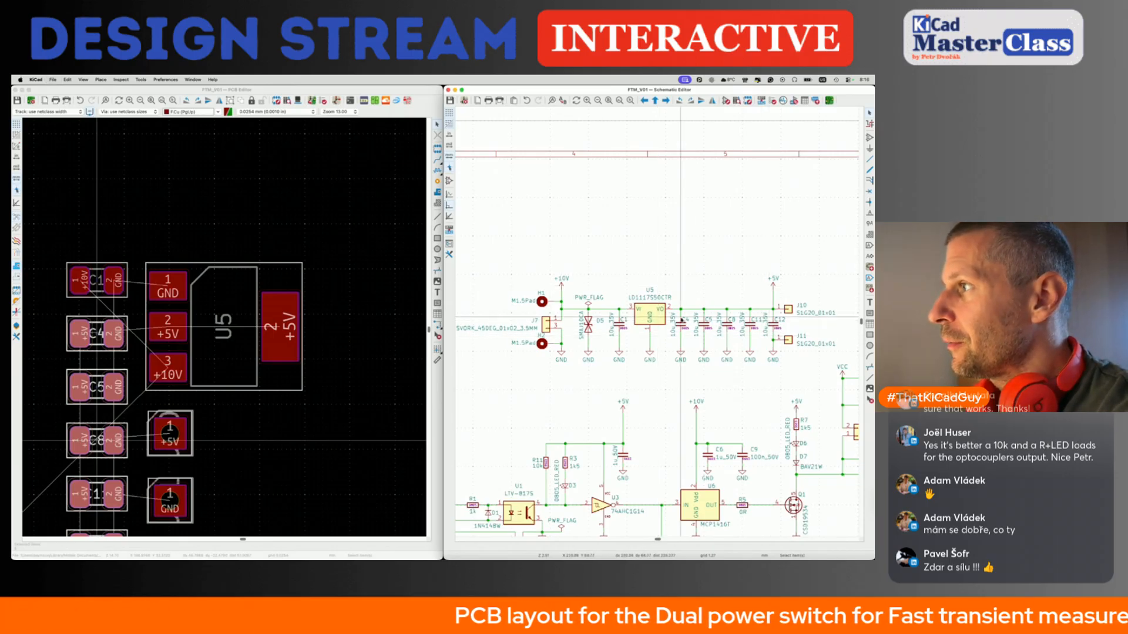
{"action": "left_click_drag", "start_coordinate": [664, 315], "coordinate": [781, 340]}
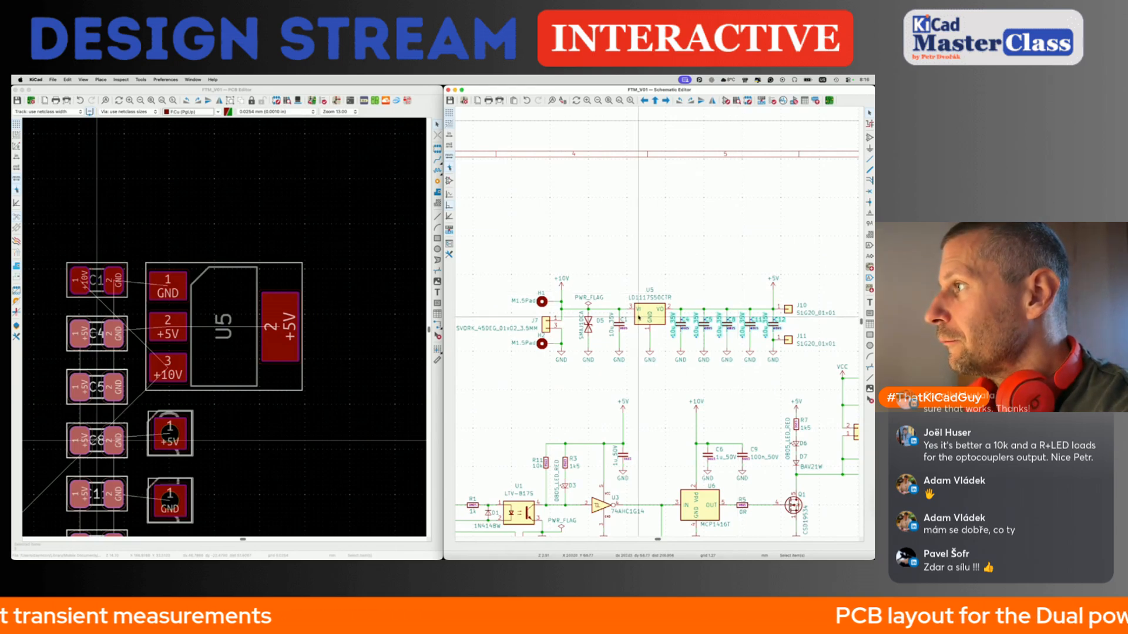
{"action": "left_click_drag", "start_coordinate": [668, 293], "coordinate": [793, 340]}
{"action": "scroll", "coordinate": [792, 340], "scroll_direction": "down", "scroll_amount": 5}
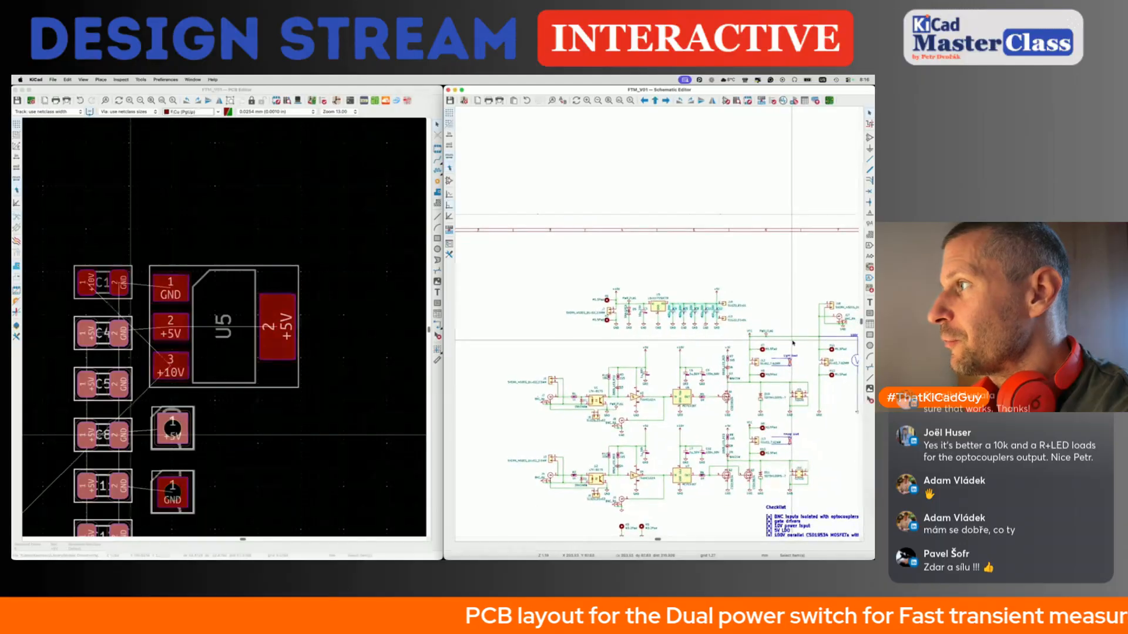
Move voltage regulator U5 onto the board between diode D5 and the corner GND pad, just above connector J2.
{"action": "middle_click_drag", "start_coordinate": [743, 324], "coordinate": [709, 310]}
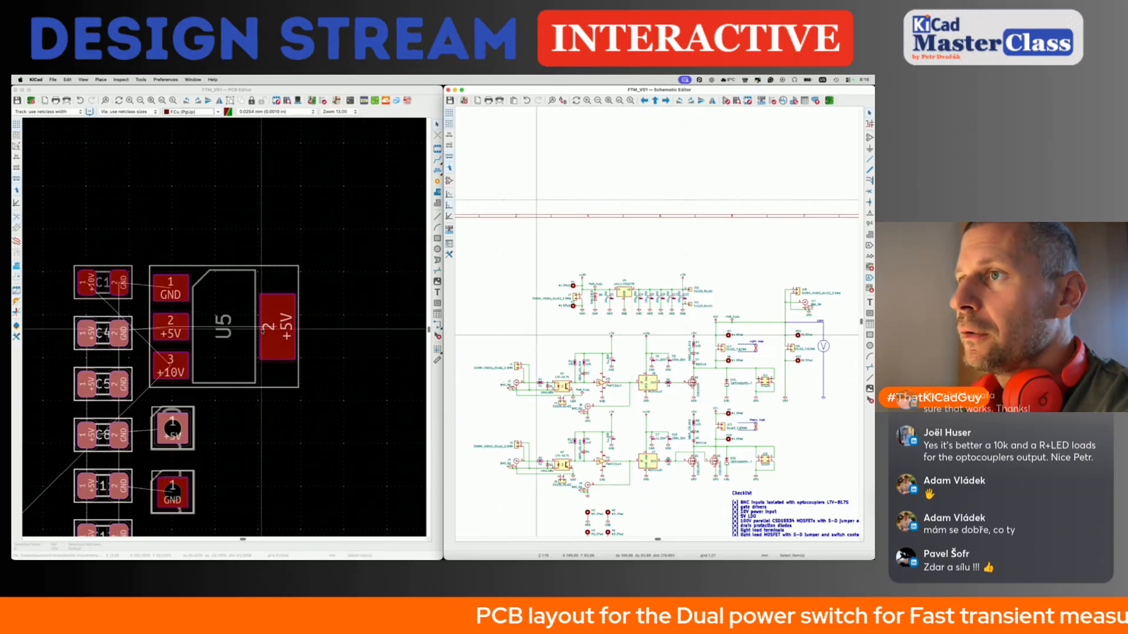
{"action": "left_click", "coordinate": [238, 360]}
{"action": "scroll", "coordinate": [237, 360], "scroll_direction": "down", "scroll_amount": 5}
{"action": "scroll", "coordinate": [237, 356], "scroll_direction": "up", "scroll_amount": 5}
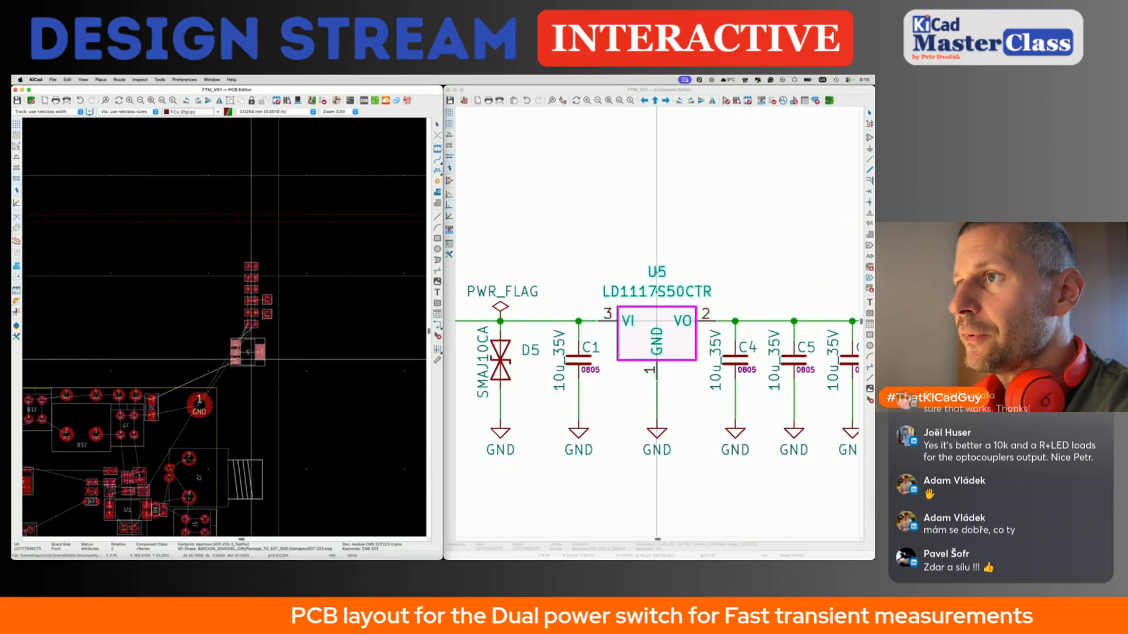
{"action": "scroll", "coordinate": [208, 396], "scroll_direction": "down", "scroll_amount": 6}
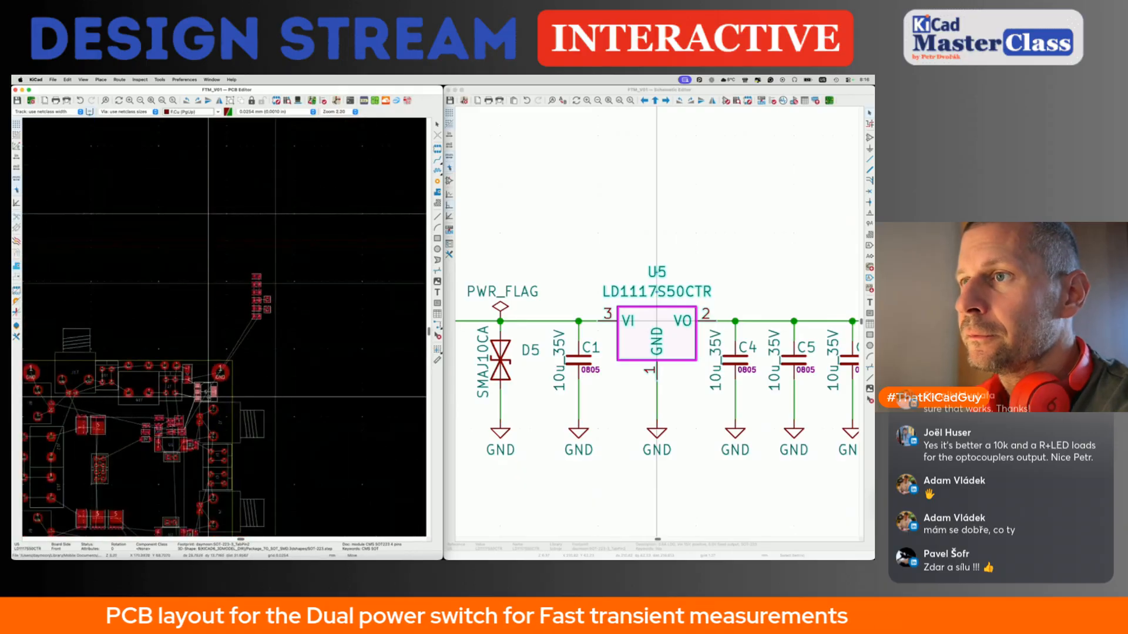
{"action": "scroll", "coordinate": [245, 367], "scroll_direction": "up", "scroll_amount": 3}
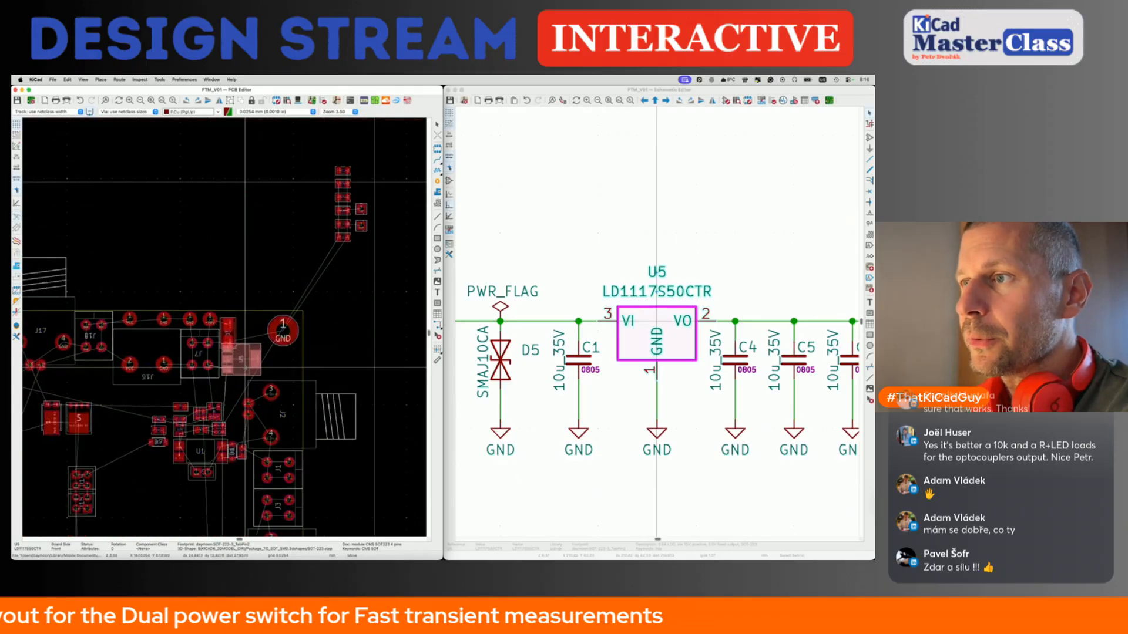
{"action": "scroll", "coordinate": [241, 359], "scroll_direction": "up", "scroll_amount": 4}
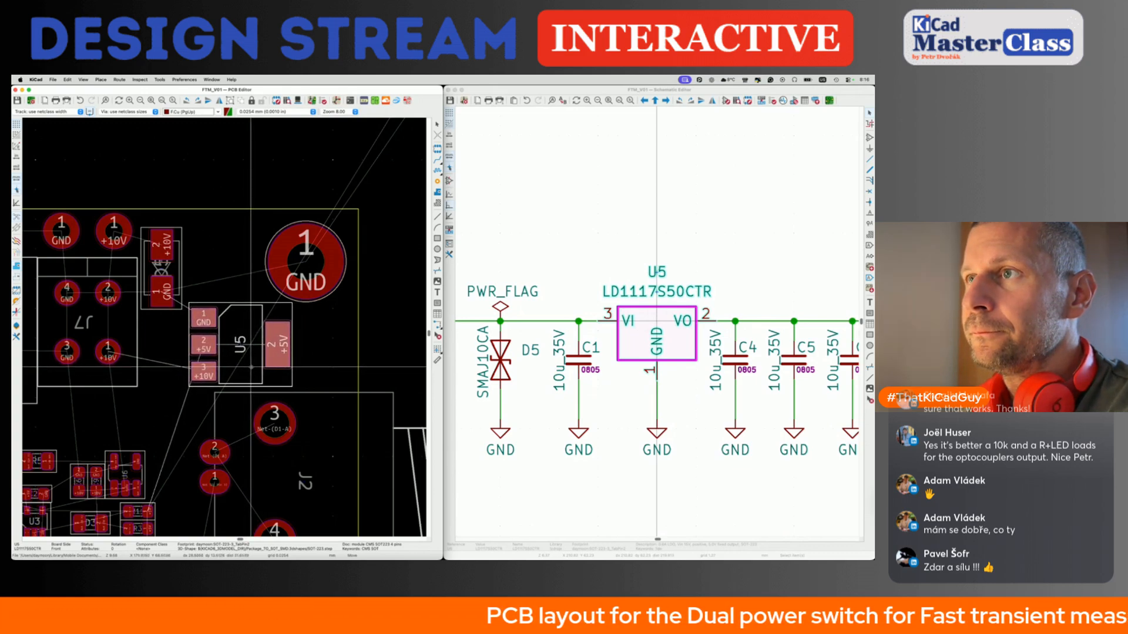
{"action": "left_click", "coordinate": [250, 369]}
{"action": "scroll", "coordinate": [249, 369], "scroll_direction": "down", "scroll_amount": 3}
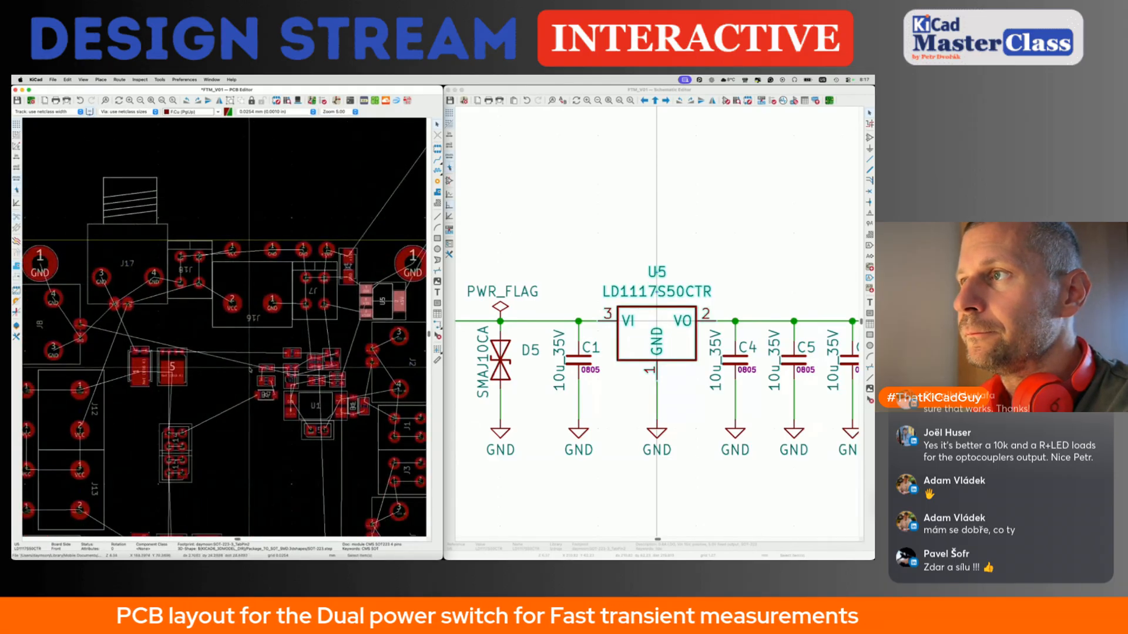
{"action": "scroll", "coordinate": [249, 369], "scroll_direction": "down", "scroll_amount": 2}
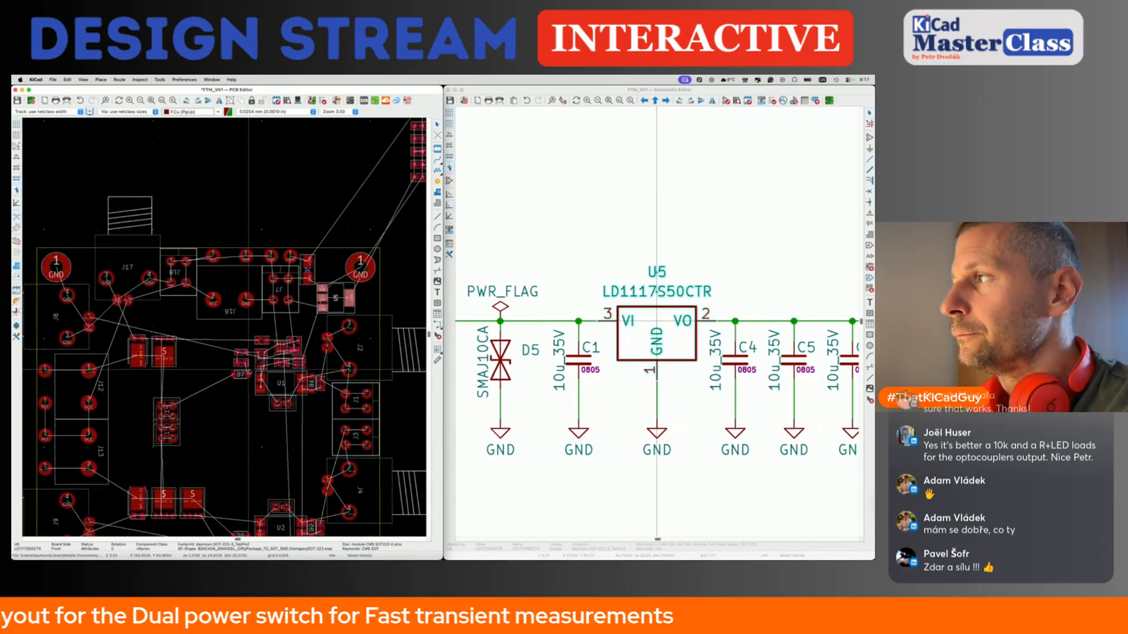
Examine the regulator circuit and the upper channel in the schematic, cross-highlighting optocoupler U1 and inverter U3 in the layout.
{"action": "left_click", "coordinate": [663, 236]}
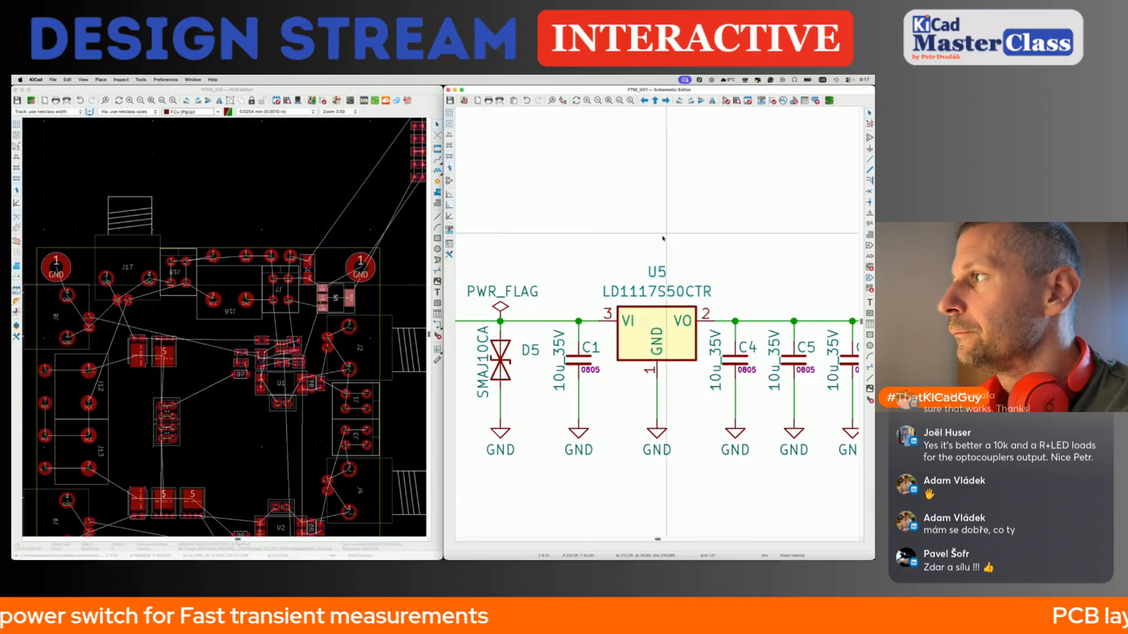
{"action": "scroll", "coordinate": [664, 236], "scroll_direction": "down", "scroll_amount": 5}
{"action": "scroll", "coordinate": [663, 237], "scroll_direction": "up", "scroll_amount": 2}
{"action": "scroll", "coordinate": [663, 236], "scroll_direction": "right", "scroll_amount": 2}
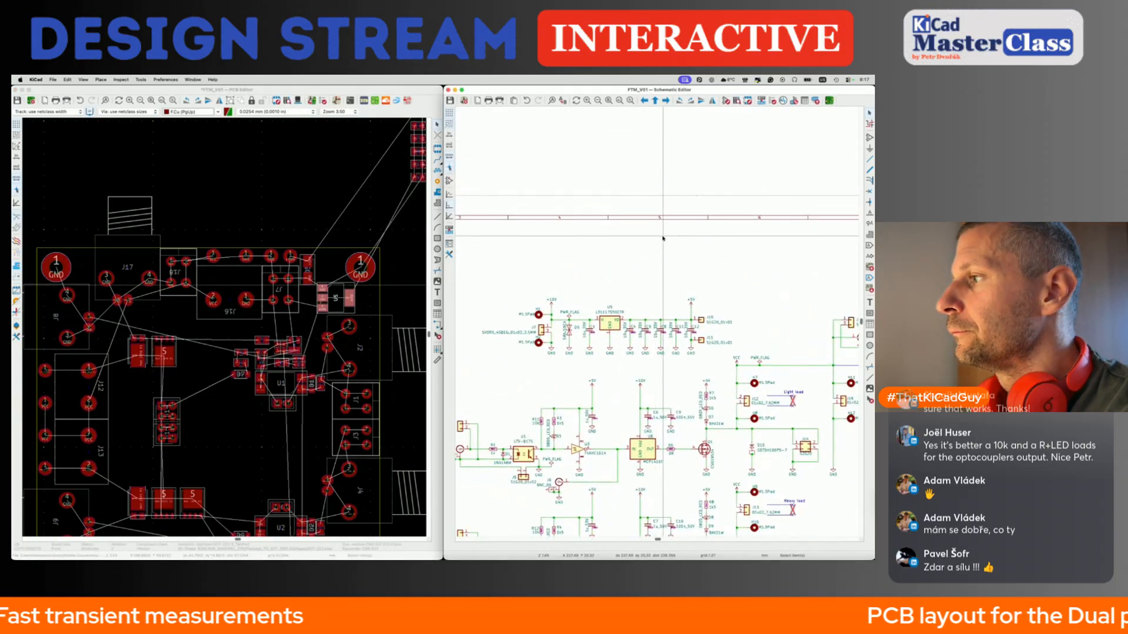
{"action": "scroll", "coordinate": [663, 238], "scroll_direction": "down", "scroll_amount": 3}
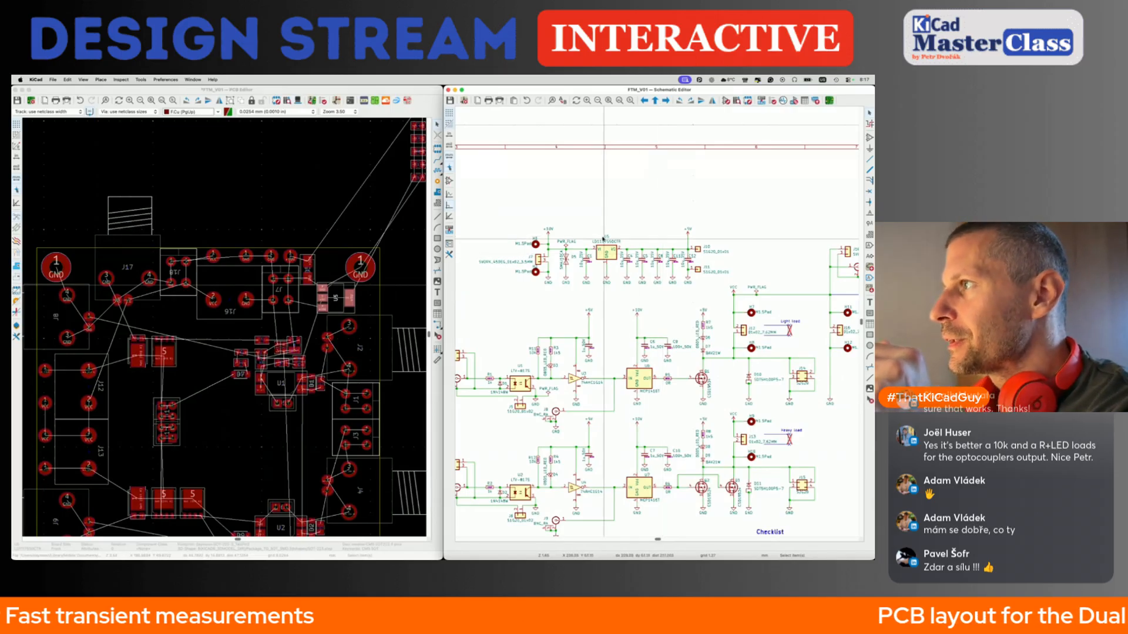
{"action": "left_click_drag", "start_coordinate": [587, 222], "coordinate": [634, 293]}
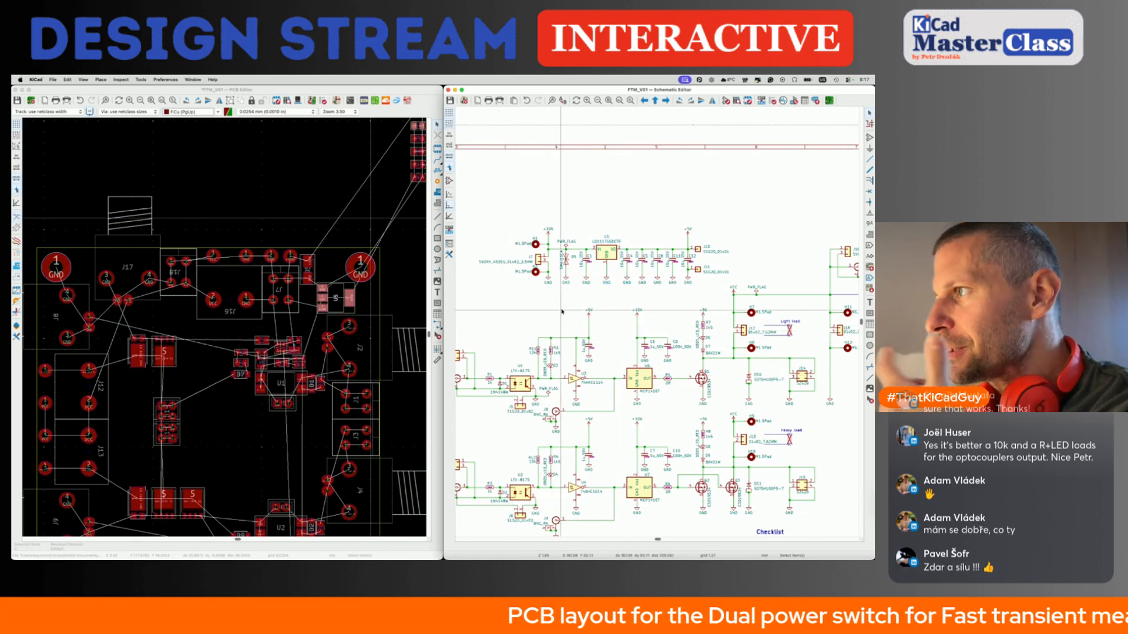
{"action": "left_click", "coordinate": [521, 384]}
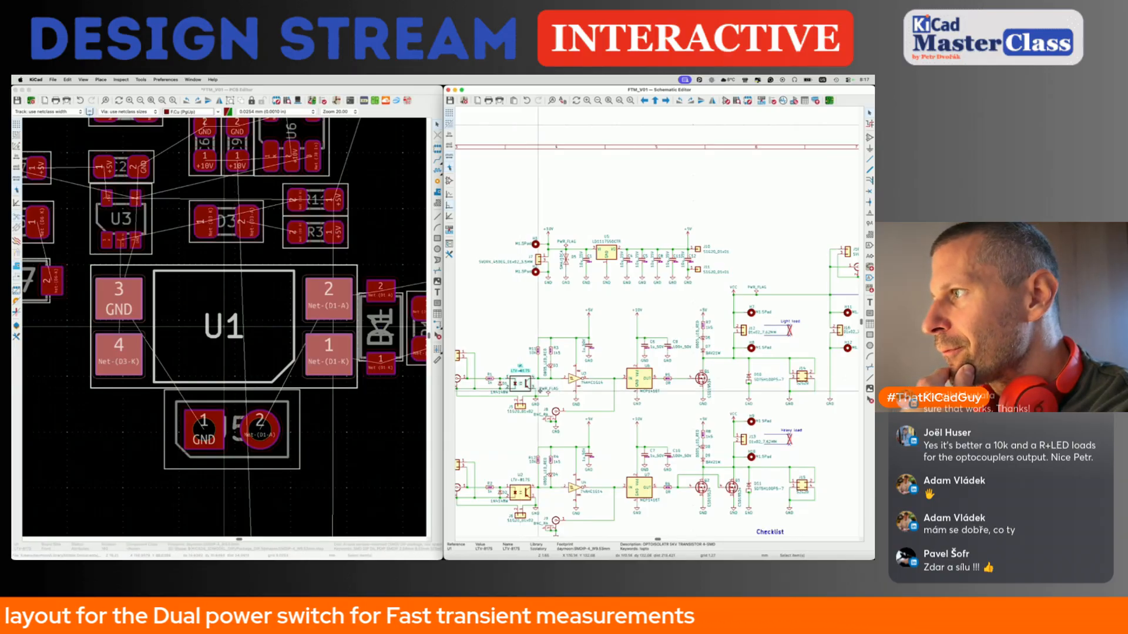
{"action": "left_click", "coordinate": [574, 379]}
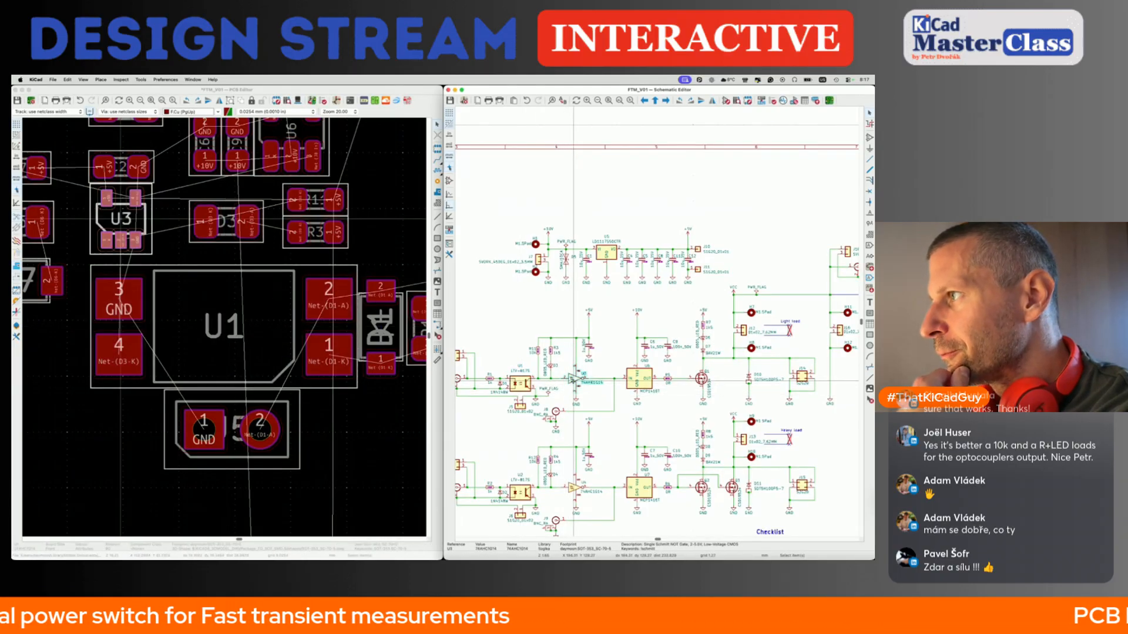
Select the upper channel's optocoupler input stage and its gate driver group around U6 in the schematic to compare their layout areas.
{"action": "scroll", "coordinate": [616, 368], "scroll_direction": "down", "scroll_amount": 3}
{"action": "middle_click_drag", "start_coordinate": [616, 366], "coordinate": [610, 363]}
{"action": "left_click_drag", "start_coordinate": [729, 315], "coordinate": [750, 372]}
{"action": "left_click_drag", "start_coordinate": [503, 309], "coordinate": [650, 419]}
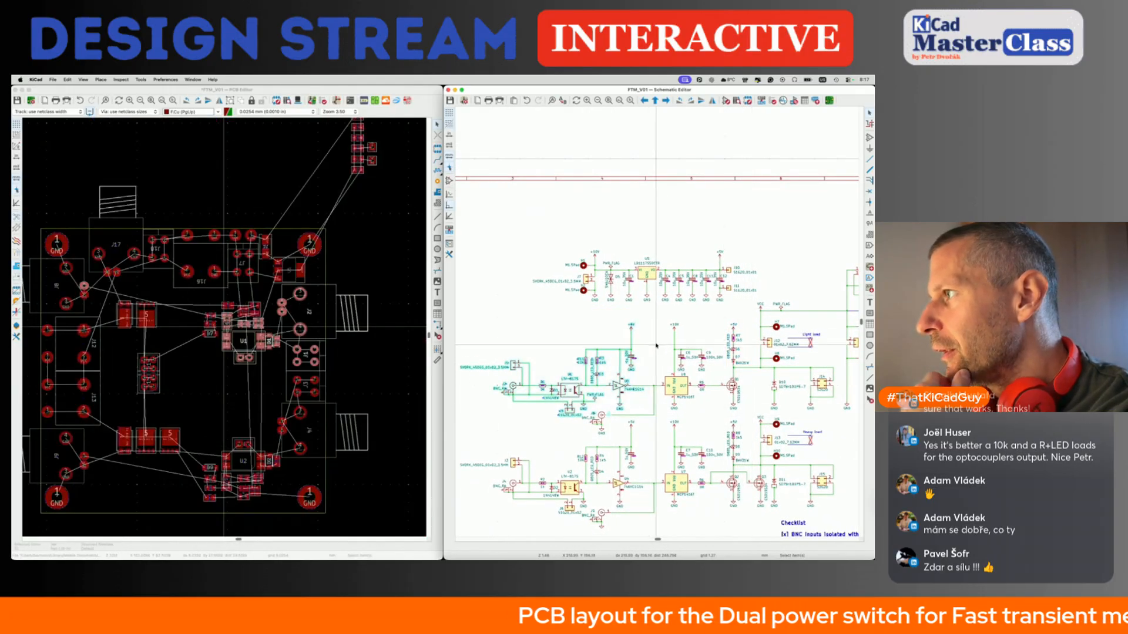
{"action": "left_click_drag", "start_coordinate": [652, 311], "coordinate": [723, 408]}
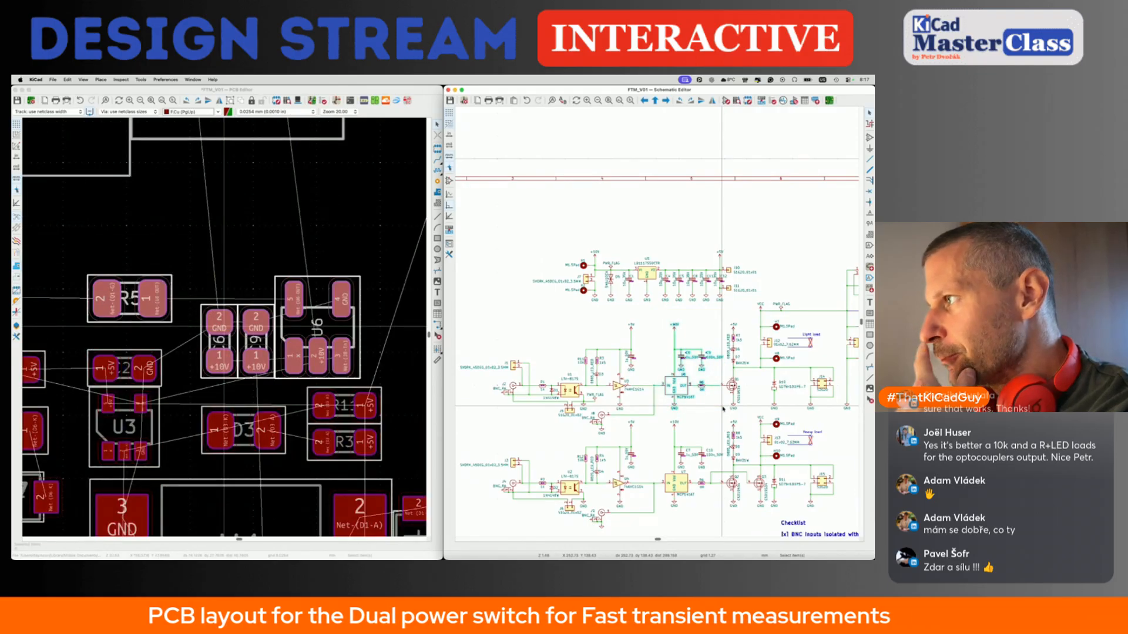
Delete output capacitors C5, C8, C11 and C12 from the +5V rail in the schematic, keeping C4.
{"action": "left_click", "coordinate": [631, 265]}
{"action": "scroll", "coordinate": [631, 265], "scroll_direction": "up", "scroll_amount": 3}
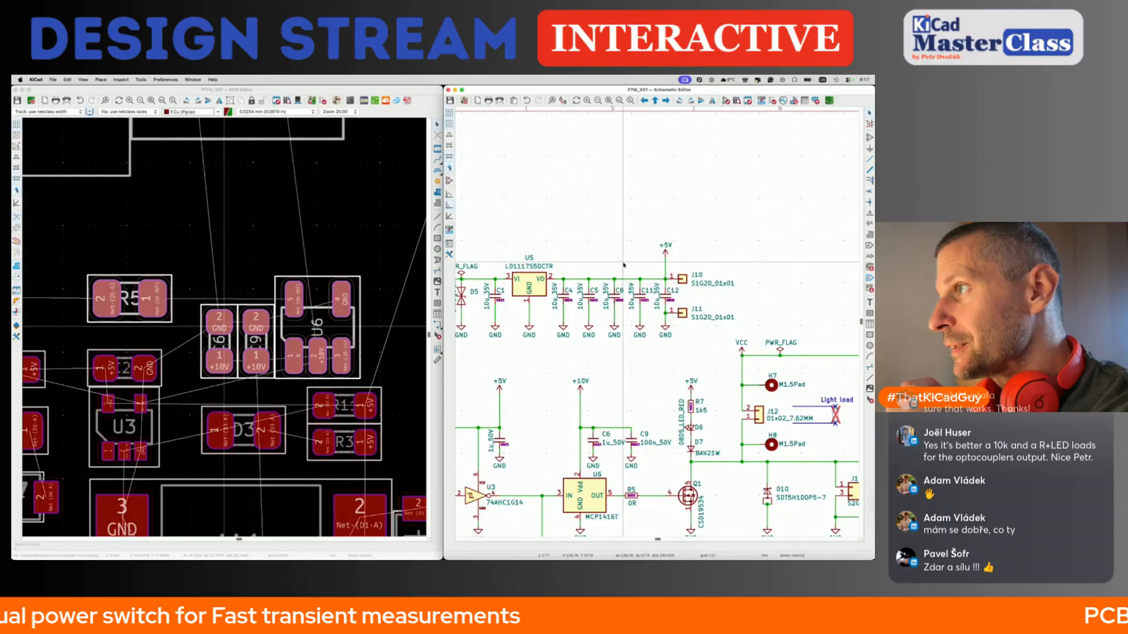
{"action": "left_click_drag", "start_coordinate": [576, 241], "coordinate": [658, 326]}
{"action": "left_click", "coordinate": [665, 298]}
{"action": "key", "text": "Delete"}
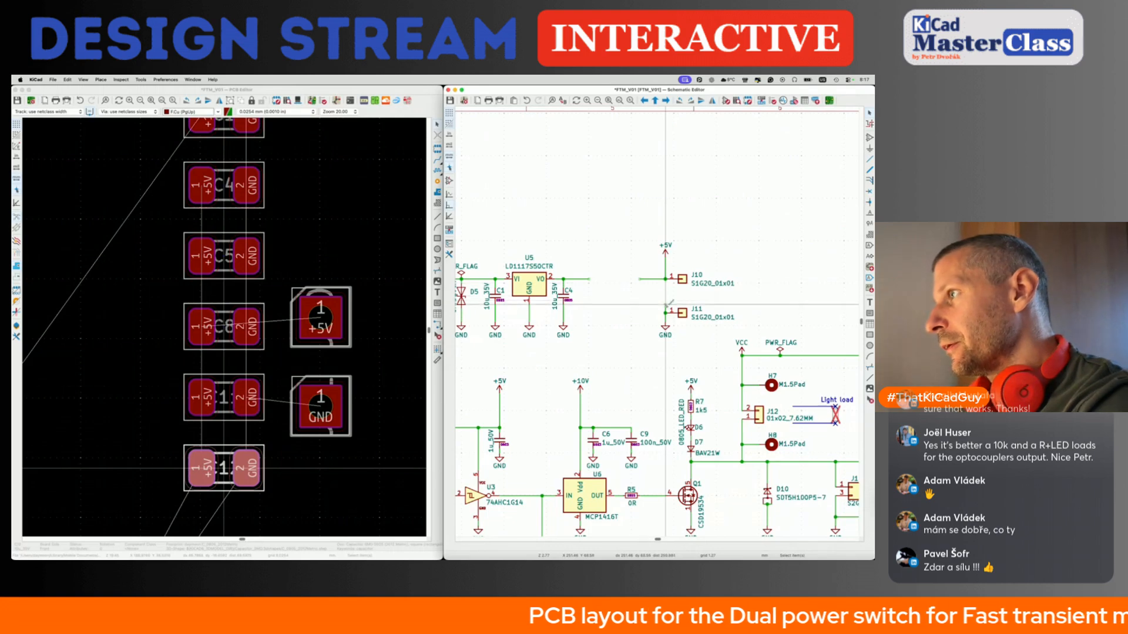
Move the +5V symbol and connectors J10 and J11 next to C4 to reconnect the regulator output, and save the schematic.
{"action": "left_click_drag", "start_coordinate": [617, 224], "coordinate": [750, 354]}
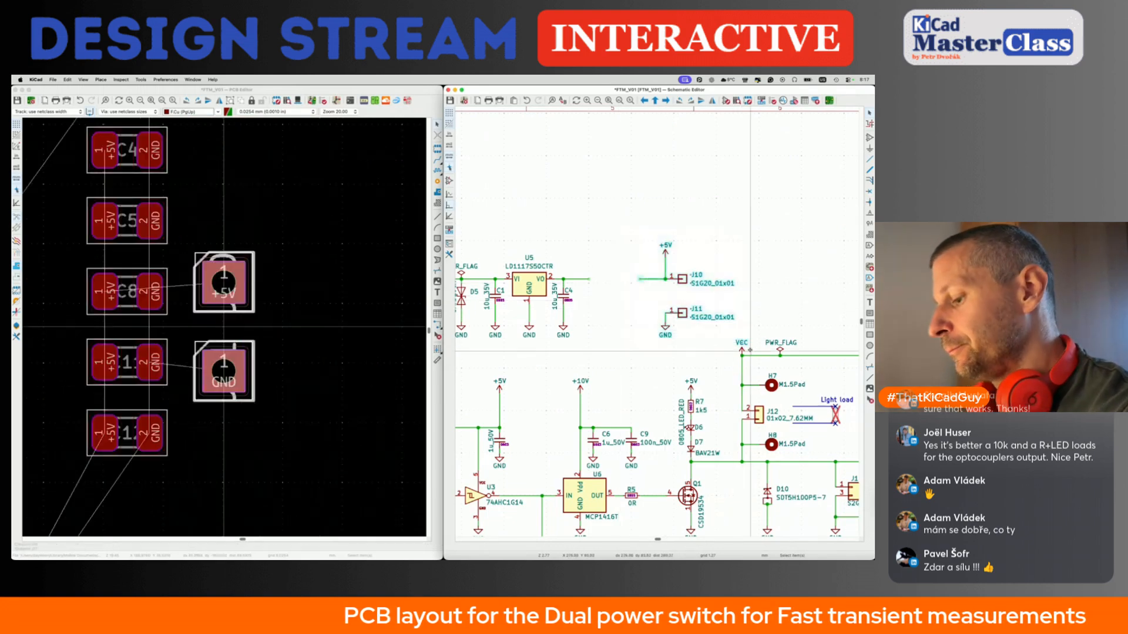
{"action": "key", "text": "h"}
{"action": "key", "text": "Escape"}
{"action": "left_click_drag", "start_coordinate": [605, 234], "coordinate": [742, 343]}
{"action": "key", "text": "m"}
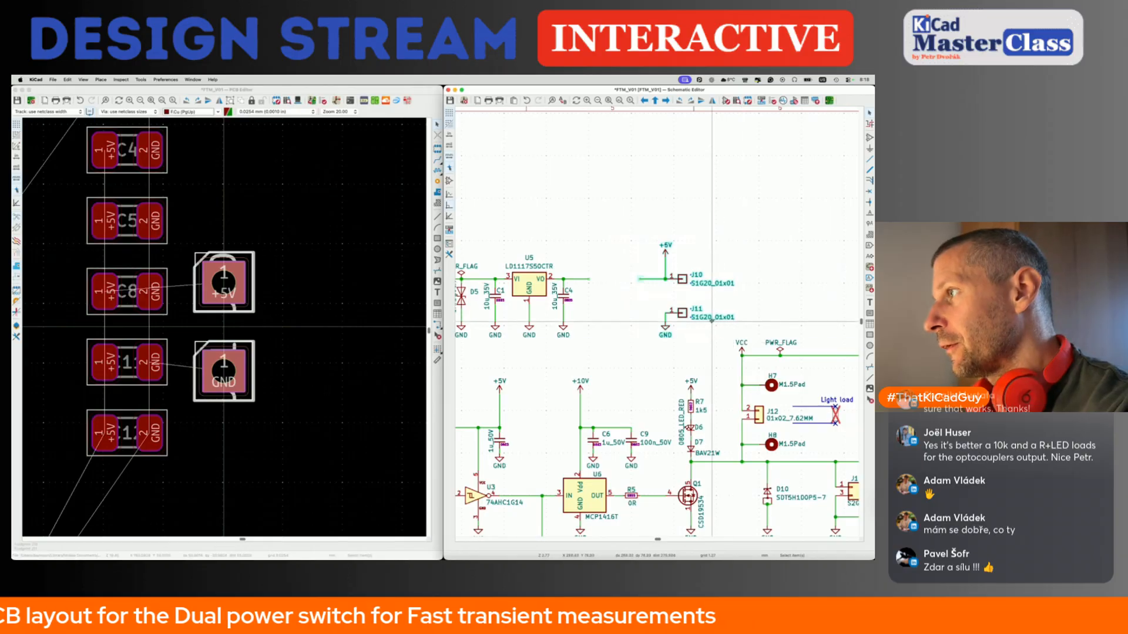
{"action": "left_click", "coordinate": [636, 318]}
{"action": "key", "text": "super+s"}
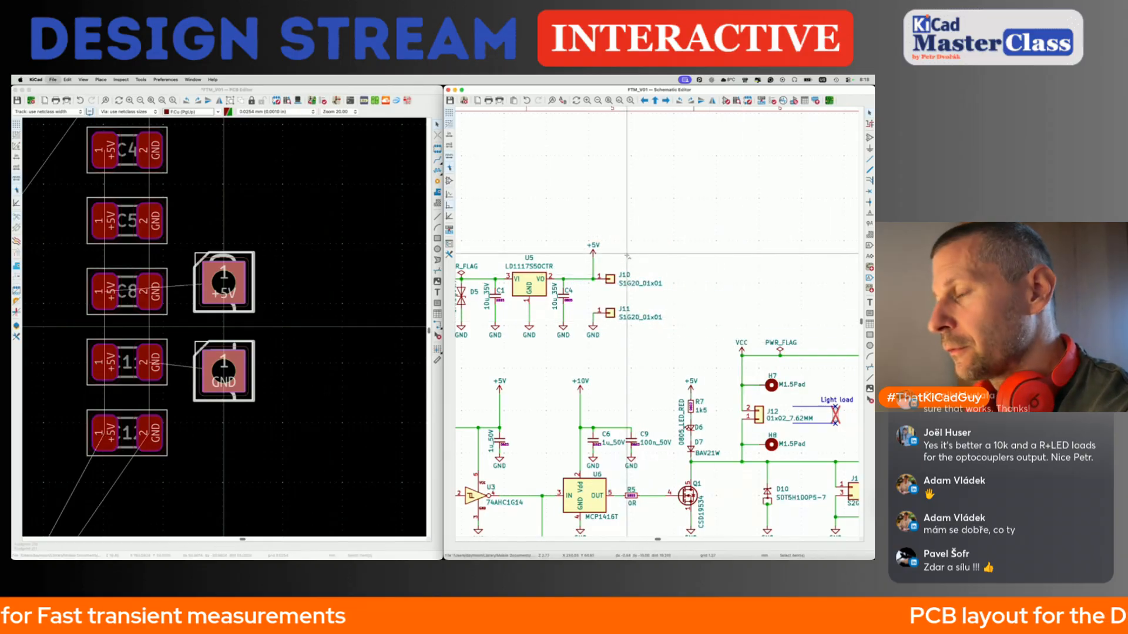
Review the whole schematic, selecting the +5V and GND output connectors J10 and J11 near the regulator.
{"action": "scroll", "coordinate": [629, 264], "scroll_direction": "down", "scroll_amount": 3}
{"action": "scroll", "coordinate": [649, 294], "scroll_direction": "down", "scroll_amount": 2}
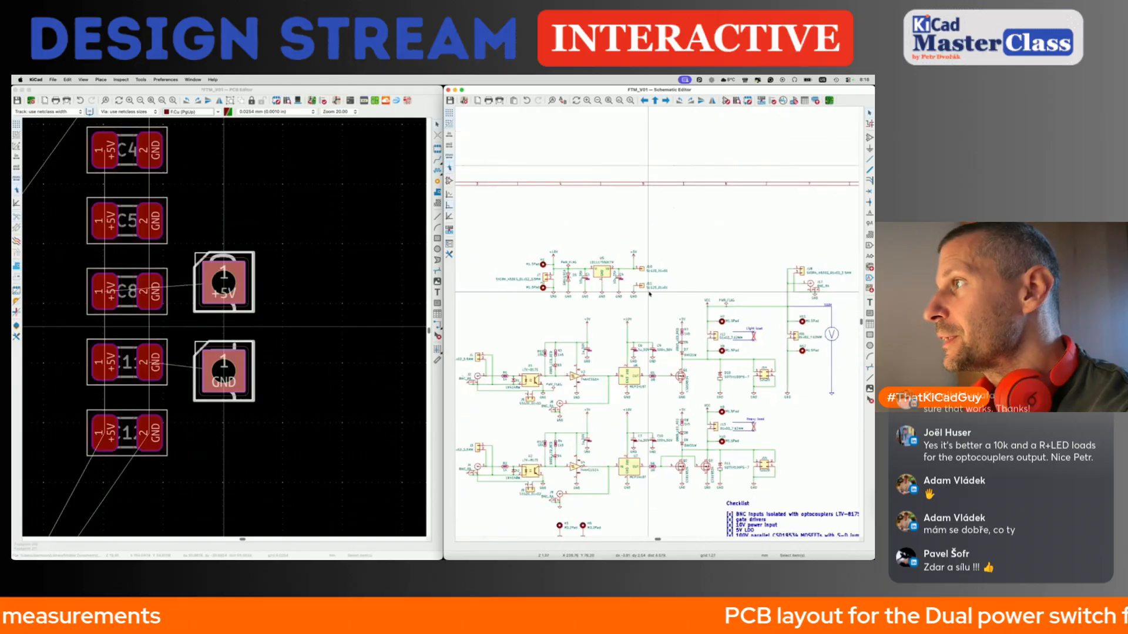
{"action": "scroll", "coordinate": [649, 293], "scroll_direction": "down", "scroll_amount": 1}
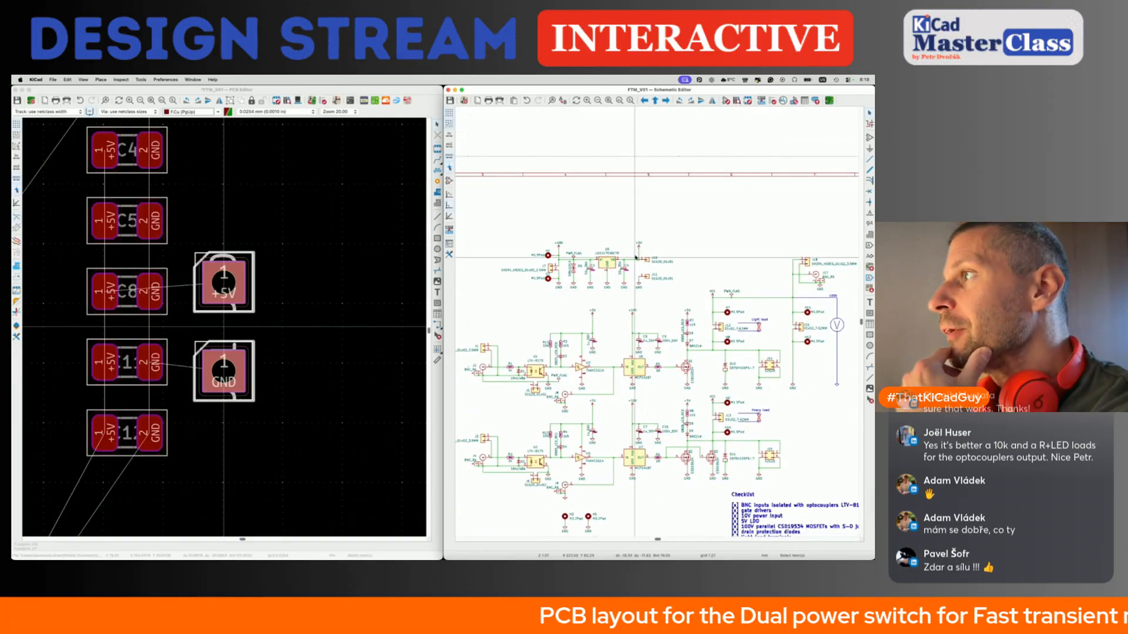
{"action": "left_click_drag", "start_coordinate": [629, 228], "coordinate": [664, 298]}
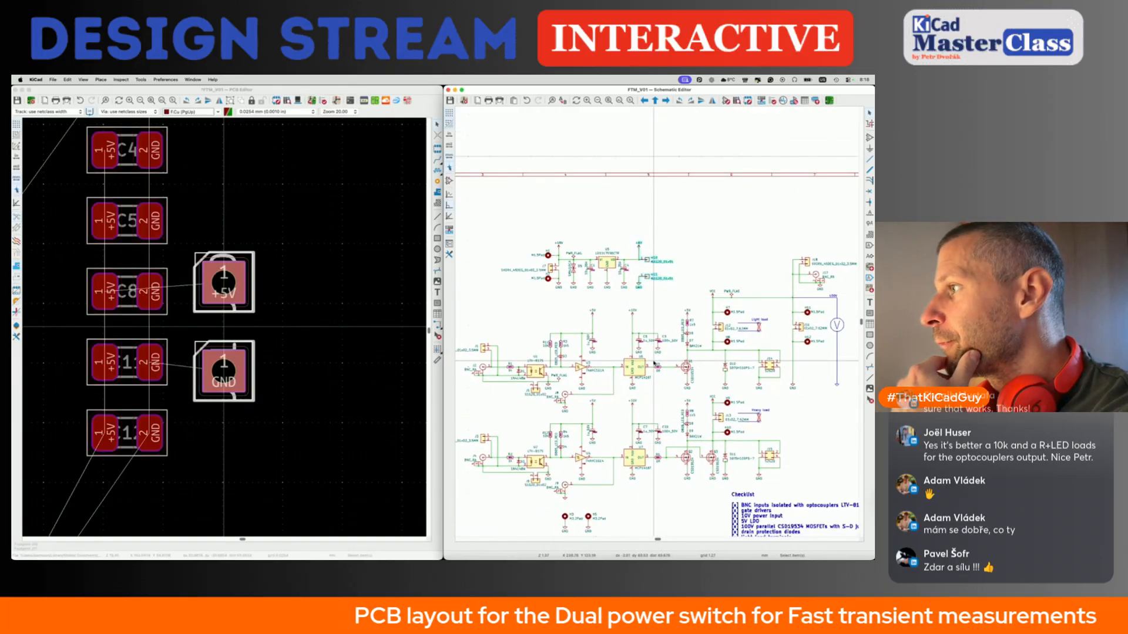
{"action": "left_click", "coordinate": [708, 380]}
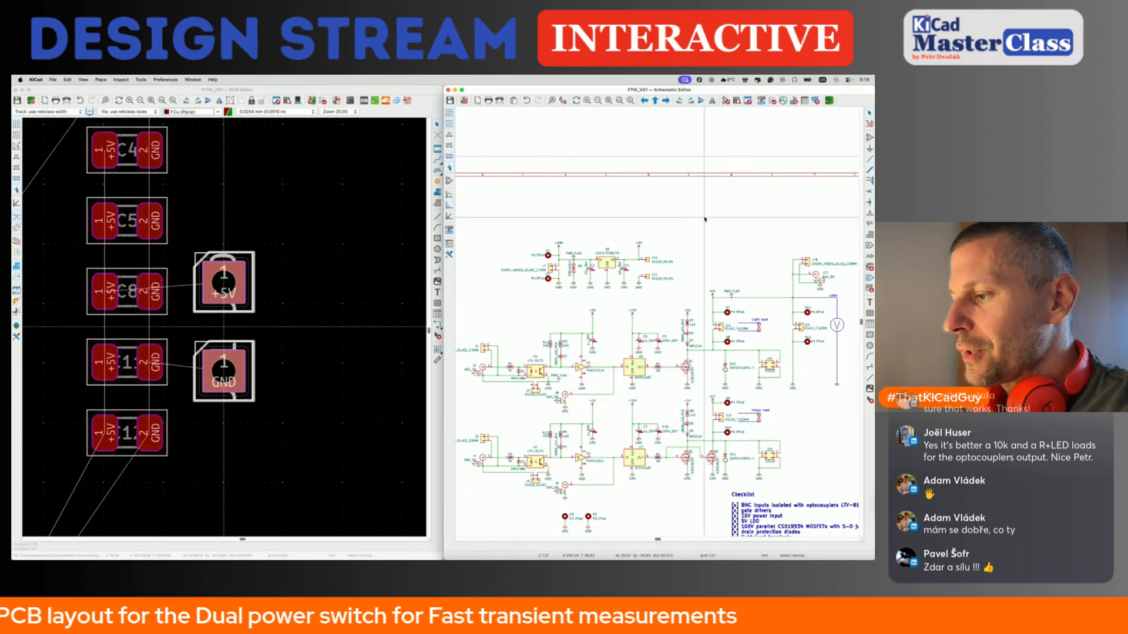
{"action": "scroll", "coordinate": [680, 235], "scroll_direction": "down", "scroll_amount": 2}
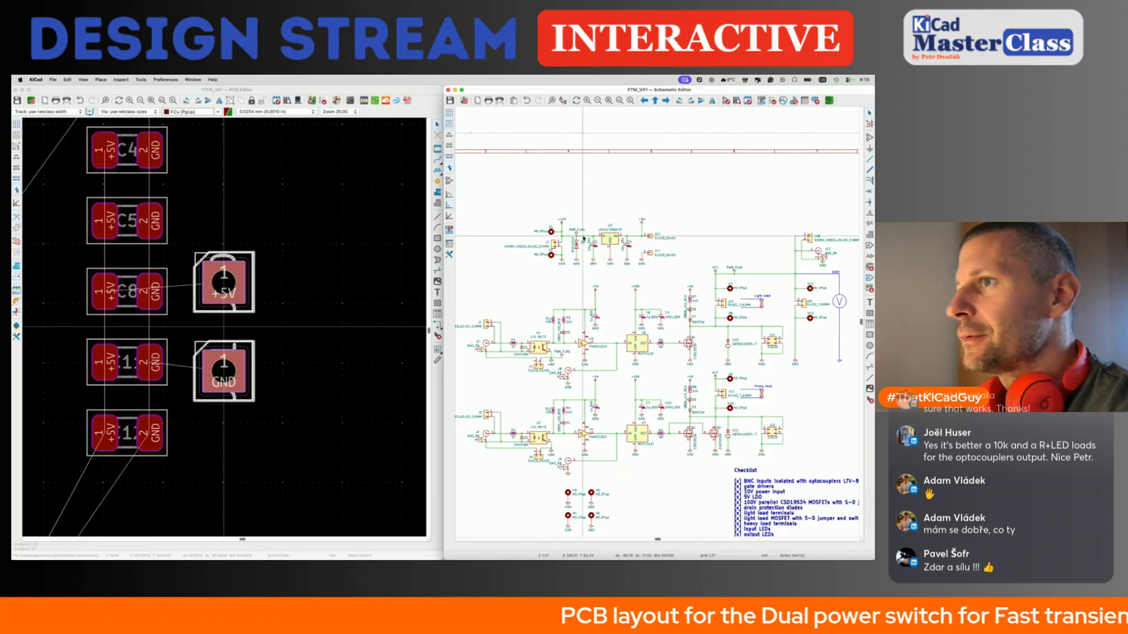
Update the PCB from the schematic, deleting the footprints that no longer have symbols.
{"action": "left_click", "coordinate": [363, 241]}
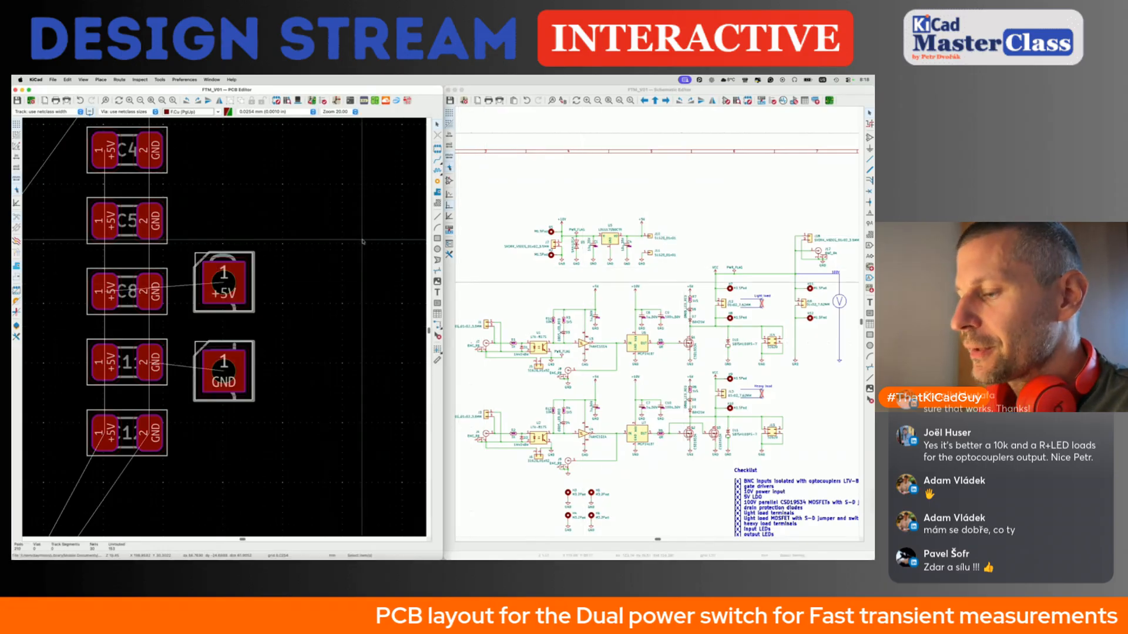
{"action": "key", "text": "F8"}
{"action": "left_click", "coordinate": [327, 425]}
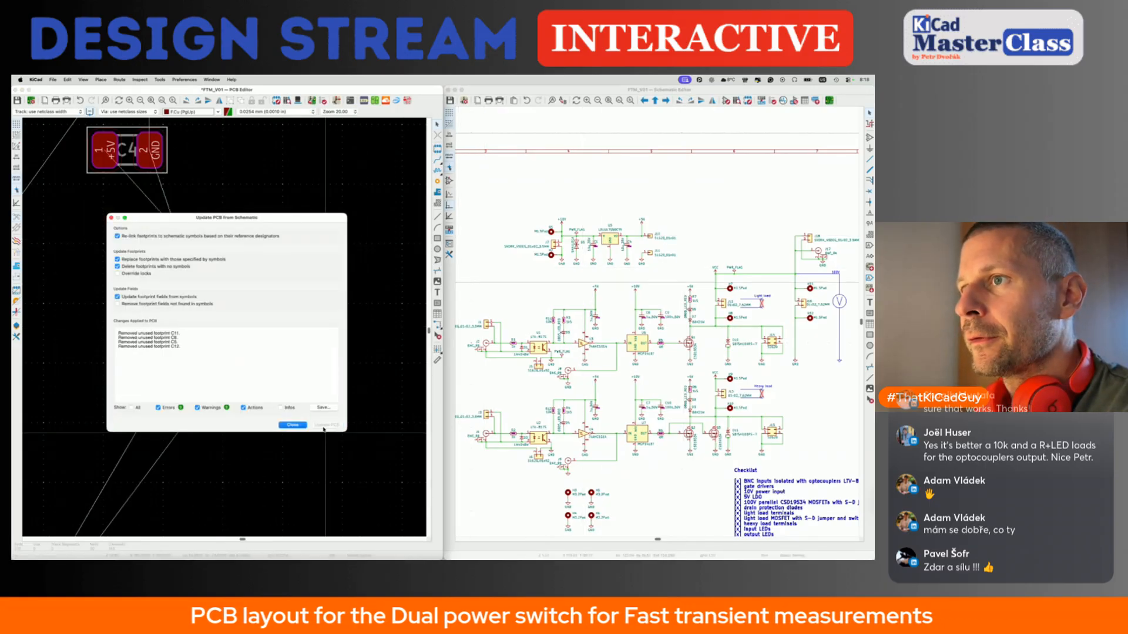
Move output capacitor C4 from the unplaced parts to just outside the board edge, beside the corner GND pad near U5.
{"action": "scroll", "coordinate": [276, 322], "scroll_direction": "down", "scroll_amount": 3}
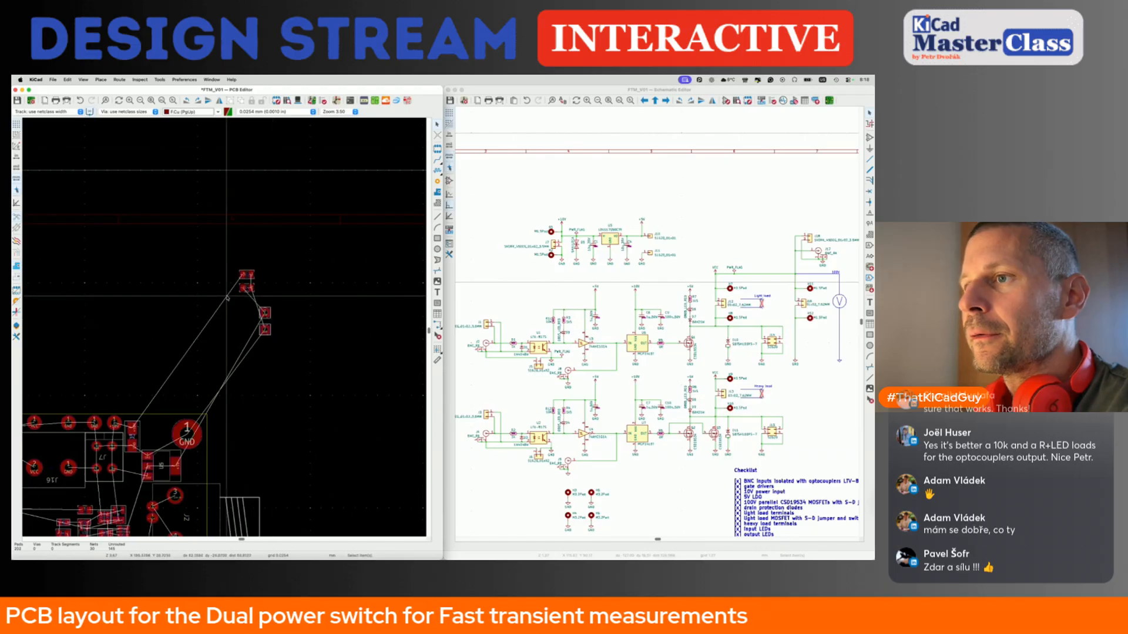
{"action": "scroll", "coordinate": [276, 322], "scroll_direction": "up", "scroll_amount": 4}
{"action": "left_click", "coordinate": [267, 284]}
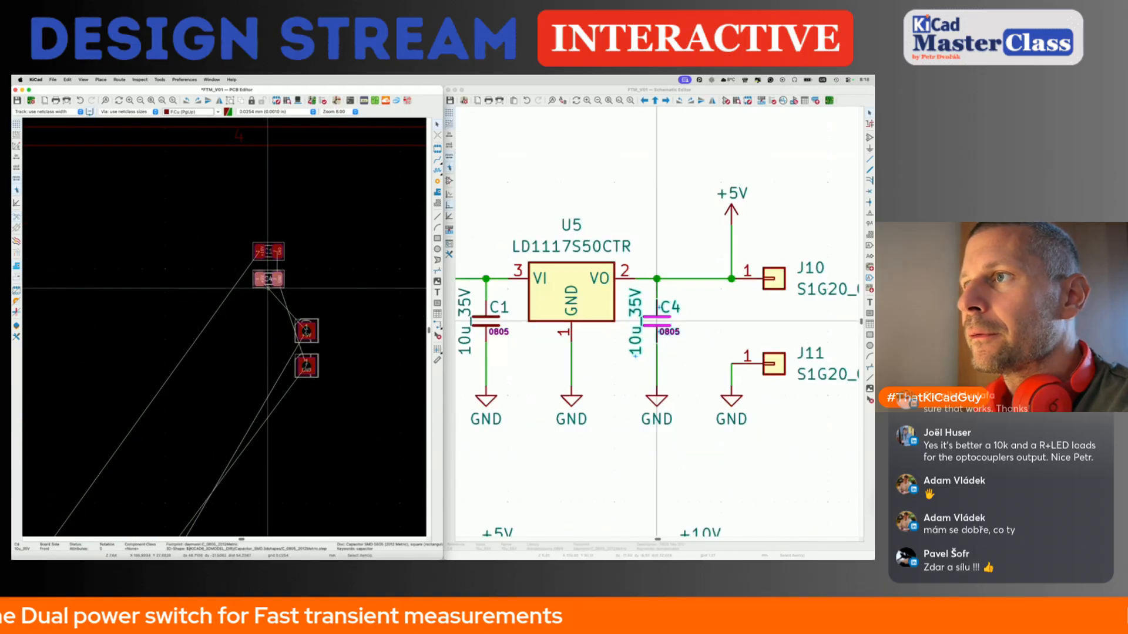
{"action": "key", "text": "m"}
{"action": "scroll", "coordinate": [268, 288], "scroll_direction": "down", "scroll_amount": 10}
{"action": "scroll", "coordinate": [268, 287], "scroll_direction": "left", "scroll_amount": 3}
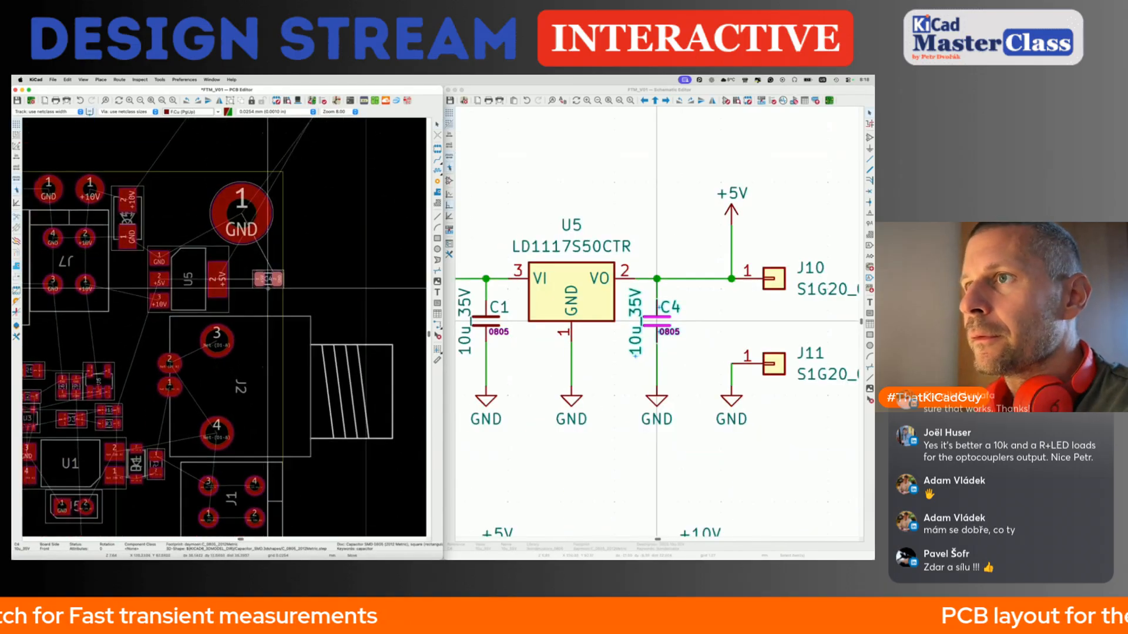
{"action": "scroll", "coordinate": [268, 287], "scroll_direction": "down", "scroll_amount": 2}
{"action": "scroll", "coordinate": [269, 286], "scroll_direction": "left", "scroll_amount": 2}
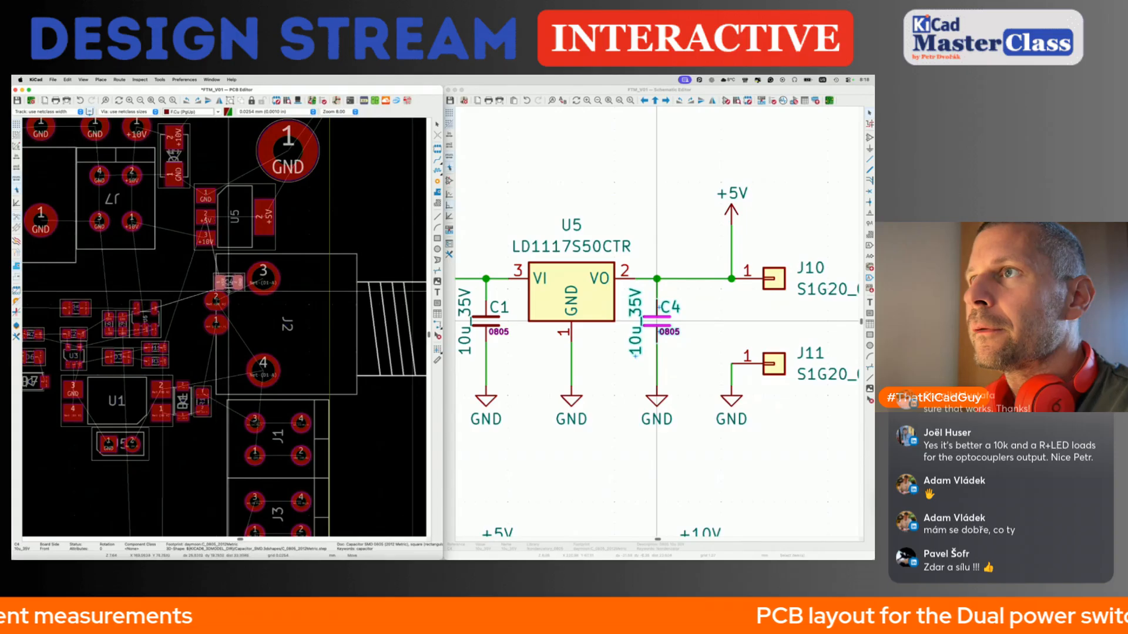
{"action": "scroll", "coordinate": [228, 292], "scroll_direction": "up", "scroll_amount": 8}
{"action": "scroll", "coordinate": [228, 283], "scroll_direction": "up", "scroll_amount": 3}
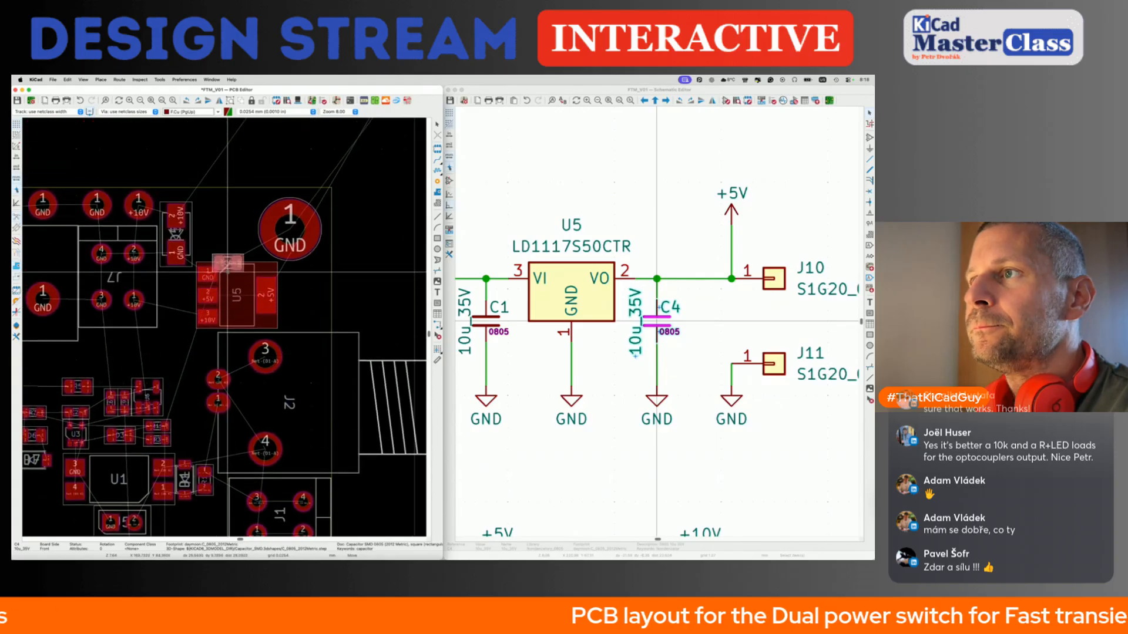
{"action": "left_click", "coordinate": [363, 242]}
Rotate regulator U5 by three quarter turns so its +5V tab faces connector J2, keeping it beside diode D5.
{"action": "left_click", "coordinate": [226, 323]}
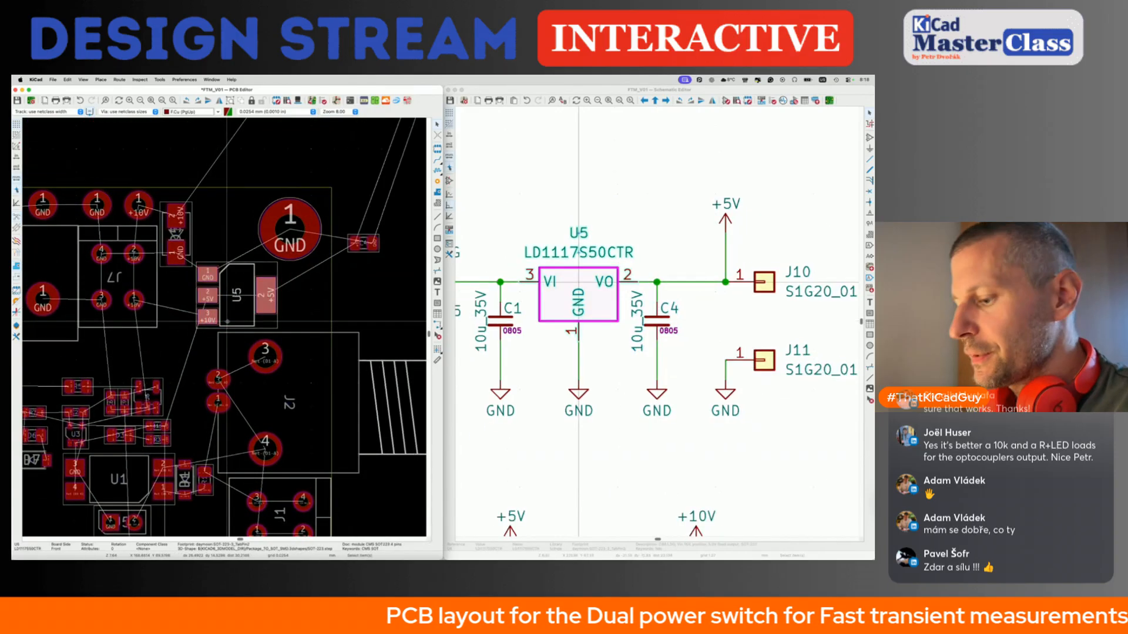
{"action": "key", "text": "r"}
{"action": "key", "text": "r"}
{"action": "key", "text": "r"}
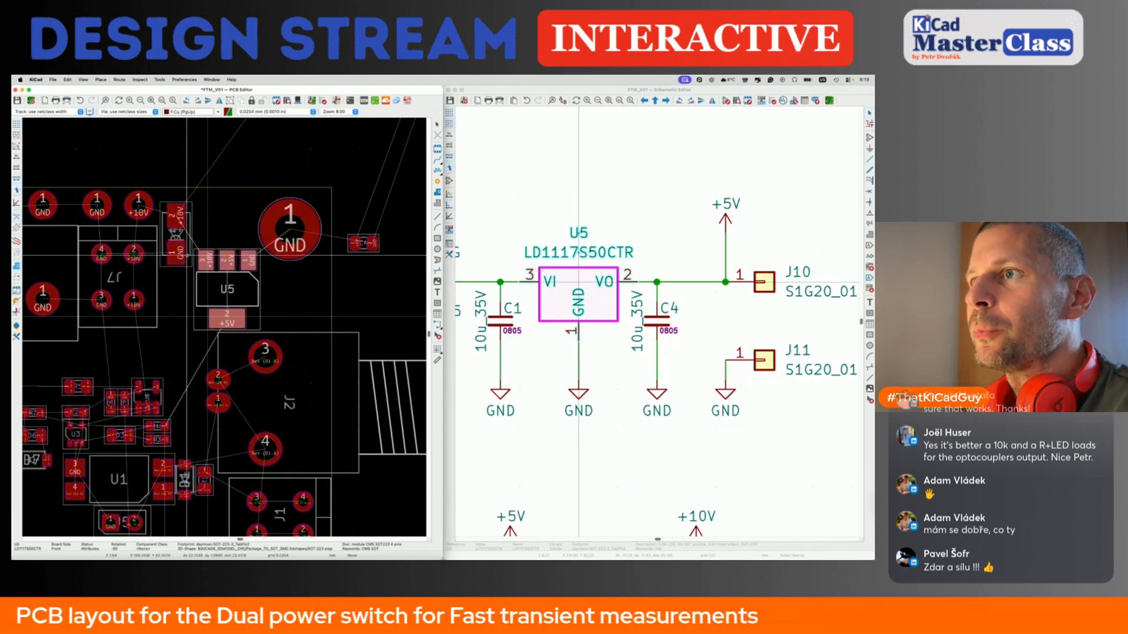
{"action": "left_click", "coordinate": [186, 254]}
{"action": "scroll", "coordinate": [187, 255], "scroll_direction": "down", "scroll_amount": 3}
{"action": "middle_click_drag", "start_coordinate": [147, 288], "coordinate": [372, 285]}
{"action": "middle_click_drag", "start_coordinate": [326, 327], "coordinate": [296, 319]}
{"action": "scroll", "coordinate": [297, 320], "scroll_direction": "down", "scroll_amount": 3}
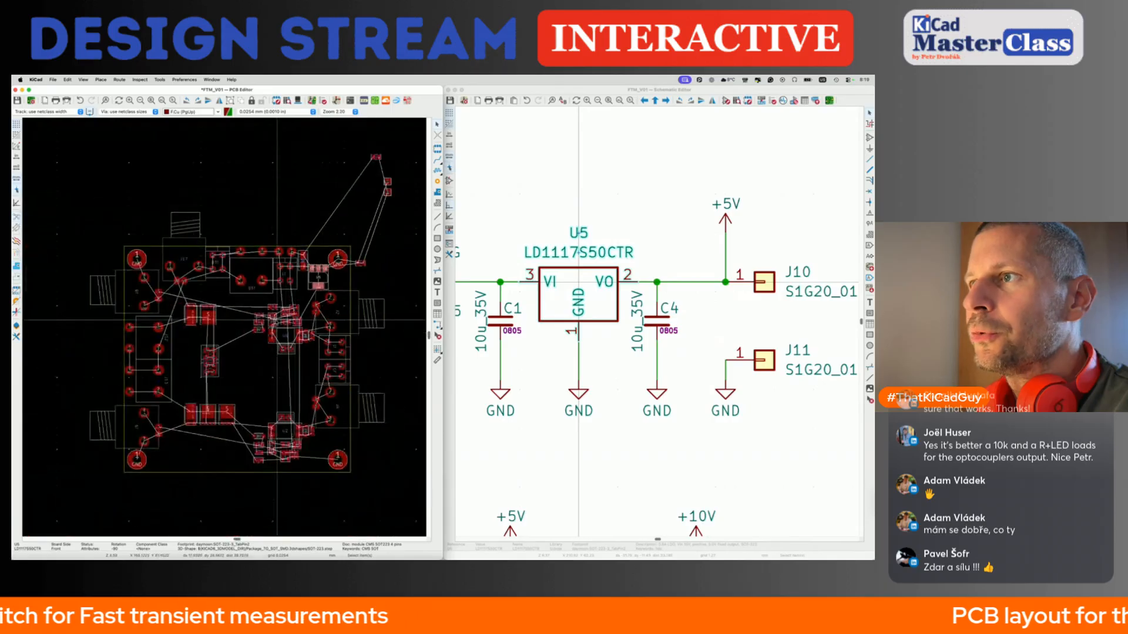
Rotate diode D5 to lie horizontally and place it along the board edge between the +10V pad and the corner GND pad.
{"action": "left_click", "coordinate": [316, 355]}
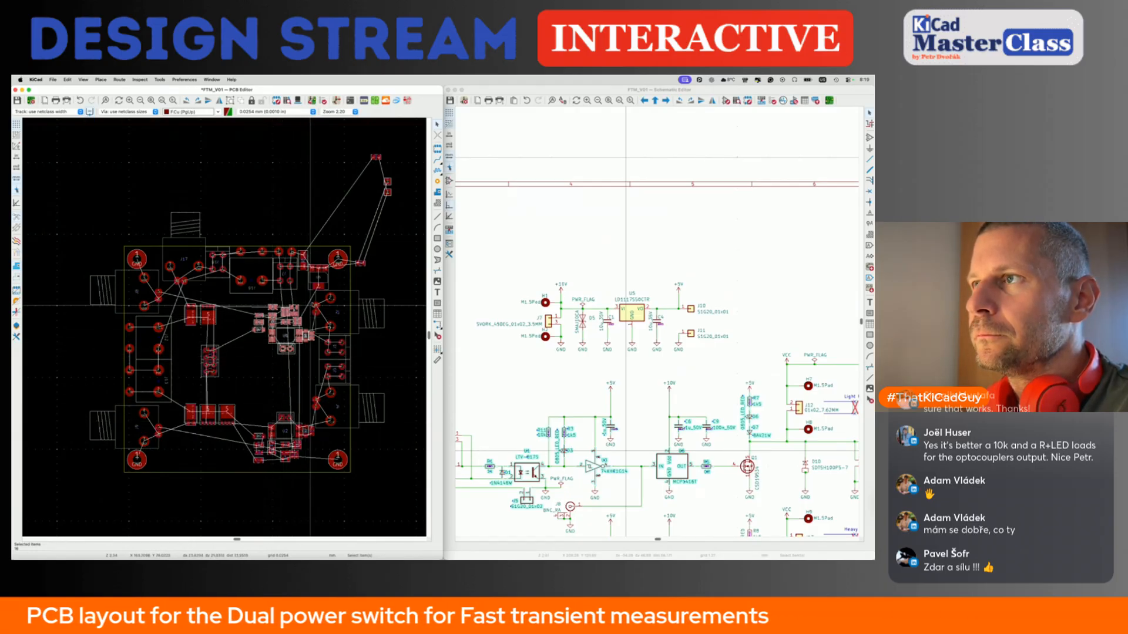
{"action": "scroll", "coordinate": [276, 314], "scroll_direction": "up", "scroll_amount": 5}
{"action": "left_click", "coordinate": [267, 238]}
{"action": "key", "text": "m"}
{"action": "key", "text": "r"}
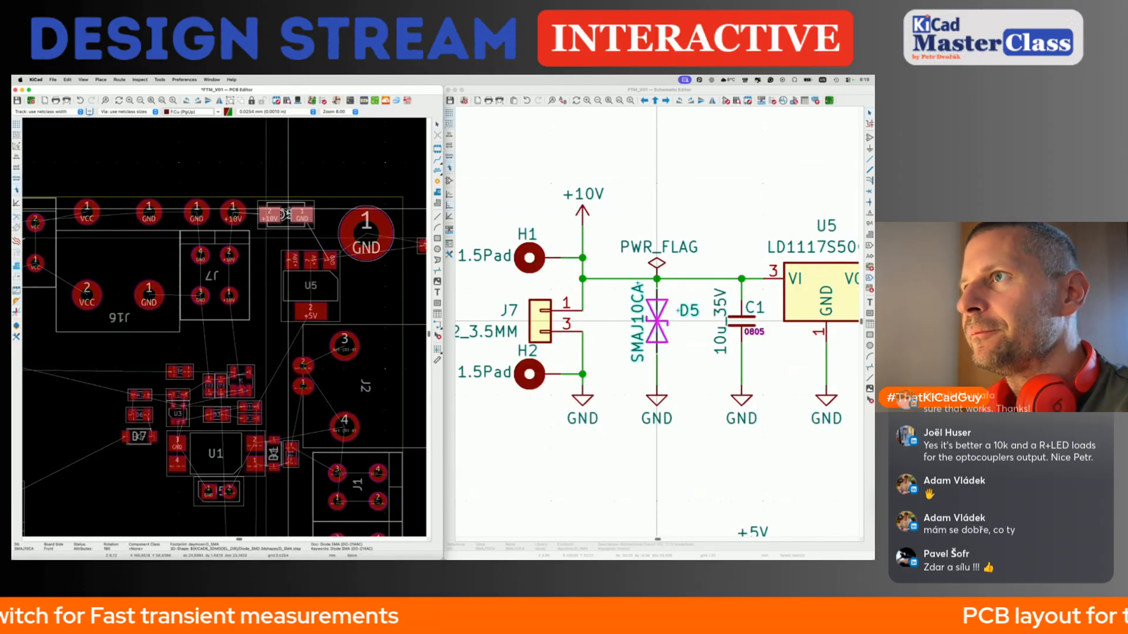
{"action": "left_click", "coordinate": [287, 210]}
Move regulator U5 close to diode D5, keeping its input pins facing the diode.
{"action": "left_click", "coordinate": [332, 300]}
{"action": "key", "text": "m"}
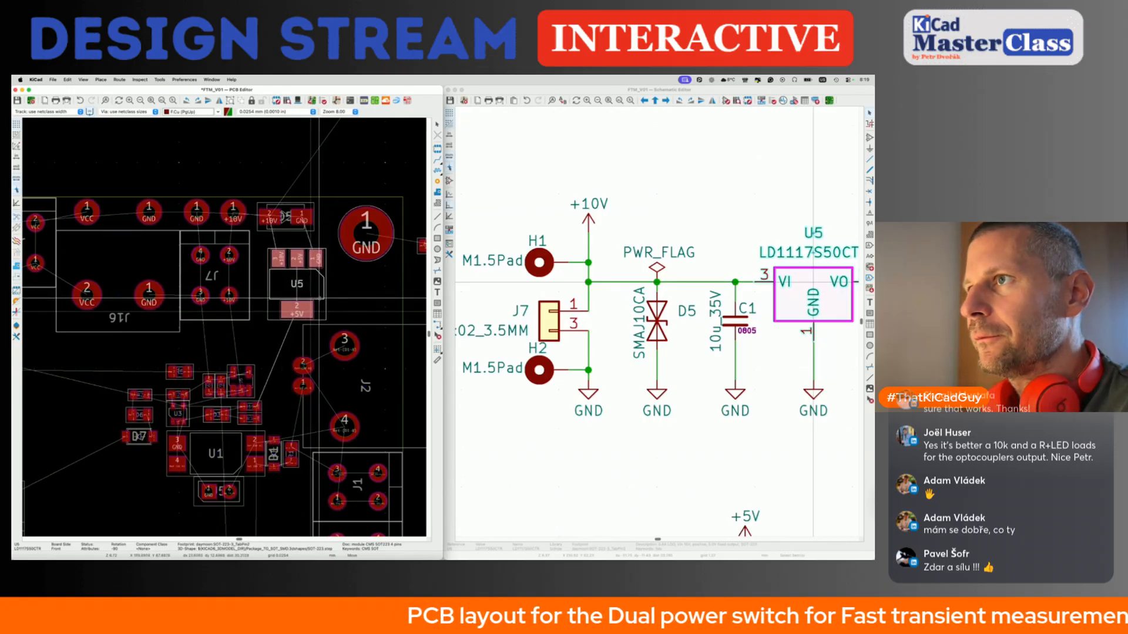
{"action": "left_click", "coordinate": [326, 297]}
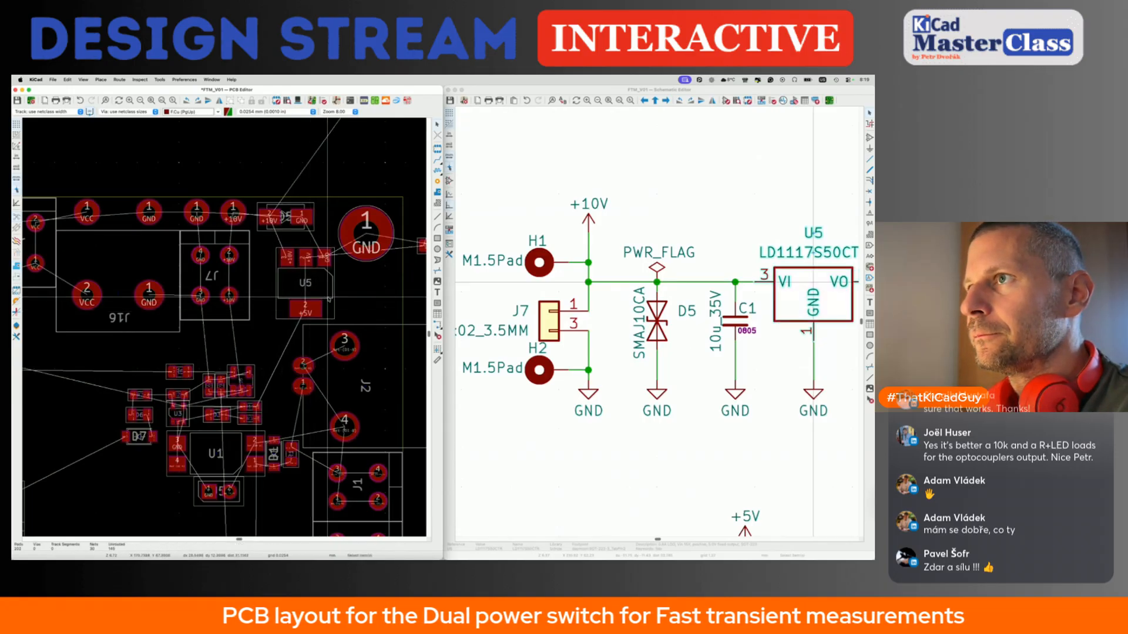
Bring input capacitor C1 in from the unplaced parts and rotate it upright beside U5's +10V pin, between J7 and the regulator.
{"action": "scroll", "coordinate": [359, 276], "scroll_direction": "down", "scroll_amount": 5}
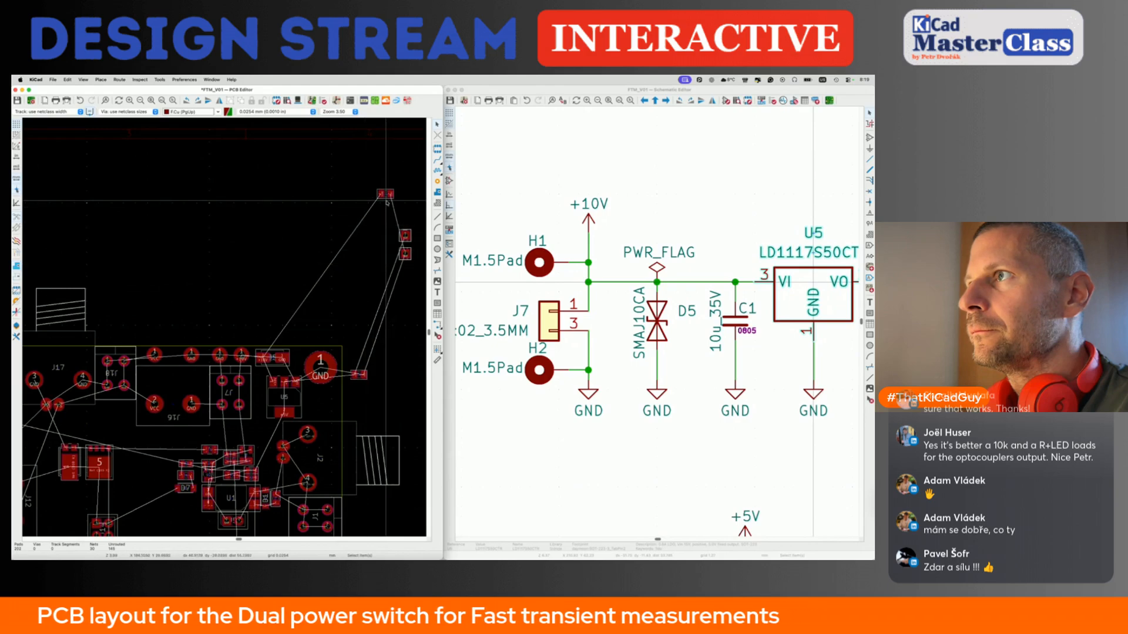
{"action": "left_click", "coordinate": [385, 197]}
{"action": "scroll", "coordinate": [386, 199], "scroll_direction": "up", "scroll_amount": 5}
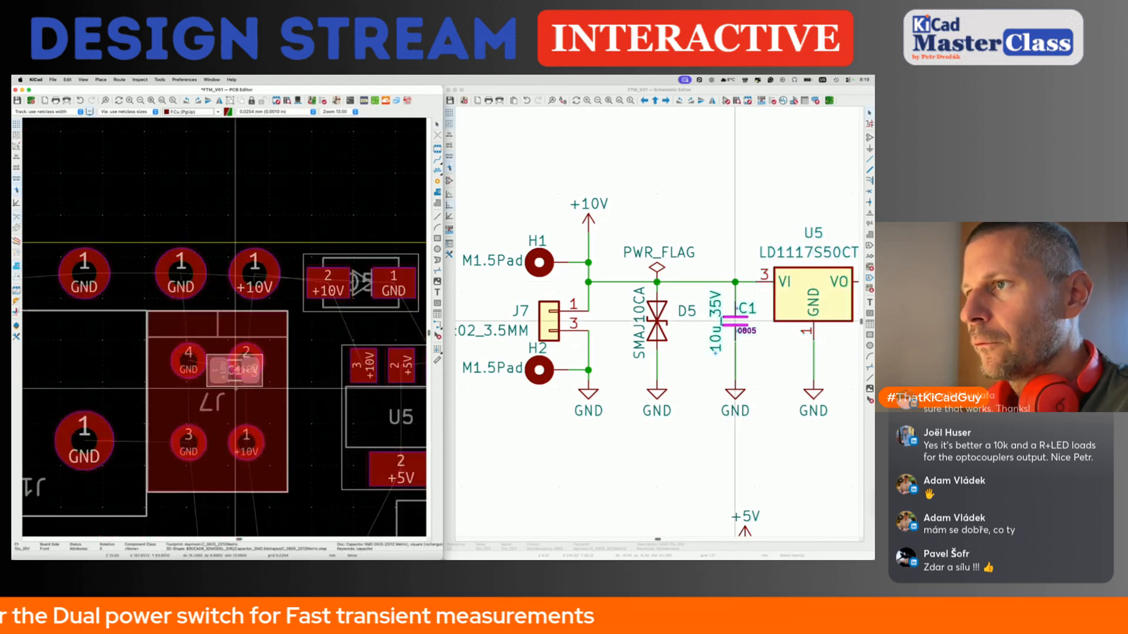
{"action": "key", "text": "r"}
{"action": "key", "text": "r"}
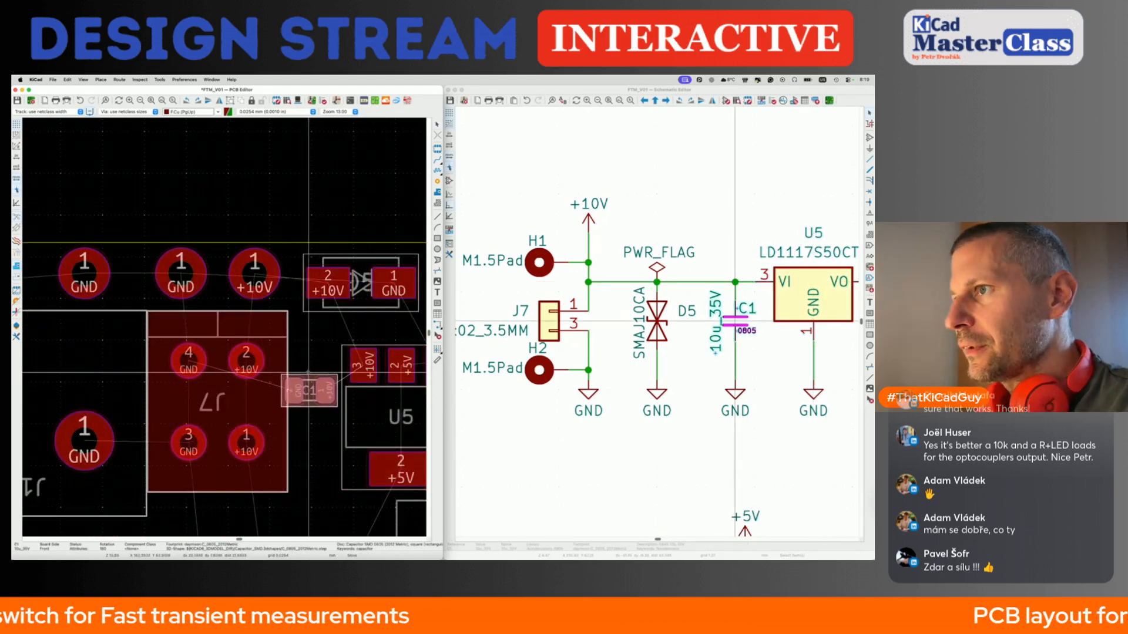
{"action": "key", "text": "r"}
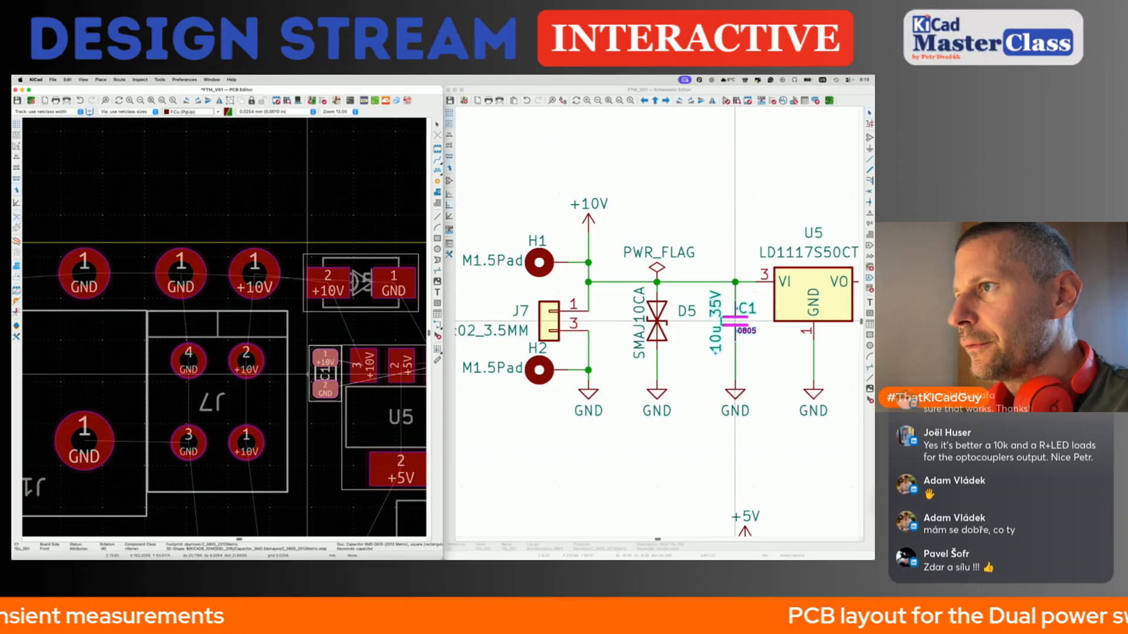
Move output capacitor C4 next to U5's +5V tab, rotate it upright with its +5V pad facing J2, and save the board.
{"action": "scroll", "coordinate": [324, 374], "scroll_direction": "down", "scroll_amount": 3}
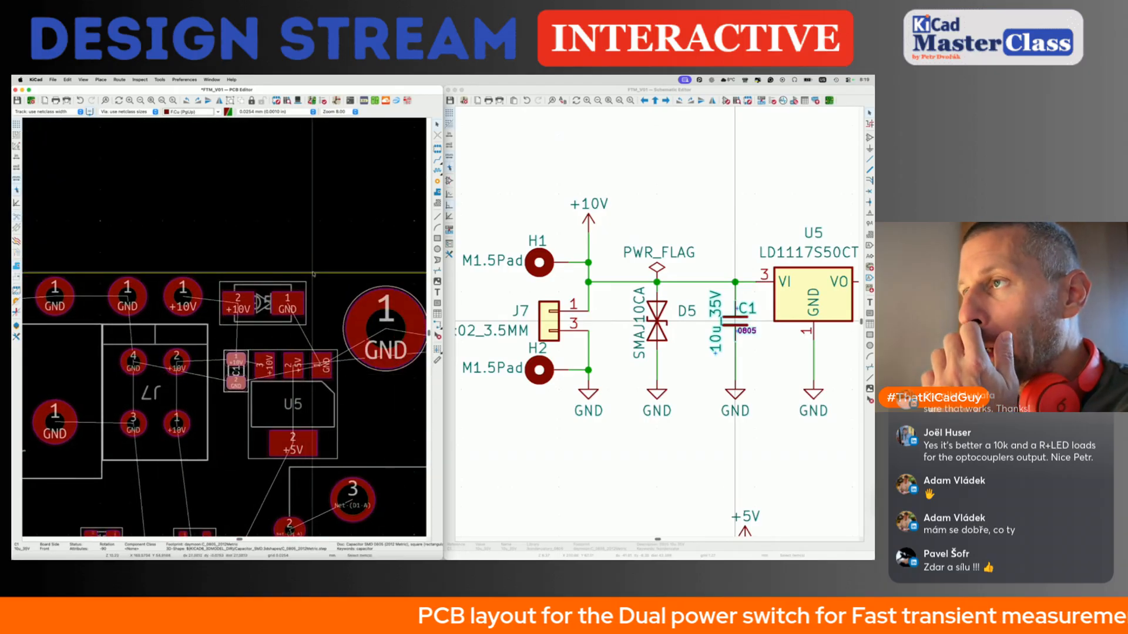
{"action": "scroll", "coordinate": [162, 499], "scroll_direction": "down", "scroll_amount": 3}
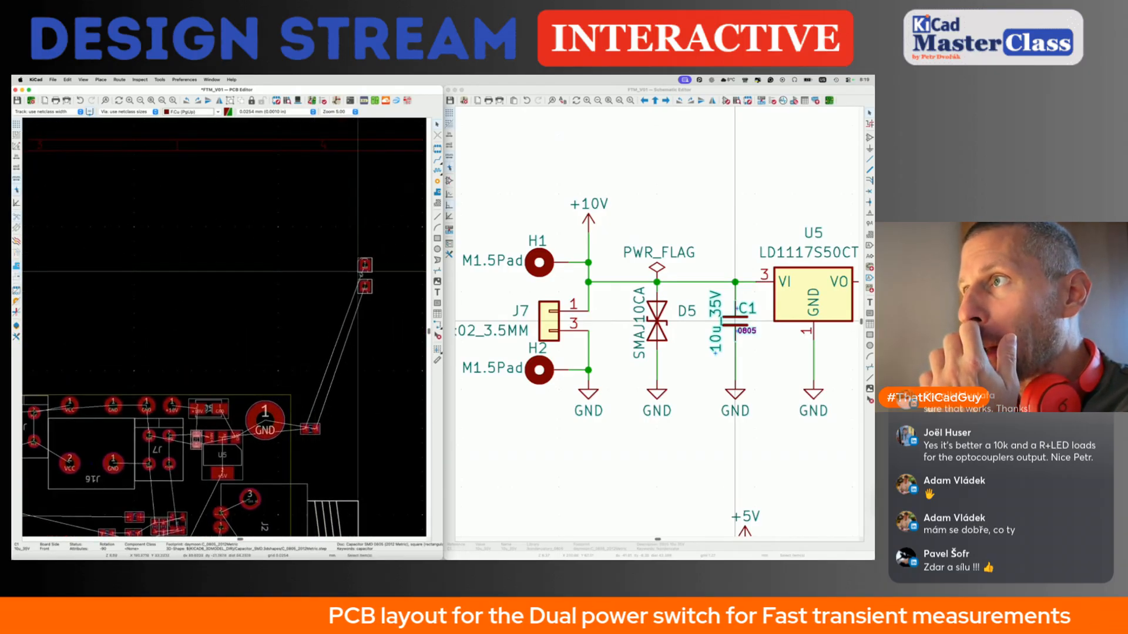
{"action": "left_click", "coordinate": [310, 429]}
{"action": "scroll", "coordinate": [310, 432], "scroll_direction": "up", "scroll_amount": 4}
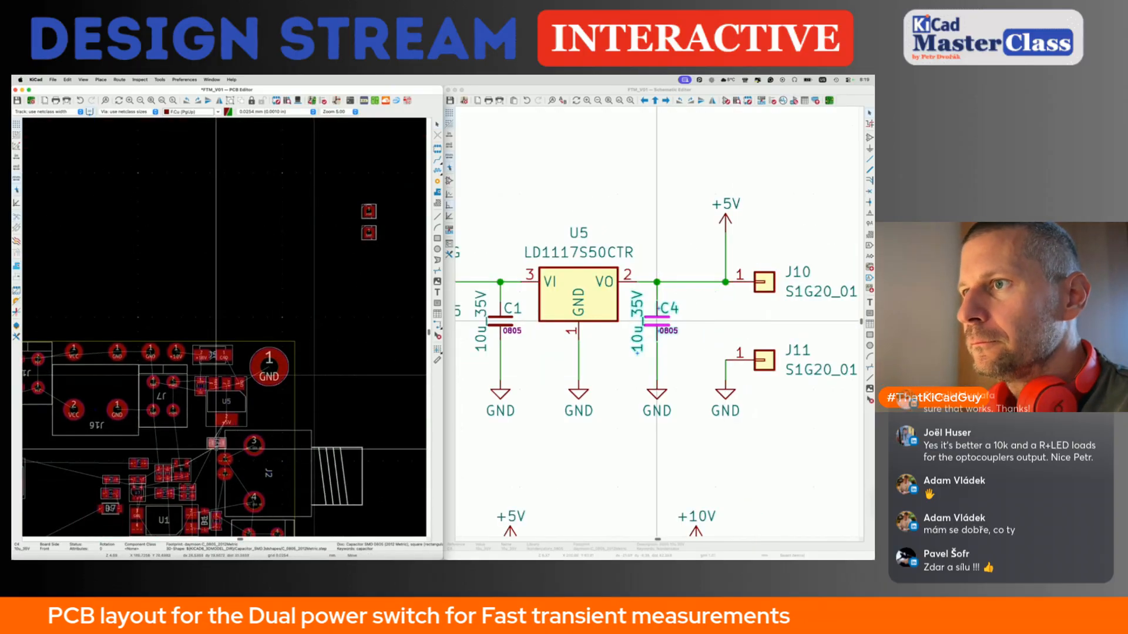
{"action": "left_click_drag", "start_coordinate": [208, 424], "coordinate": [343, 385]}
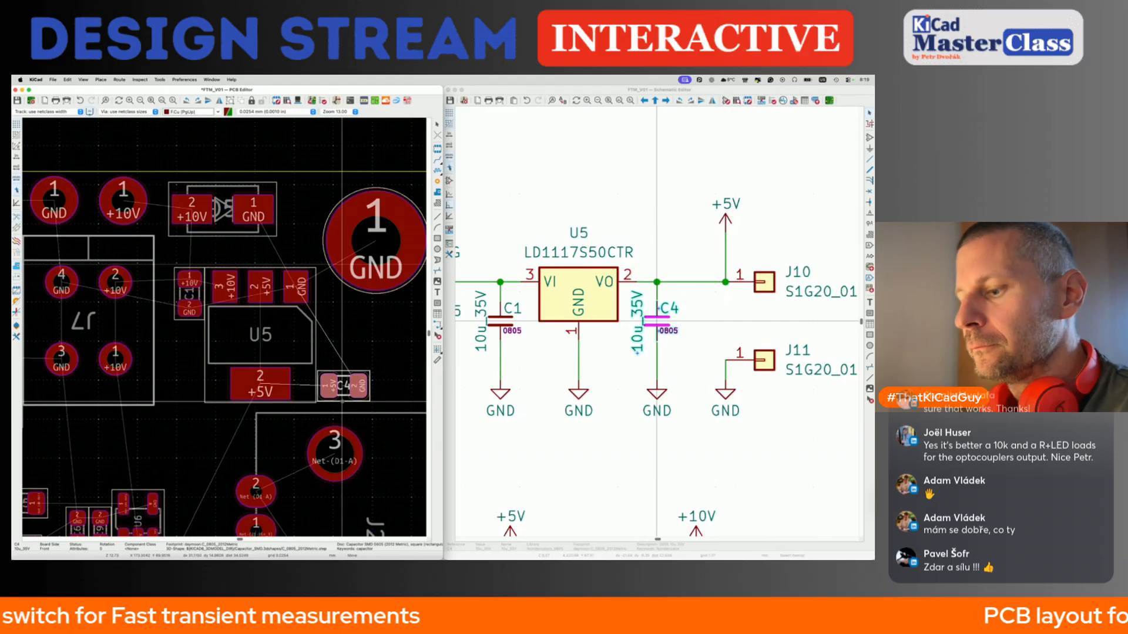
{"action": "key", "text": "r"}
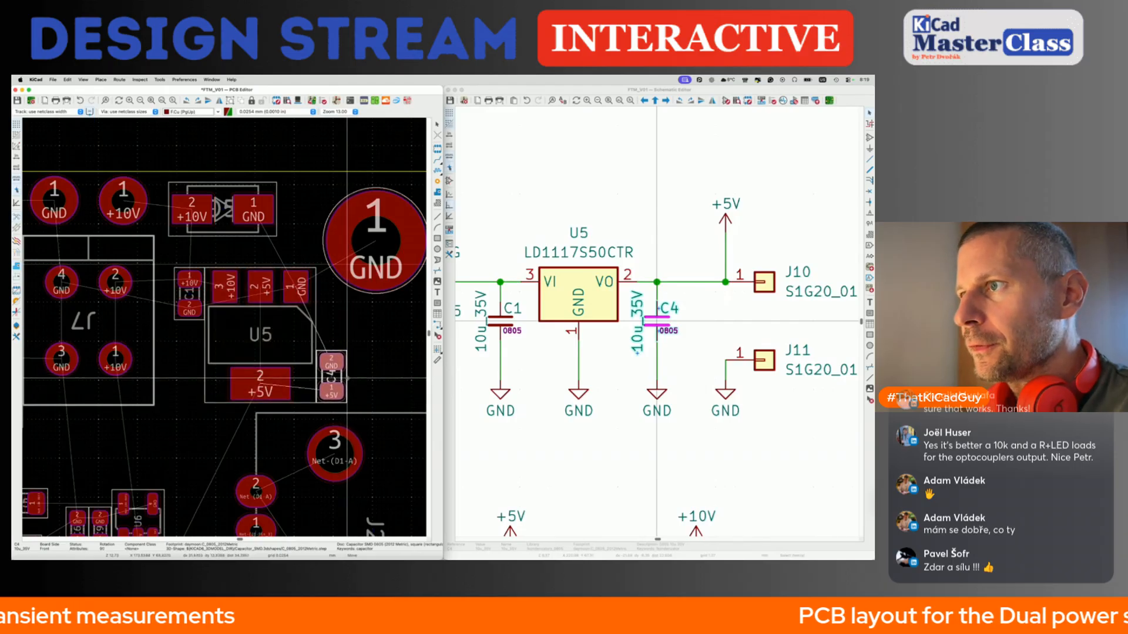
{"action": "left_click", "coordinate": [346, 378]}
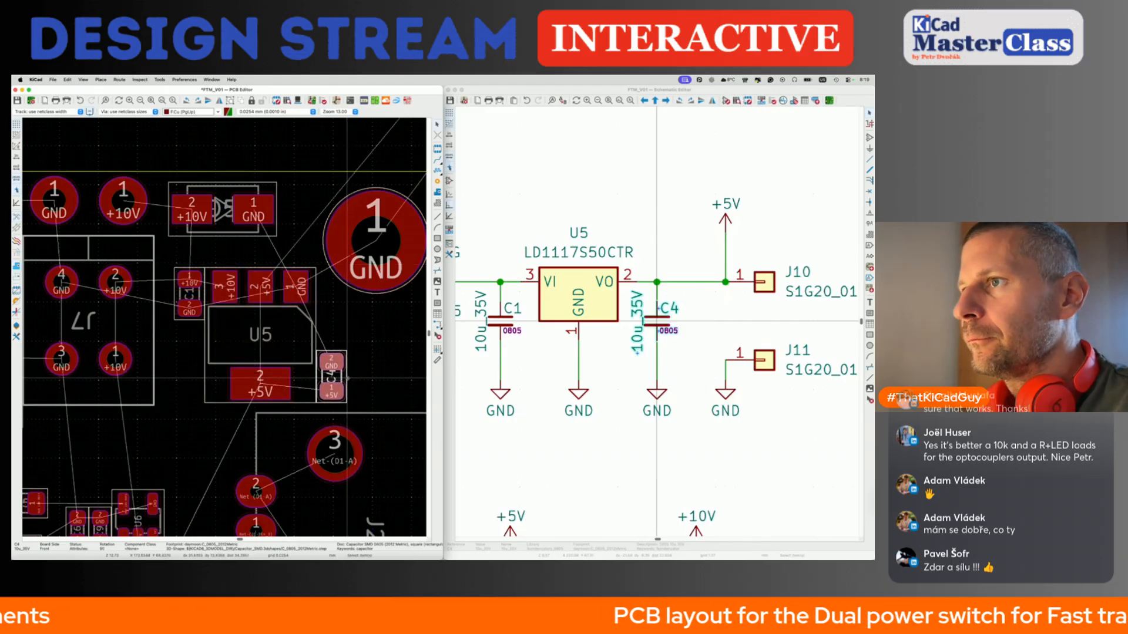
{"action": "key", "text": "super+s"}
{"action": "key", "text": "Escape"}
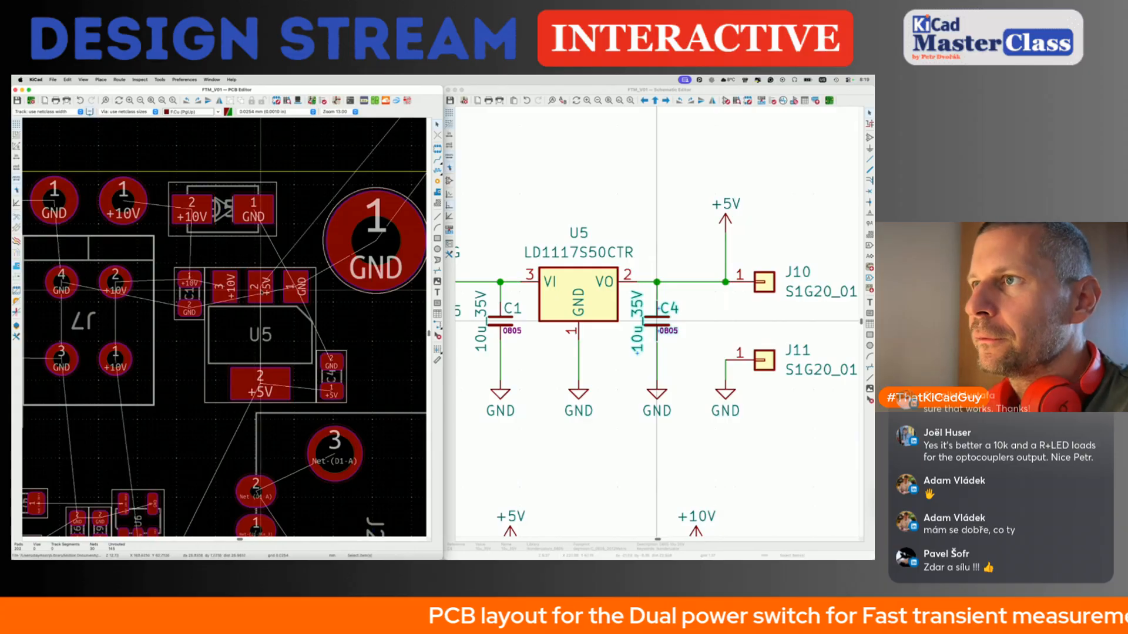
{"action": "key", "text": "x"}
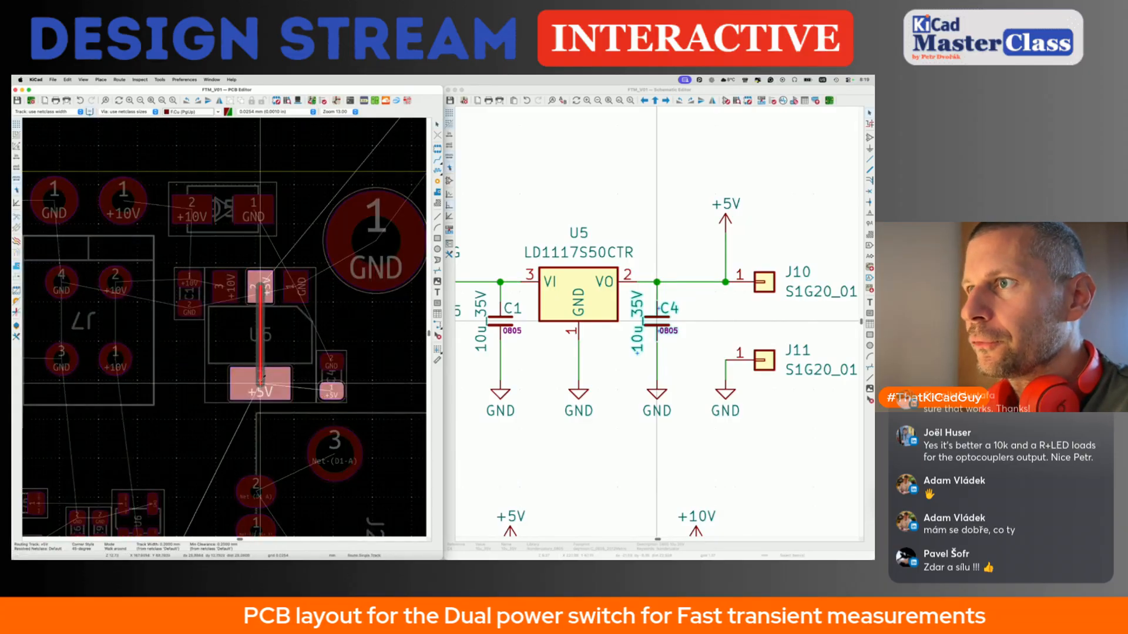
{"action": "key", "text": "Escape"}
{"action": "key", "text": "Escape"}
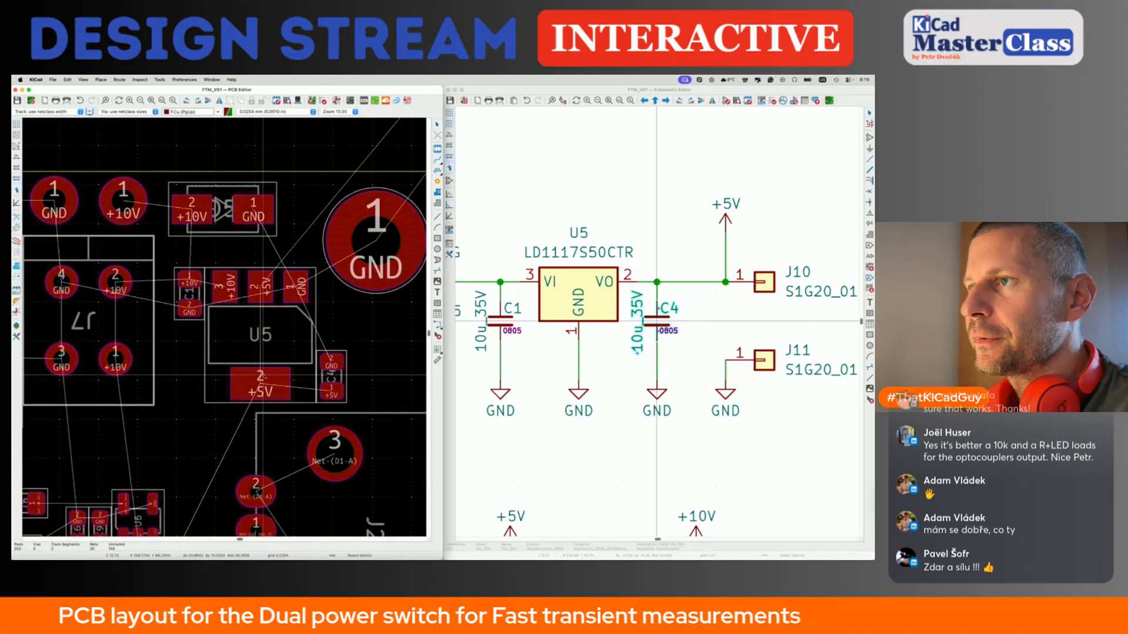
Save the board and delete connectors J10 and J11 from the regulator output in the schematic.
{"action": "key", "text": "super+s"}
{"action": "scroll", "coordinate": [264, 375], "scroll_direction": "down", "scroll_amount": 3}
{"action": "scroll", "coordinate": [264, 377], "scroll_direction": "up", "scroll_amount": 2}
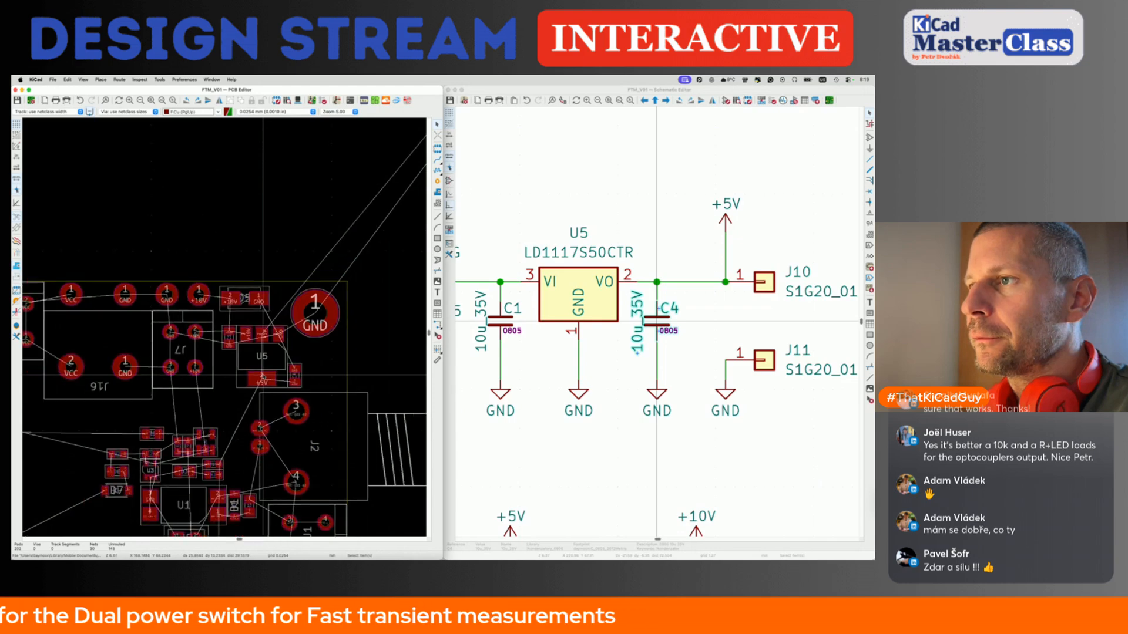
{"action": "scroll", "coordinate": [263, 376], "scroll_direction": "down", "scroll_amount": 2}
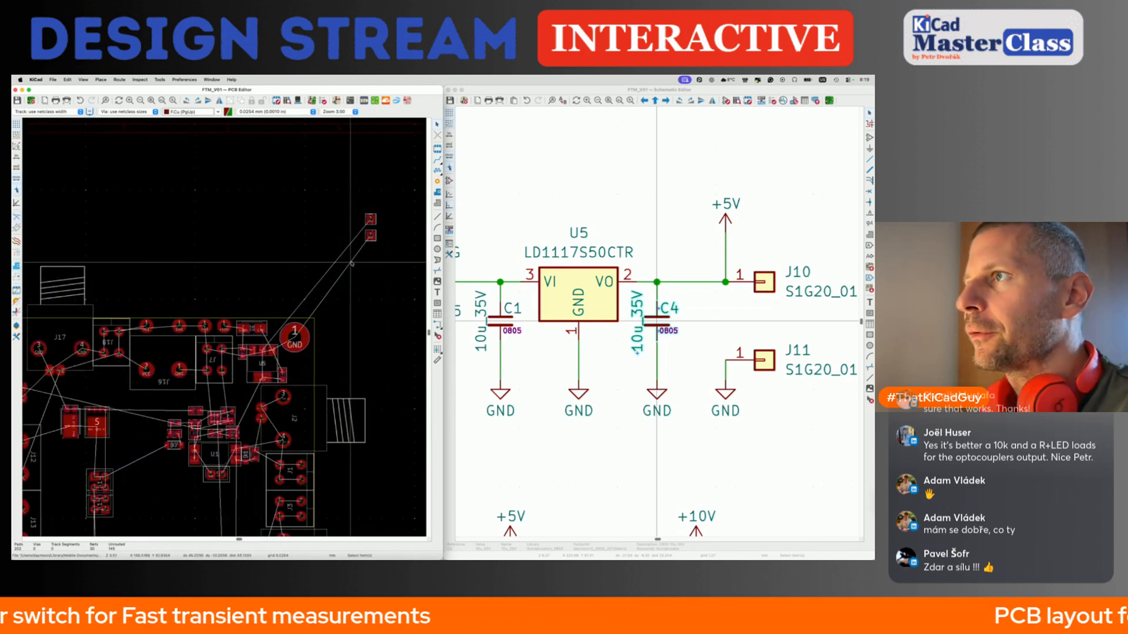
{"action": "left_click", "coordinate": [675, 282]}
{"action": "scroll", "coordinate": [674, 281], "scroll_direction": "down", "scroll_amount": 3}
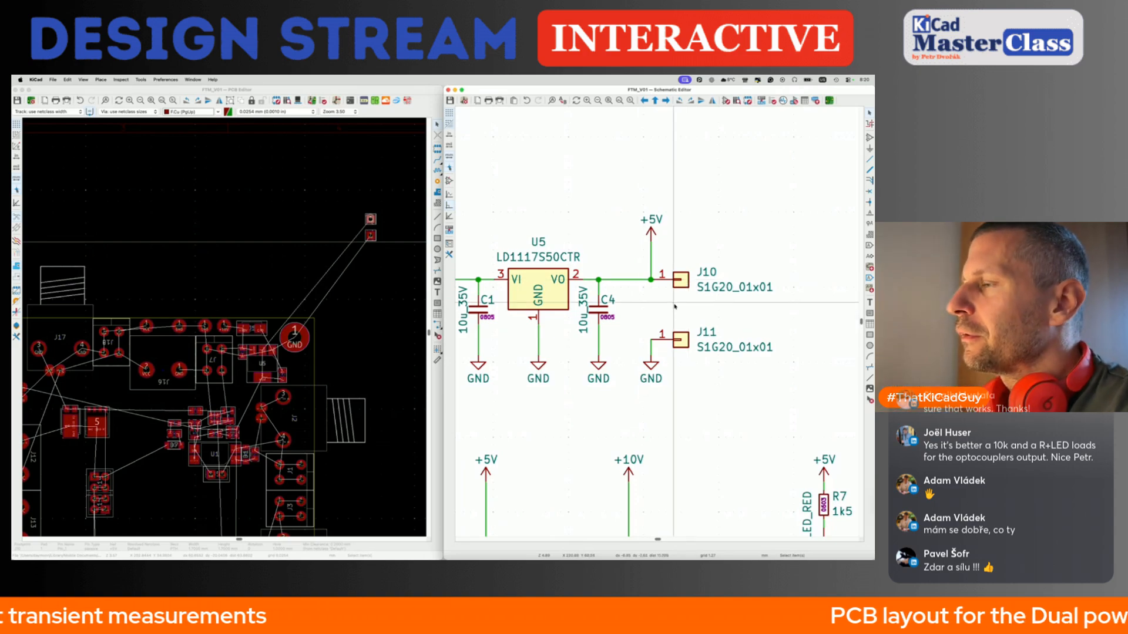
{"action": "scroll", "coordinate": [675, 306], "scroll_direction": "down", "scroll_amount": 5}
{"action": "left_click", "coordinate": [540, 289]}
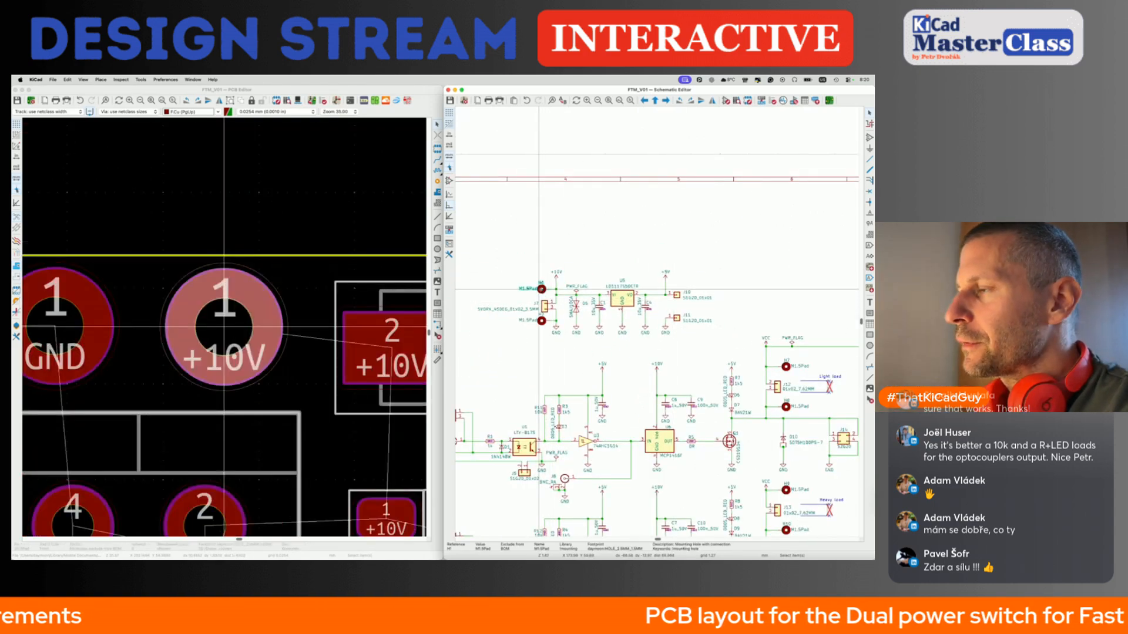
{"action": "left_click_drag", "start_coordinate": [668, 284], "coordinate": [723, 331]}
{"action": "key", "text": "Delete"}
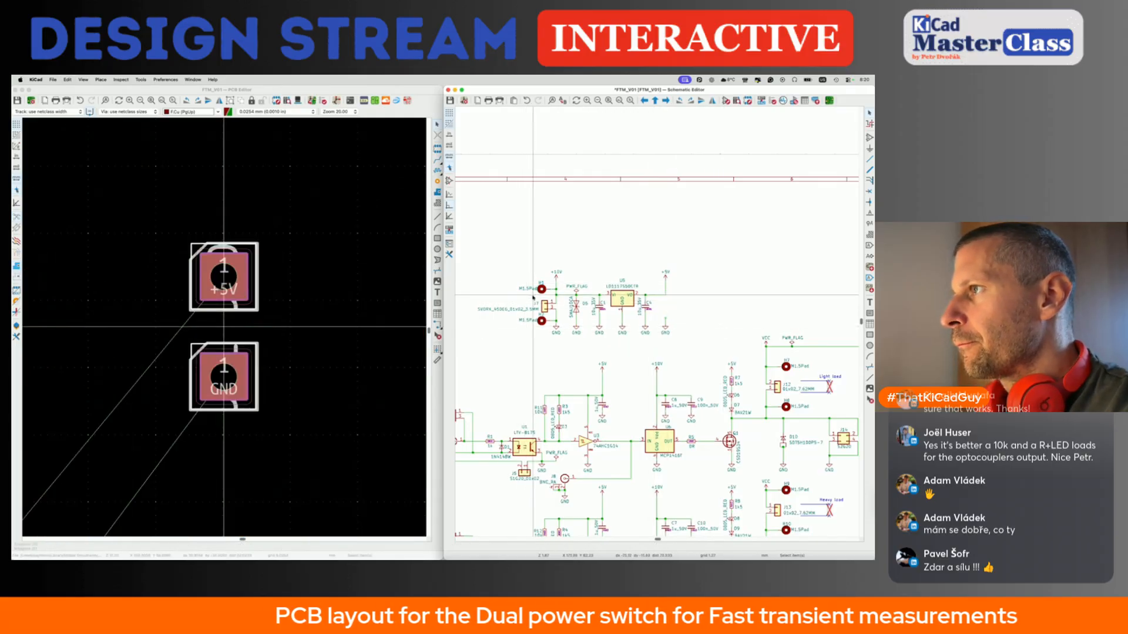
Duplicate the two M1.5Pad pads of the 10 V input, mirror the copies and place them at the regulator's +5V and GND outputs.
{"action": "left_click", "coordinate": [541, 289]}
{"action": "left_click", "coordinate": [542, 320], "text": "shift"}
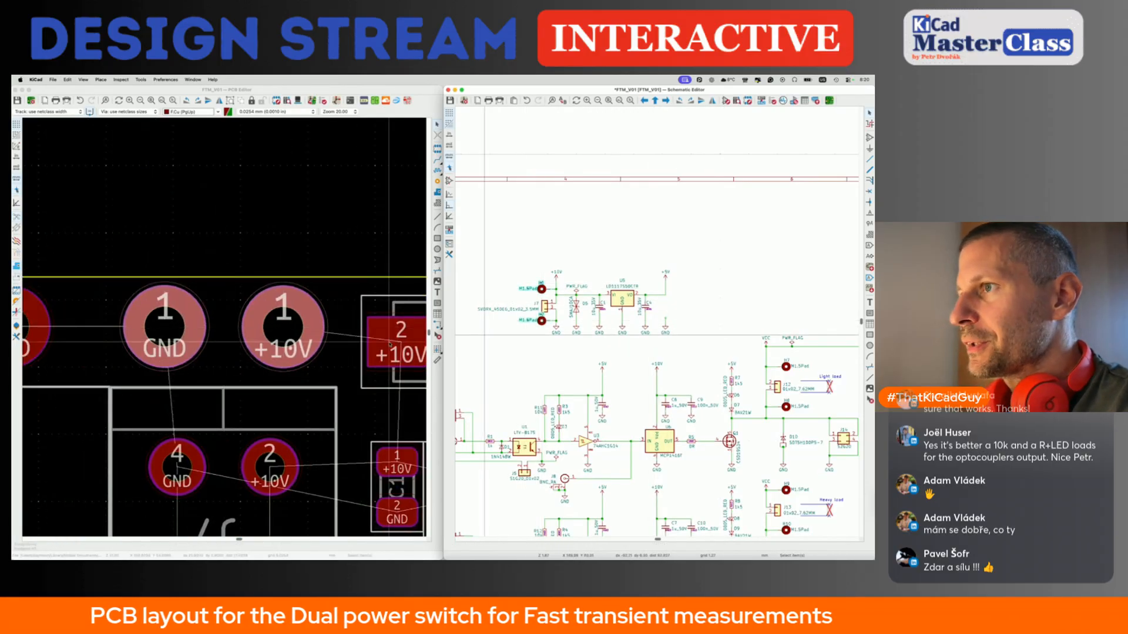
{"action": "scroll", "coordinate": [317, 349], "scroll_direction": "right", "scroll_amount": 5}
{"action": "scroll", "coordinate": [317, 349], "scroll_direction": "right", "scroll_amount": 4}
{"action": "scroll", "coordinate": [366, 459], "scroll_direction": "down", "scroll_amount": 3}
{"action": "scroll", "coordinate": [365, 459], "scroll_direction": "left", "scroll_amount": 5}
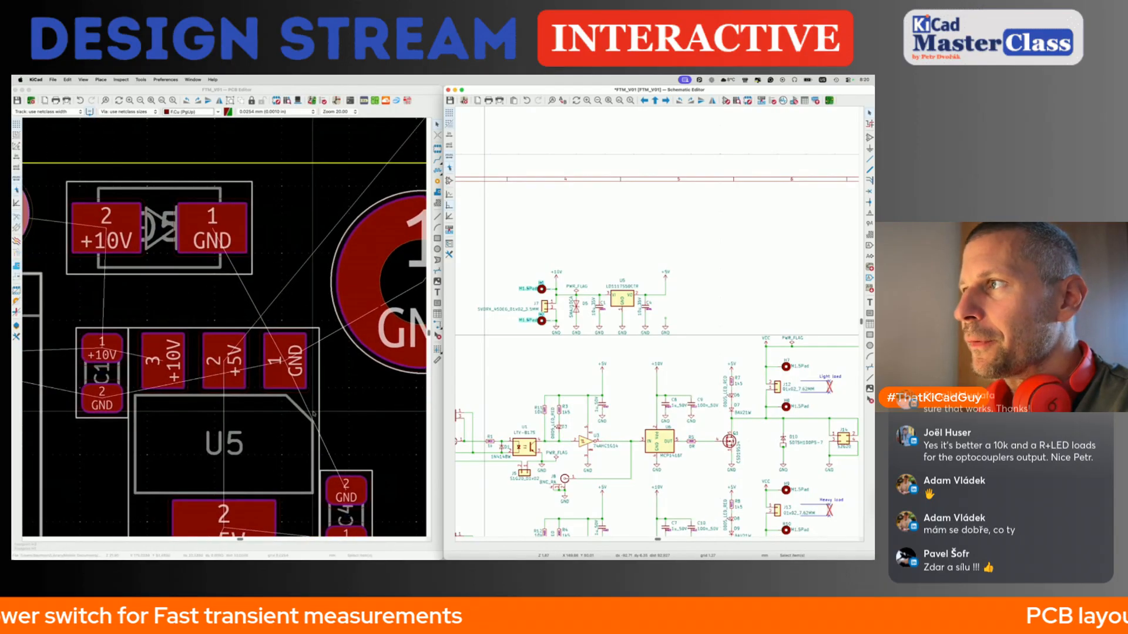
{"action": "left_click", "coordinate": [380, 93]}
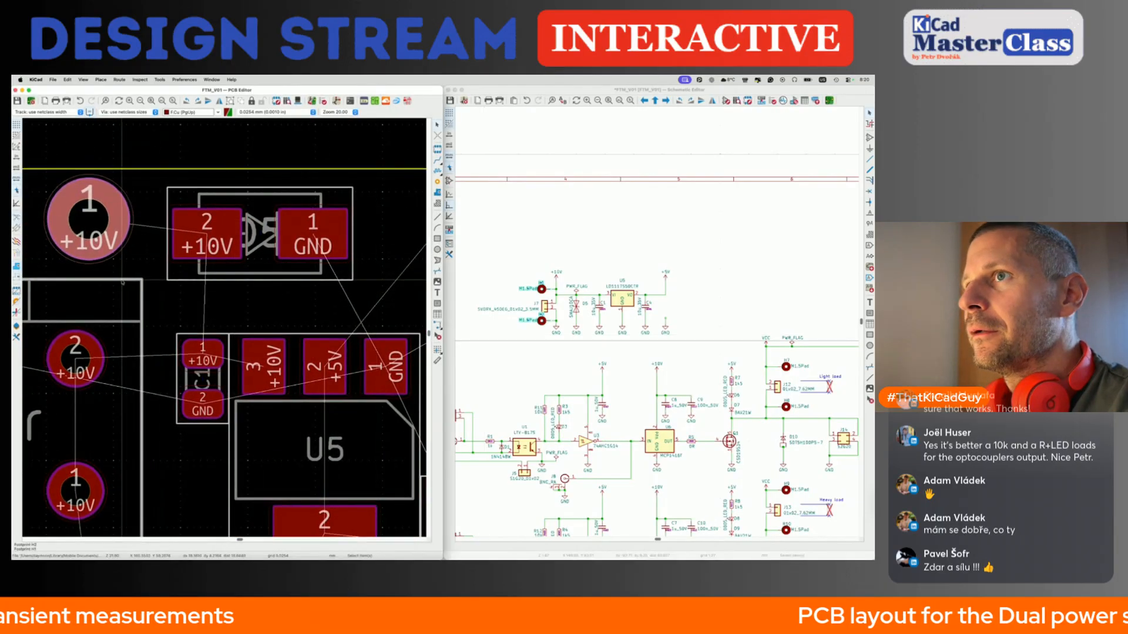
{"action": "left_click", "coordinate": [583, 229]}
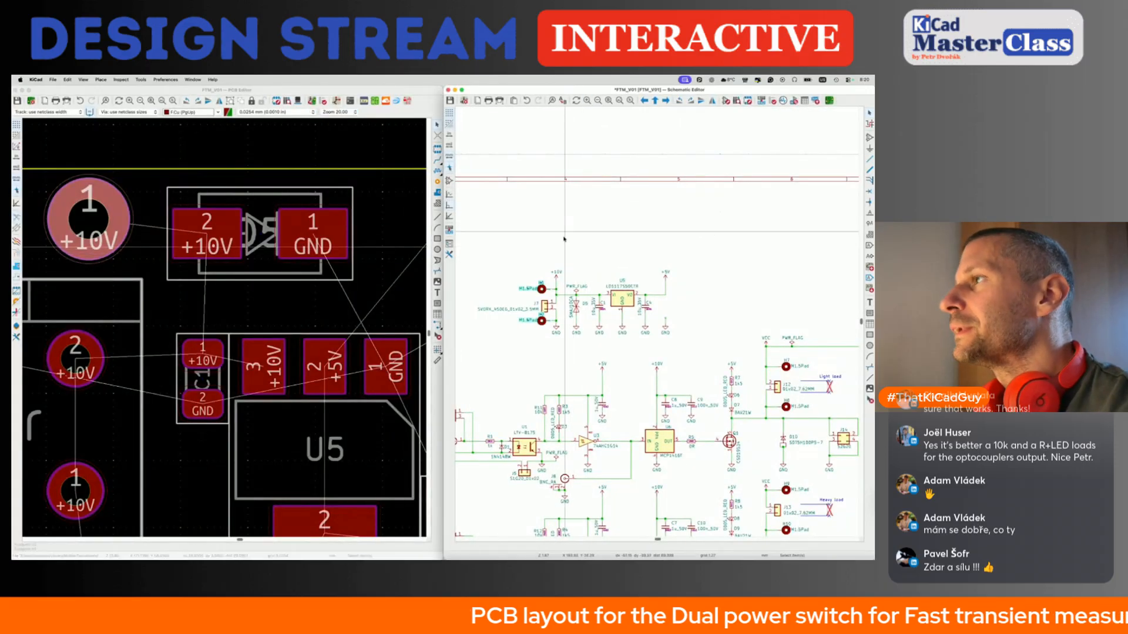
{"action": "key", "text": "super+d"}
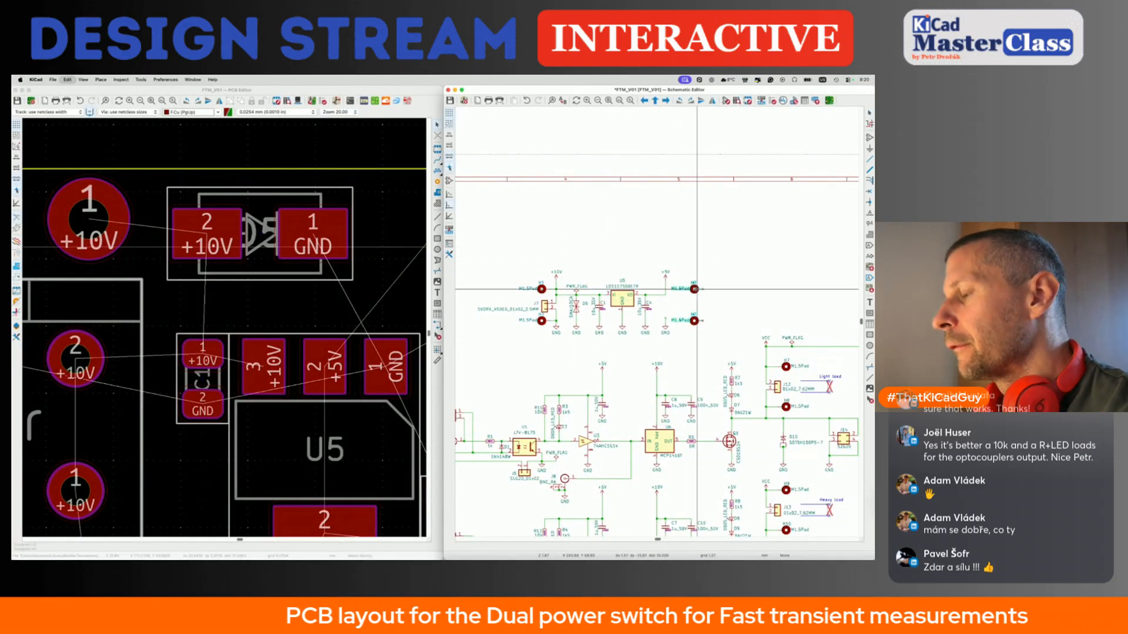
{"action": "left_click", "coordinate": [691, 289]}
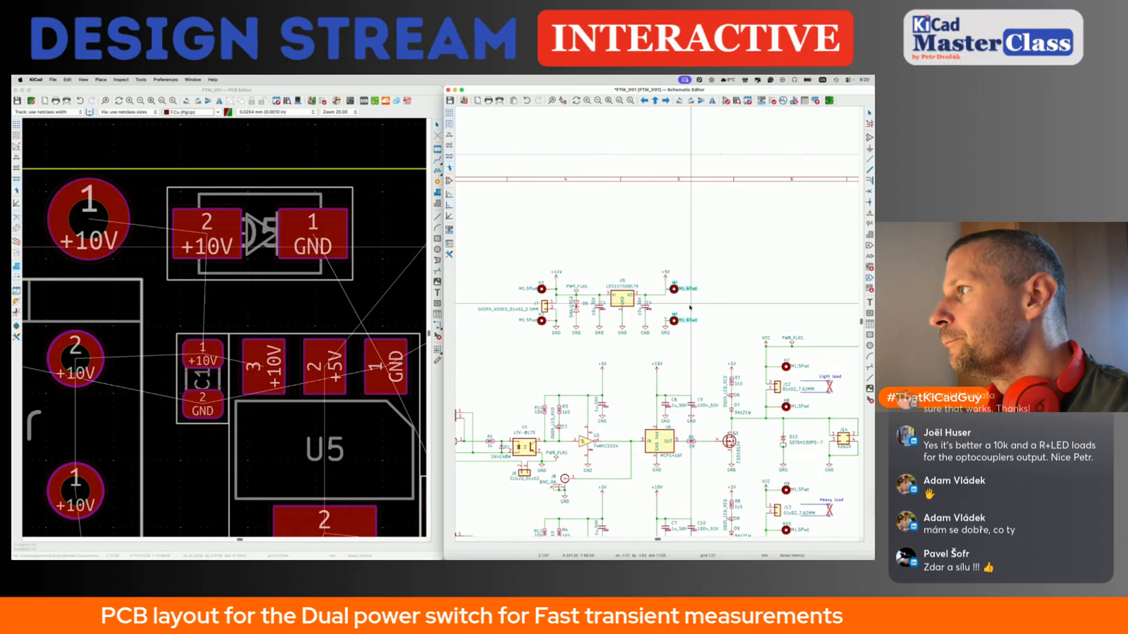
Save the schematic and annotate the two new M1.5Pad symbols, keeping the existing annotations.
{"action": "scroll", "coordinate": [666, 318], "scroll_direction": "up", "scroll_amount": 4}
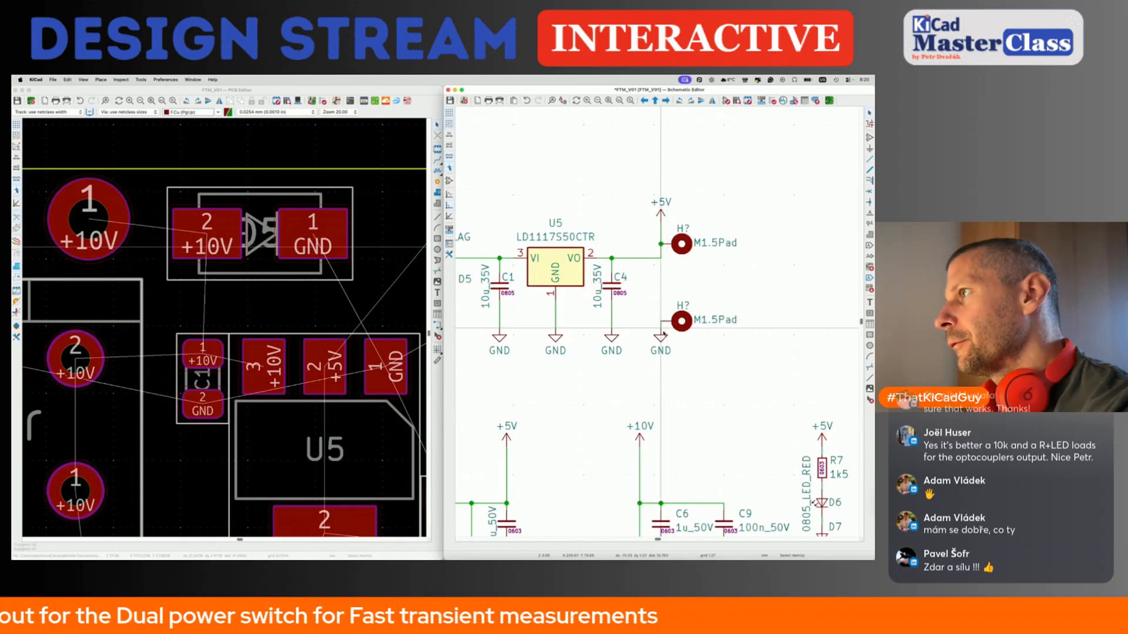
{"action": "key", "text": "super+s"}
{"action": "scroll", "coordinate": [664, 329], "scroll_direction": "down", "scroll_amount": 4}
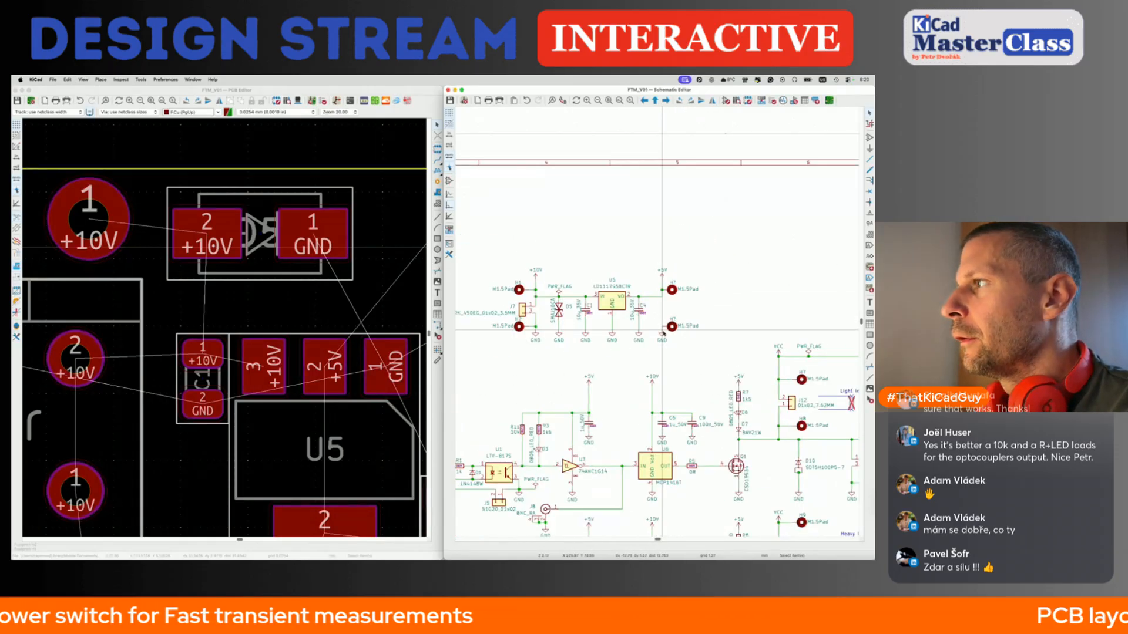
{"action": "left_click", "coordinate": [747, 101]}
{"action": "left_click", "coordinate": [649, 419]}
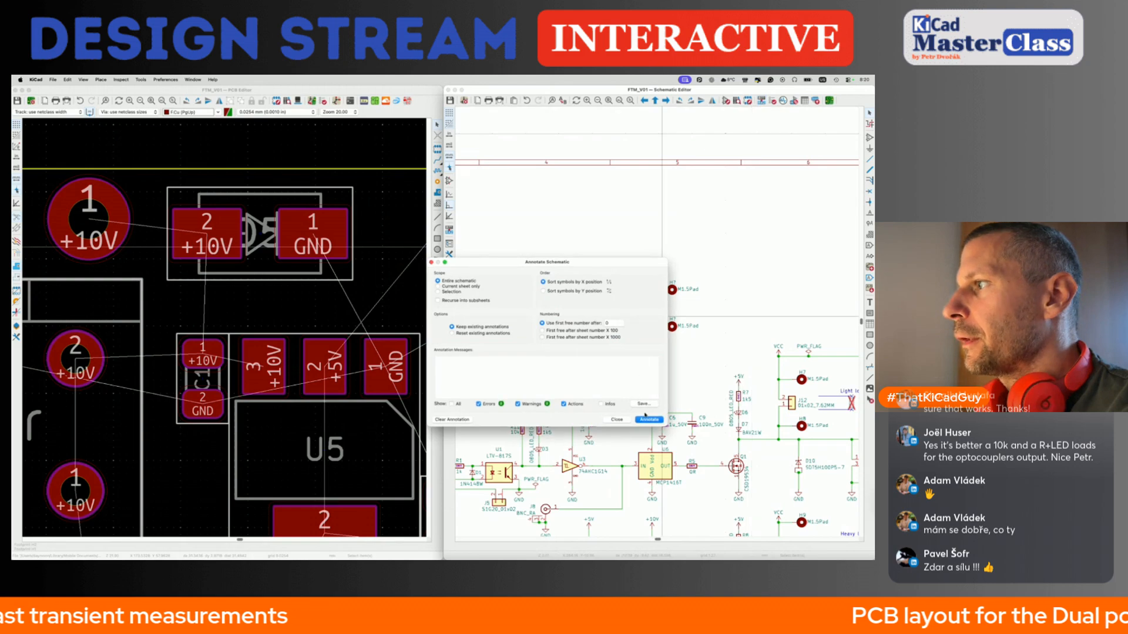
{"action": "left_click", "coordinate": [617, 419]}
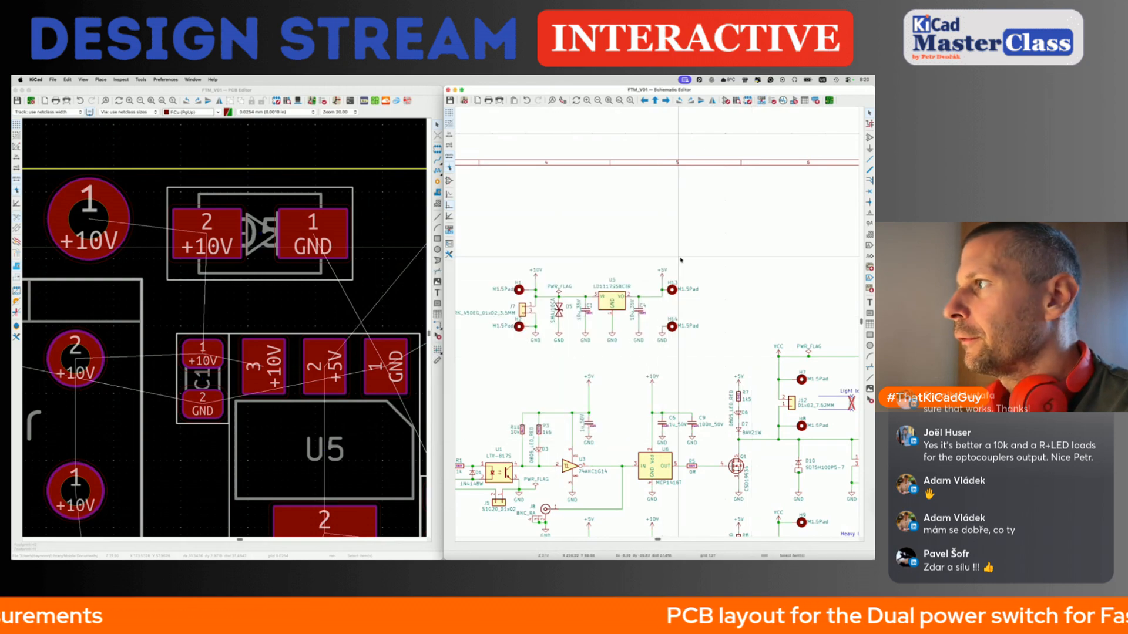
Duplicate the 0R gate resistor R5, place the copy in series between C4 and the regulator's +5V output, and save the schematic.
{"action": "scroll", "coordinate": [681, 260], "scroll_direction": "up", "scroll_amount": 5}
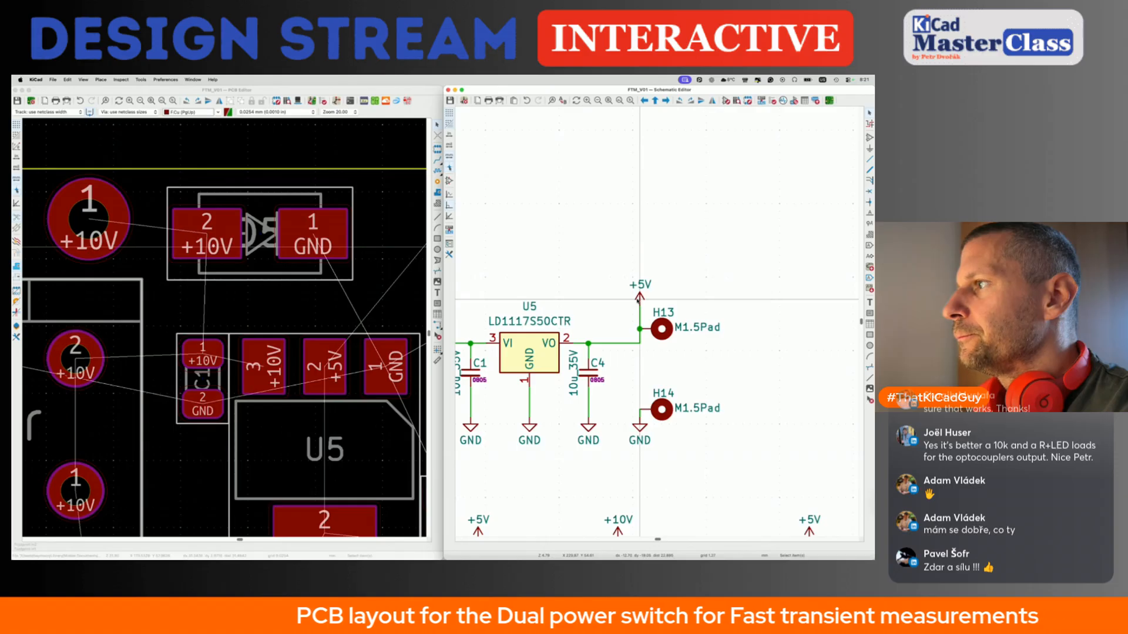
{"action": "scroll", "coordinate": [639, 299], "scroll_direction": "down", "scroll_amount": 5}
{"action": "scroll", "coordinate": [635, 353], "scroll_direction": "down", "scroll_amount": 1}
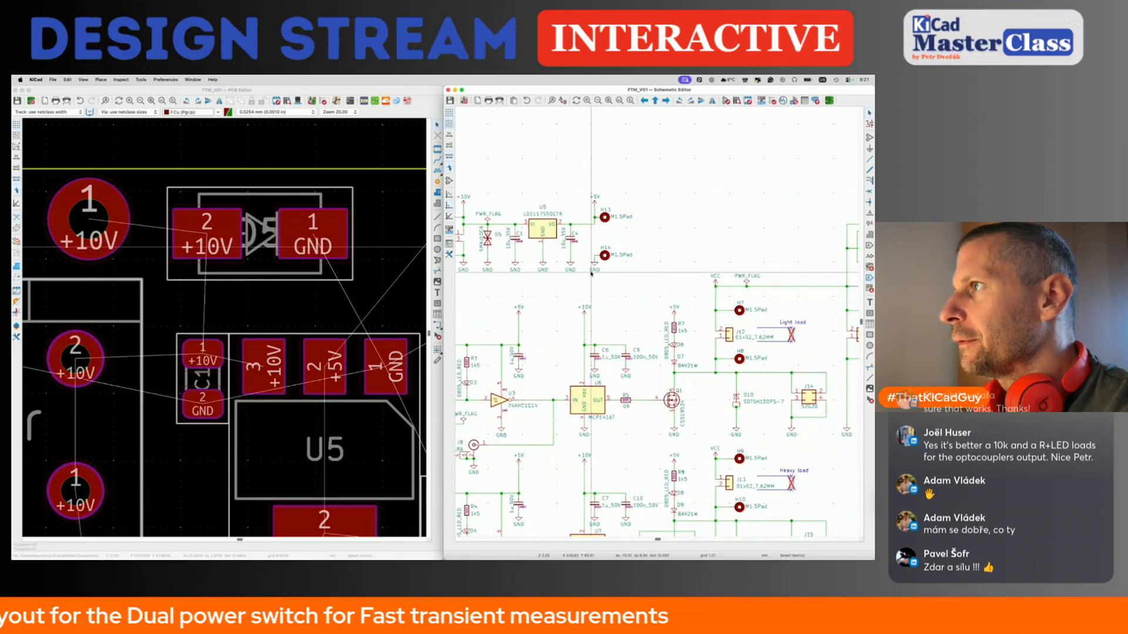
{"action": "left_click", "coordinate": [625, 401]}
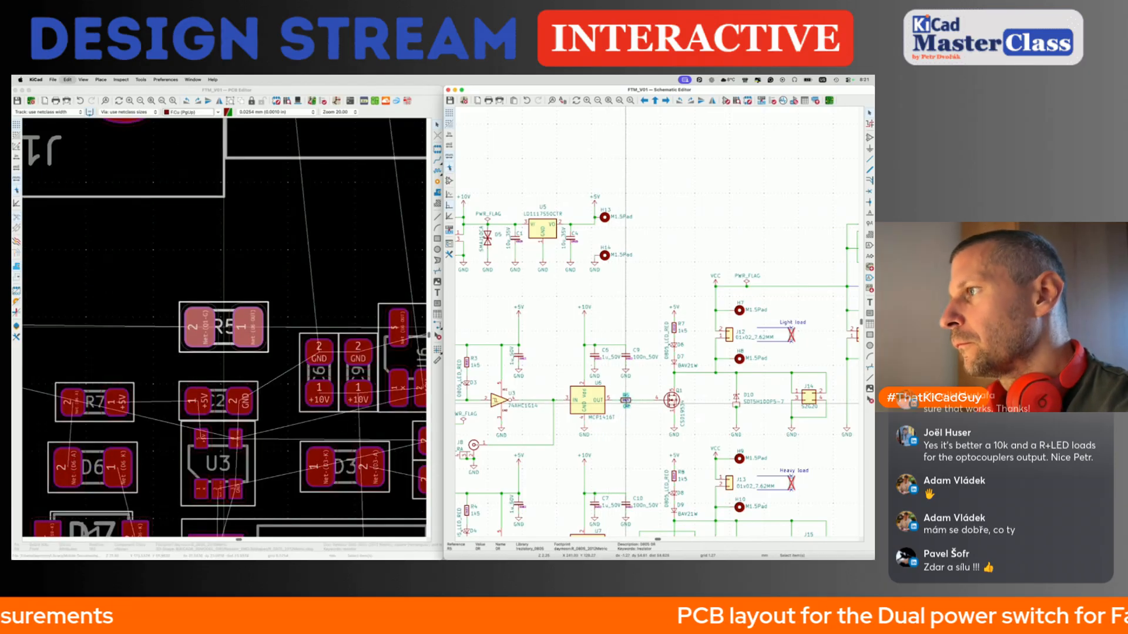
{"action": "key", "text": "super+d"}
{"action": "left_click", "coordinate": [585, 224]}
{"action": "scroll", "coordinate": [586, 224], "scroll_direction": "up", "scroll_amount": 5}
{"action": "key", "text": "super+s"}
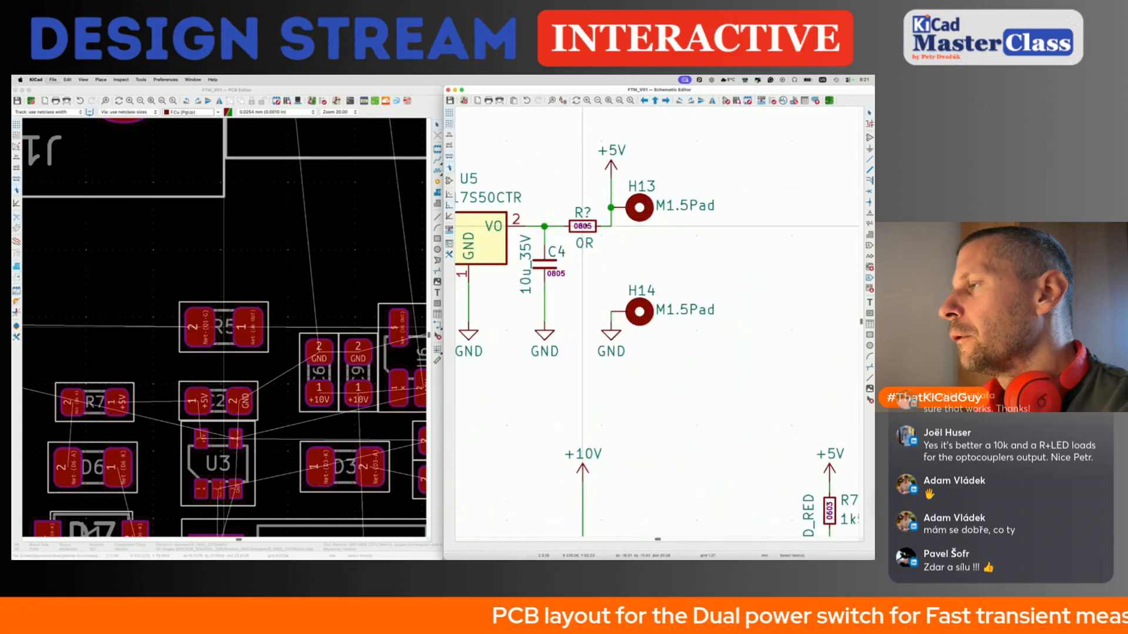
Compare the regulator output in the schematic with the regulator and 10 V input area on the PCB.
{"action": "scroll", "coordinate": [595, 246], "scroll_direction": "down", "scroll_amount": 4}
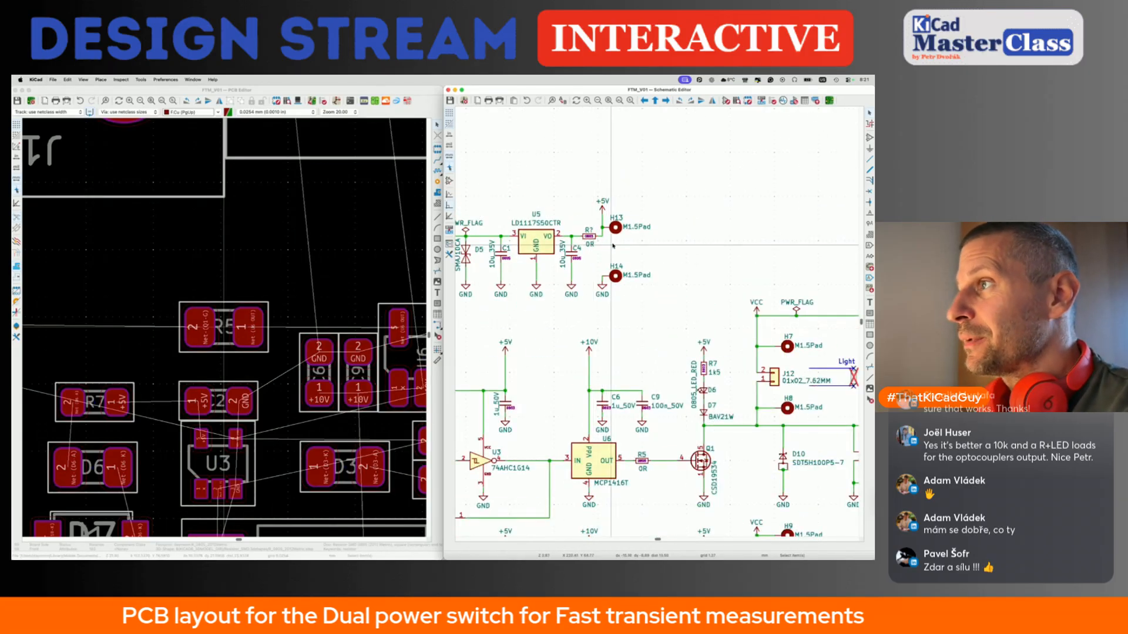
{"action": "middle_click_drag", "start_coordinate": [580, 232], "coordinate": [609, 220]}
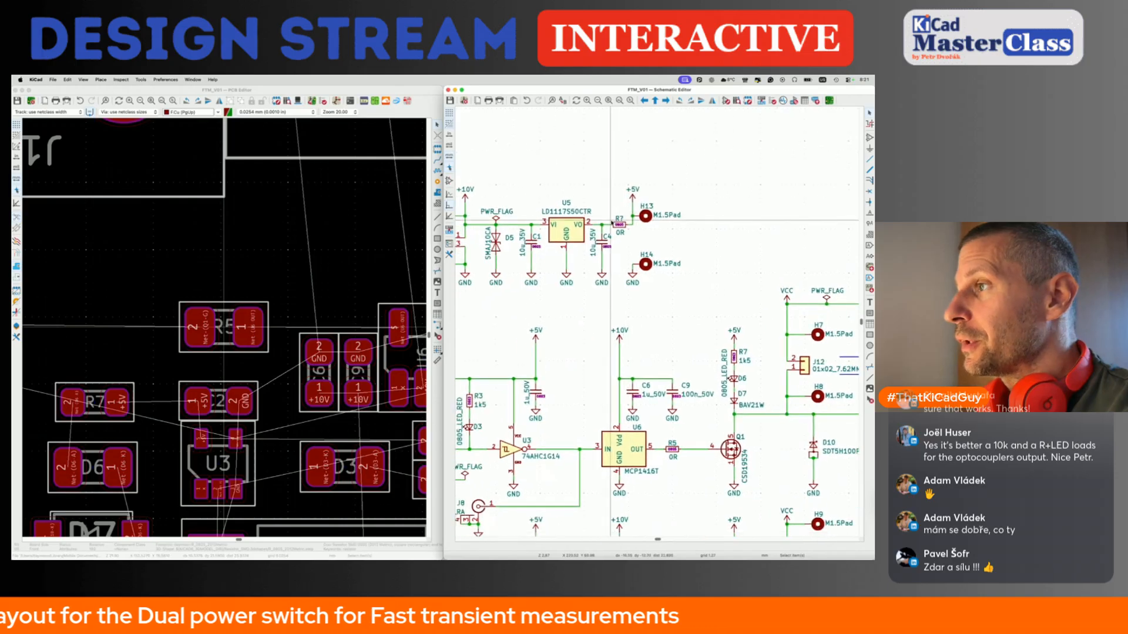
{"action": "scroll", "coordinate": [575, 354], "scroll_direction": "down", "scroll_amount": 5}
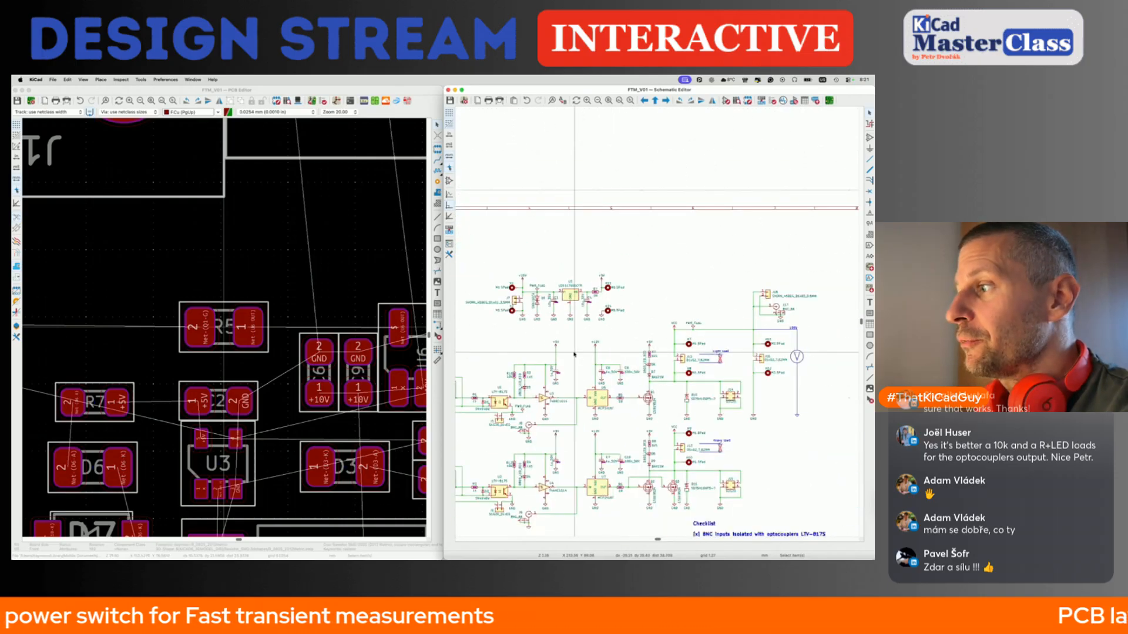
{"action": "scroll", "coordinate": [601, 274], "scroll_direction": "up", "scroll_amount": 4}
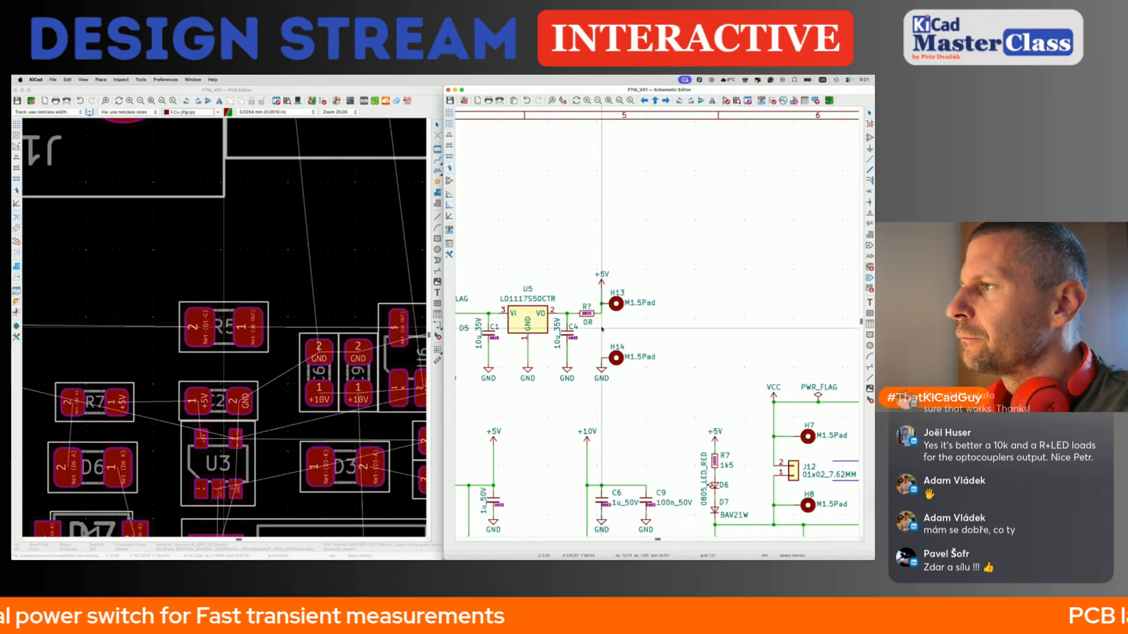
{"action": "scroll", "coordinate": [602, 329], "scroll_direction": "down", "scroll_amount": 5}
{"action": "left_click", "coordinate": [406, 272]}
{"action": "scroll", "coordinate": [406, 272], "scroll_direction": "down", "scroll_amount": 4}
{"action": "scroll", "coordinate": [406, 272], "scroll_direction": "right", "scroll_amount": 6}
{"action": "scroll", "coordinate": [406, 272], "scroll_direction": "up", "scroll_amount": 3}
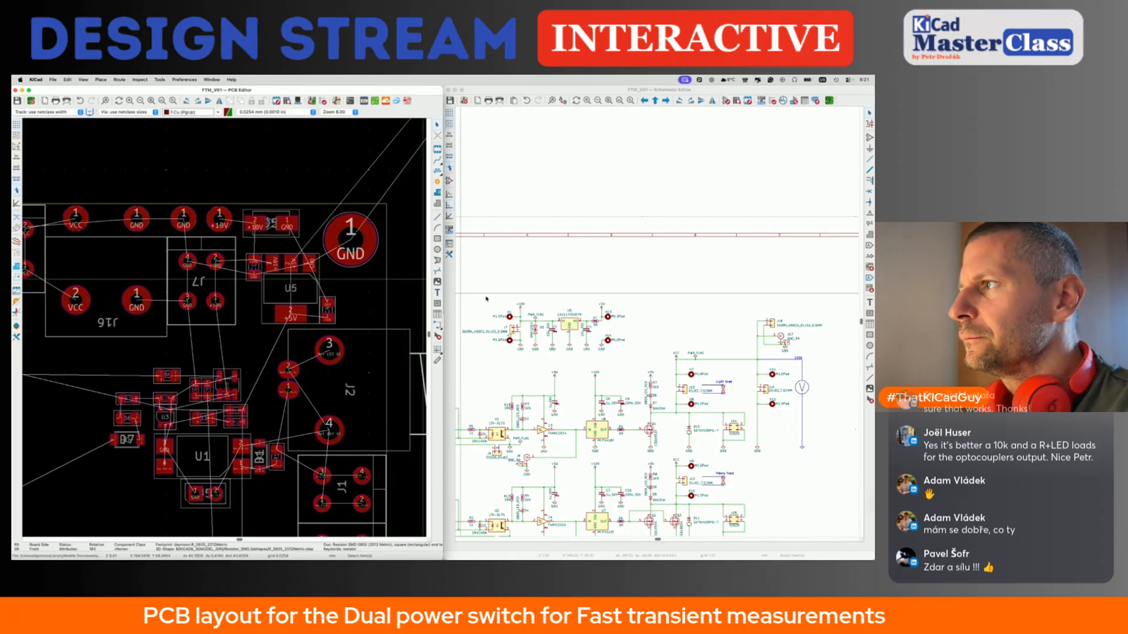
Annotate the new series resistor across the entire schematic, keeping the existing annotations.
{"action": "left_click", "coordinate": [576, 297]}
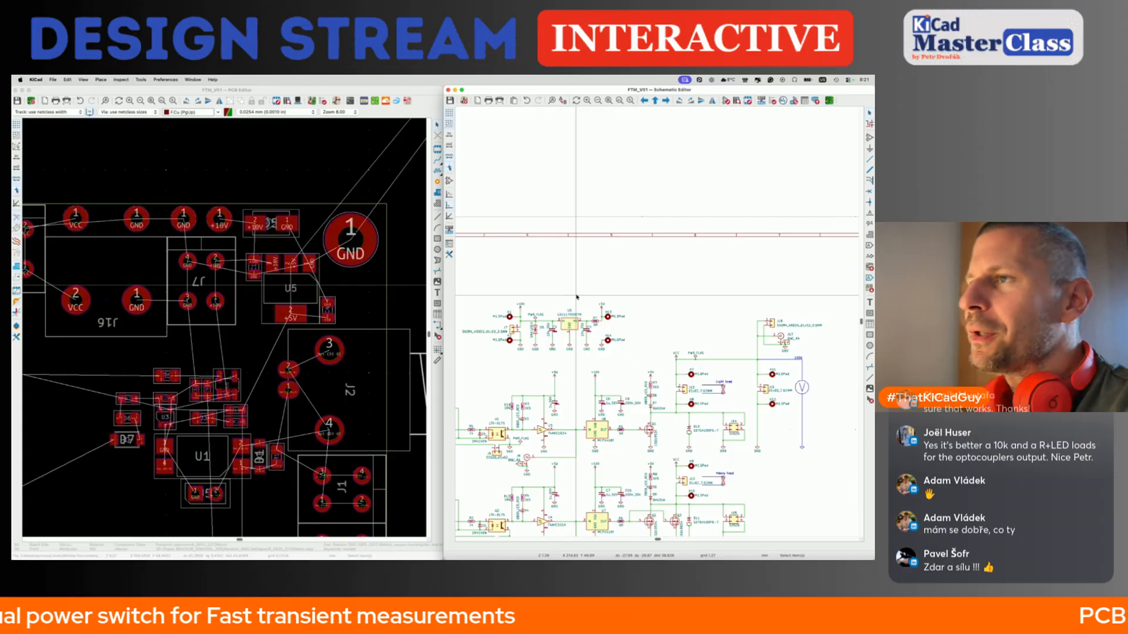
{"action": "left_click_drag", "start_coordinate": [591, 289], "coordinate": [640, 353]}
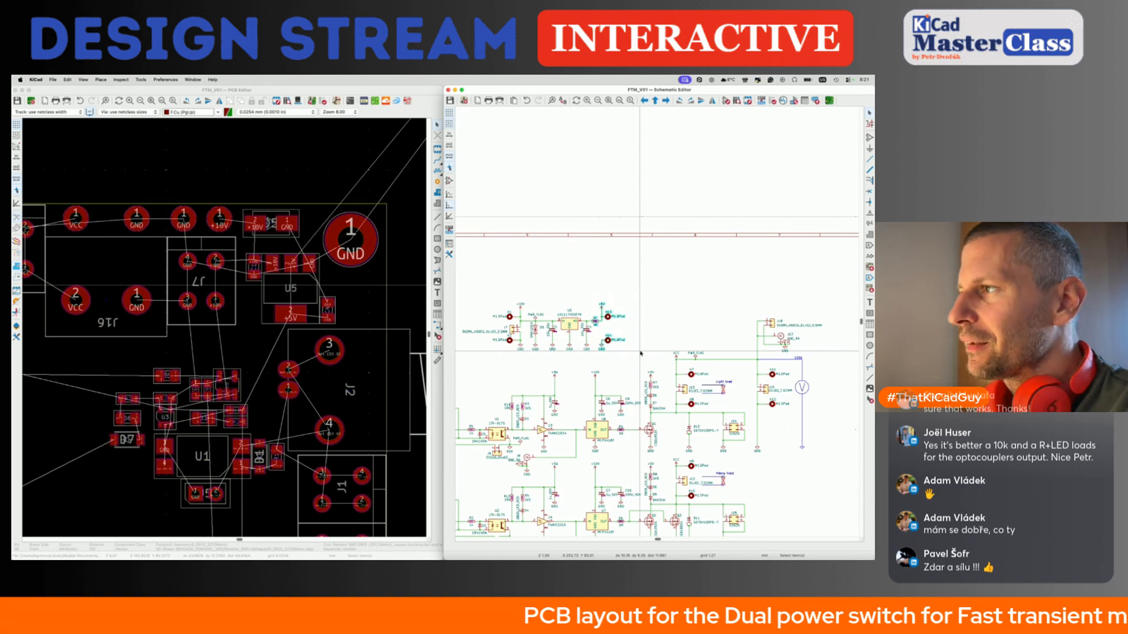
{"action": "scroll", "coordinate": [640, 320], "scroll_direction": "up", "scroll_amount": 5}
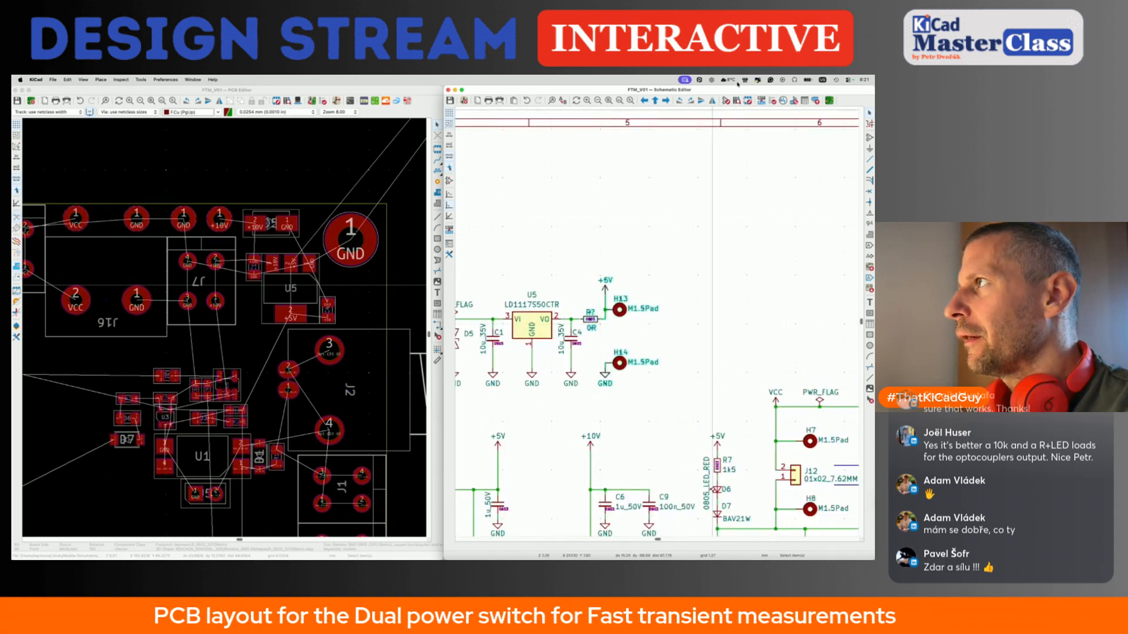
{"action": "left_click", "coordinate": [762, 101]}
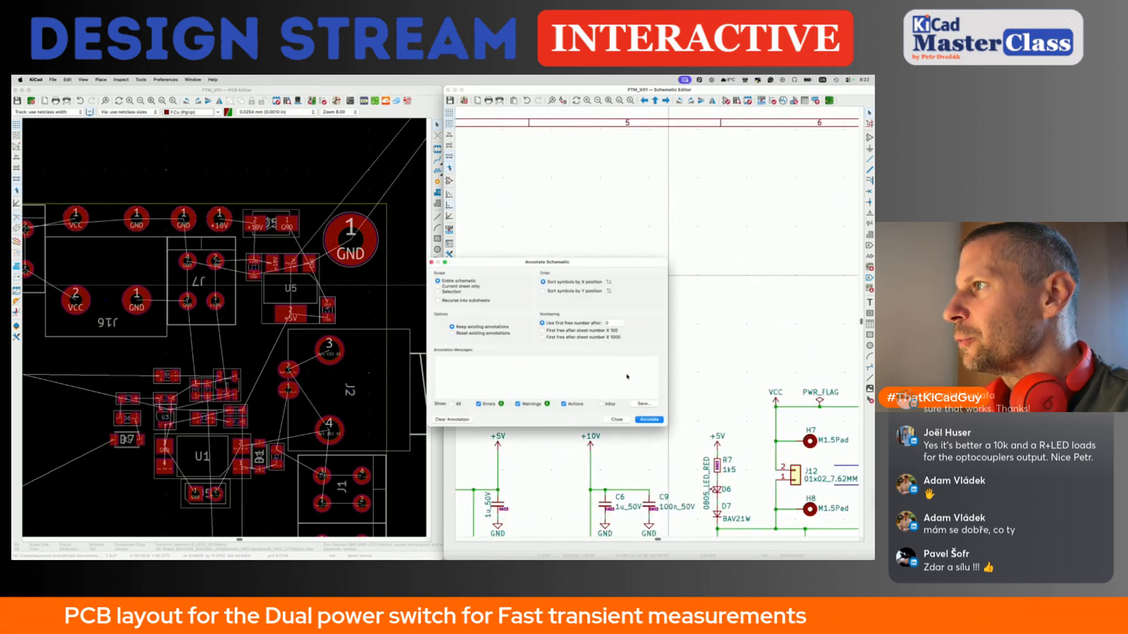
{"action": "left_click", "coordinate": [646, 420]}
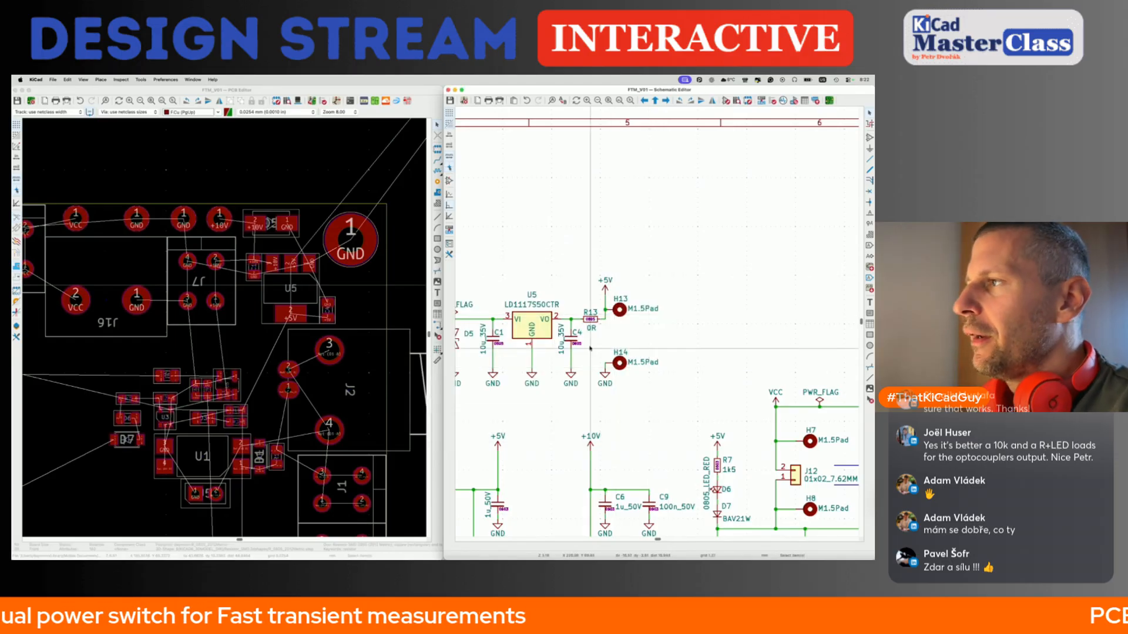
Update the PCB from the schematic with unused footprints deleted, and drop the new footprints outside the board's upper right corner.
{"action": "key", "text": "F8"}
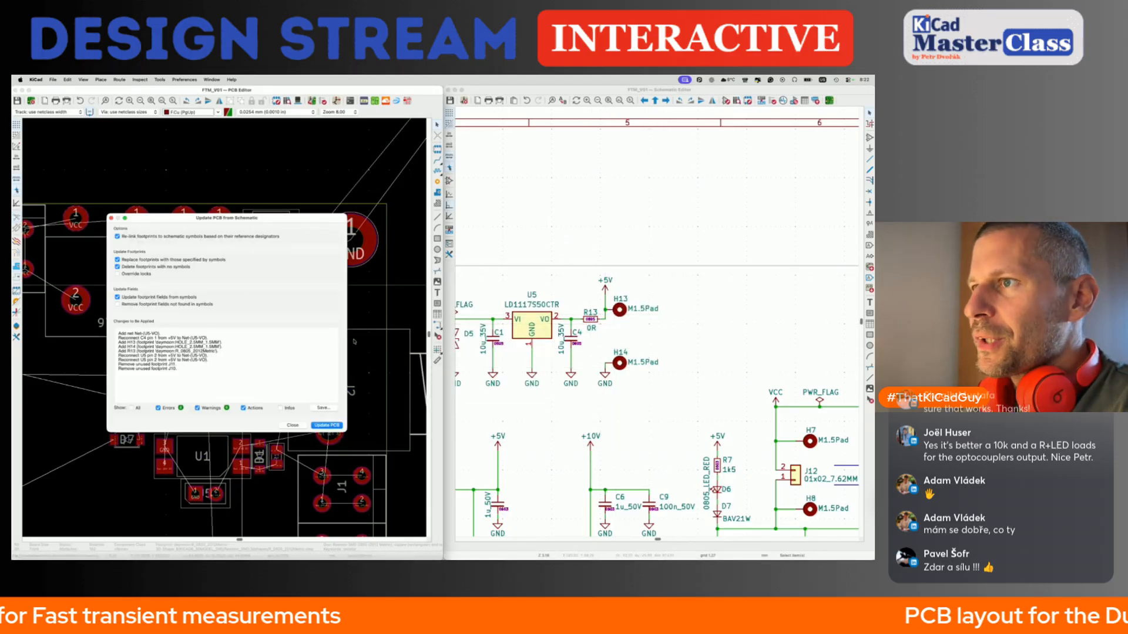
{"action": "left_click", "coordinate": [324, 424]}
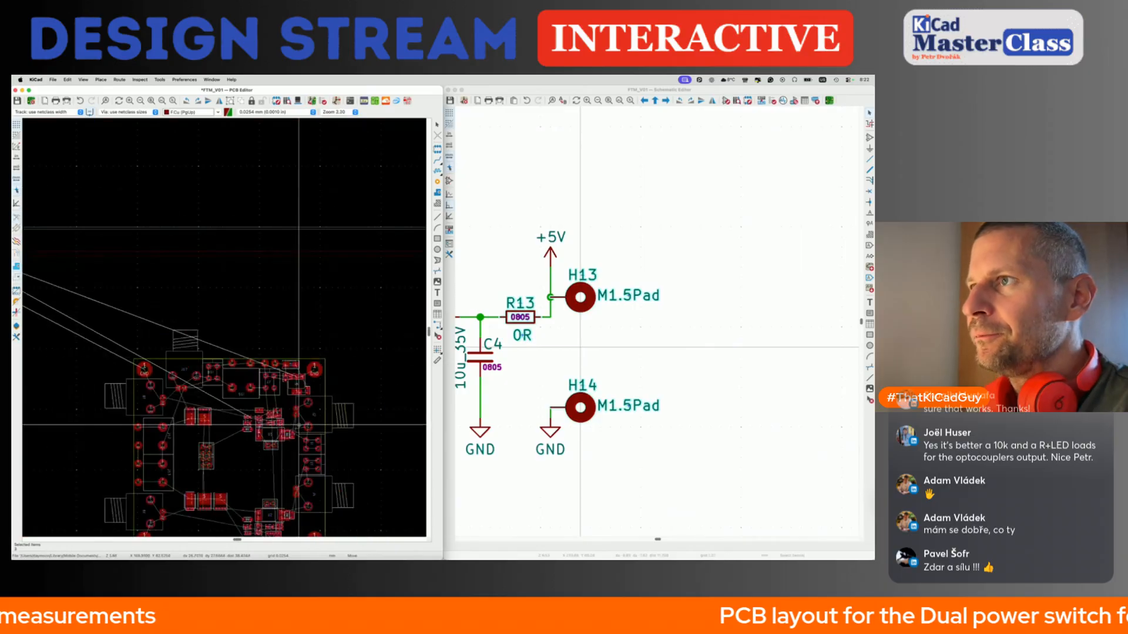
{"action": "scroll", "coordinate": [368, 330], "scroll_direction": "down", "scroll_amount": 5}
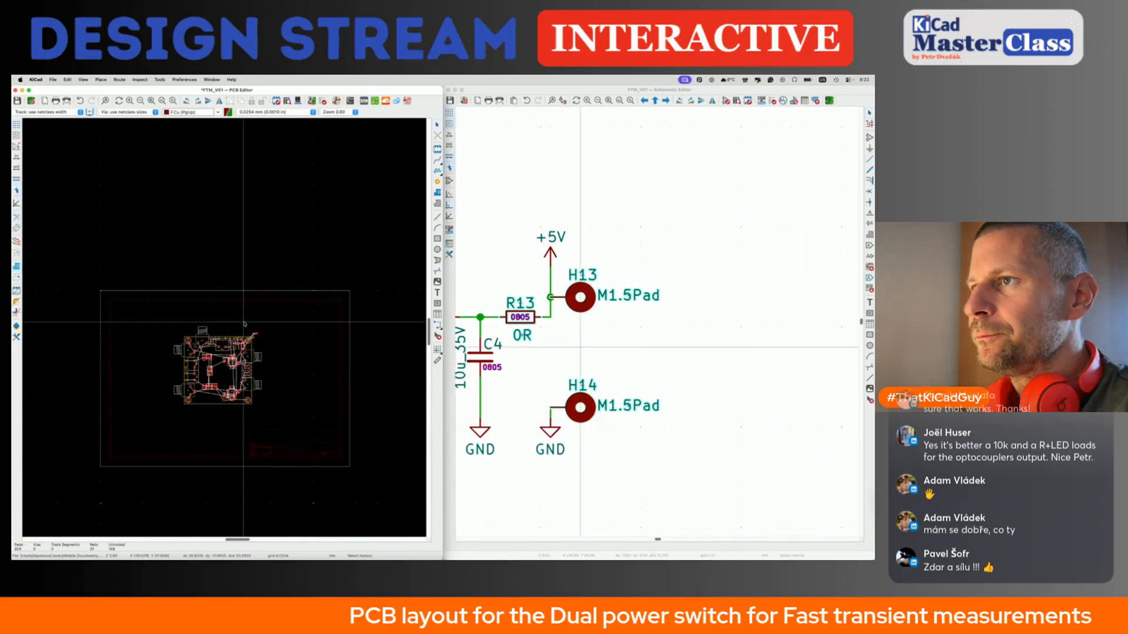
Move resistor R13 between the upper right GND mounting hole and C4, beside U5, and save the board.
{"action": "scroll", "coordinate": [249, 315], "scroll_direction": "up", "scroll_amount": 6}
{"action": "scroll", "coordinate": [249, 493], "scroll_direction": "up", "scroll_amount": 3}
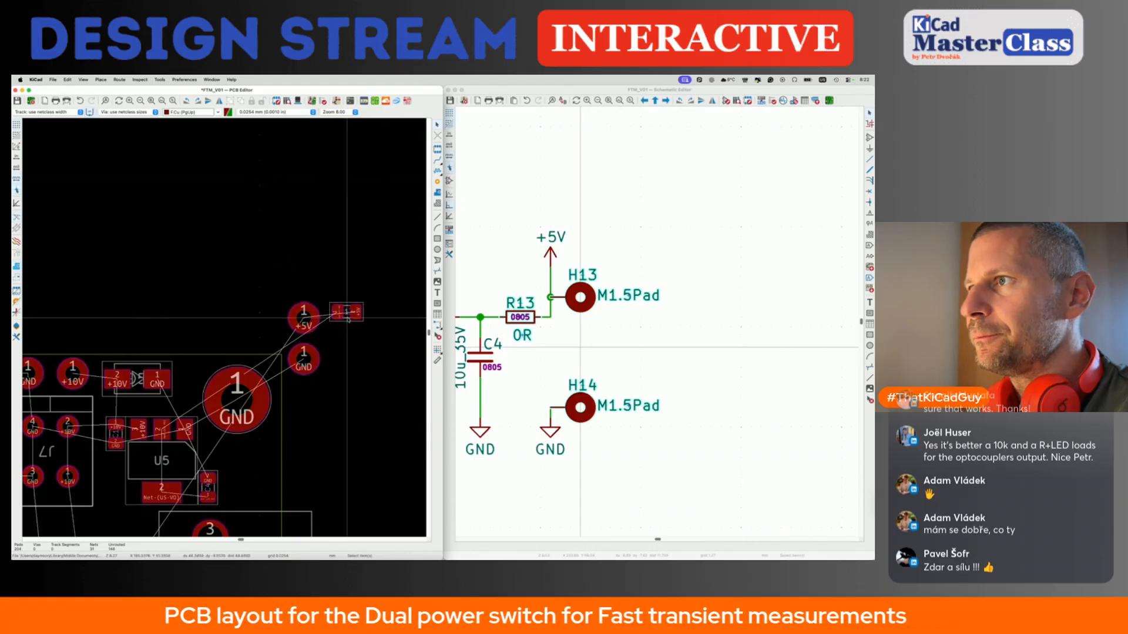
{"action": "left_click", "coordinate": [346, 312]}
{"action": "key", "text": "m"}
{"action": "scroll", "coordinate": [226, 447], "scroll_direction": "up", "scroll_amount": 4}
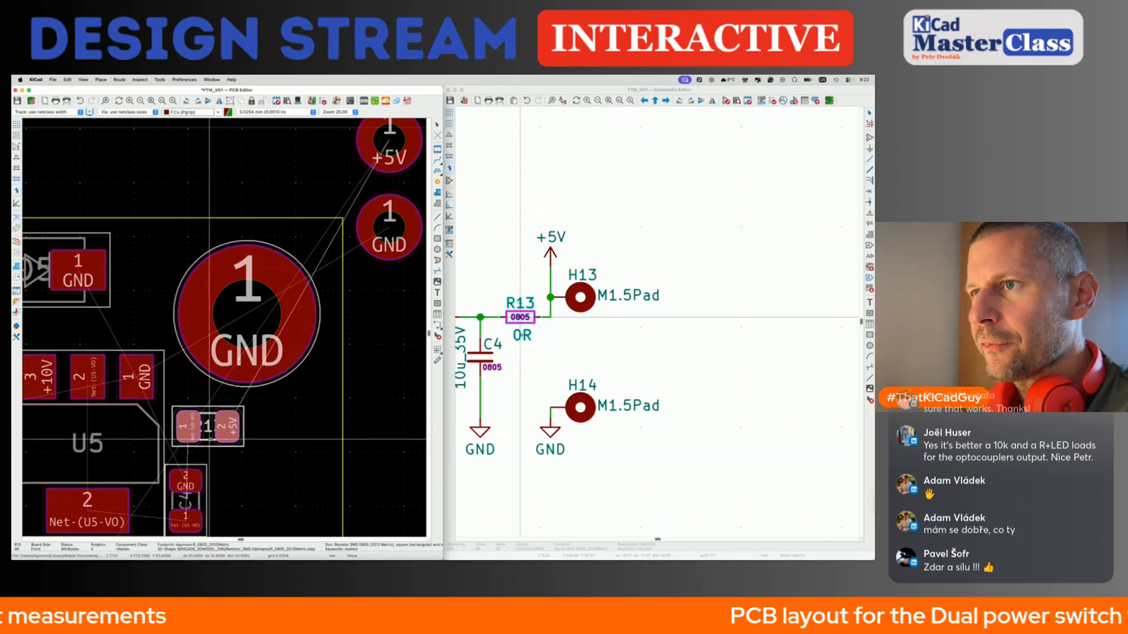
{"action": "left_click", "coordinate": [211, 437]}
{"action": "key", "text": "super+s"}
Move the +5V wire pad H13 next to R13's +5V pad, just inside the right board edge below the mounting hole.
{"action": "scroll", "coordinate": [210, 438], "scroll_direction": "down", "scroll_amount": 4}
{"action": "scroll", "coordinate": [211, 437], "scroll_direction": "right", "scroll_amount": 3}
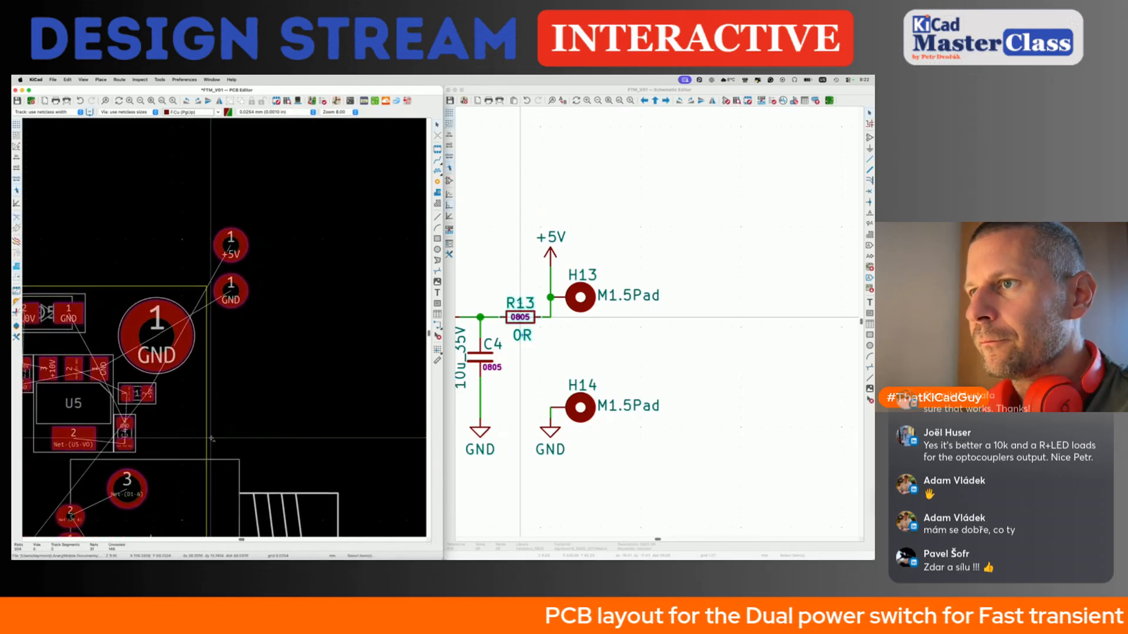
{"action": "left_click", "coordinate": [224, 248]}
{"action": "left_click", "coordinate": [252, 251]}
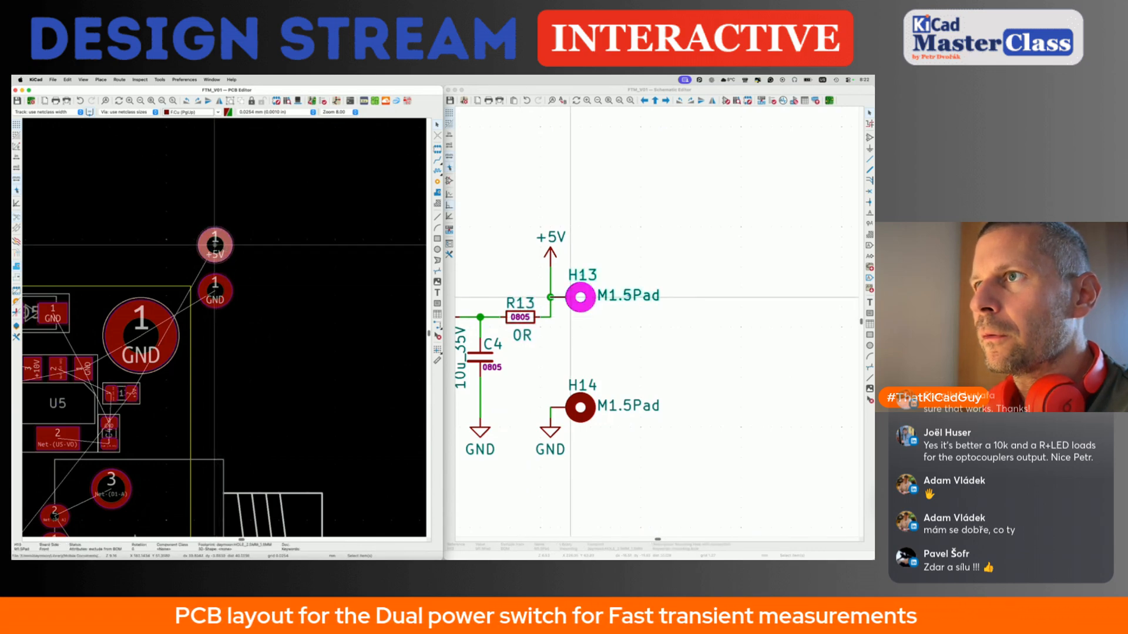
{"action": "key", "text": "m"}
{"action": "scroll", "coordinate": [179, 399], "scroll_direction": "up", "scroll_amount": 3}
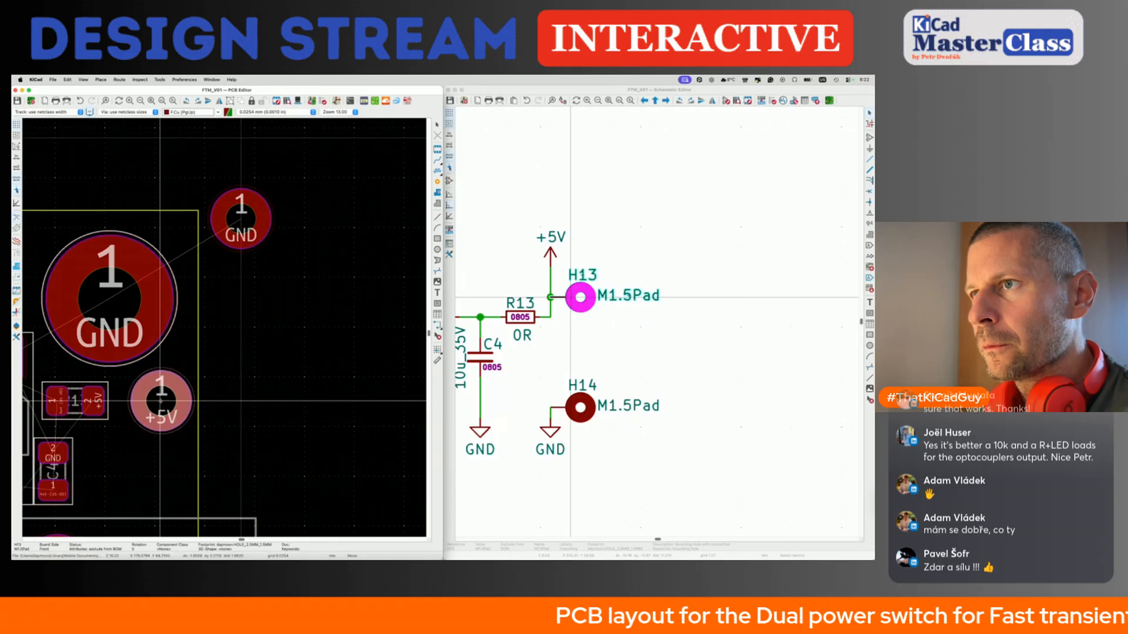
{"action": "left_click", "coordinate": [159, 401]}
Move the GND wire pad H14 directly below the +5V wire pad H13 and save the board.
{"action": "left_click", "coordinate": [237, 223]}
{"action": "left_click", "coordinate": [242, 227]}
{"action": "left_click", "coordinate": [240, 224]}
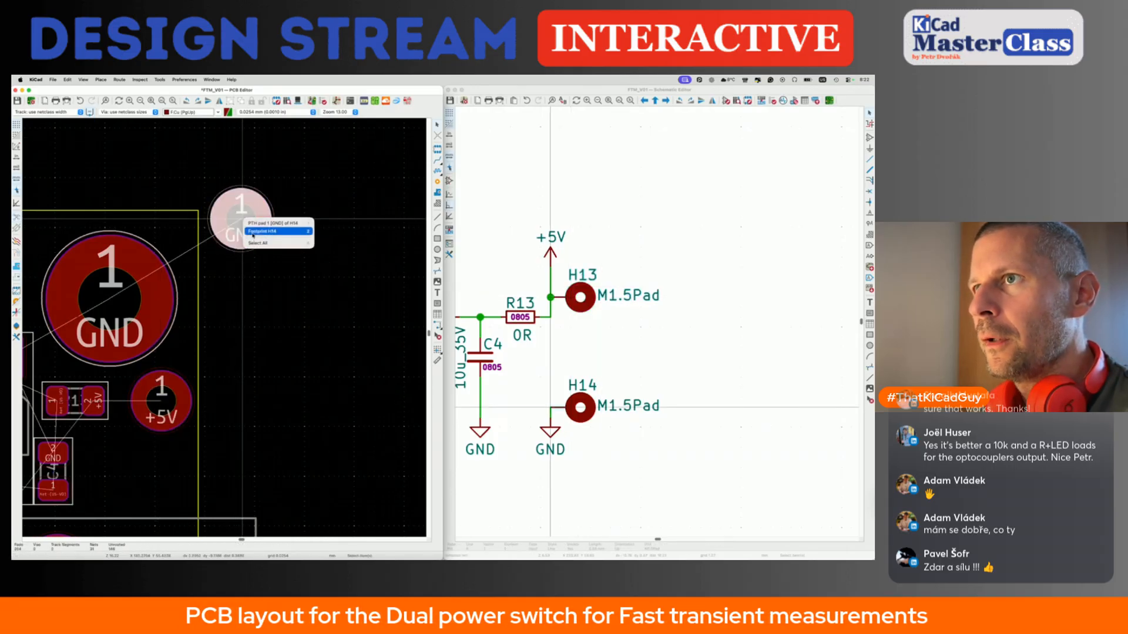
{"action": "left_click", "coordinate": [250, 226]}
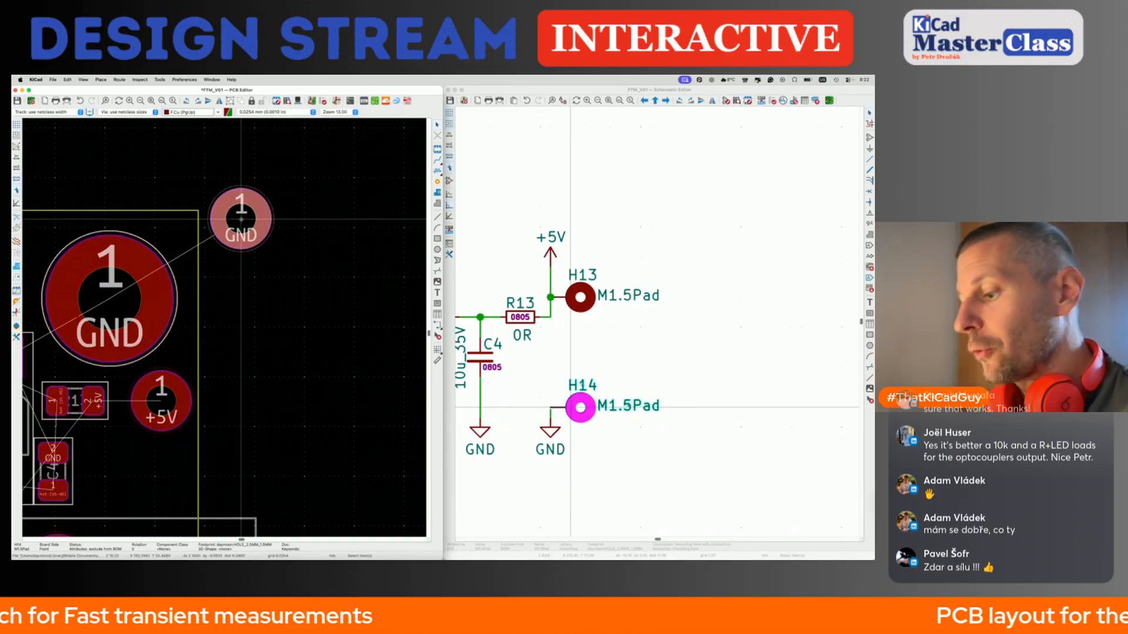
{"action": "left_click_drag", "start_coordinate": [240, 219], "coordinate": [161, 476]}
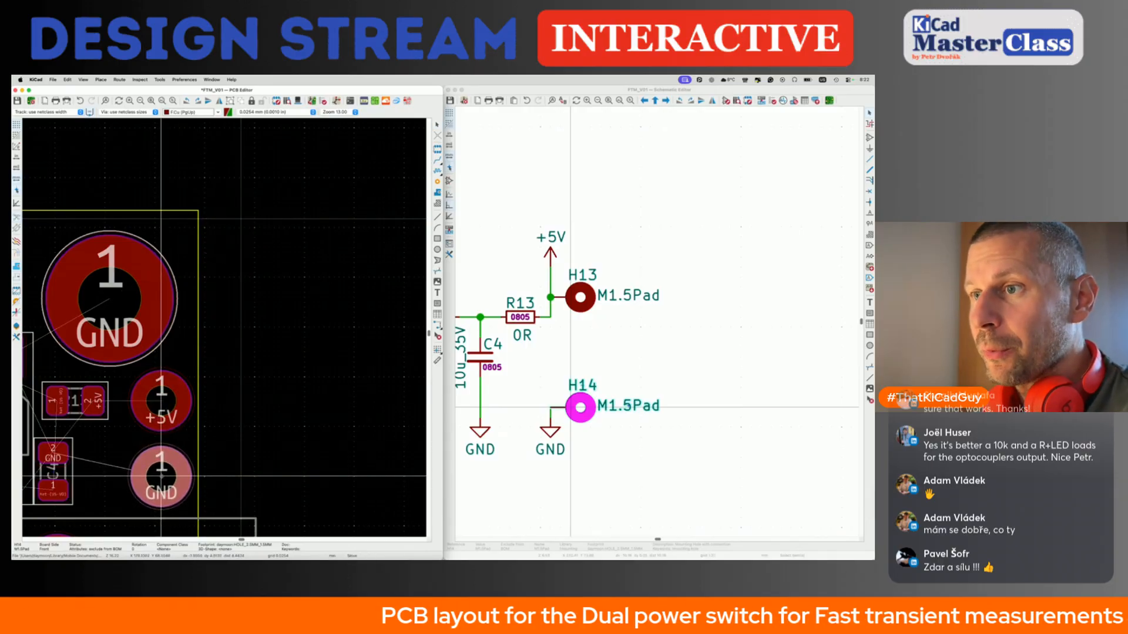
{"action": "key", "text": "Escape"}
{"action": "key", "text": "super+s"}
Review the component placement of the whole board with the PCB editor enlarged to full width.
{"action": "scroll", "coordinate": [160, 476], "scroll_direction": "down", "scroll_amount": 4}
{"action": "scroll", "coordinate": [161, 478], "scroll_direction": "down", "scroll_amount": 2}
{"action": "scroll", "coordinate": [162, 478], "scroll_direction": "left", "scroll_amount": 2}
{"action": "scroll", "coordinate": [162, 478], "scroll_direction": "down", "scroll_amount": 2}
{"action": "scroll", "coordinate": [162, 478], "scroll_direction": "down", "scroll_amount": 4}
{"action": "scroll", "coordinate": [161, 478], "scroll_direction": "left", "scroll_amount": 2}
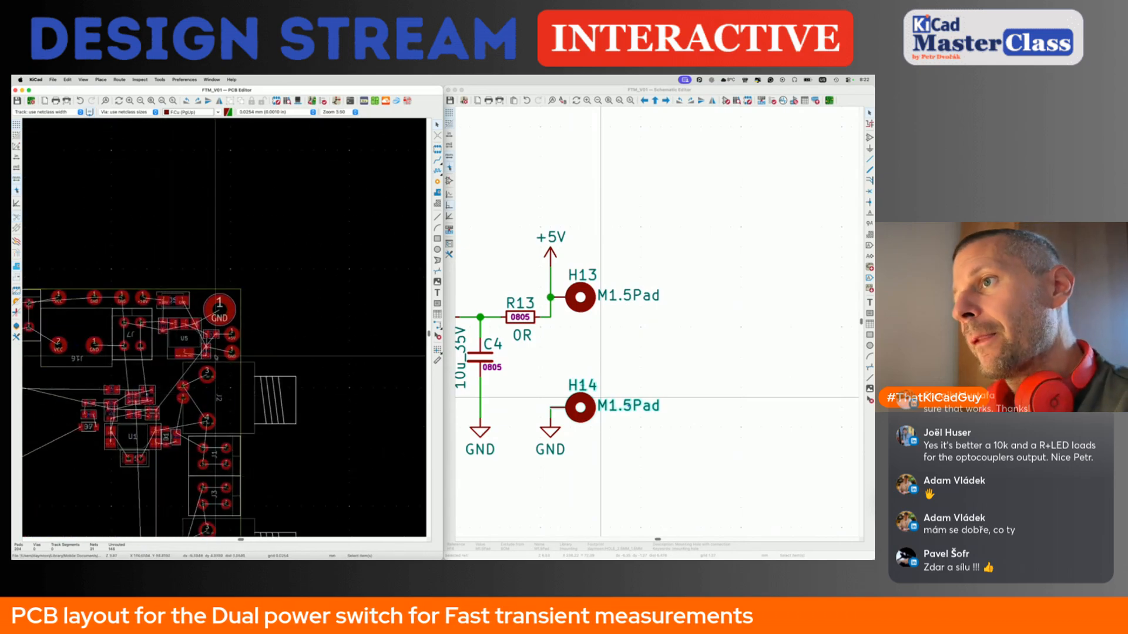
{"action": "scroll", "coordinate": [228, 185], "scroll_direction": "down", "scroll_amount": 4}
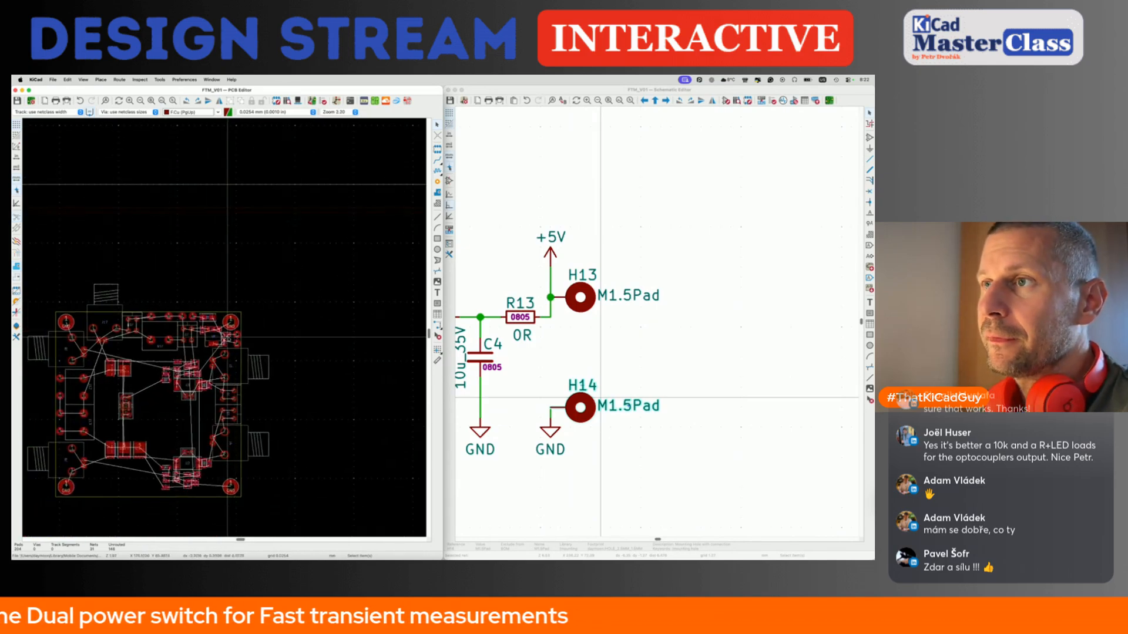
{"action": "scroll", "coordinate": [226, 346], "scroll_direction": "left", "scroll_amount": 3}
{"action": "scroll", "coordinate": [226, 346], "scroll_direction": "down", "scroll_amount": 1}
{"action": "scroll", "coordinate": [224, 356], "scroll_direction": "up", "scroll_amount": 2}
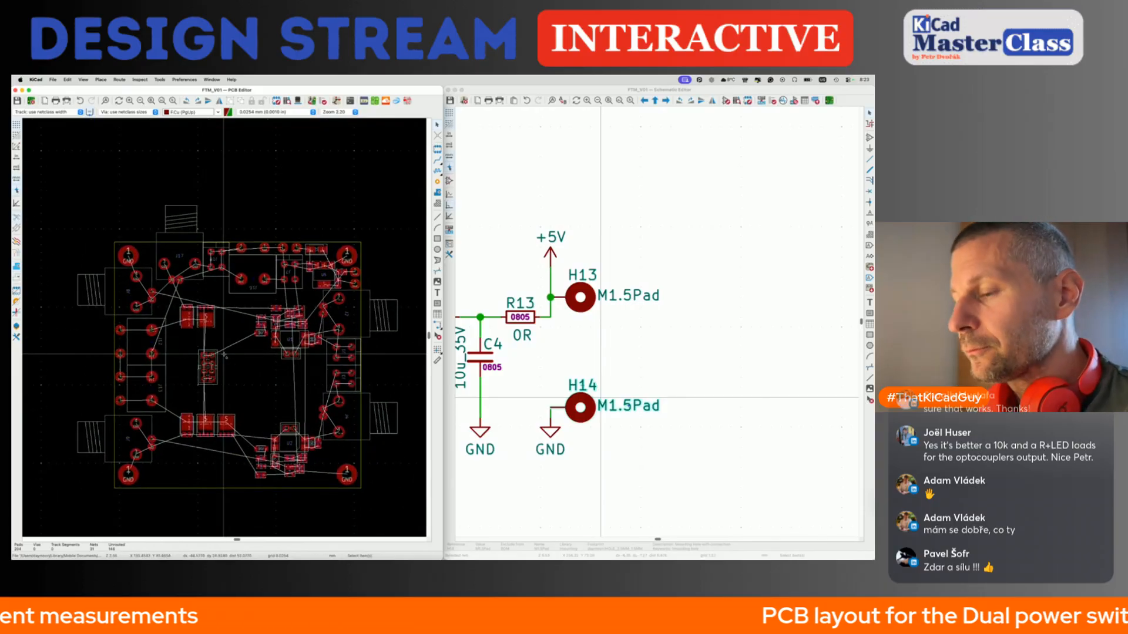
{"action": "key", "text": "ctrl+alt+Return"}
{"action": "scroll", "coordinate": [328, 335], "scroll_direction": "up", "scroll_amount": 1}
{"action": "scroll", "coordinate": [328, 334], "scroll_direction": "right", "scroll_amount": 3}
{"action": "scroll", "coordinate": [328, 335], "scroll_direction": "down", "scroll_amount": 1}
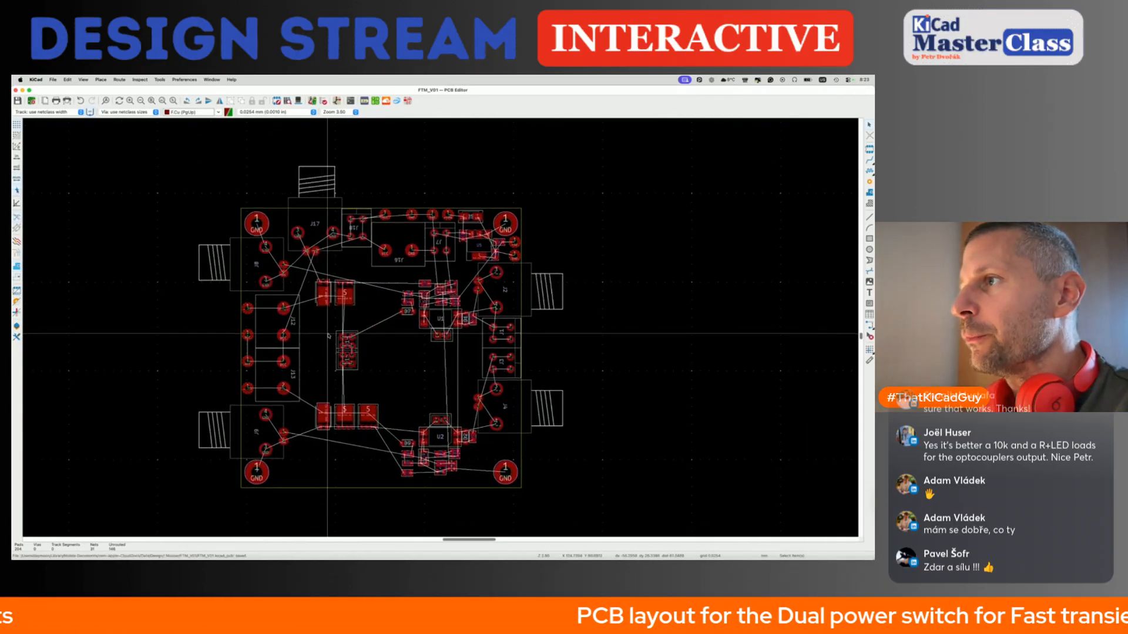
{"action": "scroll", "coordinate": [624, 486], "scroll_direction": "down", "scroll_amount": 1}
{"action": "scroll", "coordinate": [623, 487], "scroll_direction": "right", "scroll_amount": 1}
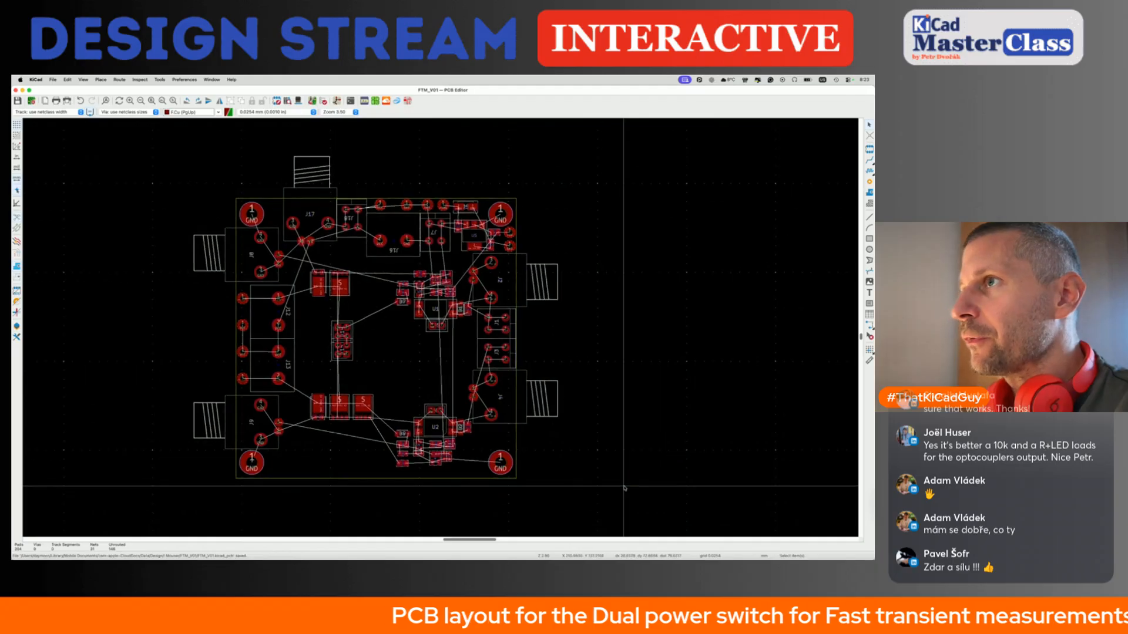
Open the board in the 3D viewer, switch to perspective projection and tilt it to inspect the connectors.
{"action": "key", "text": "alt+3"}
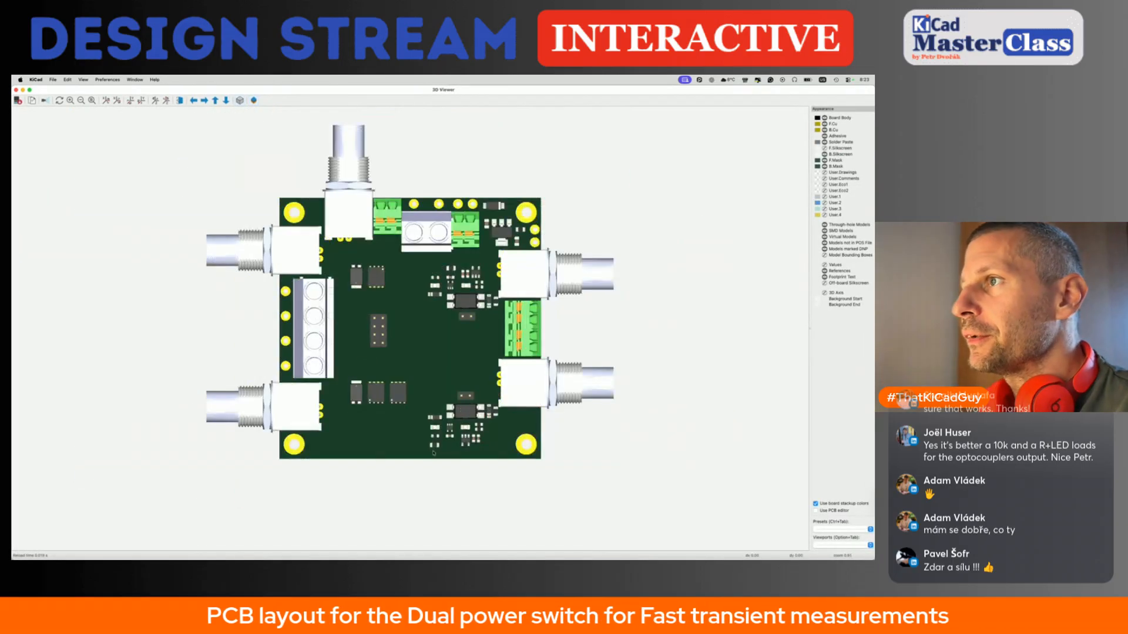
{"action": "key", "text": "shift+z"}
{"action": "key", "text": "z"}
{"action": "left_click_drag", "start_coordinate": [388, 486], "coordinate": [351, 405]}
{"action": "left_click", "coordinate": [239, 101]}
{"action": "left_click_drag", "start_coordinate": [439, 361], "coordinate": [546, 264]}
{"action": "left_click_drag", "start_coordinate": [559, 322], "coordinate": [672, 332]}
{"action": "scroll", "coordinate": [497, 326], "scroll_direction": "left", "scroll_amount": 5}
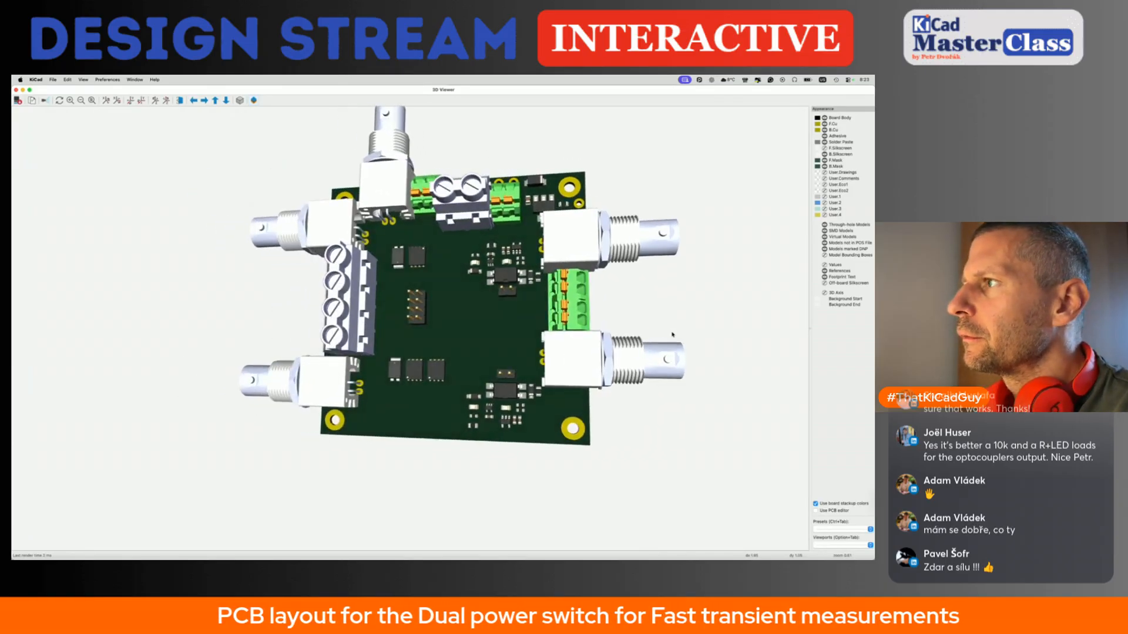
Examine the pin header, the gate driver circuits and the green terminal blocks up close in 3D.
{"action": "left_click_drag", "start_coordinate": [527, 315], "coordinate": [416, 233]}
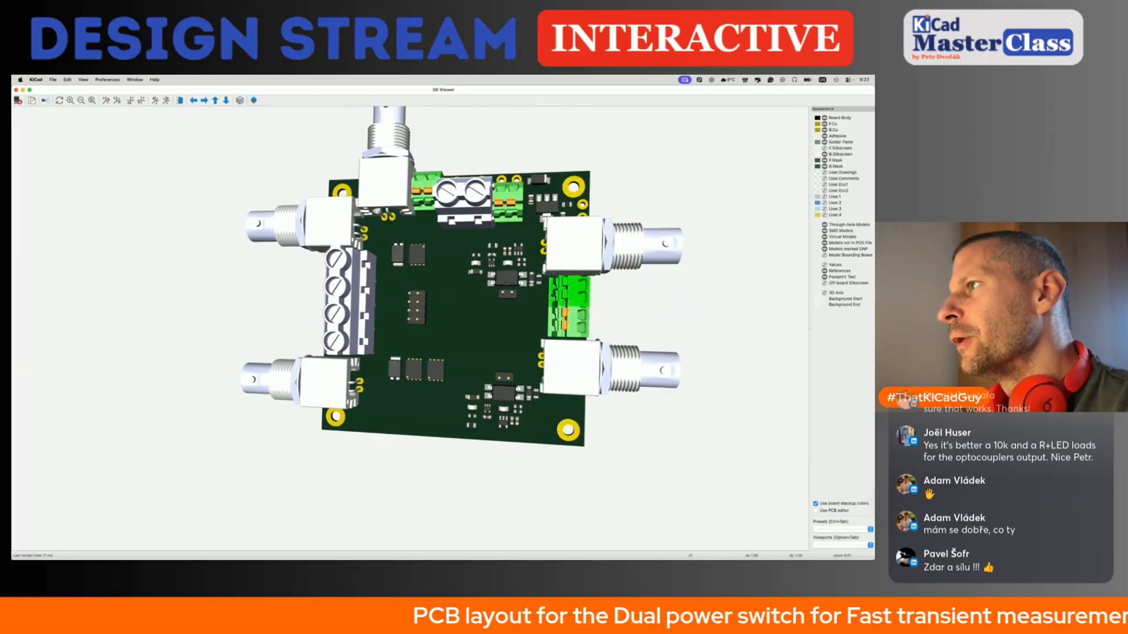
{"action": "scroll", "coordinate": [549, 289], "scroll_direction": "up", "scroll_amount": 5}
{"action": "middle_click_drag", "start_coordinate": [671, 235], "coordinate": [524, 237]}
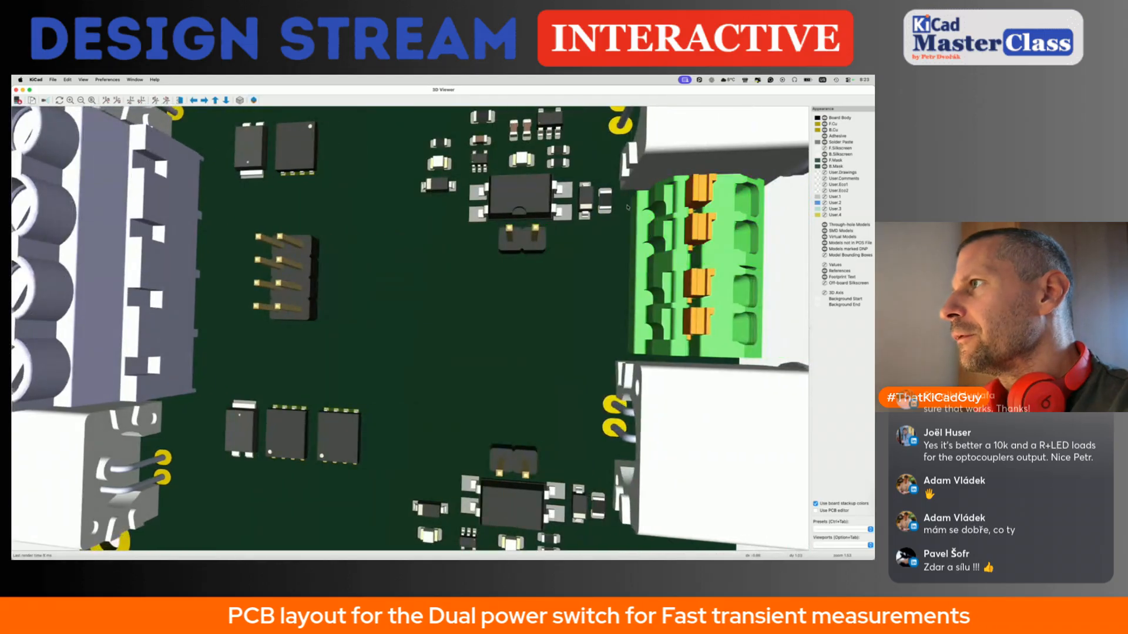
{"action": "scroll", "coordinate": [611, 313], "scroll_direction": "down", "scroll_amount": 4}
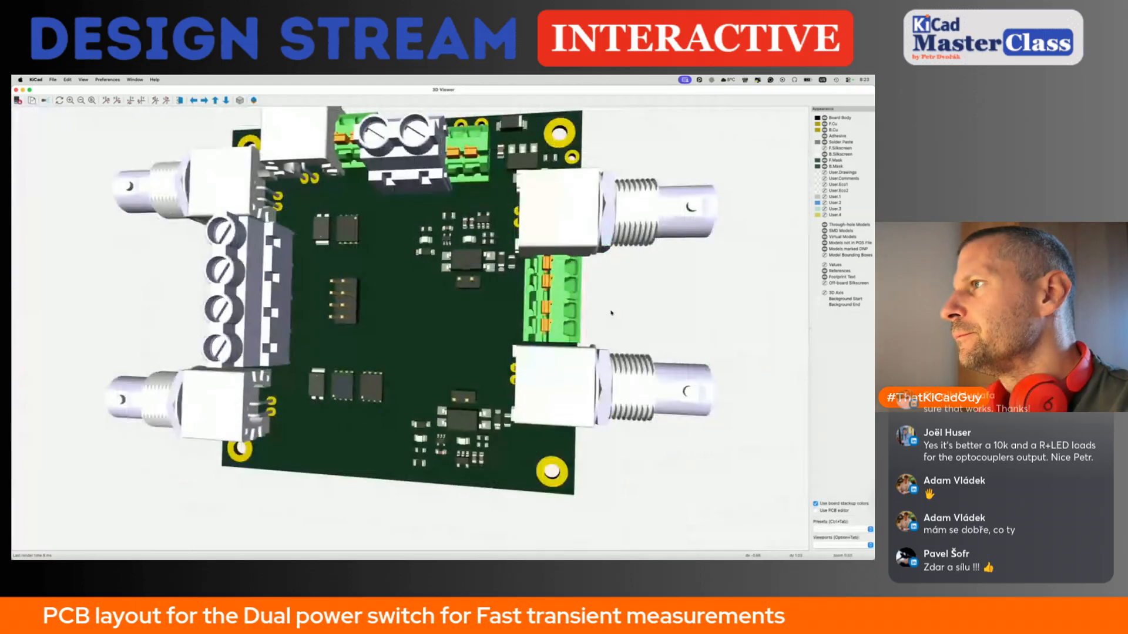
Look over the whole board and its connectors from a wider 3D viewpoint, and close the 3D viewer.
{"action": "middle_click_drag", "start_coordinate": [282, 281], "coordinate": [369, 289]}
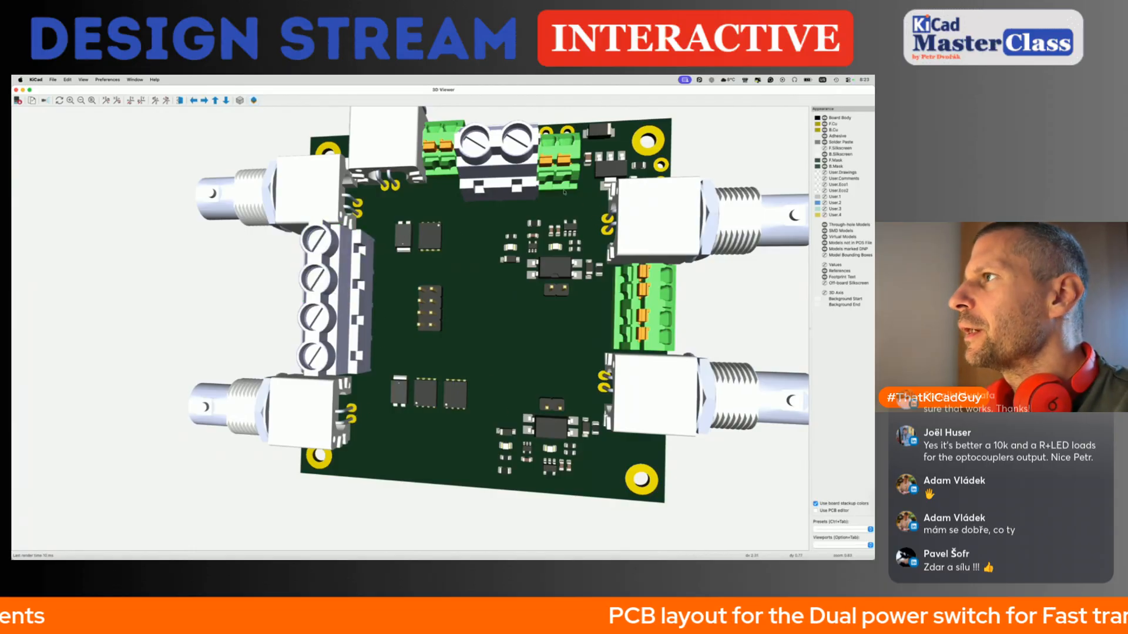
{"action": "scroll", "coordinate": [574, 204], "scroll_direction": "down", "scroll_amount": 4}
{"action": "left_click_drag", "start_coordinate": [493, 269], "coordinate": [637, 475]}
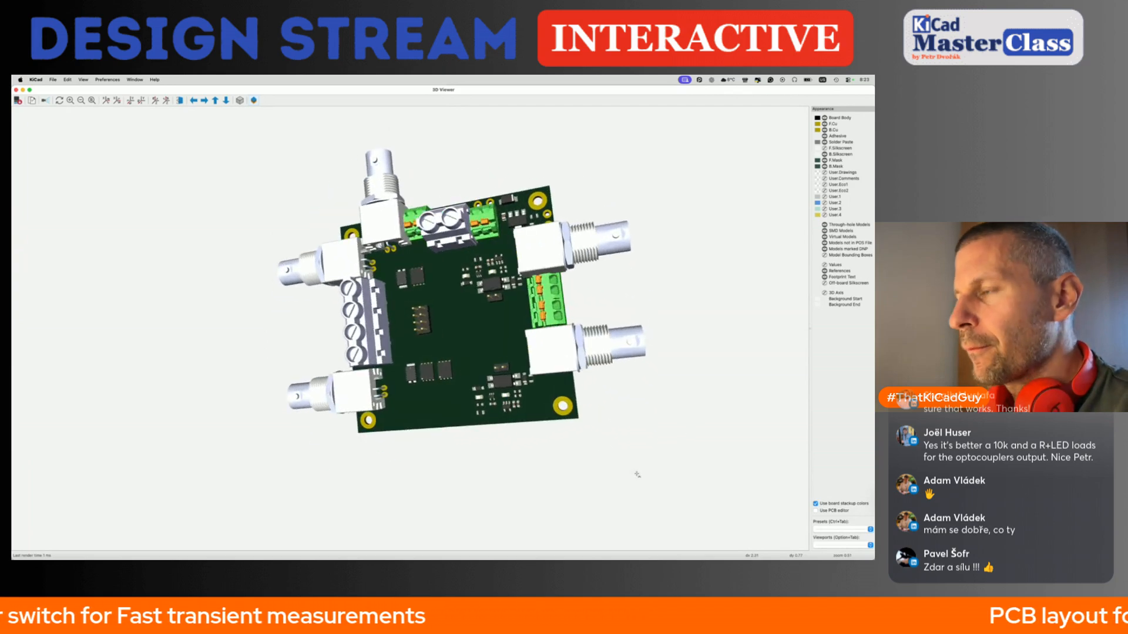
{"action": "key", "text": "super+w"}
Fillet the corners of the rectangular board outline with a 4.5 mm radius.
{"action": "left_click", "coordinate": [517, 216]}
{"action": "right_click", "coordinate": [517, 216]}
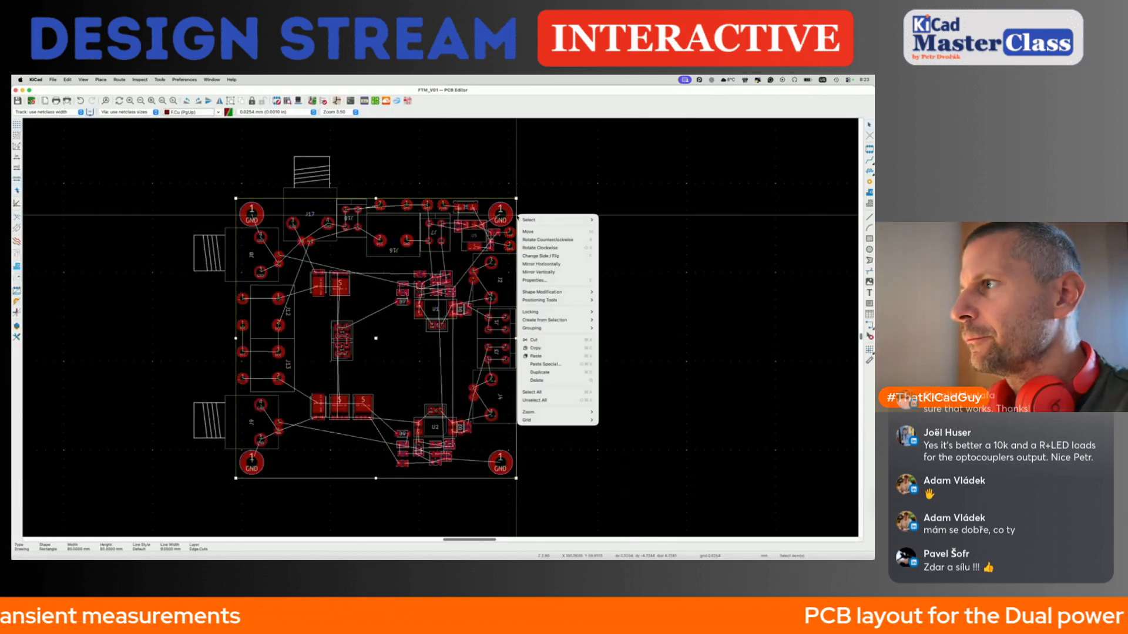
{"action": "mouse_move", "coordinate": [572, 315]}
{"action": "left_click", "coordinate": [607, 295]}
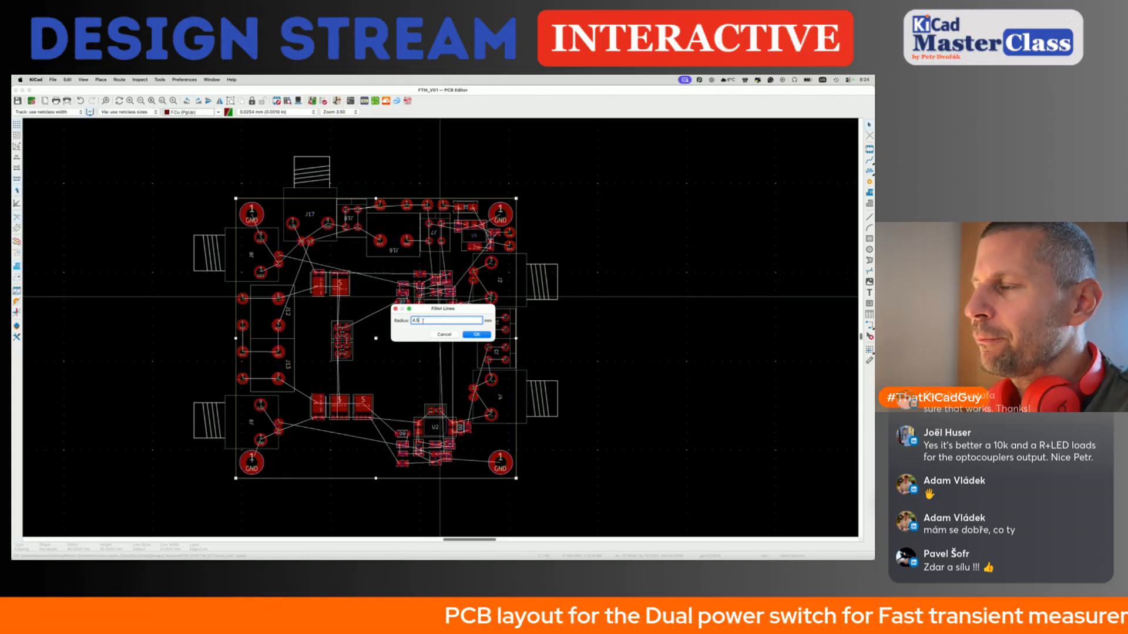
{"action": "left_click", "coordinate": [481, 335]}
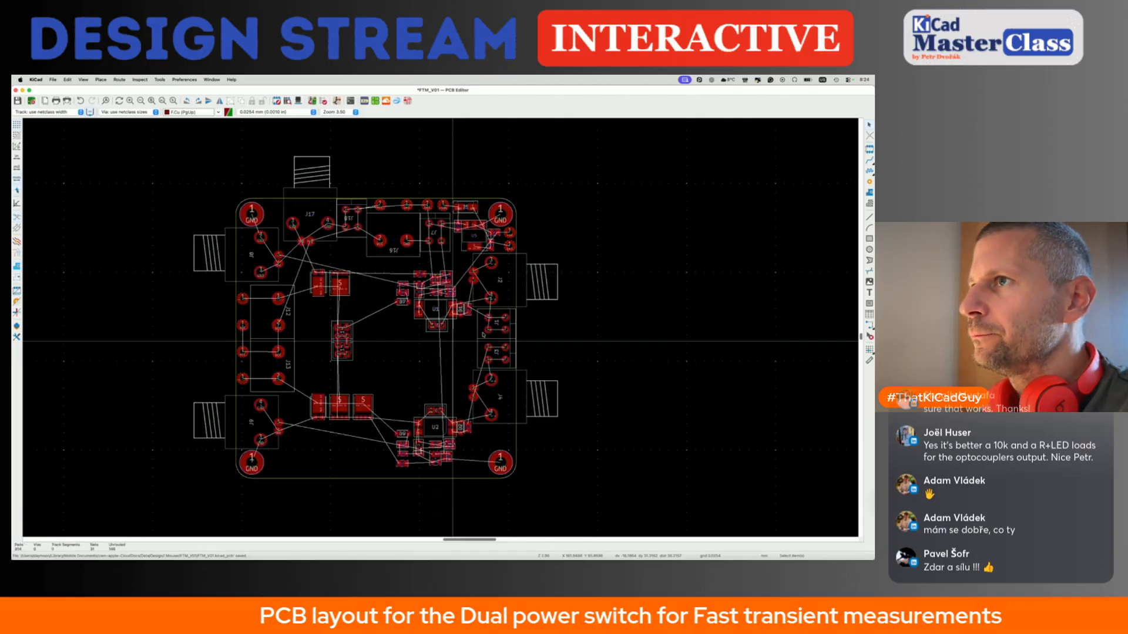
Inspect the rounded board corners in a tilted 3D view and return to the layout.
{"action": "key", "text": "alt+3"}
{"action": "left_click_drag", "start_coordinate": [511, 324], "coordinate": [439, 364]}
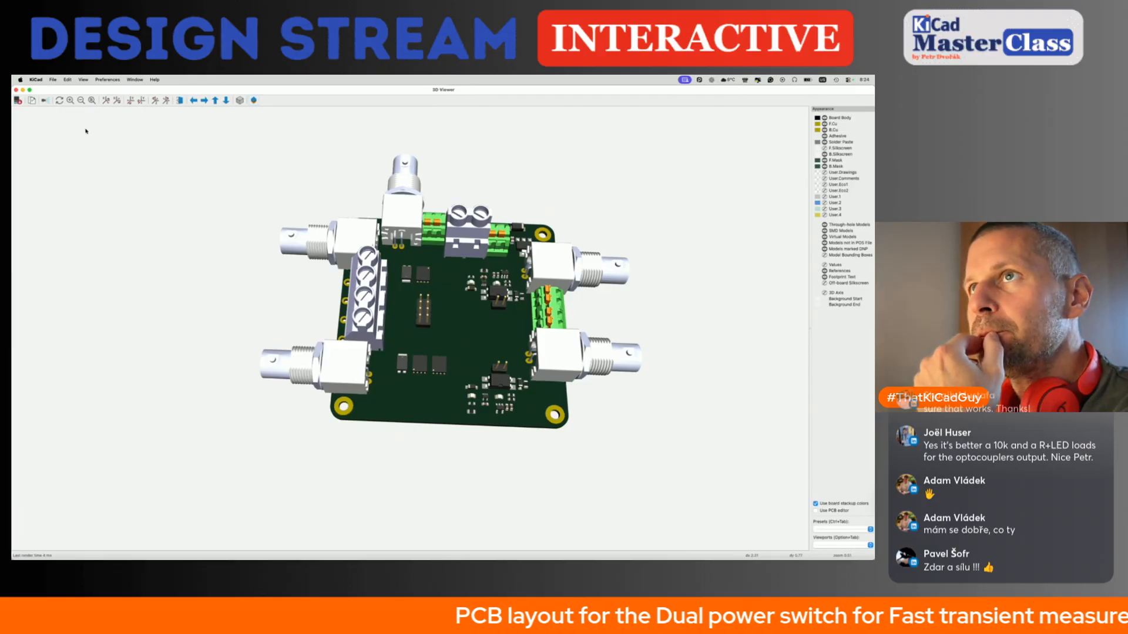
{"action": "left_click", "coordinate": [15, 90]}
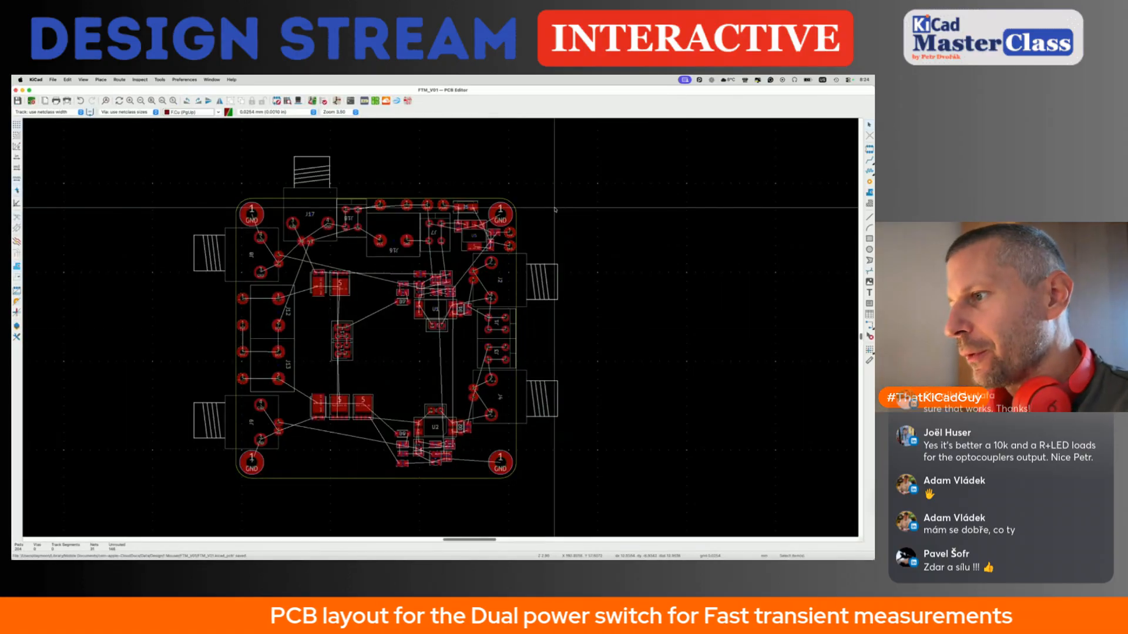
Review the physical stackup, board finish, formatting, predefined sizes and constraints in the board setup.
{"action": "scroll", "coordinate": [521, 299], "scroll_direction": "left", "scroll_amount": 3}
{"action": "scroll", "coordinate": [521, 300], "scroll_direction": "up", "scroll_amount": 2}
{"action": "scroll", "coordinate": [520, 299], "scroll_direction": "right", "scroll_amount": 1}
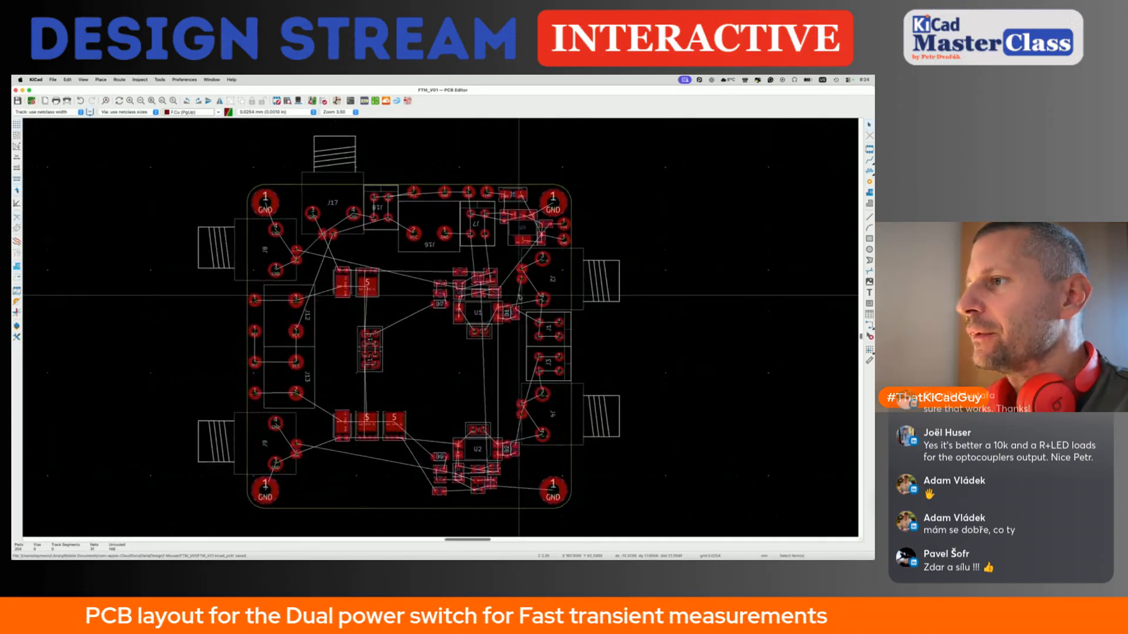
{"action": "left_click", "coordinate": [53, 79]}
{"action": "left_click", "coordinate": [71, 171]}
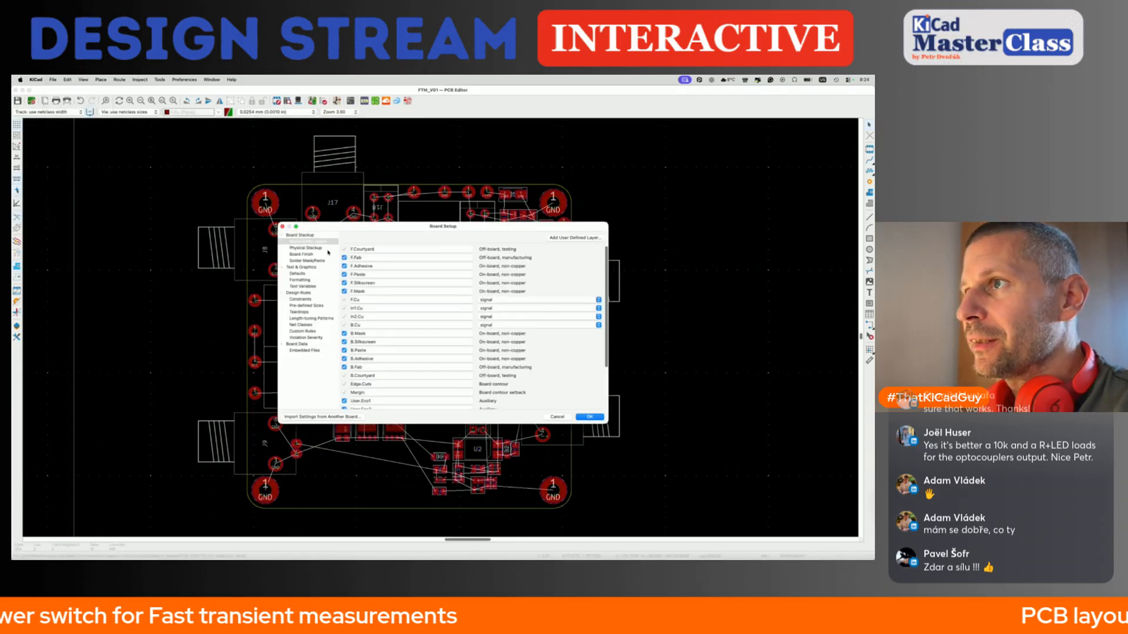
{"action": "left_click", "coordinate": [321, 248]}
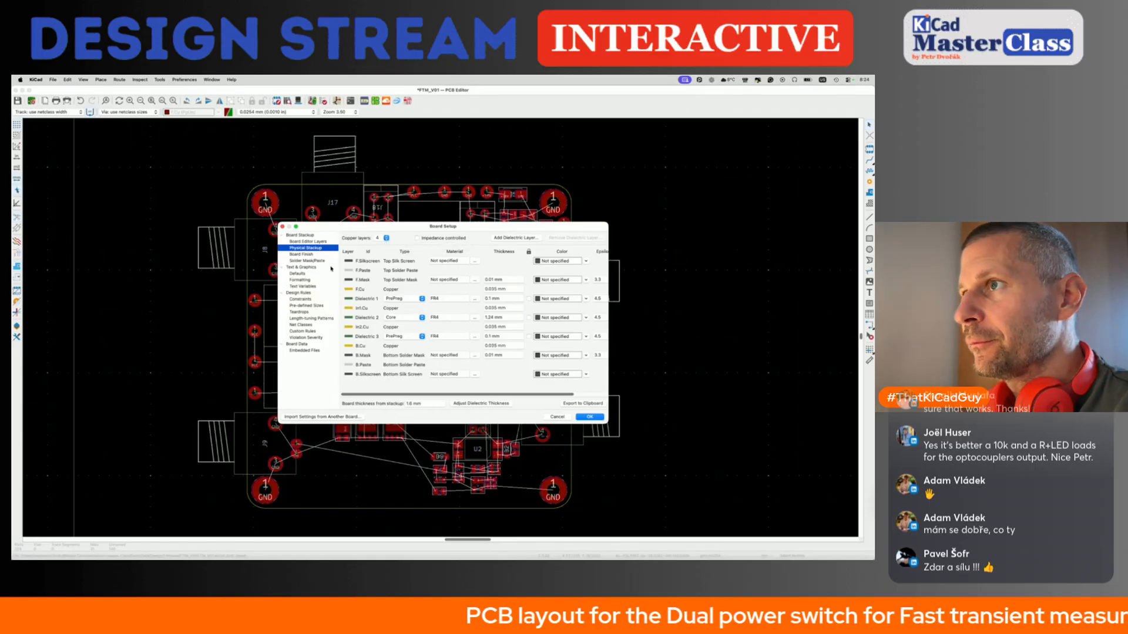
{"action": "left_click", "coordinate": [312, 254]}
{"action": "left_click", "coordinate": [292, 281]}
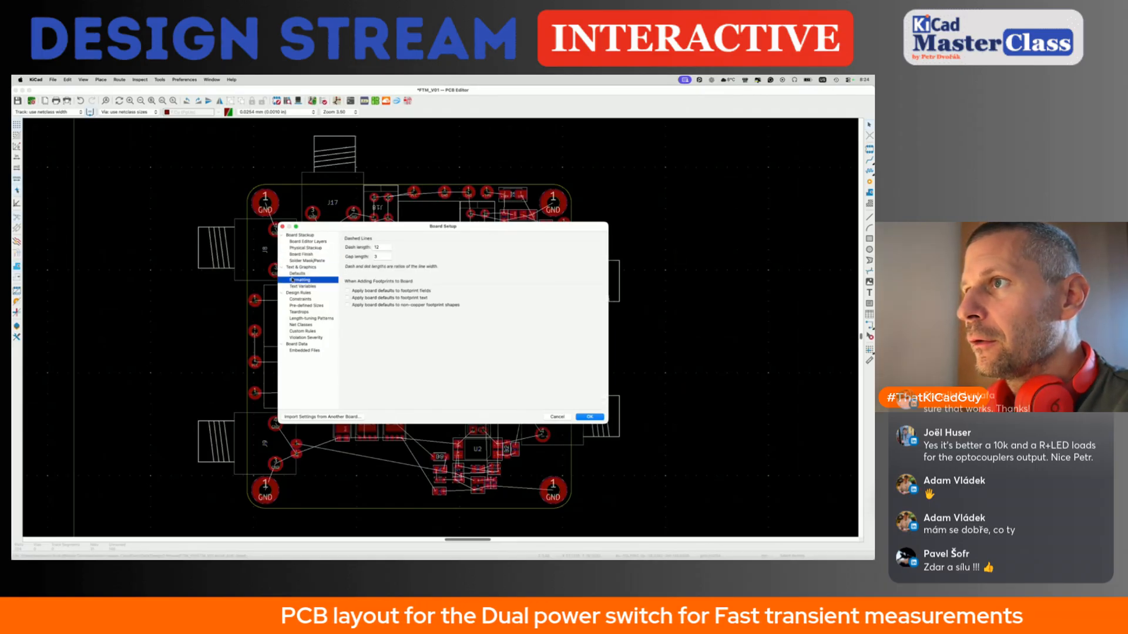
{"action": "left_click", "coordinate": [304, 306]}
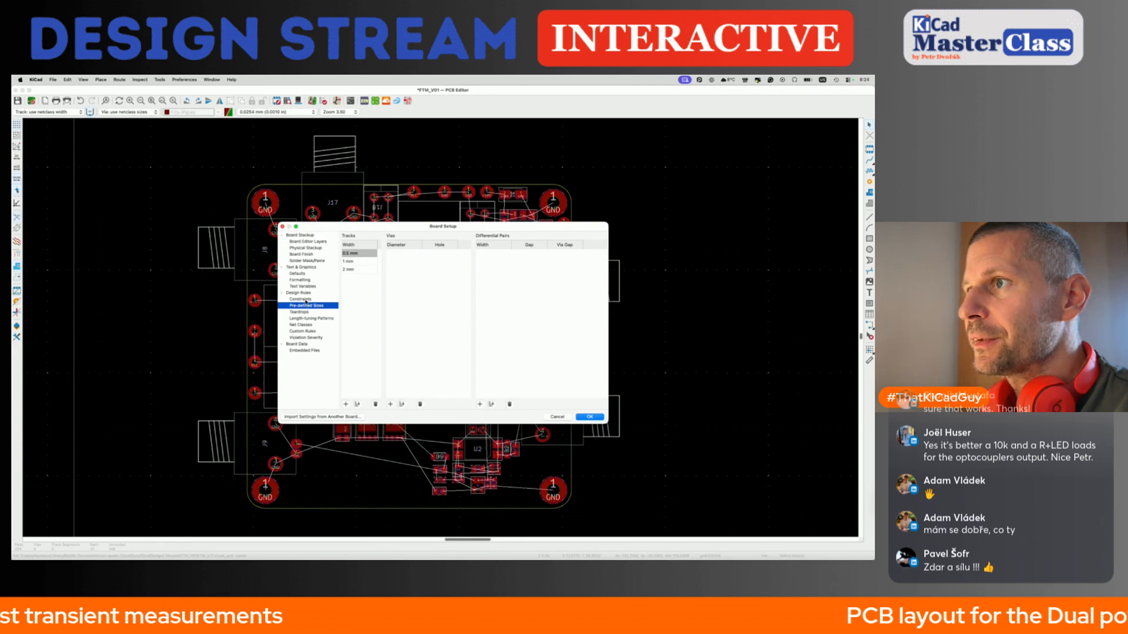
{"action": "left_click", "coordinate": [303, 299]}
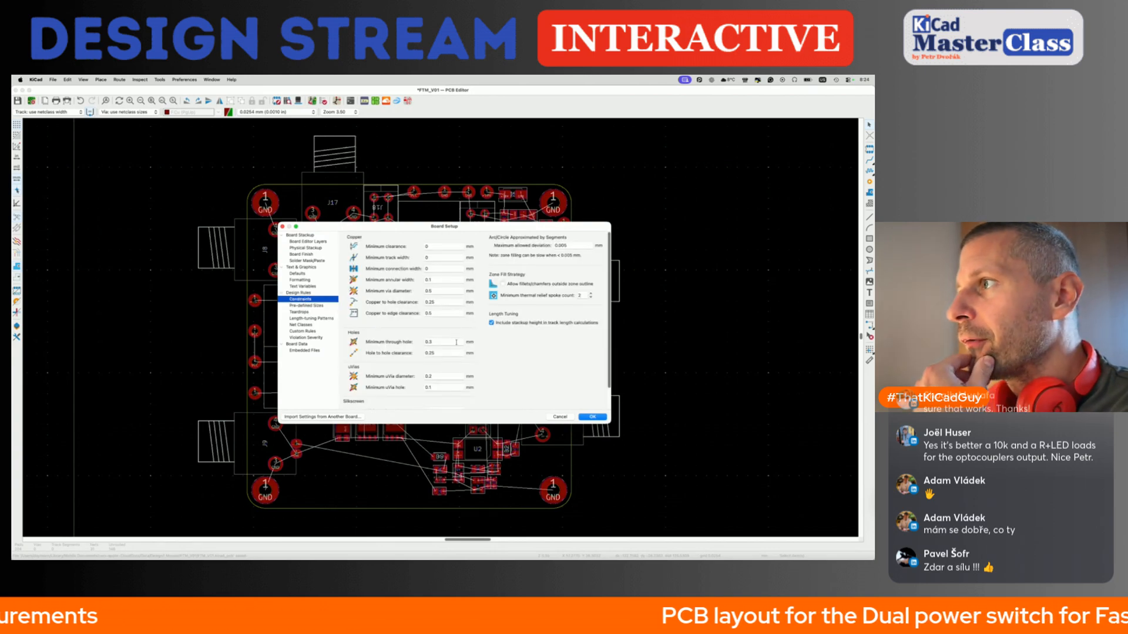
{"action": "scroll", "coordinate": [456, 343], "scroll_direction": "down", "scroll_amount": 2}
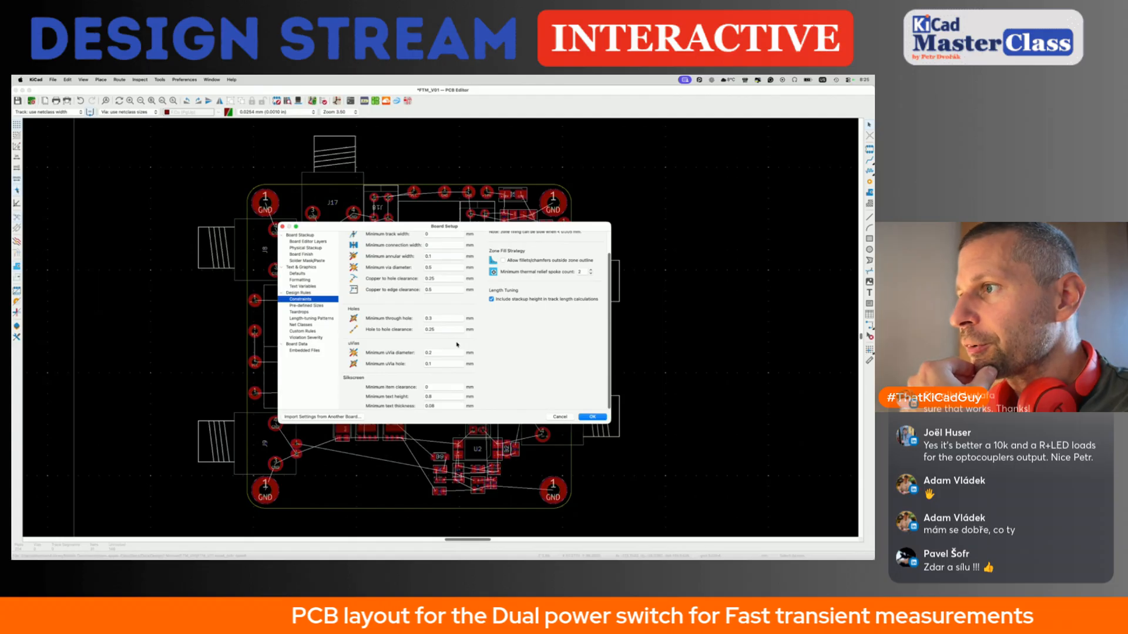
{"action": "left_click", "coordinate": [592, 417]}
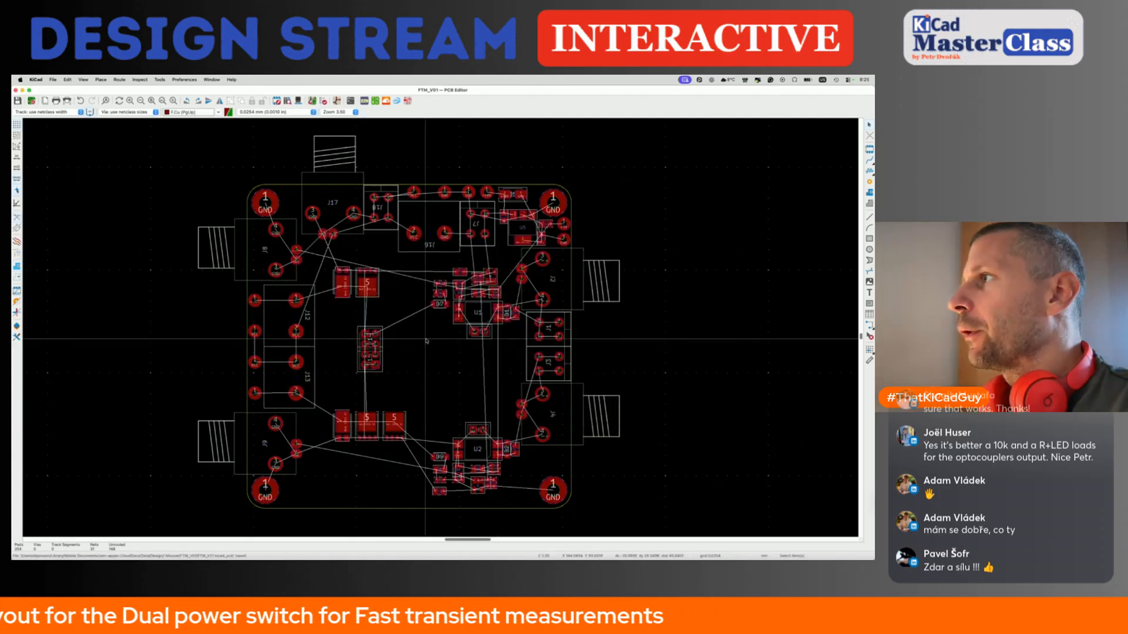
Show the layer and appearance controls and make inner copper layer In1.Cu the active layer.
{"action": "left_click", "coordinate": [17, 337]}
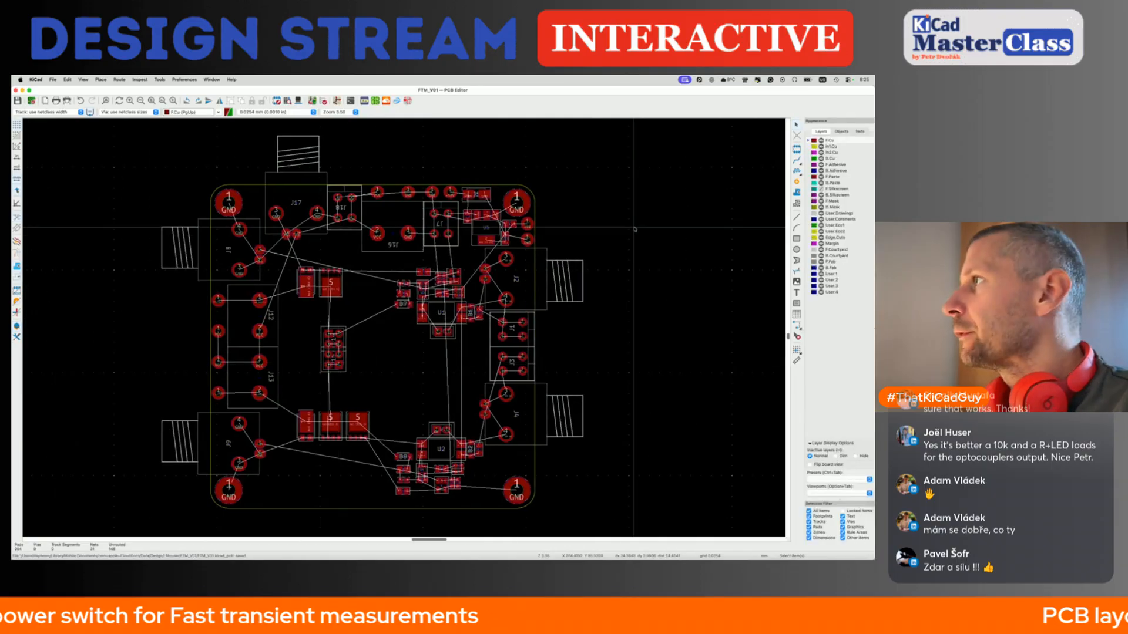
{"action": "left_click", "coordinate": [811, 146]}
{"action": "left_click", "coordinate": [810, 152]}
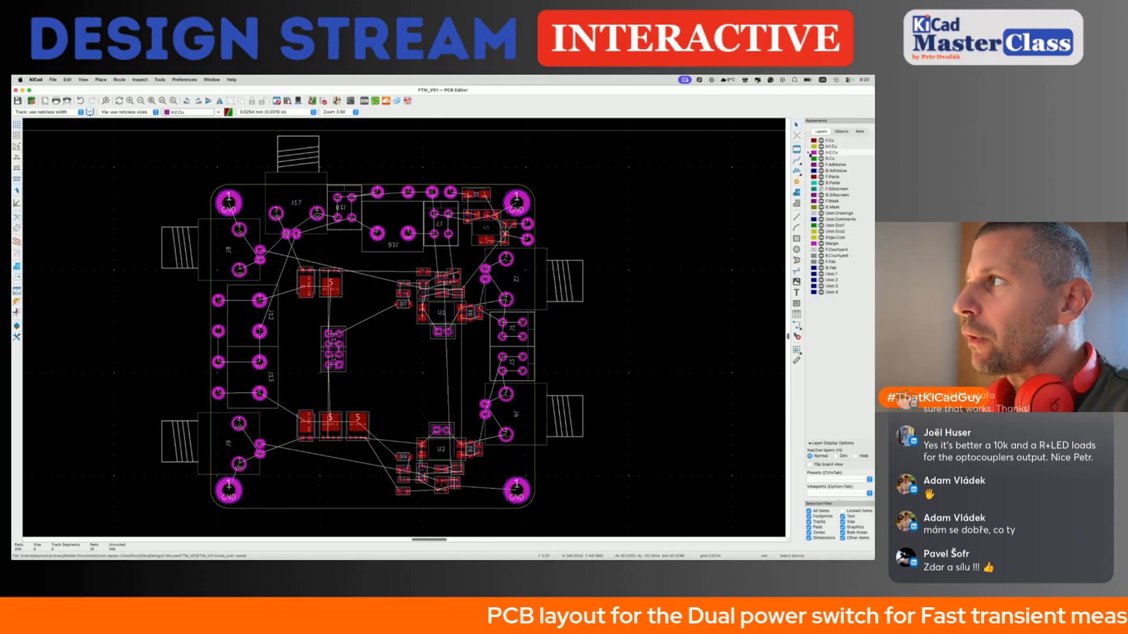
{"action": "left_click", "coordinate": [810, 146]}
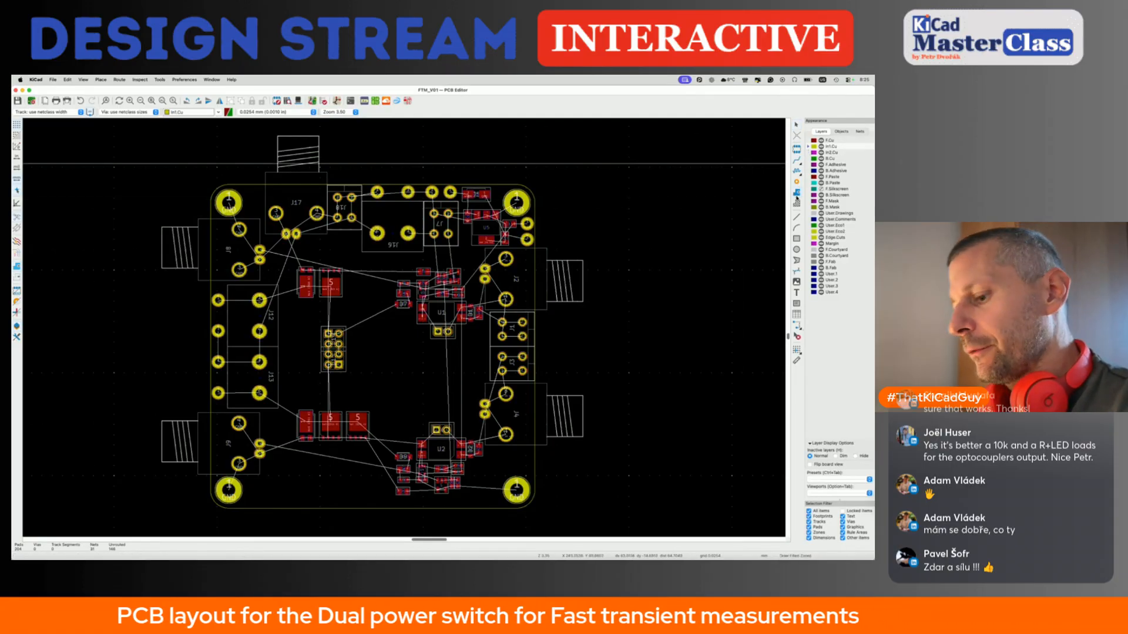
{"action": "left_click", "coordinate": [795, 203]}
{"action": "left_click", "coordinate": [734, 218]}
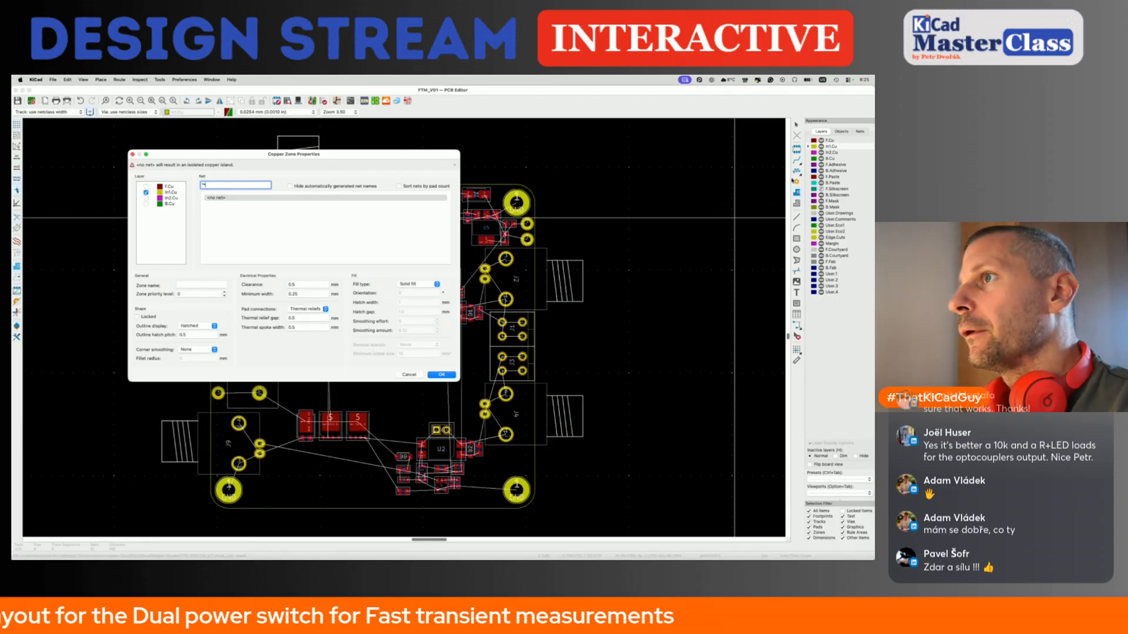
{"action": "key", "text": "Escape"}
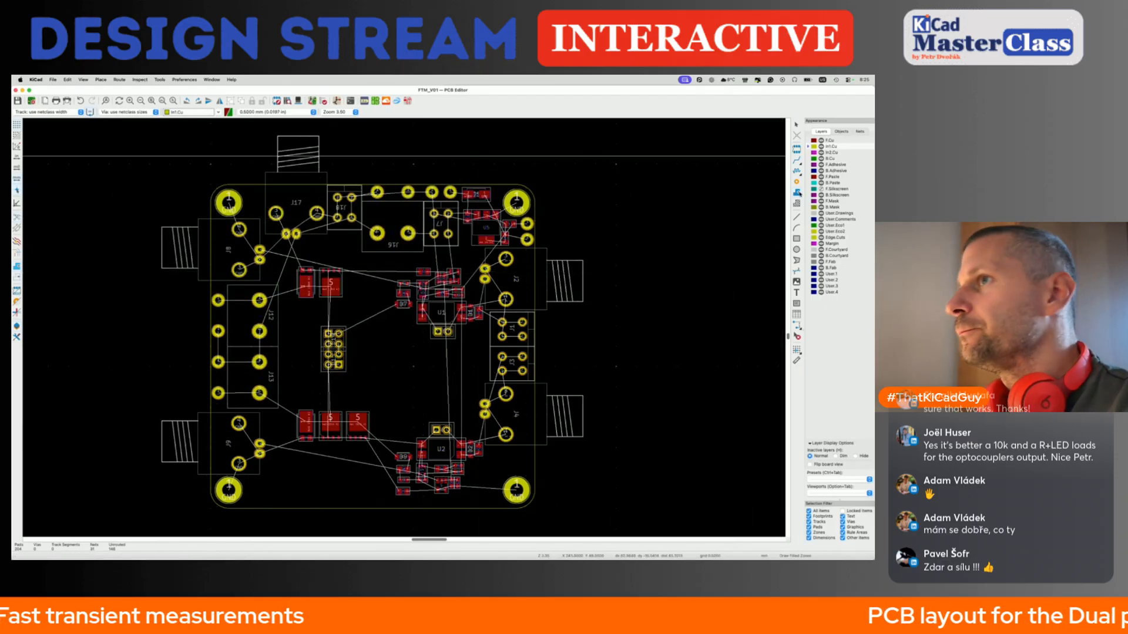
Start a copper zone just outside the board's upper-left corner, assigned to net GND on layers In1.Cu and In2.Cu.
{"action": "left_click", "coordinate": [206, 180]}
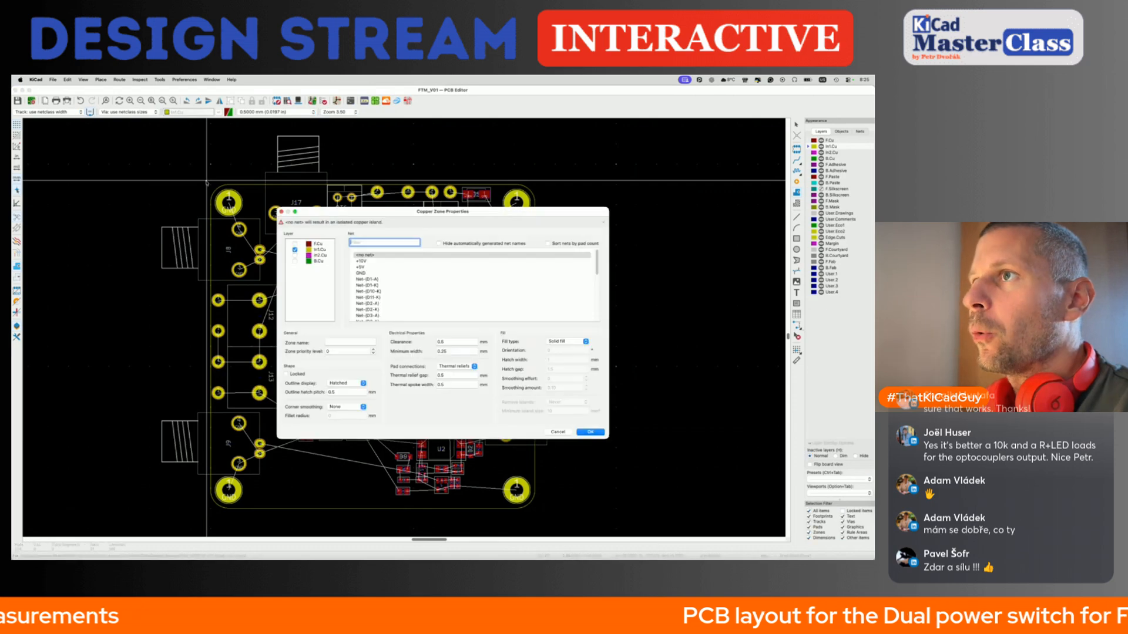
{"action": "left_click", "coordinate": [296, 255]}
{"action": "left_click", "coordinate": [359, 243]}
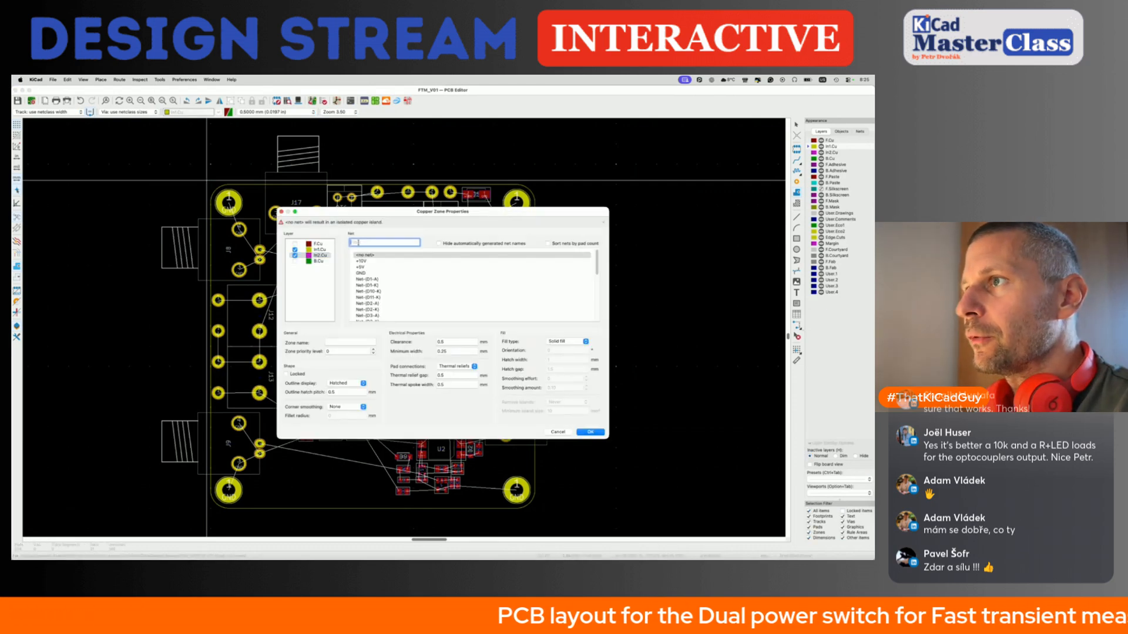
{"action": "type", "text": "gnd"}
{"action": "left_click", "coordinate": [361, 261]}
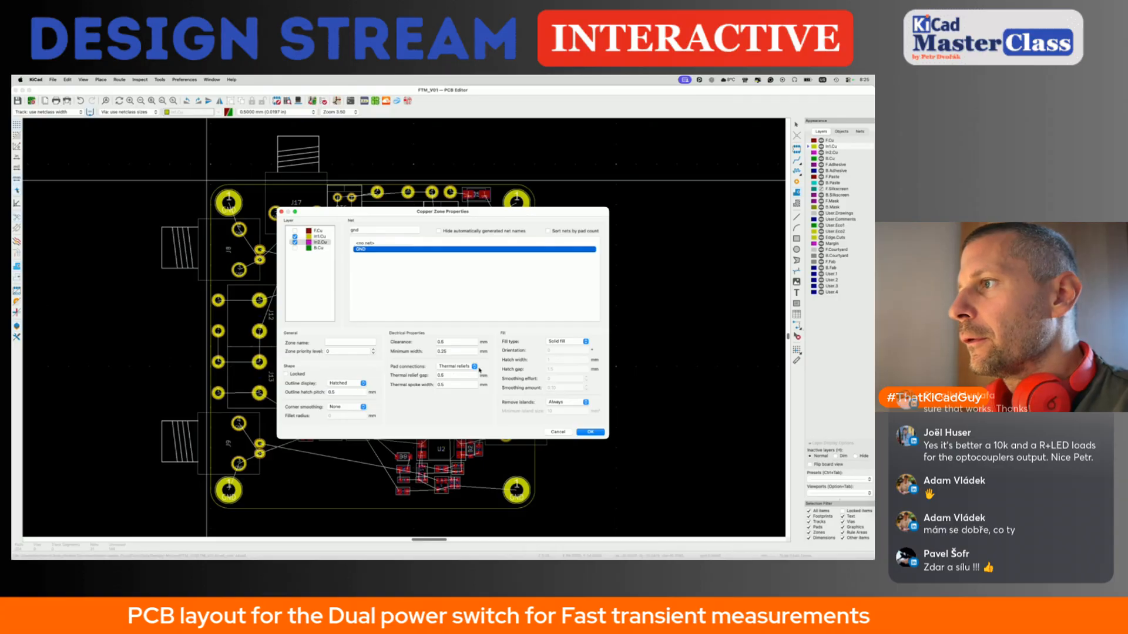
{"action": "left_click", "coordinate": [591, 432]}
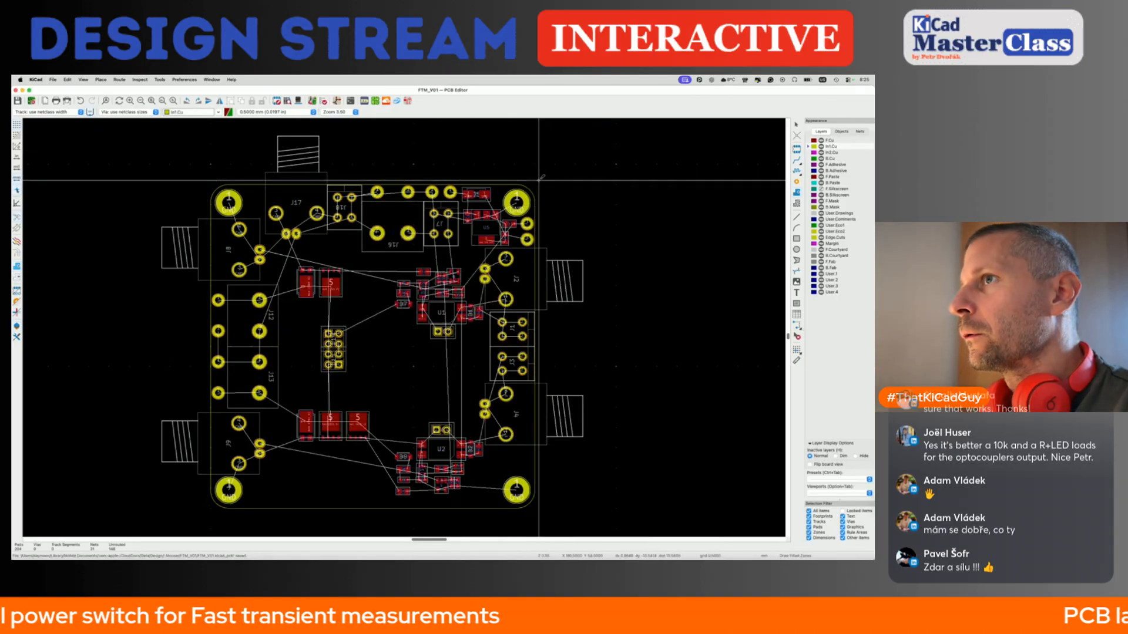
Complete the GND zone as a rectangle slightly larger than the board outline, fill it and save the board.
{"action": "left_click", "coordinate": [539, 512]}
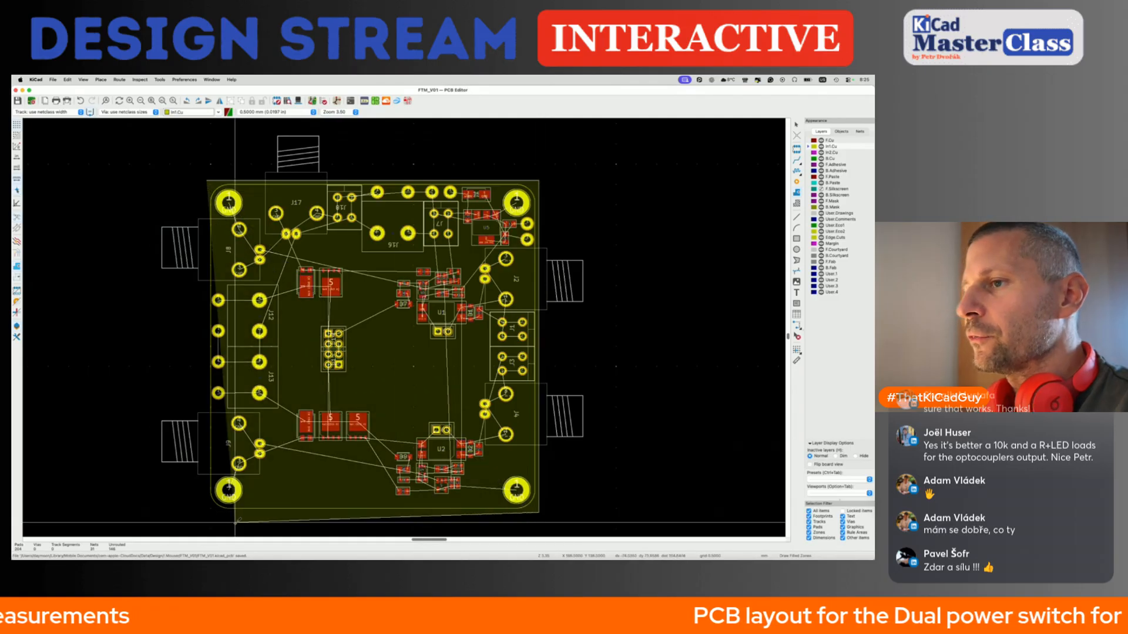
{"action": "left_click", "coordinate": [207, 513]}
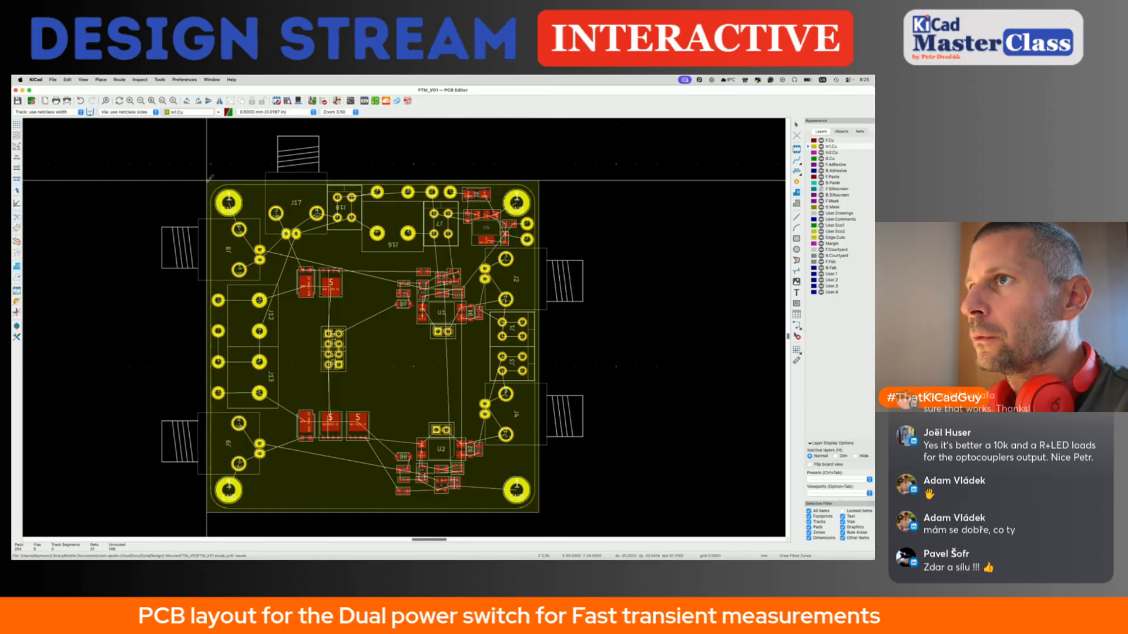
{"action": "left_click", "coordinate": [207, 182]}
{"action": "key", "text": "b"}
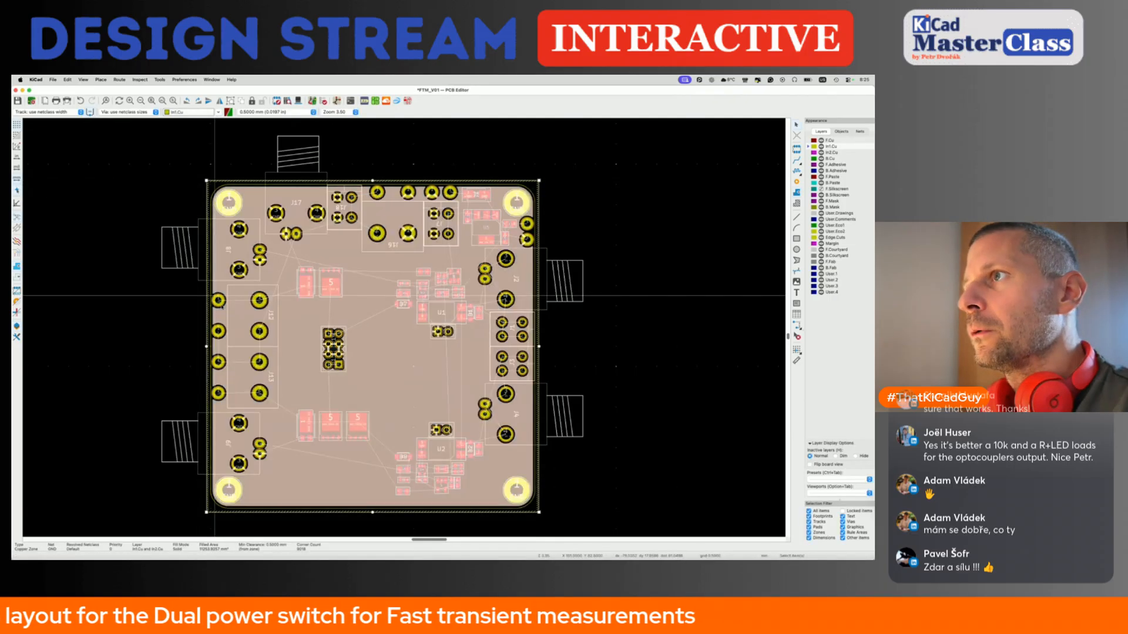
{"action": "key", "text": "super+s"}
Set the GND zone's thermal spoke width to 1 mm.
{"action": "scroll", "coordinate": [510, 237], "scroll_direction": "down", "scroll_amount": 2}
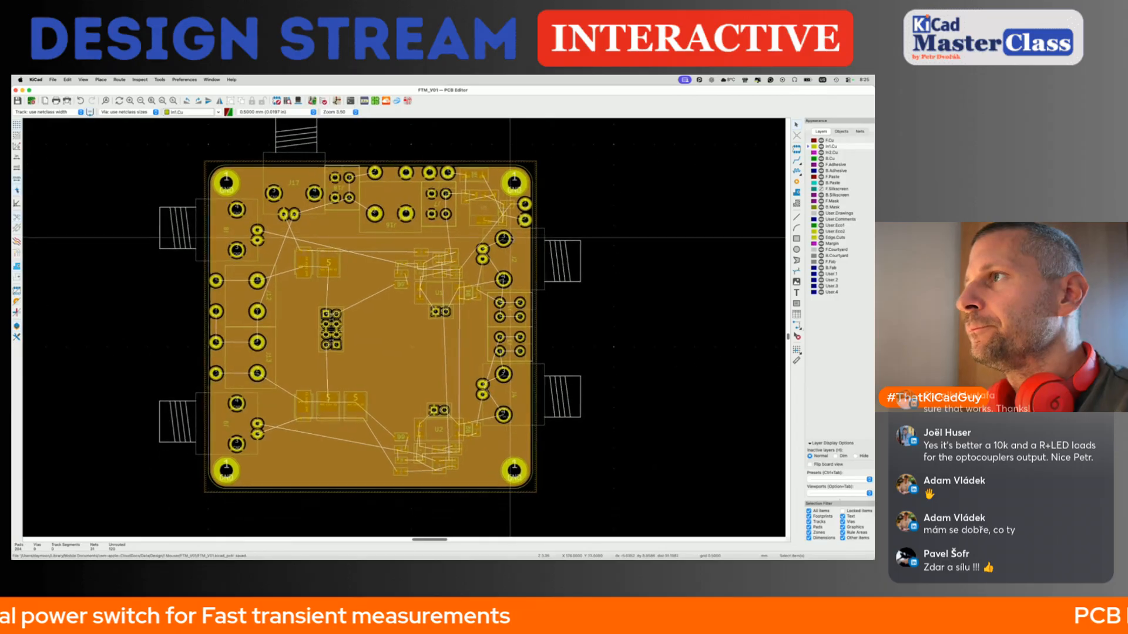
{"action": "double_click", "coordinate": [358, 160]}
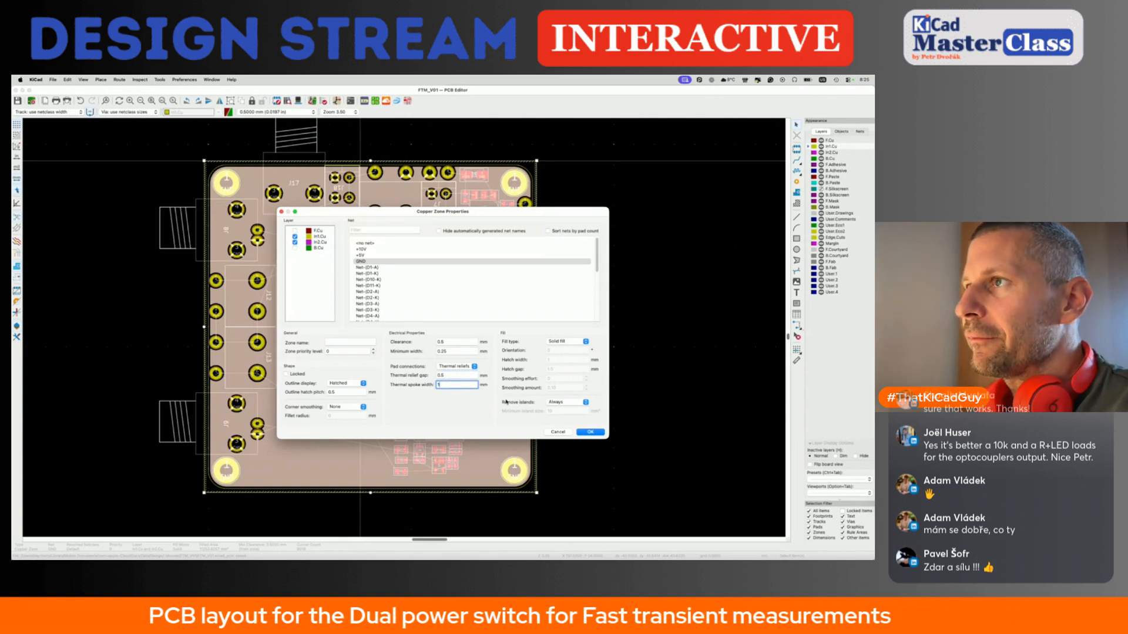
{"action": "left_click", "coordinate": [589, 433]}
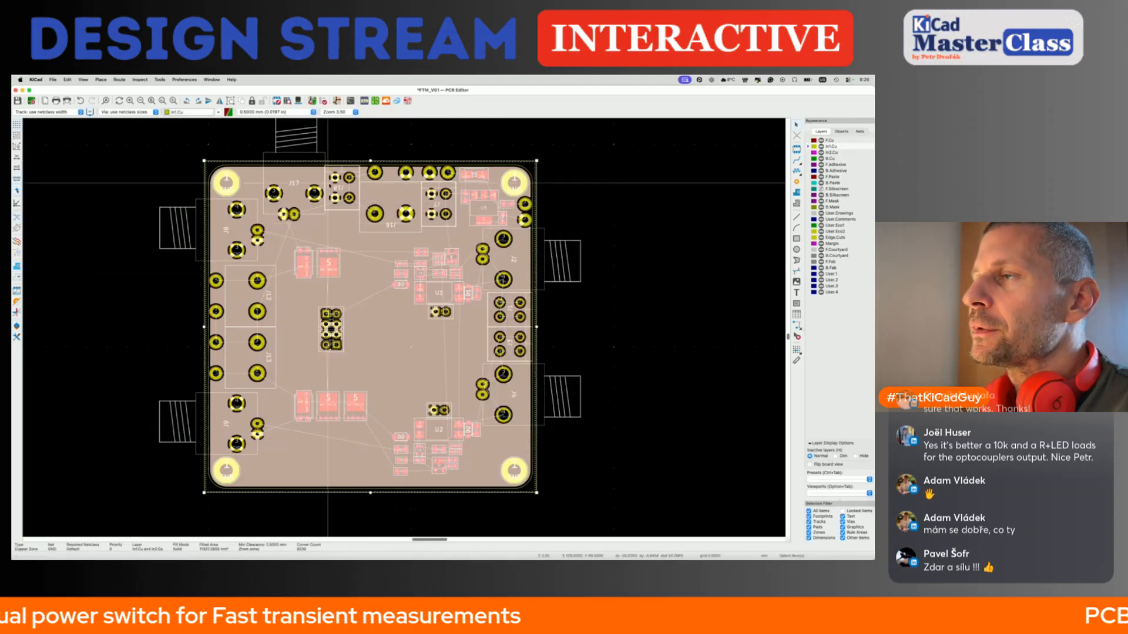
Examine the thermal relief spokes on the GND pads of J18 and its neighbouring connectors, and clear the zone selection.
{"action": "scroll", "coordinate": [356, 228], "scroll_direction": "up", "scroll_amount": 5}
{"action": "scroll", "coordinate": [368, 177], "scroll_direction": "up", "scroll_amount": 2}
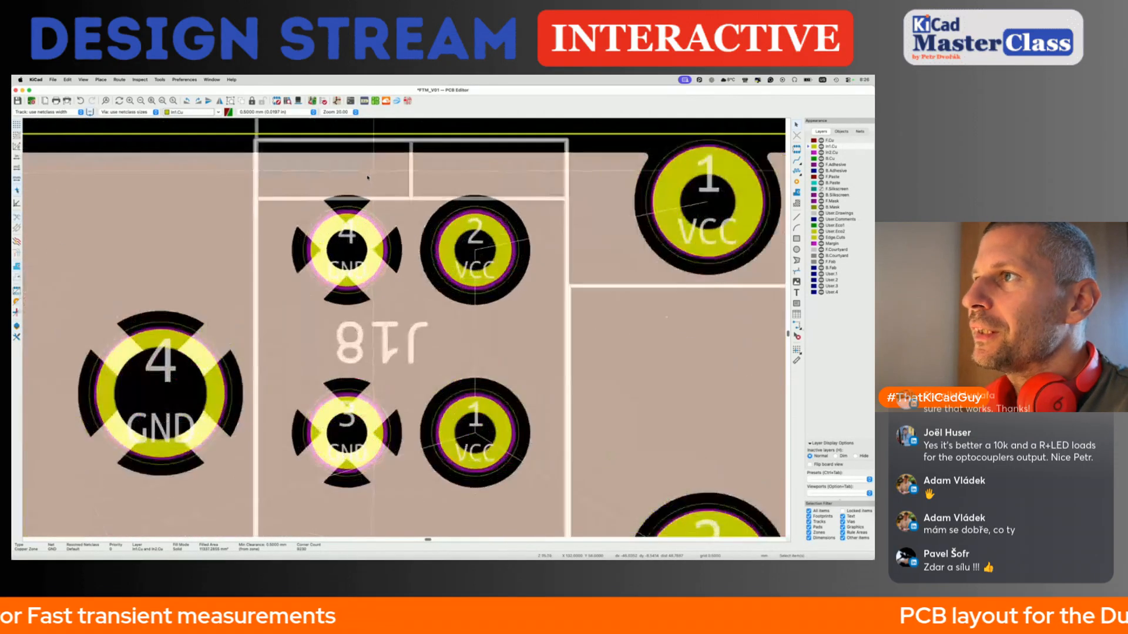
{"action": "scroll", "coordinate": [356, 241], "scroll_direction": "down", "scroll_amount": 4}
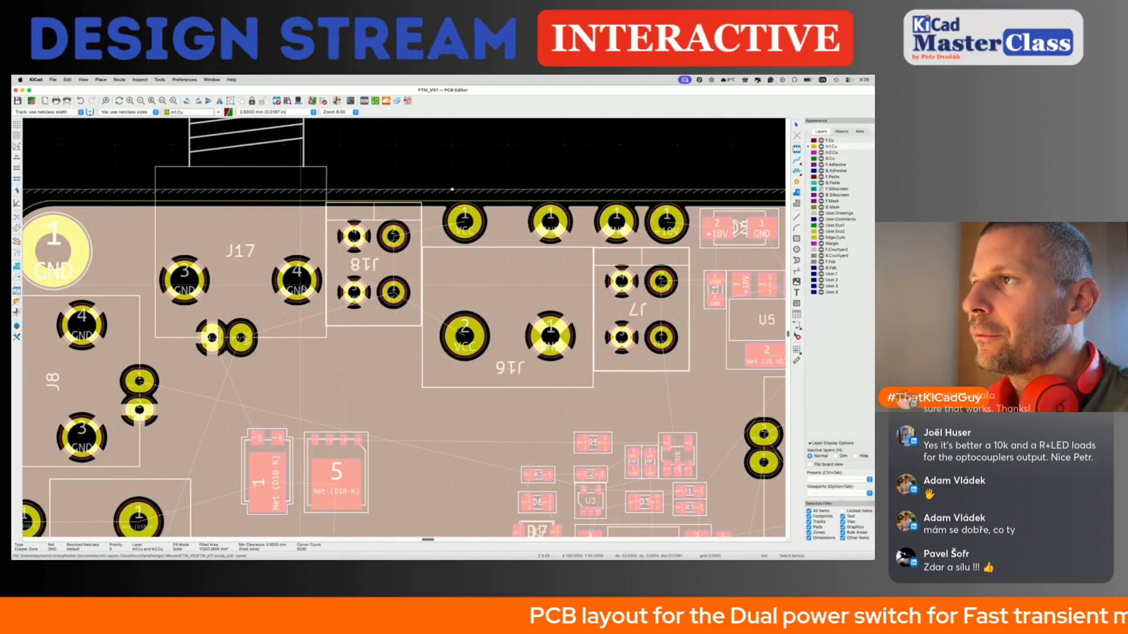
{"action": "scroll", "coordinate": [323, 282], "scroll_direction": "down", "scroll_amount": 2}
{"action": "scroll", "coordinate": [302, 286], "scroll_direction": "down", "scroll_amount": 2}
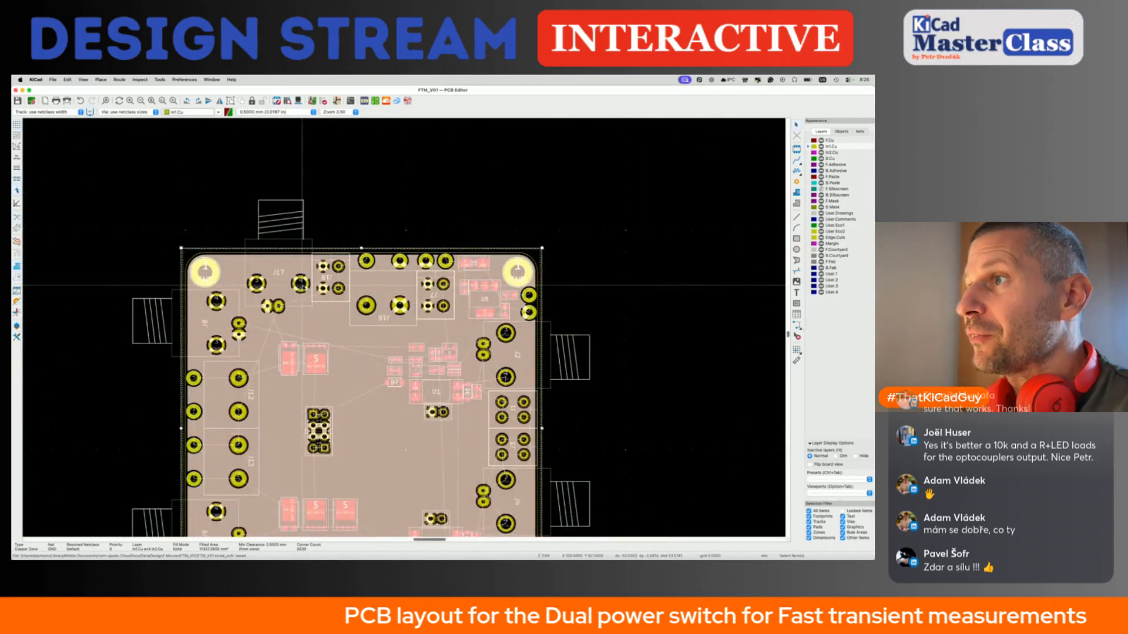
{"action": "scroll", "coordinate": [302, 285], "scroll_direction": "down", "scroll_amount": 2}
{"action": "scroll", "coordinate": [302, 286], "scroll_direction": "left", "scroll_amount": 2}
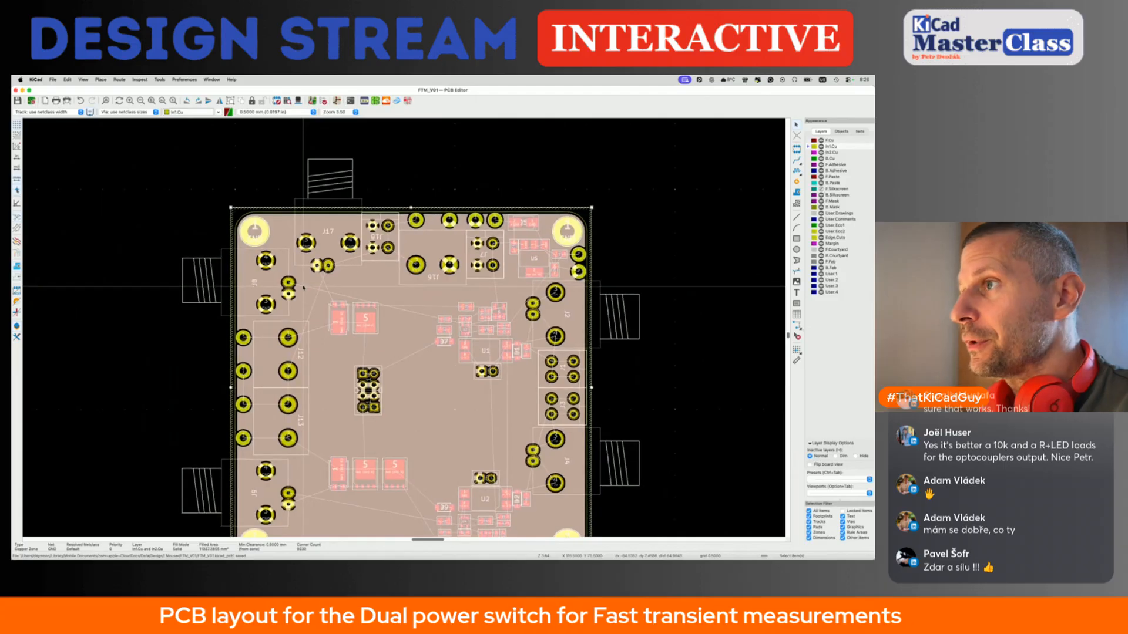
{"action": "left_click", "coordinate": [687, 192]}
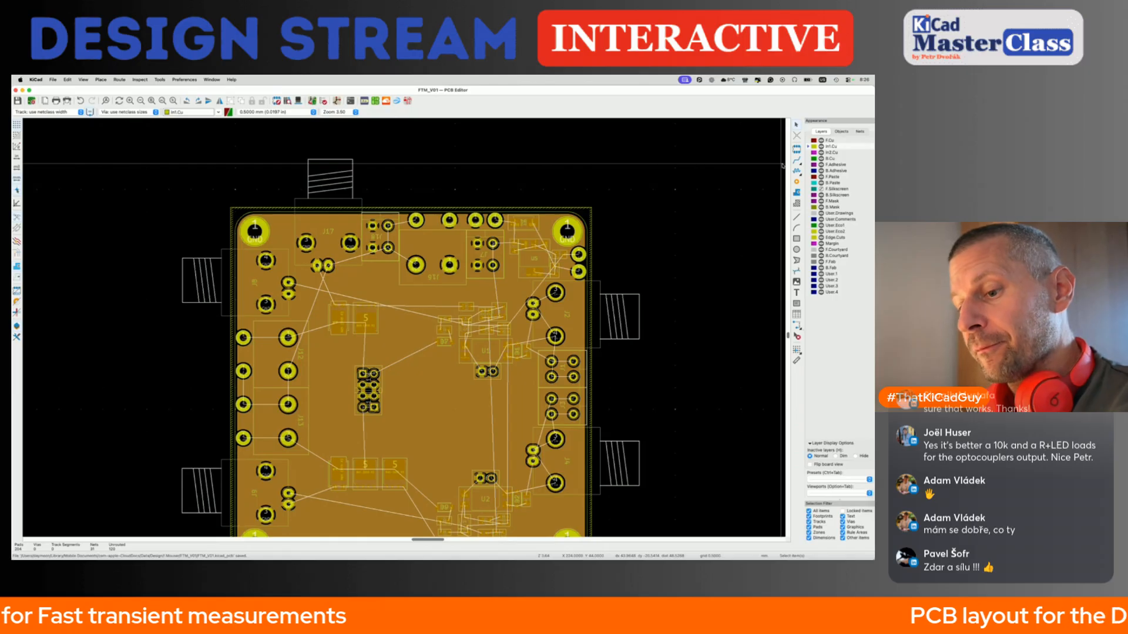
Hide the inner copper layers In1.Cu and In2.Cu and save the board.
{"action": "left_click", "coordinate": [821, 147]}
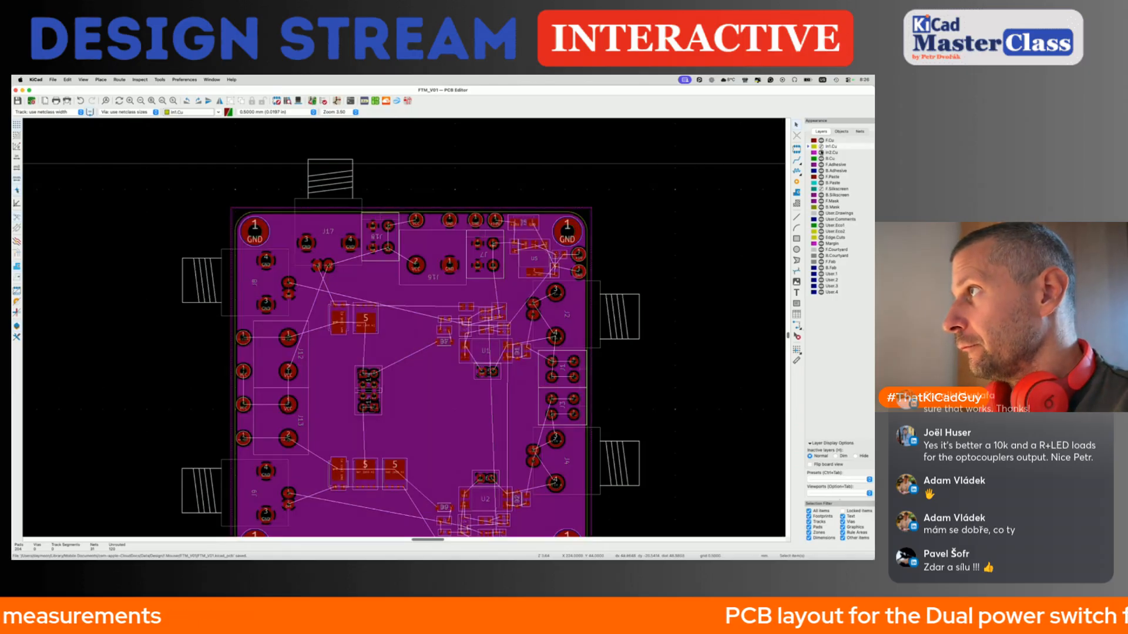
{"action": "left_click", "coordinate": [821, 152]}
{"action": "key", "text": "super+s"}
{"action": "scroll", "coordinate": [477, 326], "scroll_direction": "down", "scroll_amount": 3}
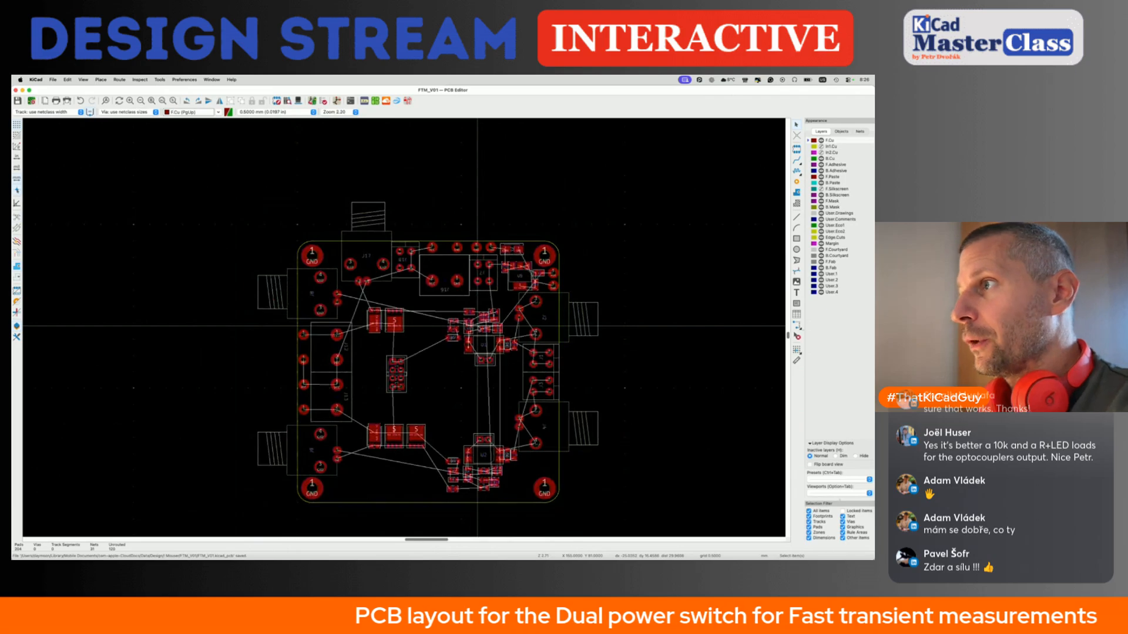
{"action": "scroll", "coordinate": [471, 346], "scroll_direction": "up", "scroll_amount": 4}
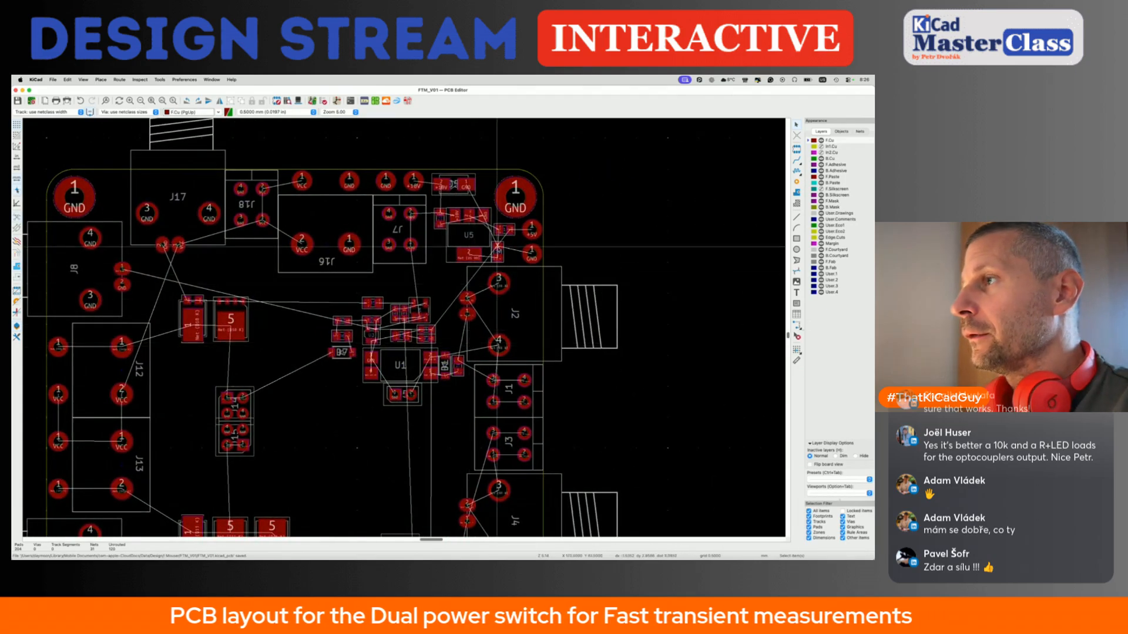
{"action": "scroll", "coordinate": [605, 246], "scroll_direction": "up", "scroll_amount": 4}
{"action": "scroll", "coordinate": [497, 247], "scroll_direction": "down", "scroll_amount": 2}
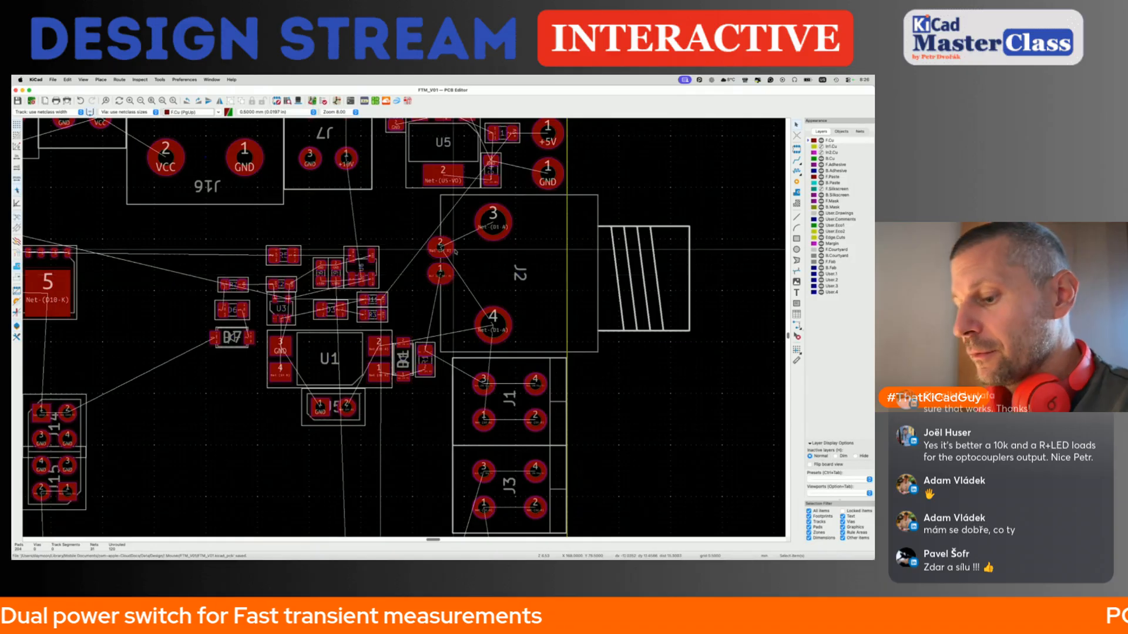
{"action": "scroll", "coordinate": [455, 252], "scroll_direction": "up", "scroll_amount": 2}
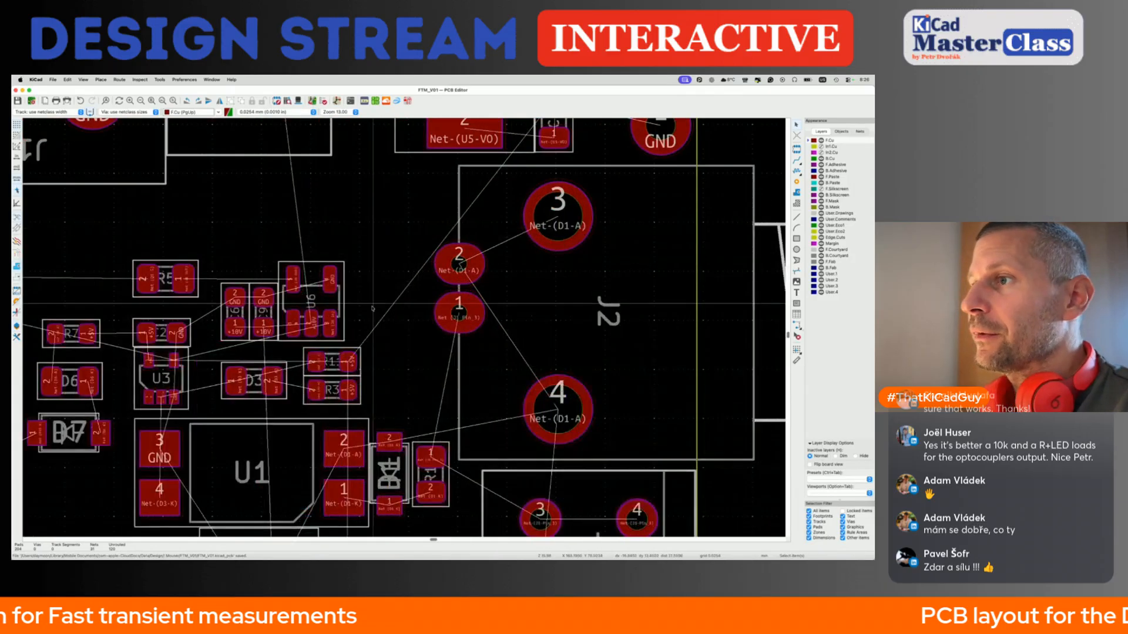
{"action": "scroll", "coordinate": [461, 265], "scroll_direction": "down", "scroll_amount": 2}
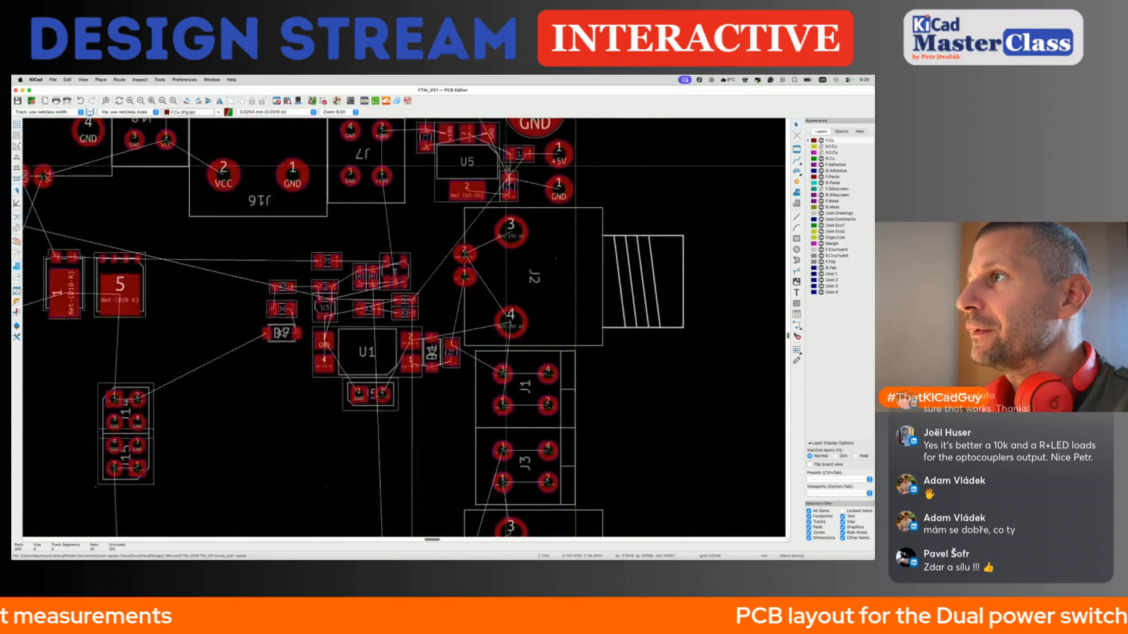
{"action": "scroll", "coordinate": [493, 255], "scroll_direction": "up", "scroll_amount": 2}
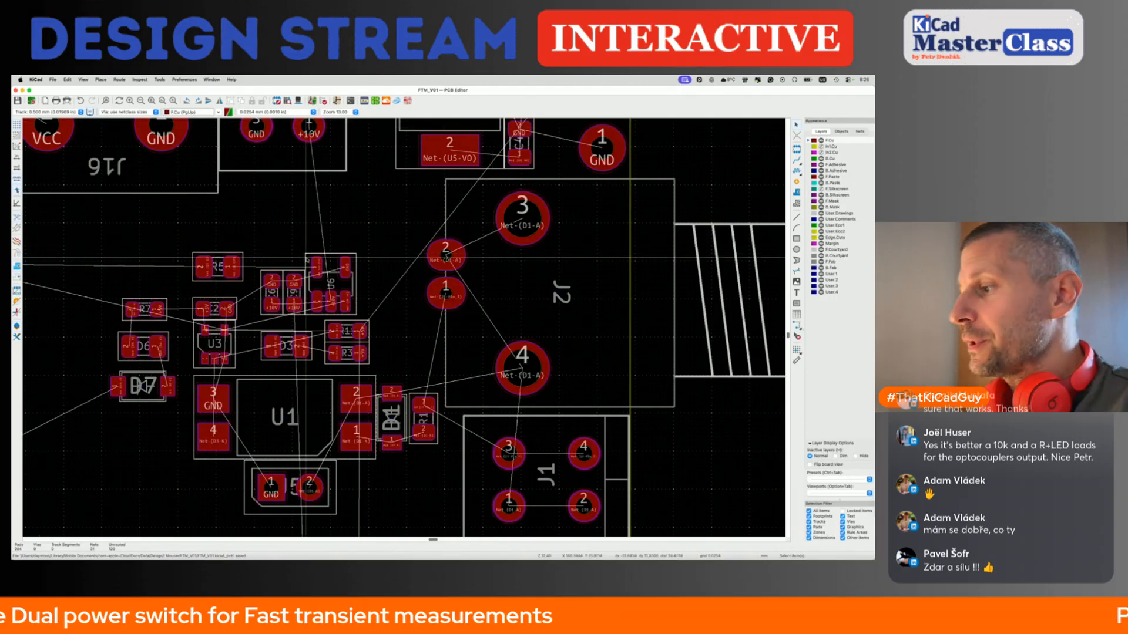
{"action": "key", "text": "x"}
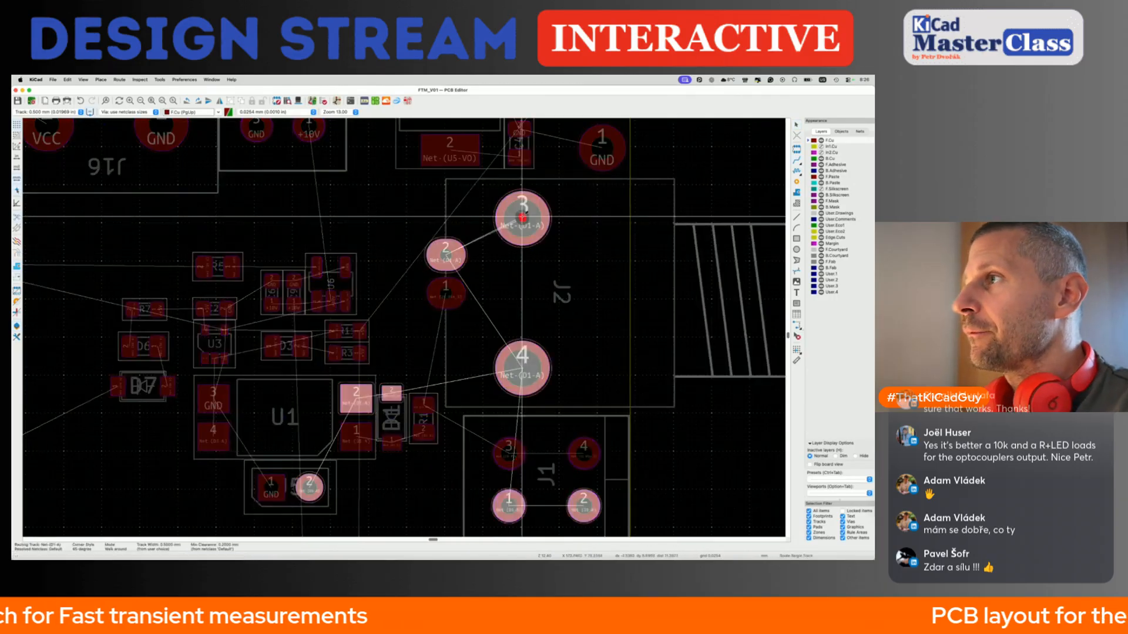
{"action": "key", "text": "Escape"}
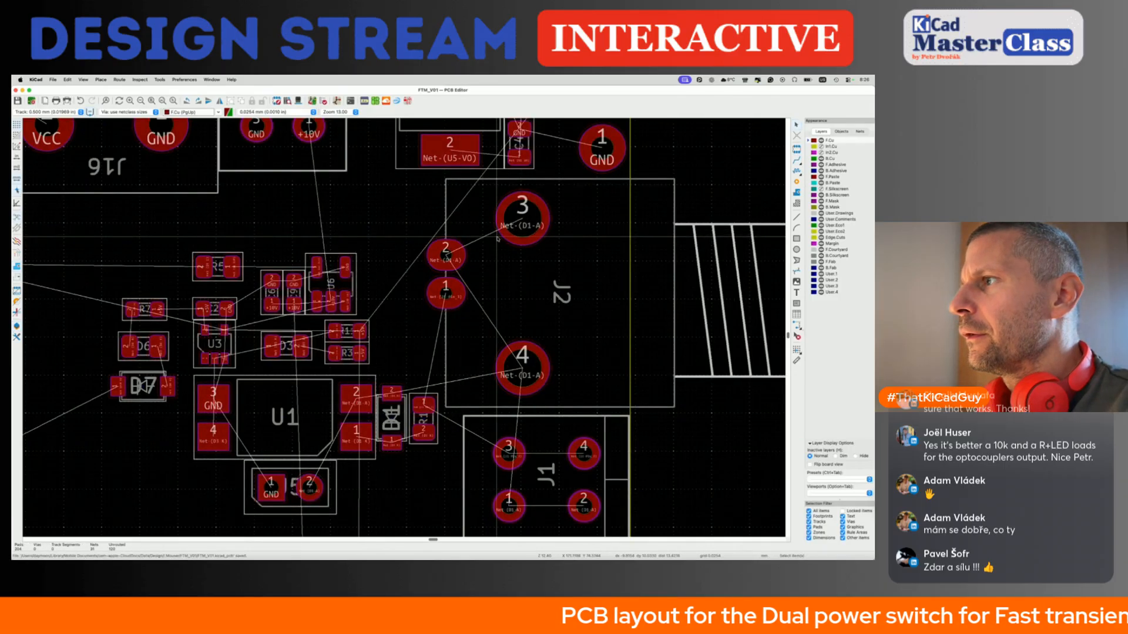
{"action": "left_click", "coordinate": [539, 270]}
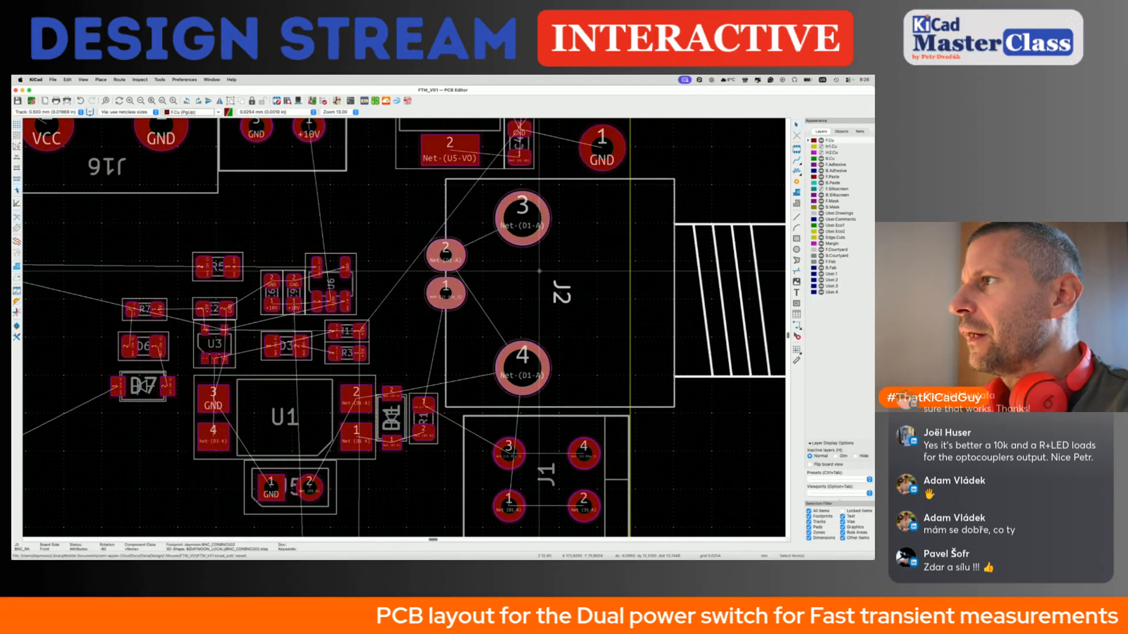
{"action": "scroll", "coordinate": [539, 270], "scroll_direction": "down", "scroll_amount": 4}
{"action": "scroll", "coordinate": [539, 271], "scroll_direction": "right", "scroll_amount": 2}
{"action": "scroll", "coordinate": [539, 271], "scroll_direction": "up", "scroll_amount": 3}
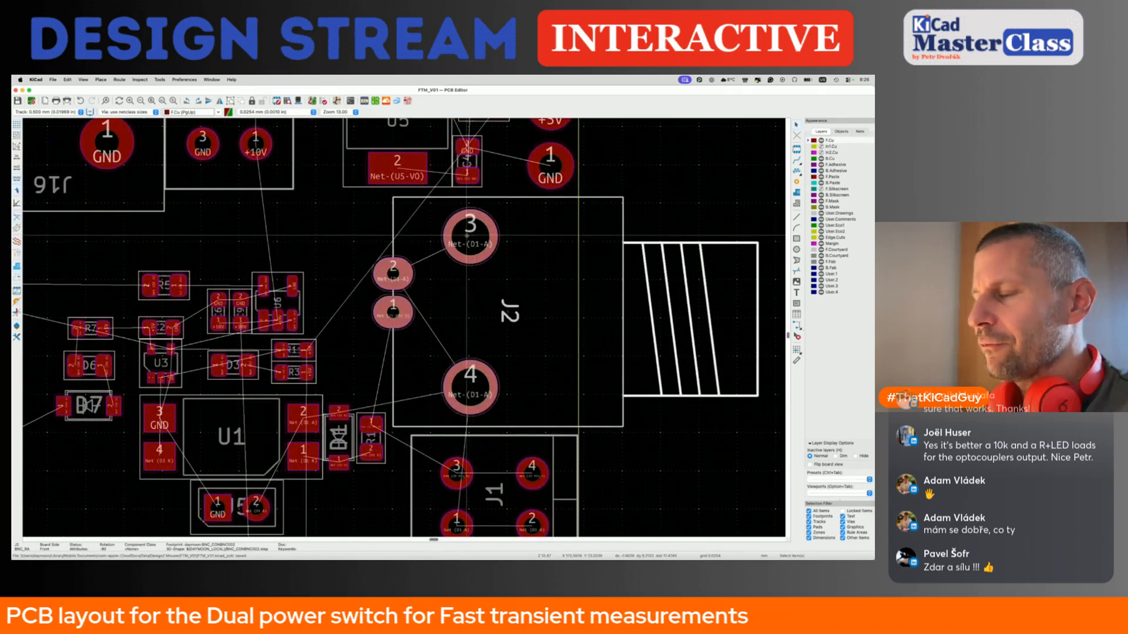
{"action": "key", "text": "x"}
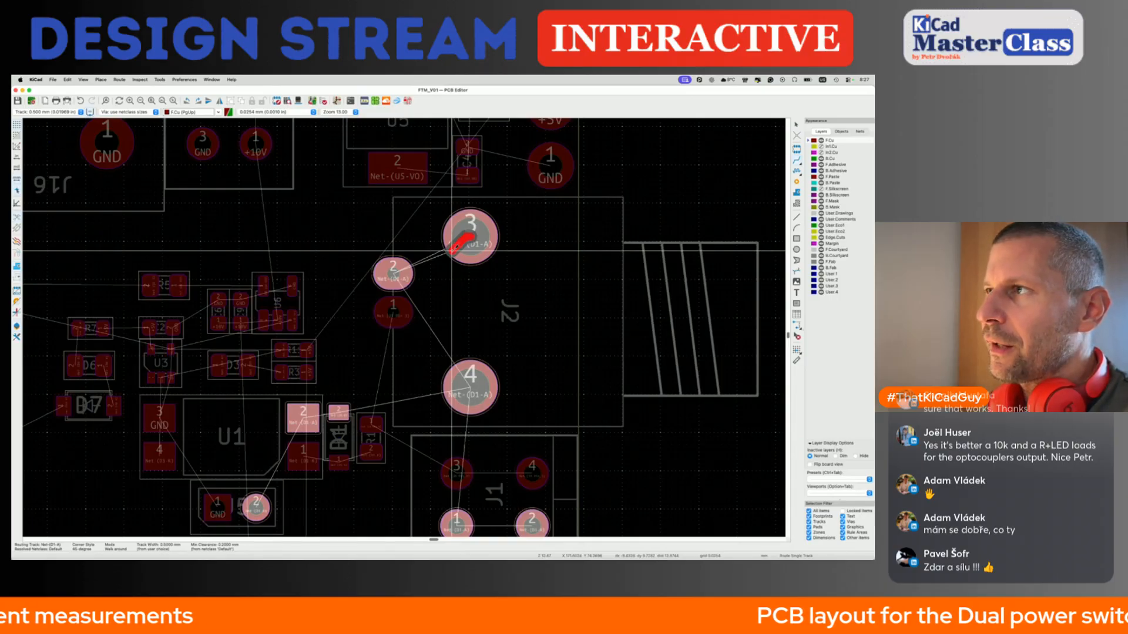
{"action": "key", "text": "Escape"}
Route a 0.5 mm track on F.Cu from J2 pad 1 to R1 pad 1, adjust its diagonal bend and save the board.
{"action": "key", "text": "x"}
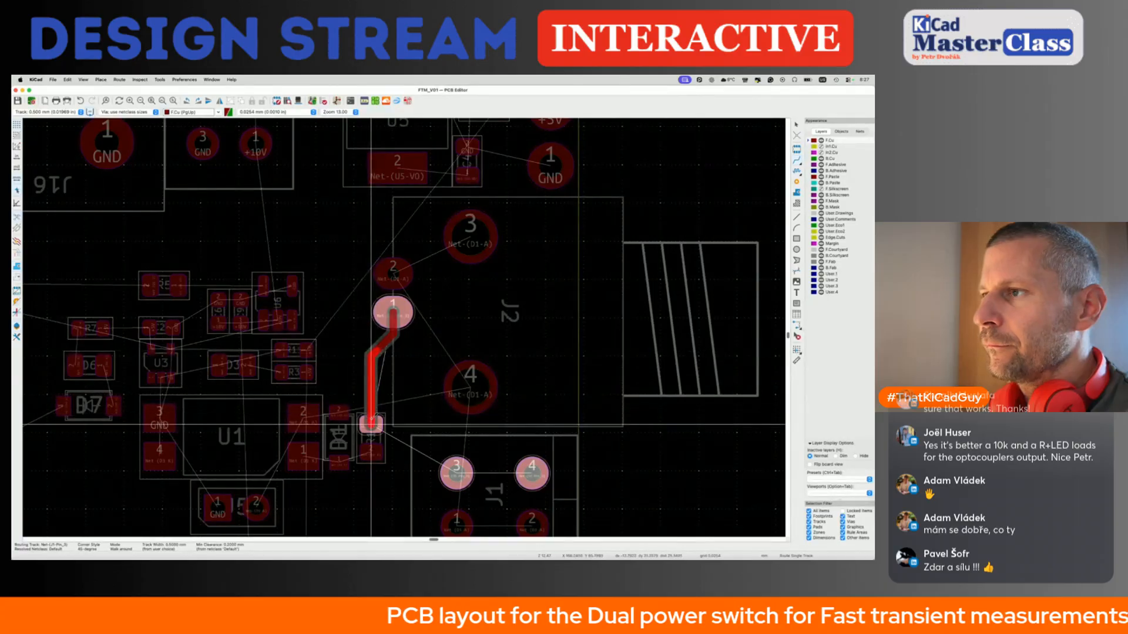
{"action": "left_click", "coordinate": [371, 423]}
{"action": "key", "text": "d"}
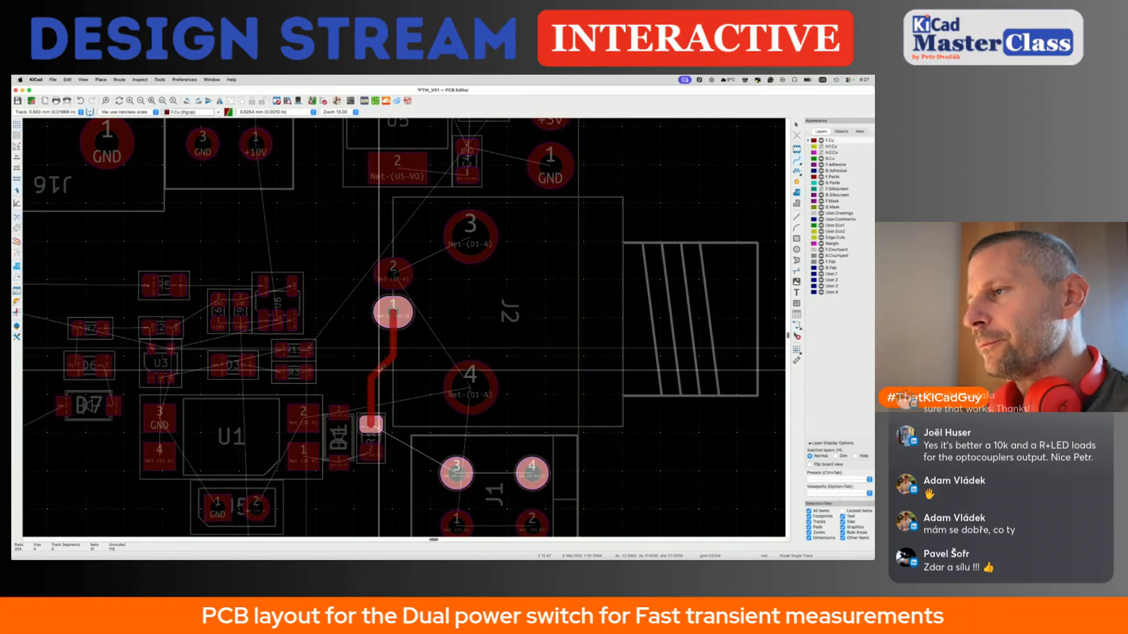
{"action": "left_click", "coordinate": [379, 371]}
{"action": "key", "text": "super+s"}
Connect J2 pad 3 to pad 4 and pad 2 to pad 3 with 1 mm tracks on F.Cu.
{"action": "scroll", "coordinate": [473, 234], "scroll_direction": "down", "scroll_amount": 3}
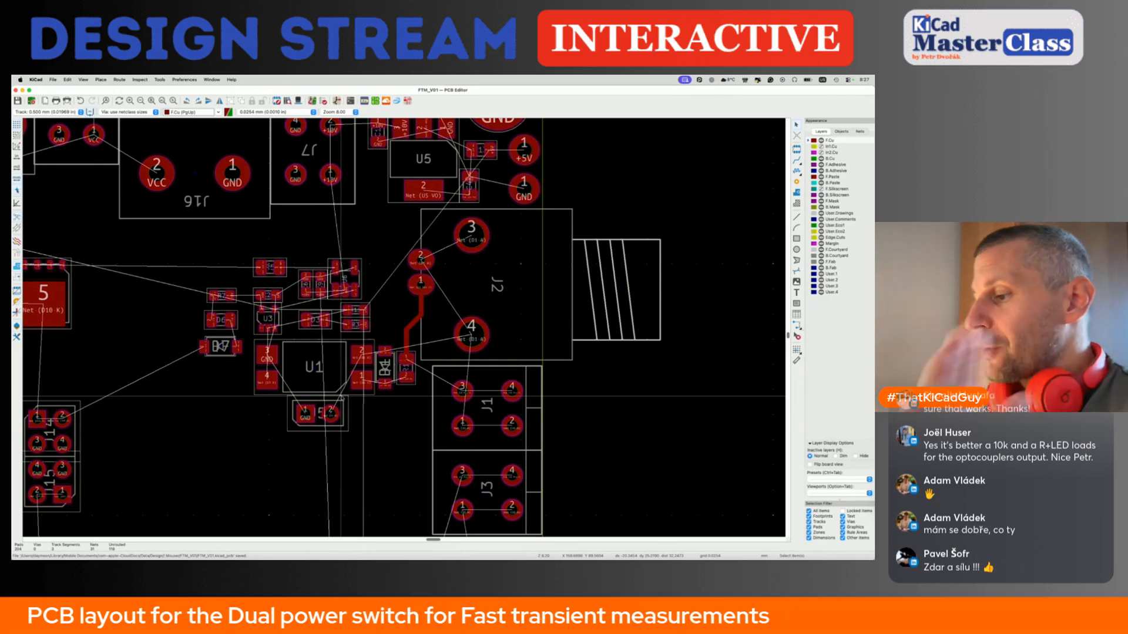
{"action": "scroll", "coordinate": [124, 235], "scroll_direction": "down", "scroll_amount": 5}
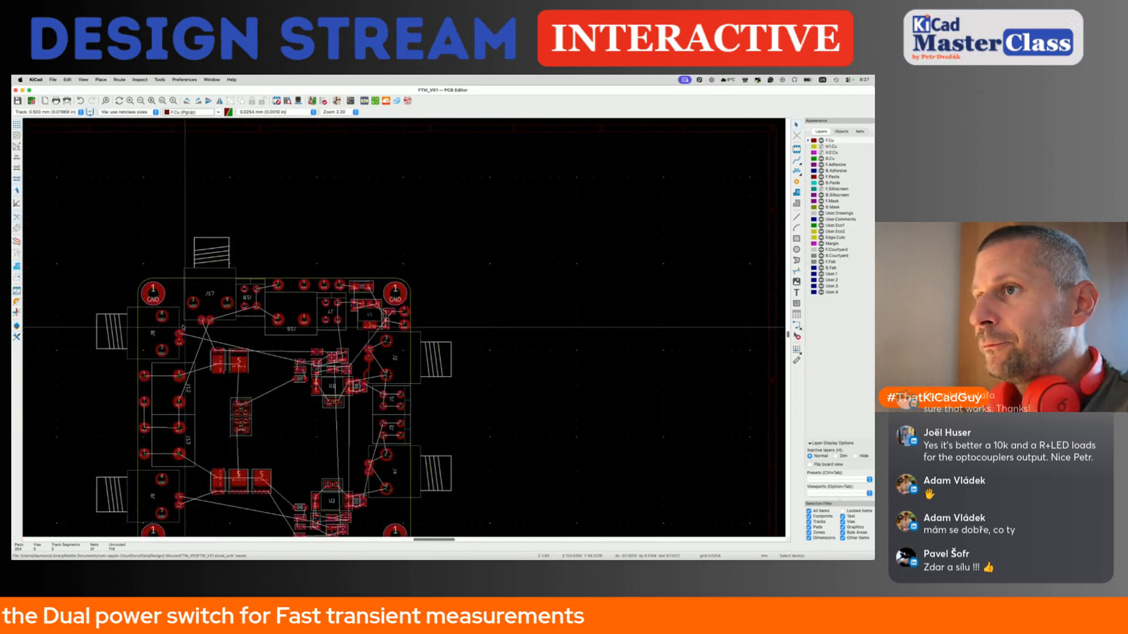
{"action": "left_click_drag", "start_coordinate": [106, 171], "coordinate": [413, 503]}
{"action": "scroll", "coordinate": [407, 329], "scroll_direction": "up", "scroll_amount": 5}
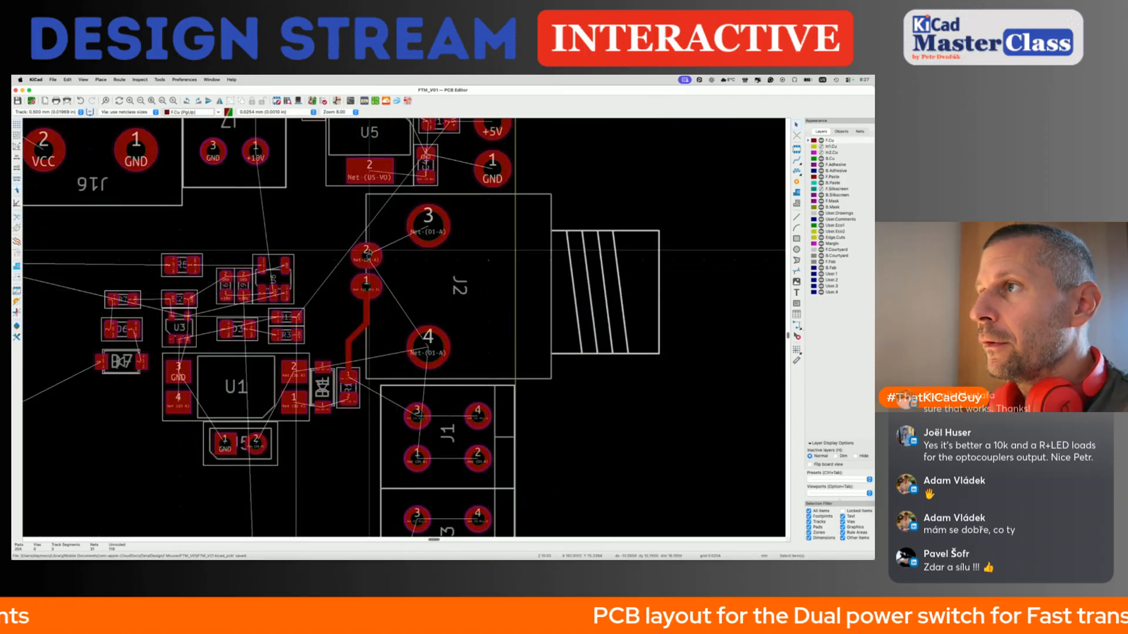
{"action": "key", "text": "x"}
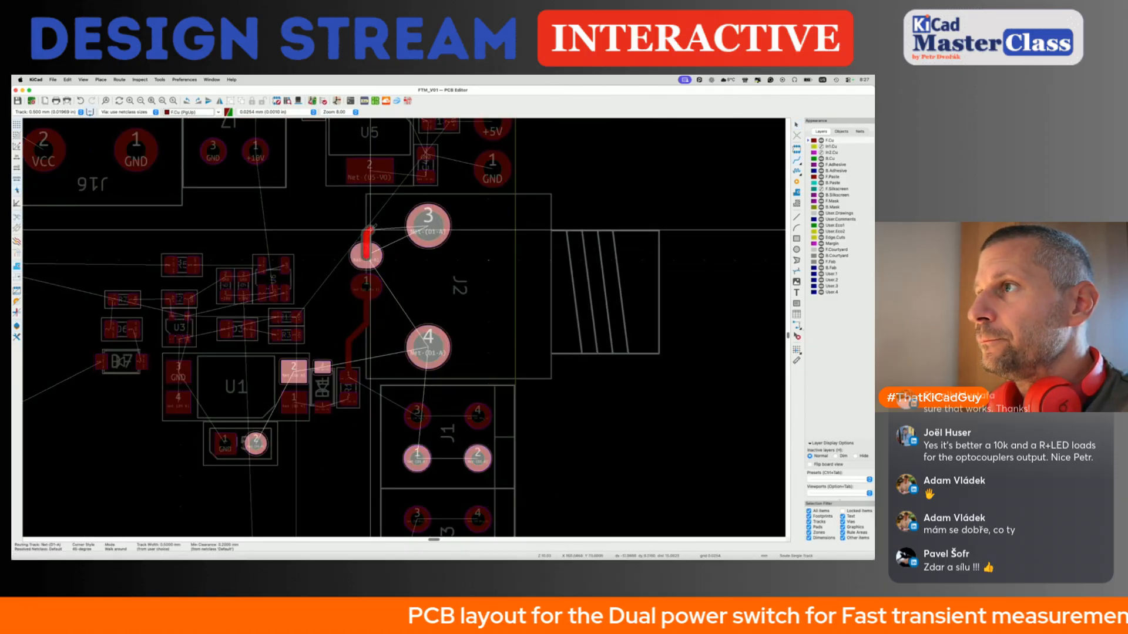
{"action": "key", "text": "Escape"}
{"action": "key", "text": "w"}
{"action": "key", "text": "x"}
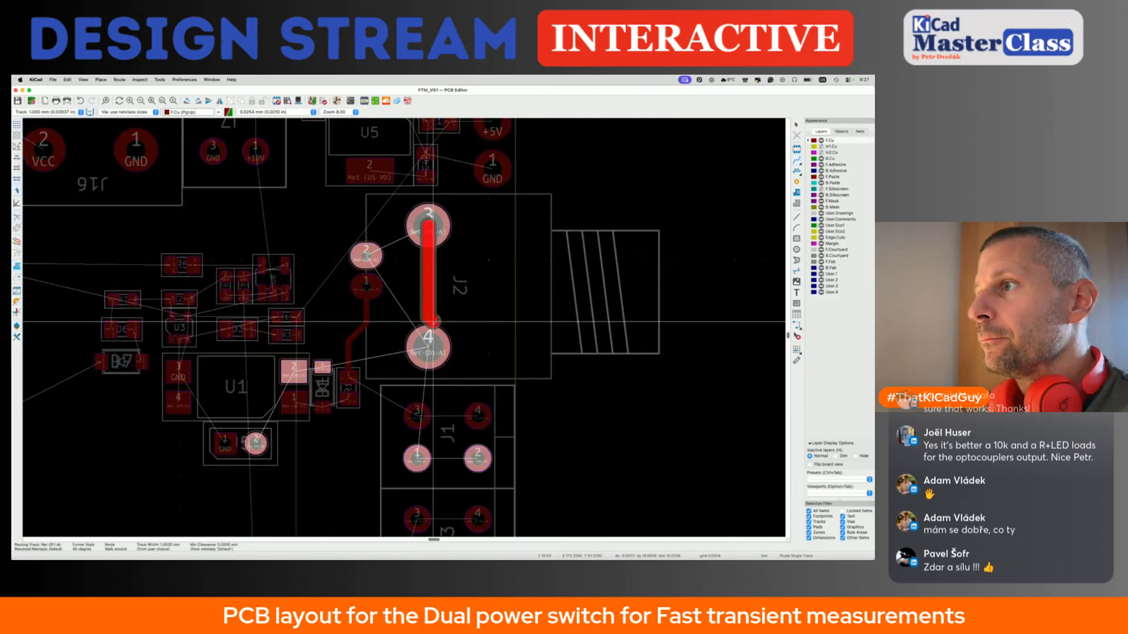
{"action": "left_click", "coordinate": [431, 347]}
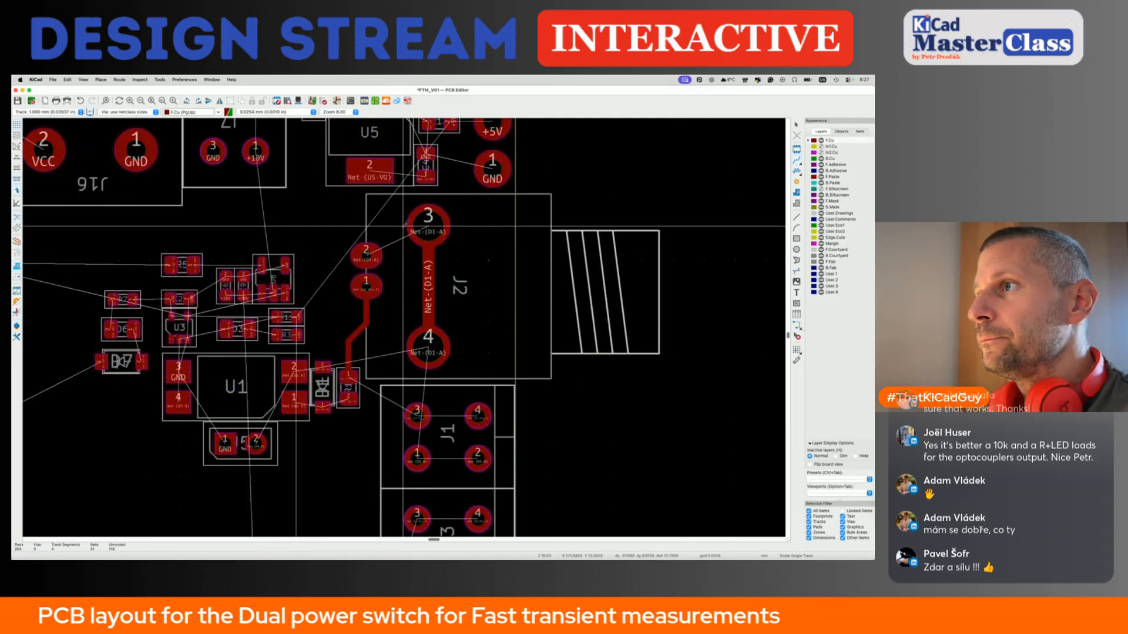
{"action": "left_click", "coordinate": [362, 252]}
{"action": "left_click", "coordinate": [428, 227]}
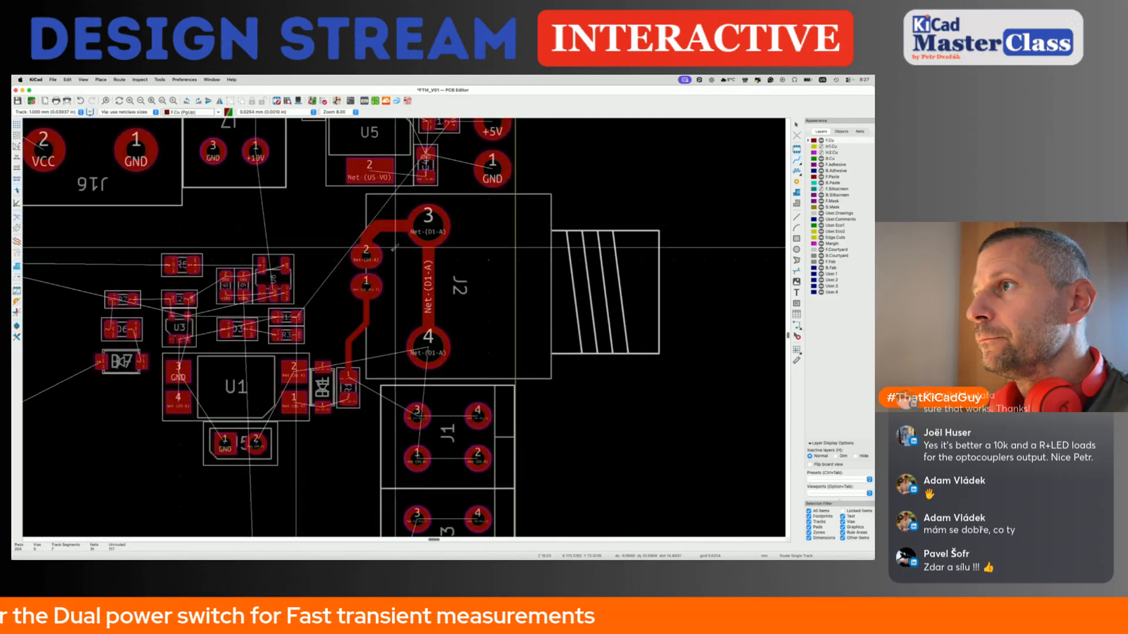
Connect J1 pad 4 to pad 3 and pad 2 to pad 1 with 1 mm tracks on F.Cu.
{"action": "key", "text": "shift+w"}
{"action": "scroll", "coordinate": [371, 294], "scroll_direction": "down", "scroll_amount": 3}
{"action": "scroll", "coordinate": [370, 293], "scroll_direction": "left", "scroll_amount": 2}
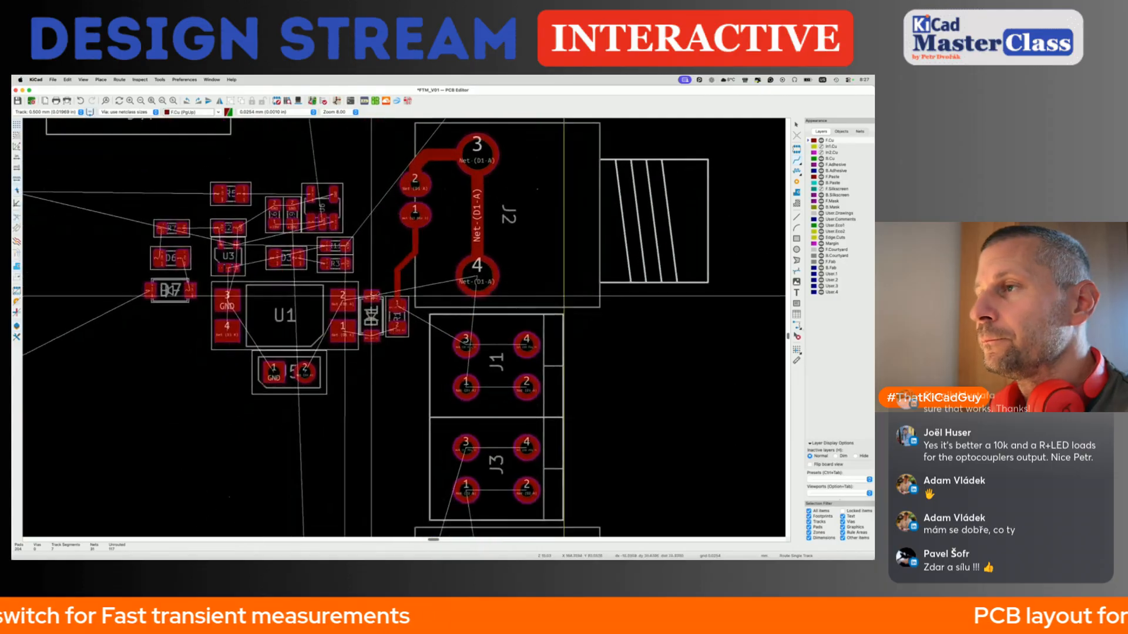
{"action": "scroll", "coordinate": [397, 325], "scroll_direction": "up", "scroll_amount": 4}
{"action": "key", "text": "w"}
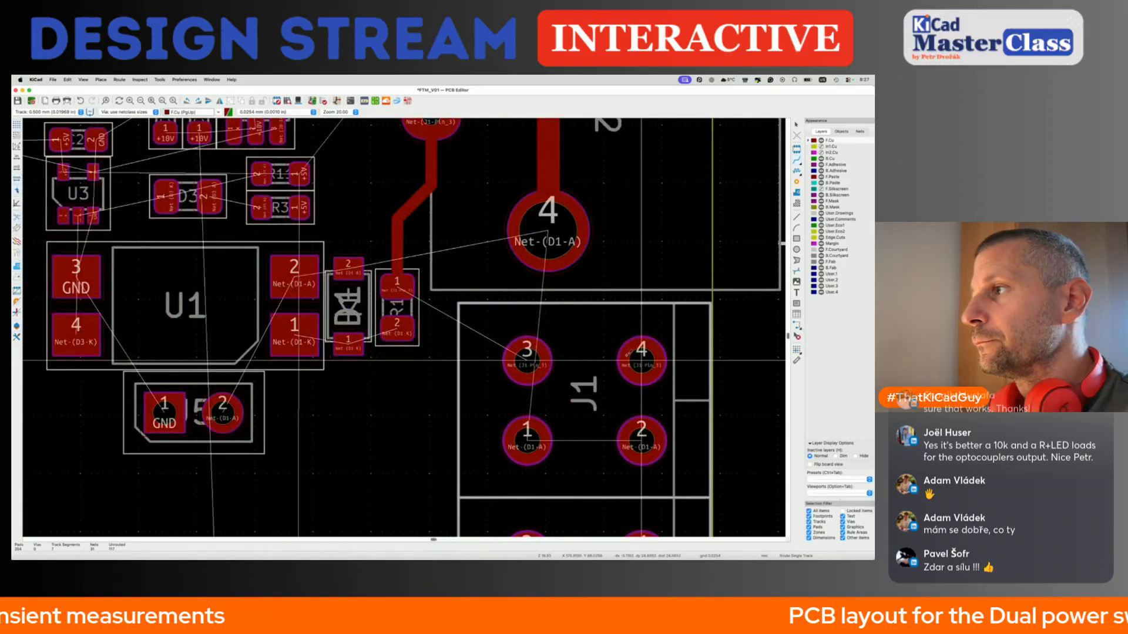
{"action": "left_click", "coordinate": [639, 357]}
{"action": "left_click", "coordinate": [527, 359]}
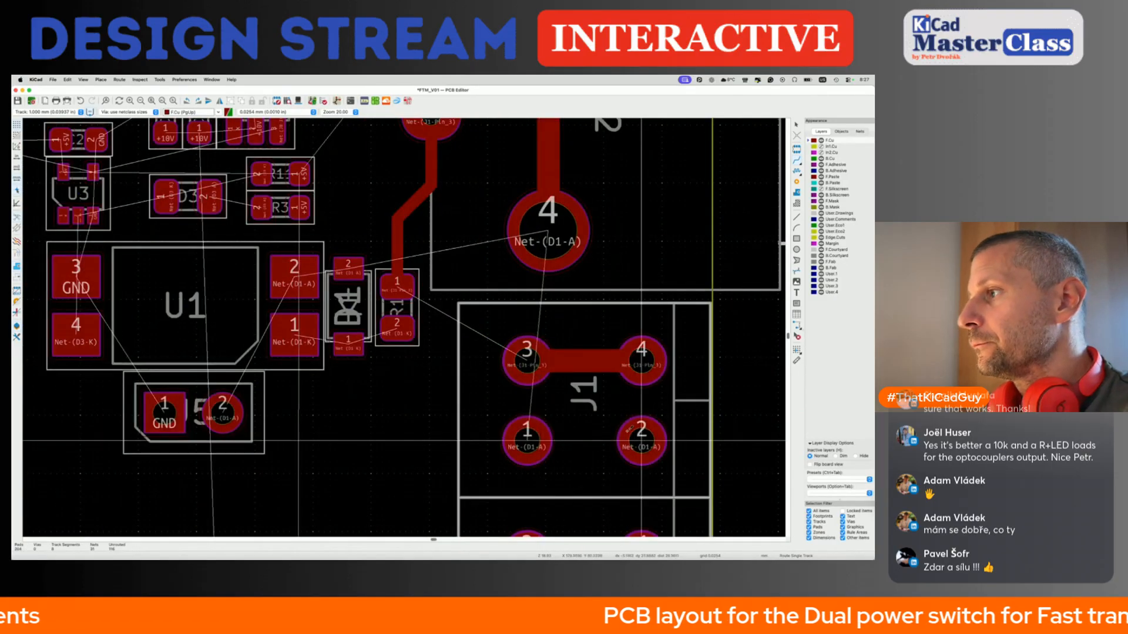
{"action": "left_click", "coordinate": [627, 436]}
{"action": "left_click", "coordinate": [527, 441]}
Connect J3 pad 4 to pad 3 and pad 2 to pad 1 with 1 mm tracks on F.Cu.
{"action": "scroll", "coordinate": [527, 440], "scroll_direction": "down", "scroll_amount": 2}
{"action": "scroll", "coordinate": [532, 346], "scroll_direction": "down", "scroll_amount": 3}
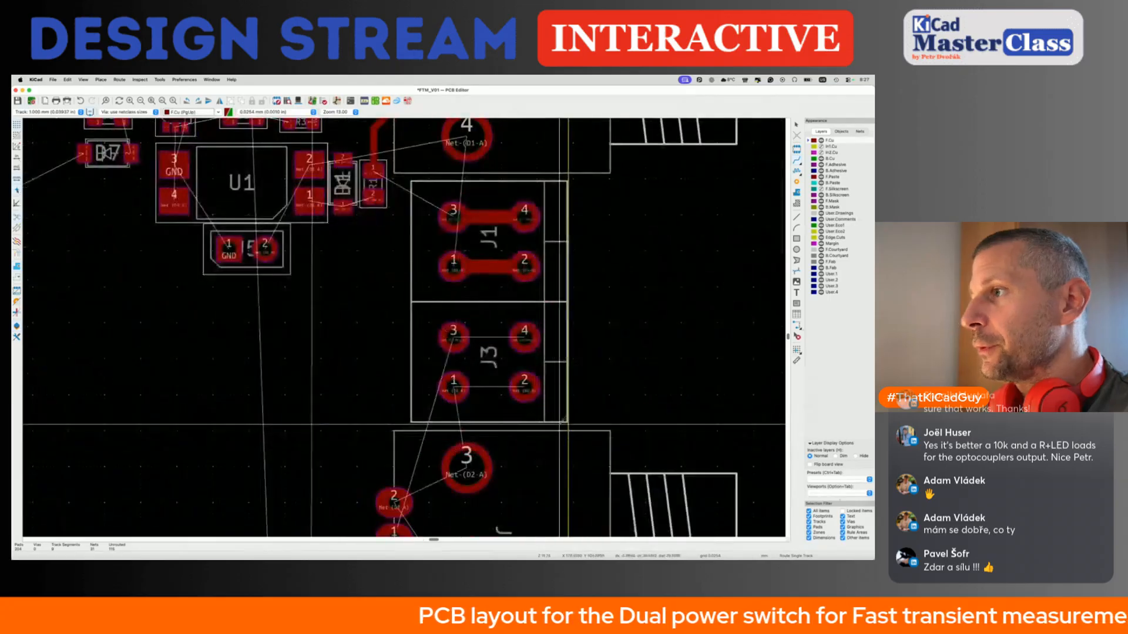
{"action": "left_click", "coordinate": [525, 338]}
{"action": "left_click", "coordinate": [452, 337]}
{"action": "left_click", "coordinate": [525, 388]}
{"action": "left_click", "coordinate": [453, 386]}
Try joining the single pads at the board edge to J12 pad 1 and J13 pad 2 with 2 mm tracks.
{"action": "scroll", "coordinate": [453, 386], "scroll_direction": "down", "scroll_amount": 2}
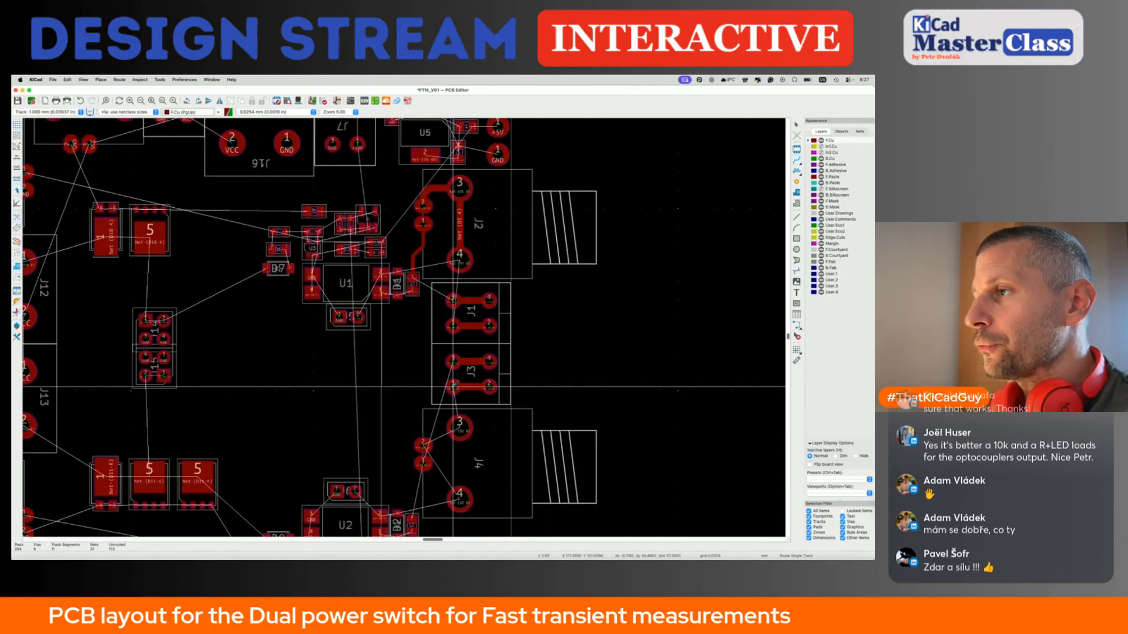
{"action": "scroll", "coordinate": [453, 387], "scroll_direction": "down", "scroll_amount": 5}
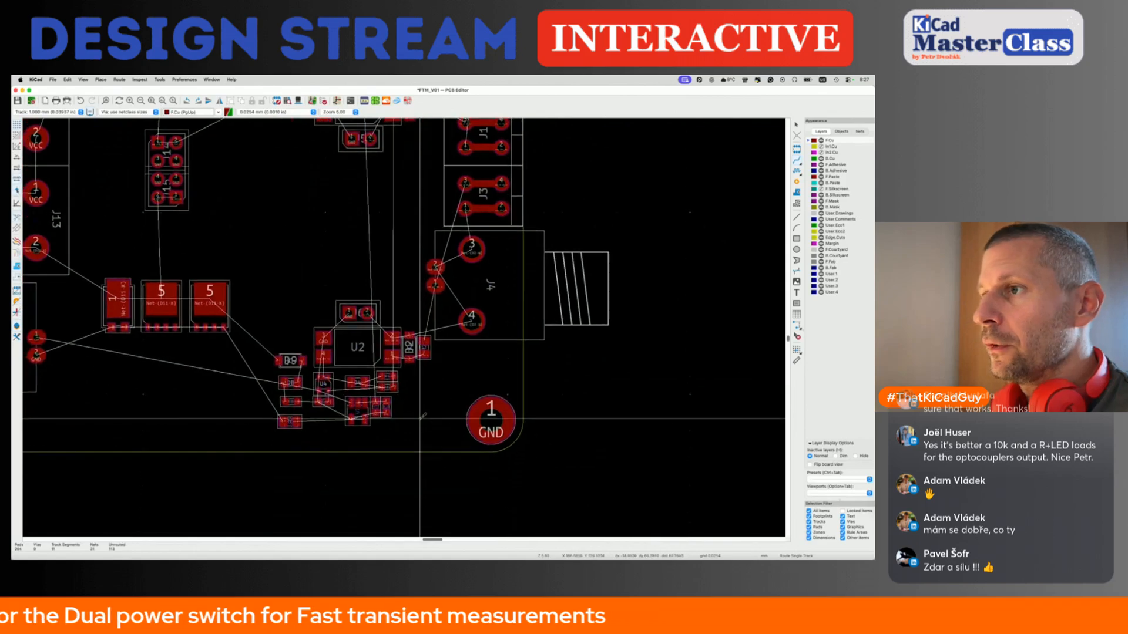
{"action": "scroll", "coordinate": [423, 416], "scroll_direction": "up", "scroll_amount": 5}
{"action": "scroll", "coordinate": [423, 416], "scroll_direction": "left", "scroll_amount": 5}
{"action": "scroll", "coordinate": [472, 339], "scroll_direction": "up", "scroll_amount": 2}
{"action": "scroll", "coordinate": [472, 340], "scroll_direction": "left", "scroll_amount": 2}
{"action": "left_click", "coordinate": [256, 308]}
{"action": "left_click", "coordinate": [327, 308]}
{"action": "left_click", "coordinate": [256, 364]}
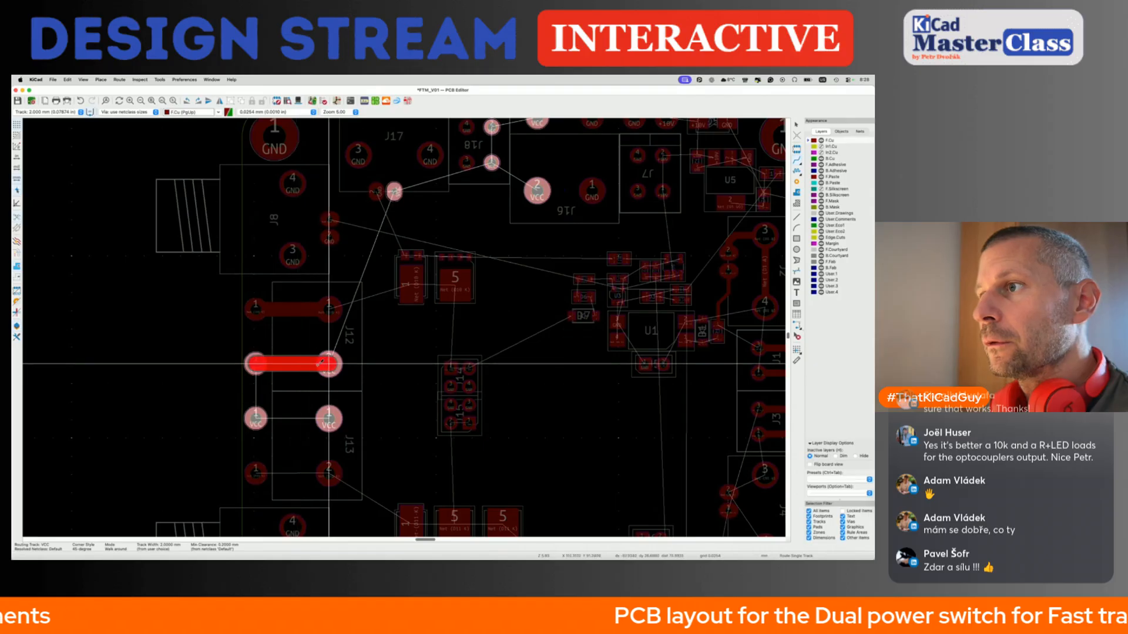
{"action": "key", "text": "Escape"}
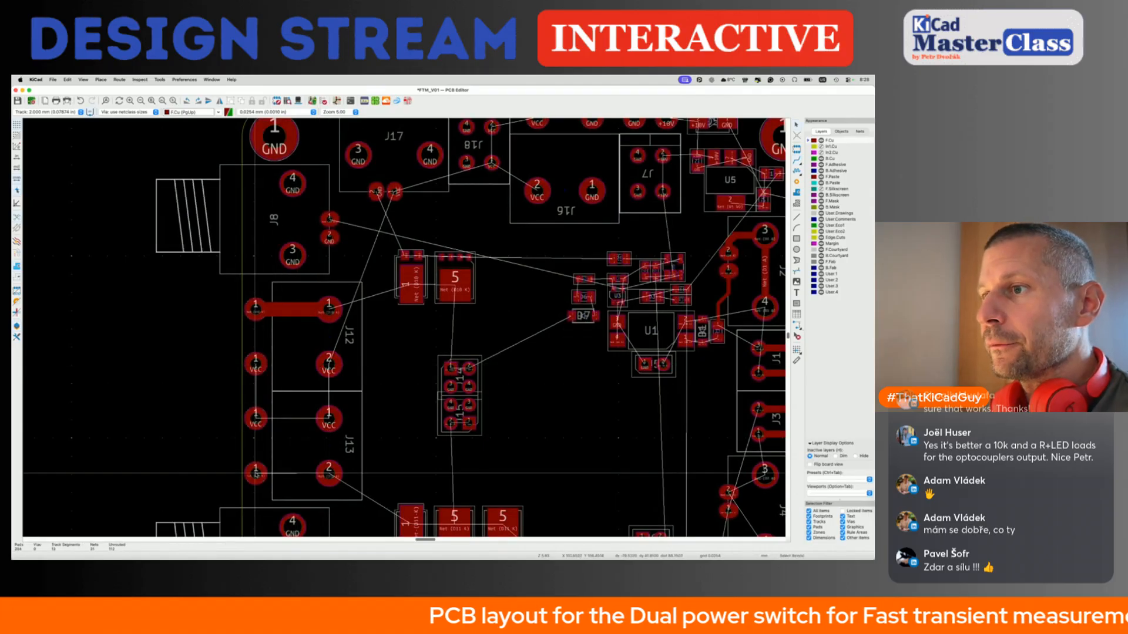
{"action": "left_click", "coordinate": [256, 473]}
{"action": "left_click", "coordinate": [329, 473]}
{"action": "key", "text": "Escape"}
Check connector J13's connections in the schematic and return to the board layout.
{"action": "left_click", "coordinate": [346, 476]}
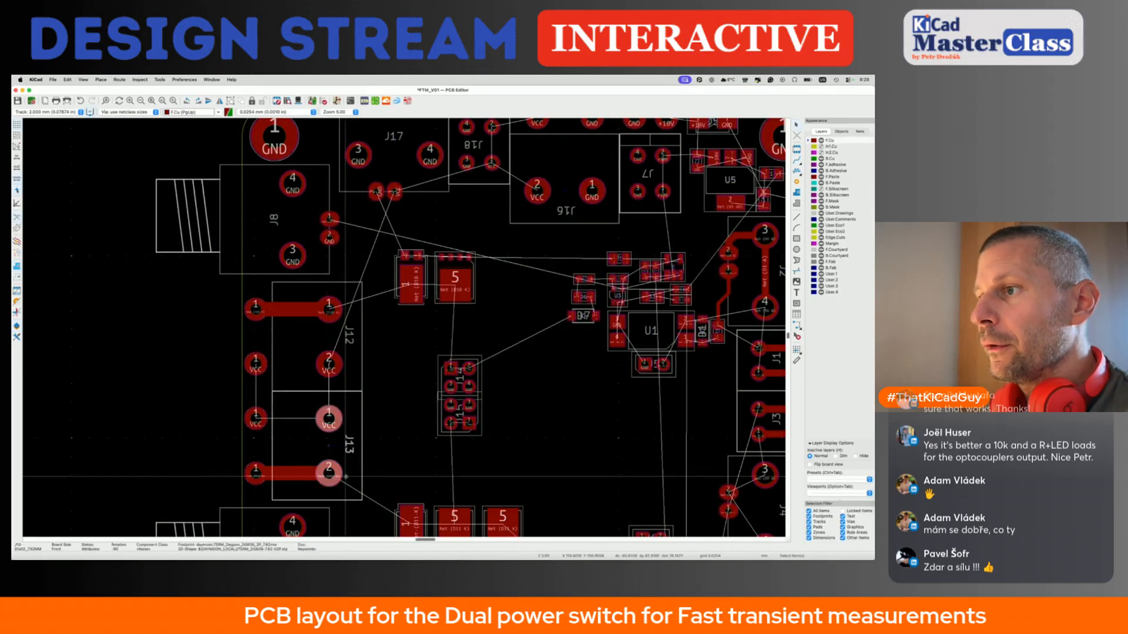
{"action": "key", "text": "super+grave"}
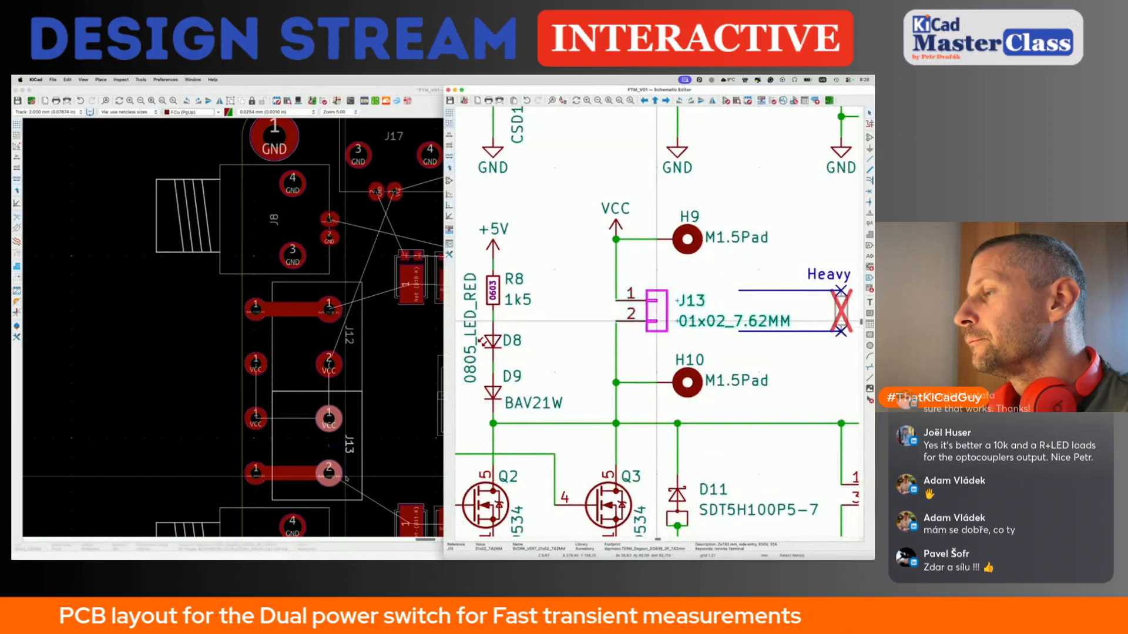
{"action": "key", "text": "super+grave"}
{"action": "key", "text": "super+grave"}
{"action": "key", "text": "Escape"}
Delete the two 2 mm tracks running to J12 pad 1 and J13 pad 2.
{"action": "left_click", "coordinate": [298, 311]}
{"action": "key", "text": "Delete"}
{"action": "left_click", "coordinate": [278, 481]}
{"action": "key", "text": "Delete"}
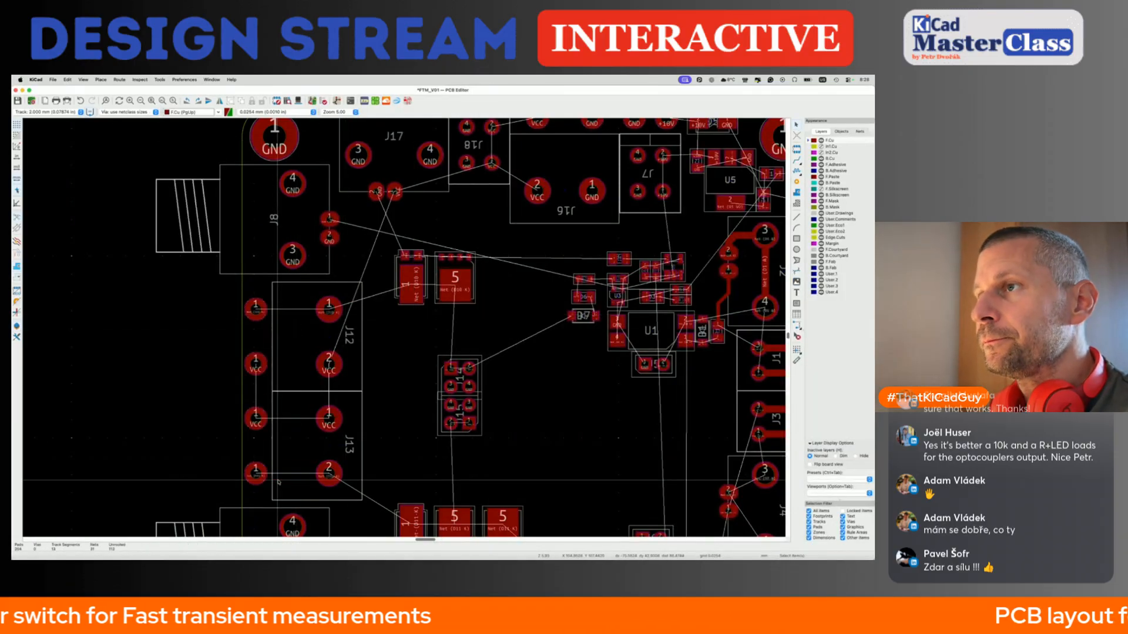
Join J18's two VCC pads and J7's two +10V pads with vertical 1 mm tracks on F.Cu.
{"action": "scroll", "coordinate": [458, 277], "scroll_direction": "up", "scroll_amount": 5}
{"action": "key", "text": "x"}
{"action": "left_click", "coordinate": [480, 278]}
{"action": "left_click", "coordinate": [480, 315]}
{"action": "scroll", "coordinate": [521, 317], "scroll_direction": "right", "scroll_amount": 5}
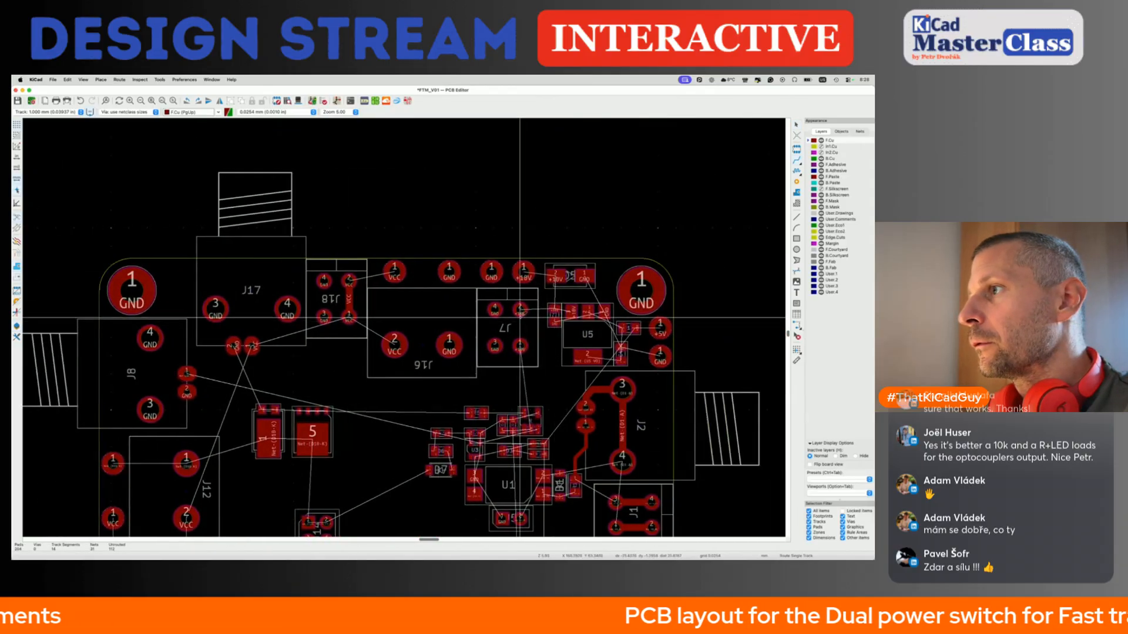
{"action": "left_click", "coordinate": [520, 310]}
{"action": "left_click", "coordinate": [520, 347]}
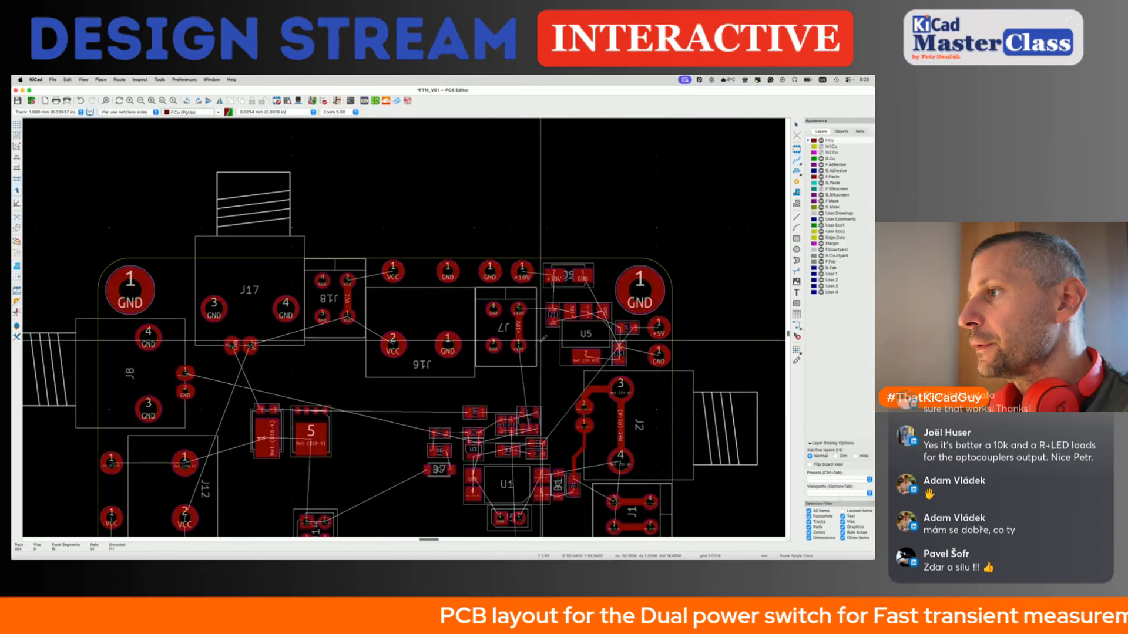
{"action": "key", "text": "Escape"}
{"action": "scroll", "coordinate": [541, 341], "scroll_direction": "right", "scroll_amount": 5}
{"action": "scroll", "coordinate": [540, 340], "scroll_direction": "down", "scroll_amount": 2}
{"action": "scroll", "coordinate": [415, 407], "scroll_direction": "up", "scroll_amount": 5}
{"action": "scroll", "coordinate": [421, 403], "scroll_direction": "down", "scroll_amount": 2}
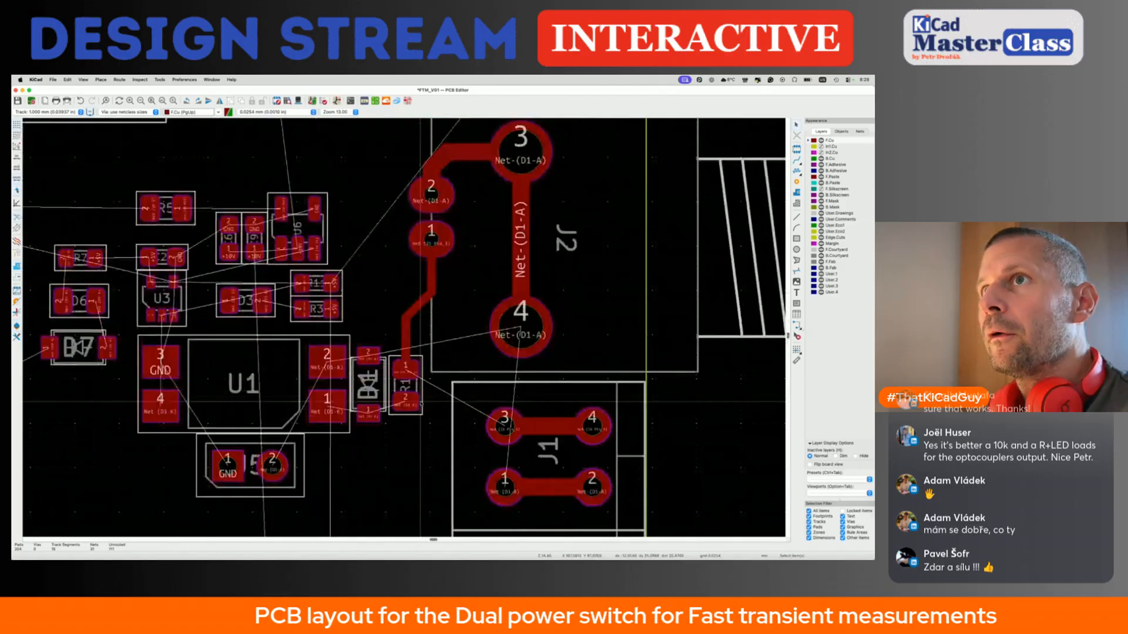
Save the board and route a 0.5 mm track on F.Cu from R1 pad 1 to J1 pad 3.
{"action": "key", "text": "super+s"}
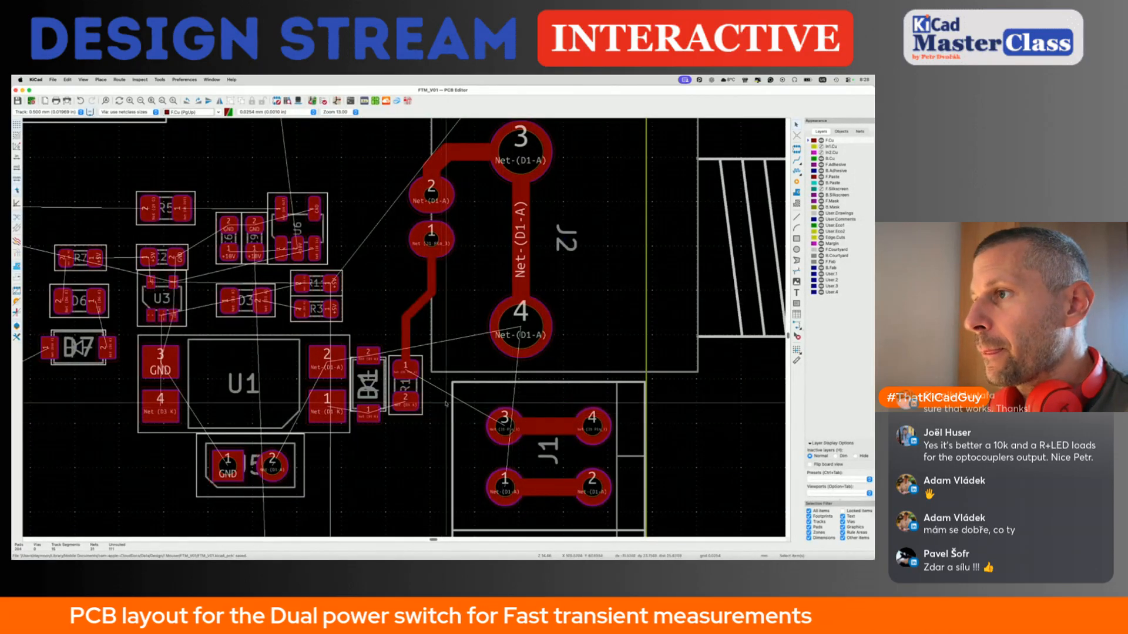
{"action": "key", "text": "x"}
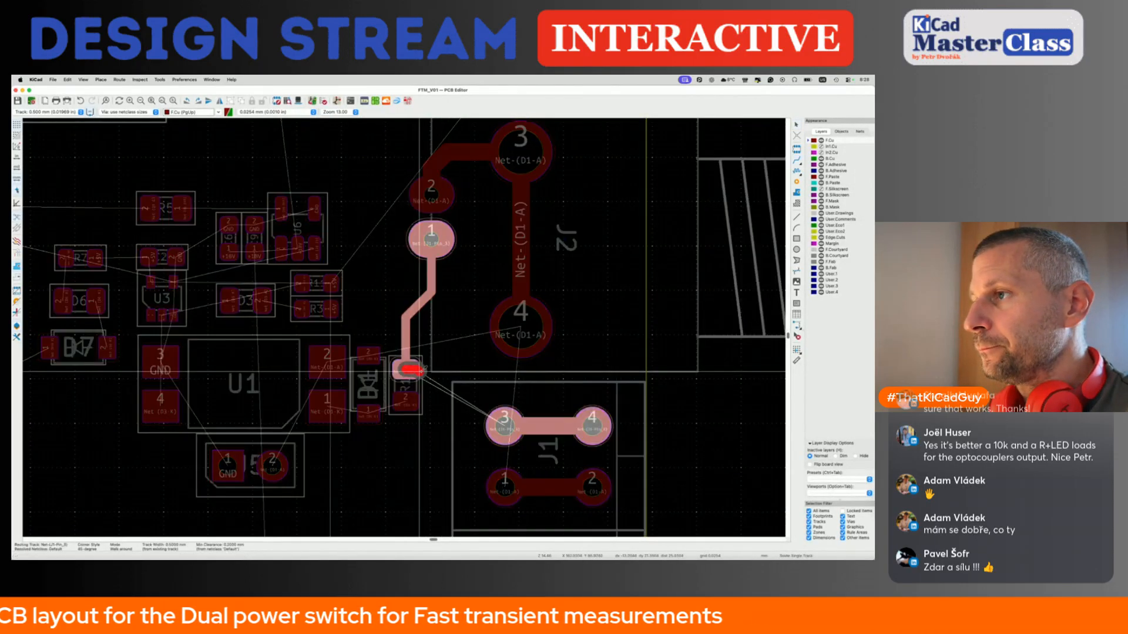
{"action": "left_click", "coordinate": [463, 372]}
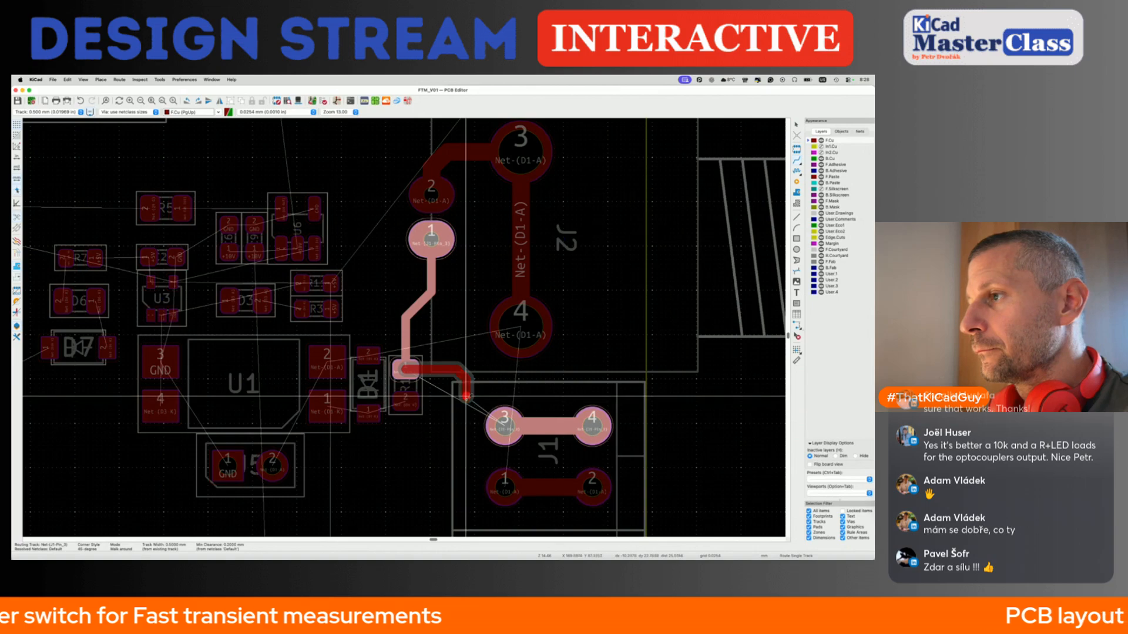
{"action": "left_click", "coordinate": [470, 416]}
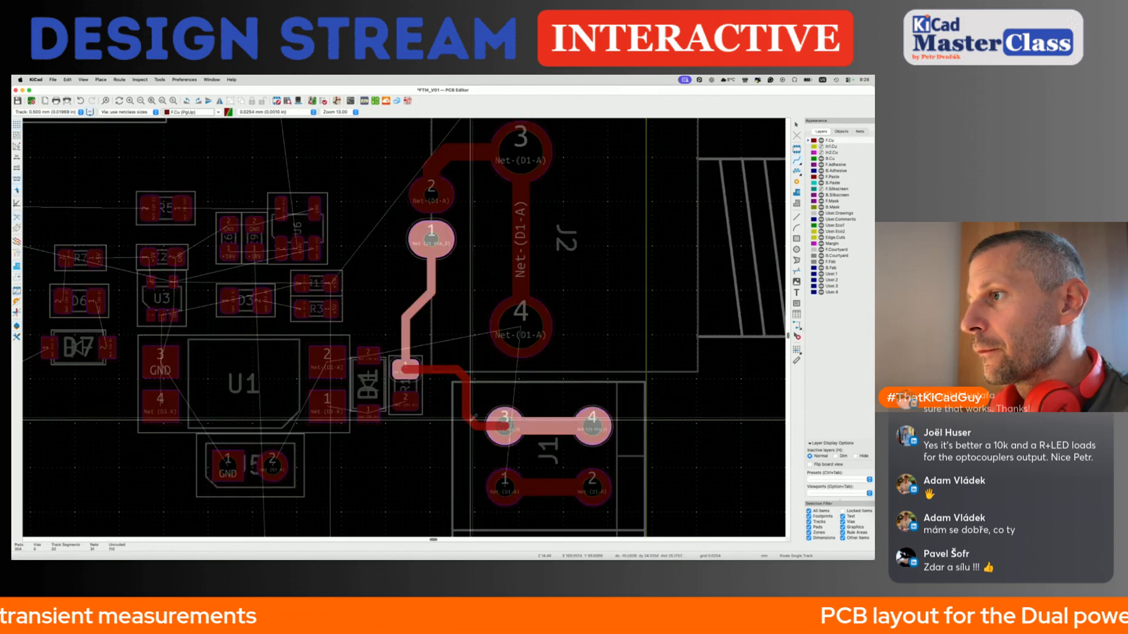
Route 0.5 mm F.Cu tracks from R1 pad 2 through D1 pad 1 to U1 pad 1, and save the board.
{"action": "scroll", "coordinate": [470, 417], "scroll_direction": "left", "scroll_amount": 3}
{"action": "left_click", "coordinate": [458, 406]}
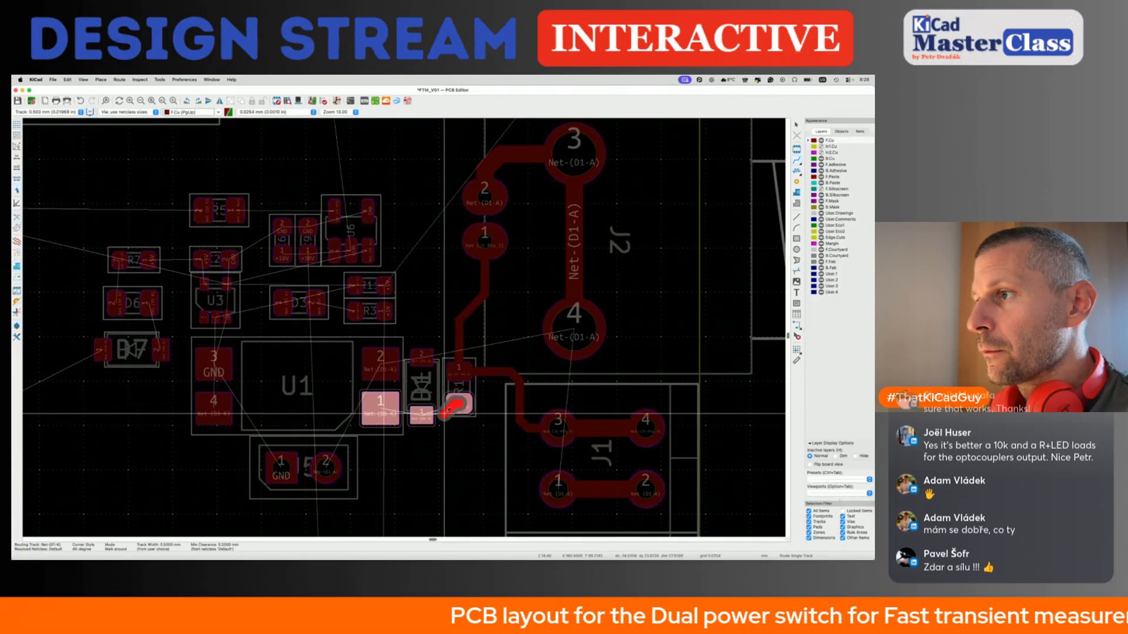
{"action": "left_click", "coordinate": [423, 413]}
{"action": "scroll", "coordinate": [450, 416], "scroll_direction": "up", "scroll_amount": 3}
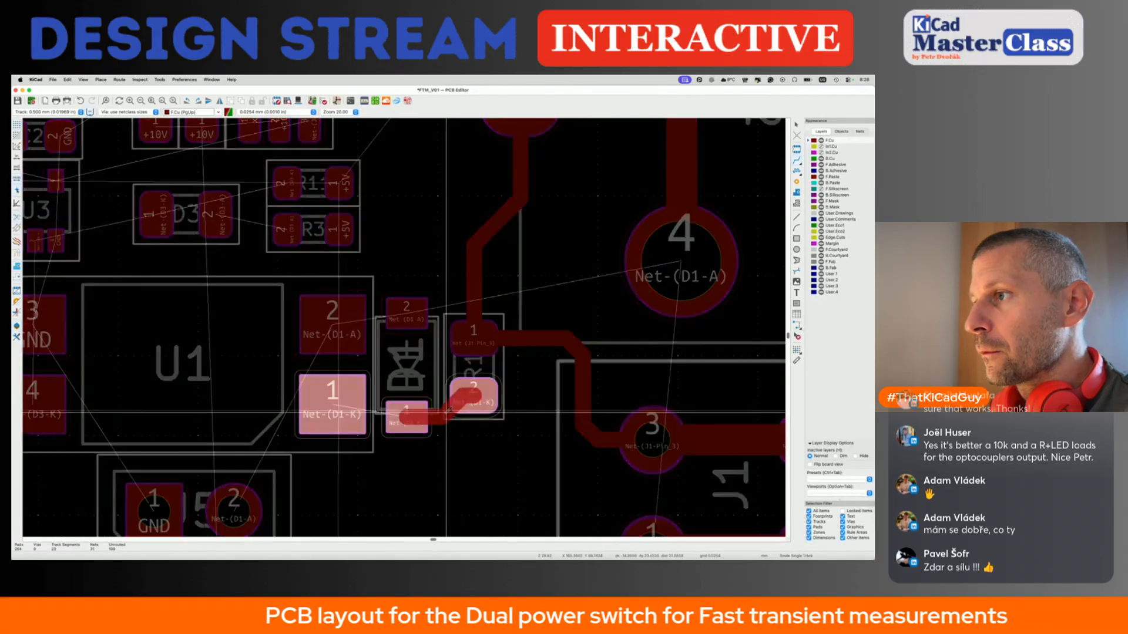
{"action": "left_click", "coordinate": [411, 414]}
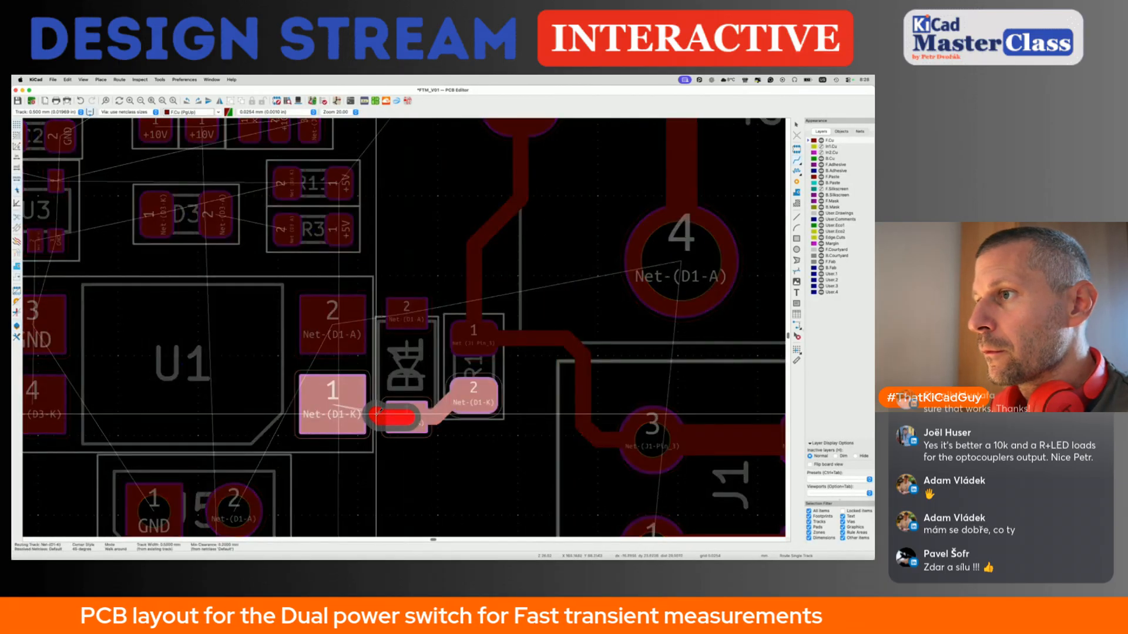
{"action": "left_click", "coordinate": [353, 392]}
{"action": "left_click", "coordinate": [354, 395]}
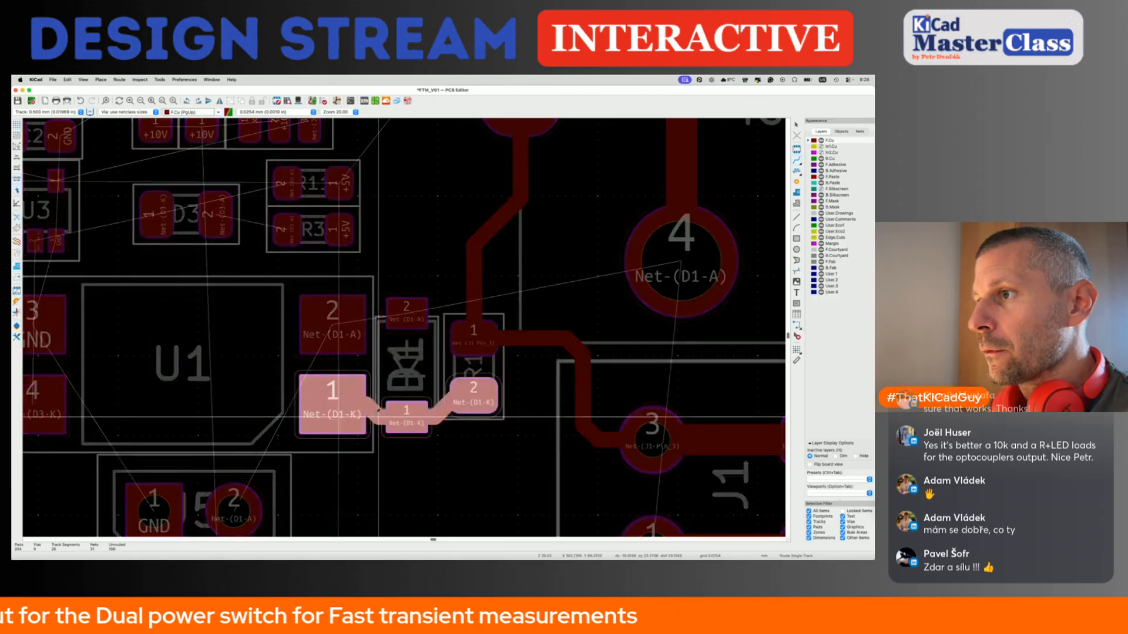
{"action": "left_click", "coordinate": [395, 414]}
{"action": "left_click", "coordinate": [449, 403]}
{"action": "left_click", "coordinate": [428, 416]}
{"action": "key", "text": "Escape"}
{"action": "key", "text": "super+s"}
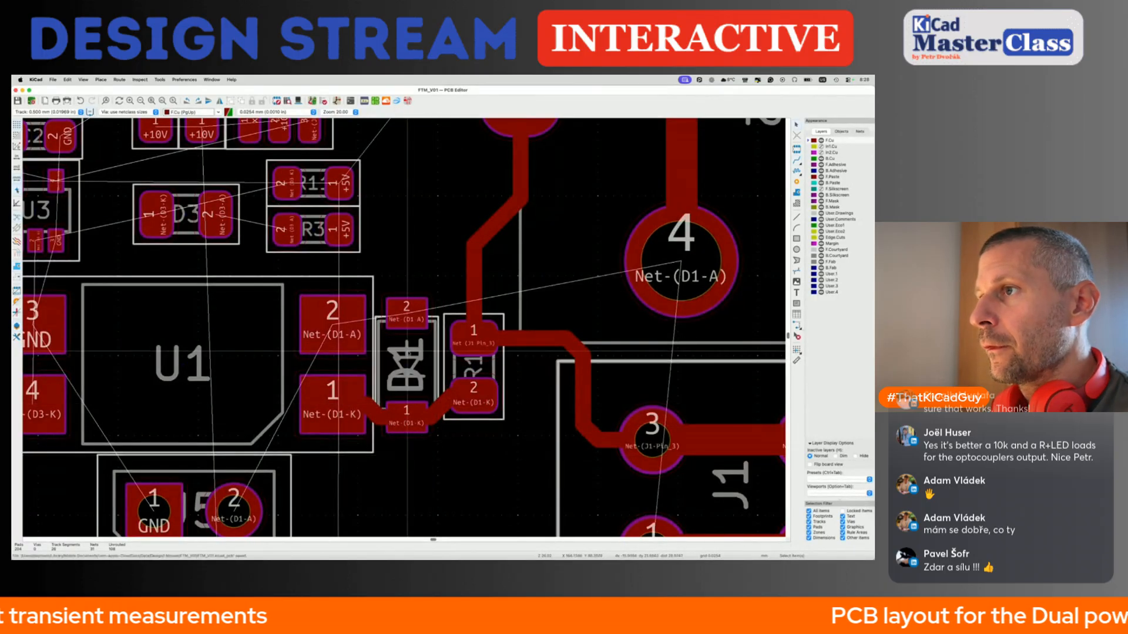
Connect D1 pad 2 to U1 pad 2 with a 0.5 mm track on F.Cu.
{"action": "scroll", "coordinate": [409, 353], "scroll_direction": "down", "scroll_amount": 3}
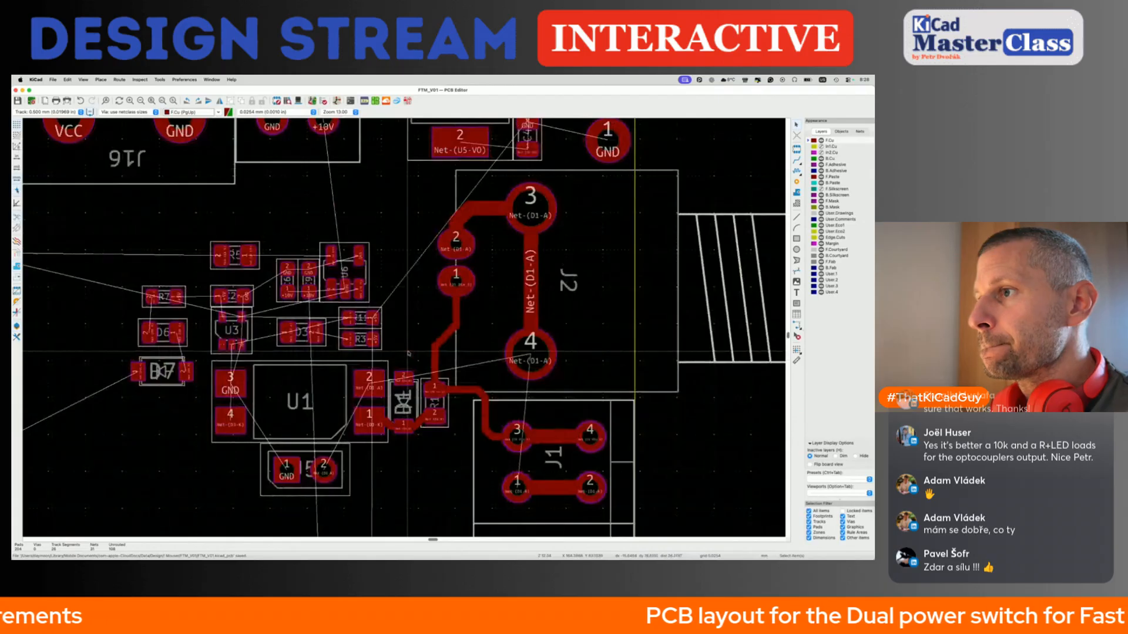
{"action": "key", "text": "x"}
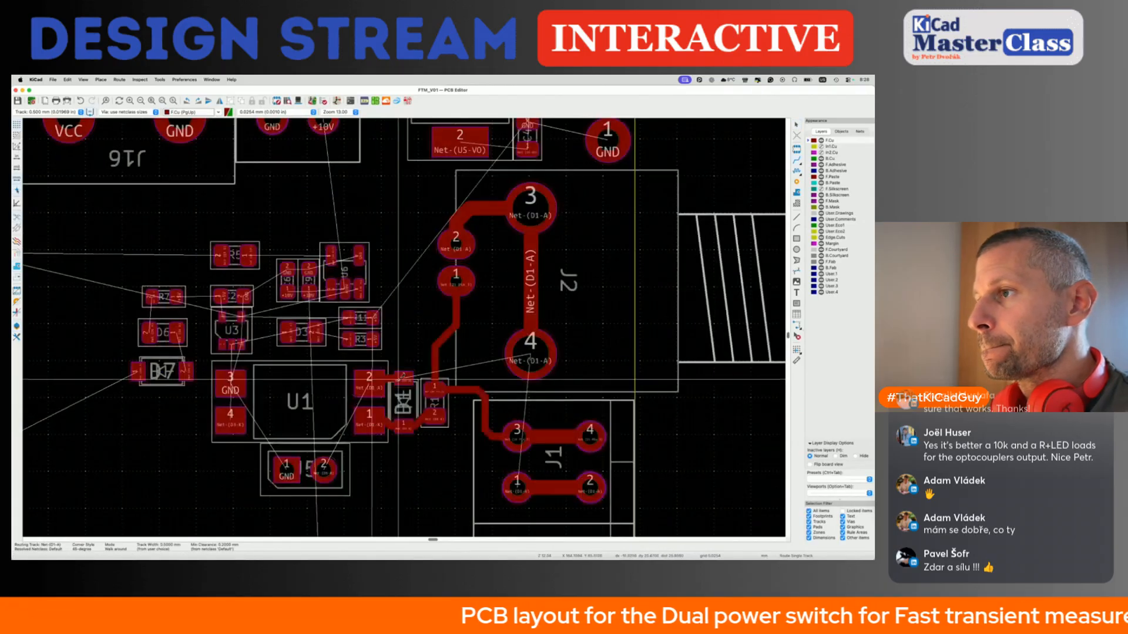
{"action": "left_click", "coordinate": [401, 379]}
{"action": "left_click", "coordinate": [387, 382]}
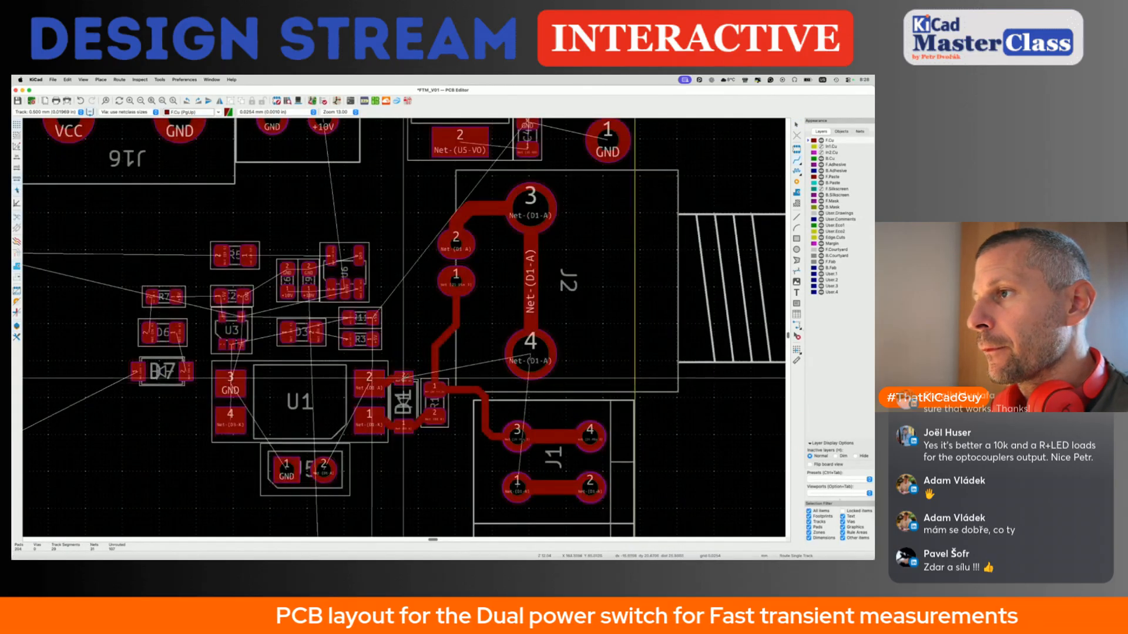
Try a short track ending in a via above D1 pad 2, check the via's properties and delete it.
{"action": "key", "text": "x"}
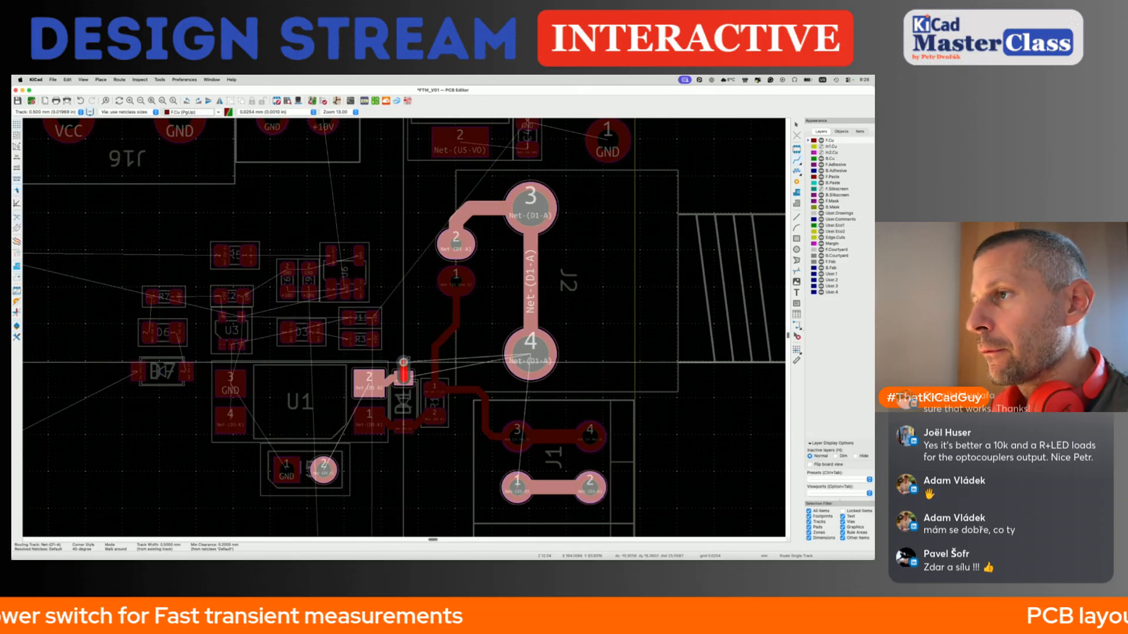
{"action": "left_click", "coordinate": [404, 362]}
{"action": "key", "text": "super+s"}
{"action": "scroll", "coordinate": [403, 362], "scroll_direction": "up", "scroll_amount": 5}
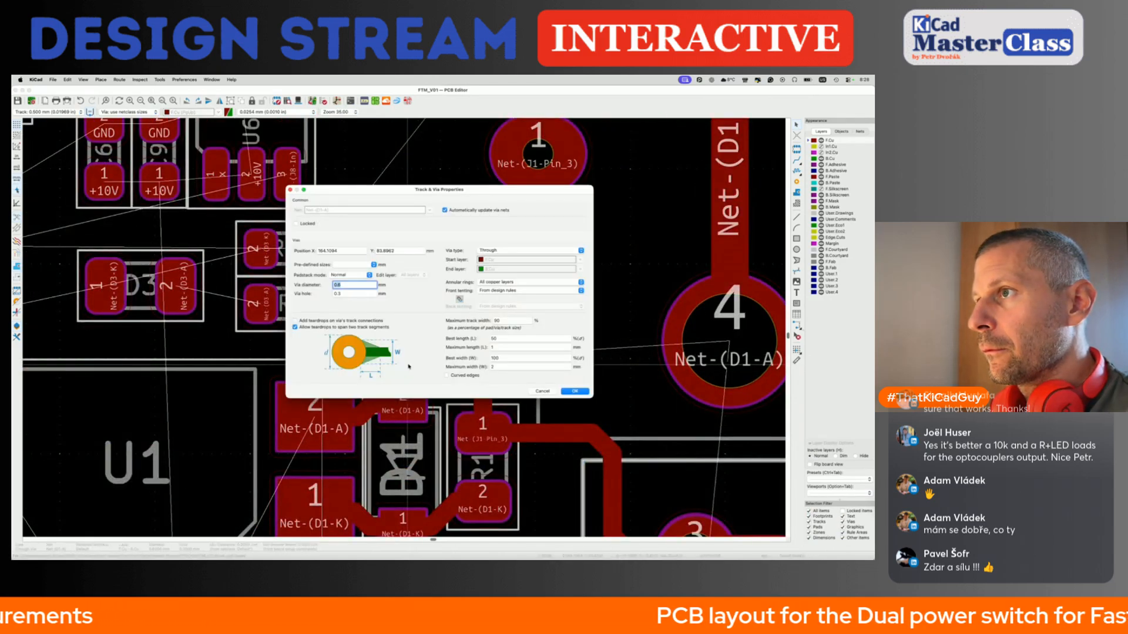
{"action": "key", "text": "Return"}
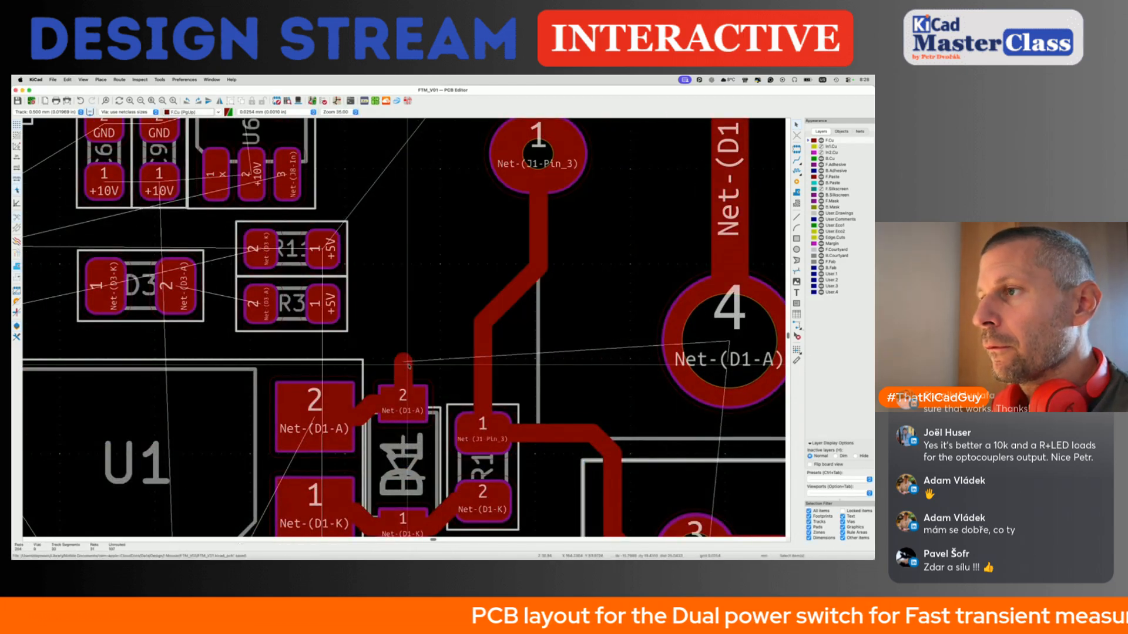
{"action": "left_click", "coordinate": [406, 389]}
{"action": "key", "text": "Delete"}
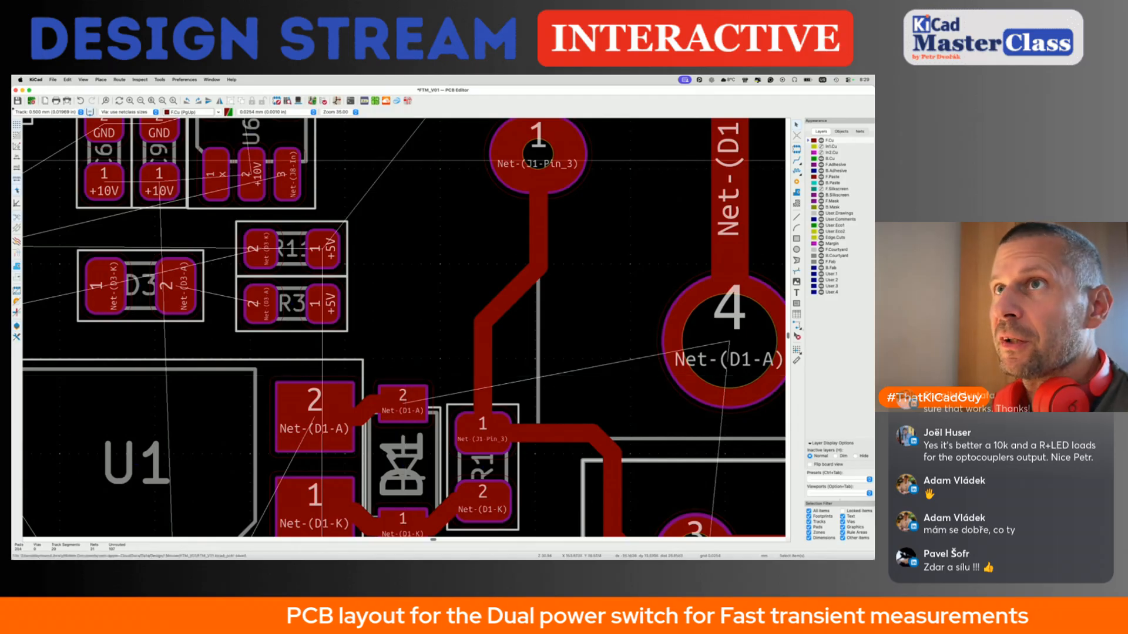
Set the Default net class via size to 0.8 mm and its via hole to 0.4 mm in the board setup.
{"action": "left_click", "coordinate": [52, 77]}
{"action": "left_click", "coordinate": [71, 170]}
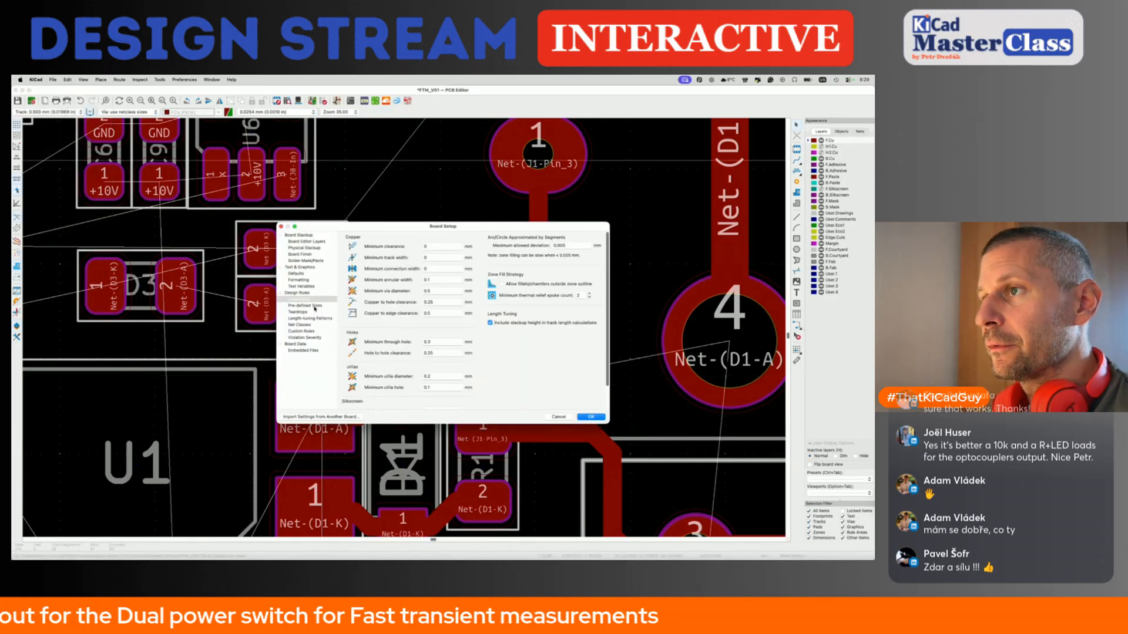
{"action": "left_click", "coordinate": [300, 324]}
{"action": "double_click", "coordinate": [462, 257]}
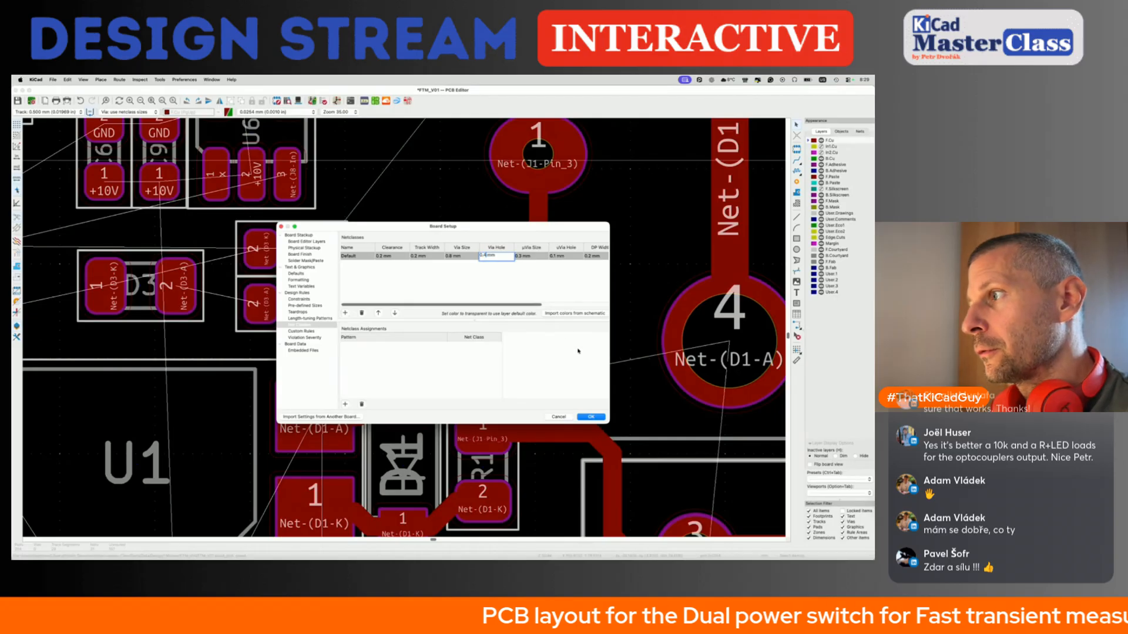
{"action": "left_click", "coordinate": [583, 419]}
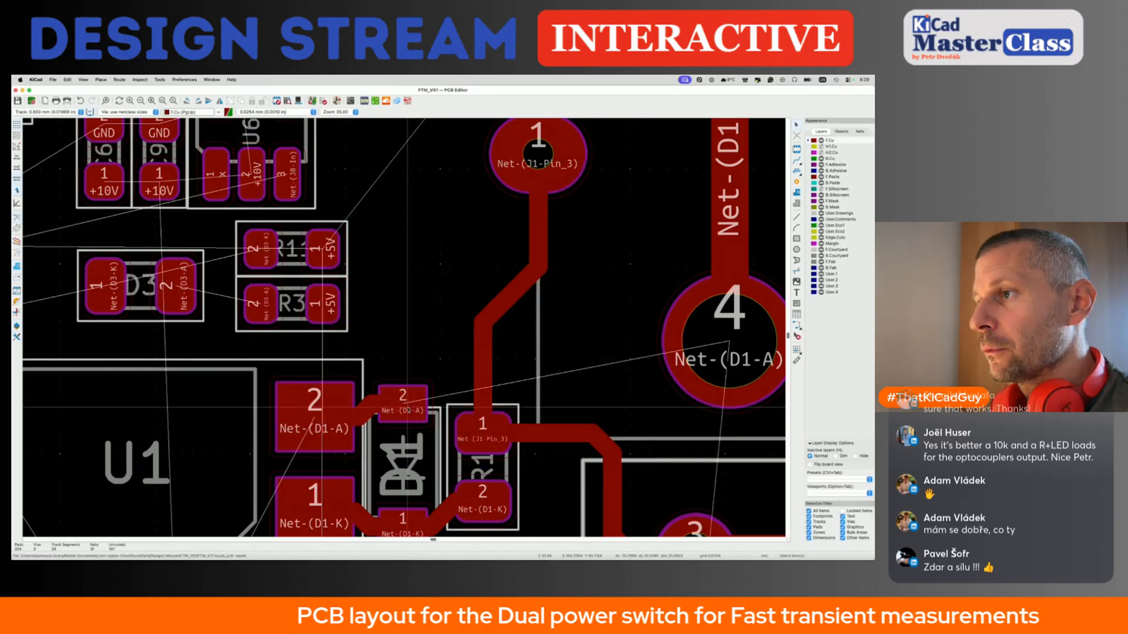
Route a short 0.5 mm F.Cu track upward from D1 pad 2 and end it with a via.
{"action": "key", "text": "x"}
{"action": "key", "text": "v"}
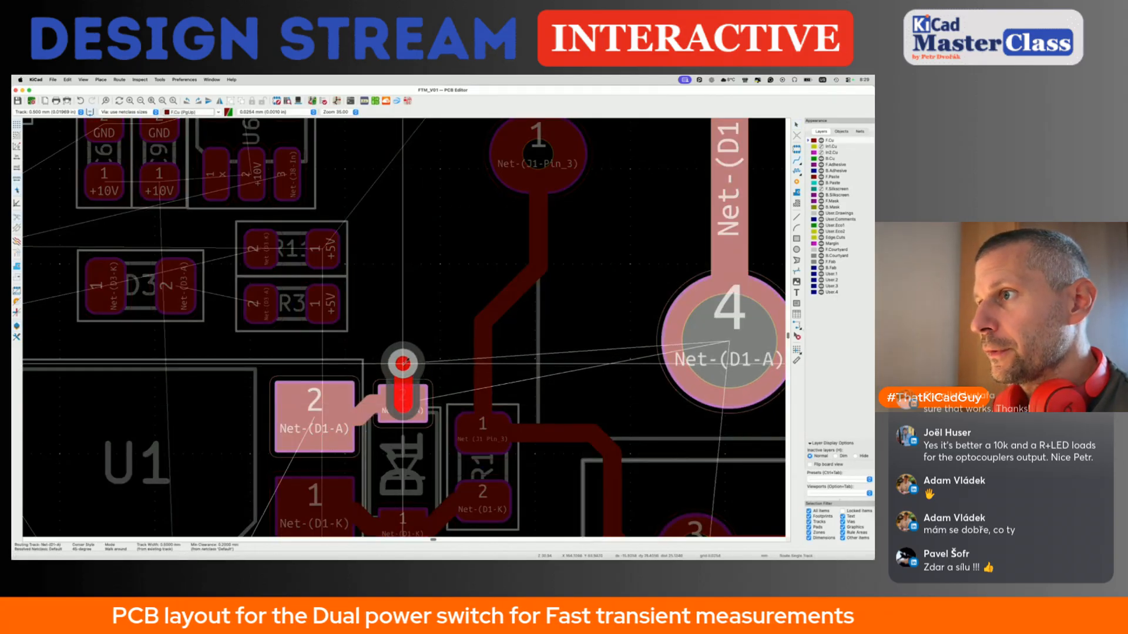
{"action": "left_click", "coordinate": [403, 363]}
{"action": "scroll", "coordinate": [403, 363], "scroll_direction": "down", "scroll_amount": 5}
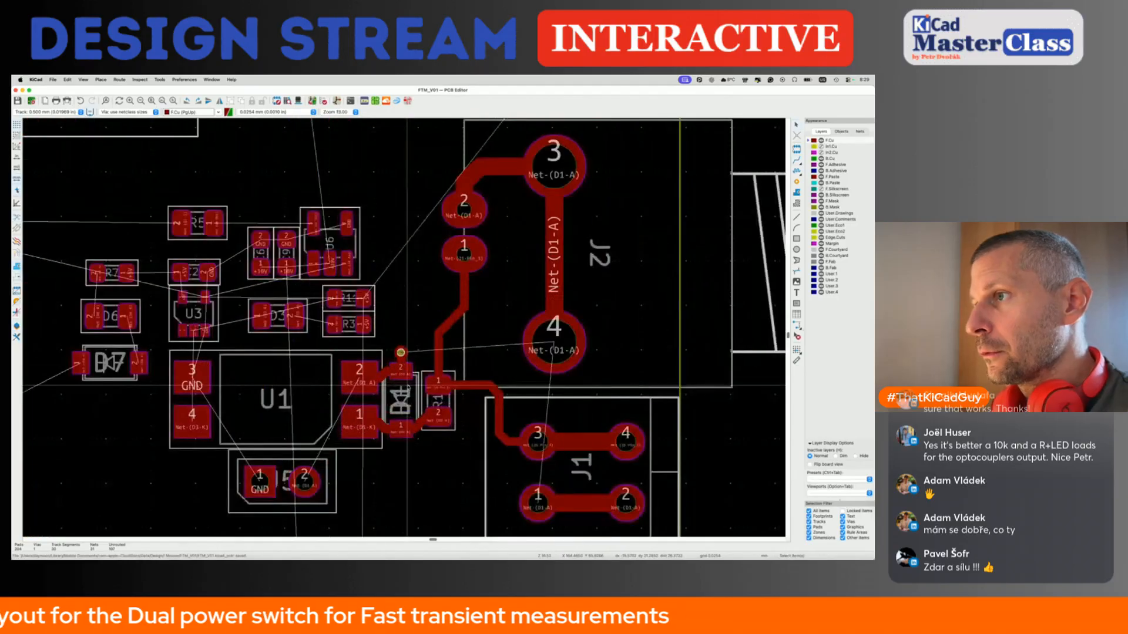
Route a 1 mm track on B.Cu from J5 pad 2 to J1 pad 1.
{"action": "scroll", "coordinate": [411, 361], "scroll_direction": "down", "scroll_amount": 3}
{"action": "scroll", "coordinate": [410, 362], "scroll_direction": "right", "scroll_amount": 2}
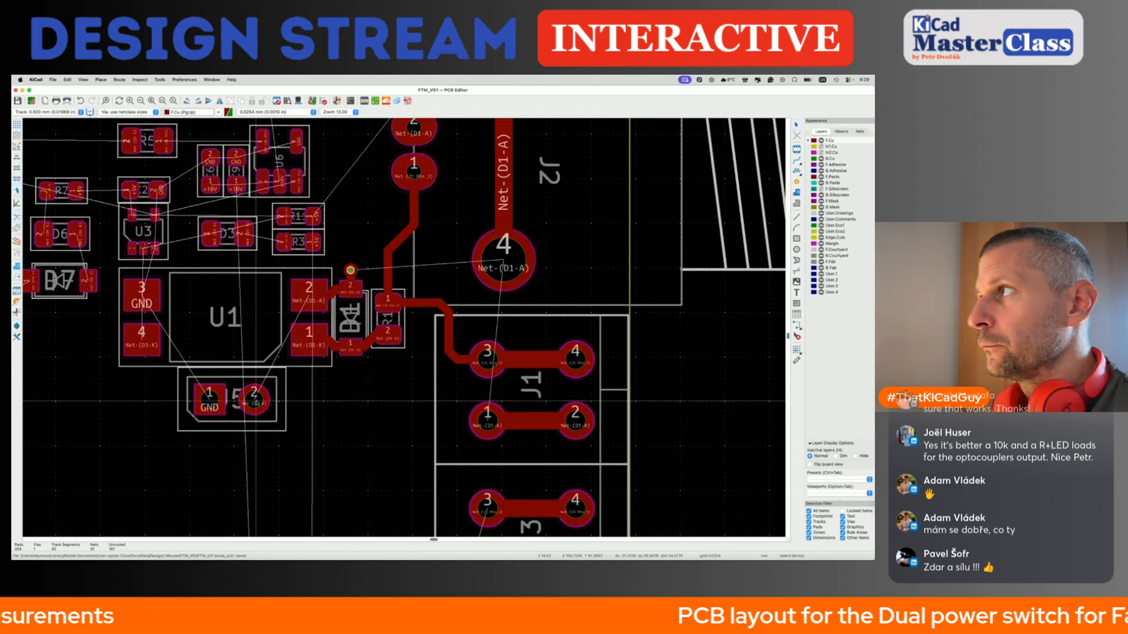
{"action": "key", "text": "Page_Down"}
{"action": "key", "text": "x"}
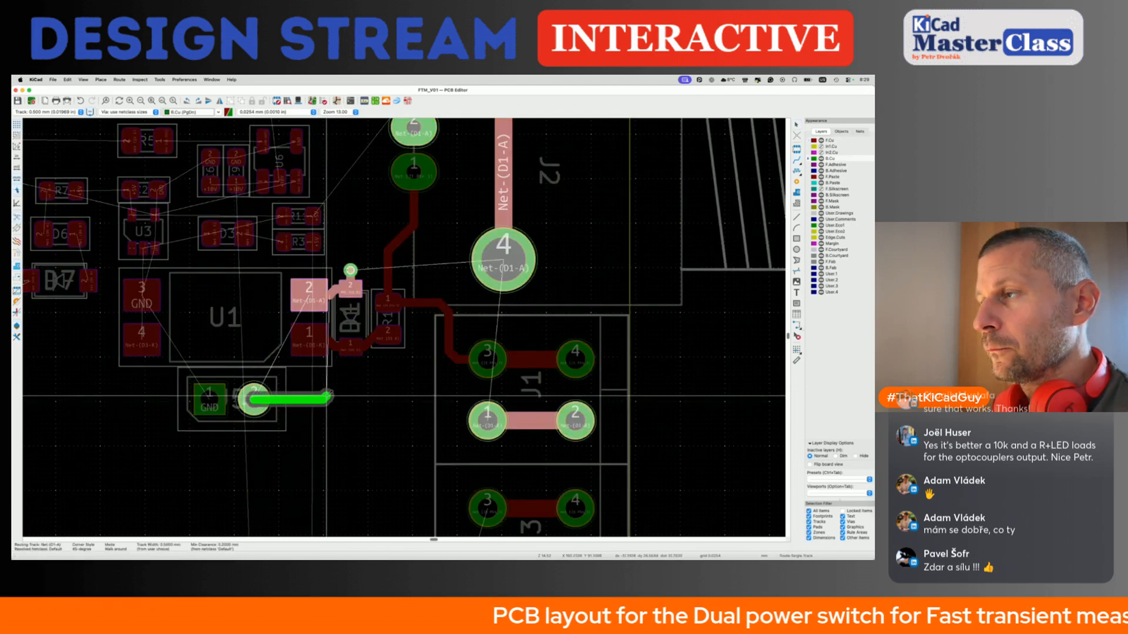
{"action": "key", "text": "w"}
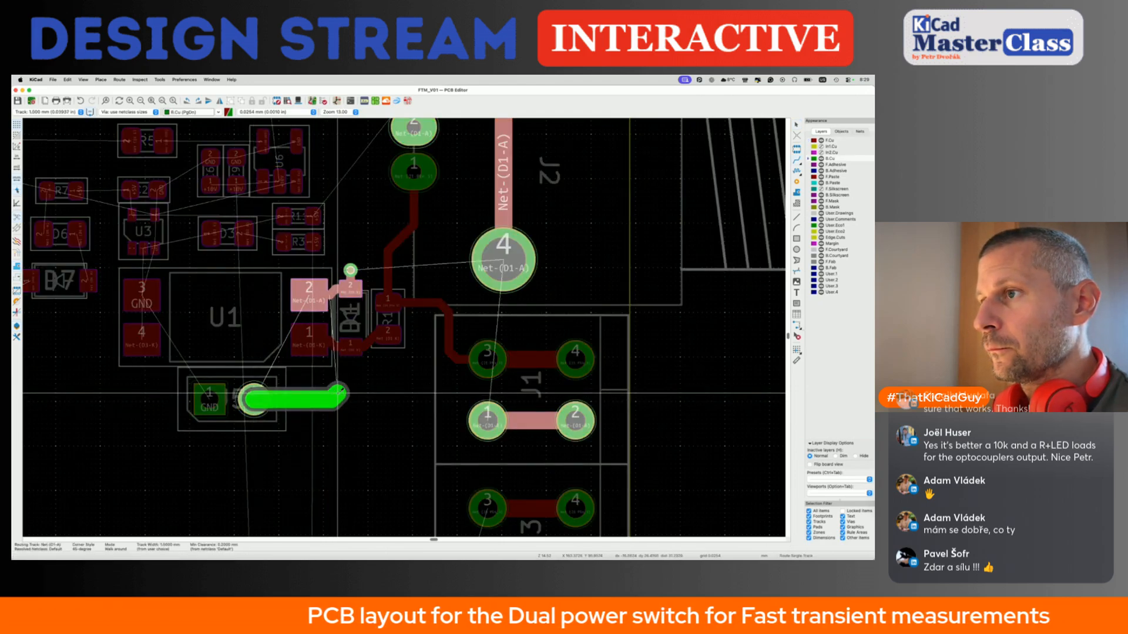
{"action": "left_click", "coordinate": [452, 410]}
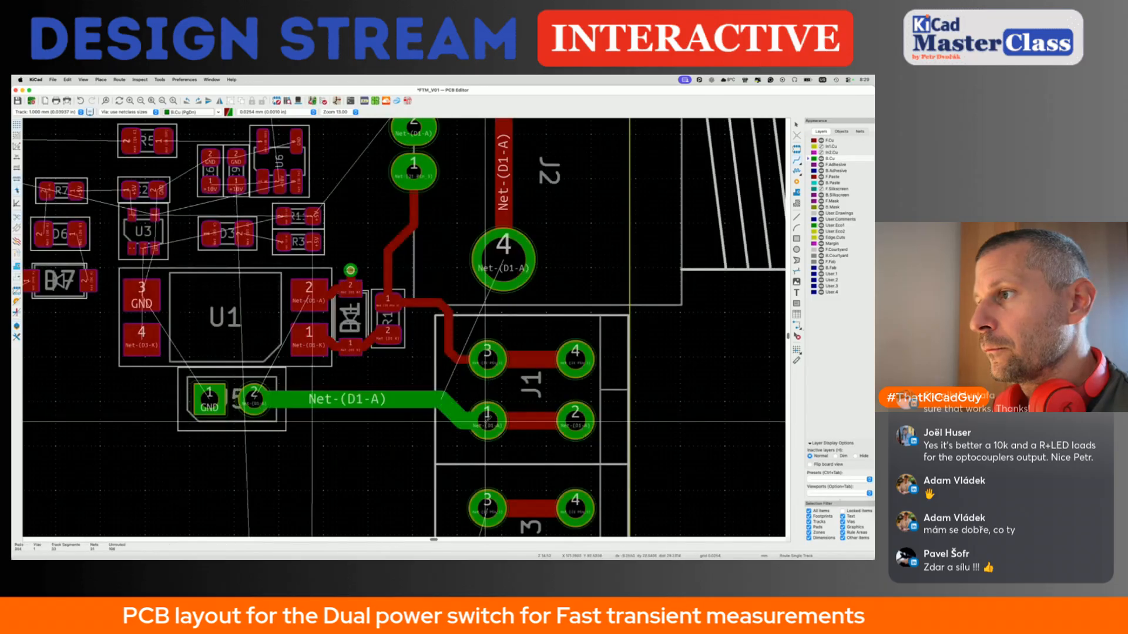
{"action": "key", "text": "Escape"}
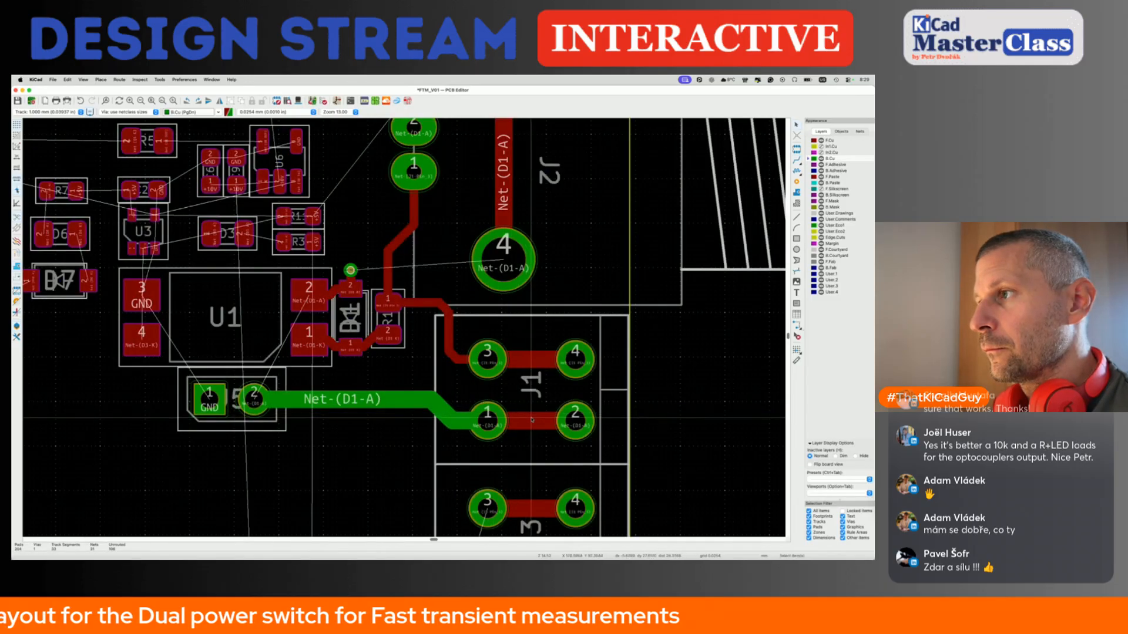
Move J1's two bridging tracks, between pads 1 and 2 and pads 3 and 4, to B.Cu.
{"action": "left_click", "coordinate": [532, 420]}
{"action": "key", "text": "Escape"}
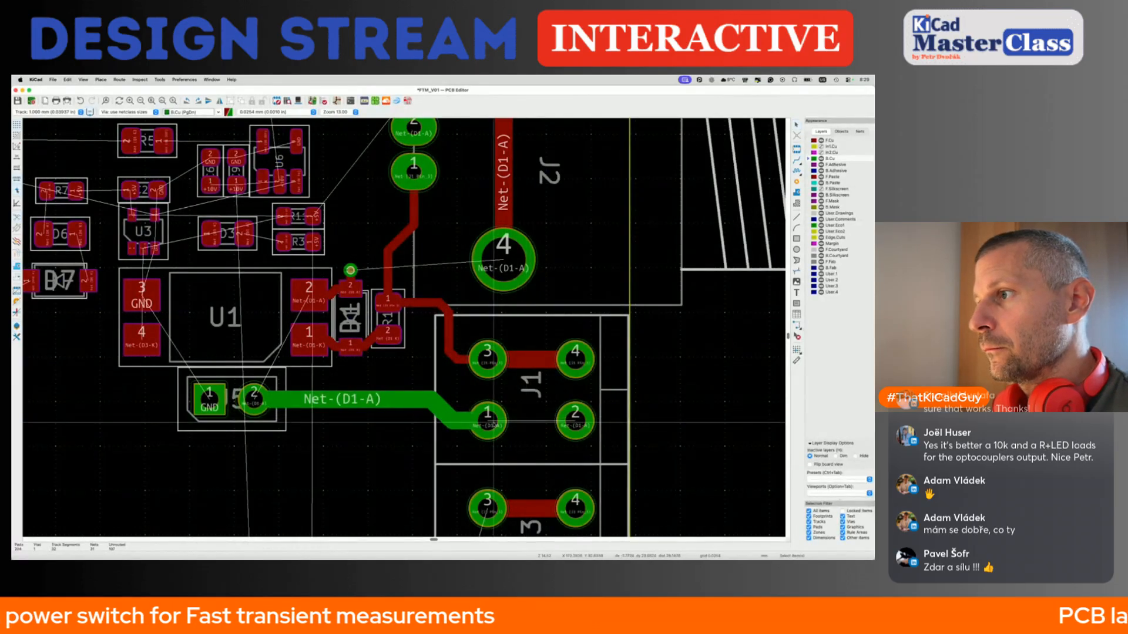
{"action": "left_click", "coordinate": [534, 361]}
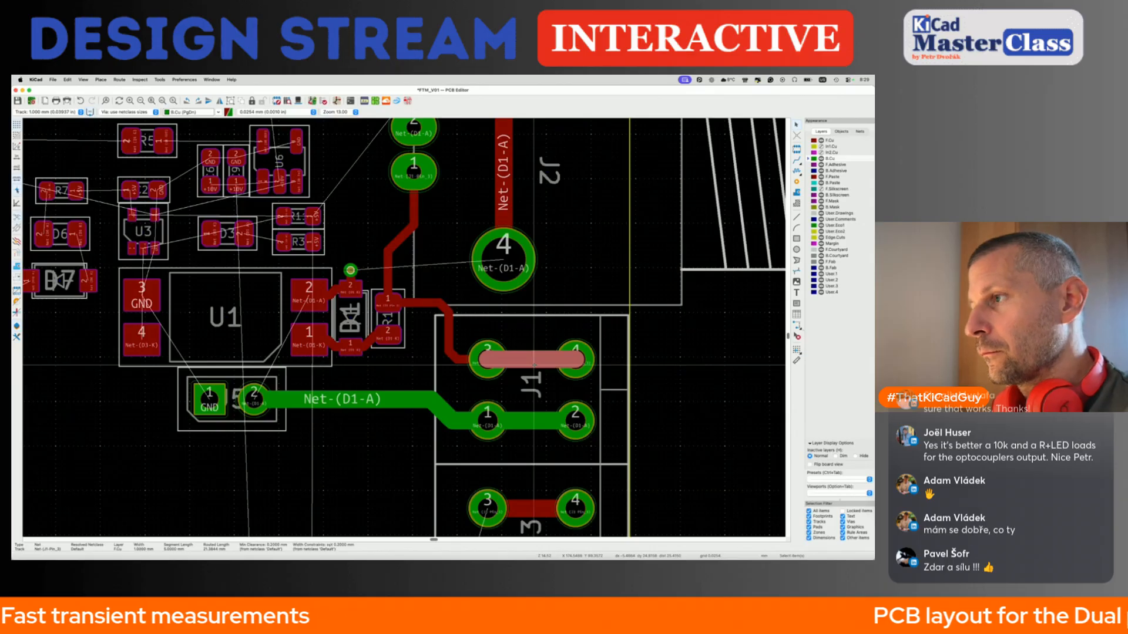
Move J3's two bridging tracks to B.Cu and save the board.
{"action": "scroll", "coordinate": [533, 365], "scroll_direction": "down", "scroll_amount": 3}
{"action": "left_click", "coordinate": [533, 438]}
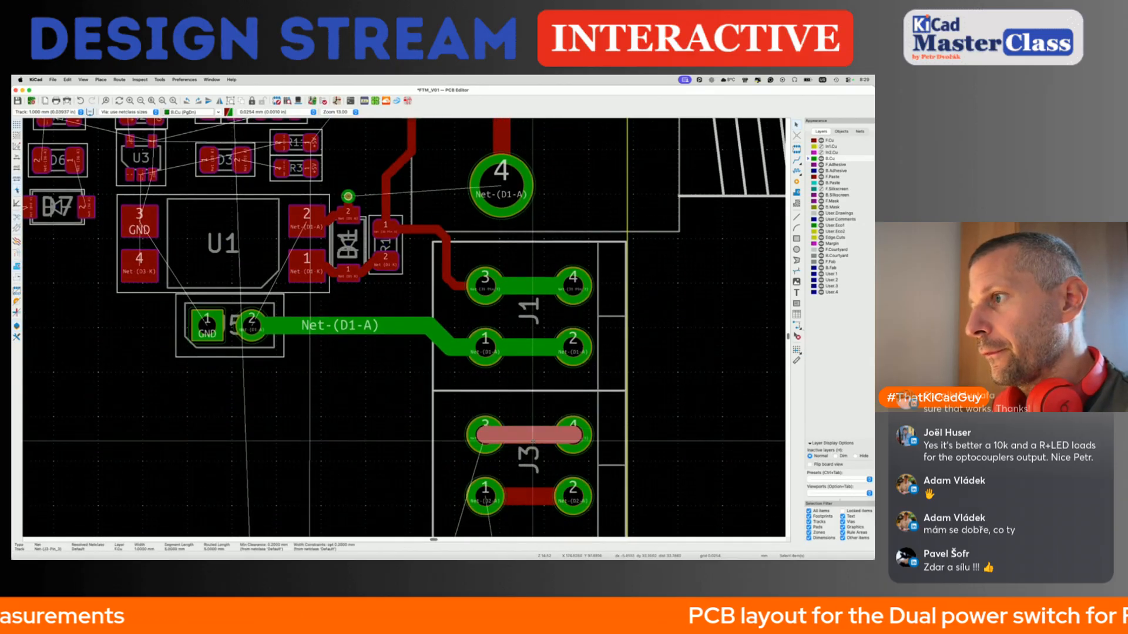
{"action": "key", "text": "f"}
{"action": "left_click", "coordinate": [525, 506]}
{"action": "key", "text": "f"}
{"action": "key", "text": "super+z"}
{"action": "left_click", "coordinate": [525, 502]}
{"action": "key", "text": "f"}
{"action": "key", "text": "Escape"}
{"action": "key", "text": "super+s"}
Route a 1 mm vertical track on B.Cu from the via above D1 down to the J5–J1 track.
{"action": "scroll", "coordinate": [504, 333], "scroll_direction": "up", "scroll_amount": 4}
{"action": "scroll", "coordinate": [448, 348], "scroll_direction": "left", "scroll_amount": 3}
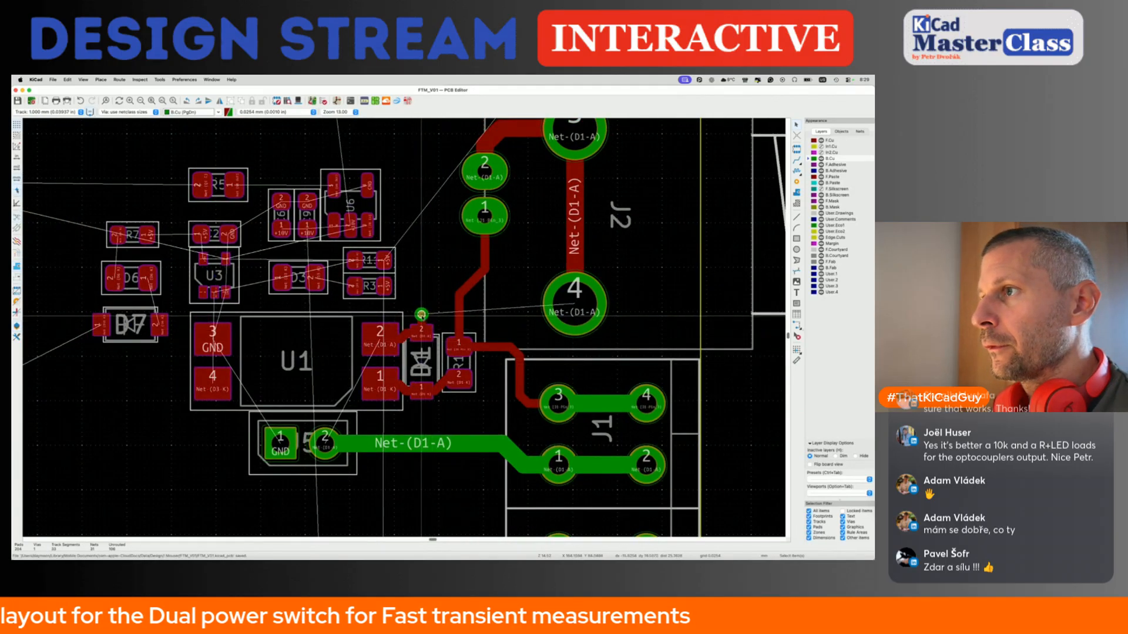
{"action": "key", "text": "x"}
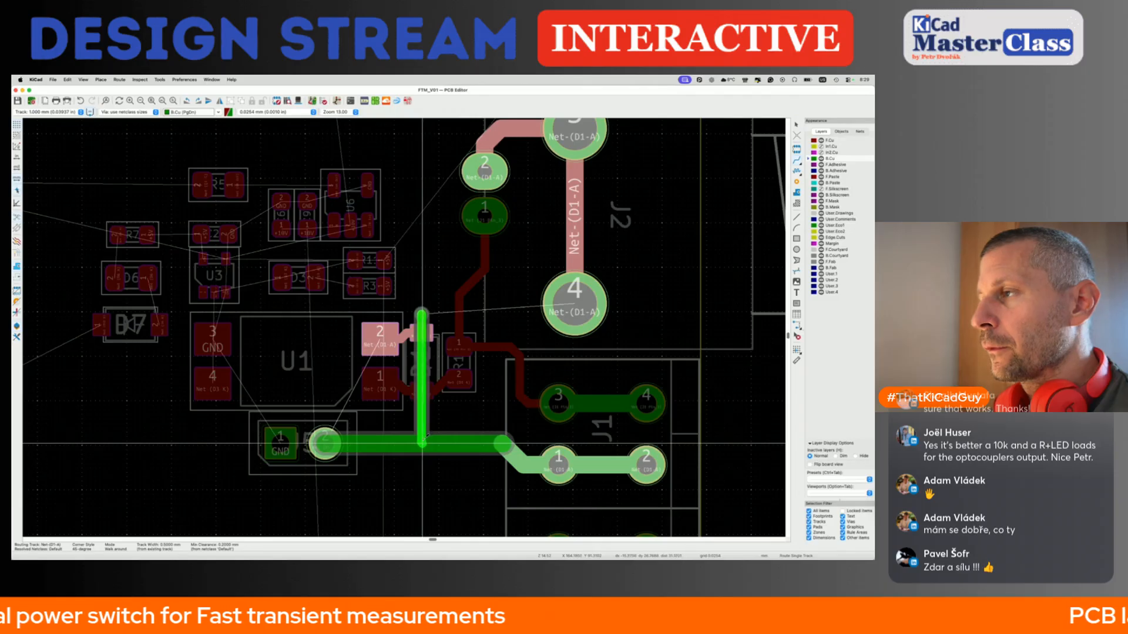
{"action": "key", "text": "w"}
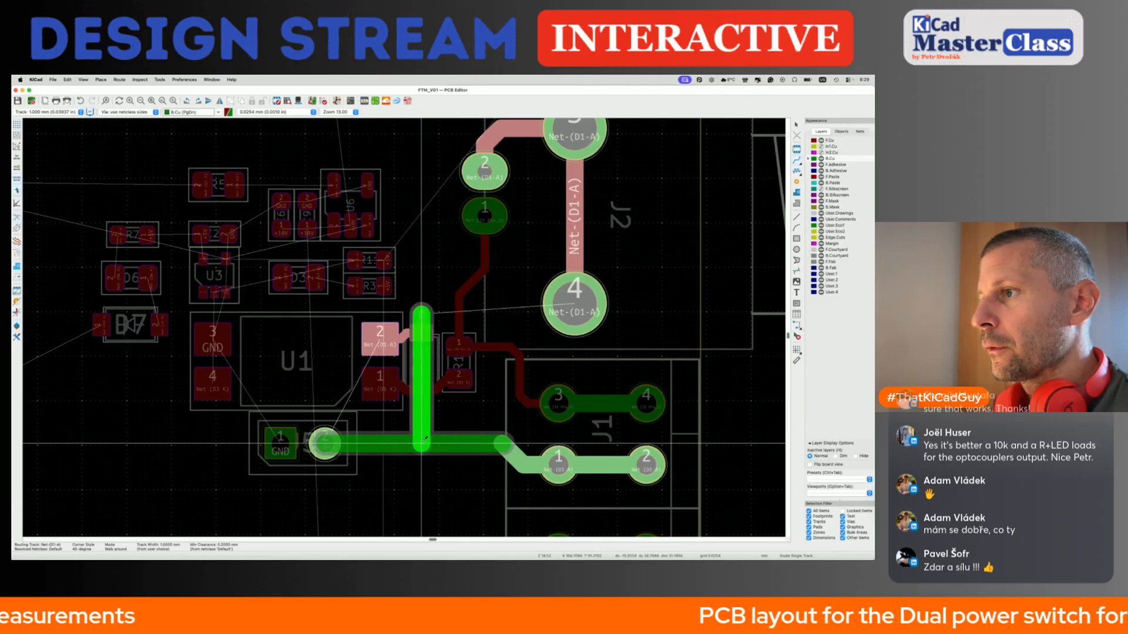
{"action": "left_click", "coordinate": [426, 439]}
Connect J2 pad 4 to the via above D1 with a 1 mm B.Cu track and save the board.
{"action": "left_click", "coordinate": [573, 304]}
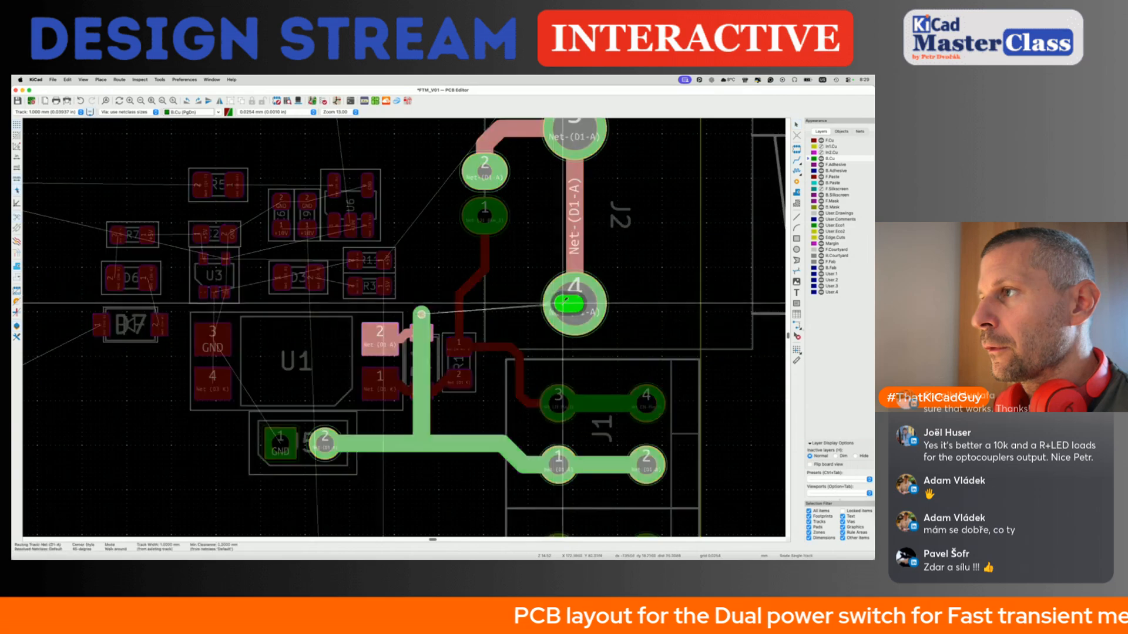
{"action": "left_click", "coordinate": [422, 313]}
{"action": "key", "text": "super+s"}
Make F.Cu the active layer, set the track width back to 0.5 mm and save the board around U1.
{"action": "scroll", "coordinate": [430, 351], "scroll_direction": "down", "scroll_amount": 1}
{"action": "scroll", "coordinate": [367, 427], "scroll_direction": "down", "scroll_amount": 1}
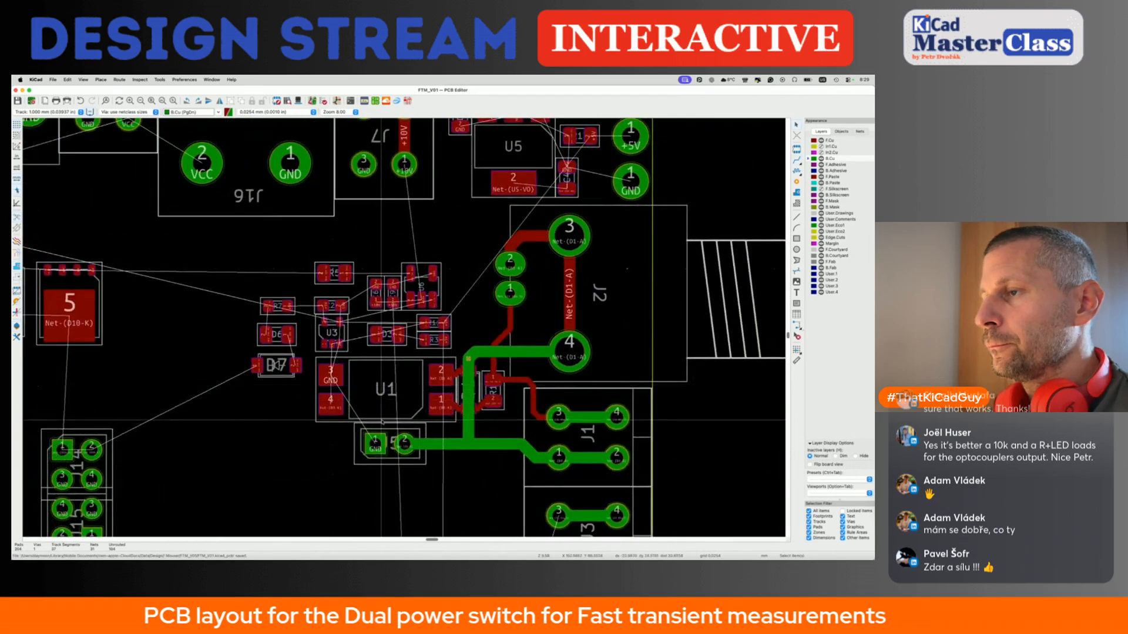
{"action": "key", "text": "Page_Up"}
{"action": "key", "text": "shift+w"}
{"action": "key", "text": "super+s"}
{"action": "scroll", "coordinate": [438, 400], "scroll_direction": "up", "scroll_amount": 4}
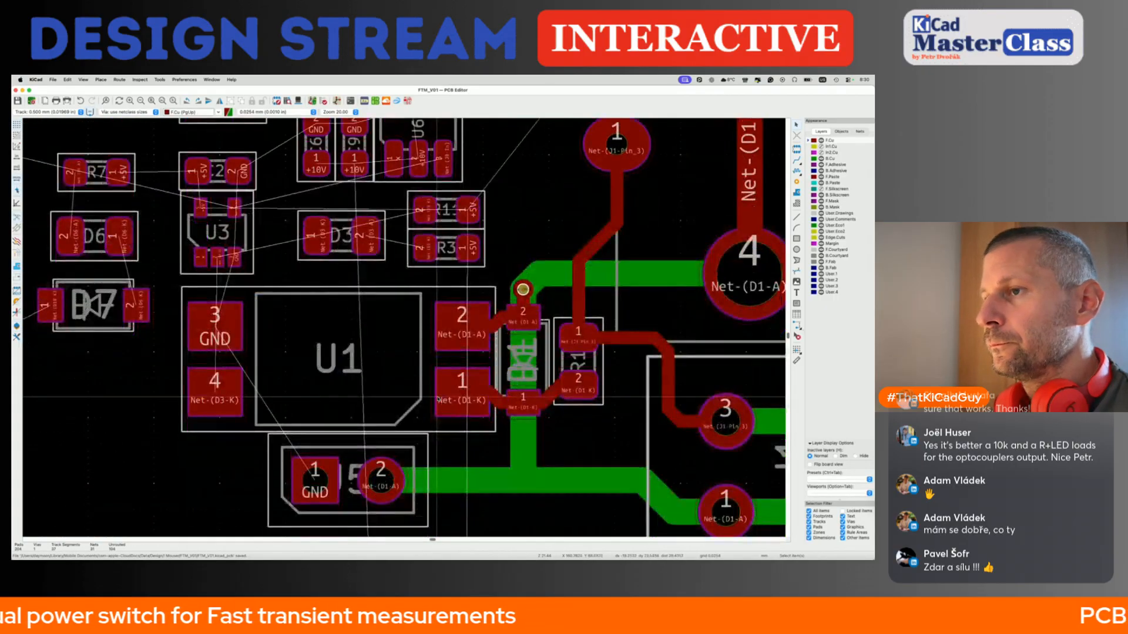
Route a short 1 mm GND track from U1 pad 3 and end it in a via inside U1's outline.
{"action": "scroll", "coordinate": [438, 399], "scroll_direction": "left", "scroll_amount": 3}
{"action": "key", "text": "x"}
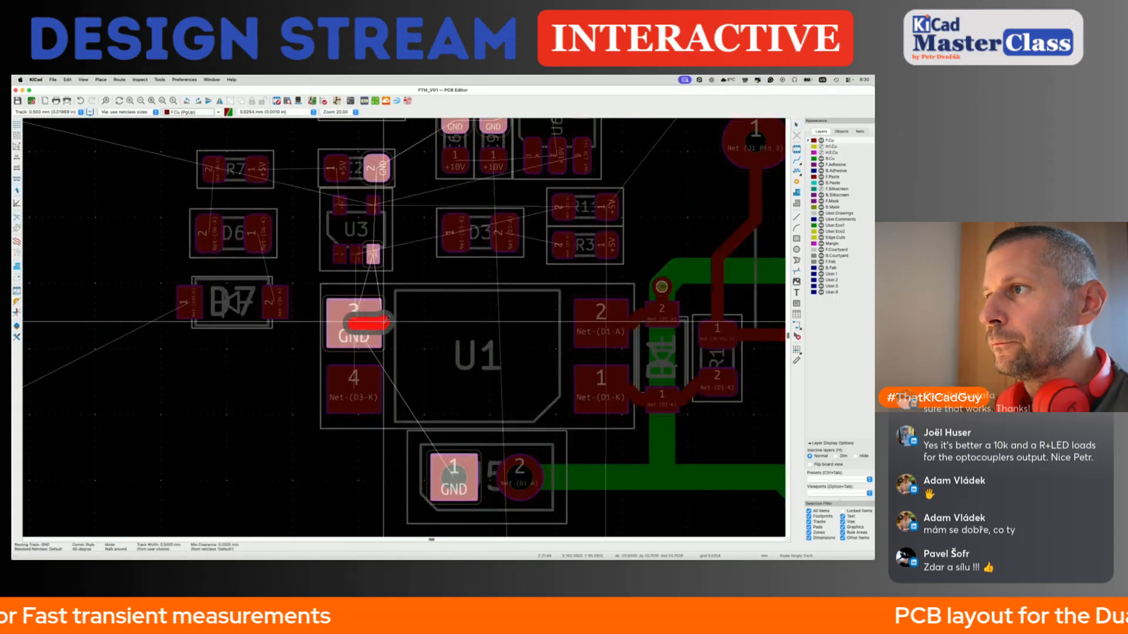
{"action": "key", "text": "w"}
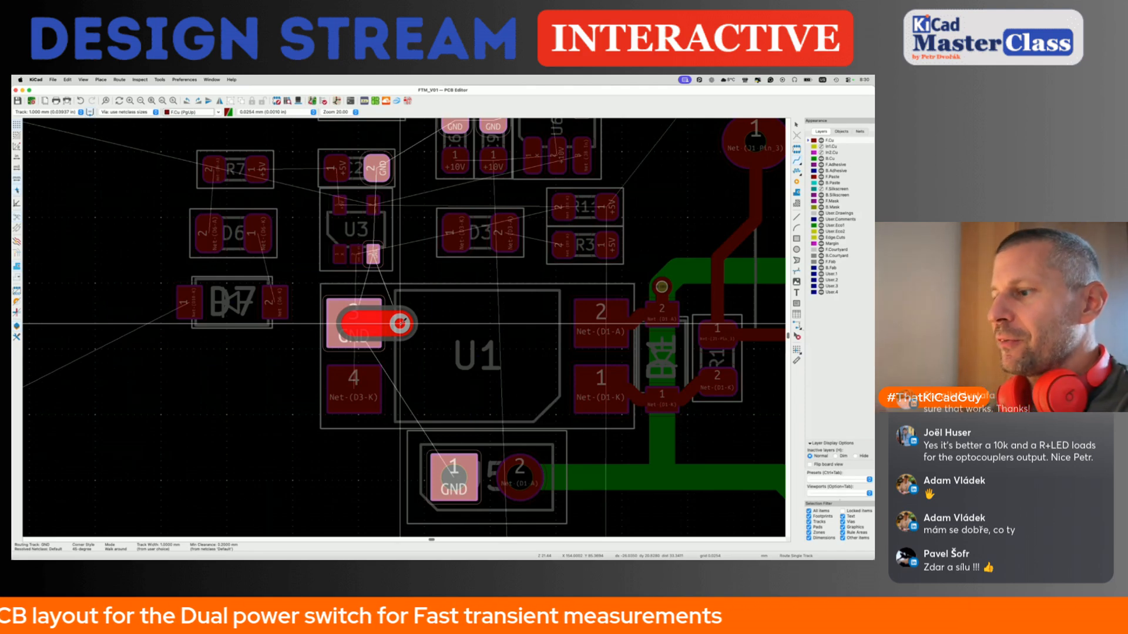
{"action": "left_click", "coordinate": [401, 323]}
{"action": "key", "text": "Escape"}
{"action": "key", "text": "Escape"}
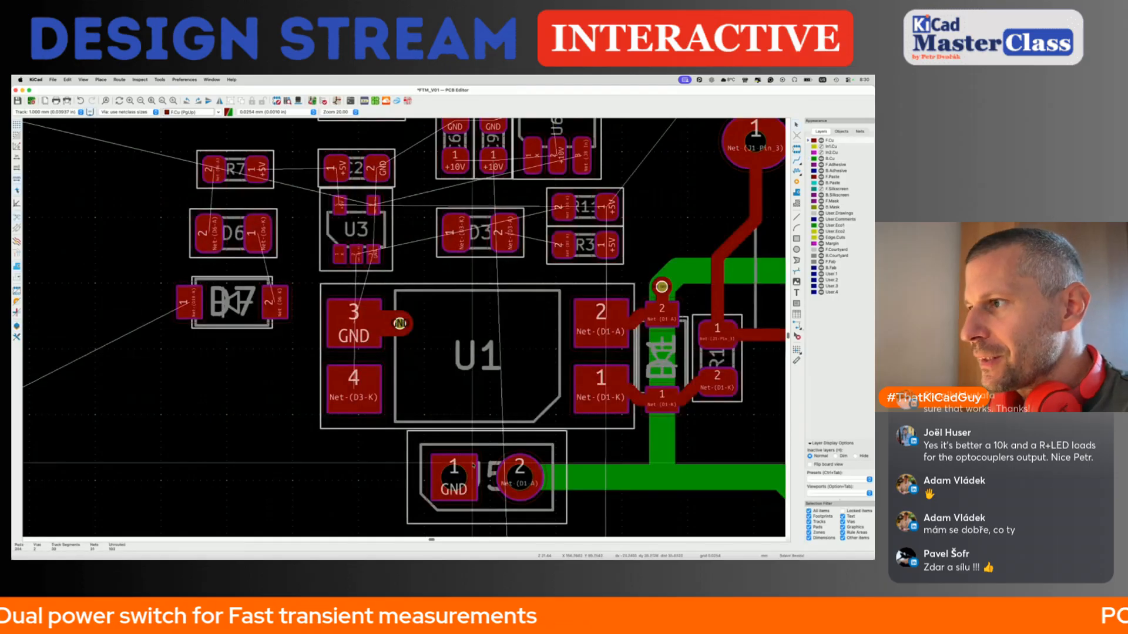
Set the track width back to 0.5 mm and route U1 pad 4 to D3 pad 1 on F.Cu.
{"action": "scroll", "coordinate": [490, 481], "scroll_direction": "up", "scroll_amount": 3}
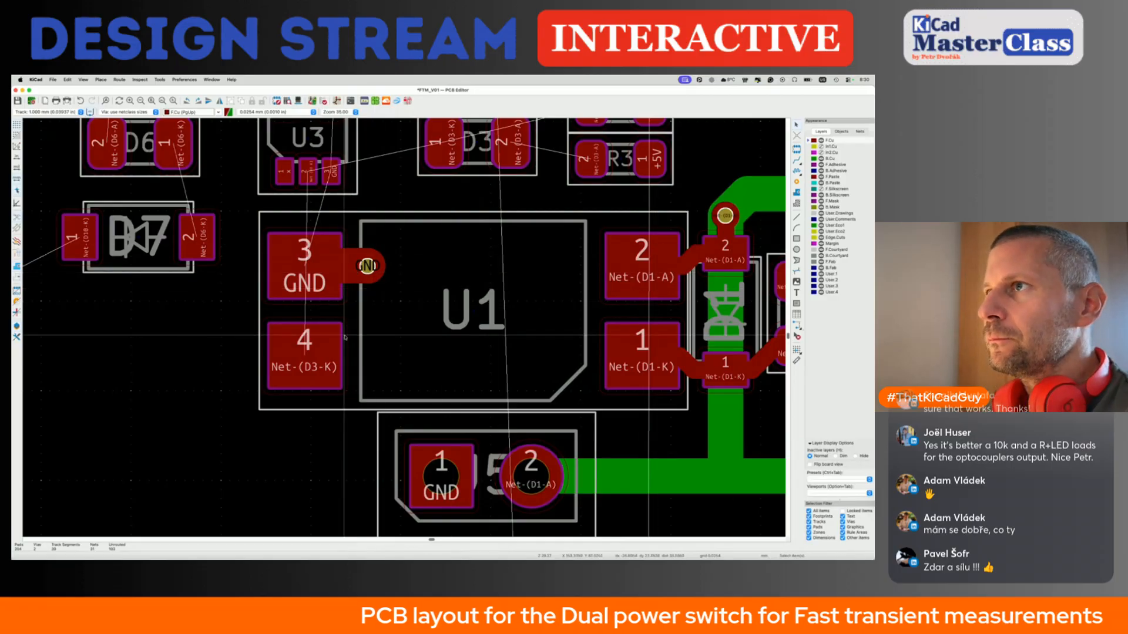
{"action": "scroll", "coordinate": [344, 335], "scroll_direction": "down", "scroll_amount": 5}
{"action": "key", "text": "shift+w"}
{"action": "key", "text": "x"}
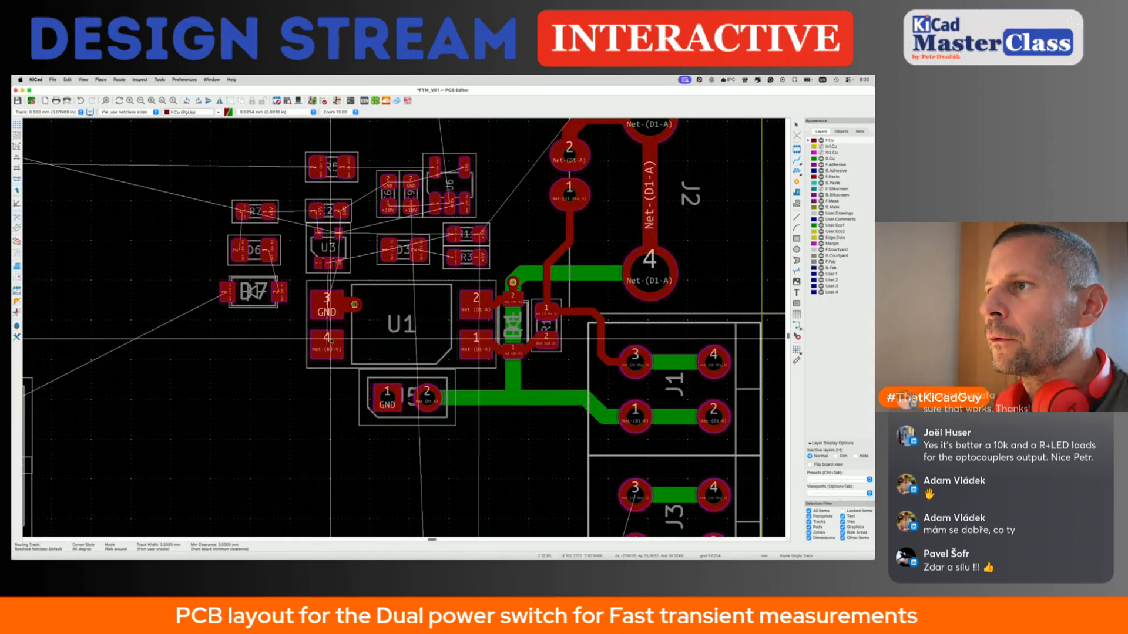
{"action": "left_click", "coordinate": [330, 340]}
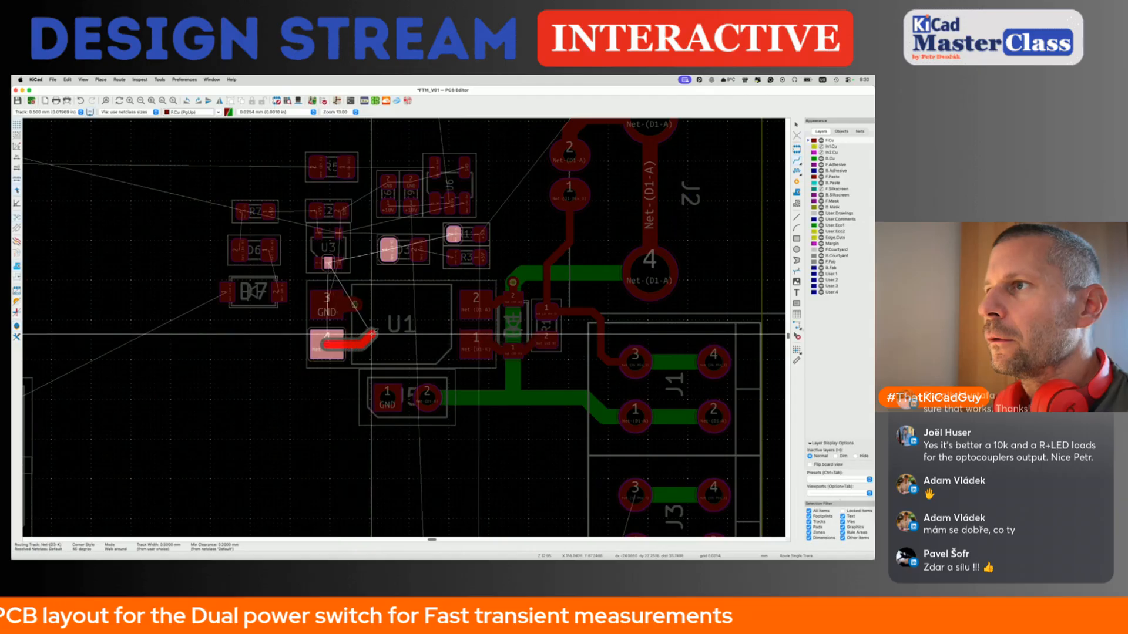
{"action": "left_click", "coordinate": [388, 250]}
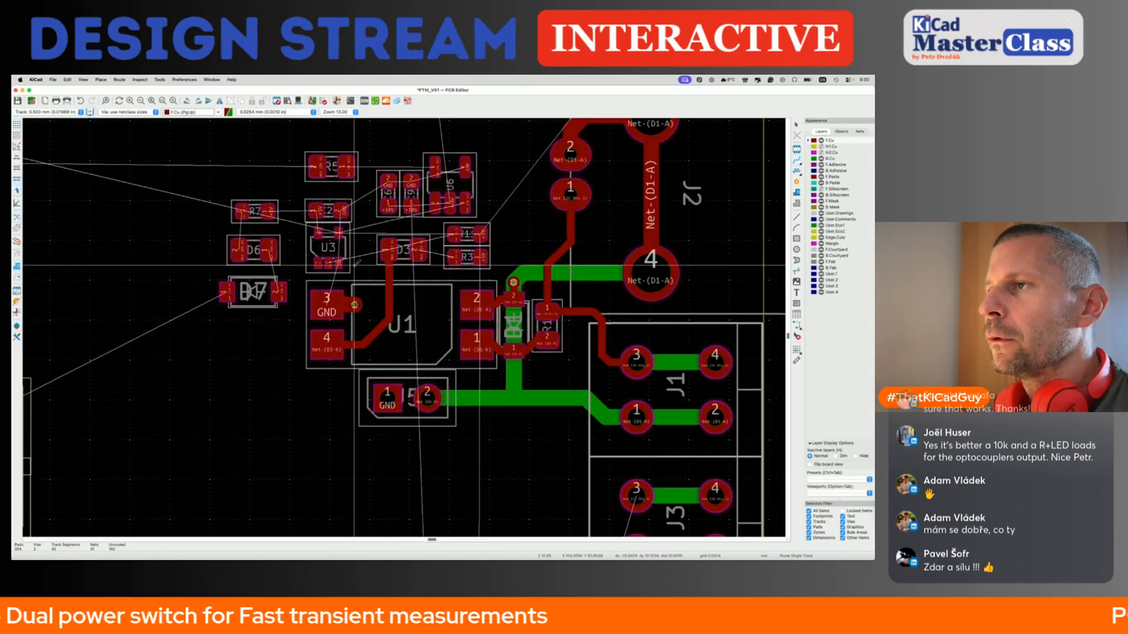
{"action": "scroll", "coordinate": [334, 268], "scroll_direction": "up", "scroll_amount": 4}
{"action": "left_click", "coordinate": [319, 241]}
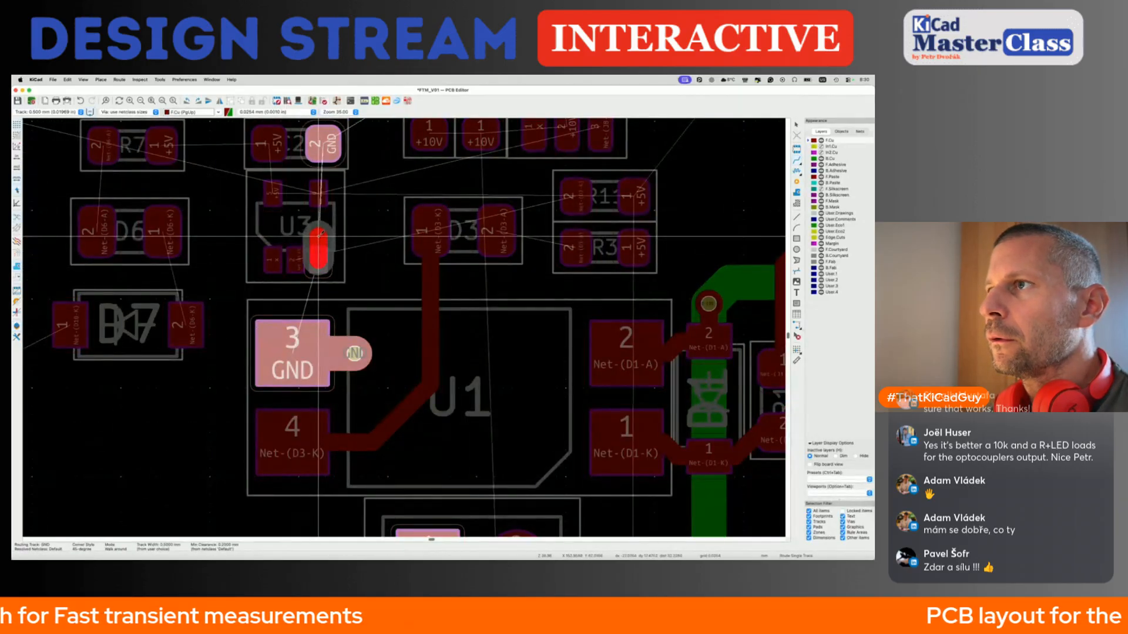
{"action": "key", "text": "w"}
{"action": "key", "text": "v"}
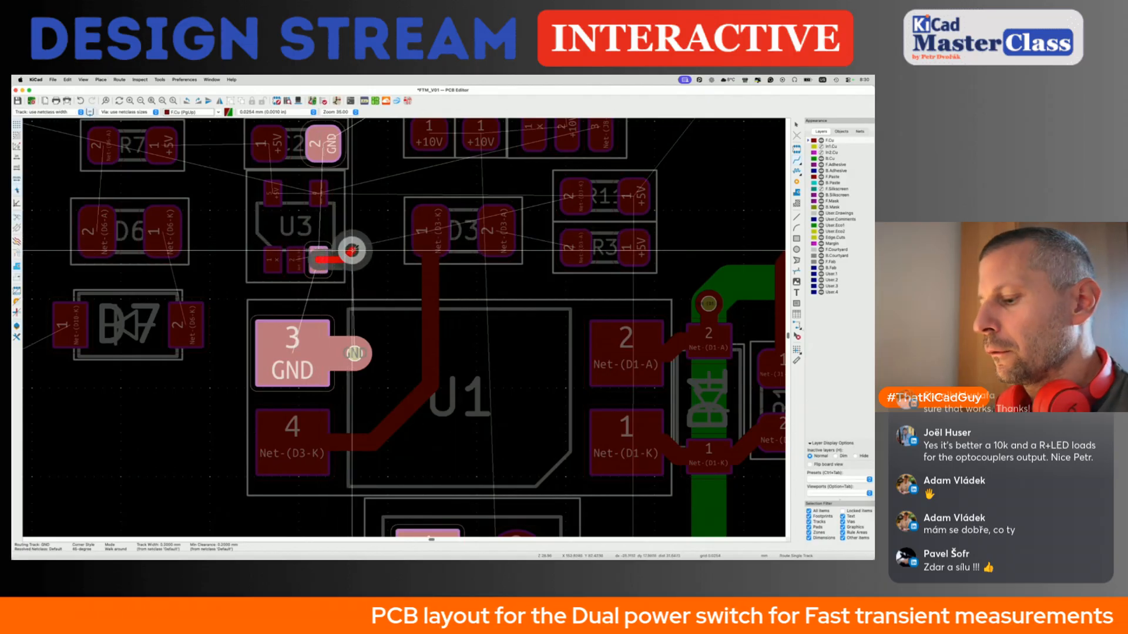
{"action": "key", "text": "Escape"}
{"action": "key", "text": "Escape"}
Add a pre-defined via size of 0.6 mm diameter with a 0.3 mm hole in the board setup.
{"action": "left_click", "coordinate": [53, 79]}
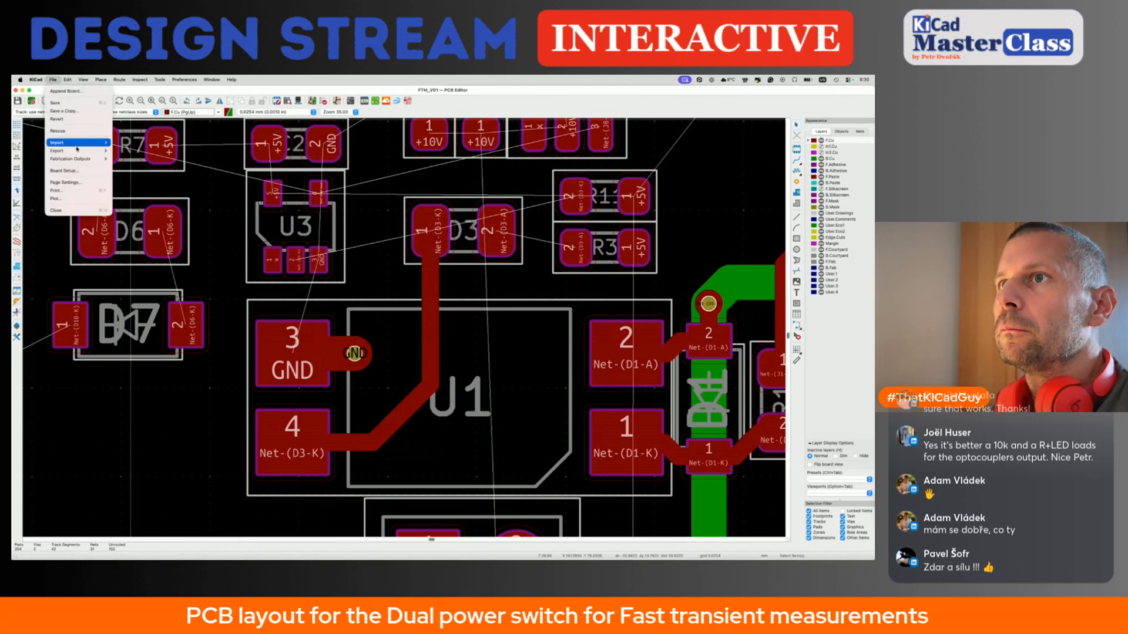
{"action": "left_click", "coordinate": [63, 170]}
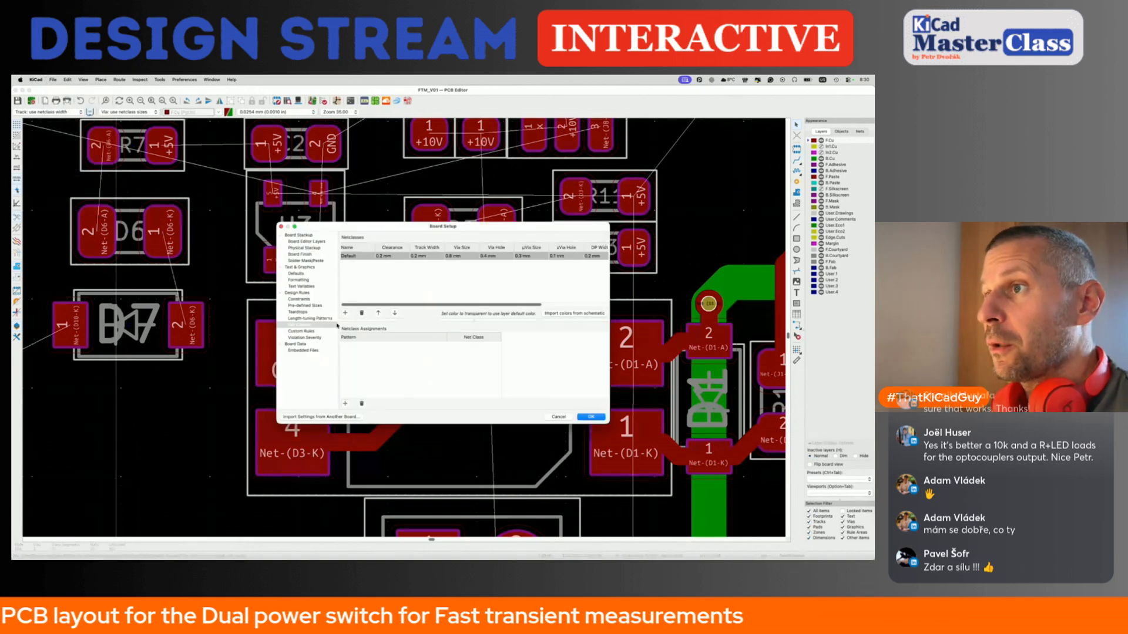
{"action": "left_click", "coordinate": [305, 306]}
{"action": "left_click", "coordinate": [389, 404]}
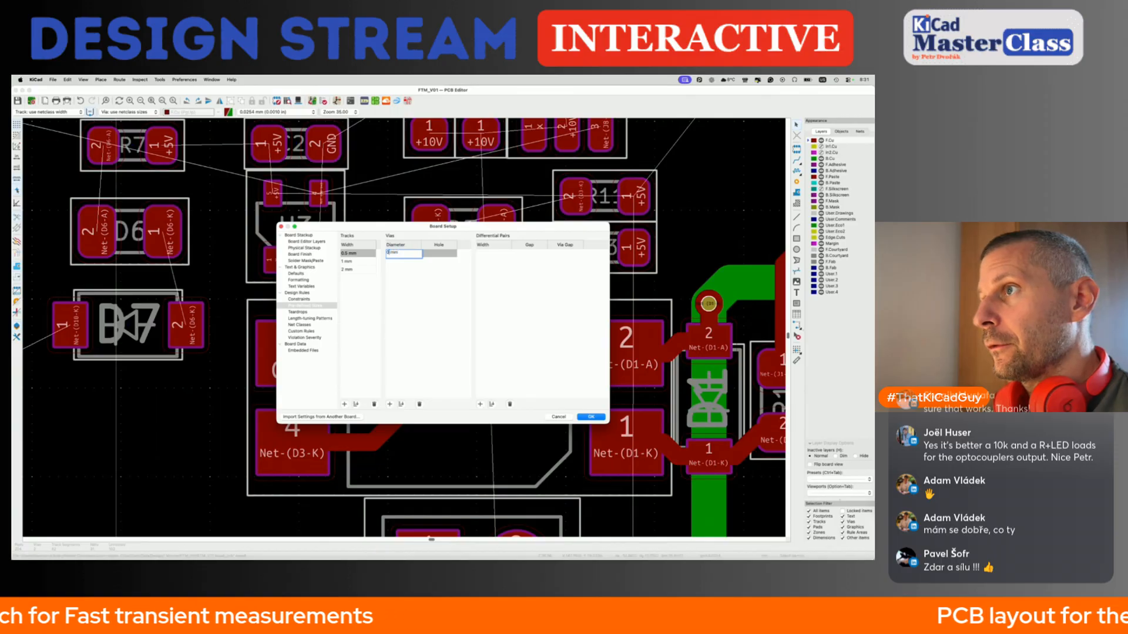
{"action": "left_click", "coordinate": [437, 253]}
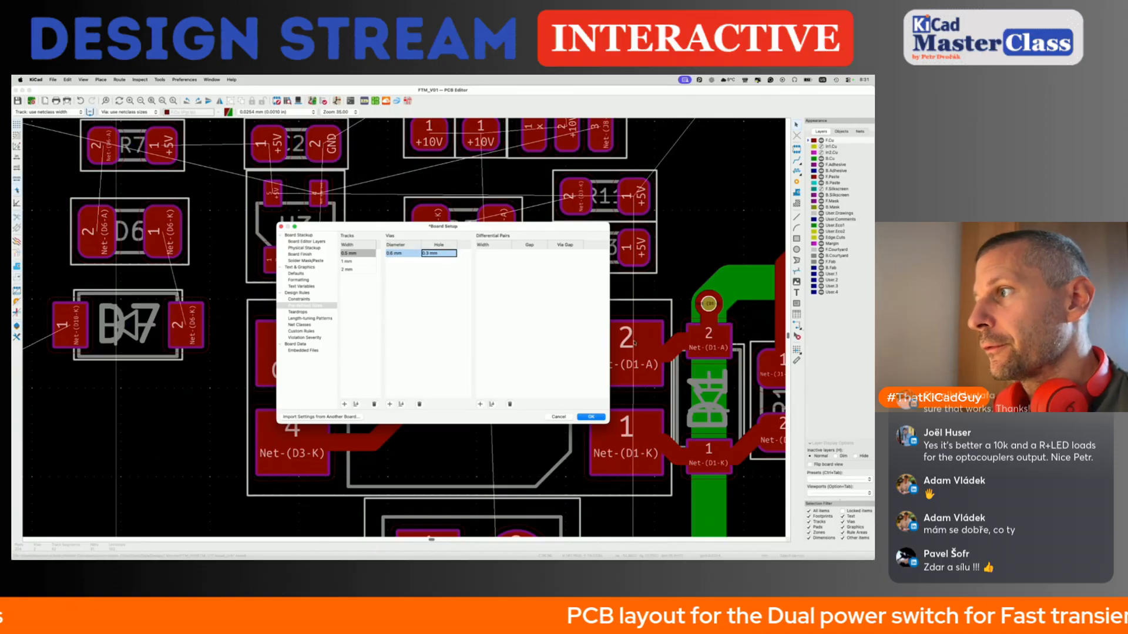
{"action": "key", "text": "Return"}
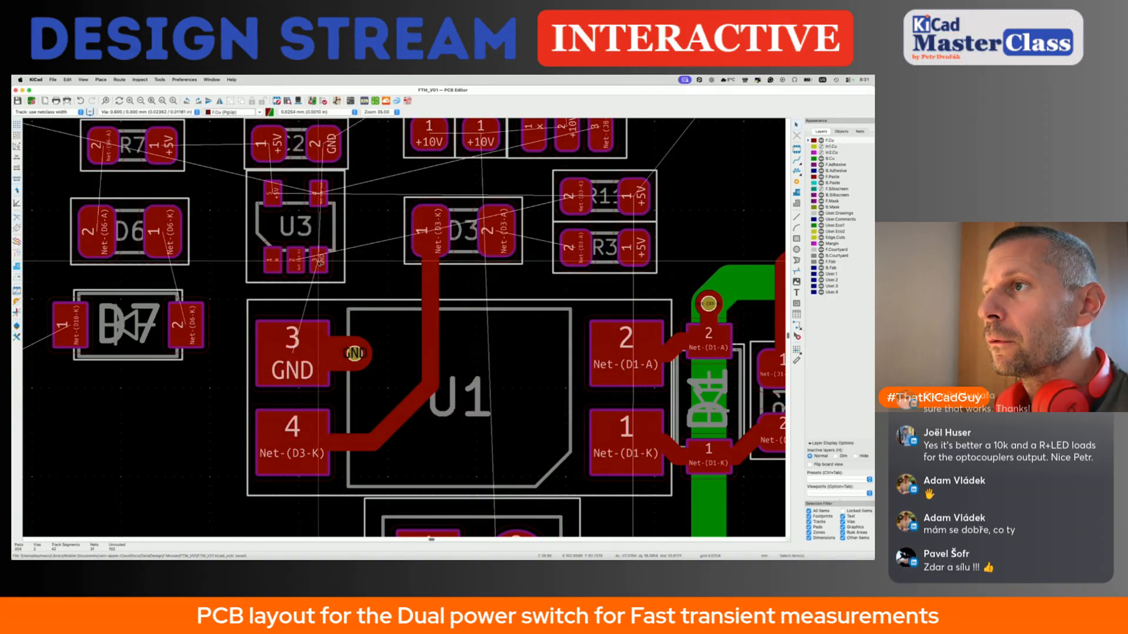
{"action": "key", "text": "x"}
{"action": "key", "text": "w"}
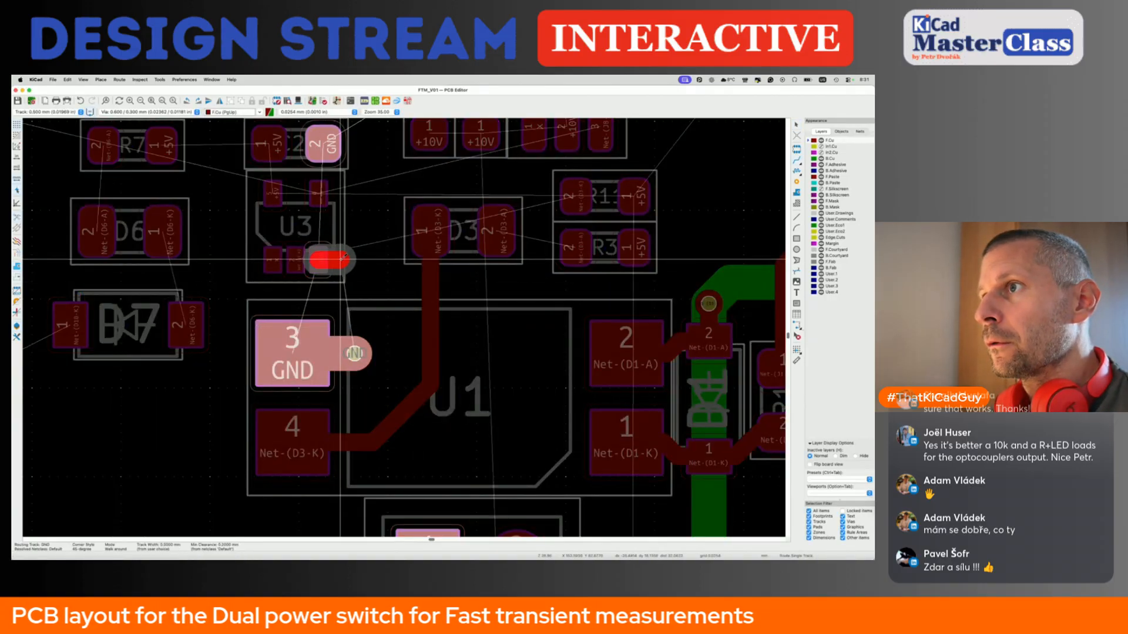
{"action": "key", "text": "Escape"}
{"action": "key", "text": "Escape"}
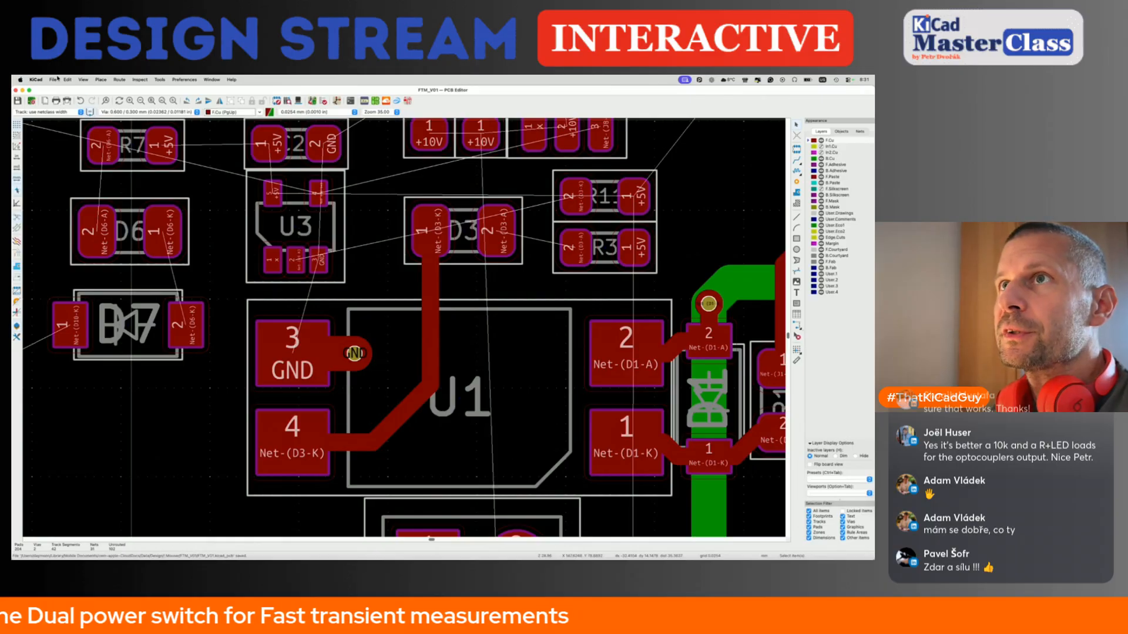
{"action": "left_click", "coordinate": [54, 79]}
{"action": "left_click", "coordinate": [68, 171]}
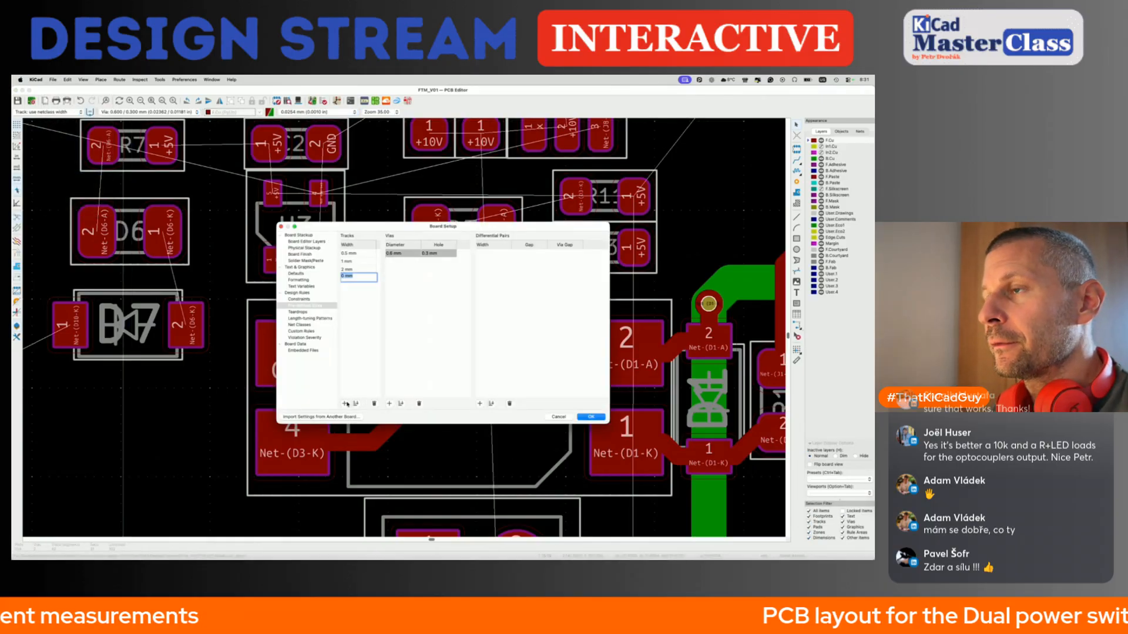
{"action": "key", "text": "Escape"}
{"action": "key", "text": "Escape"}
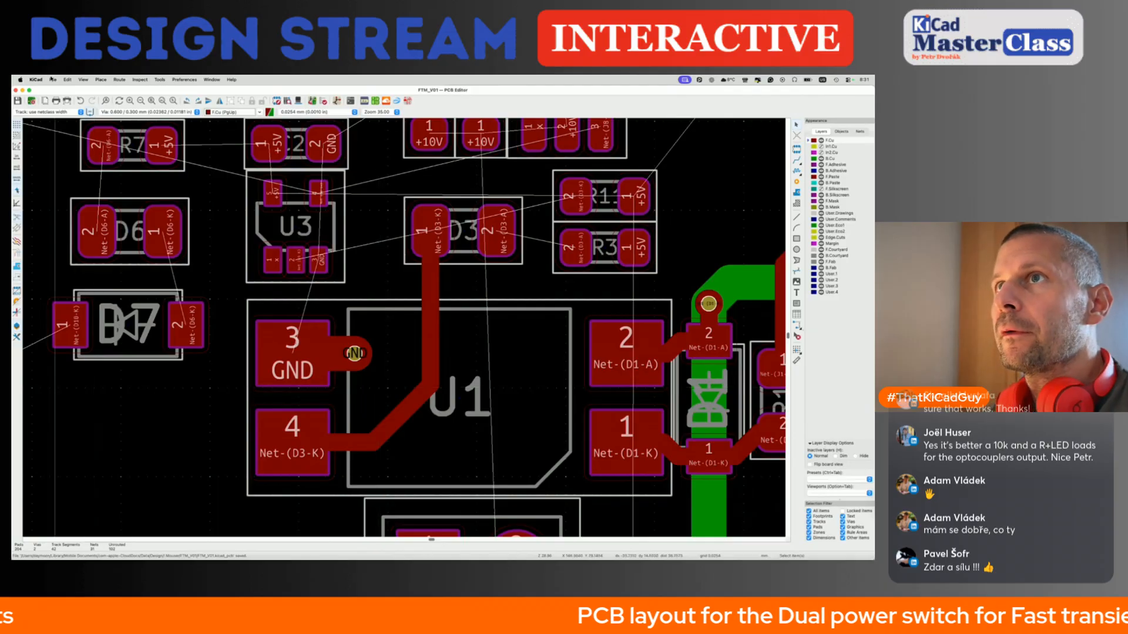
Change the Default net class's track width in the board setup.
{"action": "left_click", "coordinate": [52, 79]}
{"action": "left_click", "coordinate": [65, 170]}
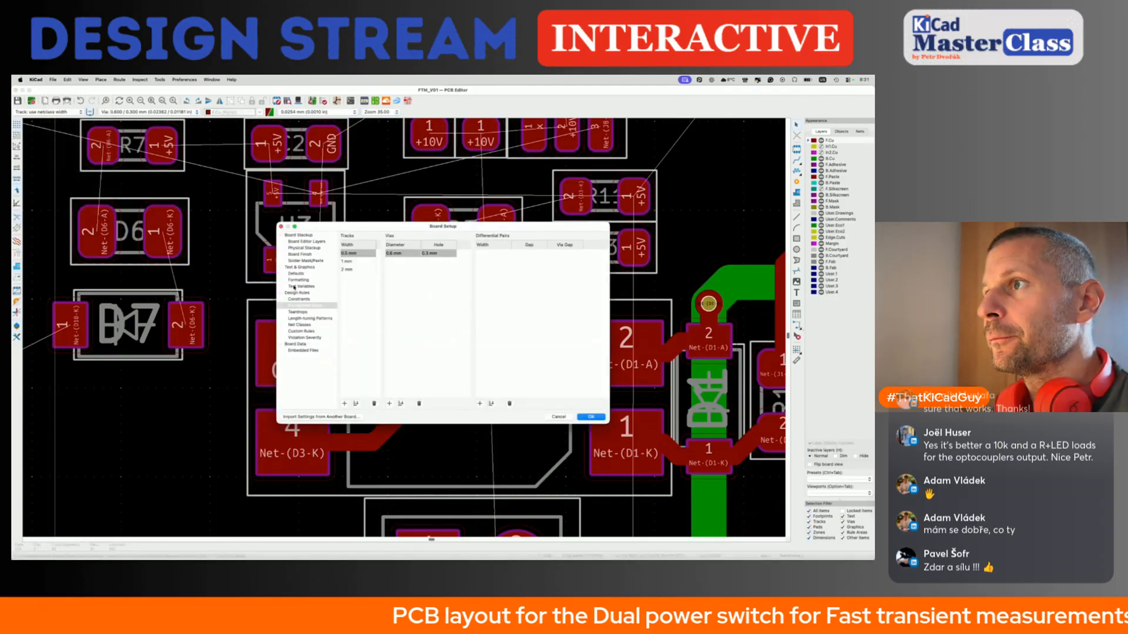
{"action": "left_click", "coordinate": [301, 325]}
{"action": "left_click", "coordinate": [405, 256]}
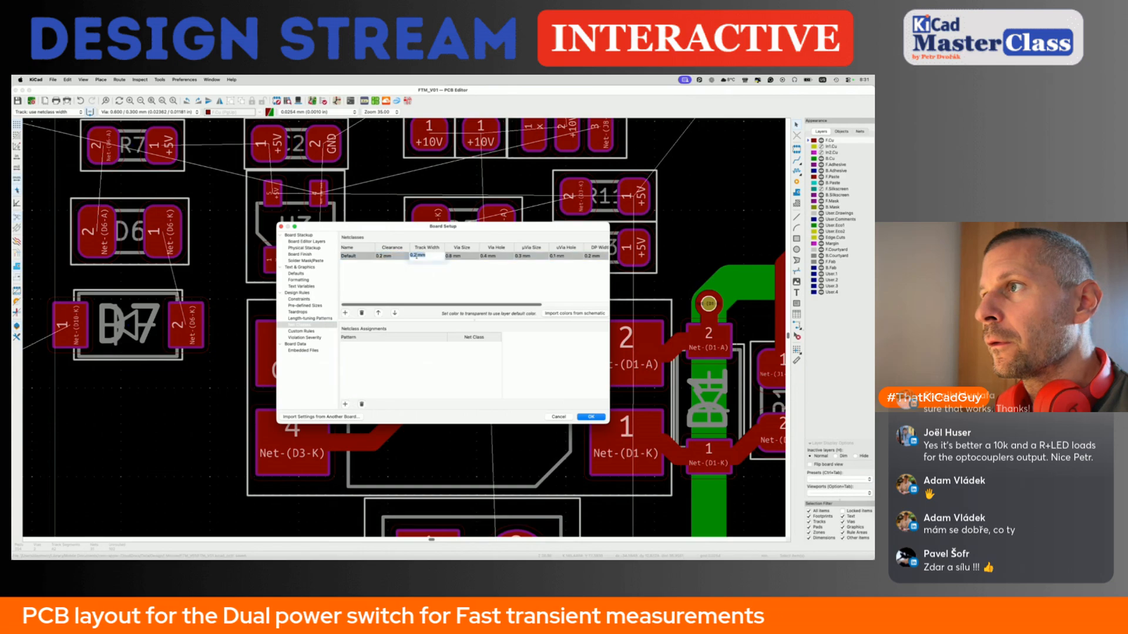
{"action": "left_click", "coordinate": [591, 417]}
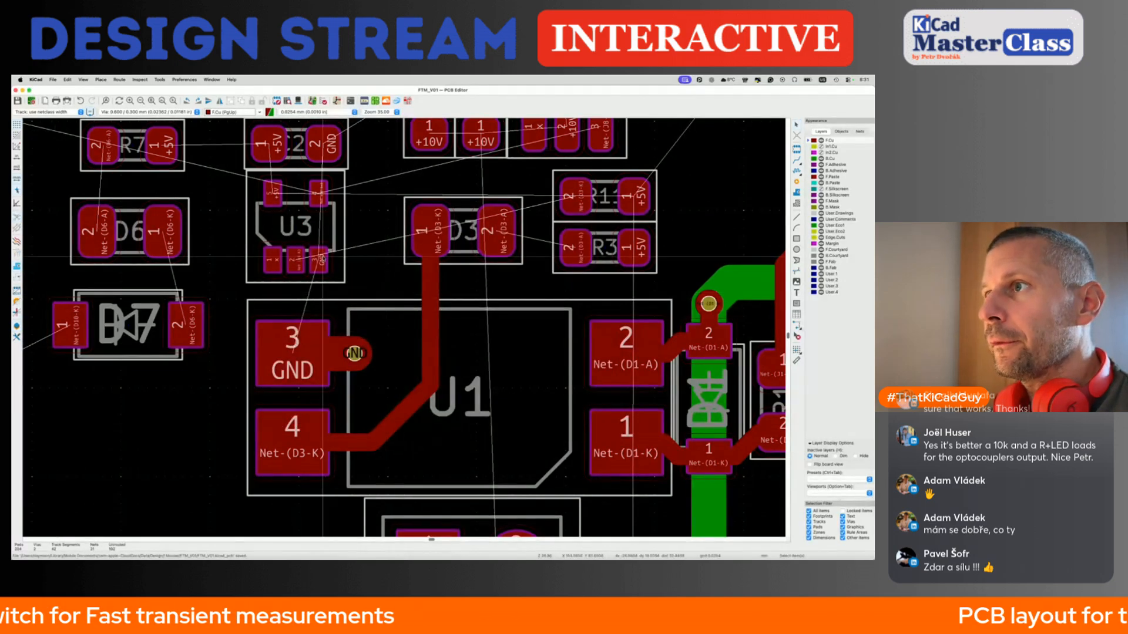
Route U3 pad 3 to a 0.6/0.3 mm GND via and connect U3 pad 2 to the vertical U1–D3 track.
{"action": "key", "text": "x"}
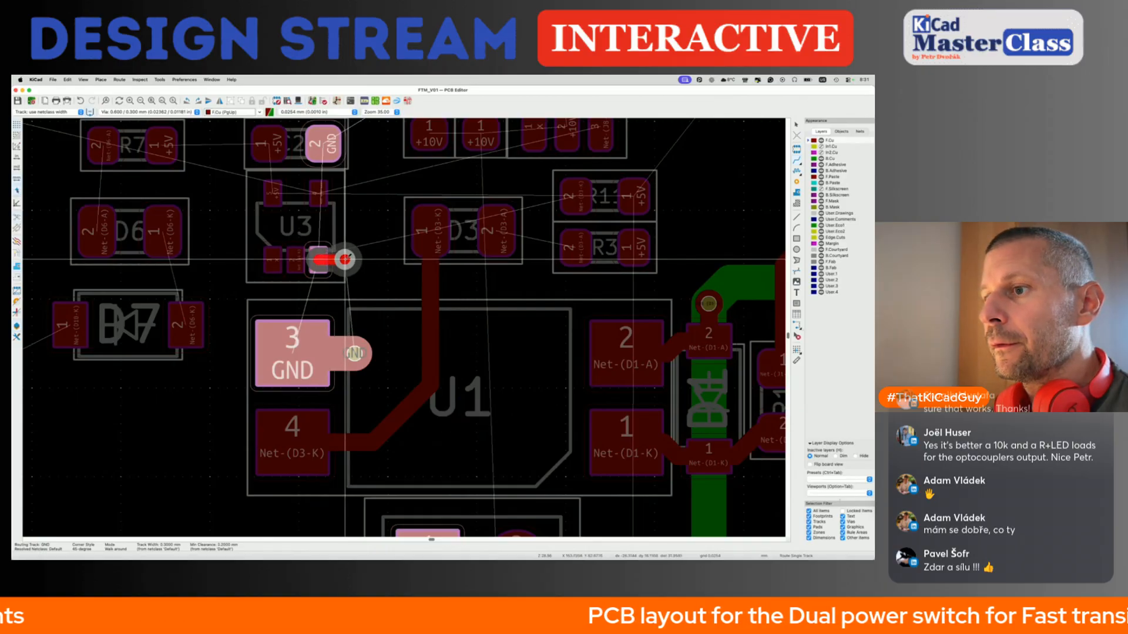
{"action": "left_click", "coordinate": [345, 259]}
{"action": "key", "text": "Escape"}
{"action": "key", "text": "x"}
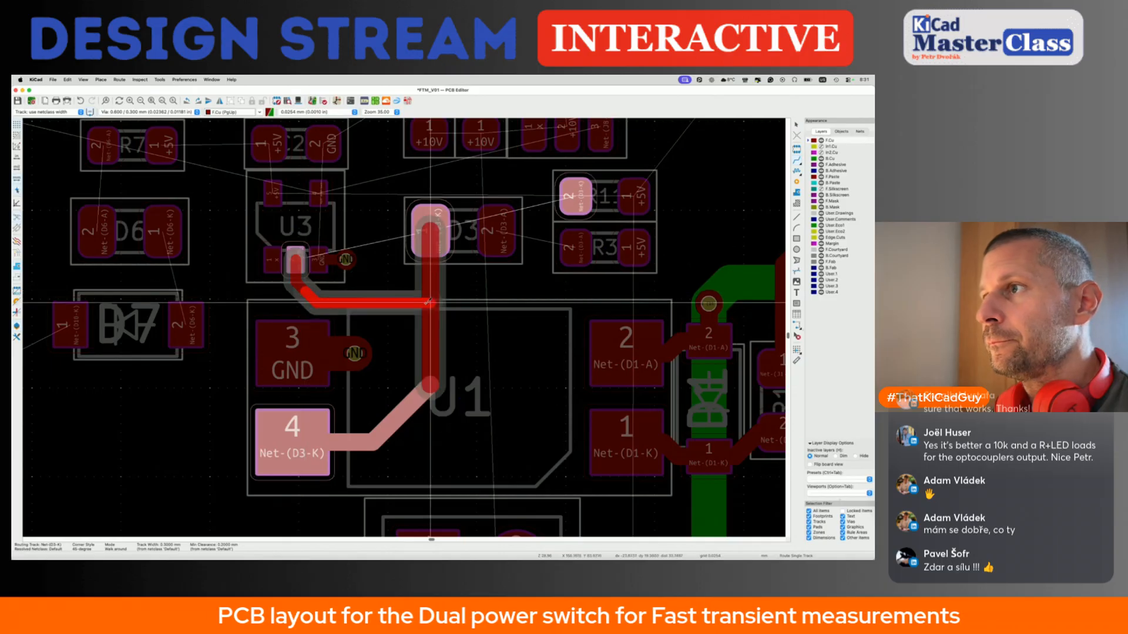
{"action": "left_click", "coordinate": [433, 302]}
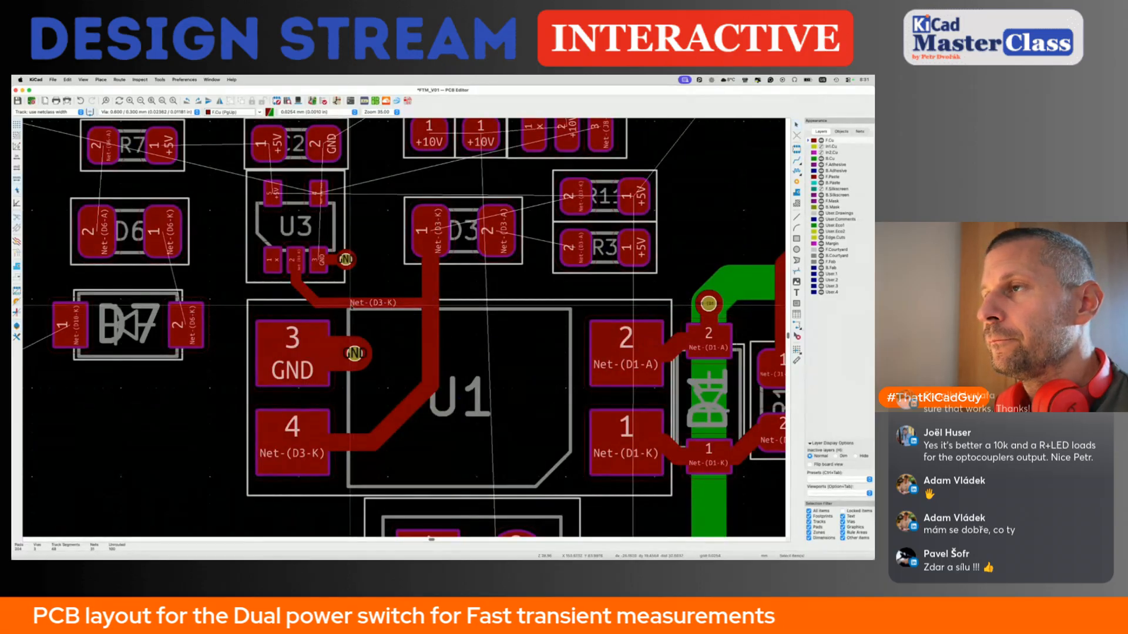
Route +5V from U3 pad 5 to C2 pad 1 and on through a via to R7 pad 1, and save the board.
{"action": "scroll", "coordinate": [350, 307], "scroll_direction": "up", "scroll_amount": 3}
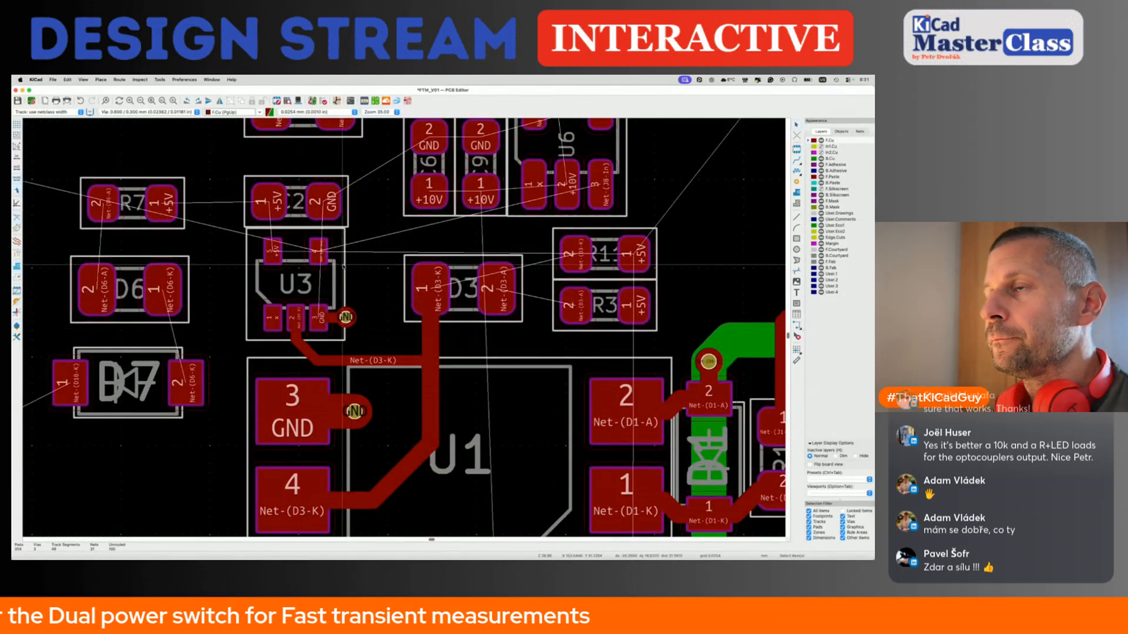
{"action": "scroll", "coordinate": [350, 307], "scroll_direction": "up", "scroll_amount": 2}
{"action": "left_click", "coordinate": [297, 285]}
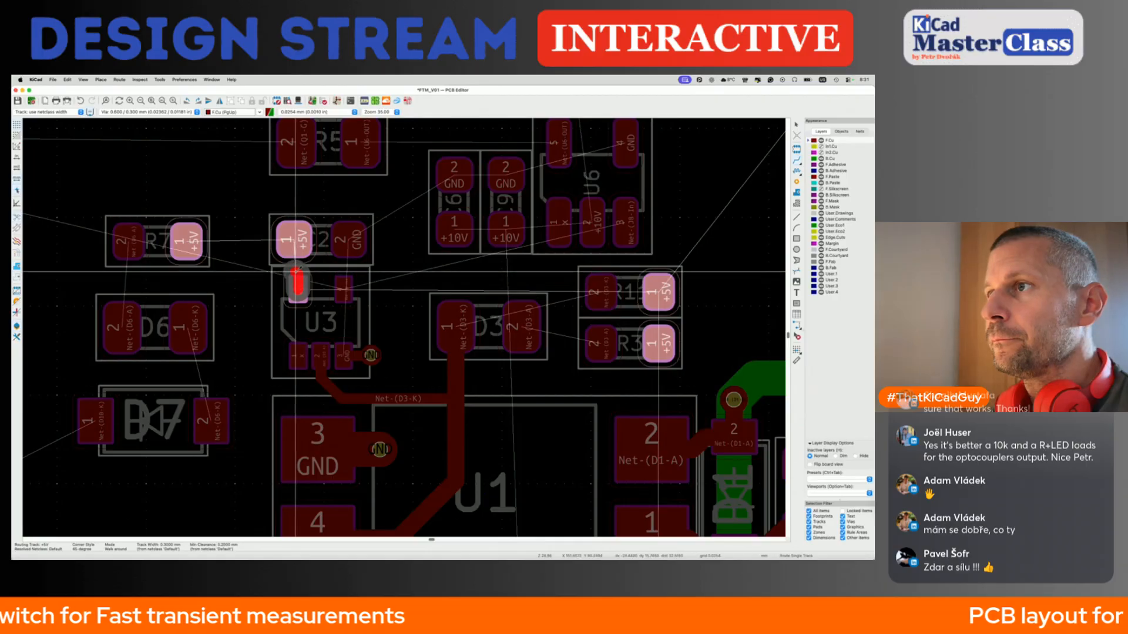
{"action": "left_click", "coordinate": [292, 239]}
{"action": "left_click", "coordinate": [293, 238]}
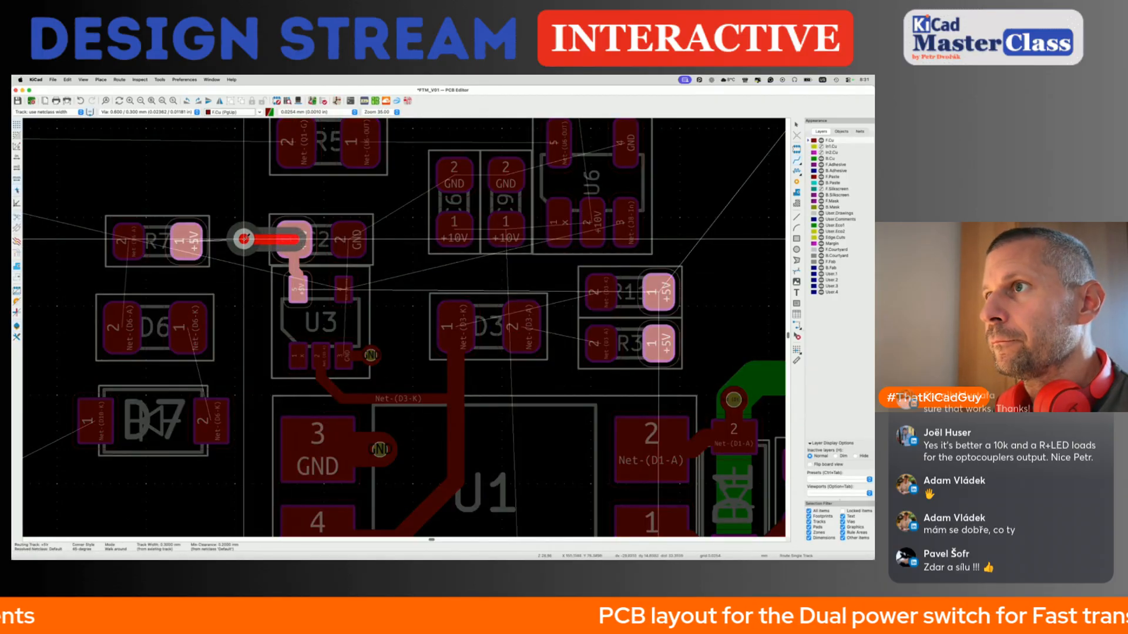
{"action": "key", "text": "v"}
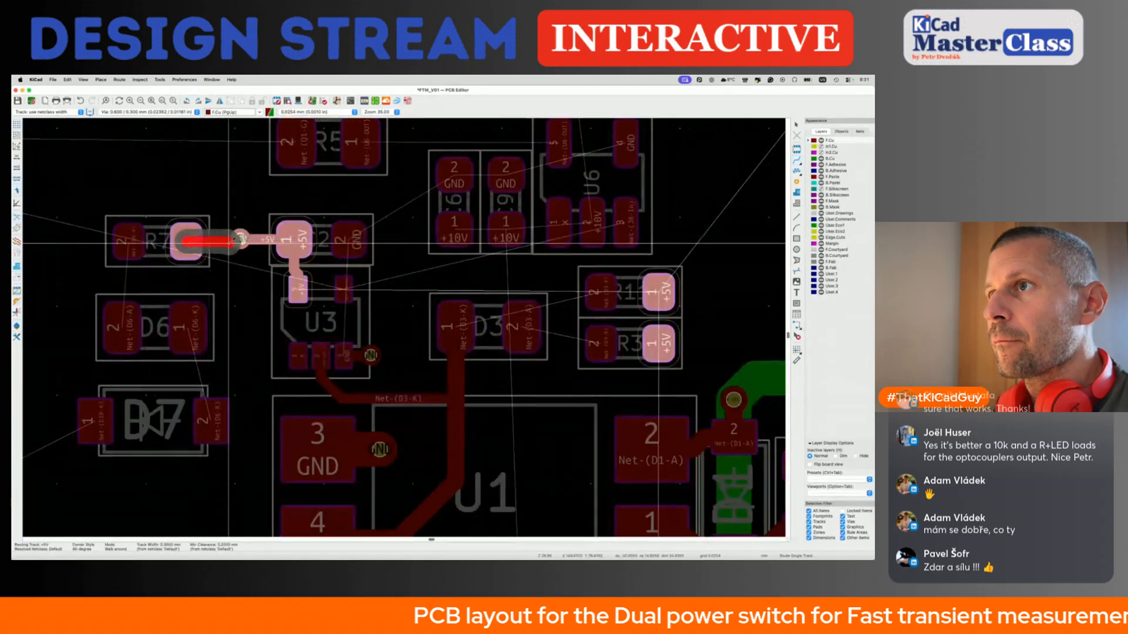
{"action": "left_click", "coordinate": [188, 240]}
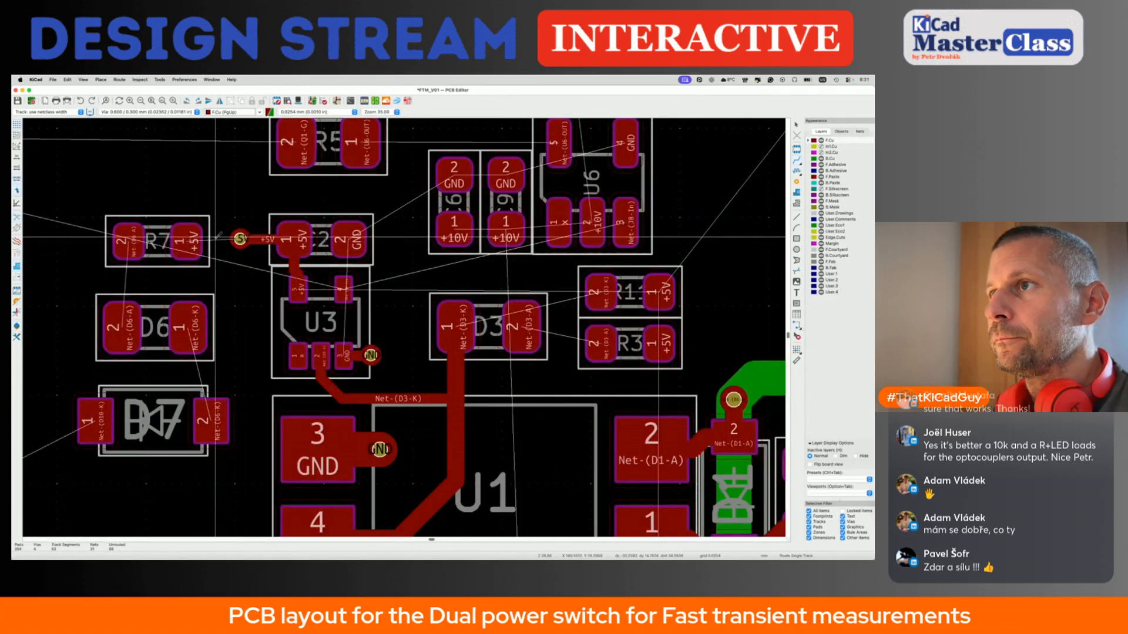
{"action": "scroll", "coordinate": [228, 259], "scroll_direction": "up", "scroll_amount": 2}
{"action": "scroll", "coordinate": [203, 295], "scroll_direction": "down", "scroll_amount": 4}
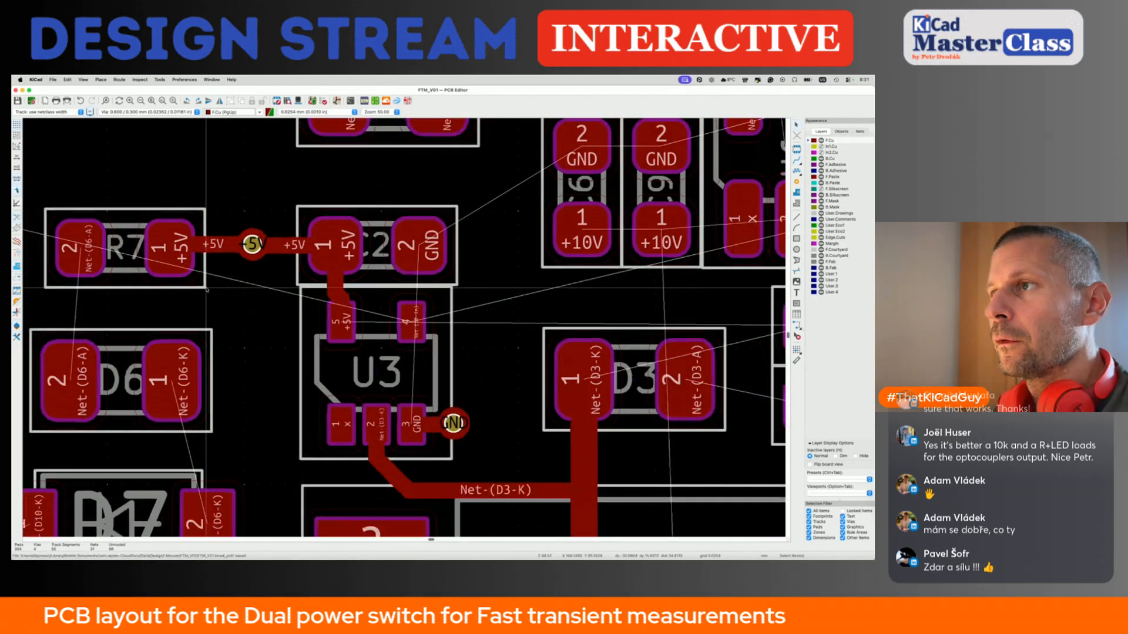
{"action": "key", "text": "ctrl+s"}
Route a short 0.5 mm GND track from C2 pad 2 to a via of net class size beside C2.
{"action": "key", "text": "x"}
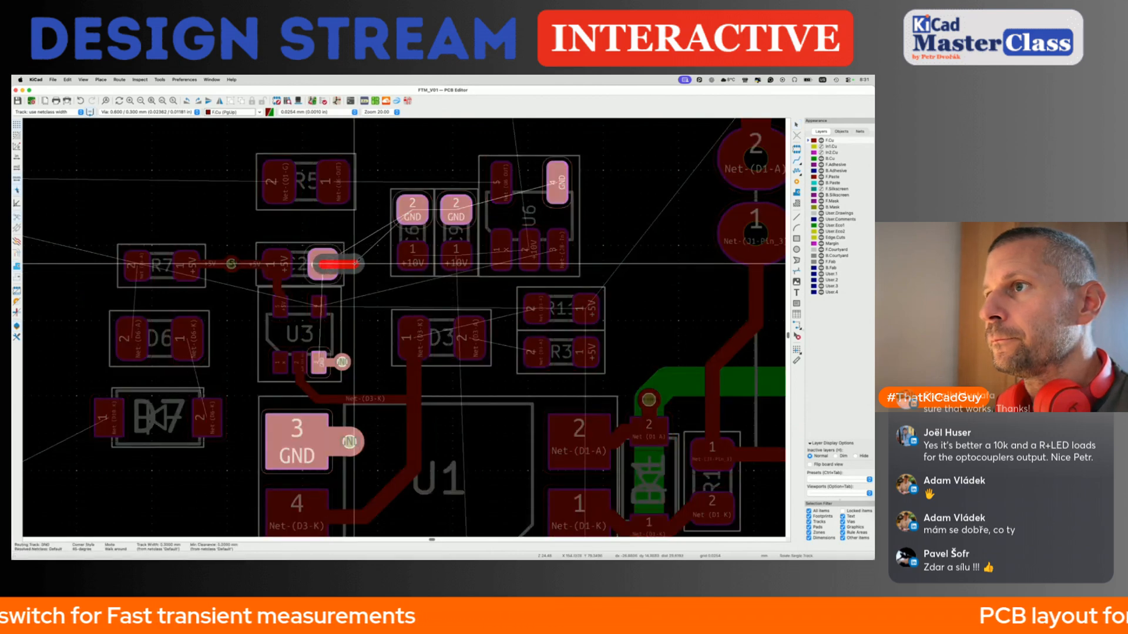
{"action": "key", "text": "w"}
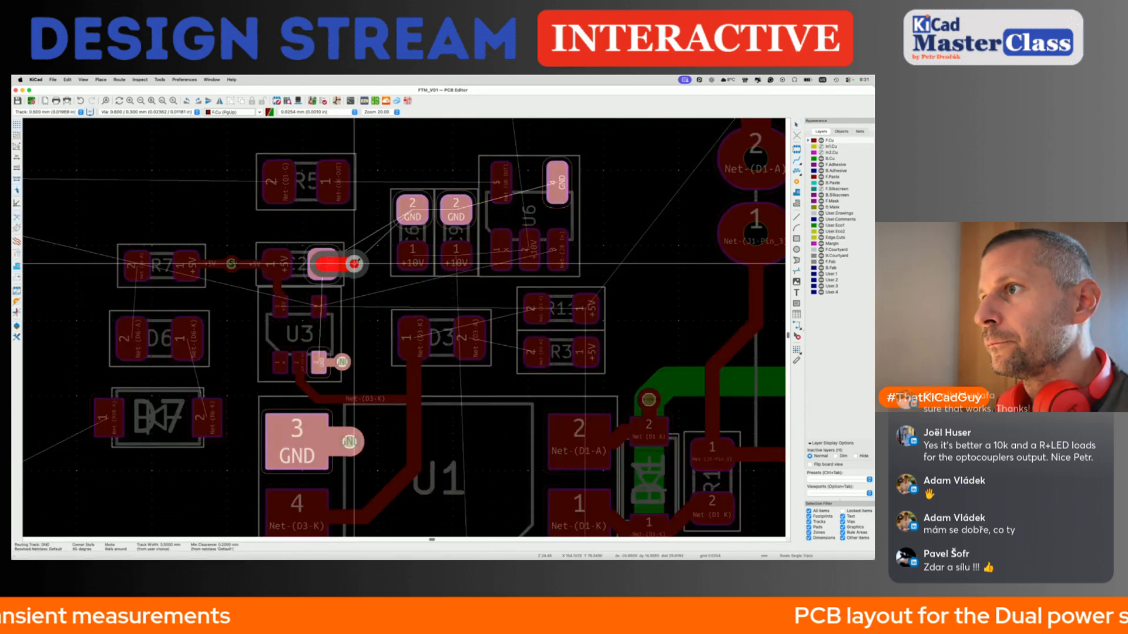
{"action": "key", "text": "apostrophe"}
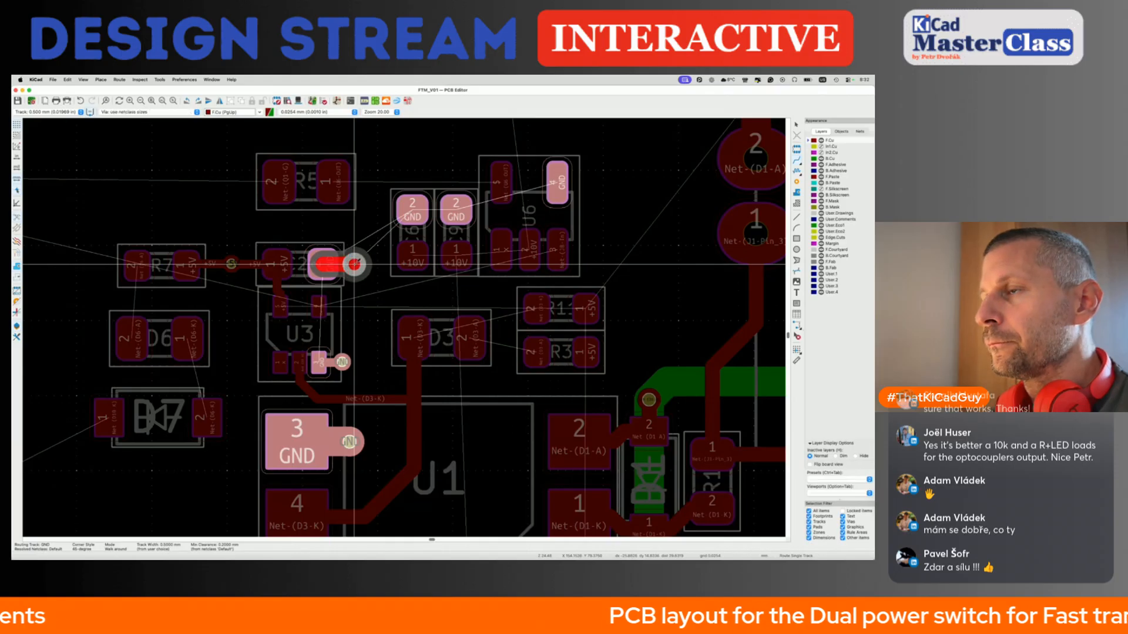
{"action": "key", "text": "Escape"}
{"action": "key", "text": "Escape"}
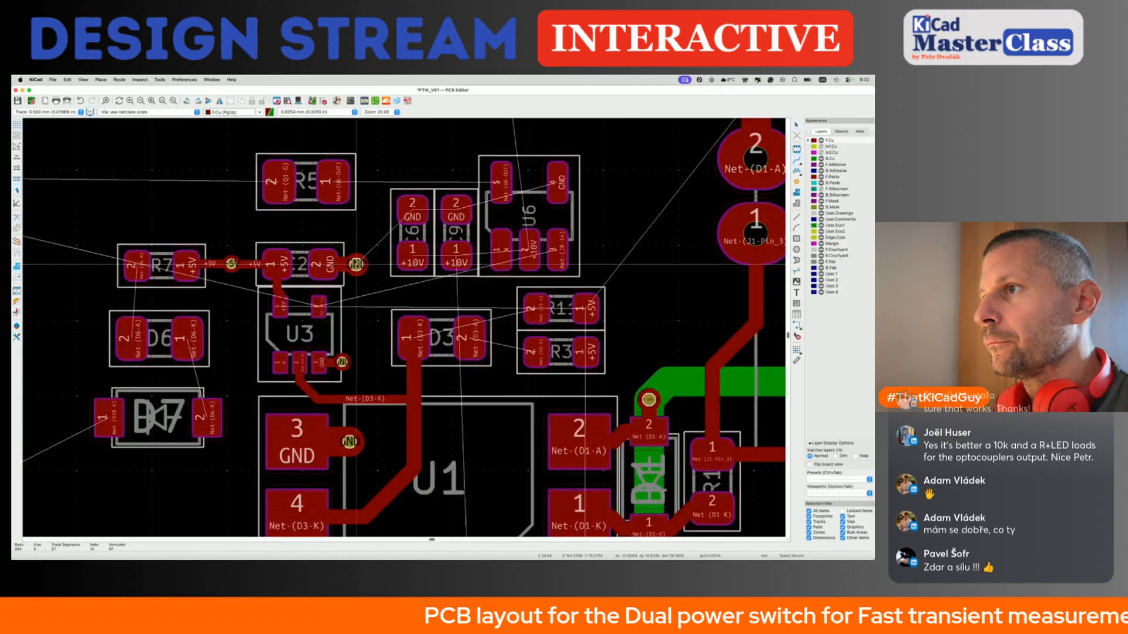
Route a track of net class width on F.Cu from U3 pad 4 partway toward U6, and save the board.
{"action": "key", "text": "x"}
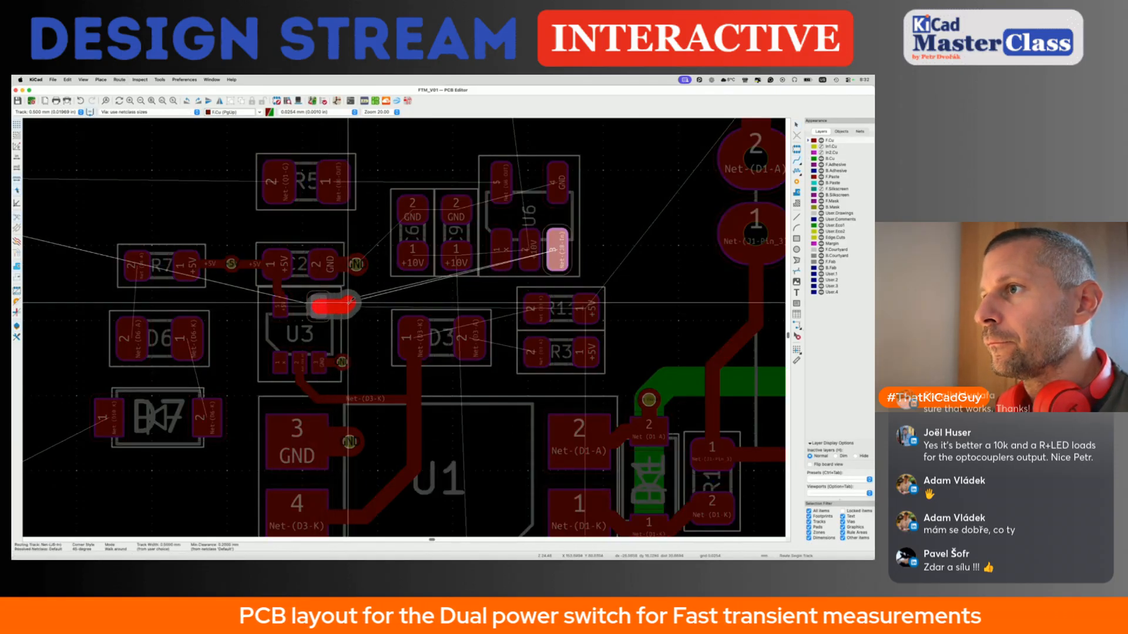
{"action": "key", "text": "w"}
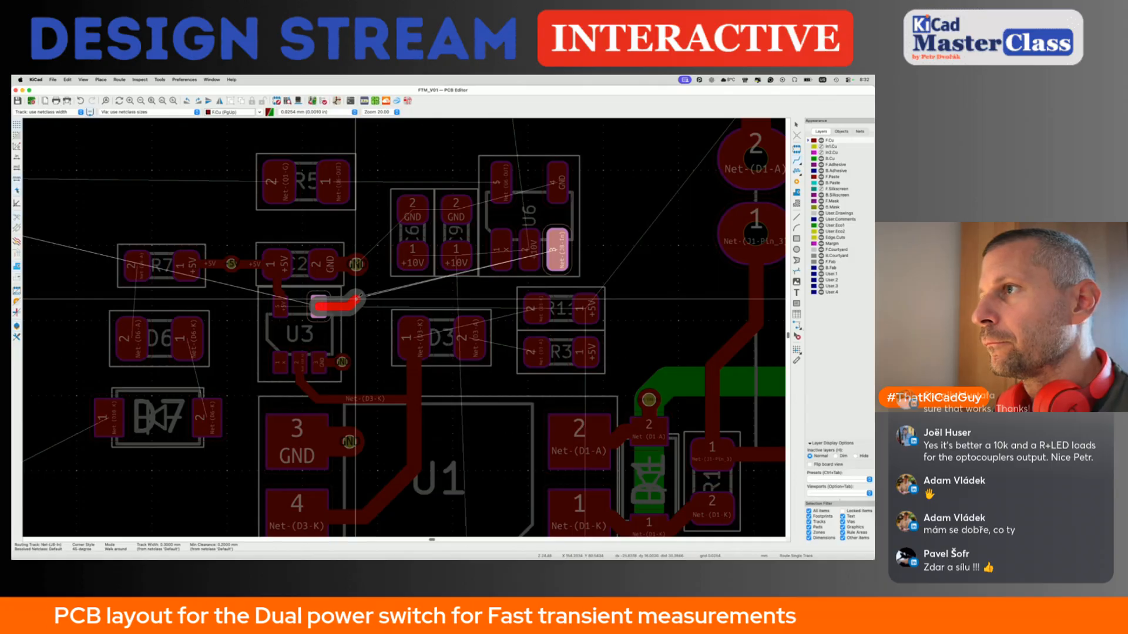
{"action": "left_click", "coordinate": [431, 293]}
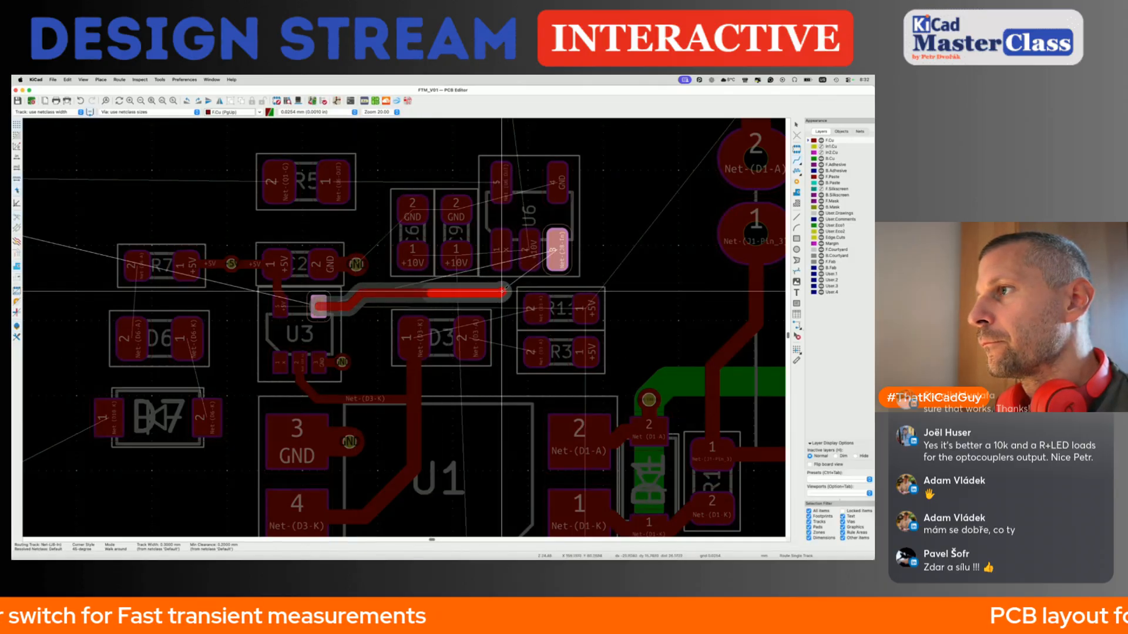
{"action": "key", "text": "Escape"}
{"action": "key", "text": "ctrl+s"}
{"action": "scroll", "coordinate": [392, 154], "scroll_direction": "down", "scroll_amount": 1}
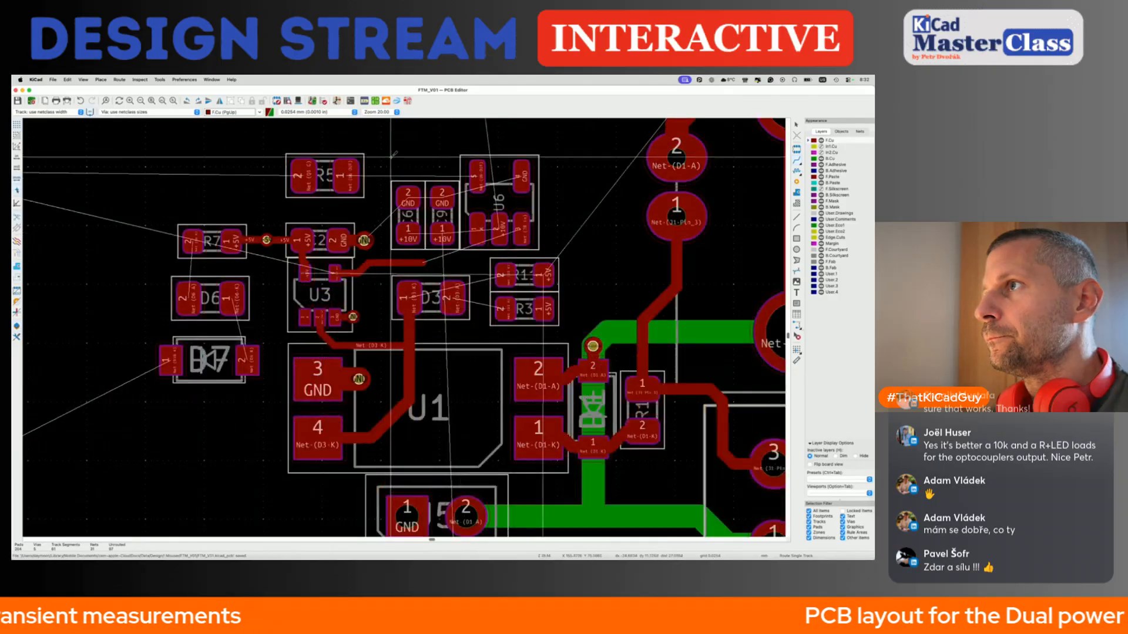
Shift C6, C9 and U6 together slightly away from U3, and complete the track from U3 pad 4 to U6 pad 3.
{"action": "left_click_drag", "start_coordinate": [385, 153], "coordinate": [563, 256]}
{"action": "key", "text": "m"}
{"action": "left_click_drag", "start_coordinate": [563, 245], "coordinate": [585, 240]}
{"action": "left_click", "coordinate": [586, 241]}
{"action": "middle_click_drag", "start_coordinate": [529, 170], "coordinate": [523, 243]}
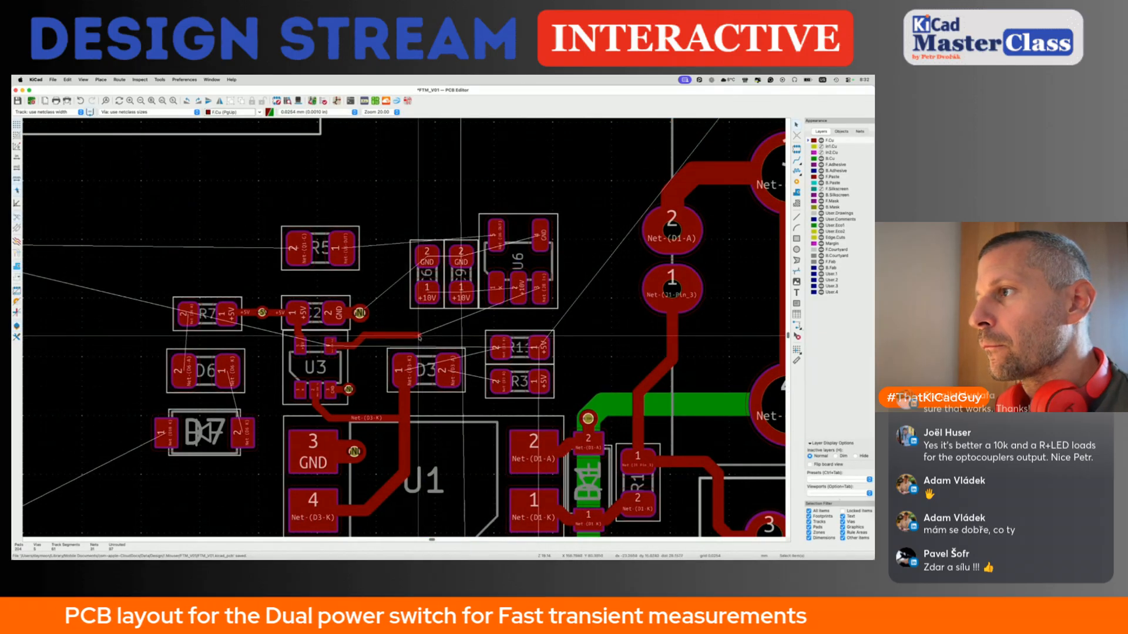
{"action": "key", "text": "x"}
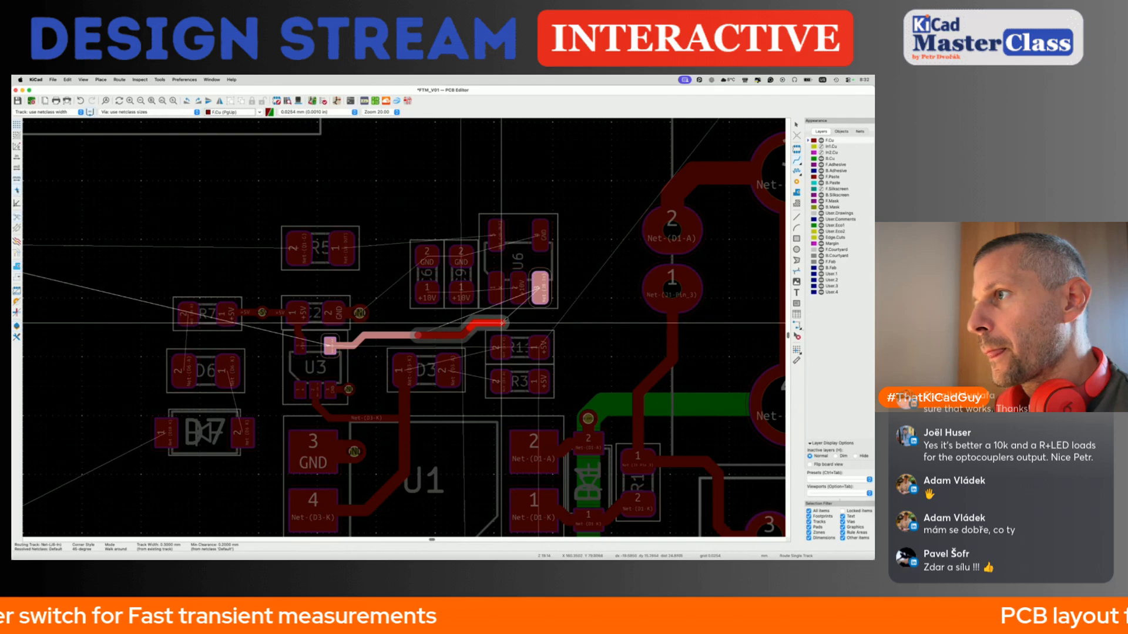
{"action": "left_click", "coordinate": [540, 289]}
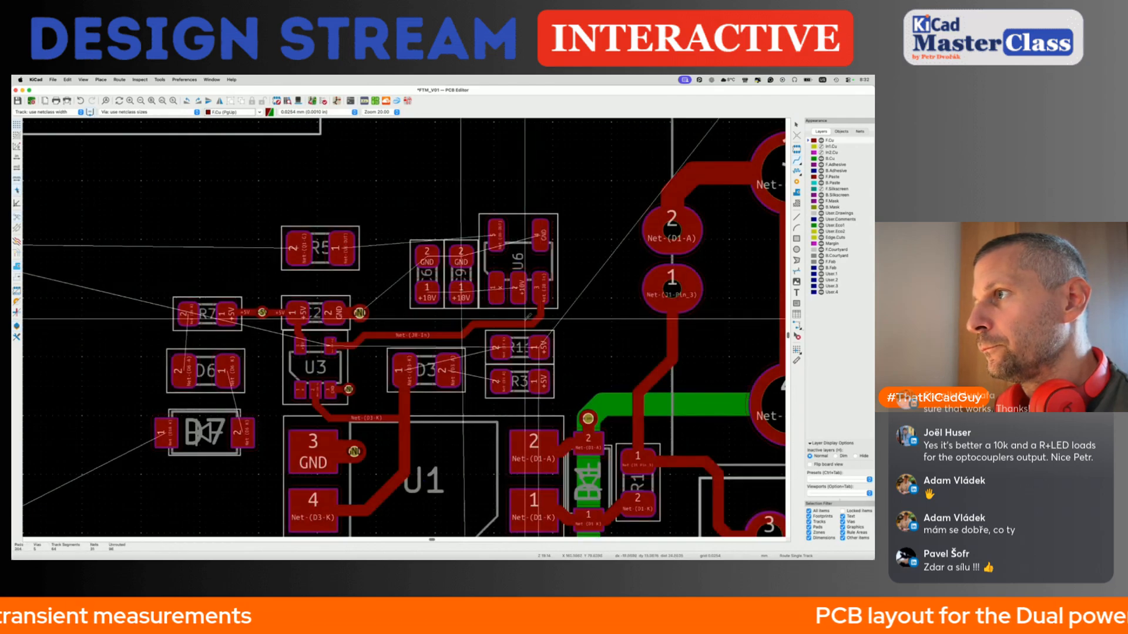
{"action": "scroll", "coordinate": [525, 316], "scroll_direction": "up", "scroll_amount": 3}
{"action": "left_click", "coordinate": [514, 273]}
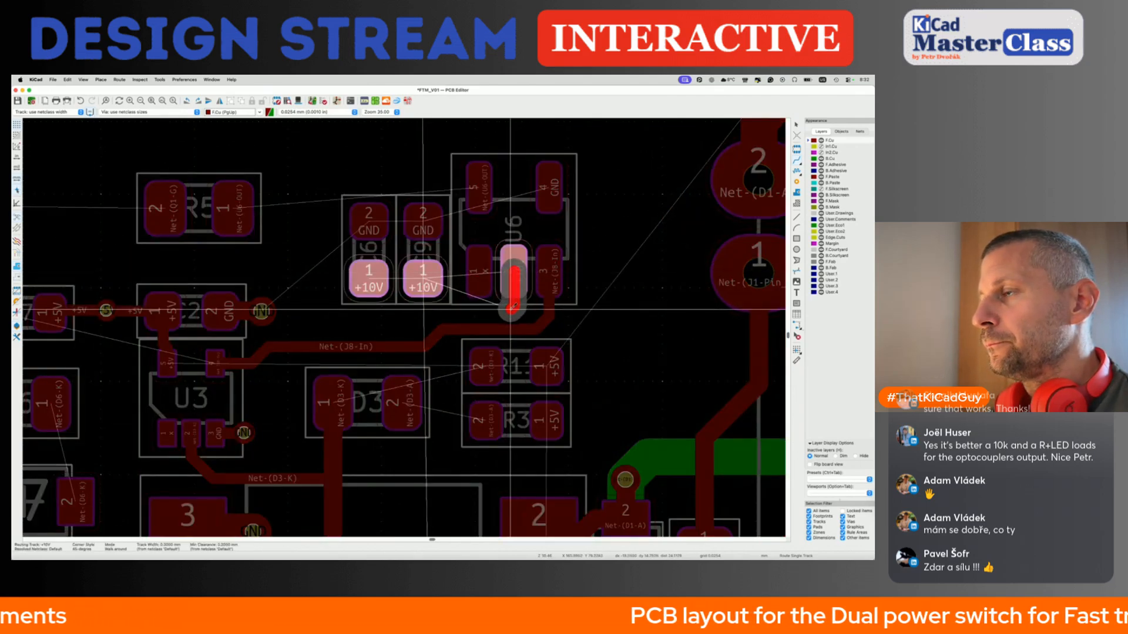
{"action": "key", "text": "Escape"}
Select U6 and cycle through the open project windows to examine it.
{"action": "left_click", "coordinate": [506, 237]}
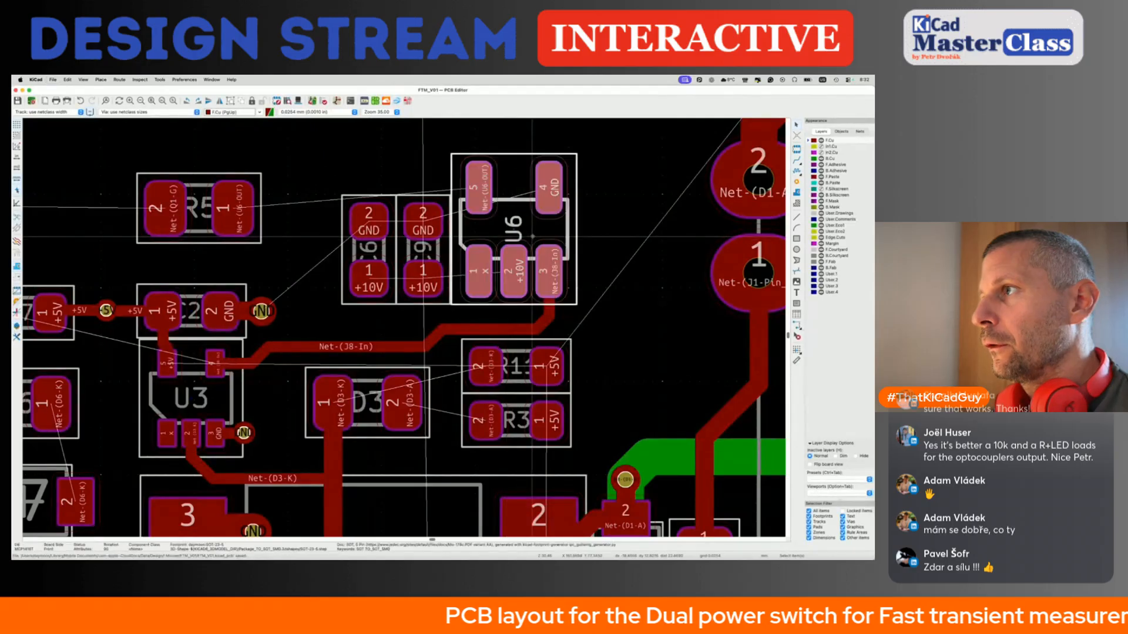
{"action": "key", "text": "super+grave"}
{"action": "key", "text": "super+grave"}
{"action": "key", "text": "super+grave"}
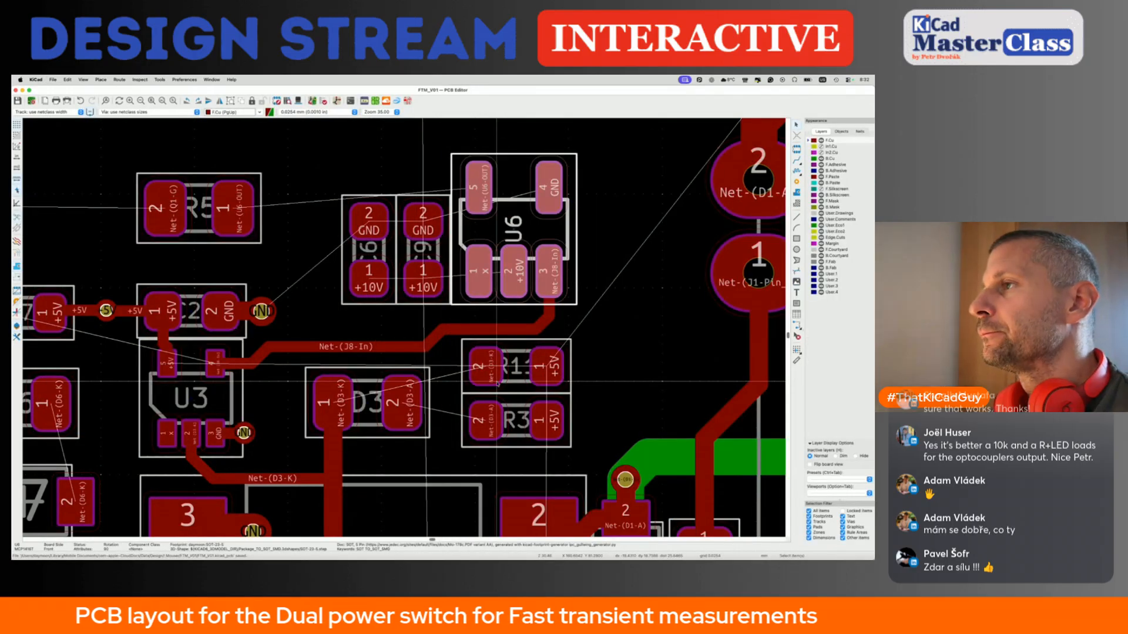
Move capacitors C6 and C9 above U6, rotated horizontally and stacked one over the other.
{"action": "key", "text": "Escape"}
{"action": "scroll", "coordinate": [498, 385], "scroll_direction": "down", "scroll_amount": 2}
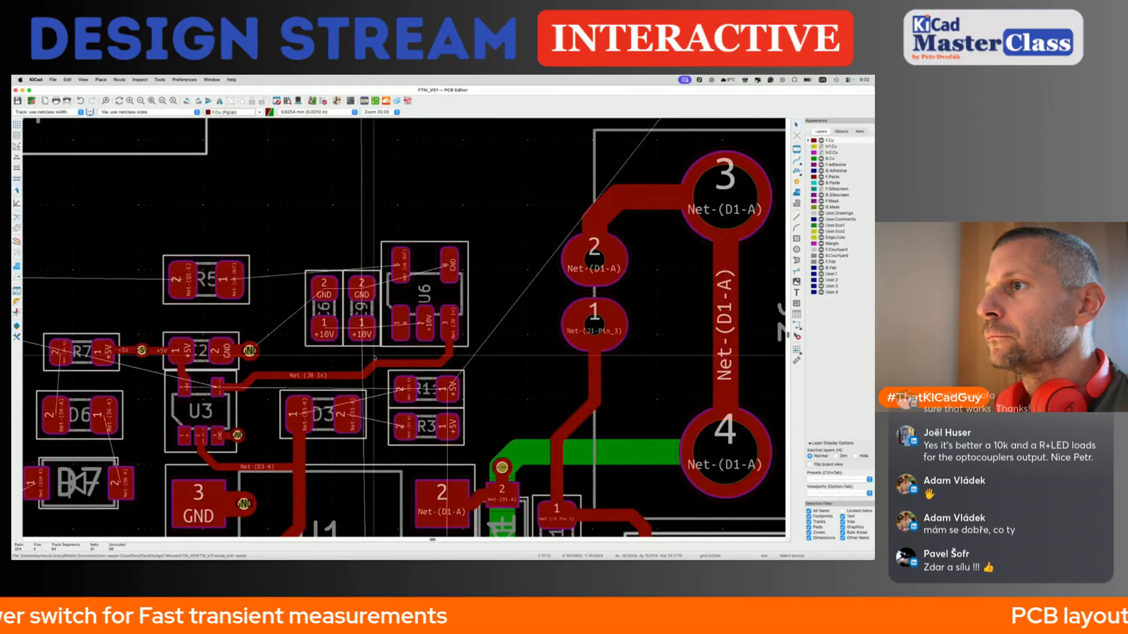
{"action": "left_click_drag", "start_coordinate": [295, 261], "coordinate": [398, 361]}
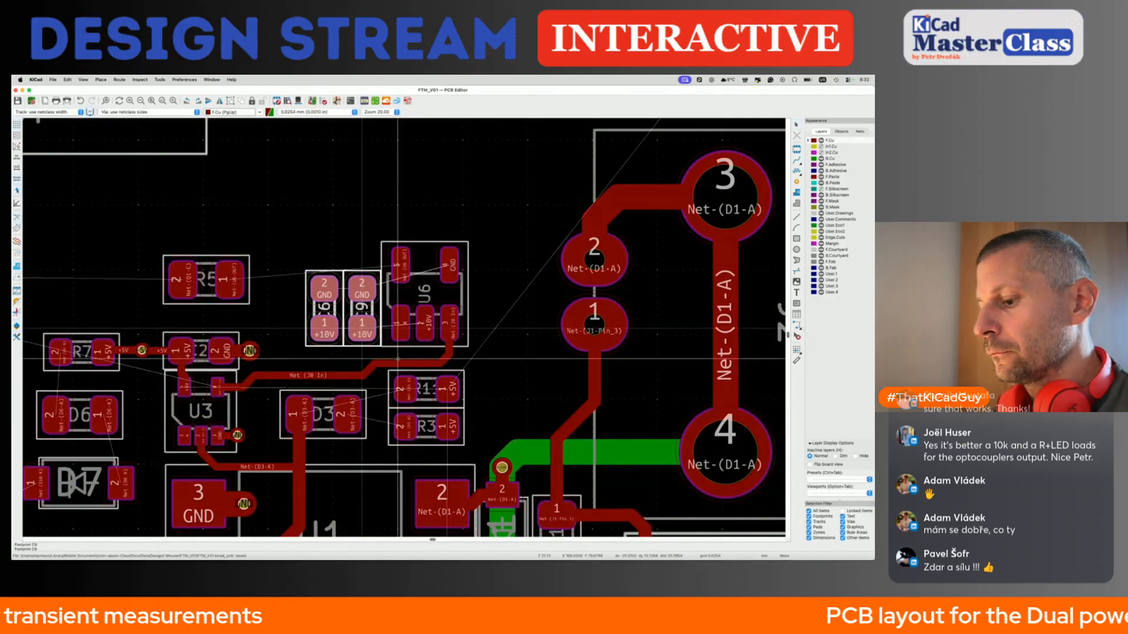
{"action": "key", "text": "m"}
{"action": "key", "text": "r"}
{"action": "key", "text": "r"}
{"action": "key", "text": "r"}
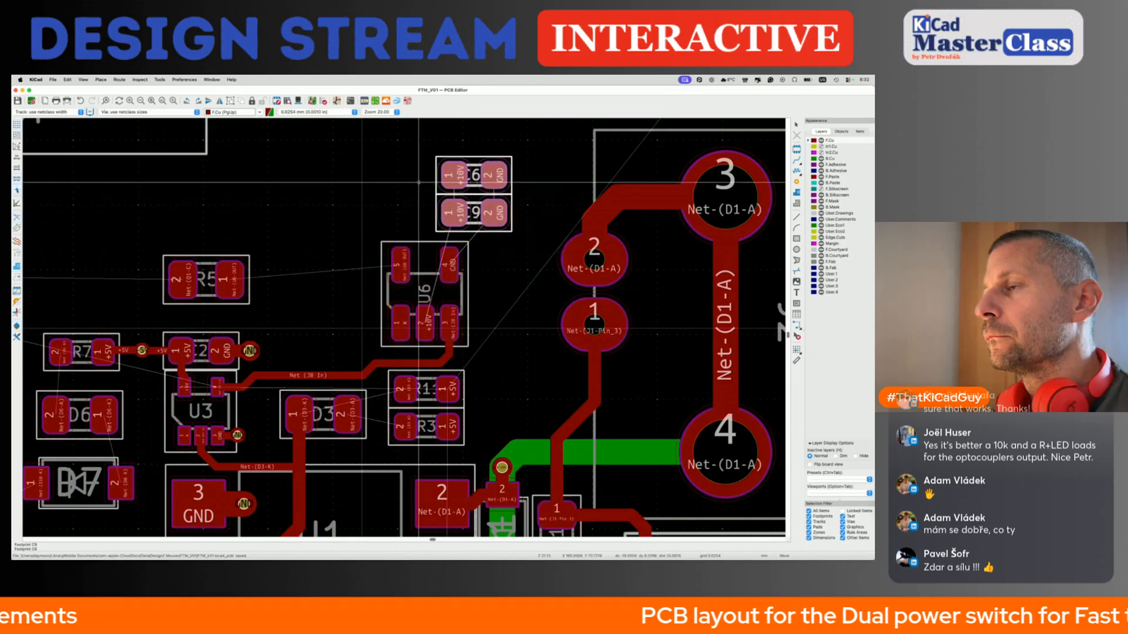
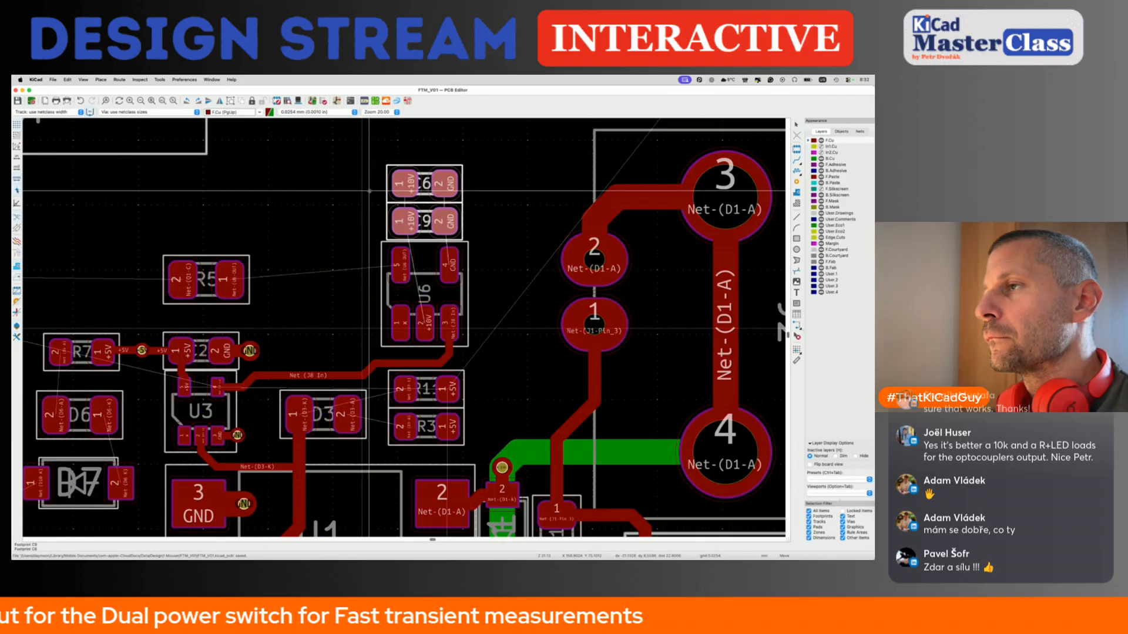
{"action": "left_click", "coordinate": [369, 191]}
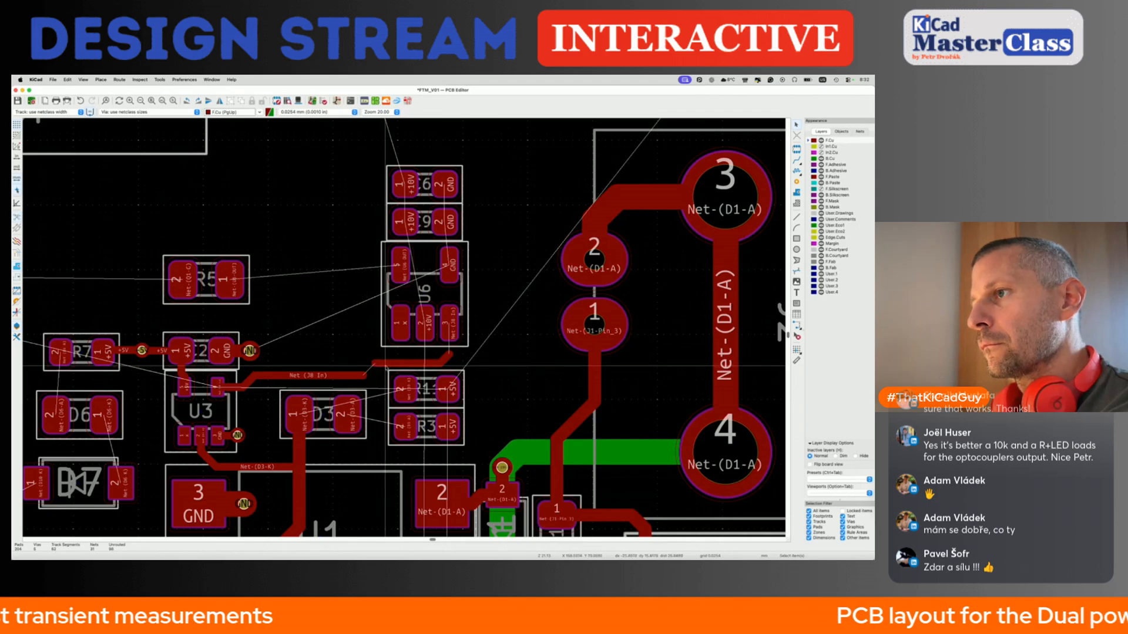
Rotate U6 together with C6 and C9 and place the group beside R5, with U6 nearest R5 and the capacitors upright.
{"action": "key", "text": "Escape"}
{"action": "left_click_drag", "start_coordinate": [356, 121], "coordinate": [490, 355]}
{"action": "key", "text": "m"}
{"action": "key", "text": "r"}
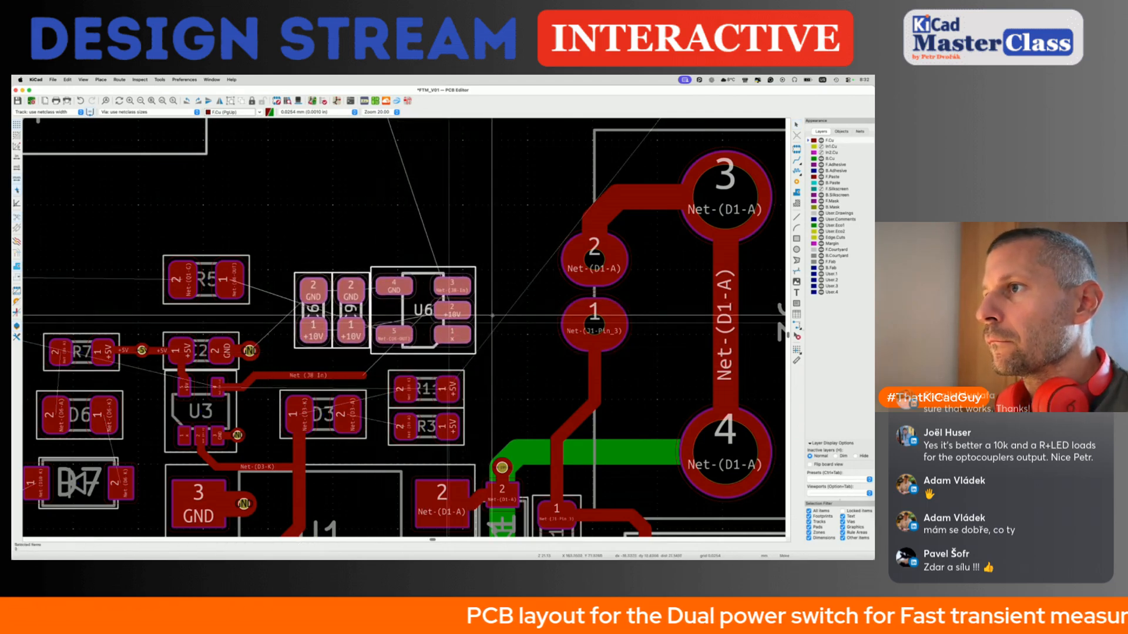
{"action": "key", "text": "r"}
{"action": "key", "text": "r"}
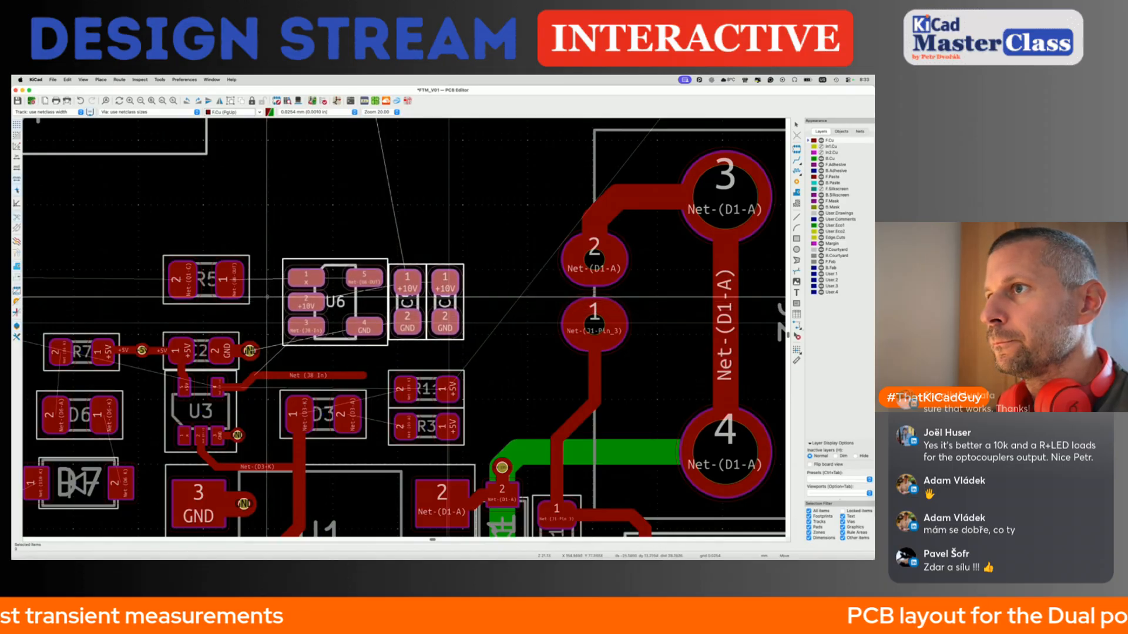
{"action": "left_click", "coordinate": [267, 292]}
Delete the leftover Net-(J8-In) track segment, route the net from U3 to U6 pad 3, and adjust the track's bend.
{"action": "left_click", "coordinate": [364, 374]}
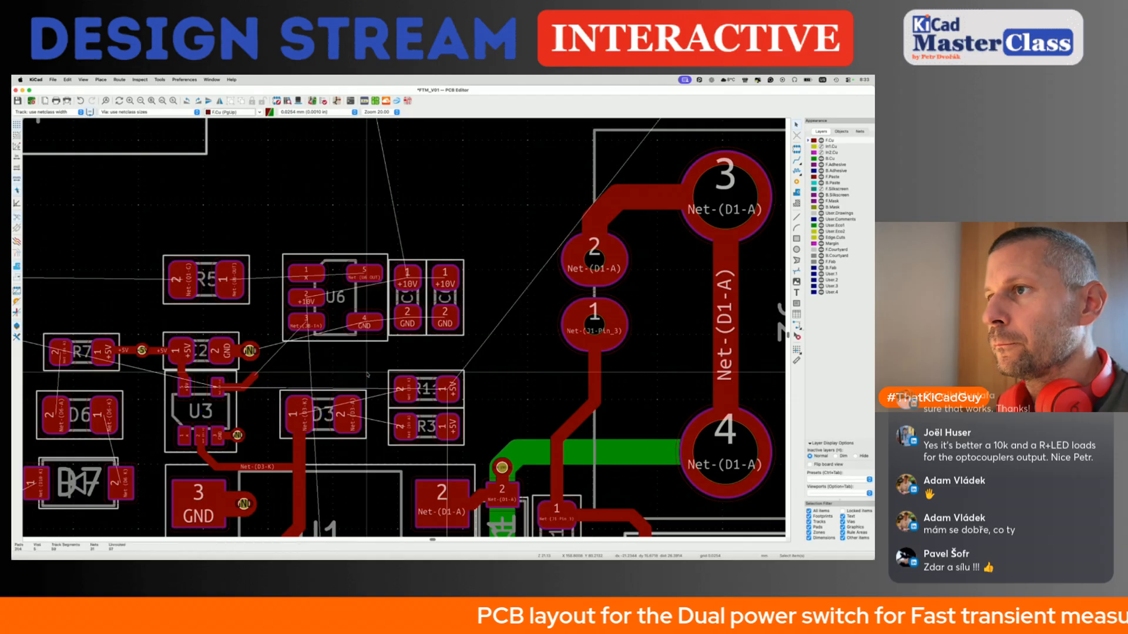
{"action": "key", "text": "x"}
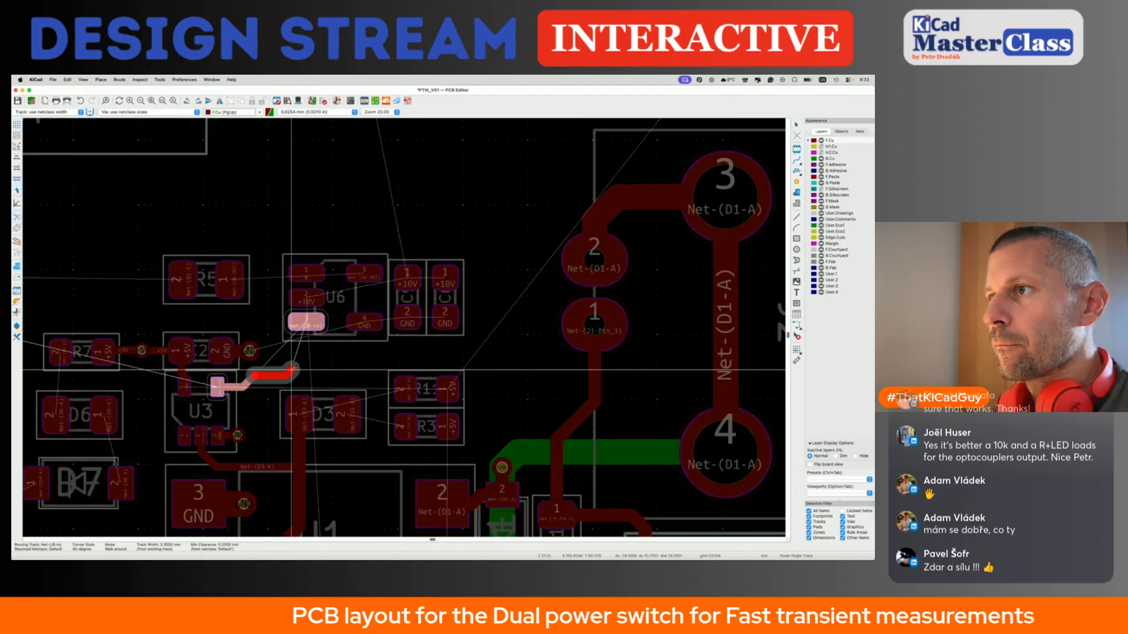
{"action": "left_click", "coordinate": [306, 322]}
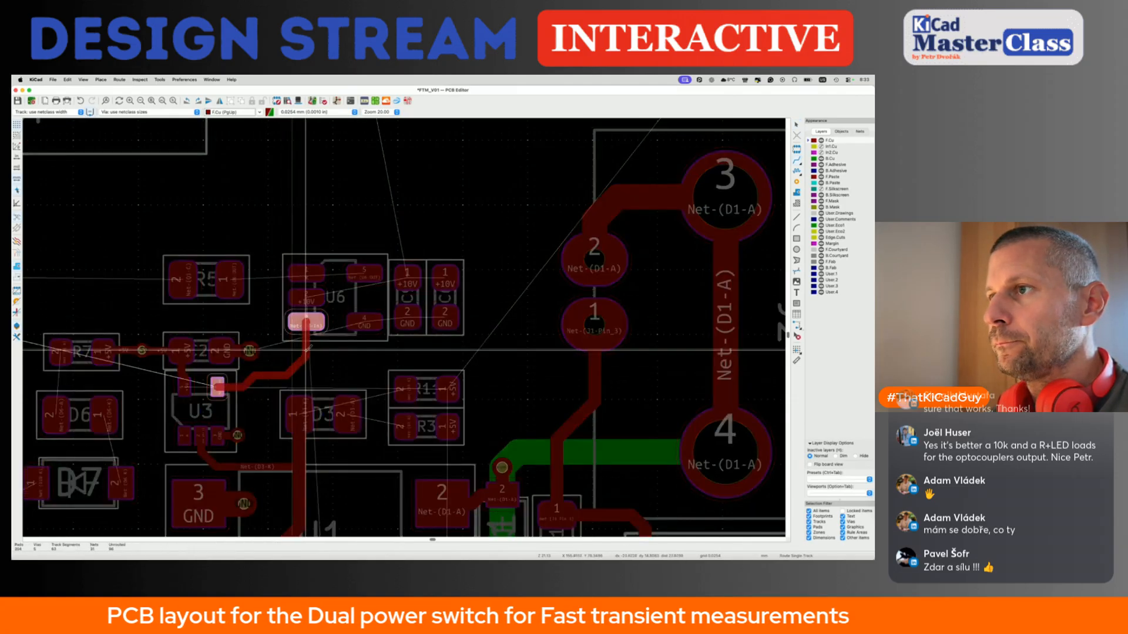
{"action": "left_click", "coordinate": [307, 351]}
{"action": "key", "text": "d"}
{"action": "left_click", "coordinate": [291, 371]}
Route the +10V track from U6 pad 2 to pad 1 of both adjacent capacitors.
{"action": "scroll", "coordinate": [293, 369], "scroll_direction": "up", "scroll_amount": 3}
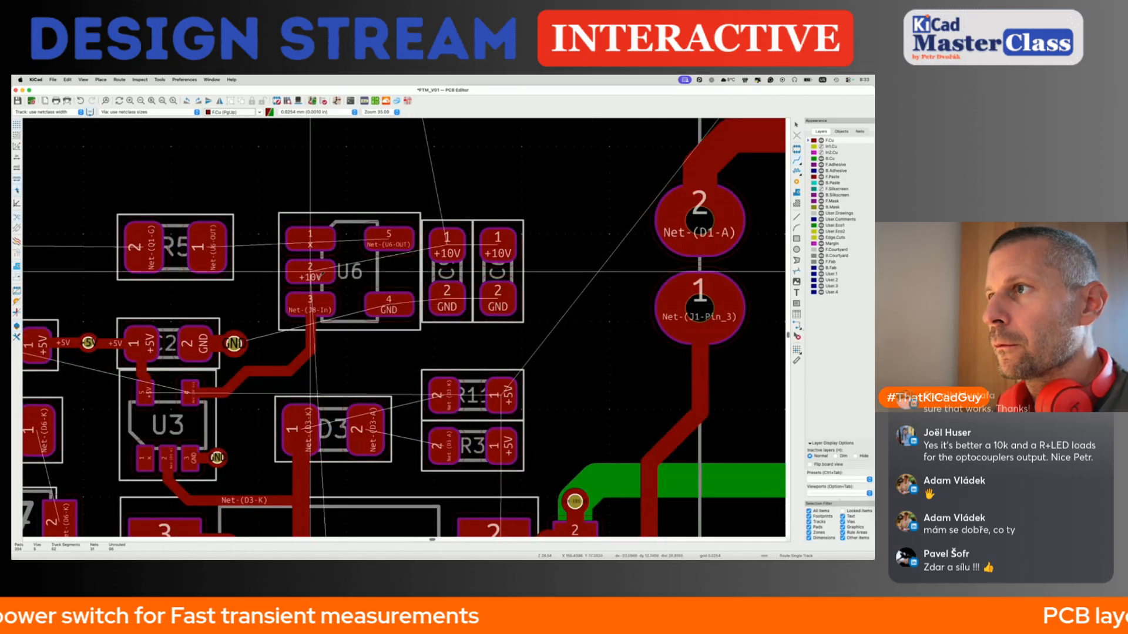
{"action": "key", "text": "x"}
{"action": "left_click", "coordinate": [461, 244]}
{"action": "left_click", "coordinate": [464, 245]}
{"action": "left_click", "coordinate": [498, 245]}
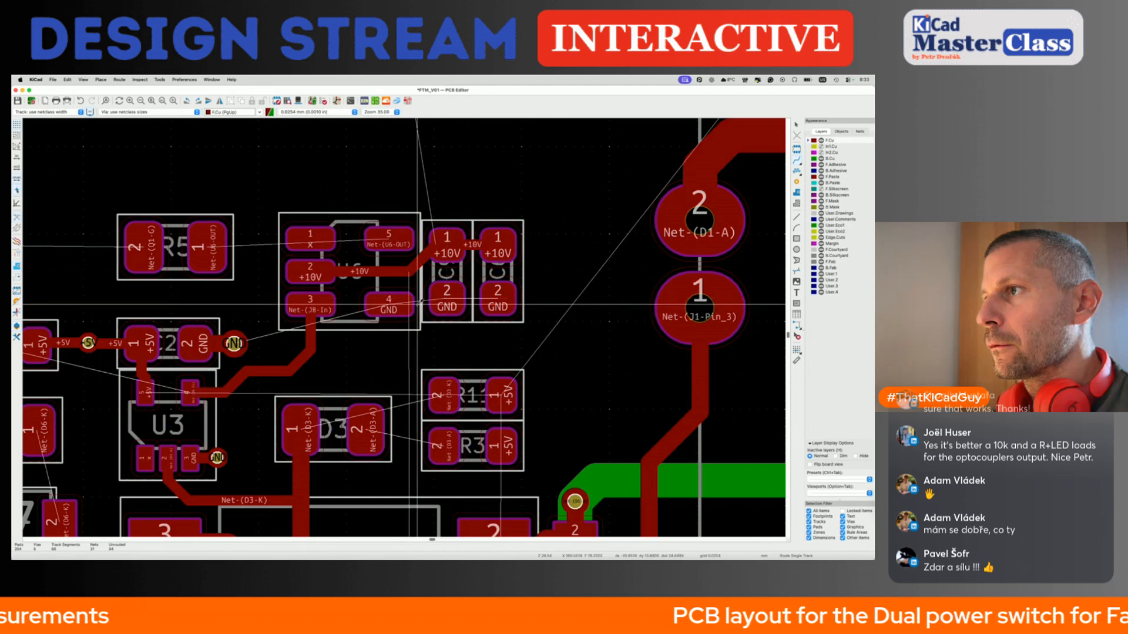
Route U6 pad 4 to the nearest capacitor's GND pad, add a GND via below each capacitor with 0.5 mm tracks, and save.
{"action": "left_click", "coordinate": [390, 304]}
{"action": "left_click", "coordinate": [446, 301]}
{"action": "left_click", "coordinate": [447, 300]}
{"action": "key", "text": "w"}
{"action": "key", "text": "v"}
{"action": "left_click", "coordinate": [449, 338]}
{"action": "left_click", "coordinate": [496, 301]}
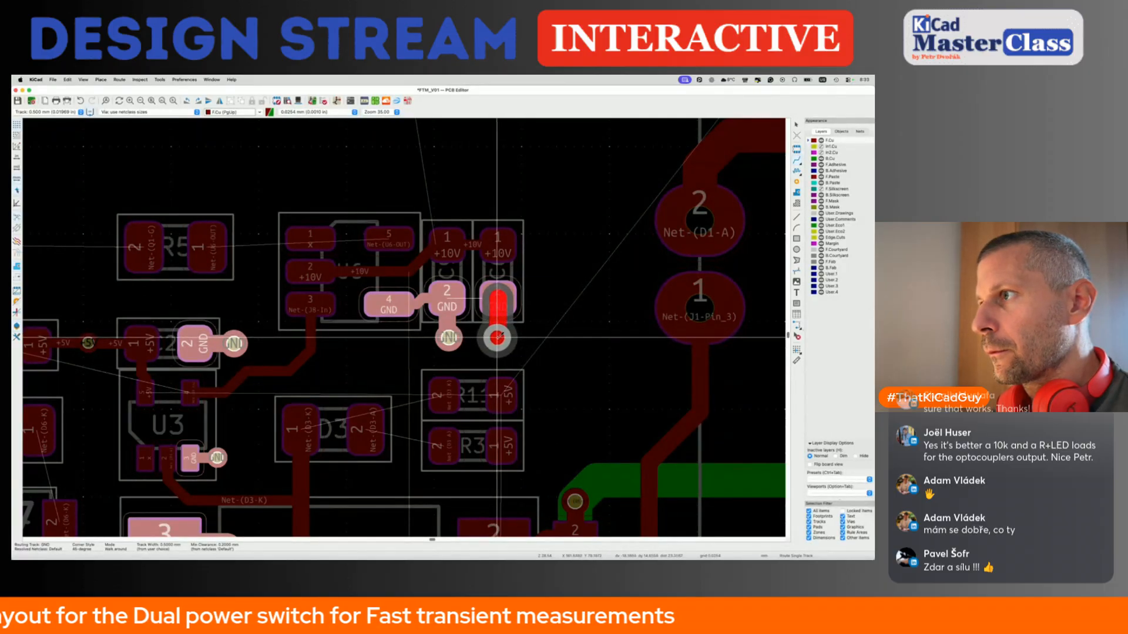
{"action": "left_click", "coordinate": [497, 338]}
{"action": "key", "text": "ctrl+s"}
{"action": "scroll", "coordinate": [491, 306], "scroll_direction": "up", "scroll_amount": 2}
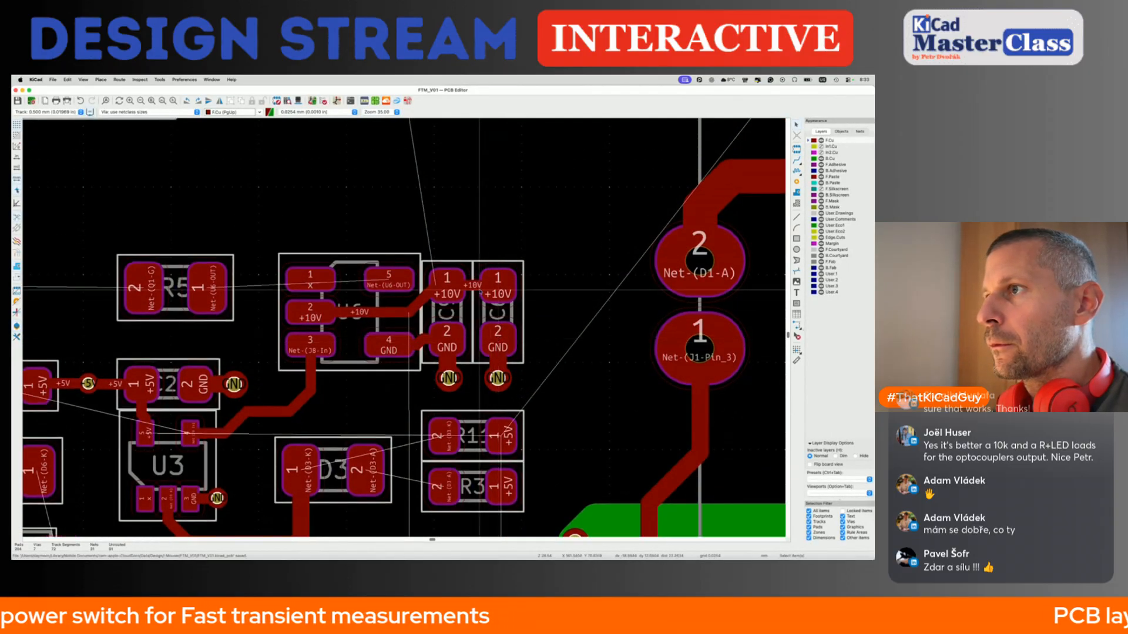
{"action": "key", "text": "x"}
{"action": "scroll", "coordinate": [494, 276], "scroll_direction": "down", "scroll_amount": 4}
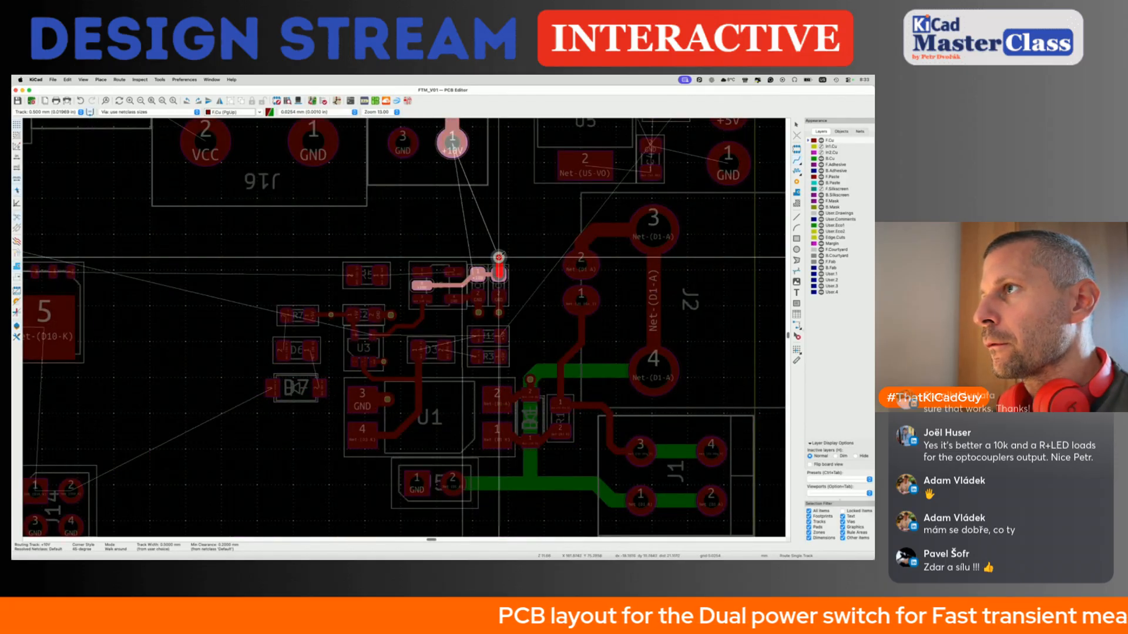
{"action": "key", "text": "Escape"}
{"action": "key", "text": "Escape"}
{"action": "scroll", "coordinate": [505, 260], "scroll_direction": "left", "scroll_amount": 3}
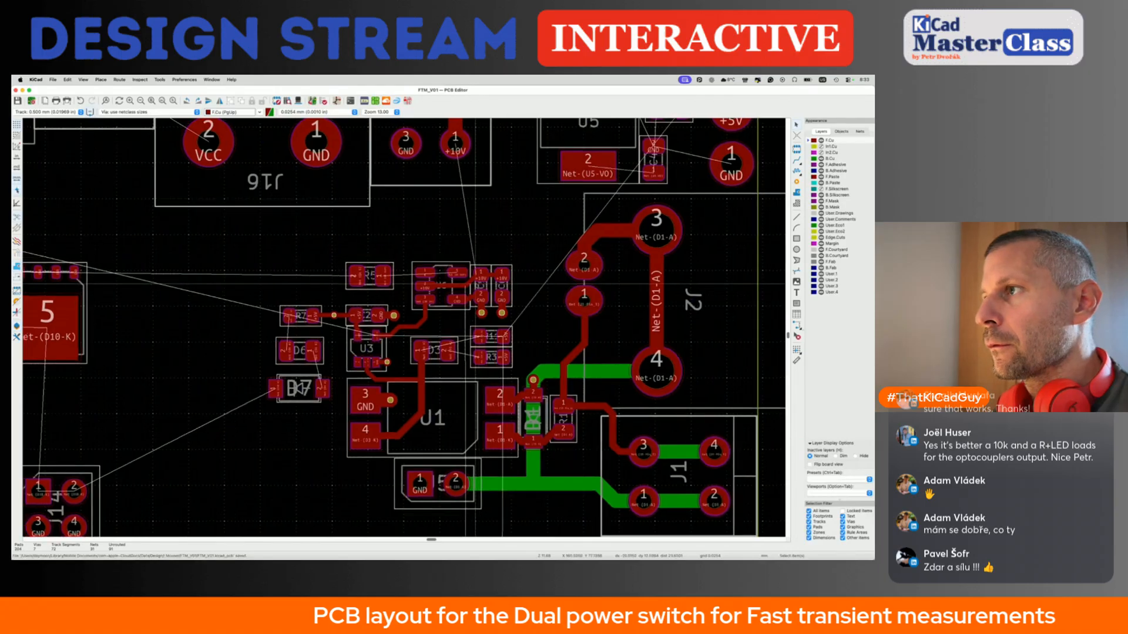
Route Net-(U6-OUT) at netclass width from U6 pad 5 over the top of U6 to R5 pad 1.
{"action": "scroll", "coordinate": [517, 264], "scroll_direction": "up", "scroll_amount": 2}
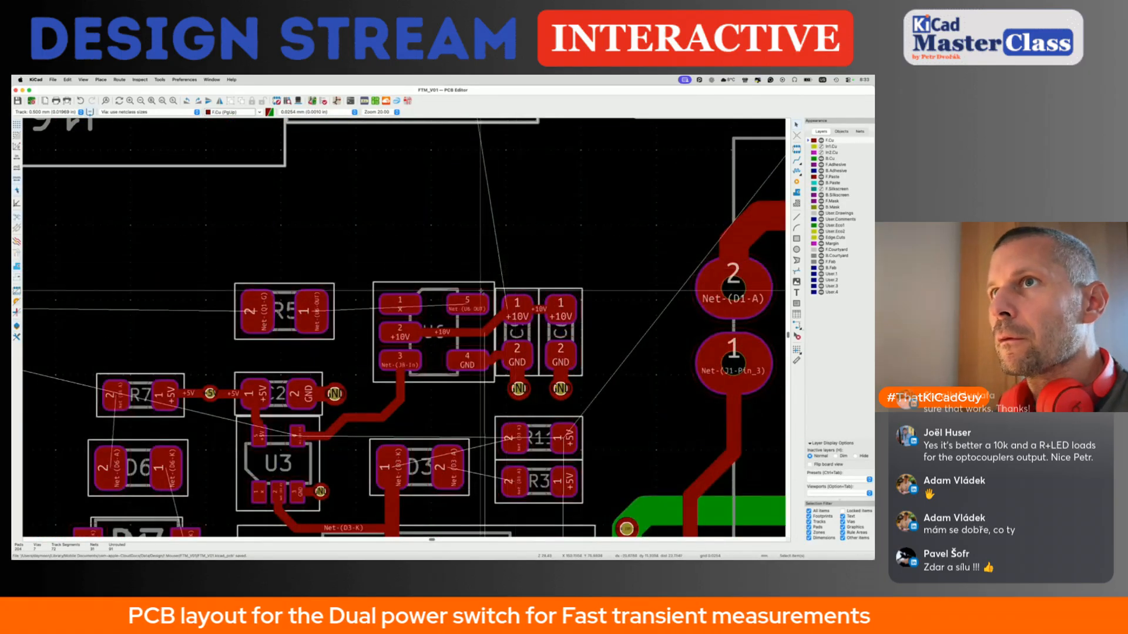
{"action": "key", "text": "x"}
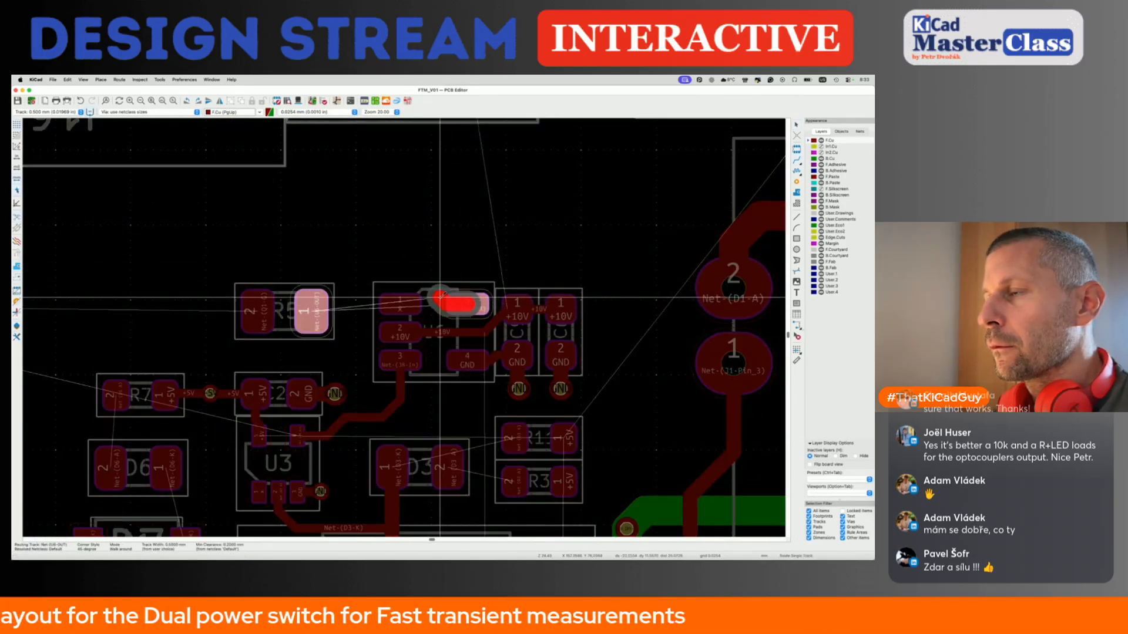
{"action": "key", "text": "w"}
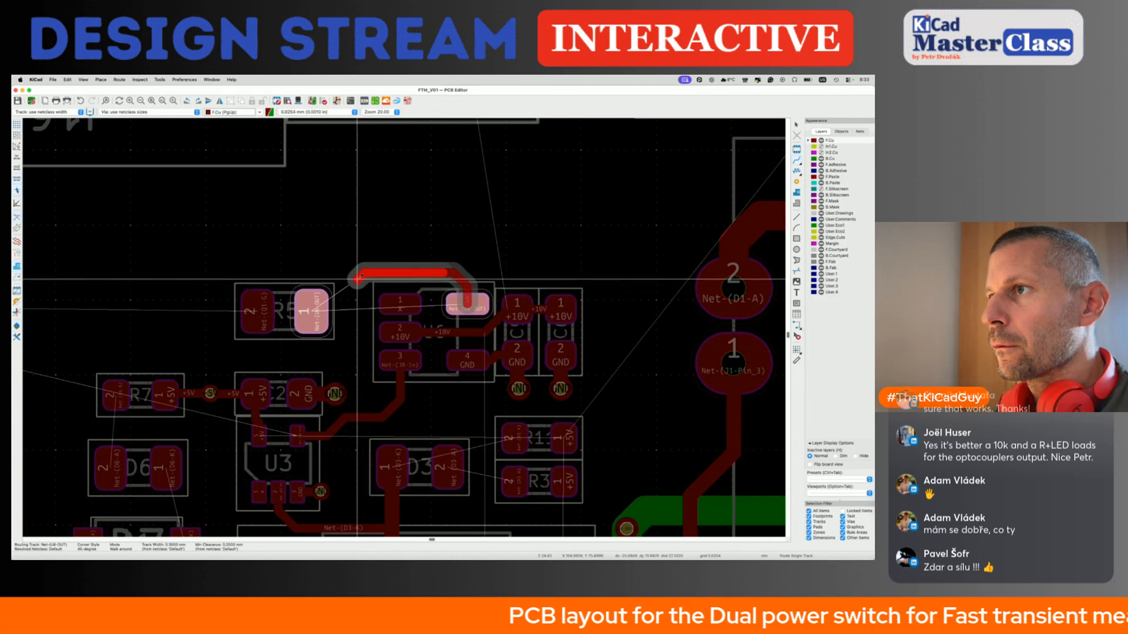
{"action": "left_click", "coordinate": [311, 311]}
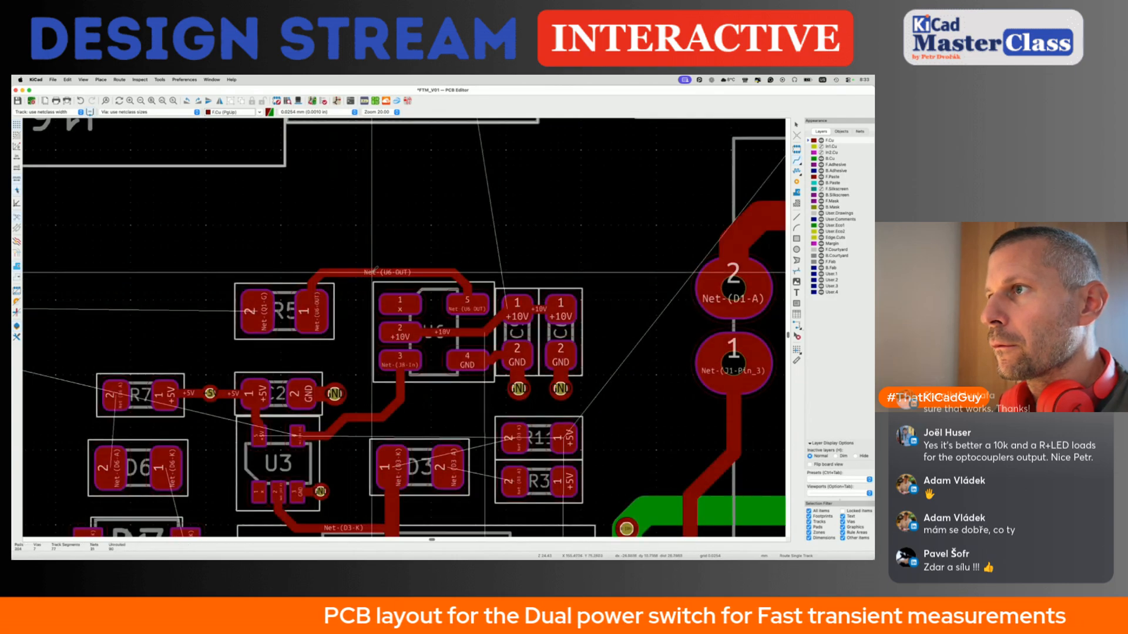
Adjust the horizontal segment and both corners of the Net-(U6-OUT) track between U6 and R5.
{"action": "key", "text": "d"}
{"action": "left_click", "coordinate": [372, 271]}
{"action": "key", "text": "d"}
{"action": "left_click", "coordinate": [463, 277]}
{"action": "key", "text": "d"}
{"action": "left_click", "coordinate": [317, 273]}
{"action": "key", "text": "d"}
{"action": "left_click", "coordinate": [462, 273]}
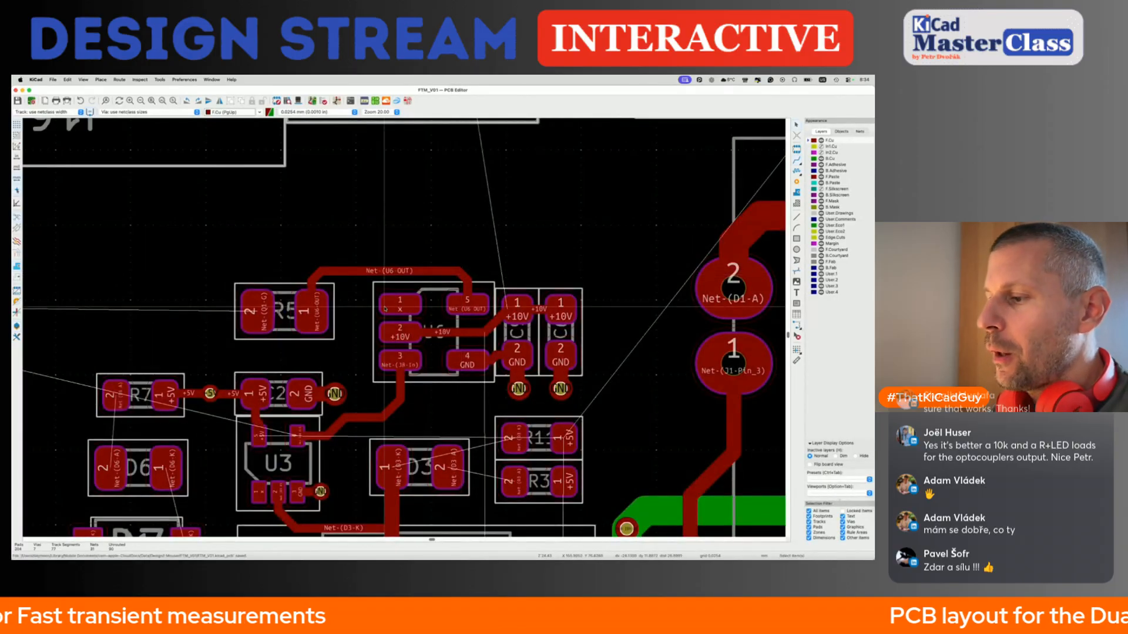
Route a short Net-(Q1-G) stub from R5 pad 2 upward and toward the transistors, then save the board.
{"action": "scroll", "coordinate": [385, 308], "scroll_direction": "down", "scroll_amount": 2}
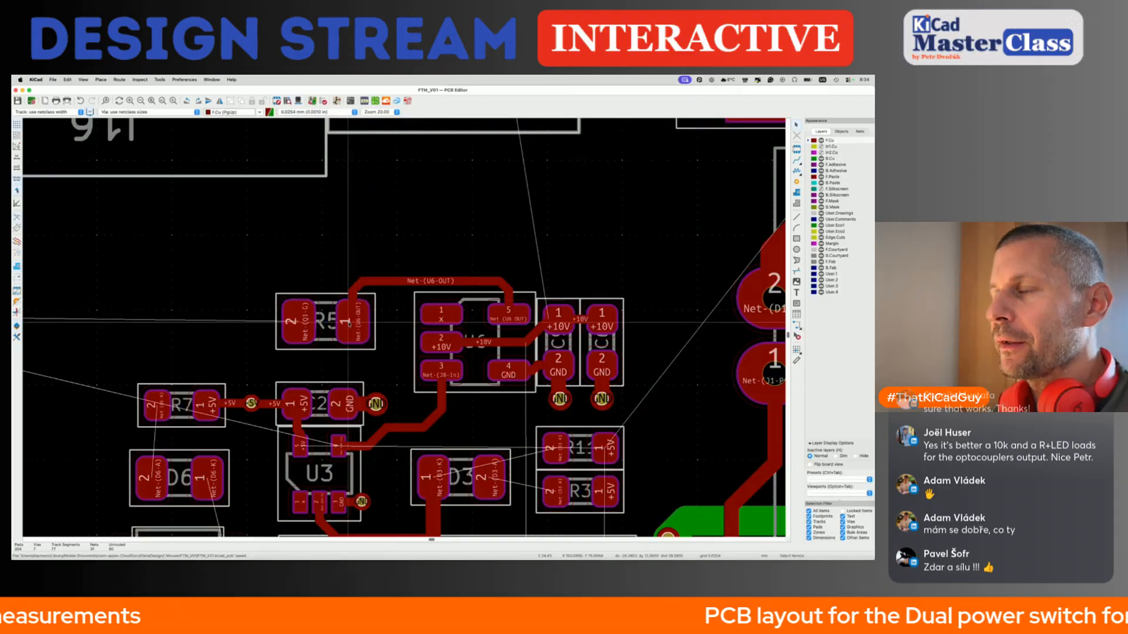
{"action": "scroll", "coordinate": [405, 317], "scroll_direction": "down", "scroll_amount": 2}
{"action": "scroll", "coordinate": [349, 324], "scroll_direction": "left", "scroll_amount": 3}
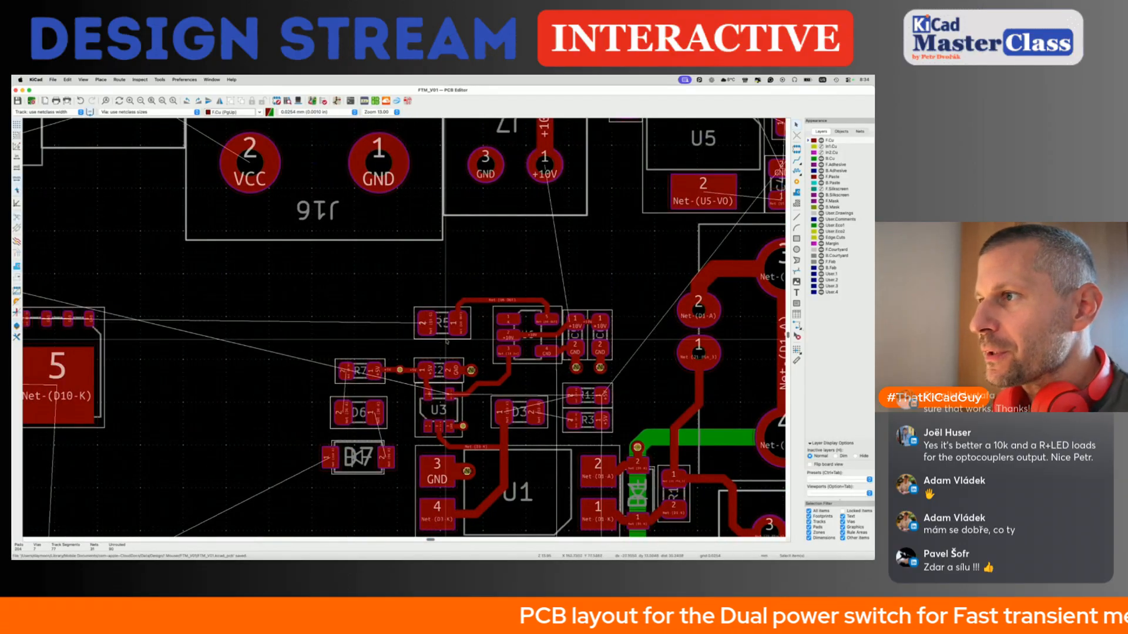
{"action": "scroll", "coordinate": [465, 356], "scroll_direction": "down", "scroll_amount": 2}
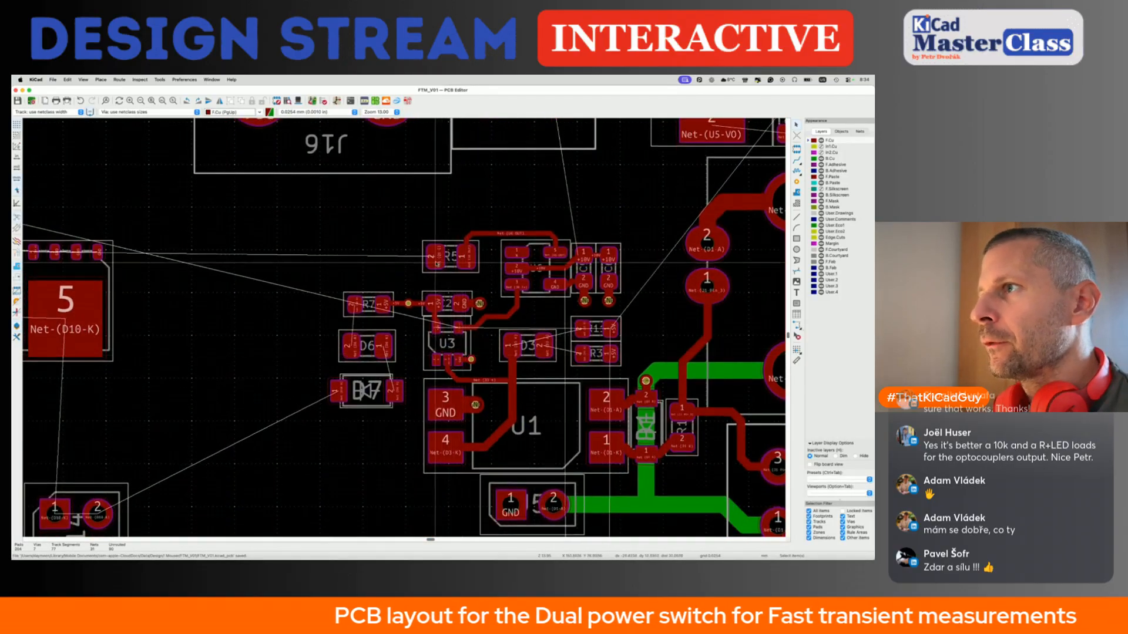
{"action": "key", "text": "x"}
{"action": "scroll", "coordinate": [433, 257], "scroll_direction": "left", "scroll_amount": 3}
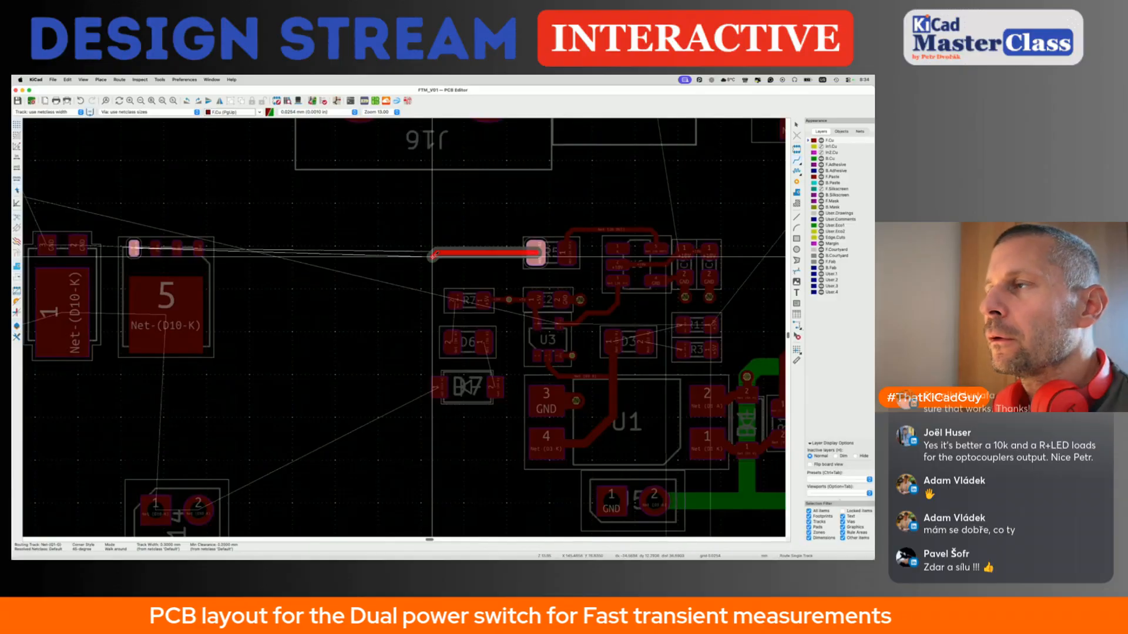
{"action": "scroll", "coordinate": [432, 256], "scroll_direction": "down", "scroll_amount": 2}
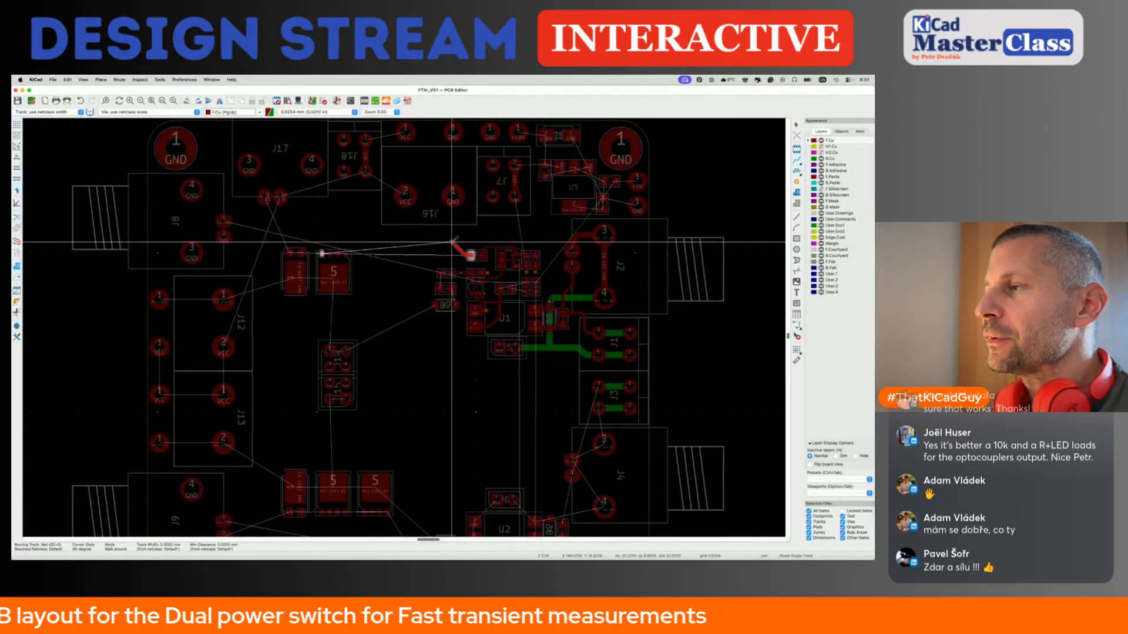
{"action": "scroll", "coordinate": [464, 250], "scroll_direction": "up", "scroll_amount": 2}
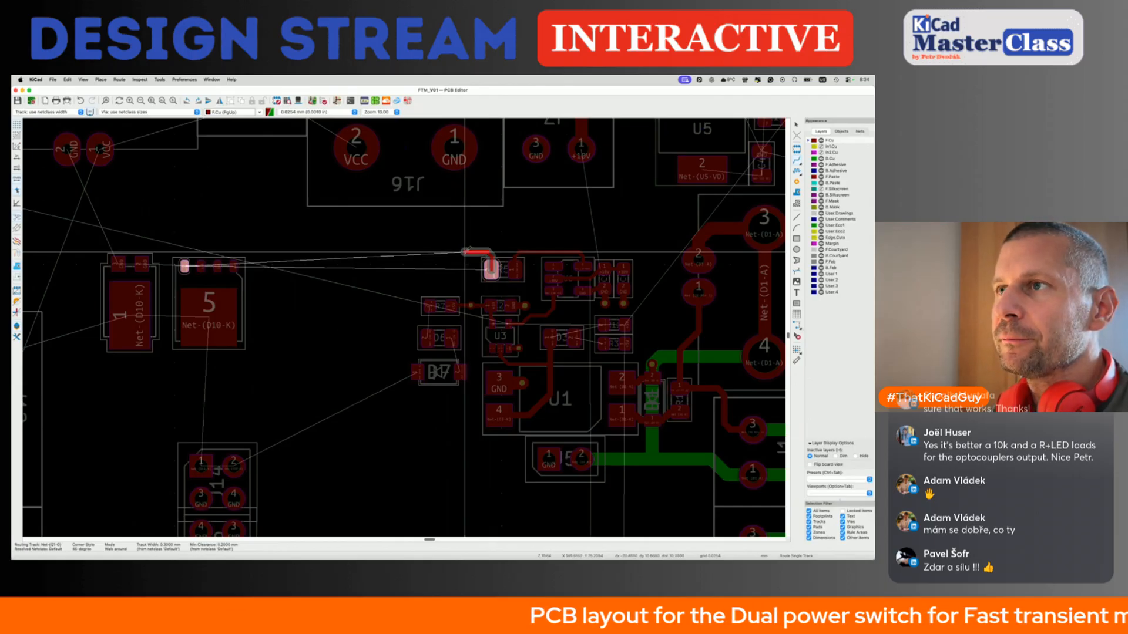
{"action": "left_click", "coordinate": [465, 252]}
{"action": "key", "text": "Escape"}
{"action": "key", "text": "Escape"}
{"action": "middle_click_drag", "start_coordinate": [465, 252], "coordinate": [526, 253]}
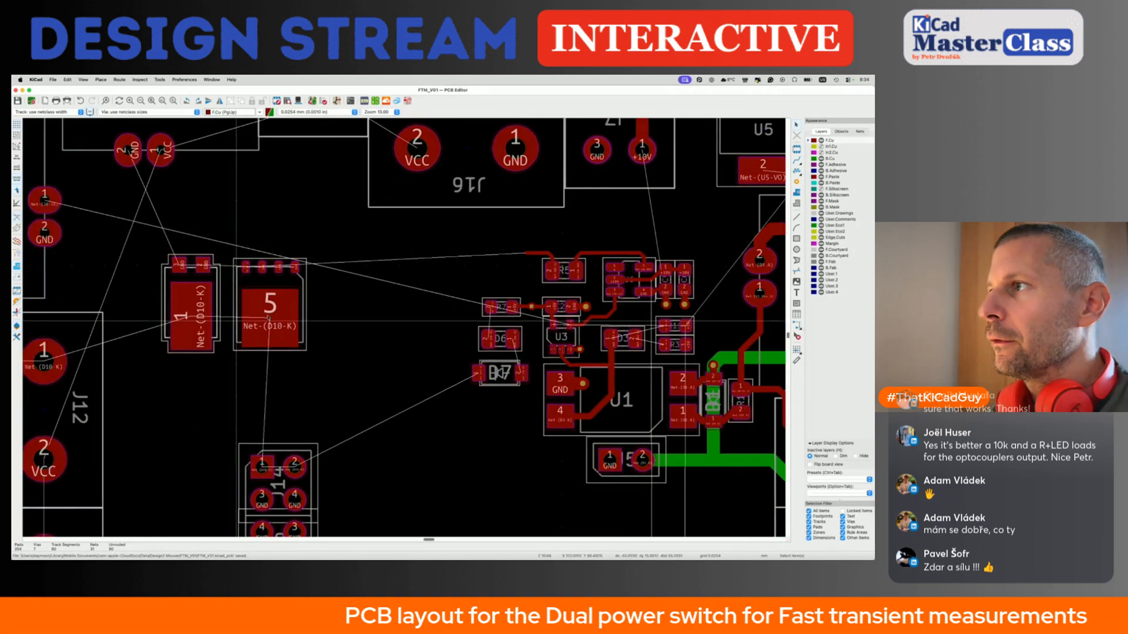
{"action": "scroll", "coordinate": [523, 254], "scroll_direction": "down", "scroll_amount": 3}
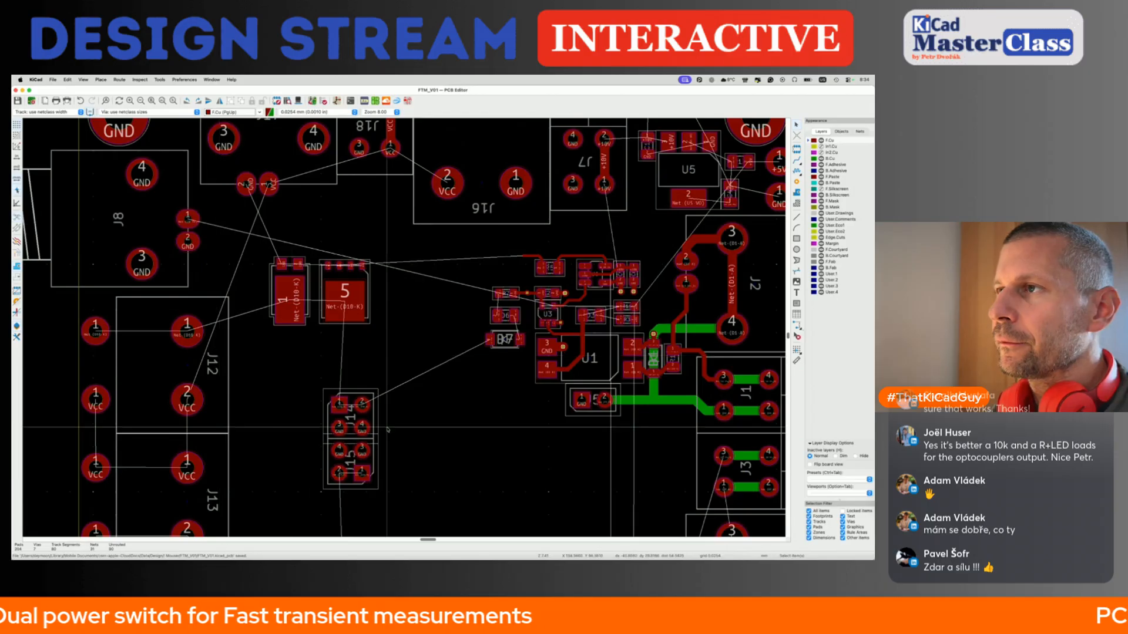
{"action": "key", "text": "super+s"}
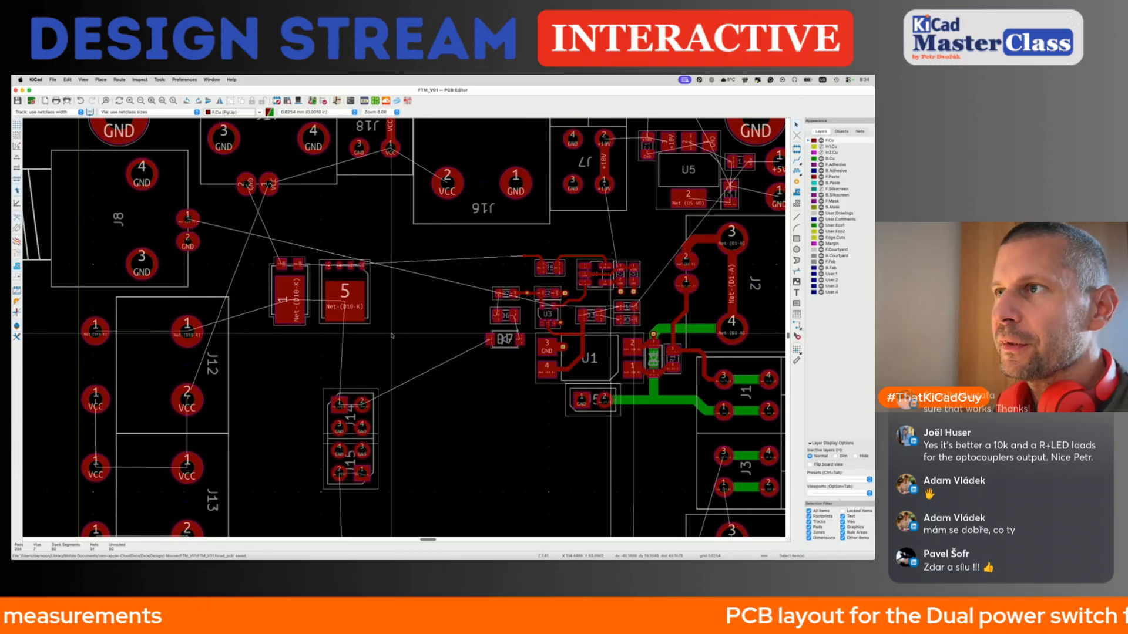
Route a short 0.5 mm track from the transistor's Net-(Q1-G) pad 4 and end it with a via just above the footprint.
{"action": "scroll", "coordinate": [388, 317], "scroll_direction": "up", "scroll_amount": 6}
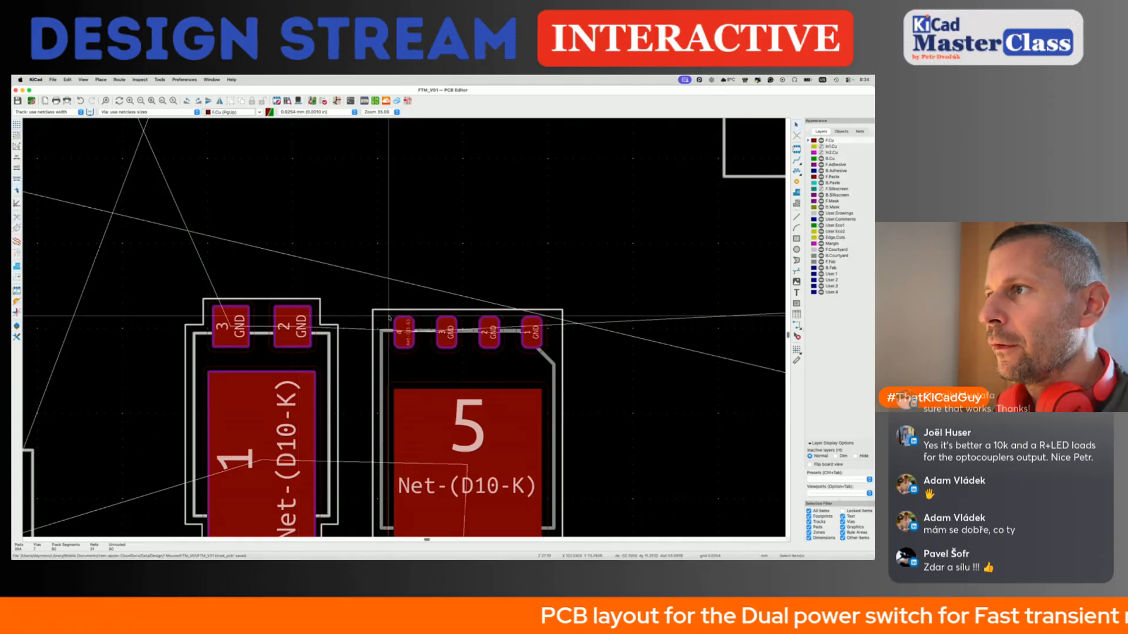
{"action": "key", "text": "x"}
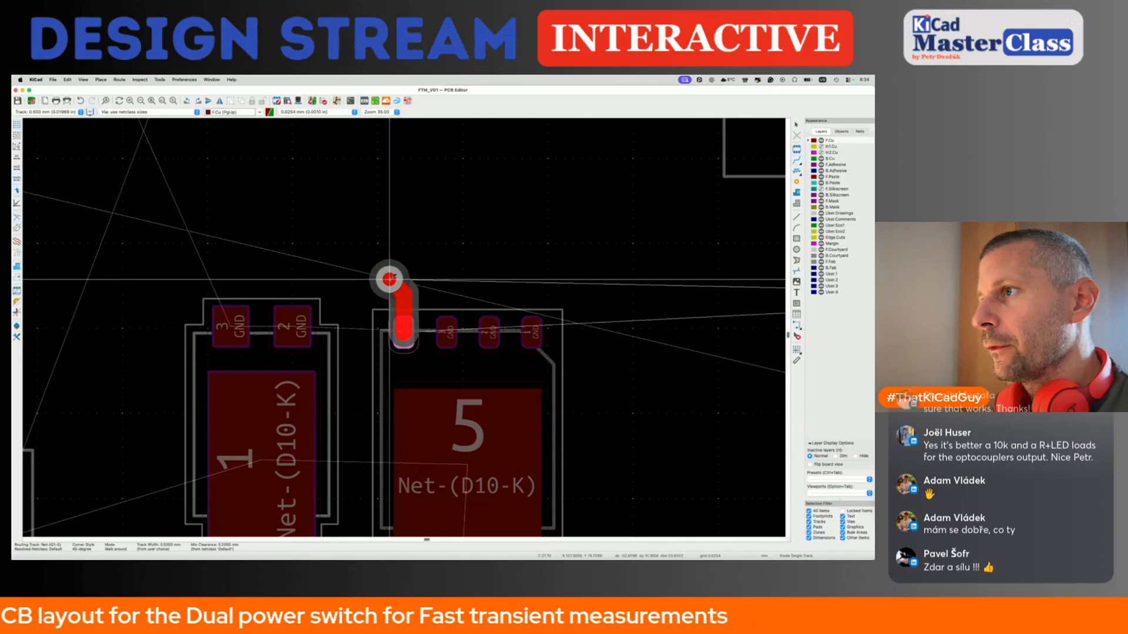
{"action": "double_click", "coordinate": [388, 279]}
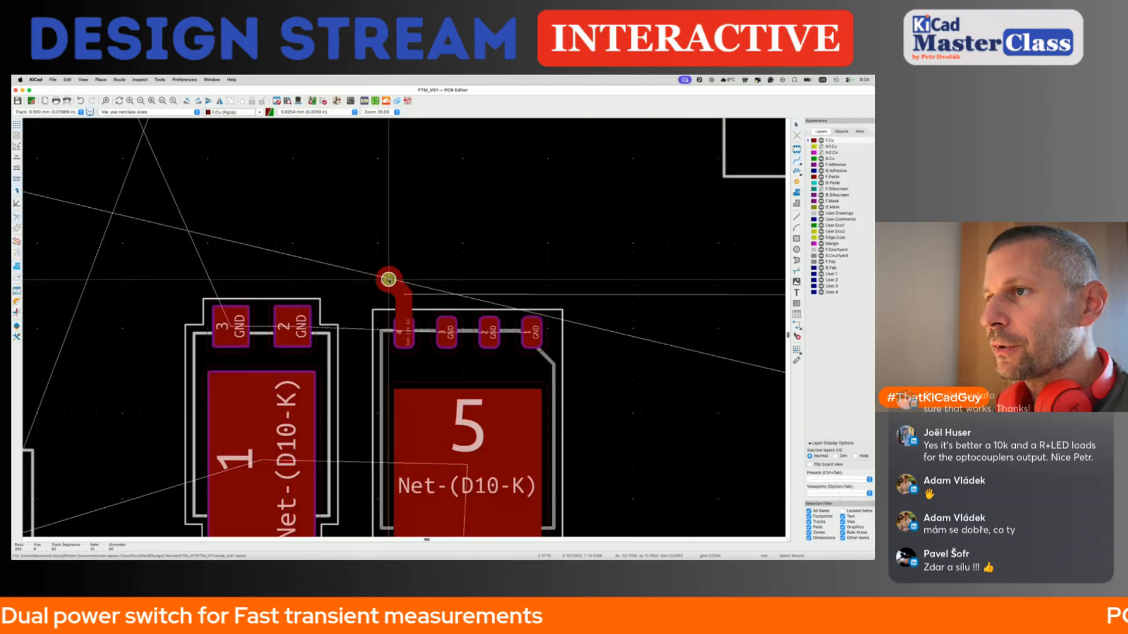
Start a copper zone on F.Cu above the two transistor footprints, assigned to GND with solid pad connections.
{"action": "scroll", "coordinate": [388, 279], "scroll_direction": "down", "scroll_amount": 5}
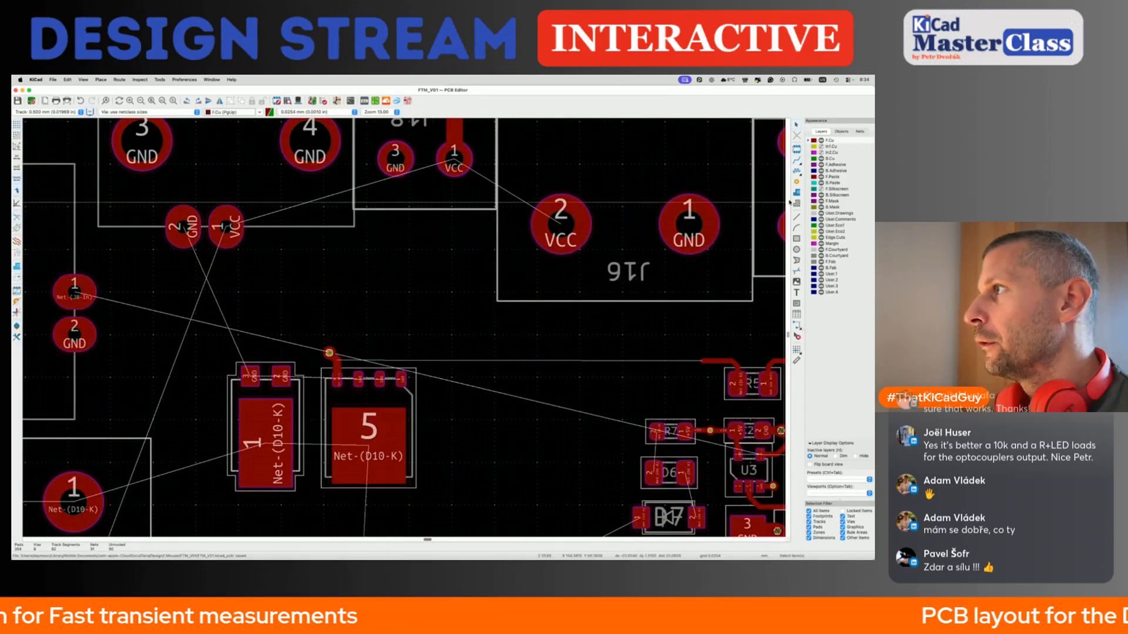
{"action": "scroll", "coordinate": [262, 349], "scroll_direction": "up", "scroll_amount": 5}
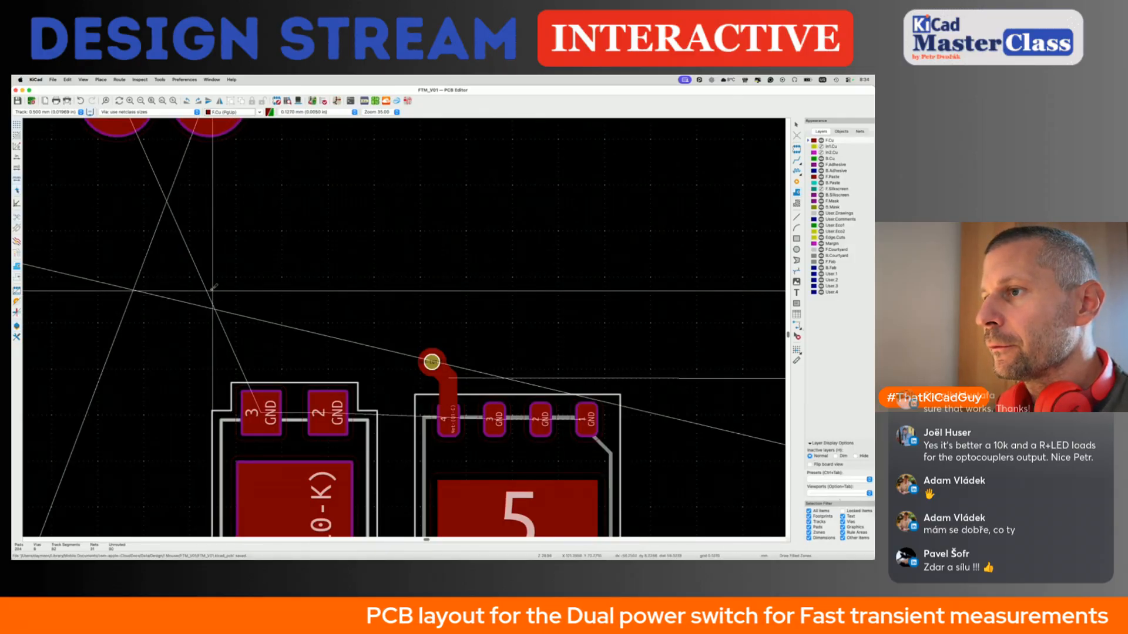
{"action": "left_click", "coordinate": [213, 289]}
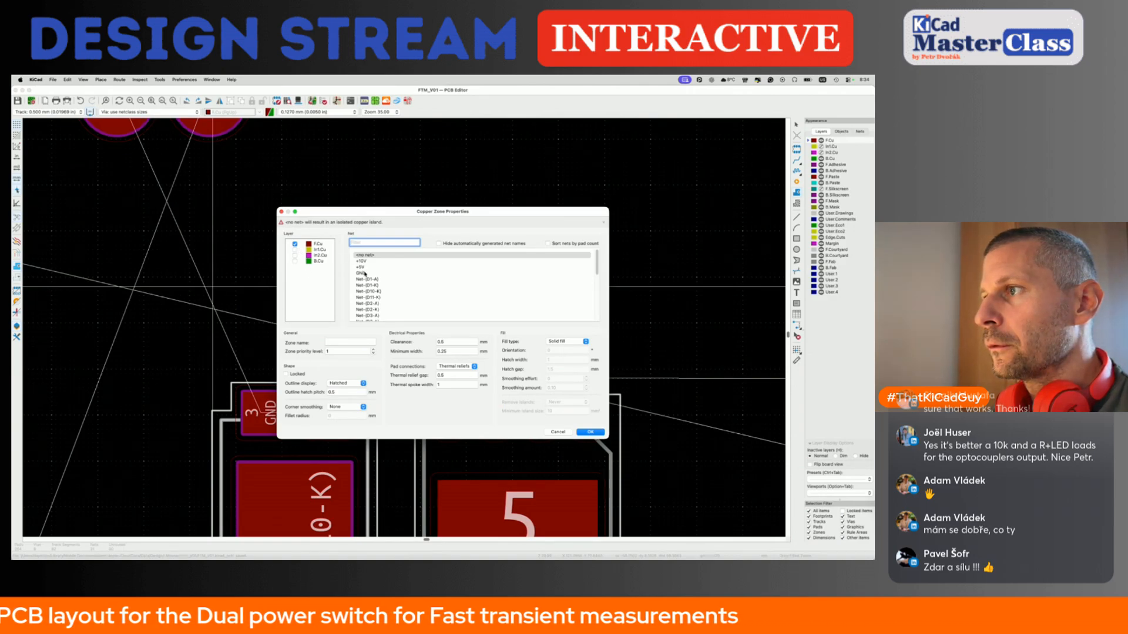
{"action": "left_click", "coordinate": [365, 274]}
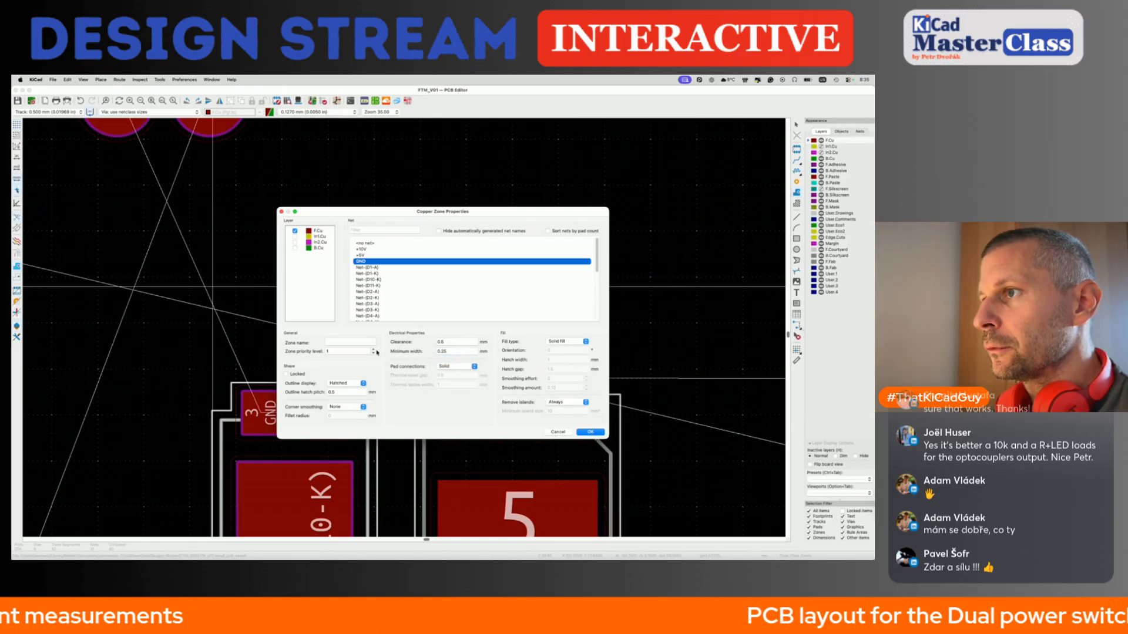
{"action": "left_click", "coordinate": [580, 433]}
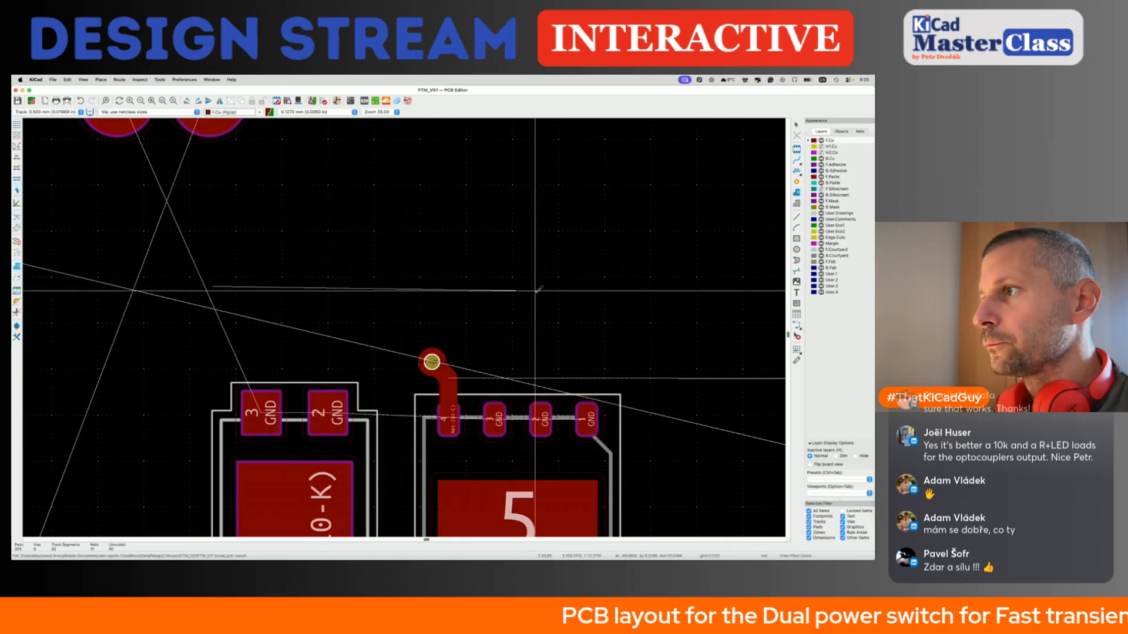
Outline the GND zone as a rectangle covering both transistors' small pads and the gate via, fill all zones and save the board.
{"action": "left_click", "coordinate": [623, 287]}
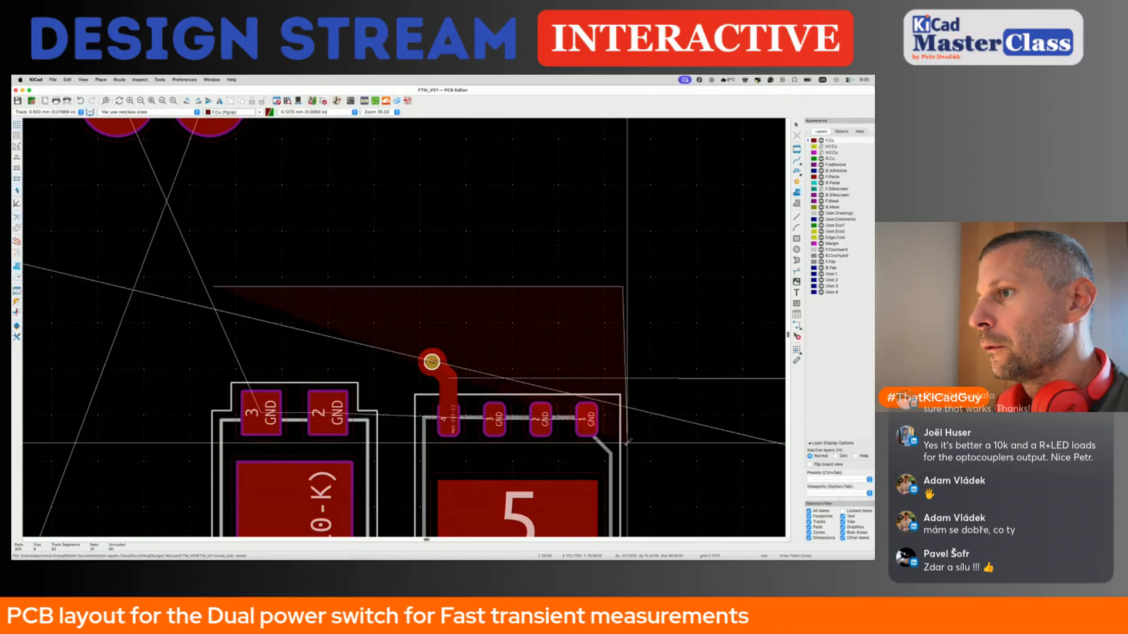
{"action": "left_click", "coordinate": [622, 448]}
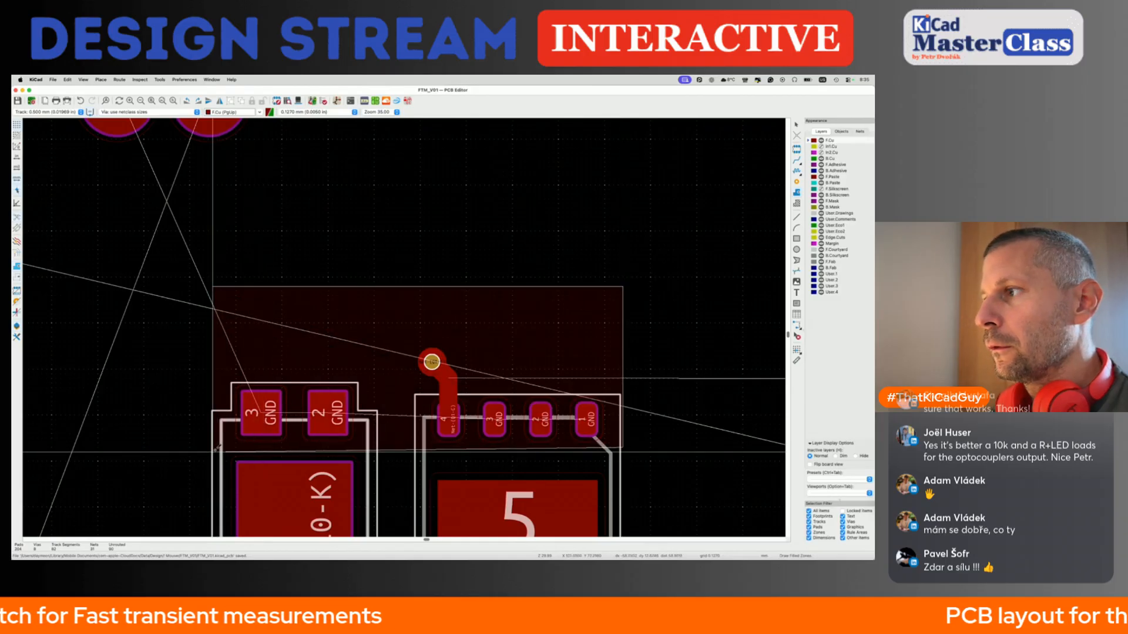
{"action": "left_click", "coordinate": [215, 446]}
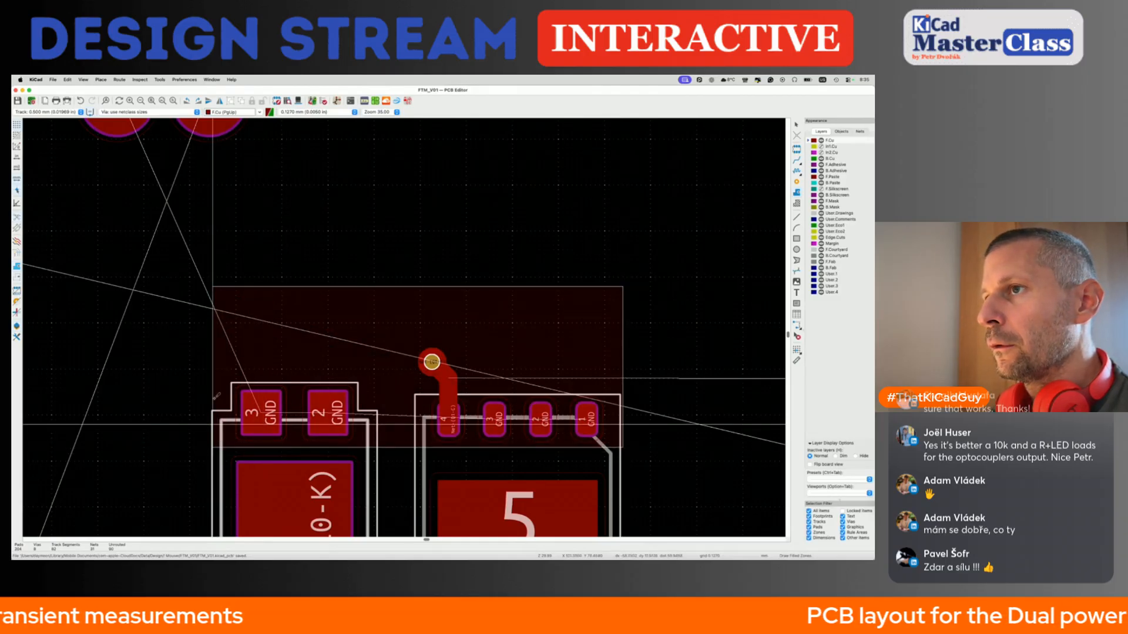
{"action": "double_click", "coordinate": [214, 287]}
{"action": "key", "text": "b"}
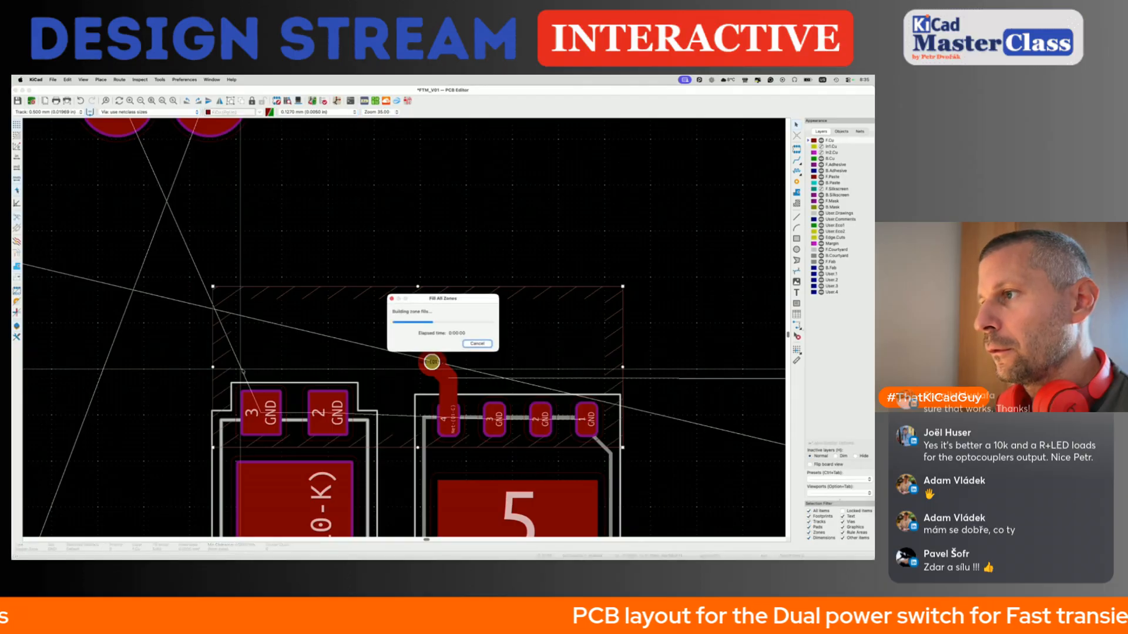
{"action": "key", "text": "super+s"}
Move the Net-(Q1-G) via directly above the transistor's pad 4, refill the zones and save the board.
{"action": "scroll", "coordinate": [333, 416], "scroll_direction": "down", "scroll_amount": 3}
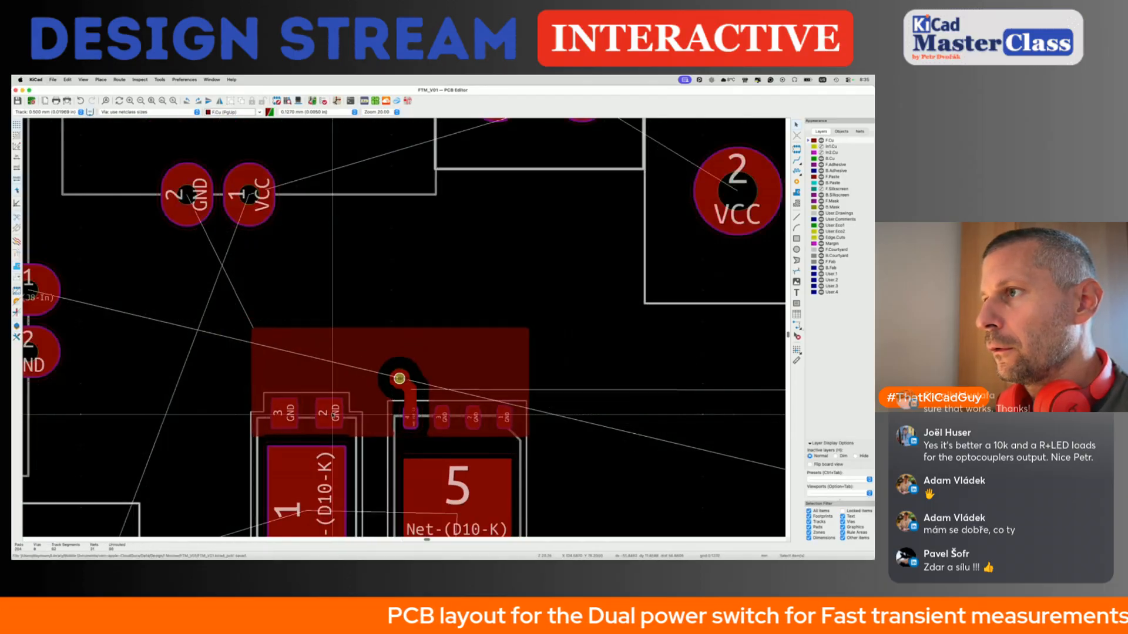
{"action": "scroll", "coordinate": [411, 381], "scroll_direction": "up", "scroll_amount": 3}
{"action": "left_click", "coordinate": [400, 381]}
{"action": "left_click_drag", "start_coordinate": [389, 377], "coordinate": [409, 397]}
{"action": "left_click", "coordinate": [421, 386]}
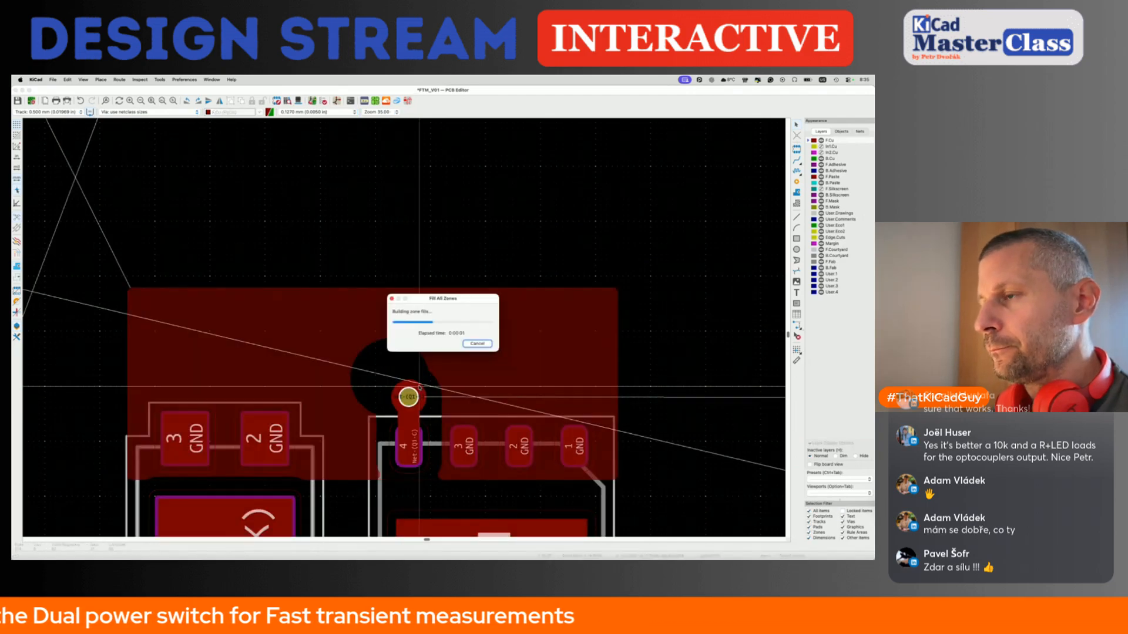
{"action": "scroll", "coordinate": [419, 386], "scroll_direction": "down", "scroll_amount": 2}
{"action": "key", "text": "super+s"}
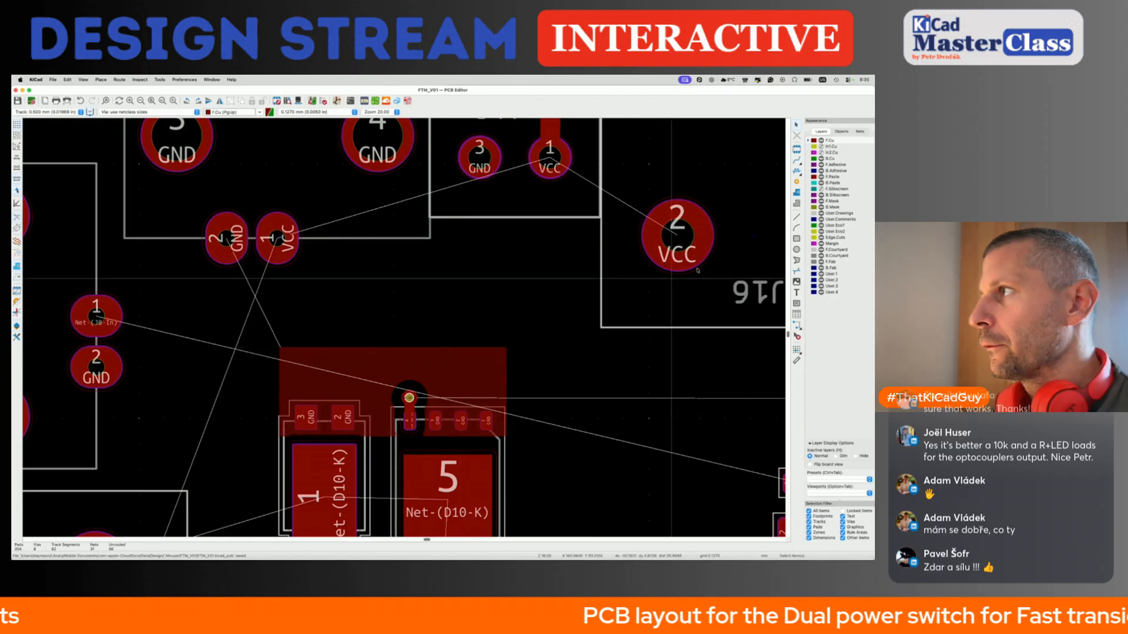
Place a single GND via near the upper-left corner of the new GND zone.
{"action": "left_click", "coordinate": [797, 182]}
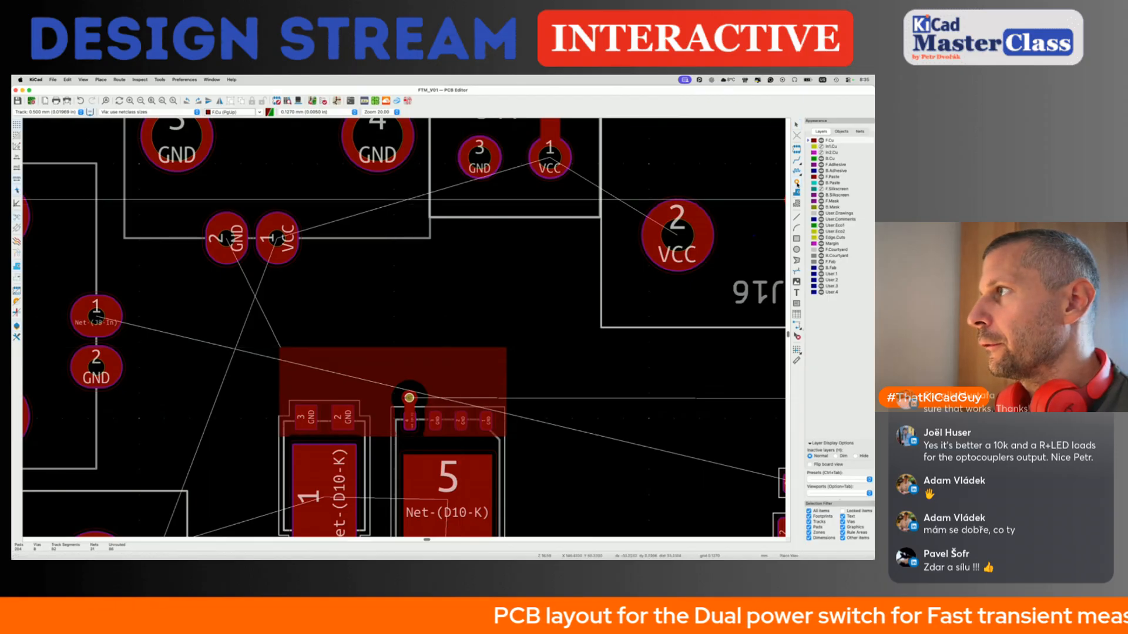
{"action": "left_click", "coordinate": [297, 362]}
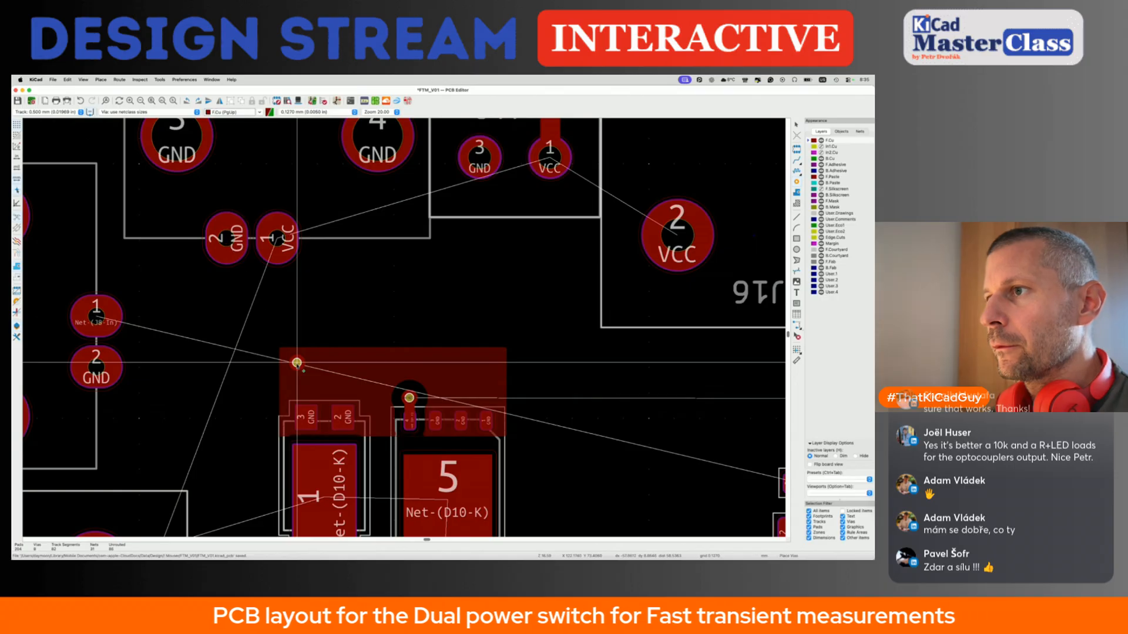
{"action": "key", "text": "Escape"}
Try a grid array of the GND via with 8 columns, 1 row and 1 mm spacing, centred on the source item, and undo it.
{"action": "left_click", "coordinate": [297, 364]}
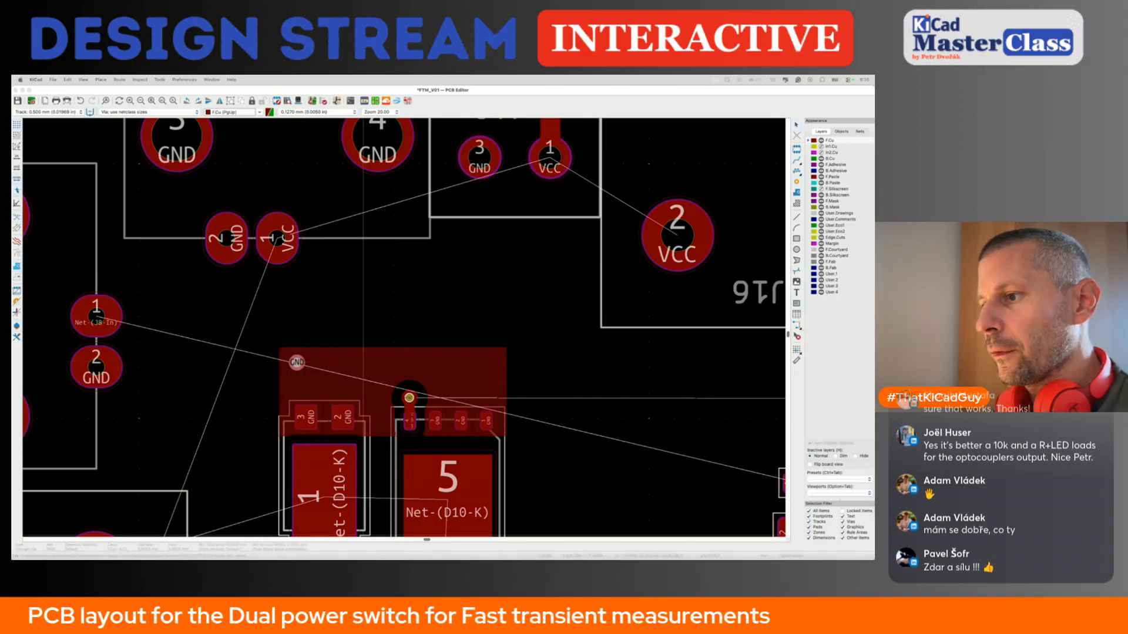
{"action": "key", "text": "ctrl+t"}
{"action": "left_click", "coordinate": [497, 250]}
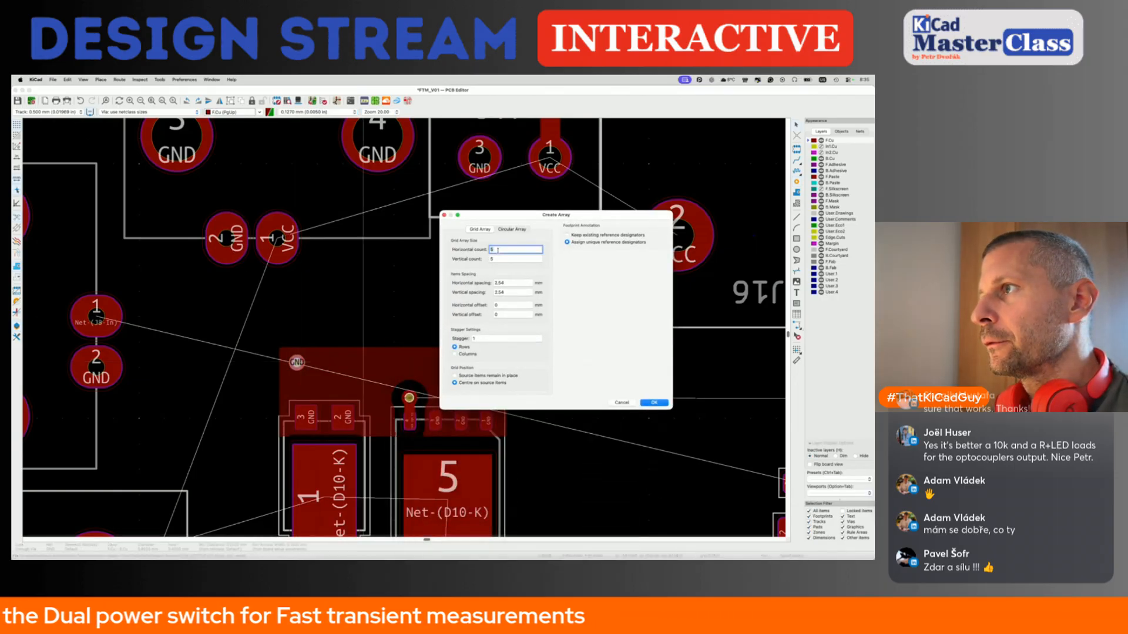
{"action": "type", "text": "8"}
{"action": "left_click", "coordinate": [513, 257]}
{"action": "type", "text": "1"}
{"action": "left_click", "coordinate": [514, 283]}
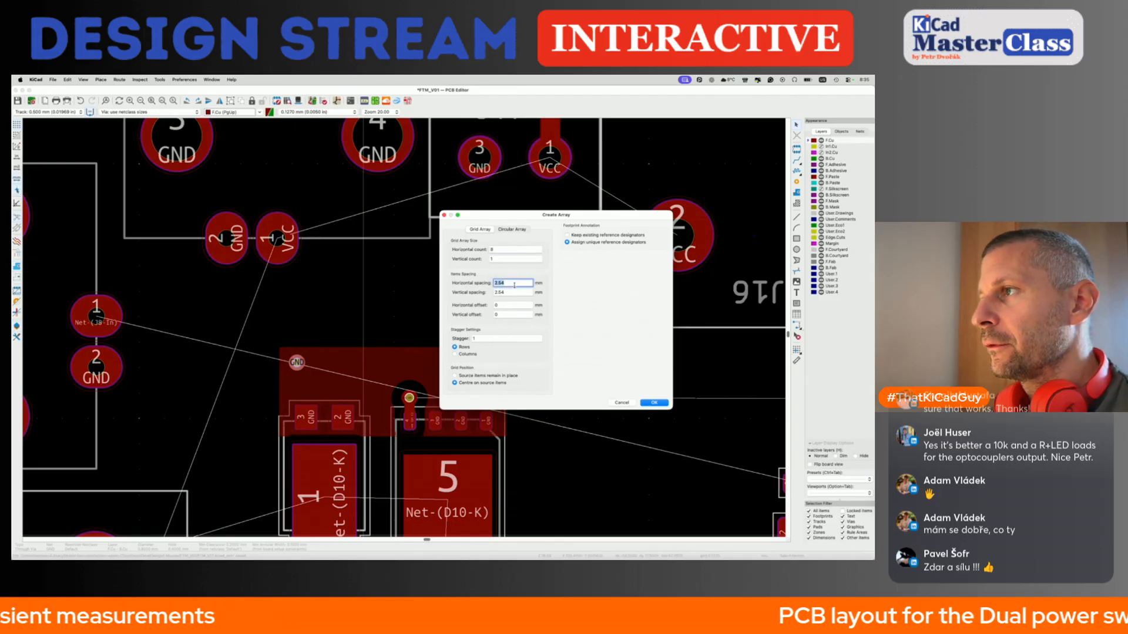
{"action": "key", "text": "Tab"}
{"action": "type", "text": "1"}
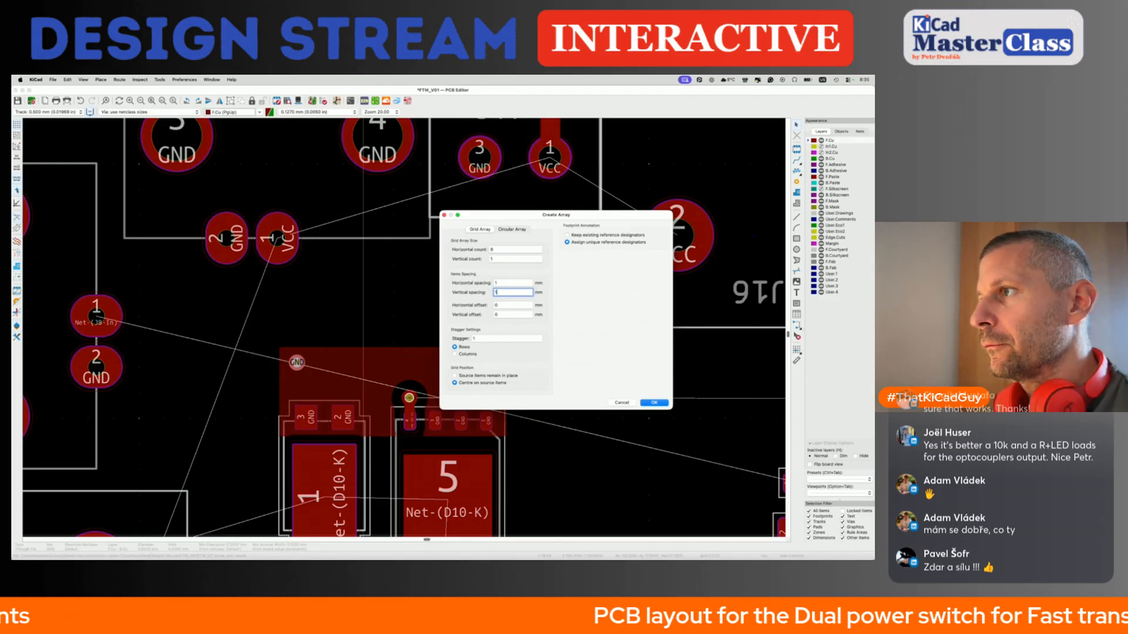
{"action": "left_click", "coordinate": [651, 403]}
{"action": "key", "text": "super+z"}
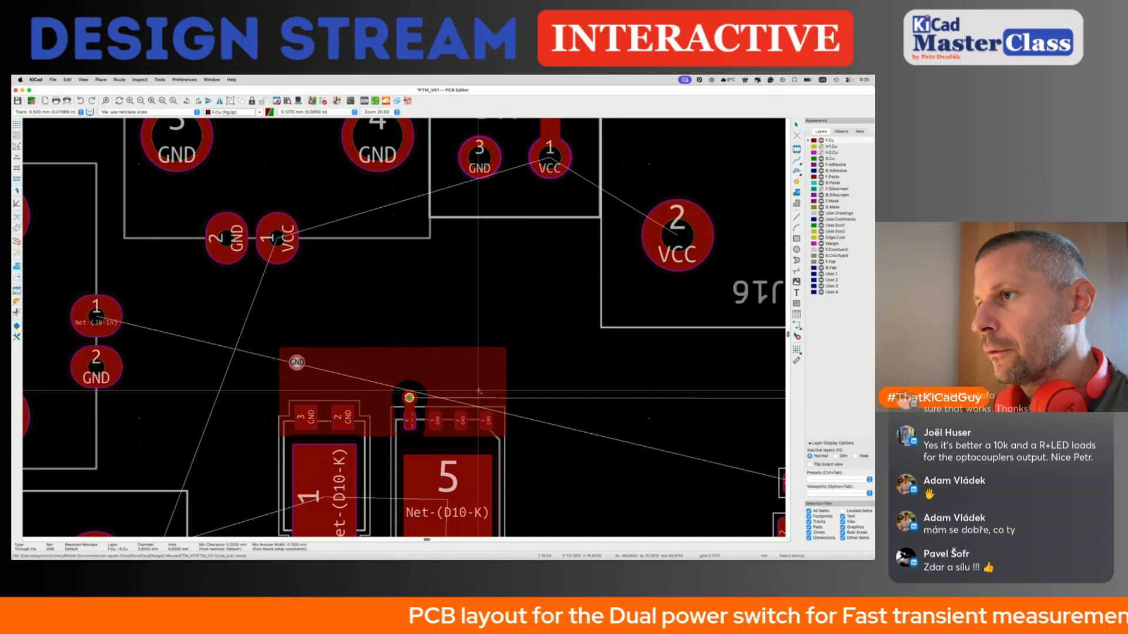
Try the 8 by 1 via array at 1 mm spacing with the source item remaining in place, and undo it.
{"action": "key", "text": "super+t"}
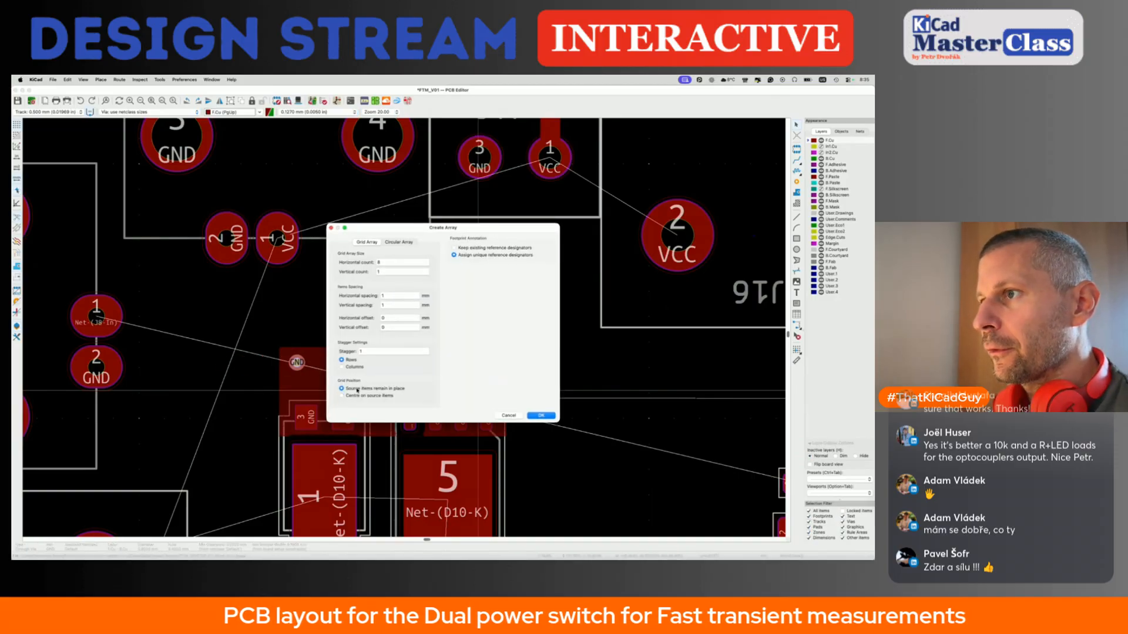
{"action": "key", "text": "Return"}
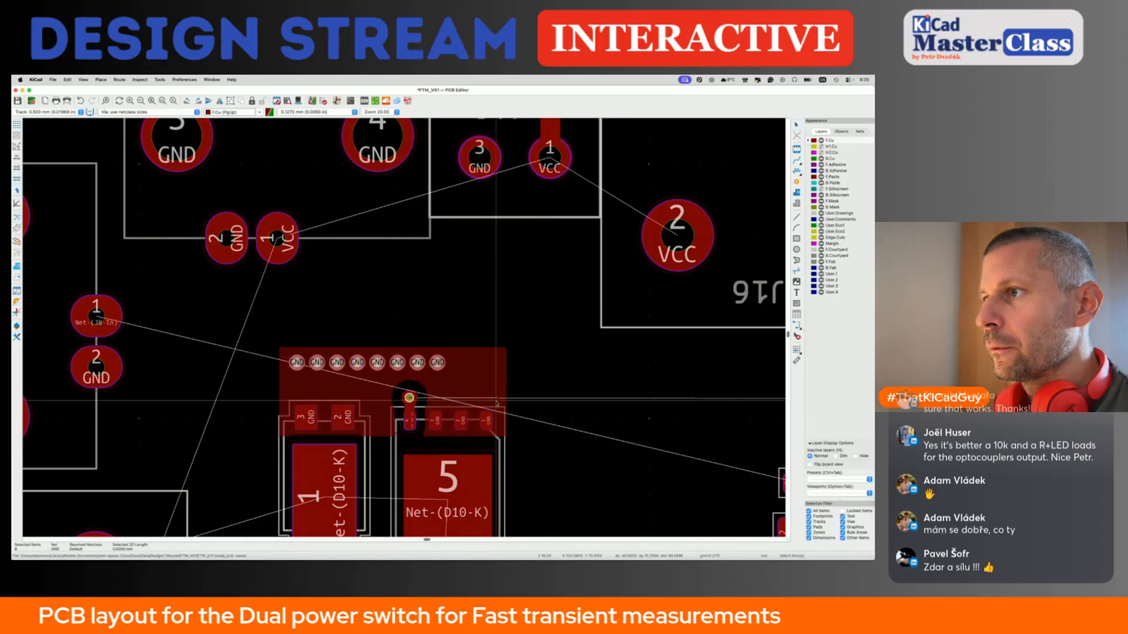
{"action": "key", "text": "super+z"}
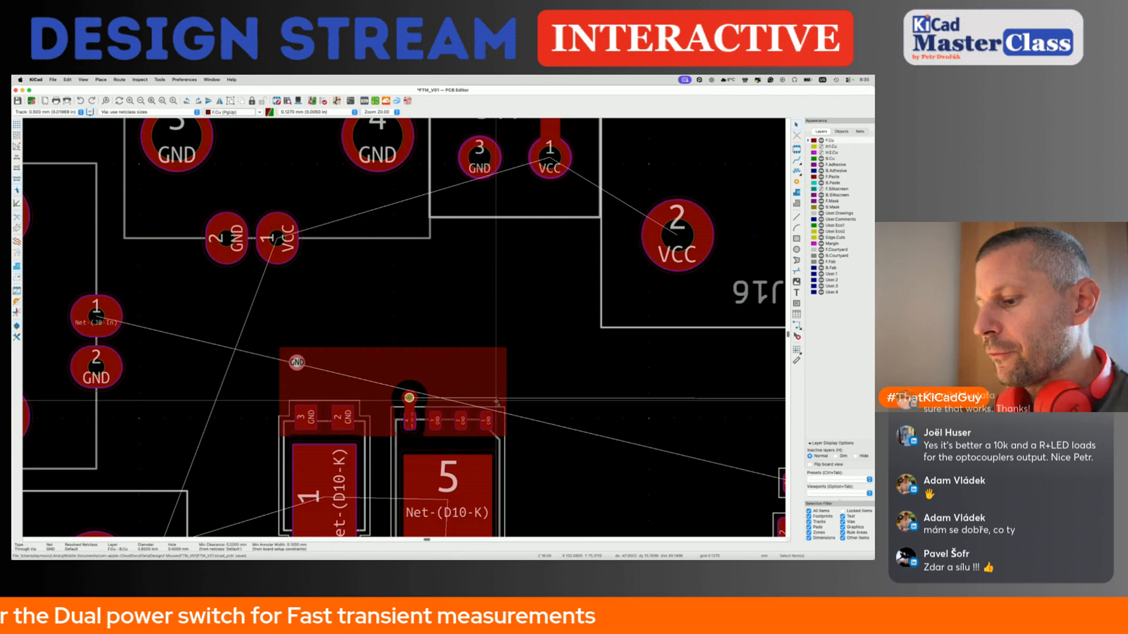
Try the 8 by 1 via array again with a wider horizontal spacing, and undo it.
{"action": "key", "text": "super+shift+t"}
{"action": "left_click", "coordinate": [403, 298]}
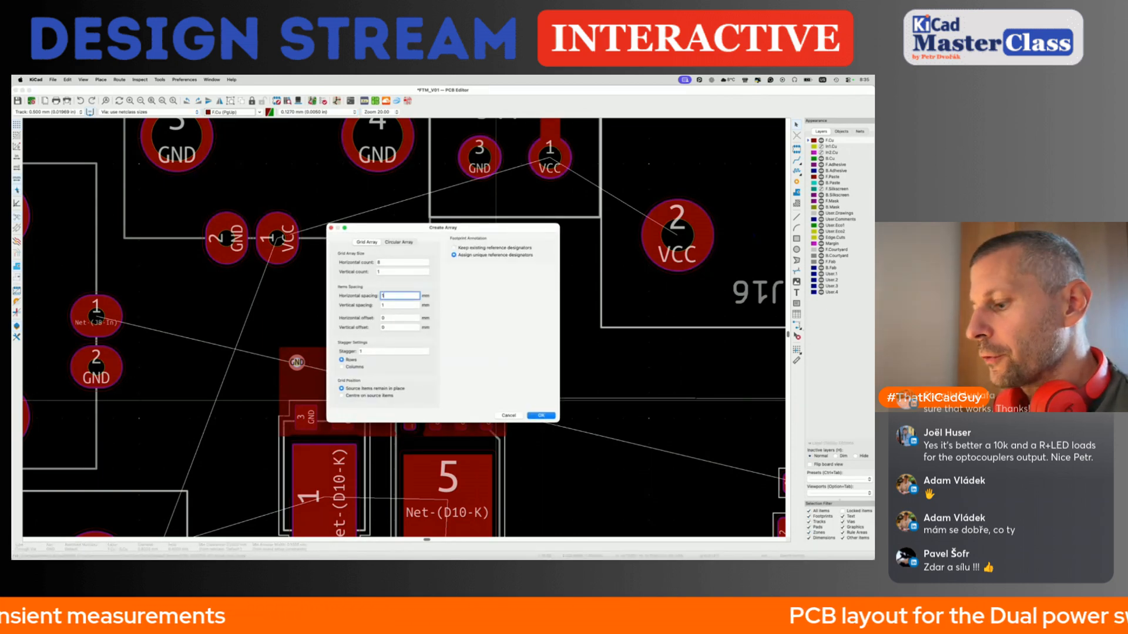
{"action": "left_click", "coordinate": [541, 416]}
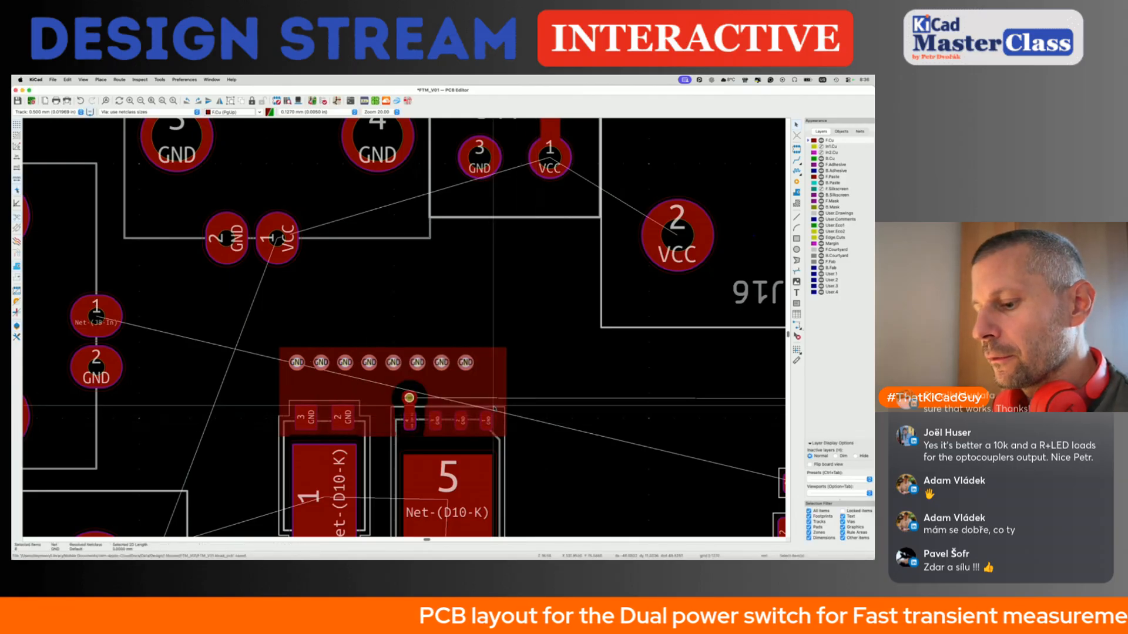
{"action": "key", "text": "super+z"}
Array the GND via across the zone as 9 columns by 2 rows, keeping the source via in place.
{"action": "key", "text": "super+t"}
{"action": "left_click", "coordinate": [413, 261]}
{"action": "key", "text": "Tab"}
{"action": "type", "text": "2"}
{"action": "key", "text": "Return"}
{"action": "left_click", "coordinate": [458, 330]}
Delete the two GND vias in the lower row that sit closest to the Net-(Q1-G) via, and save the board.
{"action": "scroll", "coordinate": [395, 386], "scroll_direction": "up", "scroll_amount": 2}
{"action": "left_click", "coordinate": [394, 384]}
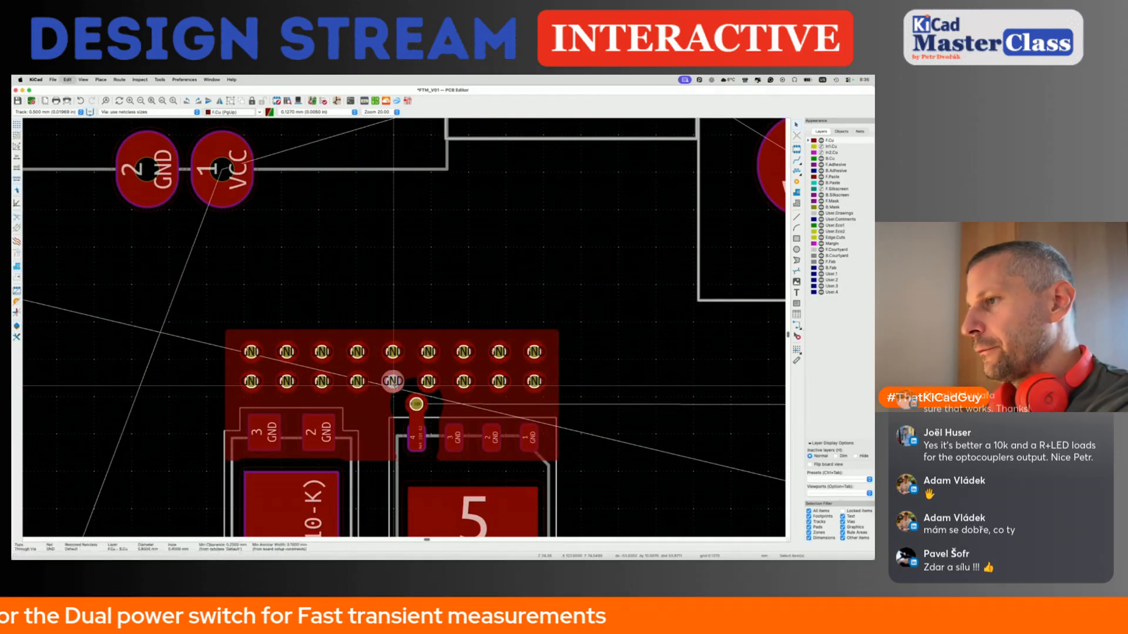
{"action": "key", "text": "Delete"}
{"action": "left_click", "coordinate": [428, 383]}
{"action": "key", "text": "Delete"}
{"action": "key", "text": "ctrl+s"}
{"action": "scroll", "coordinate": [448, 434], "scroll_direction": "down", "scroll_amount": 5}
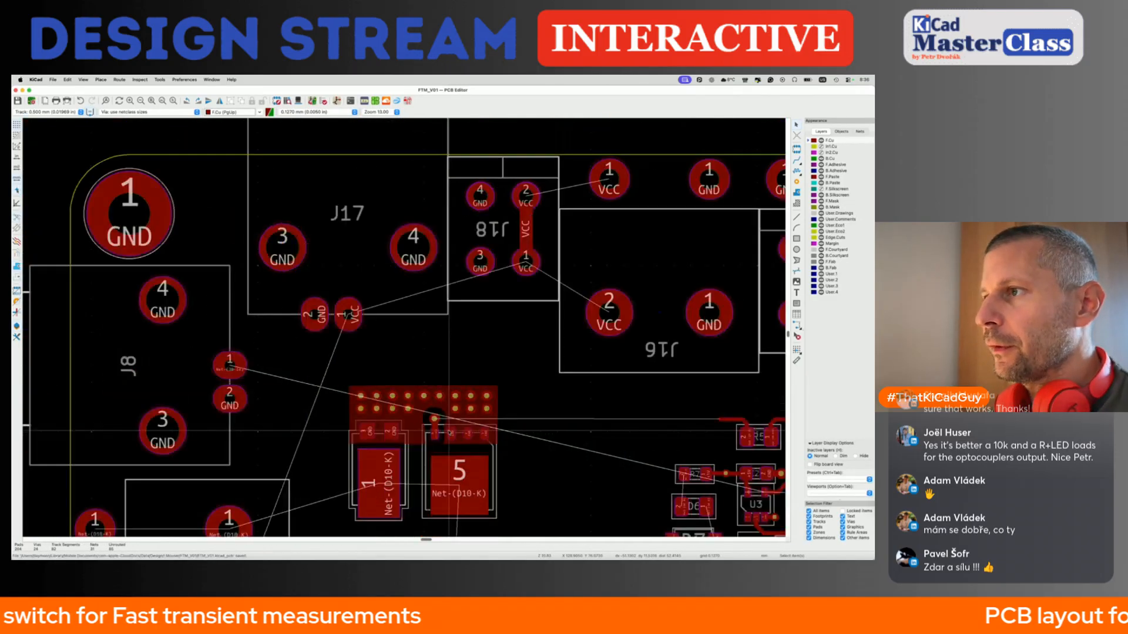
{"action": "scroll", "coordinate": [449, 433], "scroll_direction": "down", "scroll_amount": 2}
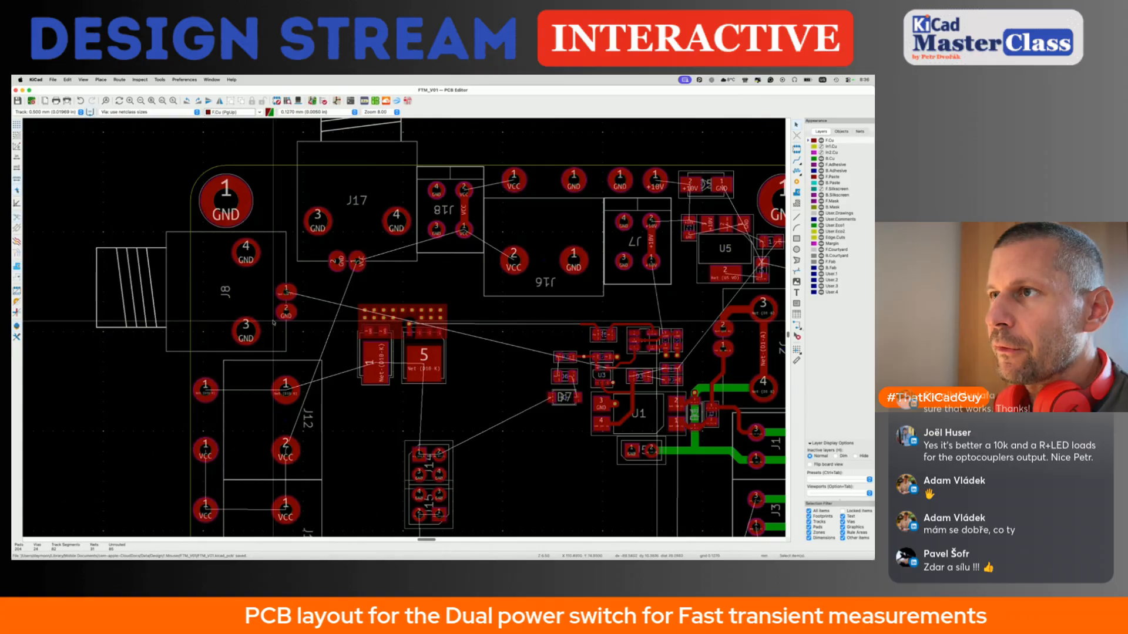
{"action": "scroll", "coordinate": [285, 312], "scroll_direction": "up", "scroll_amount": 3}
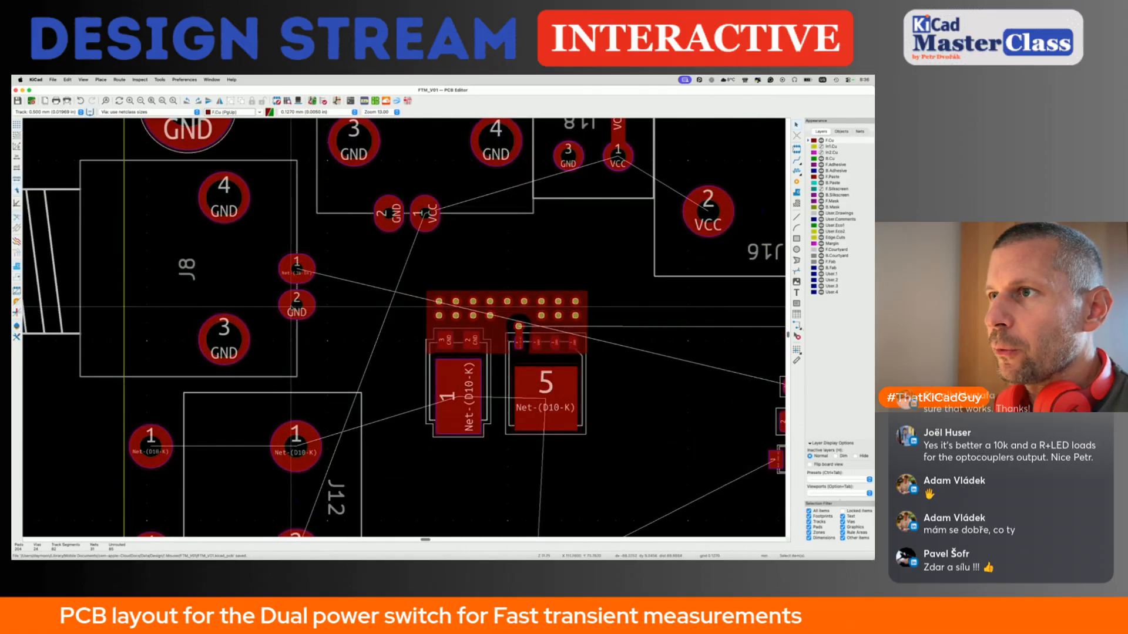
{"action": "scroll", "coordinate": [292, 307], "scroll_direction": "down", "scroll_amount": 2}
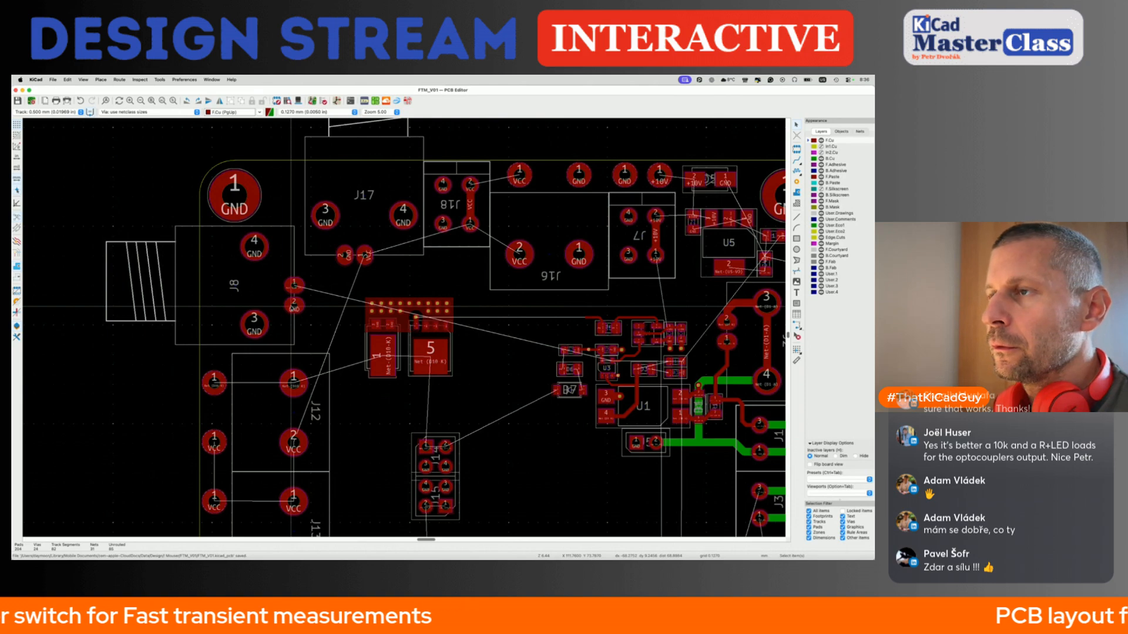
{"action": "key", "text": "x"}
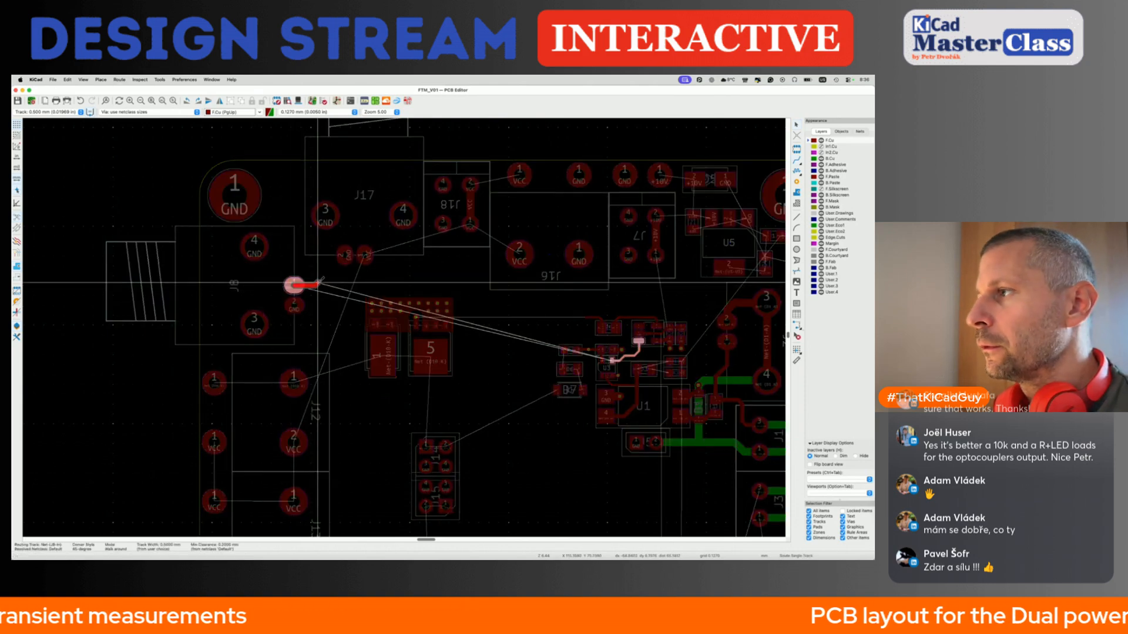
{"action": "key", "text": "n"}
{"action": "key", "text": "n"}
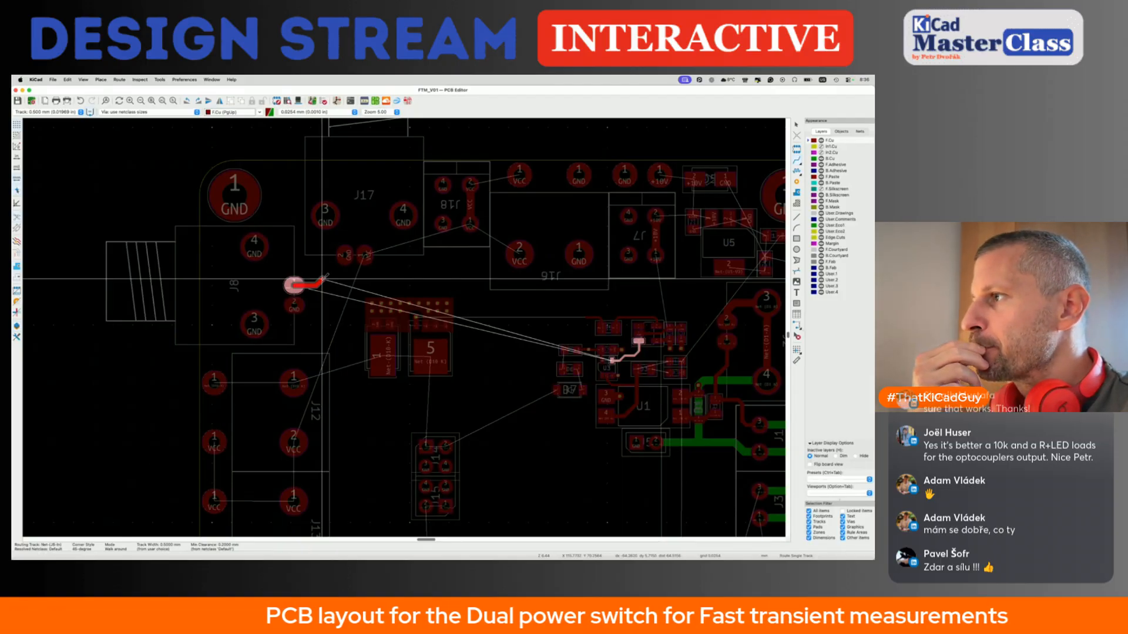
{"action": "key", "text": "Escape"}
{"action": "key", "text": "Escape"}
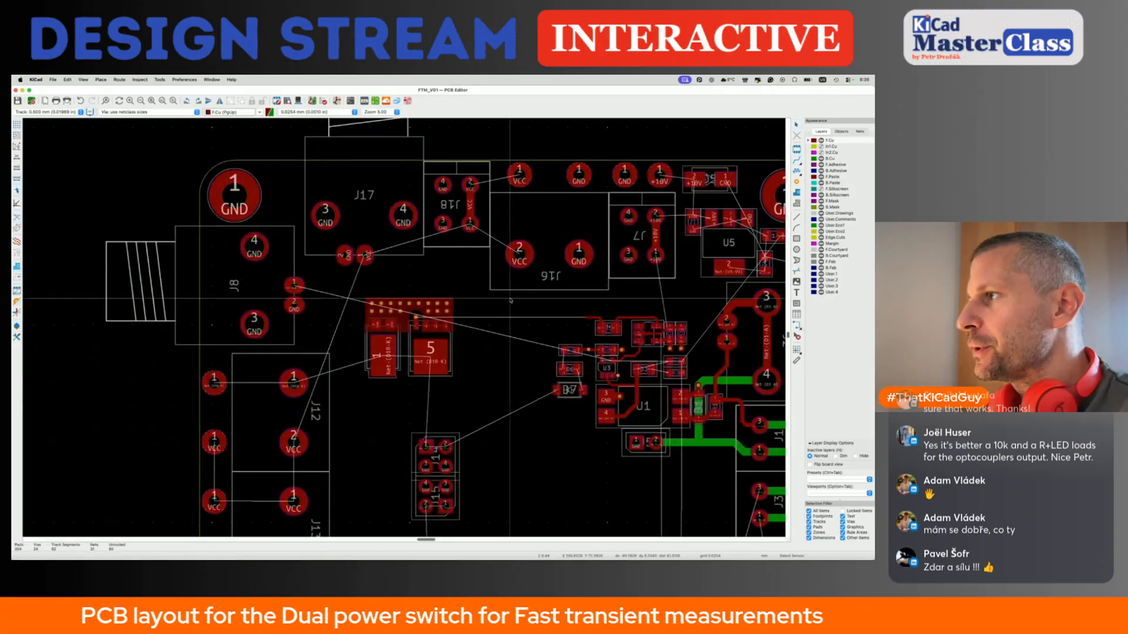
{"action": "scroll", "coordinate": [600, 340], "scroll_direction": "up", "scroll_amount": 2}
{"action": "scroll", "coordinate": [599, 340], "scroll_direction": "up", "scroll_amount": 2}
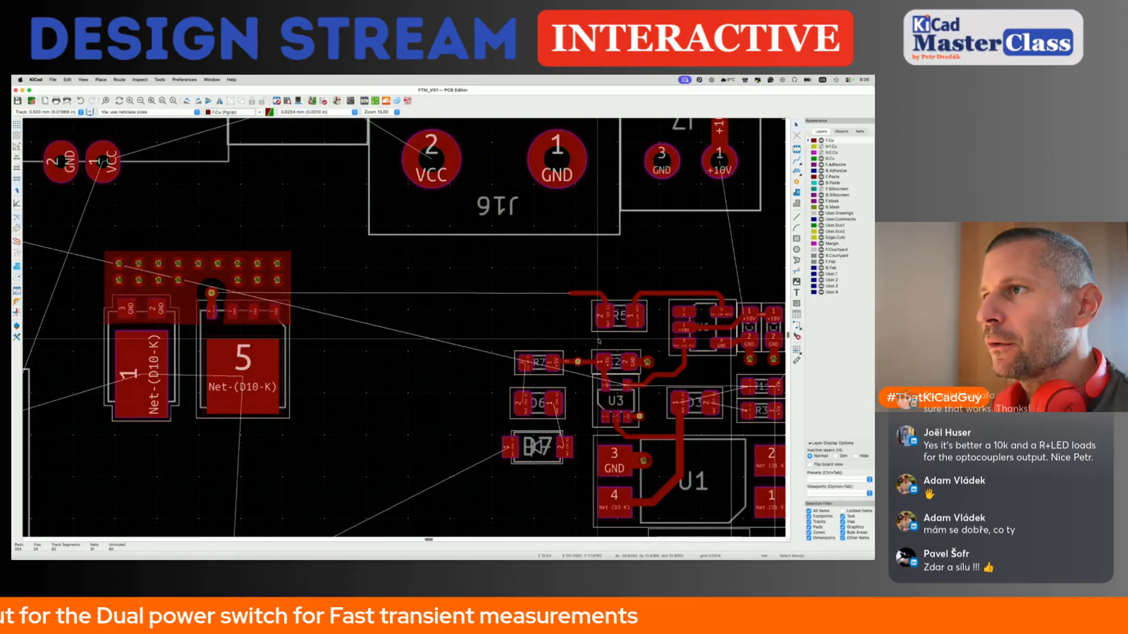
{"action": "scroll", "coordinate": [599, 341], "scroll_direction": "down", "scroll_amount": 4}
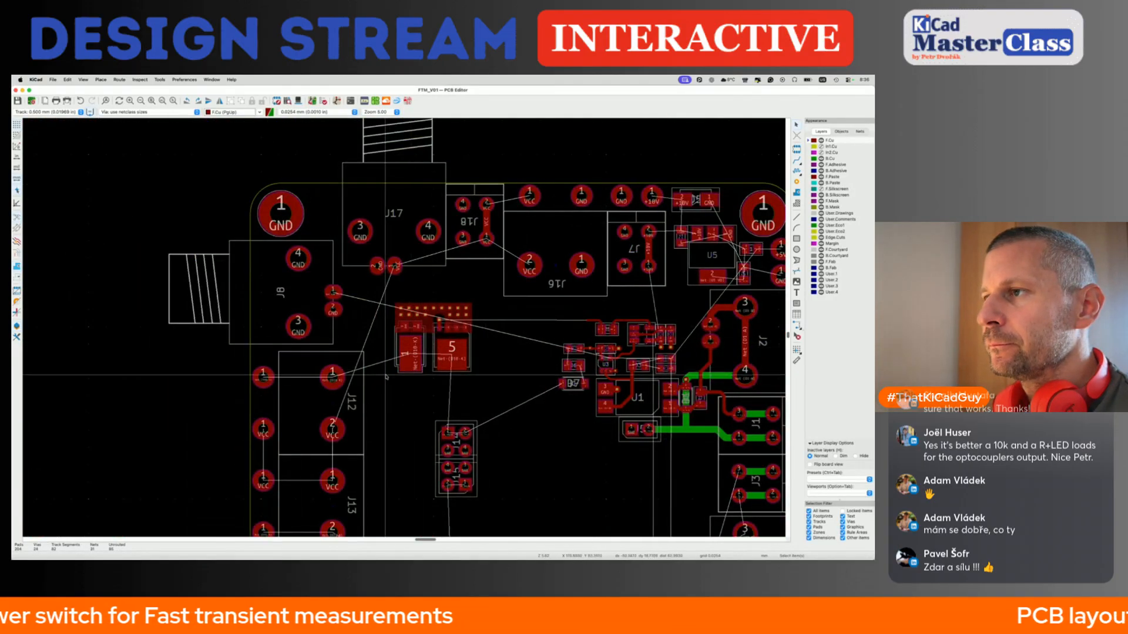
{"action": "key", "text": "x"}
{"action": "scroll", "coordinate": [352, 380], "scroll_direction": "down", "scroll_amount": 1}
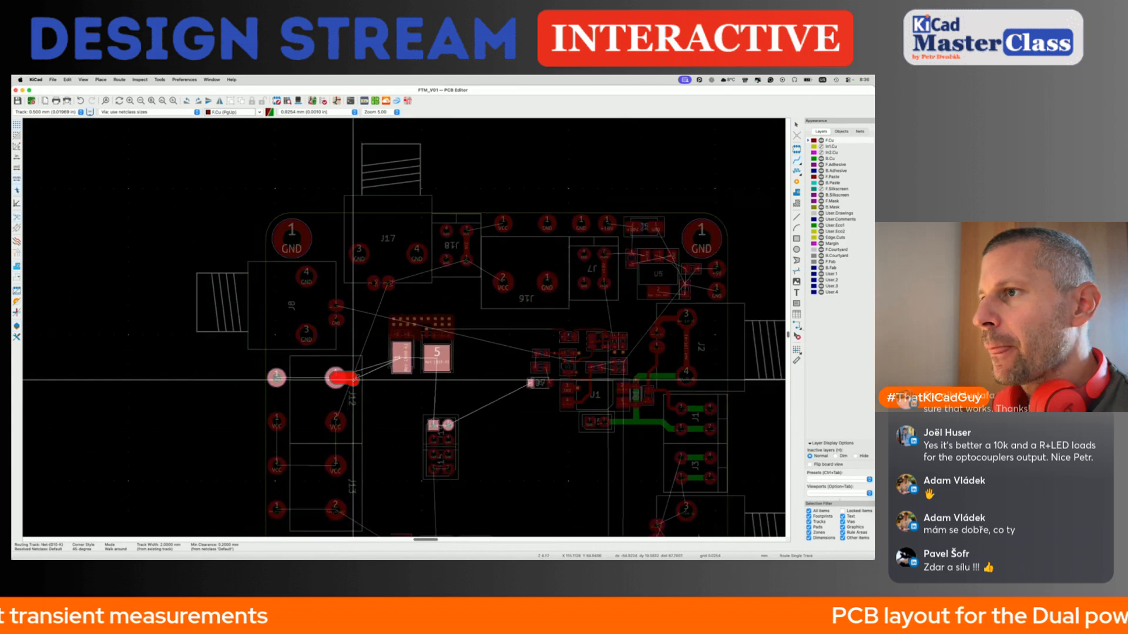
{"action": "key", "text": "Escape"}
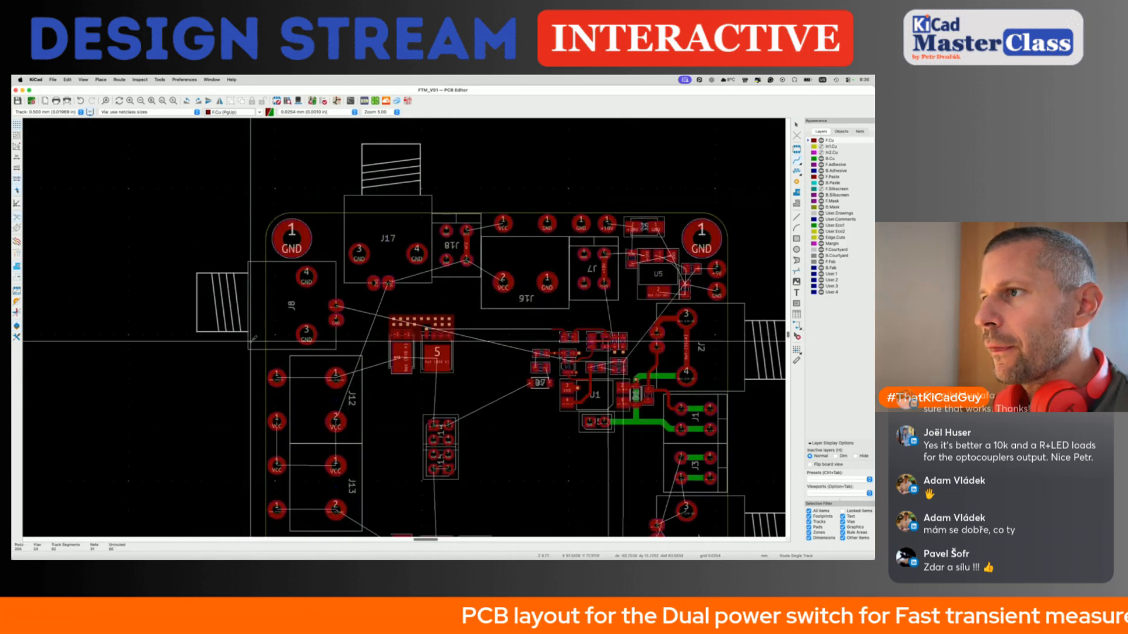
Route Net-(D10-K) on F.Cu with a 1 mm track joining both J12 pads, continuing beneath the transistor and down to J14.
{"action": "left_click", "coordinate": [276, 378]}
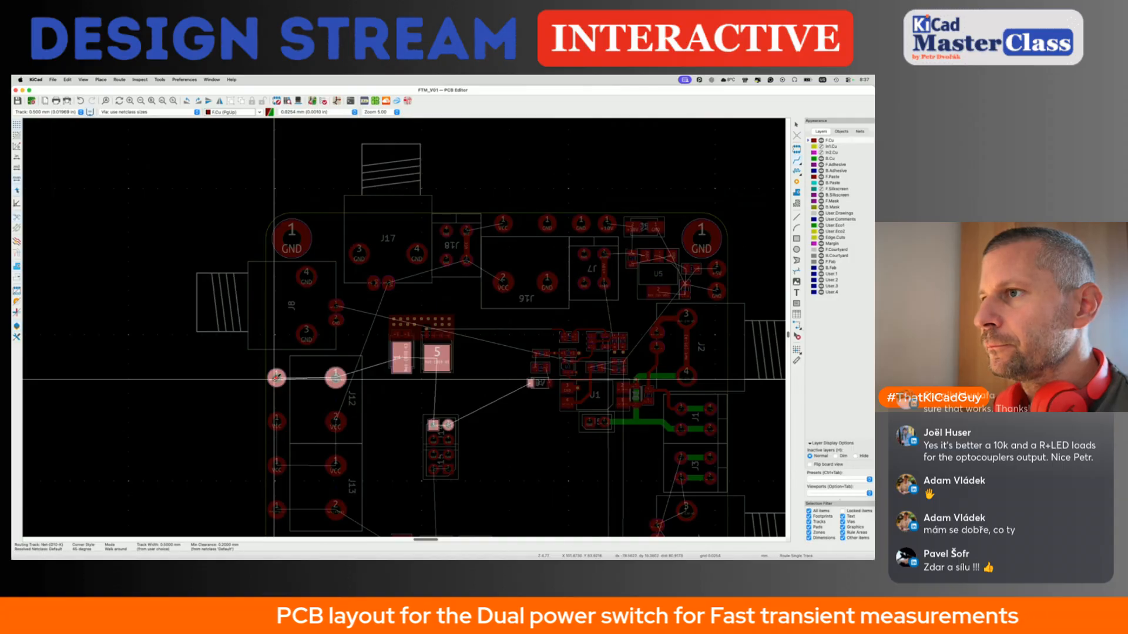
{"action": "key", "text": "w"}
{"action": "left_click", "coordinate": [335, 378]}
{"action": "left_click", "coordinate": [336, 378]}
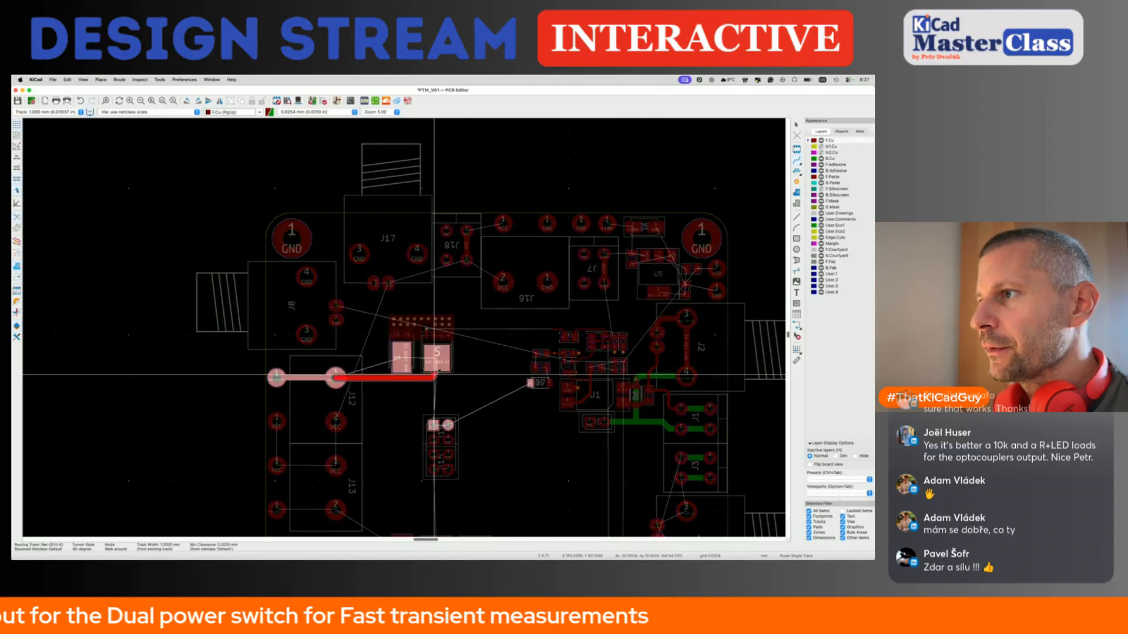
{"action": "double_click", "coordinate": [433, 376]}
{"action": "left_click", "coordinate": [433, 376]}
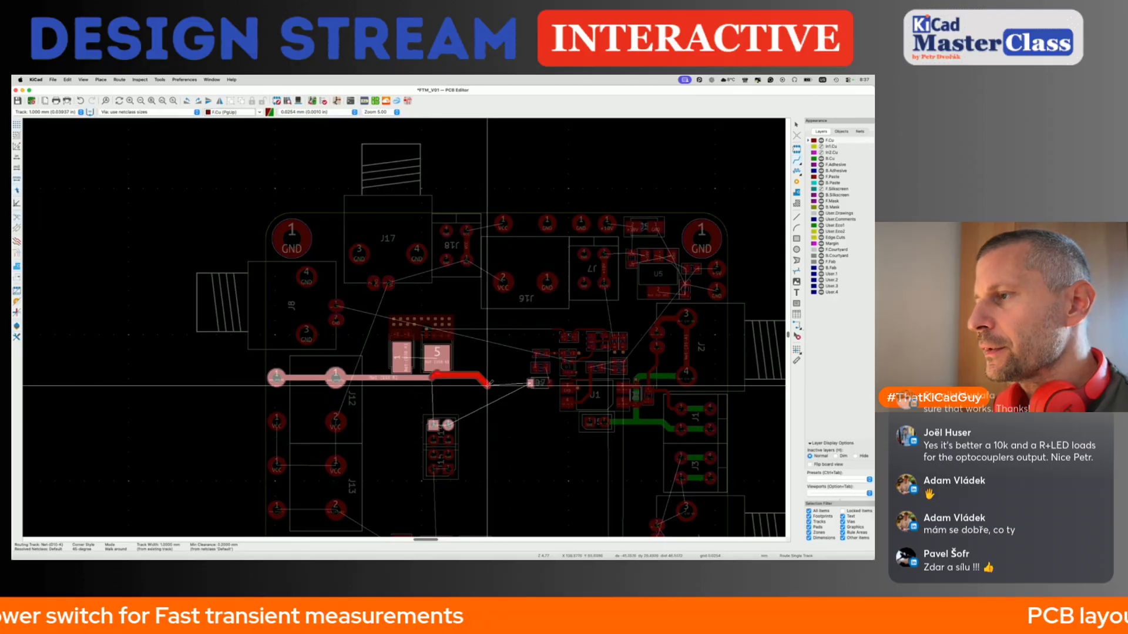
{"action": "left_click", "coordinate": [434, 424]}
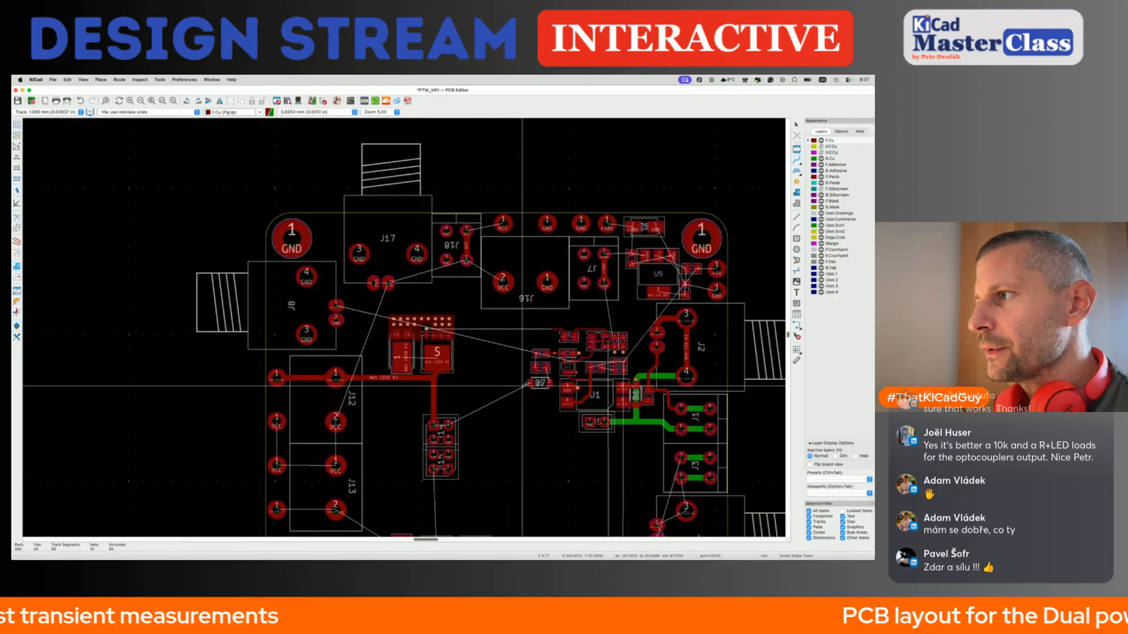
{"action": "left_click", "coordinate": [534, 383]}
{"action": "key", "text": "Escape"}
Join the two VCC pads of J12 with a 1 mm track on B.Cu.
{"action": "scroll", "coordinate": [500, 385], "scroll_direction": "down", "scroll_amount": 3}
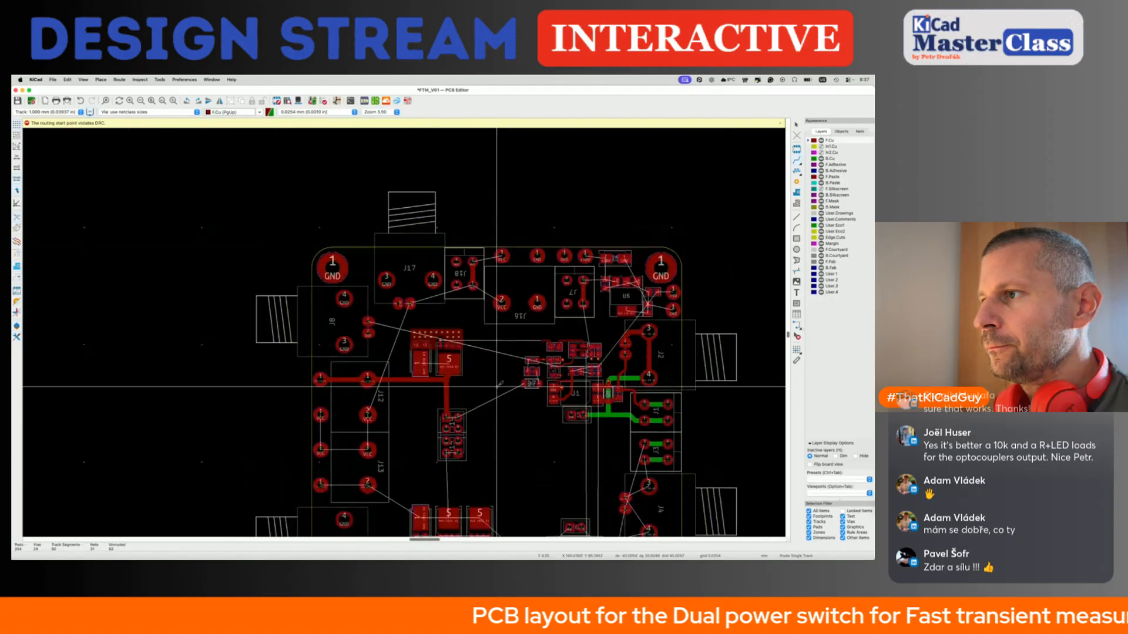
{"action": "scroll", "coordinate": [366, 402], "scroll_direction": "up", "scroll_amount": 3}
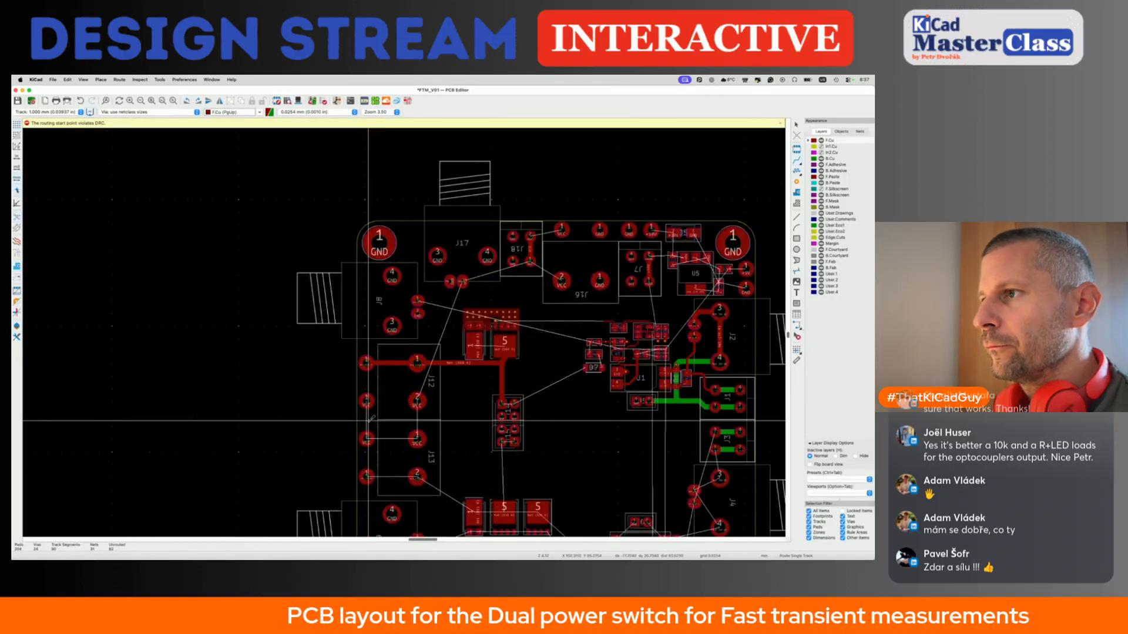
{"action": "key", "text": "Page_Down"}
{"action": "left_click", "coordinate": [366, 401]}
{"action": "left_click", "coordinate": [417, 404]}
{"action": "left_click", "coordinate": [417, 402]}
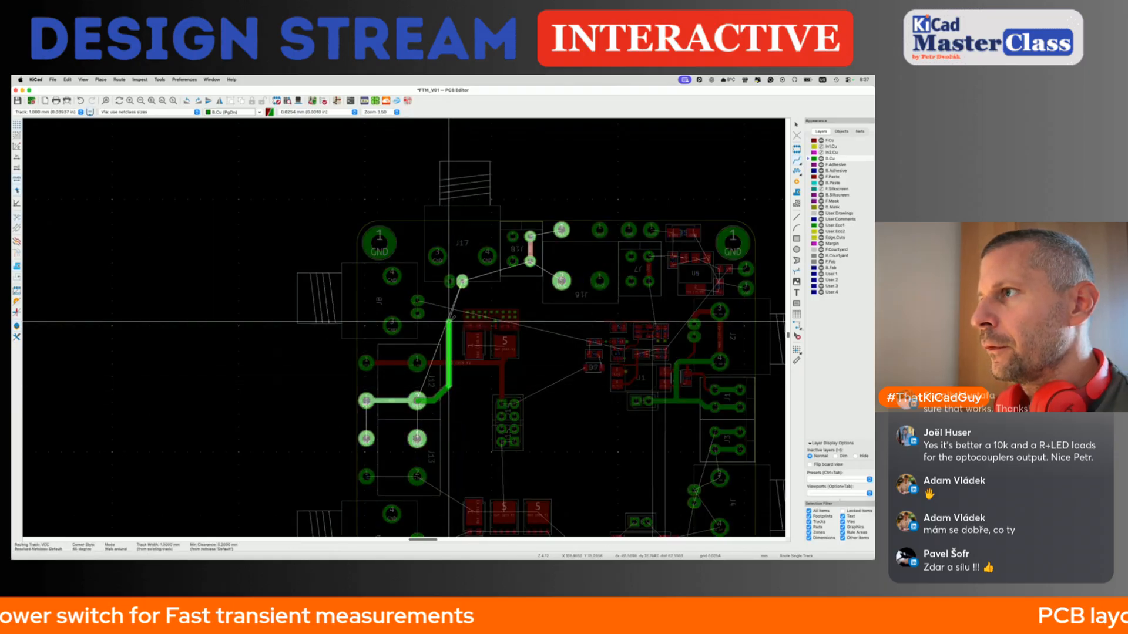
{"action": "key", "text": "Escape"}
Route a 1 mm VCC track on B.Cu from J12 pad 2 to J16 pad 2, and save the board.
{"action": "scroll", "coordinate": [448, 317], "scroll_direction": "down", "scroll_amount": 3}
{"action": "left_click", "coordinate": [431, 364]}
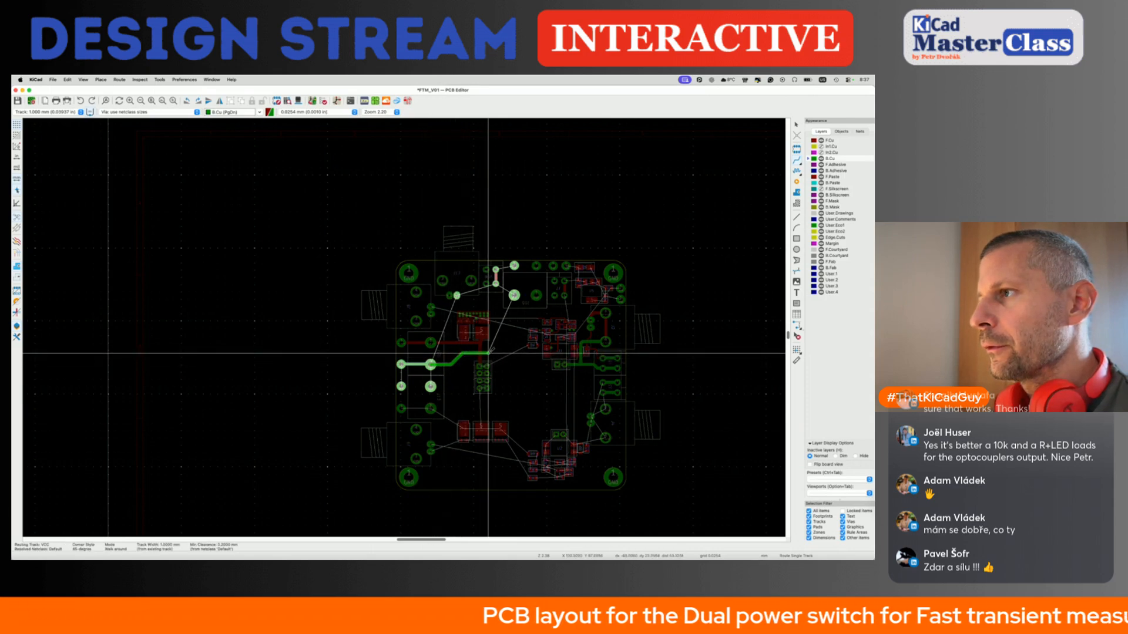
{"action": "left_click", "coordinate": [514, 295]}
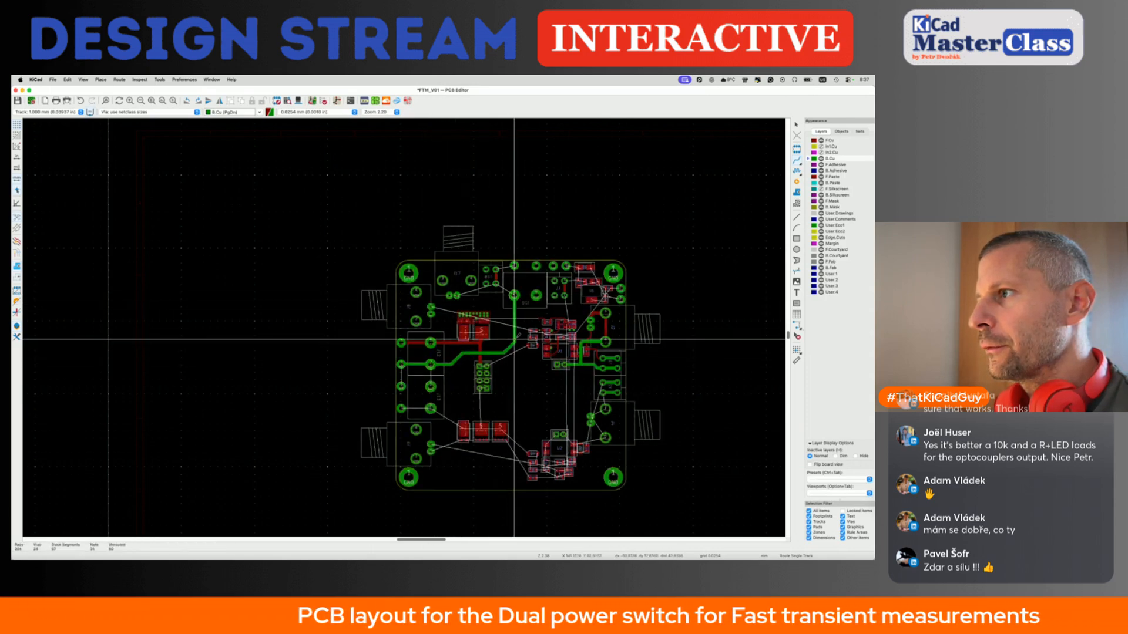
{"action": "left_click", "coordinate": [509, 349]}
{"action": "key", "text": "Escape"}
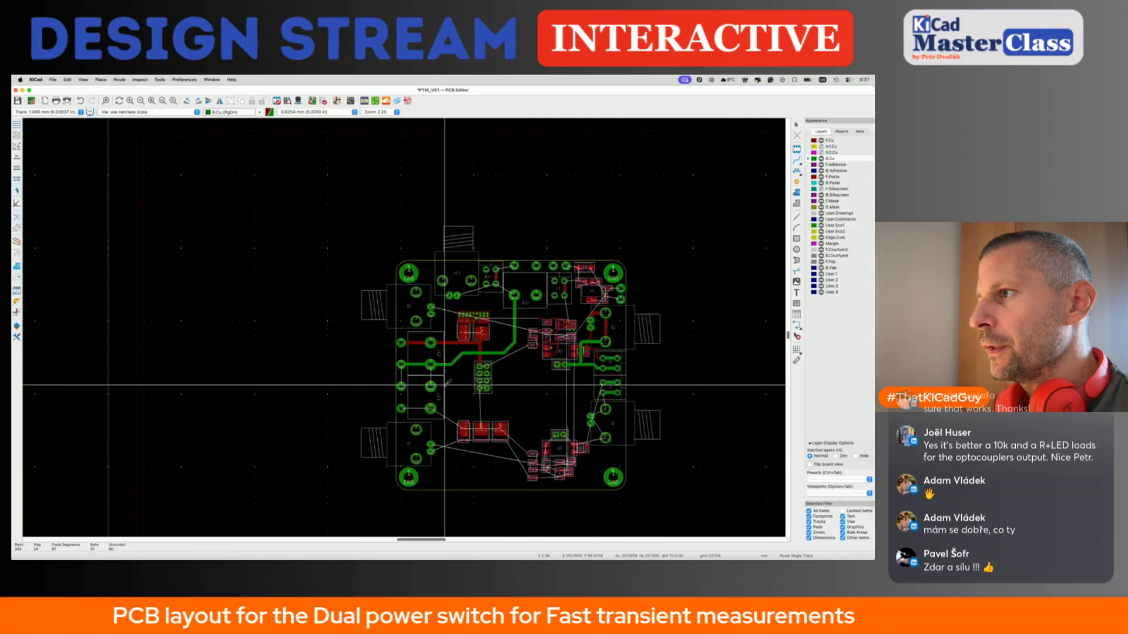
{"action": "scroll", "coordinate": [479, 344], "scroll_direction": "up", "scroll_amount": 5}
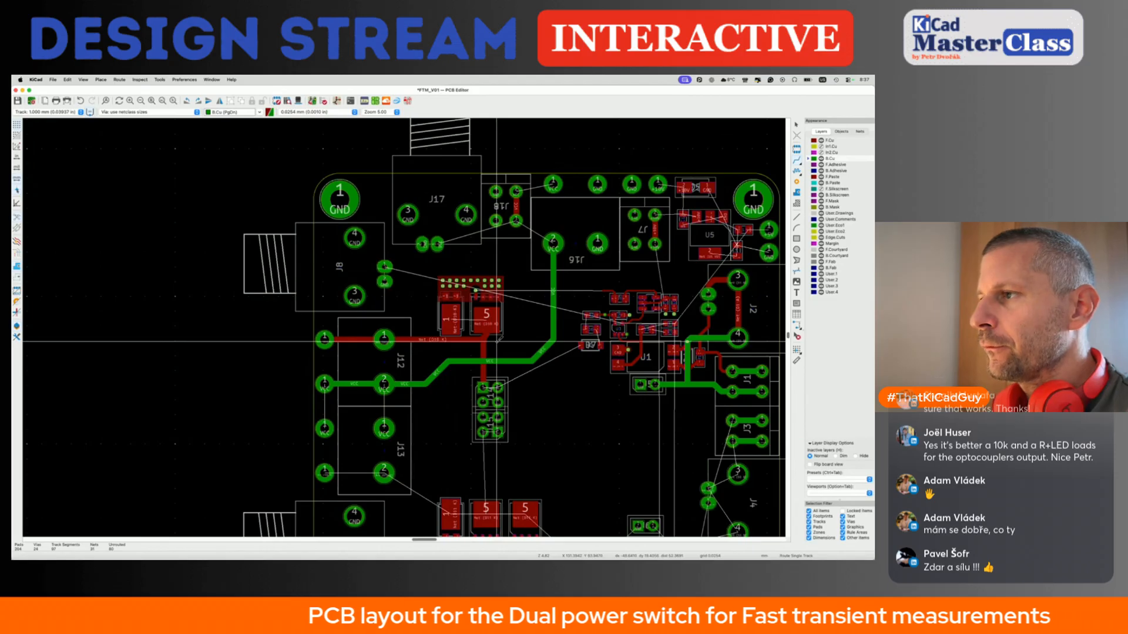
{"action": "key", "text": "Page_Up"}
{"action": "key", "text": "super+s"}
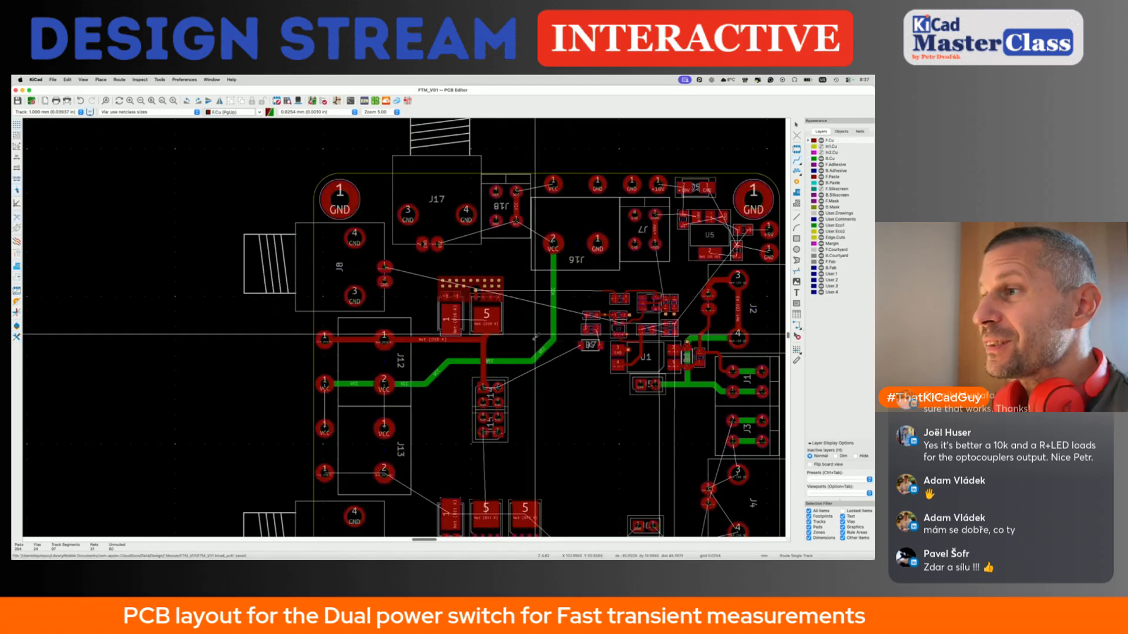
{"action": "scroll", "coordinate": [423, 343], "scroll_direction": "up", "scroll_amount": 2}
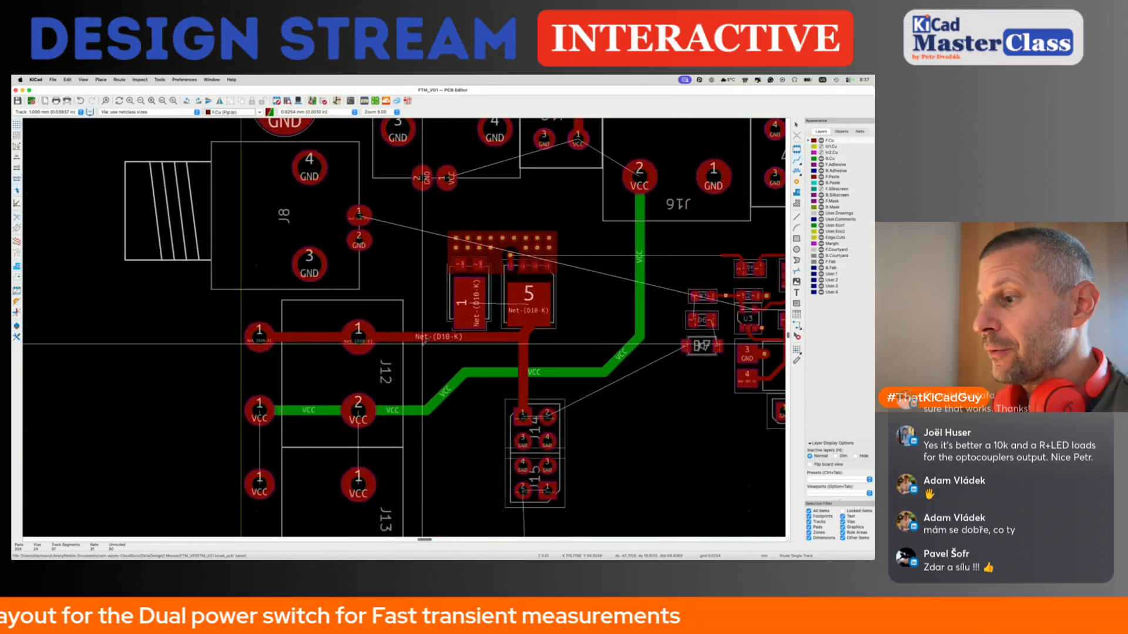
{"action": "scroll", "coordinate": [423, 343], "scroll_direction": "down", "scroll_amount": 3}
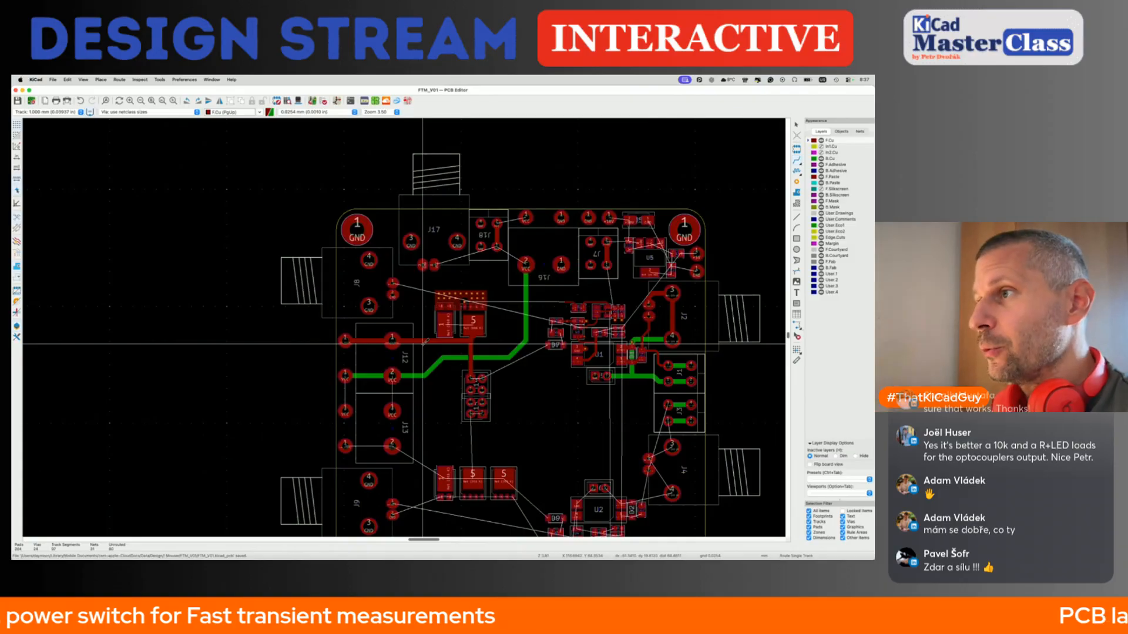
{"action": "middle_click_drag", "start_coordinate": [427, 353], "coordinate": [405, 328]}
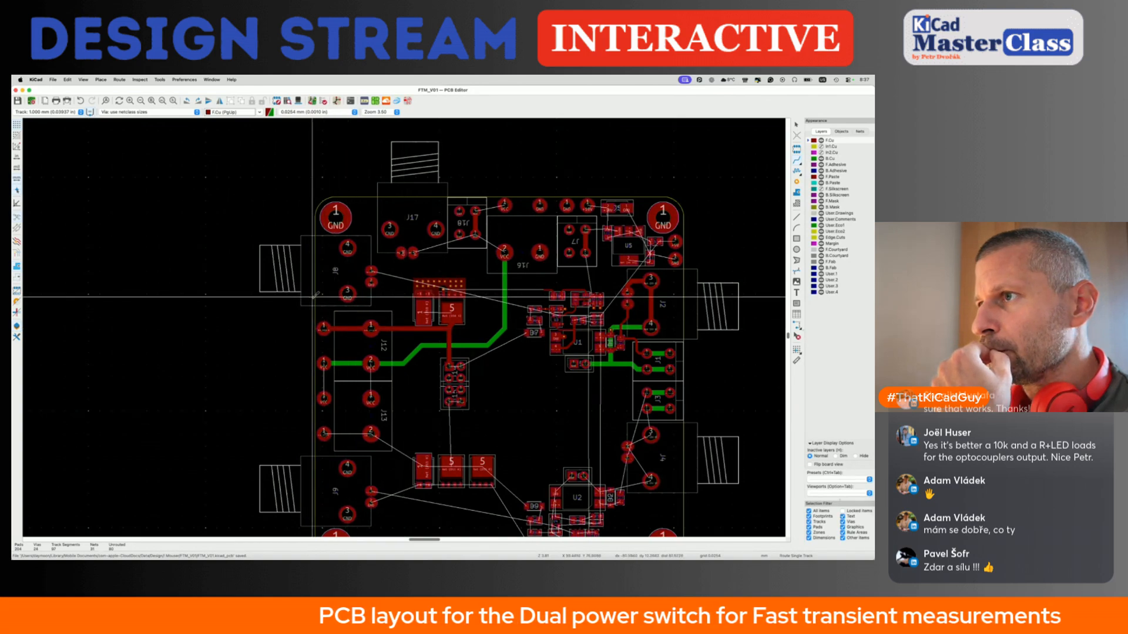
{"action": "left_click_drag", "start_coordinate": [317, 311], "coordinate": [517, 352]}
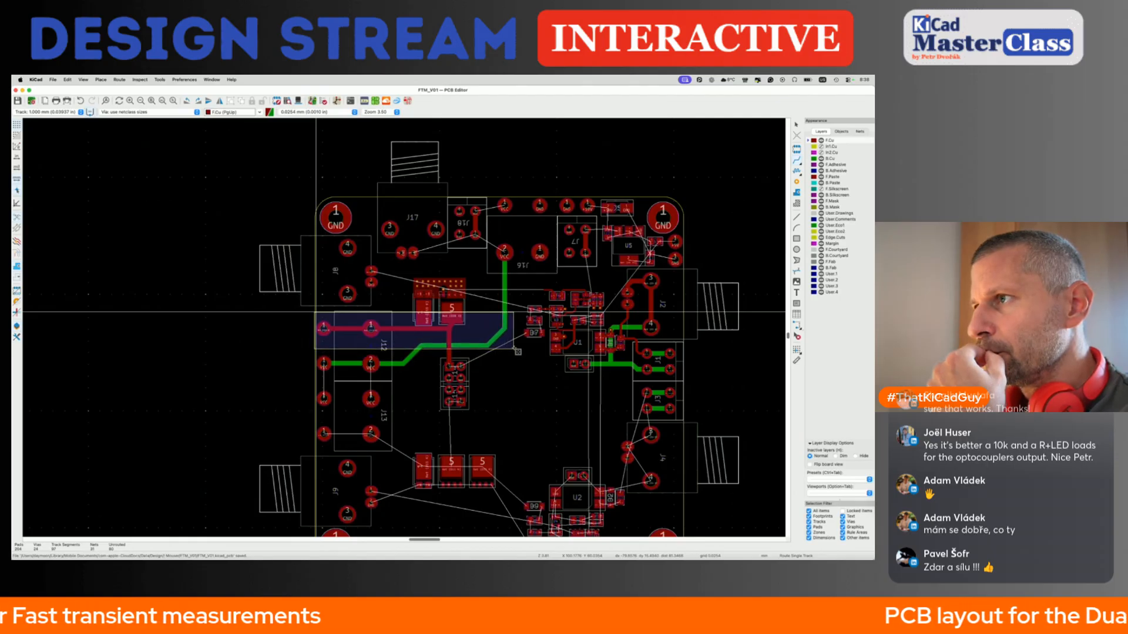
{"action": "left_click_drag", "start_coordinate": [518, 352], "coordinate": [518, 352]}
Set the priority level of the GND copper zone above the power transistor to 20.
{"action": "scroll", "coordinate": [379, 289], "scroll_direction": "up", "scroll_amount": 4}
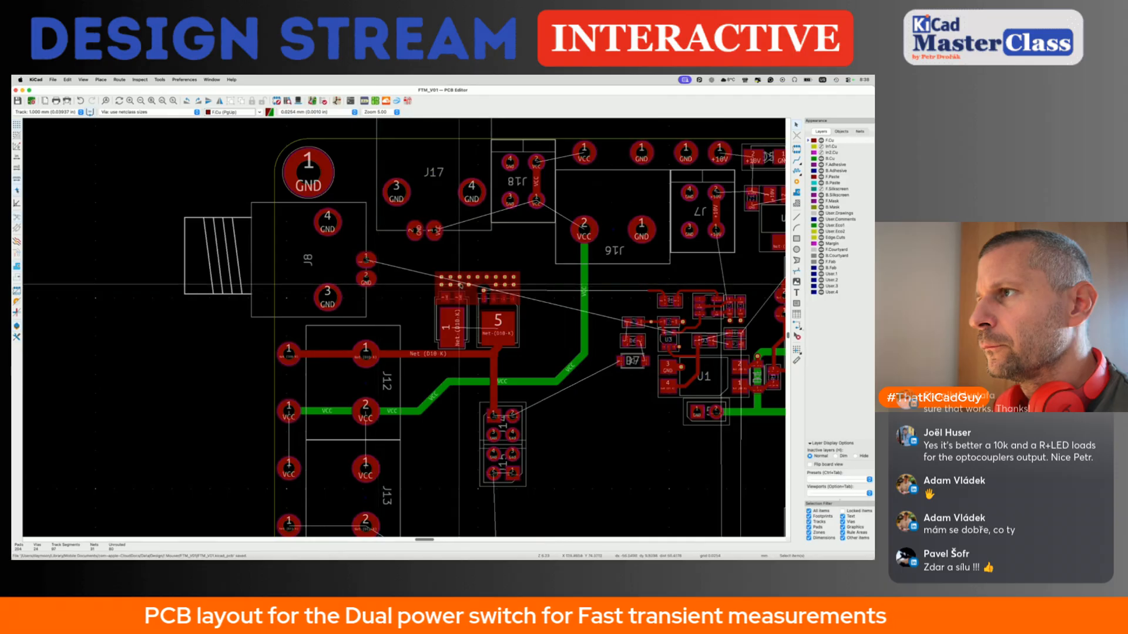
{"action": "left_click", "coordinate": [477, 271]}
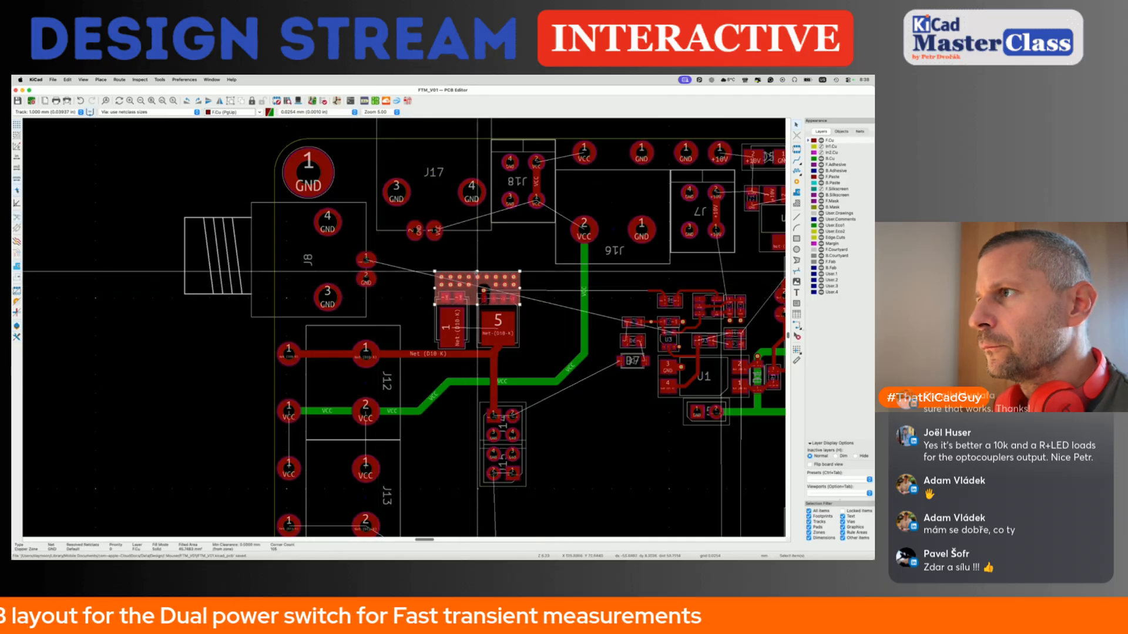
{"action": "double_click", "coordinate": [483, 289]}
{"action": "left_click", "coordinate": [345, 351]}
{"action": "type", "text": "20"}
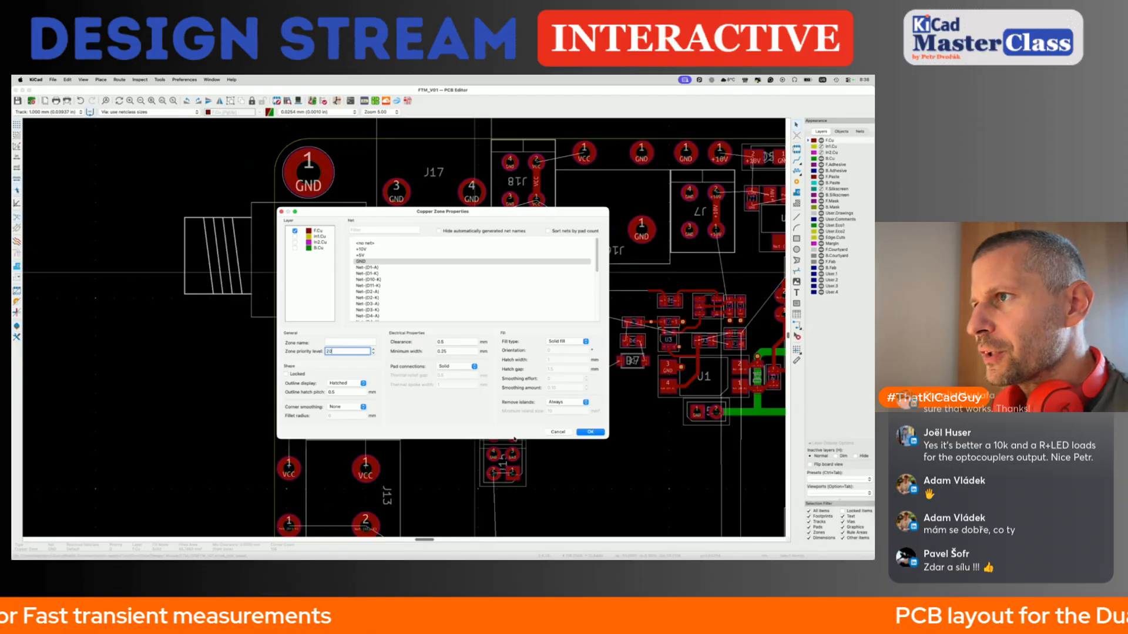
{"action": "left_click", "coordinate": [580, 432]}
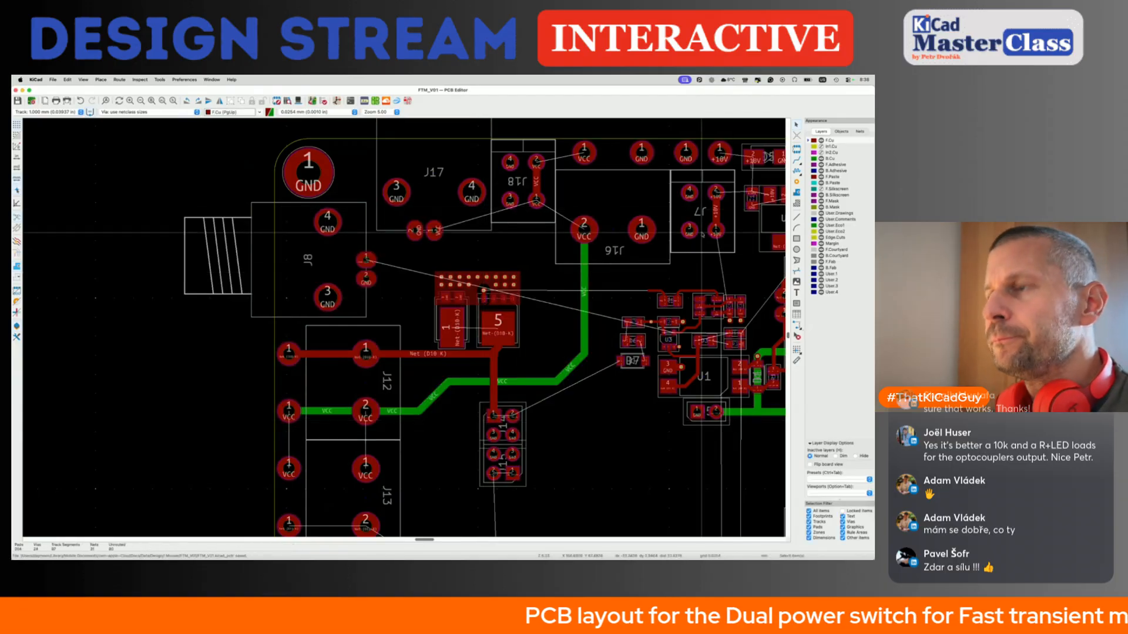
Switch to the 0.1270 mm grid and start a filled copper zone at the board edge beside J8.
{"action": "key", "text": "shift+n"}
{"action": "key", "text": "shift+n"}
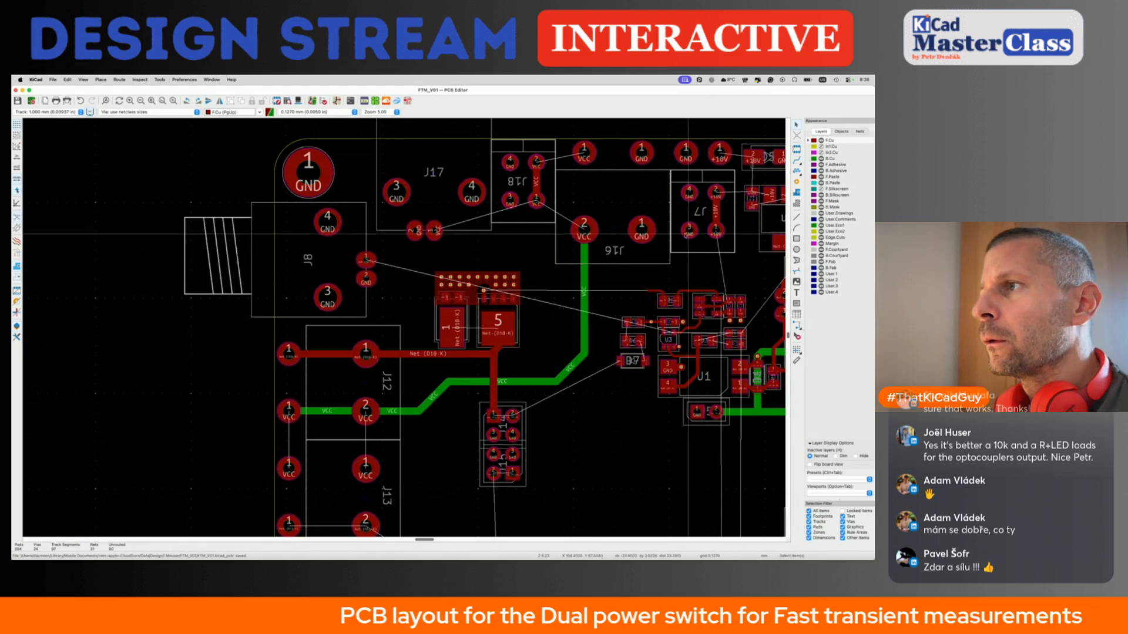
{"action": "left_click", "coordinate": [797, 193]}
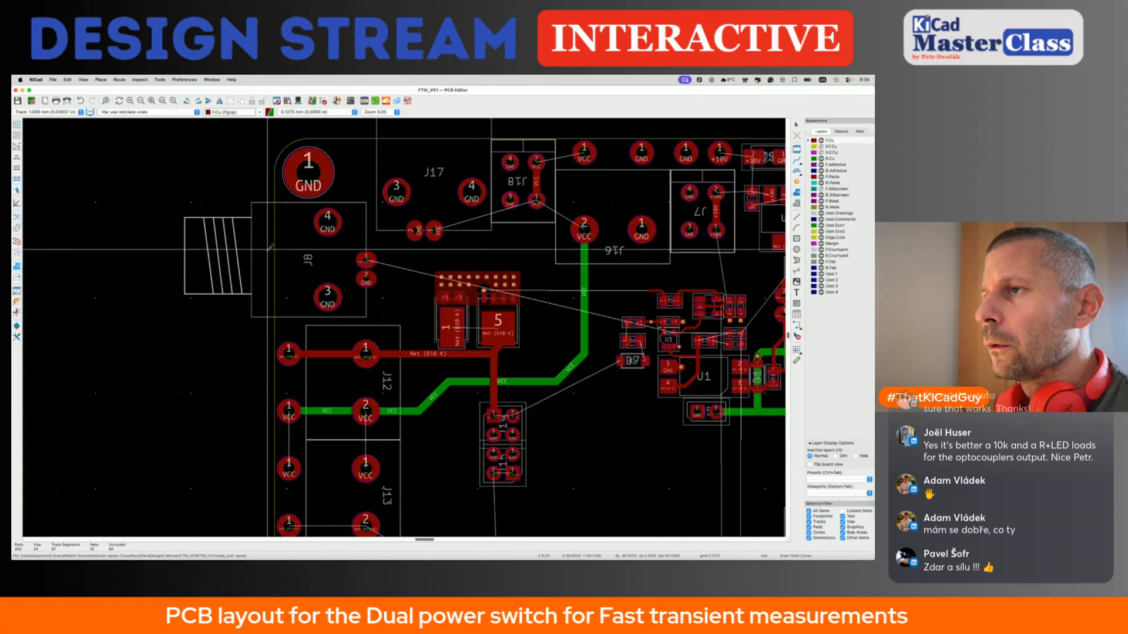
{"action": "left_click", "coordinate": [270, 249]}
{"action": "left_click_drag", "start_coordinate": [351, 214], "coordinate": [452, 145]}
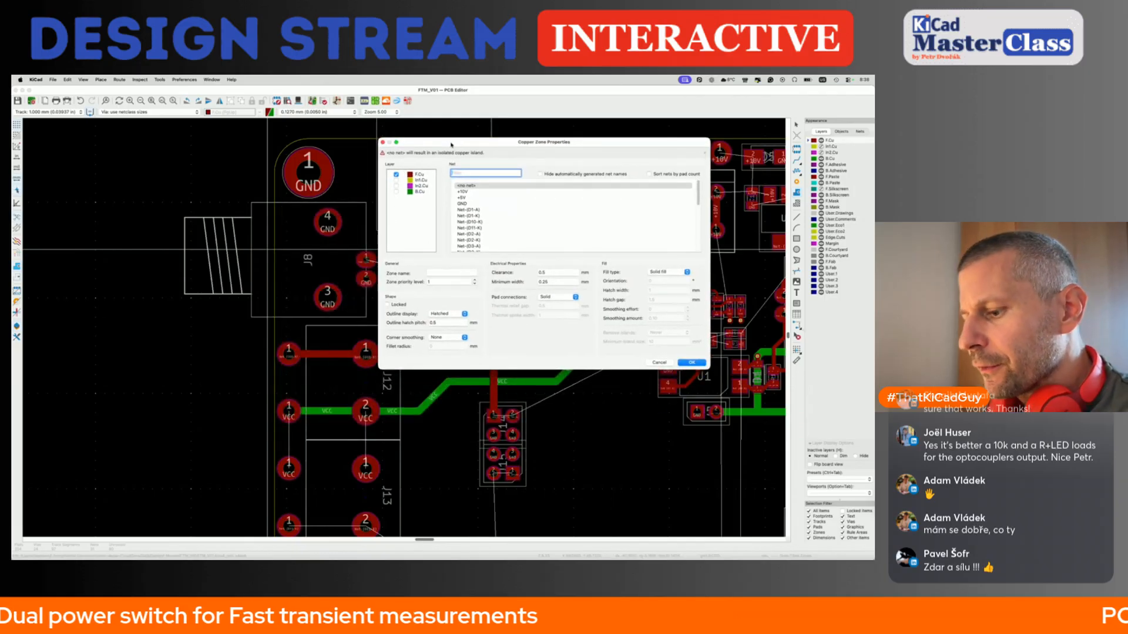
Assign the new F.Cu zone to Net-(D10-K) and set its clearance to 1 mm.
{"action": "type", "text": "gf10"}
{"action": "key", "text": "BackSpace"}
{"action": "key", "text": "BackSpace"}
{"action": "key", "text": "BackSpace"}
{"action": "type", "text": "19"}
{"action": "key", "text": "BackSpace"}
{"action": "key", "text": "BackSpace"}
{"action": "type", "text": "19-"}
{"action": "key", "text": "BackSpace"}
{"action": "key", "text": "BackSpace"}
{"action": "type", "text": "0-"}
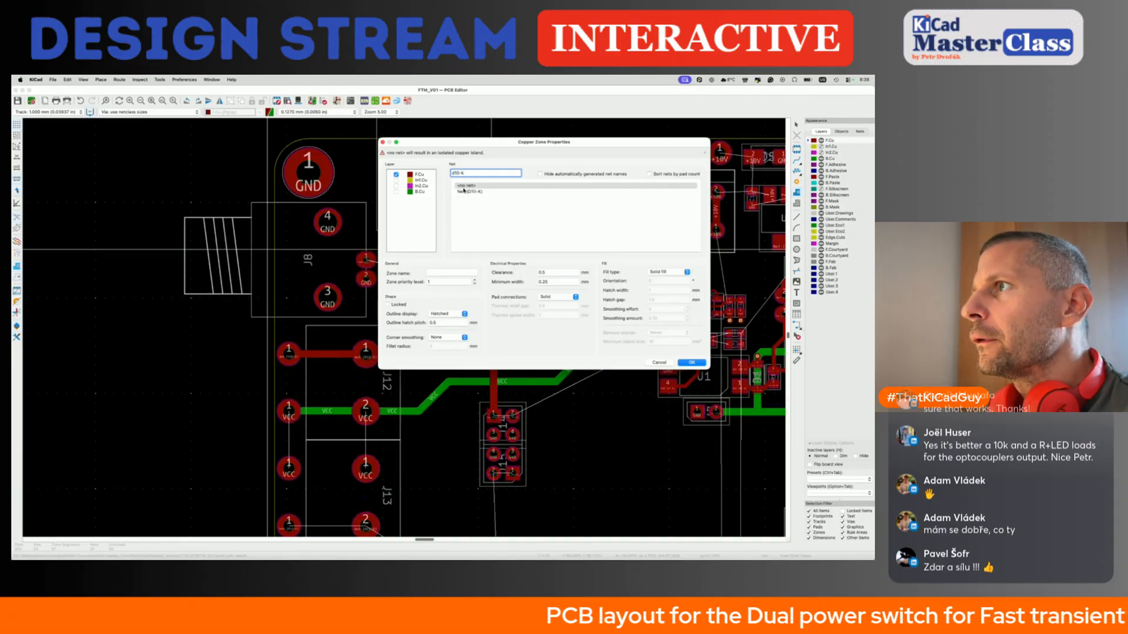
{"action": "type", "text": "k"}
{"action": "left_click", "coordinate": [467, 192]}
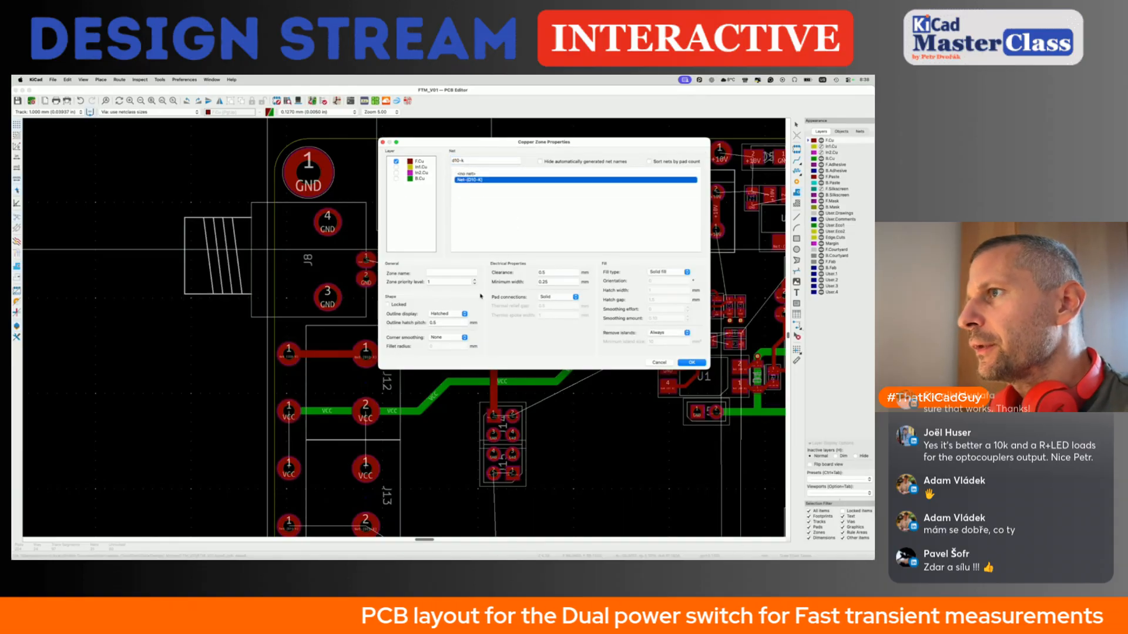
{"action": "left_click", "coordinate": [551, 274]}
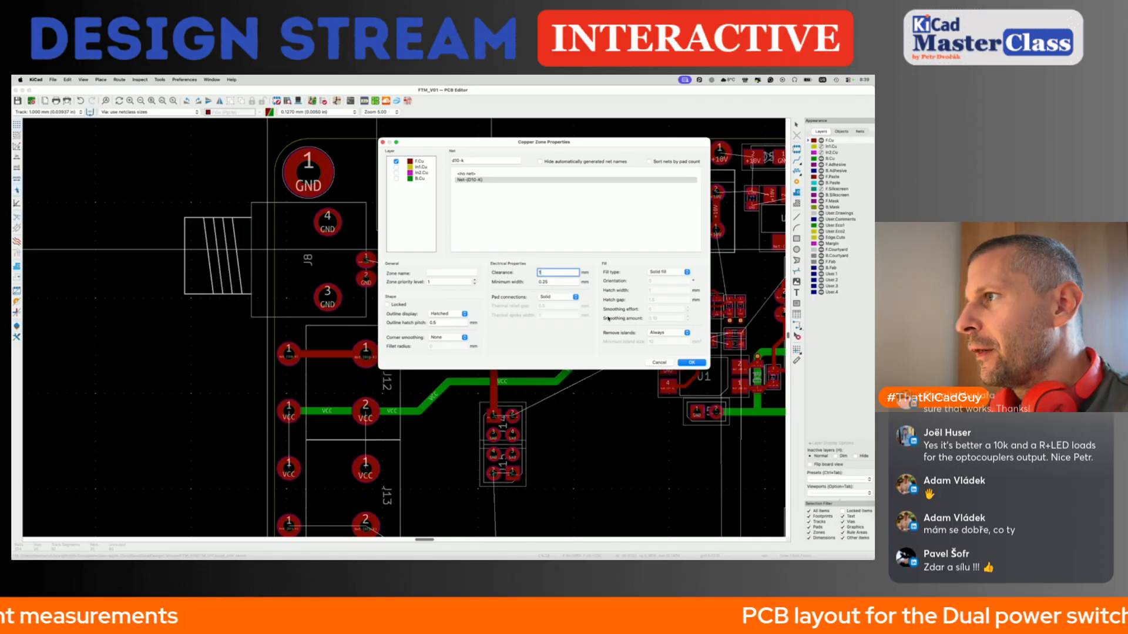
{"action": "key", "text": "Return"}
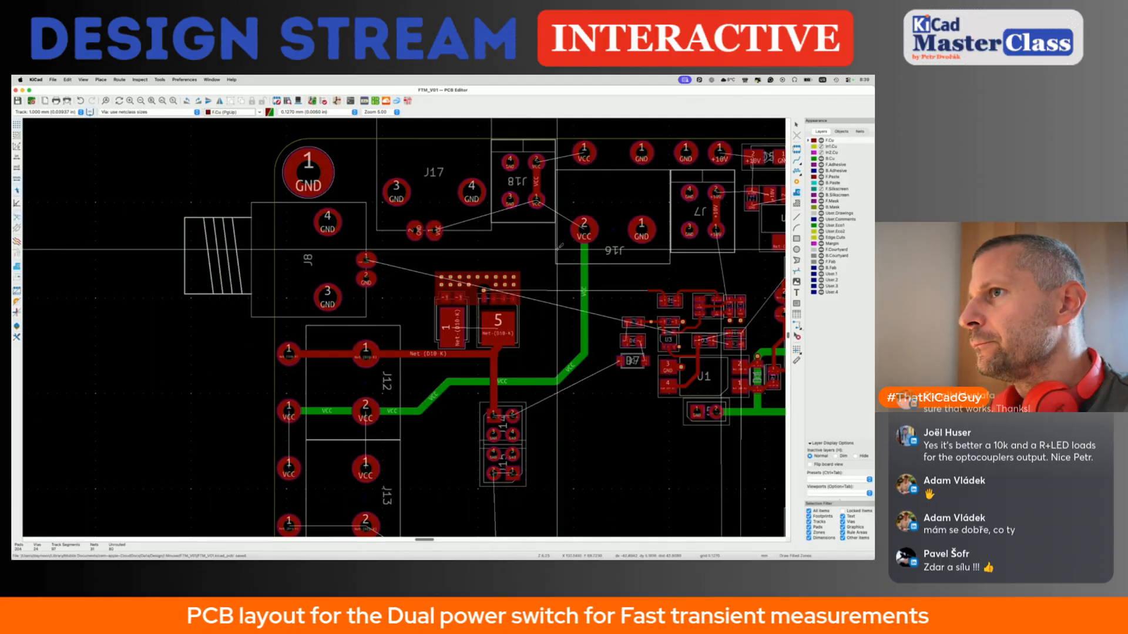
Outline the zone as a rectangle from the board edge at J8 to J16 and down to the J12/J13 boundary, and close the outline.
{"action": "scroll", "coordinate": [561, 247], "scroll_direction": "down", "scroll_amount": 2}
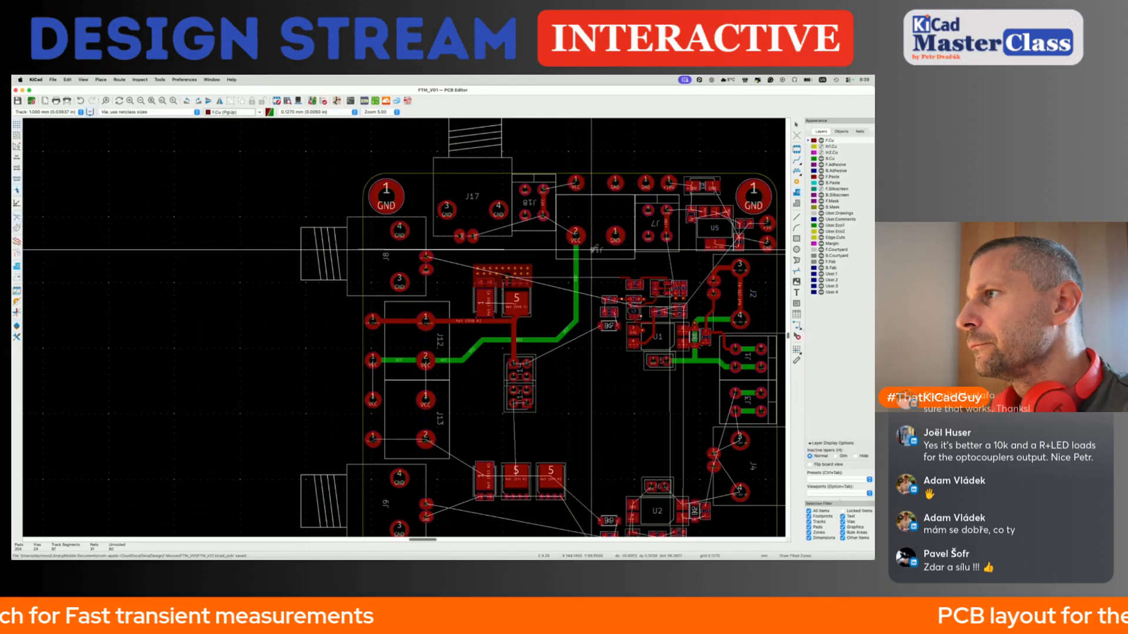
{"action": "left_click", "coordinate": [591, 250]}
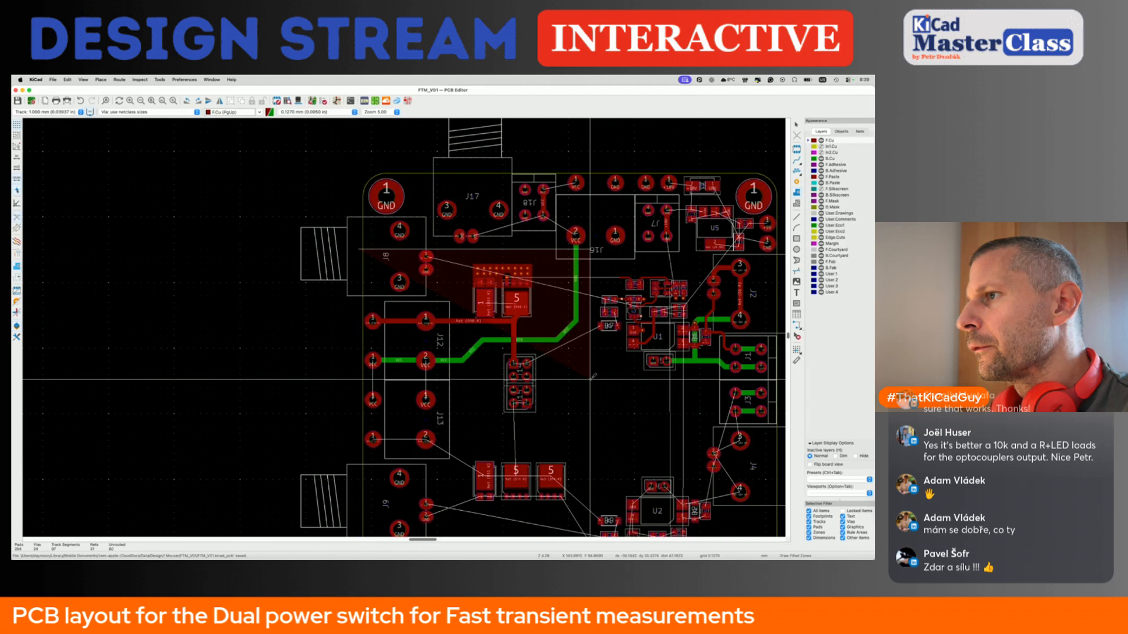
{"action": "left_click", "coordinate": [592, 377]}
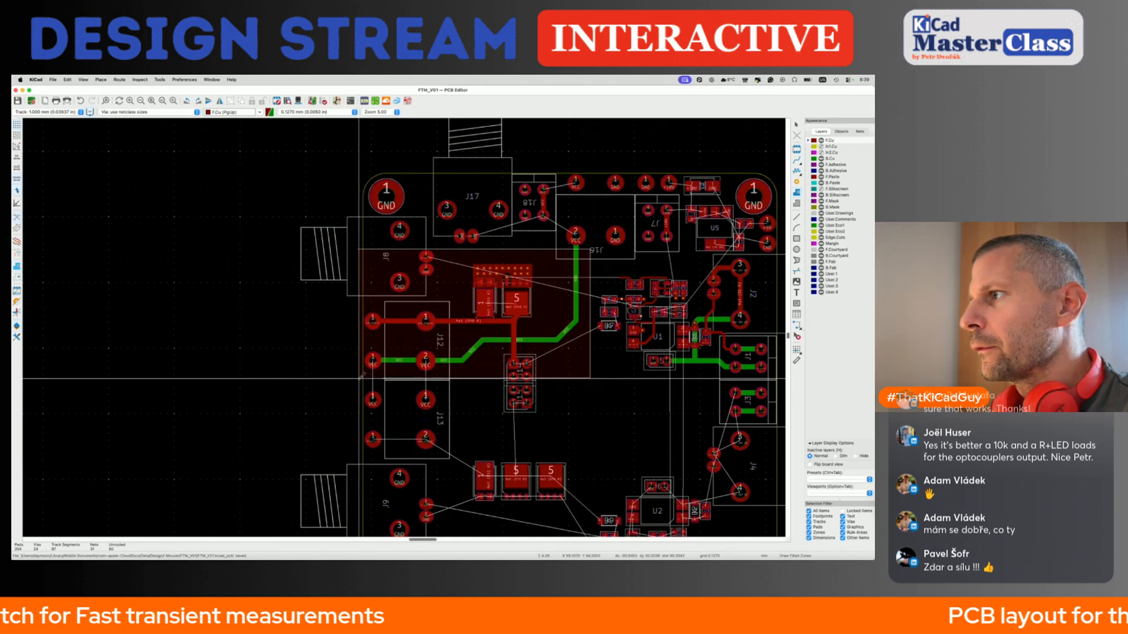
{"action": "right_click", "coordinate": [360, 378]}
{"action": "left_click", "coordinate": [376, 395]}
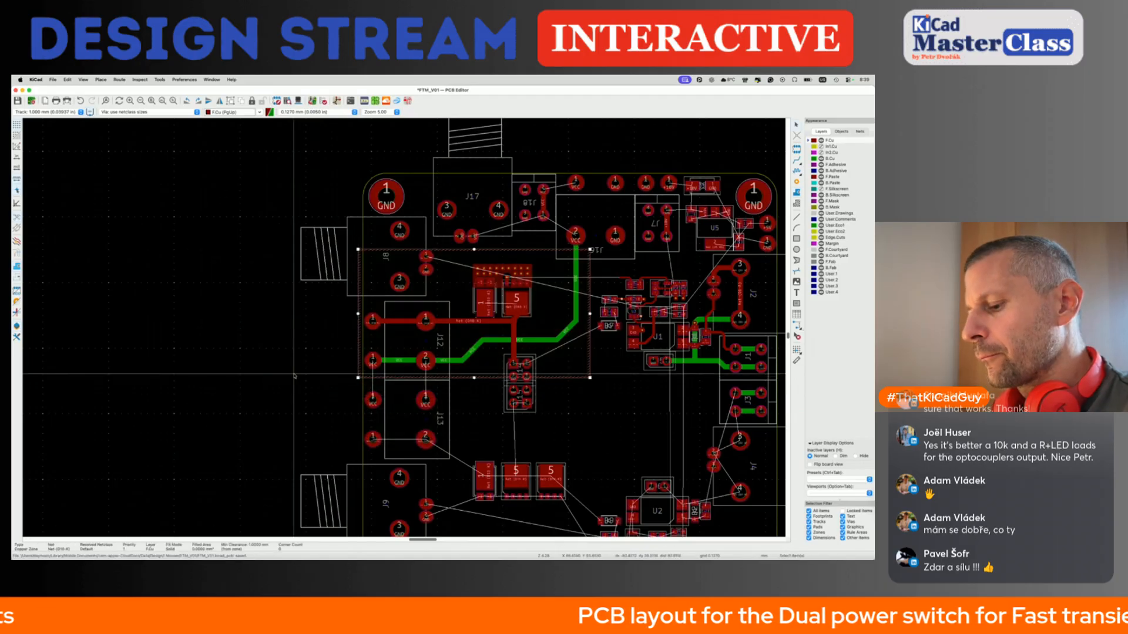
Save the board and delete the Net-(D10-K) tracks from J12 to the power transistor inside the new zone.
{"action": "key", "text": "Escape"}
{"action": "key", "text": "super+s"}
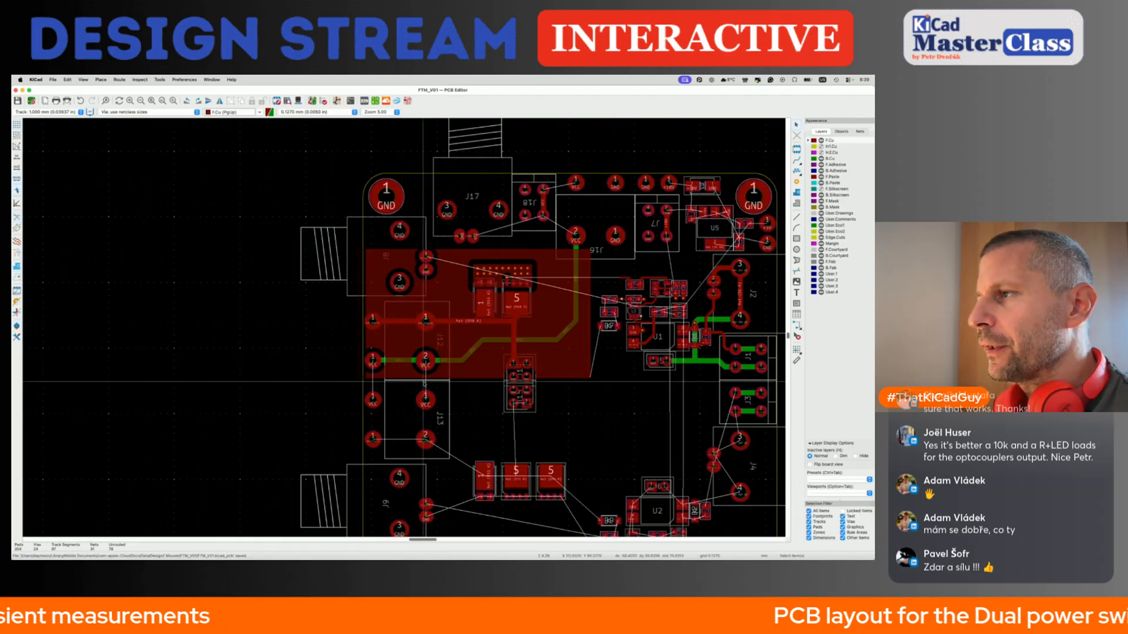
{"action": "left_click", "coordinate": [406, 322]}
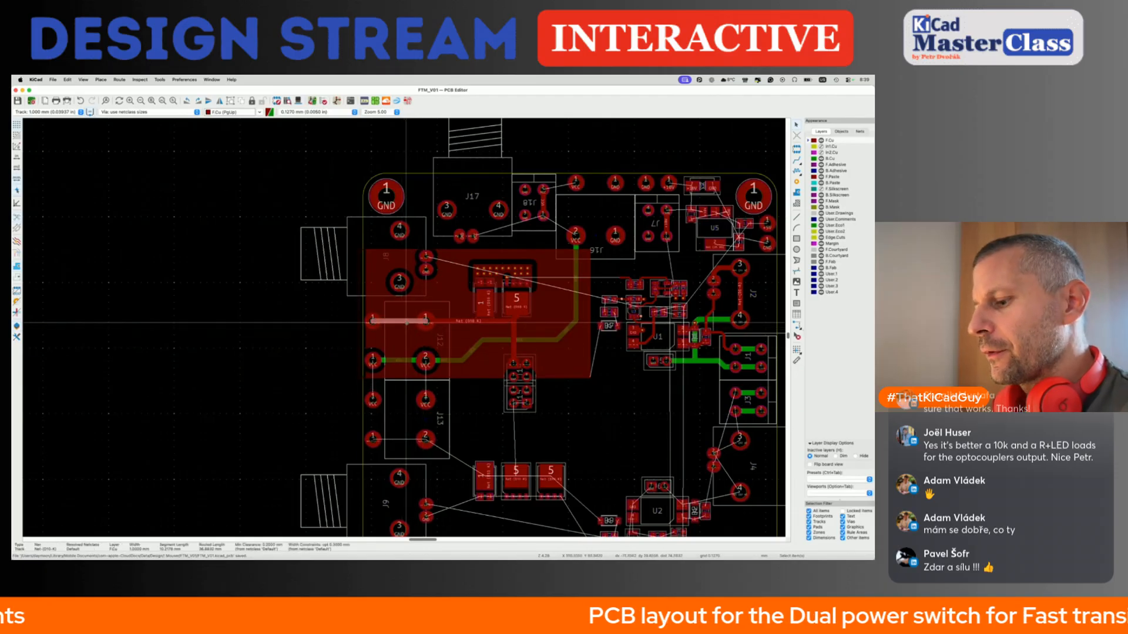
{"action": "key", "text": "Delete"}
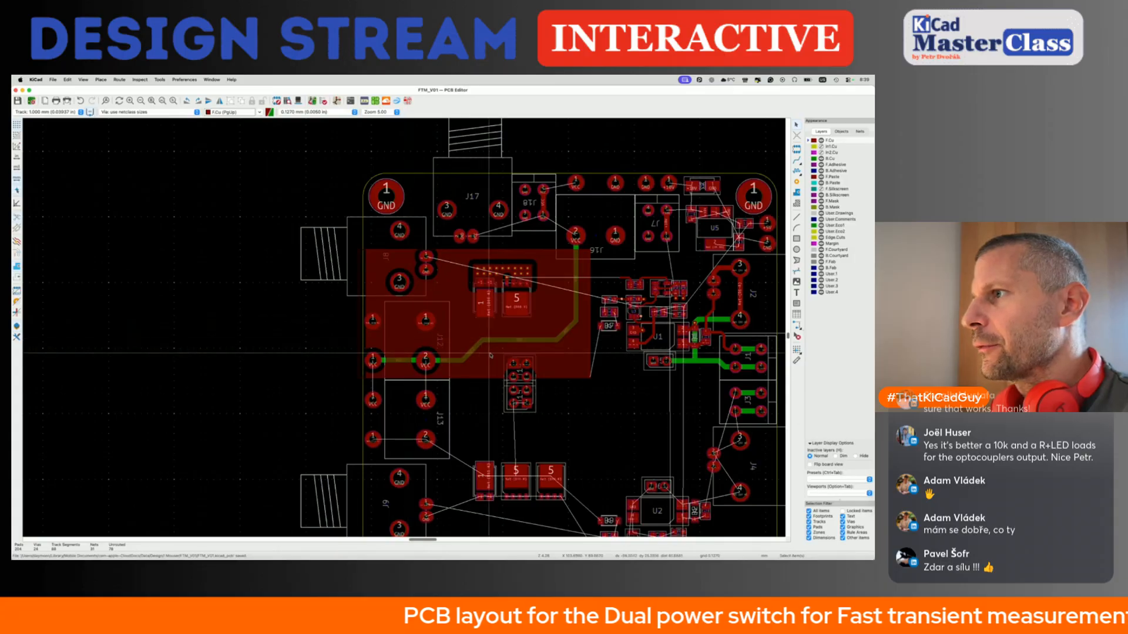
Set the corner smoothing of the GND copper zone above the power transistor to Fillet.
{"action": "scroll", "coordinate": [575, 257], "scroll_direction": "up", "scroll_amount": 1}
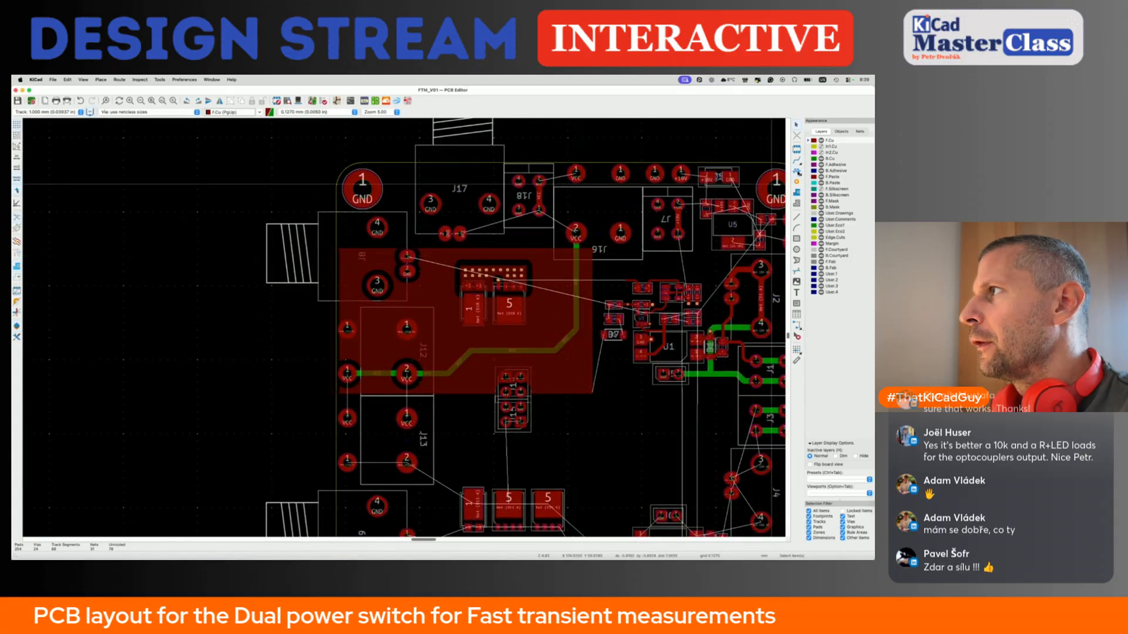
{"action": "scroll", "coordinate": [504, 263], "scroll_direction": "up", "scroll_amount": 2}
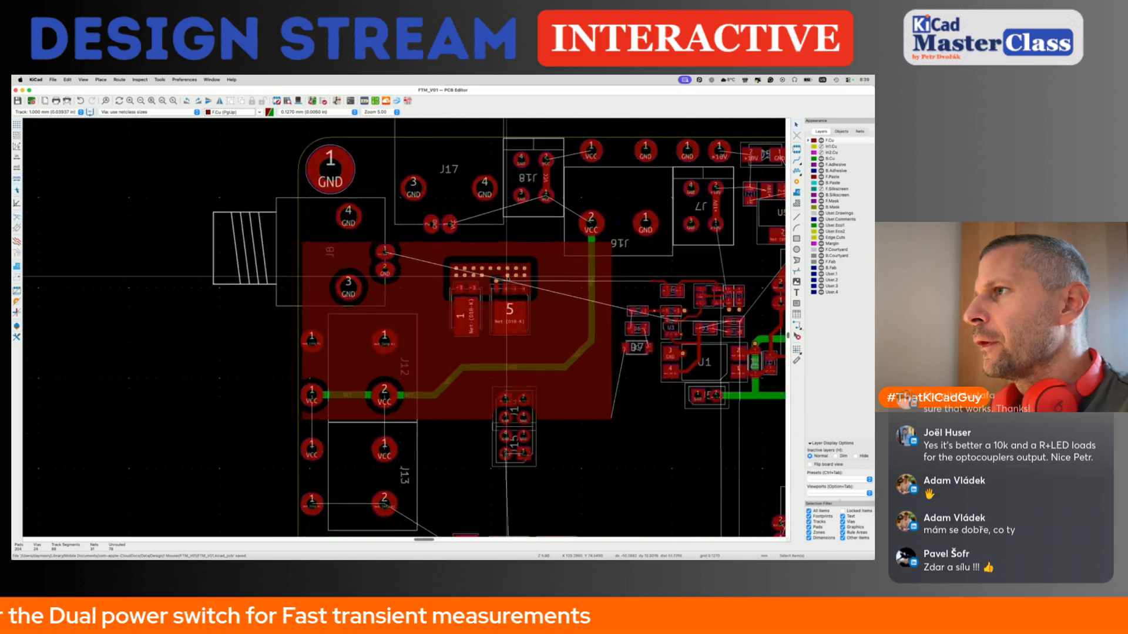
{"action": "left_click", "coordinate": [508, 263]}
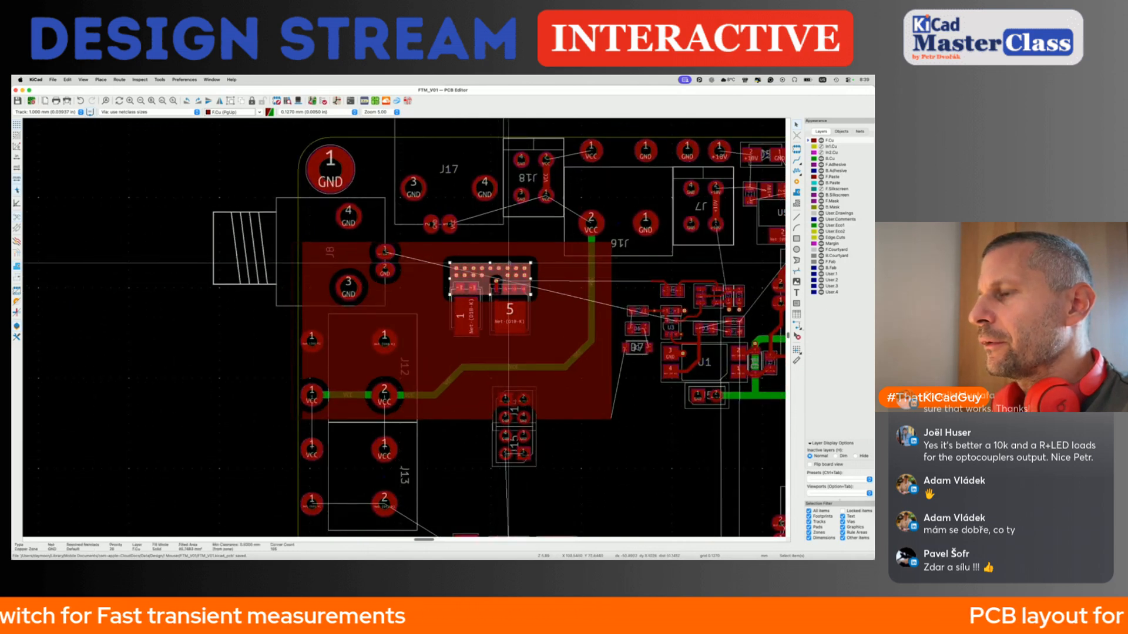
{"action": "key", "text": "e"}
{"action": "left_click", "coordinate": [347, 407]}
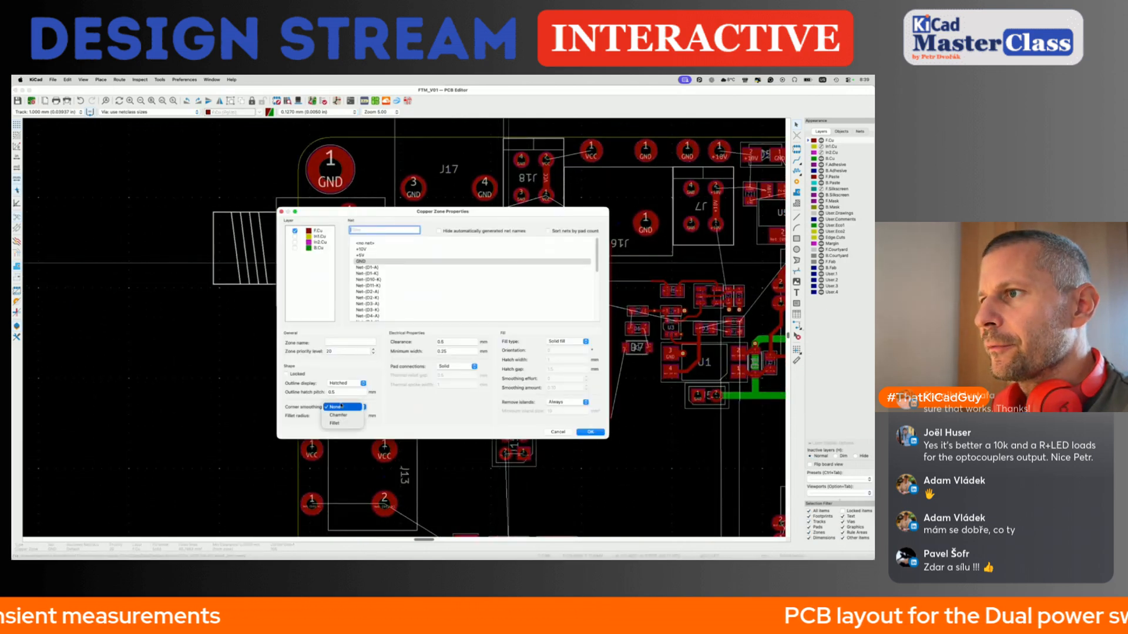
{"action": "left_click", "coordinate": [340, 415]}
{"action": "left_click", "coordinate": [344, 407]}
{"action": "left_click", "coordinate": [344, 416]}
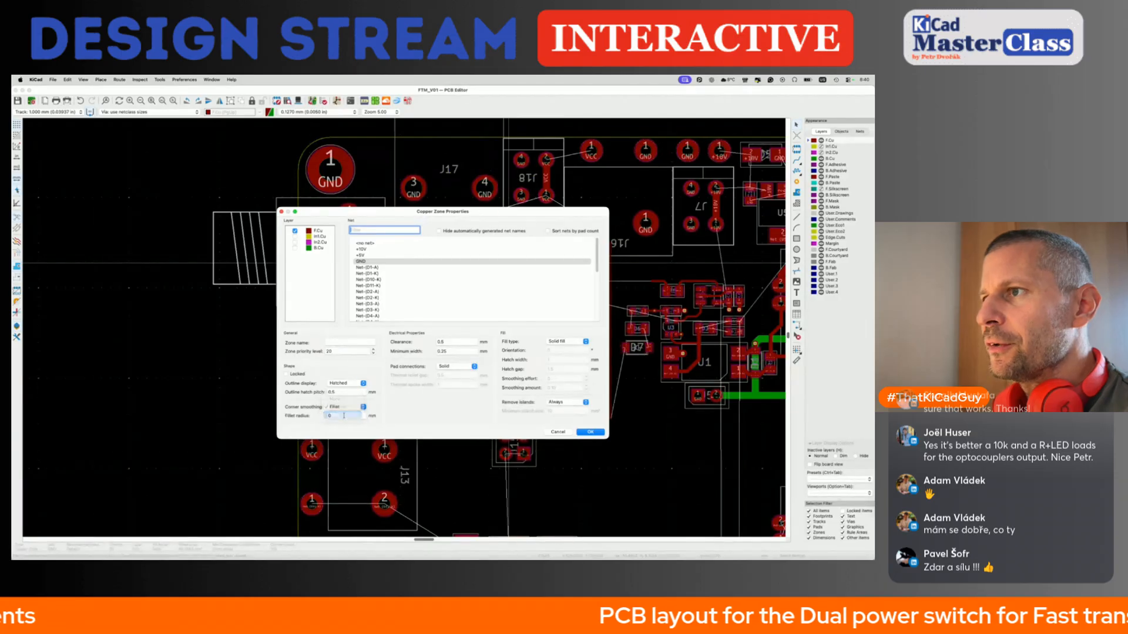
Give the GND zone a fillet radius of 0.5 mm, apply the properties and save the board.
{"action": "left_click_drag", "start_coordinate": [421, 211], "coordinate": [179, 304]}
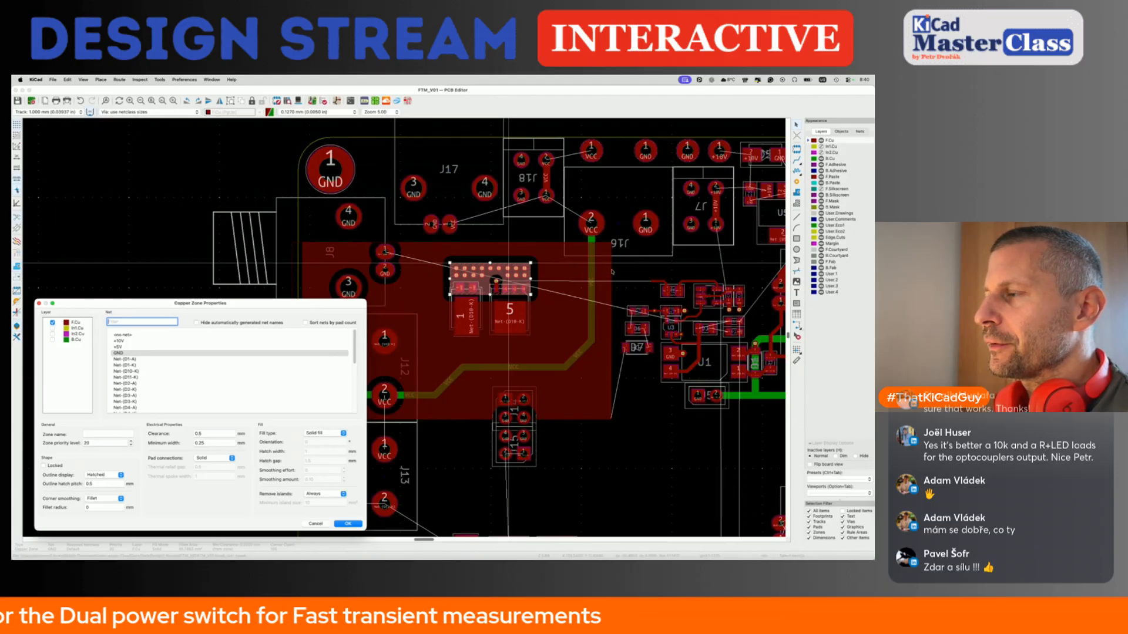
{"action": "left_click_drag", "start_coordinate": [316, 303], "coordinate": [369, 337]}
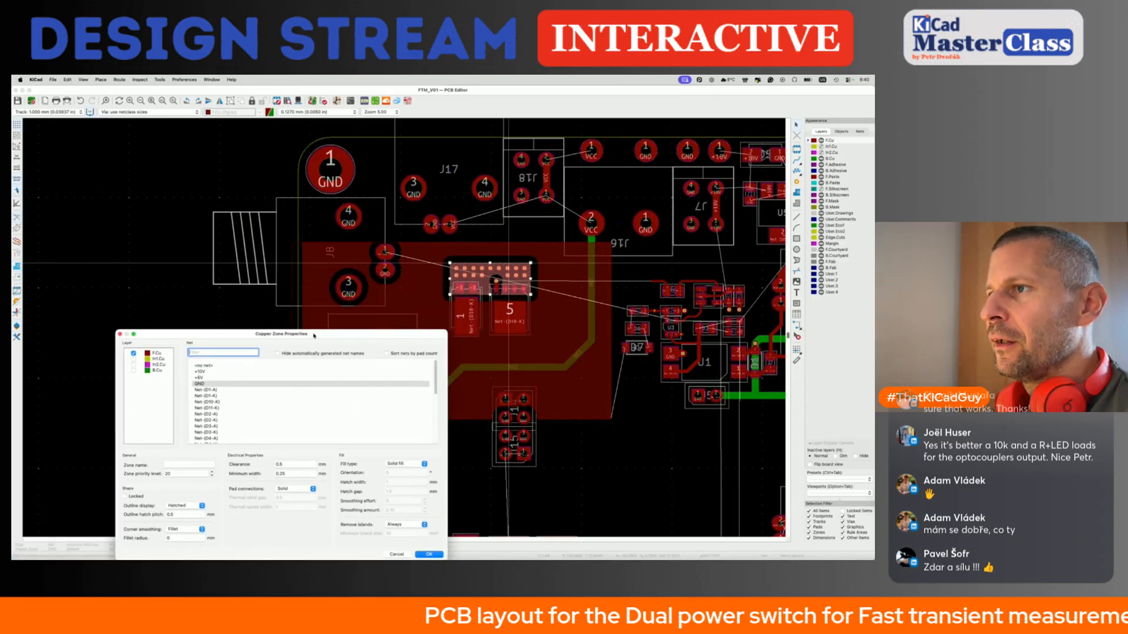
{"action": "left_click_drag", "start_coordinate": [314, 336], "coordinate": [415, 225]}
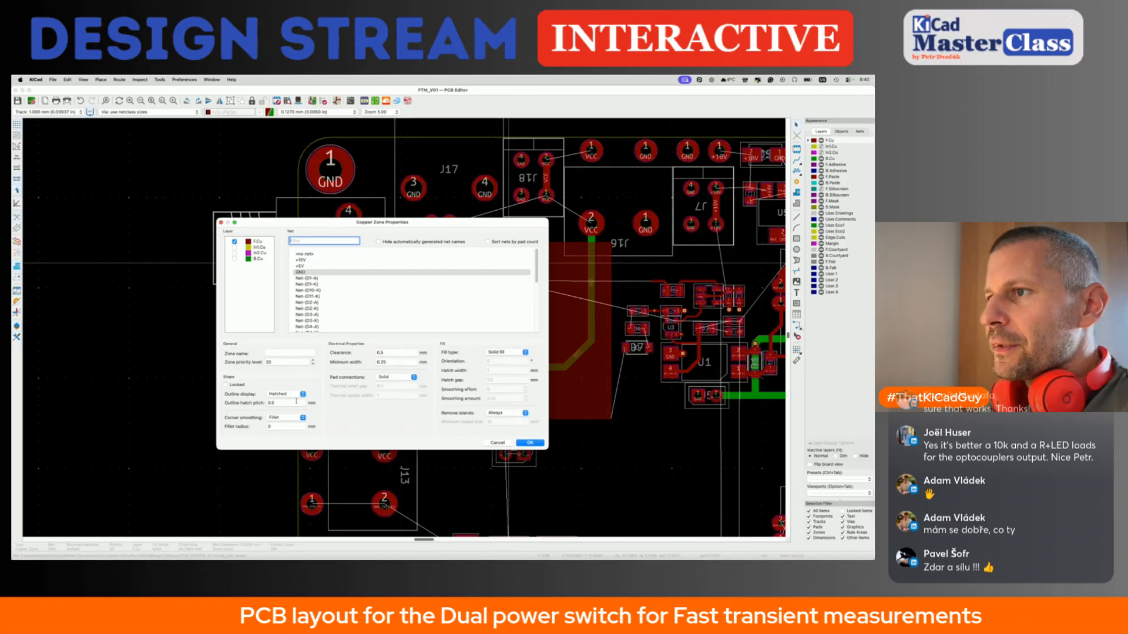
{"action": "left_click", "coordinate": [294, 426]}
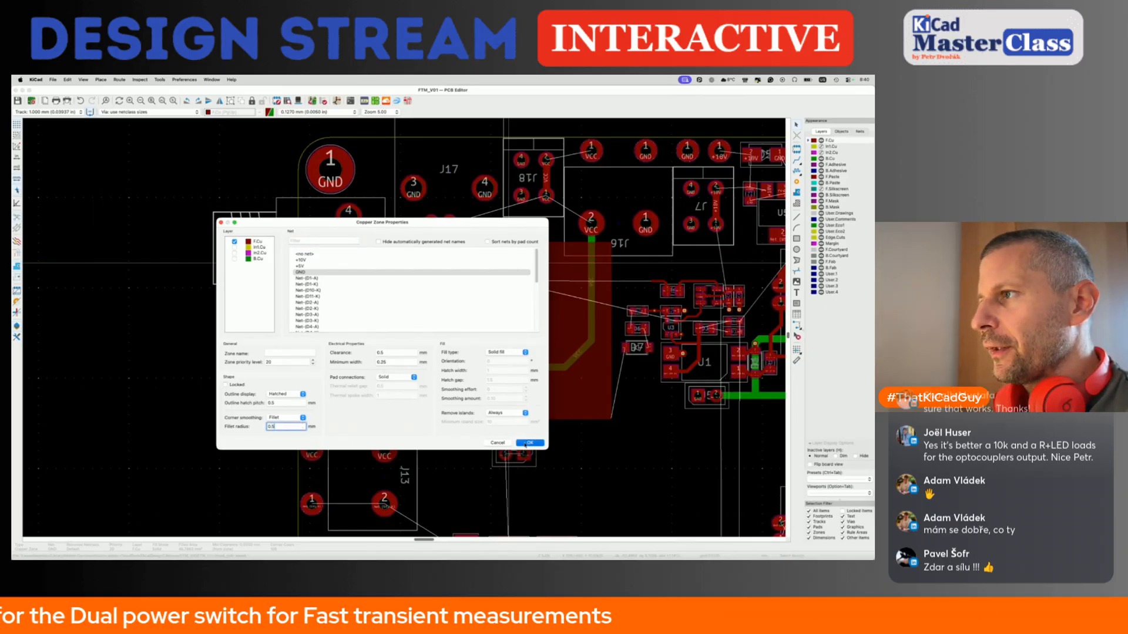
{"action": "left_click", "coordinate": [526, 444]}
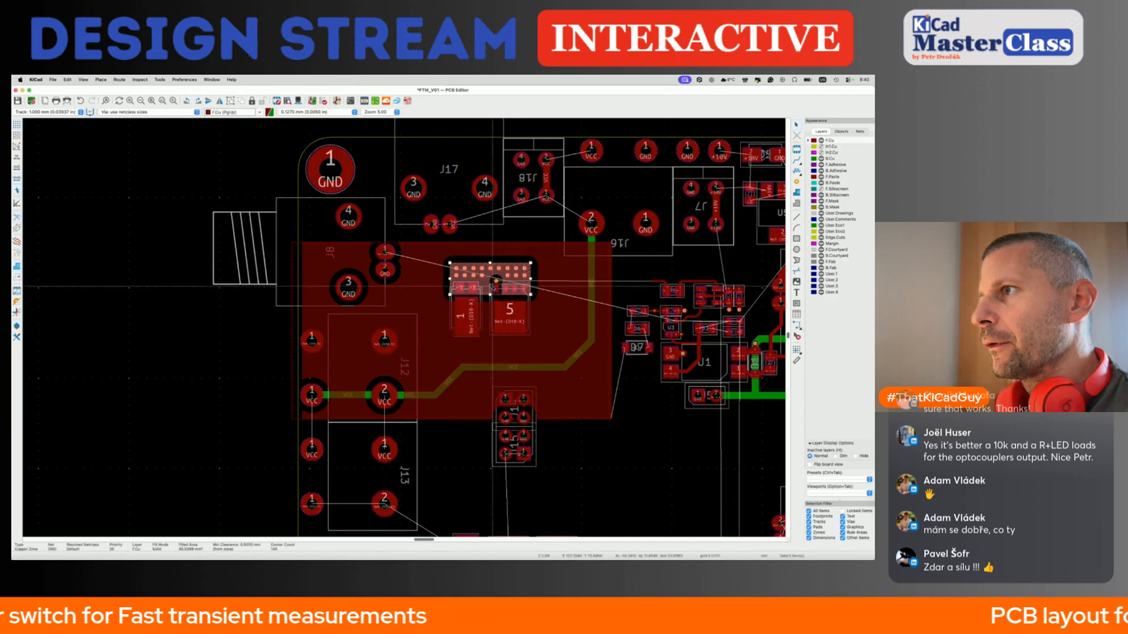
{"action": "scroll", "coordinate": [506, 292], "scroll_direction": "up", "scroll_amount": 3}
{"action": "key", "text": "super+s"}
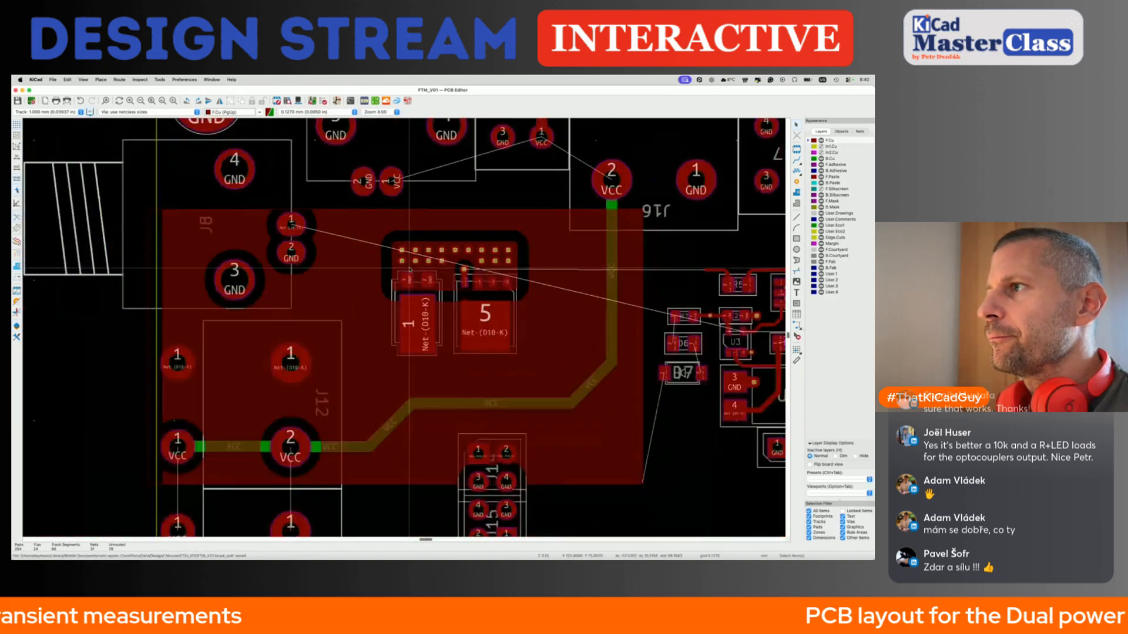
Make B.Cu the active layer.
{"action": "scroll", "coordinate": [409, 269], "scroll_direction": "down", "scroll_amount": 3}
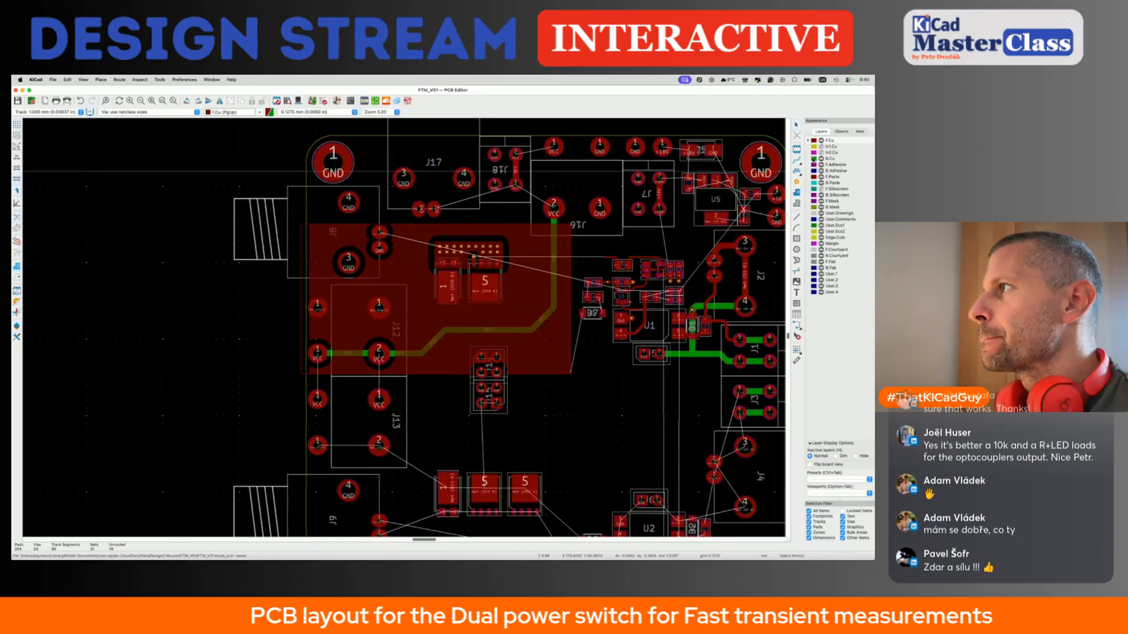
{"action": "key", "text": "Page_Down"}
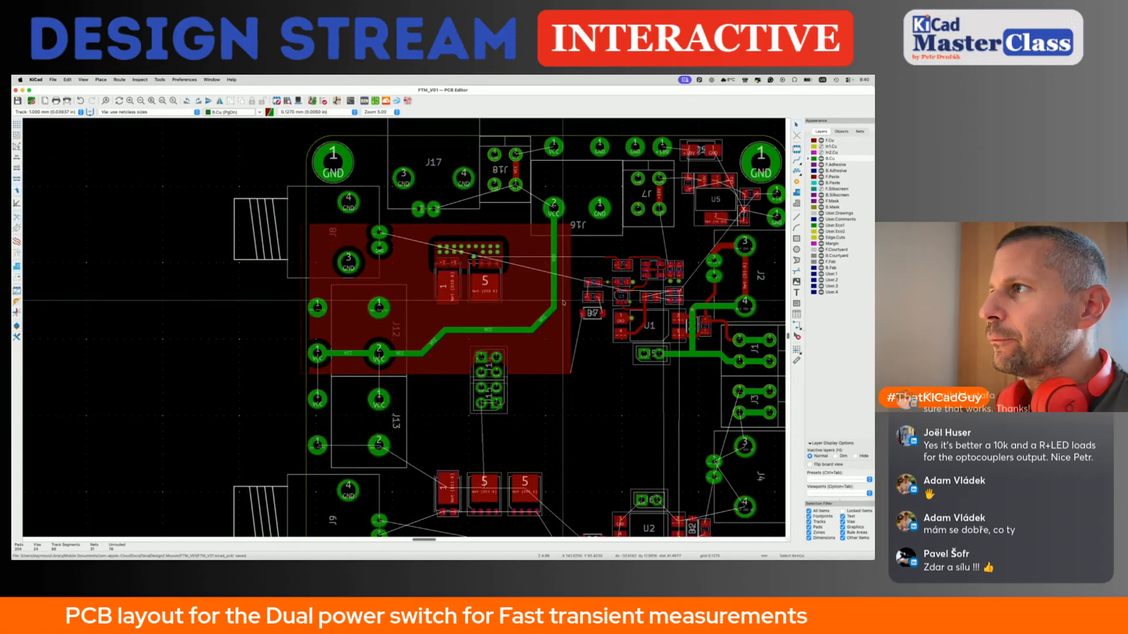
{"action": "left_click", "coordinate": [797, 193]}
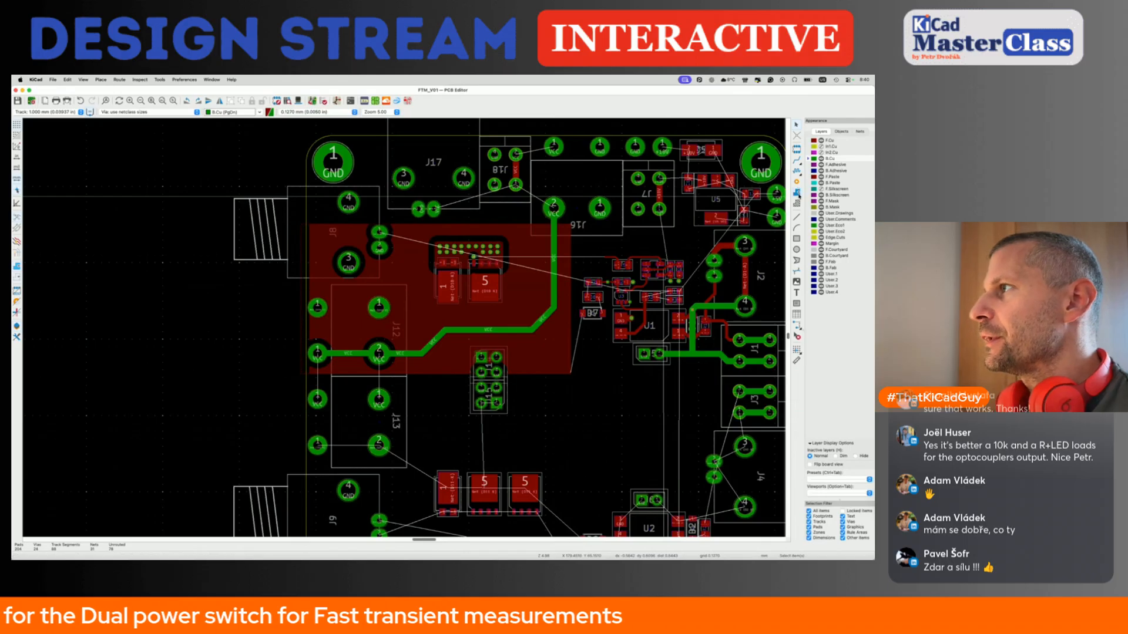
{"action": "middle_click_drag", "start_coordinate": [558, 134], "coordinate": [553, 171]}
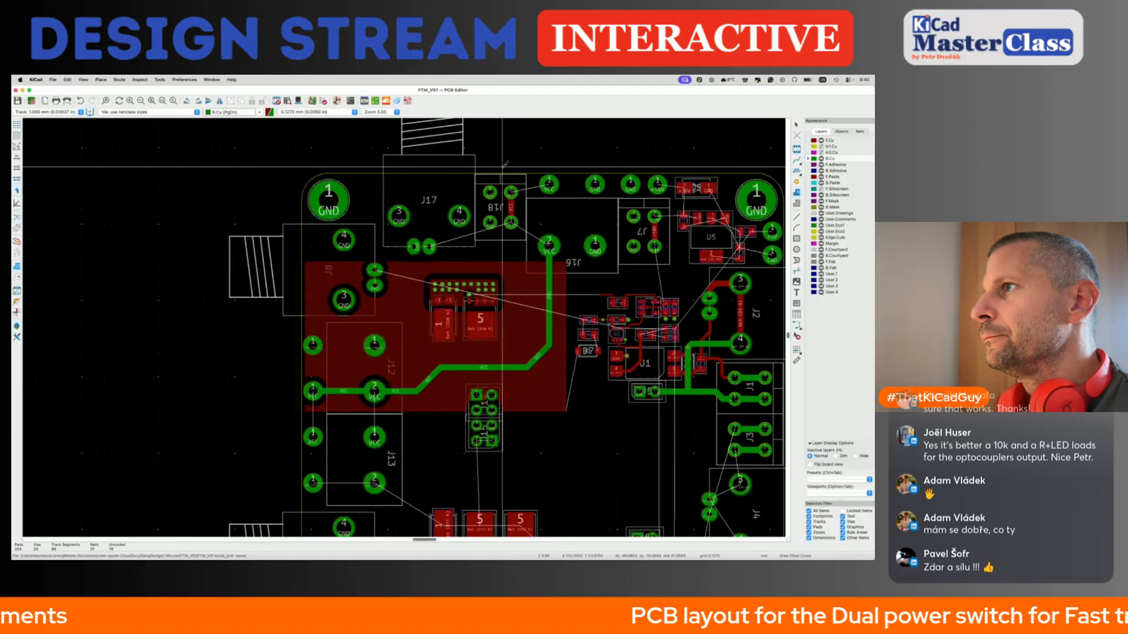
{"action": "key", "text": "Escape"}
{"action": "left_click", "coordinate": [511, 209]}
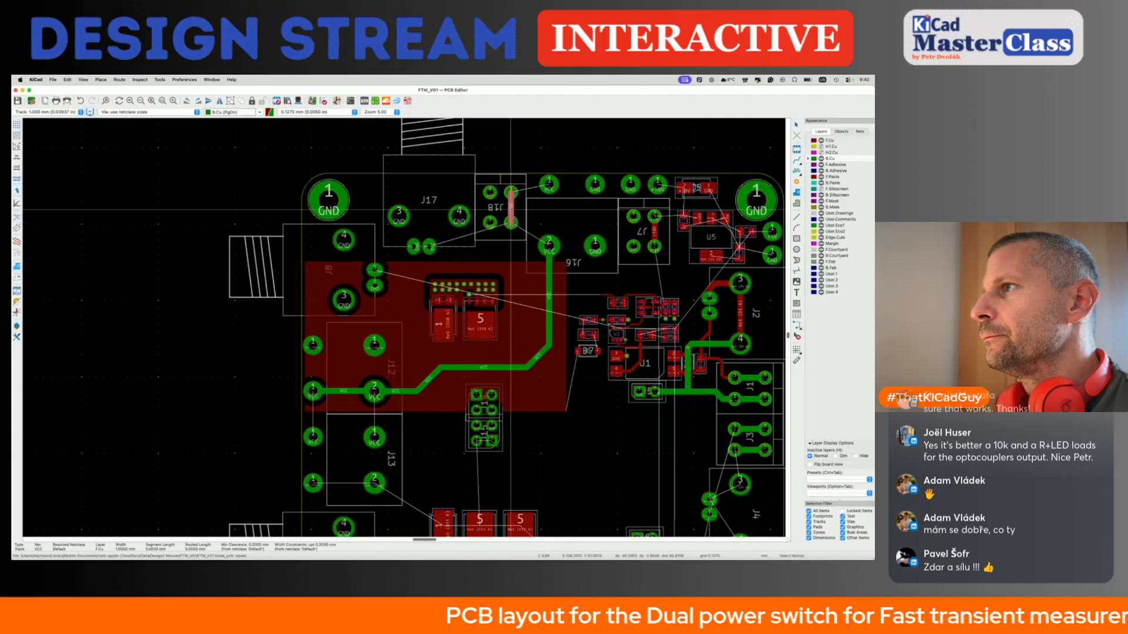
{"action": "key", "text": "Delete"}
{"action": "key", "text": "super+z"}
Flip the VCC track between J18 pads 1 and 2 onto B.Cu and save the board.
{"action": "left_click", "coordinate": [511, 209]}
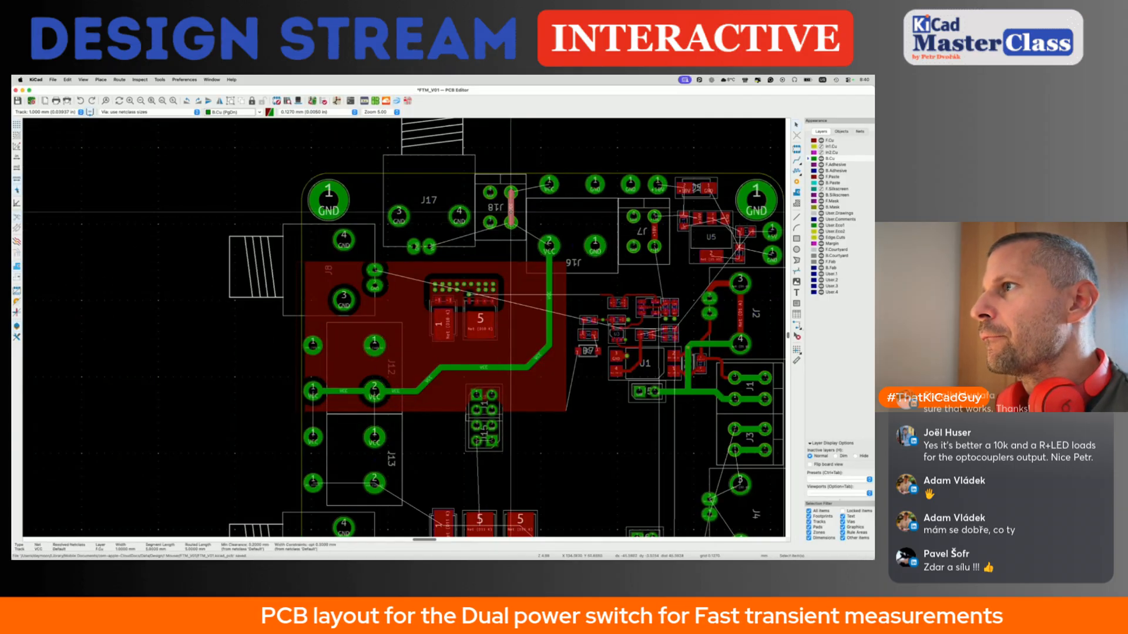
{"action": "key", "text": "f"}
{"action": "key", "text": "r"}
{"action": "key", "text": "r"}
{"action": "key", "text": "Escape"}
{"action": "key", "text": "super+s"}
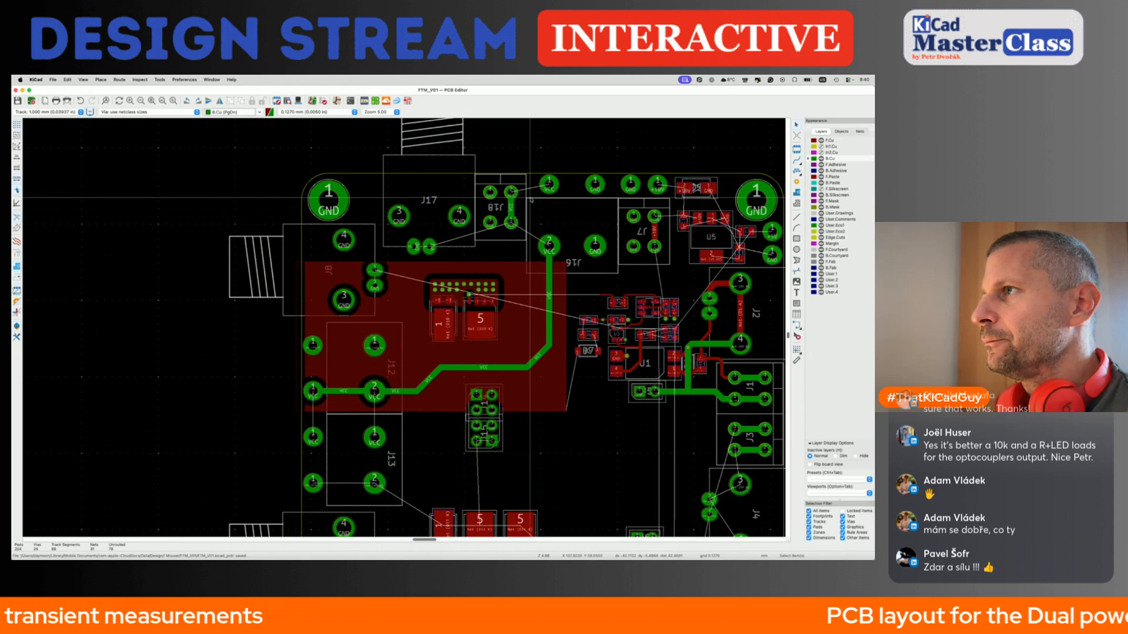
Start a filled B.Cu copper zone just above the board's upper edge between J18 and J16, and assign it to VCC.
{"action": "key", "text": "super+s"}
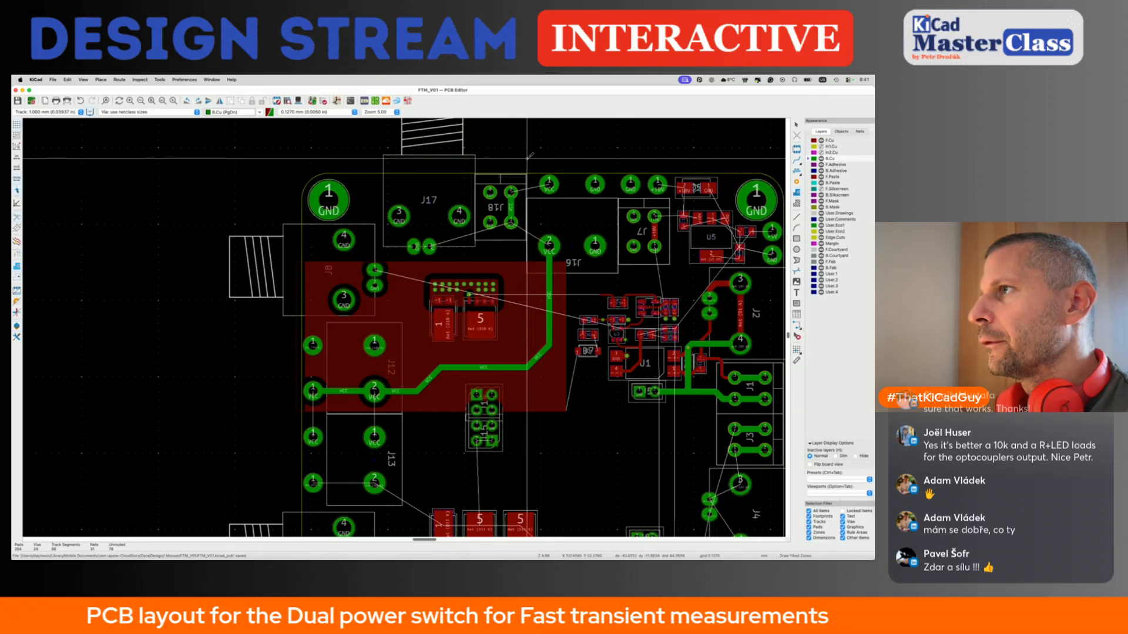
{"action": "left_click", "coordinate": [526, 161]}
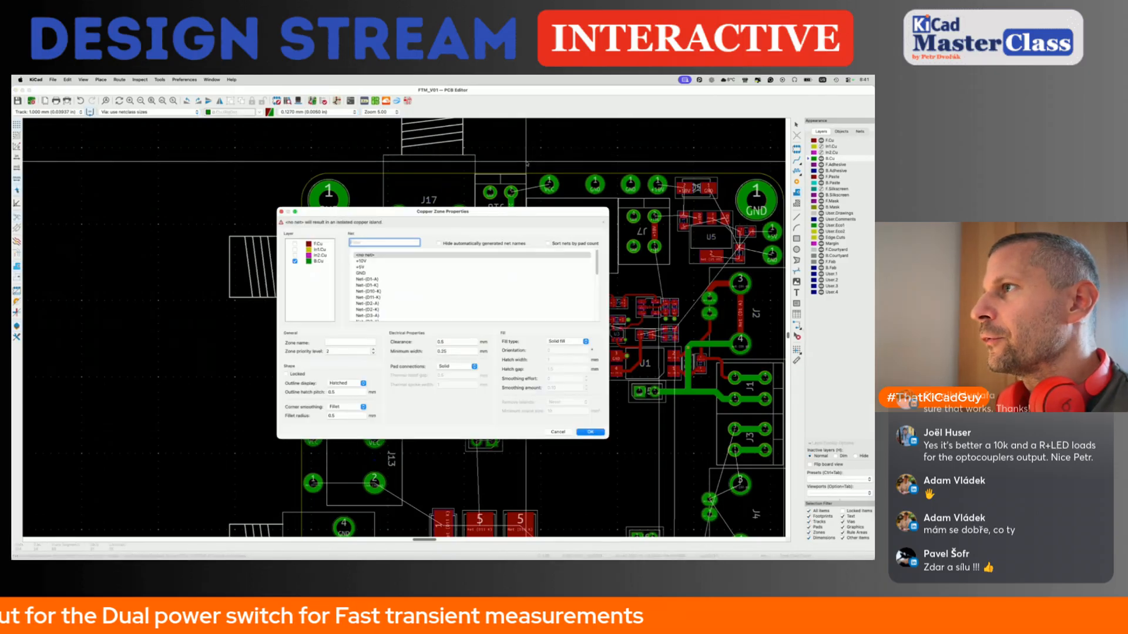
{"action": "type", "text": "vcc"}
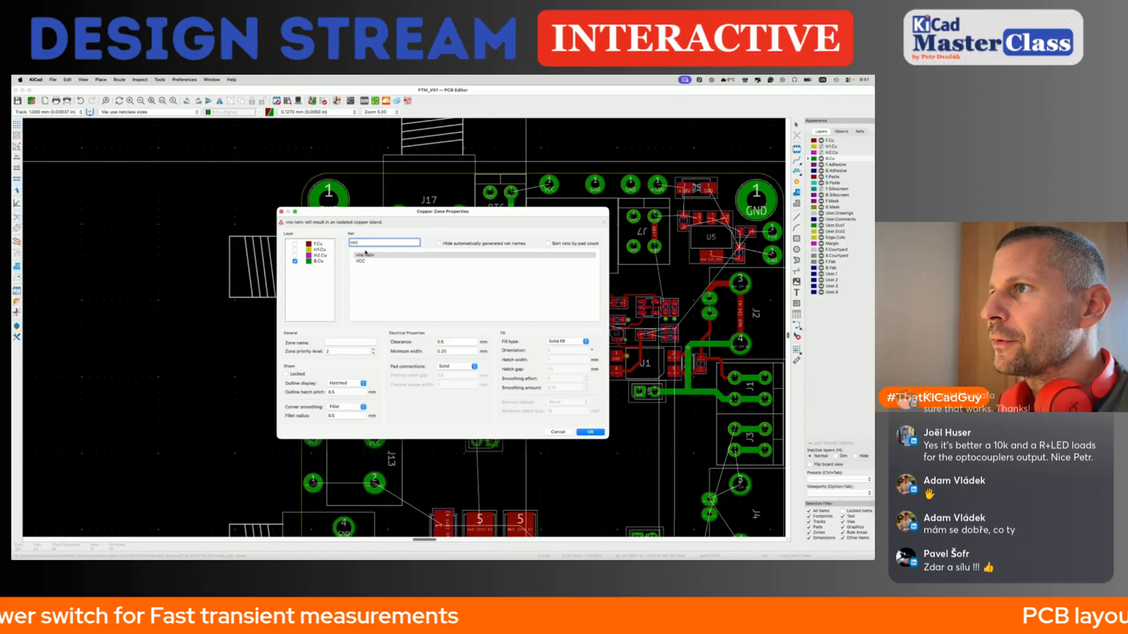
{"action": "left_click", "coordinate": [358, 261]}
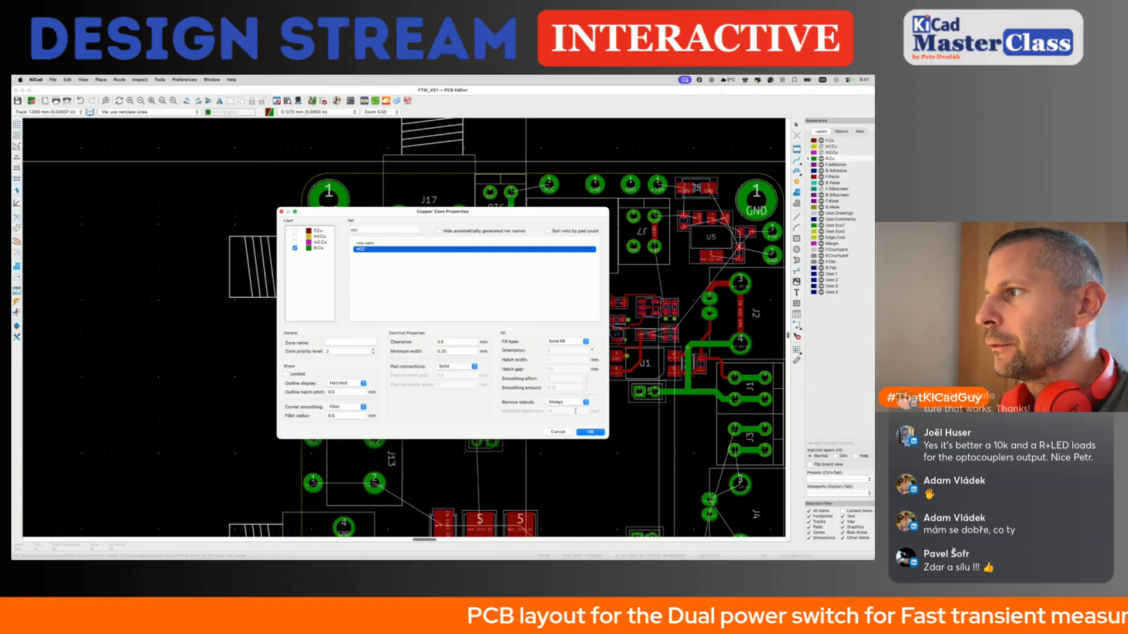
{"action": "left_click", "coordinate": [590, 433]}
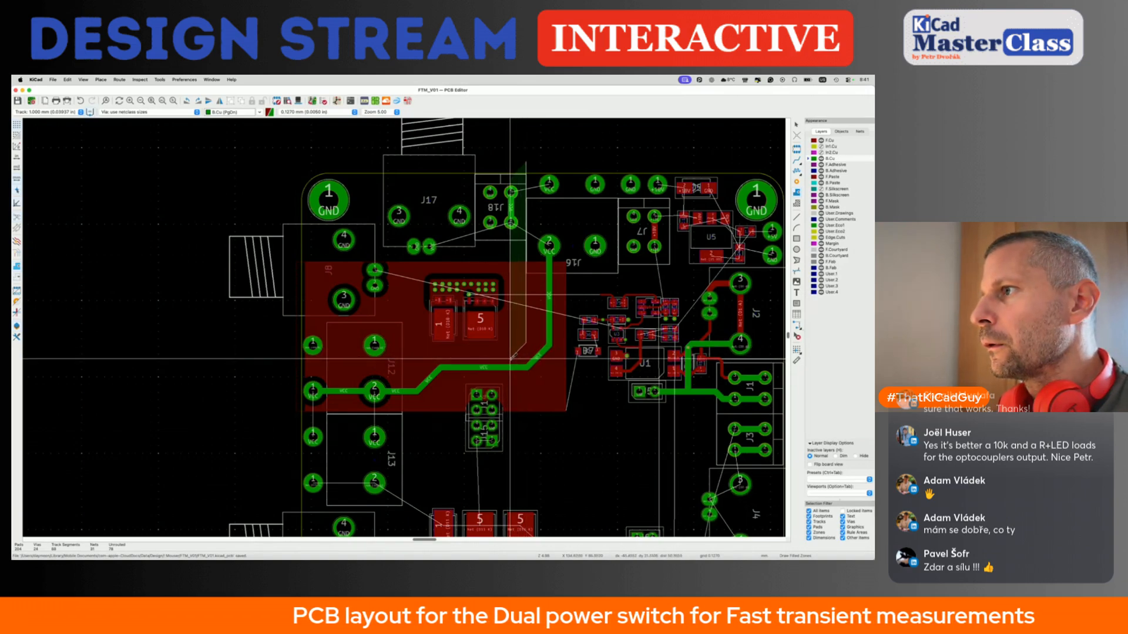
Outline the VCC zone as an L with chamfered bends from J16 down to the VCC pads of J12 and J13, and close it.
{"action": "left_click", "coordinate": [514, 358]}
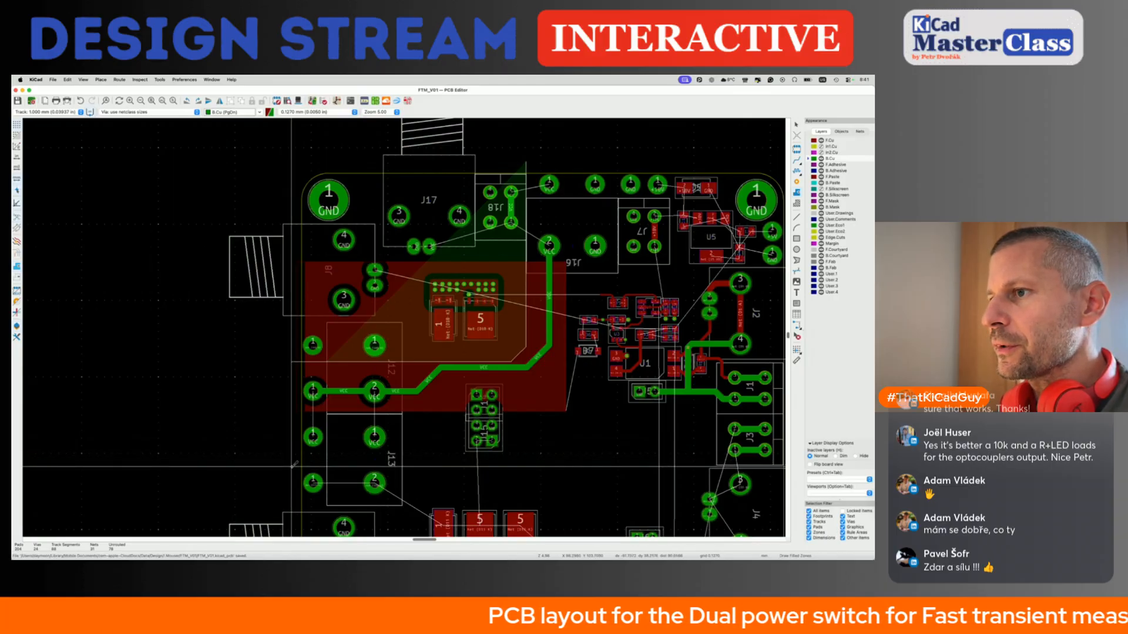
{"action": "left_click", "coordinate": [572, 444]}
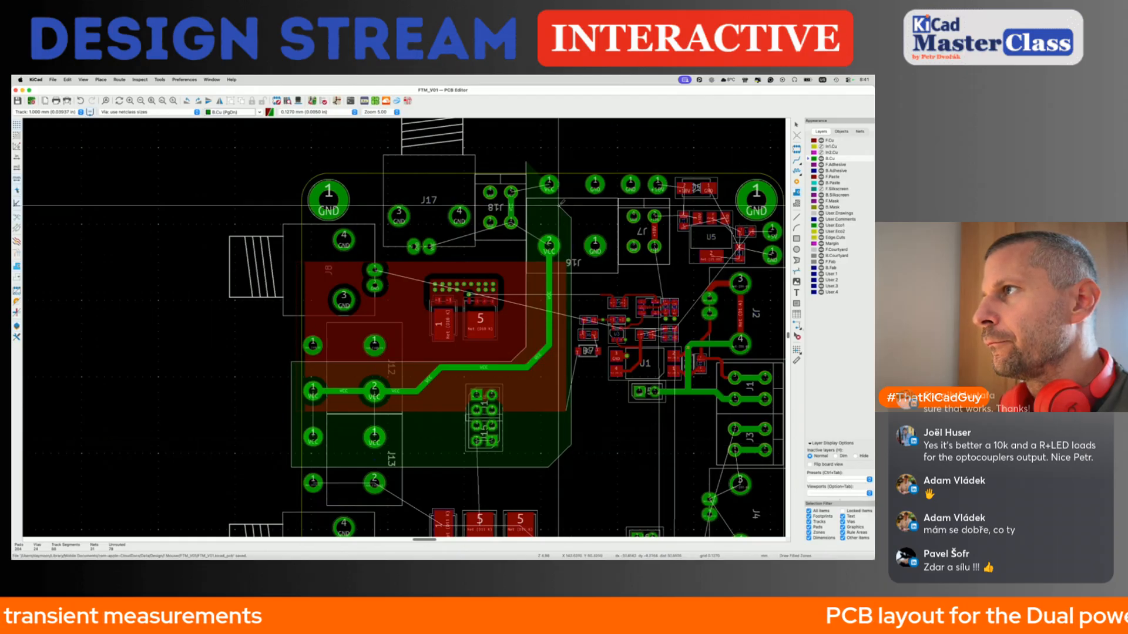
{"action": "right_click", "coordinate": [572, 161]}
{"action": "left_click", "coordinate": [593, 178]}
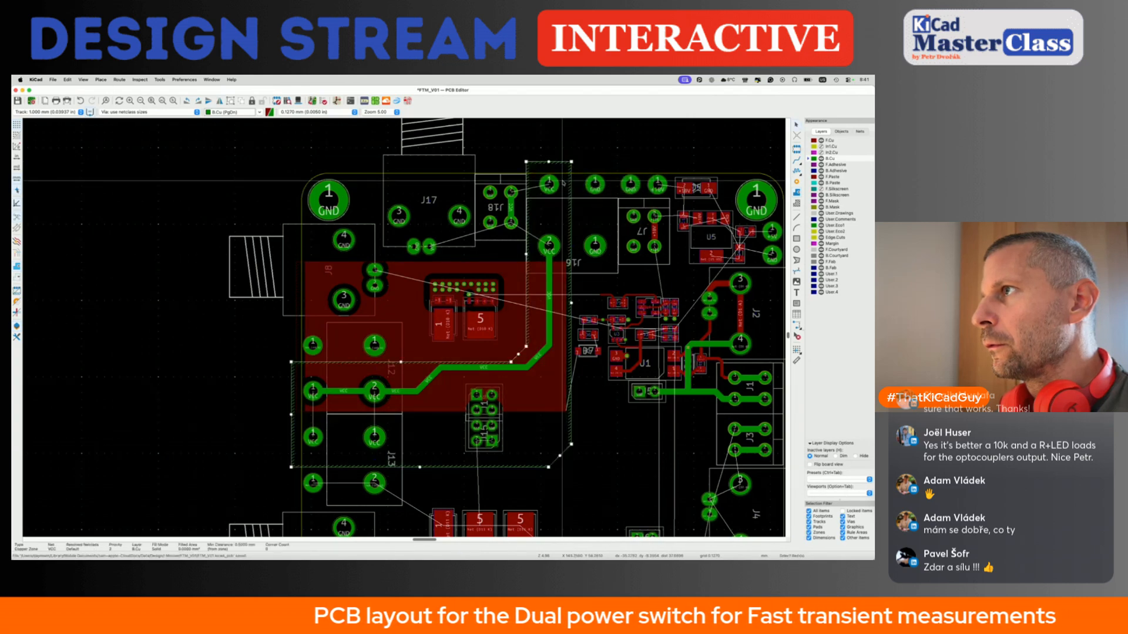
Set the VCC zone's clearance to 1 mm and refill all zones.
{"action": "key", "text": "e"}
{"action": "double_click", "coordinate": [445, 342]}
{"action": "type", "text": "1"}
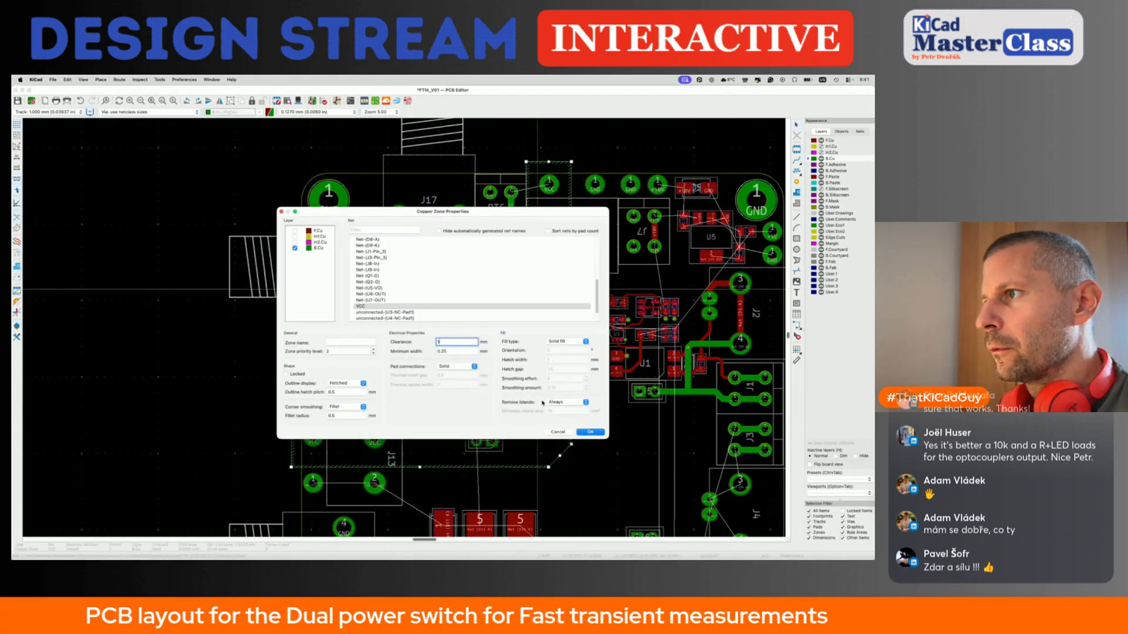
{"action": "left_click", "coordinate": [583, 433]}
{"action": "key", "text": "b"}
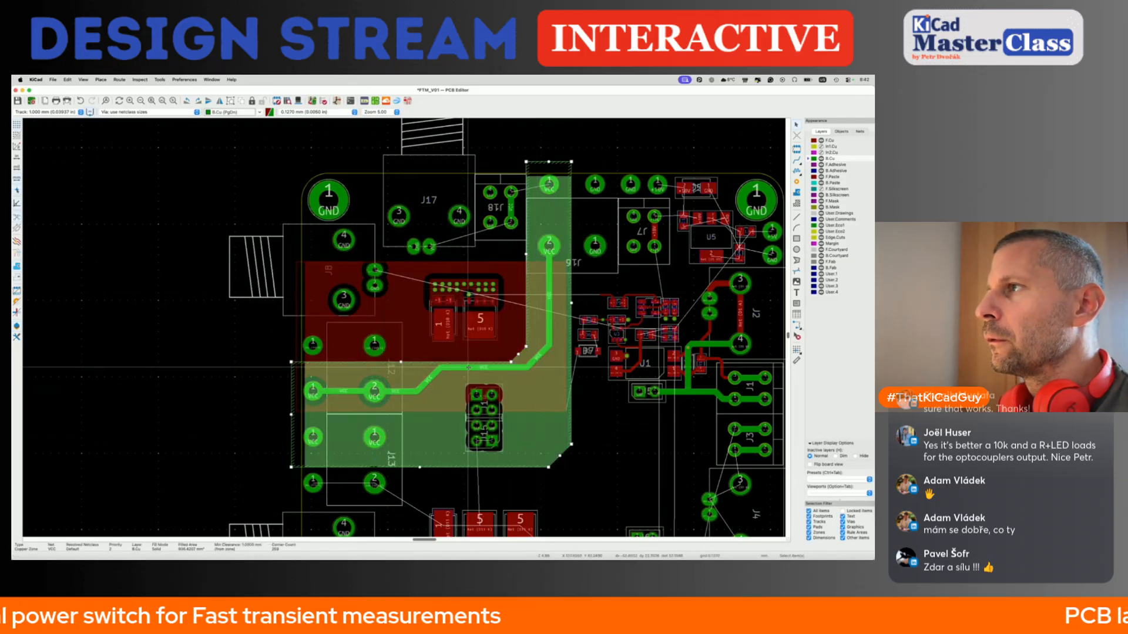
{"action": "key", "text": "Escape"}
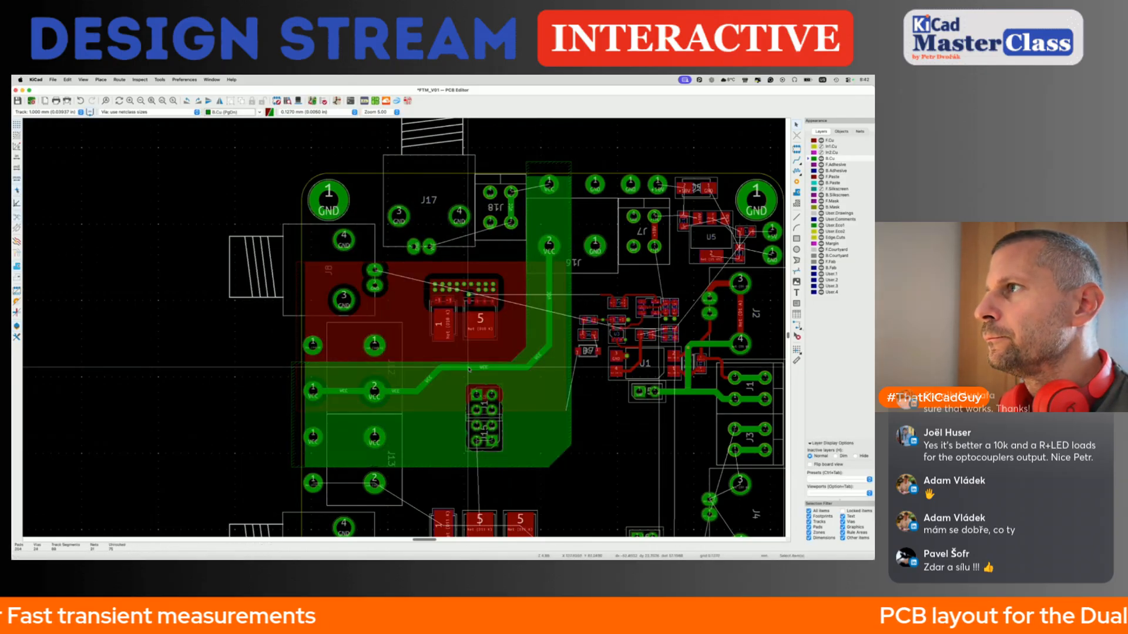
Set the board's copper-to-edge clearance constraint to 0.3 mm, refill all zones and save the board.
{"action": "scroll", "coordinate": [550, 168], "scroll_direction": "up", "scroll_amount": 5}
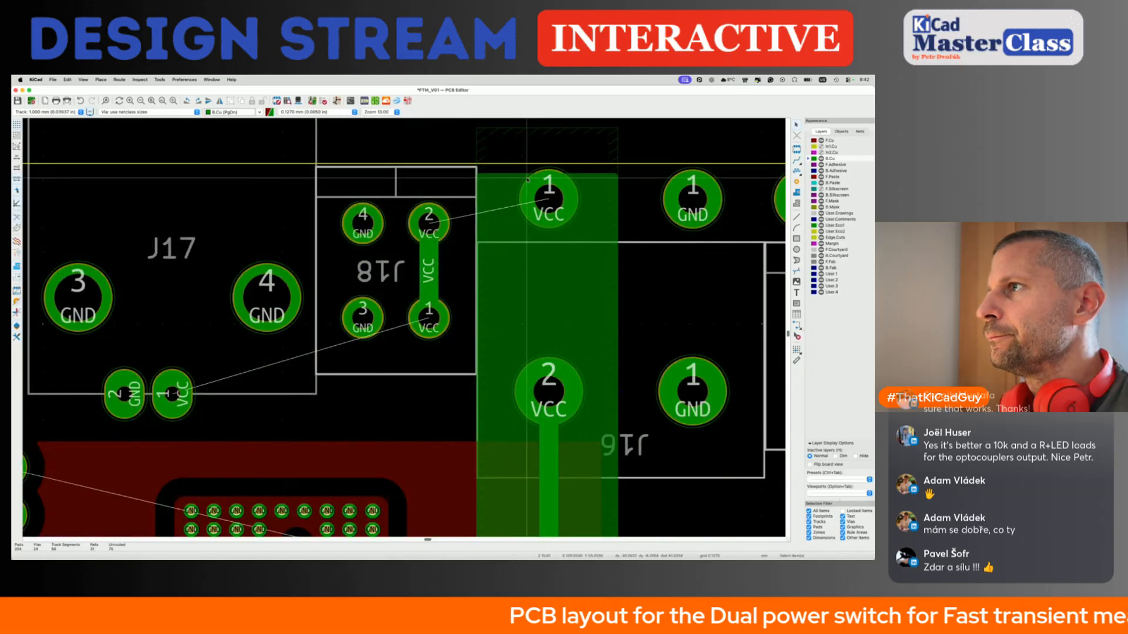
{"action": "key", "text": "super+s"}
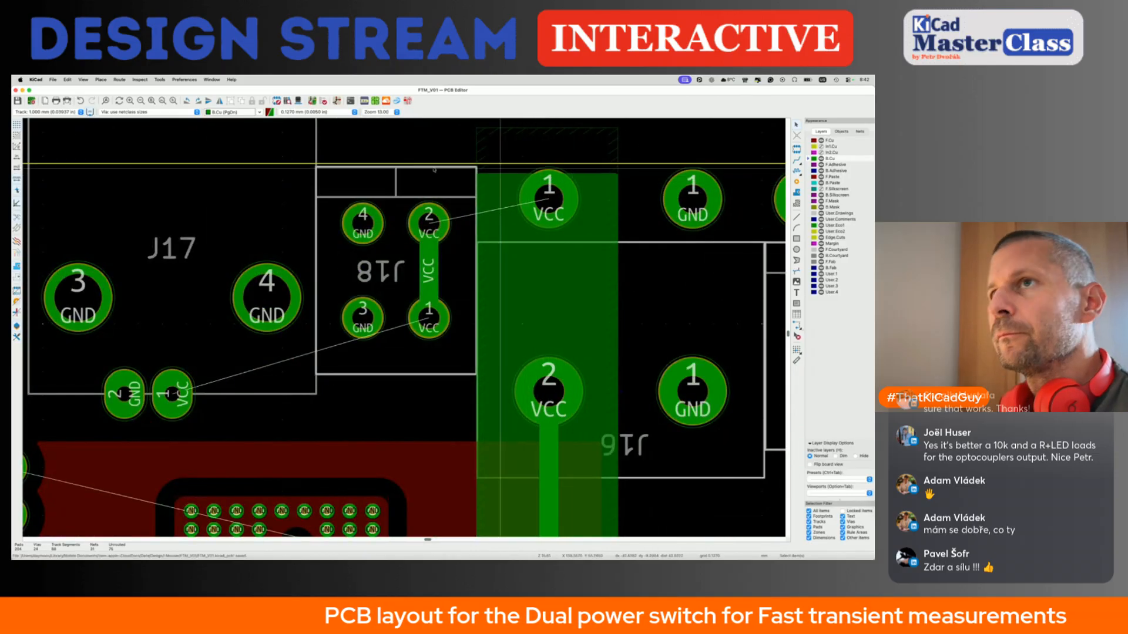
{"action": "left_click", "coordinate": [54, 80]}
{"action": "left_click", "coordinate": [78, 170]}
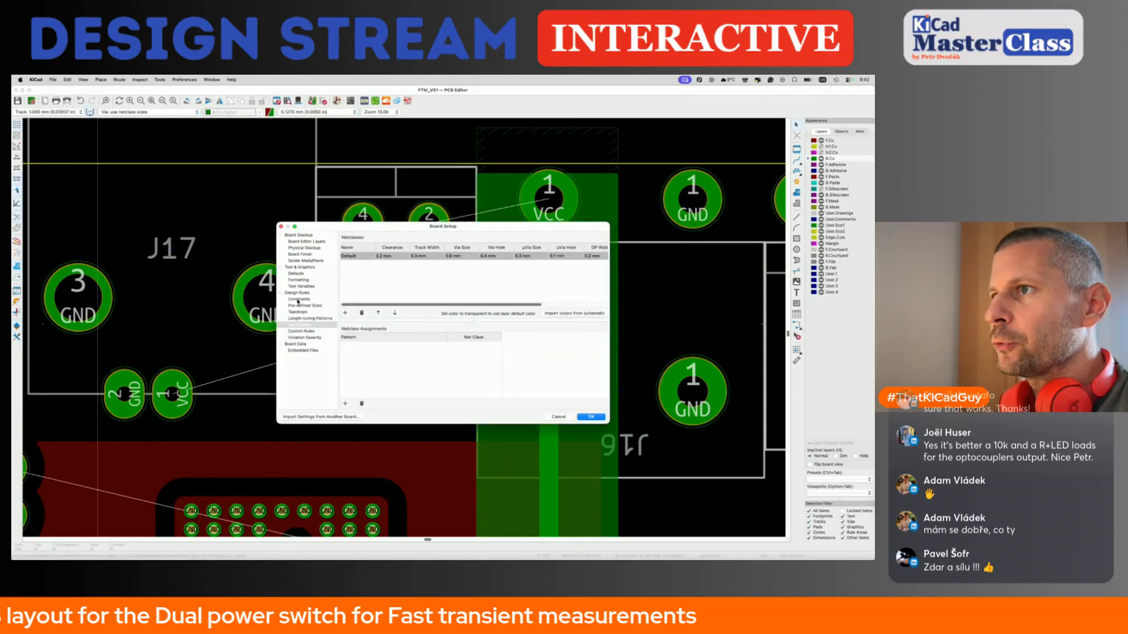
{"action": "left_click", "coordinate": [298, 299]}
{"action": "left_click", "coordinate": [444, 313]}
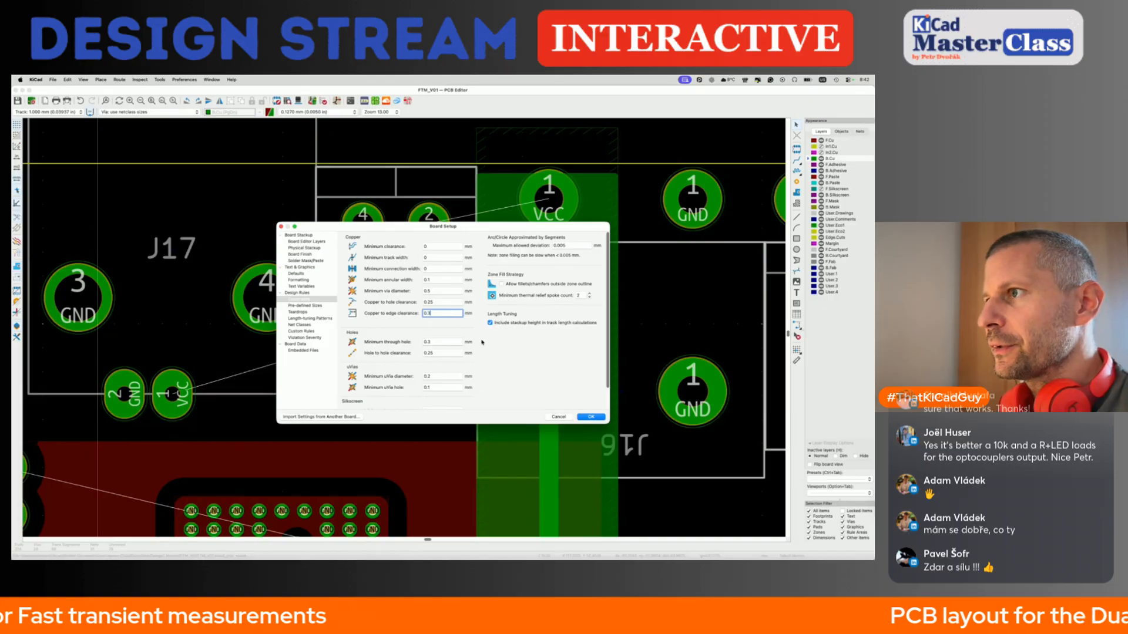
{"action": "left_click", "coordinate": [589, 417]}
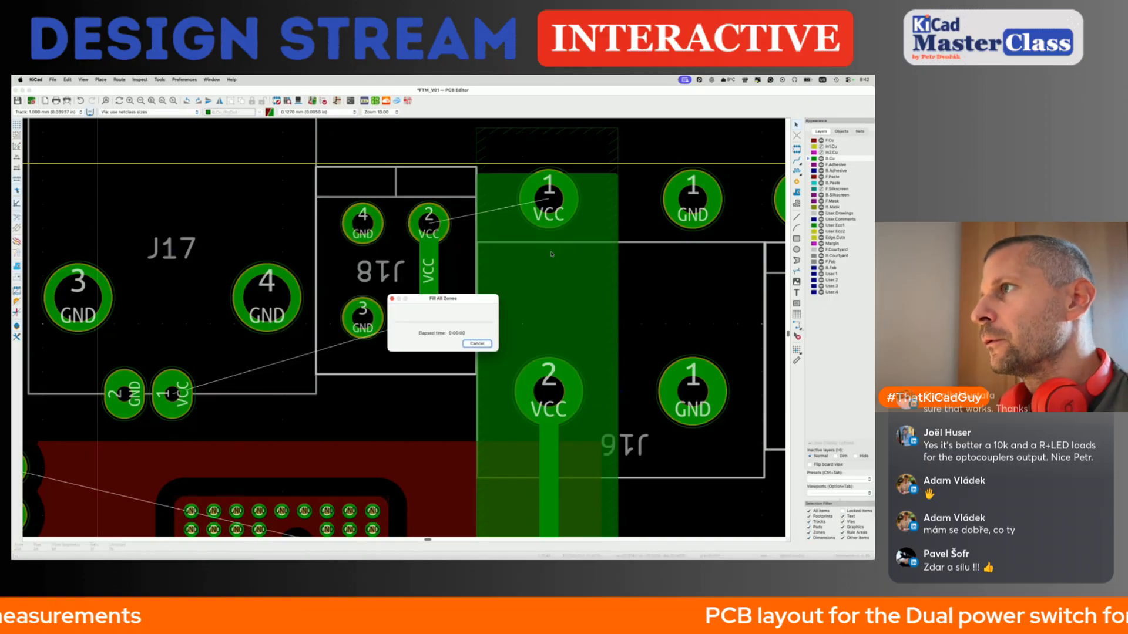
{"action": "key", "text": "super+s"}
{"action": "scroll", "coordinate": [551, 254], "scroll_direction": "down", "scroll_amount": 5}
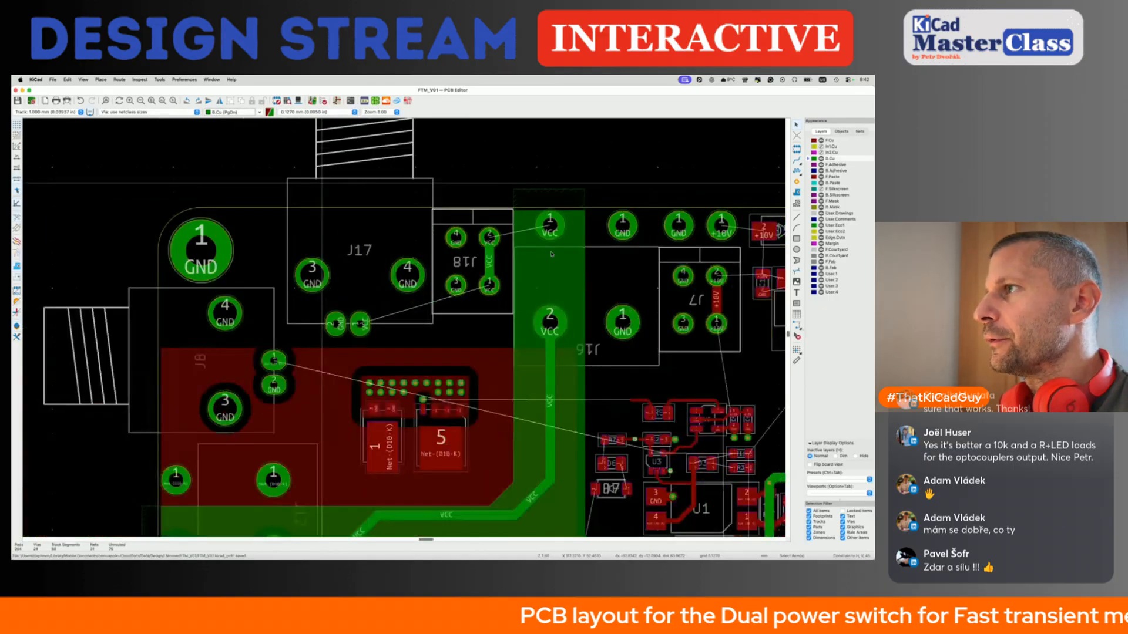
{"action": "scroll", "coordinate": [522, 219], "scroll_direction": "up", "scroll_amount": 10}
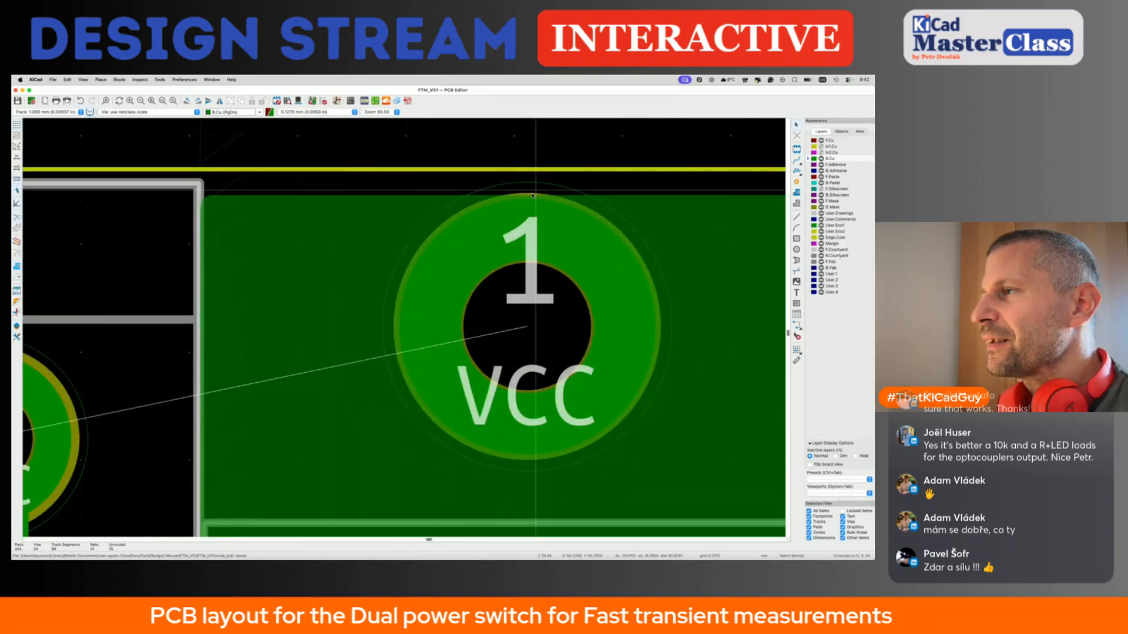
{"action": "scroll", "coordinate": [533, 196], "scroll_direction": "down", "scroll_amount": 2}
{"action": "left_click", "coordinate": [540, 274]}
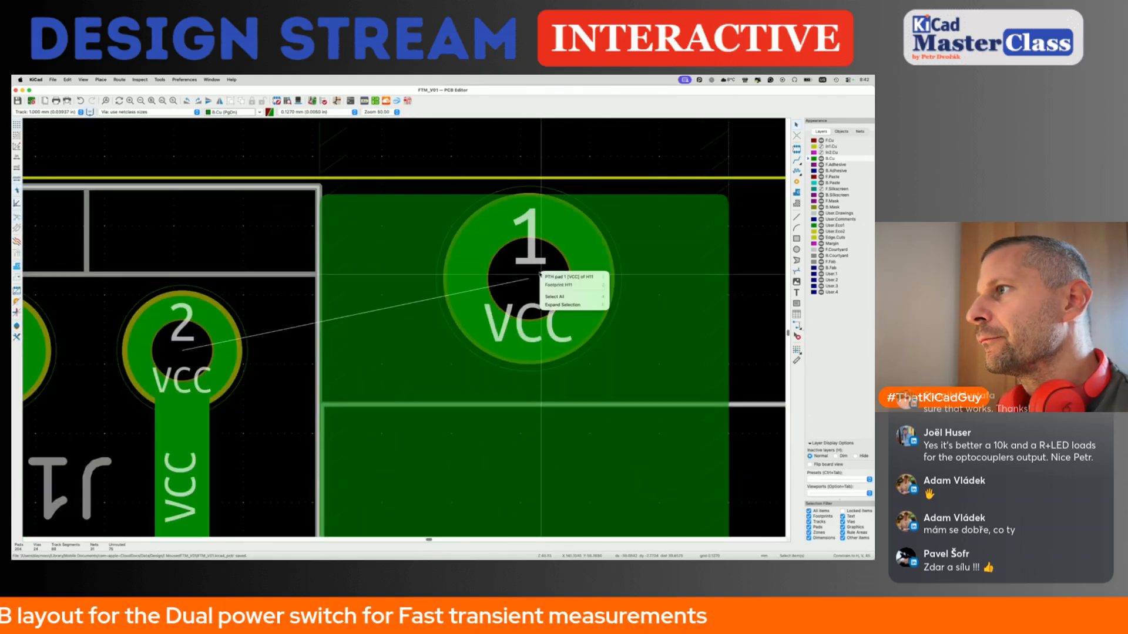
{"action": "left_click", "coordinate": [547, 277]}
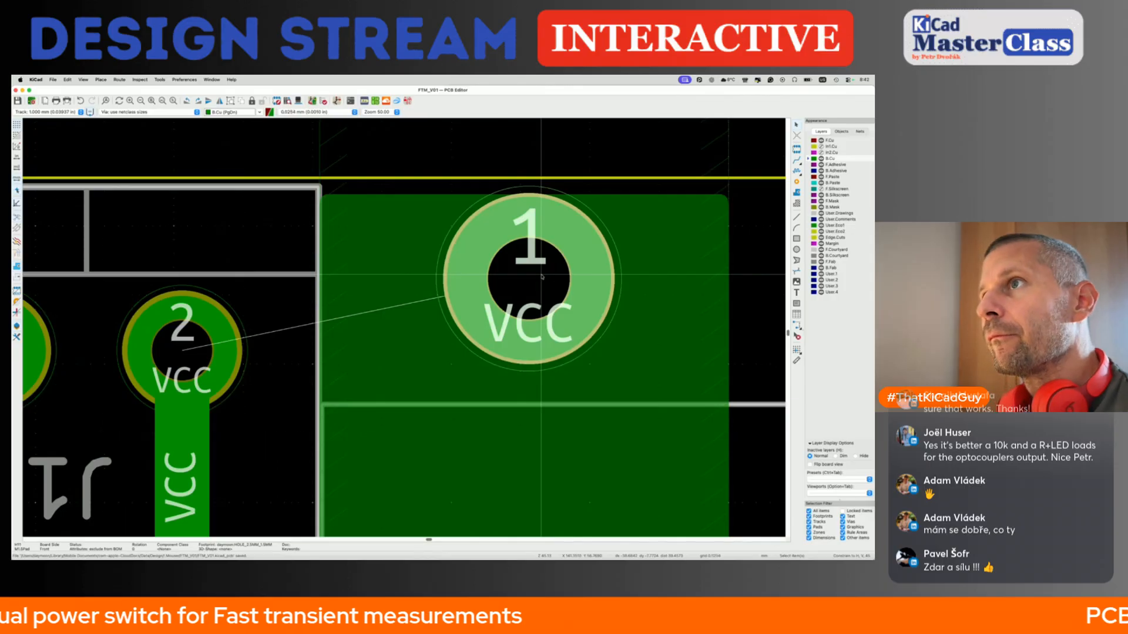
{"action": "key", "text": "m"}
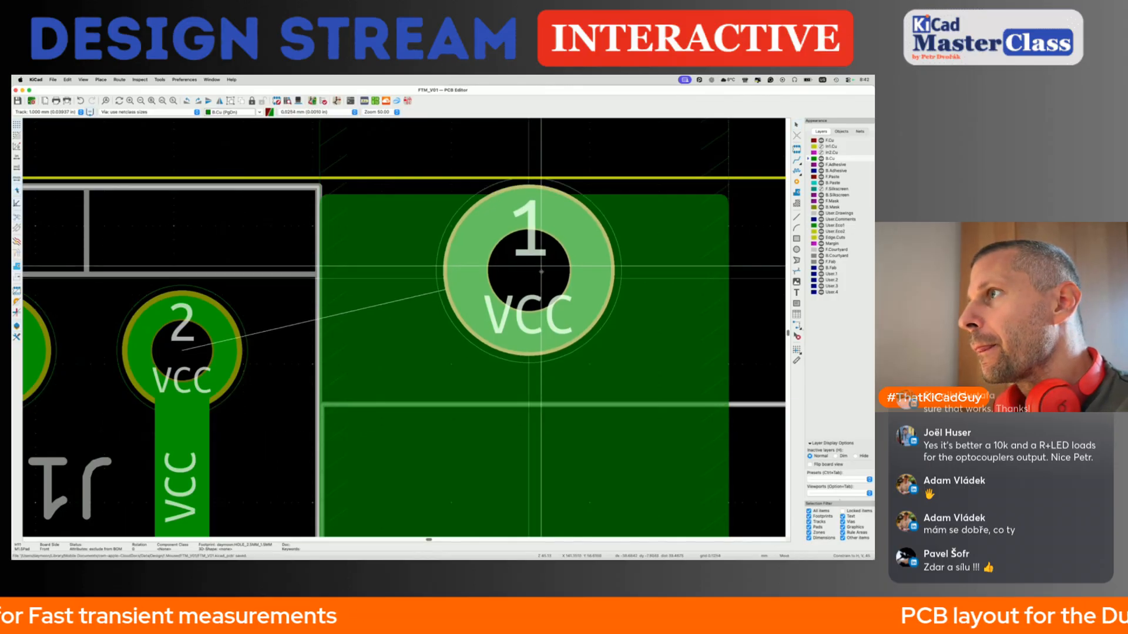
{"action": "key", "text": "Escape"}
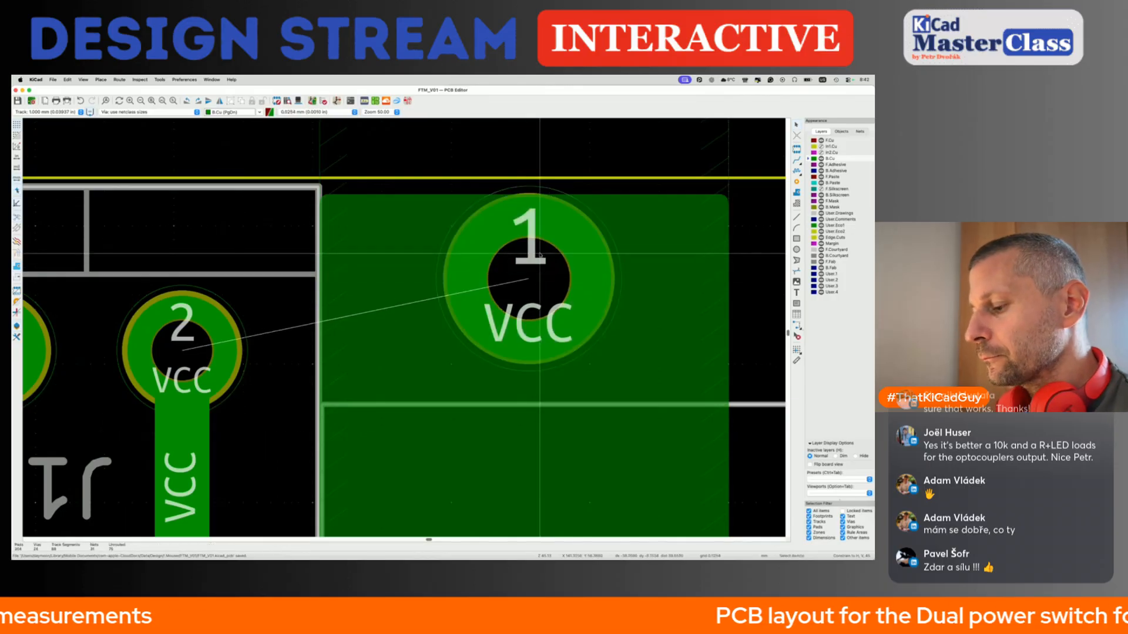
{"action": "left_click", "coordinate": [557, 265]}
{"action": "left_click", "coordinate": [559, 268]}
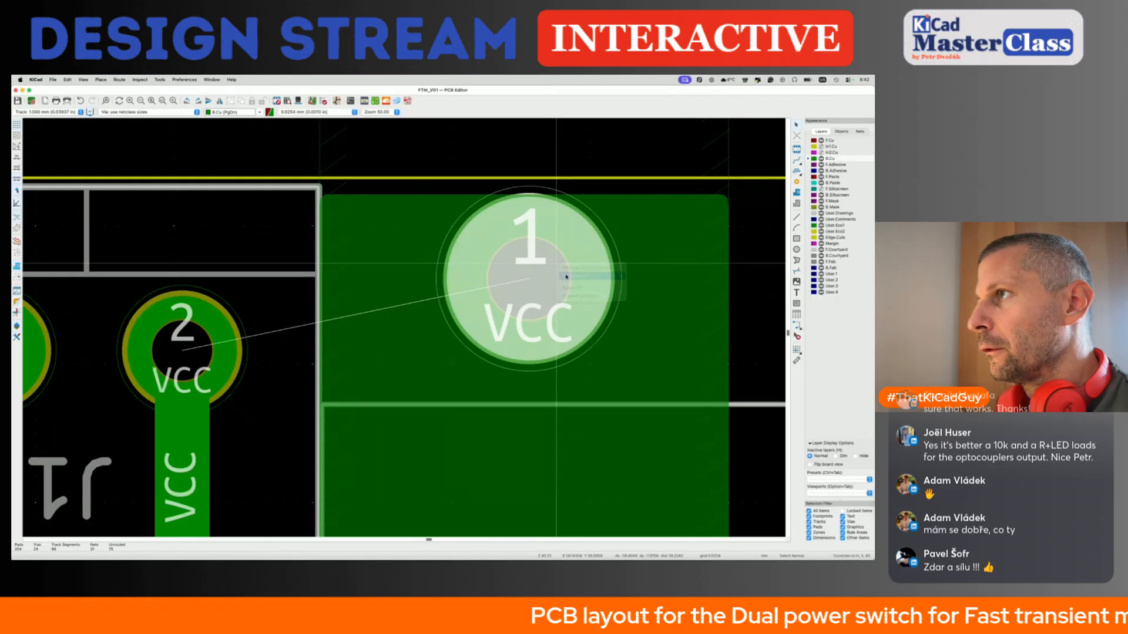
{"action": "key", "text": "Escape"}
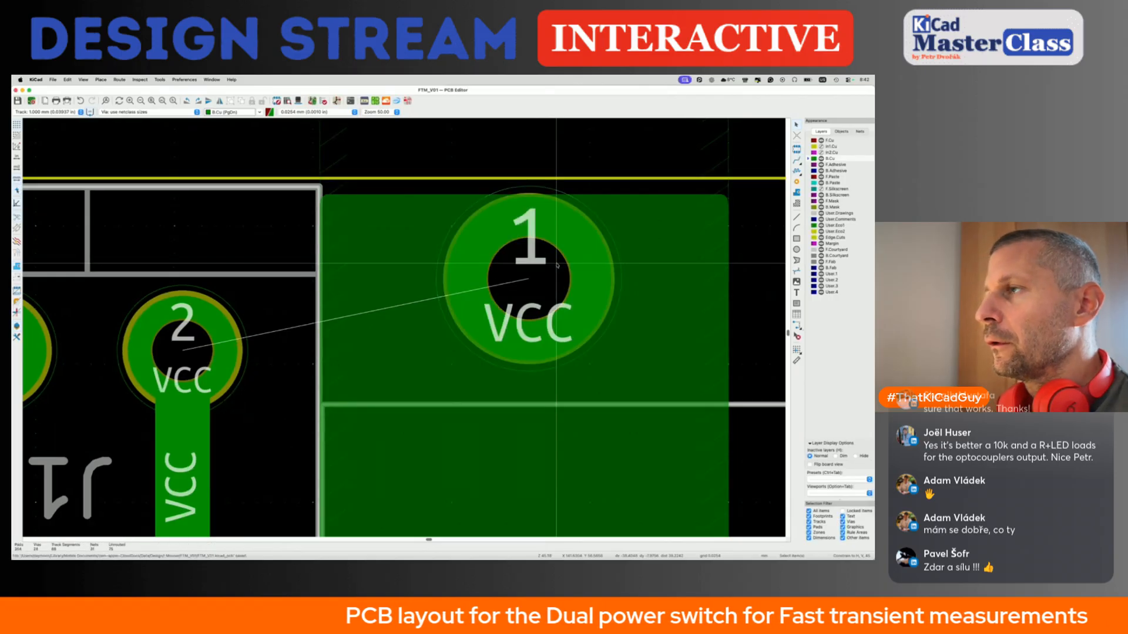
Lower the copper-to-edge clearance constraint slightly, refill all zones and save the board.
{"action": "scroll", "coordinate": [557, 265], "scroll_direction": "down", "scroll_amount": 2}
{"action": "left_click", "coordinate": [53, 80]}
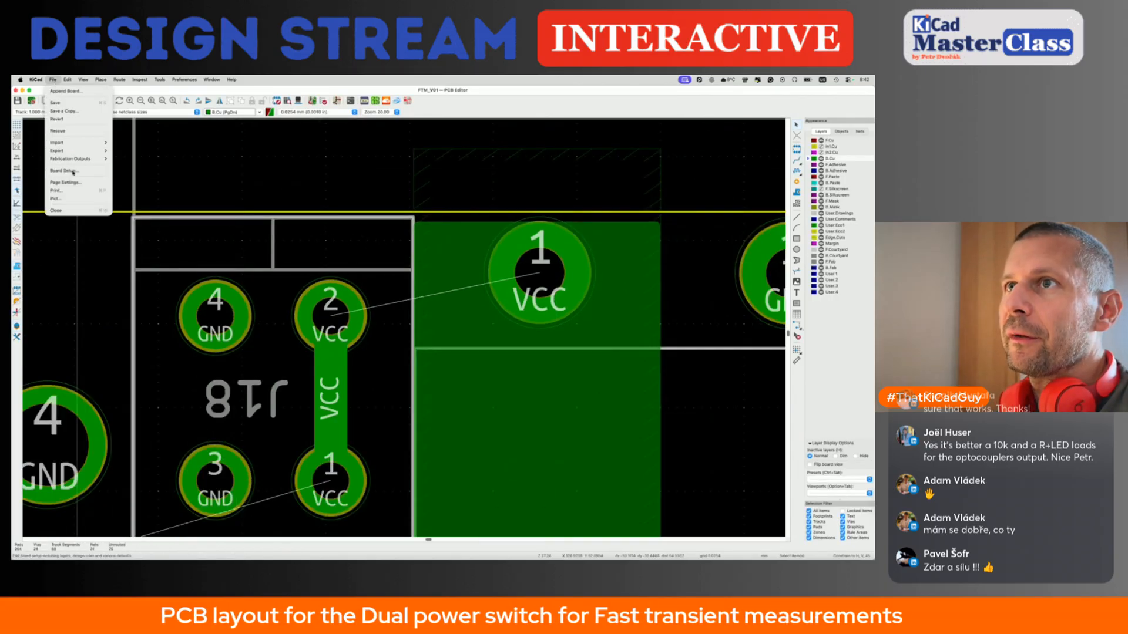
{"action": "left_click", "coordinate": [68, 170]}
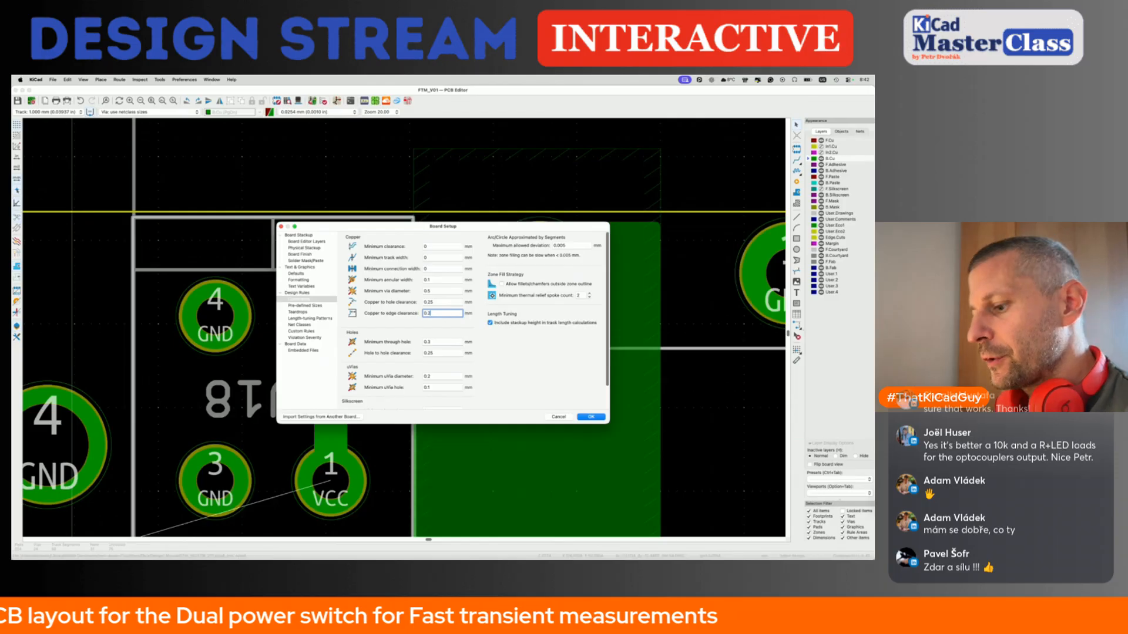
{"action": "left_click", "coordinate": [590, 417]}
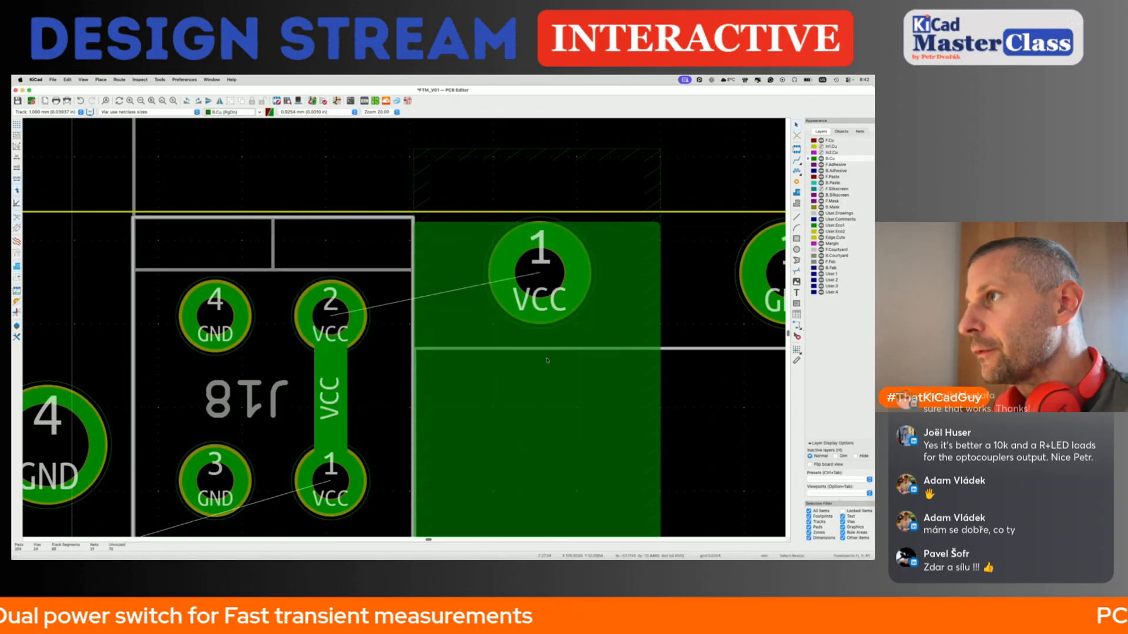
{"action": "key", "text": "super+s"}
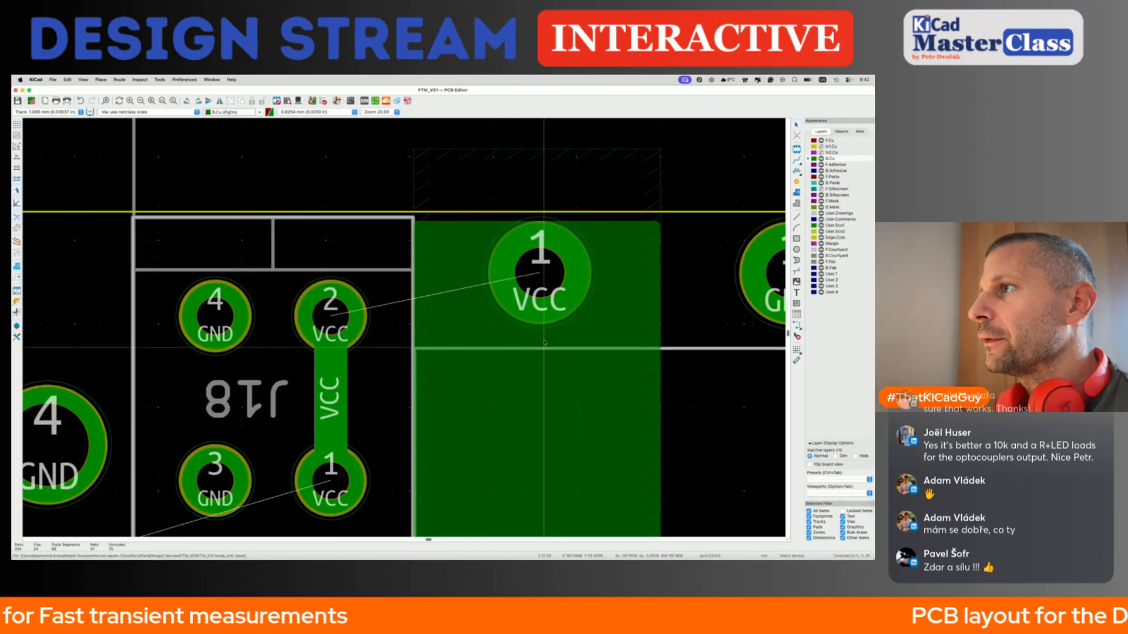
Set the copper-to-edge clearance constraint to 0.27 mm so the VCC zone reaches the pad's upper rim, refill all zones and save.
{"action": "scroll", "coordinate": [543, 241], "scroll_direction": "up", "scroll_amount": 6}
{"action": "scroll", "coordinate": [555, 257], "scroll_direction": "up", "scroll_amount": 3}
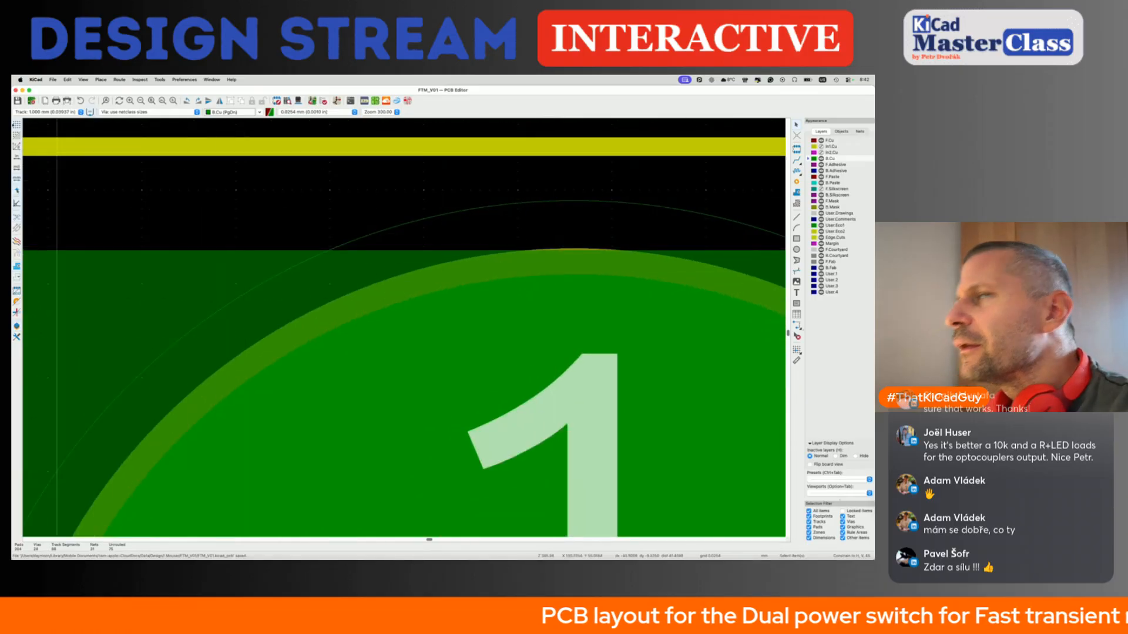
{"action": "left_click", "coordinate": [53, 80]}
{"action": "left_click", "coordinate": [80, 170]}
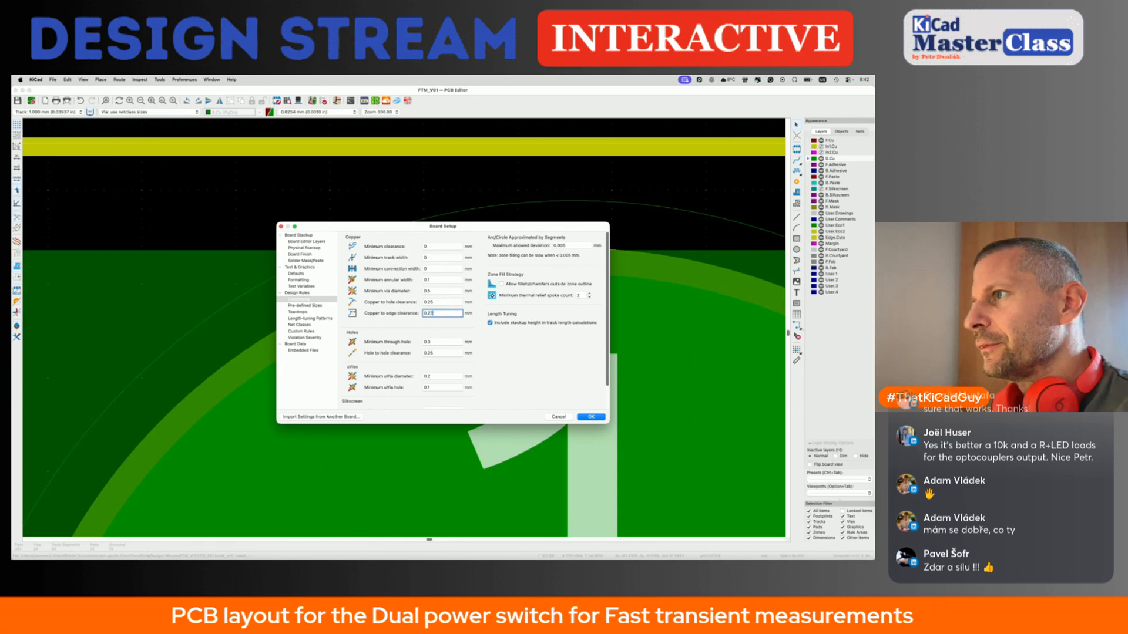
{"action": "key", "text": "Return"}
{"action": "key", "text": "b"}
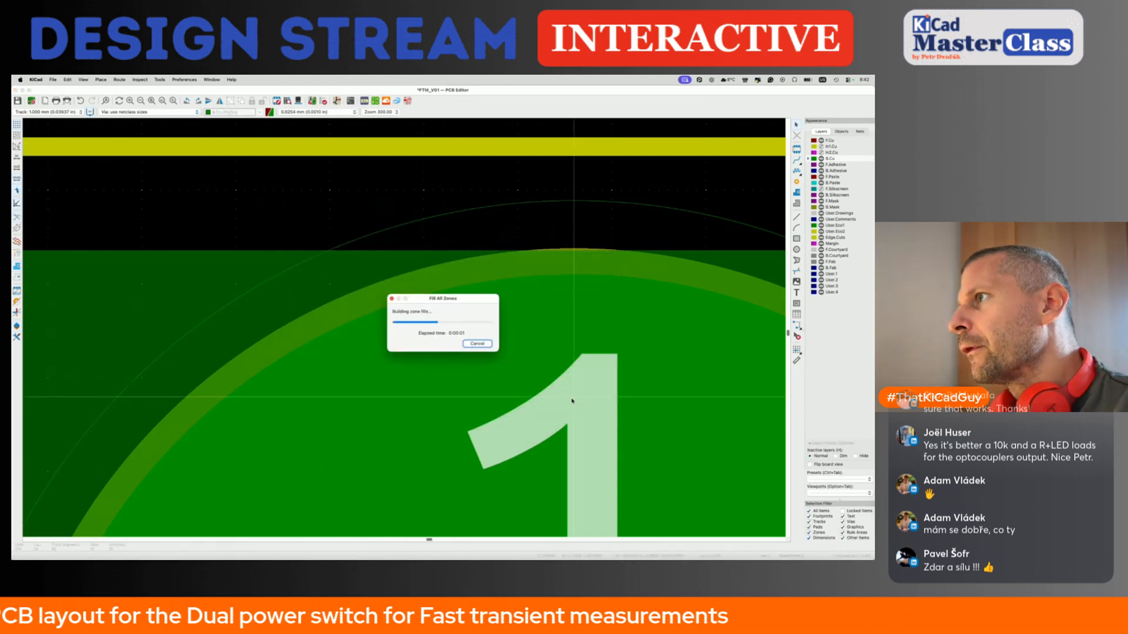
{"action": "key", "text": "super+s"}
Delete the redundant VCC tracks inside the B.Cu zone, from J16 down to J12 and between J12's VCC pads.
{"action": "scroll", "coordinate": [572, 402], "scroll_direction": "down", "scroll_amount": 8}
{"action": "scroll", "coordinate": [572, 401], "scroll_direction": "right", "scroll_amount": 5}
{"action": "scroll", "coordinate": [572, 401], "scroll_direction": "down", "scroll_amount": 2}
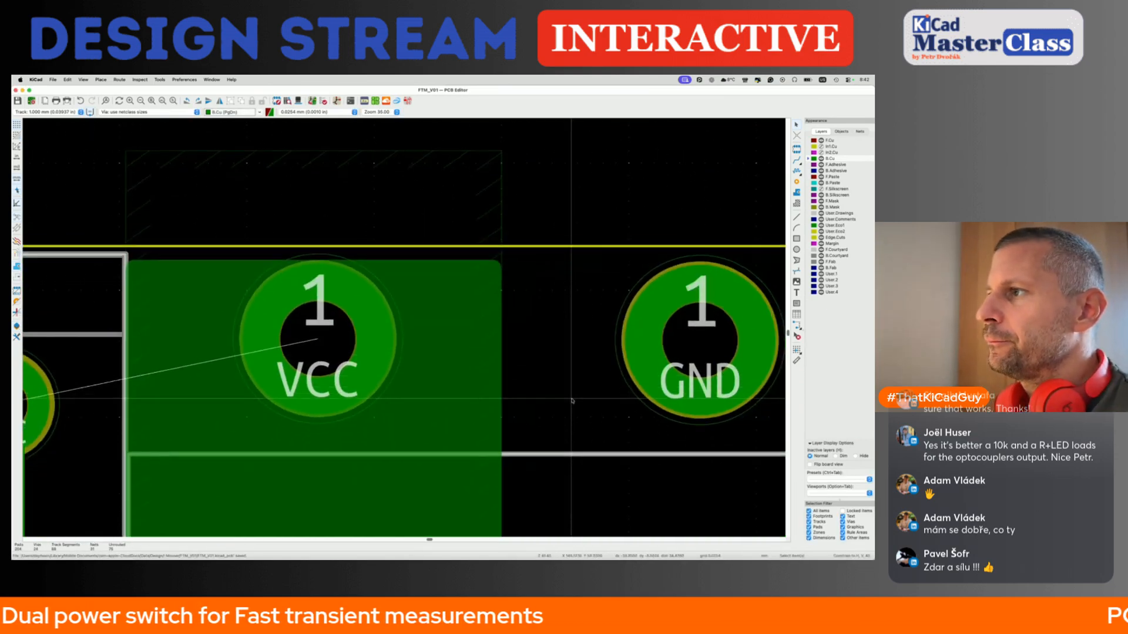
{"action": "scroll", "coordinate": [572, 401], "scroll_direction": "down", "scroll_amount": 10}
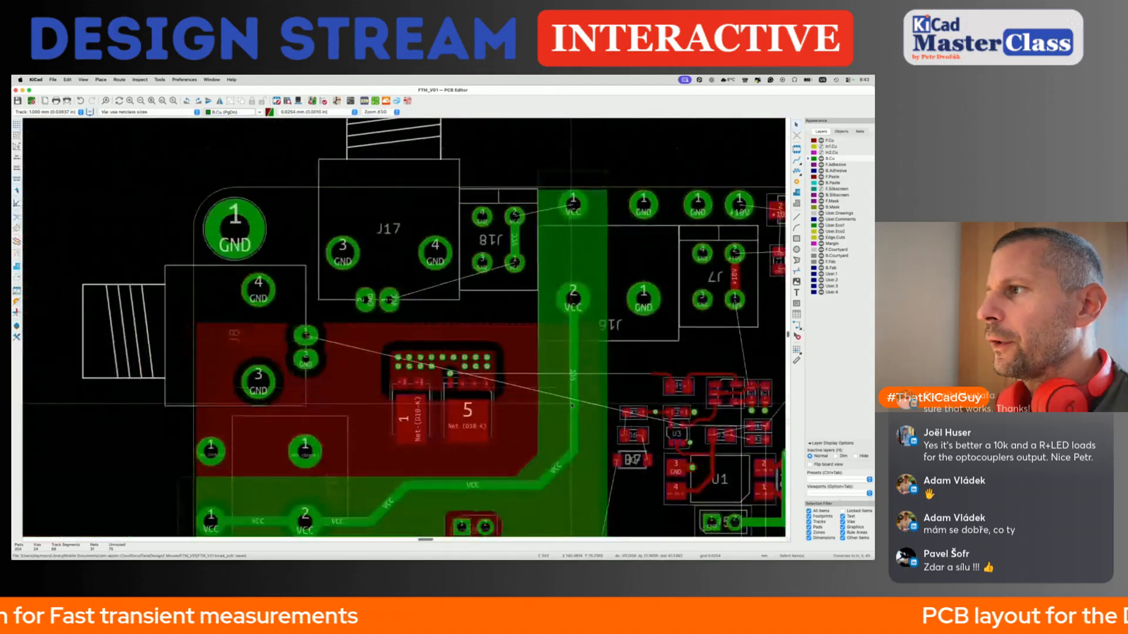
{"action": "scroll", "coordinate": [572, 405], "scroll_direction": "down", "scroll_amount": 4}
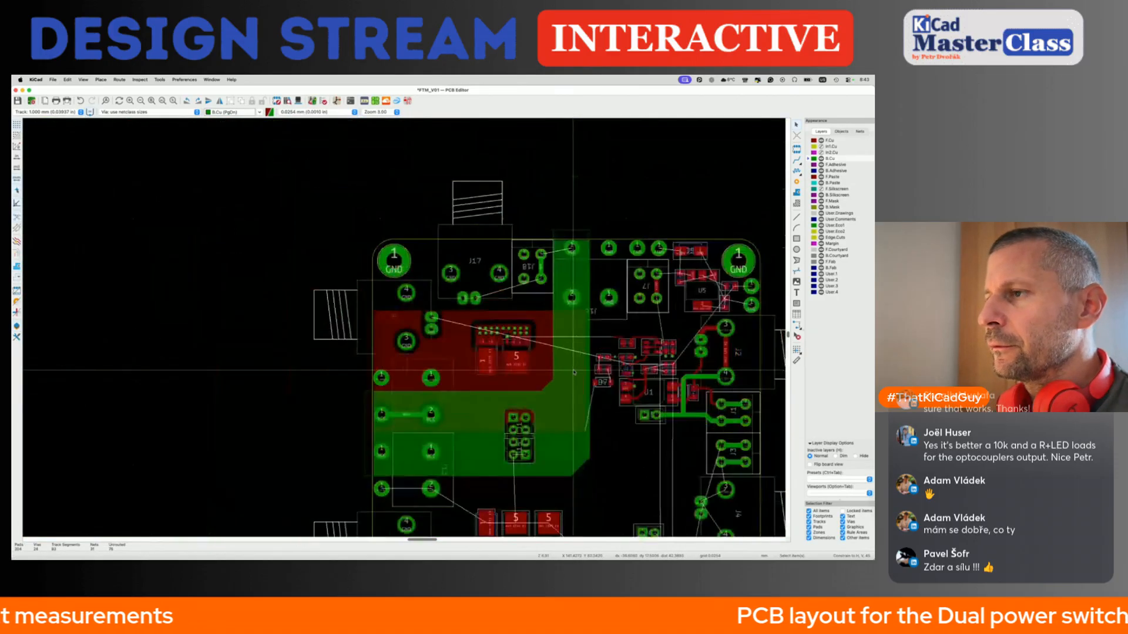
{"action": "scroll", "coordinate": [574, 372], "scroll_direction": "down", "scroll_amount": 2}
{"action": "left_click", "coordinate": [401, 389]}
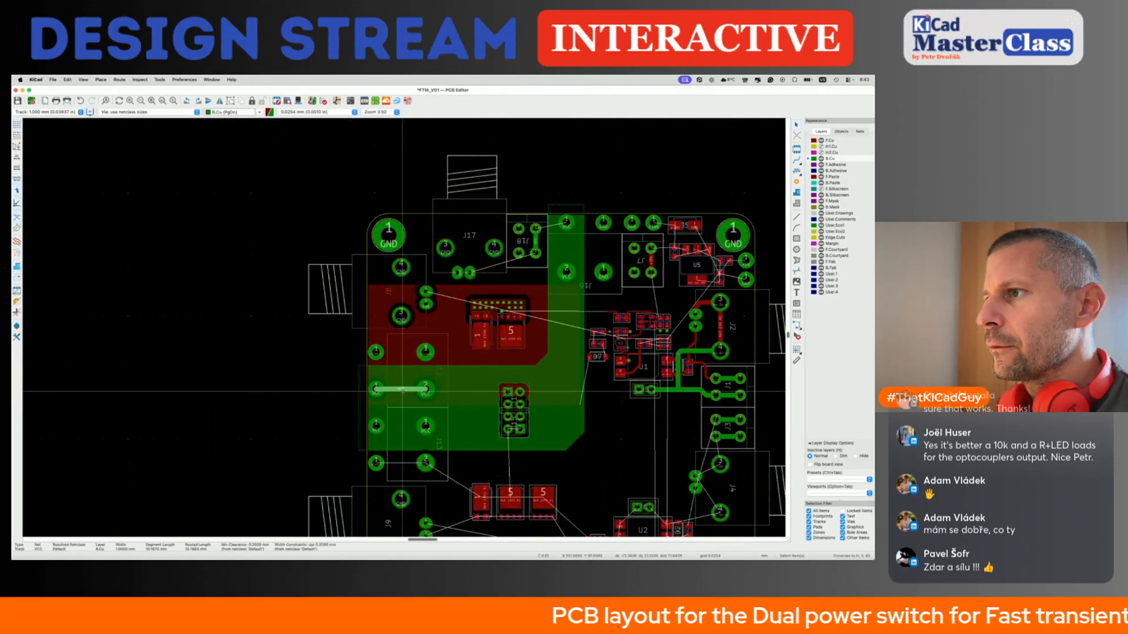
{"action": "key", "text": "Delete"}
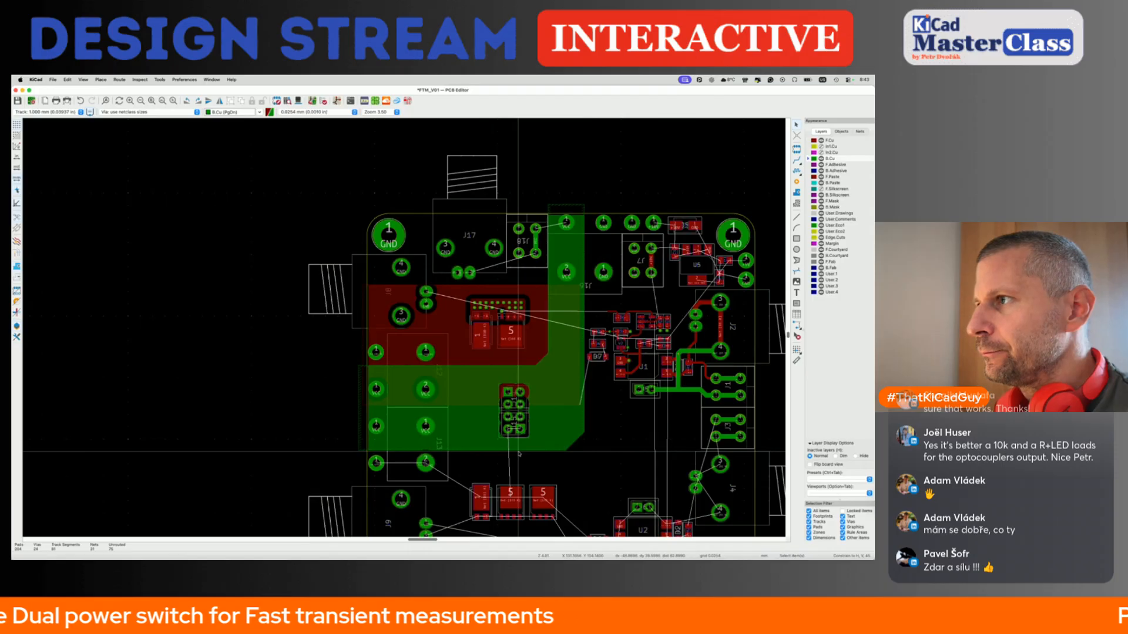
Move headers J14 and J15 together closer to J12 and J13, unfill all zones and save the board.
{"action": "scroll", "coordinate": [519, 454], "scroll_direction": "up", "scroll_amount": 5}
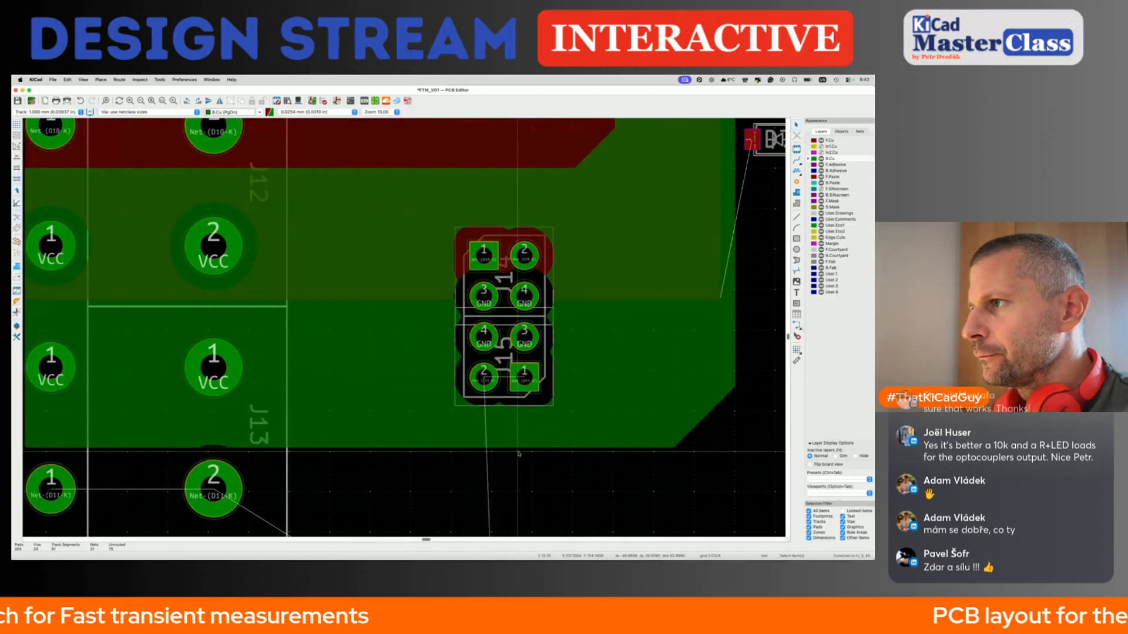
{"action": "scroll", "coordinate": [519, 454], "scroll_direction": "down", "scroll_amount": 2}
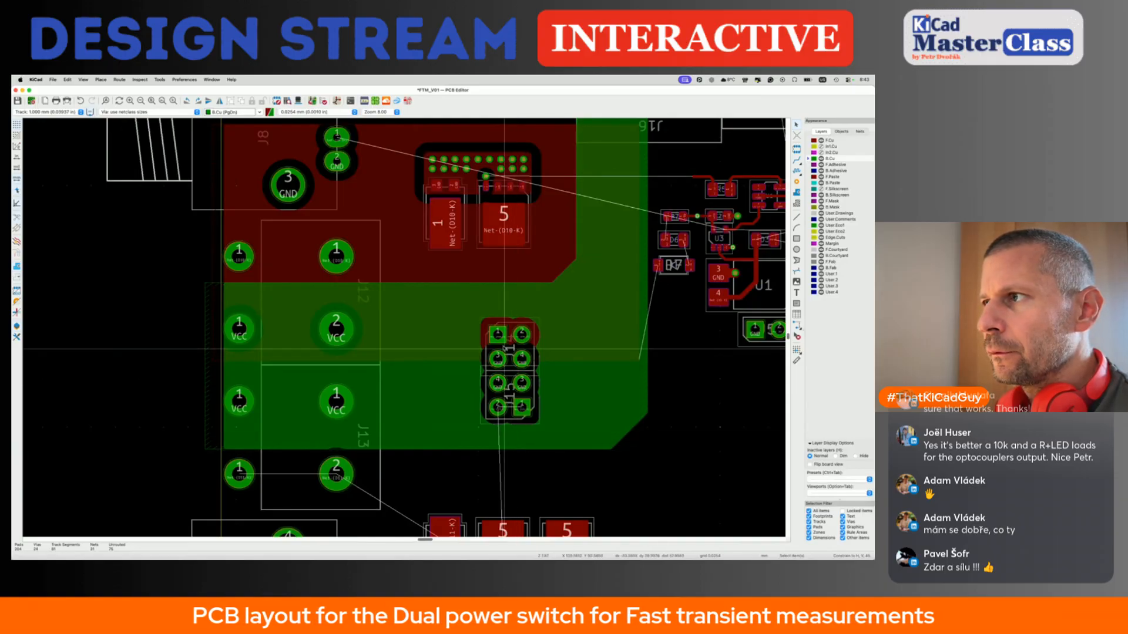
{"action": "left_click_drag", "start_coordinate": [470, 309], "coordinate": [547, 415]}
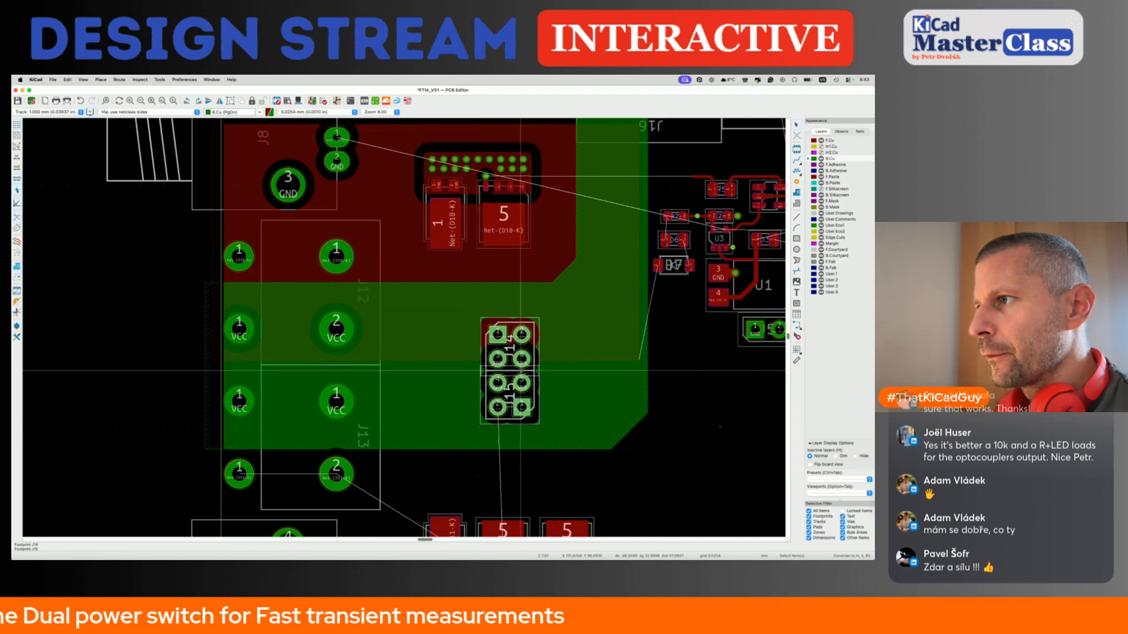
{"action": "key", "text": "m"}
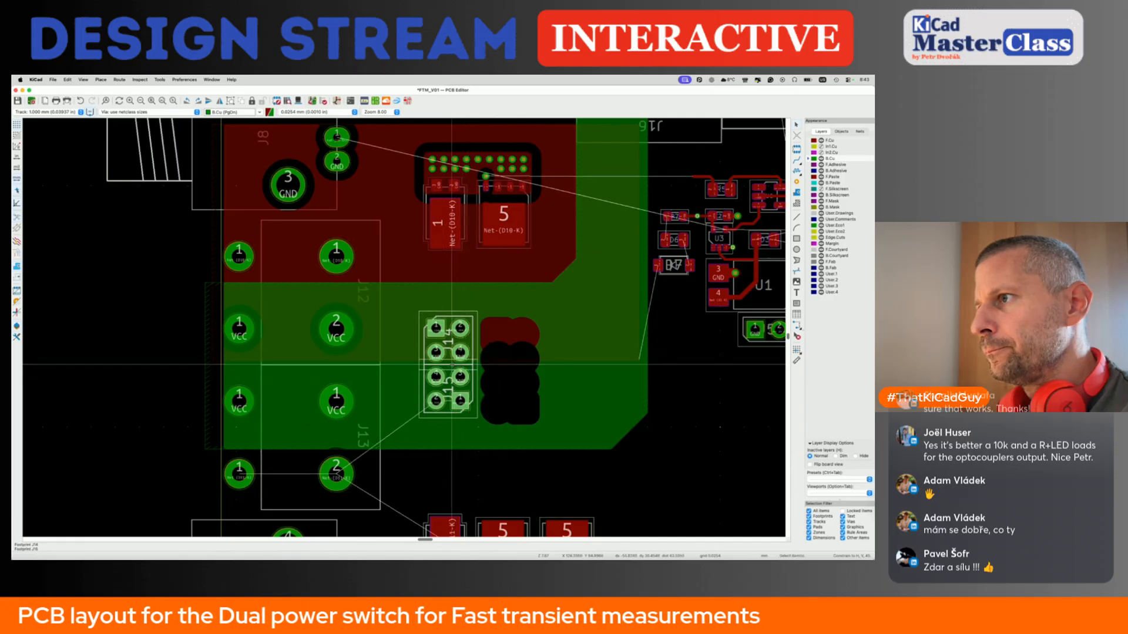
{"action": "scroll", "coordinate": [454, 365], "scroll_direction": "up", "scroll_amount": 2}
{"action": "left_click", "coordinate": [454, 365]}
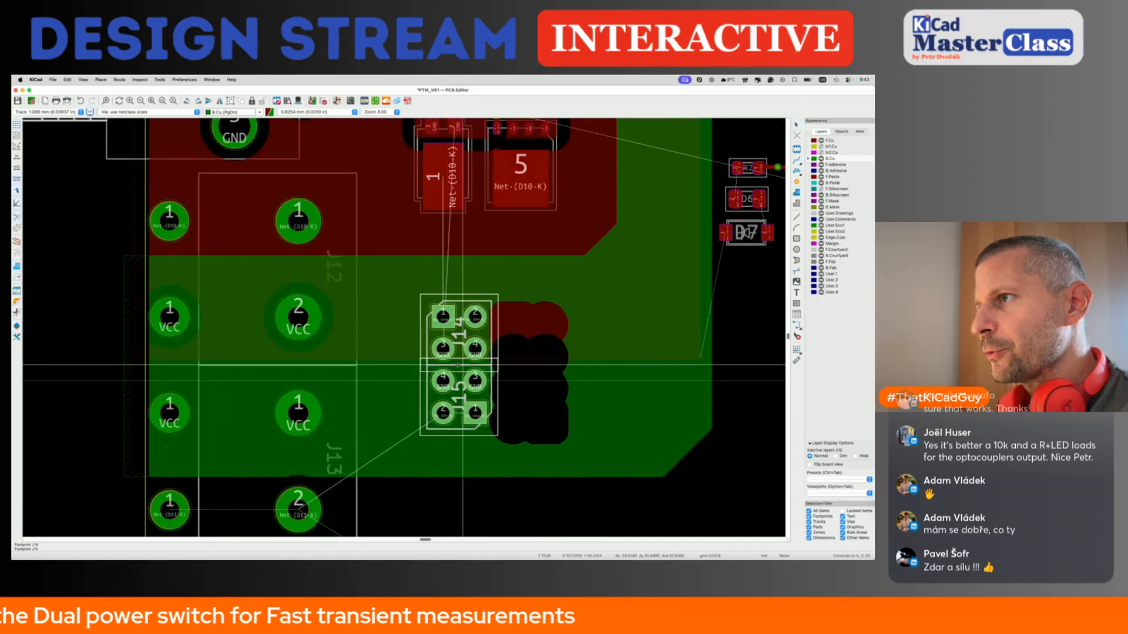
{"action": "scroll", "coordinate": [458, 365], "scroll_direction": "up", "scroll_amount": 2}
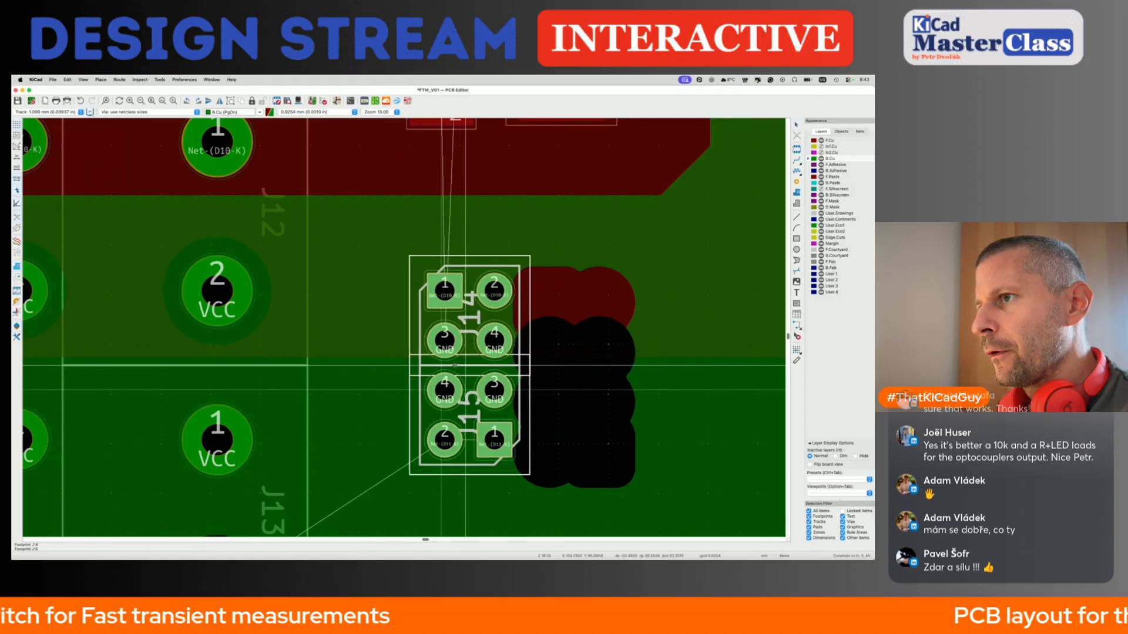
{"action": "key", "text": "m"}
{"action": "left_click", "coordinate": [447, 364]}
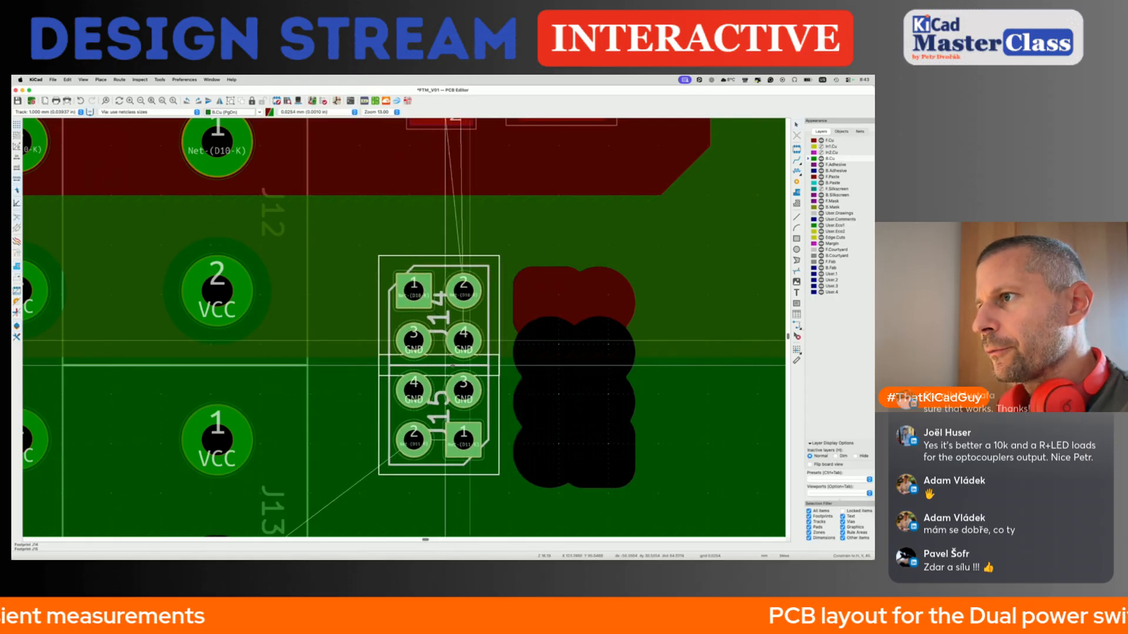
{"action": "key", "text": "ctrl+b"}
{"action": "key", "text": "ctrl+s"}
Move headers J14 and J15 together in X by 0.5 mm three times and save the board.
{"action": "key", "text": "m"}
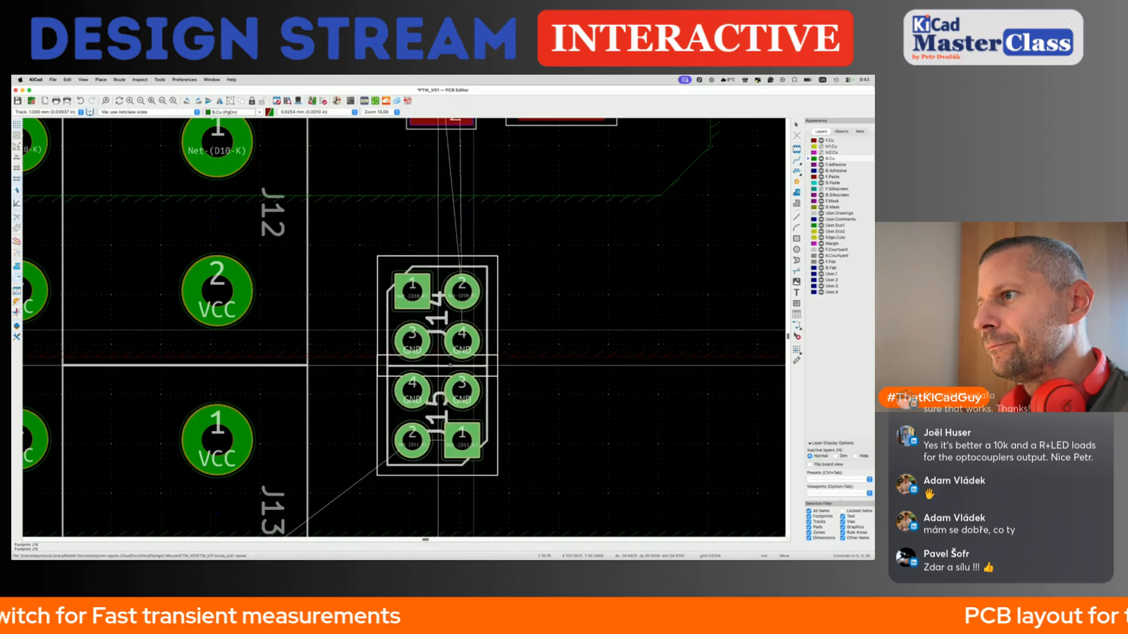
{"action": "key", "text": "shift+m"}
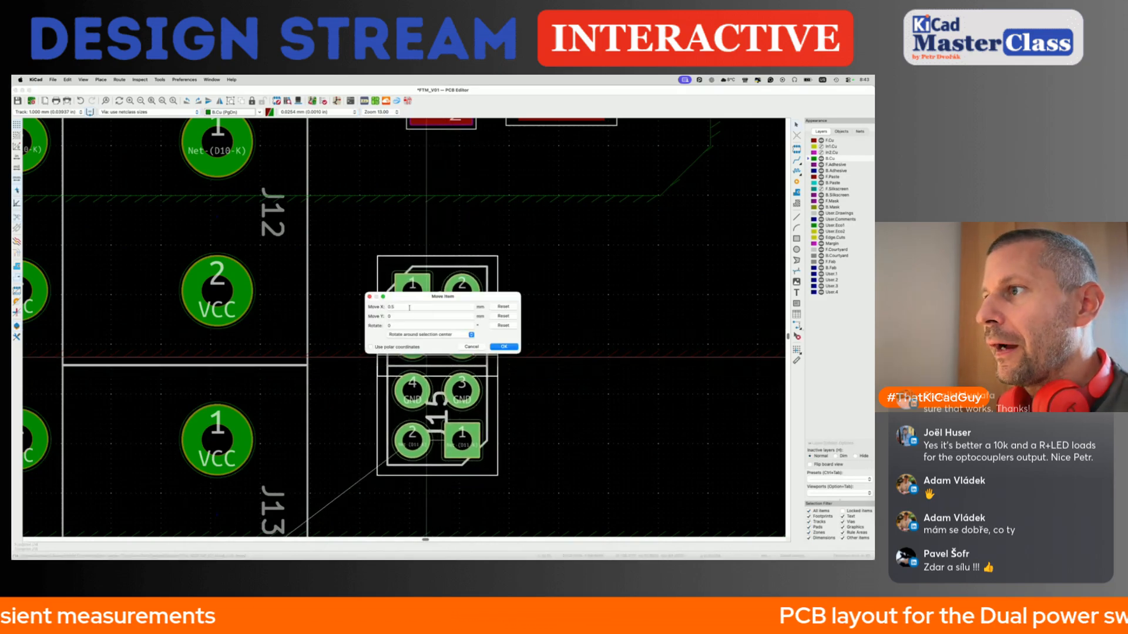
{"action": "left_click", "coordinate": [504, 347]}
{"action": "key", "text": "shift+m"}
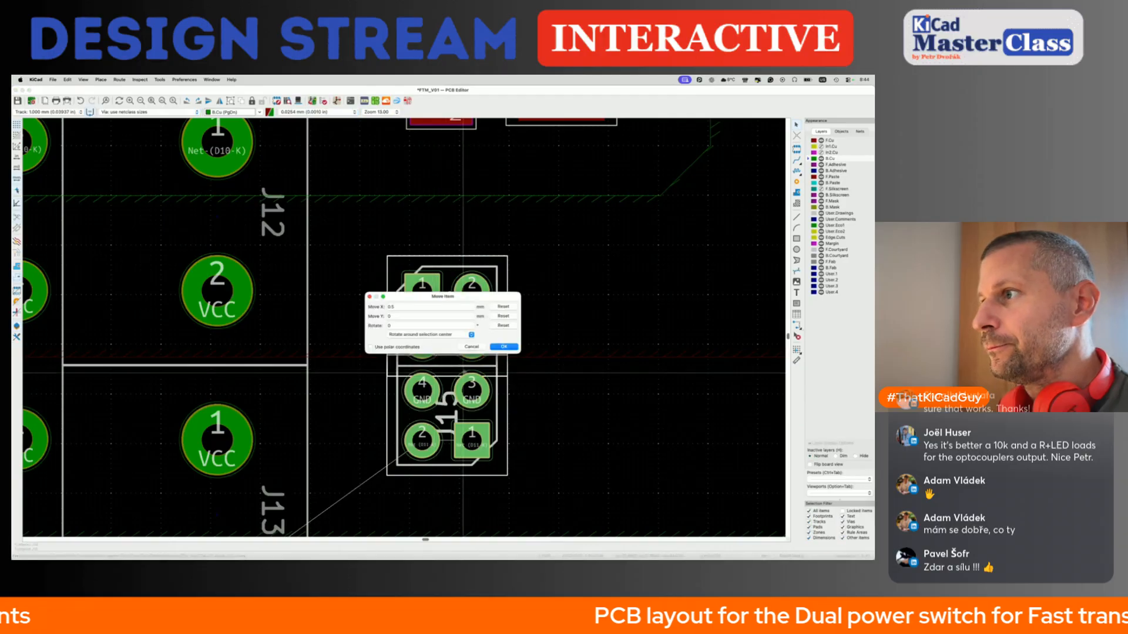
{"action": "left_click", "coordinate": [499, 348]}
{"action": "key", "text": "shift+m"}
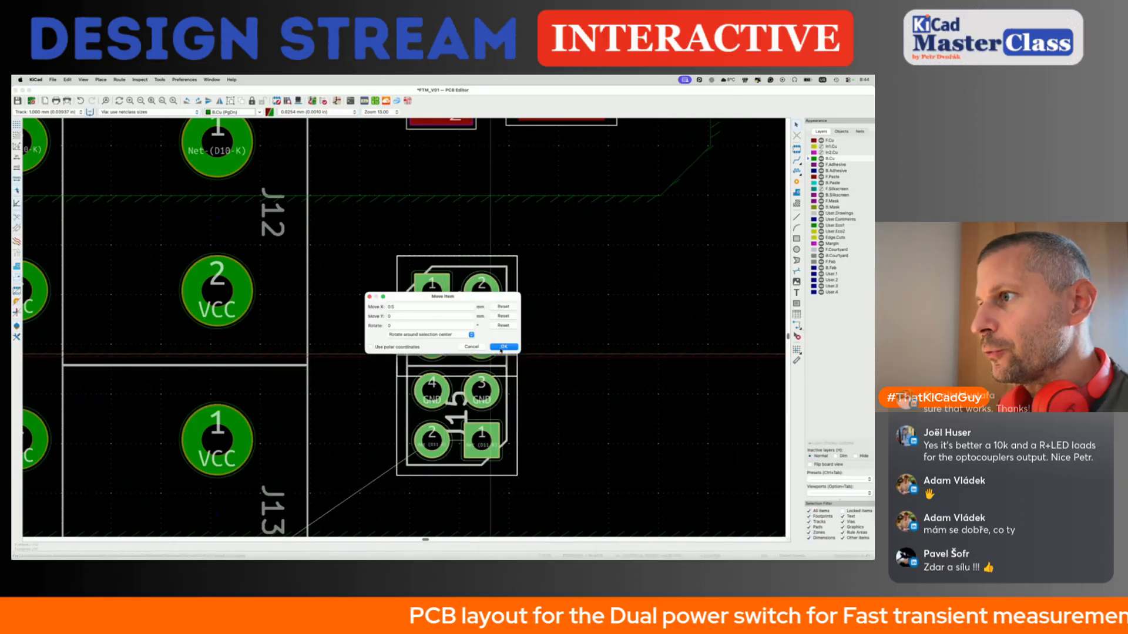
{"action": "left_click", "coordinate": [504, 347]}
{"action": "key", "text": "Escape"}
{"action": "key", "text": "super+s"}
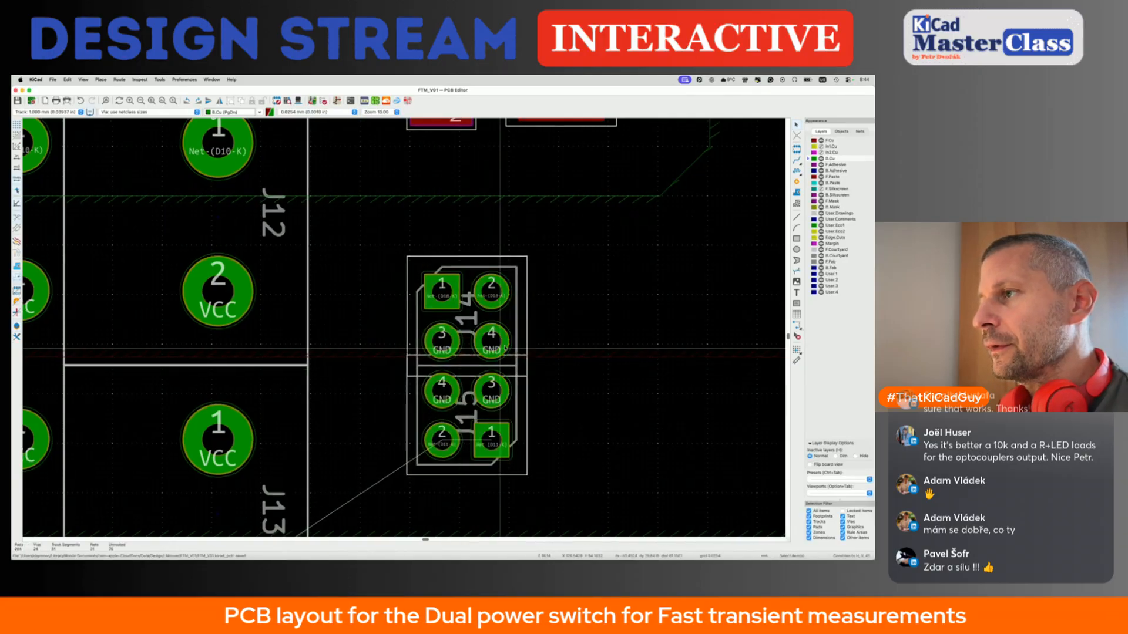
Refill all copper zones and save the board.
{"action": "scroll", "coordinate": [505, 348], "scroll_direction": "down", "scroll_amount": 5}
{"action": "key", "text": "b"}
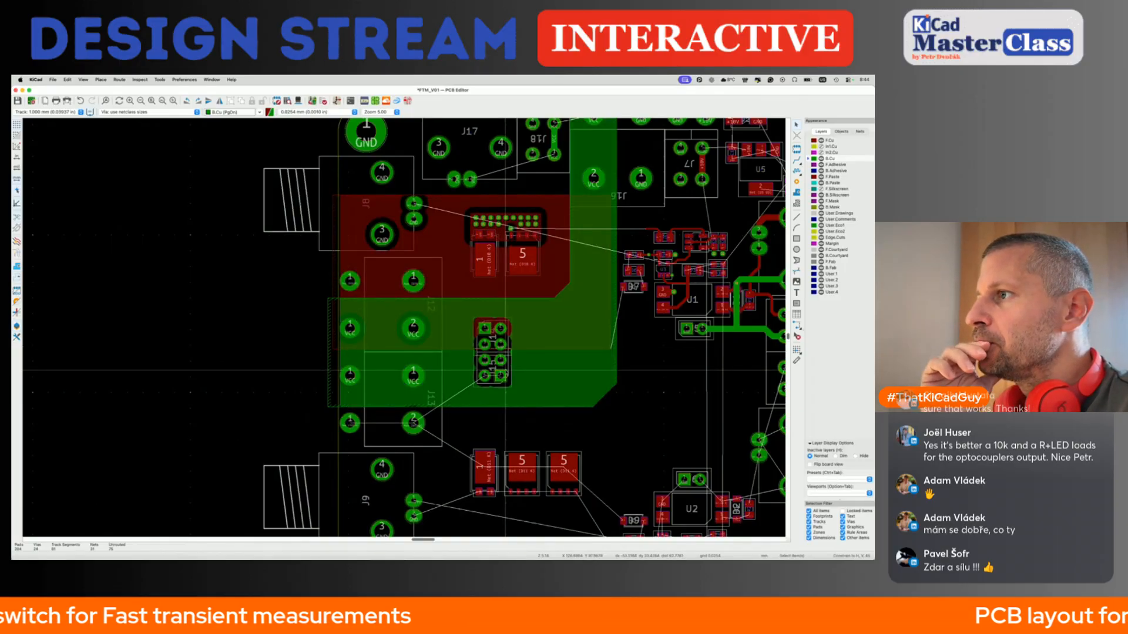
{"action": "key", "text": "super+s"}
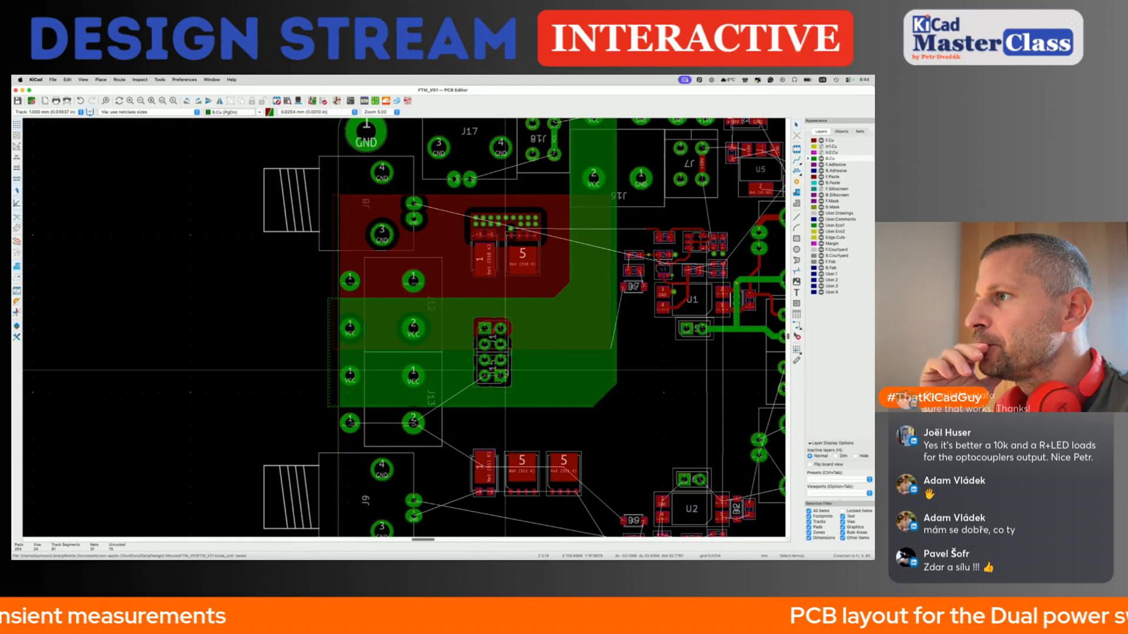
Make F.Cu the active layer, lower the display opacity of the zones slightly and save the board.
{"action": "key", "text": "Page_Up"}
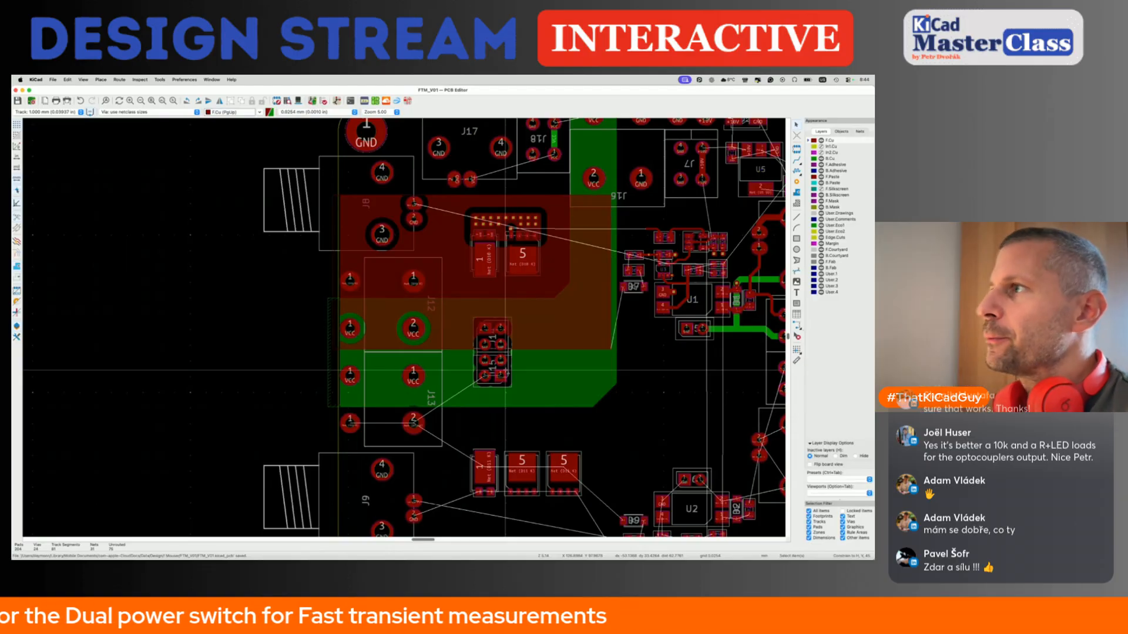
{"action": "scroll", "coordinate": [621, 324], "scroll_direction": "up", "scroll_amount": 3}
{"action": "scroll", "coordinate": [621, 323], "scroll_direction": "down", "scroll_amount": 3}
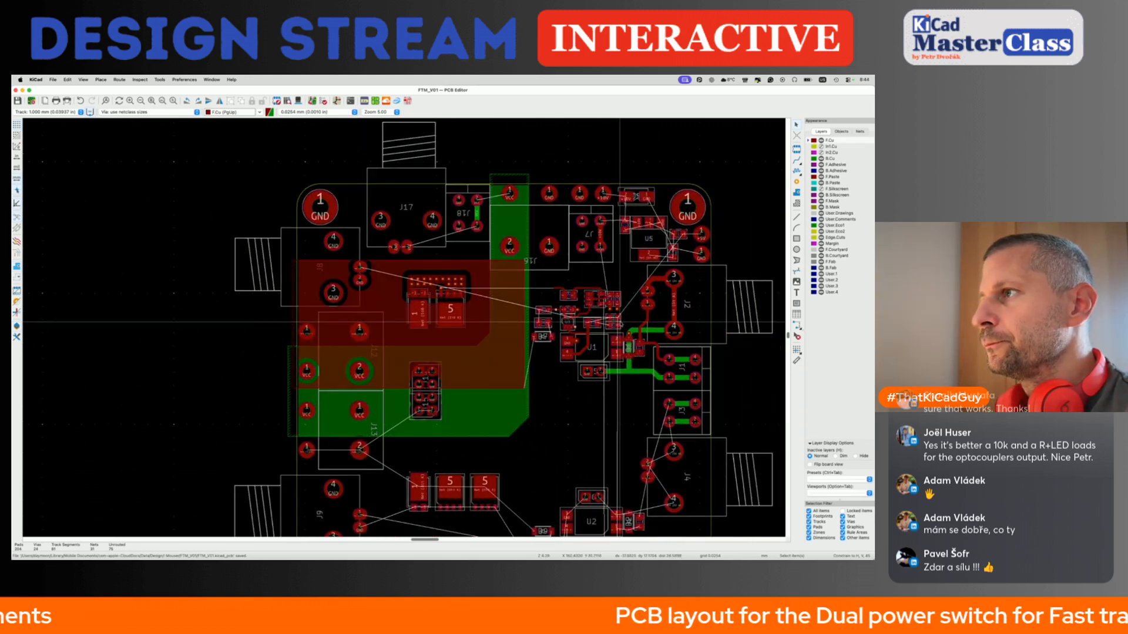
{"action": "left_click", "coordinate": [842, 131]}
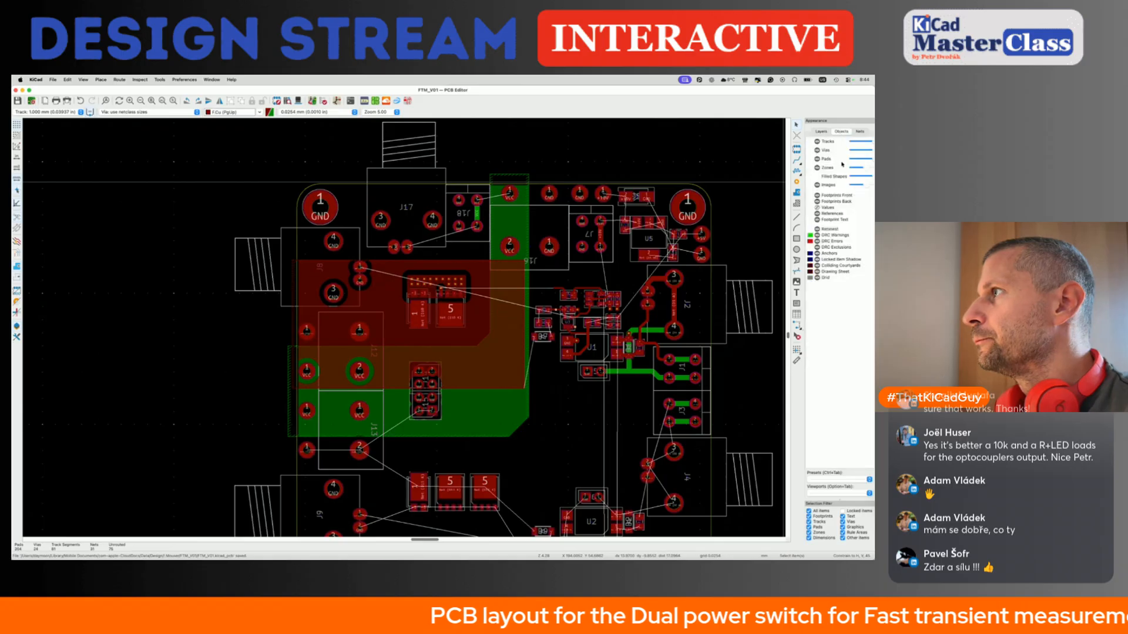
{"action": "left_click_drag", "start_coordinate": [859, 171], "coordinate": [862, 170]}
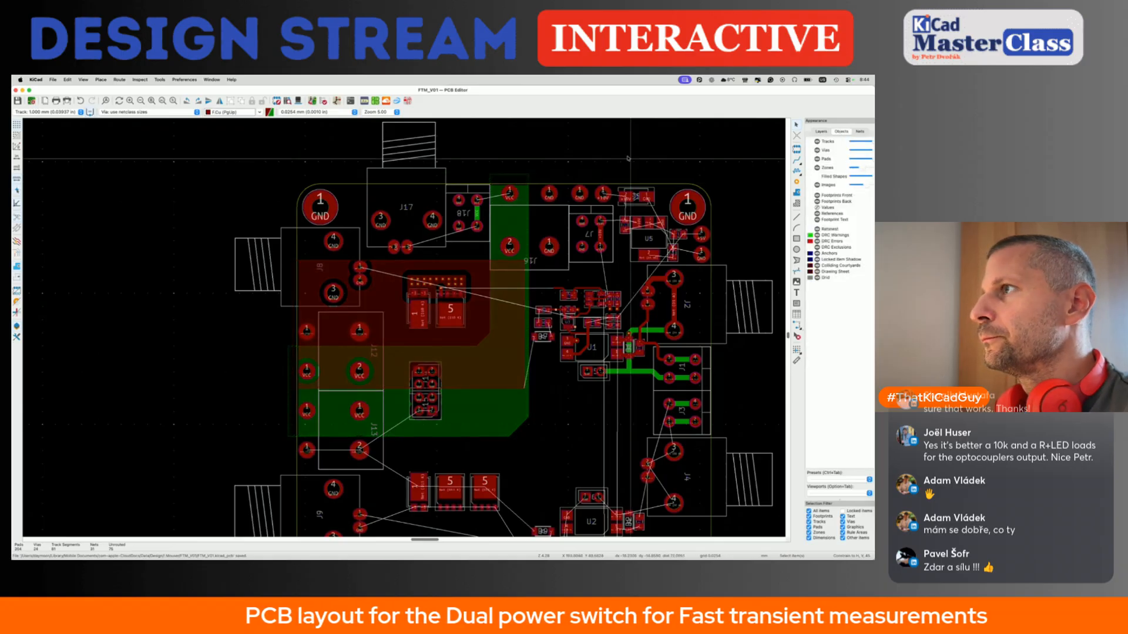
{"action": "left_click", "coordinate": [820, 132]}
{"action": "key", "text": "super+s"}
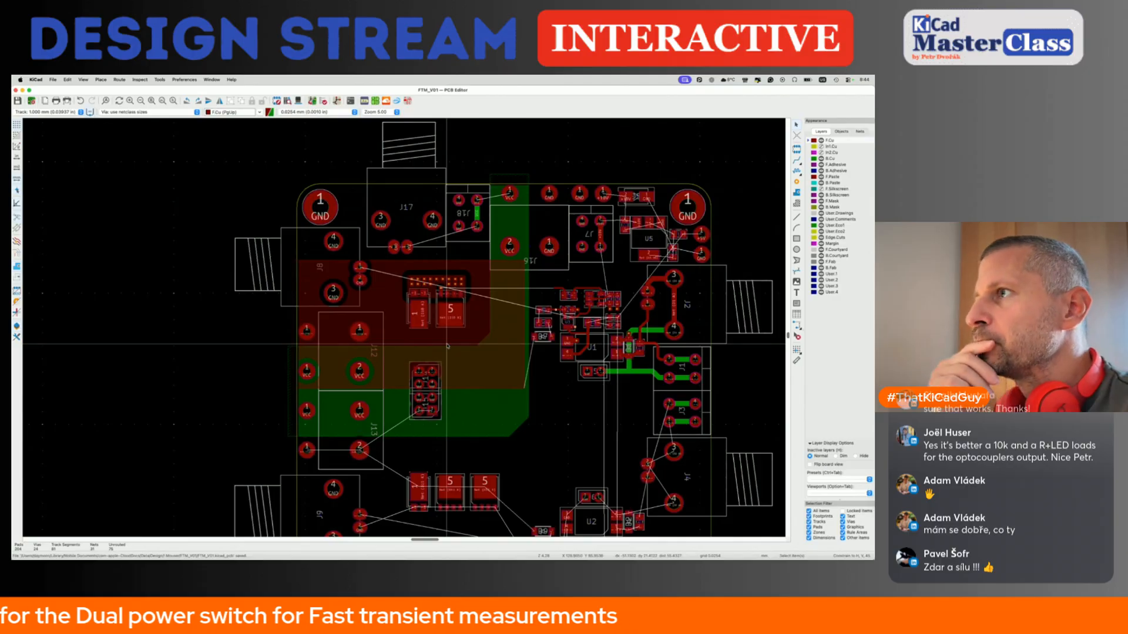
Route a short B.Cu track from J18's VCC track into the adjacent VCC zone, refill all zones and save.
{"action": "scroll", "coordinate": [469, 237], "scroll_direction": "up", "scroll_amount": 5}
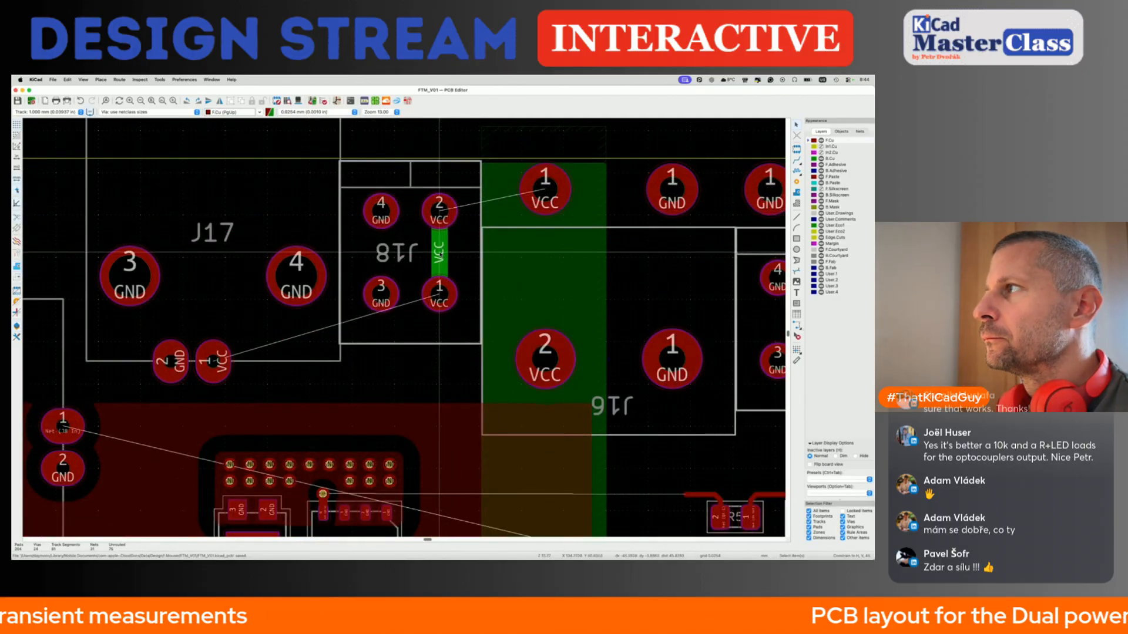
{"action": "key", "text": "Page_Down"}
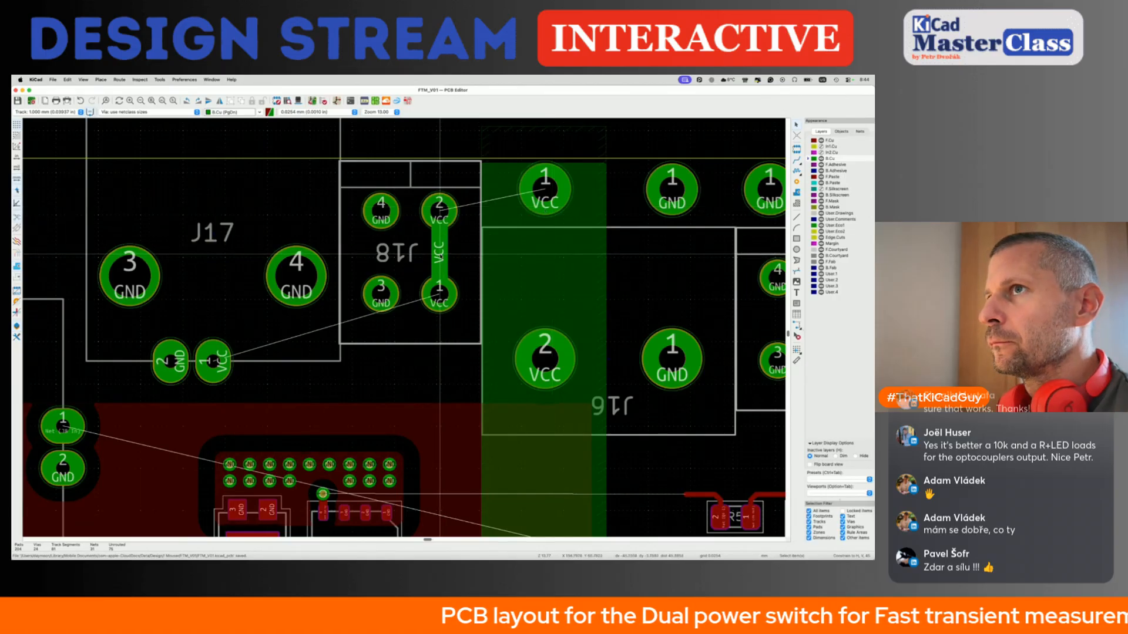
{"action": "key", "text": "x"}
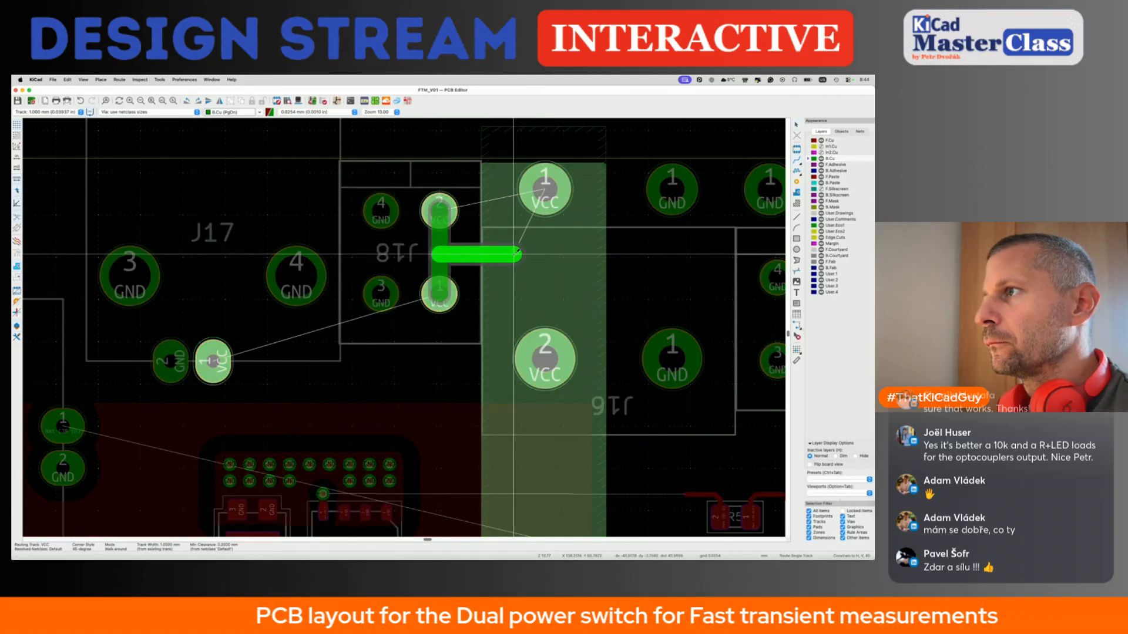
{"action": "scroll", "coordinate": [501, 254], "scroll_direction": "down", "scroll_amount": 6}
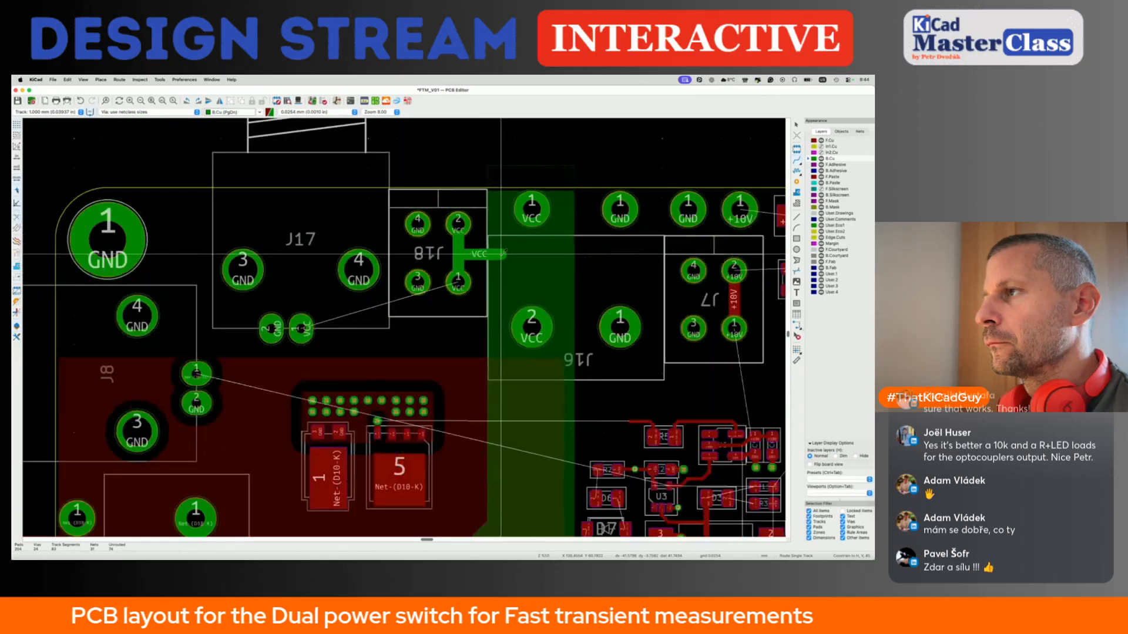
{"action": "key", "text": "b"}
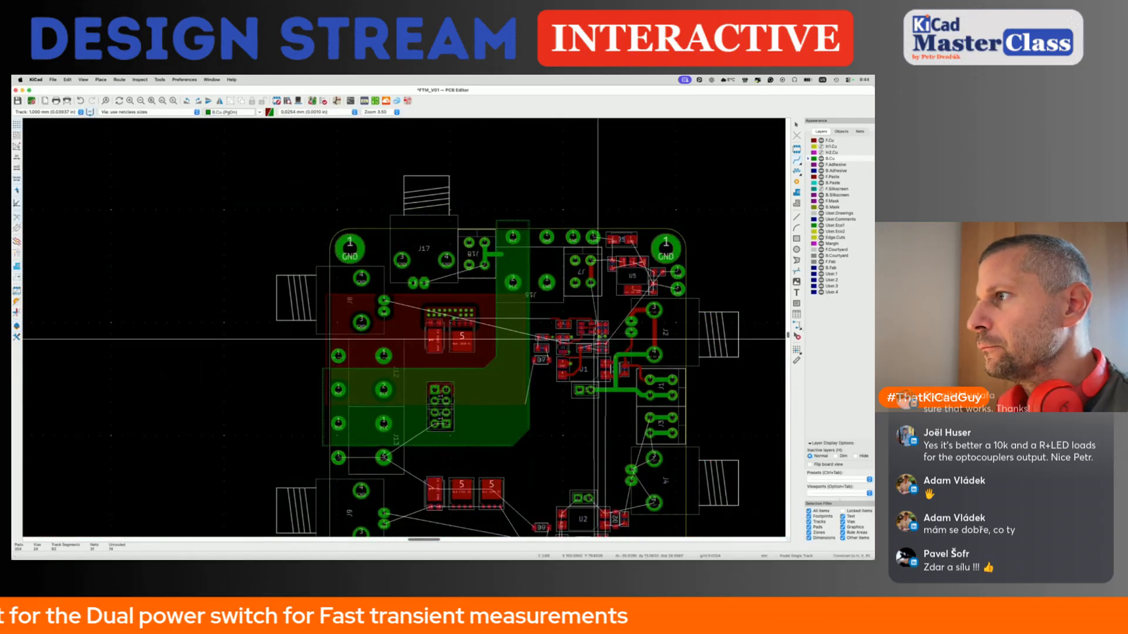
{"action": "key", "text": "super+s"}
Widen the Net-(D10-K) zone on F.Cu so its right edge aligns with the VCC zone's edge, refill the zones and save.
{"action": "key", "text": "Page_Up"}
{"action": "scroll", "coordinate": [602, 346], "scroll_direction": "up", "scroll_amount": 6}
{"action": "scroll", "coordinate": [602, 346], "scroll_direction": "up", "scroll_amount": 2, "text": "shift"}
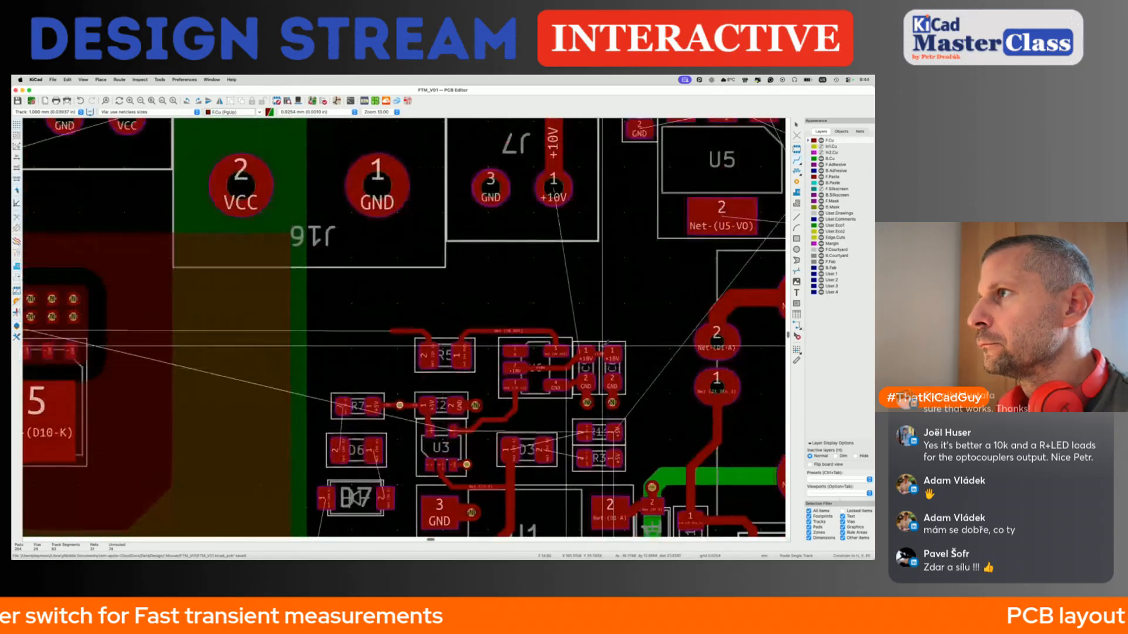
{"action": "scroll", "coordinate": [604, 345], "scroll_direction": "down", "scroll_amount": 3}
{"action": "scroll", "coordinate": [605, 344], "scroll_direction": "up", "scroll_amount": 1}
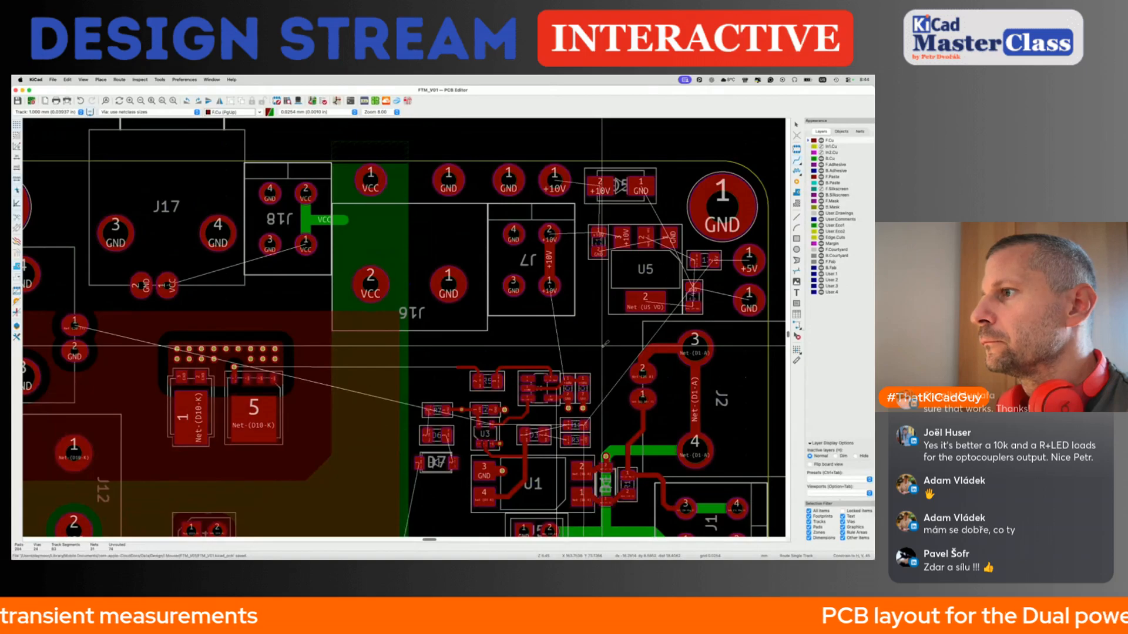
{"action": "scroll", "coordinate": [605, 344], "scroll_direction": "down", "scroll_amount": 3, "text": "shift"}
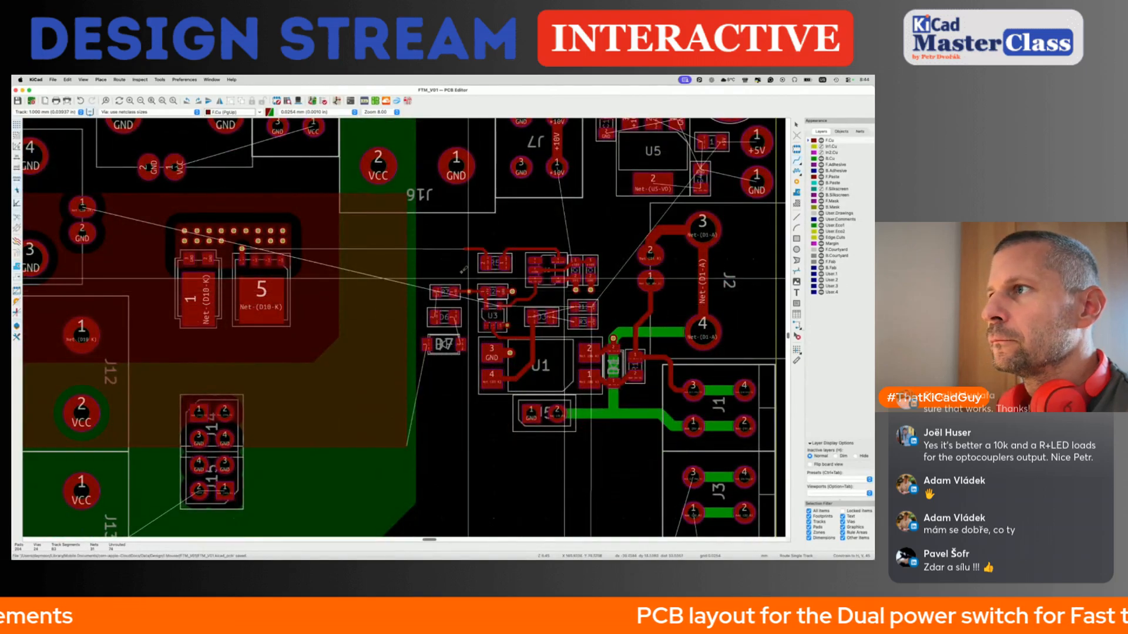
{"action": "scroll", "coordinate": [463, 270], "scroll_direction": "down", "scroll_amount": 3}
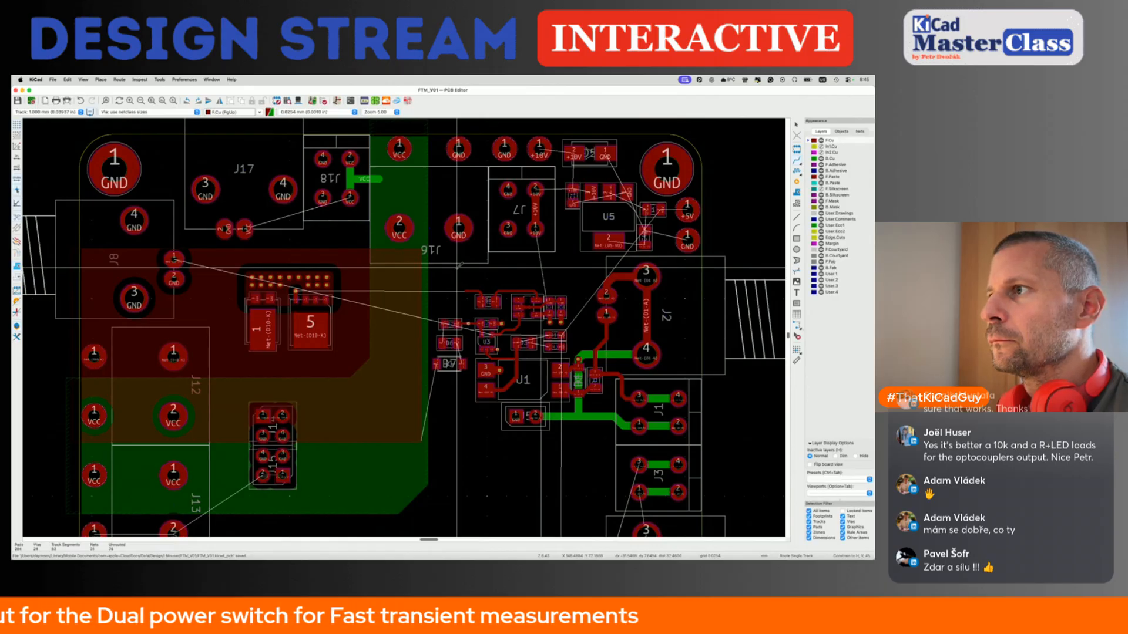
{"action": "scroll", "coordinate": [425, 277], "scroll_direction": "up", "scroll_amount": 4}
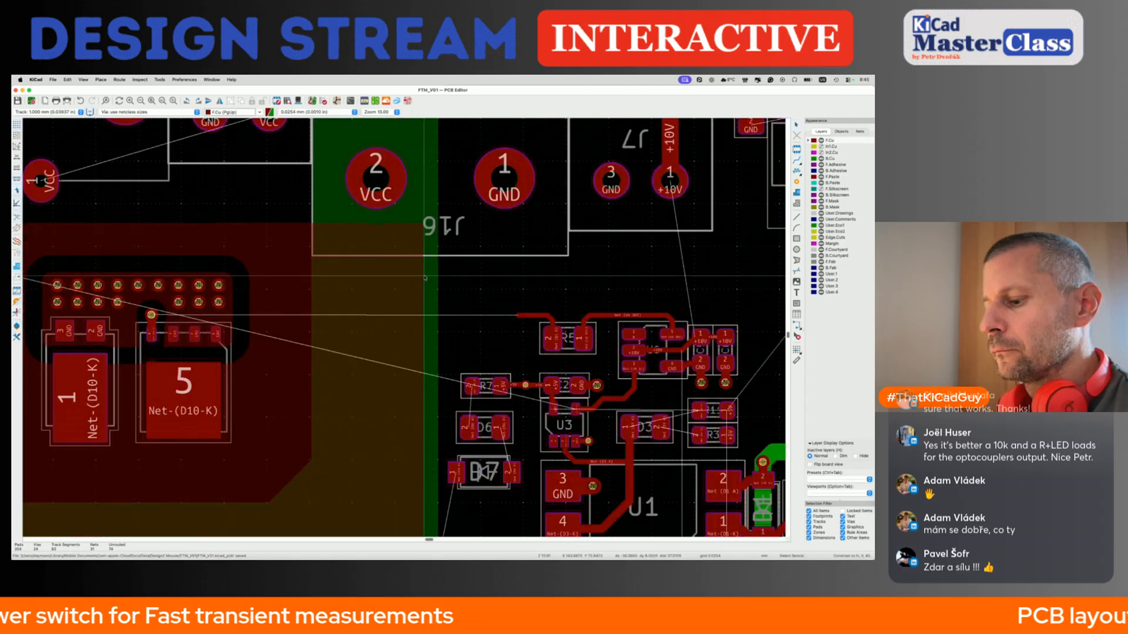
{"action": "left_click", "coordinate": [425, 277]}
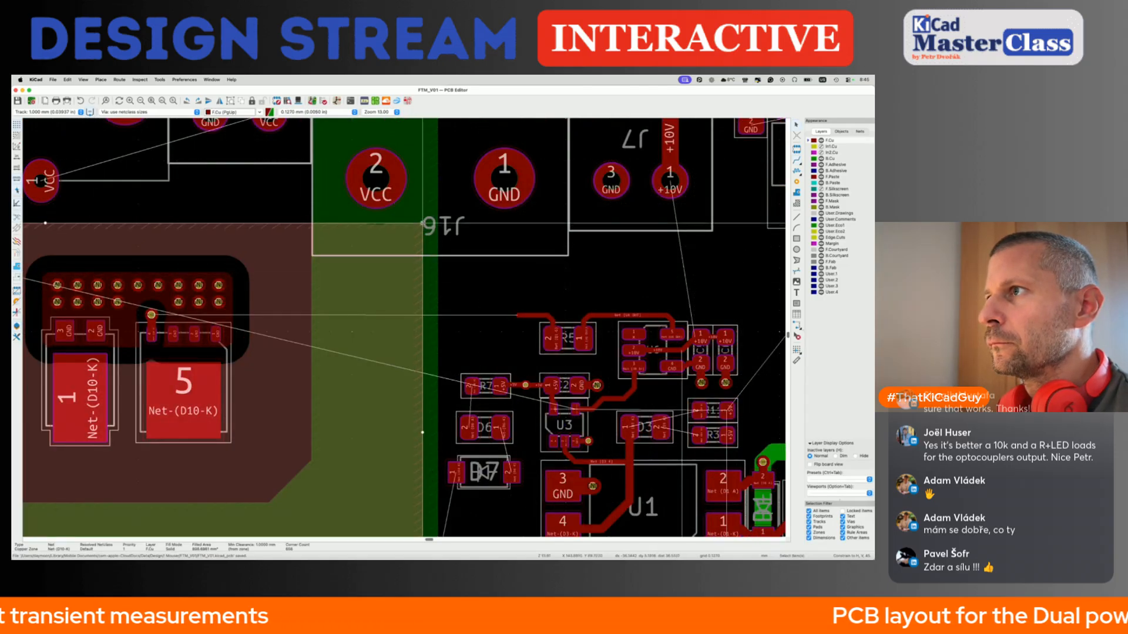
{"action": "left_click_drag", "start_coordinate": [436, 223], "coordinate": [437, 223]}
{"action": "middle_click_drag", "start_coordinate": [447, 529], "coordinate": [445, 306]}
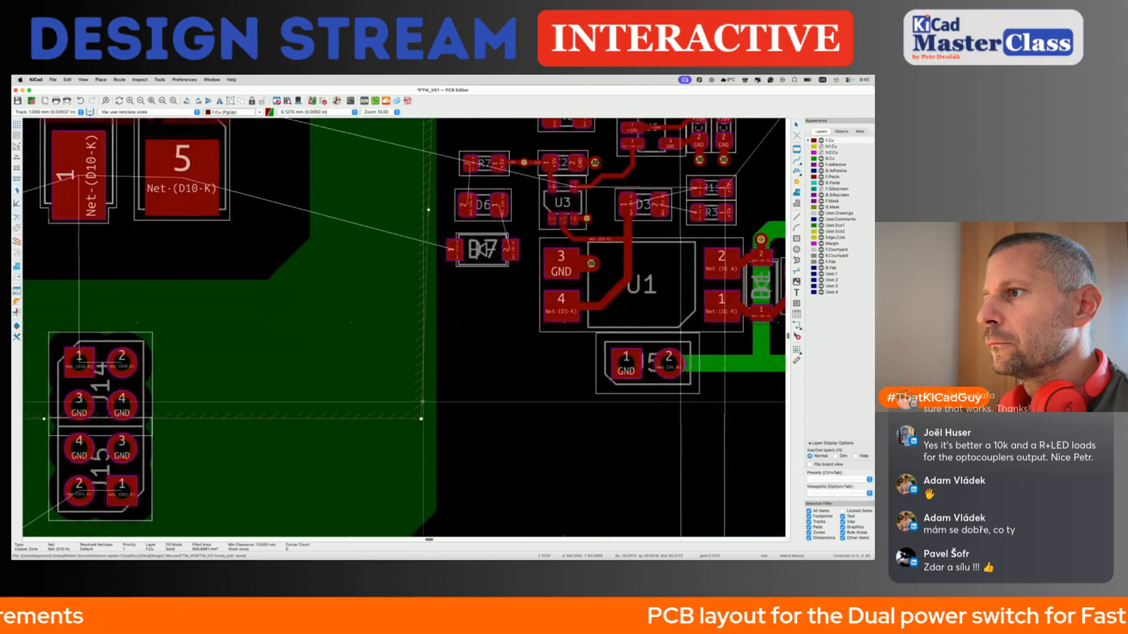
{"action": "left_click_drag", "start_coordinate": [422, 419], "coordinate": [436, 419]}
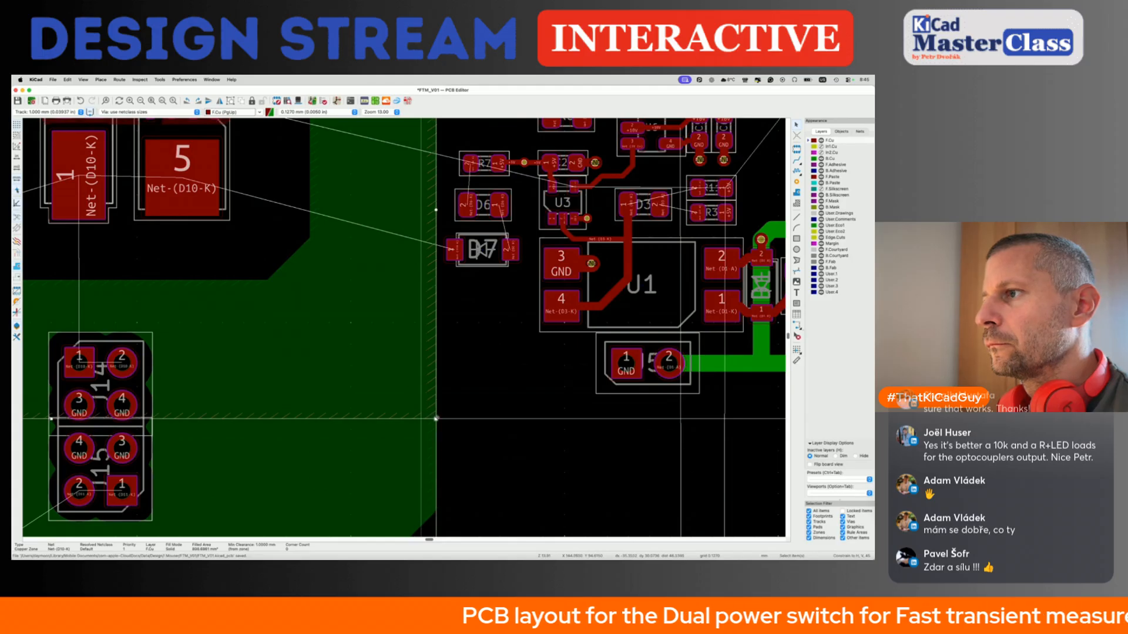
{"action": "key", "text": "ctrl+s"}
Make B.Cu the active layer for routing from the via above pad 4 of the power transistor.
{"action": "scroll", "coordinate": [437, 419], "scroll_direction": "down", "scroll_amount": 5}
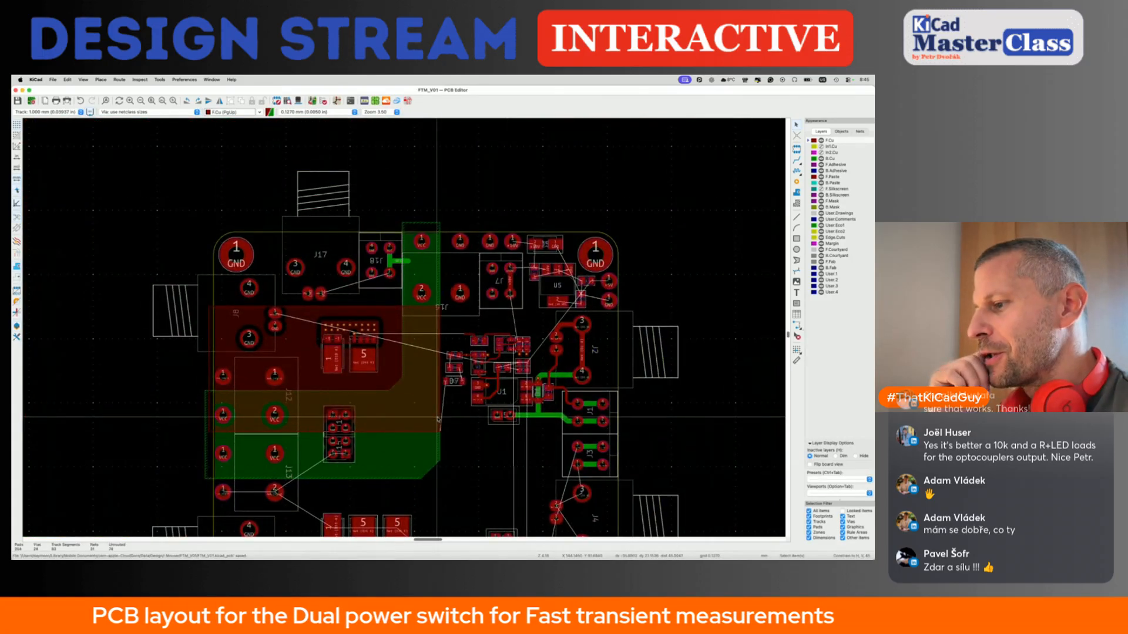
{"action": "scroll", "coordinate": [459, 295], "scroll_direction": "up", "scroll_amount": 3}
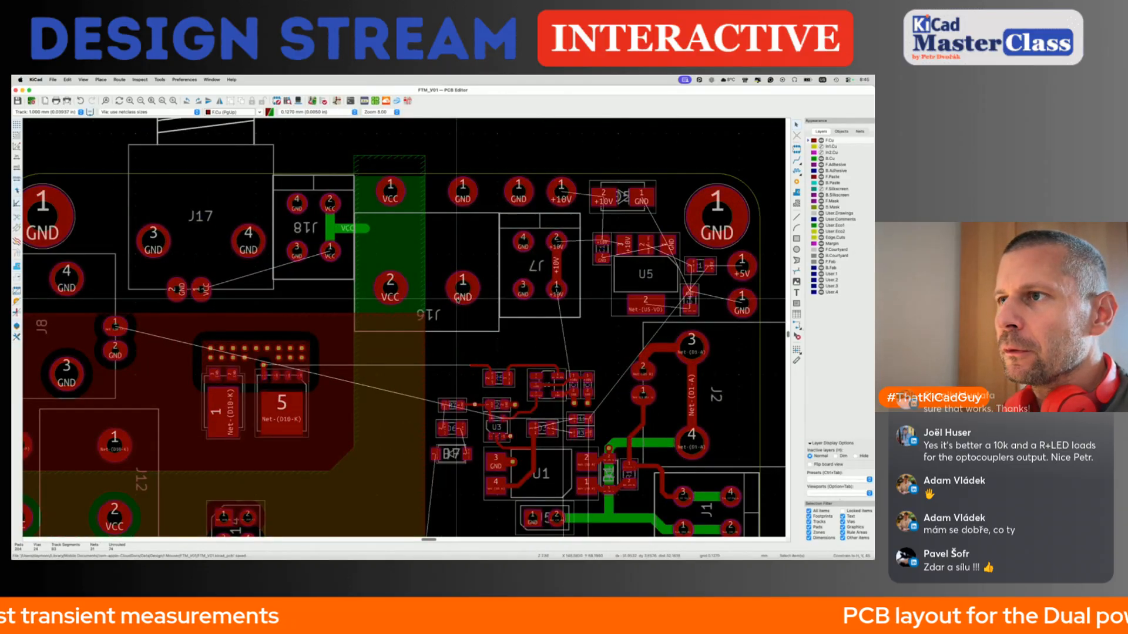
{"action": "scroll", "coordinate": [284, 332], "scroll_direction": "up", "scroll_amount": 4}
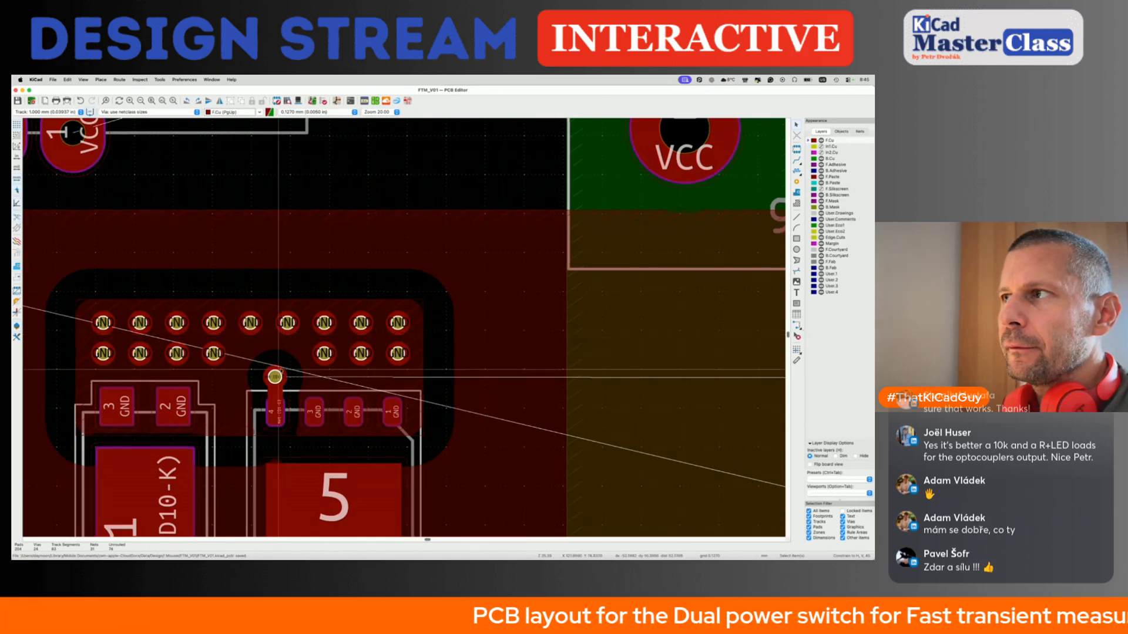
{"action": "scroll", "coordinate": [276, 375], "scroll_direction": "down", "scroll_amount": 2}
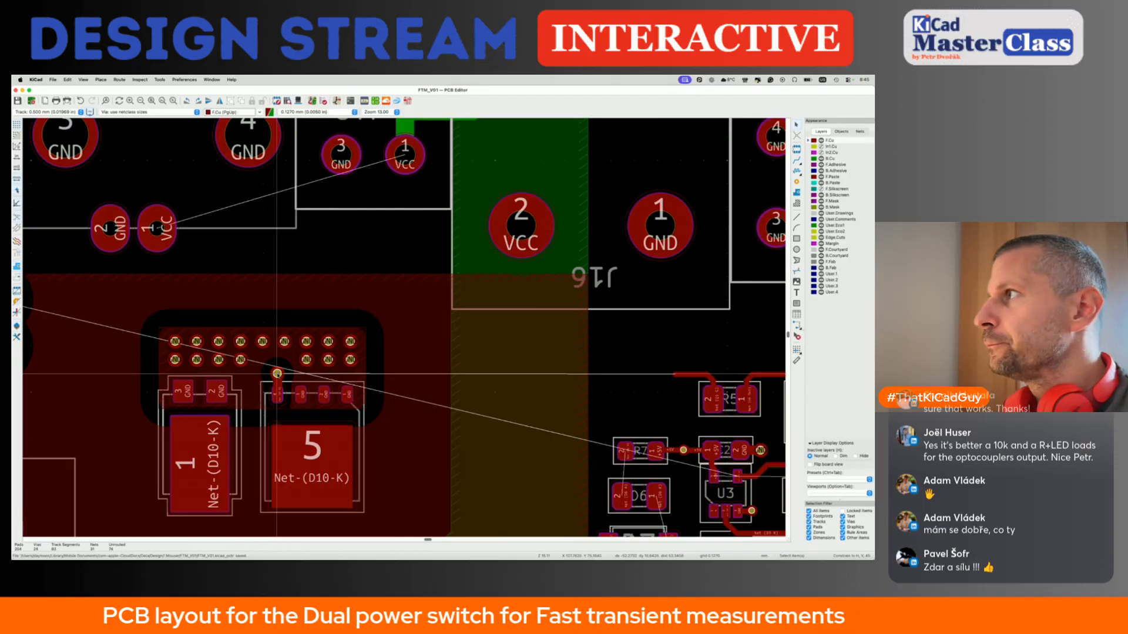
{"action": "key", "text": "Page_Down"}
{"action": "key", "text": "x"}
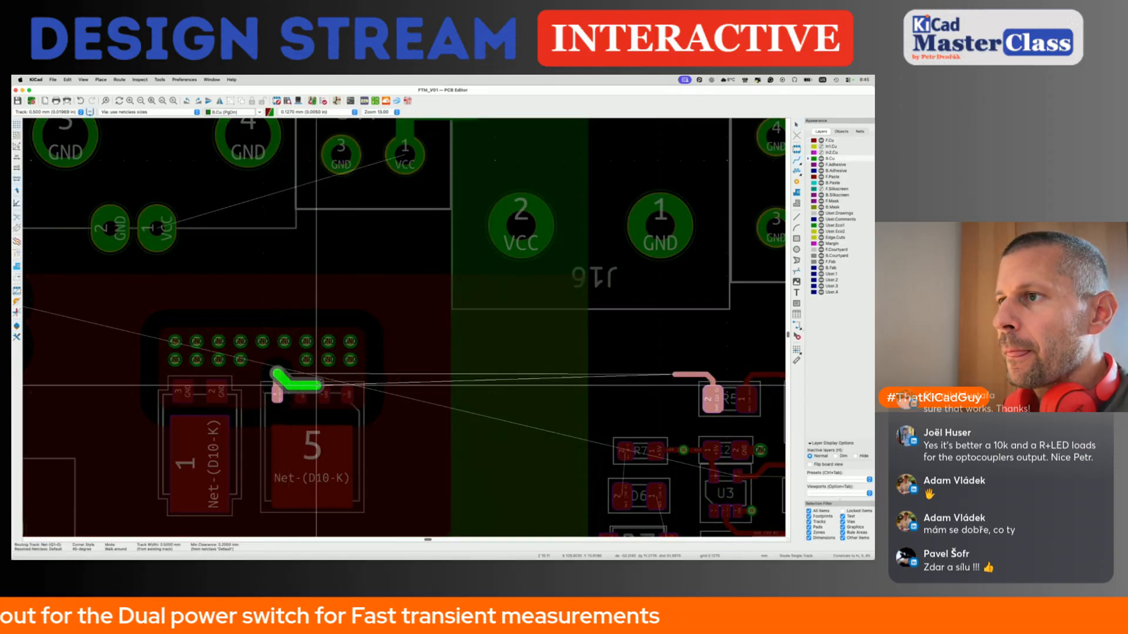
{"action": "key", "text": "Escape"}
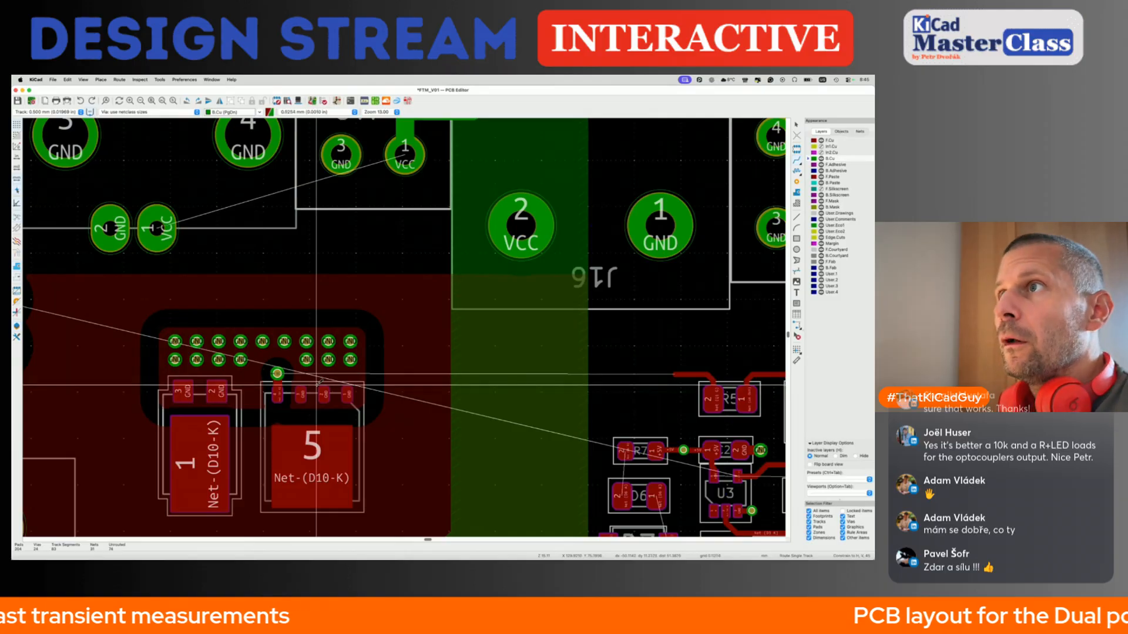
{"action": "left_click", "coordinate": [278, 374]}
{"action": "left_click", "coordinate": [277, 374]}
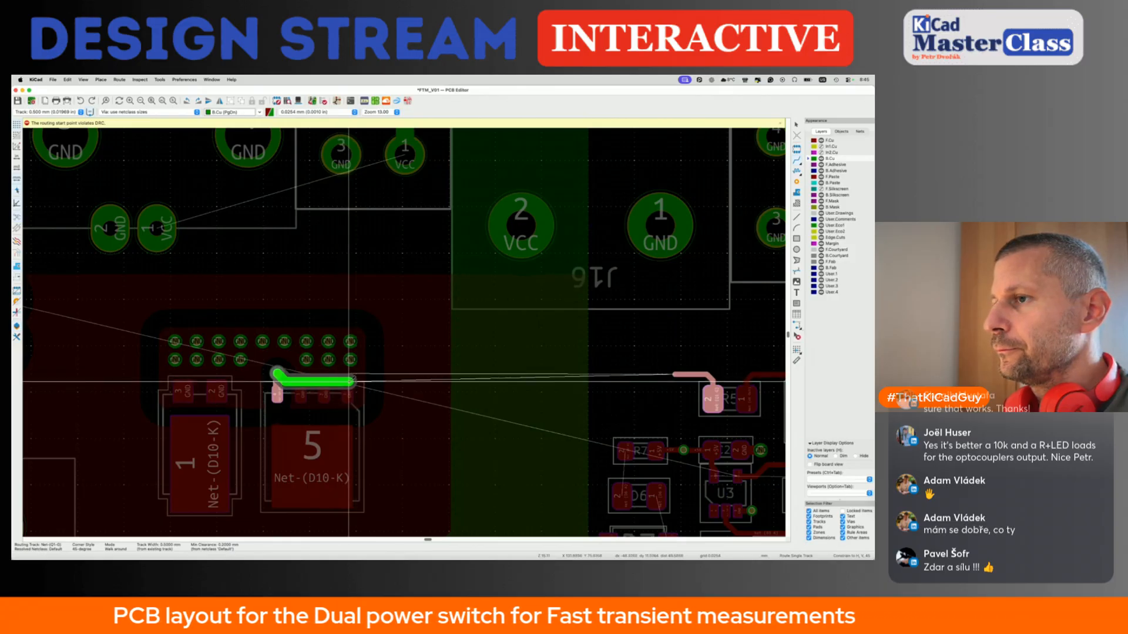
{"action": "key", "text": "Escape"}
{"action": "key", "text": "Escape"}
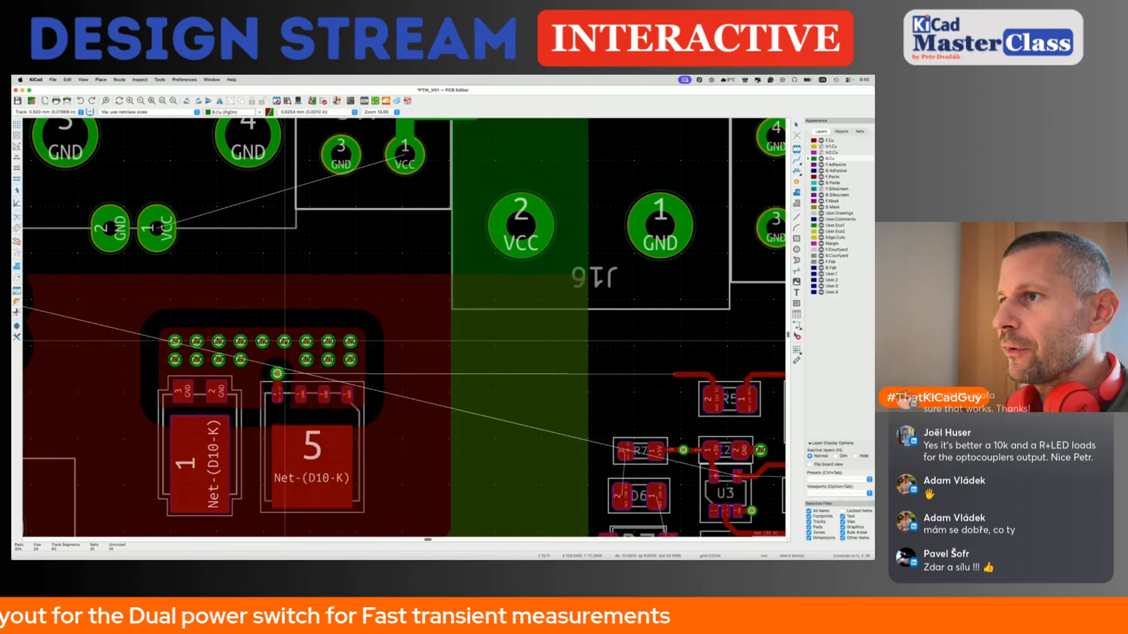
Route the Net-(Q1-G) track on B.Cu from the transistor's gate via up and across toward J16, end it with a via and save.
{"action": "key", "text": "x"}
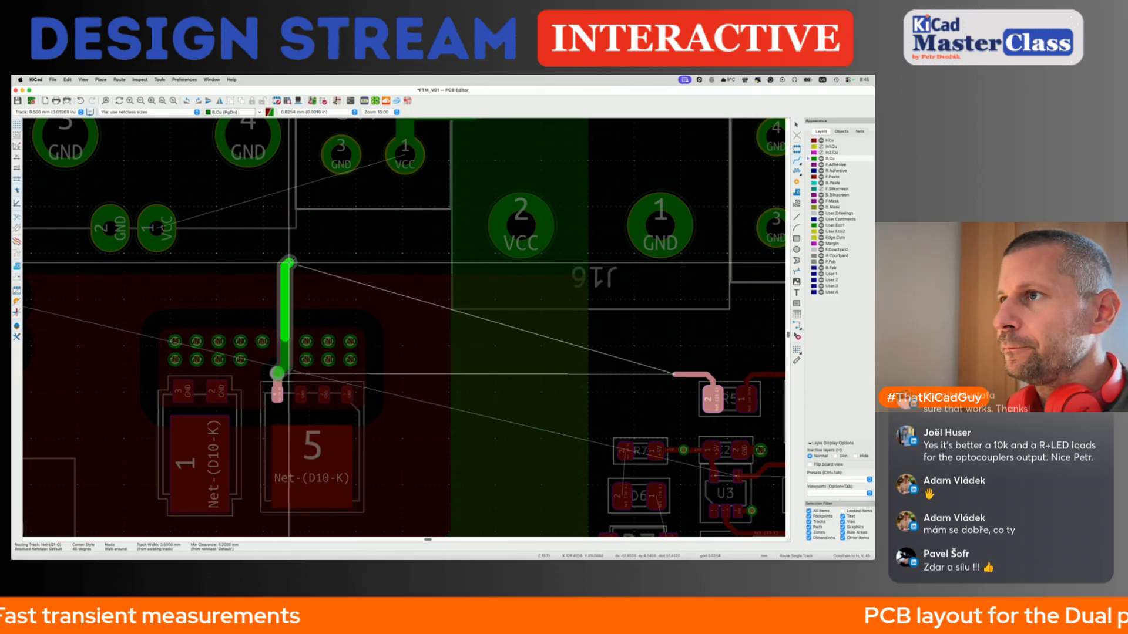
{"action": "left_click", "coordinate": [286, 261]}
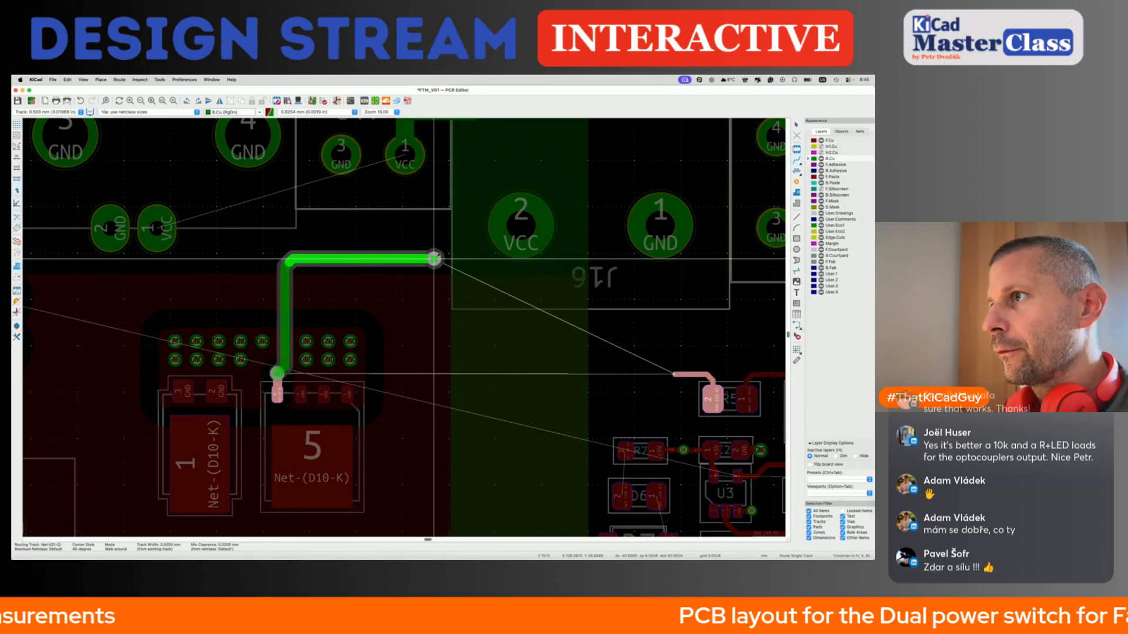
{"action": "left_click", "coordinate": [435, 258]}
{"action": "key", "text": "Escape"}
{"action": "key", "text": "Escape"}
{"action": "key", "text": "super+s"}
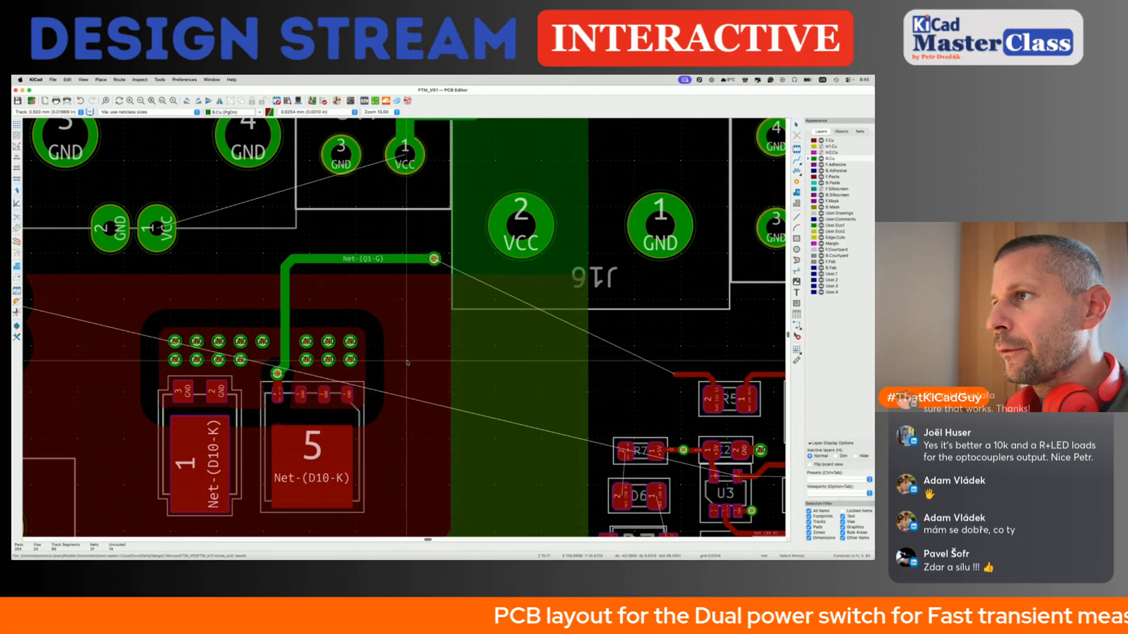
Route the Net-(Q1-G) track on F.Cu from the R5 track end to the new via beside J16.
{"action": "scroll", "coordinate": [408, 363], "scroll_direction": "down", "scroll_amount": 5}
{"action": "scroll", "coordinate": [408, 362], "scroll_direction": "right", "scroll_amount": 2}
{"action": "scroll", "coordinate": [408, 362], "scroll_direction": "down", "scroll_amount": 1}
{"action": "scroll", "coordinate": [407, 363], "scroll_direction": "right", "scroll_amount": 2}
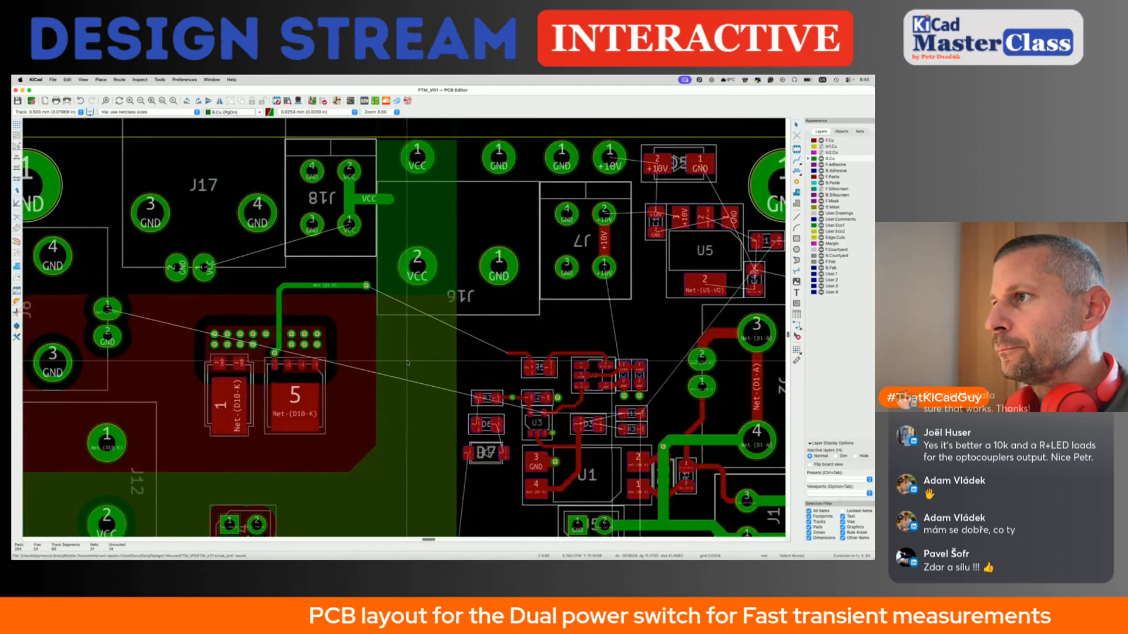
{"action": "key", "text": "Page_Up"}
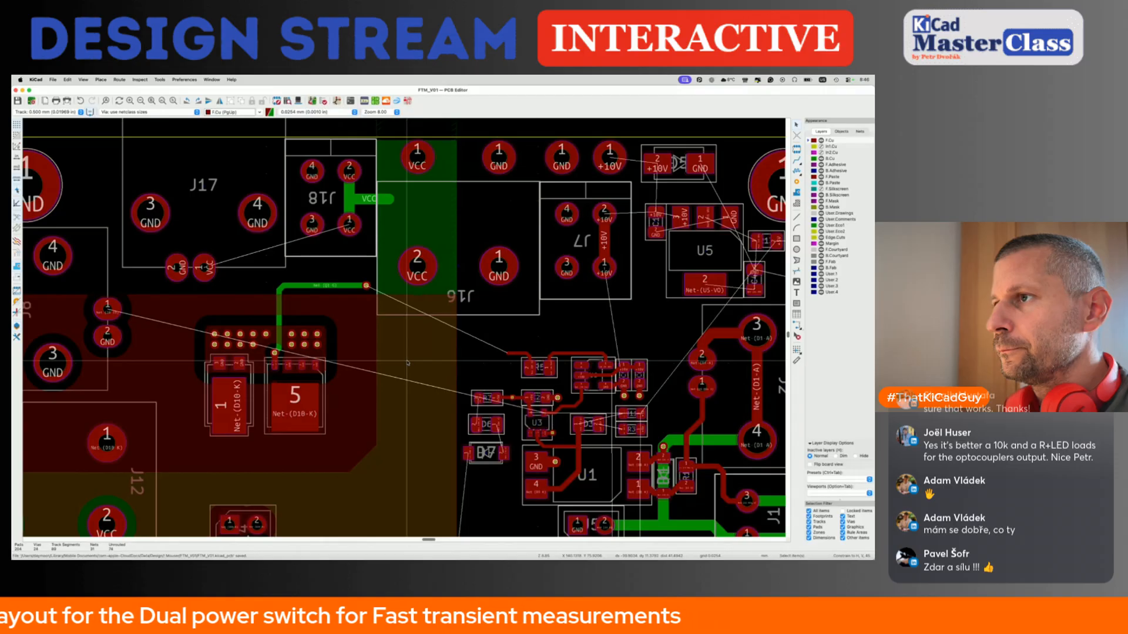
{"action": "key", "text": "x"}
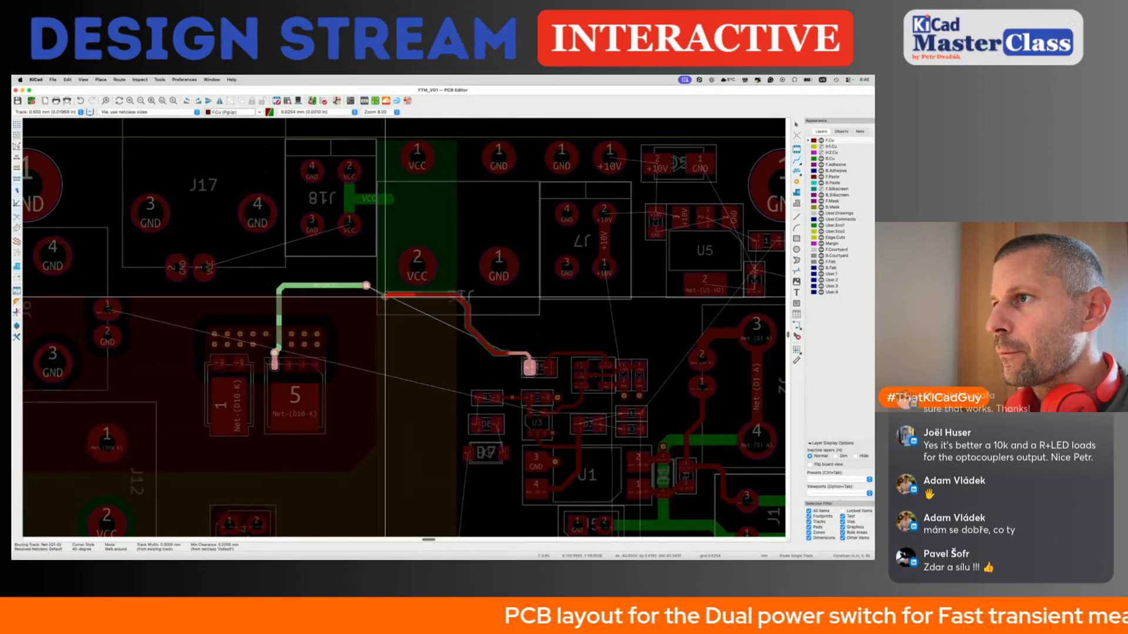
{"action": "left_click", "coordinate": [366, 286]}
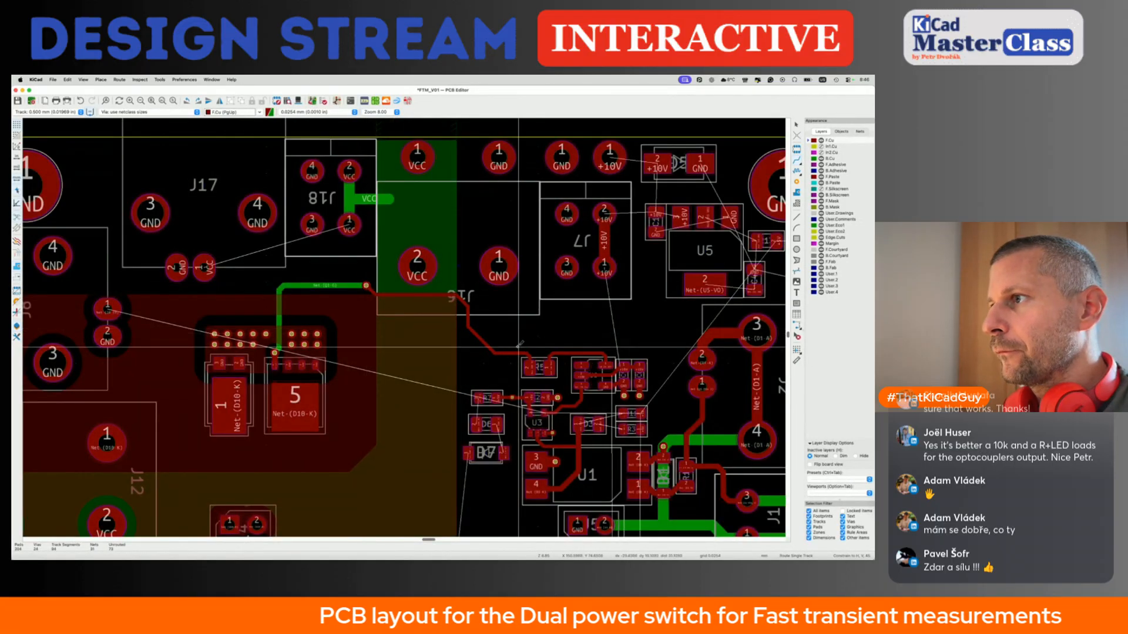
Drag the diagonal bend of the F.Cu gate track near R5 into a tighter corner and save the board.
{"action": "left_click", "coordinate": [476, 345]}
{"action": "left_click", "coordinate": [473, 351]}
{"action": "key", "text": "d"}
{"action": "left_click", "coordinate": [474, 349]}
{"action": "key", "text": "Page_Down"}
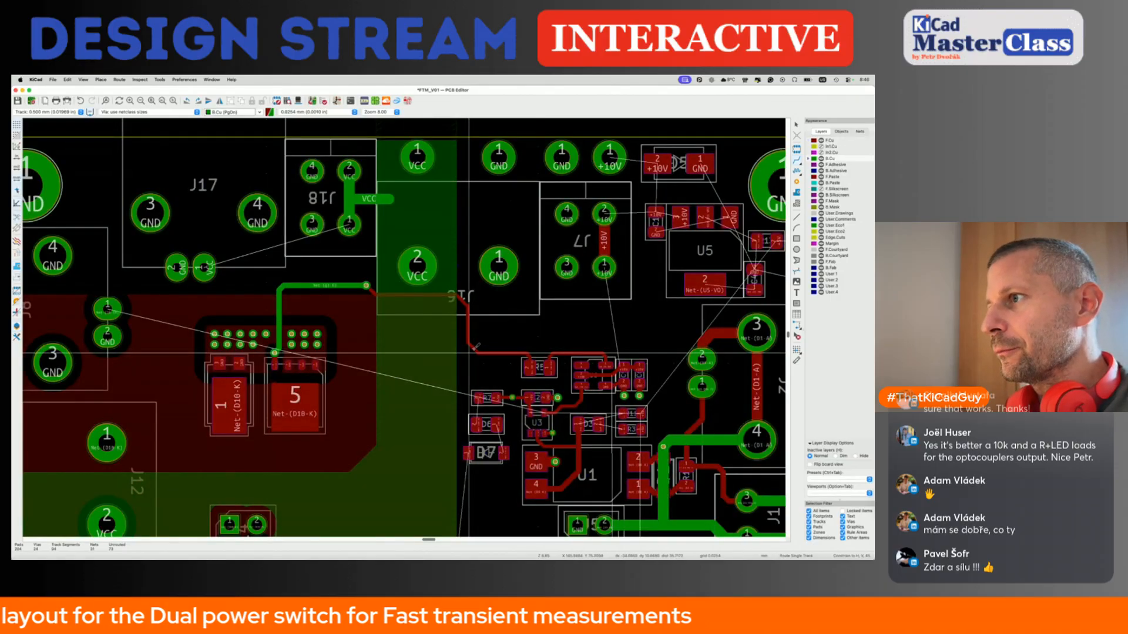
{"action": "key", "text": "Page_Up"}
{"action": "key", "text": "Escape"}
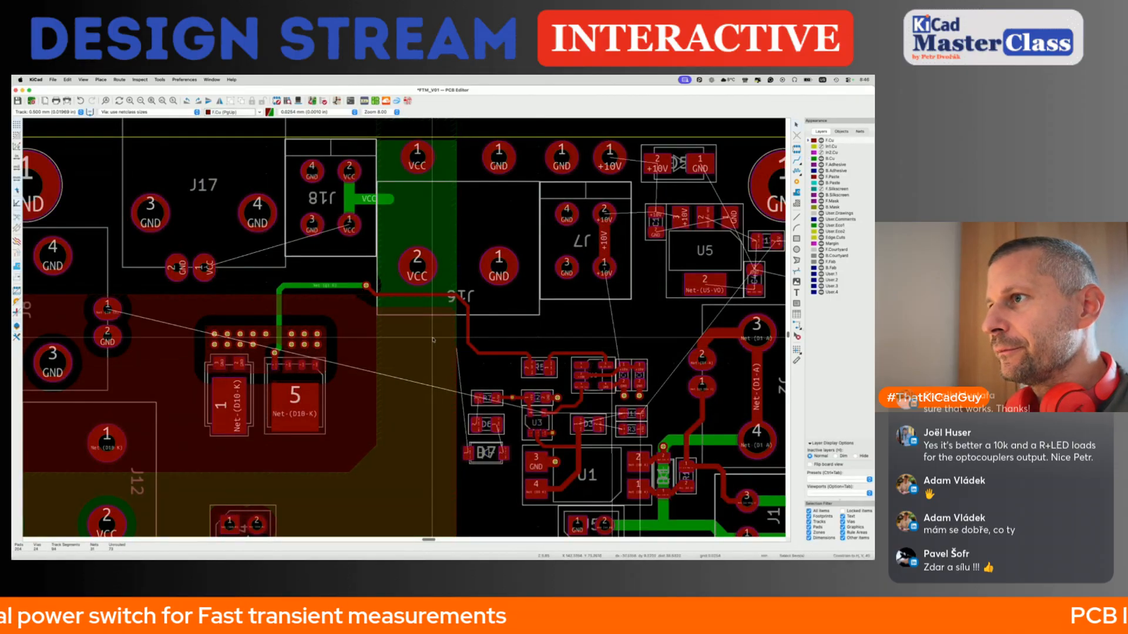
{"action": "key", "text": "super+s"}
Drag the F.Cu gate track's diagonal beside the via so the track leaves the via horizontally before descending, and save.
{"action": "scroll", "coordinate": [391, 292], "scroll_direction": "up", "scroll_amount": 3}
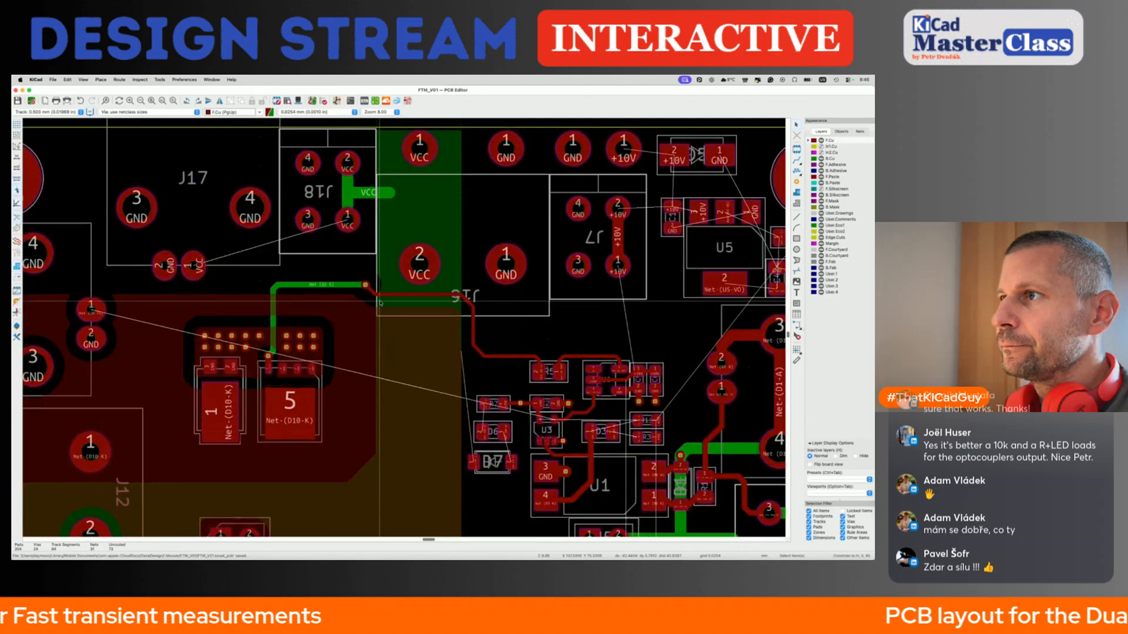
{"action": "left_click", "coordinate": [376, 289]}
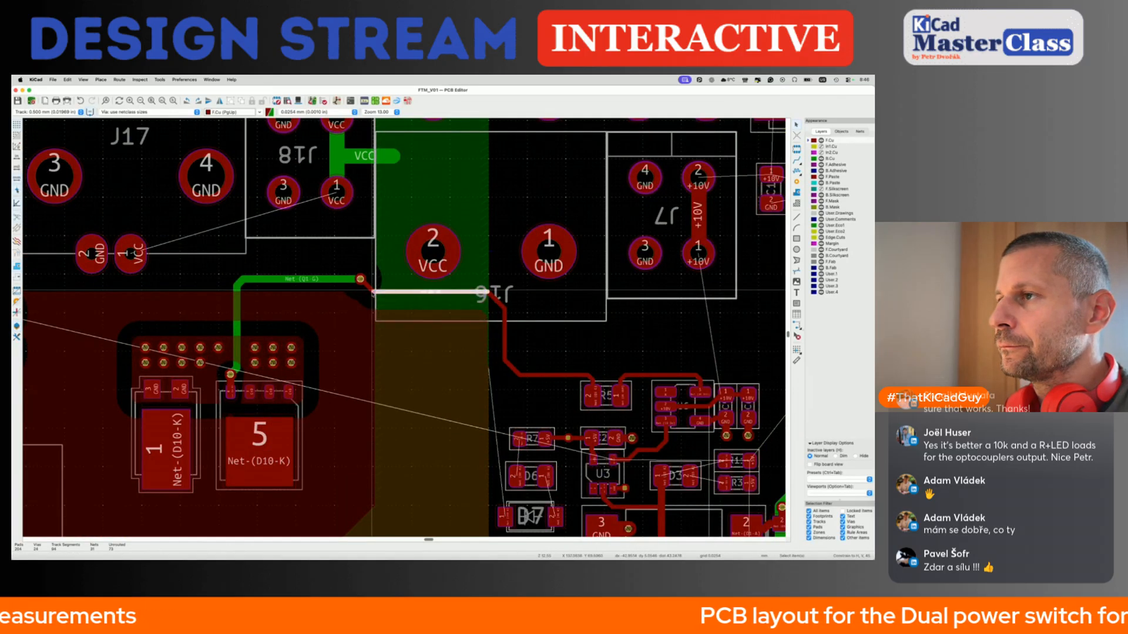
{"action": "key", "text": "d"}
{"action": "key", "text": "Escape"}
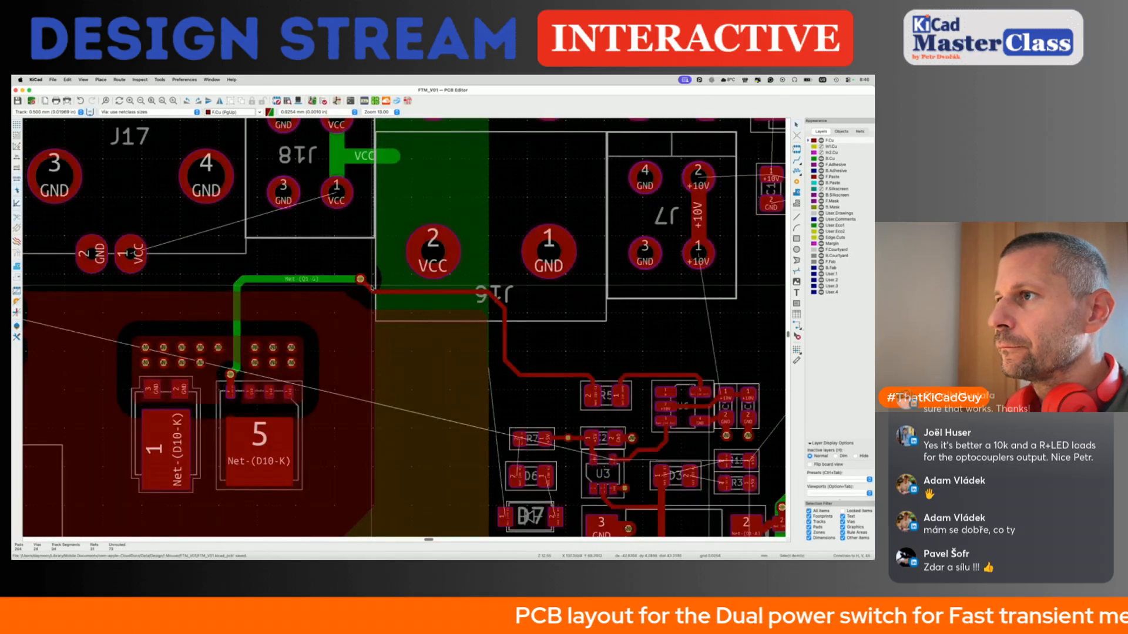
{"action": "key", "text": "d"}
{"action": "left_click", "coordinate": [390, 285]}
{"action": "key", "text": "d"}
{"action": "left_click", "coordinate": [389, 288]}
{"action": "key", "text": "d"}
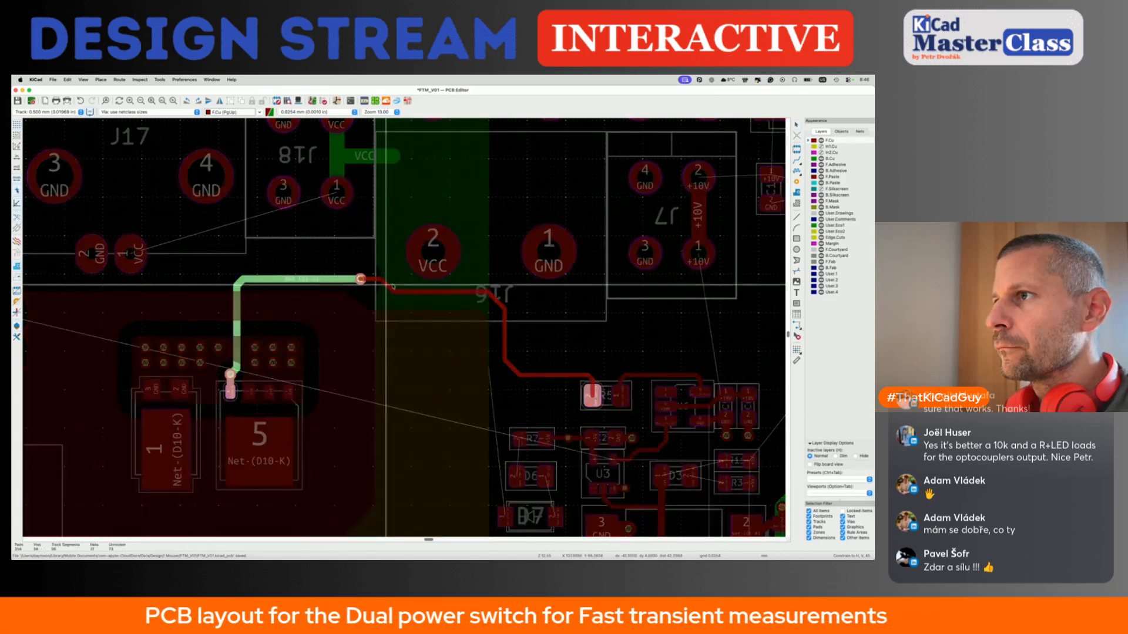
{"action": "left_click", "coordinate": [385, 284]}
{"action": "scroll", "coordinate": [389, 282], "scroll_direction": "up", "scroll_amount": 2}
{"action": "left_click", "coordinate": [386, 289]}
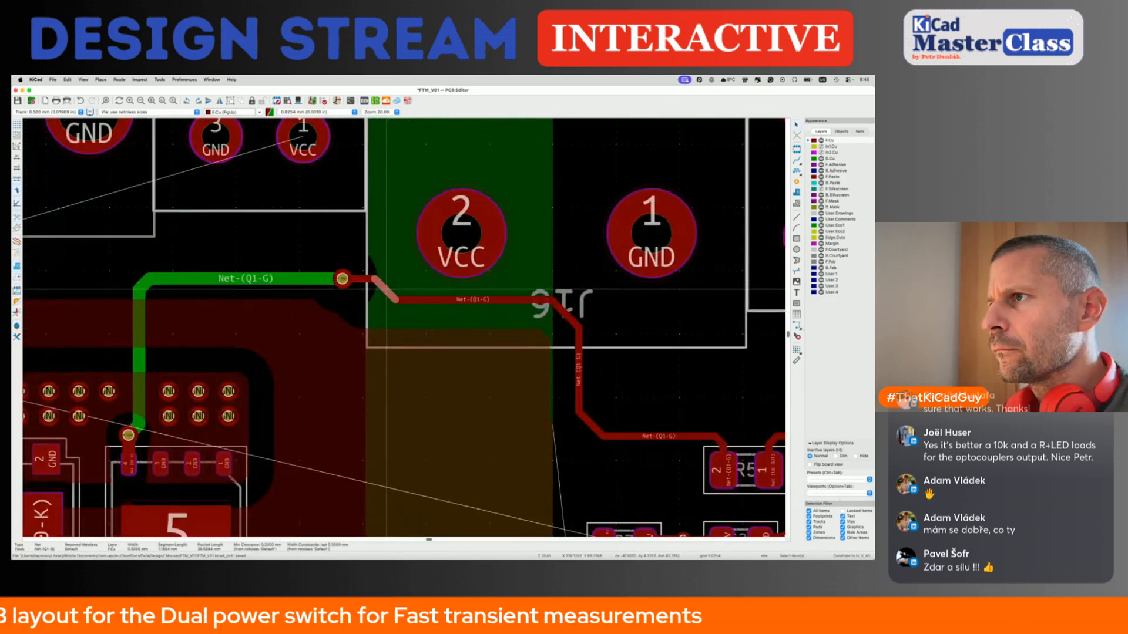
{"action": "key", "text": "d"}
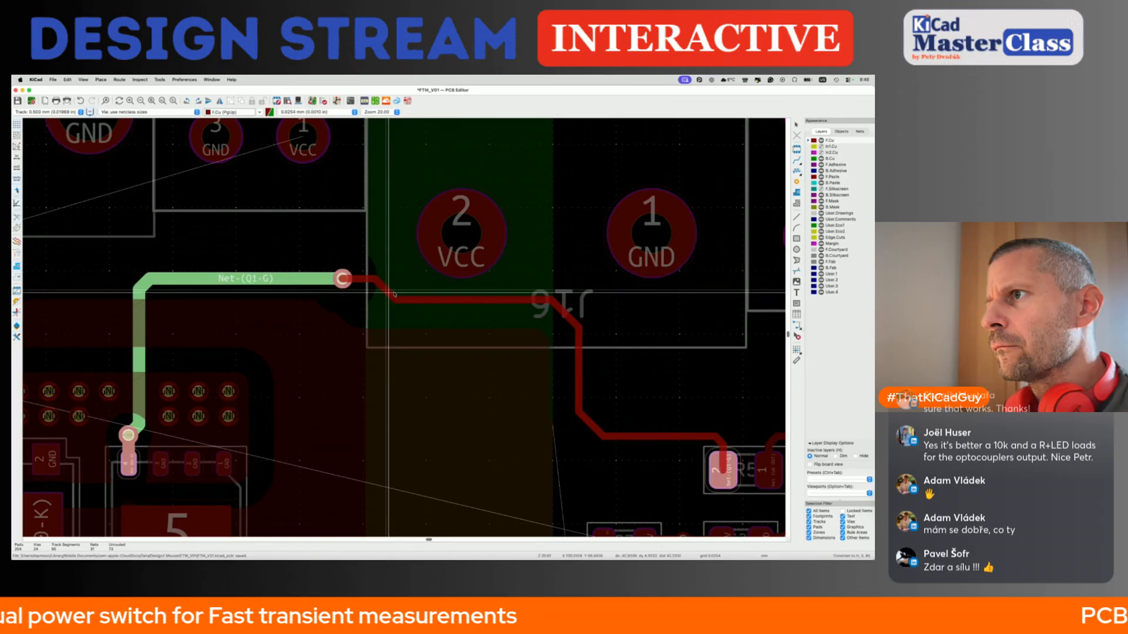
{"action": "left_click", "coordinate": [390, 295]}
{"action": "scroll", "coordinate": [402, 283], "scroll_direction": "up", "scroll_amount": 2}
{"action": "scroll", "coordinate": [402, 282], "scroll_direction": "up", "scroll_amount": 2}
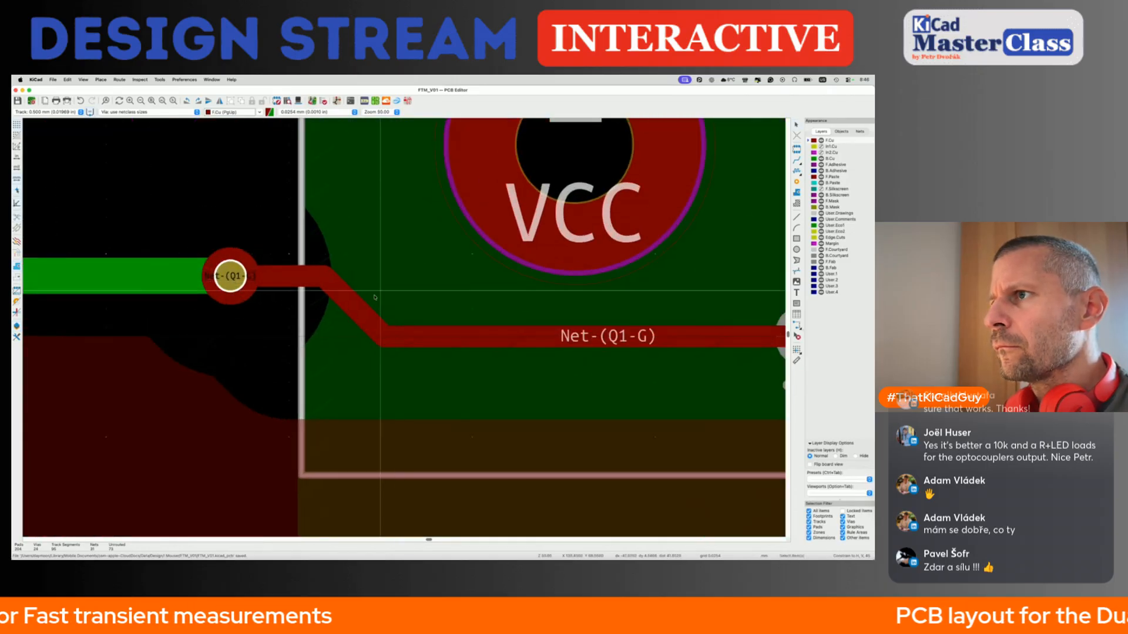
{"action": "left_click", "coordinate": [359, 304]}
{"action": "key", "text": "d"}
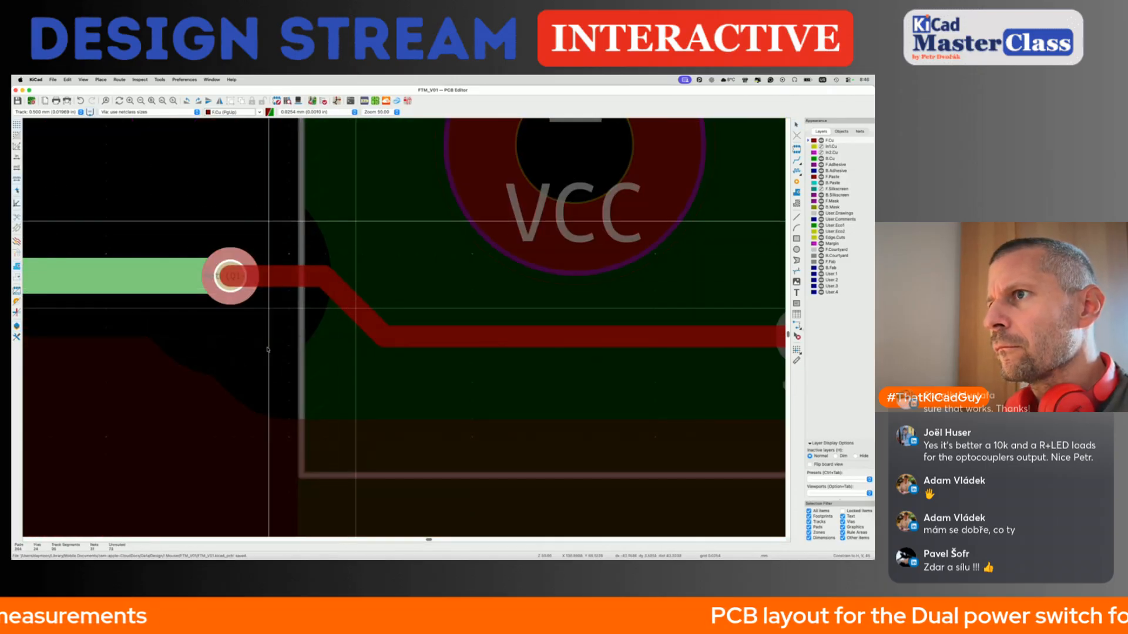
{"action": "scroll", "coordinate": [344, 296], "scroll_direction": "down", "scroll_amount": 3}
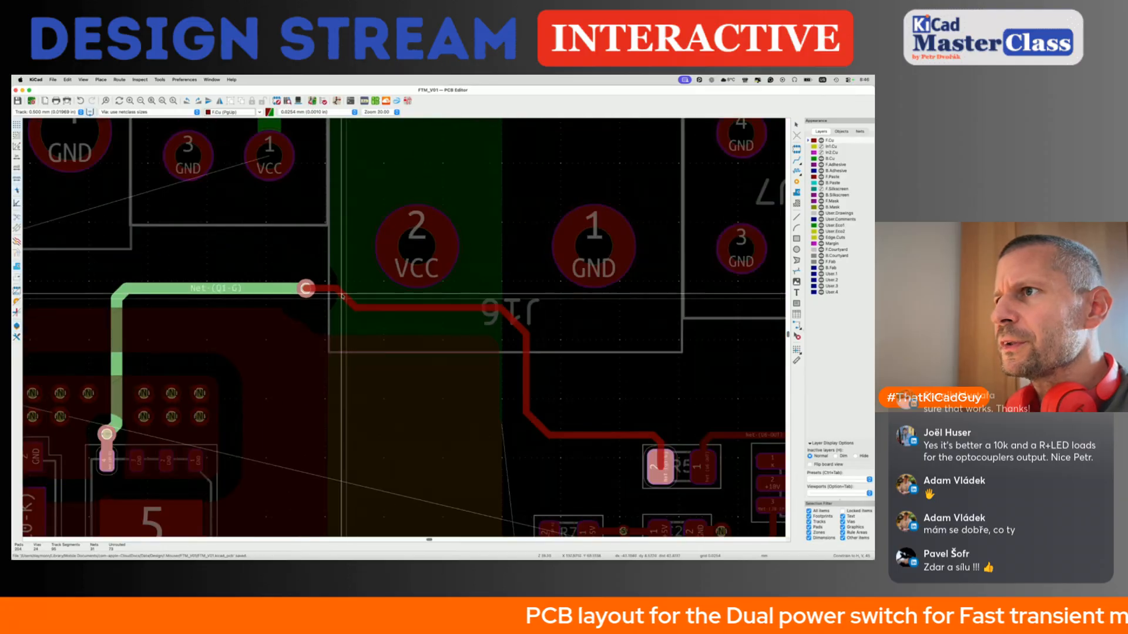
{"action": "left_click", "coordinate": [343, 296]}
{"action": "scroll", "coordinate": [343, 295], "scroll_direction": "down", "scroll_amount": 1}
{"action": "key", "text": "d"}
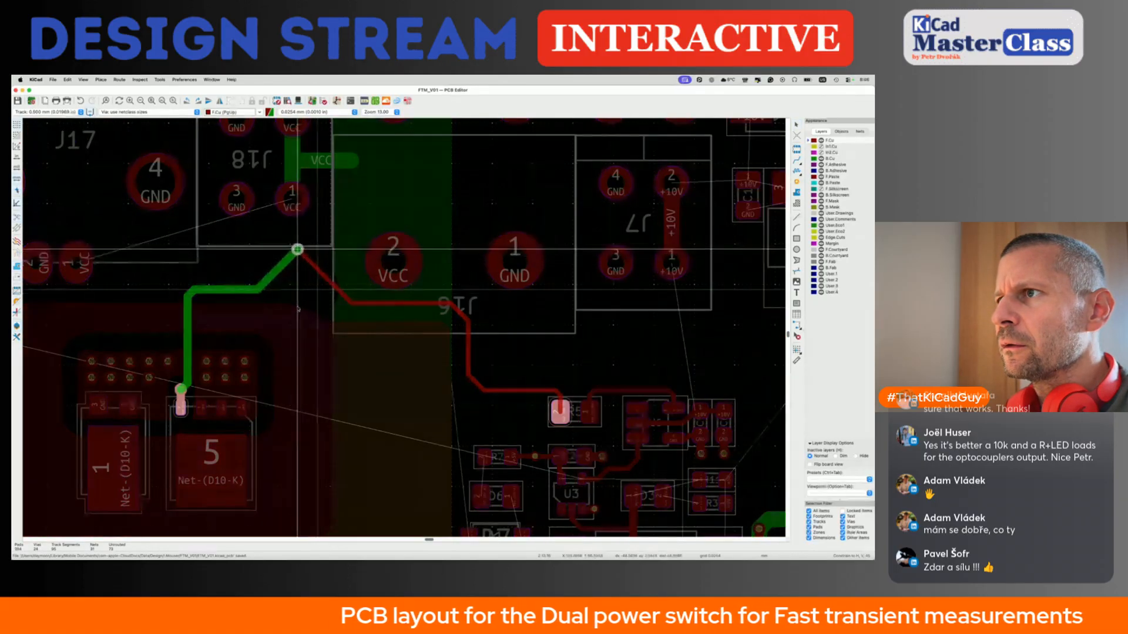
{"action": "key", "text": "Escape"}
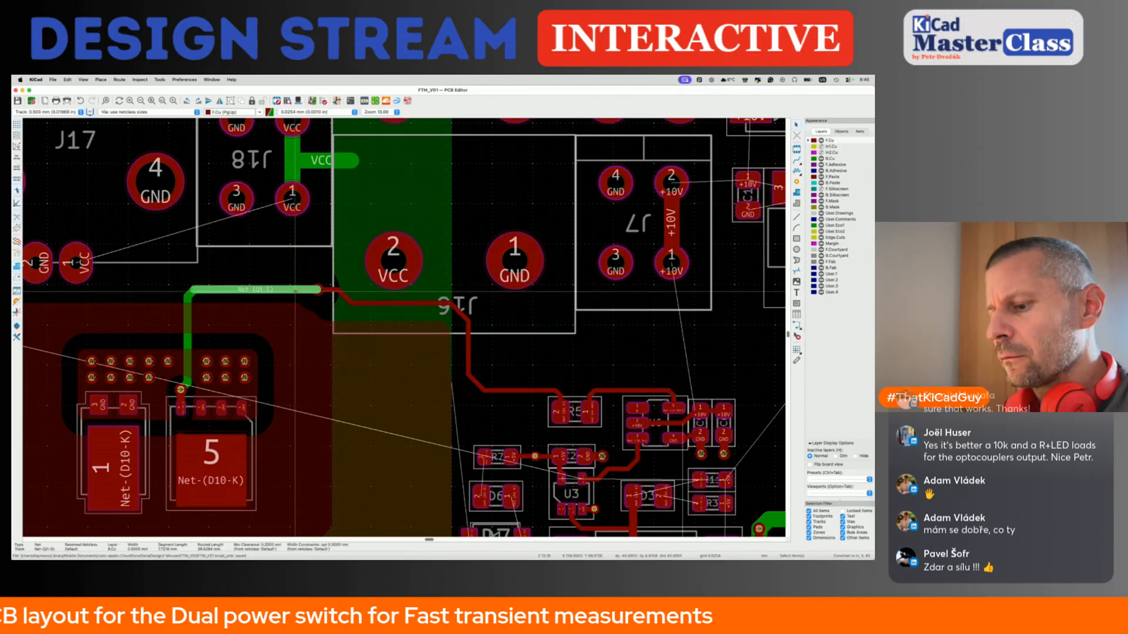
{"action": "key", "text": "d"}
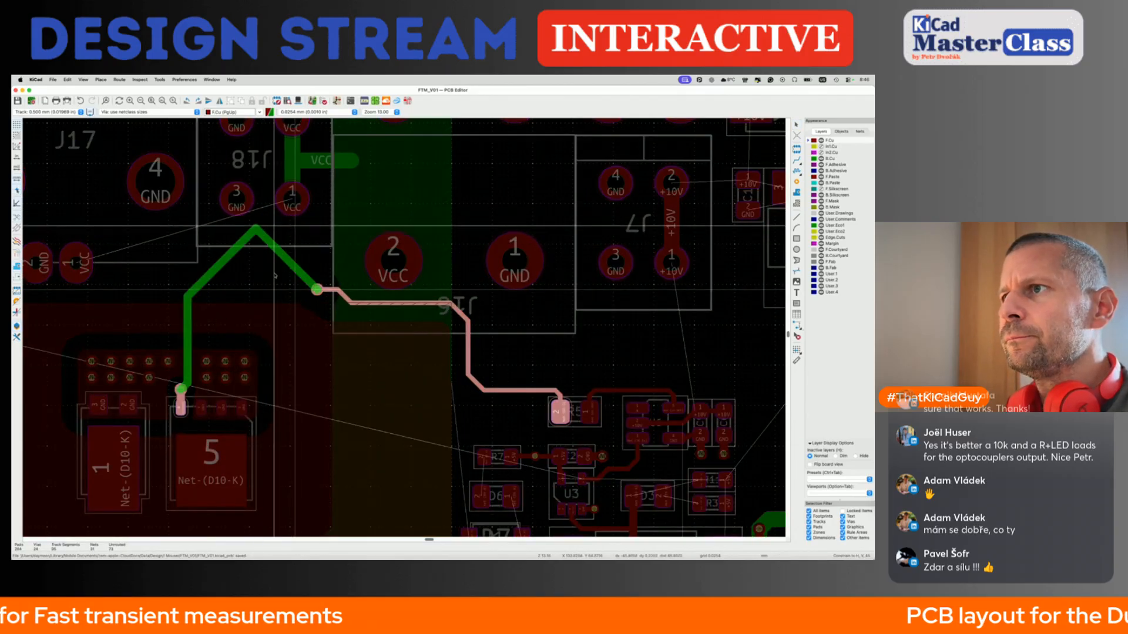
{"action": "left_click", "coordinate": [271, 289]}
{"action": "scroll", "coordinate": [259, 293], "scroll_direction": "up", "scroll_amount": 2}
{"action": "scroll", "coordinate": [247, 333], "scroll_direction": "down", "scroll_amount": 2}
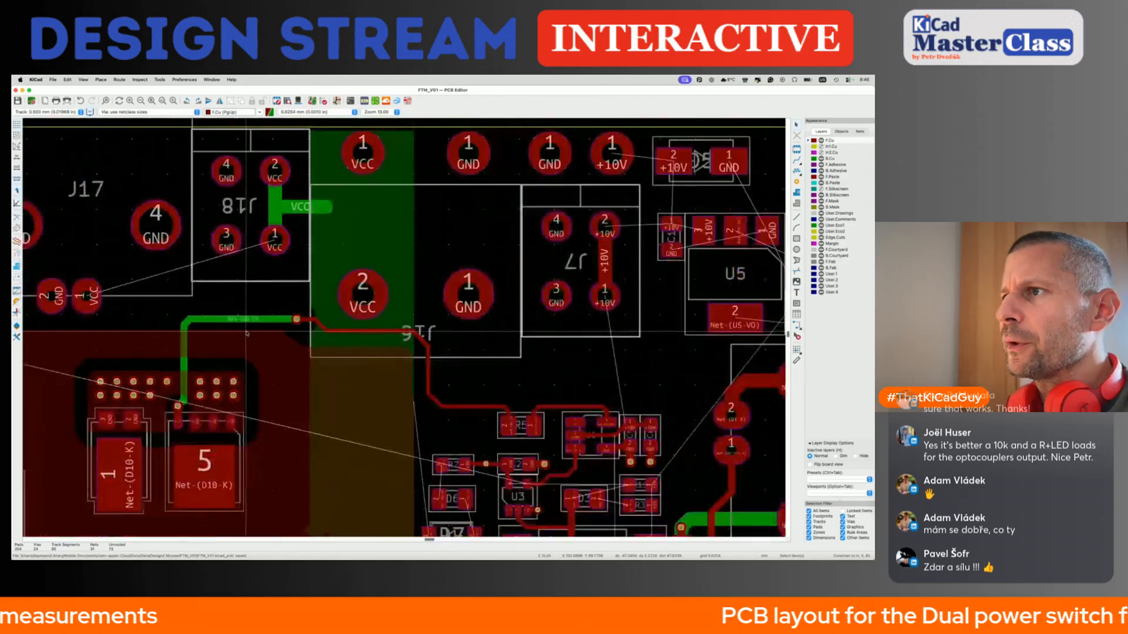
{"action": "scroll", "coordinate": [335, 340], "scroll_direction": "up", "scroll_amount": 2}
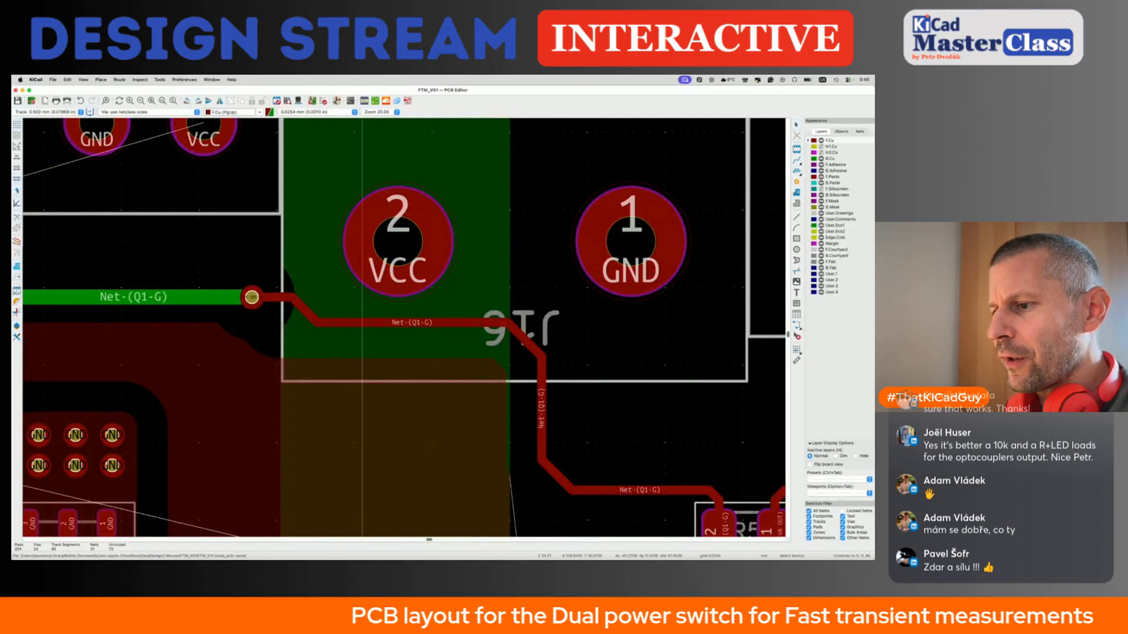
Switch to Safari, open kicad.org in a new tab to check the latest release posts, and return to the PCB editor.
{"action": "key", "text": "super+Tab"}
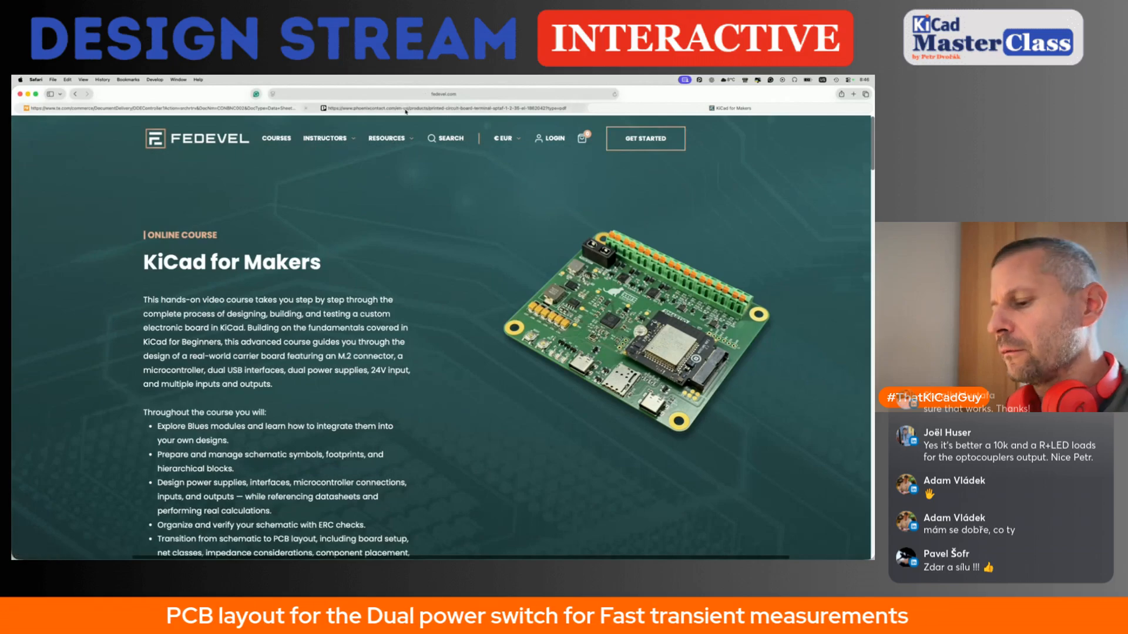
{"action": "key", "text": "super+t"}
{"action": "type", "text": "kicad.org"}
{"action": "key", "text": "Return"}
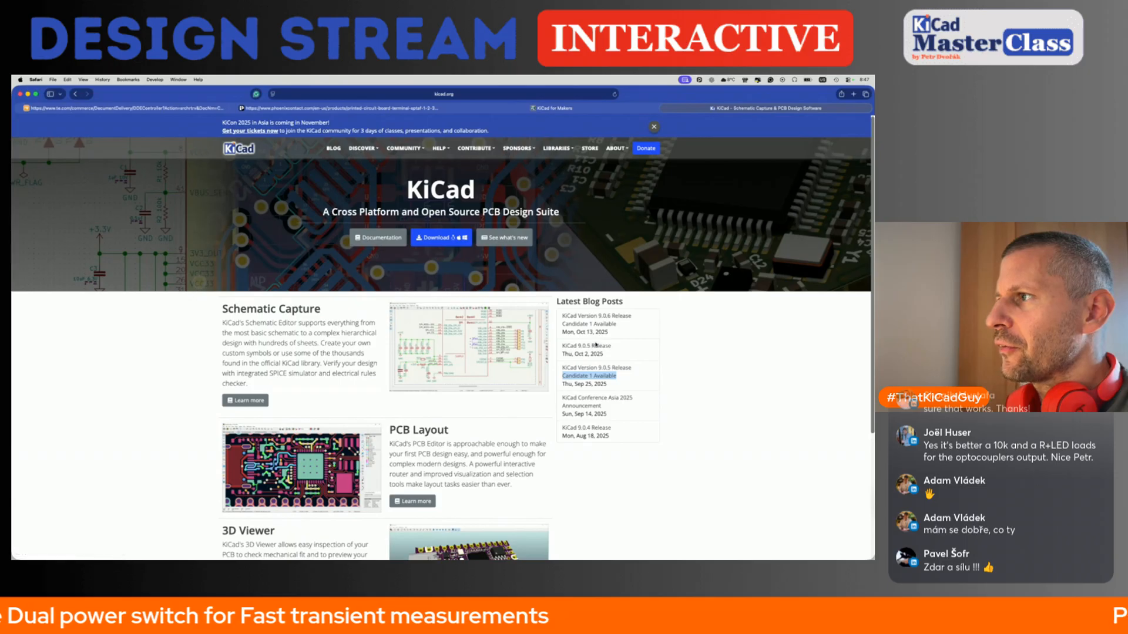
{"action": "left_click", "coordinate": [665, 108]}
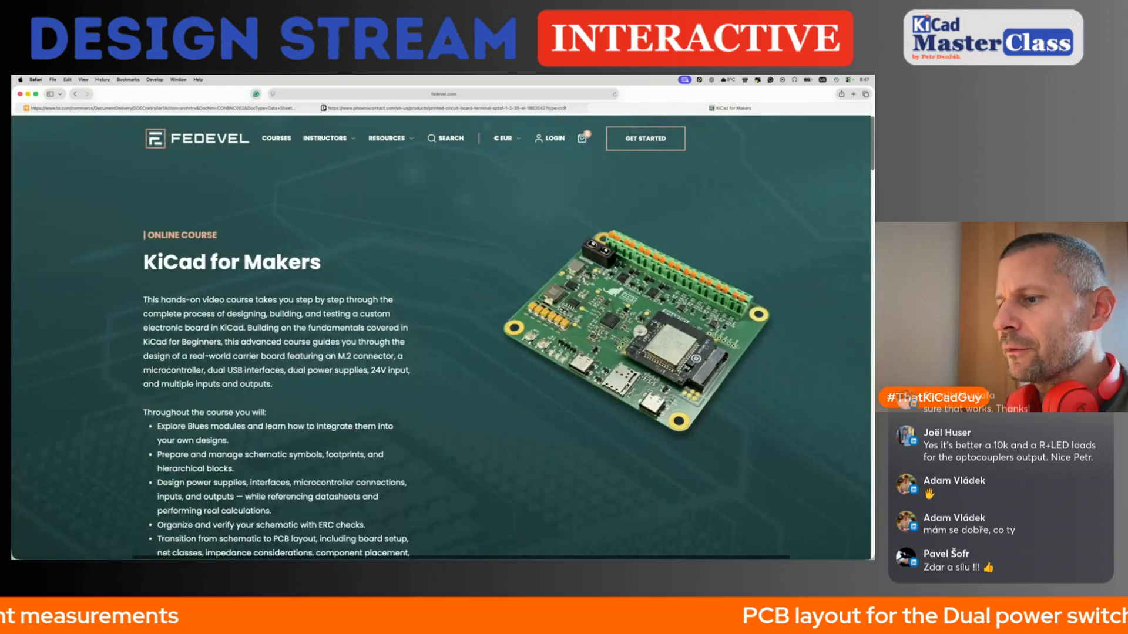
{"action": "key", "text": "super+Tab"}
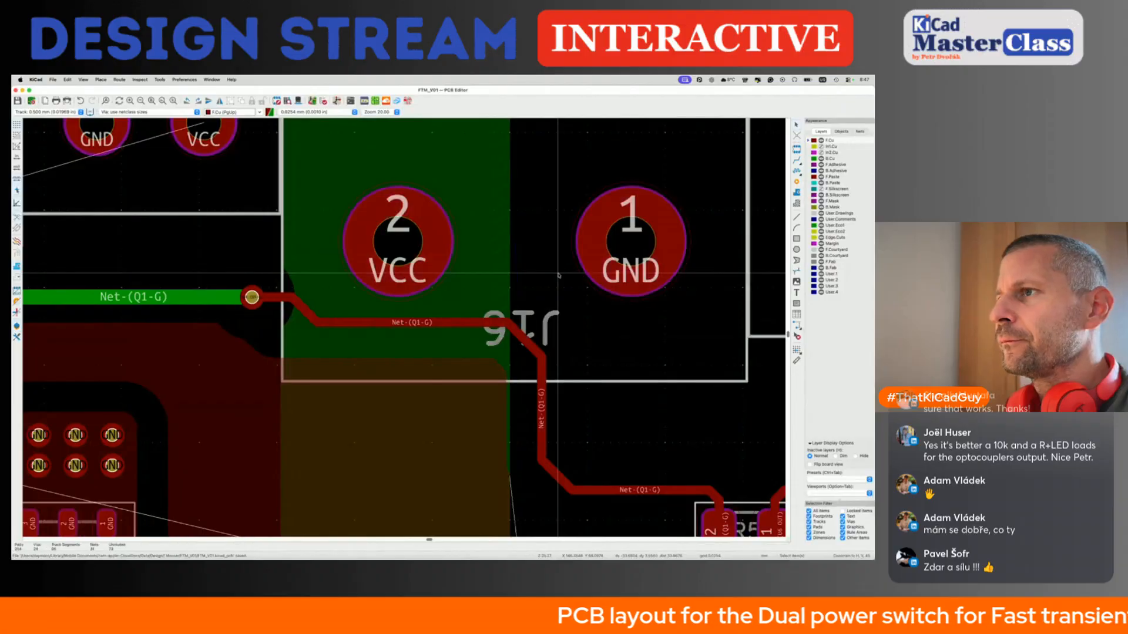
Refill all zones and drag the Net-(Q1-G) via beside J16 upward, away from the Net-(D10-K) zone.
{"action": "scroll", "coordinate": [535, 307], "scroll_direction": "down", "scroll_amount": 5}
{"action": "key", "text": "b"}
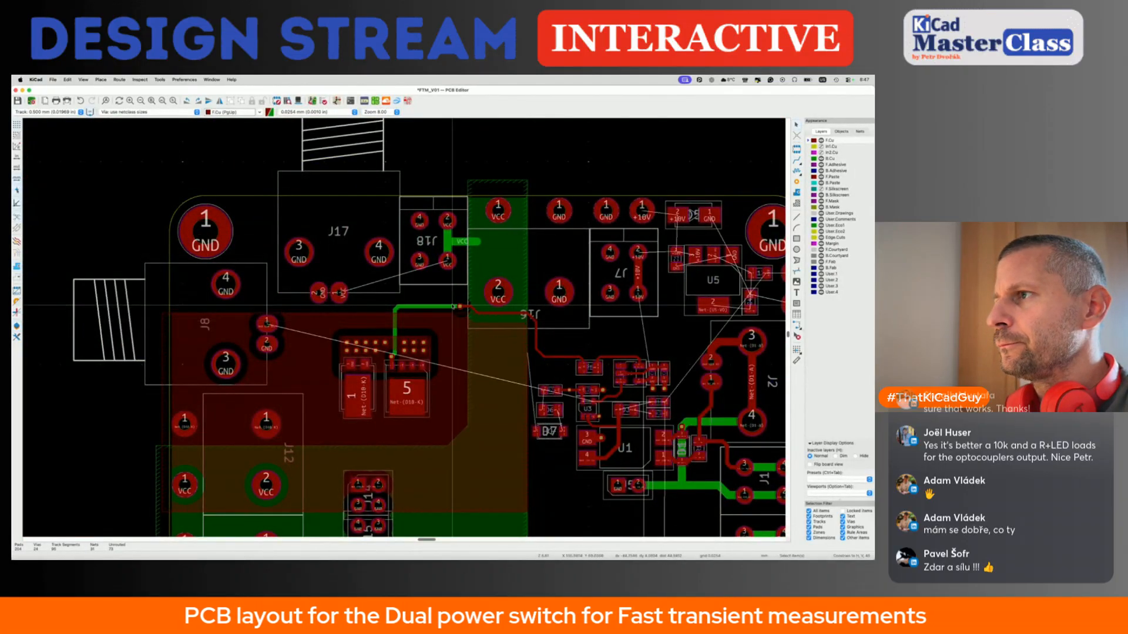
{"action": "scroll", "coordinate": [464, 312], "scroll_direction": "up", "scroll_amount": 4}
{"action": "left_click", "coordinate": [487, 327]}
{"action": "key", "text": "d"}
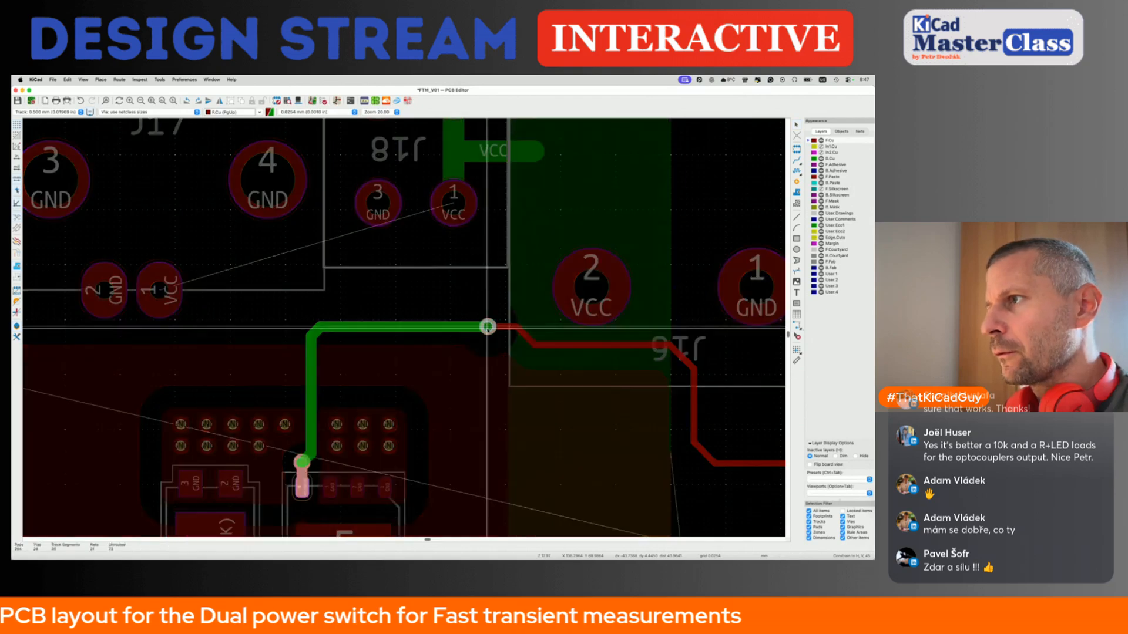
{"action": "left_click", "coordinate": [484, 295]}
Delete the B.Cu gate track leading to the moved via and reroute the F.Cu gate track to a new via beside J16.
{"action": "key", "text": "d"}
{"action": "left_click", "coordinate": [436, 310]}
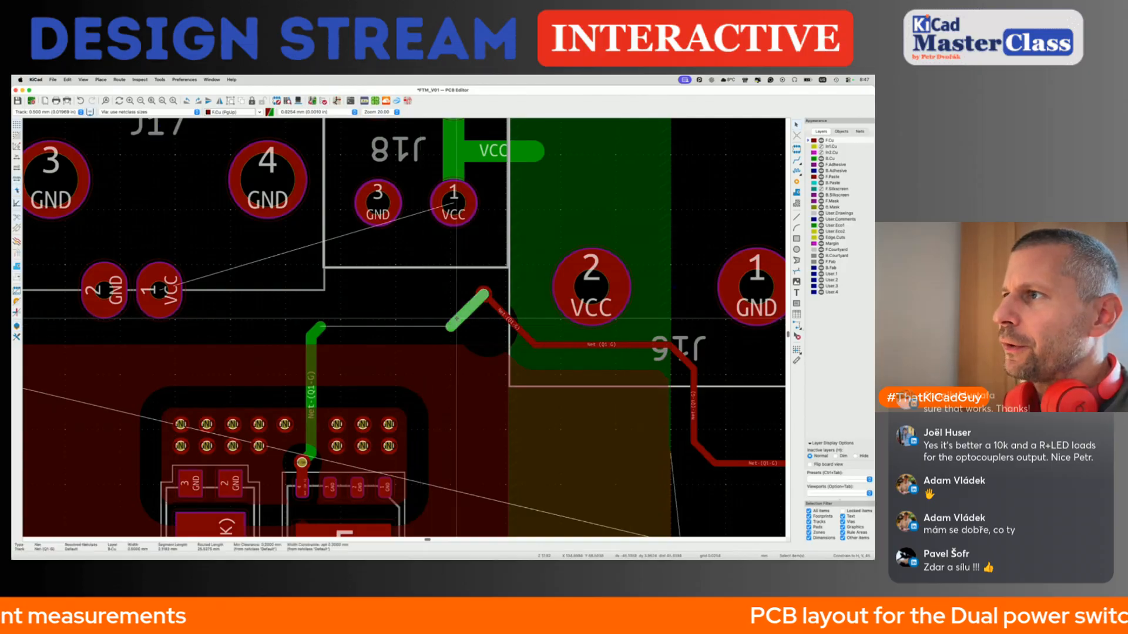
{"action": "key", "text": "Delete"}
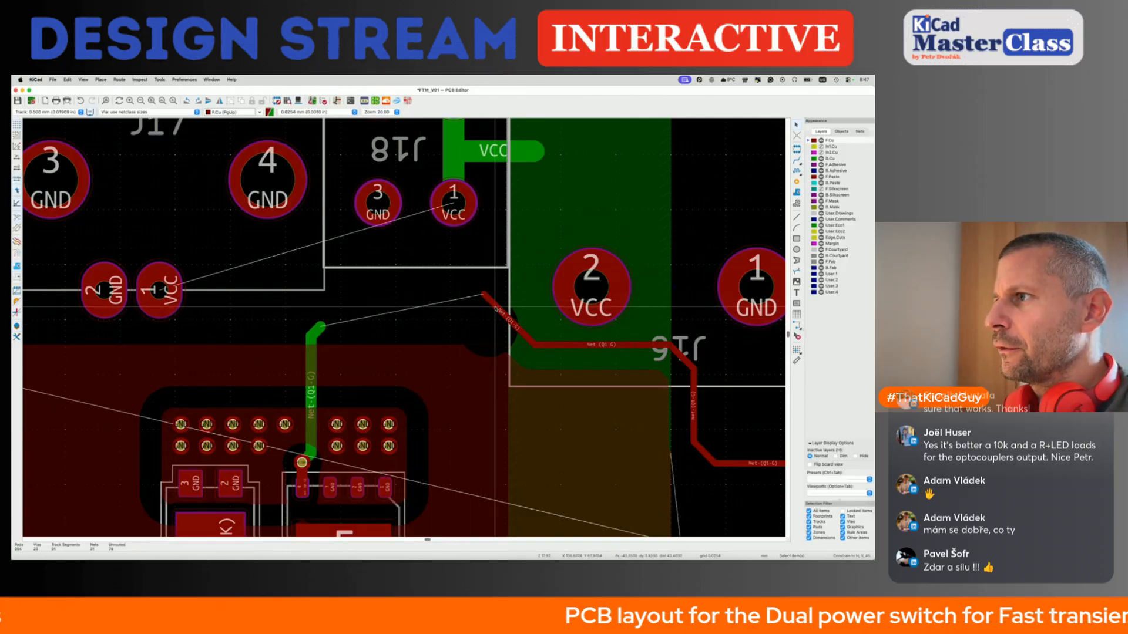
{"action": "key", "text": "x"}
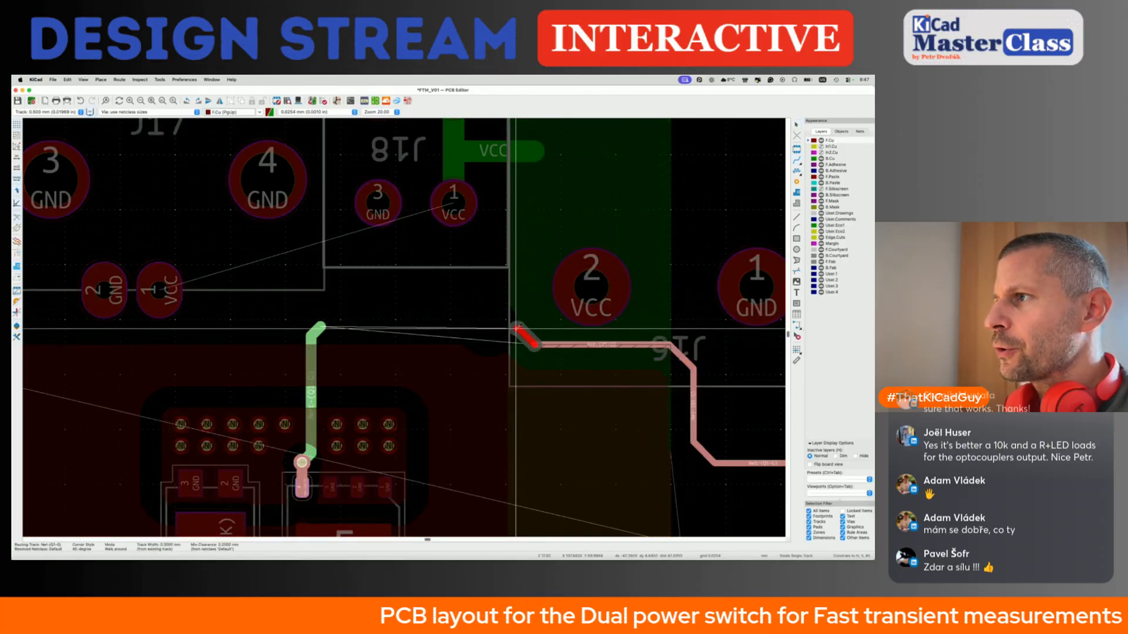
{"action": "key", "text": "v"}
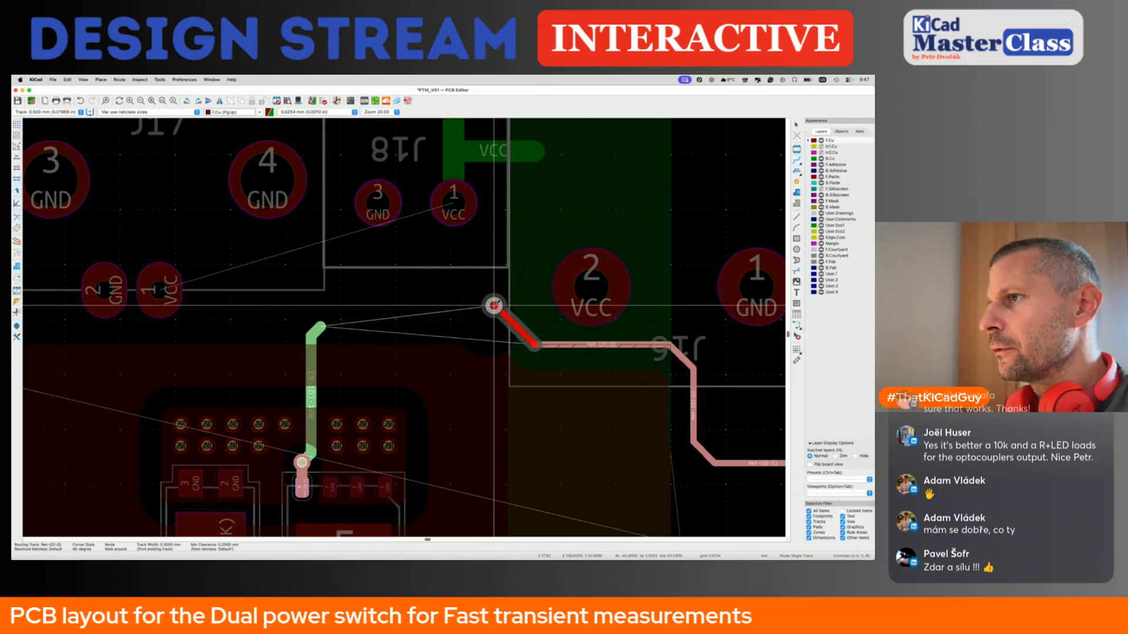
{"action": "left_click", "coordinate": [494, 306]}
{"action": "key", "text": "Escape"}
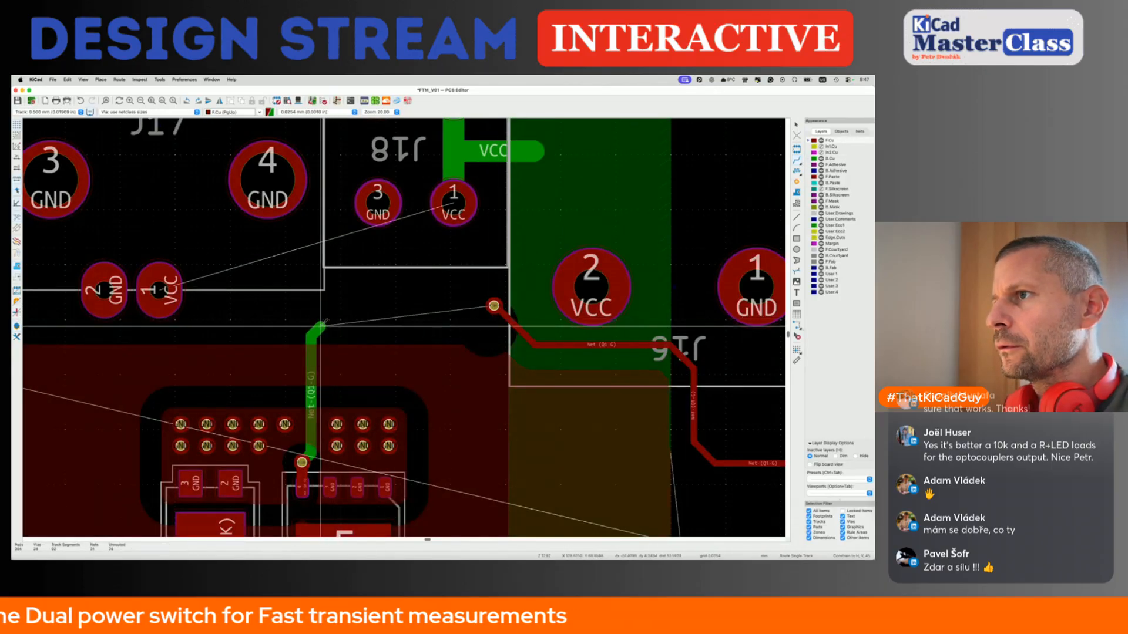
Complete the B.Cu gate track to the via beside J16 and drag its horizontal segment level with the via.
{"action": "left_click", "coordinate": [321, 326]}
{"action": "left_click", "coordinate": [494, 305]}
{"action": "key", "text": "d"}
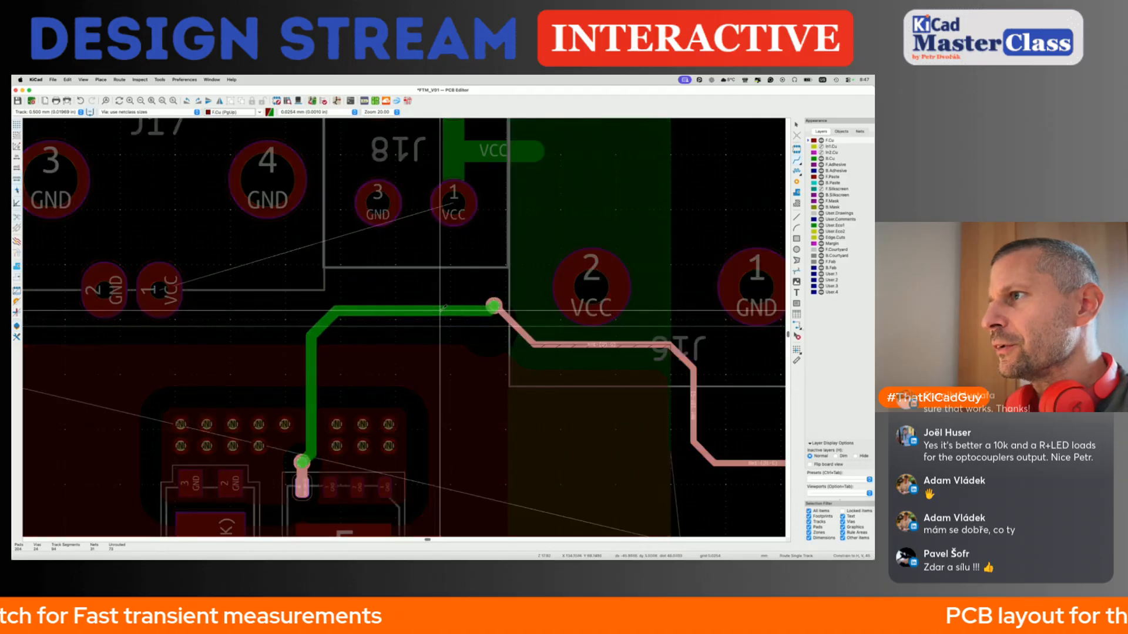
{"action": "left_click", "coordinate": [445, 306]}
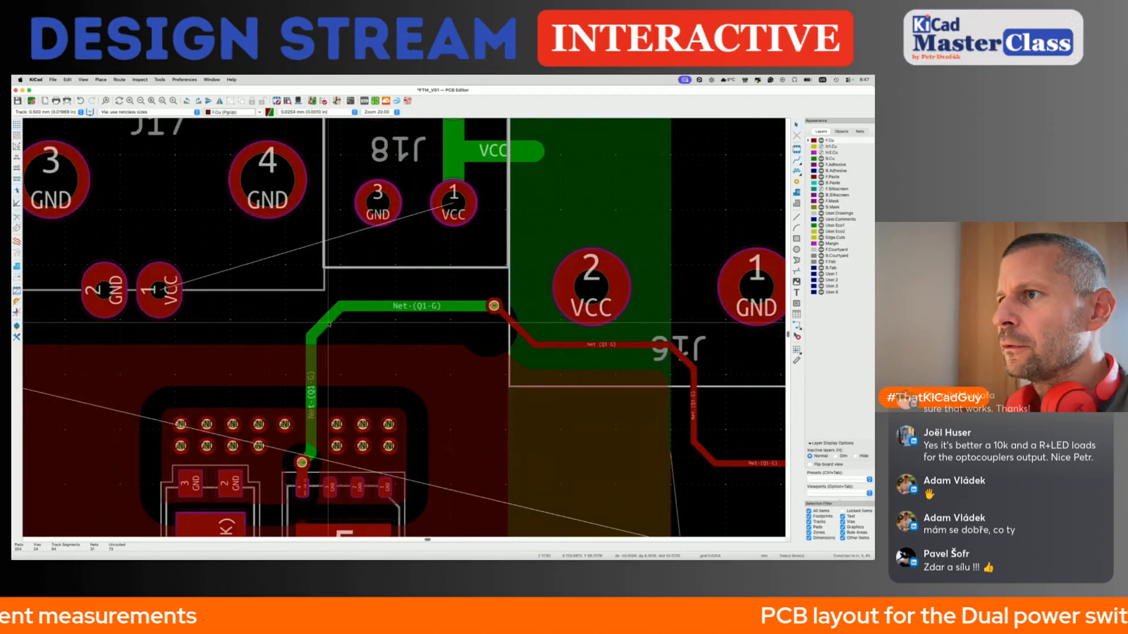
Drag the diagonal corner of the B.Cu gate track to smooth its bend, and save the board.
{"action": "key", "text": "d"}
{"action": "left_click", "coordinate": [343, 309]}
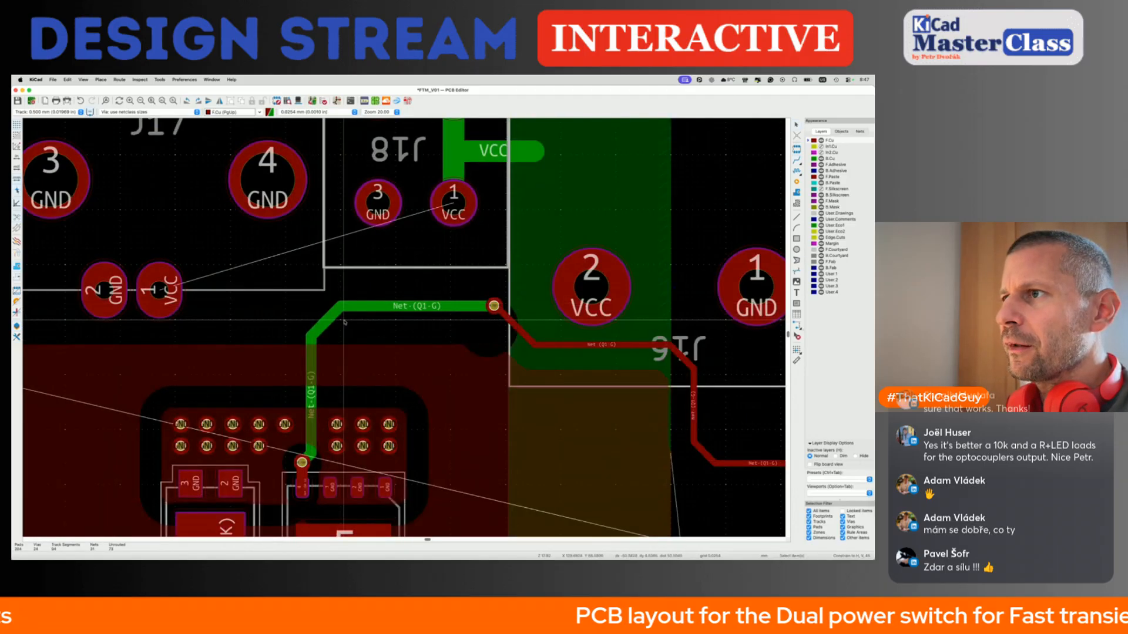
{"action": "key", "text": "d"}
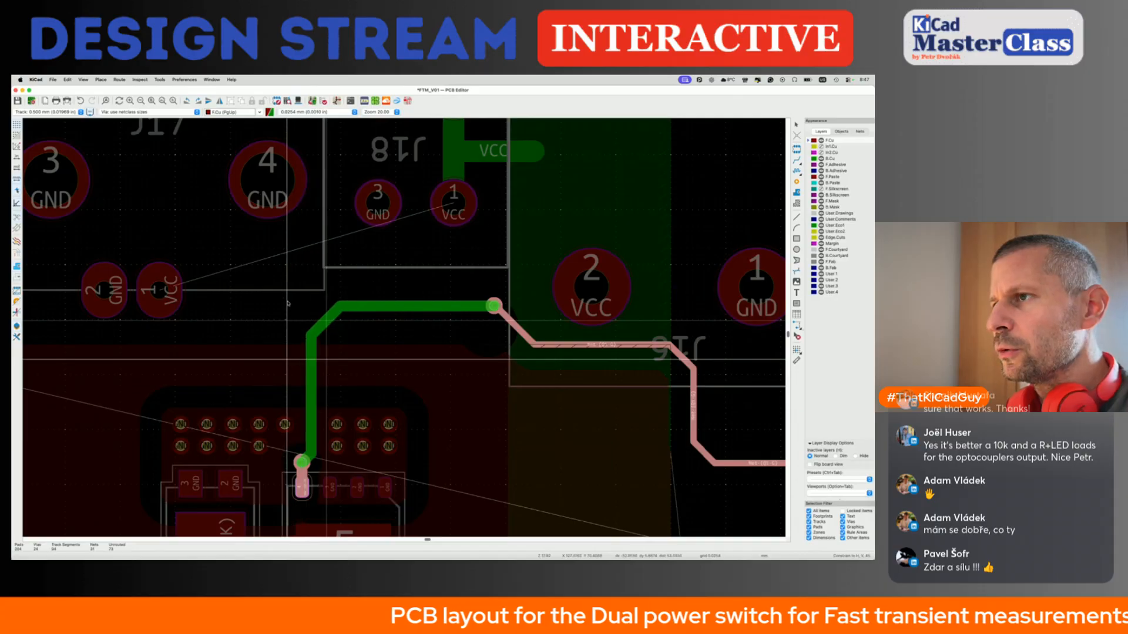
{"action": "left_click", "coordinate": [282, 300]}
{"action": "key", "text": "super+s"}
{"action": "scroll", "coordinate": [458, 394], "scroll_direction": "down", "scroll_amount": 3}
{"action": "scroll", "coordinate": [459, 394], "scroll_direction": "up", "scroll_amount": 1}
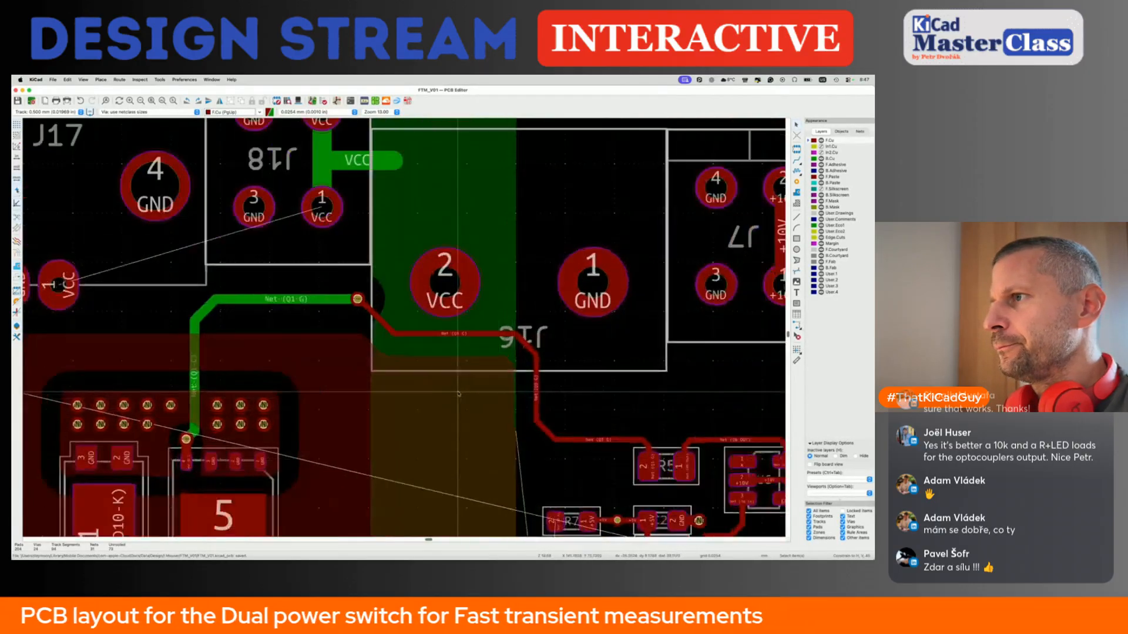
Adjust the F.Cu gate track by dragging its horizontal segment below J16's VCC pad, and save the board.
{"action": "left_click", "coordinate": [454, 333]}
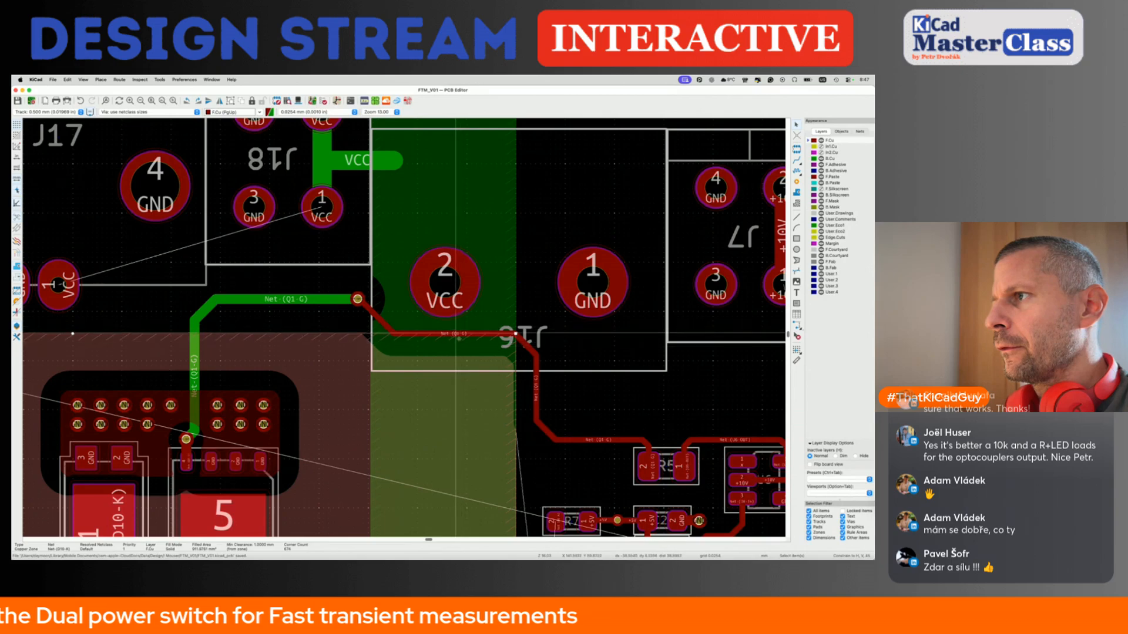
{"action": "left_click", "coordinate": [521, 342]}
{"action": "key", "text": "grave"}
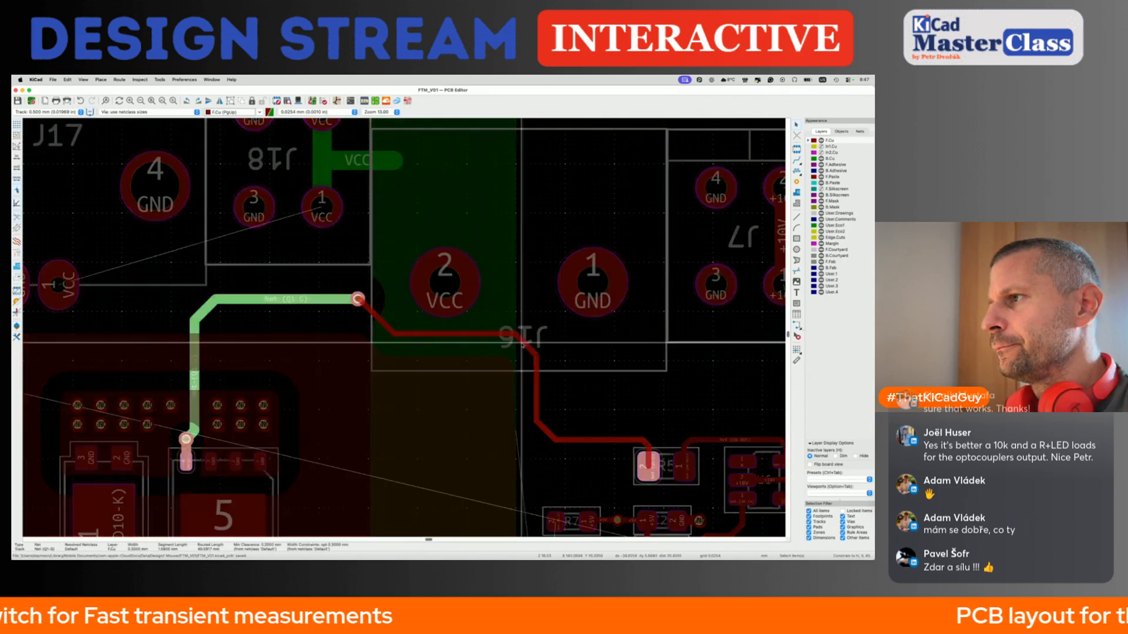
{"action": "key", "text": "grave"}
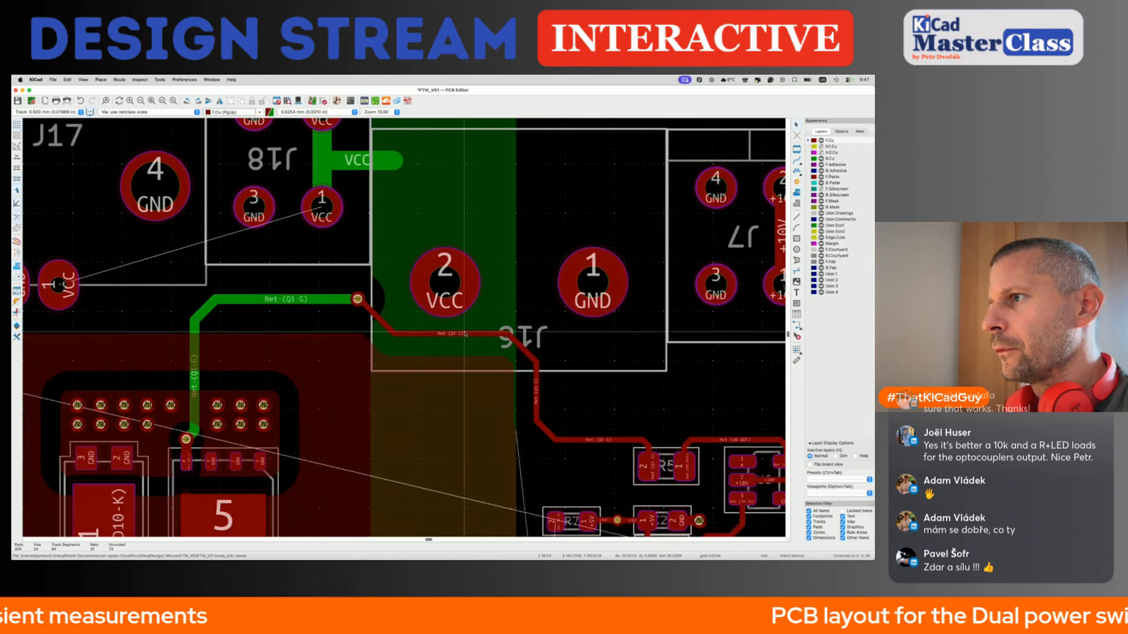
{"action": "left_click", "coordinate": [467, 333]}
{"action": "key", "text": "d"}
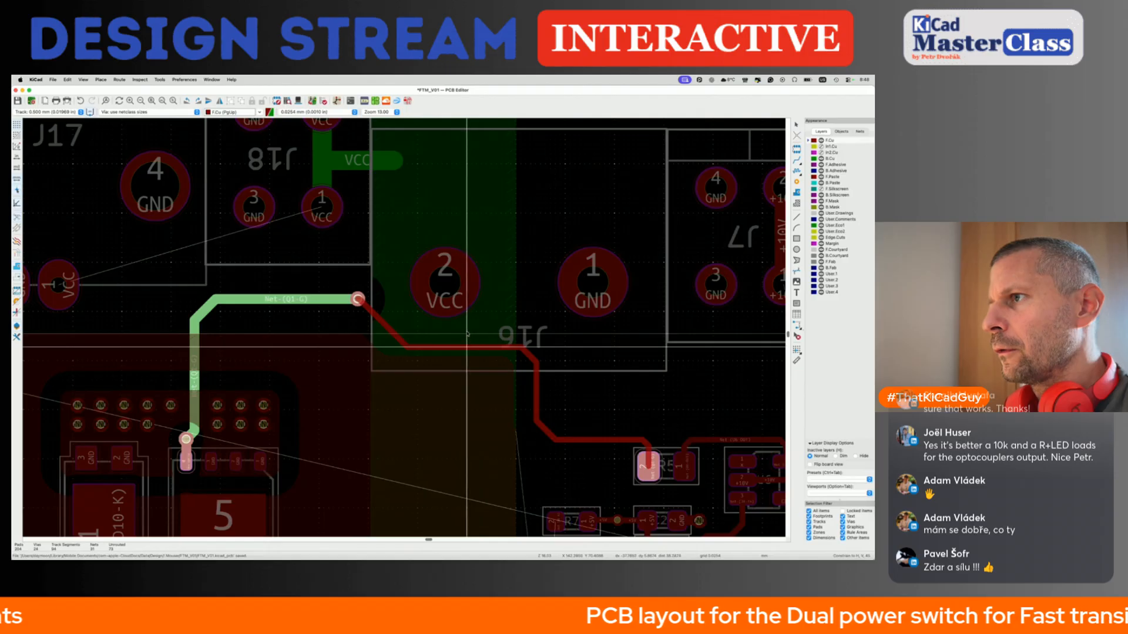
{"action": "left_click", "coordinate": [454, 328]}
{"action": "key", "text": "super+s"}
{"action": "scroll", "coordinate": [462, 356], "scroll_direction": "down", "scroll_amount": 5}
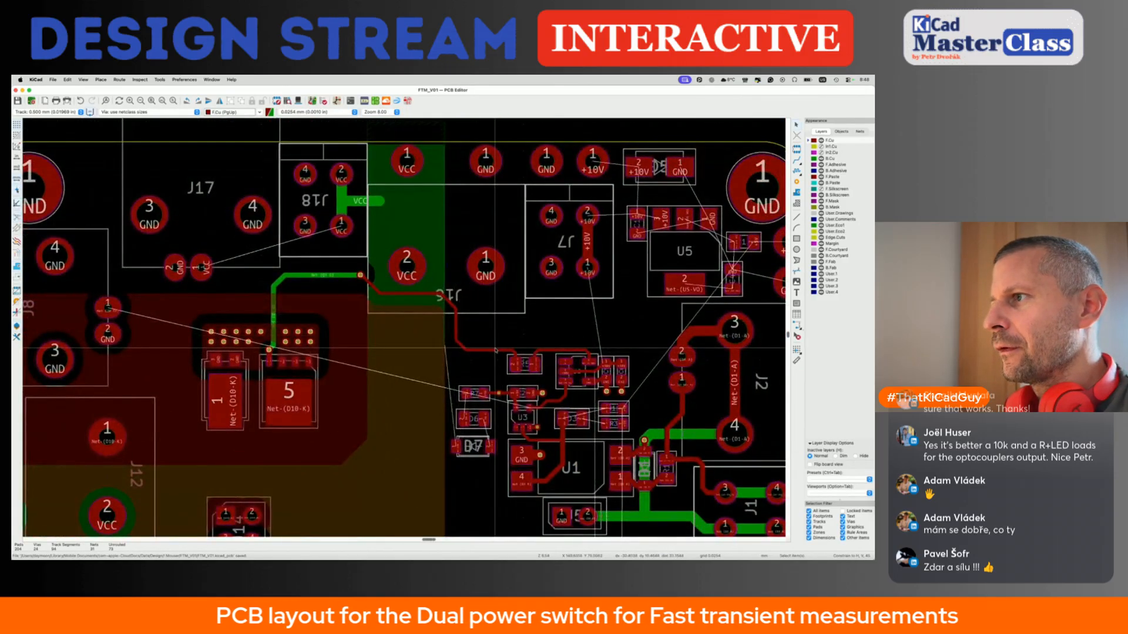
{"action": "key", "text": "d"}
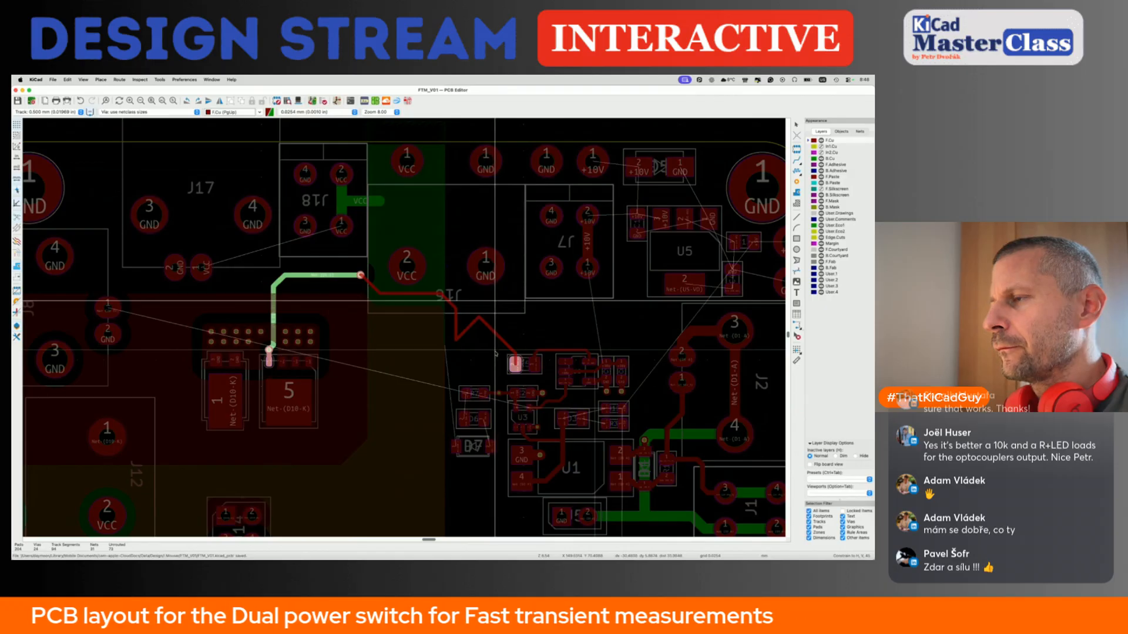
{"action": "key", "text": "Escape"}
{"action": "scroll", "coordinate": [495, 351], "scroll_direction": "up", "scroll_amount": 5}
{"action": "left_click", "coordinate": [450, 347]}
{"action": "key", "text": "d"}
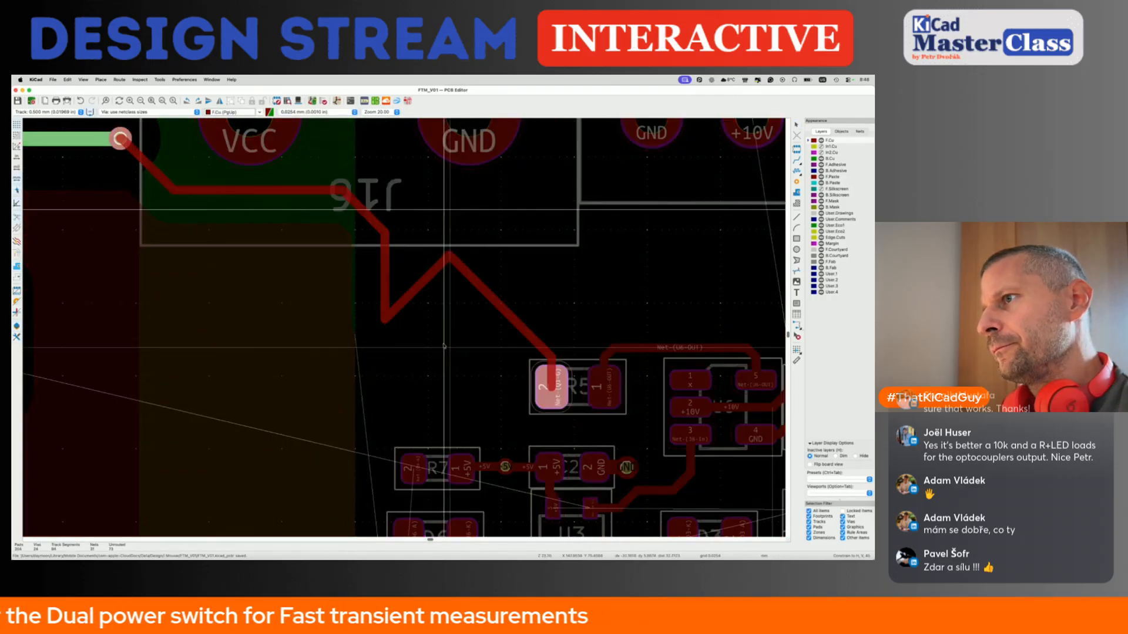
{"action": "key", "text": "Escape"}
Save the board and refill all zones.
{"action": "key", "text": "super+s"}
{"action": "scroll", "coordinate": [445, 353], "scroll_direction": "down", "scroll_amount": 5}
{"action": "scroll", "coordinate": [483, 357], "scroll_direction": "left", "scroll_amount": 1}
{"action": "key", "text": "b"}
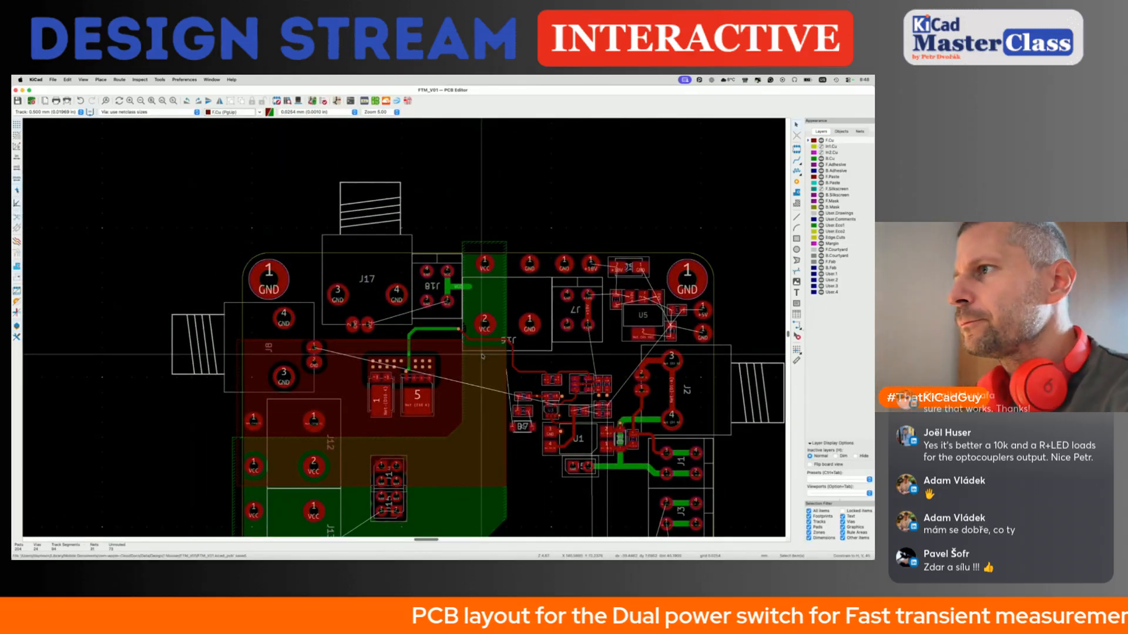
Route the Net-(D6-A) track on F.Cu from R7 pad 2 to D6 pad 2 and drag its segment into shape.
{"action": "scroll", "coordinate": [483, 356], "scroll_direction": "down", "scroll_amount": 5}
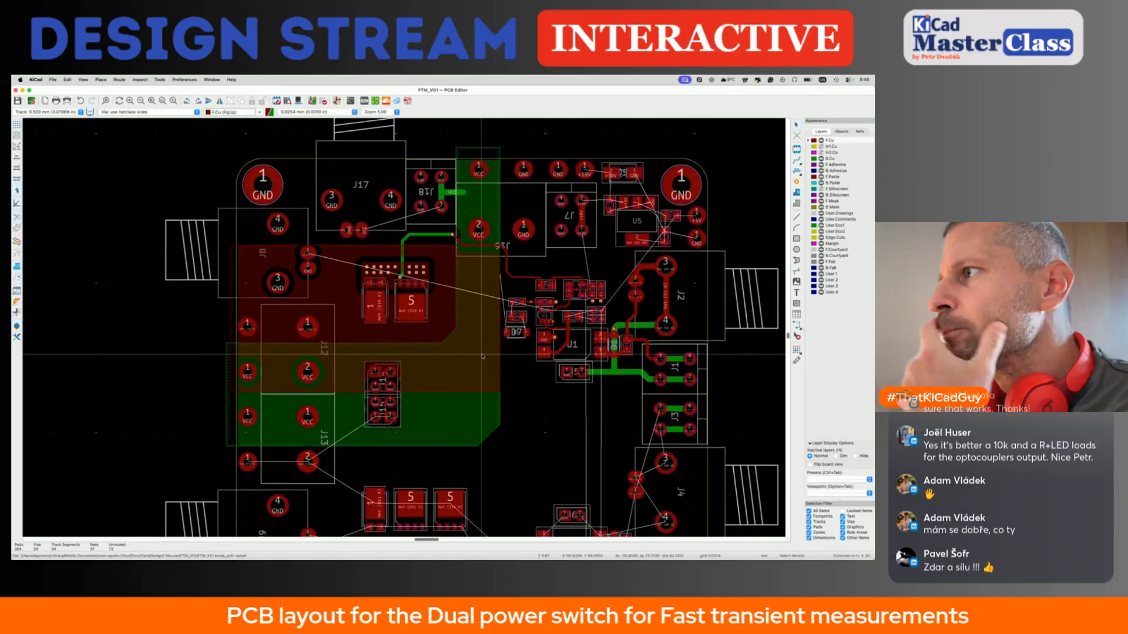
{"action": "scroll", "coordinate": [497, 294], "scroll_direction": "up", "scroll_amount": 5}
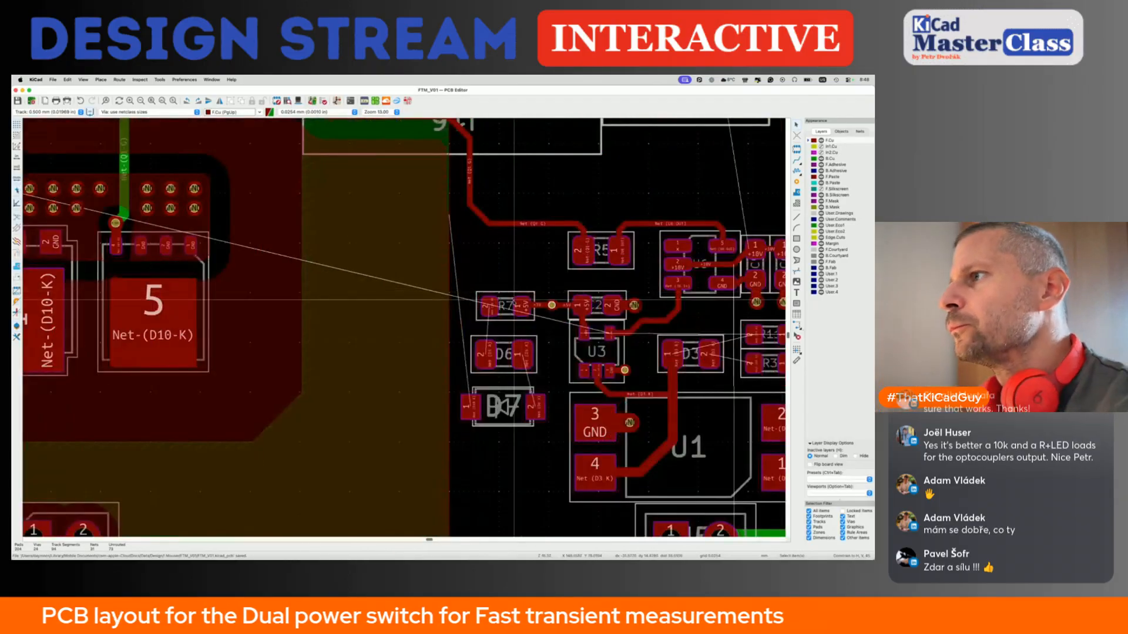
{"action": "scroll", "coordinate": [501, 304], "scroll_direction": "up", "scroll_amount": 2}
{"action": "key", "text": "x"}
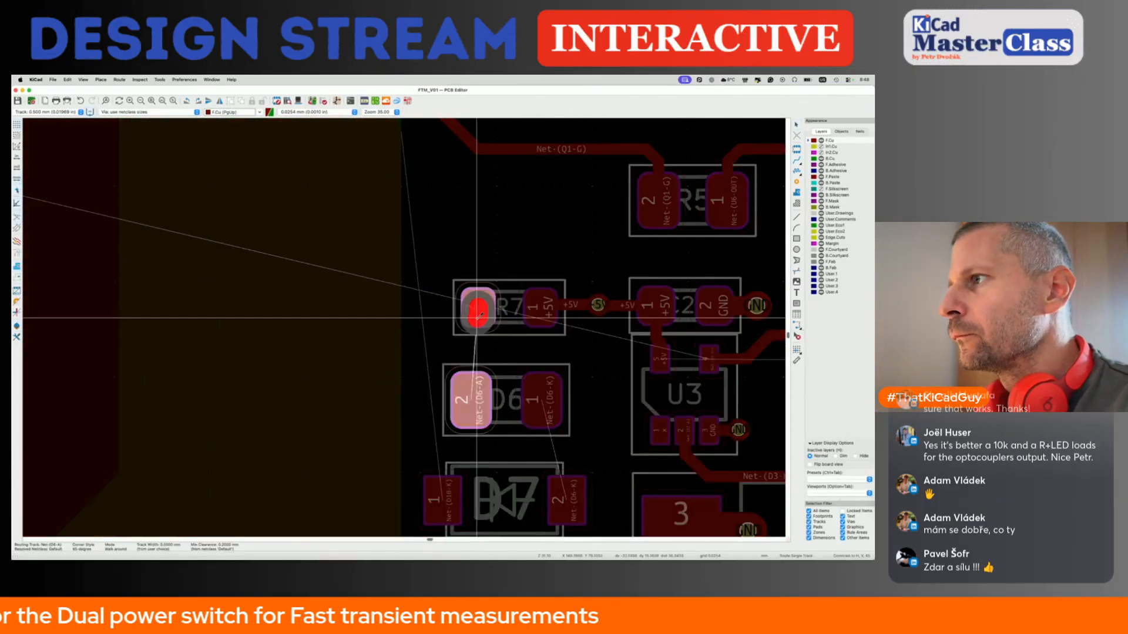
{"action": "left_click", "coordinate": [472, 401]}
{"action": "key", "text": "d"}
{"action": "left_click", "coordinate": [475, 349]}
{"action": "scroll", "coordinate": [475, 349], "scroll_direction": "down", "scroll_amount": 3}
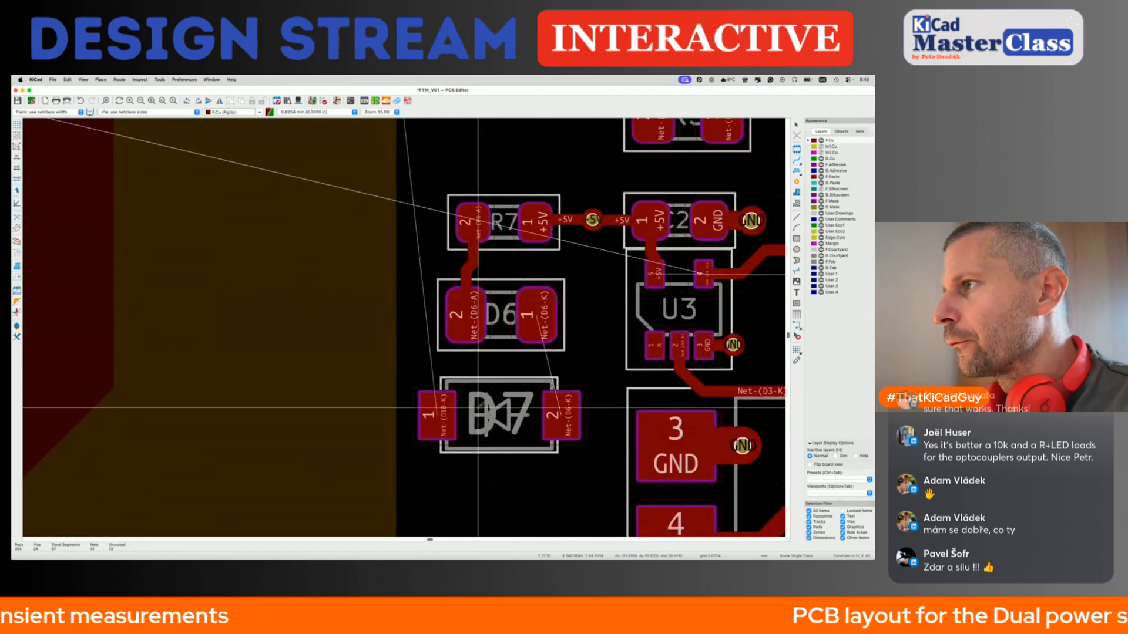
Route the Net-(D6-K) track on F.Cu from D6 pad 1 to D7 pad 2 and adjust its bend.
{"action": "key", "text": "x"}
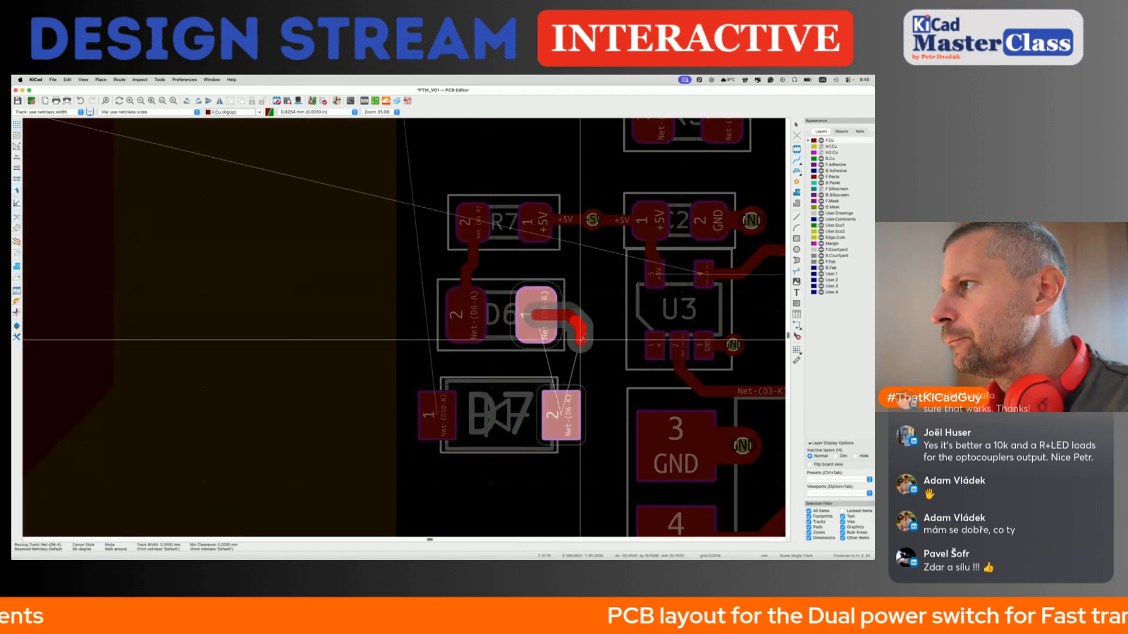
{"action": "left_click", "coordinate": [561, 415]}
{"action": "key", "text": "d"}
{"action": "left_click", "coordinate": [577, 360]}
Route a short F.Cu stub from D7 pad 1 toward the Net-(D10-K) zone and end it there.
{"action": "scroll", "coordinate": [577, 360], "scroll_direction": "down", "scroll_amount": 6}
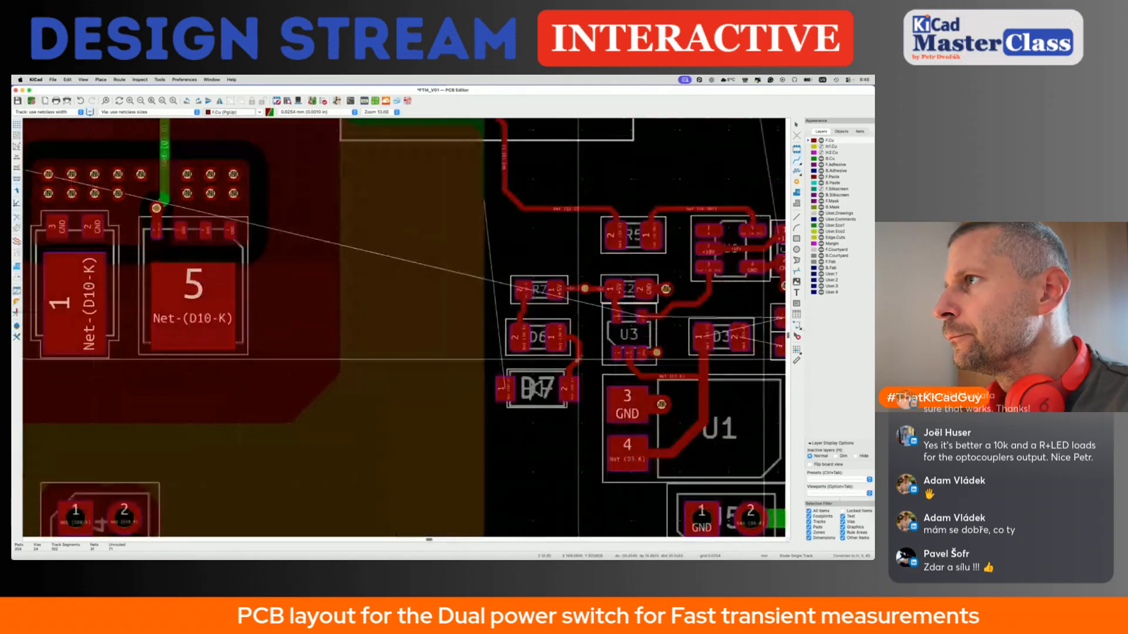
{"action": "left_click", "coordinate": [529, 380]}
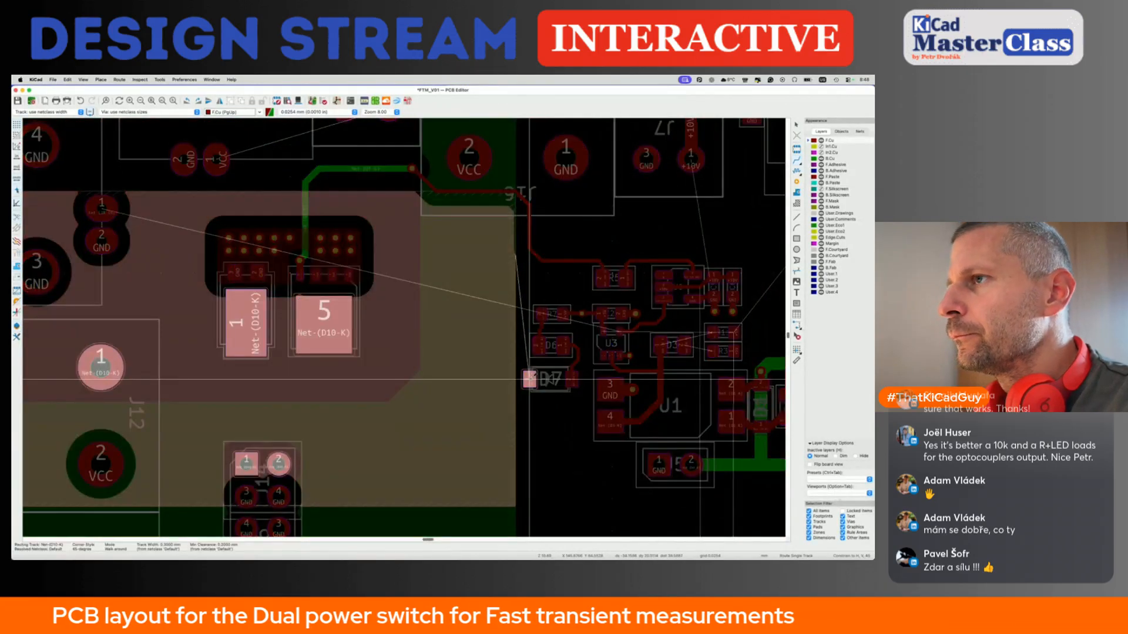
{"action": "key", "text": "Escape"}
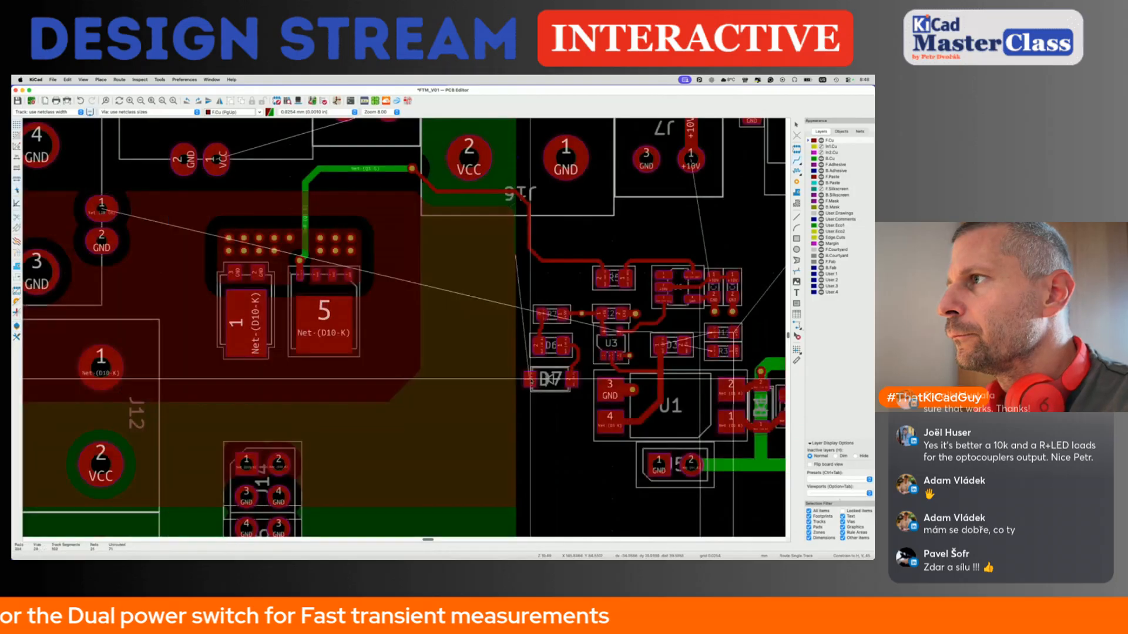
{"action": "left_click", "coordinate": [528, 380]}
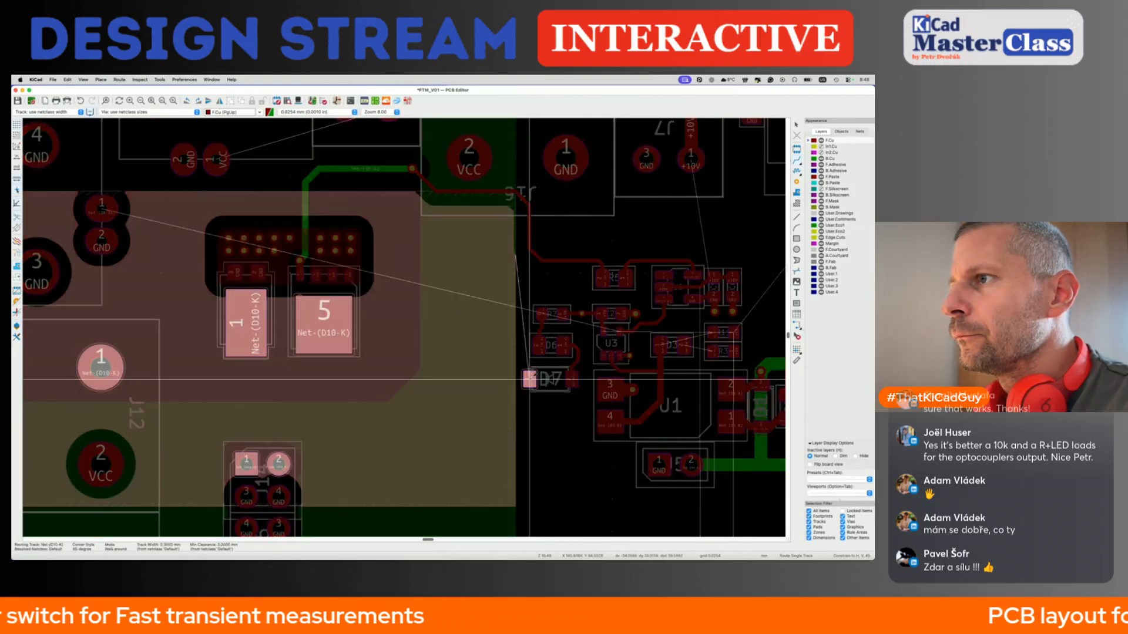
{"action": "scroll", "coordinate": [529, 380], "scroll_direction": "up", "scroll_amount": 3}
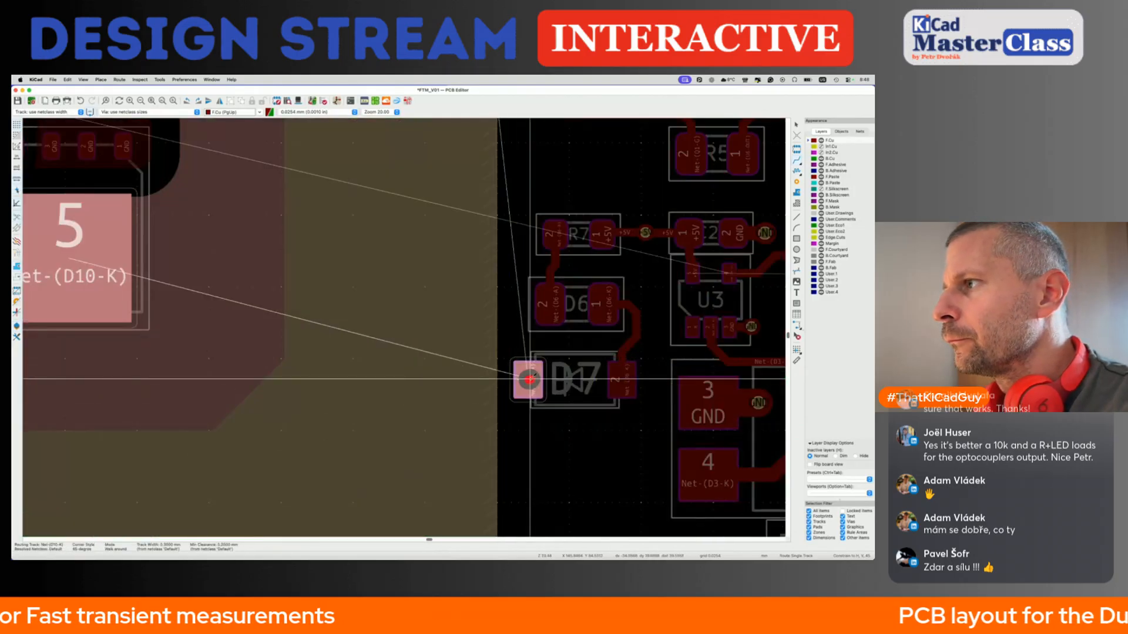
{"action": "double_click", "coordinate": [486, 379]}
{"action": "scroll", "coordinate": [485, 380], "scroll_direction": "down", "scroll_amount": 3}
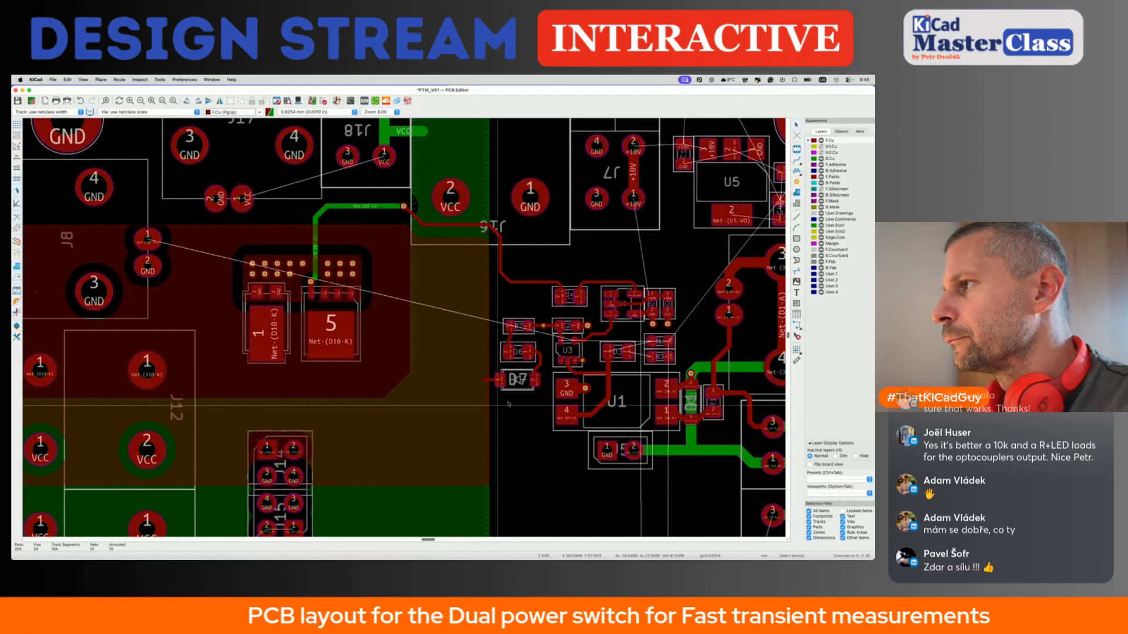
Route F.Cu tracks from R3 pad 2 to D3 pad 2 and from R11 pad 2 to D3 pad 1.
{"action": "scroll", "coordinate": [491, 369], "scroll_direction": "up", "scroll_amount": 3}
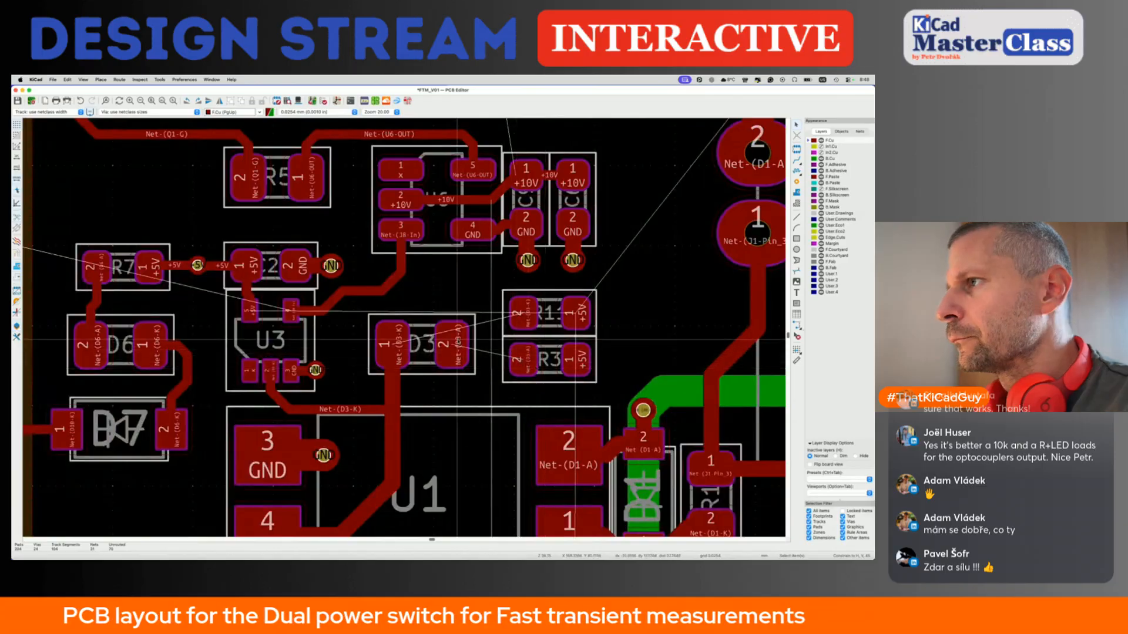
{"action": "key", "text": "x"}
{"action": "double_click", "coordinate": [516, 356]}
{"action": "left_click", "coordinate": [514, 356]}
{"action": "key", "text": "Escape"}
{"action": "left_click", "coordinate": [520, 318]}
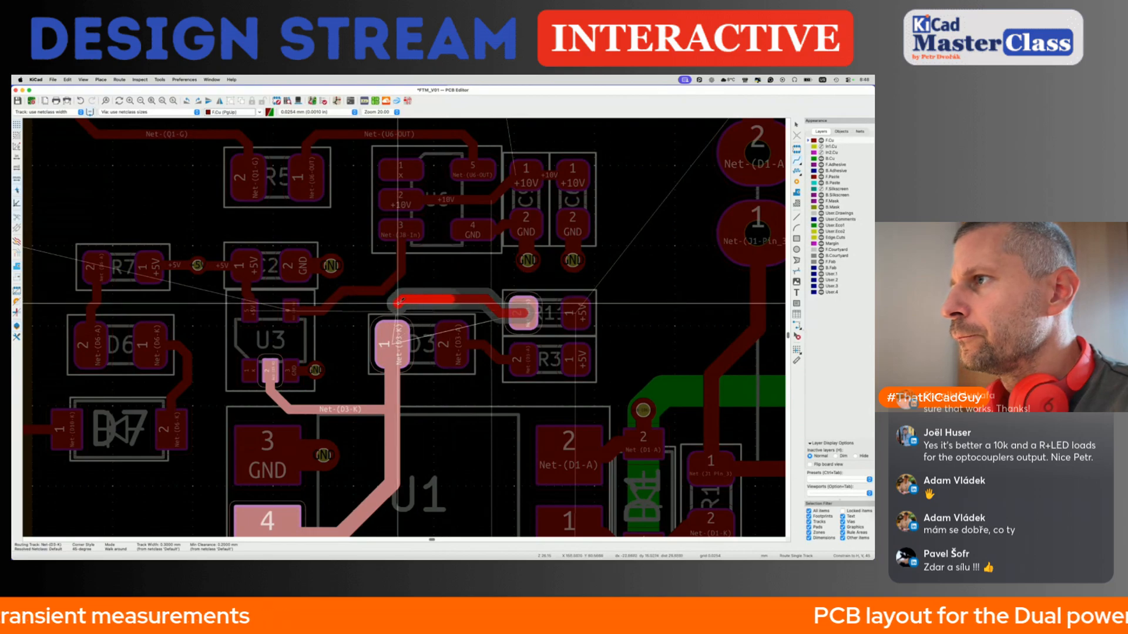
{"action": "left_click", "coordinate": [397, 313]}
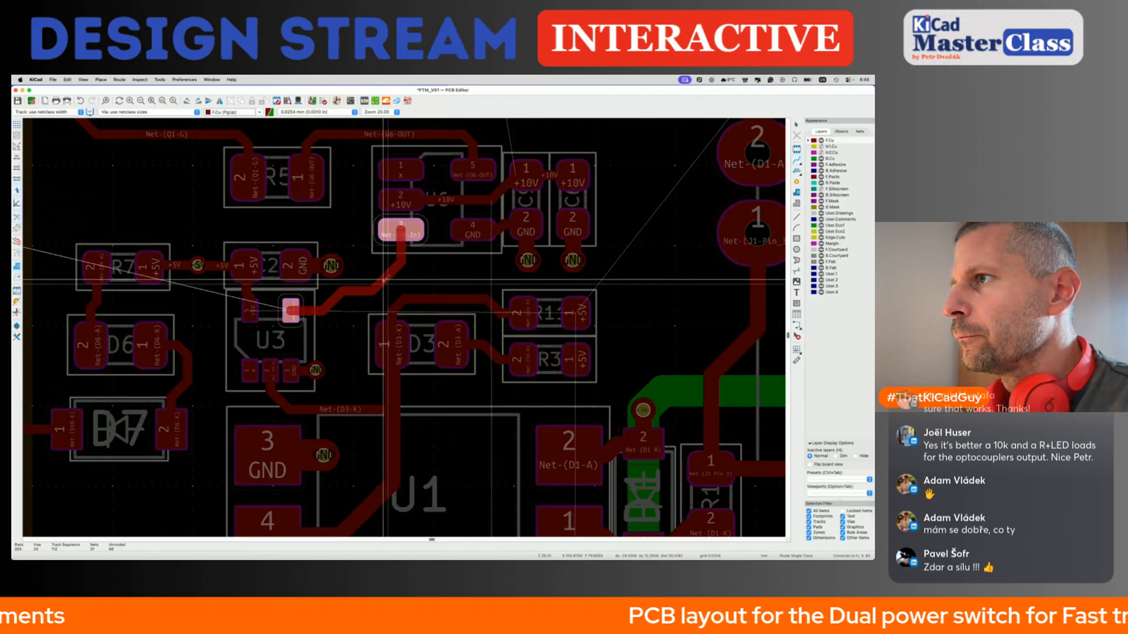
Drag the diagonal of the Net-(J8-In) track between U6 and U3 beside the new R11 track.
{"action": "left_click", "coordinate": [389, 282]}
{"action": "key", "text": "d"}
{"action": "left_click", "coordinate": [418, 297]}
Route a +5V stub on F.Cu from R3 pad 1 up past R11, connect R11 pad 1 to it, and save.
{"action": "scroll", "coordinate": [576, 314], "scroll_direction": "down", "scroll_amount": 1}
{"action": "scroll", "coordinate": [596, 321], "scroll_direction": "down", "scroll_amount": 2}
{"action": "middle_click_drag", "start_coordinate": [404, 328], "coordinate": [420, 234]}
{"action": "scroll", "coordinate": [422, 234], "scroll_direction": "up", "scroll_amount": 4}
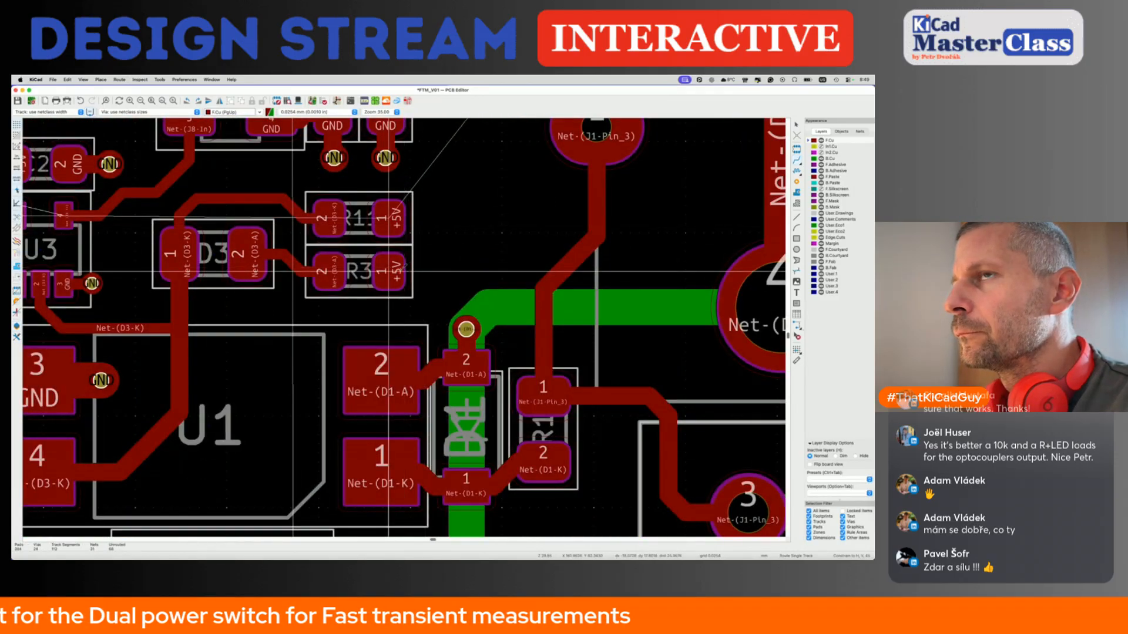
{"action": "key", "text": "x"}
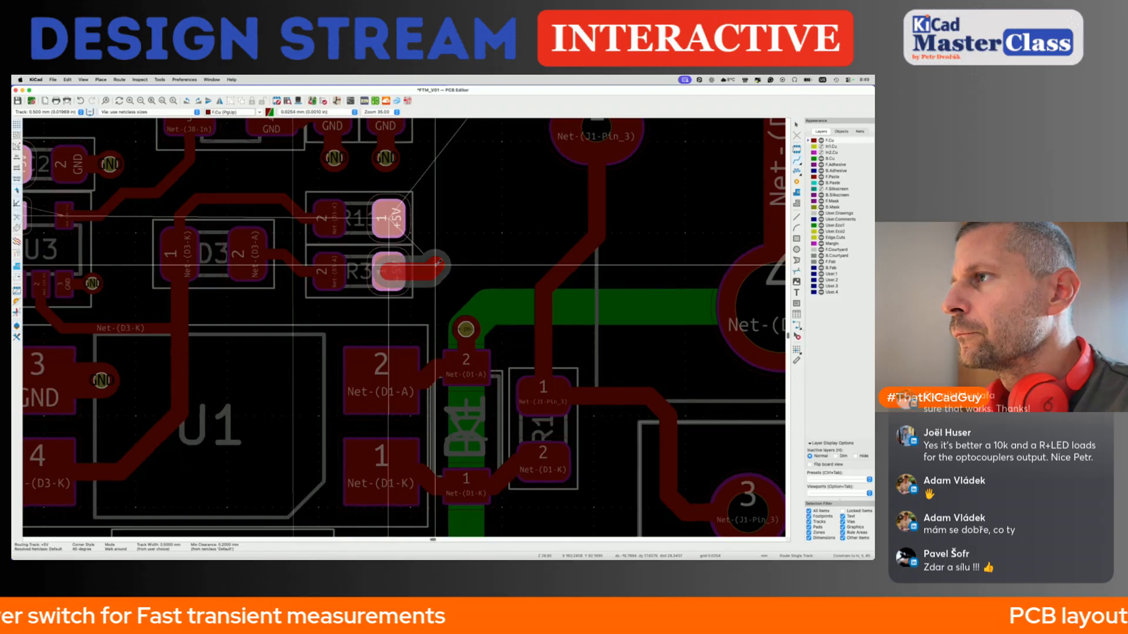
{"action": "scroll", "coordinate": [436, 265], "scroll_direction": "down", "scroll_amount": 5}
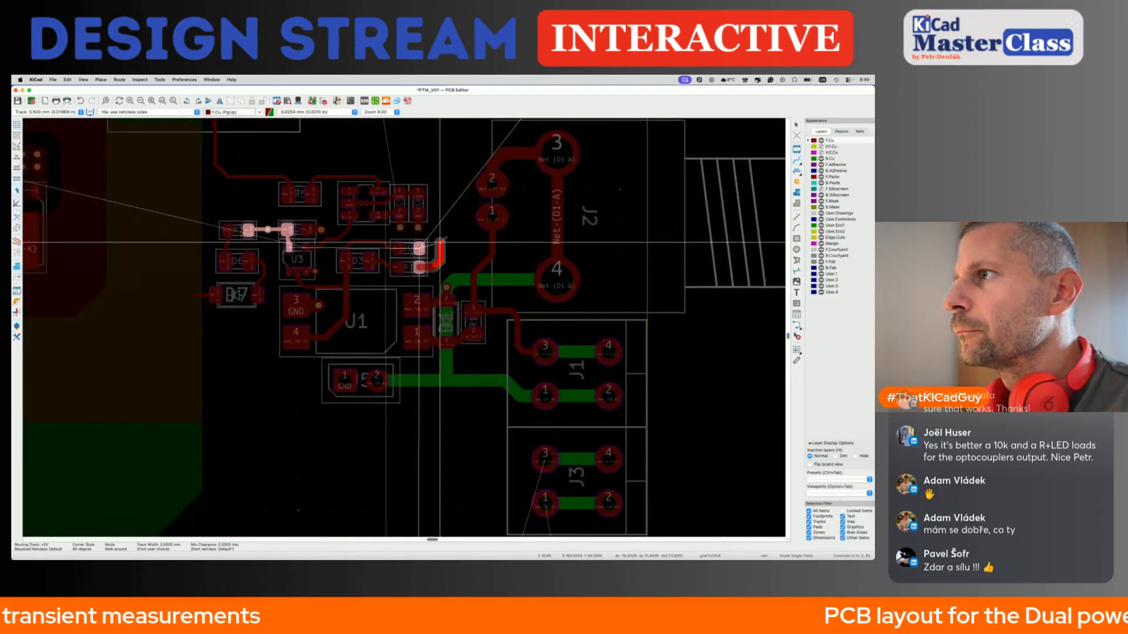
{"action": "key", "text": "Escape"}
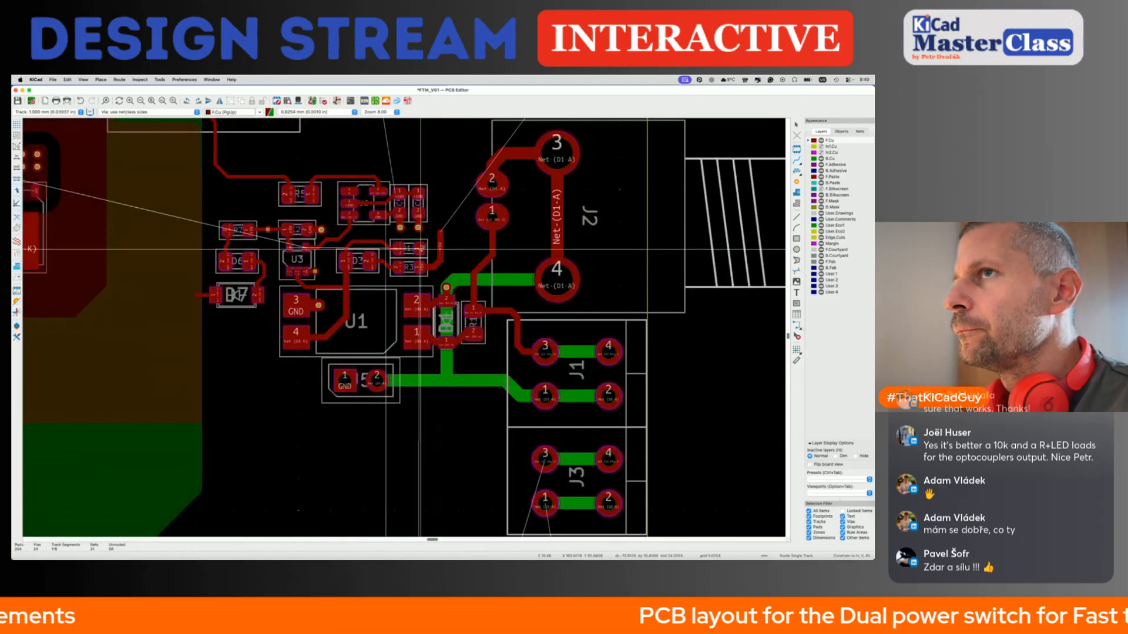
{"action": "left_click", "coordinate": [419, 249]}
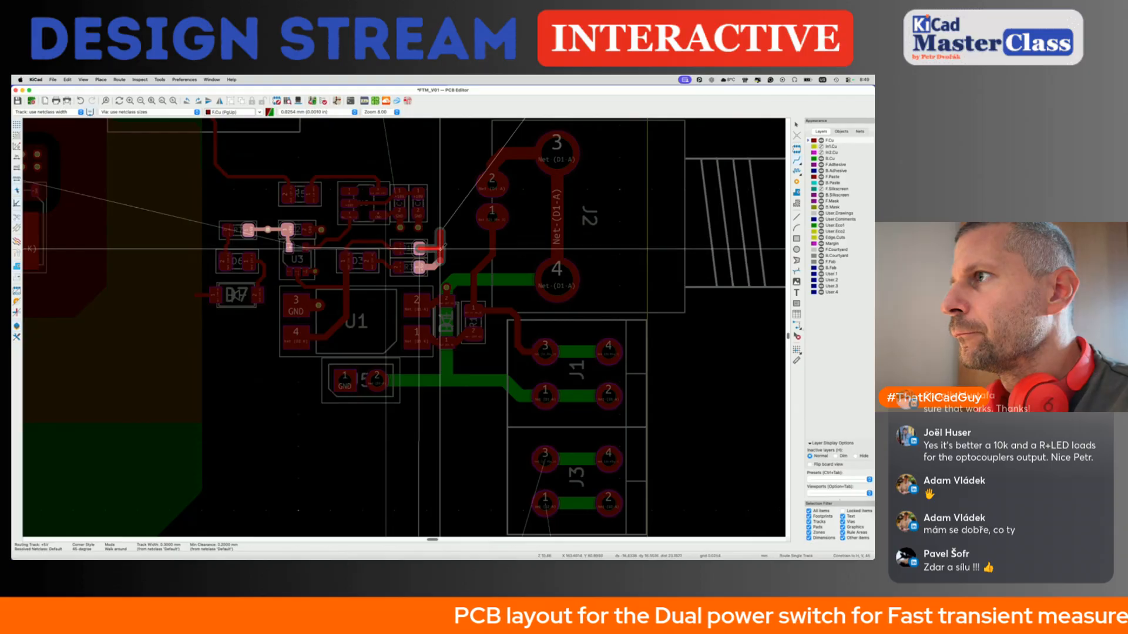
{"action": "key", "text": "Escape"}
{"action": "scroll", "coordinate": [420, 335], "scroll_direction": "down", "scroll_amount": 2}
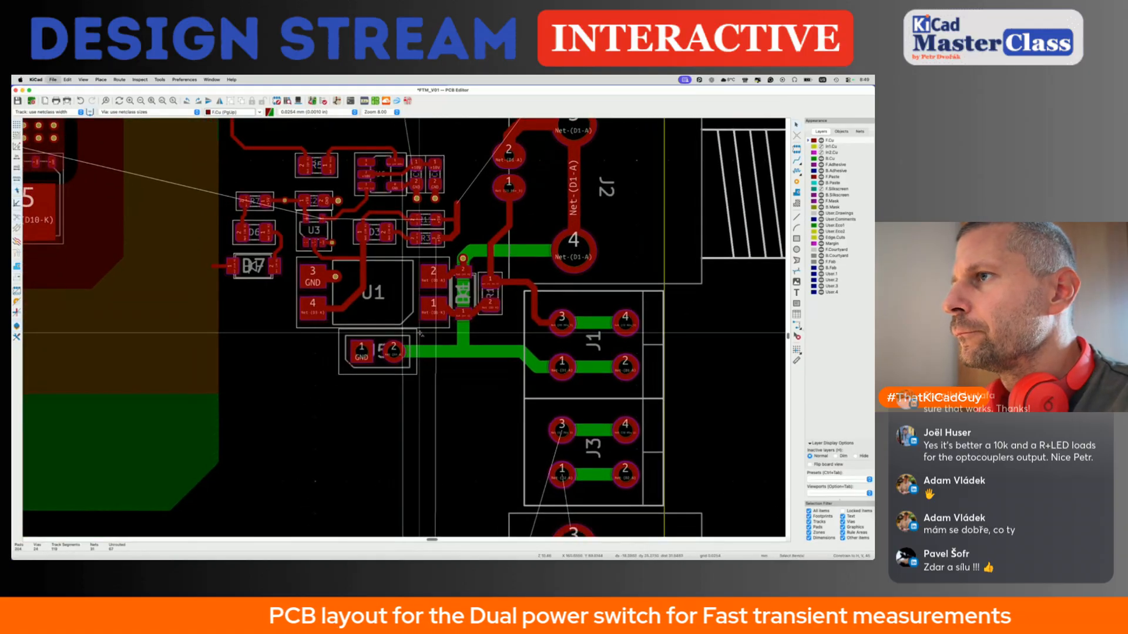
{"action": "key", "text": "super+s"}
{"action": "scroll", "coordinate": [421, 333], "scroll_direction": "down", "scroll_amount": 5}
{"action": "scroll", "coordinate": [420, 334], "scroll_direction": "left", "scroll_amount": 3}
{"action": "scroll", "coordinate": [233, 221], "scroll_direction": "up", "scroll_amount": 3}
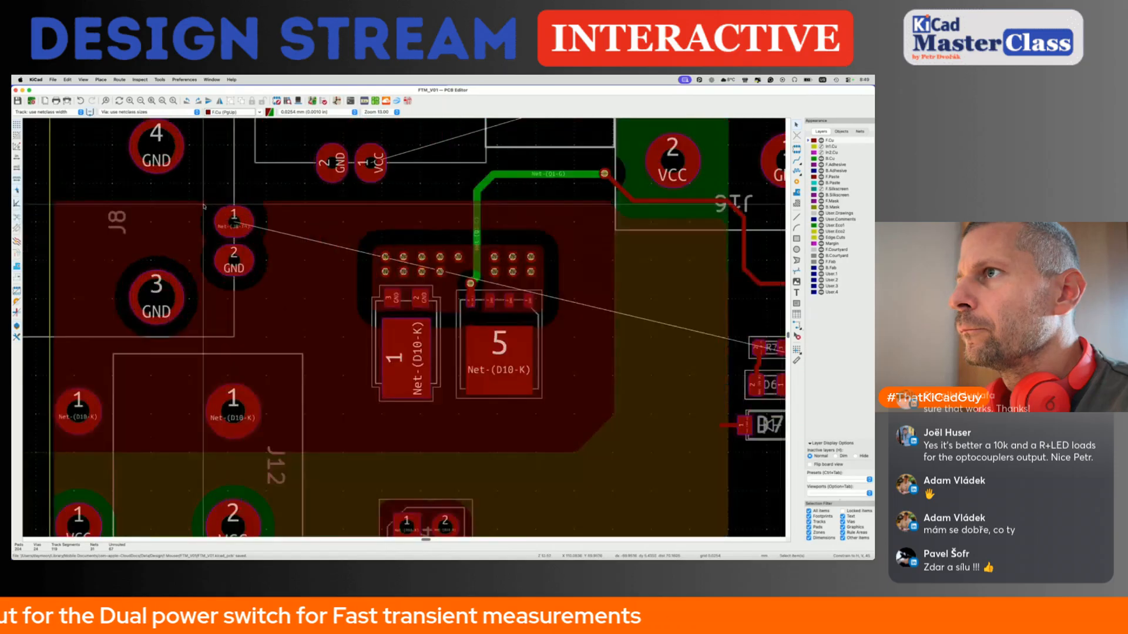
{"action": "scroll", "coordinate": [233, 221], "scroll_direction": "down", "scroll_amount": 1}
{"action": "scroll", "coordinate": [233, 221], "scroll_direction": "down", "scroll_amount": 2}
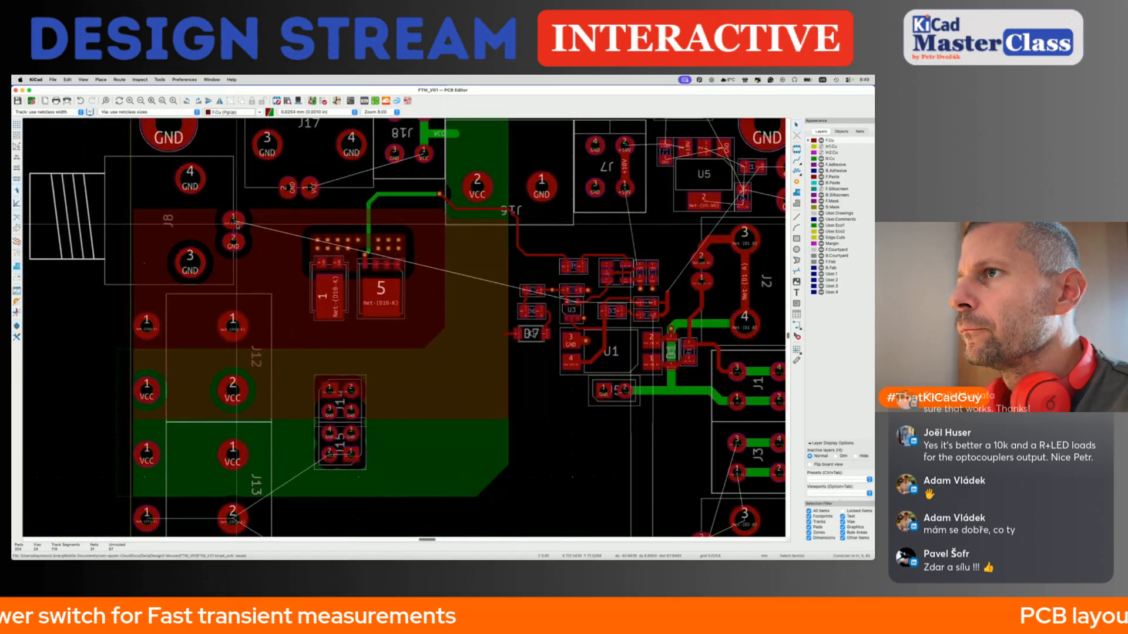
{"action": "key", "text": "x"}
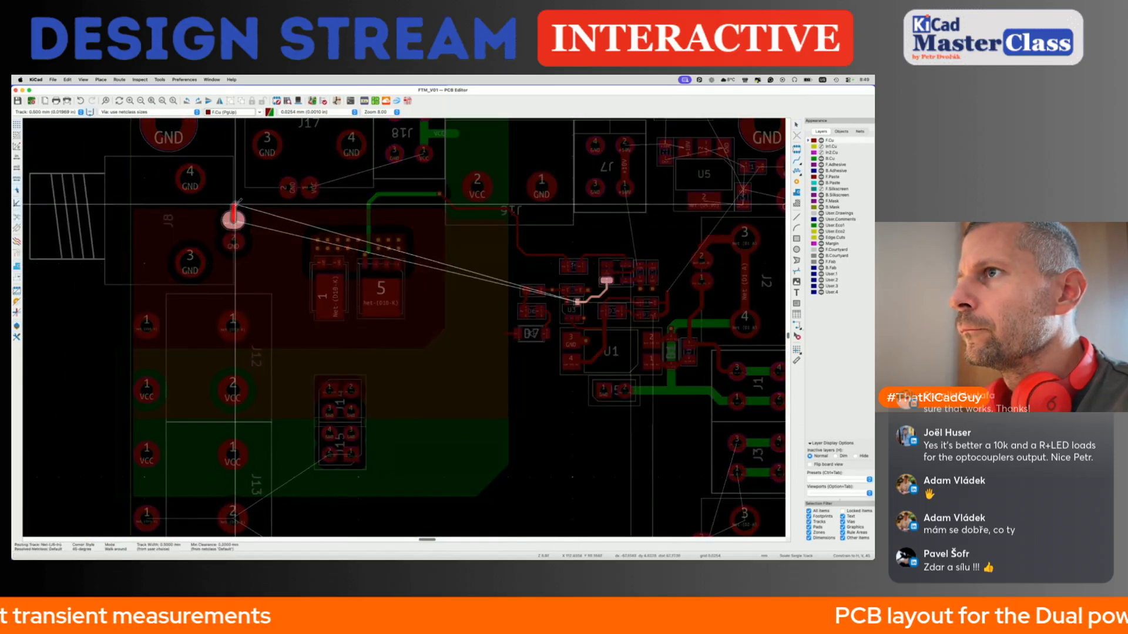
{"action": "scroll", "coordinate": [235, 204], "scroll_direction": "up", "scroll_amount": 2}
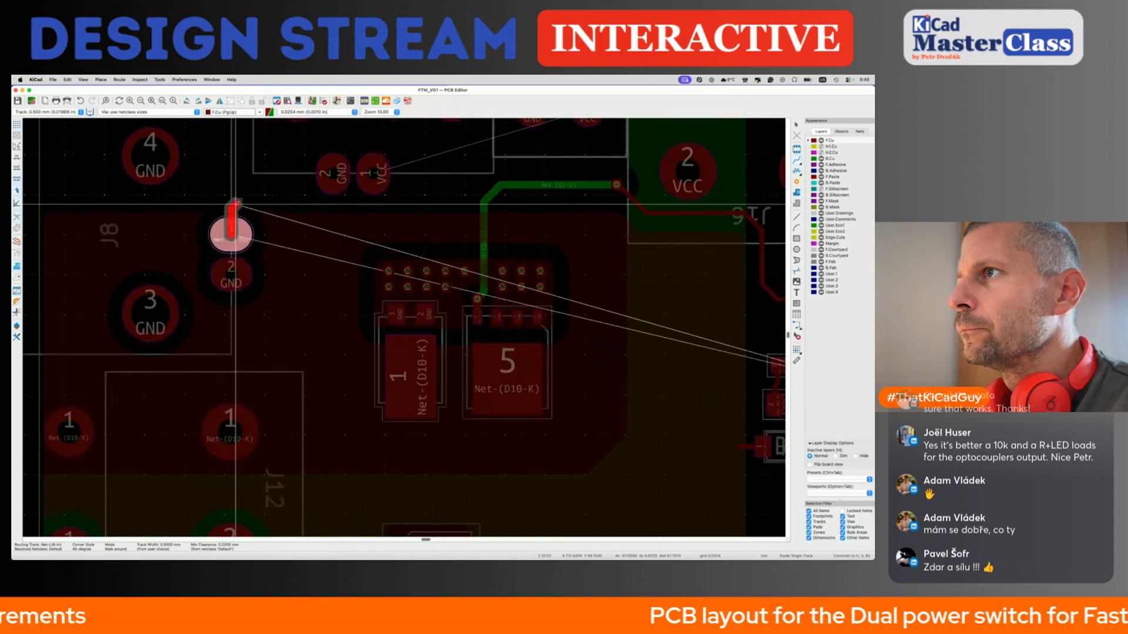
{"action": "key", "text": "Escape"}
{"action": "scroll", "coordinate": [235, 205], "scroll_direction": "down", "scroll_amount": 3}
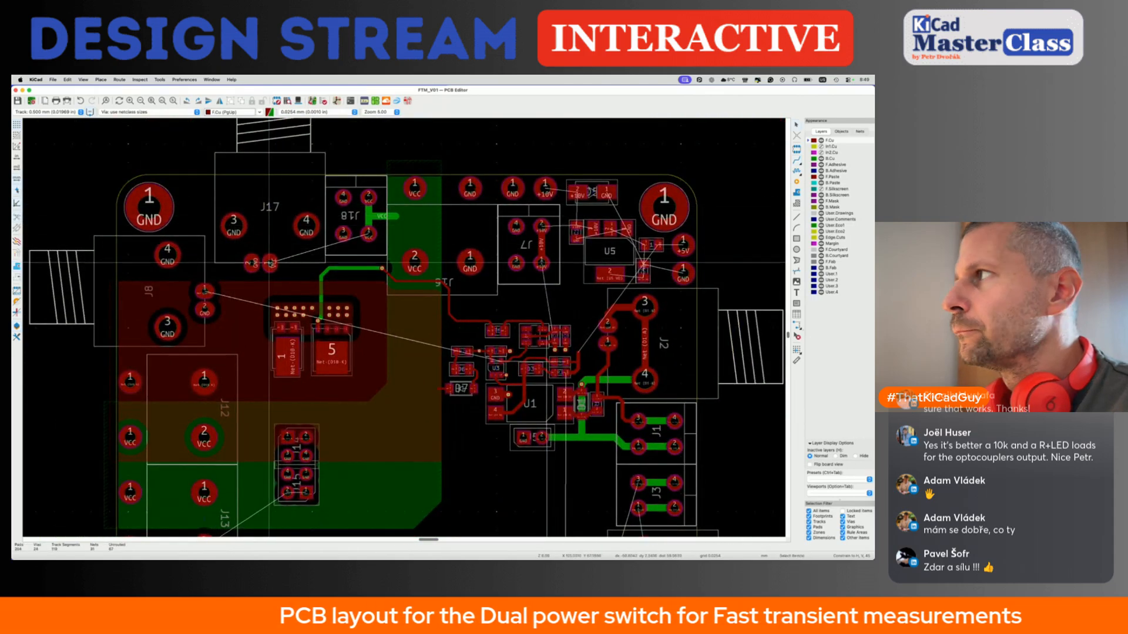
Route a 1 mm VCC track on B.Cu from the VCC pad below J17 to the VCC track at J18.
{"action": "key", "text": "x"}
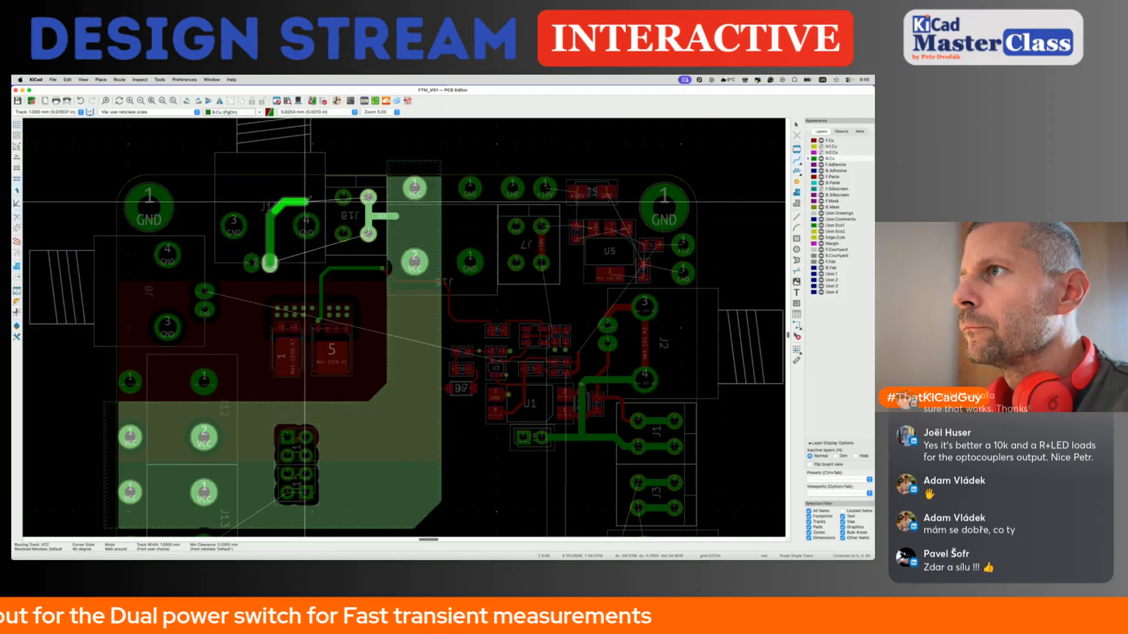
{"action": "left_click", "coordinate": [369, 216]}
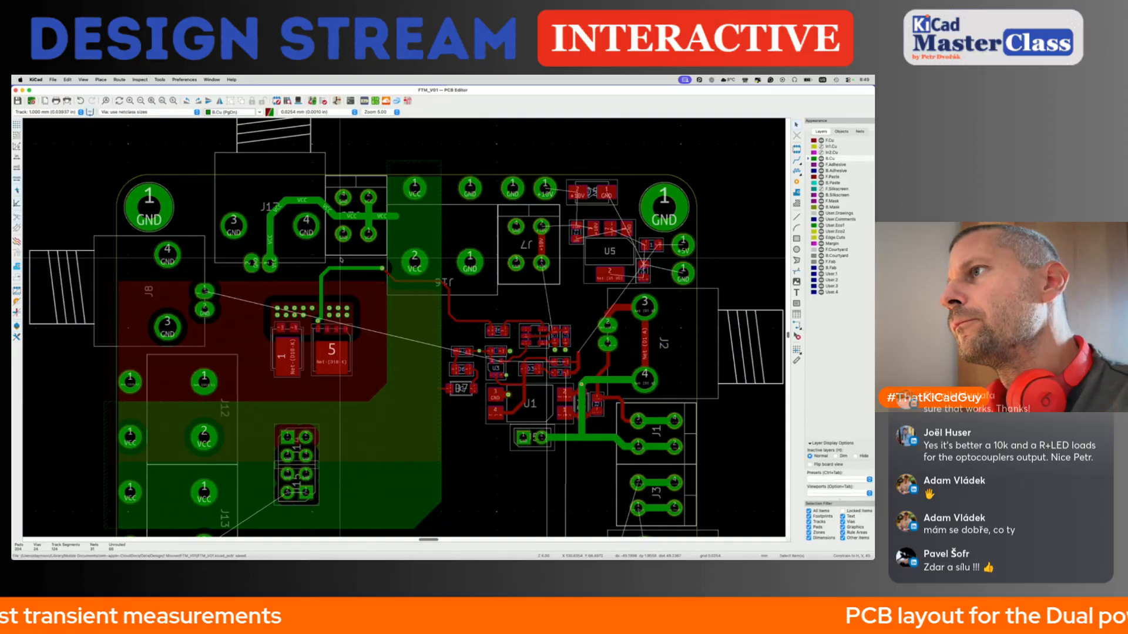
Route a 0.5 mm Net-(J8-In) track on B.Cu from pad 1 beside J8, ending it just above the Net-(Q1-G) track.
{"action": "key", "text": "x"}
{"action": "left_click", "coordinate": [206, 289]}
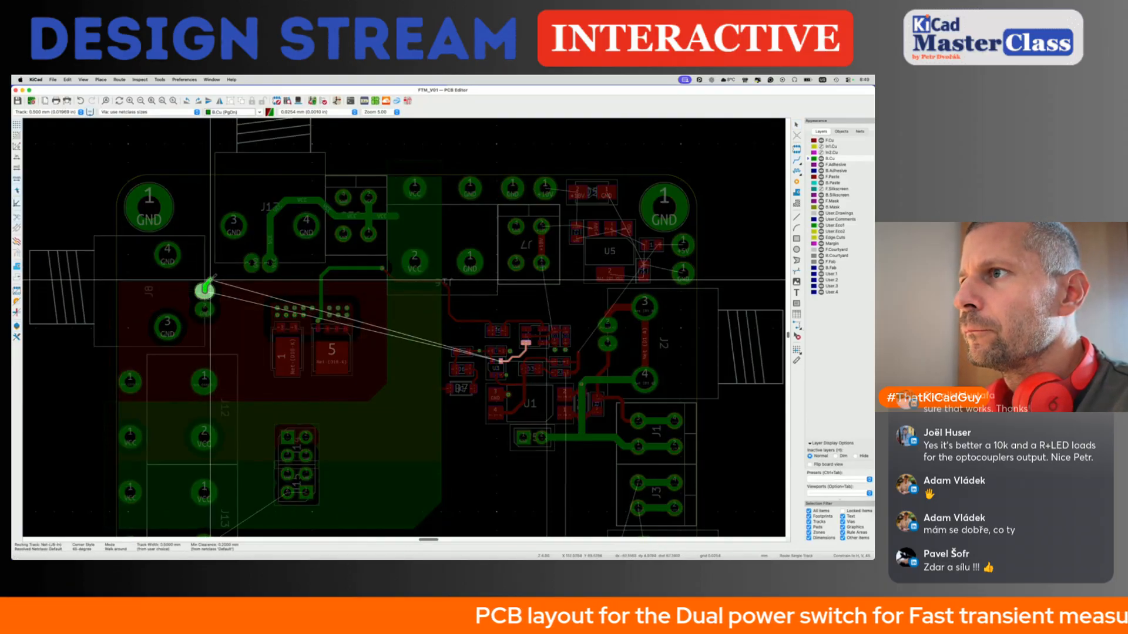
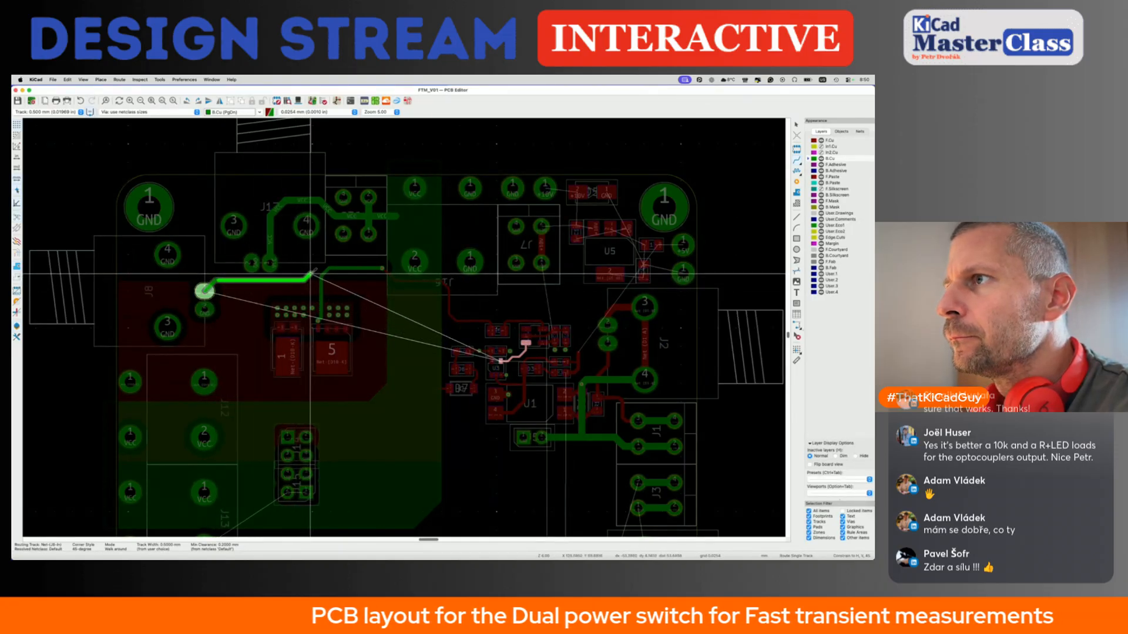
{"action": "left_click", "coordinate": [359, 263]}
{"action": "key", "text": "Escape"}
{"action": "key", "text": "Escape"}
Drag the diagonal of the B.Cu Net-(J8-In) track closer to the Net-(Q1-G) corner and save the board.
{"action": "scroll", "coordinate": [307, 280], "scroll_direction": "up", "scroll_amount": 3}
{"action": "mouse_move", "coordinate": [310, 274]}
{"action": "left_mouse_down"}
{"action": "mouse_move", "coordinate": [330, 263]}
{"action": "mouse_move", "coordinate": [317, 276]}
{"action": "left_mouse_up"}
{"action": "left_click_drag", "start_coordinate": [318, 276], "coordinate": [278, 280]}
{"action": "key", "text": "super+s"}
{"action": "scroll", "coordinate": [279, 287], "scroll_direction": "down", "scroll_amount": 3}
{"action": "scroll", "coordinate": [346, 266], "scroll_direction": "up", "scroll_amount": 1}
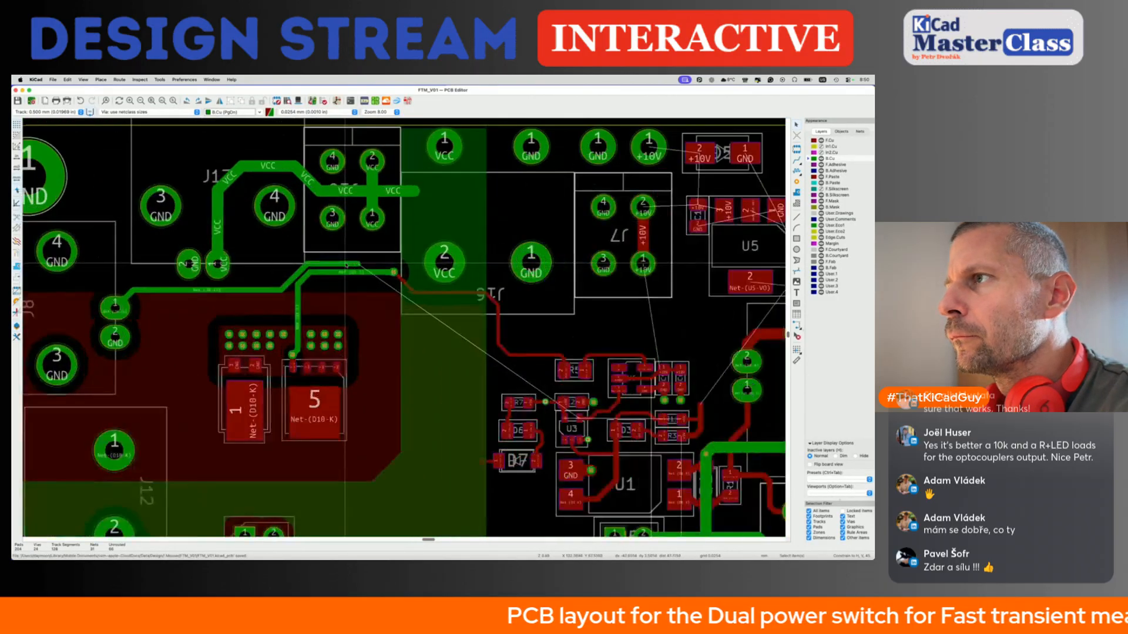
Extend the Net-(J8-In) track to a new via beside the gate via and continue on F.Cu parallel to Net-(Q1-G) below J16.
{"action": "scroll", "coordinate": [346, 266], "scroll_direction": "right", "scroll_amount": 3}
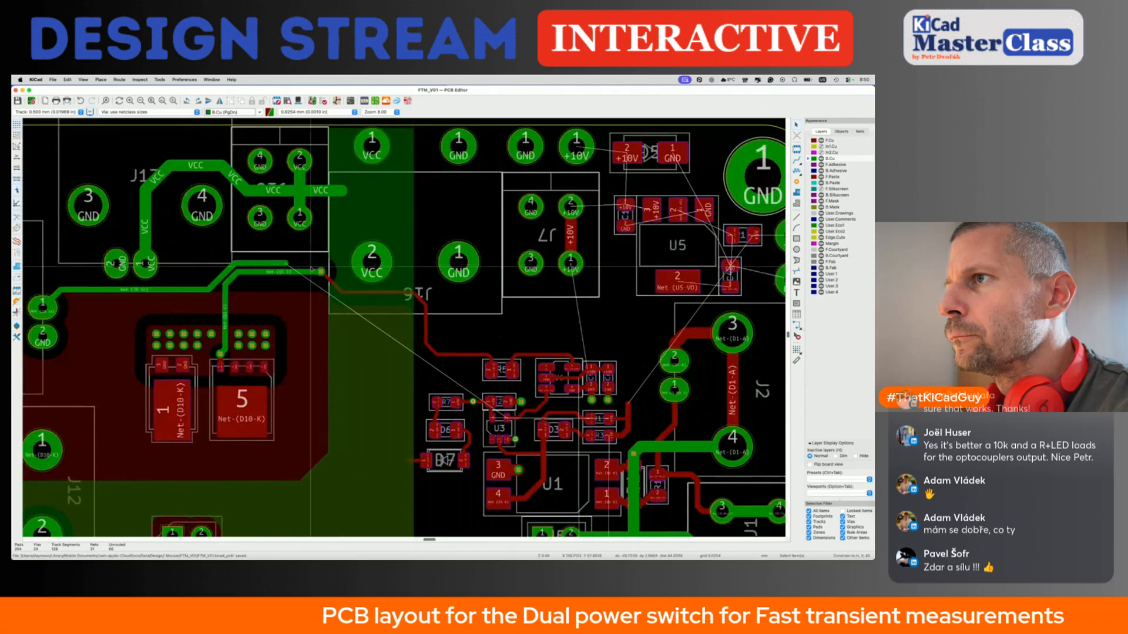
{"action": "scroll", "coordinate": [347, 266], "scroll_direction": "up", "scroll_amount": 2}
{"action": "key", "text": "x"}
{"action": "scroll", "coordinate": [302, 257], "scroll_direction": "up", "scroll_amount": 2}
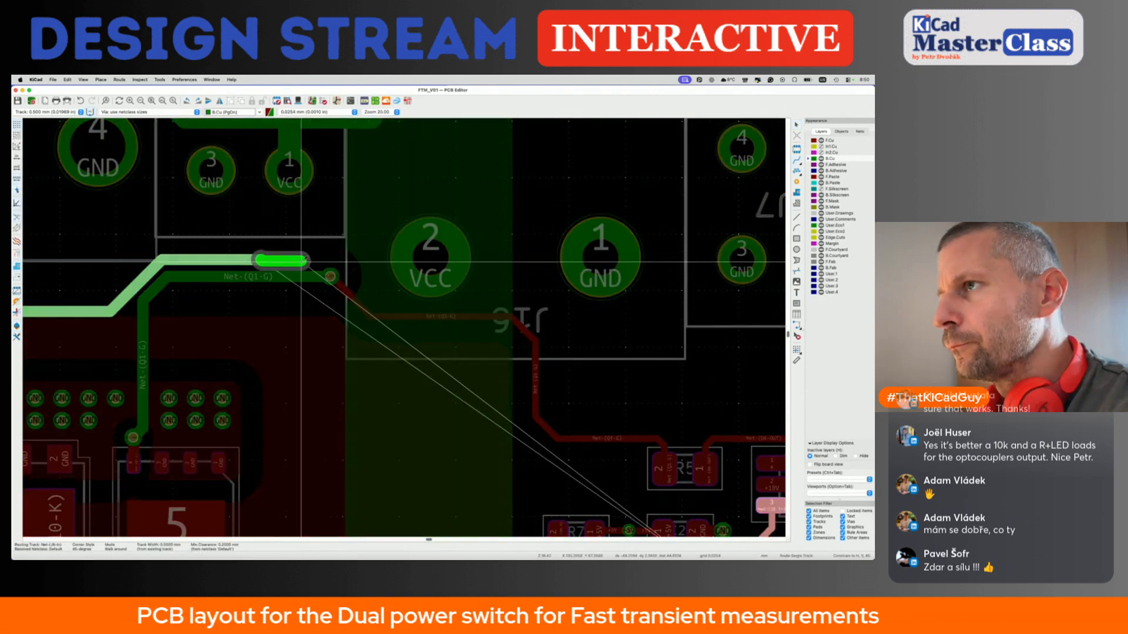
{"action": "key", "text": "v"}
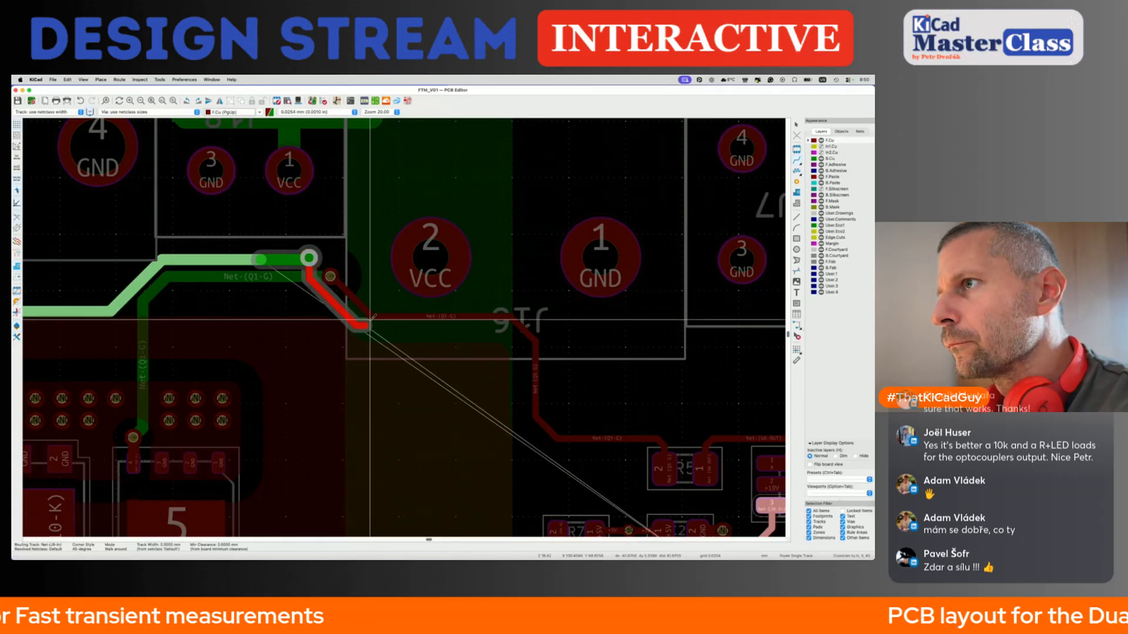
{"action": "left_click", "coordinate": [521, 332]}
{"action": "key", "text": "Escape"}
{"action": "key", "text": "Escape"}
{"action": "scroll", "coordinate": [361, 316], "scroll_direction": "up", "scroll_amount": 1}
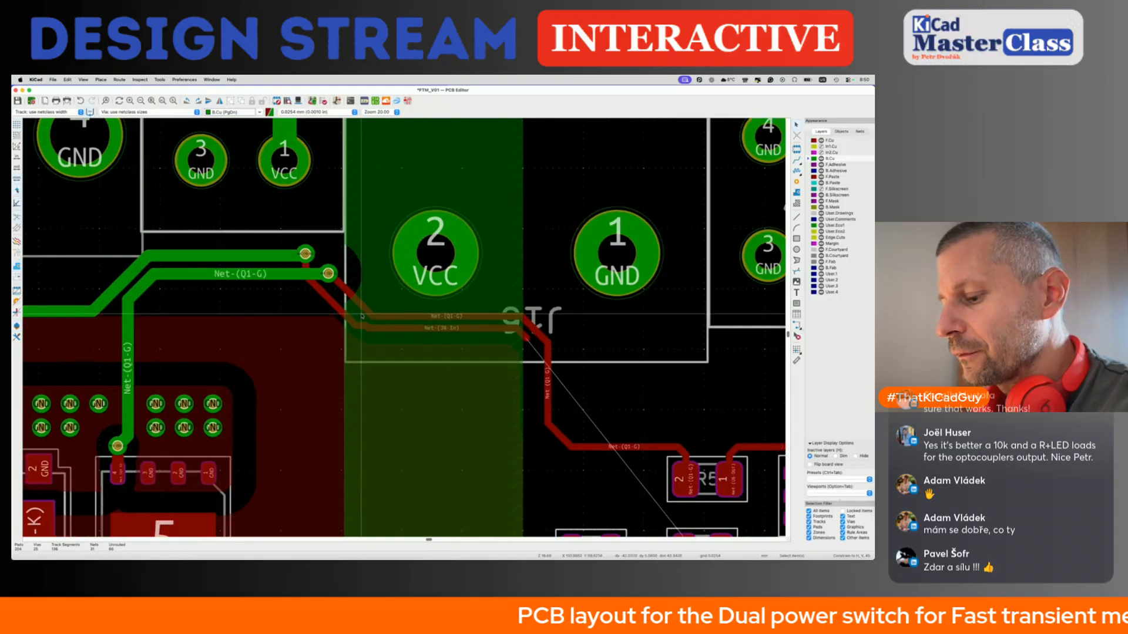
Drag the F.Cu Net-(Q1-G) diagonal away from its via so the track leaves the via horizontally toward J16.
{"action": "scroll", "coordinate": [361, 320], "scroll_direction": "up", "scroll_amount": 3}
{"action": "key", "text": "Page_Up"}
{"action": "left_click", "coordinate": [358, 338]}
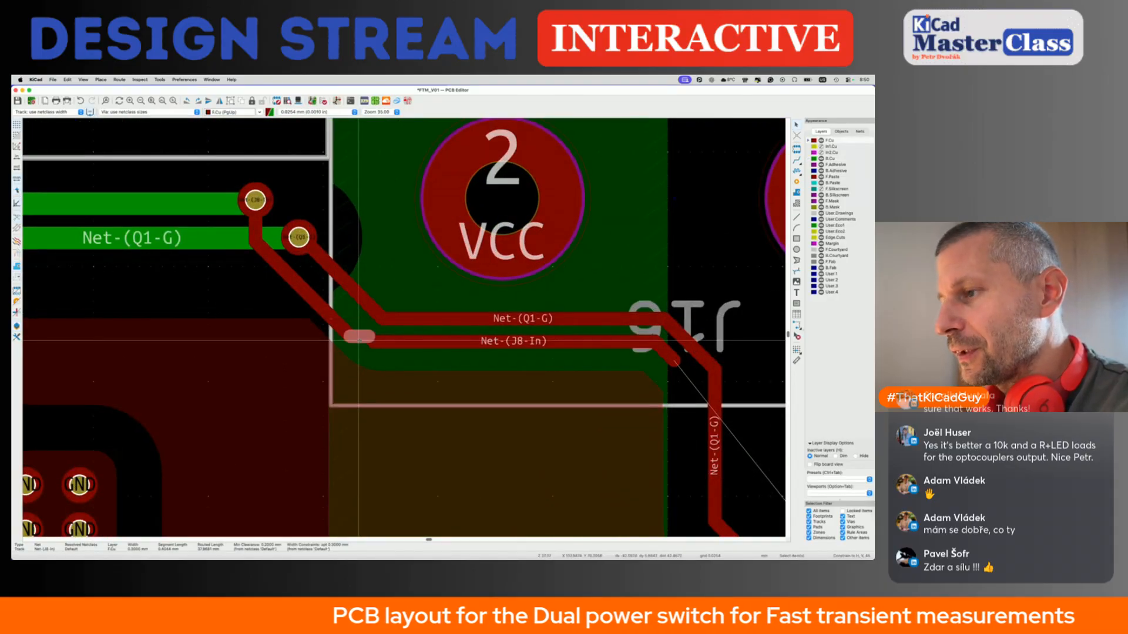
{"action": "key", "text": "Escape"}
{"action": "scroll", "coordinate": [359, 340], "scroll_direction": "down", "scroll_amount": 5}
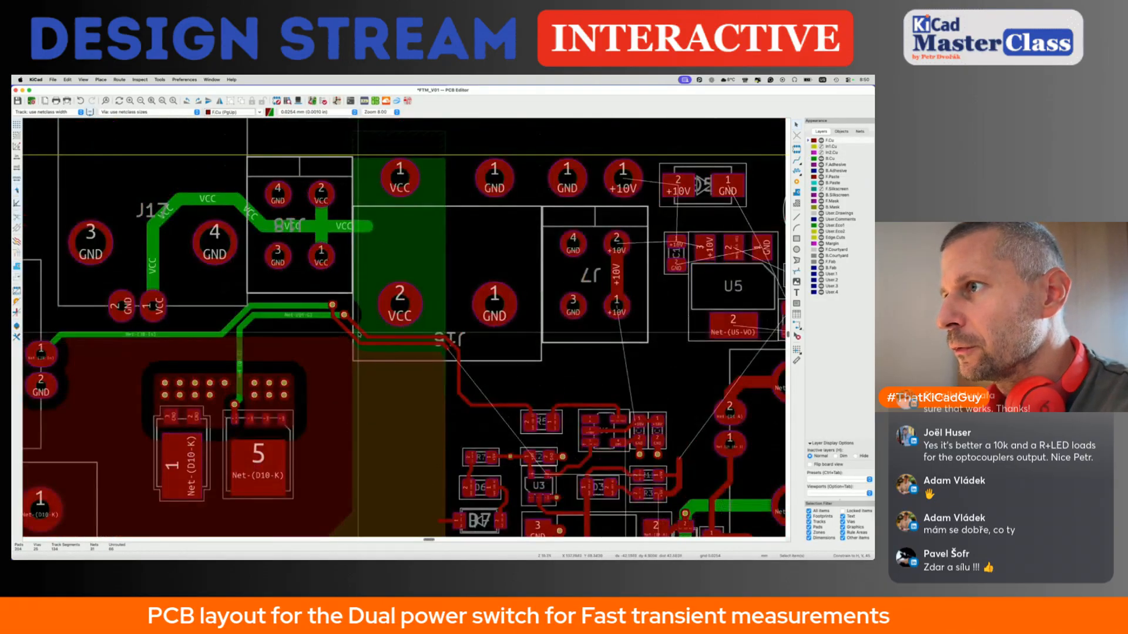
{"action": "key", "text": "d"}
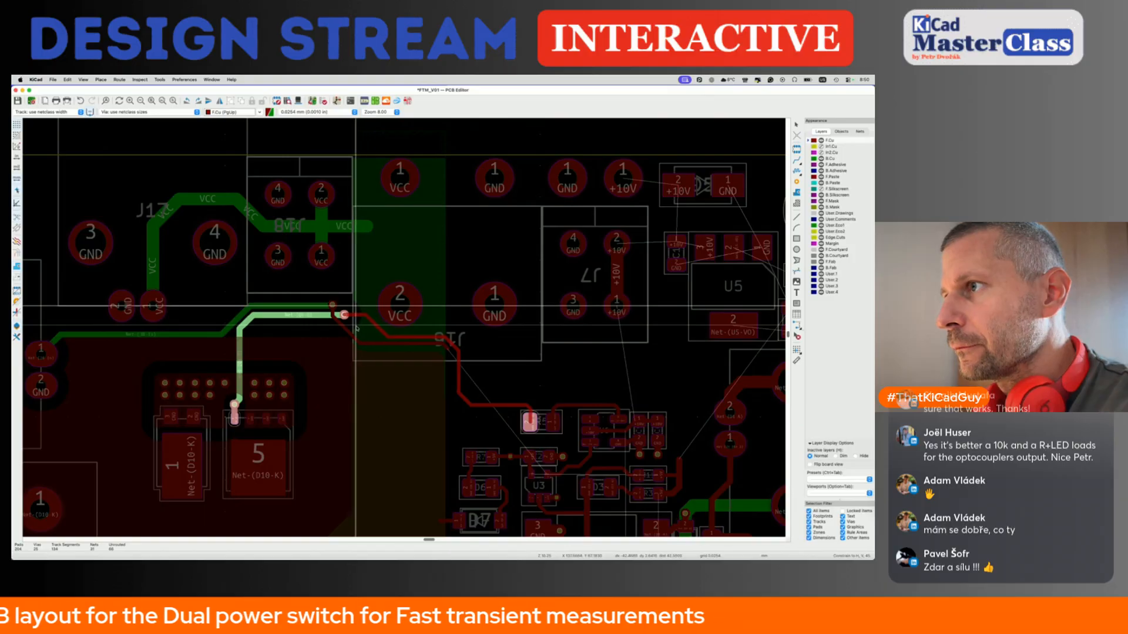
{"action": "left_click", "coordinate": [351, 333]}
Replace the Net-(J8-In) diagonal after its via with an F.Cu track following the reshaped Net-(Q1-G) track below J16.
{"action": "key", "text": "d"}
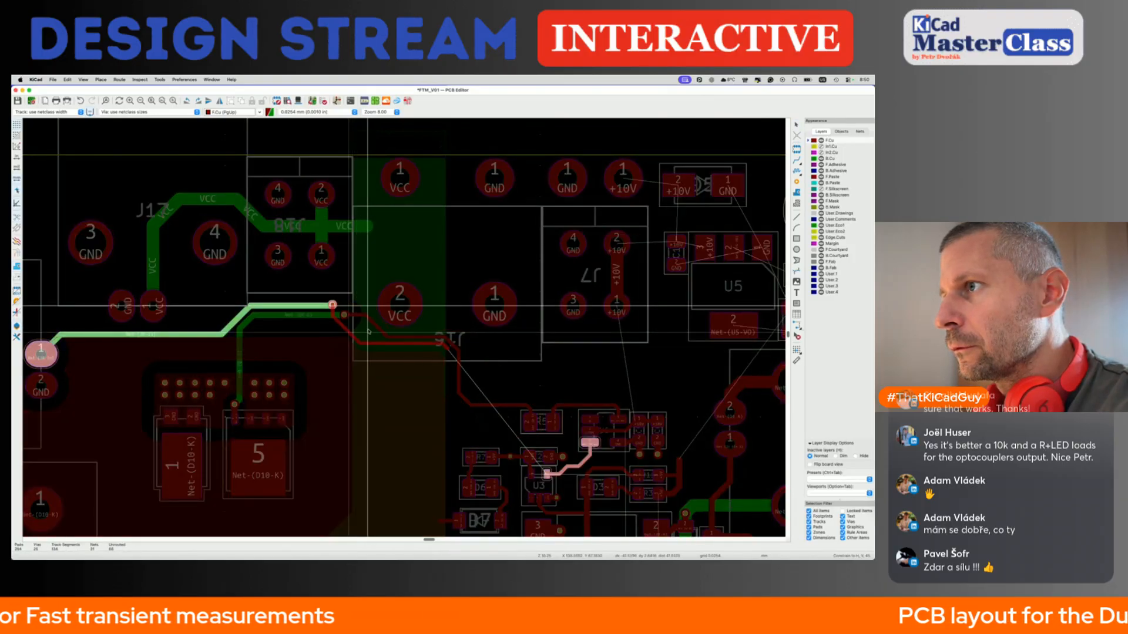
{"action": "left_click", "coordinate": [366, 332]}
{"action": "scroll", "coordinate": [366, 332], "scroll_direction": "up", "scroll_amount": 4}
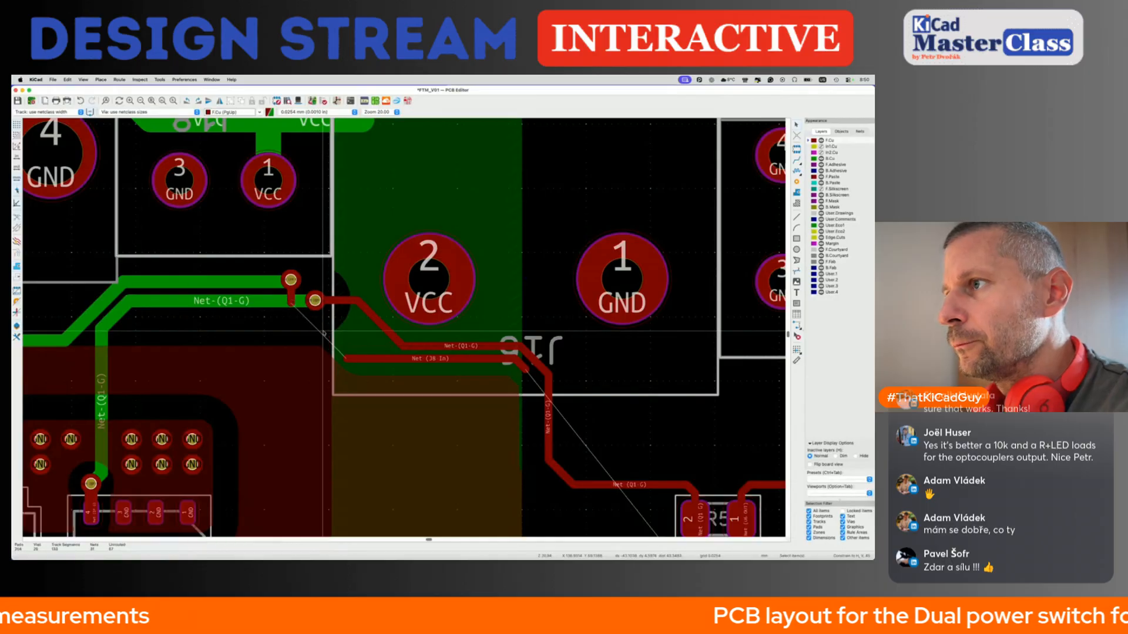
{"action": "key", "text": "d"}
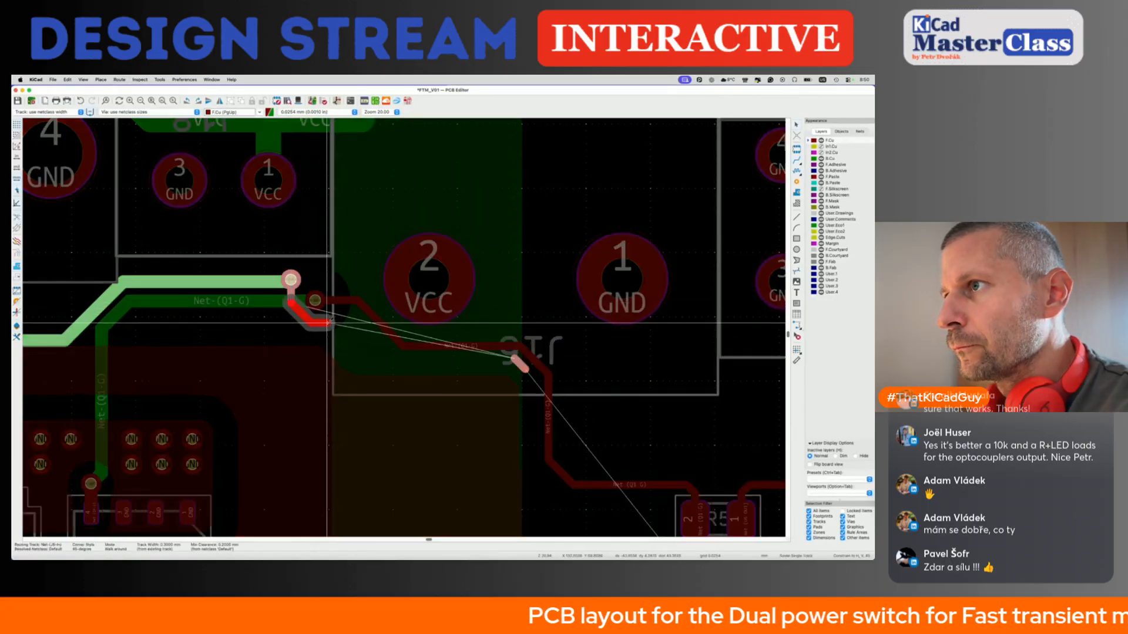
{"action": "left_click", "coordinate": [519, 359]}
{"action": "scroll", "coordinate": [487, 356], "scroll_direction": "down", "scroll_amount": 4}
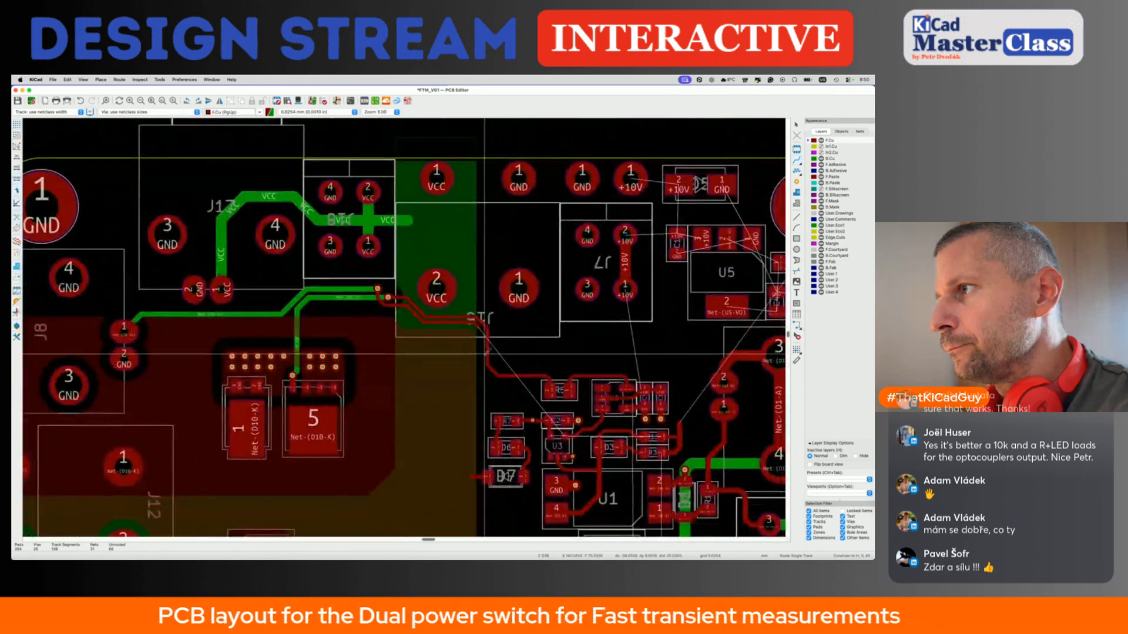
Route the Net-(J8-In) track on F.Cu from its end below J16 alongside the gate track to U6 pad 3.
{"action": "left_click", "coordinate": [491, 350]}
{"action": "scroll", "coordinate": [494, 351], "scroll_direction": "up", "scroll_amount": 2}
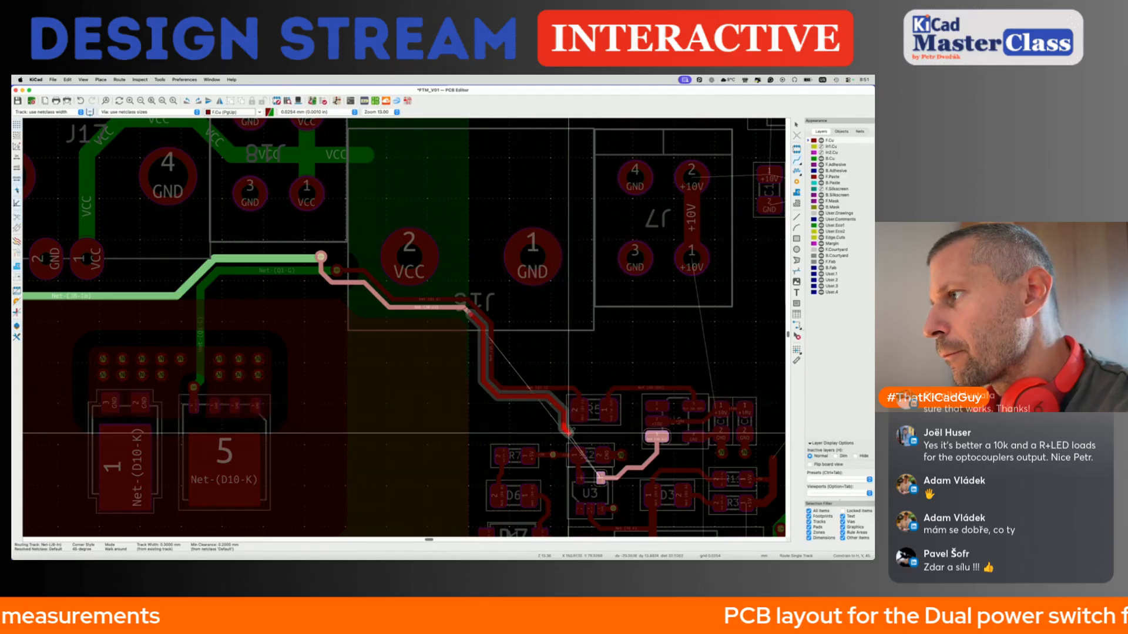
{"action": "left_click", "coordinate": [657, 436]}
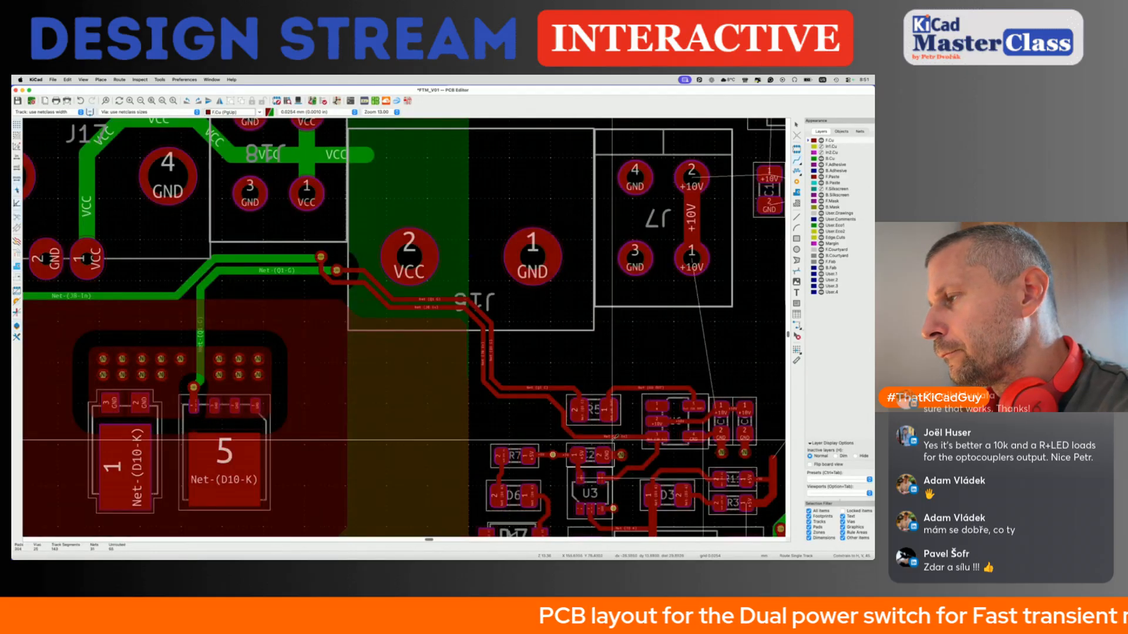
Drag the vertical part of the Net-(J8-In) track and its lower corner away from R5 pad 2.
{"action": "scroll", "coordinate": [562, 420], "scroll_direction": "up", "scroll_amount": 5}
{"action": "left_click", "coordinate": [560, 421]}
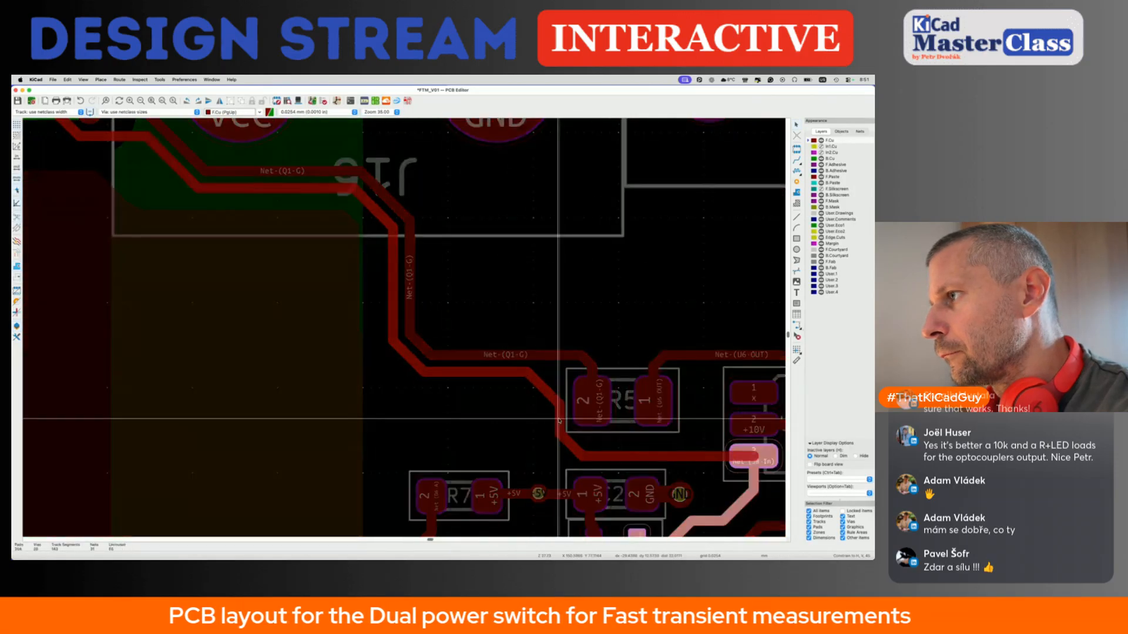
{"action": "left_click_drag", "start_coordinate": [566, 442], "coordinate": [559, 445]}
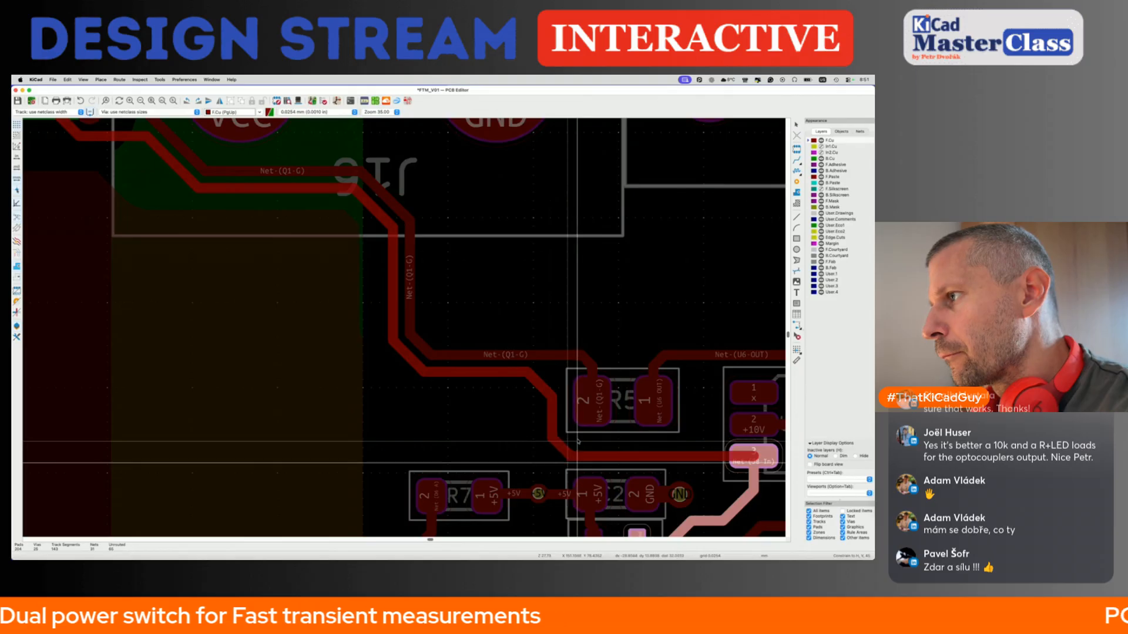
{"action": "left_click_drag", "start_coordinate": [577, 437], "coordinate": [577, 437]}
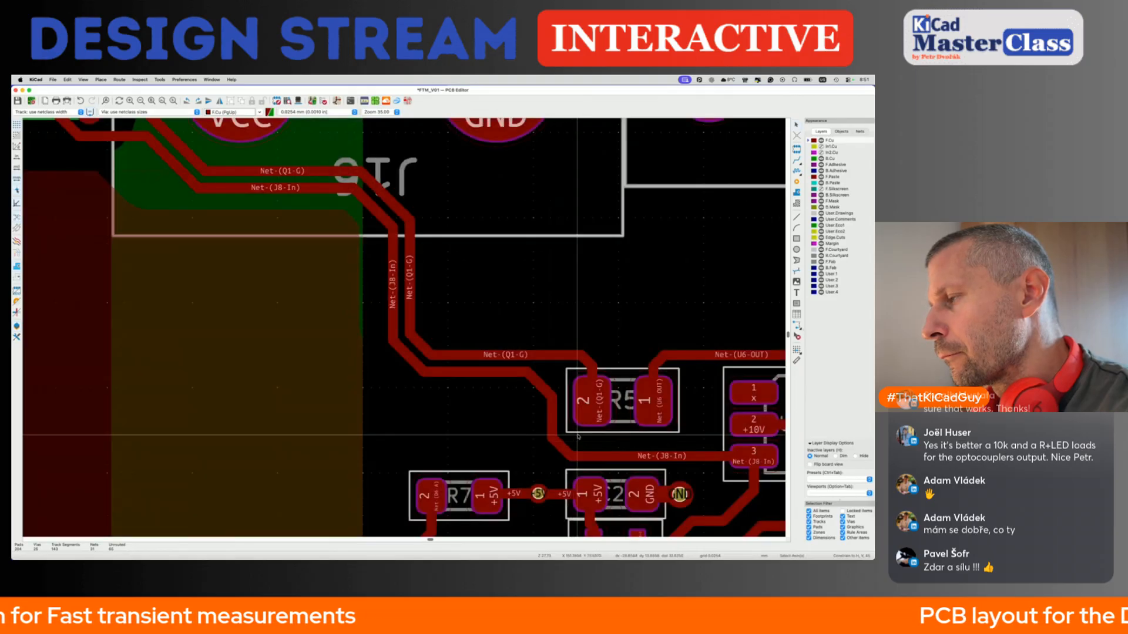
Drag the Net-(J8-In) diagonal before R5 farther from the Net-(Q1-G) track and save the board.
{"action": "left_click_drag", "start_coordinate": [543, 388], "coordinate": [499, 428]}
{"action": "scroll", "coordinate": [541, 386], "scroll_direction": "up", "scroll_amount": 3}
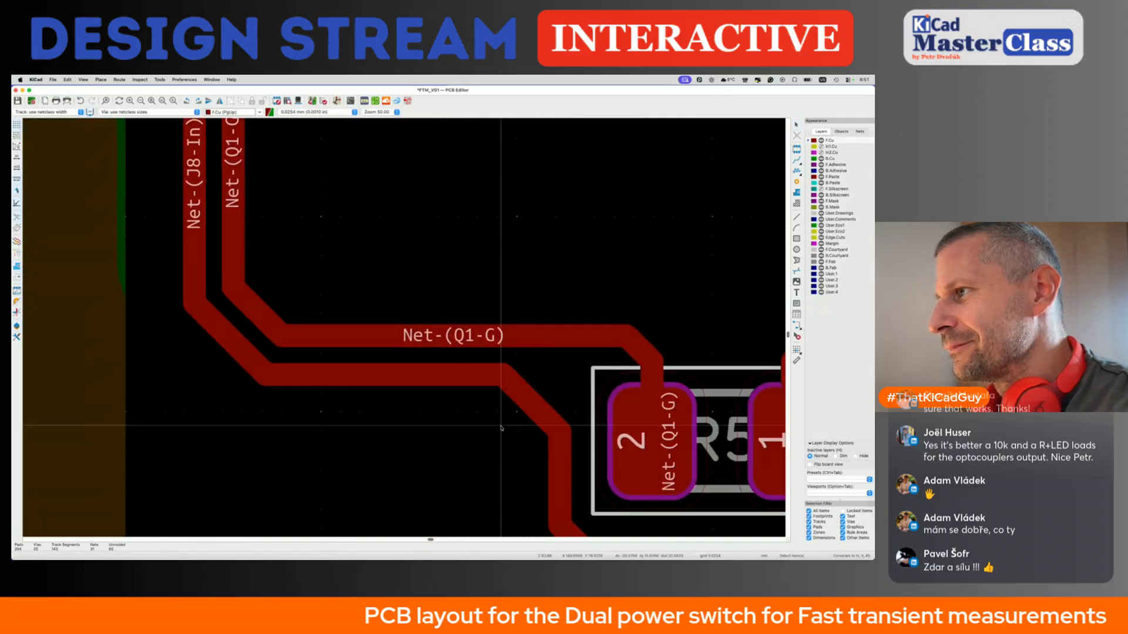
{"action": "scroll", "coordinate": [500, 428], "scroll_direction": "down", "scroll_amount": 5}
{"action": "left_click", "coordinate": [509, 422]}
{"action": "scroll", "coordinate": [509, 421], "scroll_direction": "up", "scroll_amount": 3}
{"action": "scroll", "coordinate": [509, 421], "scroll_direction": "up", "scroll_amount": 4}
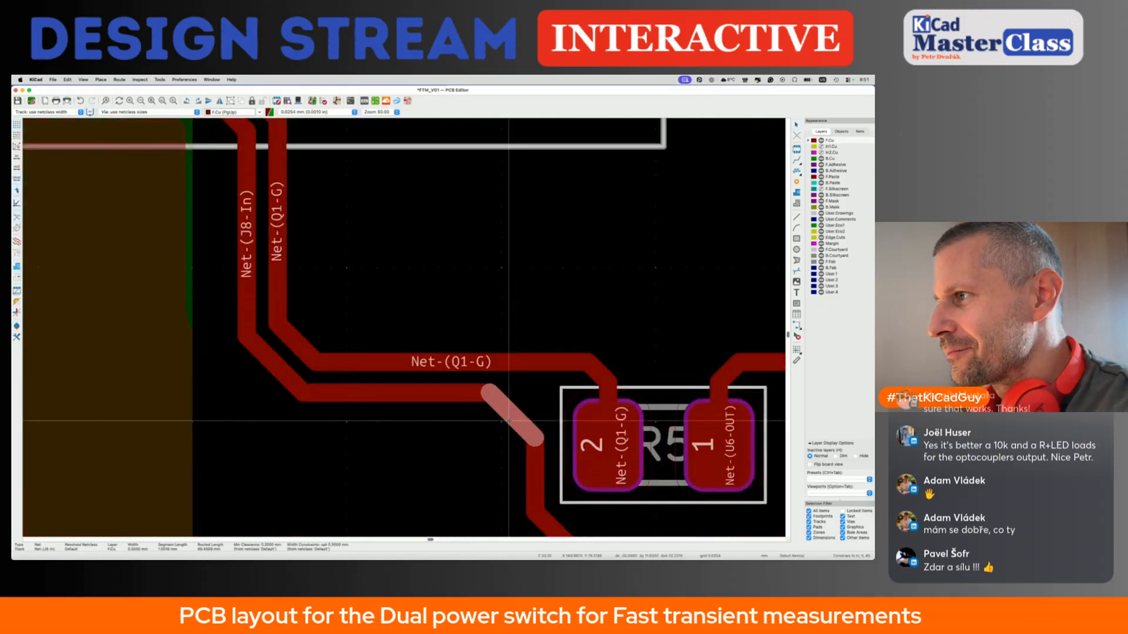
{"action": "middle_click_drag", "start_coordinate": [509, 418], "coordinate": [476, 346]}
{"action": "left_click_drag", "start_coordinate": [445, 289], "coordinate": [439, 313]}
{"action": "scroll", "coordinate": [438, 298], "scroll_direction": "down", "scroll_amount": 5}
{"action": "scroll", "coordinate": [459, 287], "scroll_direction": "up", "scroll_amount": 2}
{"action": "key", "text": "Escape"}
{"action": "key", "text": "super+s"}
{"action": "scroll", "coordinate": [438, 313], "scroll_direction": "down", "scroll_amount": 6}
{"action": "scroll", "coordinate": [438, 313], "scroll_direction": "down", "scroll_amount": 3}
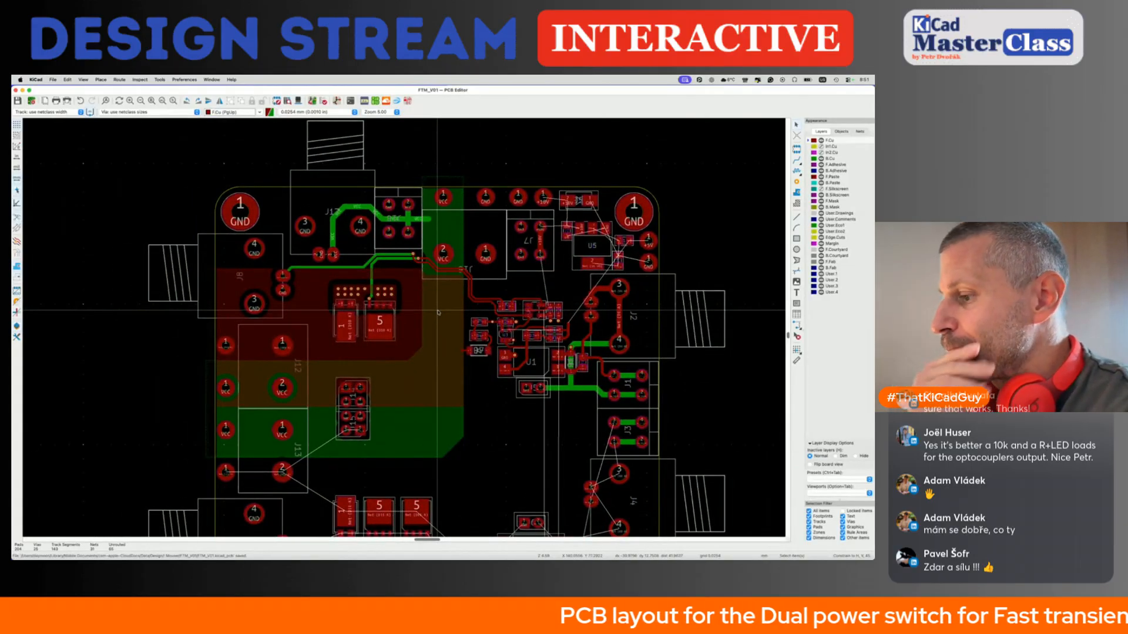
{"action": "scroll", "coordinate": [470, 318], "scroll_direction": "right", "scroll_amount": 2}
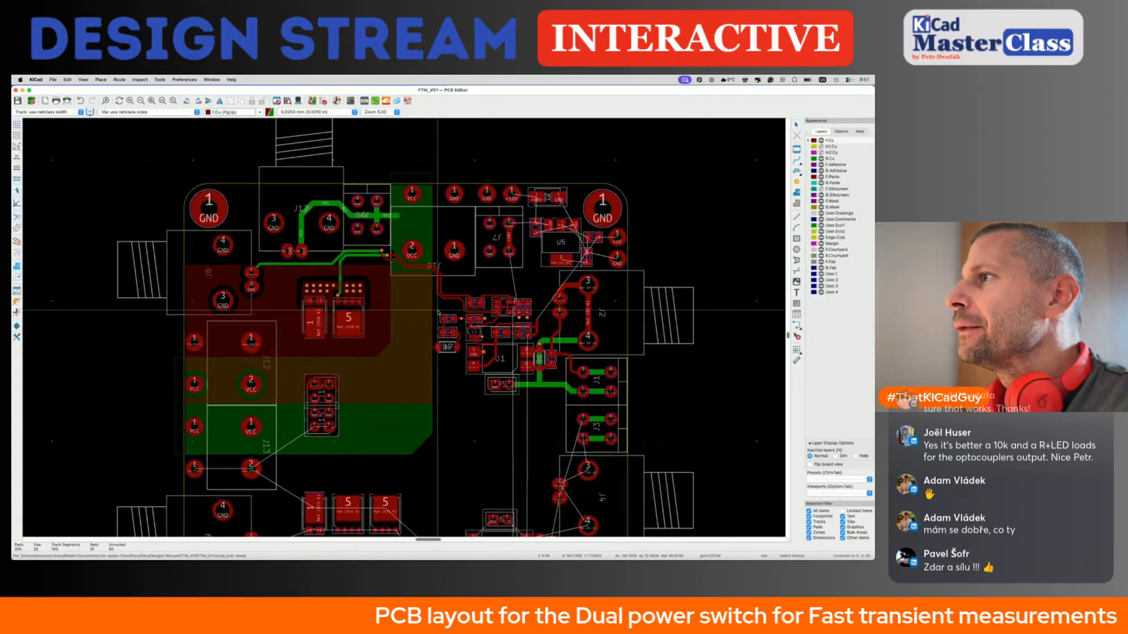
{"action": "scroll", "coordinate": [536, 323], "scroll_direction": "up", "scroll_amount": 3}
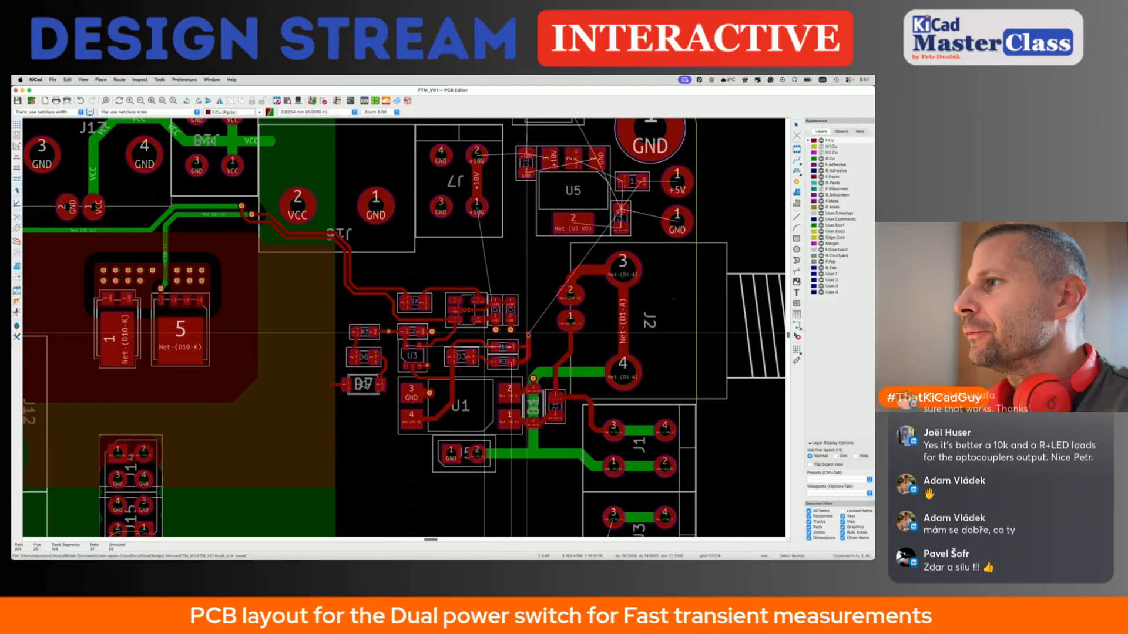
{"action": "key", "text": "x"}
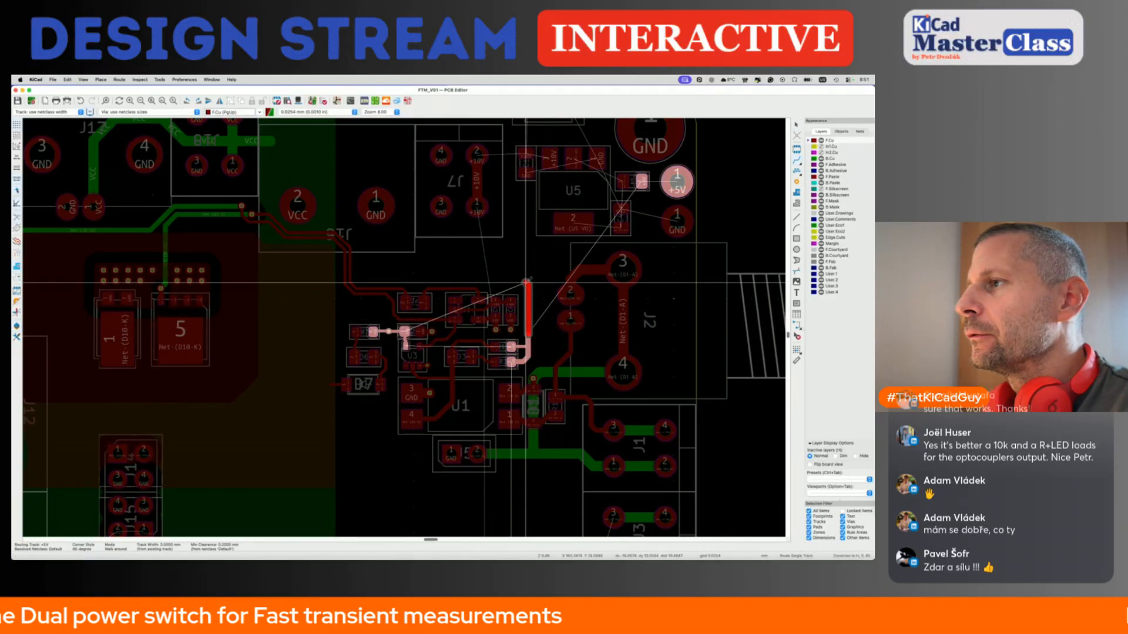
{"action": "key", "text": "Escape"}
{"action": "key", "text": "Escape"}
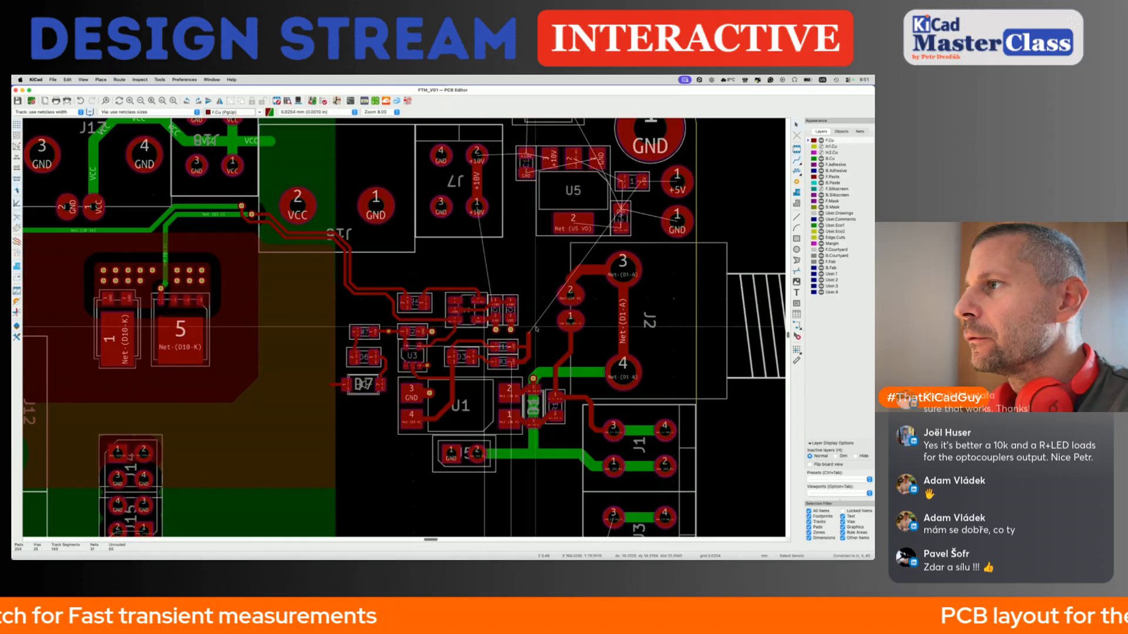
Place a via at the upper end of the +5V stub from R3 and R11, save the board, and make B.Cu active.
{"action": "scroll", "coordinate": [534, 327], "scroll_direction": "up", "scroll_amount": 5}
{"action": "left_click", "coordinate": [798, 183]}
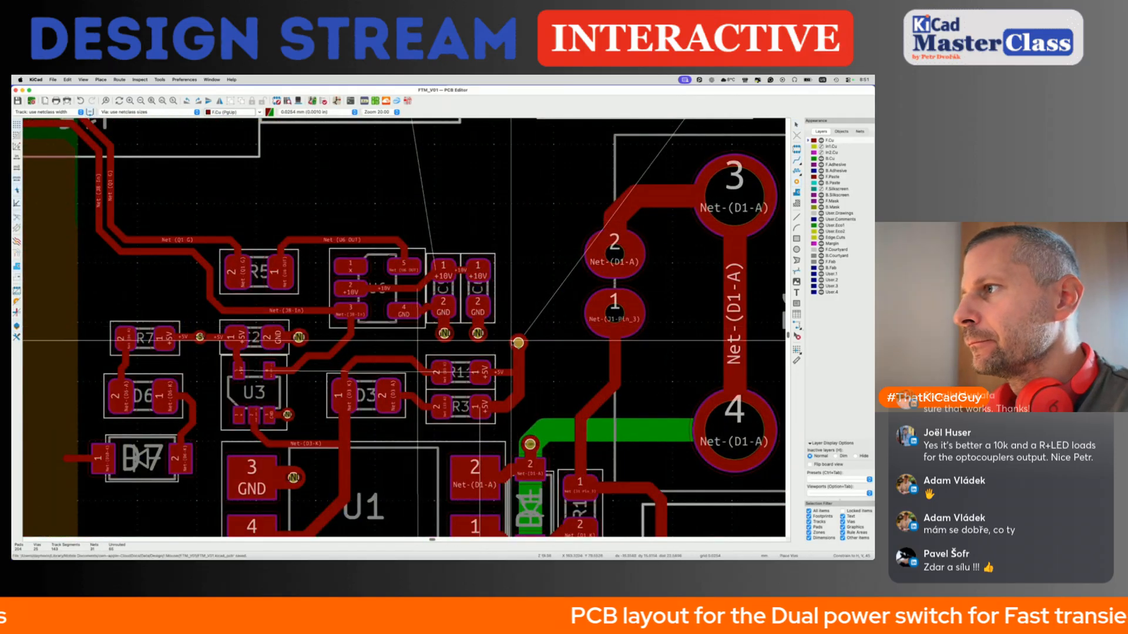
{"action": "key", "text": "x"}
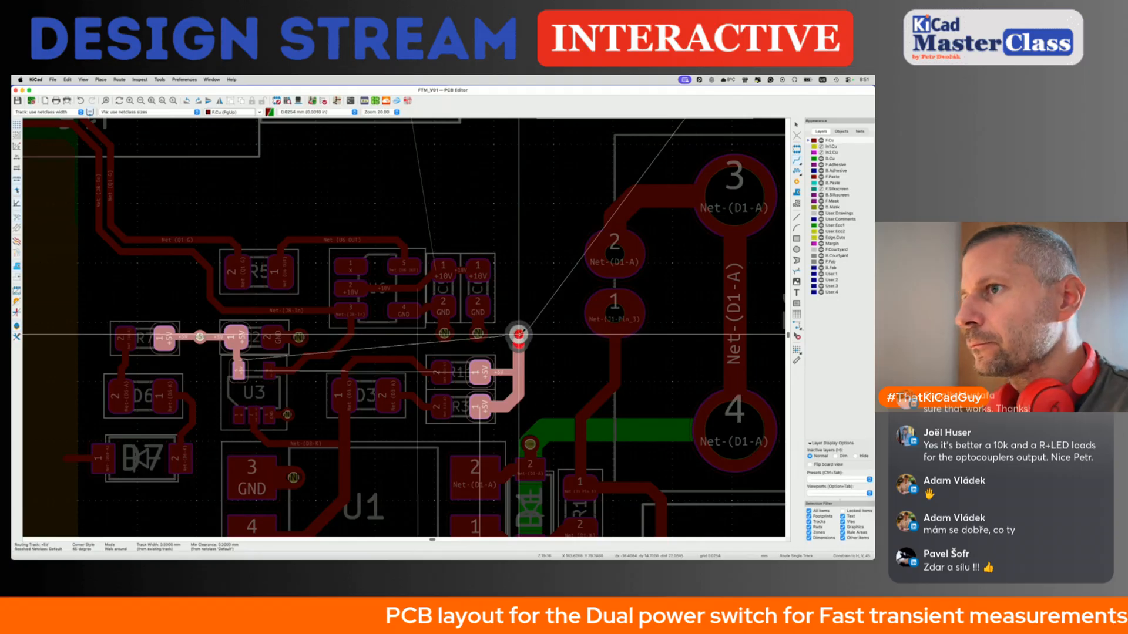
{"action": "key", "text": "Escape"}
{"action": "key", "text": "Escape"}
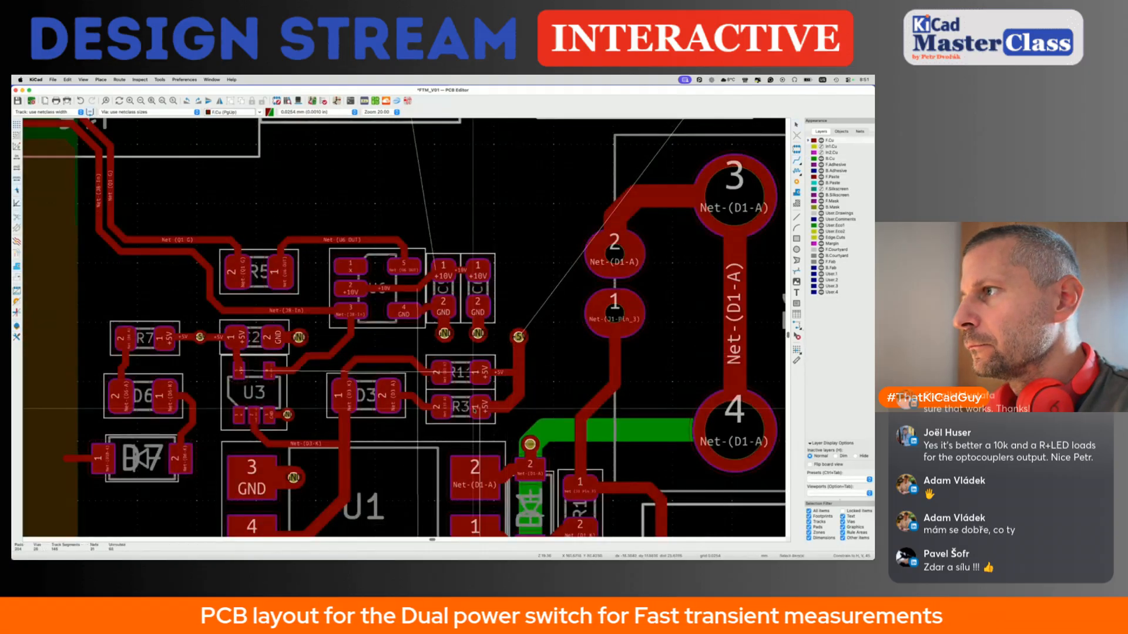
{"action": "key", "text": "super+s"}
{"action": "key", "text": "Page_Down"}
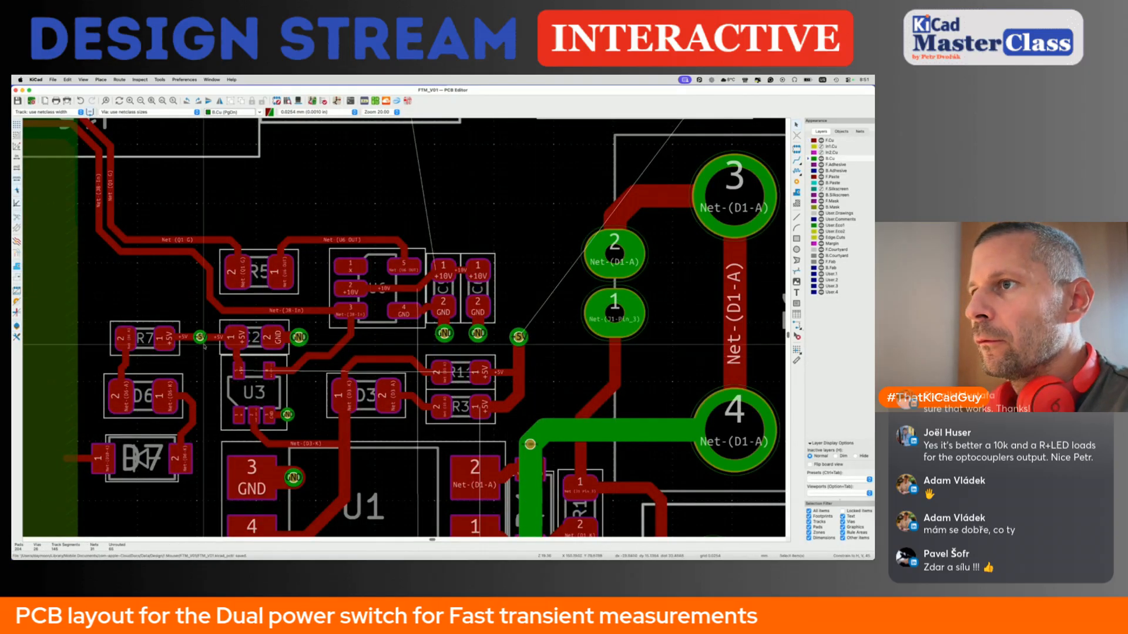
Route a +5V track on B.Cu from the via beside R7 to the via above R3 and R11, and save the board.
{"action": "key", "text": "x"}
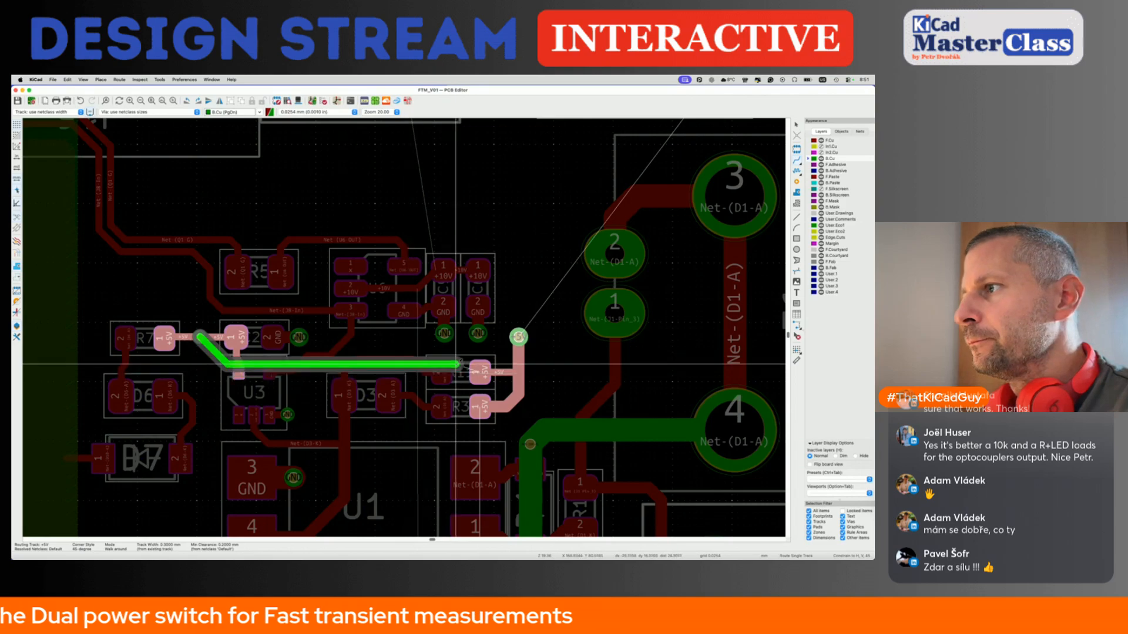
{"action": "left_click", "coordinate": [518, 336]}
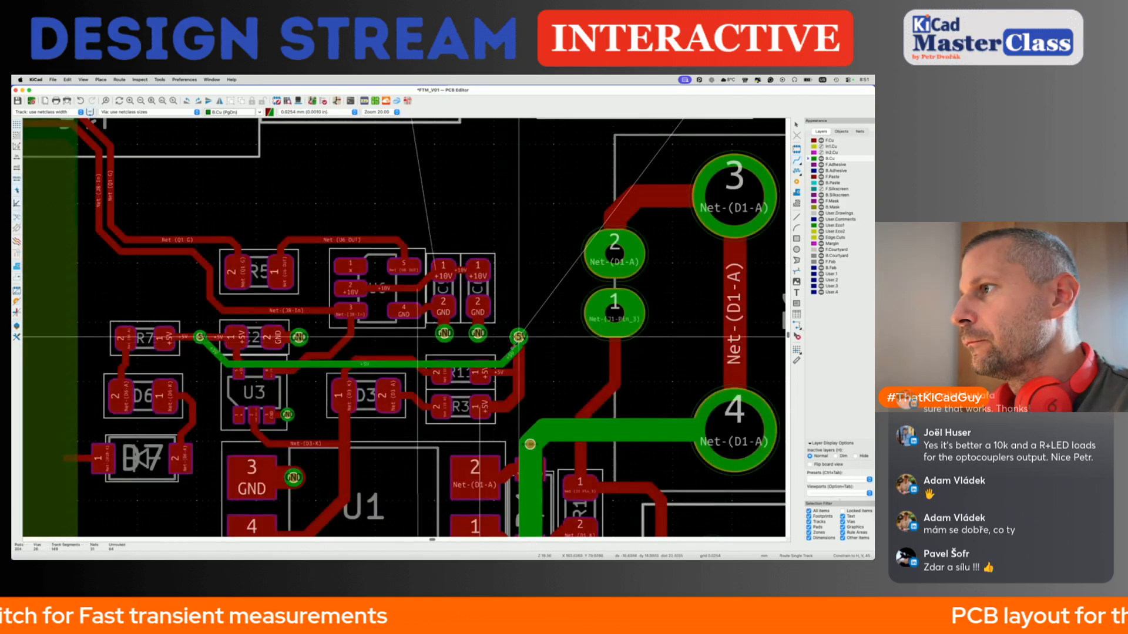
{"action": "key", "text": "d"}
{"action": "scroll", "coordinate": [513, 359], "scroll_direction": "down", "scroll_amount": 5}
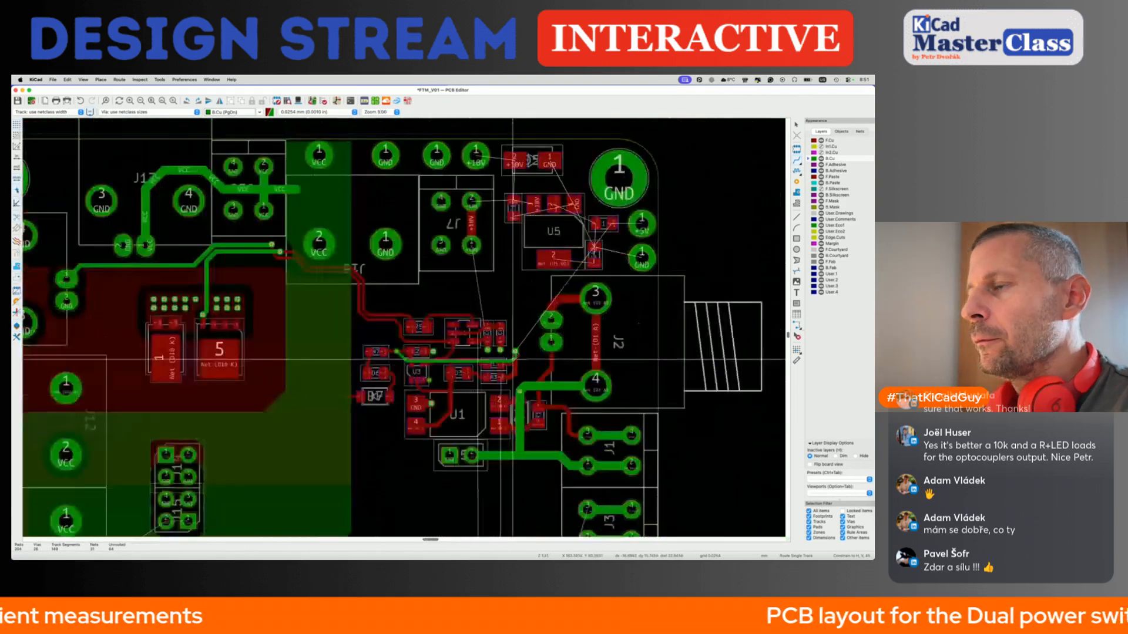
{"action": "scroll", "coordinate": [401, 356], "scroll_direction": "down", "scroll_amount": 2}
{"action": "key", "text": "super+s"}
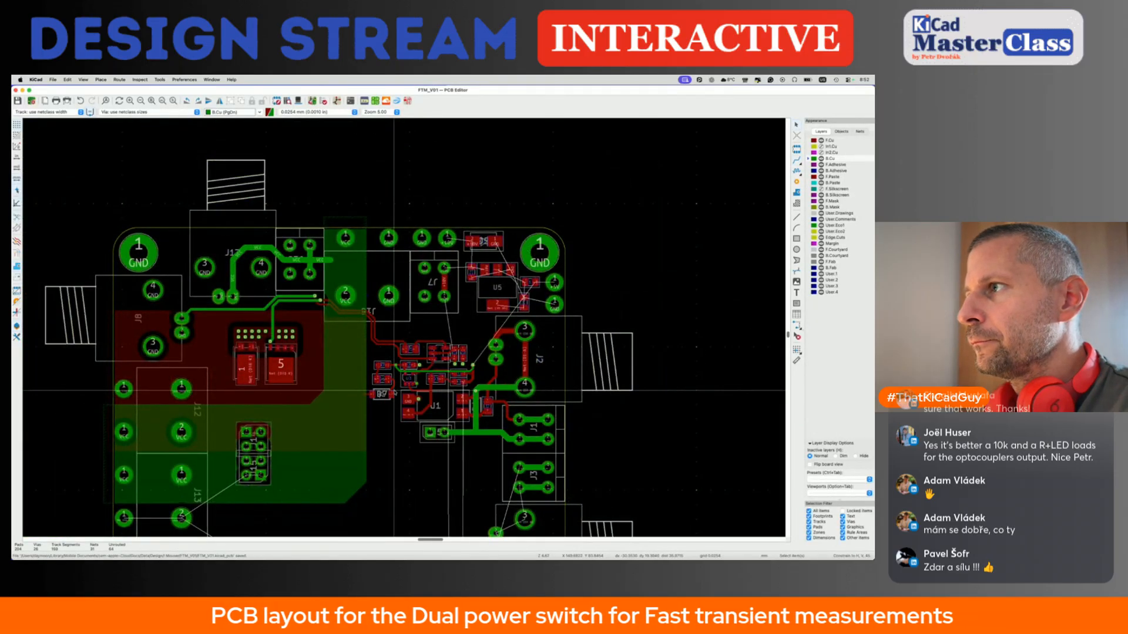
Start a filled zone on F.Cu at the left board edge between J12 and J13 and assign it to Net-(D11-K).
{"action": "scroll", "coordinate": [394, 391], "scroll_direction": "down", "scroll_amount": 5}
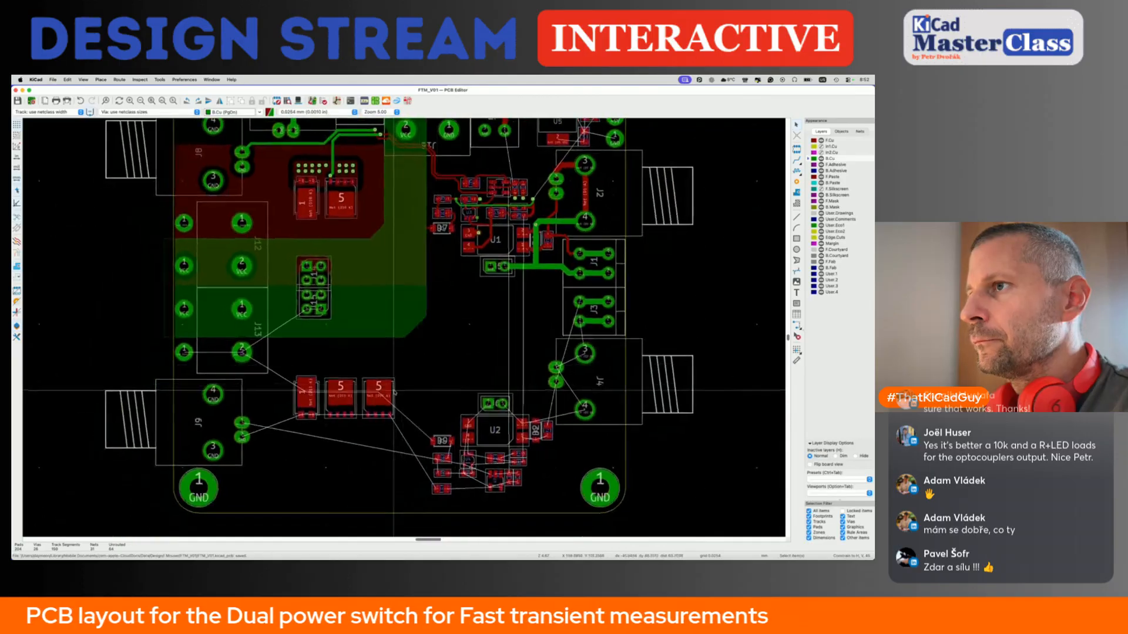
{"action": "scroll", "coordinate": [394, 390], "scroll_direction": "left", "scroll_amount": 4}
{"action": "key", "text": "Page_Up"}
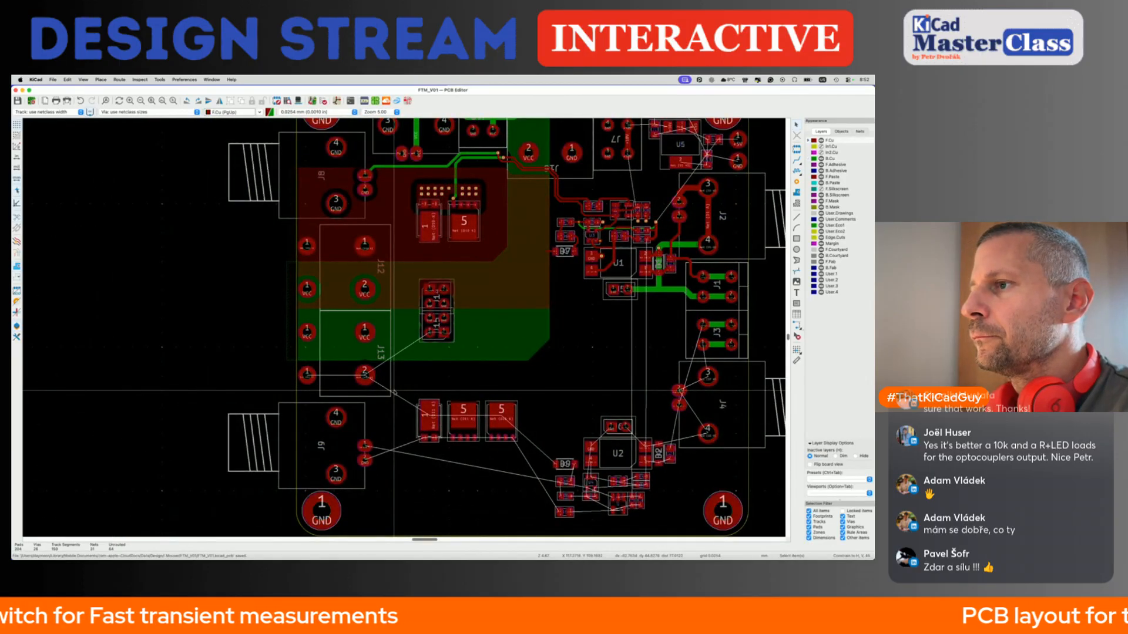
{"action": "scroll", "coordinate": [394, 390], "scroll_direction": "down", "scroll_amount": 1}
{"action": "scroll", "coordinate": [394, 391], "scroll_direction": "right", "scroll_amount": 1}
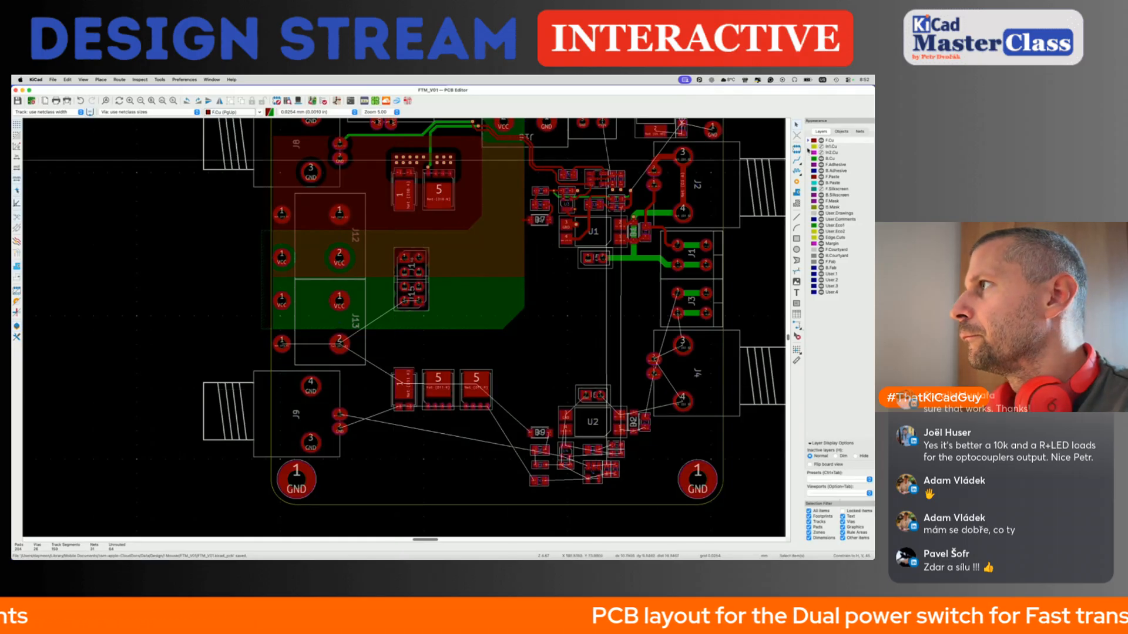
{"action": "key", "text": "super+s"}
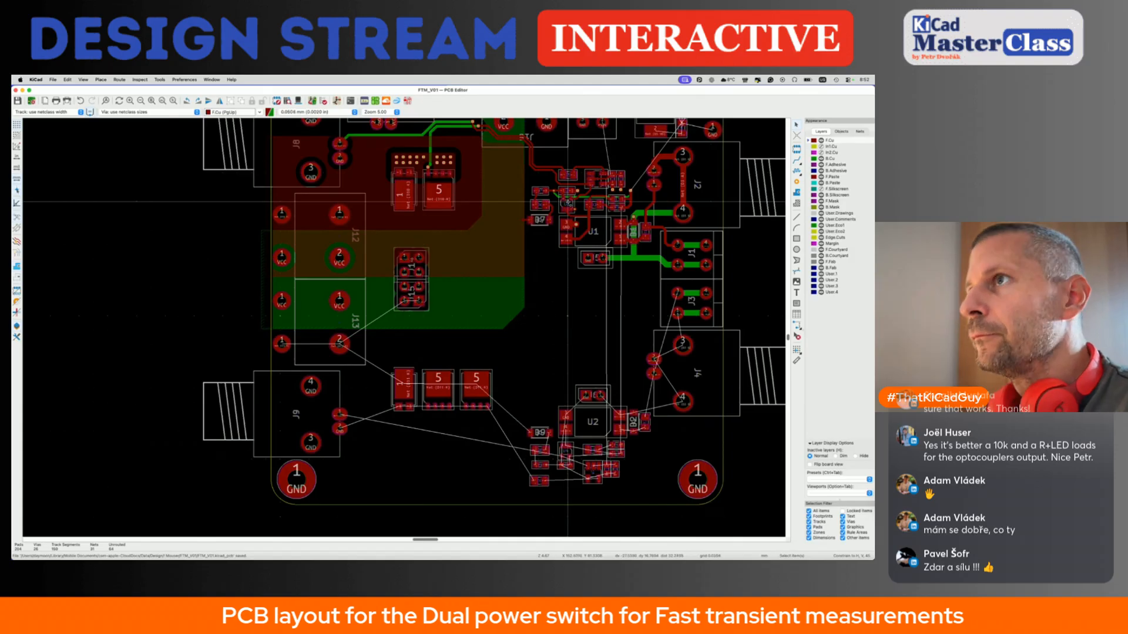
{"action": "key", "text": "super+shift+z"}
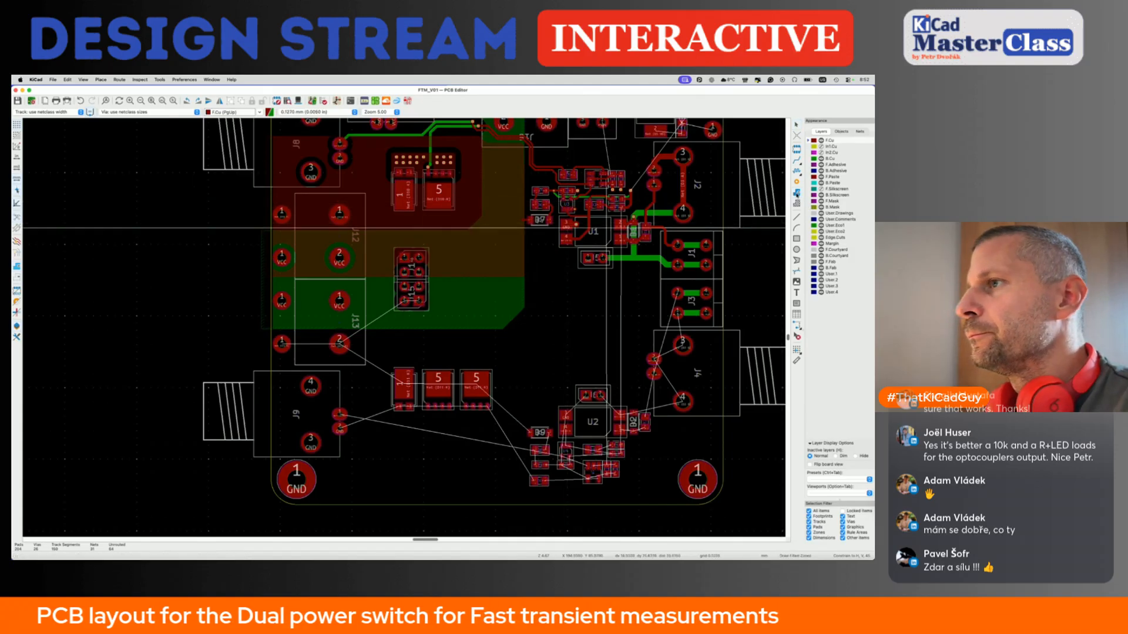
{"action": "scroll", "coordinate": [315, 307], "scroll_direction": "up", "scroll_amount": 3}
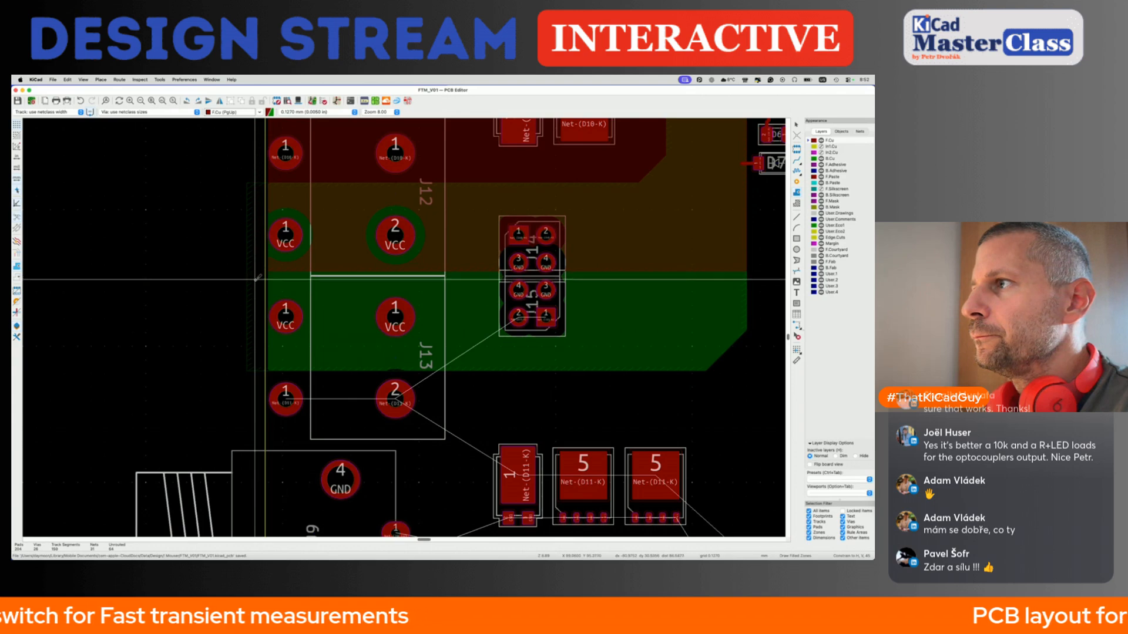
{"action": "left_click", "coordinate": [257, 283]}
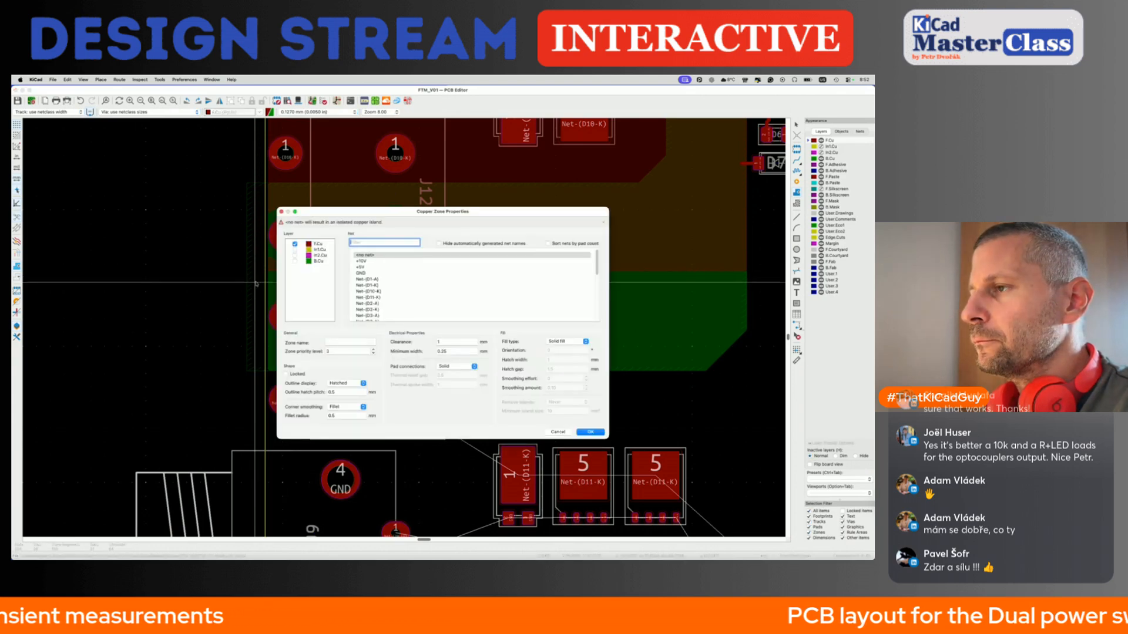
{"action": "type", "text": "d11"}
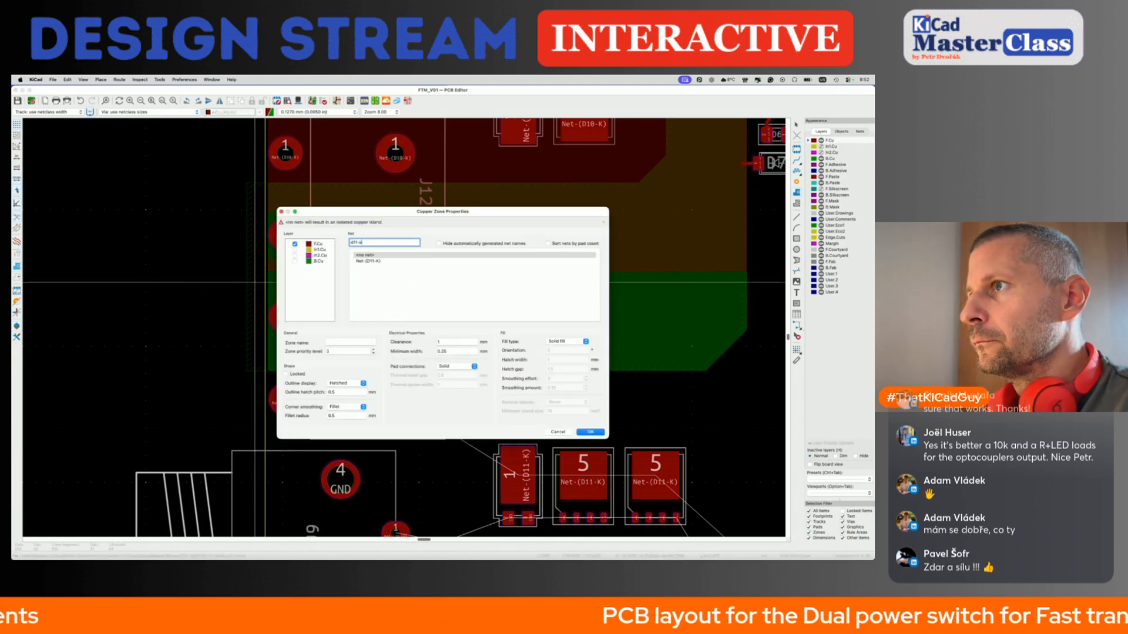
{"action": "type", "text": "-k"}
{"action": "left_click", "coordinate": [373, 261]}
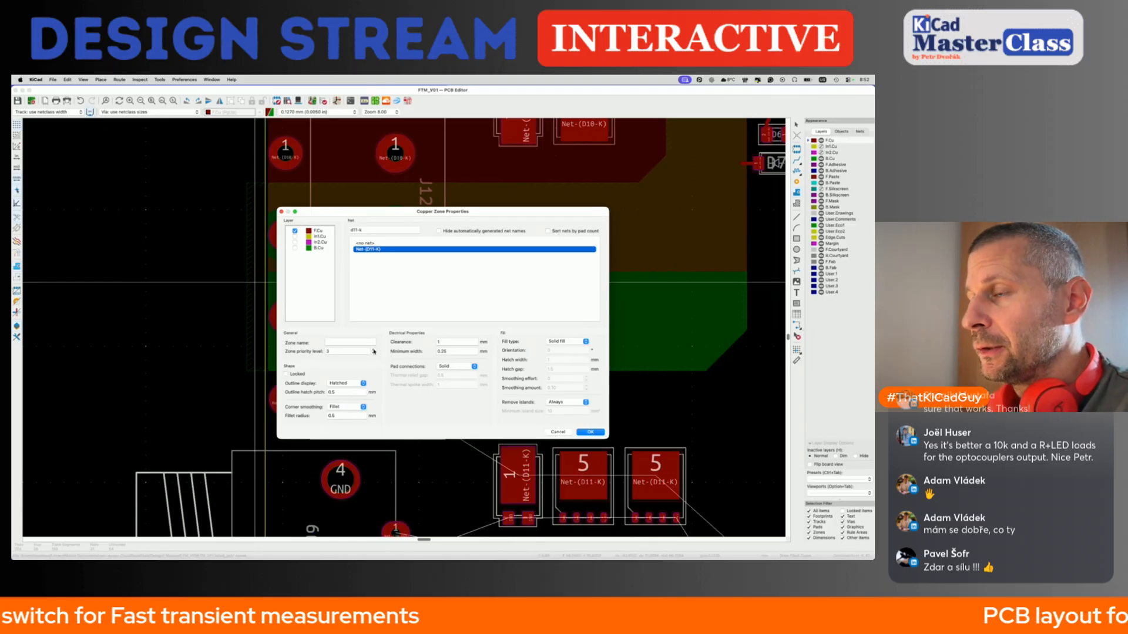
{"action": "left_click", "coordinate": [599, 433]}
Outline the Net-(D11-K) zone around the lower-left board area out to the VCC zone's right edge, fill it, and save the board.
{"action": "scroll", "coordinate": [255, 362], "scroll_direction": "down", "scroll_amount": 10}
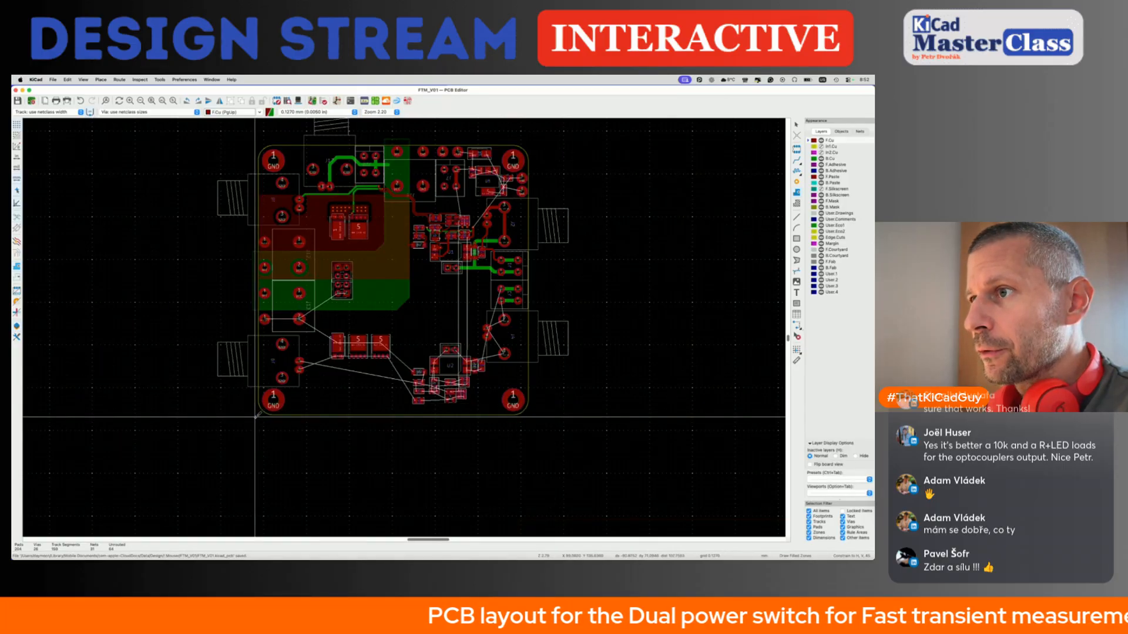
{"action": "scroll", "coordinate": [409, 415], "scroll_direction": "up", "scroll_amount": 2}
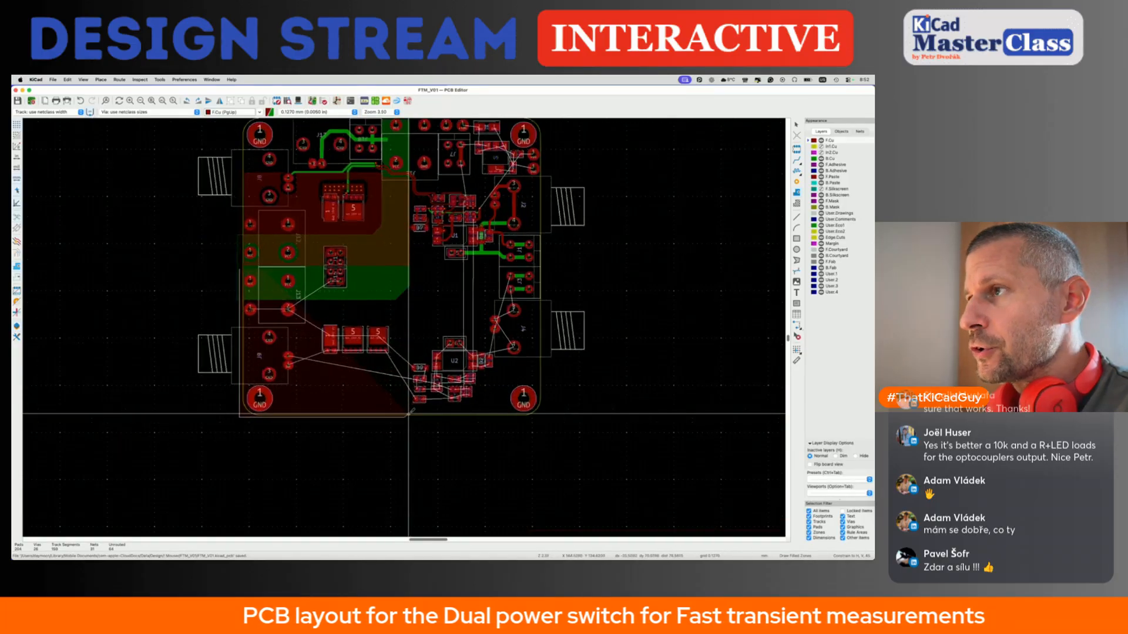
{"action": "scroll", "coordinate": [409, 414], "scroll_direction": "up", "scroll_amount": 2}
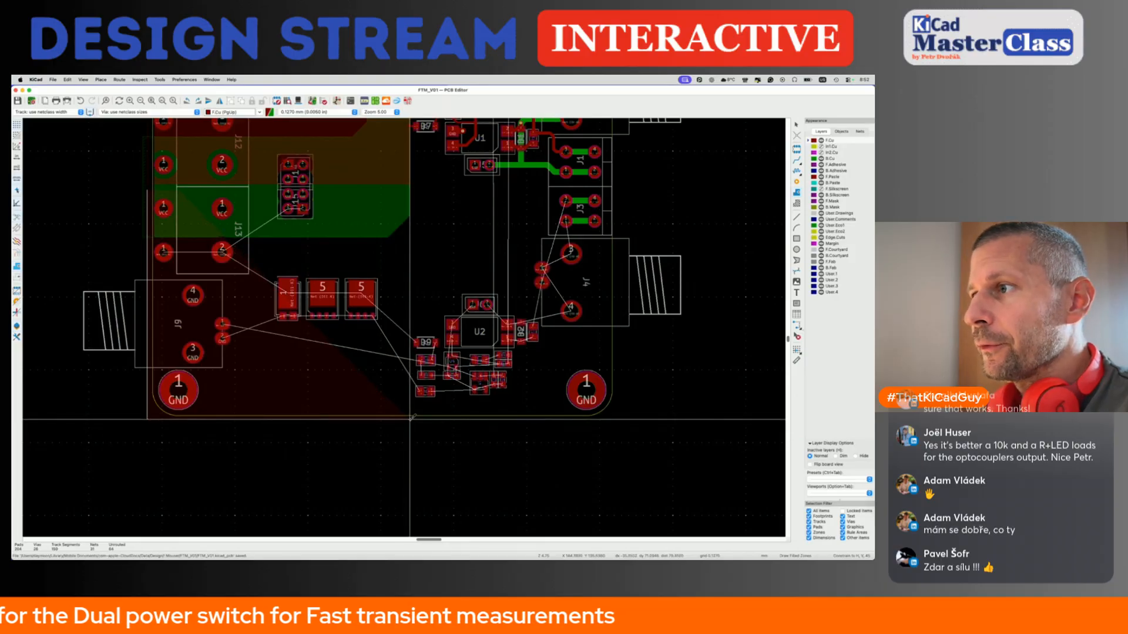
{"action": "scroll", "coordinate": [410, 223], "scroll_direction": "up", "scroll_amount": 3}
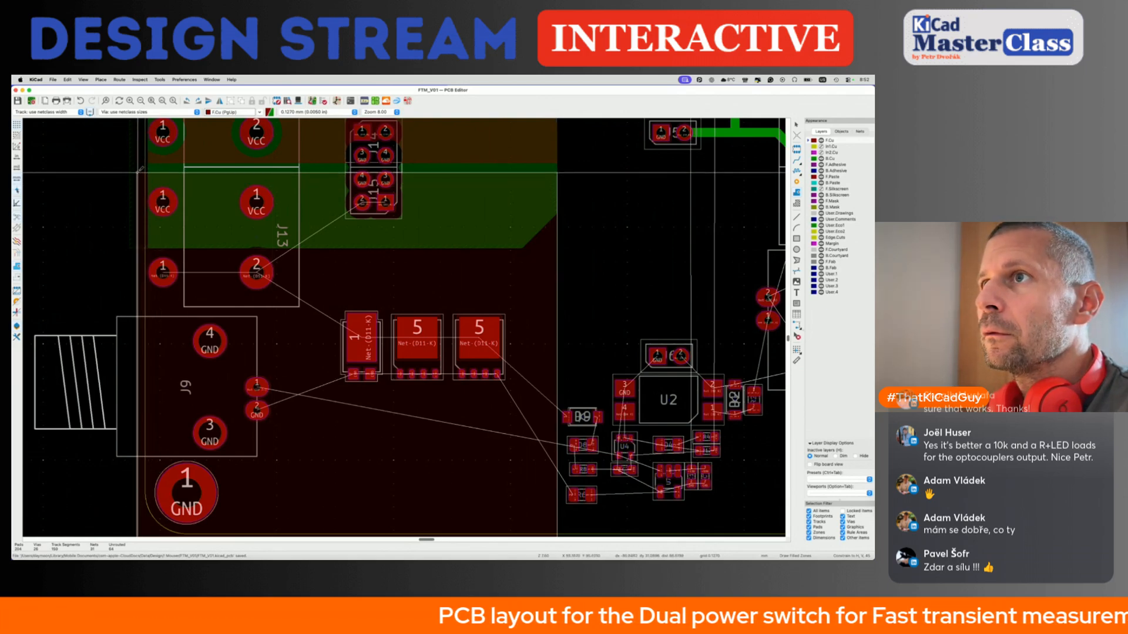
{"action": "left_click", "coordinate": [139, 171]}
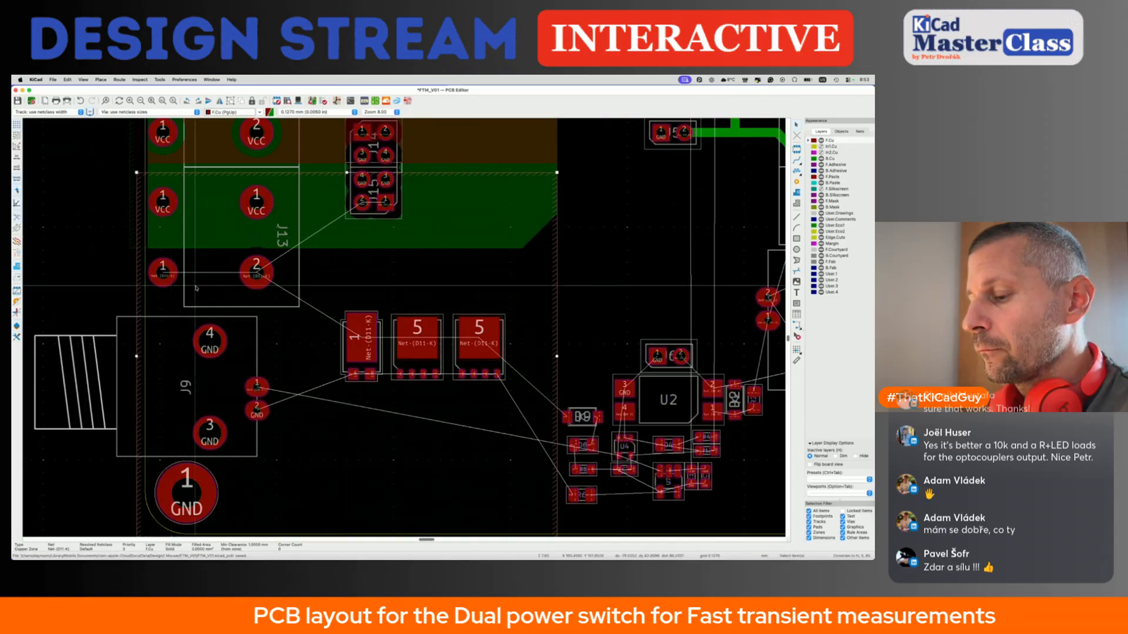
{"action": "key", "text": "Escape"}
{"action": "key", "text": "super+s"}
{"action": "scroll", "coordinate": [225, 335], "scroll_direction": "down", "scroll_amount": 3}
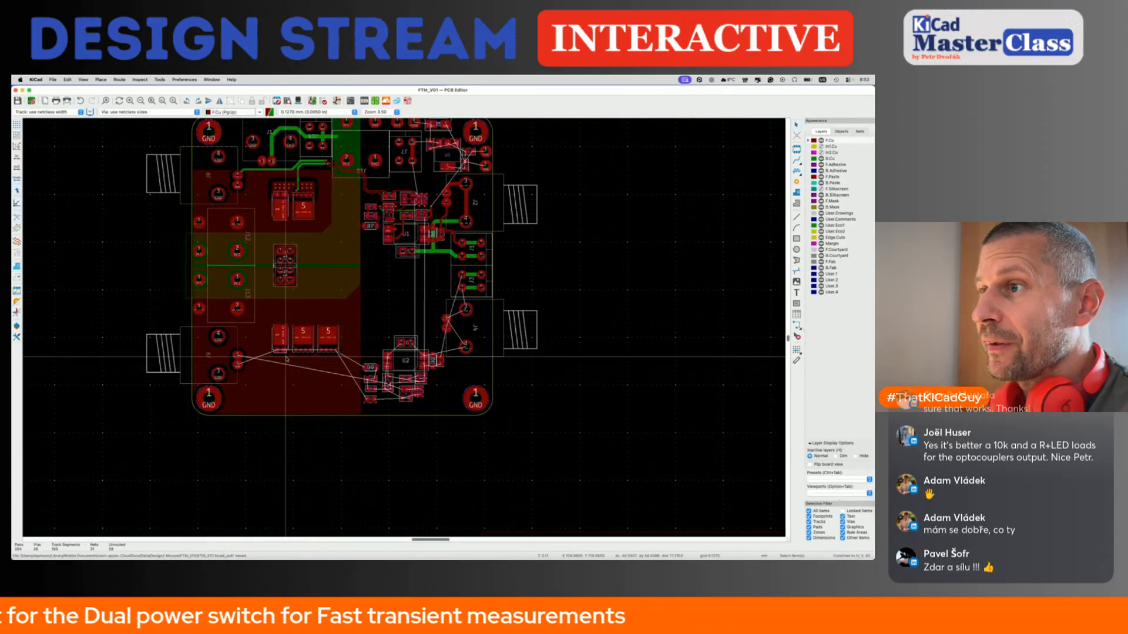
{"action": "scroll", "coordinate": [288, 362], "scroll_direction": "up", "scroll_amount": 3}
{"action": "middle_click_drag", "start_coordinate": [287, 161], "coordinate": [315, 372]}
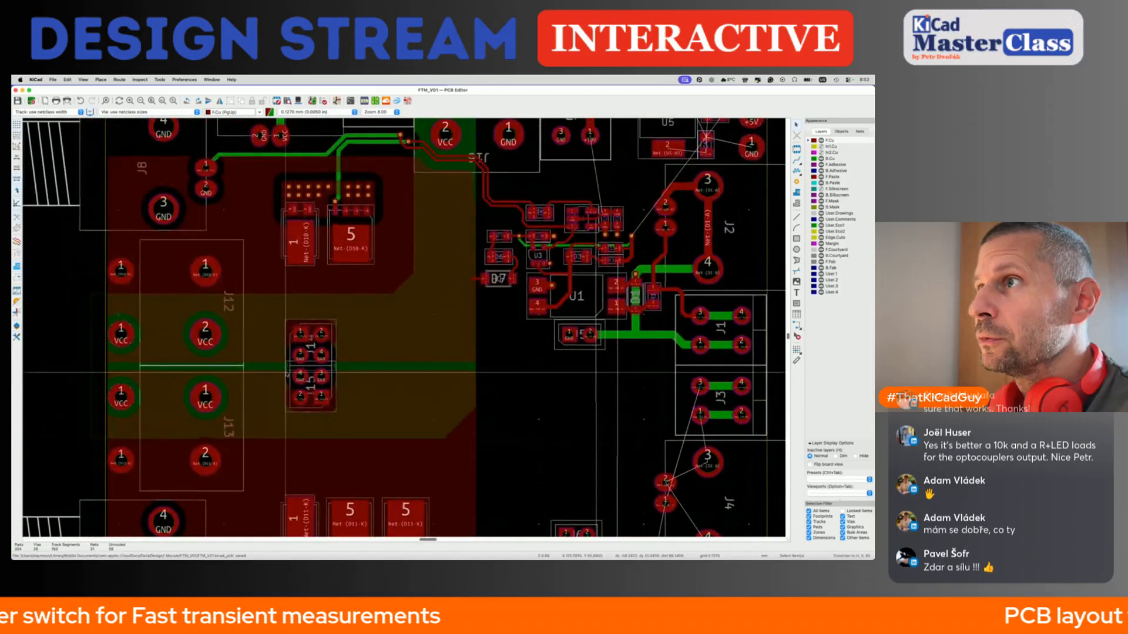
{"action": "middle_click_drag", "start_coordinate": [314, 502], "coordinate": [335, 215]}
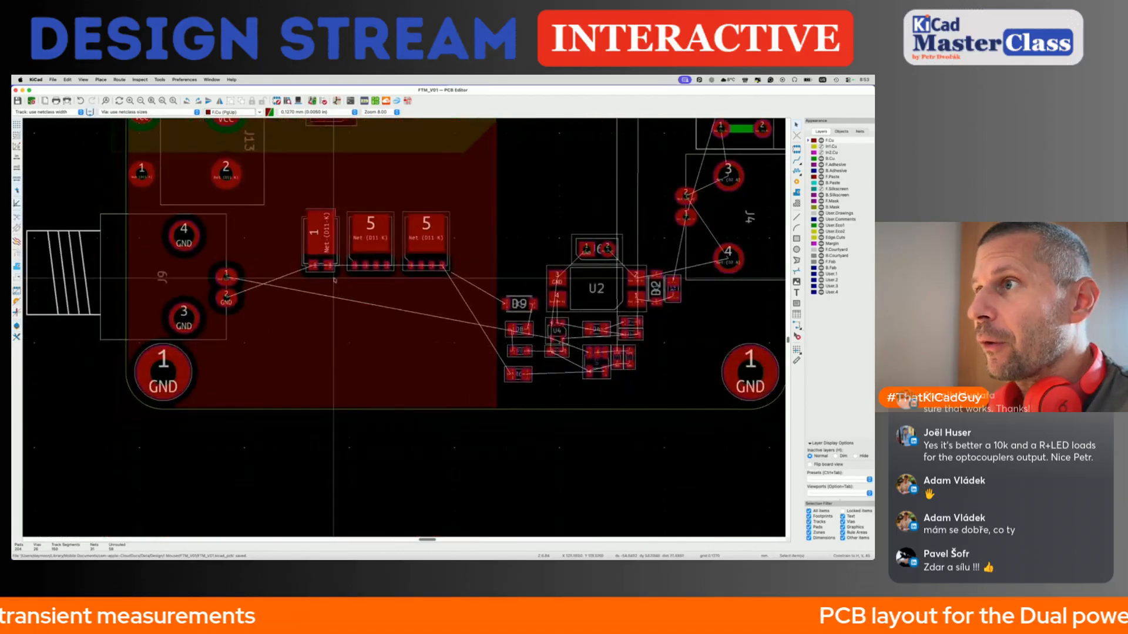
{"action": "scroll", "coordinate": [333, 257], "scroll_direction": "up", "scroll_amount": 5}
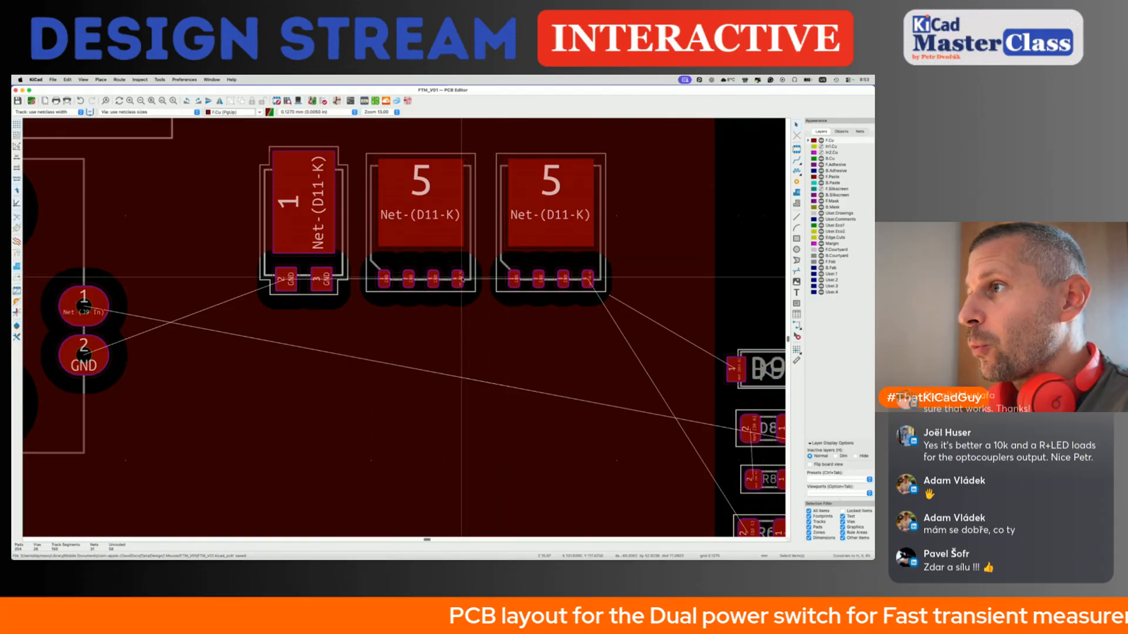
{"action": "key", "text": "x"}
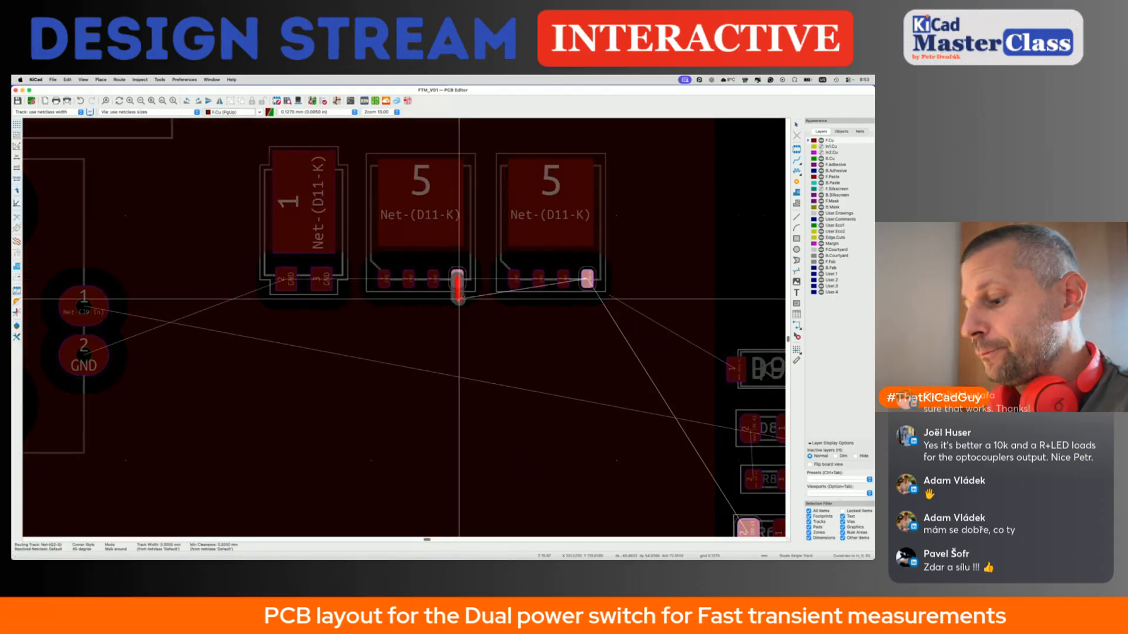
{"action": "key", "text": "Escape"}
{"action": "scroll", "coordinate": [459, 299], "scroll_direction": "down", "scroll_amount": 5}
{"action": "scroll", "coordinate": [460, 300], "scroll_direction": "up", "scroll_amount": 3}
{"action": "middle_click_drag", "start_coordinate": [460, 300], "coordinate": [460, 367]}
{"action": "middle_click_drag", "start_coordinate": [459, 517], "coordinate": [443, 121]}
{"action": "scroll", "coordinate": [424, 215], "scroll_direction": "up", "scroll_amount": 5}
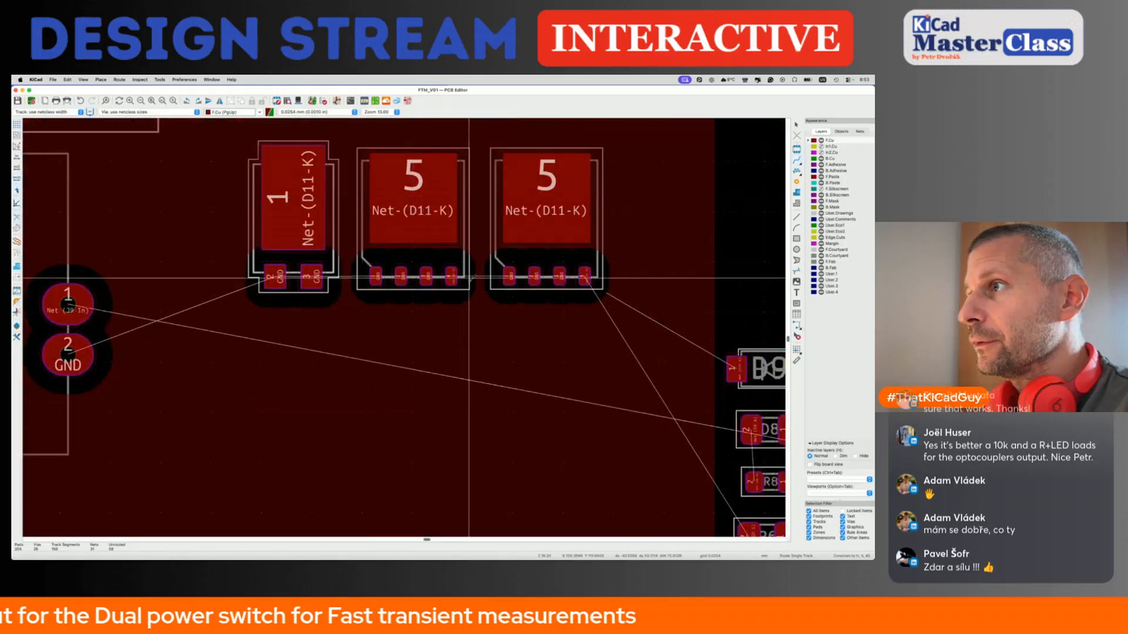
Route short 0.5 mm tracks down from the rightmost small pads of both lower transistors, end each with a via, and save the board.
{"action": "key", "text": "w"}
{"action": "key", "text": "x"}
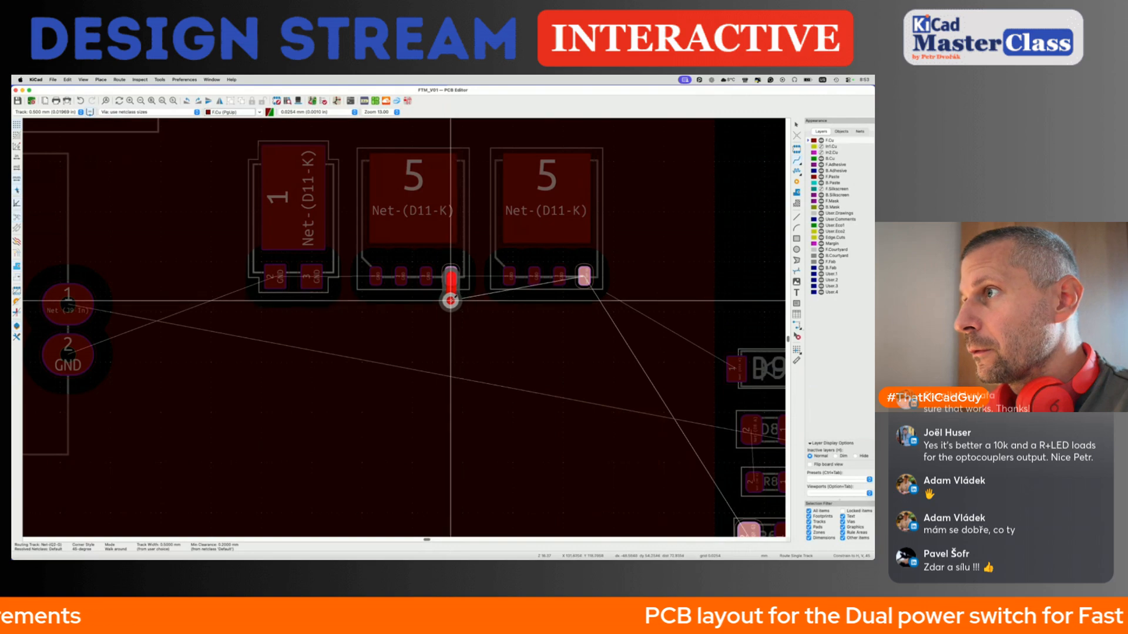
{"action": "double_click", "coordinate": [451, 299]}
{"action": "left_click", "coordinate": [584, 276]}
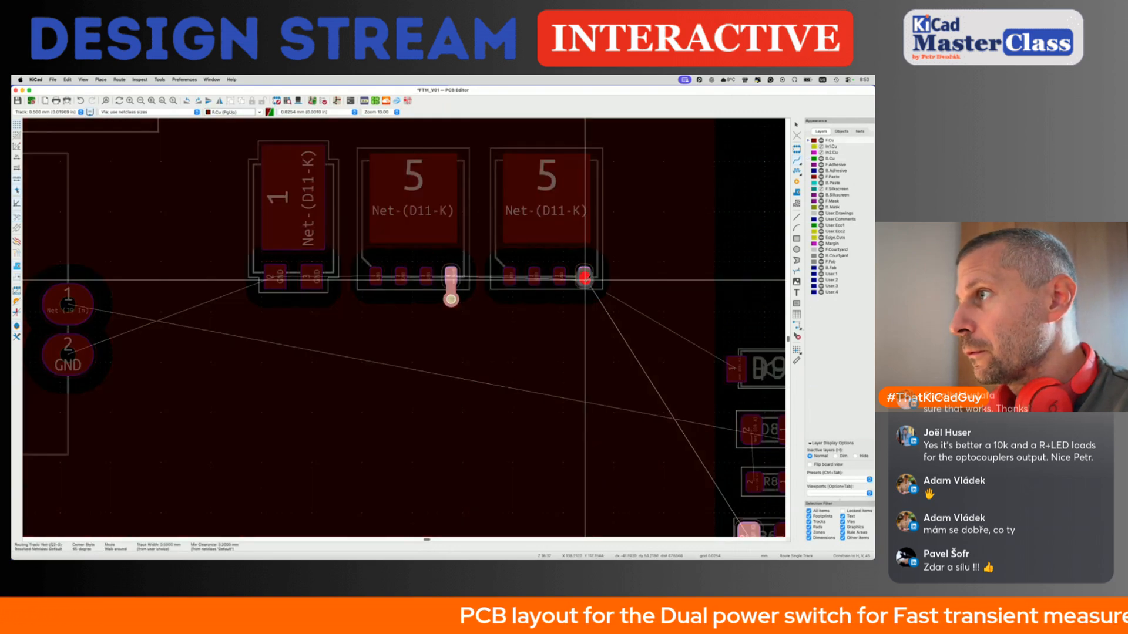
{"action": "key", "text": "v"}
{"action": "left_click", "coordinate": [584, 299]}
{"action": "key", "text": "Escape"}
{"action": "key", "text": "Escape"}
{"action": "key", "text": "super+s"}
Start a filled zone on F.Cu beside the small pads of the lower power components and assign it to GND with priority level 20.
{"action": "scroll", "coordinate": [584, 299], "scroll_direction": "down", "scroll_amount": 3}
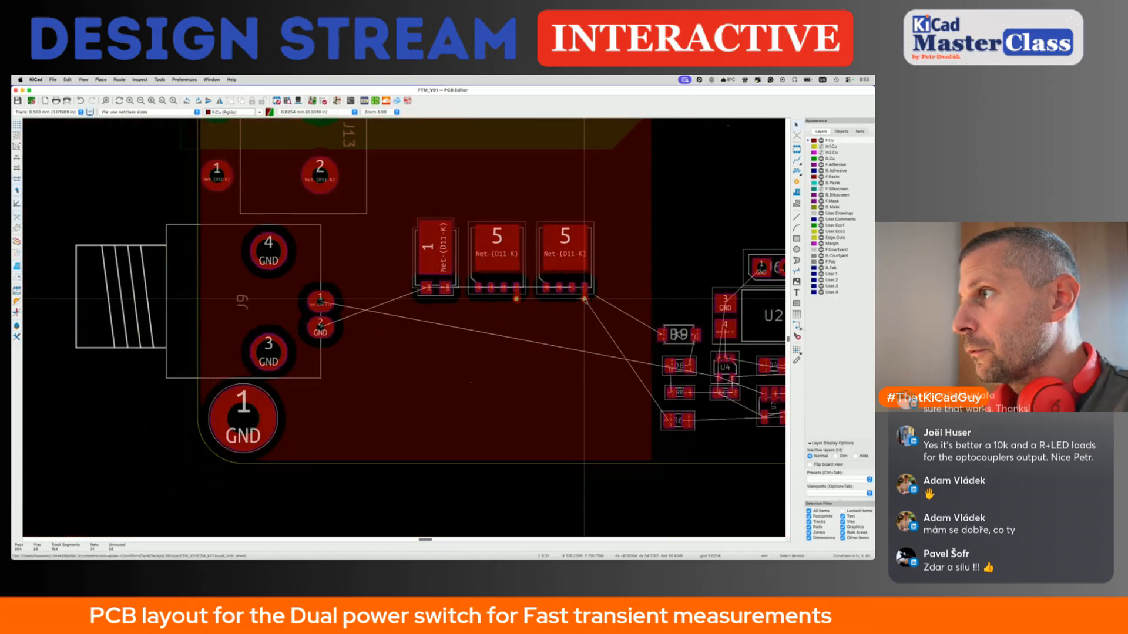
{"action": "left_click", "coordinate": [796, 192]}
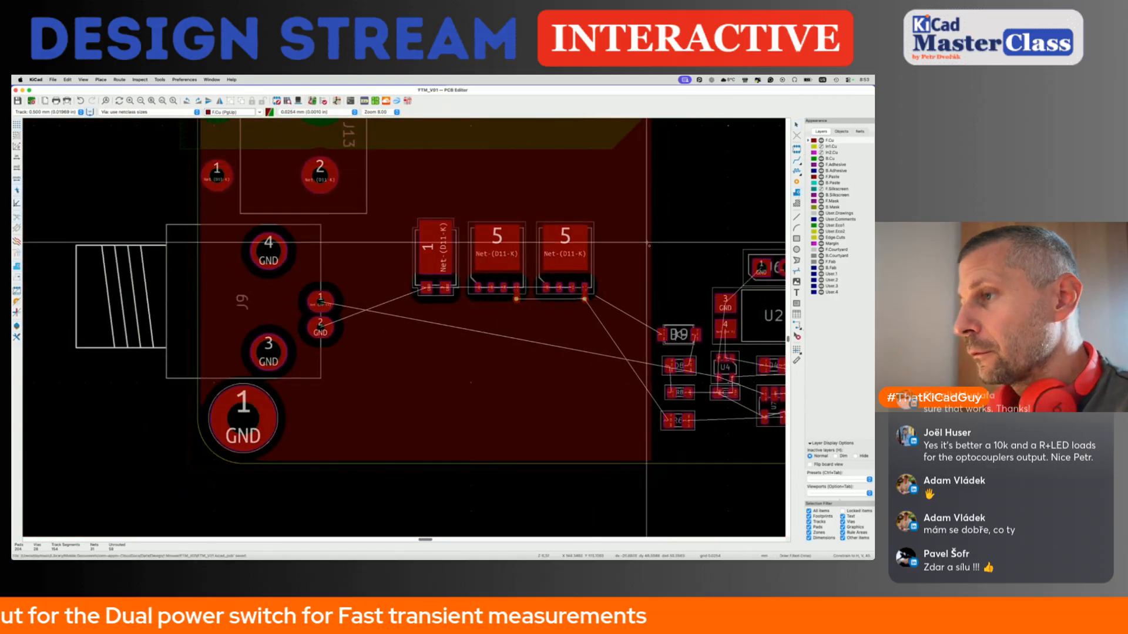
{"action": "scroll", "coordinate": [454, 257], "scroll_direction": "down", "scroll_amount": 5}
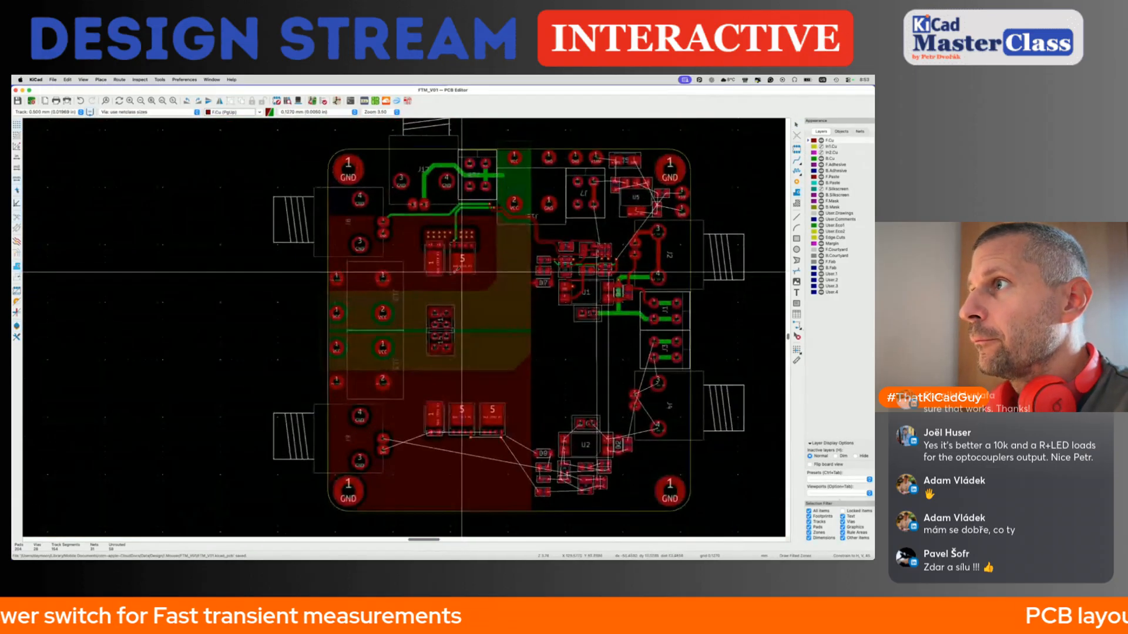
{"action": "scroll", "coordinate": [366, 385], "scroll_direction": "up", "scroll_amount": 5}
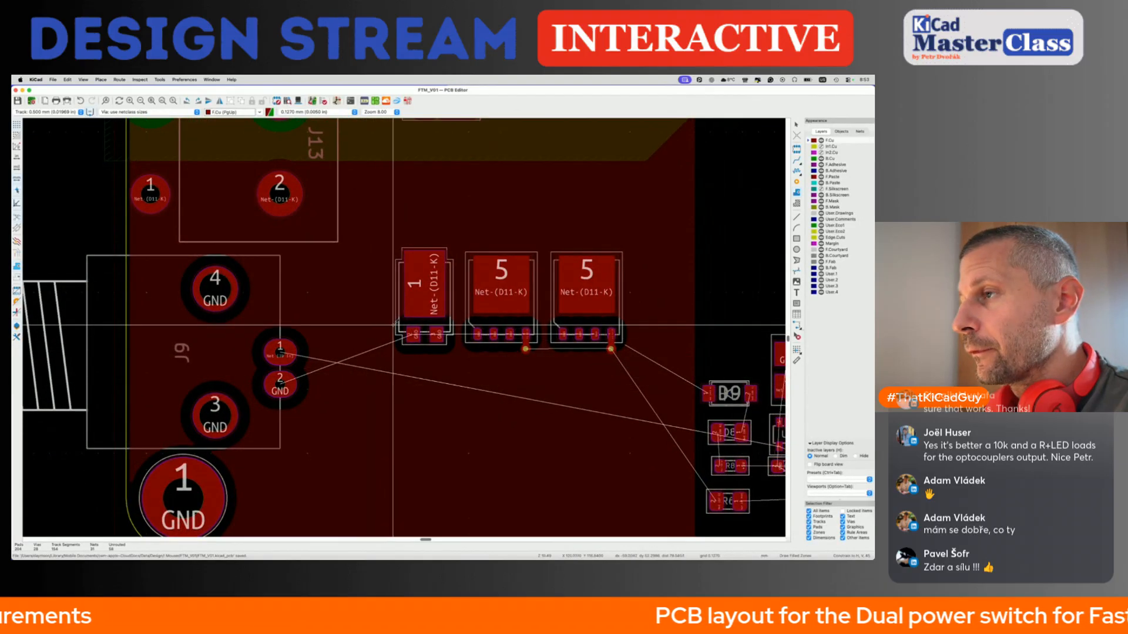
{"action": "left_click", "coordinate": [394, 326]}
{"action": "type", "text": "gnd"}
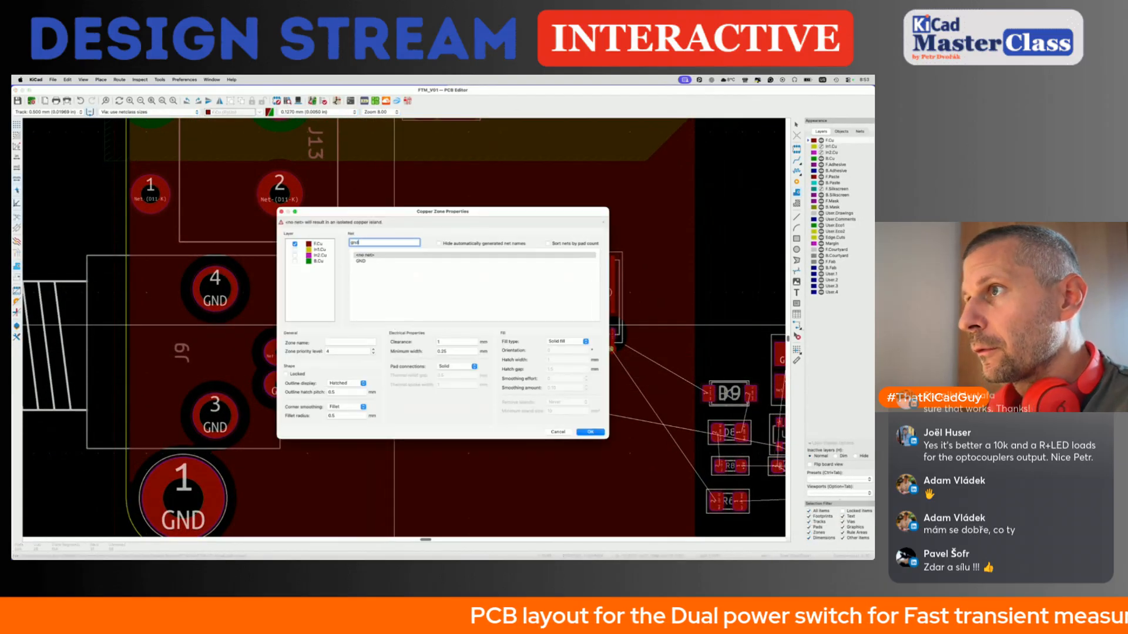
{"action": "left_click", "coordinate": [361, 261]}
{"action": "left_click", "coordinate": [374, 351]}
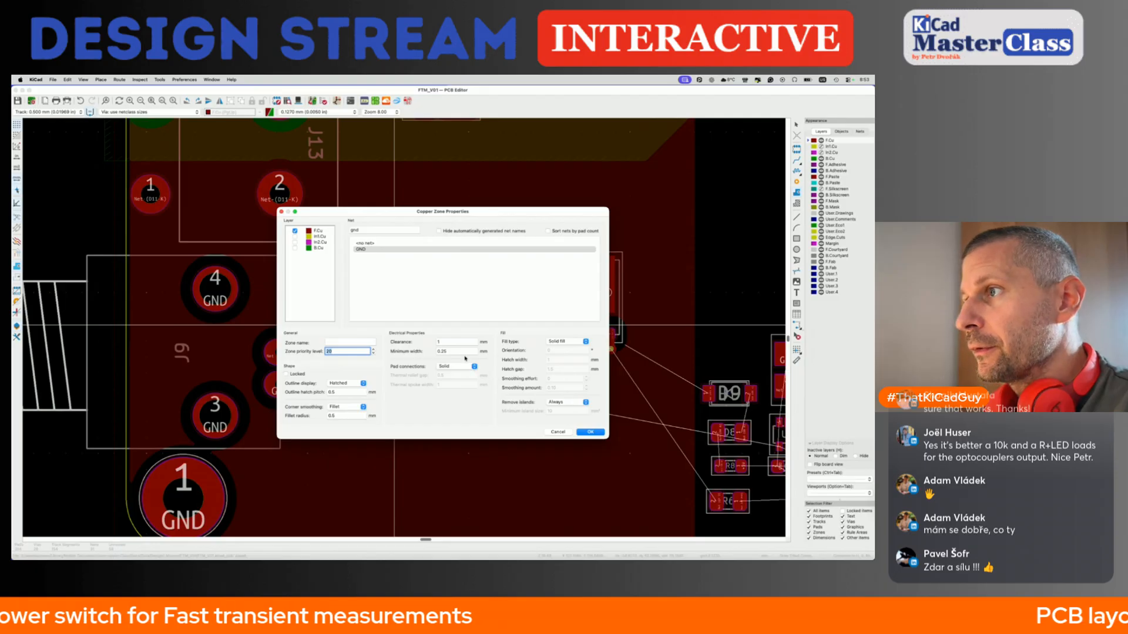
{"action": "left_click", "coordinate": [458, 343]}
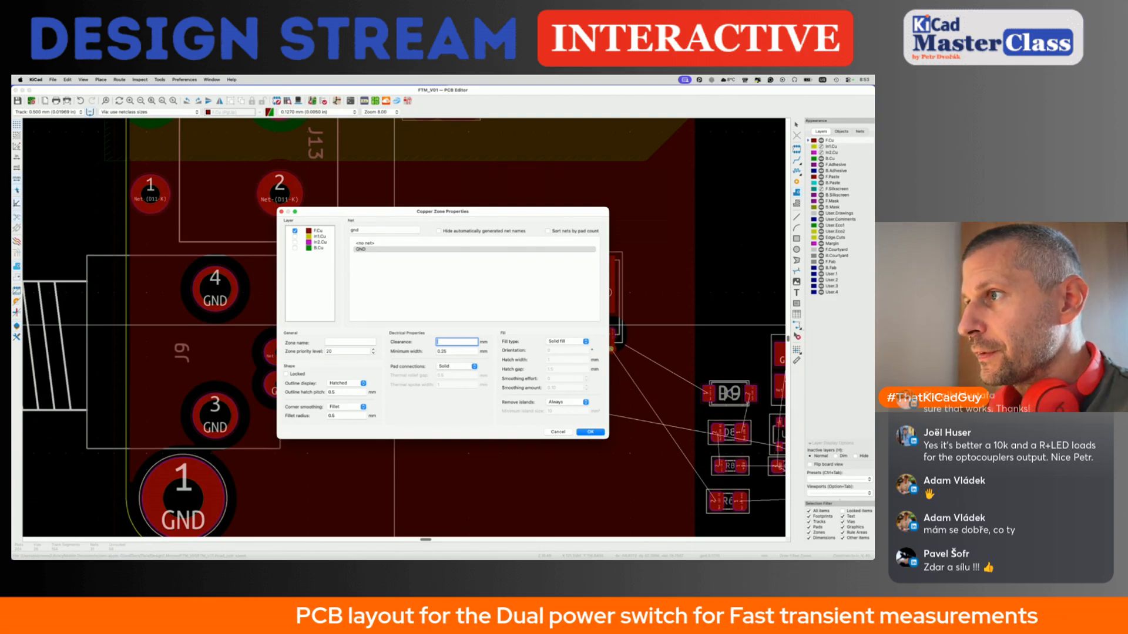
{"action": "left_click", "coordinate": [592, 433]}
Outline the GND zone as a rectangle enclosing the small pads of the three lower power components and the area just below them.
{"action": "scroll", "coordinate": [332, 180], "scroll_direction": "up", "scroll_amount": 5}
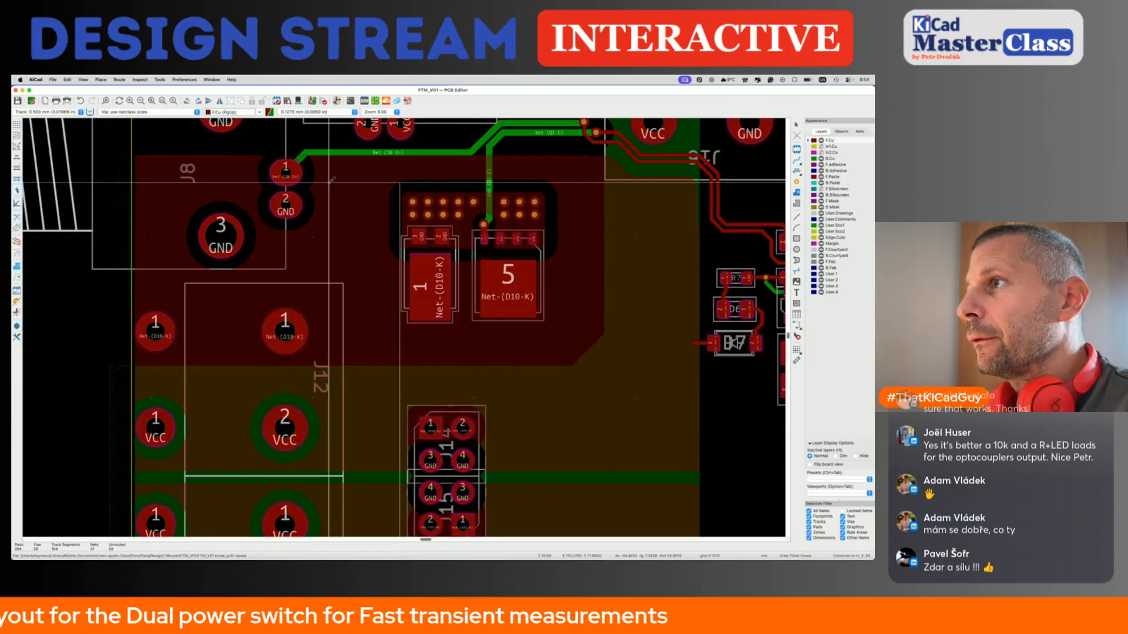
{"action": "scroll", "coordinate": [332, 180], "scroll_direction": "down", "scroll_amount": 10}
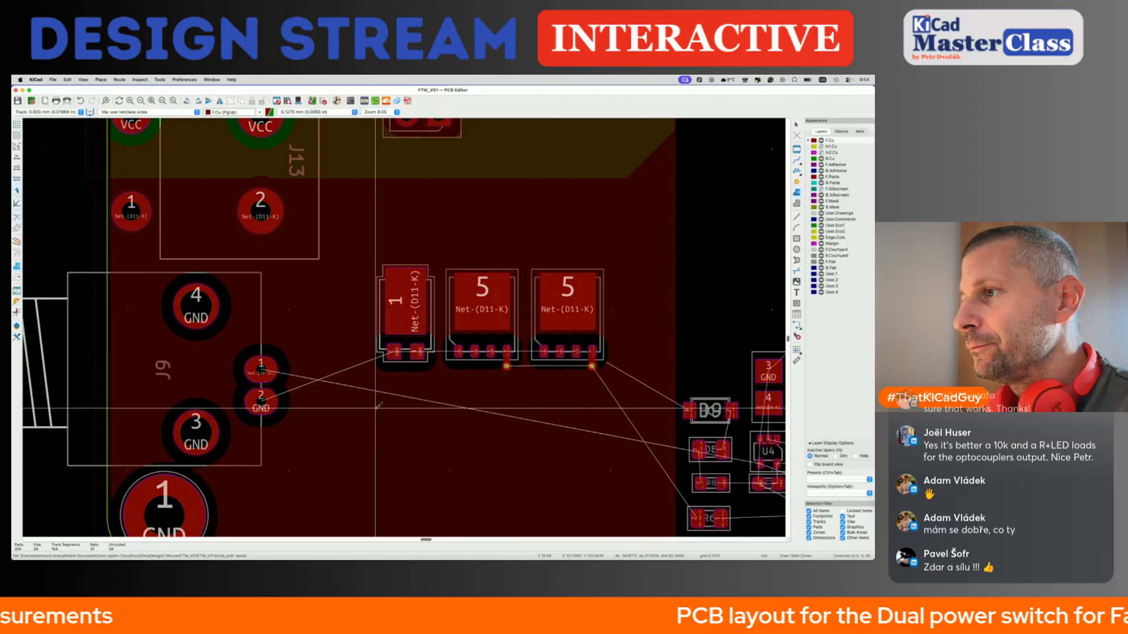
{"action": "left_click", "coordinate": [376, 411]}
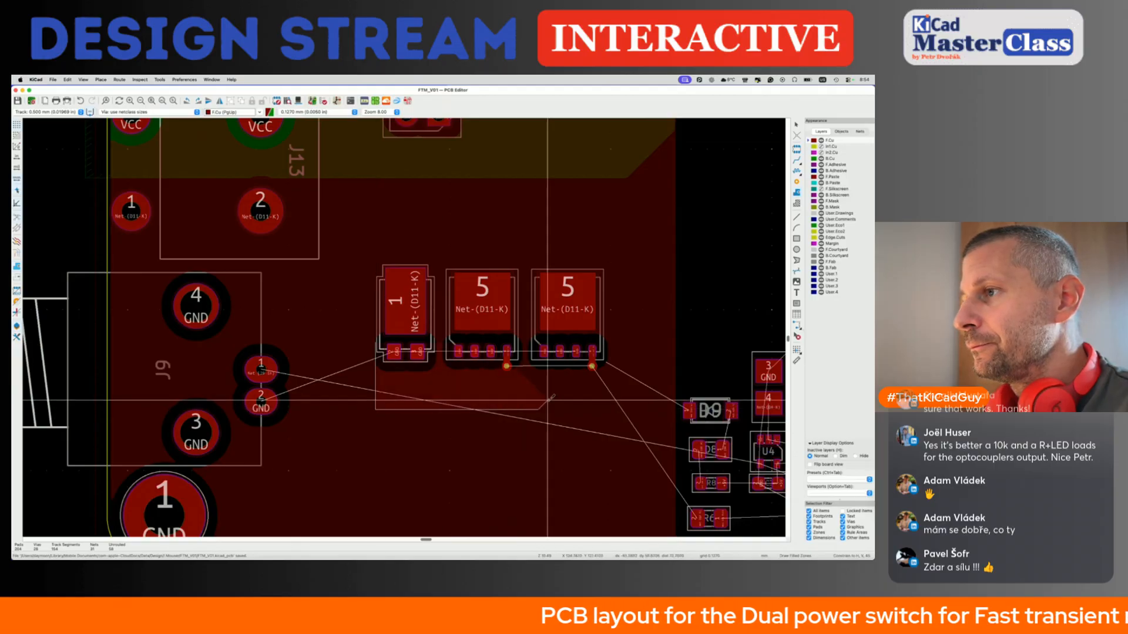
{"action": "left_click", "coordinate": [606, 410]}
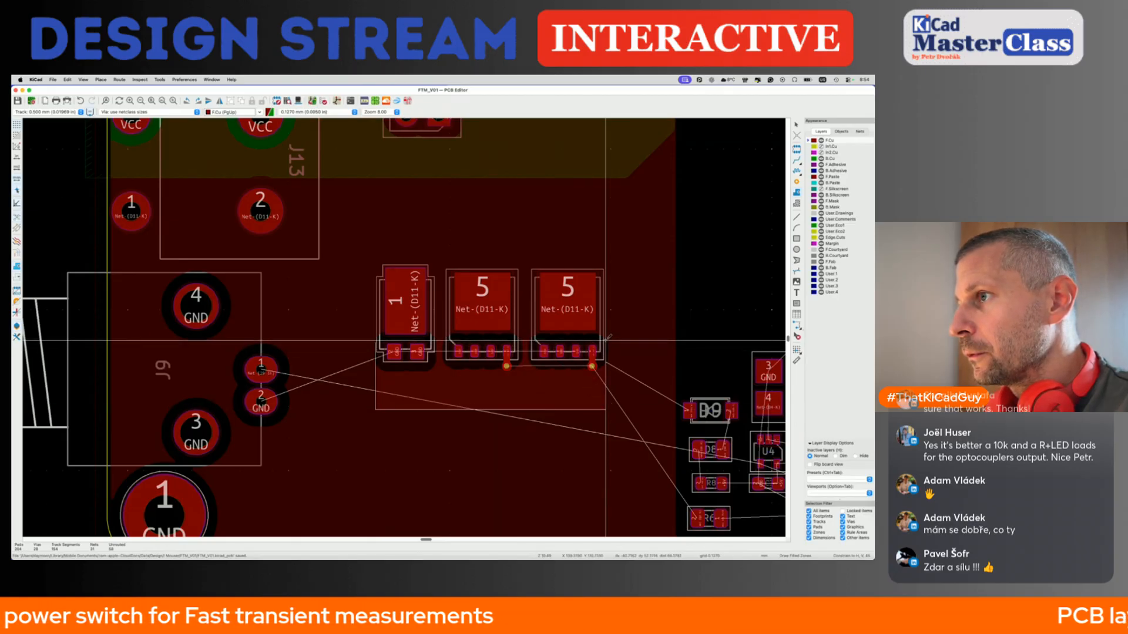
{"action": "left_click", "coordinate": [376, 341]}
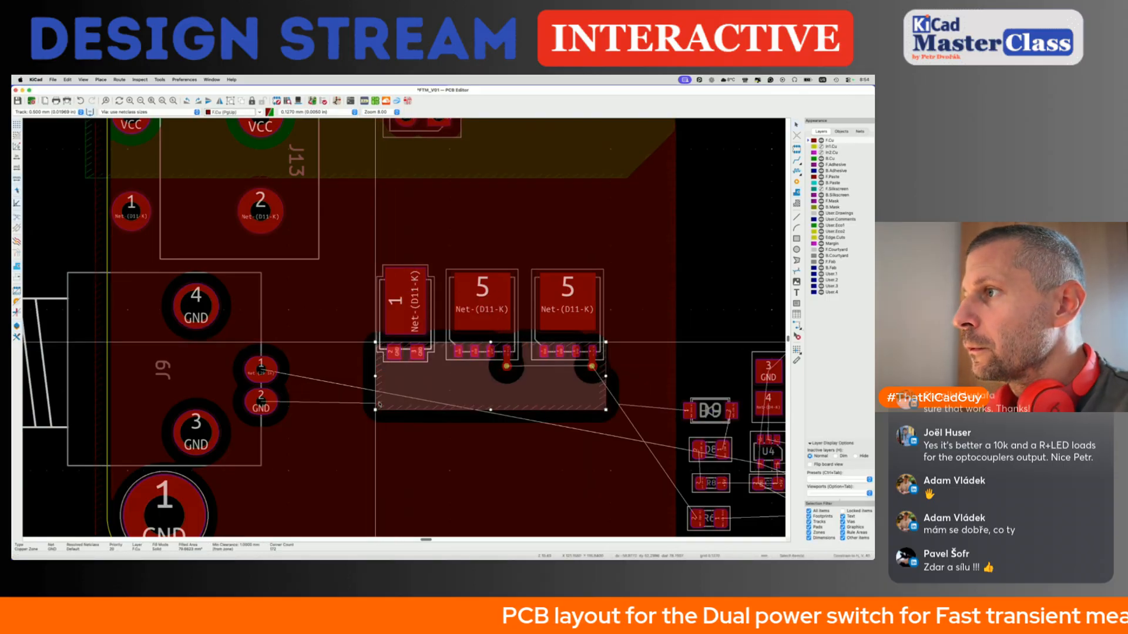
Set the new GND zone's clearance to 0.5 mm and save the board.
{"action": "double_click", "coordinate": [454, 371]}
{"action": "double_click", "coordinate": [445, 342]}
{"action": "type", "text": "0.5"}
{"action": "key", "text": "Return"}
{"action": "key", "text": "ctrl+s"}
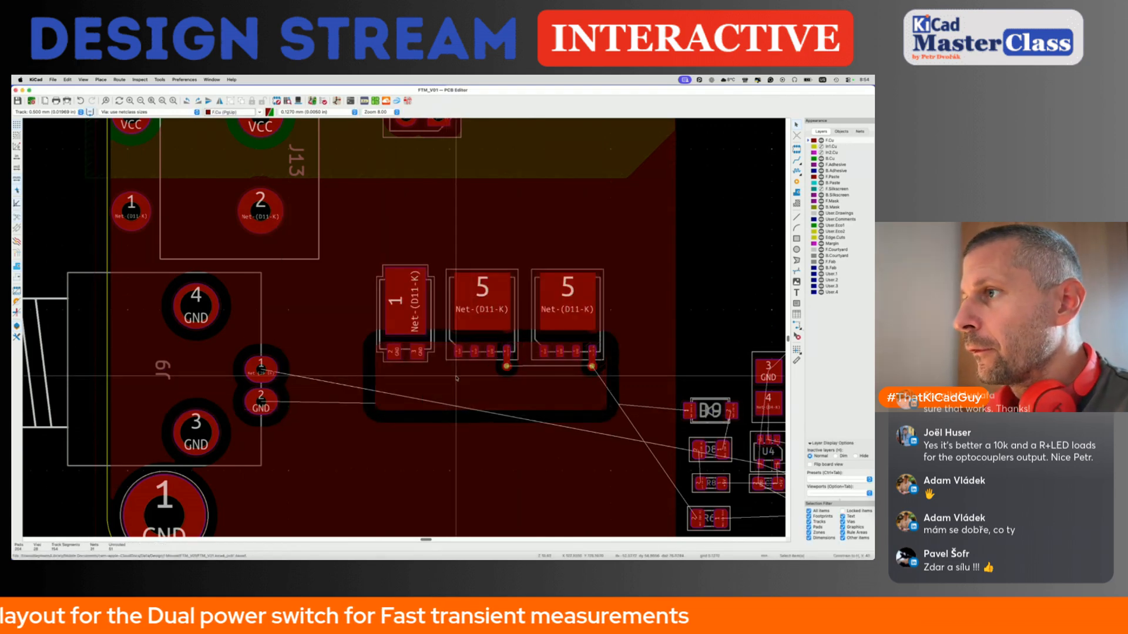
Place a GND via in the new zone's left end, just below the leftmost power component's GND pads.
{"action": "scroll", "coordinate": [456, 378], "scroll_direction": "up", "scroll_amount": 2}
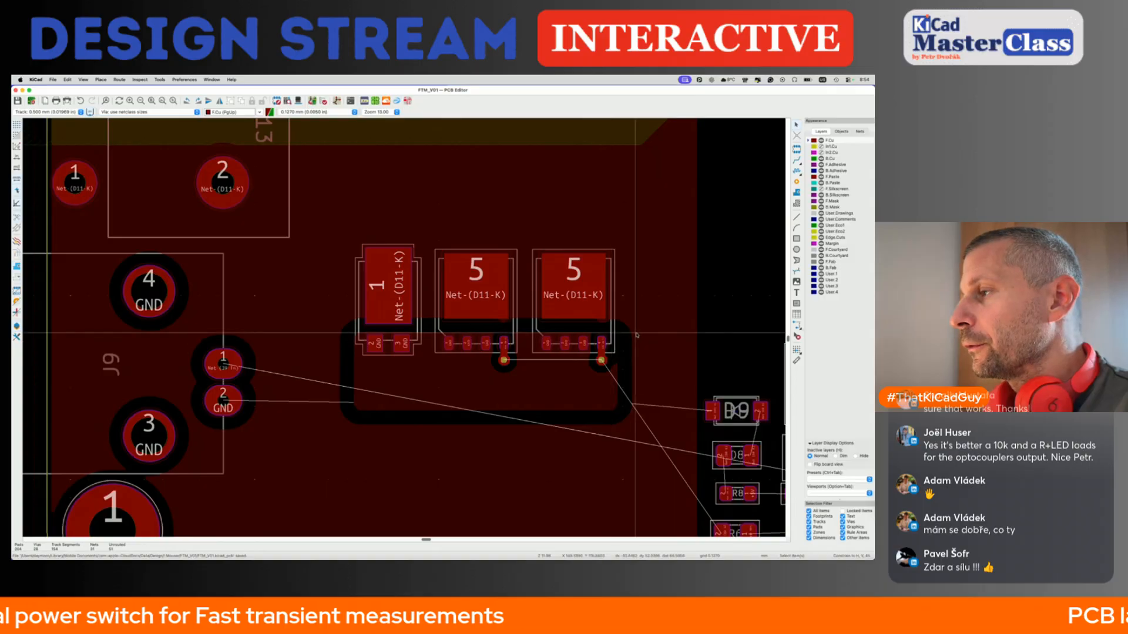
{"action": "left_click", "coordinate": [797, 182]}
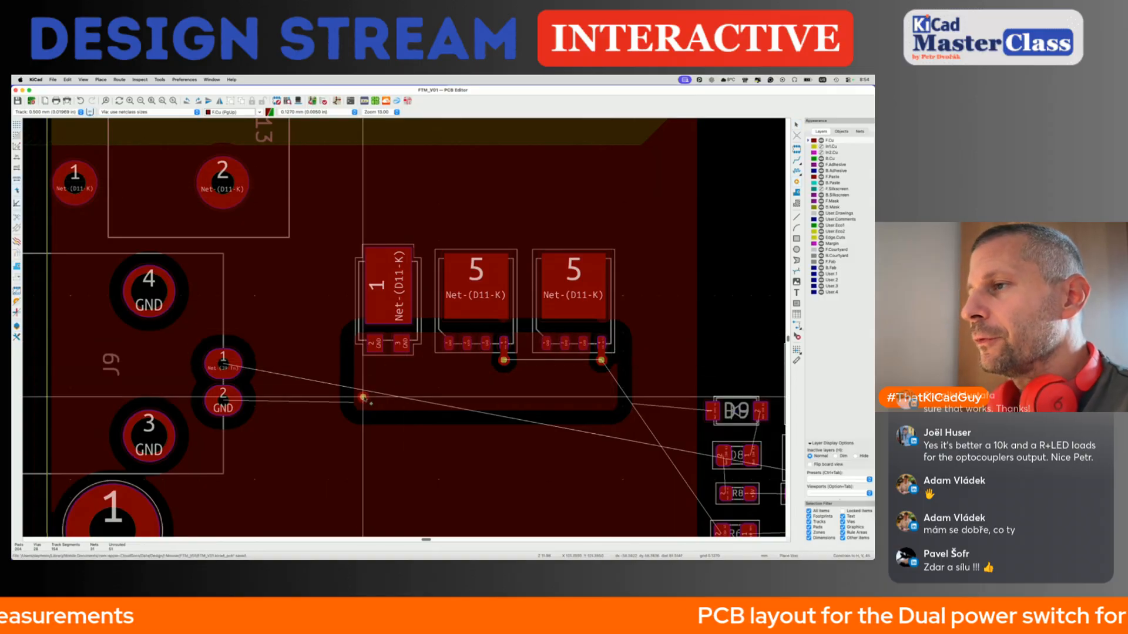
{"action": "left_click", "coordinate": [363, 364]}
{"action": "key", "text": "Escape"}
{"action": "left_click", "coordinate": [363, 364]}
Try a grid array of the GND via with 9 columns and 3 rows at 1.2 mm spacing, and undo it.
{"action": "key", "text": "super+t"}
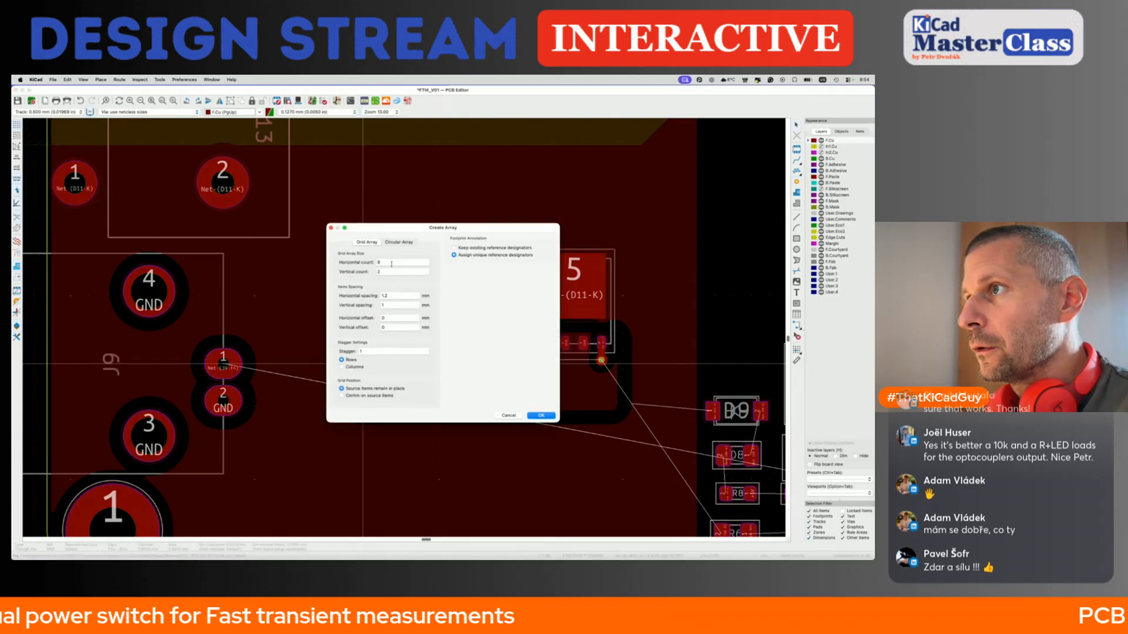
{"action": "double_click", "coordinate": [393, 272]}
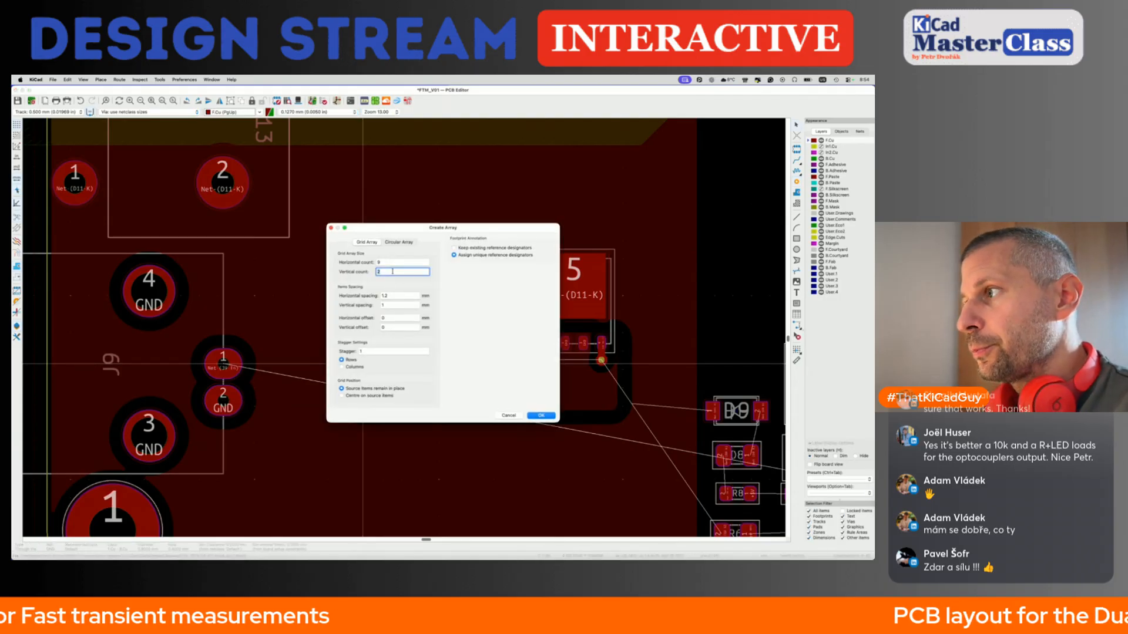
{"action": "double_click", "coordinate": [410, 305]}
{"action": "type", "text": "1.2"}
{"action": "left_click", "coordinate": [536, 416]}
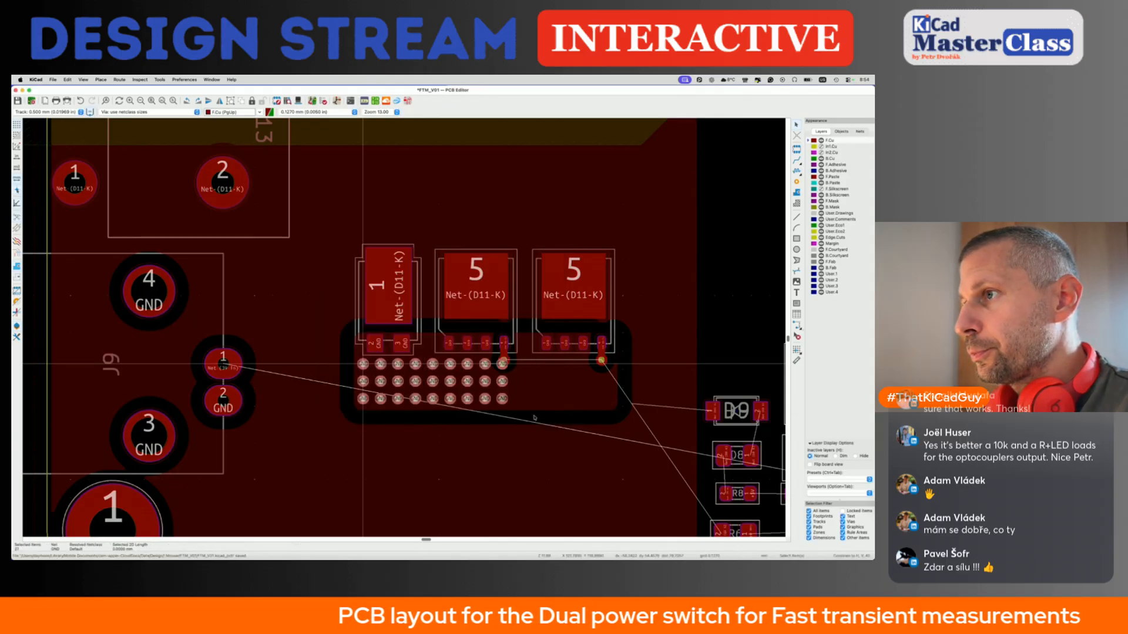
{"action": "scroll", "coordinate": [534, 417], "scroll_direction": "up", "scroll_amount": 3}
{"action": "scroll", "coordinate": [534, 417], "scroll_direction": "down", "scroll_amount": 5}
{"action": "scroll", "coordinate": [534, 417], "scroll_direction": "up", "scroll_amount": 5}
{"action": "scroll", "coordinate": [534, 418], "scroll_direction": "down", "scroll_amount": 5}
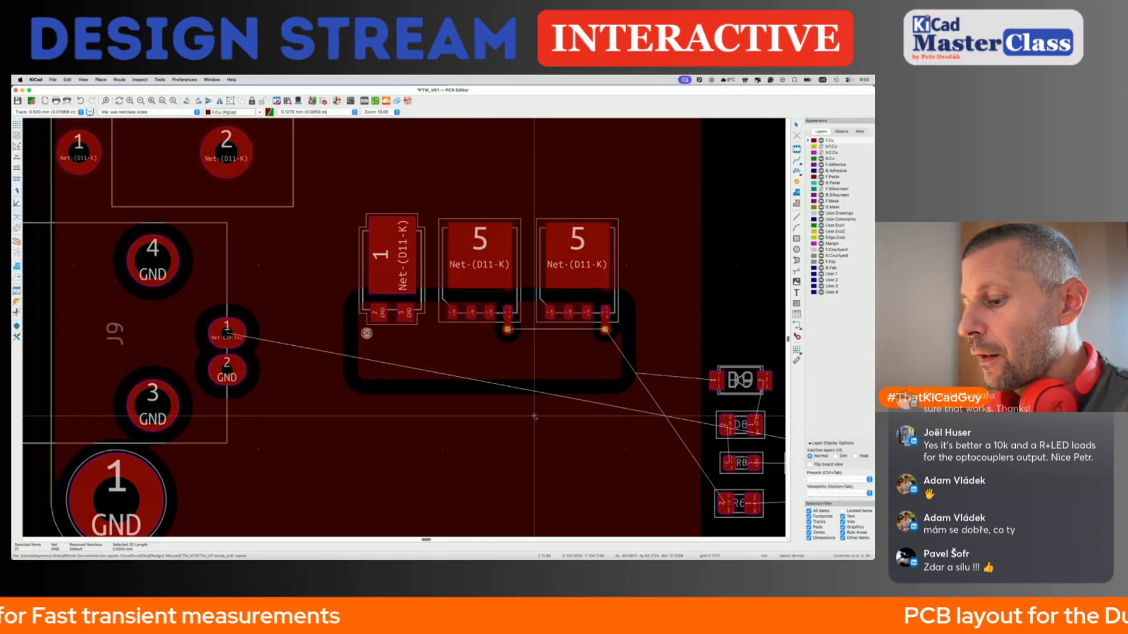
Create a grid array of the GND via with 15 columns and 3 rows at 1.2 mm spacing in both directions.
{"action": "key", "text": "ctrl+t"}
{"action": "double_click", "coordinate": [416, 263]}
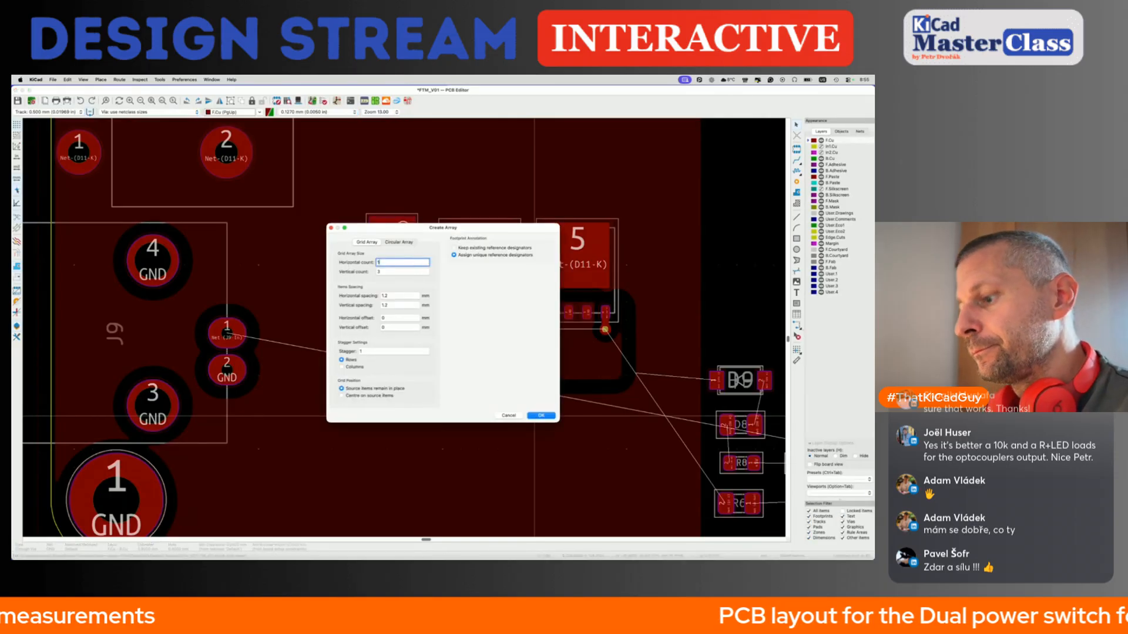
{"action": "type", "text": "15"}
{"action": "key", "text": "Return"}
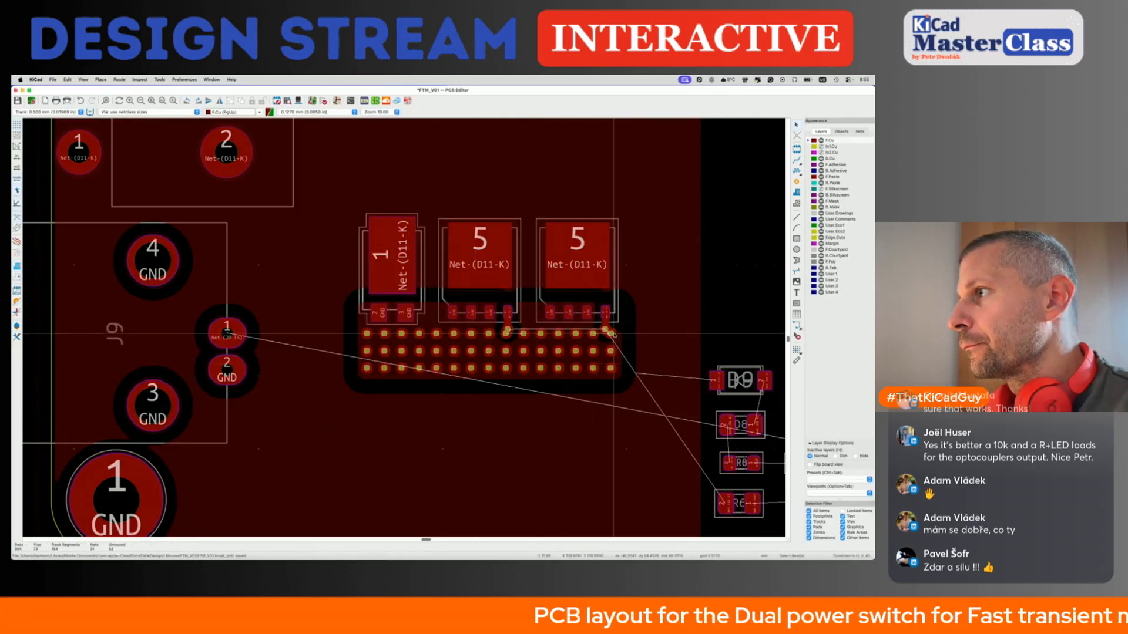
Delete the GND vias crowding the right transistor's gate via, including the array's last column.
{"action": "scroll", "coordinate": [612, 338], "scroll_direction": "up", "scroll_amount": 3}
{"action": "left_click", "coordinate": [605, 378]}
{"action": "key", "text": "Delete"}
{"action": "left_click", "coordinate": [564, 335]}
{"action": "key", "text": "Delete"}
{"action": "left_click", "coordinate": [604, 416]}
{"action": "key", "text": "Delete"}
{"action": "scroll", "coordinate": [529, 388], "scroll_direction": "left", "scroll_amount": 5}
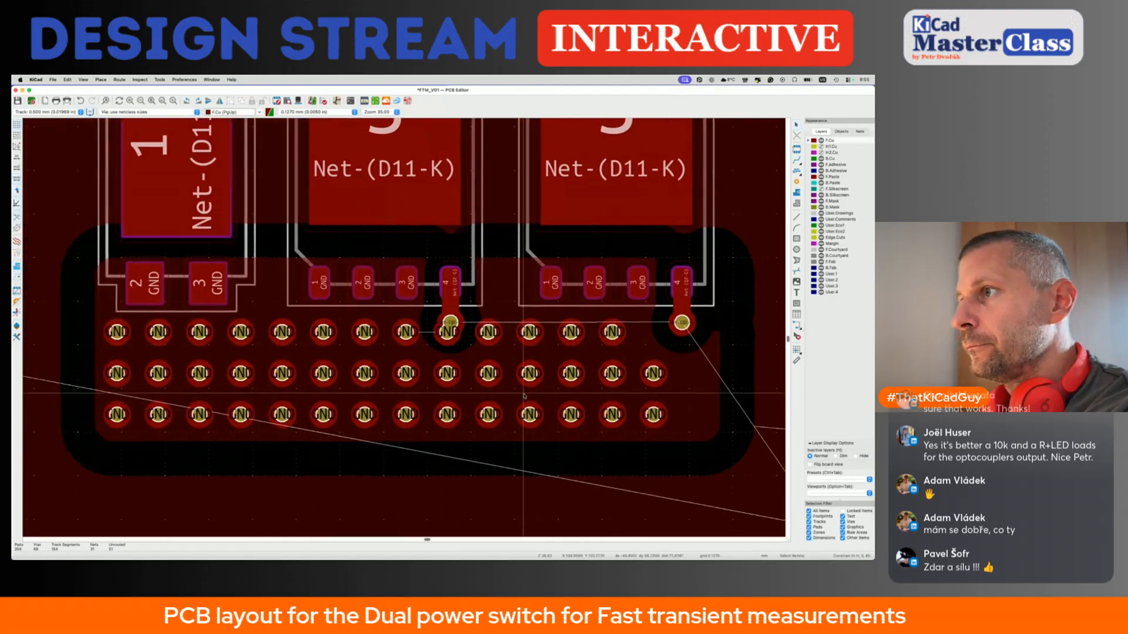
Delete the column of GND vias below the left transistor's gate via to free a routing channel.
{"action": "left_click", "coordinate": [463, 373]}
{"action": "key", "text": "Delete"}
{"action": "left_click", "coordinate": [459, 415]}
{"action": "key", "text": "Delete"}
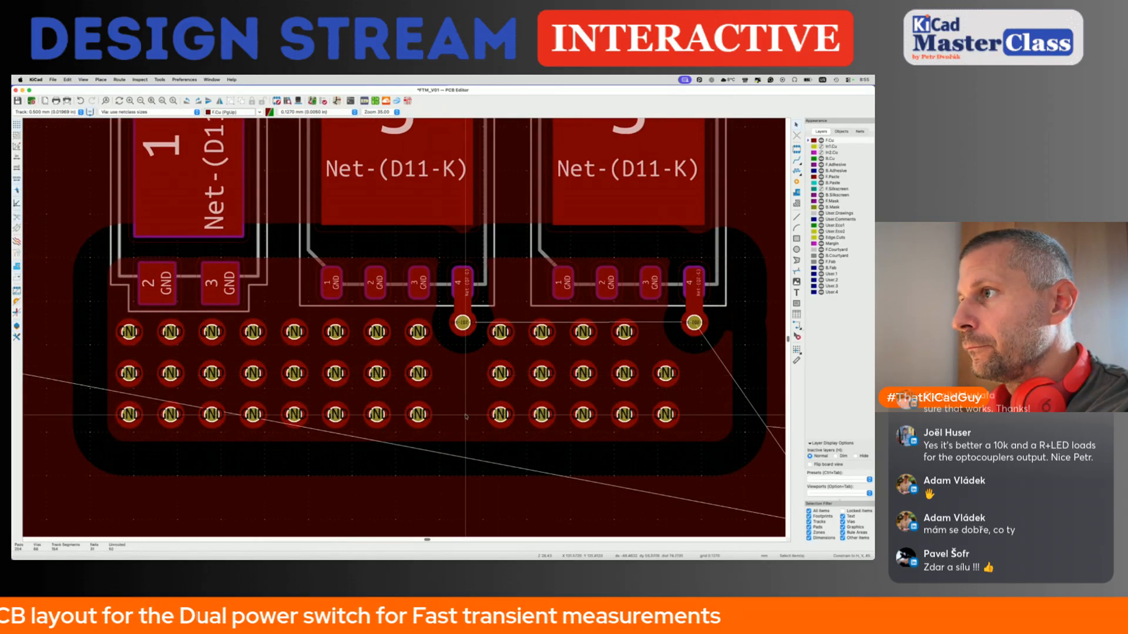
{"action": "scroll", "coordinate": [465, 414], "scroll_direction": "down", "scroll_amount": 2}
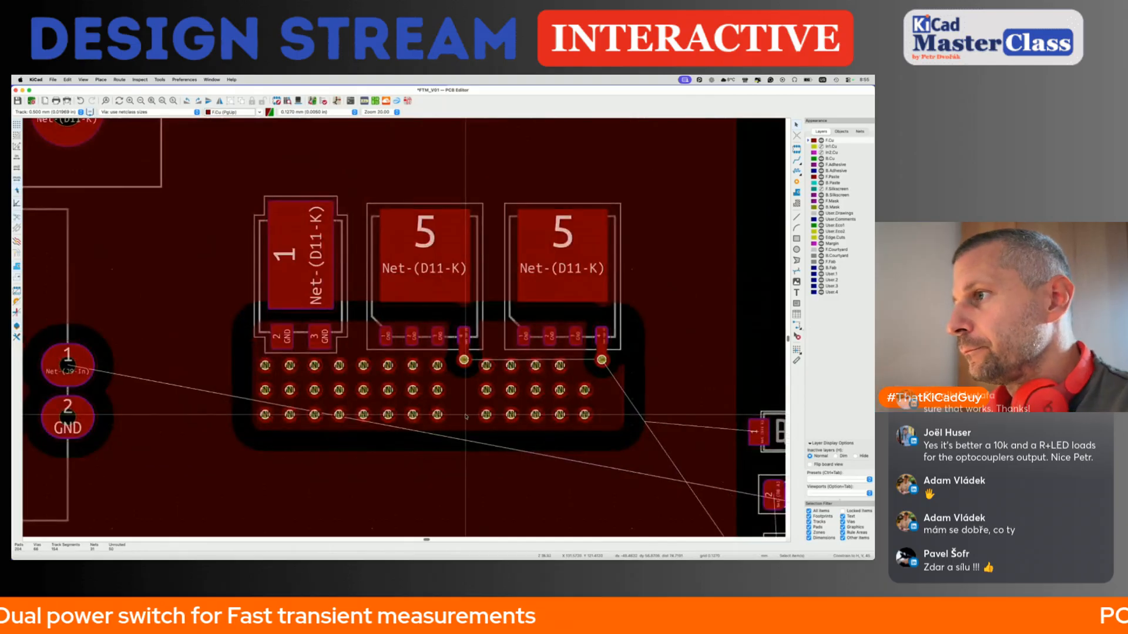
Route a 0.5 mm B.Cu track from the left transistor's gate via down the cleared column and right beneath the via array.
{"action": "key", "text": "Page_Down"}
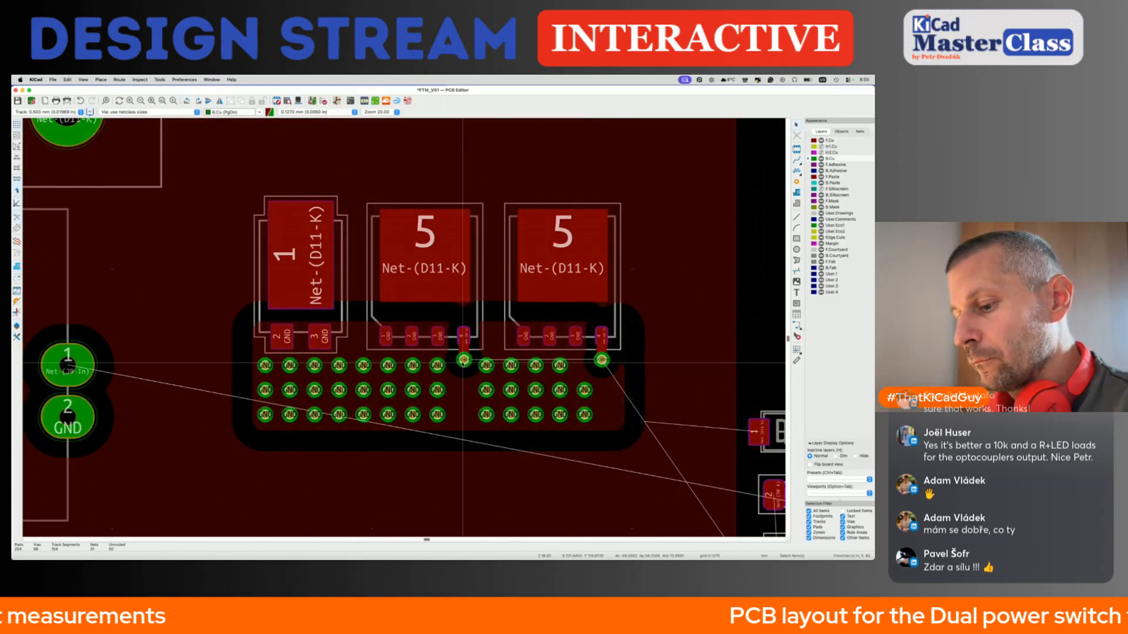
{"action": "key", "text": "x"}
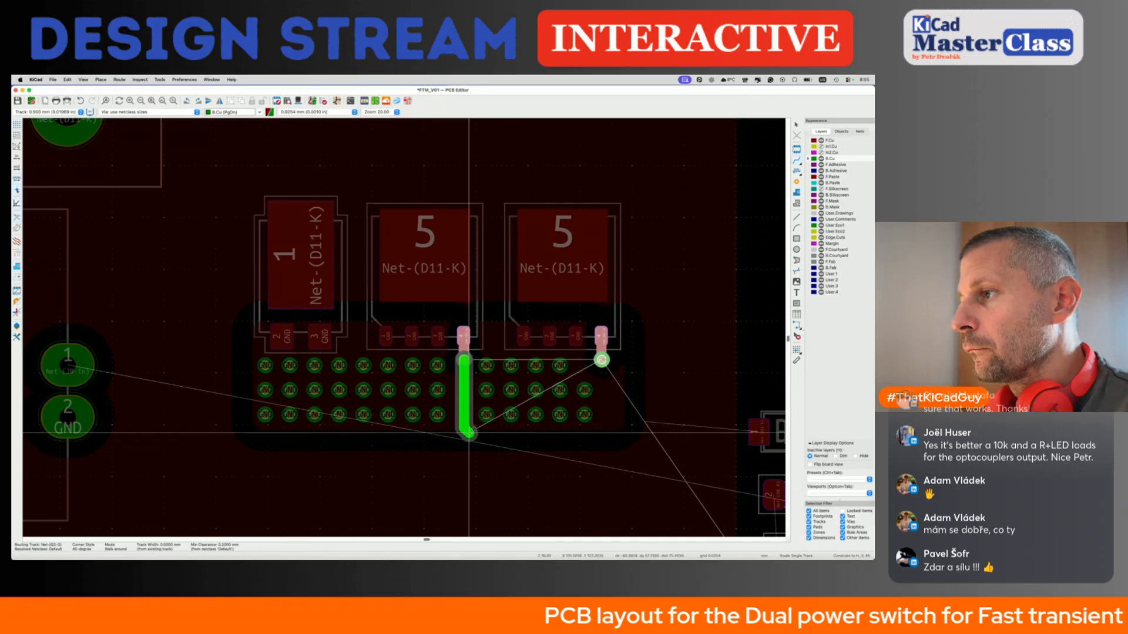
{"action": "double_click", "coordinate": [635, 443]}
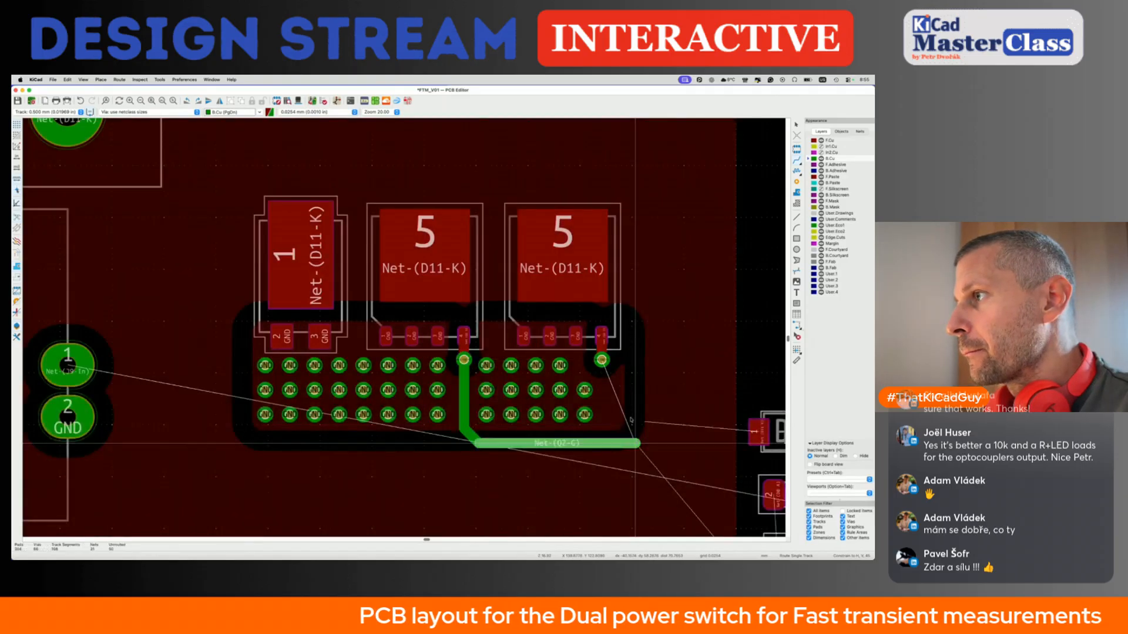
{"action": "key", "text": "Escape"}
Route a B.Cu track from the right transistor's gate via straight down to the horizontal gate track and save the board.
{"action": "key", "text": "x"}
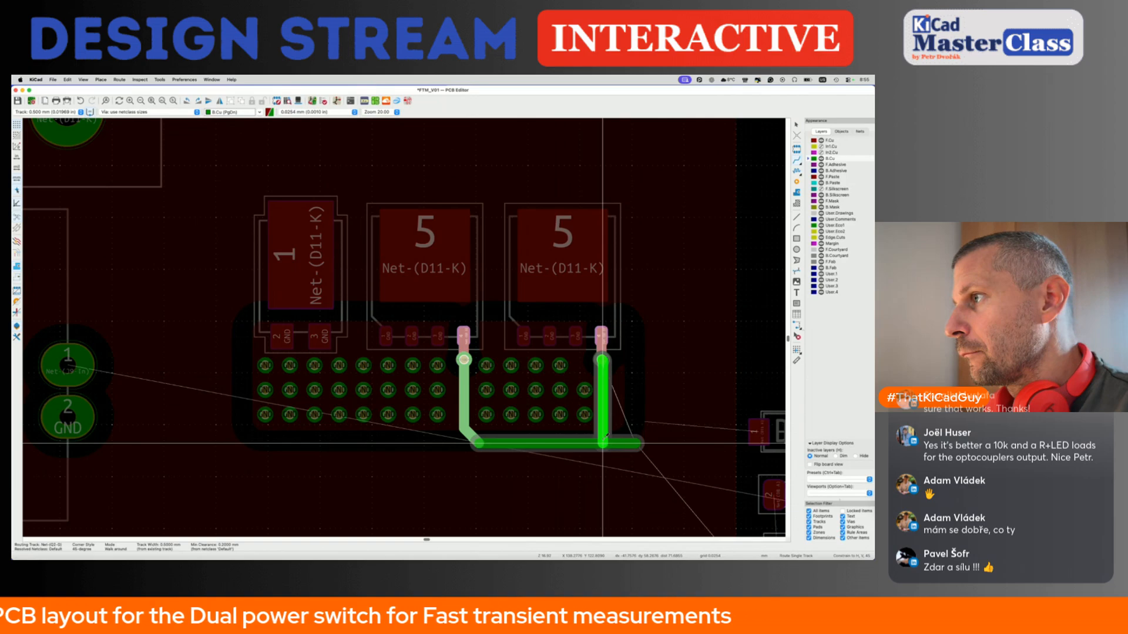
{"action": "left_click", "coordinate": [603, 442]}
{"action": "key", "text": "Escape"}
{"action": "key", "text": "super+s"}
Refill all zones, switch the active layer to F.Cu, and save the board.
{"action": "scroll", "coordinate": [602, 441], "scroll_direction": "down", "scroll_amount": 5}
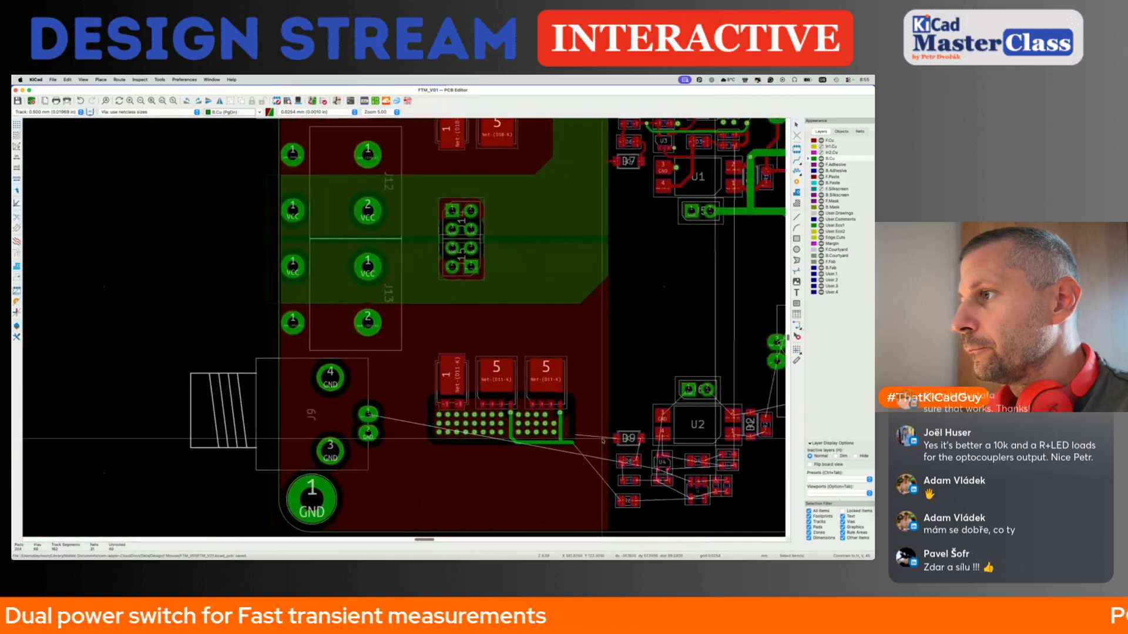
{"action": "middle_click_drag", "start_coordinate": [603, 441], "coordinate": [547, 444]}
{"action": "key", "text": "b"}
{"action": "key", "text": "Page_Up"}
{"action": "key", "text": "super+s"}
{"action": "scroll", "coordinate": [547, 445], "scroll_direction": "down", "scroll_amount": 3}
{"action": "scroll", "coordinate": [547, 445], "scroll_direction": "right", "scroll_amount": 2}
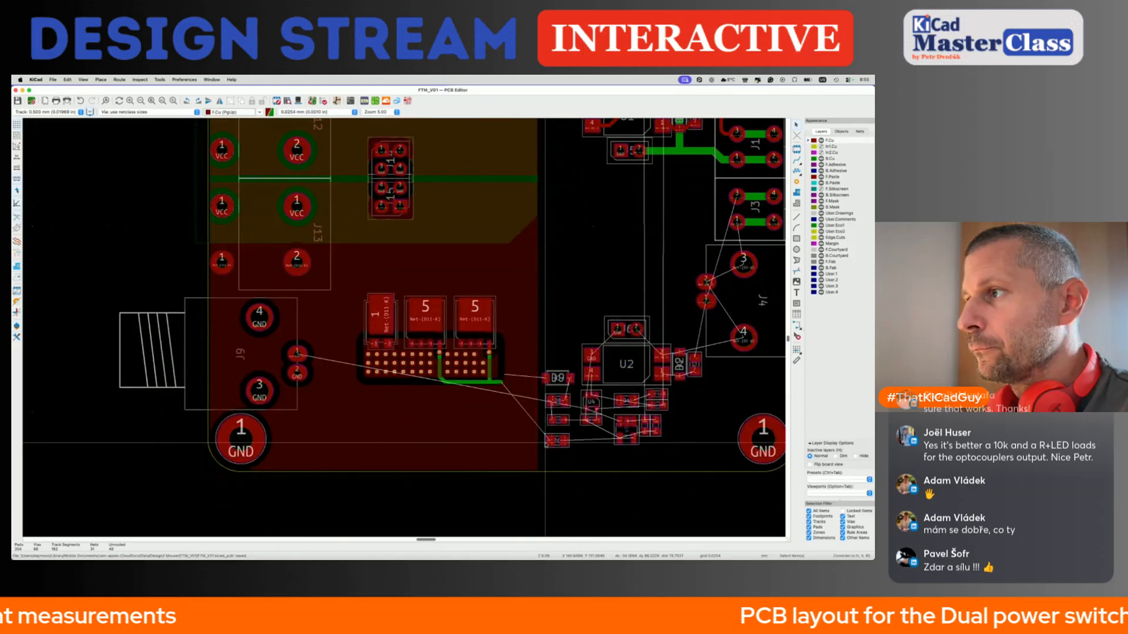
Route a 0.5 mm B.Cu track from J9's pad 1 down and along the board's lower edge to a point beneath U4.
{"action": "scroll", "coordinate": [547, 445], "scroll_direction": "down", "scroll_amount": 3}
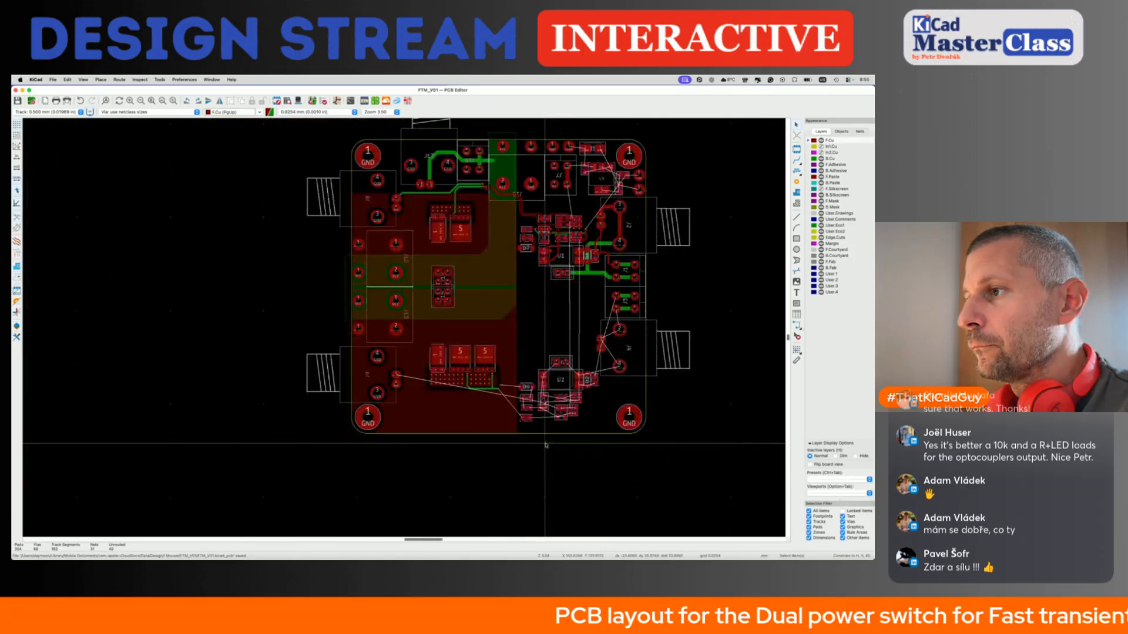
{"action": "scroll", "coordinate": [423, 390], "scroll_direction": "up", "scroll_amount": 3}
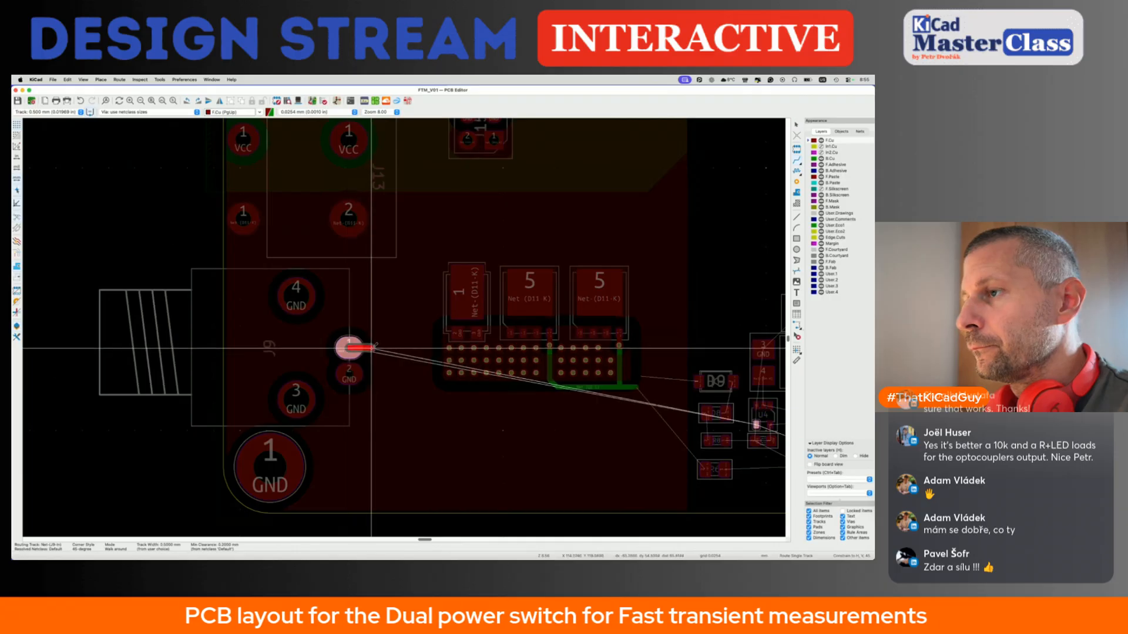
{"action": "key", "text": "v"}
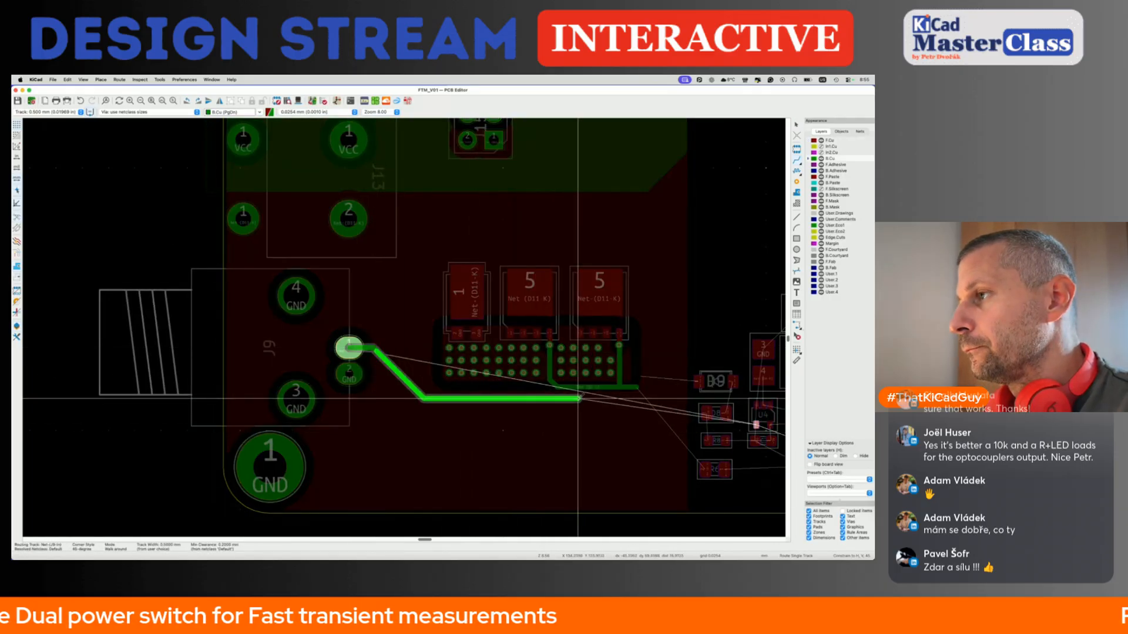
{"action": "scroll", "coordinate": [575, 399], "scroll_direction": "down", "scroll_amount": 5}
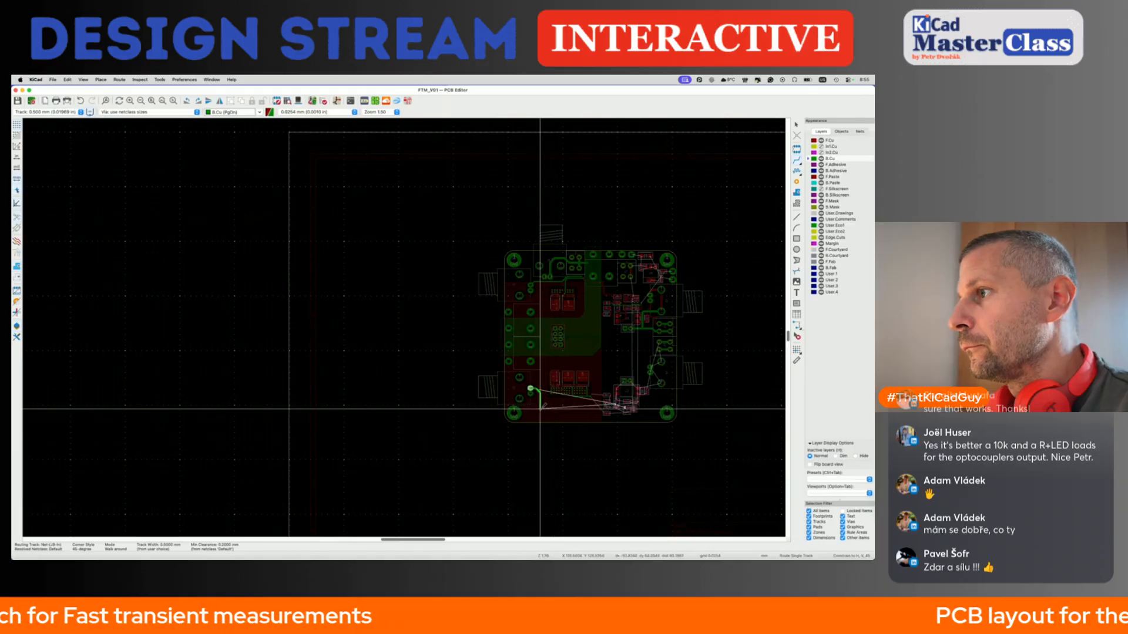
{"action": "scroll", "coordinate": [536, 406], "scroll_direction": "up", "scroll_amount": 3}
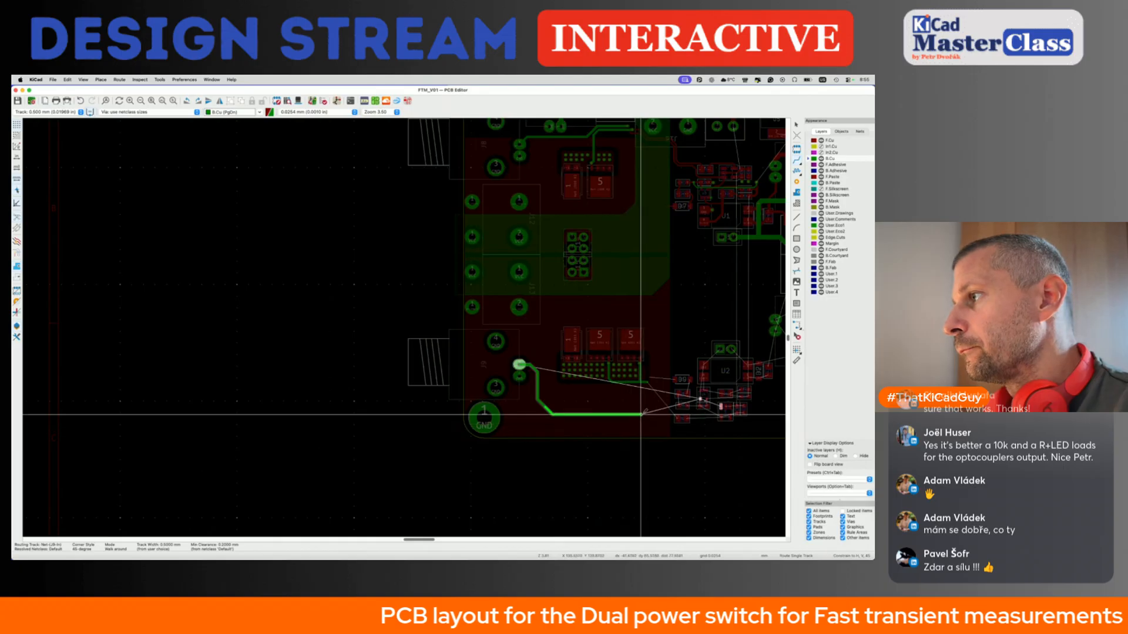
{"action": "double_click", "coordinate": [698, 427]}
{"action": "key", "text": "Escape"}
Reshape the J9 track by dragging its segments so it drops straight down before turning along the lower edge, and save the board.
{"action": "key", "text": "d"}
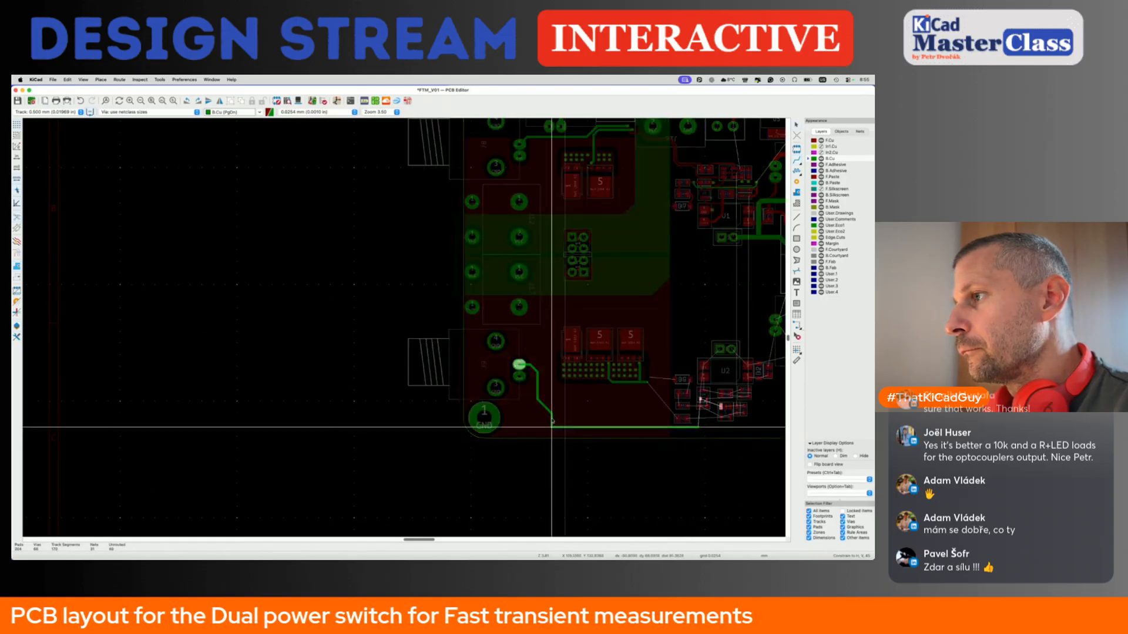
{"action": "key", "text": "Escape"}
{"action": "scroll", "coordinate": [537, 407], "scroll_direction": "up", "scroll_amount": 3}
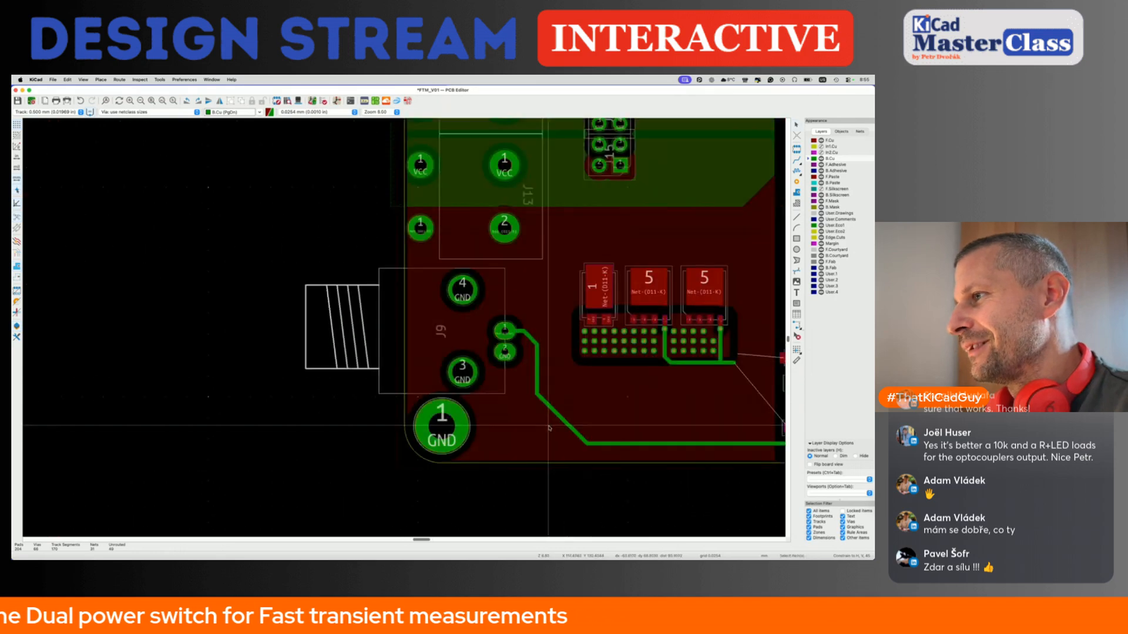
{"action": "left_click", "coordinate": [555, 413]}
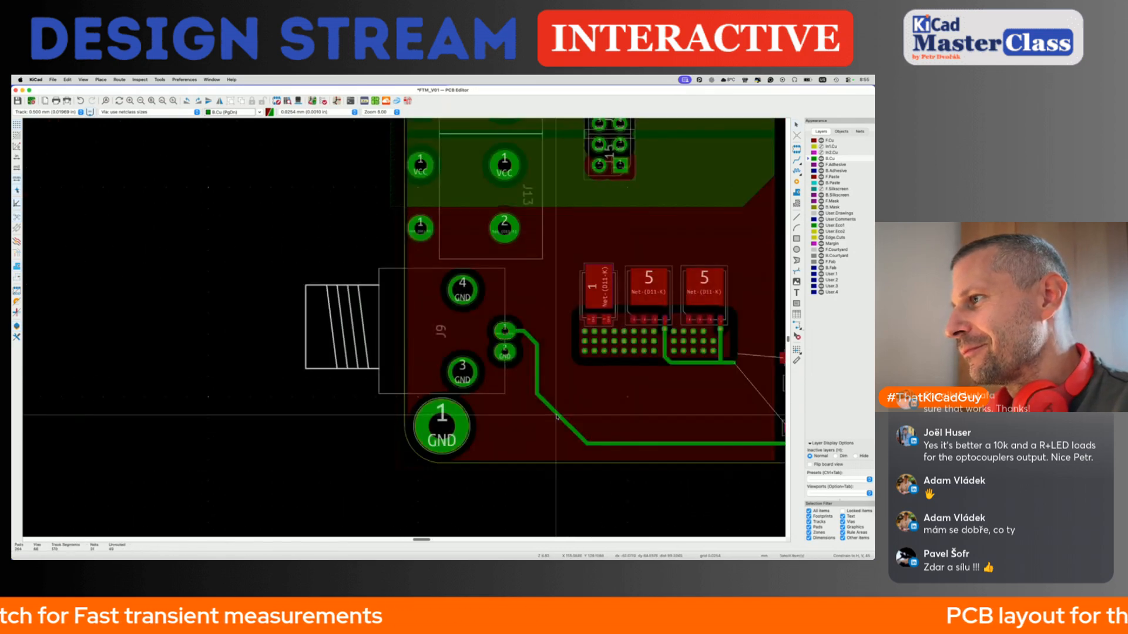
{"action": "left_click", "coordinate": [551, 406]}
{"action": "left_click", "coordinate": [611, 411]}
{"action": "key", "text": "d"}
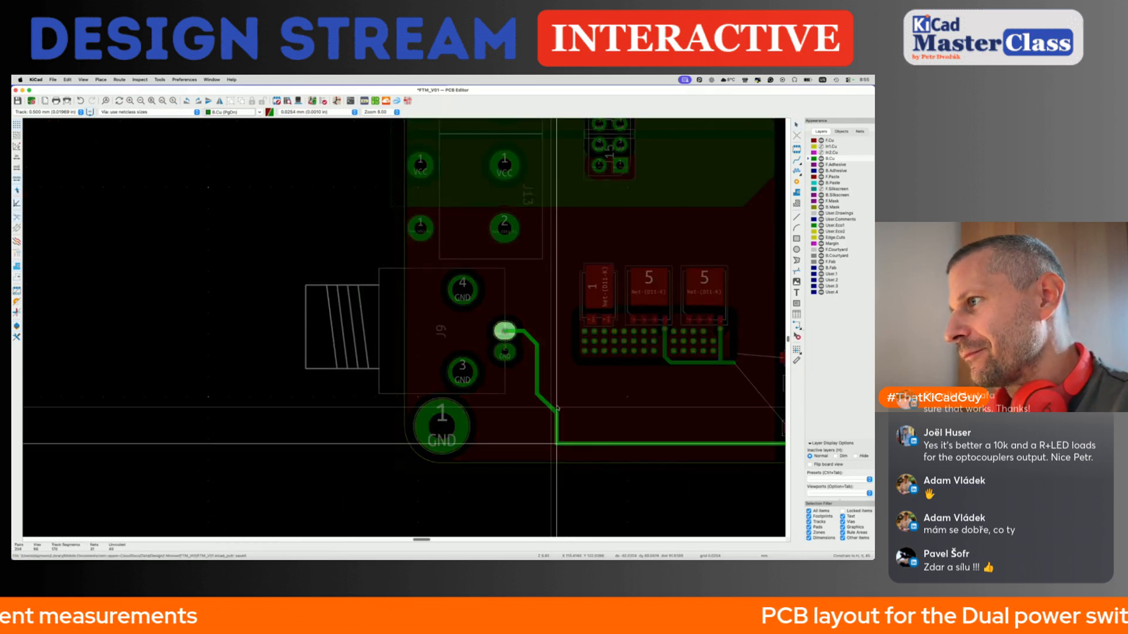
{"action": "left_click", "coordinate": [595, 441]}
{"action": "key", "text": "d"}
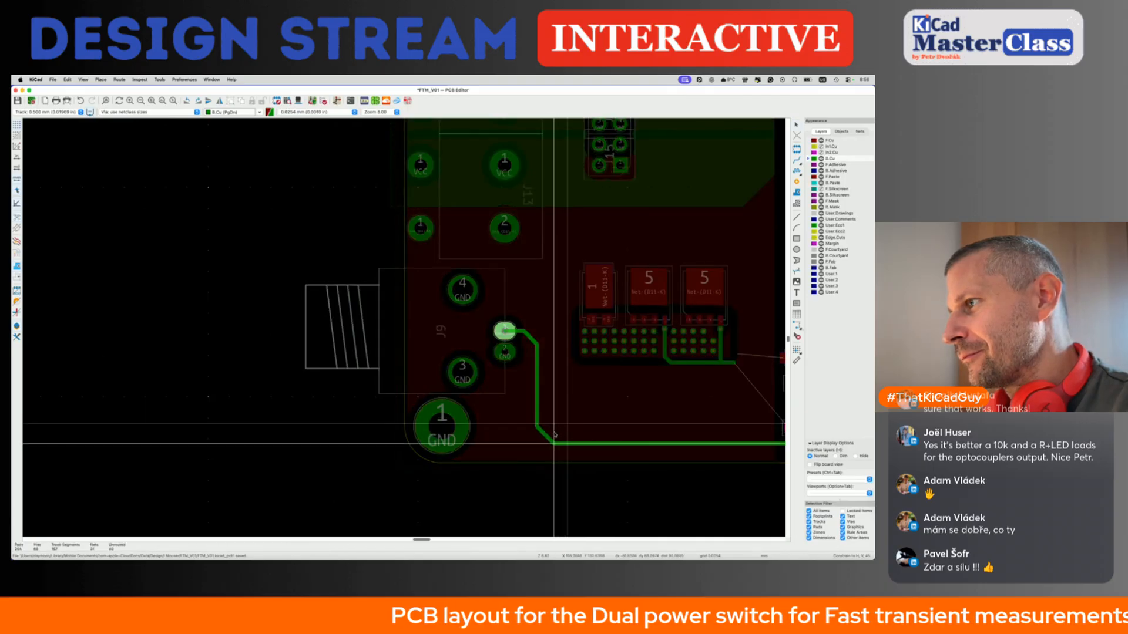
{"action": "left_click", "coordinate": [554, 435]}
{"action": "key", "text": "super+s"}
Make F.Cu the active layer and route a 1 mm track joining J4's pads 3 and 4.
{"action": "scroll", "coordinate": [554, 436], "scroll_direction": "down", "scroll_amount": 3}
{"action": "scroll", "coordinate": [554, 435], "scroll_direction": "right", "scroll_amount": 4}
{"action": "key", "text": "Page_Up"}
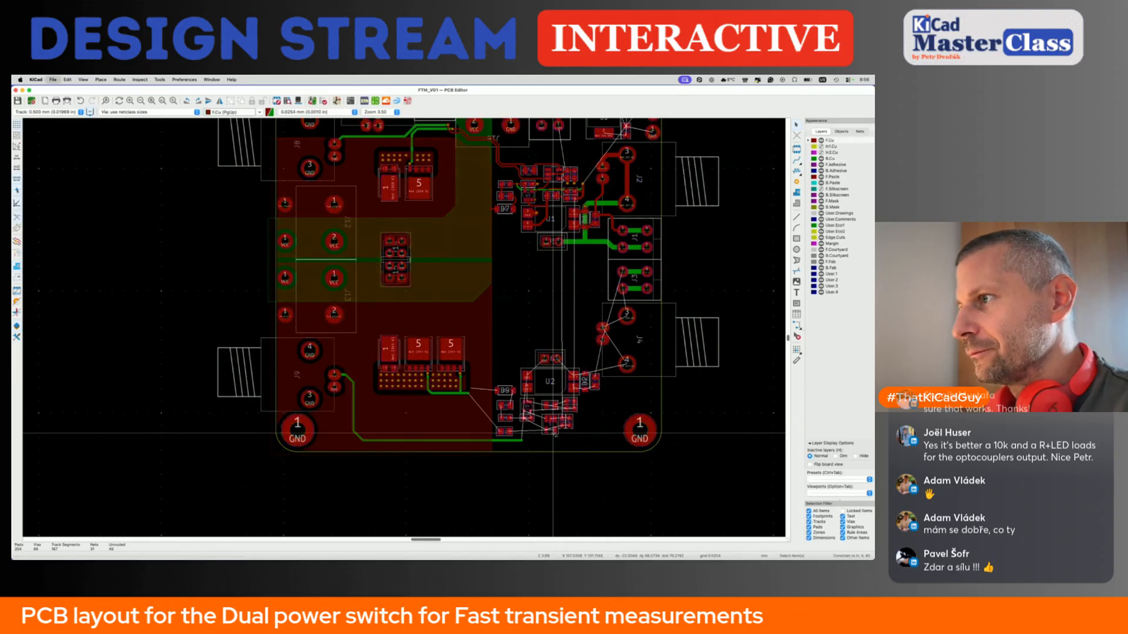
{"action": "scroll", "coordinate": [554, 435], "scroll_direction": "up", "scroll_amount": 6}
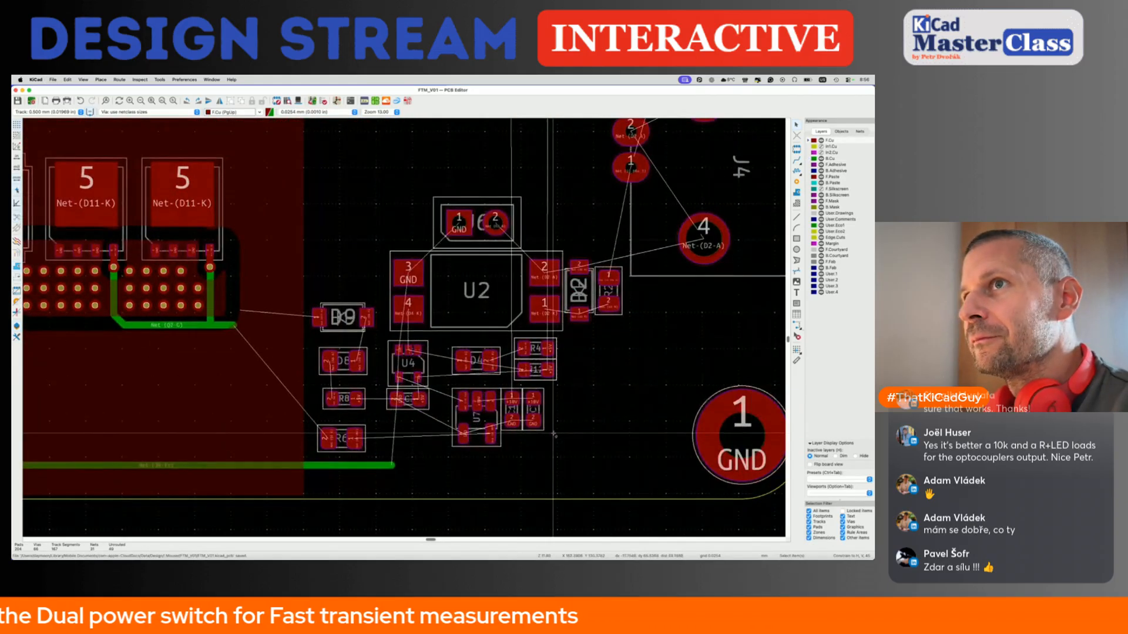
{"action": "scroll", "coordinate": [554, 436], "scroll_direction": "down", "scroll_amount": 3}
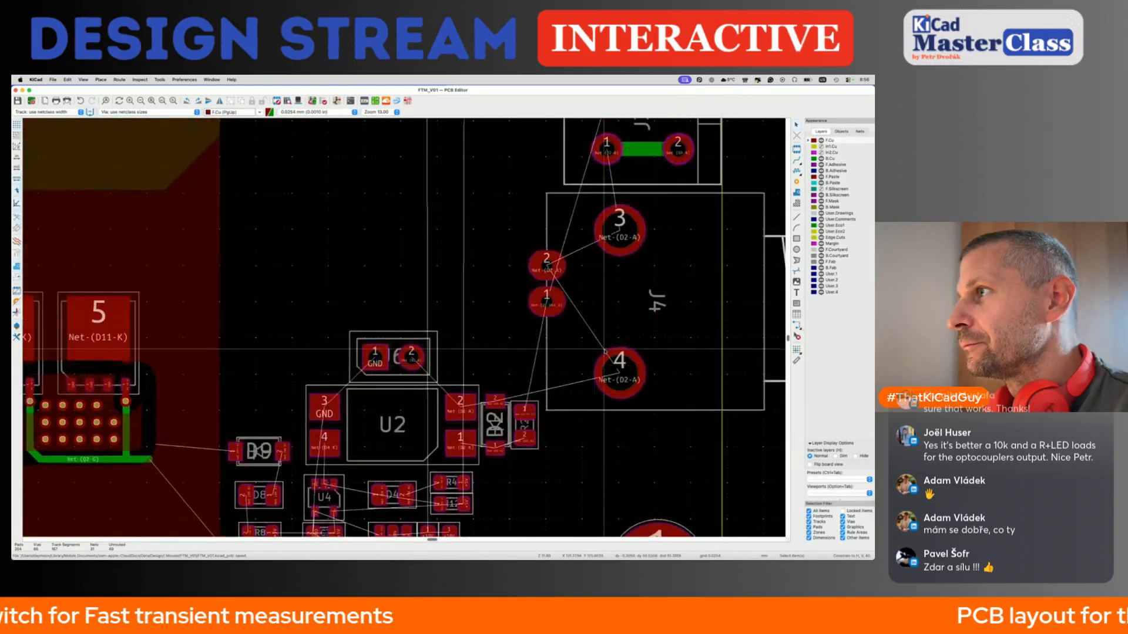
{"action": "scroll", "coordinate": [604, 349], "scroll_direction": "down", "scroll_amount": 2}
{"action": "scroll", "coordinate": [605, 349], "scroll_direction": "up", "scroll_amount": 1}
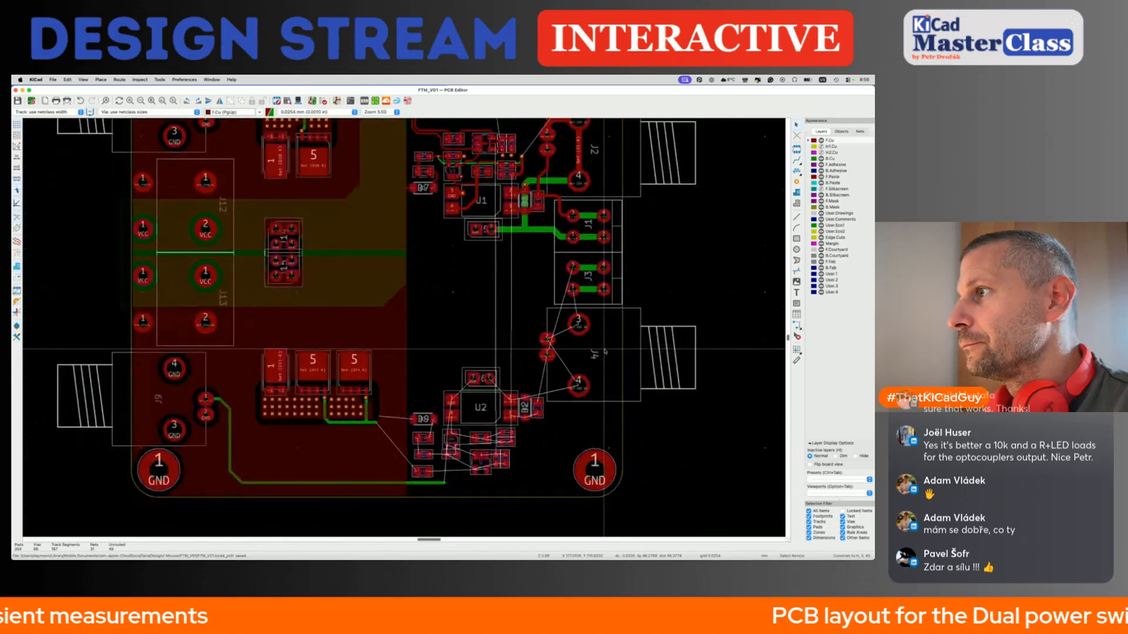
{"action": "key", "text": "x"}
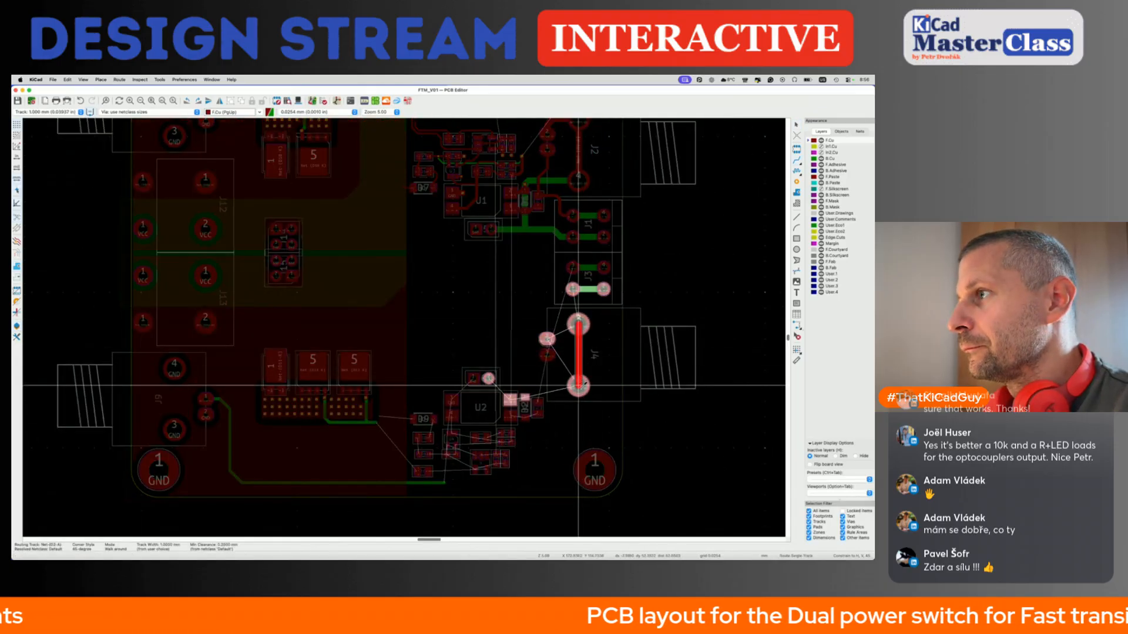
{"action": "key", "text": "Escape"}
{"action": "scroll", "coordinate": [587, 376], "scroll_direction": "up", "scroll_amount": 2}
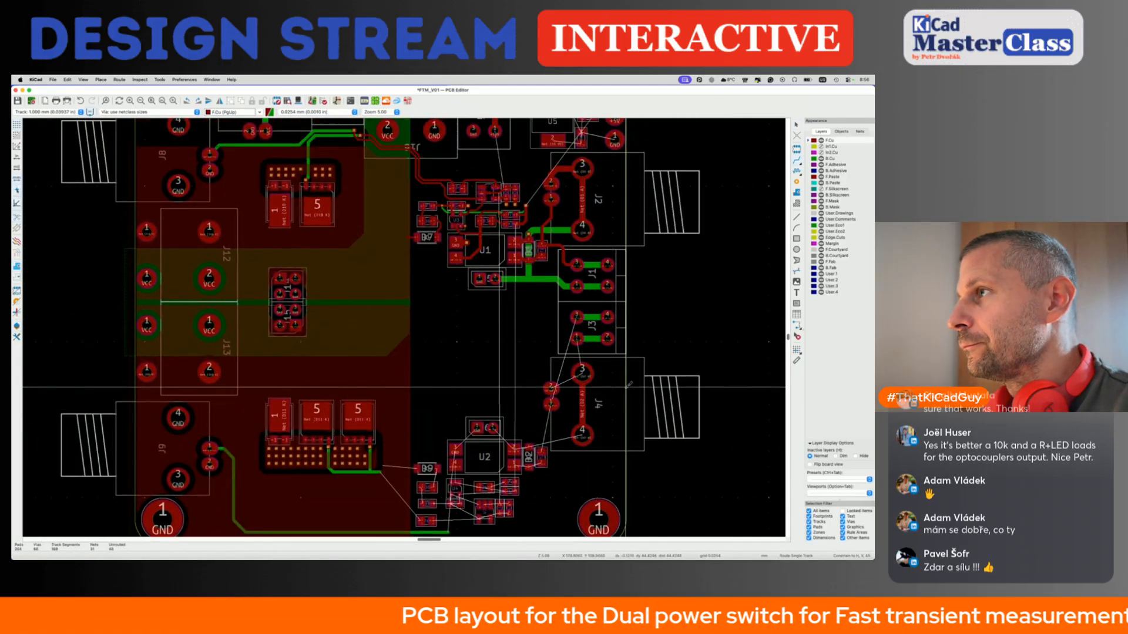
Route a 1 mm F.Cu track from J4's pad 3 to the small pad 2, as on J2.
{"action": "key", "text": "x"}
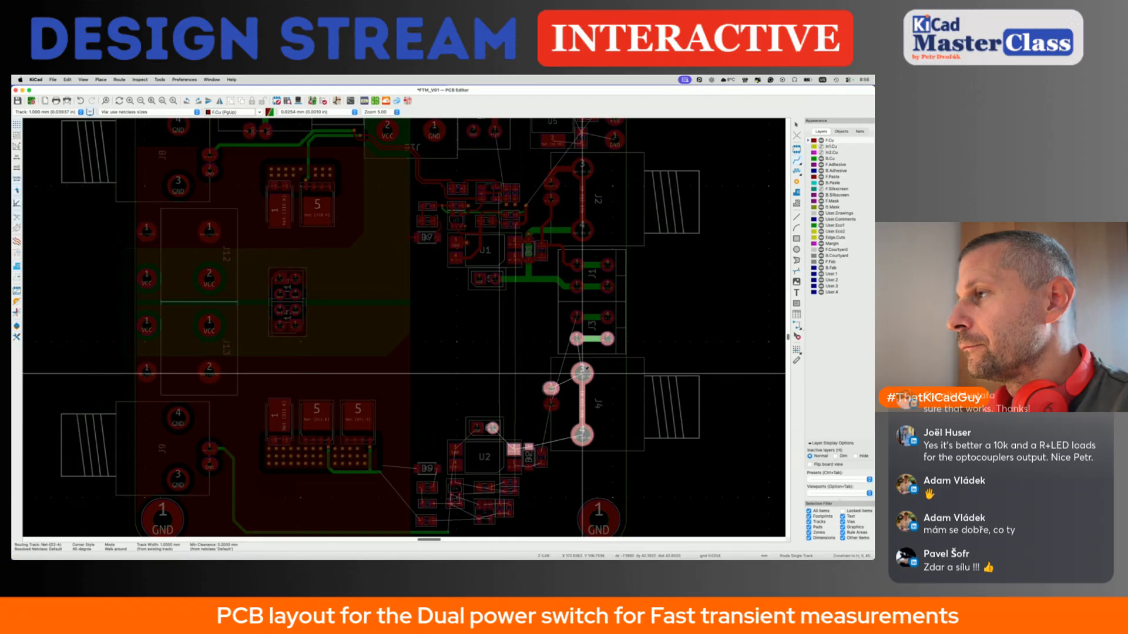
{"action": "key", "text": "Escape"}
{"action": "key", "text": "x"}
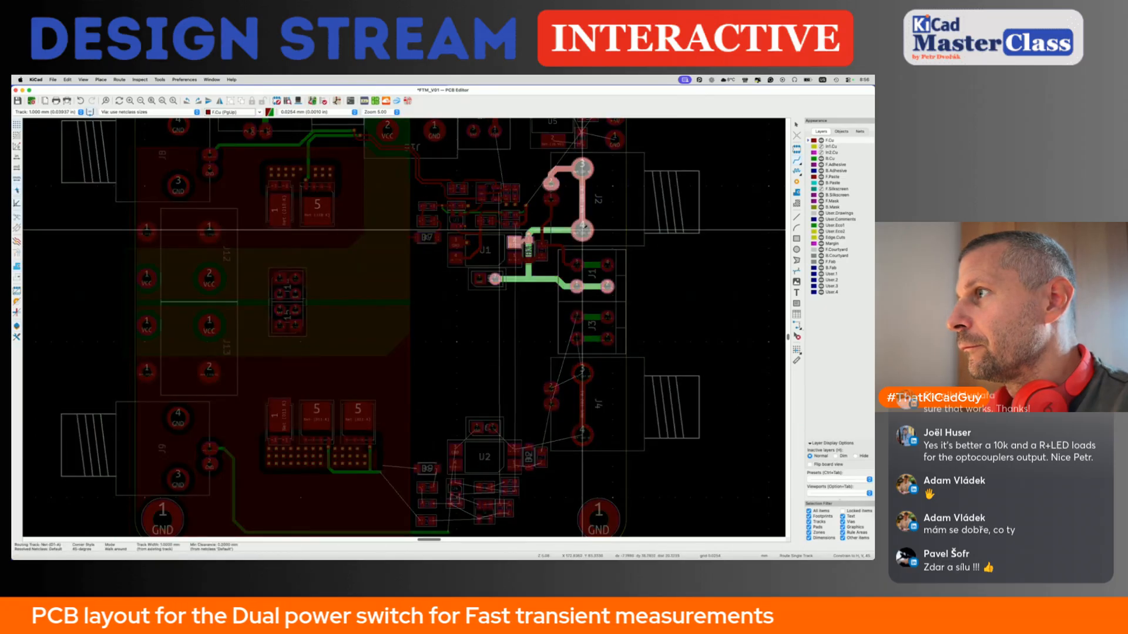
{"action": "key", "text": "Escape"}
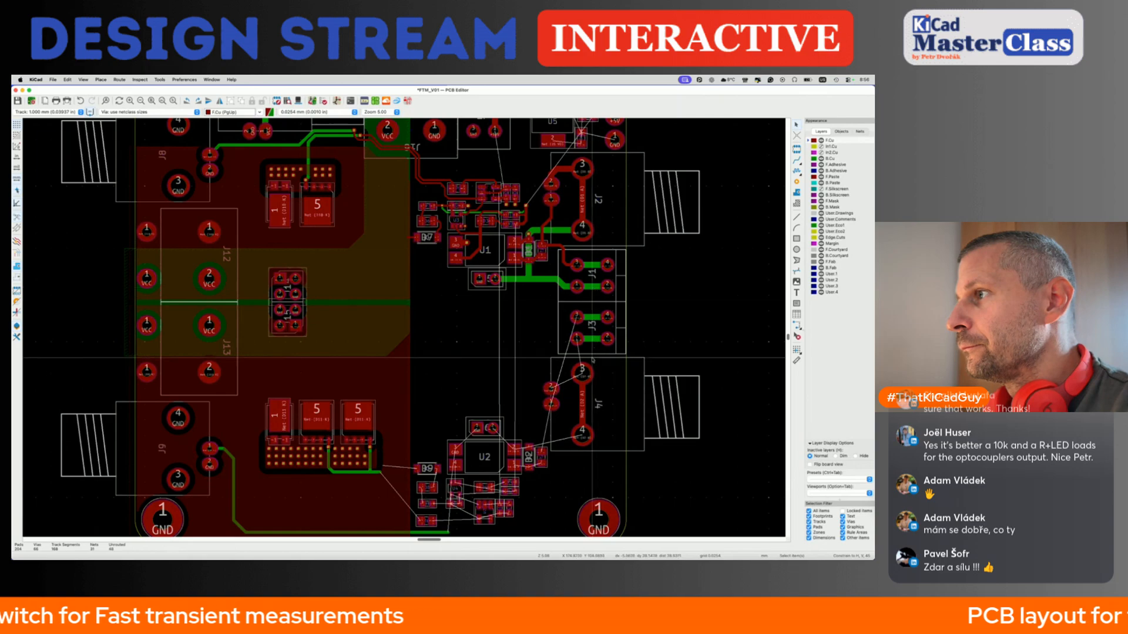
{"action": "key", "text": "x"}
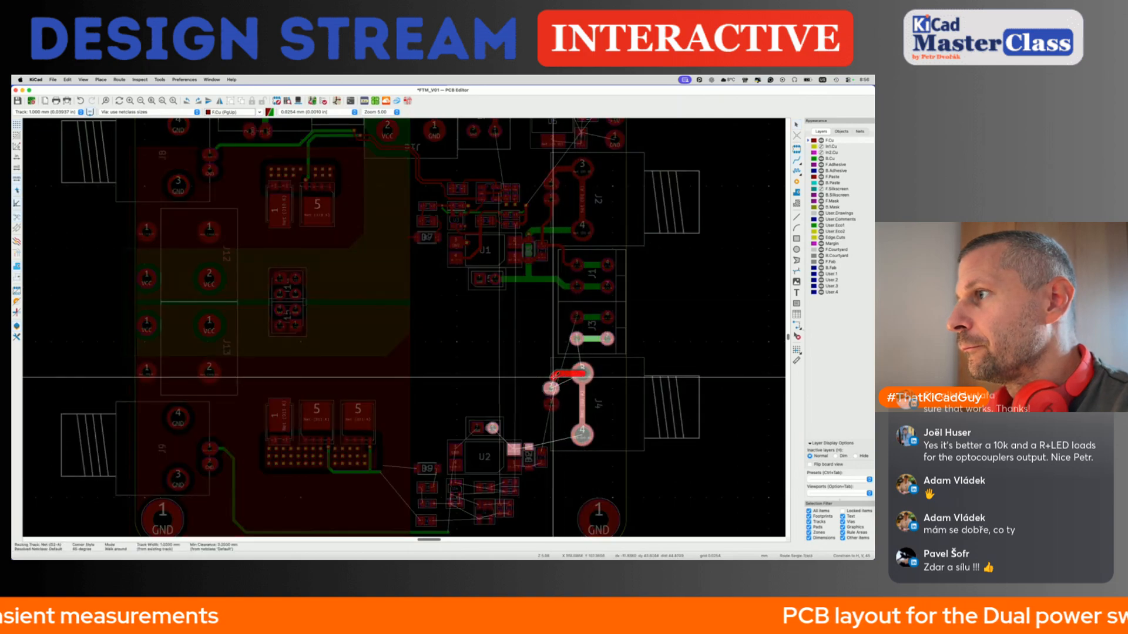
{"action": "key", "text": "Escape"}
{"action": "key", "text": "x"}
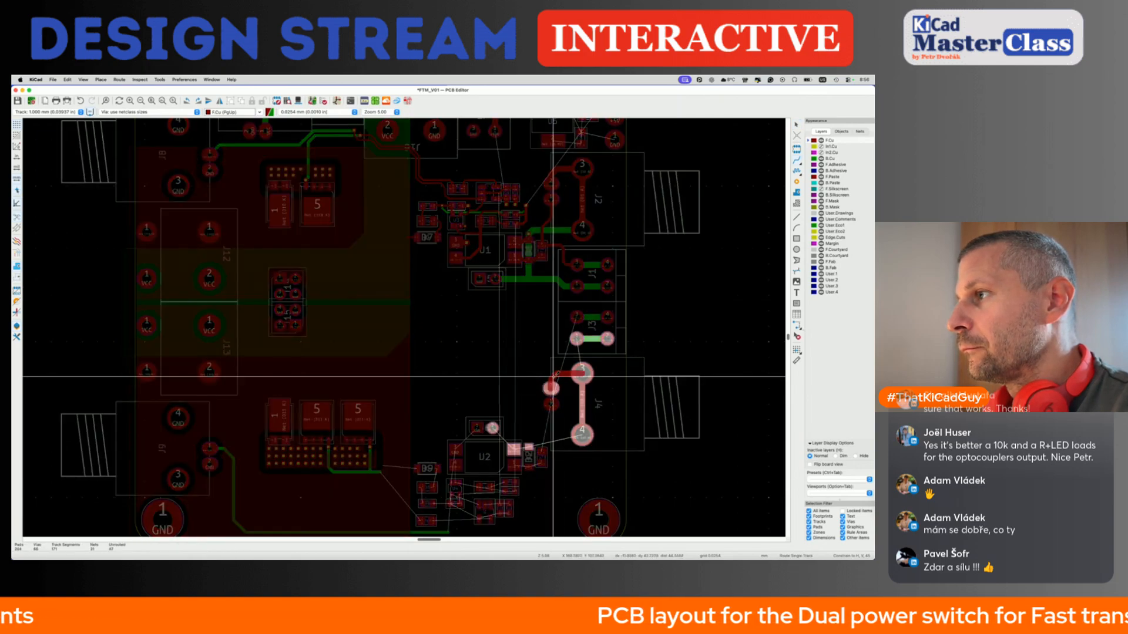
{"action": "key", "text": "Escape"}
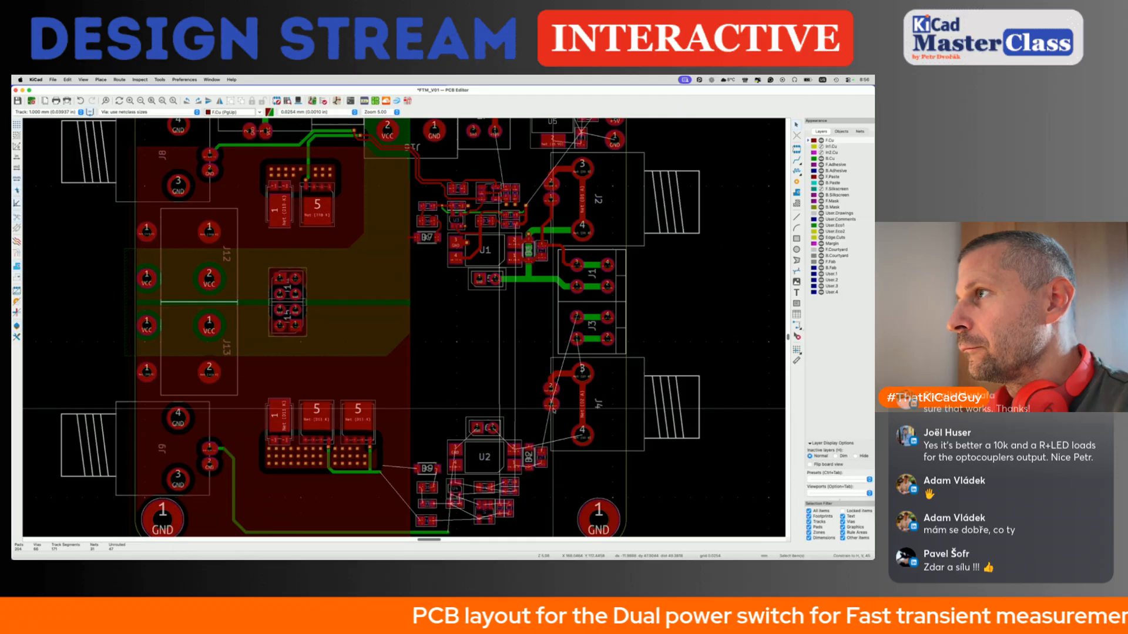
Route 1 mm B.Cu tracks from J4's pad 4 to pad 2 of the part above U2, with a branch to J4's small pad 2.
{"action": "key", "text": "Page_Down"}
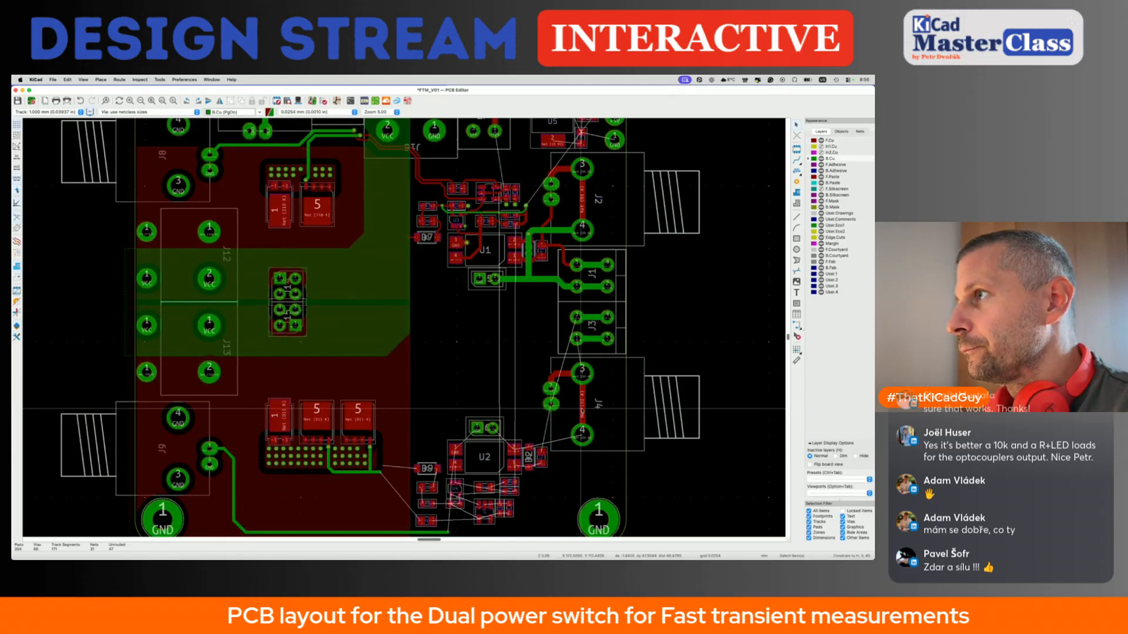
{"action": "key", "text": "x"}
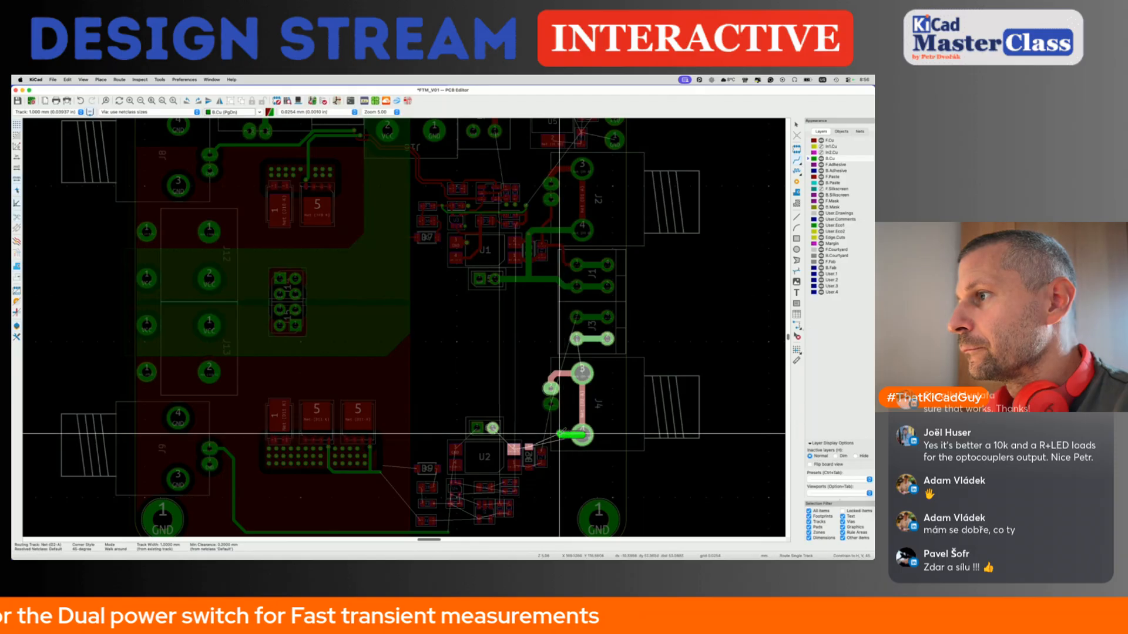
{"action": "left_click", "coordinate": [493, 428]}
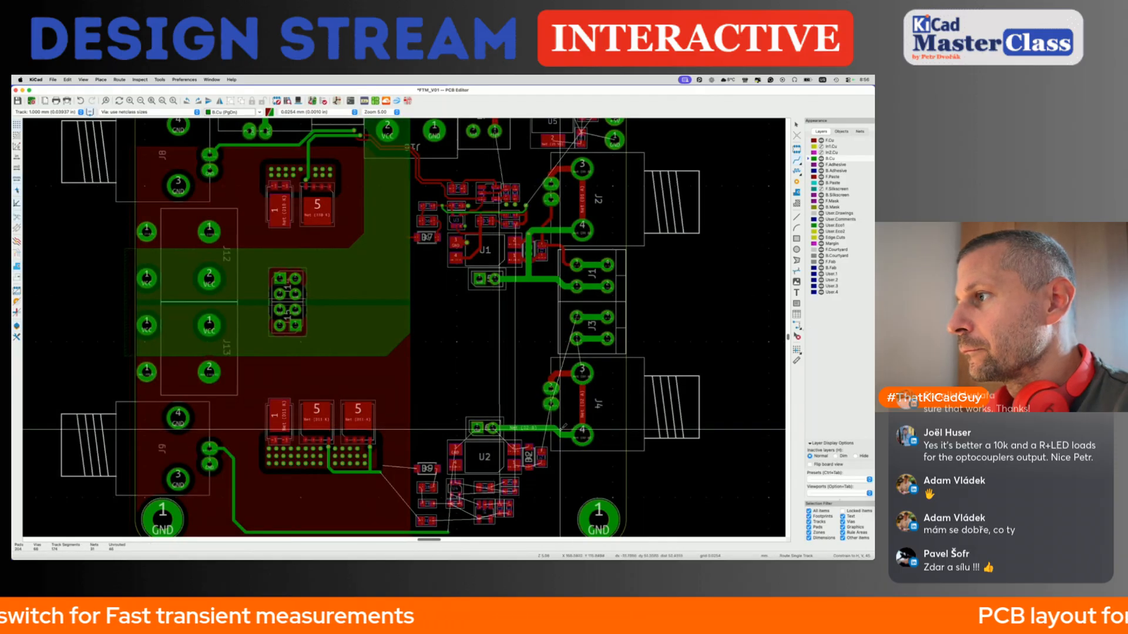
{"action": "key", "text": "x"}
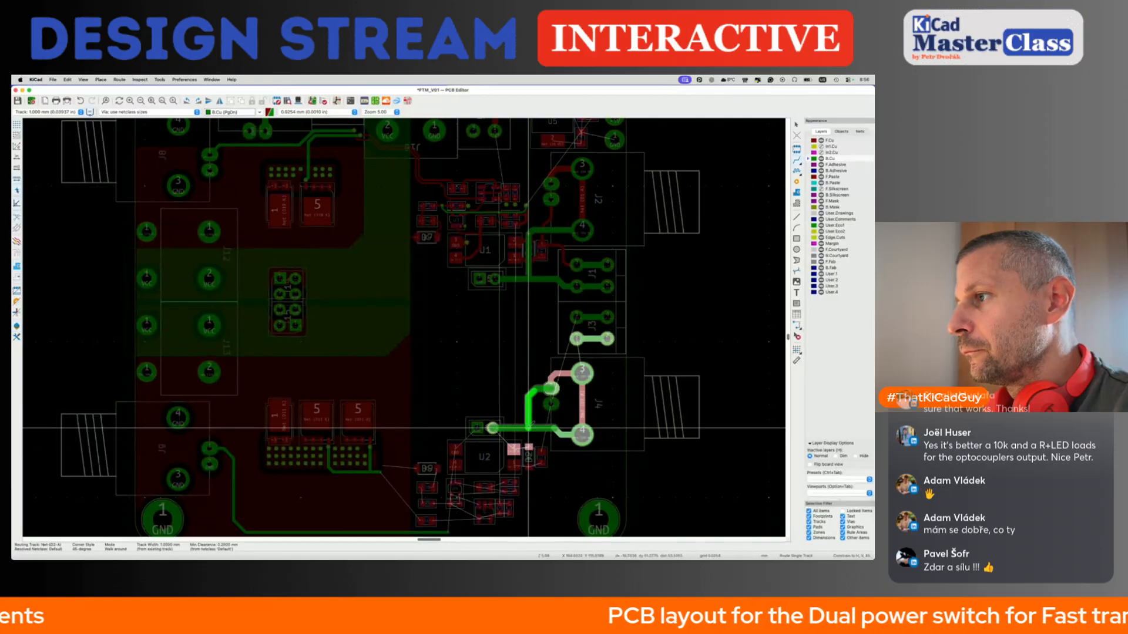
Add a 0.5 mm B.Cu stub with a via above D2's pad 2, return to F.Cu, and save the board.
{"action": "scroll", "coordinate": [529, 429], "scroll_direction": "up", "scroll_amount": 4}
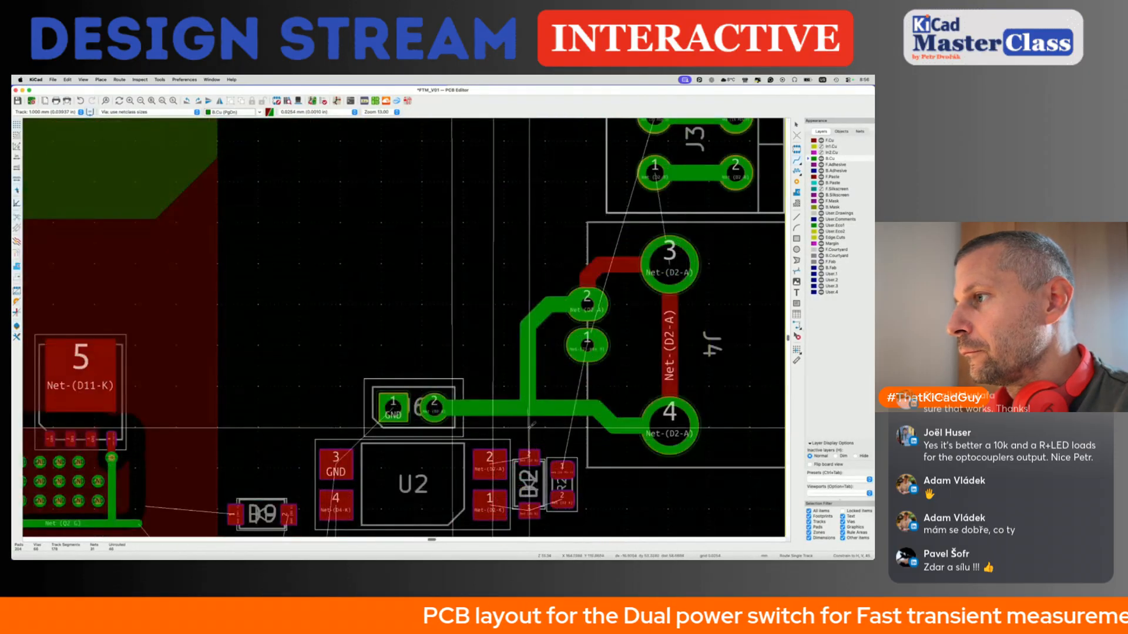
{"action": "key", "text": "w"}
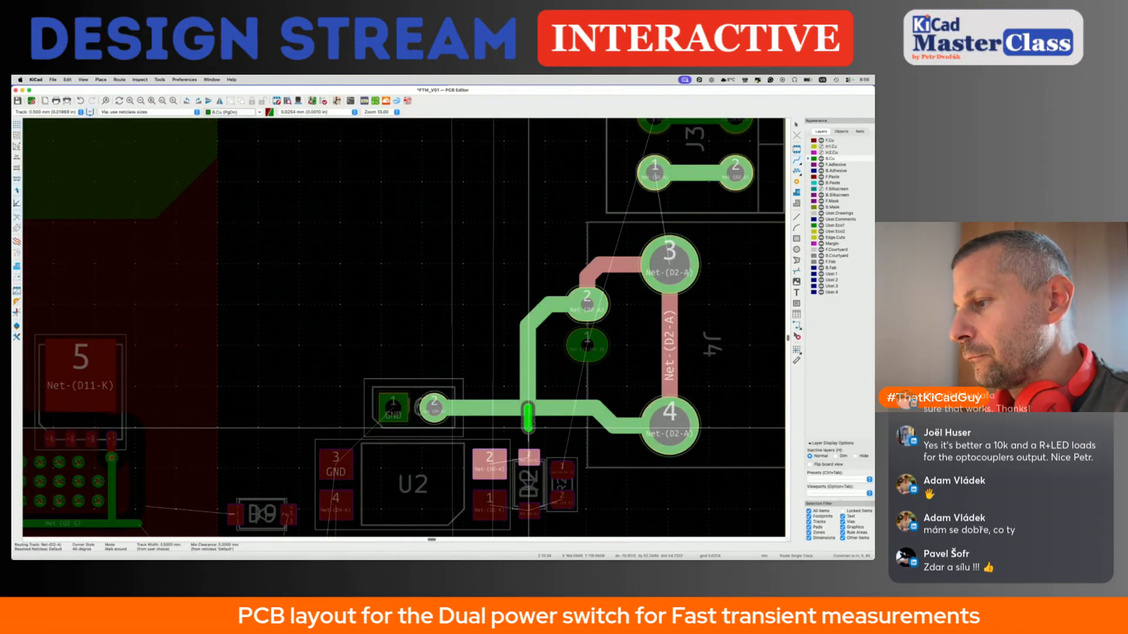
{"action": "key", "text": "apostrophe"}
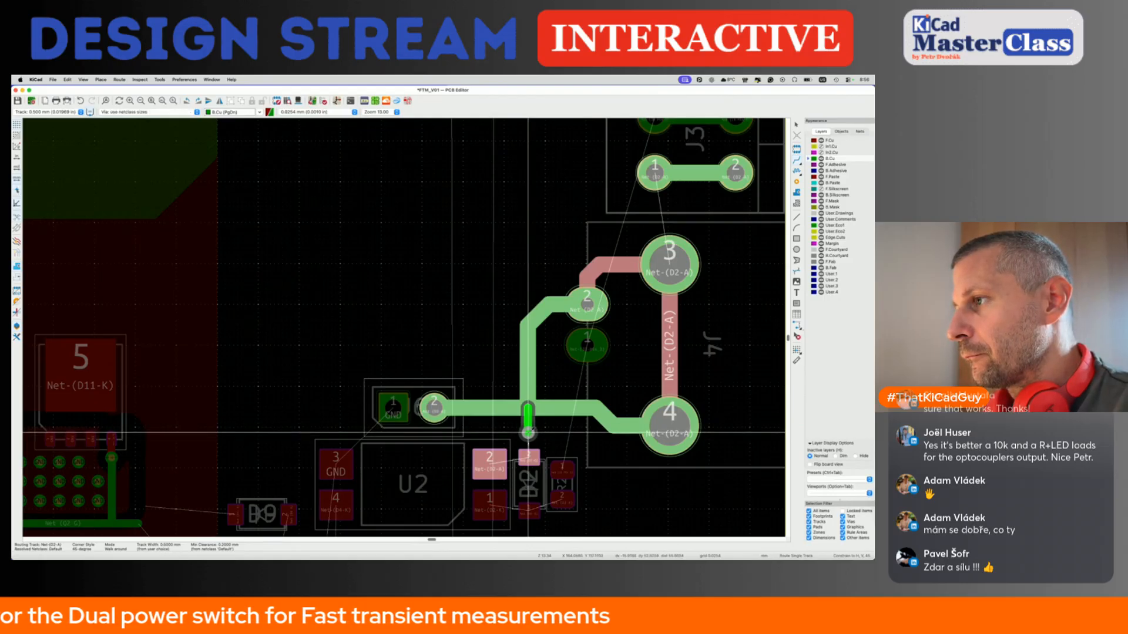
{"action": "key", "text": "Escape"}
{"action": "key", "text": "Escape"}
{"action": "scroll", "coordinate": [529, 434], "scroll_direction": "down", "scroll_amount": 5}
{"action": "key", "text": "Page_Up"}
{"action": "key", "text": "super+s"}
{"action": "scroll", "coordinate": [528, 434], "scroll_direction": "up", "scroll_amount": 3}
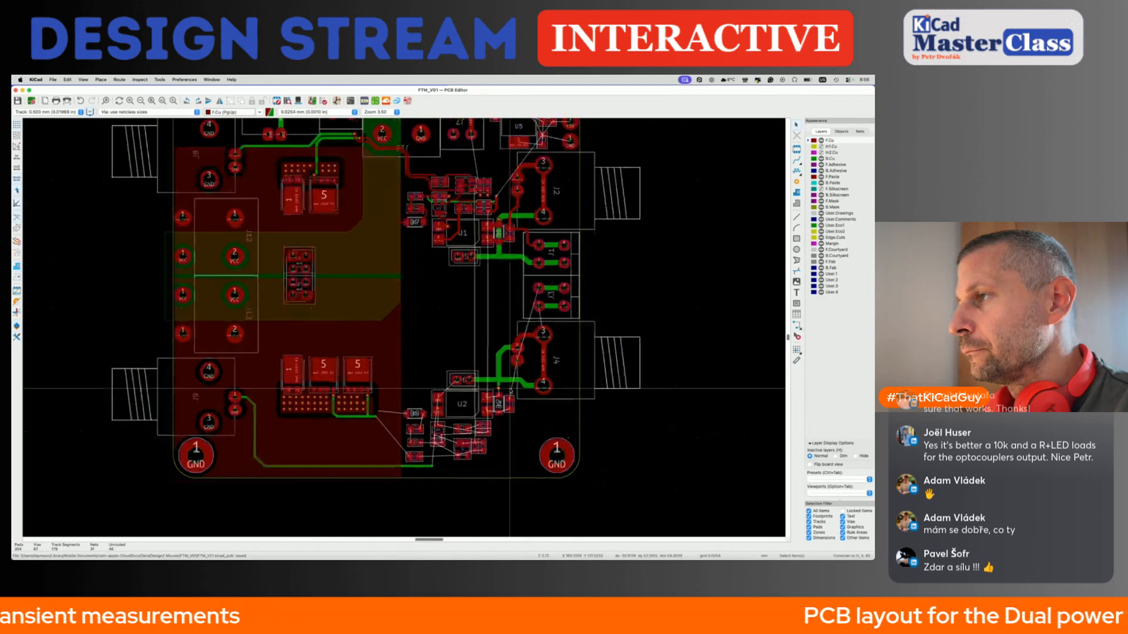
{"action": "scroll", "coordinate": [512, 385], "scroll_direction": "up", "scroll_amount": 3}
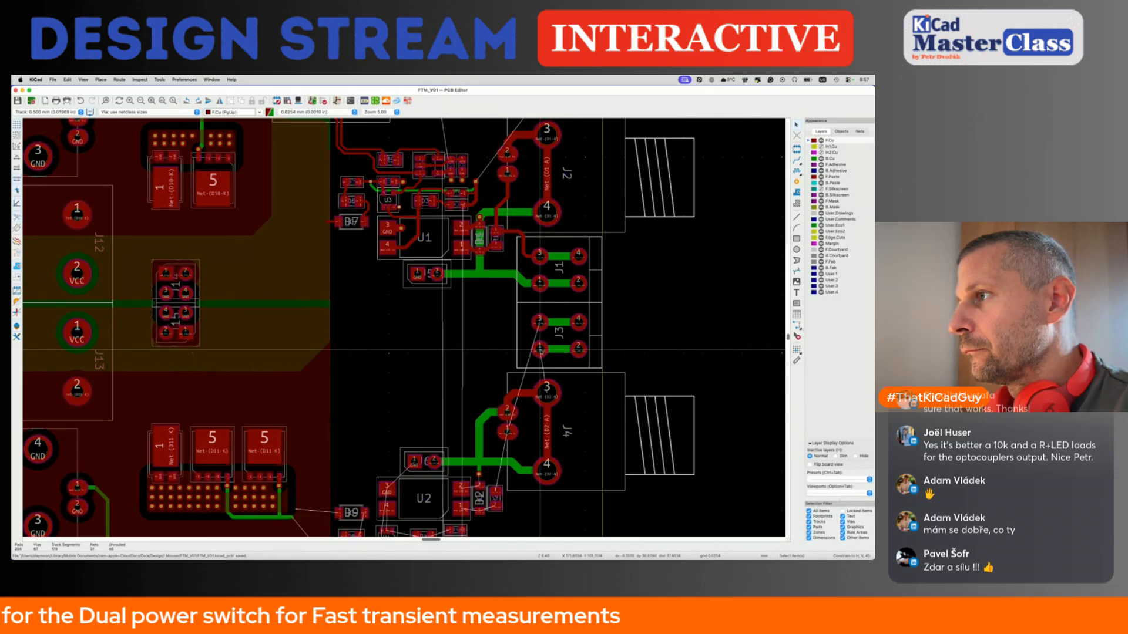
{"action": "key", "text": "x"}
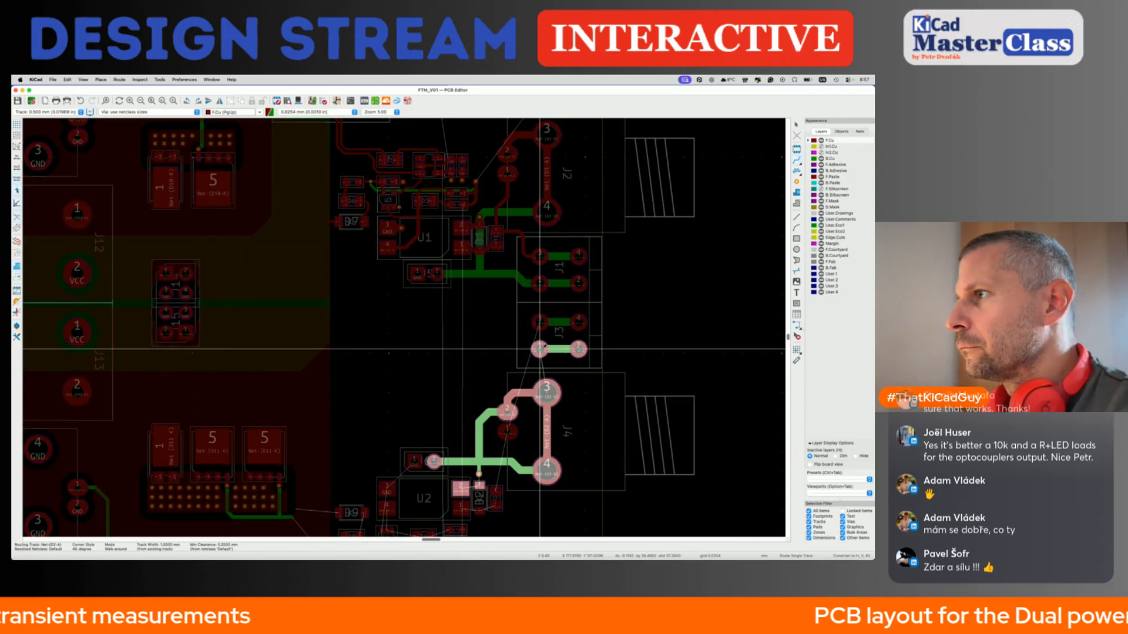
{"action": "key", "text": "Escape"}
{"action": "left_click", "coordinate": [540, 256]}
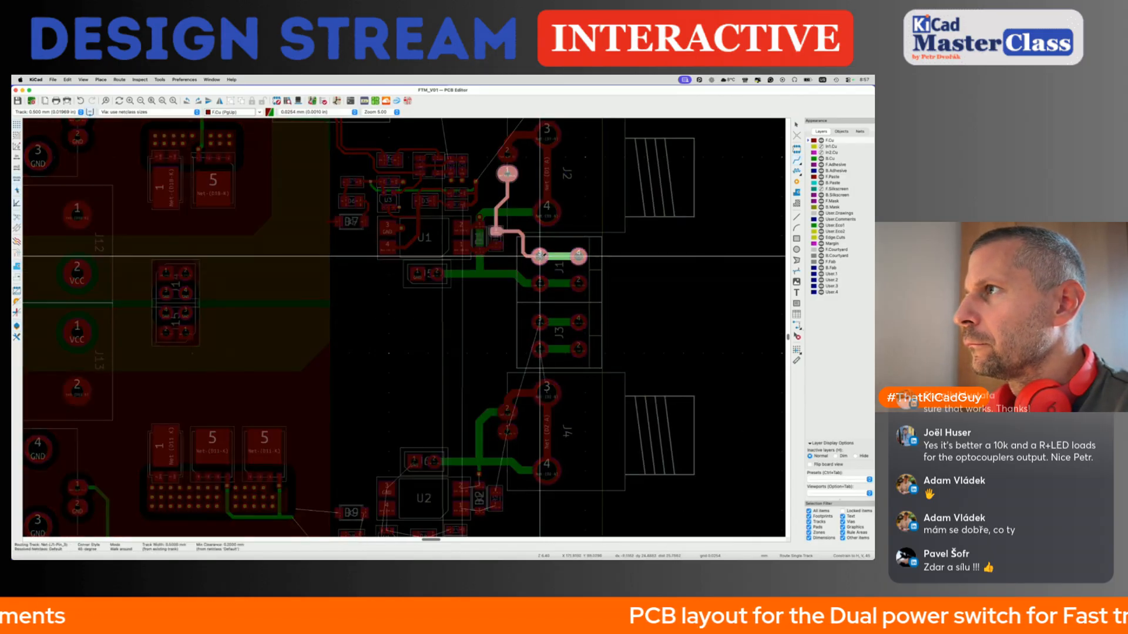
{"action": "key", "text": "Escape"}
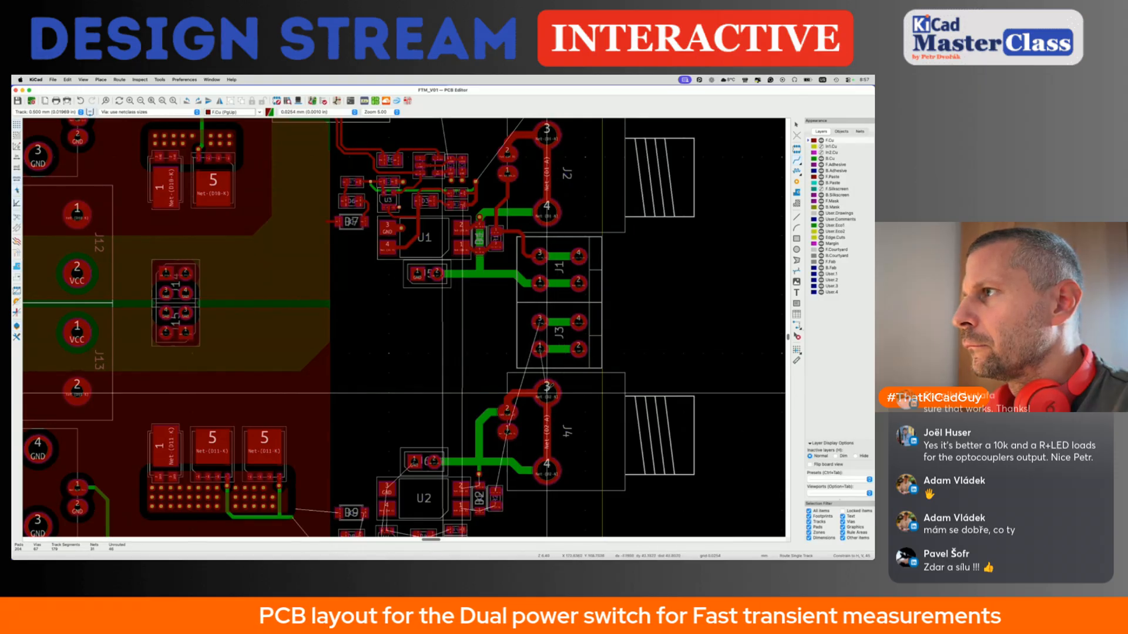
Route a 1 mm front-copper track from J3 pin 1 to J4 pad 3 and save the board.
{"action": "left_click", "coordinate": [539, 349]}
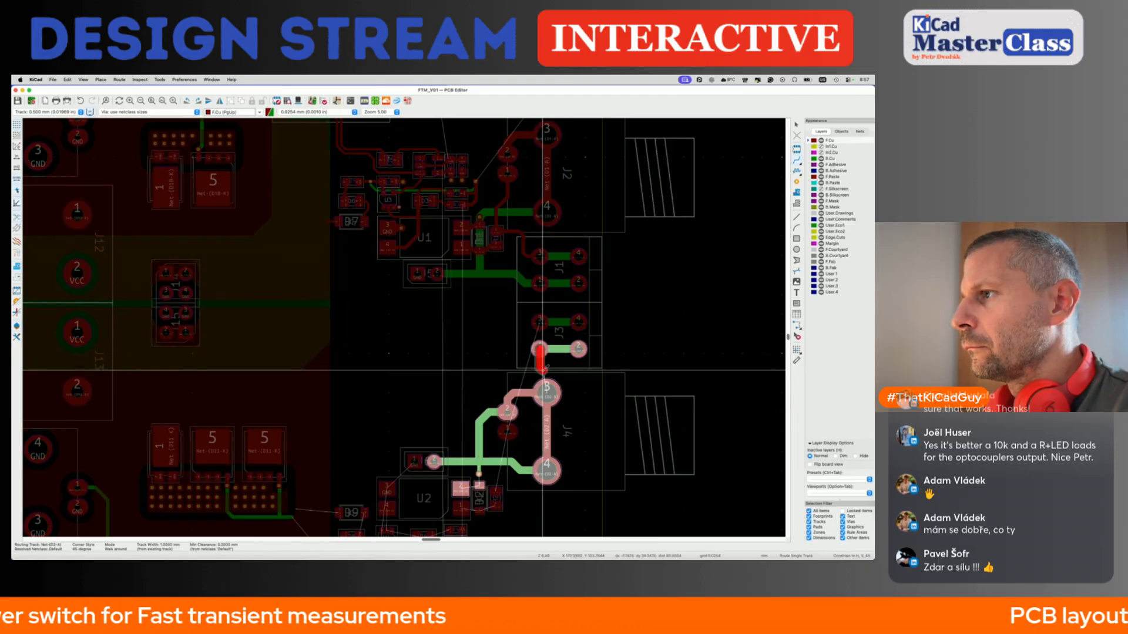
{"action": "left_click", "coordinate": [542, 369]}
{"action": "key", "text": "super+s"}
Route a 0.5 mm front-copper track from J3 pin 3 to R2 pad 1 and connect pad 1 of the two-pin part beside J4.
{"action": "left_click", "coordinate": [539, 322]}
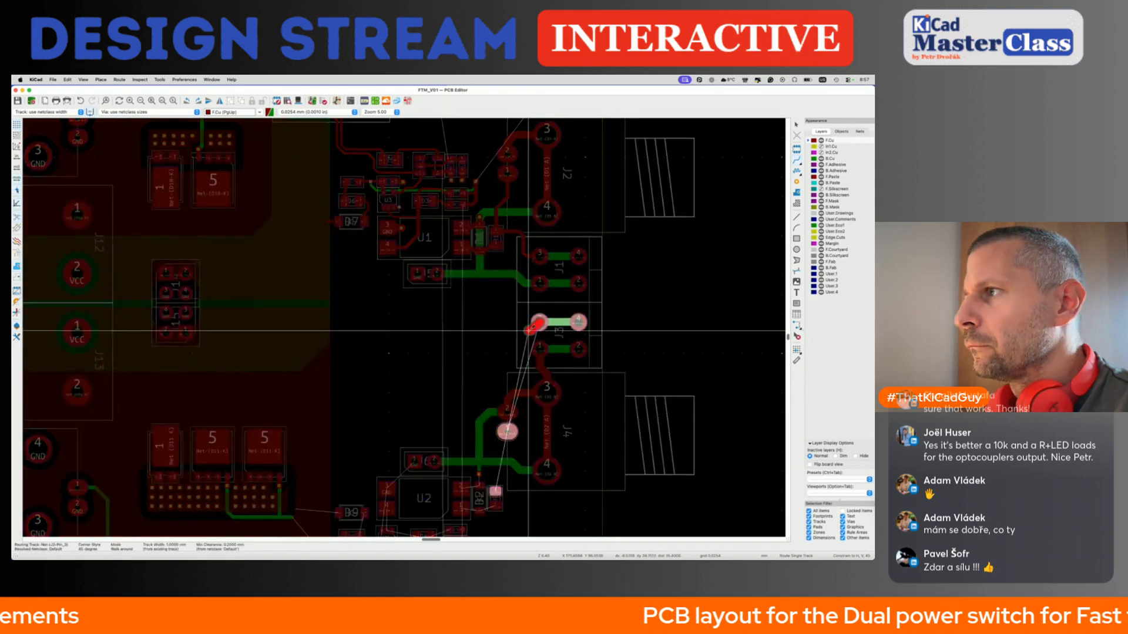
{"action": "key", "text": "w"}
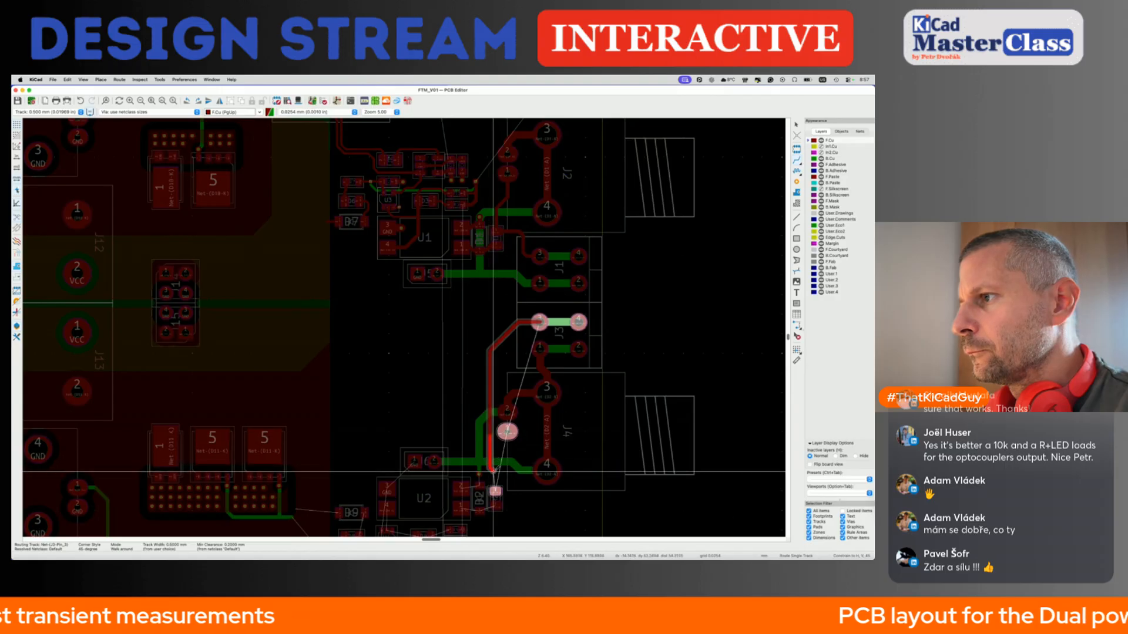
{"action": "left_click", "coordinate": [495, 492]}
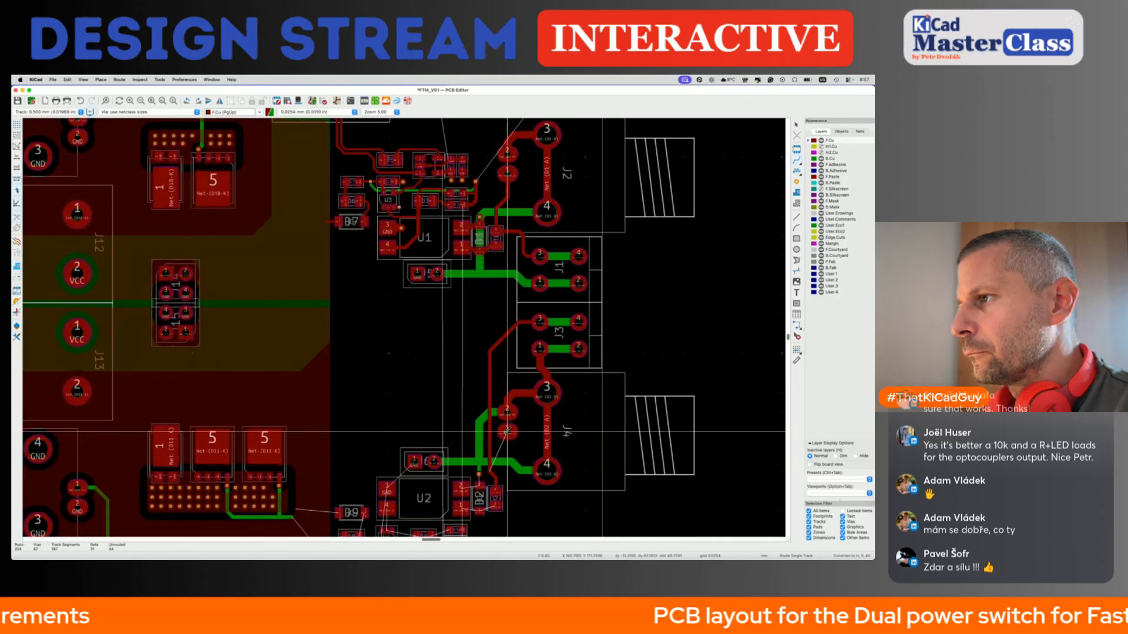
{"action": "left_click", "coordinate": [506, 432]}
{"action": "key", "text": "Escape"}
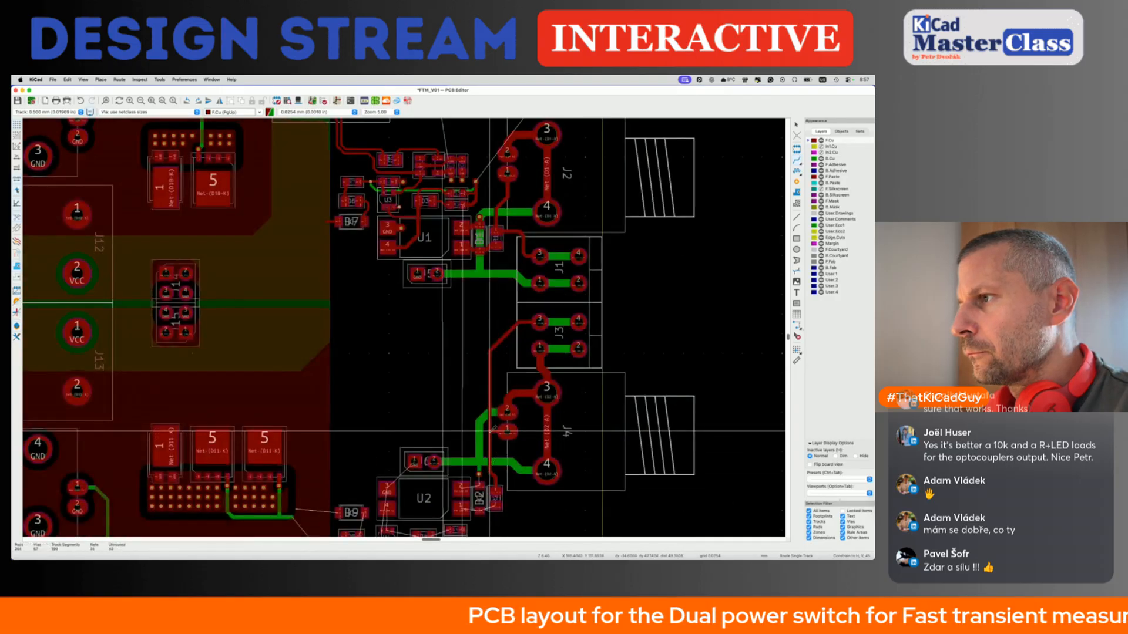
{"action": "scroll", "coordinate": [495, 430], "scroll_direction": "up", "scroll_amount": 4}
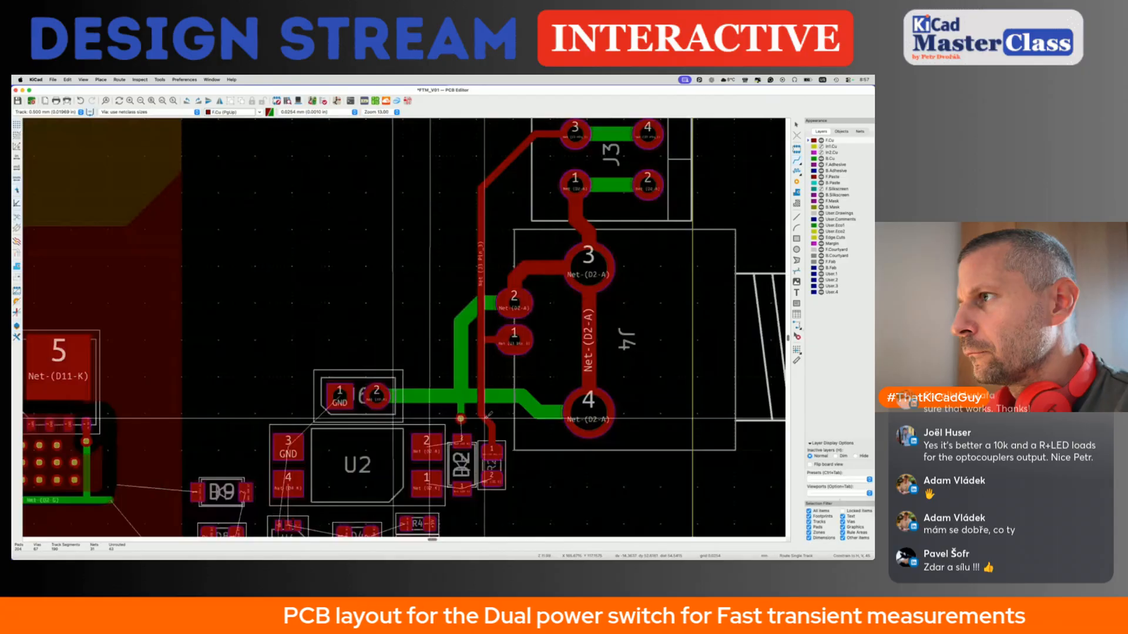
{"action": "scroll", "coordinate": [489, 415], "scroll_direction": "down", "scroll_amount": 3}
{"action": "scroll", "coordinate": [486, 417], "scroll_direction": "up", "scroll_amount": 2}
{"action": "left_click", "coordinate": [391, 403]}
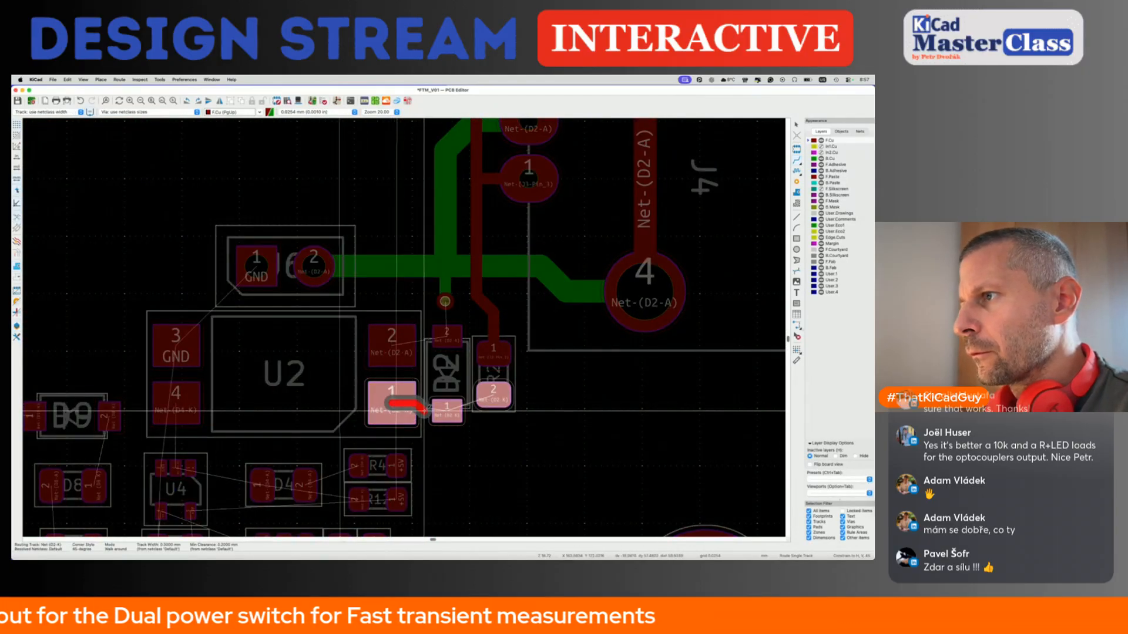
{"action": "left_click", "coordinate": [427, 408]}
{"action": "scroll", "coordinate": [418, 464], "scroll_direction": "up", "scroll_amount": 2}
{"action": "scroll", "coordinate": [418, 465], "scroll_direction": "down", "scroll_amount": 4}
{"action": "scroll", "coordinate": [418, 466], "scroll_direction": "down", "scroll_amount": 4}
{"action": "scroll", "coordinate": [416, 462], "scroll_direction": "up", "scroll_amount": 3}
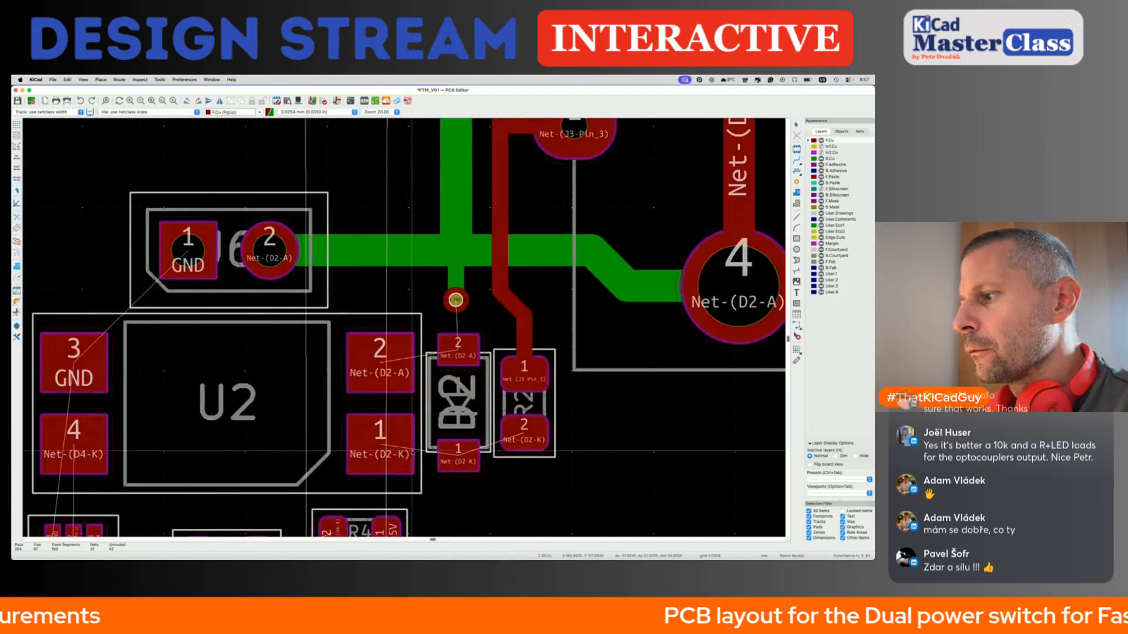
{"action": "scroll", "coordinate": [414, 453], "scroll_direction": "down", "scroll_amount": 2}
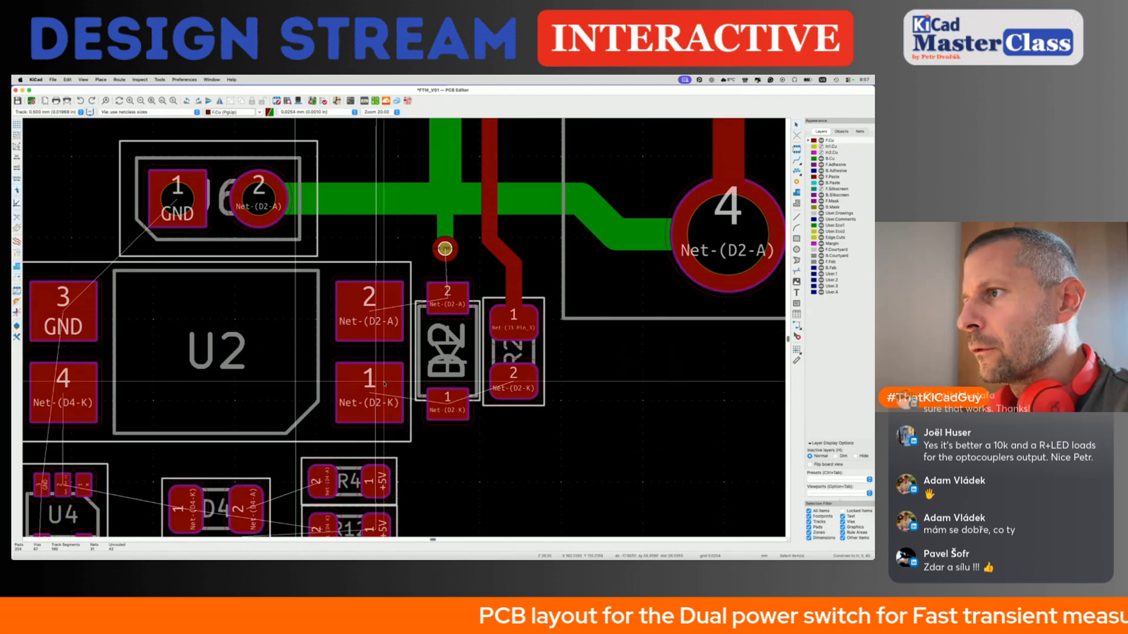
Route the Net-(D2-K) track from U2 pad 1 through D2 pad 1 to R2 pad 2.
{"action": "key", "text": "x"}
{"action": "left_click", "coordinate": [414, 397]}
{"action": "key", "text": "Escape"}
{"action": "left_click", "coordinate": [450, 403]}
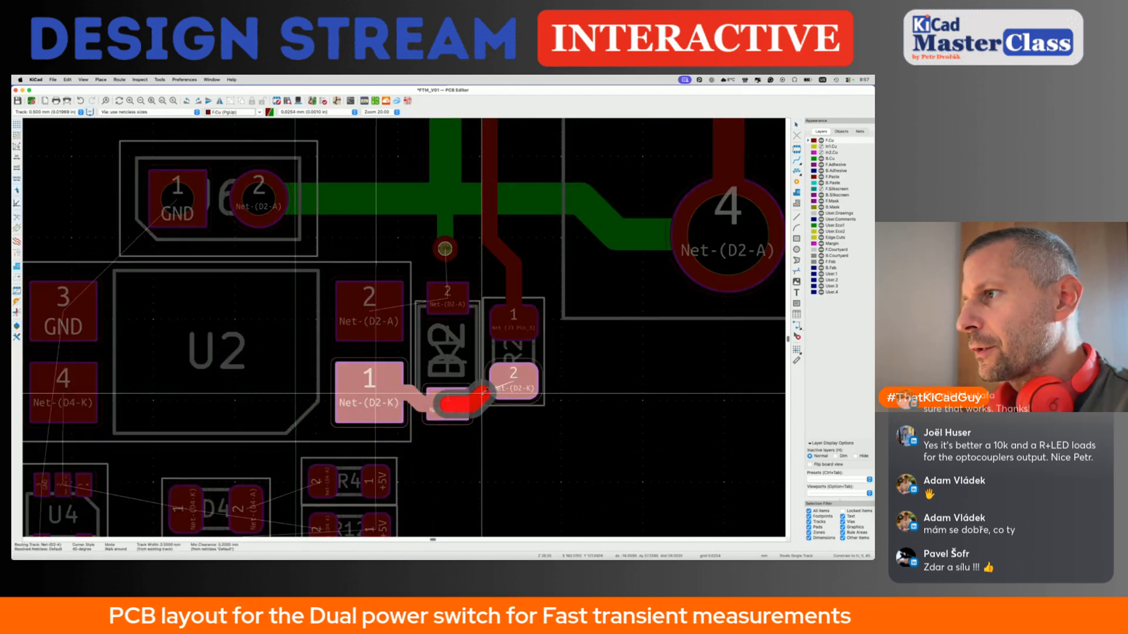
{"action": "left_click", "coordinate": [486, 395]}
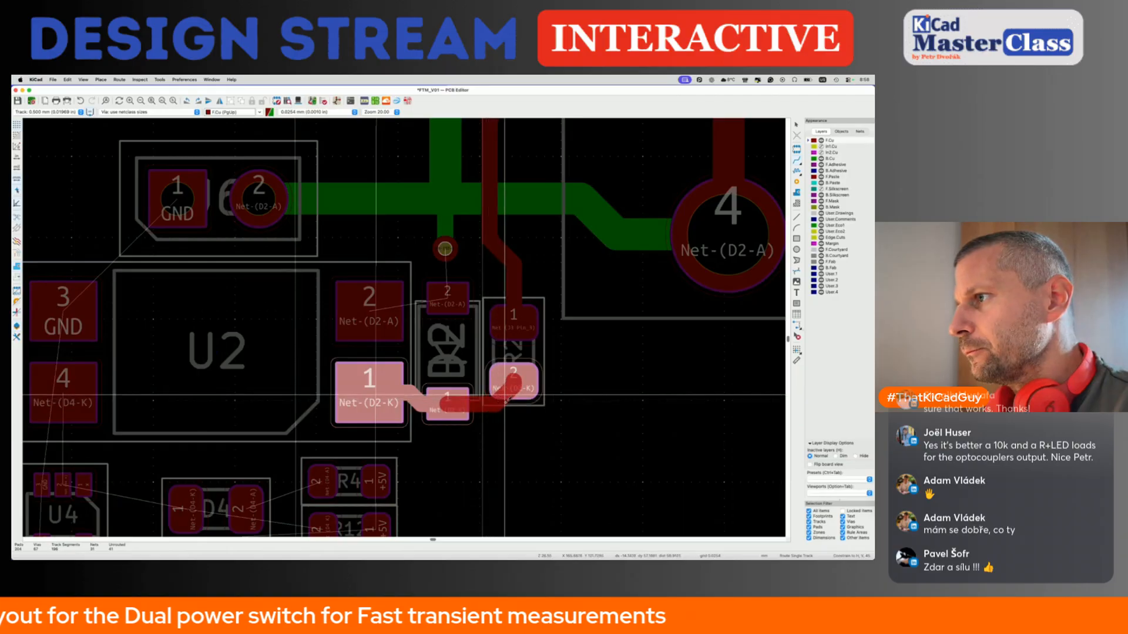
{"action": "left_click", "coordinate": [484, 395]}
Route the Net-(D2-A) connections on front copper from the via to D2 pad 2 and from U2 pad 2 to D2 pad 2.
{"action": "scroll", "coordinate": [483, 395], "scroll_direction": "down", "scroll_amount": 3}
{"action": "left_click", "coordinate": [364, 391]}
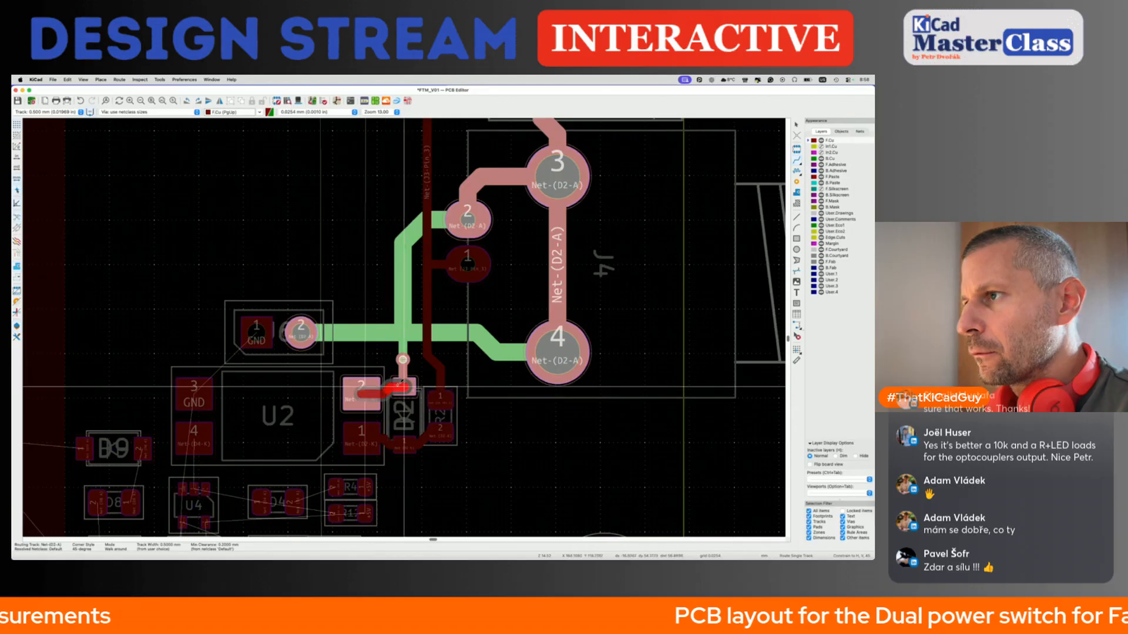
{"action": "left_click", "coordinate": [403, 386]}
Route a short 1 mm GND track from U2 pad 3 ending in a via and save the board.
{"action": "scroll", "coordinate": [338, 400], "scroll_direction": "left", "scroll_amount": 3}
{"action": "scroll", "coordinate": [338, 400], "scroll_direction": "down", "scroll_amount": 4}
{"action": "scroll", "coordinate": [339, 399], "scroll_direction": "left", "scroll_amount": 3}
{"action": "scroll", "coordinate": [339, 400], "scroll_direction": "up", "scroll_amount": 3}
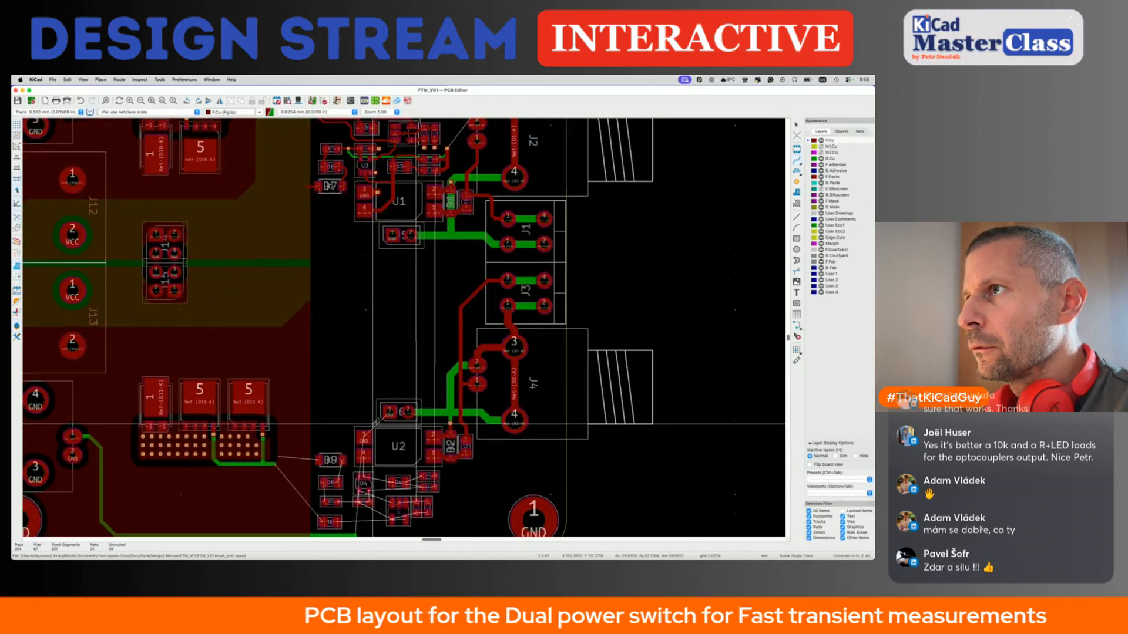
{"action": "scroll", "coordinate": [373, 424], "scroll_direction": "up", "scroll_amount": 4}
{"action": "left_click", "coordinate": [365, 438]}
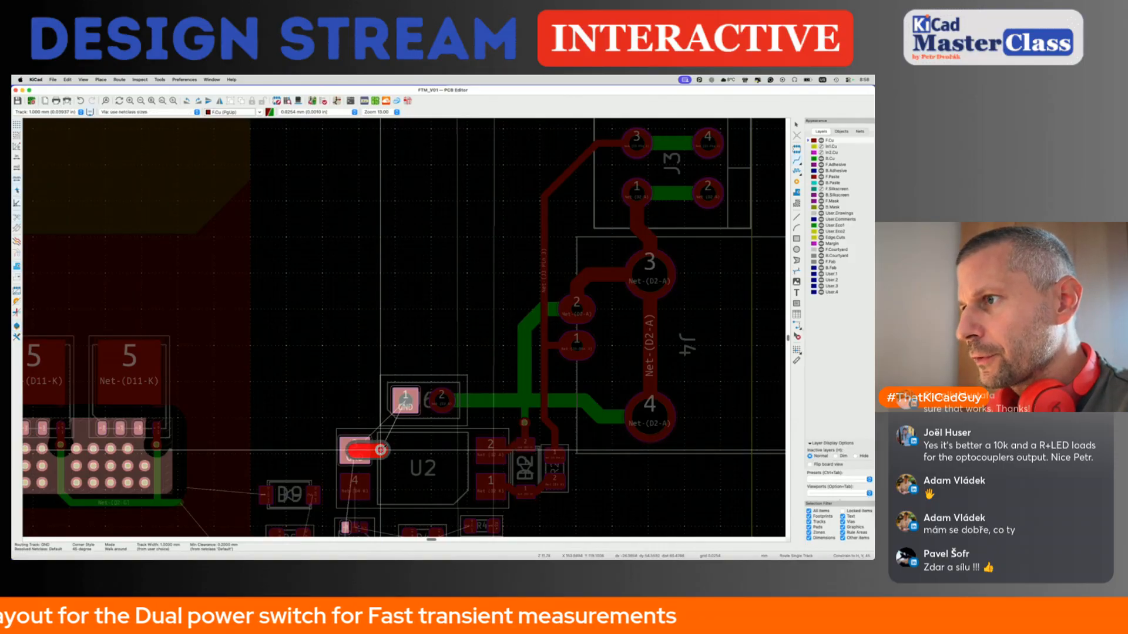
{"action": "left_click", "coordinate": [379, 451]}
{"action": "key", "text": "Escape"}
{"action": "key", "text": "Escape"}
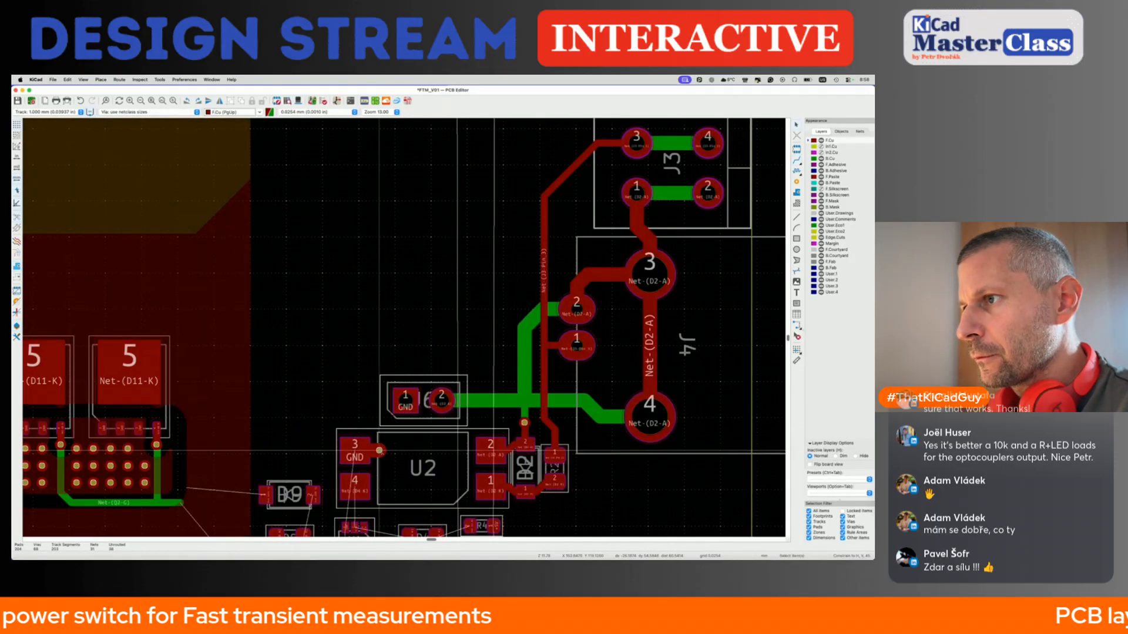
{"action": "key", "text": "super+s"}
Route the Net-(D4-K) track straight from U2 pad 4 to U4 pad 2.
{"action": "scroll", "coordinate": [379, 451], "scroll_direction": "down", "scroll_amount": 3}
{"action": "scroll", "coordinate": [379, 451], "scroll_direction": "down", "scroll_amount": 5}
{"action": "scroll", "coordinate": [429, 370], "scroll_direction": "up", "scroll_amount": 5}
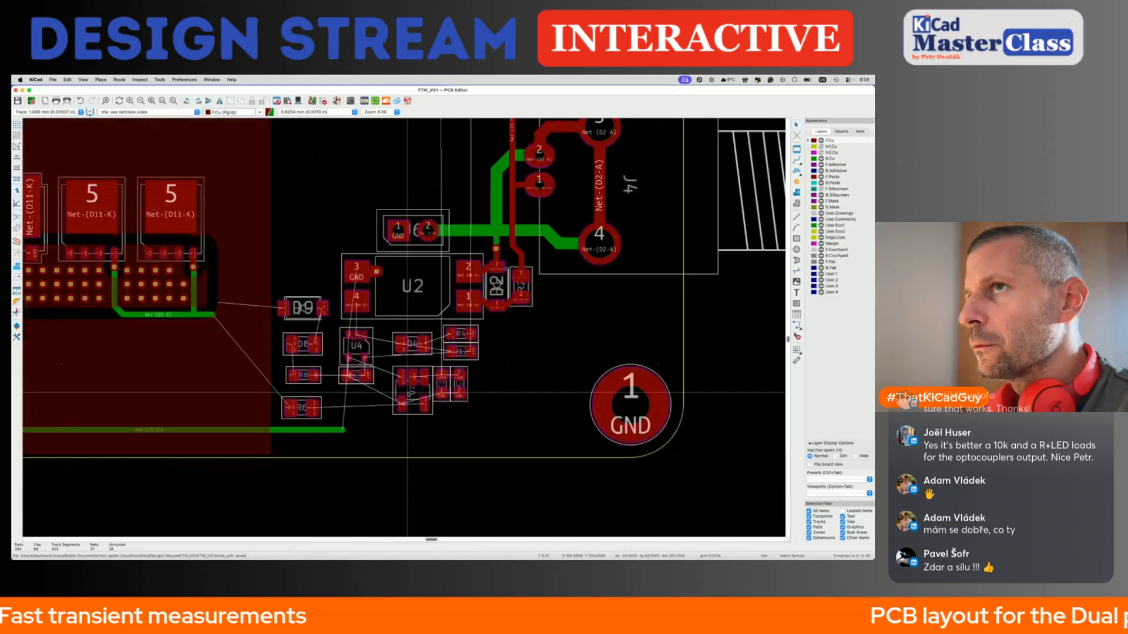
{"action": "scroll", "coordinate": [460, 335], "scroll_direction": "down", "scroll_amount": 5}
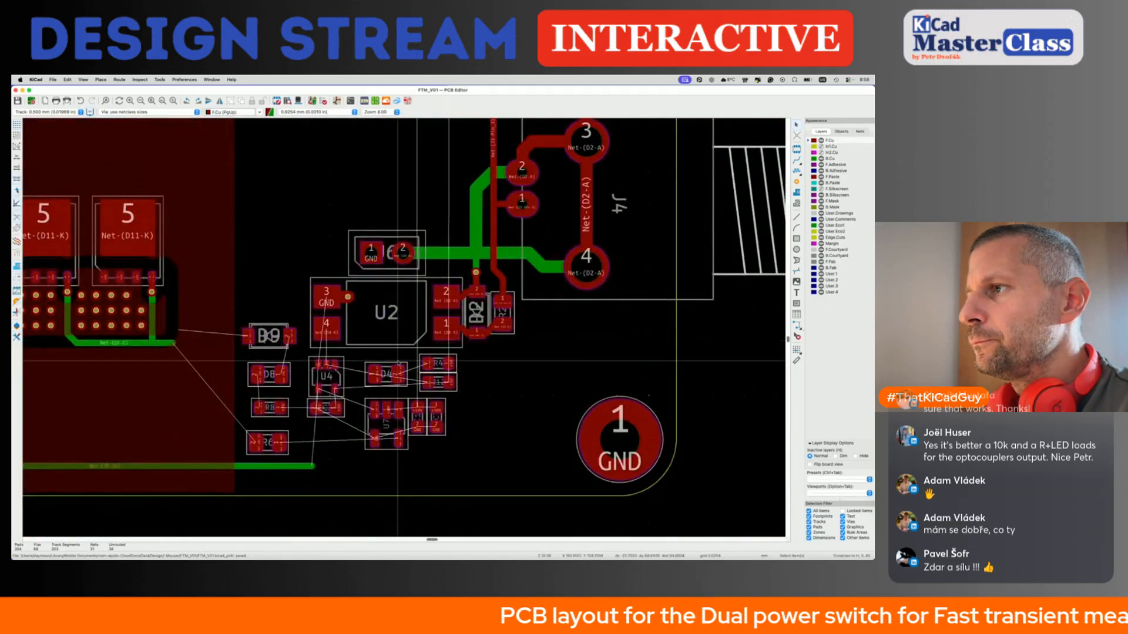
{"action": "scroll", "coordinate": [400, 360], "scroll_direction": "up", "scroll_amount": 5}
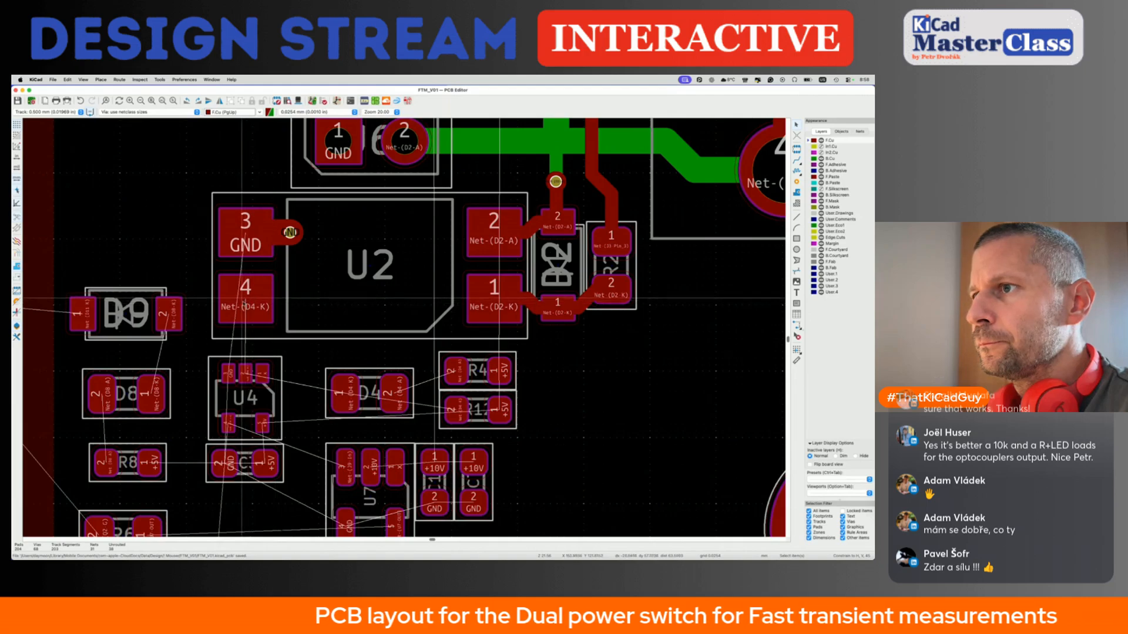
{"action": "key", "text": "x"}
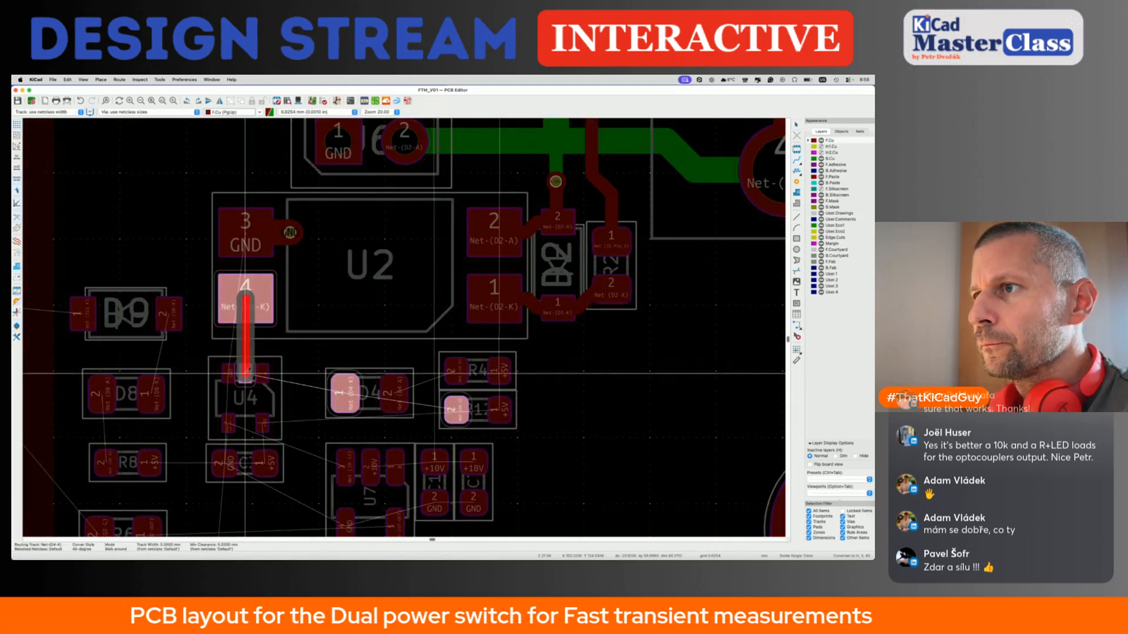
{"action": "left_click", "coordinate": [245, 371]}
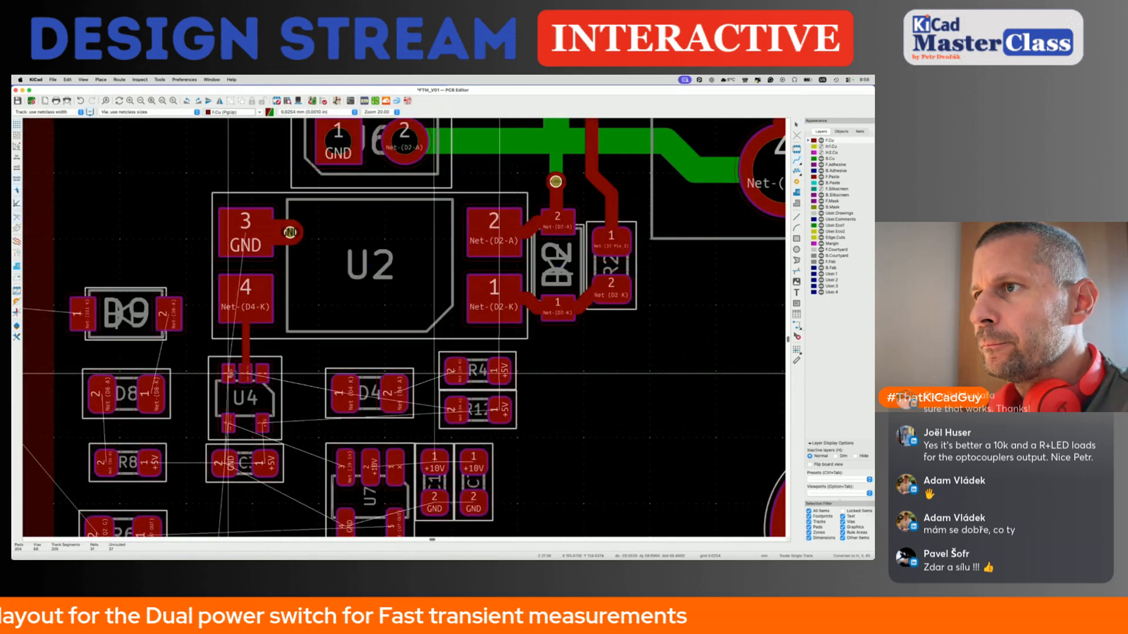
Route a short GND track from U4 pad 3 toward U2 and end it with a 0.6/0.3 mm via.
{"action": "scroll", "coordinate": [231, 376], "scroll_direction": "up", "scroll_amount": 3}
{"action": "left_click", "coordinate": [229, 373]}
{"action": "key", "text": "v"}
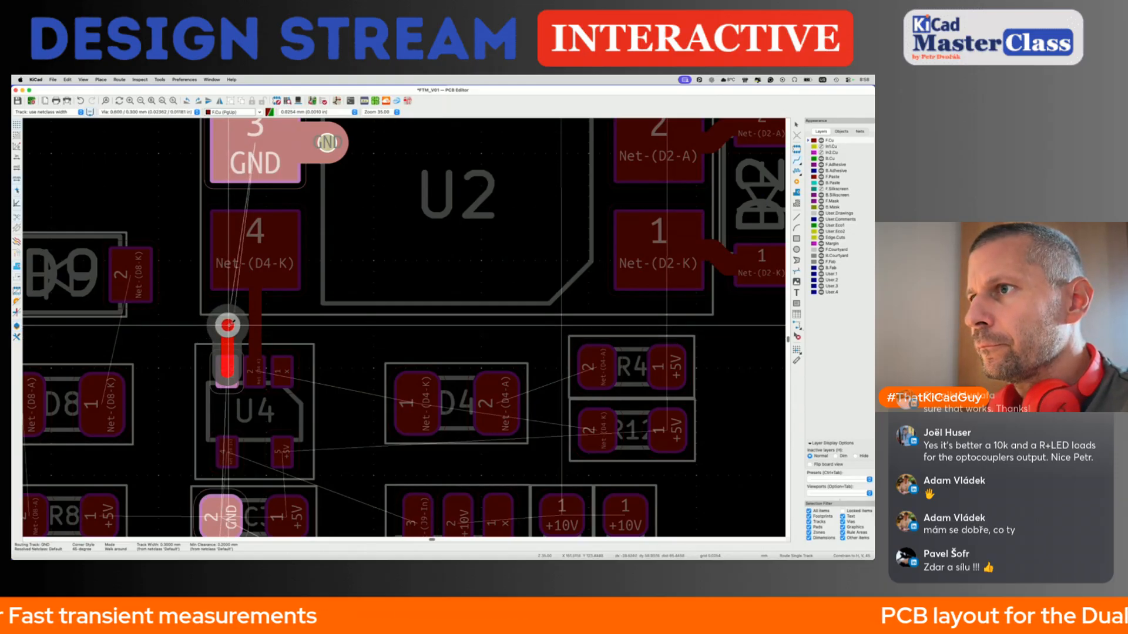
{"action": "double_click", "coordinate": [227, 330]}
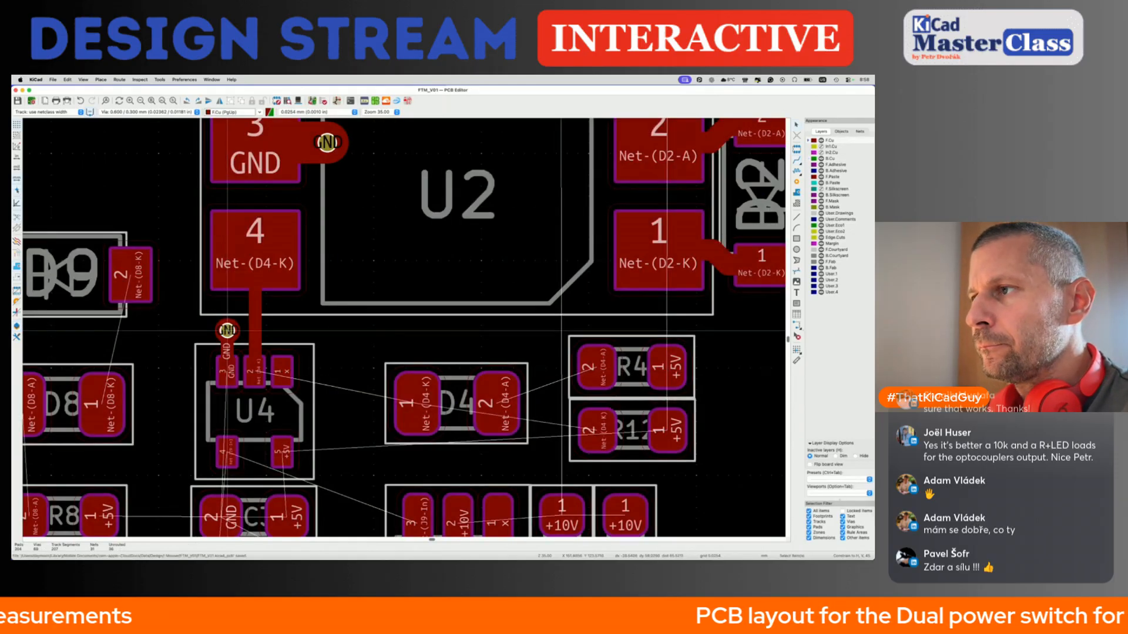
Route Net-(D4-K) from U4 pad 2 to just short of D4 and move D4 slightly down in line with the track.
{"action": "key", "text": "x"}
{"action": "scroll", "coordinate": [254, 367], "scroll_direction": "down", "scroll_amount": 3}
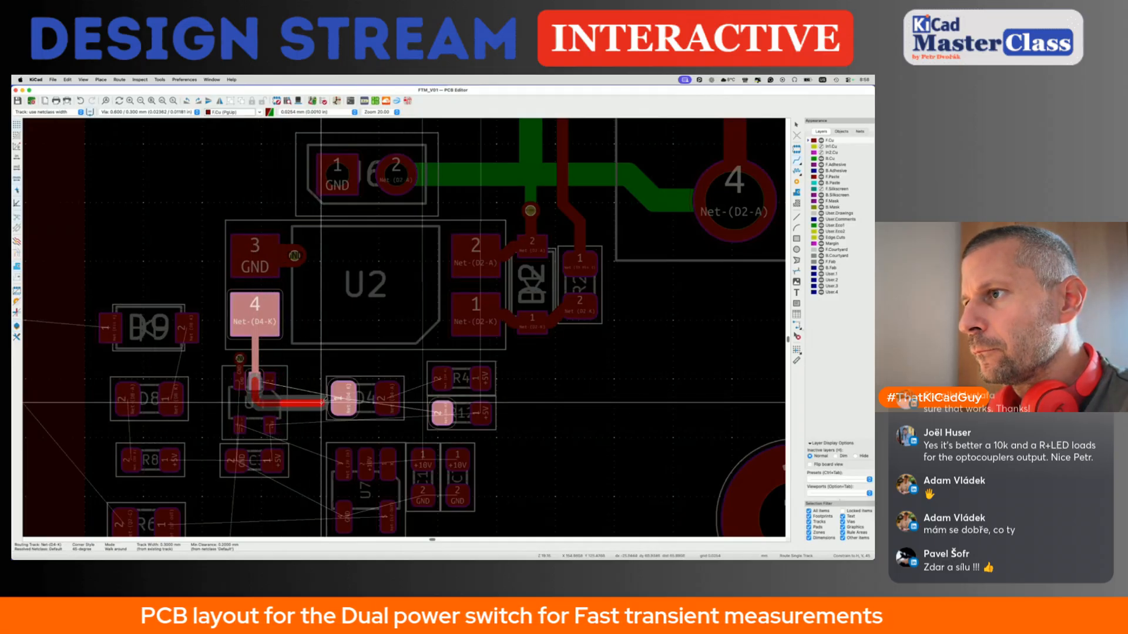
{"action": "left_click", "coordinate": [322, 404]}
{"action": "left_click", "coordinate": [365, 403]}
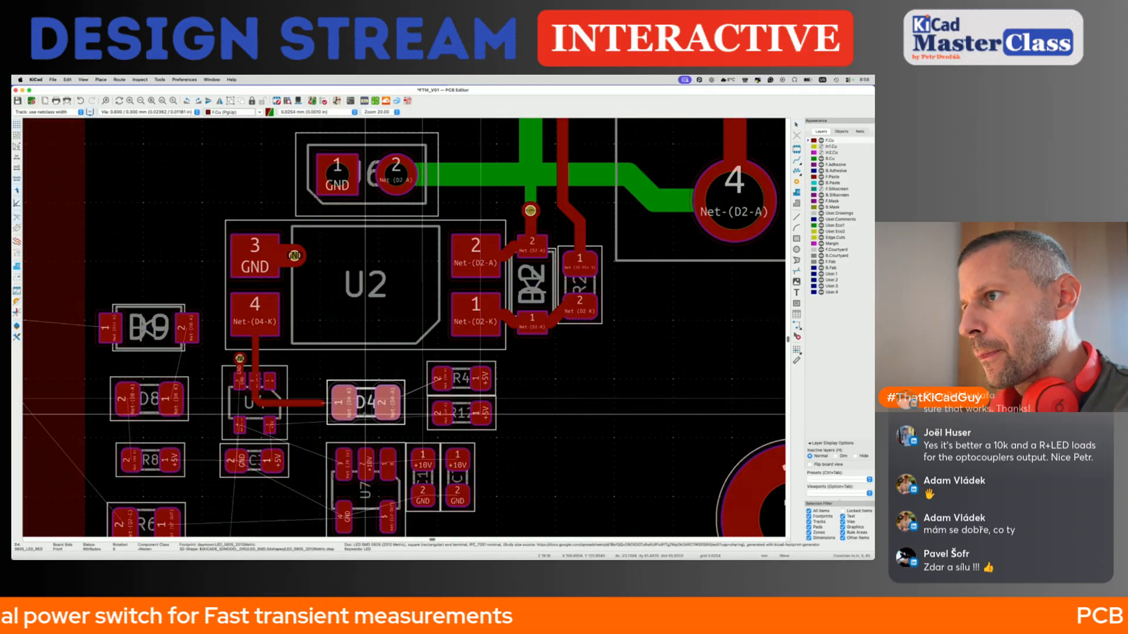
{"action": "left_click", "coordinate": [365, 415]}
{"action": "key", "text": "Escape"}
Complete the track to D4 pad 1 and route D4 pad 2 to R4 pad 2.
{"action": "key", "text": "x"}
{"action": "left_click", "coordinate": [343, 403]}
{"action": "left_click", "coordinate": [388, 409]}
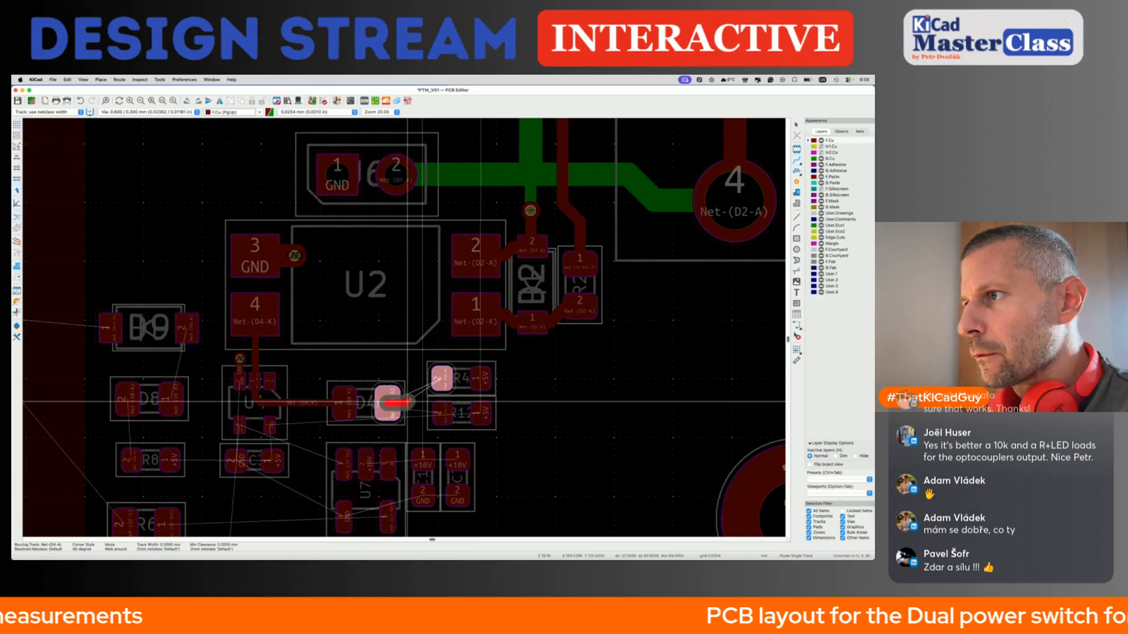
{"action": "left_click", "coordinate": [442, 379]}
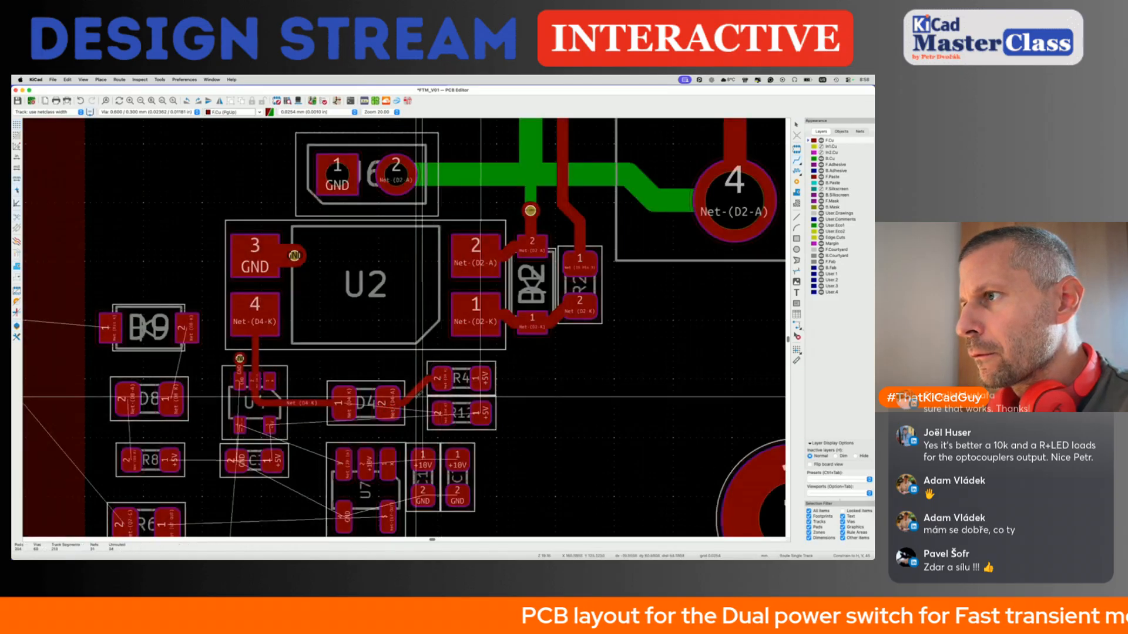
Route the Net-(D4-K) track from R12 pad 2 beneath D4 to D4 pad 1.
{"action": "scroll", "coordinate": [422, 391], "scroll_direction": "down", "scroll_amount": 5}
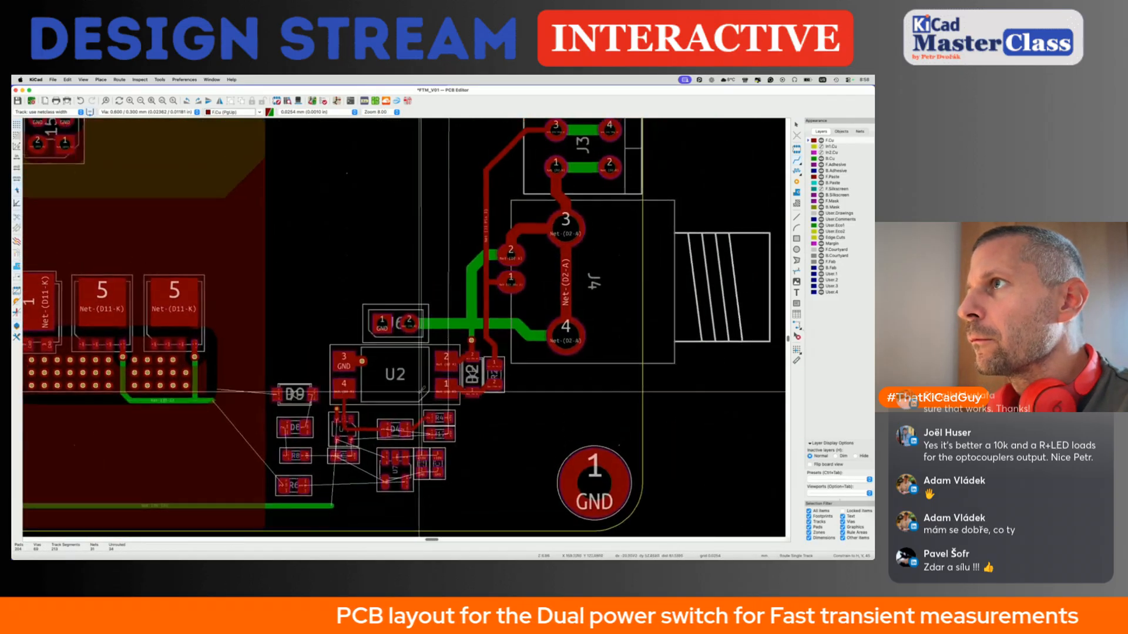
{"action": "scroll", "coordinate": [422, 391], "scroll_direction": "up", "scroll_amount": 2}
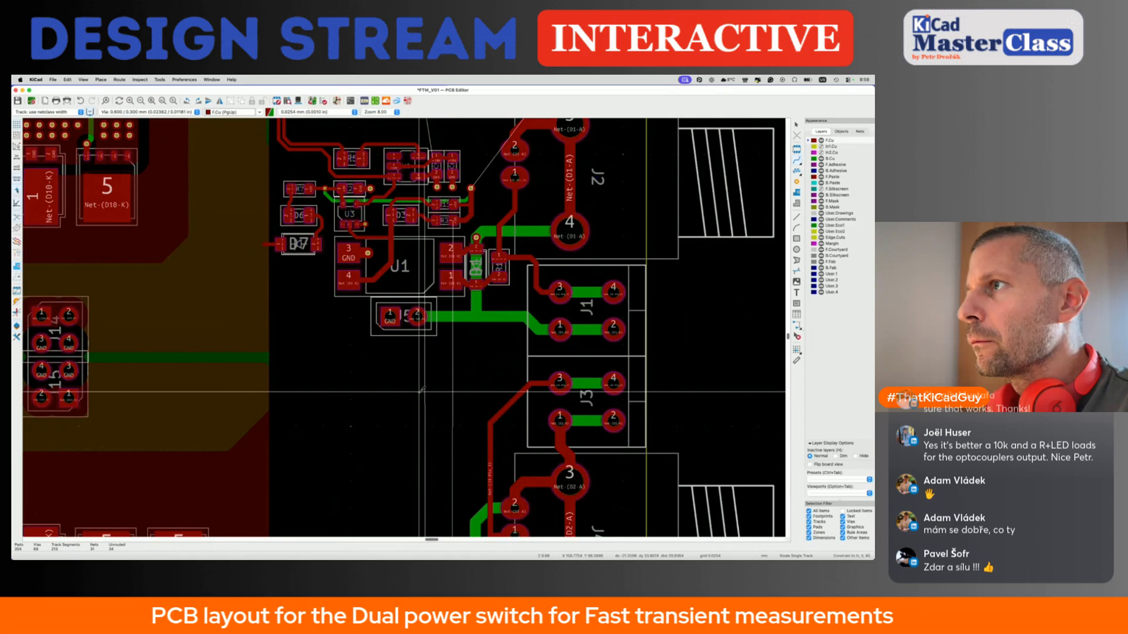
{"action": "scroll", "coordinate": [422, 390], "scroll_direction": "down", "scroll_amount": 5}
{"action": "scroll", "coordinate": [432, 433], "scroll_direction": "up", "scroll_amount": 4}
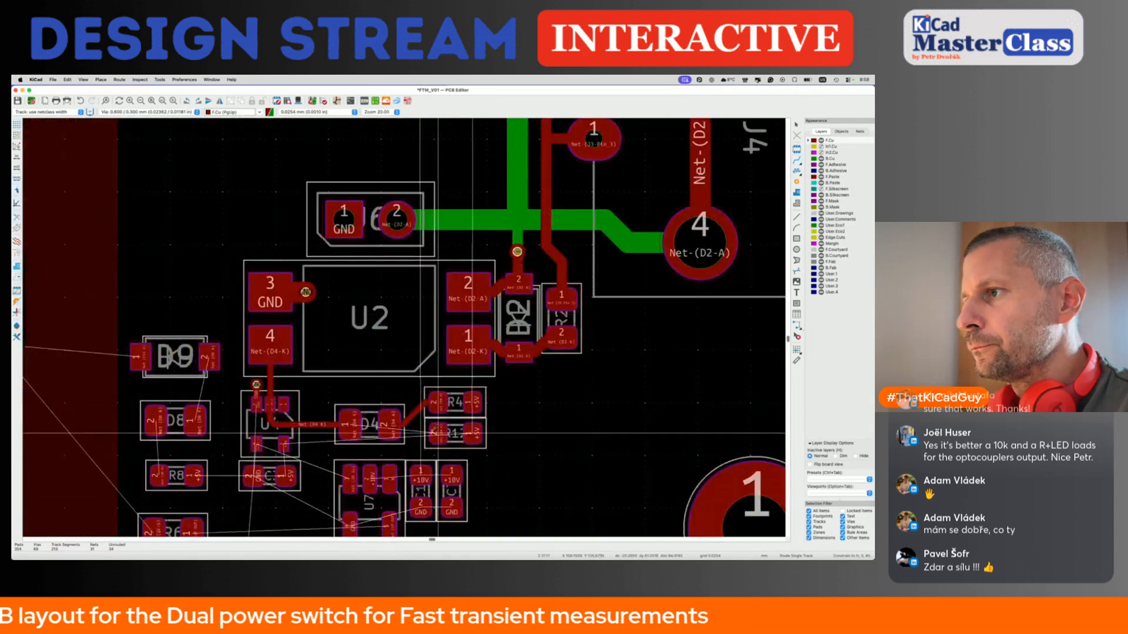
{"action": "left_click", "coordinate": [438, 434]}
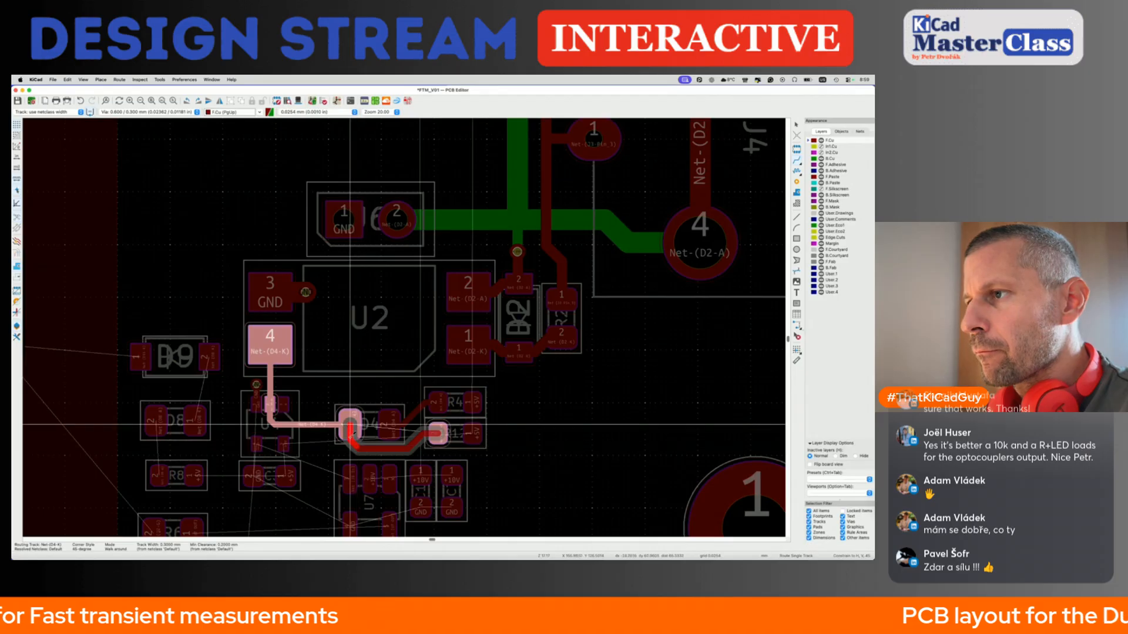
{"action": "left_click", "coordinate": [356, 425]}
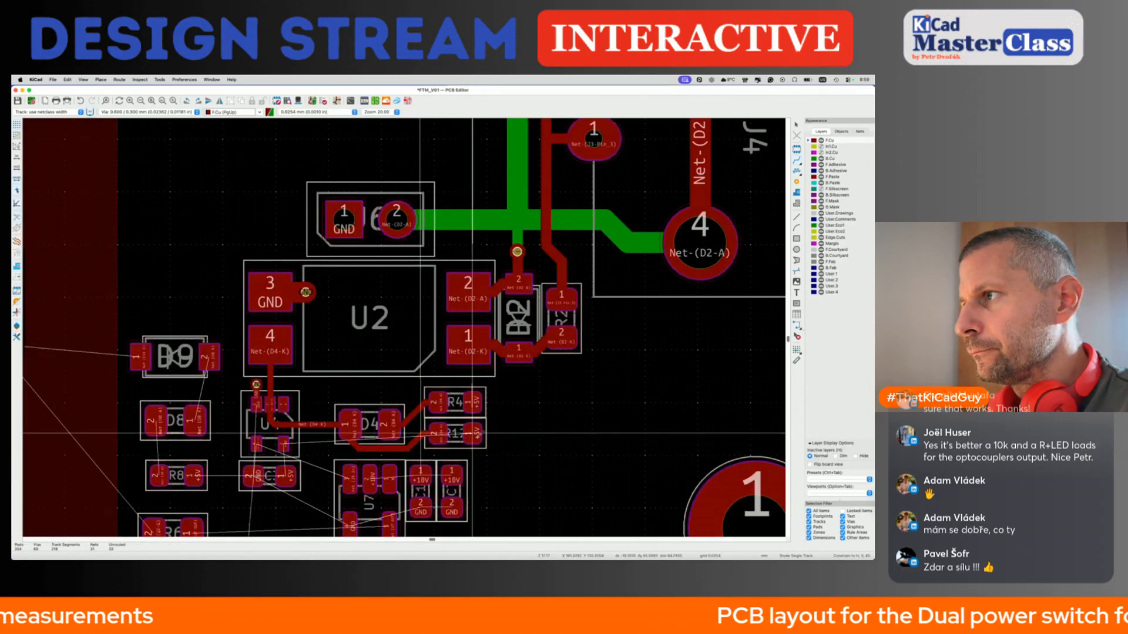
Route a 0.5 mm +5V track from R12 pad 1 around J4, along the right board edge to beside J2, and save the board.
{"action": "scroll", "coordinate": [472, 434], "scroll_direction": "down", "scroll_amount": 4}
{"action": "left_click", "coordinate": [475, 434]}
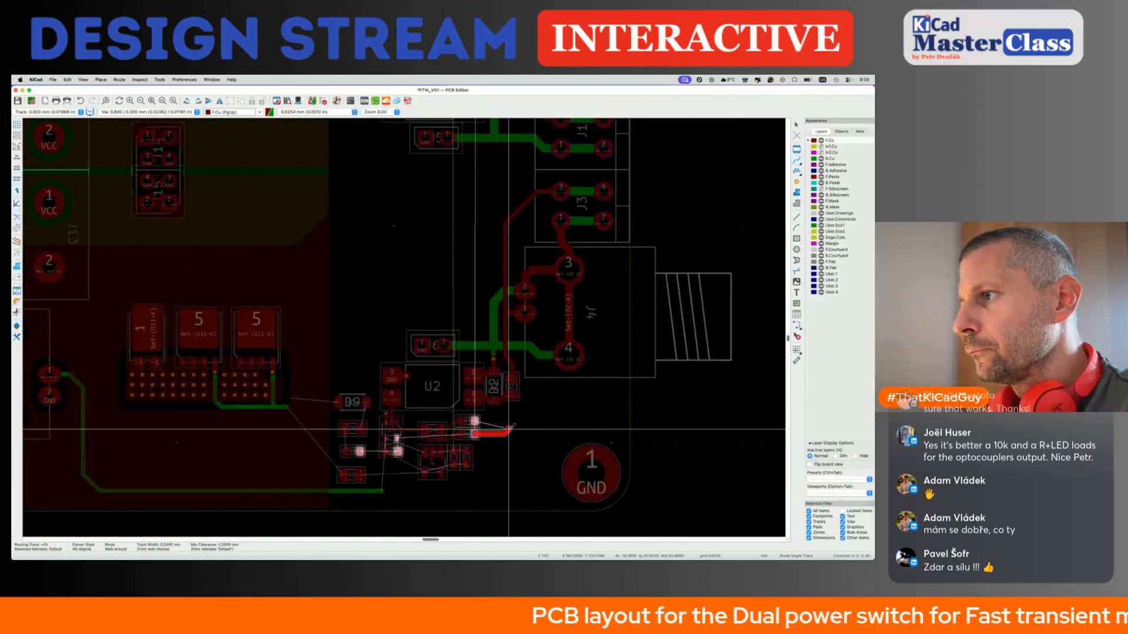
{"action": "scroll", "coordinate": [500, 431], "scroll_direction": "down", "scroll_amount": 2}
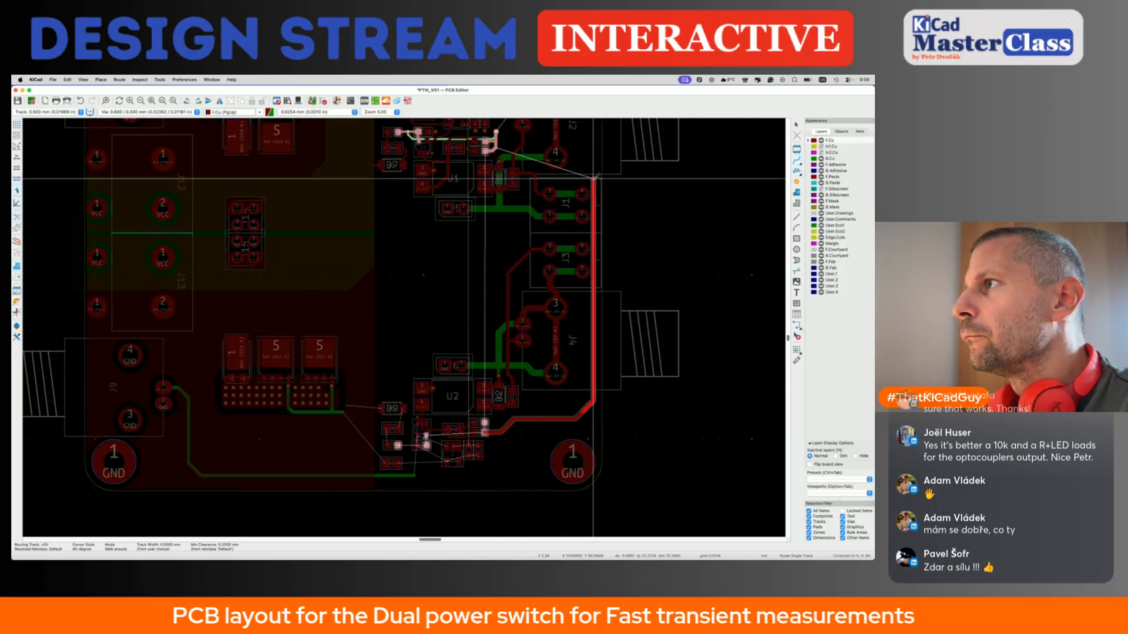
{"action": "left_click", "coordinate": [591, 214]}
{"action": "key", "text": "super+s"}
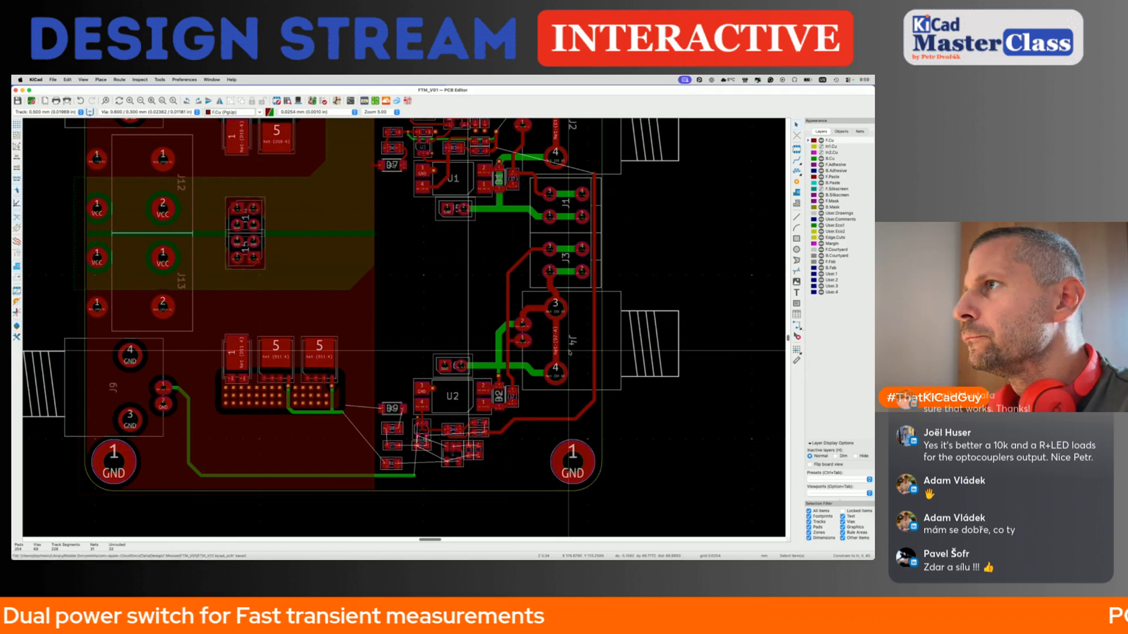
{"action": "scroll", "coordinate": [568, 351], "scroll_direction": "down", "scroll_amount": 3}
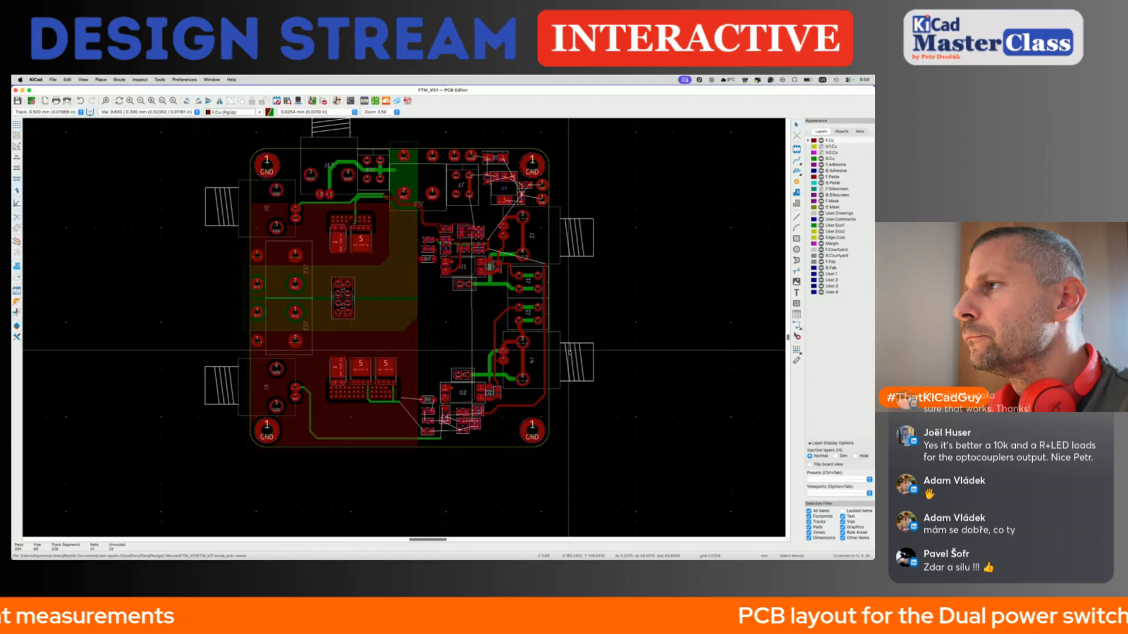
Delete the +5V track running around J4 and along the board edge, keeping only the short stub beside R12.
{"action": "left_click", "coordinate": [531, 406]}
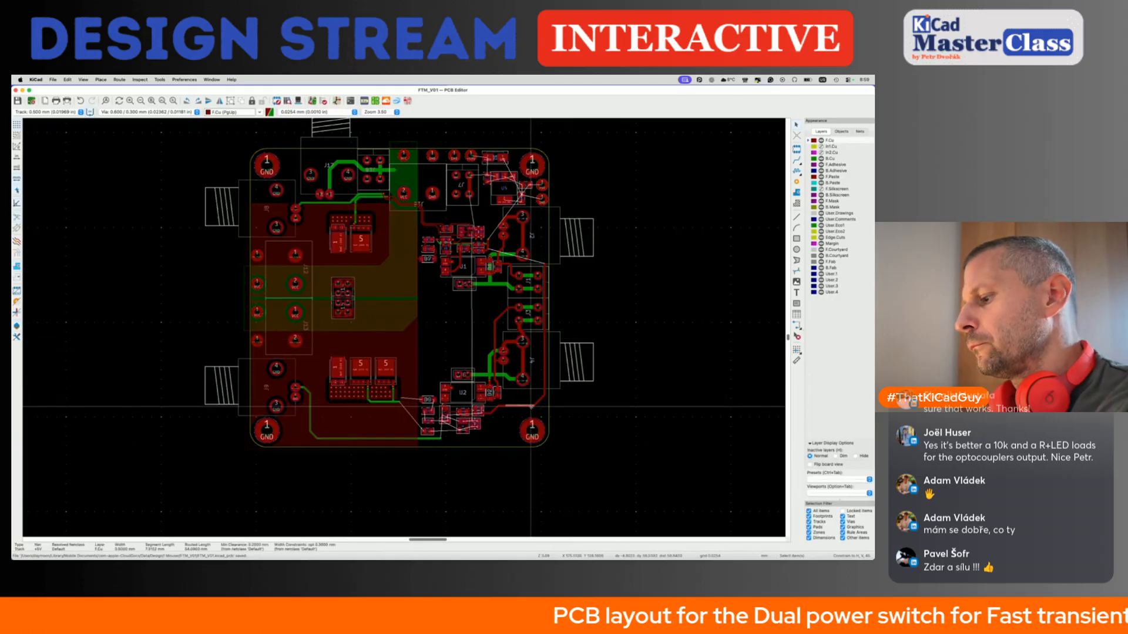
{"action": "key", "text": "Delete"}
{"action": "left_click", "coordinate": [538, 403]}
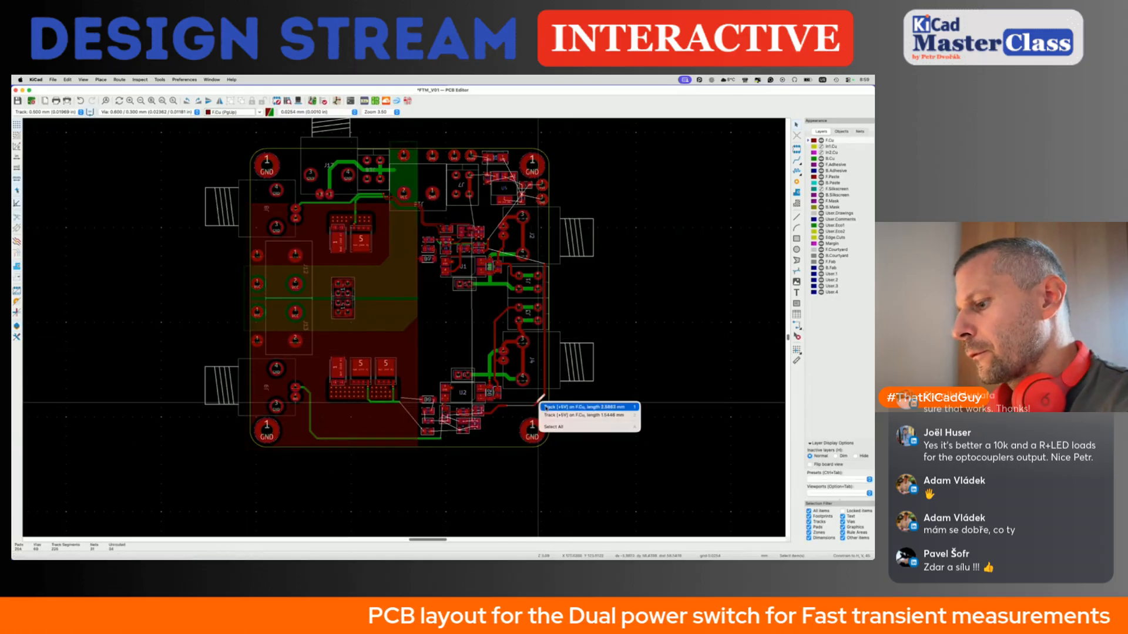
{"action": "left_click", "coordinate": [546, 408]}
{"action": "key", "text": "u"}
{"action": "key", "text": "Delete"}
{"action": "scroll", "coordinate": [452, 451], "scroll_direction": "up", "scroll_amount": 4}
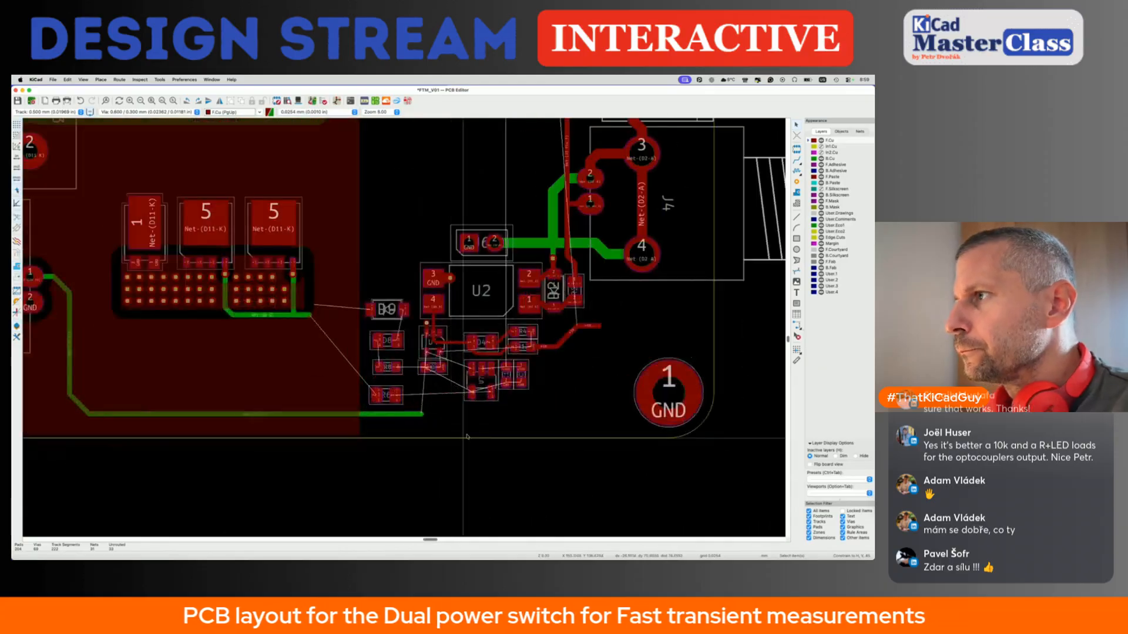
{"action": "key", "text": "x"}
{"action": "left_click", "coordinate": [531, 347]}
{"action": "scroll", "coordinate": [529, 358], "scroll_direction": "up", "scroll_amount": 1}
{"action": "scroll", "coordinate": [529, 358], "scroll_direction": "up", "scroll_amount": 3}
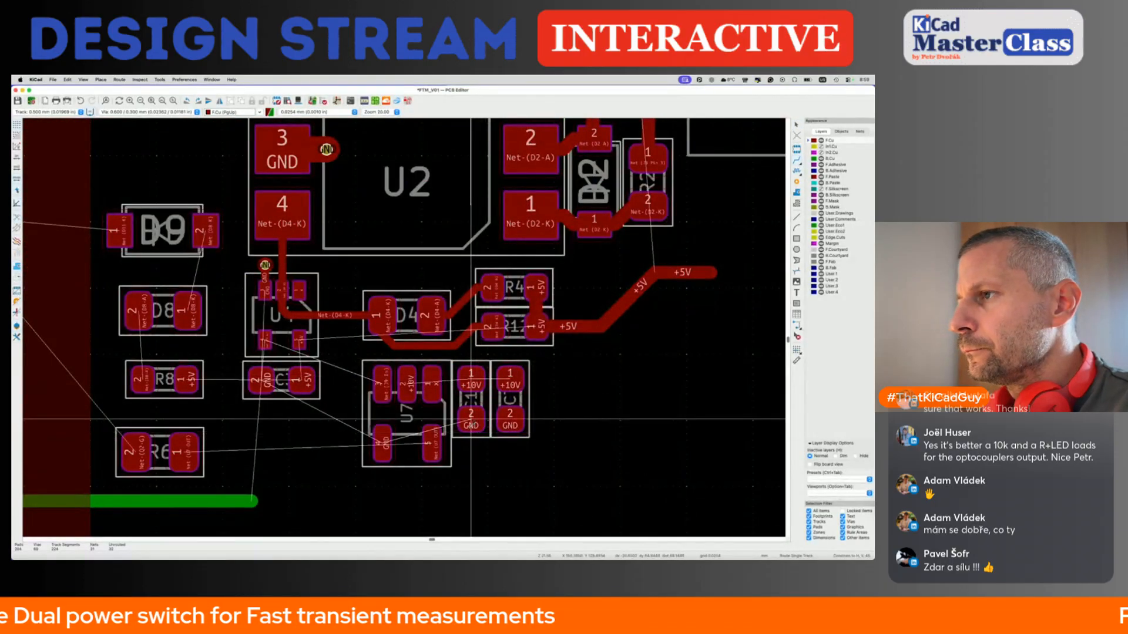
{"action": "left_click", "coordinate": [406, 383]}
{"action": "scroll", "coordinate": [409, 383], "scroll_direction": "down", "scroll_amount": 3}
{"action": "key", "text": "Escape"}
Move U7 and the two capacitors beside it closer to the capacitor below U4.
{"action": "left_click_drag", "start_coordinate": [392, 373], "coordinate": [465, 424]}
{"action": "key", "text": "m"}
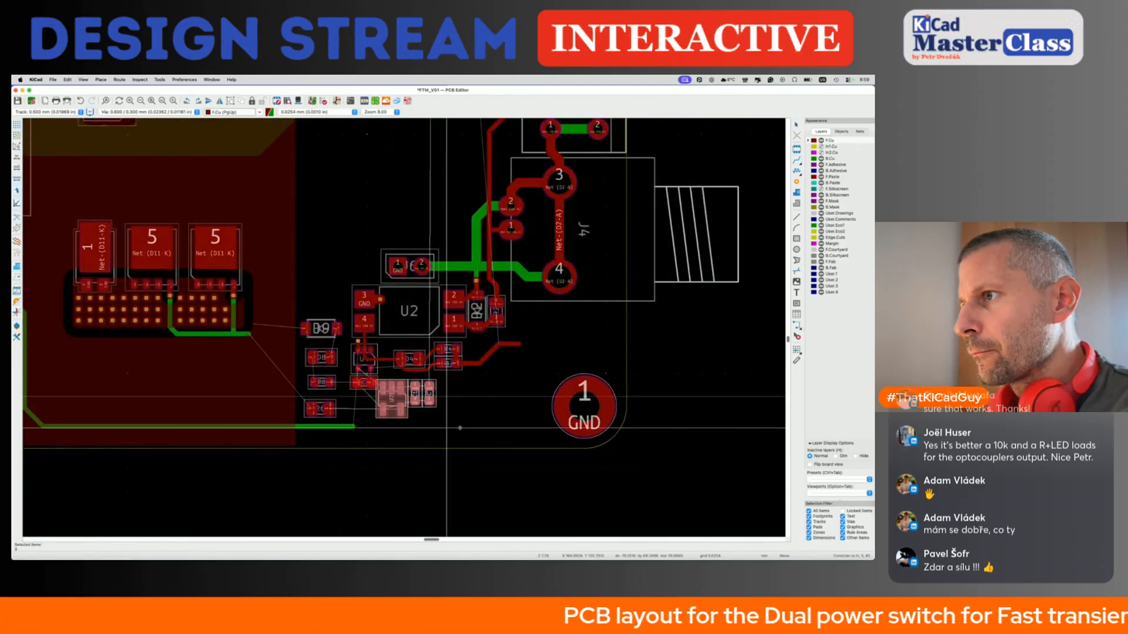
{"action": "left_click", "coordinate": [458, 429]}
{"action": "scroll", "coordinate": [405, 405], "scroll_direction": "up", "scroll_amount": 3}
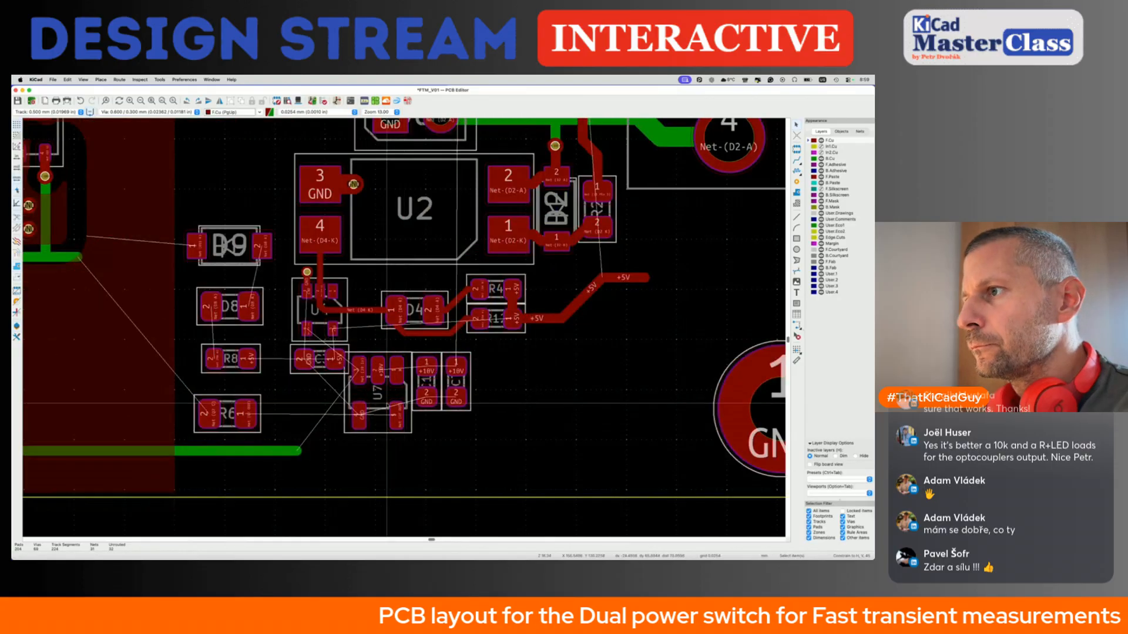
{"action": "left_click", "coordinate": [360, 362]}
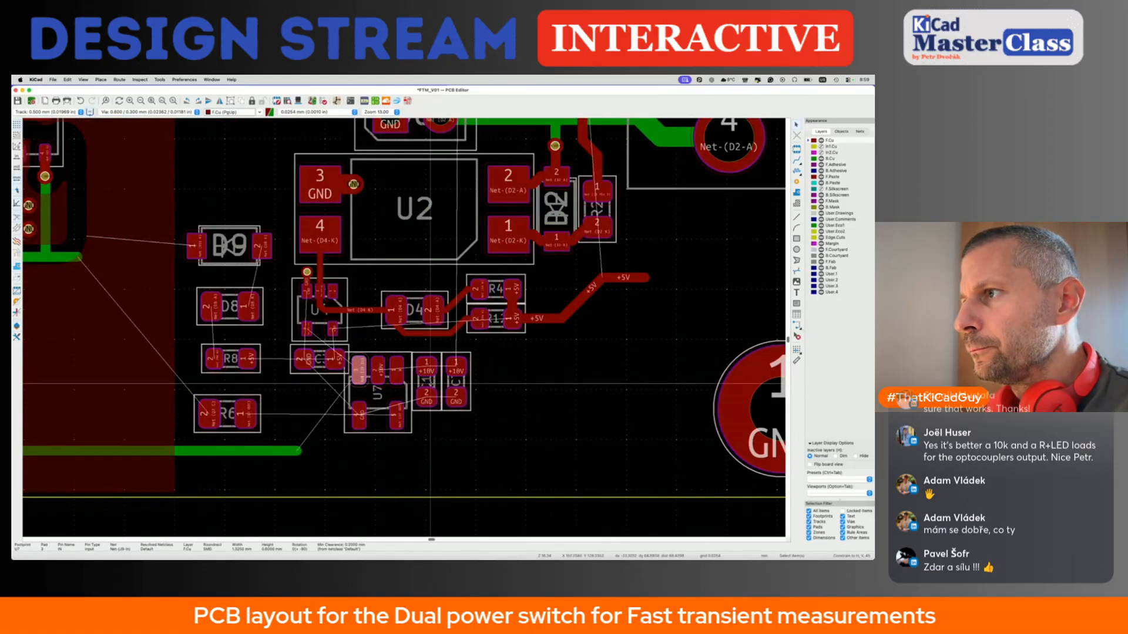
{"action": "left_click", "coordinate": [440, 385], "text": "shift"}
{"action": "left_click", "coordinate": [441, 381], "text": "shift"}
{"action": "left_click", "coordinate": [446, 380], "text": "shift"}
{"action": "left_click", "coordinate": [436, 382], "text": "shift"}
{"action": "key", "text": "m"}
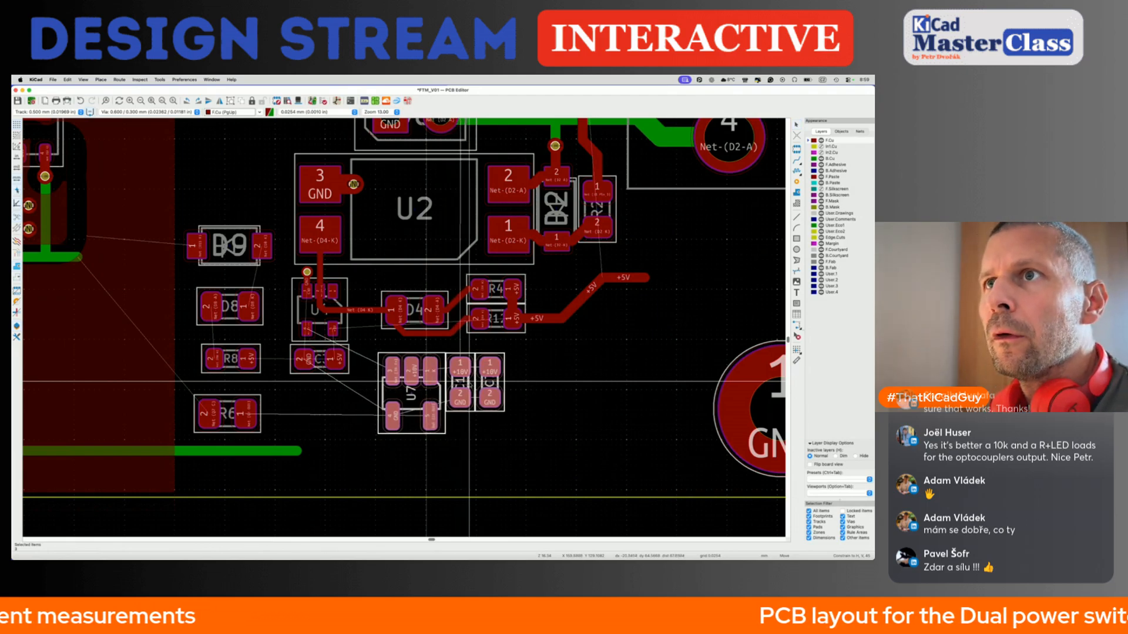
{"action": "key", "text": "Escape"}
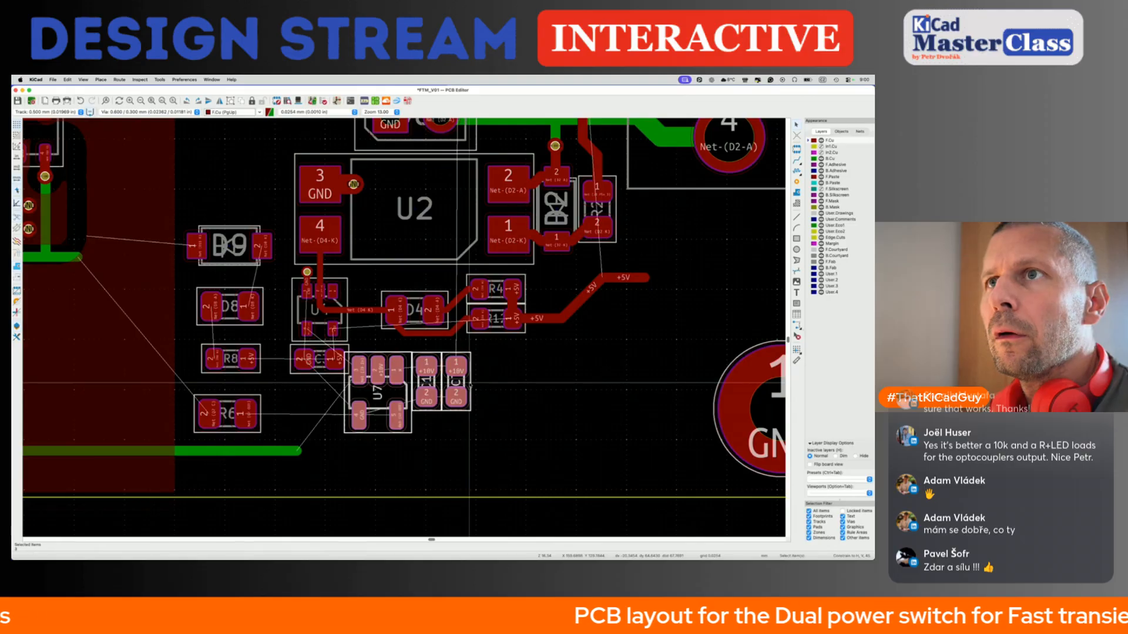
{"action": "key", "text": "Escape"}
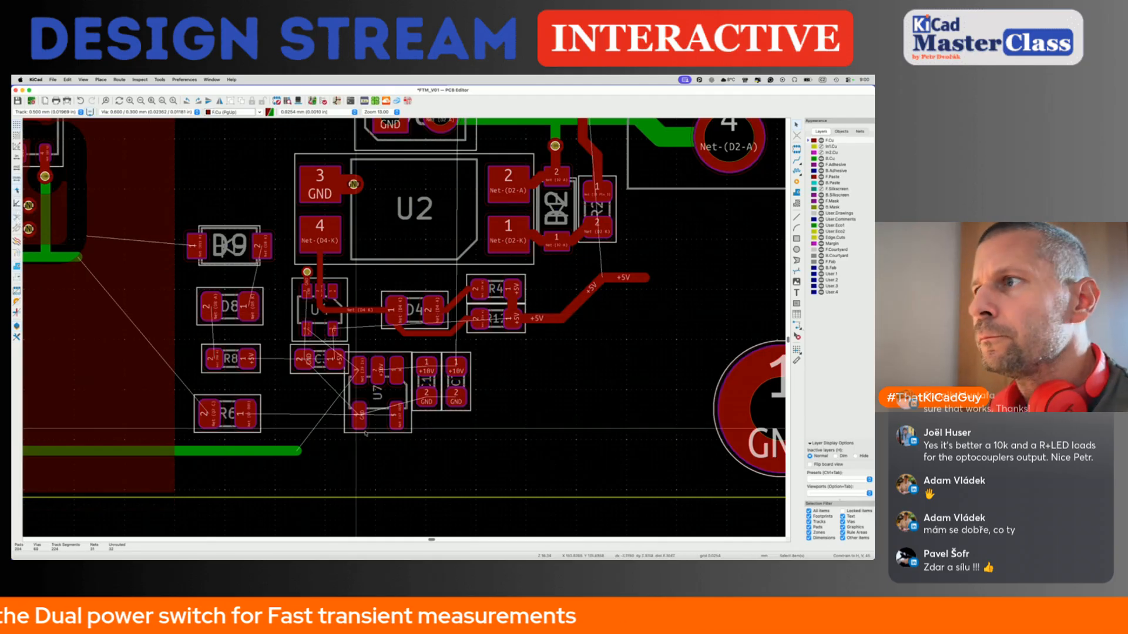
Move U7 and its two capacitors away from the capacitor below U4 to beneath D4, and save the board.
{"action": "left_click", "coordinate": [408, 390]}
{"action": "left_click", "coordinate": [443, 381], "text": "shift"}
{"action": "key", "text": "m"}
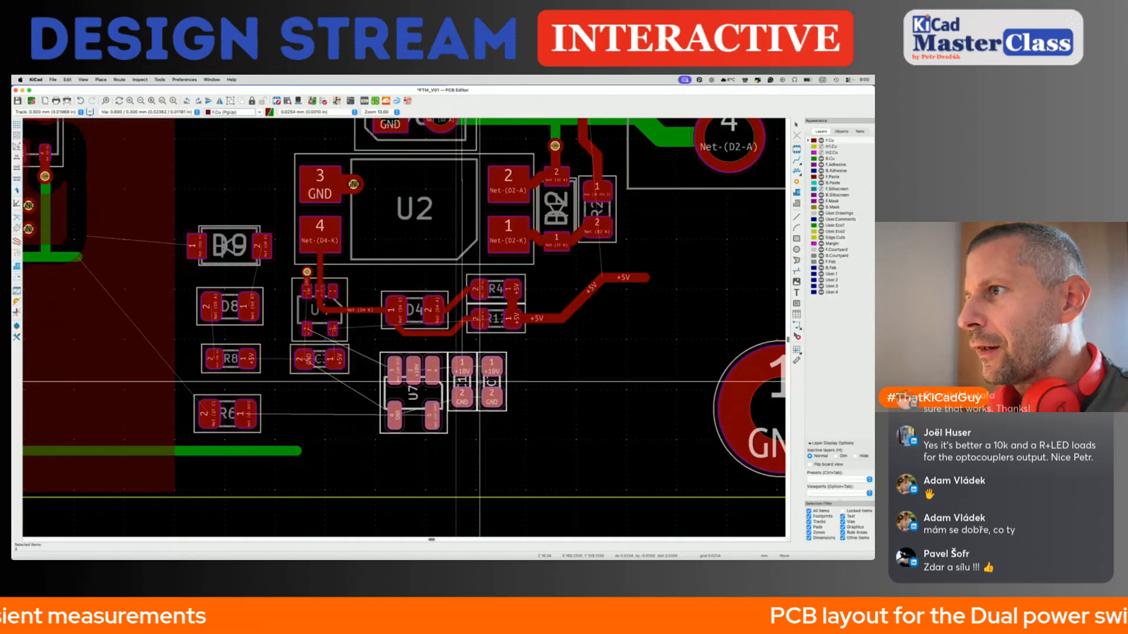
{"action": "left_click", "coordinate": [463, 385]}
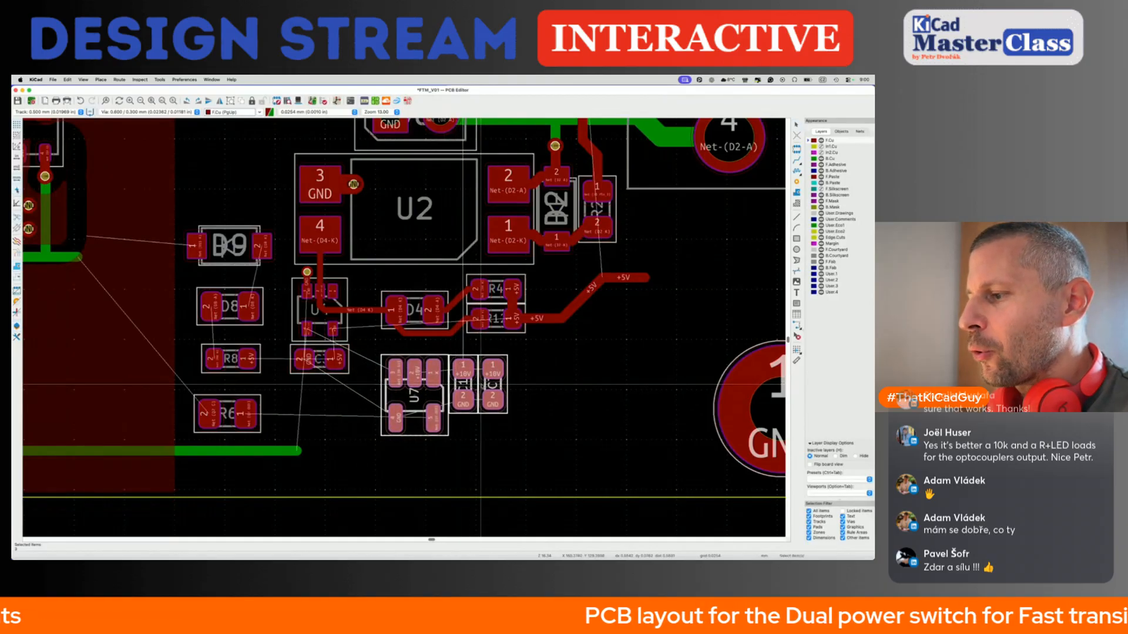
{"action": "key", "text": "Escape"}
{"action": "key", "text": "super+s"}
Try to reshape the diagonal +5V track segment beside R12 in 45-degree drag mode, and save the board.
{"action": "scroll", "coordinate": [481, 385], "scroll_direction": "down", "scroll_amount": 2}
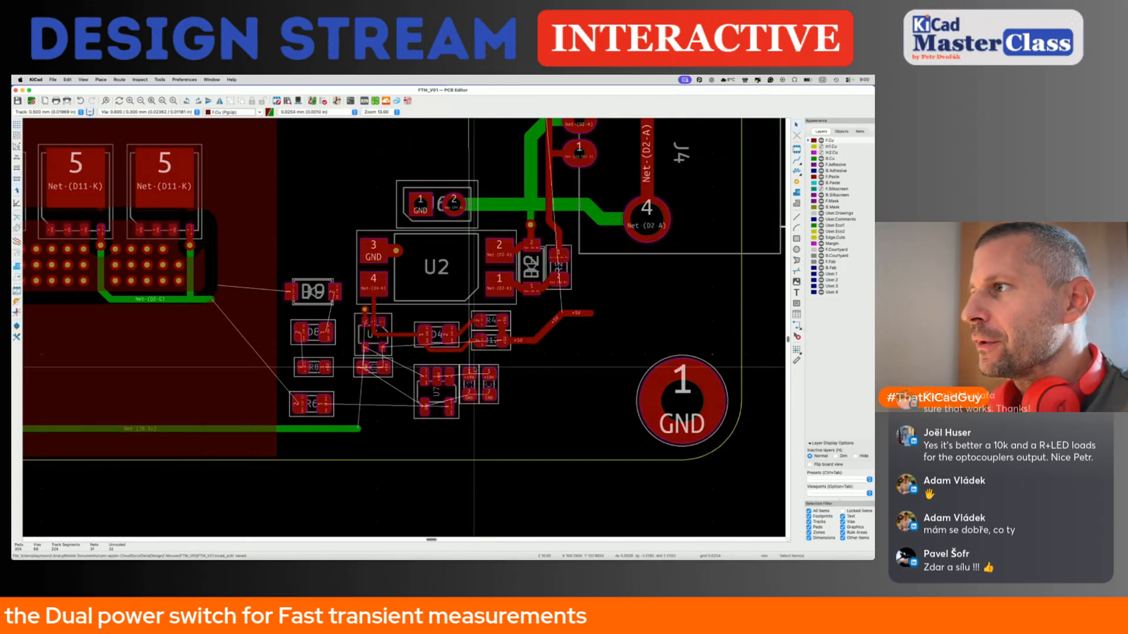
{"action": "left_click", "coordinate": [541, 332]}
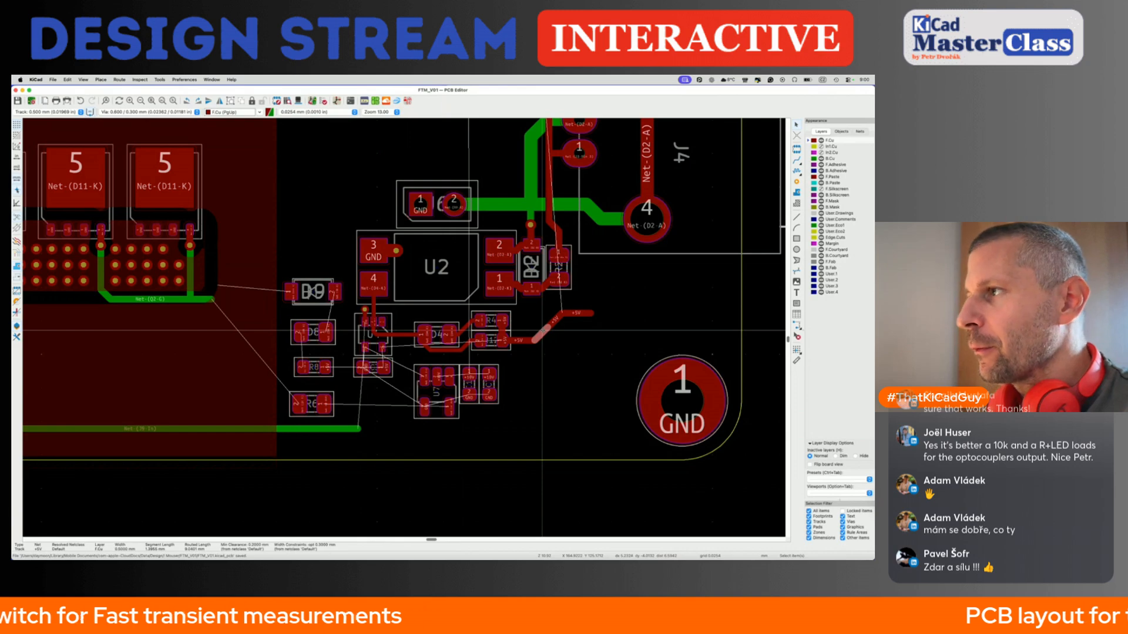
{"action": "key", "text": "Delete"}
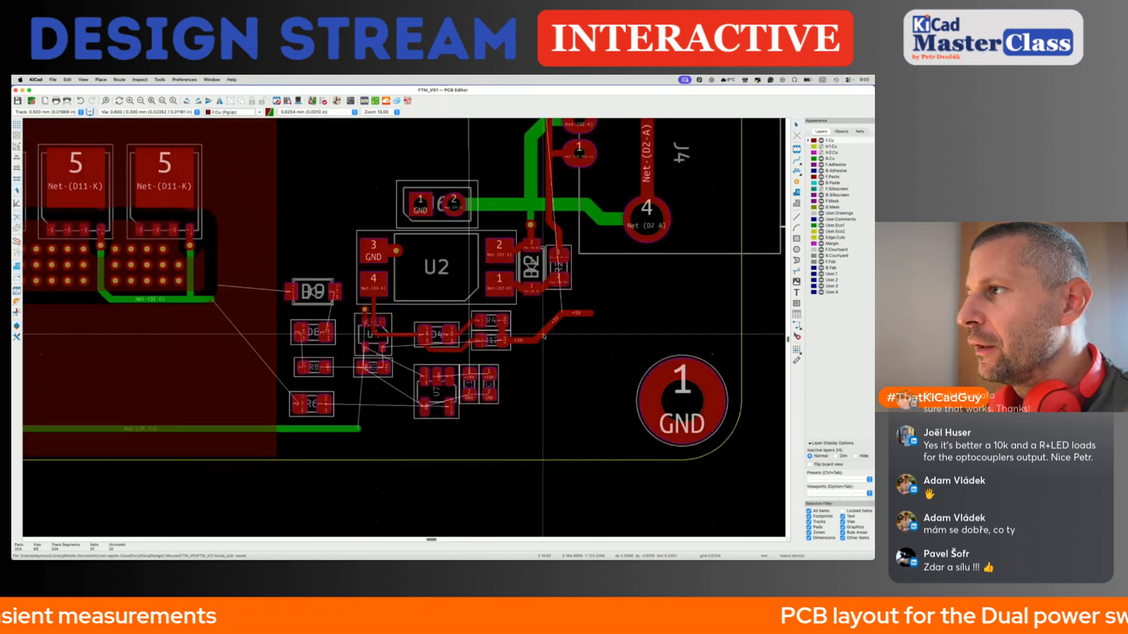
{"action": "right_click", "coordinate": [540, 336]}
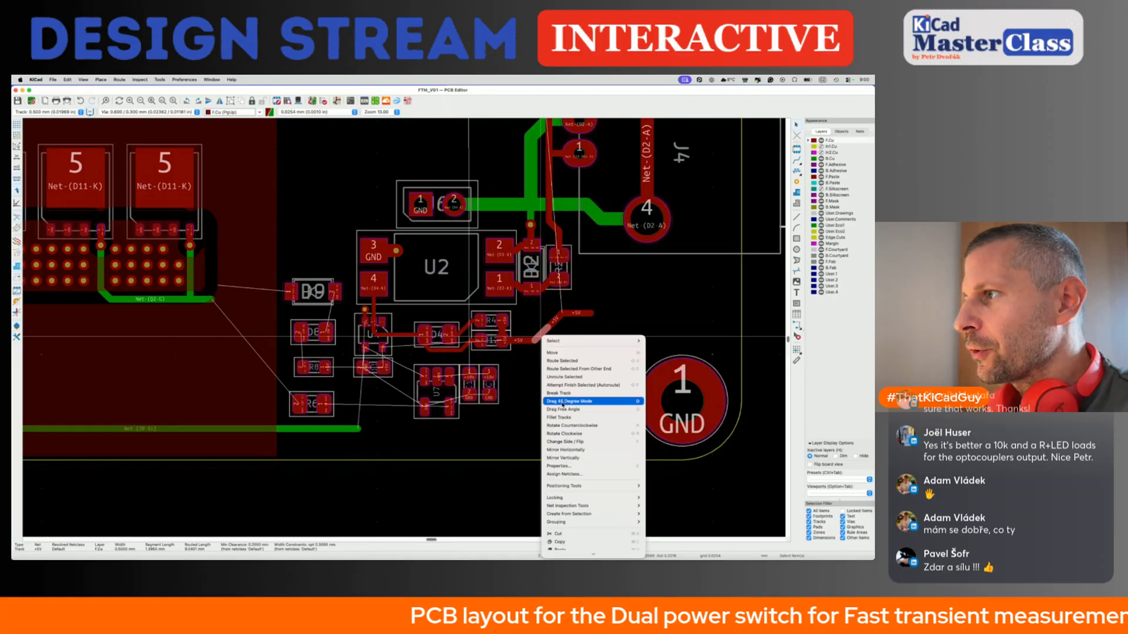
{"action": "key", "text": "Escape"}
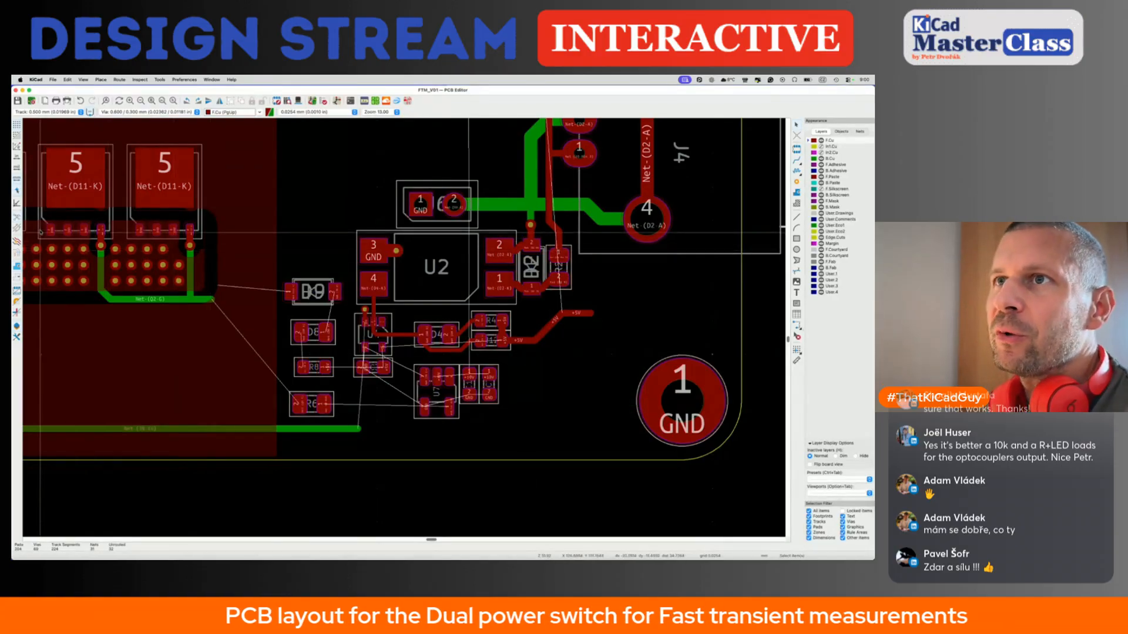
{"action": "left_click", "coordinate": [542, 335]}
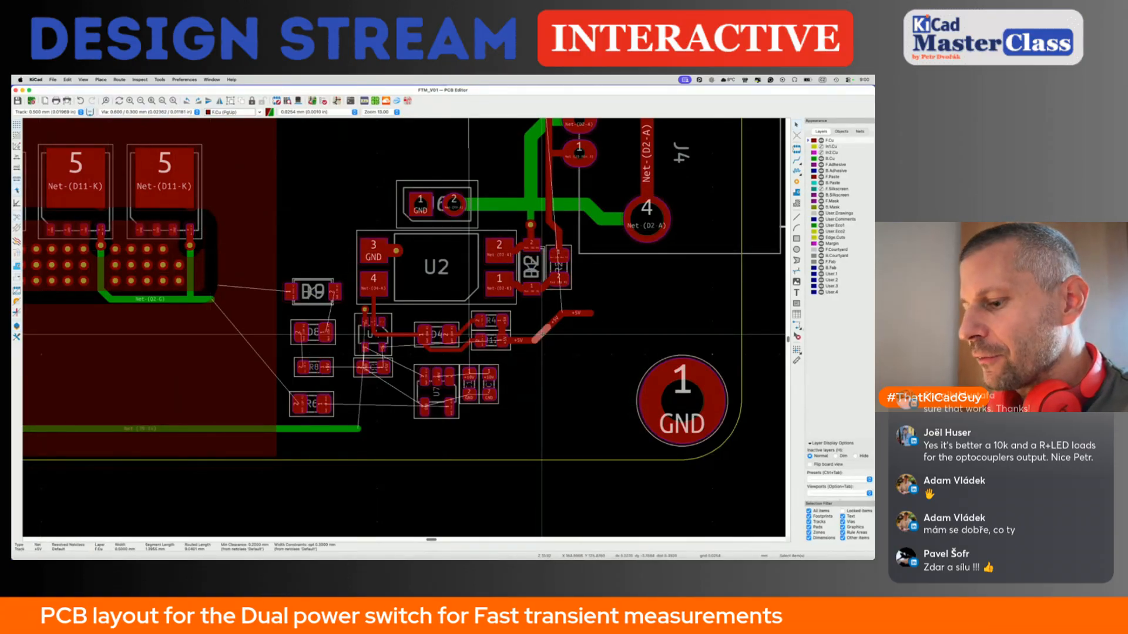
{"action": "key", "text": "d"}
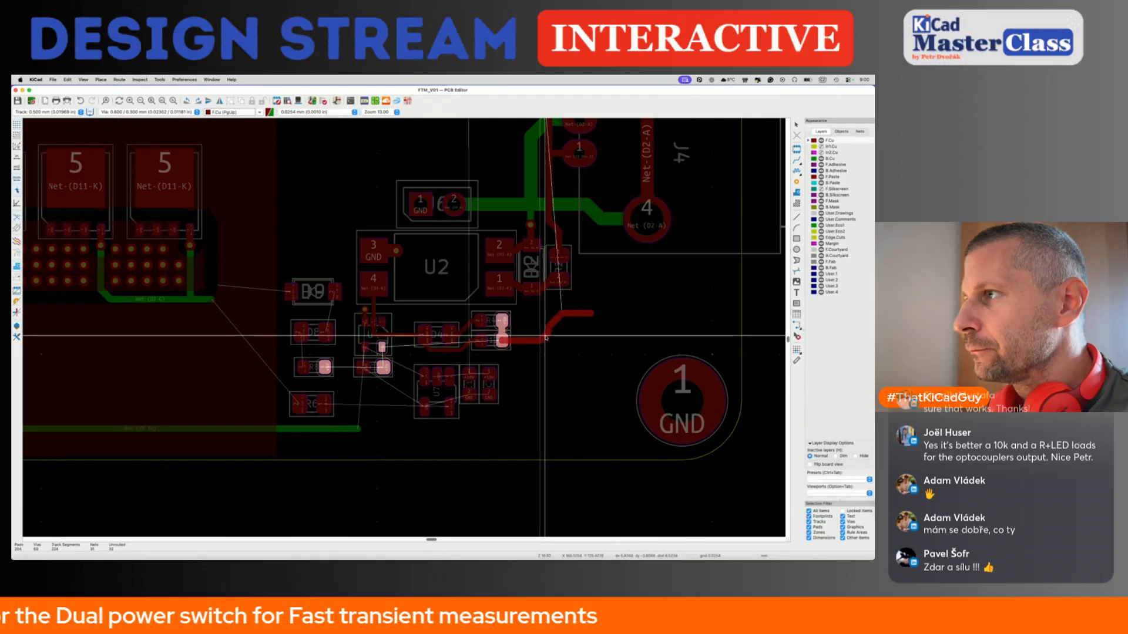
{"action": "left_click", "coordinate": [541, 337]}
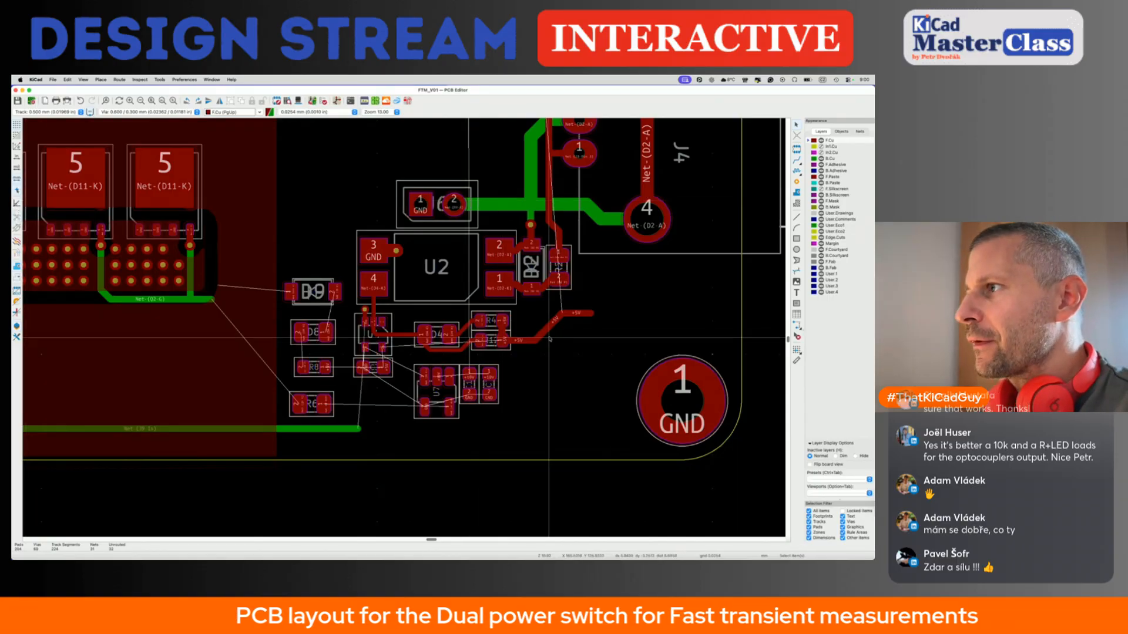
{"action": "key", "text": "super+s"}
Adjust the placement of U7 and its two capacitors as a group just below D4.
{"action": "scroll", "coordinate": [450, 363], "scroll_direction": "down", "scroll_amount": 2}
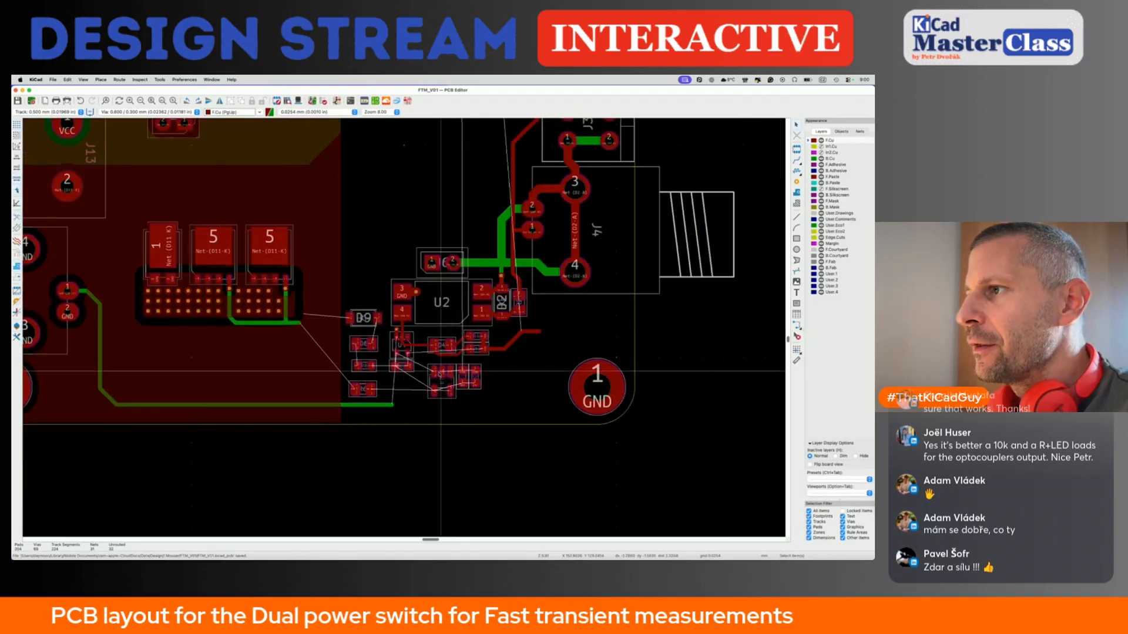
{"action": "scroll", "coordinate": [521, 351], "scroll_direction": "up", "scroll_amount": 5}
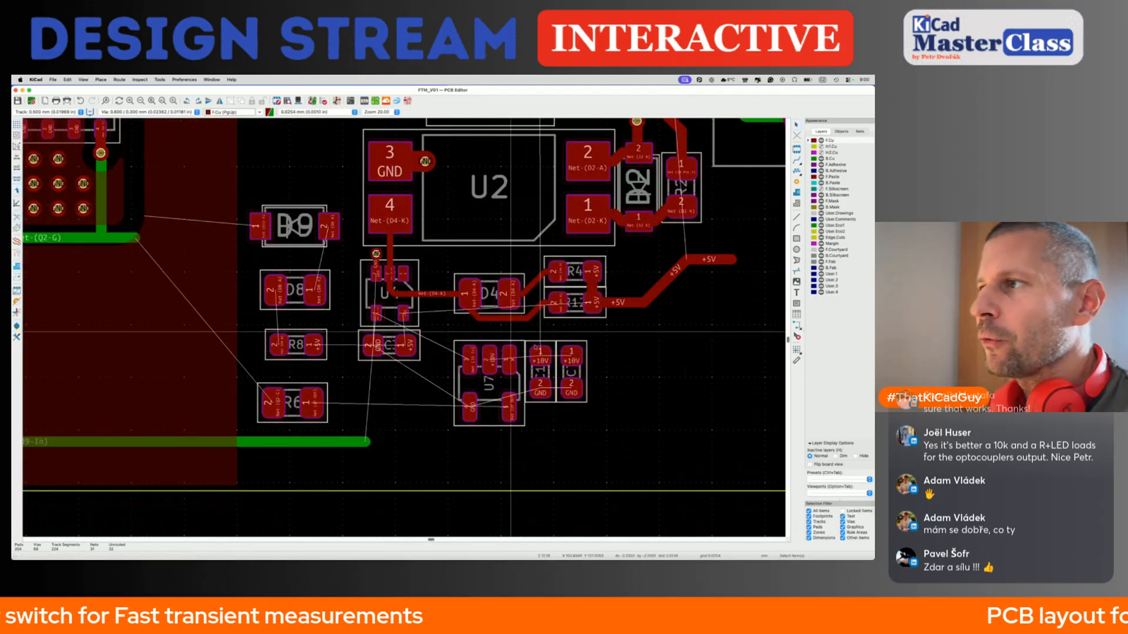
{"action": "left_click_drag", "start_coordinate": [437, 333], "coordinate": [624, 454]}
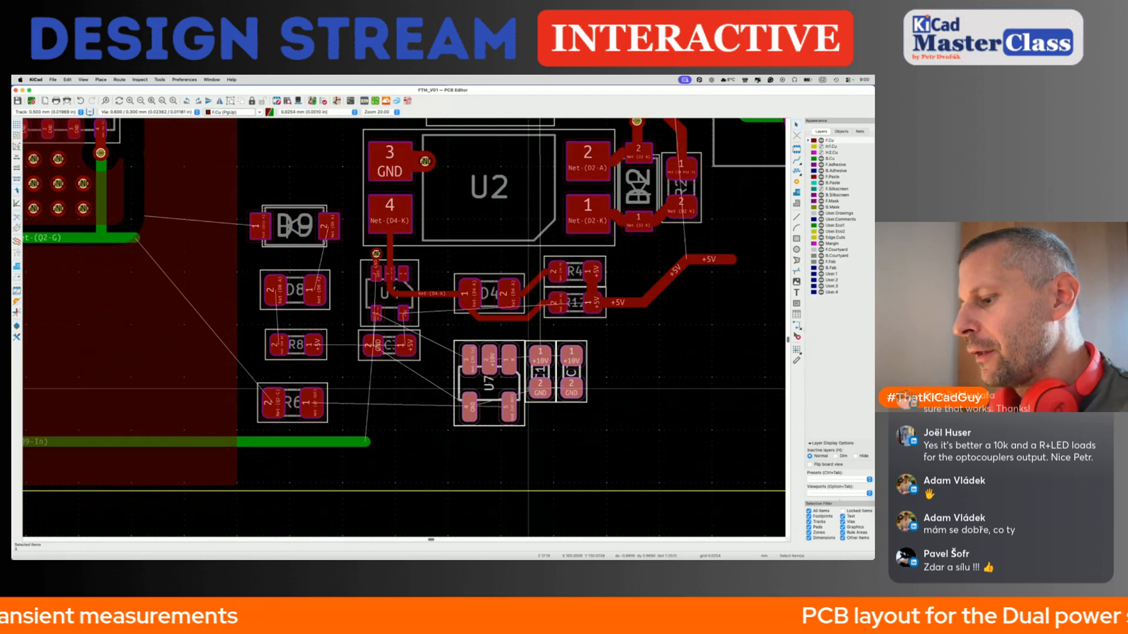
{"action": "key", "text": "m"}
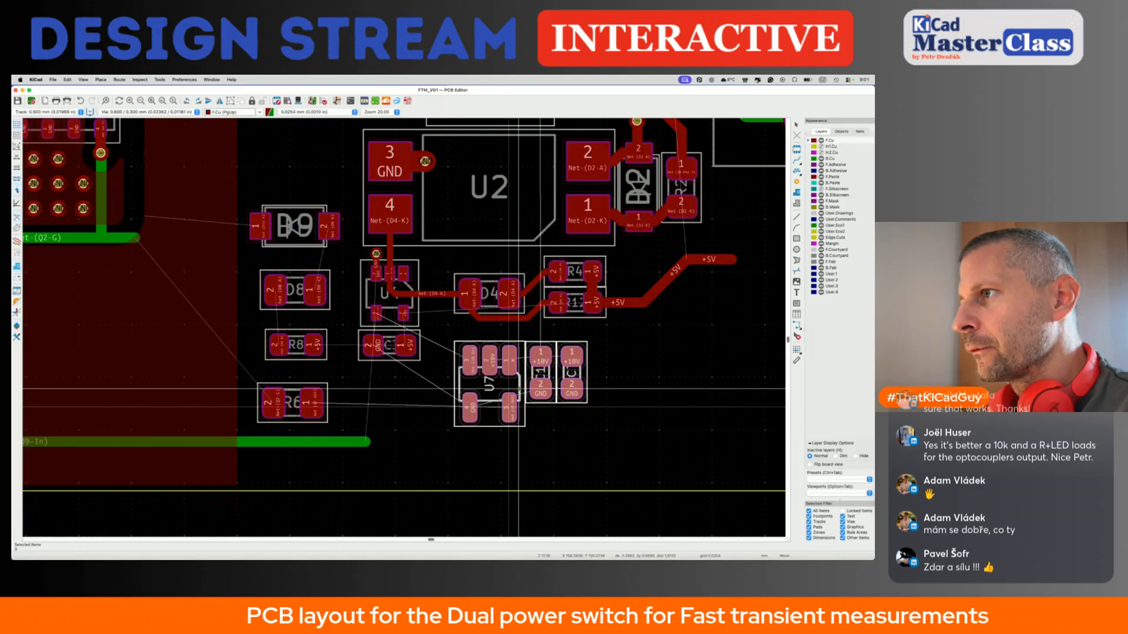
{"action": "left_click", "coordinate": [518, 388]}
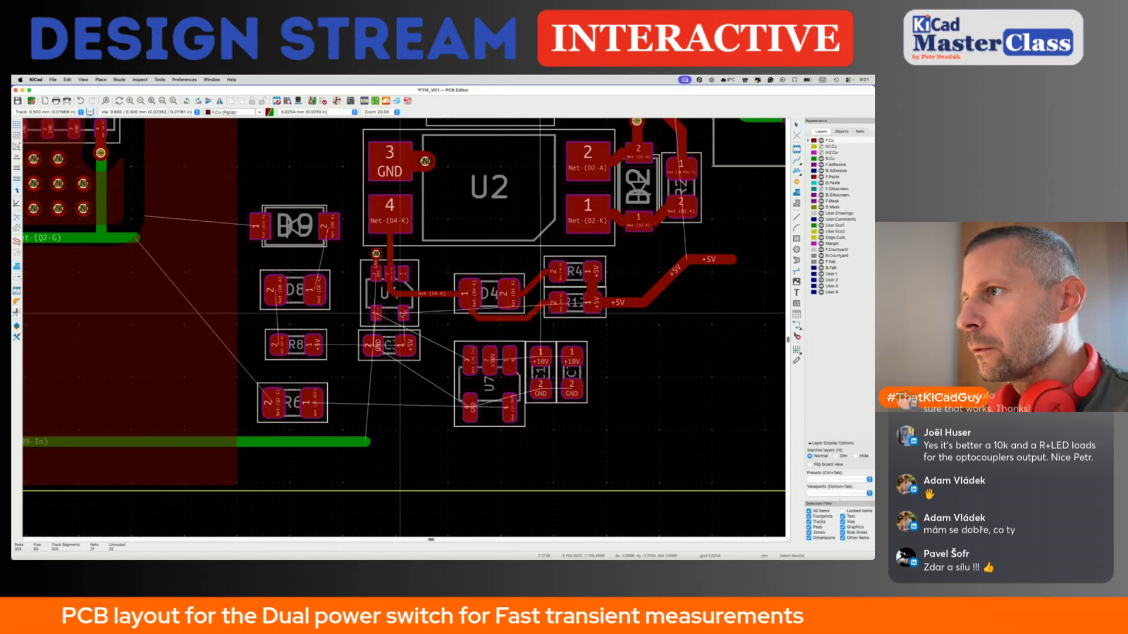
Route +5V from U4 to pad 1 of the capacitor below it, route its GND pad to a via beside R8, and save.
{"action": "key", "text": "x"}
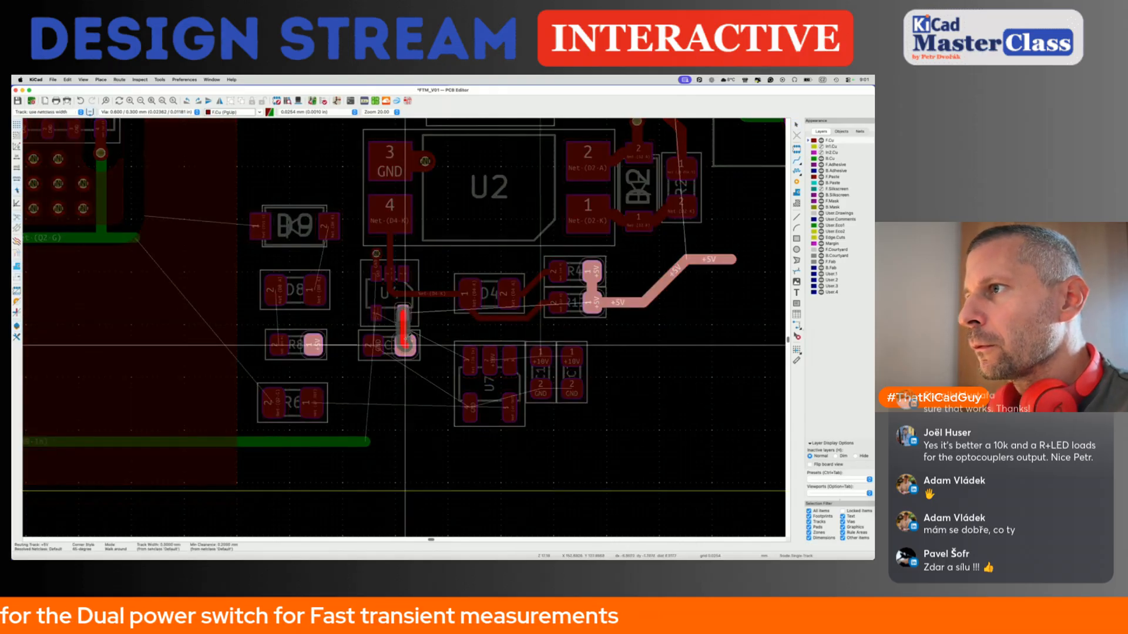
{"action": "key", "text": "Escape"}
{"action": "key", "text": "x"}
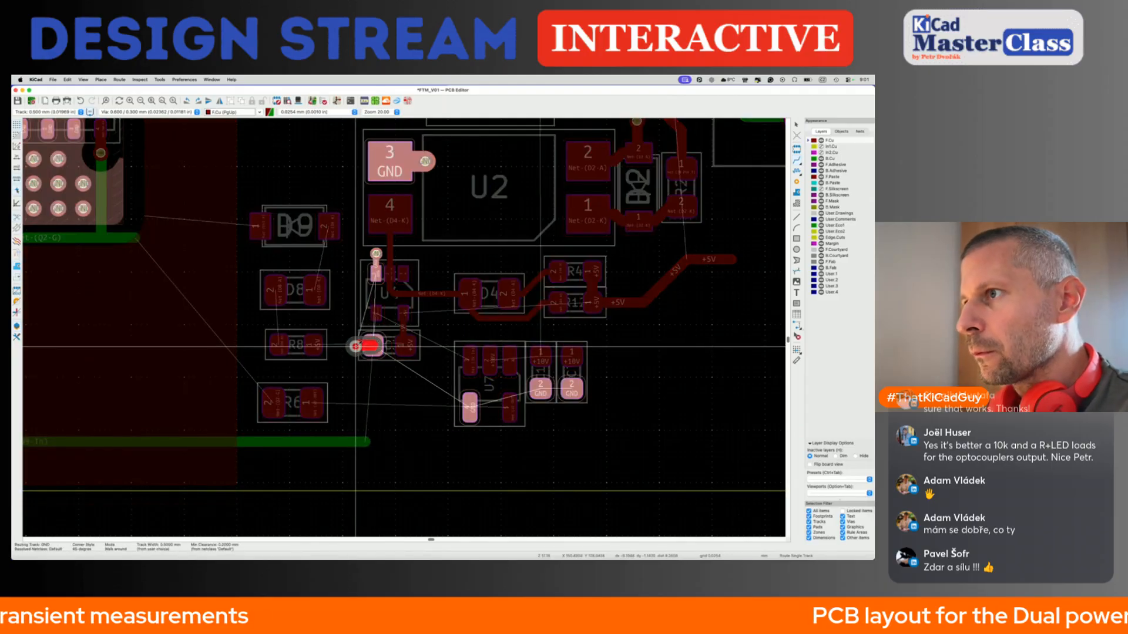
{"action": "scroll", "coordinate": [354, 346], "scroll_direction": "up", "scroll_amount": 3}
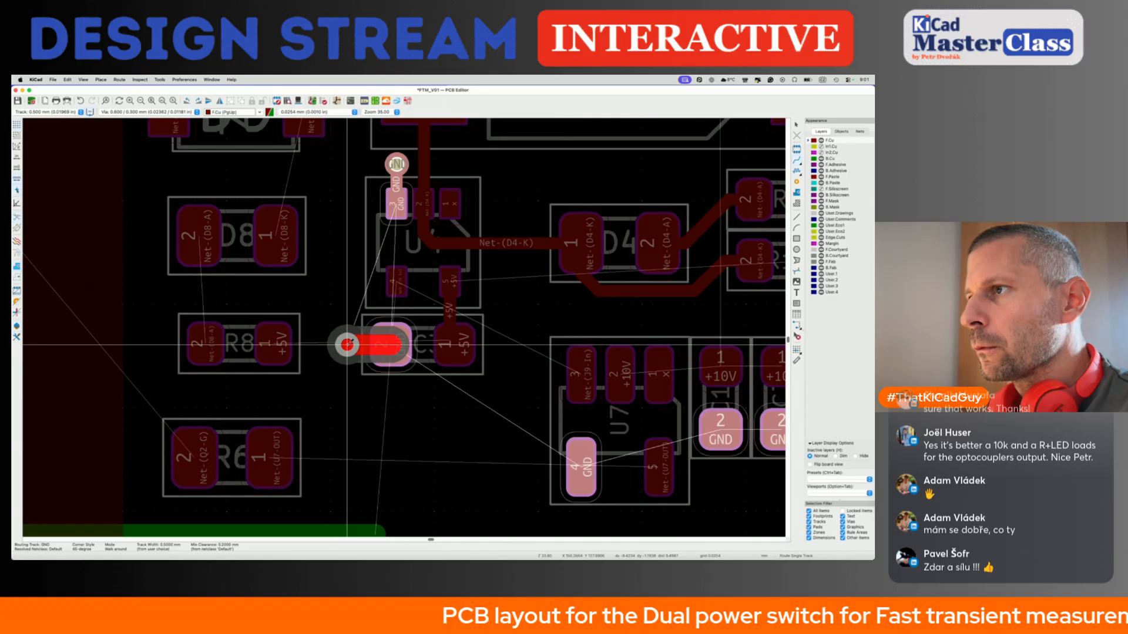
{"action": "left_click", "coordinate": [347, 345]}
{"action": "key", "text": "Escape"}
{"action": "key", "text": "Escape"}
{"action": "scroll", "coordinate": [348, 345], "scroll_direction": "down", "scroll_amount": 5}
{"action": "key", "text": "super+s"}
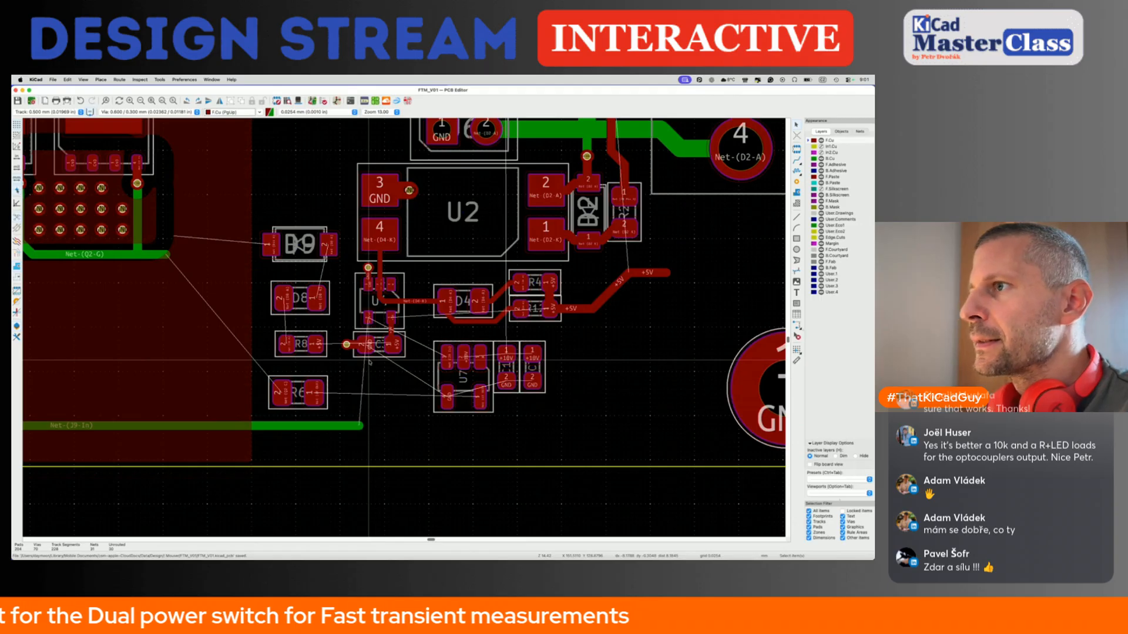
Relocate the GND via beneath the capacitor's pad 2 and route Net-(J9-In) from U4 around the capacitor to U7 pad 3.
{"action": "key", "text": "x"}
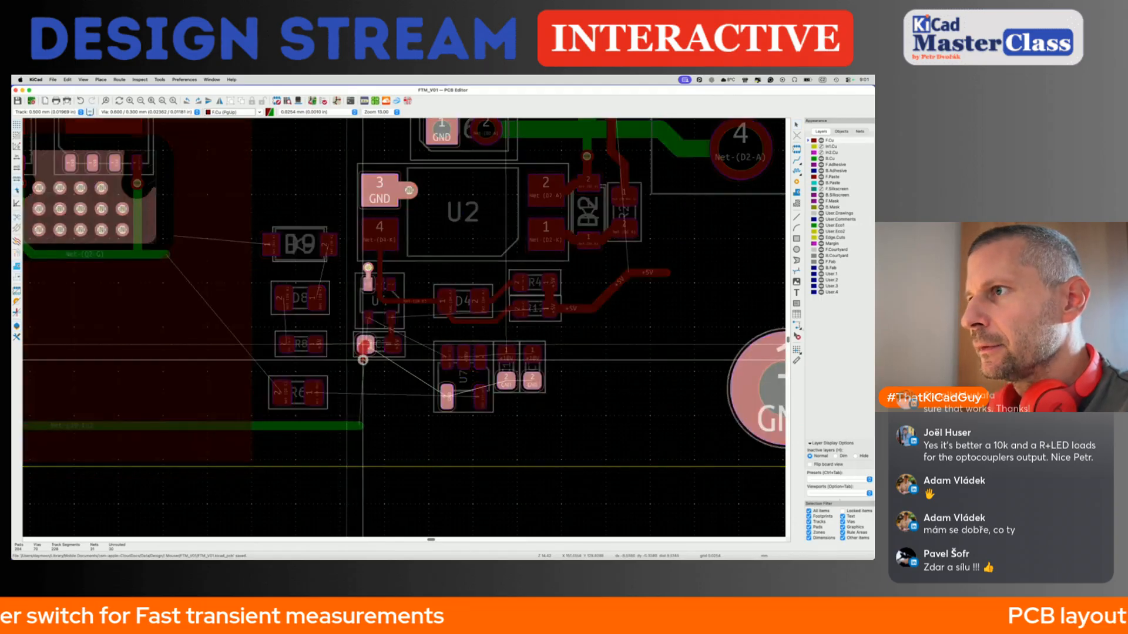
{"action": "left_click", "coordinate": [365, 362]}
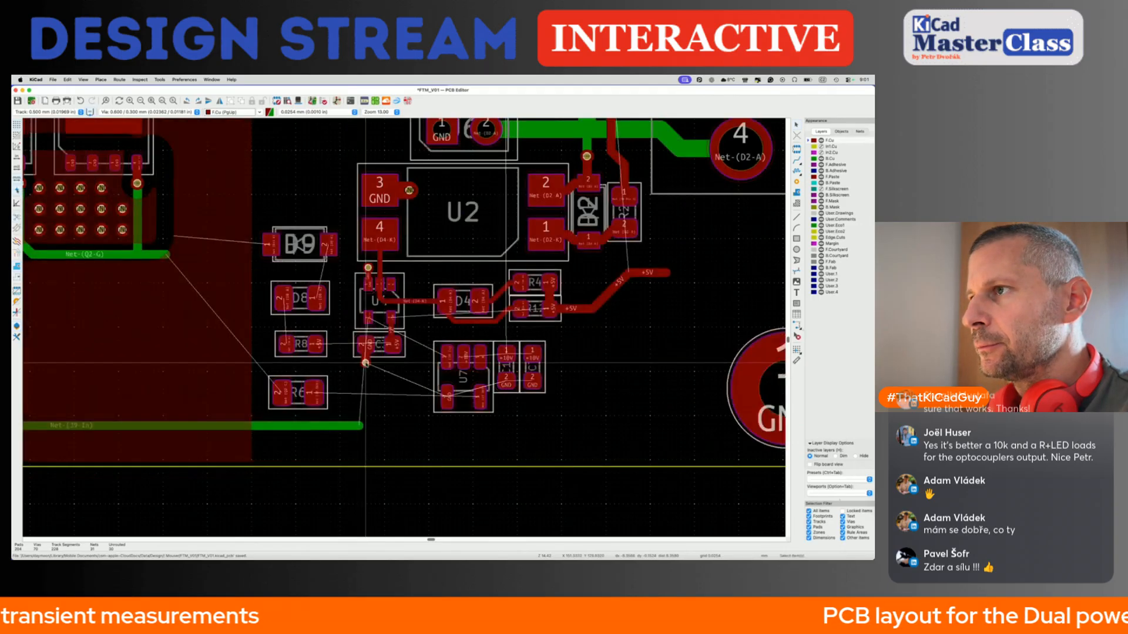
{"action": "key", "text": "x"}
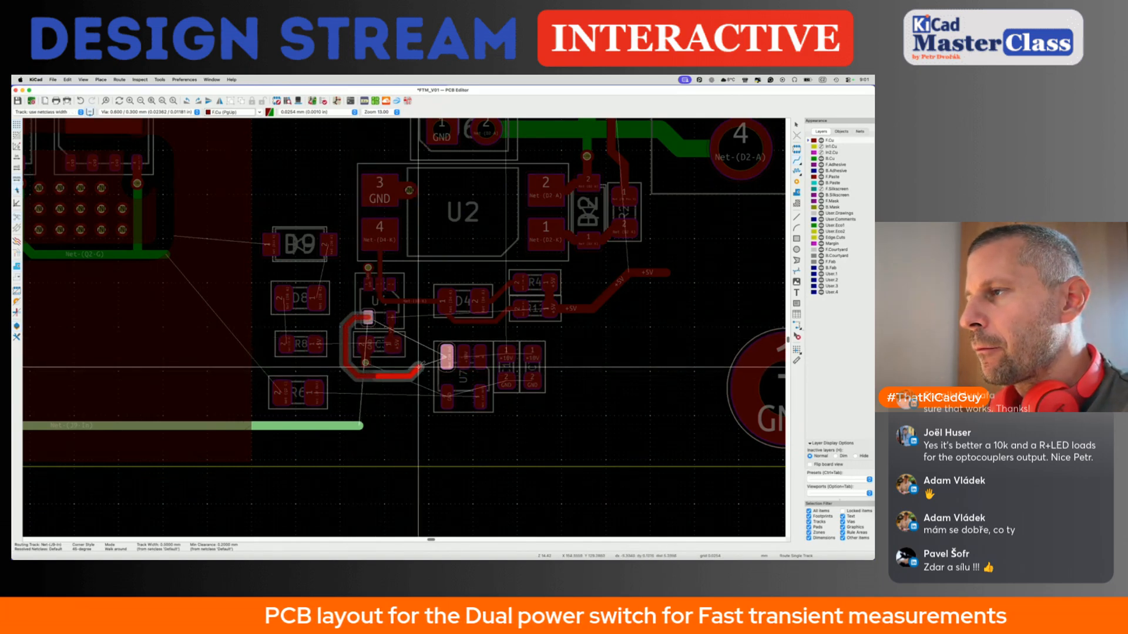
{"action": "left_click", "coordinate": [446, 357]}
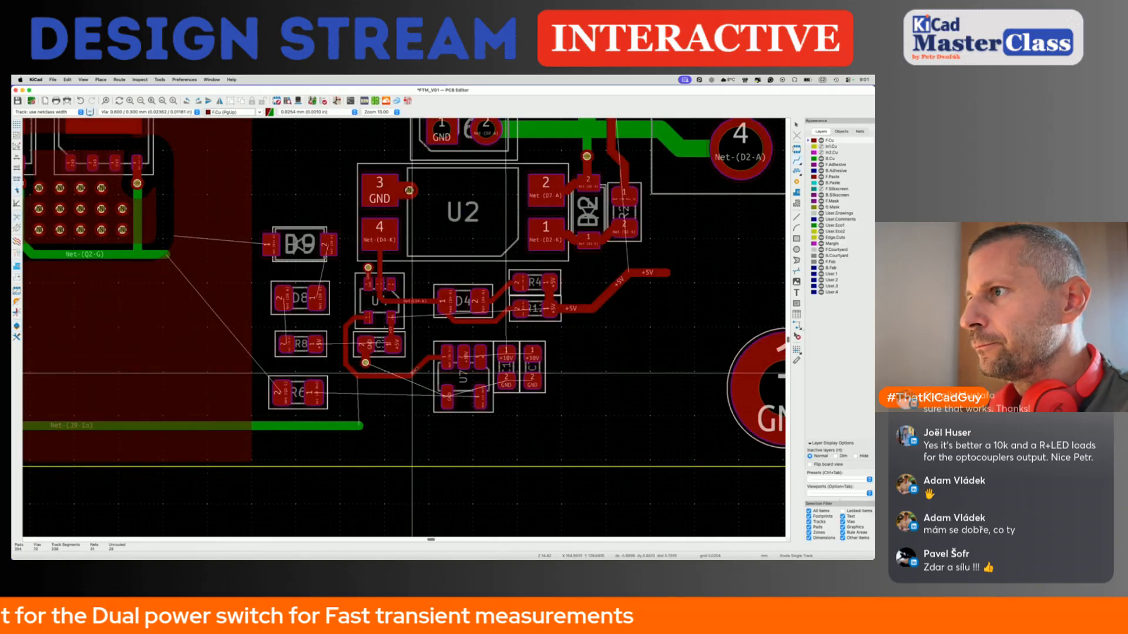
{"action": "left_click", "coordinate": [391, 318]}
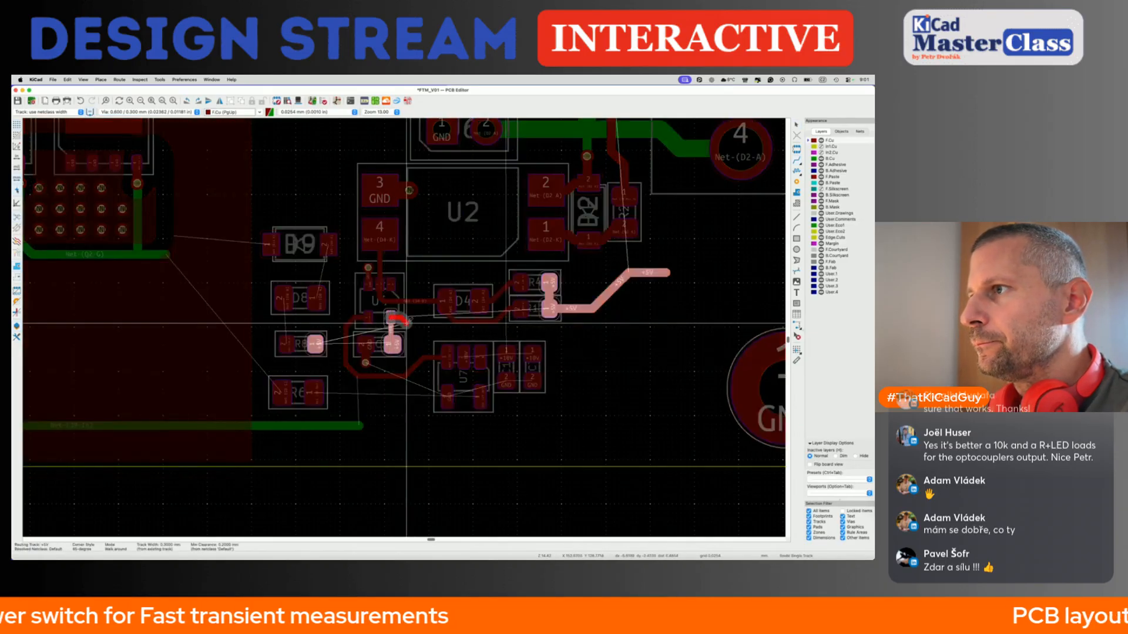
{"action": "key", "text": "Escape"}
{"action": "left_click", "coordinate": [416, 339]}
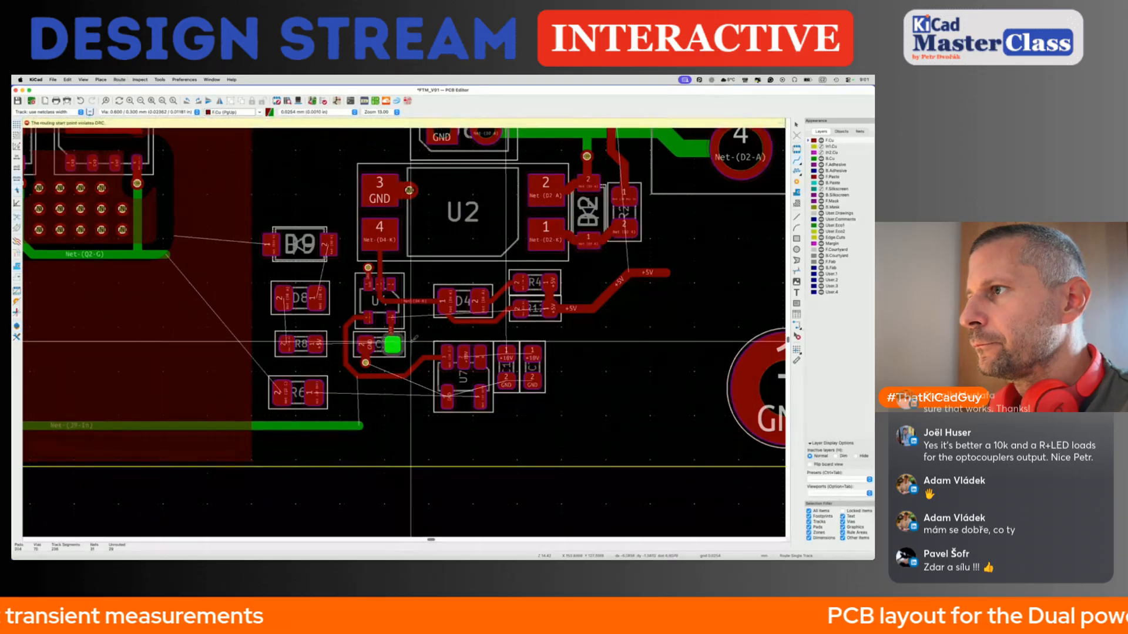
{"action": "key", "text": "Escape"}
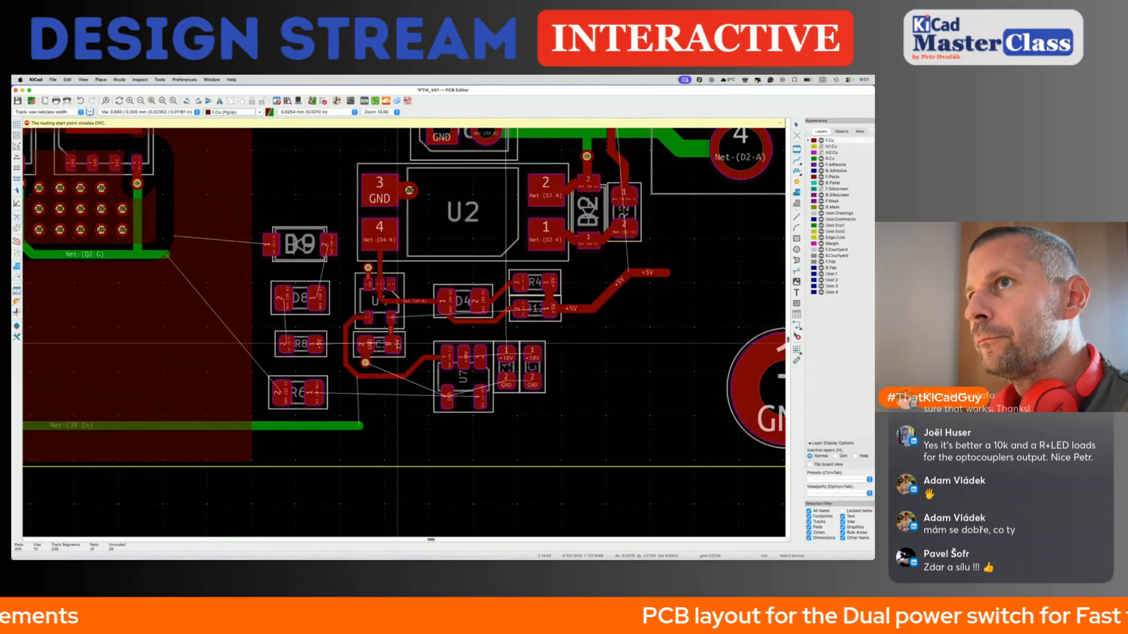
Route a 0.5 mm +5V track from pad 1 of the capacitor below U4 to pad 1 of R12.
{"action": "key", "text": "x"}
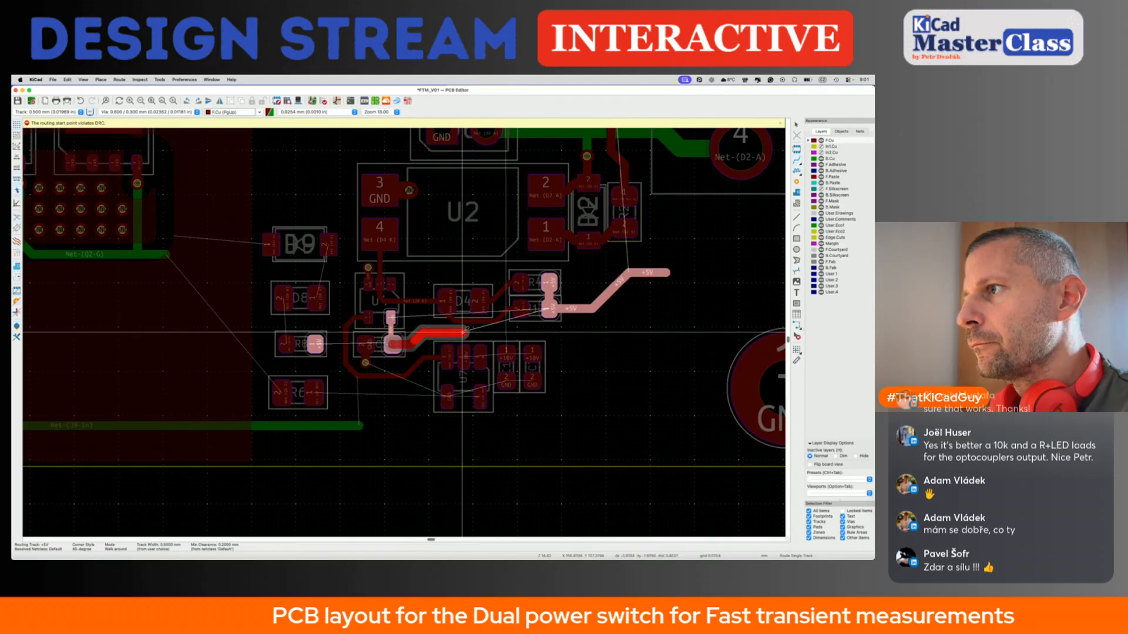
{"action": "key", "text": "Escape"}
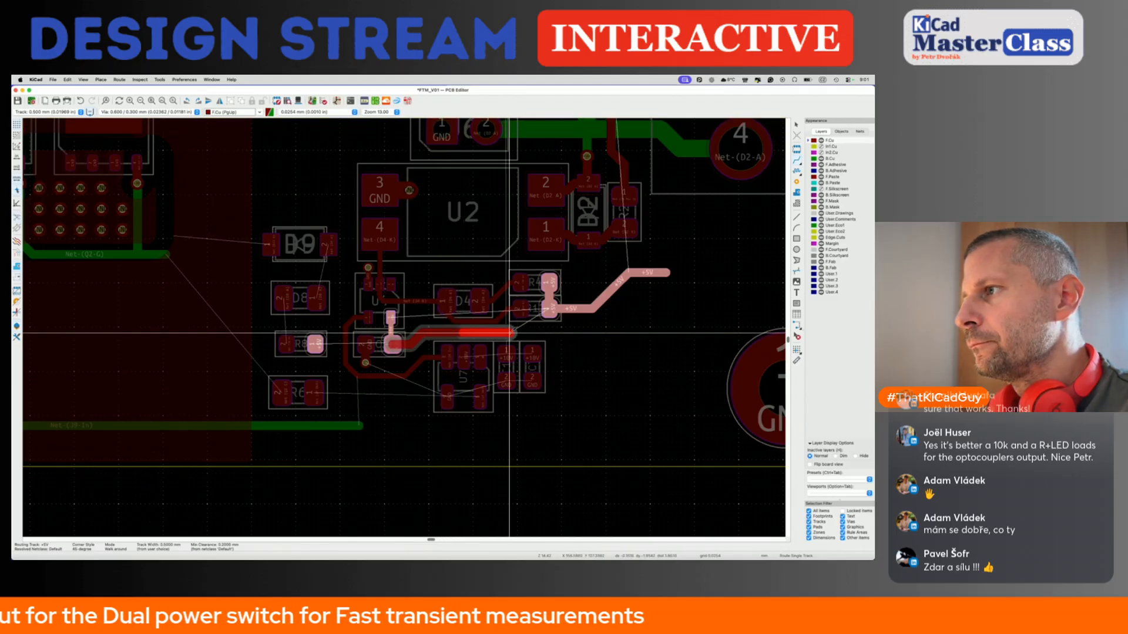
{"action": "left_click", "coordinate": [550, 308]}
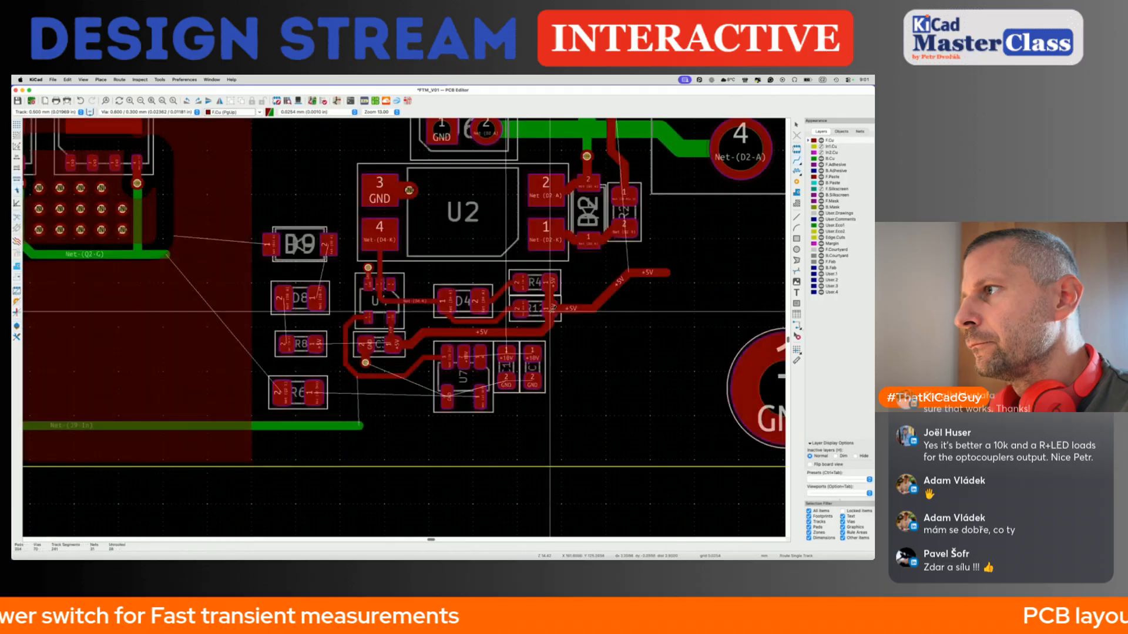
Select both +10V capacitors beside U7 and move them slightly down, toward the board edge.
{"action": "scroll", "coordinate": [498, 360], "scroll_direction": "up", "scroll_amount": 2}
{"action": "left_click", "coordinate": [544, 384]}
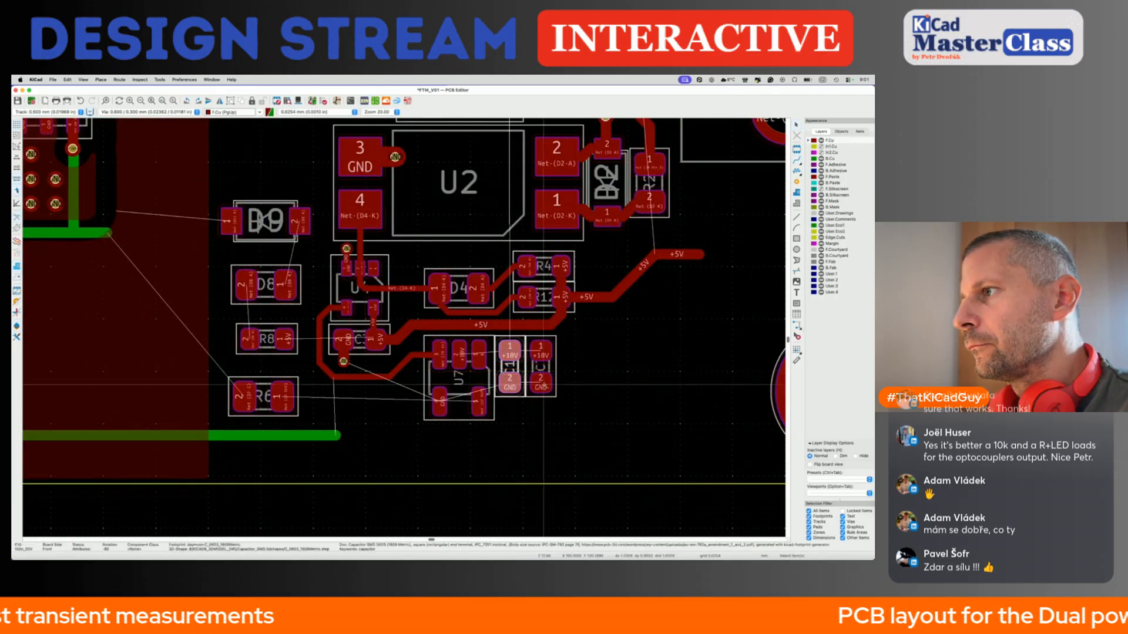
{"action": "key", "text": "m"}
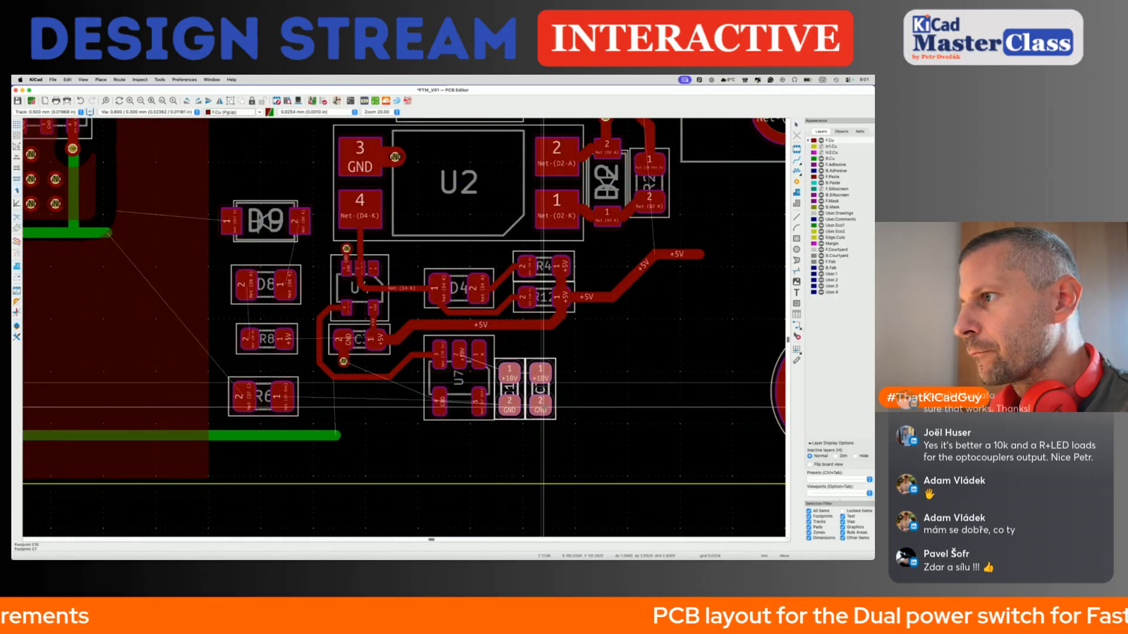
{"action": "left_click", "coordinate": [543, 407]}
Try a +10V track from U7 pad 2, and delete the last Net-(J9-In) track segments leading into U7 pad 3.
{"action": "key", "text": "x"}
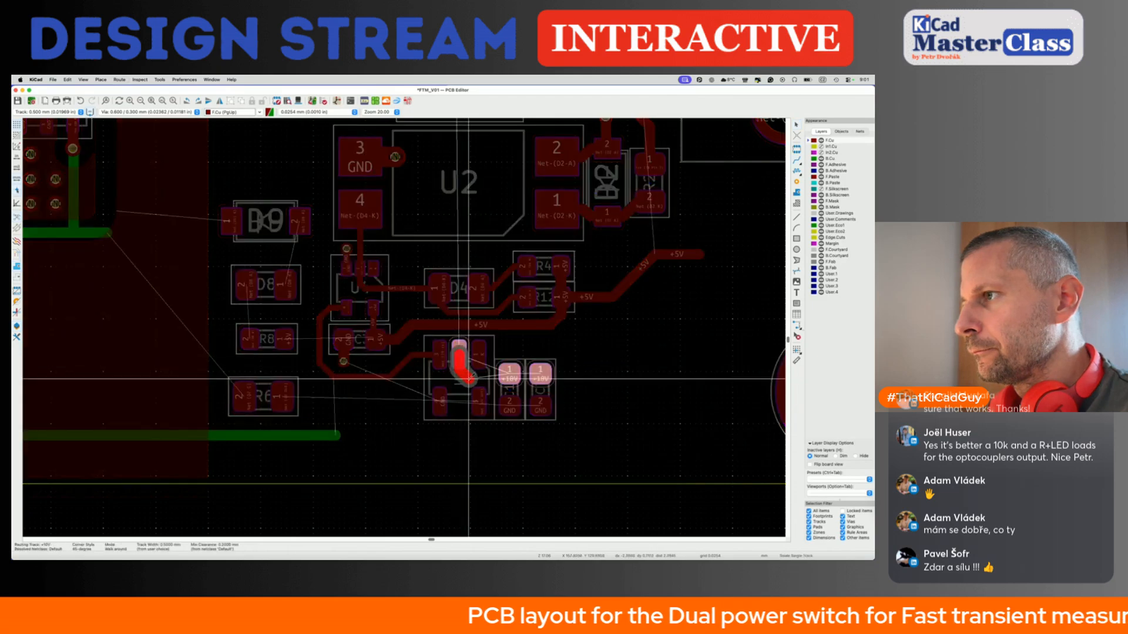
{"action": "left_click", "coordinate": [504, 378]}
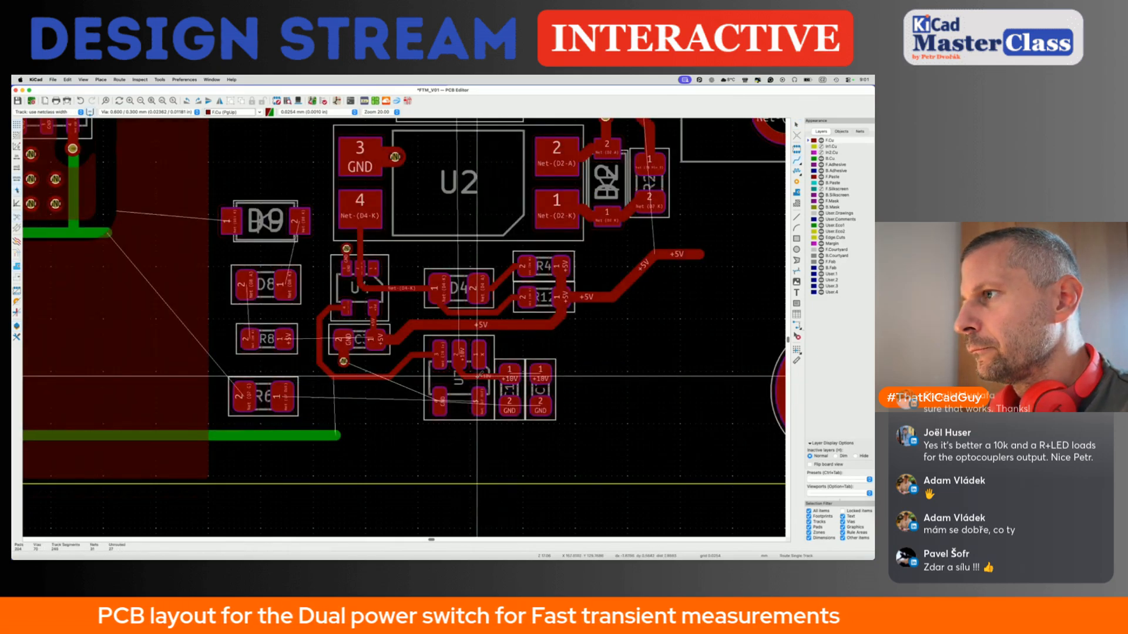
{"action": "left_click", "coordinate": [423, 355]}
{"action": "key", "text": "Escape"}
{"action": "key", "text": "Escape"}
{"action": "key", "text": "Delete"}
{"action": "left_click", "coordinate": [404, 365]}
{"action": "key", "text": "Delete"}
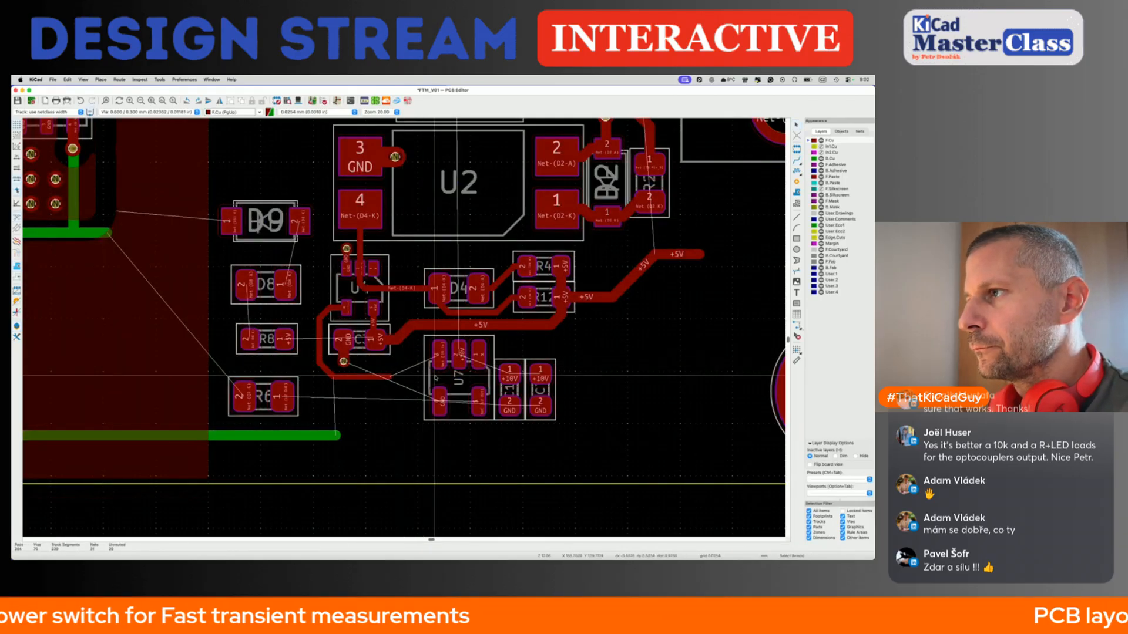
Rotate U7 to 0 degrees and place it just below D4.
{"action": "left_click", "coordinate": [458, 384]}
{"action": "left_click", "coordinate": [460, 392]}
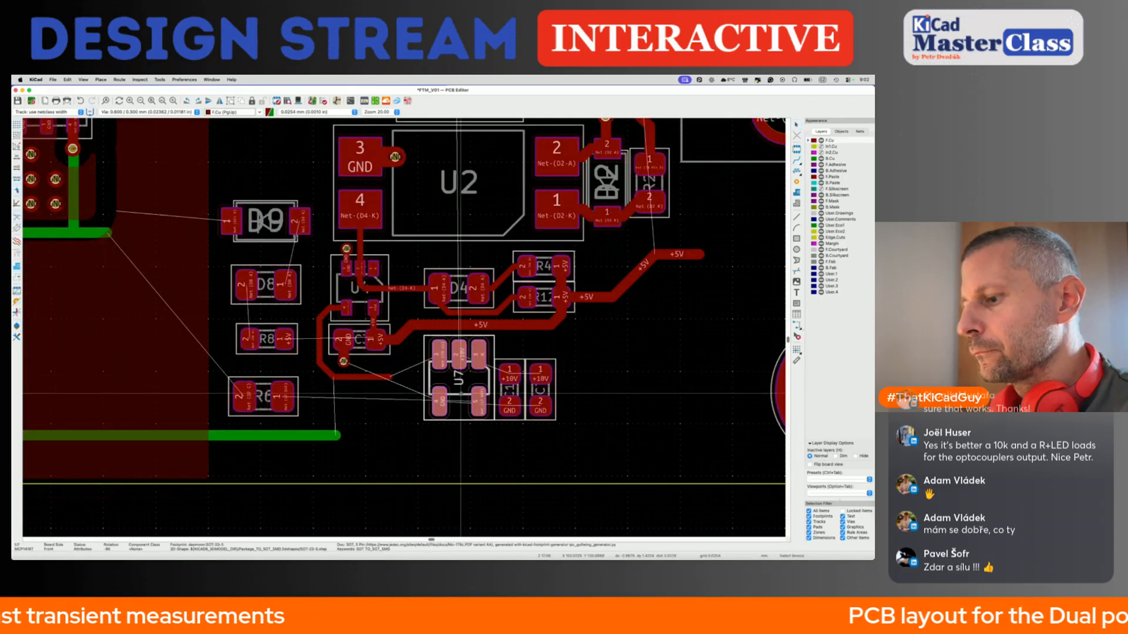
{"action": "mouse_move", "coordinate": [461, 394]}
{"action": "left_mouse_down"}
{"action": "mouse_move", "coordinate": [468, 417]}
{"action": "mouse_move", "coordinate": [475, 377]}
{"action": "mouse_move", "coordinate": [476, 404]}
{"action": "left_mouse_up"}
{"action": "left_click", "coordinate": [439, 355]}
{"action": "key", "text": "Delete"}
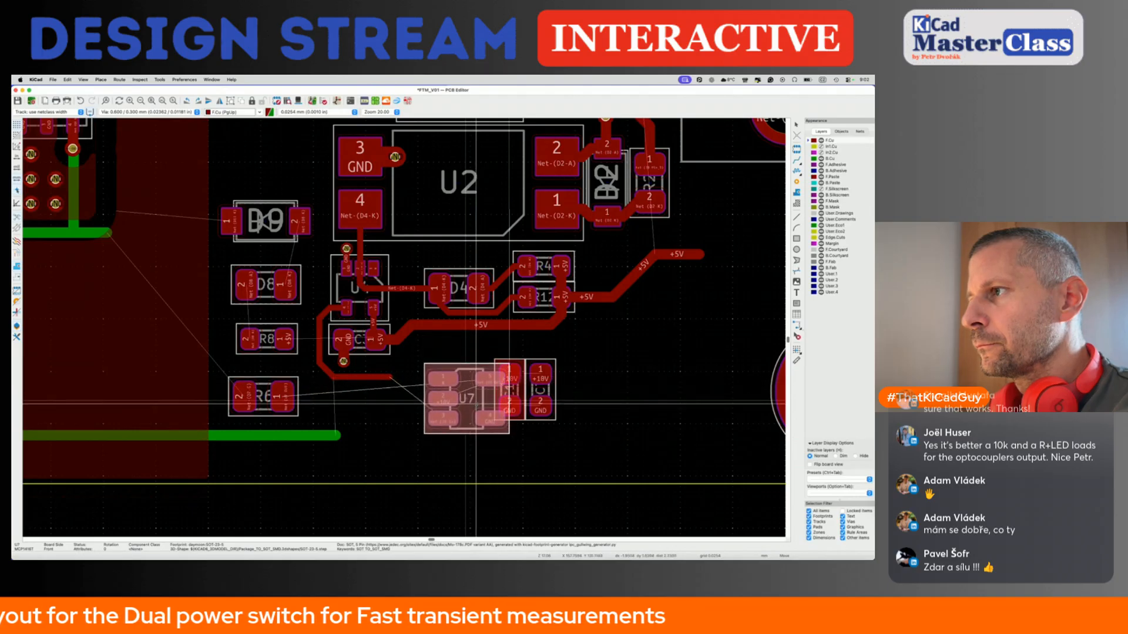
{"action": "left_click", "coordinate": [473, 402]}
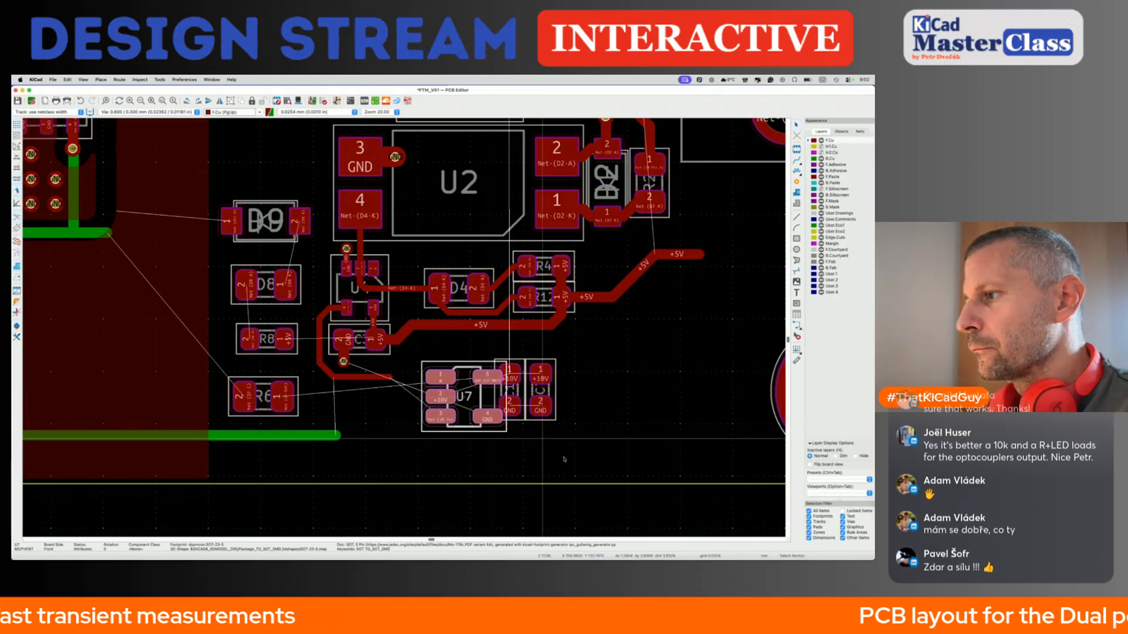
Check U7's pin connections in the schematic, and rotate U7 to 180 degrees on the board so pads 1 to 3 face the capacitors.
{"action": "left_click", "coordinate": [593, 415]}
{"action": "key", "text": "super+grave"}
{"action": "key", "text": "super+grave"}
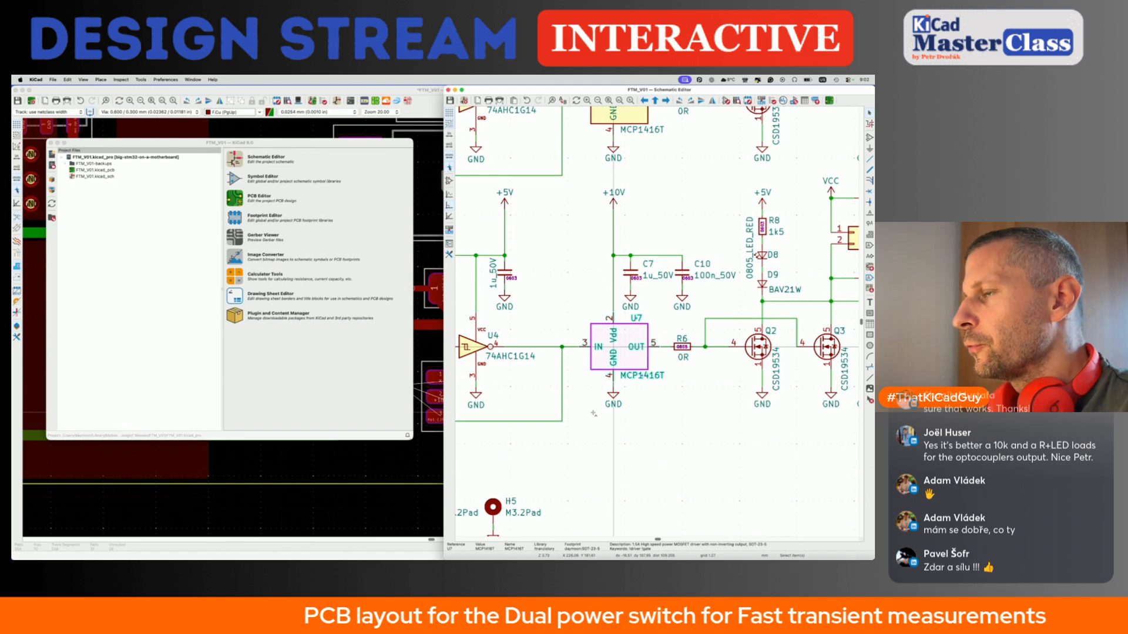
{"action": "key", "text": "super+grave"}
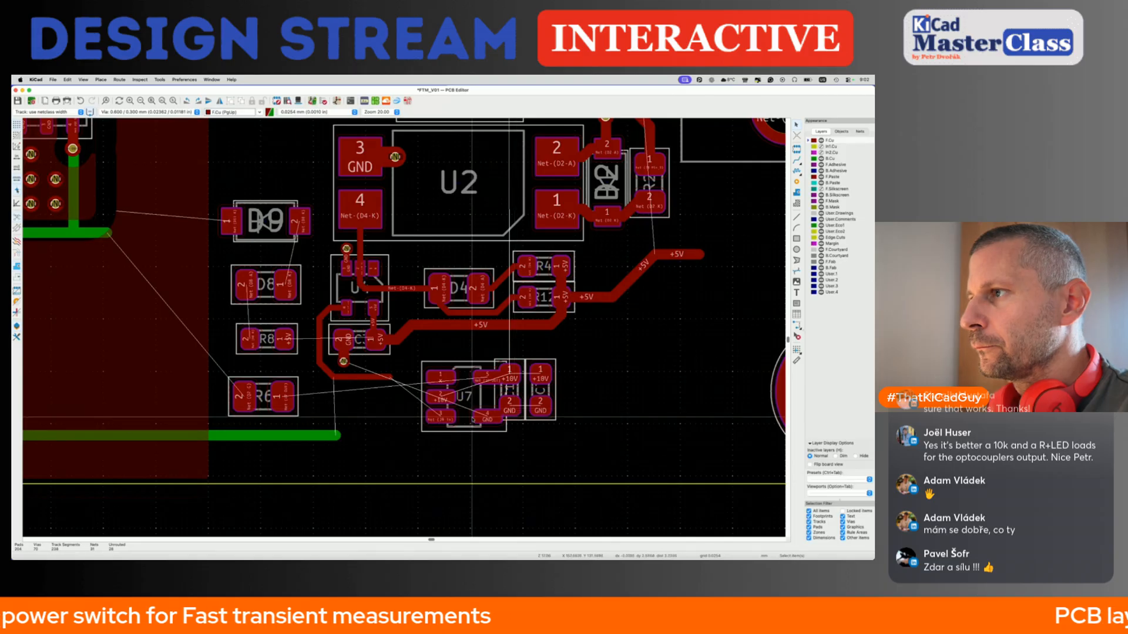
{"action": "left_click", "coordinate": [466, 423]}
{"action": "key", "text": "r"}
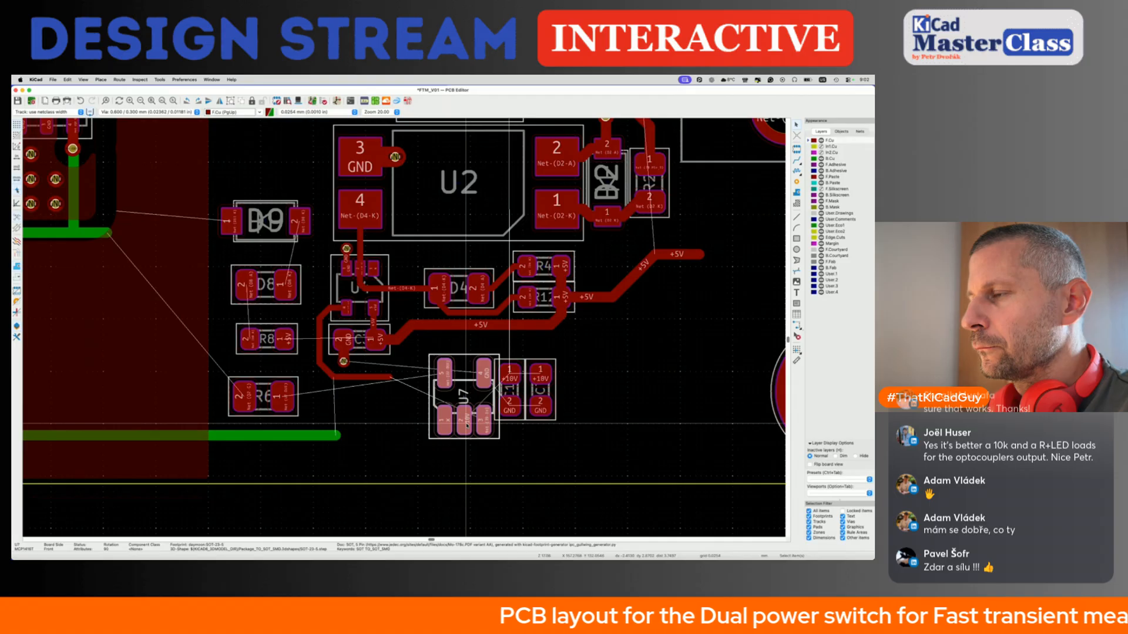
{"action": "key", "text": "r"}
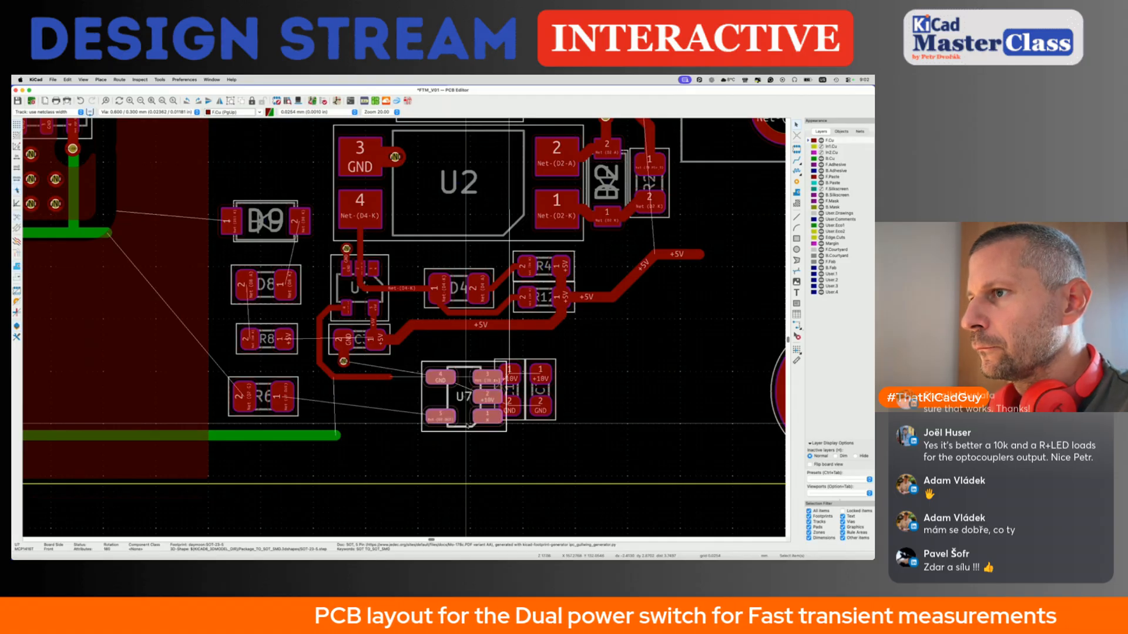
{"action": "key", "text": "m"}
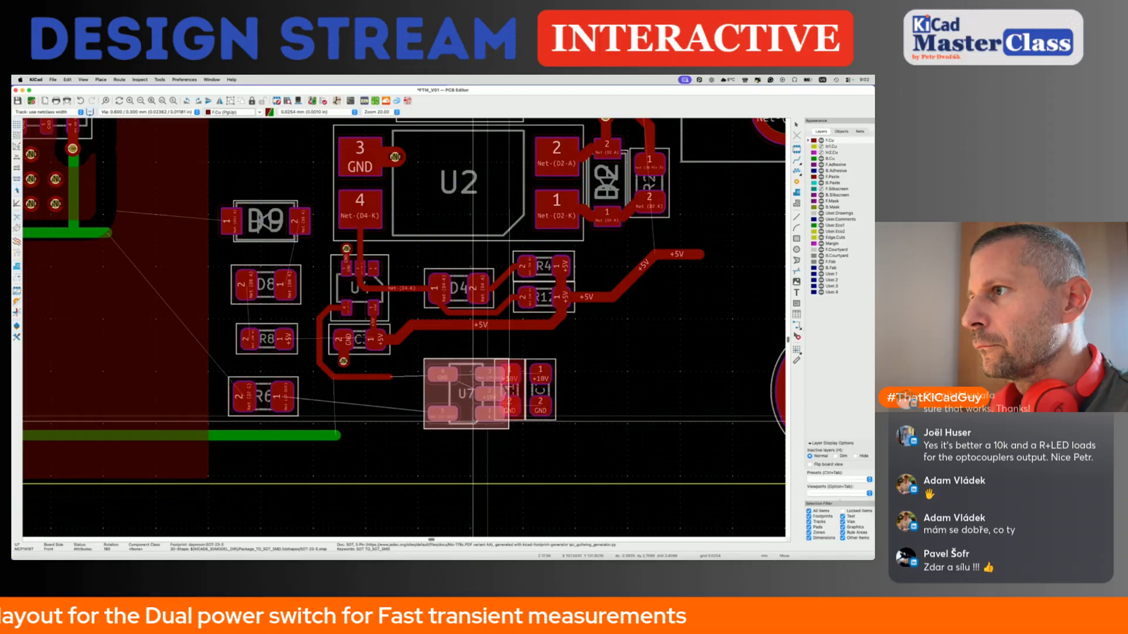
{"action": "left_click", "coordinate": [472, 422]}
Shift capacitors C10 and C7 together away from U7 so they clear its outline.
{"action": "left_click", "coordinate": [520, 401]}
{"action": "left_click", "coordinate": [531, 397], "text": "shift"}
{"action": "key", "text": "m"}
{"action": "left_click", "coordinate": [545, 397]}
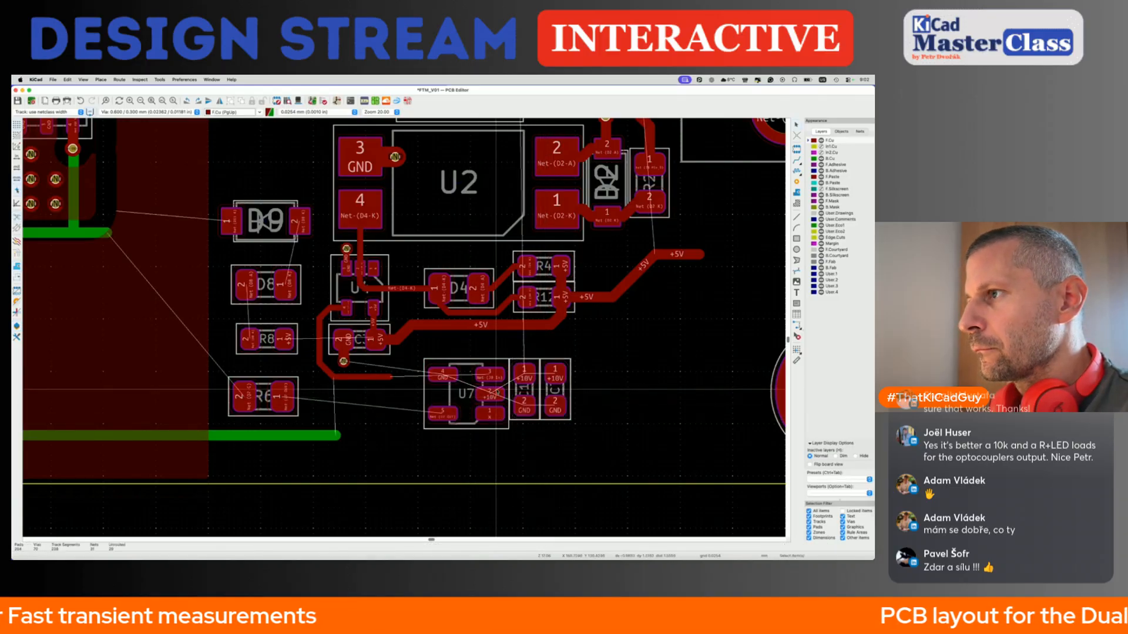
Route GND from U7 pad 4 straight out to a new via on the side away from the capacitors.
{"action": "key", "text": "x"}
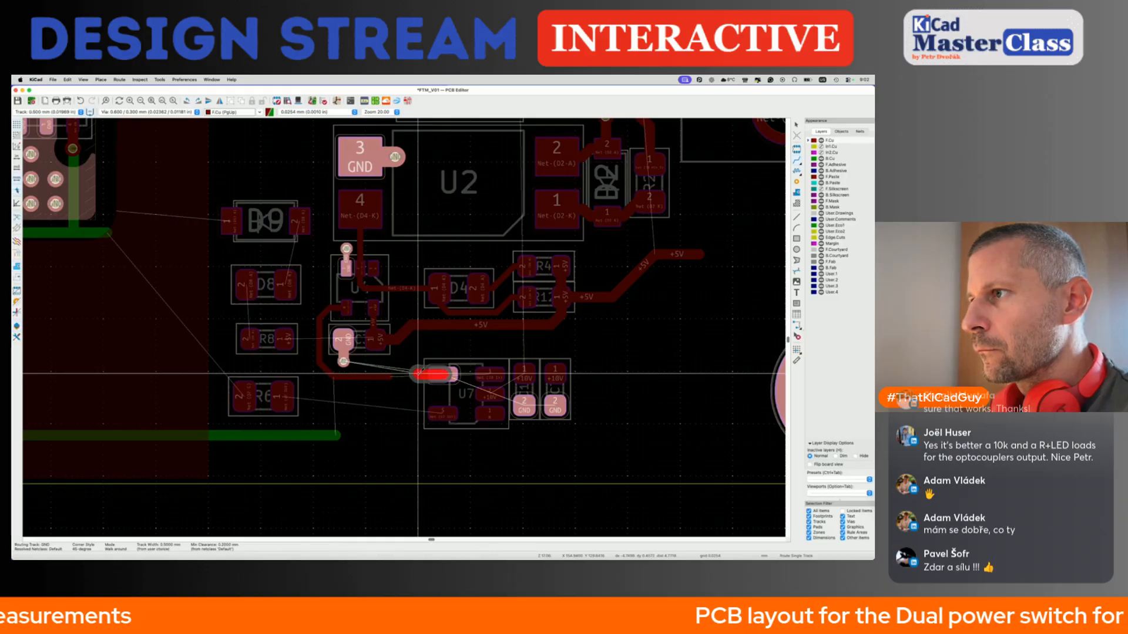
{"action": "left_click", "coordinate": [416, 375]}
{"action": "key", "text": "Escape"}
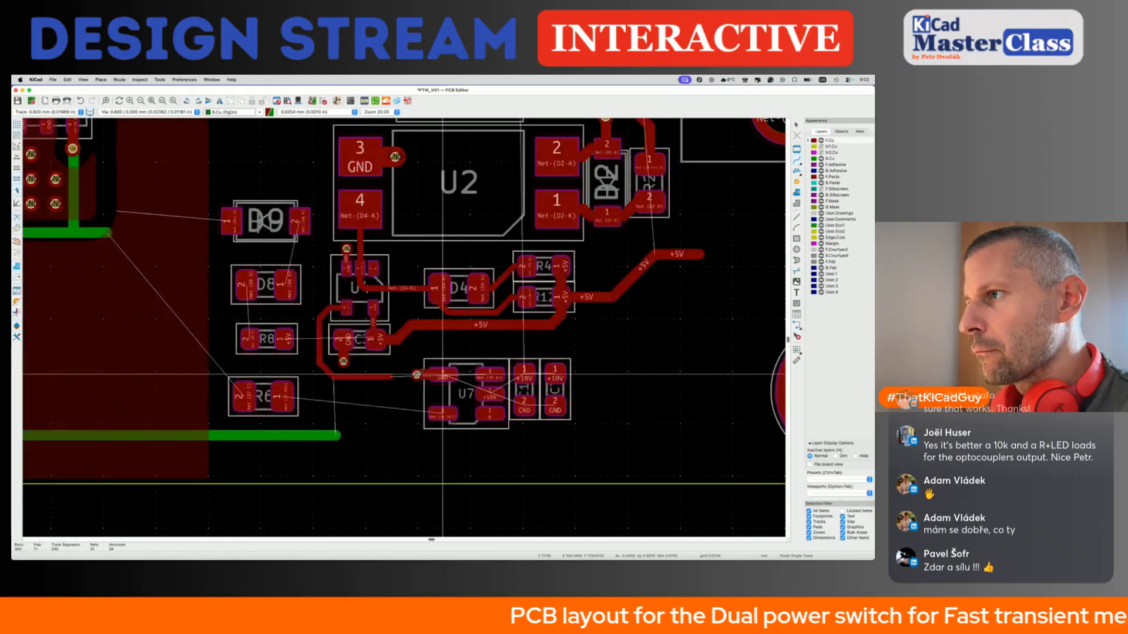
Route Net-(J9-In) from the open track end around the GND via and over U7 to its pad 3.
{"action": "key", "text": "x"}
{"action": "key", "text": "Escape"}
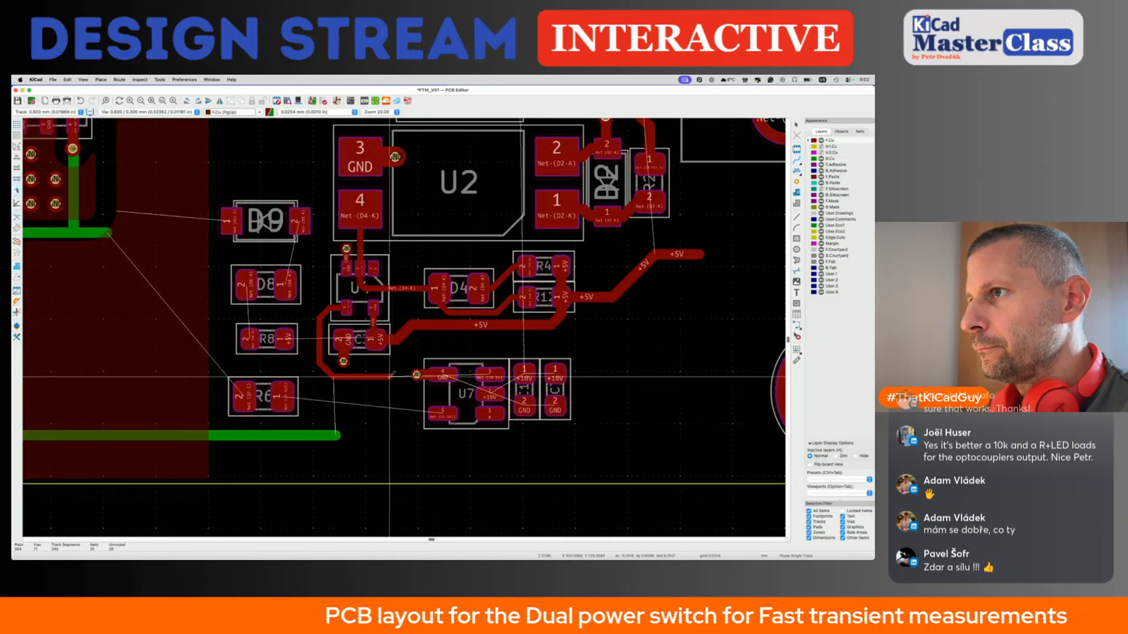
{"action": "key", "text": "x"}
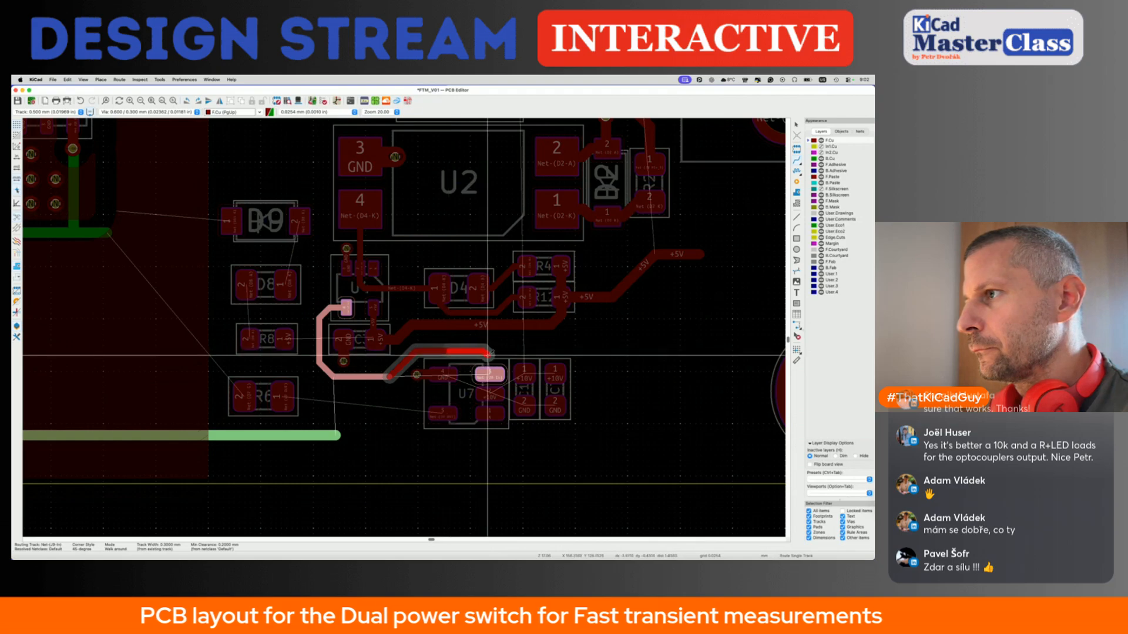
{"action": "left_click", "coordinate": [487, 365]}
{"action": "scroll", "coordinate": [488, 365], "scroll_direction": "up", "scroll_amount": 1}
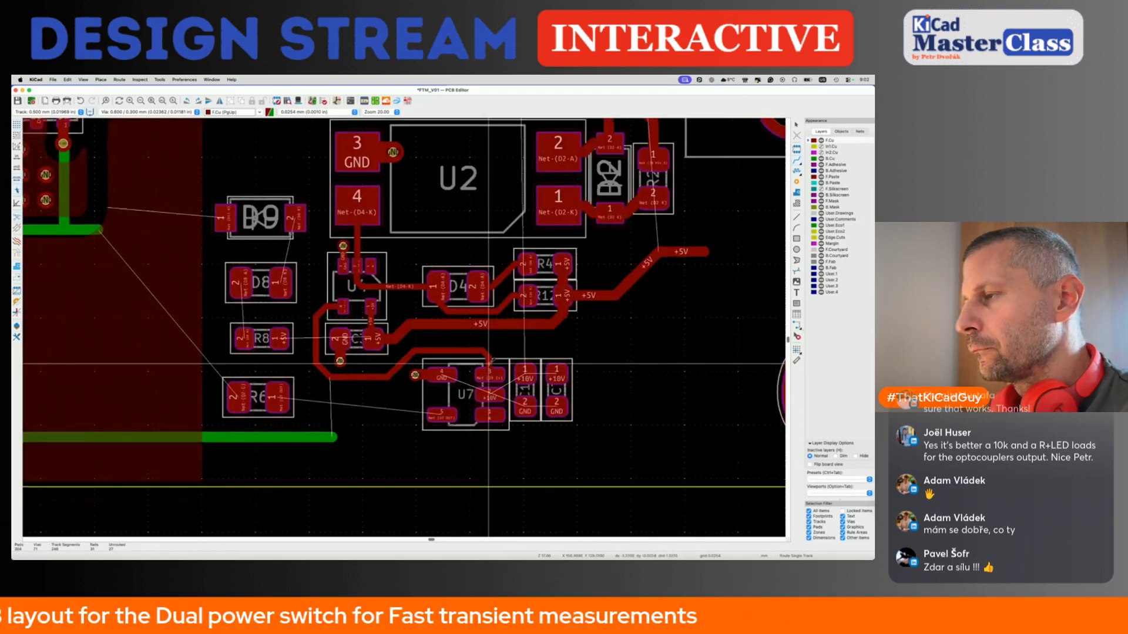
{"action": "scroll", "coordinate": [489, 364], "scroll_direction": "up", "scroll_amount": 2}
{"action": "scroll", "coordinate": [490, 364], "scroll_direction": "down", "scroll_amount": 3}
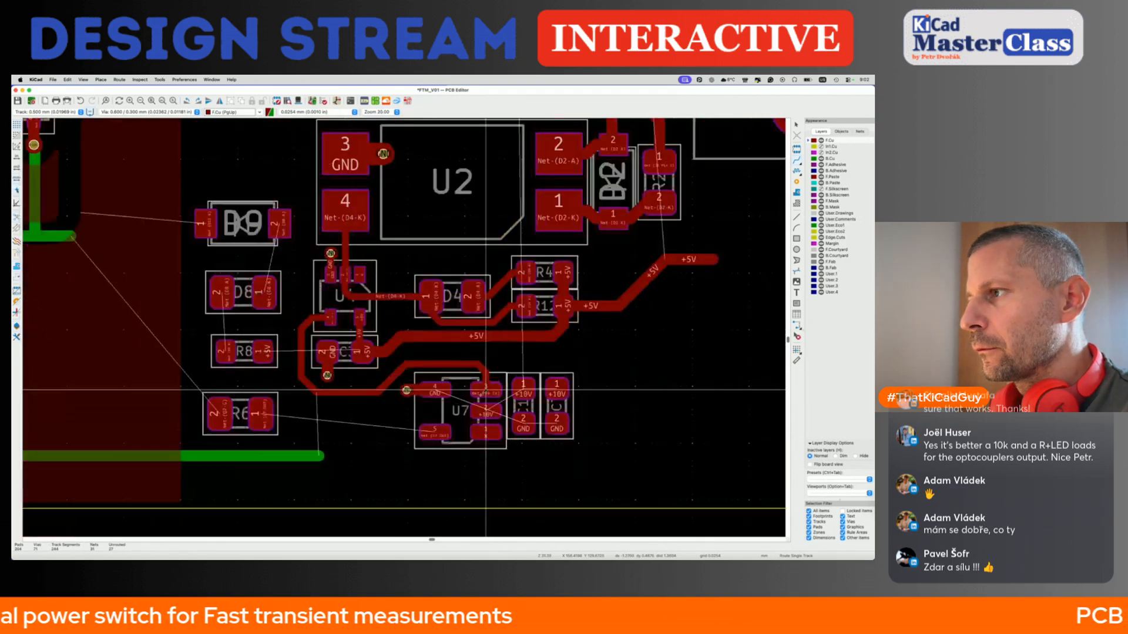
{"action": "key", "text": "Escape"}
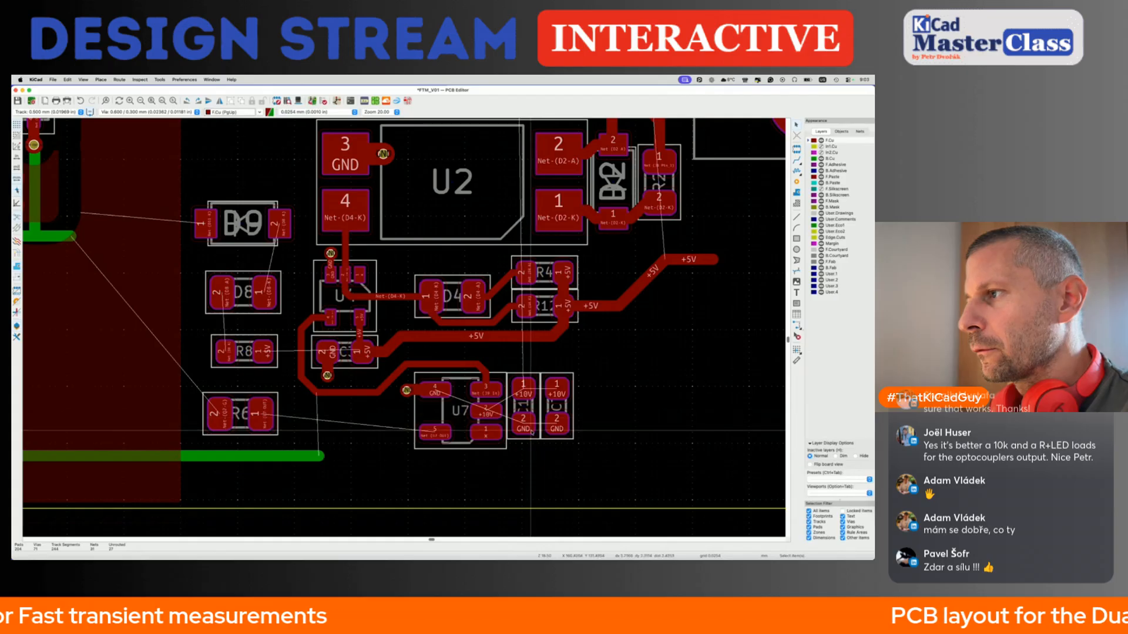
Rotate capacitors C10 and C7 by 180 degrees so their +10V pads face the board edge.
{"action": "left_click", "coordinate": [530, 428]}
{"action": "key", "text": "r"}
{"action": "key", "text": "r"}
{"action": "left_click", "coordinate": [552, 433]}
{"action": "key", "text": "r"}
{"action": "key", "text": "r"}
{"action": "left_click", "coordinate": [527, 434], "text": "shift"}
{"action": "left_click", "coordinate": [555, 435], "text": "shift"}
{"action": "key", "text": "m"}
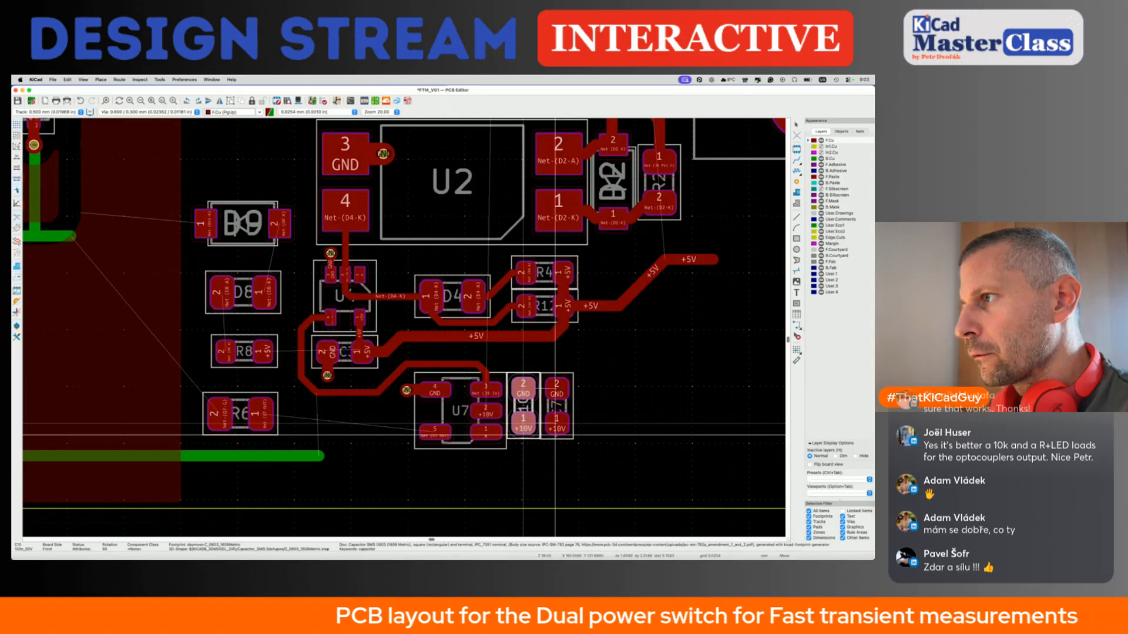
{"action": "left_click", "coordinate": [523, 436]}
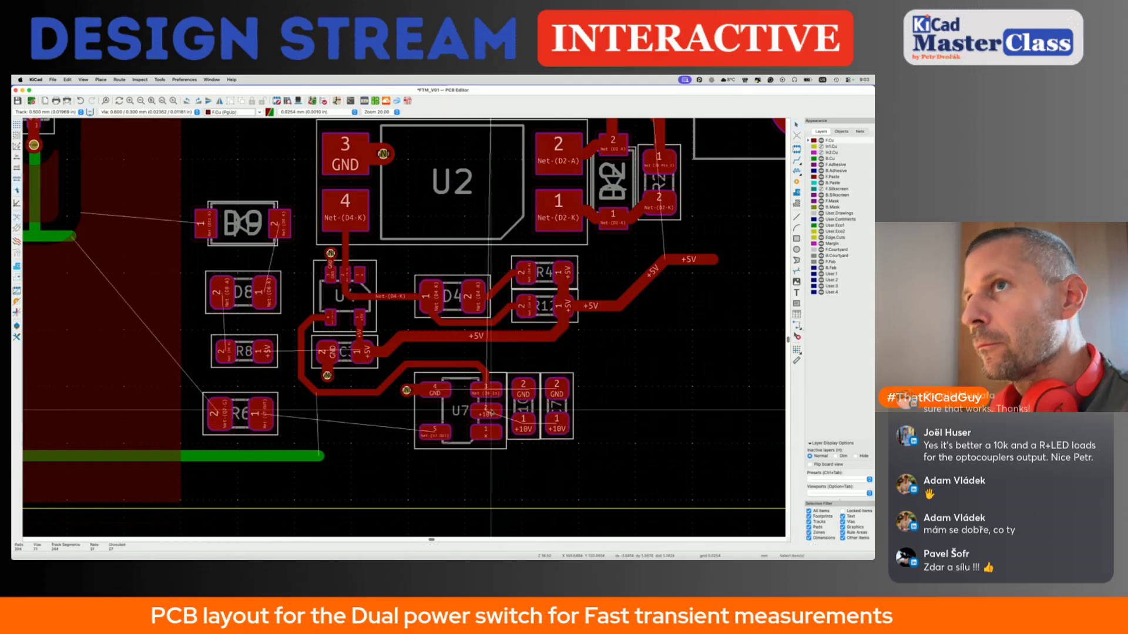
Route +10V from U7 pad 2 to pad 1 of C10 and on to pad 1 of C7.
{"action": "key", "text": "x"}
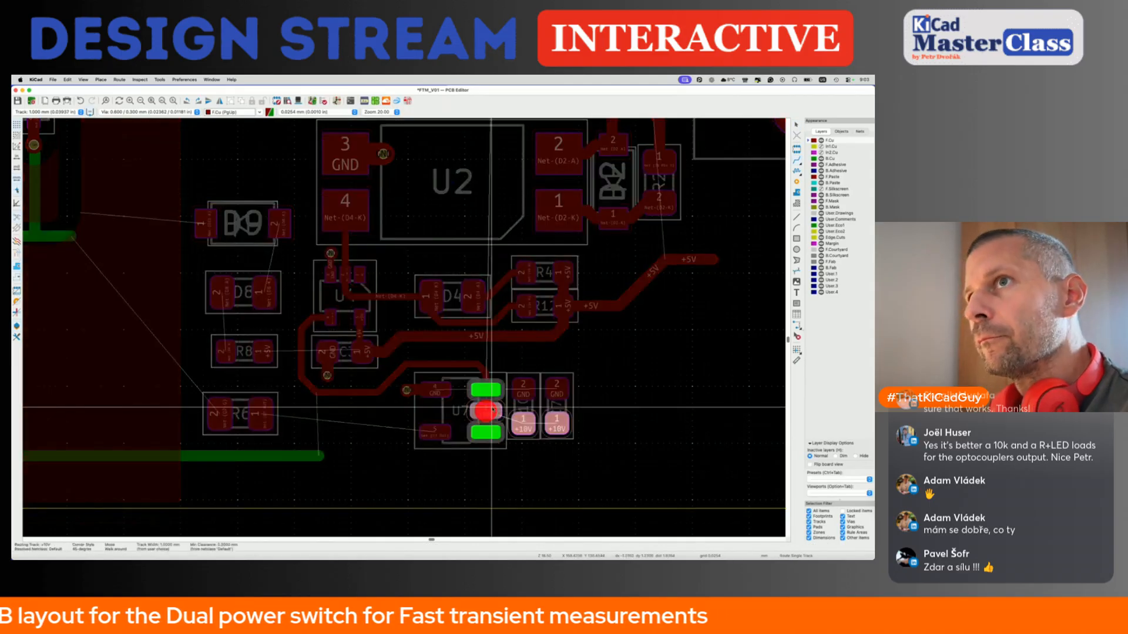
{"action": "key", "text": "Escape"}
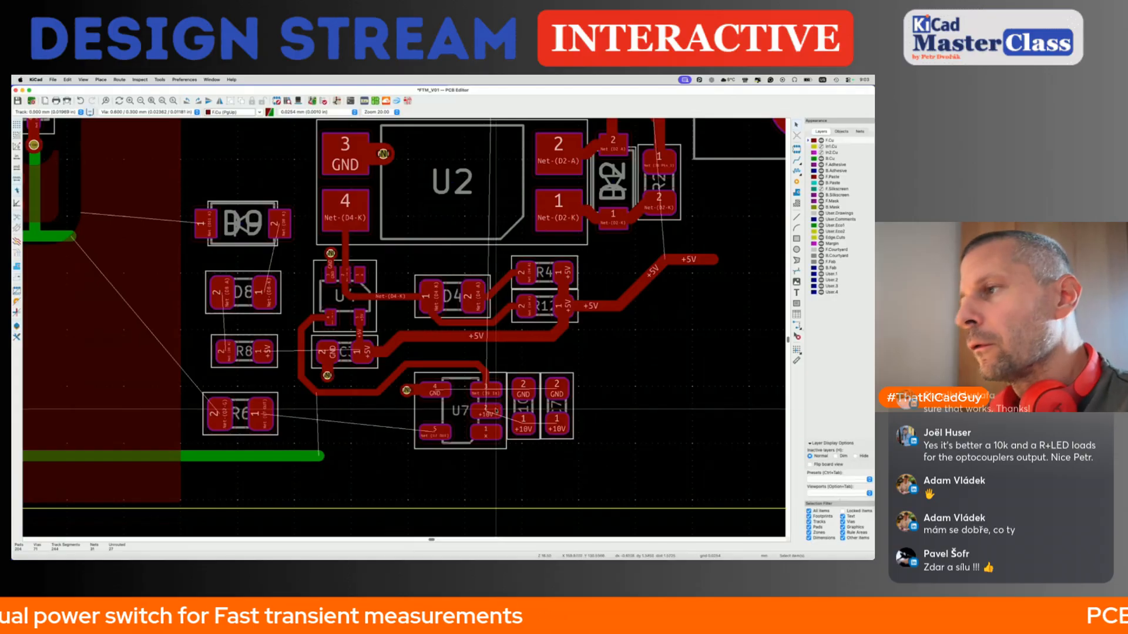
{"action": "key", "text": "x"}
{"action": "left_click", "coordinate": [524, 423]}
{"action": "key", "text": "x"}
{"action": "key", "text": "Escape"}
Route the GND pads of C10 and C7 to separate vias directly above them, and save the board.
{"action": "key", "text": "x"}
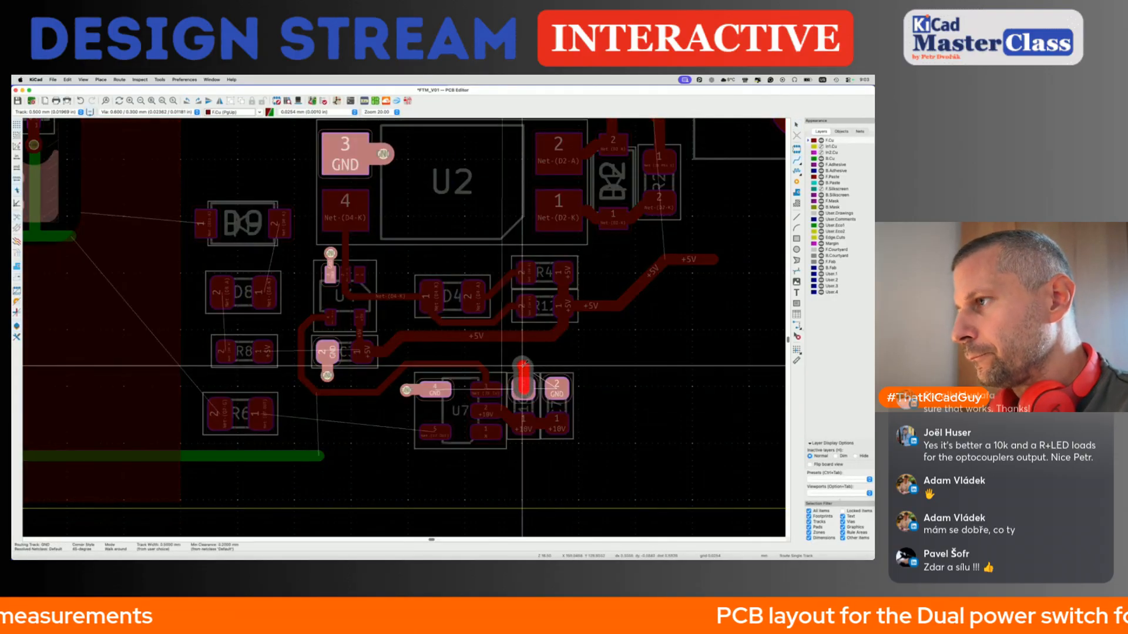
{"action": "left_click", "coordinate": [524, 365]}
{"action": "key", "text": "Escape"}
{"action": "key", "text": "x"}
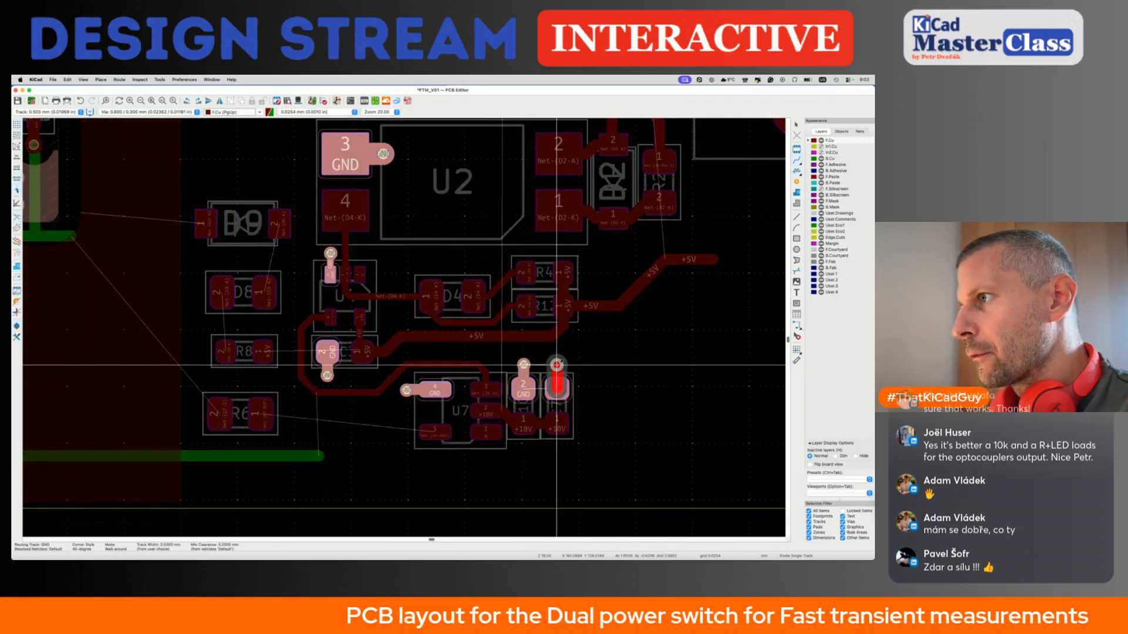
{"action": "left_click", "coordinate": [556, 364]}
{"action": "key", "text": "Escape"}
{"action": "key", "text": "super+s"}
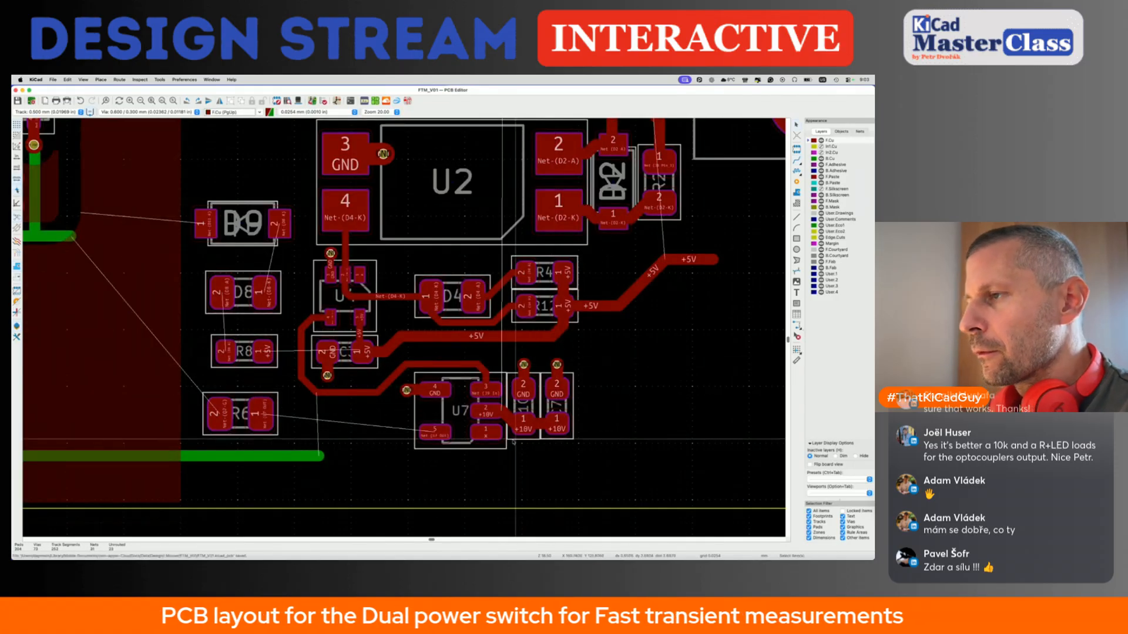
Route the output pad 5 of U7 to pad 1 of R6 and save the board.
{"action": "key", "text": "x"}
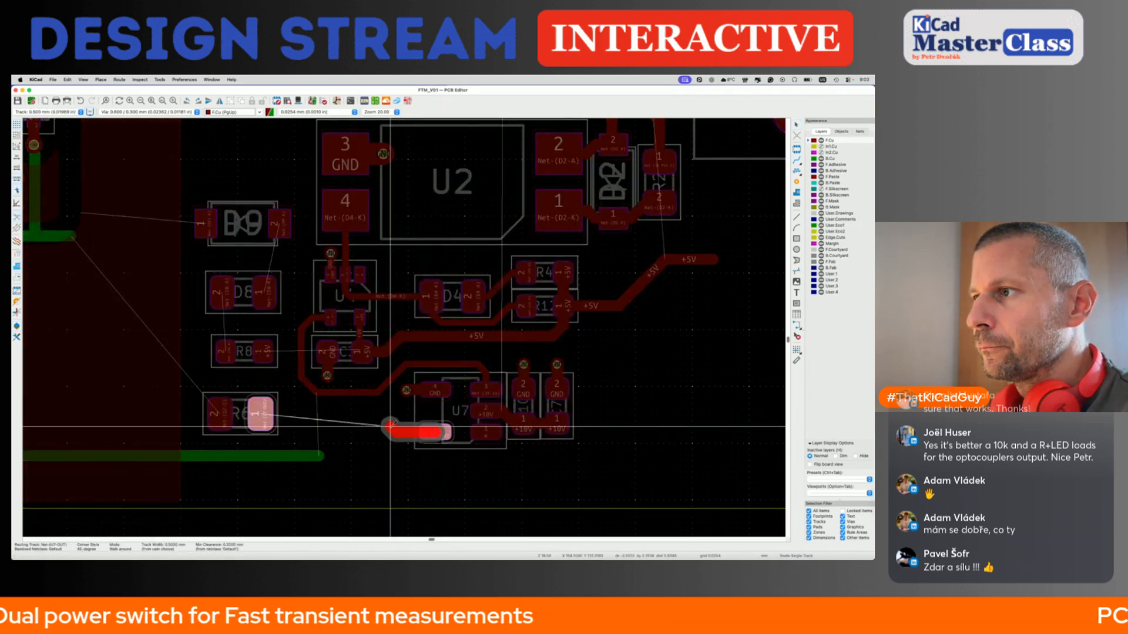
{"action": "left_click", "coordinate": [294, 417]}
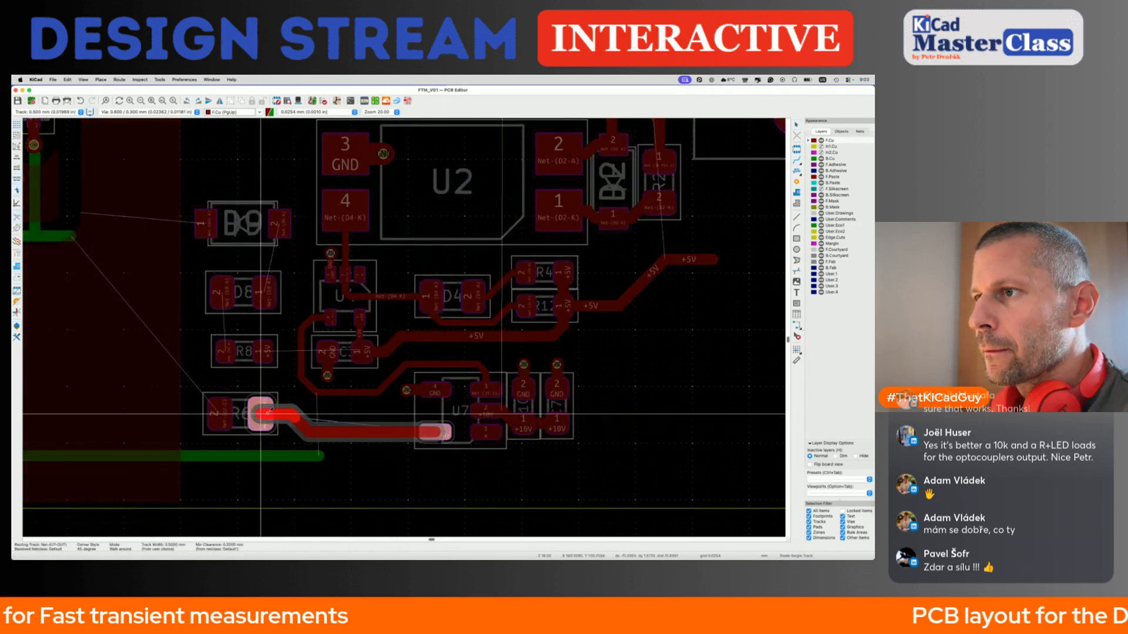
{"action": "left_click", "coordinate": [278, 416]}
{"action": "scroll", "coordinate": [304, 421], "scroll_direction": "down", "scroll_amount": 1}
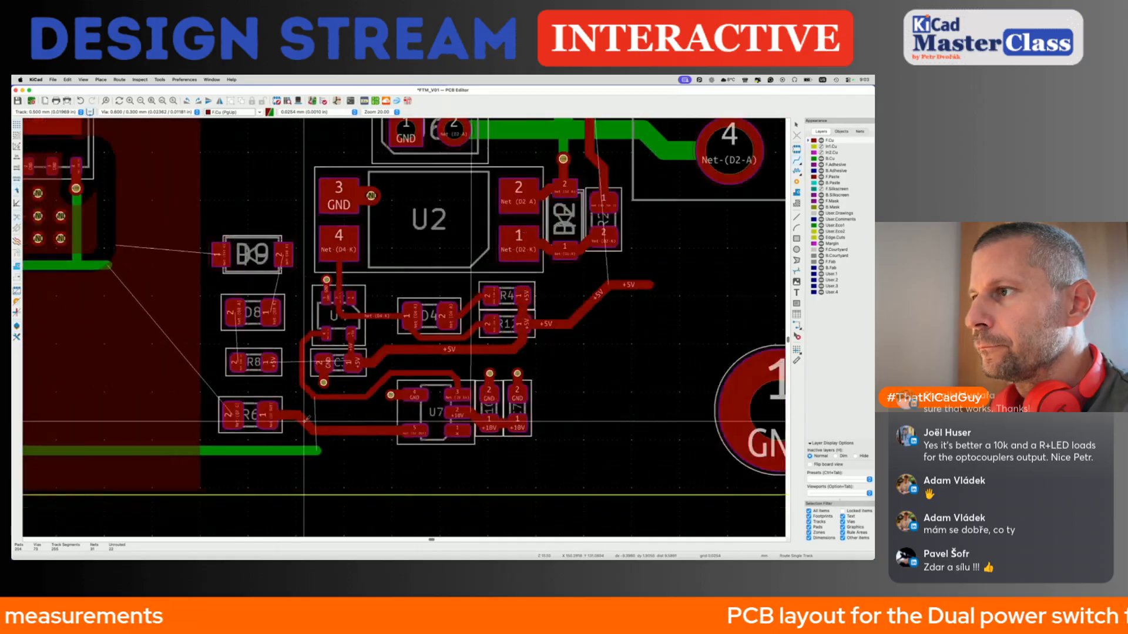
{"action": "scroll", "coordinate": [303, 421], "scroll_direction": "down", "scroll_amount": 3}
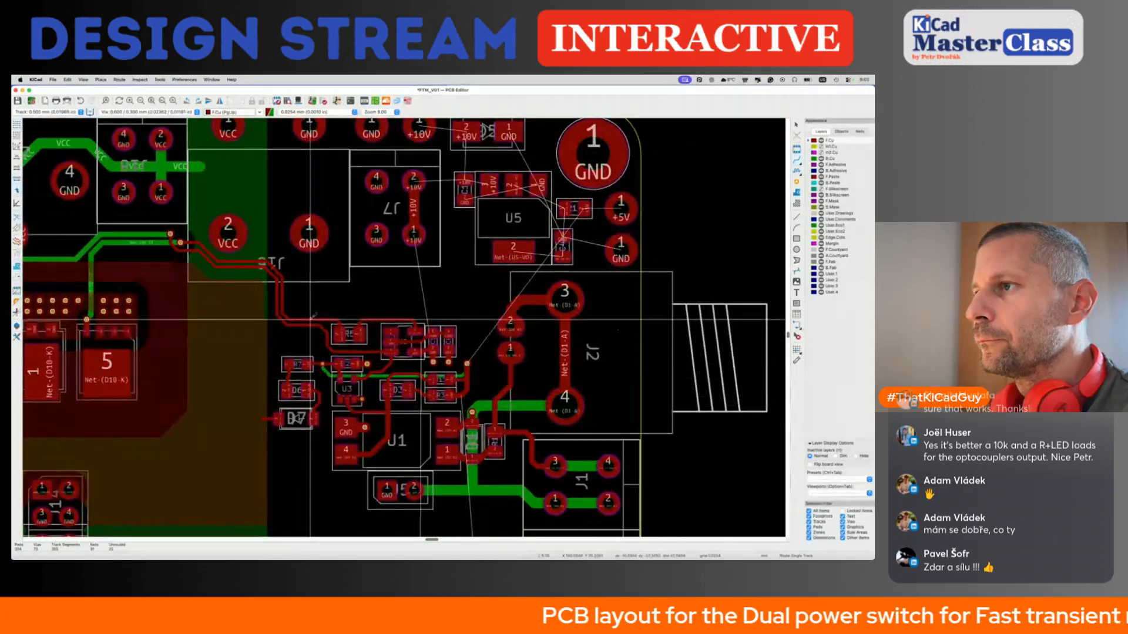
{"action": "scroll", "coordinate": [313, 318], "scroll_direction": "up", "scroll_amount": 4}
{"action": "key", "text": "Escape"}
{"action": "left_click", "coordinate": [473, 322]}
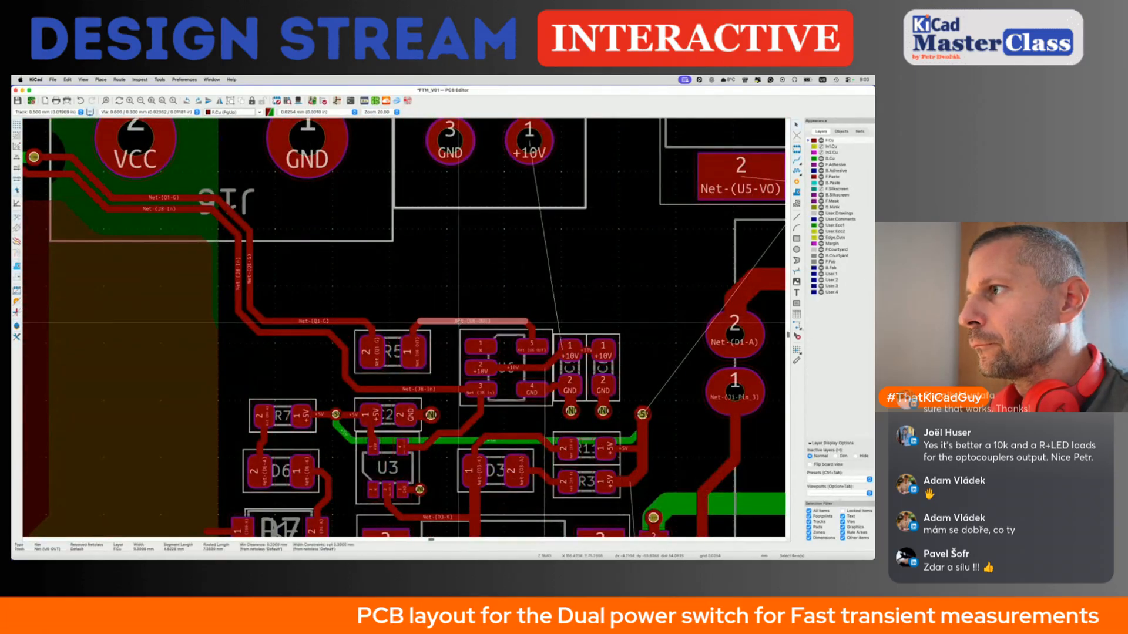
{"action": "key", "text": "Escape"}
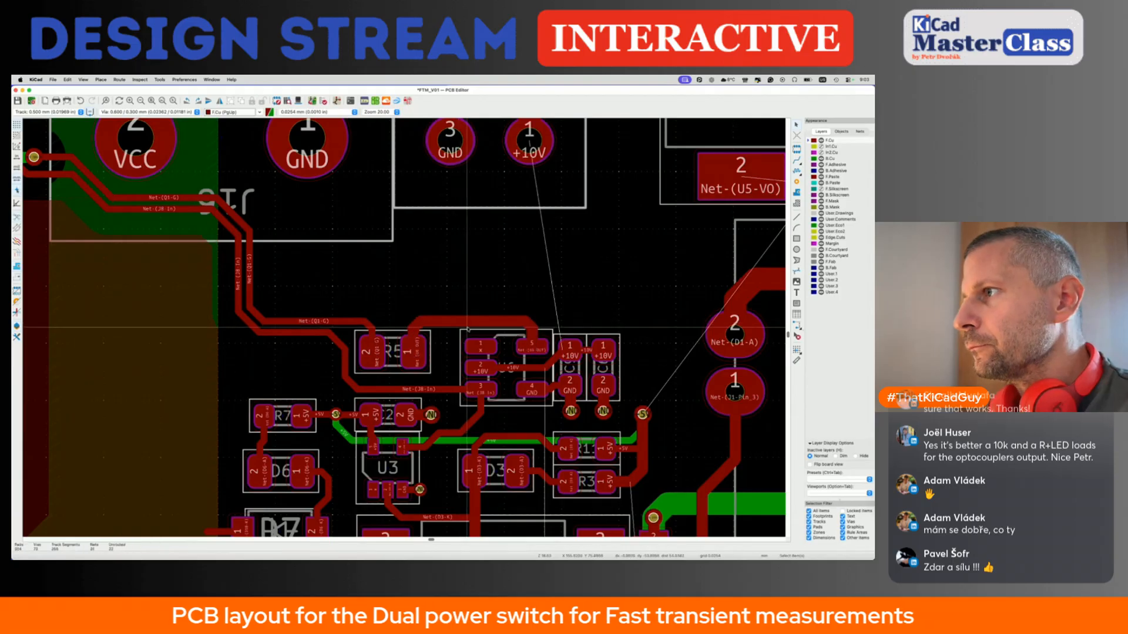
{"action": "key", "text": "super+s"}
Route R6 pad 2 through a via and on B.Cu to the open end of the Net-(Q2-G) track.
{"action": "scroll", "coordinate": [480, 339], "scroll_direction": "down", "scroll_amount": 3}
{"action": "scroll", "coordinate": [481, 339], "scroll_direction": "down", "scroll_amount": 10}
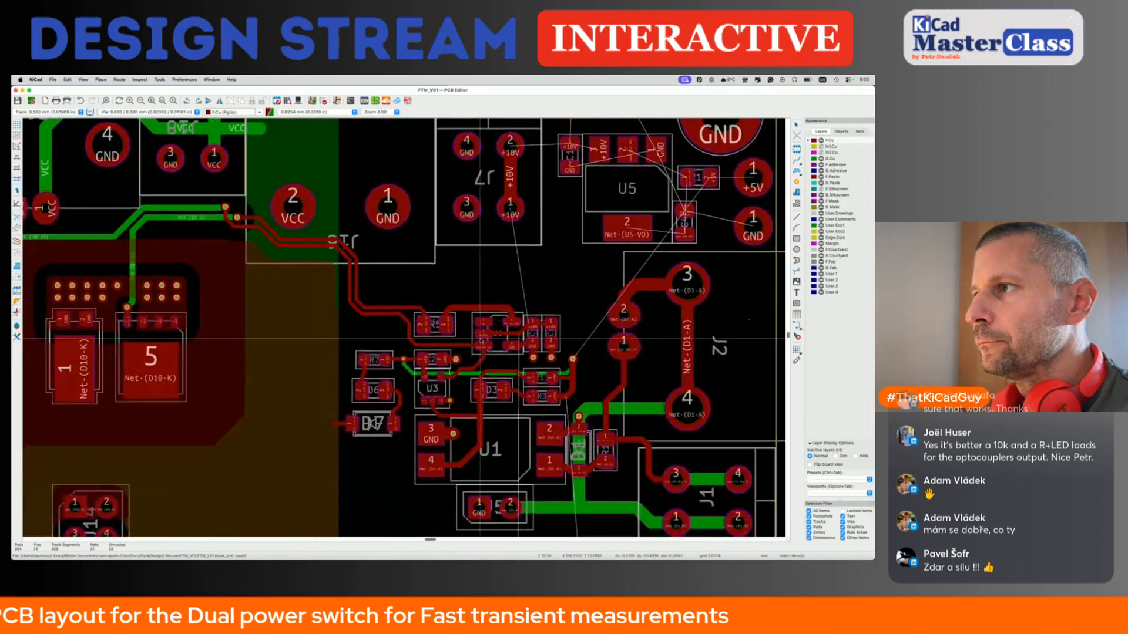
{"action": "scroll", "coordinate": [481, 340], "scroll_direction": "down", "scroll_amount": 4}
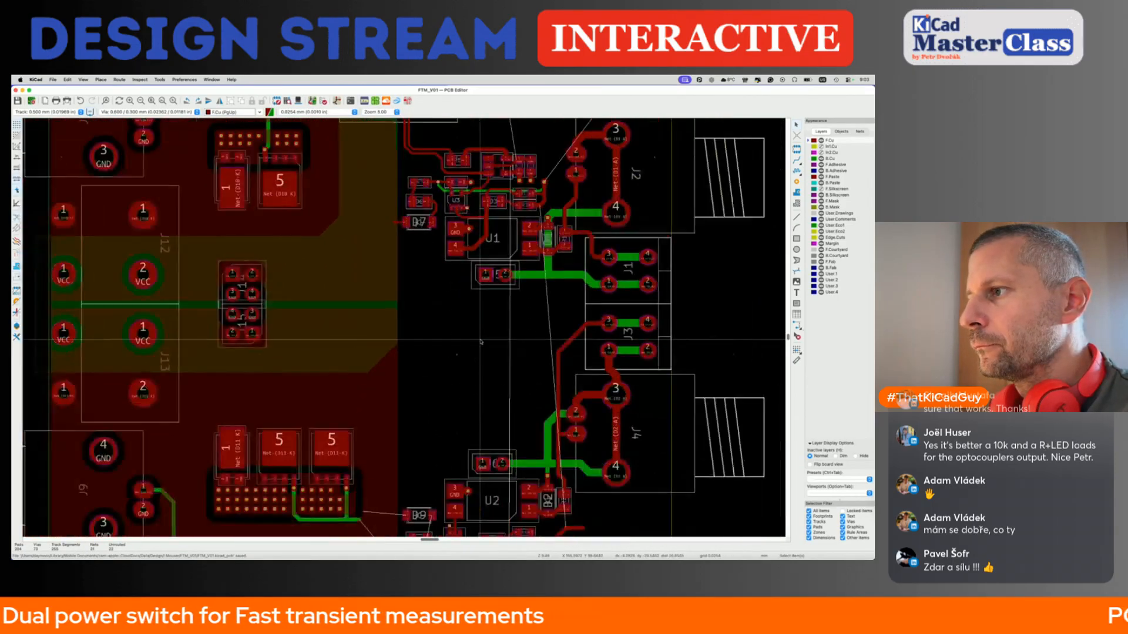
{"action": "scroll", "coordinate": [423, 421], "scroll_direction": "up", "scroll_amount": 4}
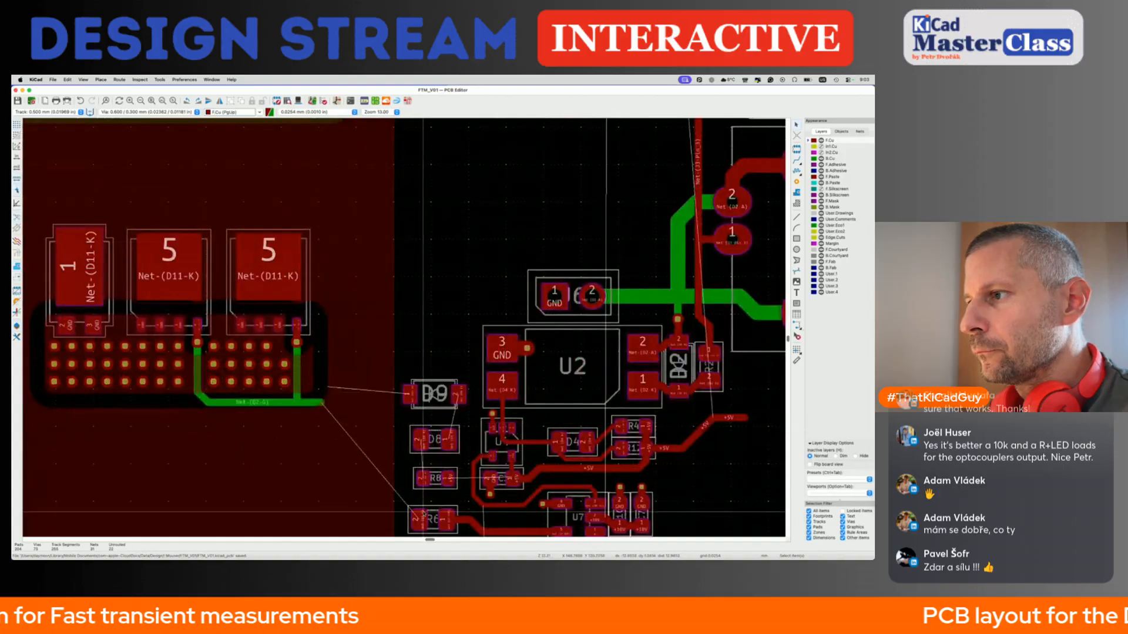
{"action": "key", "text": "x"}
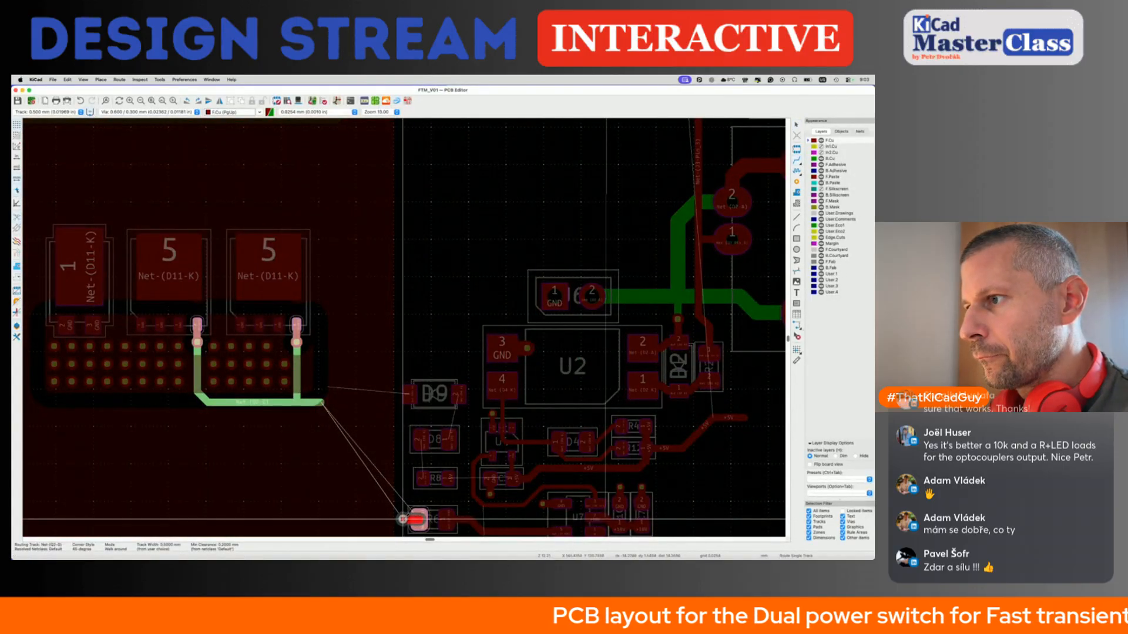
{"action": "key", "text": "Page_Down"}
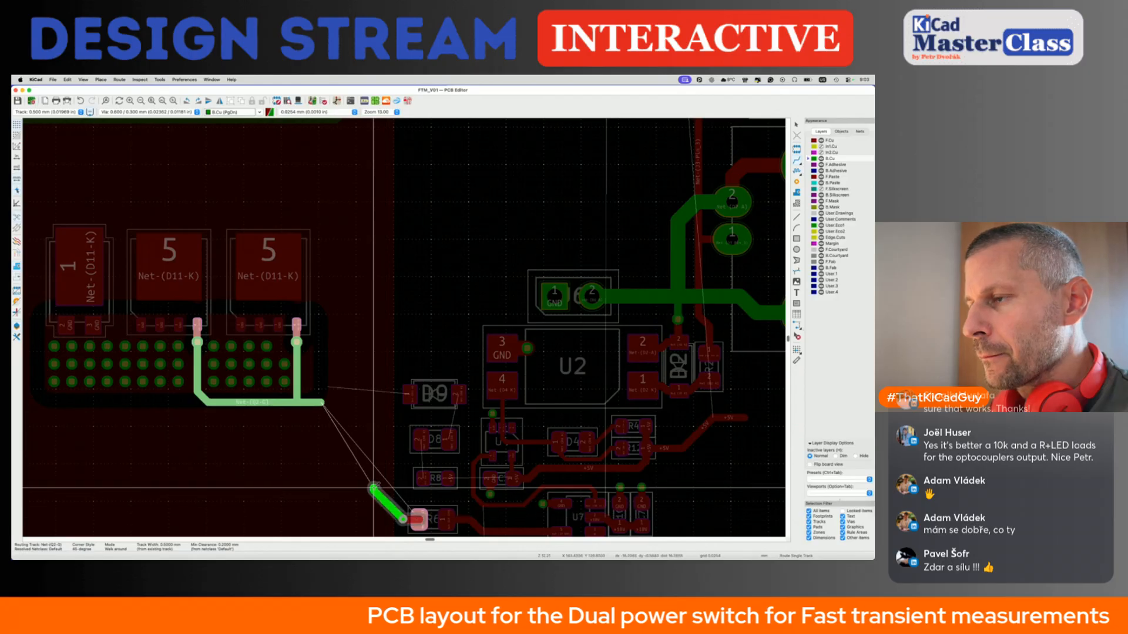
{"action": "left_click", "coordinate": [340, 434]}
{"action": "left_click", "coordinate": [322, 404]}
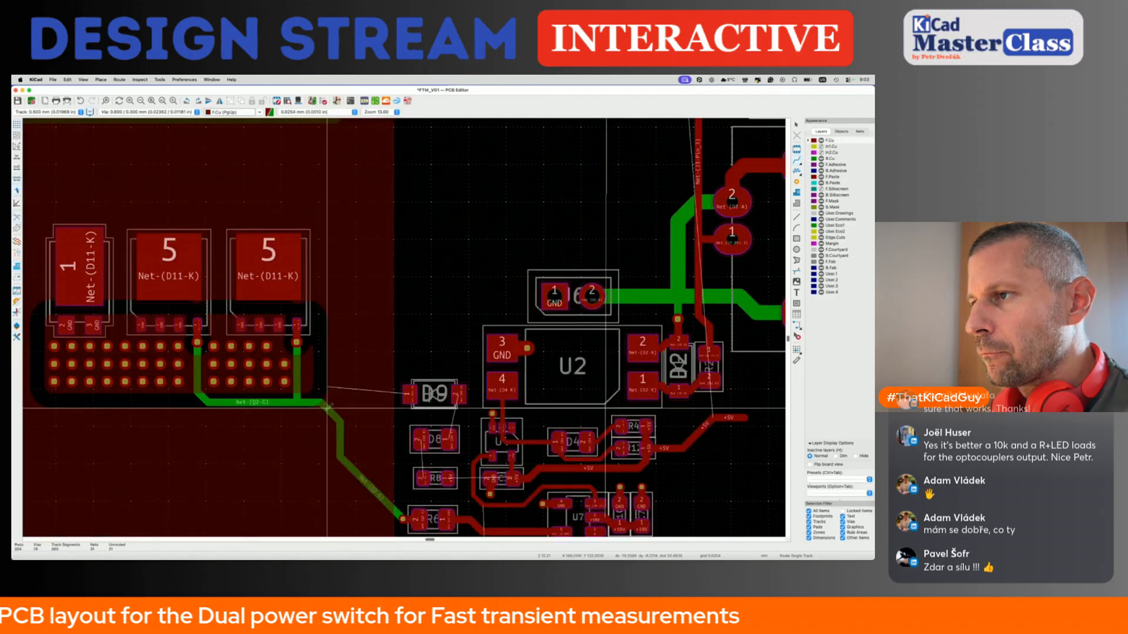
Reshape the new Net-(Q2-G) track to run horizontally from R6's via and turn upward through a short diagonal corner, and save the board.
{"action": "key", "text": "d"}
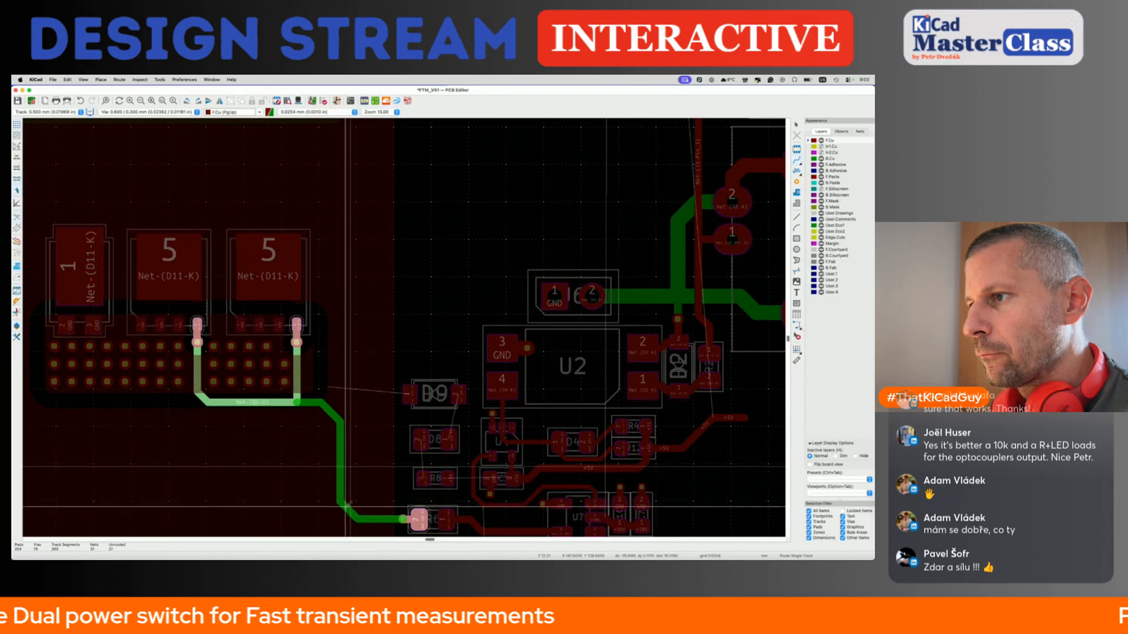
{"action": "left_click", "coordinate": [347, 504]}
{"action": "key", "text": "super+s"}
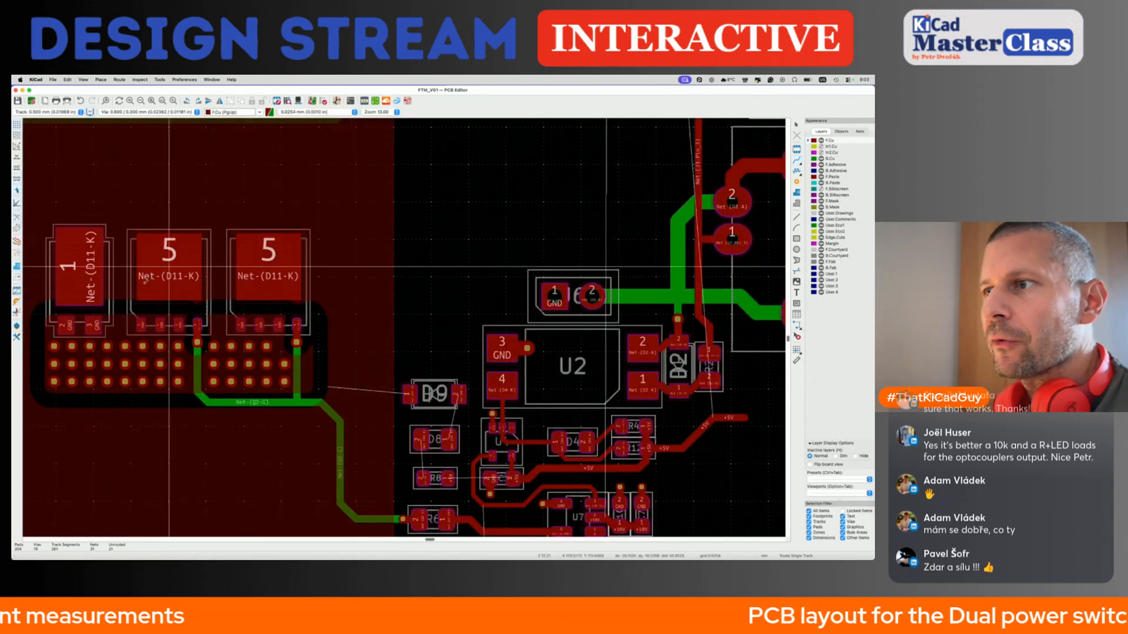
{"action": "left_click", "coordinate": [351, 504]}
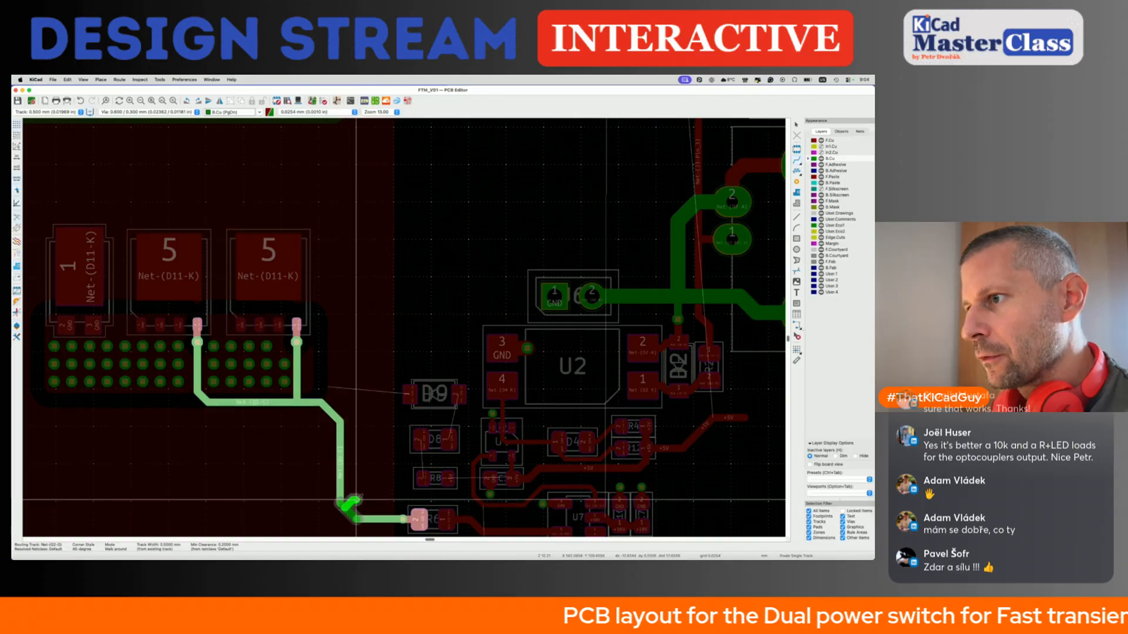
{"action": "key", "text": "Escape"}
{"action": "key", "text": "d"}
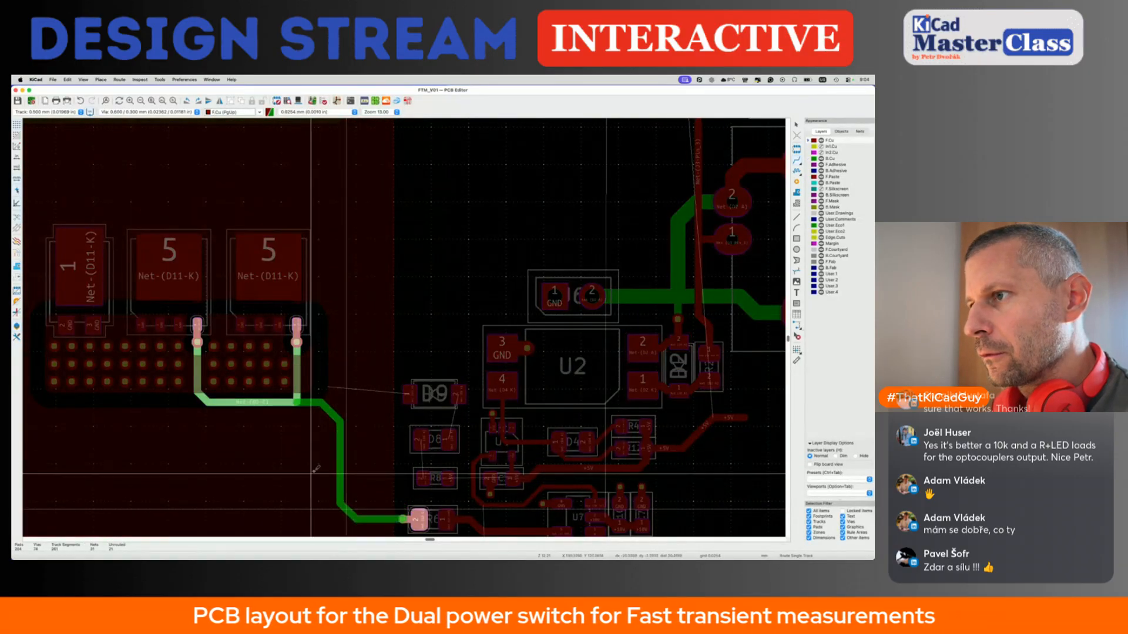
{"action": "left_click", "coordinate": [315, 477]}
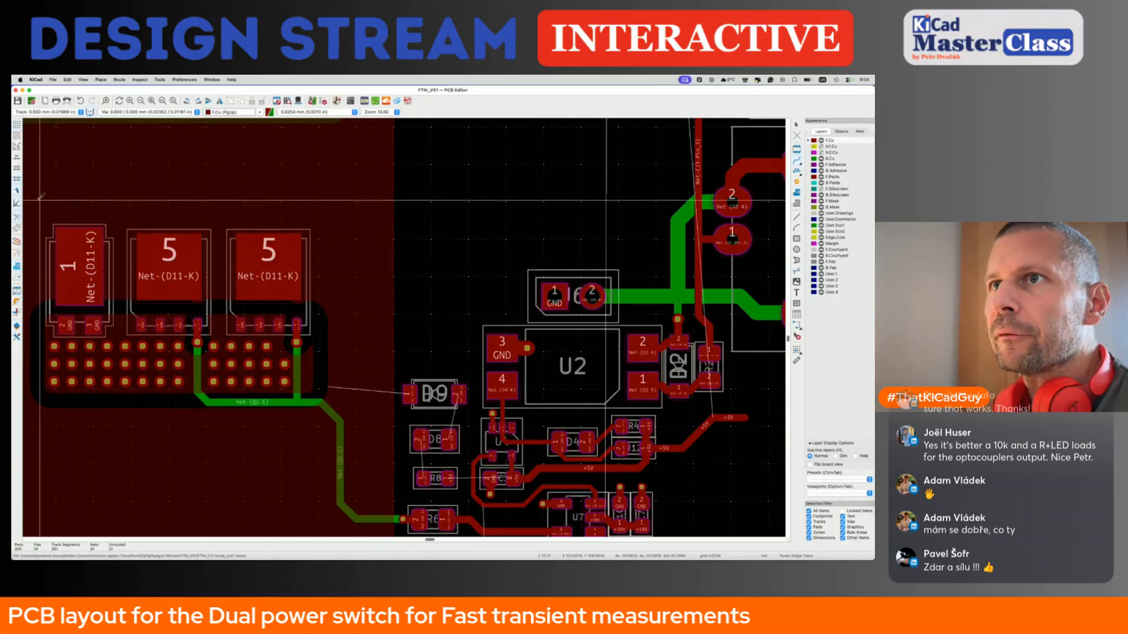
Route pad 1 of D9 with a short F.Cu track into the Net-(D11-K) copper zone.
{"action": "scroll", "coordinate": [332, 352], "scroll_direction": "down", "scroll_amount": 4}
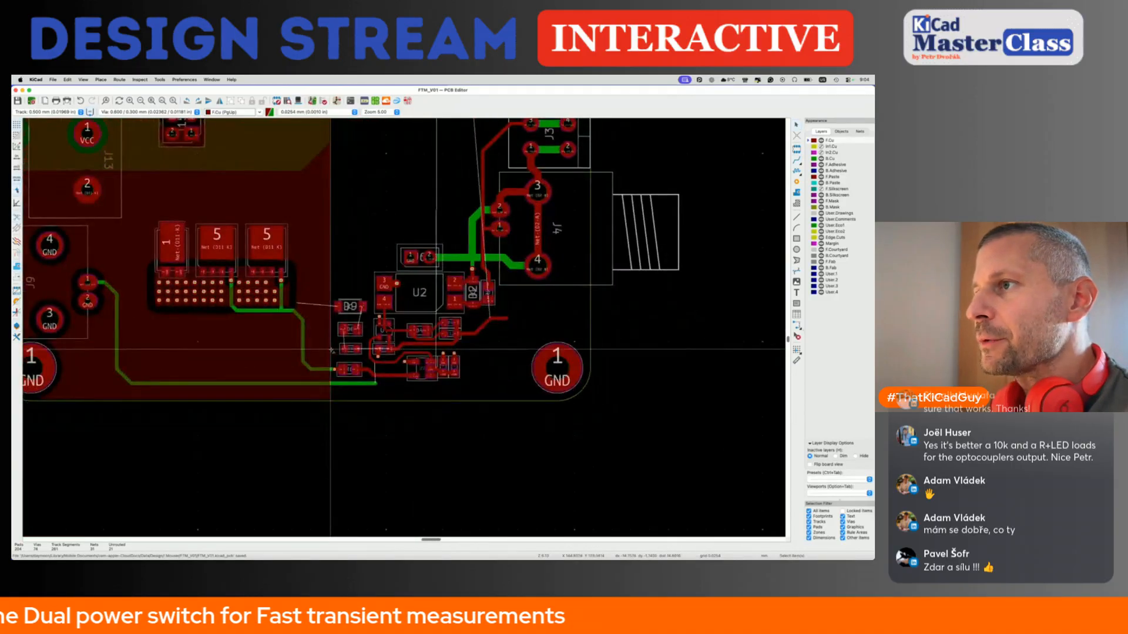
{"action": "scroll", "coordinate": [332, 351], "scroll_direction": "up", "scroll_amount": 4}
{"action": "key", "text": "x"}
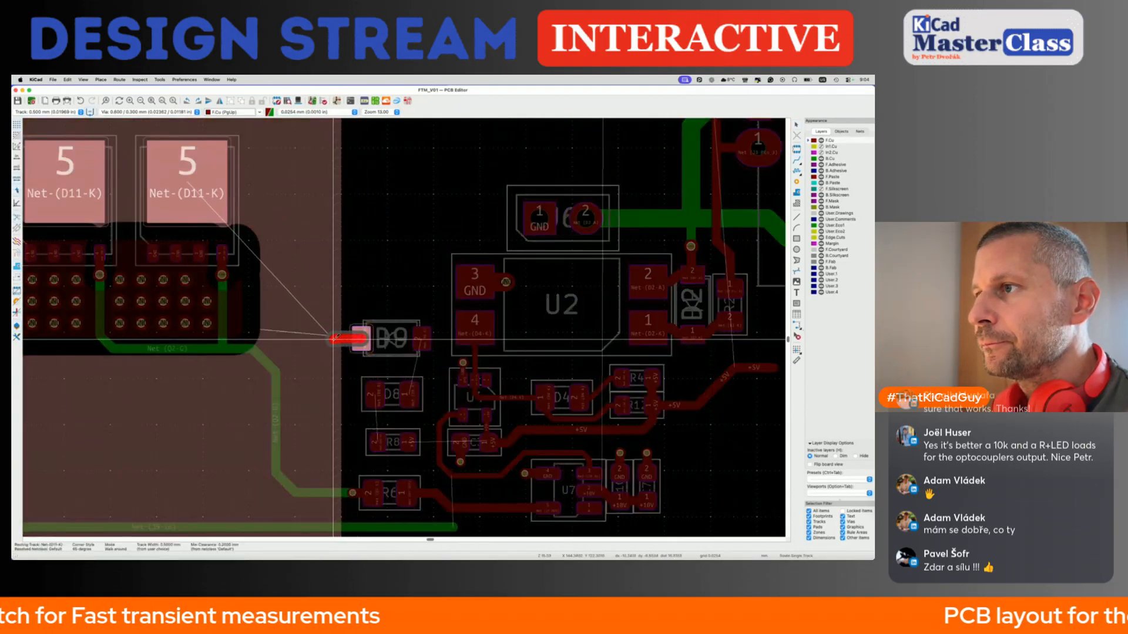
{"action": "left_click", "coordinate": [334, 337]}
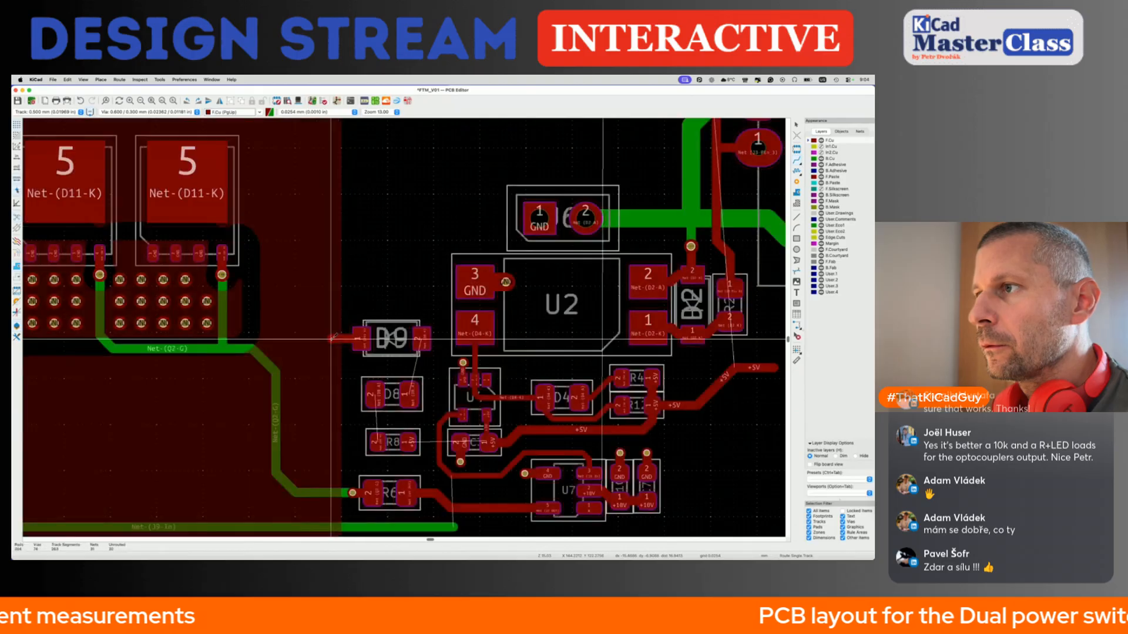
Route D9 pad 2 to D8 pad 1, and D8 pad 2 to R8 pad 2.
{"action": "left_click", "coordinate": [423, 340]}
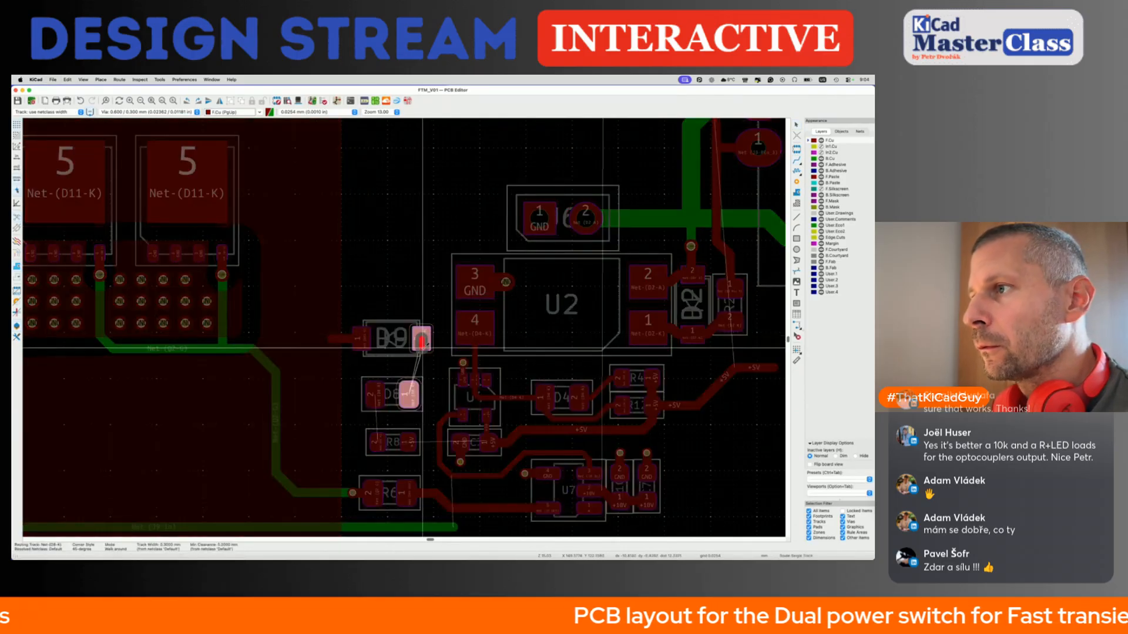
{"action": "left_click", "coordinate": [409, 394]}
{"action": "left_click", "coordinate": [374, 394]}
{"action": "left_click", "coordinate": [374, 442]}
Route +5V from R8 pad 1 through two vias and a B.Cu track to the capacitor's +5V pad below U4, and save.
{"action": "left_click", "coordinate": [407, 443]}
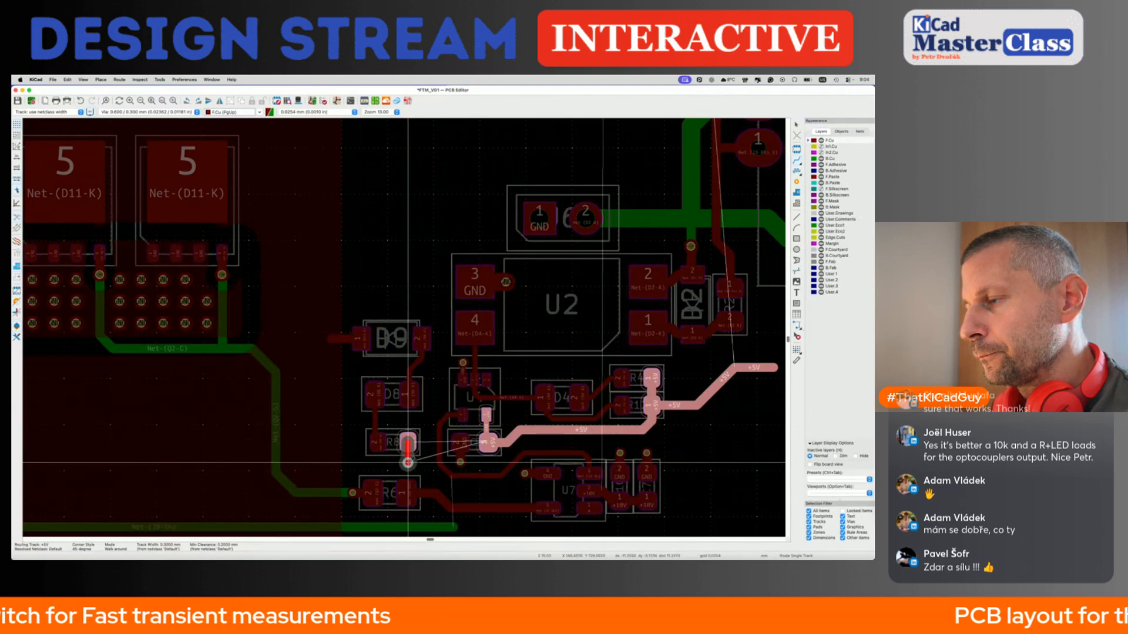
{"action": "key", "text": "v"}
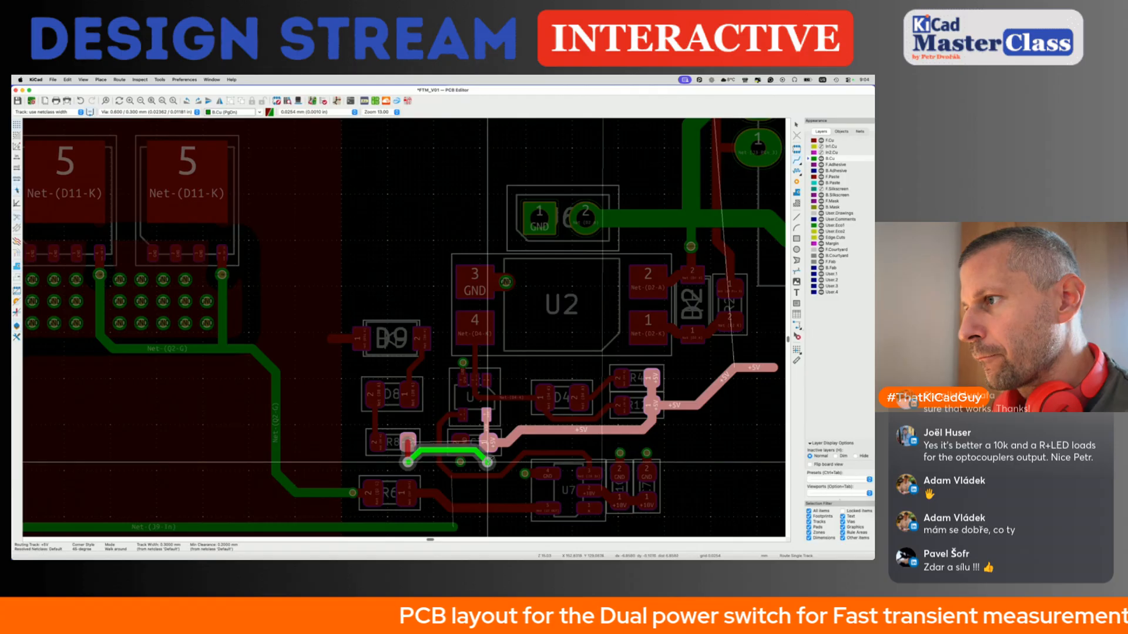
{"action": "double_click", "coordinate": [487, 462]}
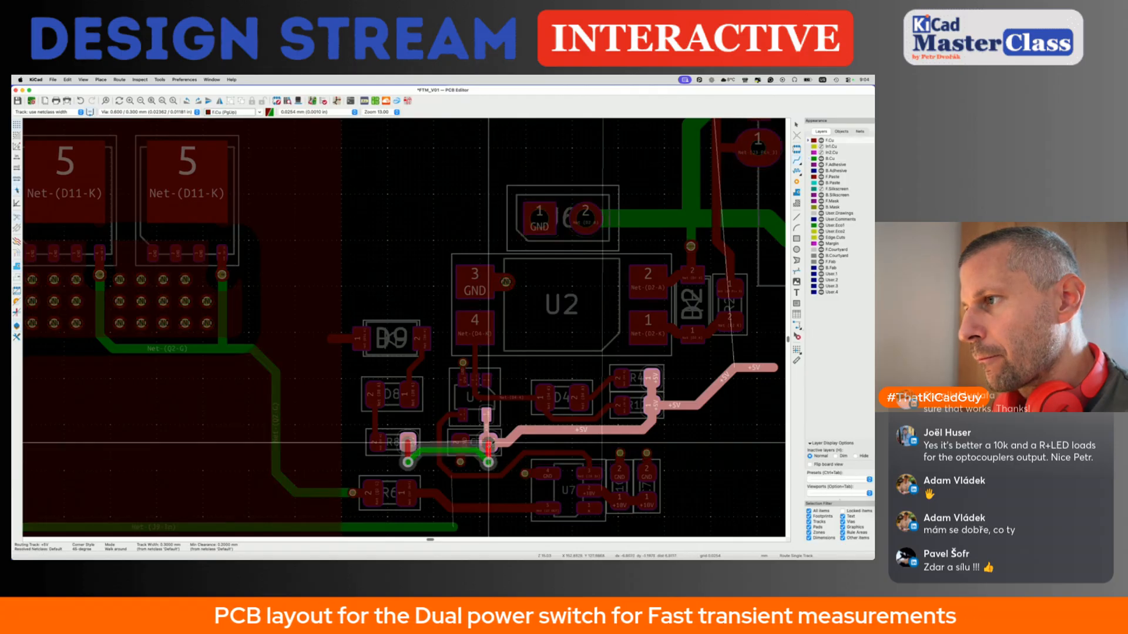
{"action": "key", "text": "ctrl+s"}
Bend the Net-(J9-In) B.Cu track end up beside U7 and connect it through a via to the F.Cu track above.
{"action": "scroll", "coordinate": [488, 444], "scroll_direction": "down", "scroll_amount": 3}
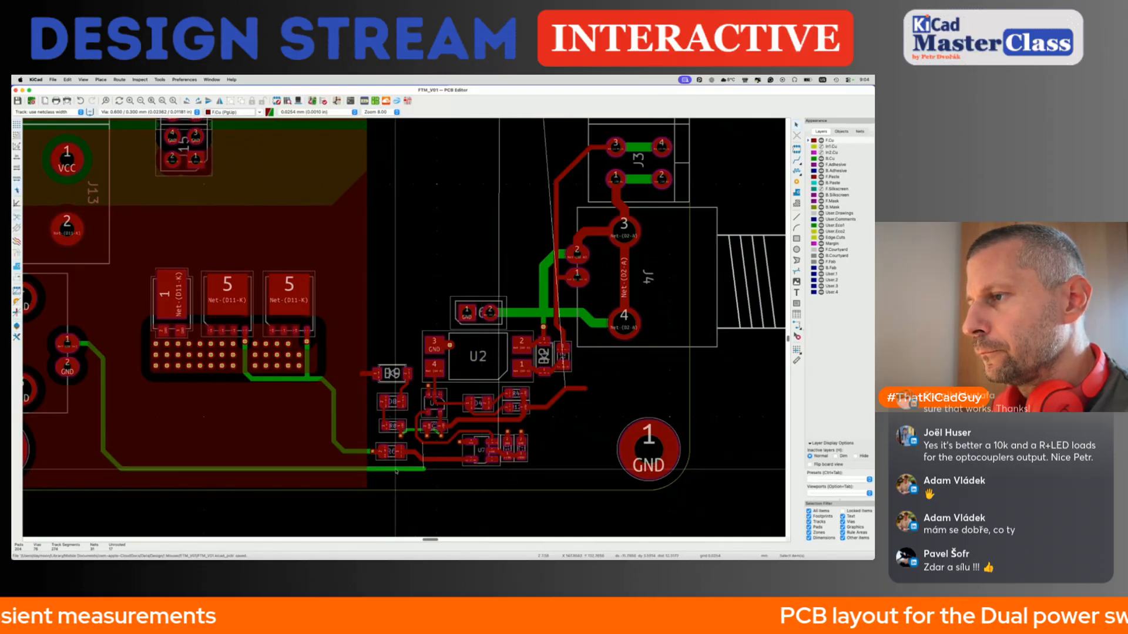
{"action": "scroll", "coordinate": [441, 468], "scroll_direction": "up", "scroll_amount": 3}
{"action": "key", "text": "x"}
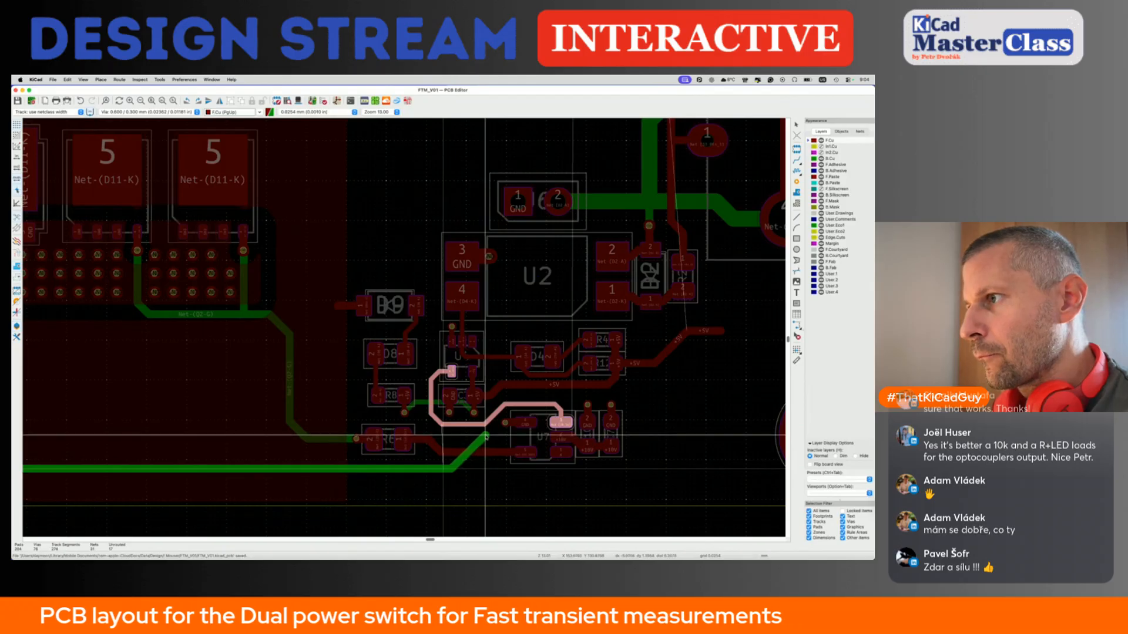
{"action": "left_click", "coordinate": [486, 437]}
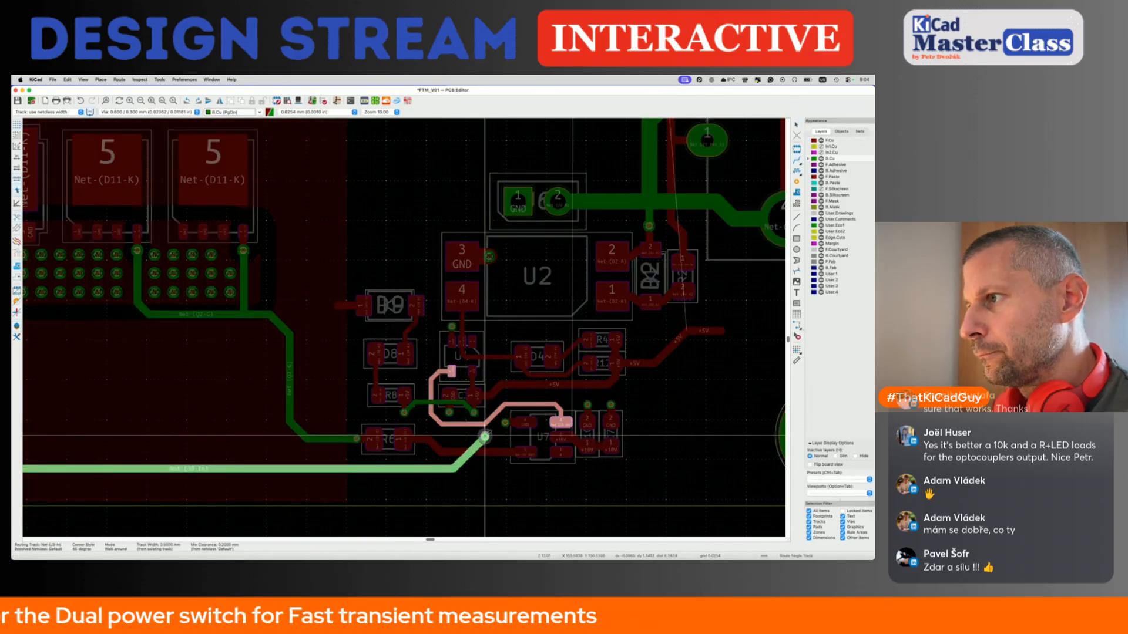
{"action": "key", "text": "v"}
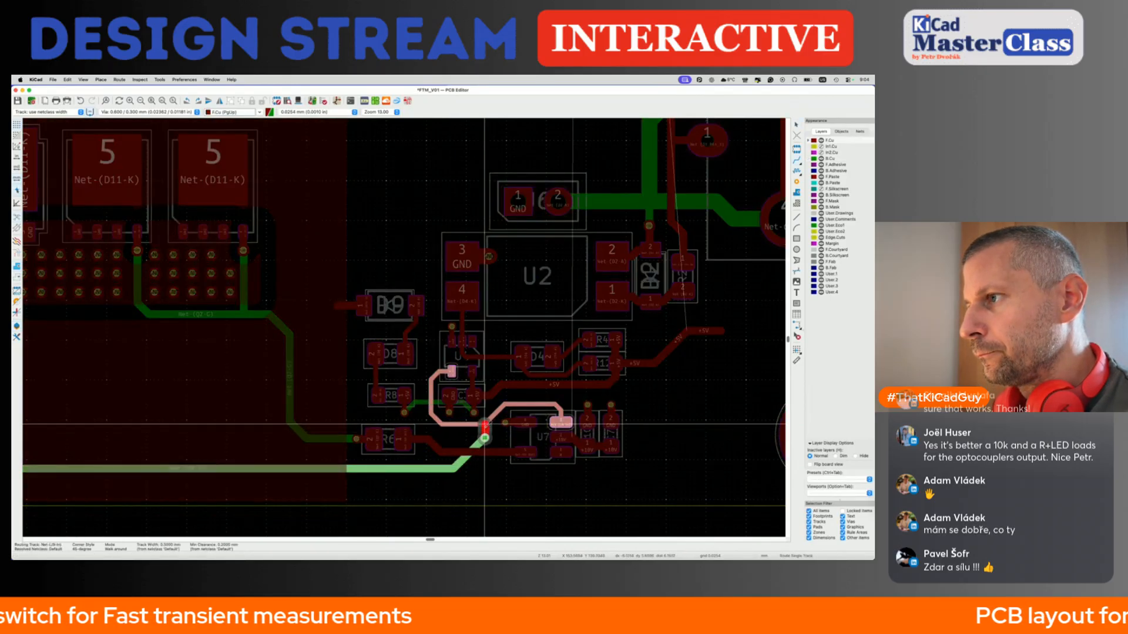
{"action": "key", "text": "Escape"}
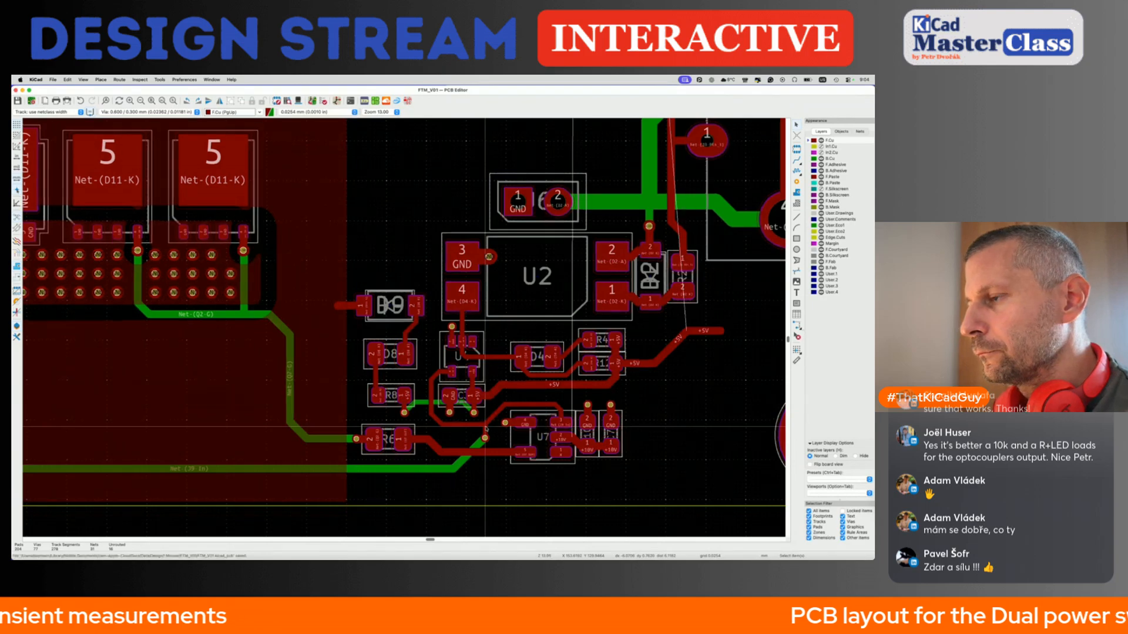
{"action": "scroll", "coordinate": [485, 434], "scroll_direction": "down", "scroll_amount": 4}
{"action": "scroll", "coordinate": [485, 427], "scroll_direction": "down", "scroll_amount": 3}
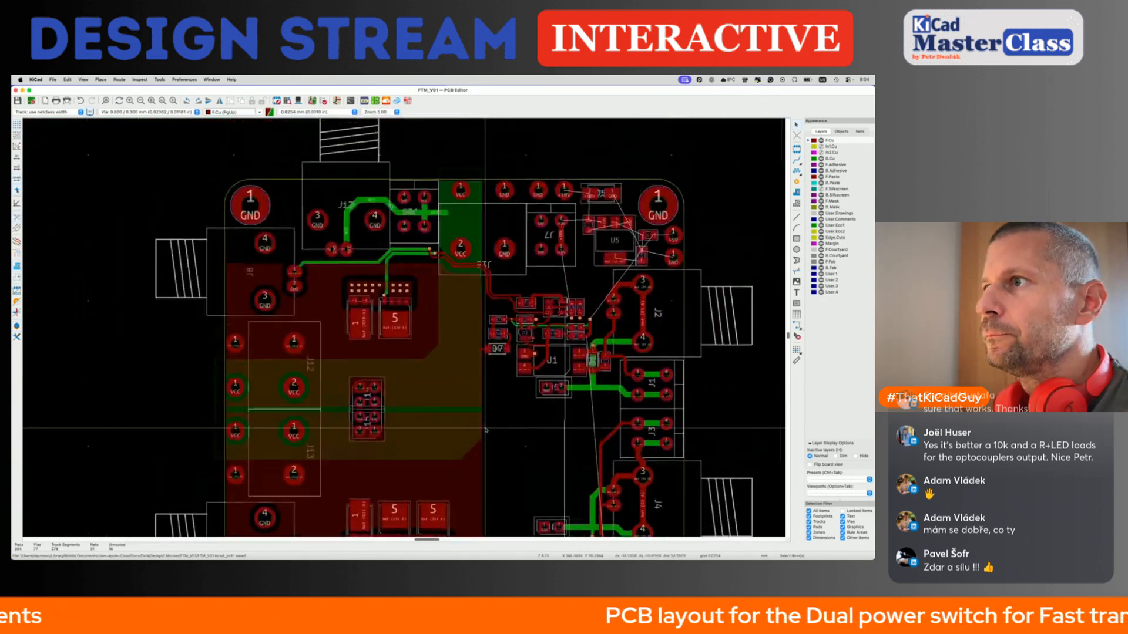
{"action": "scroll", "coordinate": [486, 431], "scroll_direction": "down", "scroll_amount": 5}
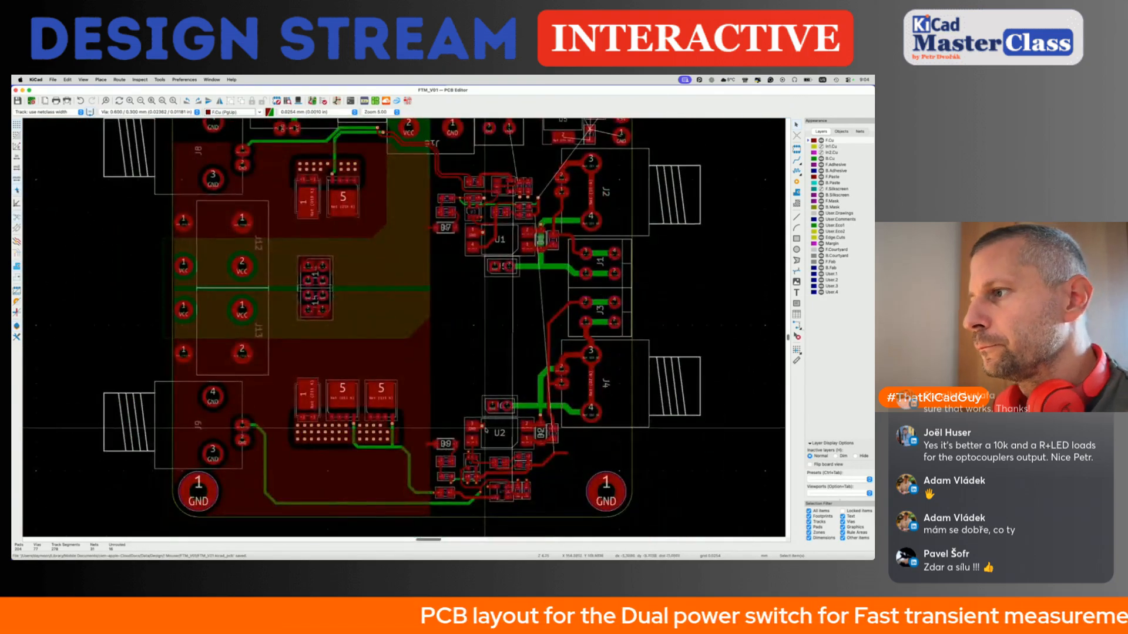
{"action": "scroll", "coordinate": [535, 493], "scroll_direction": "up", "scroll_amount": 5}
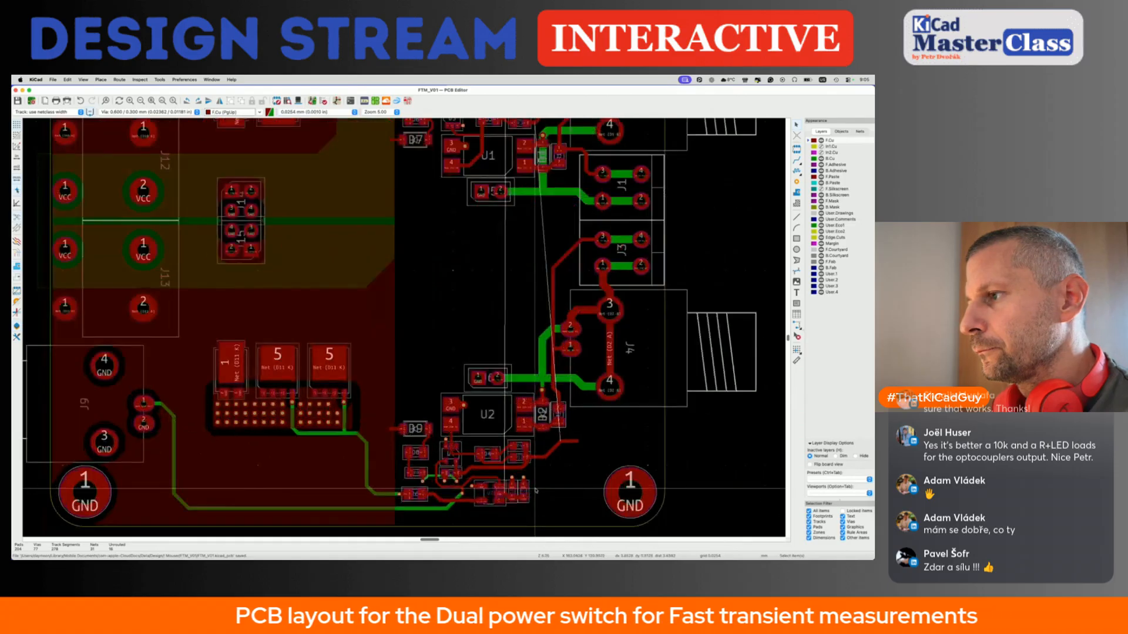
{"action": "key", "text": "x"}
{"action": "scroll", "coordinate": [514, 504], "scroll_direction": "down", "scroll_amount": 5}
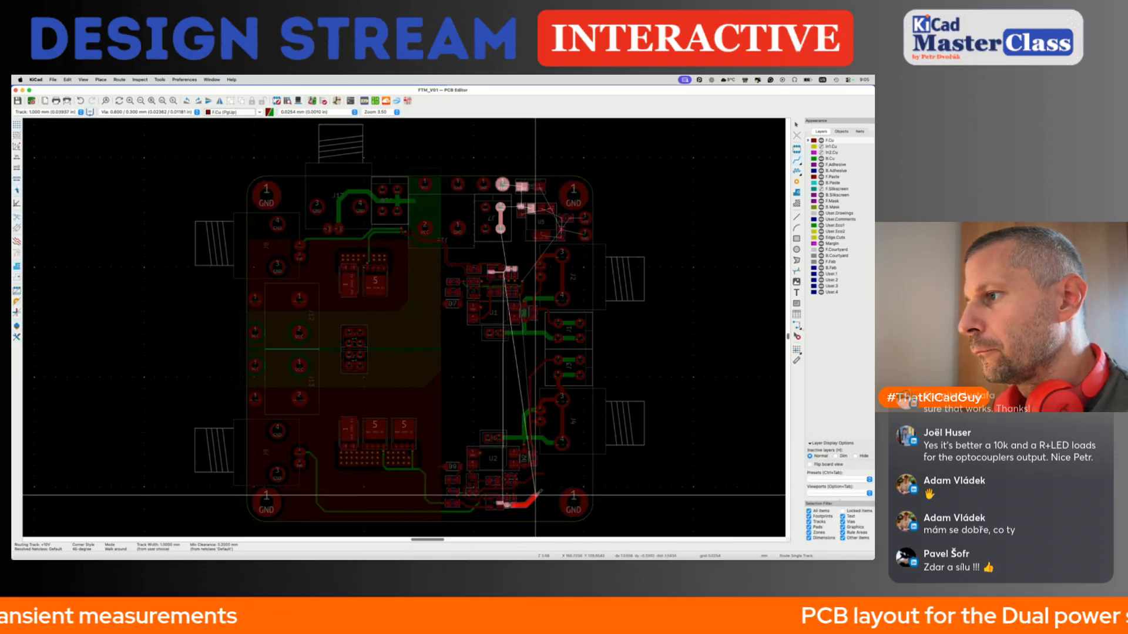
{"action": "scroll", "coordinate": [535, 495], "scroll_direction": "up", "scroll_amount": 4}
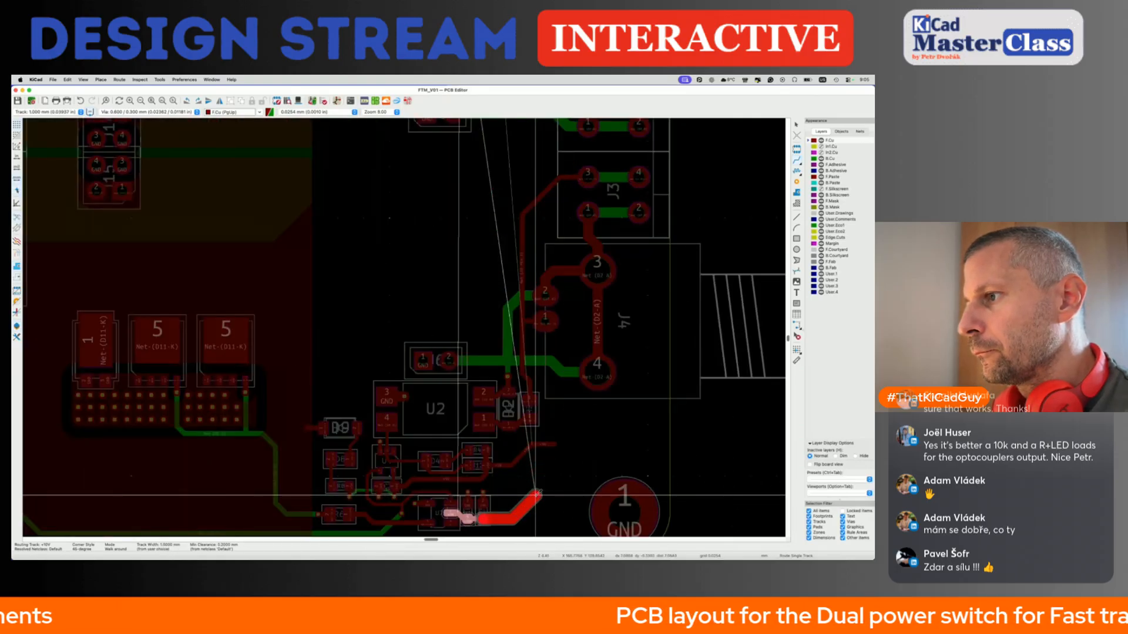
{"action": "scroll", "coordinate": [537, 494], "scroll_direction": "down", "scroll_amount": 4}
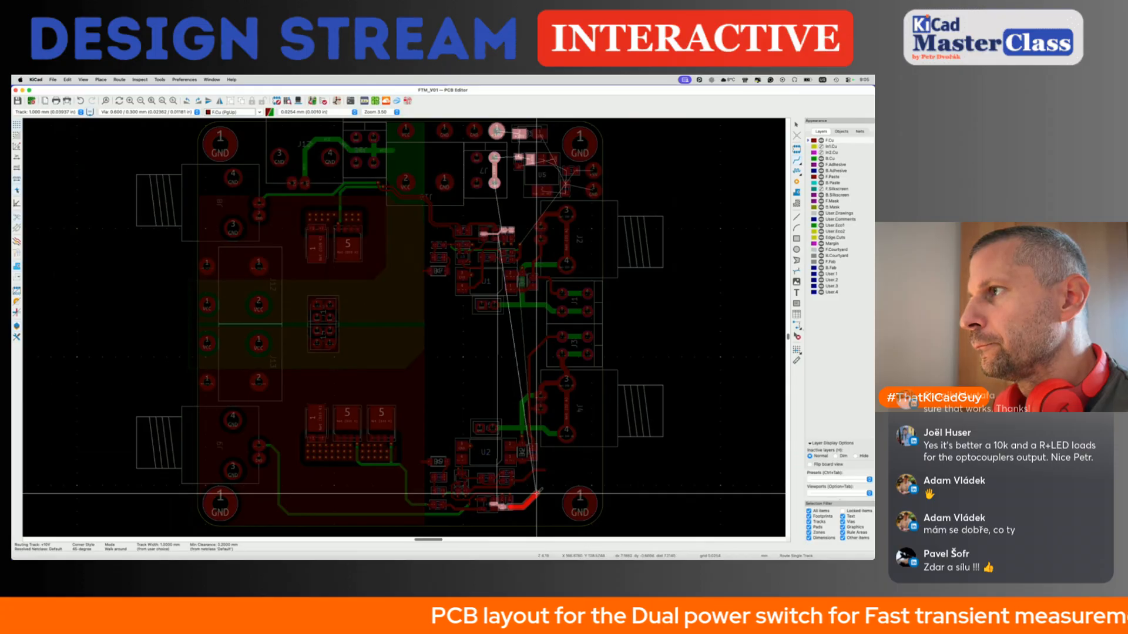
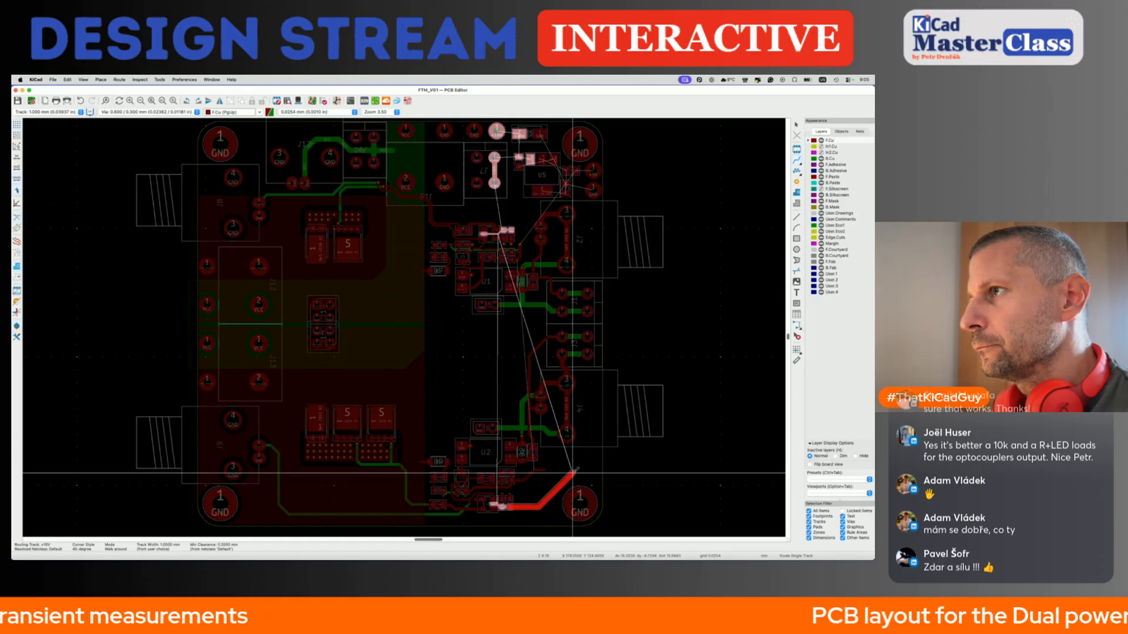
{"action": "key", "text": "Escape"}
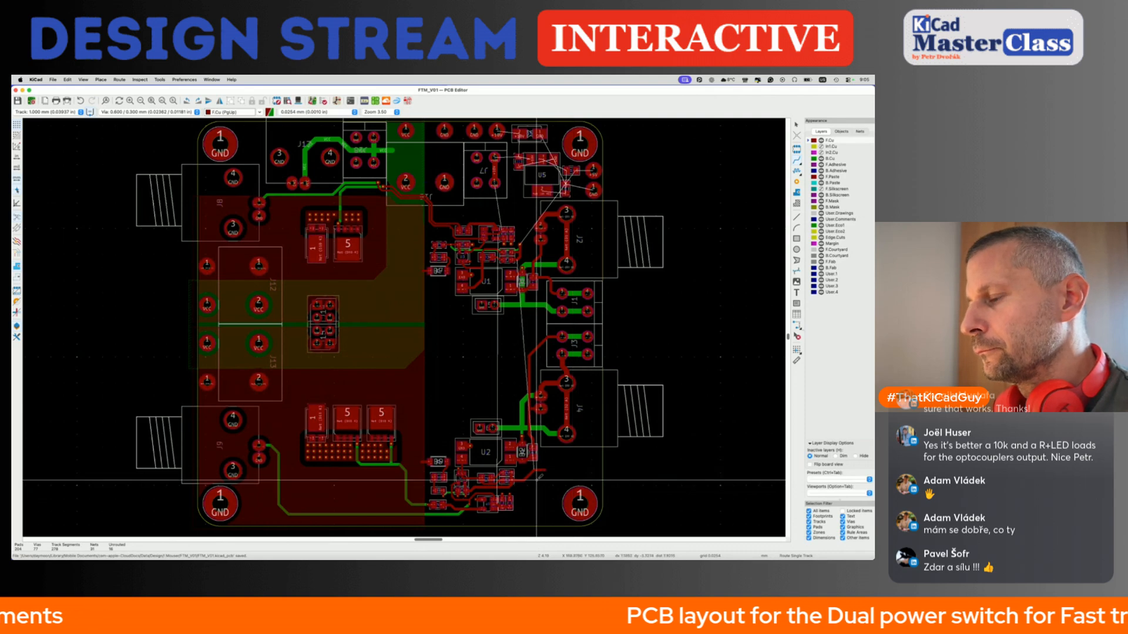
Route a 1 mm +10V track on B.Cu from J7 pad 1 down, across toward the VCC zone and down beside the U3 circuitry.
{"action": "key", "text": "Page_Down"}
{"action": "key", "text": "h"}
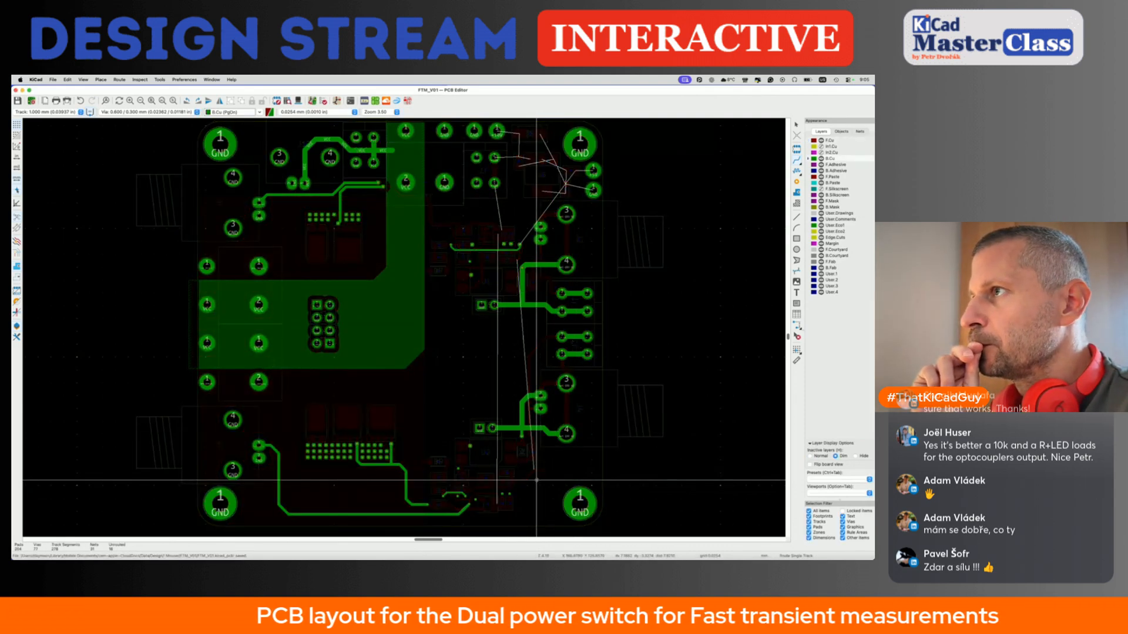
{"action": "scroll", "coordinate": [484, 243], "scroll_direction": "up", "scroll_amount": 4}
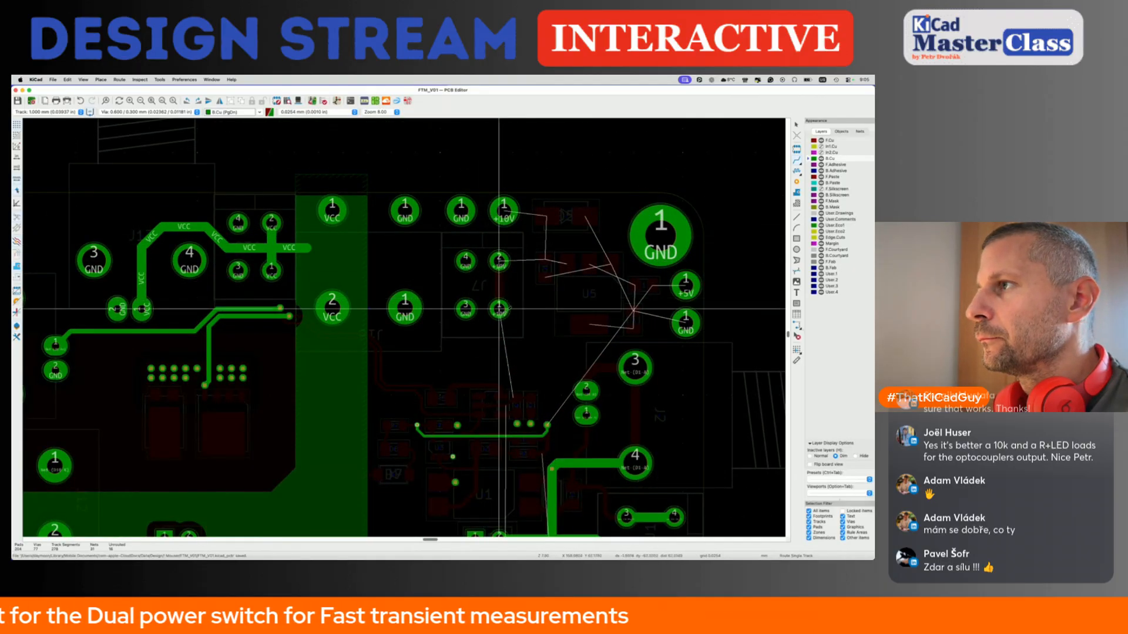
{"action": "key", "text": "h"}
{"action": "key", "text": "h"}
{"action": "scroll", "coordinate": [506, 309], "scroll_direction": "down", "scroll_amount": 1}
{"action": "key", "text": "Escape"}
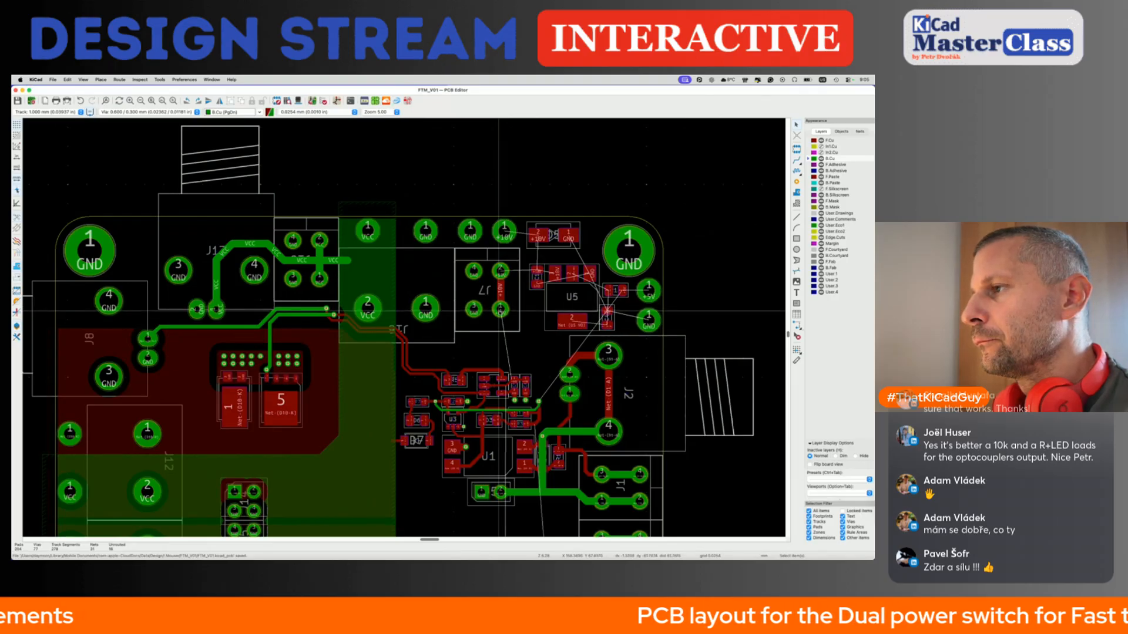
{"action": "key", "text": "x"}
{"action": "scroll", "coordinate": [500, 319], "scroll_direction": "down", "scroll_amount": 3}
{"action": "key", "text": "h"}
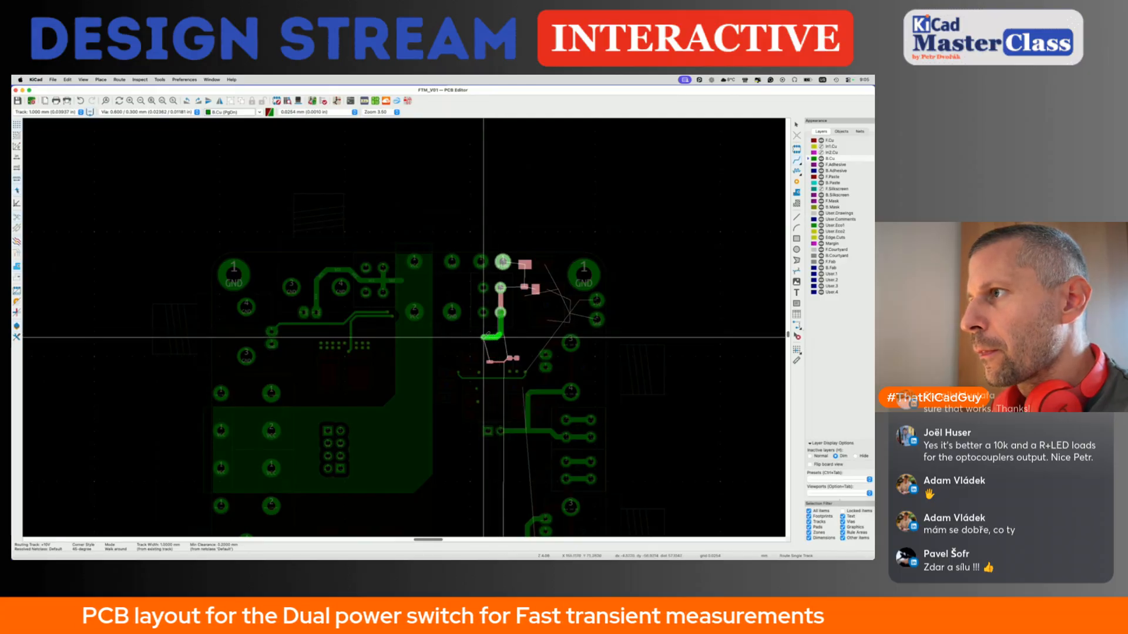
{"action": "left_click", "coordinate": [444, 368]}
{"action": "key", "text": "Escape"}
Reshape the +10V B.Cu track near the VCC zone into one straight horizontal run with a clean diagonal corner.
{"action": "key", "text": "d"}
{"action": "left_click", "coordinate": [449, 340]}
{"action": "key", "text": "d"}
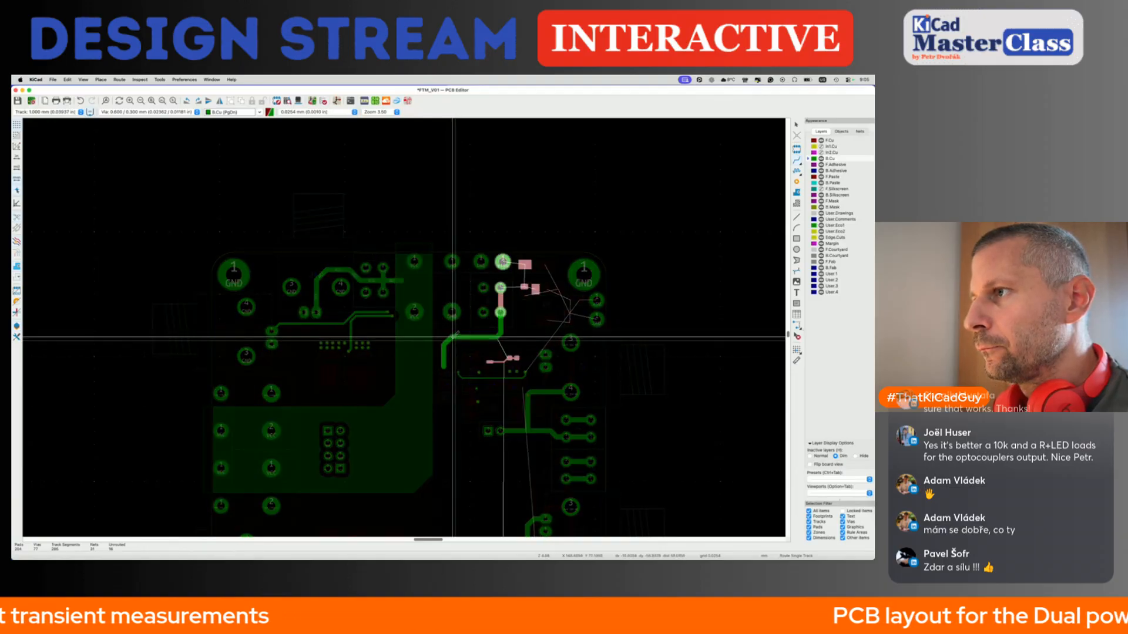
{"action": "left_click", "coordinate": [451, 337]}
{"action": "scroll", "coordinate": [451, 337], "scroll_direction": "up", "scroll_amount": 5}
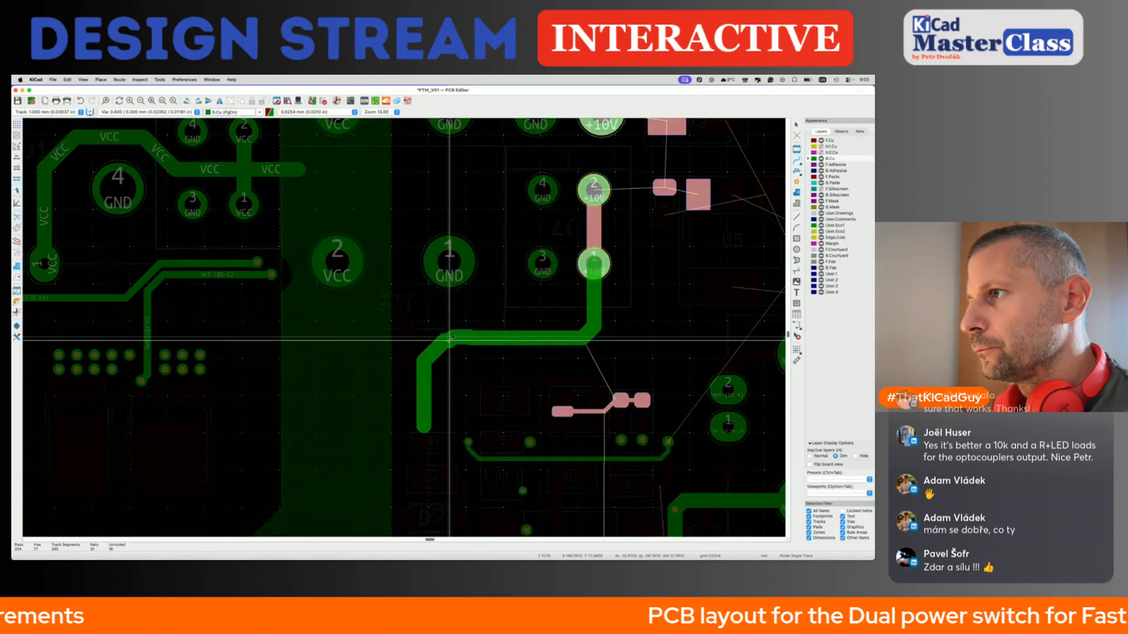
{"action": "left_click", "coordinate": [435, 354]}
{"action": "key", "text": "d"}
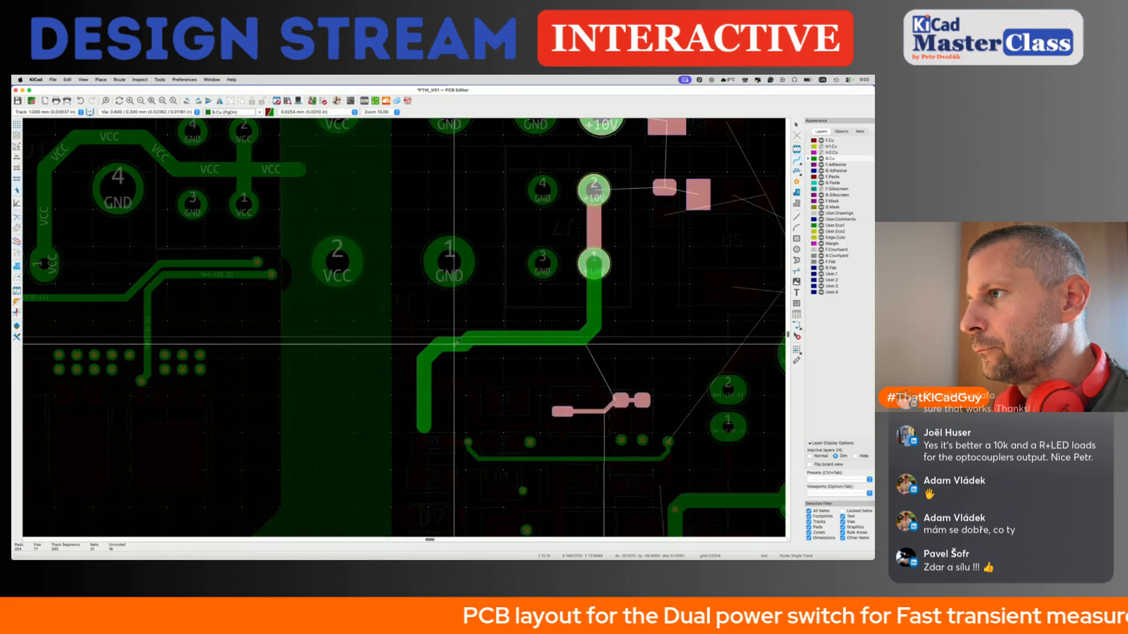
{"action": "left_click", "coordinate": [454, 337]}
{"action": "scroll", "coordinate": [454, 338], "scroll_direction": "down", "scroll_amount": 3}
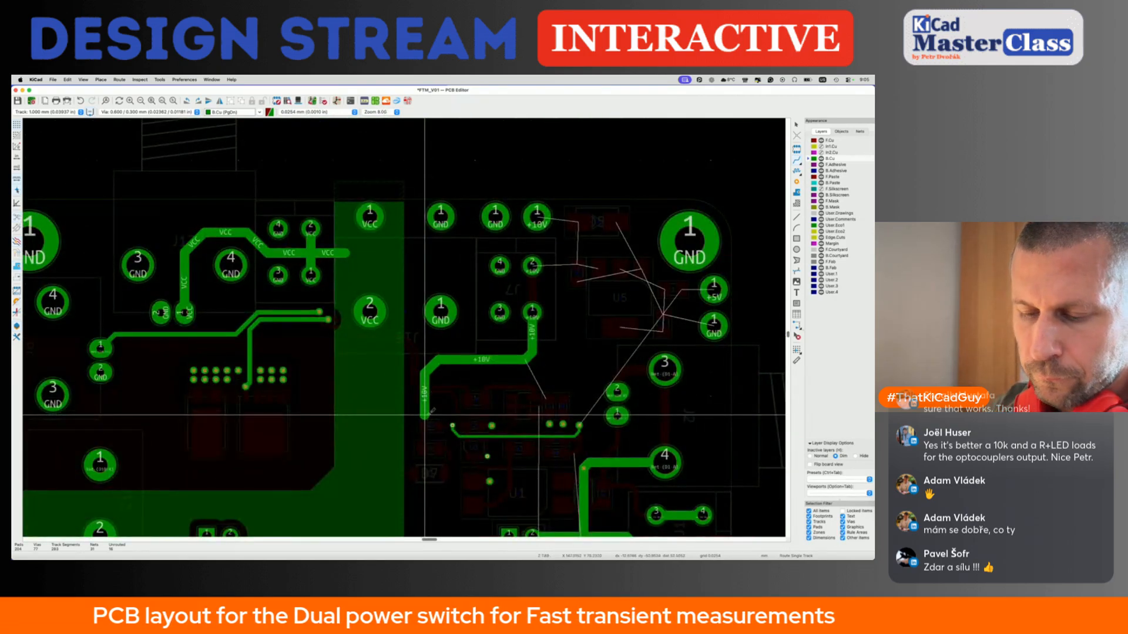
Extend the +10V B.Cu track straight down past the VCC zone to just above D9.
{"action": "left_click", "coordinate": [424, 414]}
{"action": "scroll", "coordinate": [424, 420], "scroll_direction": "down", "scroll_amount": 2}
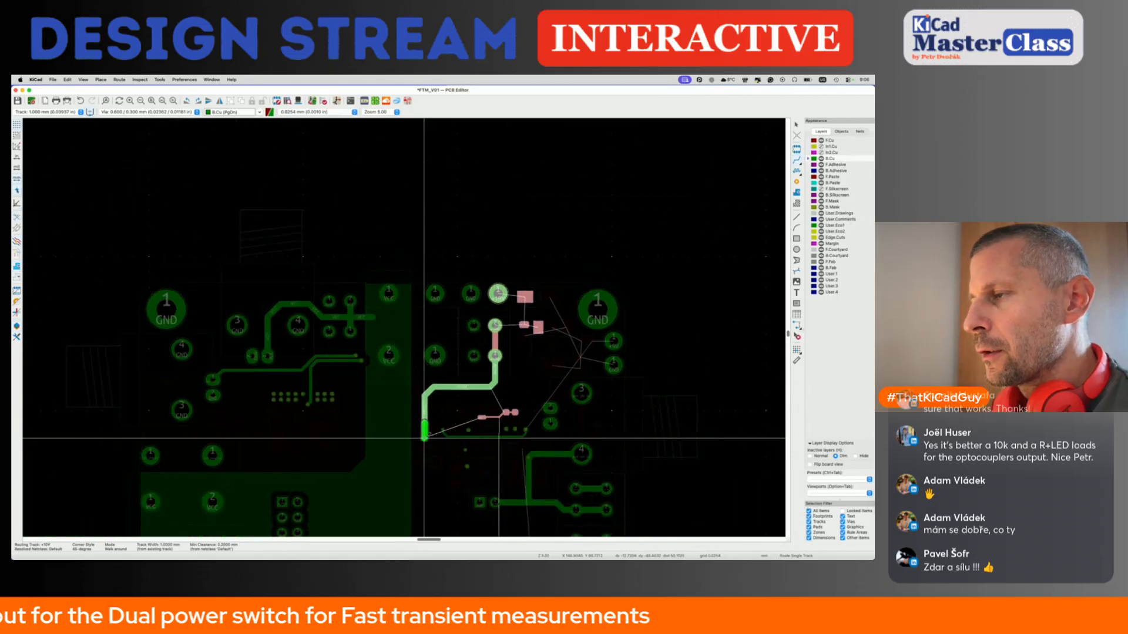
{"action": "scroll", "coordinate": [424, 439], "scroll_direction": "down", "scroll_amount": 5}
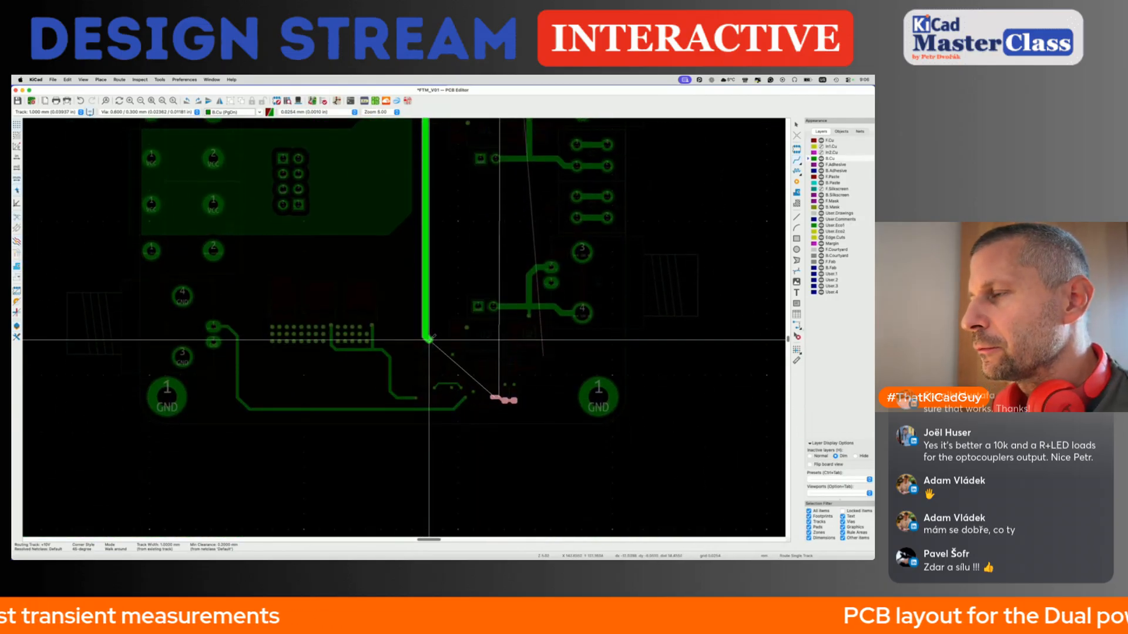
{"action": "double_click", "coordinate": [429, 331]}
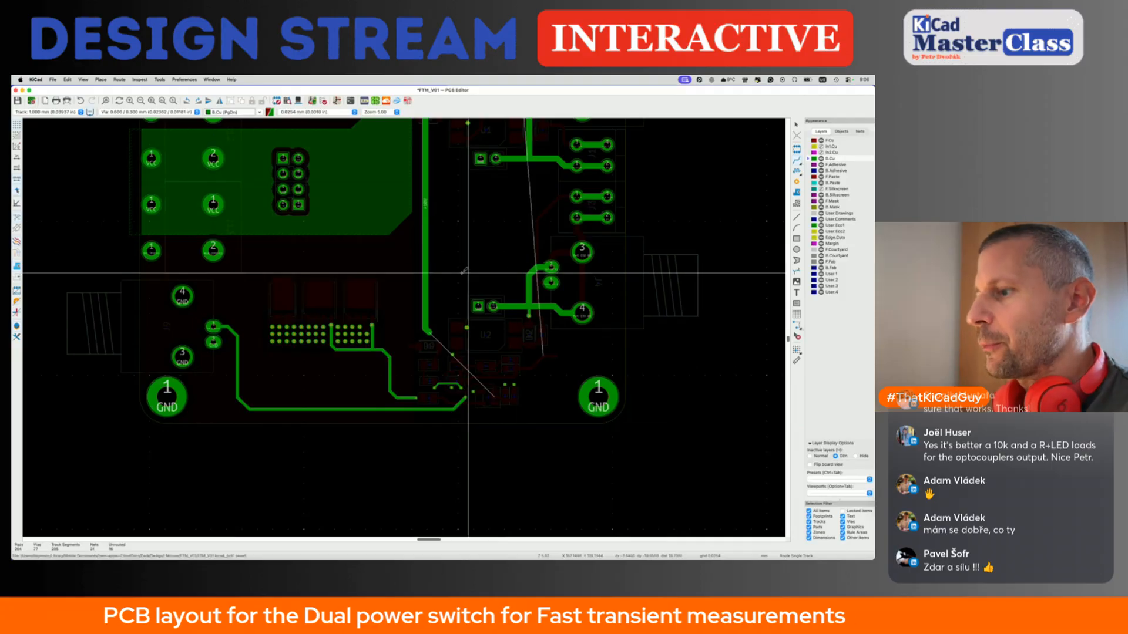
Adjust the bend of the +10V B.Cu track directly below J7 pad 1.
{"action": "key", "text": "h"}
{"action": "key", "text": "h"}
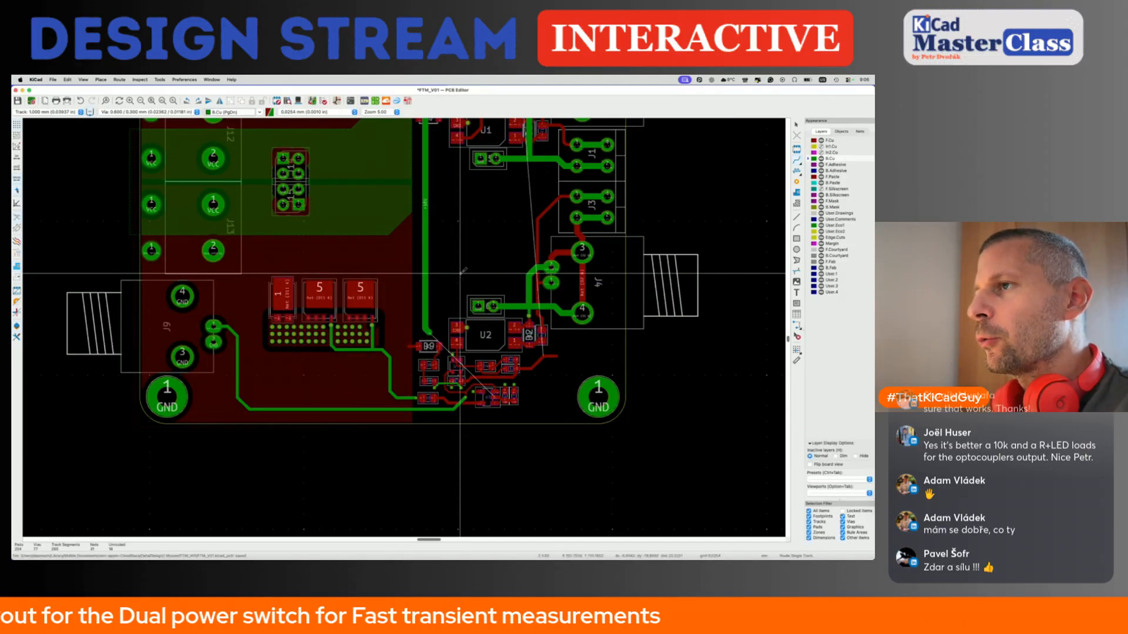
{"action": "key", "text": "h"}
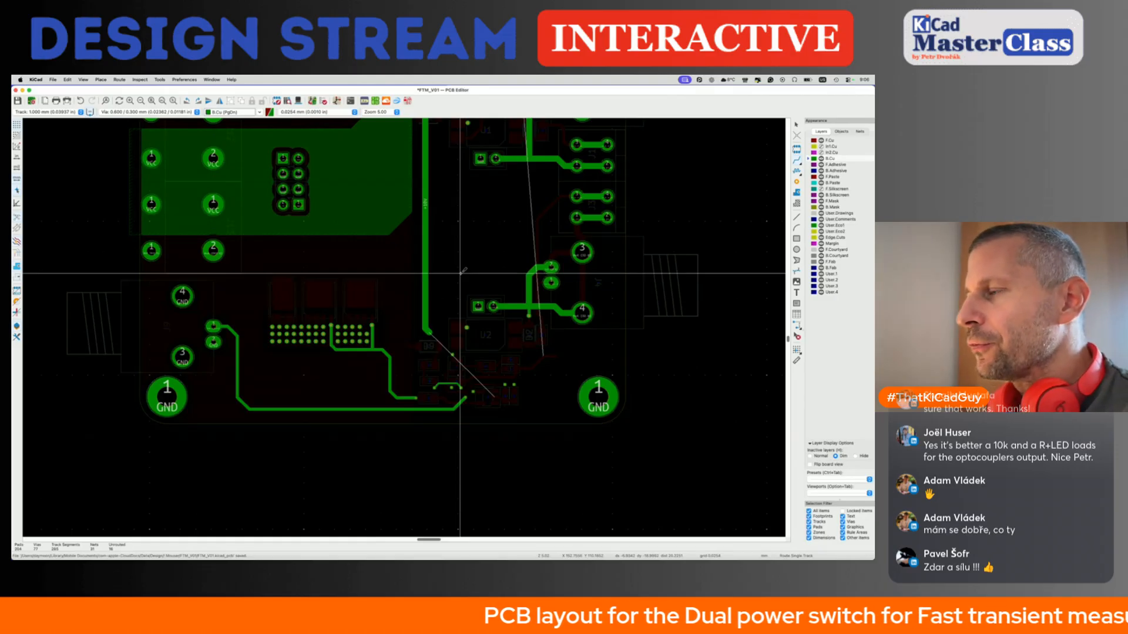
{"action": "scroll", "coordinate": [462, 272], "scroll_direction": "down", "scroll_amount": 3}
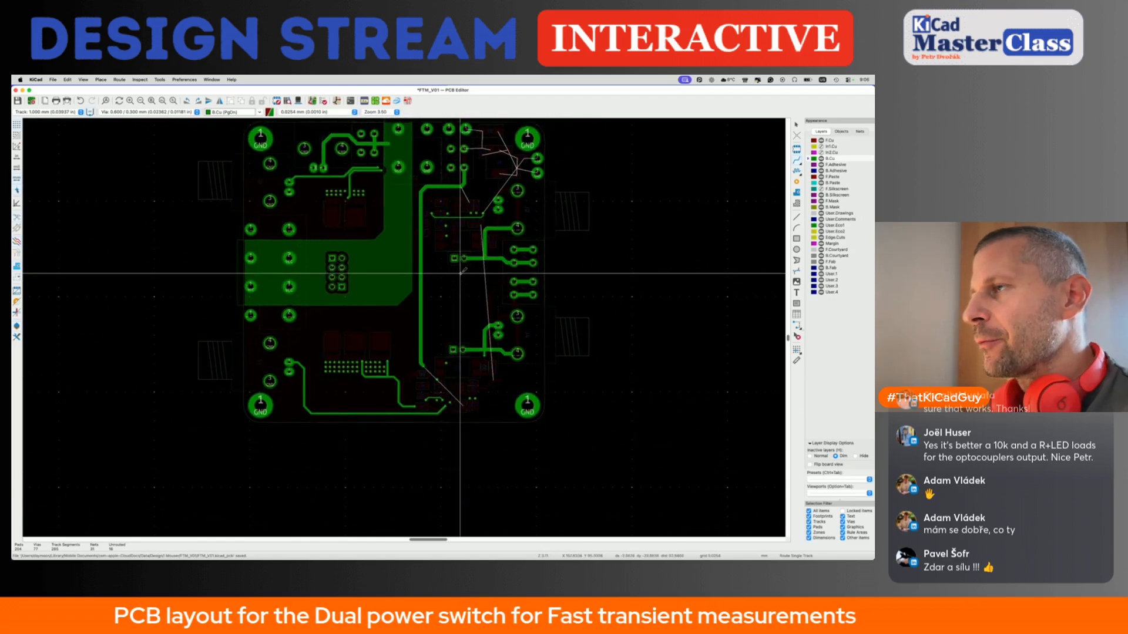
{"action": "scroll", "coordinate": [460, 273], "scroll_direction": "up", "scroll_amount": 3}
{"action": "left_click_drag", "start_coordinate": [462, 195], "coordinate": [466, 184]}
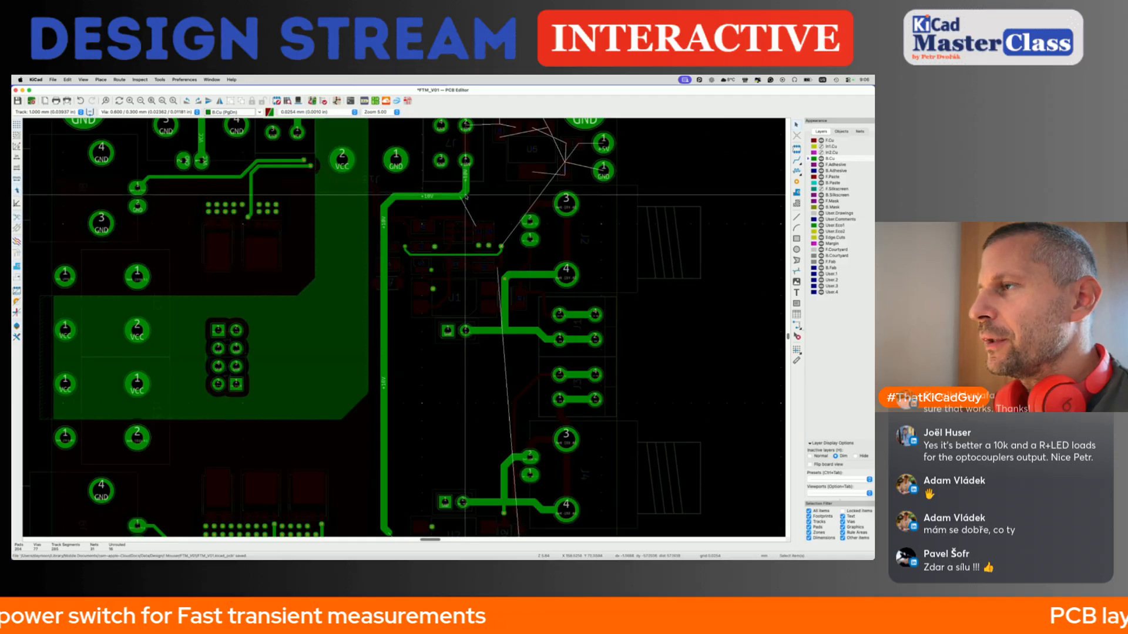
Continue the 1 mm +10V B.Cu track from above D9 diagonally below U2 to a via beside the +10V capacitor pads near U7.
{"action": "scroll", "coordinate": [464, 195], "scroll_direction": "down", "scroll_amount": 3}
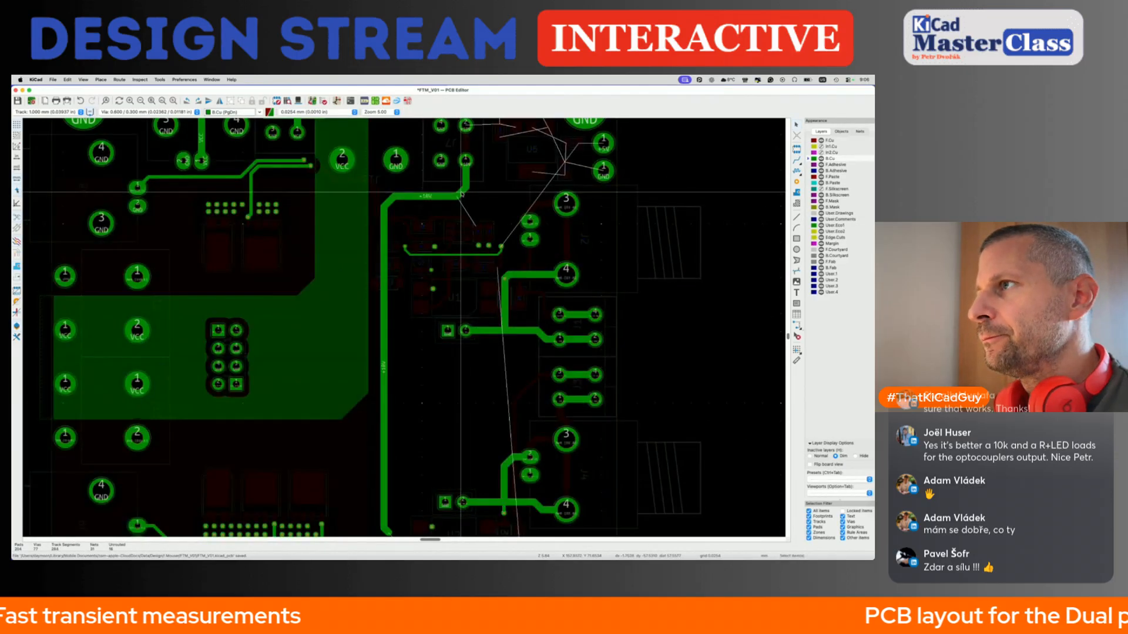
{"action": "scroll", "coordinate": [410, 461], "scroll_direction": "up", "scroll_amount": 7}
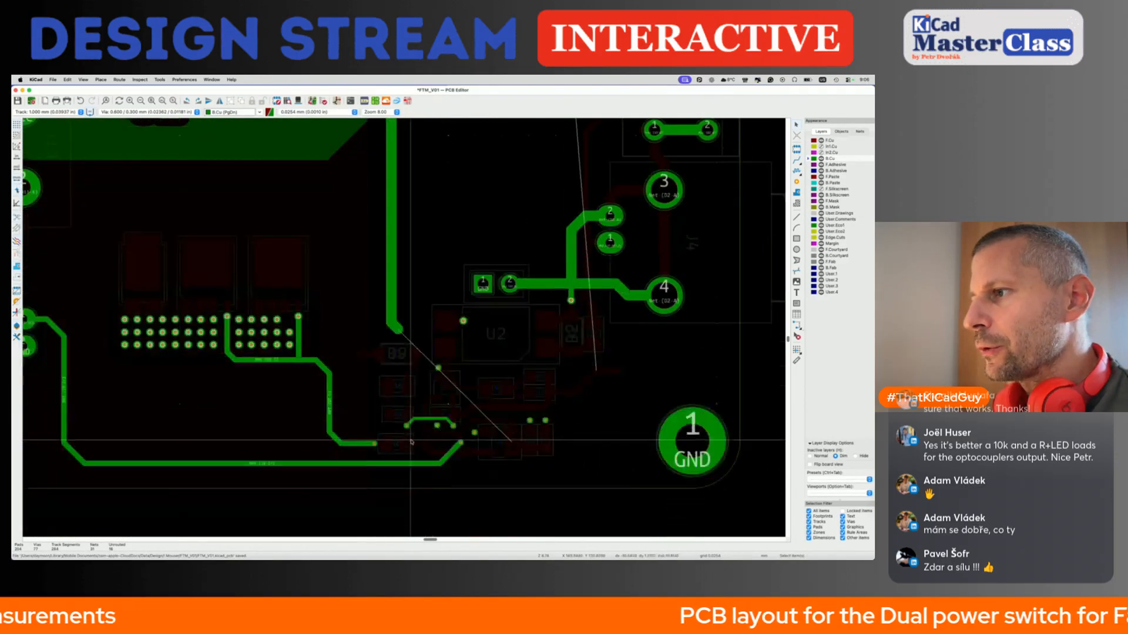
{"action": "key", "text": "x"}
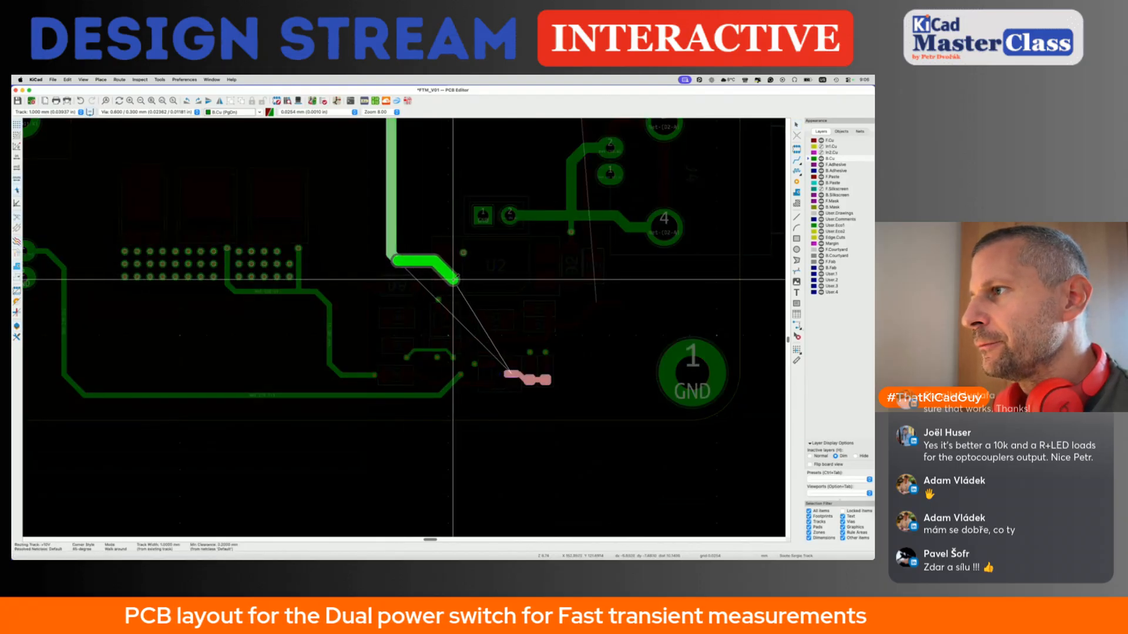
{"action": "left_click", "coordinate": [454, 279]}
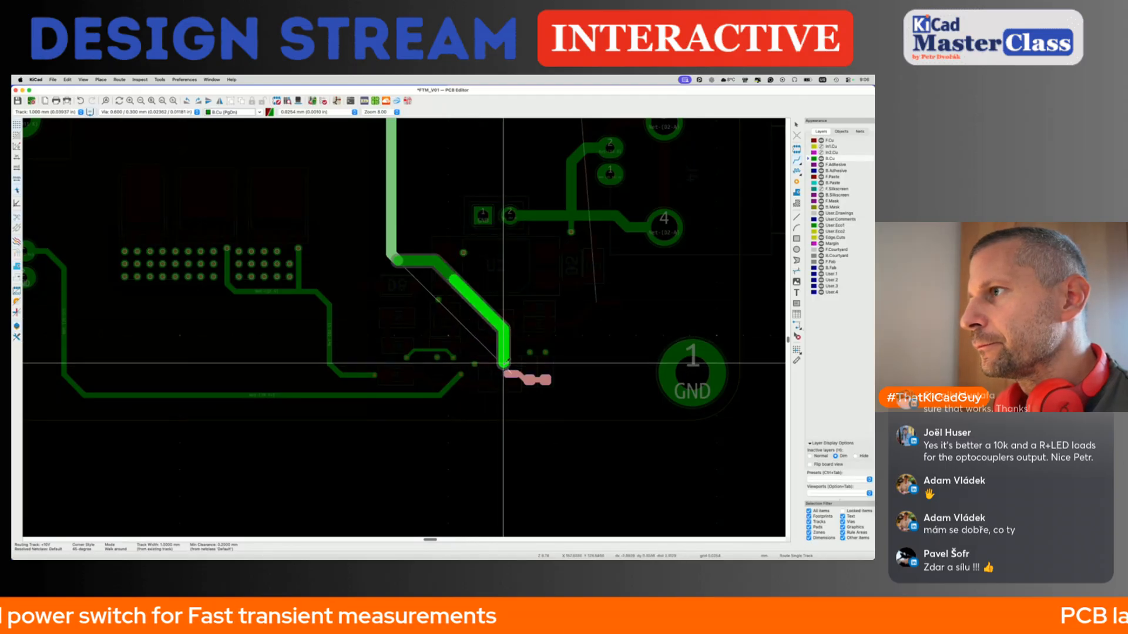
{"action": "left_click", "coordinate": [561, 379]}
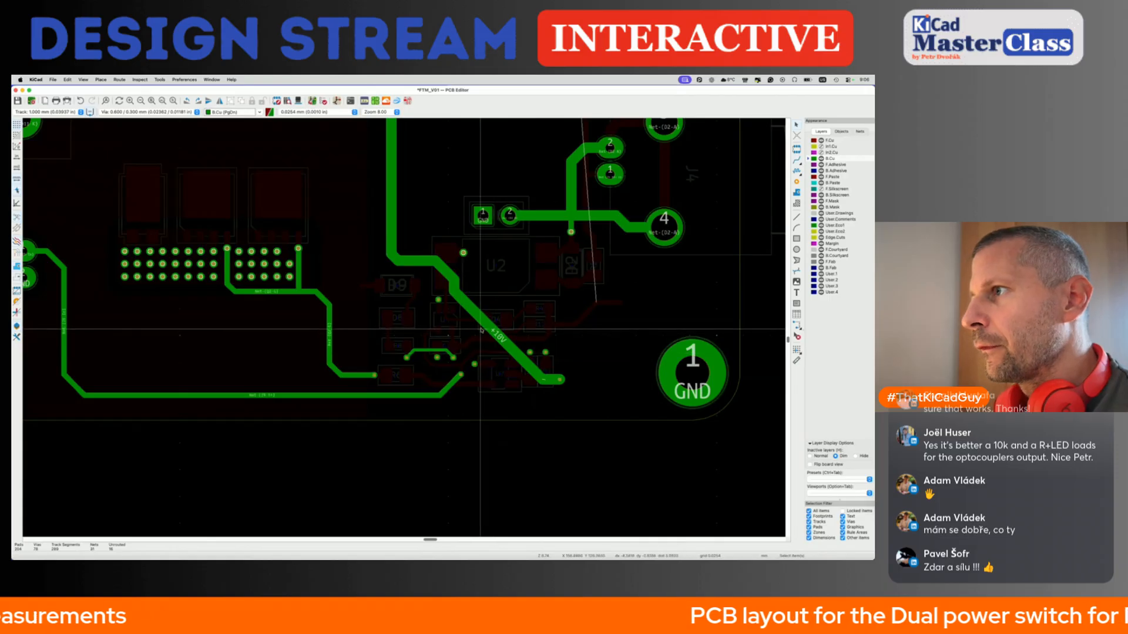
Connect the rightmost +10V capacitor pad above U1 through a via and a 0.5 mm B.Cu track to the +10V track below J7, and save.
{"action": "scroll", "coordinate": [478, 334], "scroll_direction": "down", "scroll_amount": 3}
{"action": "scroll", "coordinate": [467, 310], "scroll_direction": "down", "scroll_amount": 2}
{"action": "scroll", "coordinate": [464, 309], "scroll_direction": "up", "scroll_amount": 5, "text": "shift"}
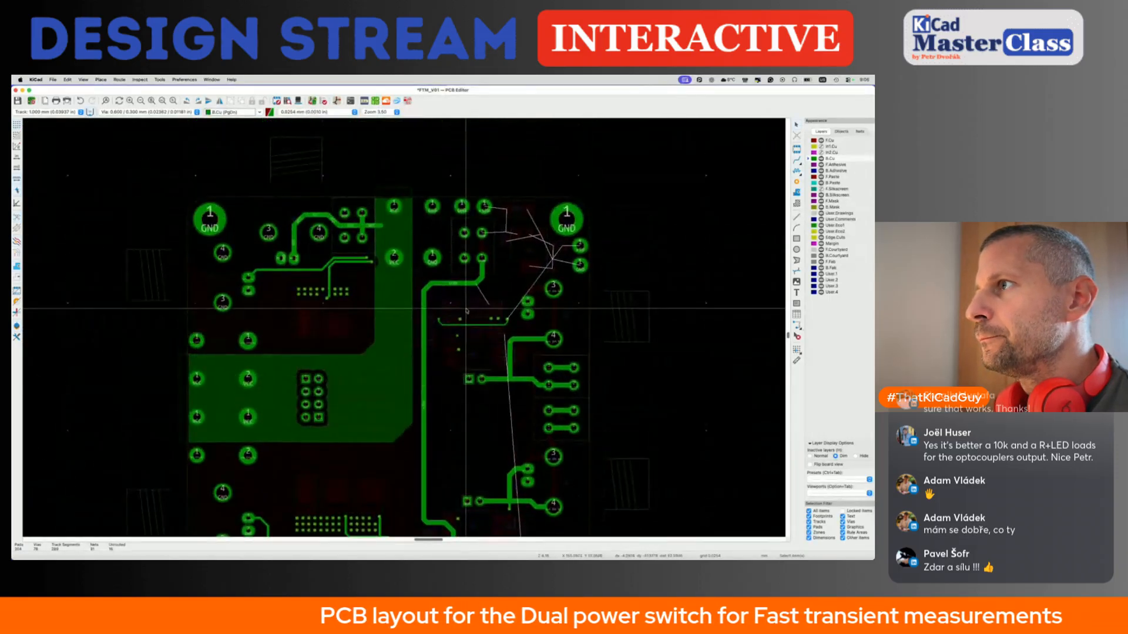
{"action": "scroll", "coordinate": [491, 303], "scroll_direction": "up", "scroll_amount": 5}
{"action": "key", "text": "h"}
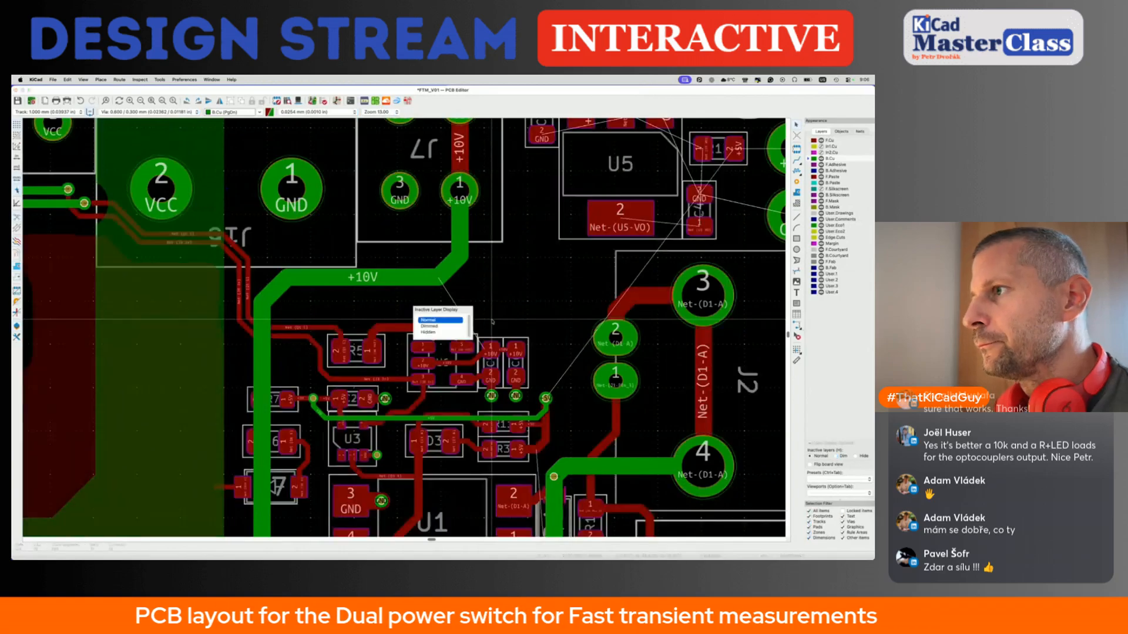
{"action": "key", "text": "x"}
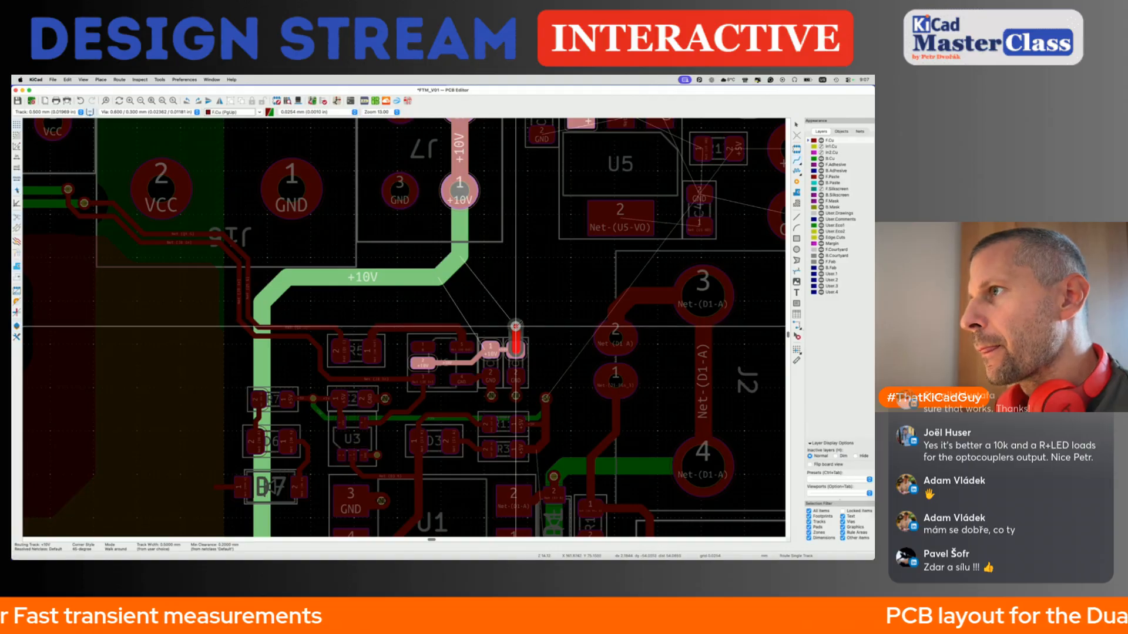
{"action": "key", "text": "v"}
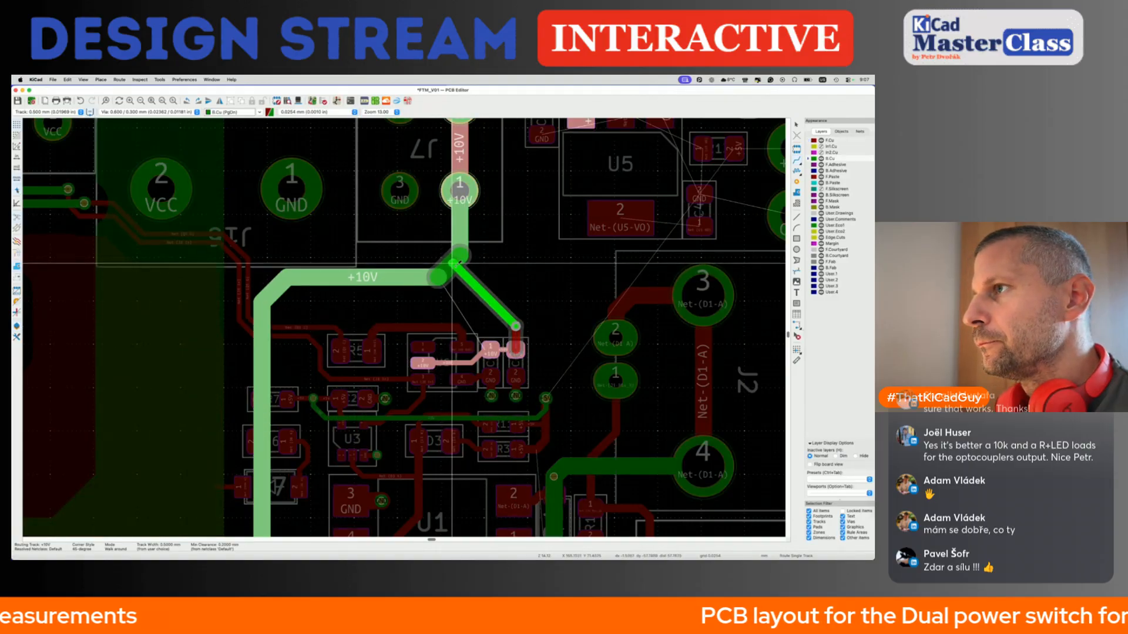
{"action": "left_click", "coordinate": [453, 265]}
{"action": "key", "text": "super+s"}
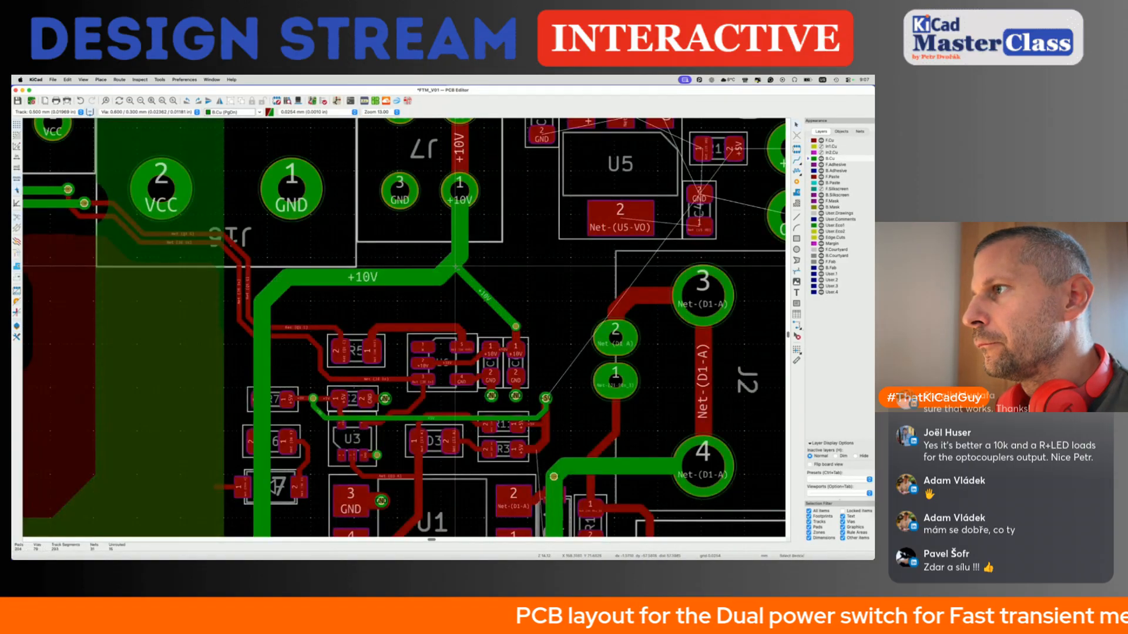
{"action": "scroll", "coordinate": [457, 371], "scroll_direction": "down", "scroll_amount": 5}
{"action": "scroll", "coordinate": [457, 371], "scroll_direction": "down", "scroll_amount": 3}
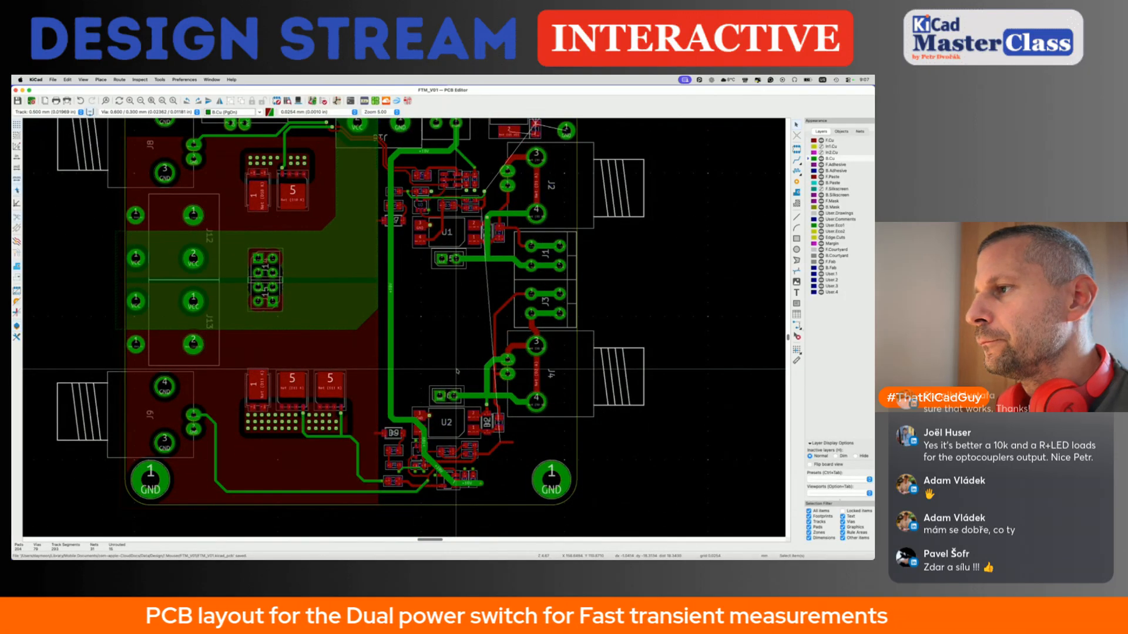
{"action": "scroll", "coordinate": [499, 448], "scroll_direction": "up", "scroll_amount": 3}
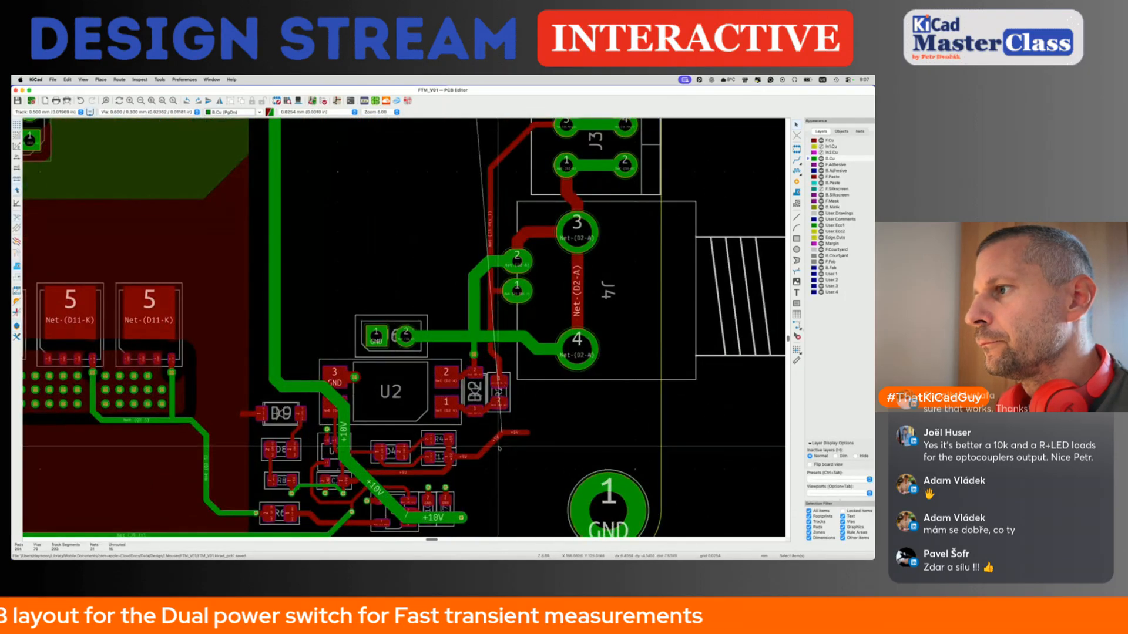
Replace the loose diagonal +5V F.Cu track below D2 with a short stub from the +5V pad beside R4 to a via.
{"action": "left_click", "coordinate": [491, 448]}
{"action": "left_click", "coordinate": [497, 452]}
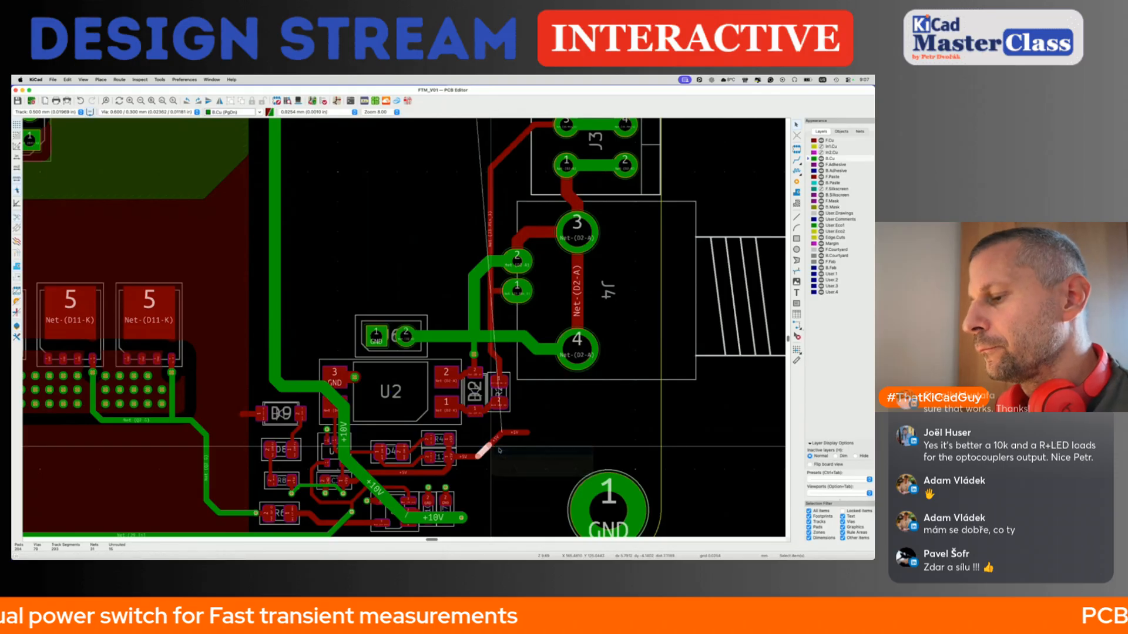
{"action": "key", "text": "Delete"}
{"action": "left_click", "coordinate": [476, 456]}
{"action": "key", "text": "x"}
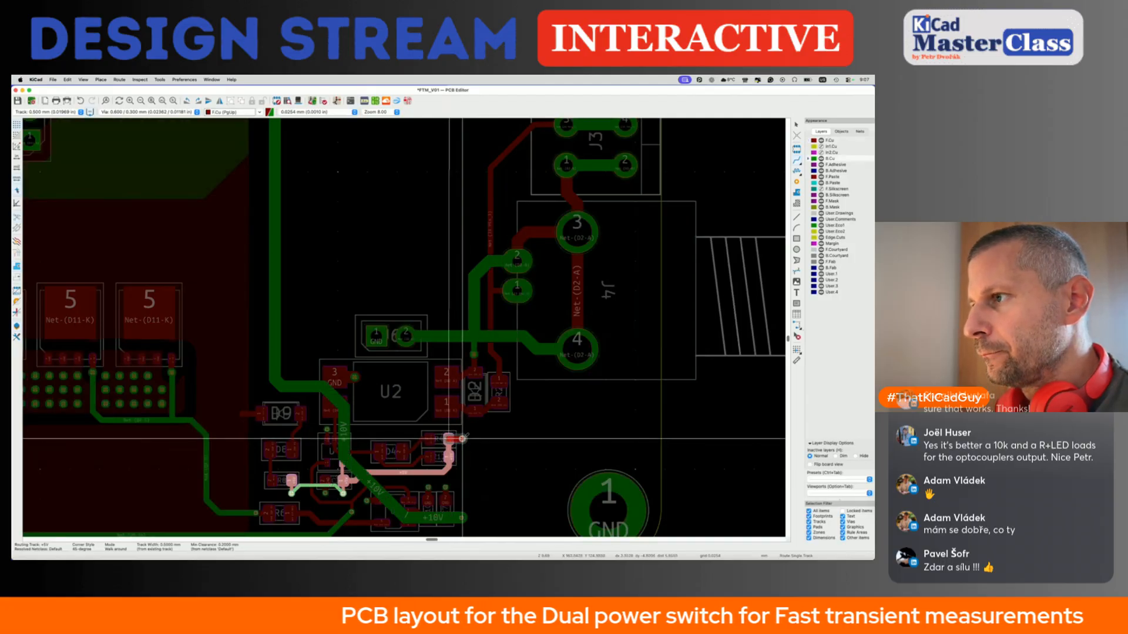
{"action": "double_click", "coordinate": [463, 438]}
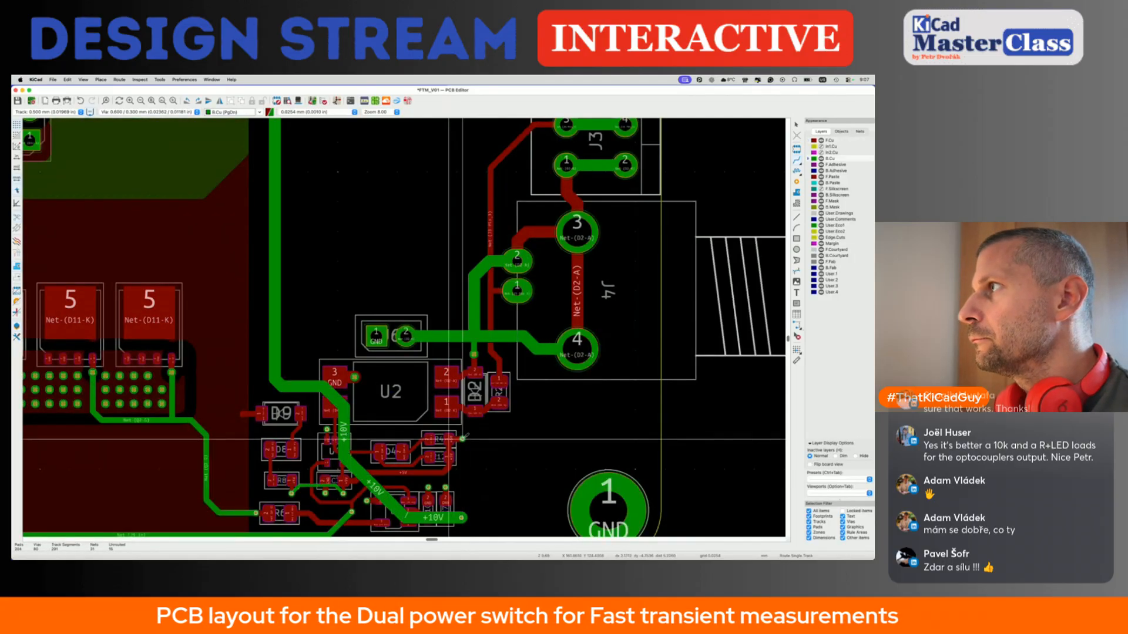
Route a 1 mm +5V B.Cu track from the new via diagonally below U2 and up alongside the +10V track to beside the VCC zone.
{"action": "key", "text": "h"}
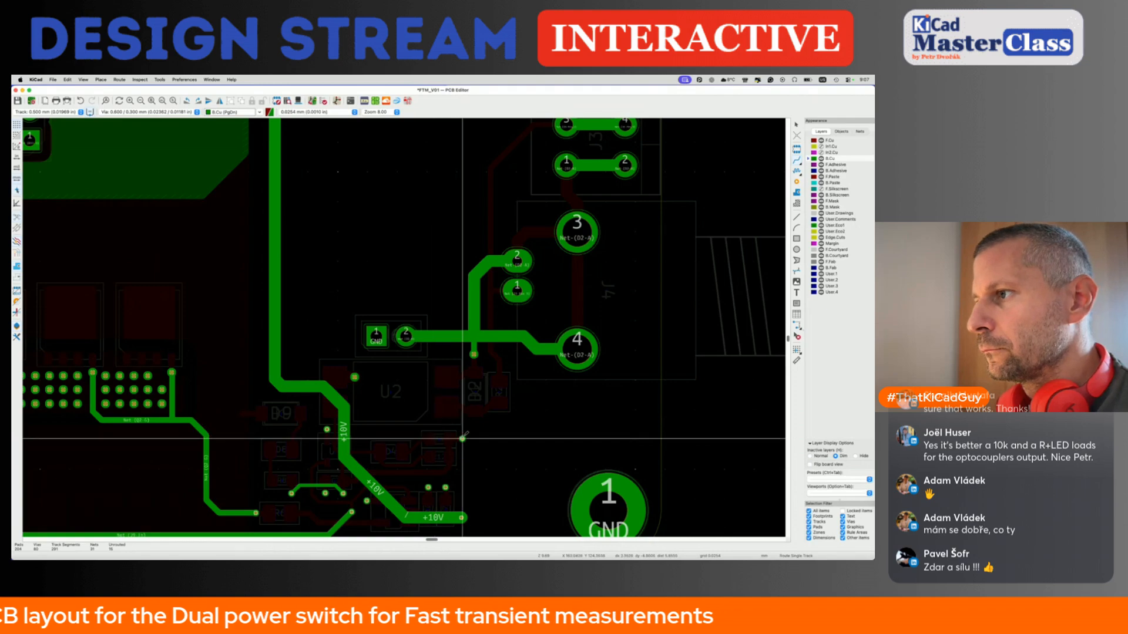
{"action": "left_click", "coordinate": [438, 436]}
{"action": "scroll", "coordinate": [438, 438], "scroll_direction": "down", "scroll_amount": 2}
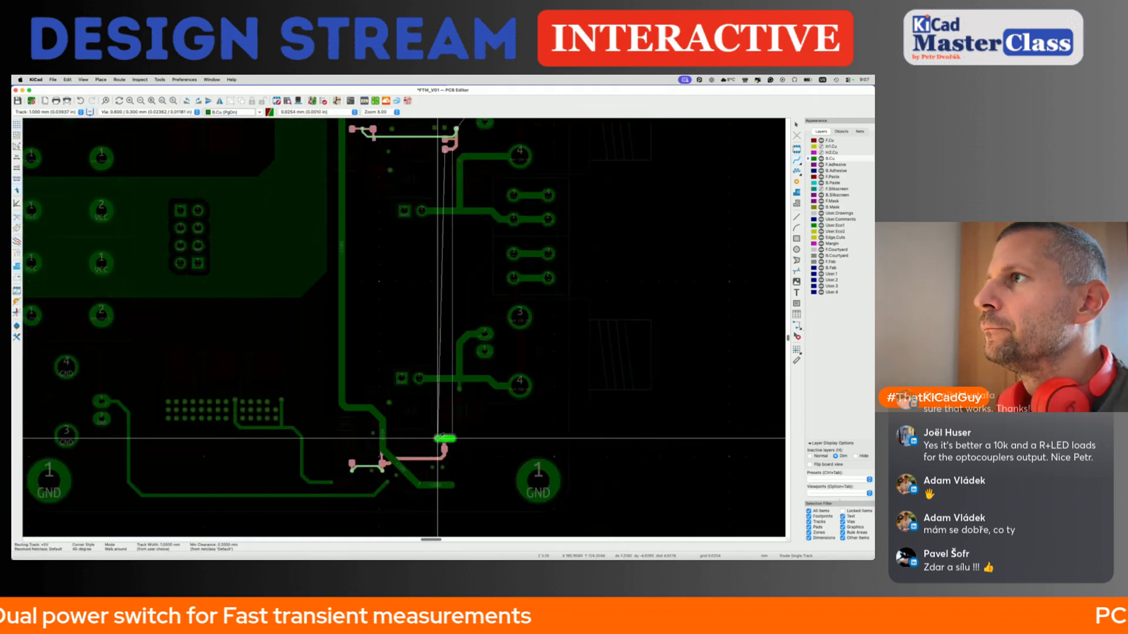
{"action": "scroll", "coordinate": [438, 438], "scroll_direction": "down", "scroll_amount": 1}
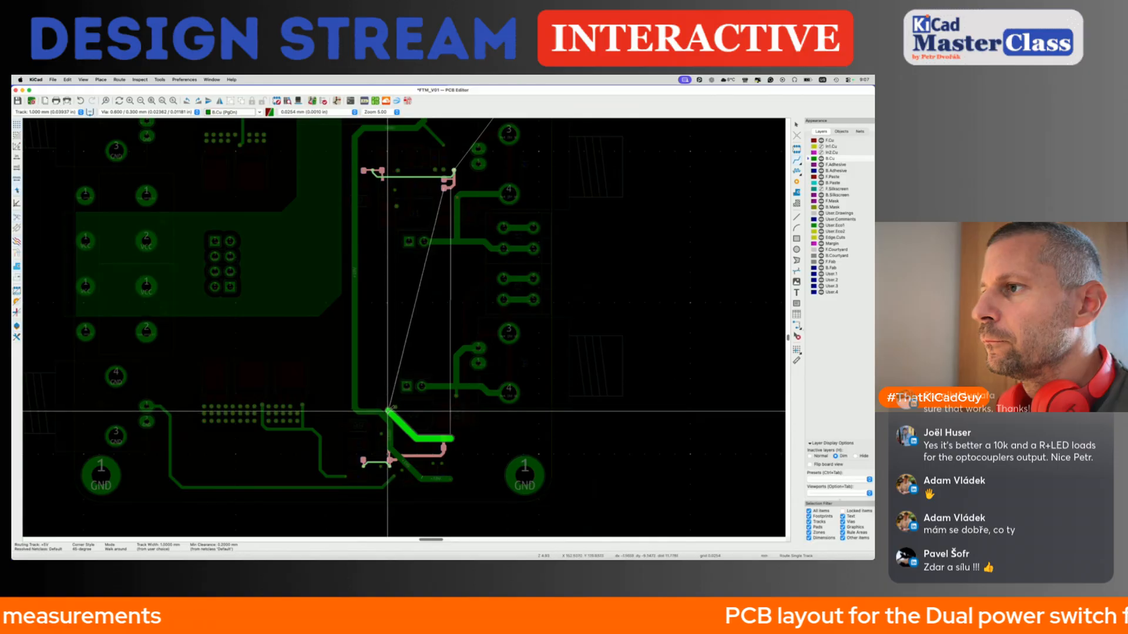
{"action": "left_click", "coordinate": [361, 302]}
{"action": "key", "text": "Escape"}
{"action": "key", "text": "Escape"}
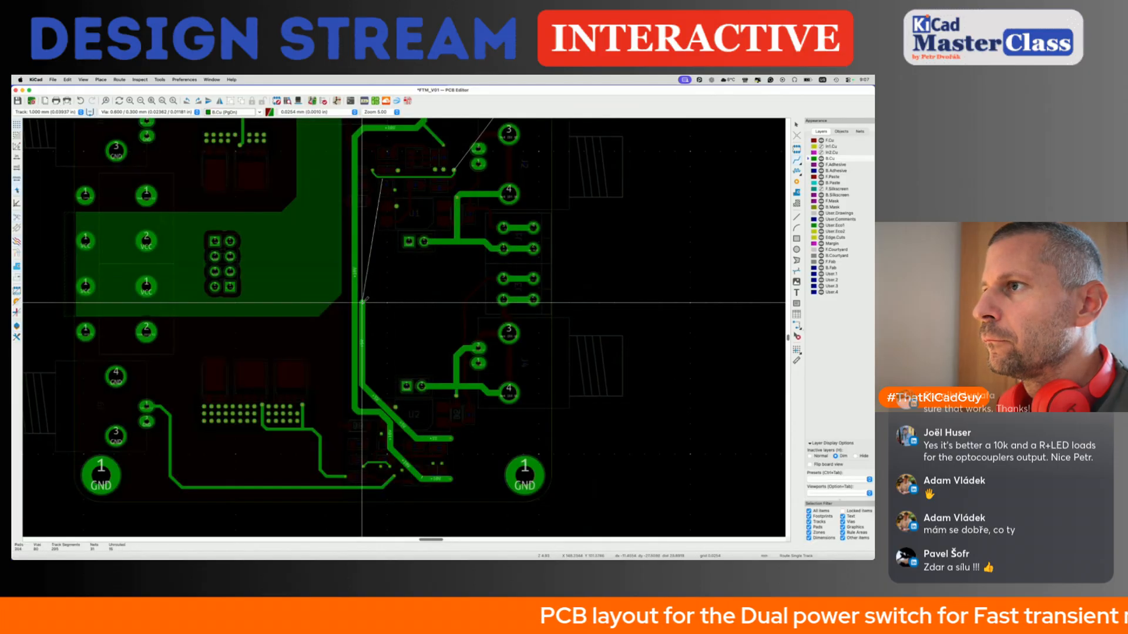
Reshape the lower bend of the +10V B.Cu track near D9 into a diagonal parallel to the +5V track.
{"action": "key", "text": "d"}
{"action": "left_click", "coordinate": [362, 416]}
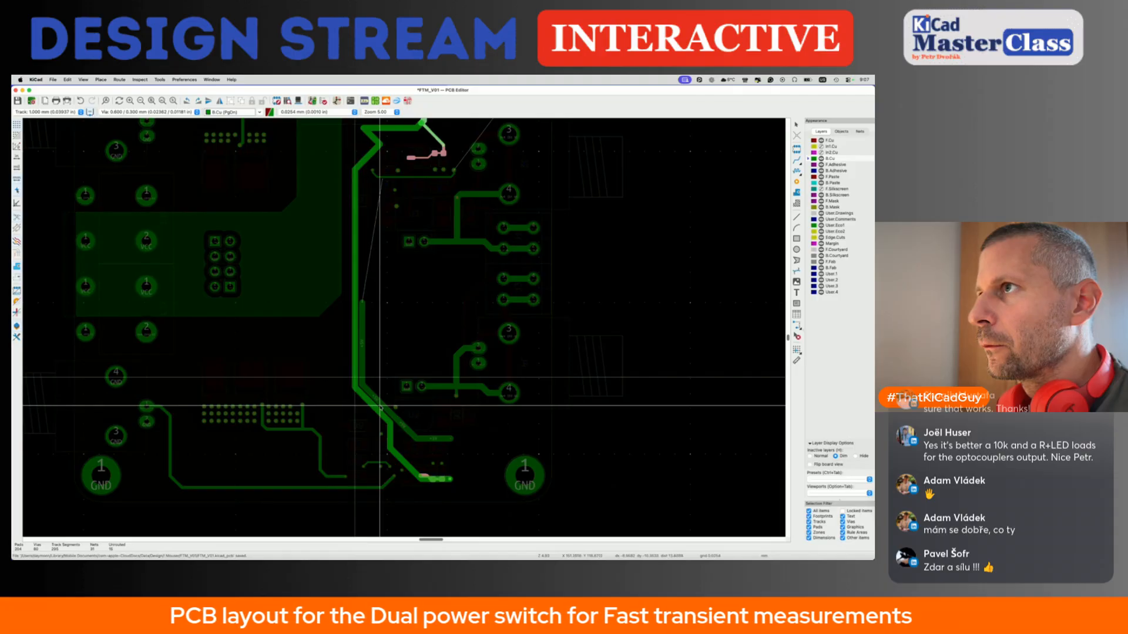
{"action": "scroll", "coordinate": [380, 407], "scroll_direction": "up", "scroll_amount": 5}
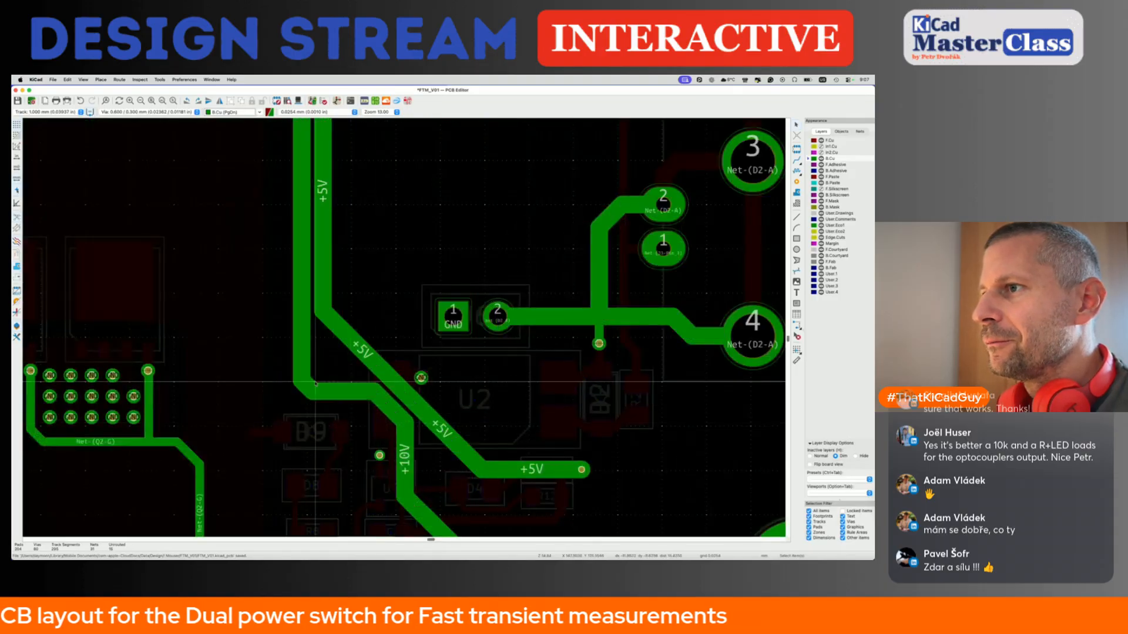
{"action": "scroll", "coordinate": [345, 362], "scroll_direction": "down", "scroll_amount": 5}
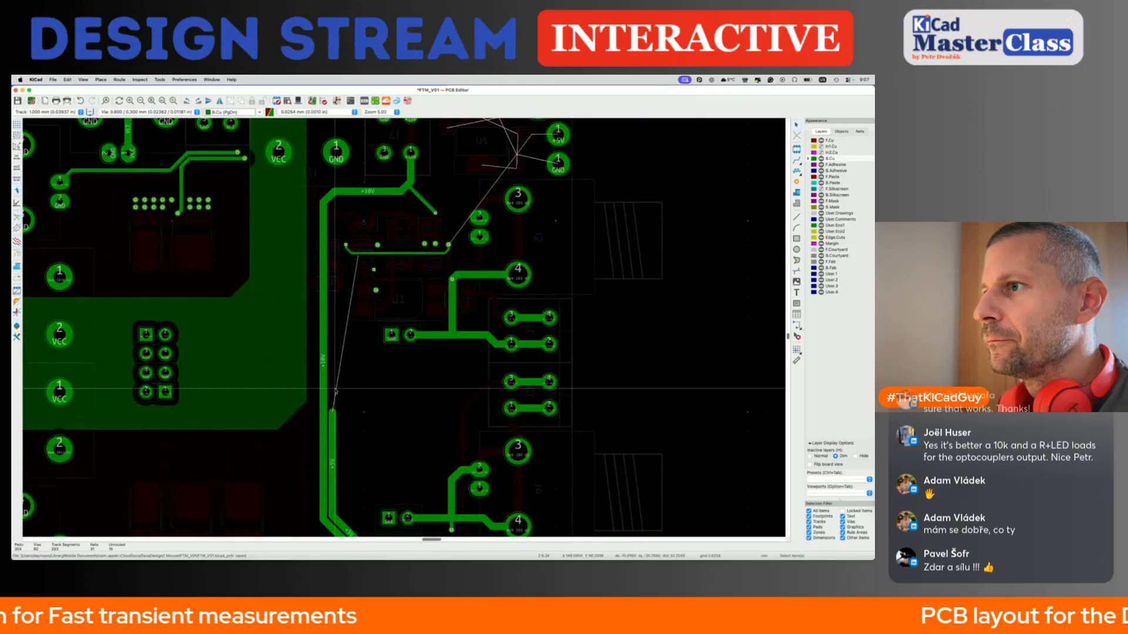
Extend the +5V B.Cu track up beside the +10V track, across above U1, and up to just below U5.
{"action": "key", "text": "x"}
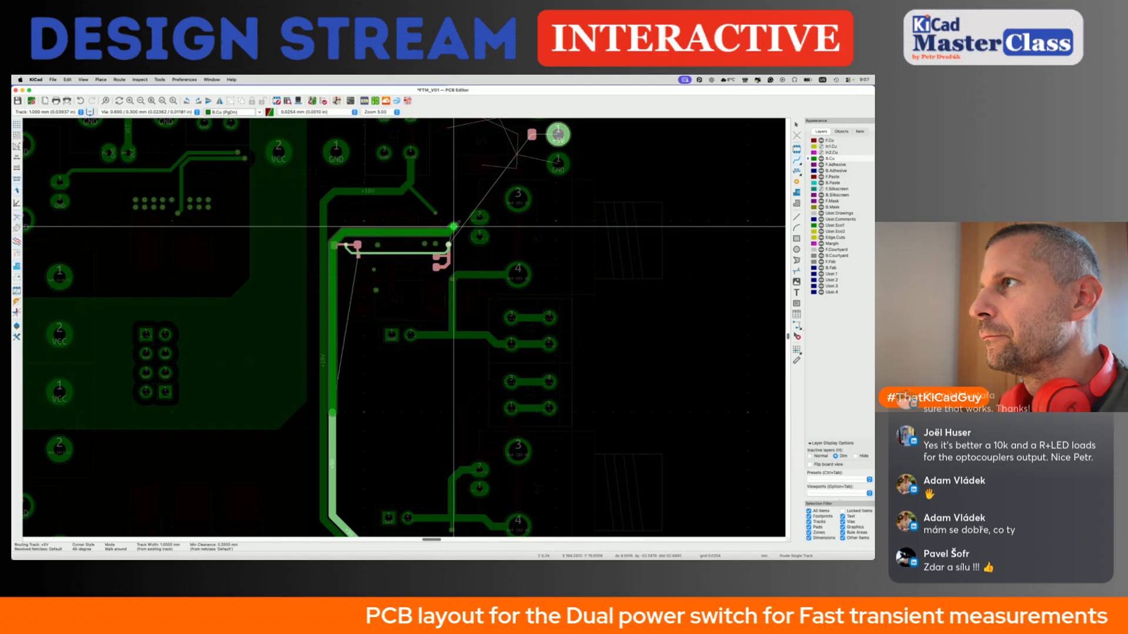
{"action": "scroll", "coordinate": [457, 213], "scroll_direction": "down", "scroll_amount": 2}
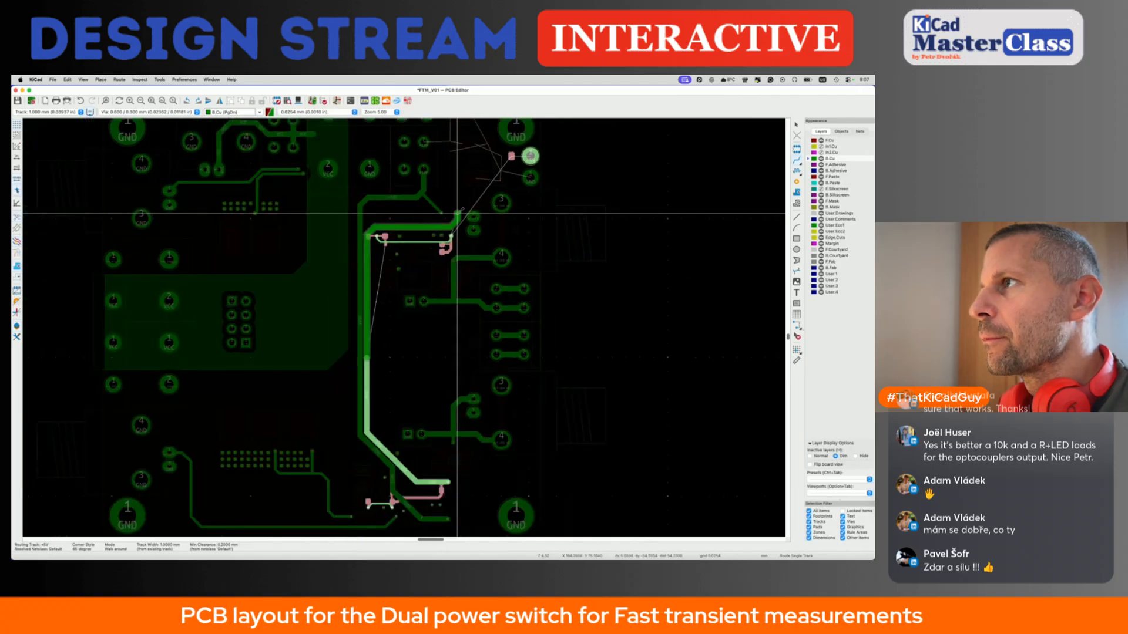
{"action": "left_click", "coordinate": [457, 178]}
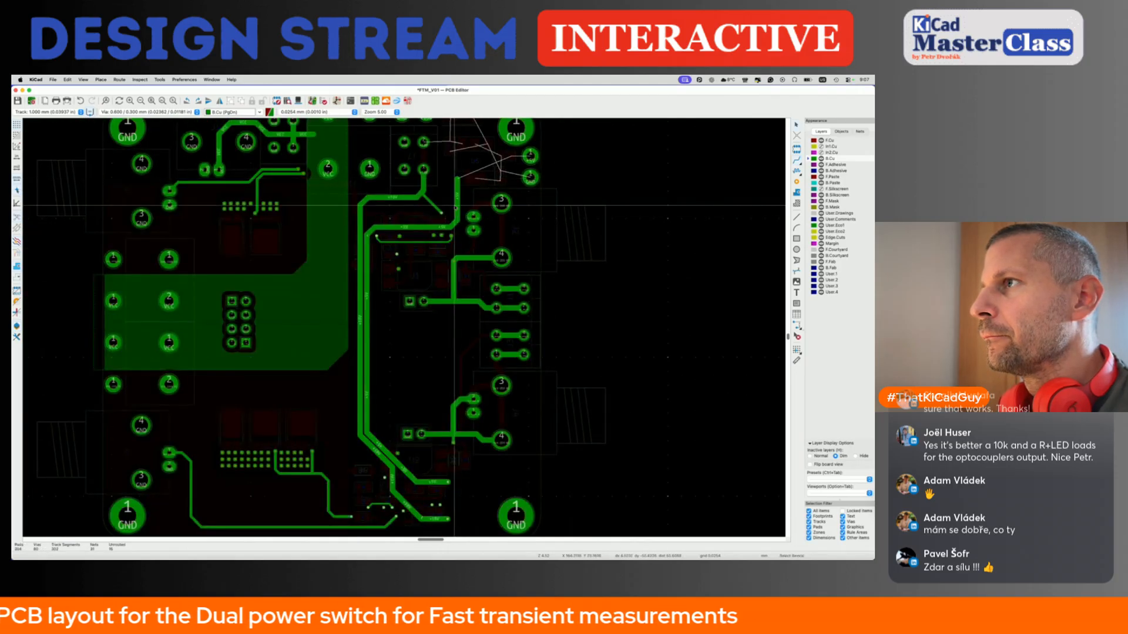
Adjust the upper corner of the +10V B.Cu track between J7 and the vertical run.
{"action": "scroll", "coordinate": [359, 200], "scroll_direction": "up", "scroll_amount": 3}
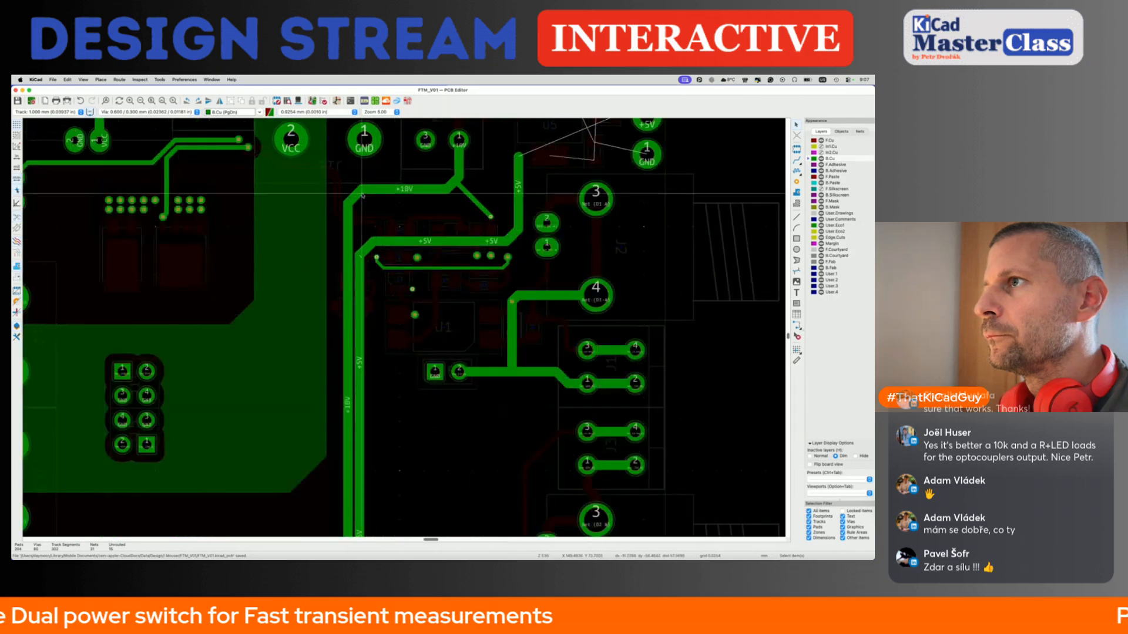
{"action": "left_click", "coordinate": [358, 198]}
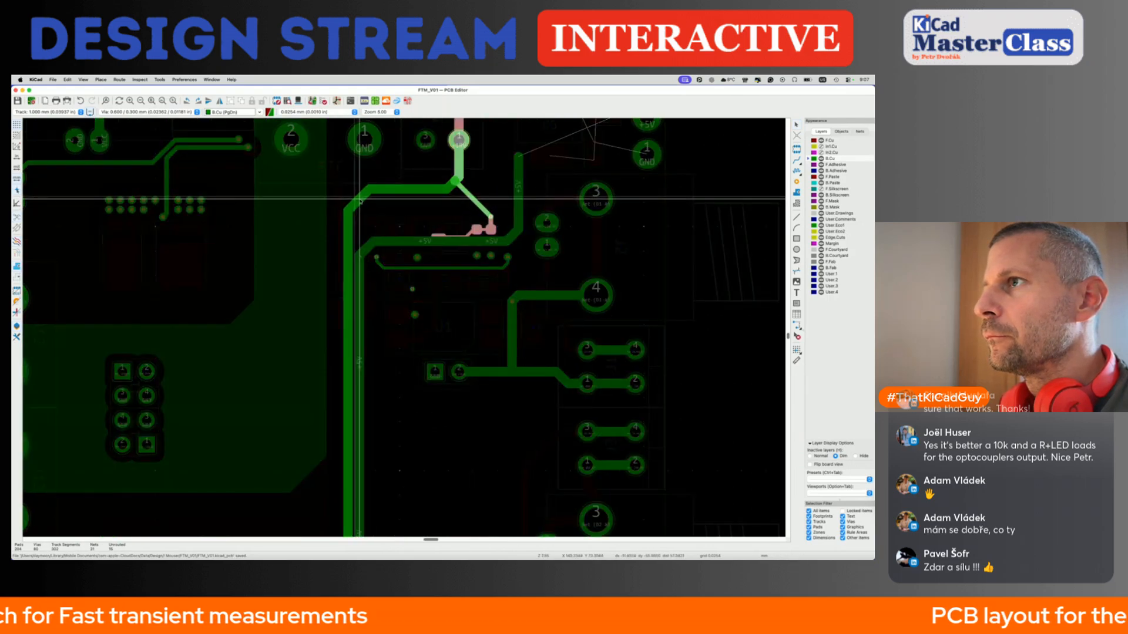
{"action": "key", "text": "Escape"}
Route +10V from the connector pad above J7 to J7 pad 2 on B.Cu and to D5 pad 2 on F.Cu.
{"action": "scroll", "coordinate": [363, 305], "scroll_direction": "down", "scroll_amount": 3}
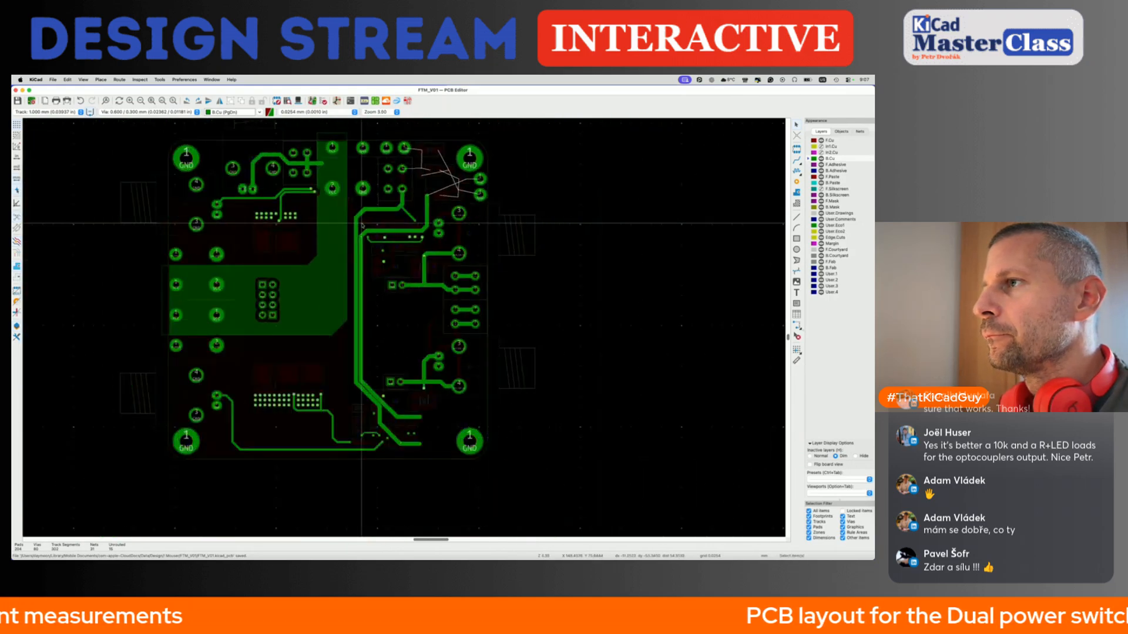
{"action": "key", "text": "h"}
{"action": "key", "text": "h"}
{"action": "middle_click_drag", "start_coordinate": [454, 194], "coordinate": [449, 290]}
{"action": "scroll", "coordinate": [447, 282], "scroll_direction": "up", "scroll_amount": 4}
{"action": "scroll", "coordinate": [447, 280], "scroll_direction": "up", "scroll_amount": 5}
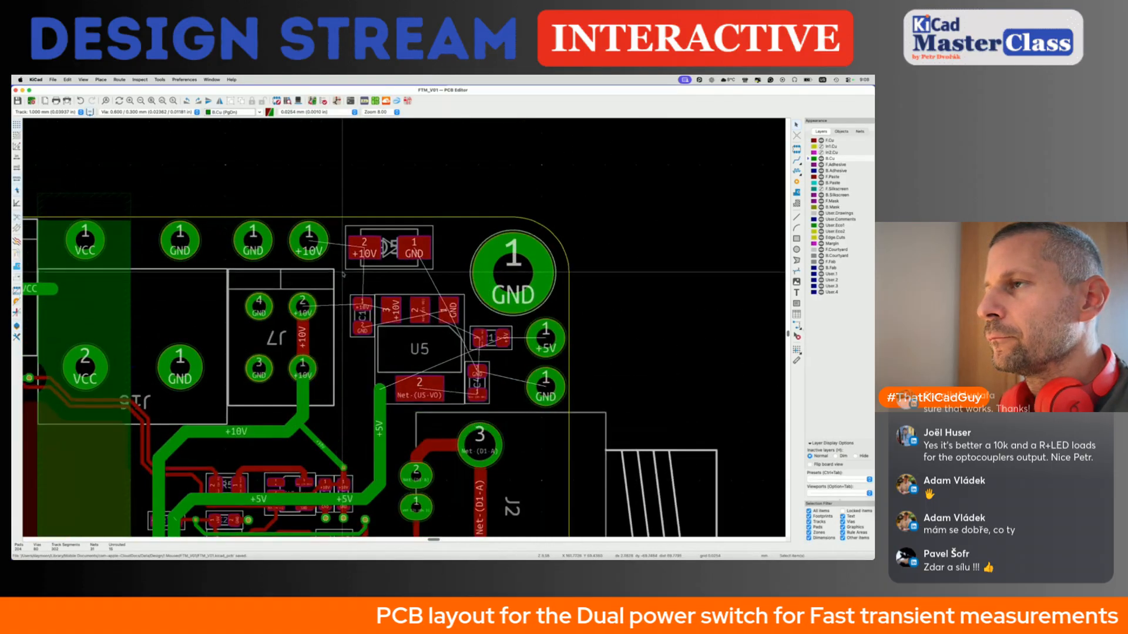
{"action": "scroll", "coordinate": [343, 274], "scroll_direction": "down", "scroll_amount": 2}
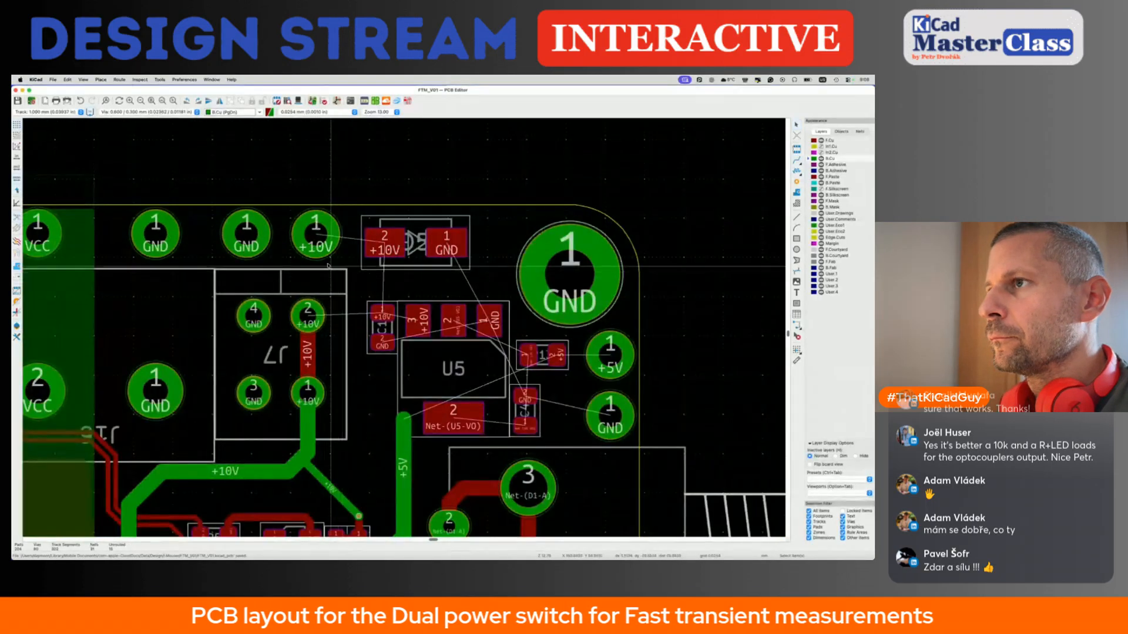
{"action": "key", "text": "x"}
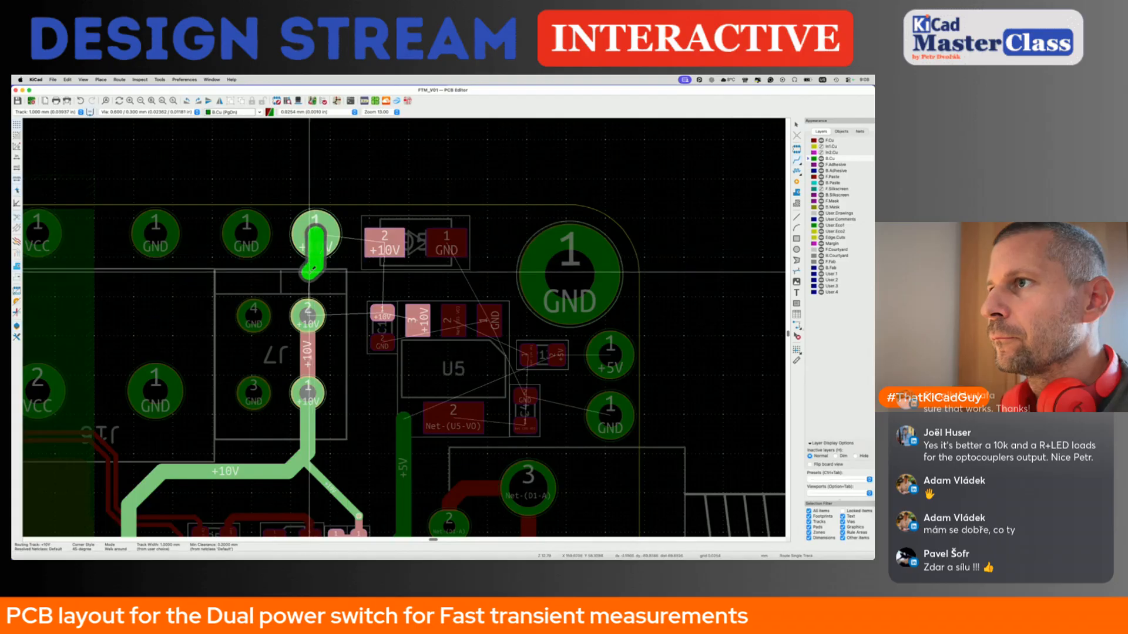
{"action": "left_click", "coordinate": [308, 318]}
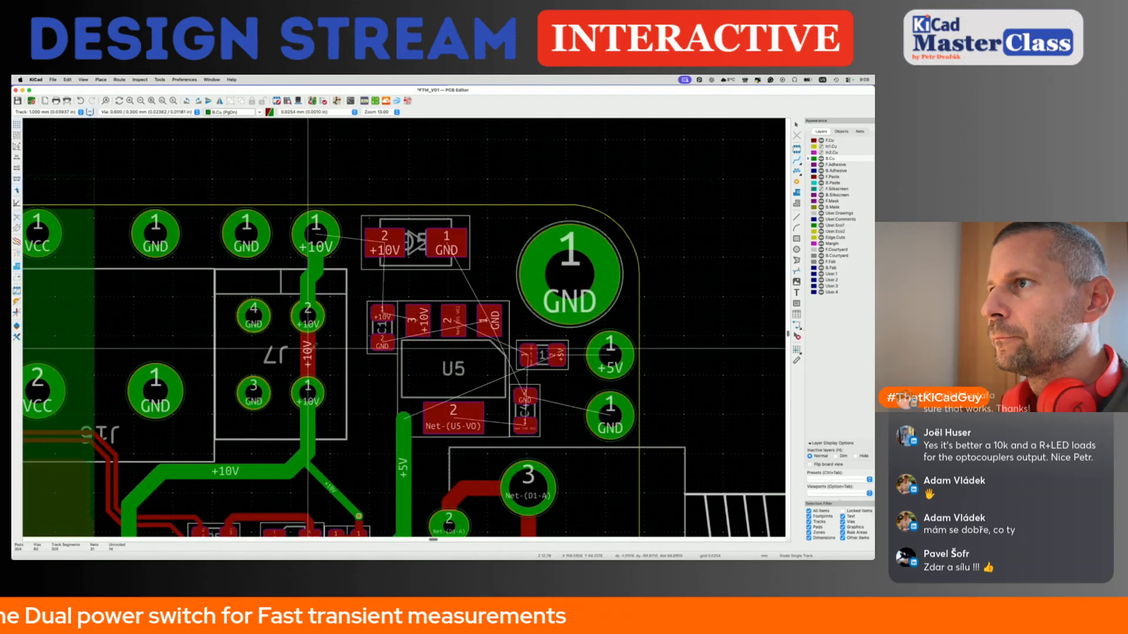
{"action": "left_click", "coordinate": [389, 242]}
{"action": "left_click", "coordinate": [327, 235]}
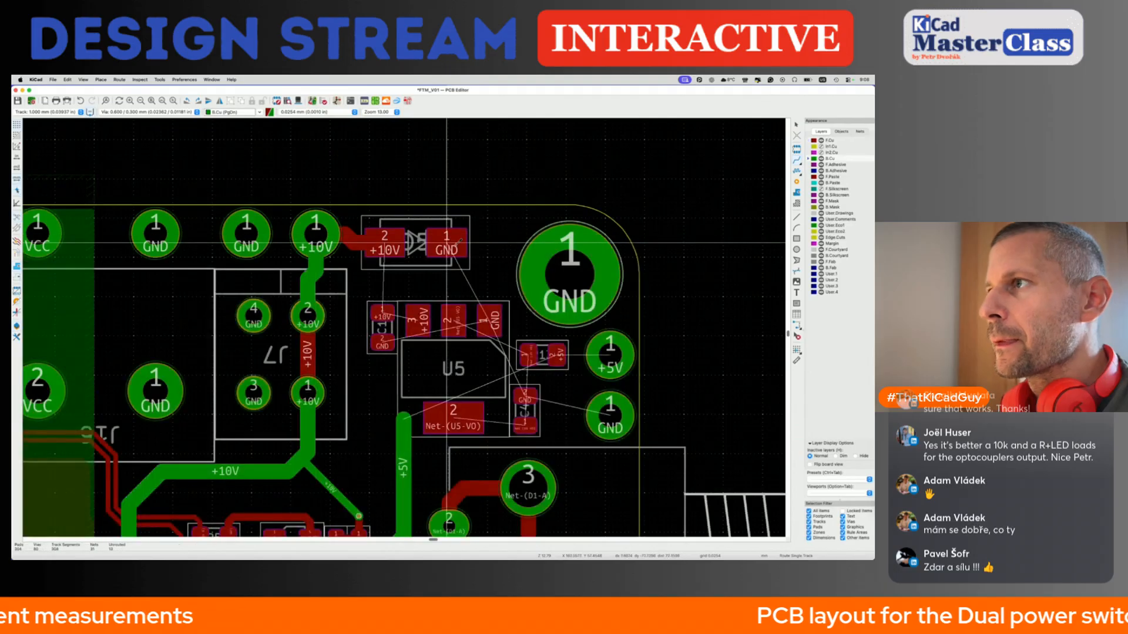
Connect D5's GND pad to two vias with short 1 mm F.Cu tracks and save the board.
{"action": "left_click", "coordinate": [446, 242]}
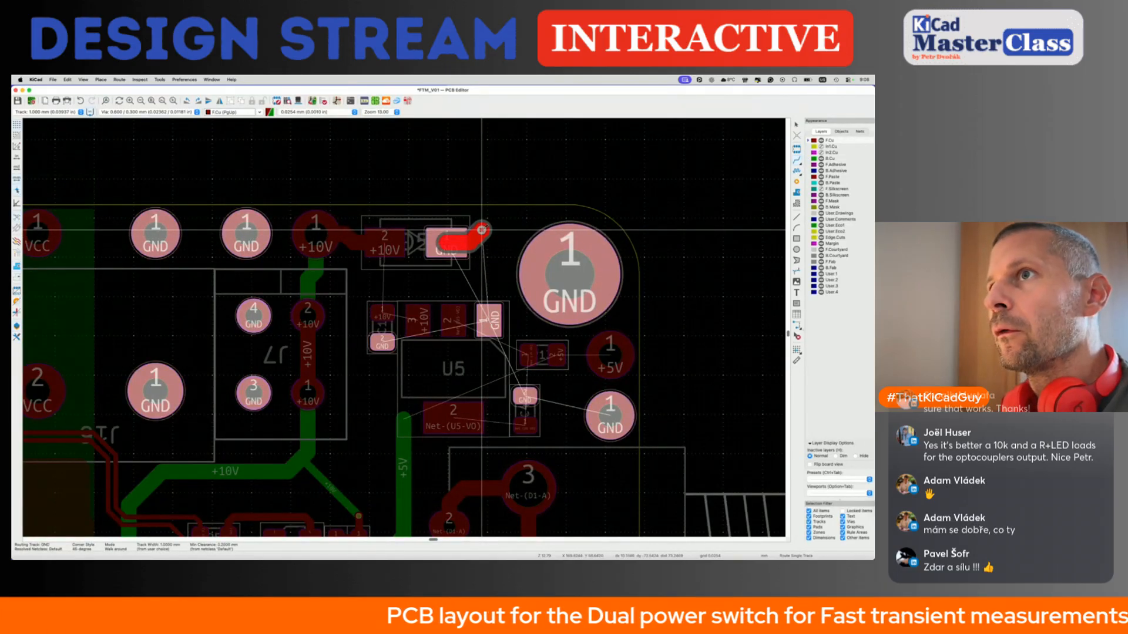
{"action": "double_click", "coordinate": [481, 229]}
{"action": "left_click", "coordinate": [469, 242]}
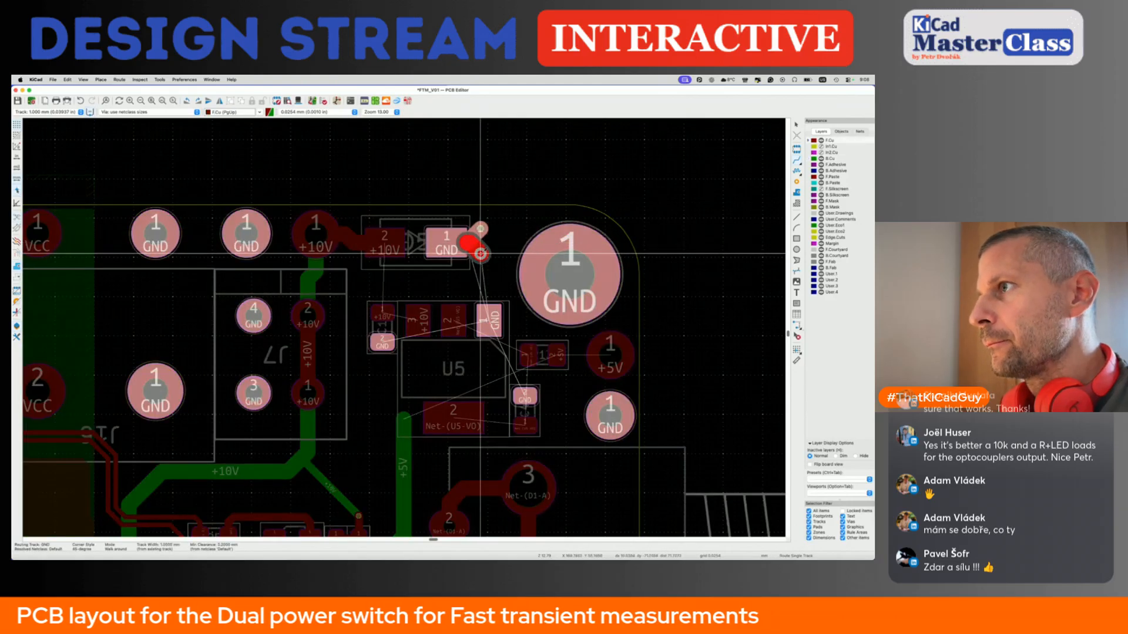
{"action": "left_click", "coordinate": [480, 255]}
{"action": "key", "text": "Escape"}
{"action": "key", "text": "Escape"}
{"action": "key", "text": "super+s"}
Route +10V on F.Cu from U5 pad 3 through the adjacent capacitor's pad 1 up to D5 pad 2.
{"action": "scroll", "coordinate": [478, 264], "scroll_direction": "down", "scroll_amount": 2}
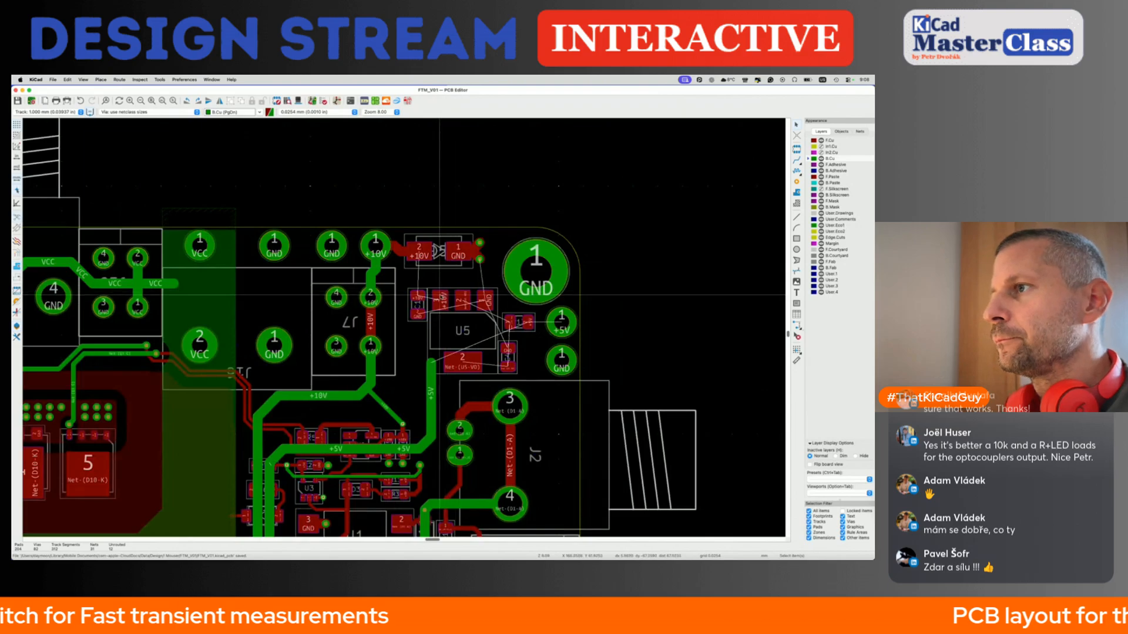
{"action": "scroll", "coordinate": [439, 296], "scroll_direction": "up", "scroll_amount": 4}
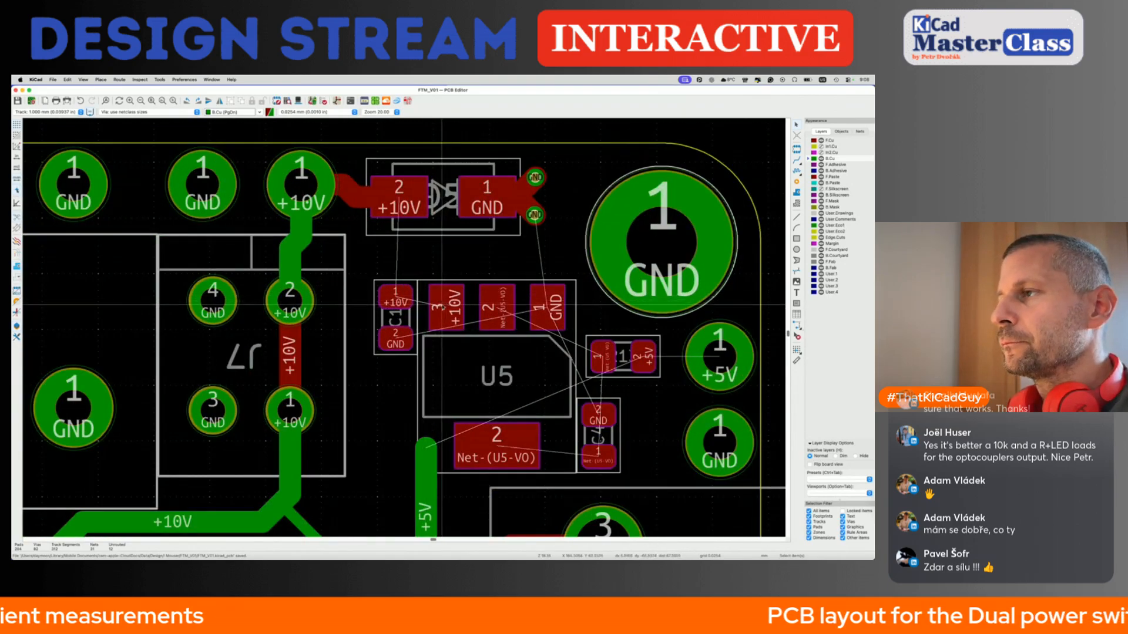
{"action": "key", "text": "x"}
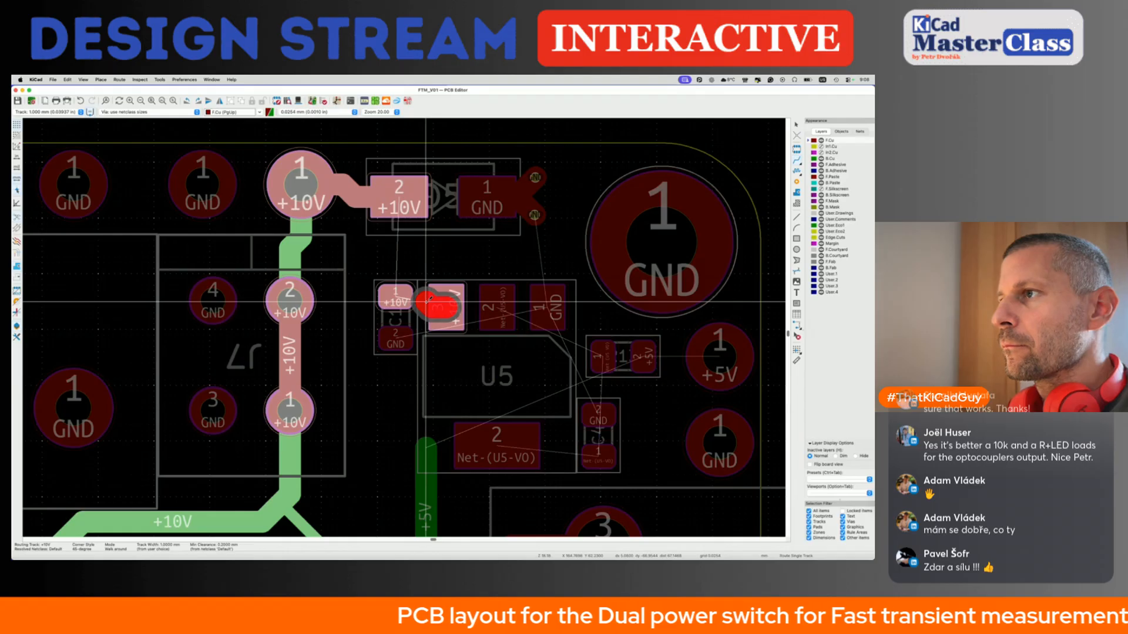
{"action": "left_click", "coordinate": [421, 304]}
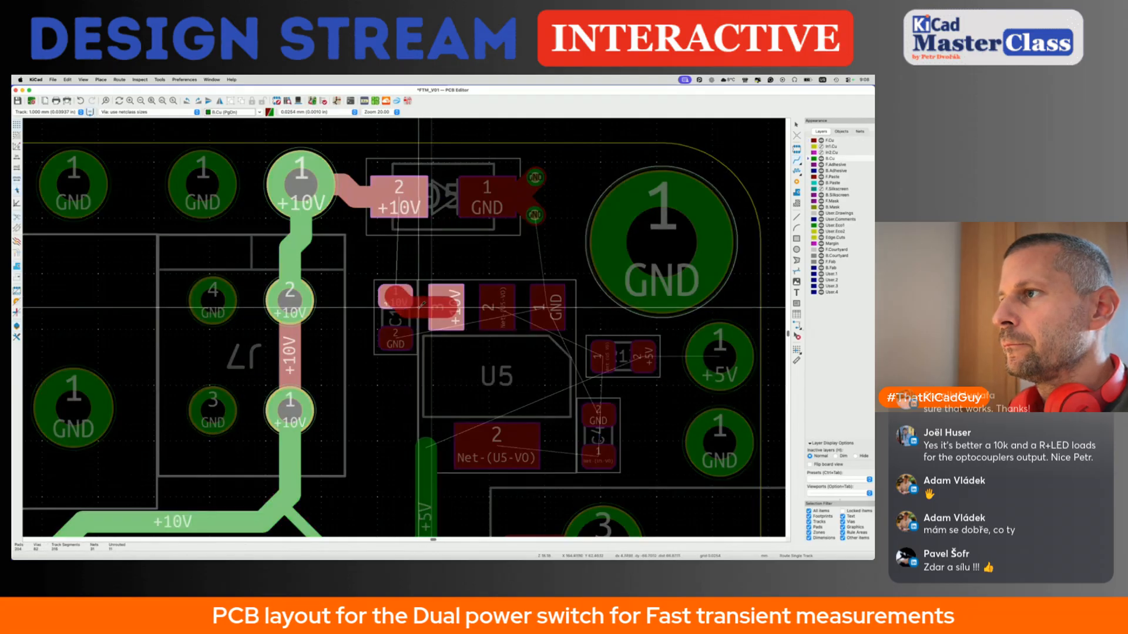
{"action": "left_click", "coordinate": [395, 297]}
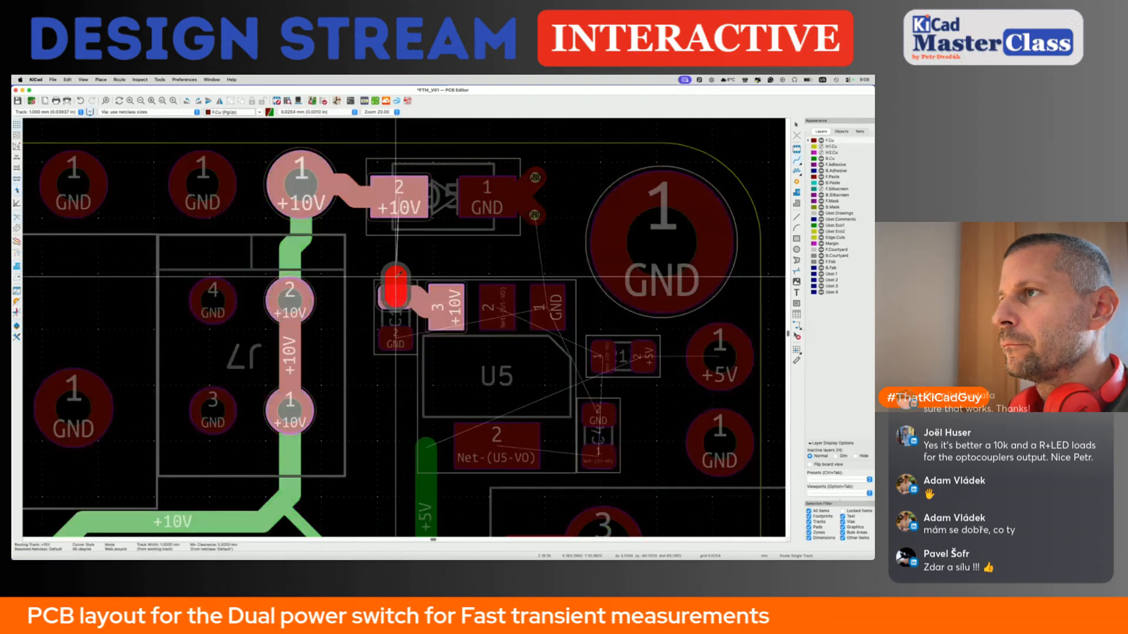
{"action": "left_click", "coordinate": [399, 197]}
Connect the GND pad of the input capacitor beside U5 to a via directly below it, and save.
{"action": "middle_click_drag", "start_coordinate": [396, 338], "coordinate": [401, 304]}
{"action": "left_click", "coordinate": [402, 304]}
{"action": "key", "text": "v"}
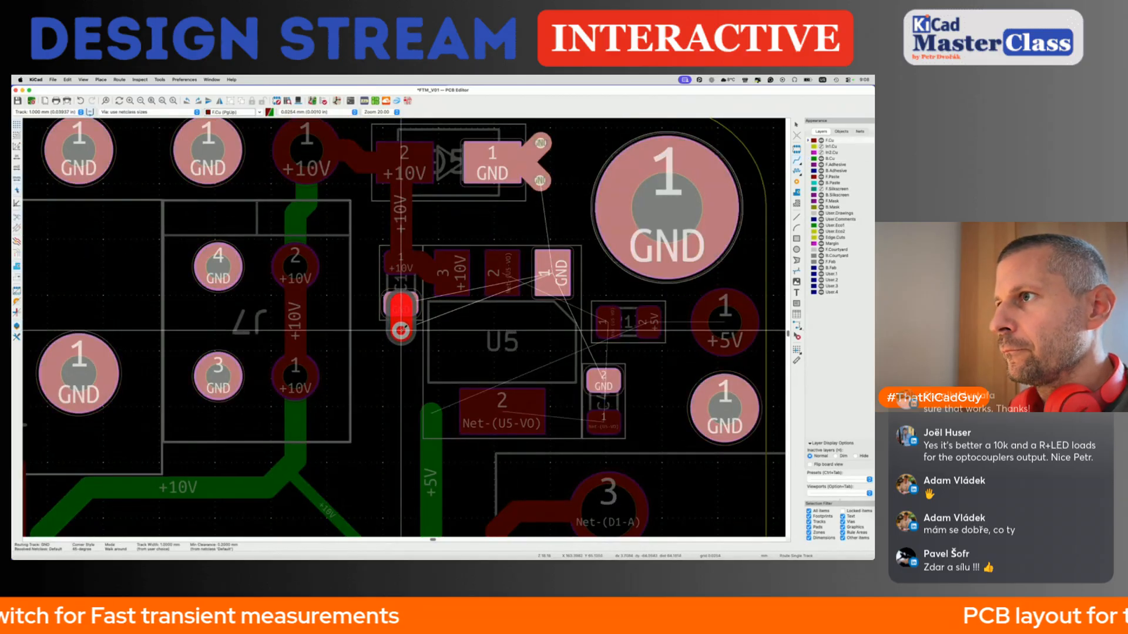
{"action": "left_click", "coordinate": [402, 330]}
{"action": "key", "text": "Escape"}
{"action": "key", "text": "super+s"}
Connect U5's GND pad 1 to a via directly above it on F.Cu, and save.
{"action": "middle_click_drag", "start_coordinate": [605, 347], "coordinate": [458, 341]}
{"action": "key", "text": "Page_Up"}
{"action": "left_click", "coordinate": [405, 268]}
{"action": "key", "text": "v"}
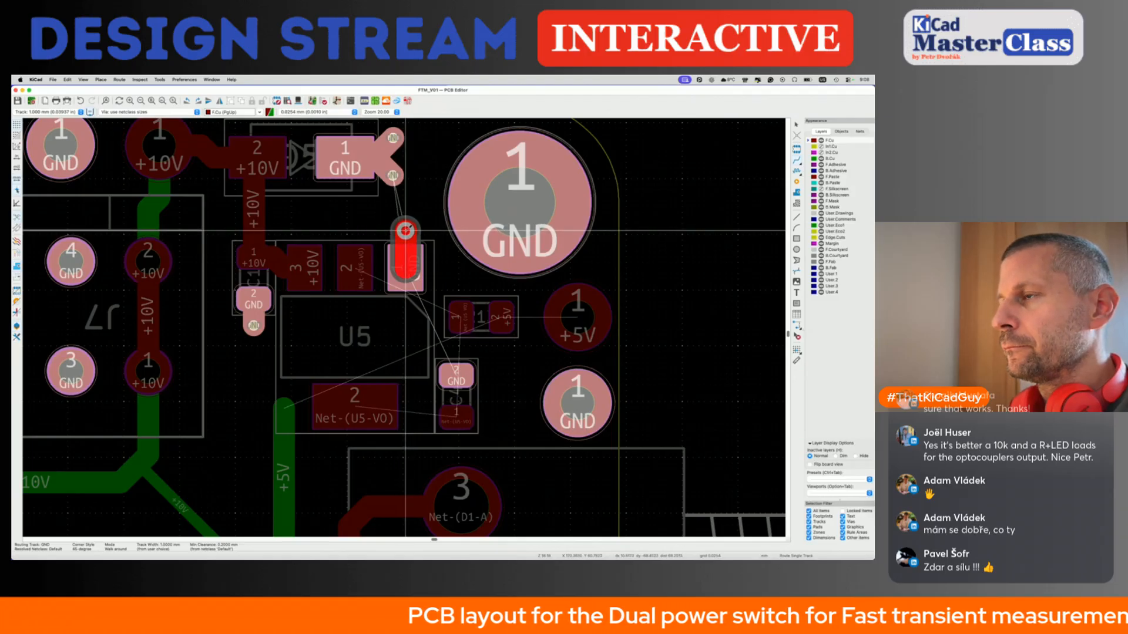
{"action": "left_click", "coordinate": [404, 230]}
{"action": "key", "text": "Escape"}
{"action": "scroll", "coordinate": [404, 230], "scroll_direction": "down", "scroll_amount": 2}
{"action": "key", "text": "super+s"}
Extend the 1 mm +5V B.Cu track from below U5 diagonally underneath it to the +5V connector pad.
{"action": "middle_click_drag", "start_coordinate": [449, 296], "coordinate": [387, 290]}
{"action": "scroll", "coordinate": [387, 291], "scroll_direction": "up", "scroll_amount": 2}
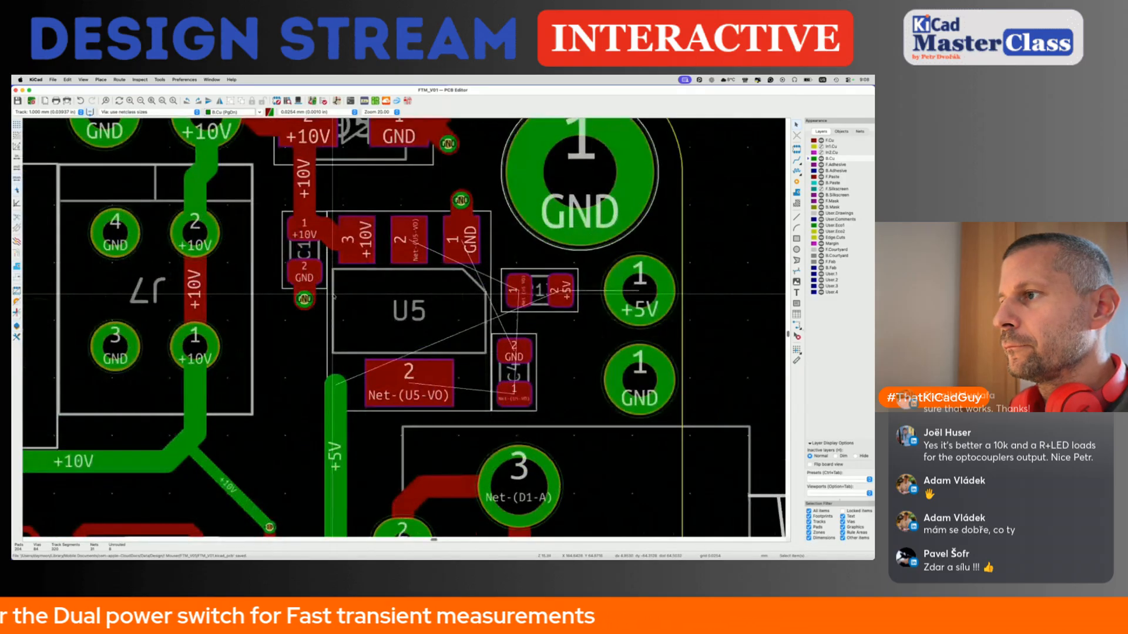
{"action": "scroll", "coordinate": [334, 297], "scroll_direction": "down", "scroll_amount": 2}
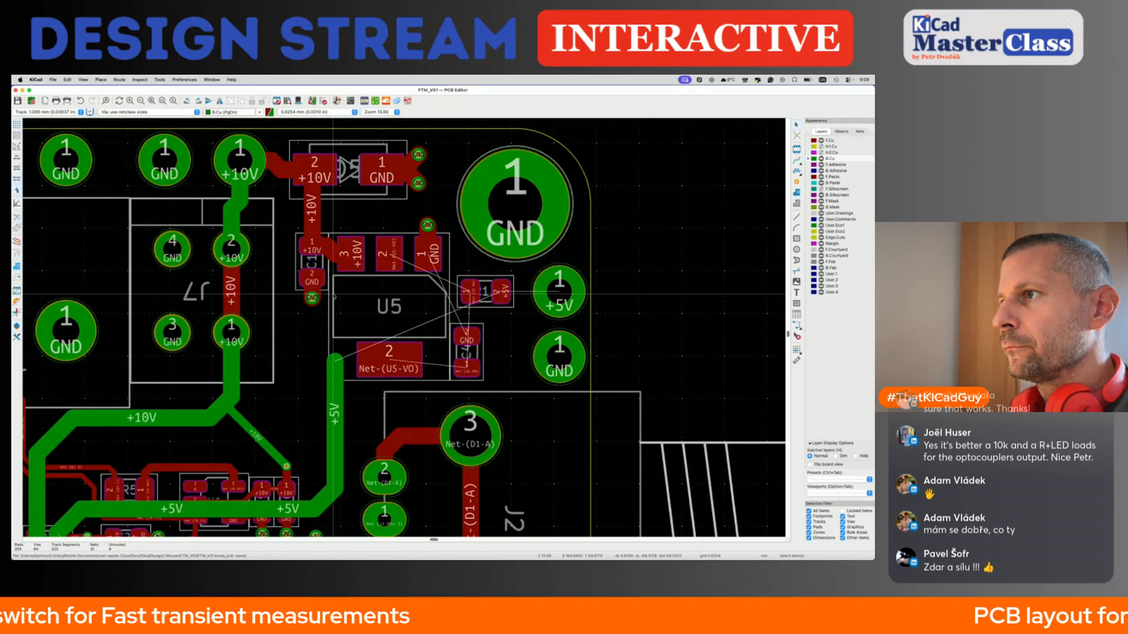
{"action": "key", "text": "x"}
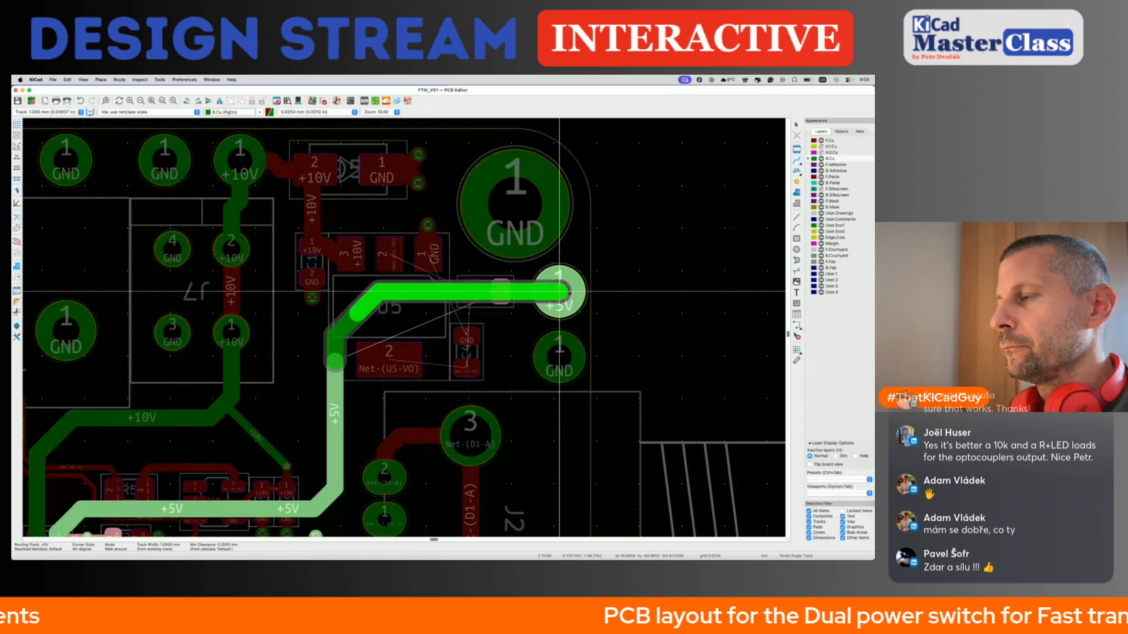
{"action": "left_click", "coordinate": [558, 291]}
Join the +5V connector pad to pad 2 of the small component between it and U5 with a 1 mm F.Cu track.
{"action": "key", "text": "Page_Up"}
{"action": "key", "text": "x"}
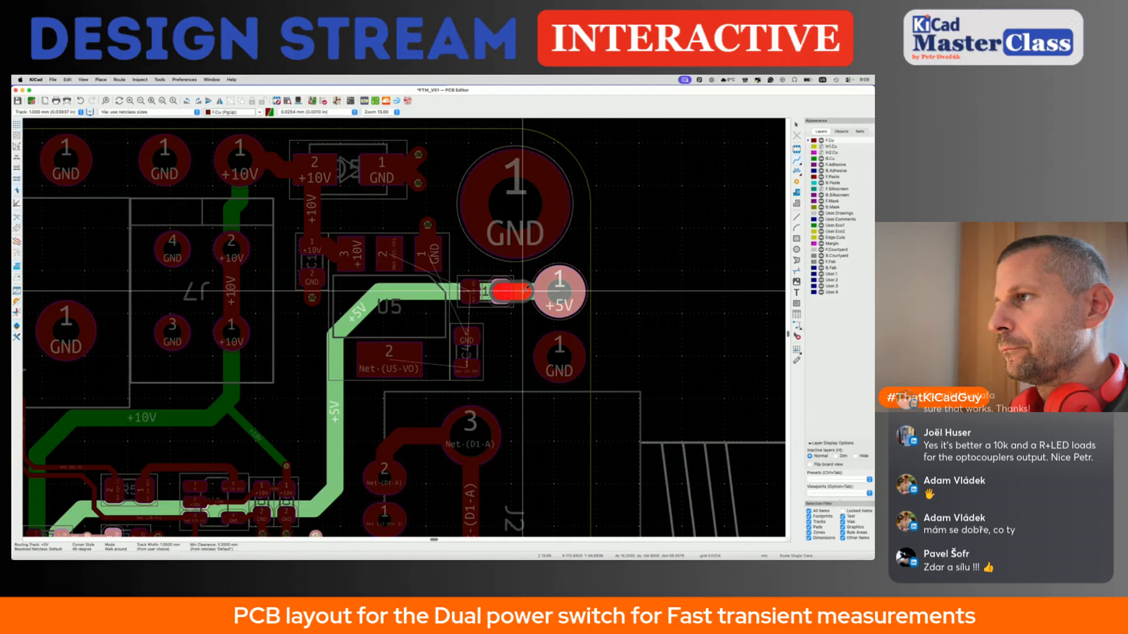
{"action": "left_click", "coordinate": [522, 291]}
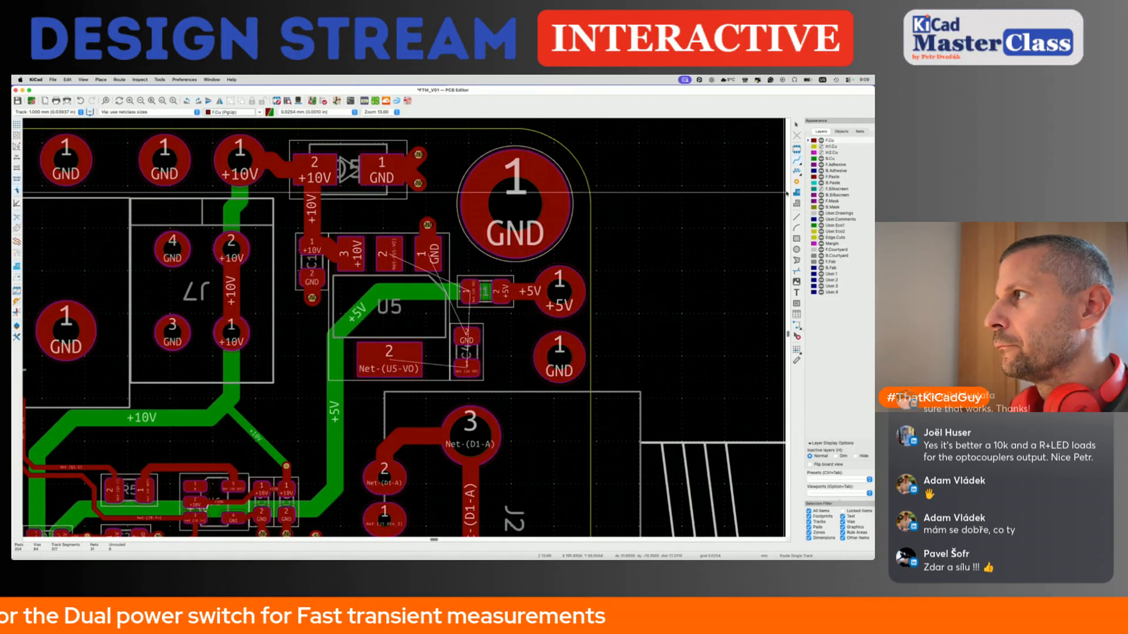
Save the board and start a copper zone at U5 on F.Cu, assigned to net Net-(U5-VO).
{"action": "key", "text": "ctrl+s"}
{"action": "scroll", "coordinate": [325, 293], "scroll_direction": "up", "scroll_amount": 2}
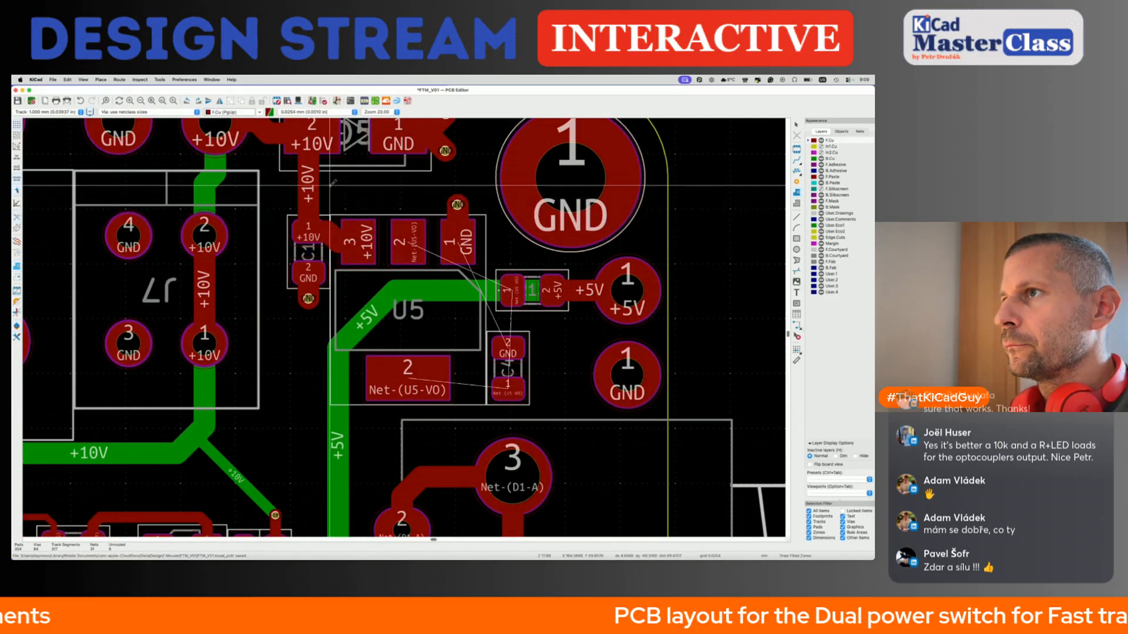
{"action": "left_click", "coordinate": [331, 184]}
{"action": "type", "text": "u5"}
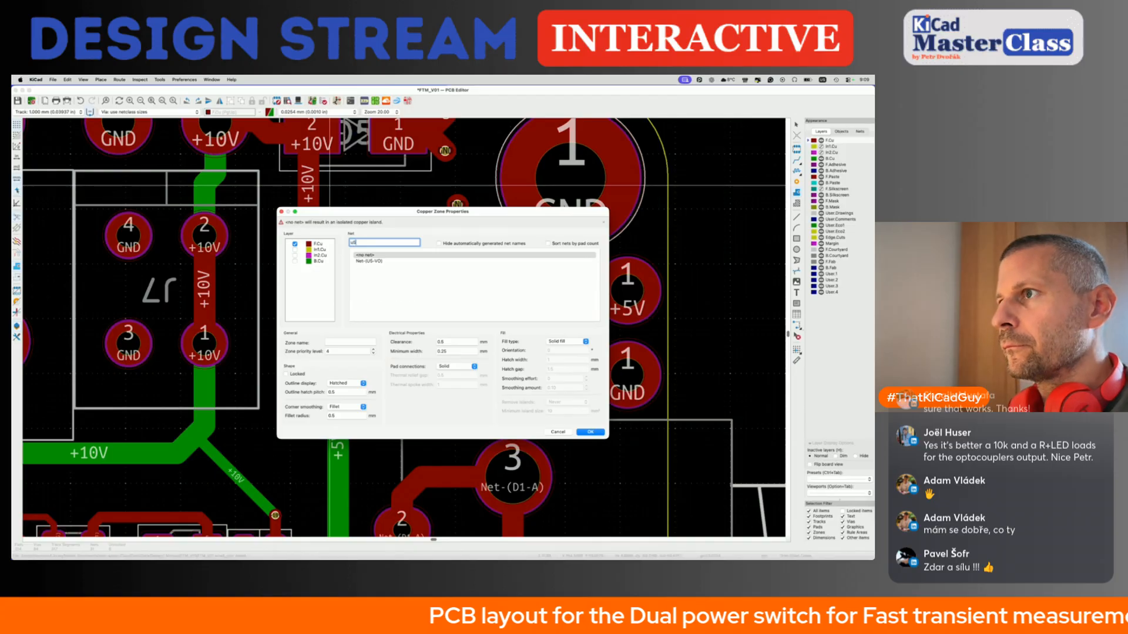
{"action": "left_click", "coordinate": [370, 261]}
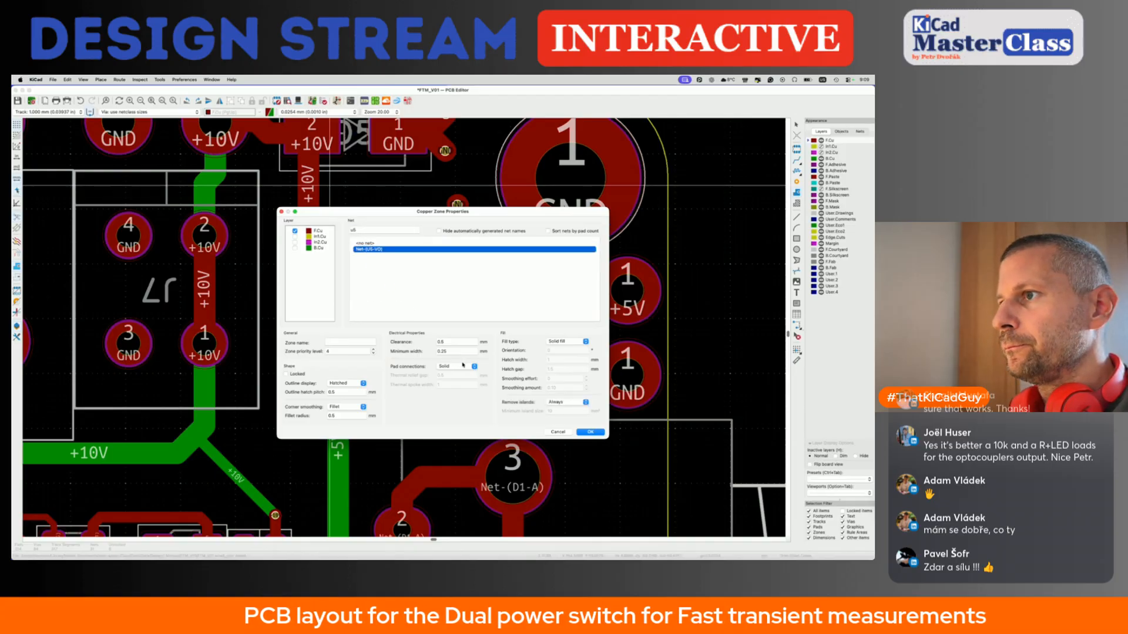
{"action": "left_click", "coordinate": [580, 431]}
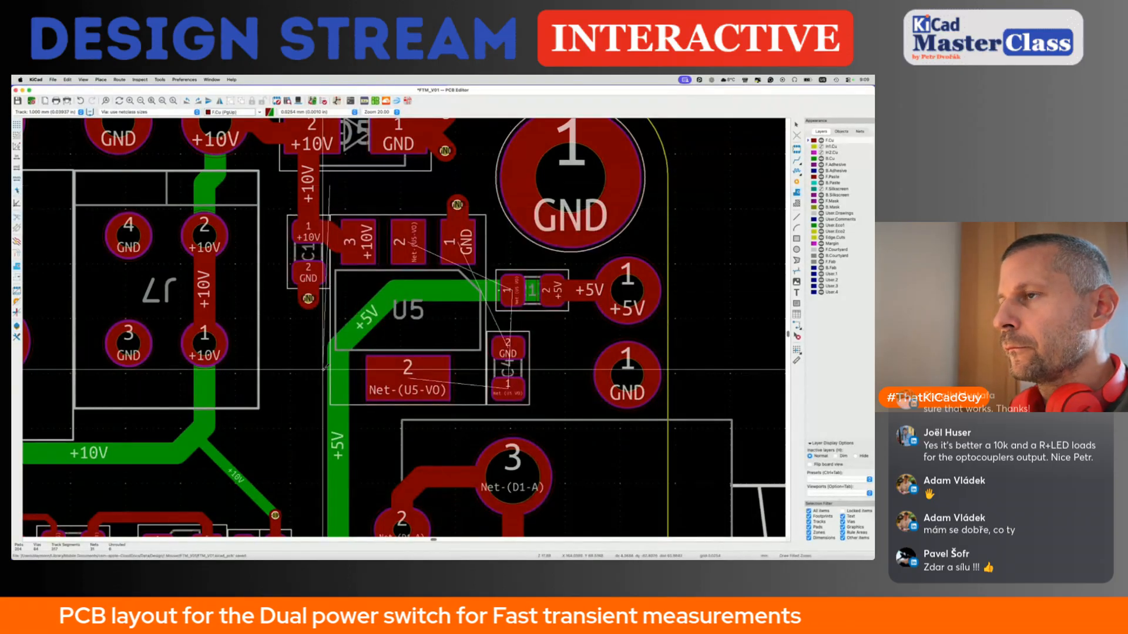
Draw the Net-(U5-VO) zone as a rectangle enclosing U5 and its pads, fill the zones, and save.
{"action": "left_click", "coordinate": [333, 422]}
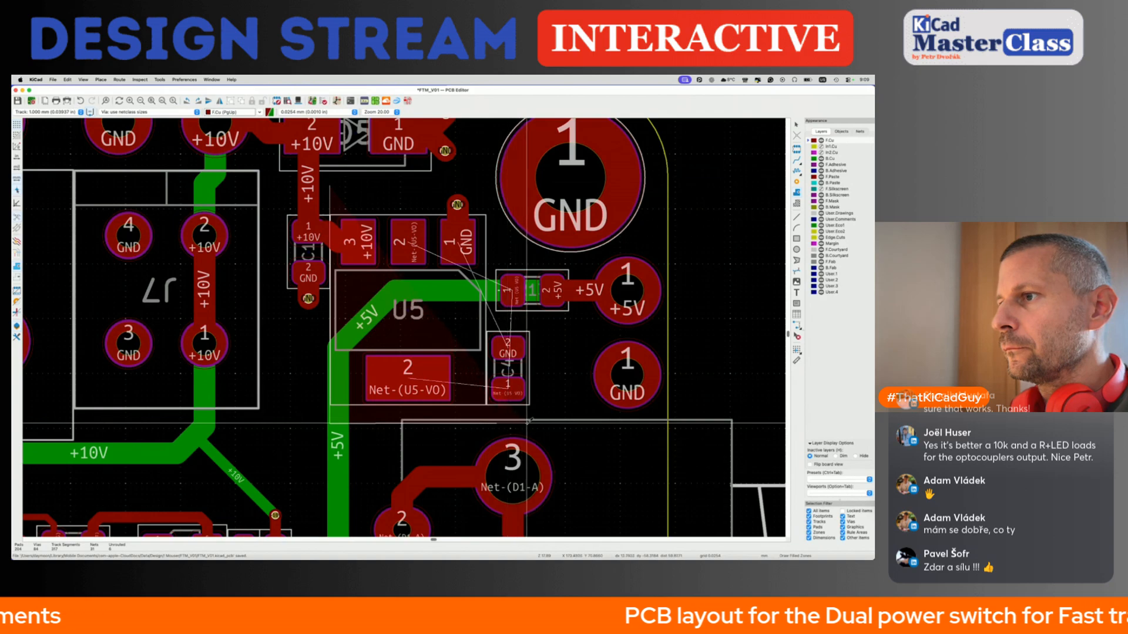
{"action": "left_click", "coordinate": [488, 422]}
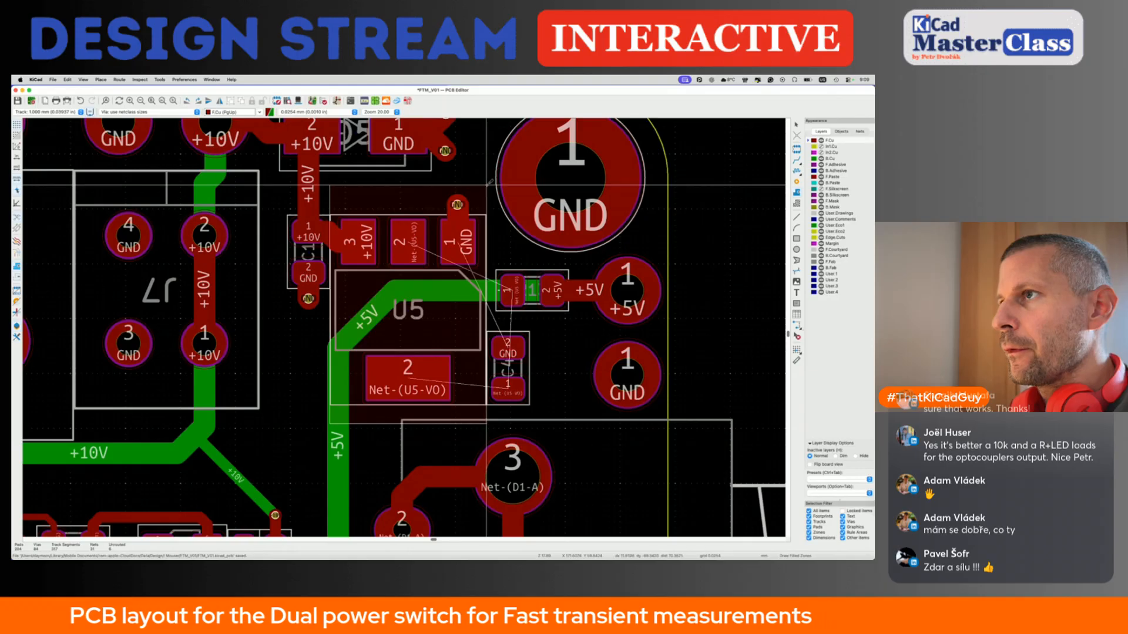
{"action": "left_click", "coordinate": [487, 186]}
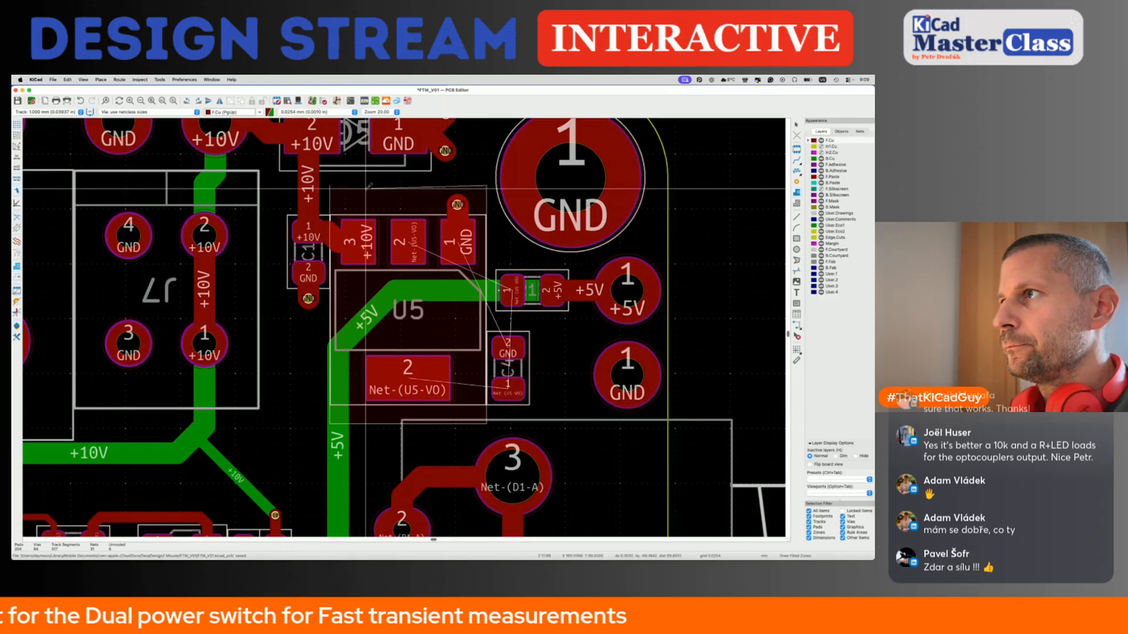
{"action": "double_click", "coordinate": [331, 185]}
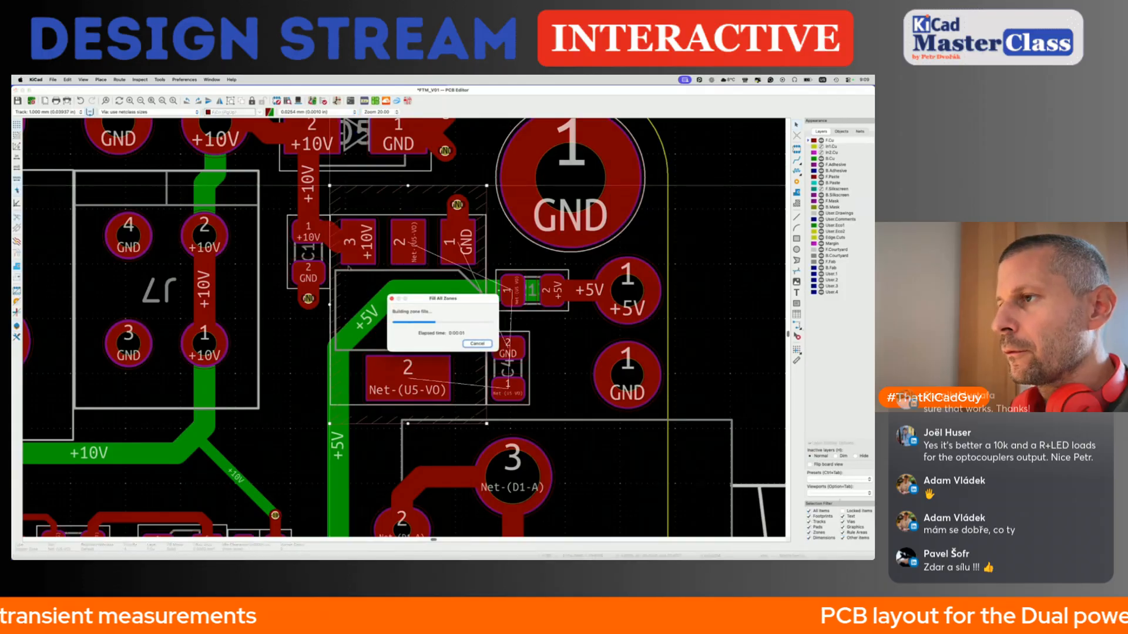
{"action": "key", "text": "Escape"}
{"action": "key", "text": "super+s"}
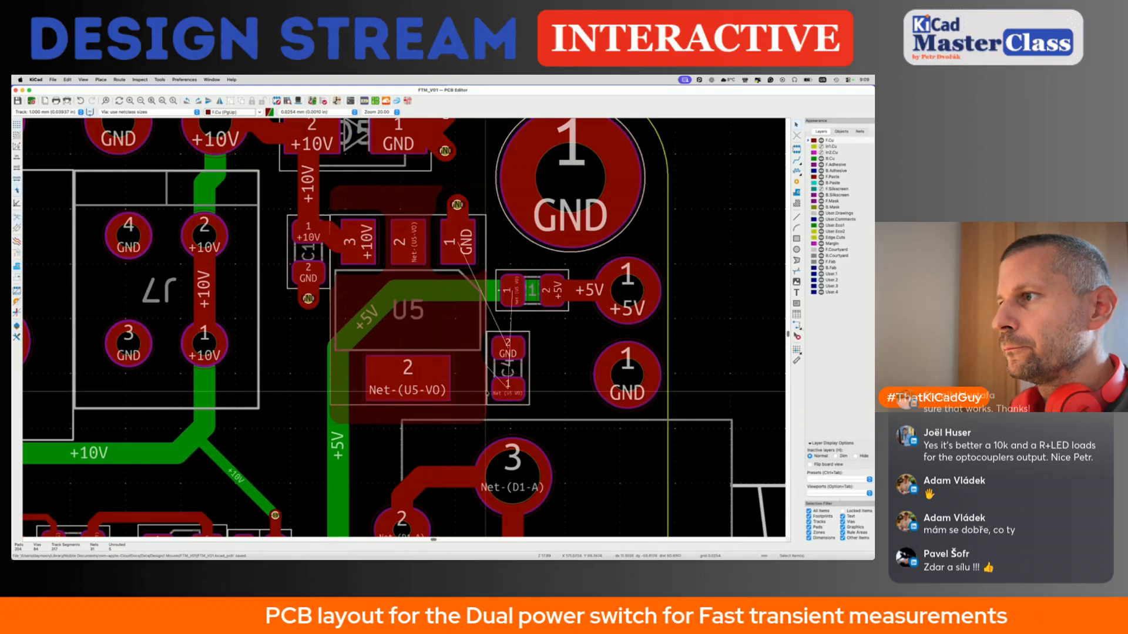
Route C4's pad 1 into the Net-(U5-VO) zone and its GND pad to a nearby via with 1 mm F.Cu tracks, and save.
{"action": "key", "text": "x"}
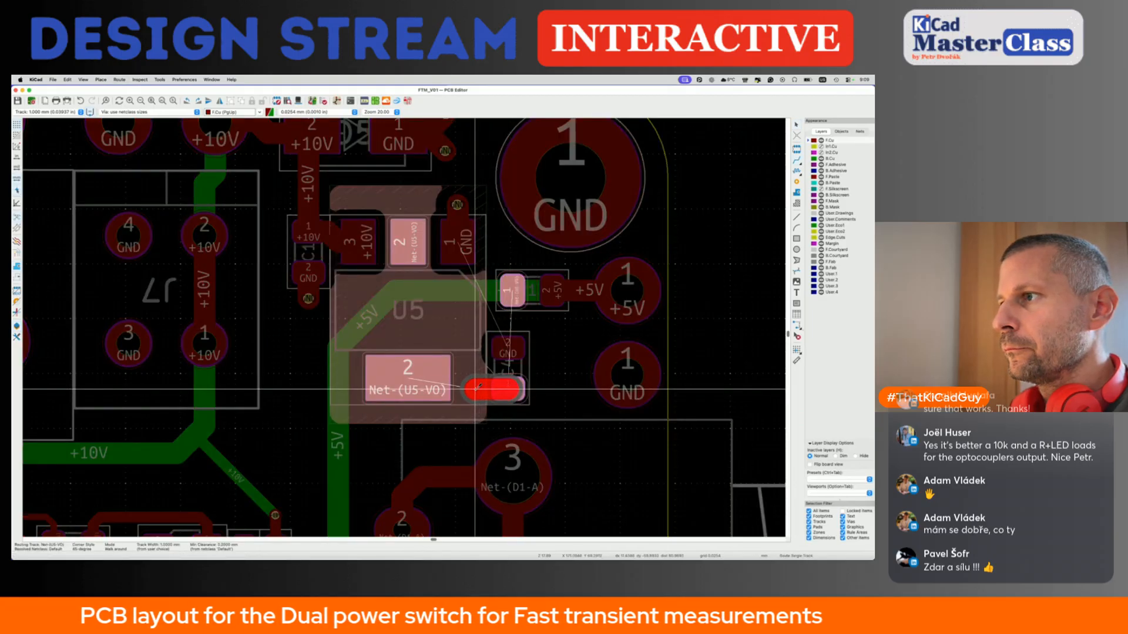
{"action": "double_click", "coordinate": [475, 389]}
{"action": "left_click", "coordinate": [510, 347]}
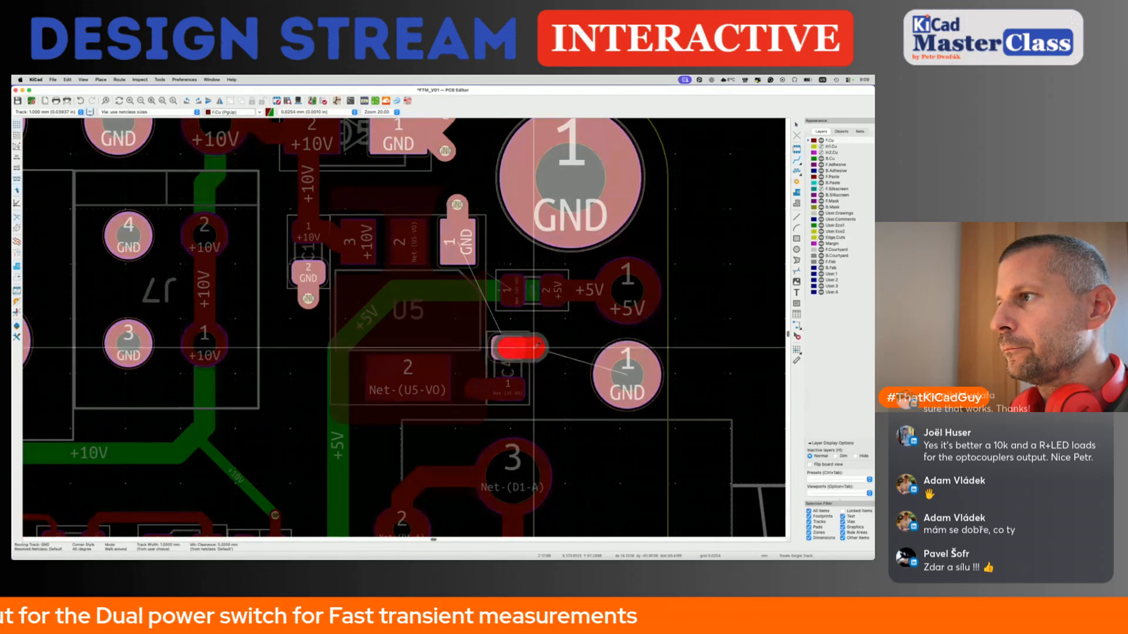
{"action": "key", "text": "v"}
{"action": "left_click", "coordinate": [540, 347]}
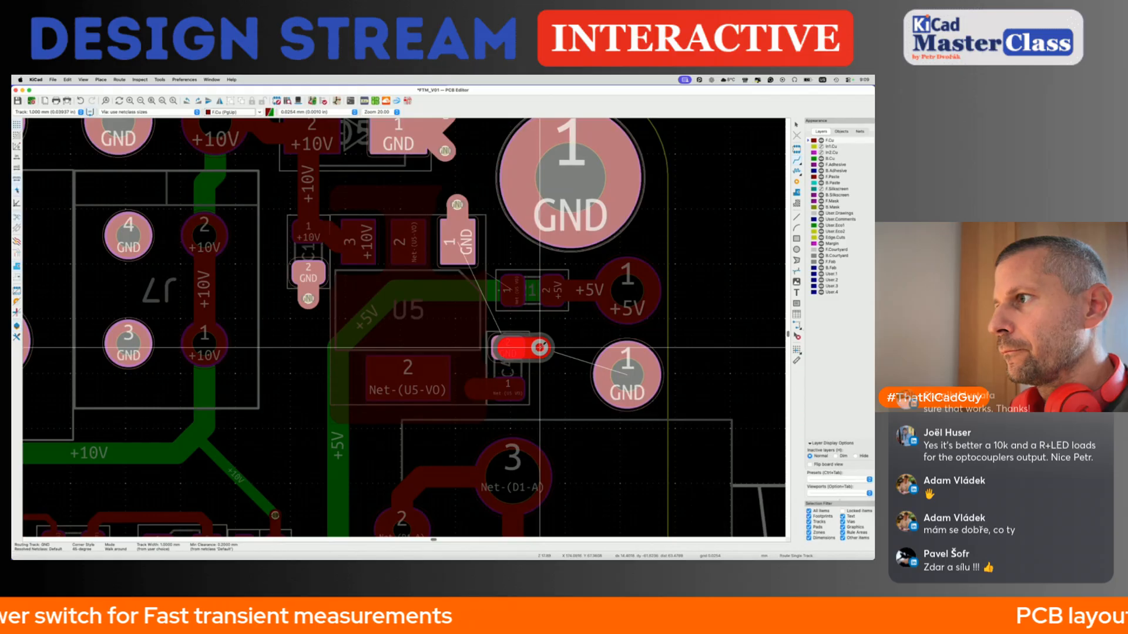
{"action": "key", "text": "Escape"}
{"action": "key", "text": "Escape"}
{"action": "key", "text": "super+s"}
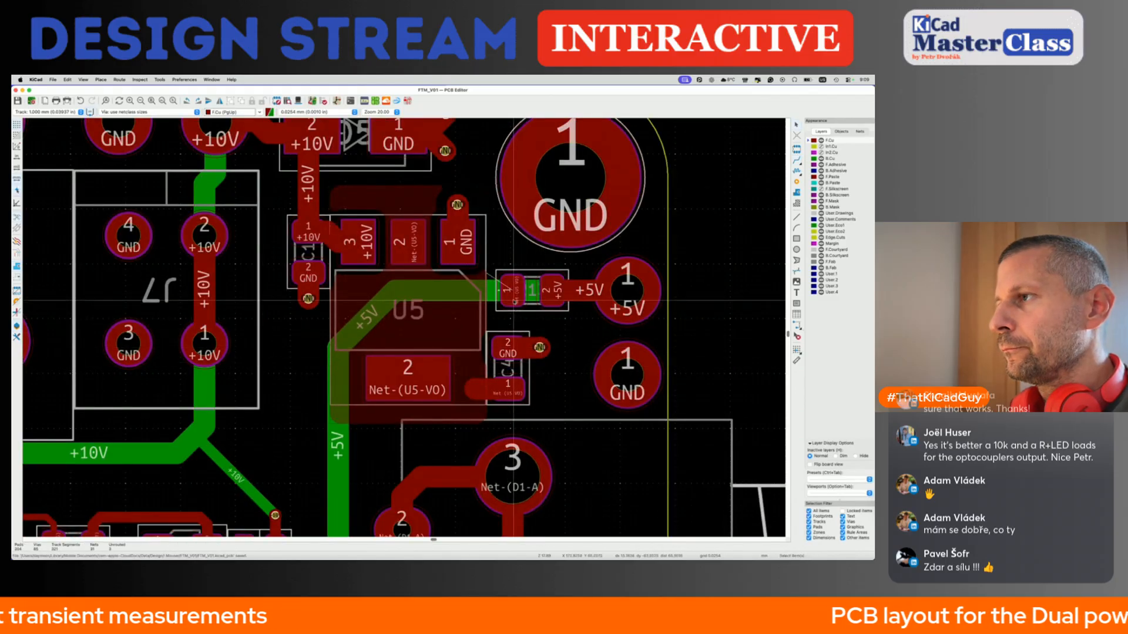
Route pad 1 of R13 into the Net-(U5-VO) zone with a 1 mm F.Cu track, save, and refill the zones.
{"action": "key", "text": "x"}
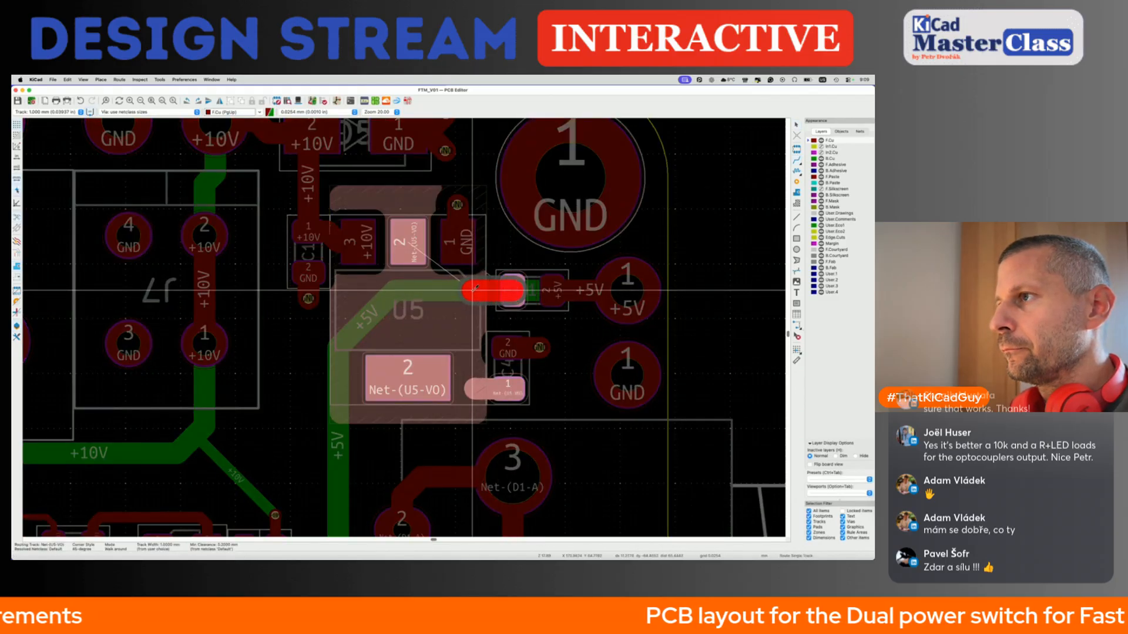
{"action": "left_click", "coordinate": [474, 290]}
{"action": "key", "text": "Escape"}
{"action": "key", "text": "Escape"}
{"action": "key", "text": "super+s"}
{"action": "key", "text": "b"}
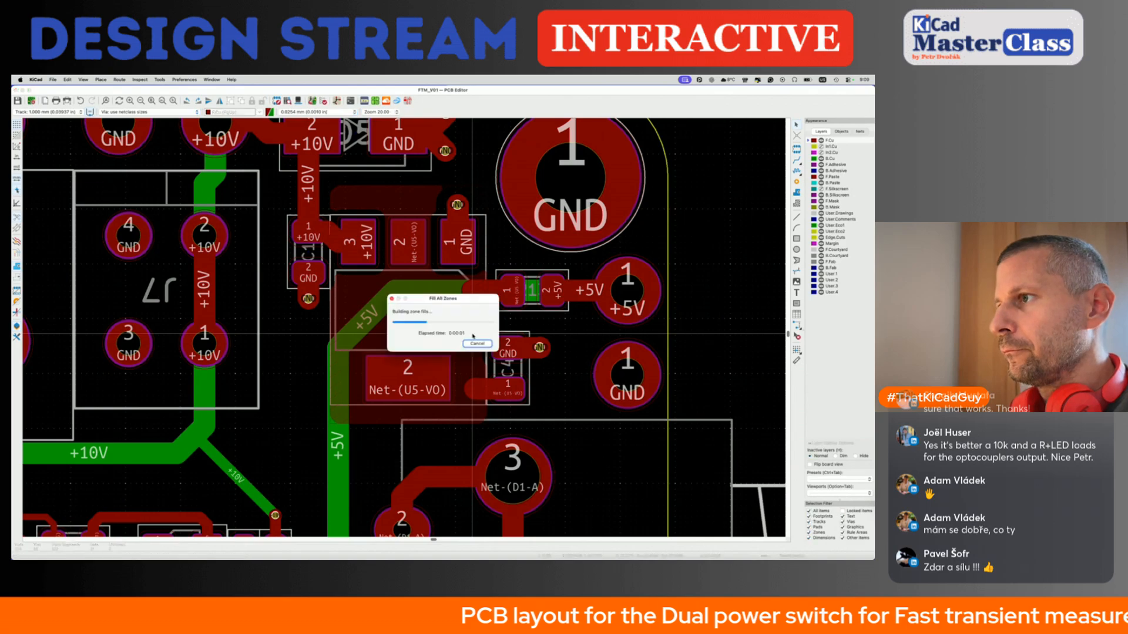
{"action": "scroll", "coordinate": [474, 336], "scroll_direction": "down", "scroll_amount": 4}
{"action": "scroll", "coordinate": [473, 333], "scroll_direction": "up", "scroll_amount": 4}
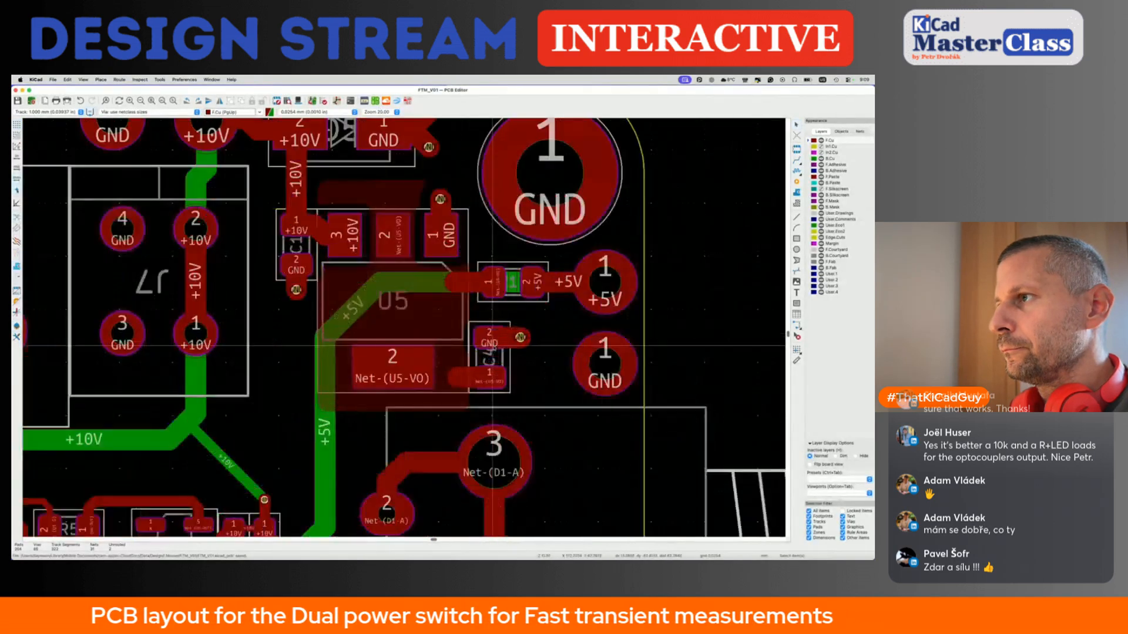
Delete C4's GND track and via, and the short Net-(U5-VO) tracks linking C4 and R13 to the zone.
{"action": "left_click", "coordinate": [513, 340]}
{"action": "key", "text": "Delete"}
{"action": "left_click", "coordinate": [521, 337]}
{"action": "key", "text": "Delete"}
{"action": "left_click", "coordinate": [461, 388]}
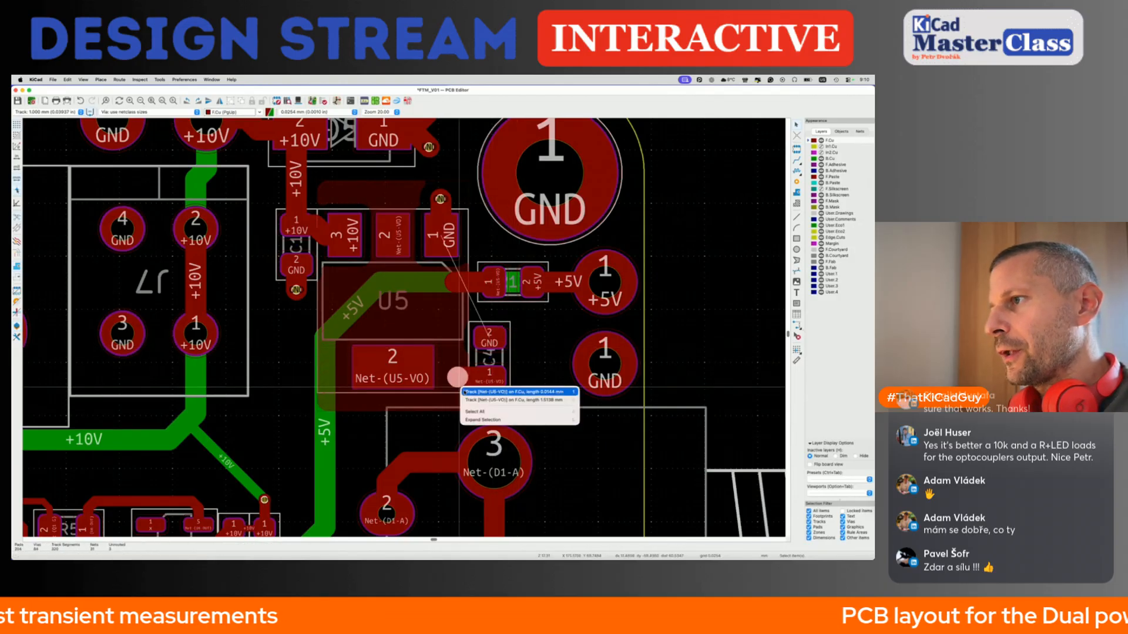
{"action": "left_click", "coordinate": [475, 412]}
{"action": "key", "text": "Delete"}
{"action": "left_click", "coordinate": [467, 284]}
{"action": "key", "text": "Delete"}
Rotate C4 horizontally and place it below R13, in line with the GND connector pad beside it.
{"action": "left_click", "coordinate": [508, 356]}
{"action": "key", "text": "m"}
{"action": "key", "text": "r"}
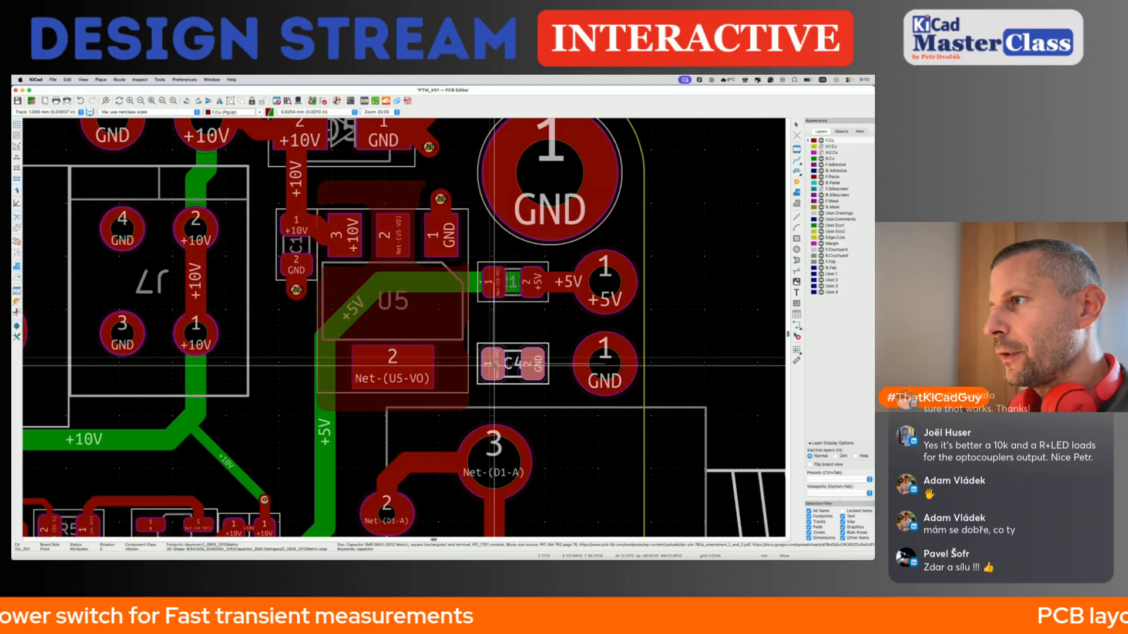
{"action": "left_click", "coordinate": [495, 365]}
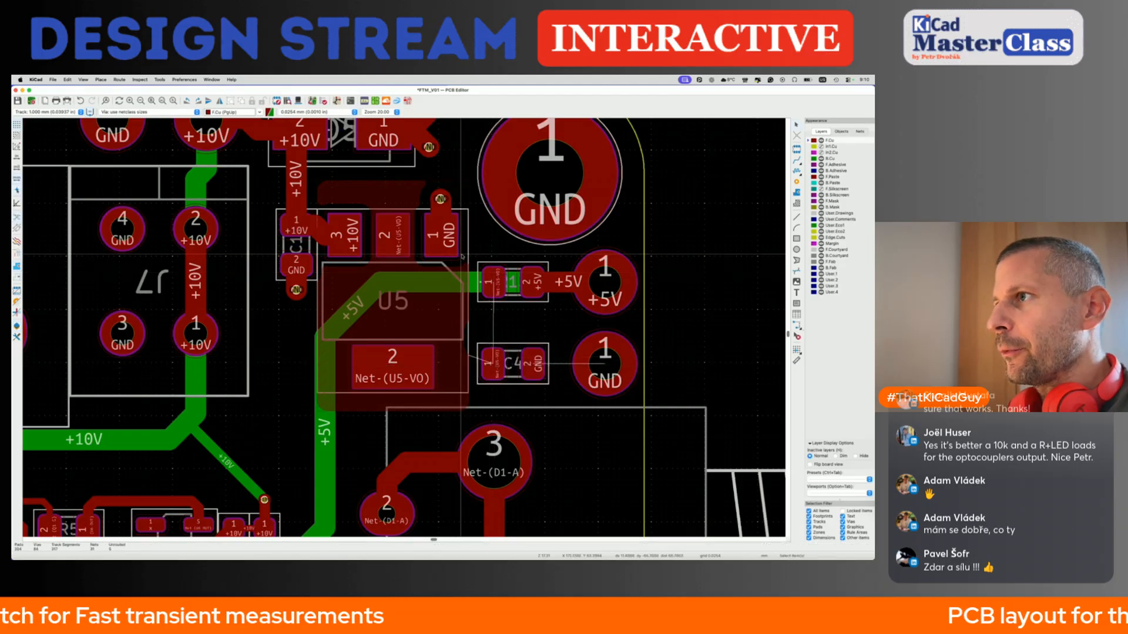
Extend the Net-(U5-VO) zone sideways to cover pad 1 of both R13 and C4, and refill the zones.
{"action": "left_click", "coordinate": [469, 181]}
{"action": "left_click_drag", "start_coordinate": [468, 181], "coordinate": [506, 181]}
{"action": "left_click_drag", "start_coordinate": [468, 411], "coordinate": [506, 411]}
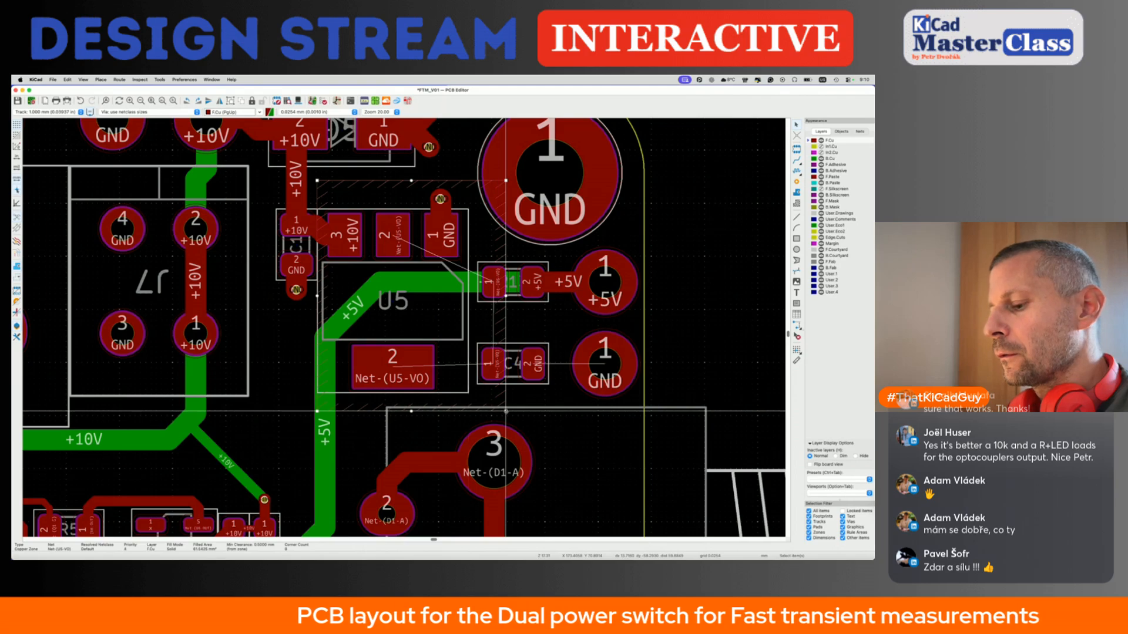
{"action": "key", "text": "b"}
{"action": "key", "text": "Escape"}
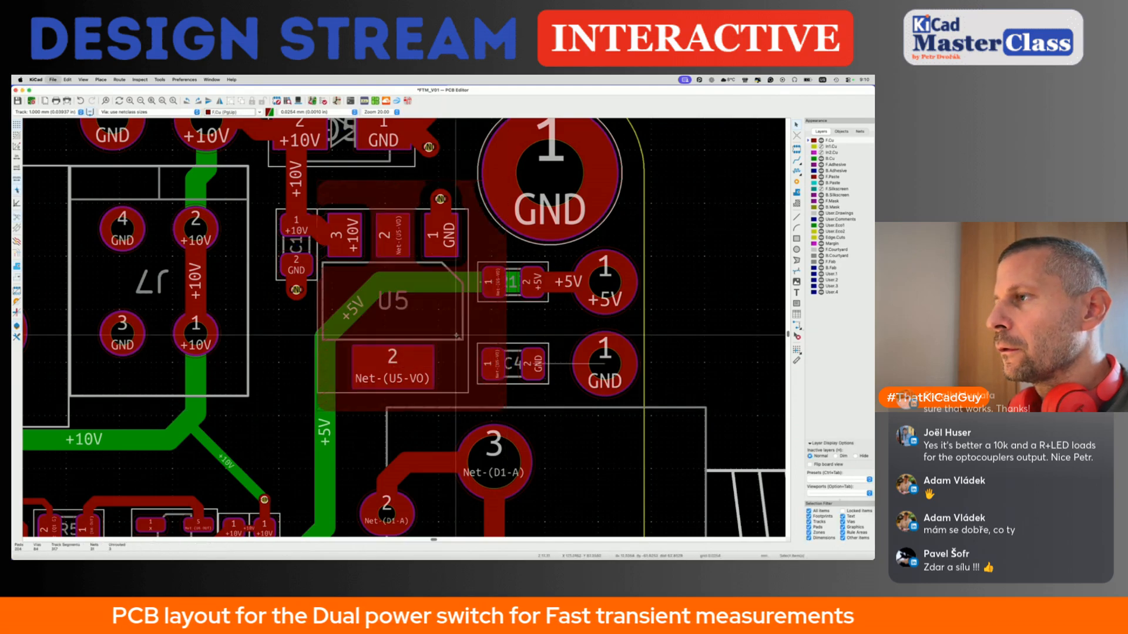
Set R13 pad 1's zone connection to Thermal relief with a 1 mm spoke width, and refill the zones.
{"action": "scroll", "coordinate": [456, 335], "scroll_direction": "down", "scroll_amount": 3}
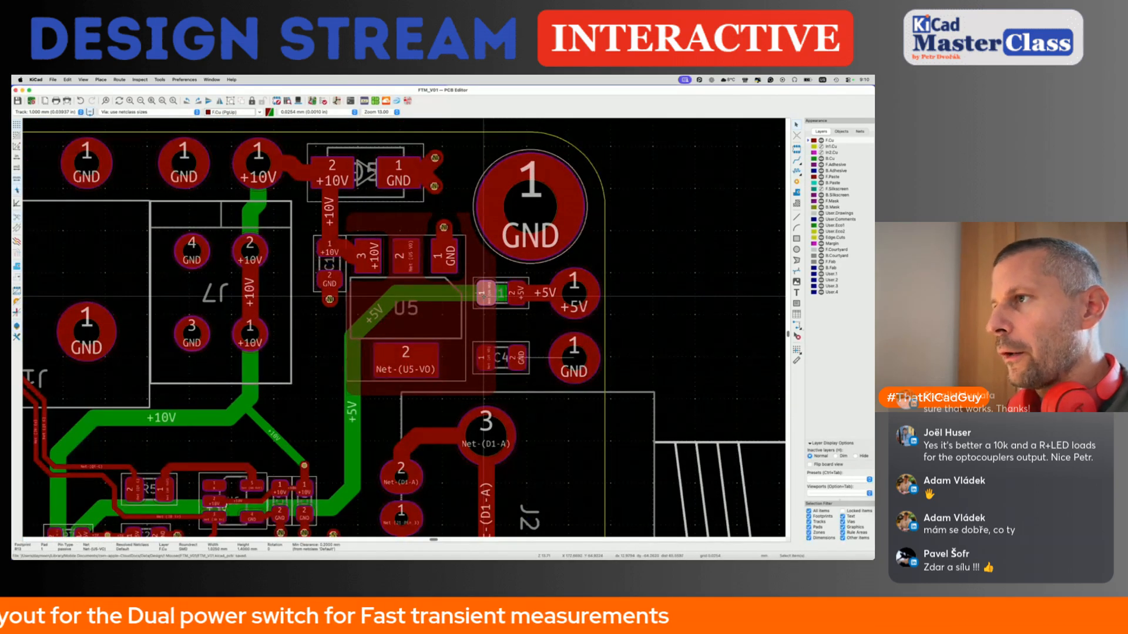
{"action": "double_click", "coordinate": [484, 292]}
{"action": "left_click", "coordinate": [376, 235]}
{"action": "left_click", "coordinate": [344, 350]}
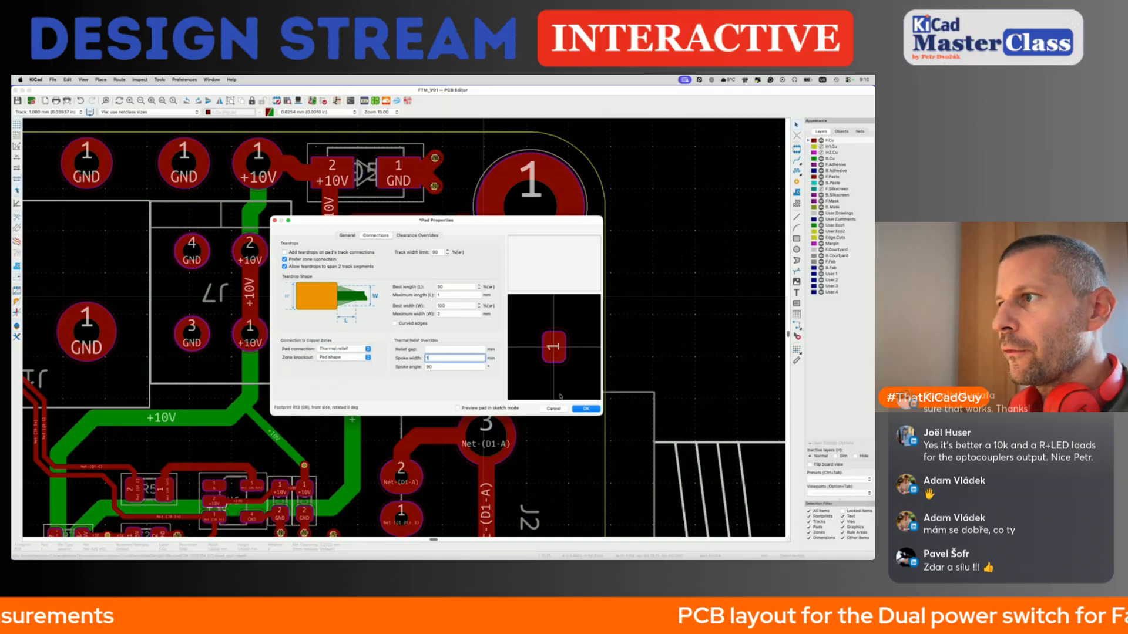
{"action": "left_click", "coordinate": [585, 409]}
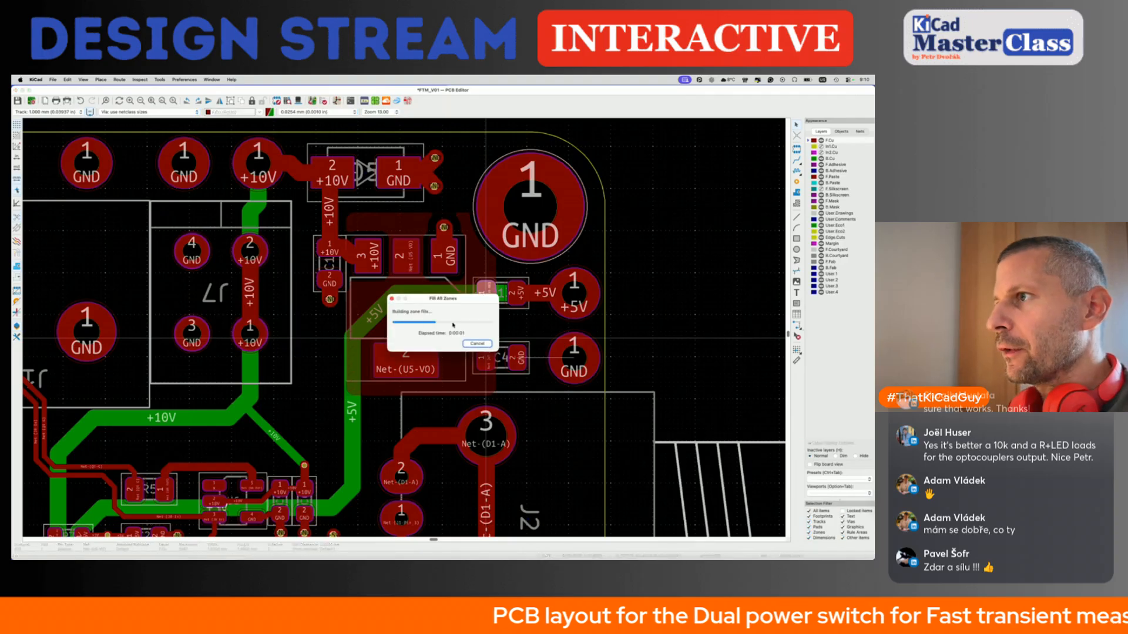
Set C4 pad 1's zone connection to Thermal relief with a 1 mm spoke width, and refill the zones.
{"action": "double_click", "coordinate": [487, 363]}
{"action": "left_click", "coordinate": [362, 347]}
{"action": "left_click", "coordinate": [362, 349]}
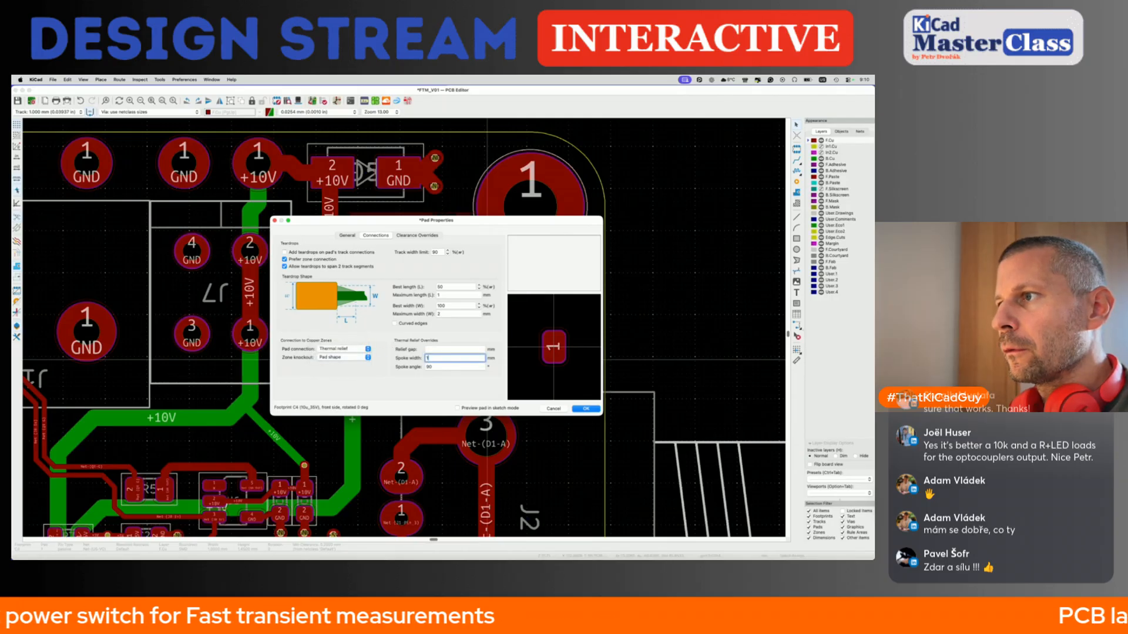
{"action": "left_click", "coordinate": [586, 409]}
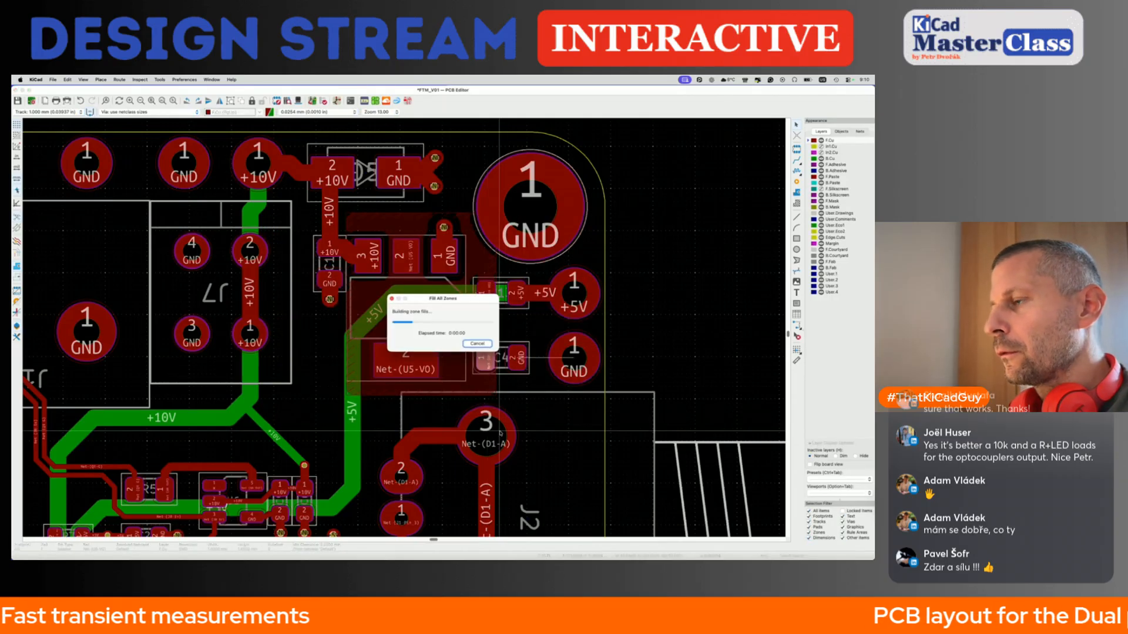
Raise both upper corners of the Net-(U5-VO) zone slightly towards D5, refill the zones, and save.
{"action": "scroll", "coordinate": [516, 379], "scroll_direction": "down", "scroll_amount": 3}
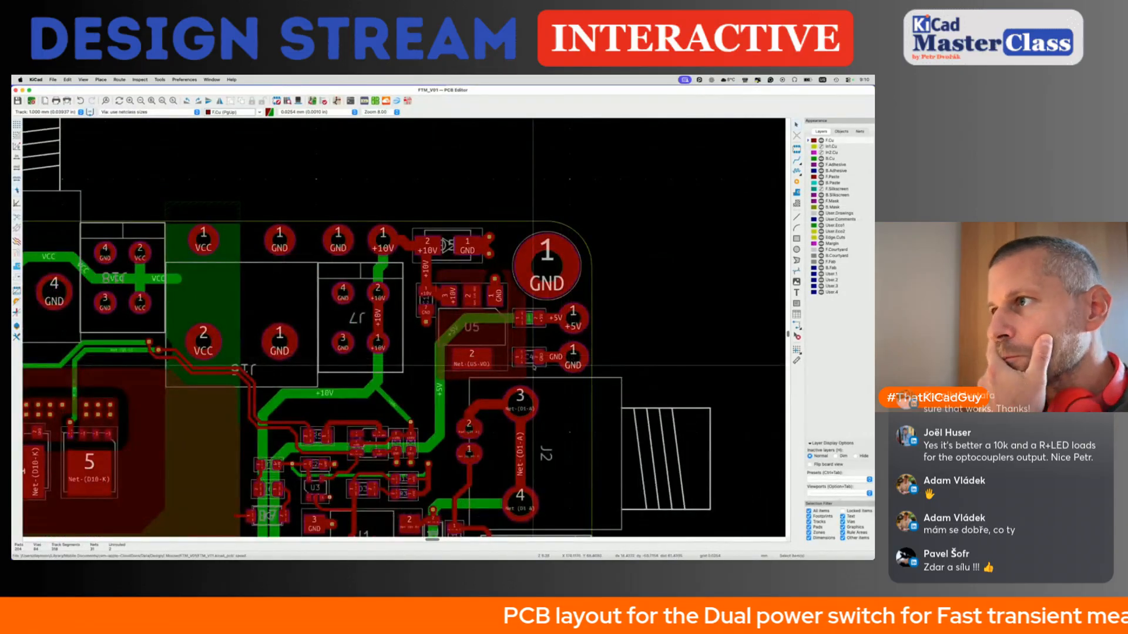
{"action": "scroll", "coordinate": [533, 364], "scroll_direction": "down", "scroll_amount": 1}
{"action": "scroll", "coordinate": [506, 300], "scroll_direction": "up", "scroll_amount": 4}
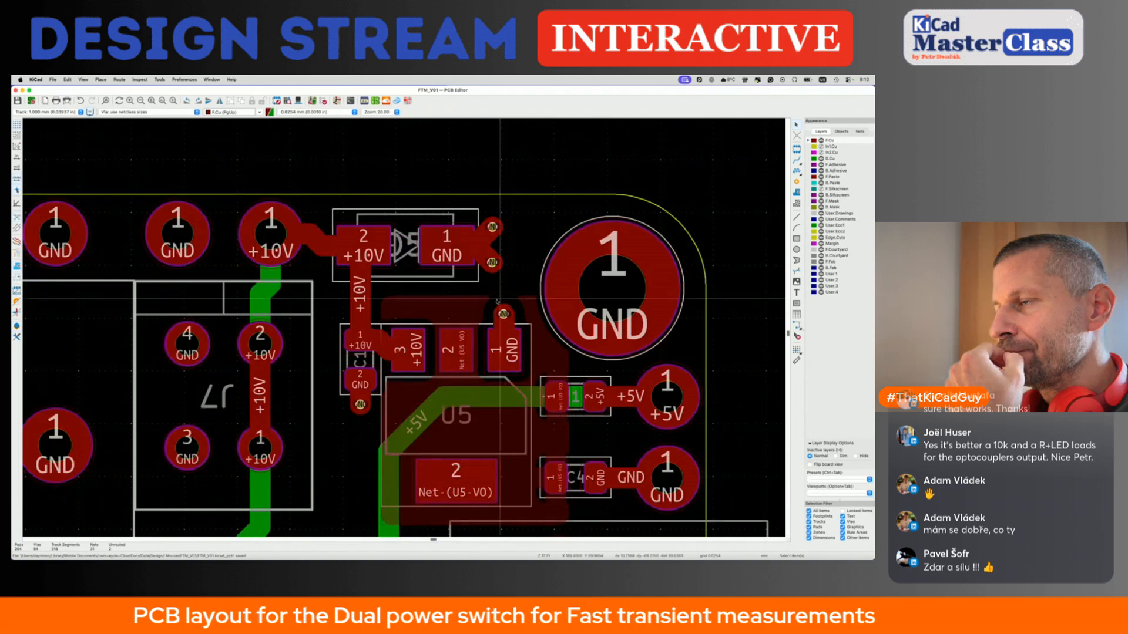
{"action": "left_click", "coordinate": [474, 298]}
{"action": "left_click_drag", "start_coordinate": [381, 295], "coordinate": [381, 283]}
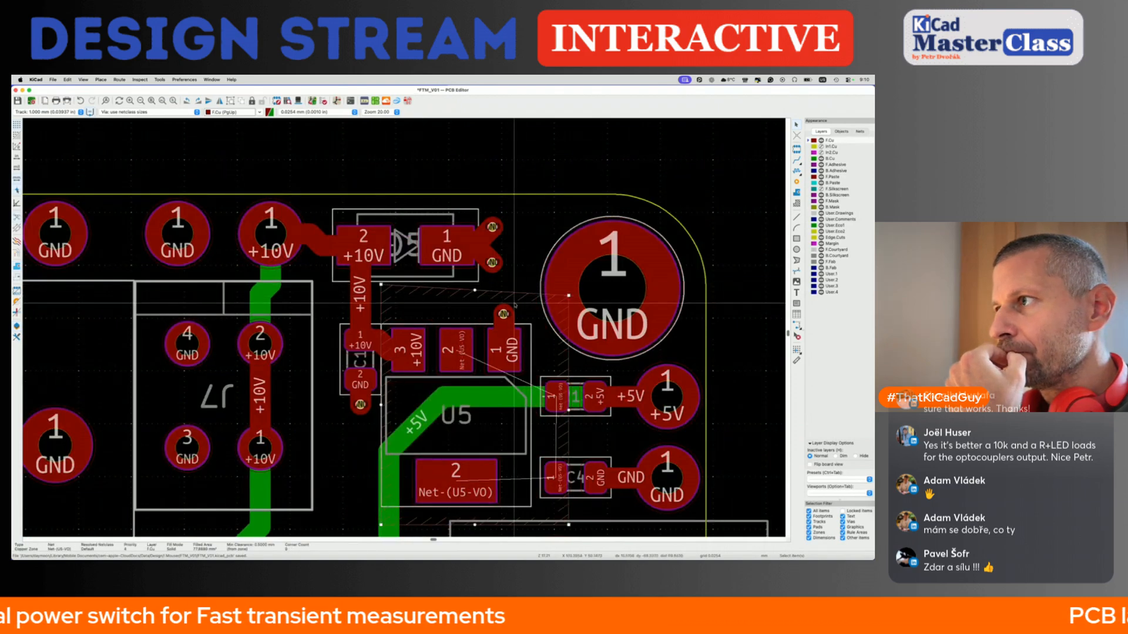
{"action": "left_click_drag", "start_coordinate": [568, 295], "coordinate": [569, 285]}
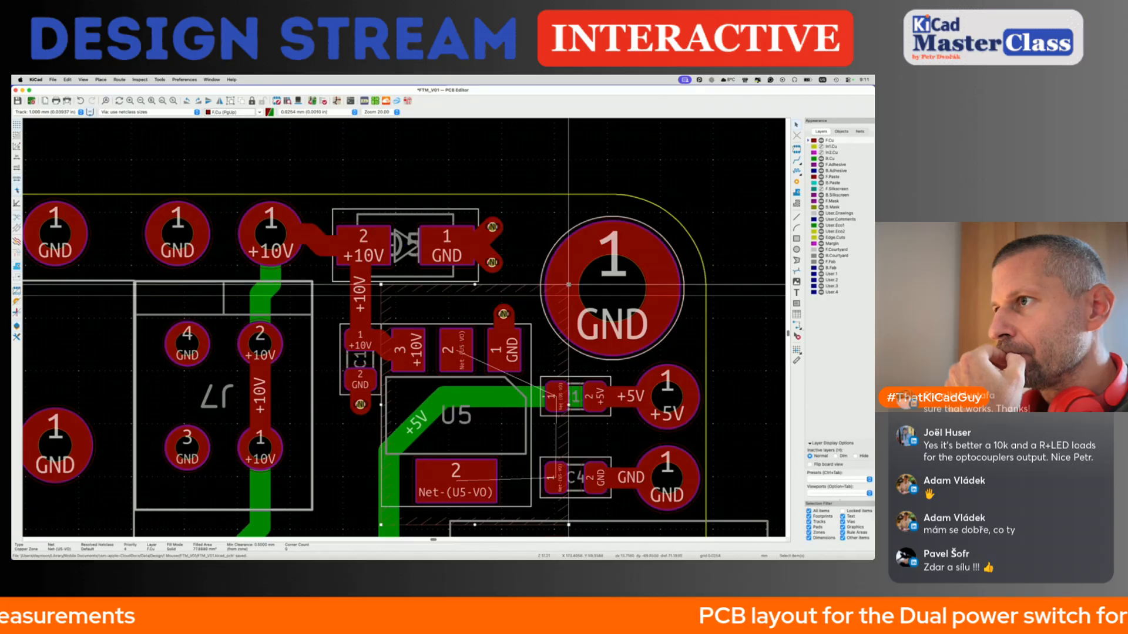
{"action": "key", "text": "b"}
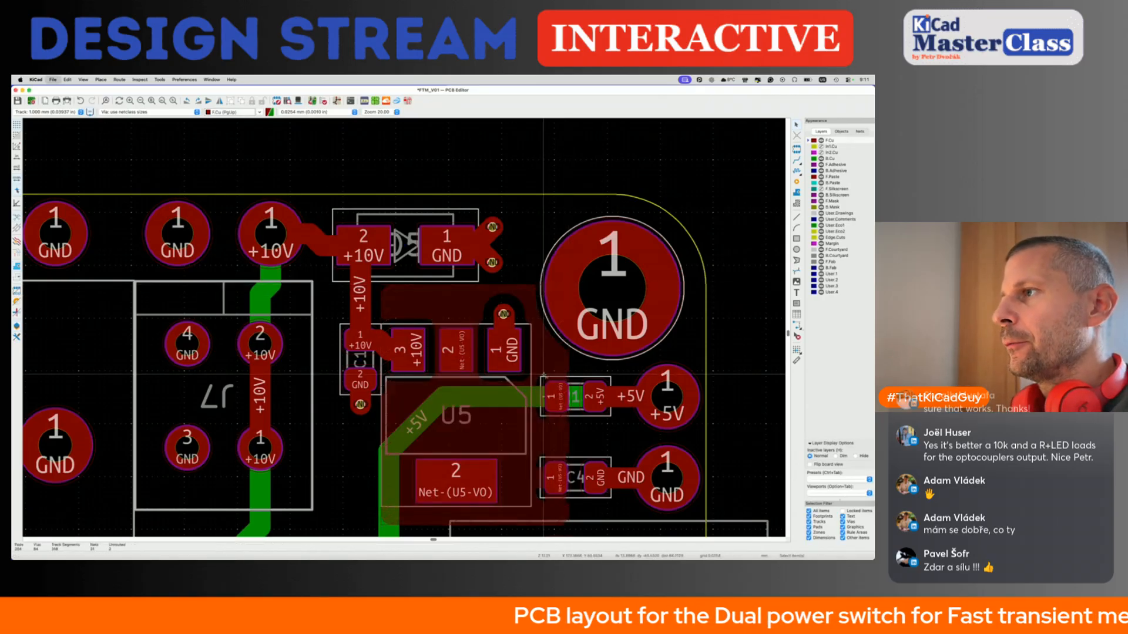
{"action": "key", "text": "super+s"}
Review the whole board layout and examine the +10V routing around U7.
{"action": "scroll", "coordinate": [543, 374], "scroll_direction": "down", "scroll_amount": 5}
{"action": "scroll", "coordinate": [543, 375], "scroll_direction": "down", "scroll_amount": 4}
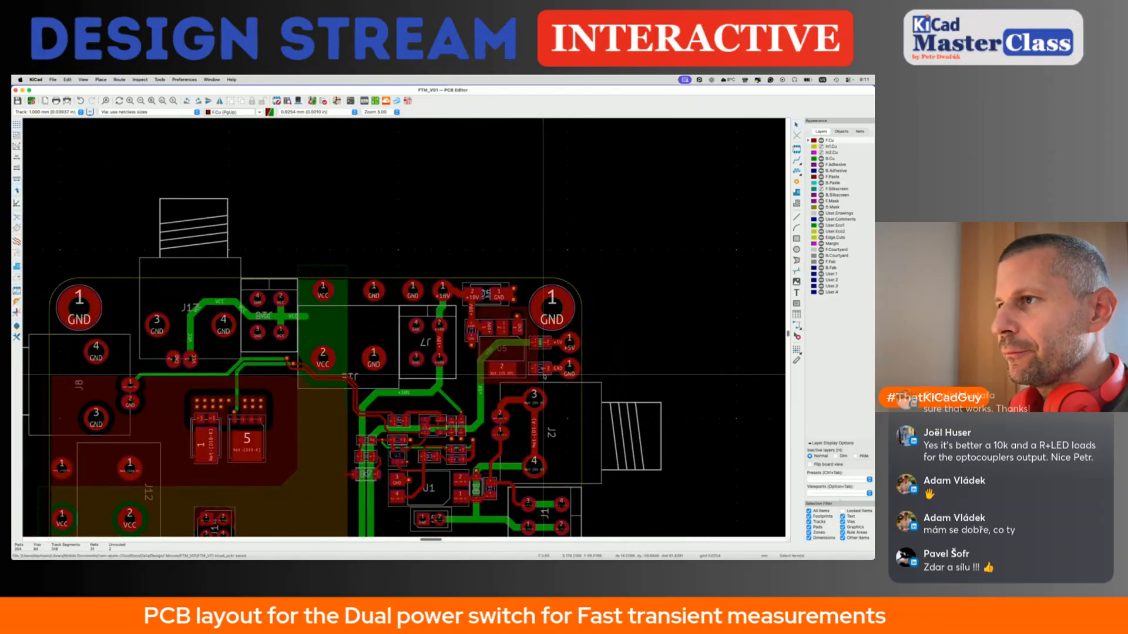
{"action": "scroll", "coordinate": [544, 374], "scroll_direction": "down", "scroll_amount": 3}
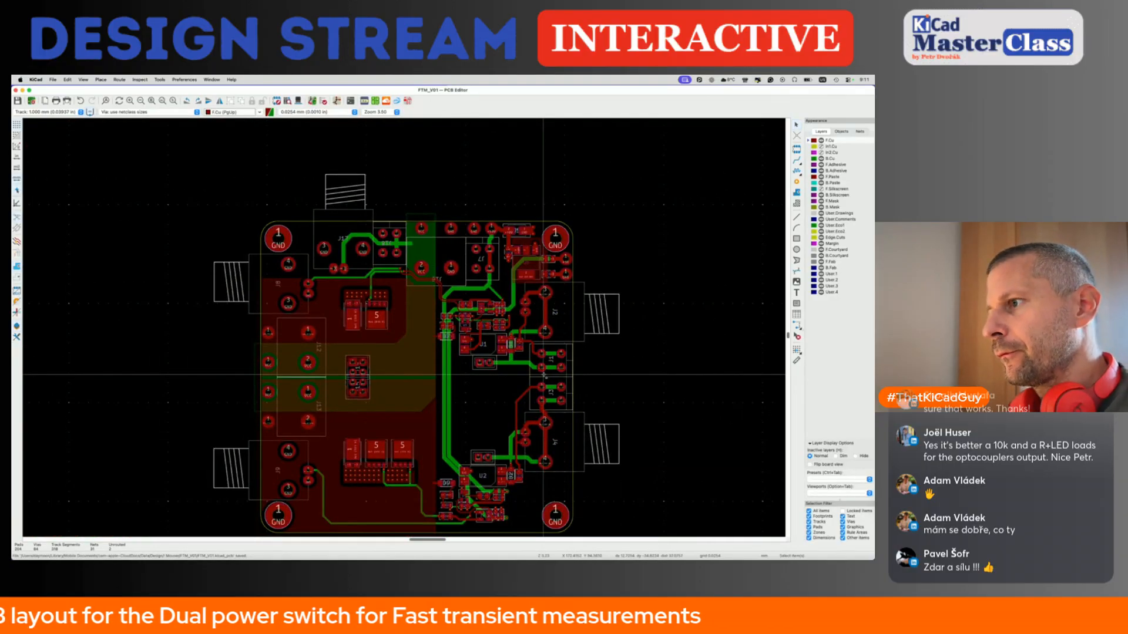
{"action": "scroll", "coordinate": [487, 502], "scroll_direction": "up", "scroll_amount": 7}
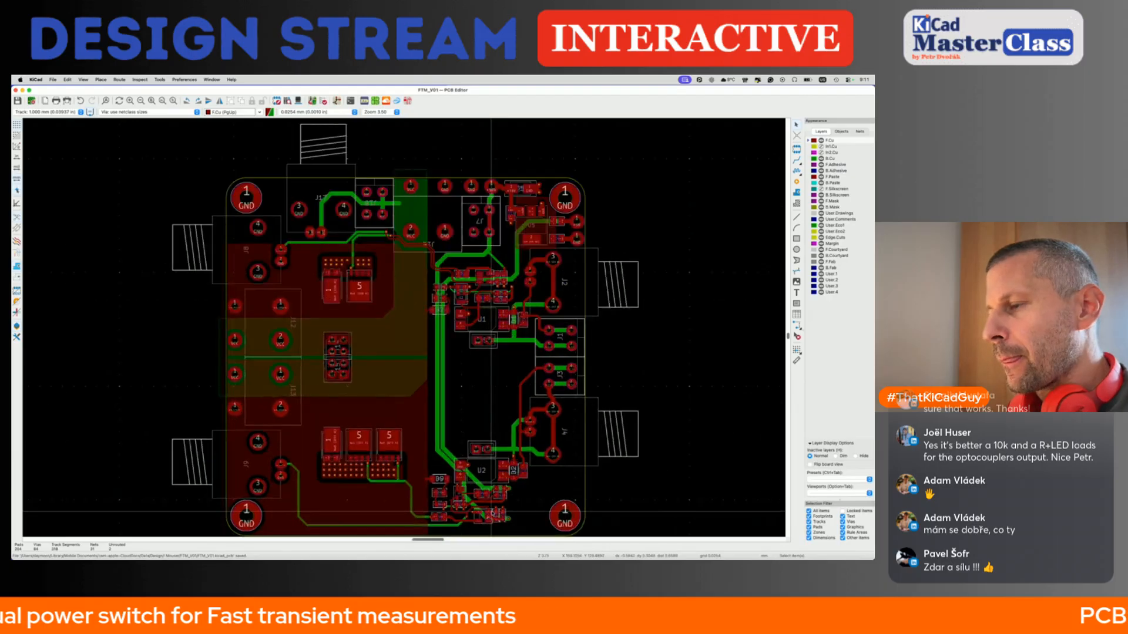
{"action": "scroll", "coordinate": [479, 399], "scroll_direction": "up", "scroll_amount": 5}
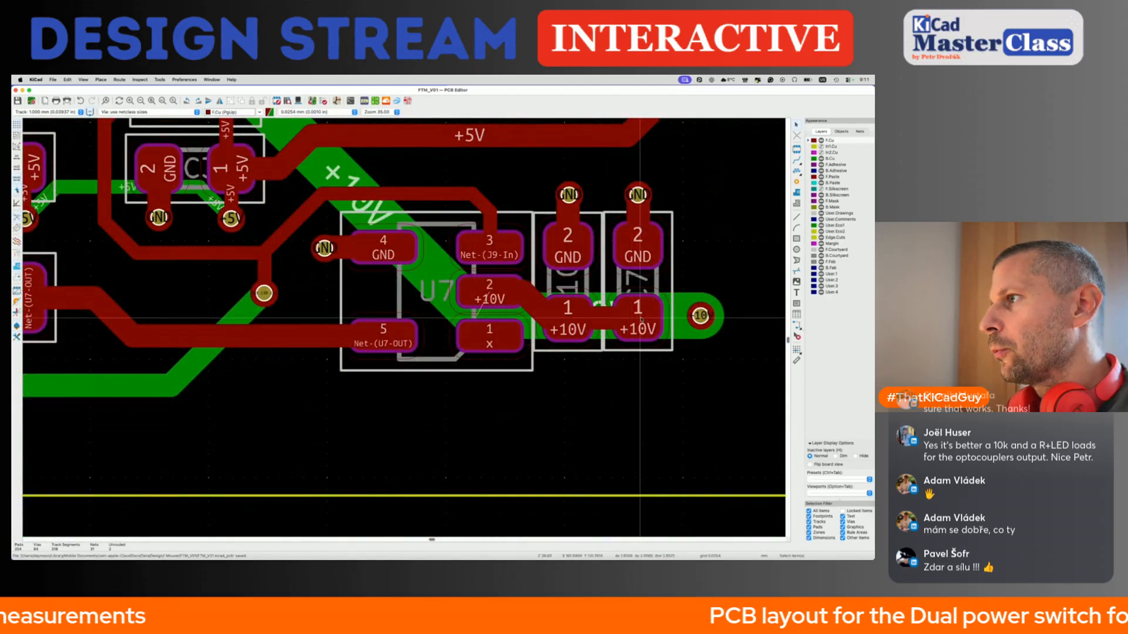
Route a front-copper track from pad 1 of the outer +10V capacitor beside U7 to the +10V via, and save.
{"action": "key", "text": "x"}
{"action": "left_click", "coordinate": [700, 316]}
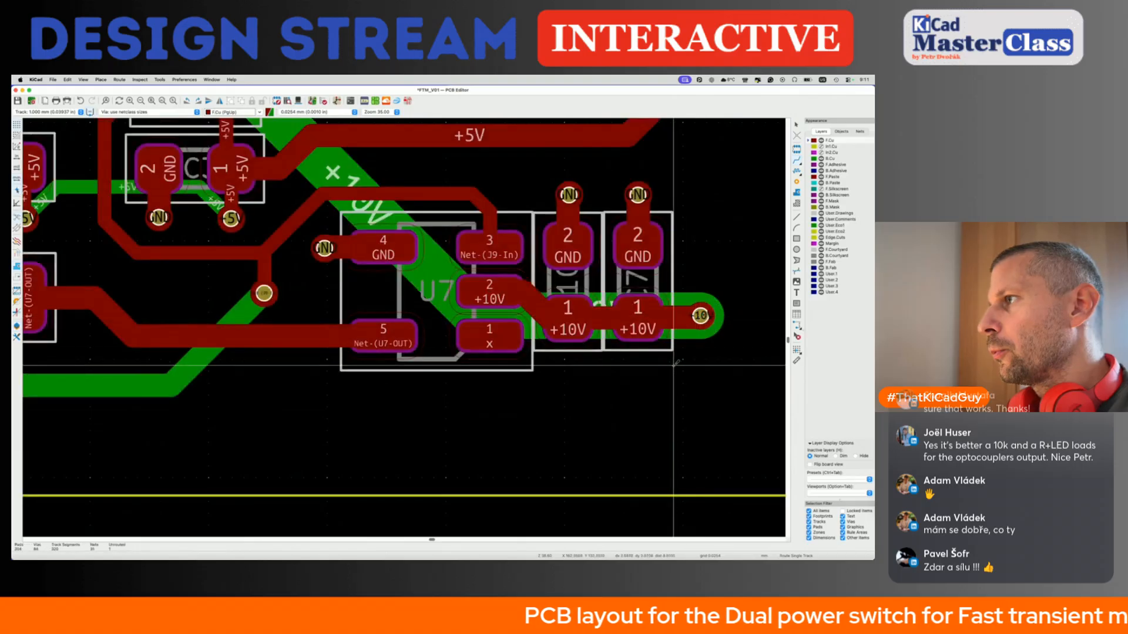
{"action": "key", "text": "Escape"}
{"action": "left_click", "coordinate": [679, 328]}
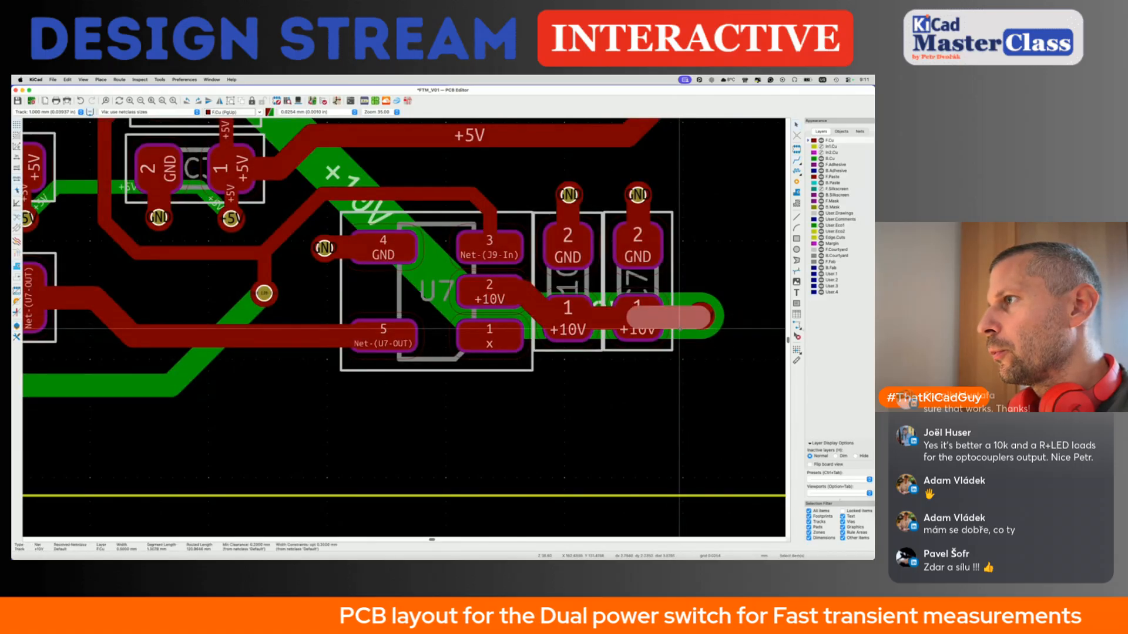
{"action": "key", "text": "Escape"}
{"action": "key", "text": "super+s"}
{"action": "scroll", "coordinate": [680, 327], "scroll_direction": "down", "scroll_amount": 6}
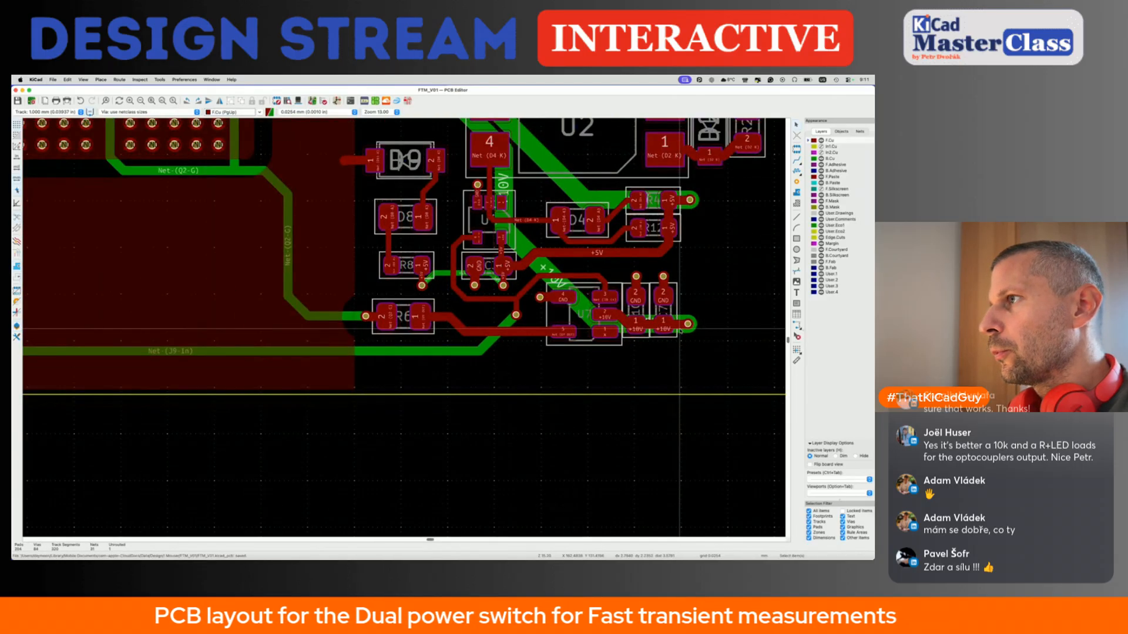
{"action": "scroll", "coordinate": [680, 328], "scroll_direction": "down", "scroll_amount": 7}
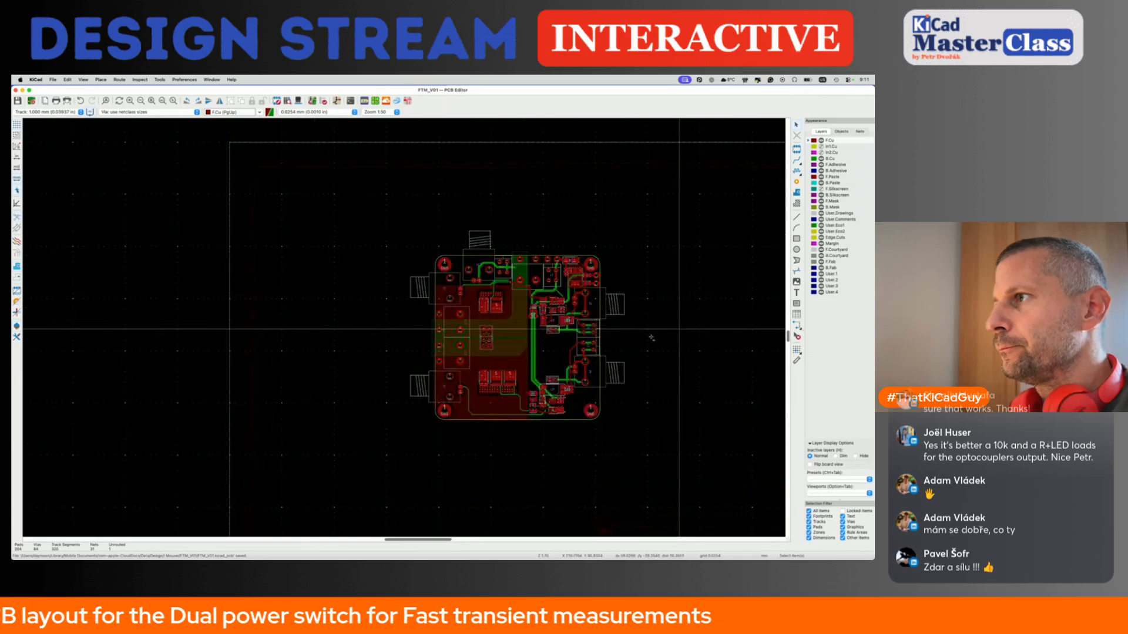
{"action": "key", "text": "super+shift+s"}
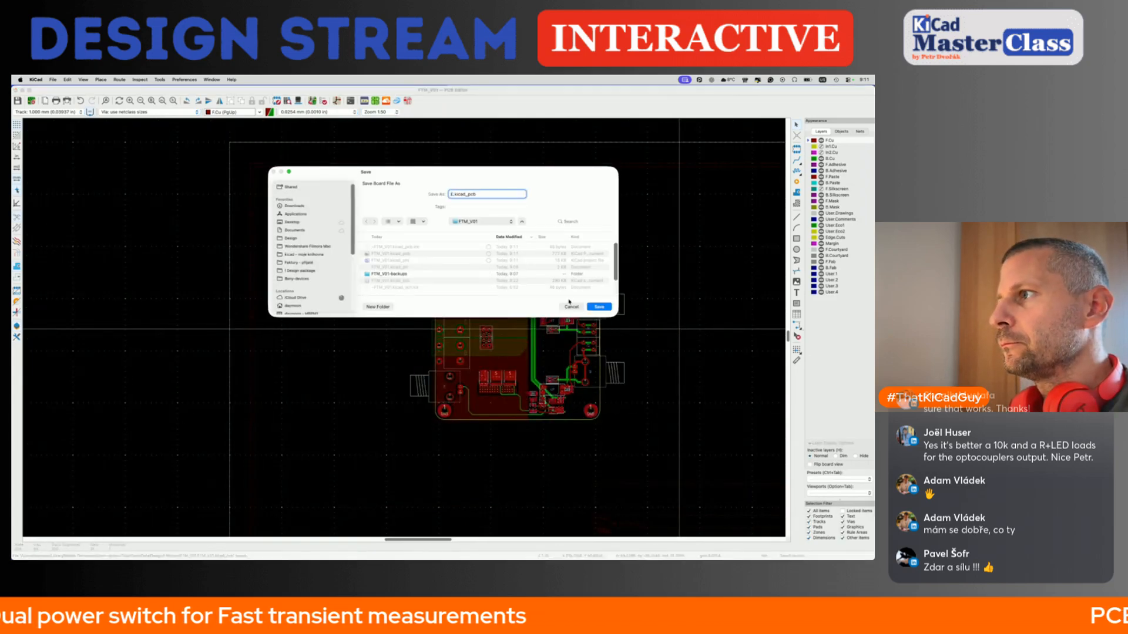
{"action": "left_click", "coordinate": [571, 306]}
Inspect the board's top side and the zone edges in the 3D viewer.
{"action": "key", "text": "alt+3"}
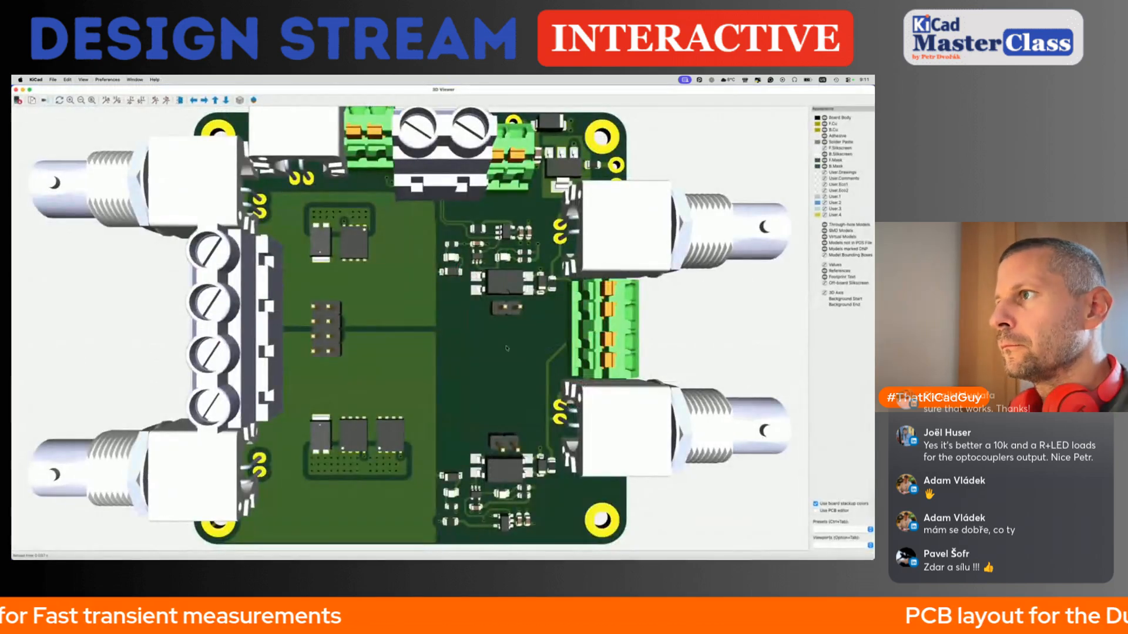
{"action": "scroll", "coordinate": [426, 391], "scroll_direction": "up", "scroll_amount": 3}
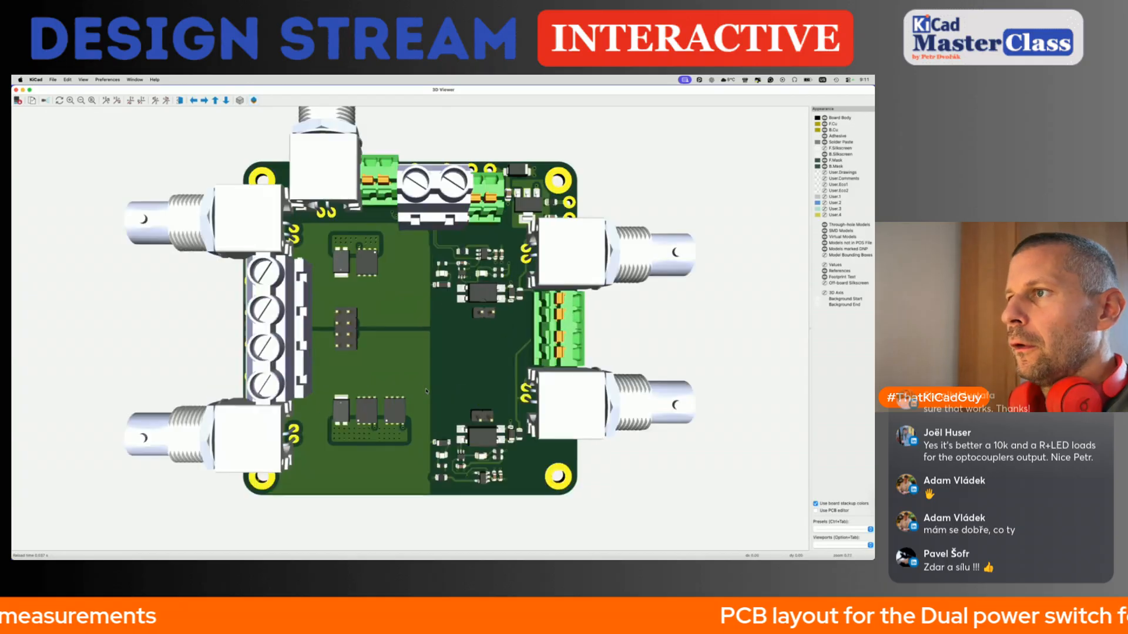
{"action": "scroll", "coordinate": [426, 391], "scroll_direction": "left", "scroll_amount": 3}
{"action": "scroll", "coordinate": [426, 391], "scroll_direction": "down", "scroll_amount": 2}
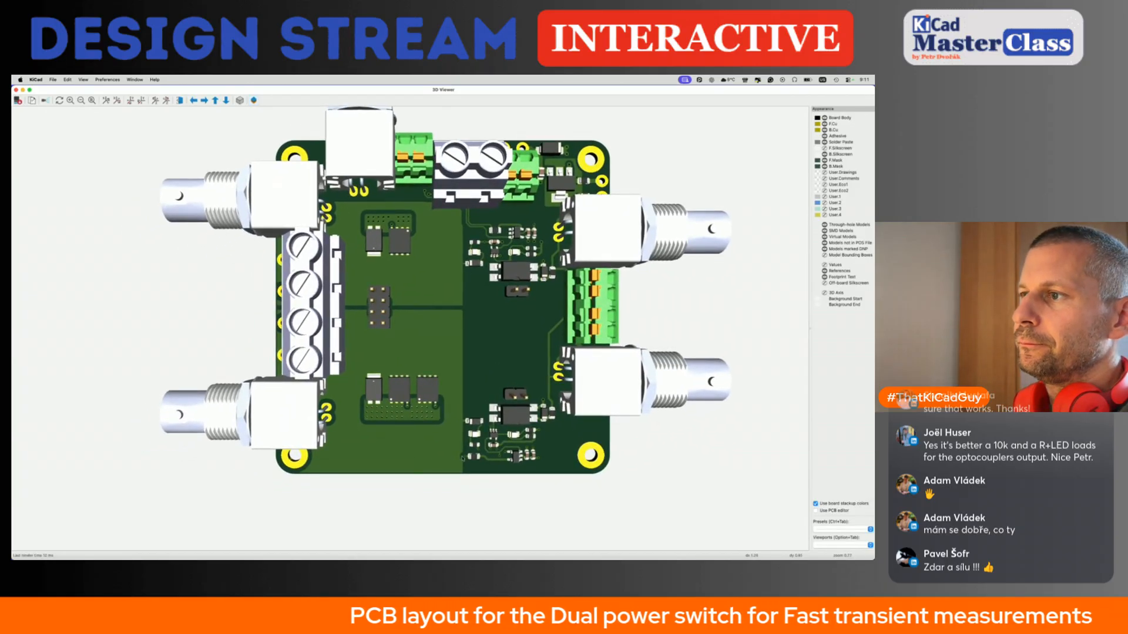
{"action": "scroll", "coordinate": [453, 481], "scroll_direction": "up", "scroll_amount": 5}
{"action": "scroll", "coordinate": [470, 483], "scroll_direction": "down", "scroll_amount": 5}
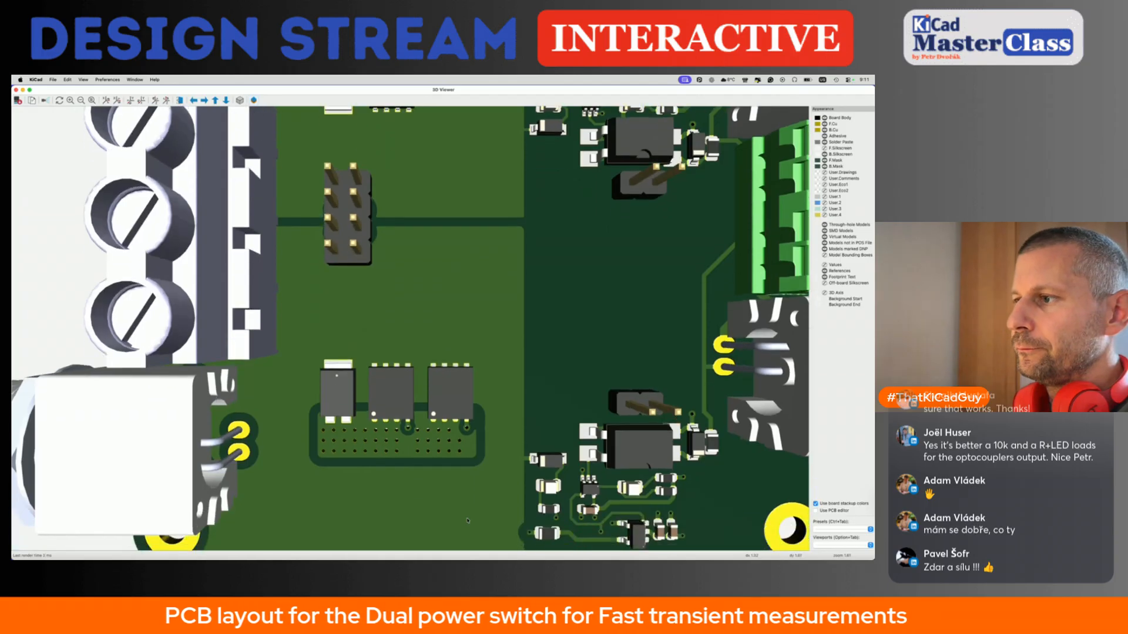
{"action": "key", "text": "super+w"}
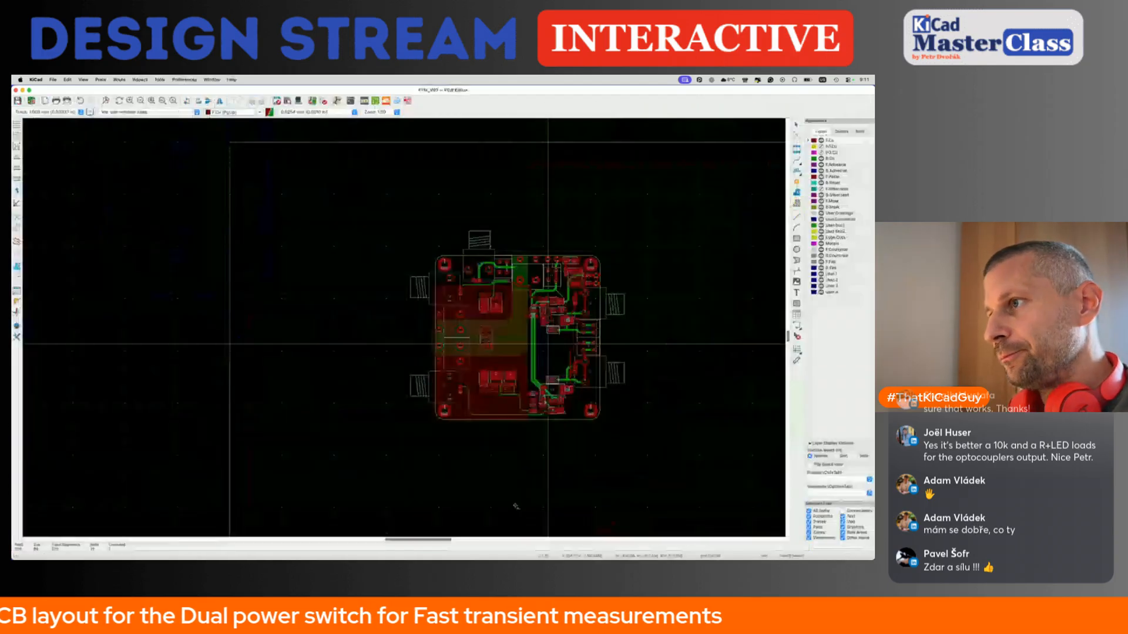
Raise both lower corners of the Net-(D11-K) zone to just inside the lower board edge, refill the zones, and save.
{"action": "scroll", "coordinate": [482, 425], "scroll_direction": "up", "scroll_amount": 5}
{"action": "left_click", "coordinate": [374, 392]}
{"action": "left_click_drag", "start_coordinate": [228, 398], "coordinate": [228, 383]}
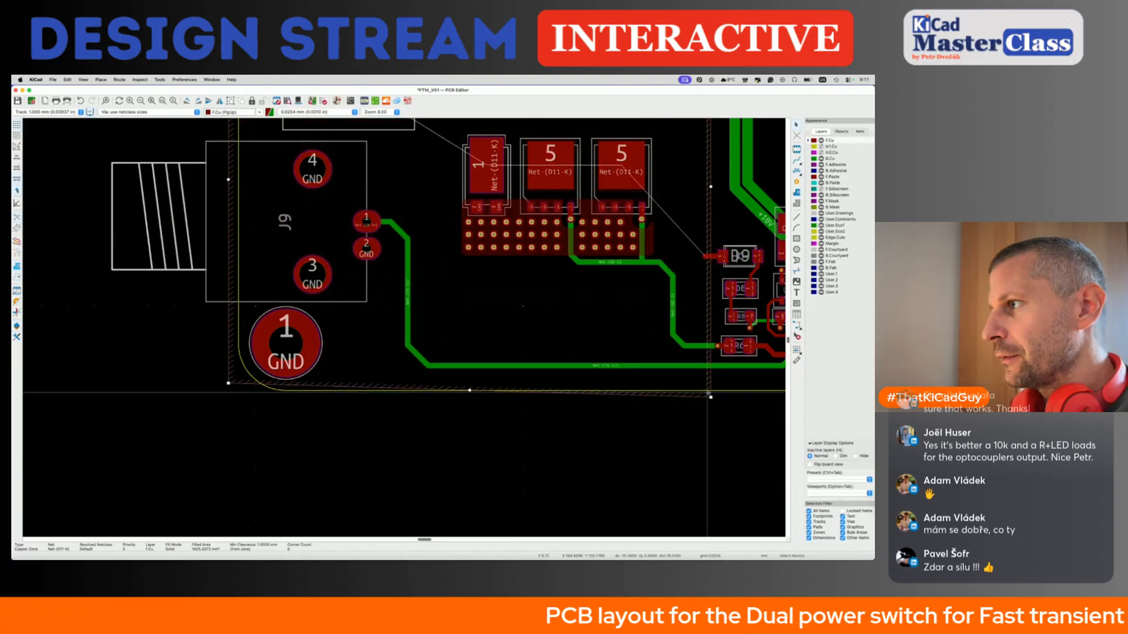
{"action": "left_click_drag", "start_coordinate": [711, 397], "coordinate": [711, 383]}
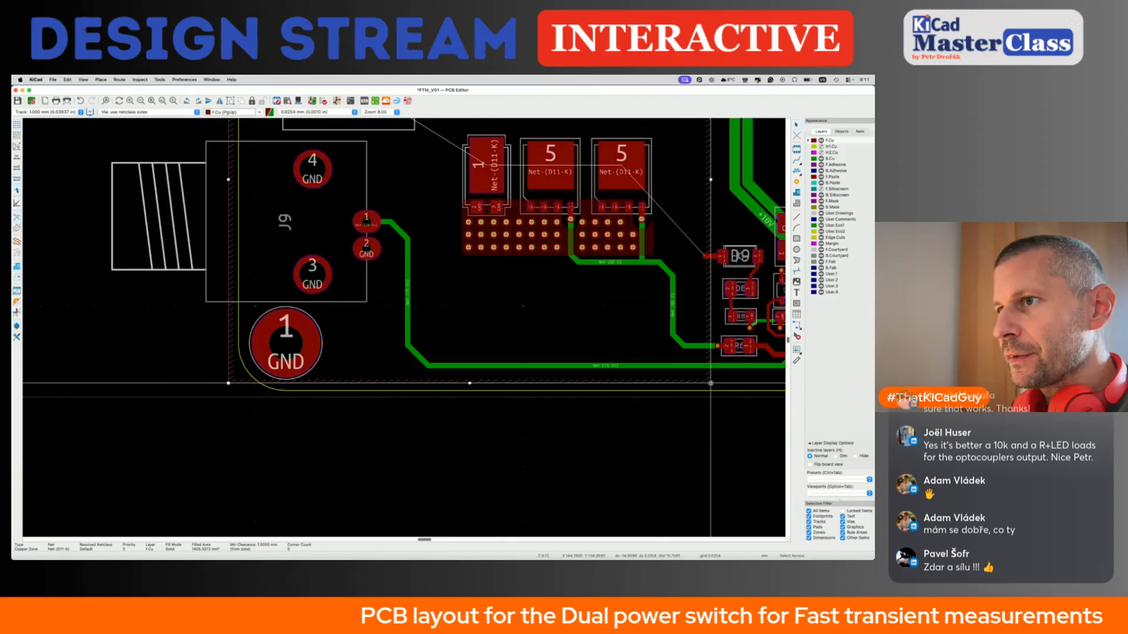
{"action": "key", "text": "b"}
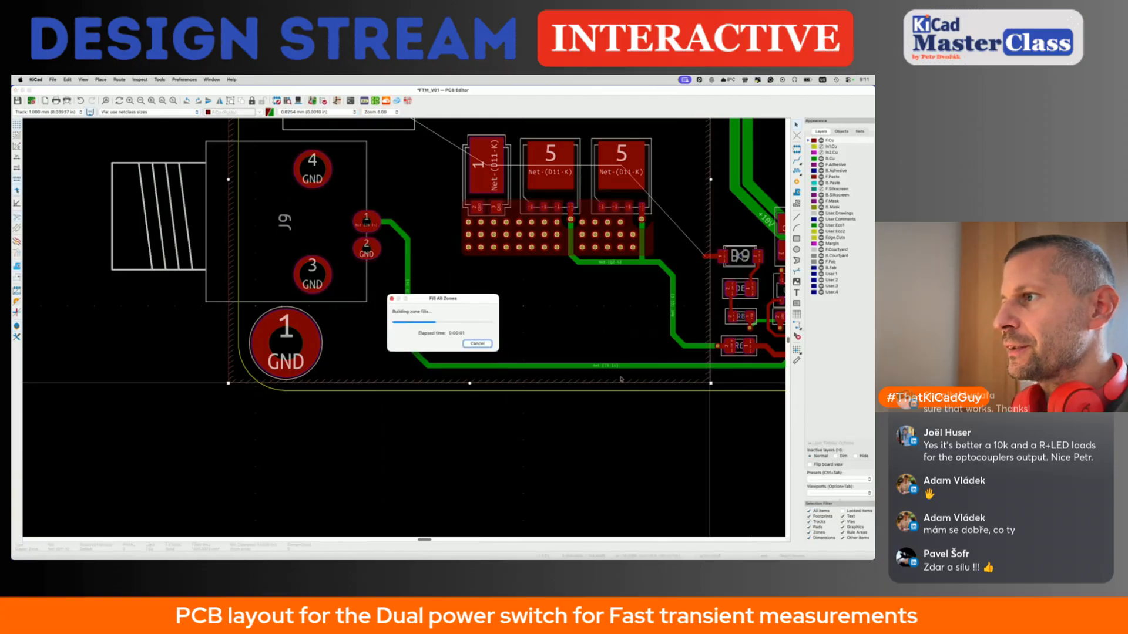
{"action": "key", "text": "super+s"}
Try to move the Net-(D11-K) zone's lower-left corner slightly inward beside the mounting hole, and refill the zones.
{"action": "scroll", "coordinate": [616, 381], "scroll_direction": "down", "scroll_amount": 3}
{"action": "scroll", "coordinate": [616, 382], "scroll_direction": "right", "scroll_amount": 5}
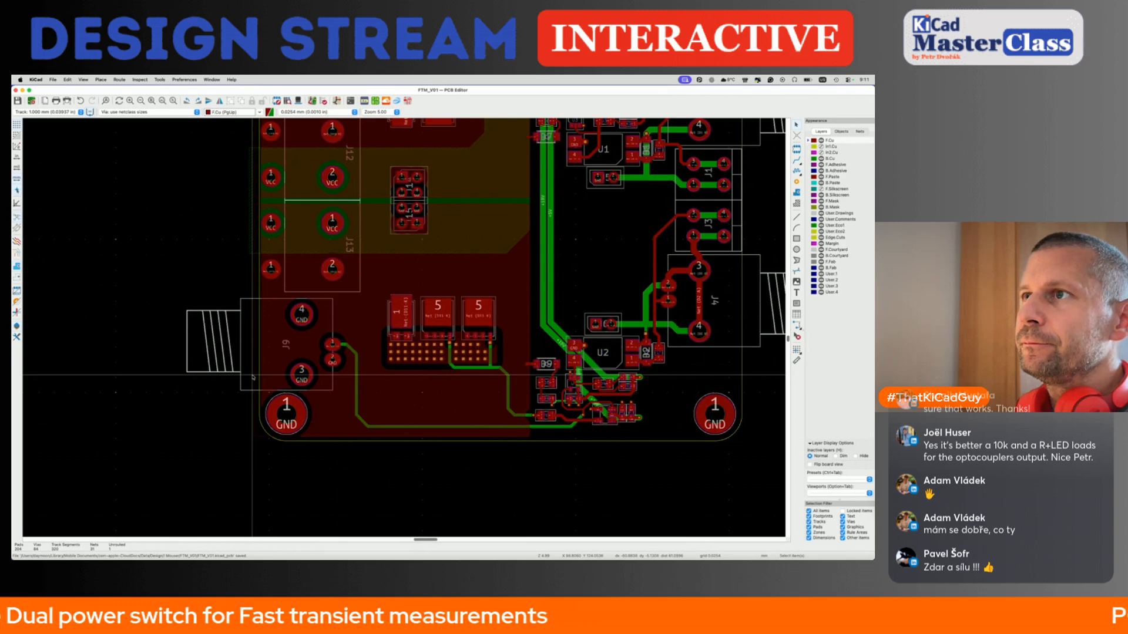
{"action": "left_click", "coordinate": [254, 411]}
{"action": "scroll", "coordinate": [254, 412], "scroll_direction": "up", "scroll_amount": 3}
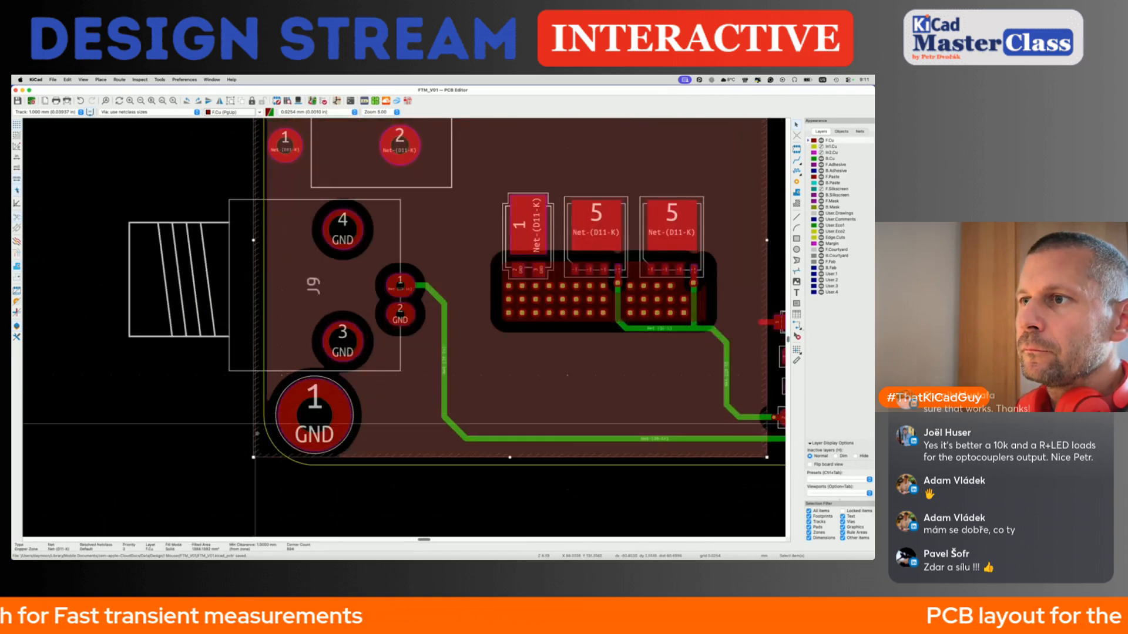
{"action": "left_click_drag", "start_coordinate": [253, 458], "coordinate": [269, 457]}
{"action": "key", "text": "Escape"}
{"action": "key", "text": "b"}
{"action": "key", "text": "Escape"}
{"action": "key", "text": "super+s"}
Inspect the copper zones on the board's top and bottom sides in the 3D viewer.
{"action": "key", "text": "Home"}
{"action": "key", "text": "alt+3"}
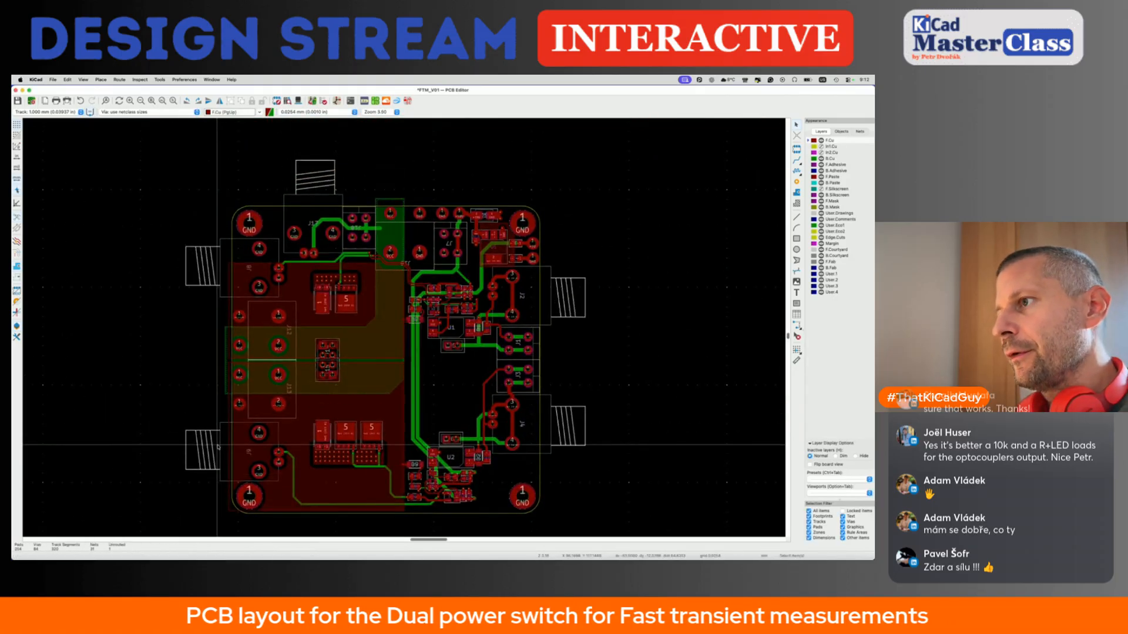
{"action": "scroll", "coordinate": [366, 390], "scroll_direction": "down", "scroll_amount": 10}
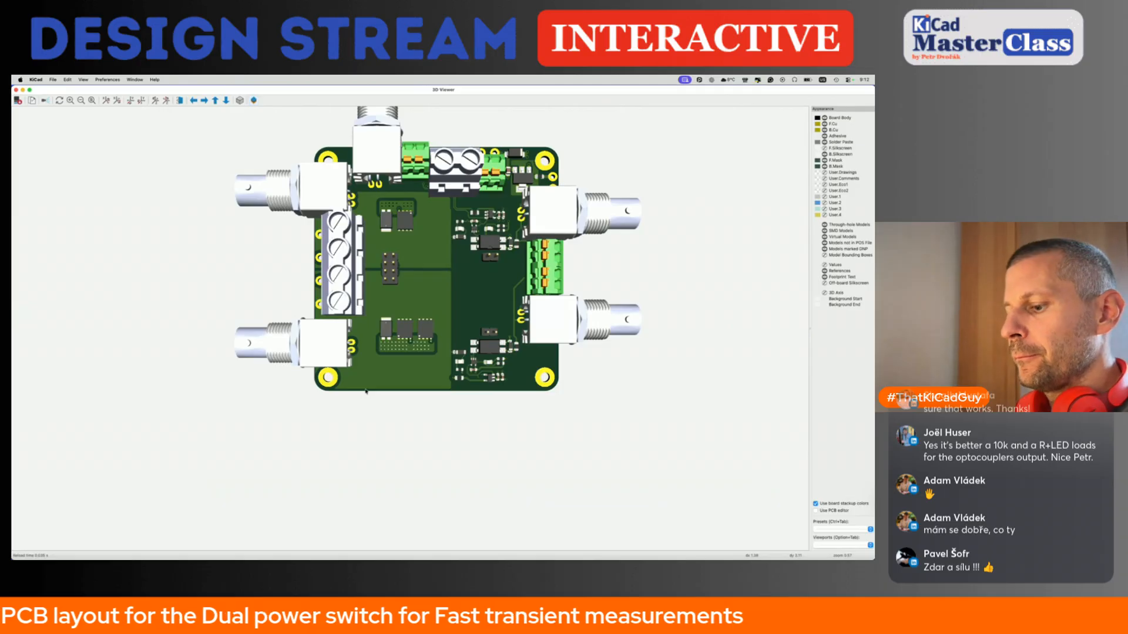
{"action": "key", "text": "shift+z"}
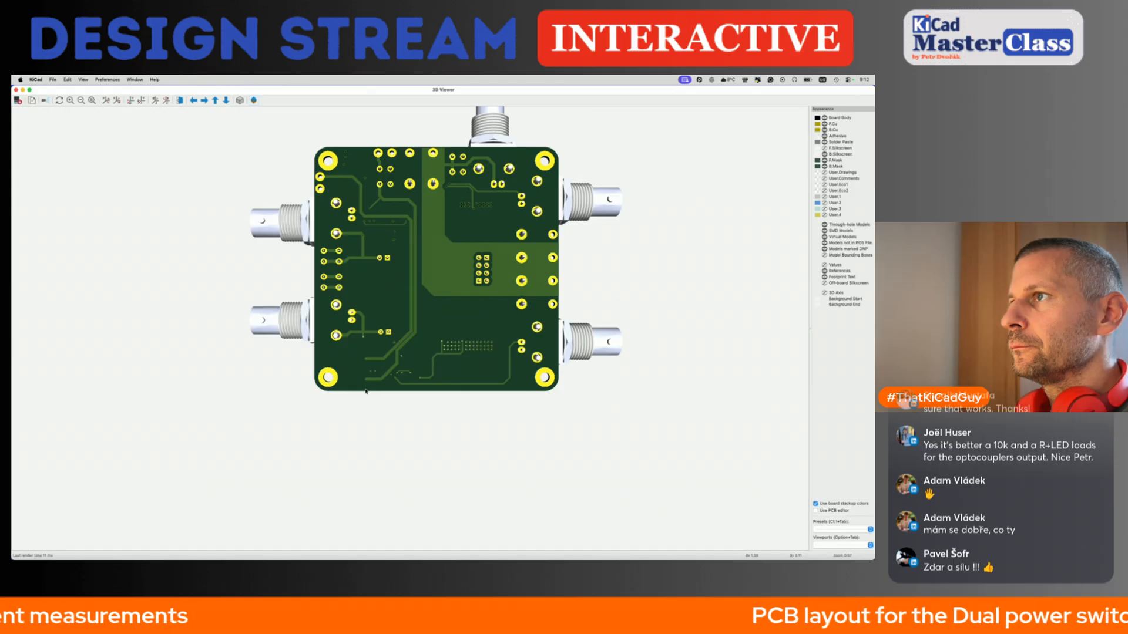
{"action": "key", "text": "z"}
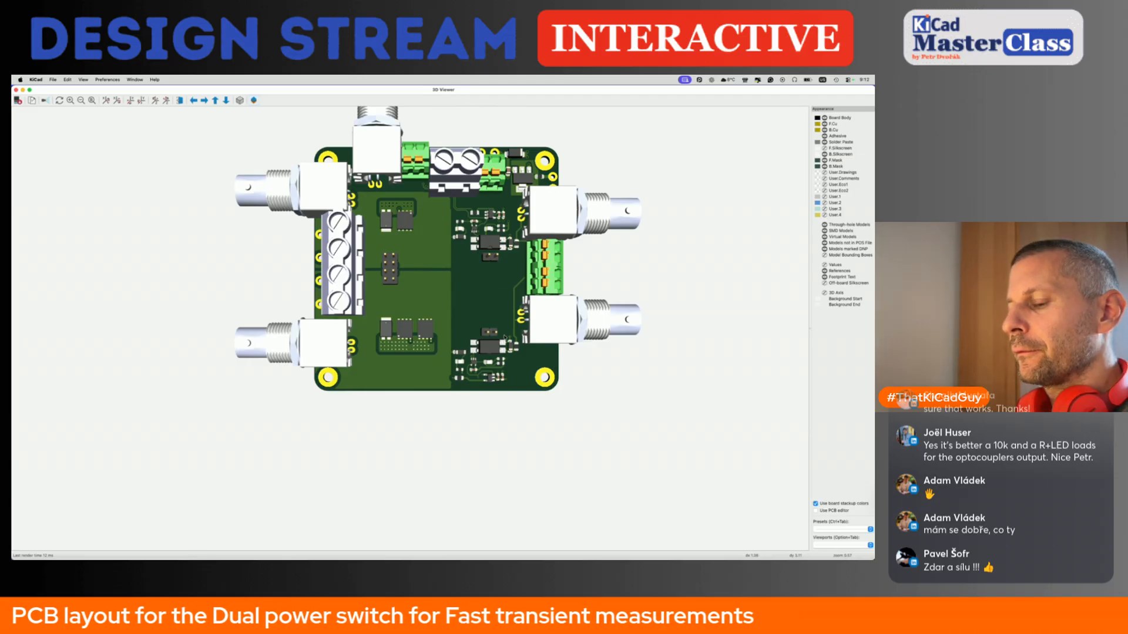
Return to the PCB Editor and extend the Net-(D11-K) zone's upper-right corner towards J3, squaring the new right edge with a corner near J6.
{"action": "key", "text": "super+grave"}
{"action": "key", "text": "super+grave"}
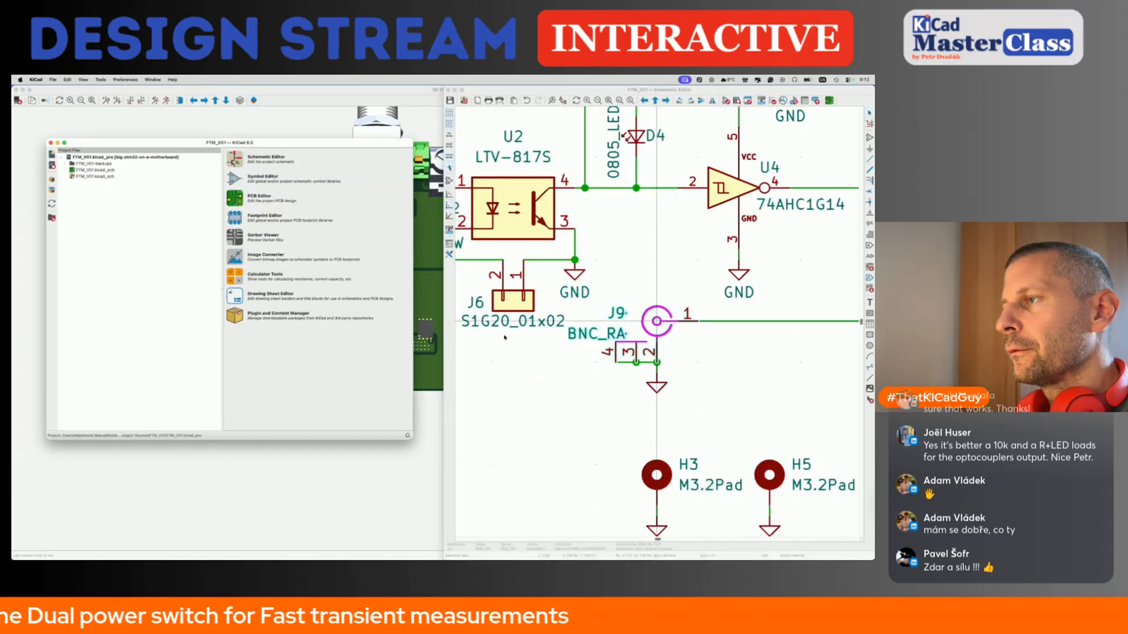
{"action": "double_click", "coordinate": [504, 91]}
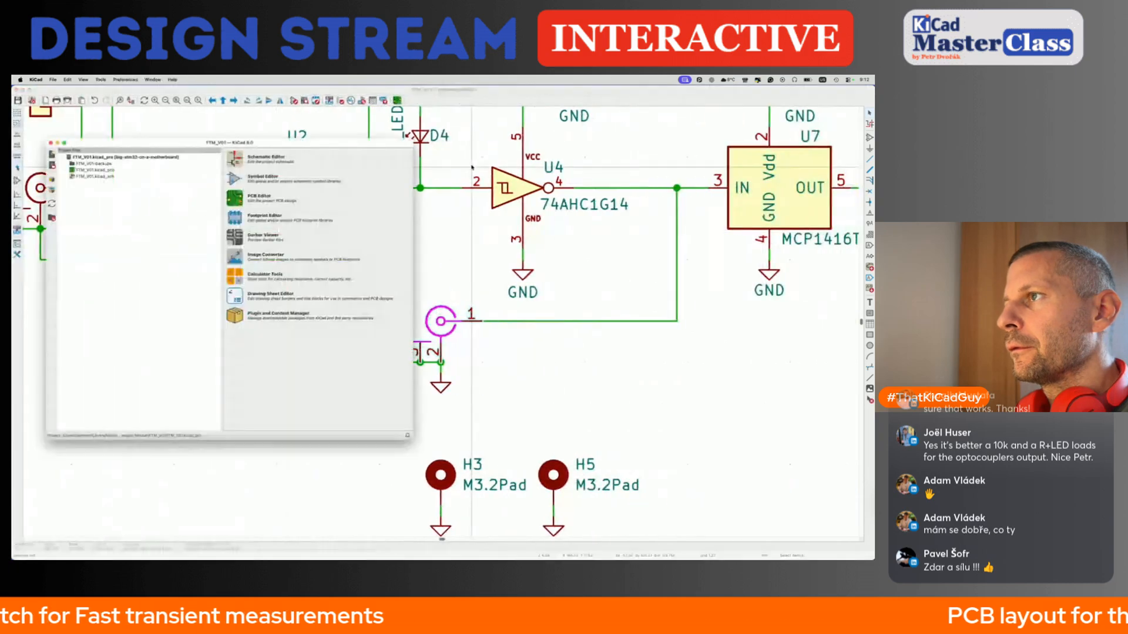
{"action": "key", "text": "super+grave"}
{"action": "scroll", "coordinate": [397, 374], "scroll_direction": "up", "scroll_amount": 5}
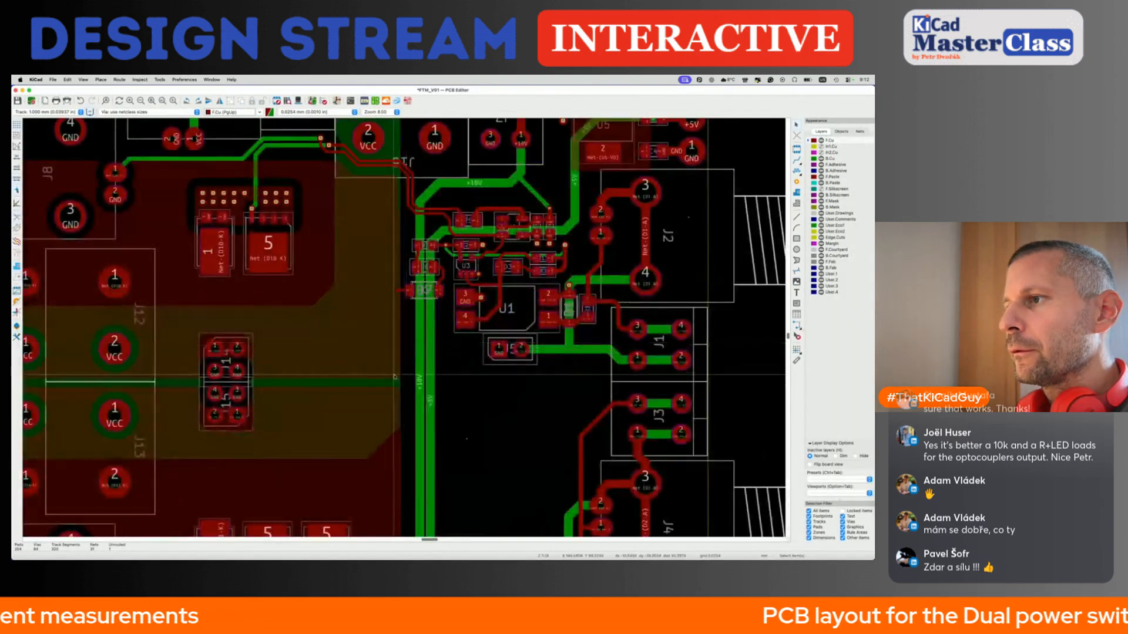
{"action": "left_click", "coordinate": [403, 292]}
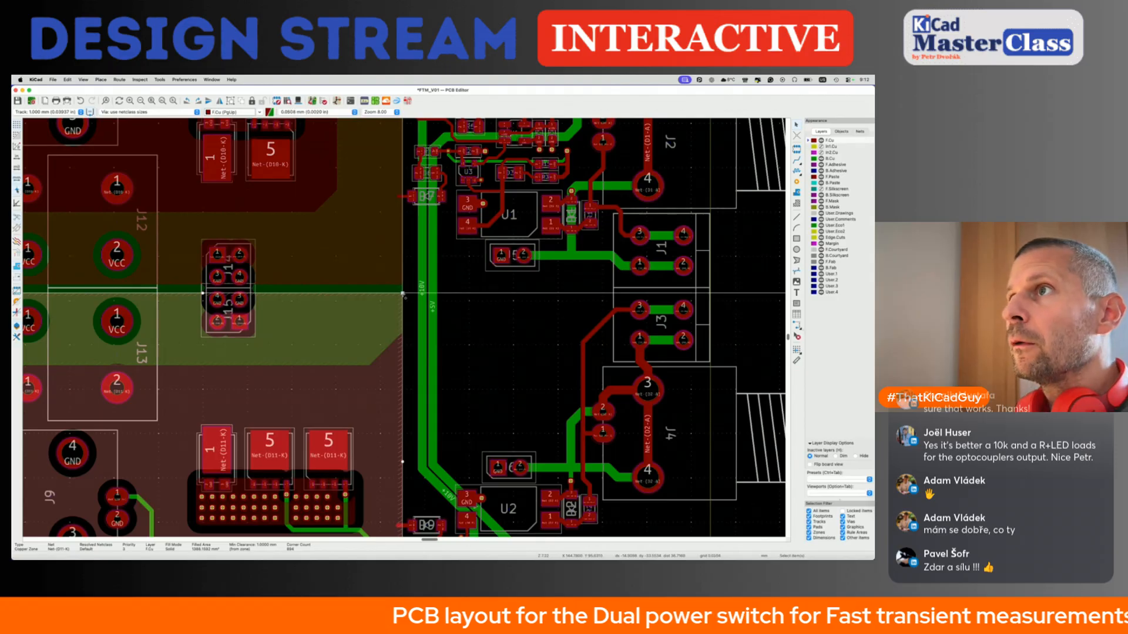
{"action": "middle_click_drag", "start_coordinate": [402, 293], "coordinate": [519, 272]}
{"action": "left_click_drag", "start_coordinate": [520, 273], "coordinate": [685, 273]}
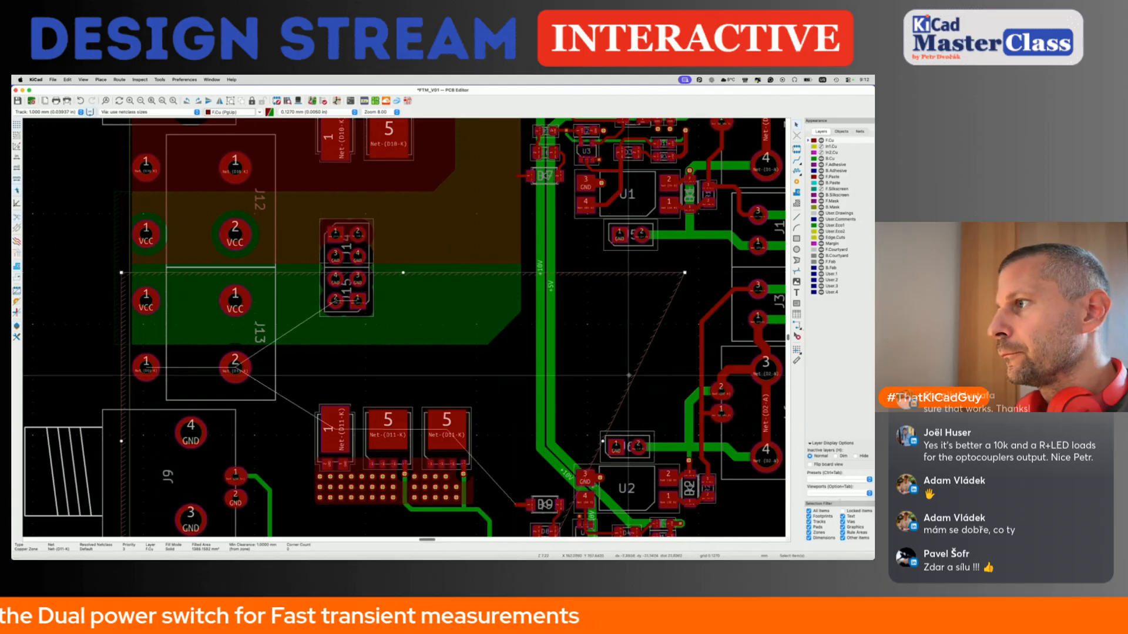
{"action": "left_click_drag", "start_coordinate": [635, 376], "coordinate": [685, 425]}
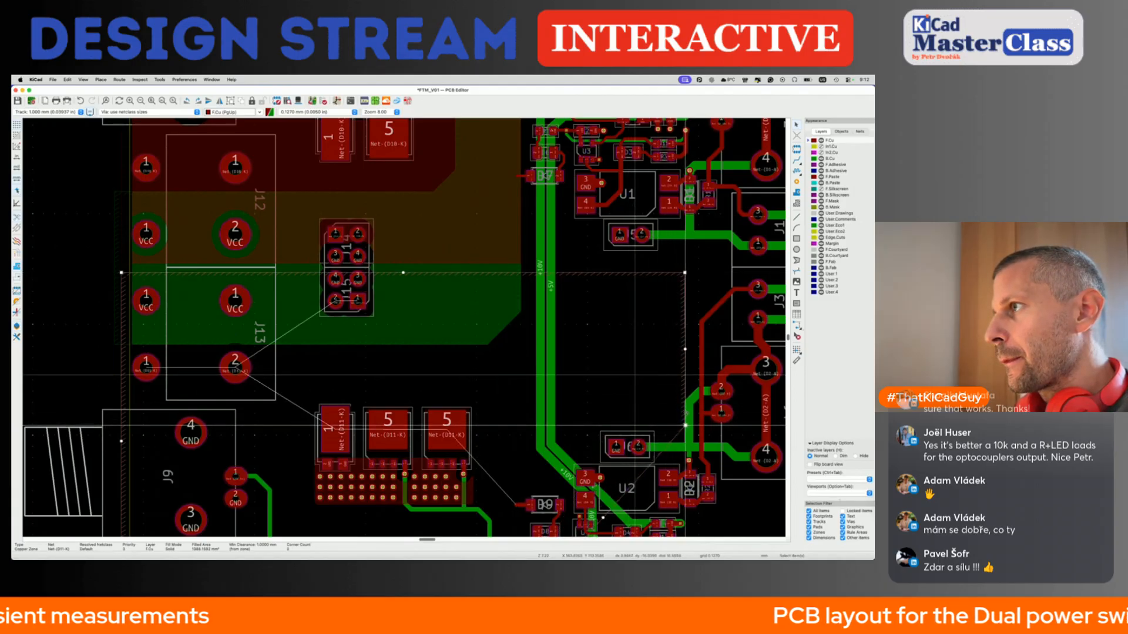
Pull the zone's slanted edge into a square inner corner above D9, with the lower edge running above J6; refill the zones and save.
{"action": "scroll", "coordinate": [685, 426], "scroll_direction": "down", "scroll_amount": 5}
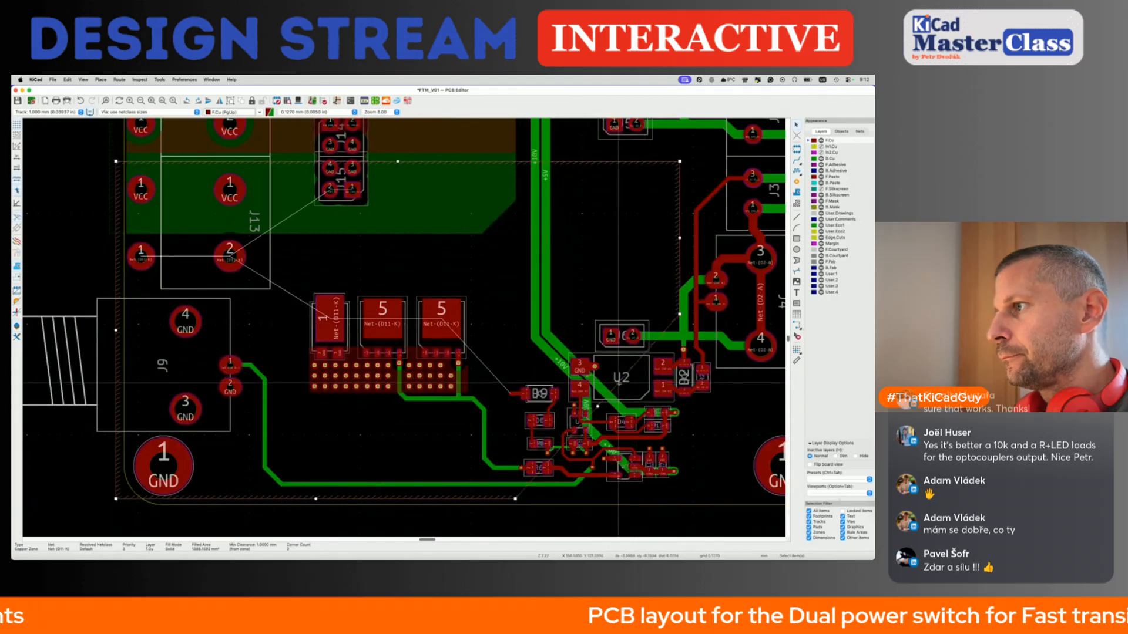
{"action": "left_click_drag", "start_coordinate": [618, 384], "coordinate": [517, 314]}
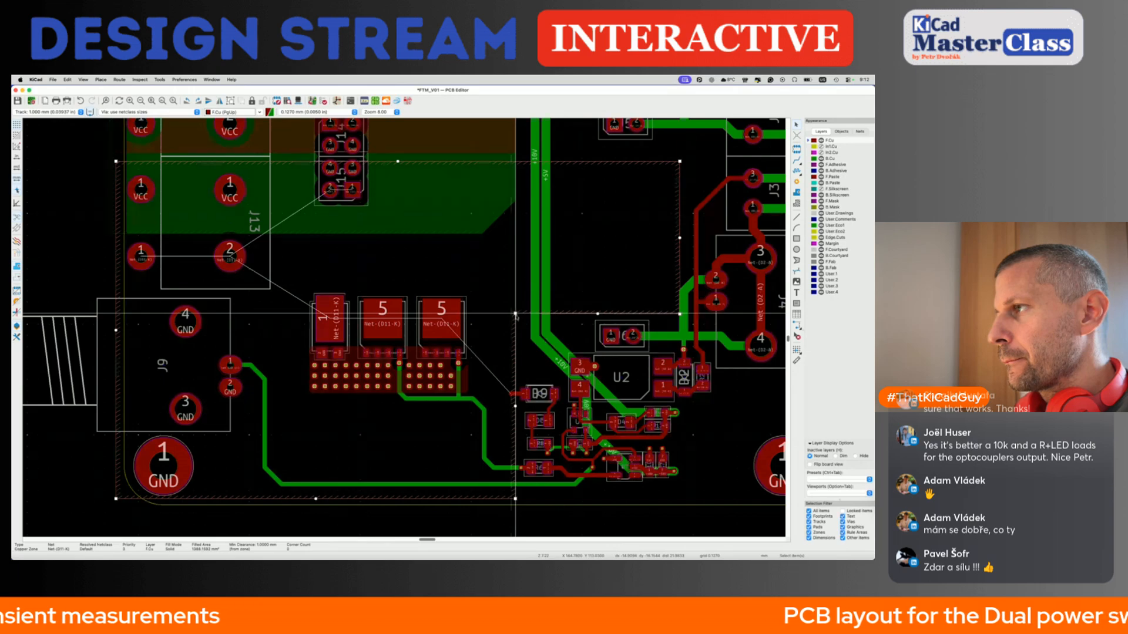
{"action": "scroll", "coordinate": [515, 314], "scroll_direction": "up", "scroll_amount": 3}
{"action": "left_click_drag", "start_coordinate": [333, 316], "coordinate": [337, 314]}
{"action": "key", "text": "b"}
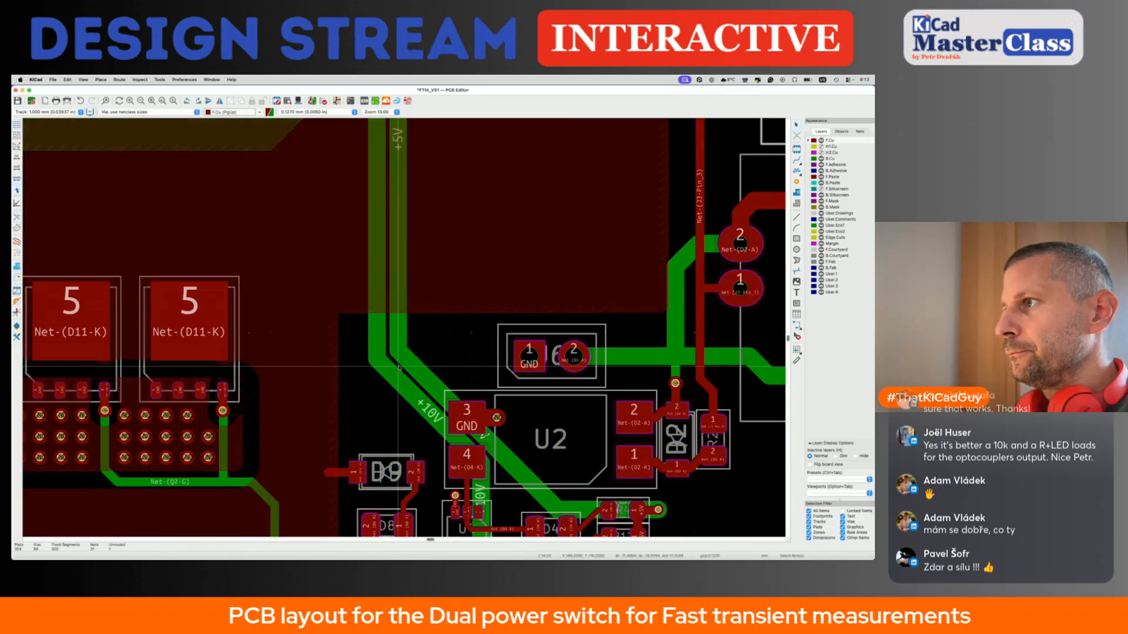
{"action": "key", "text": "super+s"}
{"action": "scroll", "coordinate": [399, 367], "scroll_direction": "down", "scroll_amount": 5}
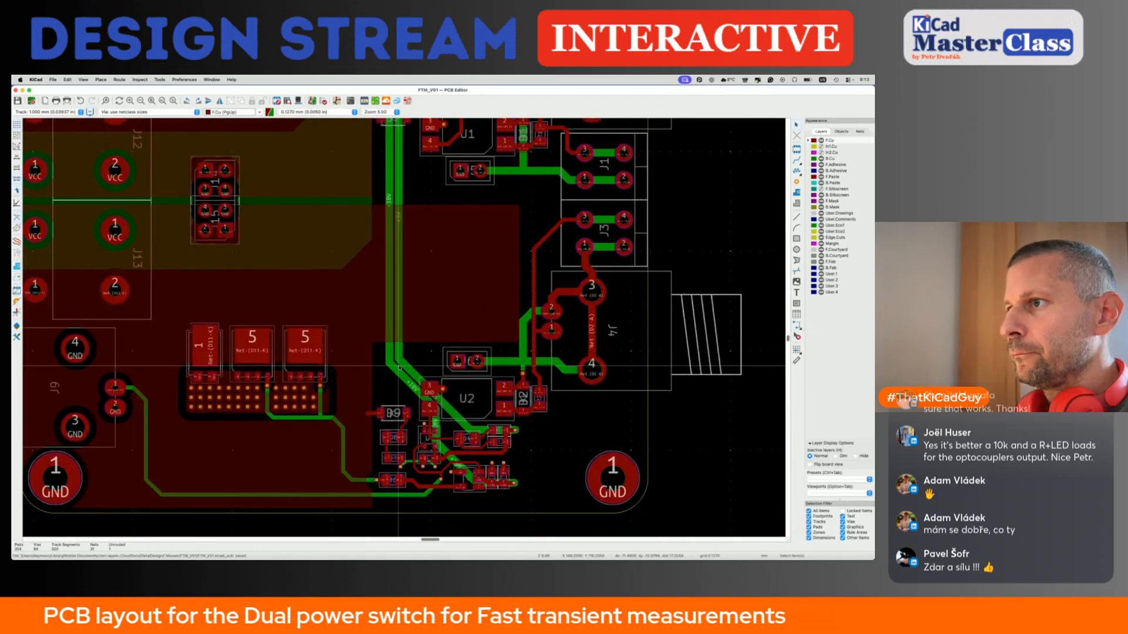
Chamfer the Net-(D11-K) zone's inner corner above D9 along the angled +10V track by adding a corner, refill the zones, and save.
{"action": "scroll", "coordinate": [399, 367], "scroll_direction": "up", "scroll_amount": 5}
{"action": "left_click", "coordinate": [353, 391]}
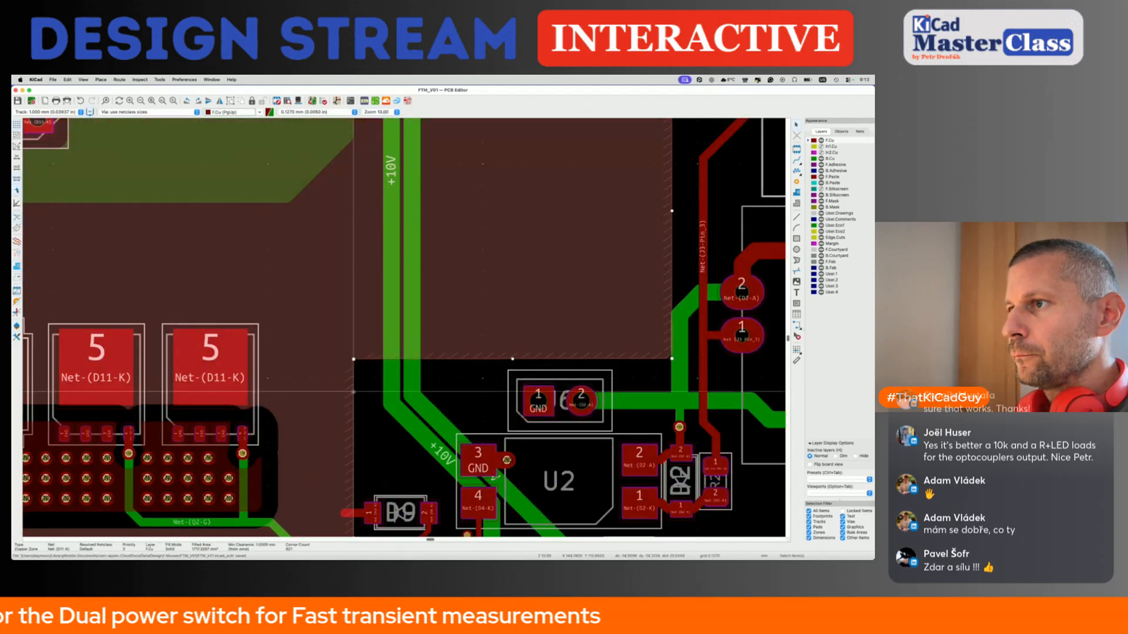
{"action": "key", "text": "Insert"}
{"action": "left_click_drag", "start_coordinate": [353, 359], "coordinate": [414, 359]}
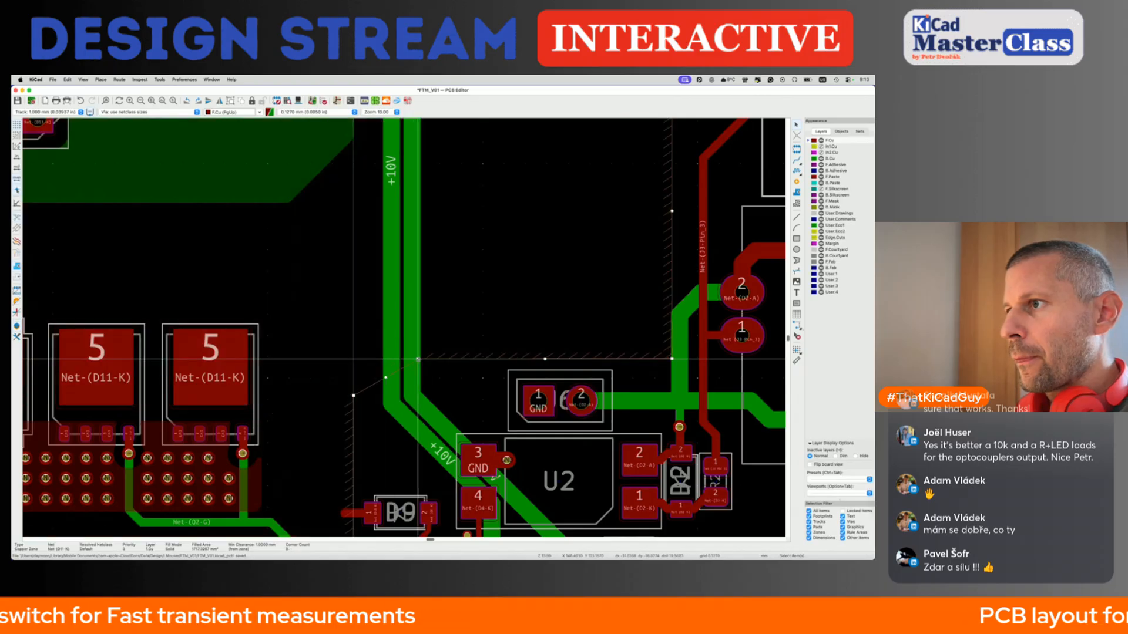
{"action": "left_click_drag", "start_coordinate": [353, 396], "coordinate": [354, 433]}
{"action": "scroll", "coordinate": [355, 433], "scroll_direction": "down", "scroll_amount": 3}
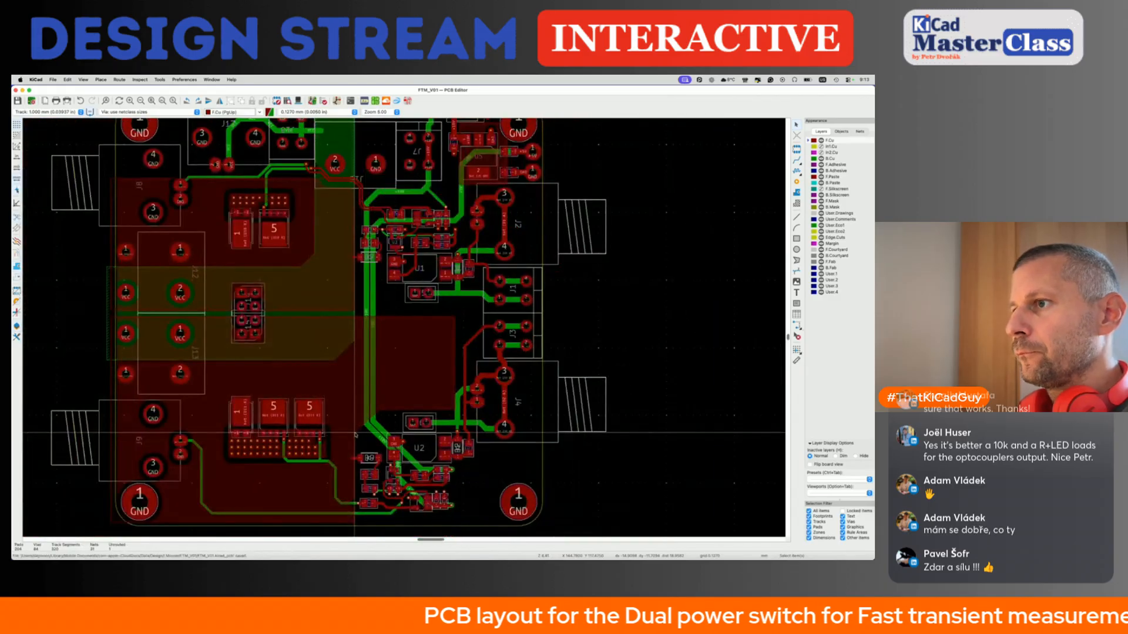
Examine the enlarged Net-(D11-K) zone on the board in the 3D viewer from a tilted angle.
{"action": "key", "text": "alt+3"}
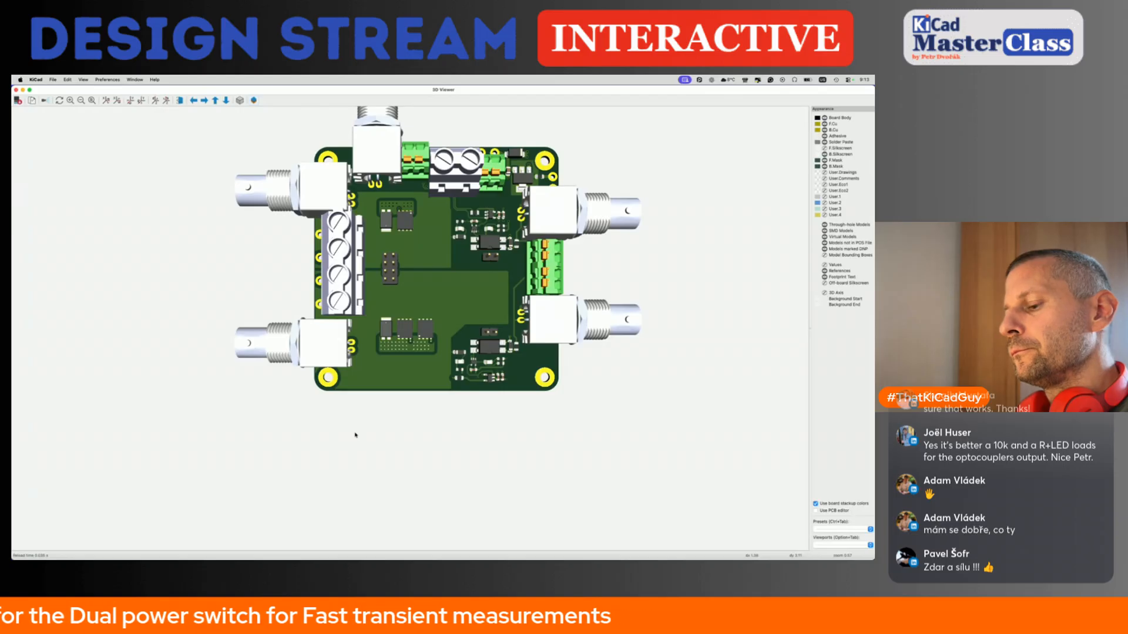
{"action": "key", "text": "f"}
{"action": "key", "text": "f"}
{"action": "left_click_drag", "start_coordinate": [355, 435], "coordinate": [413, 363]}
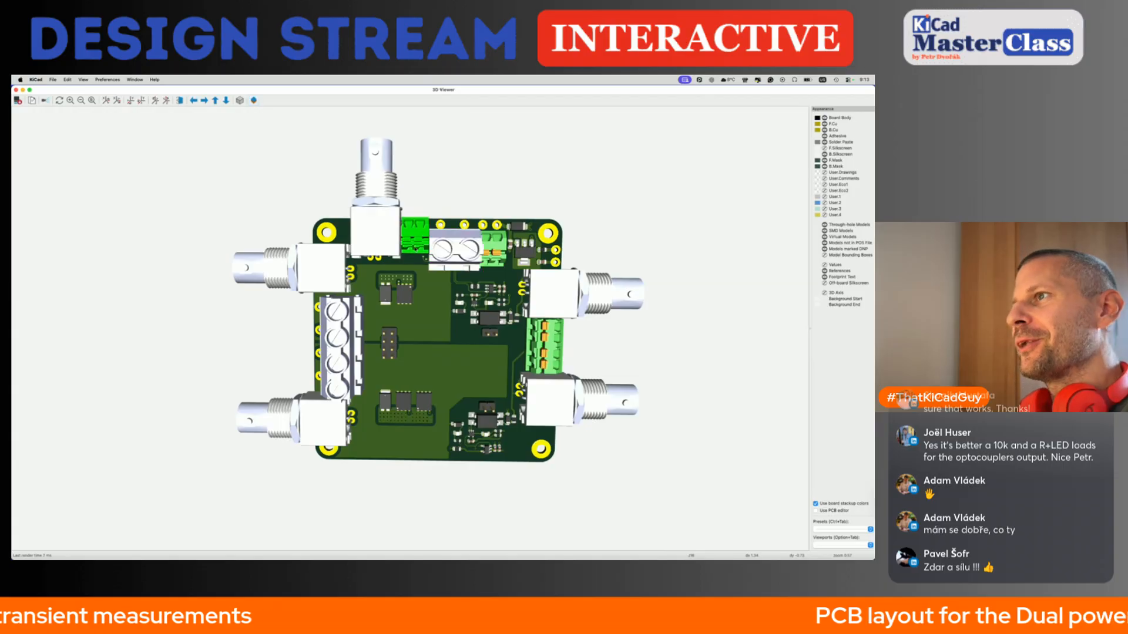
{"action": "scroll", "coordinate": [415, 264], "scroll_direction": "up", "scroll_amount": 5}
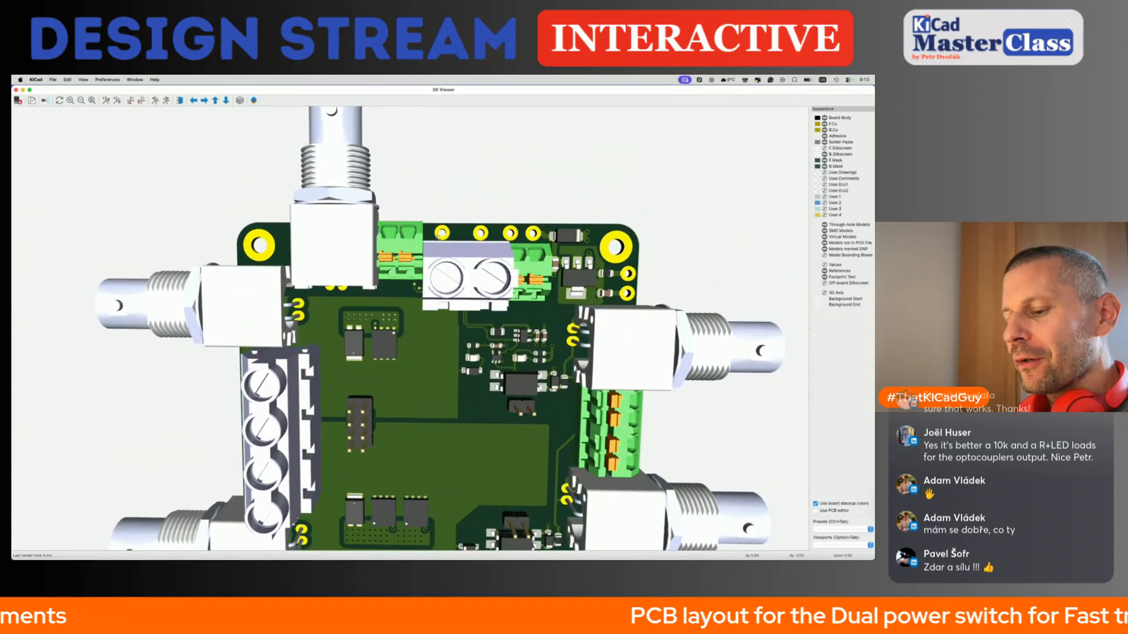
Return to the PCB Editor and delete the VCC tracks linking J18's pins to J17's track and the copper area beside it.
{"action": "key", "text": "super+w"}
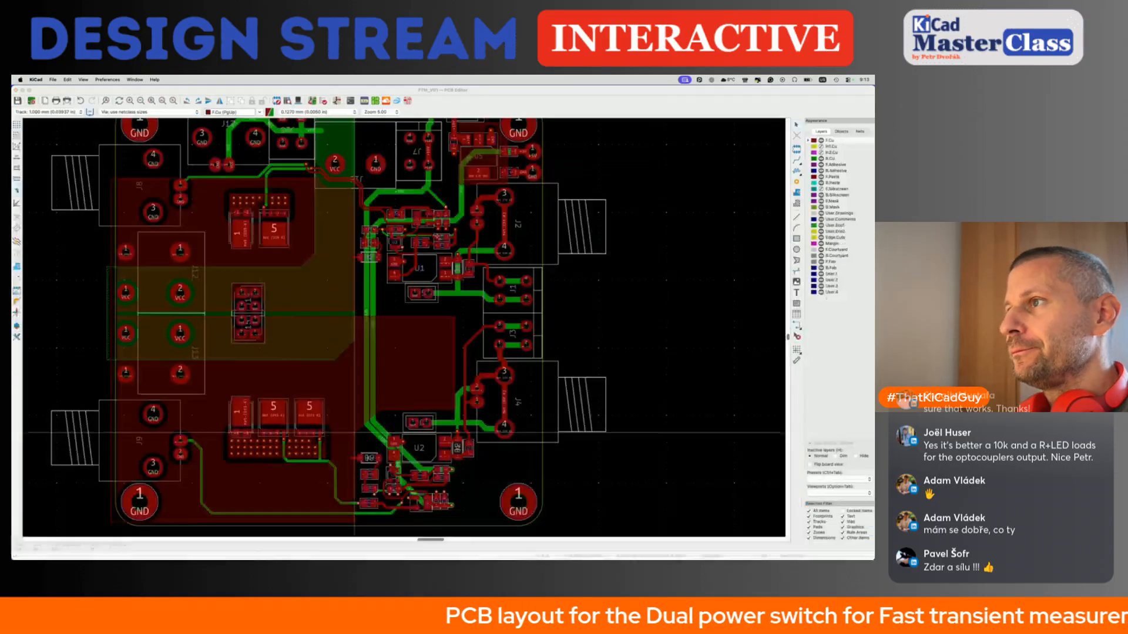
{"action": "scroll", "coordinate": [301, 134], "scroll_direction": "down", "scroll_amount": 1}
{"action": "middle_click_drag", "start_coordinate": [301, 134], "coordinate": [457, 332]}
{"action": "scroll", "coordinate": [458, 332], "scroll_direction": "up", "scroll_amount": 1}
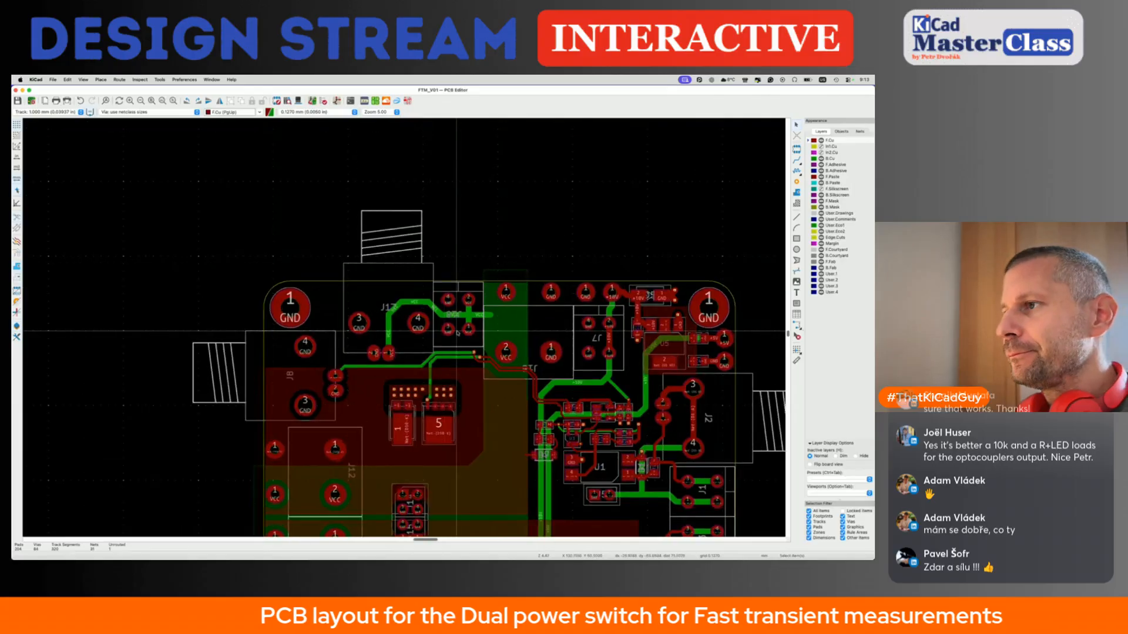
{"action": "scroll", "coordinate": [458, 333], "scroll_direction": "up", "scroll_amount": 2}
{"action": "left_click", "coordinate": [422, 292]}
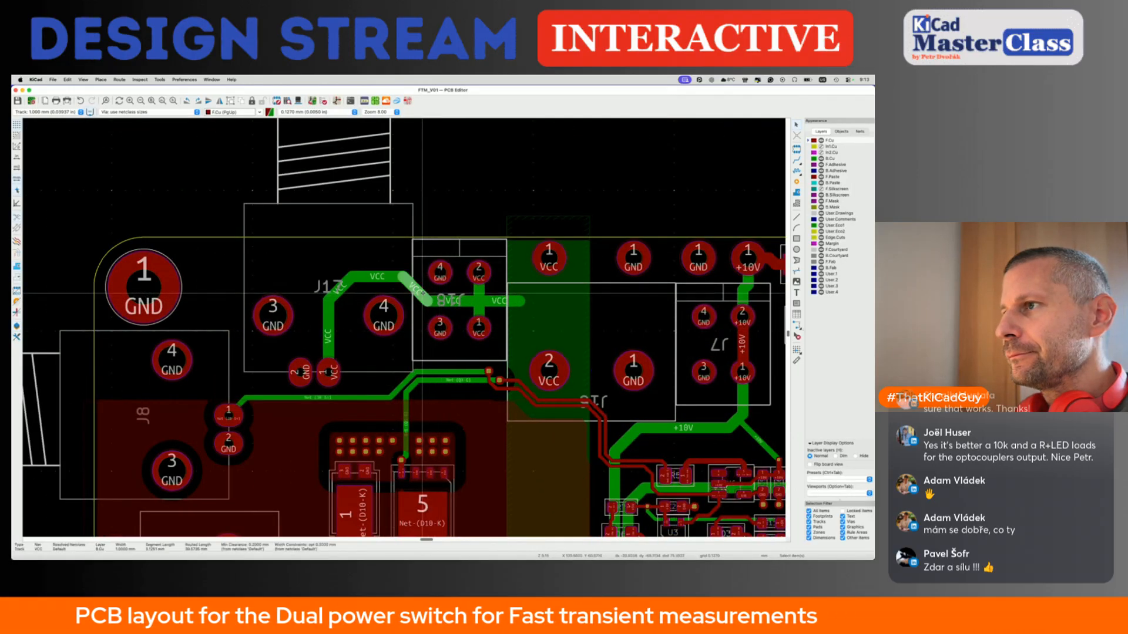
{"action": "left_click", "coordinate": [435, 307]}
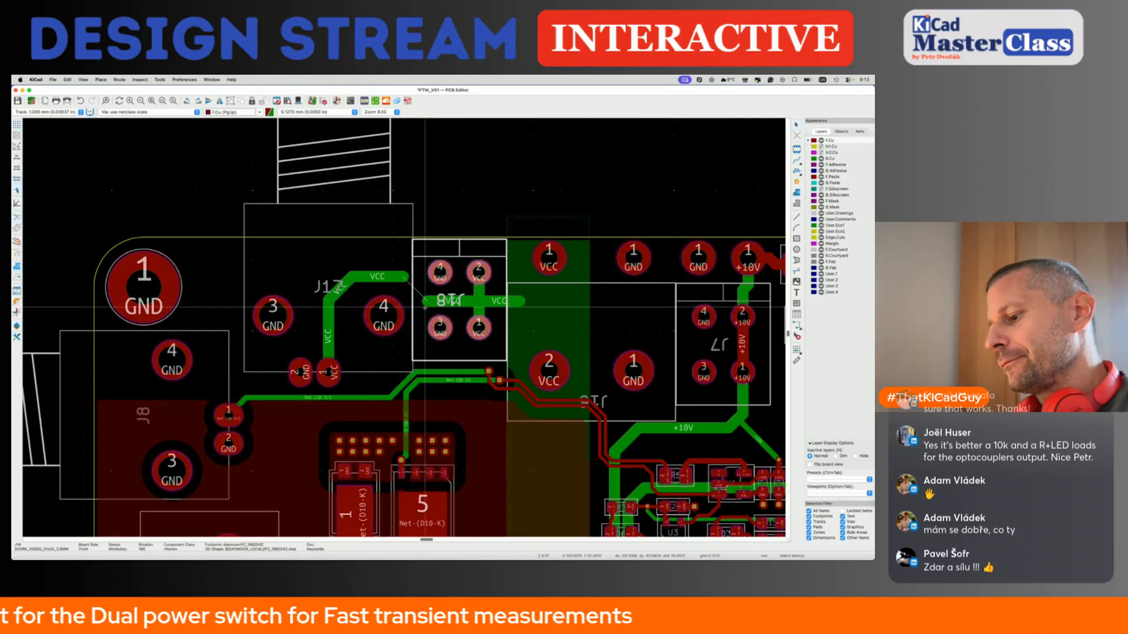
{"action": "left_click", "coordinate": [425, 301]}
{"action": "key", "text": "u"}
{"action": "key", "text": "Delete"}
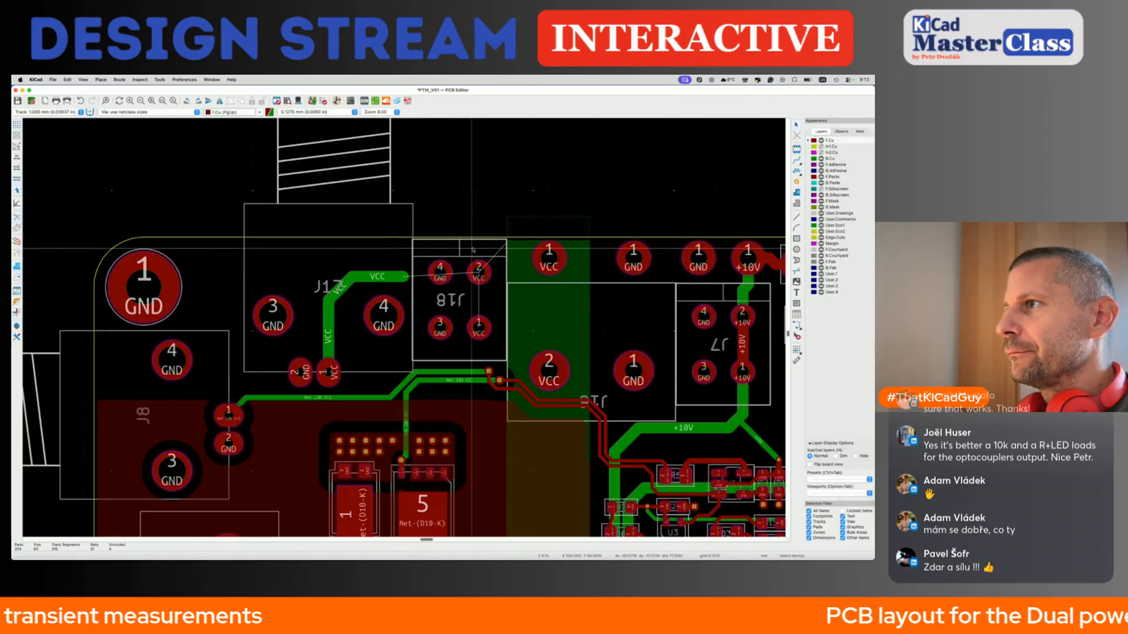
Move connector J18 down so its lower pin row lines up with J16's pin 2, and save the board.
{"action": "left_click", "coordinate": [459, 304]}
{"action": "scroll", "coordinate": [473, 247], "scroll_direction": "up", "scroll_amount": 3}
{"action": "key", "text": "m"}
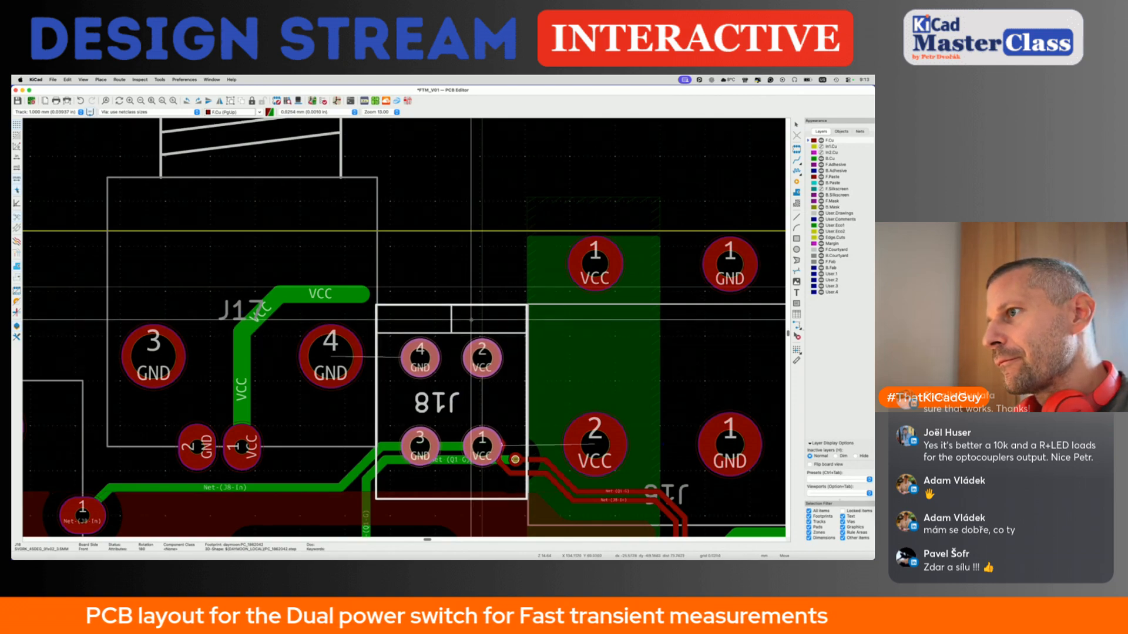
{"action": "left_click", "coordinate": [471, 320]}
{"action": "scroll", "coordinate": [471, 320], "scroll_direction": "down", "scroll_amount": 3}
{"action": "key", "text": "super+s"}
Delete the Net-(Q1-G) and Net-(J8-In) tracks crossing J18's lower pins, together with the Net-(J8-In) via.
{"action": "left_click", "coordinate": [427, 372]}
{"action": "key", "text": "Delete"}
{"action": "left_click", "coordinate": [363, 380]}
{"action": "key", "text": "Delete"}
{"action": "left_click", "coordinate": [377, 360]}
{"action": "key", "text": "Delete"}
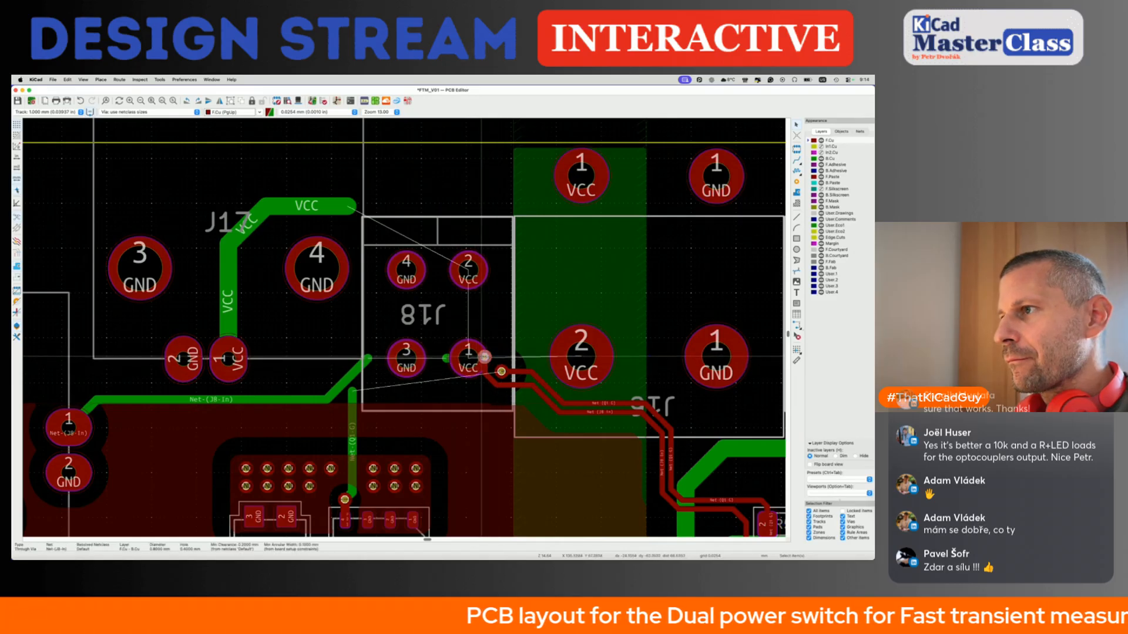
{"action": "left_click", "coordinate": [446, 358]}
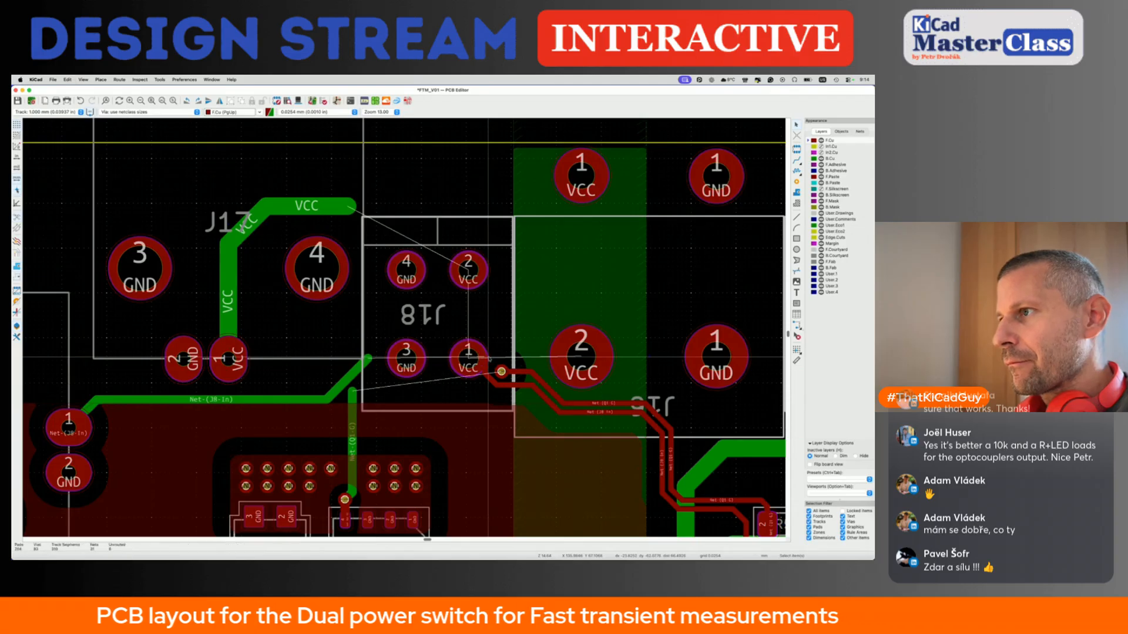
{"action": "key", "text": "Delete"}
{"action": "key", "text": "super+z"}
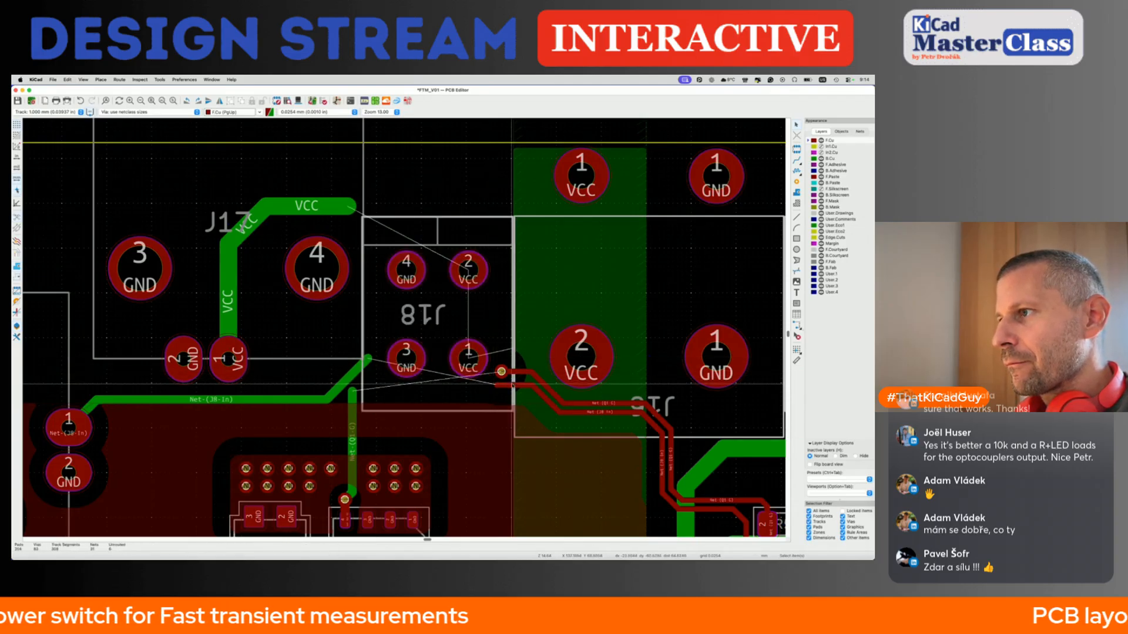
{"action": "key", "text": "Delete"}
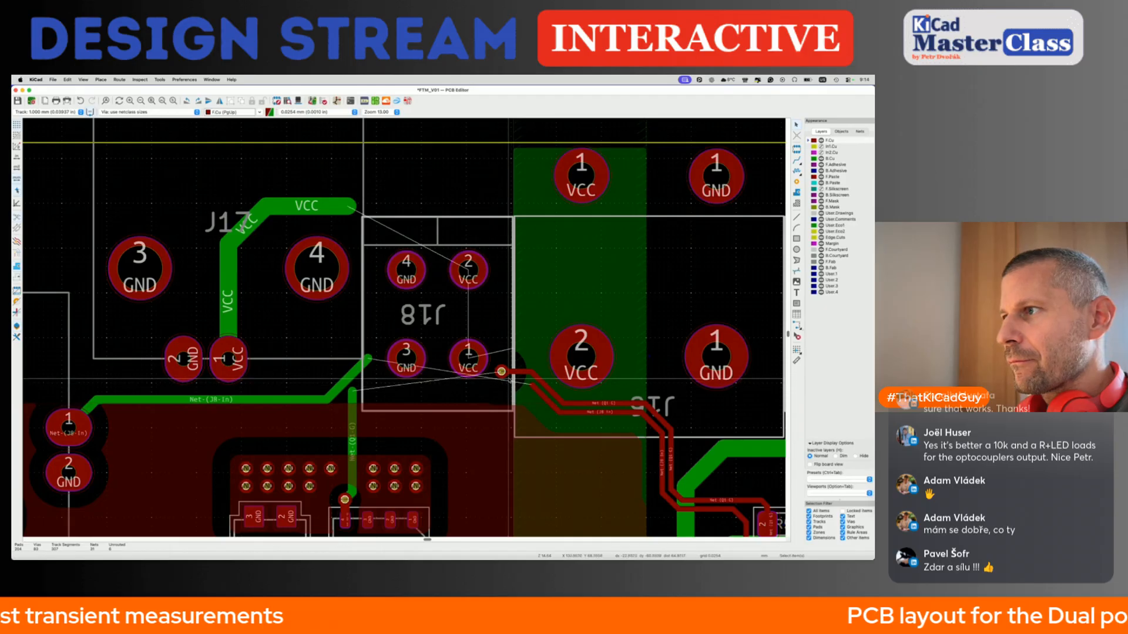
Try relocating the Net-(Q1-G) via upward beside J18, removing its leftover bottom stub and reshaping the attached front track.
{"action": "left_click", "coordinate": [501, 372]}
{"action": "left_click_drag", "start_coordinate": [501, 372], "coordinate": [499, 316]}
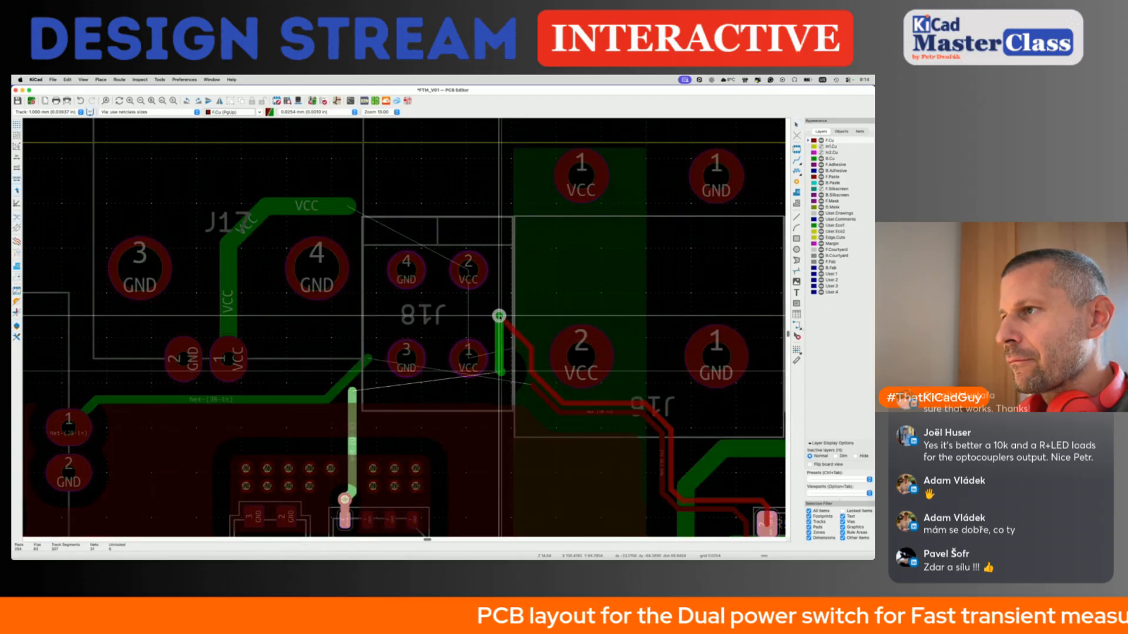
{"action": "left_click", "coordinate": [499, 316]}
{"action": "left_click", "coordinate": [501, 375]}
{"action": "key", "text": "Delete"}
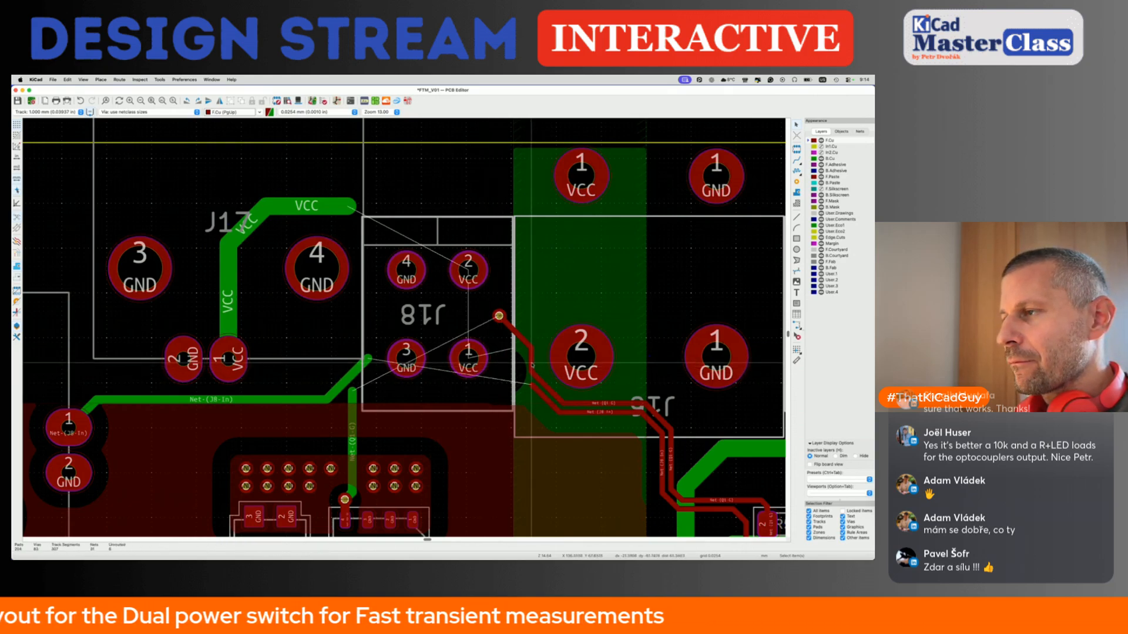
{"action": "key", "text": "d"}
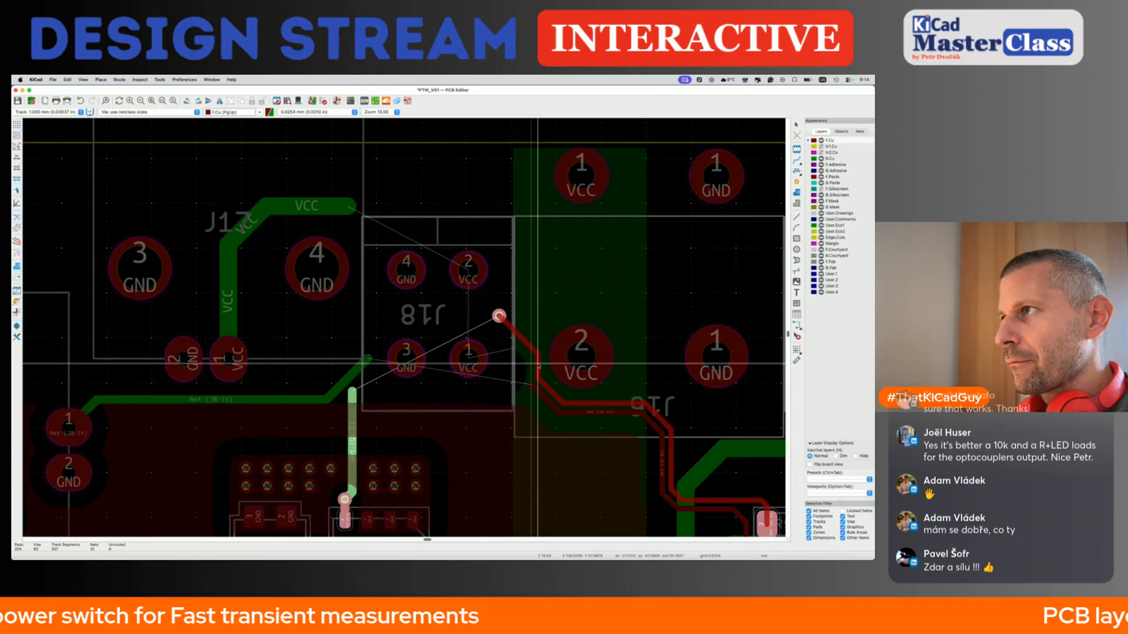
{"action": "left_click", "coordinate": [537, 364]}
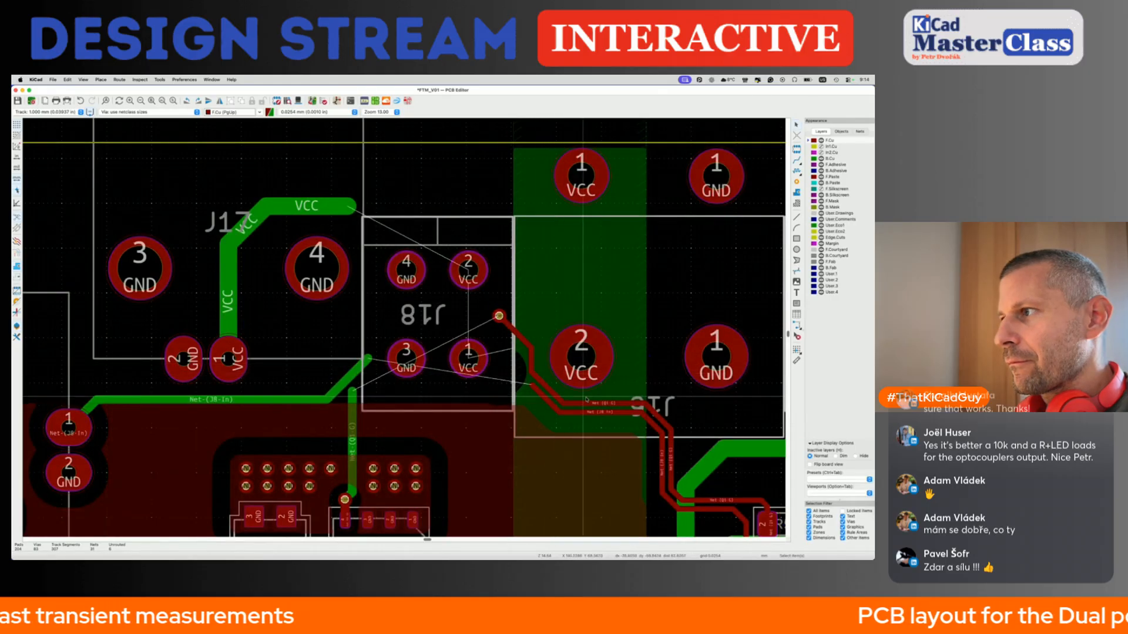
Delete the Net-(Q1-G) front track segments between the relocated via and the bend below J16's pin 2.
{"action": "left_click", "coordinate": [606, 404]}
{"action": "key", "text": "Delete"}
{"action": "left_click", "coordinate": [553, 395]}
{"action": "key", "text": "u"}
{"action": "key", "text": "Delete"}
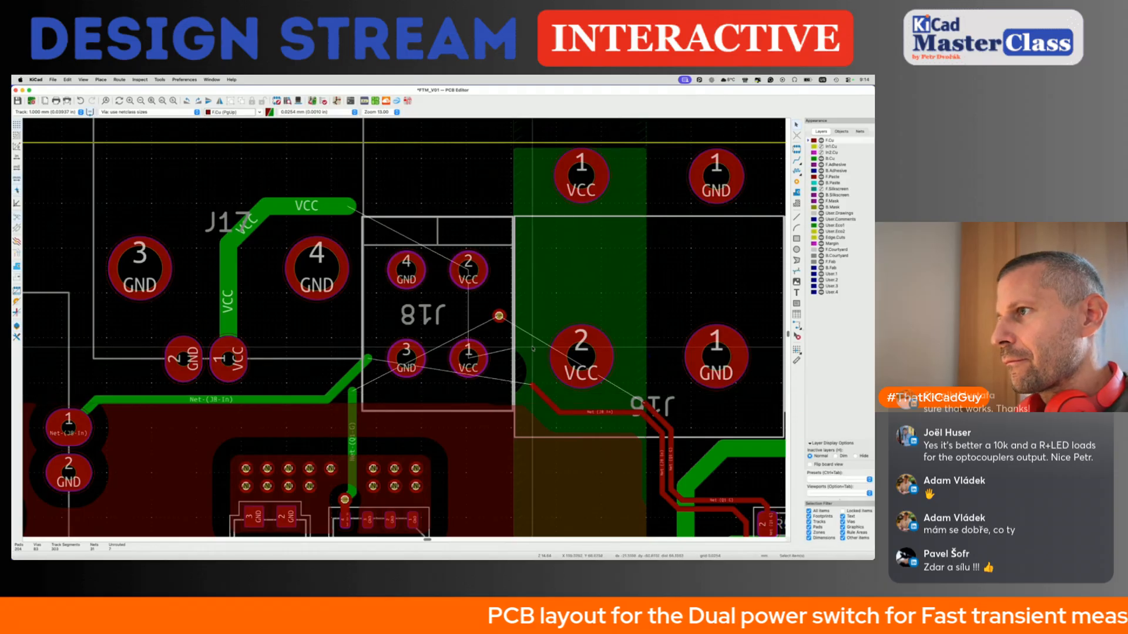
Route Net-(Q1-G) on F.Cu between J16's lower pins and over pin 2 to J18's edge, and delete the leftover via.
{"action": "key", "text": "x"}
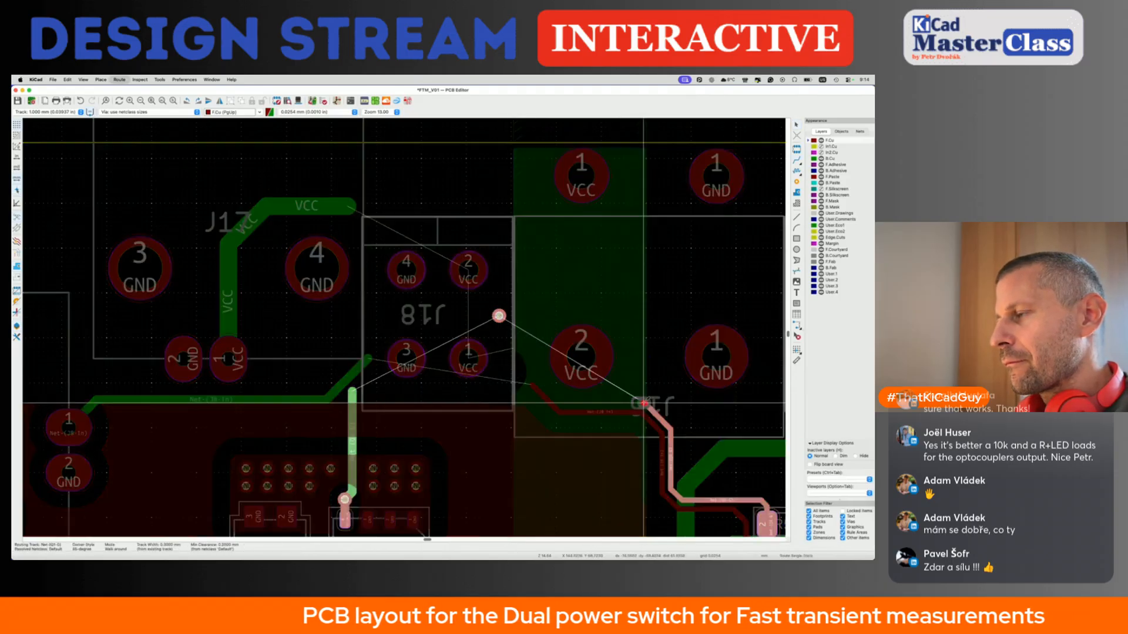
{"action": "left_click", "coordinate": [643, 332]}
{"action": "left_click", "coordinate": [550, 297]}
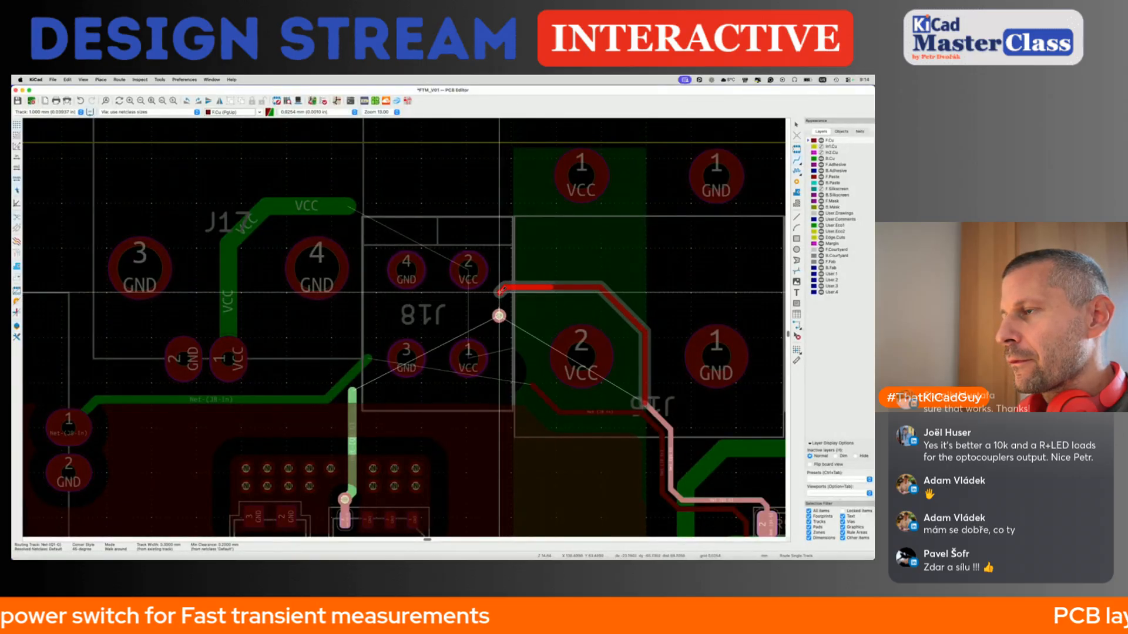
{"action": "left_click", "coordinate": [509, 287]}
{"action": "key", "text": "Escape"}
{"action": "key", "text": "Escape"}
{"action": "left_click", "coordinate": [500, 316]}
{"action": "key", "text": "Delete"}
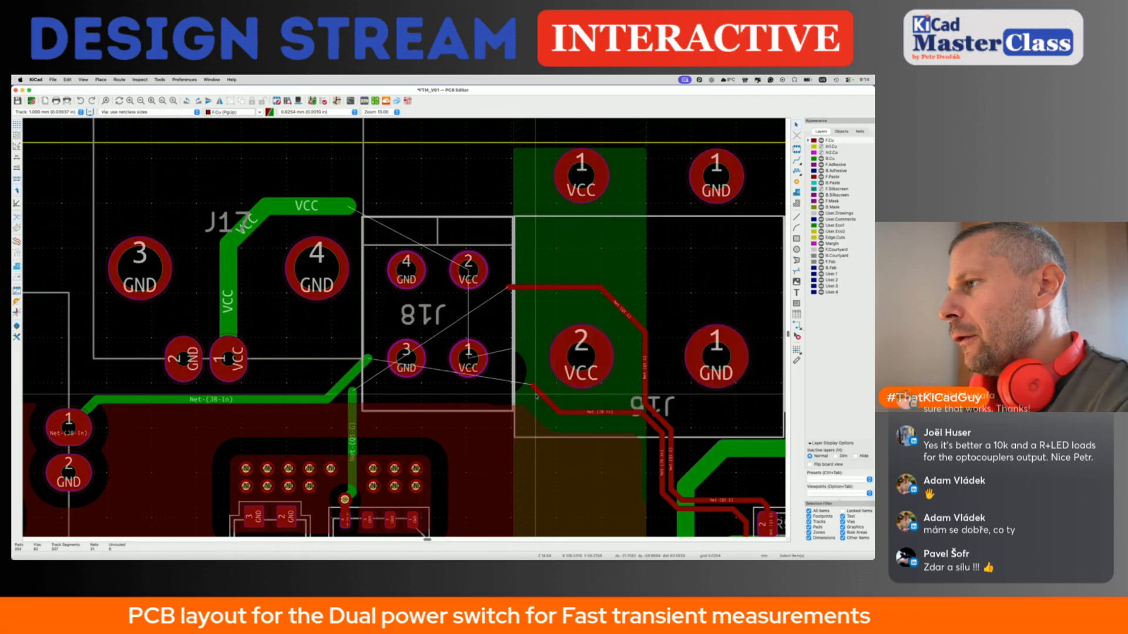
Delete the Net-(J8-In) segments below J16's pin 2 and reroute them over that pin, parallel to the Net-(Q1-G) track.
{"action": "left_click", "coordinate": [540, 394]}
{"action": "key", "text": "Delete"}
{"action": "left_click", "coordinate": [577, 412]}
{"action": "key", "text": "Delete"}
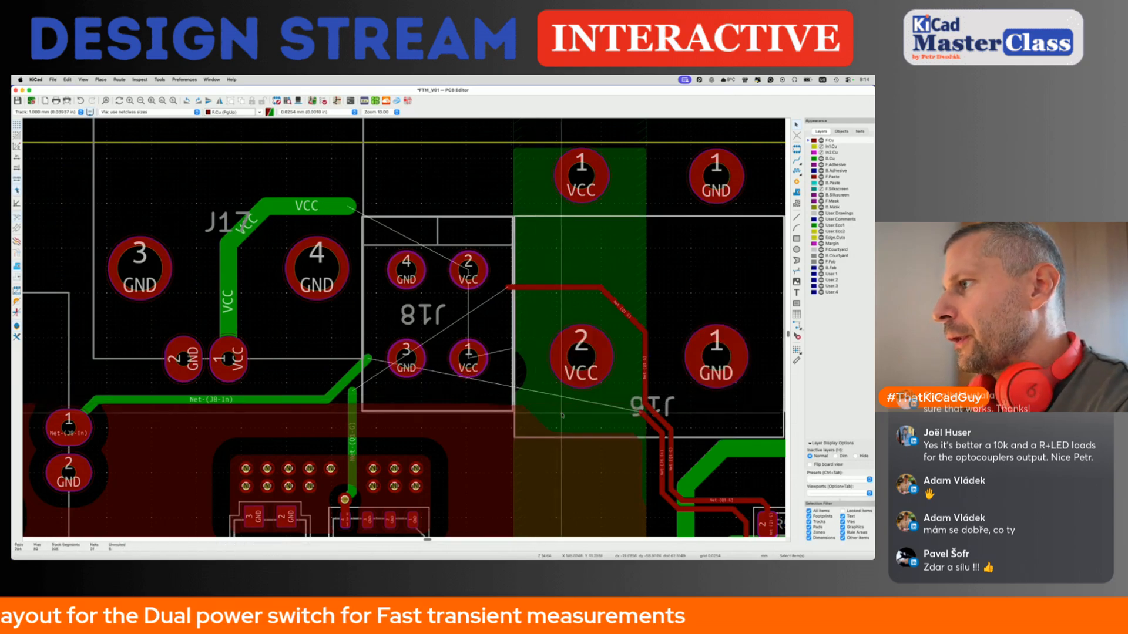
{"action": "key", "text": "x"}
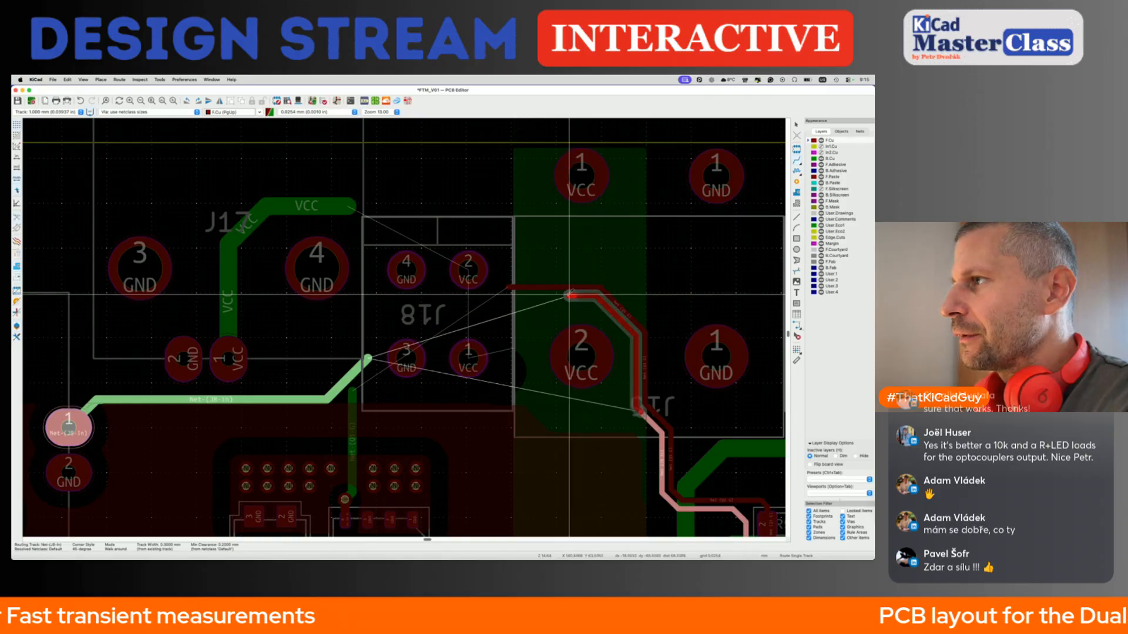
{"action": "key", "text": "Escape"}
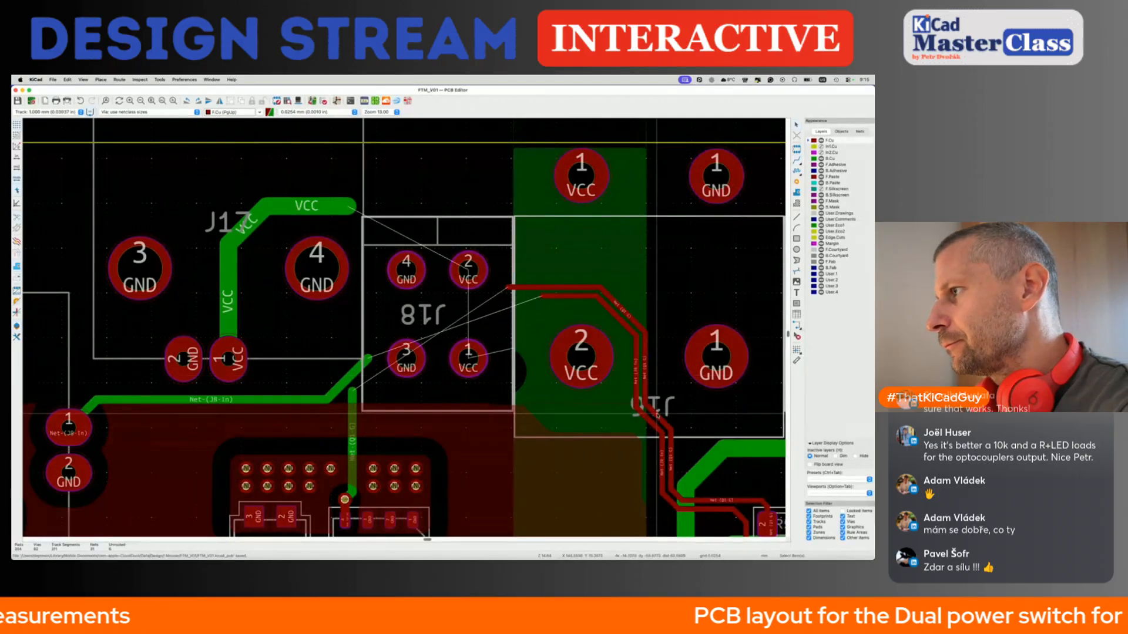
Shift the Net-(Q1-G) and Net-(J8-In) segments below J16 so both tracks run straight down towards the +10V track.
{"action": "key", "text": "d"}
{"action": "left_click", "coordinate": [666, 398]}
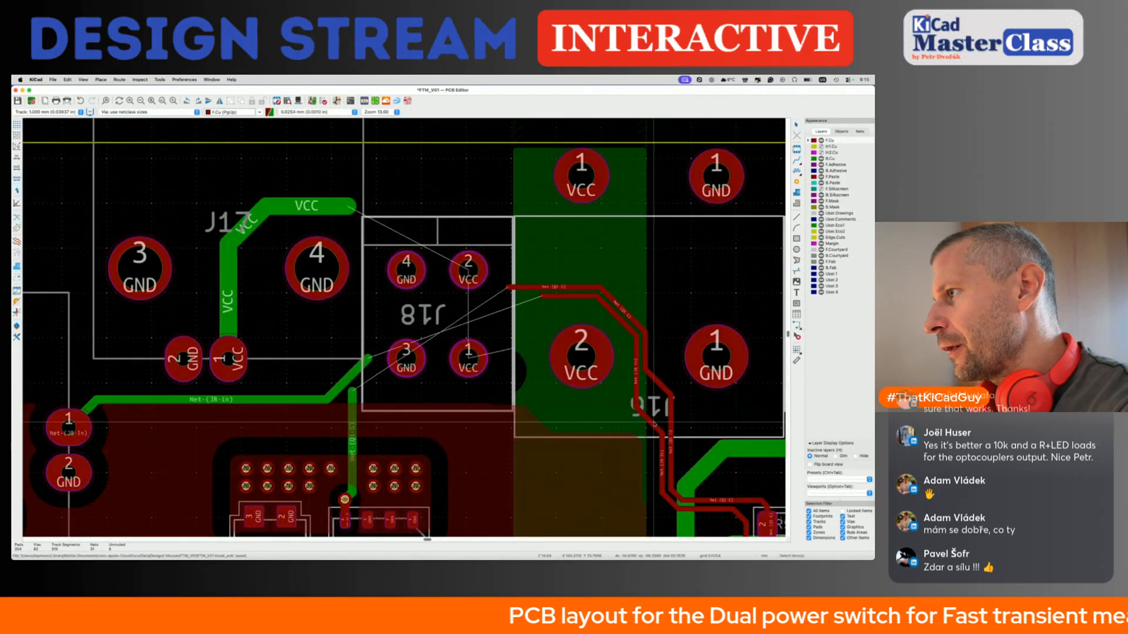
{"action": "key", "text": "d"}
{"action": "left_click", "coordinate": [649, 424]}
{"action": "key", "text": "d"}
{"action": "left_click", "coordinate": [665, 400]}
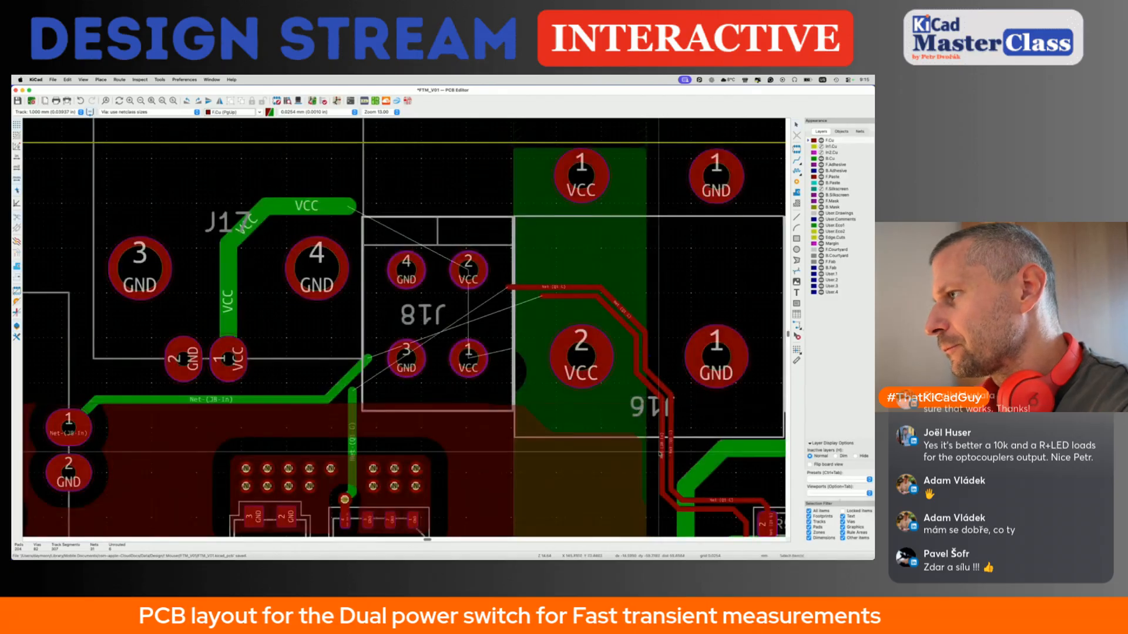
{"action": "middle_click_drag", "start_coordinate": [660, 454], "coordinate": [542, 386]}
{"action": "key", "text": "d"}
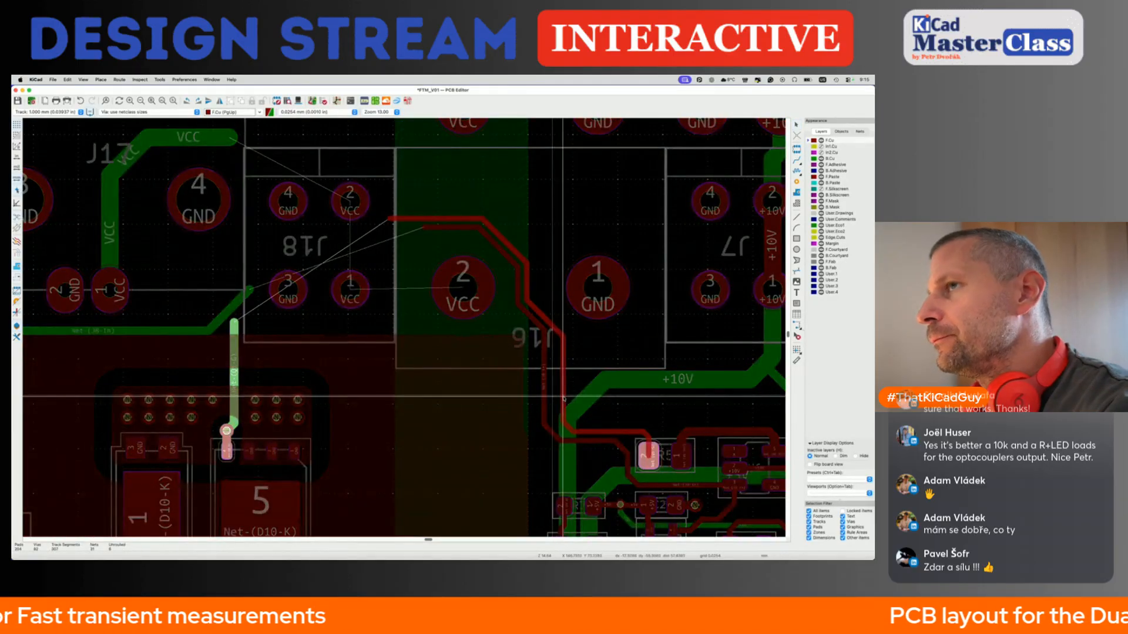
{"action": "left_click", "coordinate": [564, 399]}
Adjust the bends of the parallel Net-(Q1-G) and Net-(J8-In) tracks near the +10V track and around J16's pin 2; save the board.
{"action": "middle_click_drag", "start_coordinate": [381, 204], "coordinate": [387, 262]}
{"action": "scroll", "coordinate": [330, 304], "scroll_direction": "down", "scroll_amount": 4}
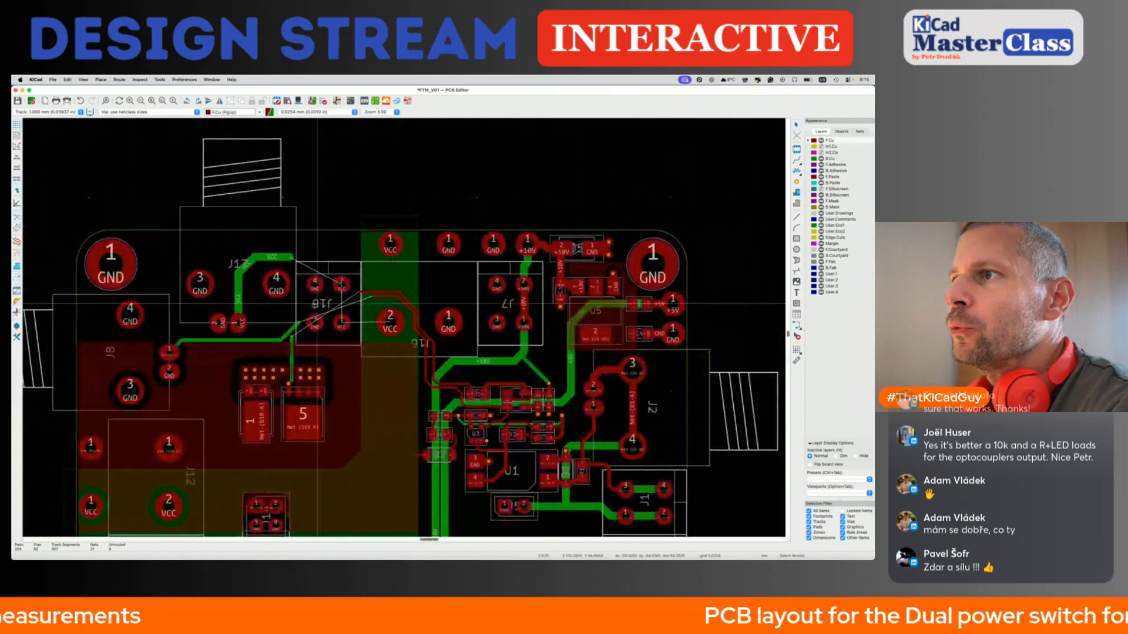
{"action": "scroll", "coordinate": [398, 359], "scroll_direction": "up", "scroll_amount": 3}
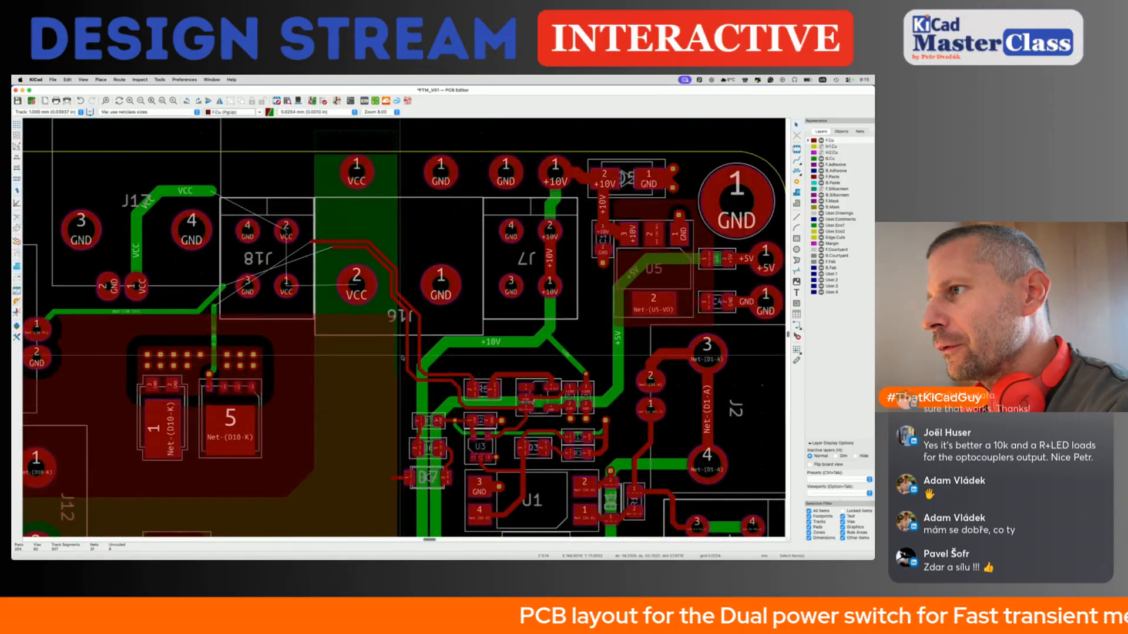
{"action": "left_click_drag", "start_coordinate": [408, 360], "coordinate": [419, 375]}
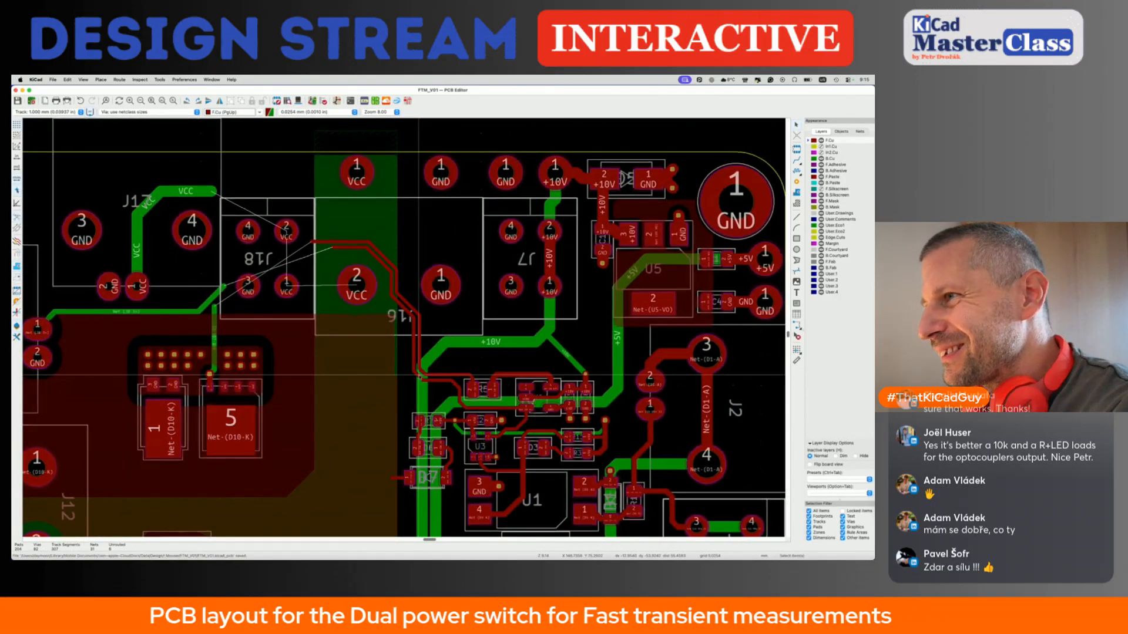
{"action": "scroll", "coordinate": [419, 376], "scroll_direction": "down", "scroll_amount": 5}
{"action": "scroll", "coordinate": [419, 376], "scroll_direction": "left", "scroll_amount": 3}
{"action": "scroll", "coordinate": [514, 327], "scroll_direction": "up", "scroll_amount": 5}
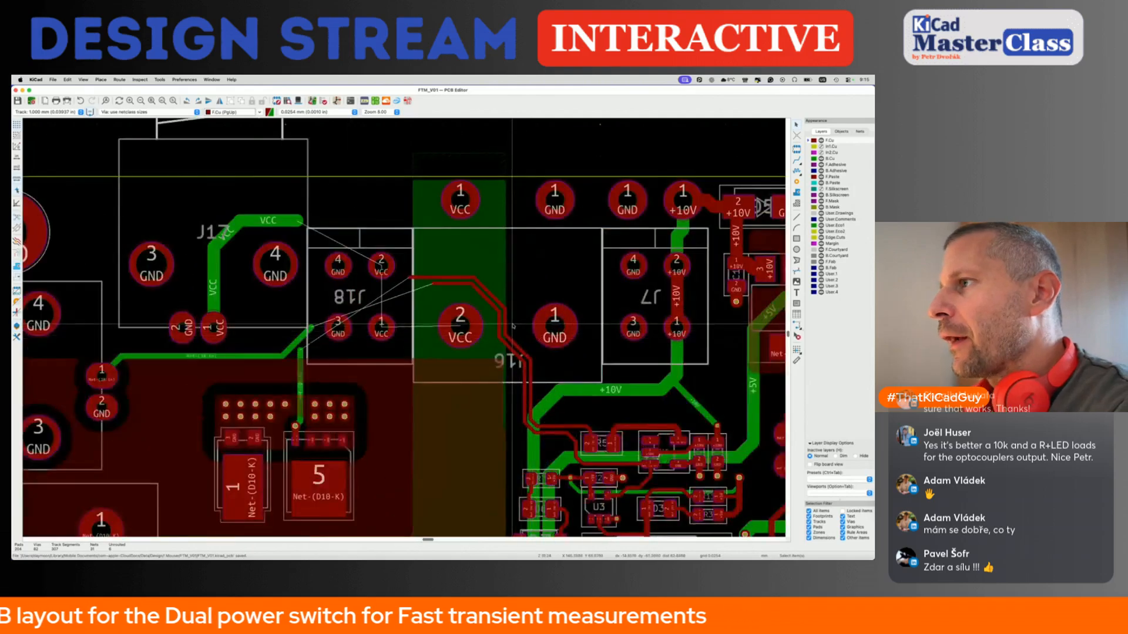
{"action": "left_click_drag", "start_coordinate": [506, 325], "coordinate": [497, 296]}
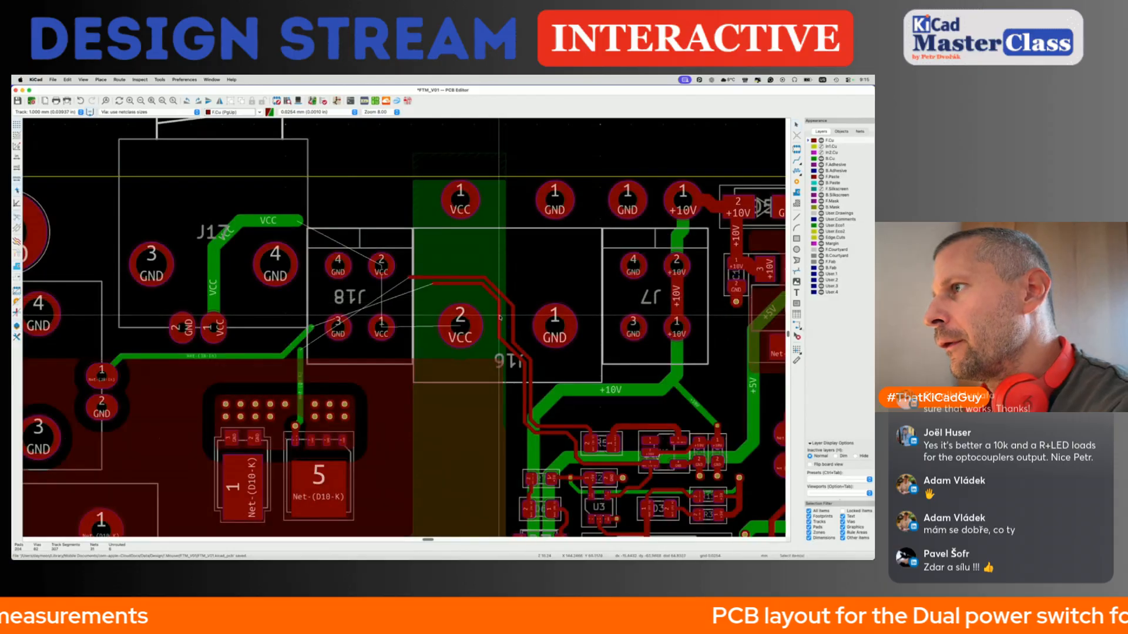
{"action": "left_click", "coordinate": [513, 411]}
{"action": "left_click_drag", "start_coordinate": [513, 412], "coordinate": [522, 360]}
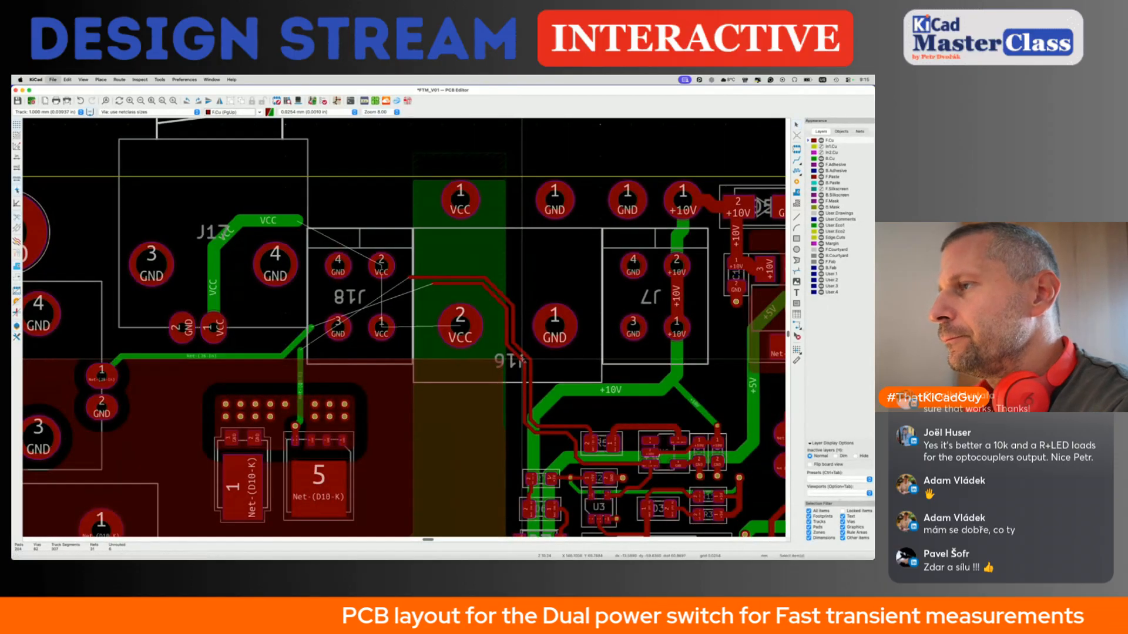
{"action": "key", "text": "super+s"}
Delete the diagonal end segment of the Net-(J8-In) bottom track beside J18's pin 3.
{"action": "scroll", "coordinate": [521, 360], "scroll_direction": "down", "scroll_amount": 2}
{"action": "scroll", "coordinate": [503, 325], "scroll_direction": "up", "scroll_amount": 5}
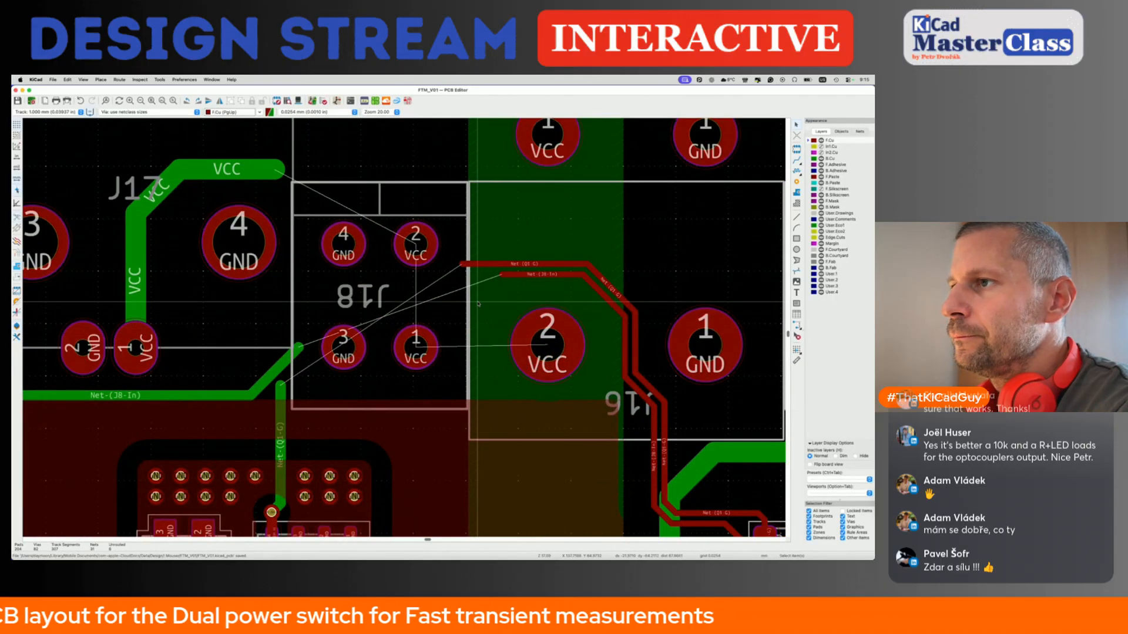
{"action": "left_click", "coordinate": [278, 370]}
{"action": "key", "text": "Delete"}
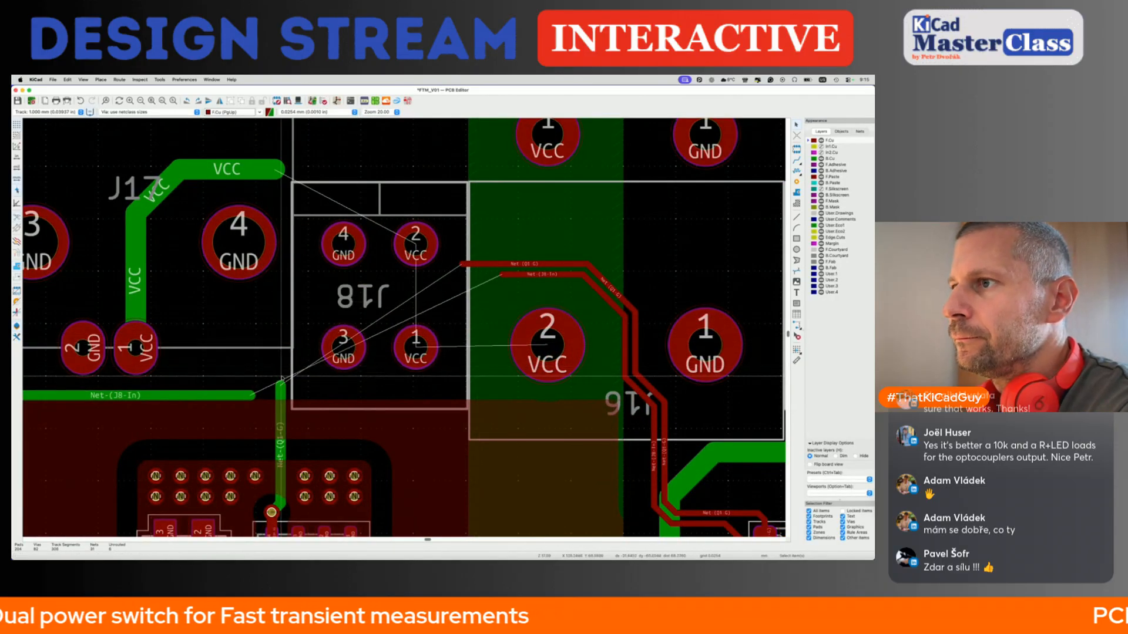
Extend the Net-(Q1-G) bottom track up to a via beside J18's pin 3 and connect the top track to it between J18's pads.
{"action": "key", "text": "x"}
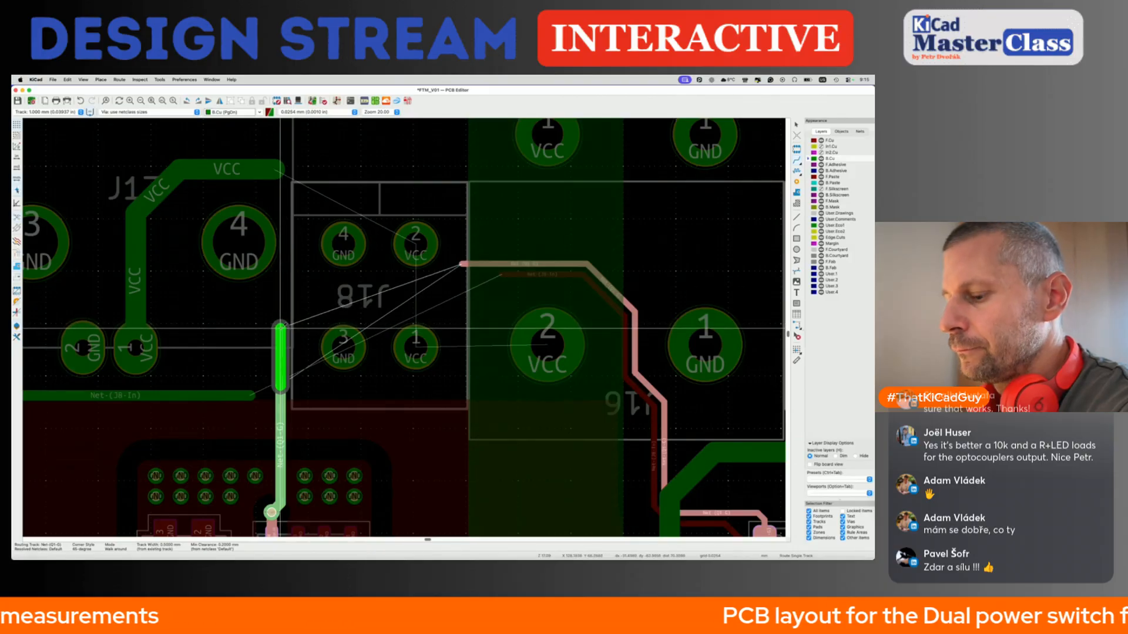
{"action": "left_click", "coordinate": [281, 329]}
{"action": "key", "text": "Escape"}
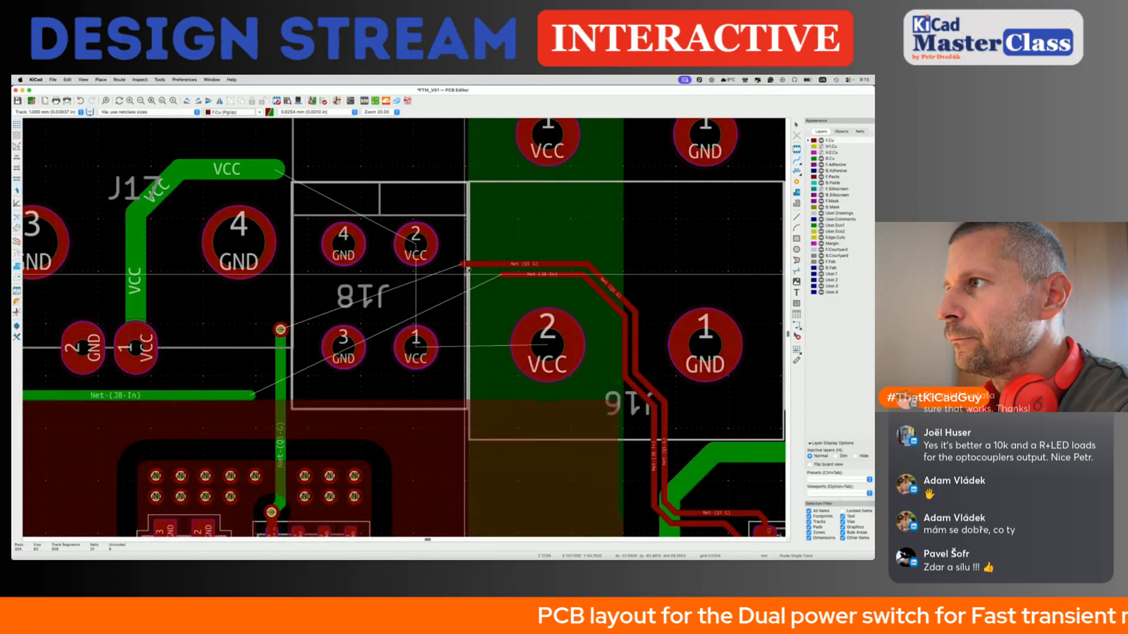
{"action": "left_click", "coordinate": [462, 265]}
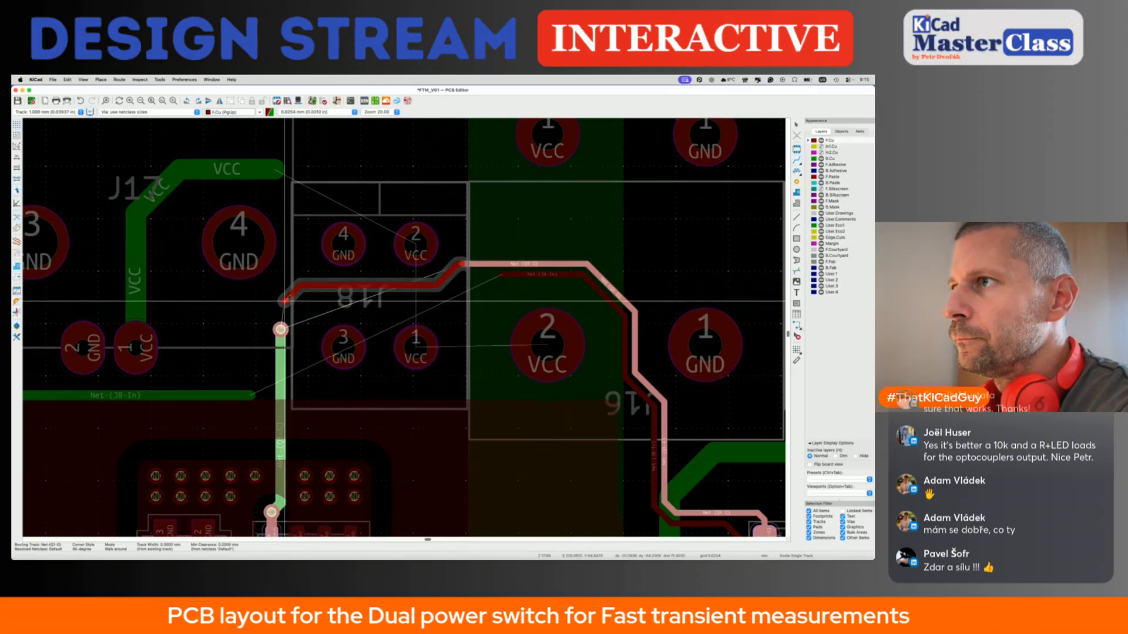
{"action": "left_click", "coordinate": [281, 329]}
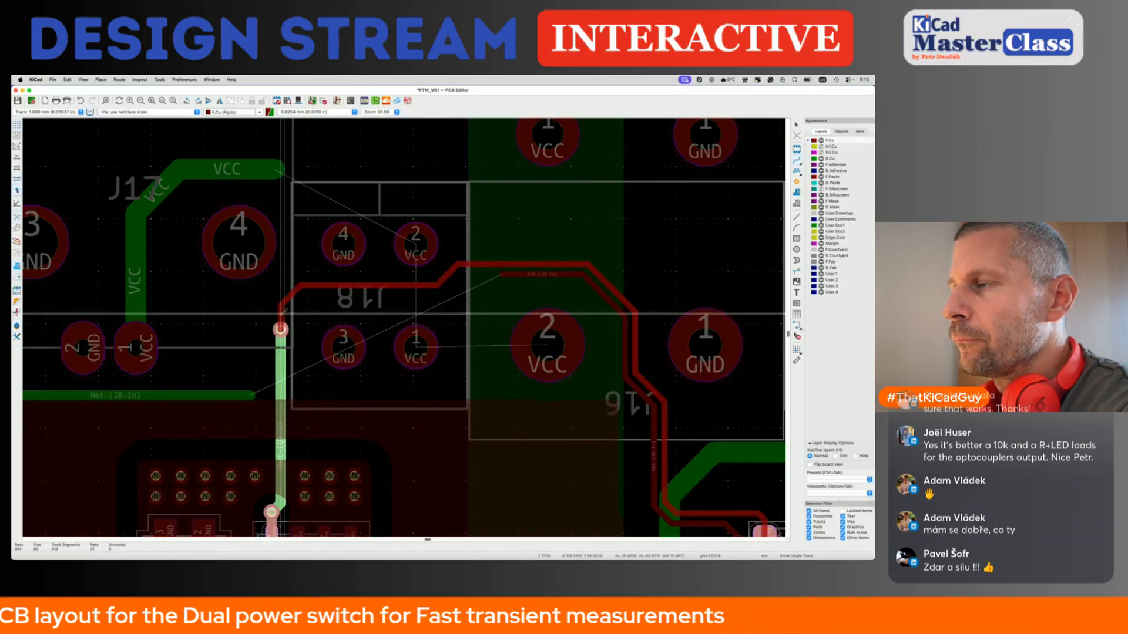
Route the Net-(J8-In) top track parallel to Net-(Q1-G) through J18 to a via and join its bottom track to that via.
{"action": "left_click", "coordinate": [500, 274]}
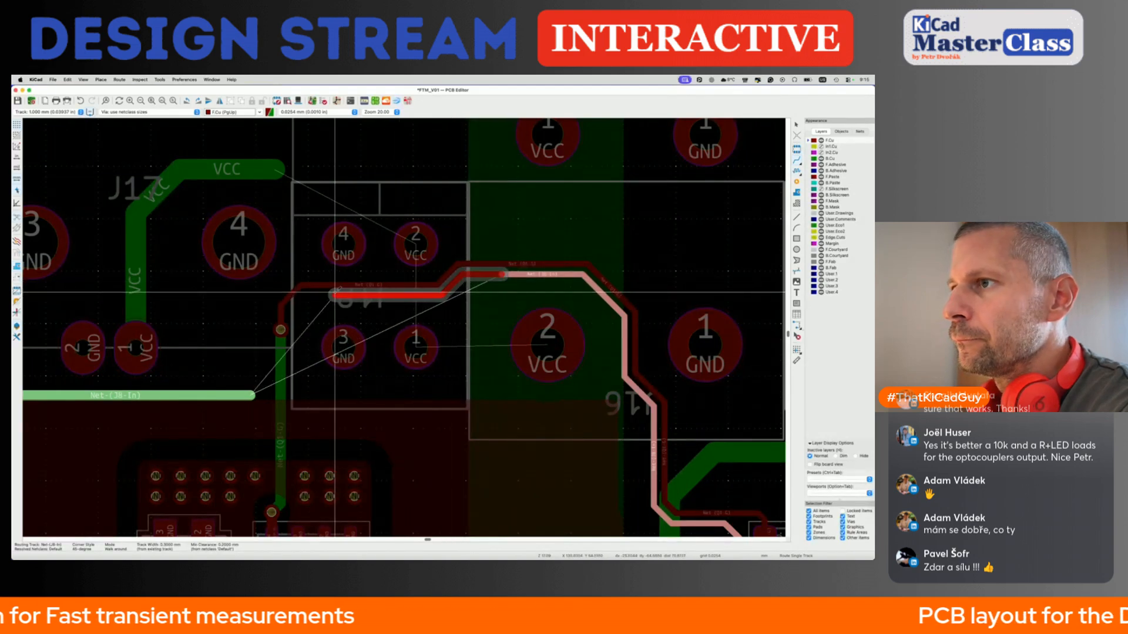
{"action": "key", "text": "v"}
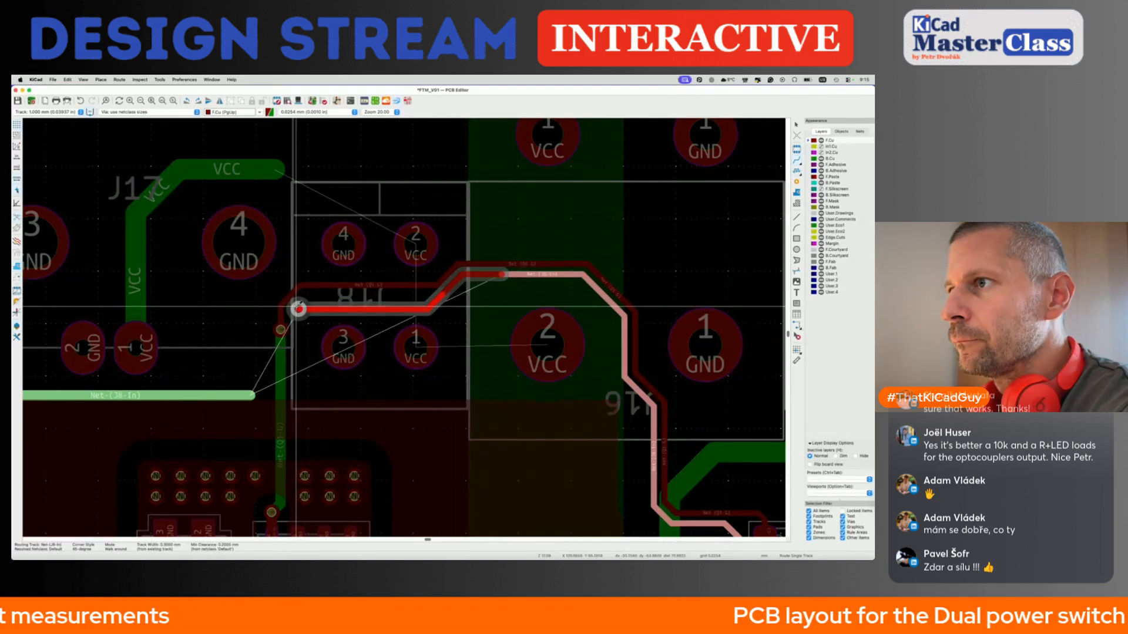
{"action": "double_click", "coordinate": [298, 308]}
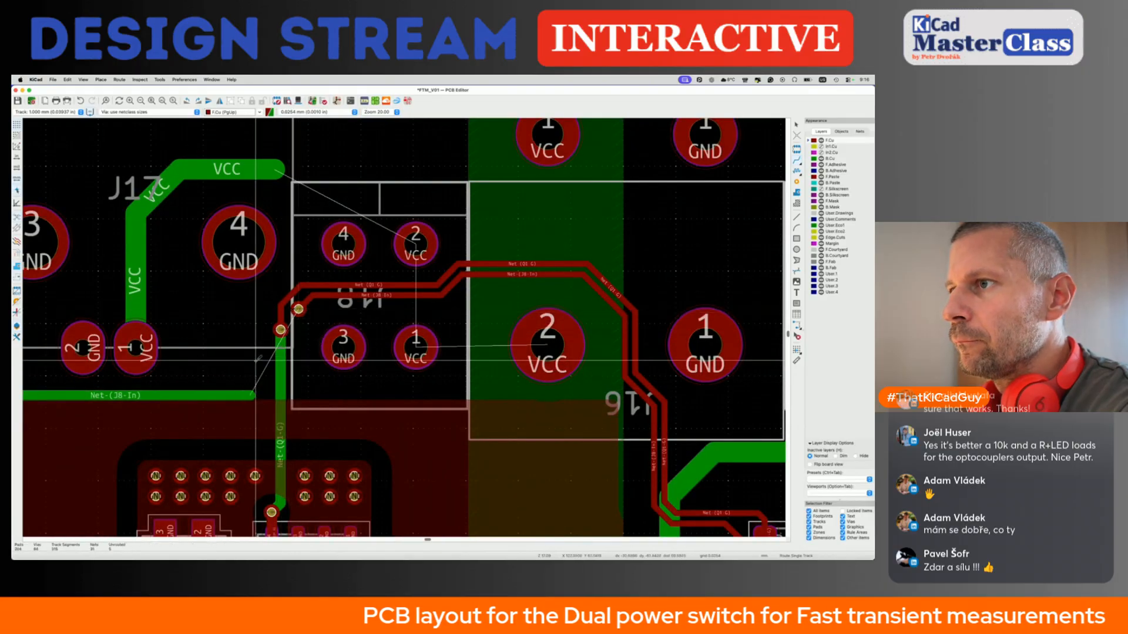
{"action": "left_click", "coordinate": [253, 391]}
{"action": "double_click", "coordinate": [298, 310]}
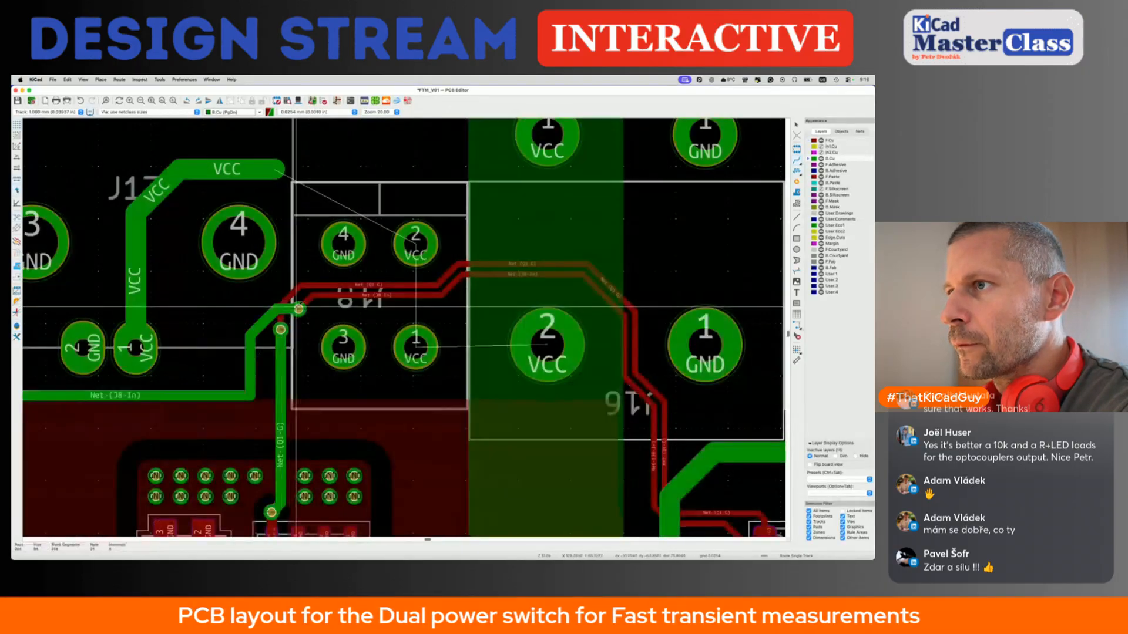
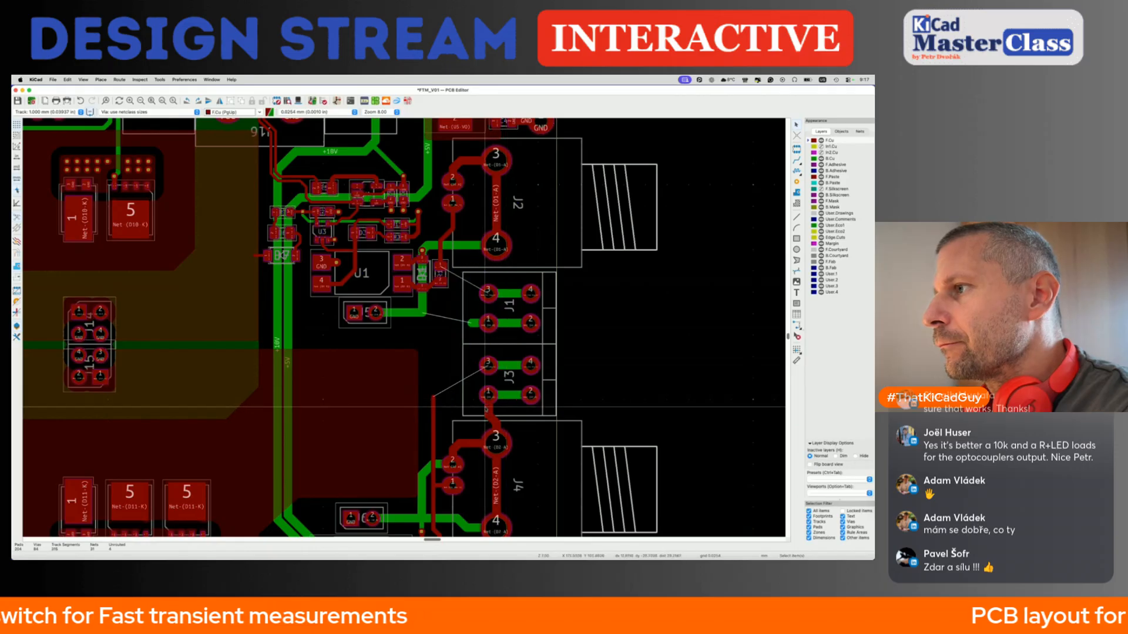
Delete the track between J3's pin 1 and J4, and move J1 and J3 with their pad tracks closer to U1.
{"action": "left_click", "coordinate": [488, 410]}
{"action": "key", "text": "Delete"}
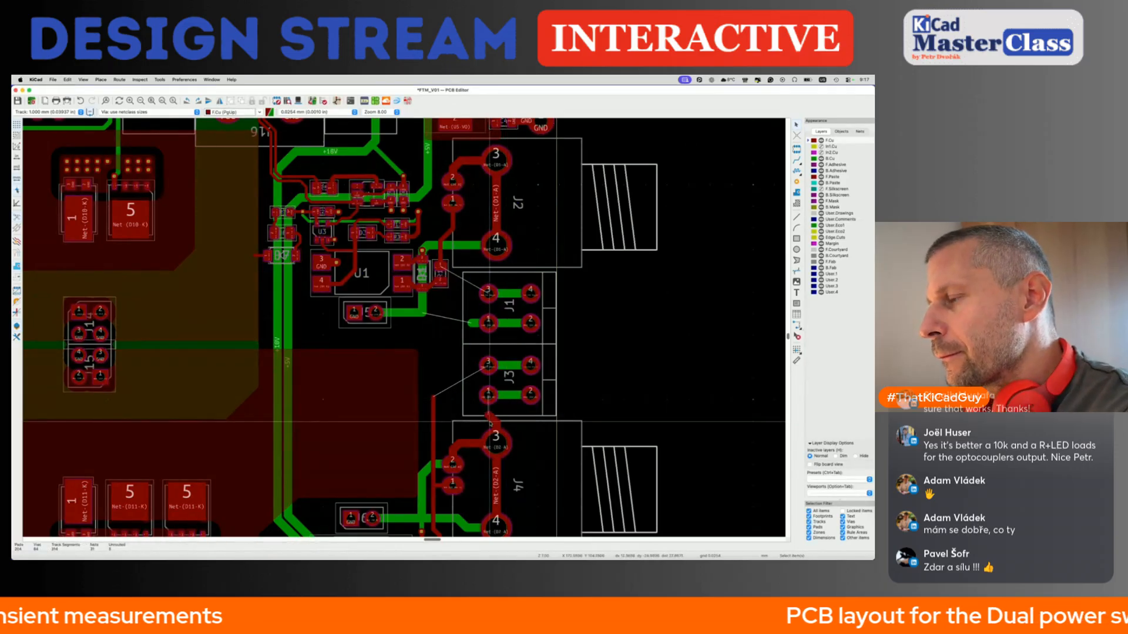
{"action": "left_click_drag", "start_coordinate": [455, 269], "coordinate": [573, 419]}
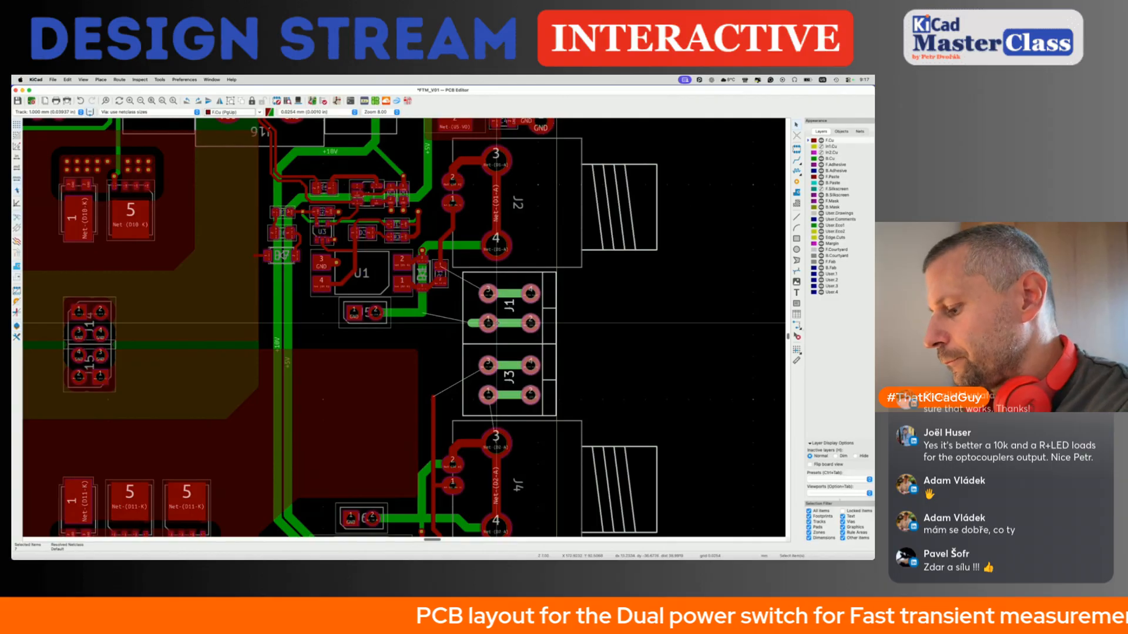
{"action": "key", "text": "m"}
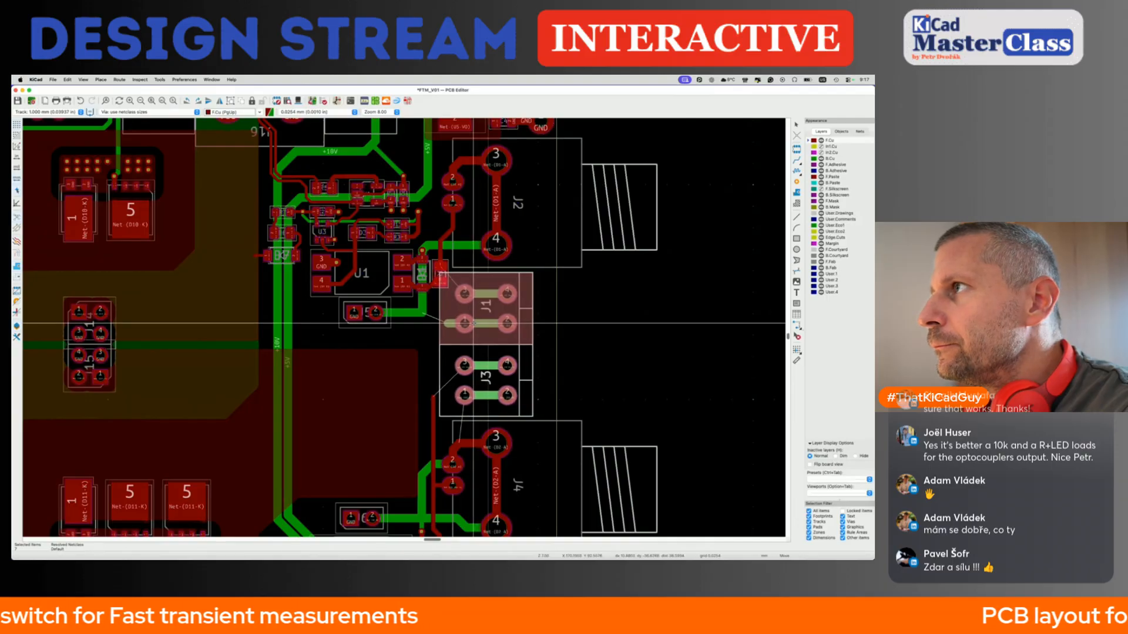
{"action": "left_click", "coordinate": [475, 323]}
Delete the R1 track segments running to D1's pin 1 and to J2's pin 1.
{"action": "scroll", "coordinate": [474, 323], "scroll_direction": "up", "scroll_amount": 5}
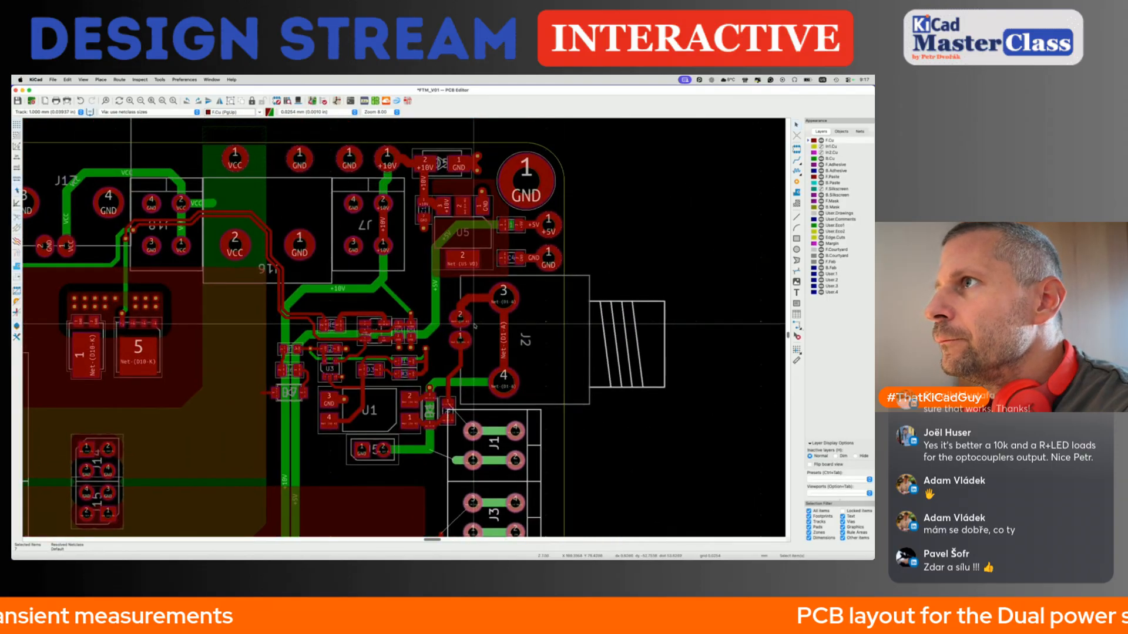
{"action": "scroll", "coordinate": [474, 323], "scroll_direction": "down", "scroll_amount": 4}
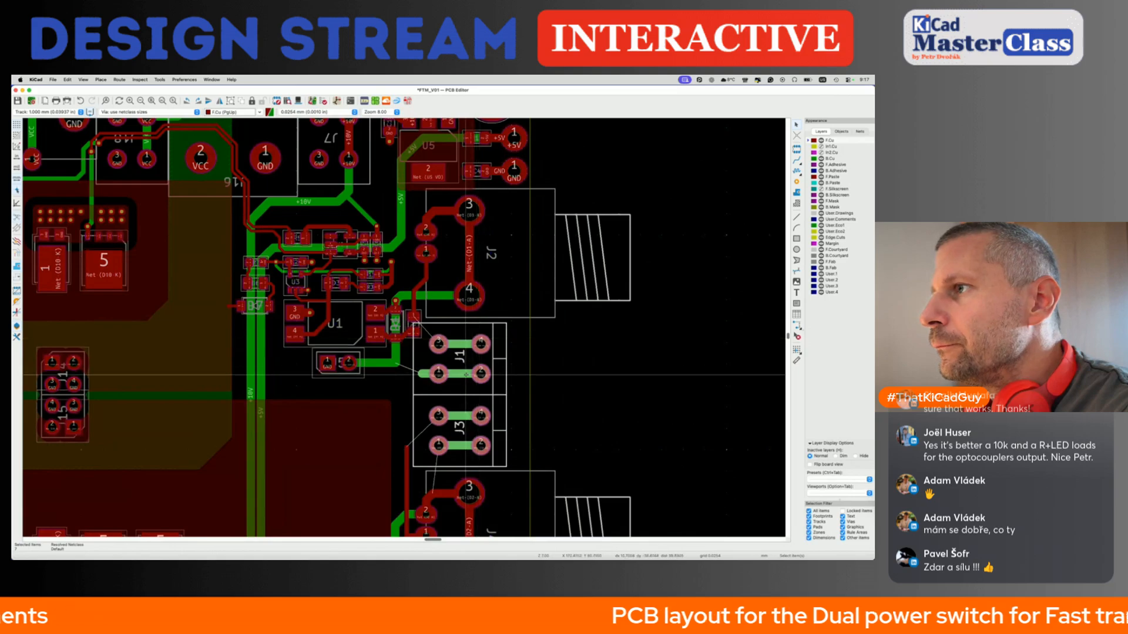
{"action": "scroll", "coordinate": [414, 318], "scroll_direction": "up", "scroll_amount": 4}
{"action": "left_click", "coordinate": [389, 366]}
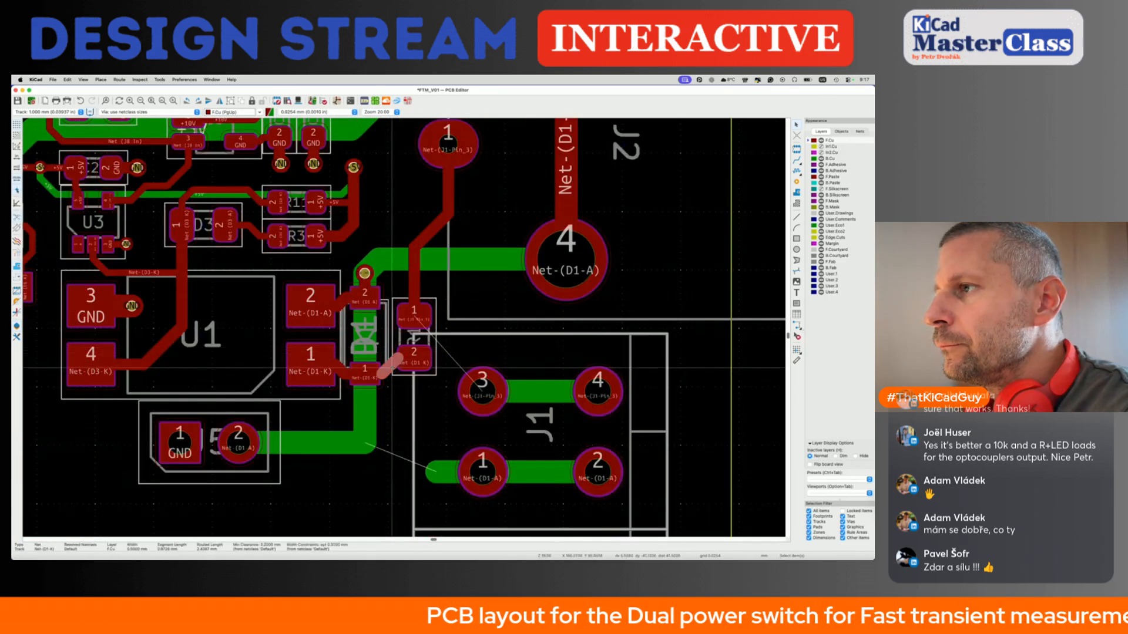
{"action": "key", "text": "Delete"}
{"action": "left_click", "coordinate": [414, 295]}
{"action": "key", "text": "Delete"}
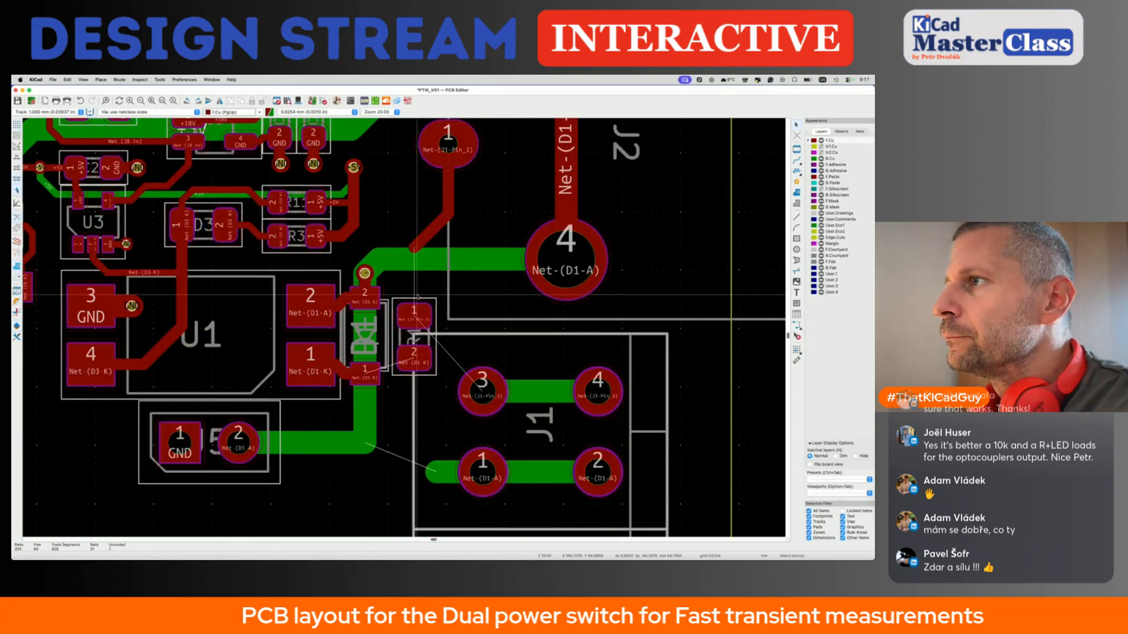
{"action": "left_click", "coordinate": [424, 233]}
{"action": "key", "text": "Delete"}
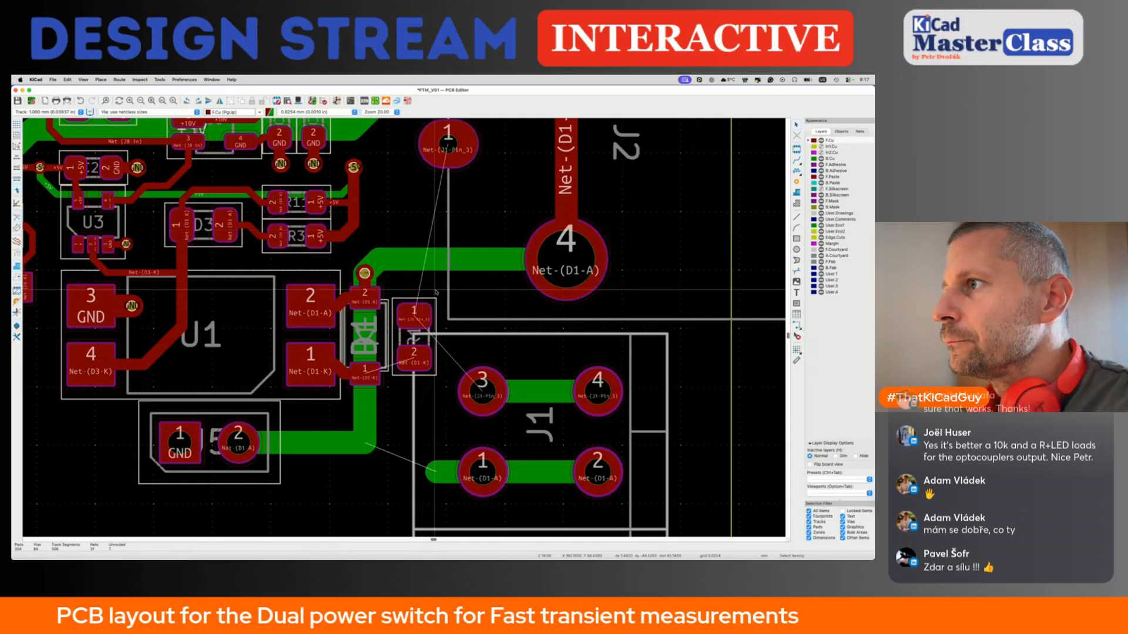
Move R1 up near J2's pin 1 and route it to that pin and to D1's pin 1; save the board.
{"action": "left_click_drag", "start_coordinate": [431, 313], "coordinate": [428, 205]}
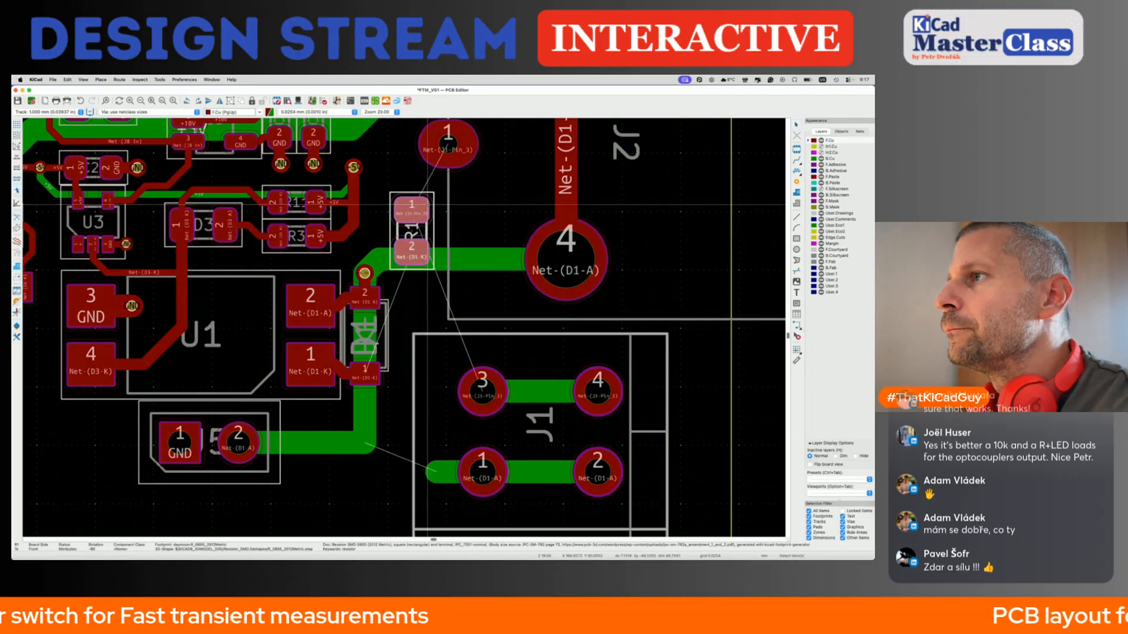
{"action": "key", "text": "x"}
{"action": "left_click", "coordinate": [412, 252]}
{"action": "left_click", "coordinate": [412, 207]}
{"action": "left_click", "coordinate": [448, 144]}
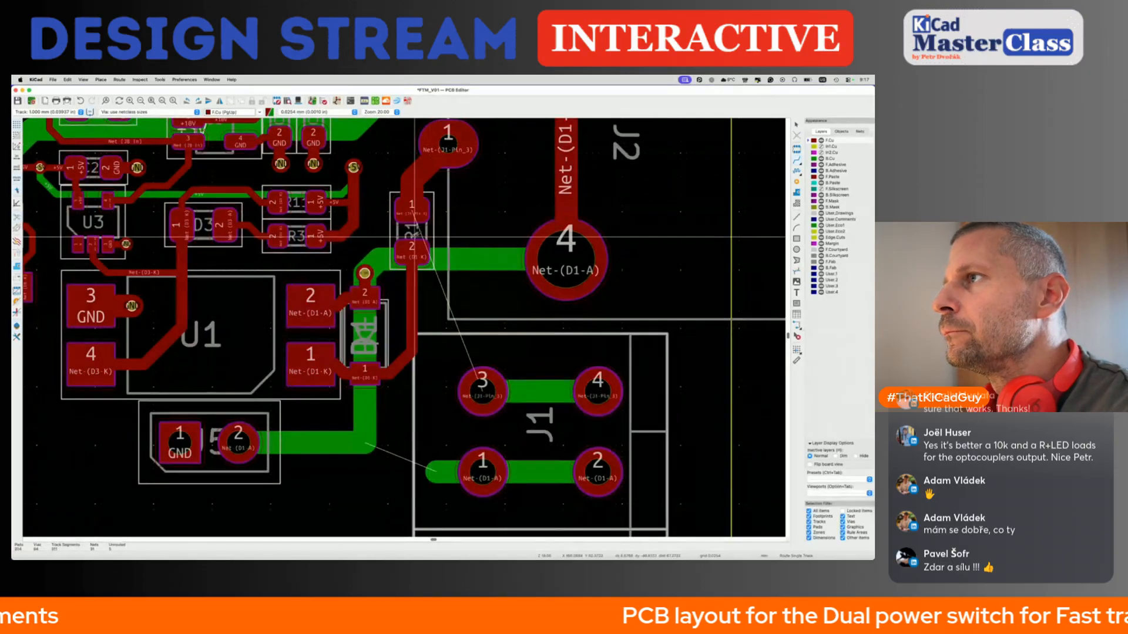
{"action": "key", "text": "Escape"}
{"action": "left_click", "coordinate": [430, 175]}
{"action": "key", "text": "u"}
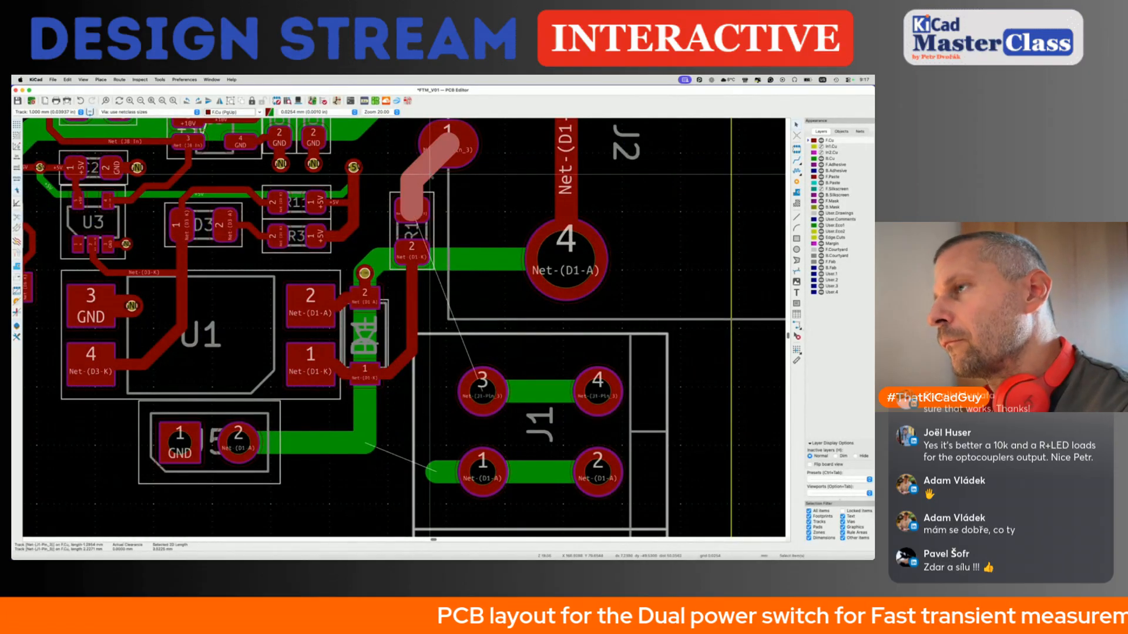
{"action": "key", "text": "Escape"}
{"action": "key", "text": "ctrl+s"}
Route a top copper track from J2's pin 1 down to J1's pin 3, running straight above that pad.
{"action": "scroll", "coordinate": [467, 231], "scroll_direction": "down", "scroll_amount": 4}
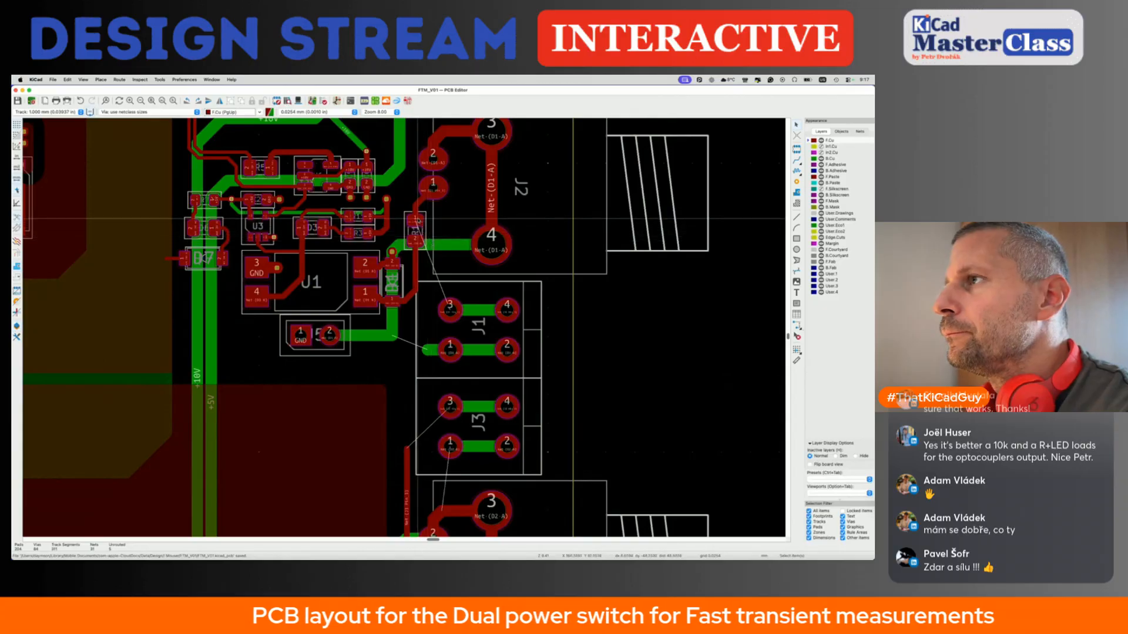
{"action": "key", "text": "x"}
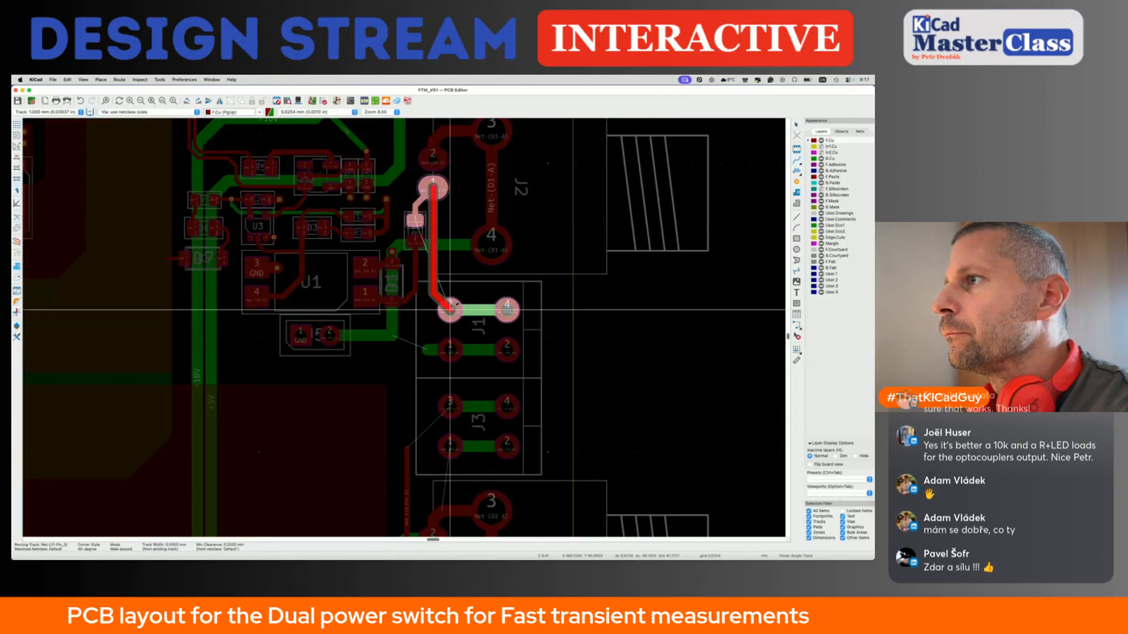
{"action": "left_click", "coordinate": [451, 310]}
{"action": "key", "text": "d"}
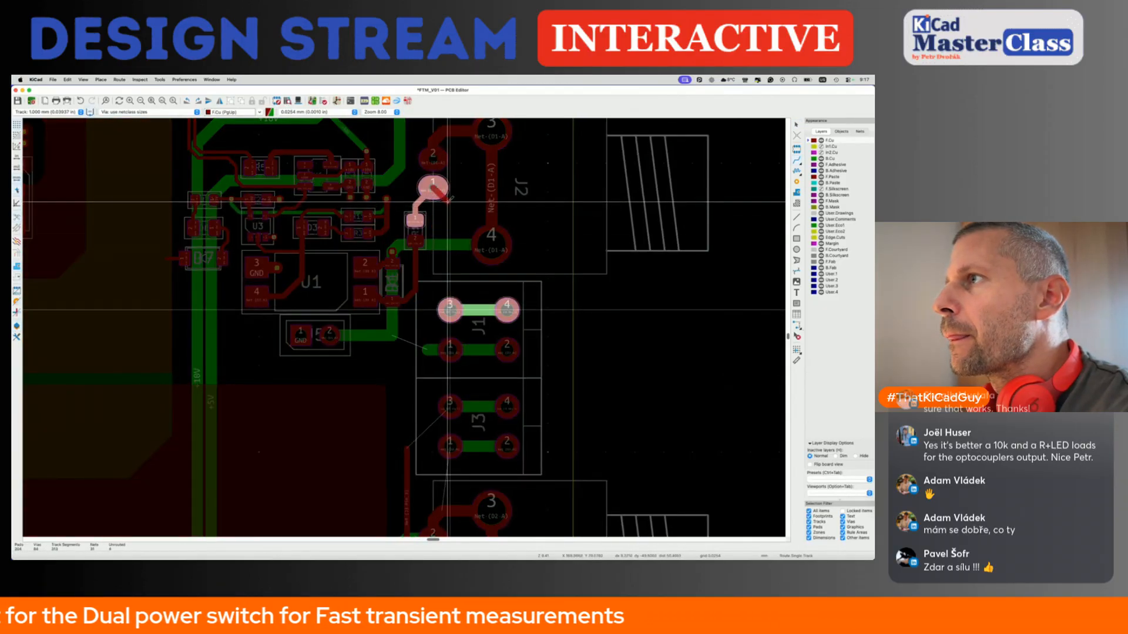
{"action": "left_click", "coordinate": [450, 310]}
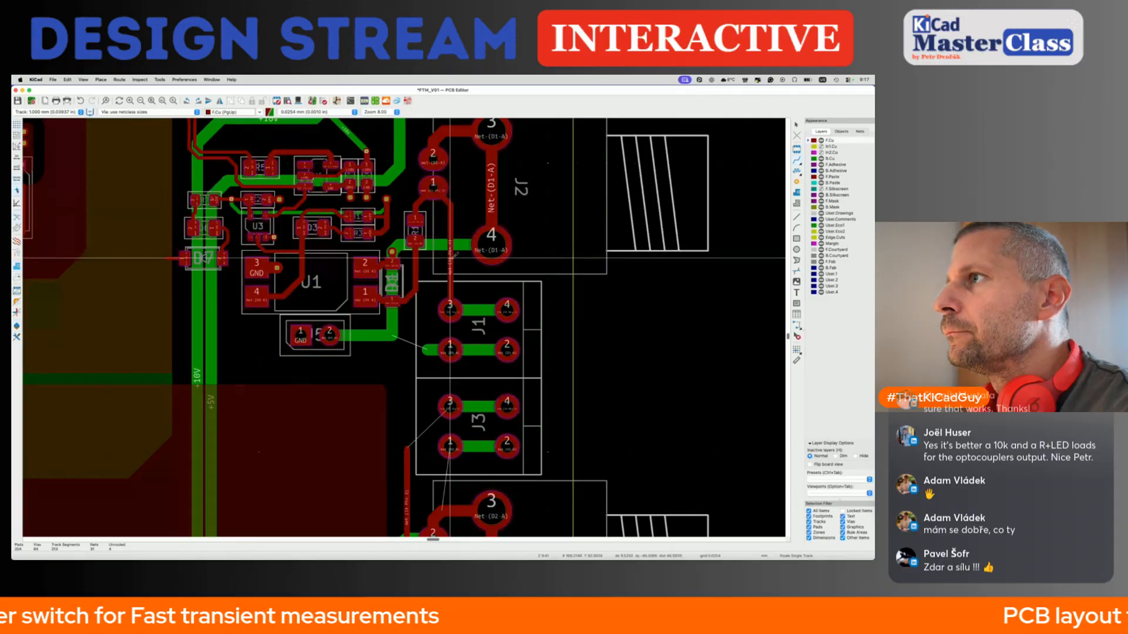
Connect J1's pin 1 to the bottom track between D1 and J5, and J3's pin 3 to the nearby vertical top track.
{"action": "scroll", "coordinate": [440, 310], "scroll_direction": "down", "scroll_amount": 3}
{"action": "left_click", "coordinate": [428, 273]}
{"action": "left_click", "coordinate": [392, 259]}
{"action": "scroll", "coordinate": [428, 332], "scroll_direction": "down", "scroll_amount": 2}
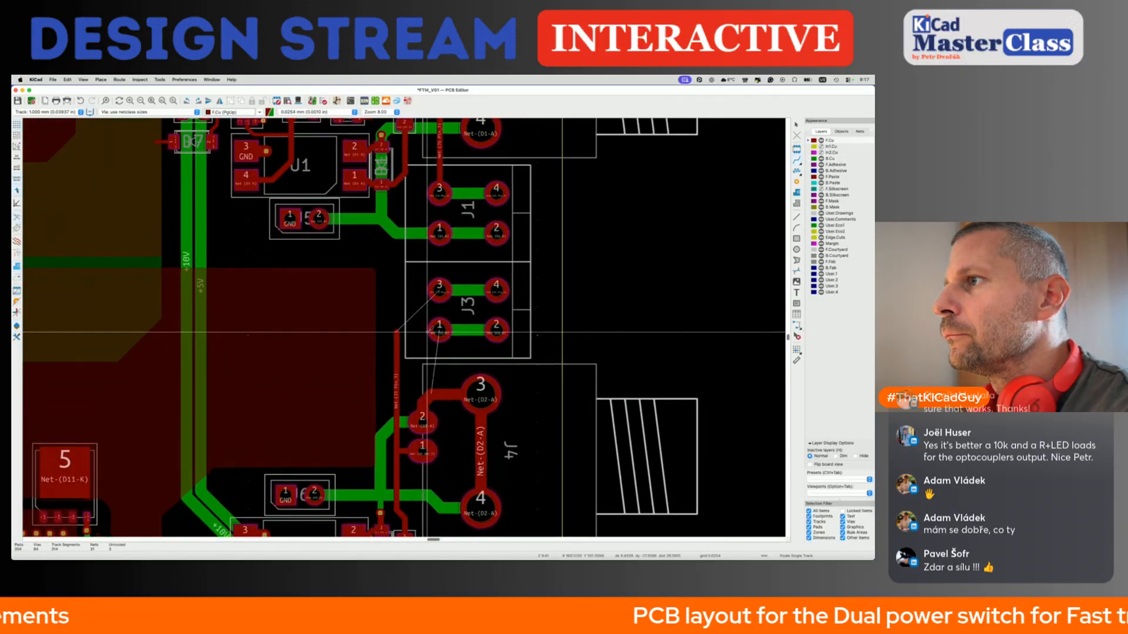
{"action": "left_click", "coordinate": [396, 331]}
{"action": "left_click", "coordinate": [451, 288]}
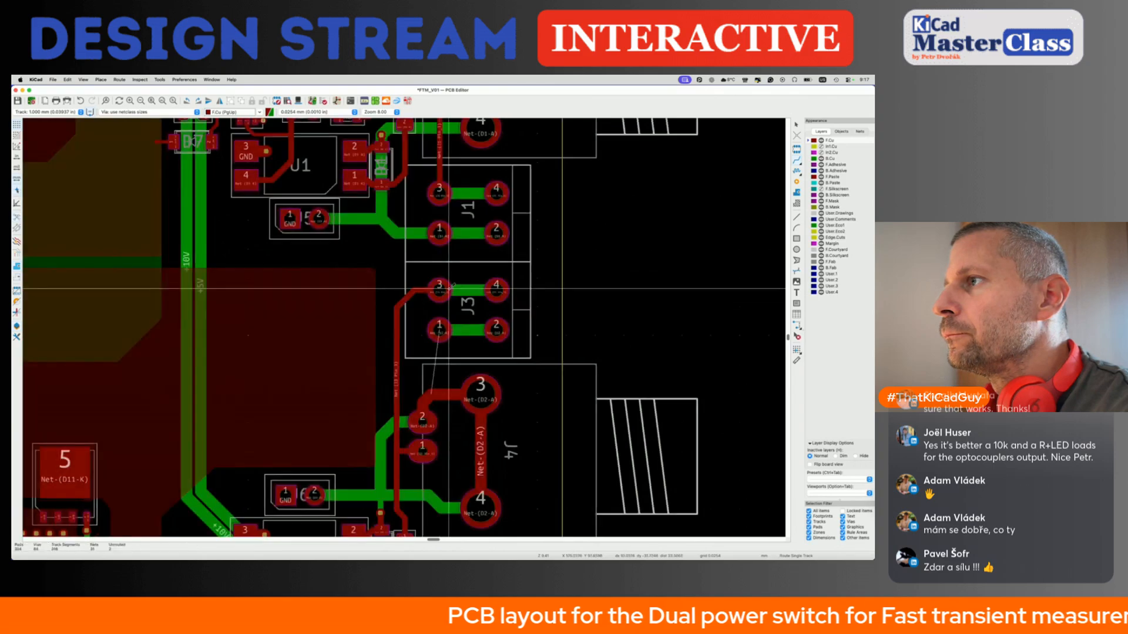
Route J3's pin 1 straight down to the Net-(D2-A) track at J4's pins 2 and 3, tidy the junction, and save.
{"action": "left_click", "coordinate": [440, 331]}
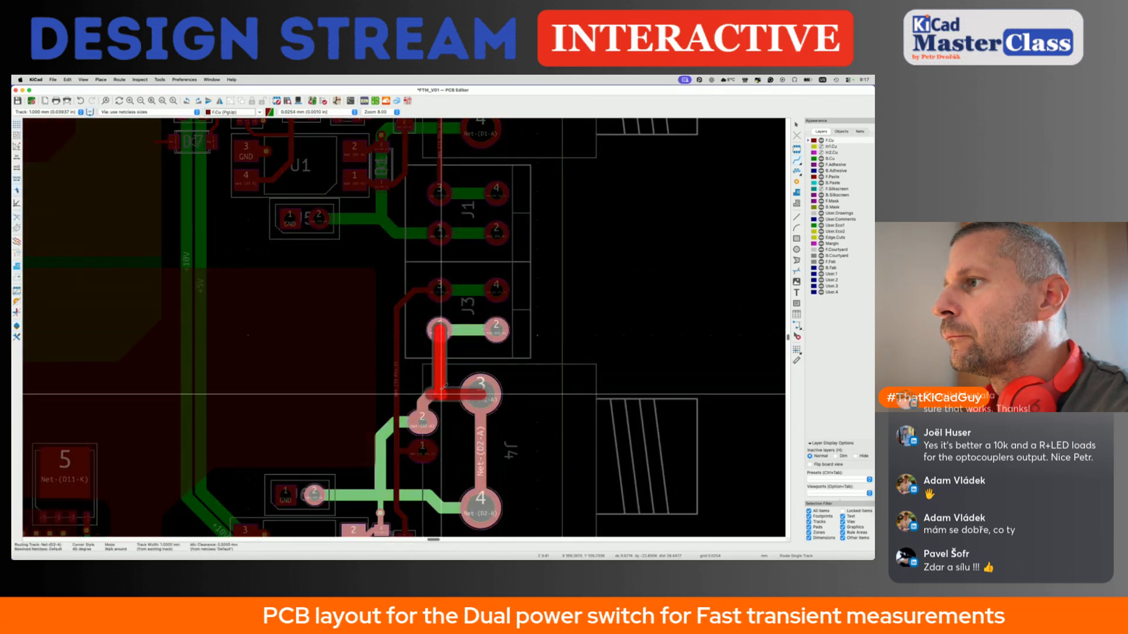
{"action": "left_click", "coordinate": [440, 394]}
{"action": "left_click", "coordinate": [437, 397]}
{"action": "key", "text": "Escape"}
{"action": "key", "text": "Escape"}
{"action": "left_click_drag", "start_coordinate": [428, 397], "coordinate": [435, 401]}
{"action": "scroll", "coordinate": [435, 401], "scroll_direction": "down", "scroll_amount": 5}
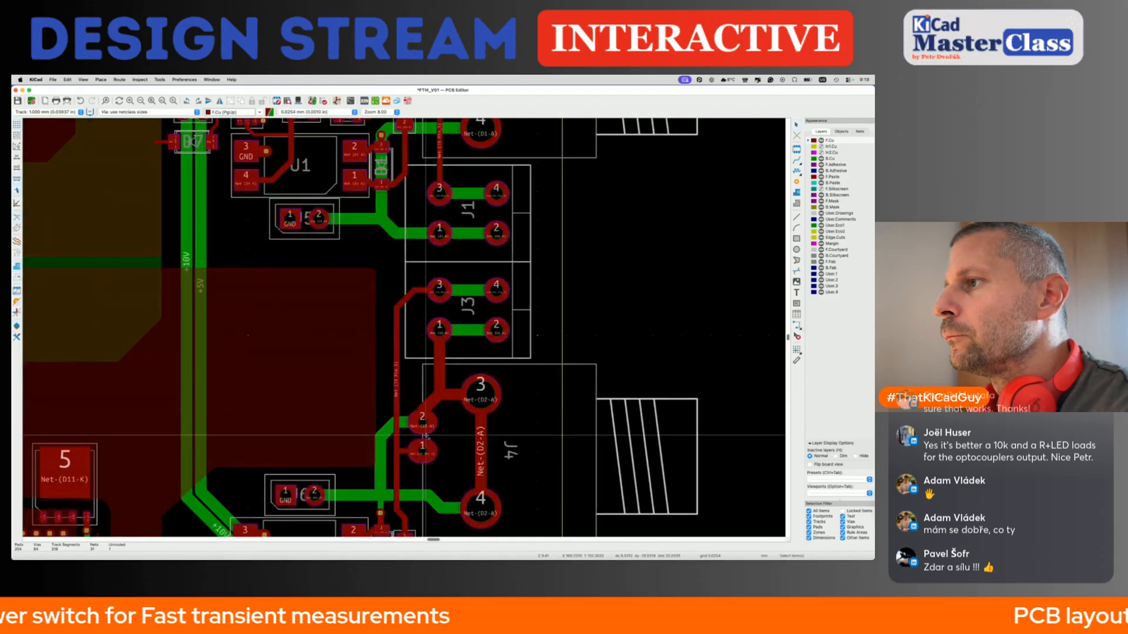
{"action": "key", "text": "super+s"}
Open the 3D view and inspect the board's component side and the bottom-side tracks and copper areas.
{"action": "scroll", "coordinate": [427, 438], "scroll_direction": "down", "scroll_amount": 3}
{"action": "key", "text": "alt+3"}
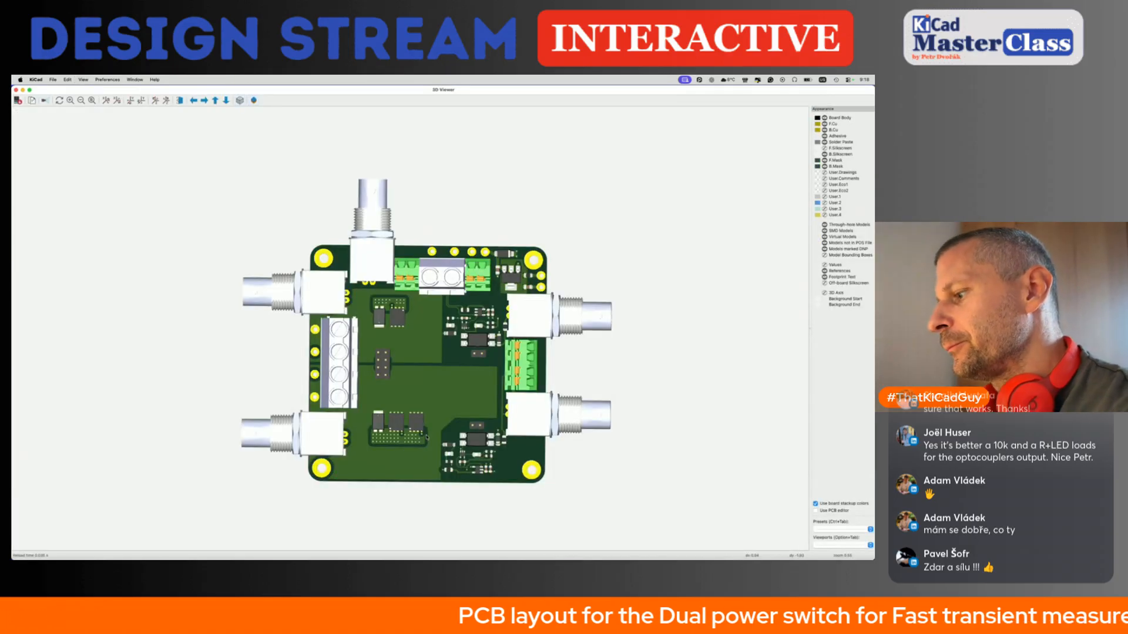
{"action": "middle_click_drag", "start_coordinate": [427, 434], "coordinate": [431, 421]}
{"action": "left_click_drag", "start_coordinate": [408, 321], "coordinate": [466, 317]}
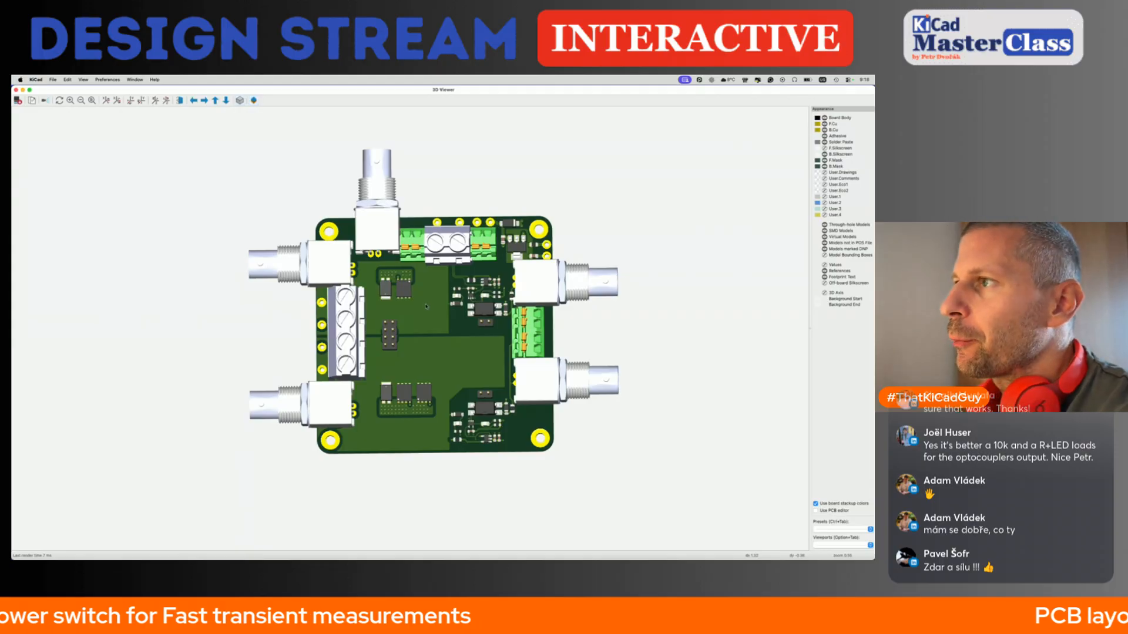
{"action": "scroll", "coordinate": [426, 306], "scroll_direction": "down", "scroll_amount": 2}
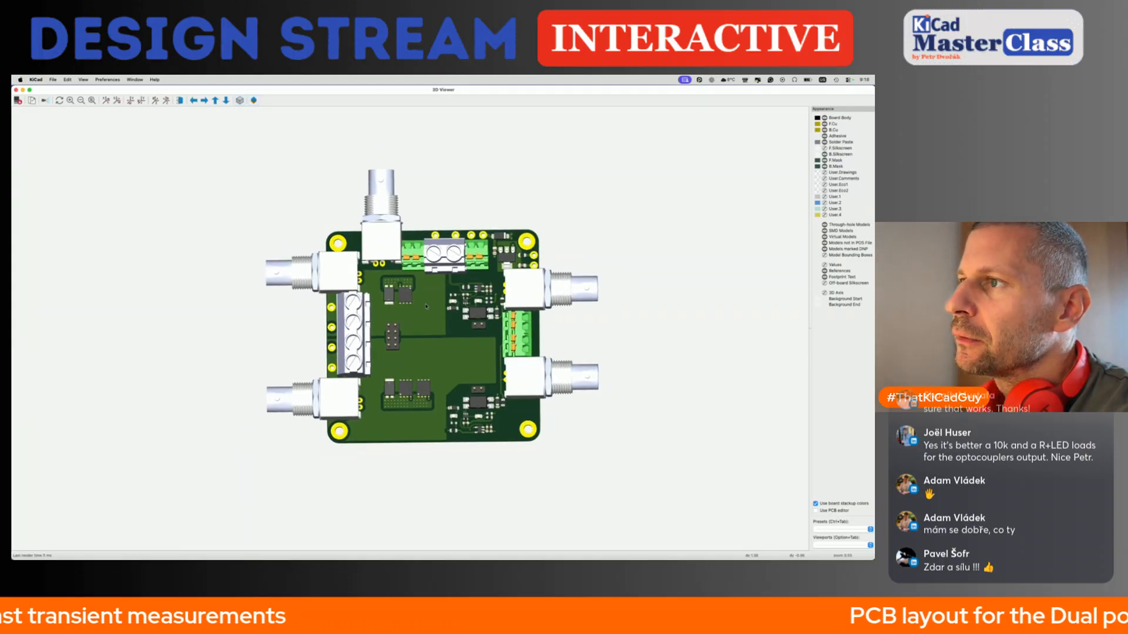
{"action": "key", "text": "shift+z"}
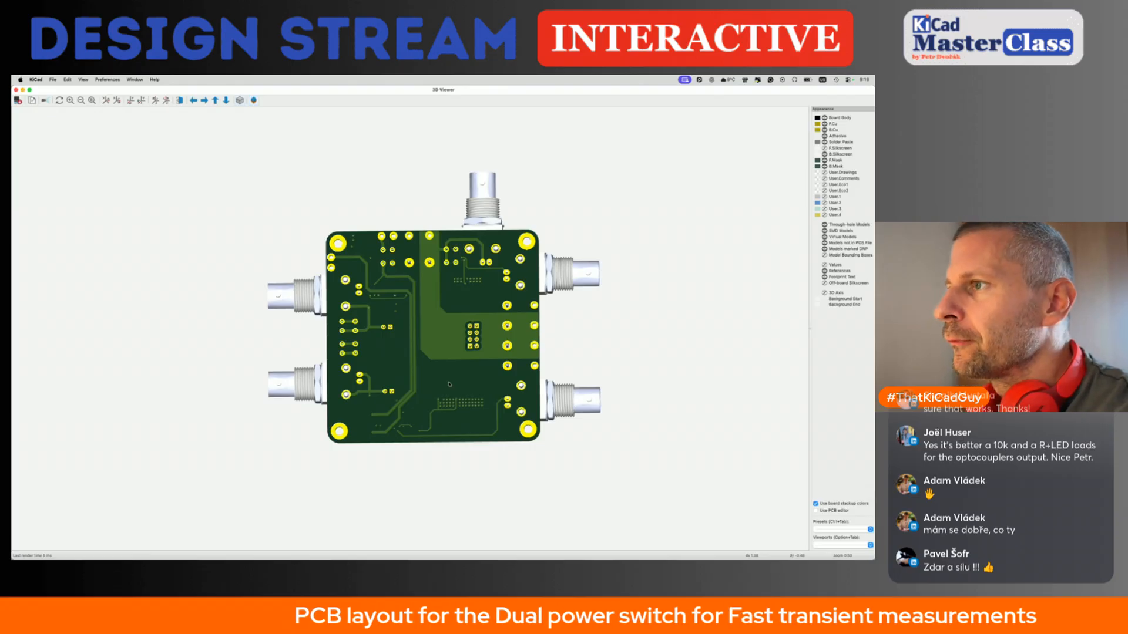
{"action": "scroll", "coordinate": [356, 406], "scroll_direction": "up", "scroll_amount": 6}
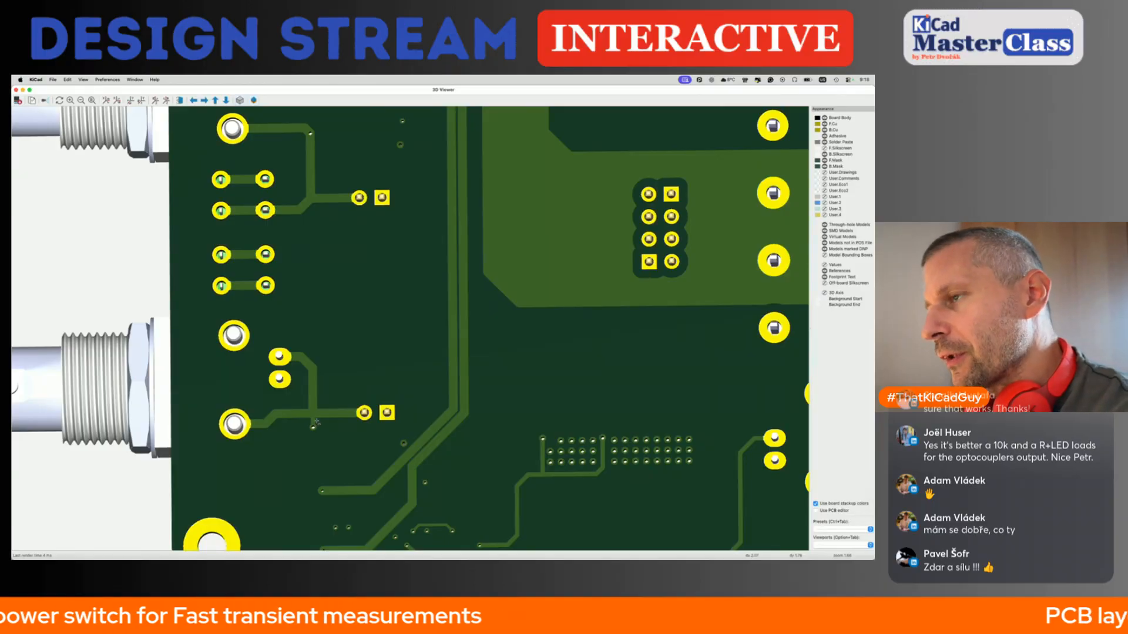
Check the J1, J2 and R1 input circuit in the Schematic Editor and return to the board's lower part in the PCB Editor.
{"action": "key", "text": "super+grave"}
{"action": "key", "text": "super+grave"}
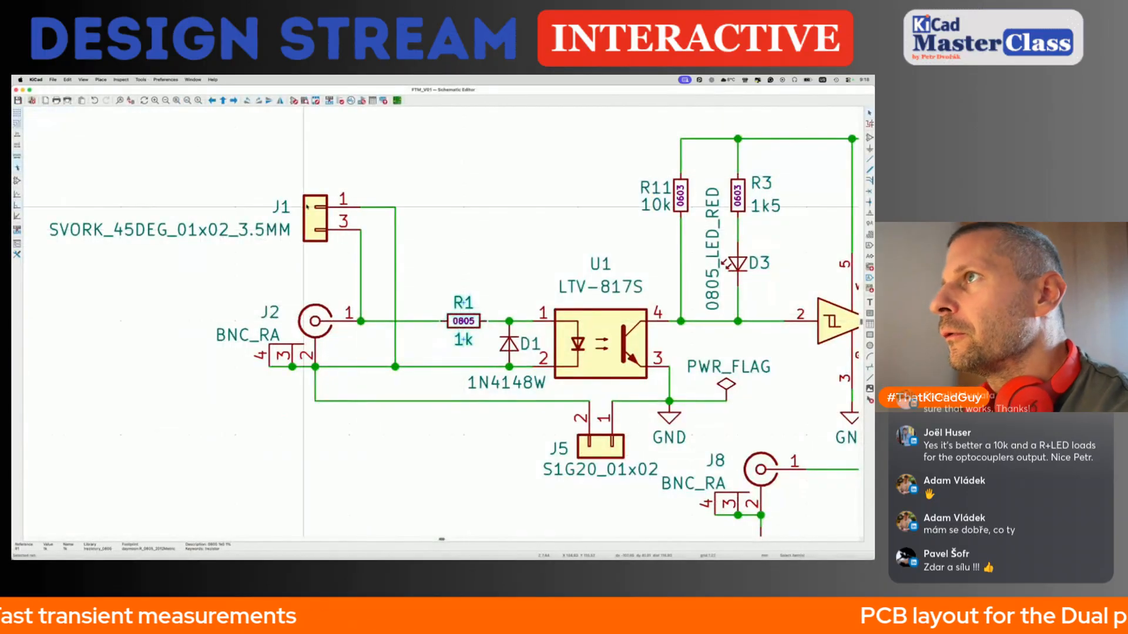
{"action": "key", "text": "super+grave"}
{"action": "scroll", "coordinate": [460, 437], "scroll_direction": "down", "scroll_amount": 5}
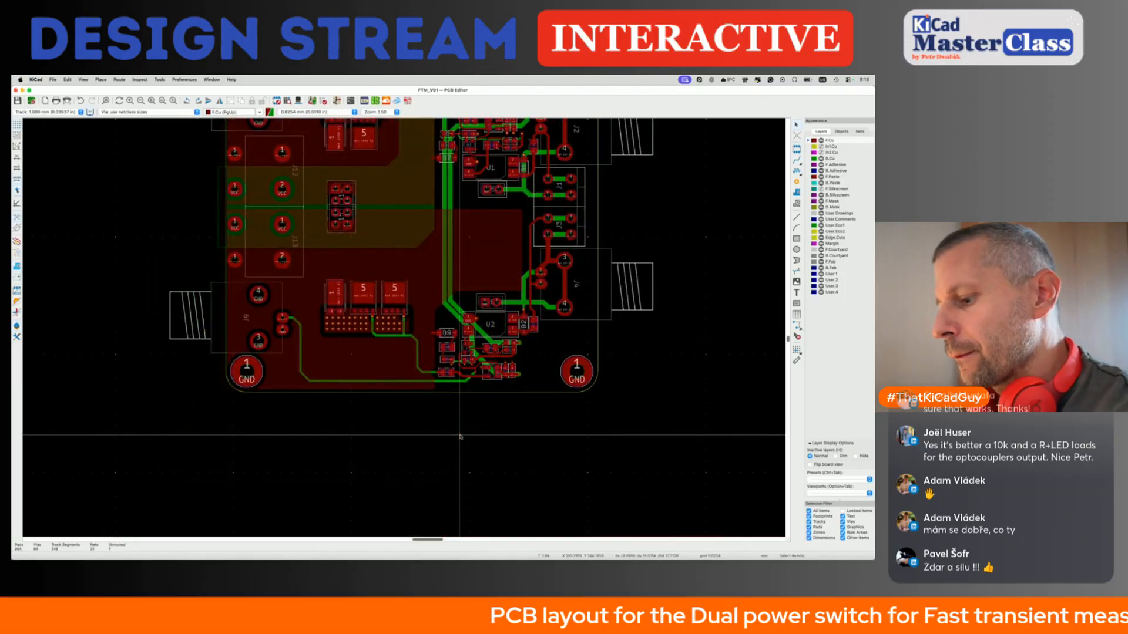
Dim the inactive layers with B.Cu active, and delete the short track between the via above D2 and the J6-to-J4 track.
{"action": "key", "text": "Page_Down"}
{"action": "key", "text": "super+h"}
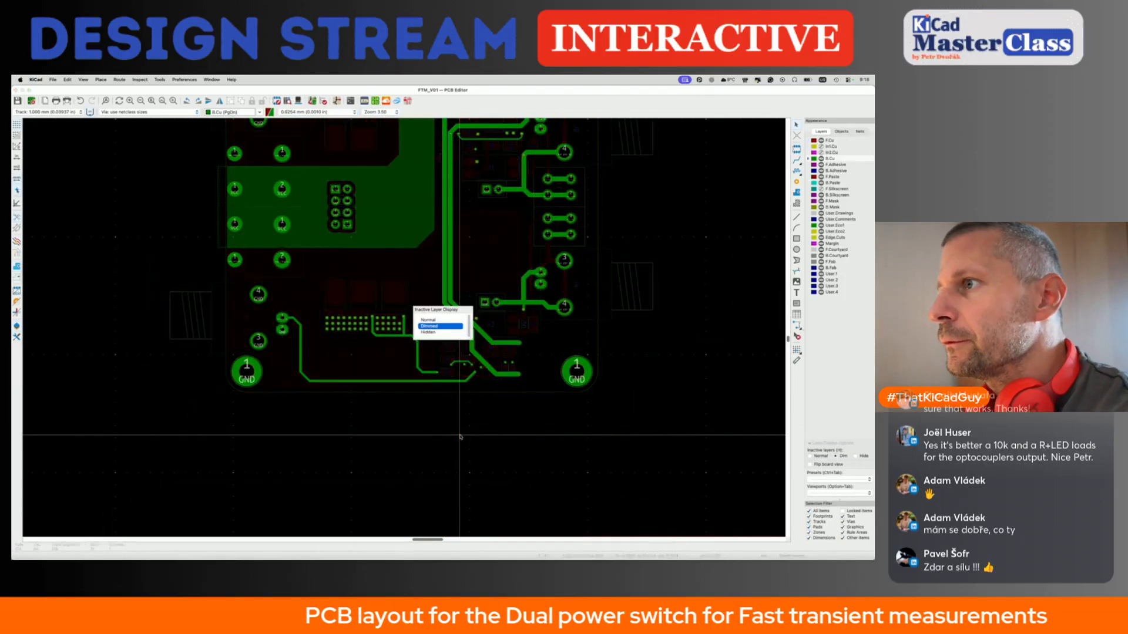
{"action": "scroll", "coordinate": [524, 307], "scroll_direction": "up", "scroll_amount": 5}
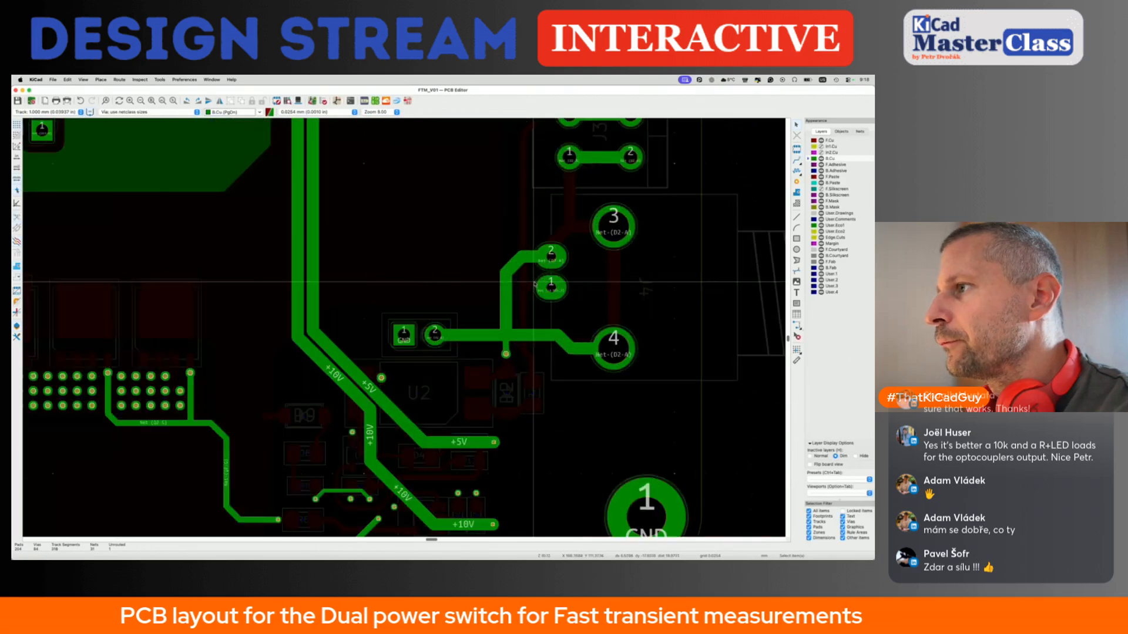
{"action": "left_click", "coordinate": [523, 306]}
{"action": "key", "text": "Delete"}
{"action": "scroll", "coordinate": [479, 418], "scroll_direction": "down", "scroll_amount": 5}
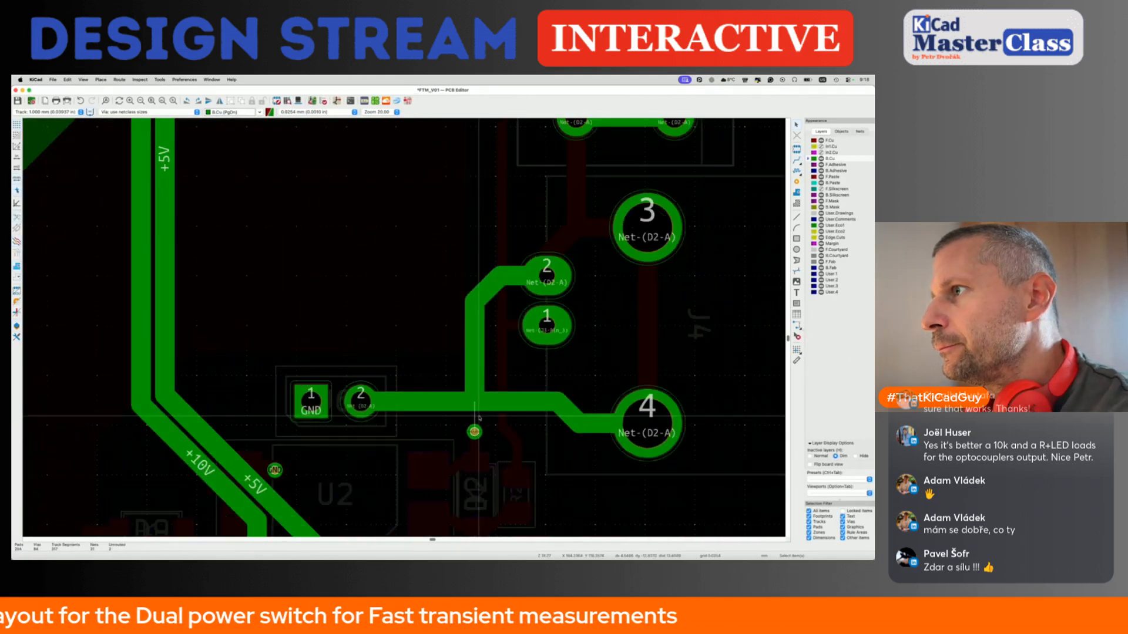
Reroute the via above D2 to the J6-to-J4 track on B.Cu with a short sidestep towards J4, and save.
{"action": "scroll", "coordinate": [479, 417], "scroll_direction": "up", "scroll_amount": 4}
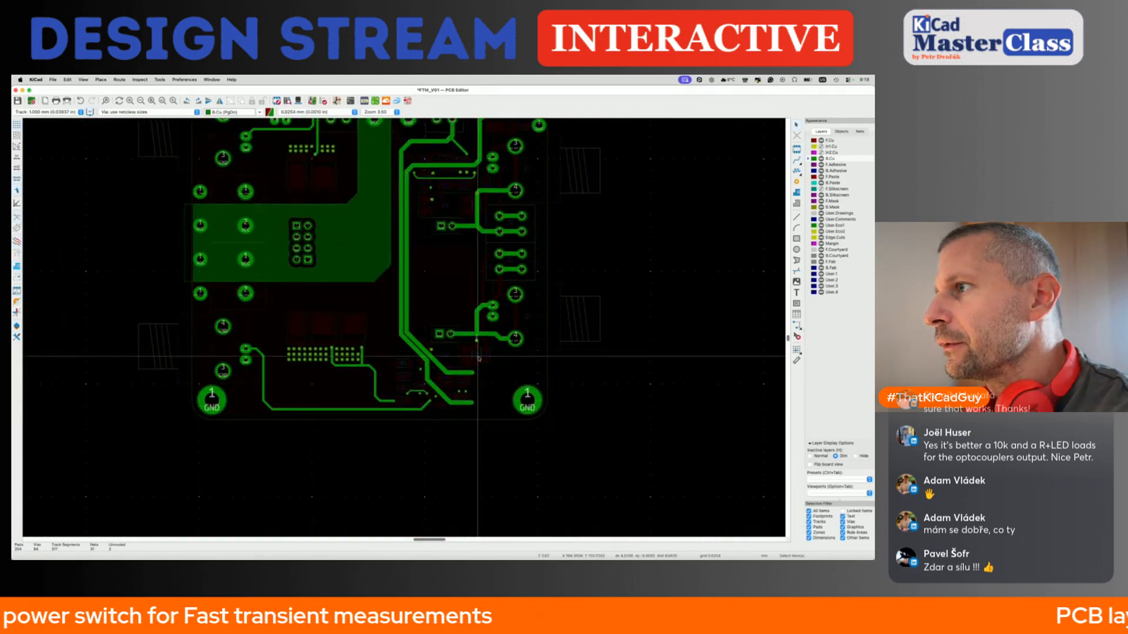
{"action": "key", "text": "x"}
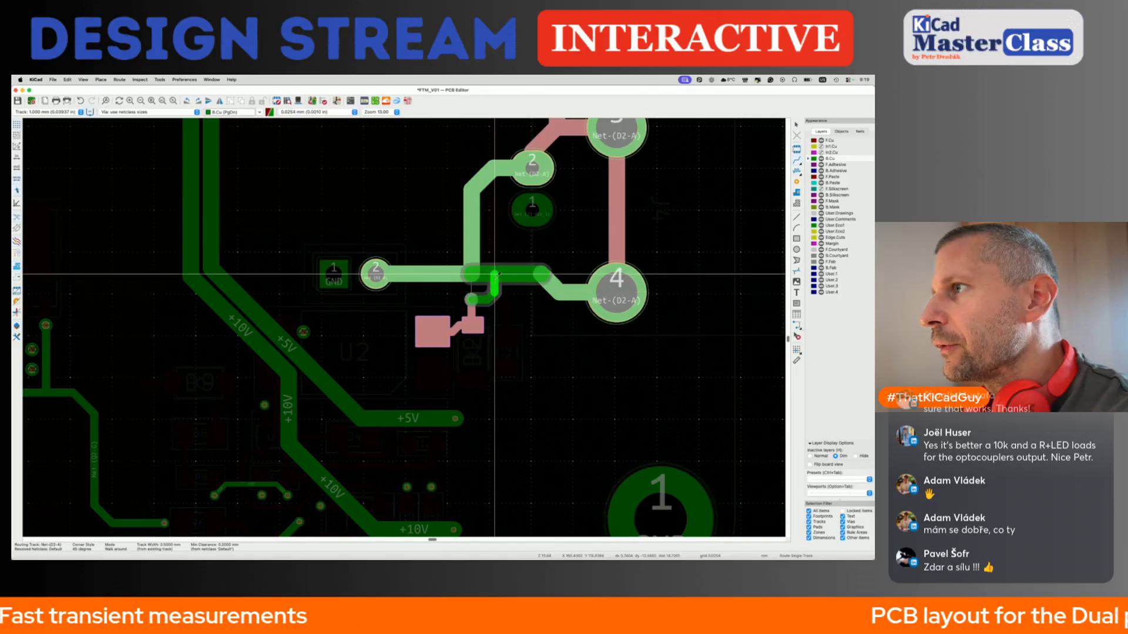
{"action": "left_click", "coordinate": [495, 274]}
{"action": "key", "text": "Escape"}
{"action": "key", "text": "super+s"}
Inspect the board's bottom side and component side in the 3D view, and return to the PCB Editor.
{"action": "scroll", "coordinate": [493, 334], "scroll_direction": "down", "scroll_amount": 3}
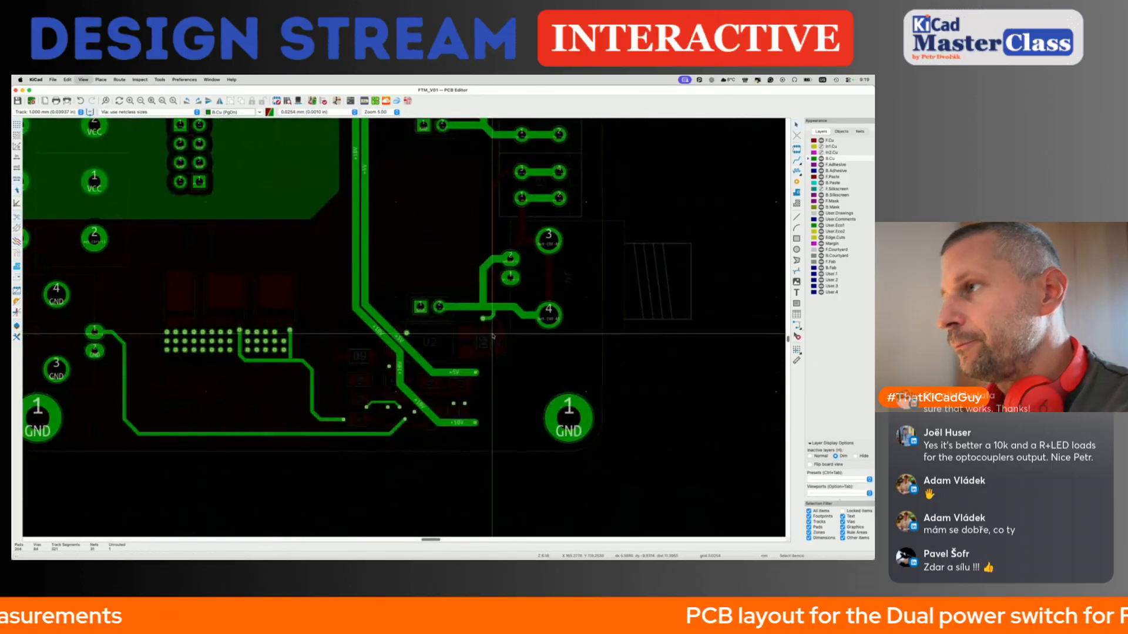
{"action": "key", "text": "alt+3"}
{"action": "scroll", "coordinate": [493, 336], "scroll_direction": "down", "scroll_amount": 10}
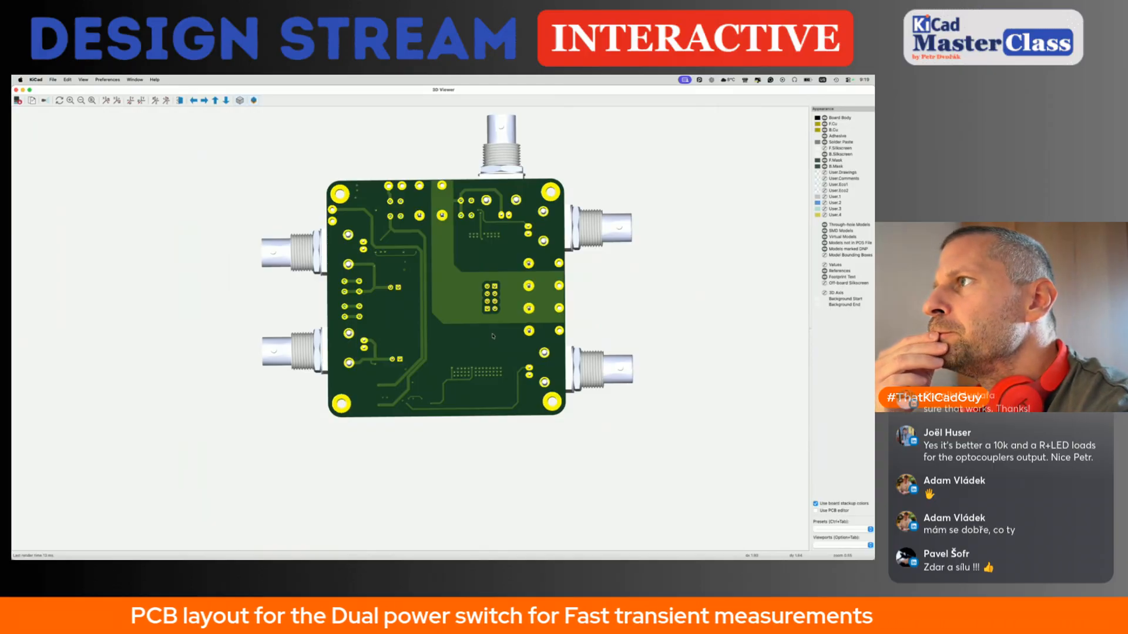
{"action": "key", "text": "z"}
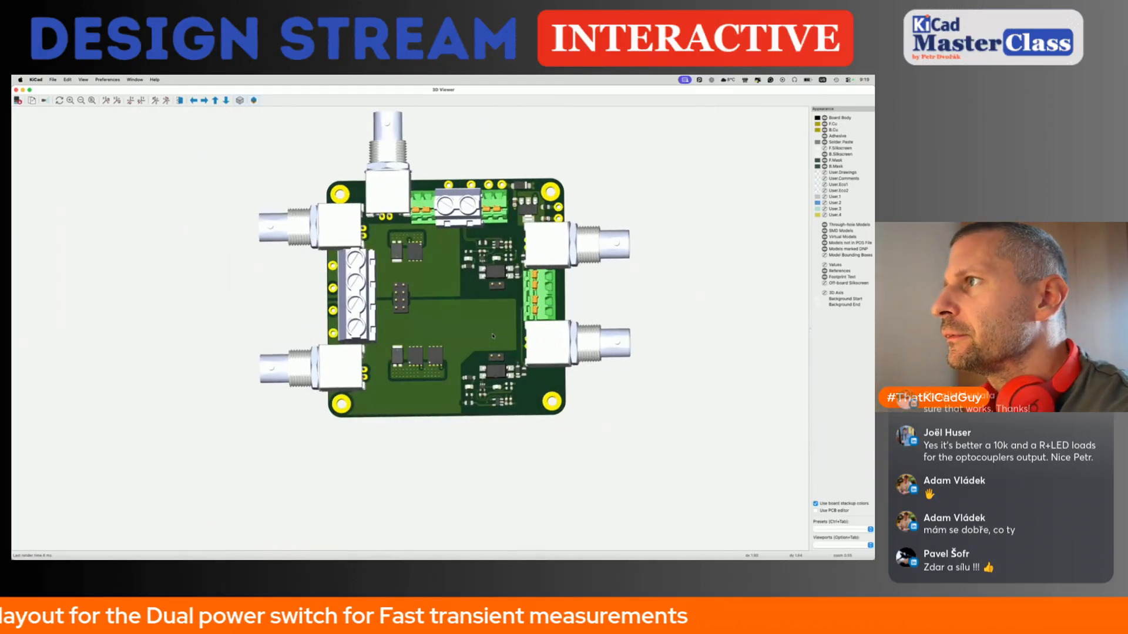
{"action": "middle_click_drag", "start_coordinate": [493, 336], "coordinate": [494, 359]}
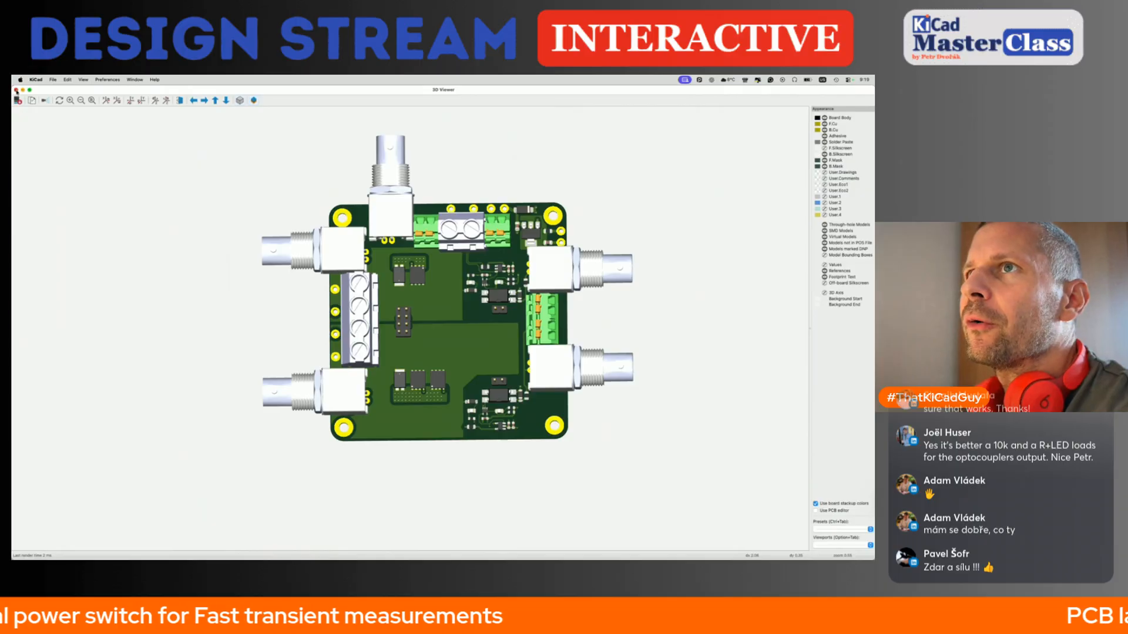
{"action": "left_click", "coordinate": [17, 89]}
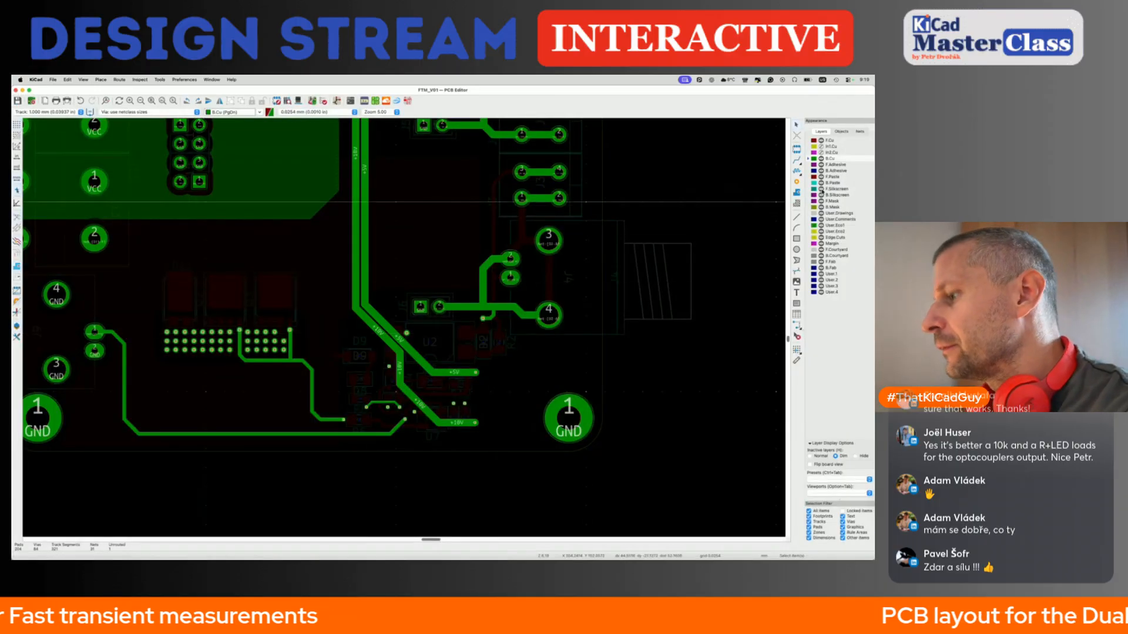
Restore the normal display of the inactive layers and clear the J4 selection.
{"action": "key", "text": "ctrl+h"}
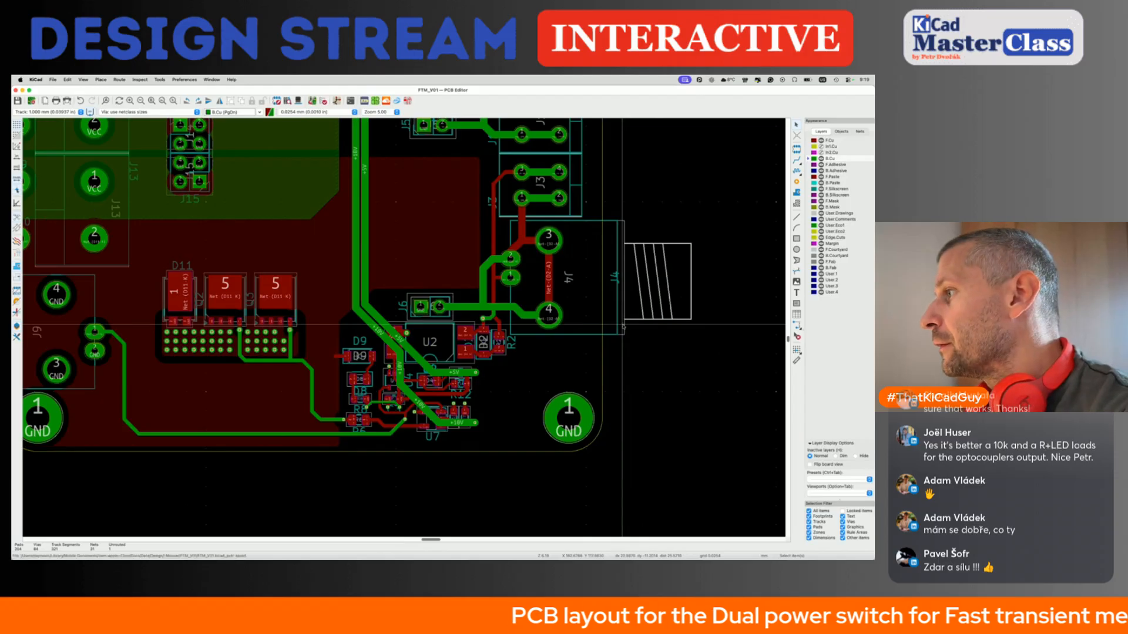
{"action": "scroll", "coordinate": [624, 328], "scroll_direction": "down", "scroll_amount": 3}
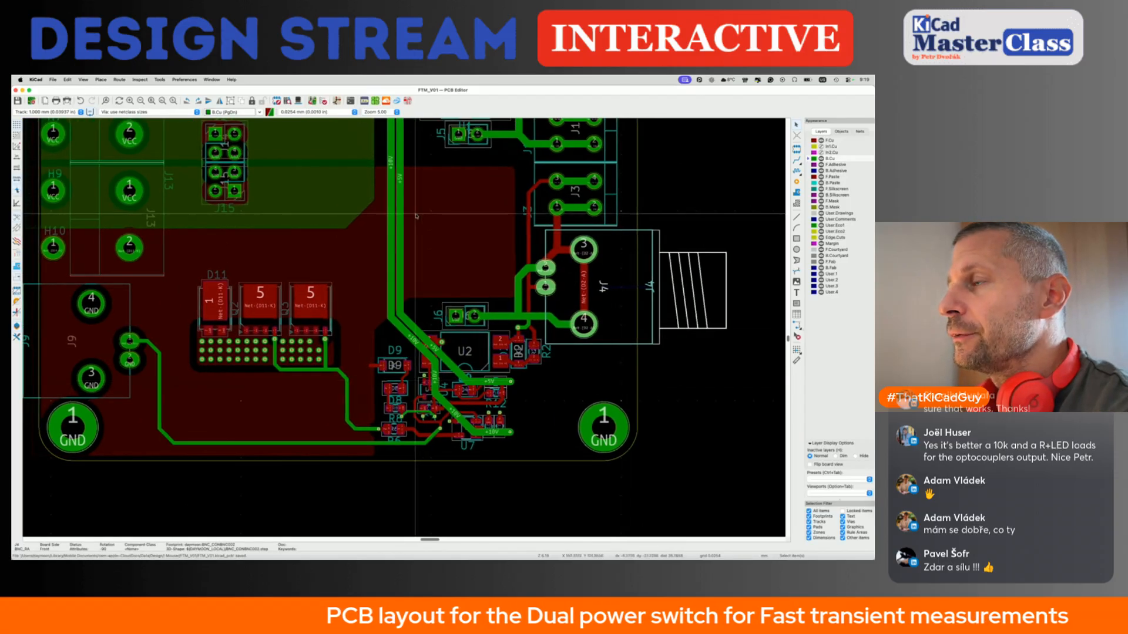
{"action": "scroll", "coordinate": [416, 216], "scroll_direction": "down", "scroll_amount": 2}
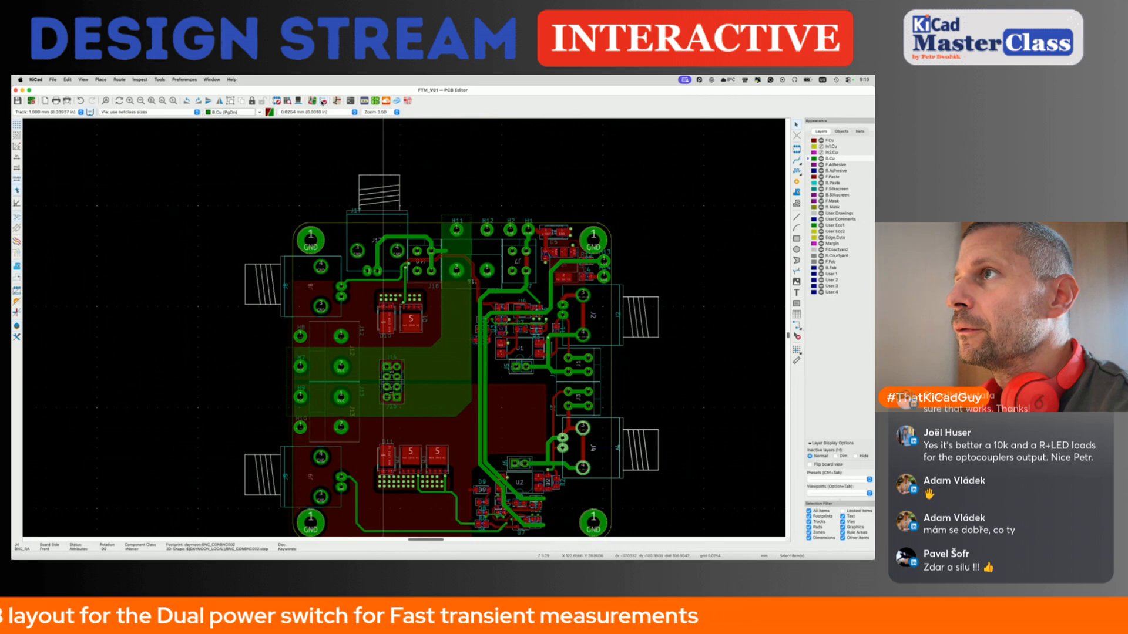
{"action": "left_click", "coordinate": [345, 217]}
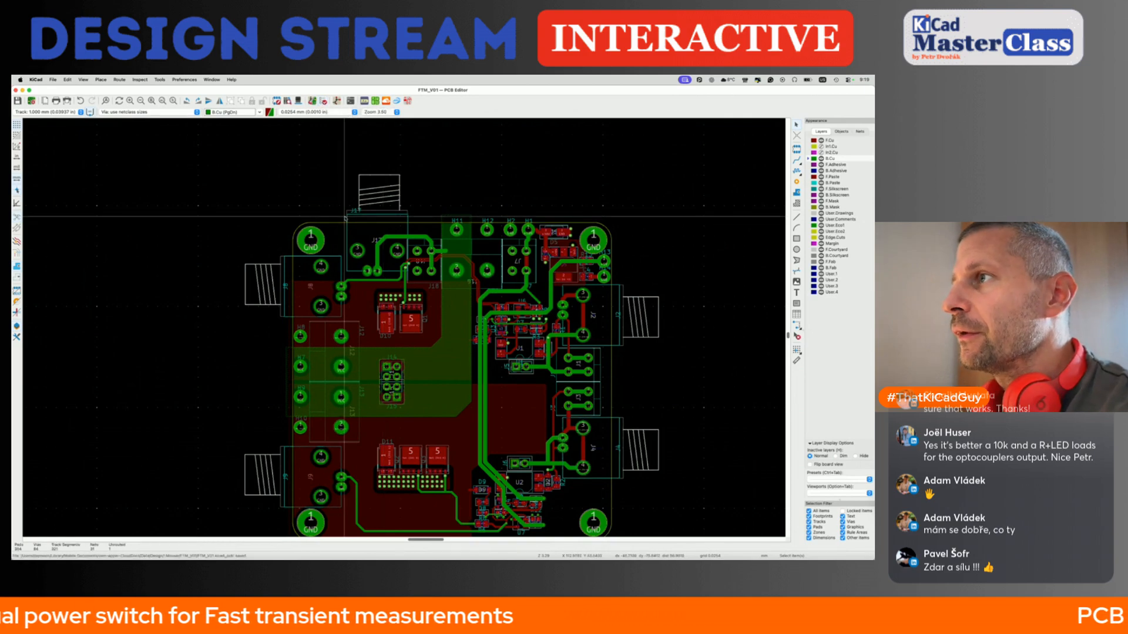
Delete the silkscreen reference labels of J17, H11 and the three pins beside H11 along the board's upper edge.
{"action": "scroll", "coordinate": [344, 217], "scroll_direction": "up", "scroll_amount": 5}
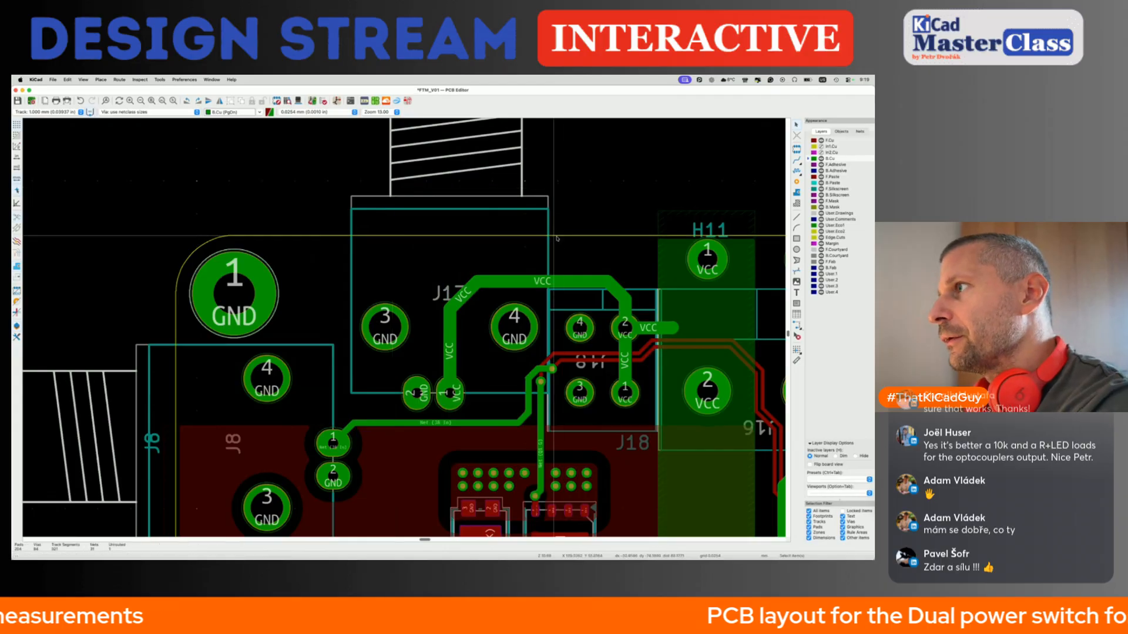
{"action": "scroll", "coordinate": [498, 223], "scroll_direction": "right", "scroll_amount": 5}
{"action": "left_click", "coordinate": [484, 228]}
{"action": "key", "text": "Delete"}
{"action": "left_click", "coordinate": [577, 229]}
{"action": "key", "text": "Delete"}
{"action": "left_click", "coordinate": [641, 230]}
{"action": "key", "text": "Delete"}
{"action": "left_click", "coordinate": [698, 226]}
{"action": "key", "text": "Delete"}
{"action": "scroll", "coordinate": [707, 226], "scroll_direction": "right", "scroll_amount": 10}
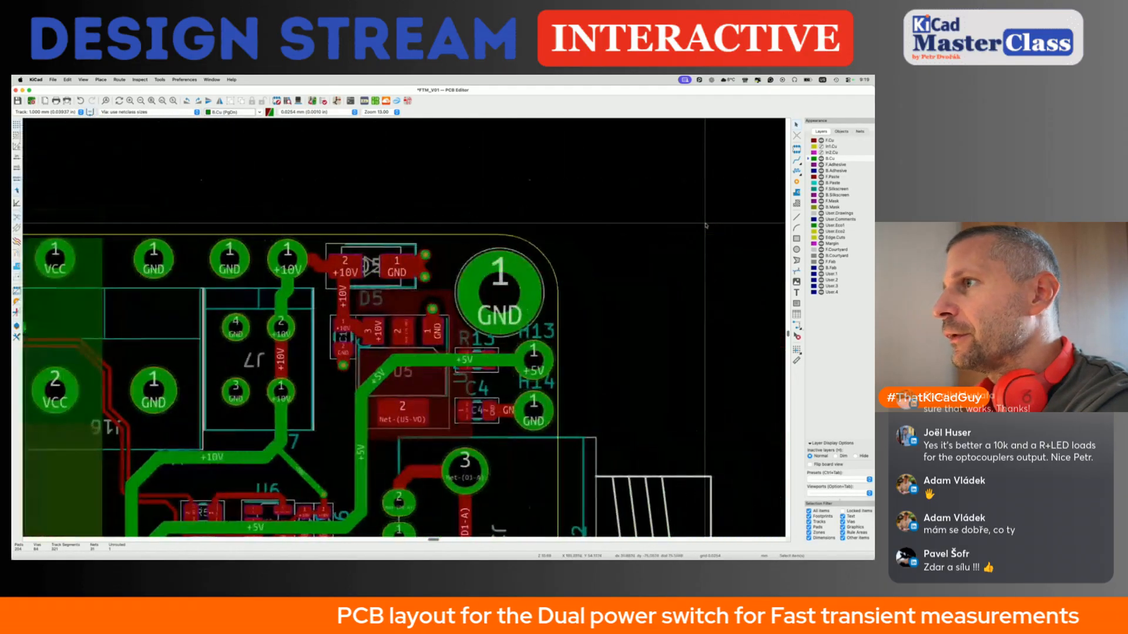
Delete the H13 and H14 reference labels beside the +5V and GND pins near the corner mounting hole.
{"action": "left_click", "coordinate": [461, 332]}
{"action": "key", "text": "Delete"}
{"action": "left_click", "coordinate": [461, 385]}
{"action": "key", "text": "Delete"}
{"action": "scroll", "coordinate": [461, 386], "scroll_direction": "down", "scroll_amount": 4}
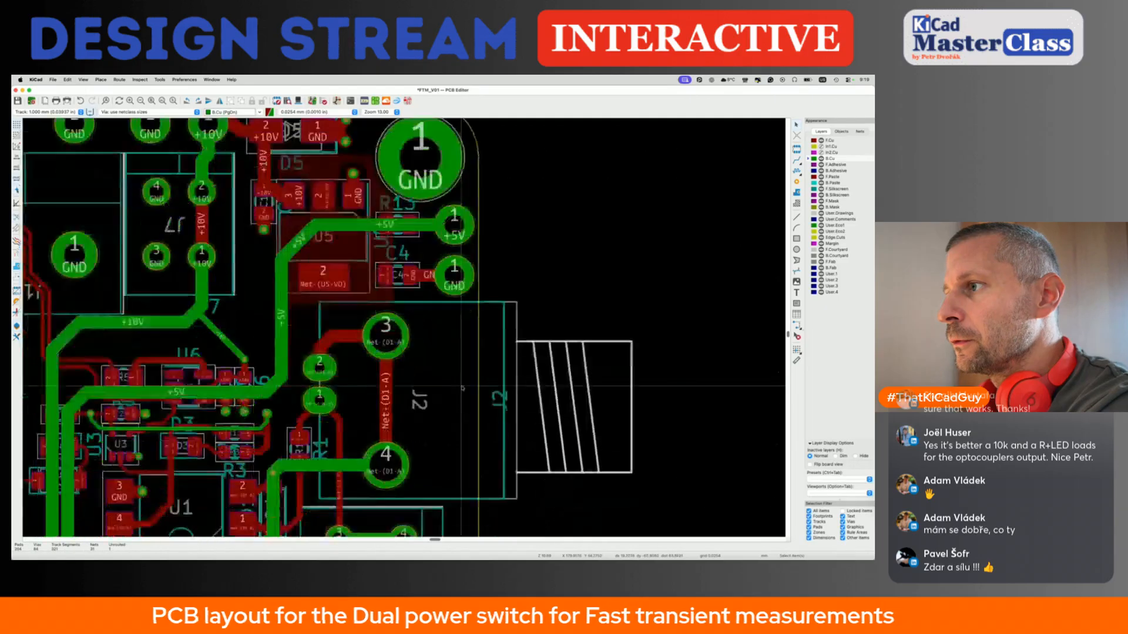
{"action": "left_click", "coordinate": [492, 374]}
{"action": "key", "text": "Delete"}
{"action": "key", "text": "ctrl+z"}
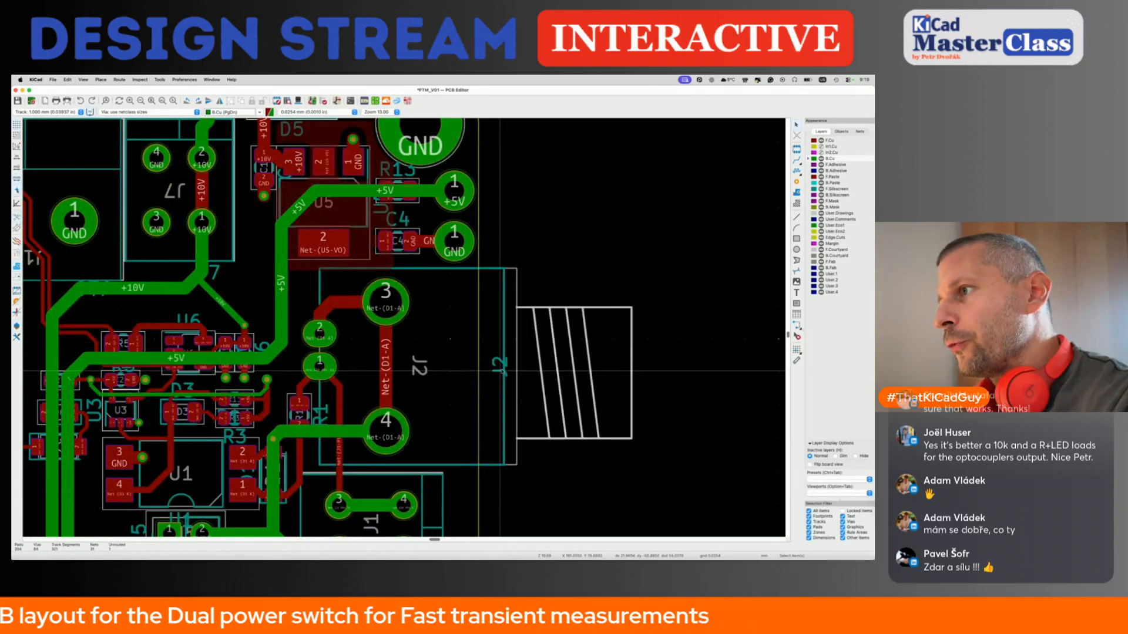
{"action": "left_click", "coordinate": [496, 361]}
{"action": "key", "text": "Escape"}
Check the reference labels from J2 past J1, J3 and J4, along the lower edge to J9 and up to J12.
{"action": "scroll", "coordinate": [289, 324], "scroll_direction": "down", "scroll_amount": 6}
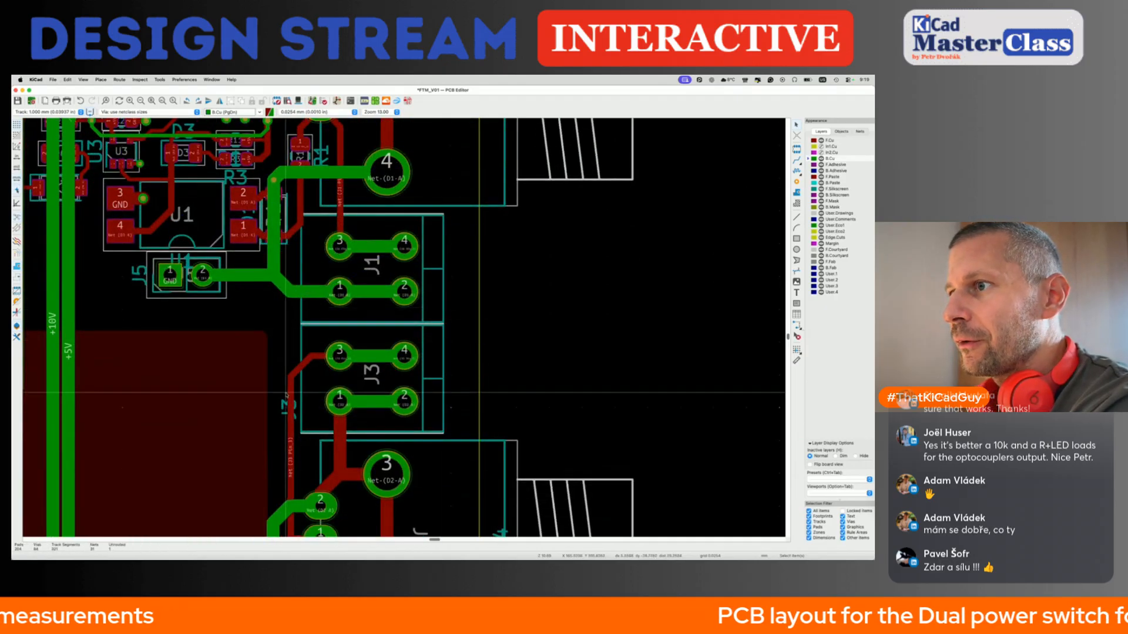
{"action": "scroll", "coordinate": [283, 405], "scroll_direction": "down", "scroll_amount": 3}
{"action": "scroll", "coordinate": [282, 405], "scroll_direction": "down", "scroll_amount": 5}
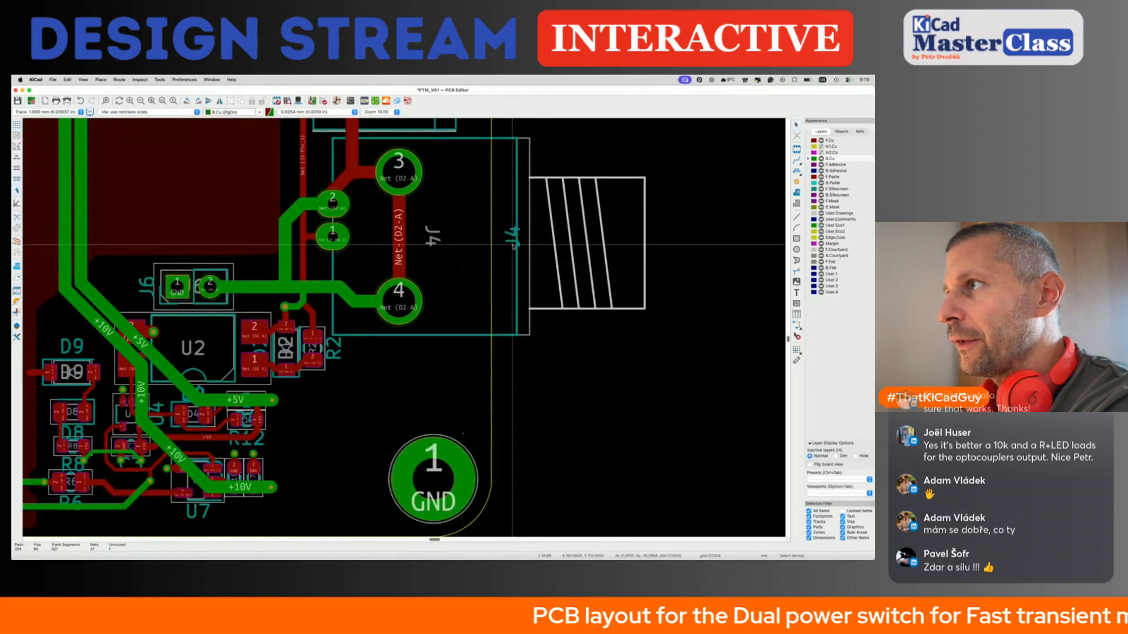
{"action": "scroll", "coordinate": [324, 356], "scroll_direction": "left", "scroll_amount": 8}
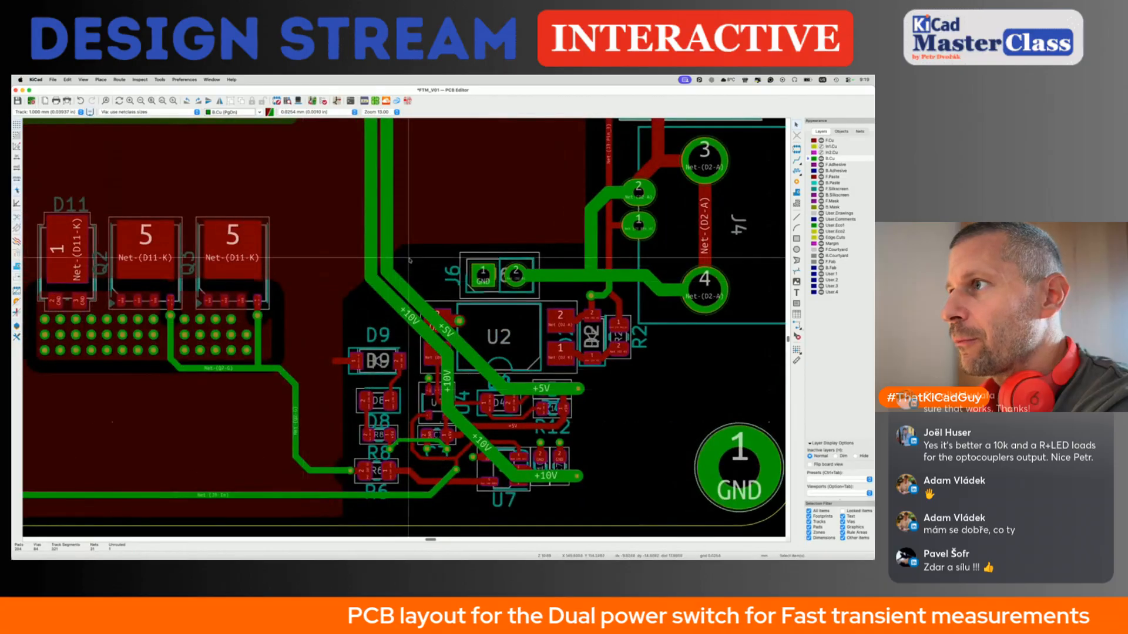
{"action": "scroll", "coordinate": [450, 306], "scroll_direction": "left", "scroll_amount": 10}
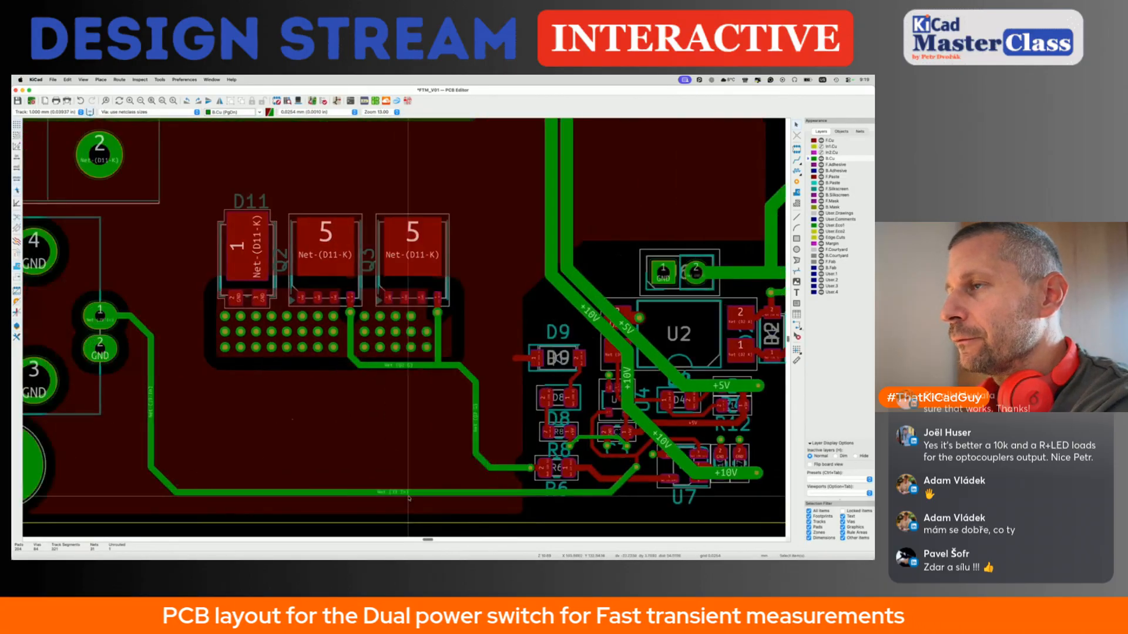
{"action": "scroll", "coordinate": [420, 343], "scroll_direction": "right", "scroll_amount": 7}
{"action": "scroll", "coordinate": [419, 343], "scroll_direction": "left", "scroll_amount": 10}
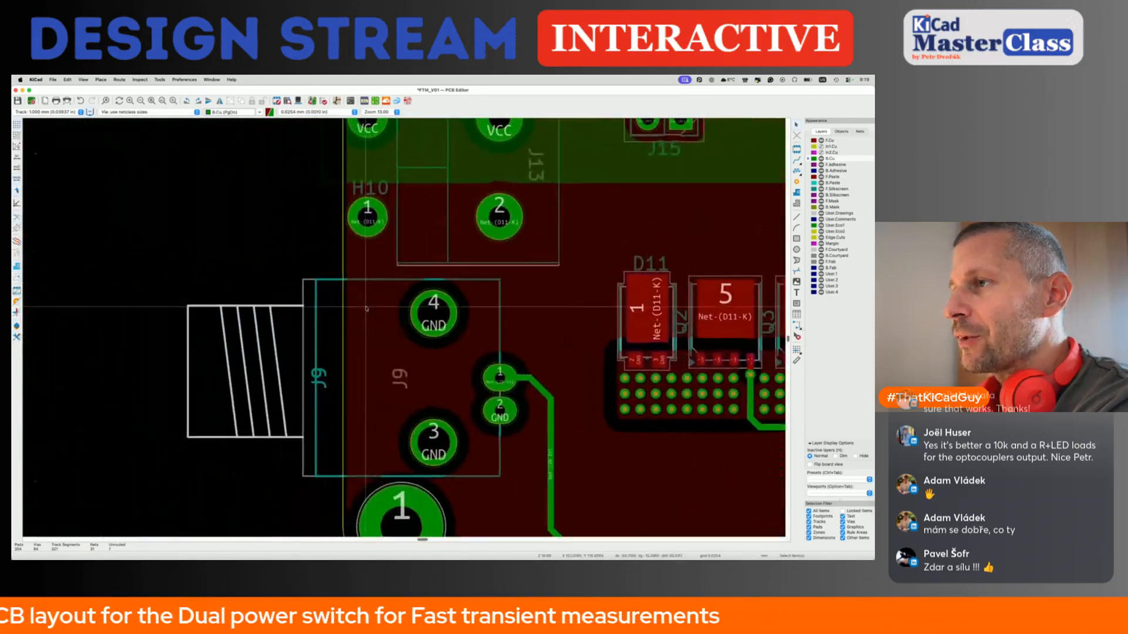
{"action": "left_click", "coordinate": [334, 383]}
{"action": "scroll", "coordinate": [339, 388], "scroll_direction": "up", "scroll_amount": 8}
{"action": "scroll", "coordinate": [339, 388], "scroll_direction": "right", "scroll_amount": 3}
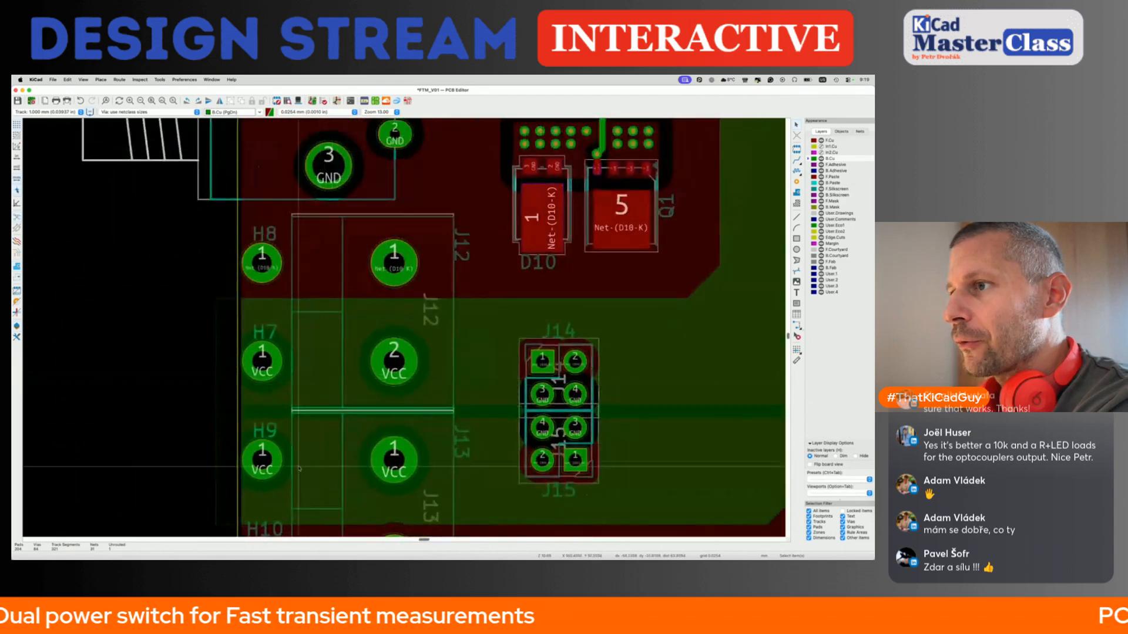
Delete the H10, H9, H7 and H8 reference labels beside terminals J12 and J13.
{"action": "scroll", "coordinate": [297, 477], "scroll_direction": "down", "scroll_amount": 2}
{"action": "left_click", "coordinate": [312, 468]}
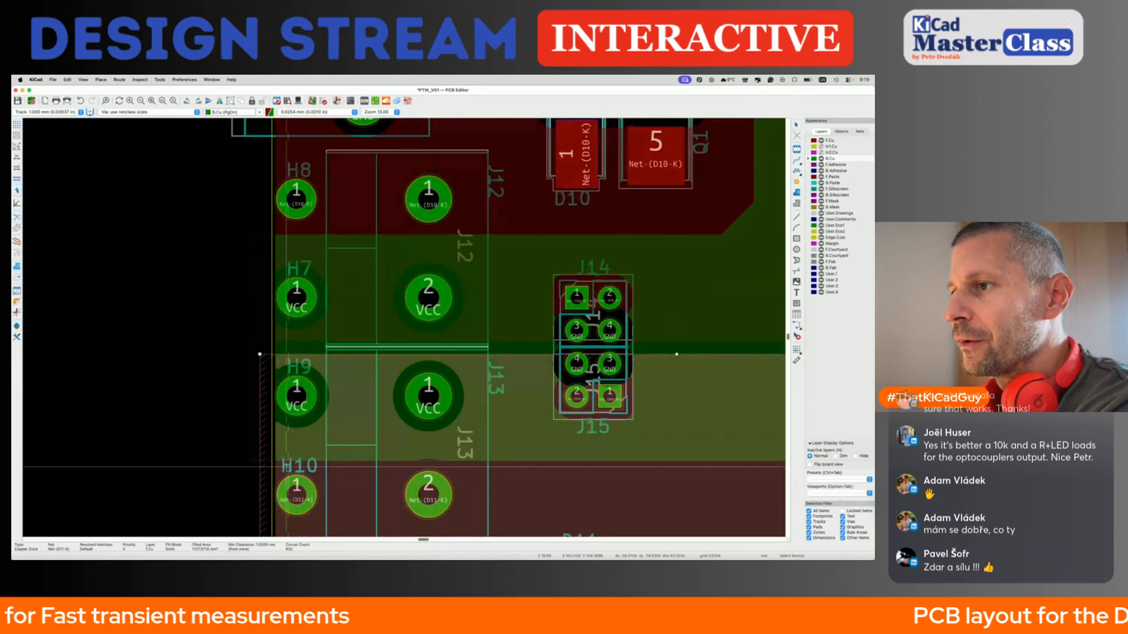
{"action": "left_click", "coordinate": [288, 467]}
{"action": "key", "text": "Delete"}
{"action": "left_click", "coordinate": [295, 372]}
{"action": "key", "text": "Delete"}
{"action": "left_click", "coordinate": [299, 268]}
{"action": "key", "text": "Delete"}
{"action": "left_click", "coordinate": [299, 170]}
{"action": "key", "text": "Delete"}
Delete the silkscreen reference labels of J12, J13, J14 and J15, and save the board.
{"action": "left_click", "coordinate": [496, 182]}
{"action": "key", "text": "Delete"}
{"action": "left_click", "coordinate": [498, 377]}
{"action": "key", "text": "Delete"}
{"action": "left_click", "coordinate": [599, 263]}
{"action": "left_click", "coordinate": [599, 270]}
{"action": "key", "text": "Delete"}
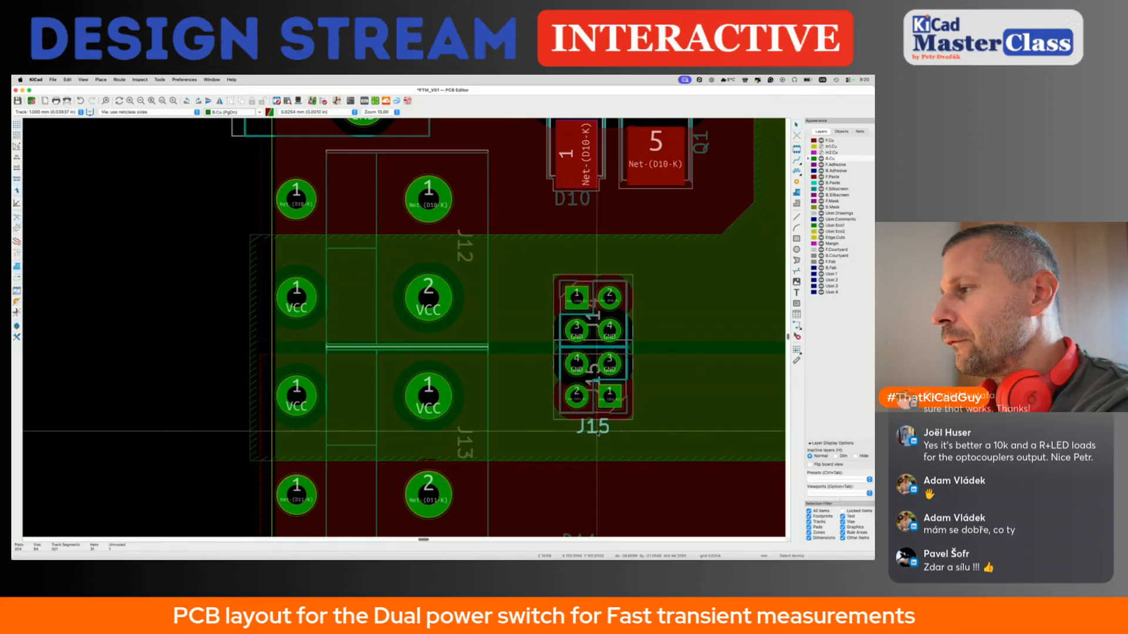
{"action": "scroll", "coordinate": [597, 433], "scroll_direction": "down", "scroll_amount": 5}
{"action": "key", "text": "super+s"}
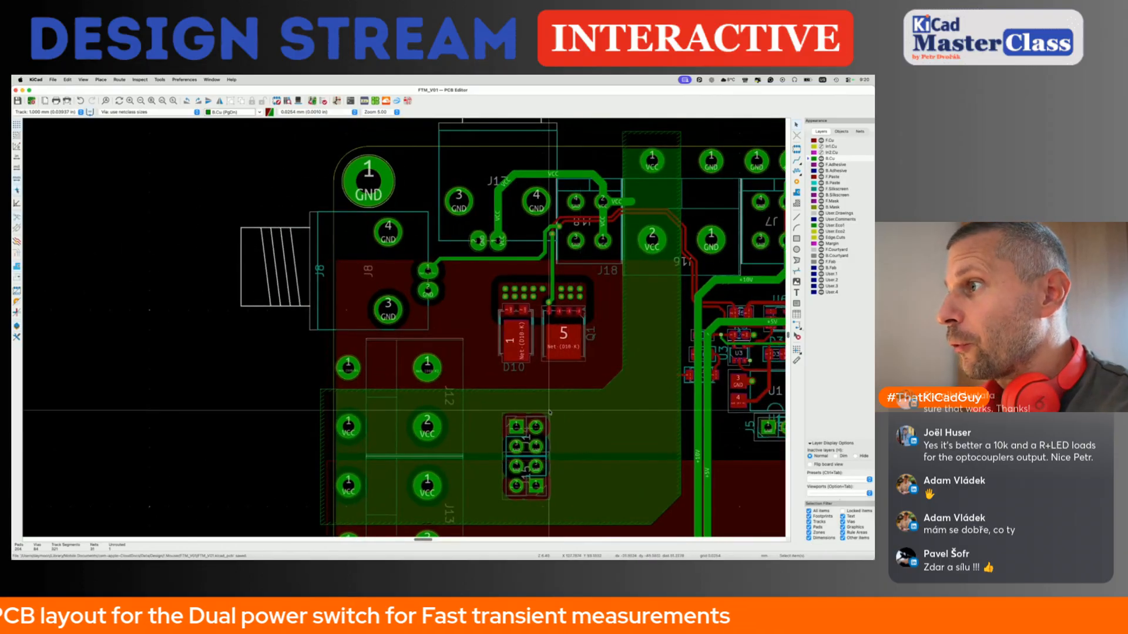
Delete the J8 connector's silkscreen reference label and save the board.
{"action": "left_click", "coordinate": [320, 272]}
{"action": "key", "text": "Delete"}
{"action": "scroll", "coordinate": [350, 267], "scroll_direction": "up", "scroll_amount": 3}
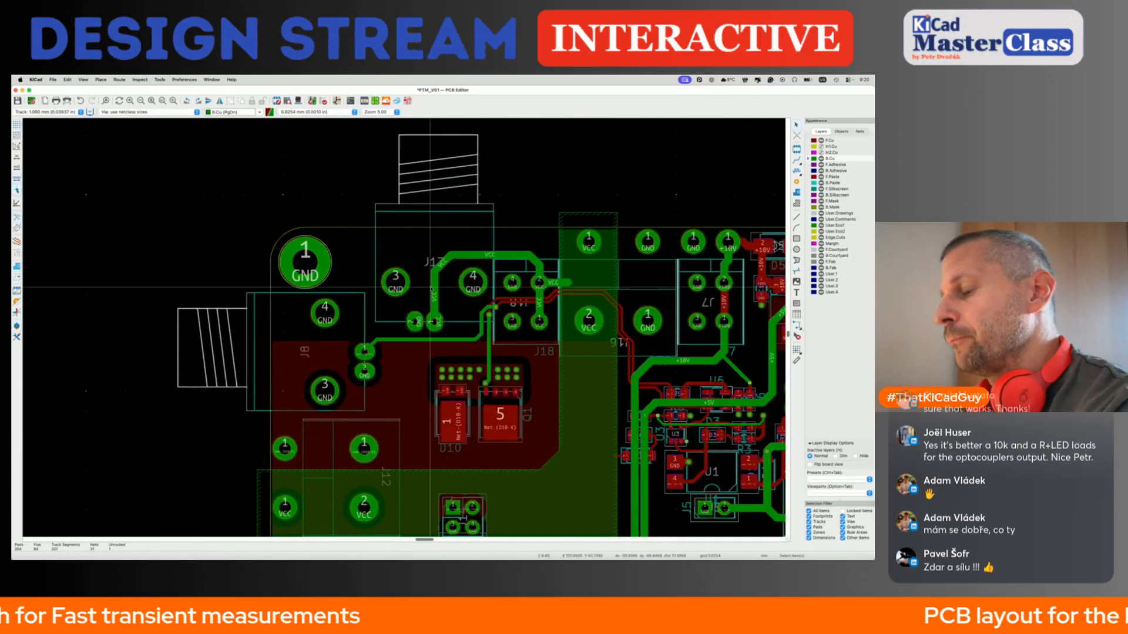
{"action": "scroll", "coordinate": [432, 289], "scroll_direction": "up", "scroll_amount": 4}
{"action": "scroll", "coordinate": [432, 289], "scroll_direction": "down", "scroll_amount": 5}
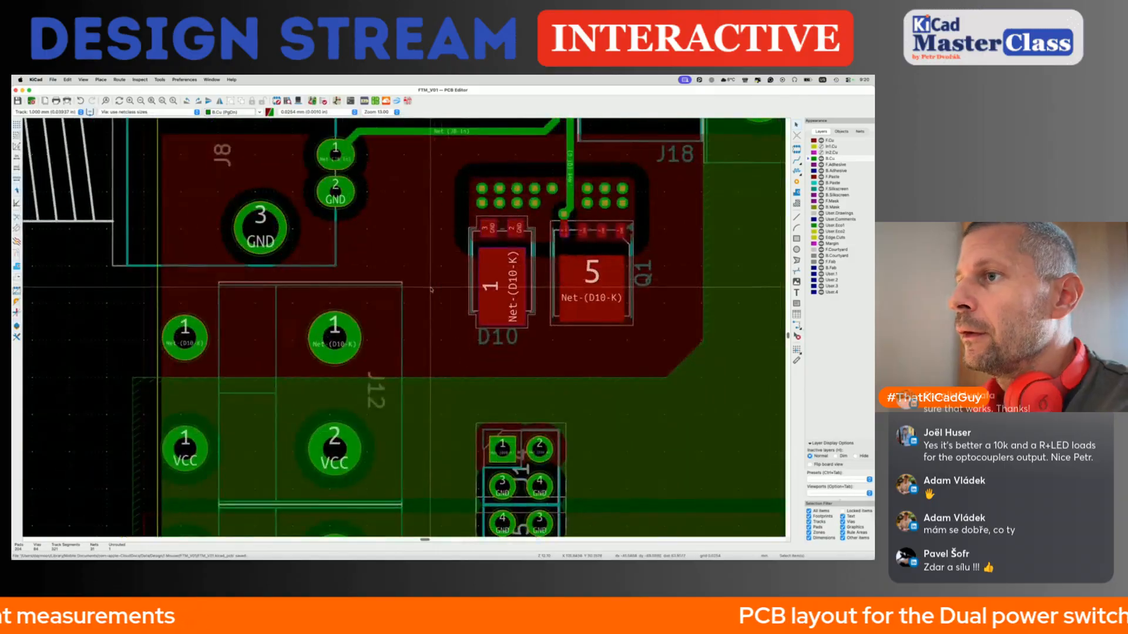
Make F.Silkscreen the active layer for labelling the area around J12 and J13.
{"action": "scroll", "coordinate": [432, 289], "scroll_direction": "down", "scroll_amount": 3}
{"action": "scroll", "coordinate": [432, 289], "scroll_direction": "left", "scroll_amount": 3}
{"action": "scroll", "coordinate": [431, 289], "scroll_direction": "down", "scroll_amount": 1}
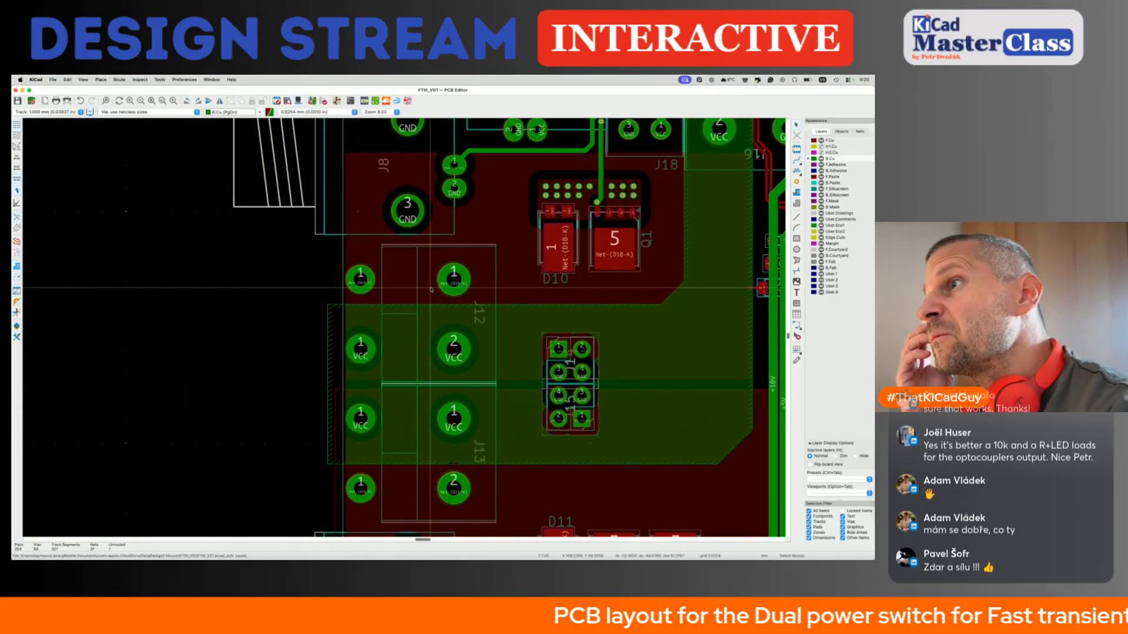
{"action": "scroll", "coordinate": [382, 282], "scroll_direction": "up", "scroll_amount": 5}
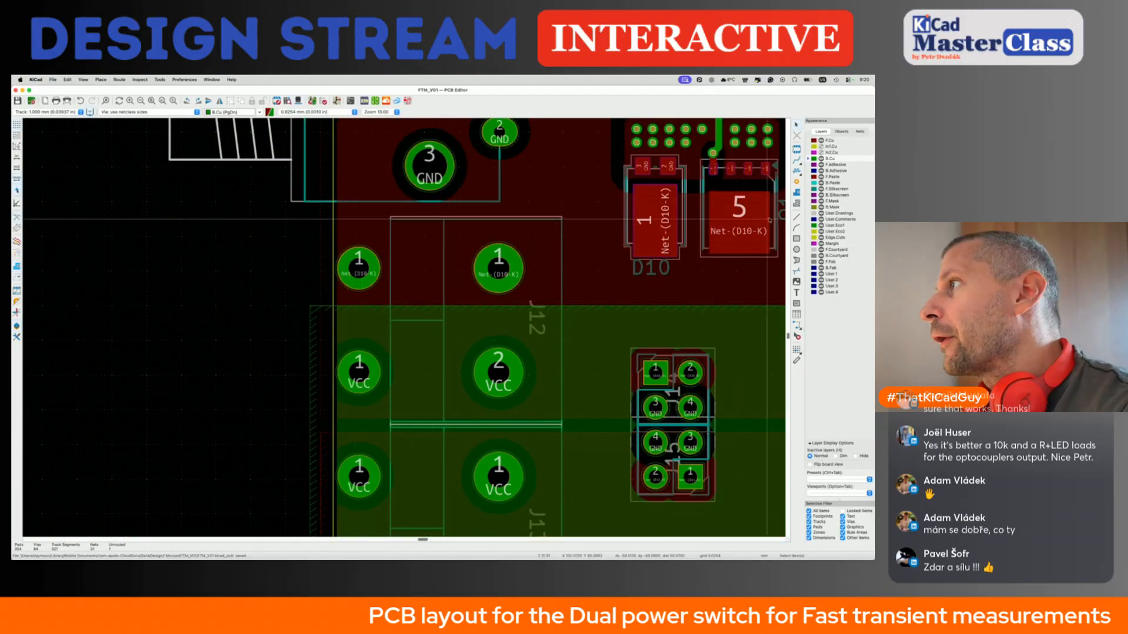
{"action": "left_click", "coordinate": [836, 189]}
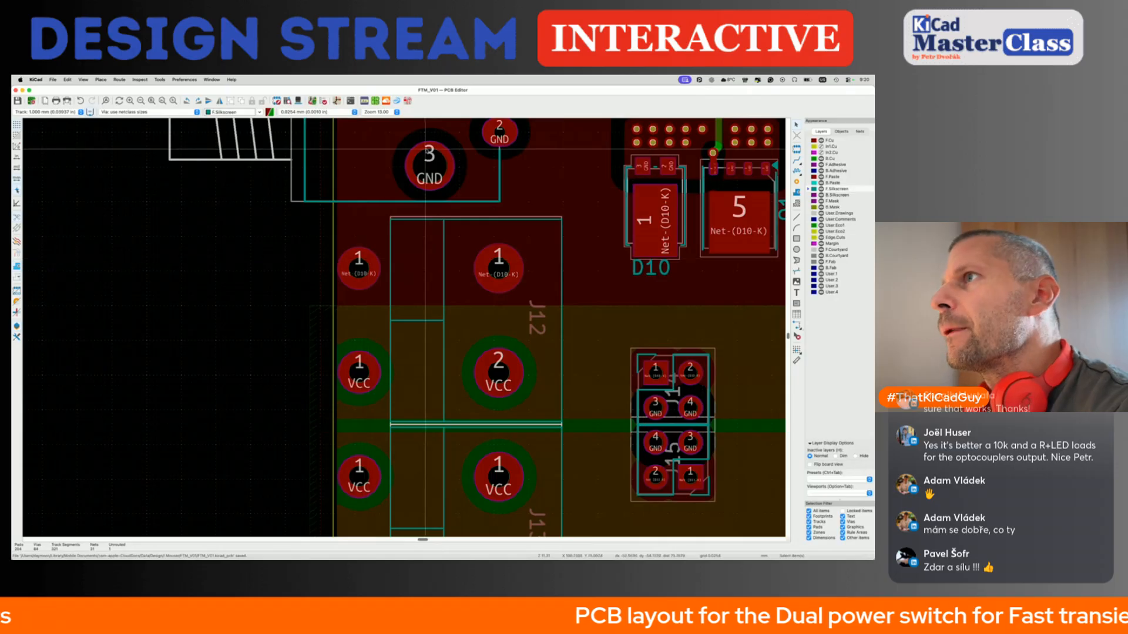
{"action": "left_click", "coordinate": [365, 101]}
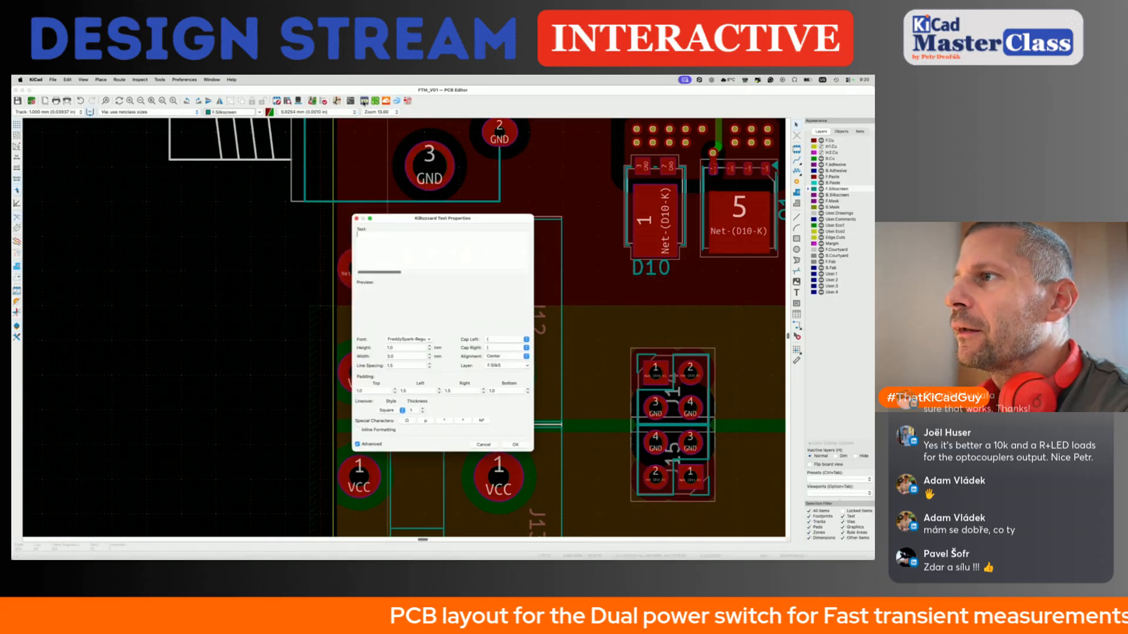
{"action": "left_click_drag", "start_coordinate": [423, 220], "coordinate": [575, 248]}
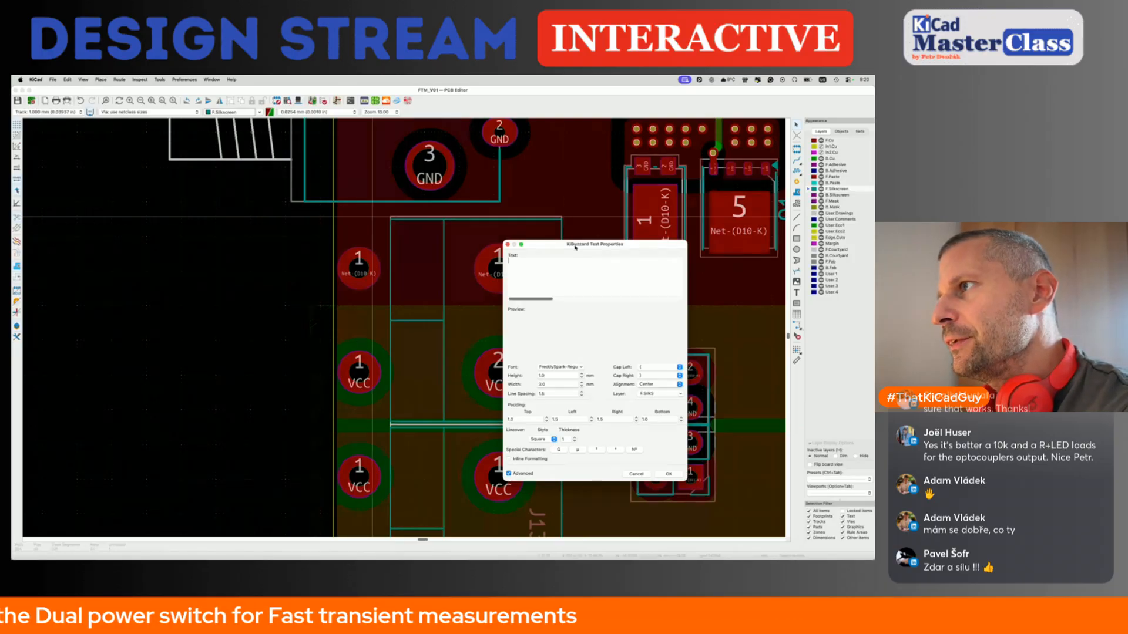
{"action": "left_click", "coordinate": [507, 244]}
Look up J12's connections and neighbouring H7 and H8 pads in the schematic, and return to the board layout.
{"action": "left_click", "coordinate": [422, 283]}
{"action": "key", "text": "super+grave"}
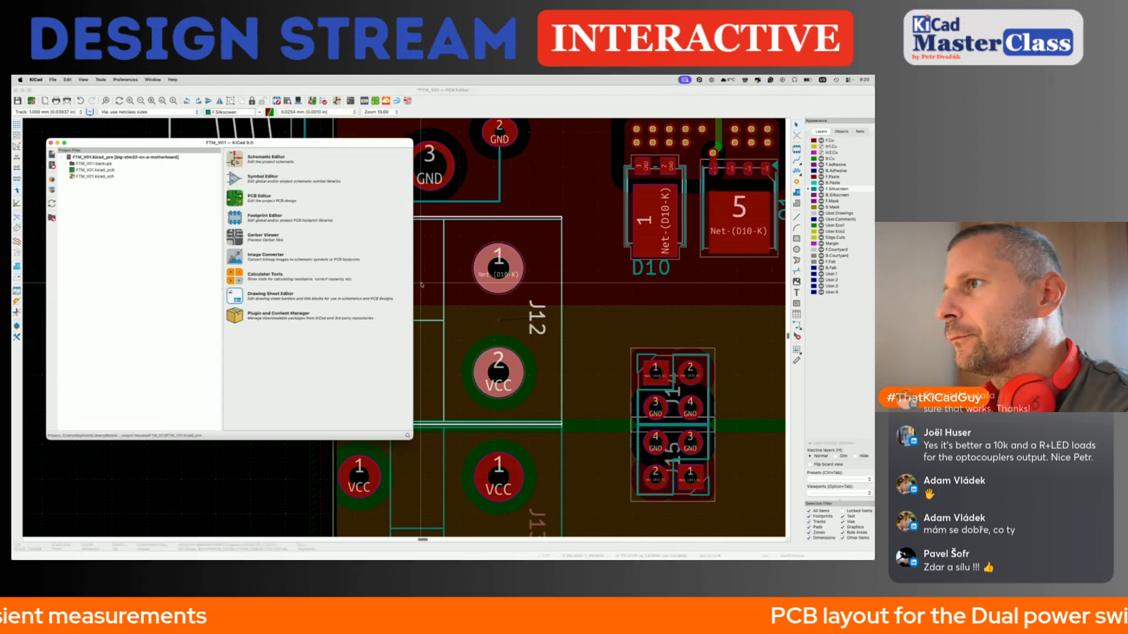
{"action": "key", "text": "super+grave"}
{"action": "scroll", "coordinate": [456, 312], "scroll_direction": "down", "scroll_amount": 3}
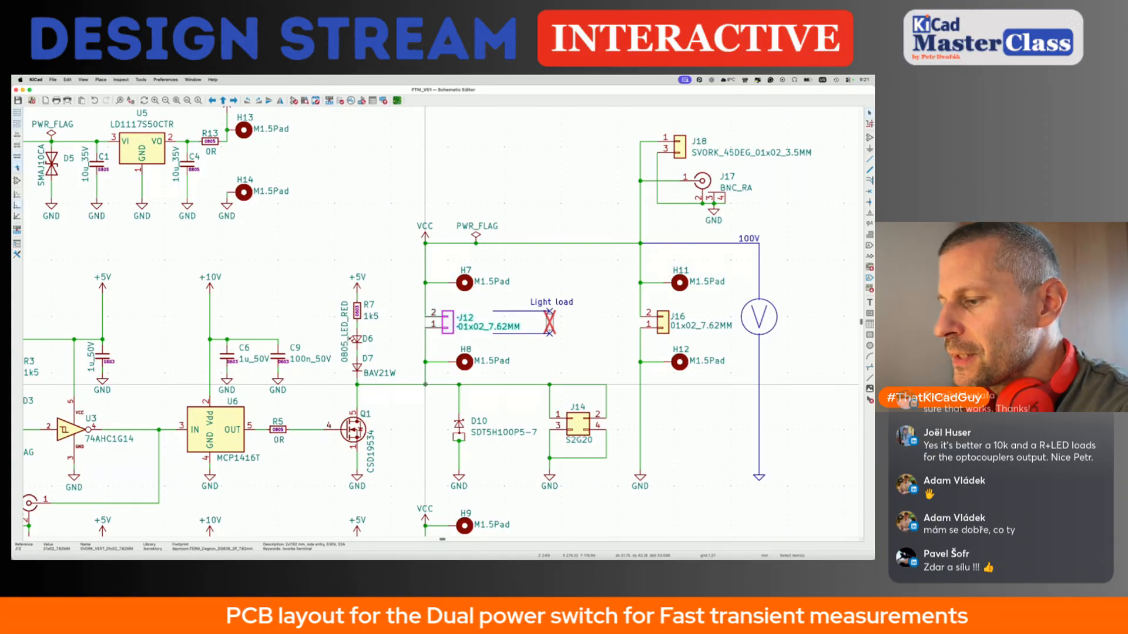
{"action": "key", "text": "super+grave"}
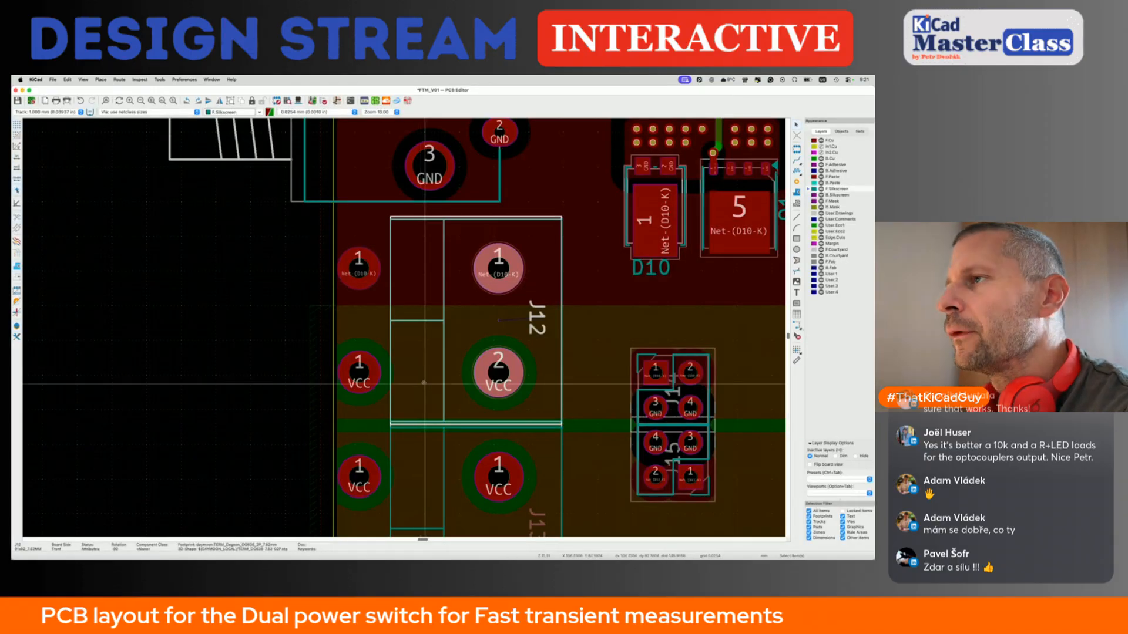
Create a KiBuzzard silkscreen label reading VCC, rotate it vertical and place it between the two single pads beside J12.
{"action": "left_click", "coordinate": [364, 101]}
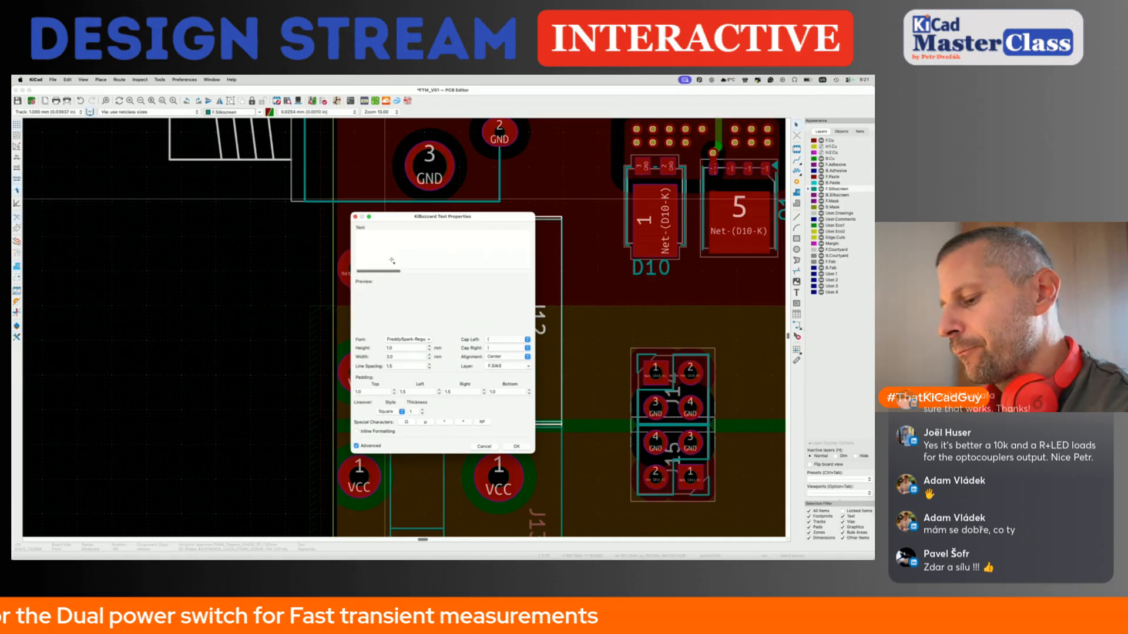
{"action": "type", "text": "VCC"}
{"action": "left_click", "coordinate": [409, 357]}
{"action": "left_click", "coordinate": [515, 446]}
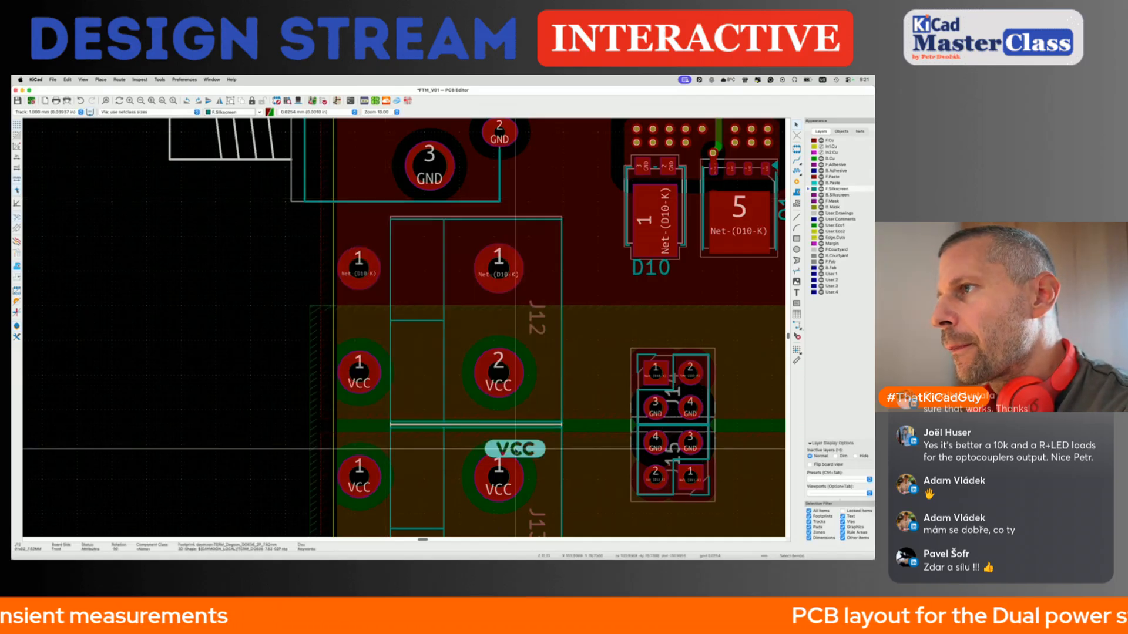
{"action": "key", "text": "r"}
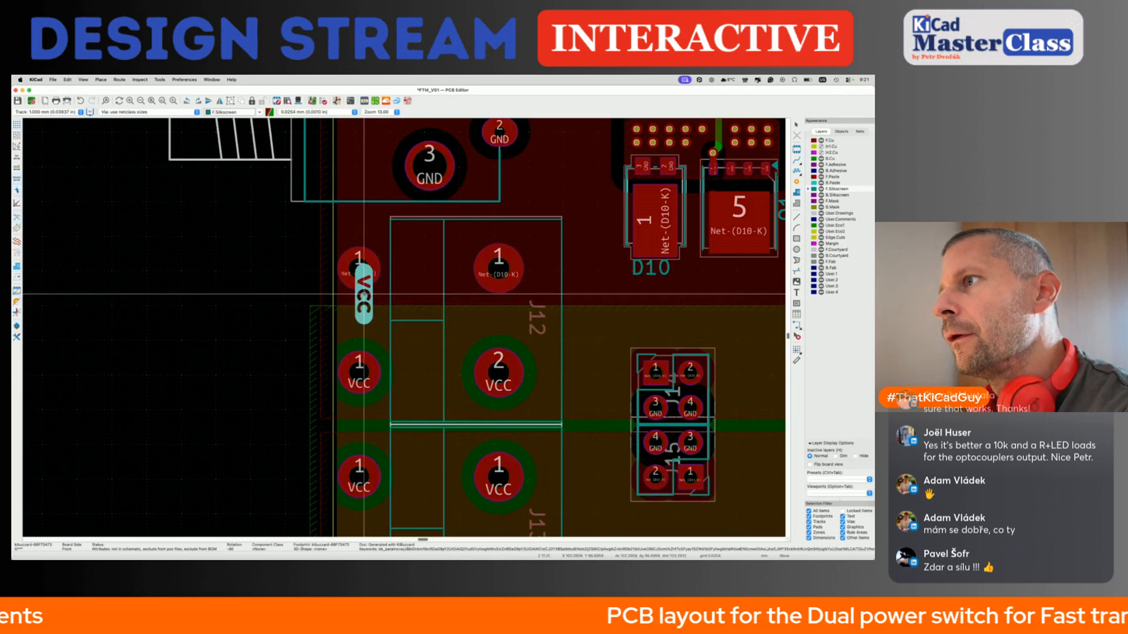
{"action": "key", "text": "r"}
{"action": "key", "text": "r"}
{"action": "left_click", "coordinate": [365, 290]}
Enlarge the VCC label beside J12 by raising its KiBuzzard text height.
{"action": "left_click", "coordinate": [364, 101]}
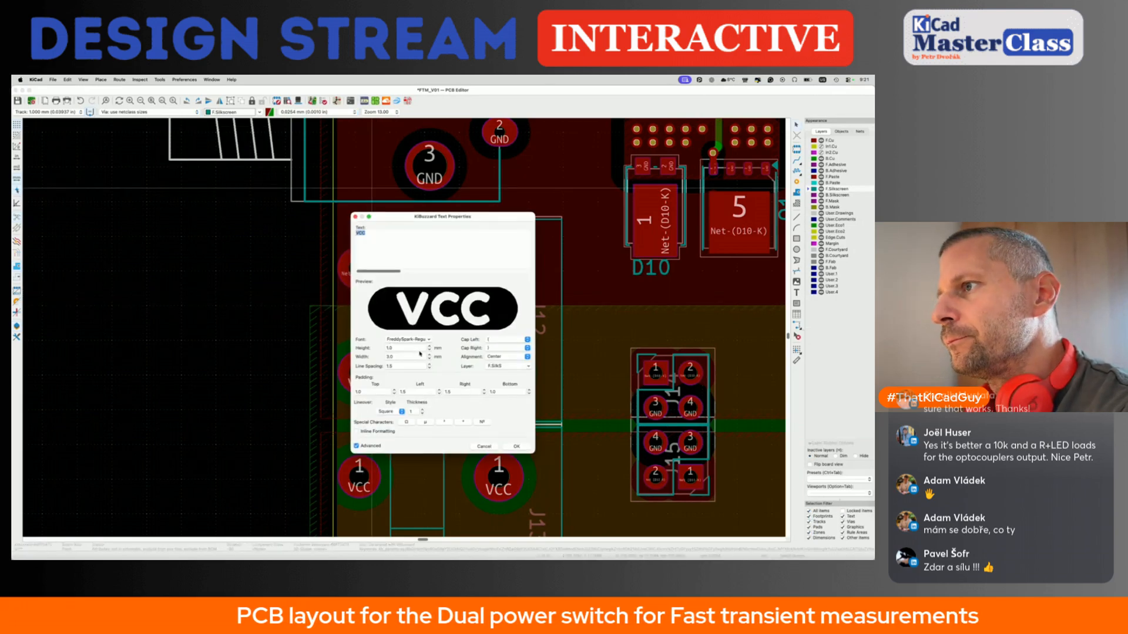
{"action": "double_click", "coordinate": [430, 348]}
{"action": "left_click", "coordinate": [515, 447]}
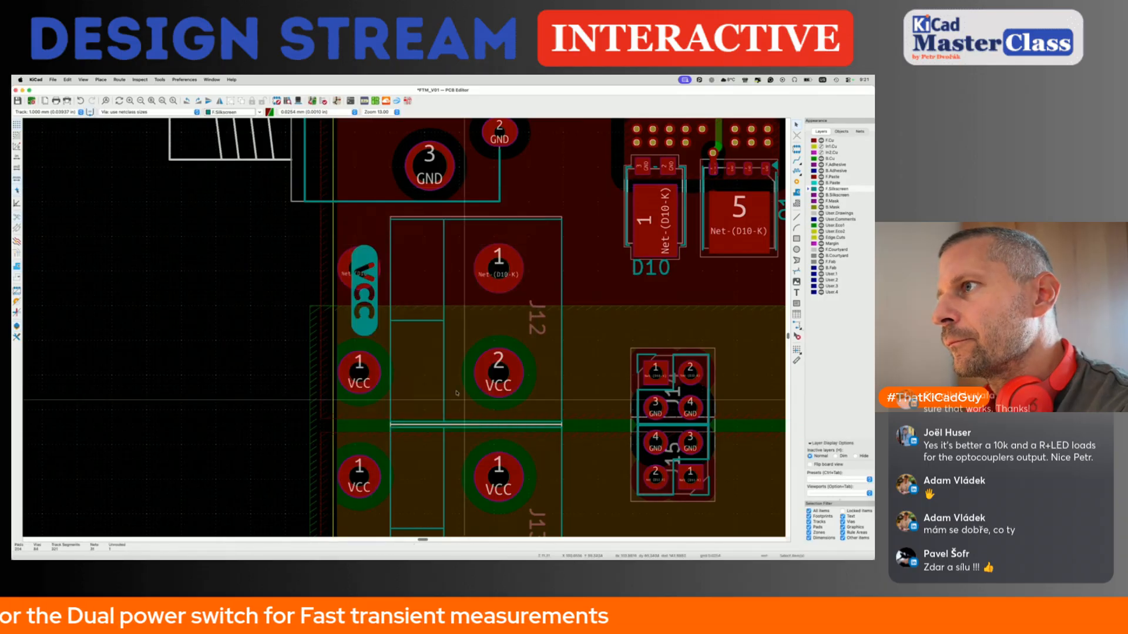
{"action": "double_click", "coordinate": [364, 323]}
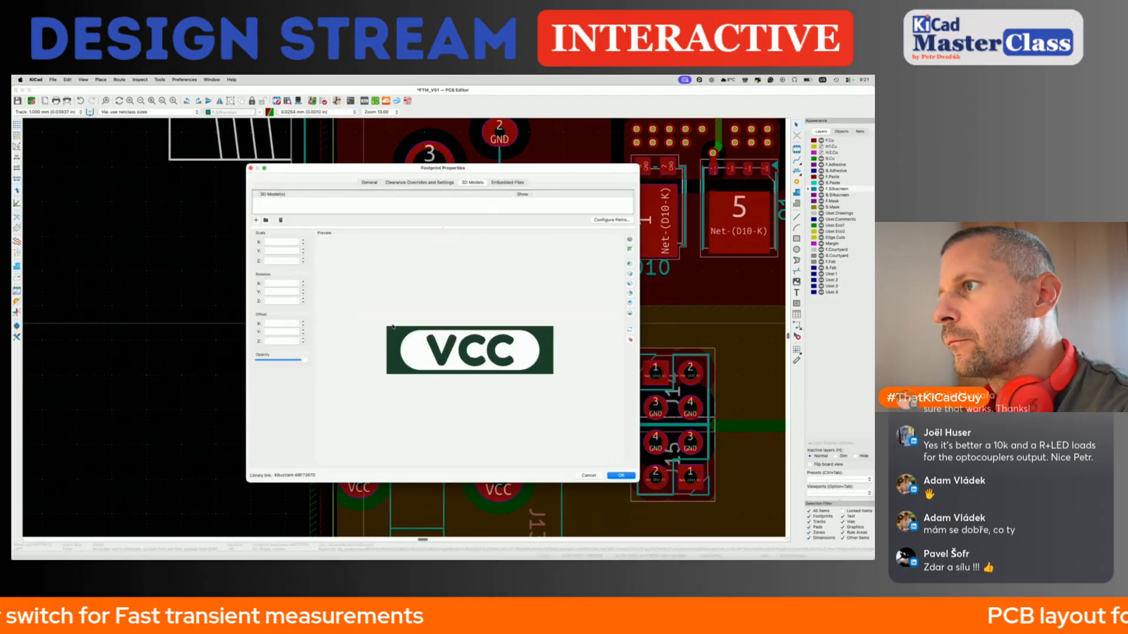
{"action": "key", "text": "Escape"}
{"action": "left_click", "coordinate": [364, 102]}
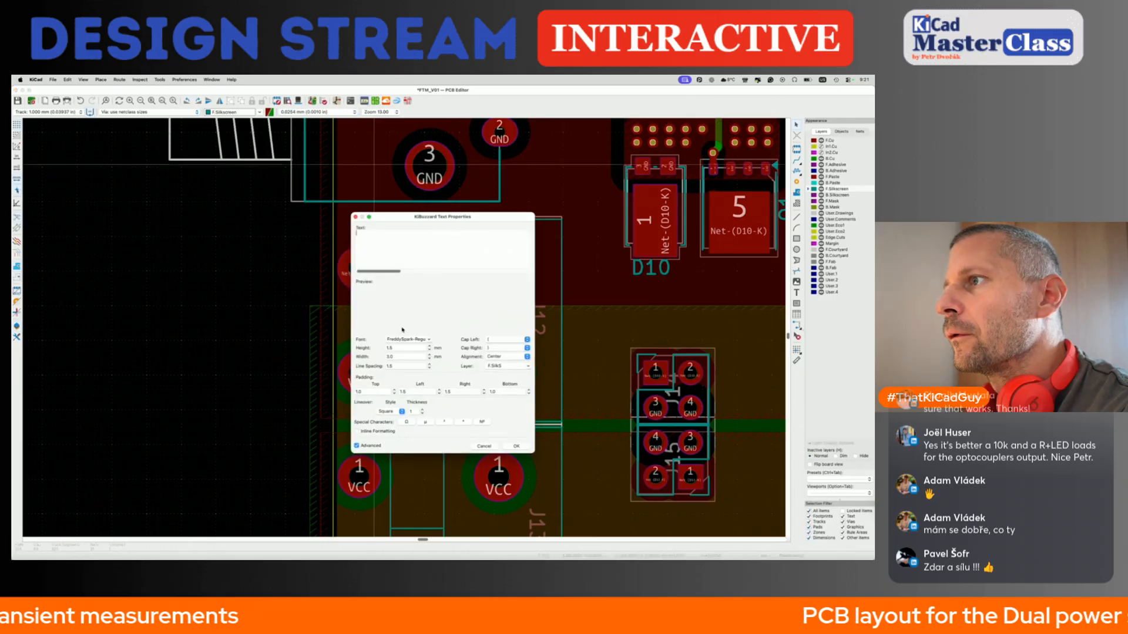
{"action": "left_click", "coordinate": [429, 350]}
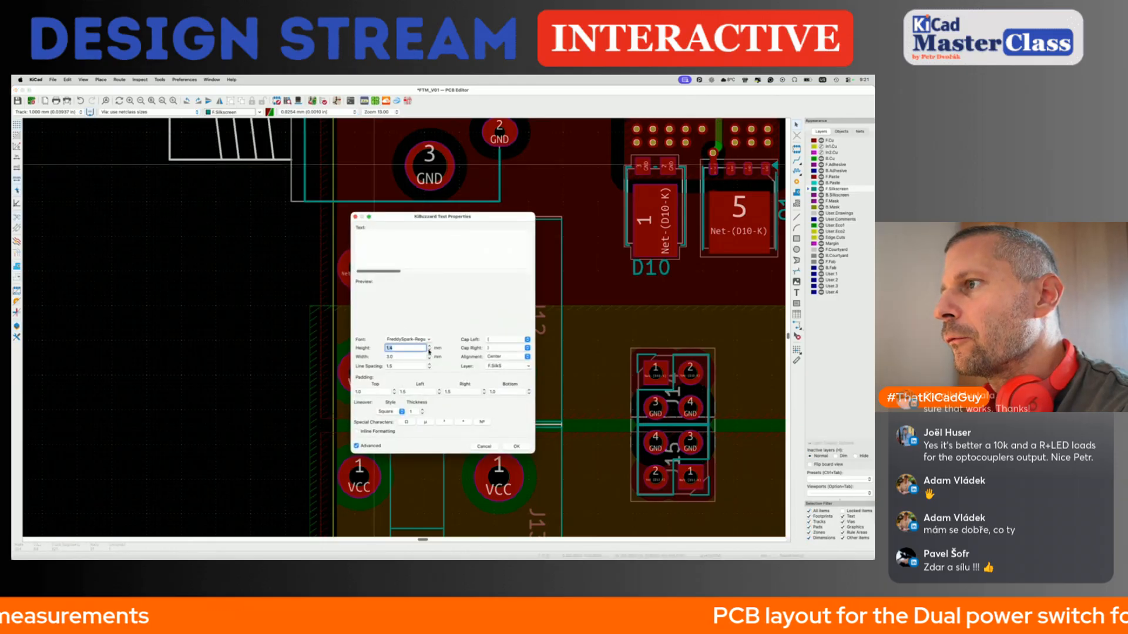
{"action": "left_click", "coordinate": [516, 446]}
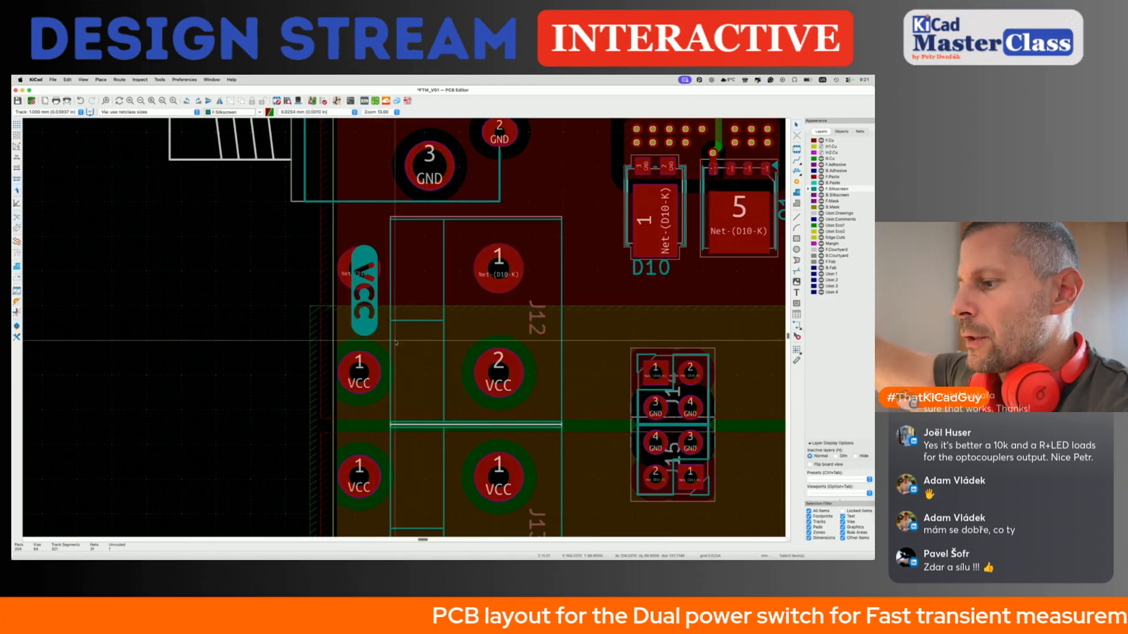
Set the VCC label's text height to 1.0 mm and adjust its position beside J12.
{"action": "double_click", "coordinate": [370, 318]}
{"action": "key", "text": "Escape"}
{"action": "left_click", "coordinate": [365, 102]}
{"action": "left_click", "coordinate": [429, 352]}
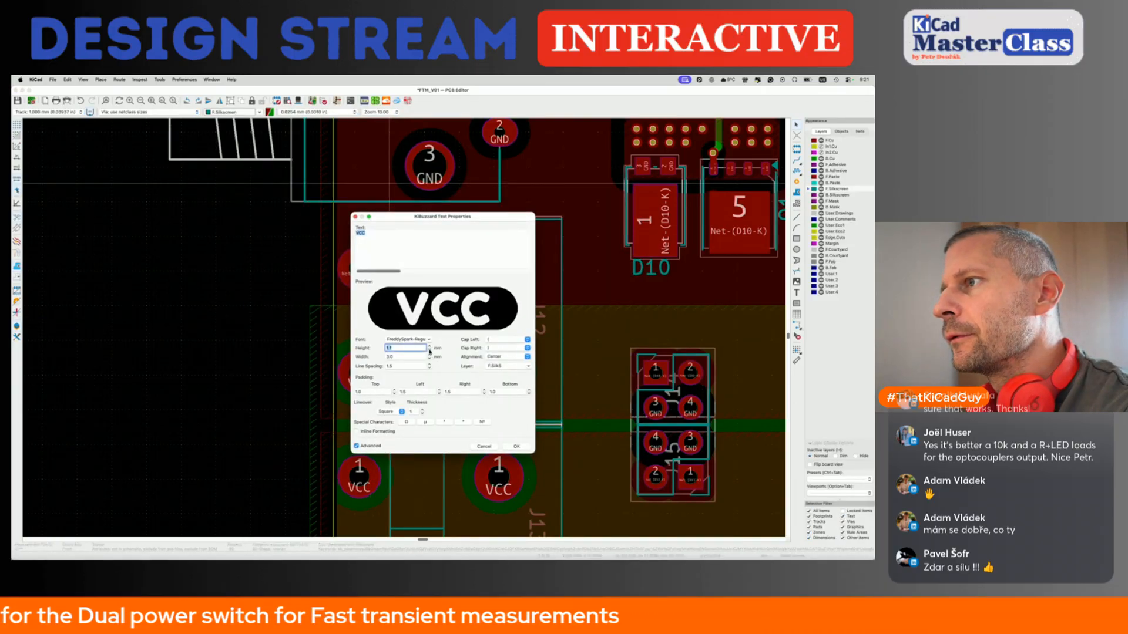
{"action": "left_click", "coordinate": [516, 447]}
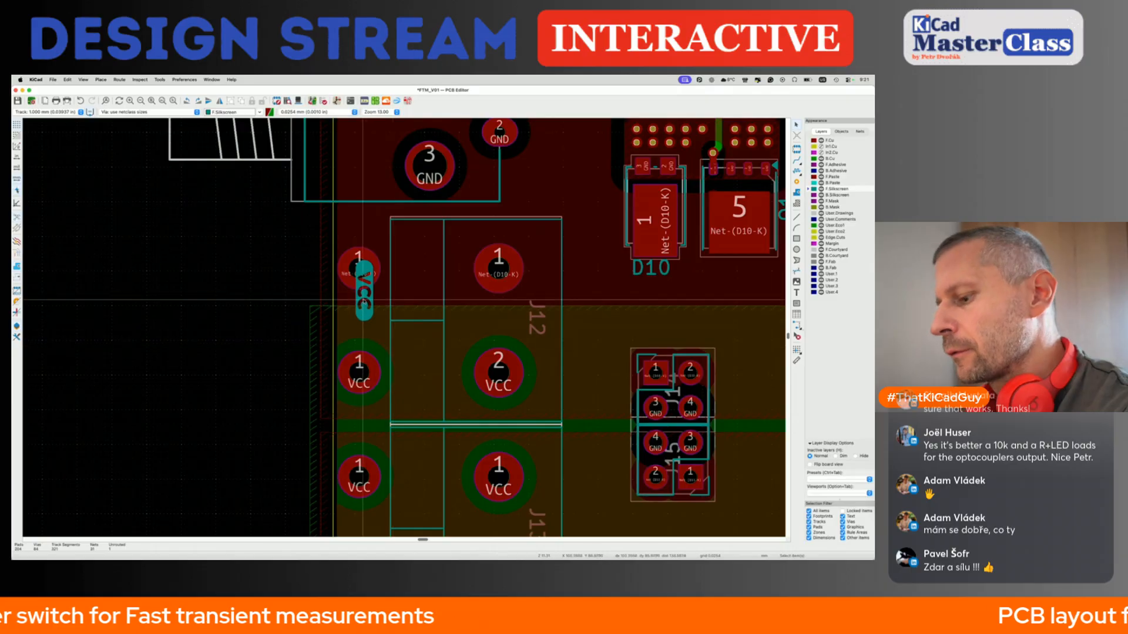
{"action": "left_click", "coordinate": [365, 294]}
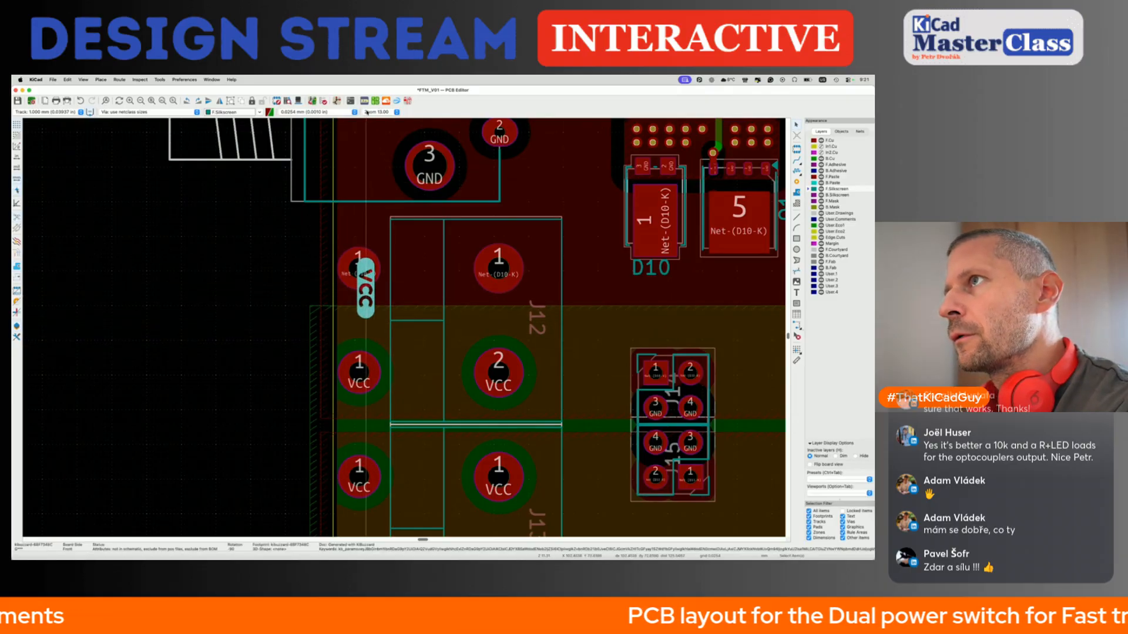
Create a separate KiBuzzard silkscreen label reading SW with a 1.0 mm text height.
{"action": "left_click", "coordinate": [366, 101]}
{"action": "key", "text": "Escape"}
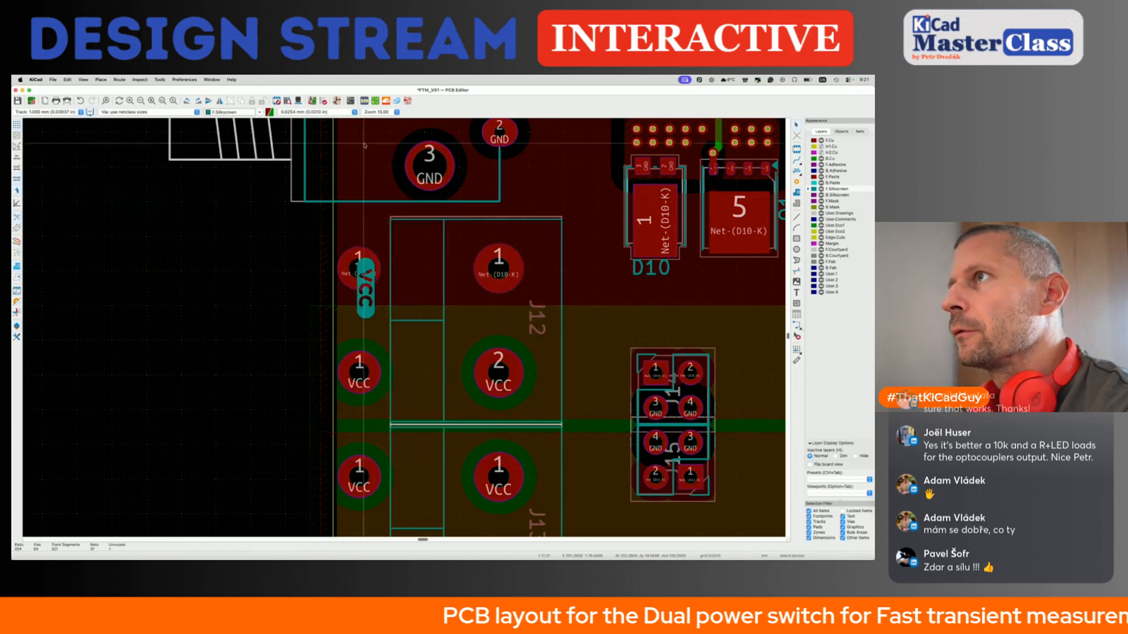
{"action": "left_click", "coordinate": [365, 102]}
{"action": "type", "text": "SW"}
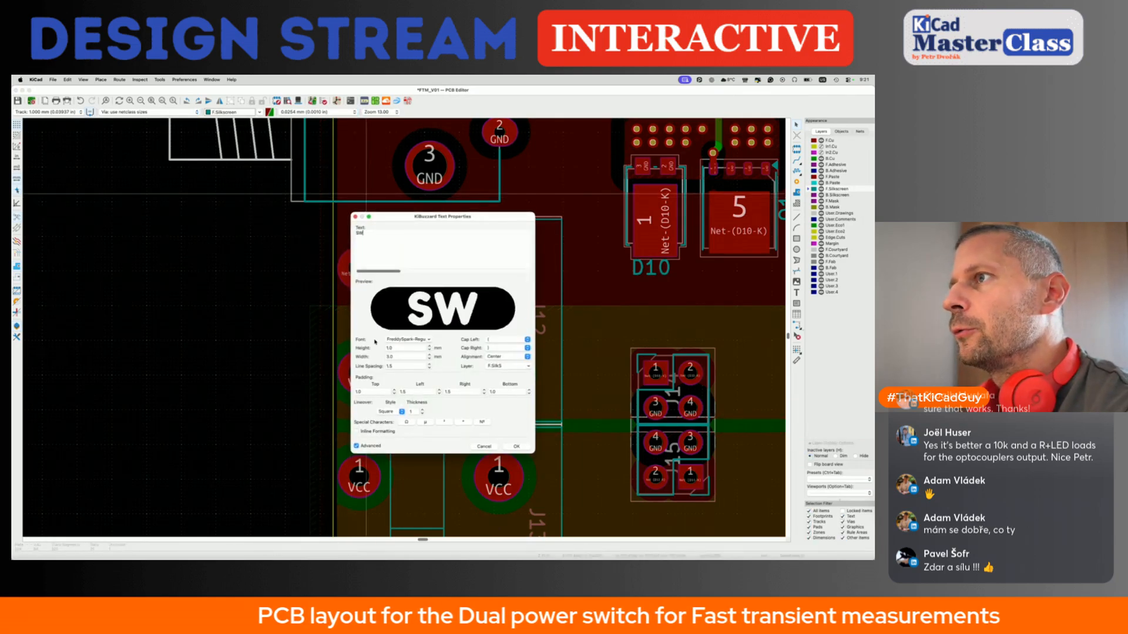
{"action": "left_click", "coordinate": [515, 447]}
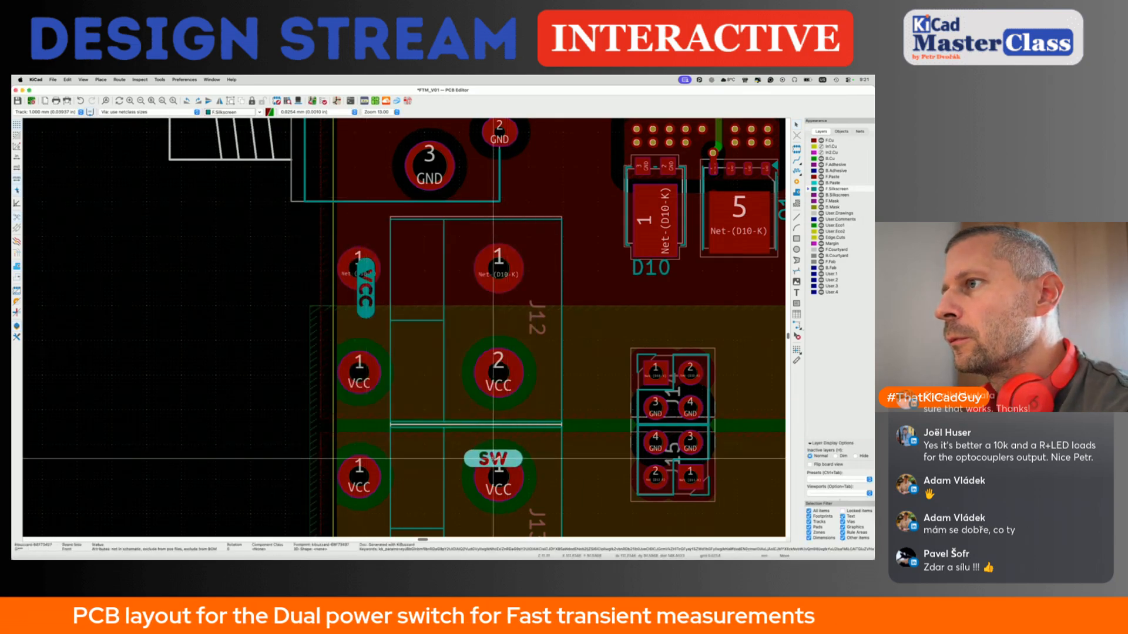
Rotate the SW silkscreen label to vertical and place it directly below the VCC label beside J12.
{"action": "key", "text": "r"}
{"action": "key", "text": "r"}
{"action": "key", "text": "r"}
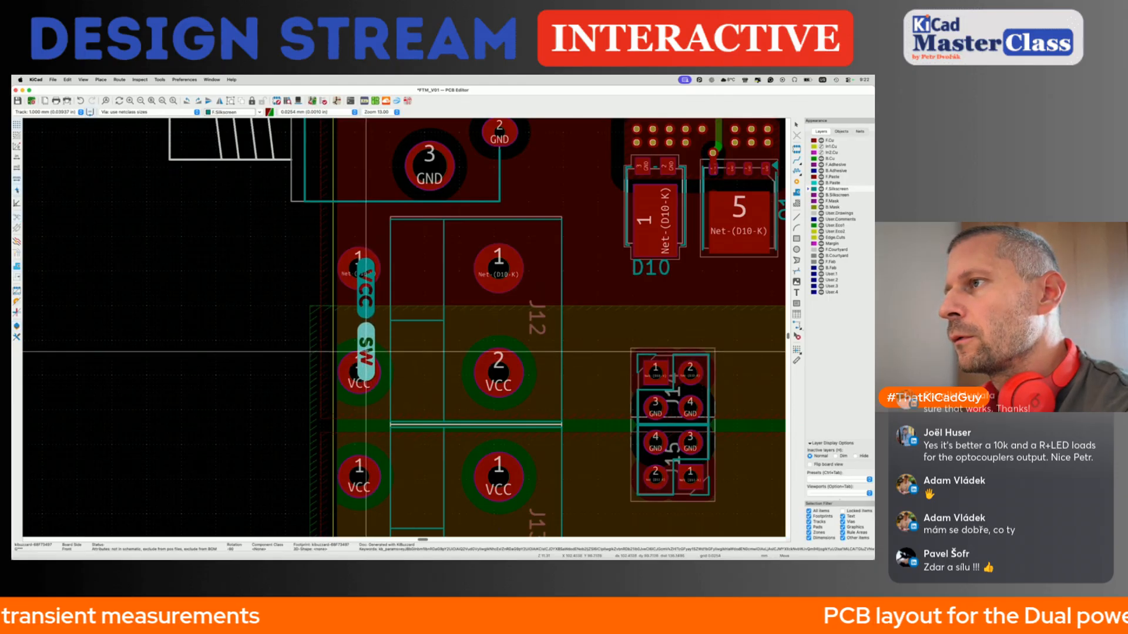
{"action": "left_click", "coordinate": [367, 351]}
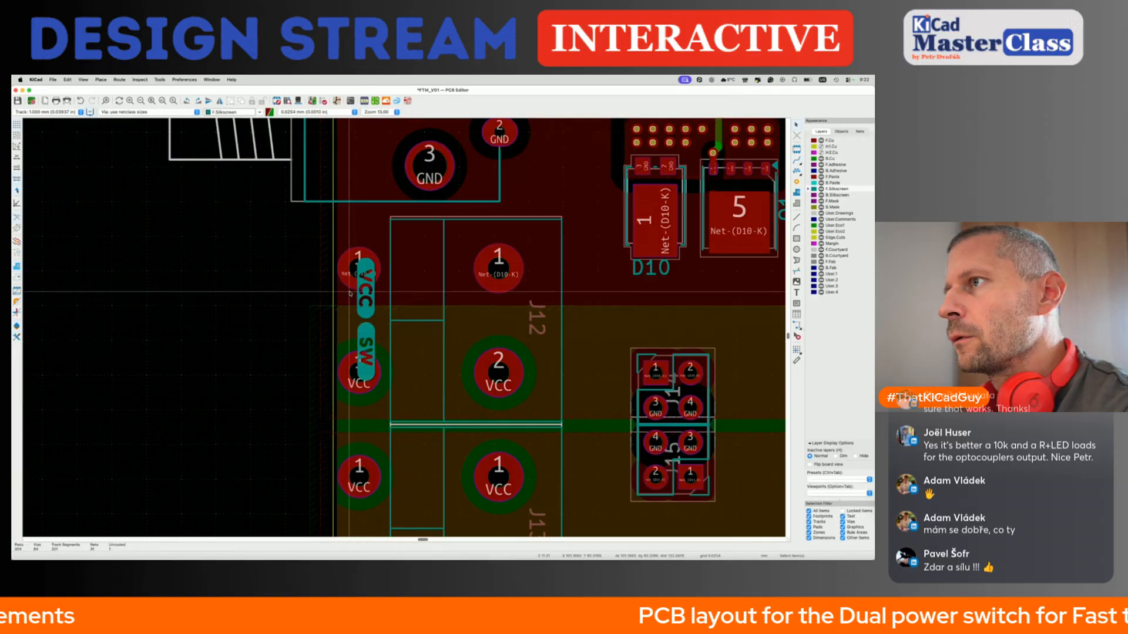
Move the VCC and SW labels together onto the centreline of the single pads beside J12, and save the board.
{"action": "left_click", "coordinate": [367, 306]}
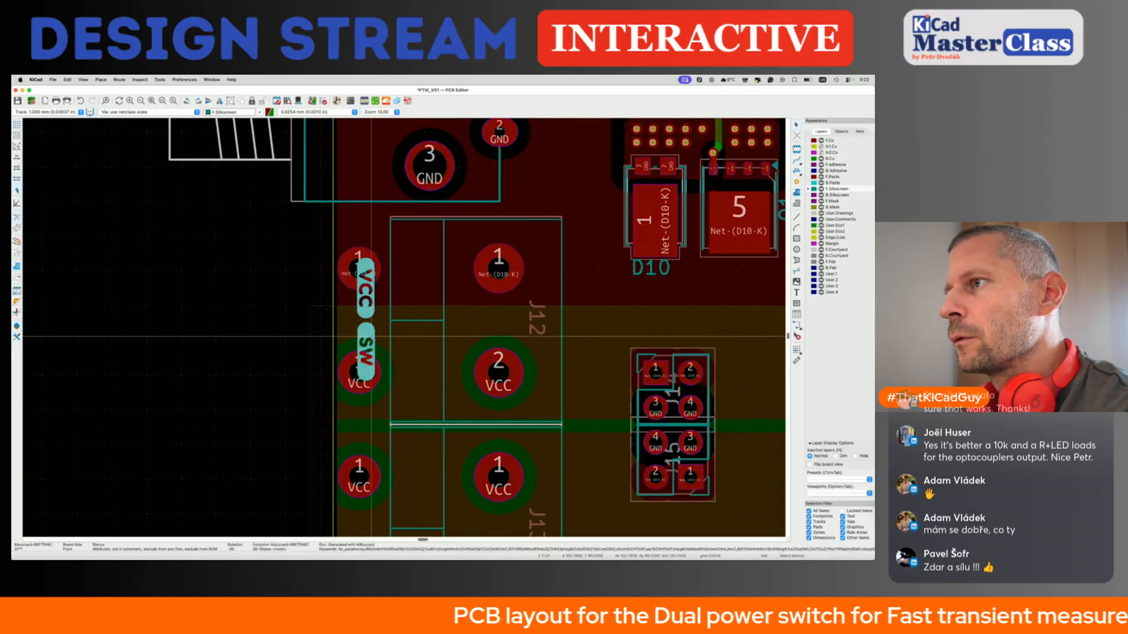
{"action": "left_click", "coordinate": [368, 337], "text": "shift"}
{"action": "key", "text": "m"}
{"action": "left_click", "coordinate": [368, 339]}
{"action": "key", "text": "Escape"}
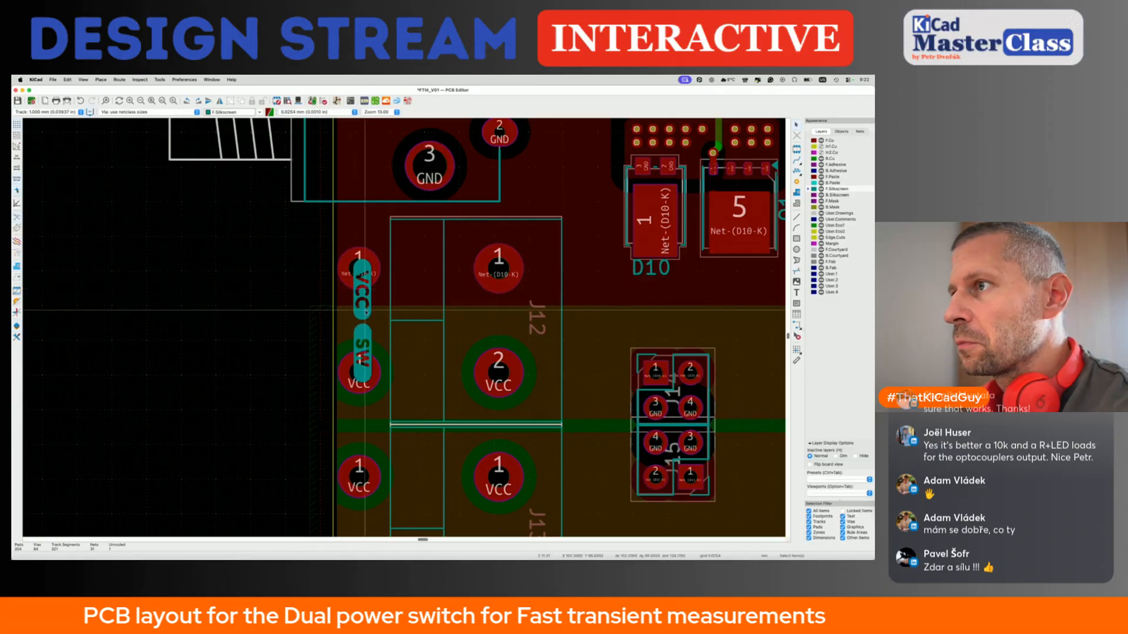
{"action": "left_click", "coordinate": [365, 310]}
{"action": "left_click", "coordinate": [365, 333], "text": "shift"}
{"action": "key", "text": "m"}
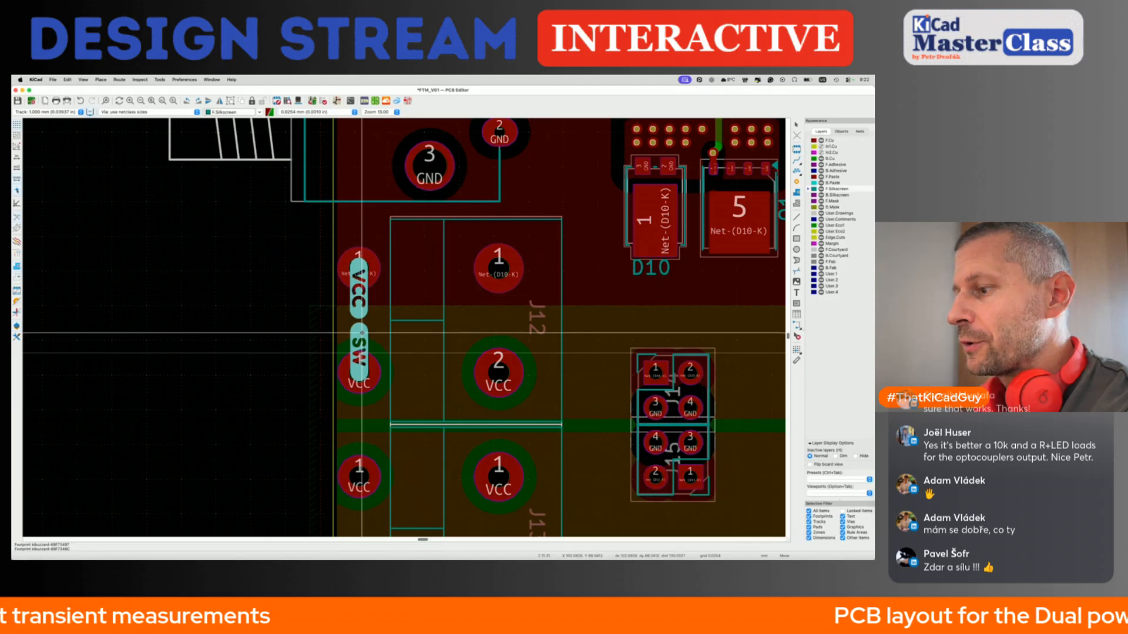
{"action": "left_click", "coordinate": [361, 333]}
{"action": "key", "text": "super+s"}
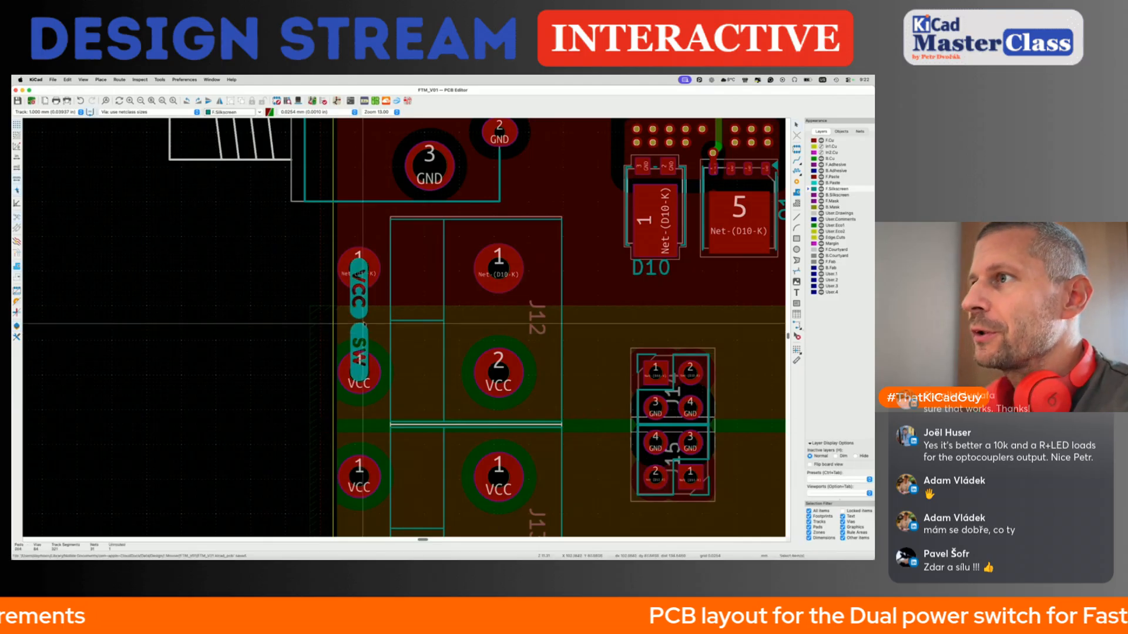
Move the single Net-(D10-K) pad beside J12 by exactly 0 mm in X and -1 mm in Y.
{"action": "left_click", "coordinate": [364, 251]}
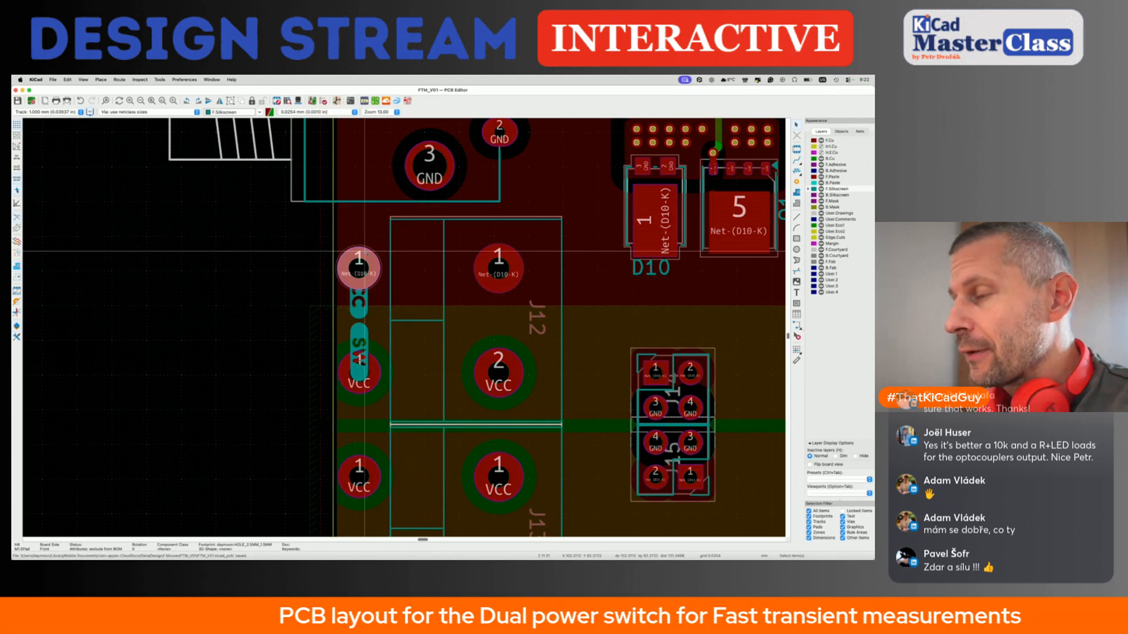
{"action": "key", "text": "super+m"}
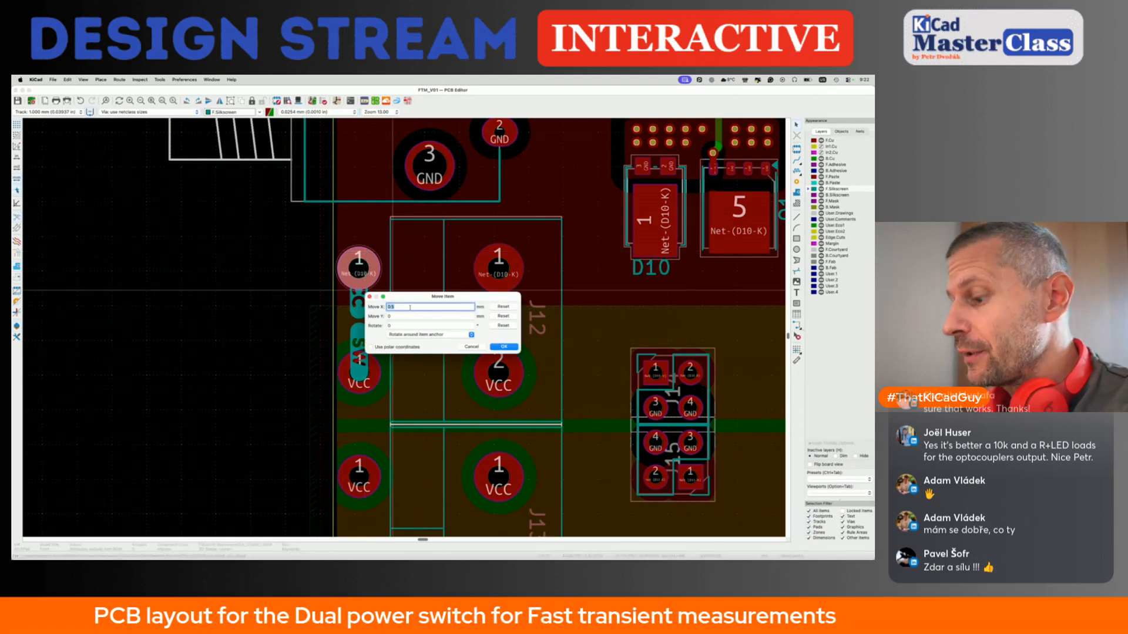
{"action": "type", "text": "0"}
{"action": "key", "text": "Tab"}
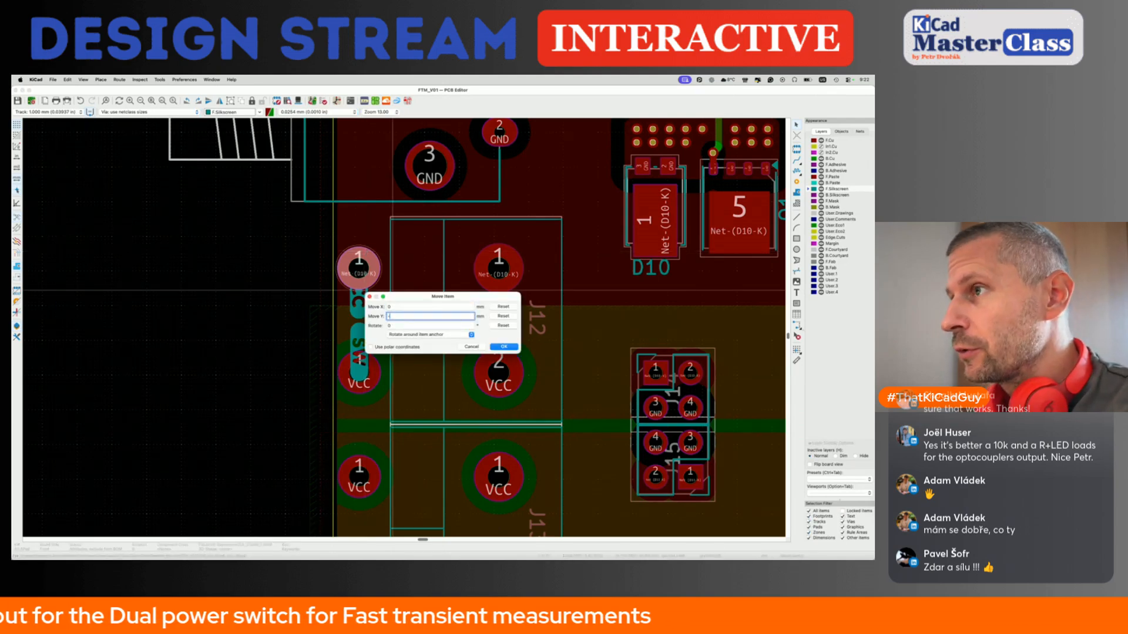
{"action": "type", "text": "-1"}
{"action": "key", "text": "Return"}
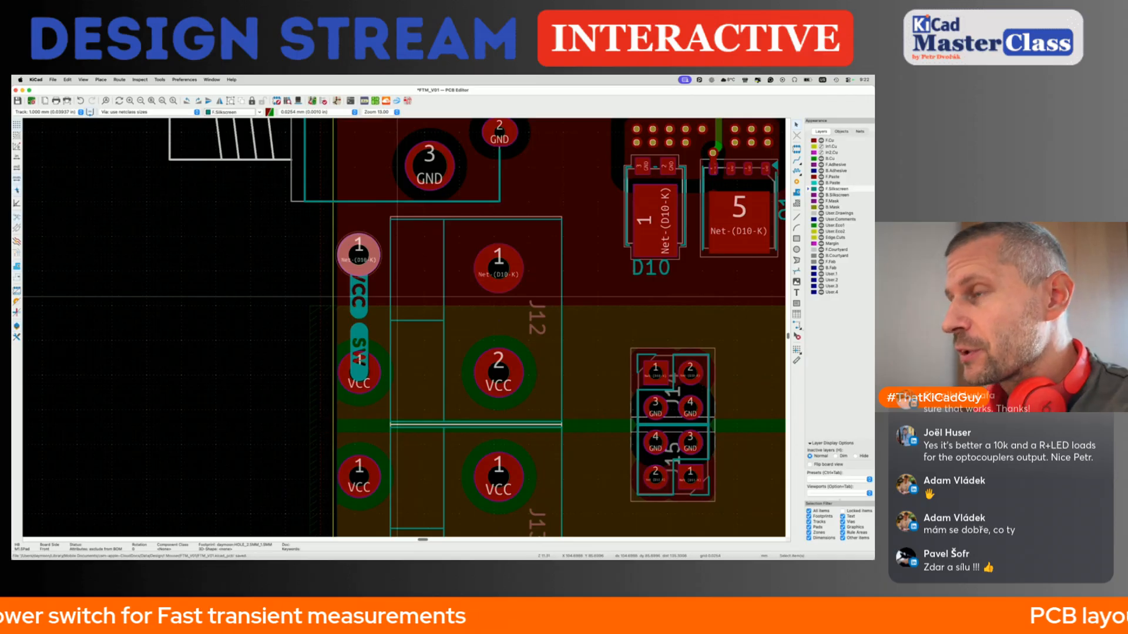
Repeat the -1 mm Y move on the Net-(D10-K) pad two more times and shift it slightly back down.
{"action": "key", "text": "super+m"}
{"action": "key", "text": "Return"}
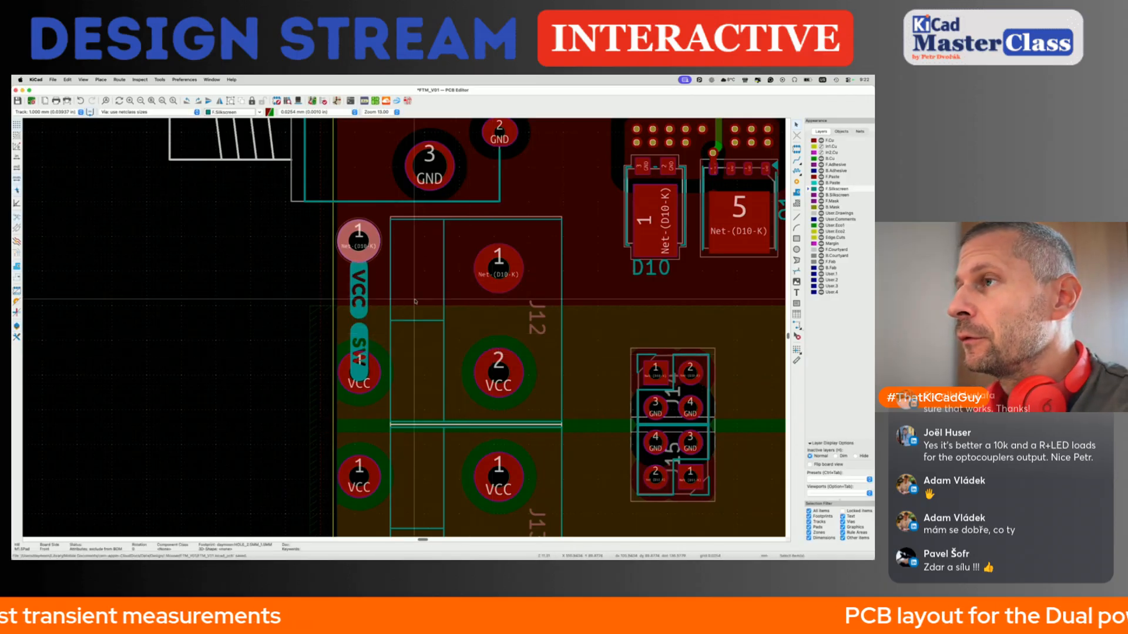
{"action": "key", "text": "super+m"}
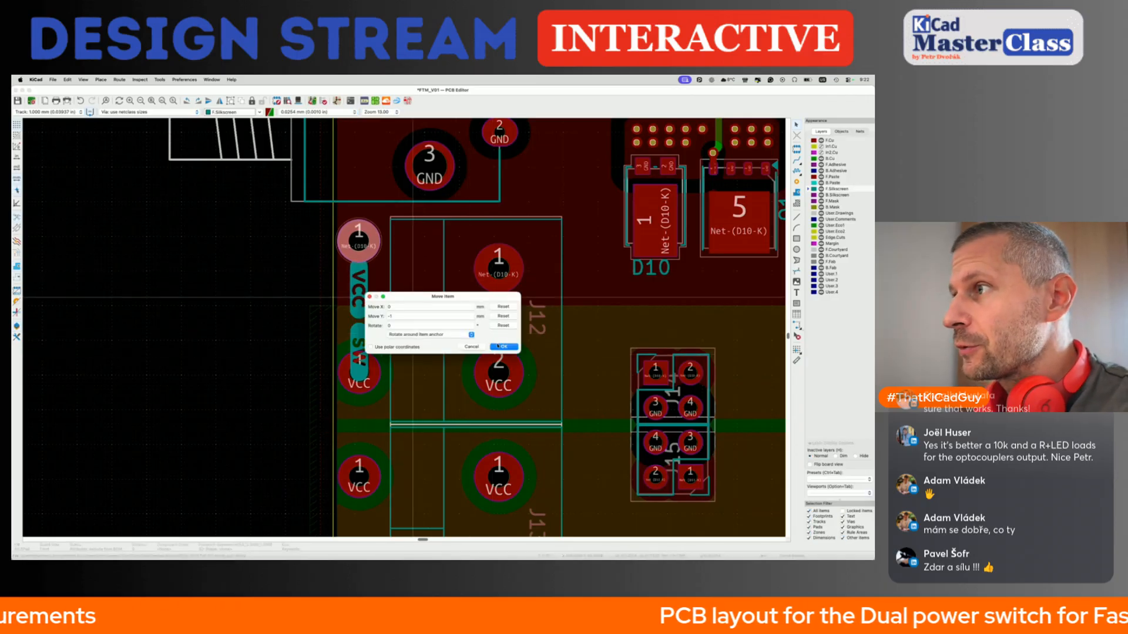
{"action": "key", "text": "Return"}
{"action": "key", "text": "super+m"}
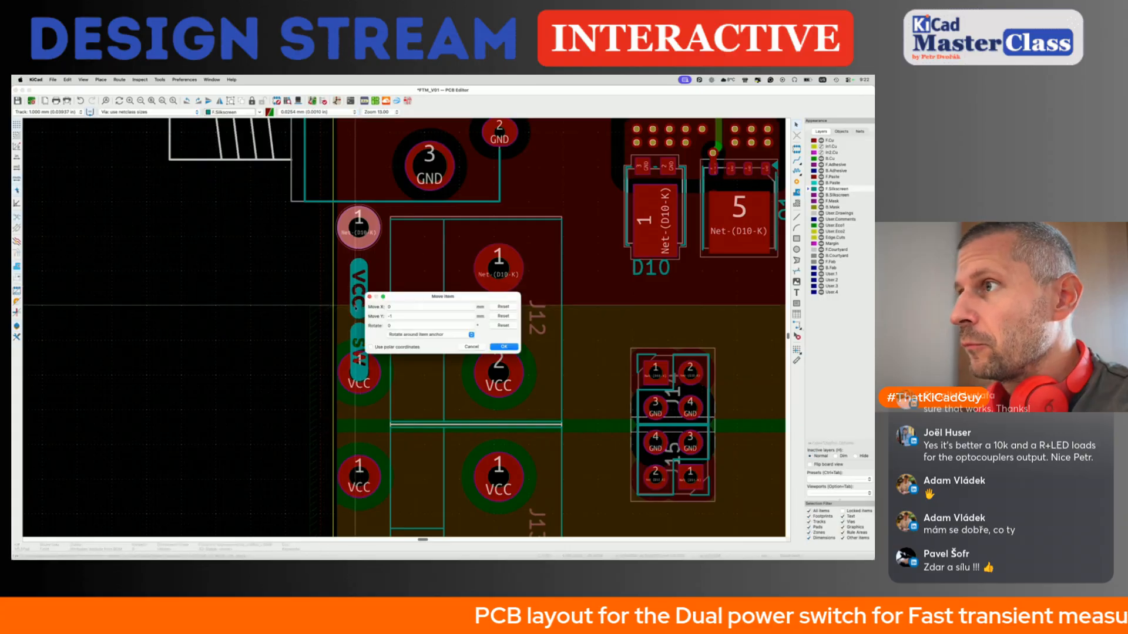
{"action": "type", "text": "-"}
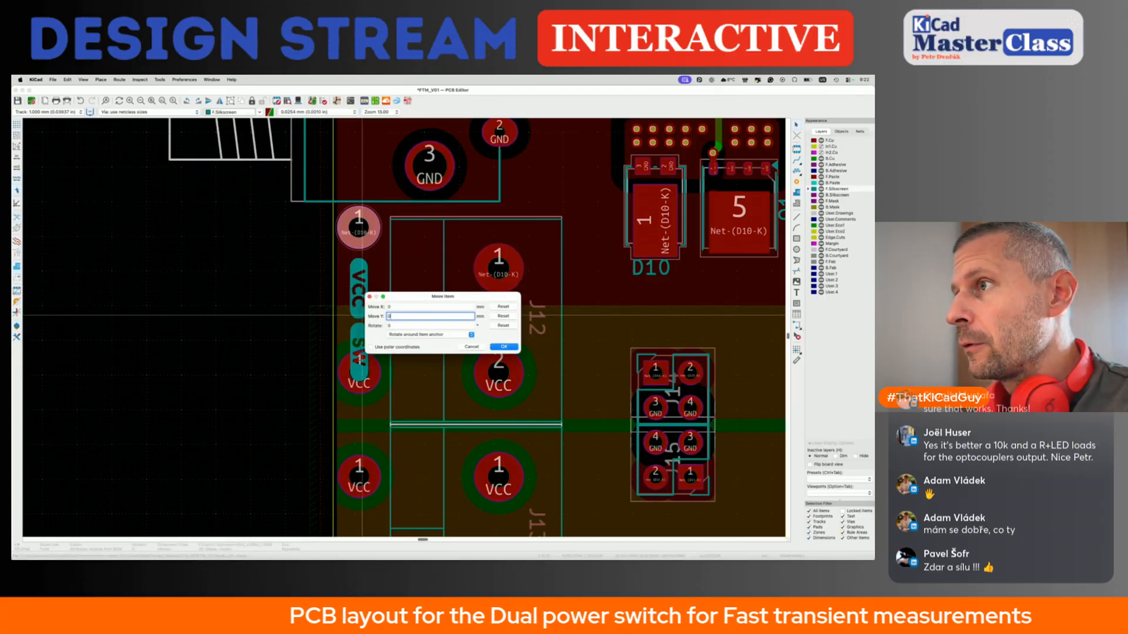
{"action": "key", "text": "Return"}
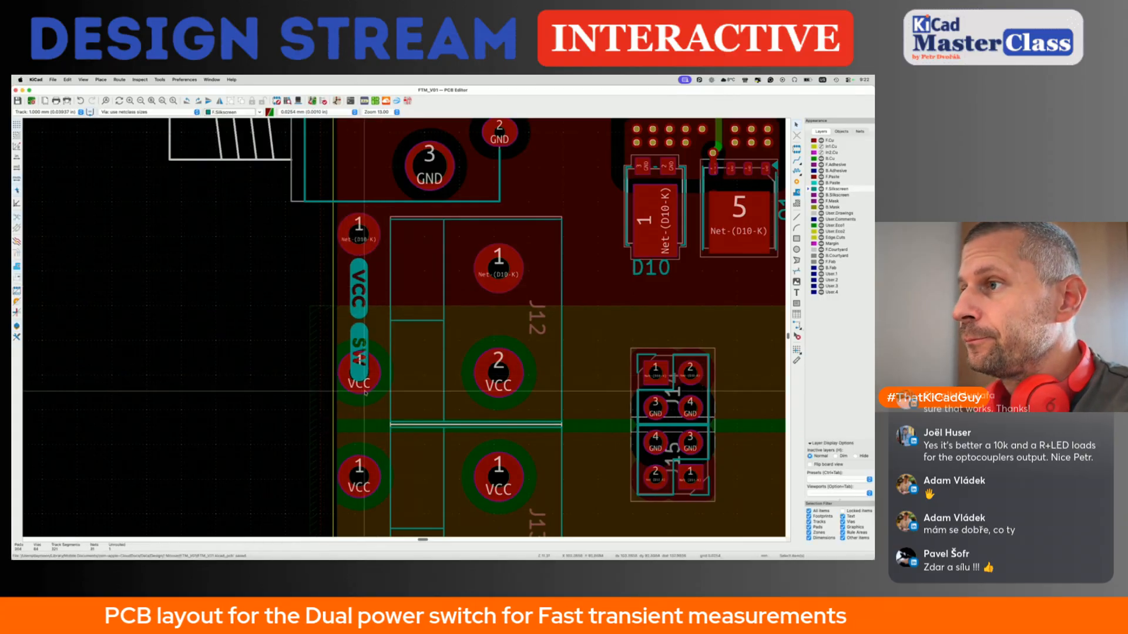
Move the single VCC pad below the SW label by exactly 2.5 mm in Y.
{"action": "left_click", "coordinate": [364, 390]}
{"action": "key", "text": "super+m"}
{"action": "type", "text": "0.5"}
{"action": "key", "text": "Return"}
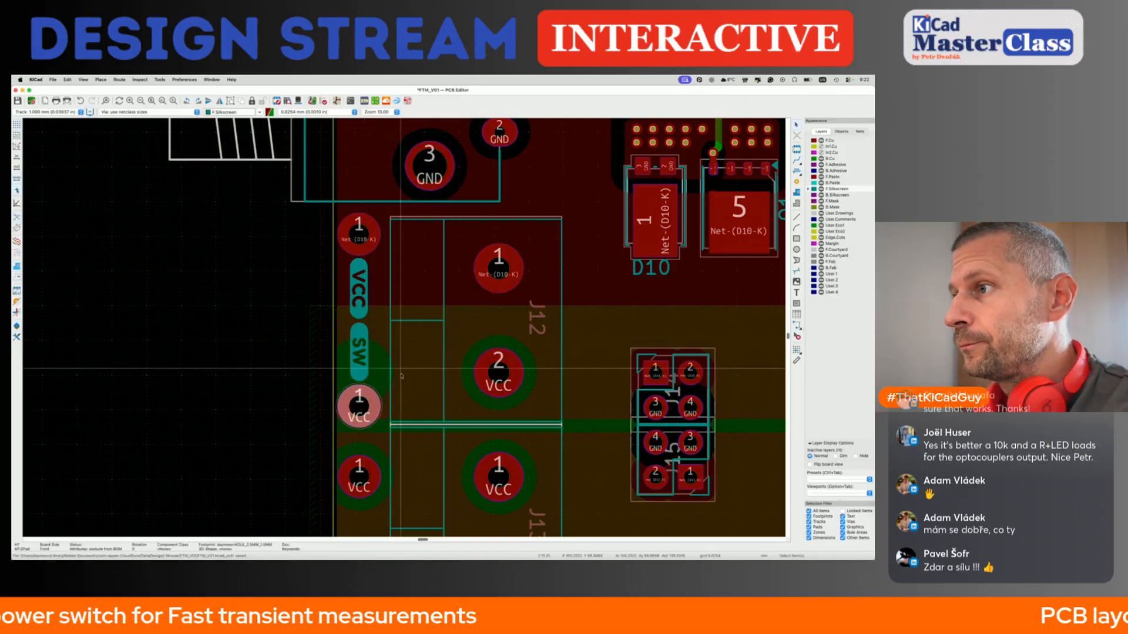
Shift the VCC pad below the SW label back up by 0.5 mm with an exact move.
{"action": "scroll", "coordinate": [401, 384], "scroll_direction": "down", "scroll_amount": 2}
{"action": "scroll", "coordinate": [401, 384], "scroll_direction": "up", "scroll_amount": 3}
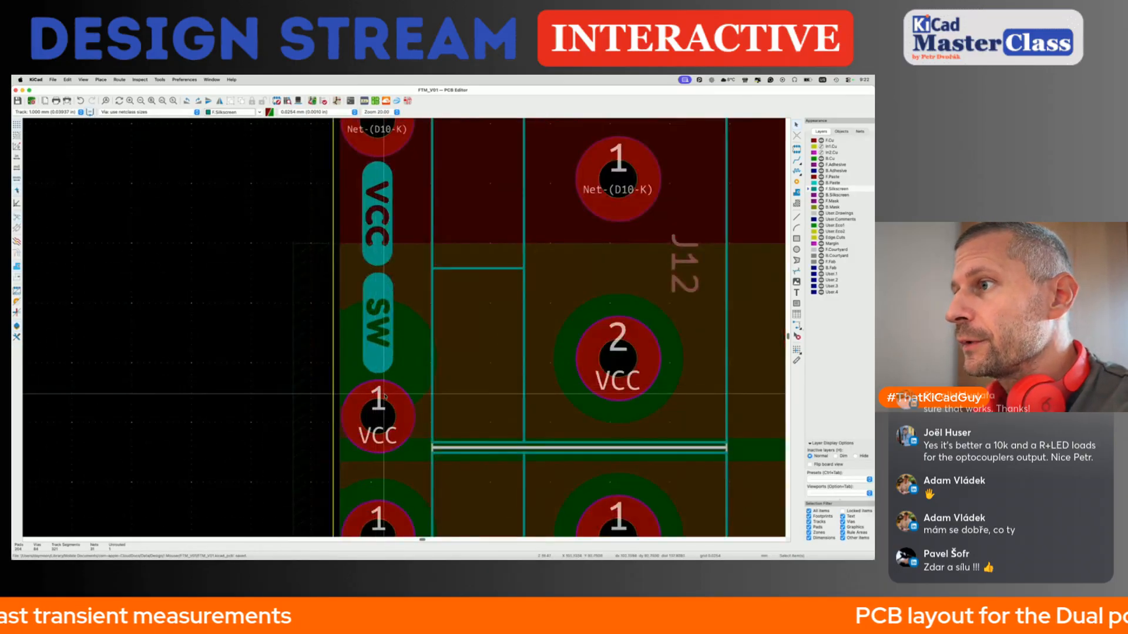
{"action": "key", "text": "super+m"}
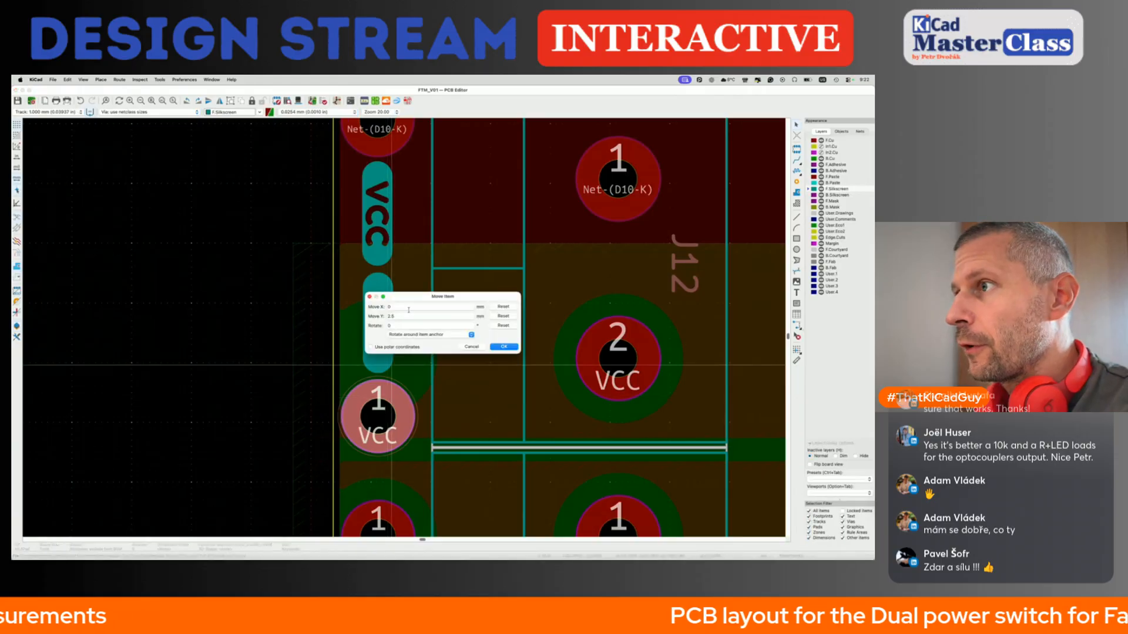
{"action": "left_click", "coordinate": [411, 316]}
{"action": "key", "text": "BackSpace"}
{"action": "key", "text": "BackSpace"}
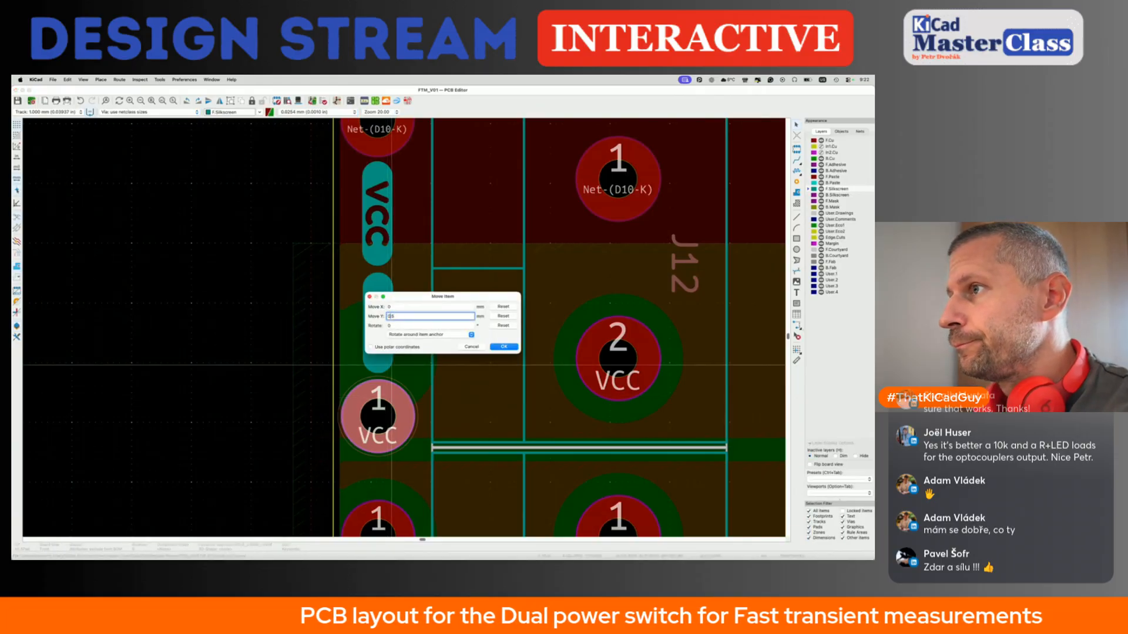
{"action": "key", "text": "Return"}
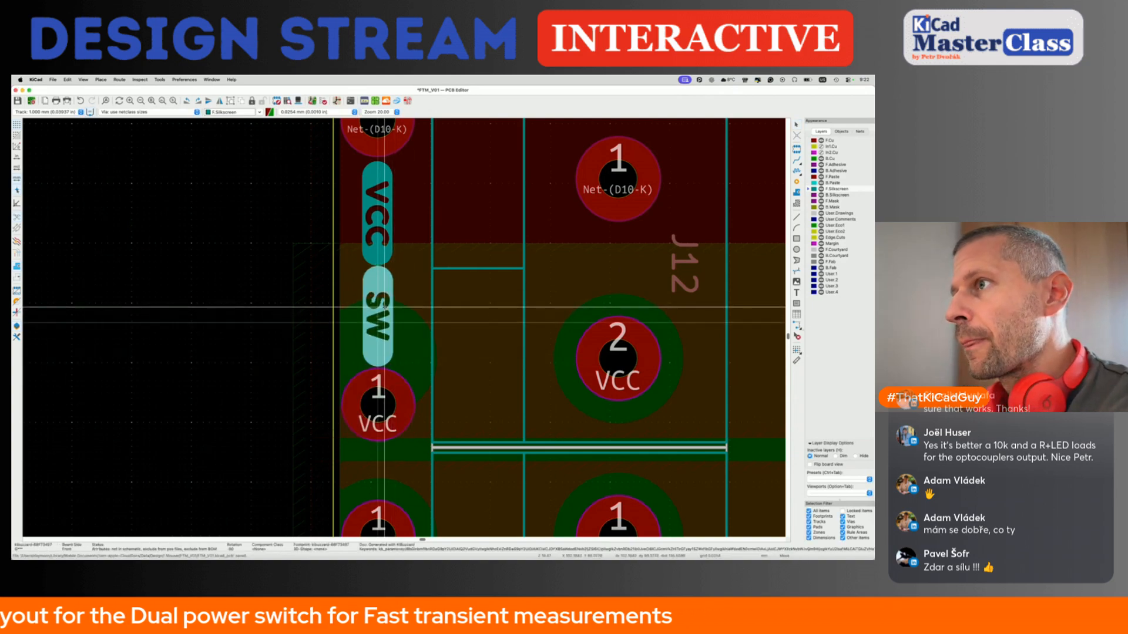
Bring the SW label up against the VCC label to close the gap between them, and save the board.
{"action": "left_click", "coordinate": [382, 249]}
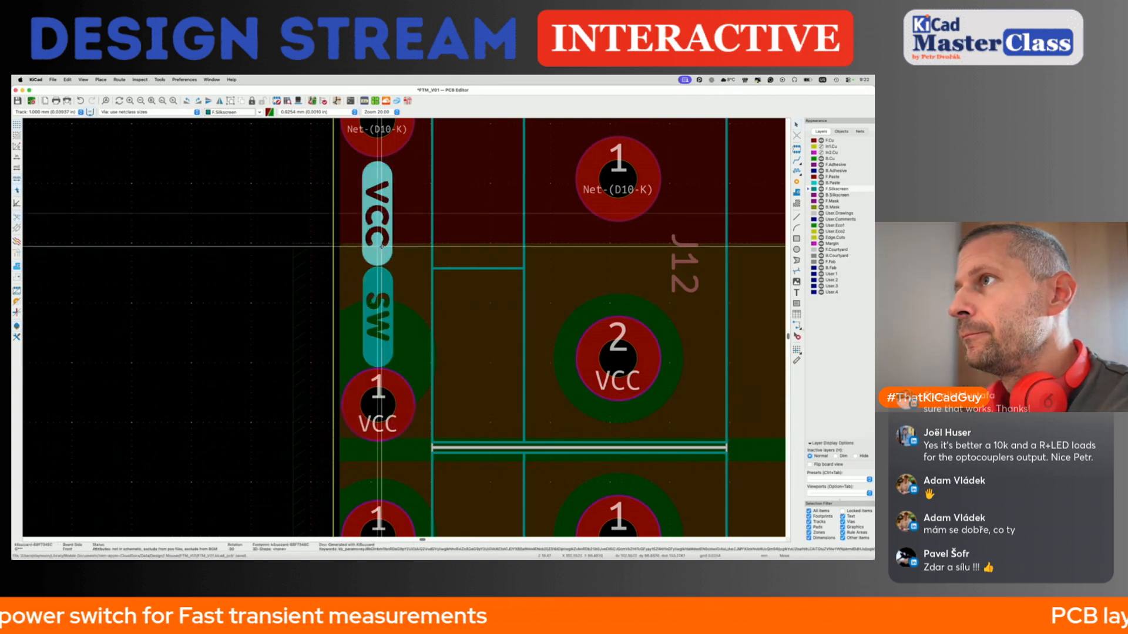
{"action": "key", "text": "super+s"}
{"action": "scroll", "coordinate": [383, 248], "scroll_direction": "down", "scroll_amount": 1}
{"action": "scroll", "coordinate": [382, 248], "scroll_direction": "down", "scroll_amount": 4}
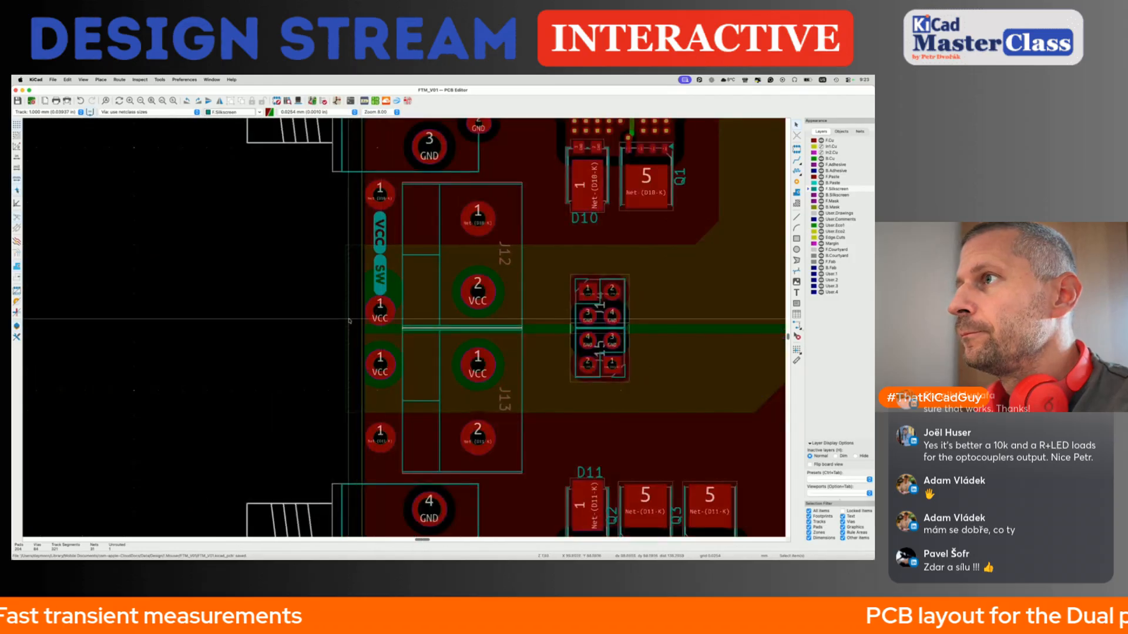
Move the single VCC pad beside J13 by exactly -2.5 mm in Y and save the board.
{"action": "scroll", "coordinate": [370, 352], "scroll_direction": "up", "scroll_amount": 3}
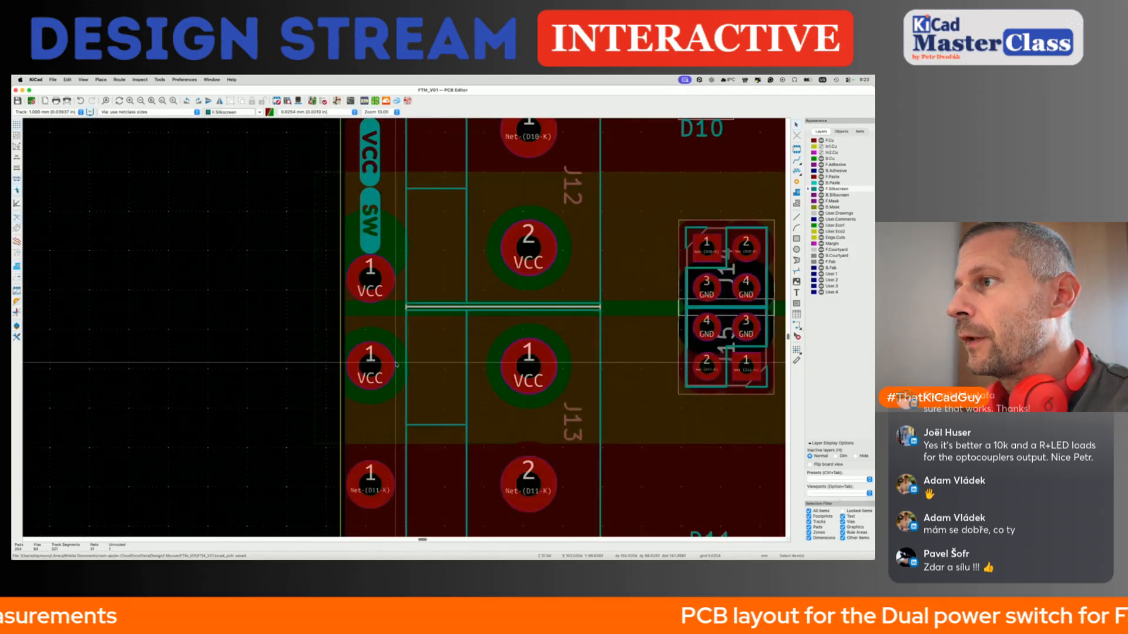
{"action": "key", "text": "super+m"}
{"action": "left_click", "coordinate": [393, 316]}
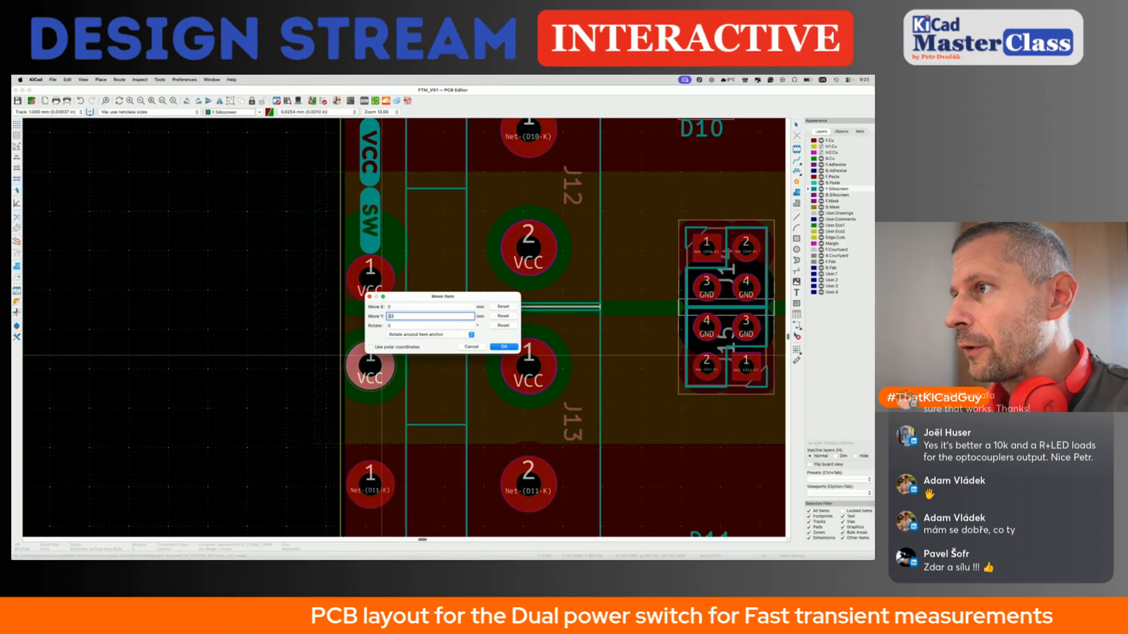
{"action": "key", "text": "Return"}
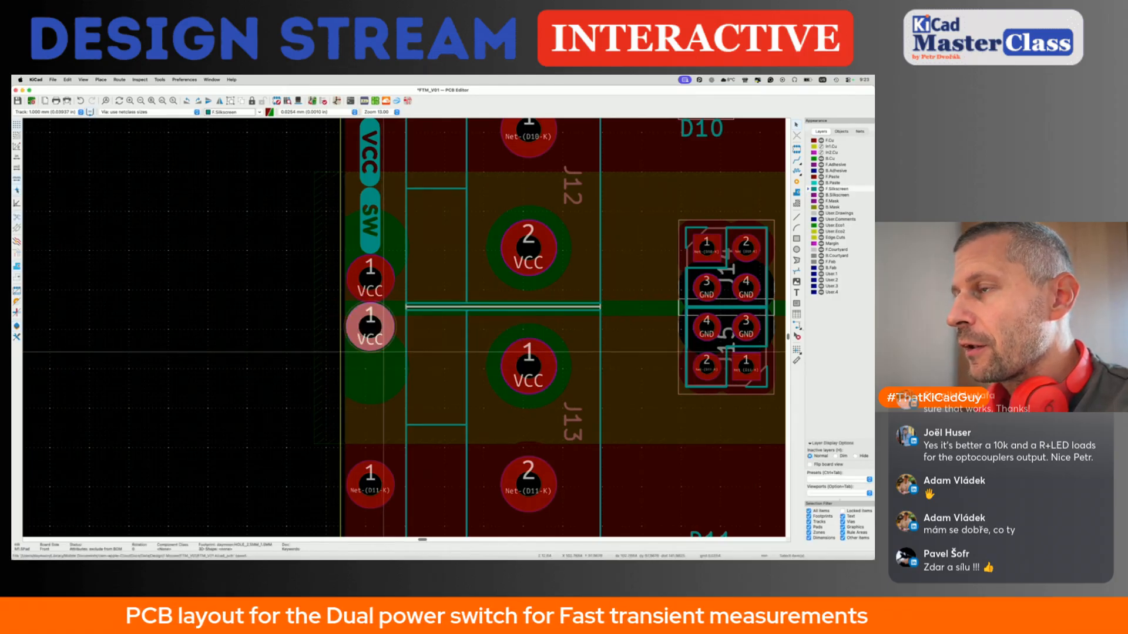
{"action": "key", "text": "super+s"}
Move the VCC pad beside J13 back down by exactly 0.5 mm in Y.
{"action": "scroll", "coordinate": [397, 326], "scroll_direction": "down", "scroll_amount": 3}
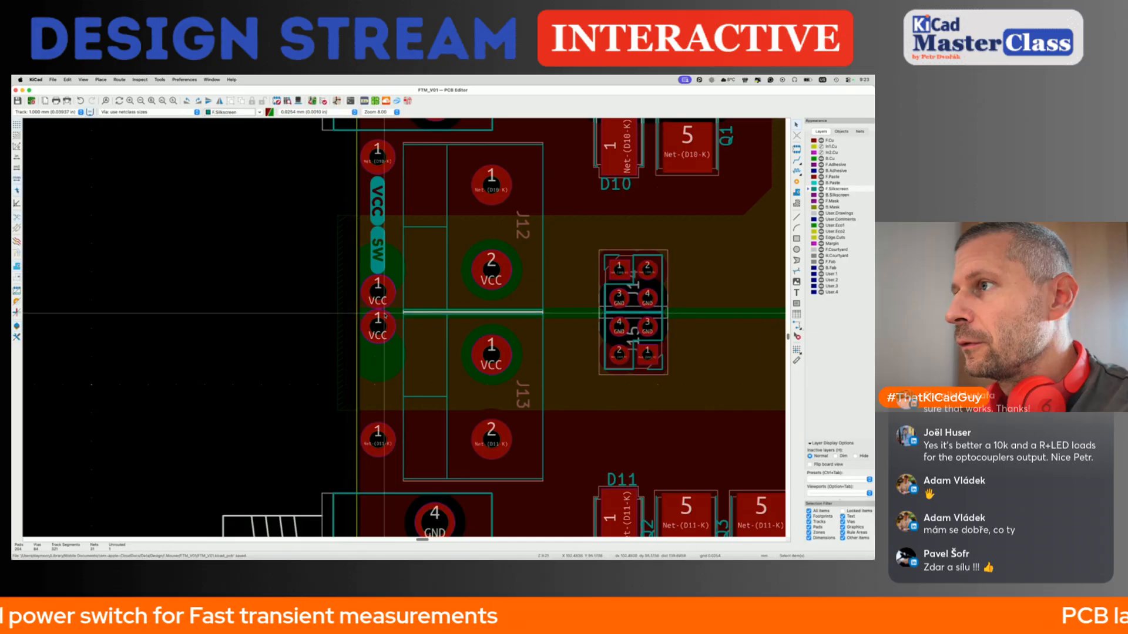
{"action": "left_click", "coordinate": [382, 326]}
{"action": "key", "text": "super+m"}
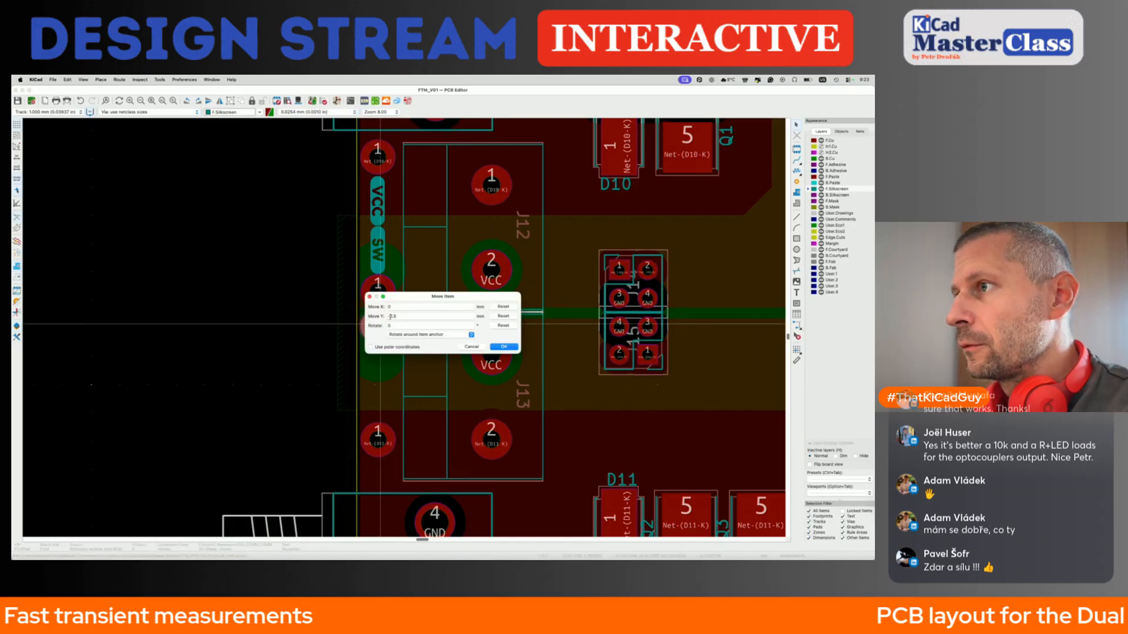
{"action": "key", "text": "Return"}
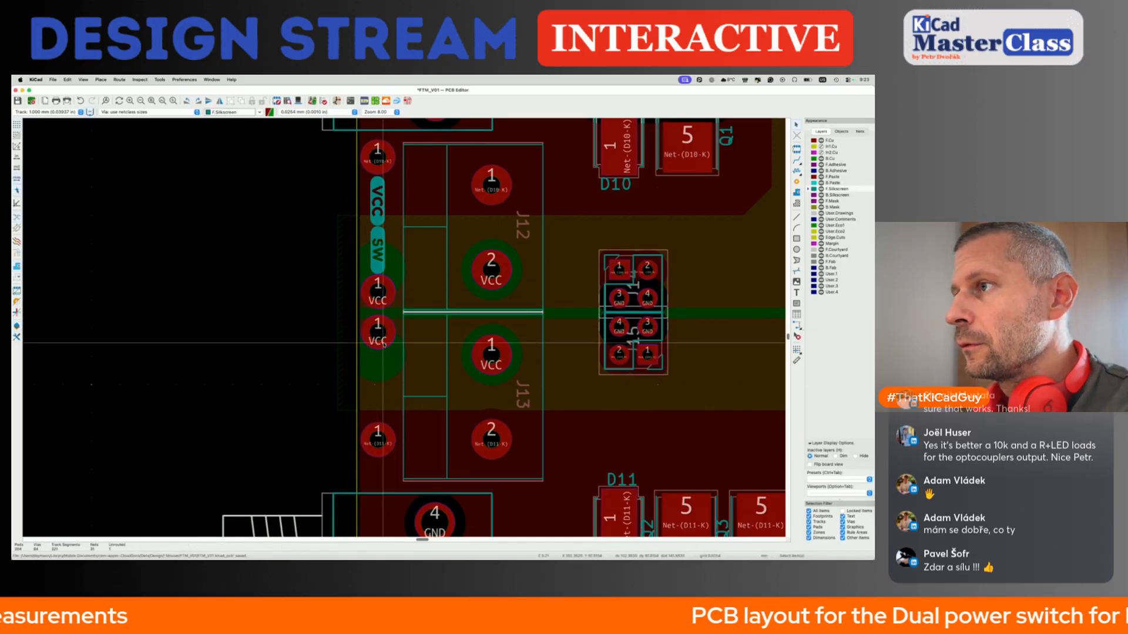
Move the single Net-(D11-K) pad beside J13 further down, away from the VCC pad, and save the board.
{"action": "scroll", "coordinate": [384, 344], "scroll_direction": "down", "scroll_amount": 2}
{"action": "left_click", "coordinate": [386, 400]}
{"action": "key", "text": "super+m"}
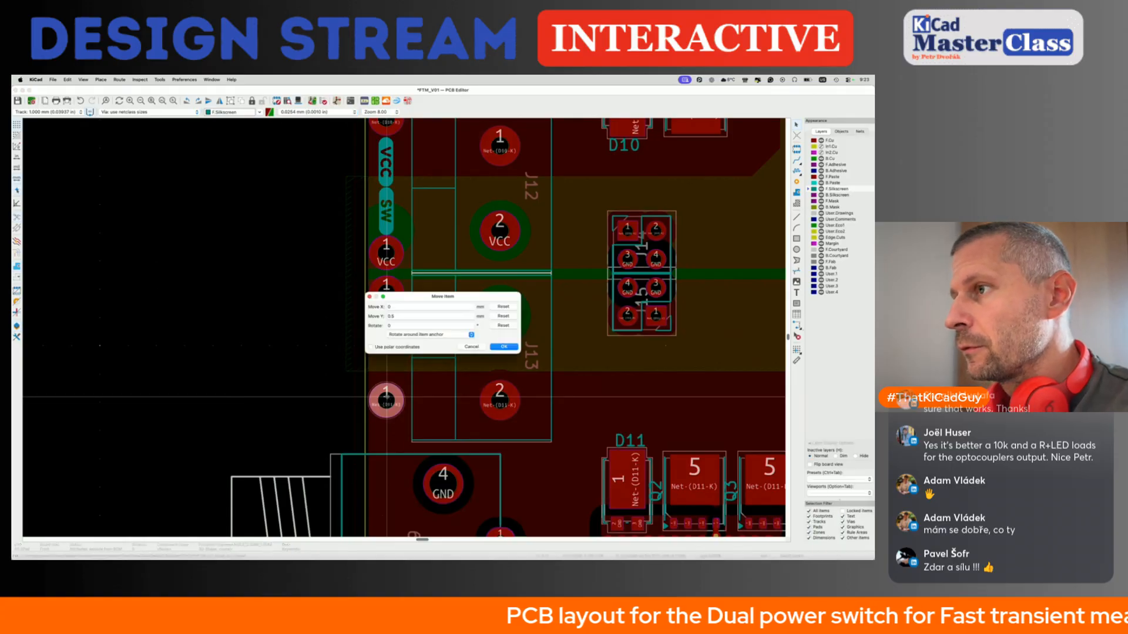
{"action": "key", "text": "Return"}
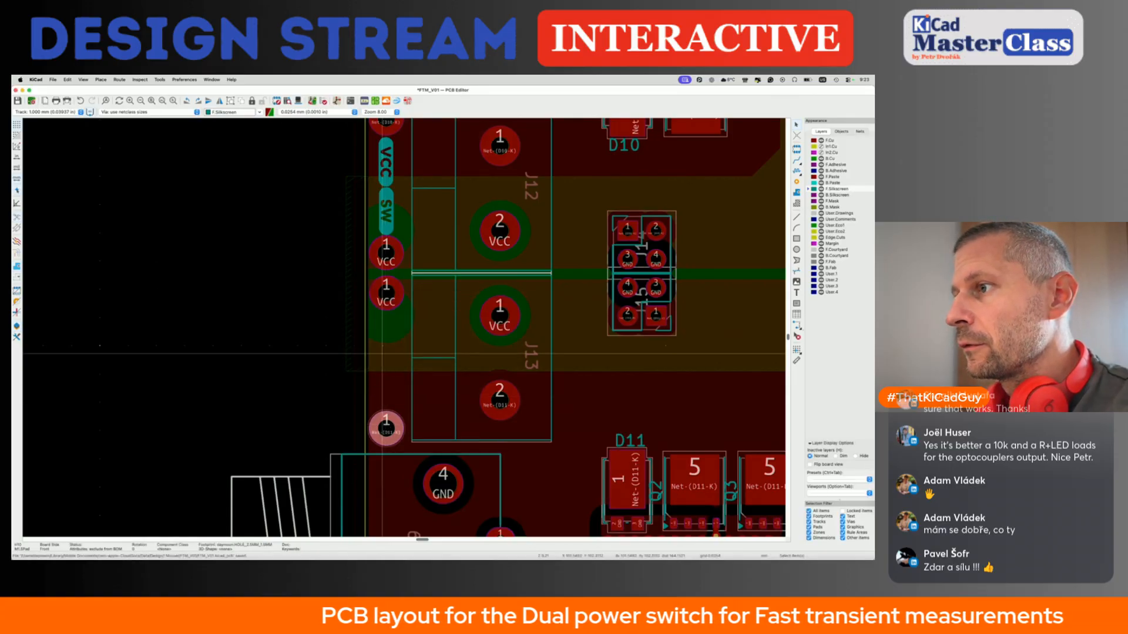
{"action": "scroll", "coordinate": [392, 391], "scroll_direction": "down", "scroll_amount": 3}
{"action": "scroll", "coordinate": [393, 390], "scroll_direction": "down", "scroll_amount": 2}
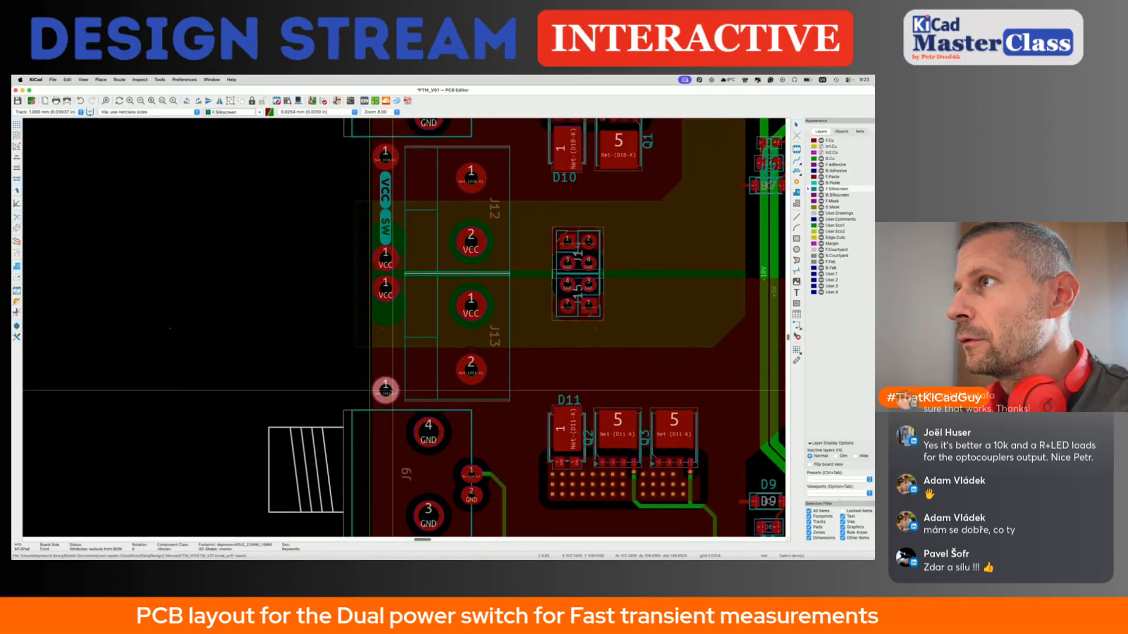
{"action": "key", "text": "Escape"}
{"action": "key", "text": "super+s"}
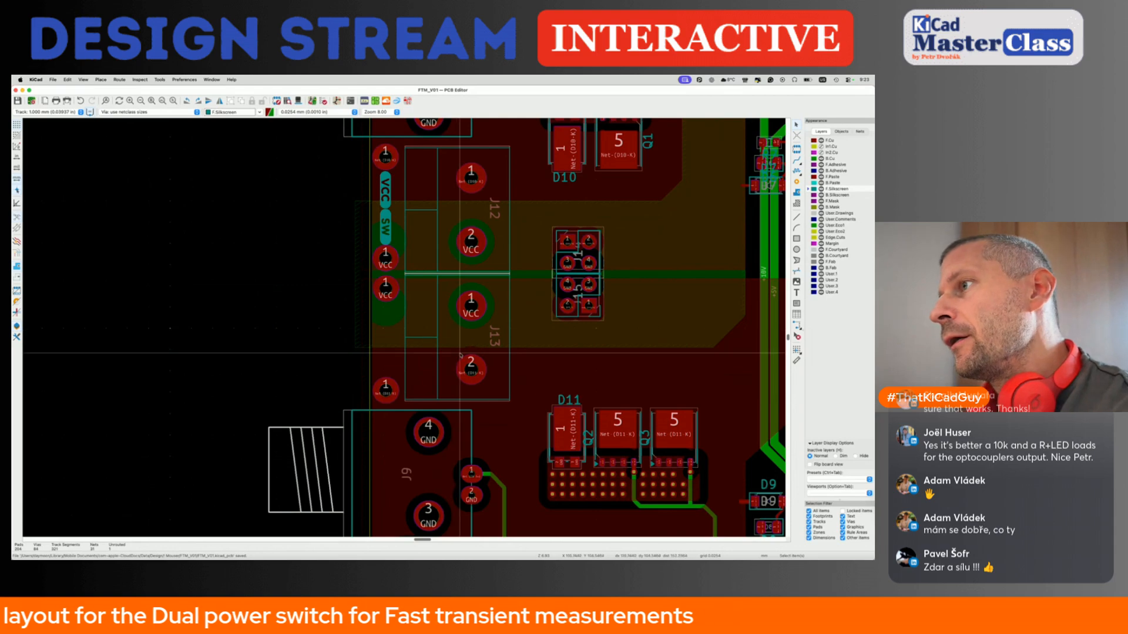
Undo the last move of the Net-(D11-K) pad beside J13 and clear the selection.
{"action": "left_click", "coordinate": [457, 342]}
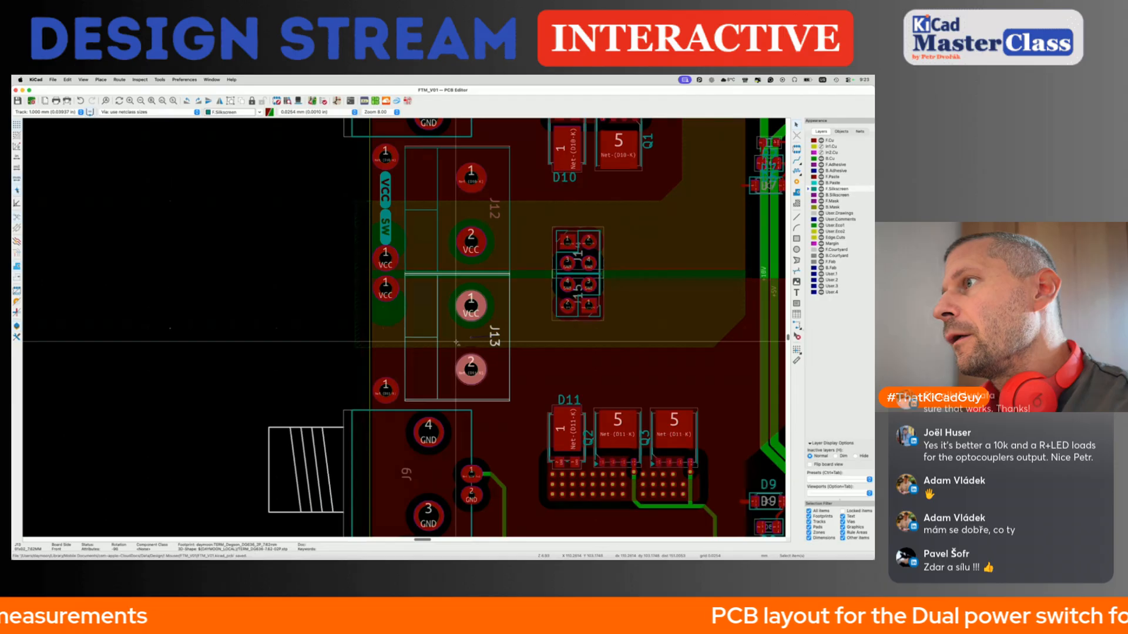
{"action": "key", "text": "super+z"}
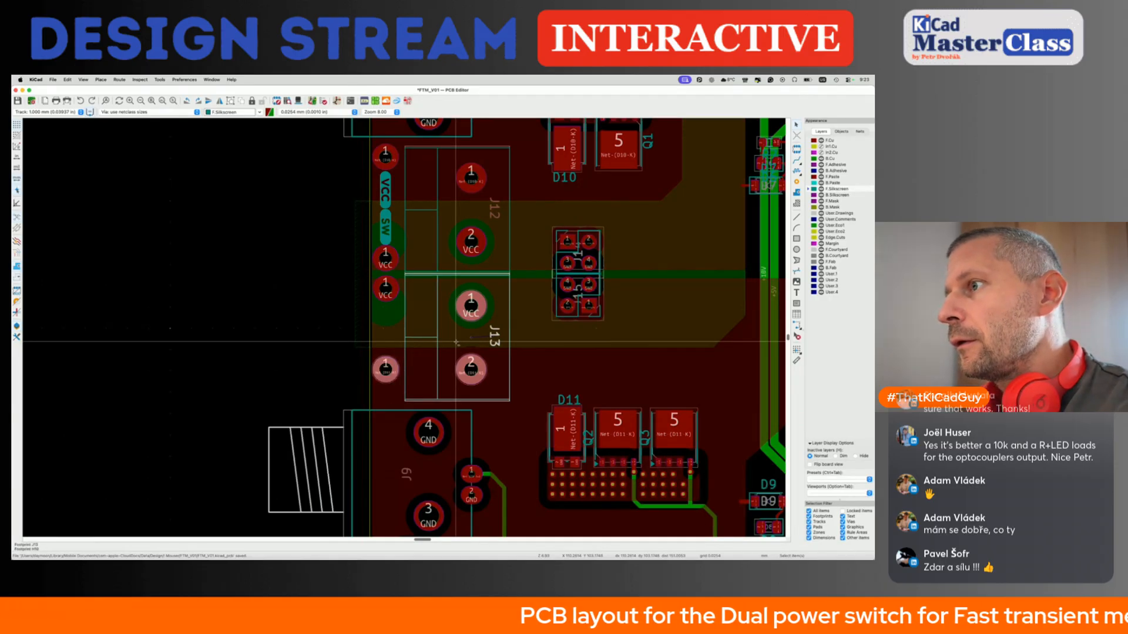
{"action": "key", "text": "super+shift+s"}
{"action": "key", "text": "Escape"}
{"action": "key", "text": "Escape"}
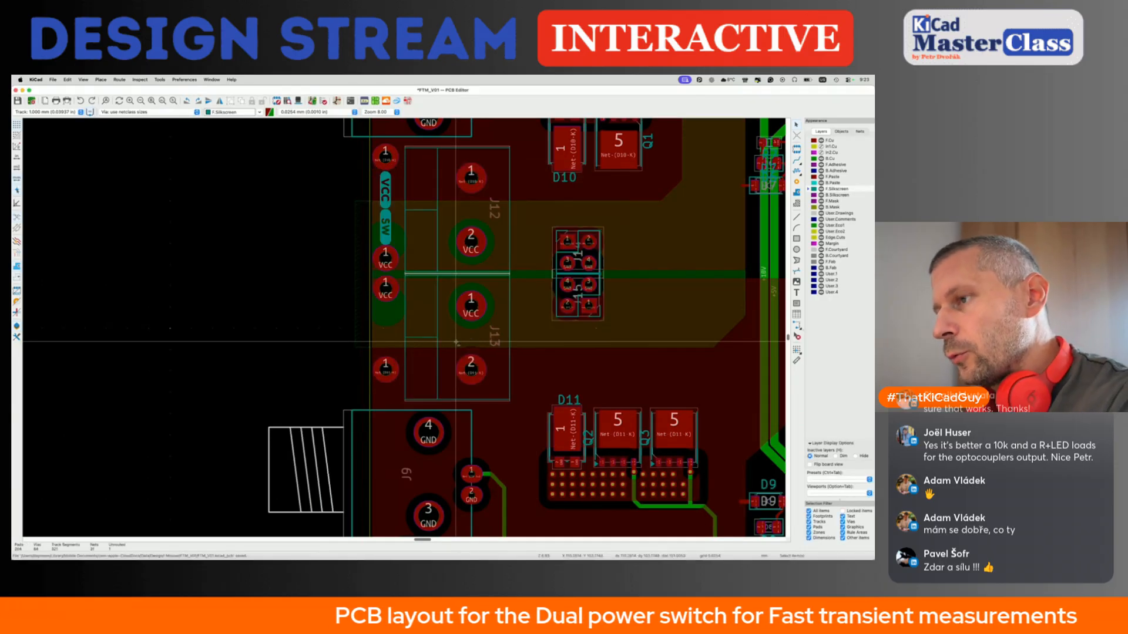
Redo the move of the Net-(D11-K) pad beside J13, check J13 in the schematic, and save the board.
{"action": "key", "text": "super+shift+z"}
{"action": "key", "text": "super+grave"}
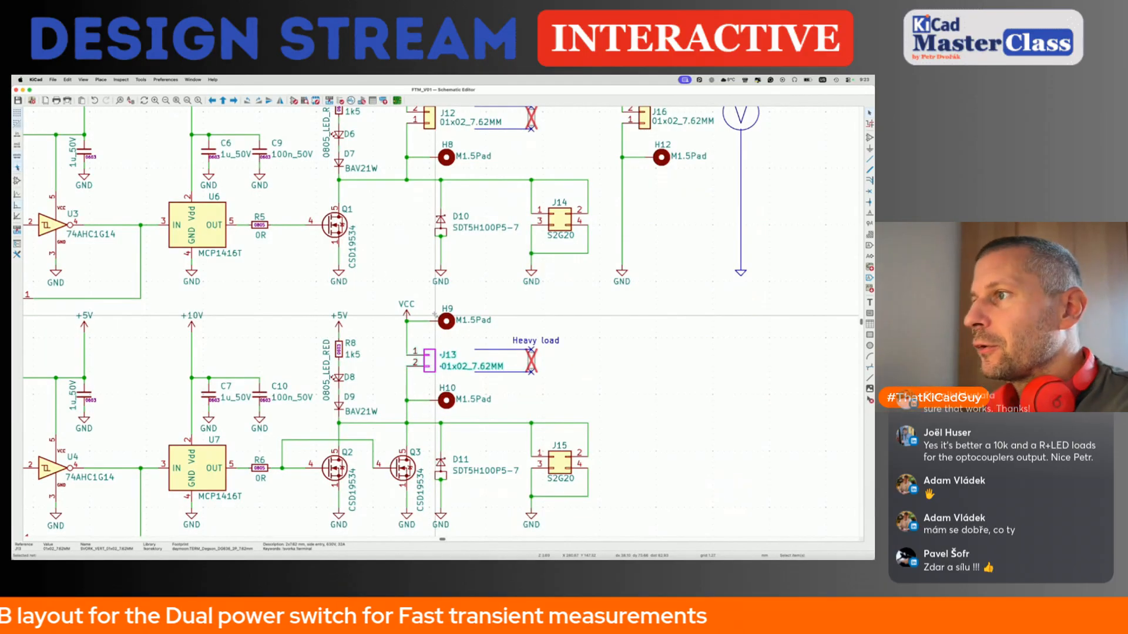
{"action": "key", "text": "super+grave"}
{"action": "key", "text": "super+grave"}
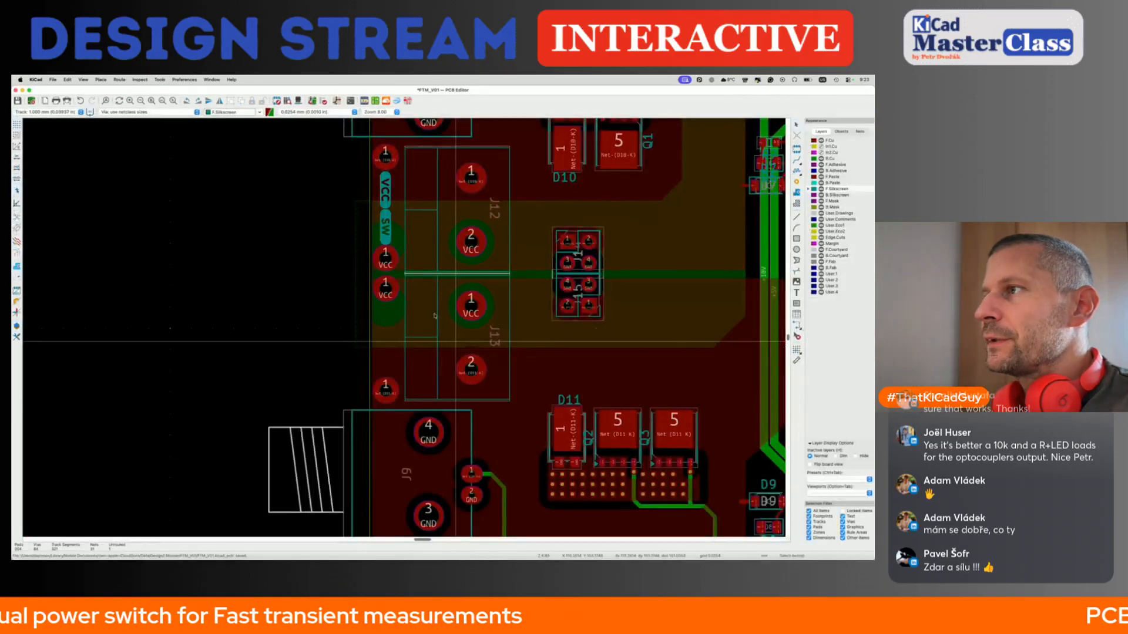
{"action": "key", "text": "super+s"}
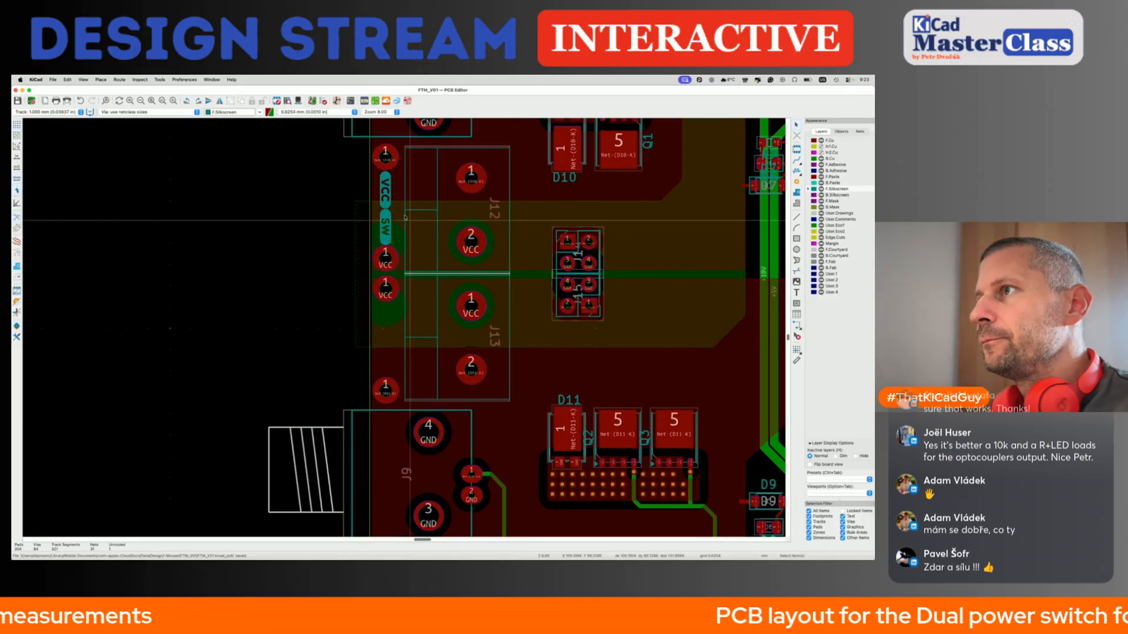
Copy the VCC and SW labels beside J12 and place the copies between the two single pads beside J13.
{"action": "left_click", "coordinate": [385, 233]}
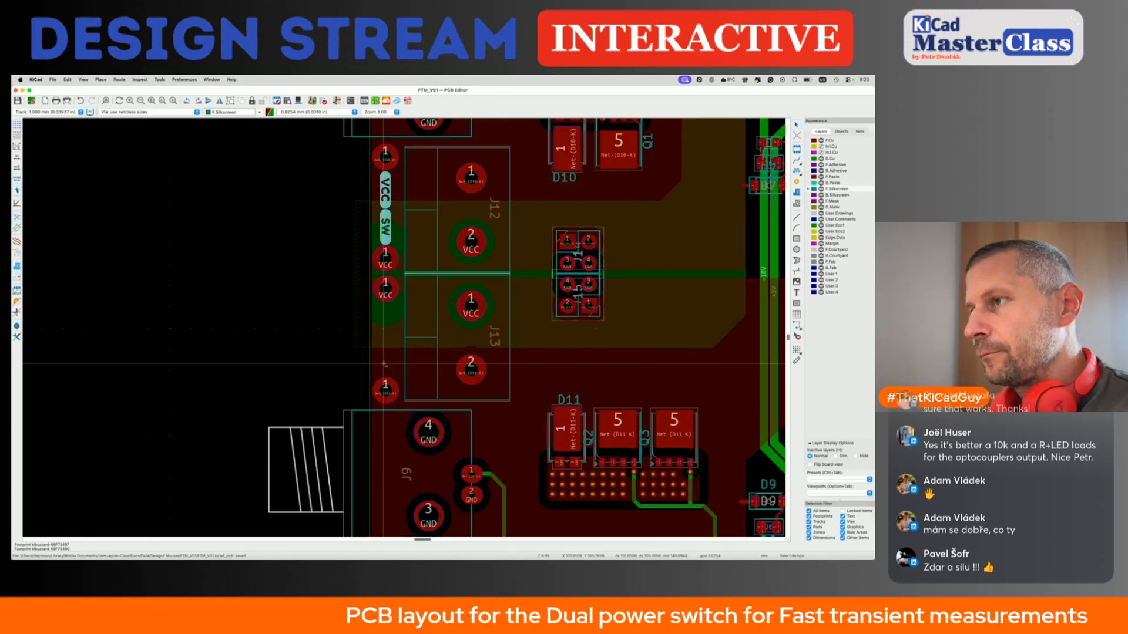
{"action": "key", "text": "super+v"}
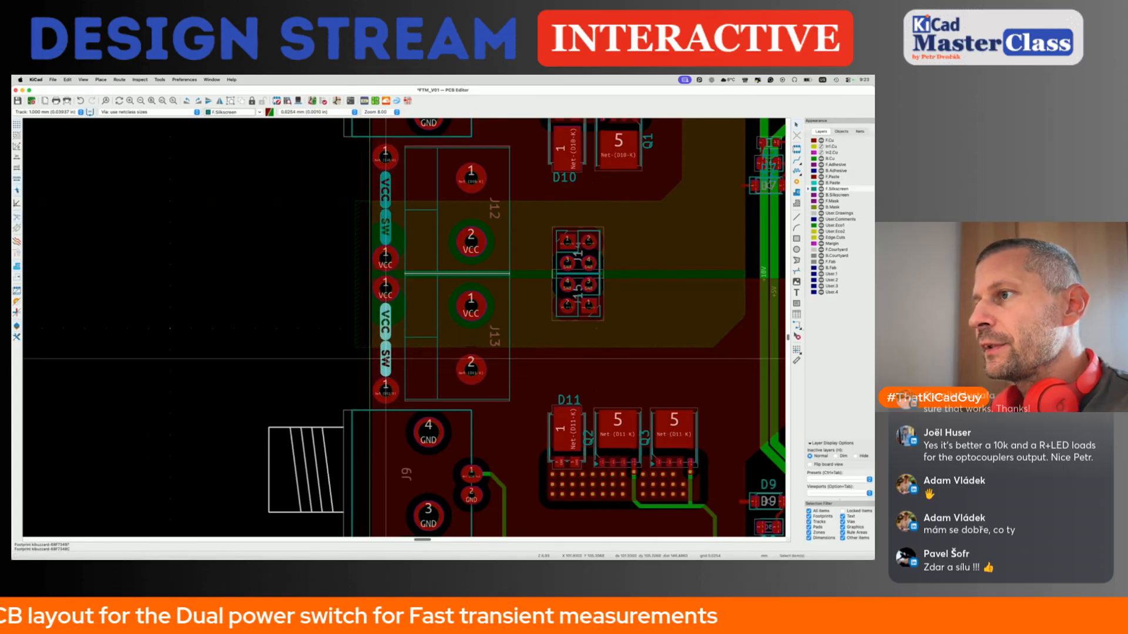
{"action": "left_click", "coordinate": [386, 359]}
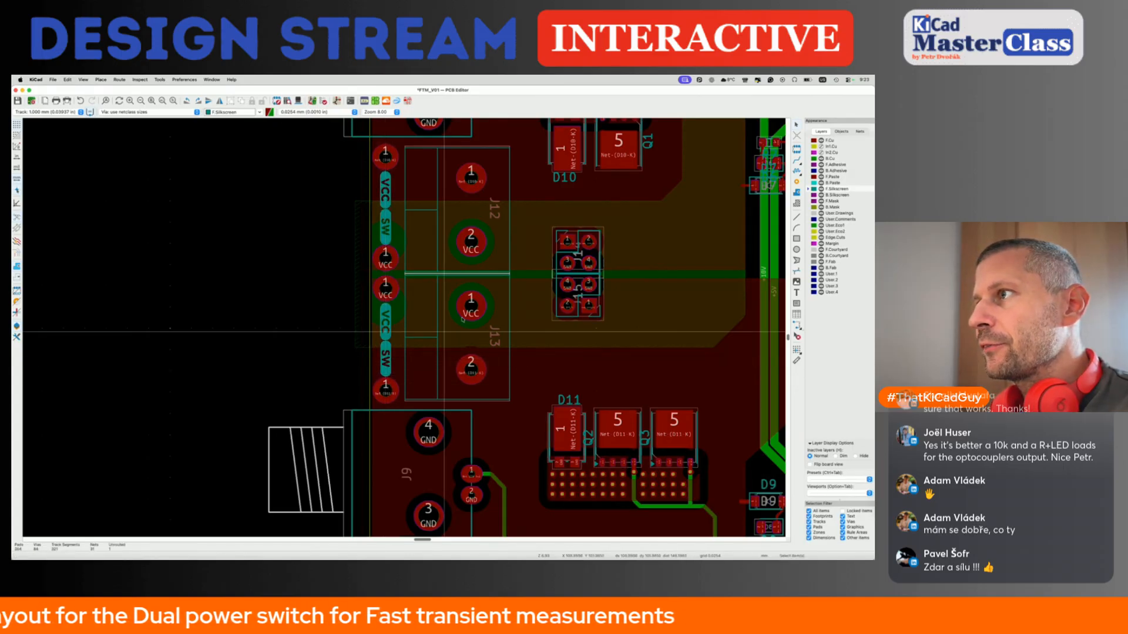
Create a two-line KiBuzzard label reading LIGHT LOAD, rotate it vertically, and place it beside J12 on the side facing the jumper headers.
{"action": "left_click", "coordinate": [365, 101]}
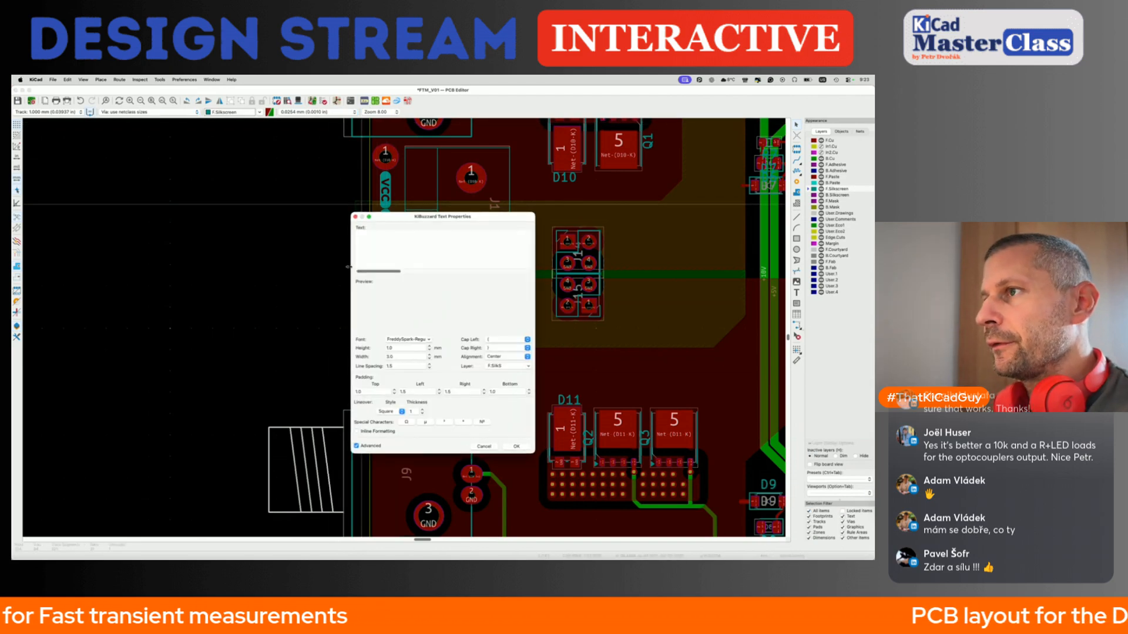
{"action": "type", "text": "LIGHT"}
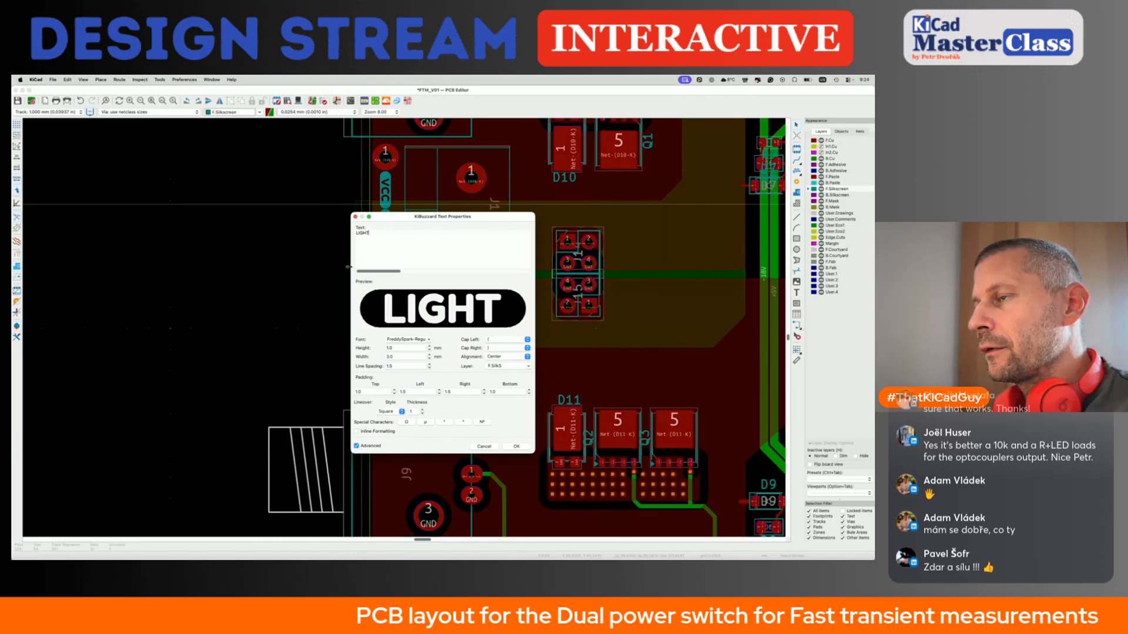
{"action": "type", "text": "LOAD"}
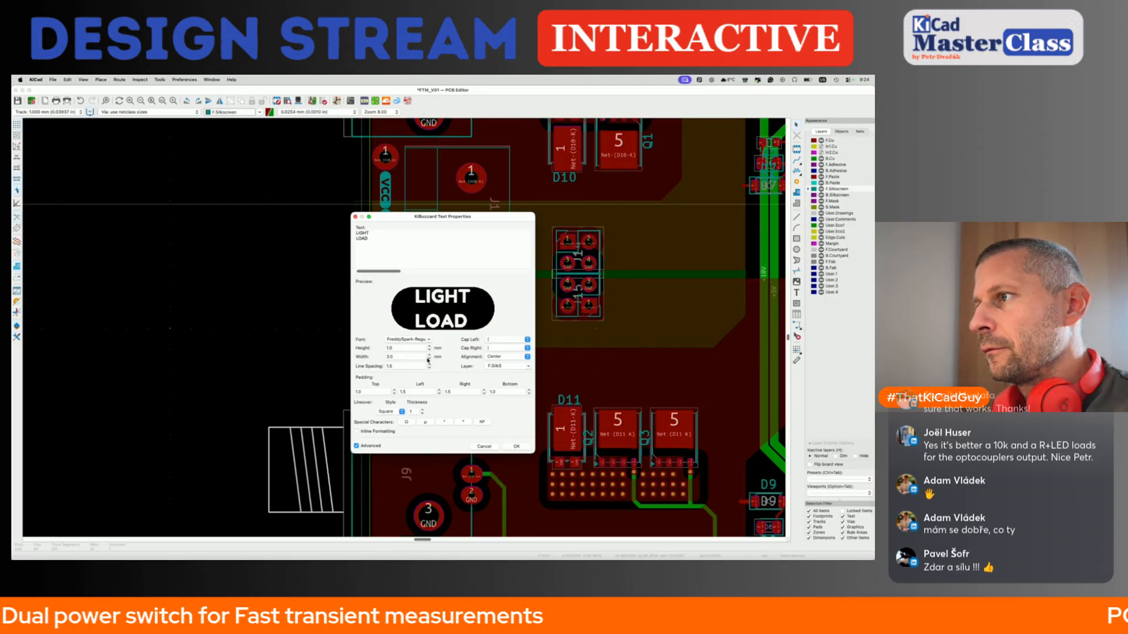
{"action": "left_click", "coordinate": [516, 448]}
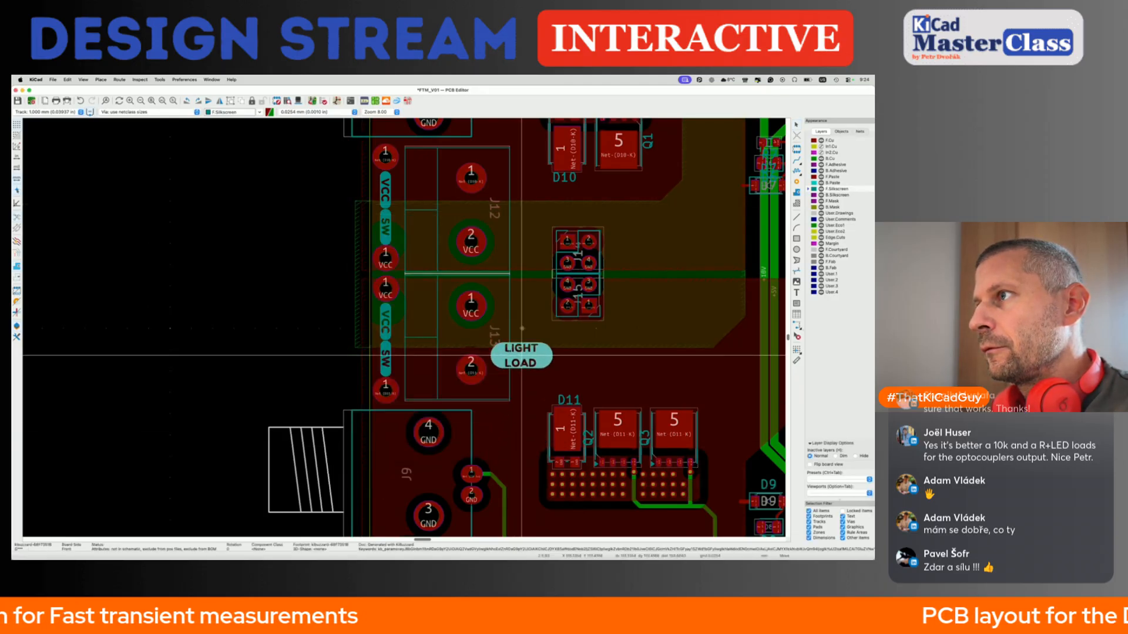
{"action": "key", "text": "r"}
{"action": "key", "text": "r"}
{"action": "key", "text": "r"}
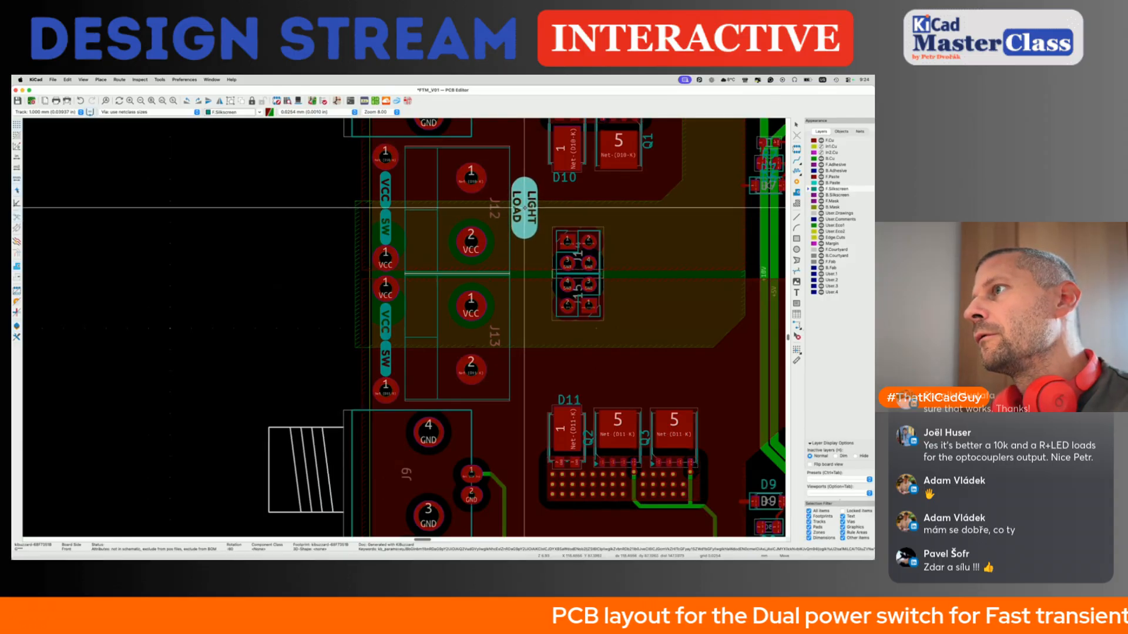
{"action": "left_click", "coordinate": [524, 208]}
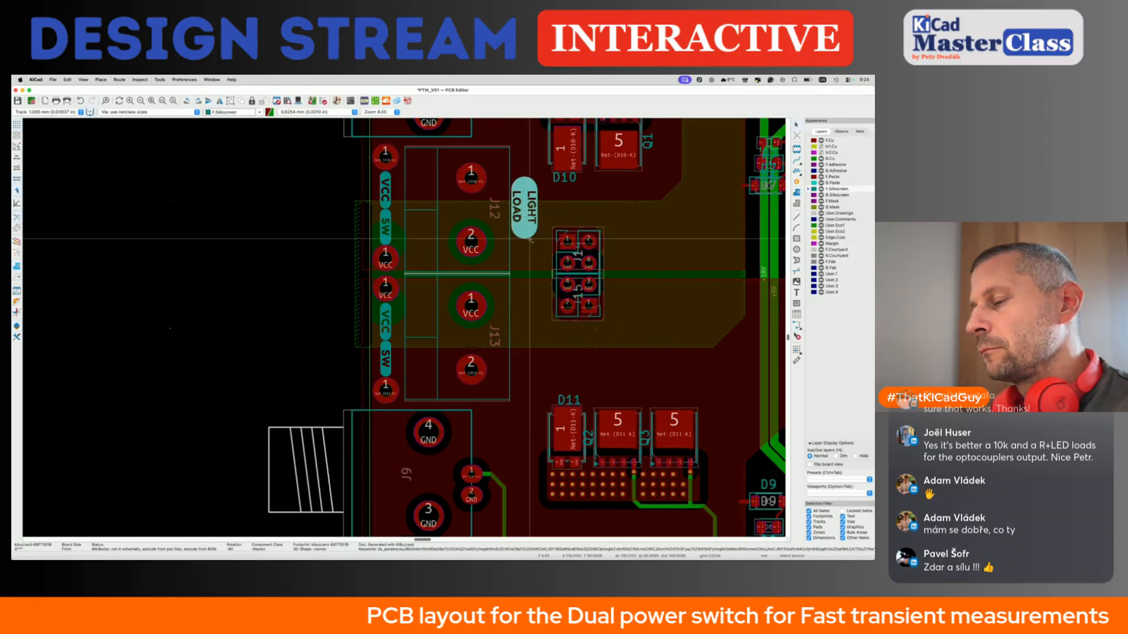
Duplicate the LIGHT LOAD label beside J13 and change the copy's text to HEAVY LOAD with line spacing 1.0.
{"action": "key", "text": "ctrl+d"}
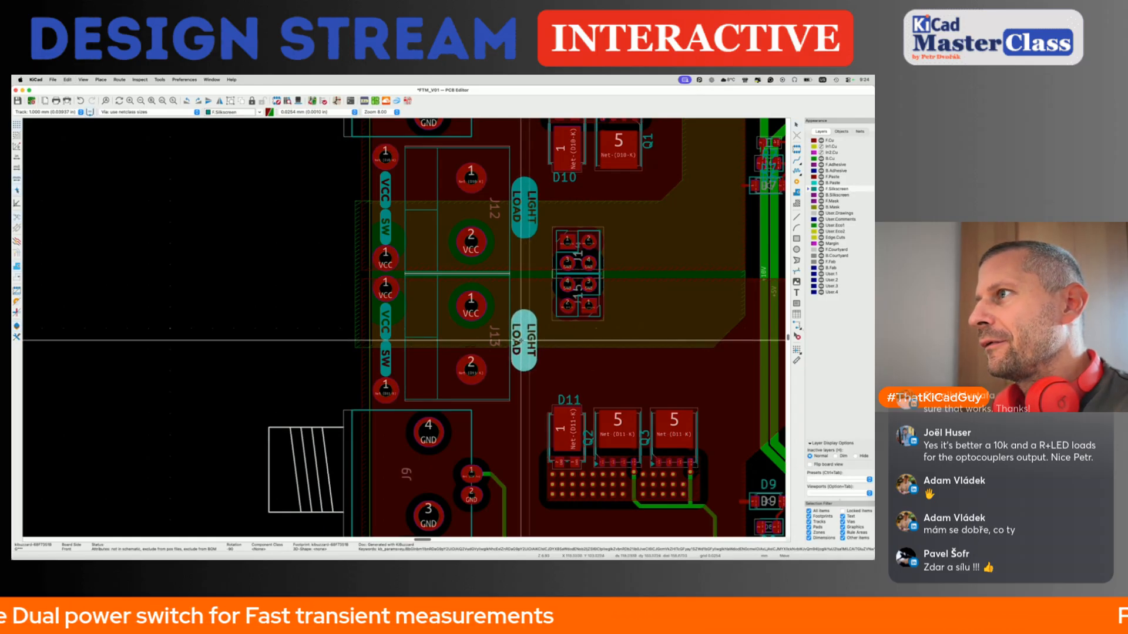
{"action": "left_click", "coordinate": [521, 340]}
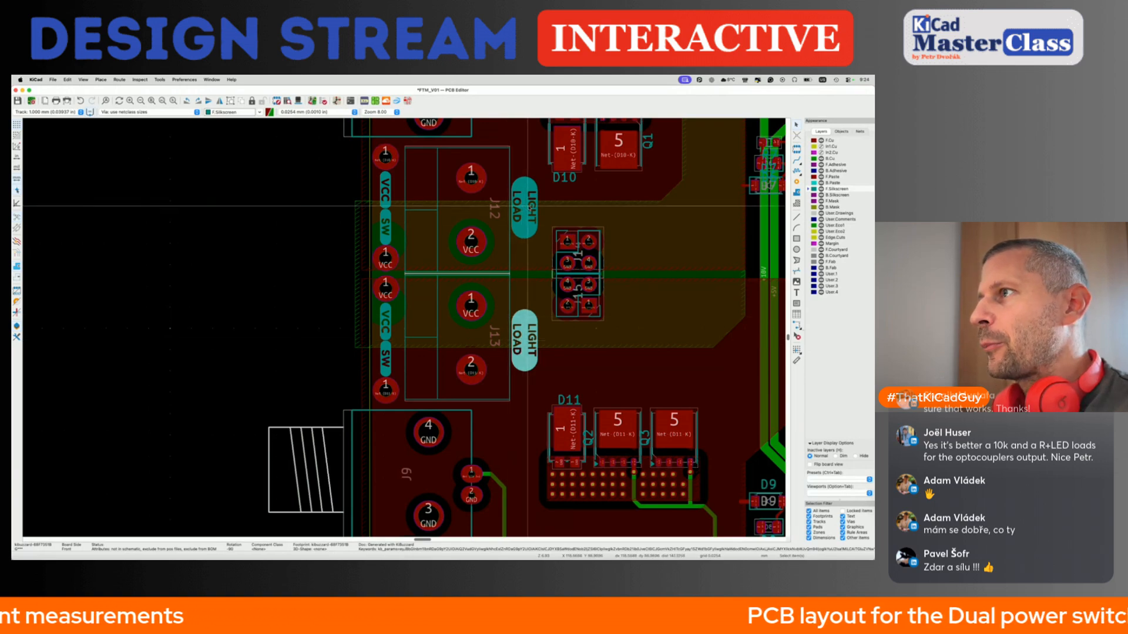
{"action": "left_click", "coordinate": [374, 103]}
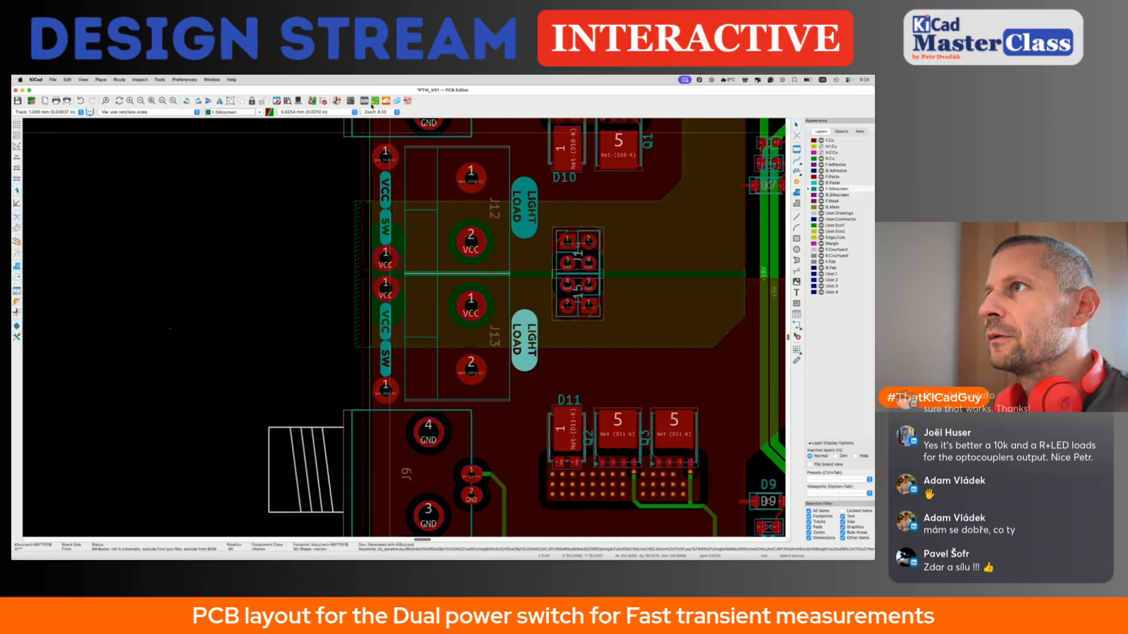
{"action": "type", "text": "HEAVY"}
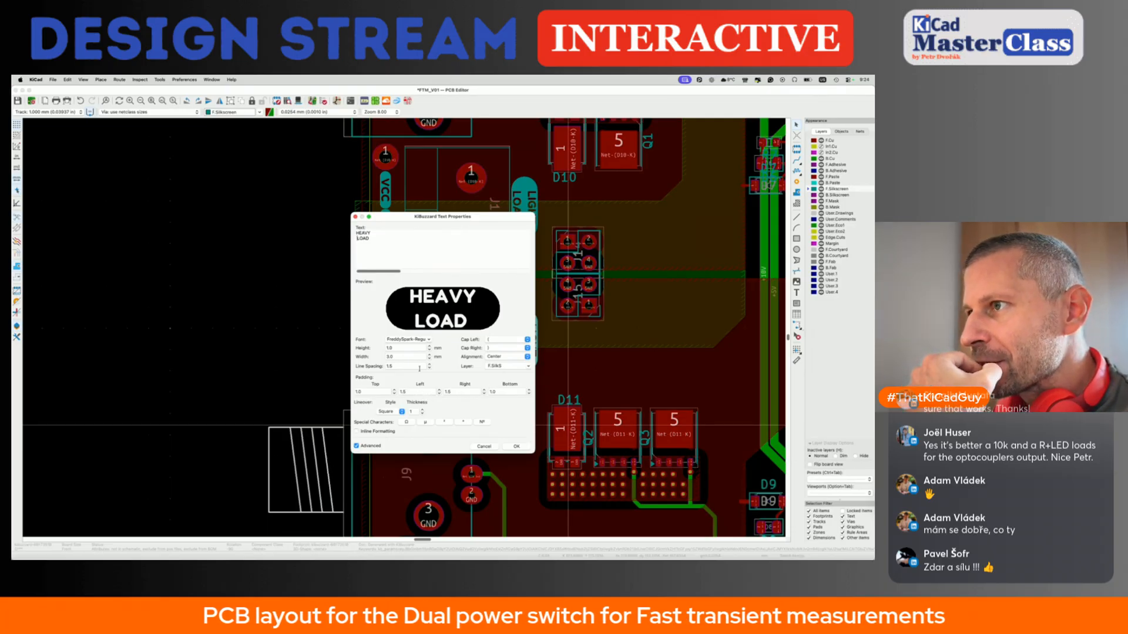
{"action": "left_click", "coordinate": [429, 369]}
{"action": "left_click", "coordinate": [430, 369]}
{"action": "left_click", "coordinate": [430, 369]}
{"action": "left_click", "coordinate": [430, 369]}
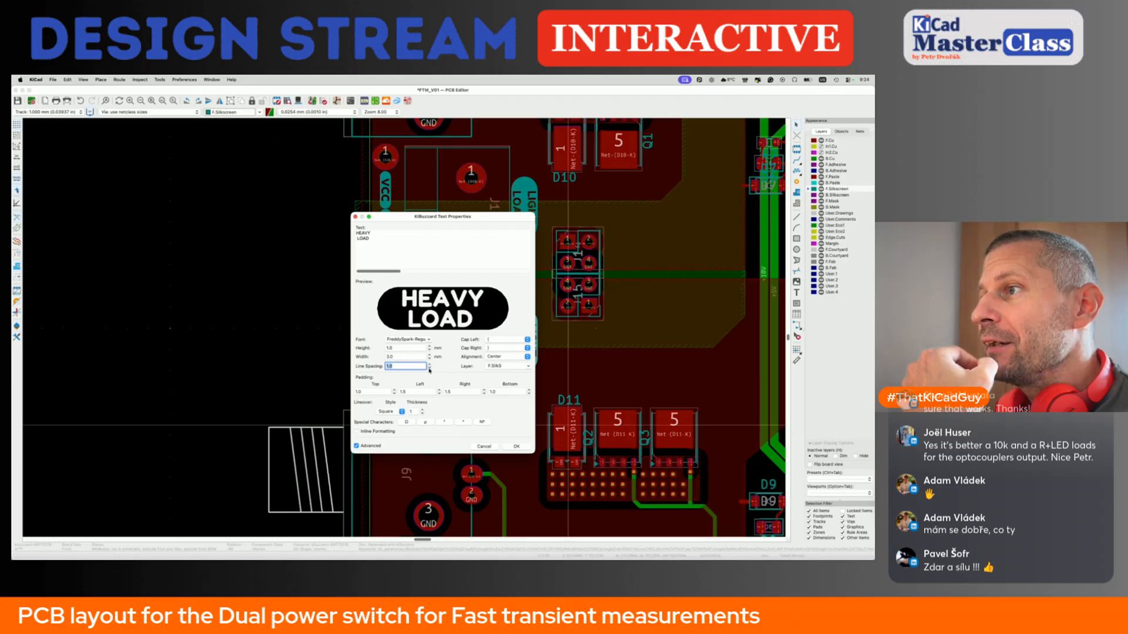
{"action": "left_click", "coordinate": [516, 447]}
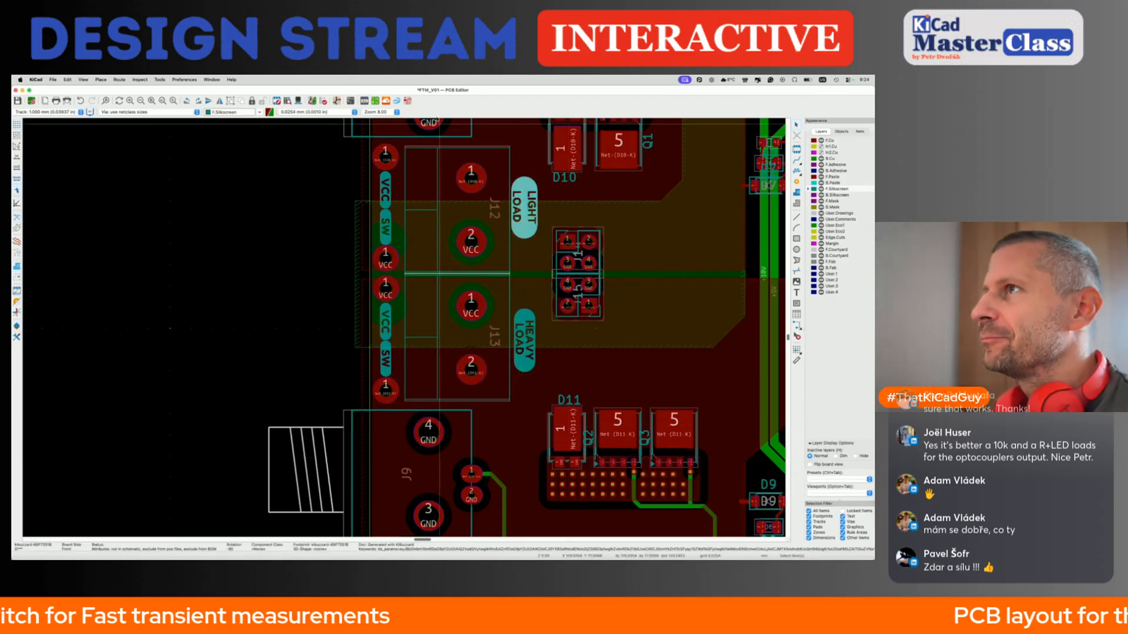
Set the LIGHT LOAD label's line spacing to 1.0 to match the HEAVY LOAD label, and save the board.
{"action": "left_click", "coordinate": [365, 101]}
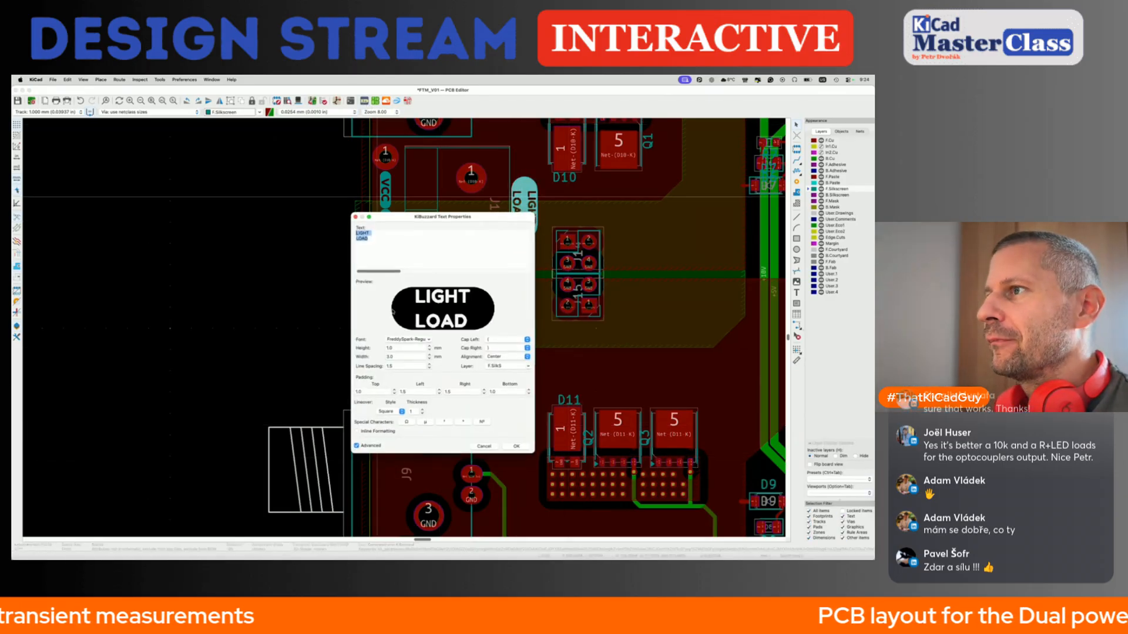
{"action": "left_click", "coordinate": [430, 369]}
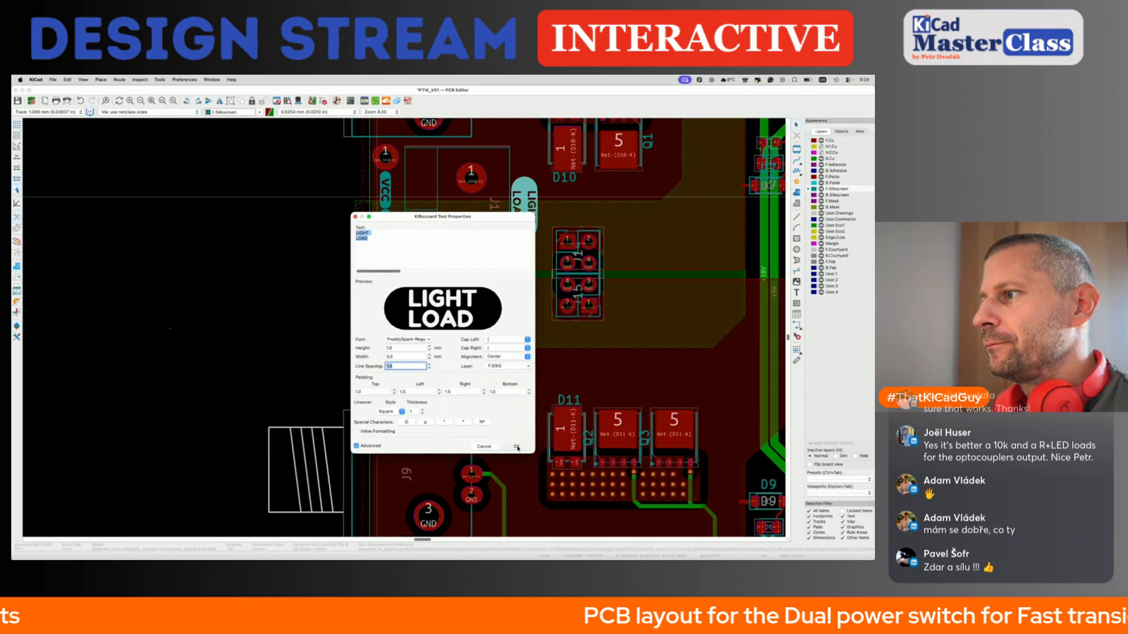
{"action": "left_click", "coordinate": [517, 447]}
{"action": "scroll", "coordinate": [525, 340], "scroll_direction": "down", "scroll_amount": 3}
{"action": "key", "text": "super+s"}
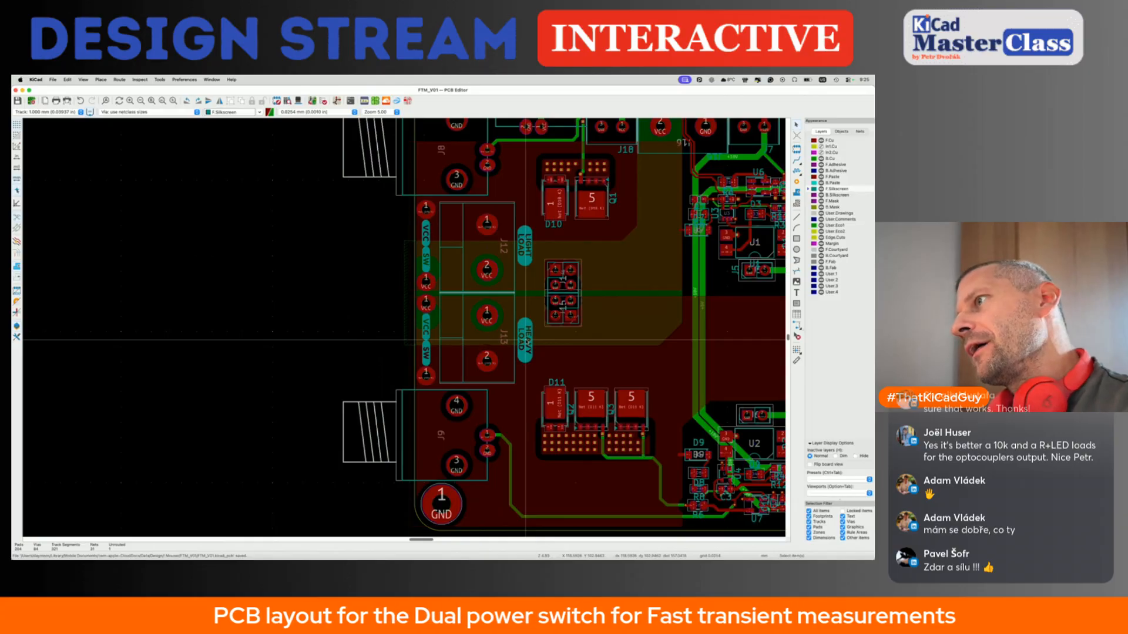
Create a KiBuzzard label reading ON, rotate it vertically, and place it beside jumper header J14.
{"action": "scroll", "coordinate": [525, 339], "scroll_direction": "up", "scroll_amount": 3}
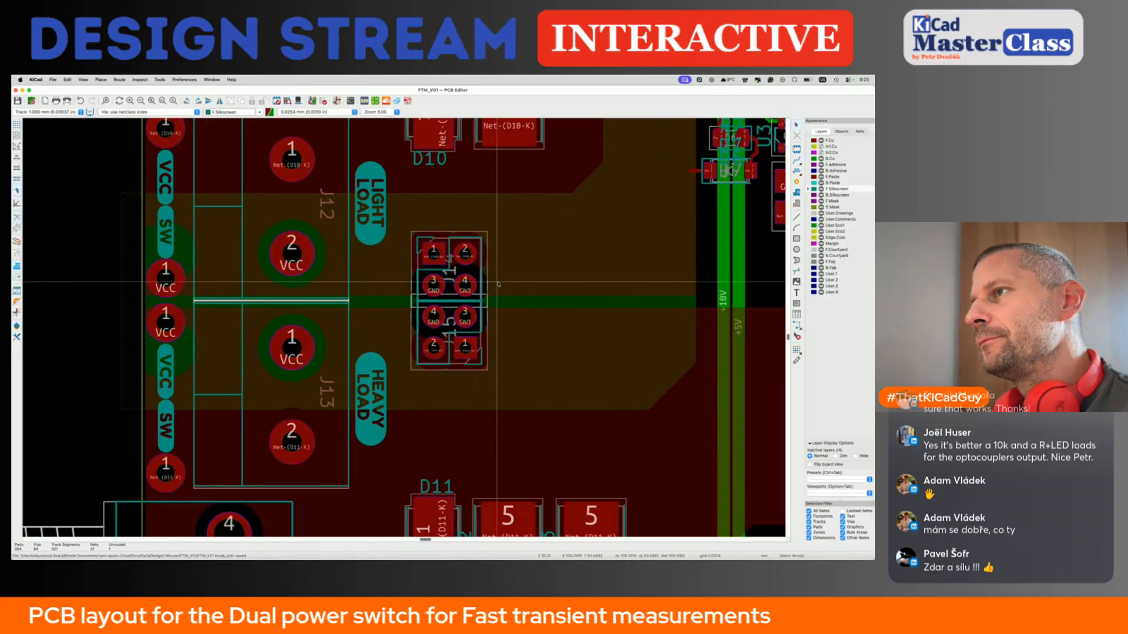
{"action": "left_click", "coordinate": [397, 102]}
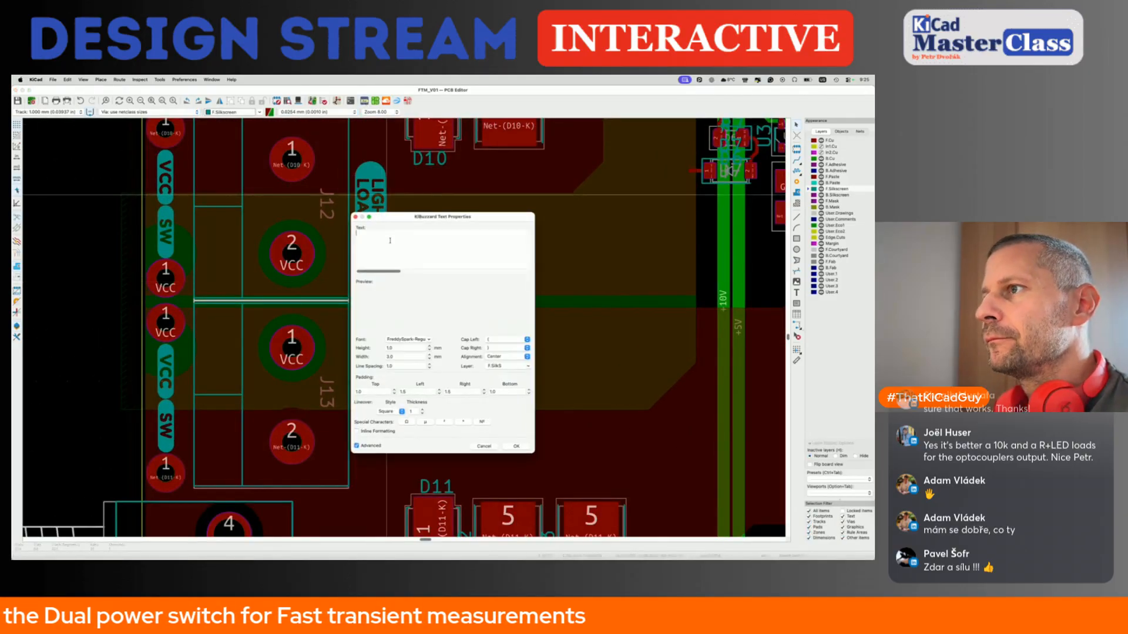
{"action": "type", "text": "SHO"}
{"action": "key", "text": "BackSpace"}
{"action": "key", "text": "BackSpace"}
{"action": "key", "text": "BackSpace"}
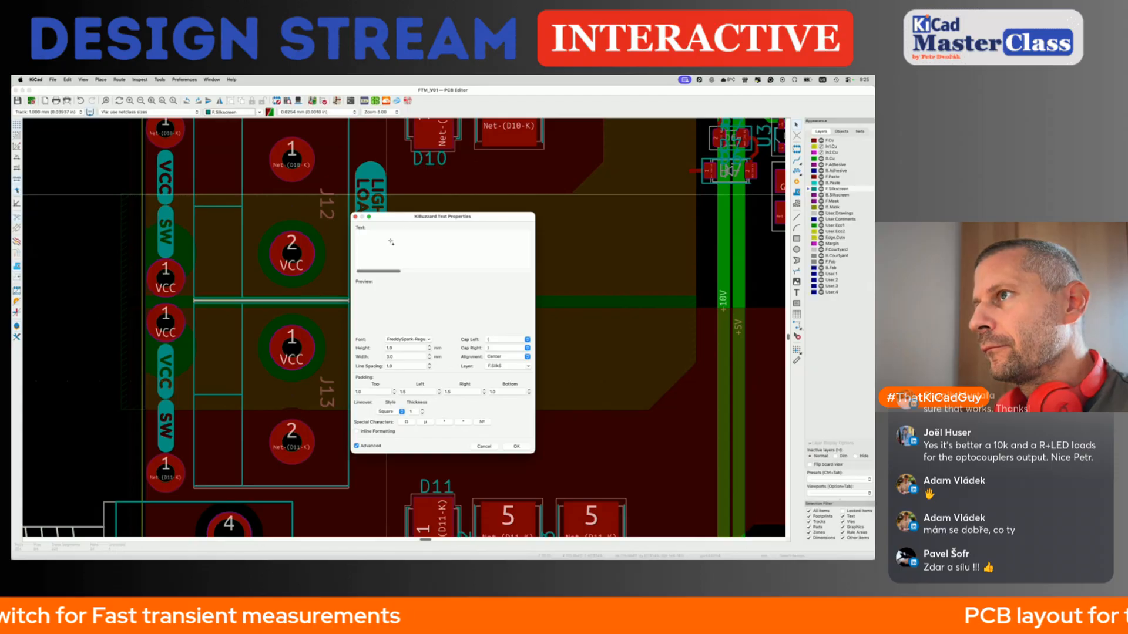
{"action": "type", "text": "ON"}
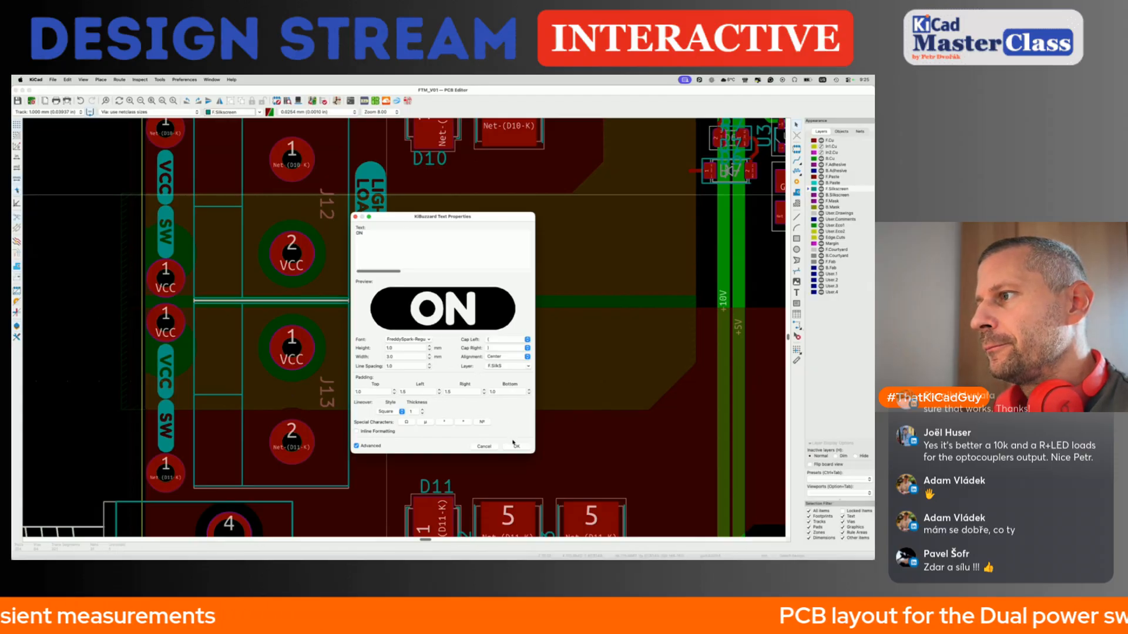
{"action": "left_click", "coordinate": [516, 446]}
{"action": "key", "text": "shift+r"}
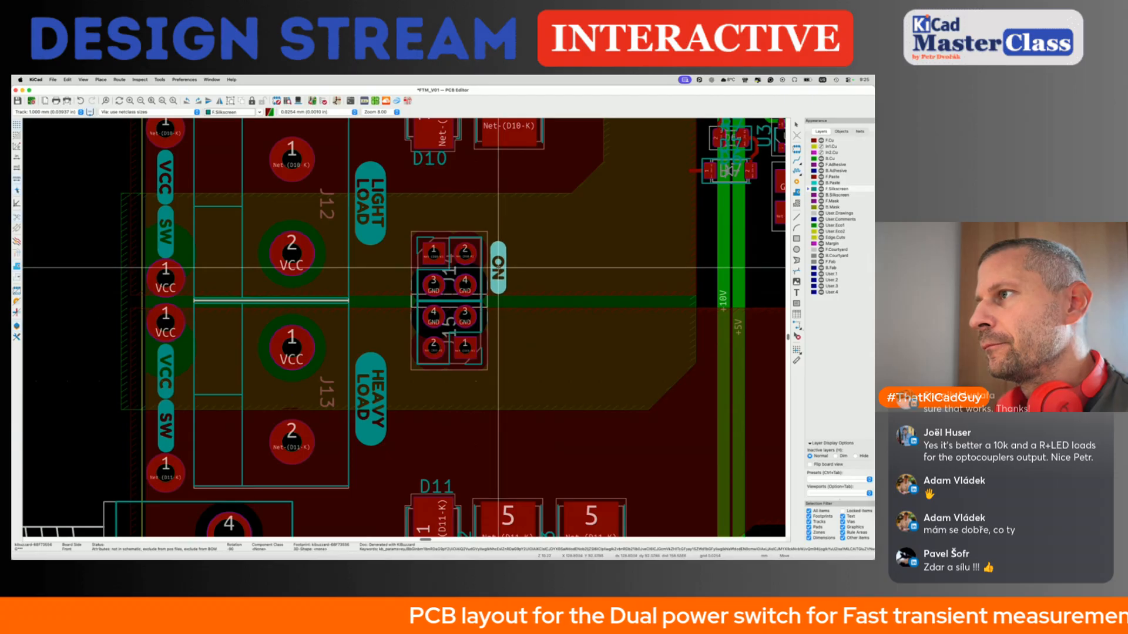
{"action": "left_click", "coordinate": [498, 267]}
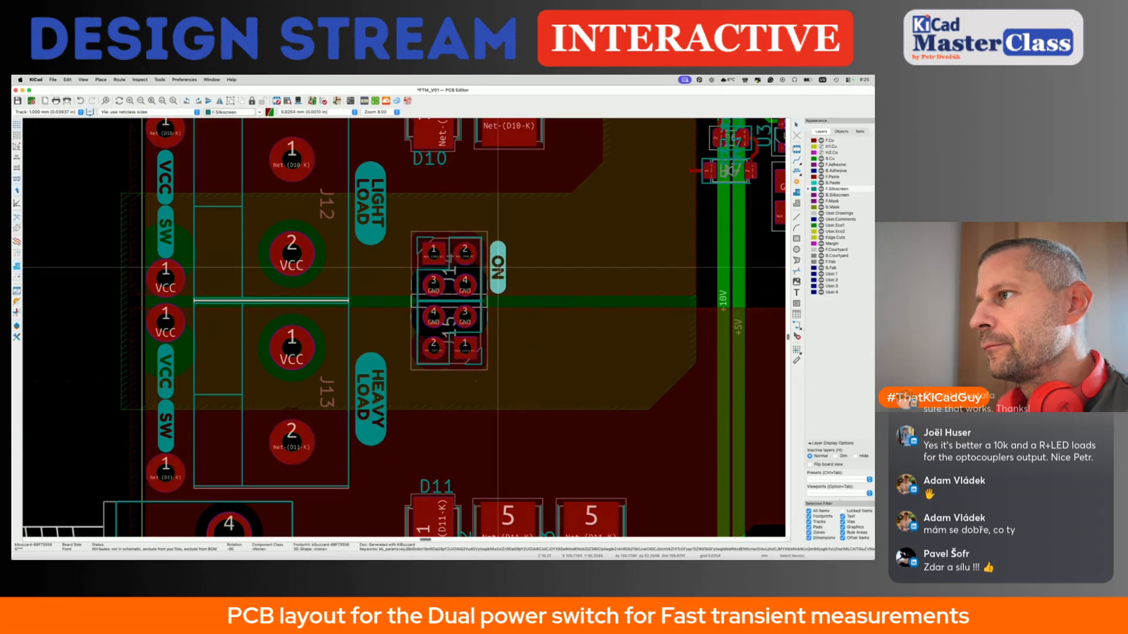
Duplicate the ON label beside jumper header J15 and save the board.
{"action": "key", "text": "super+d"}
{"action": "left_click", "coordinate": [498, 333]}
{"action": "key", "text": "super+s"}
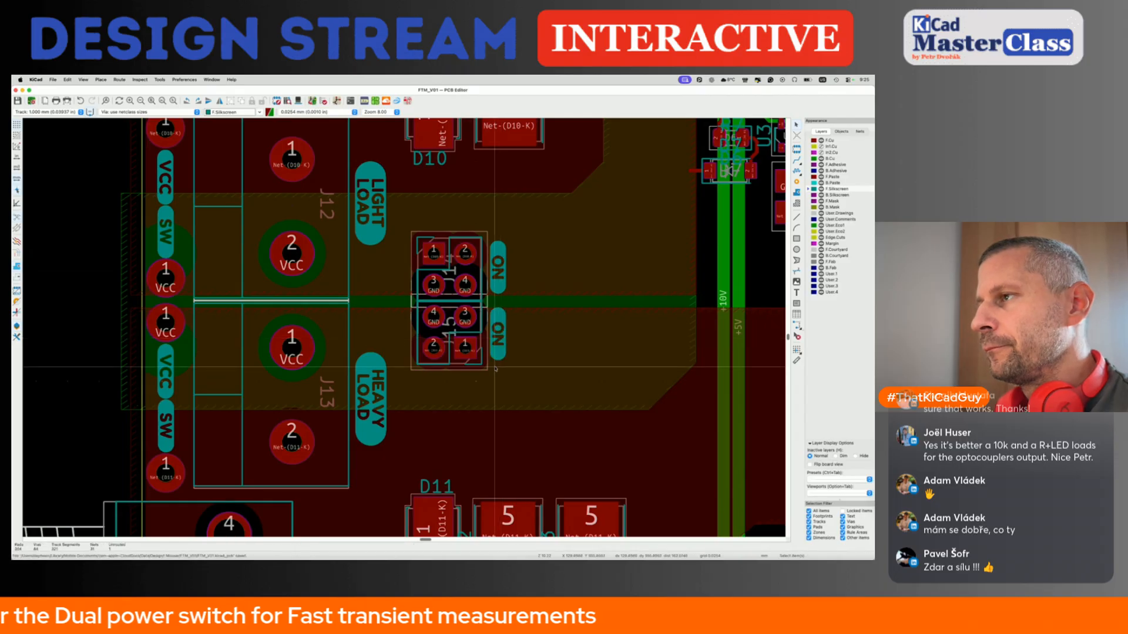
Move both ON labels above jumper header J14, aligning one with each of its two pin columns.
{"action": "scroll", "coordinate": [495, 369], "scroll_direction": "down", "scroll_amount": 3}
{"action": "scroll", "coordinate": [444, 324], "scroll_direction": "up", "scroll_amount": 2}
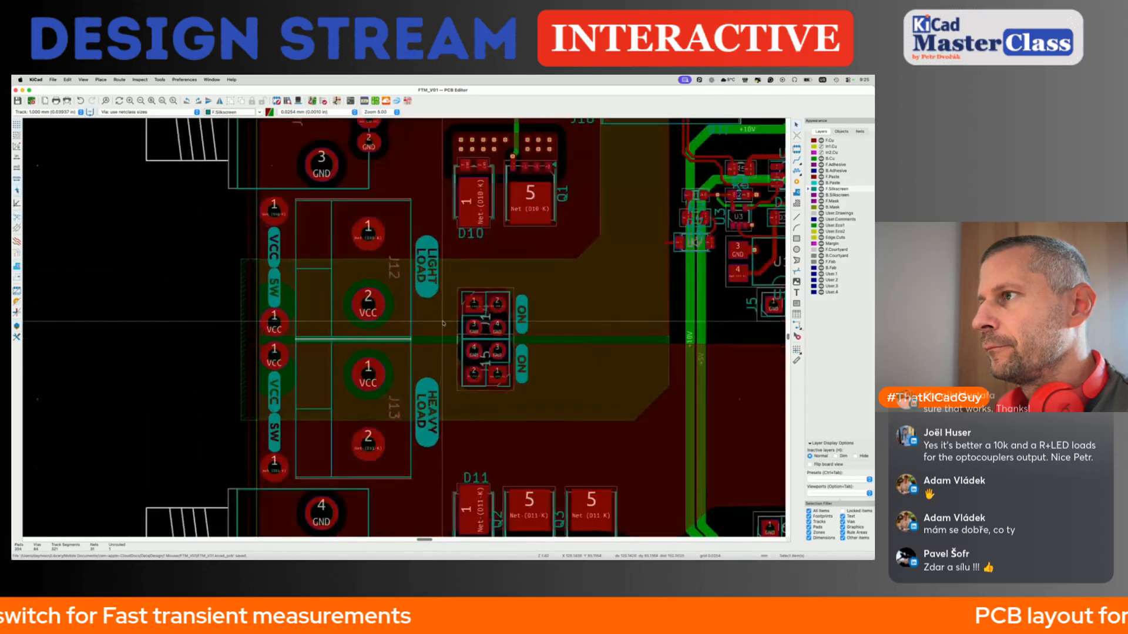
{"action": "left_click", "coordinate": [521, 312]}
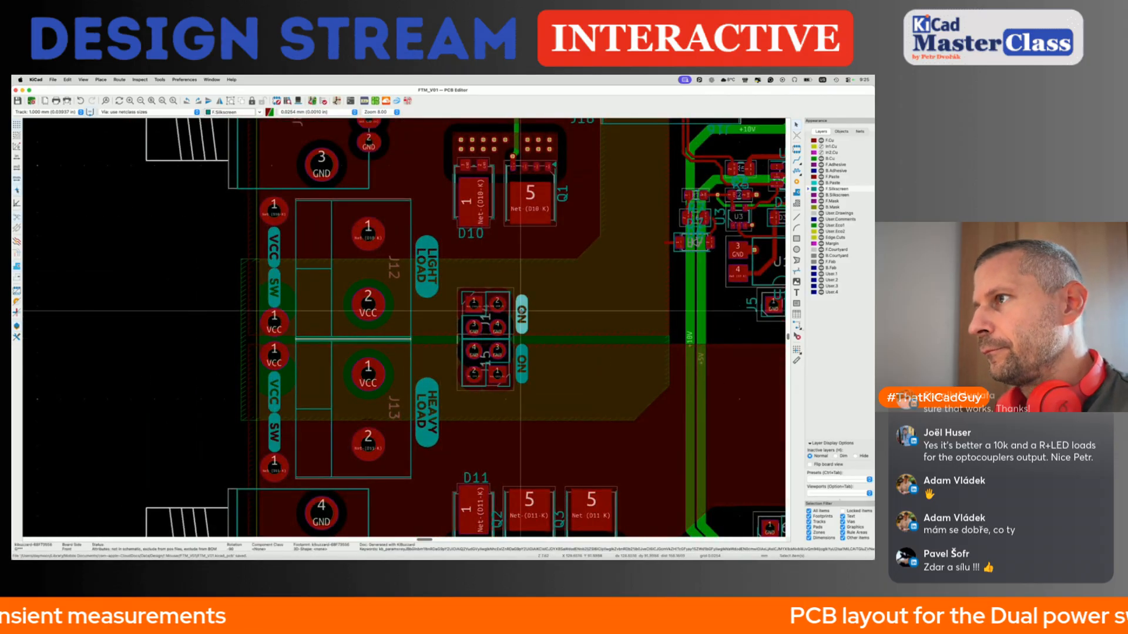
{"action": "key", "text": "m"}
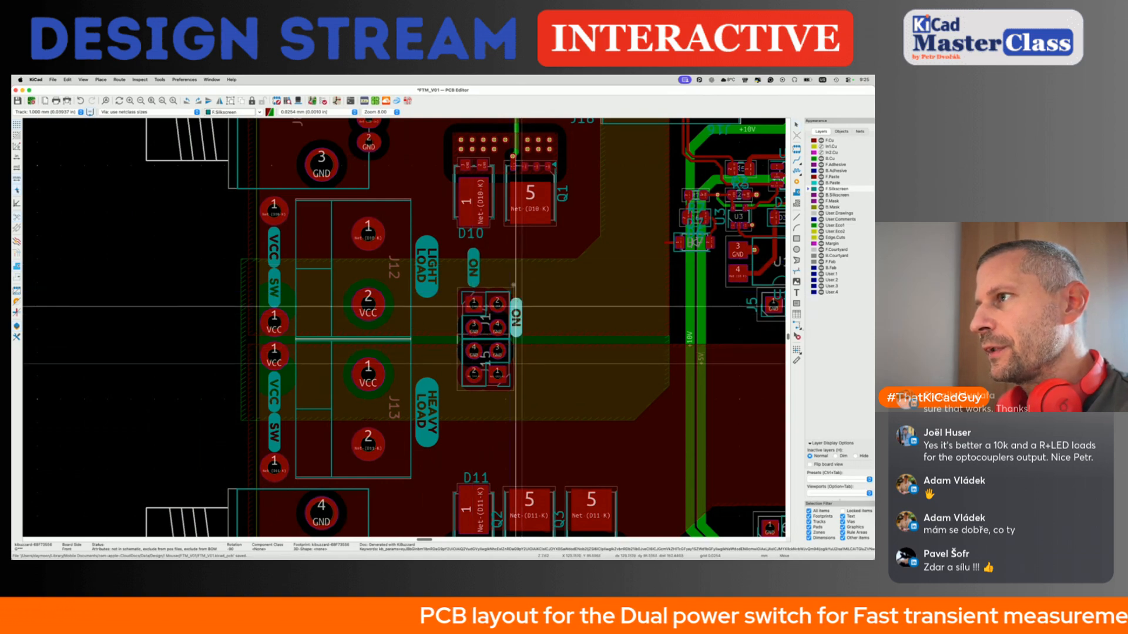
{"action": "left_click", "coordinate": [509, 259]}
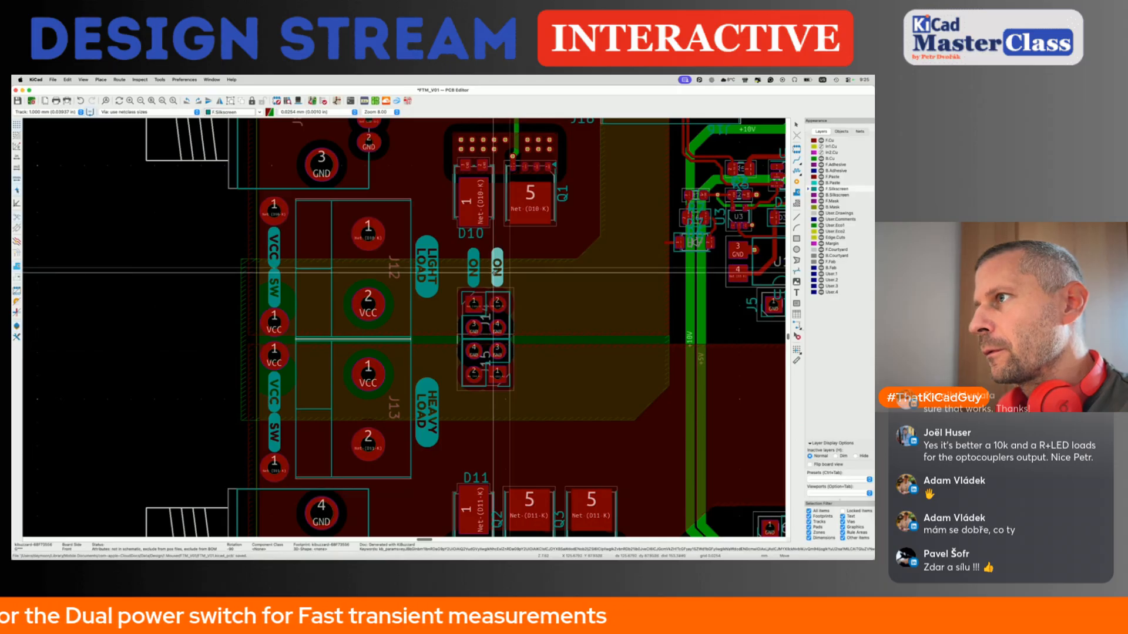
{"action": "left_click", "coordinate": [491, 271]}
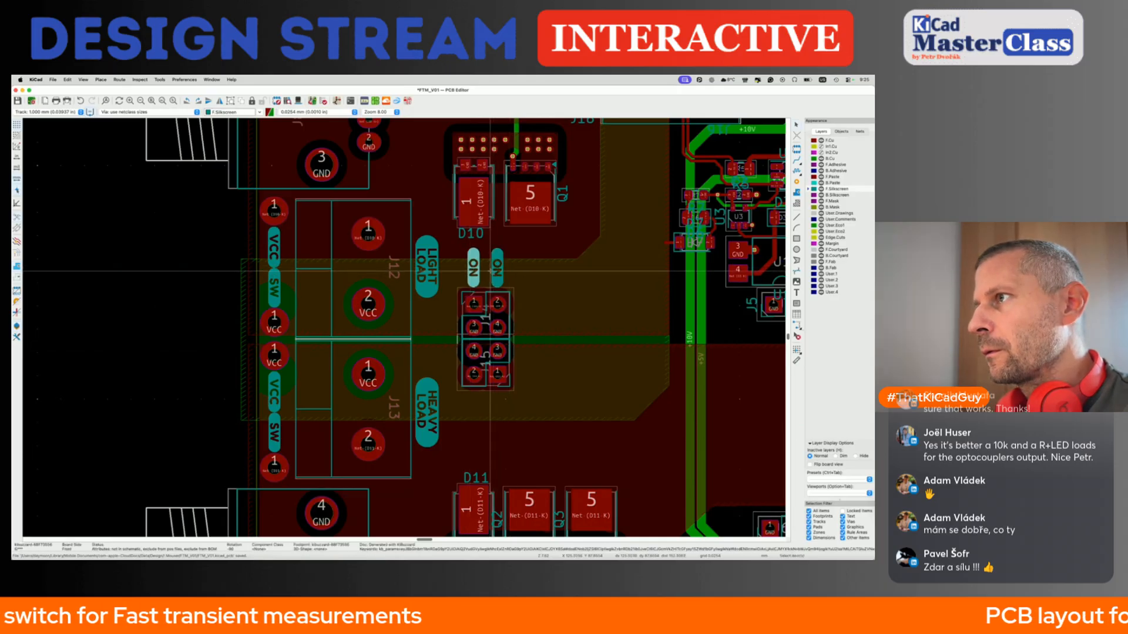
Duplicate the pair of ON labels below jumper header J15, aligned with its two pin columns, and save the board.
{"action": "key", "text": "ctrl+d"}
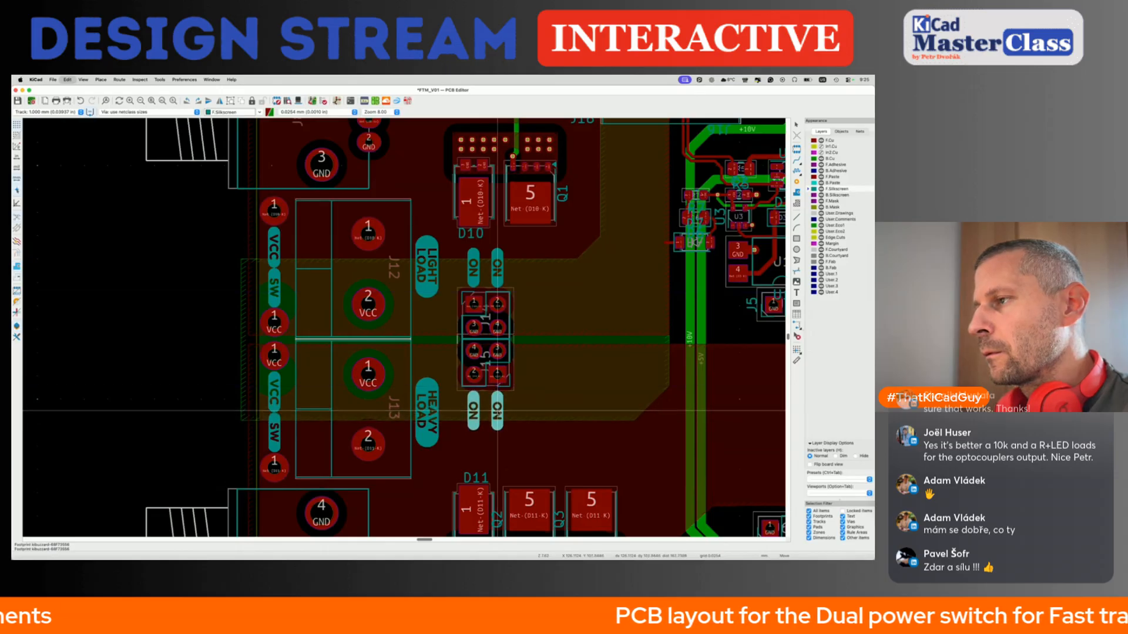
{"action": "left_click", "coordinate": [497, 411]}
{"action": "key", "text": "ctrl+s"}
Rotate the Q2 reference designator to horizontal and place it directly above its transistor.
{"action": "scroll", "coordinate": [493, 429], "scroll_direction": "down", "scroll_amount": 3}
{"action": "key", "text": "r"}
{"action": "left_click", "coordinate": [517, 400]}
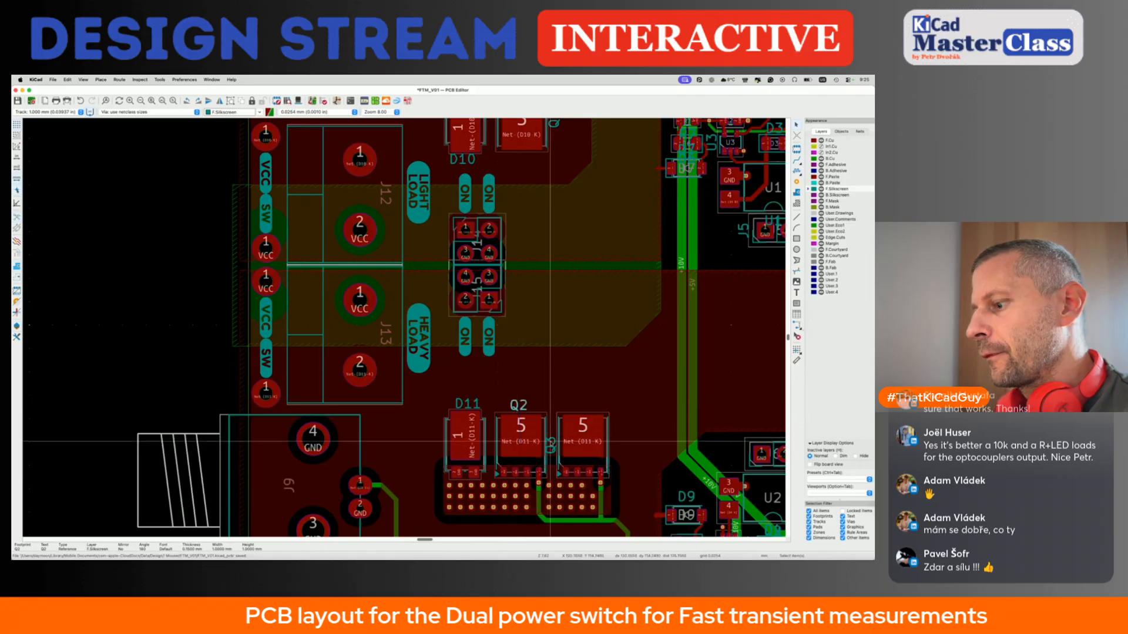
Rotate the Q3 reference designator to horizontal and place it directly above its transistor.
{"action": "key", "text": "m"}
{"action": "key", "text": "r"}
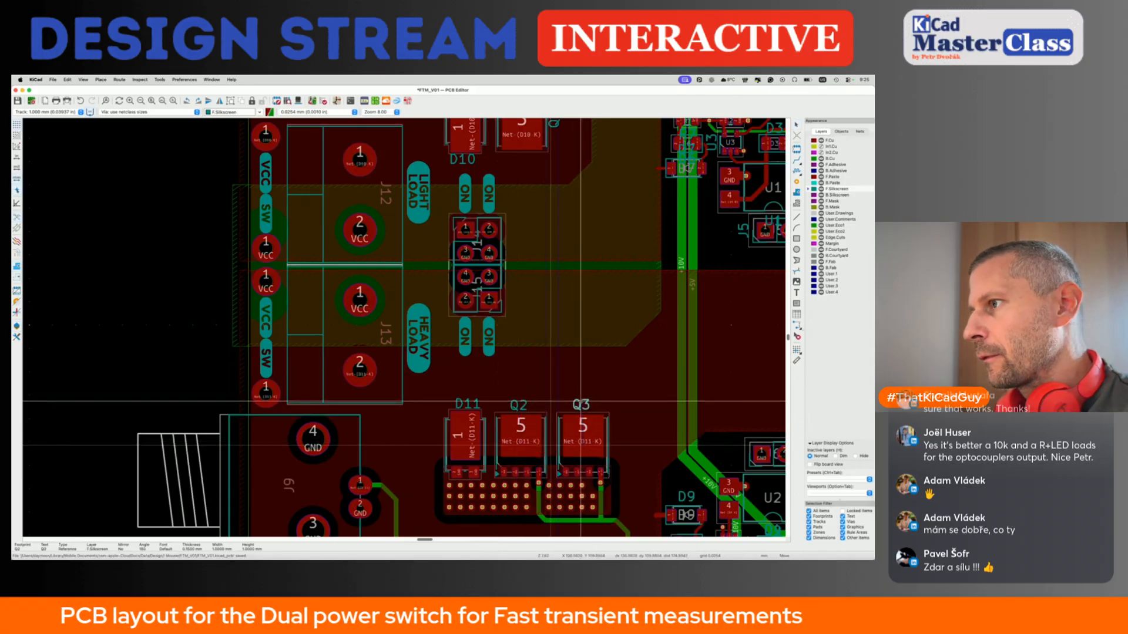
{"action": "left_click", "coordinate": [581, 402]}
Rotate the Q1 reference designator to horizontal, place it directly below its transistor, and save the board.
{"action": "scroll", "coordinate": [579, 395], "scroll_direction": "up", "scroll_amount": 5}
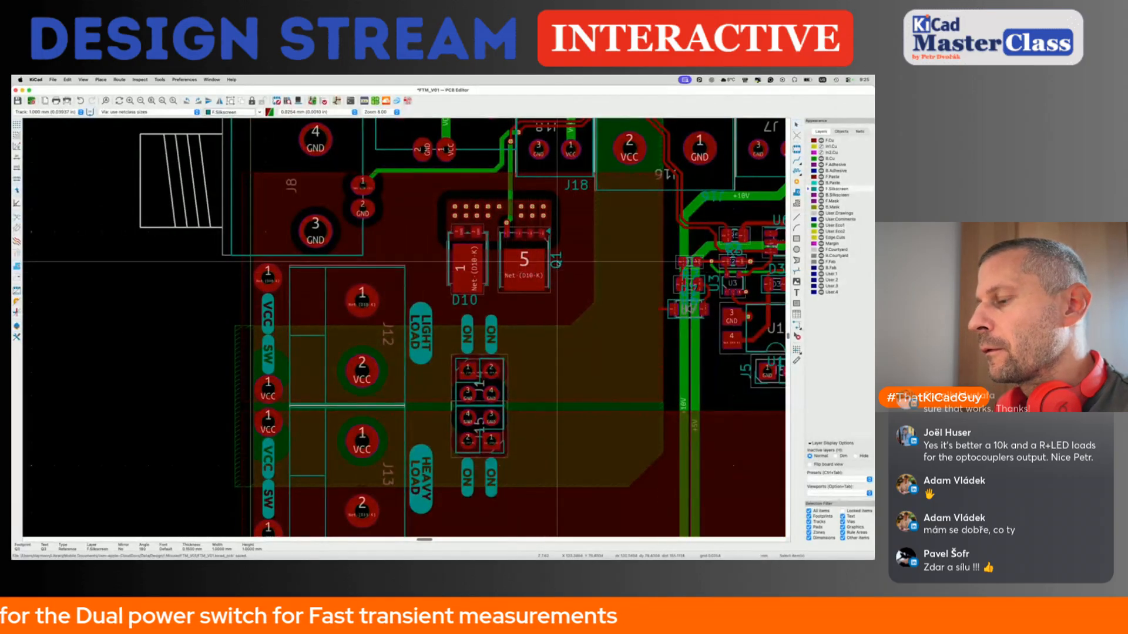
{"action": "key", "text": "m"}
{"action": "key", "text": "r"}
{"action": "left_click", "coordinate": [524, 302]}
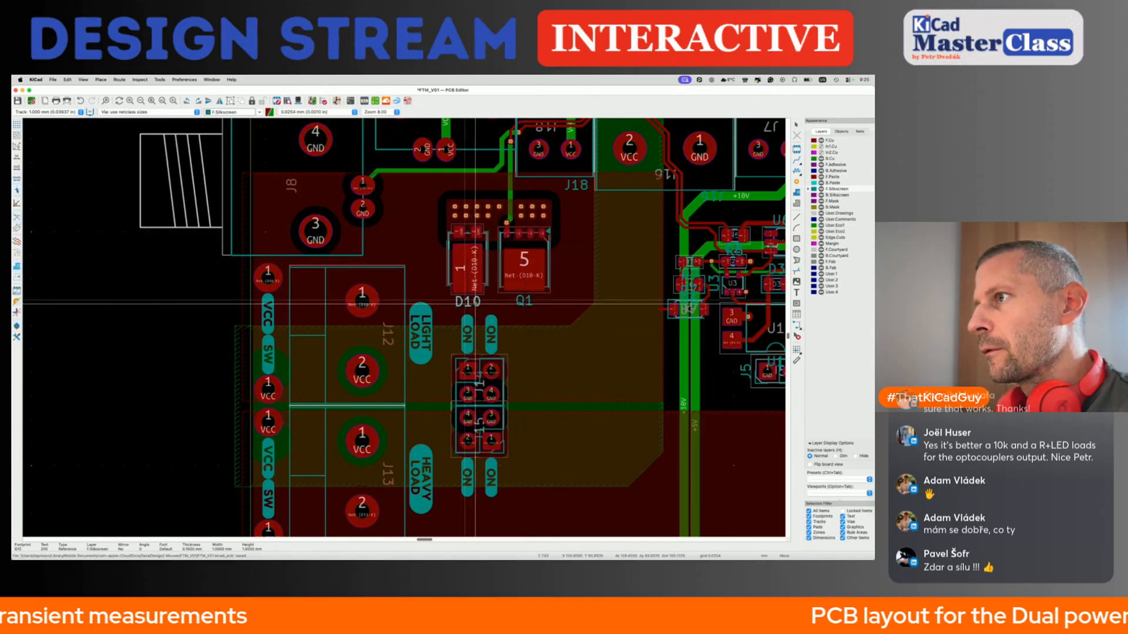
{"action": "key", "text": "Escape"}
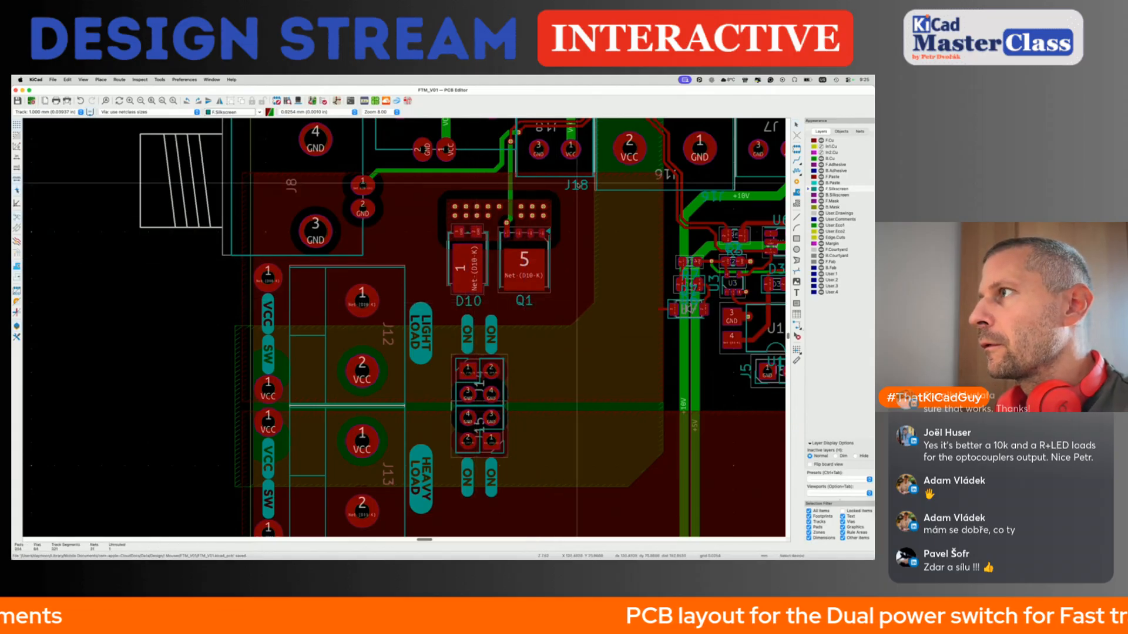
{"action": "scroll", "coordinate": [579, 185], "scroll_direction": "down", "scroll_amount": 2}
{"action": "scroll", "coordinate": [579, 185], "scroll_direction": "down", "scroll_amount": 5}
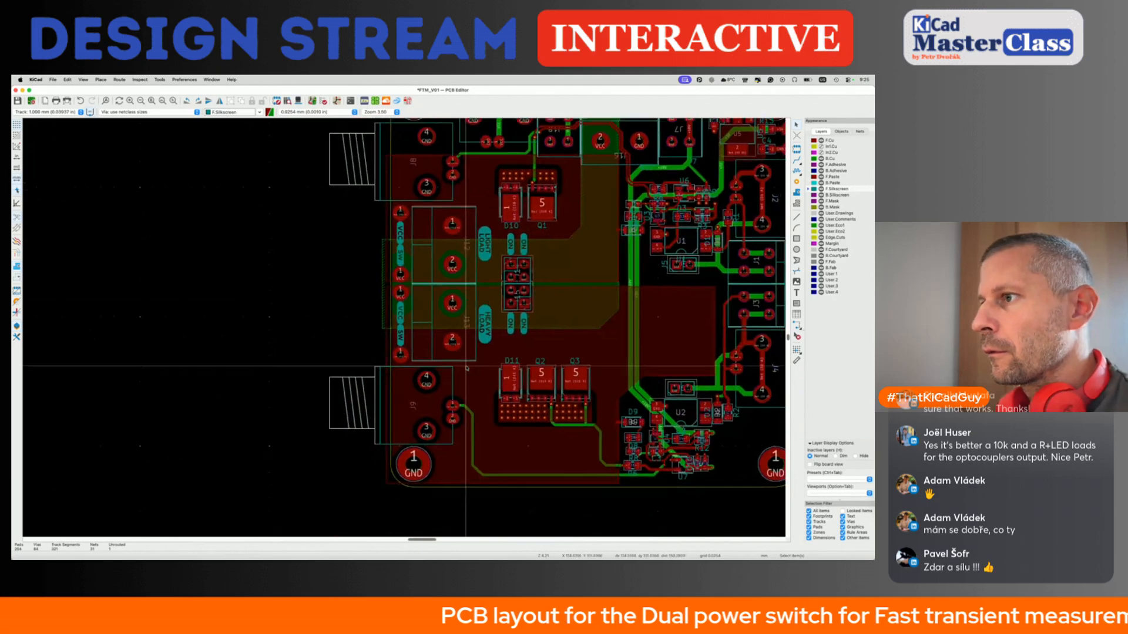
{"action": "key", "text": "super+s"}
Look up BNC connector J9 in the schematic to see which circuit it belongs to, and return to the PCB layout.
{"action": "scroll", "coordinate": [356, 312], "scroll_direction": "up", "scroll_amount": 2}
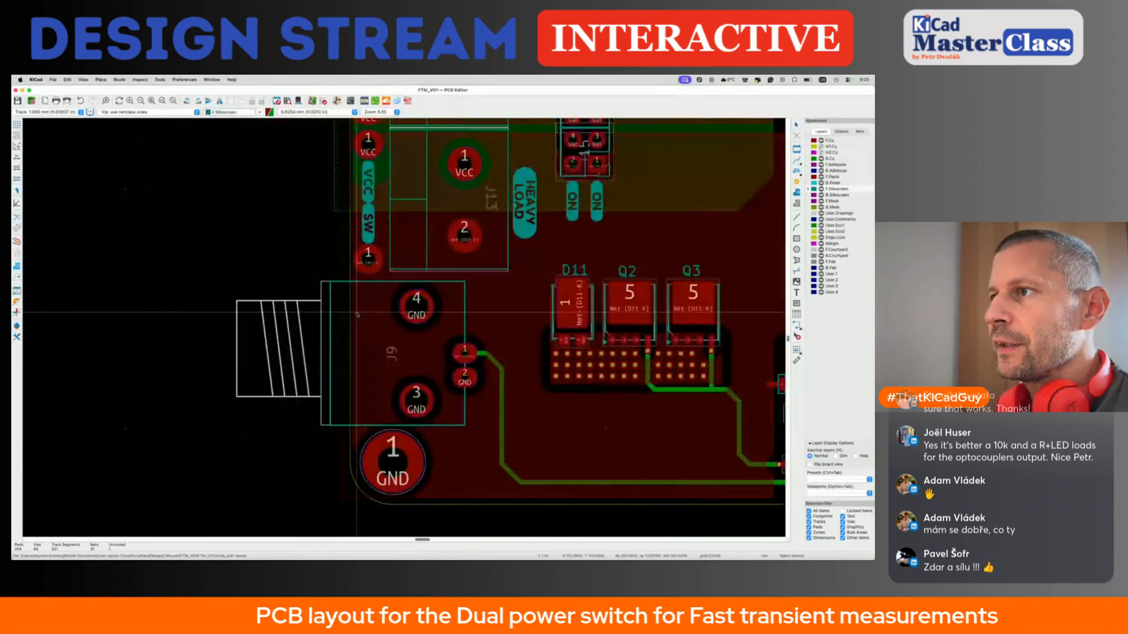
{"action": "left_click", "coordinate": [331, 332]}
{"action": "key", "text": "super+grave"}
{"action": "key", "text": "super+grave"}
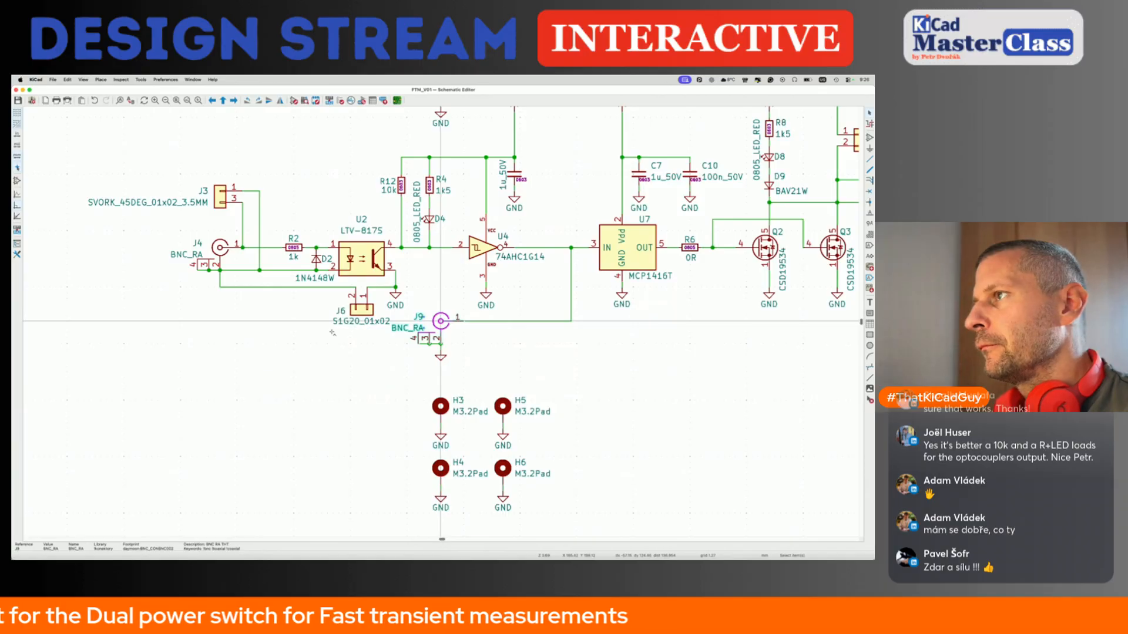
{"action": "key", "text": "super+grave"}
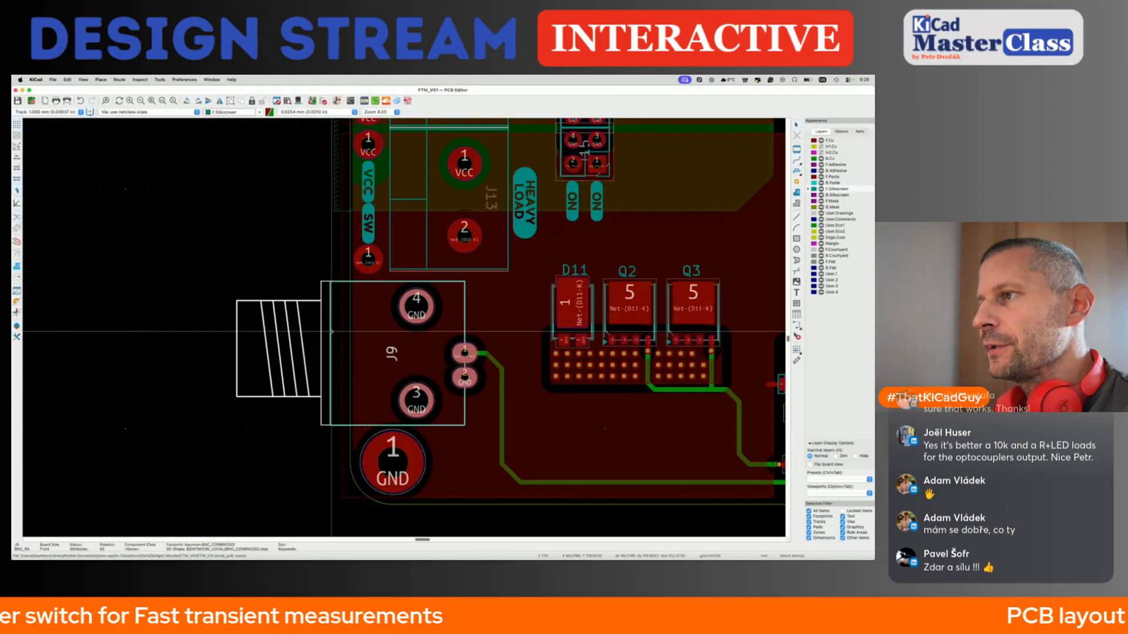
{"action": "key", "text": "super+grave"}
{"action": "key", "text": "super+grave"}
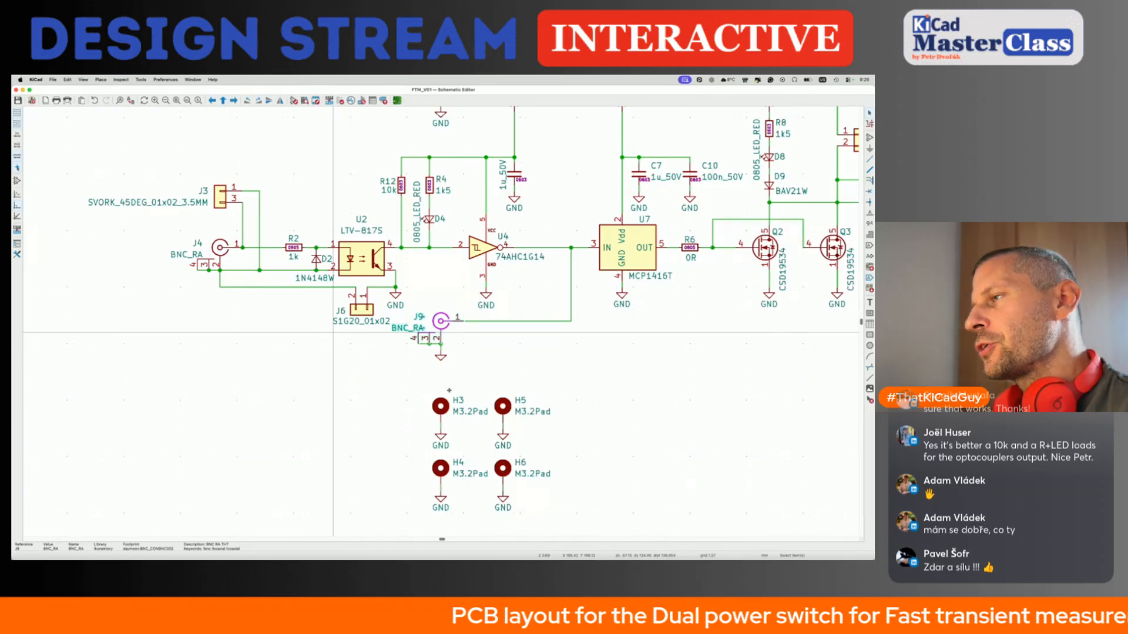
{"action": "scroll", "coordinate": [449, 390], "scroll_direction": "down", "scroll_amount": 2}
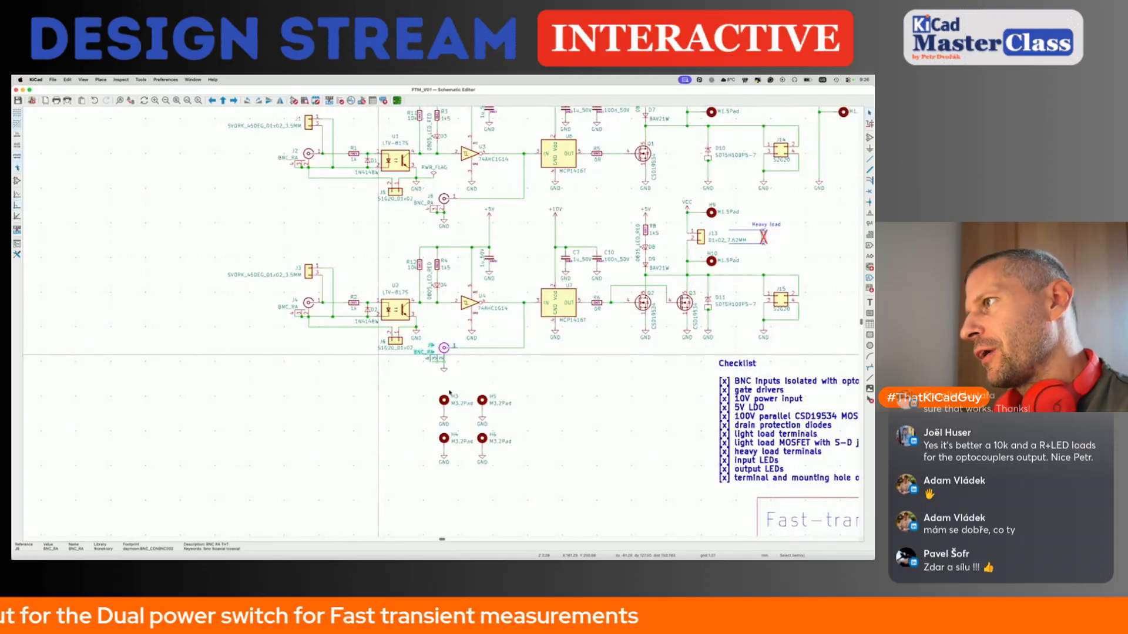
{"action": "key", "text": "super+grave"}
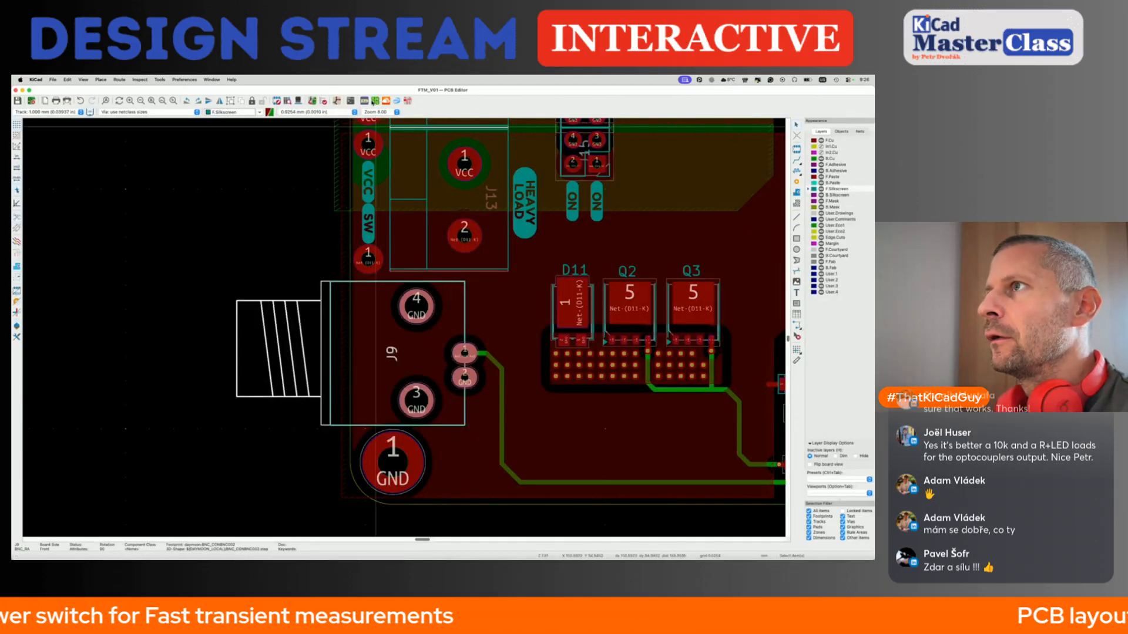
Create a two-line KiBuzzard label reading CH2 DRIVER with CH2 centred, rotate it vertical and place it beside connector J9's signal pads.
{"action": "left_click", "coordinate": [327, 189]}
{"action": "left_click", "coordinate": [365, 101]}
{"action": "type", "text": "C"}
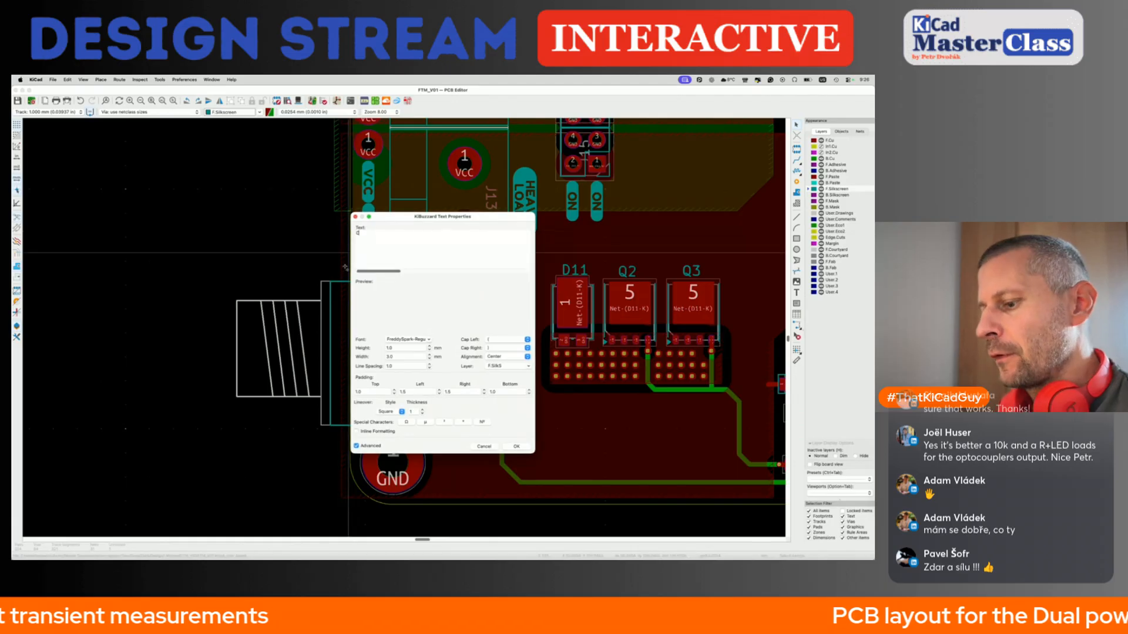
{"action": "type", "text": "H2"}
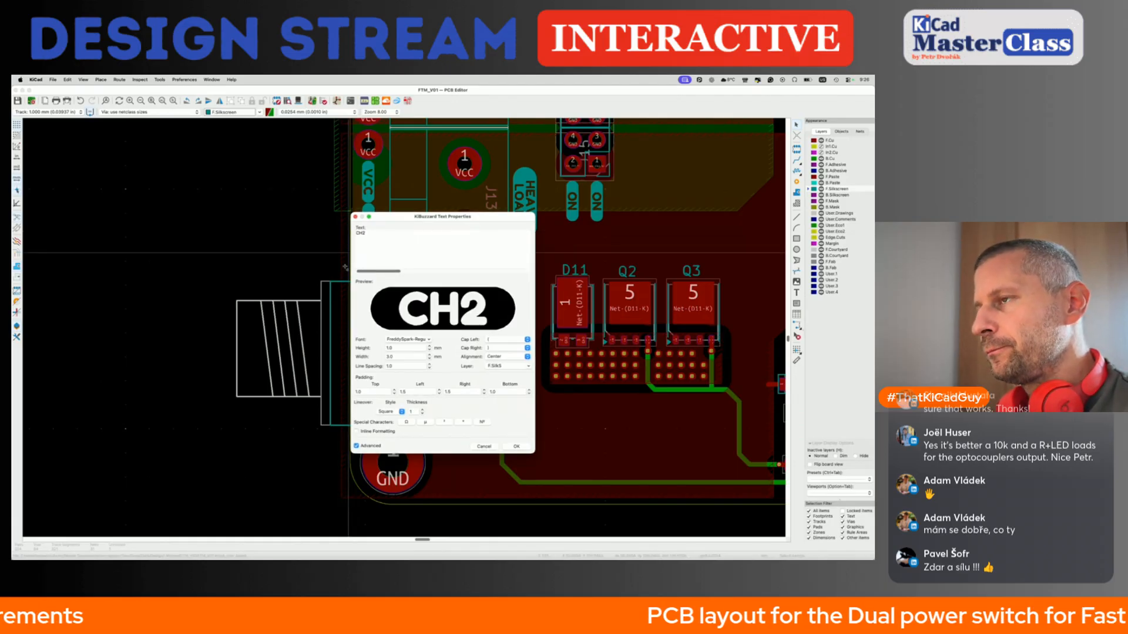
{"action": "key", "text": "Return"}
{"action": "type", "text": "DRIVER"}
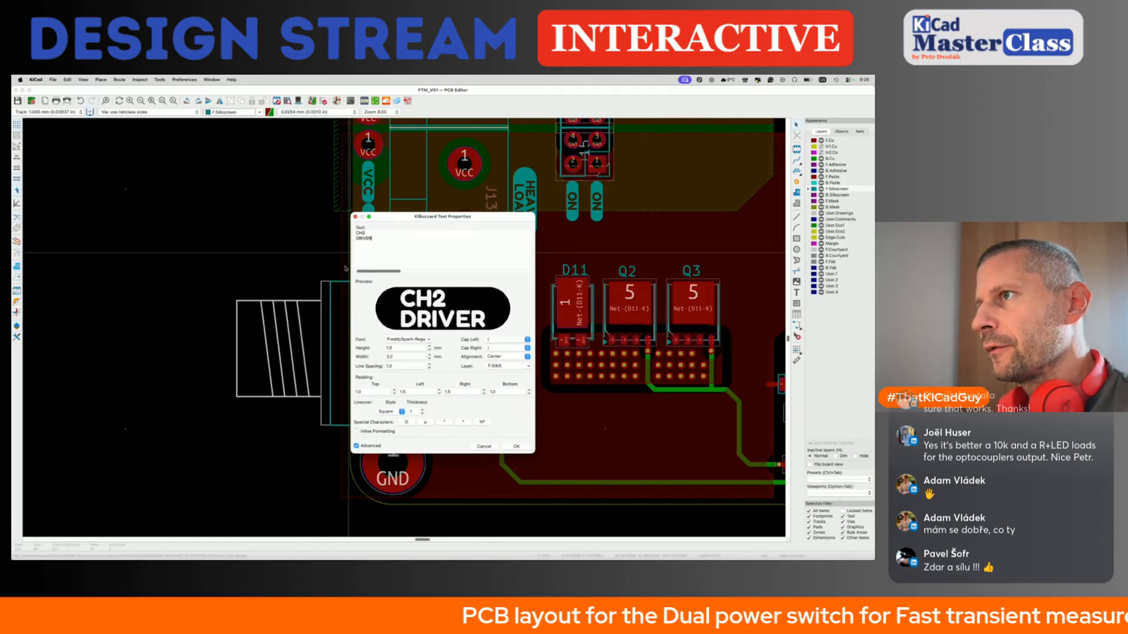
{"action": "key", "text": "BackSpace"}
{"action": "key", "text": "BackSpace"}
{"action": "key", "text": "BackSpace"}
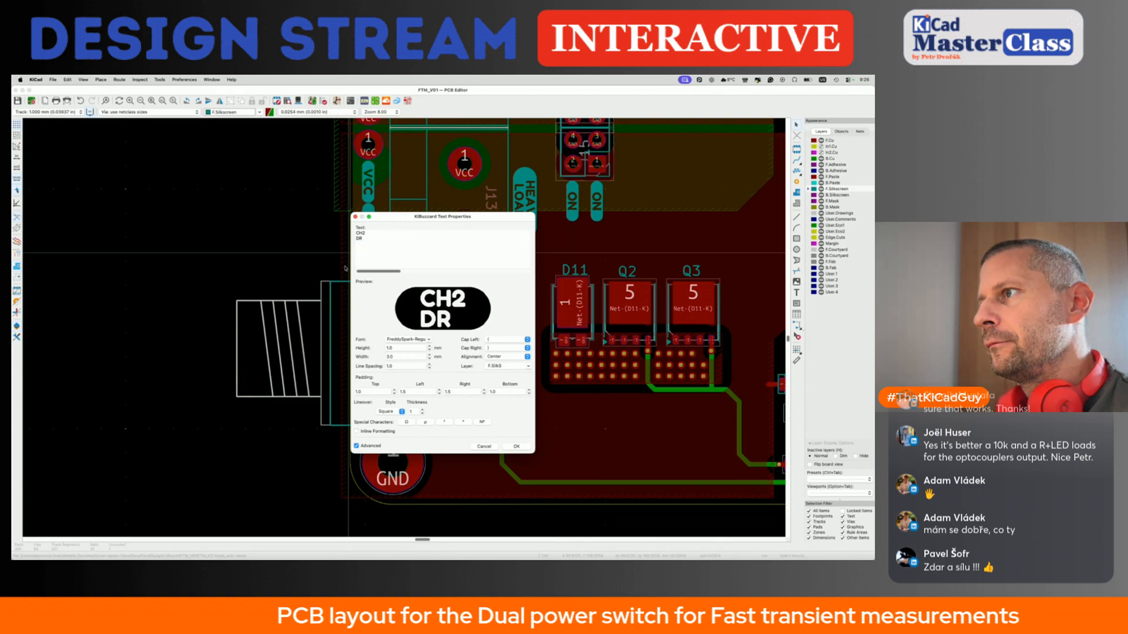
{"action": "type", "text": "IVER"}
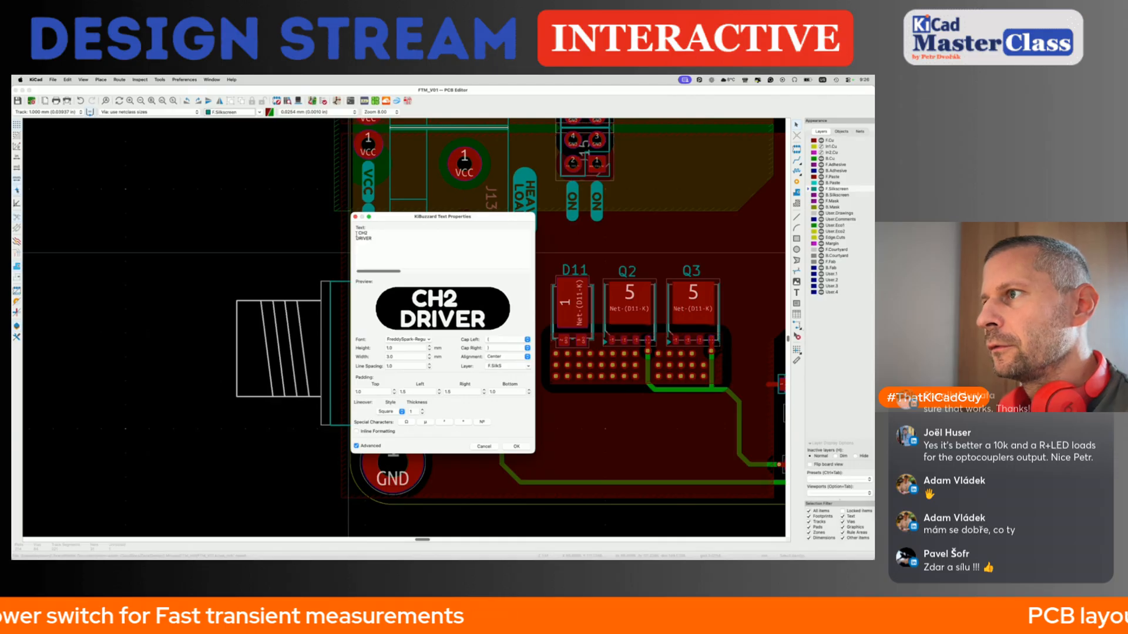
{"action": "left_click", "coordinate": [525, 444]}
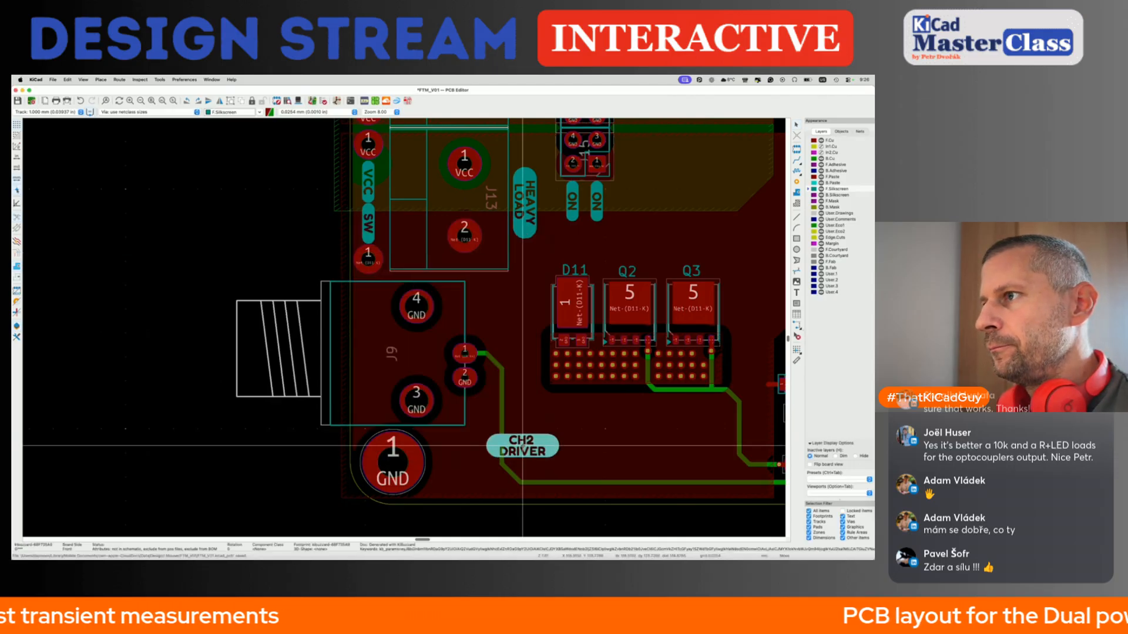
{"action": "key", "text": "r"}
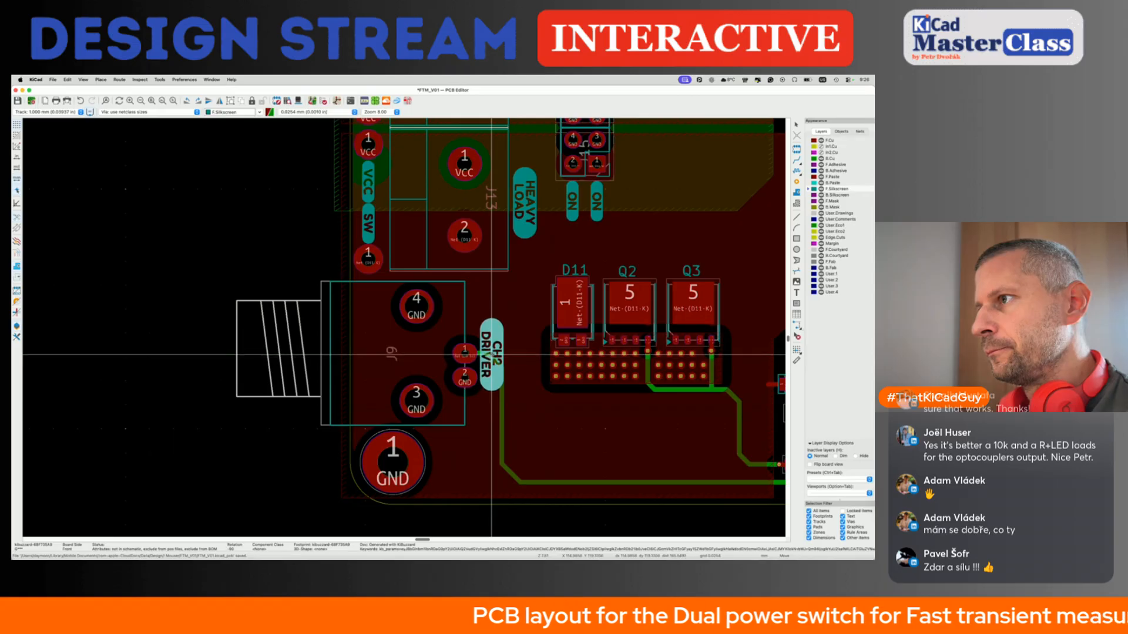
Place a copy of the driver label beside connector J8's signal pads, change its text to CH1 DRIVER, and save the board.
{"action": "scroll", "coordinate": [491, 354], "scroll_direction": "up", "scroll_amount": 10}
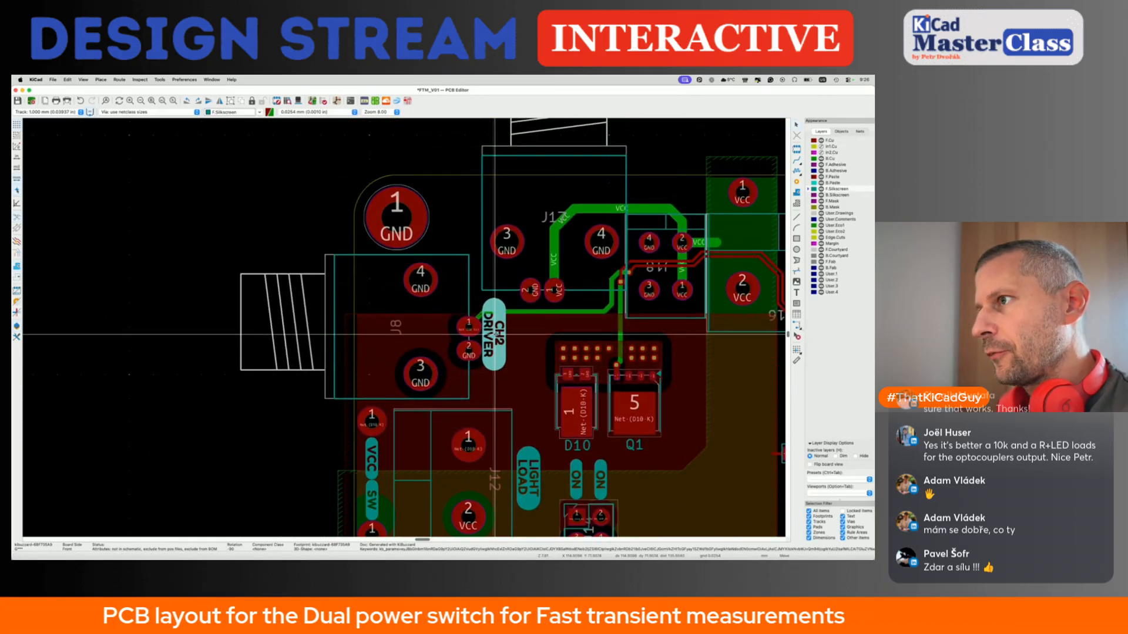
{"action": "left_click", "coordinate": [495, 330]}
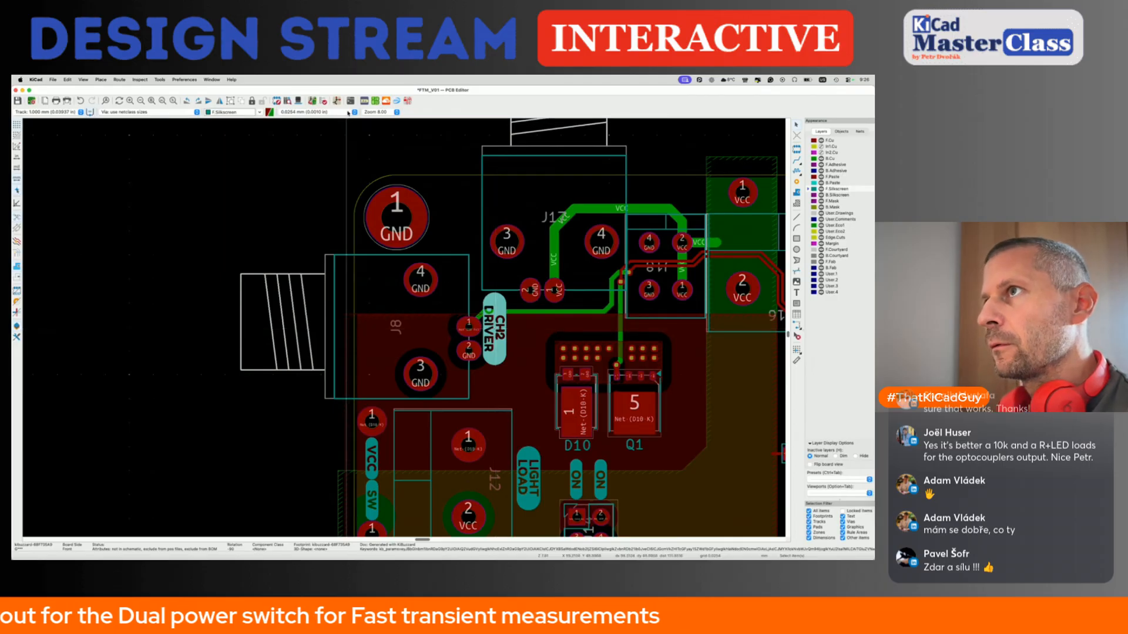
{"action": "left_click", "coordinate": [364, 103]}
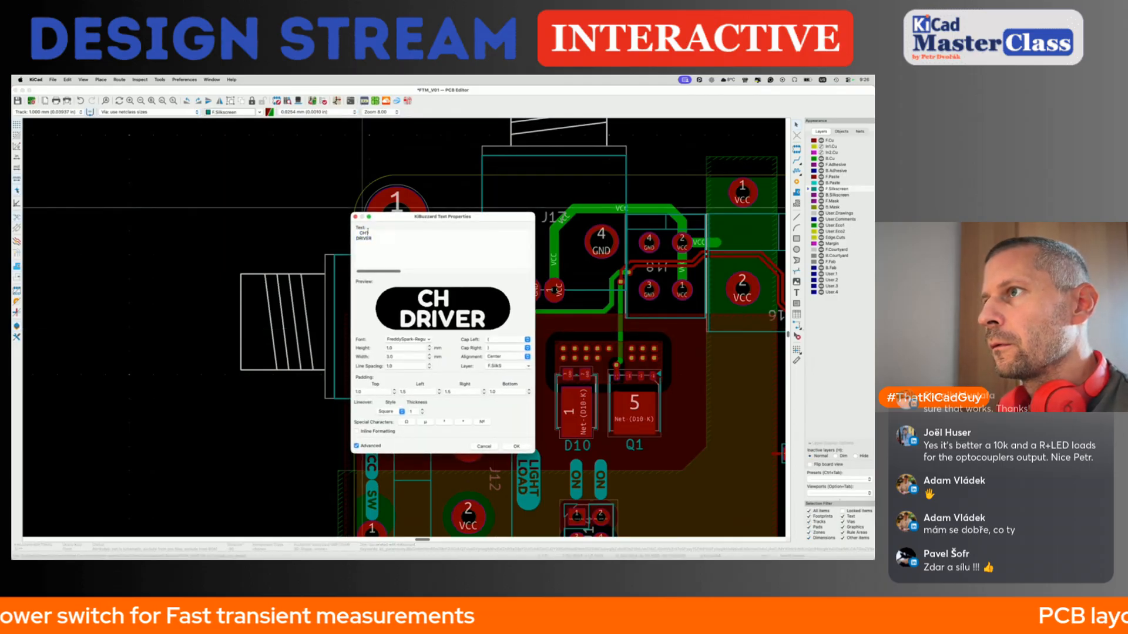
{"action": "type", "text": "1"}
{"action": "left_click", "coordinate": [517, 447]}
{"action": "key", "text": "super+s"}
Centre the D9 reference designator directly above its diode.
{"action": "scroll", "coordinate": [505, 411], "scroll_direction": "down", "scroll_amount": 5}
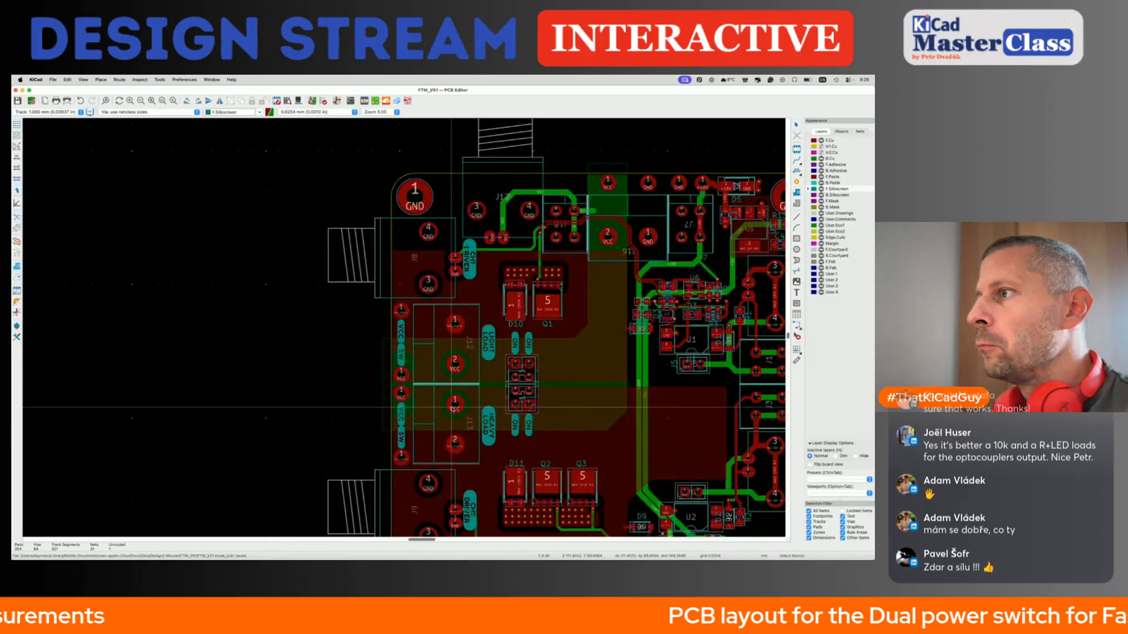
{"action": "scroll", "coordinate": [453, 409], "scroll_direction": "right", "scroll_amount": 4}
{"action": "scroll", "coordinate": [453, 410], "scroll_direction": "down", "scroll_amount": 1}
{"action": "scroll", "coordinate": [420, 436], "scroll_direction": "down", "scroll_amount": 6}
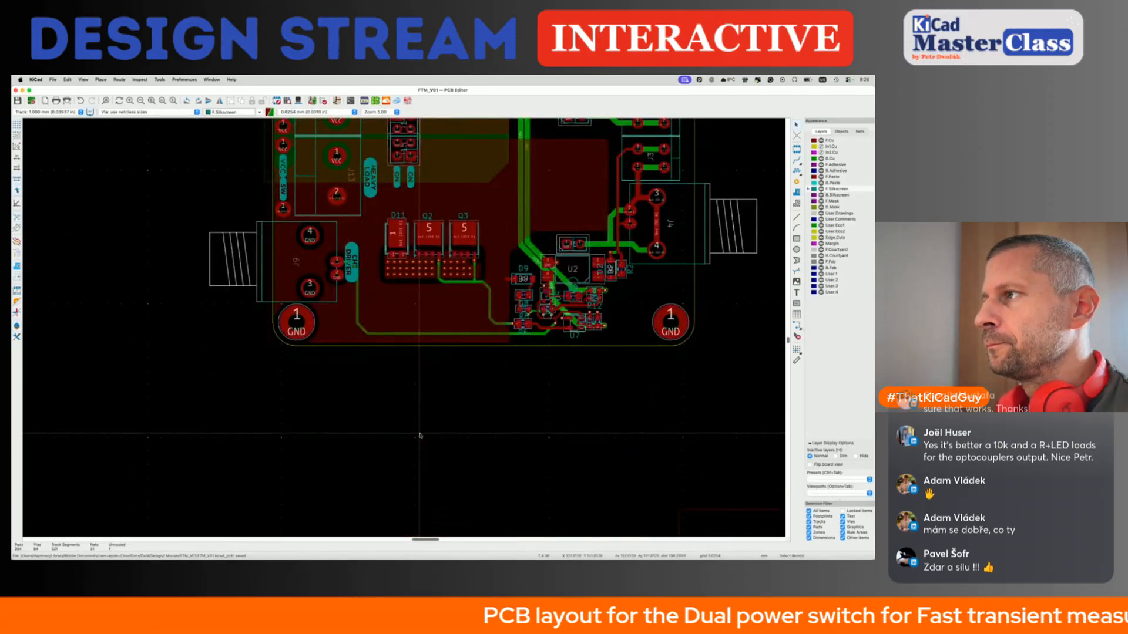
{"action": "scroll", "coordinate": [420, 436], "scroll_direction": "up", "scroll_amount": 4}
{"action": "scroll", "coordinate": [485, 444], "scroll_direction": "down", "scroll_amount": 4}
{"action": "scroll", "coordinate": [485, 443], "scroll_direction": "right", "scroll_amount": 5}
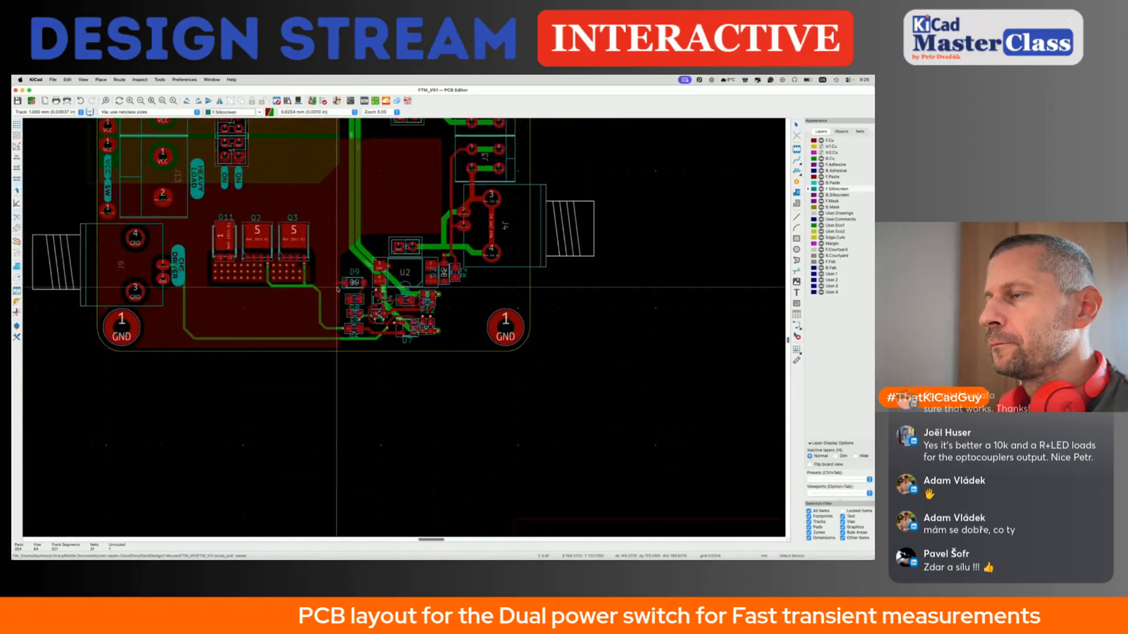
{"action": "scroll", "coordinate": [337, 290], "scroll_direction": "up", "scroll_amount": 5, "text": "ctrl"}
{"action": "left_click", "coordinate": [388, 241]}
{"action": "left_click_drag", "start_coordinate": [388, 242], "coordinate": [384, 246]}
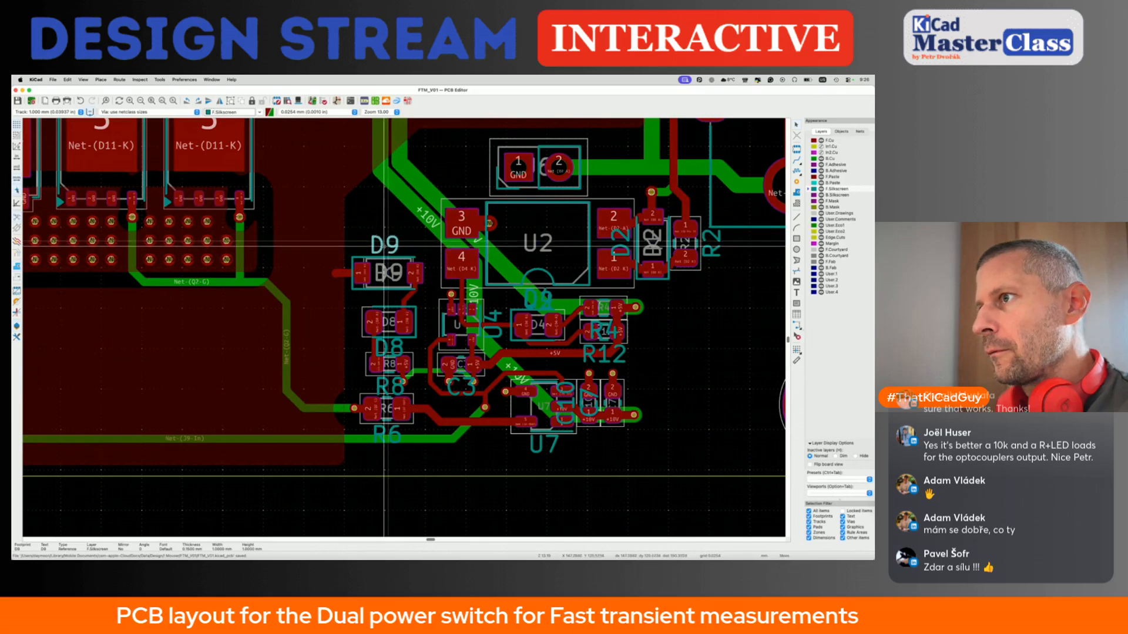
Delete the D8 silkscreen reference designator and move the R8 and D9 designators to the left of their components.
{"action": "left_click", "coordinate": [393, 346]}
{"action": "left_click_drag", "start_coordinate": [392, 346], "coordinate": [353, 367]}
{"action": "key", "text": "Delete"}
{"action": "left_click", "coordinate": [391, 388]}
{"action": "left_click", "coordinate": [376, 243]}
{"action": "left_click_drag", "start_coordinate": [376, 242], "coordinate": [327, 271]}
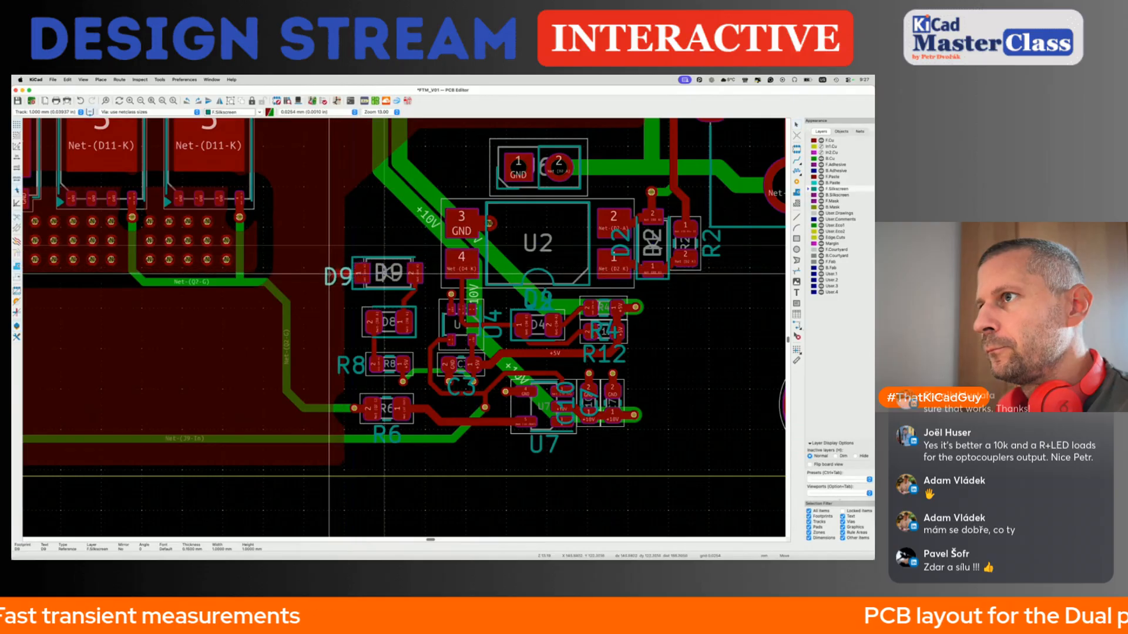
Move the C3 and U4 reference designators to the right of their components.
{"action": "left_click", "coordinate": [386, 435]}
{"action": "left_click_drag", "start_coordinate": [462, 388], "coordinate": [501, 361]}
{"action": "left_click", "coordinate": [503, 365]}
{"action": "left_click", "coordinate": [495, 331]}
{"action": "key", "text": "m"}
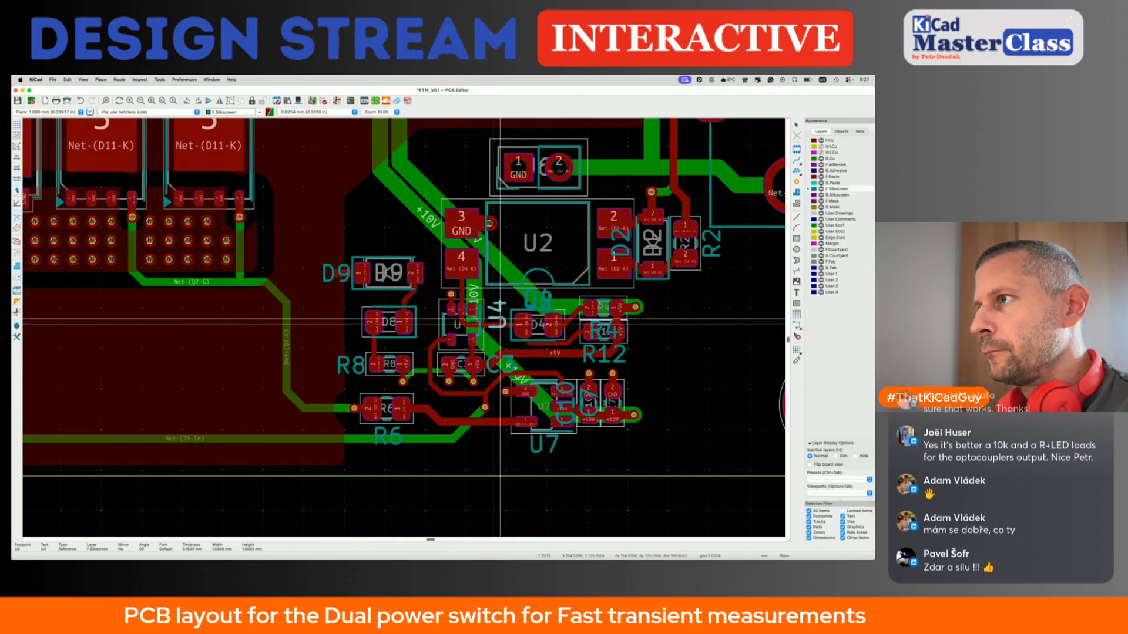
{"action": "left_click", "coordinate": [496, 338]}
Move the U2 reference designator above the optocoupler's pad 3.
{"action": "left_click", "coordinate": [547, 301]}
{"action": "left_click", "coordinate": [553, 306]}
{"action": "key", "text": "m"}
{"action": "key", "text": "Escape"}
{"action": "key", "text": "Escape"}
{"action": "left_click", "coordinate": [551, 291]}
{"action": "key", "text": "m"}
{"action": "left_click", "coordinate": [474, 180]}
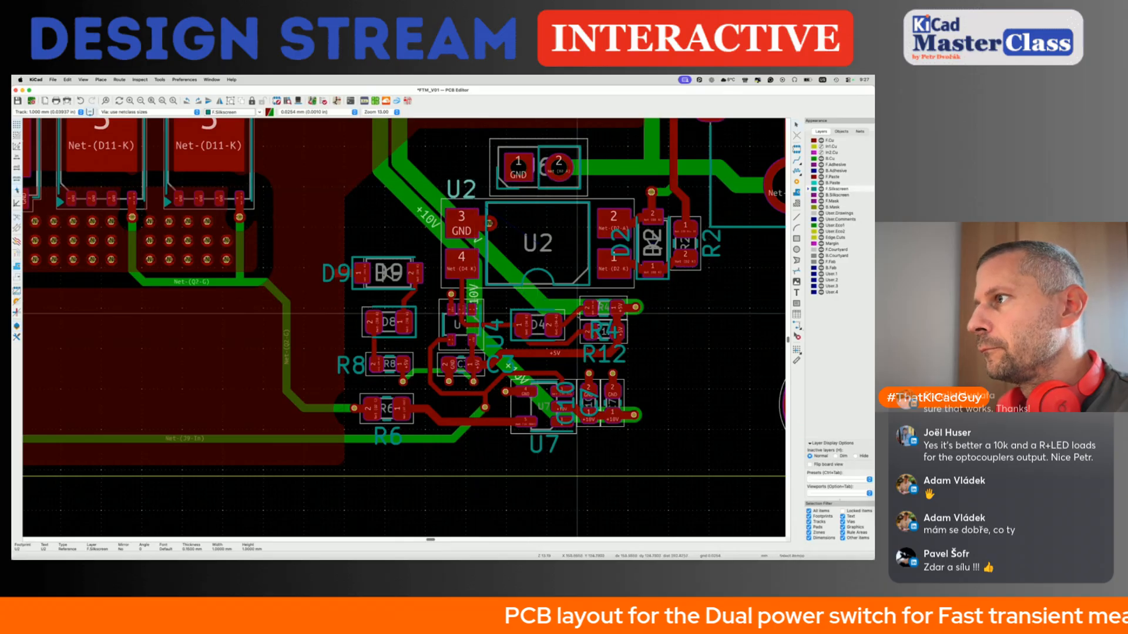
Move the R4 and R12 reference designators to the right of their resistors, one above the other.
{"action": "left_click", "coordinate": [603, 308]}
{"action": "key", "text": "m"}
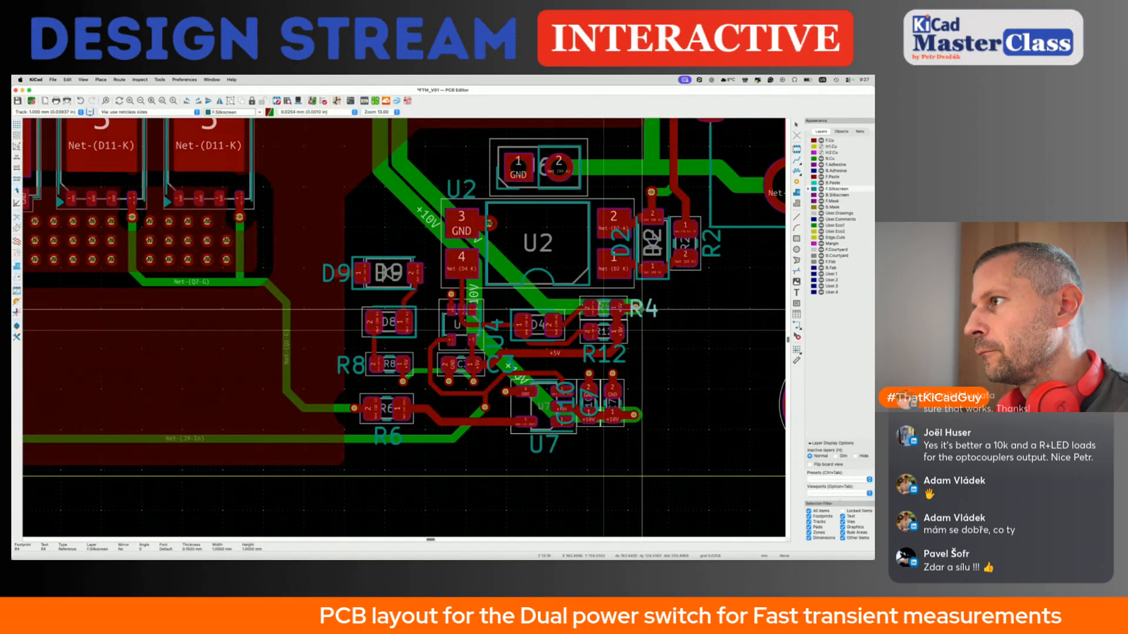
{"action": "left_click", "coordinate": [642, 310]}
{"action": "left_click", "coordinate": [617, 351]}
{"action": "key", "text": "m"}
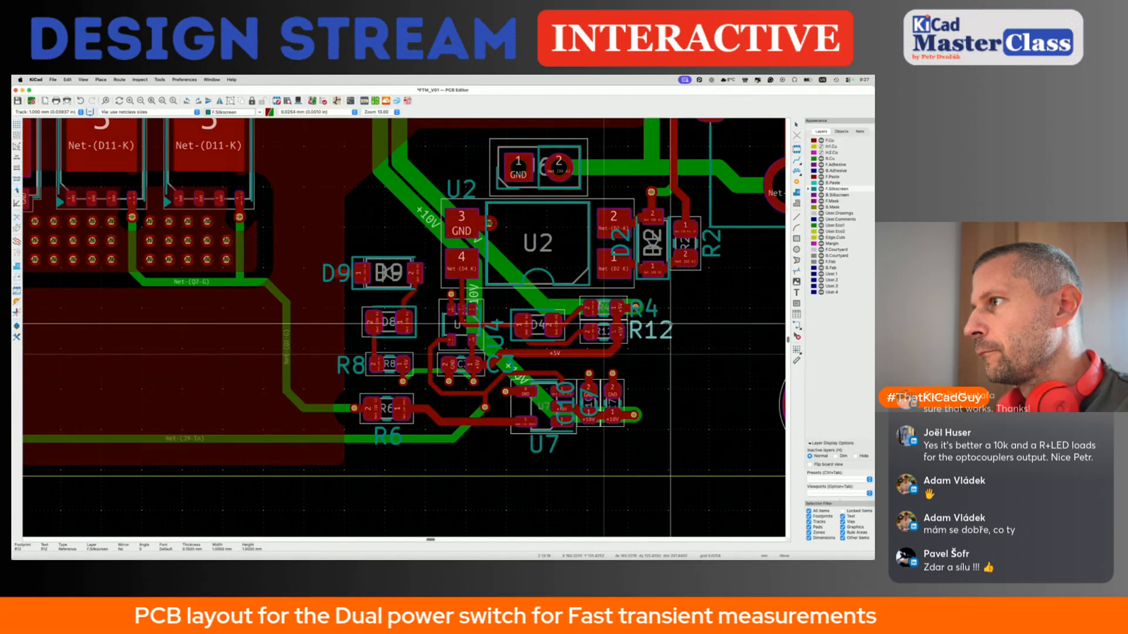
{"action": "left_click", "coordinate": [671, 324]}
{"action": "left_click", "coordinate": [655, 306]}
{"action": "key", "text": "m"}
{"action": "left_click", "coordinate": [668, 305]}
Move the C7 and C10 reference designators to the right of their capacitors, with C10 nearer and C7 farther out.
{"action": "left_click", "coordinate": [591, 404]}
{"action": "key", "text": "m"}
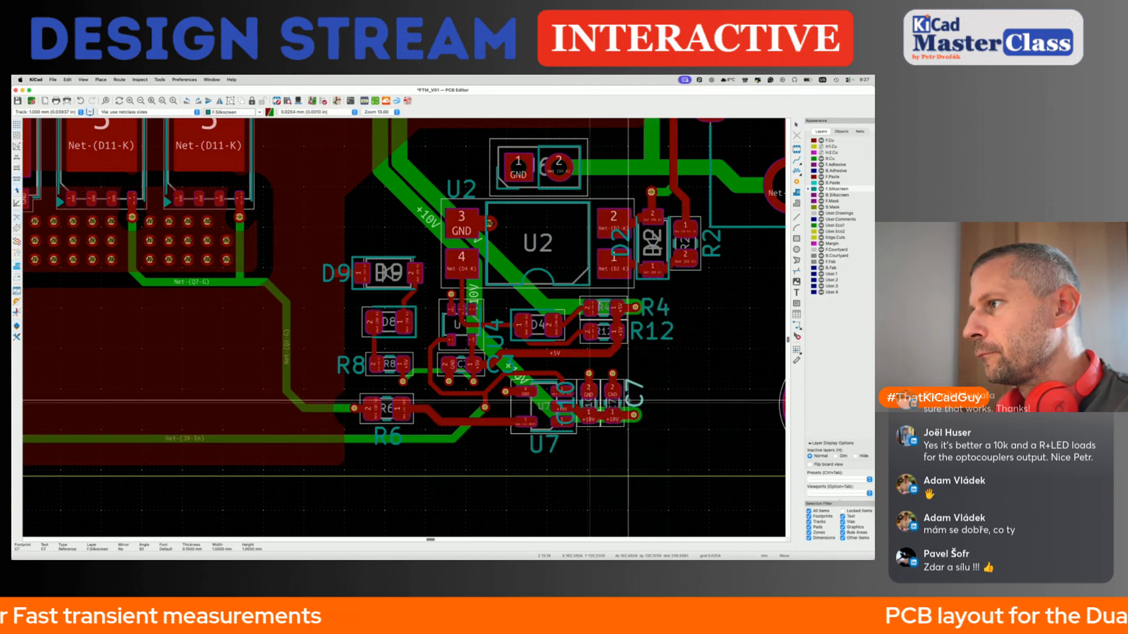
{"action": "left_click", "coordinate": [649, 400]}
{"action": "left_click", "coordinate": [565, 404]}
{"action": "key", "text": "m"}
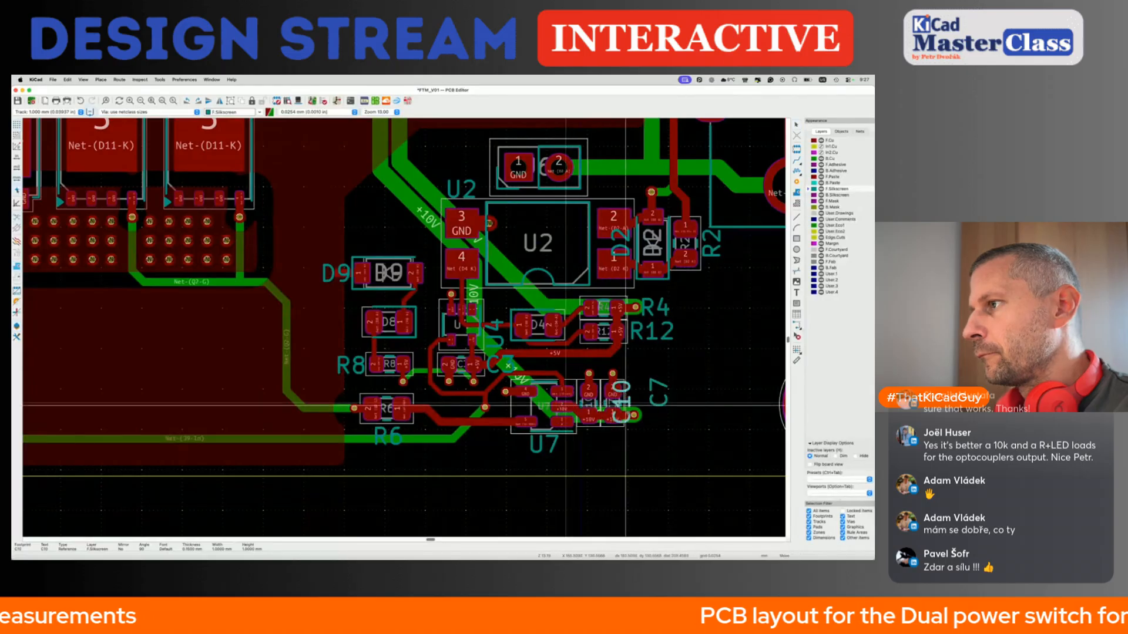
{"action": "left_click", "coordinate": [638, 405]}
{"action": "left_click", "coordinate": [660, 401]}
{"action": "key", "text": "m"}
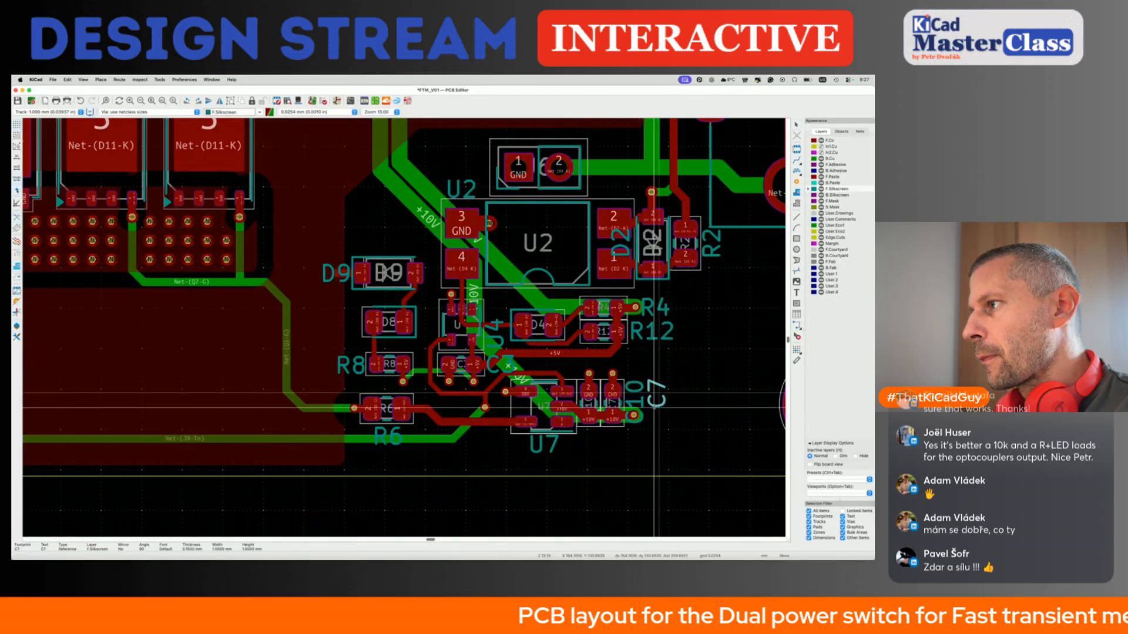
{"action": "left_click", "coordinate": [655, 404]}
Rotate the D2 and R2 reference designators to horizontal and place each below its component.
{"action": "scroll", "coordinate": [534, 459], "scroll_direction": "up", "scroll_amount": 1}
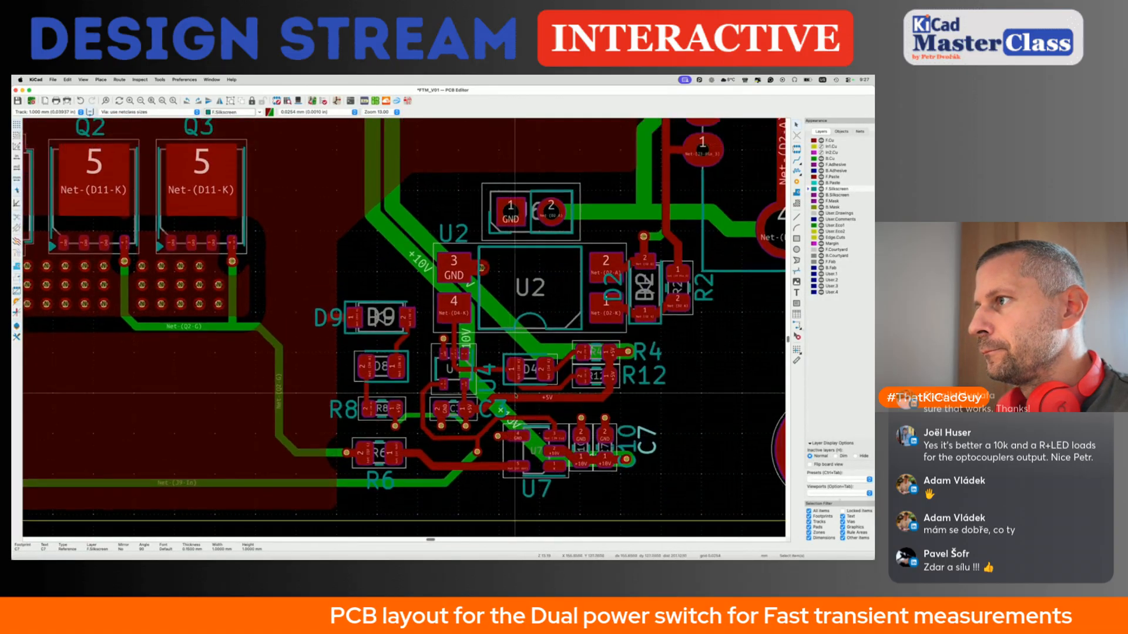
{"action": "scroll", "coordinate": [516, 396], "scroll_direction": "up", "scroll_amount": 1}
{"action": "left_click", "coordinate": [435, 313]}
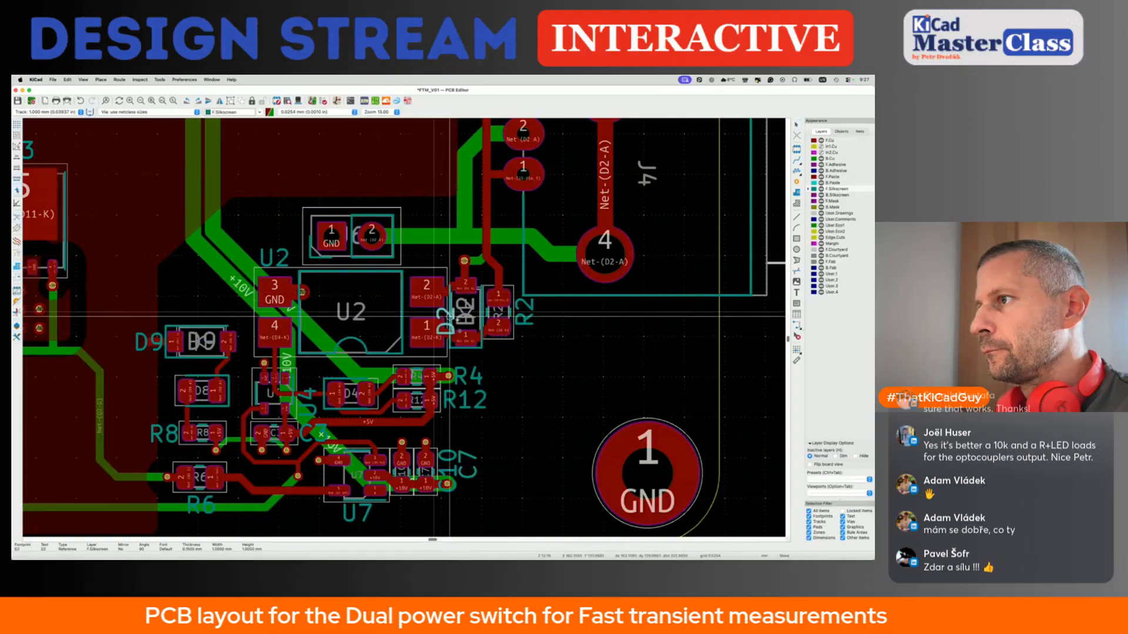
{"action": "key", "text": "m"}
{"action": "key", "text": "r"}
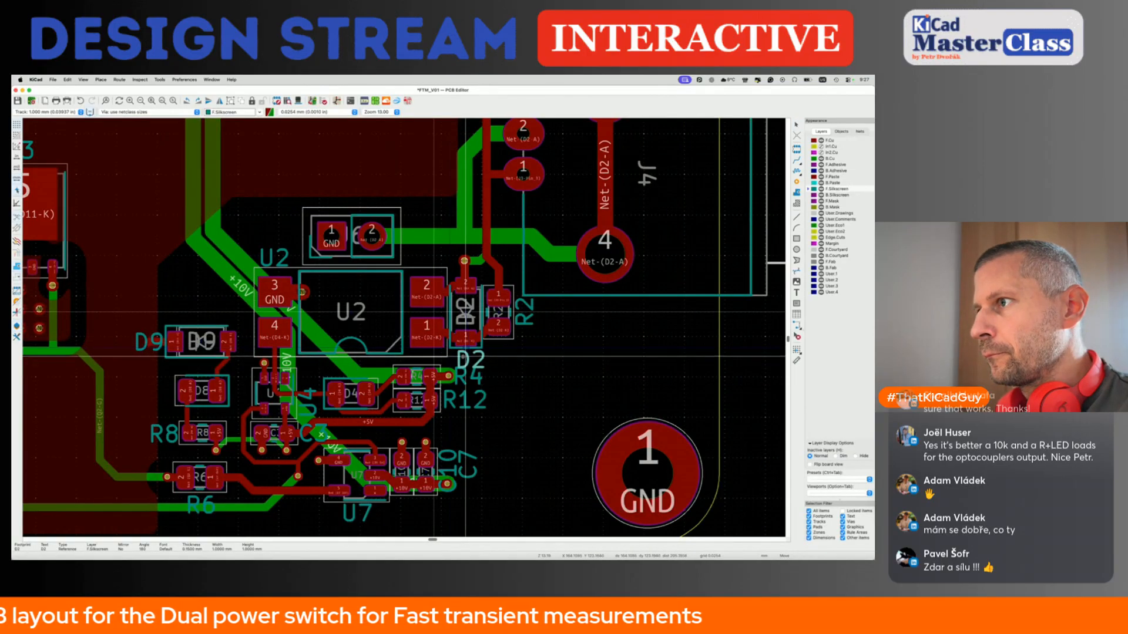
{"action": "left_click", "coordinate": [456, 274]}
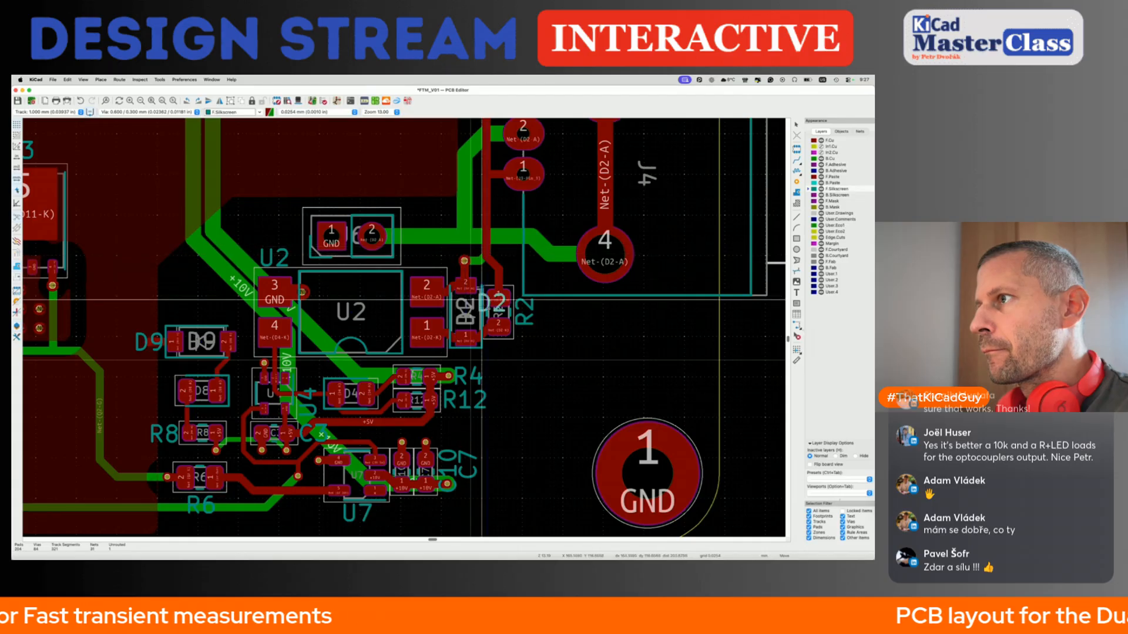
{"action": "left_click", "coordinate": [458, 357]}
{"action": "key", "text": "m"}
{"action": "left_click", "coordinate": [460, 379]}
{"action": "key", "text": "m"}
{"action": "key", "text": "r"}
{"action": "left_click", "coordinate": [507, 351]}
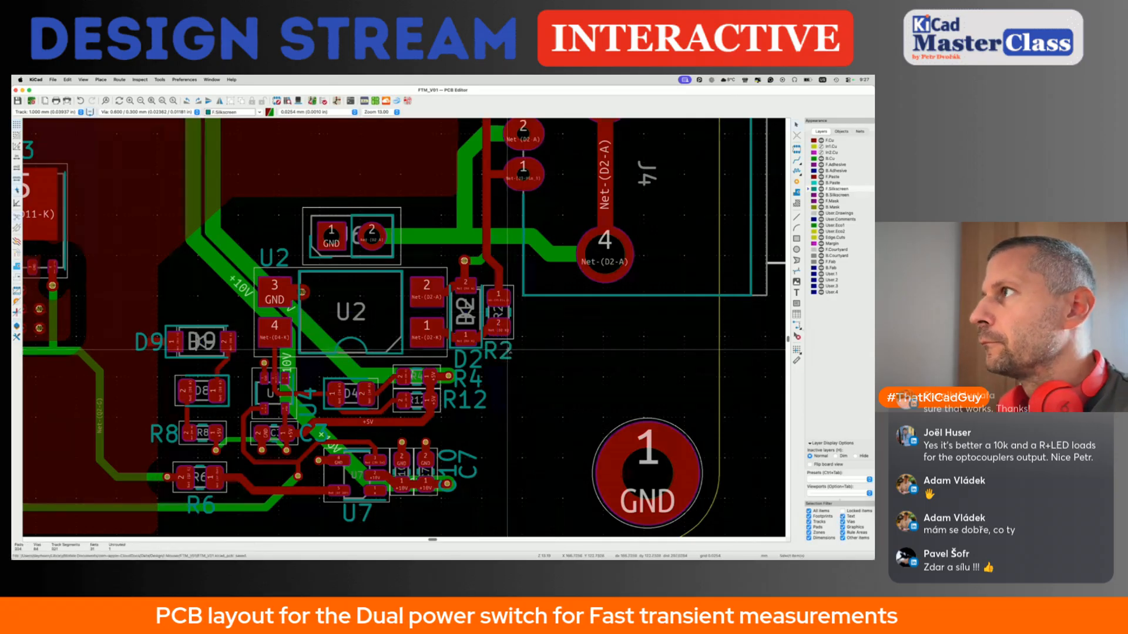
{"action": "left_click", "coordinate": [758, 80]}
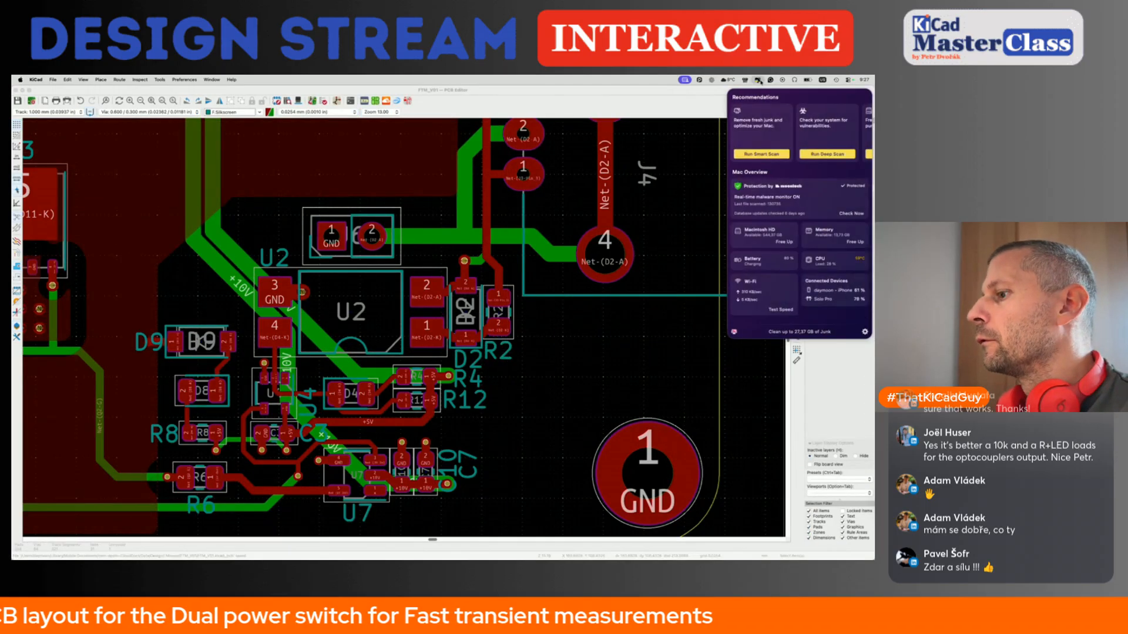
{"action": "left_click", "coordinate": [758, 81]}
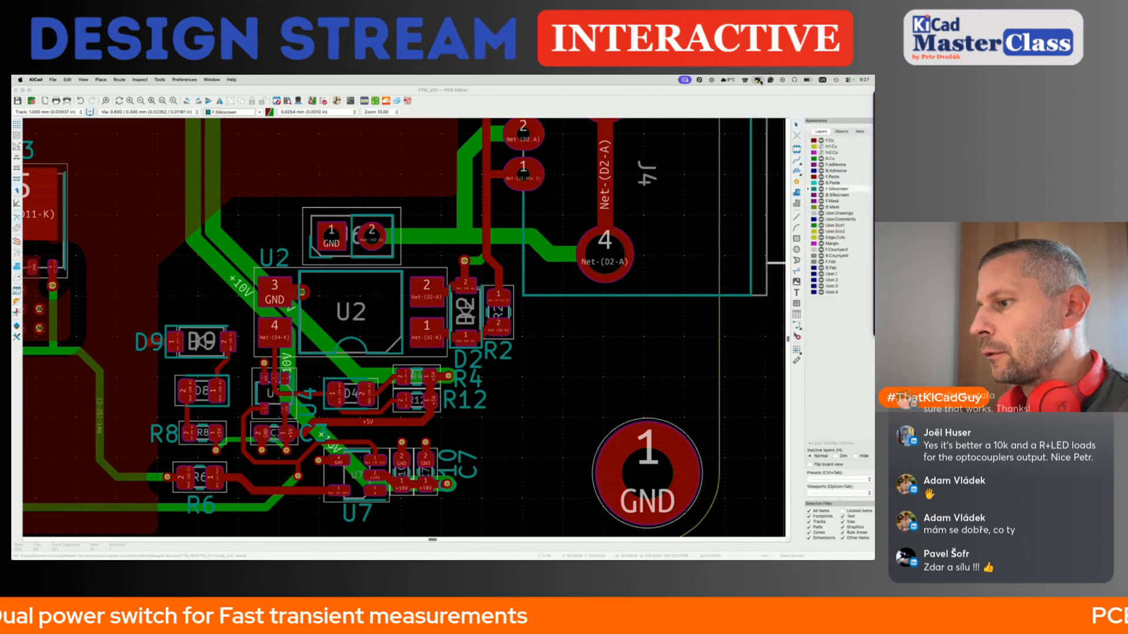
Try to add a two-line KiBuzzard silkscreen label reading GROUND CONNECTION for the two-pin header above U2.
{"action": "scroll", "coordinate": [515, 363], "scroll_direction": "up", "scroll_amount": 2}
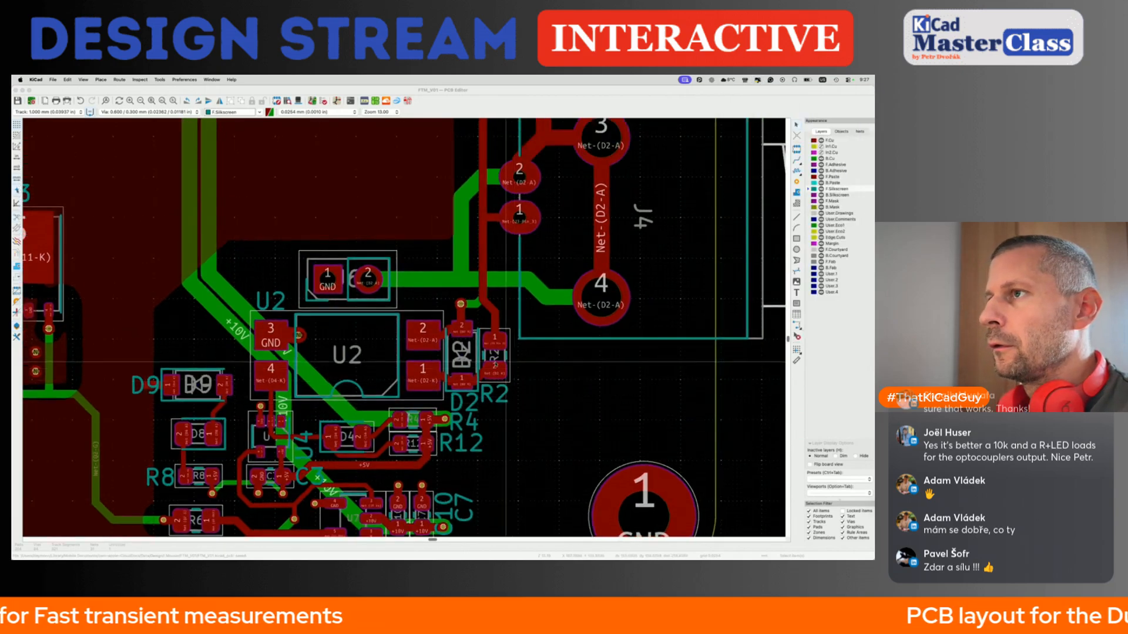
{"action": "left_click", "coordinate": [335, 284]}
{"action": "scroll", "coordinate": [296, 272], "scroll_direction": "up", "scroll_amount": 3}
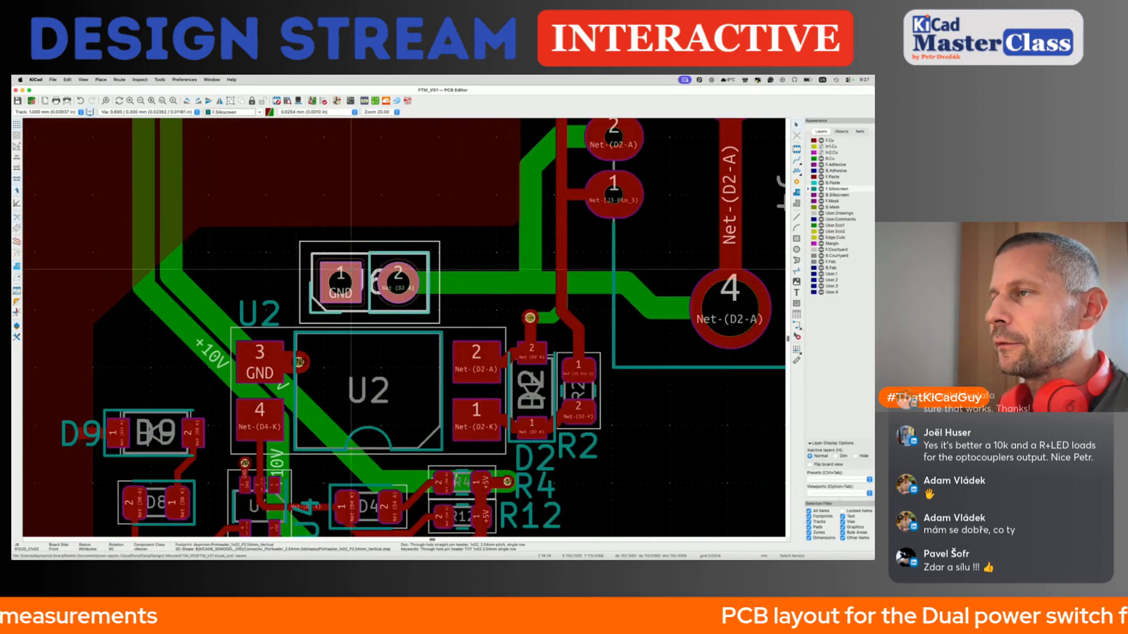
{"action": "left_click", "coordinate": [359, 221]}
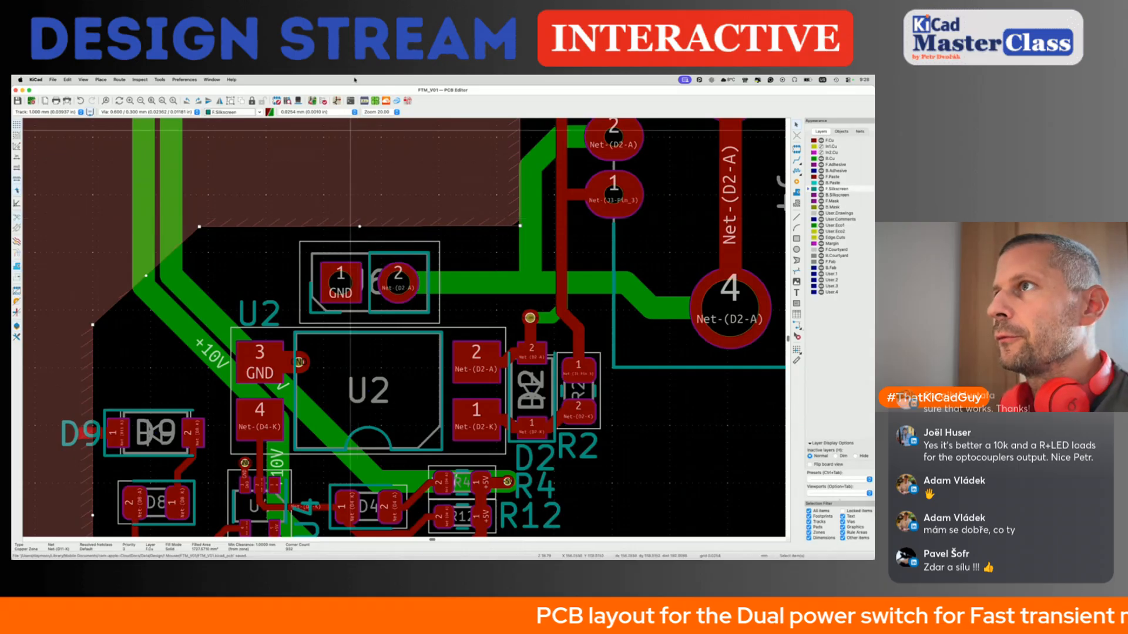
{"action": "left_click", "coordinate": [364, 102]}
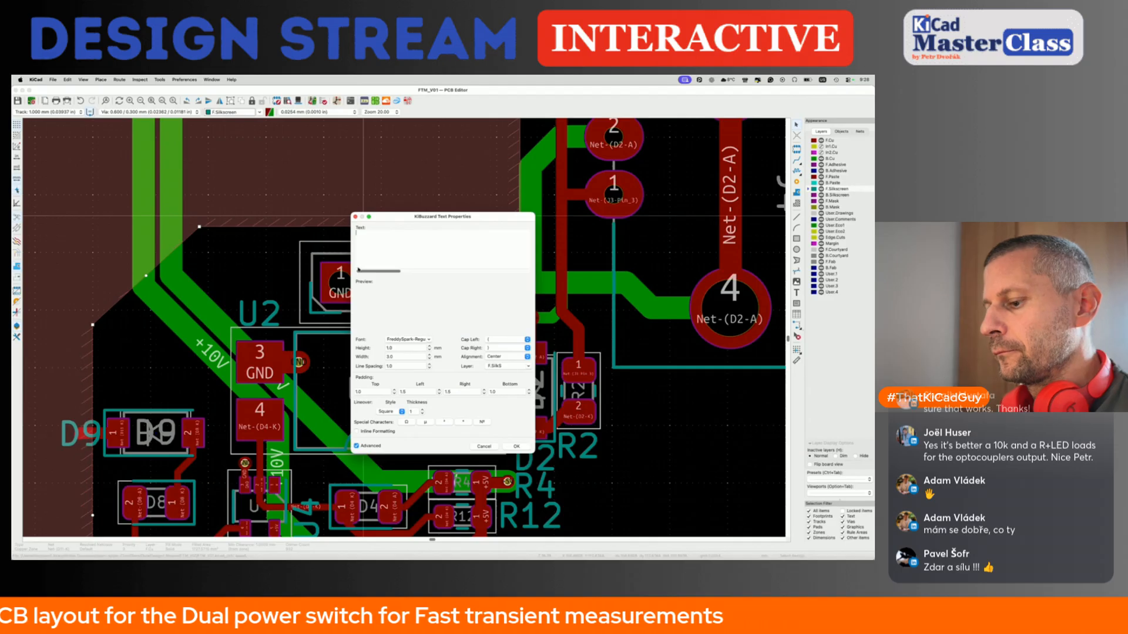
{"action": "type", "text": "GROUND"}
{"action": "key", "text": "Return"}
{"action": "type", "text": "CONN"}
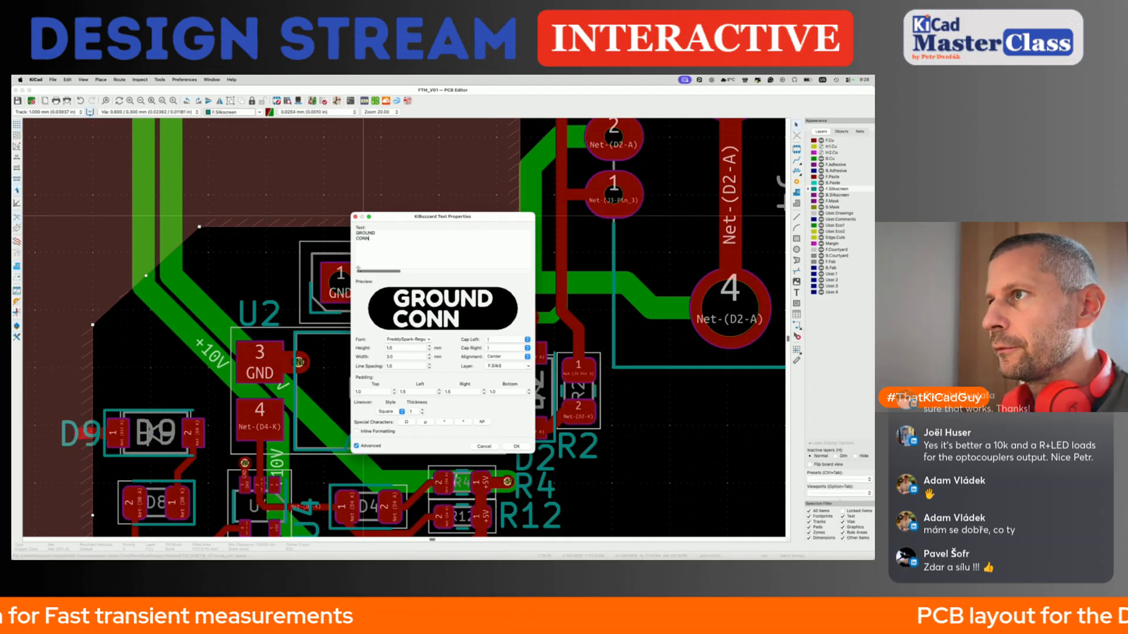
{"action": "type", "text": "ECTION"}
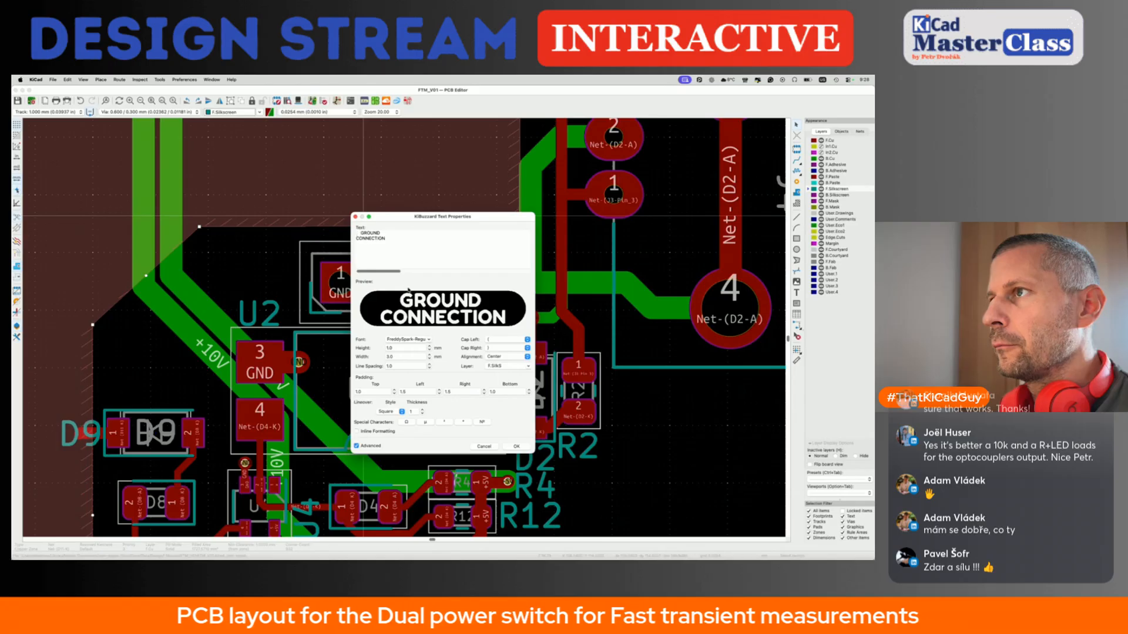
{"action": "left_click", "coordinate": [516, 446]}
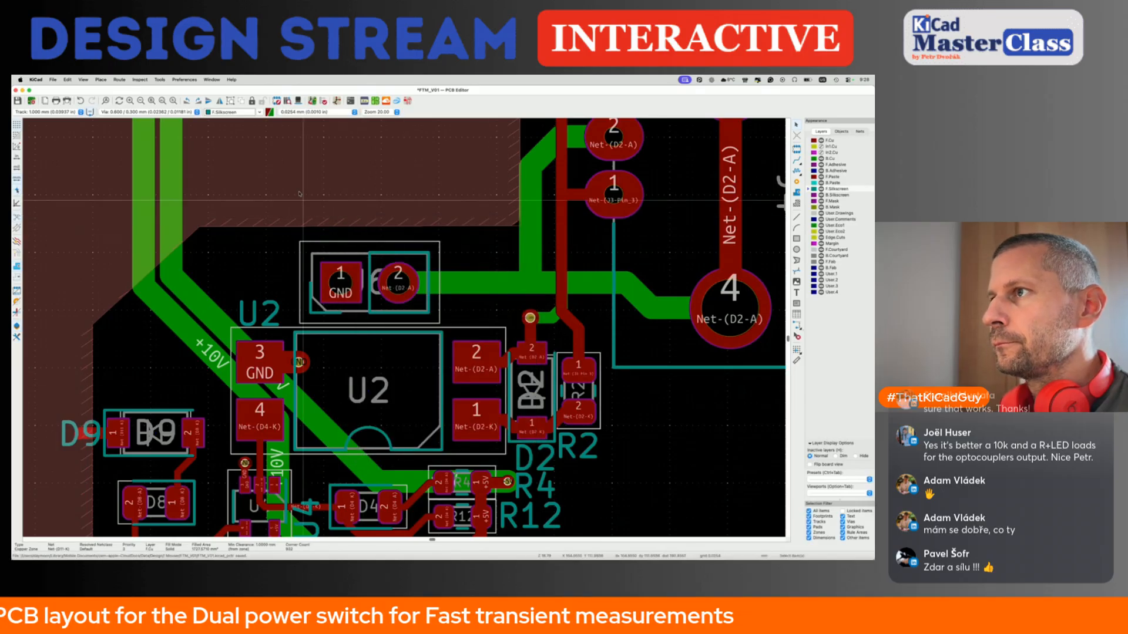
Deselect the copper zone and save the board.
{"action": "scroll", "coordinate": [292, 201], "scroll_direction": "down", "scroll_amount": 10}
{"action": "scroll", "coordinate": [309, 289], "scroll_direction": "up", "scroll_amount": 3}
{"action": "scroll", "coordinate": [309, 289], "scroll_direction": "left", "scroll_amount": 3}
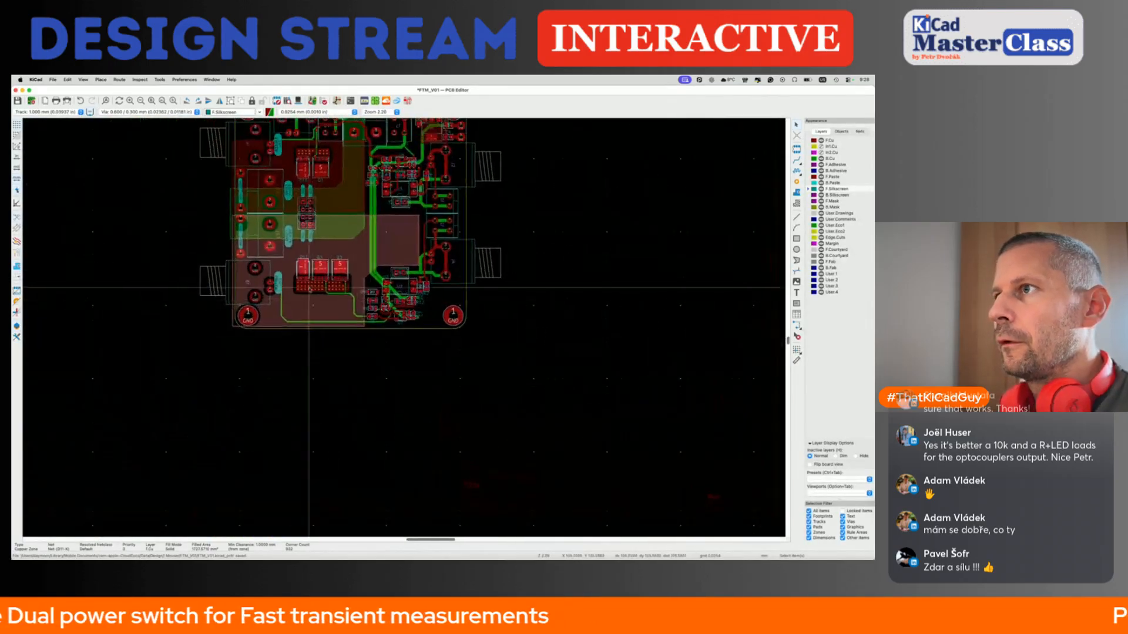
{"action": "left_click", "coordinate": [325, 341]}
{"action": "key", "text": "super+s"}
Create a two-line KiBuzzard silkscreen label reading GROUND CONNECTION and place it above the two-pin header near U2.
{"action": "scroll", "coordinate": [338, 379], "scroll_direction": "up", "scroll_amount": 1}
{"action": "scroll", "coordinate": [338, 379], "scroll_direction": "left", "scroll_amount": 1}
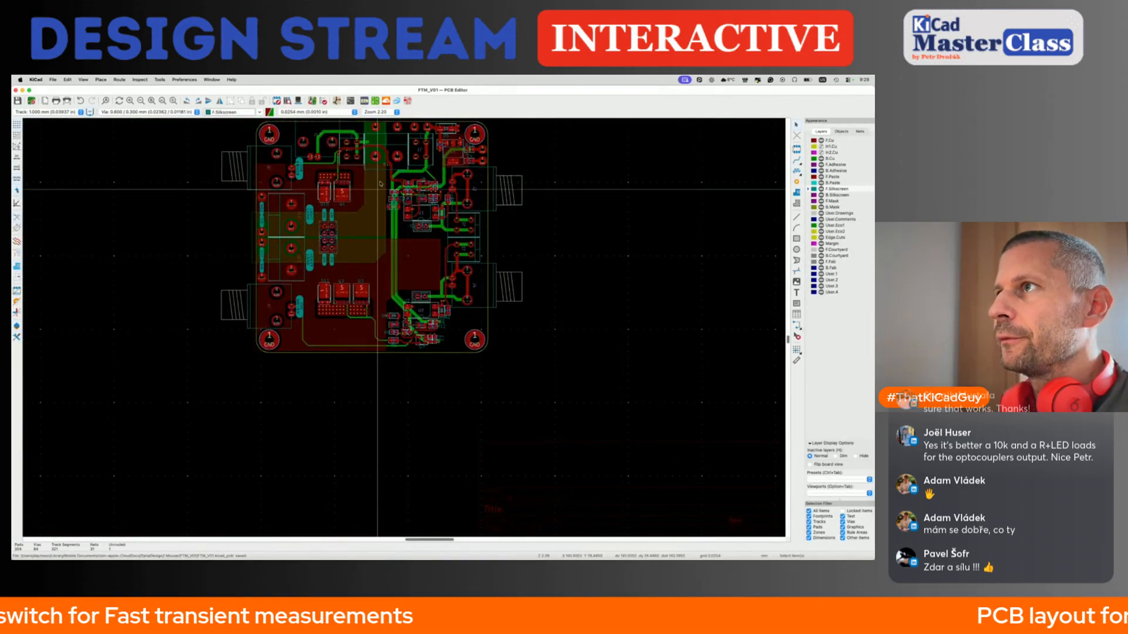
{"action": "left_click", "coordinate": [365, 101]}
{"action": "type", "text": "GROUN"}
{"action": "key", "text": "BackSpace"}
{"action": "type", "text": "OUND"}
{"action": "key", "text": "Return"}
{"action": "type", "text": "CONNECTION"}
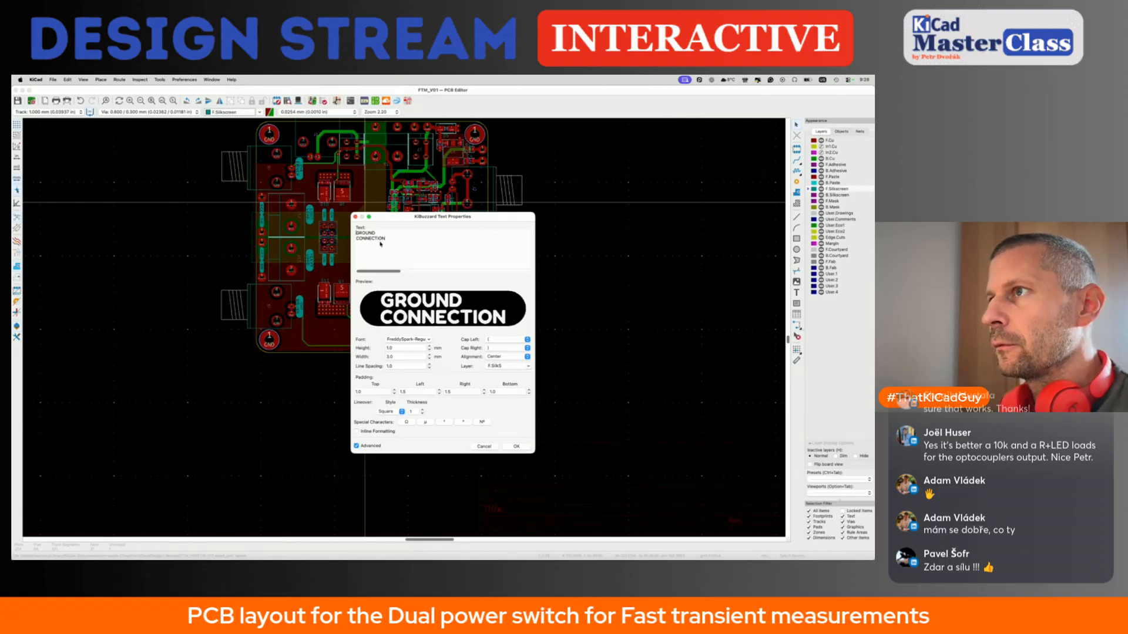
{"action": "left_click", "coordinate": [516, 447]}
{"action": "scroll", "coordinate": [426, 286], "scroll_direction": "up", "scroll_amount": 5}
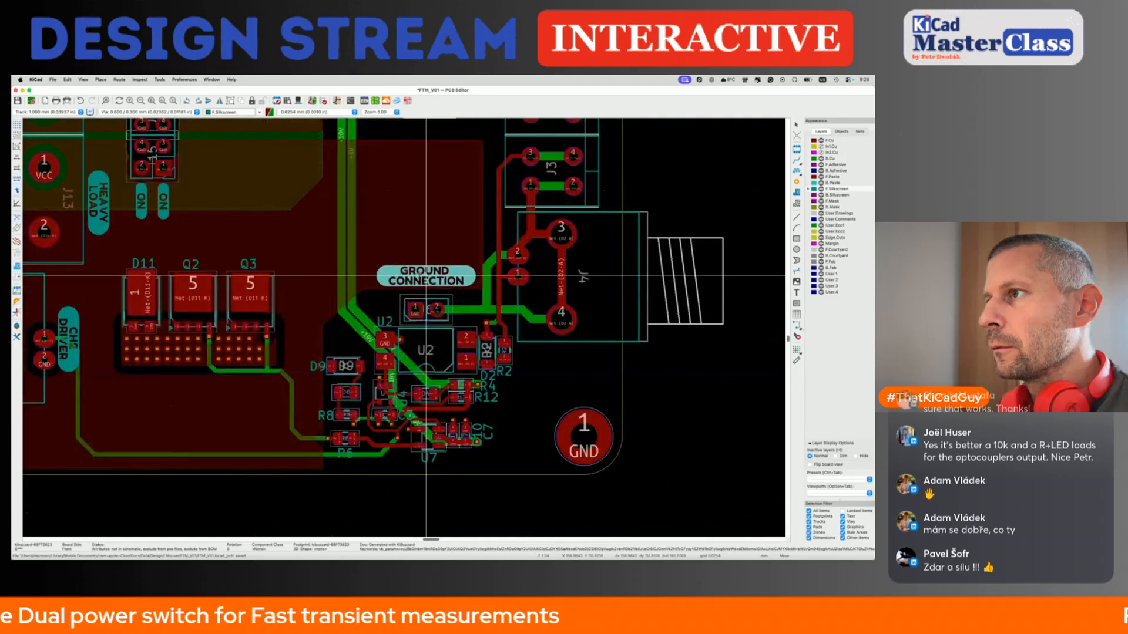
{"action": "left_click", "coordinate": [426, 281]}
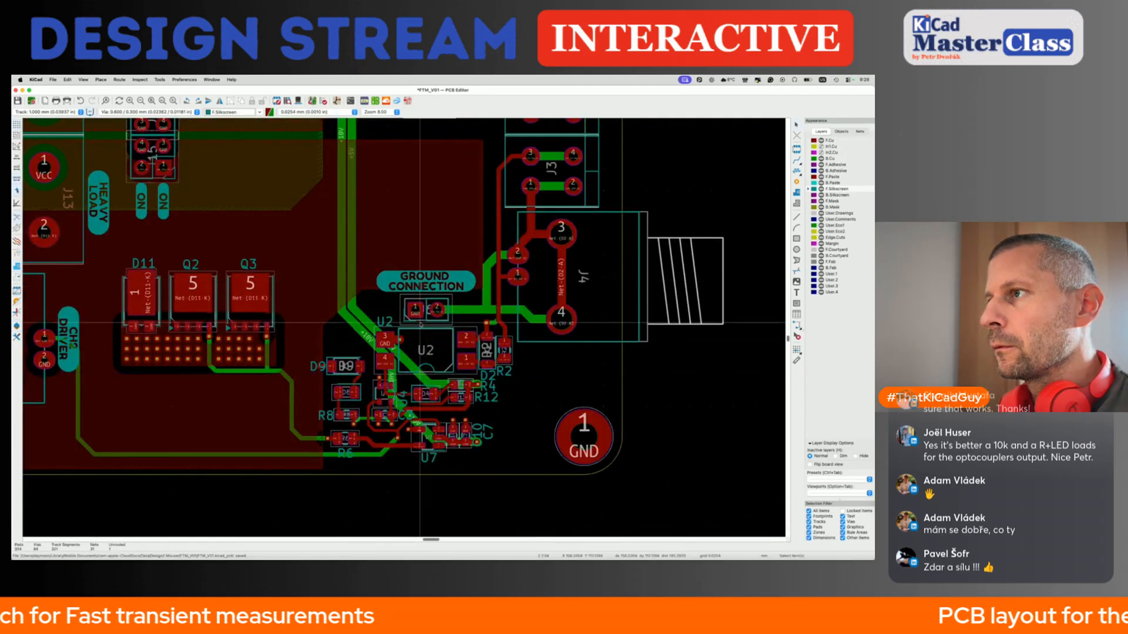
Move the GROUND CONNECTION label to the left of its header and the U2 reference designator left of pad 3, beneath the label.
{"action": "scroll", "coordinate": [421, 324], "scroll_direction": "down", "scroll_amount": 2}
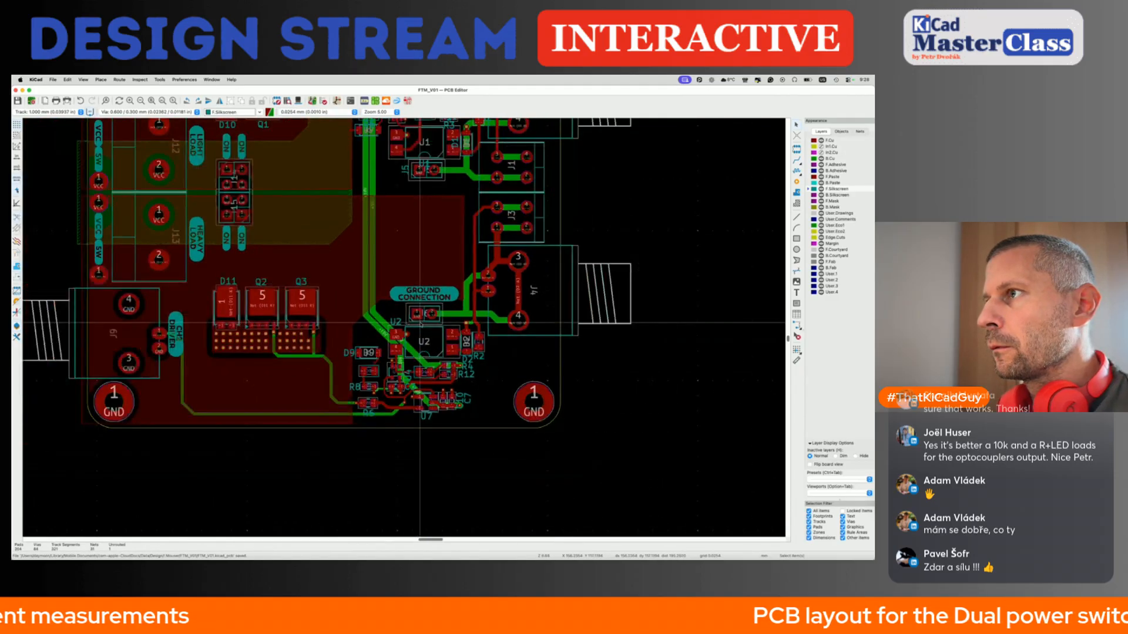
{"action": "left_click", "coordinate": [410, 337]}
{"action": "key", "text": "m"}
{"action": "left_click", "coordinate": [353, 354]}
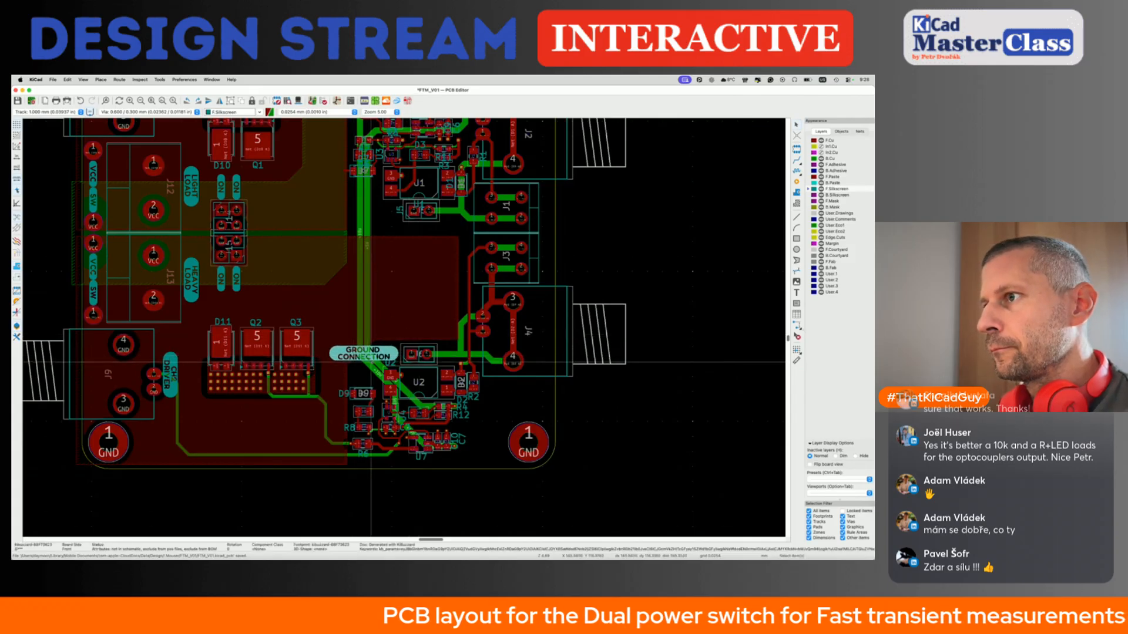
{"action": "left_click", "coordinate": [391, 360]}
{"action": "key", "text": "m"}
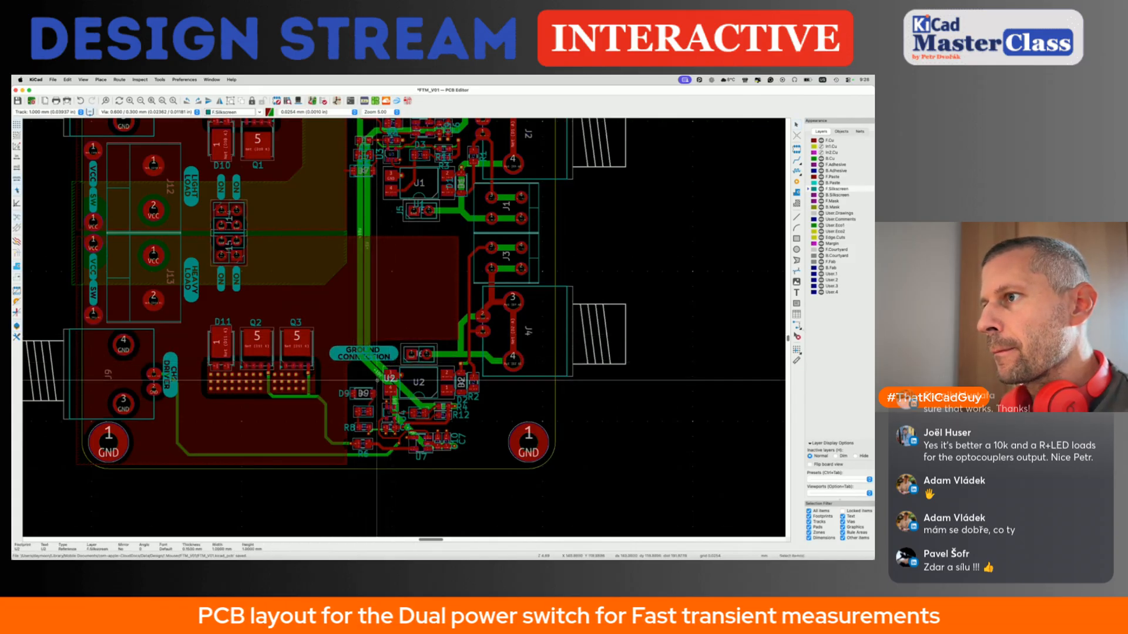
{"action": "scroll", "coordinate": [381, 376], "scroll_direction": "up", "scroll_amount": 2}
{"action": "left_click", "coordinate": [355, 370]}
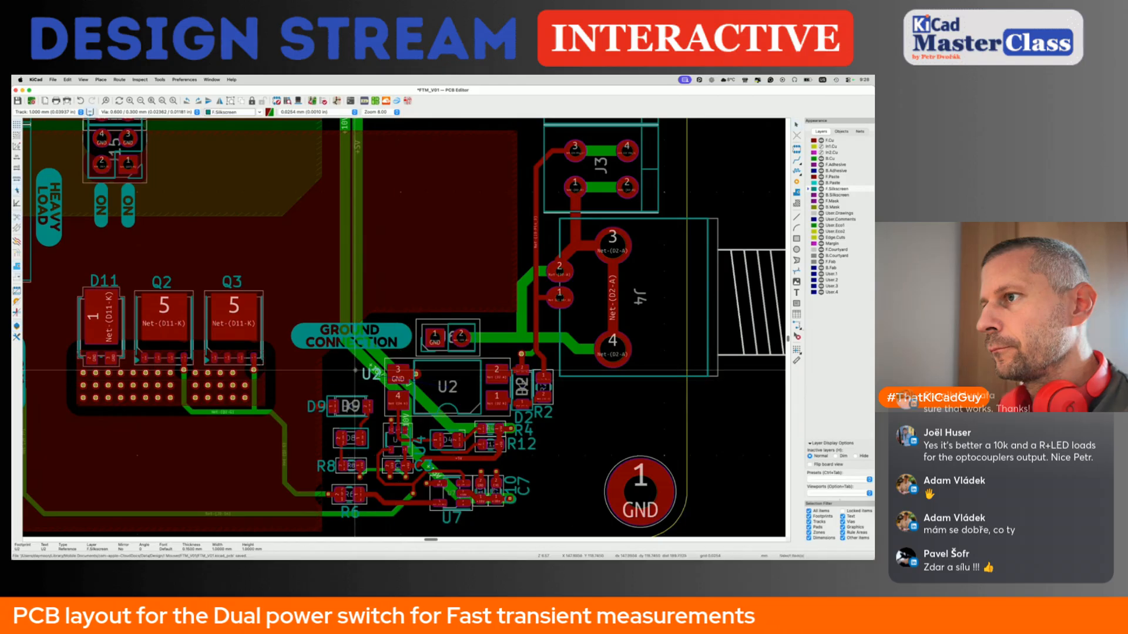
Duplicate the GROUND CONNECTION label and place the copy to the left of the two-pin header below U1.
{"action": "scroll", "coordinate": [355, 370], "scroll_direction": "up", "scroll_amount": 2}
{"action": "left_click", "coordinate": [318, 381]}
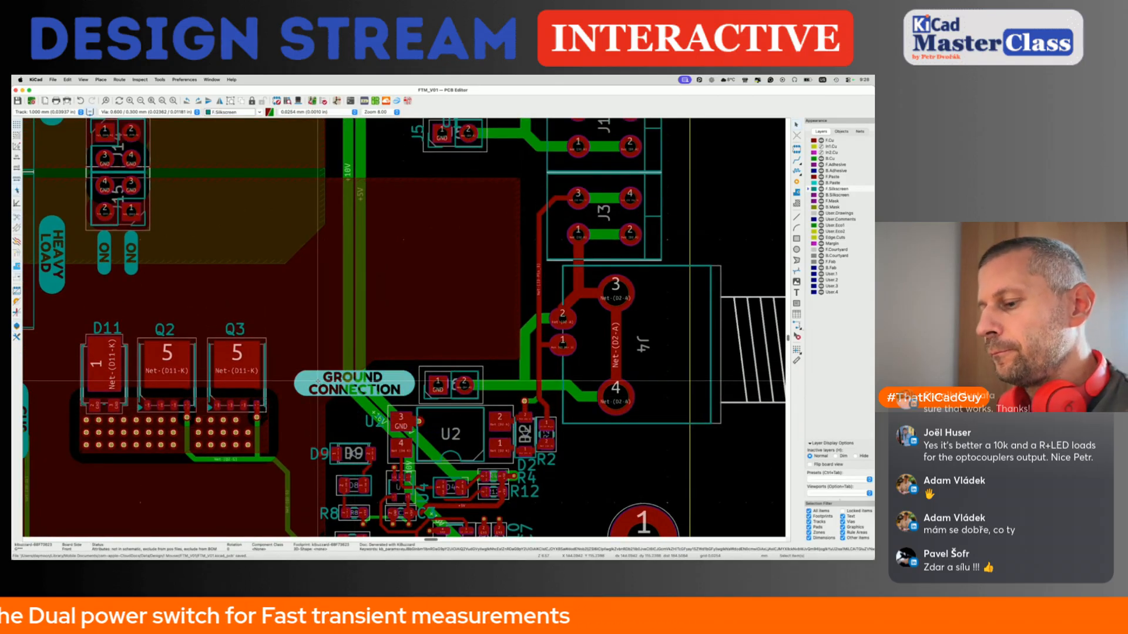
{"action": "key", "text": "super+d"}
{"action": "scroll", "coordinate": [317, 353], "scroll_direction": "up", "scroll_amount": 3}
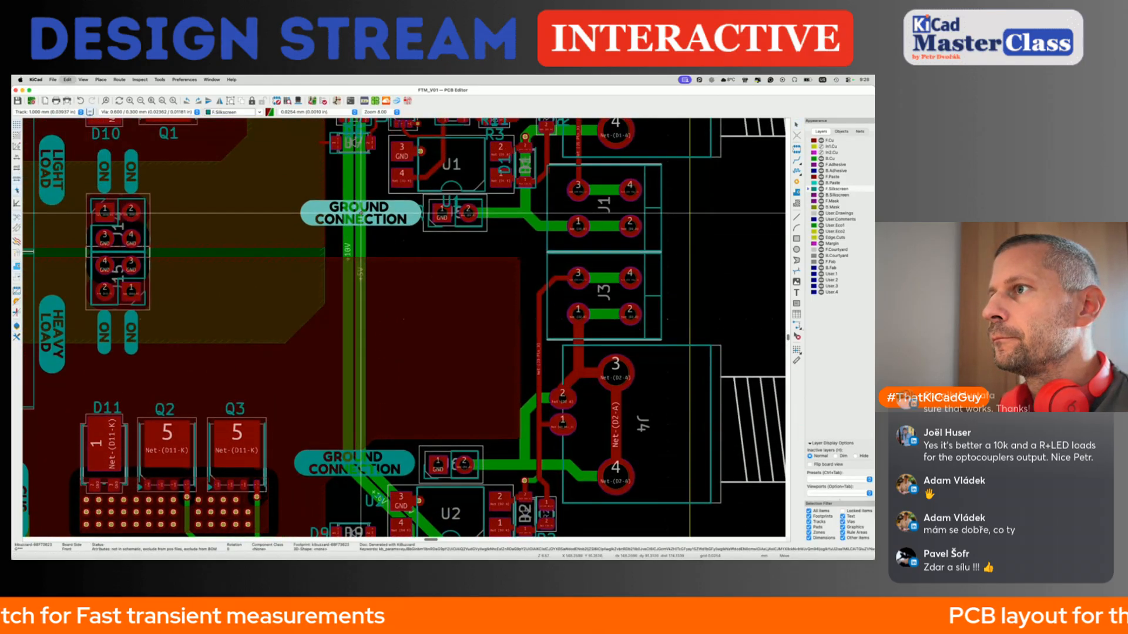
{"action": "left_click", "coordinate": [359, 213]}
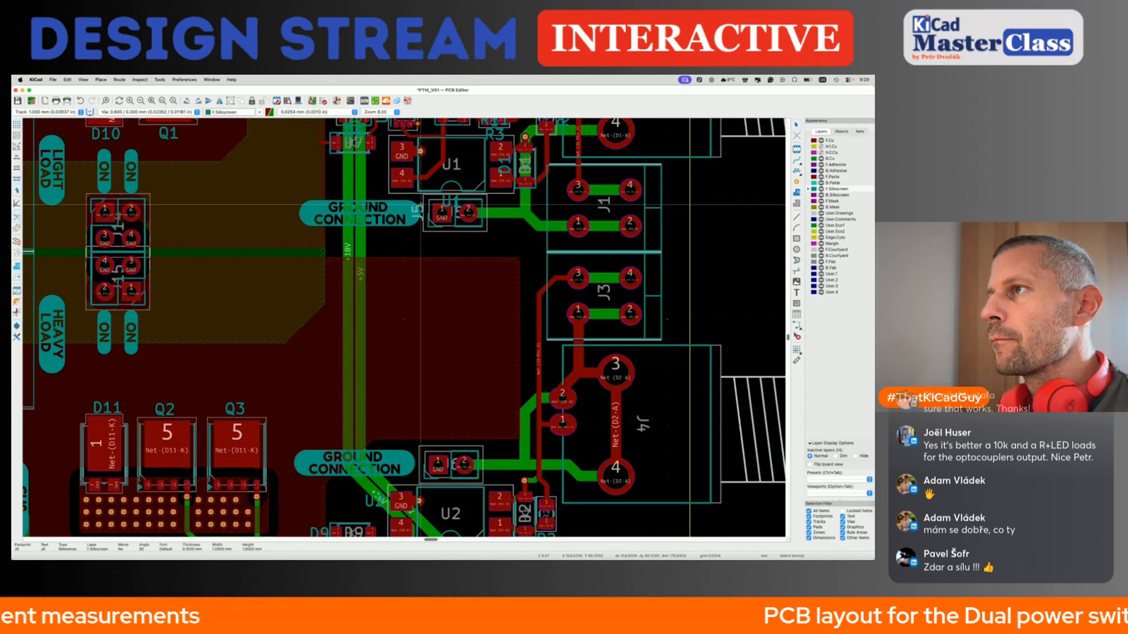
Move the U1, D7 and R7 reference designators to the left of their components.
{"action": "key", "text": "m"}
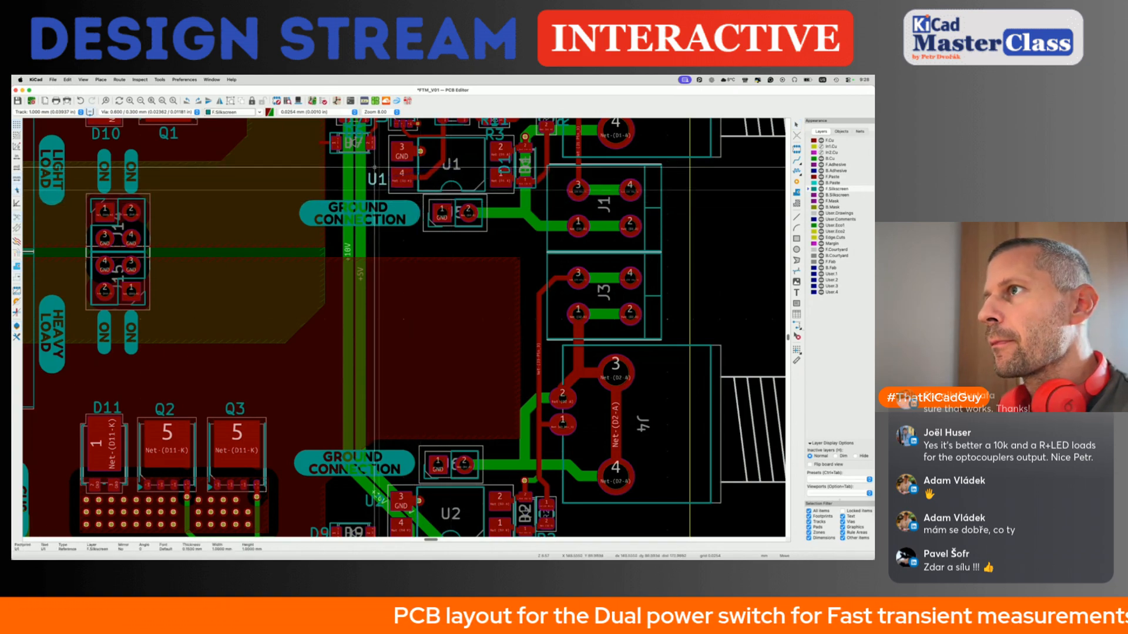
{"action": "left_click", "coordinate": [374, 171]}
{"action": "scroll", "coordinate": [379, 215], "scroll_direction": "up", "scroll_amount": 3}
{"action": "scroll", "coordinate": [379, 215], "scroll_direction": "up", "scroll_amount": 3}
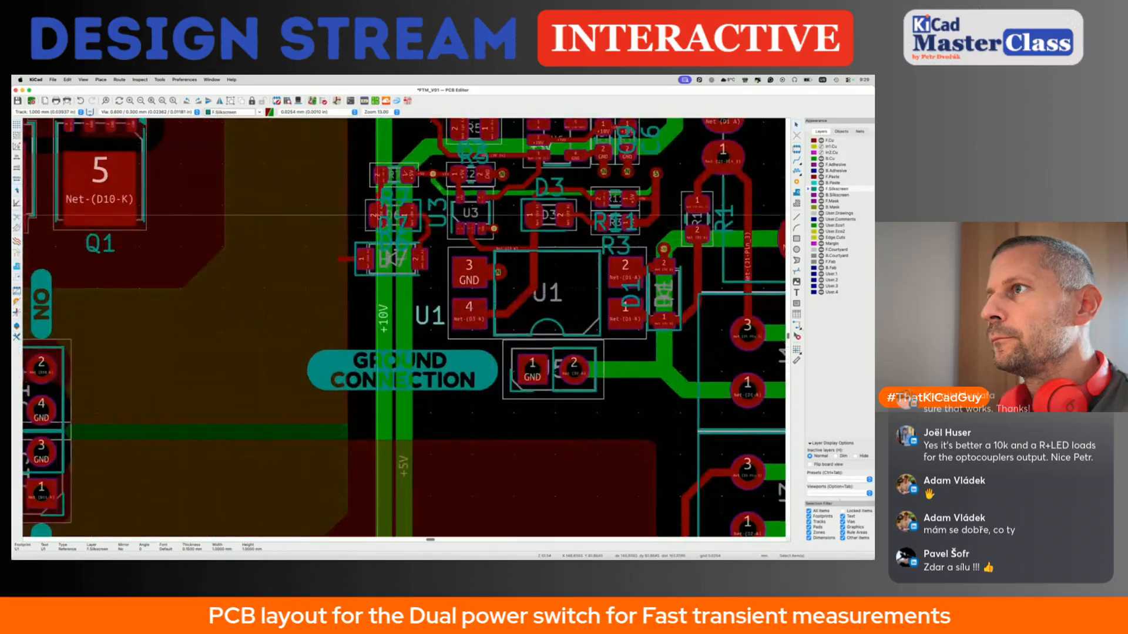
{"action": "left_click_drag", "start_coordinate": [404, 227], "coordinate": [348, 260]}
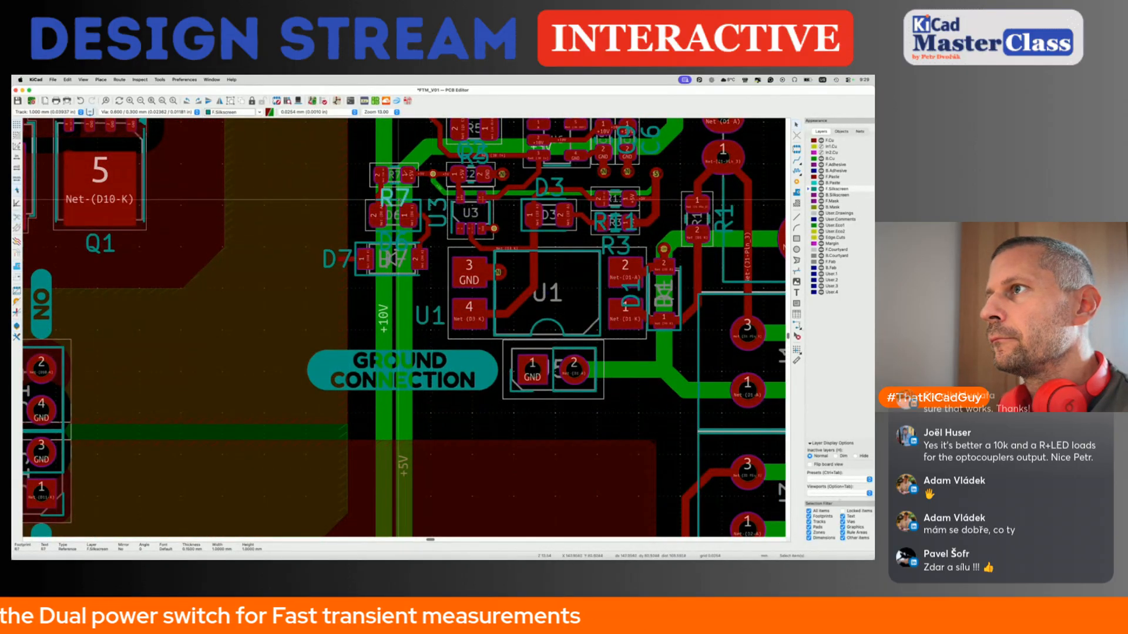
{"action": "left_click_drag", "start_coordinate": [395, 198], "coordinate": [356, 174]}
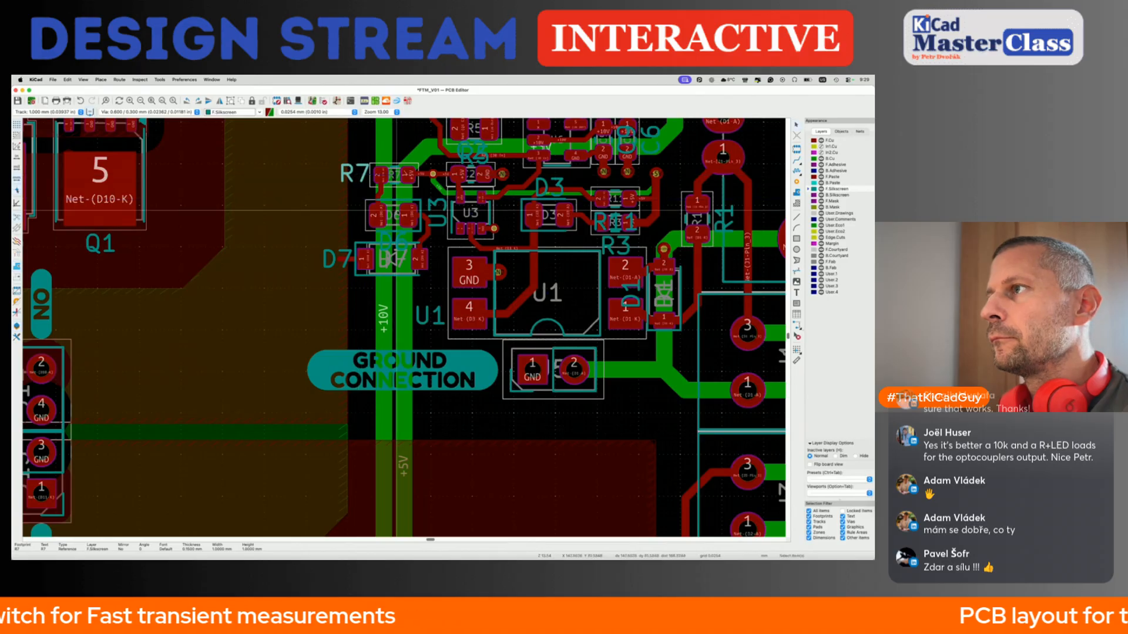
Move the R5 and C2 reference designators directly above their components.
{"action": "scroll", "coordinate": [388, 220], "scroll_direction": "right", "scroll_amount": 5}
{"action": "scroll", "coordinate": [388, 220], "scroll_direction": "up", "scroll_amount": 3}
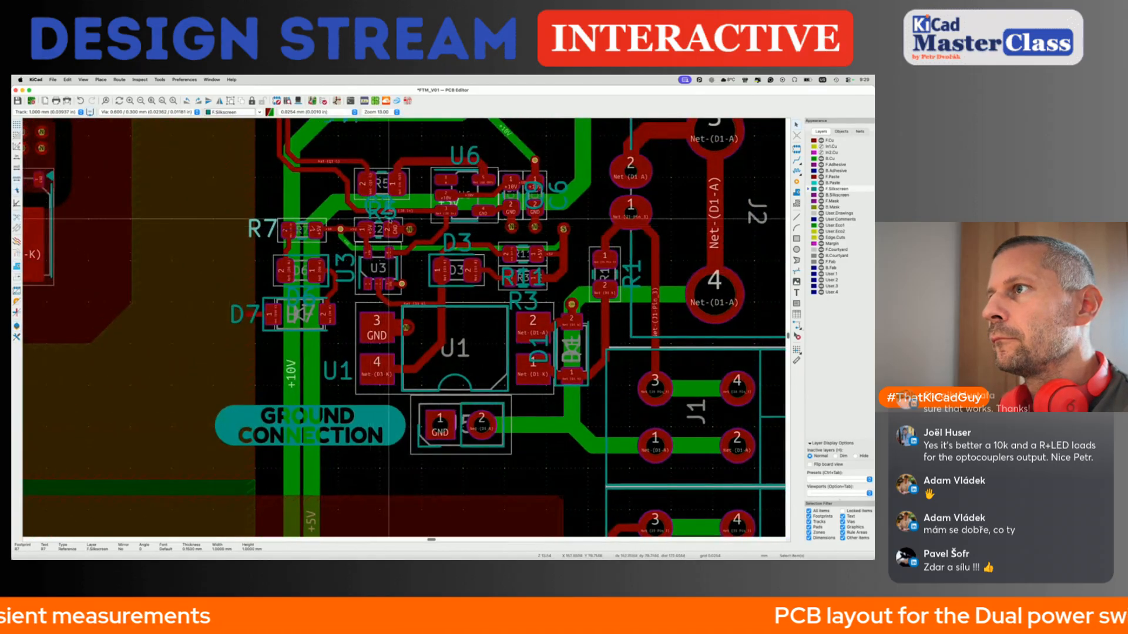
{"action": "left_click_drag", "start_coordinate": [388, 218], "coordinate": [389, 167]}
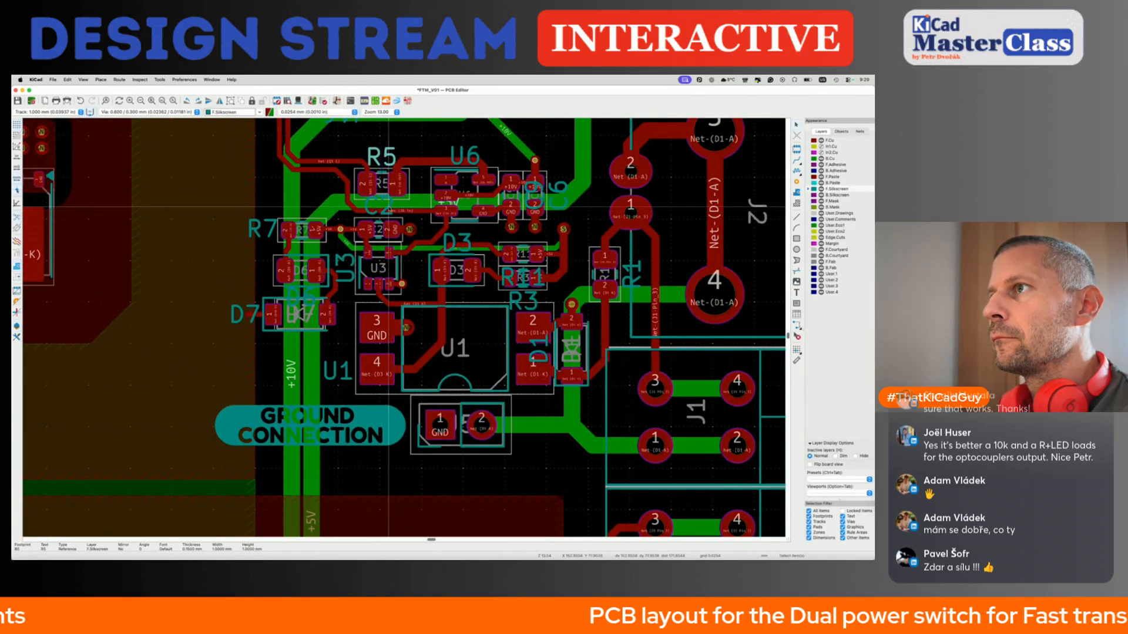
{"action": "mouse_move", "coordinate": [388, 210]}
{"action": "left_mouse_down"}
{"action": "mouse_move", "coordinate": [352, 221]}
{"action": "mouse_move", "coordinate": [387, 213]}
{"action": "left_mouse_up"}
{"action": "scroll", "coordinate": [388, 211], "scroll_direction": "right", "scroll_amount": 2}
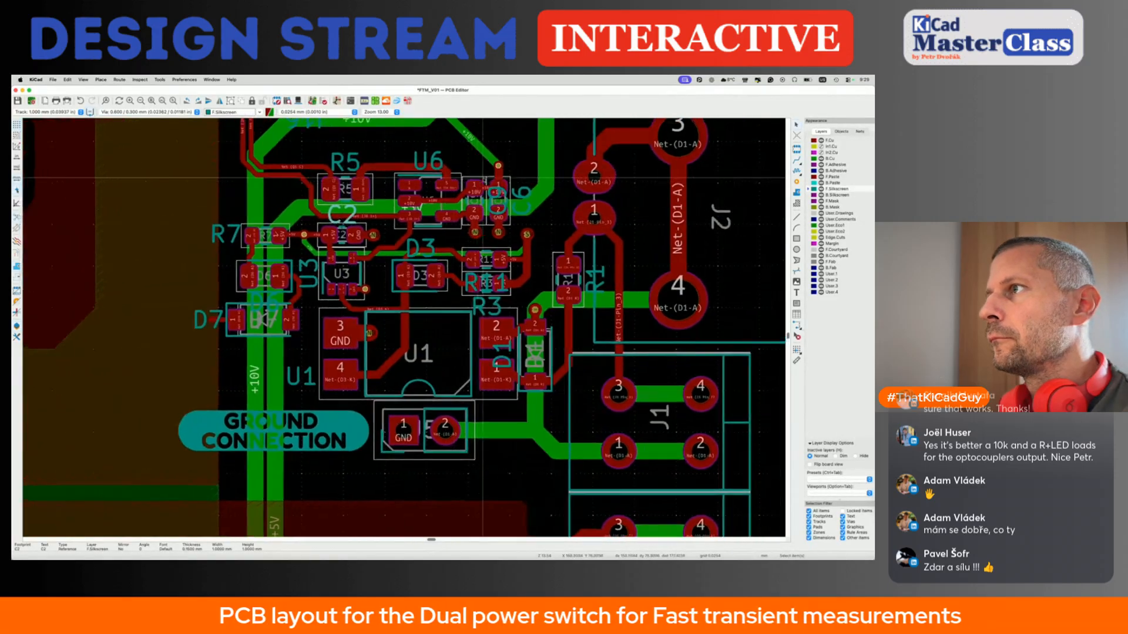
Move the C6 and C9 reference designators above their capacitors, and R3 and R11 to the right of their resistors.
{"action": "left_click_drag", "start_coordinate": [521, 219], "coordinate": [500, 155]}
{"action": "left_click_drag", "start_coordinate": [524, 197], "coordinate": [478, 151]}
{"action": "left_click_drag", "start_coordinate": [483, 287], "coordinate": [529, 270]}
Place the R1 and D1 reference designators horizontally below their components and save the board.
{"action": "left_click_drag", "start_coordinate": [595, 281], "coordinate": [567, 319]}
{"action": "left_click_drag", "start_coordinate": [509, 360], "coordinate": [541, 402]}
{"action": "left_click_drag", "start_coordinate": [570, 327], "coordinate": [574, 326]}
{"action": "key", "text": "r"}
{"action": "left_click", "coordinate": [574, 325]}
{"action": "scroll", "coordinate": [575, 325], "scroll_direction": "down", "scroll_amount": 2}
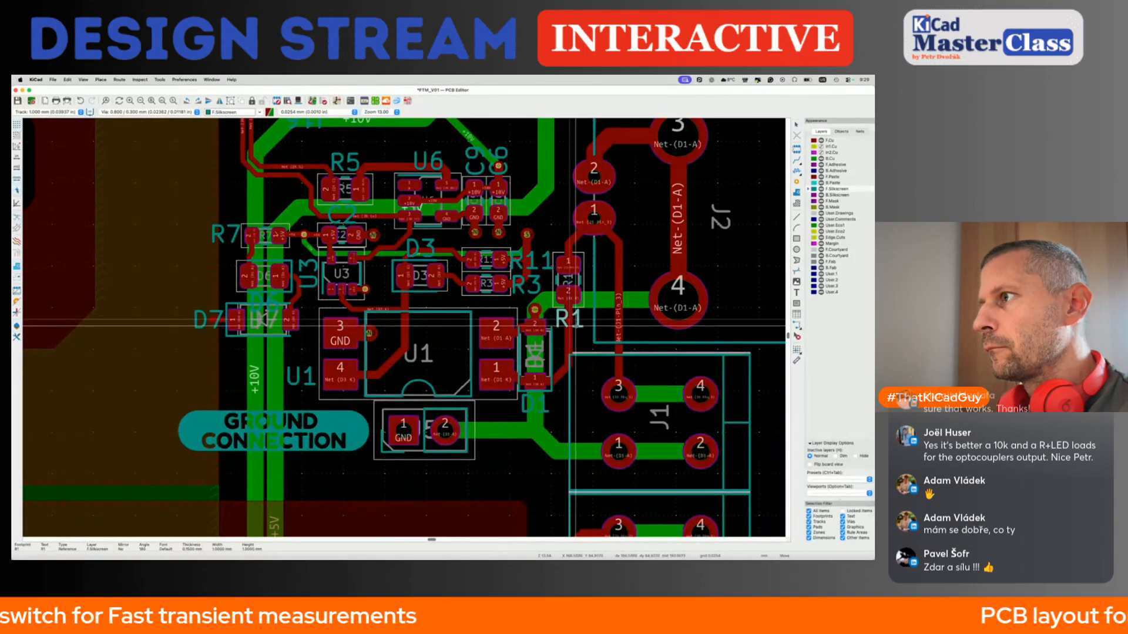
{"action": "key", "text": "super+s"}
{"action": "scroll", "coordinate": [416, 433], "scroll_direction": "down", "scroll_amount": 3}
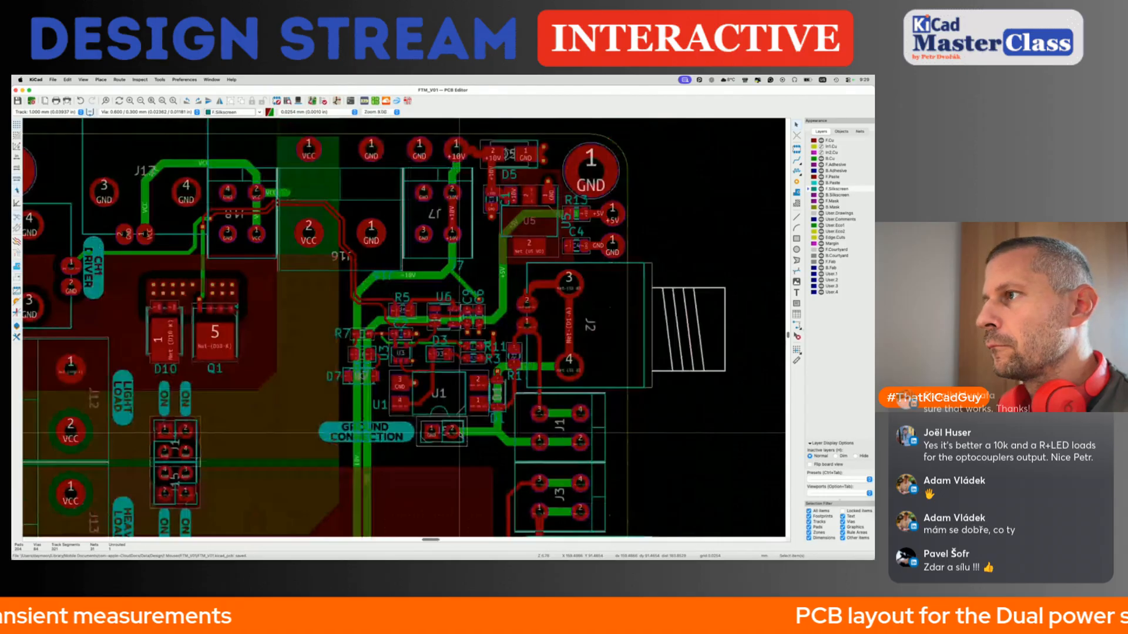
Duplicate the CH2 DRIVER label and place the copy vertically beside the J4 connector's inner pins.
{"action": "middle_click_drag", "start_coordinate": [460, 336], "coordinate": [420, 257]}
{"action": "scroll", "coordinate": [422, 259], "scroll_direction": "down", "scroll_amount": 3}
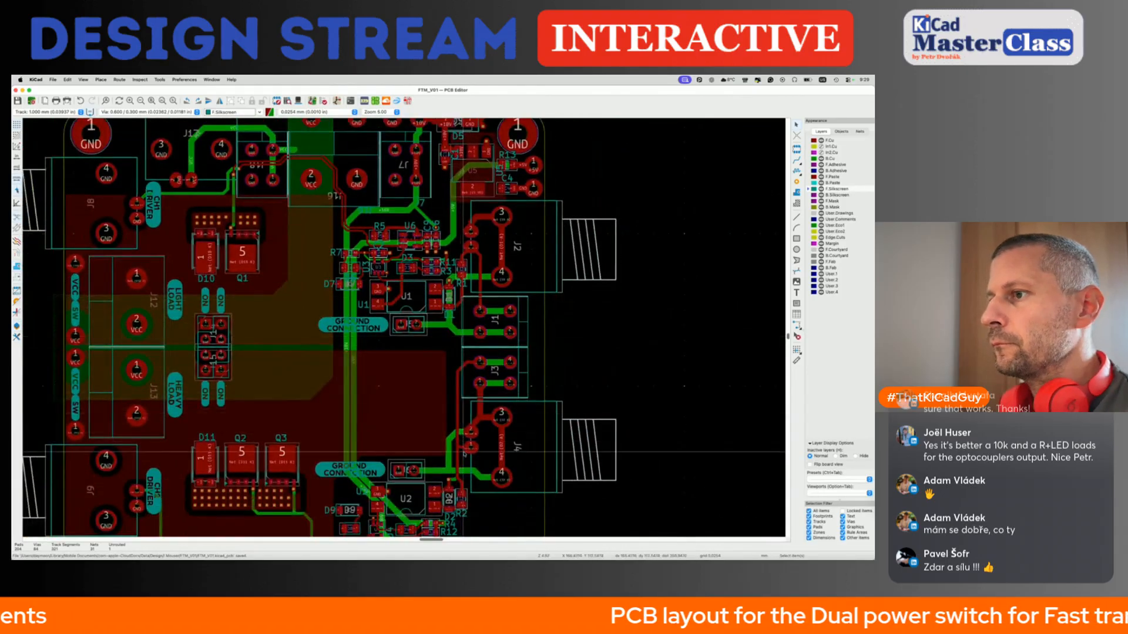
{"action": "scroll", "coordinate": [472, 502], "scroll_direction": "up", "scroll_amount": 2}
{"action": "middle_click_drag", "start_coordinate": [468, 499], "coordinate": [472, 442]}
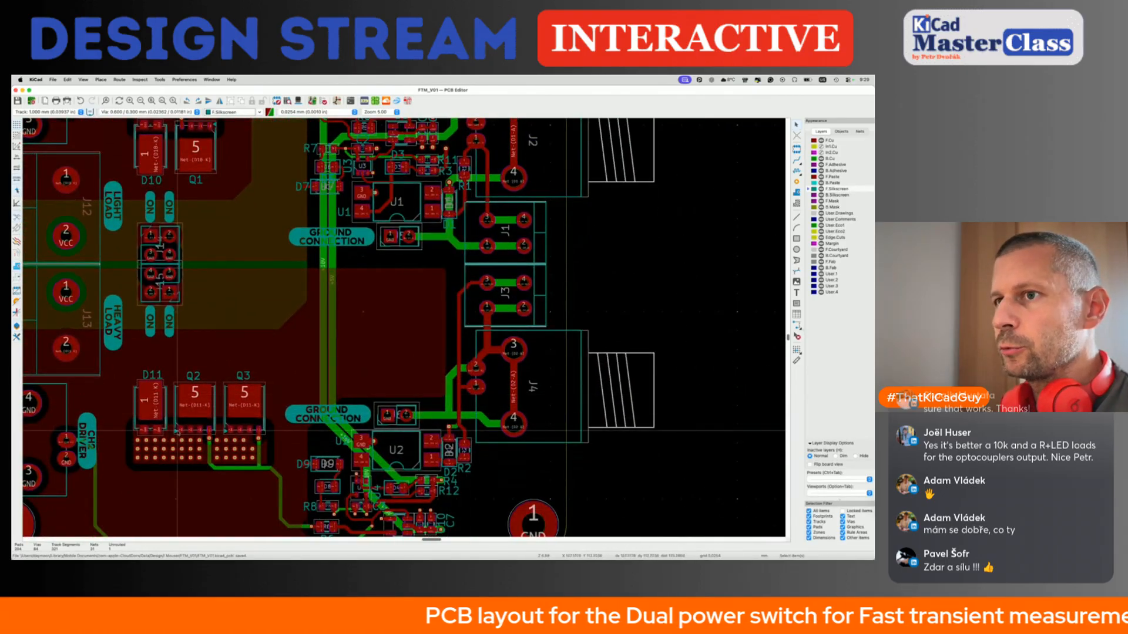
{"action": "key", "text": "super+d"}
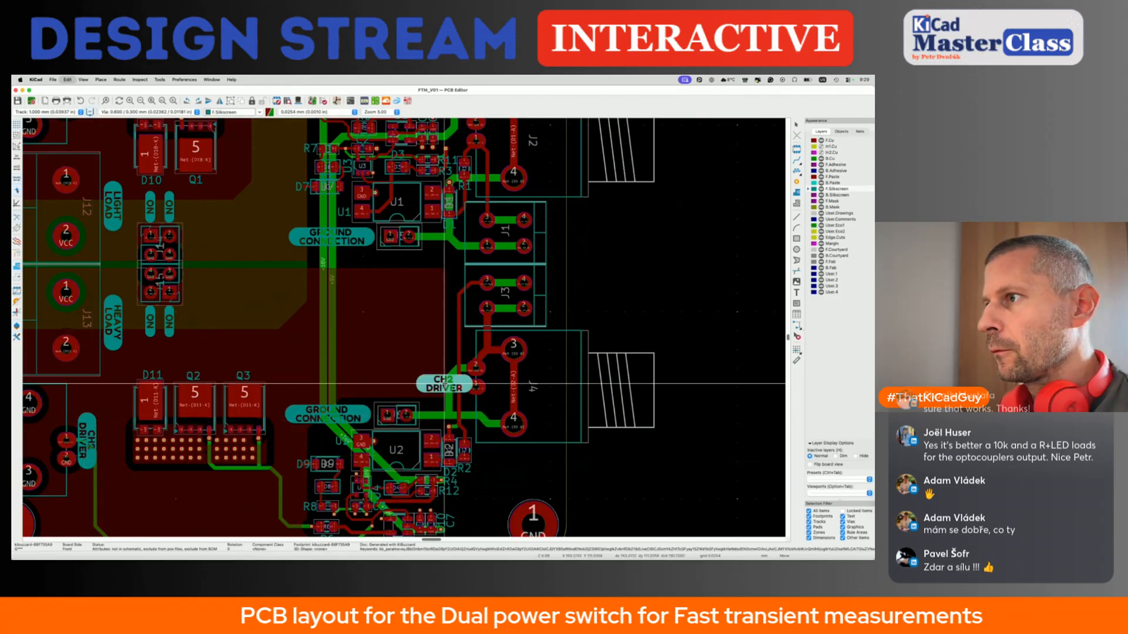
{"action": "double_click", "coordinate": [456, 379]}
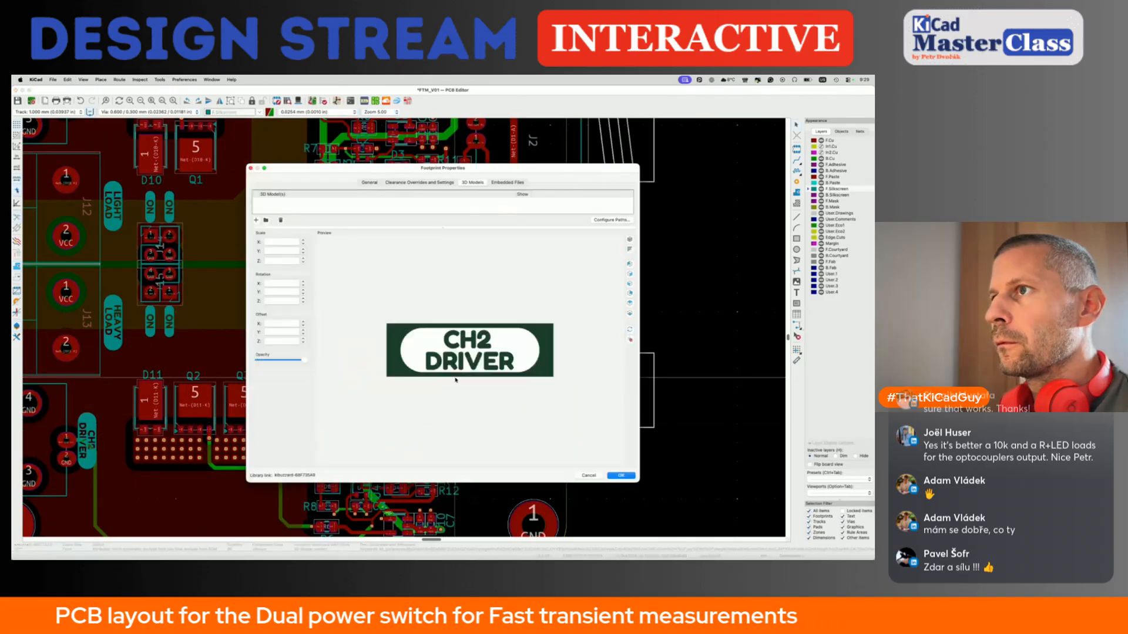
{"action": "key", "text": "Escape"}
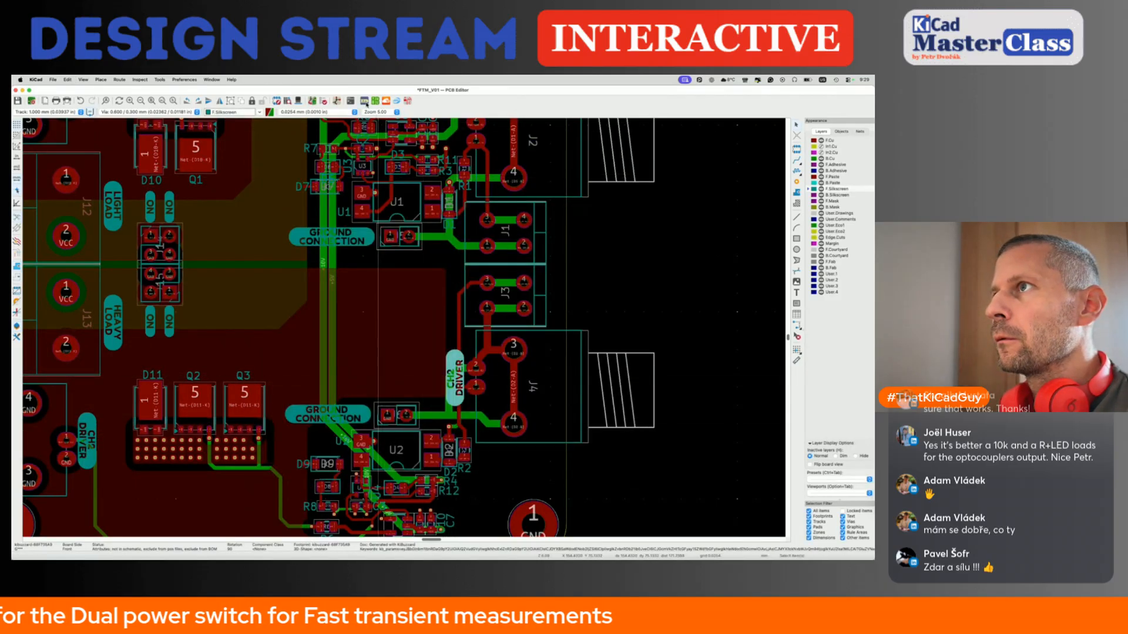
Change the text of the copied label beside J4 to "CH2 INPUT" and check it against the dimmed layers.
{"action": "left_click", "coordinate": [365, 101]}
{"action": "key", "text": "BackSpace"}
{"action": "key", "text": "BackSpace"}
{"action": "key", "text": "BackSpace"}
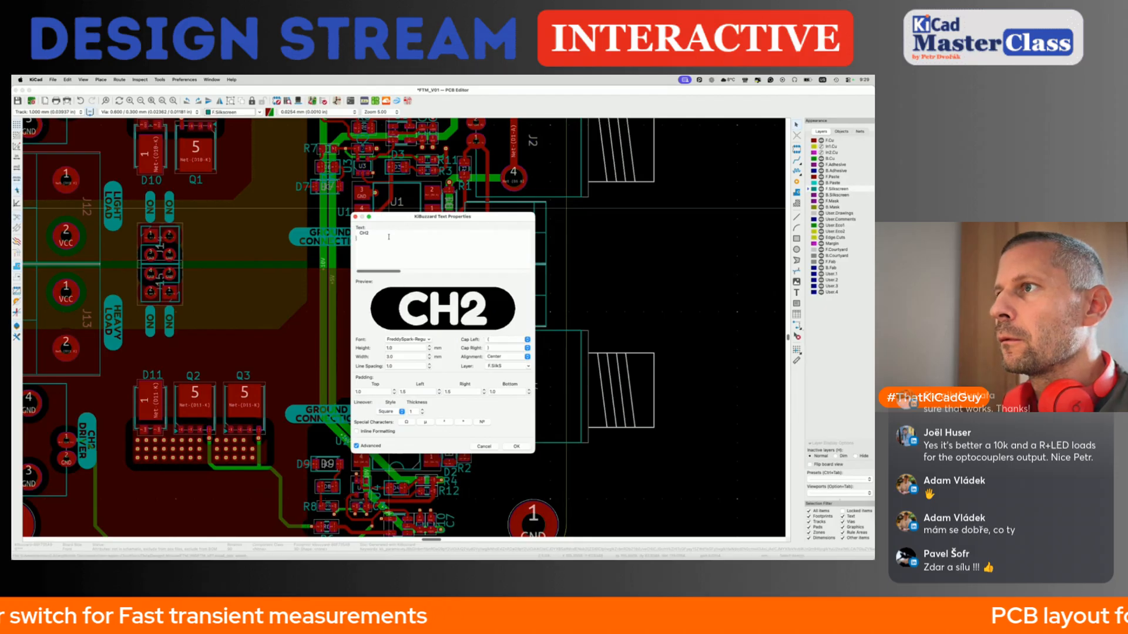
{"action": "type", "text": "INPUT"}
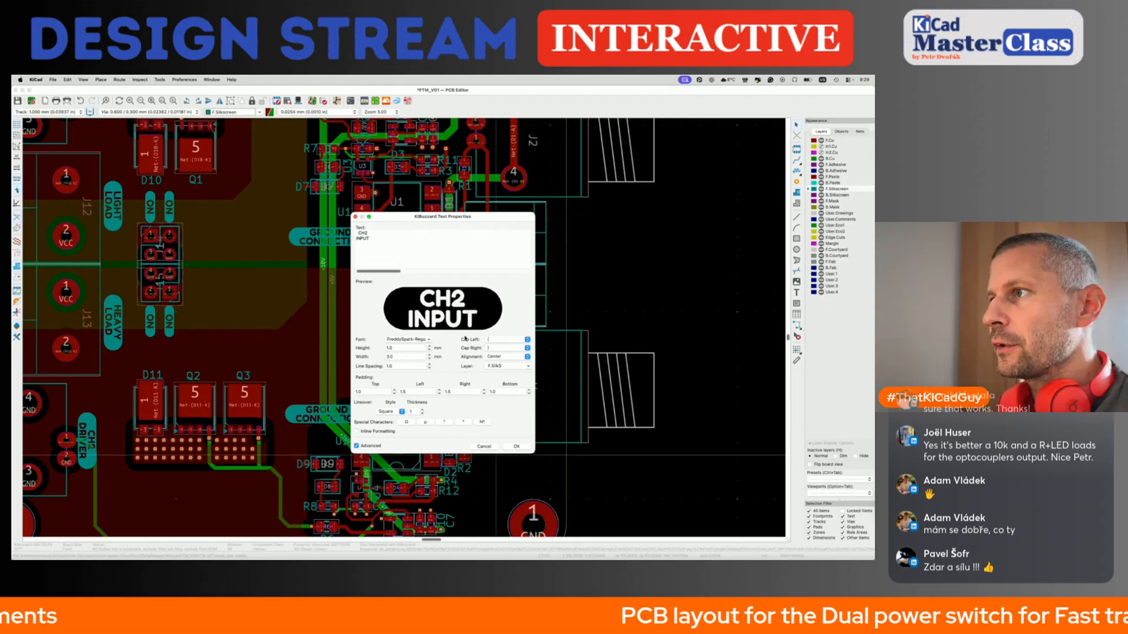
{"action": "left_click", "coordinate": [515, 446]}
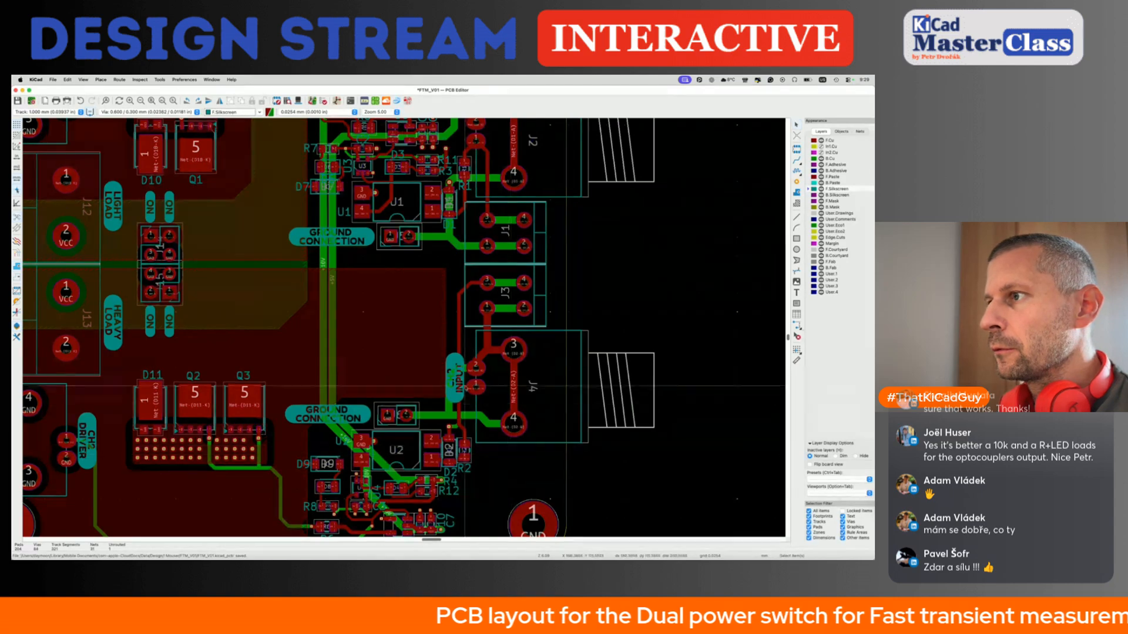
{"action": "key", "text": "ctrl+h"}
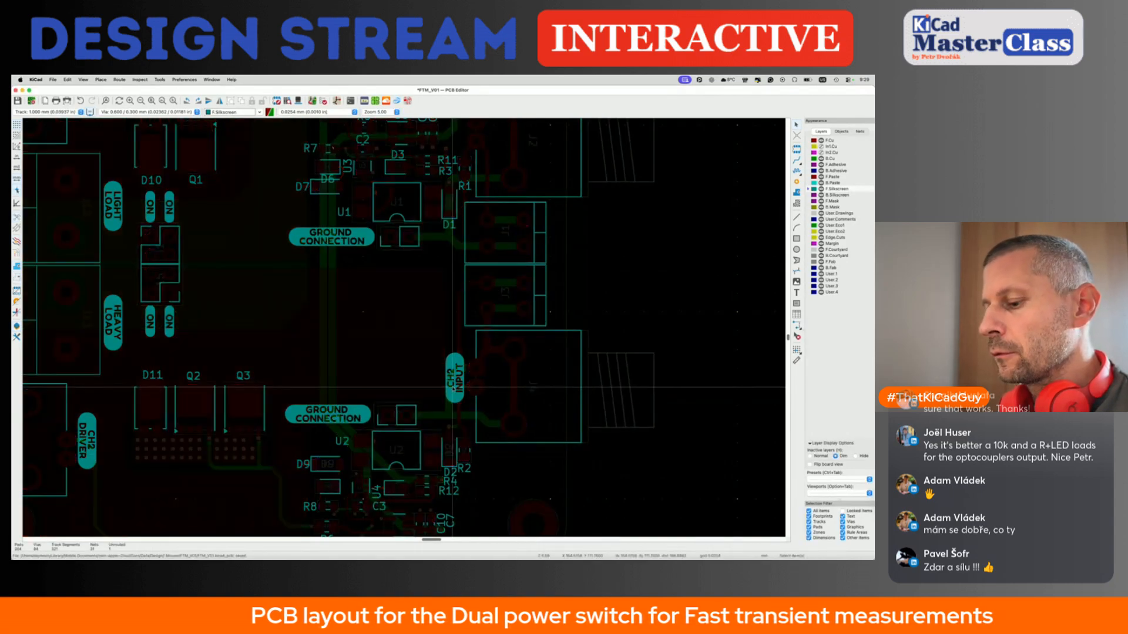
{"action": "key", "text": "ctrl+h"}
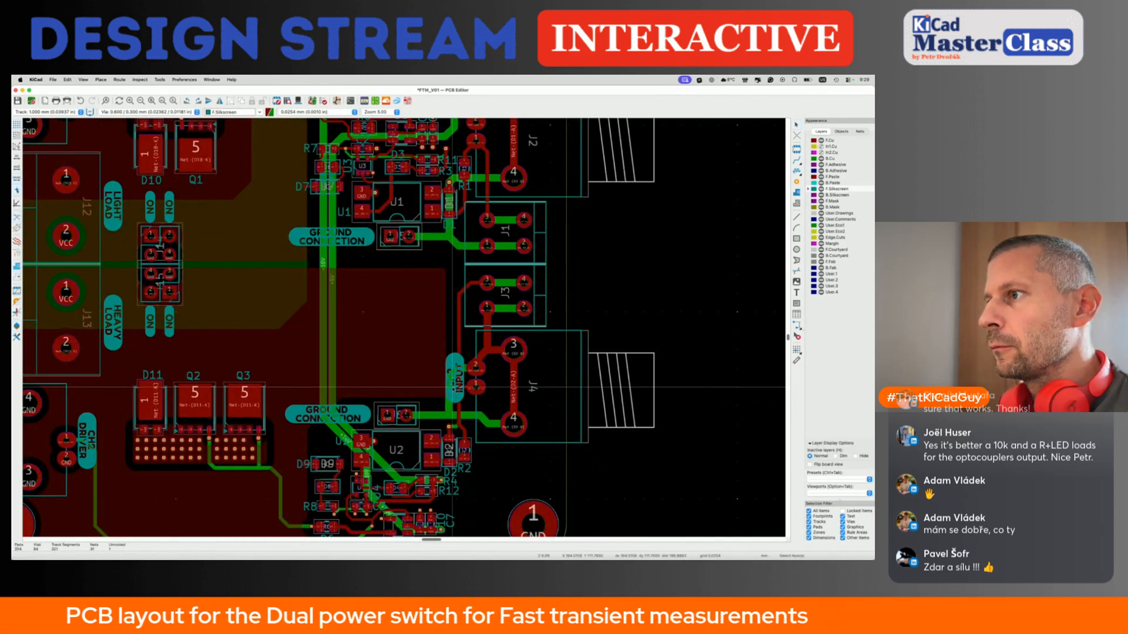
Duplicate the CH2 INPUT label beside the J2 connector and change the copy's text to "CH1 INPUT".
{"action": "left_click", "coordinate": [453, 356]}
{"action": "scroll", "coordinate": [451, 354], "scroll_direction": "up", "scroll_amount": 5}
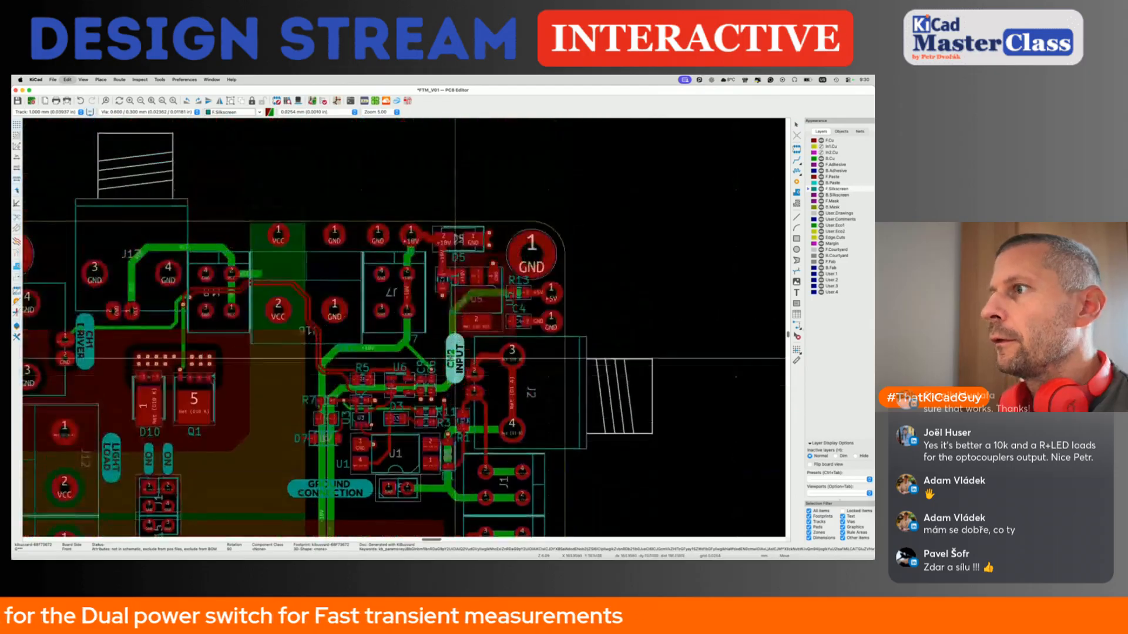
{"action": "left_click", "coordinate": [443, 382]}
{"action": "key", "text": "e"}
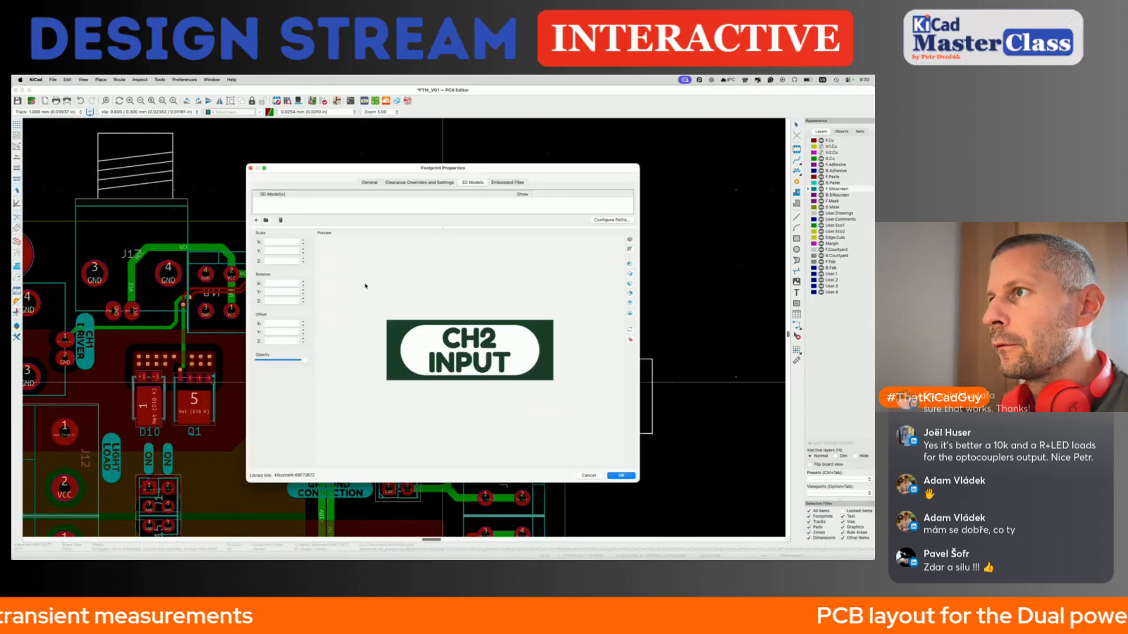
{"action": "key", "text": "Escape"}
{"action": "left_click", "coordinate": [365, 101]}
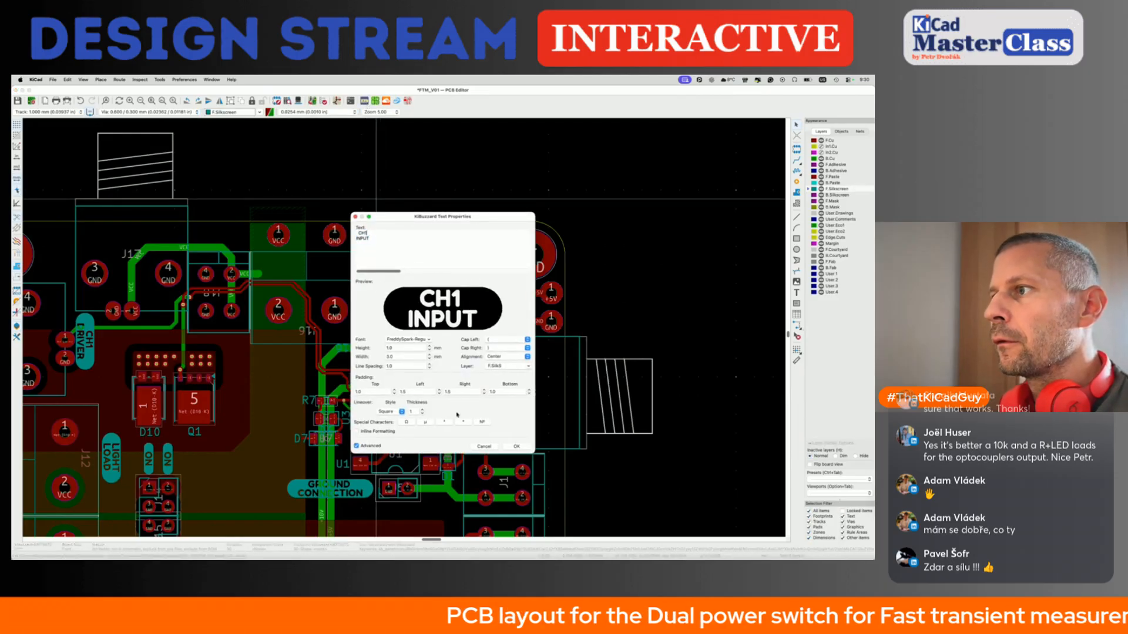
{"action": "left_click", "coordinate": [517, 446]}
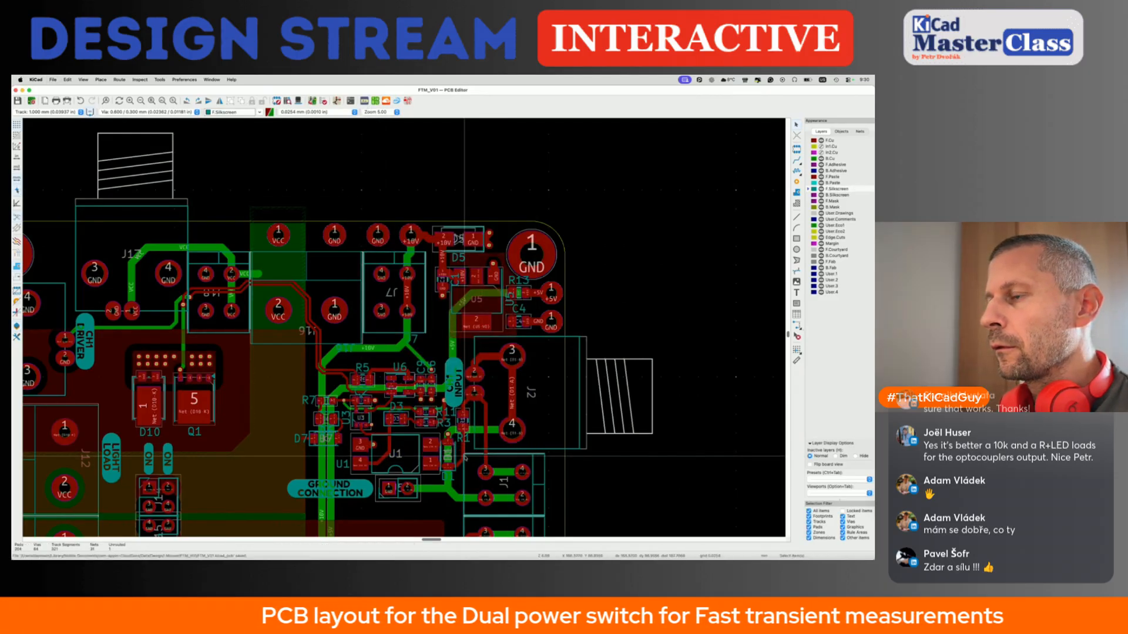
Nudge the R11 reference designator just below the CH1 INPUT label and save the board.
{"action": "scroll", "coordinate": [449, 415], "scroll_direction": "up", "scroll_amount": 5}
{"action": "key", "text": "m"}
{"action": "left_click", "coordinate": [446, 399]}
{"action": "key", "text": "m"}
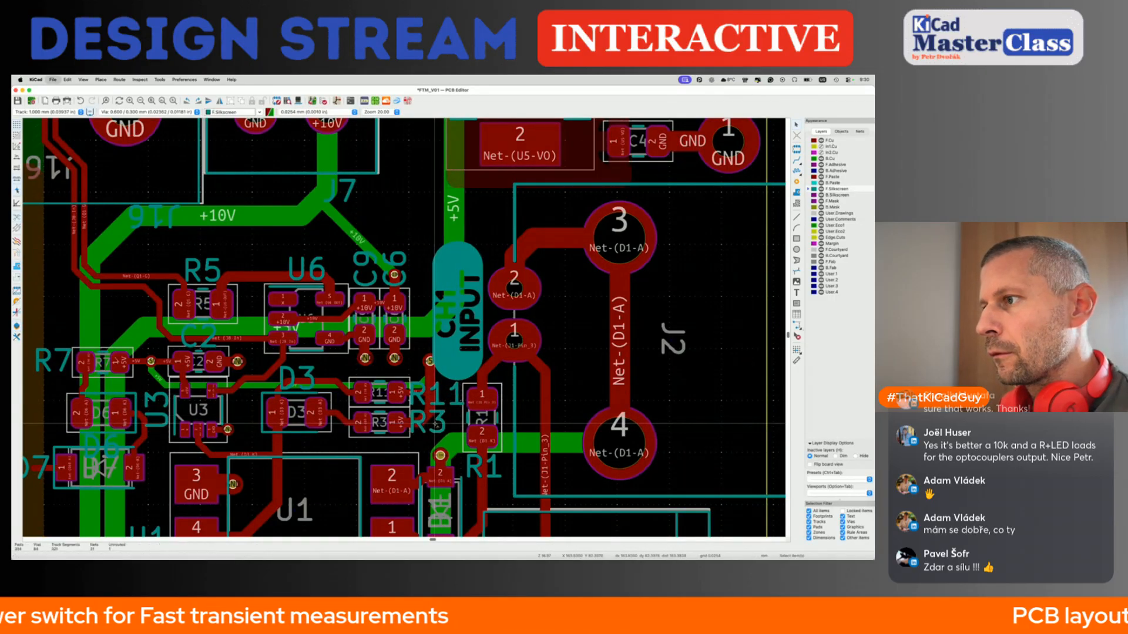
{"action": "key", "text": "super+s"}
Delete the J7 reference designator from the silkscreen and save the board.
{"action": "scroll", "coordinate": [434, 423], "scroll_direction": "down", "scroll_amount": 3}
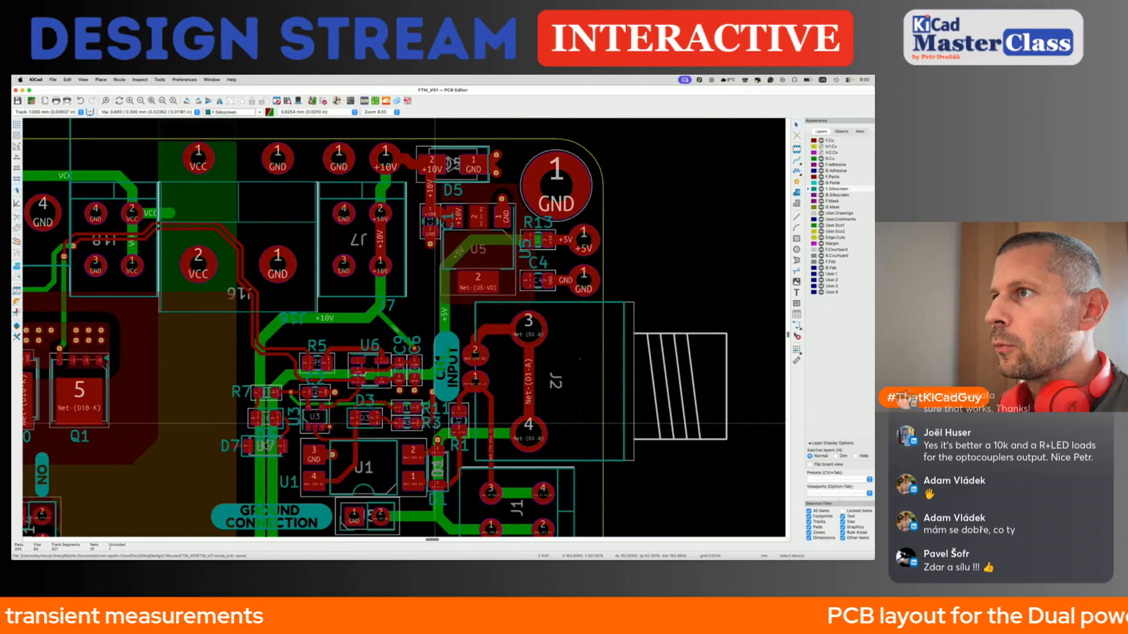
{"action": "key", "text": "Delete"}
{"action": "key", "text": "super+s"}
Move the C1 reference designator below its capacitor and centre the D5 designator beneath its diode.
{"action": "scroll", "coordinate": [391, 309], "scroll_direction": "left", "scroll_amount": 1}
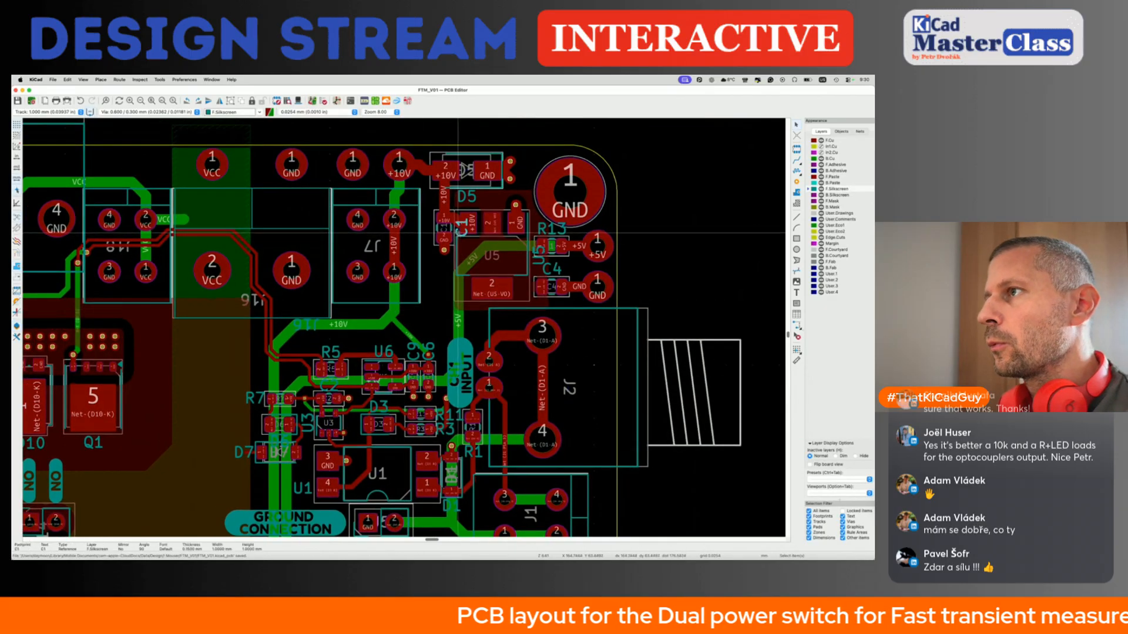
{"action": "scroll", "coordinate": [453, 252], "scroll_direction": "up", "scroll_amount": 4}
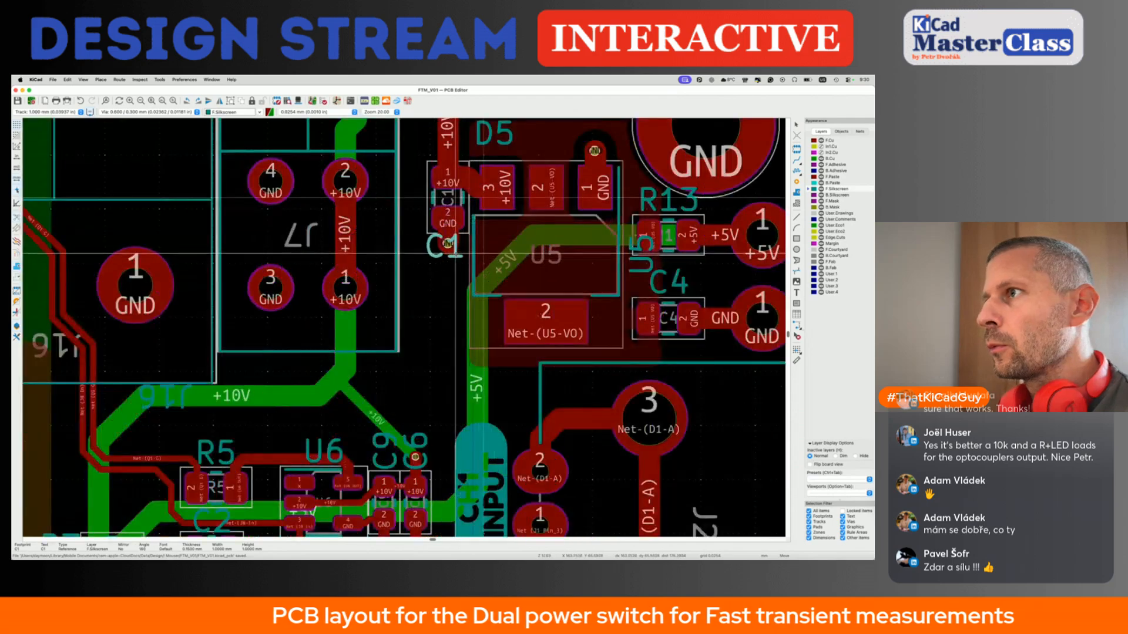
{"action": "left_click", "coordinate": [458, 274]}
{"action": "scroll", "coordinate": [458, 274], "scroll_direction": "up", "scroll_amount": 1}
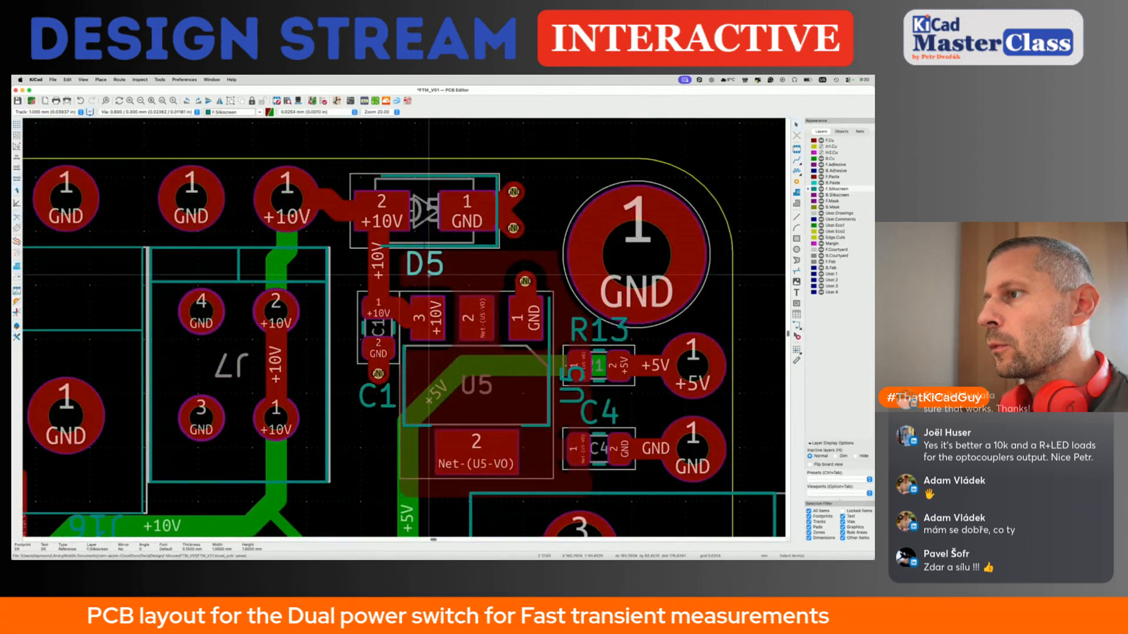
{"action": "left_click", "coordinate": [432, 264]}
Move the R13 reference designator below its resistor, and place the U5 designator horizontally below the regulator.
{"action": "left_click", "coordinate": [582, 326]}
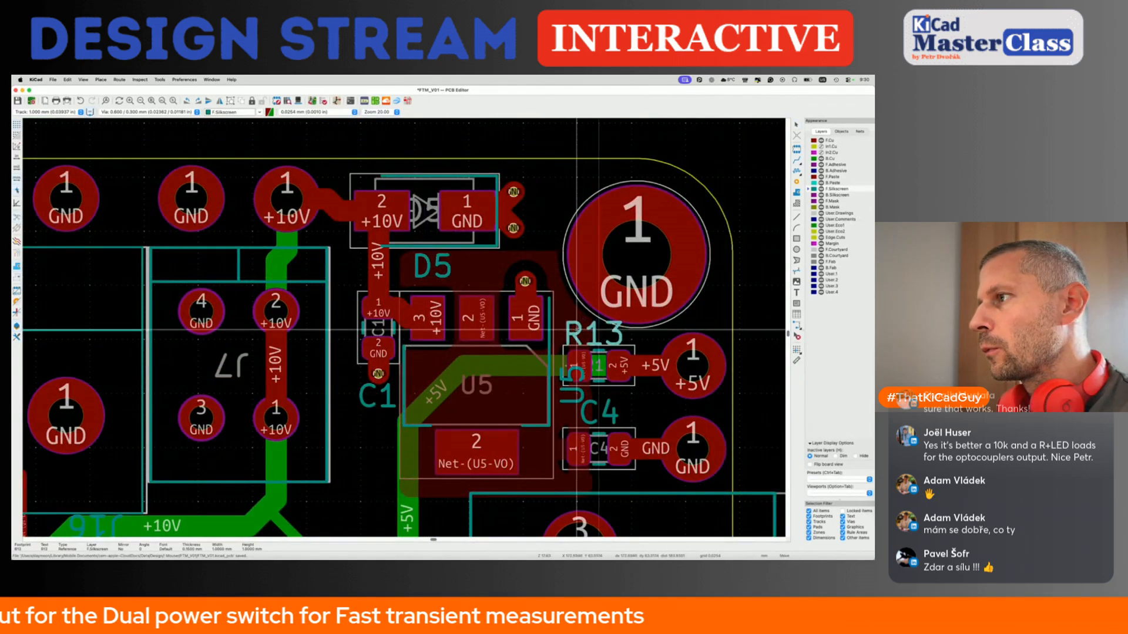
{"action": "left_click_drag", "start_coordinate": [582, 326], "coordinate": [430, 396]}
{"action": "left_click", "coordinate": [562, 387]}
{"action": "scroll", "coordinate": [517, 423], "scroll_direction": "down", "scroll_amount": 2}
{"action": "scroll", "coordinate": [509, 435], "scroll_direction": "down", "scroll_amount": 2}
{"action": "key", "text": "r"}
Delete the C4 and R13 reference designators beside the GND and +5V pads.
{"action": "left_click", "coordinate": [604, 315]}
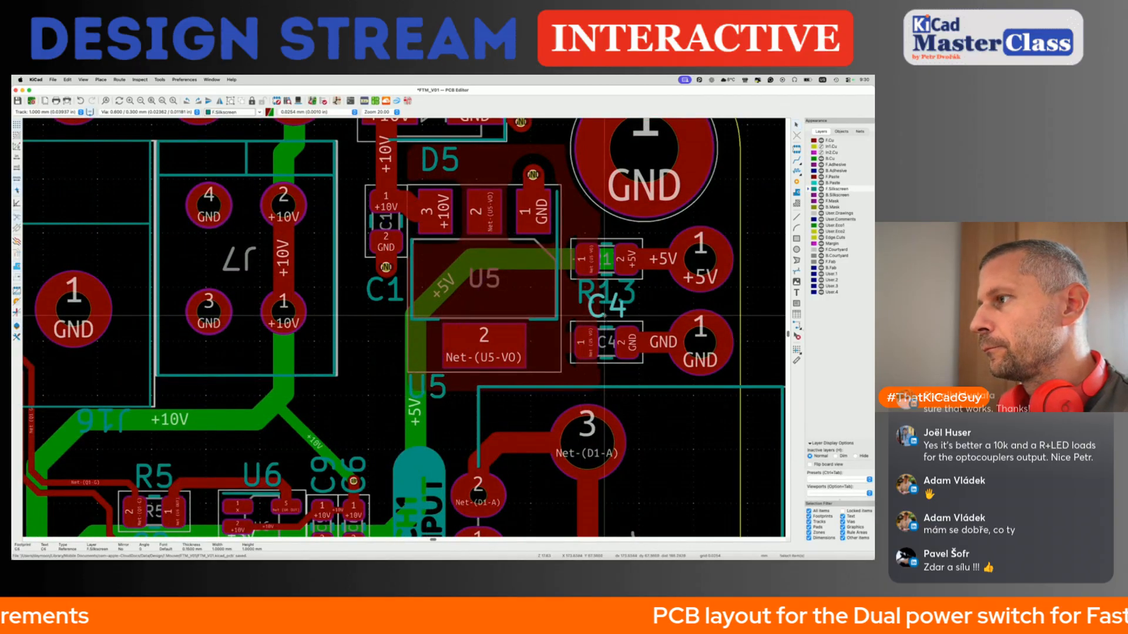
{"action": "left_click_drag", "start_coordinate": [604, 316], "coordinate": [599, 359]}
{"action": "key", "text": "Delete"}
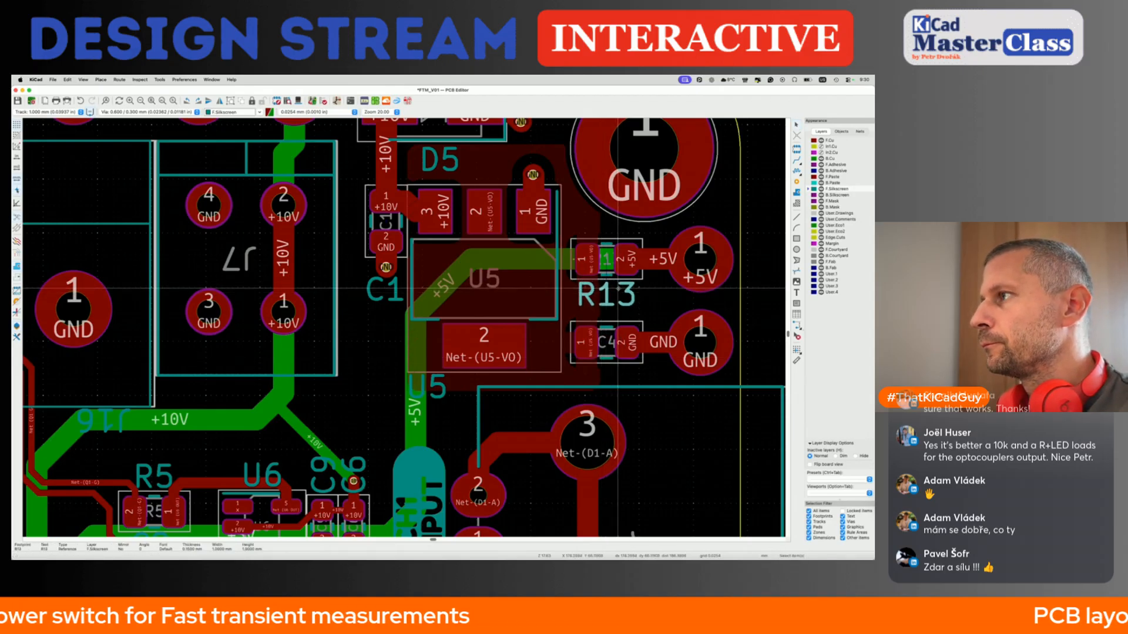
{"action": "scroll", "coordinate": [619, 289], "scroll_direction": "down", "scroll_amount": 4}
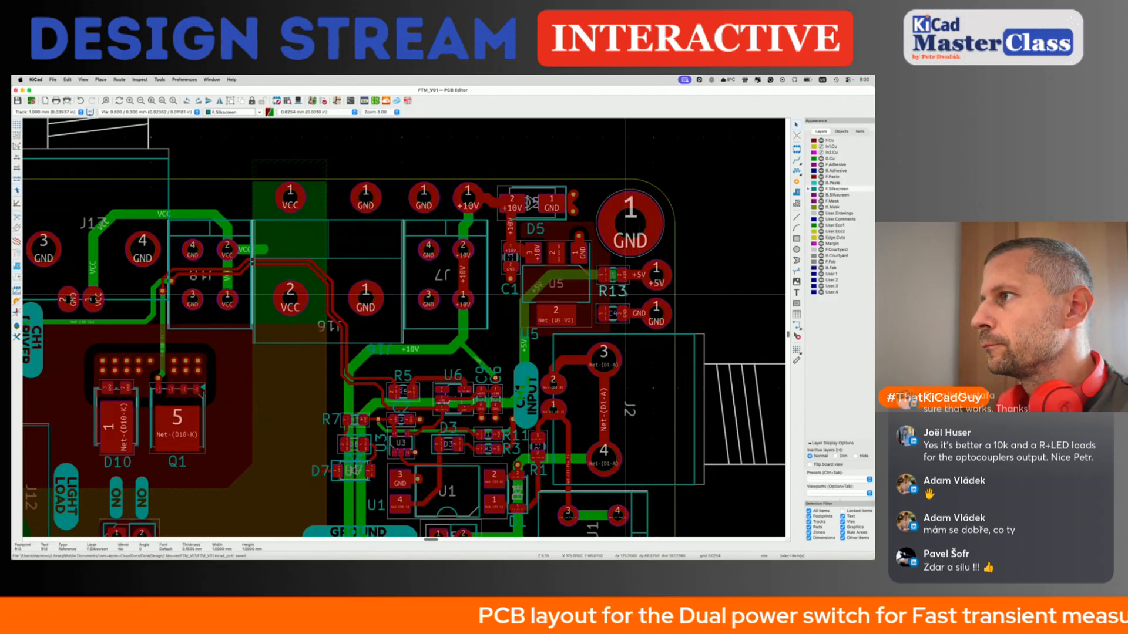
{"action": "key", "text": "Delete"}
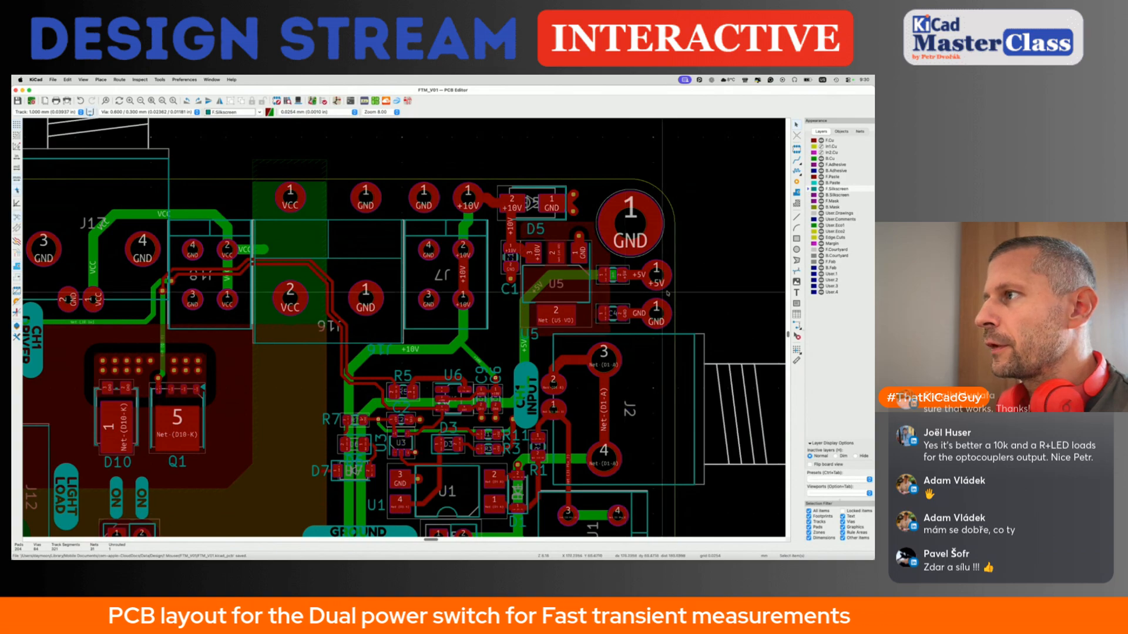
{"action": "scroll", "coordinate": [628, 267], "scroll_direction": "up", "scroll_amount": 1}
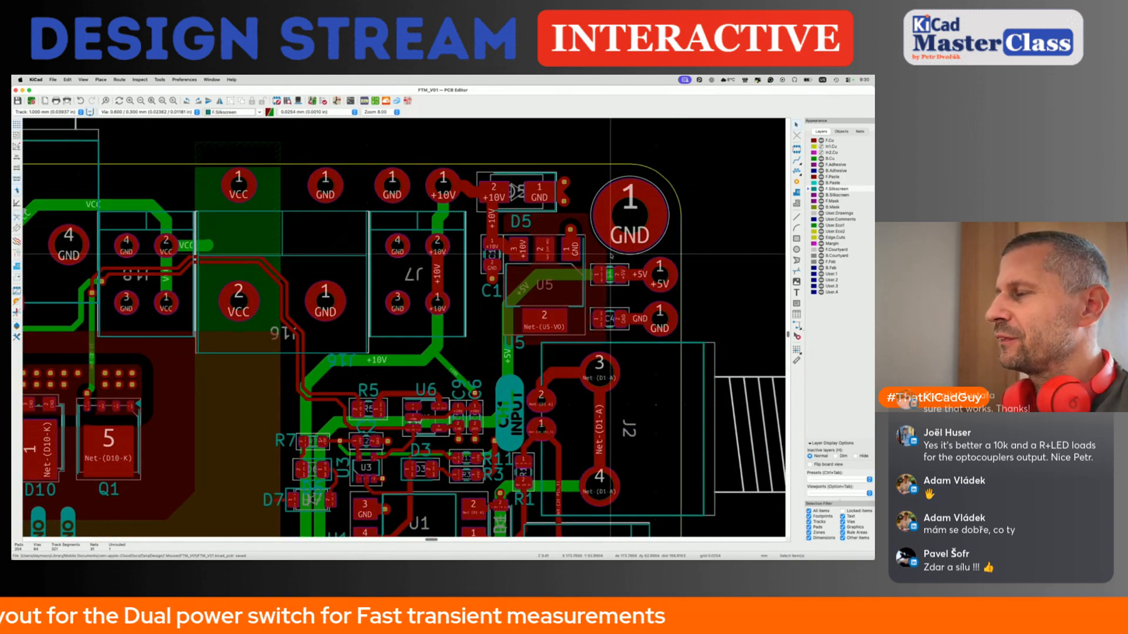
{"action": "scroll", "coordinate": [611, 254], "scroll_direction": "down", "scroll_amount": 2}
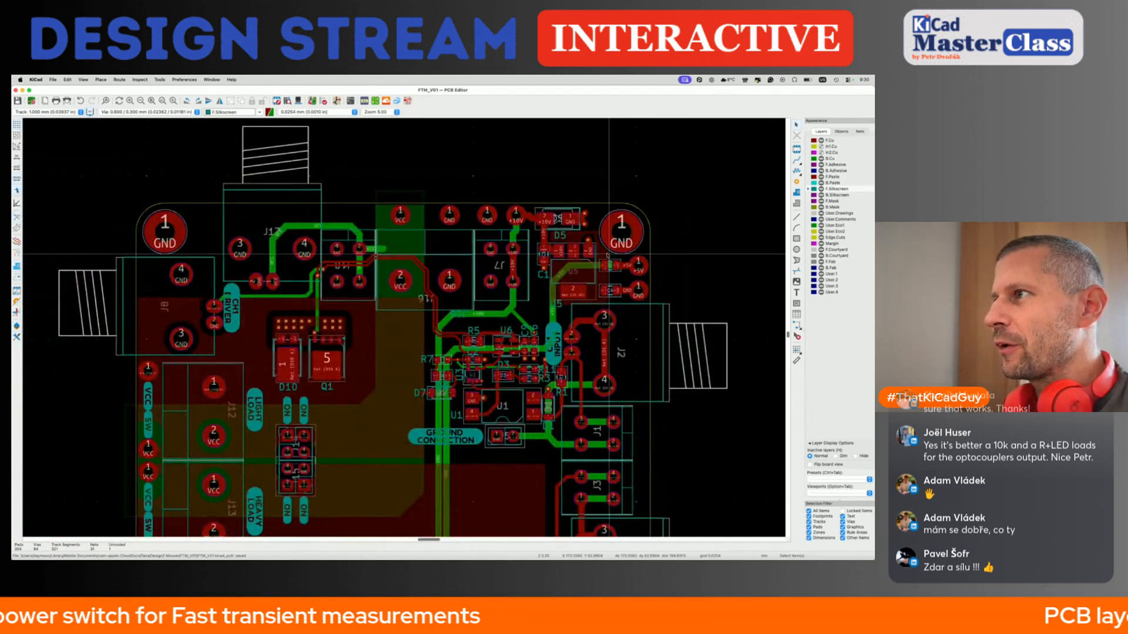
{"action": "scroll", "coordinate": [567, 247], "scroll_direction": "up", "scroll_amount": 3}
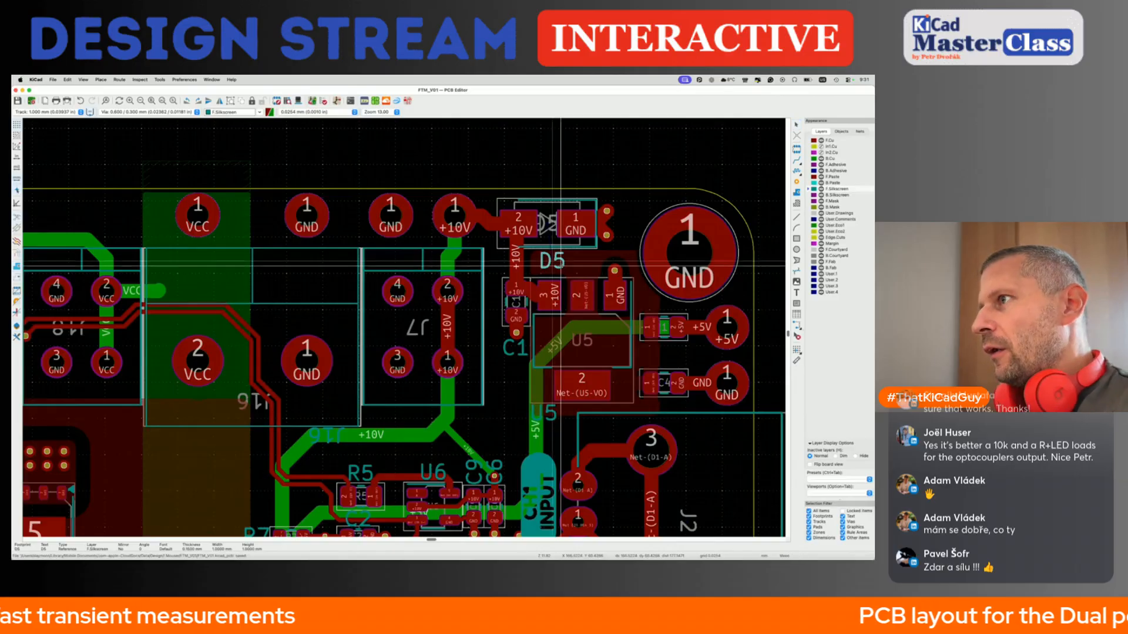
{"action": "scroll", "coordinate": [563, 266], "scroll_direction": "down", "scroll_amount": 2}
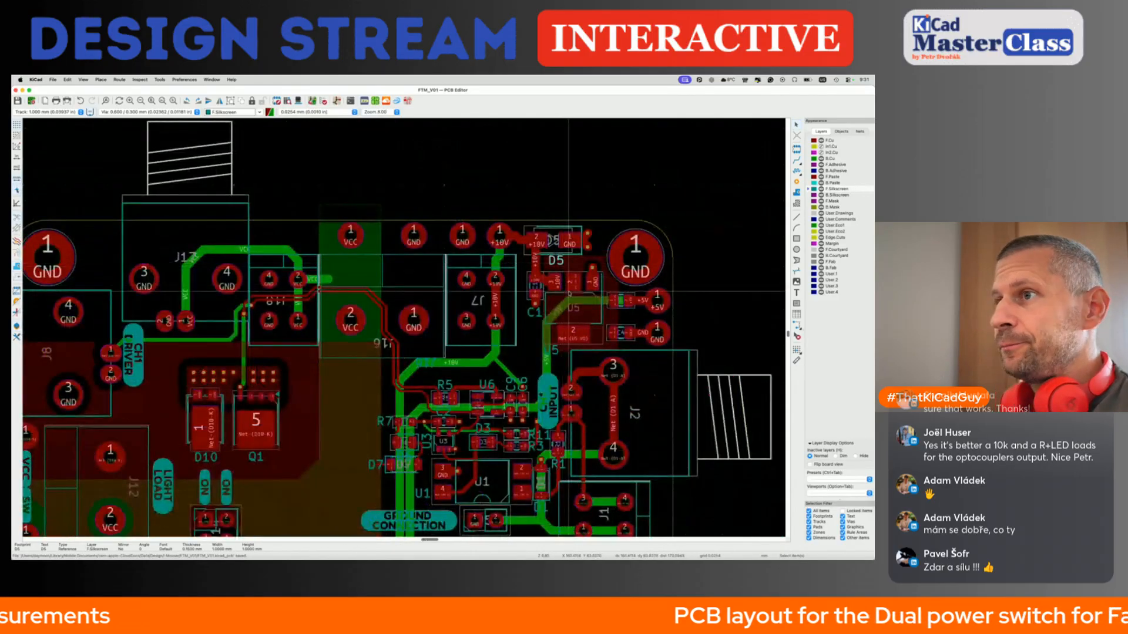
Duplicate the CH2 INPUT label and place the copy vertically beside the J3 header.
{"action": "scroll", "coordinate": [568, 291], "scroll_direction": "down", "scroll_amount": 5}
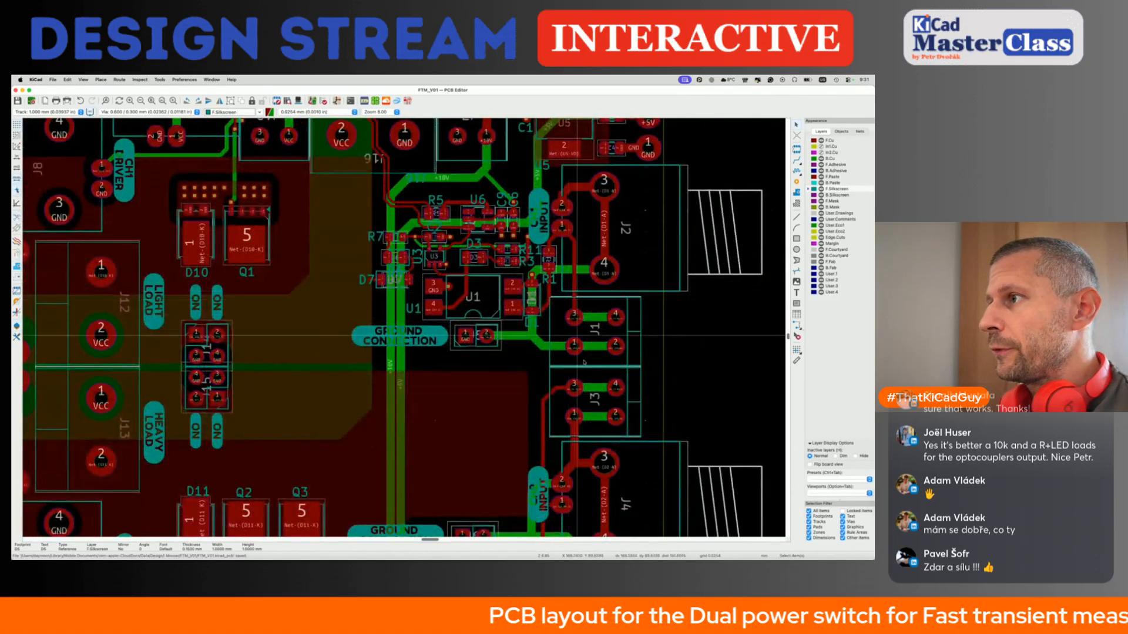
{"action": "scroll", "coordinate": [576, 330], "scroll_direction": "up", "scroll_amount": 2}
{"action": "scroll", "coordinate": [564, 338], "scroll_direction": "down", "scroll_amount": 3}
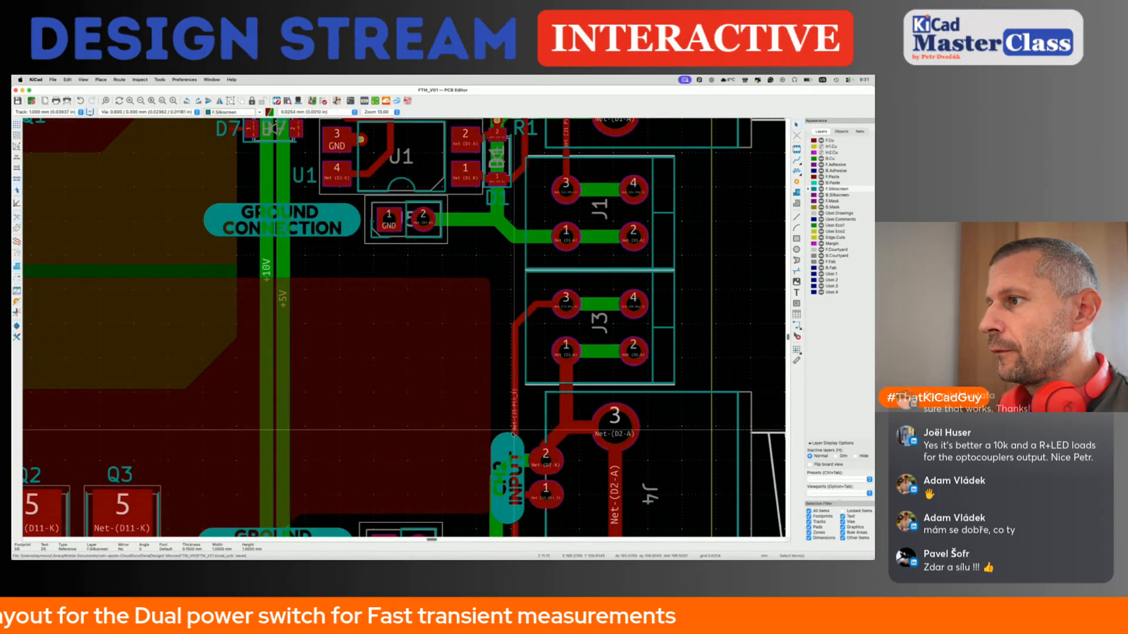
{"action": "left_click", "coordinate": [504, 448]}
{"action": "key", "text": "ctrl+d"}
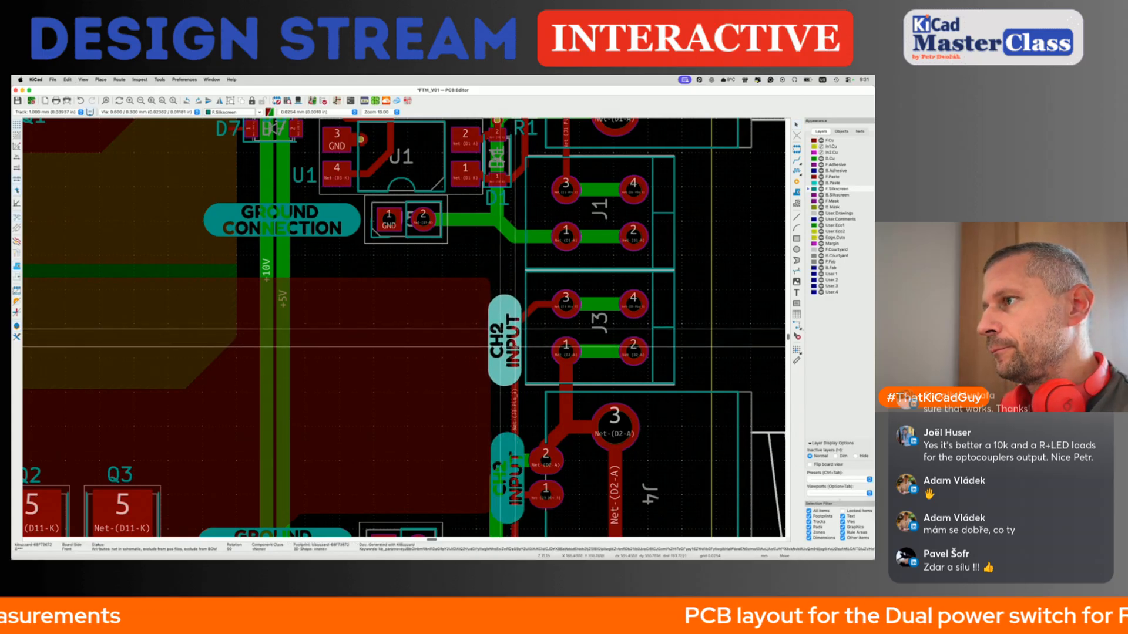
{"action": "left_click", "coordinate": [516, 346]}
Copy the CH1 INPUT label from beside J2 and place the copy vertically beside the J1 header.
{"action": "scroll", "coordinate": [516, 337], "scroll_direction": "up", "scroll_amount": 6}
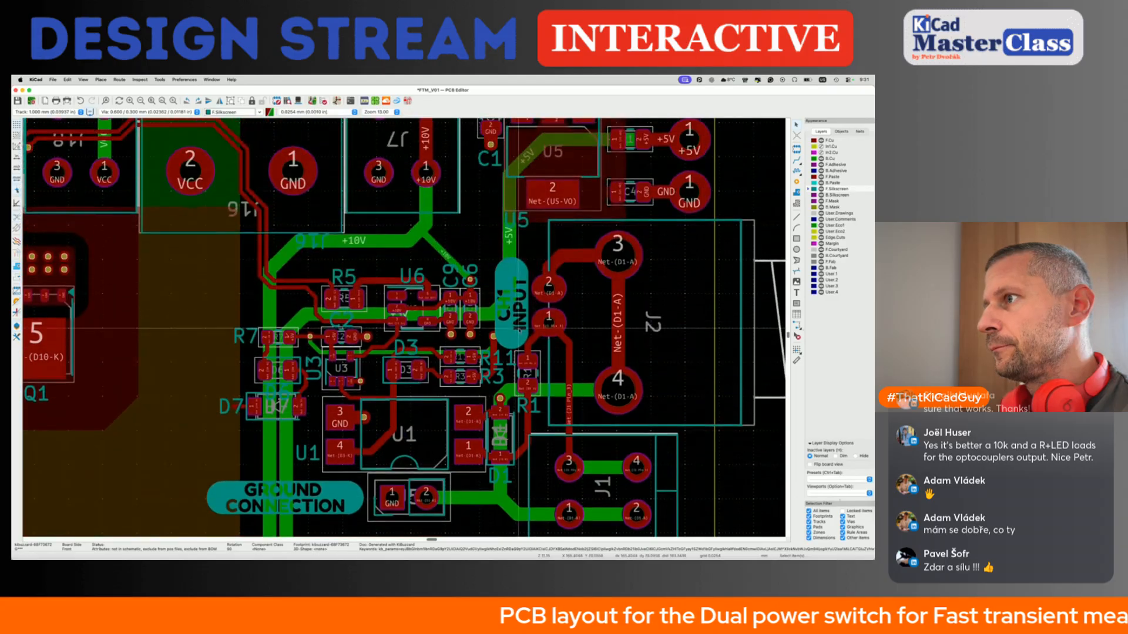
{"action": "left_click", "coordinate": [523, 308]}
{"action": "key", "text": "super+c"}
{"action": "key", "text": "super+v"}
{"action": "scroll", "coordinate": [511, 318], "scroll_direction": "down", "scroll_amount": 6}
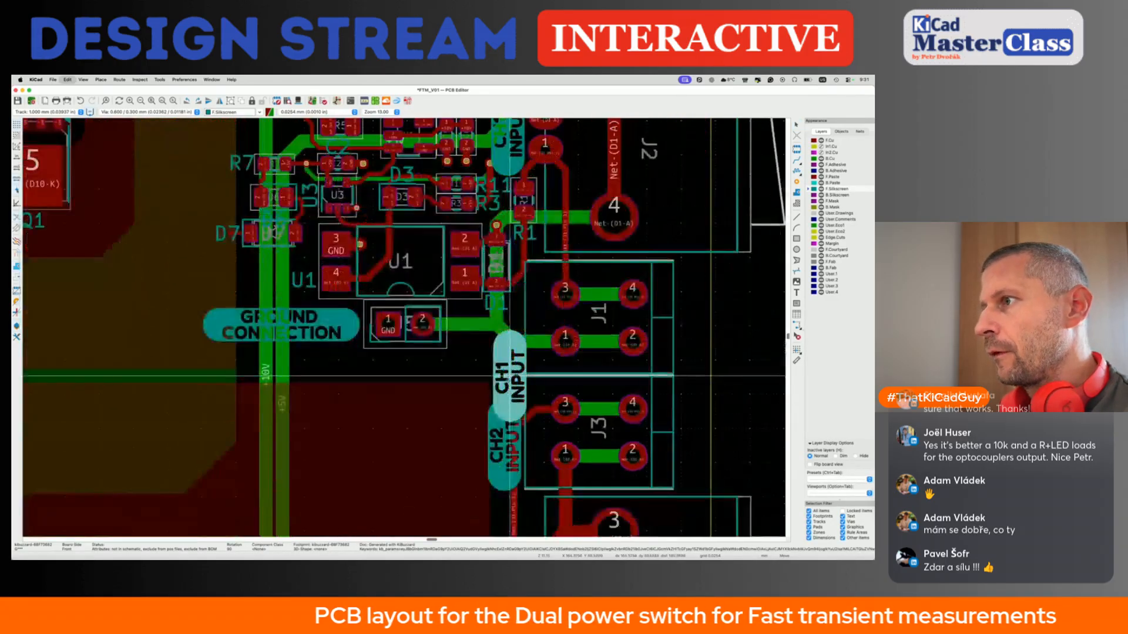
{"action": "left_click", "coordinate": [500, 335]}
Move the D1 reference designator clear of the CH1 INPUT label to the right of its diode, below R1.
{"action": "left_click", "coordinate": [492, 296]}
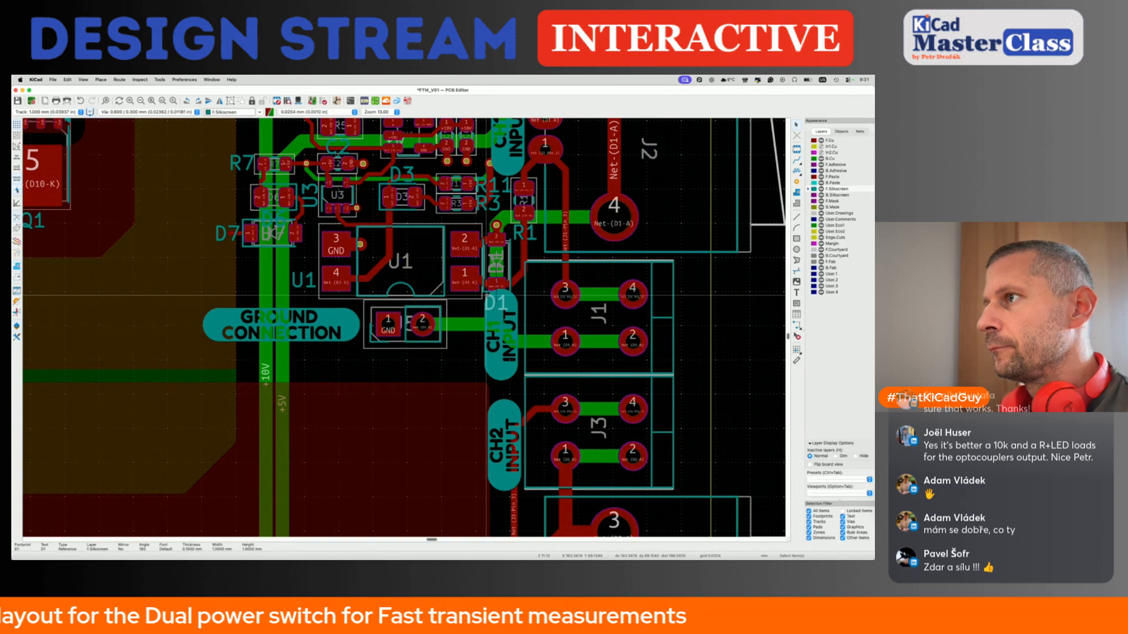
{"action": "key", "text": "m"}
{"action": "left_click", "coordinate": [514, 243]}
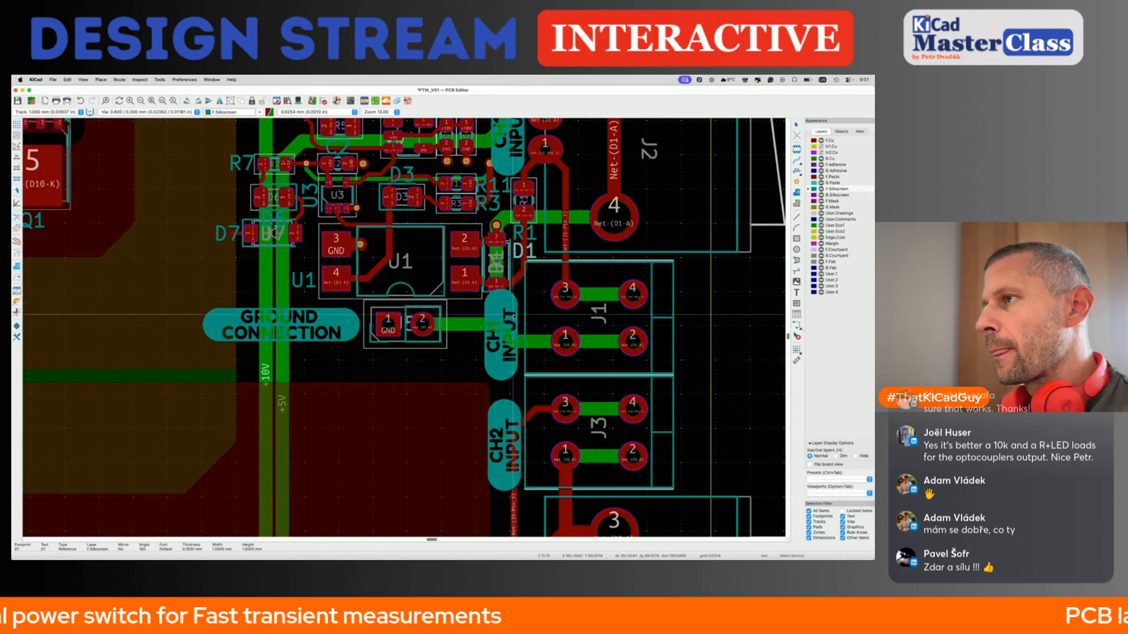
Reposition the vertical CH1 INPUT and CH2 INPUT labels close beside the J1 and J3 headers.
{"action": "left_click", "coordinate": [509, 326]}
{"action": "key", "text": "m"}
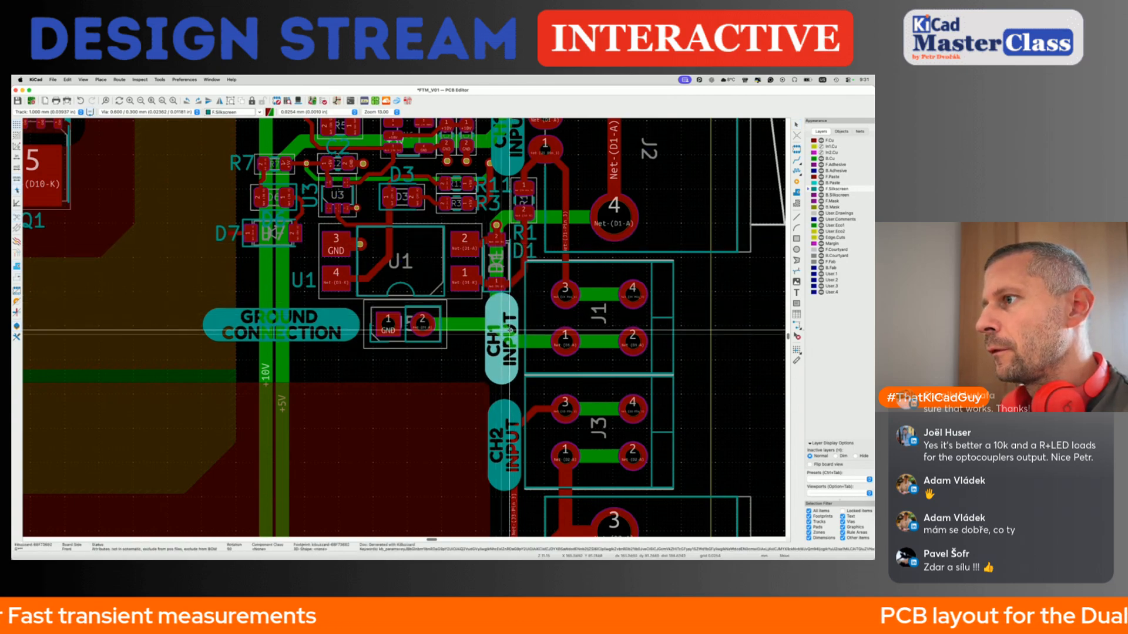
{"action": "left_click", "coordinate": [511, 331]}
{"action": "left_click", "coordinate": [511, 416]}
{"action": "key", "text": "m"}
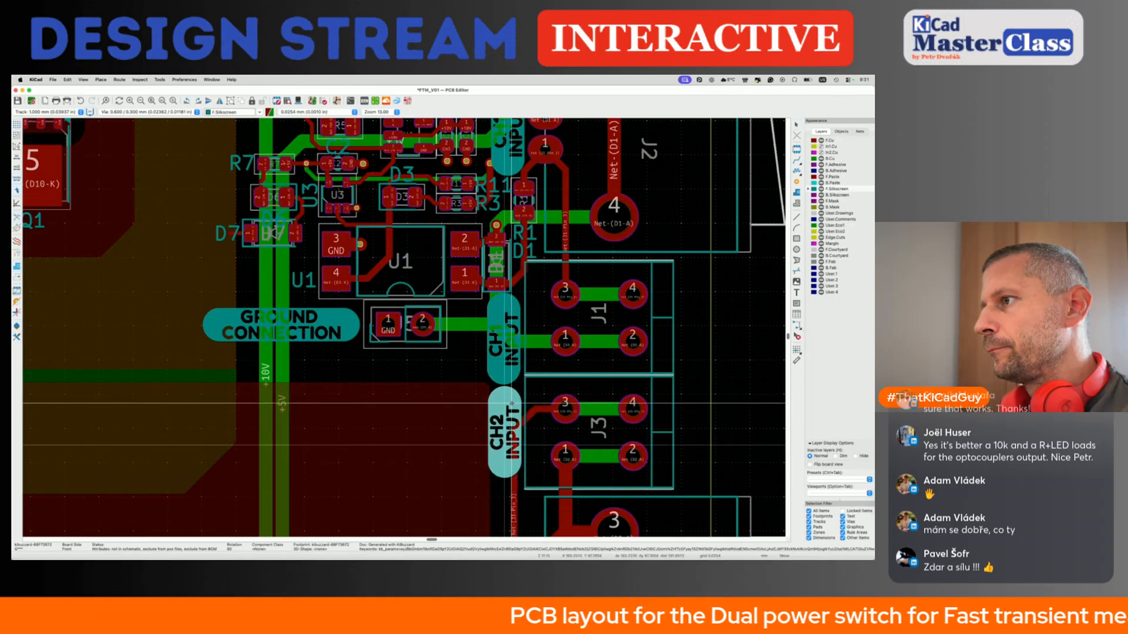
{"action": "left_click", "coordinate": [513, 404]}
Copy the SW label from beside J12 and place the rotated copy vertically outside J1, next to pins 1 and 2.
{"action": "middle_click_drag", "start_coordinate": [627, 364], "coordinate": [564, 367]}
{"action": "scroll", "coordinate": [605, 334], "scroll_direction": "up", "scroll_amount": 1}
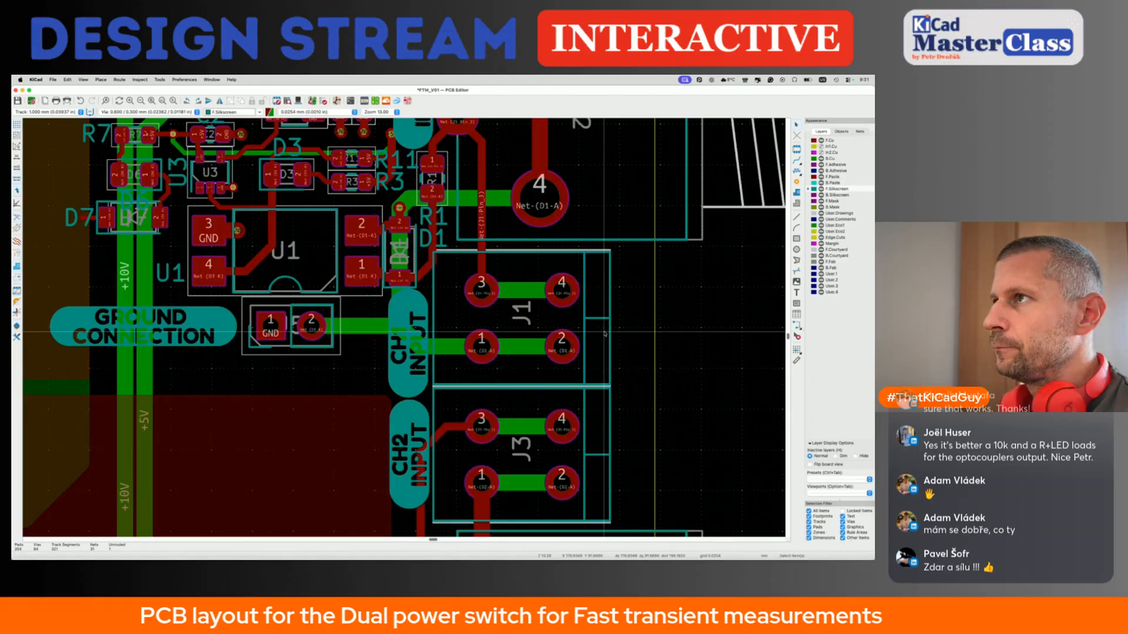
{"action": "scroll", "coordinate": [605, 334], "scroll_direction": "down", "scroll_amount": 5}
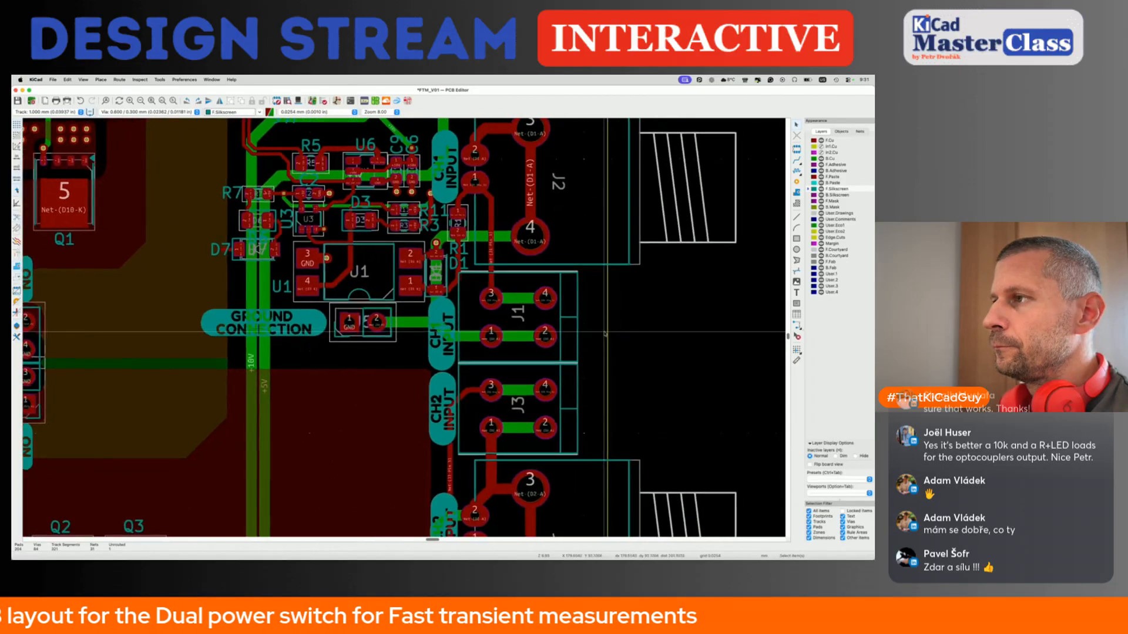
{"action": "scroll", "coordinate": [594, 338], "scroll_direction": "left", "scroll_amount": 4}
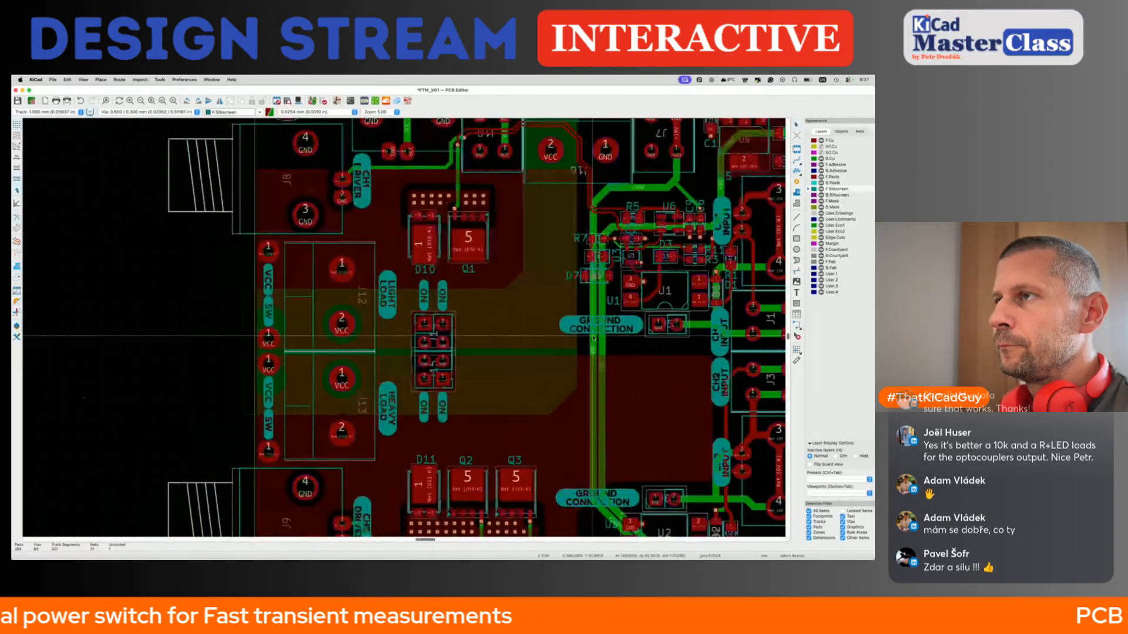
{"action": "scroll", "coordinate": [593, 338], "scroll_direction": "right", "scroll_amount": 6}
{"action": "scroll", "coordinate": [422, 322], "scroll_direction": "up", "scroll_amount": 3}
{"action": "scroll", "coordinate": [422, 322], "scroll_direction": "left", "scroll_amount": 14}
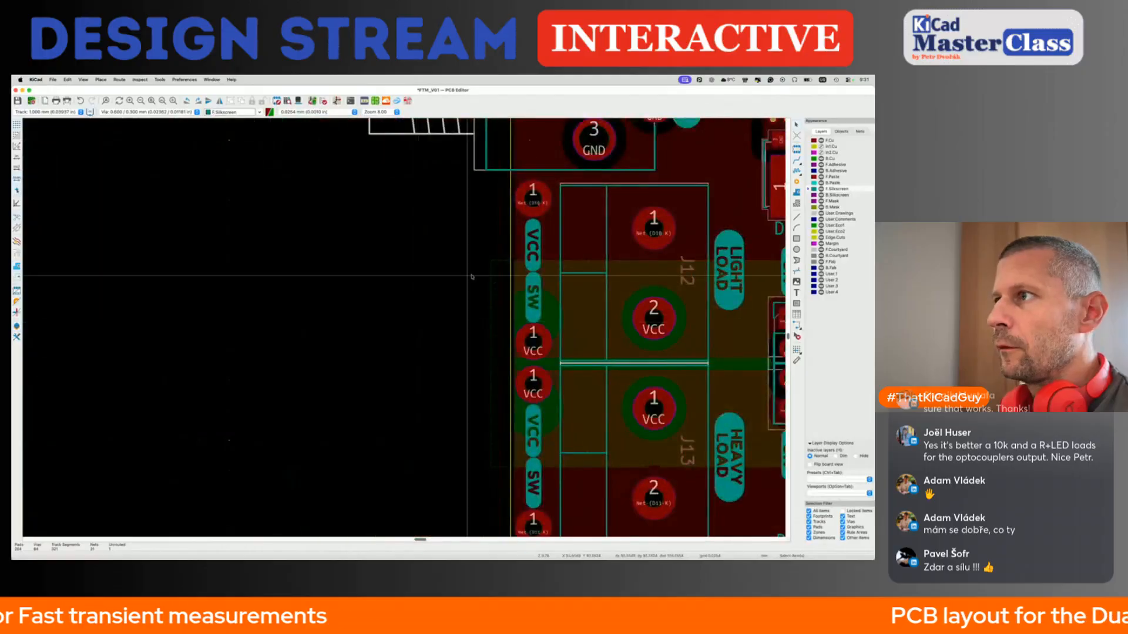
{"action": "left_click", "coordinate": [532, 292]}
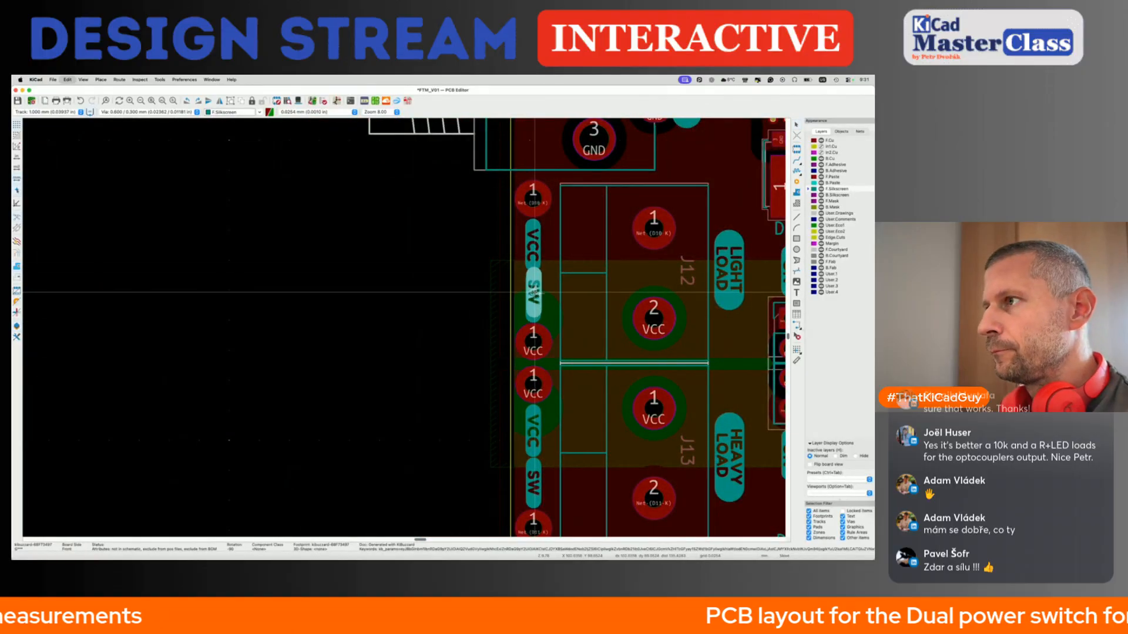
{"action": "scroll", "coordinate": [534, 292], "scroll_direction": "right", "scroll_amount": 16}
{"action": "scroll", "coordinate": [534, 293], "scroll_direction": "up", "scroll_amount": 3}
{"action": "key", "text": "r"}
{"action": "key", "text": "r"}
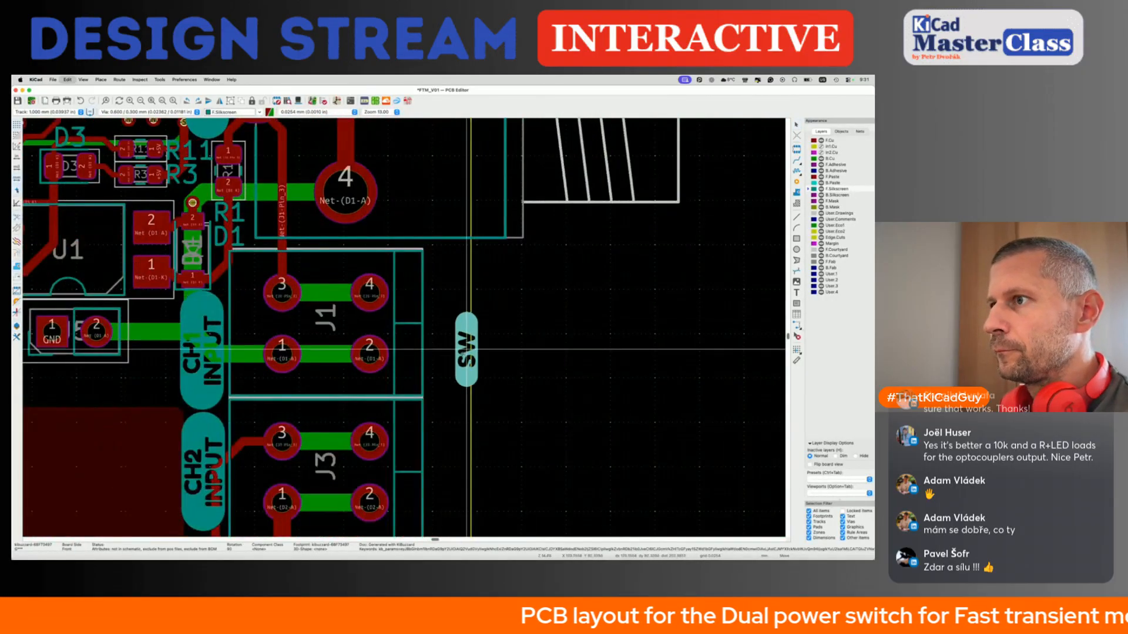
{"action": "left_click", "coordinate": [437, 361]}
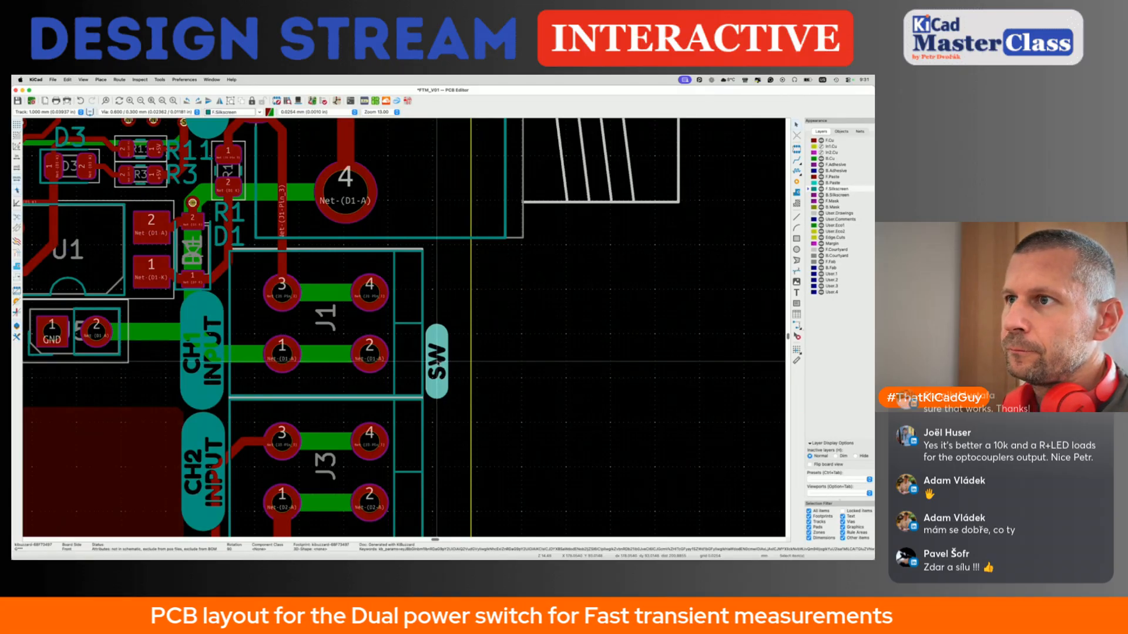
Change the text of the copied SW label beside J1 to IN with KiBuzzard.
{"action": "double_click", "coordinate": [436, 362]}
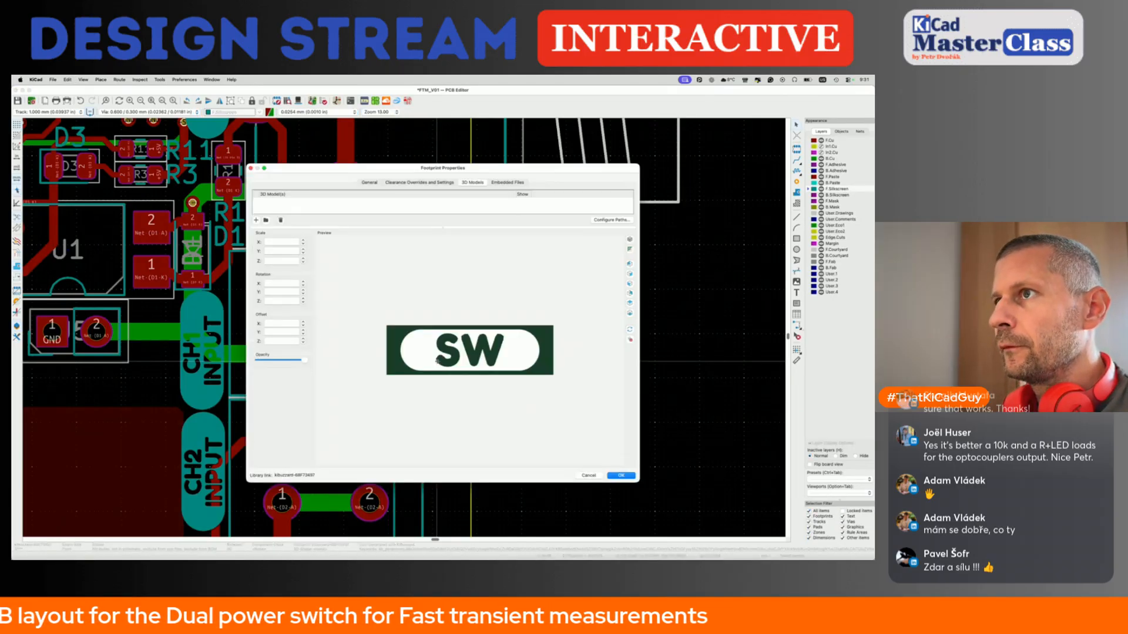
{"action": "key", "text": "Escape"}
{"action": "left_click", "coordinate": [365, 101]}
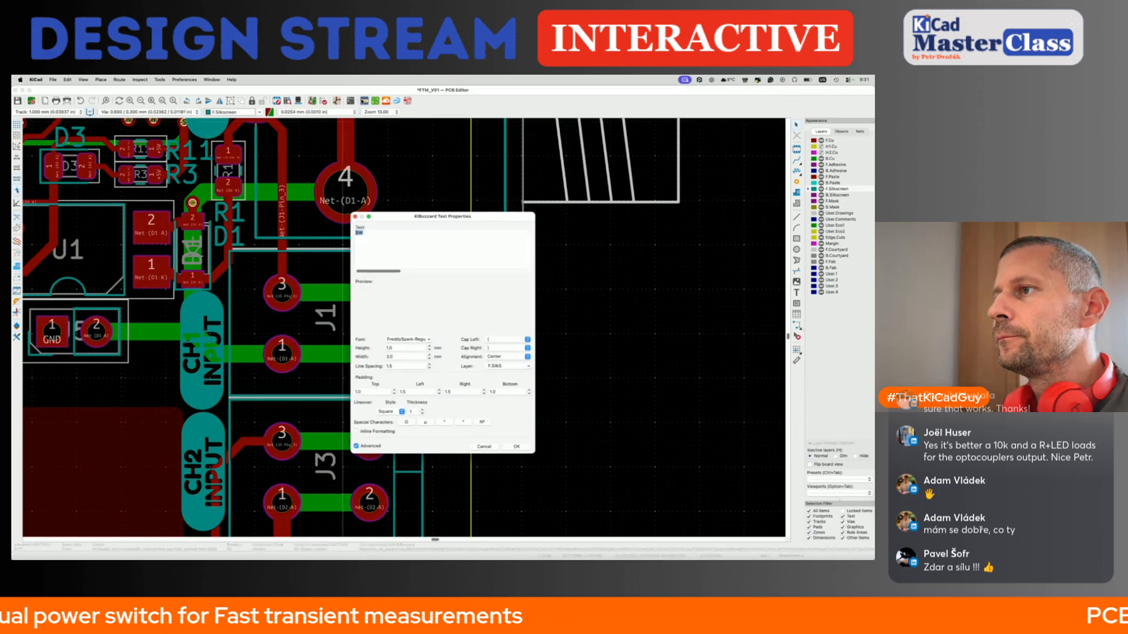
{"action": "type", "text": "IN"}
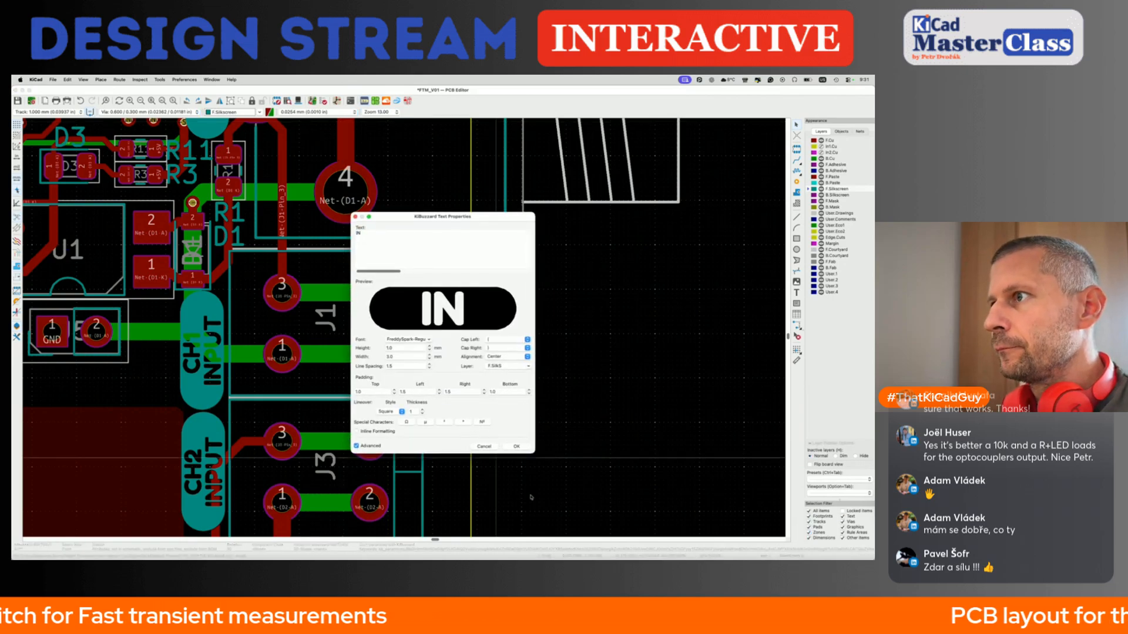
{"action": "left_click", "coordinate": [518, 447]}
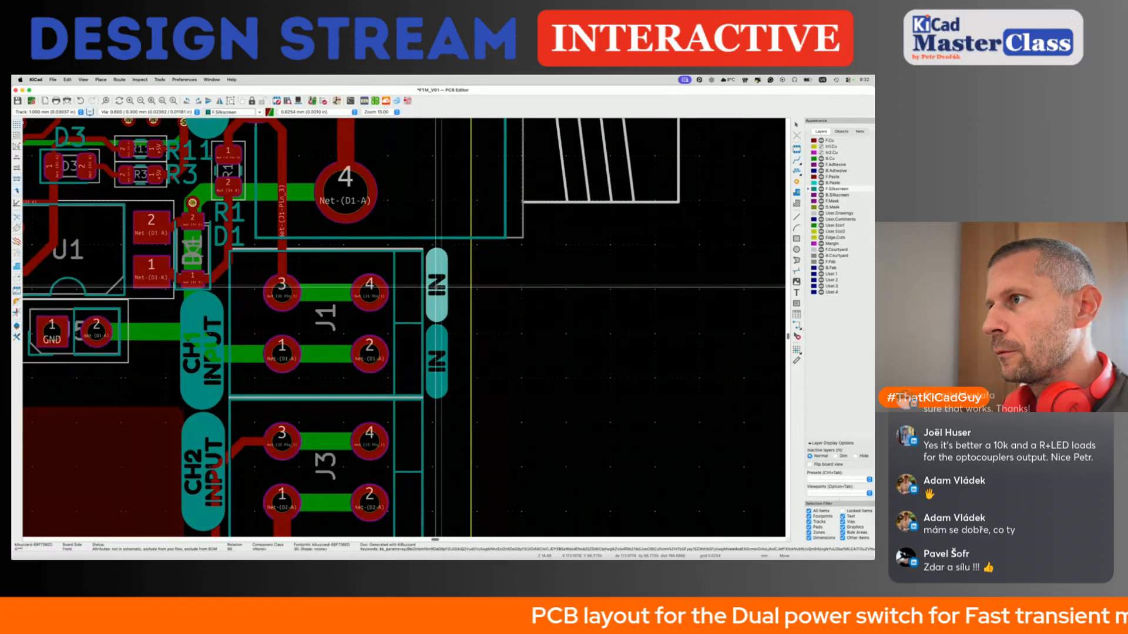
Place a copy of the IN label next to J1 pins 3 and 4 and change its text to GND.
{"action": "double_click", "coordinate": [435, 287]}
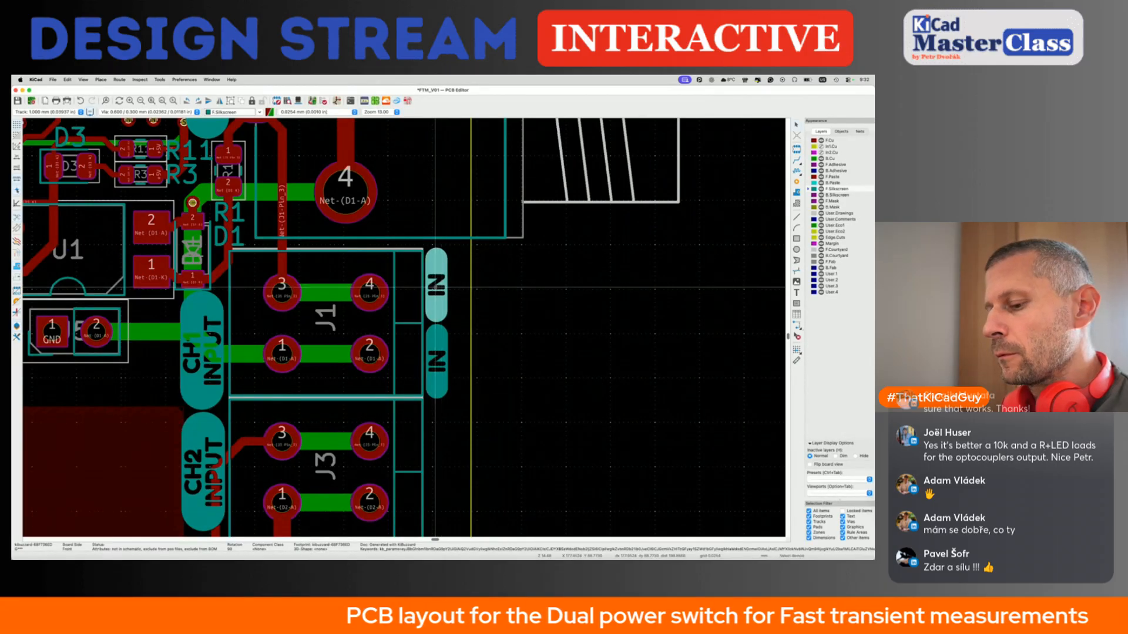
{"action": "key", "text": "Escape"}
{"action": "left_click", "coordinate": [365, 101]}
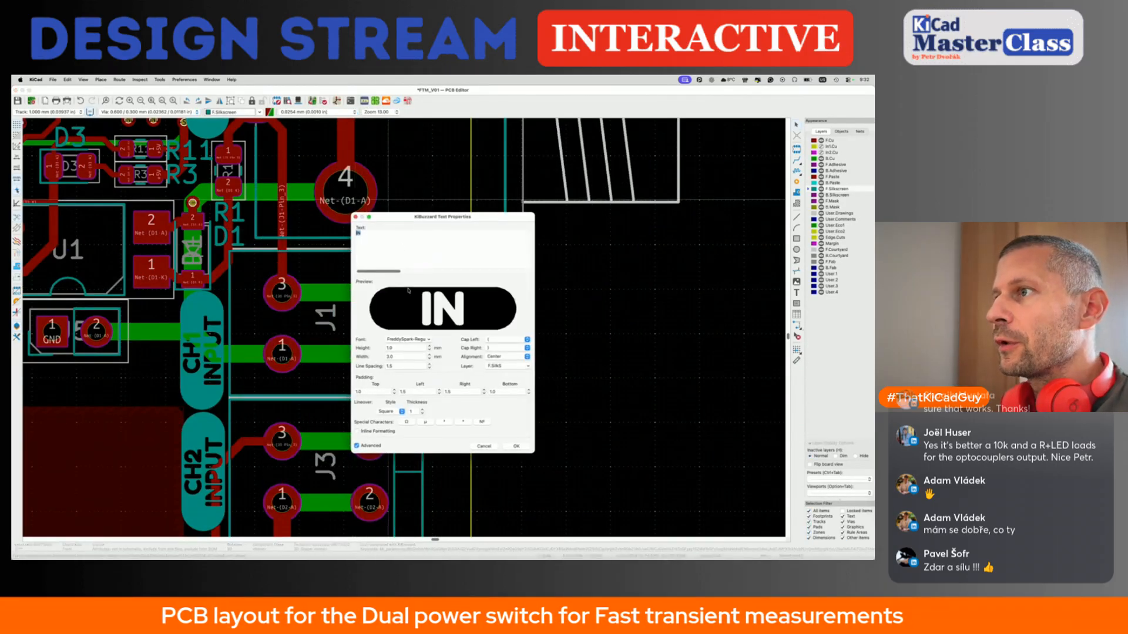
{"action": "type", "text": "GND"}
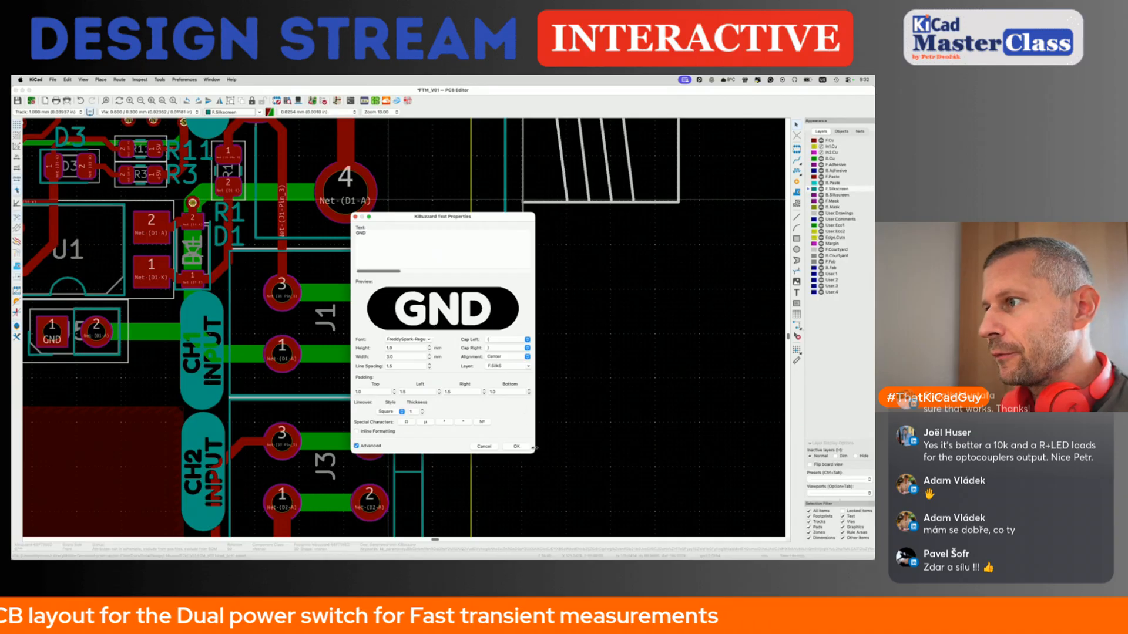
{"action": "left_click", "coordinate": [515, 446]}
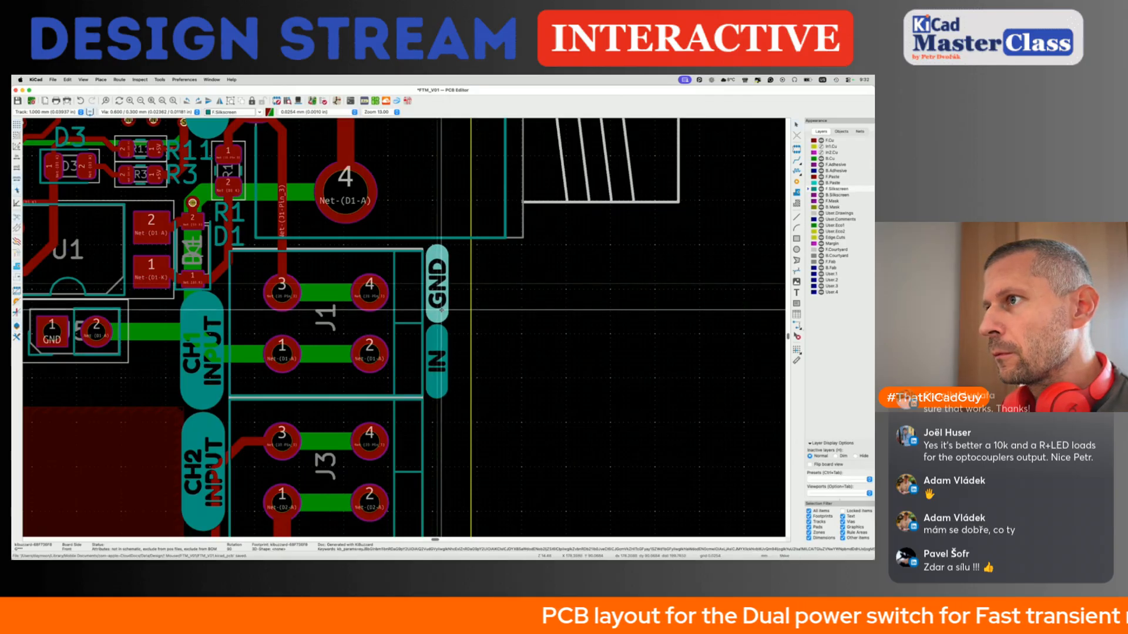
{"action": "left_click", "coordinate": [441, 310]}
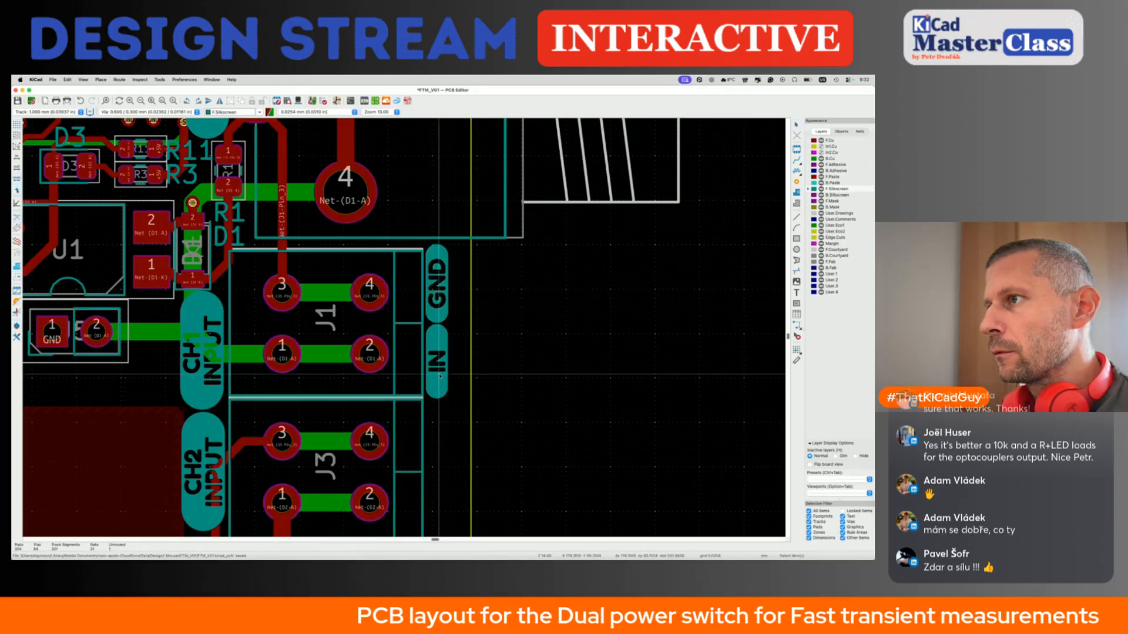
Duplicate the IN label and place the copy outside J3, next to pins 3 and 4.
{"action": "scroll", "coordinate": [440, 376], "scroll_direction": "down", "scroll_amount": 5}
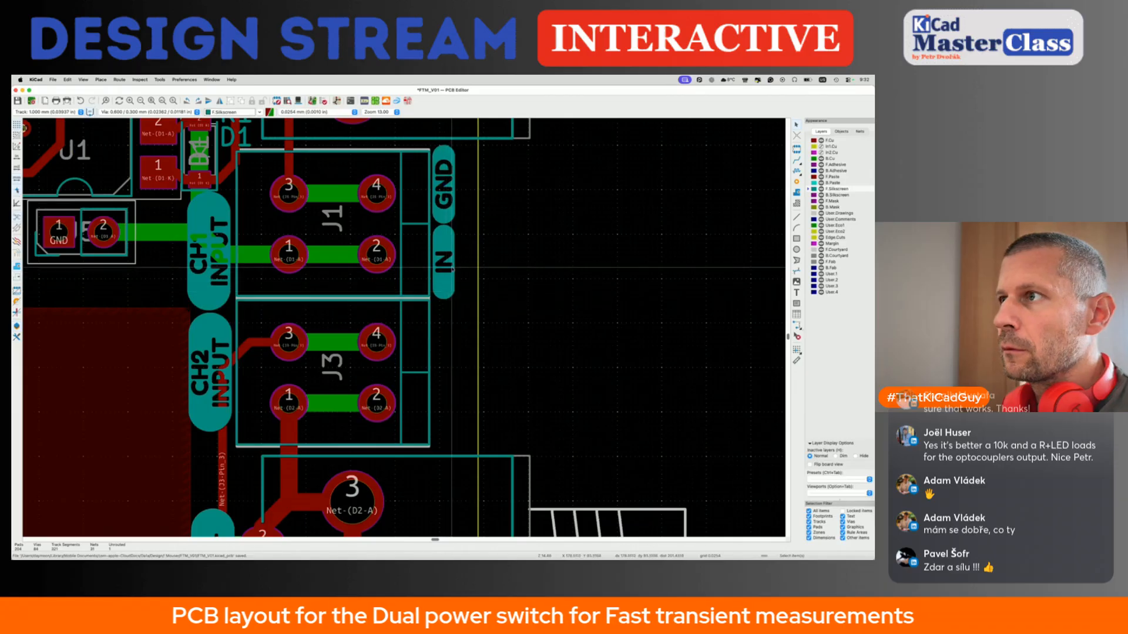
{"action": "left_click", "coordinate": [451, 267]}
{"action": "key", "text": "ctrl+d"}
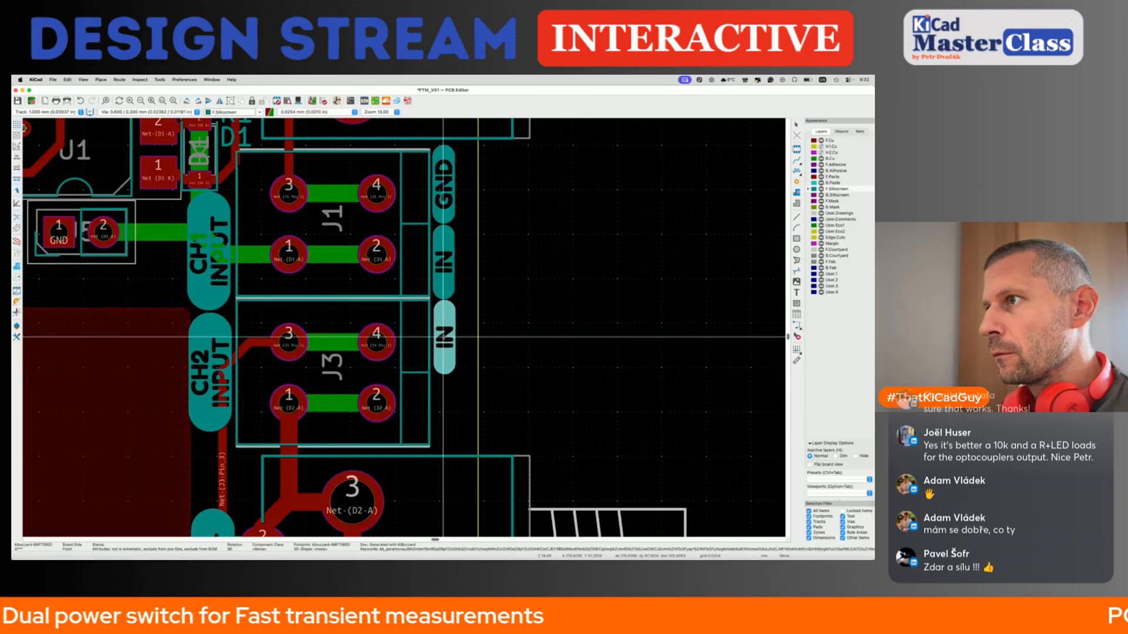
{"action": "left_click", "coordinate": [443, 337]}
Duplicate the GND label, place the copy next to J3 pins 1 and 2, and save the board.
{"action": "left_click", "coordinate": [449, 158]}
{"action": "key", "text": "m"}
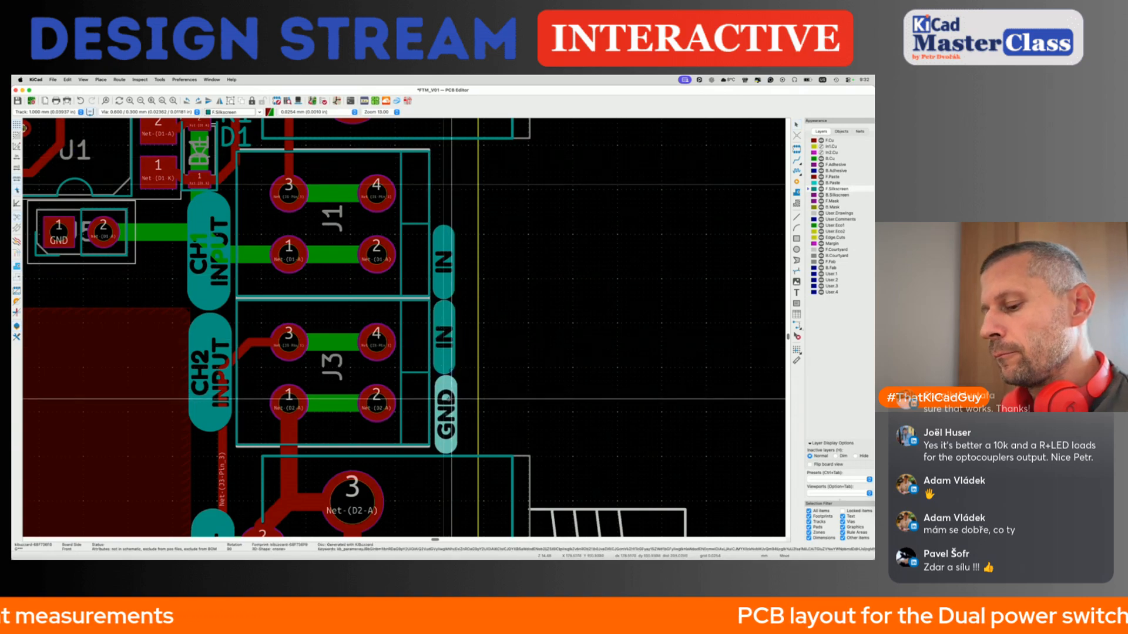
{"action": "key", "text": "Escape"}
{"action": "key", "text": "ctrl+d"}
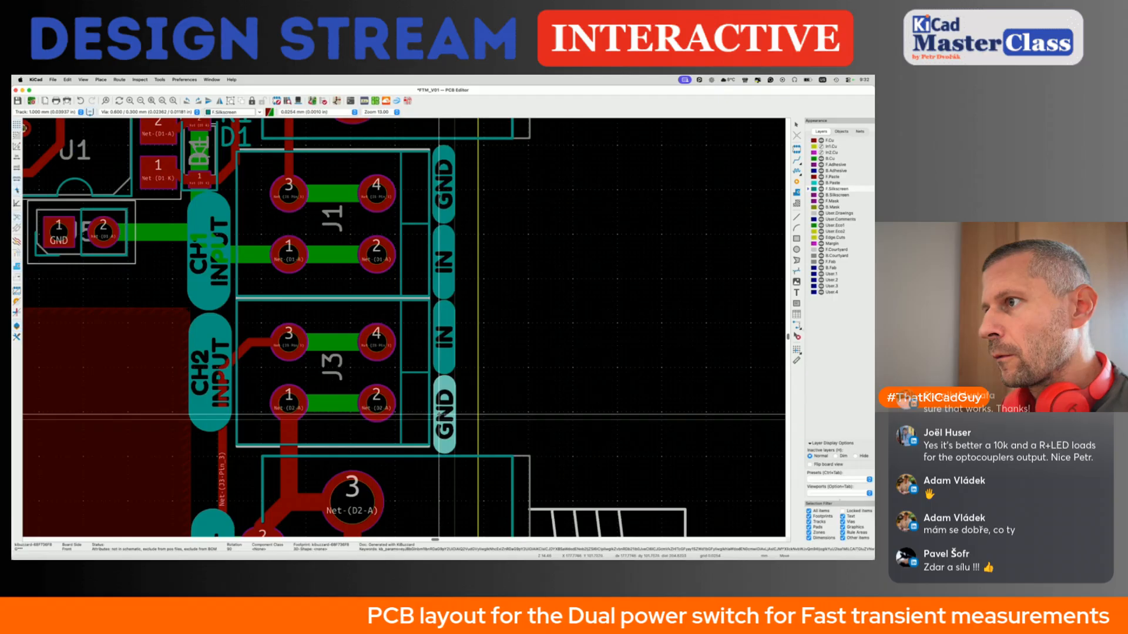
{"action": "left_click", "coordinate": [439, 415]}
{"action": "key", "text": "ctrl+s"}
Duplicate the IN and GND labels together, rotate the copies to read horizontally, and place them below the J7 header.
{"action": "scroll", "coordinate": [440, 415], "scroll_direction": "down", "scroll_amount": 3}
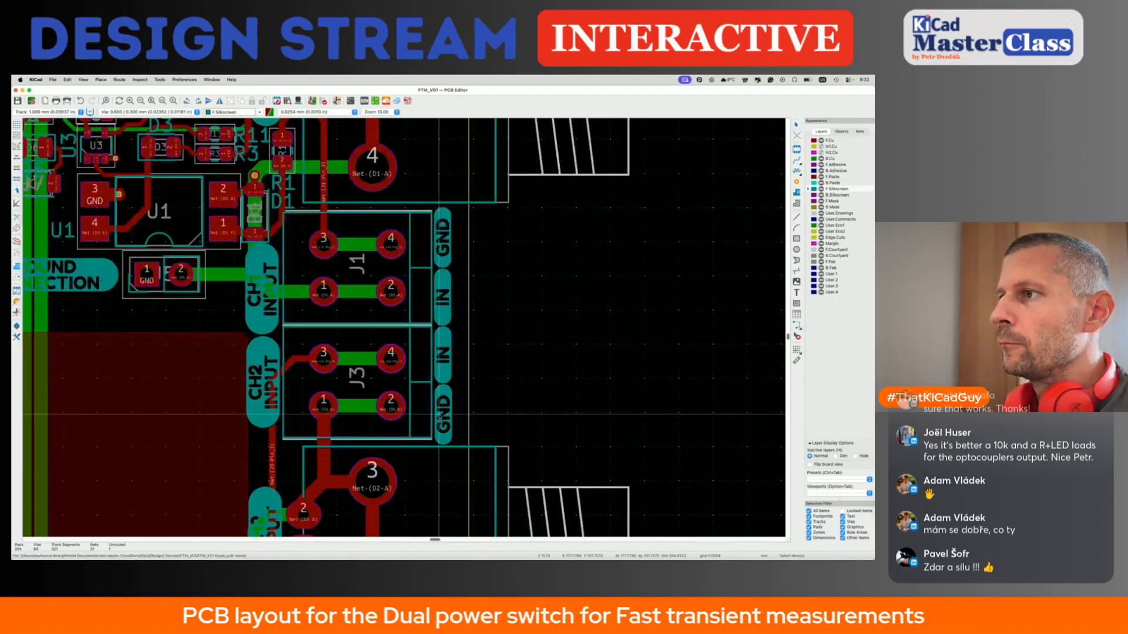
{"action": "scroll", "coordinate": [439, 415], "scroll_direction": "up", "scroll_amount": 6}
{"action": "scroll", "coordinate": [439, 415], "scroll_direction": "left", "scroll_amount": 3}
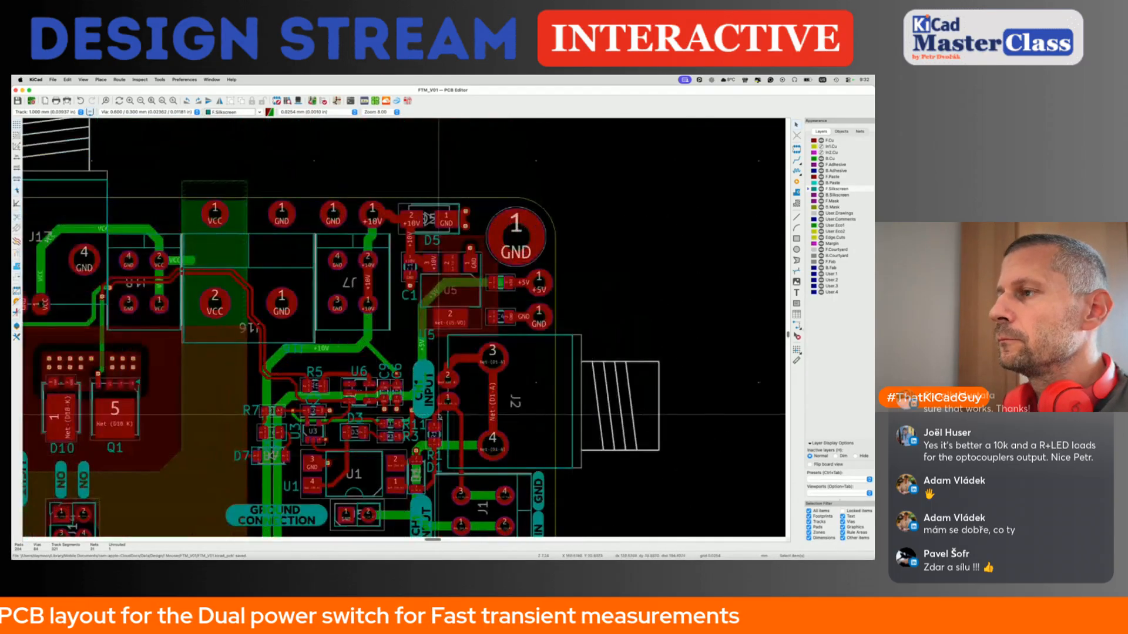
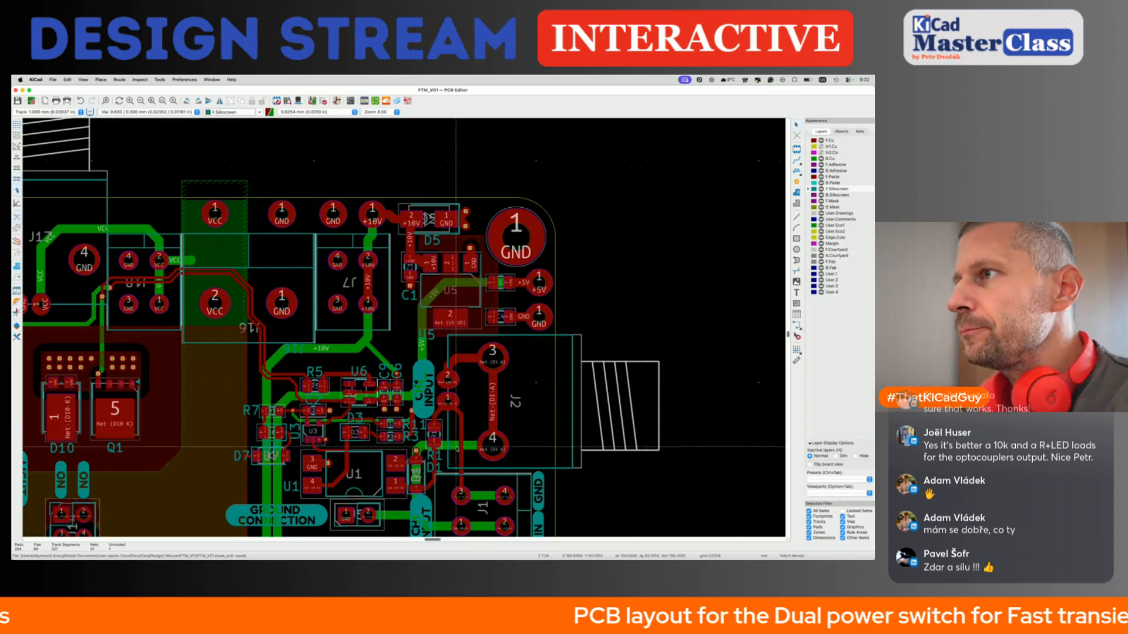
{"action": "left_click", "coordinate": [357, 322]}
{"action": "scroll", "coordinate": [357, 321], "scroll_direction": "up", "scroll_amount": 5}
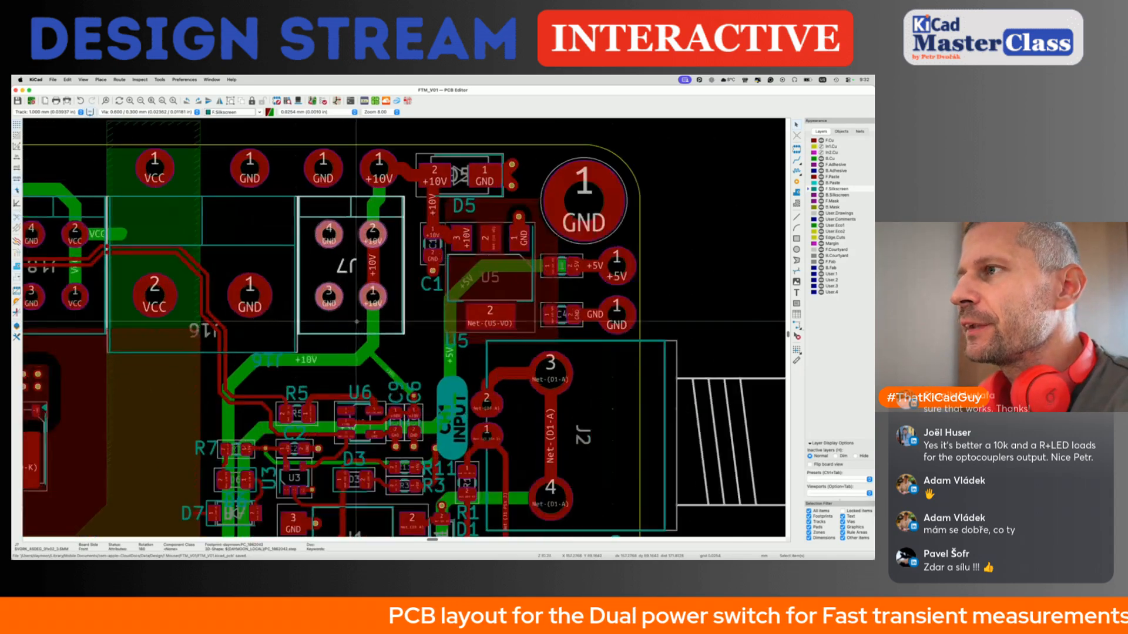
{"action": "middle_click_drag", "start_coordinate": [592, 449], "coordinate": [483, 233]}
{"action": "left_click", "coordinate": [571, 455]}
{"action": "left_click", "coordinate": [573, 415], "text": "shift"}
{"action": "key", "text": "super+d"}
{"action": "middle_click_drag", "start_coordinate": [488, 322], "coordinate": [638, 559]}
{"action": "key", "text": "r"}
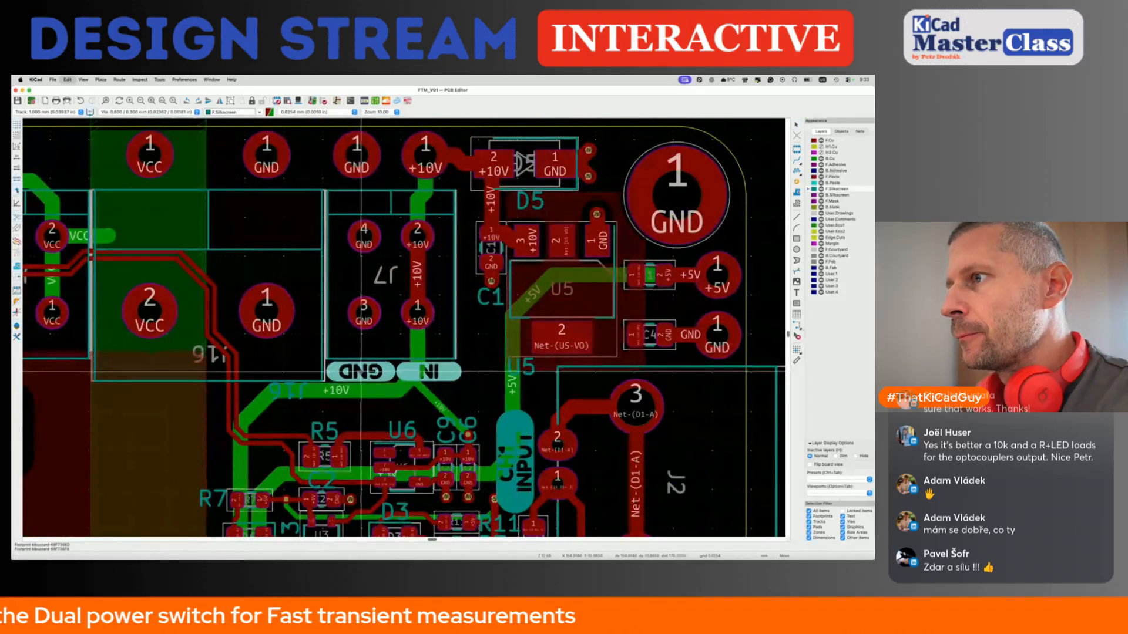
{"action": "key", "text": "r"}
{"action": "key", "text": "r"}
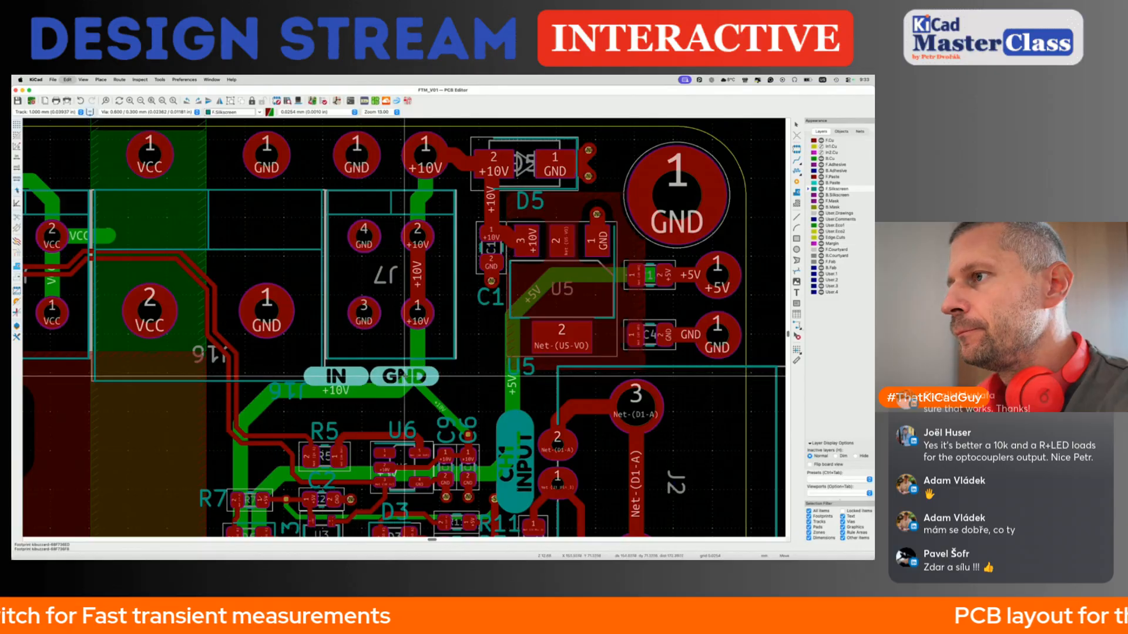
{"action": "left_click", "coordinate": [492, 370]}
Arrange the labels below J7 with GND under the GND pins and IN under the +10V pins.
{"action": "left_click", "coordinate": [492, 370]}
{"action": "key", "text": "m"}
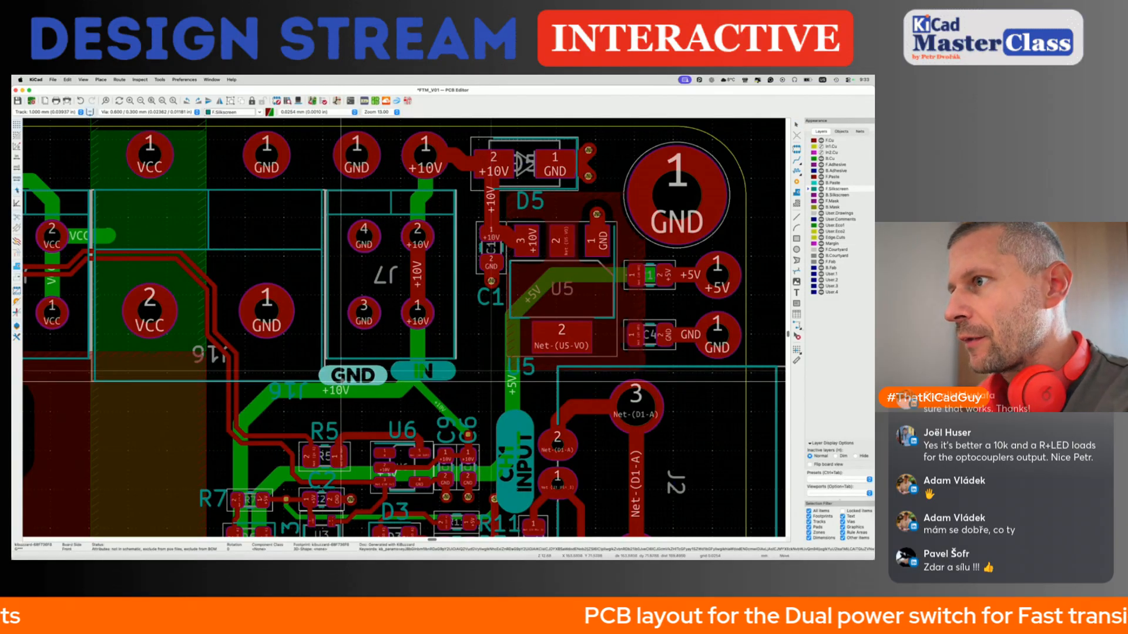
{"action": "left_click", "coordinate": [345, 376]}
{"action": "left_click", "coordinate": [450, 372]}
{"action": "key", "text": "m"}
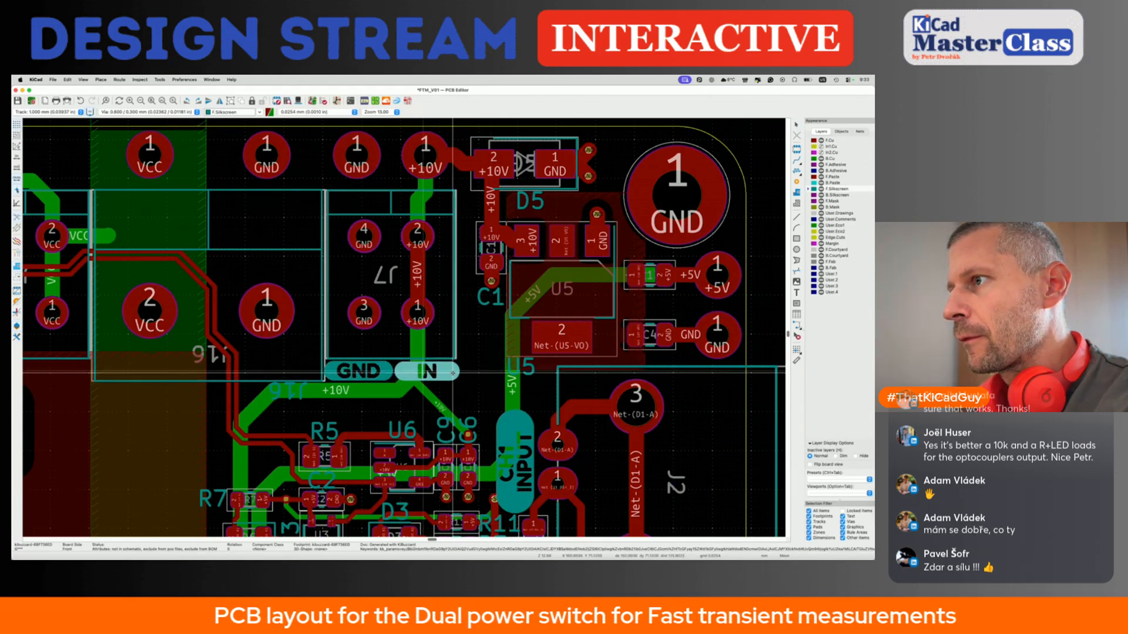
{"action": "left_click", "coordinate": [453, 373]}
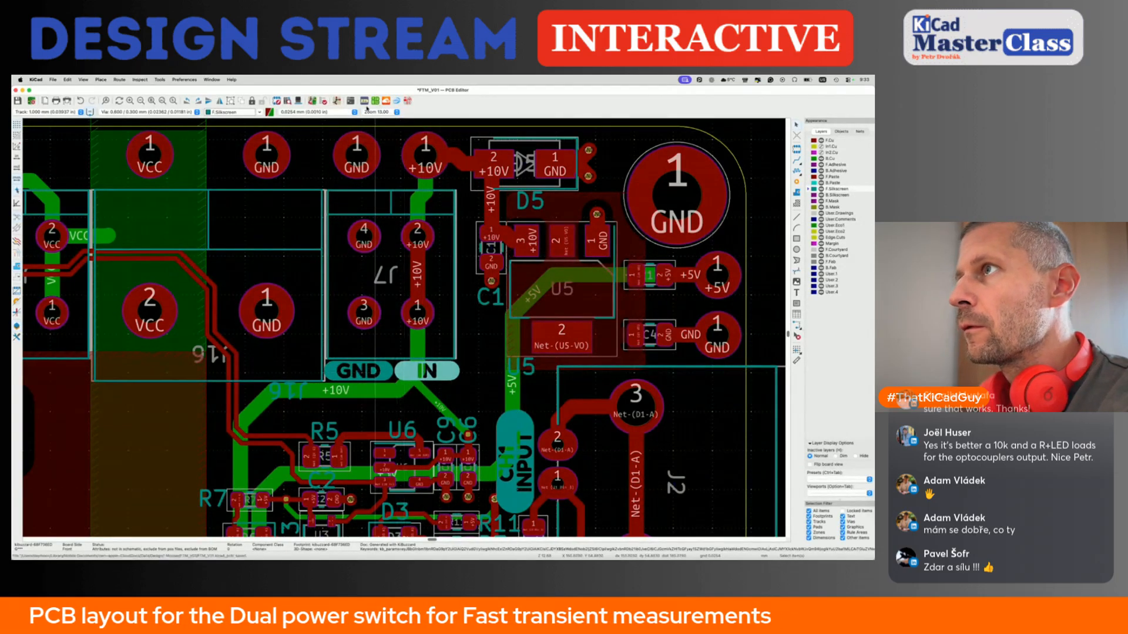
Change the IN label below J7 to +10V and save the board.
{"action": "left_click", "coordinate": [365, 102]}
{"action": "type", "text": "+10V"}
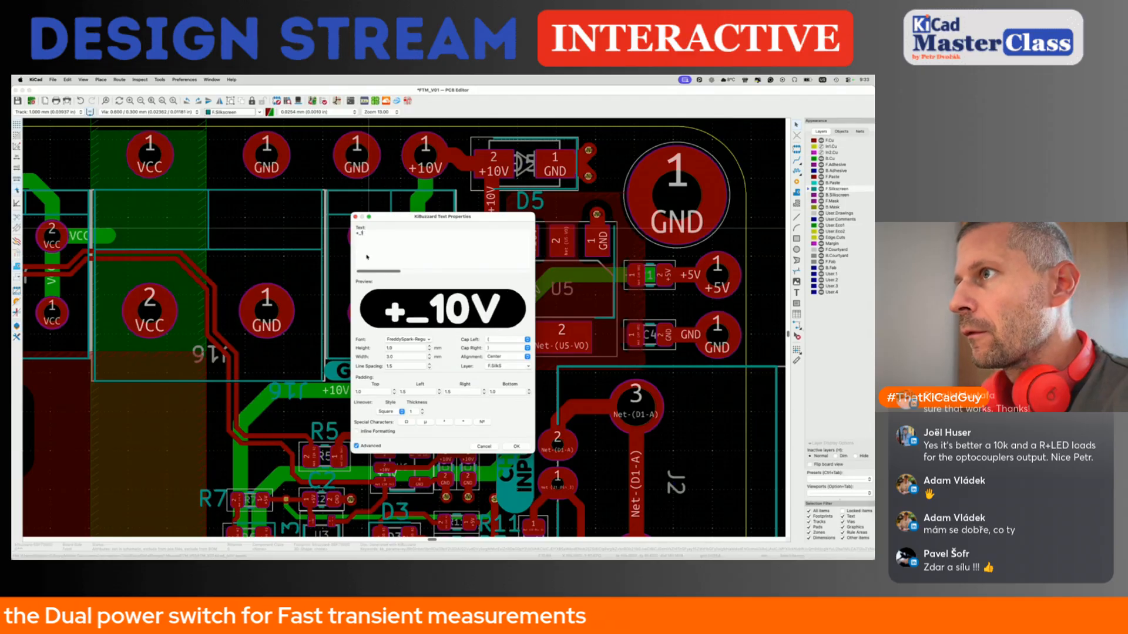
{"action": "left_click", "coordinate": [512, 447]}
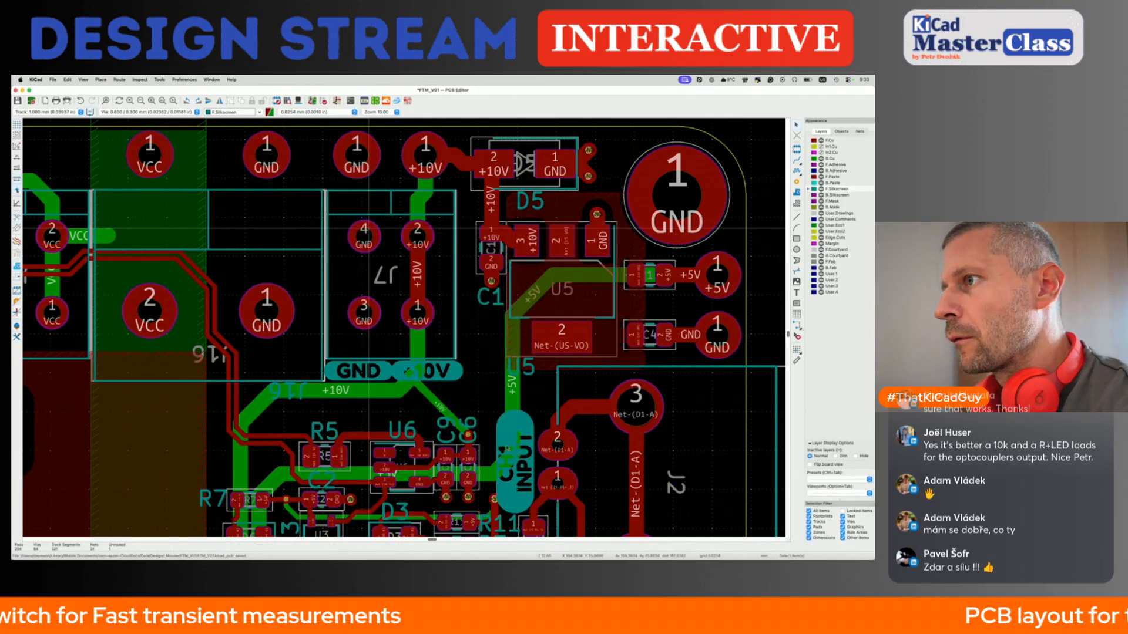
{"action": "left_click", "coordinate": [447, 377]}
{"action": "key", "text": "Escape"}
{"action": "key", "text": "super+s"}
Duplicate the CH1 DRIVER label, rotate the copy to read horizontally, and place it below the VCC pin of J16.
{"action": "middle_click_drag", "start_coordinate": [237, 396], "coordinate": [407, 343]}
{"action": "scroll", "coordinate": [354, 376], "scroll_direction": "down", "scroll_amount": 2}
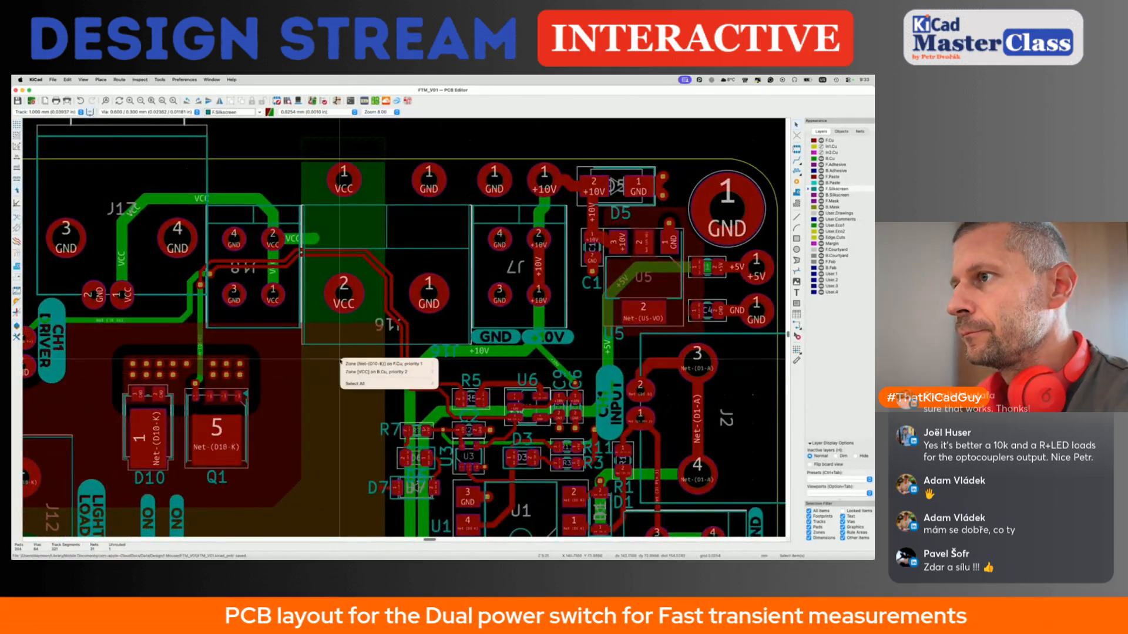
{"action": "left_click", "coordinate": [57, 363]}
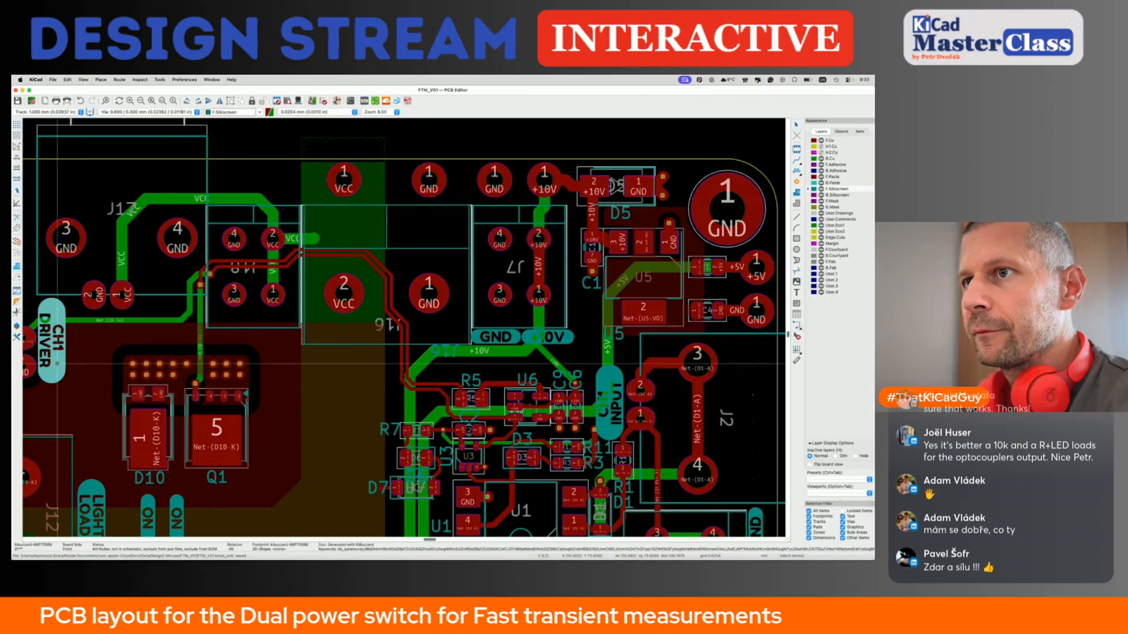
{"action": "key", "text": "ctrl+d"}
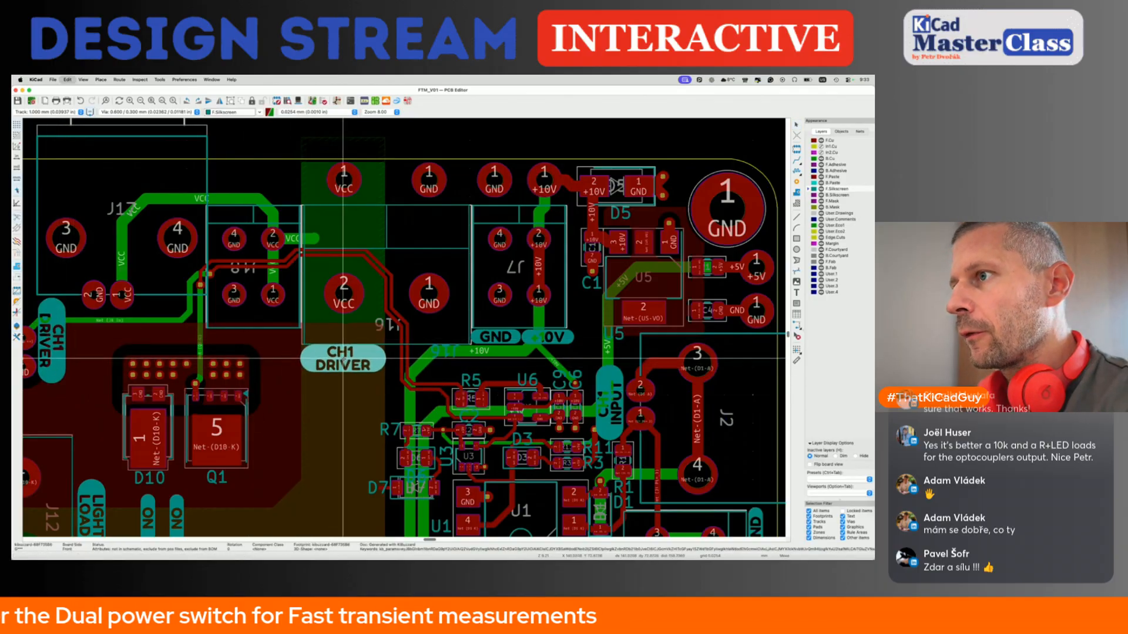
{"action": "left_click", "coordinate": [343, 361]}
Change the text of the label copy below J16's VCC pin to DUT VCC on two lines.
{"action": "double_click", "coordinate": [344, 362]}
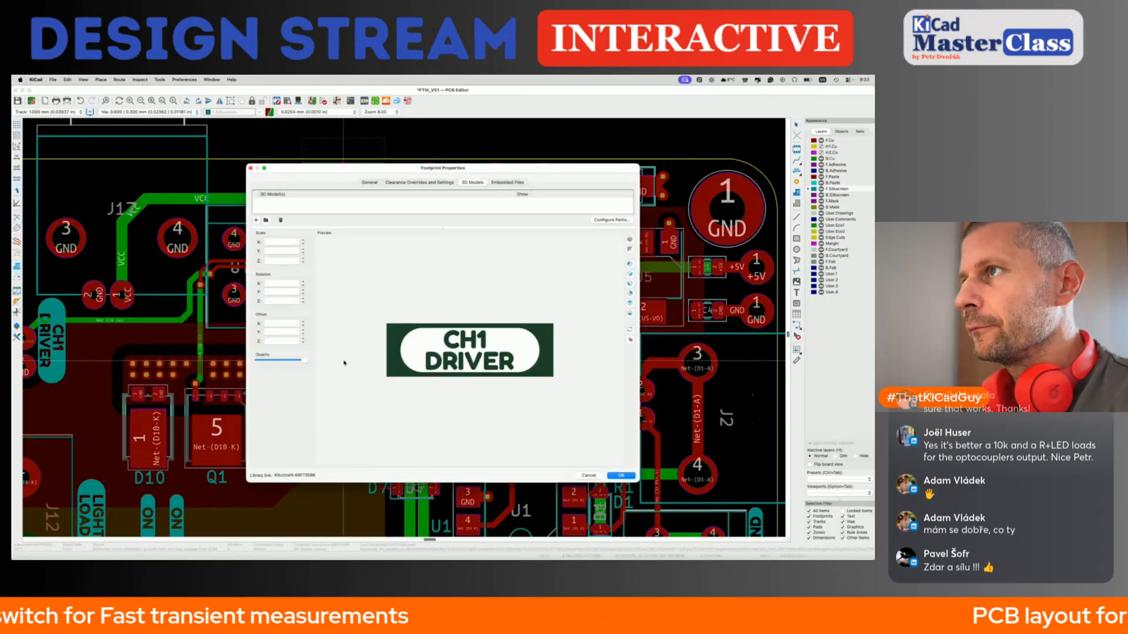
{"action": "key", "text": "Escape"}
{"action": "left_click", "coordinate": [364, 101]}
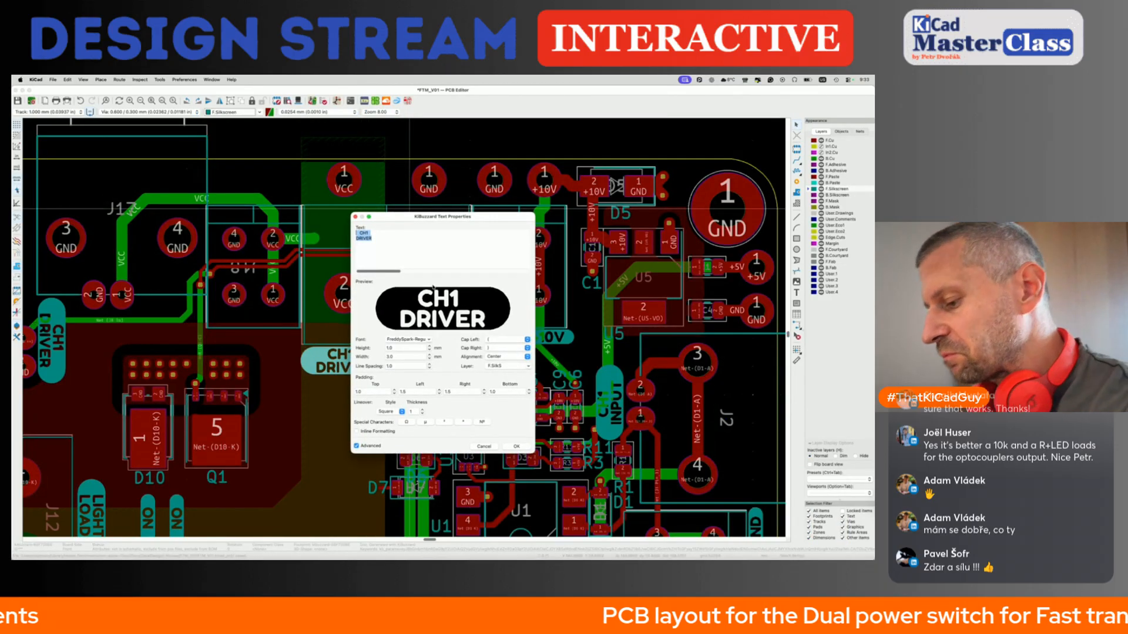
{"action": "type", "text": "DUT "}
{"action": "type", "text": "VCC"}
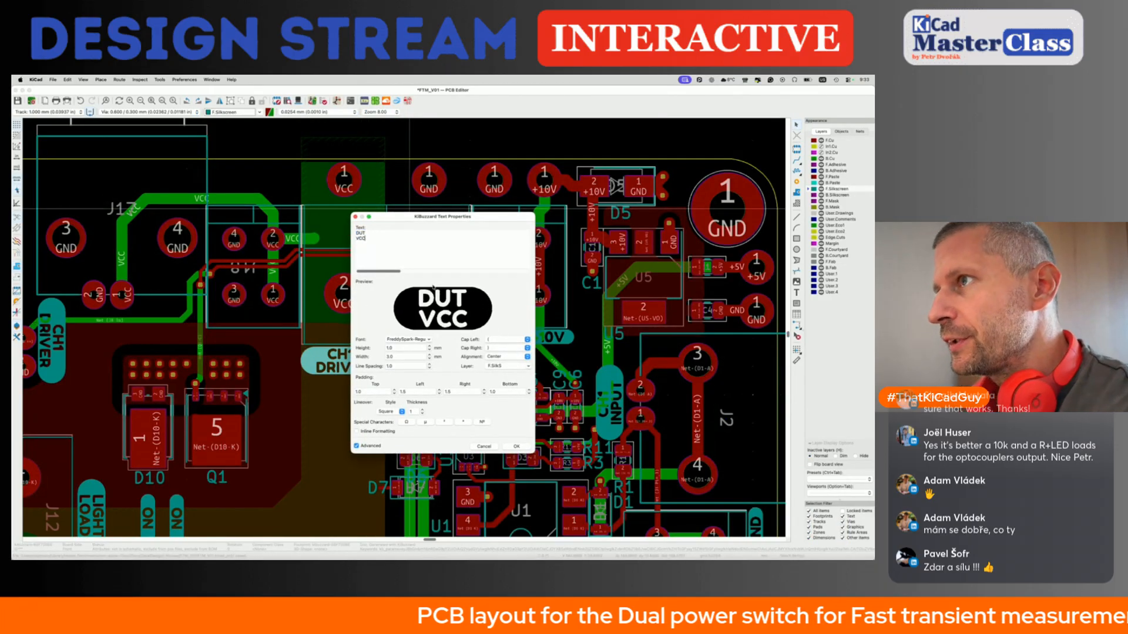
{"action": "left_click", "coordinate": [511, 446]}
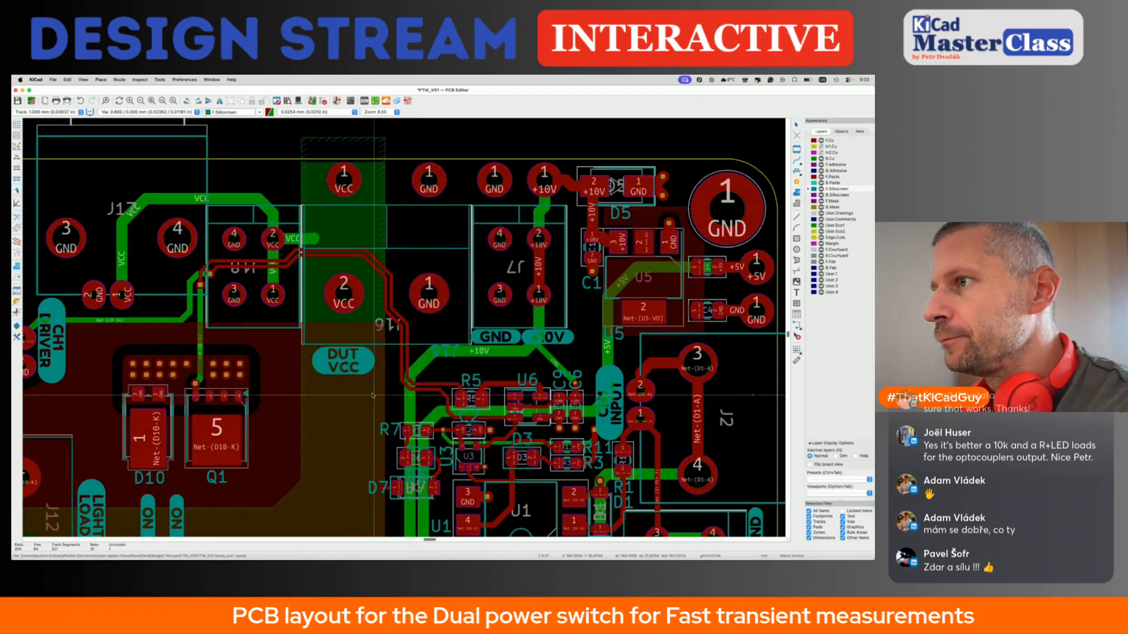
Duplicate the DUT VCC label and align the copy beside it below the GND pin of J16.
{"action": "key", "text": "super+d"}
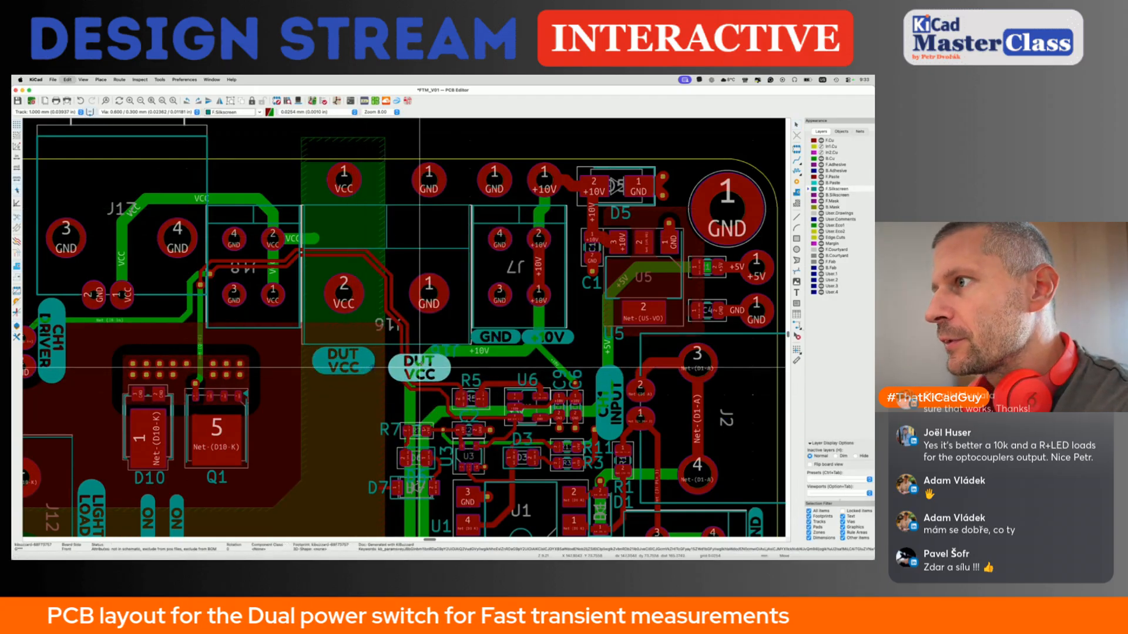
{"action": "left_click", "coordinate": [426, 368]}
{"action": "left_click_drag", "start_coordinate": [452, 361], "coordinate": [456, 352]}
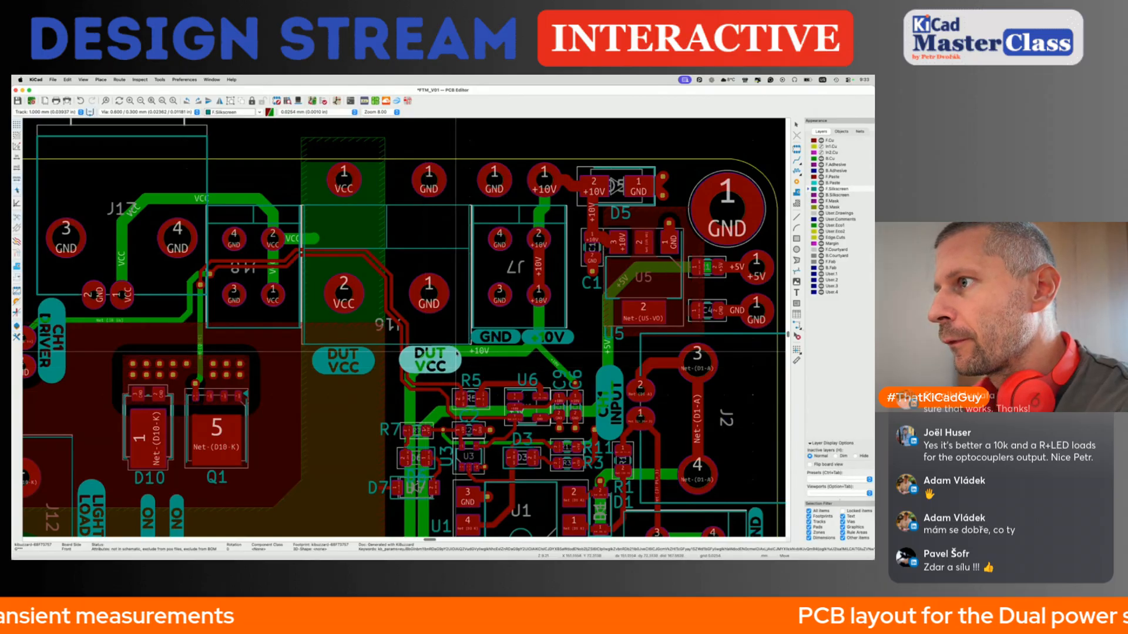
Change the label below J16's GND pin to DUT GND on two lines and save the board.
{"action": "double_click", "coordinate": [448, 348]}
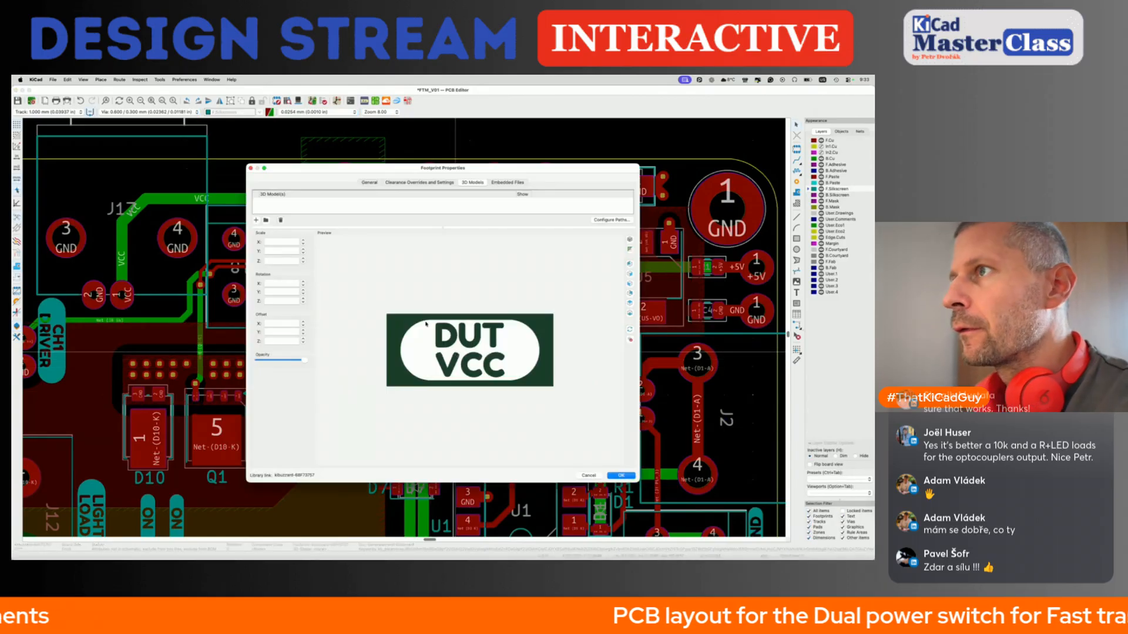
{"action": "key", "text": "Escape"}
{"action": "left_click", "coordinate": [365, 101]}
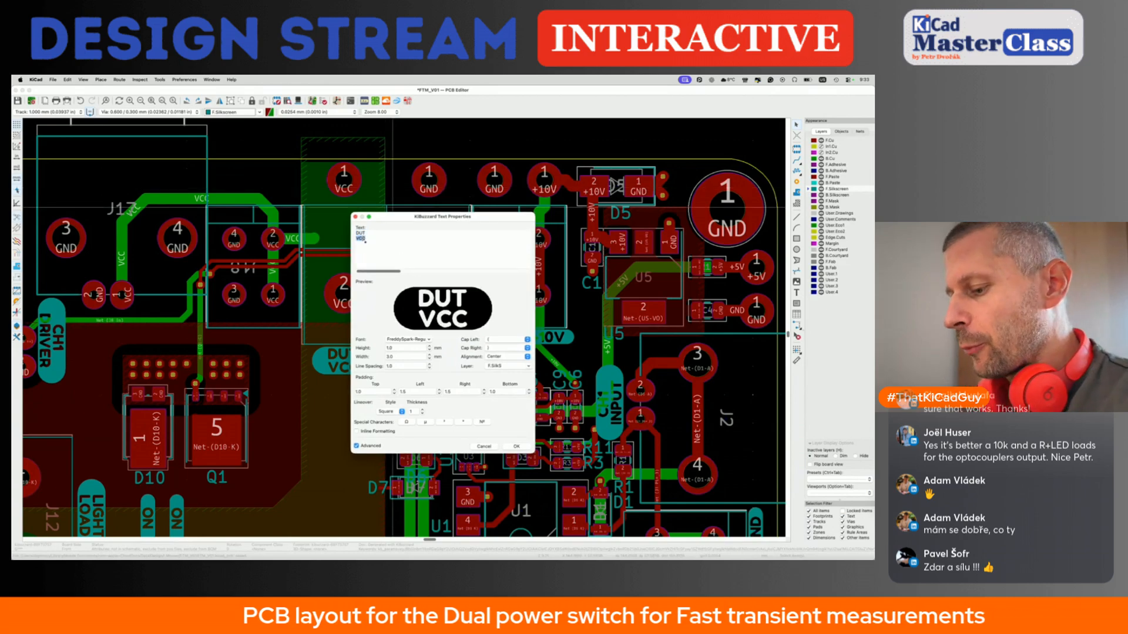
{"action": "left_click", "coordinate": [510, 446]}
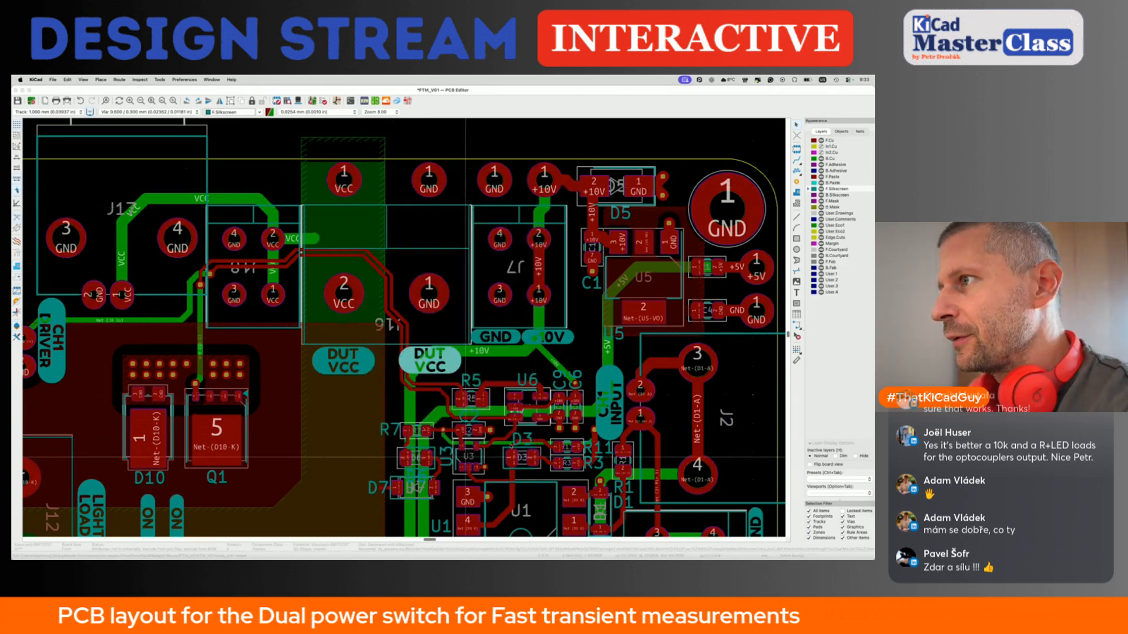
{"action": "scroll", "coordinate": [414, 364], "scroll_direction": "down", "scroll_amount": 2}
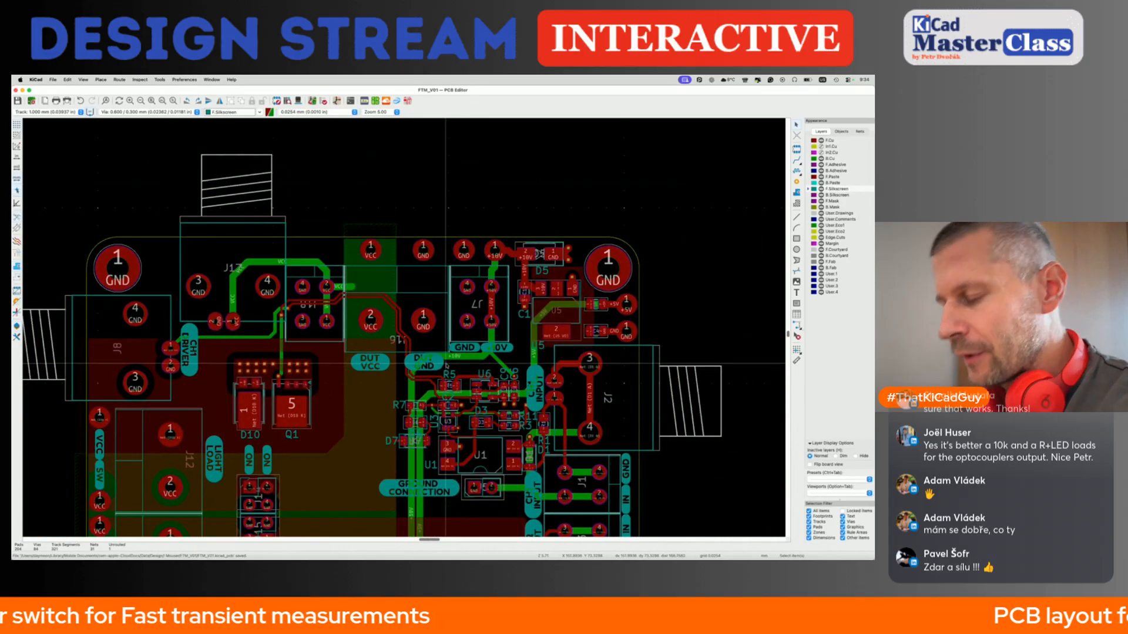
Duplicate the GND and +10V labels below J7 together, place the copies below the J18 header, and save the board.
{"action": "scroll", "coordinate": [446, 364], "scroll_direction": "up", "scroll_amount": 2}
{"action": "scroll", "coordinate": [435, 357], "scroll_direction": "up", "scroll_amount": 2}
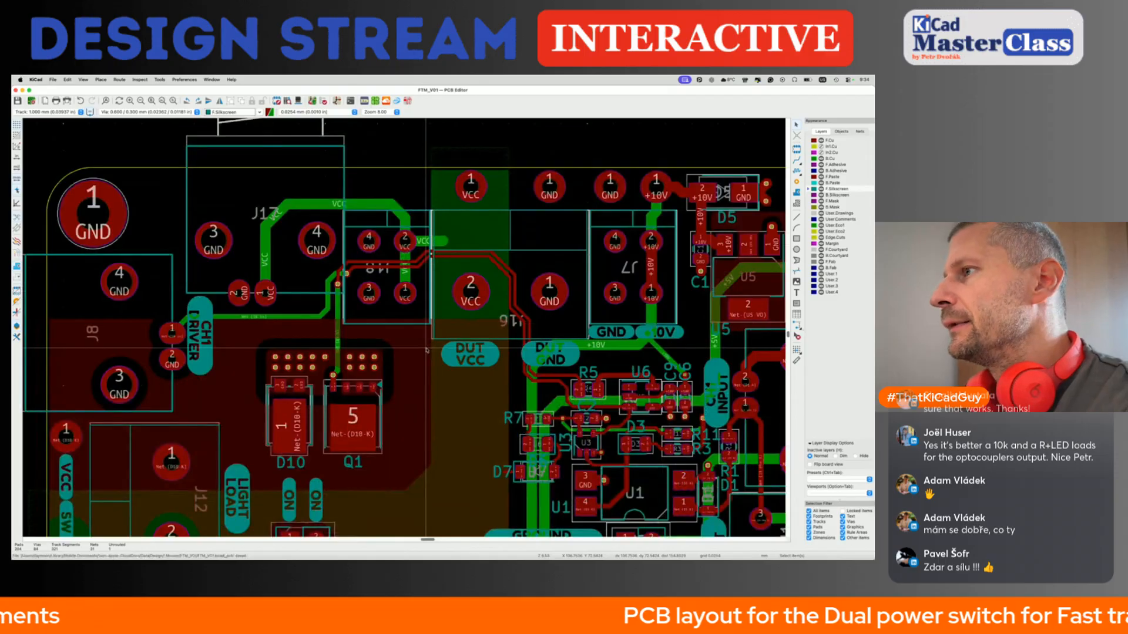
{"action": "left_click", "coordinate": [663, 332]}
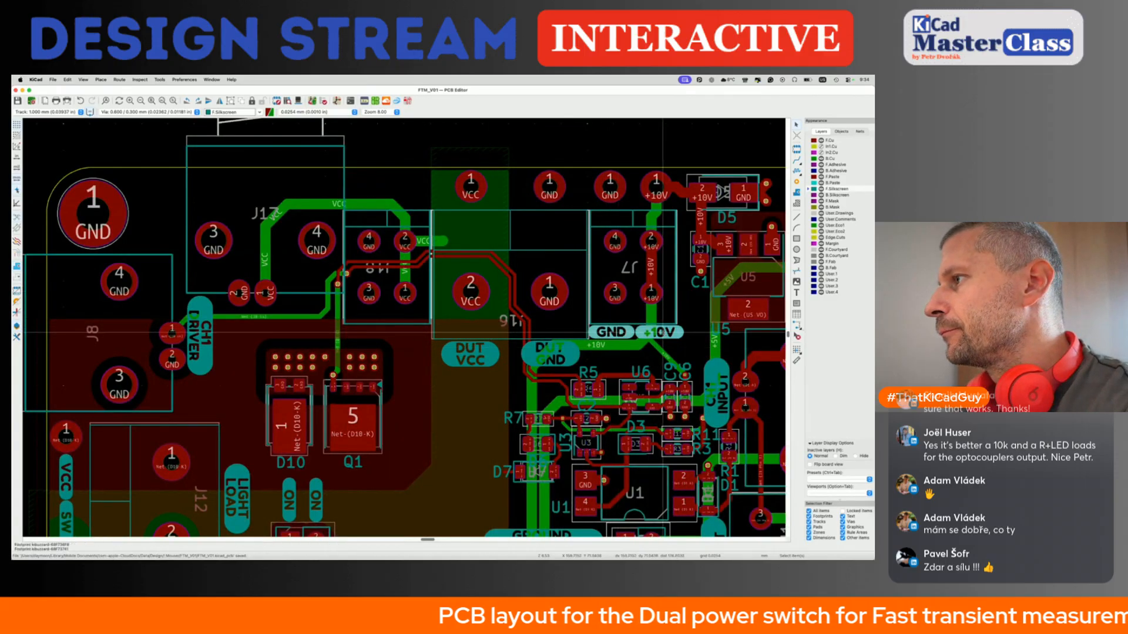
{"action": "key", "text": "super+d"}
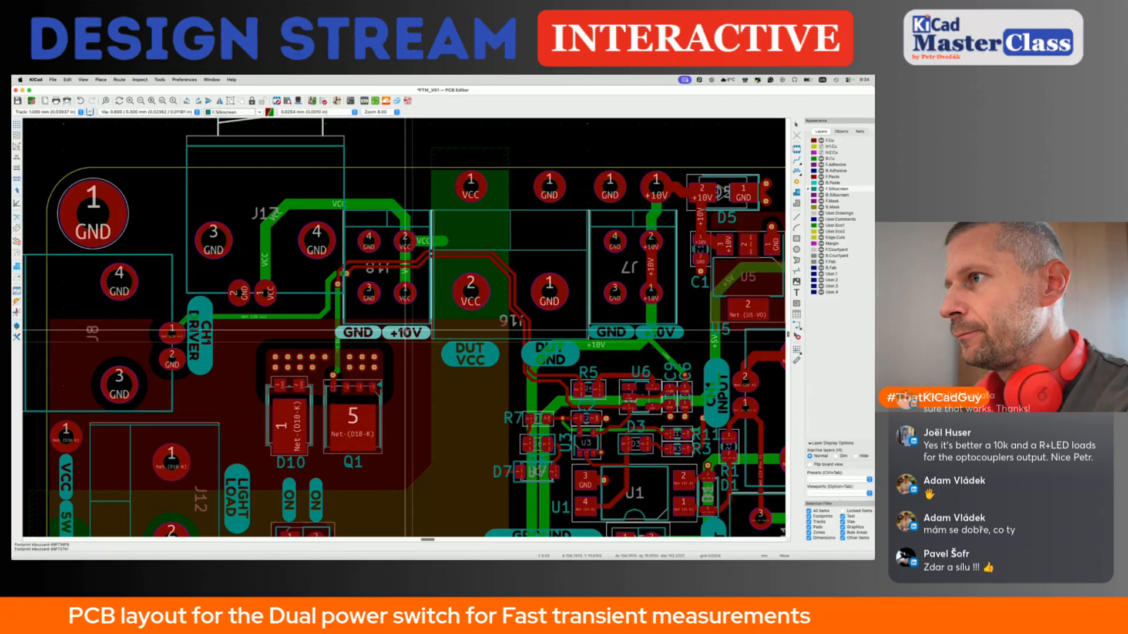
{"action": "left_click", "coordinate": [406, 330]}
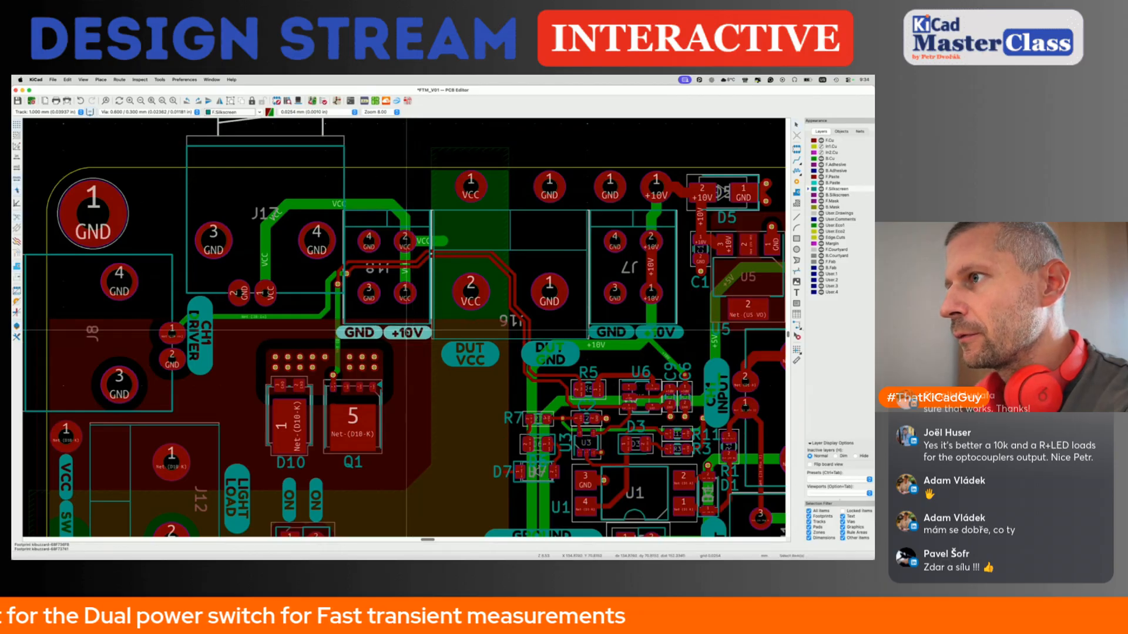
{"action": "left_click", "coordinate": [409, 333]}
{"action": "key", "text": "super+s"}
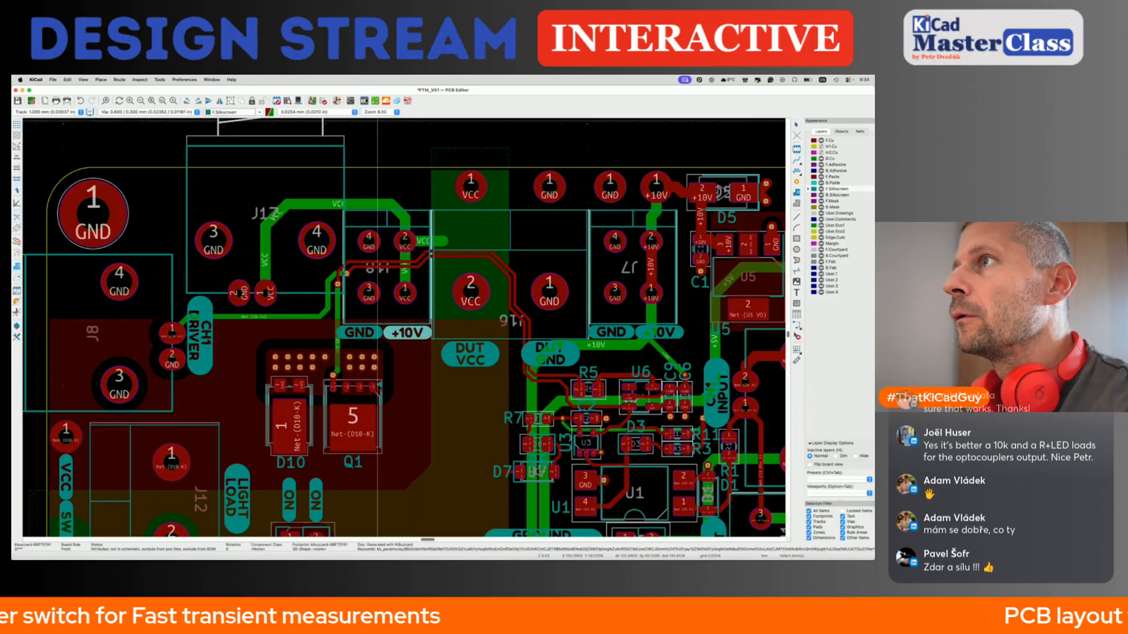
Change the +10V label below J18 to VCC.
{"action": "left_click", "coordinate": [365, 101]}
{"action": "type", "text": "VCC"}
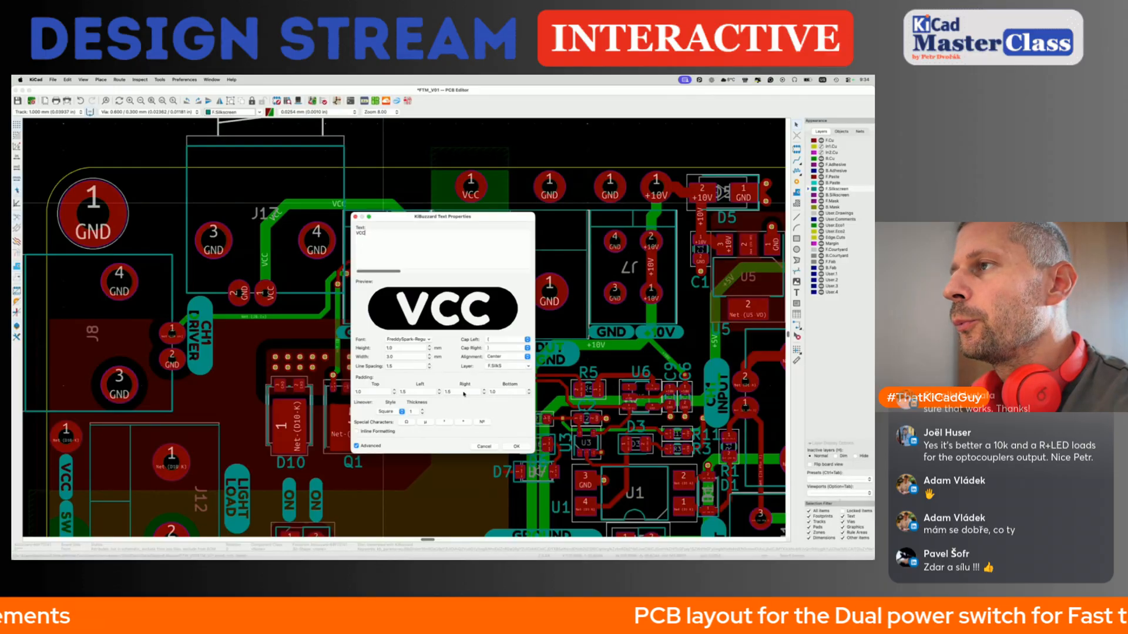
{"action": "key", "text": "BackSpace"}
{"action": "key", "text": "BackSpace"}
{"action": "key", "text": "BackSpace"}
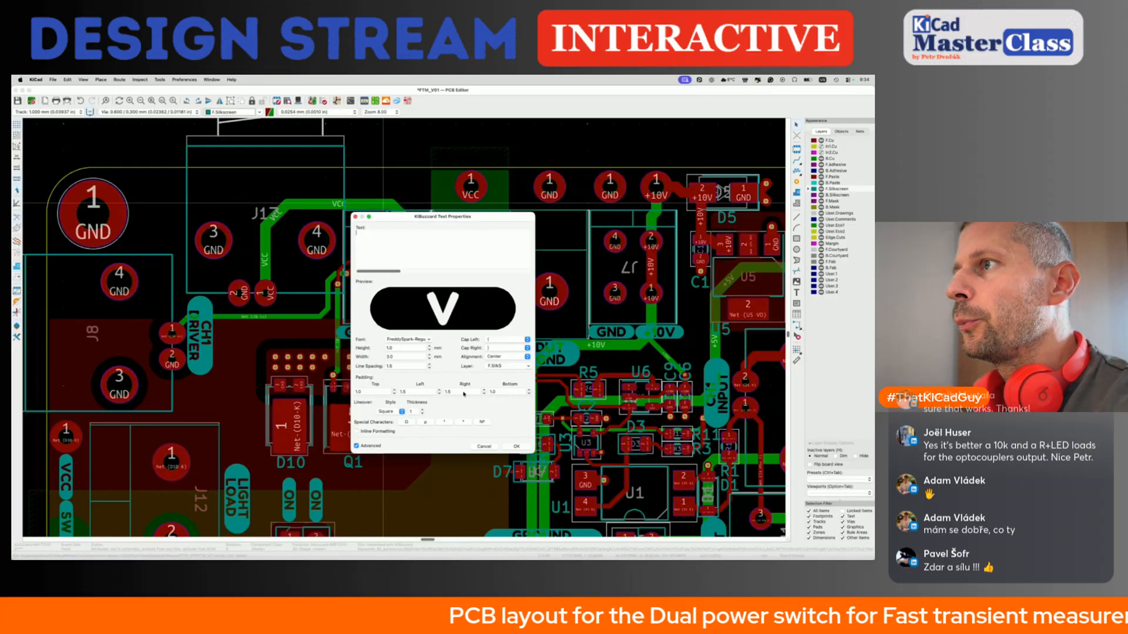
{"action": "type", "text": "VCC"}
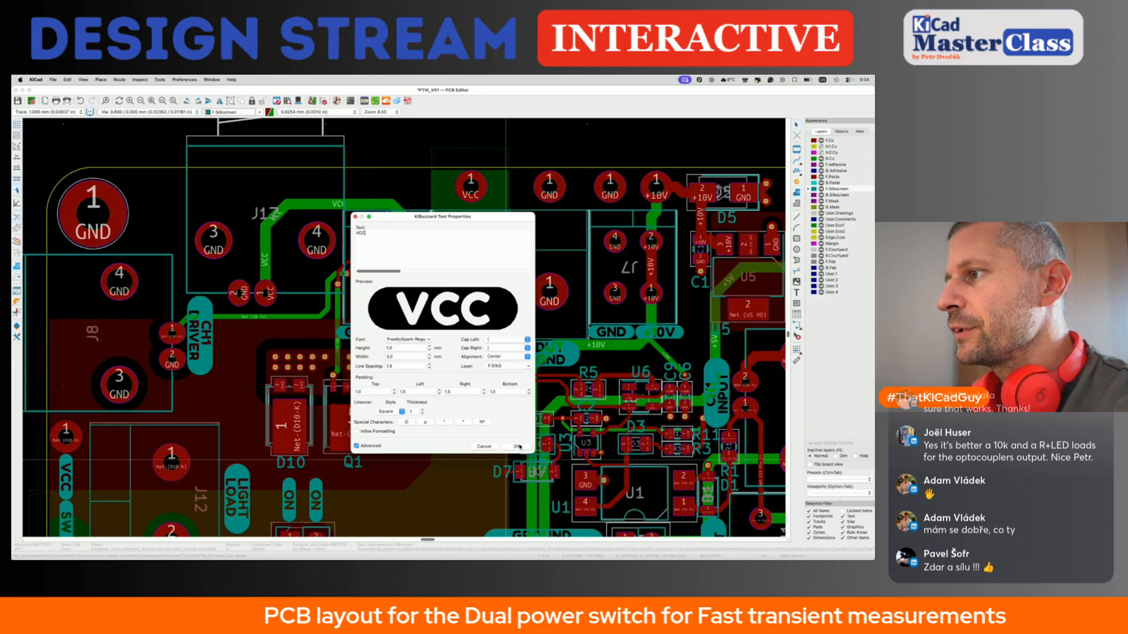
{"action": "left_click", "coordinate": [518, 447]}
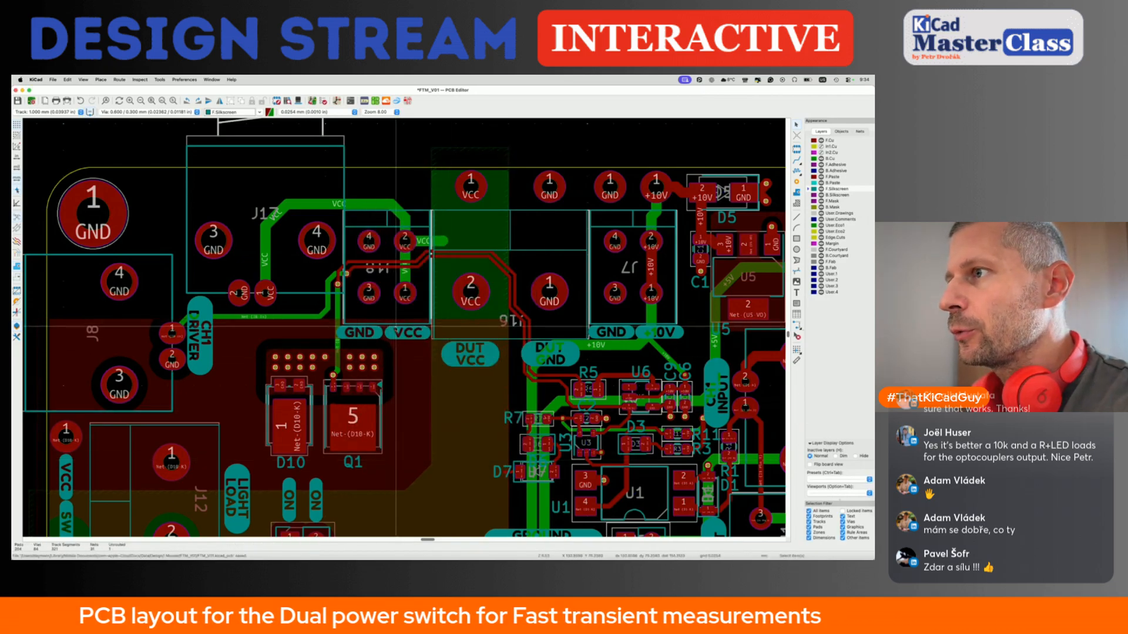
Move the GND and VCC labels together from below J18 to above the header.
{"action": "scroll", "coordinate": [399, 326], "scroll_direction": "up", "scroll_amount": 2}
{"action": "left_click", "coordinate": [403, 336]}
{"action": "left_click", "coordinate": [367, 339], "text": "shift"}
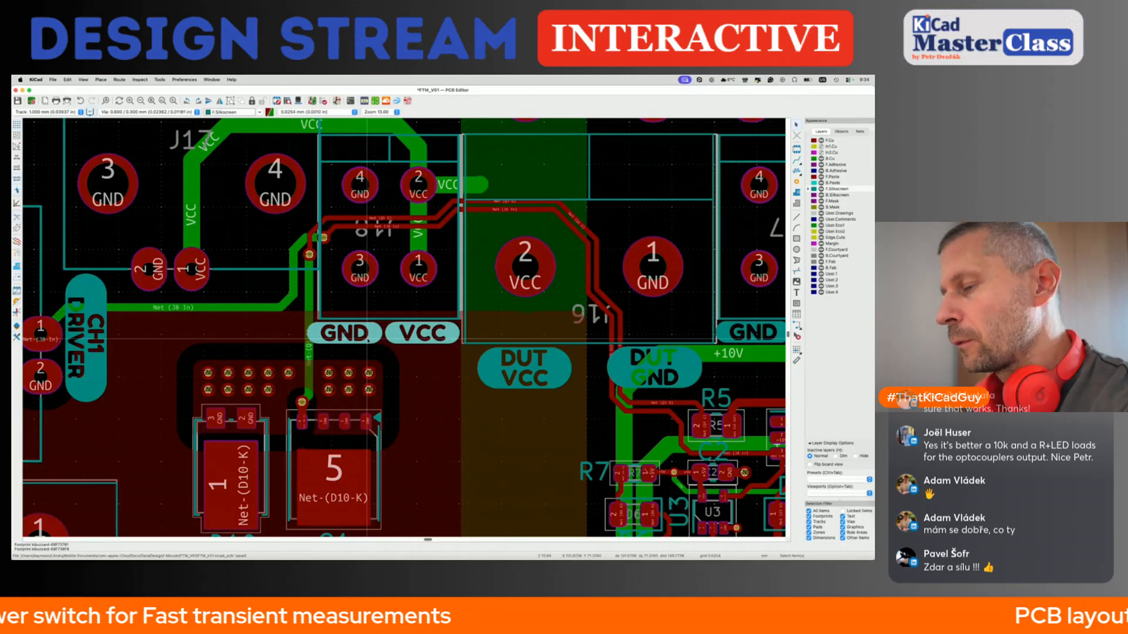
{"action": "key", "text": "m"}
{"action": "scroll", "coordinate": [367, 337], "scroll_direction": "up", "scroll_amount": 3, "text": "shift"}
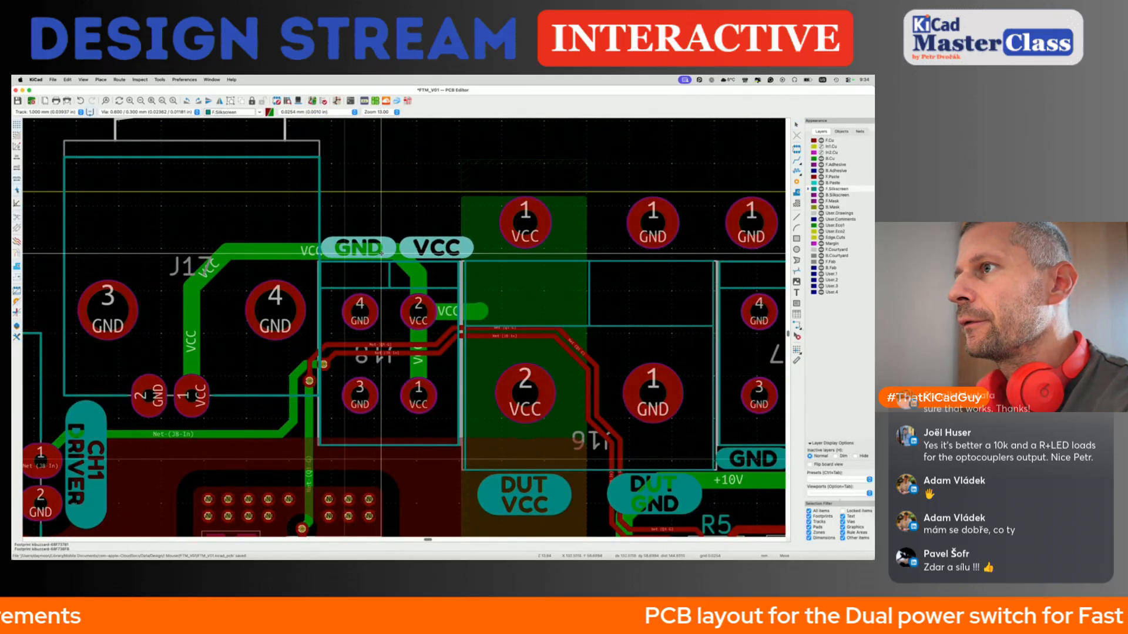
{"action": "left_click", "coordinate": [381, 254]}
Nudge the VCC label above J18 closer to the GND label and save the board.
{"action": "left_click", "coordinate": [425, 249]}
{"action": "key", "text": "m"}
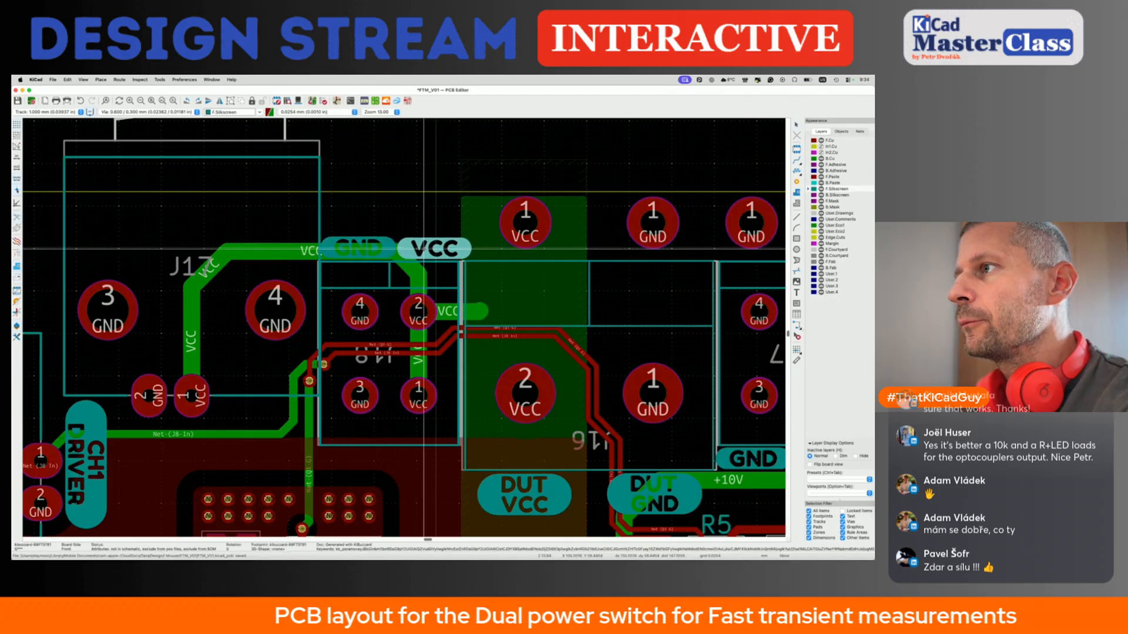
{"action": "left_click", "coordinate": [424, 249]}
{"action": "key", "text": "ctrl+s"}
Duplicate the GND label below J7 and place the copy below the J18 header.
{"action": "scroll", "coordinate": [427, 271], "scroll_direction": "down", "scroll_amount": 2}
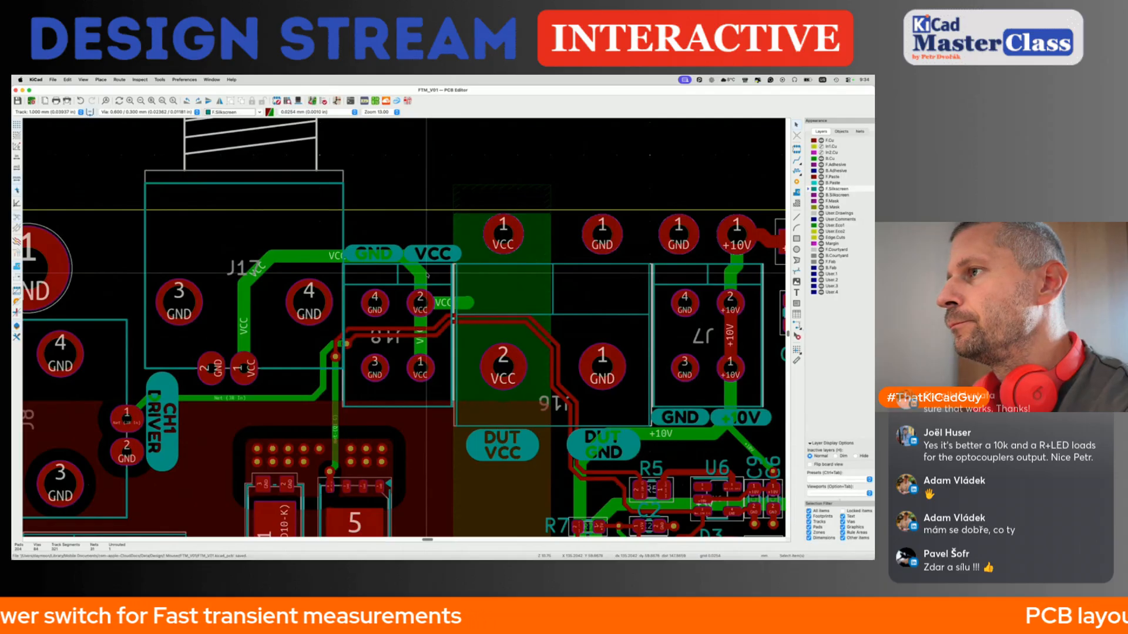
{"action": "scroll", "coordinate": [428, 274], "scroll_direction": "down", "scroll_amount": 3}
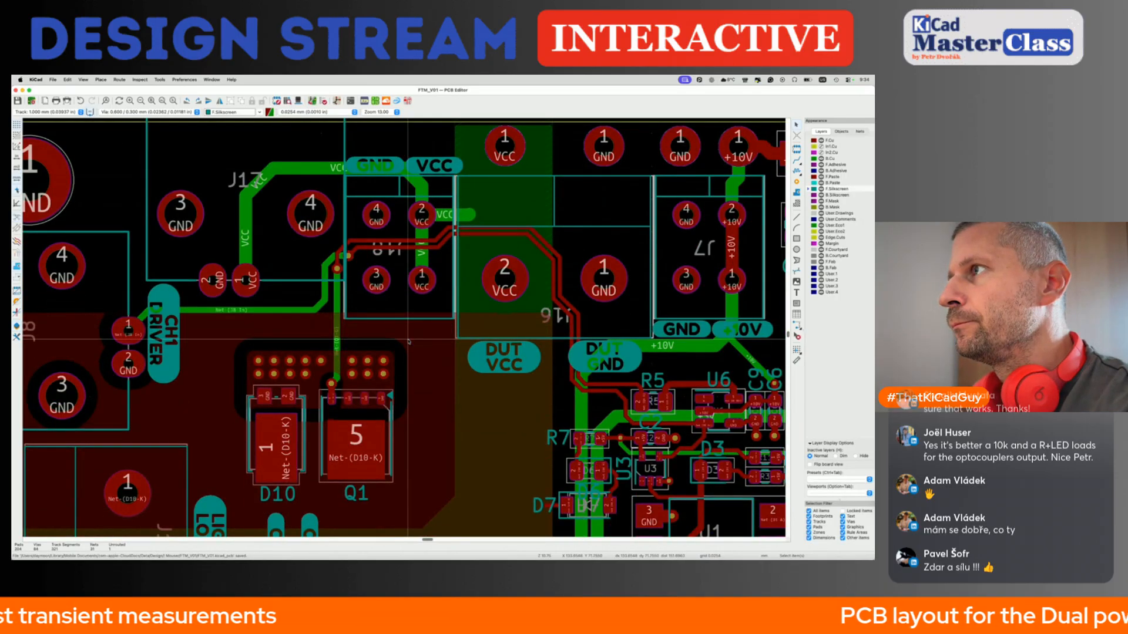
{"action": "left_click", "coordinate": [401, 339]}
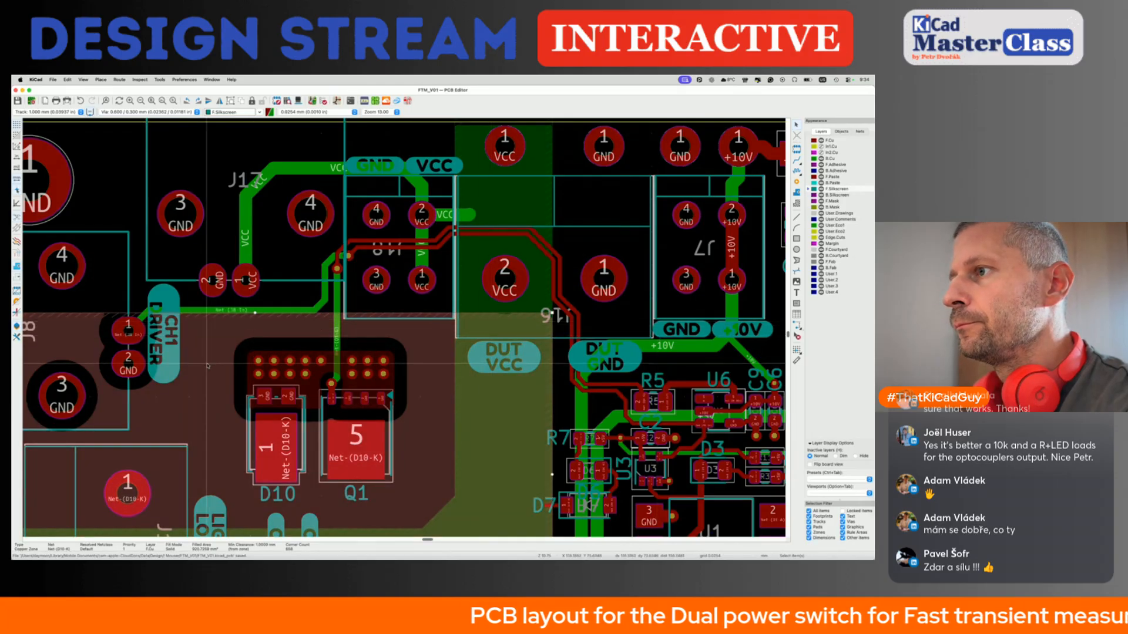
{"action": "left_click", "coordinate": [159, 348]}
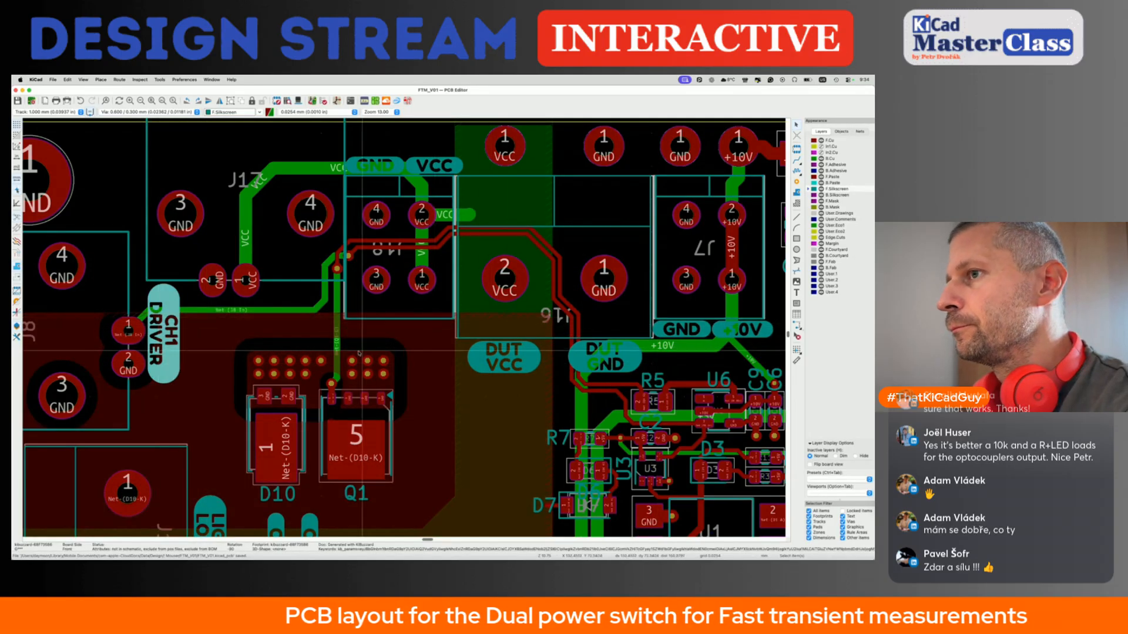
{"action": "left_click", "coordinate": [678, 336]}
{"action": "key", "text": "ctrl+d"}
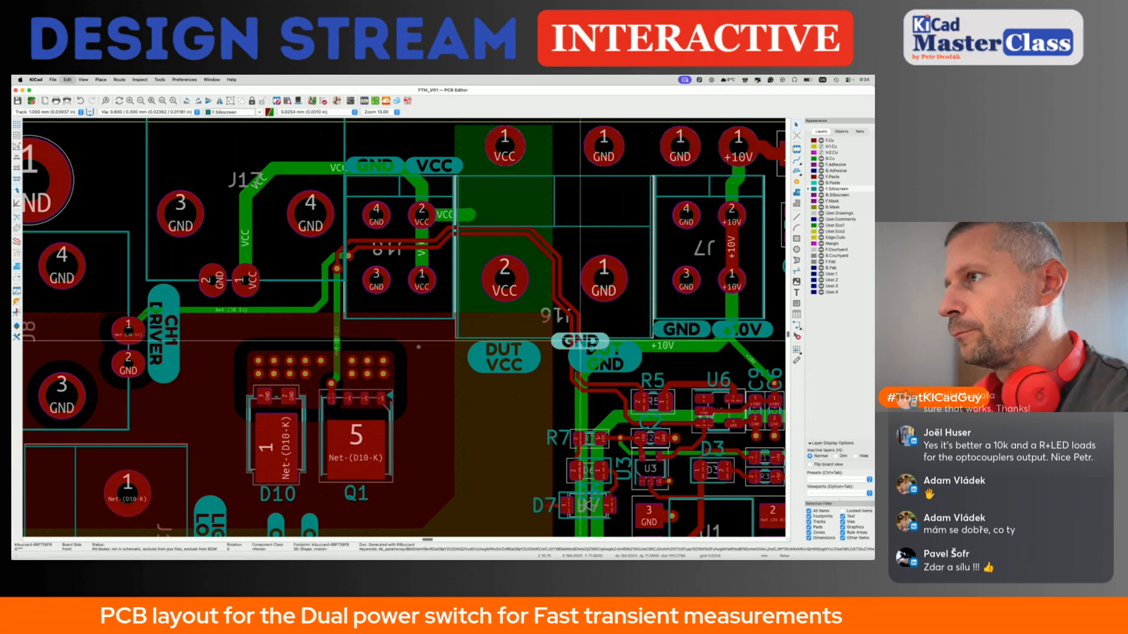
{"action": "double_click", "coordinate": [372, 329]}
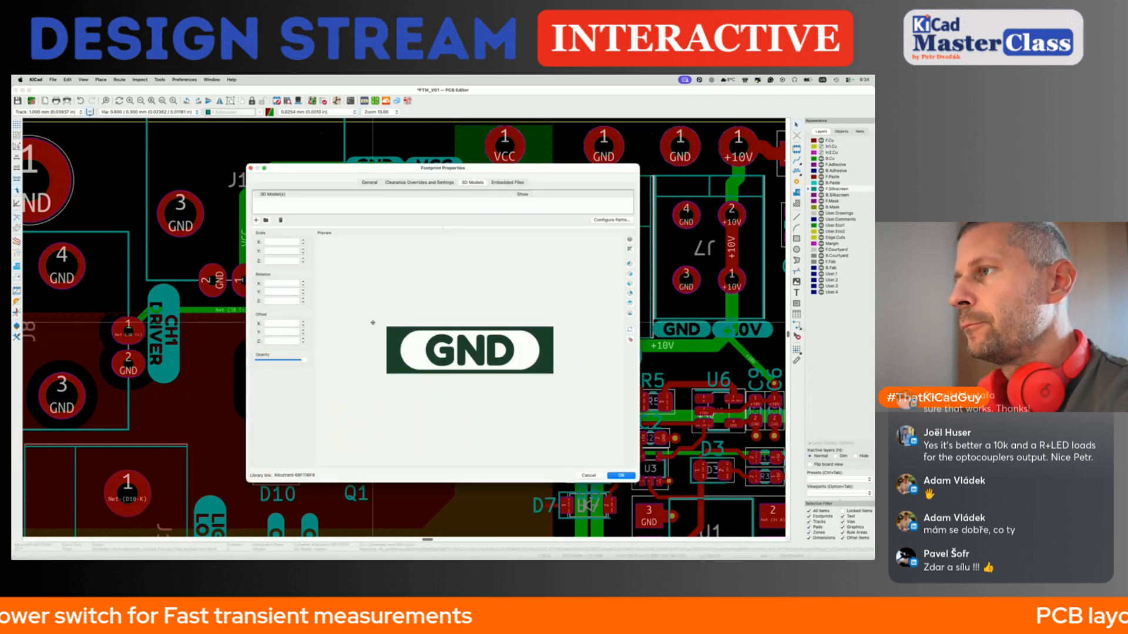
Change the text of the GND label copy below J18 to CH1 MON.
{"action": "key", "text": "Escape"}
{"action": "left_click", "coordinate": [364, 101]}
{"action": "type", "text": "CH1 MON"}
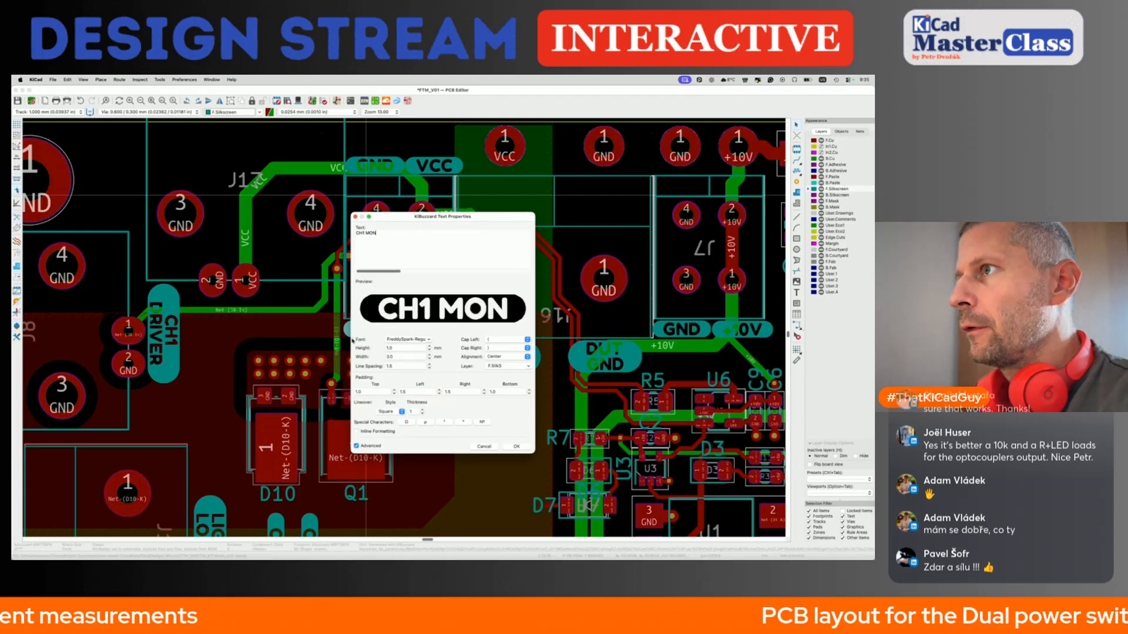
{"action": "left_click", "coordinate": [516, 447]}
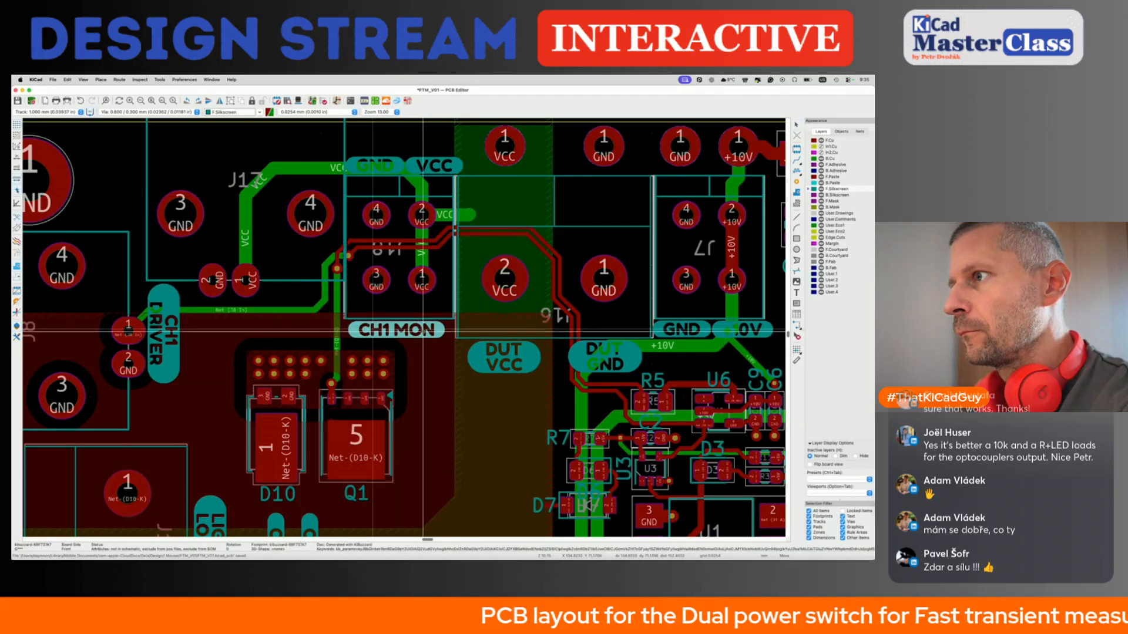
{"action": "left_click", "coordinate": [424, 331]}
Change the text of the CH1 MON label below J18 to DUT MON.
{"action": "scroll", "coordinate": [424, 331], "scroll_direction": "down", "scroll_amount": 5}
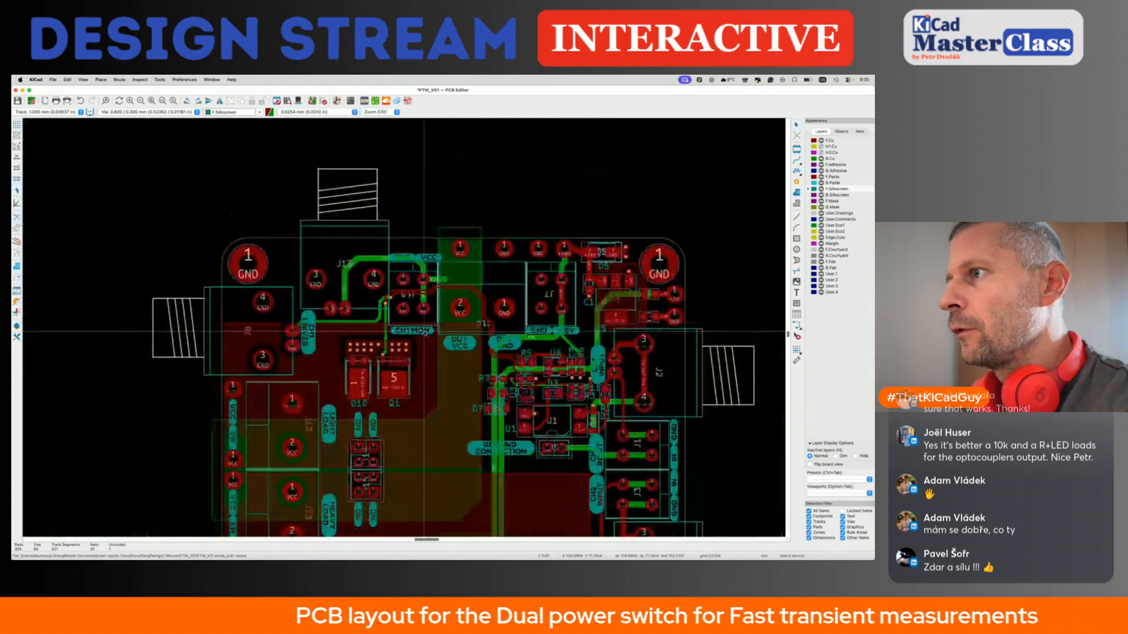
{"action": "scroll", "coordinate": [424, 331], "scroll_direction": "up", "scroll_amount": 5}
{"action": "double_click", "coordinate": [424, 331]}
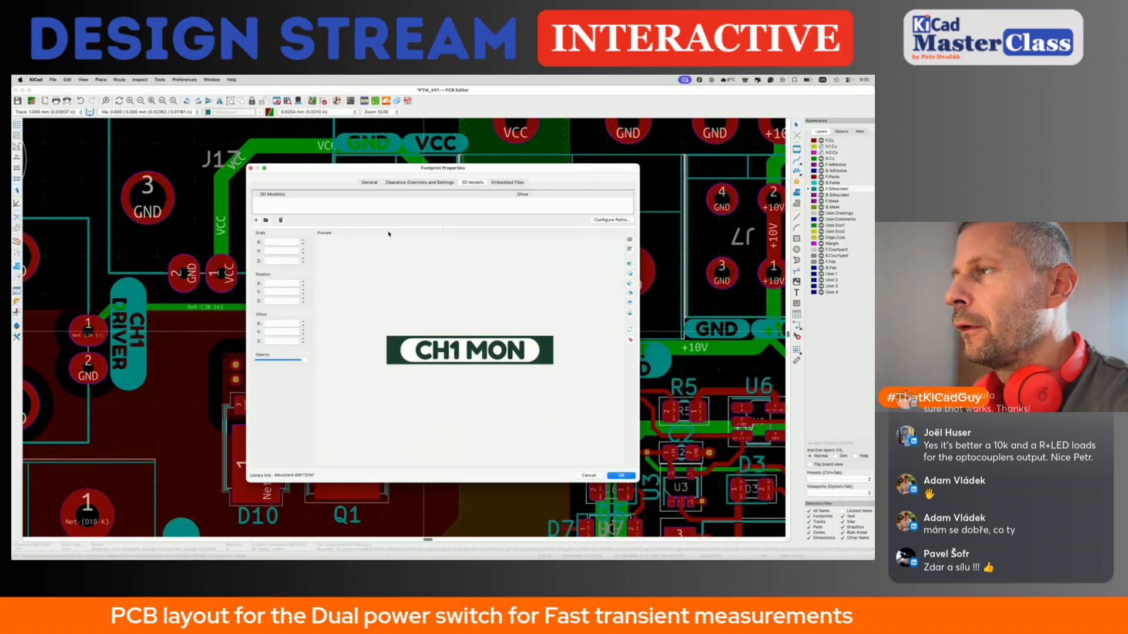
{"action": "key", "text": "Escape"}
{"action": "scroll", "coordinate": [385, 276], "scroll_direction": "down", "scroll_amount": 4}
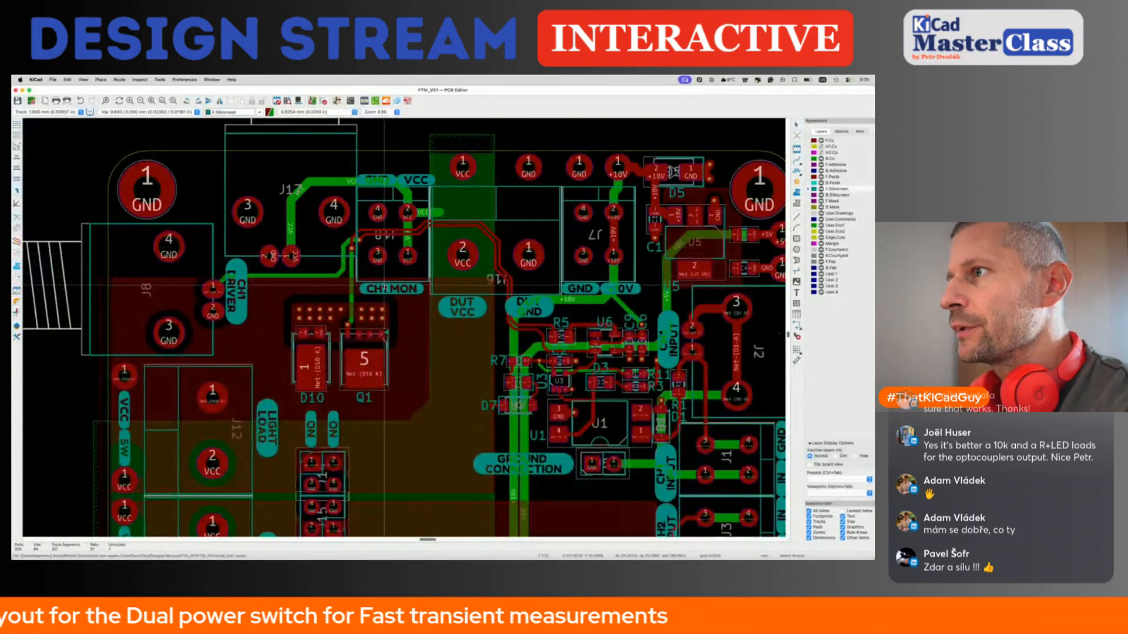
{"action": "left_click", "coordinate": [385, 287]}
{"action": "left_click", "coordinate": [364, 101]}
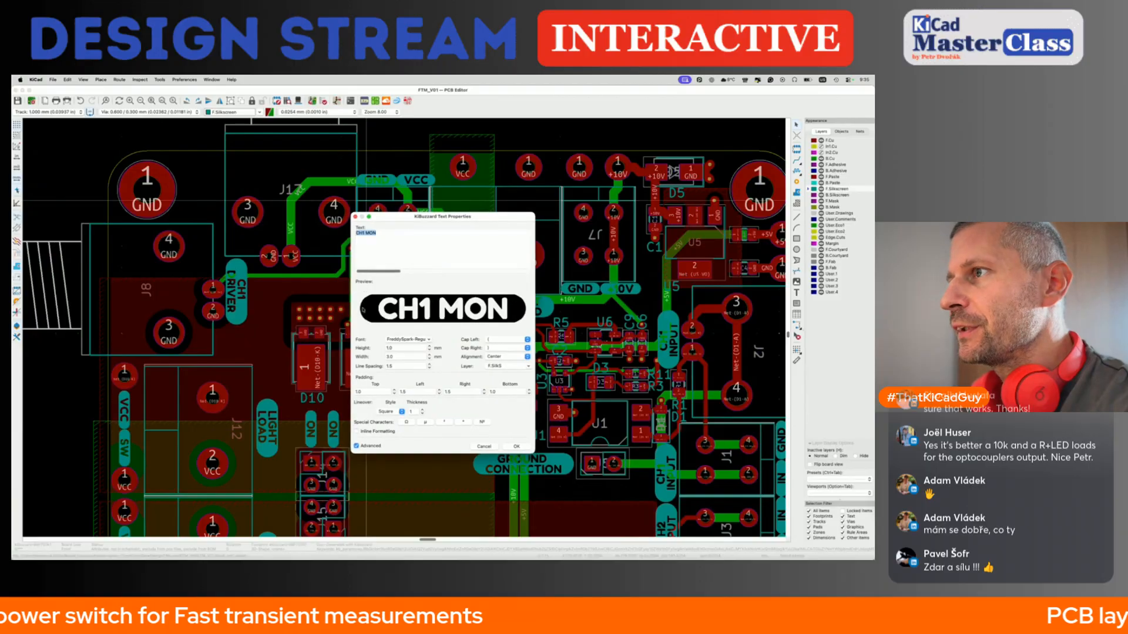
{"action": "key", "text": "BackSpace"}
{"action": "key", "text": "BackSpace"}
{"action": "key", "text": "BackSpace"}
{"action": "type", "text": "DUT"}
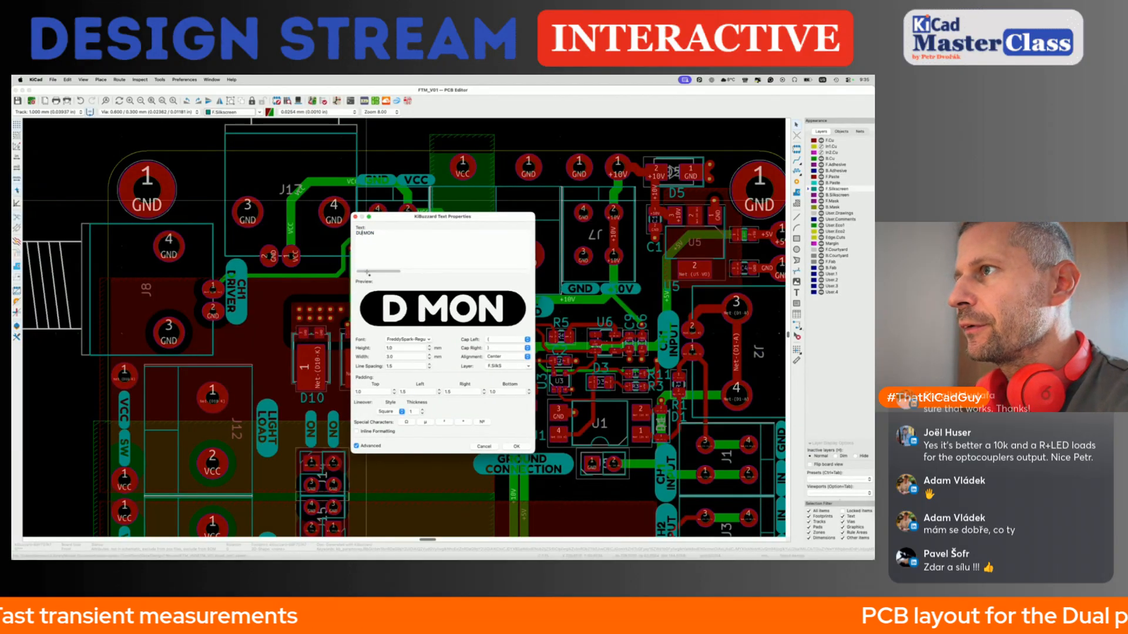
{"action": "left_click", "coordinate": [516, 447]}
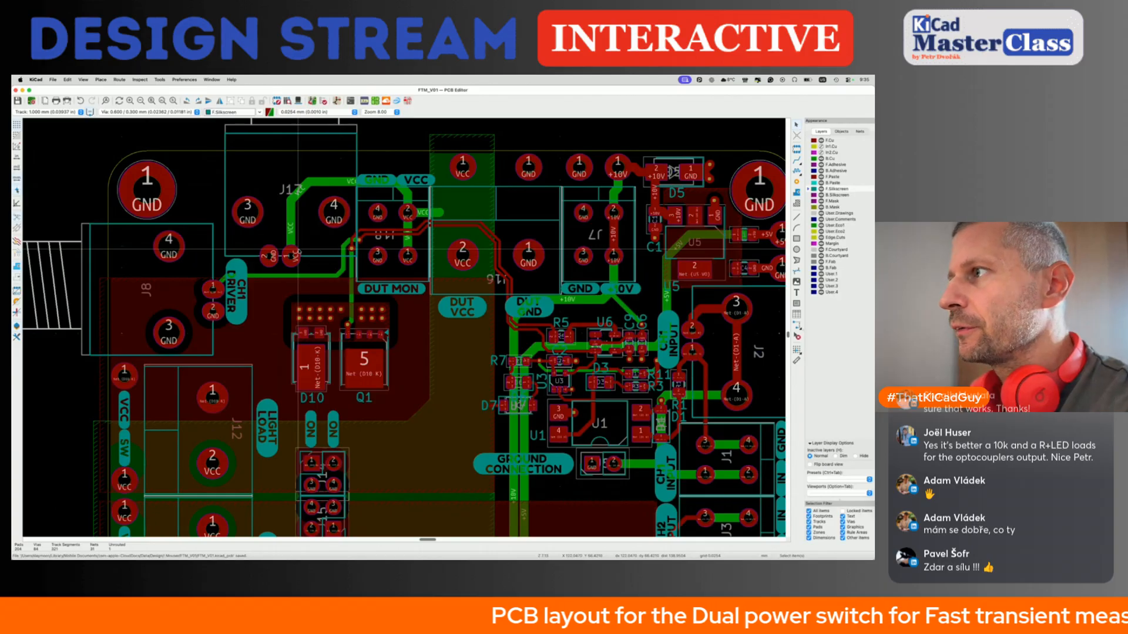
Move the CH1 DRIVER label lower beside J8 and the CH2 DRIVER label higher beside J9.
{"action": "scroll", "coordinate": [298, 249], "scroll_direction": "down", "scroll_amount": 3}
{"action": "scroll", "coordinate": [299, 249], "scroll_direction": "up", "scroll_amount": 3}
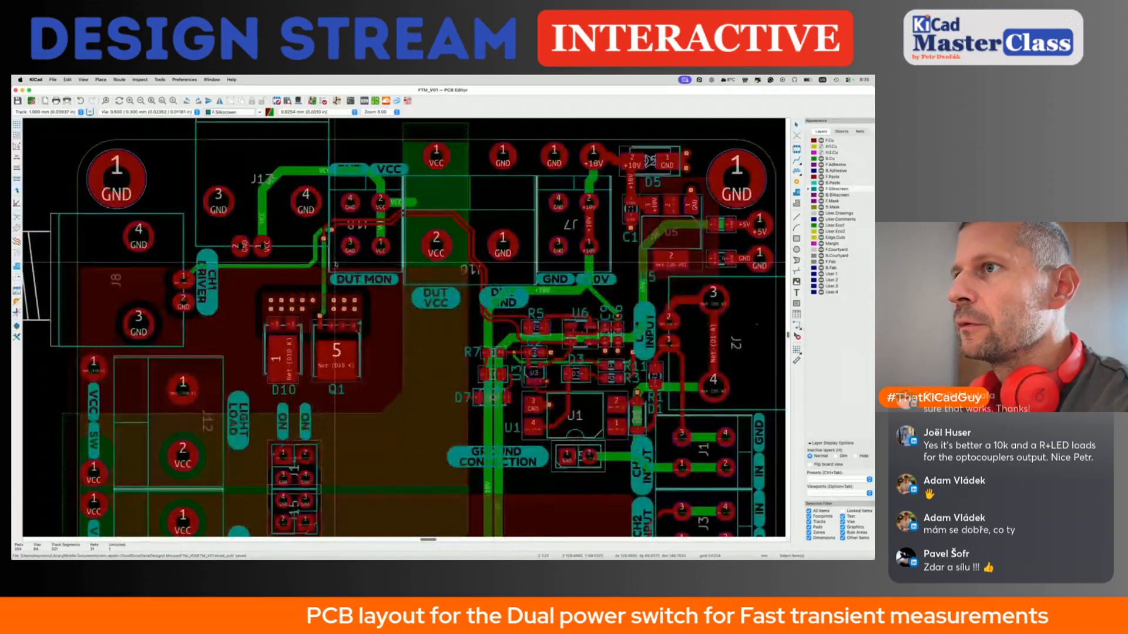
{"action": "scroll", "coordinate": [276, 258], "scroll_direction": "left", "scroll_amount": 2}
{"action": "left_click_drag", "start_coordinate": [257, 288], "coordinate": [257, 325]}
{"action": "scroll", "coordinate": [257, 325], "scroll_direction": "down", "scroll_amount": 8}
{"action": "left_click_drag", "start_coordinate": [257, 462], "coordinate": [257, 427]}
{"action": "scroll", "coordinate": [257, 428], "scroll_direction": "down", "scroll_amount": 4}
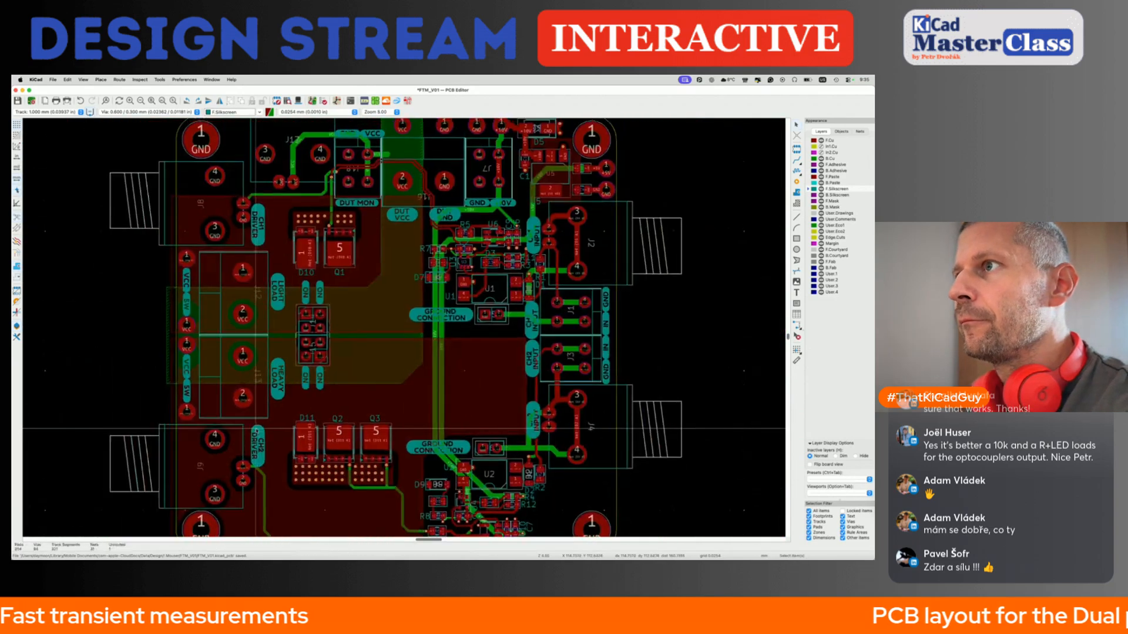
Duplicate the DUT MON label and place the copy below the two-pin GND/VCC header under J17.
{"action": "scroll", "coordinate": [256, 427], "scroll_direction": "up", "scroll_amount": 2}
{"action": "scroll", "coordinate": [289, 309], "scroll_direction": "up", "scroll_amount": 3}
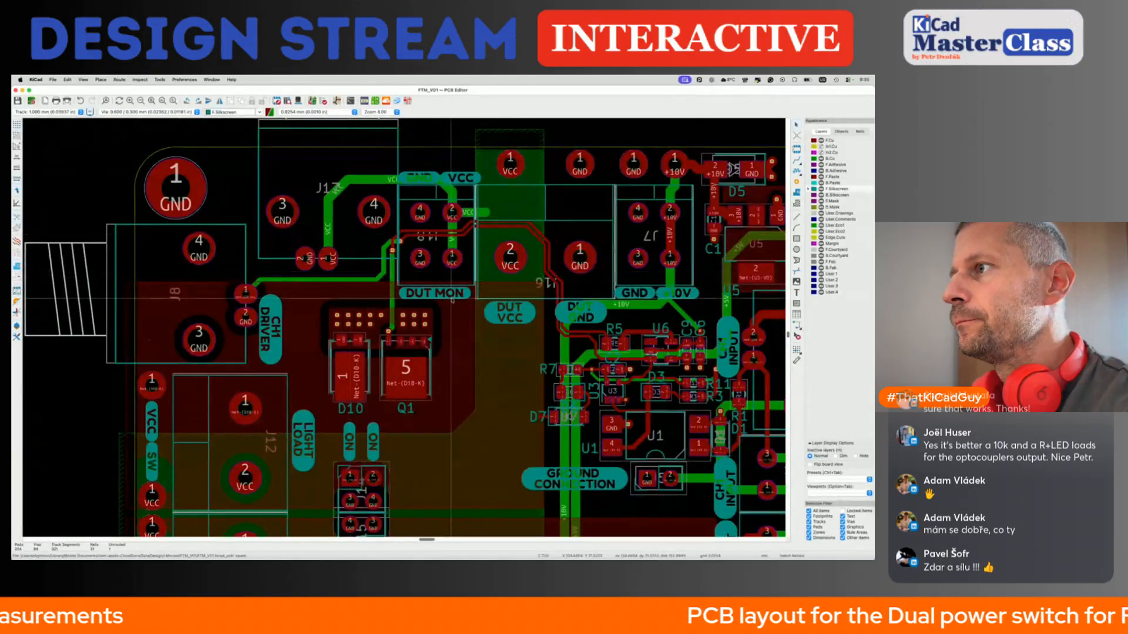
{"action": "key", "text": "super+d"}
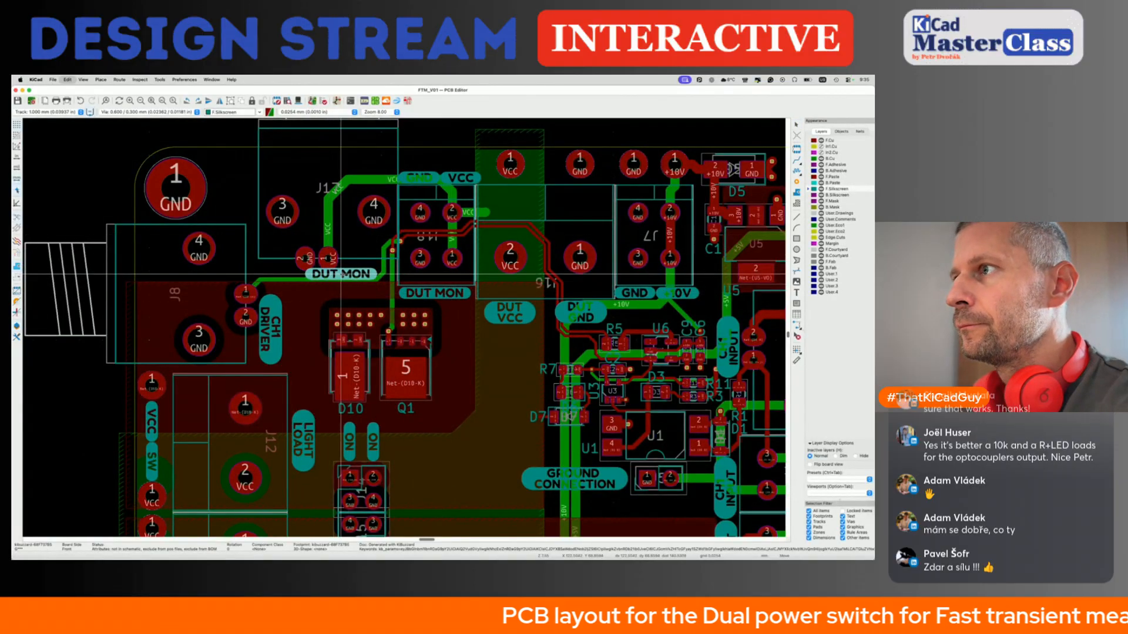
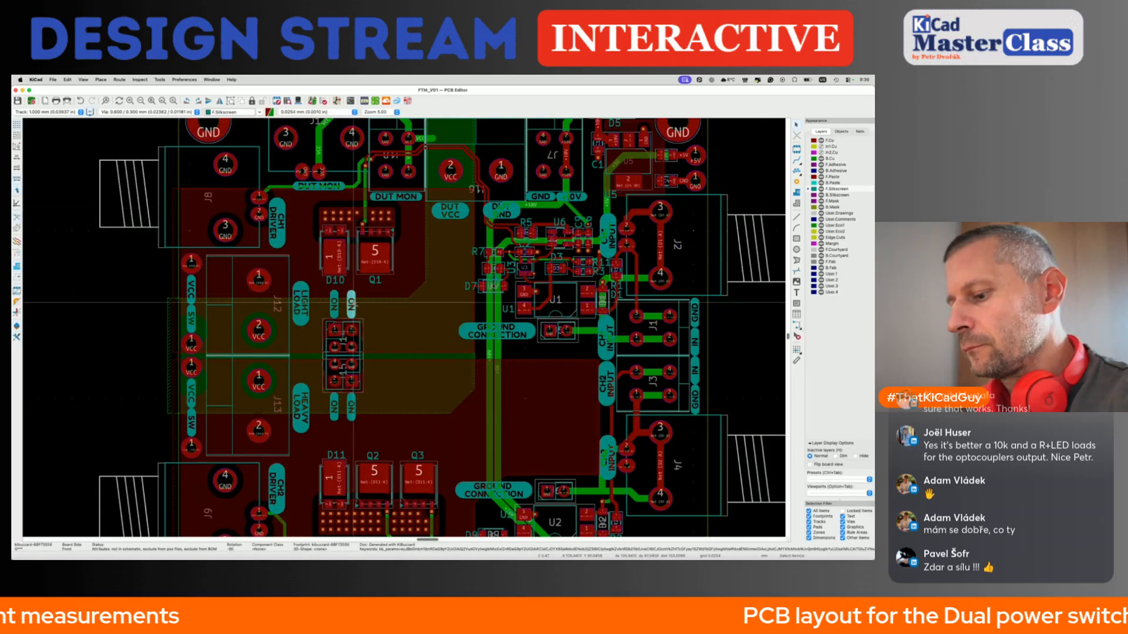
Duplicate an ON label above J14 and place the vertical copy beside J14, on the side facing GROUND CONNECTION.
{"action": "key", "text": "ctrl+d"}
{"action": "scroll", "coordinate": [376, 339], "scroll_direction": "up", "scroll_amount": 3}
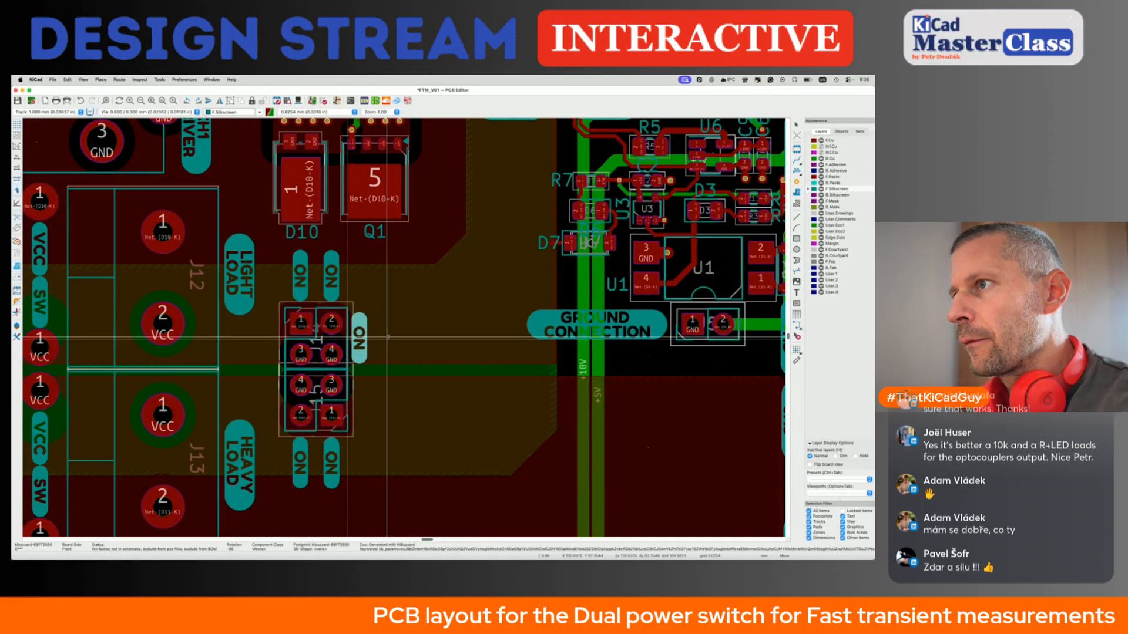
{"action": "left_click", "coordinate": [389, 336]}
Change the text of the ON label copy beside J14 to CH1.
{"action": "key", "text": "e"}
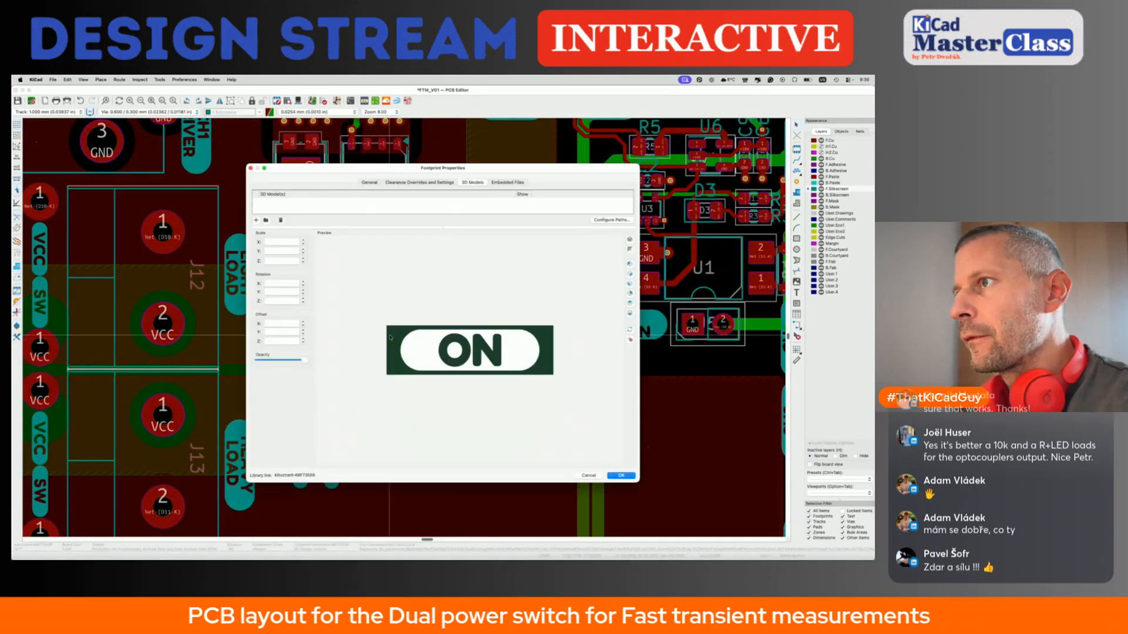
{"action": "key", "text": "Escape"}
{"action": "left_click", "coordinate": [364, 102]}
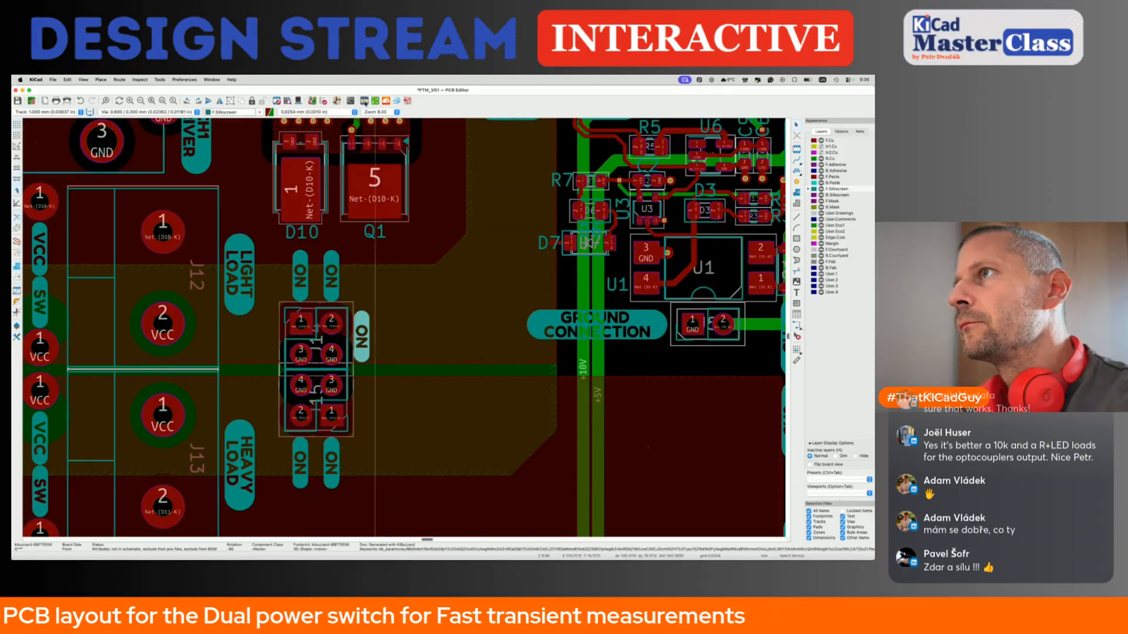
{"action": "type", "text": "CH1"}
{"action": "left_click", "coordinate": [517, 446]}
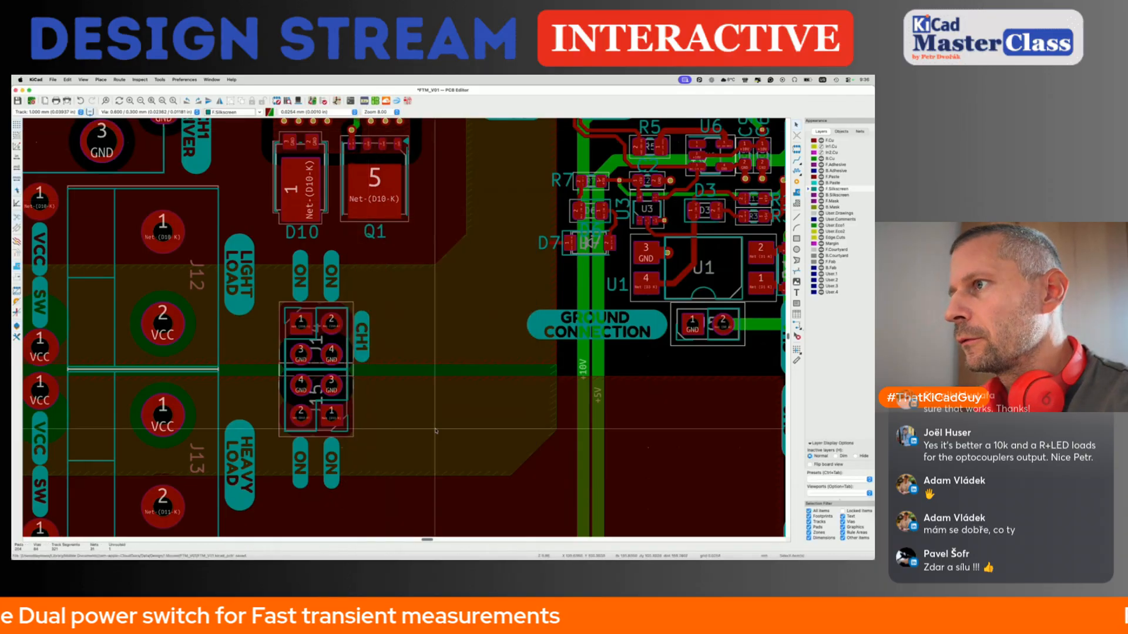
Duplicate the CH1 label, place the copy beside J15 and change its text to CH2.
{"action": "key", "text": "r"}
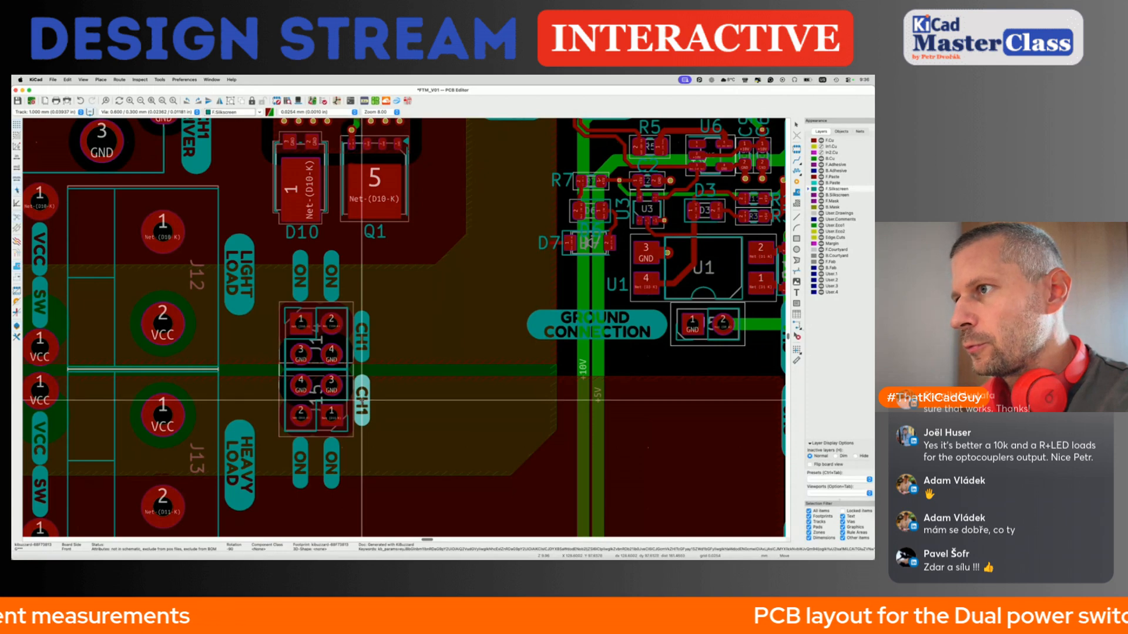
{"action": "left_click", "coordinate": [362, 401]}
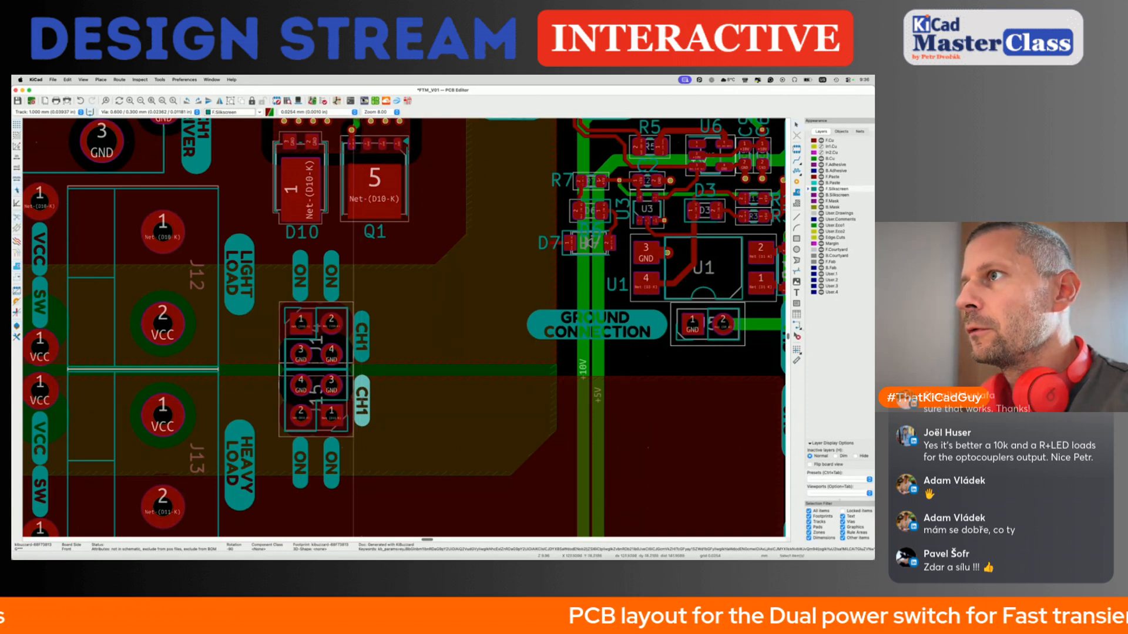
{"action": "left_click", "coordinate": [364, 101]}
{"action": "mouse_move", "coordinate": [369, 217]}
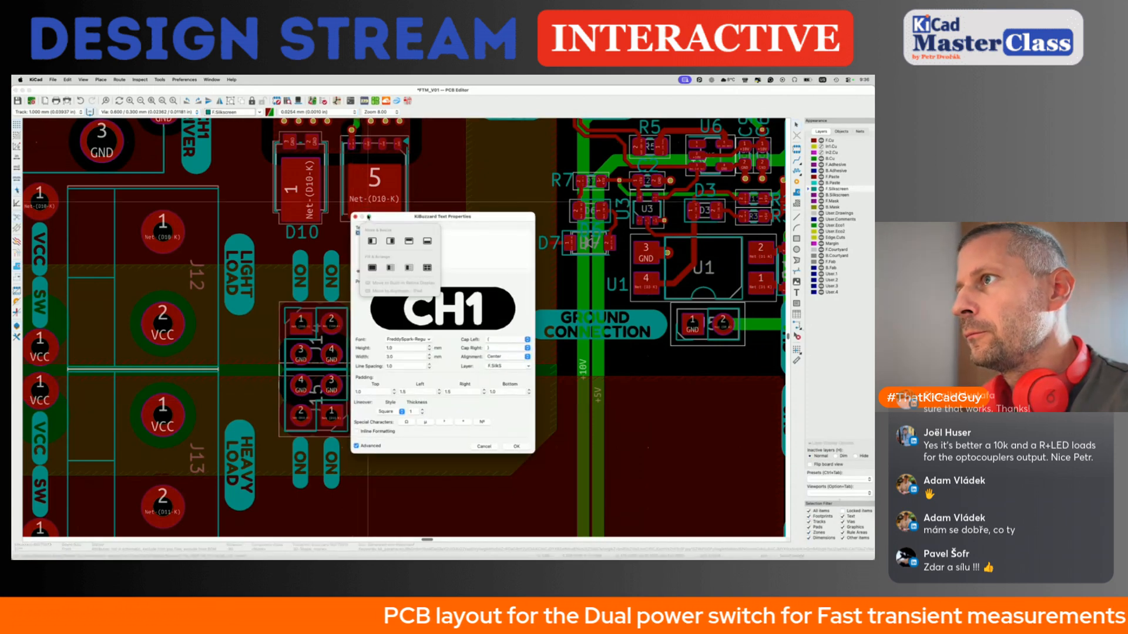
{"action": "key", "text": "BackSpace"}
{"action": "type", "text": "2"}
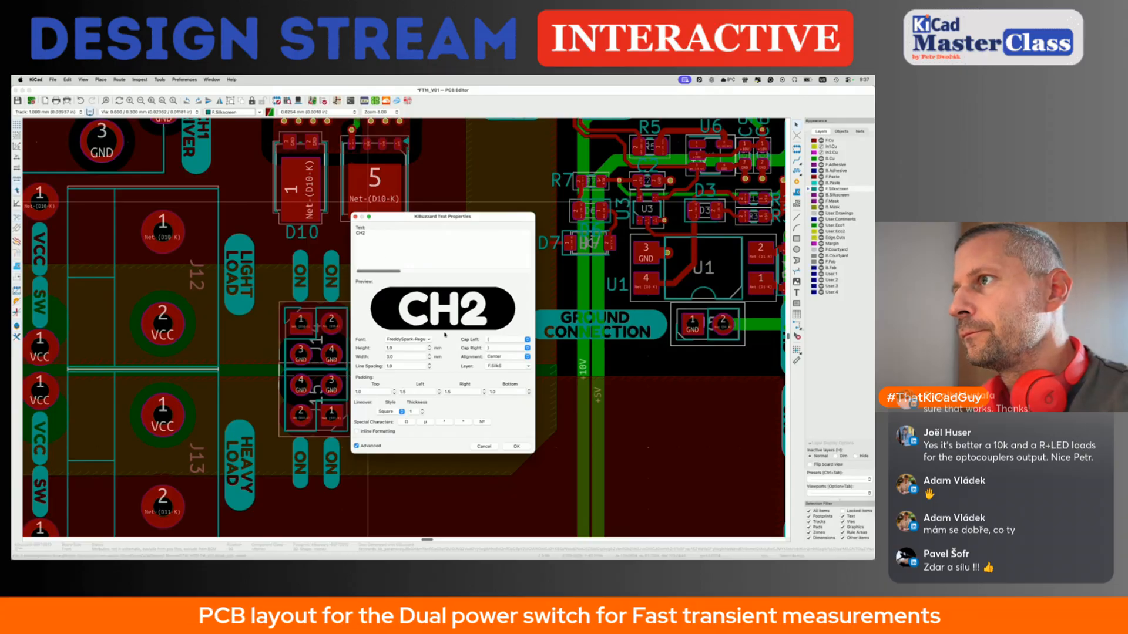
{"action": "left_click", "coordinate": [521, 448]}
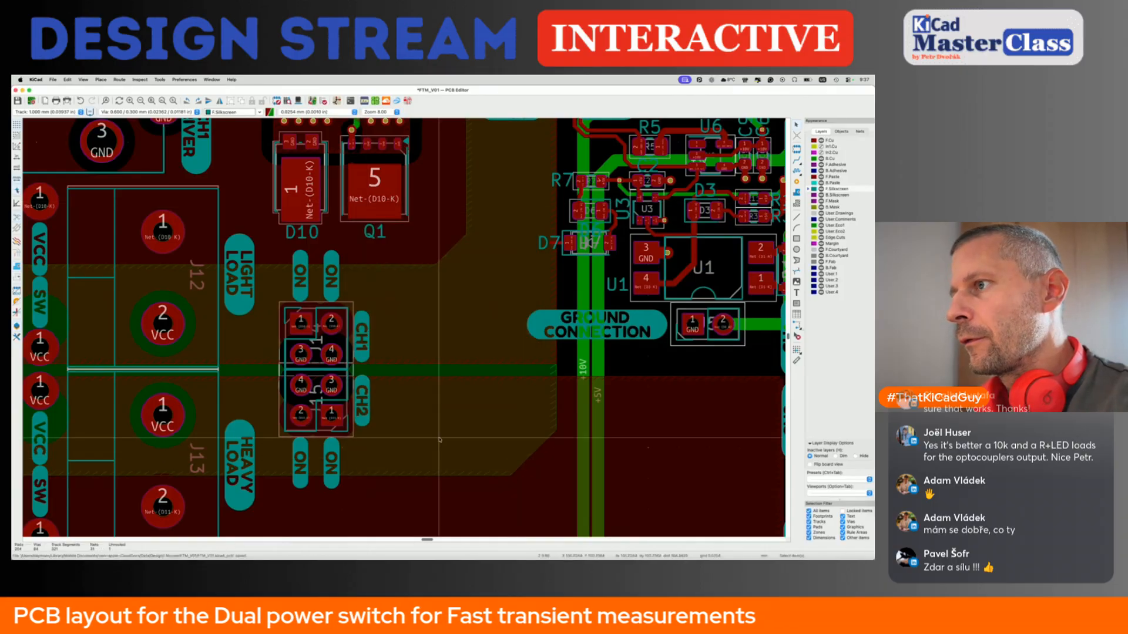
Duplicate the GND label below J7 and place the copy, rotated vertically, between C4 and the GND pad above J2.
{"action": "scroll", "coordinate": [440, 439], "scroll_direction": "up", "scroll_amount": 5}
{"action": "scroll", "coordinate": [440, 440], "scroll_direction": "right", "scroll_amount": 8}
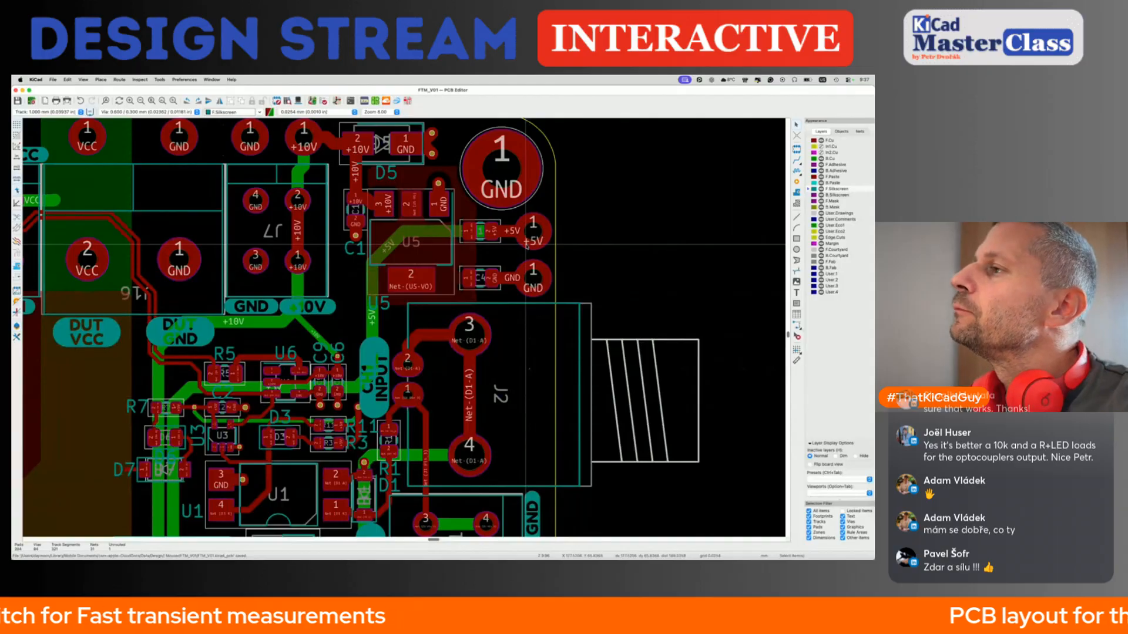
{"action": "left_click", "coordinate": [264, 308]}
{"action": "key", "text": "r"}
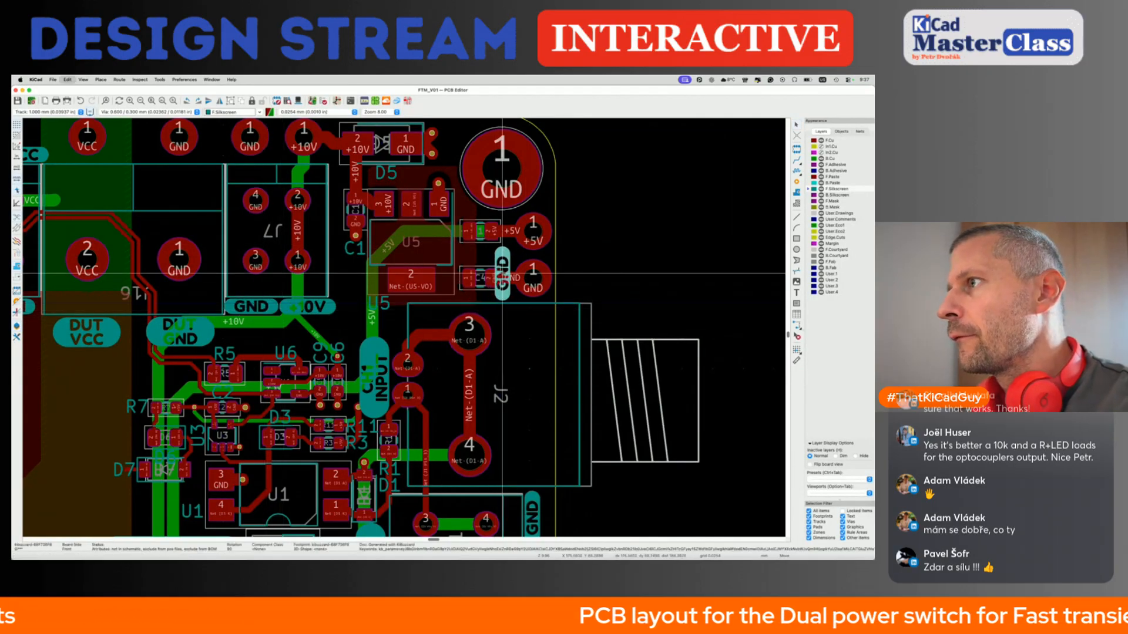
{"action": "double_click", "coordinate": [507, 277]}
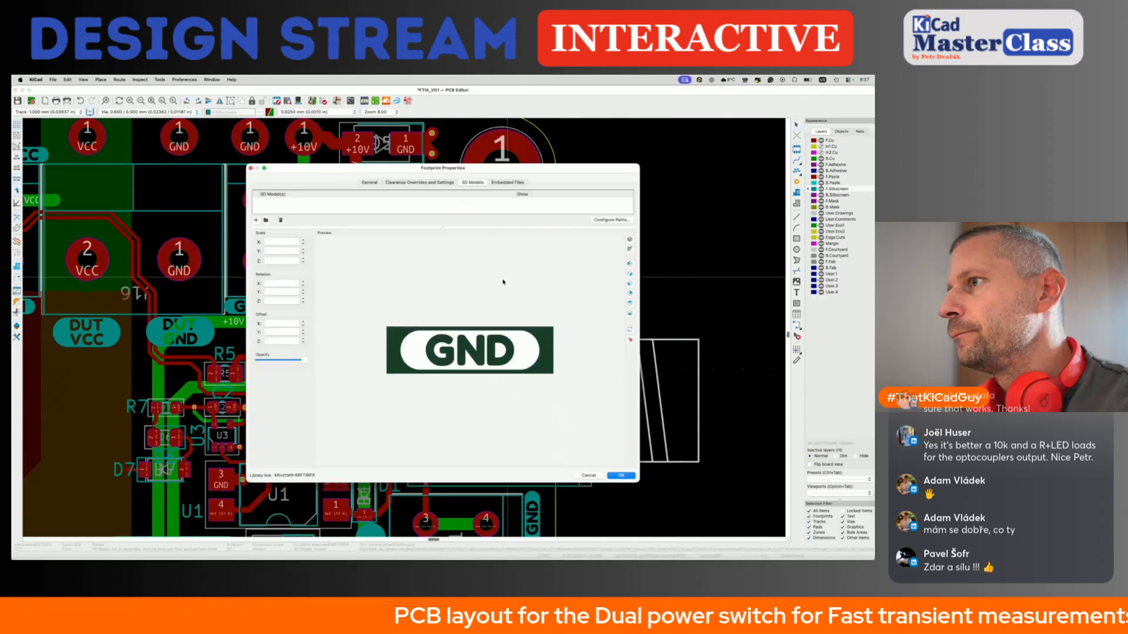
{"action": "key", "text": "Escape"}
Set the text height of the GND label beside C4 to 0.8 mm and reduce its left and right padding.
{"action": "left_click", "coordinate": [364, 100]}
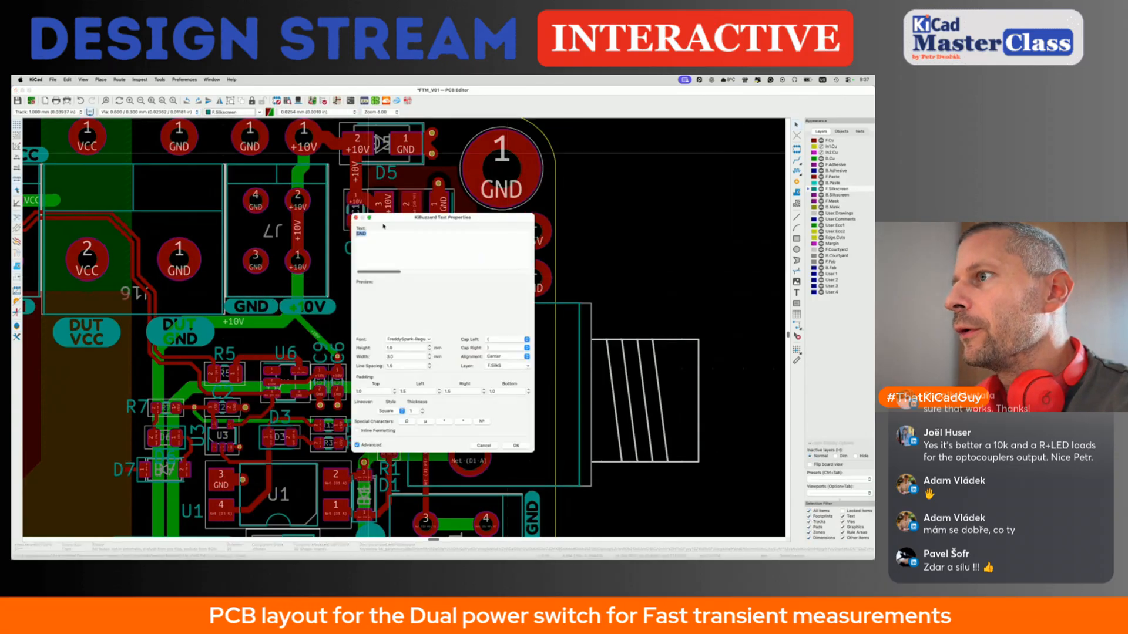
{"action": "left_click", "coordinate": [430, 352]}
{"action": "left_click", "coordinate": [429, 351]}
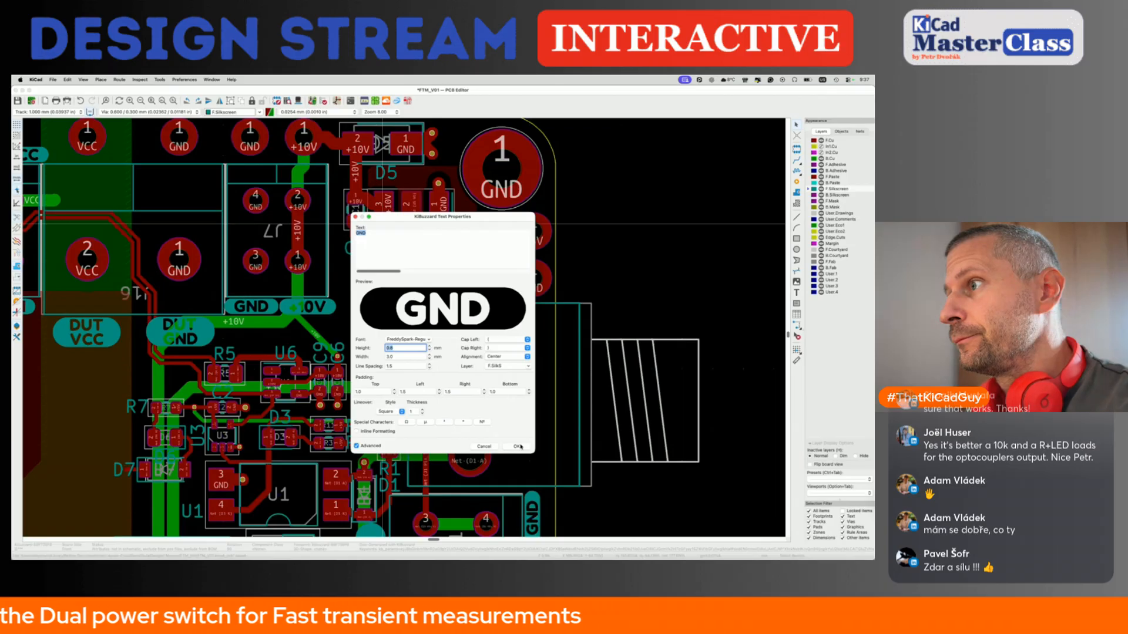
{"action": "left_click", "coordinate": [438, 393]}
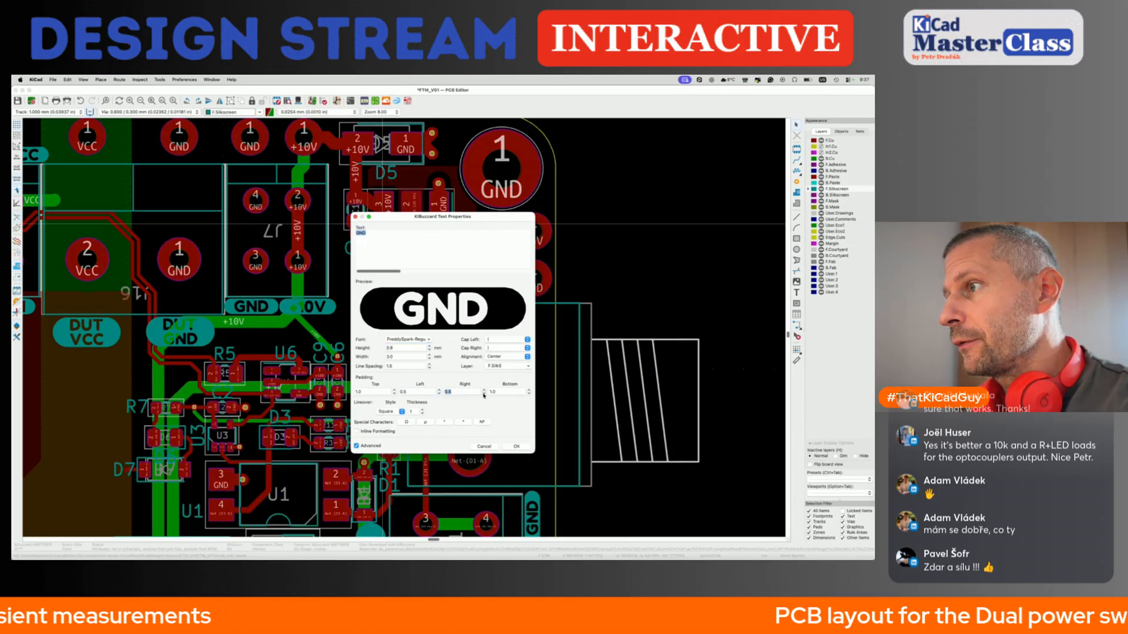
{"action": "left_click", "coordinate": [515, 448]}
Adjust the position of the smaller GND label between C4 and the GND pad.
{"action": "scroll", "coordinate": [510, 289], "scroll_direction": "up", "scroll_amount": 2}
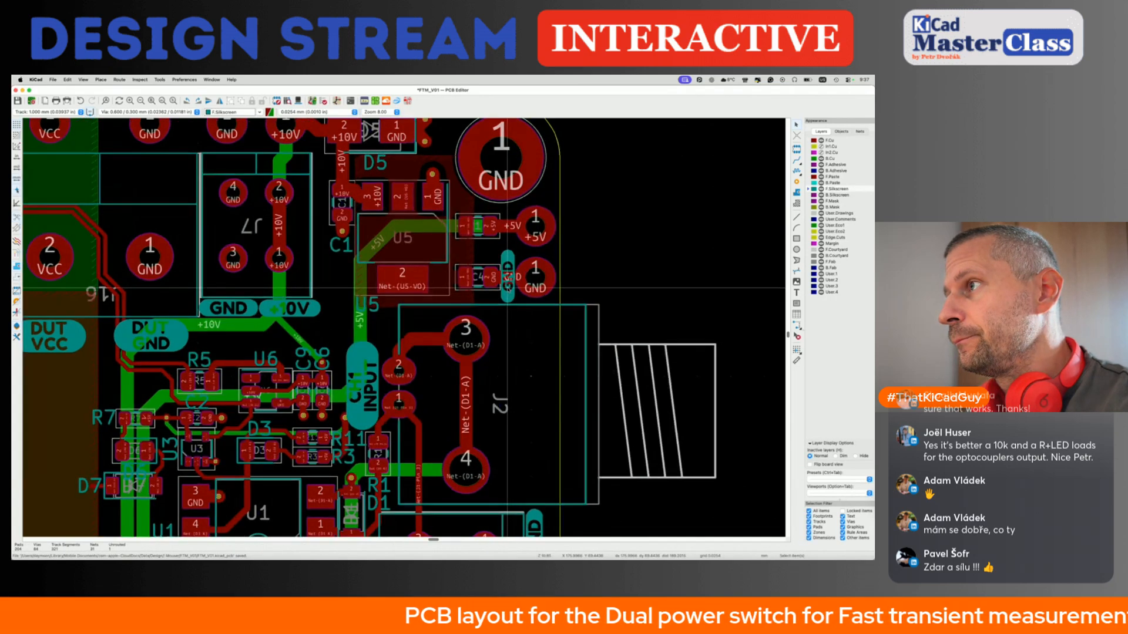
{"action": "left_click", "coordinate": [509, 289]}
{"action": "key", "text": "m"}
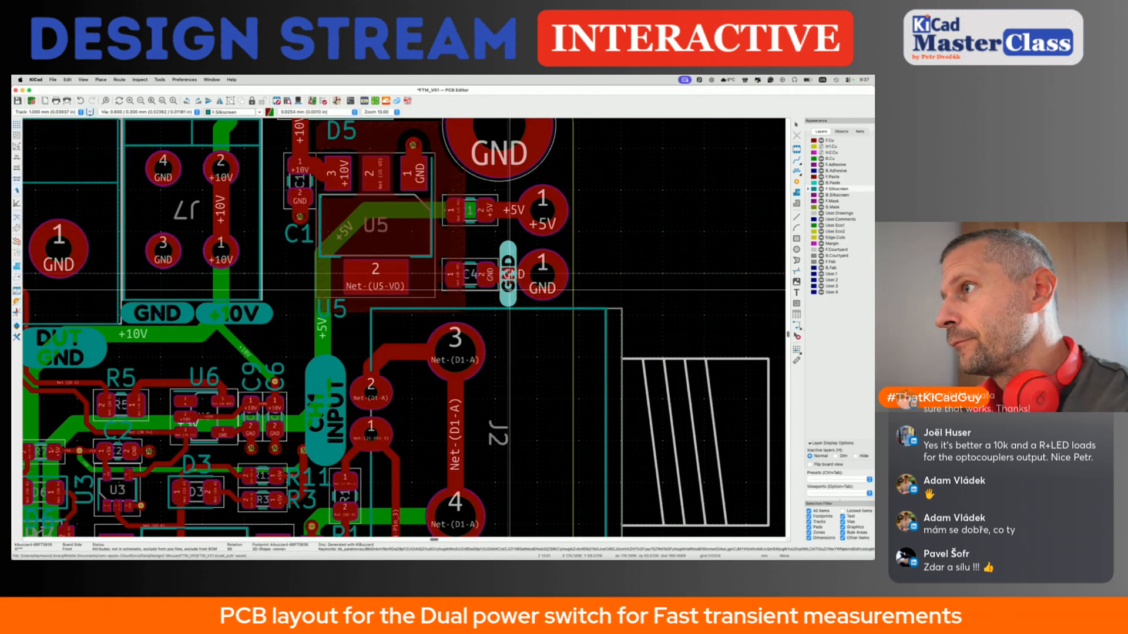
{"action": "left_click", "coordinate": [509, 290]}
Duplicate the small GND label, place the copy beside the +5V pad and change its text to +5V.
{"action": "key", "text": "ctrl+d"}
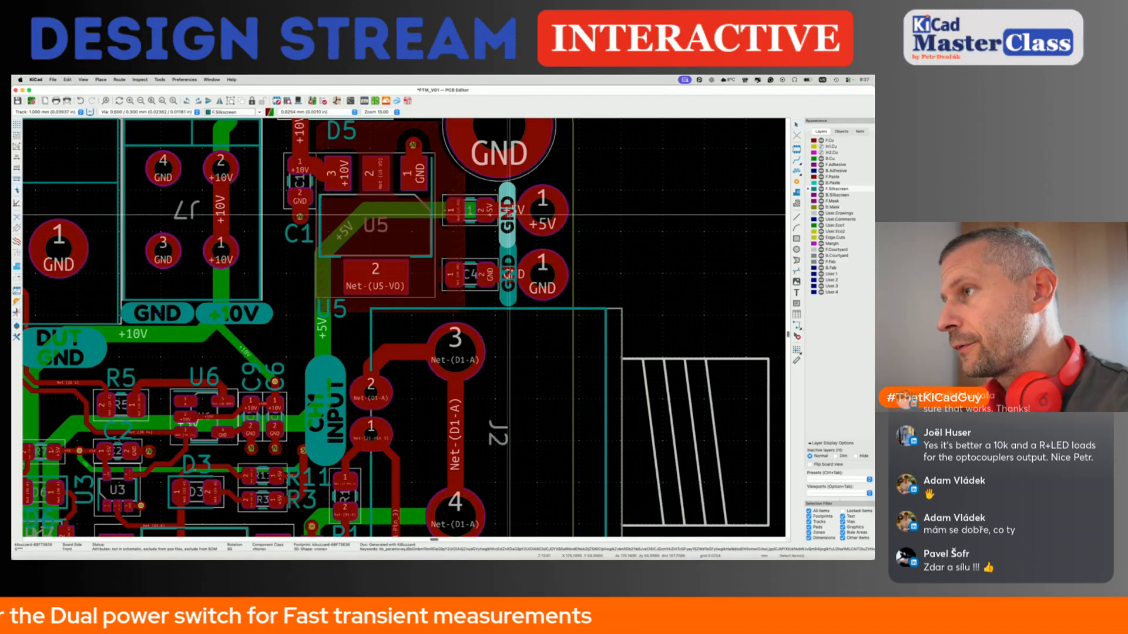
{"action": "left_click", "coordinate": [509, 212]}
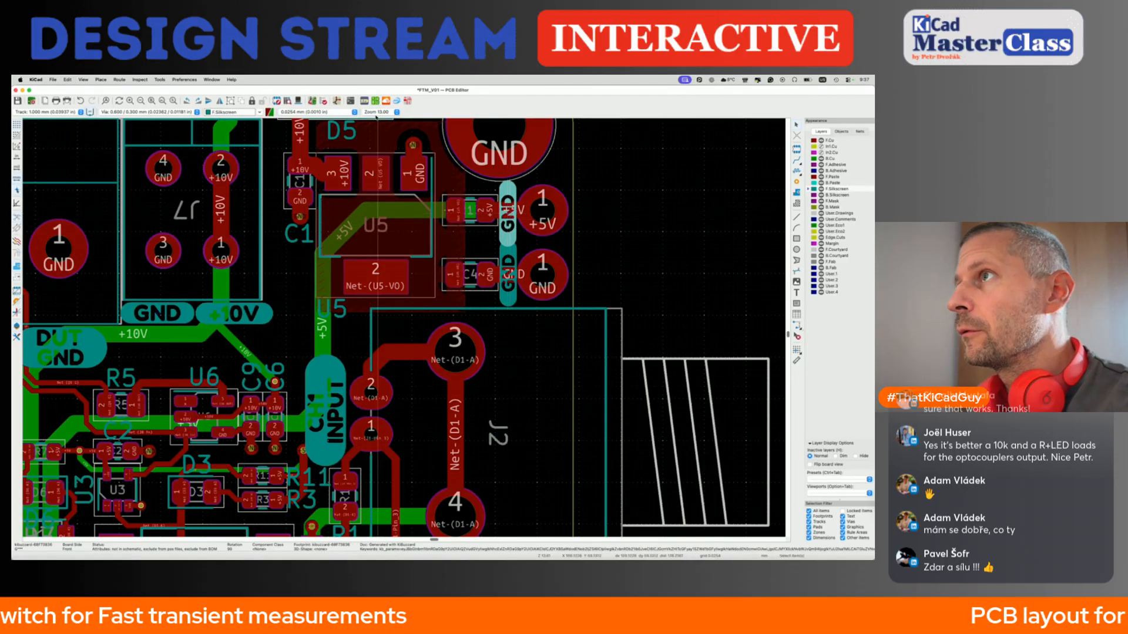
{"action": "left_click", "coordinate": [365, 102]}
{"action": "key", "text": "super+a"}
{"action": "type", "text": "+5V"}
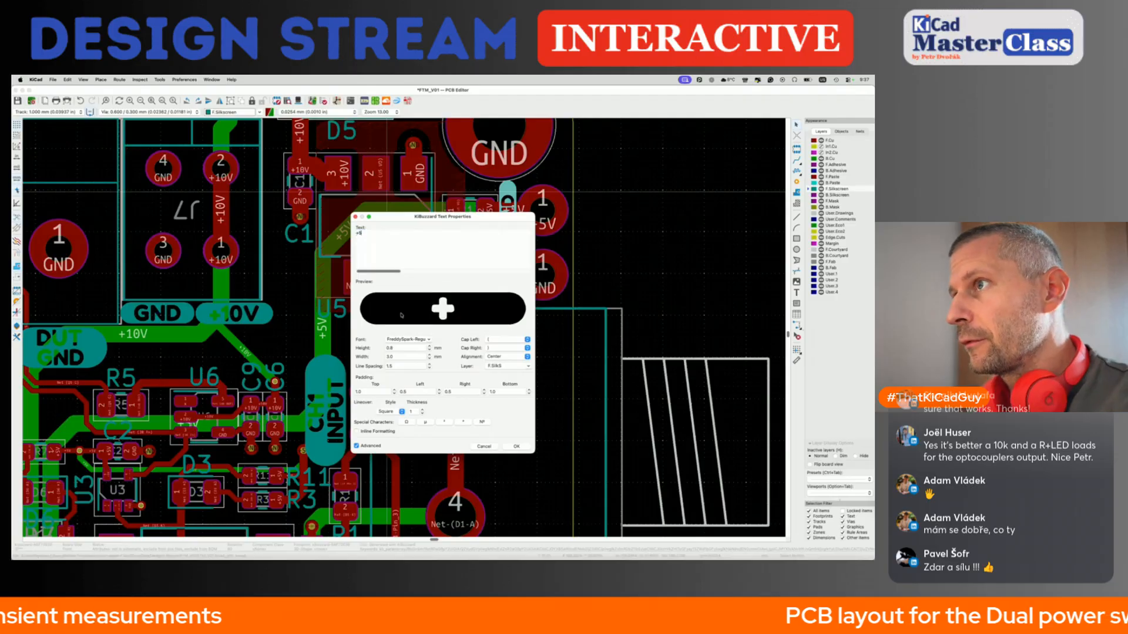
{"action": "left_click", "coordinate": [516, 447]}
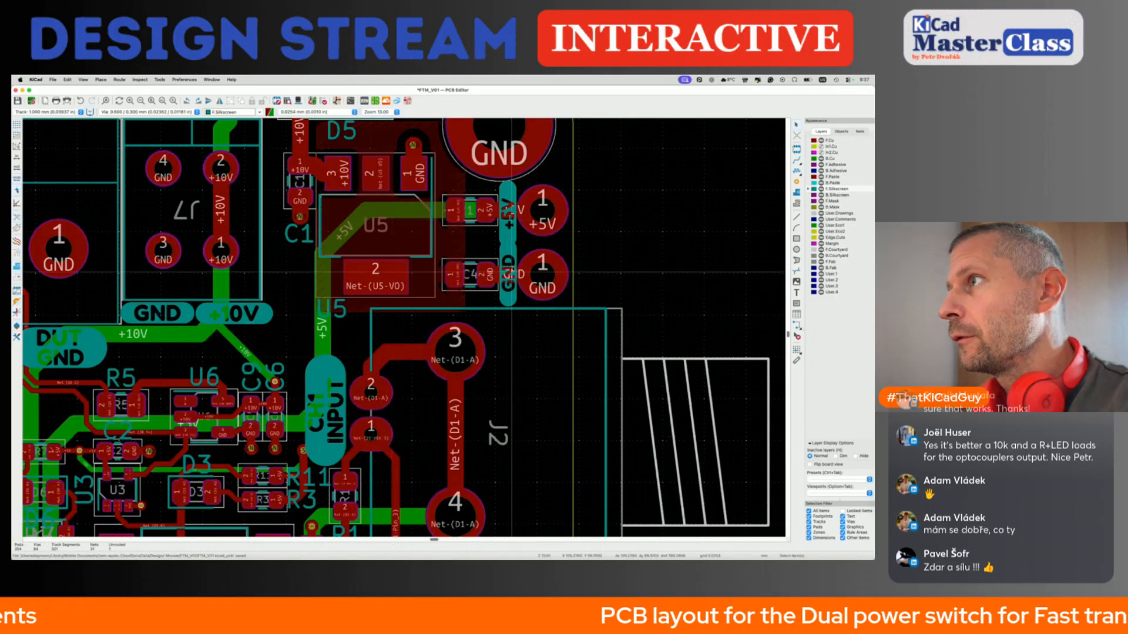
Try the +5V label beside the +5V pad with its left cap removed.
{"action": "double_click", "coordinate": [505, 241]}
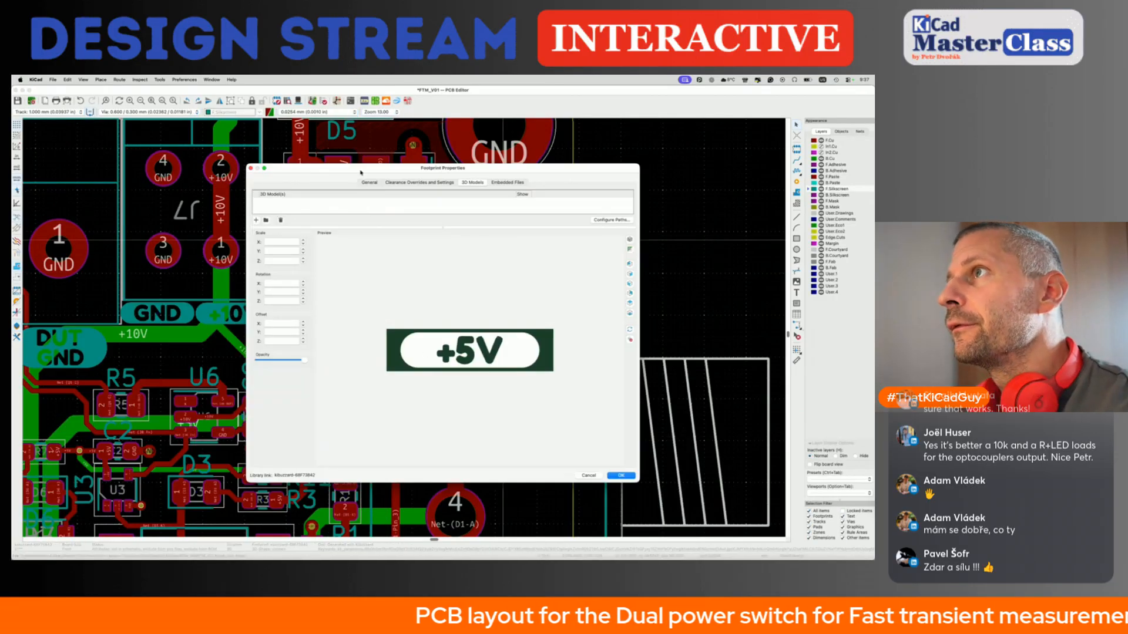
{"action": "key", "text": "Escape"}
{"action": "left_click", "coordinate": [365, 102]}
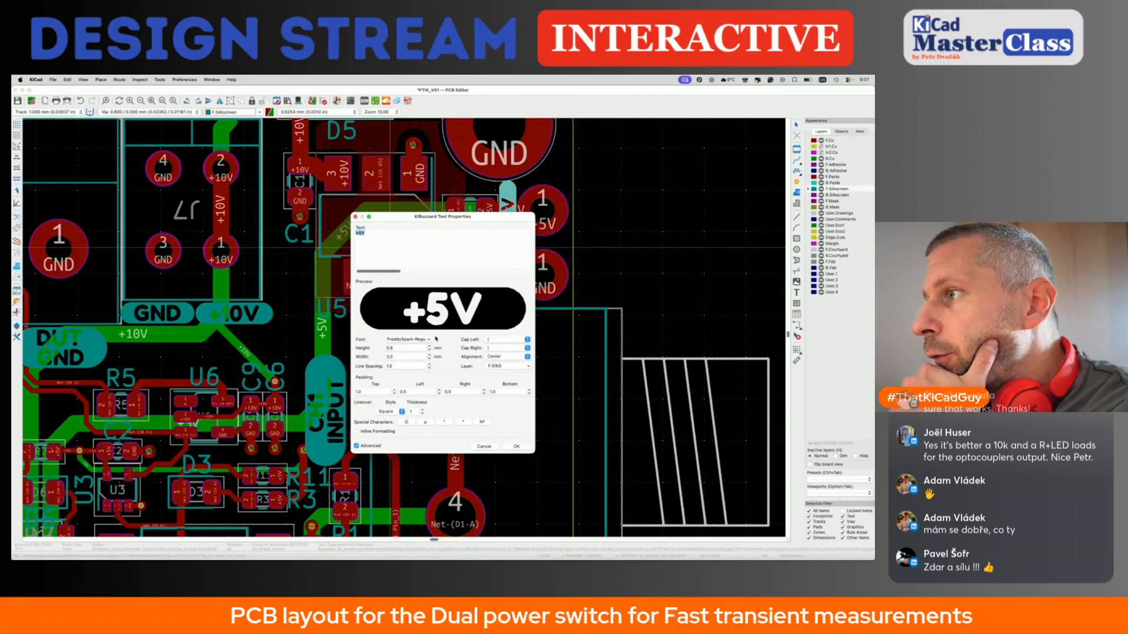
{"action": "left_click", "coordinate": [493, 340]}
{"action": "left_click", "coordinate": [493, 332]}
{"action": "left_click", "coordinate": [495, 340]}
{"action": "left_click", "coordinate": [495, 334]}
{"action": "left_click", "coordinate": [495, 339]}
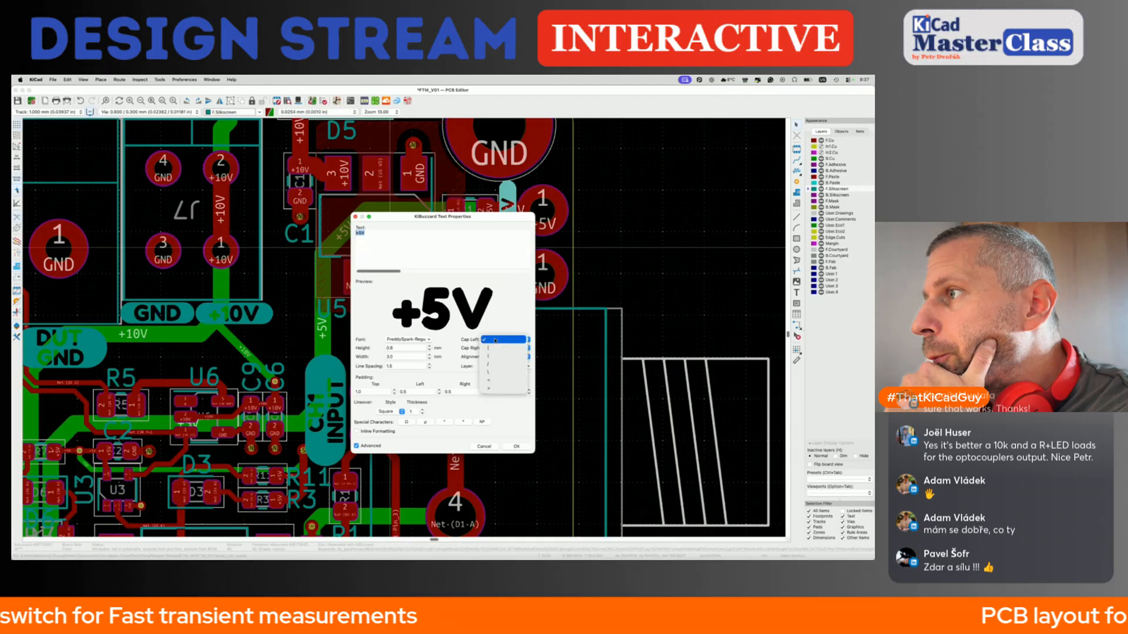
{"action": "left_click", "coordinate": [494, 346]}
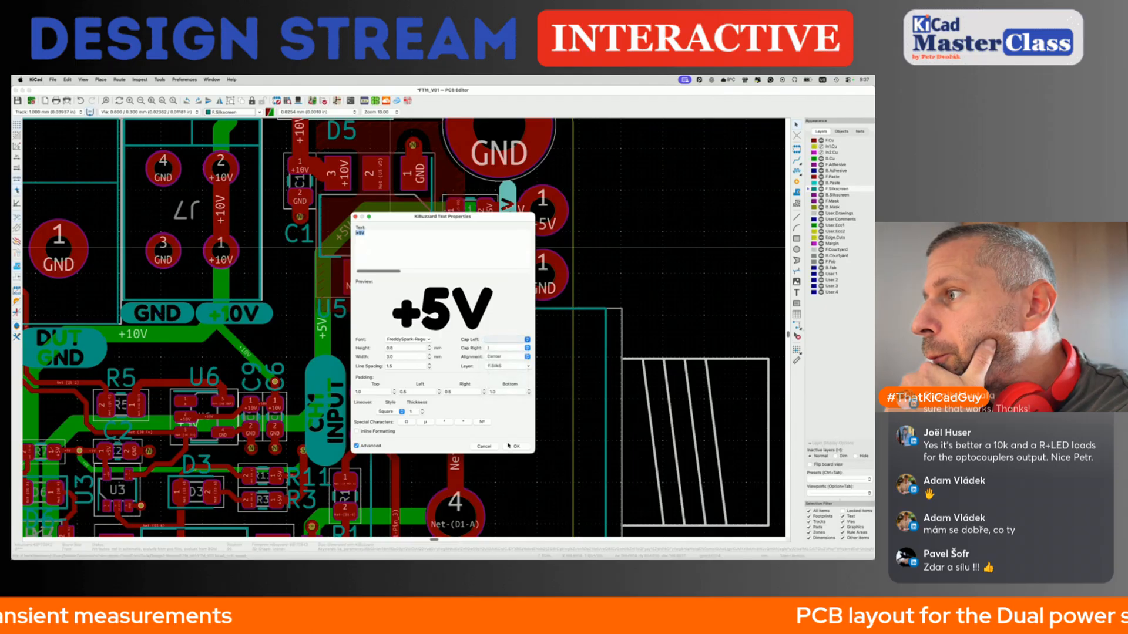
{"action": "left_click", "coordinate": [516, 446]}
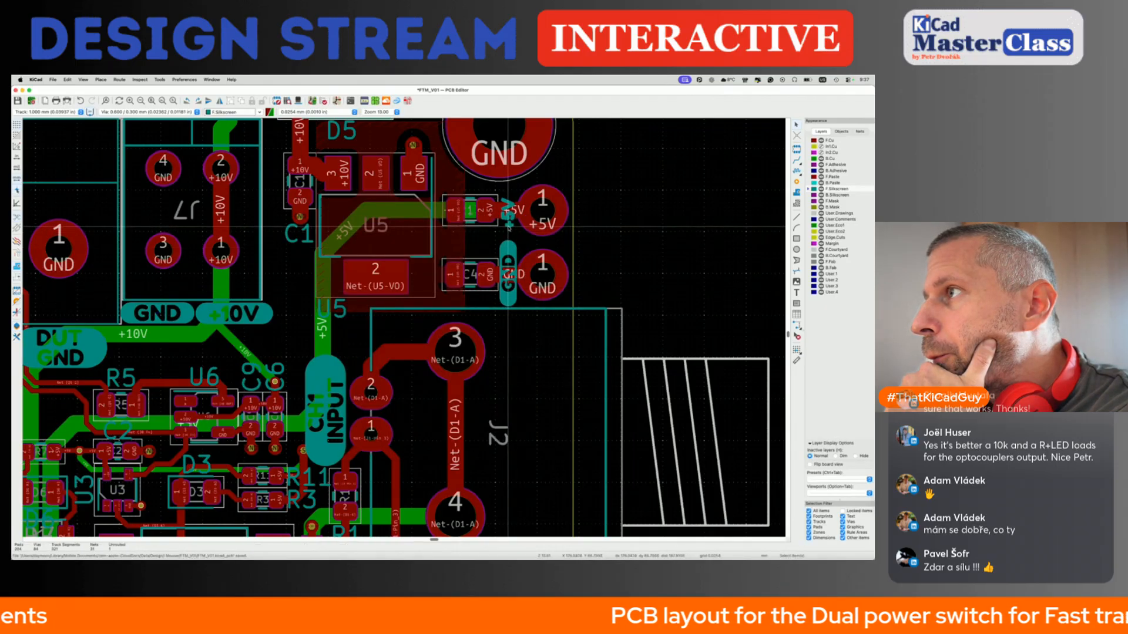
Give the +5V label beside the +5V pad square left and right caps.
{"action": "left_click", "coordinate": [508, 226]}
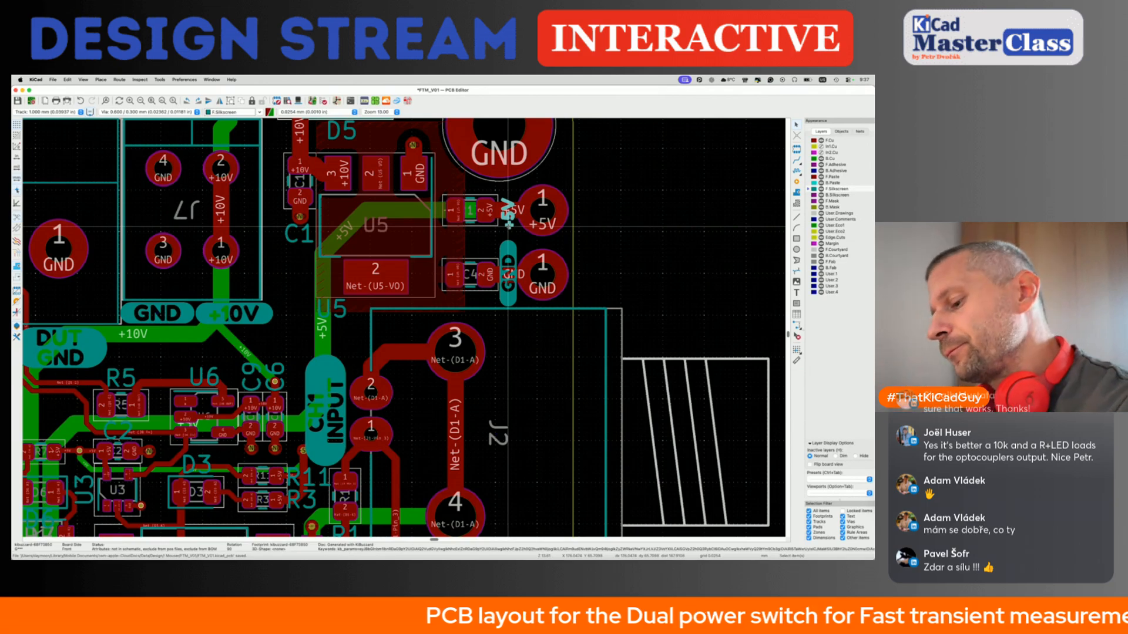
{"action": "left_click", "coordinate": [365, 102]}
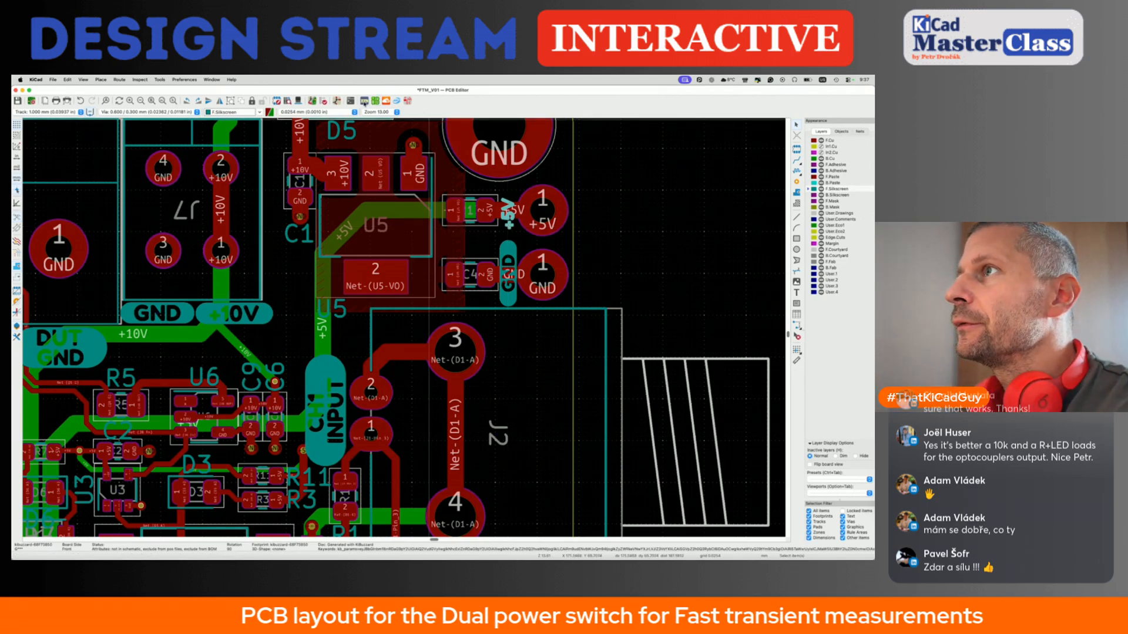
{"action": "left_click", "coordinate": [487, 341]}
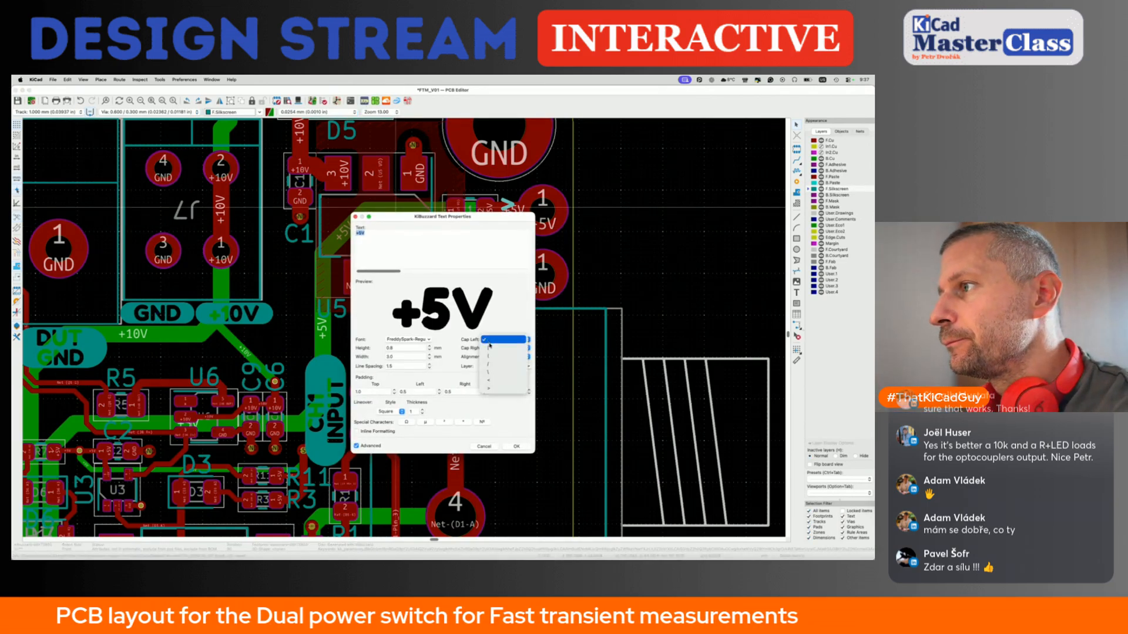
{"action": "left_click", "coordinate": [490, 348]}
{"action": "left_click", "coordinate": [493, 349]}
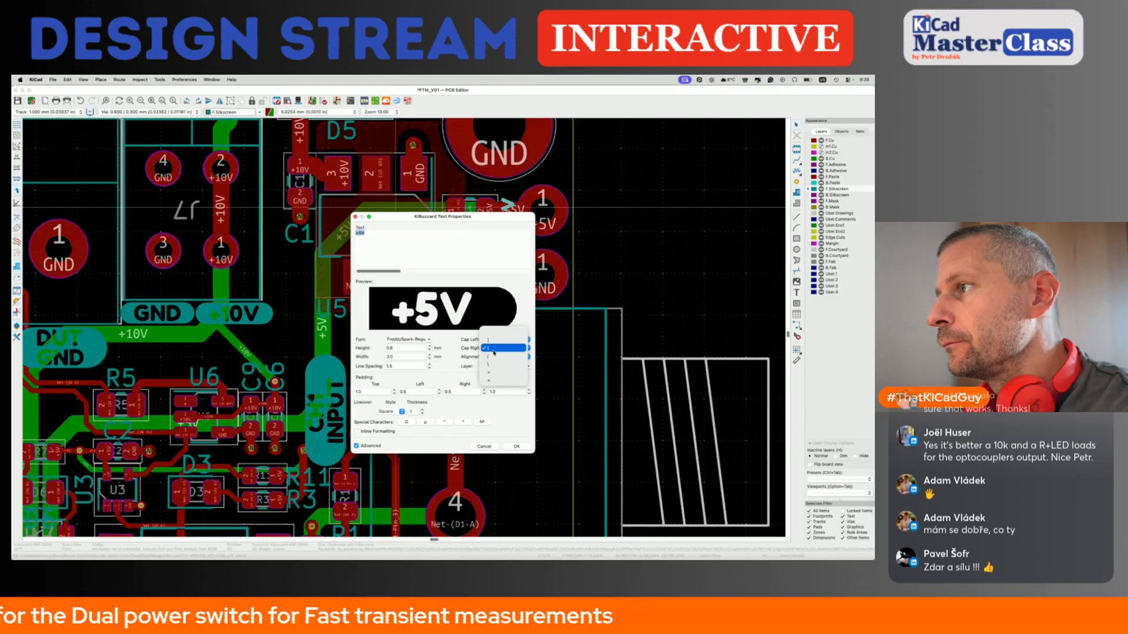
{"action": "left_click", "coordinate": [511, 377]}
{"action": "left_click", "coordinate": [525, 449]}
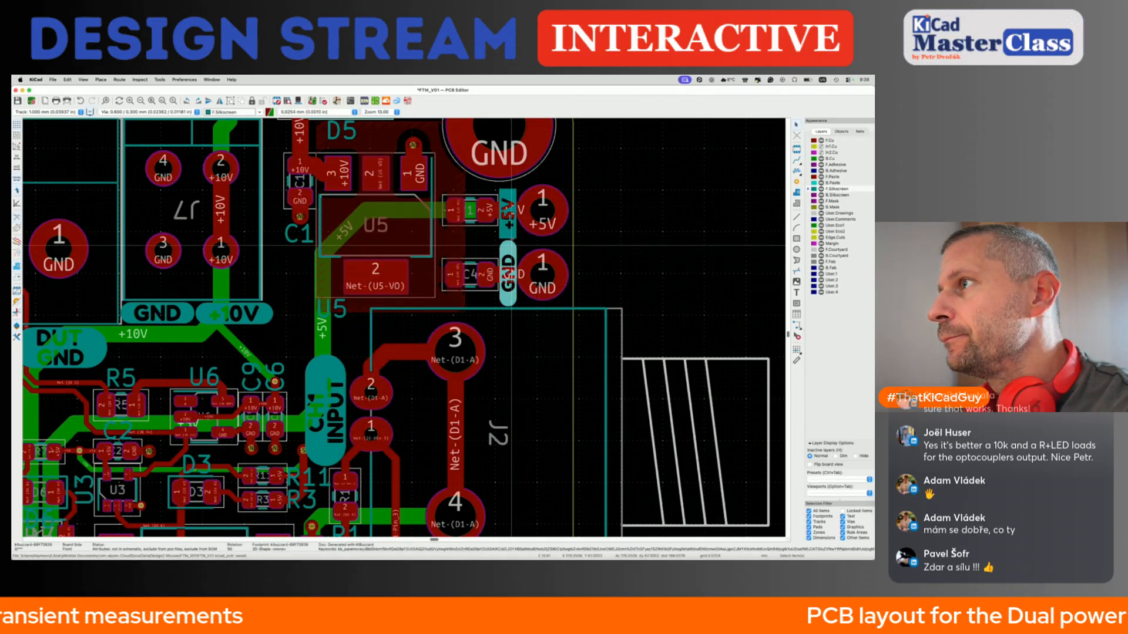
Change the right cap of the small GND label beside C4 to a square end.
{"action": "double_click", "coordinate": [508, 248]}
{"action": "key", "text": "Escape"}
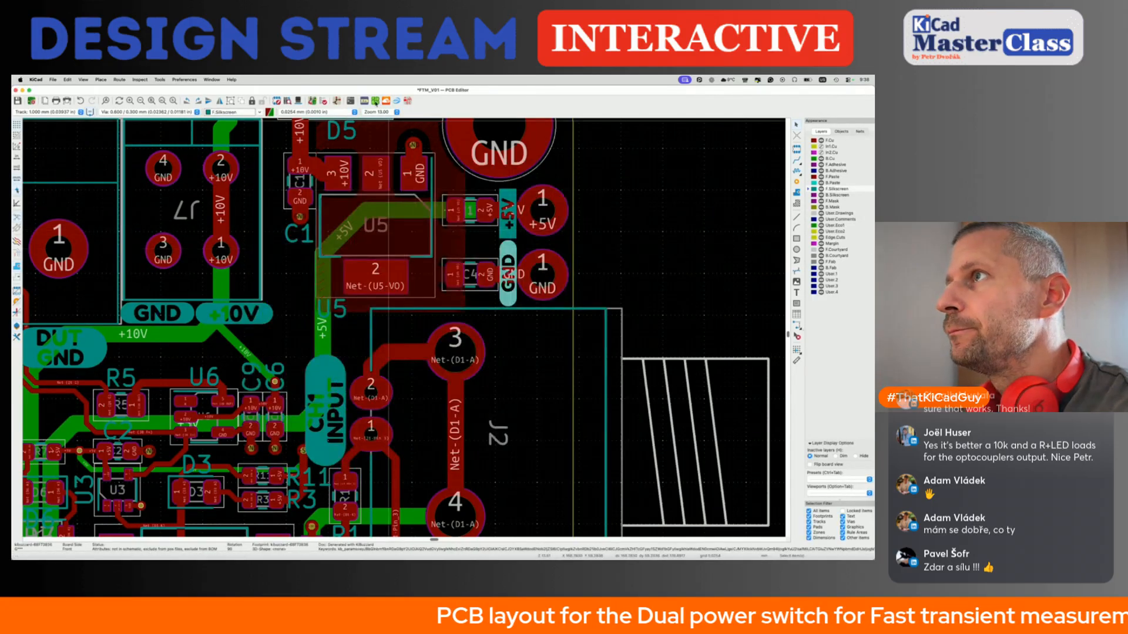
{"action": "left_click", "coordinate": [369, 101]}
{"action": "left_click", "coordinate": [505, 349]}
{"action": "left_click", "coordinate": [505, 341]}
{"action": "left_click", "coordinate": [518, 447]}
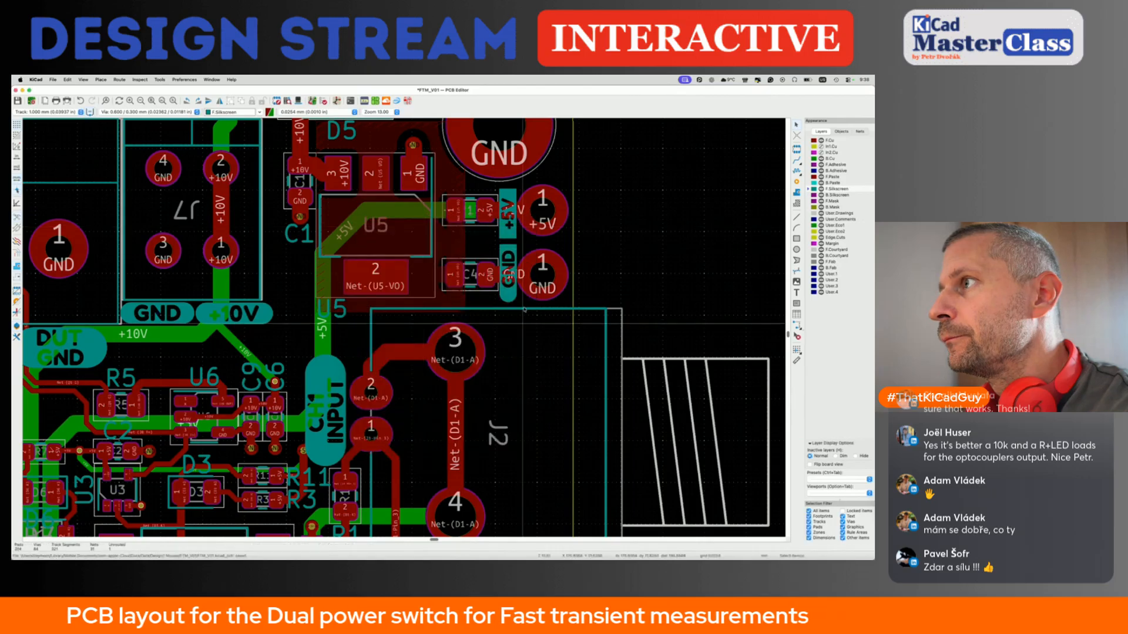
Set the right cap of the +5V label back to a rounded end.
{"action": "double_click", "coordinate": [507, 232]}
{"action": "key", "text": "Escape"}
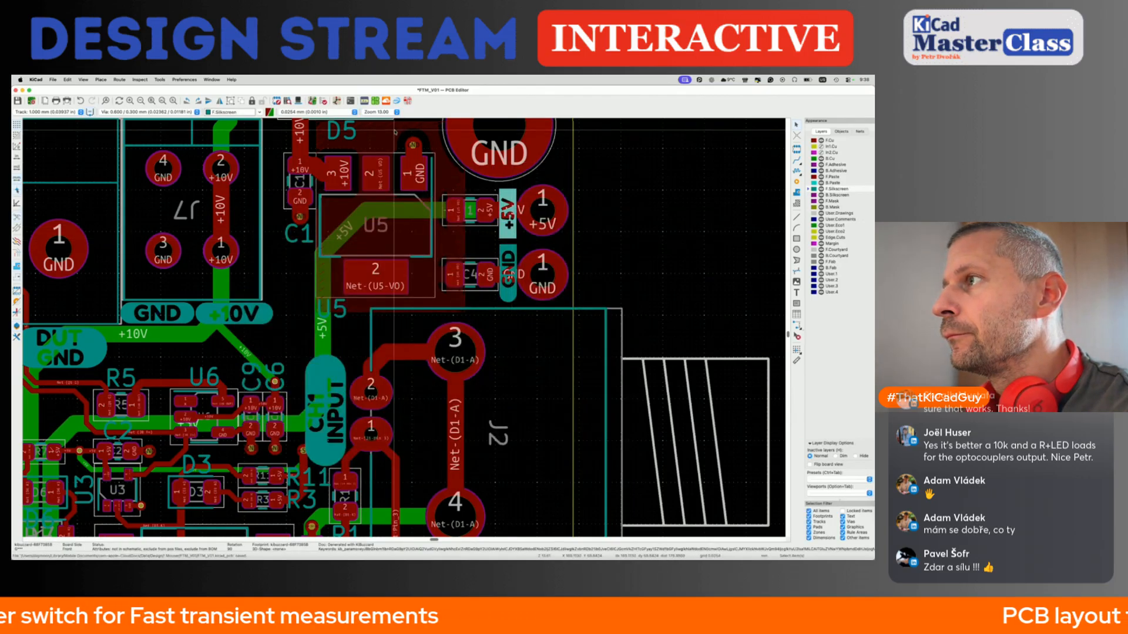
{"action": "left_click", "coordinate": [365, 101]}
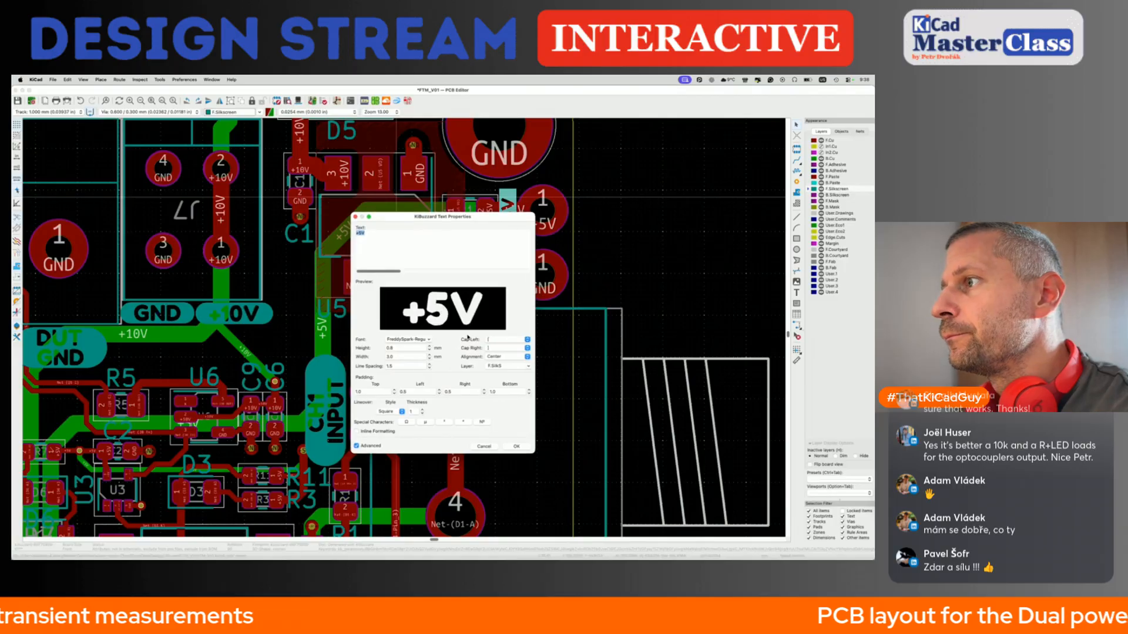
{"action": "left_click", "coordinate": [493, 348]}
{"action": "left_click", "coordinate": [494, 356]}
{"action": "left_click", "coordinate": [516, 446]}
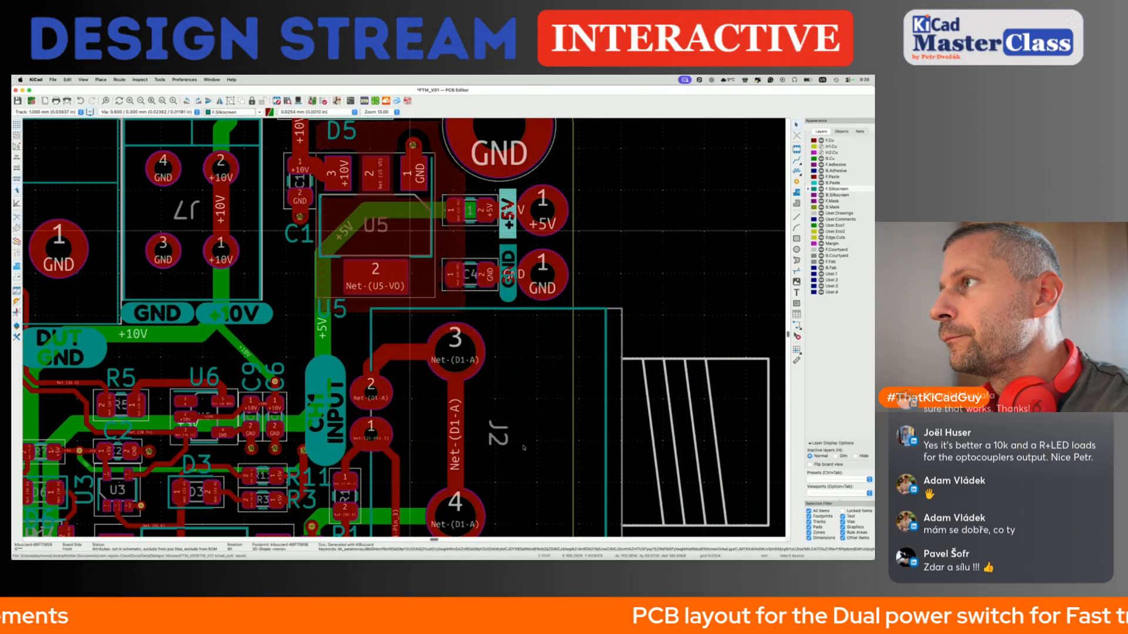
Position the small GND and +5V labels flush end to end beside their pads and save the board.
{"action": "left_click", "coordinate": [510, 258]}
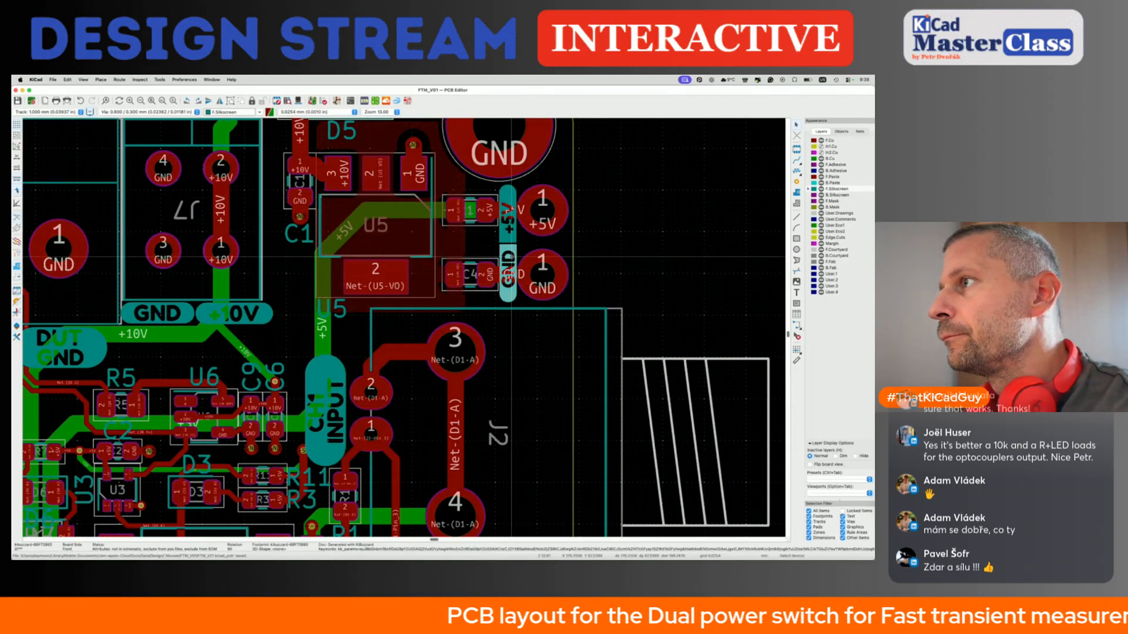
{"action": "key", "text": "m"}
{"action": "left_click", "coordinate": [511, 257]}
{"action": "left_click", "coordinate": [509, 231], "text": "shift"}
{"action": "key", "text": "m"}
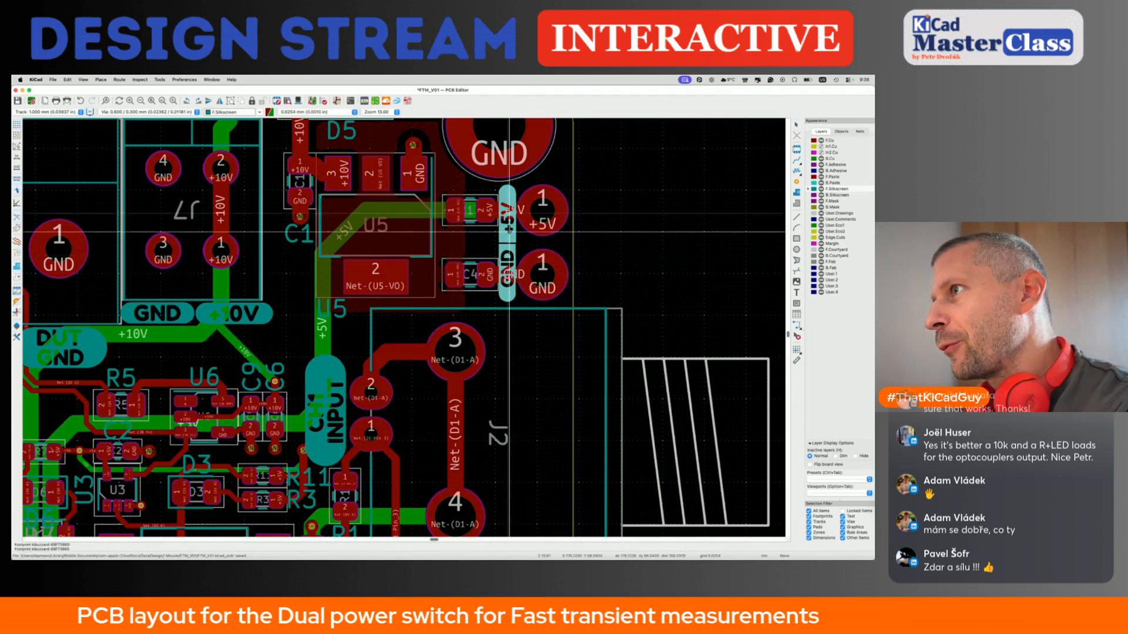
{"action": "left_click", "coordinate": [510, 232]}
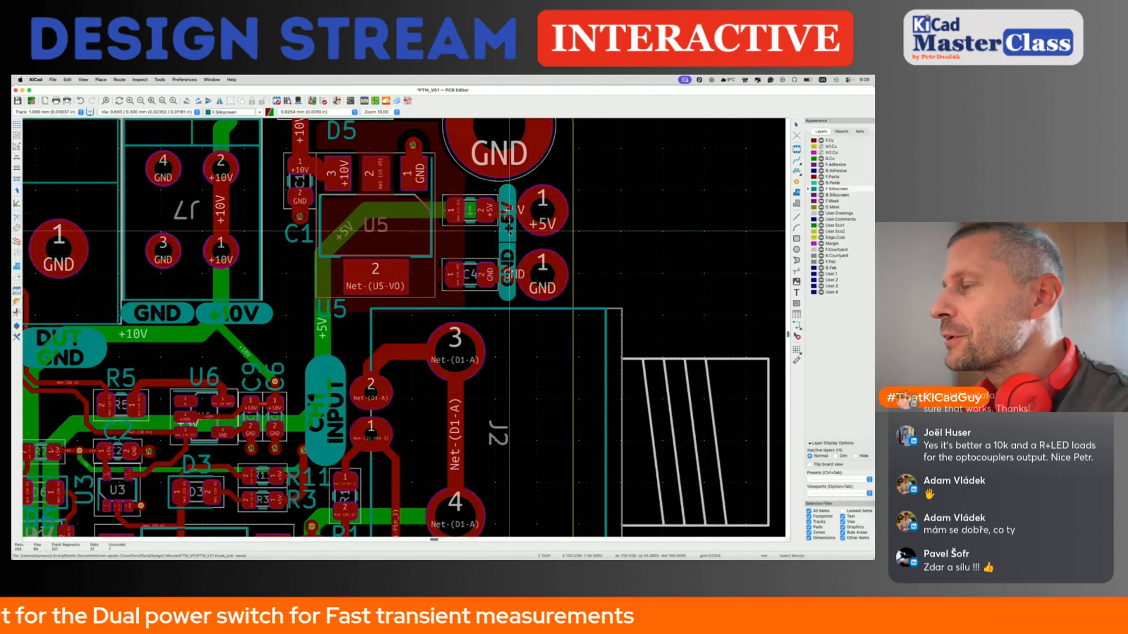
{"action": "key", "text": "super+s"}
Review the board's silkscreen labels in the 3D viewer.
{"action": "scroll", "coordinate": [509, 231], "scroll_direction": "down", "scroll_amount": 3}
{"action": "scroll", "coordinate": [508, 231], "scroll_direction": "left", "scroll_amount": 5}
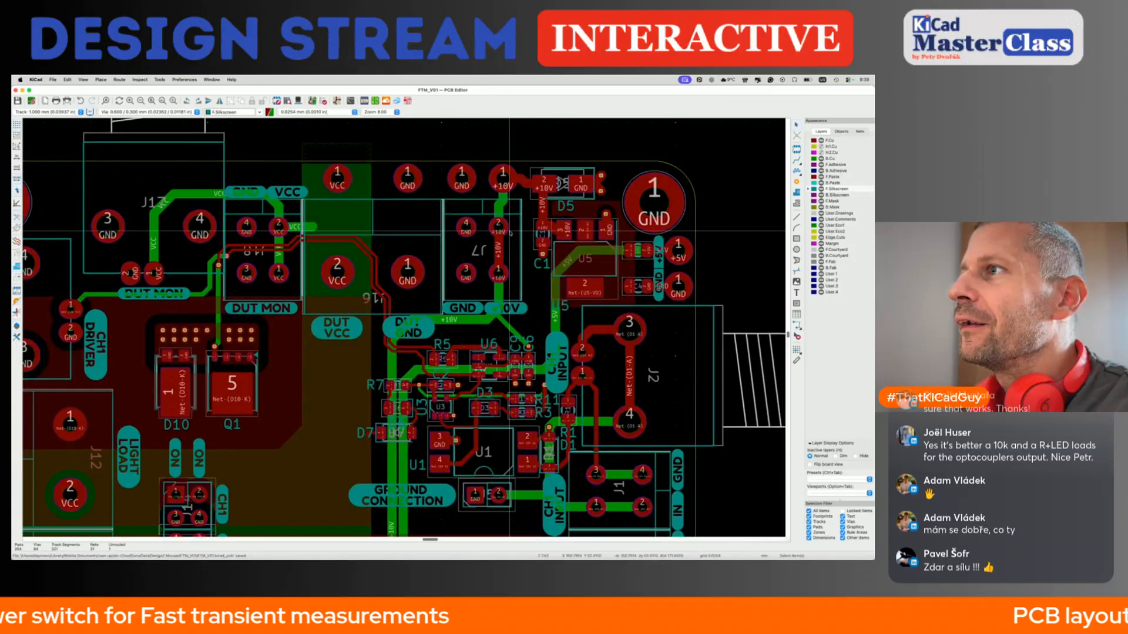
{"action": "key", "text": "alt+3"}
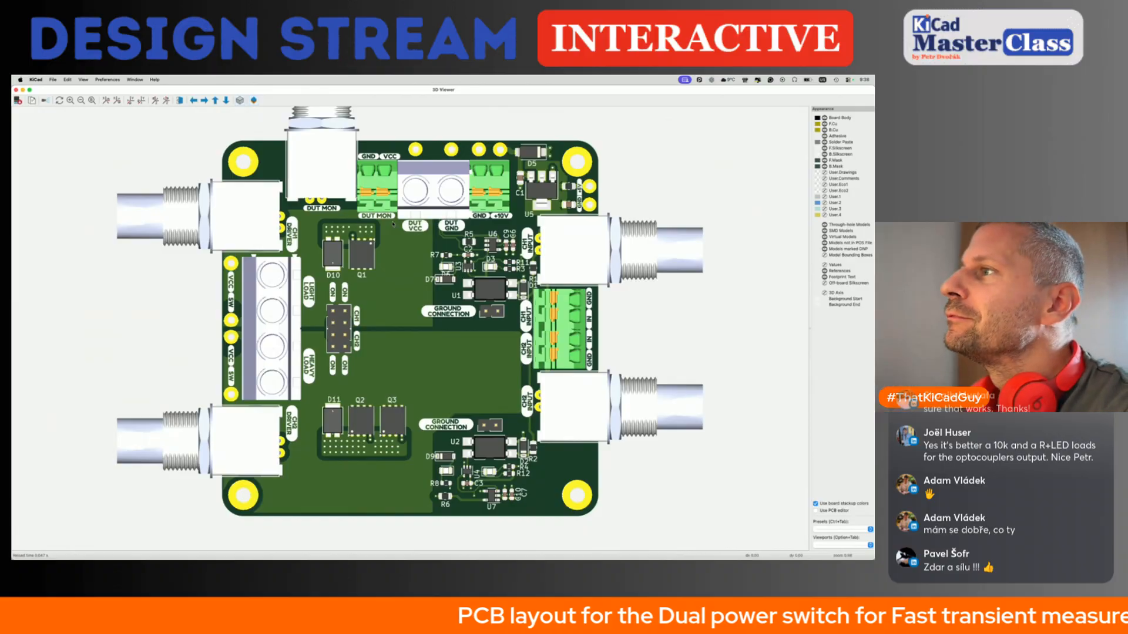
{"action": "left_click", "coordinate": [16, 91]}
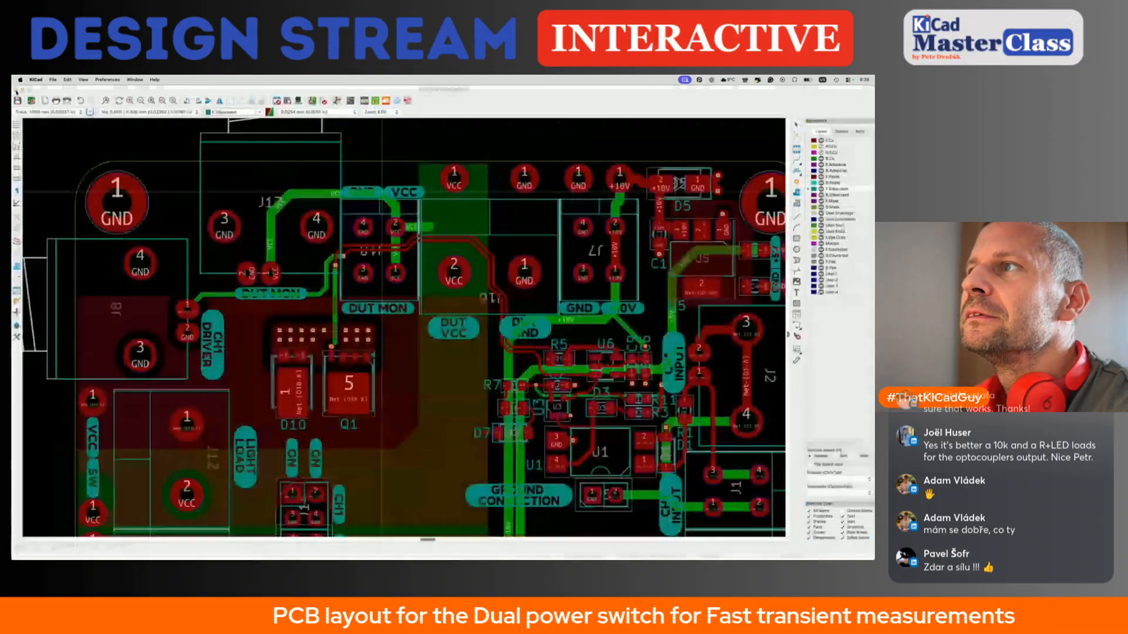
Change the right cap of the GND label above the DUT MON header to a square end.
{"action": "scroll", "coordinate": [382, 197], "scroll_direction": "up", "scroll_amount": 3}
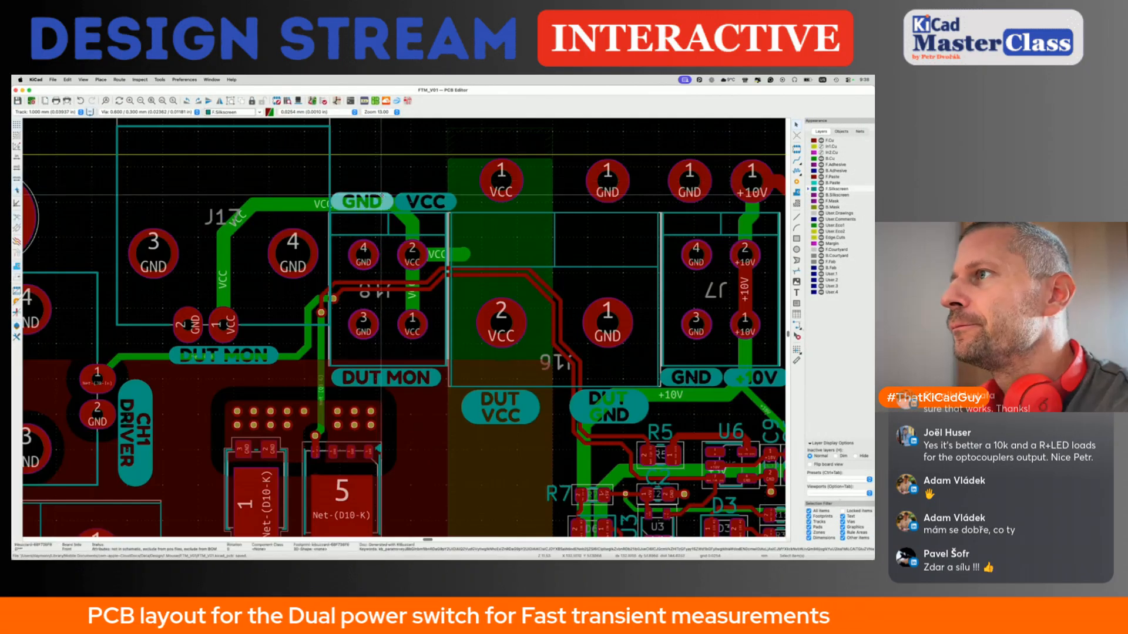
{"action": "left_click", "coordinate": [365, 101]}
{"action": "left_click", "coordinate": [485, 351]}
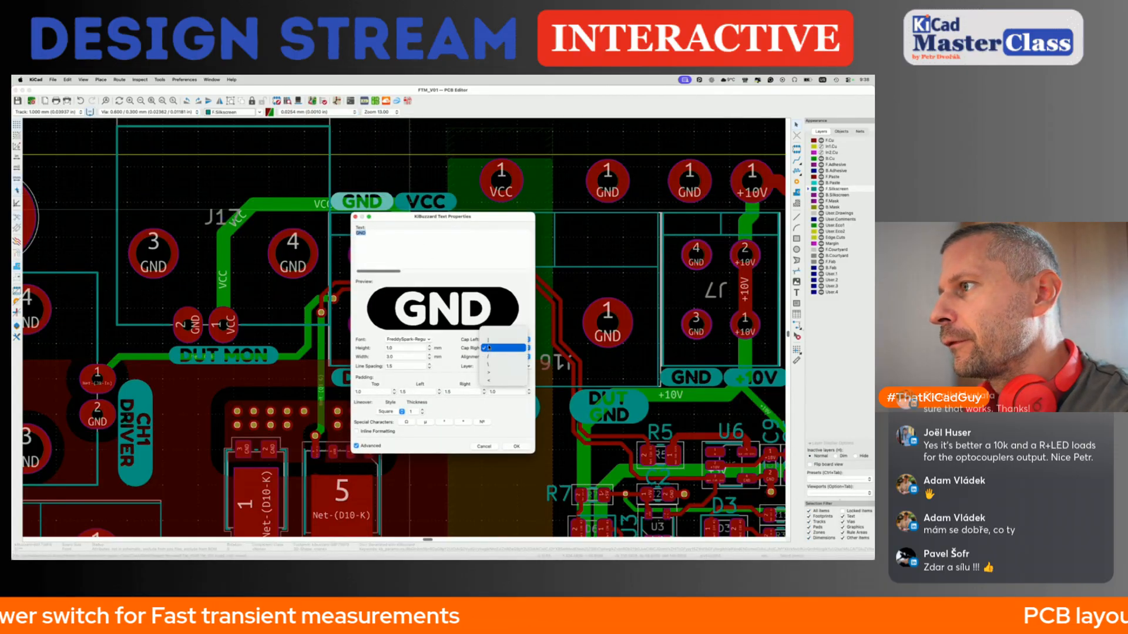
{"action": "left_click", "coordinate": [488, 341]}
{"action": "left_click", "coordinate": [516, 446]}
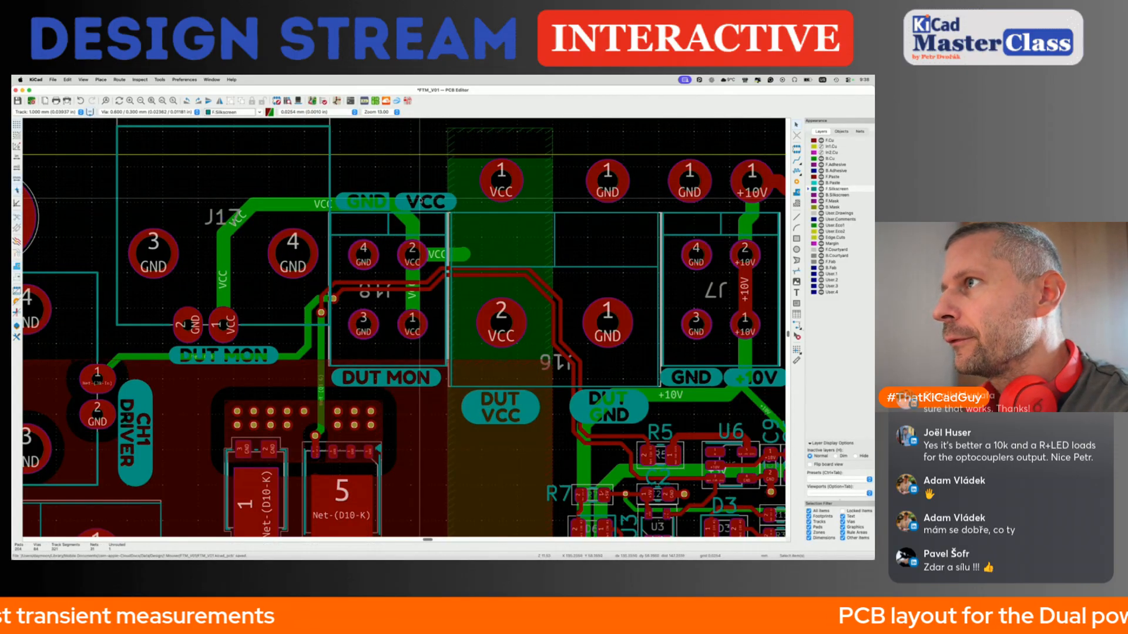
Give the VCC label above the DUT MON header a square left cap and move it flush against the GND label.
{"action": "left_click", "coordinate": [364, 101]}
{"action": "left_click", "coordinate": [490, 339]}
{"action": "left_click", "coordinate": [490, 336]}
{"action": "left_click", "coordinate": [516, 447]}
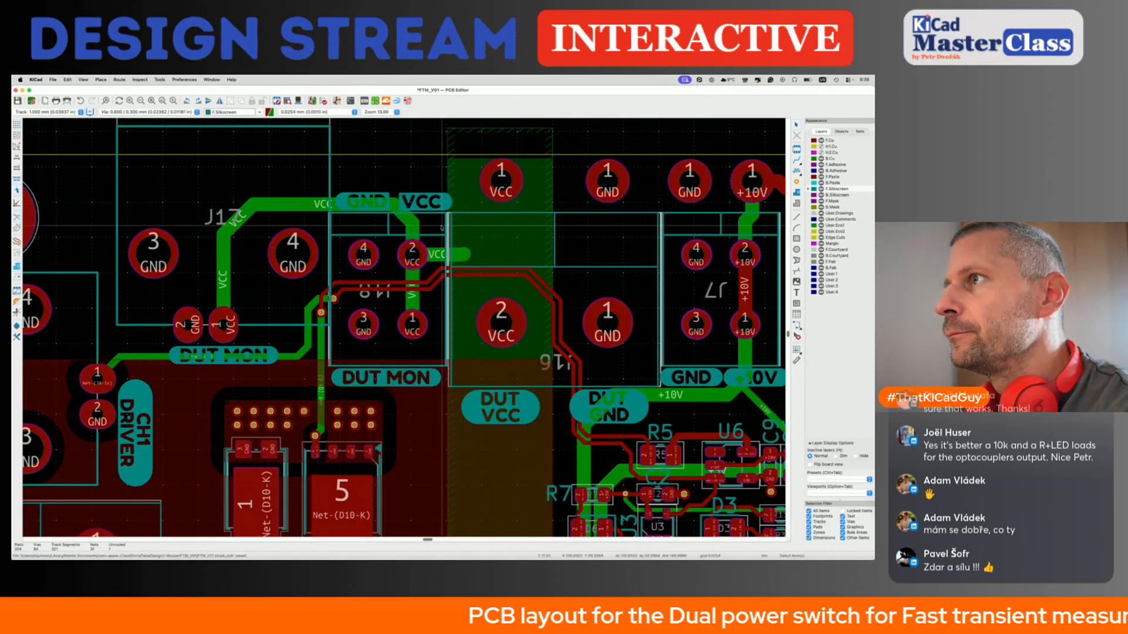
{"action": "key", "text": "m"}
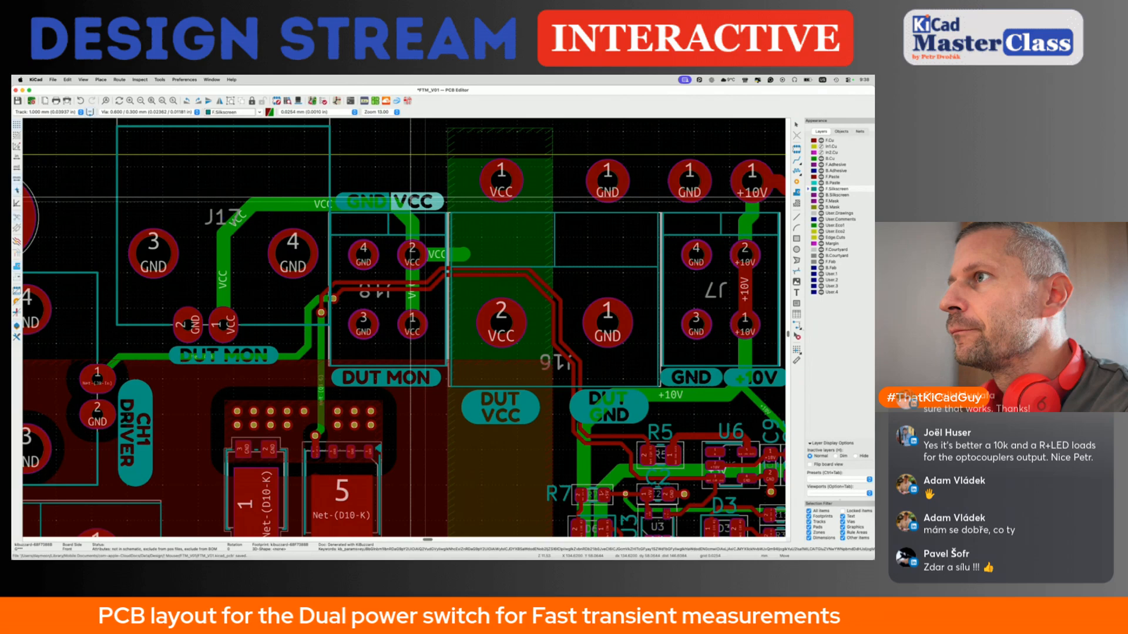
{"action": "left_click", "coordinate": [409, 198]}
Change the right cap of the GND label below J7 to a square end.
{"action": "middle_click_drag", "start_coordinate": [690, 386], "coordinate": [574, 299]}
{"action": "left_click", "coordinate": [604, 294]}
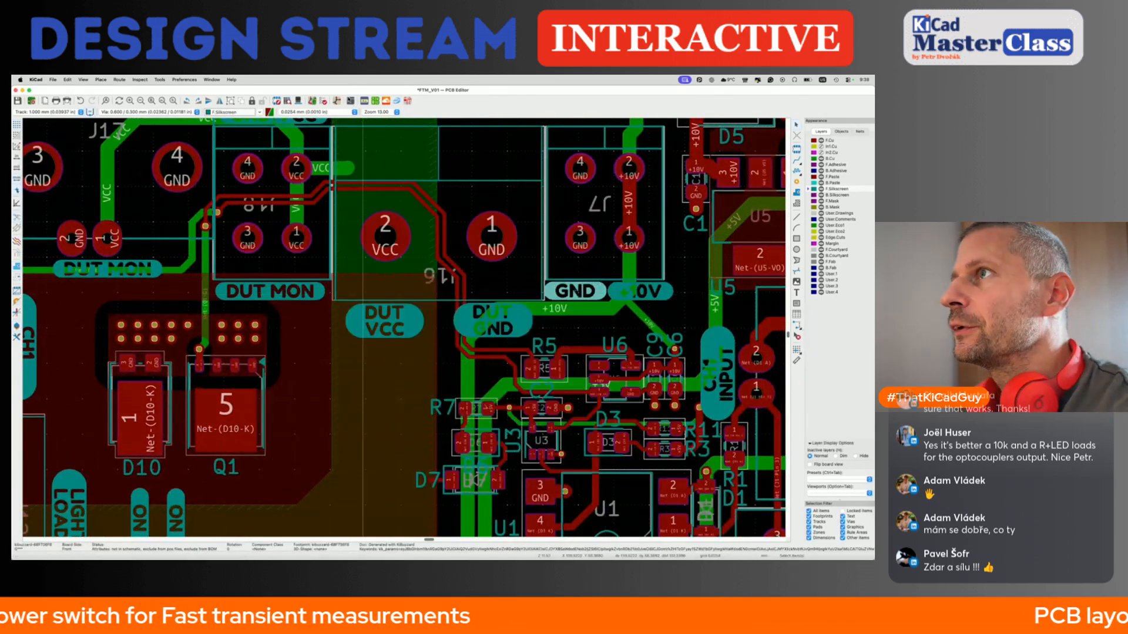
{"action": "left_click", "coordinate": [364, 102]}
{"action": "left_click", "coordinate": [498, 339]}
{"action": "left_click", "coordinate": [498, 333]}
{"action": "left_click", "coordinate": [498, 349]}
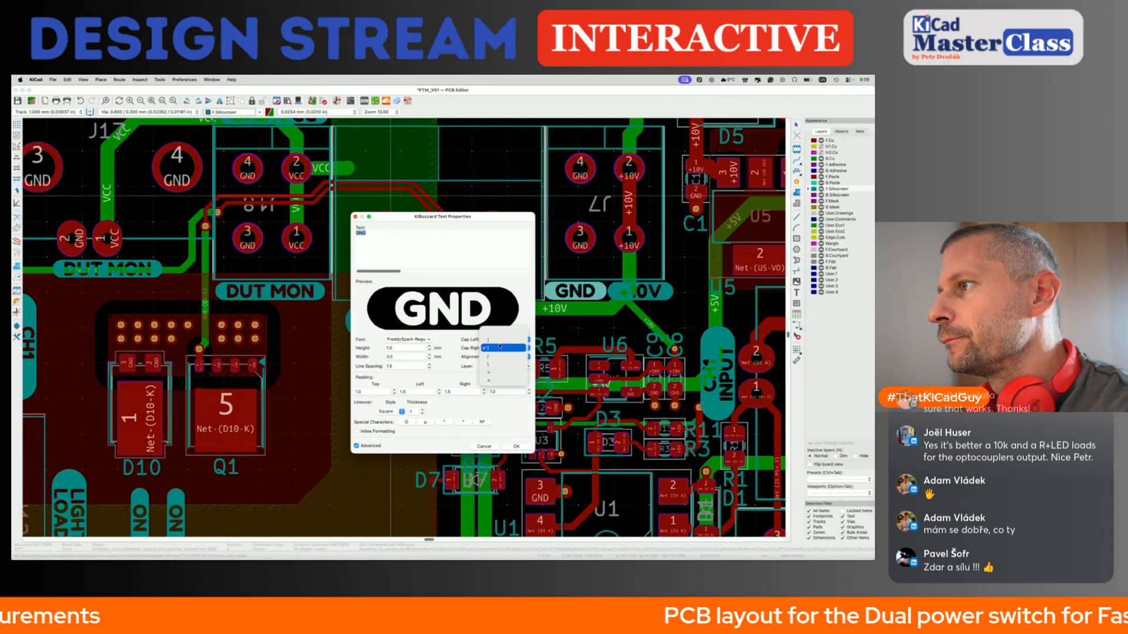
{"action": "left_click", "coordinate": [518, 447]}
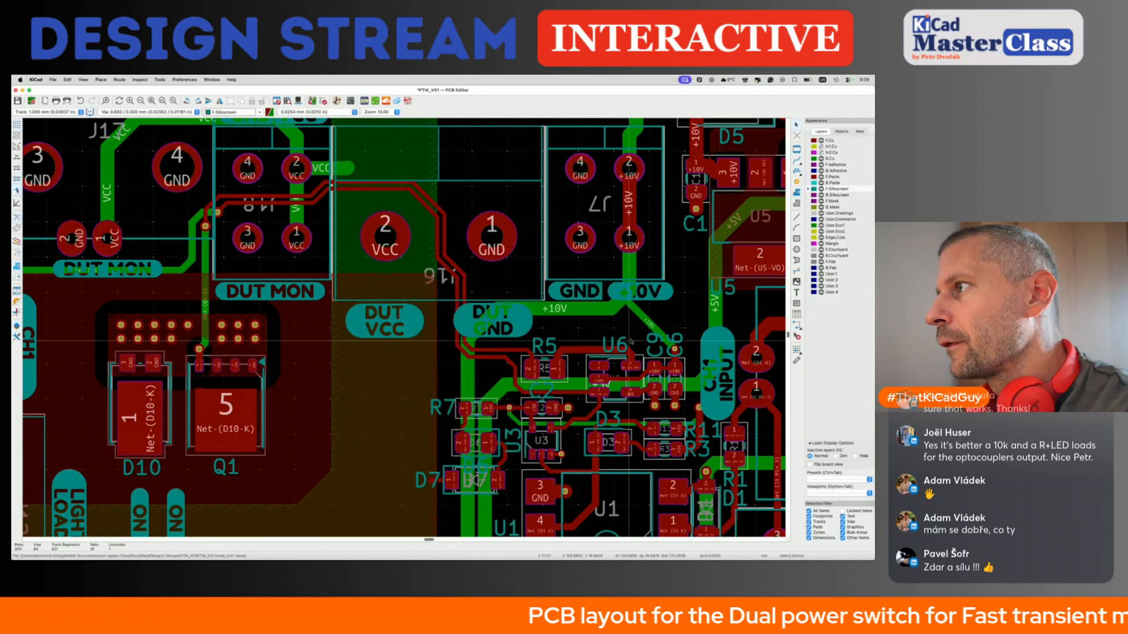
Change the left cap of the +10V label below J7 to a square end.
{"action": "left_click", "coordinate": [654, 296]}
{"action": "left_click", "coordinate": [365, 102]}
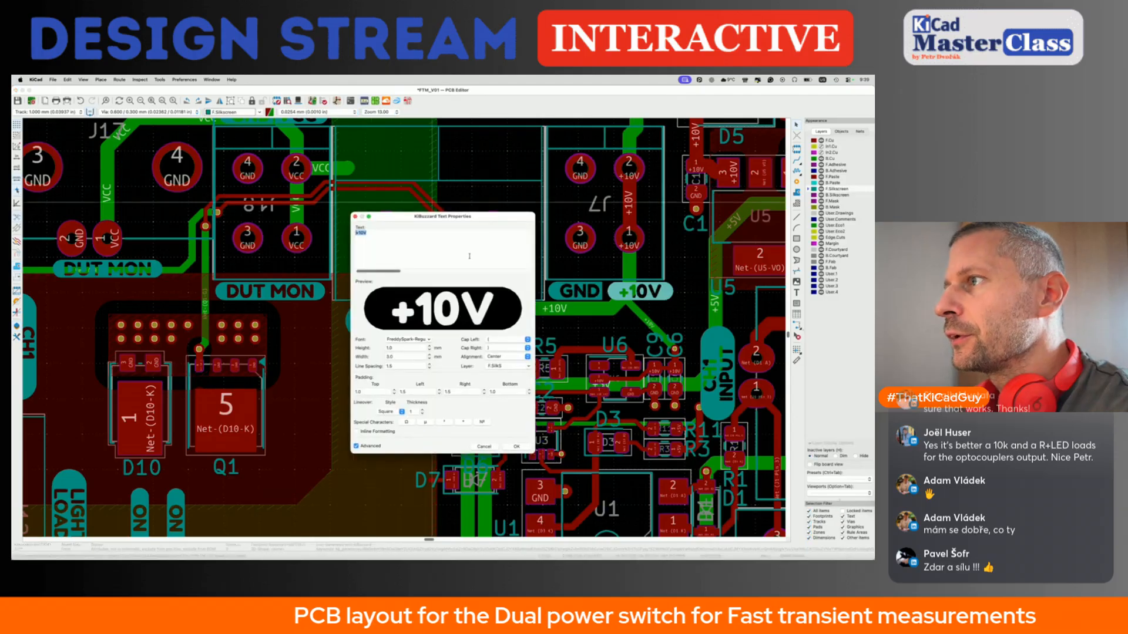
{"action": "left_click", "coordinate": [505, 339]}
{"action": "left_click", "coordinate": [497, 332]}
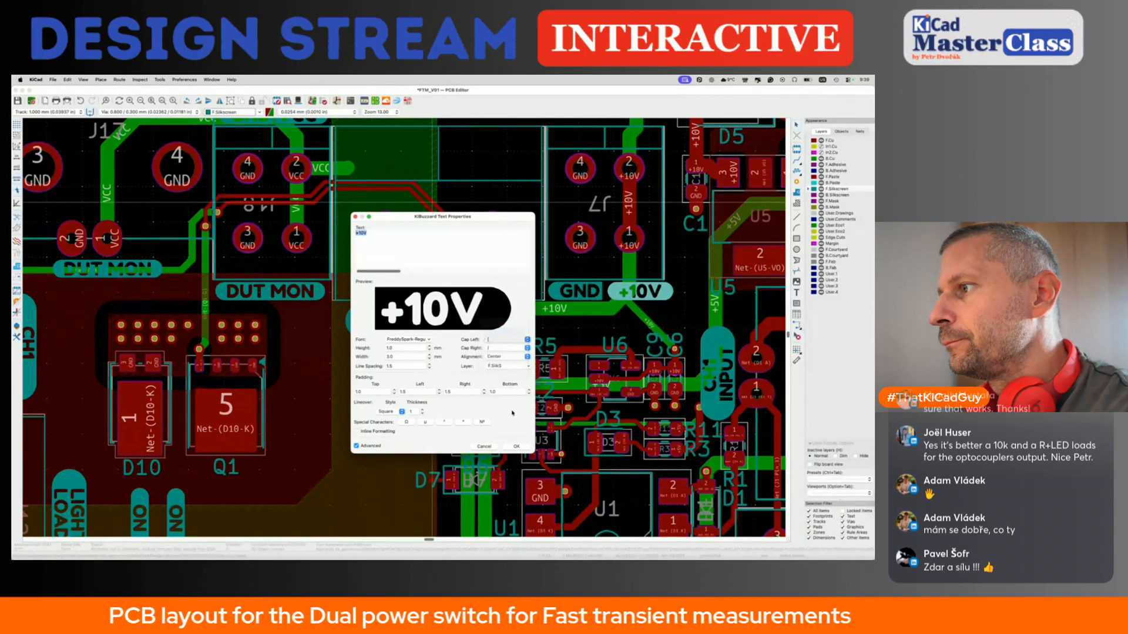
{"action": "left_click", "coordinate": [516, 448]}
Move the GND label flush against the +10V label and center the joined pair below J7.
{"action": "left_click", "coordinate": [592, 297]}
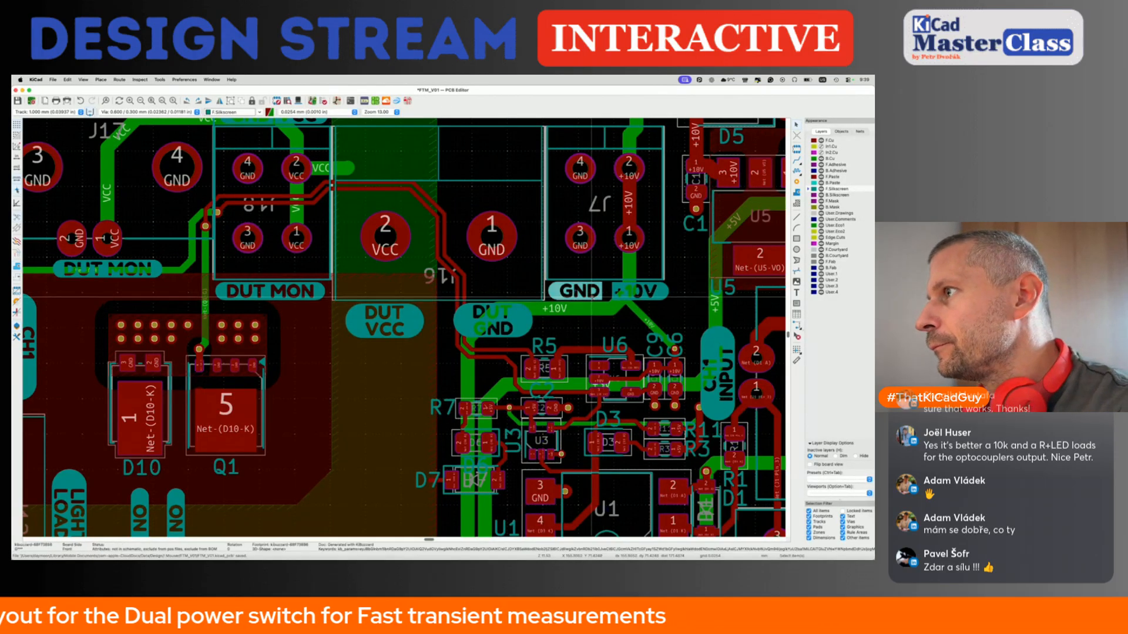
{"action": "key", "text": "m"}
{"action": "left_click", "coordinate": [599, 297]}
{"action": "left_click", "coordinate": [650, 295], "text": "shift"}
{"action": "key", "text": "m"}
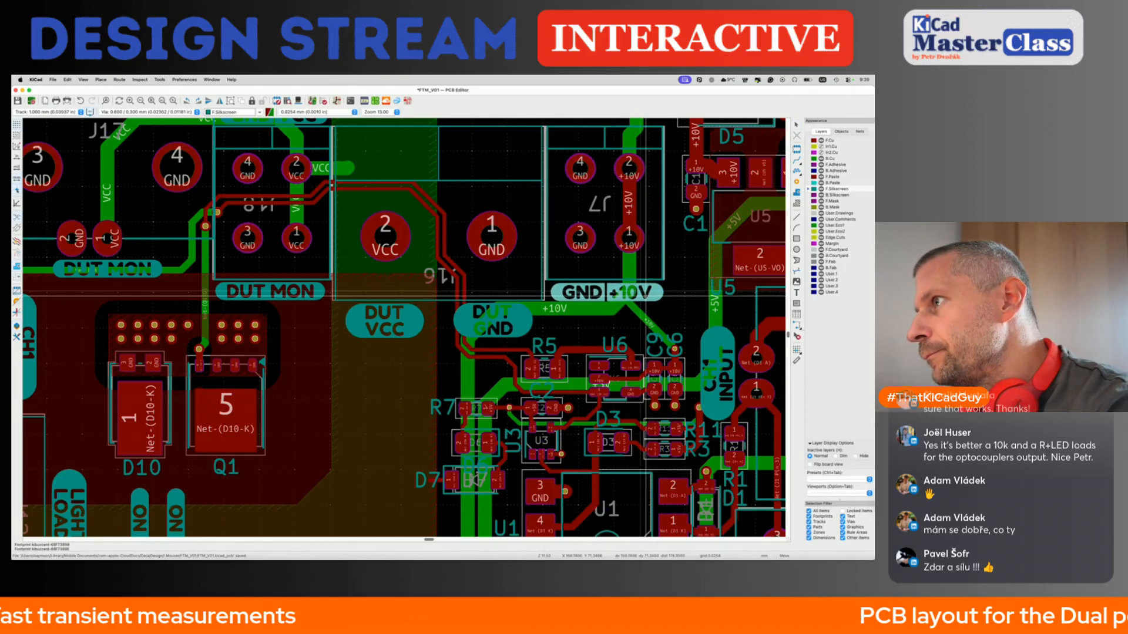
{"action": "left_click", "coordinate": [645, 292]}
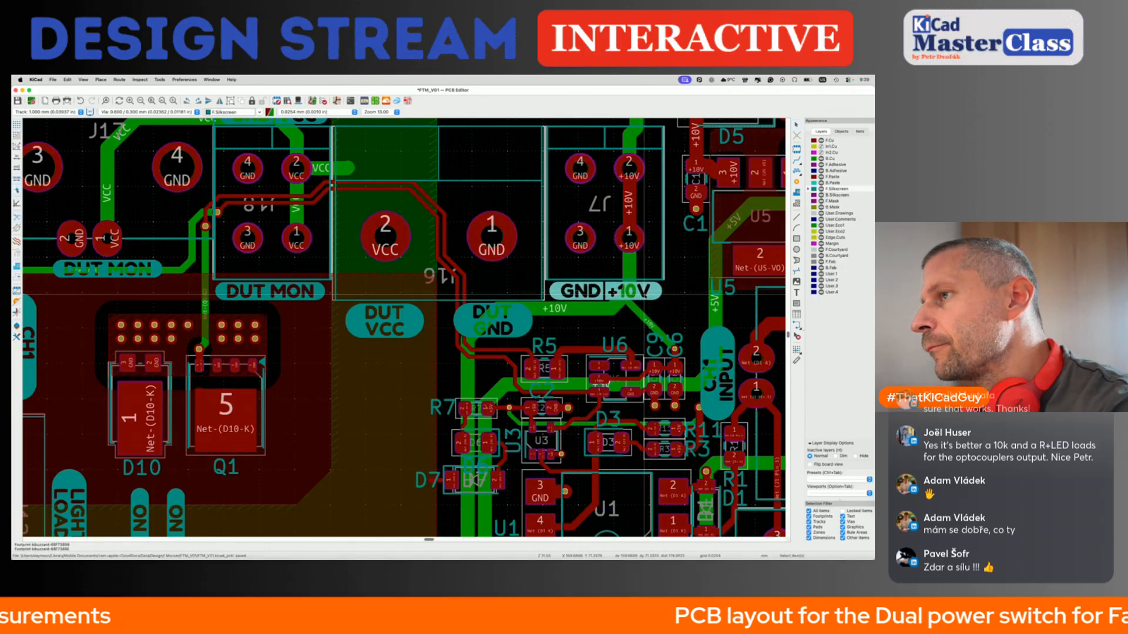
{"action": "scroll", "coordinate": [644, 292], "scroll_direction": "down", "scroll_amount": 4}
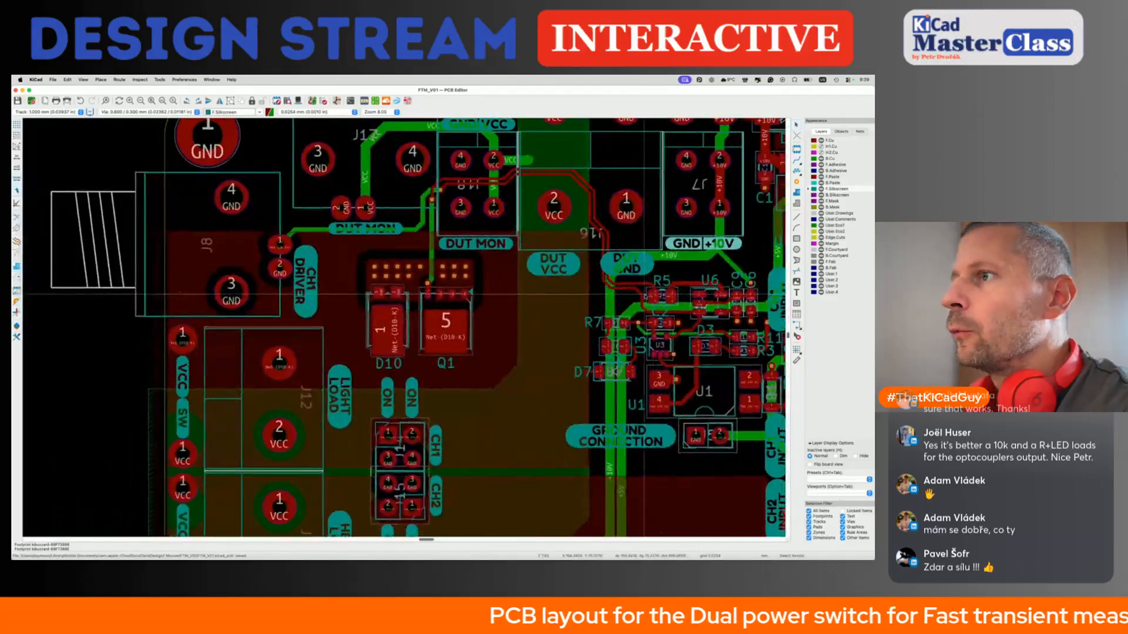
Change the right cap of the VCC label beside J12 to a square end.
{"action": "middle_click_drag", "start_coordinate": [644, 296], "coordinate": [652, 211]}
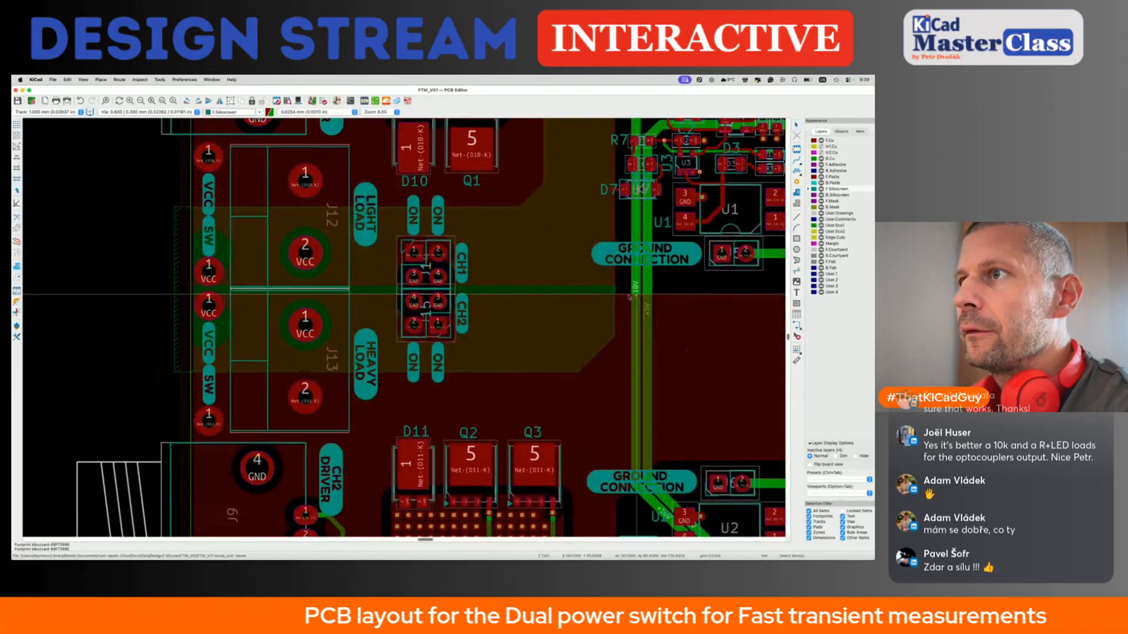
{"action": "scroll", "coordinate": [210, 179], "scroll_direction": "up", "scroll_amount": 4}
{"action": "middle_click_drag", "start_coordinate": [209, 179], "coordinate": [295, 161]}
{"action": "left_click", "coordinate": [294, 162]}
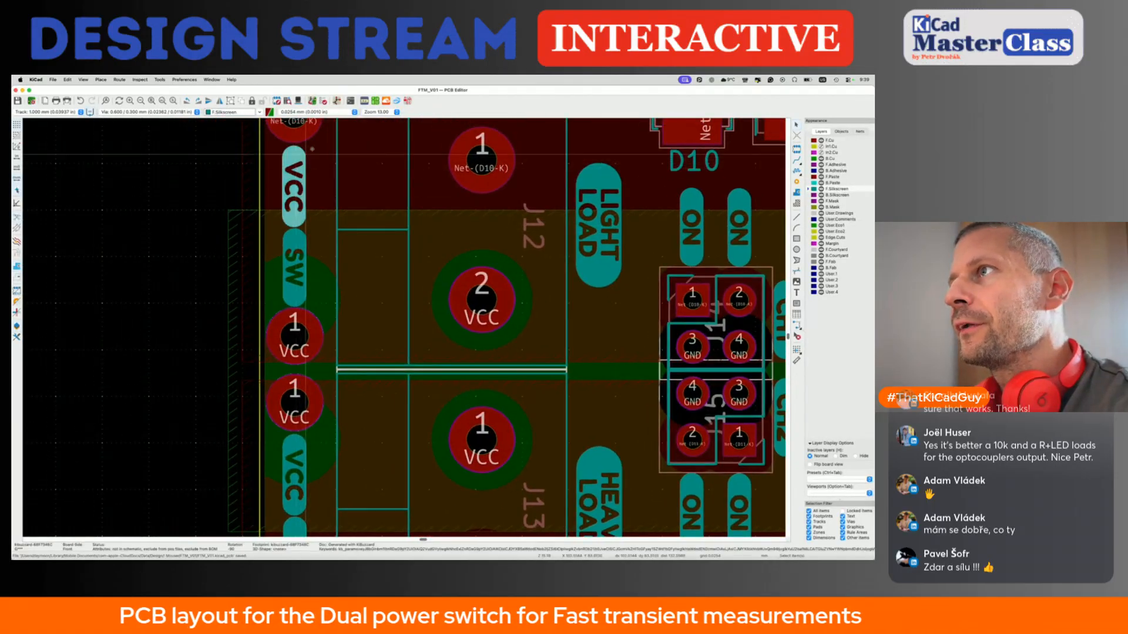
{"action": "left_click", "coordinate": [396, 101]}
{"action": "left_click", "coordinate": [497, 347]}
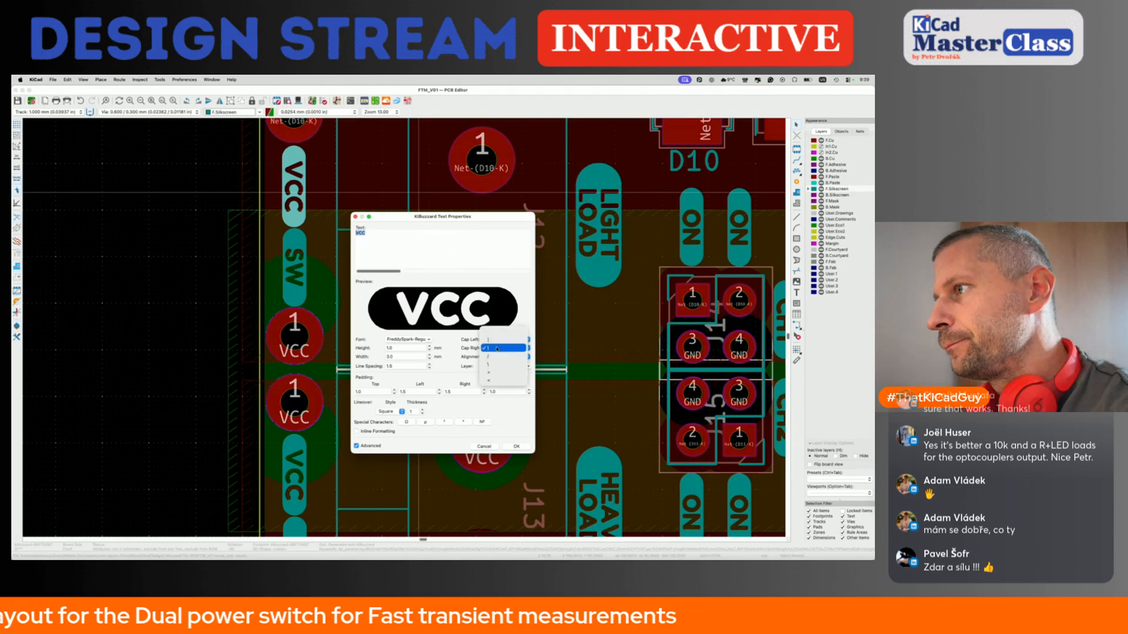
{"action": "left_click", "coordinate": [497, 343]}
{"action": "left_click", "coordinate": [516, 446]}
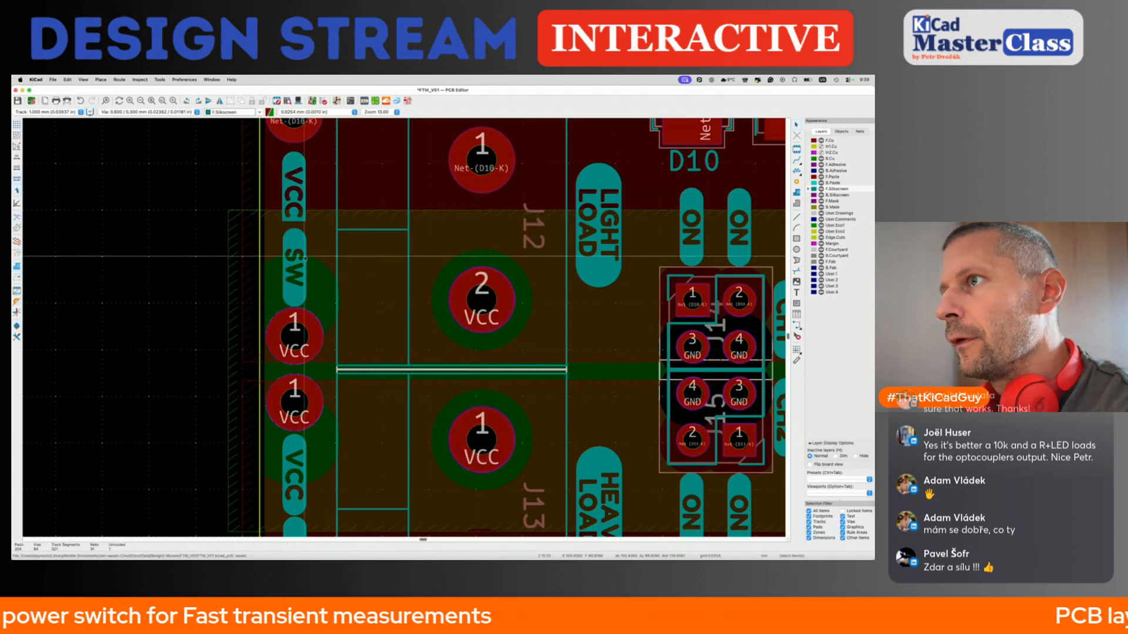
Change the left cap of the SW label beside J12 to a square end.
{"action": "left_click", "coordinate": [364, 101]}
{"action": "left_click", "coordinate": [491, 341]}
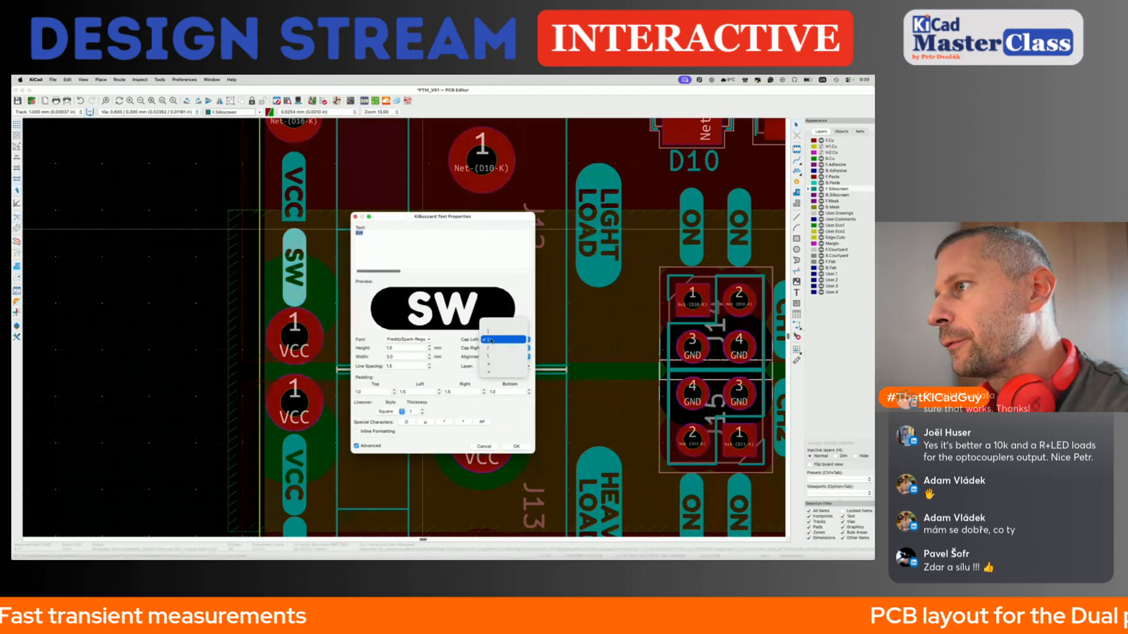
{"action": "left_click", "coordinate": [499, 332]}
{"action": "left_click", "coordinate": [517, 447]}
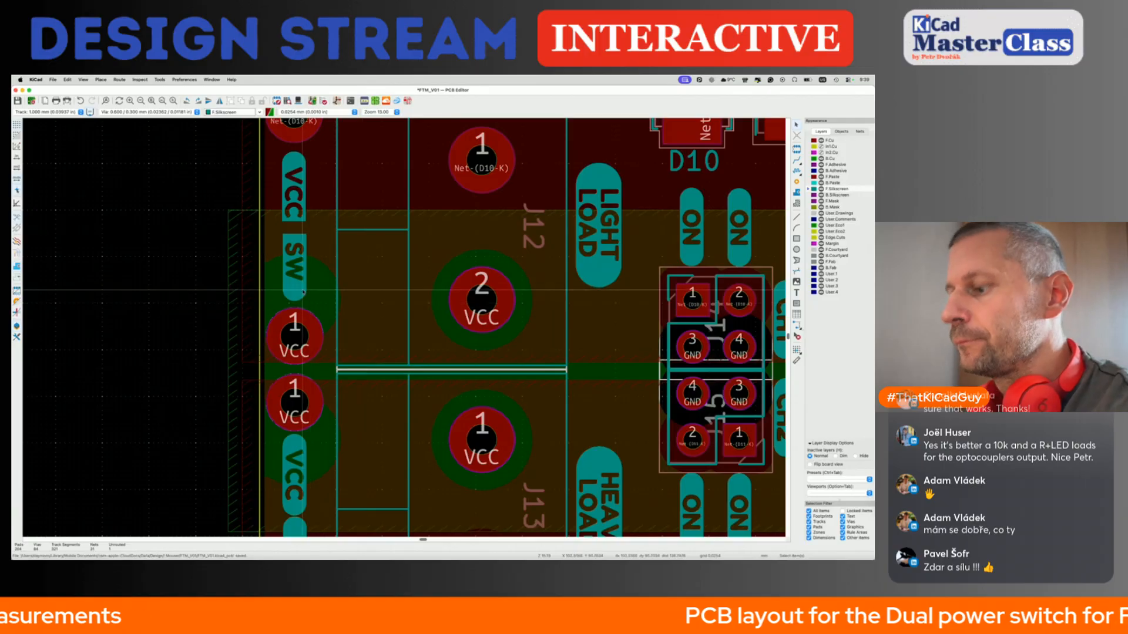
Move the SW label flush against the VCC label and center the joined pair between the pads beside J12.
{"action": "left_click_drag", "start_coordinate": [303, 288], "coordinate": [302, 279]}
{"action": "scroll", "coordinate": [299, 206], "scroll_direction": "down", "scroll_amount": 4}
{"action": "key", "text": "m"}
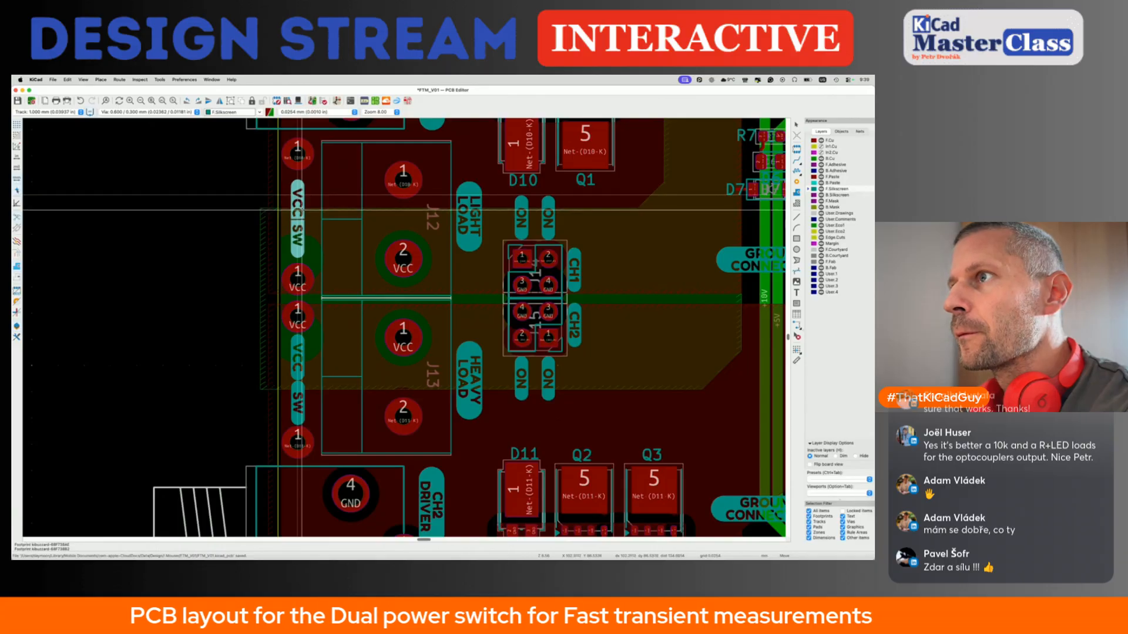
{"action": "left_click", "coordinate": [302, 209]}
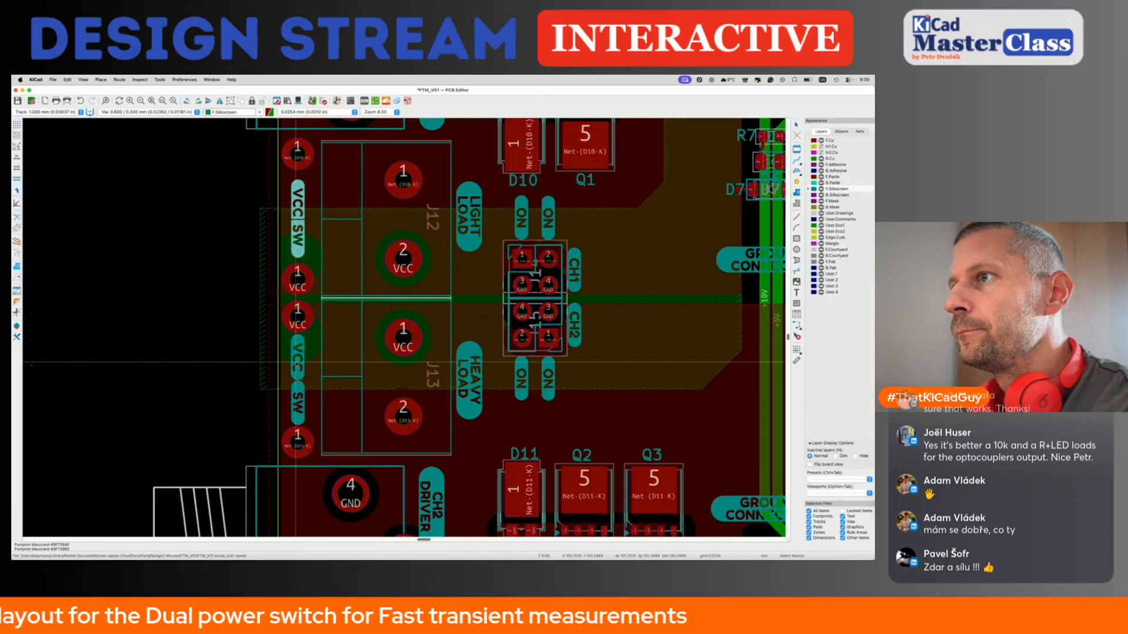
Replace the separate VCC and SW labels beside J13 with a duplicate of the joined VCC SW pair, and save the board.
{"action": "left_click", "coordinate": [305, 206]}
{"action": "left_click", "coordinate": [305, 230], "text": "shift"}
{"action": "key", "text": "ctrl+d"}
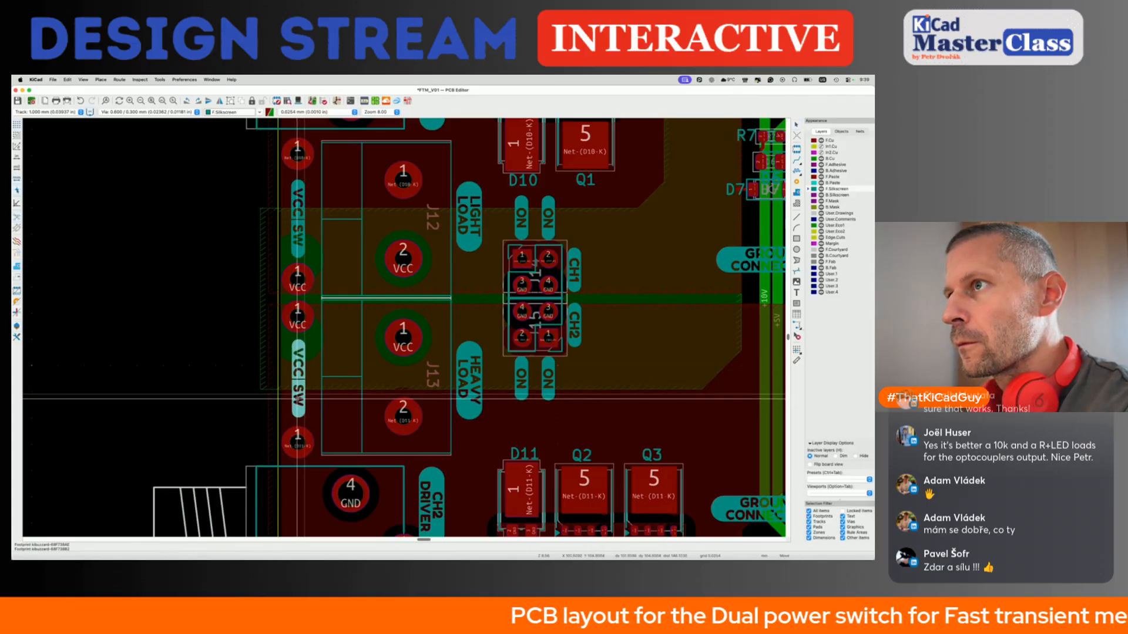
{"action": "left_click", "coordinate": [299, 399]}
{"action": "key", "text": "Escape"}
{"action": "key", "text": "super+s"}
Change the right cap of the GND label beside J3 to a square end.
{"action": "scroll", "coordinate": [454, 388], "scroll_direction": "down", "scroll_amount": 5}
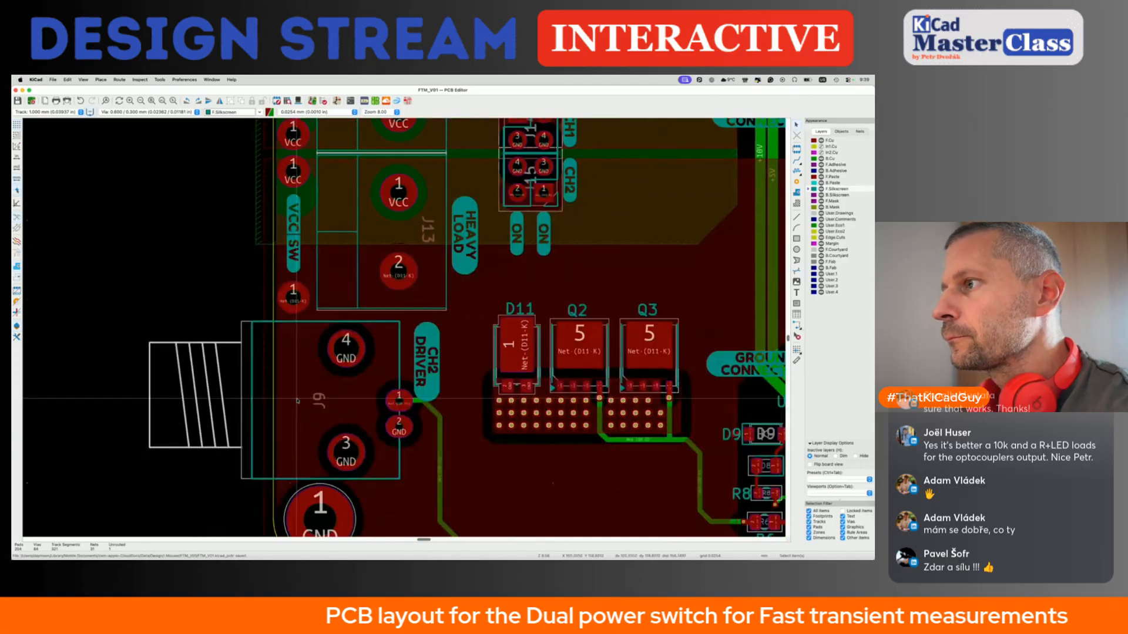
{"action": "scroll", "coordinate": [455, 388], "scroll_direction": "right", "scroll_amount": 5}
{"action": "scroll", "coordinate": [454, 388], "scroll_direction": "down", "scroll_amount": 2}
{"action": "scroll", "coordinate": [454, 388], "scroll_direction": "right", "scroll_amount": 5}
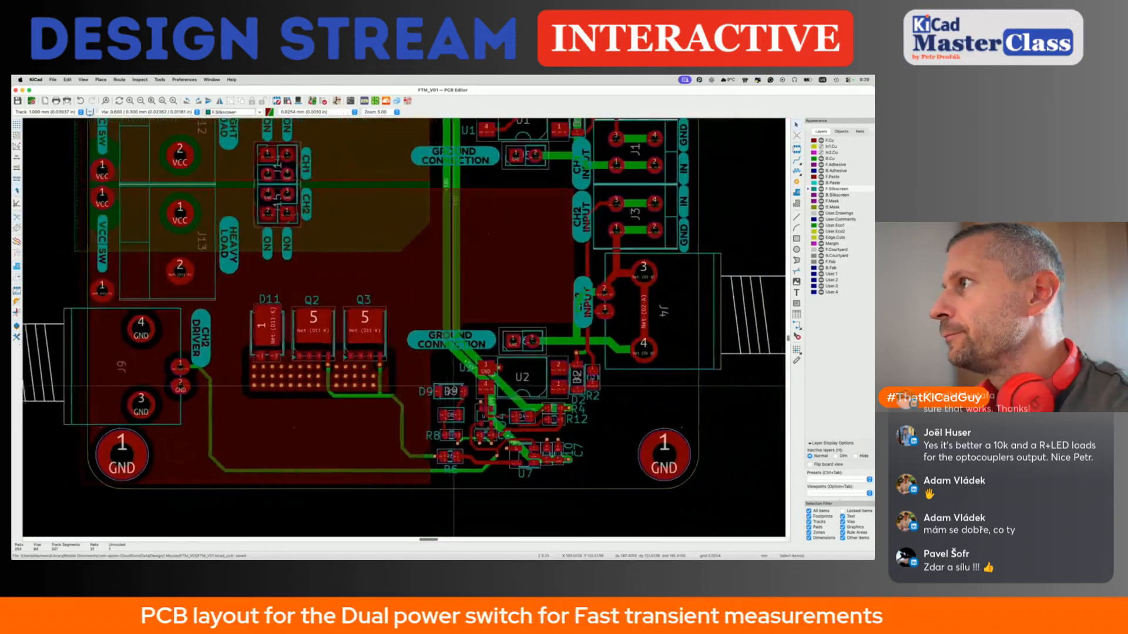
{"action": "scroll", "coordinate": [454, 387], "scroll_direction": "right", "scroll_amount": 5}
{"action": "scroll", "coordinate": [437, 299], "scroll_direction": "up", "scroll_amount": 5}
{"action": "left_click", "coordinate": [437, 300]}
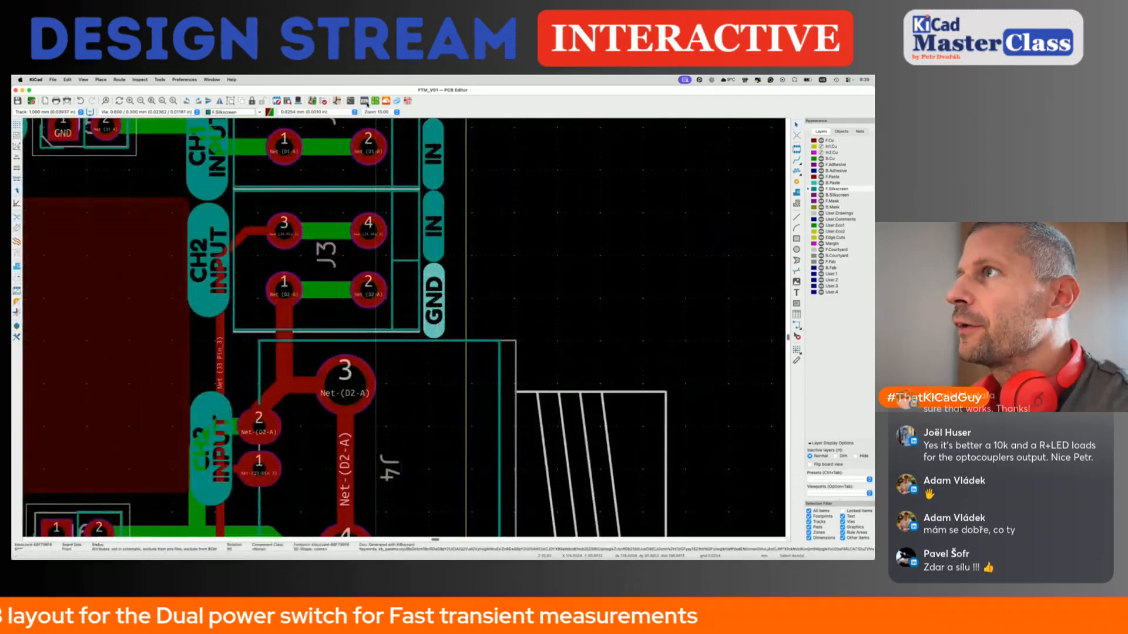
{"action": "left_click", "coordinate": [365, 101]}
{"action": "left_click", "coordinate": [502, 349]}
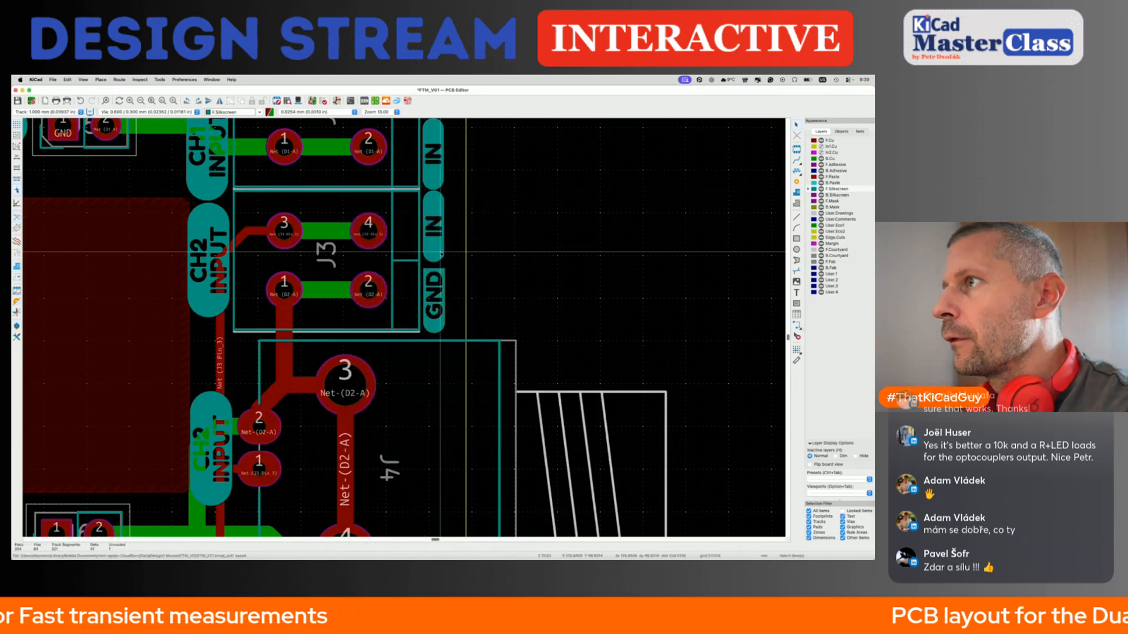
Change the left cap of the IN label beside J3 to a square end.
{"action": "left_click", "coordinate": [433, 252]}
{"action": "left_click", "coordinate": [365, 103]}
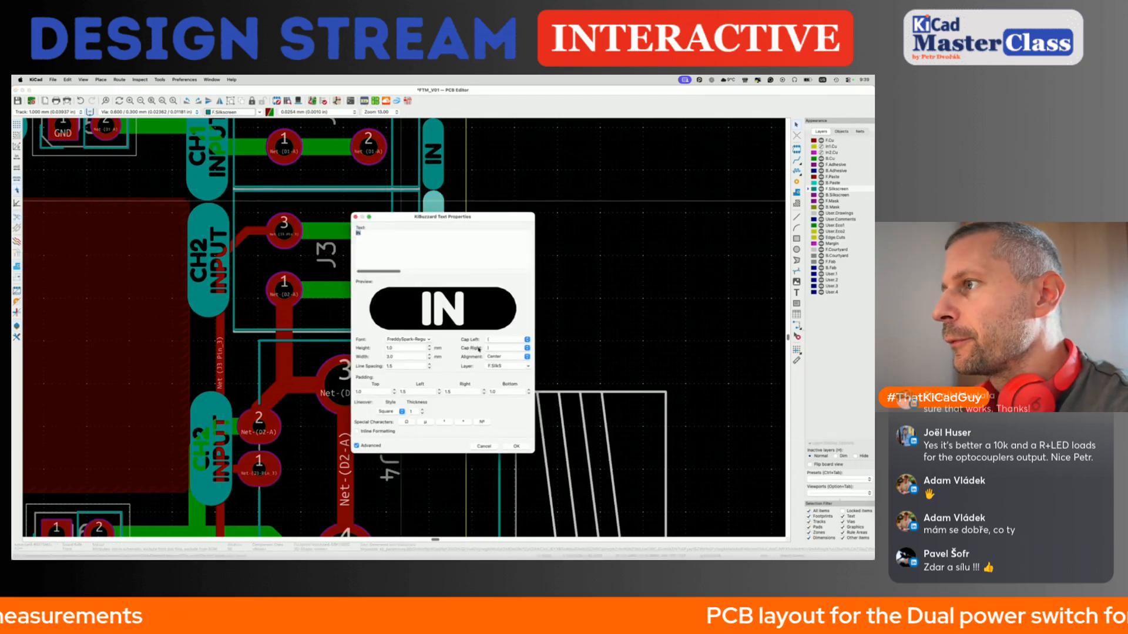
{"action": "left_click", "coordinate": [500, 340]}
{"action": "left_click", "coordinate": [496, 331]}
{"action": "left_click", "coordinate": [516, 446]}
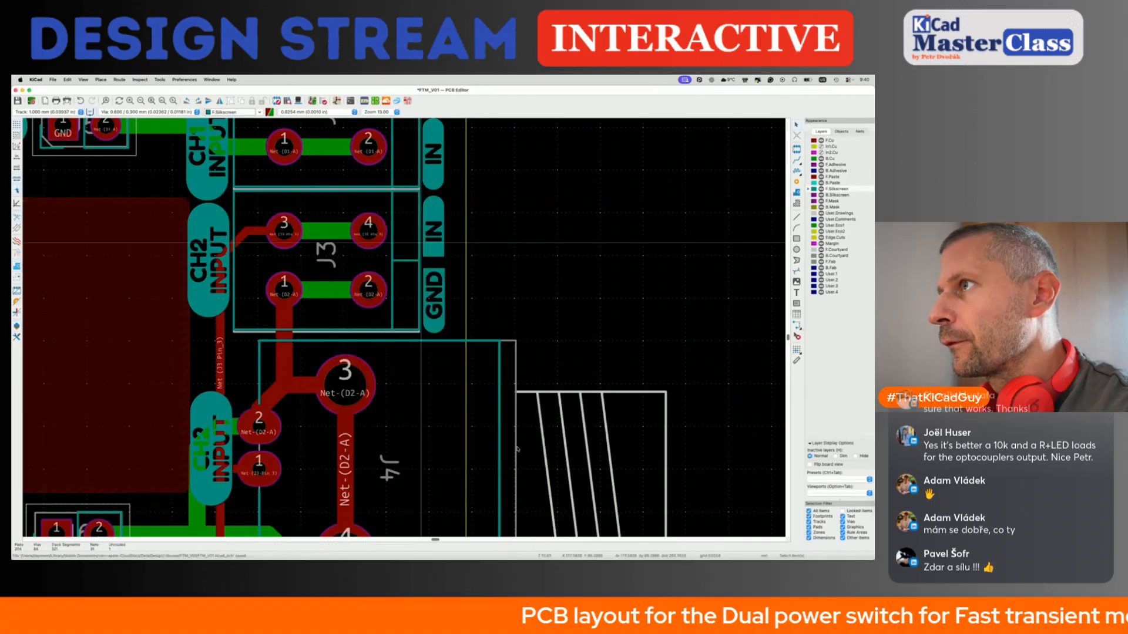
Move the GND label flush against the IN label and center the joined pair beside J3.
{"action": "left_click_drag", "start_coordinate": [443, 284], "coordinate": [442, 276]}
{"action": "left_click", "coordinate": [442, 276]}
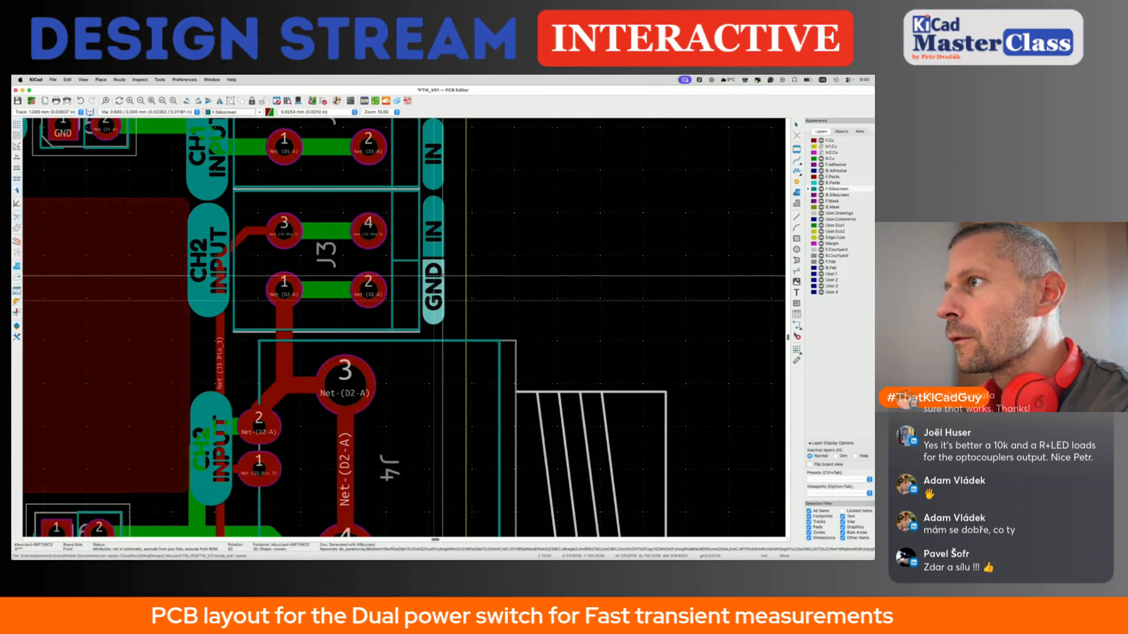
{"action": "left_click", "coordinate": [433, 239], "text": "shift"}
{"action": "key", "text": "m"}
{"action": "left_click", "coordinate": [434, 241]}
{"action": "left_click", "coordinate": [434, 287]}
{"action": "key", "text": "m"}
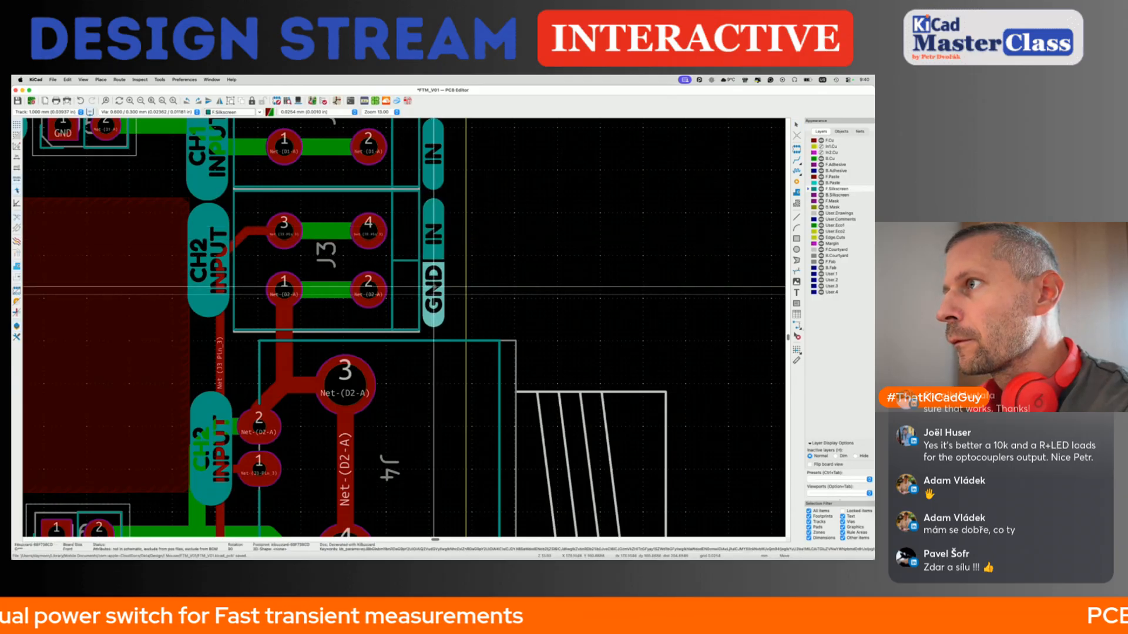
{"action": "left_click", "coordinate": [434, 287]}
Change the left cap of the GND label beside J1 to a square end.
{"action": "scroll", "coordinate": [434, 287], "scroll_direction": "up", "scroll_amount": 2}
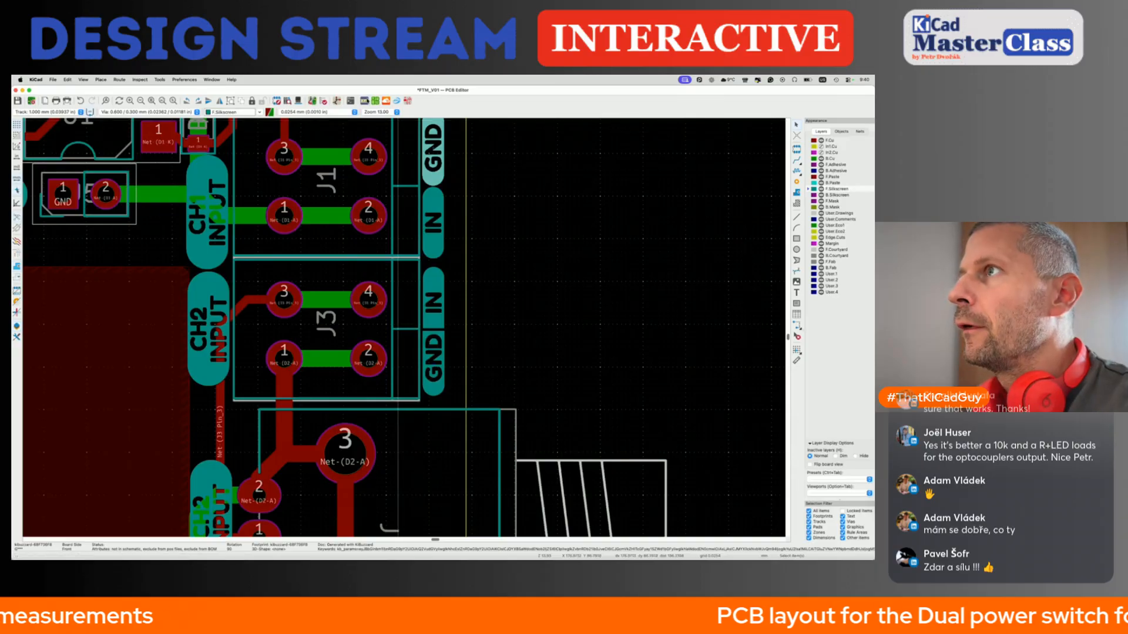
{"action": "left_click", "coordinate": [364, 100]}
{"action": "left_click", "coordinate": [500, 341]}
{"action": "left_click", "coordinate": [502, 378]}
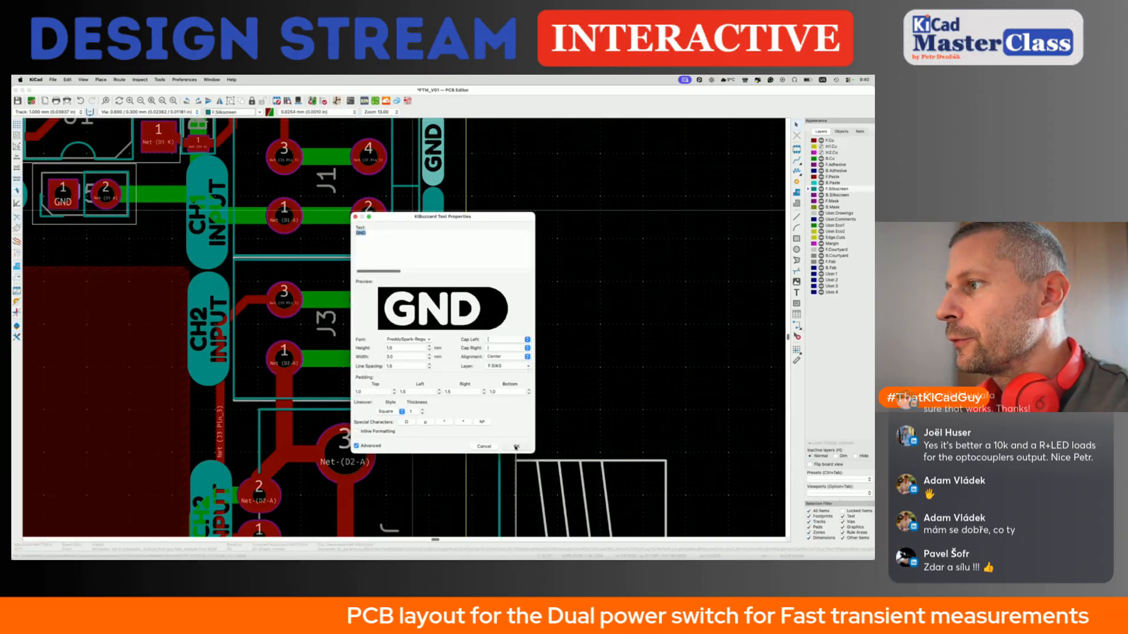
{"action": "left_click", "coordinate": [516, 446]}
Change the right cap of the IN label beside J1 to a square end.
{"action": "left_click", "coordinate": [365, 101]}
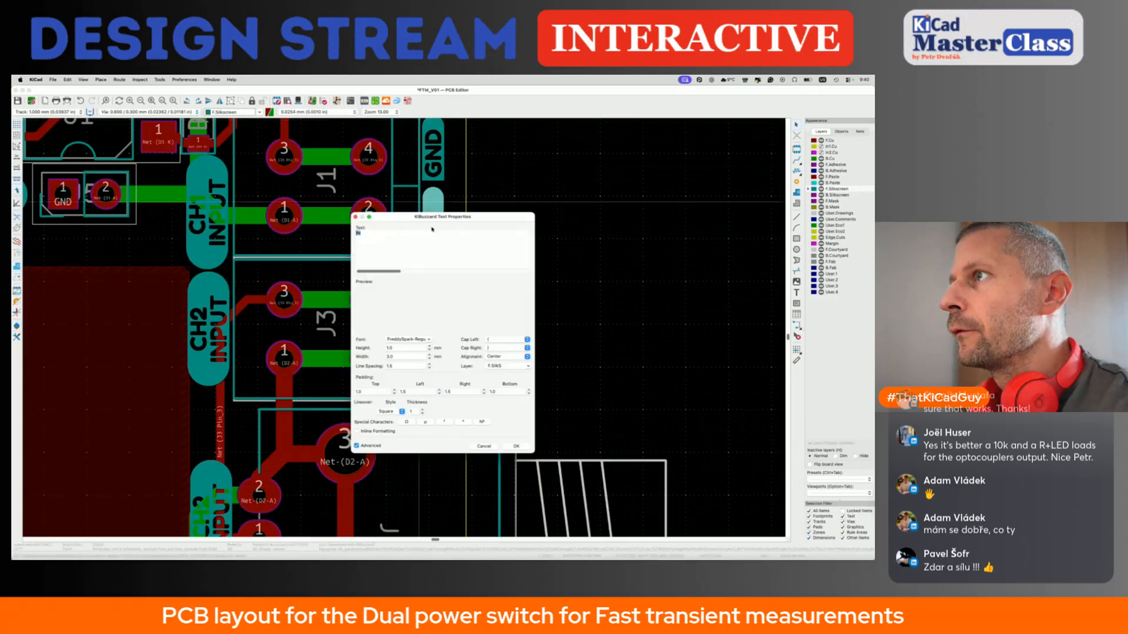
{"action": "left_click", "coordinate": [501, 339]}
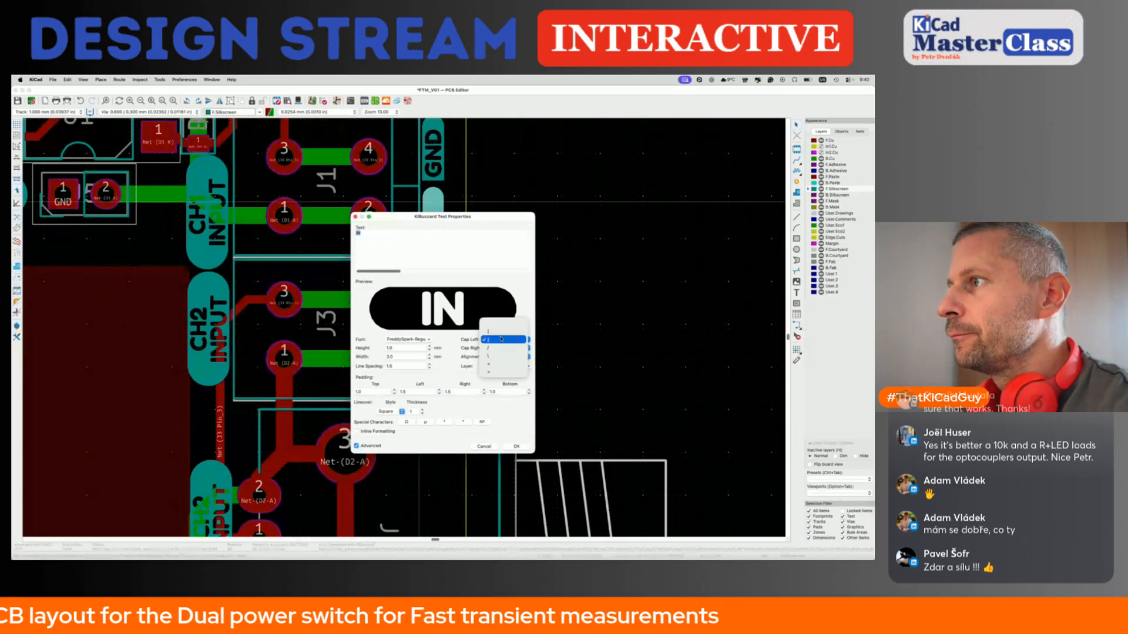
{"action": "left_click", "coordinate": [501, 339]}
{"action": "left_click", "coordinate": [502, 340]}
{"action": "left_click", "coordinate": [501, 340]}
{"action": "left_click", "coordinate": [500, 347]}
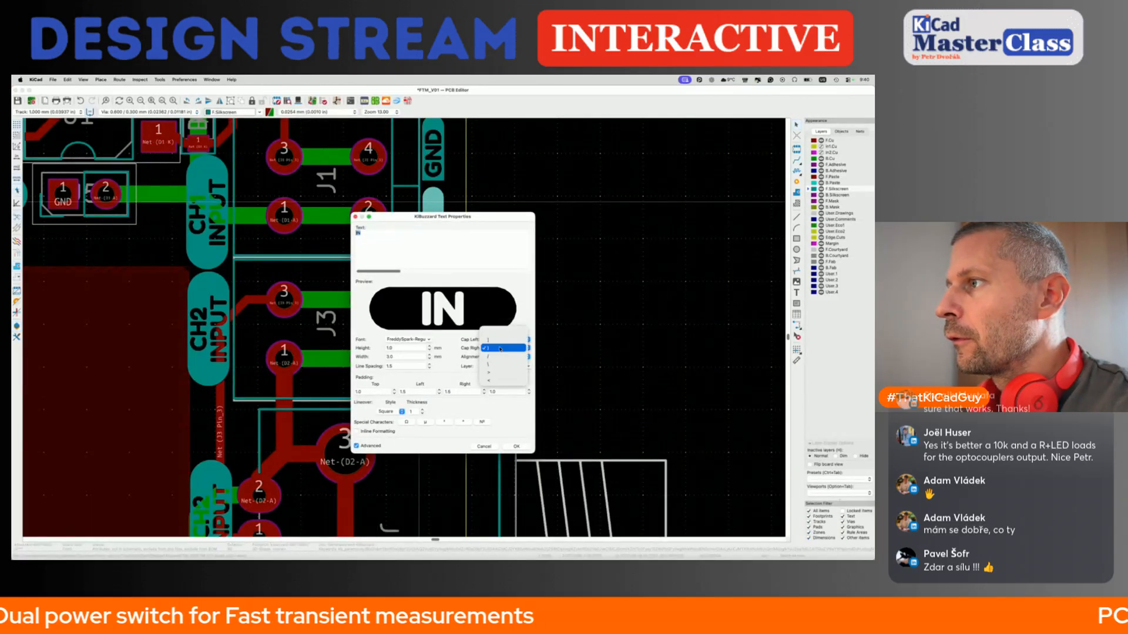
{"action": "left_click", "coordinate": [499, 342]}
{"action": "left_click", "coordinate": [516, 447]}
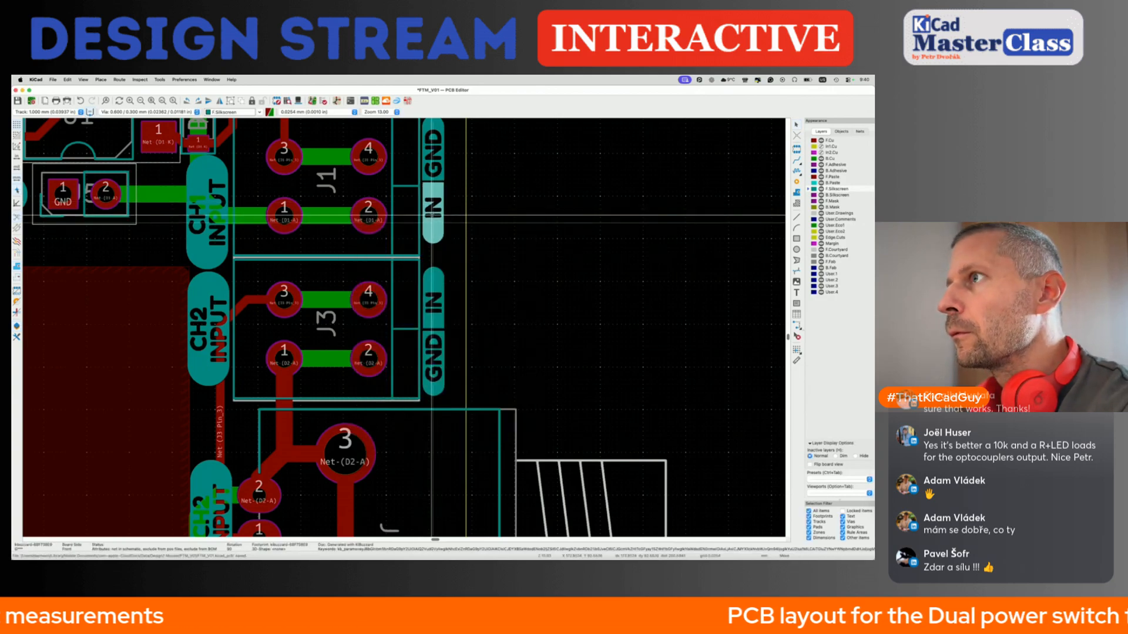
Join the IN label flush to the GND label beside J1 and save the board.
{"action": "left_click", "coordinate": [433, 215]}
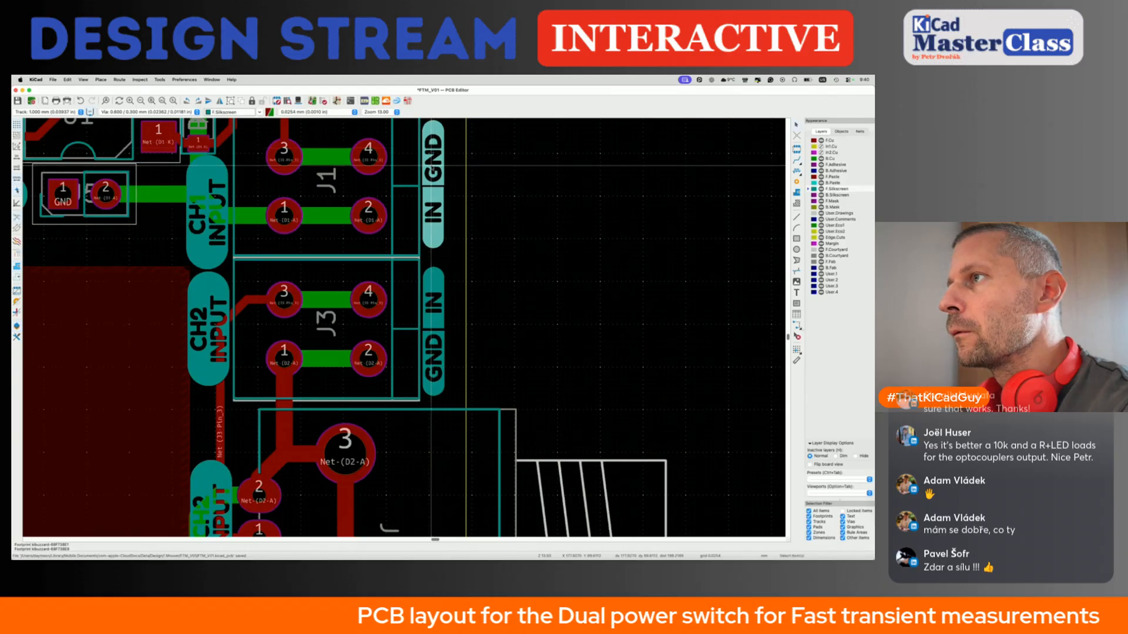
{"action": "scroll", "coordinate": [432, 166], "scroll_direction": "down", "scroll_amount": 3}
{"action": "key", "text": "super+s"}
Examine the silkscreen labels across the whole board in the 3D viewer.
{"action": "scroll", "coordinate": [438, 235], "scroll_direction": "up", "scroll_amount": 1}
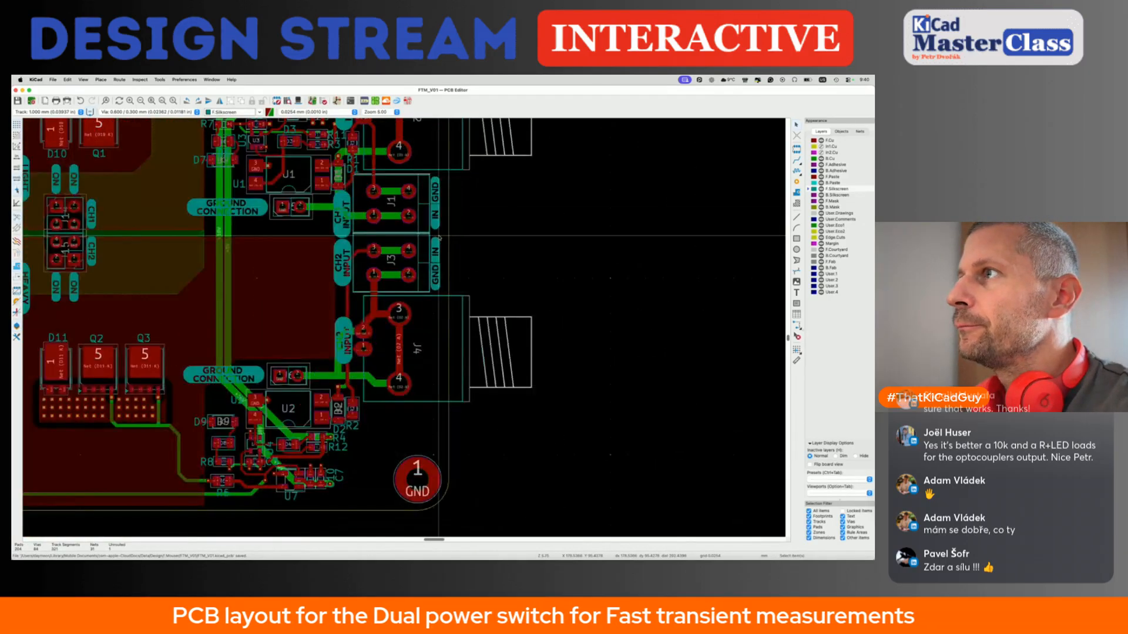
{"action": "scroll", "coordinate": [439, 237], "scroll_direction": "up", "scroll_amount": 4}
{"action": "scroll", "coordinate": [439, 237], "scroll_direction": "down", "scroll_amount": 2}
{"action": "scroll", "coordinate": [439, 237], "scroll_direction": "left", "scroll_amount": 2}
{"action": "scroll", "coordinate": [439, 237], "scroll_direction": "down", "scroll_amount": 1}
{"action": "scroll", "coordinate": [439, 237], "scroll_direction": "left", "scroll_amount": 2}
{"action": "key", "text": "alt+3"}
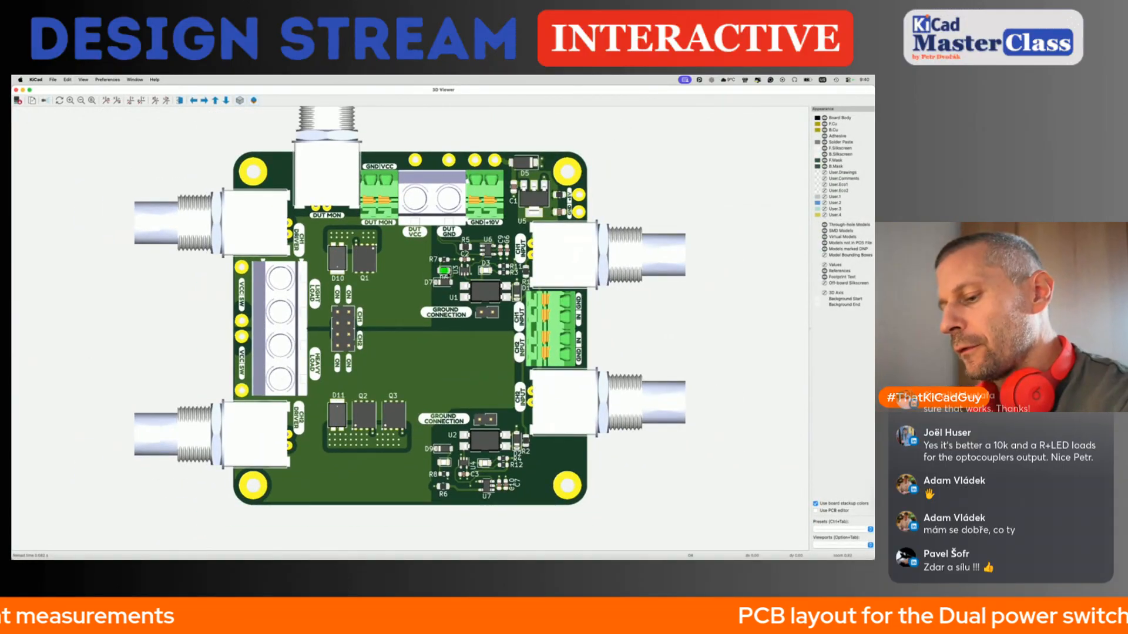
{"action": "key", "text": "super+w"}
Delete the silkscreen text overlapping D7, just below D6.
{"action": "scroll", "coordinate": [497, 257], "scroll_direction": "up", "scroll_amount": 5}
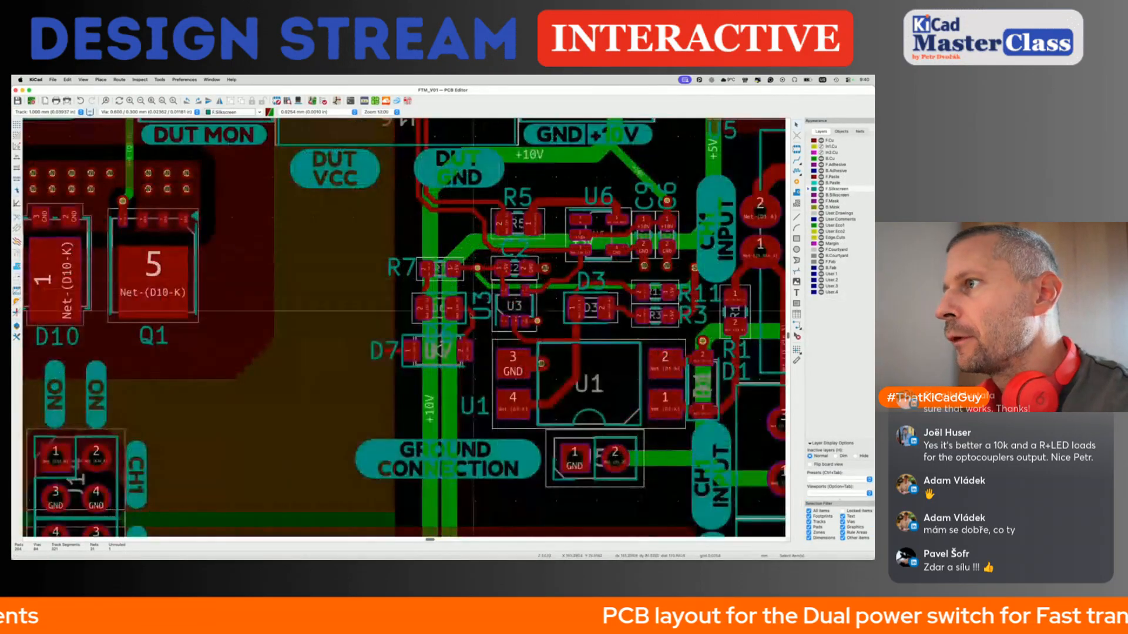
{"action": "left_click", "coordinate": [441, 330]}
{"action": "key", "text": "Delete"}
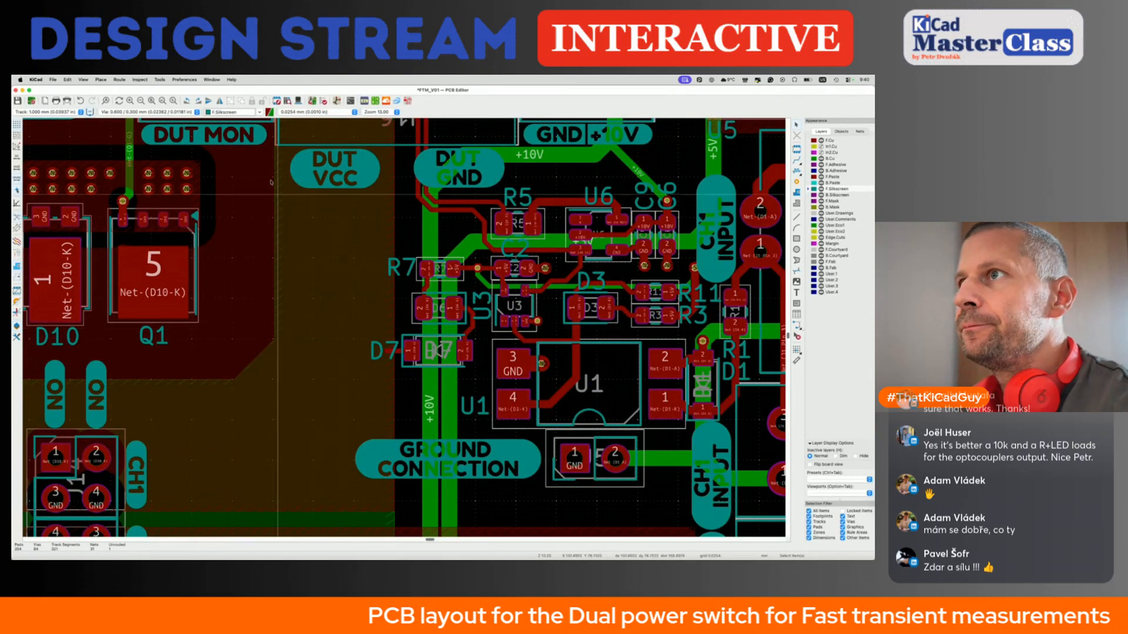
Duplicate the DUT MON label and place the copy in the free area beside D6.
{"action": "left_click", "coordinate": [247, 142]}
{"action": "key", "text": "ctrl+d"}
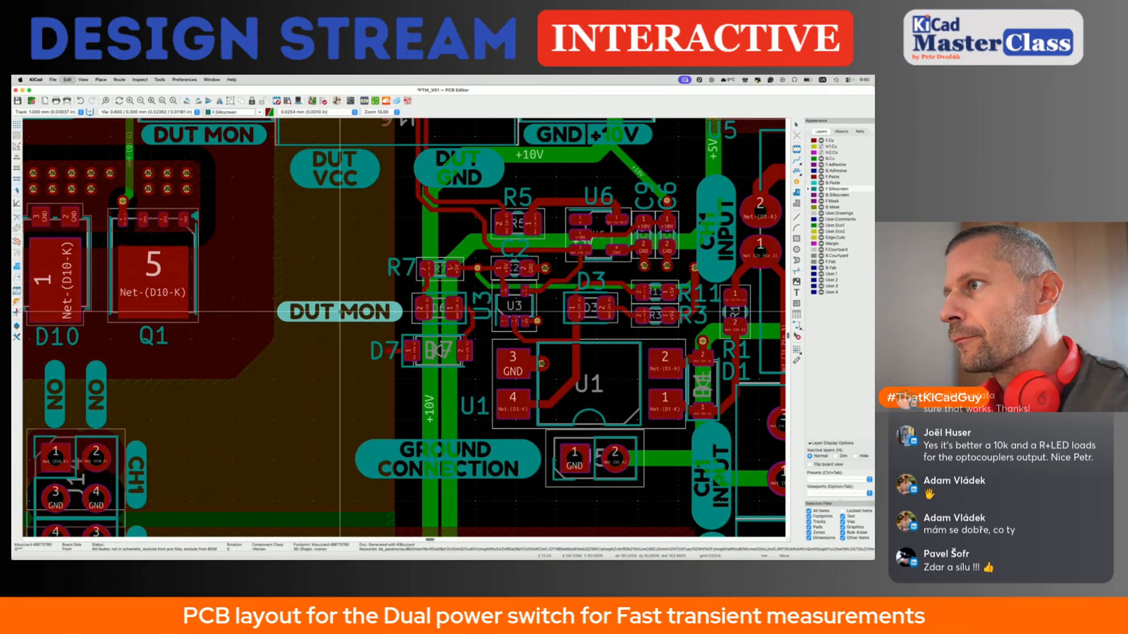
{"action": "double_click", "coordinate": [345, 311]}
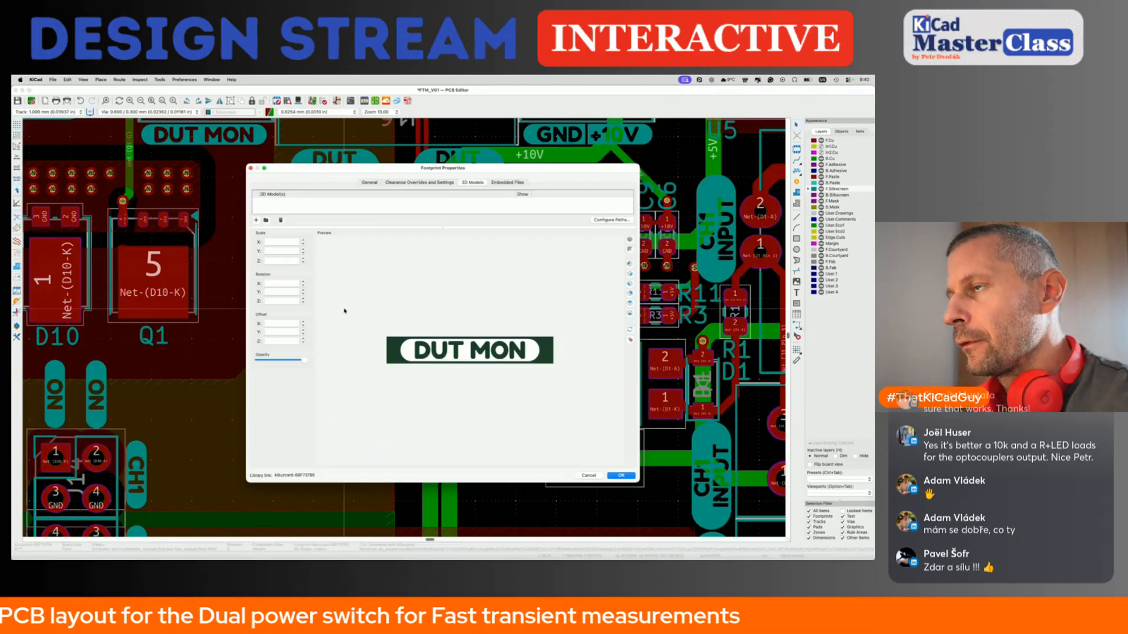
{"action": "key", "text": "Escape"}
Change the duplicated label's text to CH1 DRV, with a square left cap and a right-pointing arrow as its right cap.
{"action": "left_click", "coordinate": [364, 101]}
{"action": "type", "text": "CH1 DRV"}
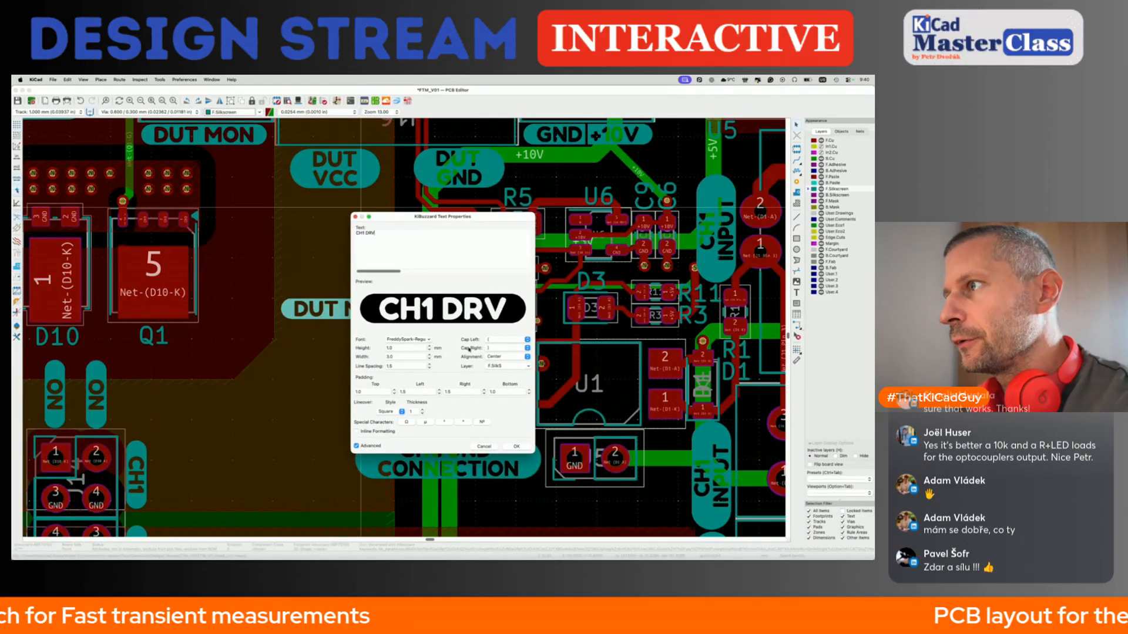
{"action": "left_click", "coordinate": [494, 341]}
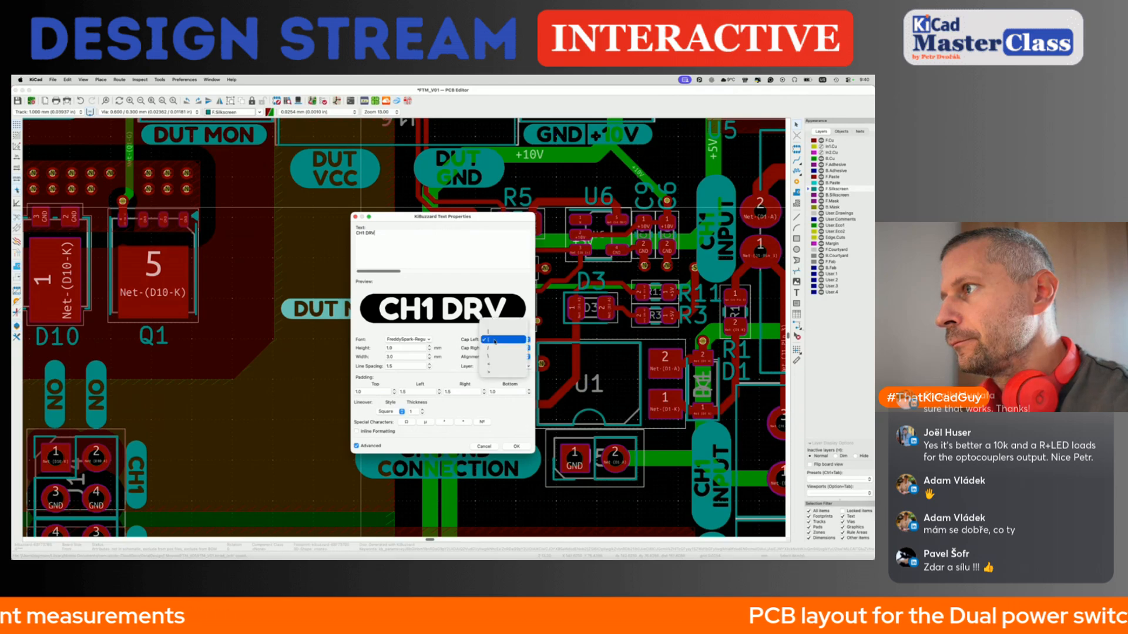
{"action": "left_click", "coordinate": [495, 341]}
{"action": "left_click", "coordinate": [500, 348]}
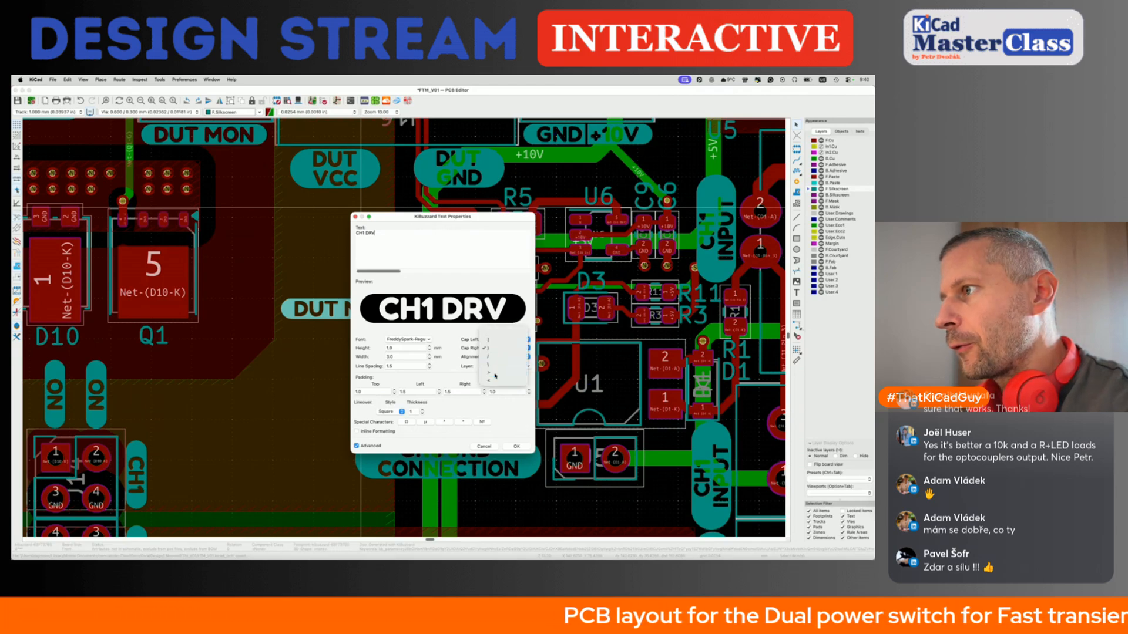
{"action": "left_click", "coordinate": [493, 354]}
{"action": "left_click", "coordinate": [502, 339]}
{"action": "left_click", "coordinate": [499, 332]}
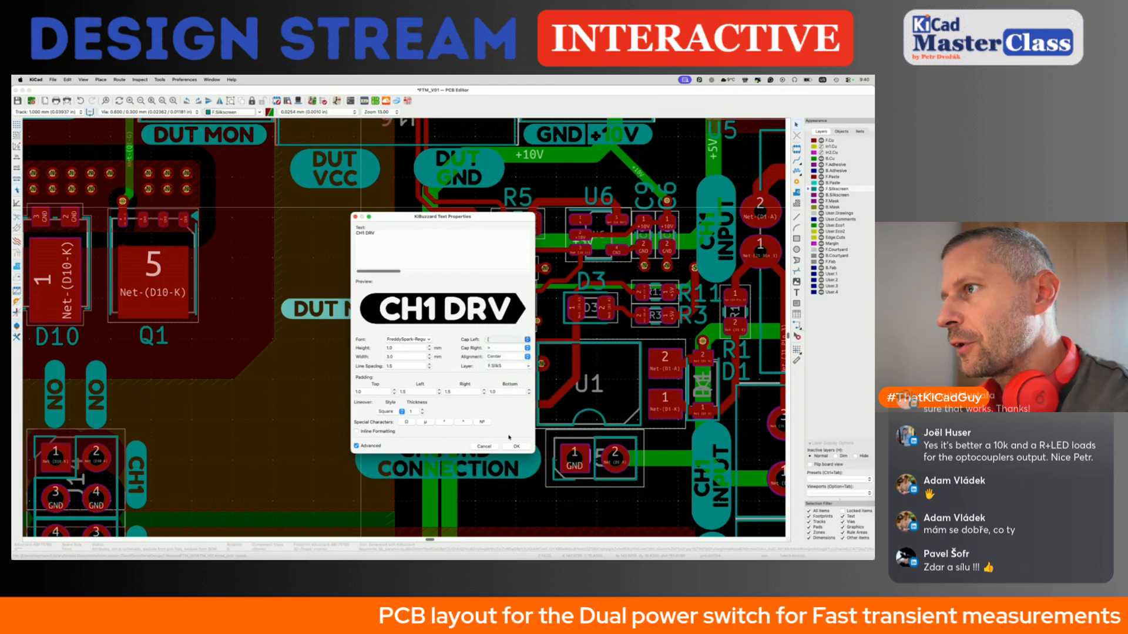
{"action": "left_click", "coordinate": [516, 447]}
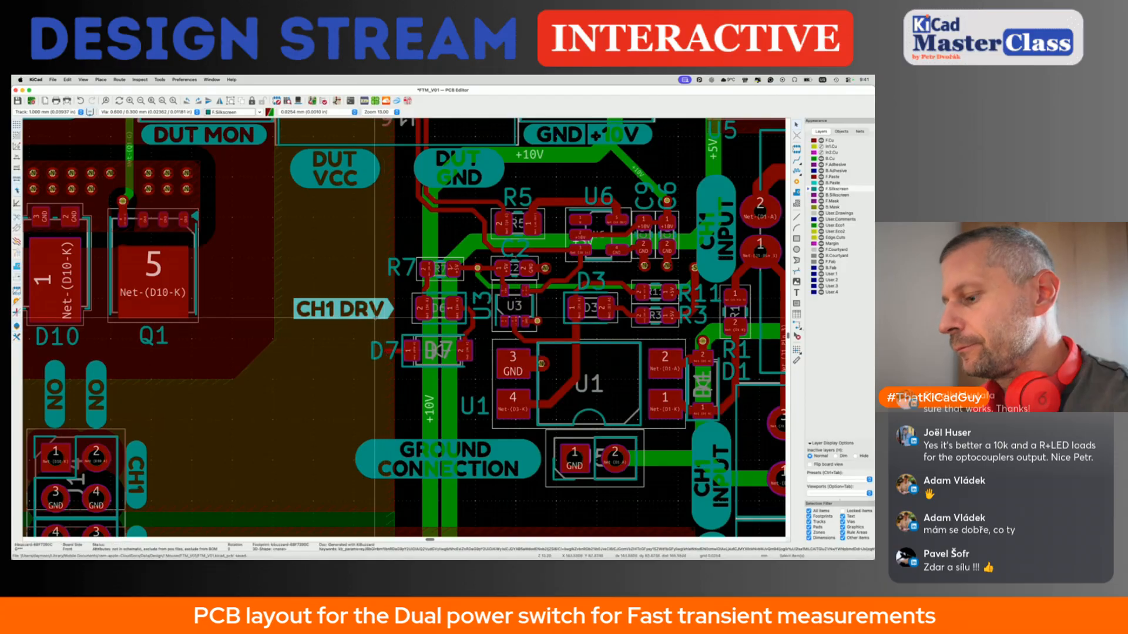
Place the CH1 DRV label right against D6, and put a duplicate of it beside D8, between D9 and R8.
{"action": "left_click", "coordinate": [387, 317]}
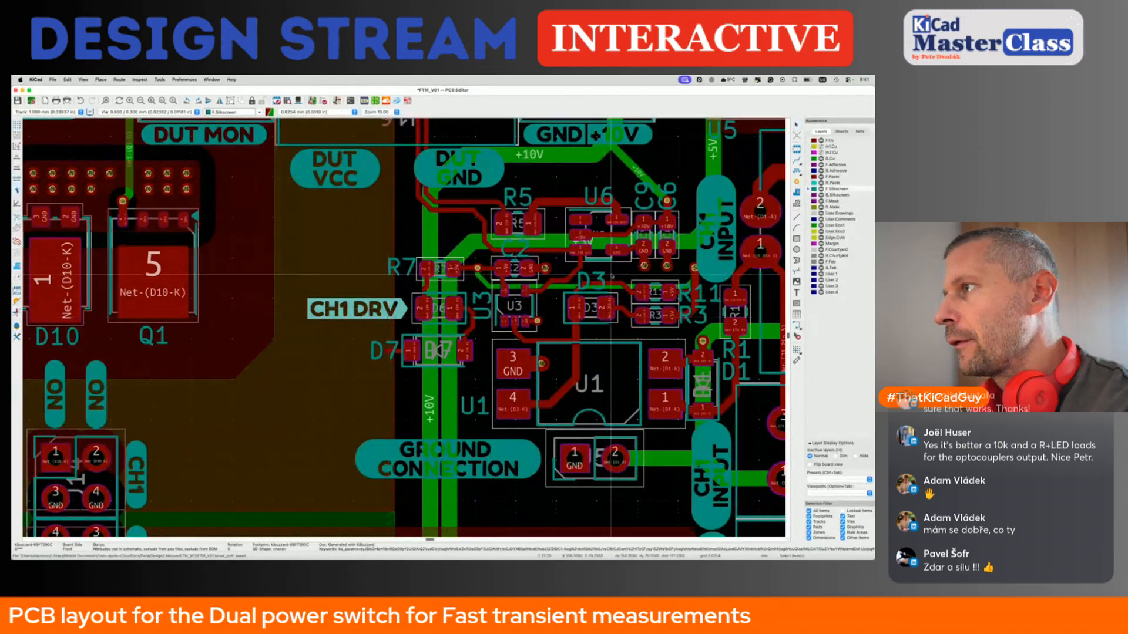
{"action": "scroll", "coordinate": [598, 271], "scroll_direction": "down", "scroll_amount": 5}
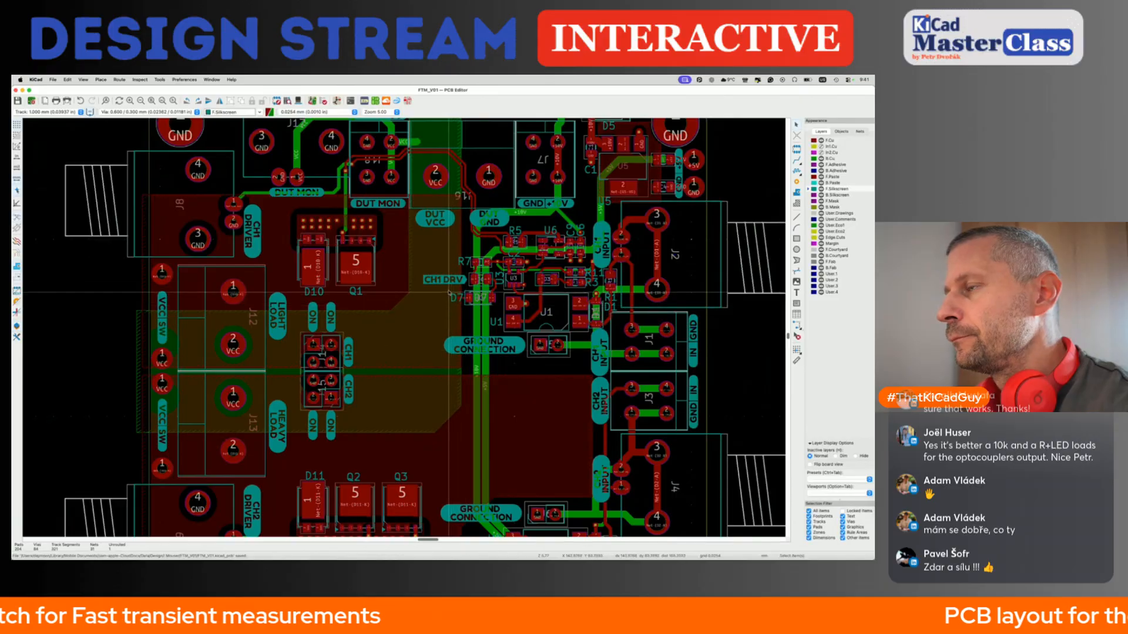
{"action": "left_click", "coordinate": [445, 281]}
{"action": "key", "text": "super+d"}
{"action": "scroll", "coordinate": [434, 479], "scroll_direction": "down", "scroll_amount": 4}
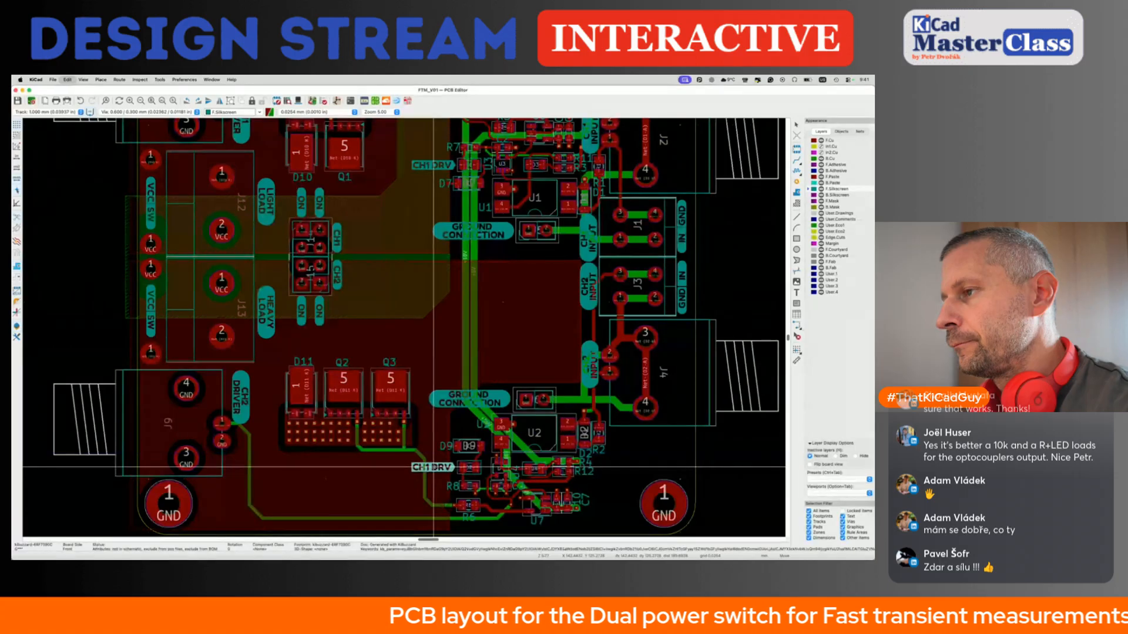
{"action": "left_click", "coordinate": [433, 467]}
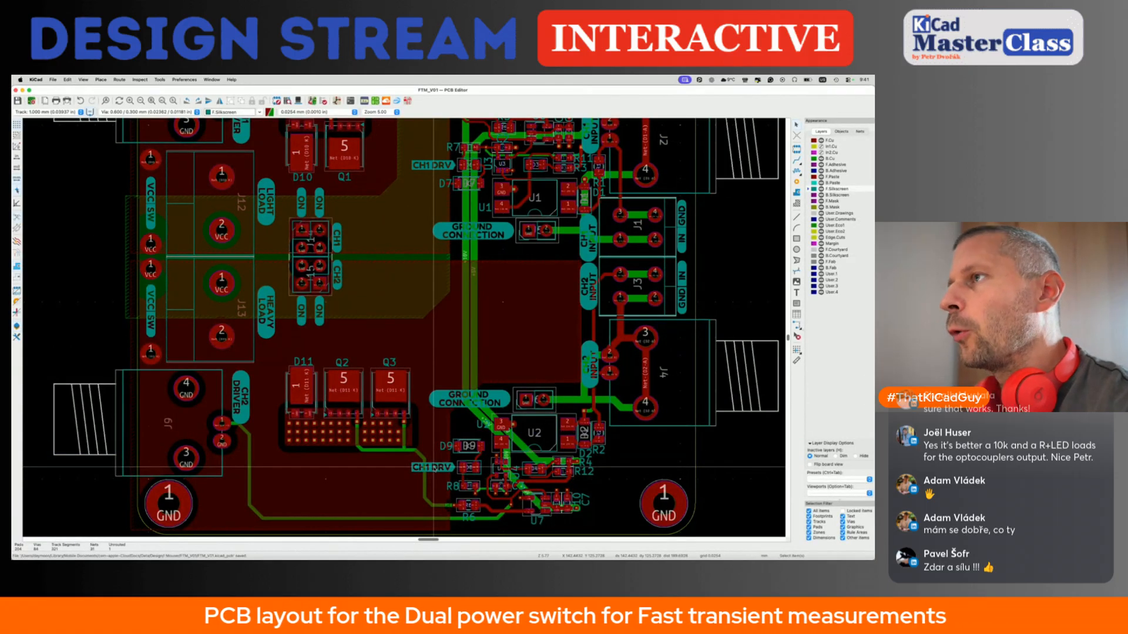
Change the text of the label beside D6 to CH1 OUT.
{"action": "scroll", "coordinate": [433, 468], "scroll_direction": "up", "scroll_amount": 3}
{"action": "double_click", "coordinate": [445, 235]}
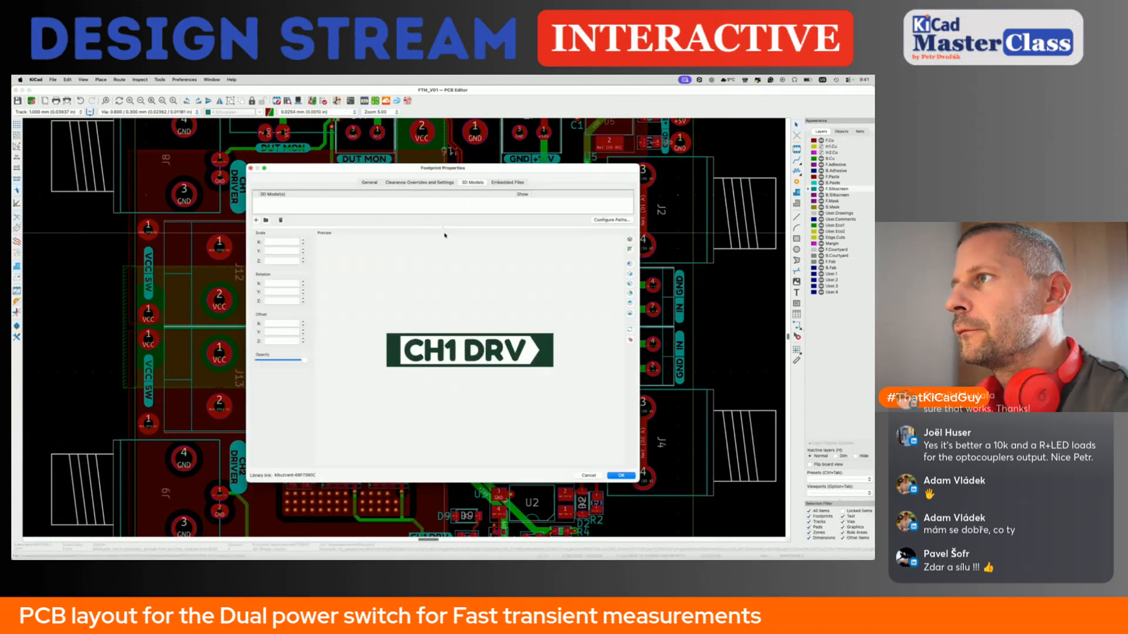
{"action": "key", "text": "Escape"}
{"action": "left_click", "coordinate": [407, 101]}
{"action": "left_click", "coordinate": [383, 230]}
{"action": "key", "text": "BackSpace"}
{"action": "key", "text": "BackSpace"}
{"action": "key", "text": "BackSpace"}
{"action": "type", "text": "OUT"}
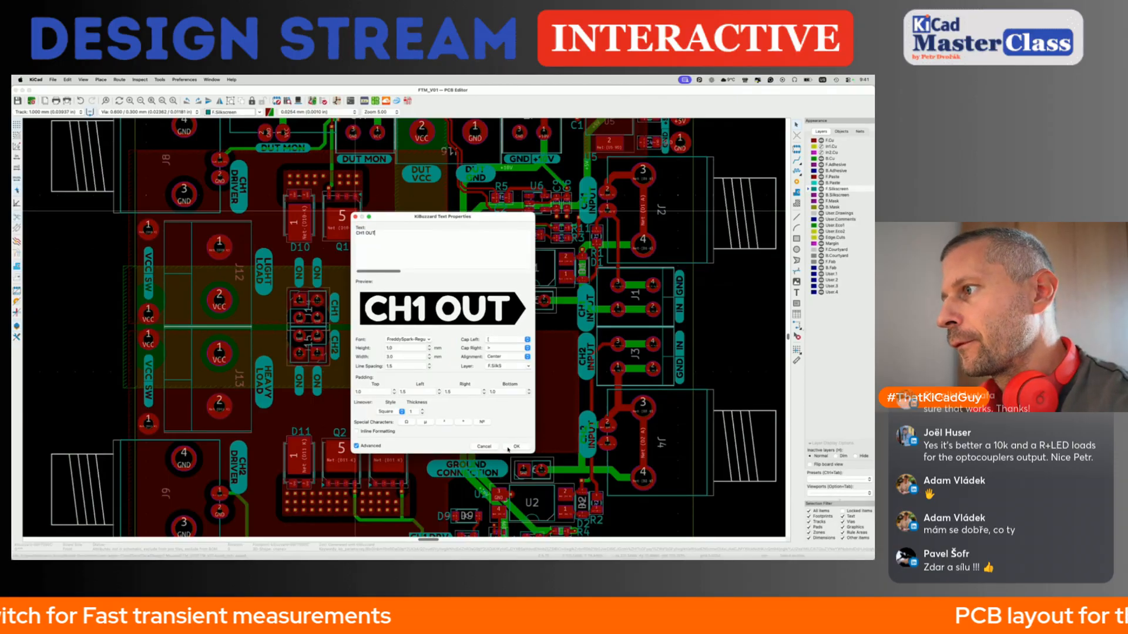
{"action": "left_click", "coordinate": [511, 447]}
Change the text of the duplicated label beside D8 to CH2 OUT.
{"action": "scroll", "coordinate": [445, 471], "scroll_direction": "down", "scroll_amount": 3}
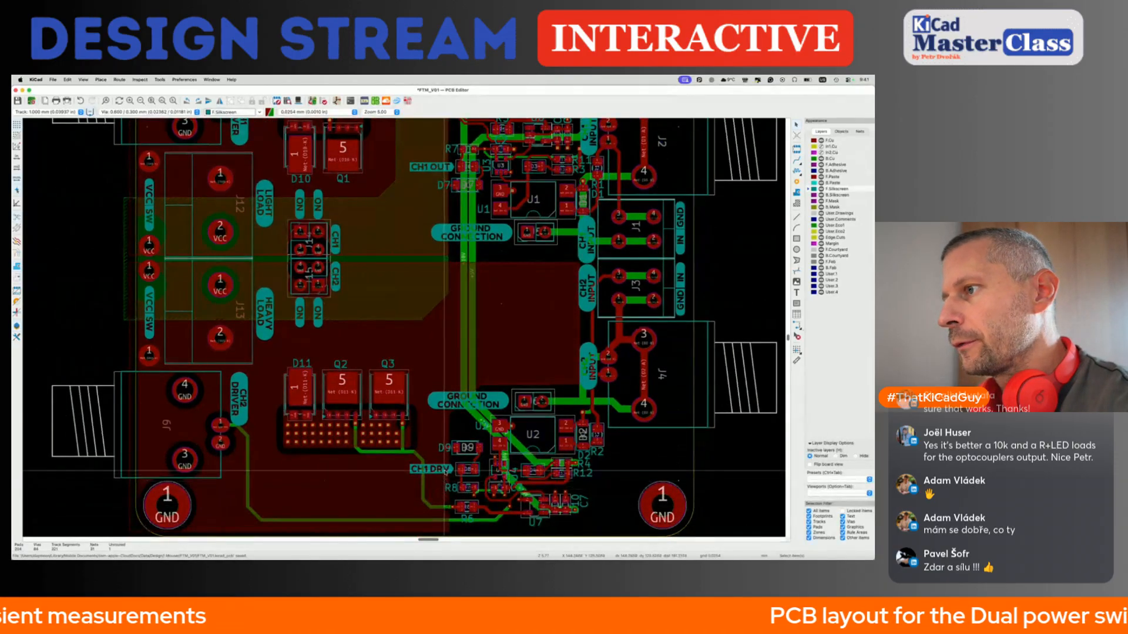
{"action": "left_click", "coordinate": [445, 472]}
{"action": "left_click", "coordinate": [407, 101]}
{"action": "left_click", "coordinate": [381, 233]}
{"action": "key", "text": "BackSpace"}
{"action": "key", "text": "BackSpace"}
{"action": "key", "text": "BackSpace"}
{"action": "key", "text": "BackSpace"}
{"action": "key", "text": "BackSpace"}
{"action": "type", "text": "2 OUT"}
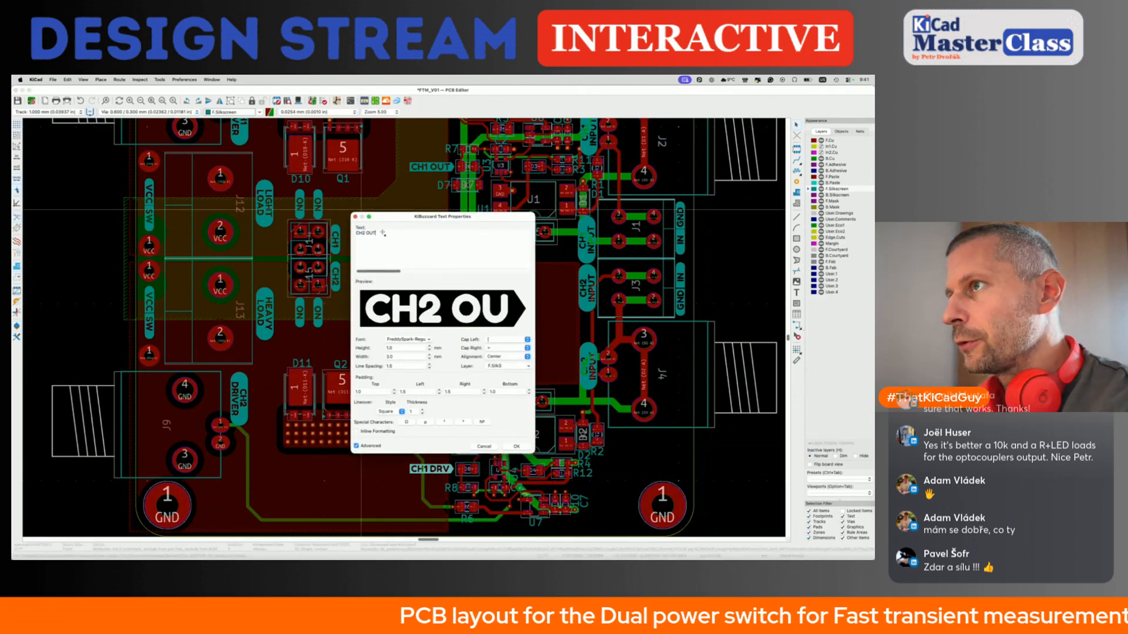
{"action": "left_click", "coordinate": [516, 446]}
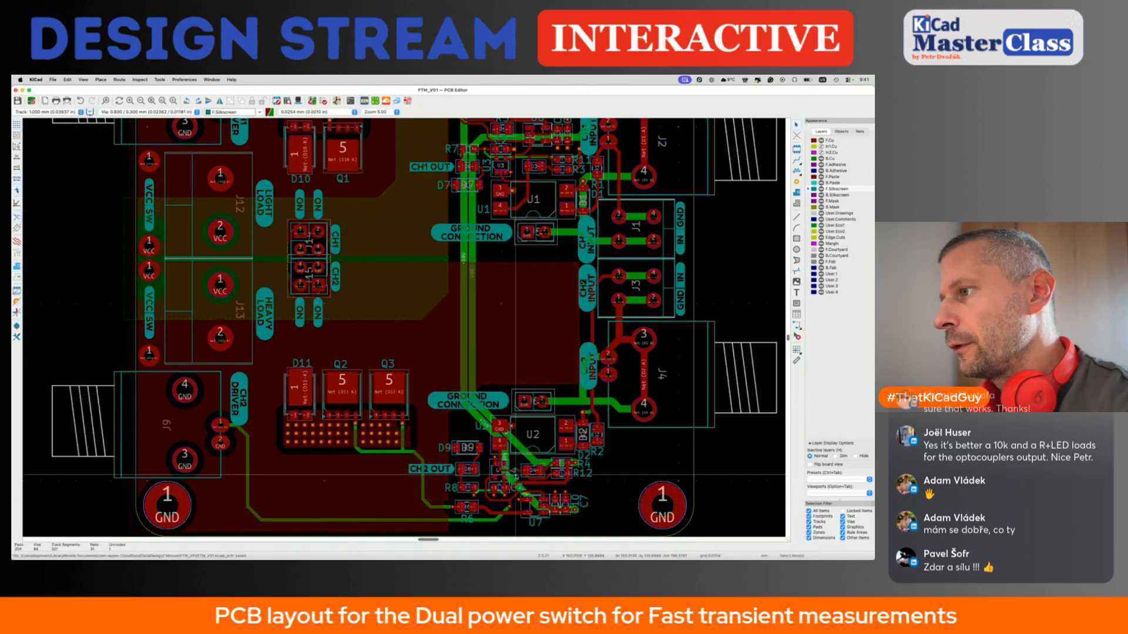
Duplicate the CH2 OUT label to just below D4, and move the C3 reference text below its capacitor.
{"action": "scroll", "coordinate": [516, 474], "scroll_direction": "up", "scroll_amount": 5}
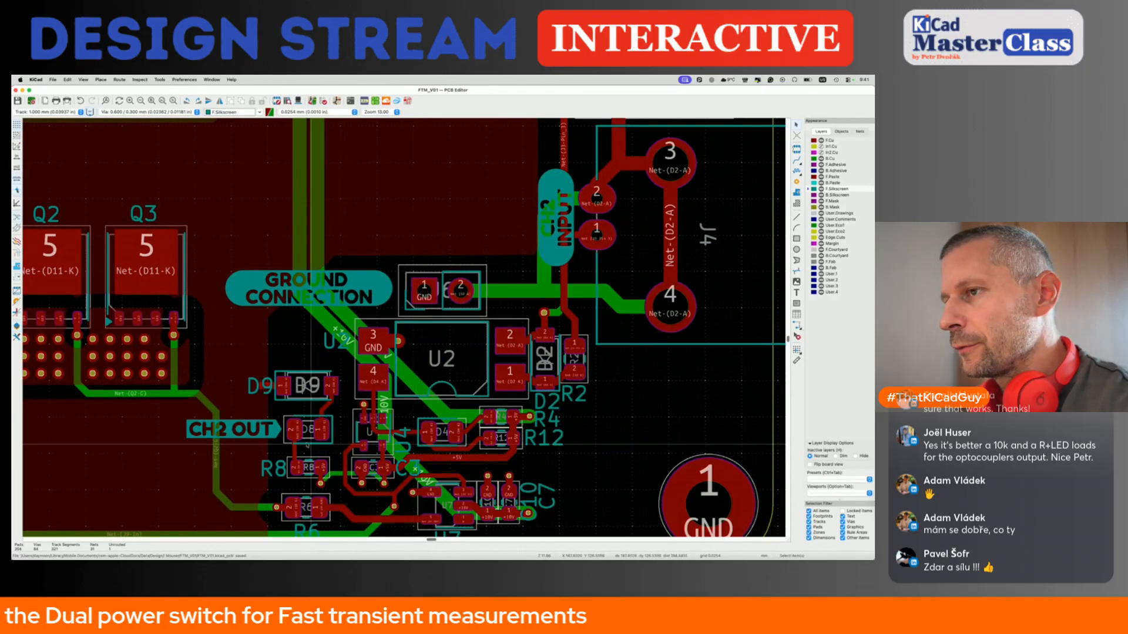
{"action": "left_click", "coordinate": [276, 433]}
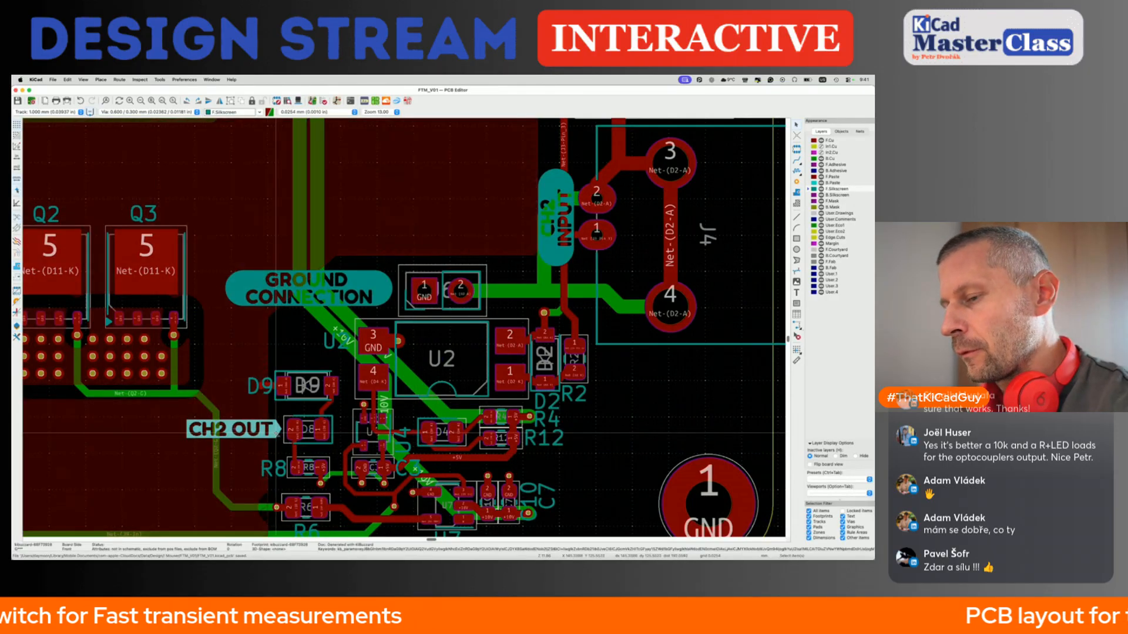
{"action": "key", "text": "super+d"}
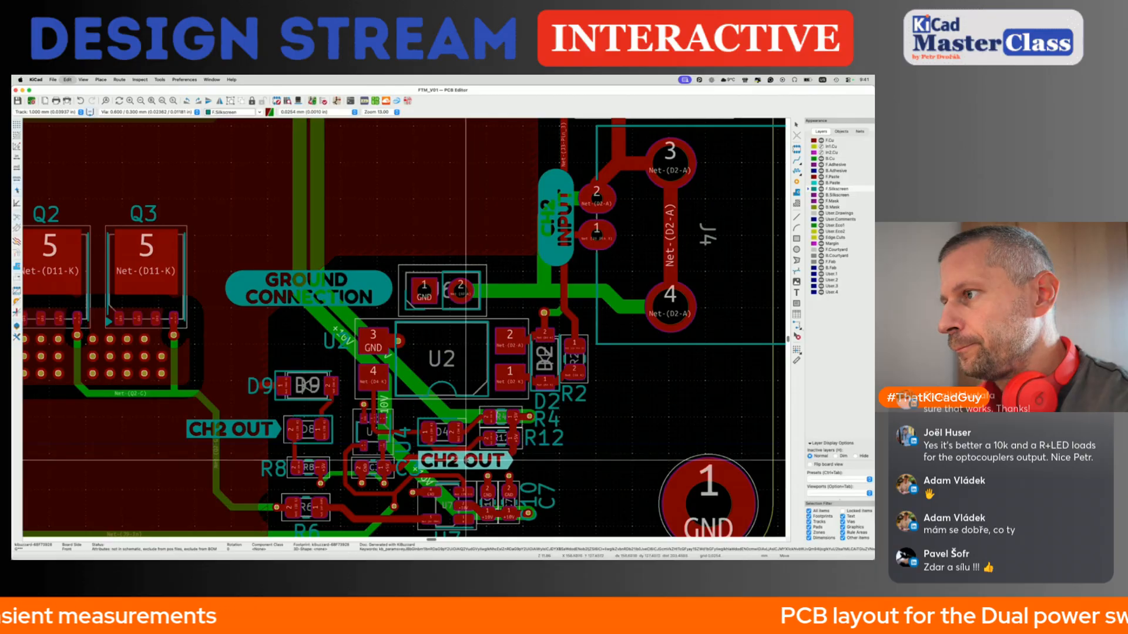
{"action": "left_click", "coordinate": [464, 461]}
{"action": "key", "text": "m"}
{"action": "left_click", "coordinate": [374, 496]}
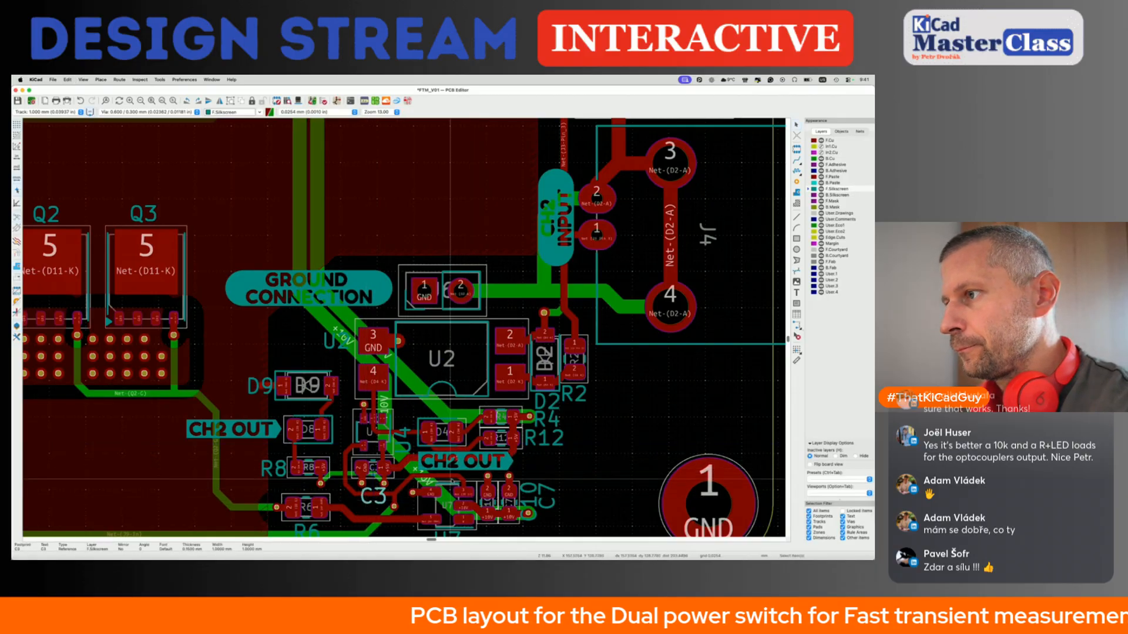
Change the text of the label copy below D4 to CH2 IN and give it a square right cap.
{"action": "left_click", "coordinate": [461, 464]}
{"action": "key", "text": "e"}
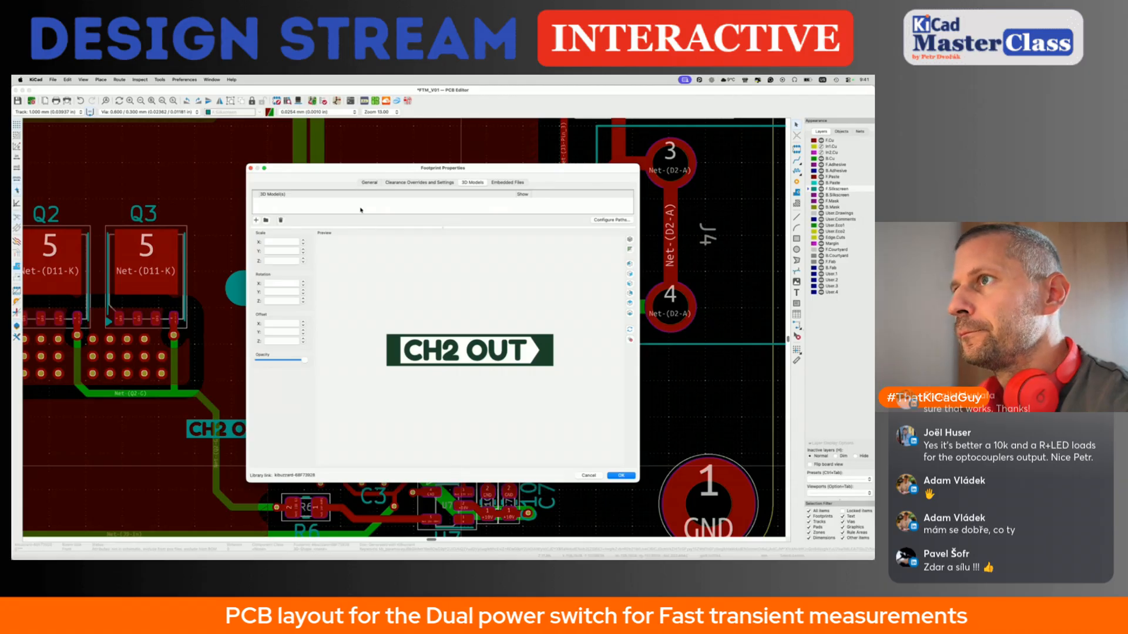
{"action": "key", "text": "Escape"}
{"action": "left_click", "coordinate": [364, 100]}
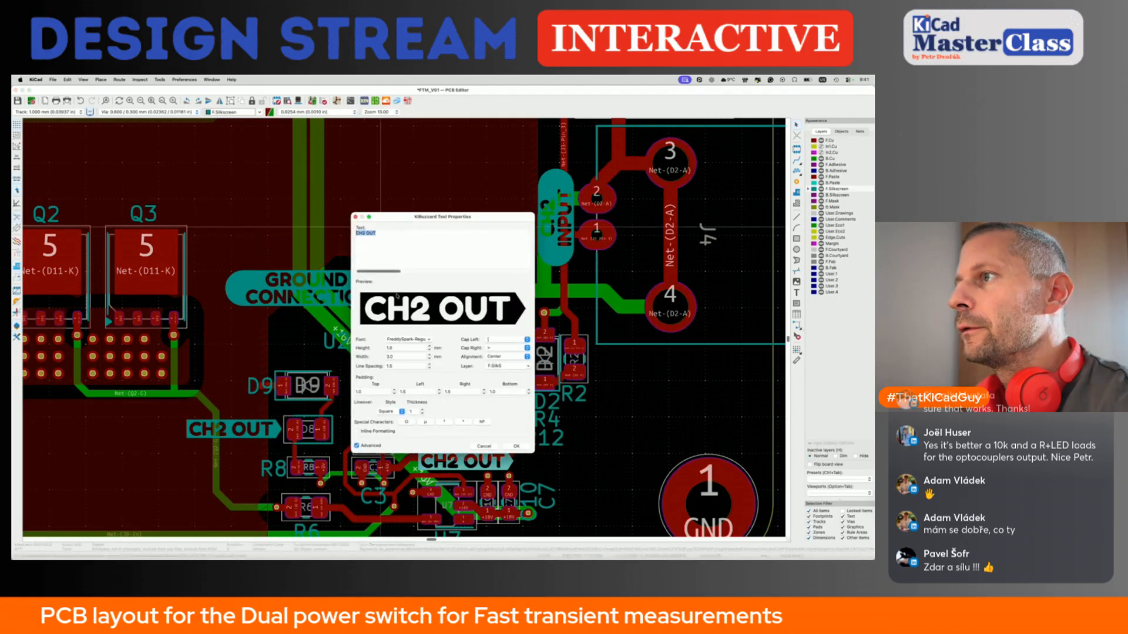
{"action": "left_click", "coordinate": [393, 239]}
{"action": "key", "text": "BackSpace"}
{"action": "key", "text": "BackSpace"}
{"action": "key", "text": "BackSpace"}
{"action": "type", "text": "IN"}
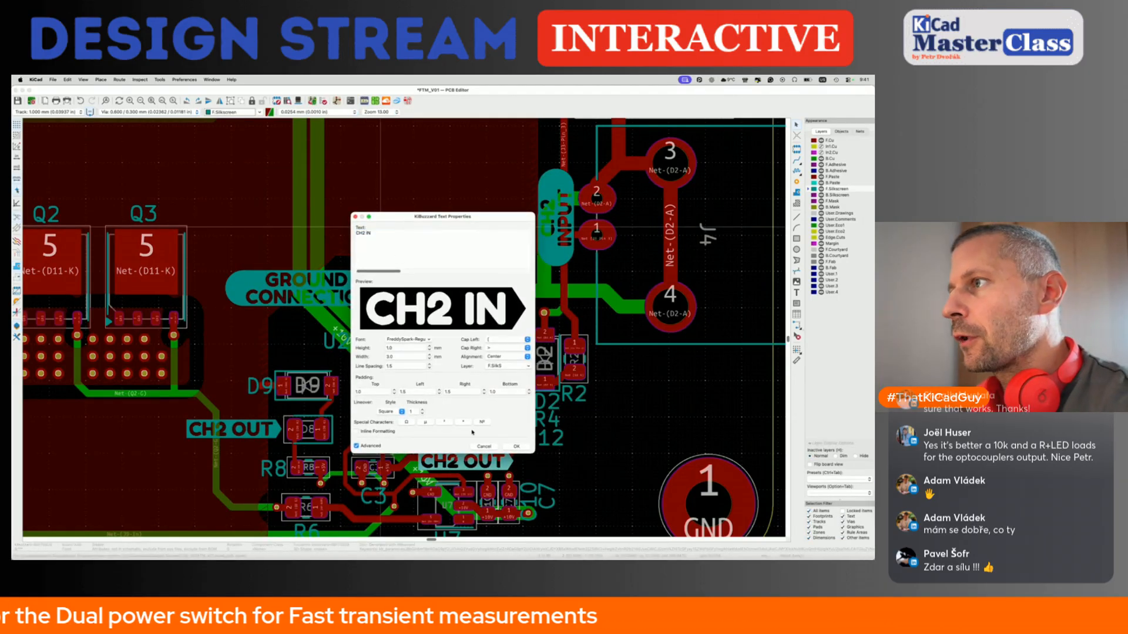
{"action": "left_click", "coordinate": [500, 348]}
{"action": "left_click", "coordinate": [499, 317]}
{"action": "left_click", "coordinate": [516, 447]}
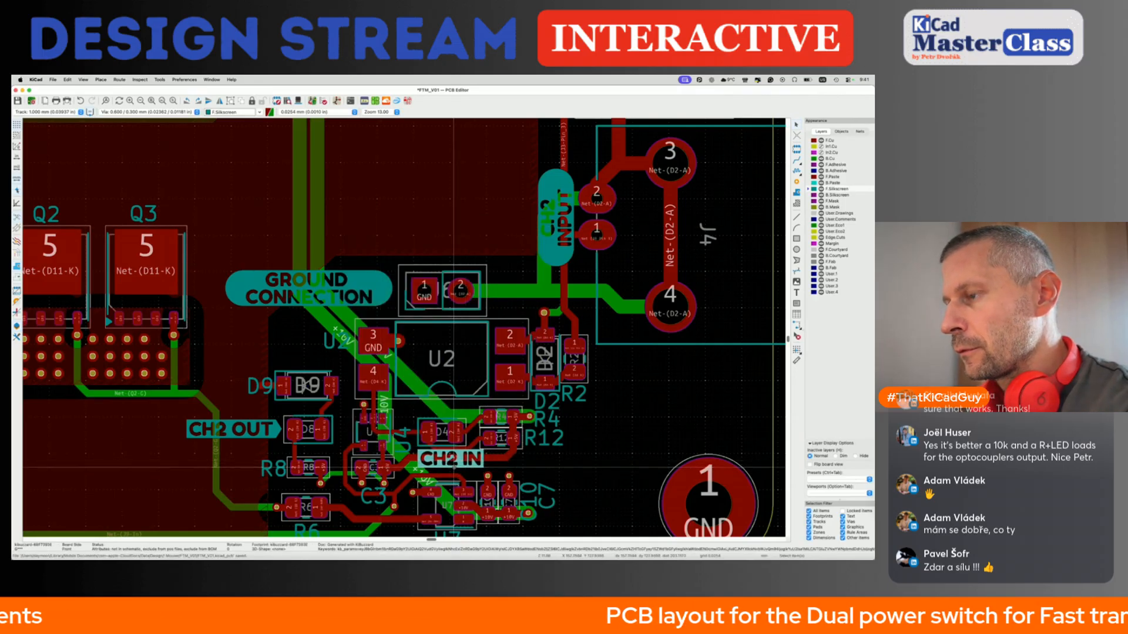
Place a duplicate of the CH2 IN label just above D3 and change its text to CH1 IN.
{"action": "scroll", "coordinate": [453, 468], "scroll_direction": "up", "scroll_amount": 10}
{"action": "scroll", "coordinate": [453, 480], "scroll_direction": "up", "scroll_amount": 1}
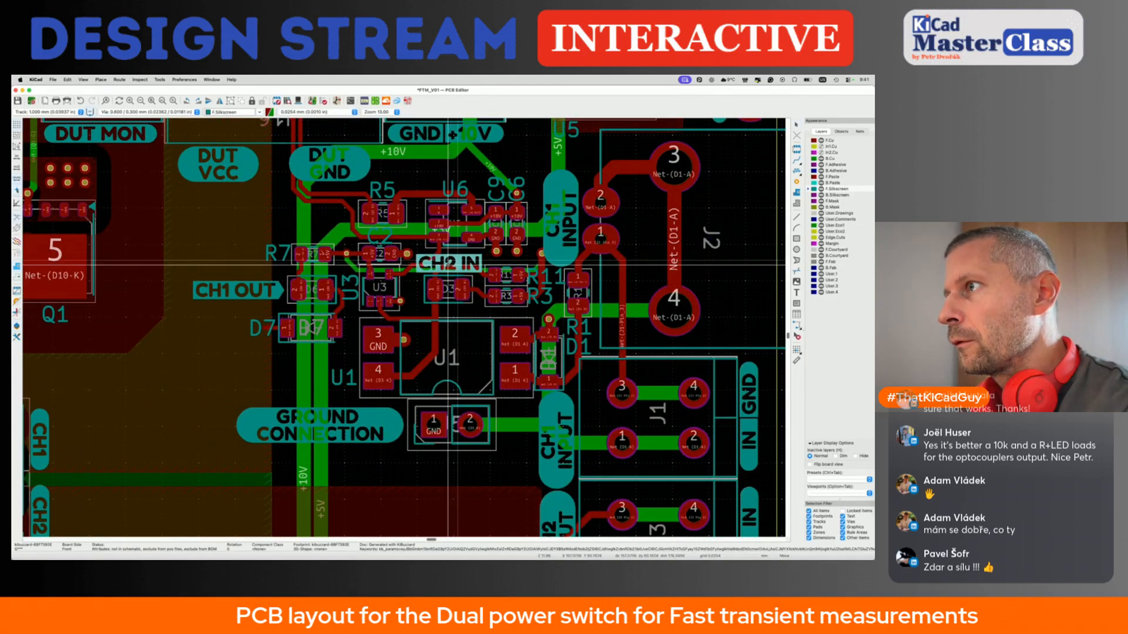
{"action": "left_click", "coordinate": [450, 263]}
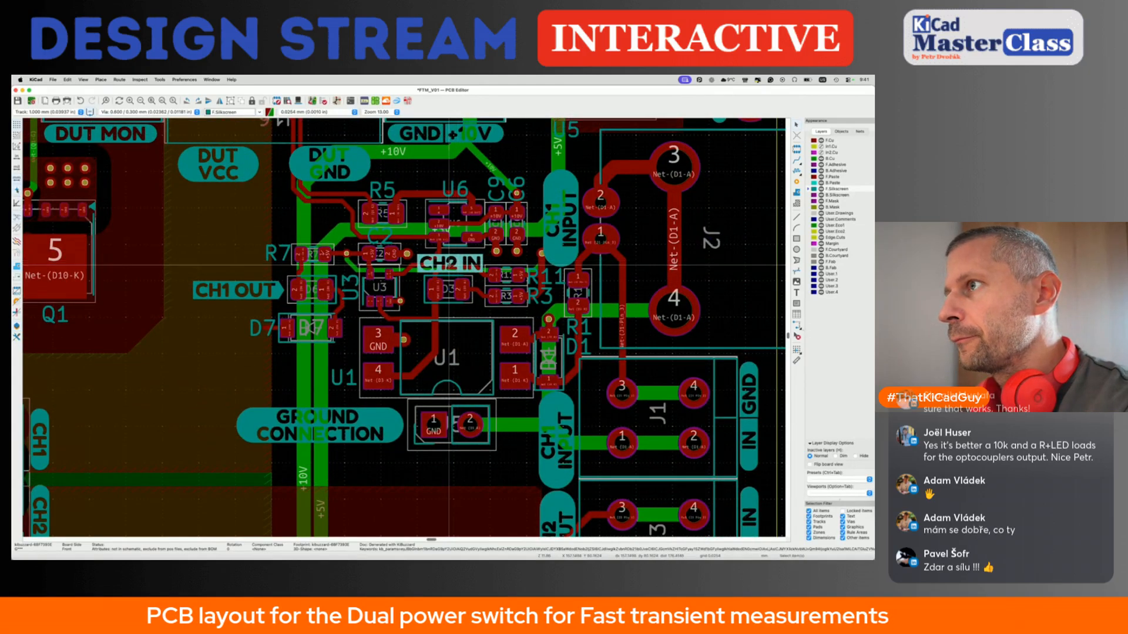
{"action": "left_click", "coordinate": [364, 101]}
{"action": "key", "text": "BackSpace"}
{"action": "type", "text": "1 IN"}
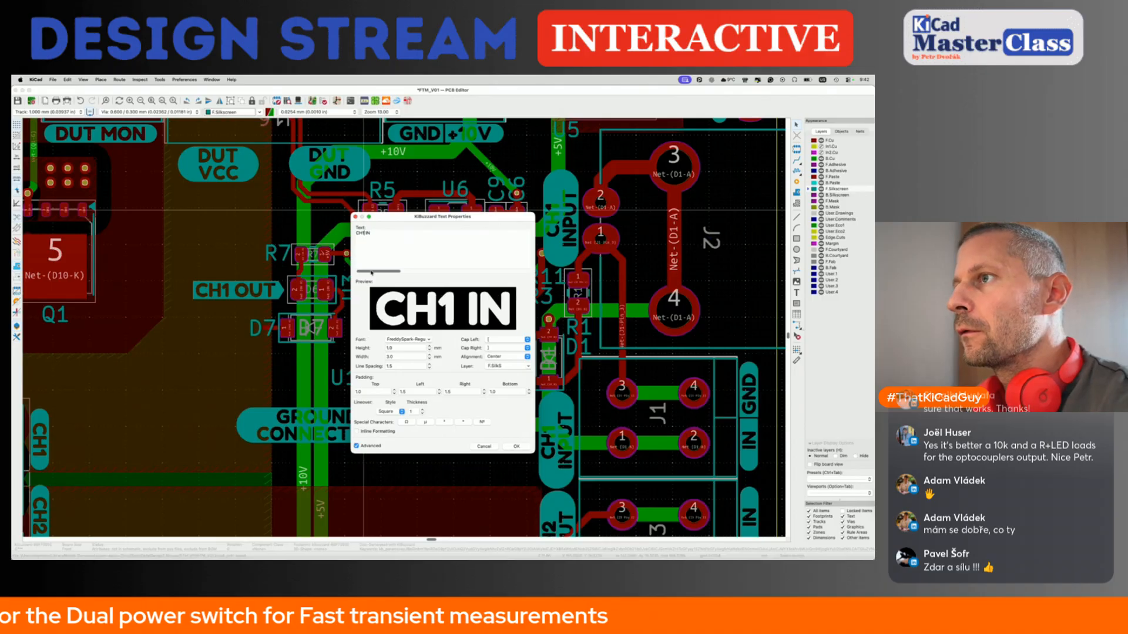
{"action": "left_click", "coordinate": [516, 447]}
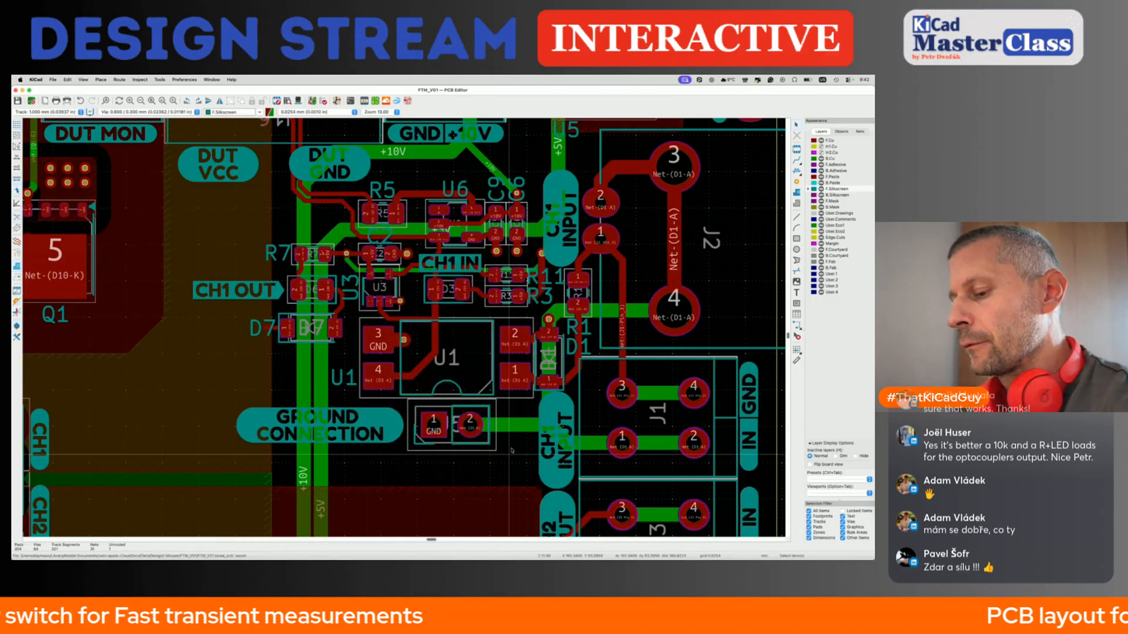
Review the new channel IN and OUT labels on the board in the 3D viewer.
{"action": "key", "text": "alt+3"}
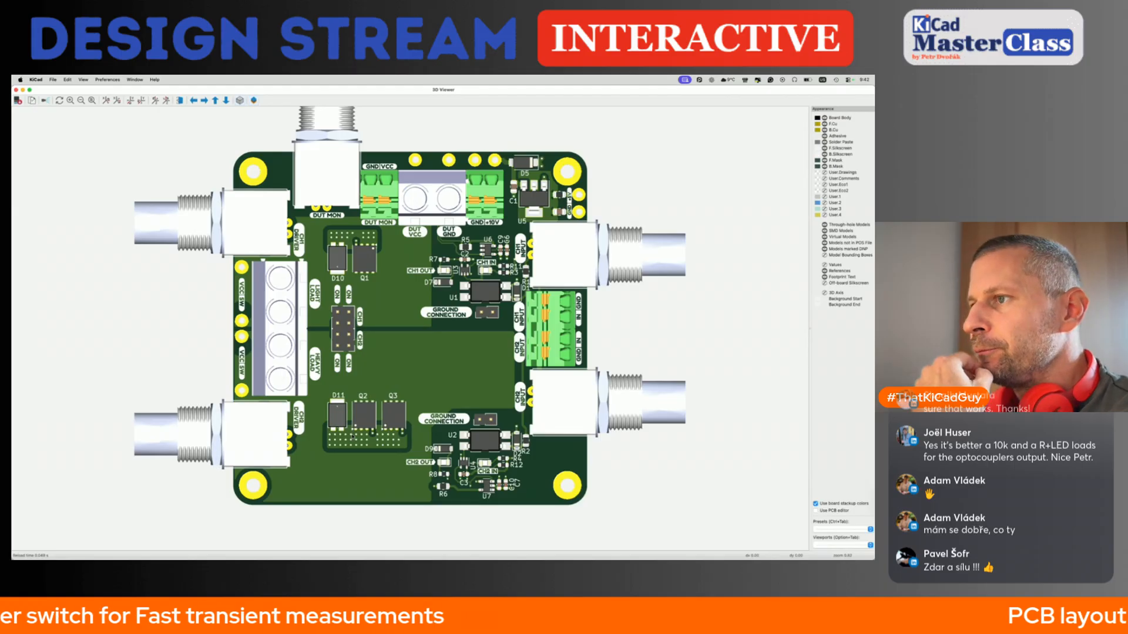
{"action": "left_click", "coordinate": [16, 90]}
Run the design rules check on the whole board with zones refilled, enlarging the checker window for its results.
{"action": "scroll", "coordinate": [347, 235], "scroll_direction": "down", "scroll_amount": 6}
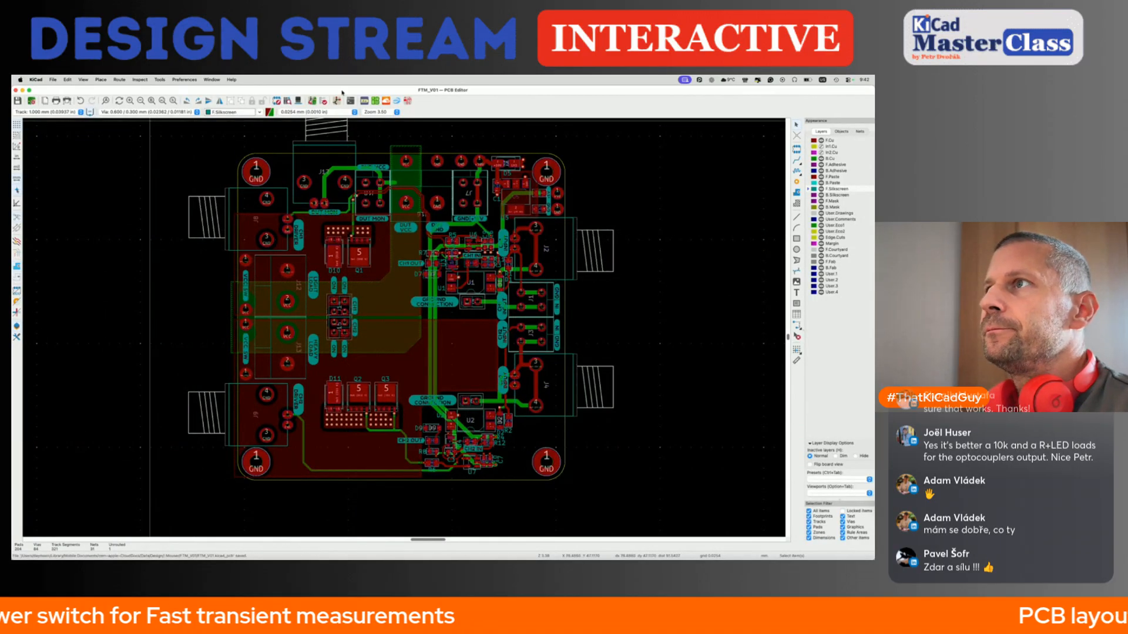
{"action": "left_click_drag", "start_coordinate": [345, 558], "coordinate": [184, 120]}
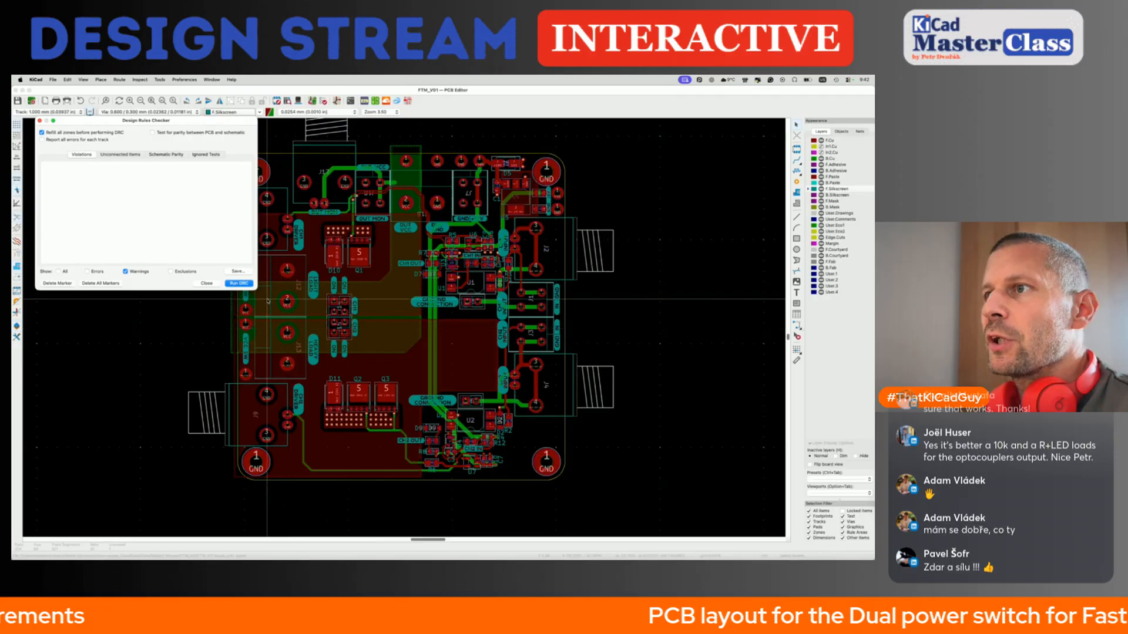
{"action": "left_click_drag", "start_coordinate": [257, 289], "coordinate": [272, 511]}
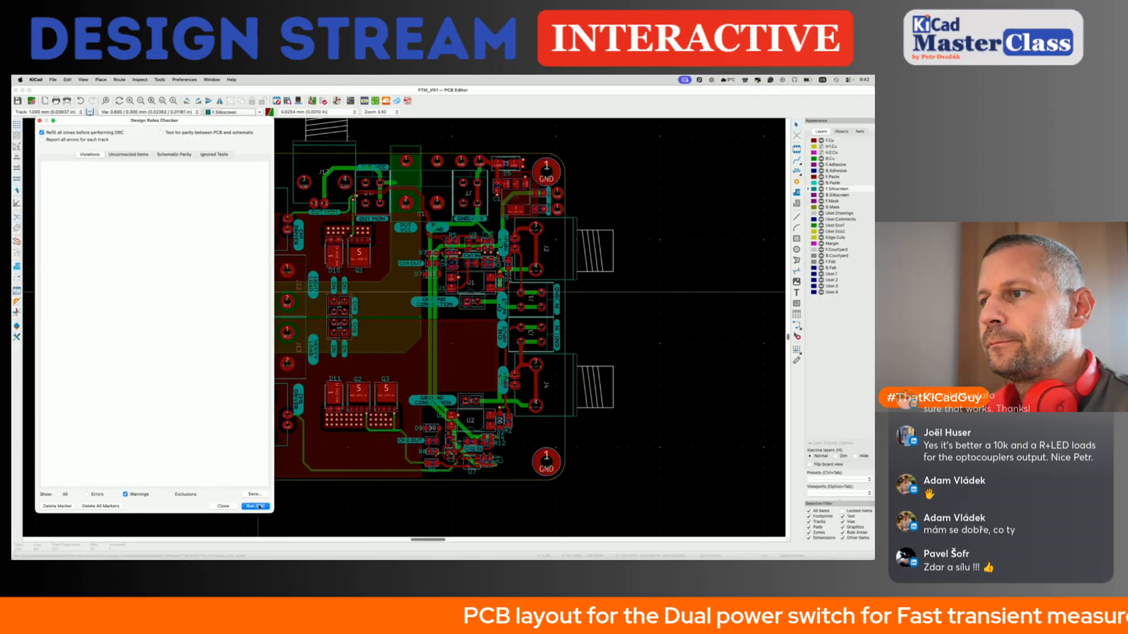
{"action": "left_click", "coordinate": [256, 506]}
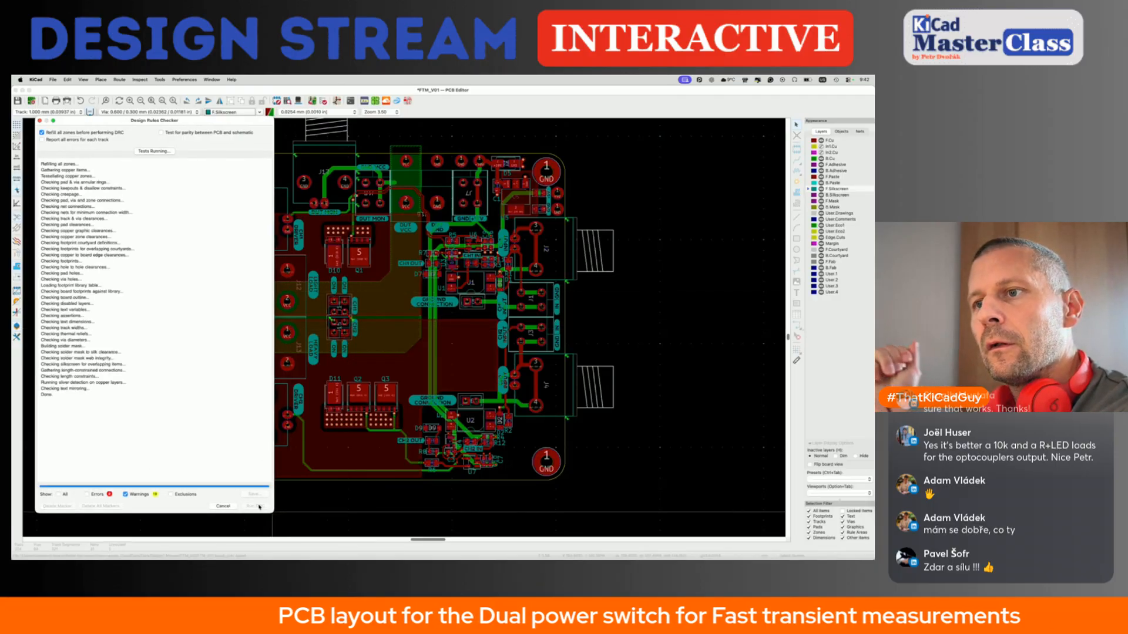
Show only the errors in the check results and inspect the courtyard overlap between J14 and J15.
{"action": "left_click", "coordinate": [127, 494]}
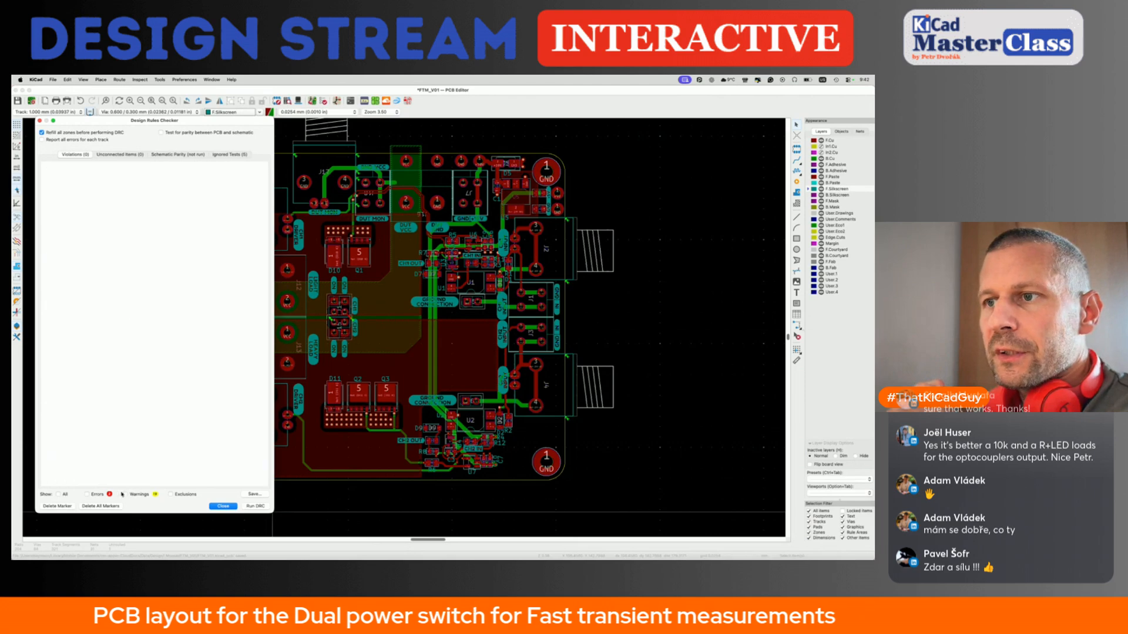
{"action": "left_click", "coordinate": [81, 175]}
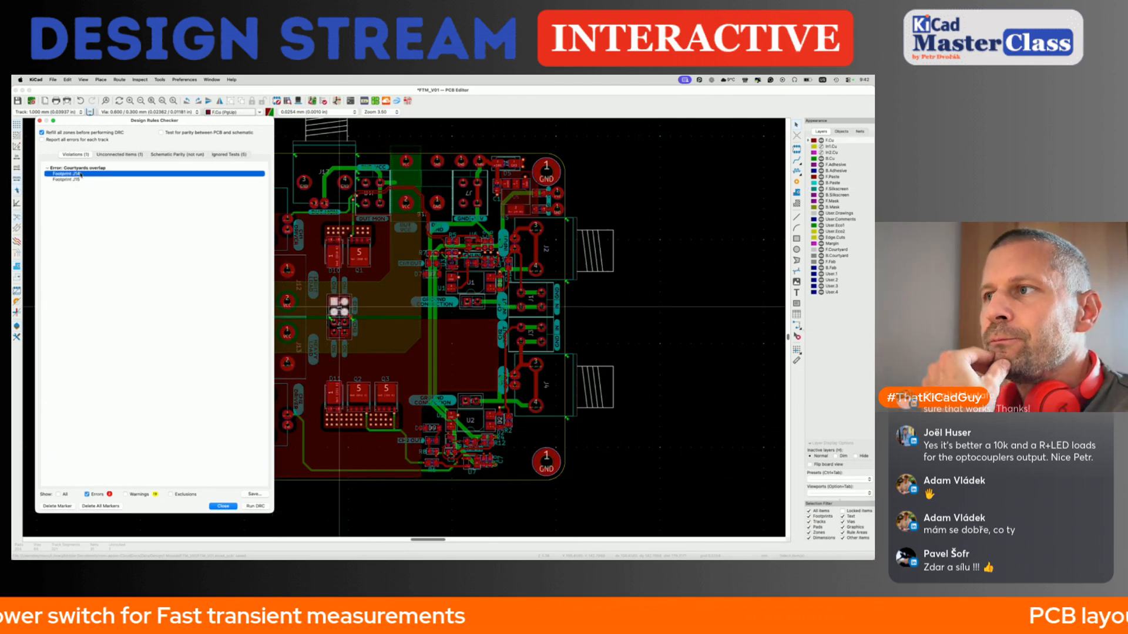
{"action": "left_click", "coordinate": [79, 180]}
{"action": "left_click", "coordinate": [77, 174]}
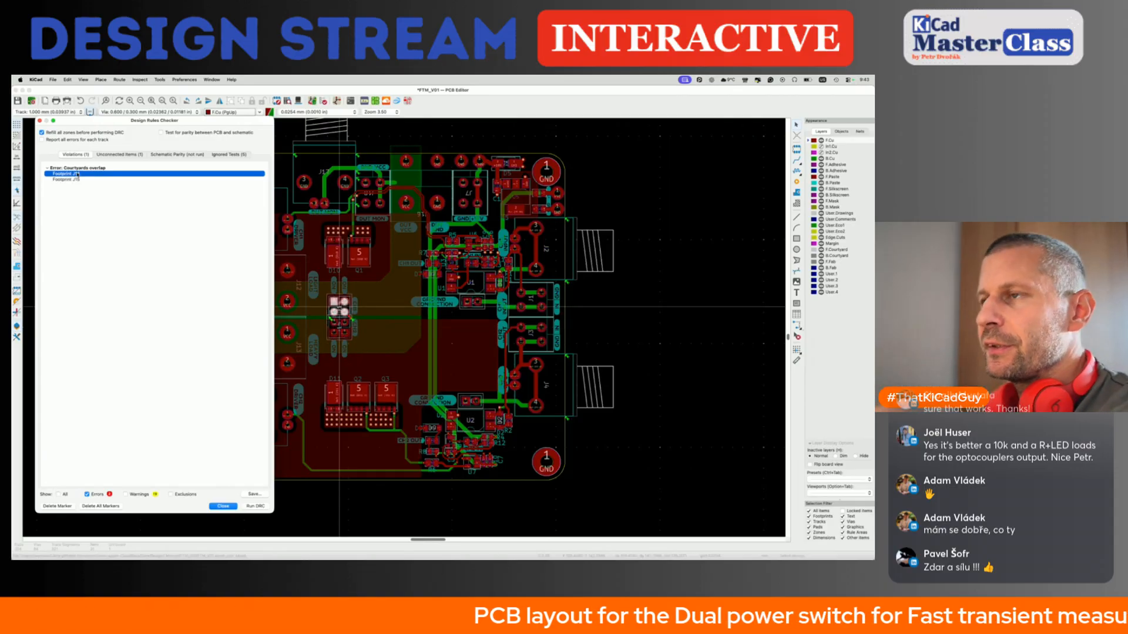
{"action": "scroll", "coordinate": [326, 333], "scroll_direction": "up", "scroll_amount": 5}
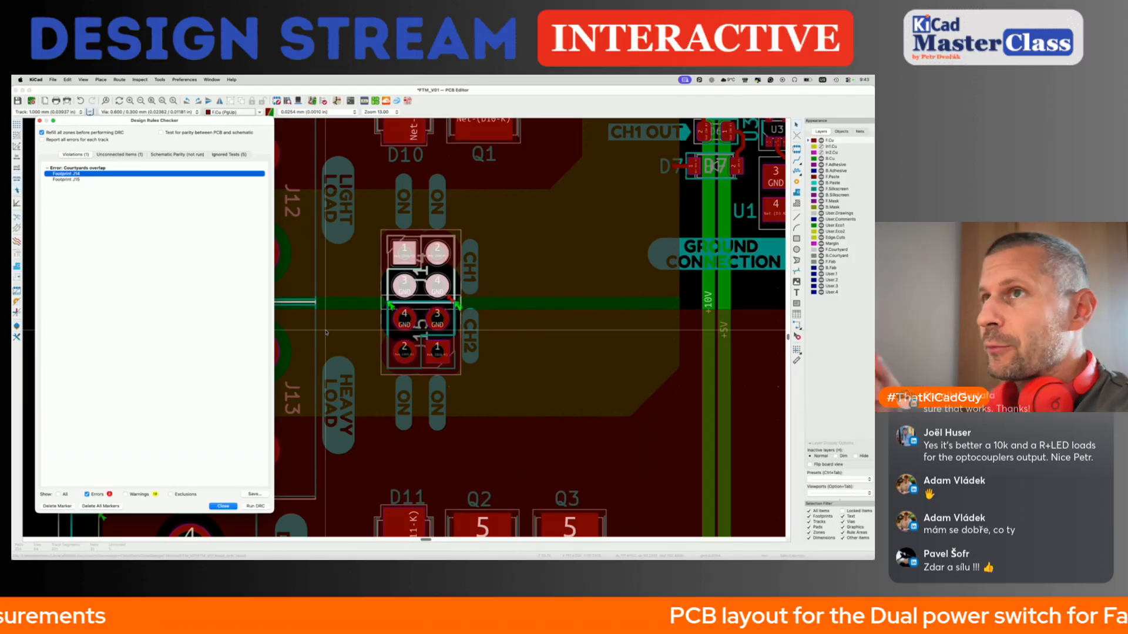
Show only the warnings and examine the silkscreen clipped by the board edge at the connectors around the board.
{"action": "left_click", "coordinate": [87, 494]}
{"action": "left_click", "coordinate": [126, 494]}
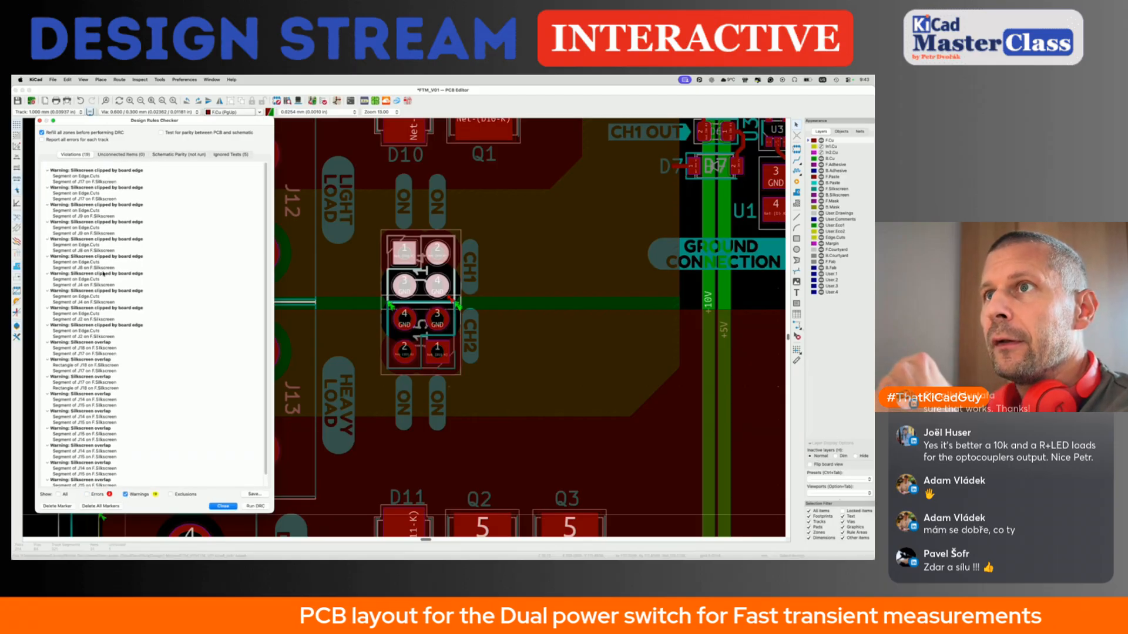
{"action": "left_click", "coordinate": [98, 169]}
{"action": "left_click", "coordinate": [99, 173]}
{"action": "scroll", "coordinate": [493, 287], "scroll_direction": "down", "scroll_amount": 5}
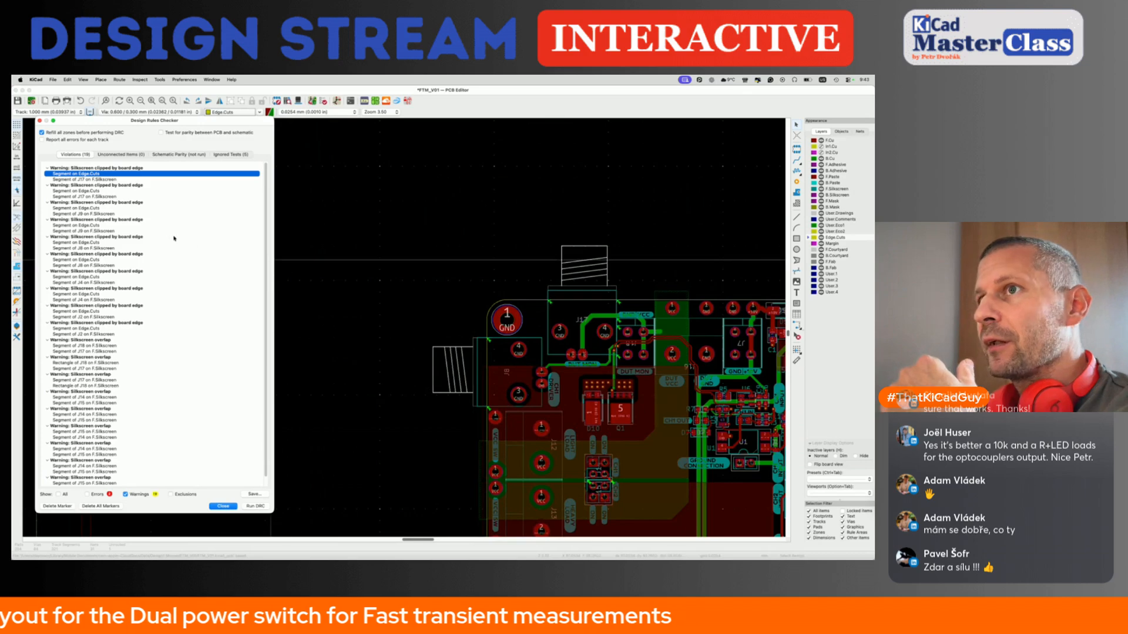
{"action": "left_click", "coordinate": [106, 191]}
{"action": "left_click", "coordinate": [108, 209]}
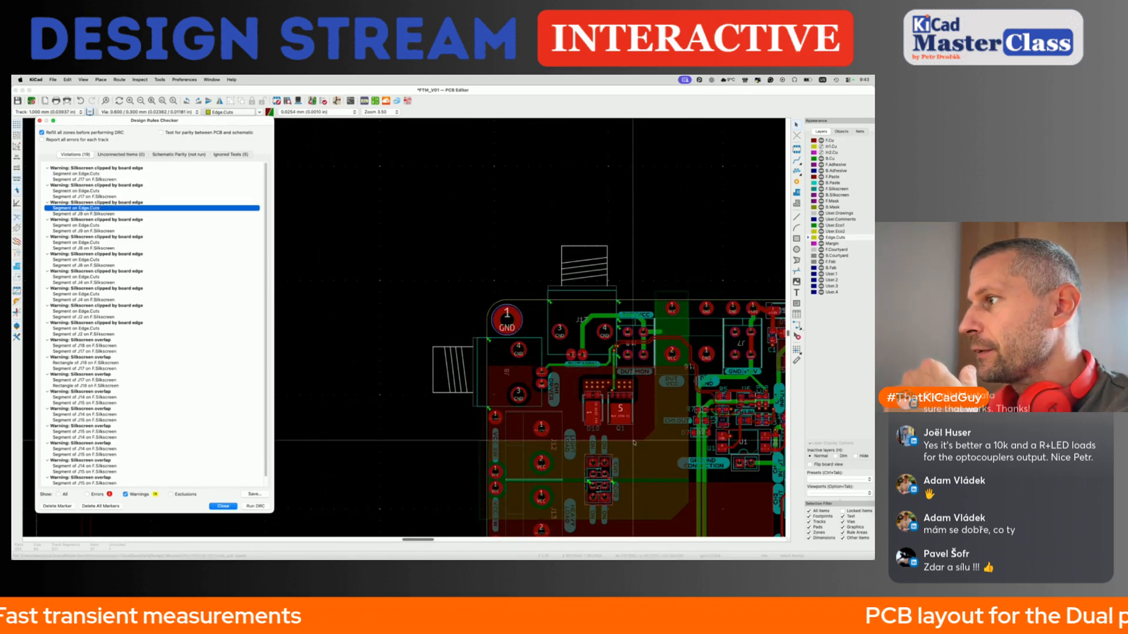
{"action": "scroll", "coordinate": [488, 441], "scroll_direction": "down", "scroll_amount": 10}
{"action": "scroll", "coordinate": [487, 440], "scroll_direction": "right", "scroll_amount": 5}
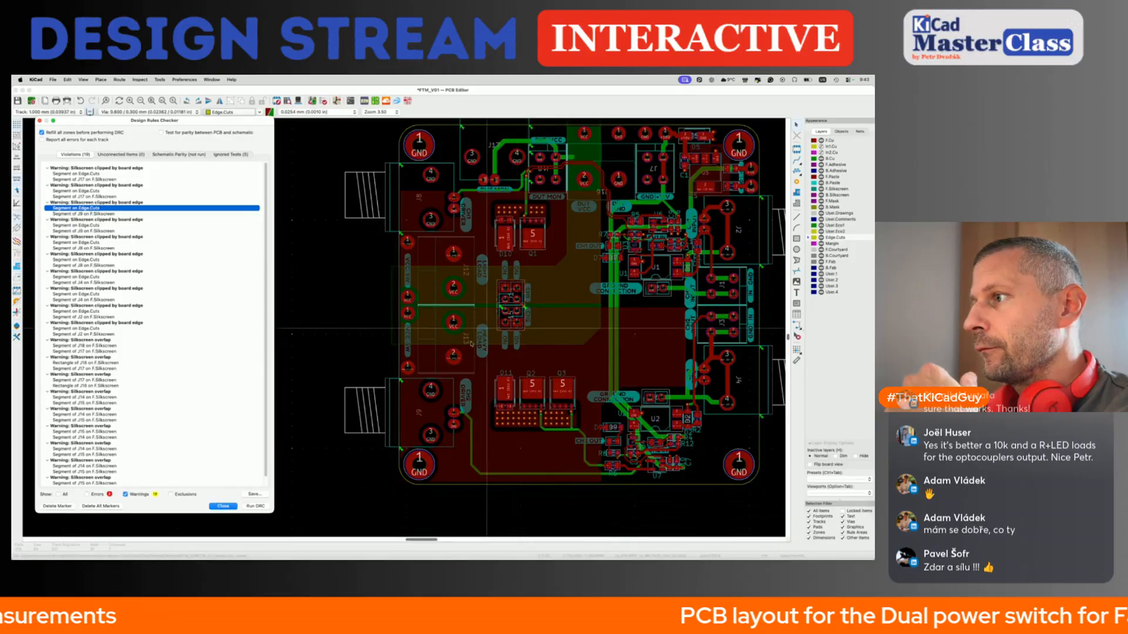
{"action": "scroll", "coordinate": [588, 323], "scroll_direction": "right", "scroll_amount": 3}
{"action": "scroll", "coordinate": [676, 332], "scroll_direction": "up", "scroll_amount": 5}
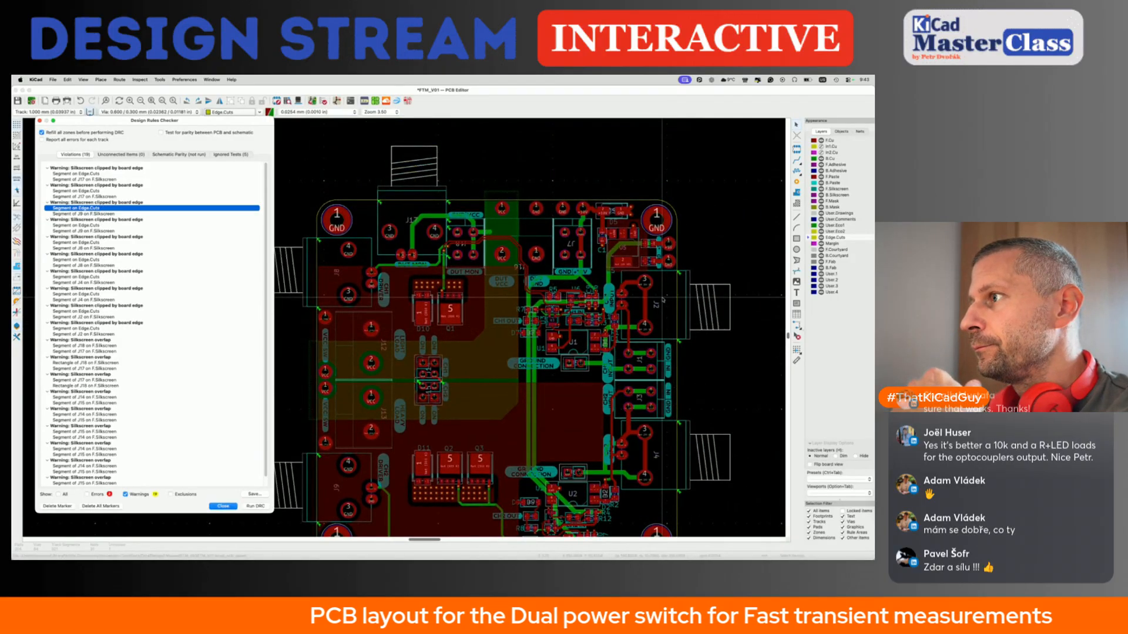
Examine the connectors flagged for clipped silkscreen up close, and inspect the first silkscreen overlap warning at J17.
{"action": "scroll", "coordinate": [352, 273], "scroll_direction": "up", "scroll_amount": 2}
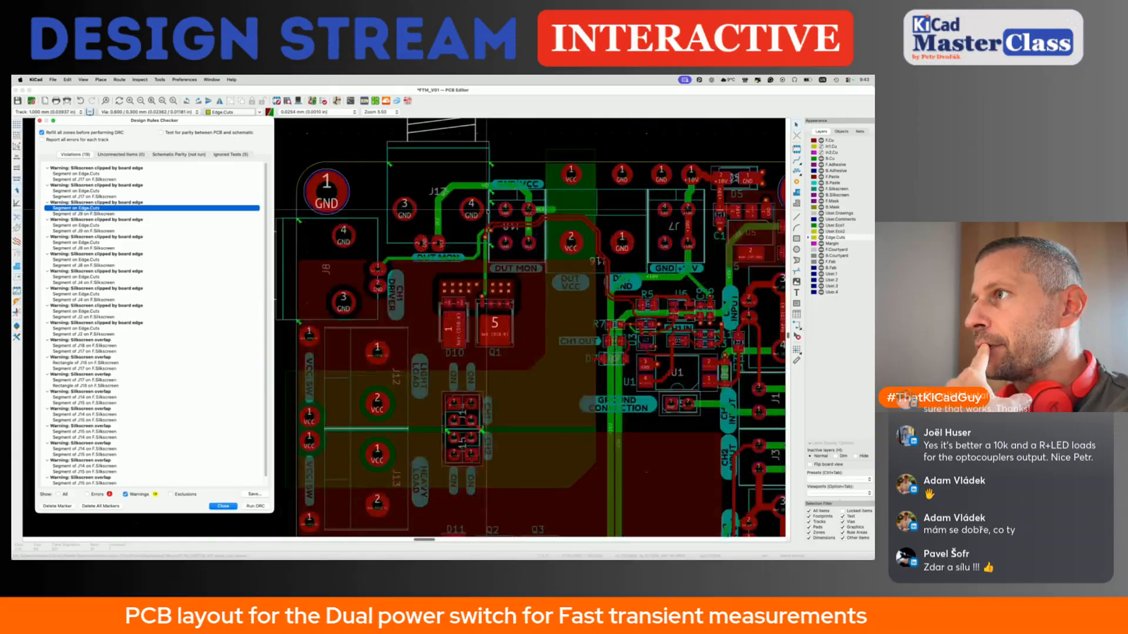
{"action": "scroll", "coordinate": [486, 209], "scroll_direction": "up", "scroll_amount": 3}
{"action": "scroll", "coordinate": [496, 194], "scroll_direction": "down", "scroll_amount": 5}
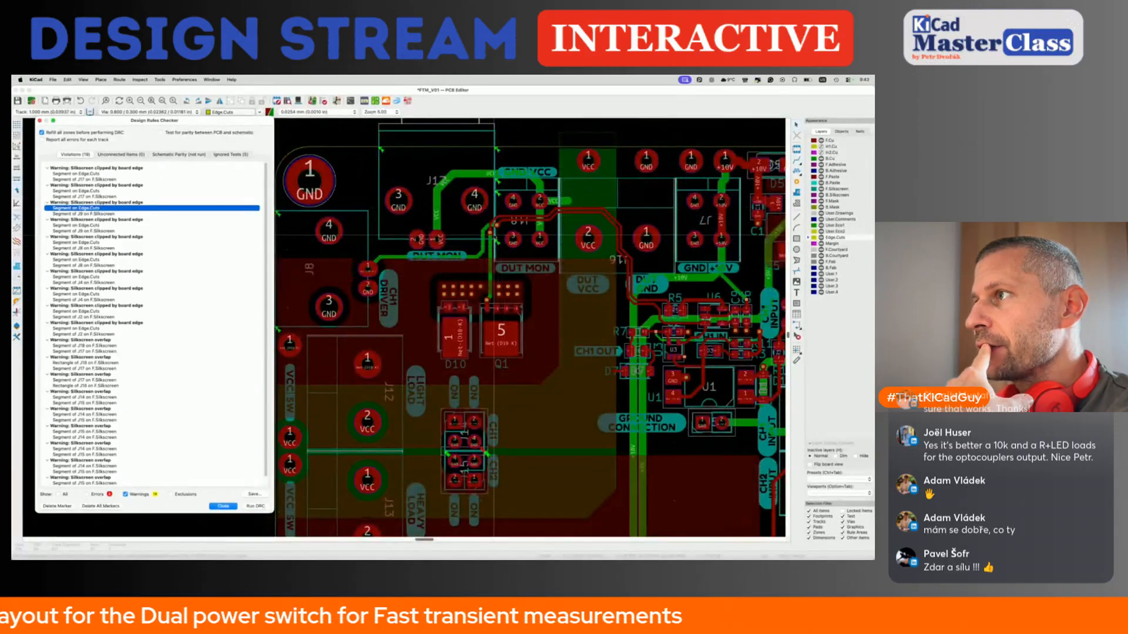
{"action": "left_click", "coordinate": [96, 346]}
{"action": "scroll", "coordinate": [94, 347], "scroll_direction": "down", "scroll_amount": 1}
{"action": "scroll", "coordinate": [97, 329], "scroll_direction": "up", "scroll_amount": 2}
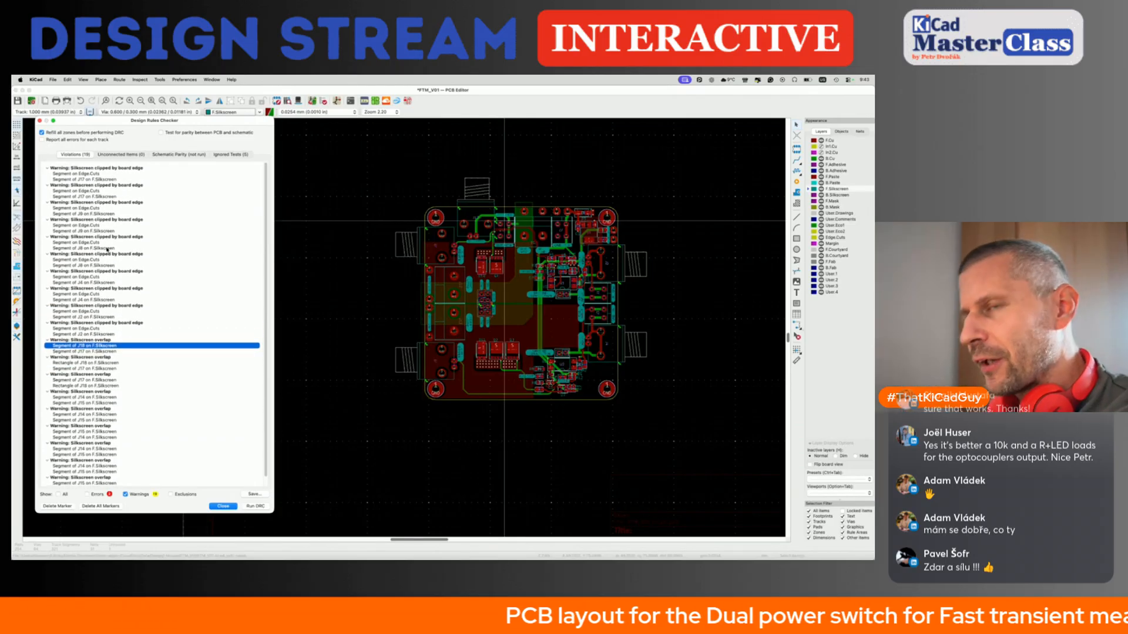
{"action": "scroll", "coordinate": [105, 282], "scroll_direction": "down", "scroll_amount": 1}
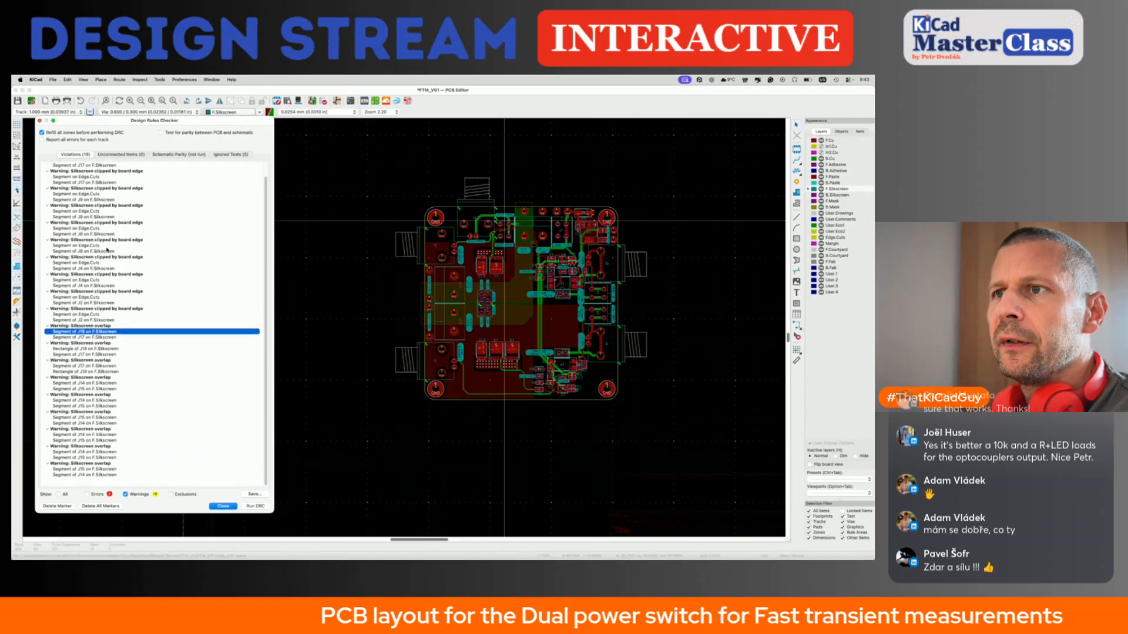
Delete all design rule markers, close the checker and save the board.
{"action": "left_click", "coordinate": [97, 507]}
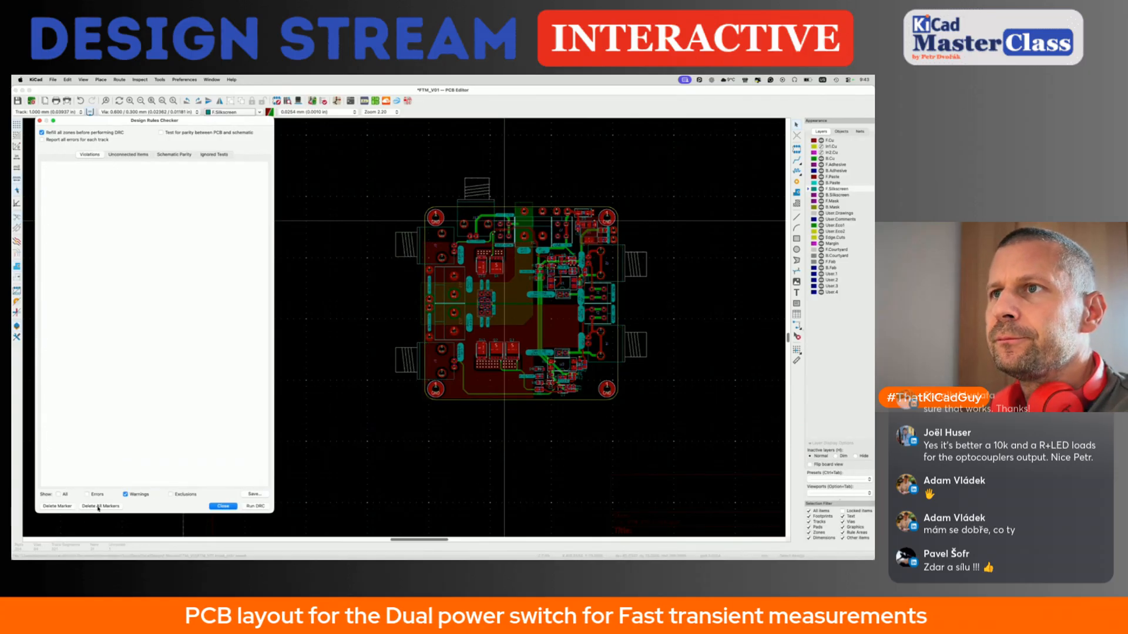
{"action": "left_click", "coordinate": [218, 507]}
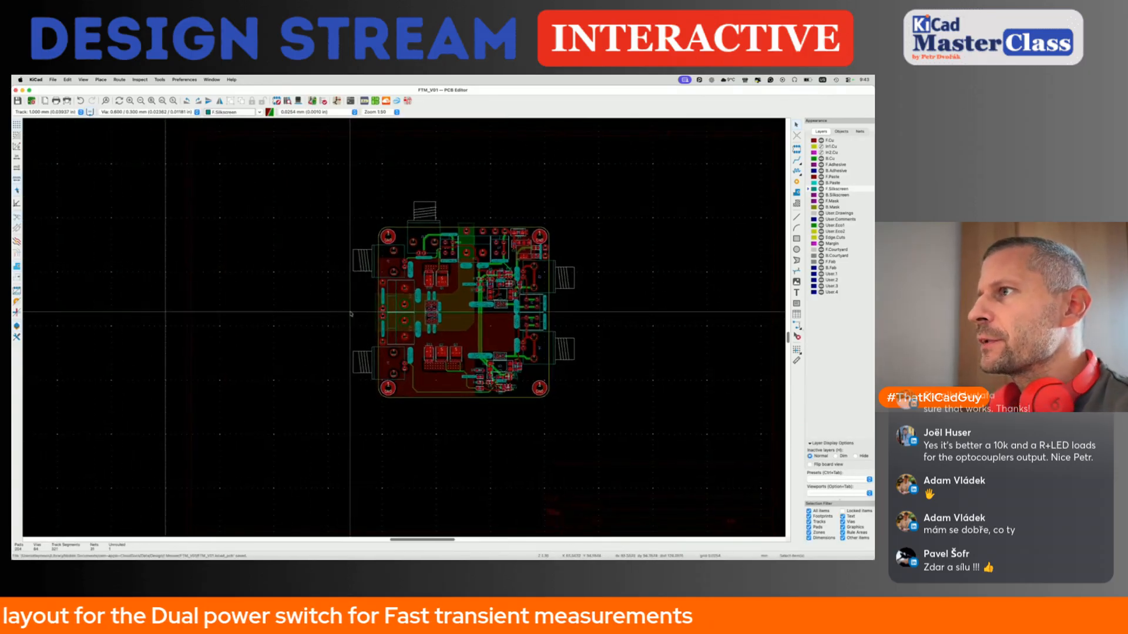
{"action": "scroll", "coordinate": [350, 312], "scroll_direction": "up", "scroll_amount": 3}
{"action": "middle_click_drag", "start_coordinate": [350, 311], "coordinate": [311, 323]}
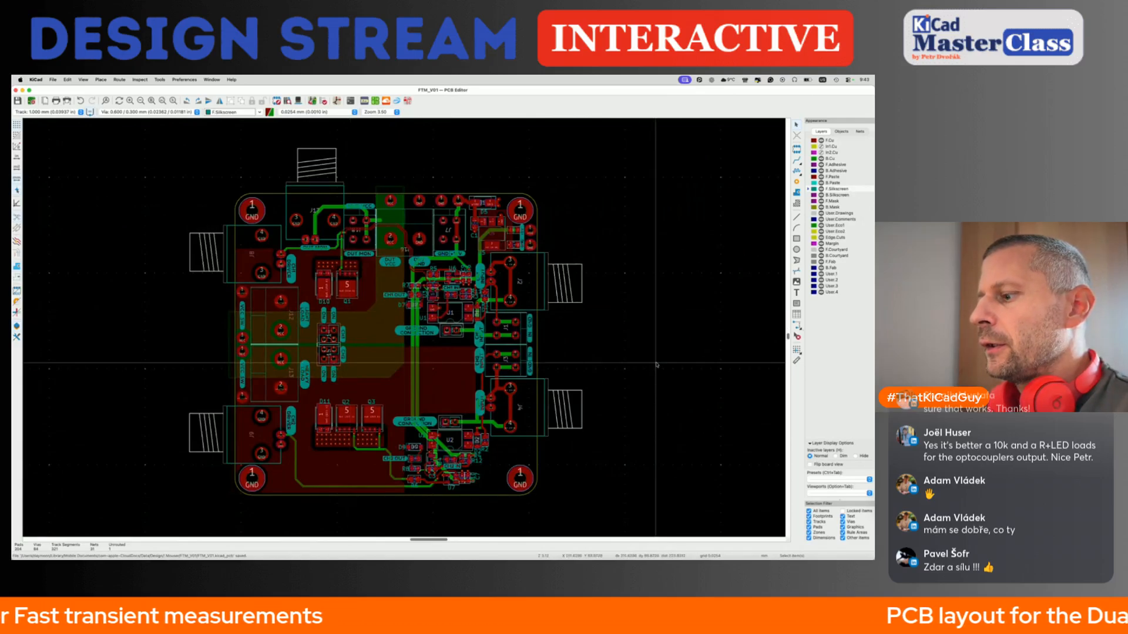
Switch to the Schematic Editor and review the full load switch schematic together with its checklist.
{"action": "key", "text": "super+grave"}
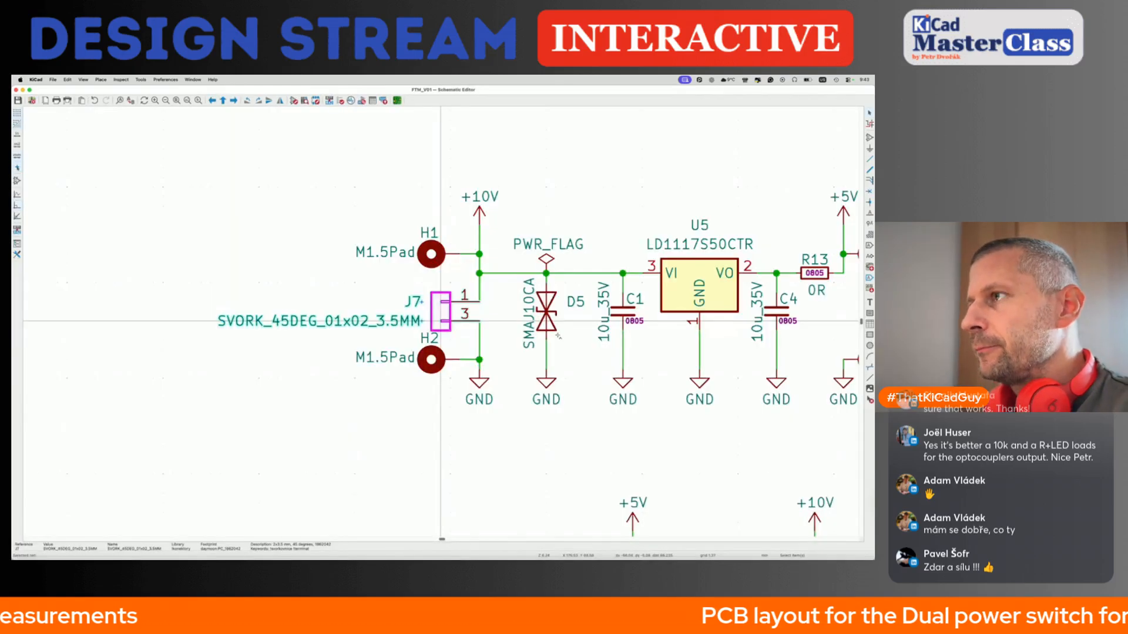
{"action": "scroll", "coordinate": [557, 336], "scroll_direction": "down", "scroll_amount": 5}
{"action": "scroll", "coordinate": [558, 337], "scroll_direction": "right", "scroll_amount": 5}
{"action": "scroll", "coordinate": [557, 336], "scroll_direction": "down", "scroll_amount": 4}
{"action": "scroll", "coordinate": [558, 336], "scroll_direction": "left", "scroll_amount": 2}
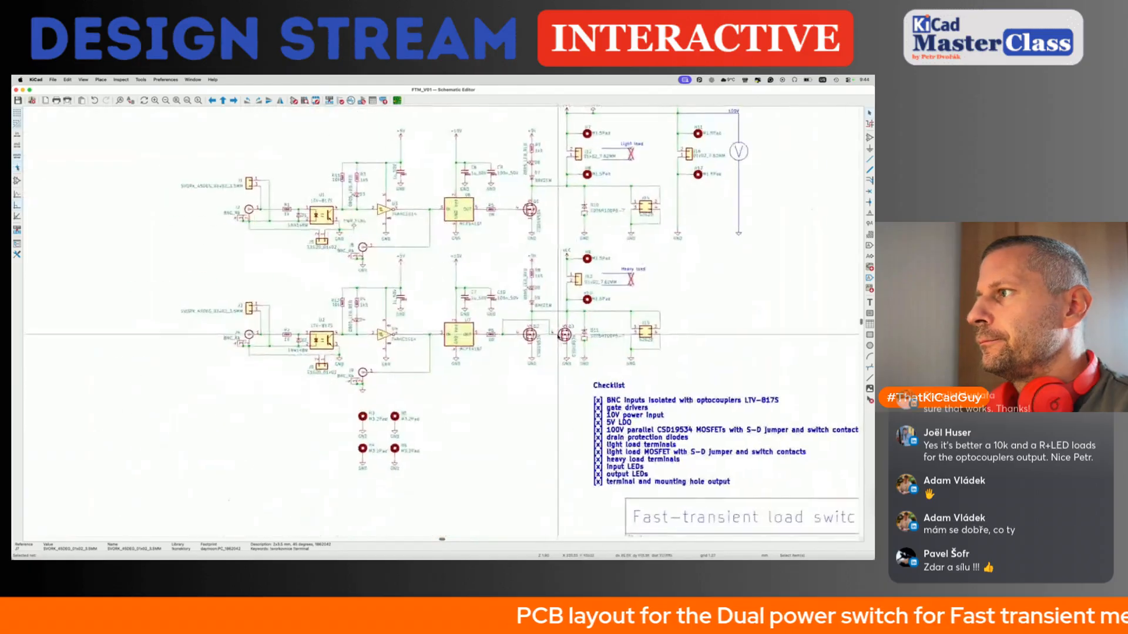
{"action": "scroll", "coordinate": [557, 337], "scroll_direction": "down", "scroll_amount": 2}
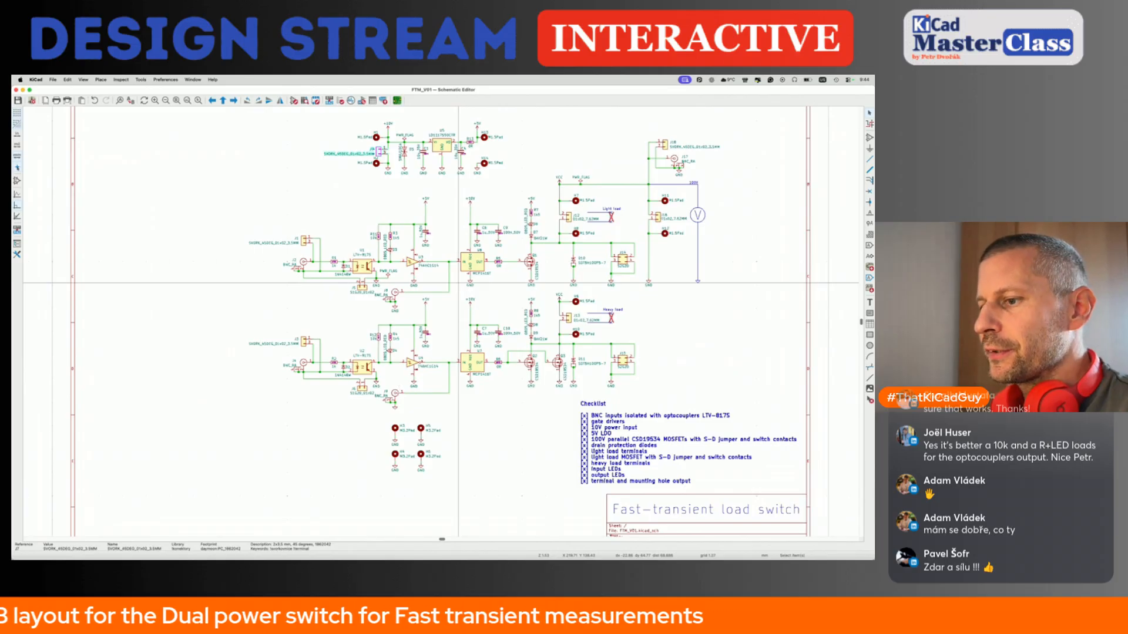
Switch to Safari, look over the FEDEVEL course page and highlight the KiCad for Makers title.
{"action": "key", "text": "super+Tab"}
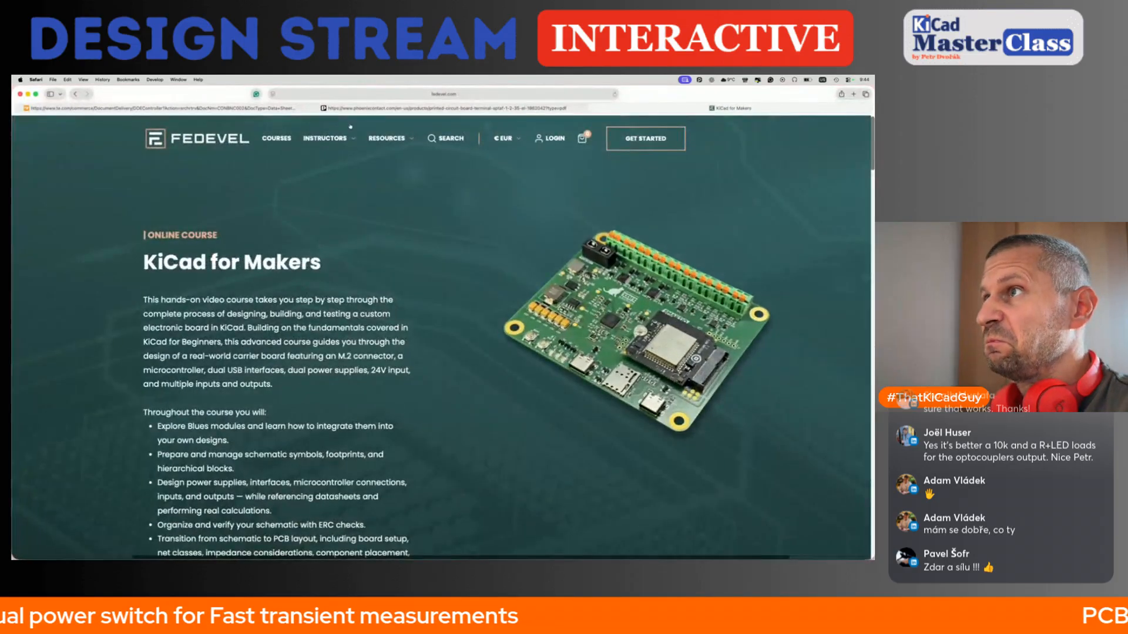
{"action": "scroll", "coordinate": [483, 259], "scroll_direction": "down", "scroll_amount": 1}
{"action": "scroll", "coordinate": [484, 258], "scroll_direction": "down", "scroll_amount": 1}
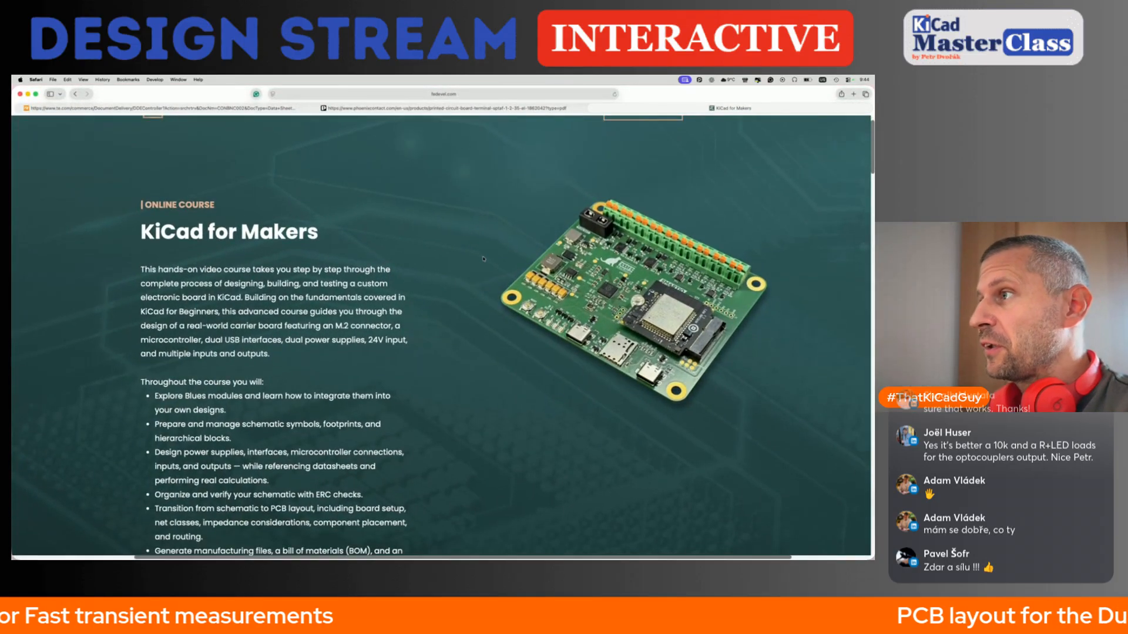
{"action": "scroll", "coordinate": [484, 259], "scroll_direction": "down", "scroll_amount": 2}
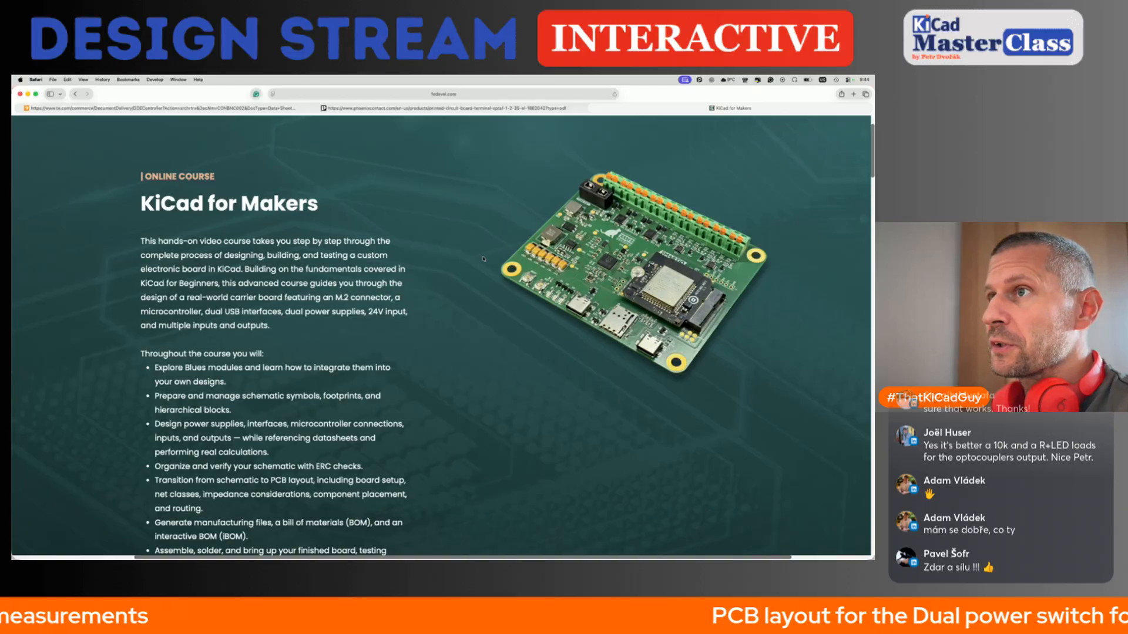
{"action": "scroll", "coordinate": [483, 259], "scroll_direction": "up", "scroll_amount": 4}
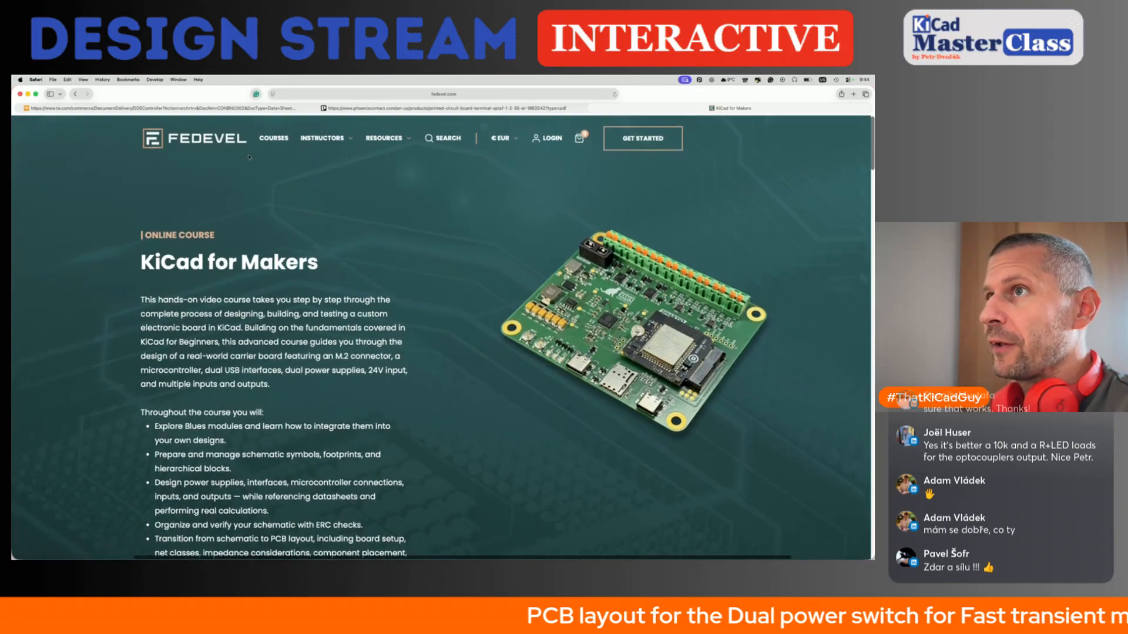
{"action": "left_click_drag", "start_coordinate": [320, 262], "coordinate": [125, 263]}
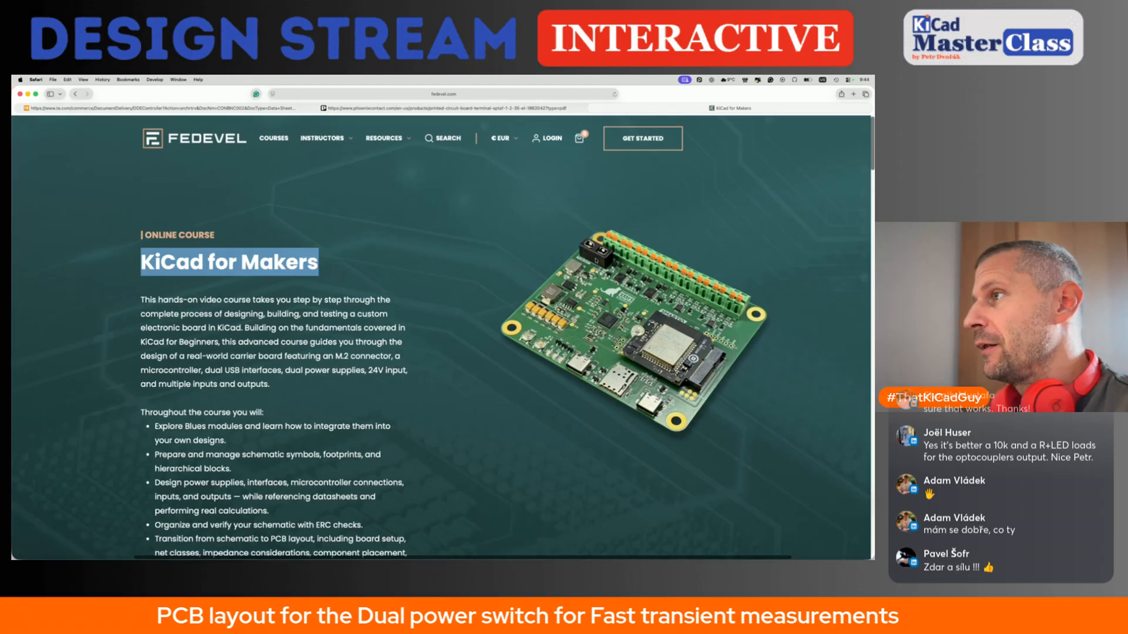